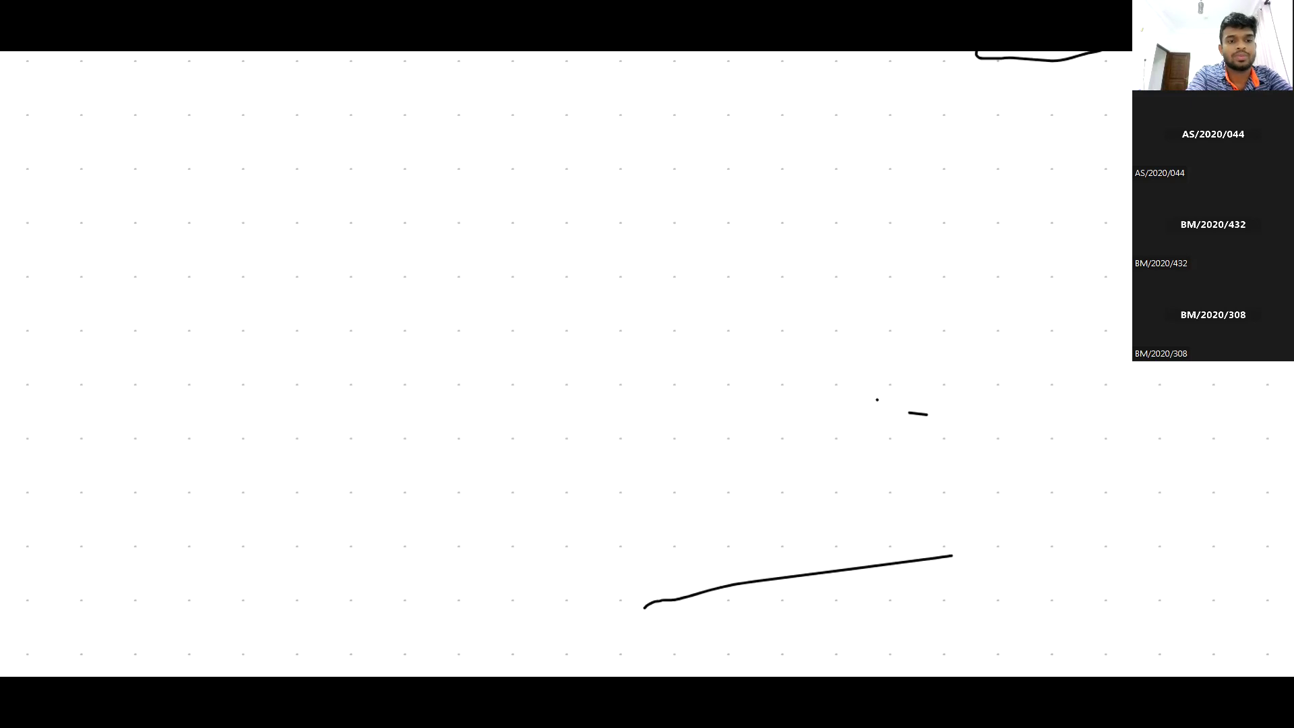
Step: Handwrite a circled P in the blank area below the earlier diagrams, with an arrow leading to a circled S
drag(236, 260, 228, 306)
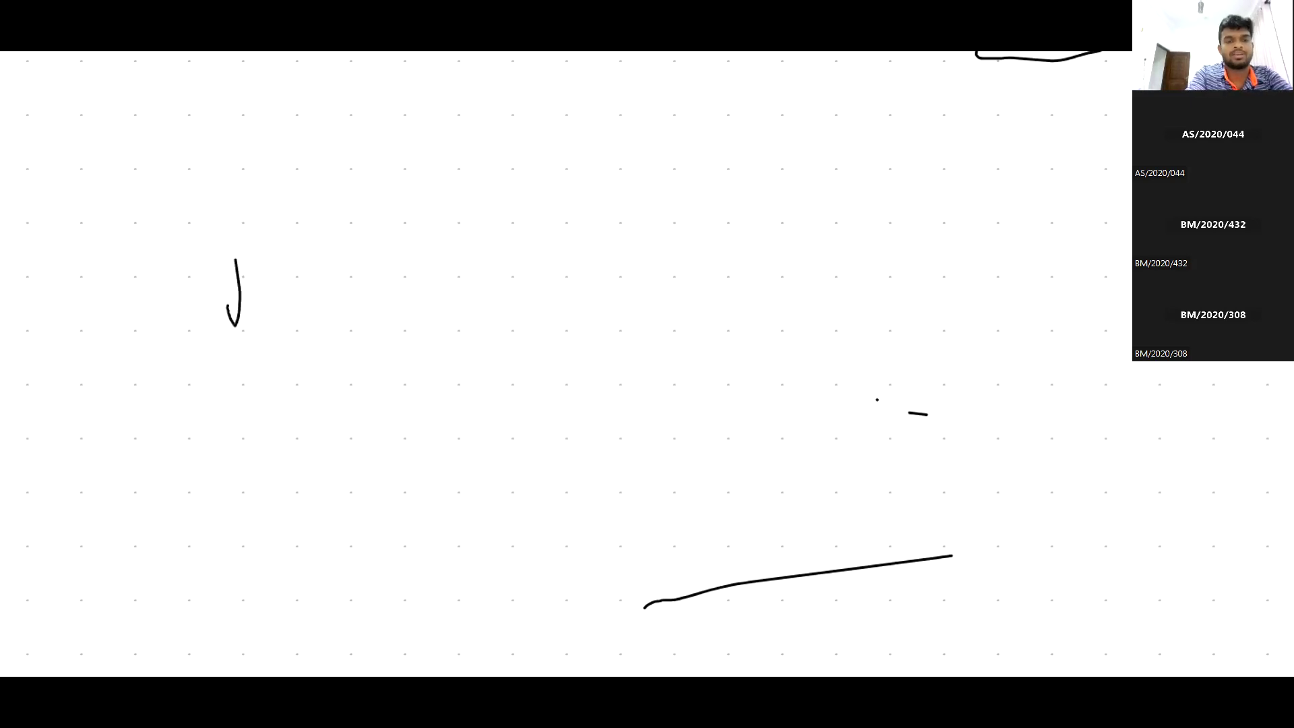
drag(236, 262, 230, 307)
drag(256, 227, 265, 252)
mouse_move(339, 295)
mouse_down()
mouse_move(463, 292)
mouse_move(452, 313)
mouse_up()
drag(532, 263, 509, 307)
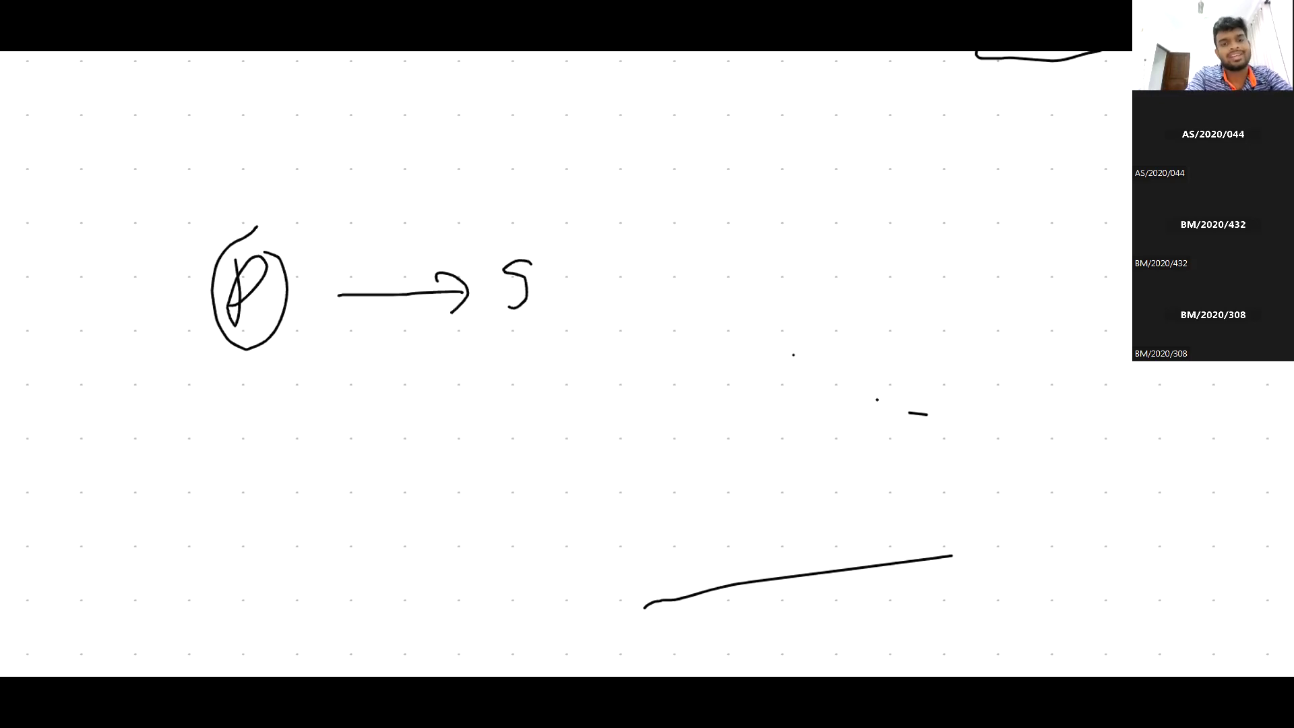
drag(528, 242, 516, 250)
Step: Extend the chain with an arrow from the circled S to a circled T
mouse_move(602, 276)
mouse_down()
mouse_move(693, 273)
mouse_move(683, 295)
mouse_up()
drag(753, 247, 795, 239)
drag(784, 250, 787, 300)
drag(787, 206, 814, 210)
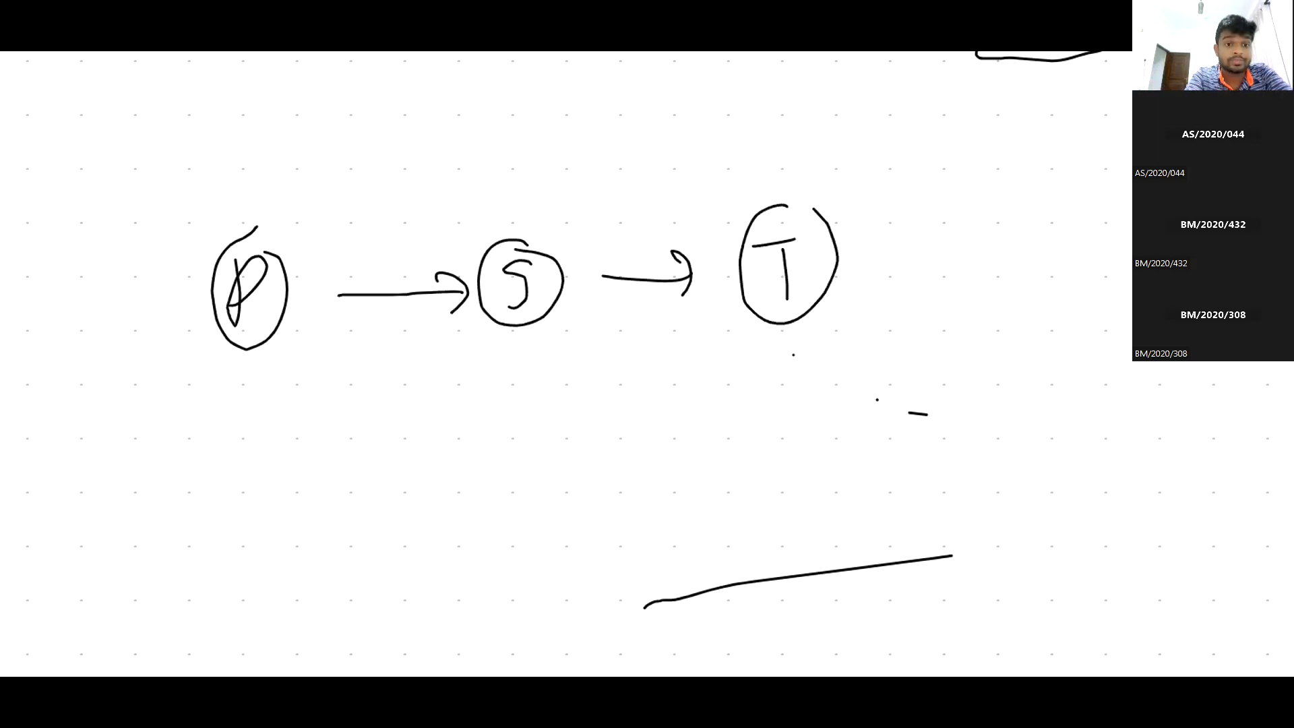
Step: Label the P-to-S arrow 80% and the S-to-T arrow 60% above the lines
drag(356, 230, 334, 235)
mouse_move(389, 210)
mouse_down()
mouse_move(398, 231)
mouse_move(390, 210)
mouse_up()
drag(407, 198, 415, 196)
drag(425, 187, 428, 235)
click(441, 220)
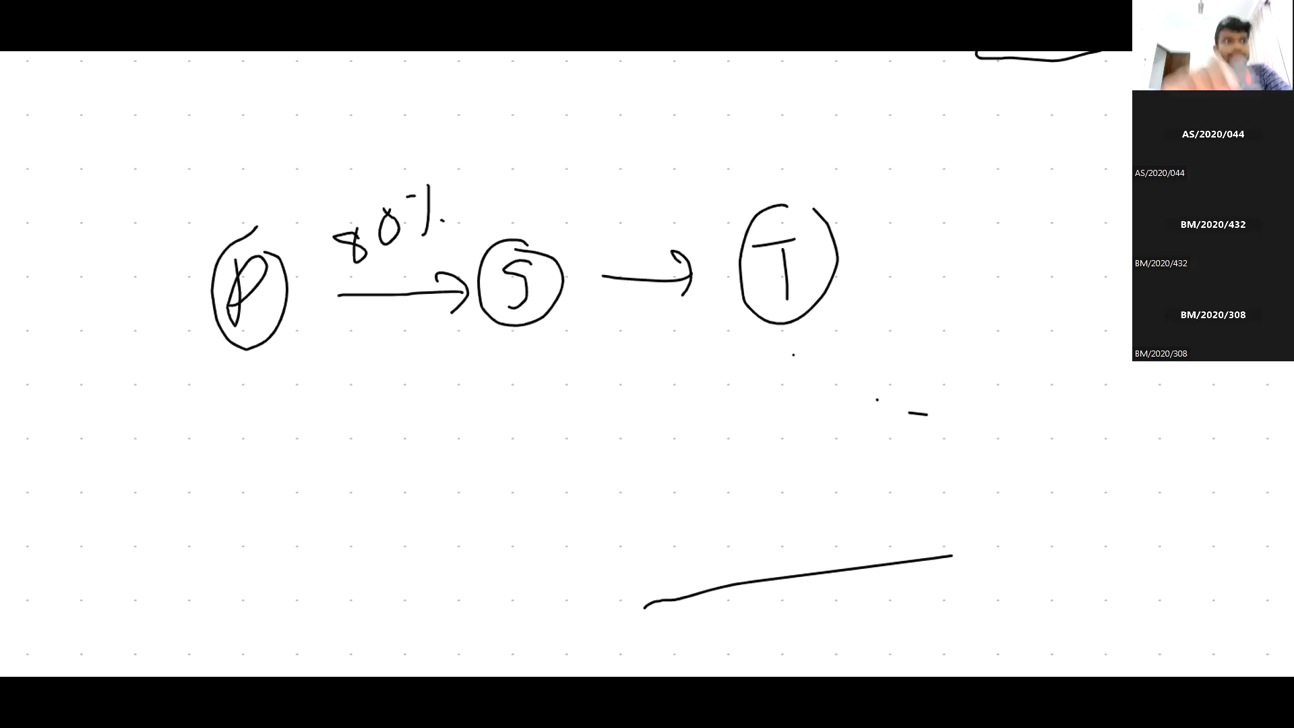
drag(610, 205, 593, 236)
drag(636, 203, 634, 205)
drag(682, 188, 680, 220)
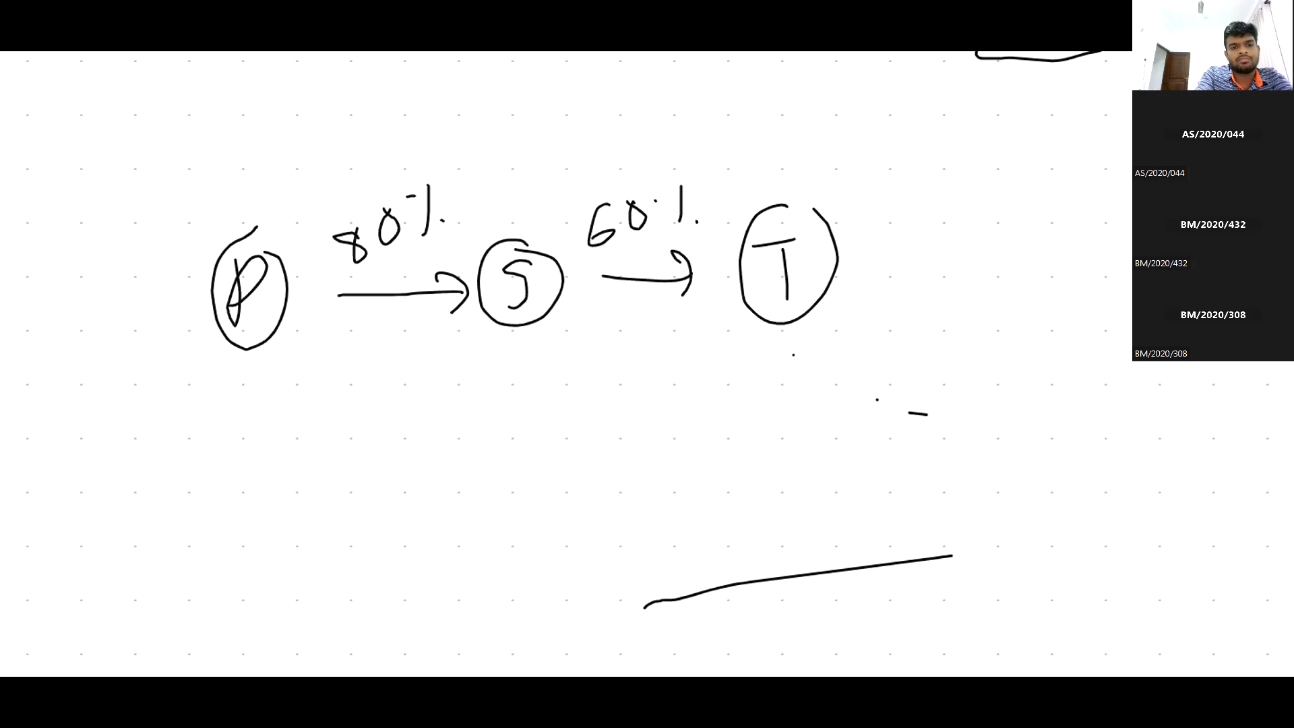
Step: Write 100mn beneath the arrow between P and S
drag(316, 355, 315, 396)
drag(329, 357, 331, 394)
drag(364, 348, 363, 350)
drag(383, 376, 426, 375)
drag(437, 360, 452, 382)
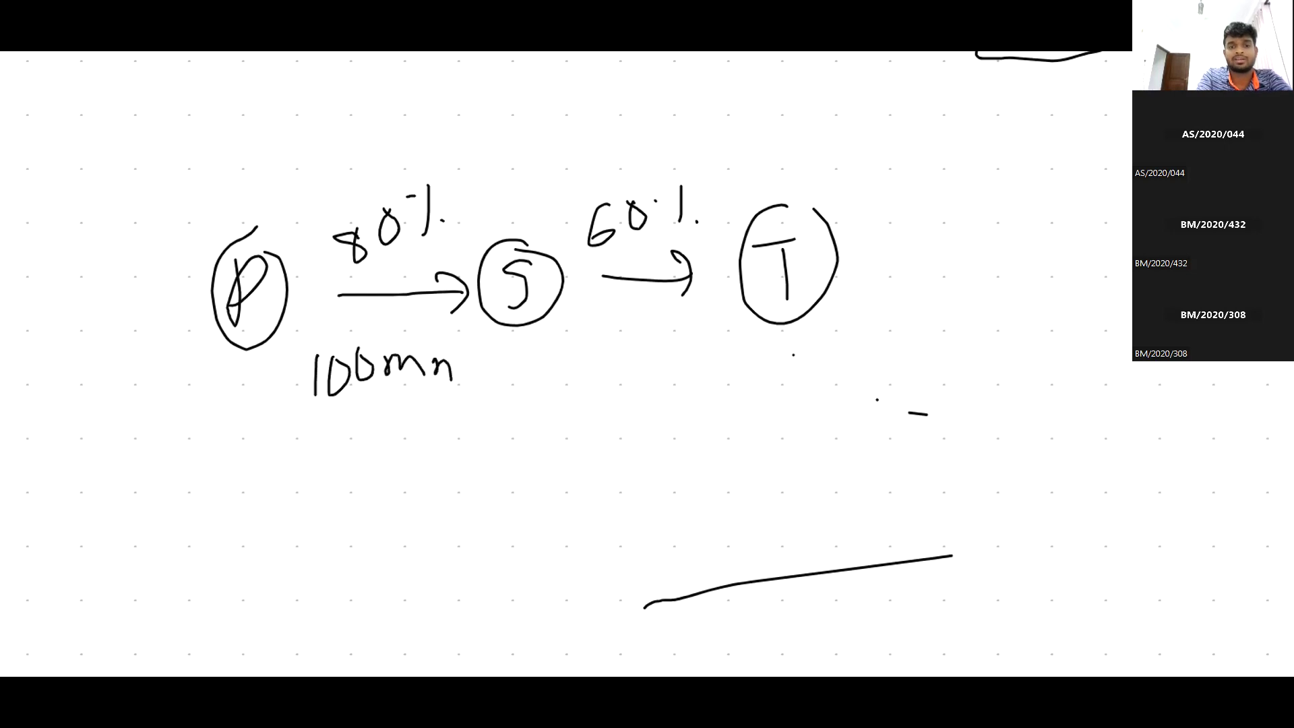
Step: Write 50mn beneath the arrow between S and T
drag(645, 353, 627, 396)
drag(662, 345, 684, 360)
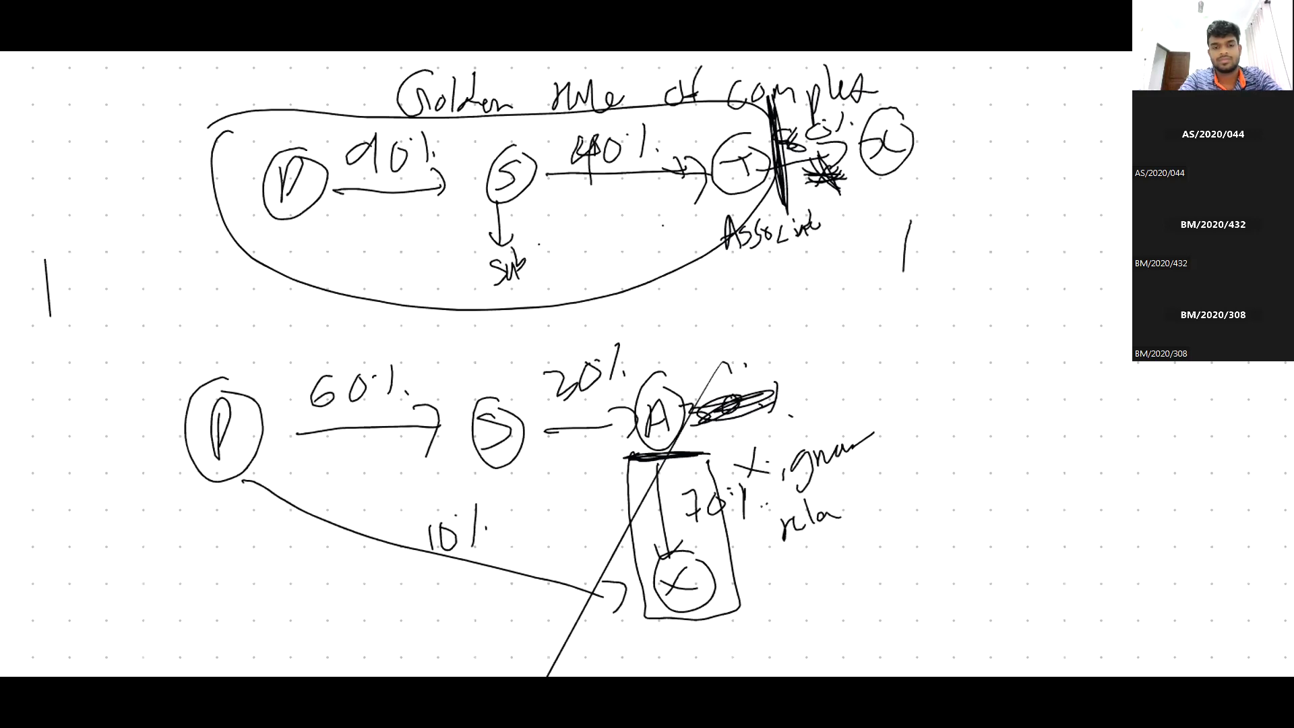
scroll(567, 364, down, 3)
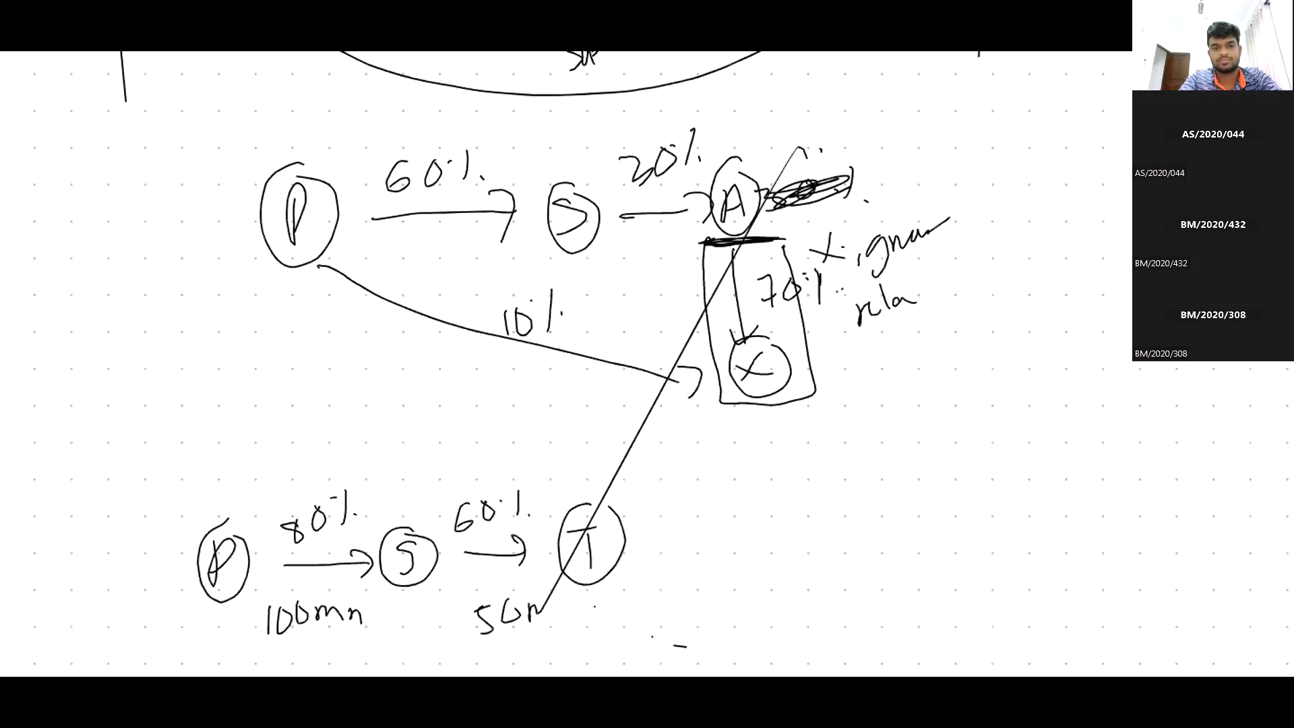
scroll(566, 364, up, 10)
scroll(484, 361, down, 5)
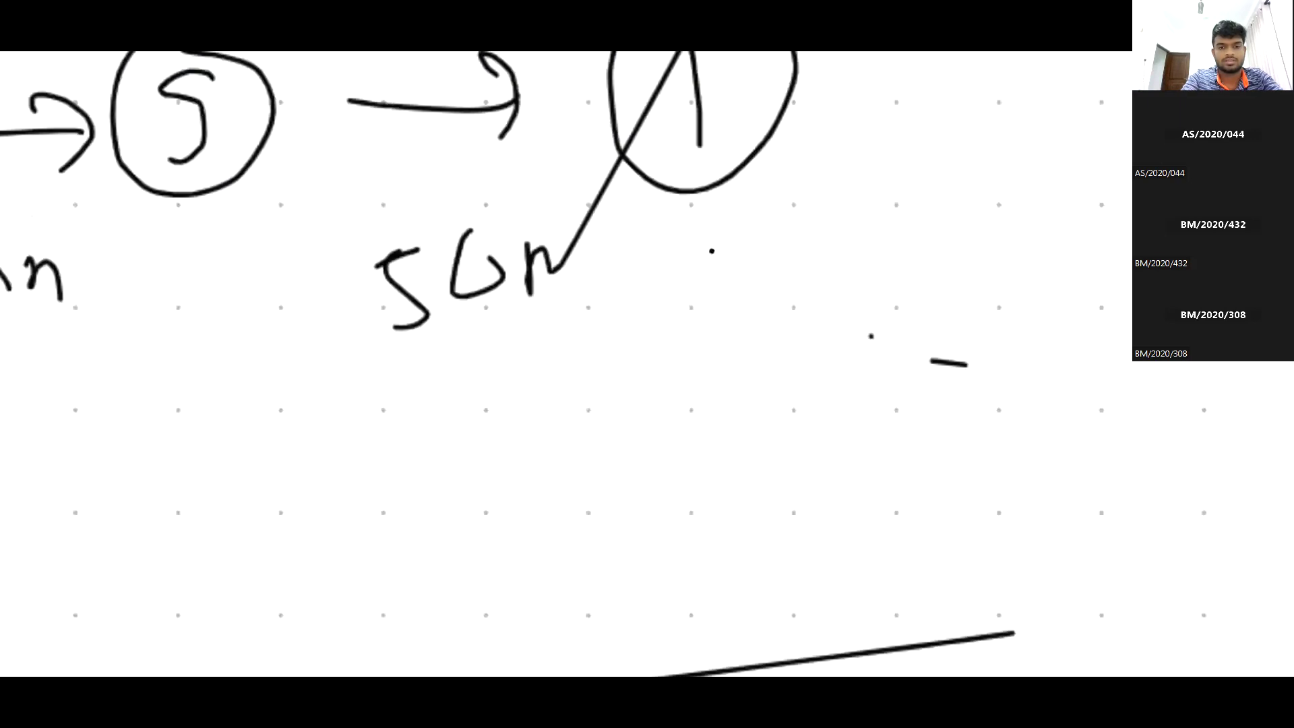
scroll(640, 394, down, 8)
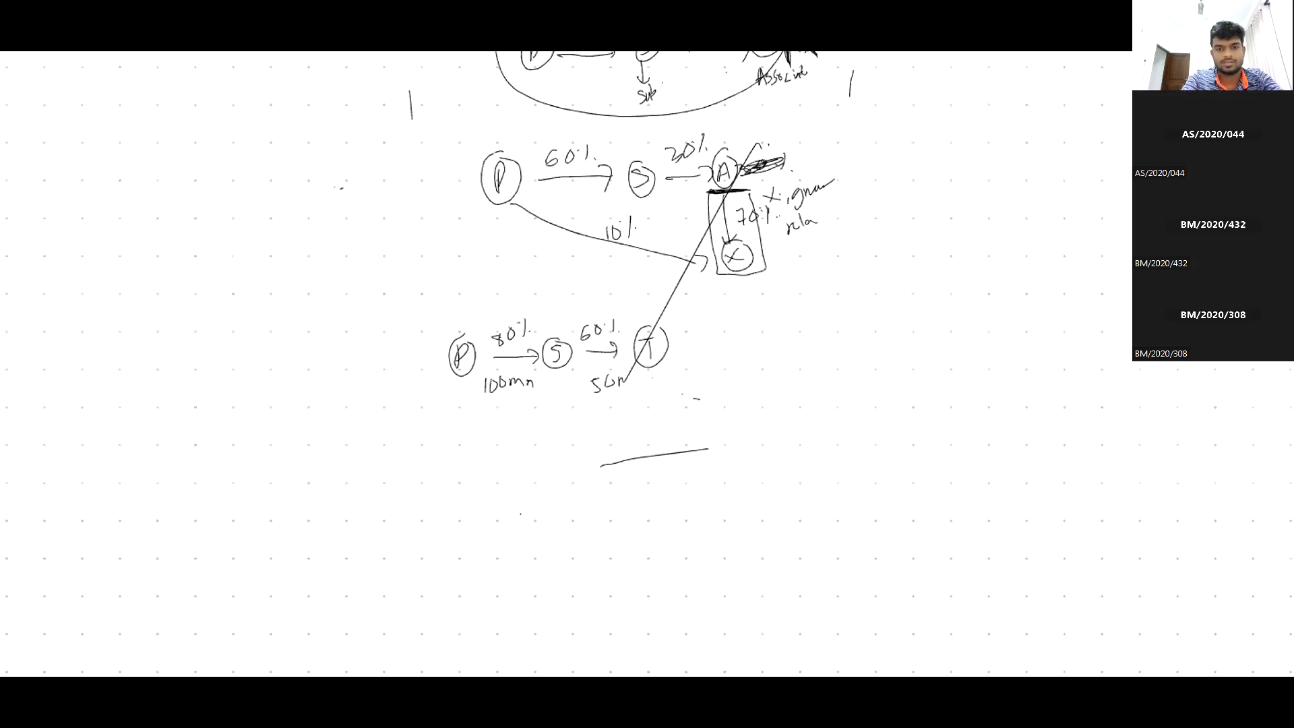
scroll(559, 399, up, 8)
scroll(579, 429, down, 3)
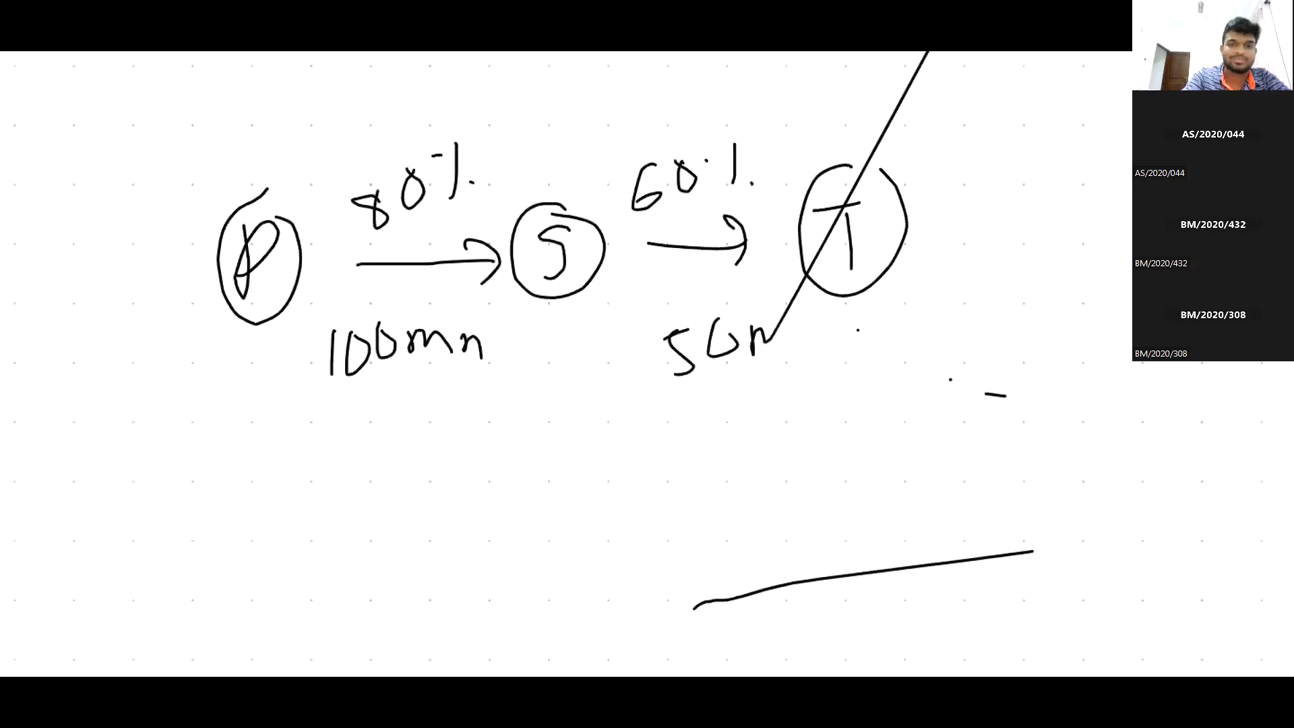
mouse_move(772, 337)
mouse_down()
mouse_move(783, 362)
mouse_move(843, 352)
mouse_up()
drag(847, 350, 895, 361)
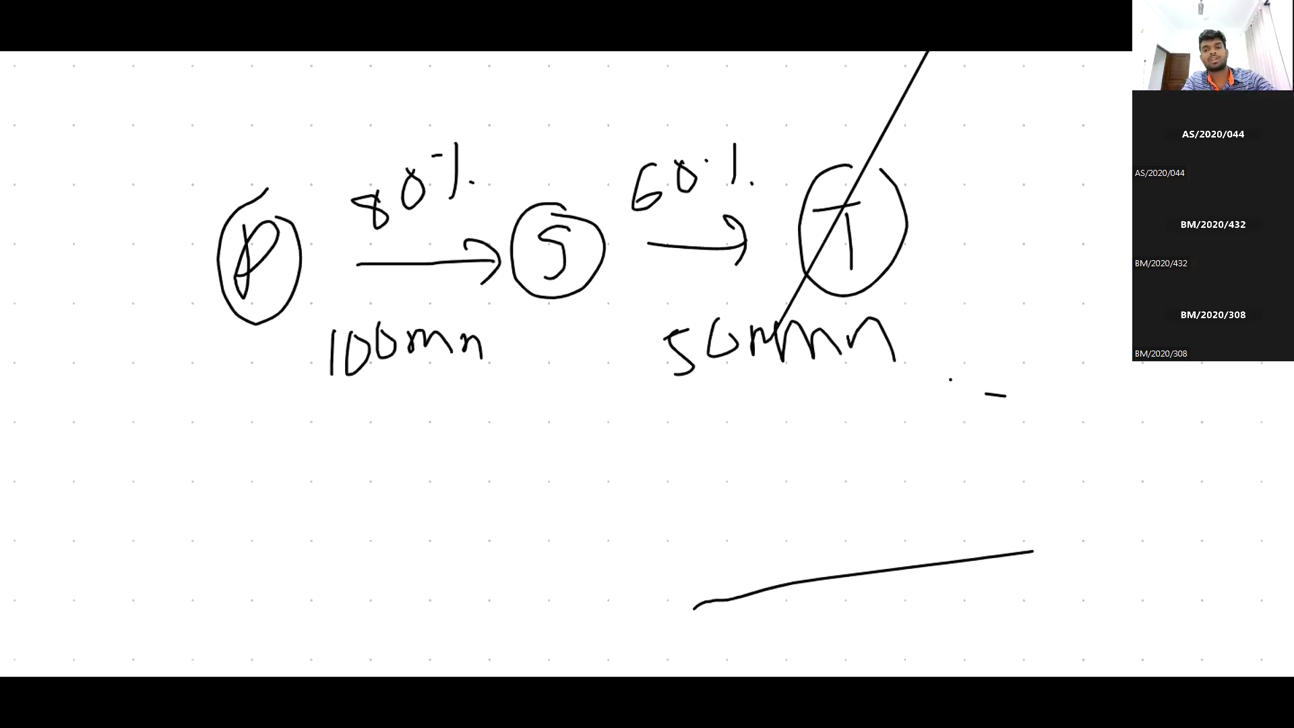
Step: Start the goodwill formula below the P-S-T chain by writing "GW ="
drag(647, 364, 699, 288)
drag(647, 364, 671, 356)
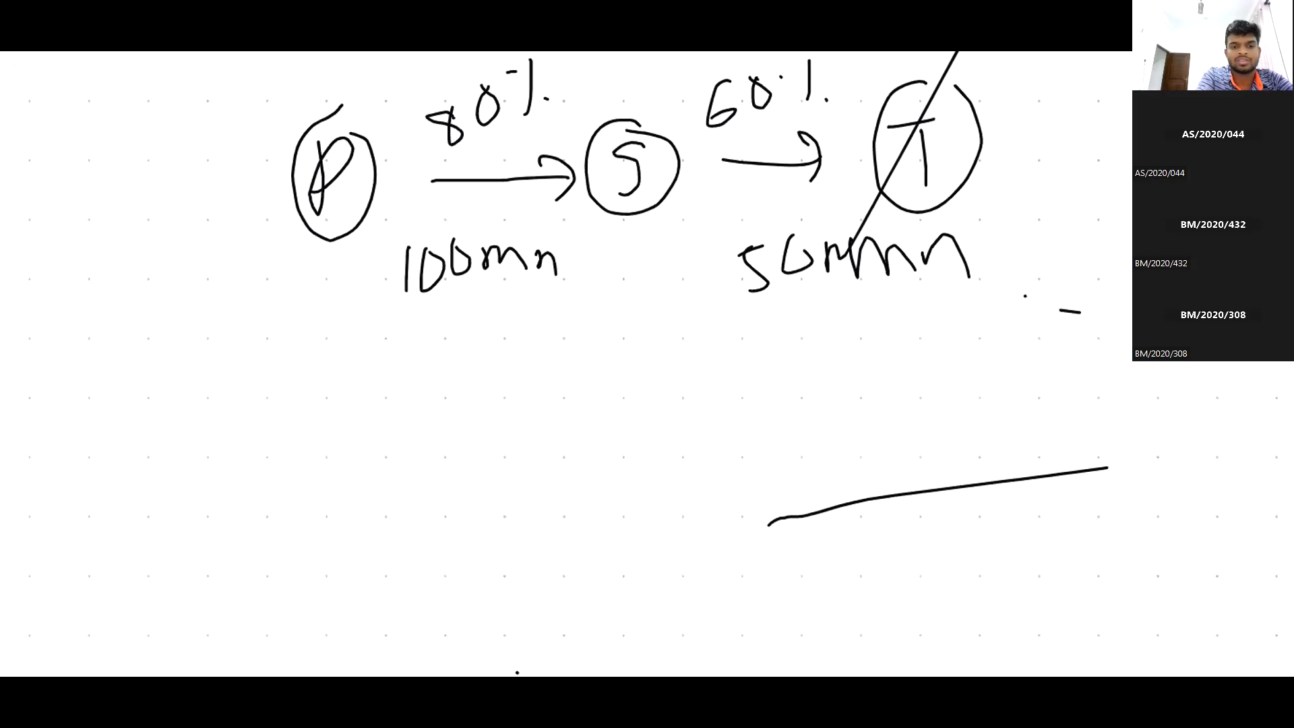
drag(400, 352, 415, 417)
drag(422, 368, 480, 359)
drag(514, 382, 544, 379)
drag(524, 400, 556, 391)
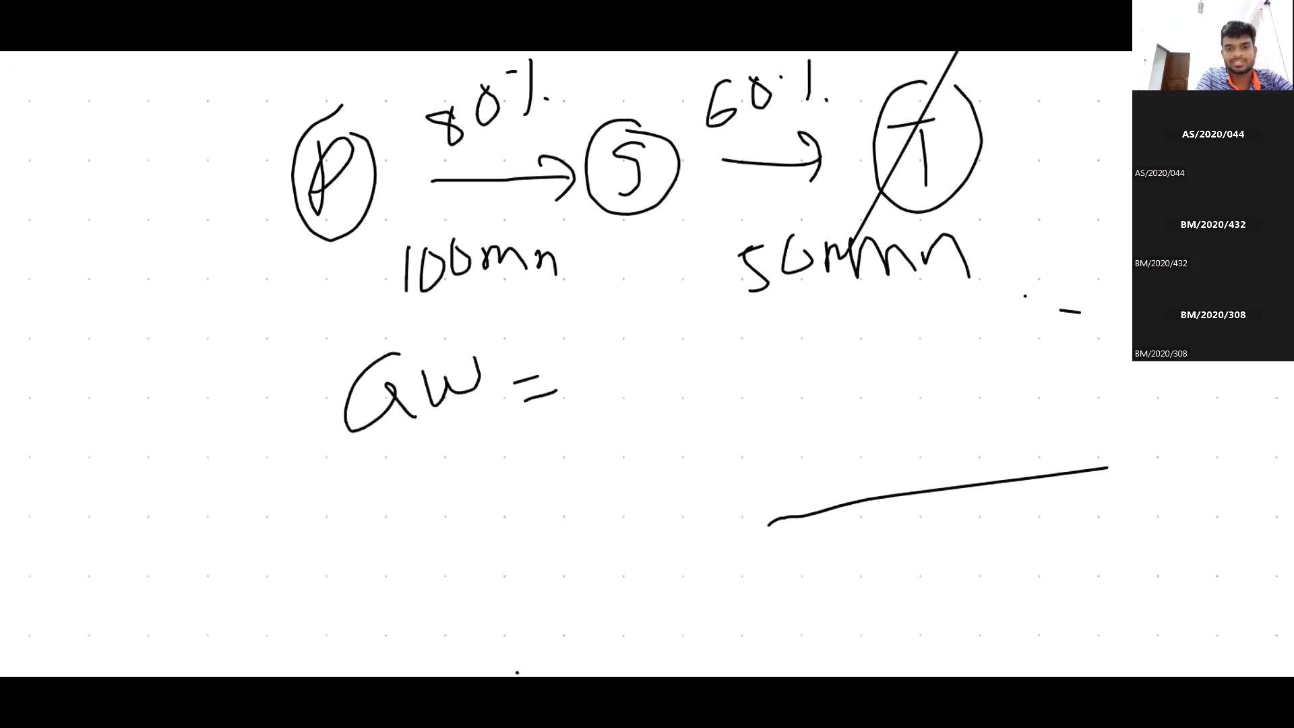
Step: Complete the right-hand side of the goodwill formula with "PC + NCI − FVna"
drag(604, 341, 606, 401)
drag(605, 345, 607, 381)
mouse_move(688, 340)
mouse_down()
mouse_move(671, 364)
mouse_move(688, 397)
mouse_up()
drag(725, 382, 765, 376)
mouse_move(751, 357)
mouse_down()
mouse_move(753, 400)
mouse_move(851, 337)
mouse_up()
drag(903, 337, 903, 390)
drag(924, 334, 943, 381)
drag(922, 389, 1005, 355)
mouse_move(1046, 381)
mouse_down()
mouse_move(1057, 327)
mouse_move(1074, 345)
mouse_up()
drag(1072, 324, 1132, 339)
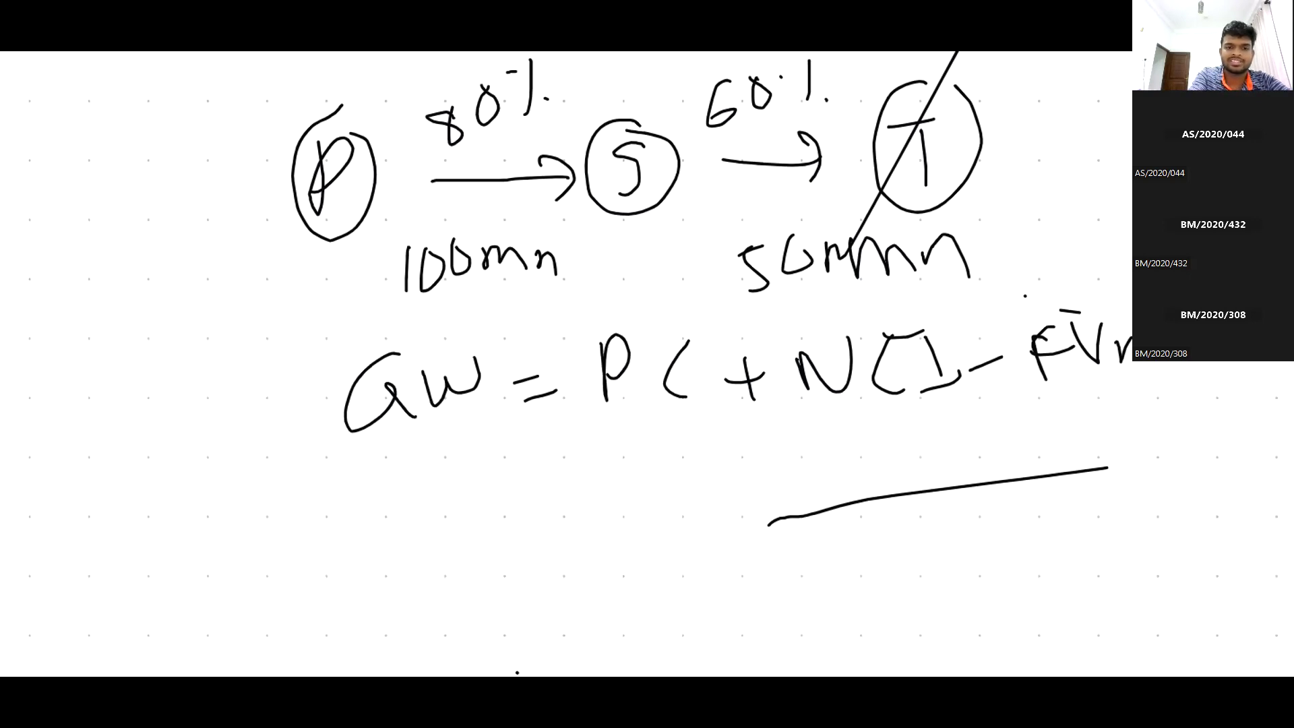
Step: Write 100mn under the PC term of the goodwill formula
mouse_move(569, 442)
mouse_down()
mouse_move(574, 485)
mouse_move(589, 461)
mouse_up()
drag(617, 455, 618, 459)
mouse_move(639, 478)
mouse_down()
mouse_move(649, 465)
mouse_move(670, 478)
mouse_up()
drag(679, 477, 705, 469)
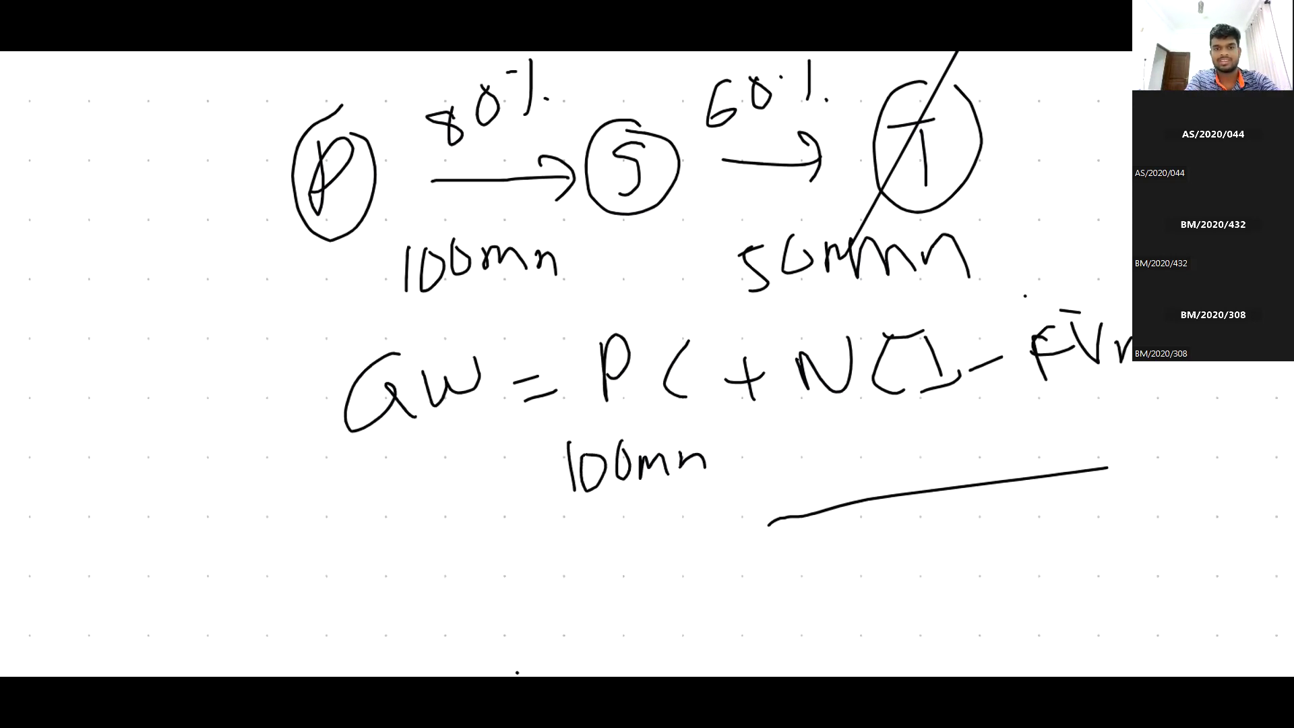
Step: Write 50mn below the 100mn figure under the PC term
scroll(647, 364, up, 1)
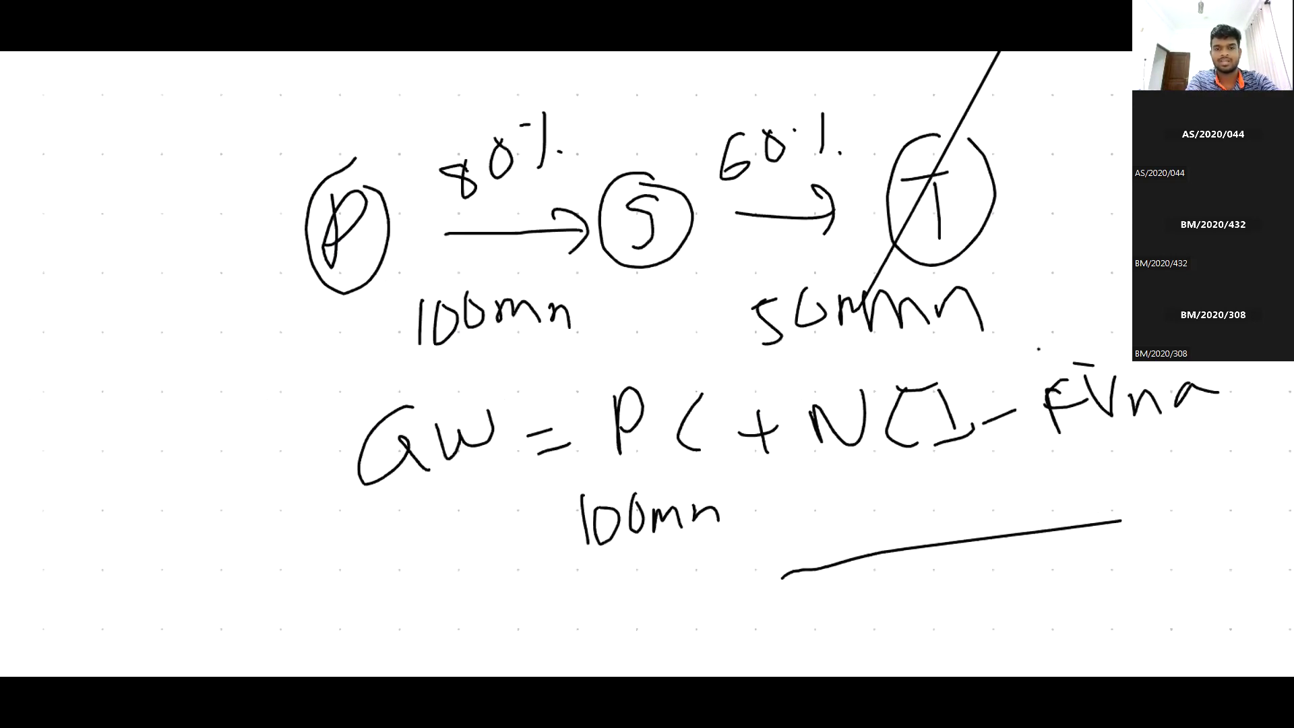
scroll(647, 364, down, 1)
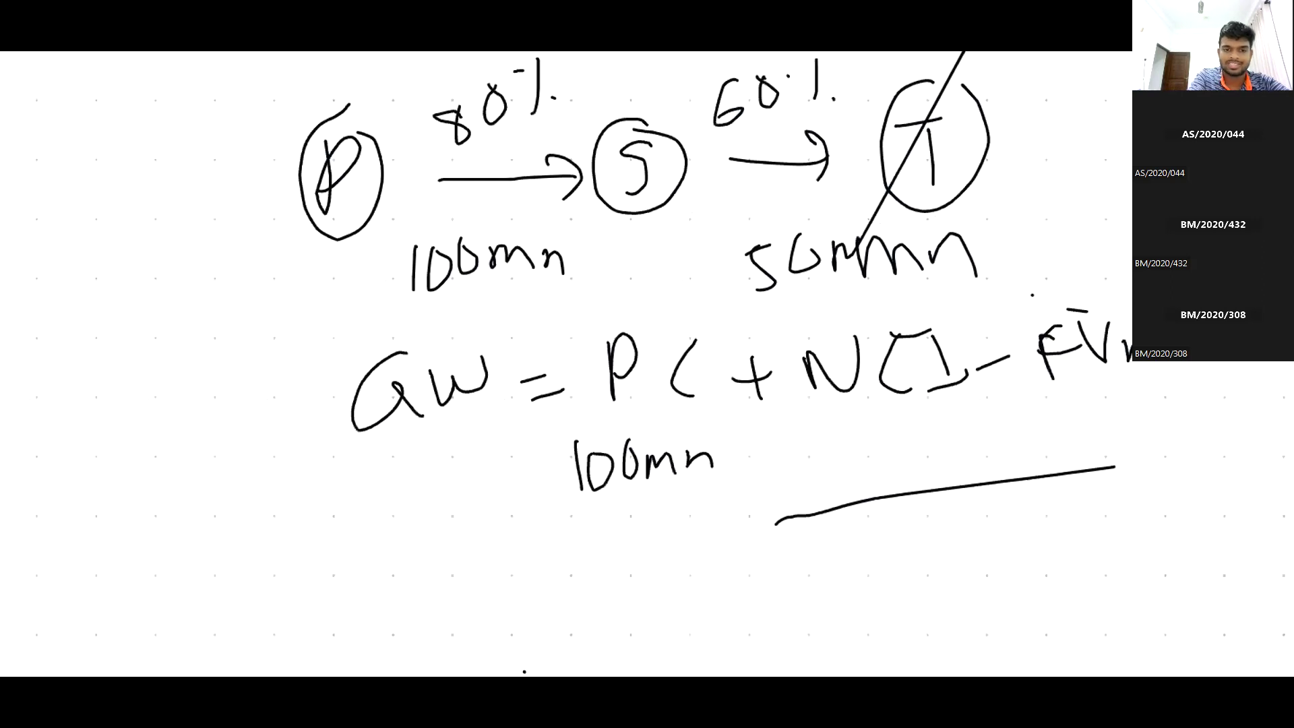
mouse_move(617, 533)
mouse_down()
mouse_move(602, 577)
mouse_move(615, 570)
mouse_up()
drag(647, 557, 672, 554)
drag(676, 554, 685, 537)
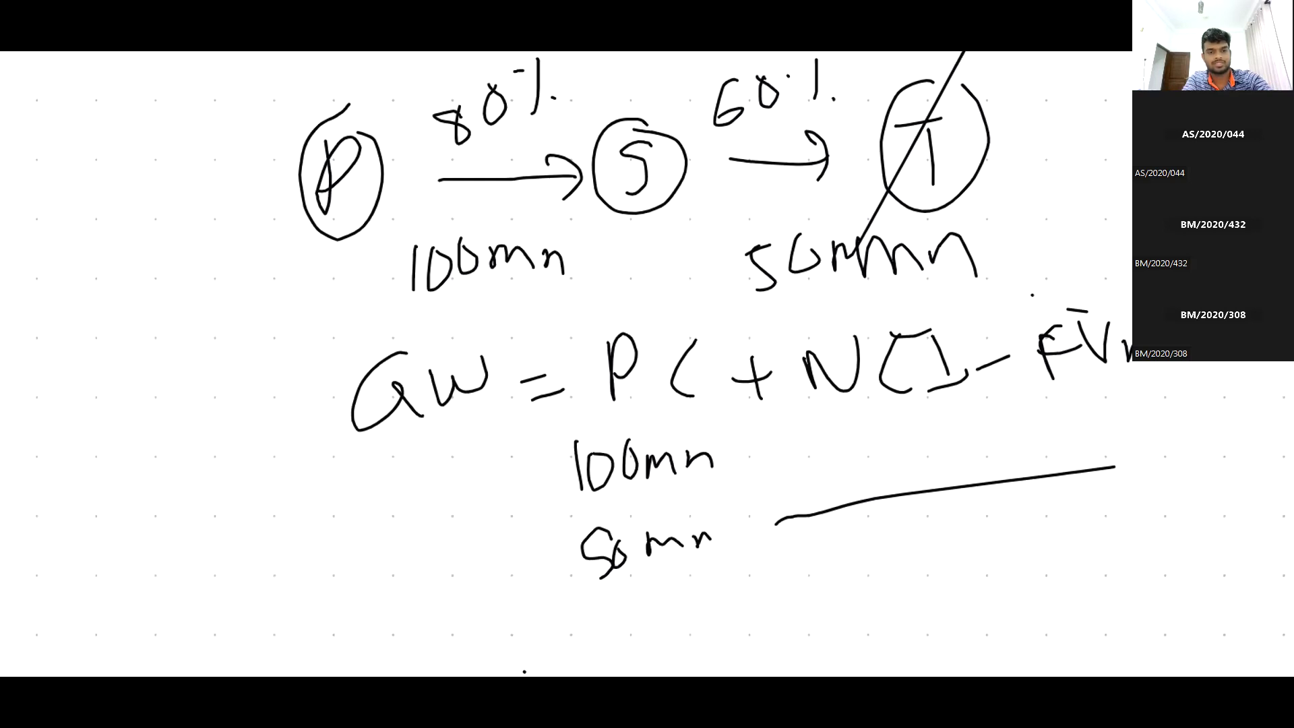
scroll(566, 364, up, 3)
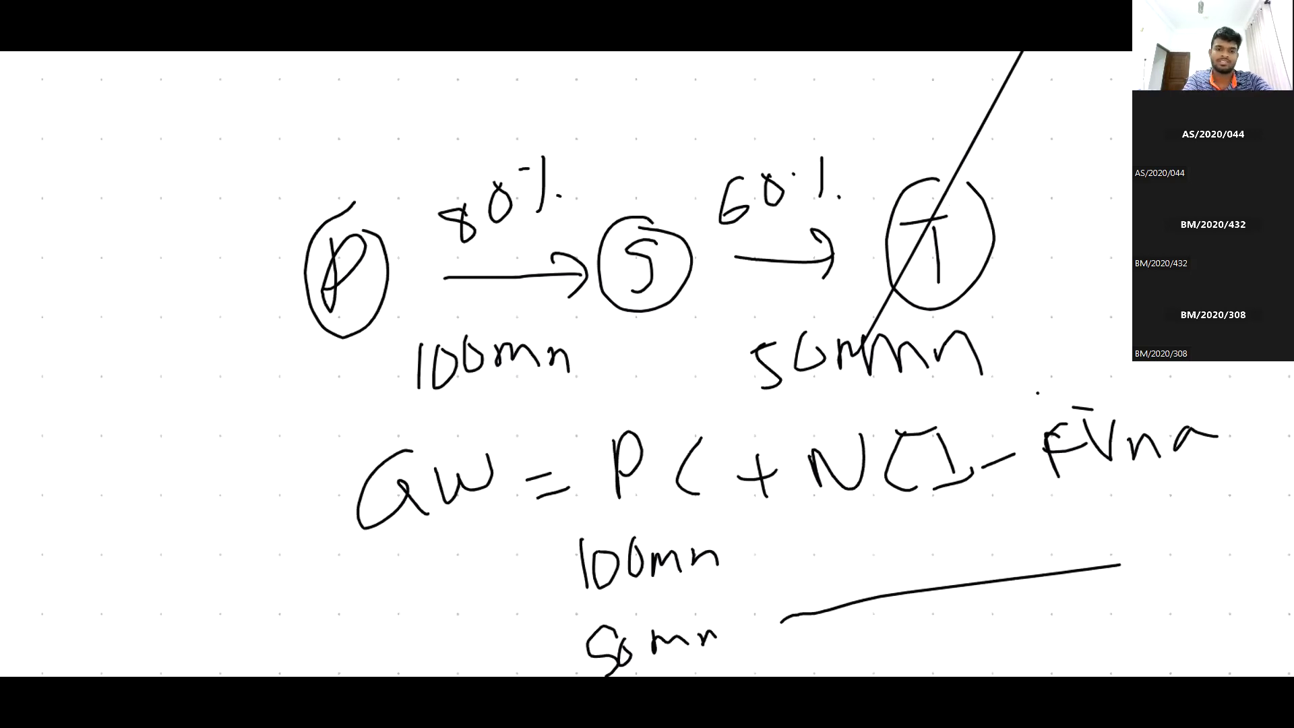
scroll(566, 364, down, 3)
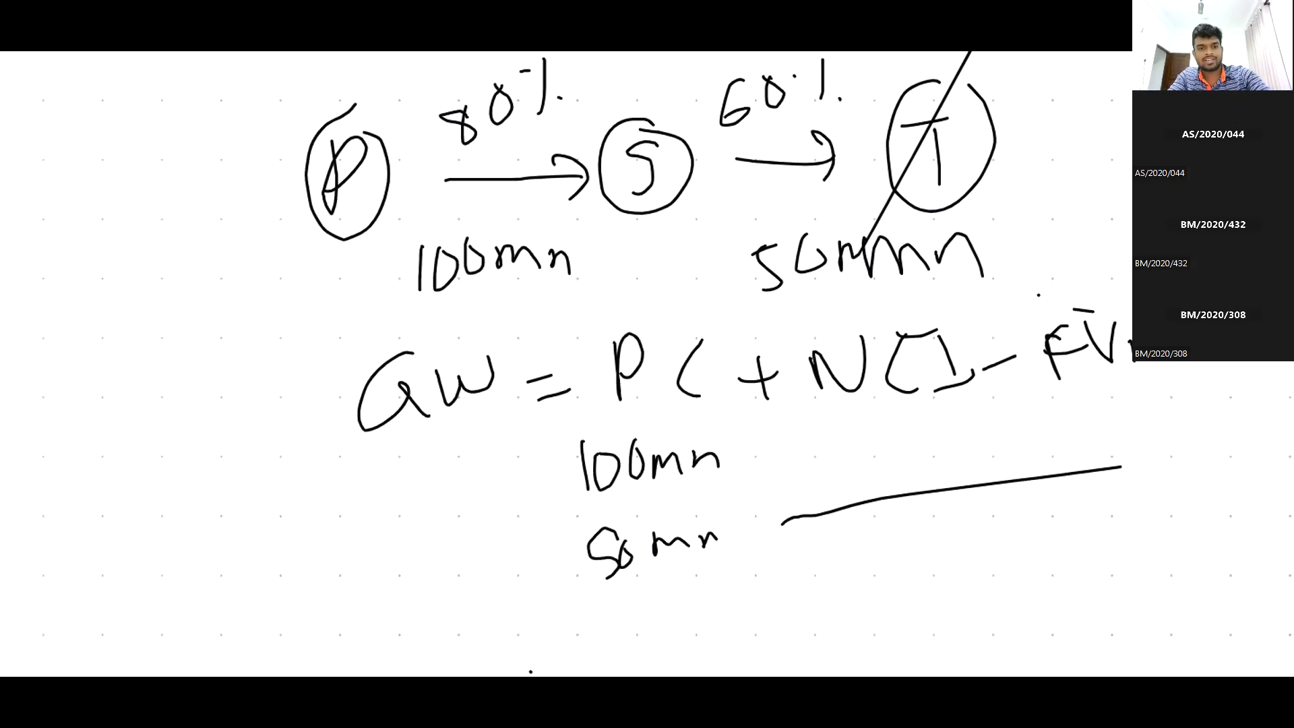
scroll(566, 364, up, 1)
scroll(311, 401, down, 2)
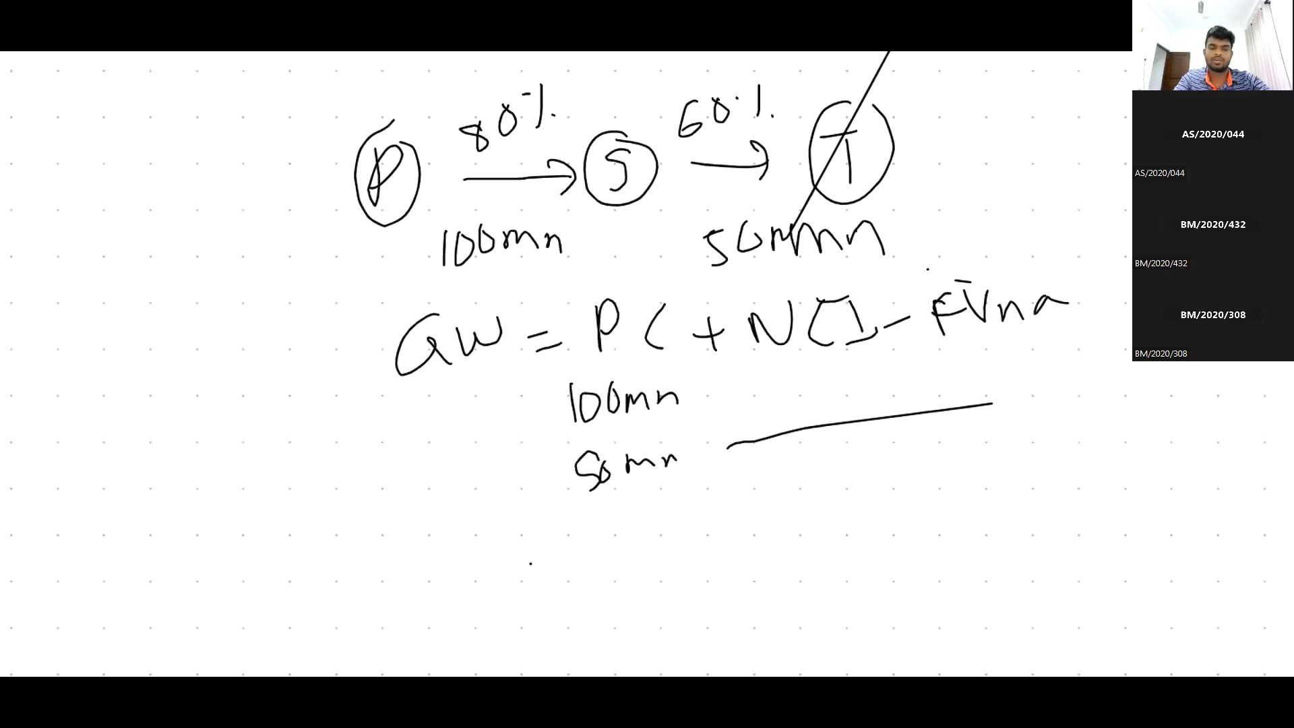
Step: Write 40% in the empty space to the right of the circled T
scroll(566, 364, up, 2)
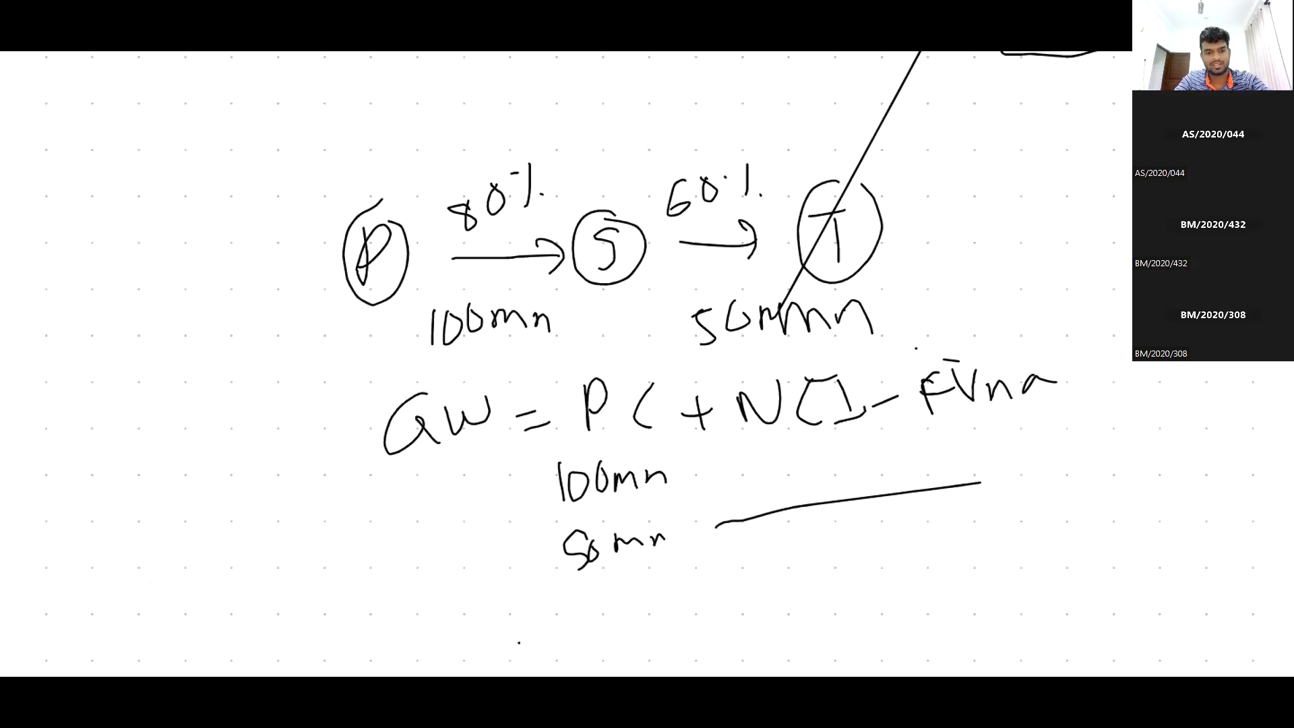
scroll(713, 314, right, 1)
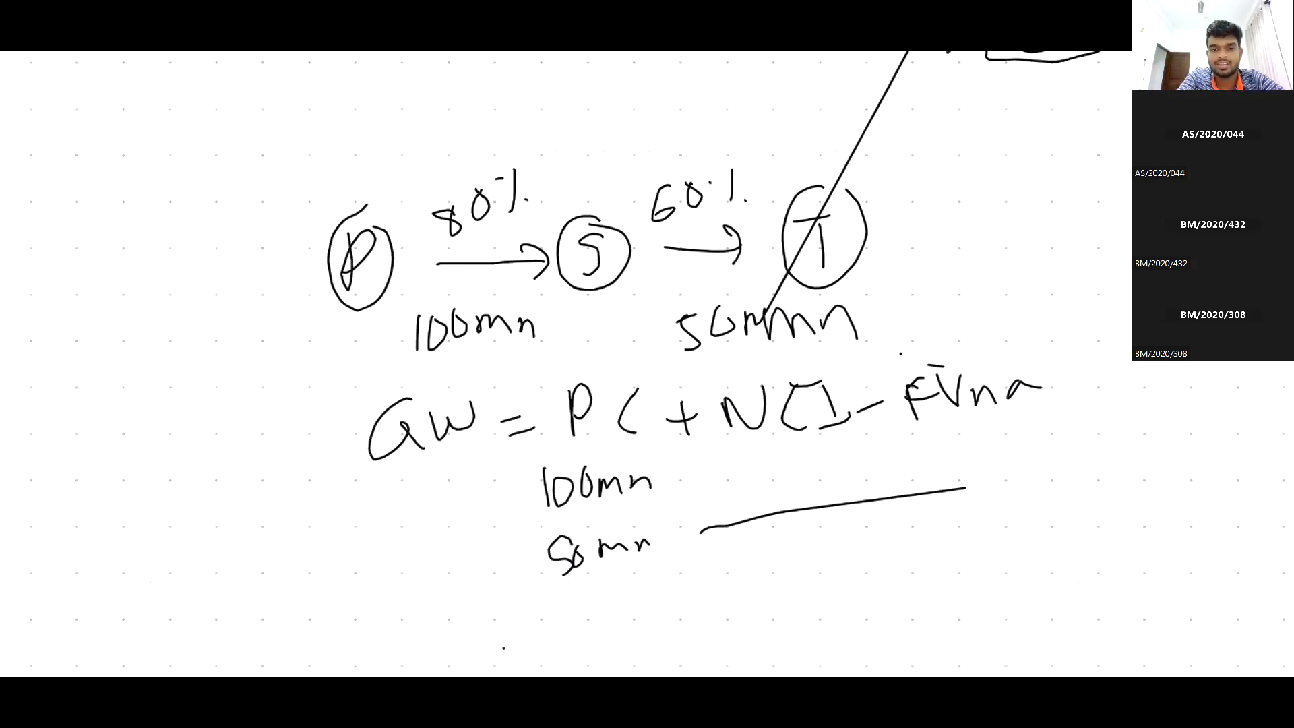
scroll(715, 323, up, 1)
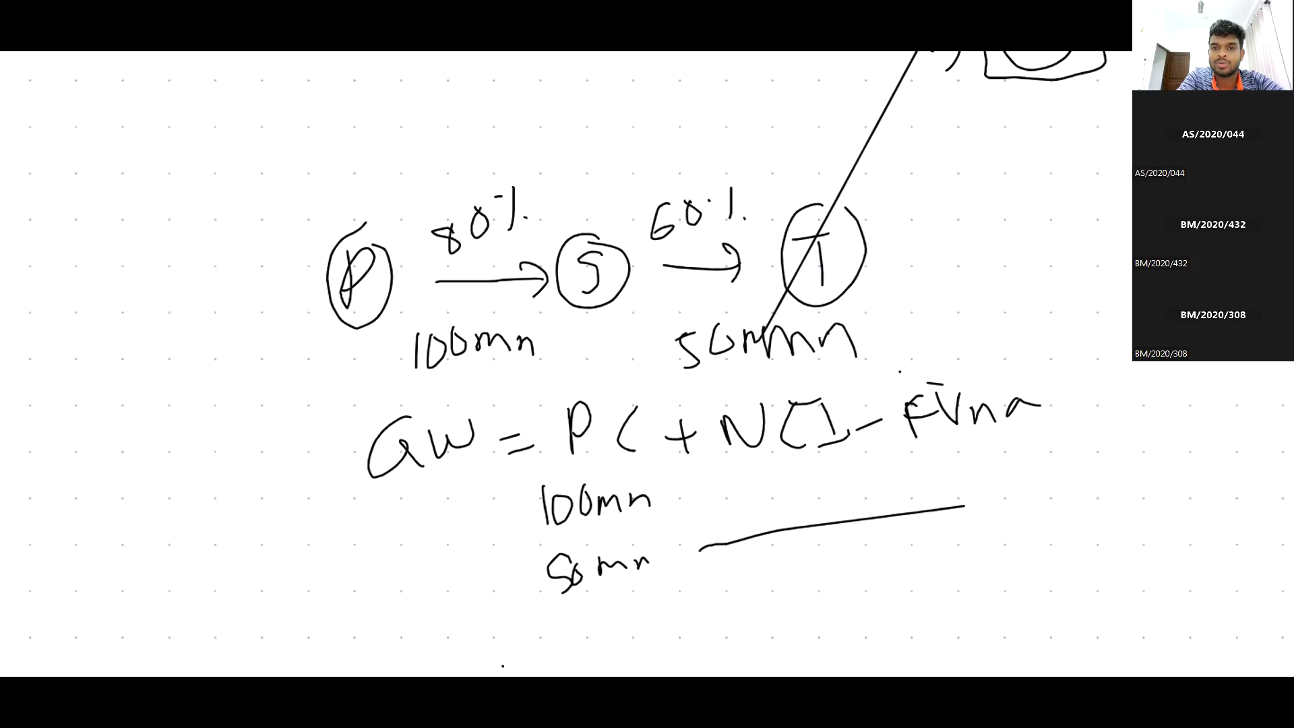
drag(973, 186, 1002, 215)
mouse_move(994, 196)
mouse_down()
mouse_move(994, 226)
mouse_move(1015, 196)
mouse_up()
drag(1030, 198, 1031, 202)
drag(1049, 180, 1055, 211)
click(1072, 213)
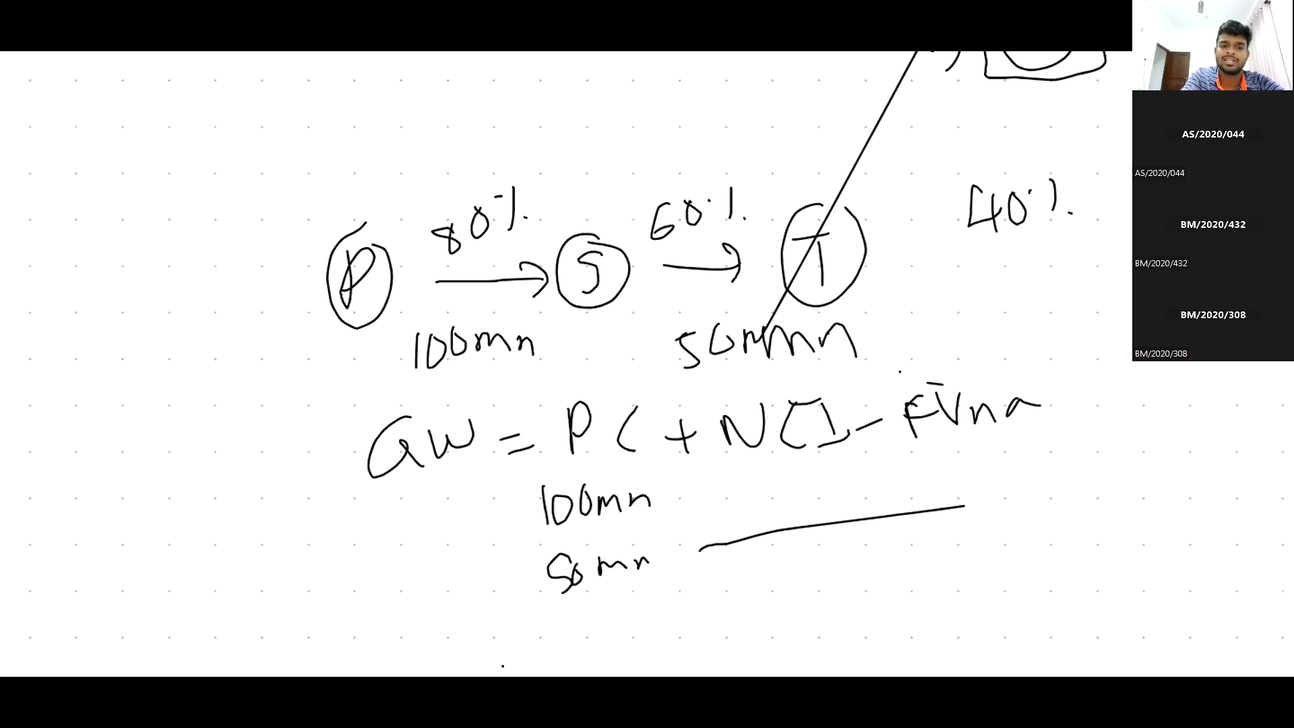
Step: Write 30mn below the 50mn figure, put a cross mark beside it and circle both
scroll(566, 364, down, 3)
drag(576, 514, 589, 566)
click(647, 507)
drag(622, 514, 697, 521)
drag(723, 507, 744, 528)
click(796, 470)
drag(795, 470, 783, 518)
drag(748, 494, 848, 521)
mouse_move(565, 509)
mouse_down()
mouse_move(821, 556)
mouse_move(530, 554)
mouse_up()
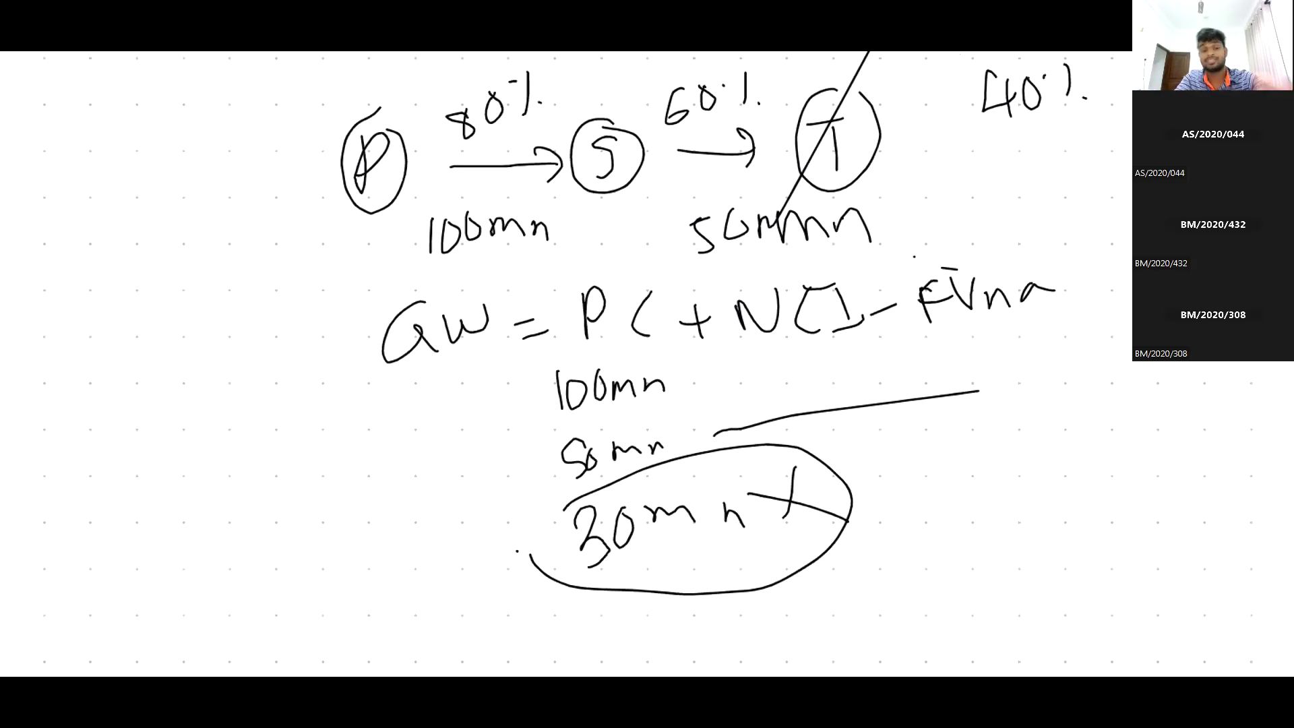
scroll(647, 364, up, 2)
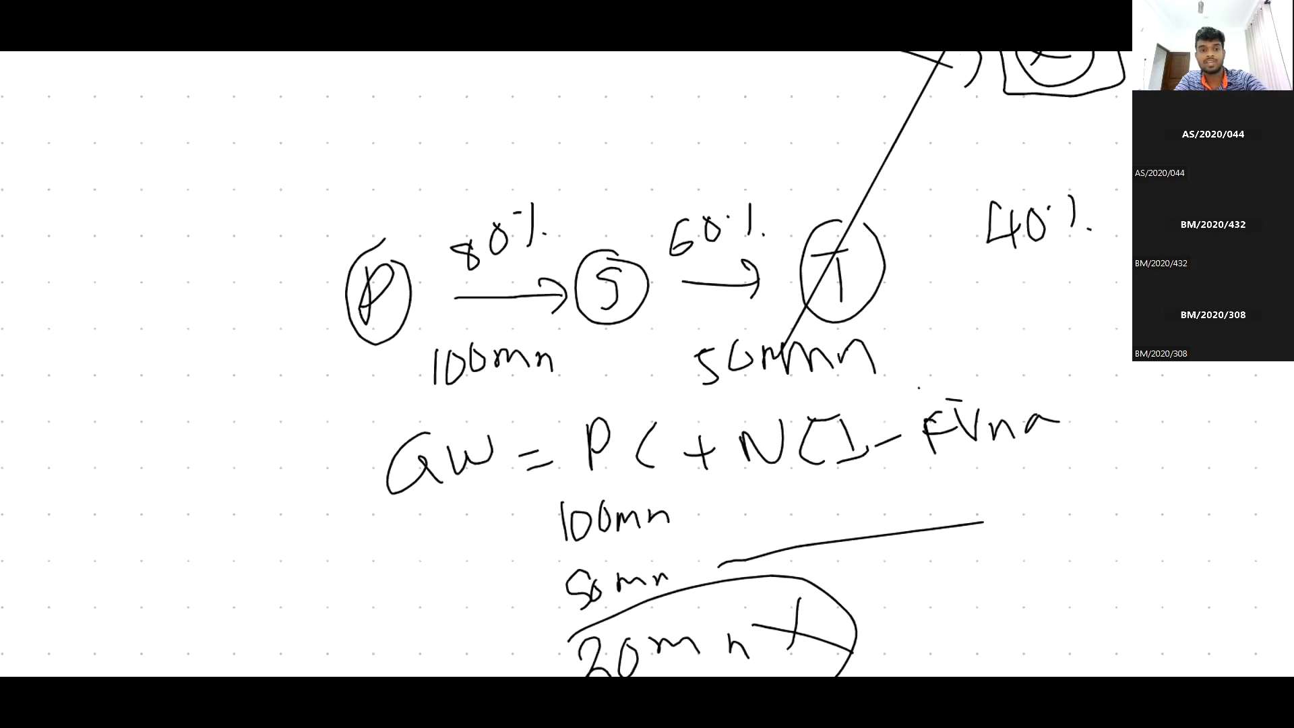
click(378, 293)
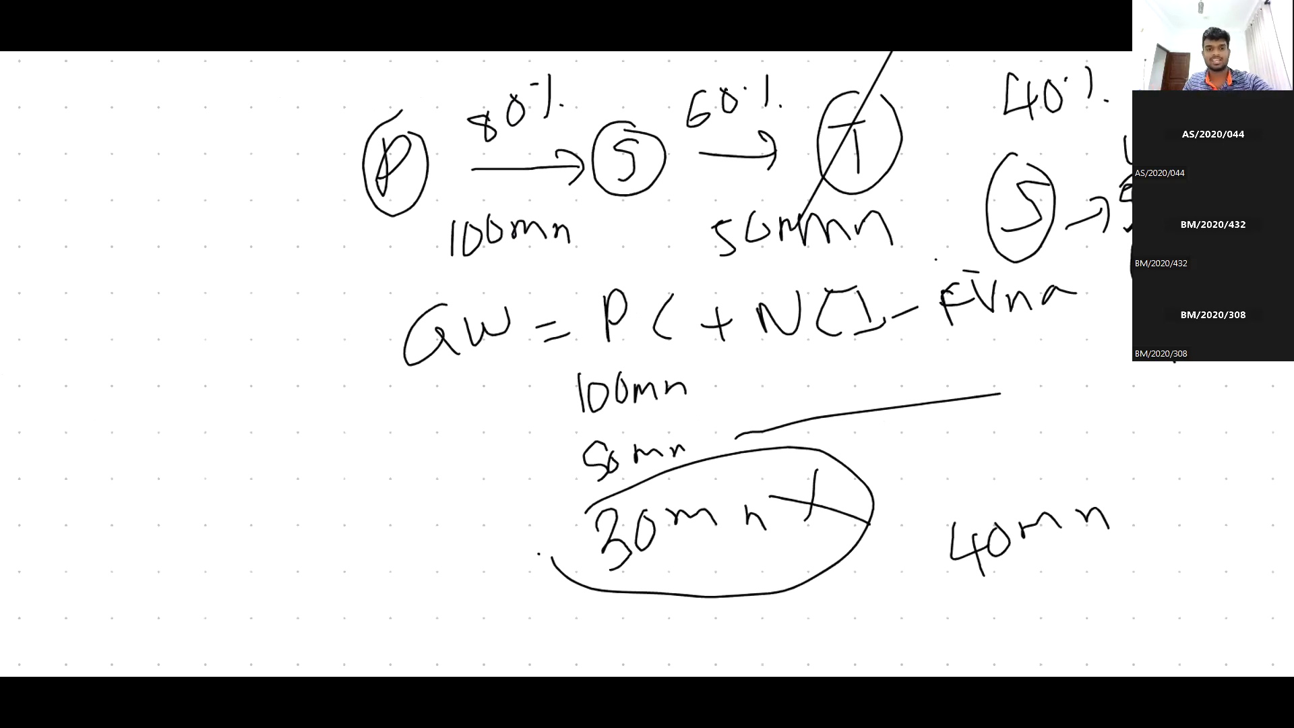
scroll(566, 364, up, 3)
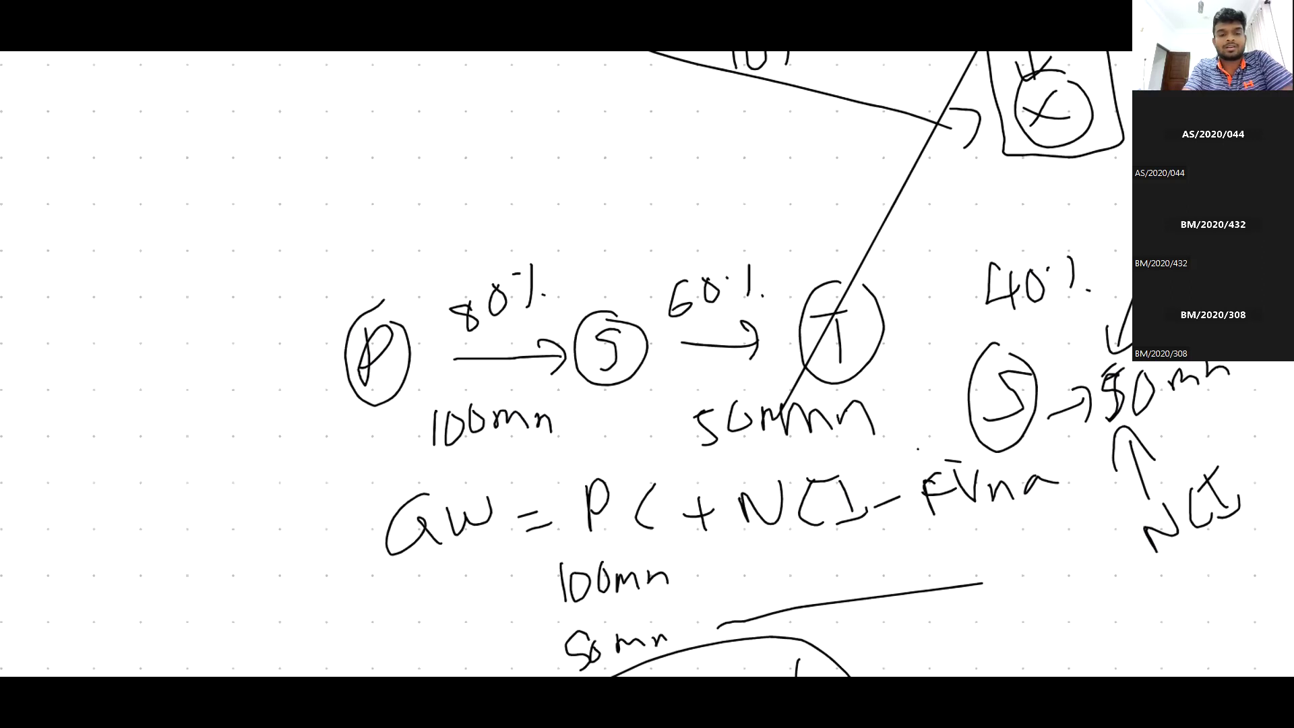
scroll(566, 364, down, 2)
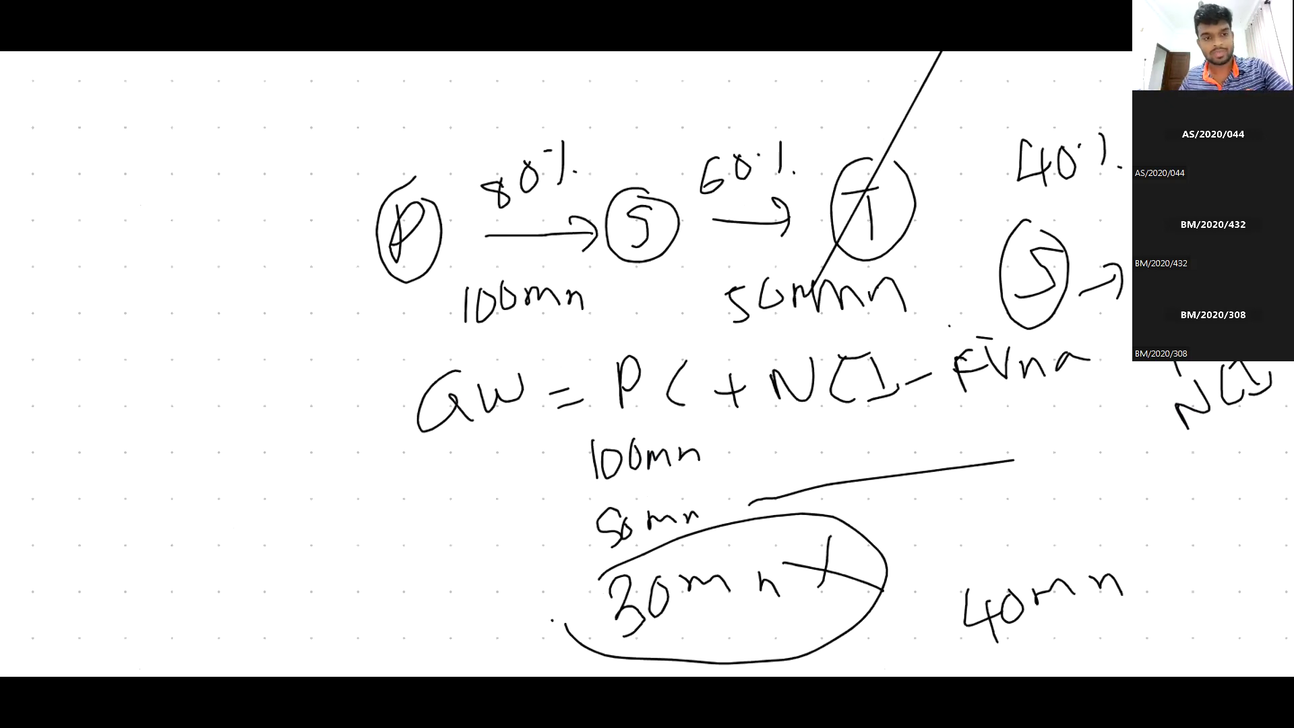
Step: Draw an arrow pointing at the circled P and circle the 50 under the S-to-T arrow
mouse_move(306, 308)
mouse_down()
mouse_move(323, 308)
mouse_move(376, 243)
mouse_up()
drag(315, 241, 350, 310)
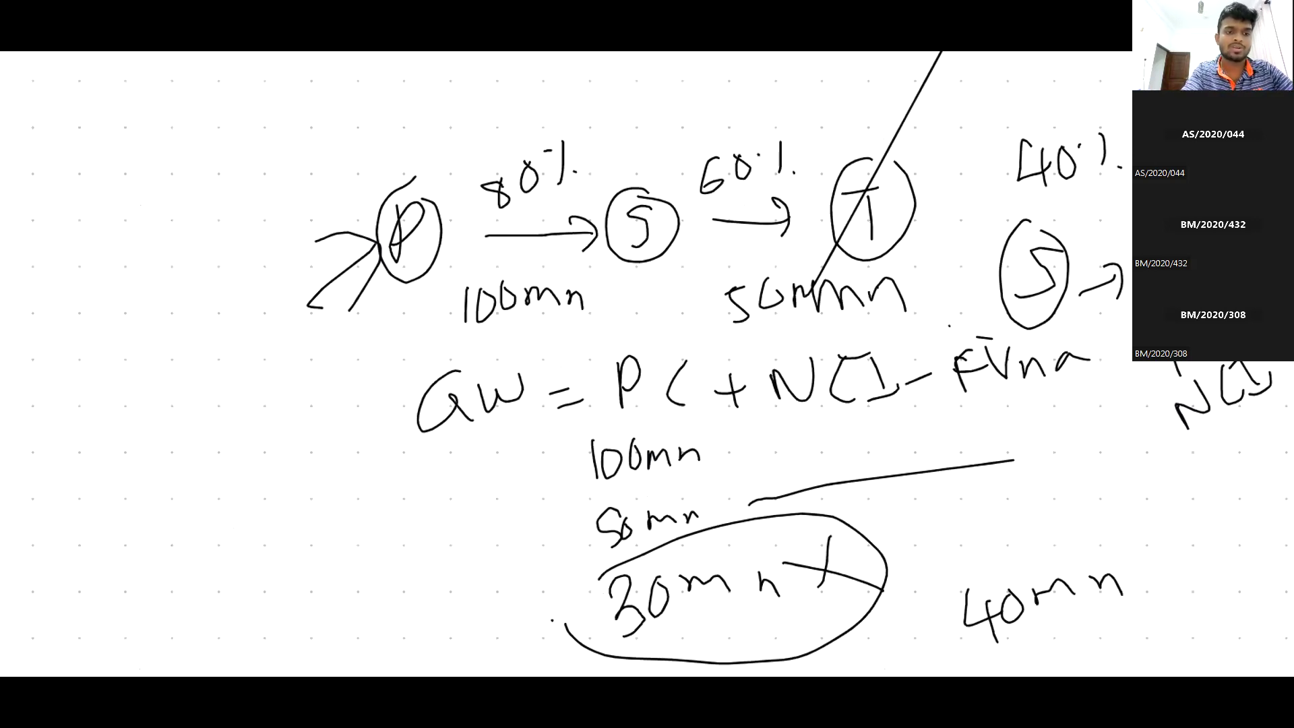
drag(324, 338, 328, 352)
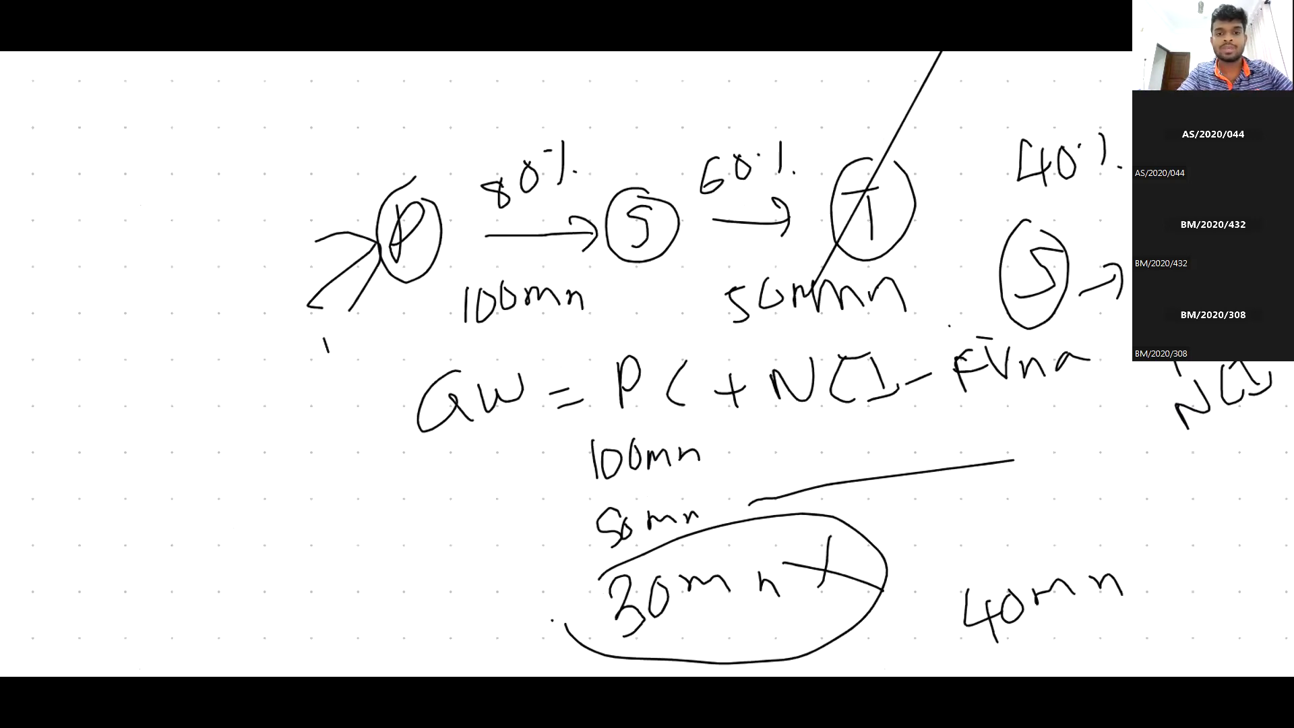
drag(708, 233, 704, 258)
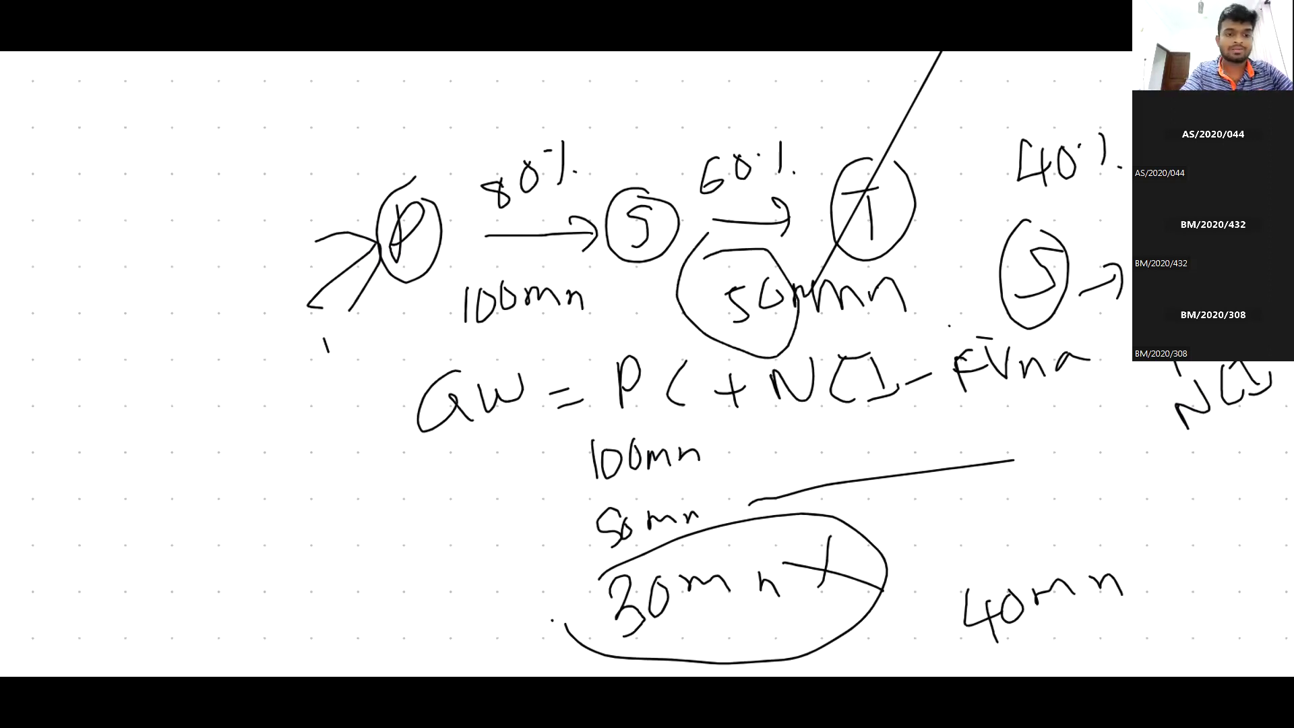
Step: Write a circled S followed by "× 50" to the left of the goodwill formula
mouse_move(205, 485)
mouse_down()
mouse_move(187, 498)
mouse_move(203, 575)
mouse_up()
drag(174, 467, 199, 481)
mouse_move(259, 460)
mouse_down()
mouse_move(240, 504)
mouse_move(262, 477)
mouse_up()
drag(269, 422, 291, 487)
mouse_move(295, 410)
mouse_down()
mouse_move(323, 451)
mouse_move(308, 460)
mouse_up()
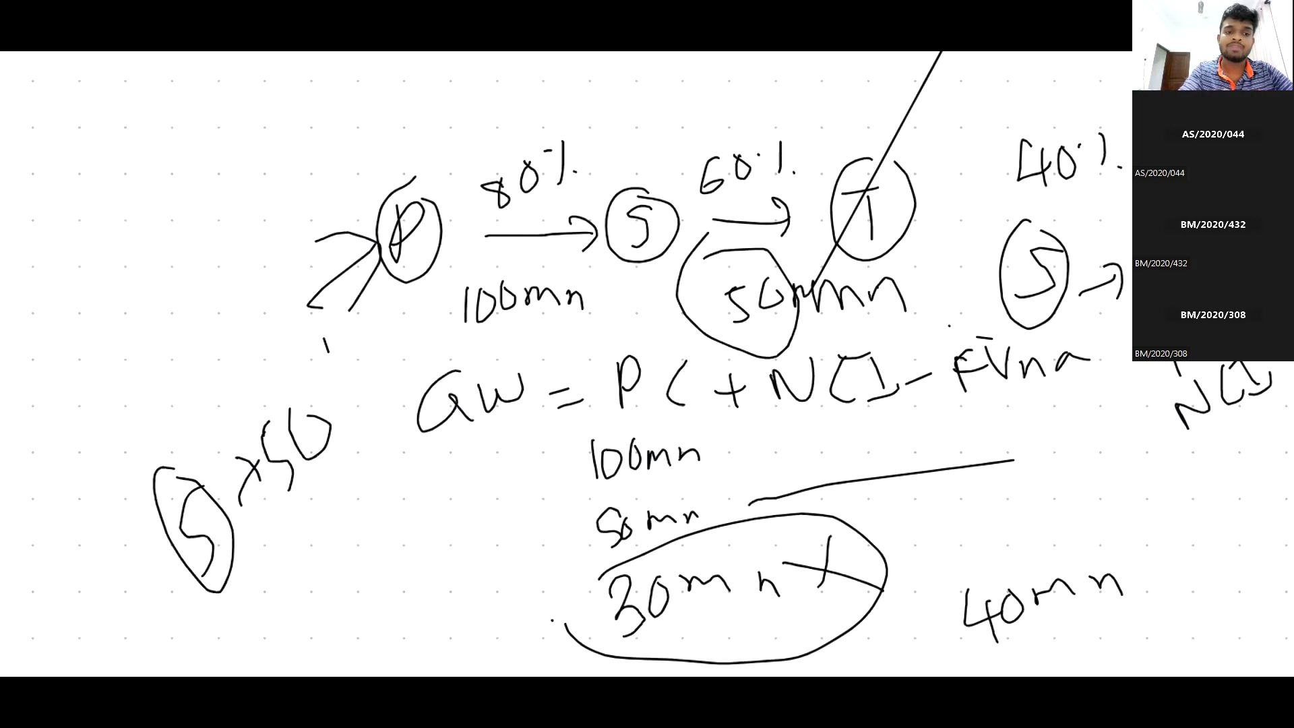
Step: Draw a downward arrow pointing at the circled S beside "× 50" and write 80% and 40m above it
drag(197, 342, 224, 407)
drag(193, 391, 198, 401)
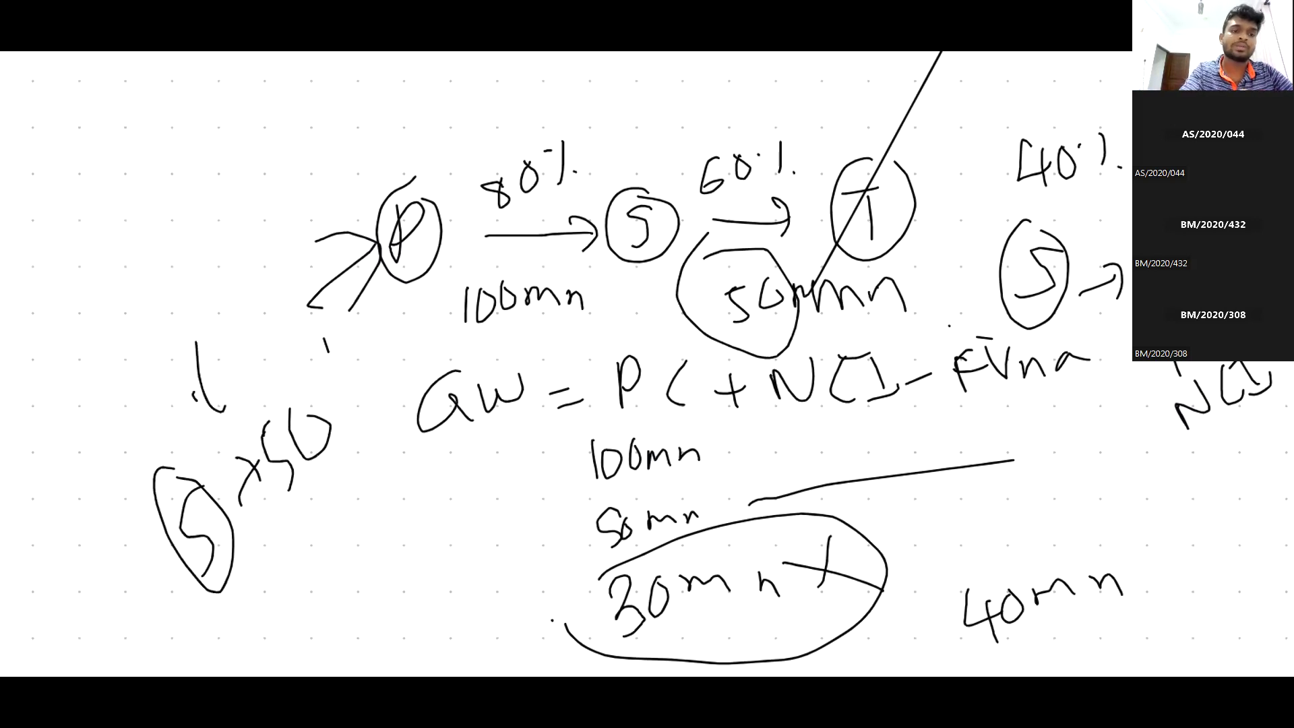
drag(176, 255, 172, 267)
drag(197, 231, 200, 265)
drag(255, 380, 226, 420)
drag(244, 194, 234, 238)
drag(256, 225, 262, 236)
drag(232, 307, 248, 347)
mouse_move(255, 290)
mouse_down()
mouse_move(251, 316)
mouse_move(284, 272)
mouse_up()
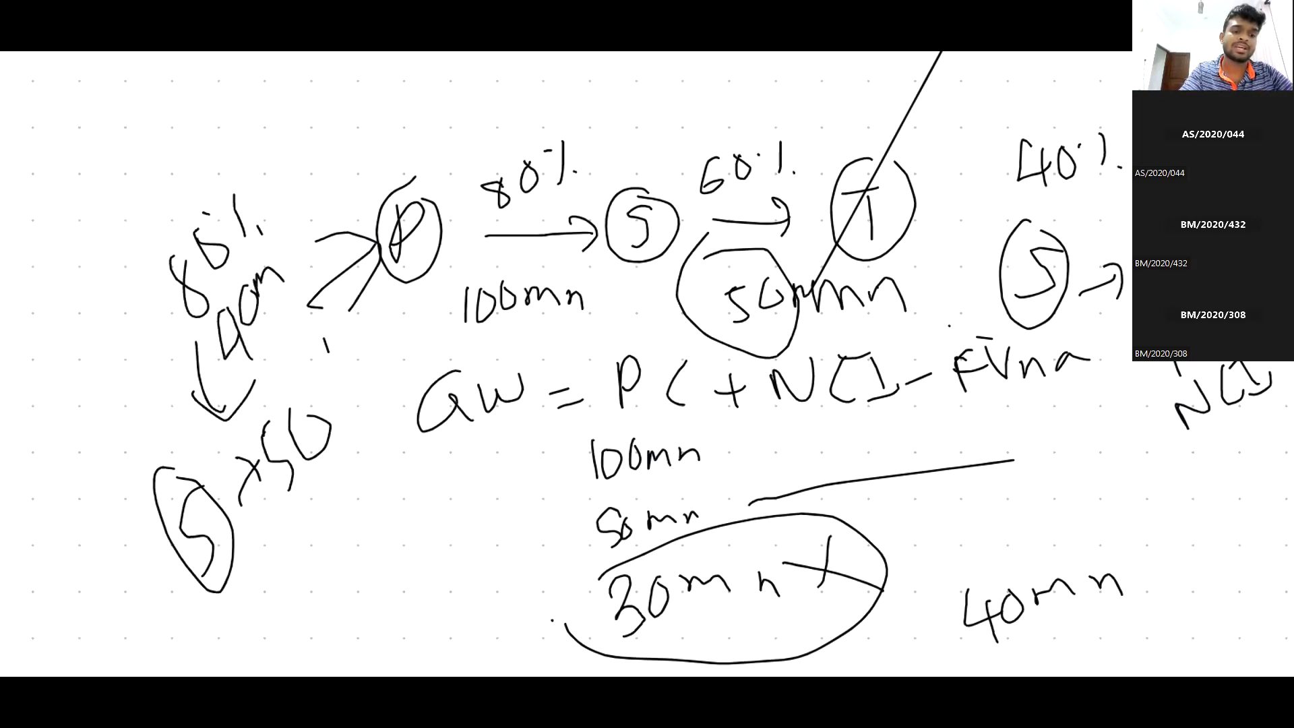
Step: Write 10mn below the "× 50" next to the circled S
drag(285, 520, 289, 559)
mouse_move(311, 519)
mouse_down()
mouse_move(317, 542)
mouse_move(347, 486)
mouse_up()
drag(345, 492, 372, 472)
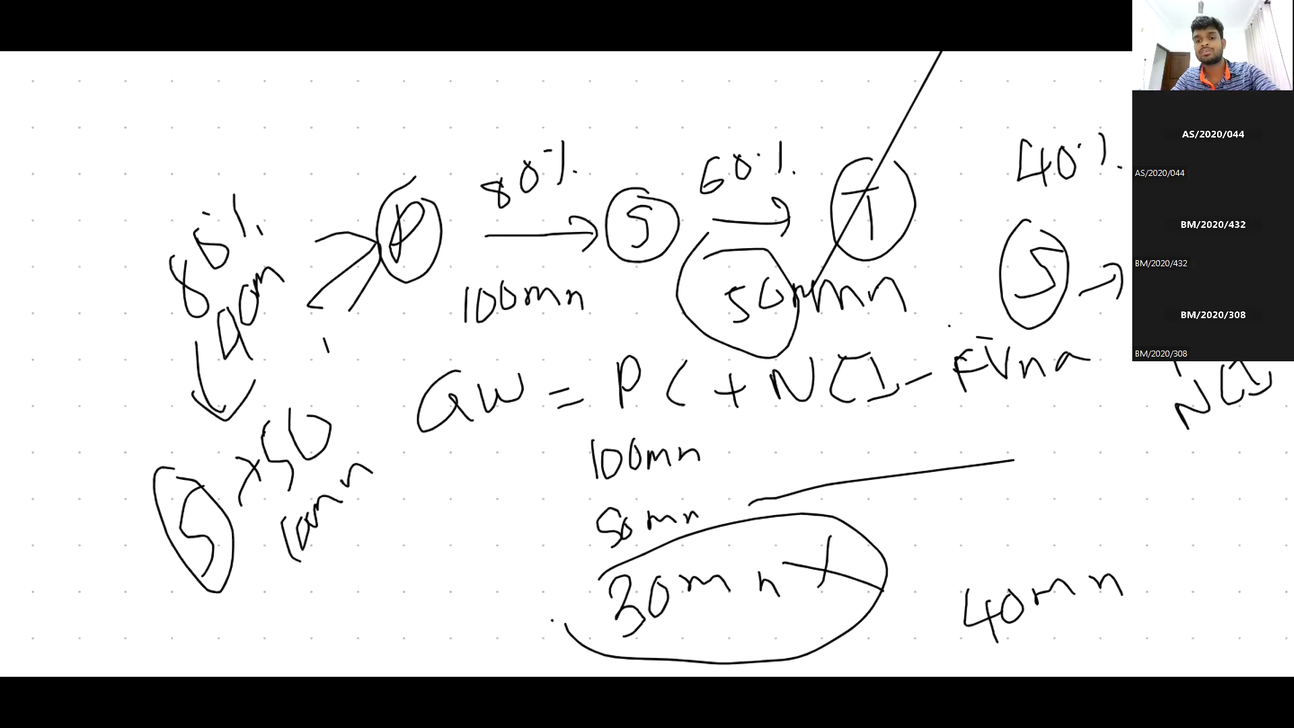
Step: Review the handwritten P-S-T diagram, its goodwill formula and the figures around it
scroll(647, 358, down, 2)
scroll(642, 328, down, 1)
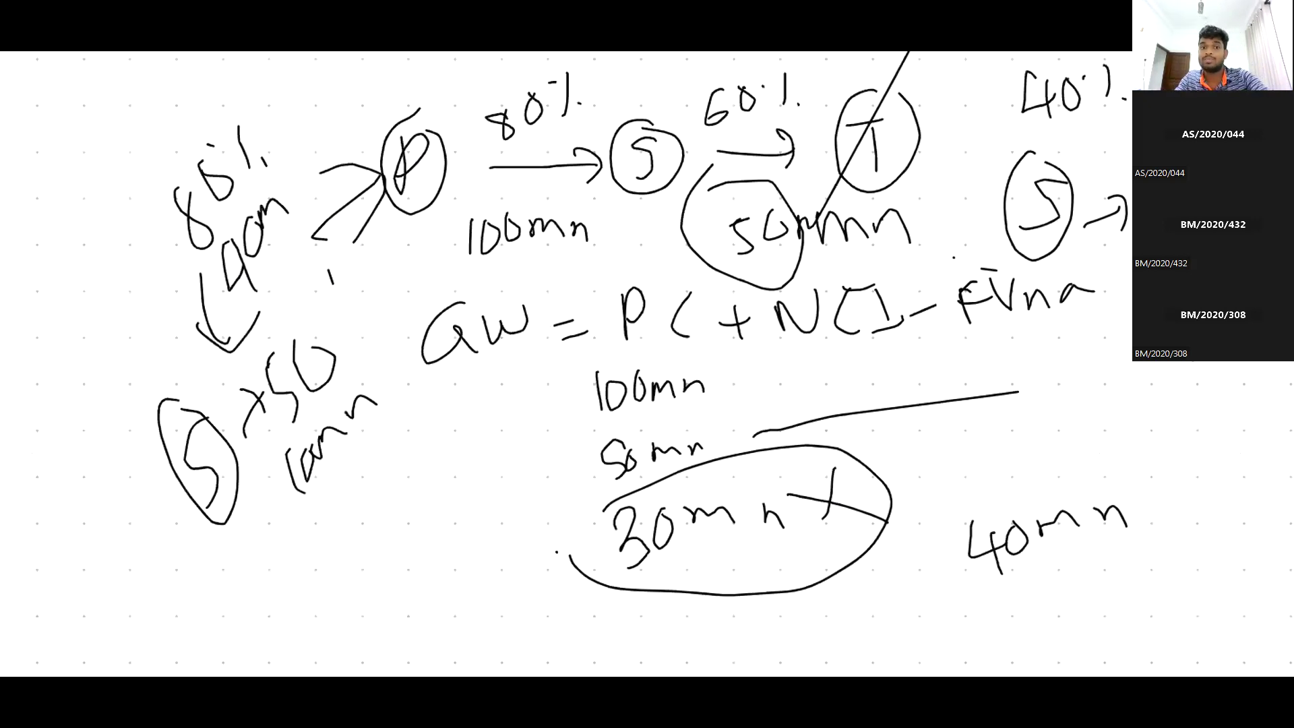
scroll(647, 364, up, 5)
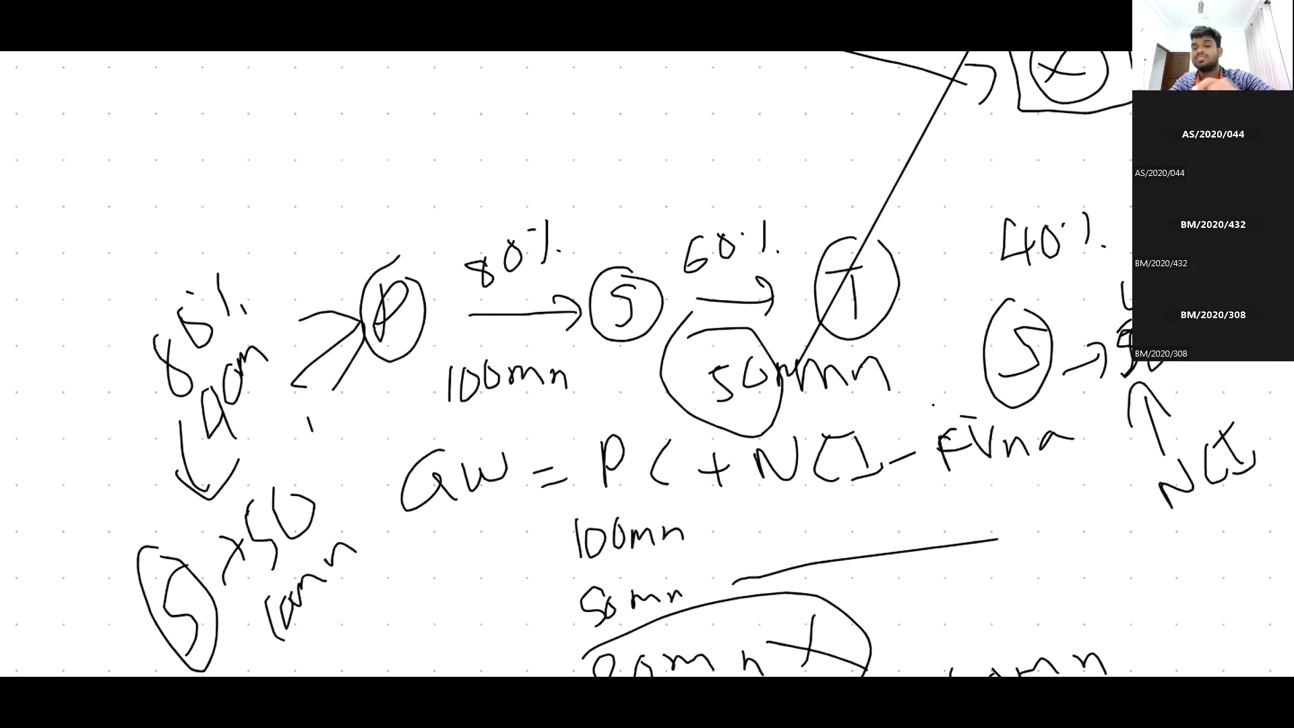
scroll(566, 363, down, 3)
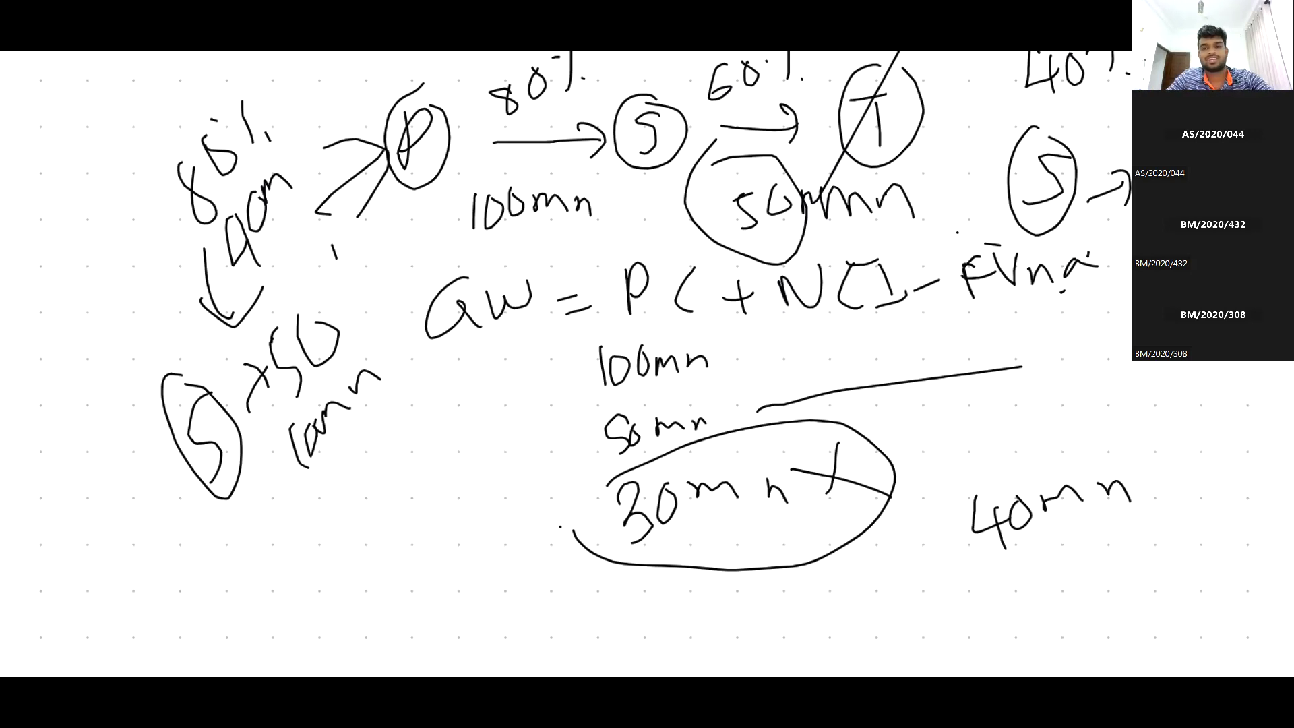
scroll(566, 364, up, 3)
scroll(566, 363, down, 1)
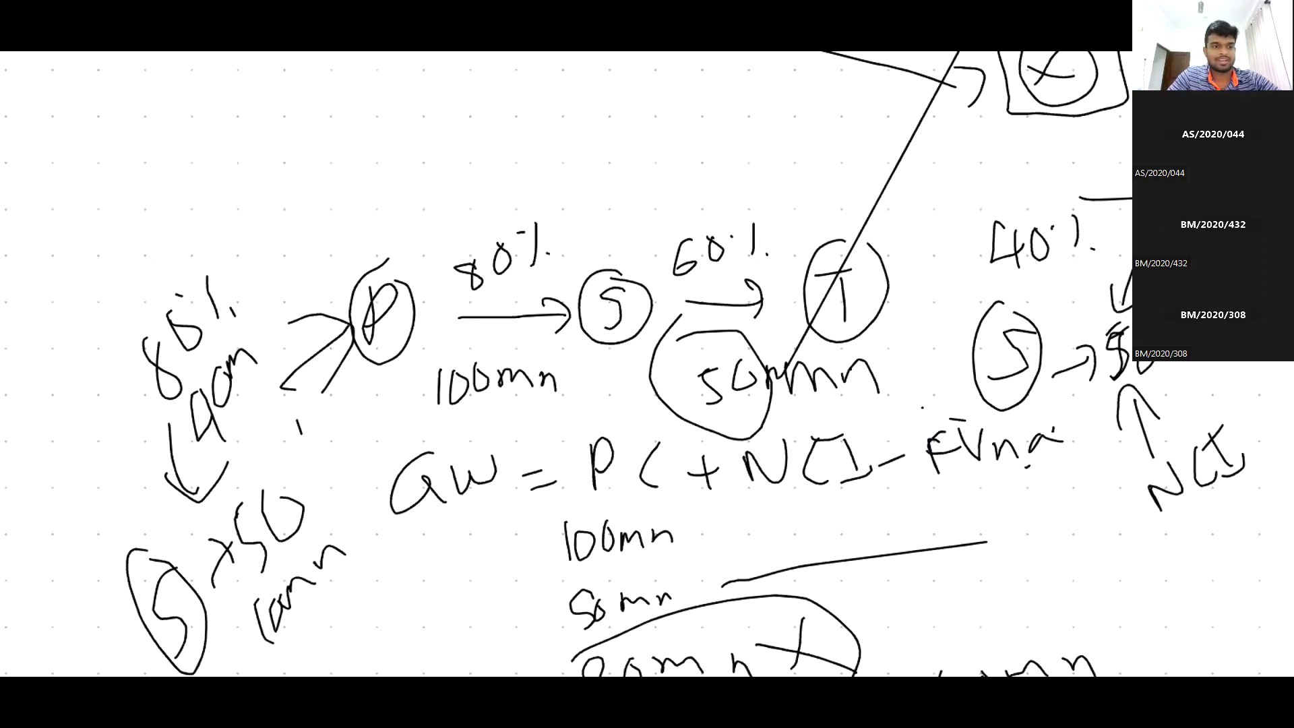
scroll(566, 364, down, 1)
scroll(566, 364, down, 1)
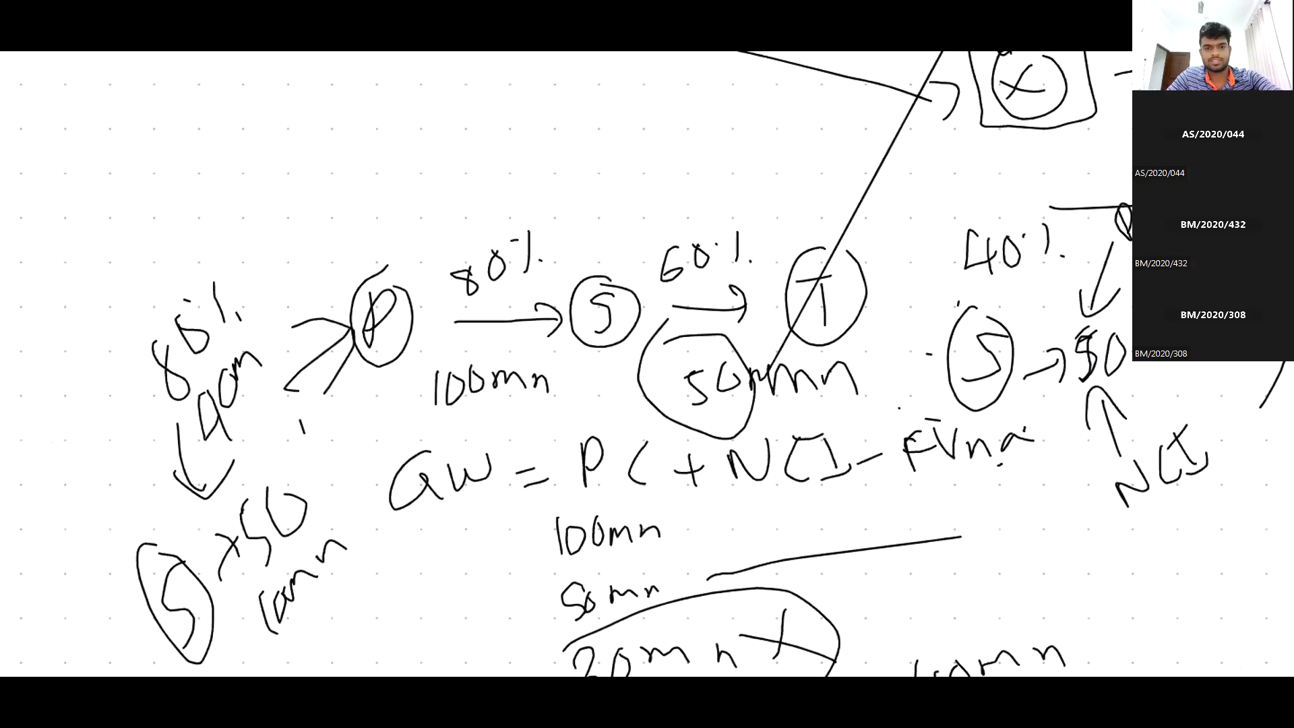
Step: Draw a circled P, a circled S and a circled T in a row in the blank area below the first diagram
scroll(566, 364, down, 3)
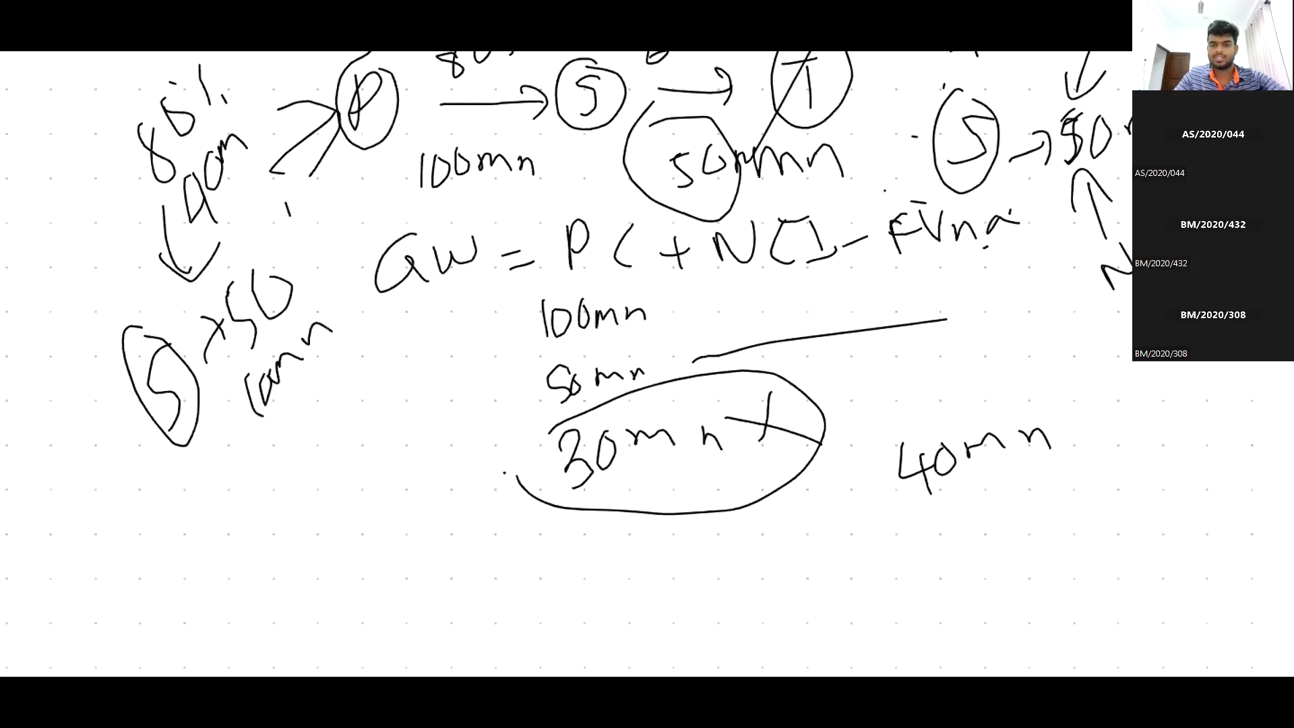
scroll(566, 364, down, 5)
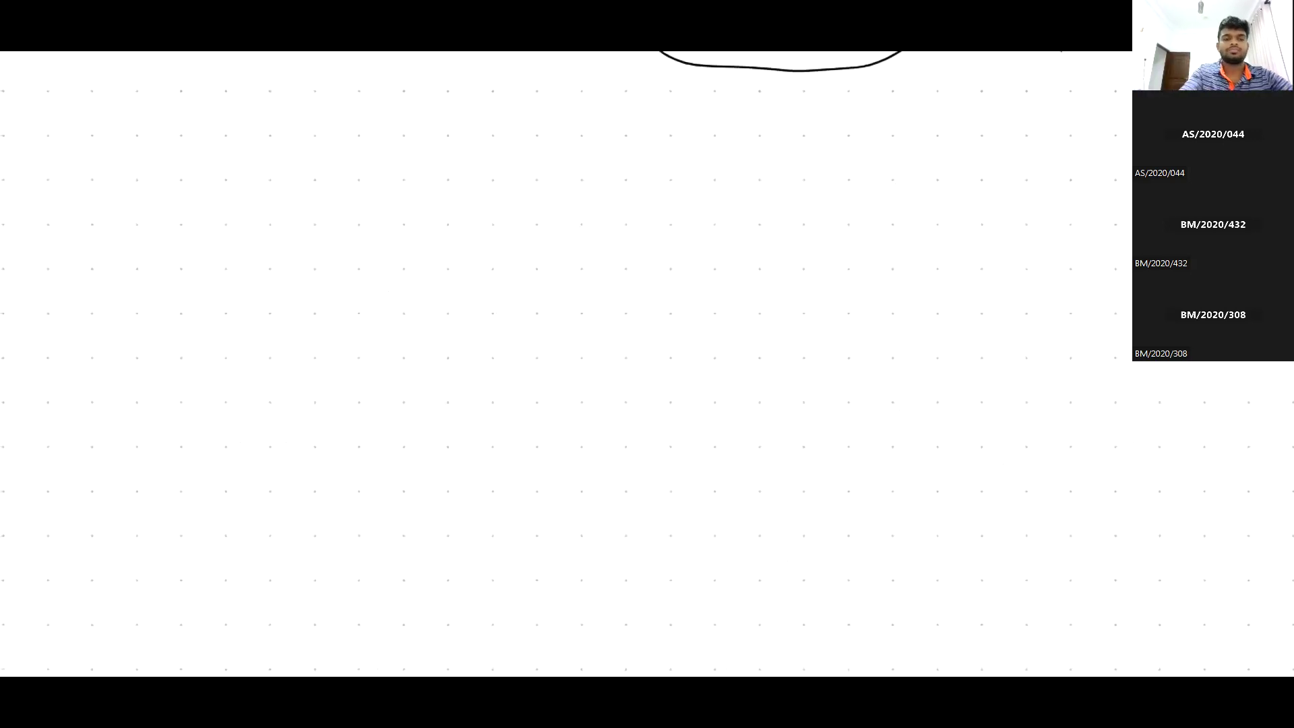
mouse_move(329, 315)
mouse_down()
mouse_move(326, 350)
mouse_move(311, 344)
mouse_up()
drag(309, 283, 332, 272)
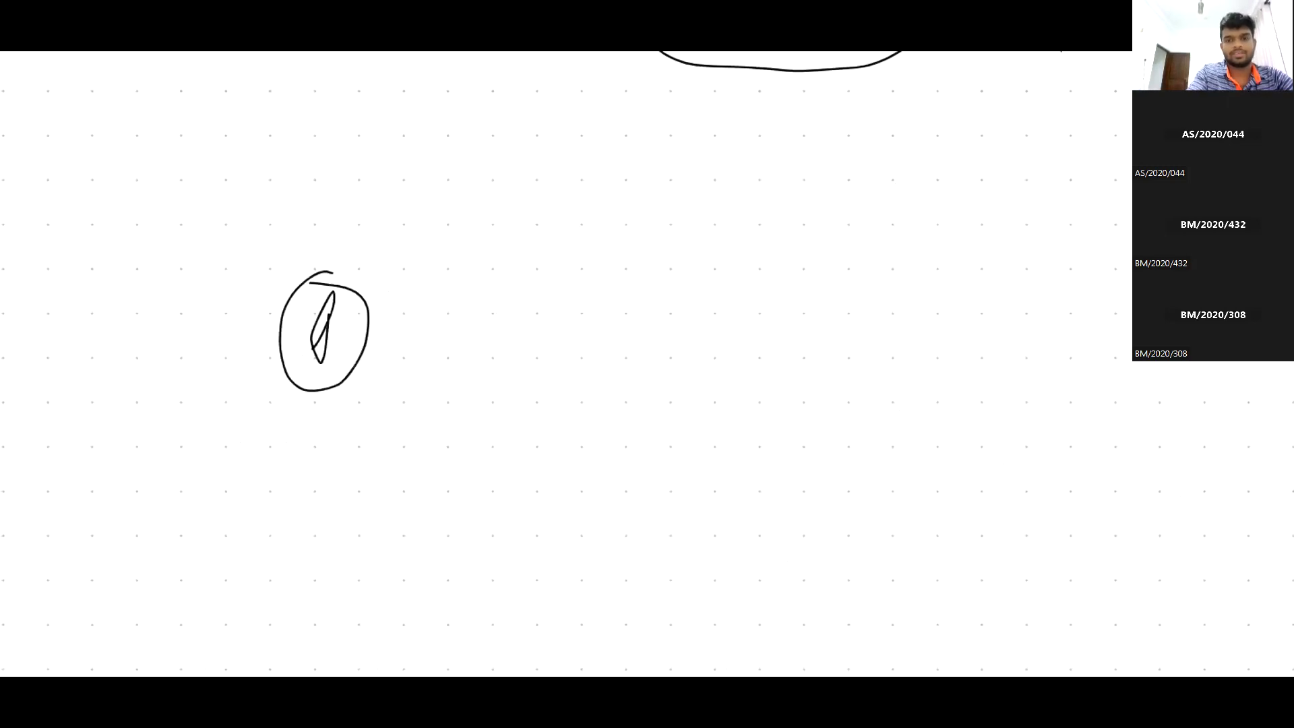
drag(619, 254, 596, 345)
drag(901, 289, 935, 340)
drag(961, 239, 938, 257)
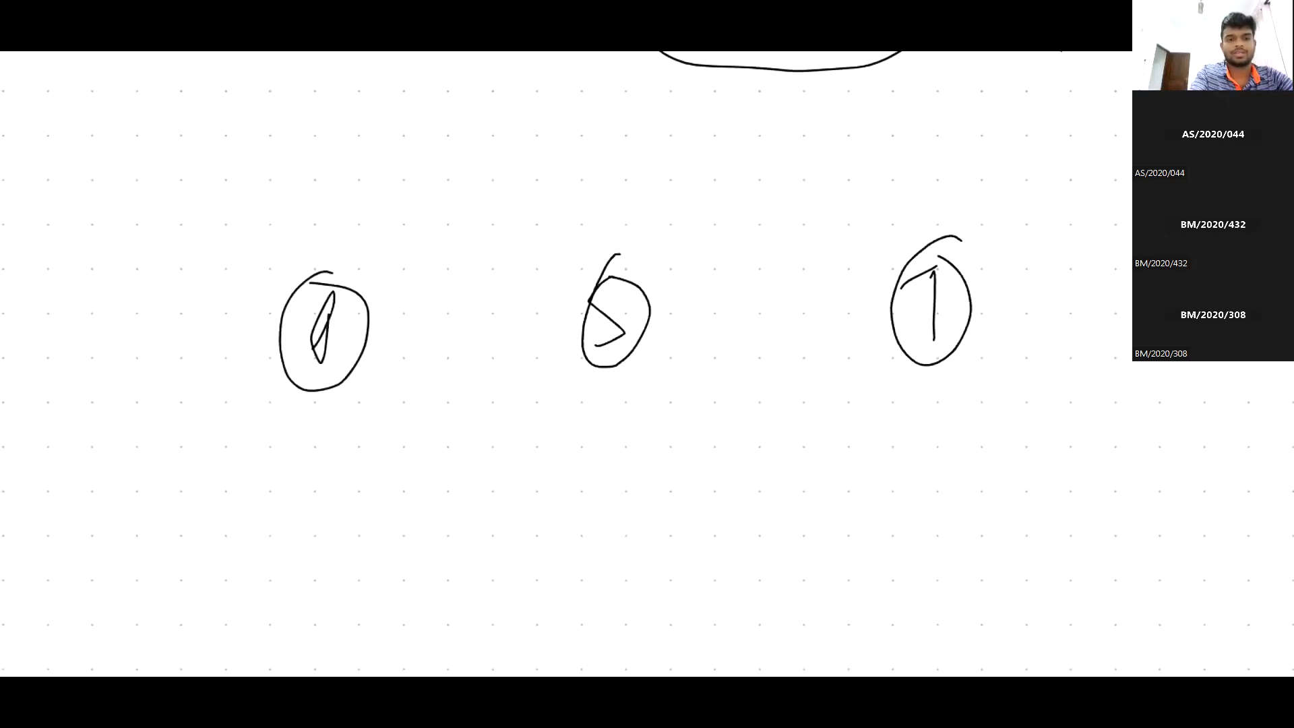
Step: Draw arrows from P to S and from S to T, labelling them 80% and 60%
click(498, 298)
mouse_move(376, 337)
mouse_down()
mouse_move(512, 321)
mouse_move(521, 349)
mouse_up()
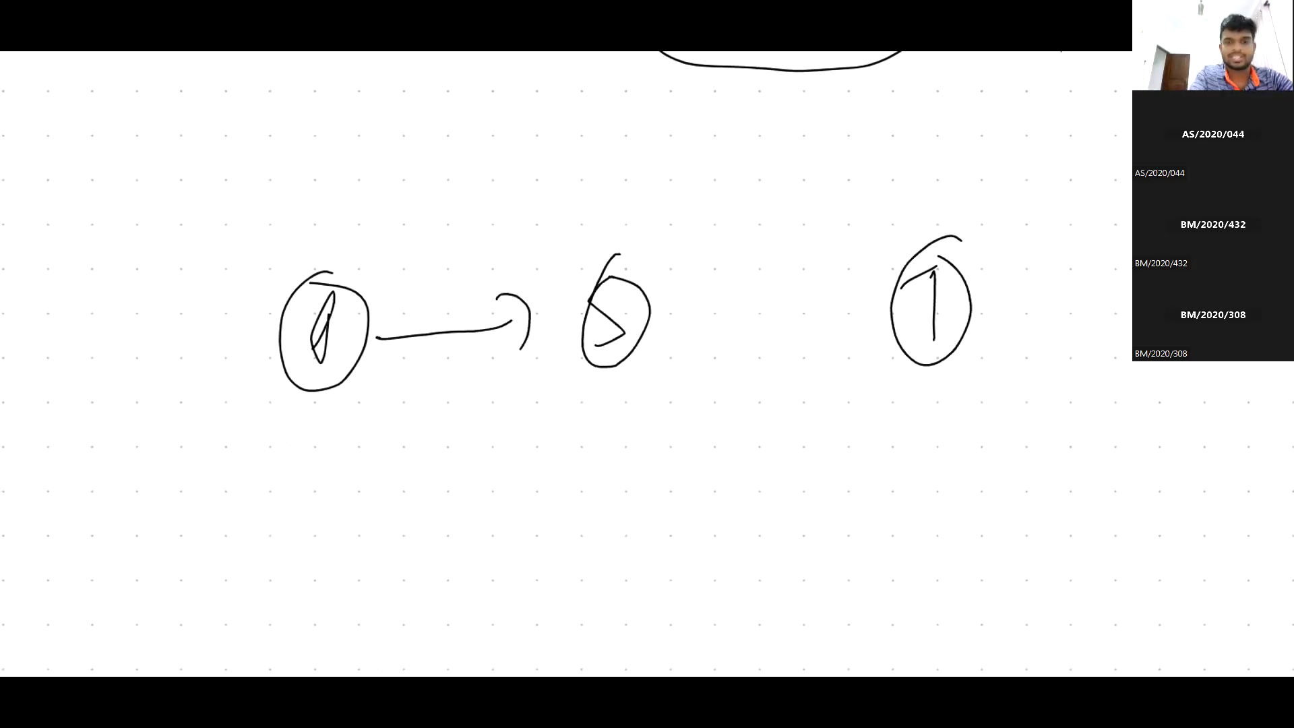
drag(433, 256, 442, 259)
drag(462, 254, 473, 250)
drag(484, 234, 490, 236)
drag(506, 226, 501, 253)
drag(726, 217, 705, 258)
drag(671, 321, 773, 301)
drag(763, 283, 790, 330)
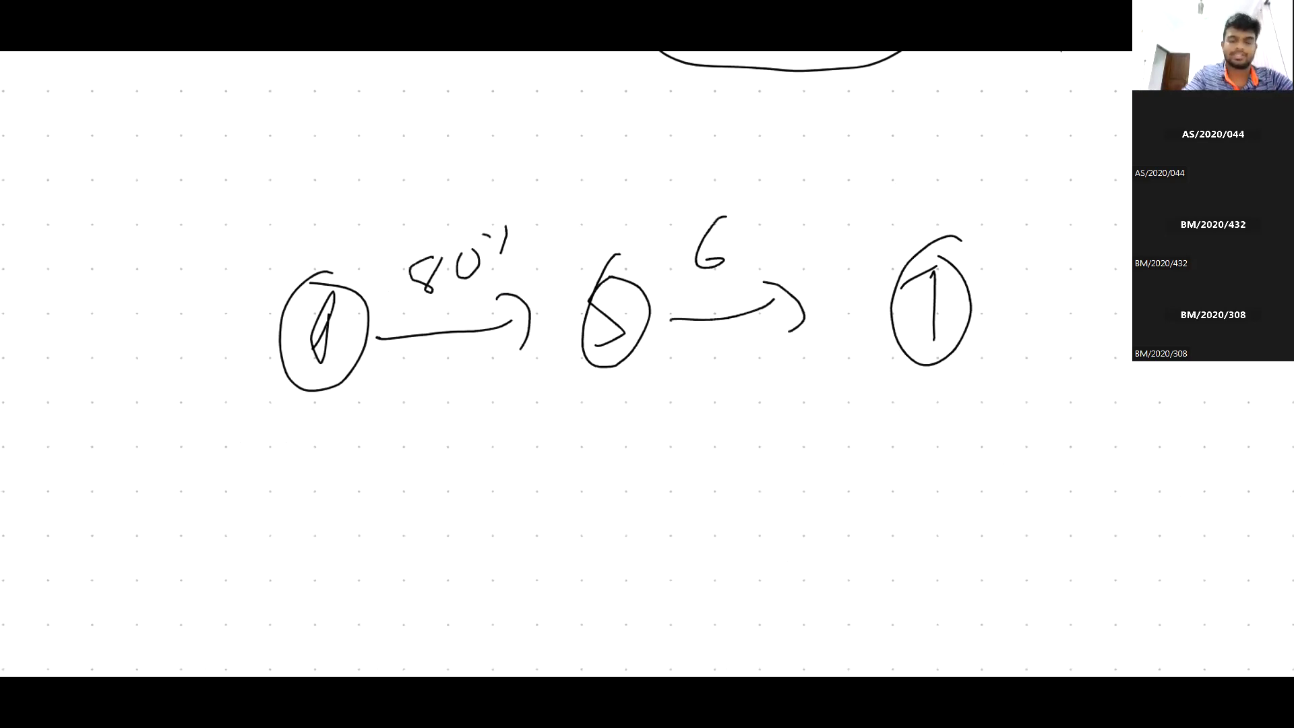
drag(756, 221, 755, 223)
drag(781, 216, 799, 214)
drag(807, 205, 800, 234)
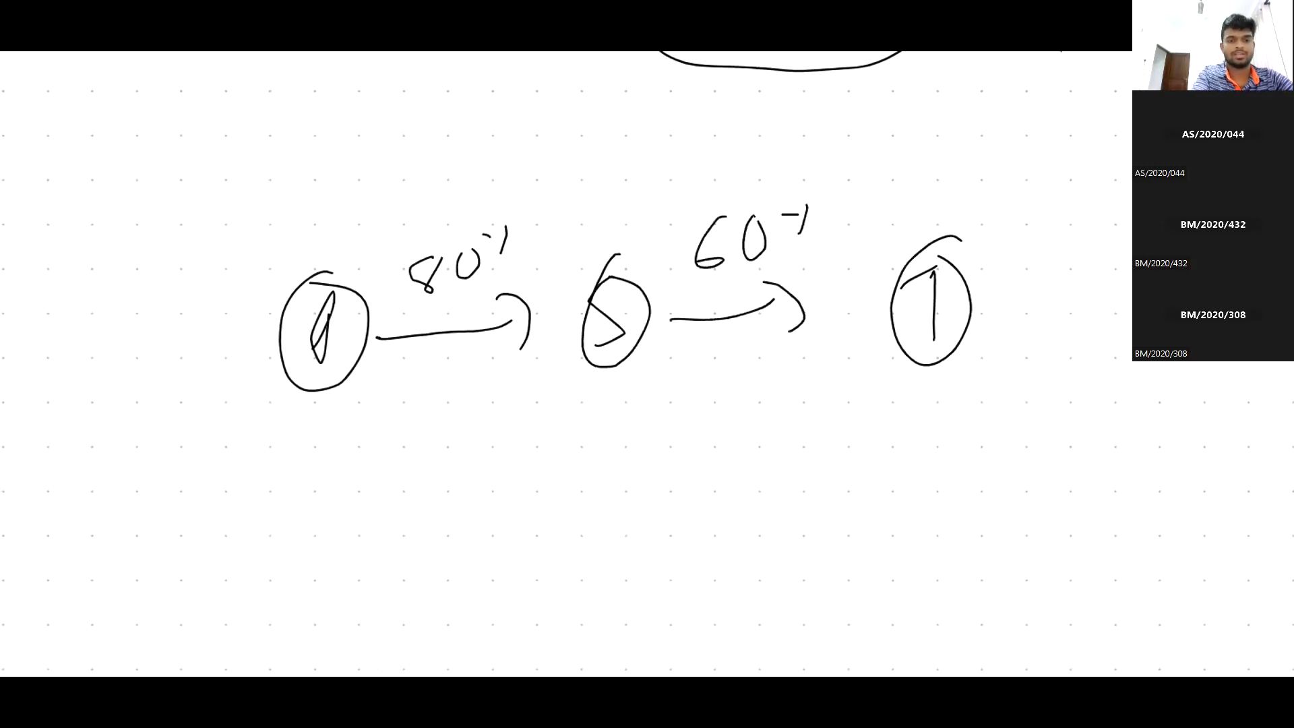
Step: Write 100mn under the P-to-S arrow and 50mn under the S-to-T arrow, and draw a horizontal line above the circled S
drag(387, 418, 386, 461)
drag(413, 417, 409, 418)
drag(448, 405, 444, 435)
drag(464, 430, 543, 428)
drag(771, 385, 754, 424)
drag(792, 390, 856, 406)
drag(861, 407, 903, 407)
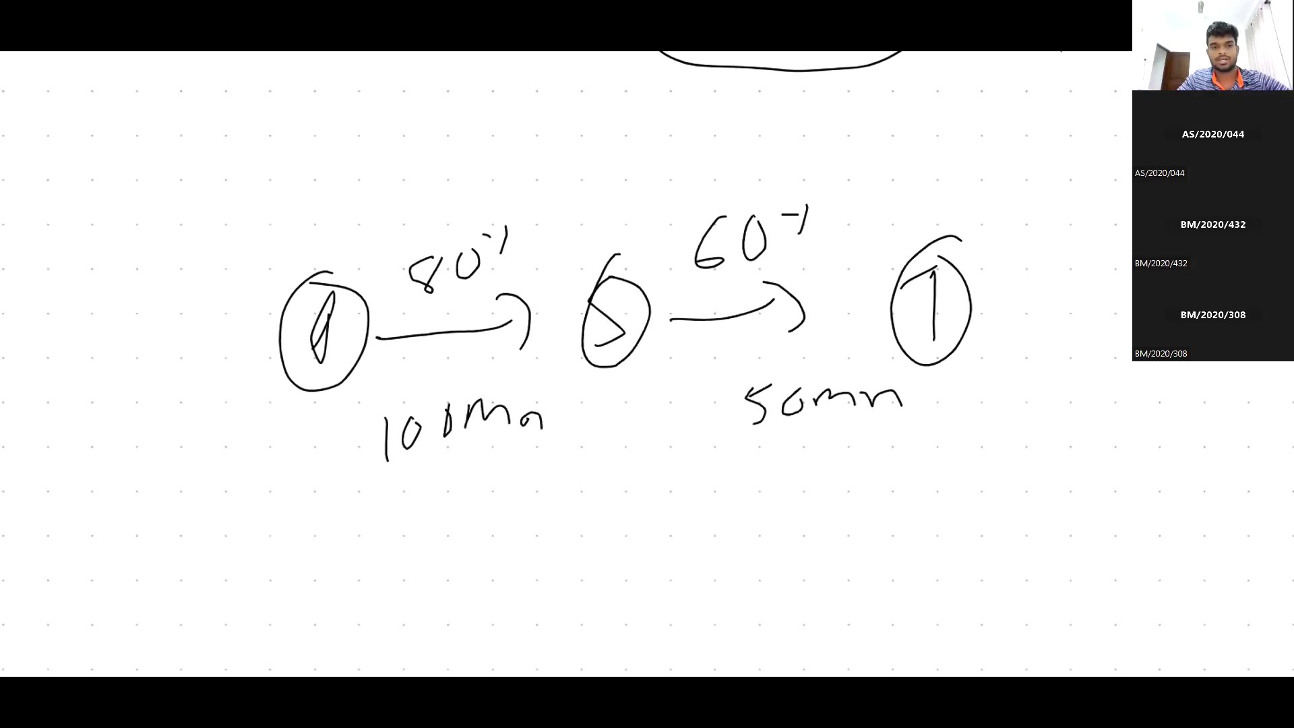
drag(532, 198, 790, 195)
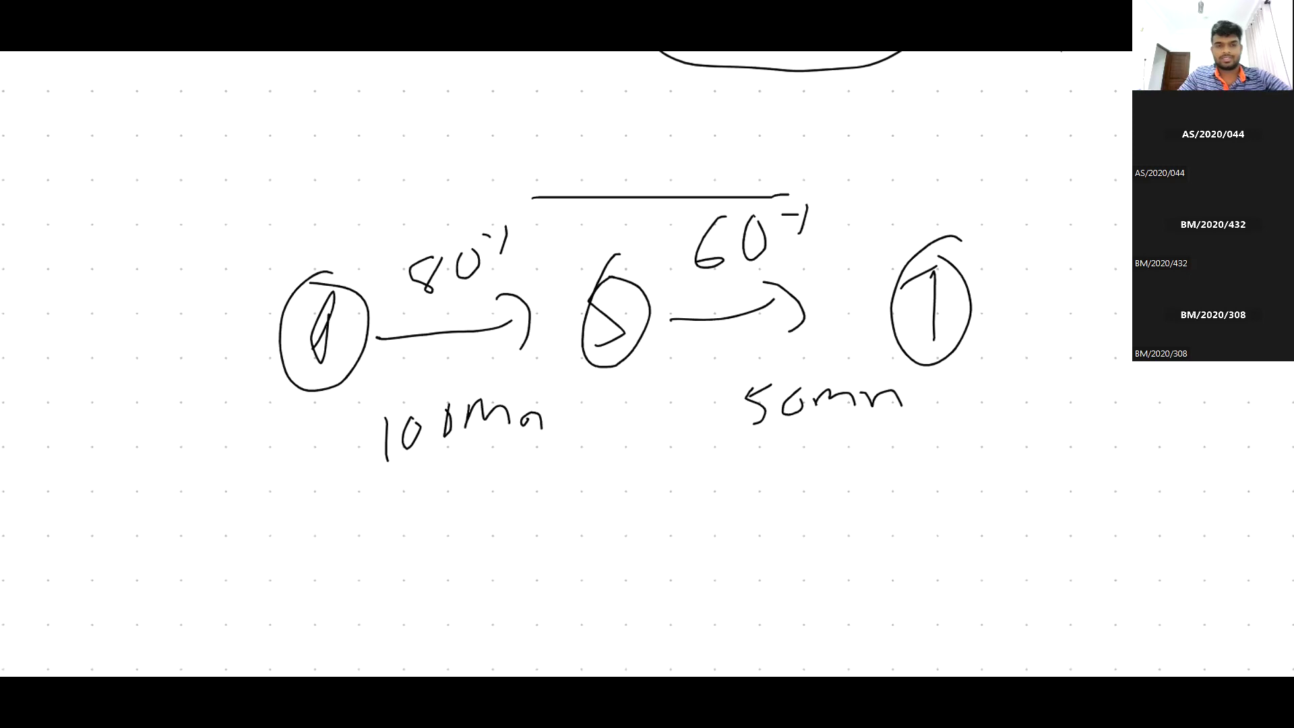
Step: Write the goodwill formula "GW = PC + NCI − FVNCA" below the new diagram
scroll(647, 364, down, 1)
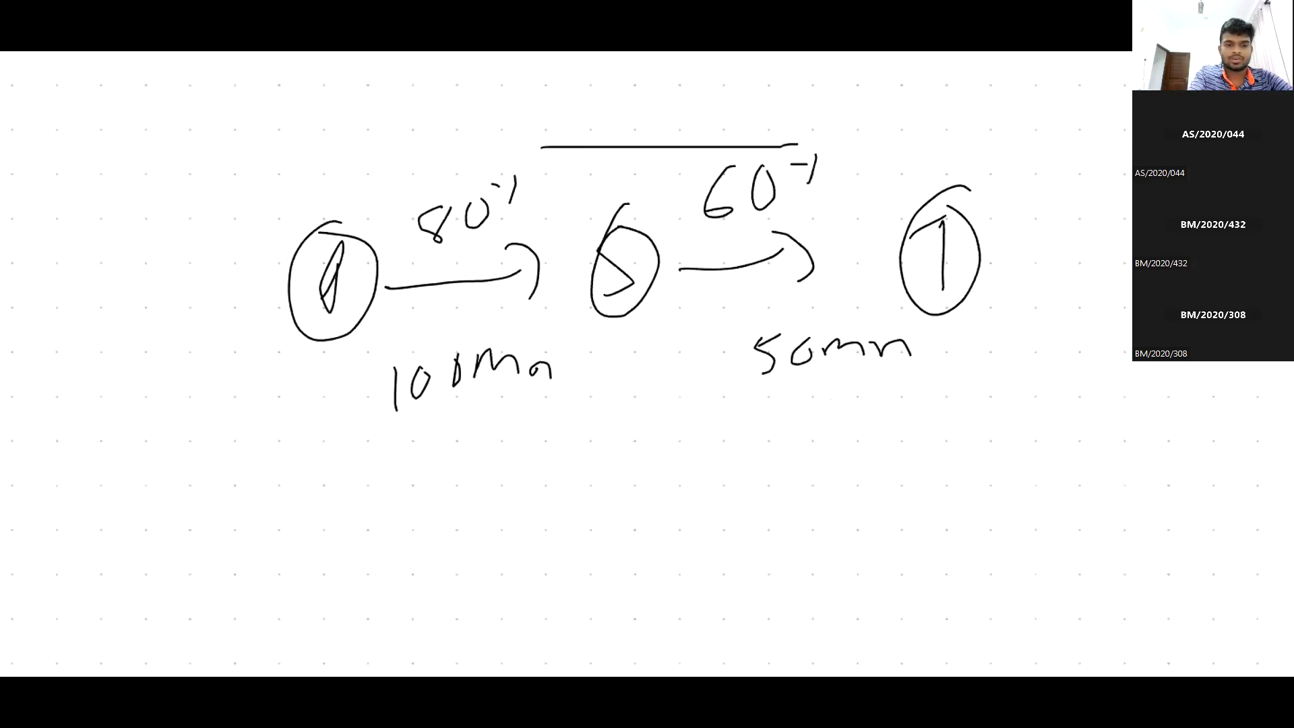
drag(427, 468, 457, 495)
mouse_move(464, 475)
mouse_down()
mouse_move(511, 480)
mouse_move(579, 461)
mouse_up()
drag(571, 483, 627, 462)
mouse_move(689, 423)
mouse_down()
mouse_move(702, 465)
mouse_move(768, 446)
mouse_up()
drag(754, 428, 755, 466)
mouse_move(783, 420)
mouse_down()
mouse_move(786, 452)
mouse_move(811, 435)
mouse_up()
drag(848, 414, 851, 442)
drag(861, 415, 880, 410)
drag(870, 412, 871, 448)
drag(860, 450, 970, 422)
mouse_move(1009, 426)
mouse_down()
mouse_move(1048, 385)
mouse_move(1034, 405)
mouse_up()
drag(1069, 386, 1090, 386)
drag(1107, 412, 1181, 405)
drag(1194, 368, 1226, 389)
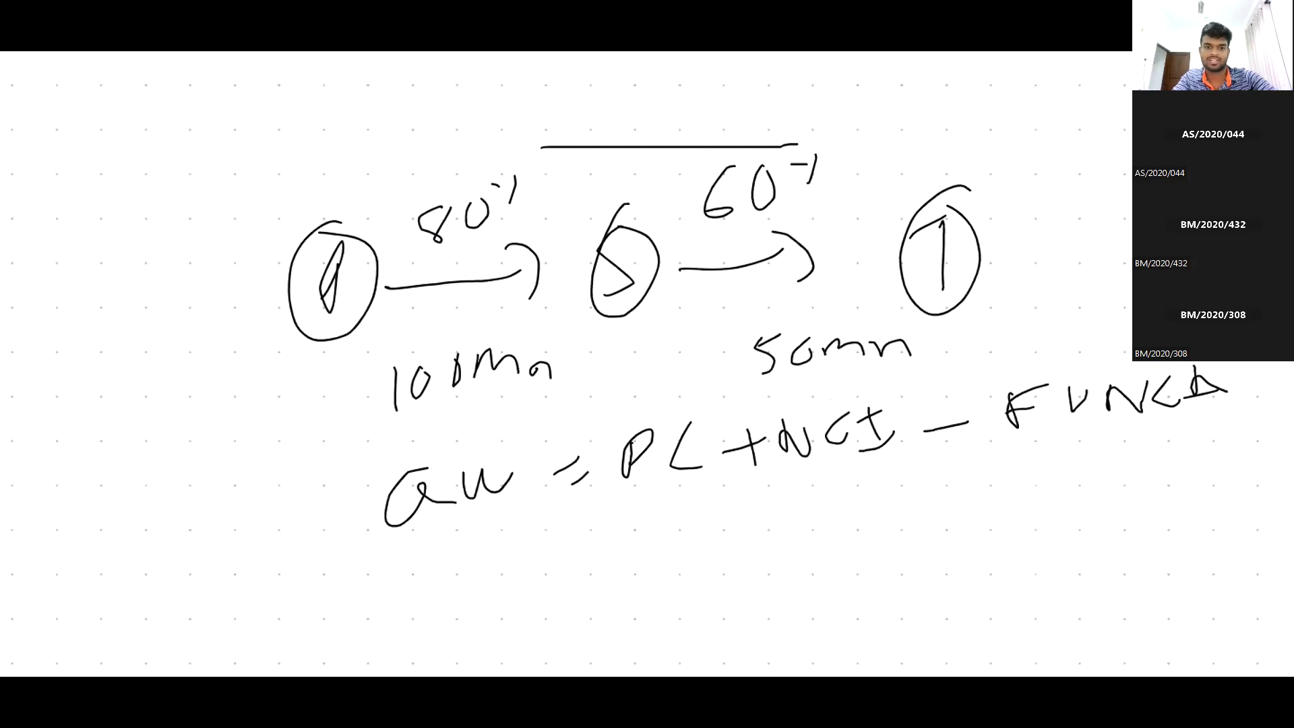
Step: Mark over the circled P and draw a horizontal line with three vertical lines hanging from it below the circle
scroll(647, 364, down, 1)
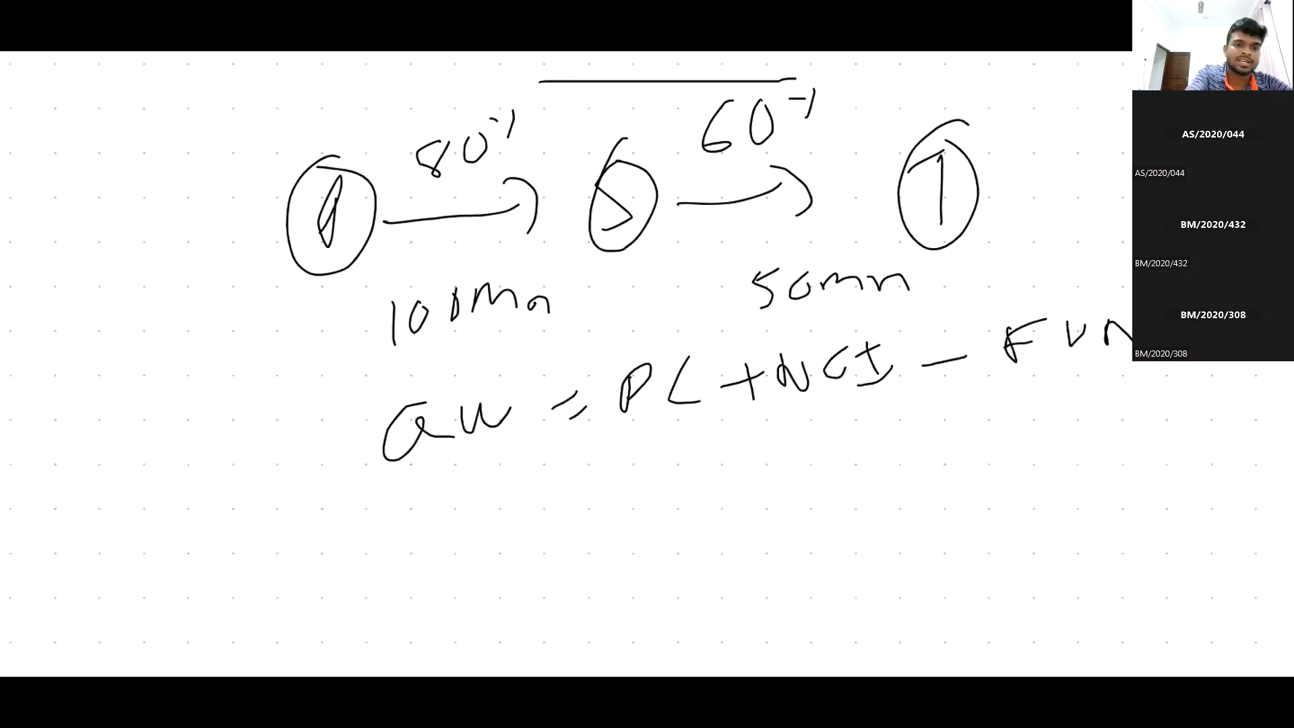
mouse_move(320, 192)
mouse_down()
mouse_move(281, 244)
mouse_move(163, 299)
mouse_up()
drag(225, 282, 227, 427)
drag(260, 279, 260, 438)
drag(288, 273, 290, 397)
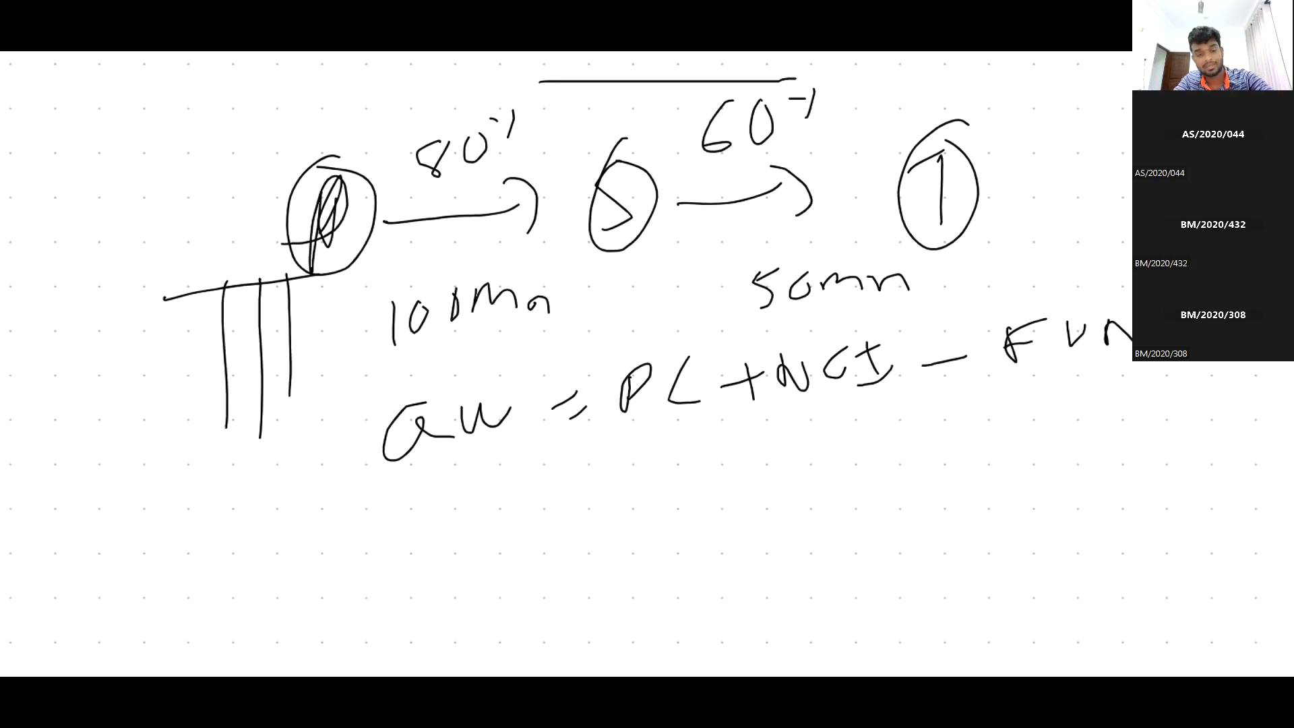
Step: Write 40mn below PC in the new goodwill formula
scroll(566, 364, up, 1)
scroll(566, 364, up, 1)
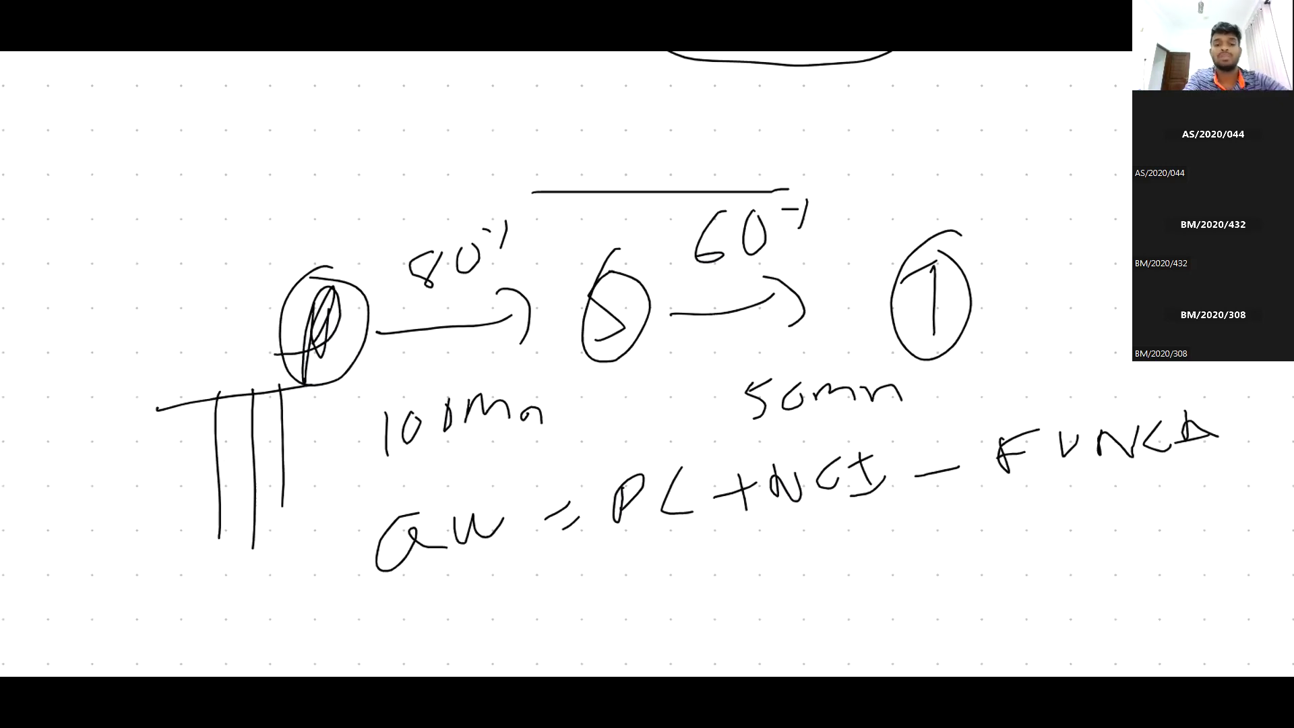
scroll(647, 364, down, 1)
drag(651, 507, 672, 545)
drag(682, 500, 738, 514)
drag(745, 515, 773, 514)
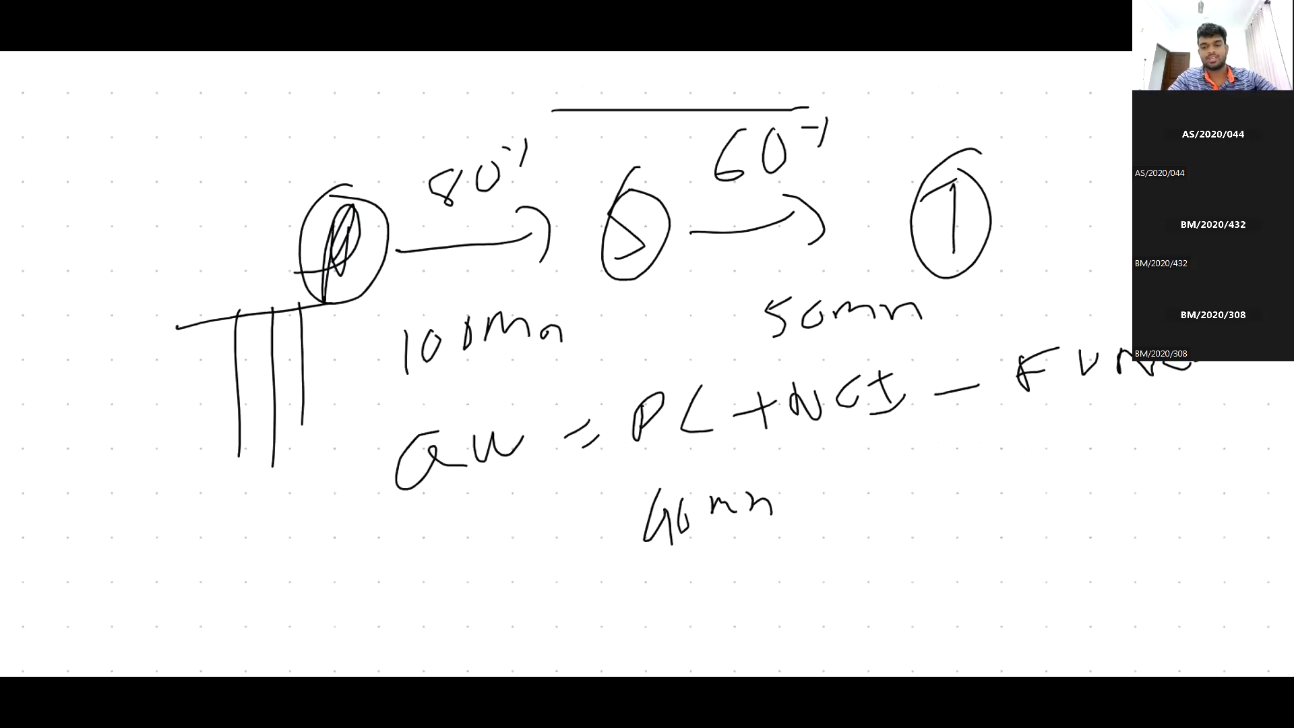
Step: Switch to the Complex Group document in Word and read the Indirect Holding Adjustment notes above Question 3
scroll(647, 364, down, 3)
scroll(647, 364, left, 2)
scroll(567, 363, up, 1)
scroll(566, 364, left, 1)
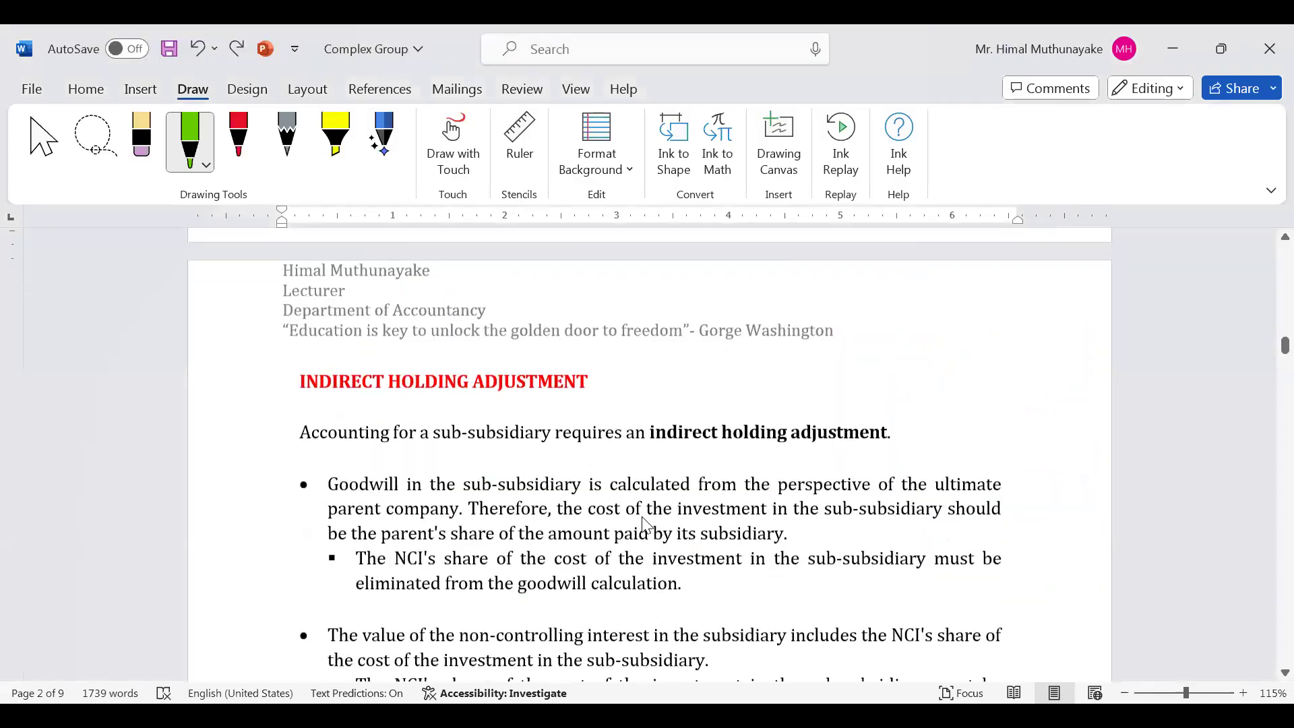
scroll(646, 526, down, 2)
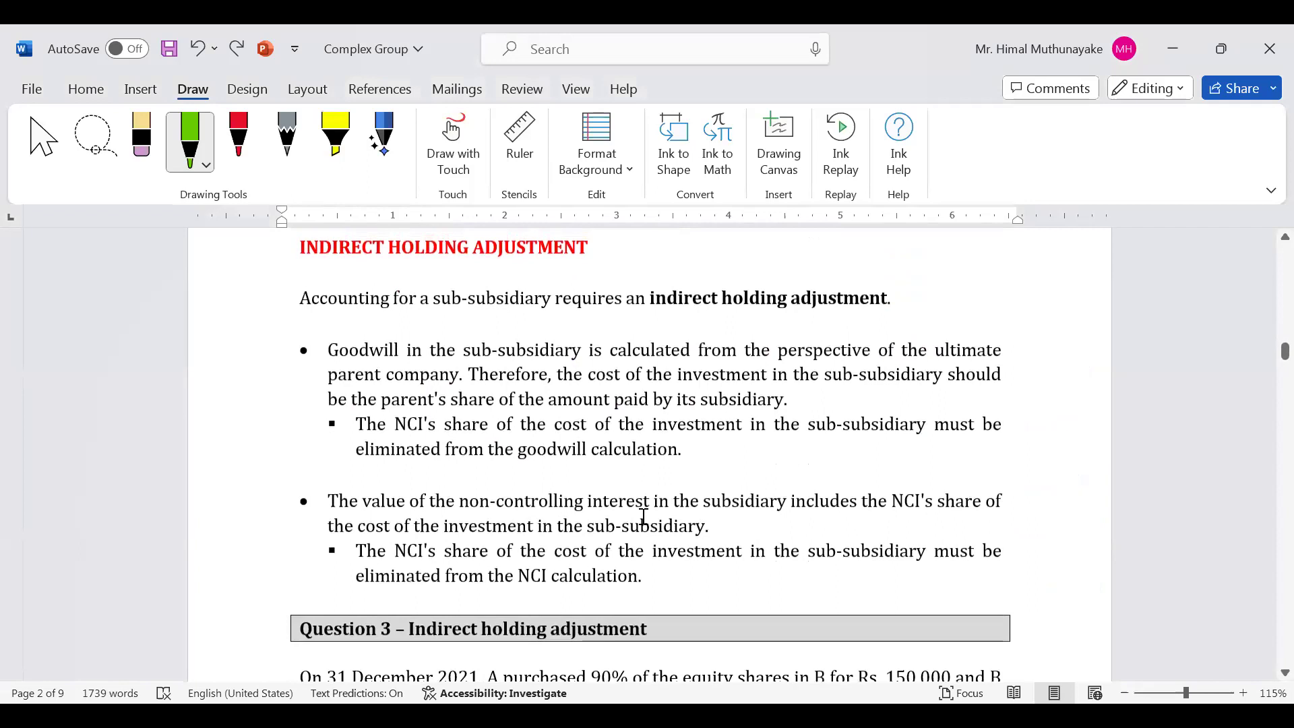
scroll(643, 516, down, 1)
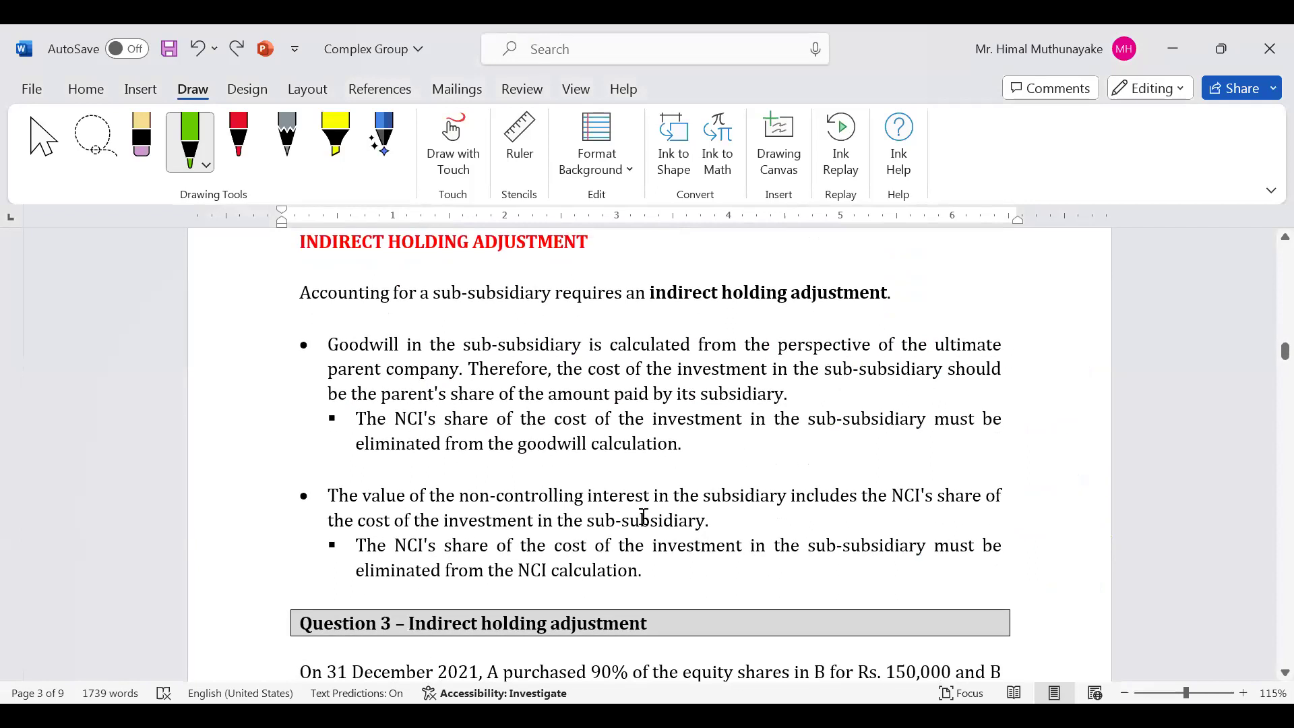
scroll(643, 517, up, 1)
scroll(643, 517, down, 1)
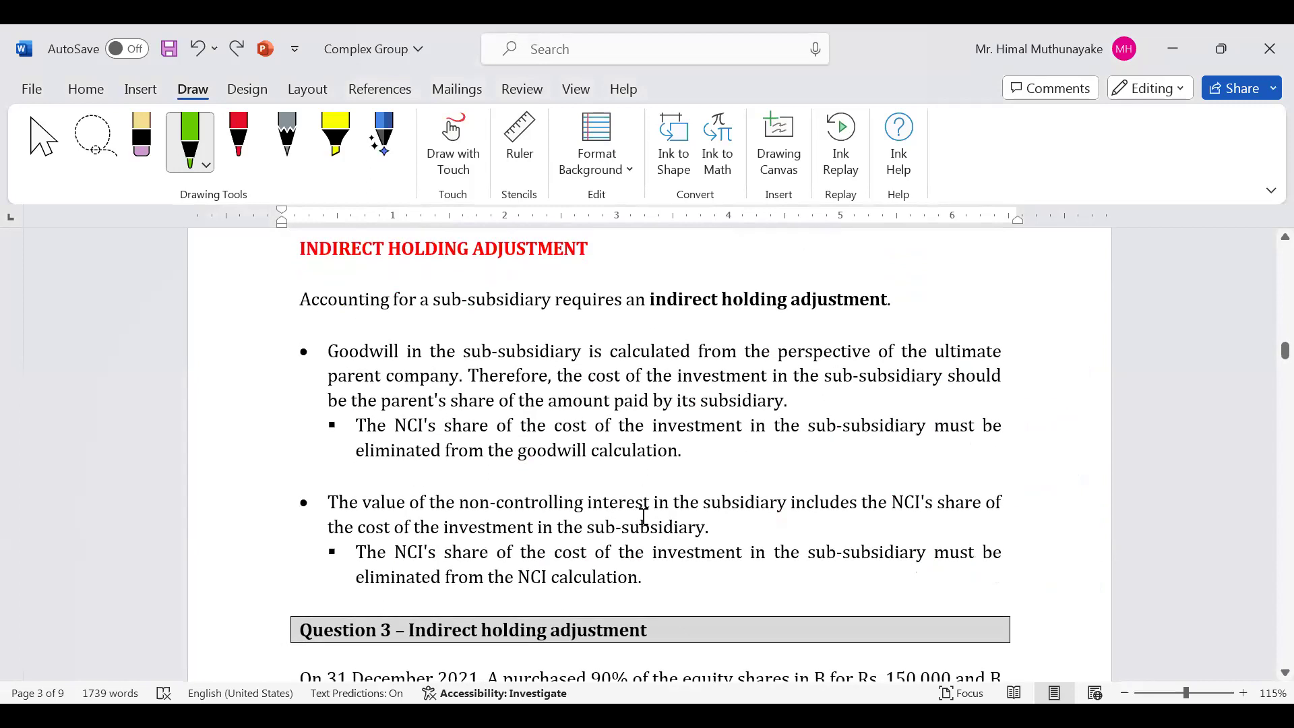
scroll(643, 516, down, 1)
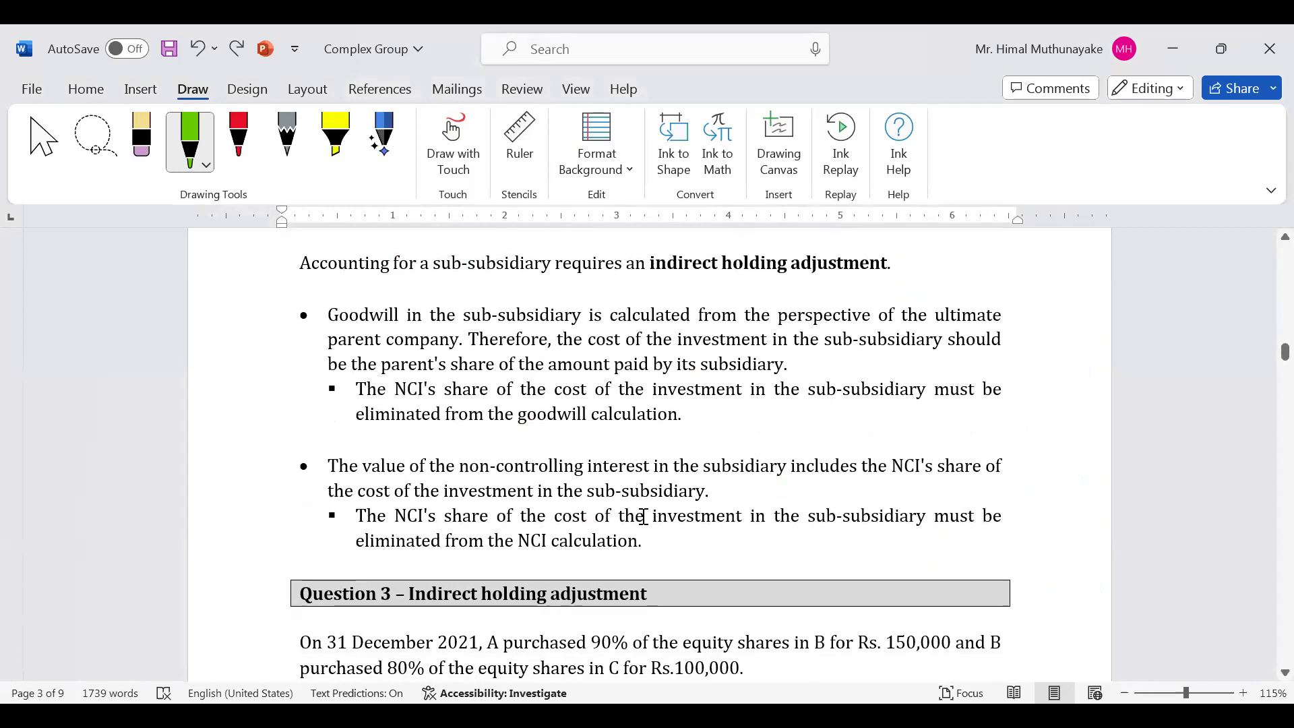
scroll(643, 516, down, 1)
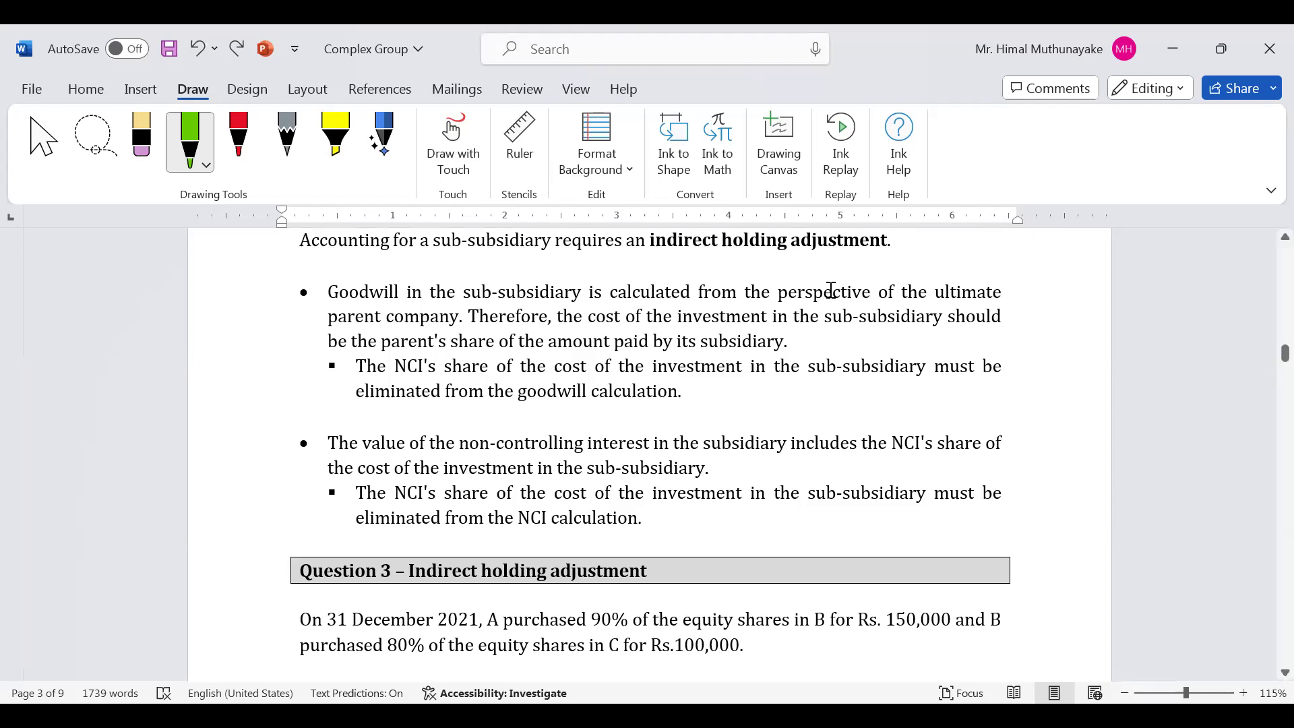
Step: Highlight "the perspective of the ultimate parent company." in the first bullet with the yellow highlighter
mouse_move(773, 292)
mouse_down()
mouse_move(991, 283)
mouse_move(427, 335)
mouse_move(467, 317)
mouse_up()
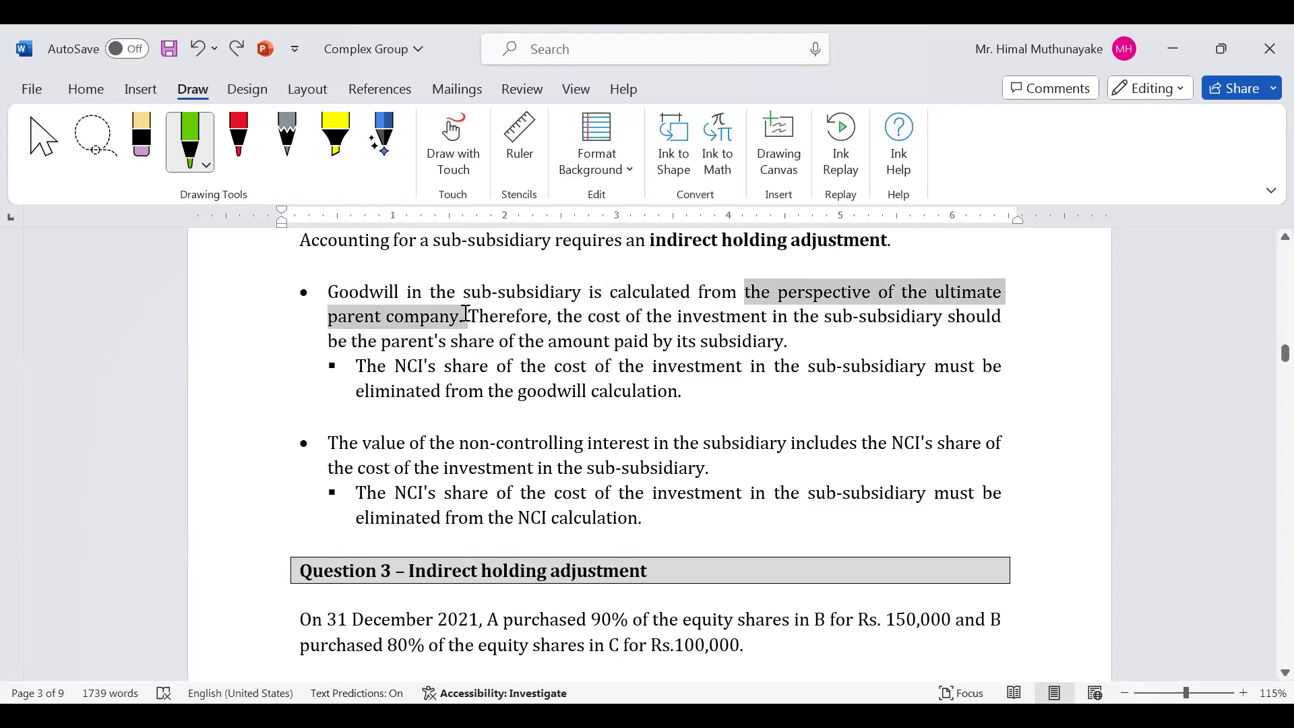
click(337, 155)
drag(748, 296, 1015, 297)
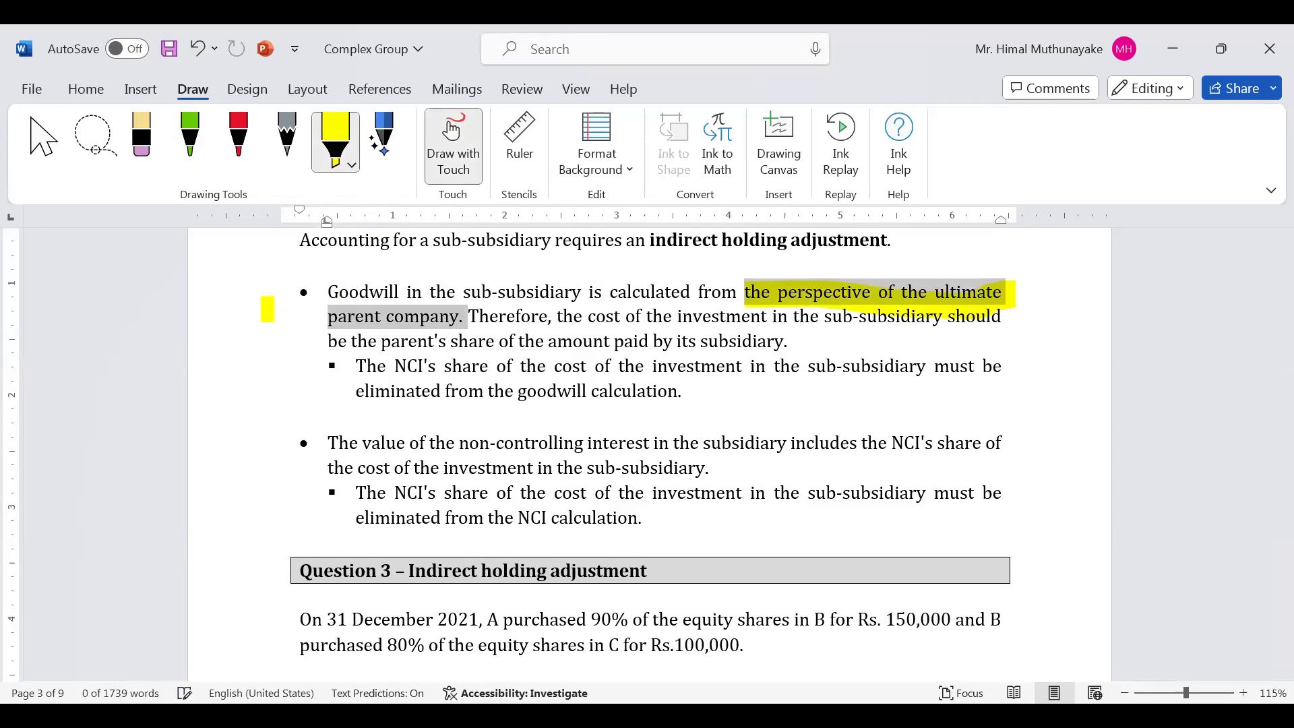
drag(305, 317, 467, 316)
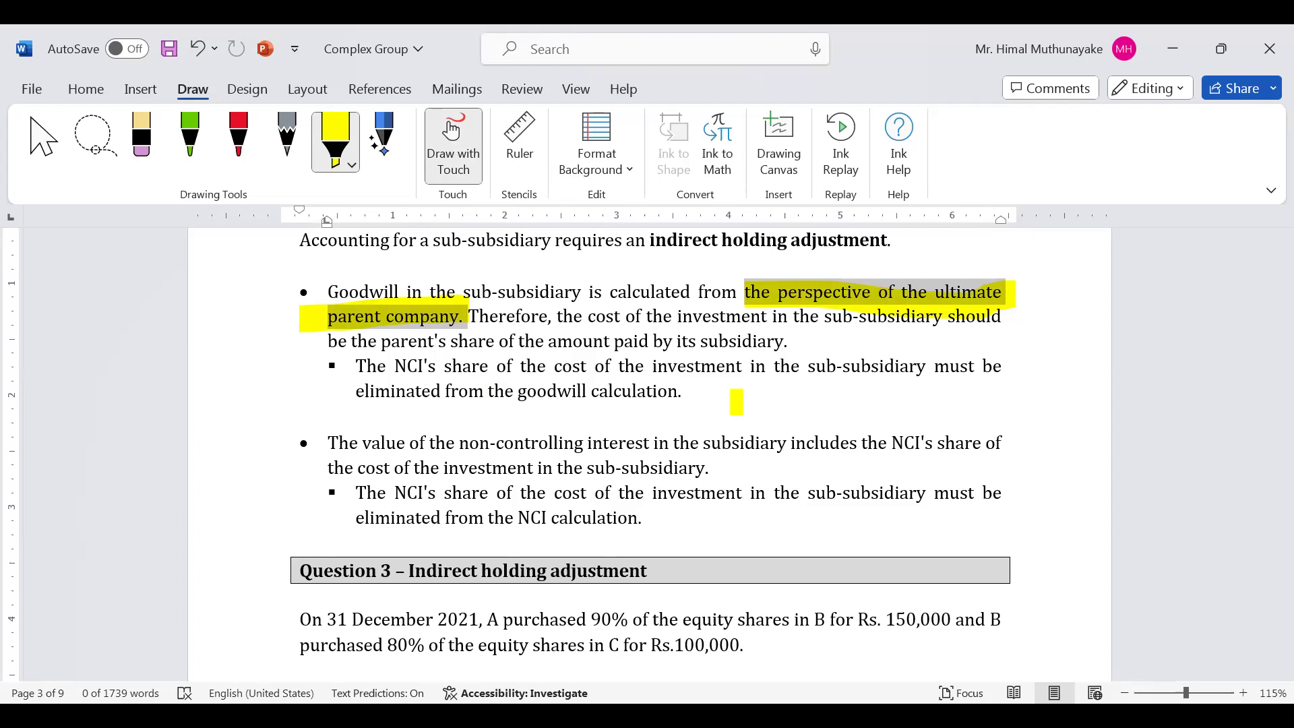
Step: Draw a short slanted yellow stroke in the margin beside the Question 3 heading, and return to normal text selection
drag(1022, 580, 1067, 484)
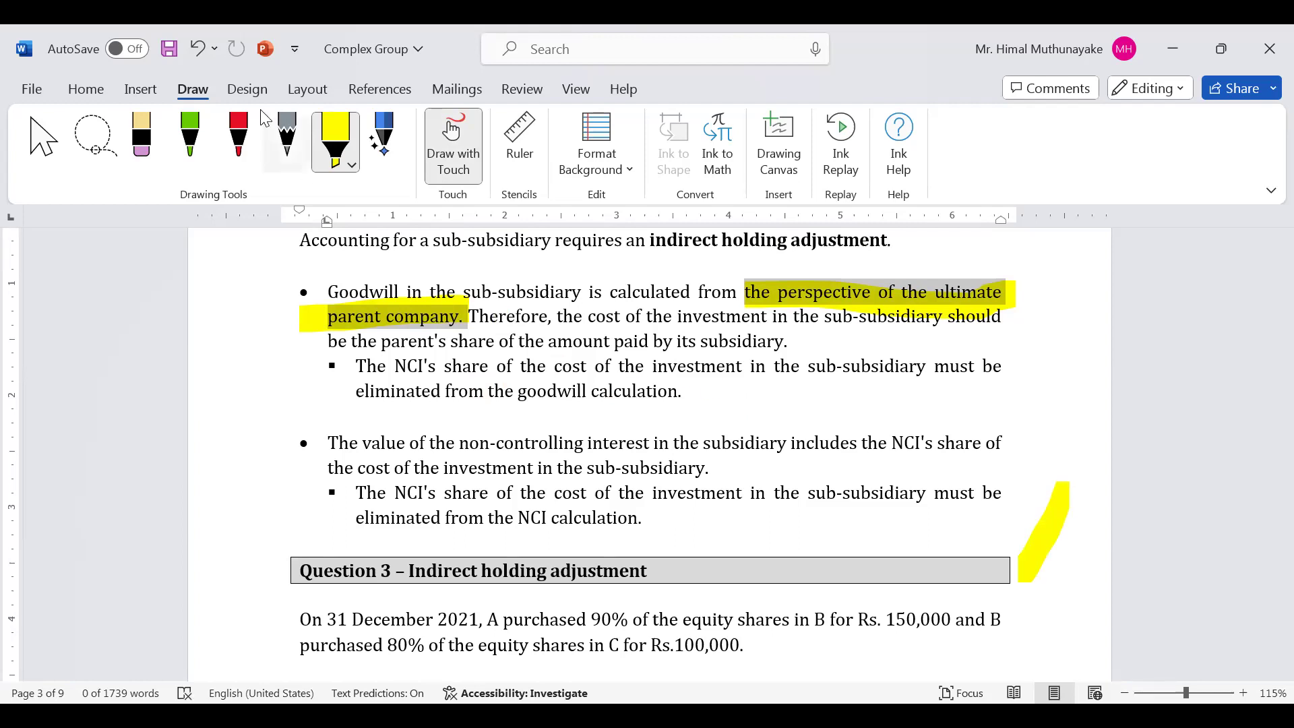
click(345, 149)
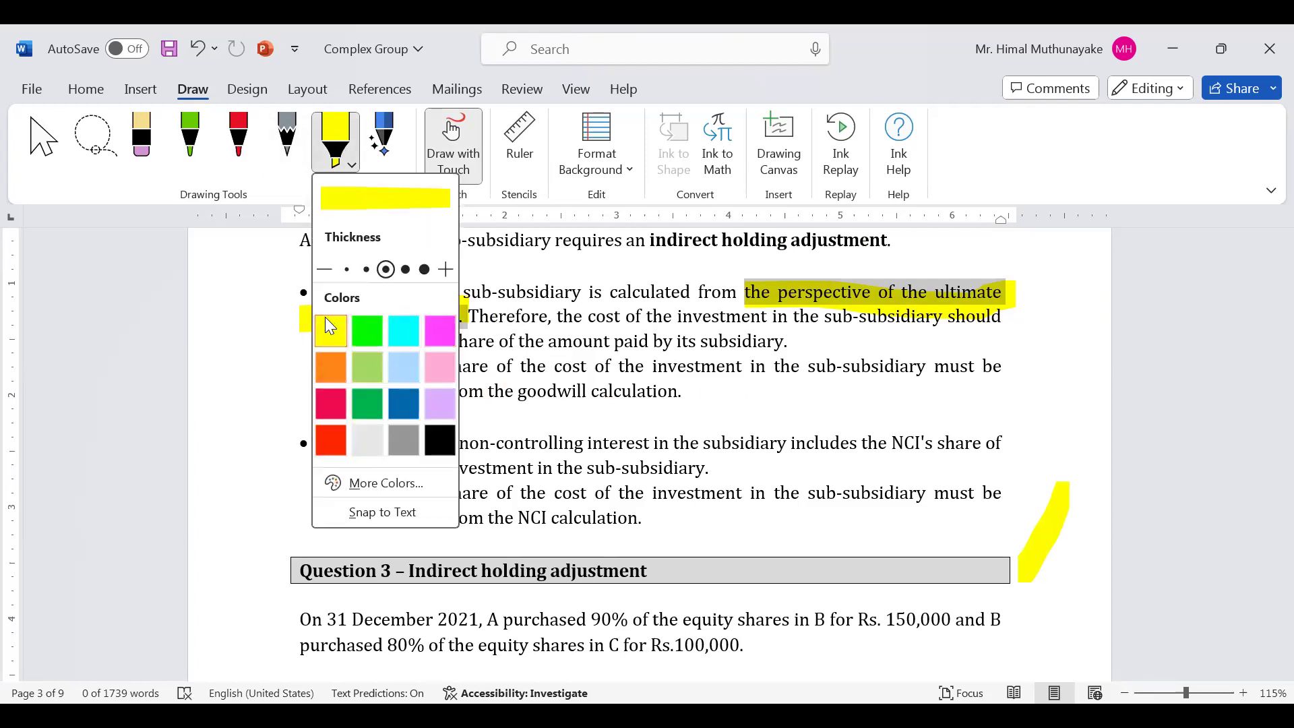
click(45, 142)
click(333, 467)
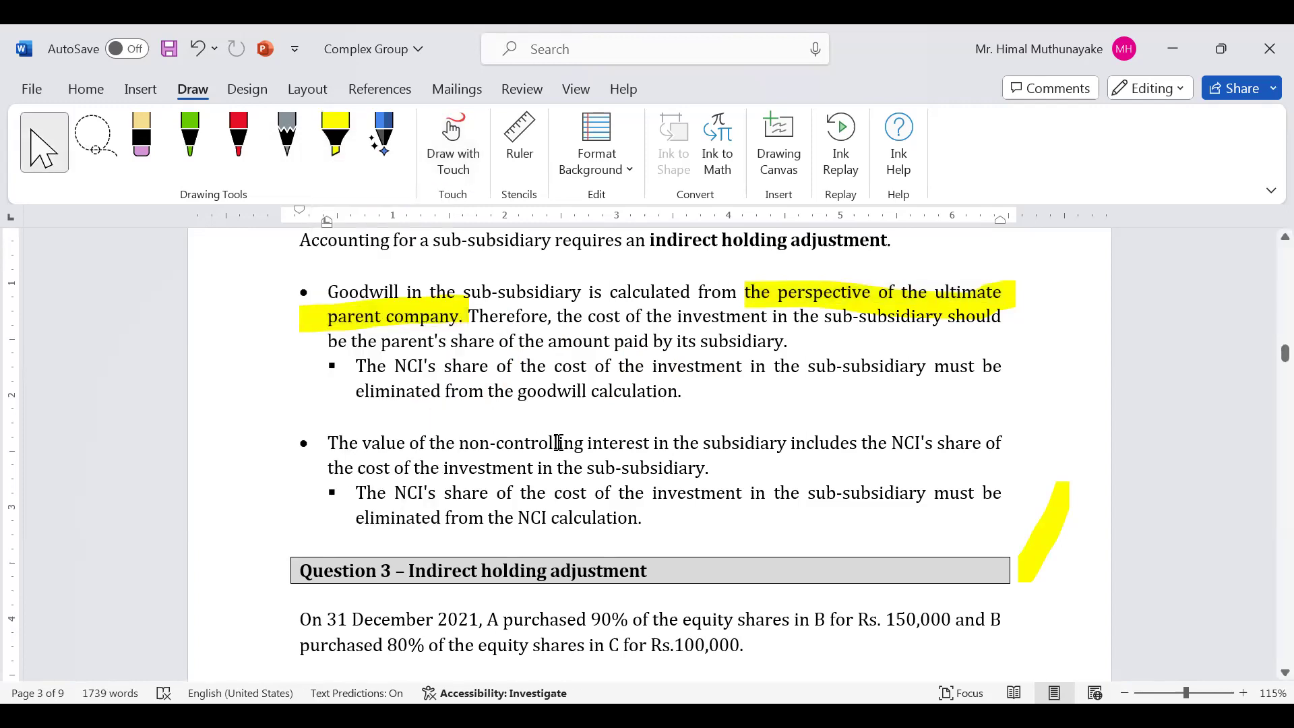
Step: Read Question 3 on the indirect holding adjustment in the Word document, down to its Required section
scroll(559, 443, down, 2)
scroll(559, 443, down, 3)
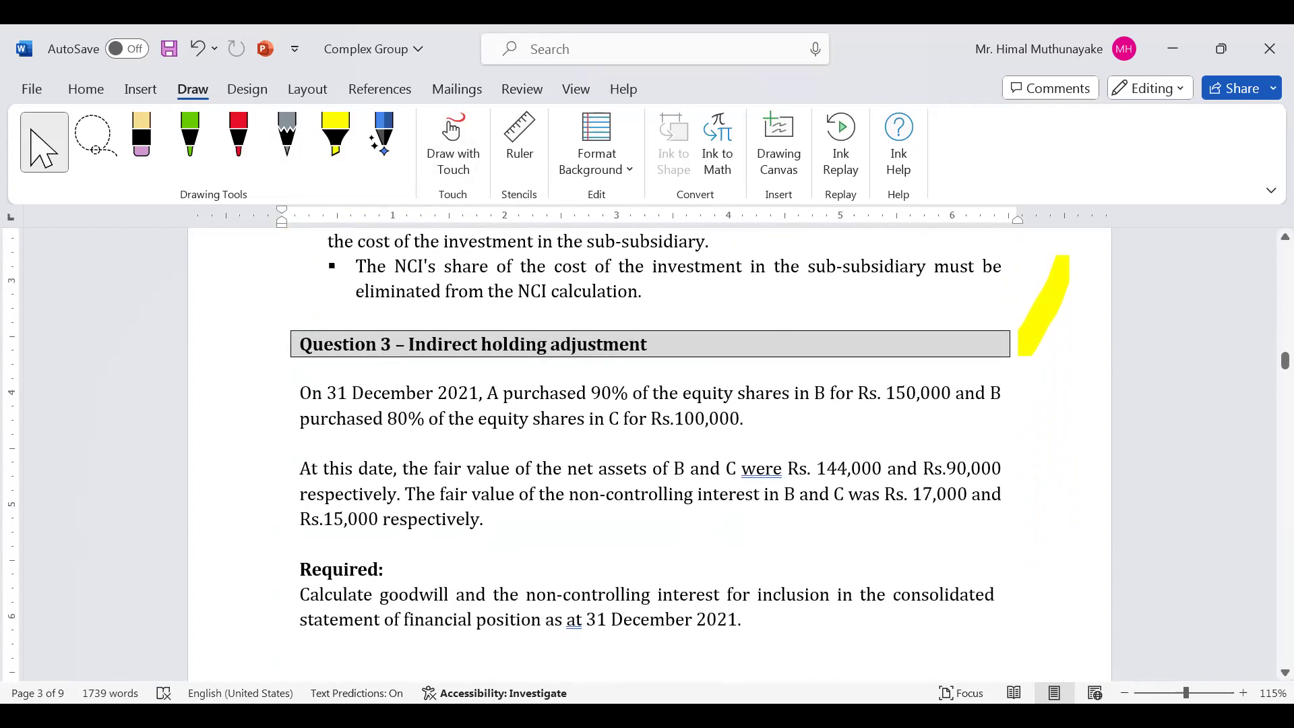
scroll(780, 398, up, 1)
scroll(779, 399, down, 2)
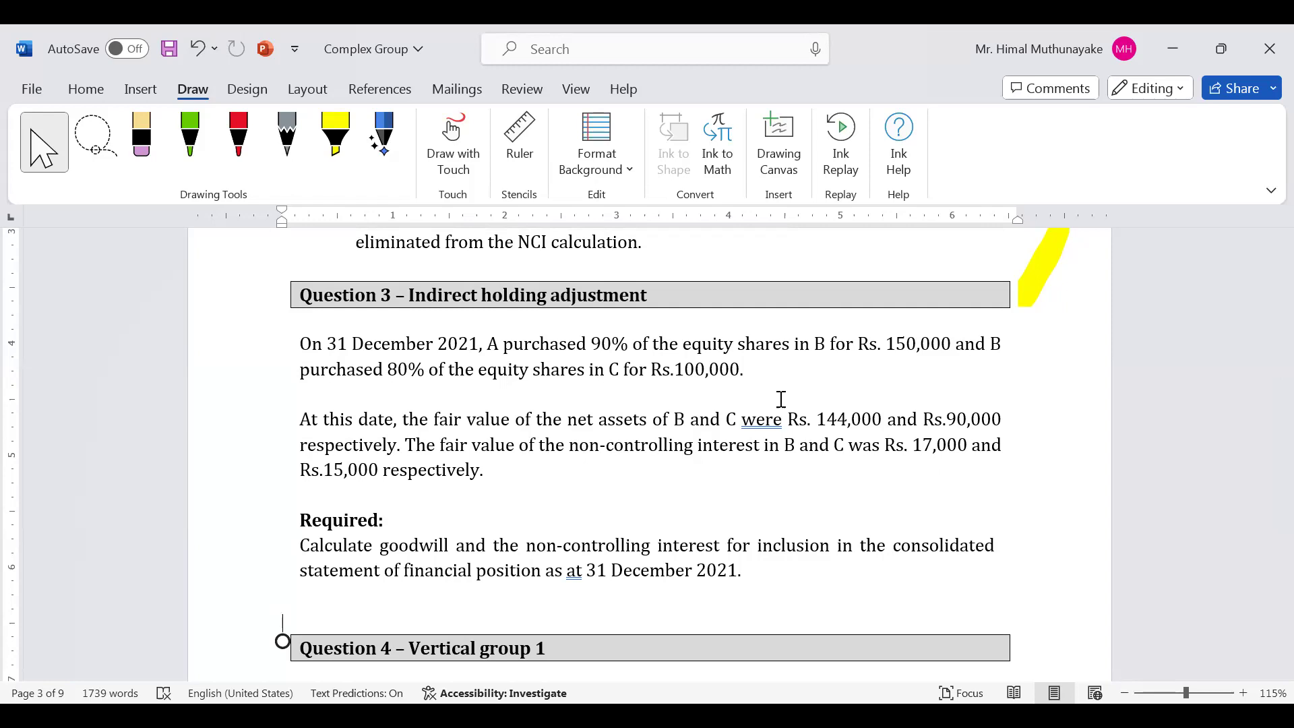
scroll(781, 399, down, 1)
right_click(781, 399)
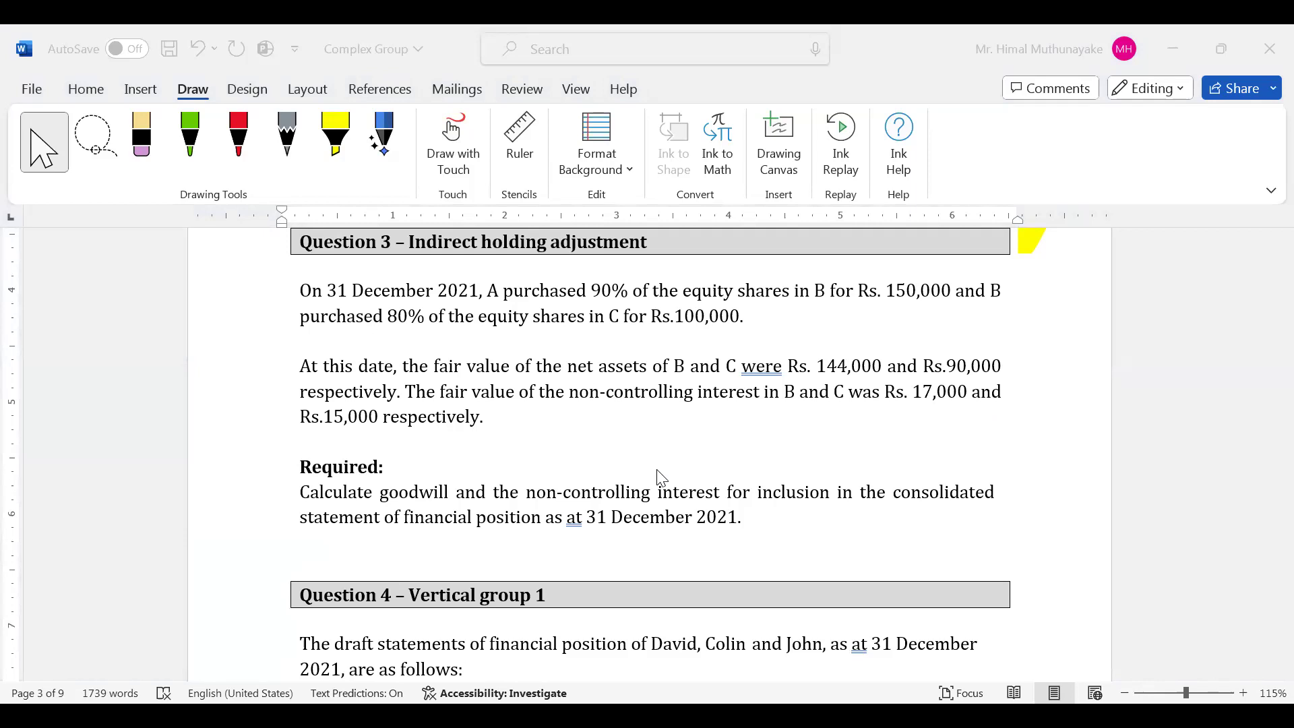
Step: Place the Word document beside the blank Excel workbook and zoom the document out to 80% with Question 3 in view
key(super+Down)
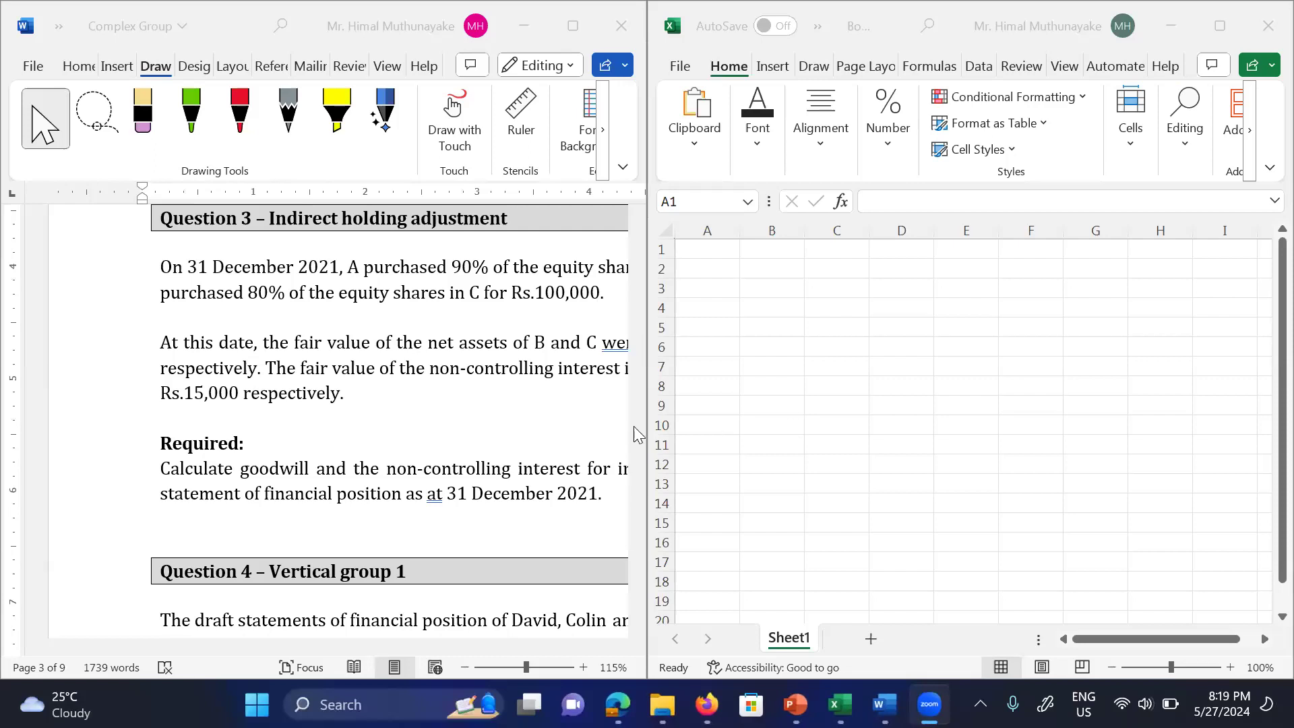
click(465, 668)
click(465, 668)
click(465, 667)
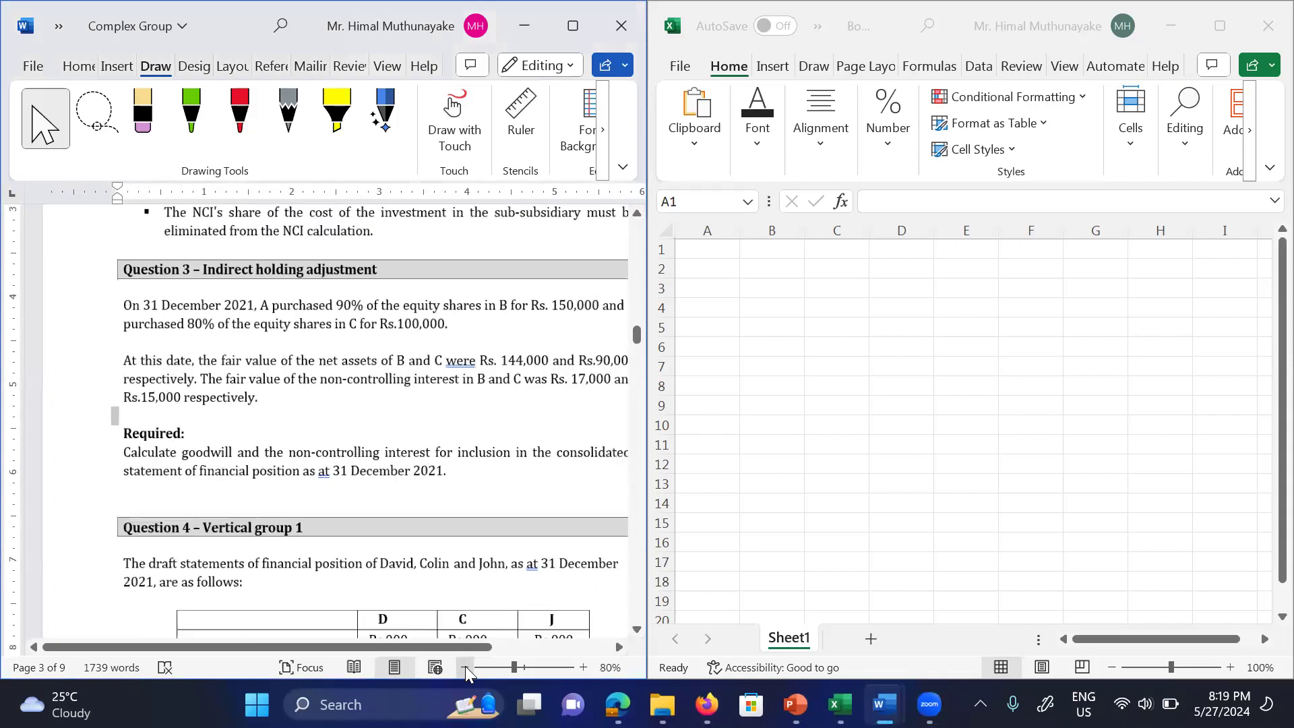
click(465, 667)
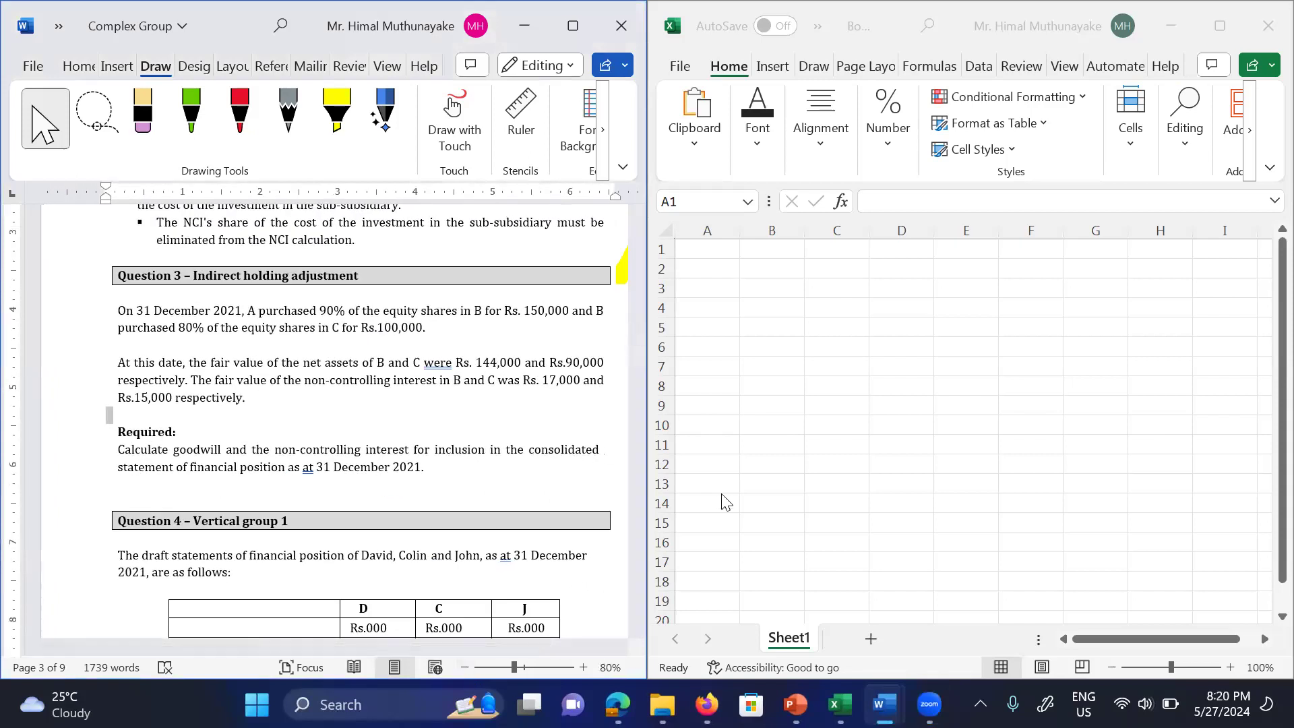
Step: Enter the heading "Question 03" in cell A1 of the Excel sheet and make it bold
click(754, 330)
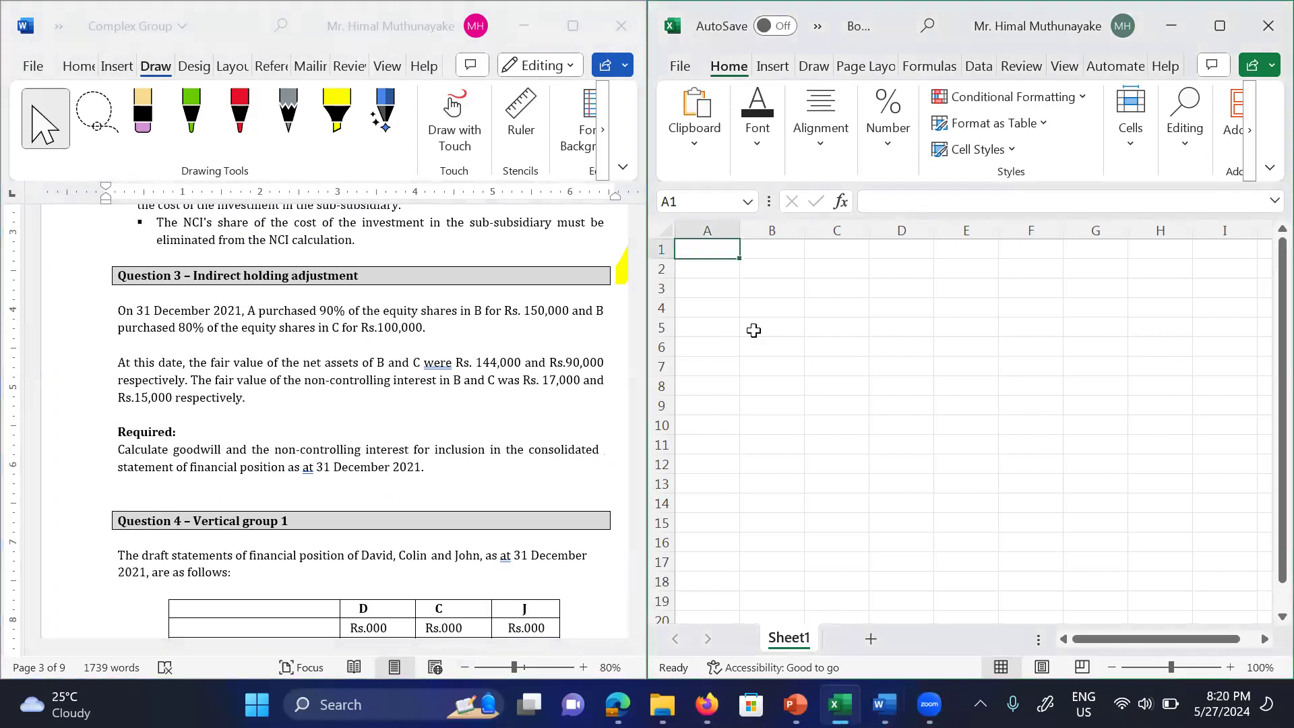
click(524, 94)
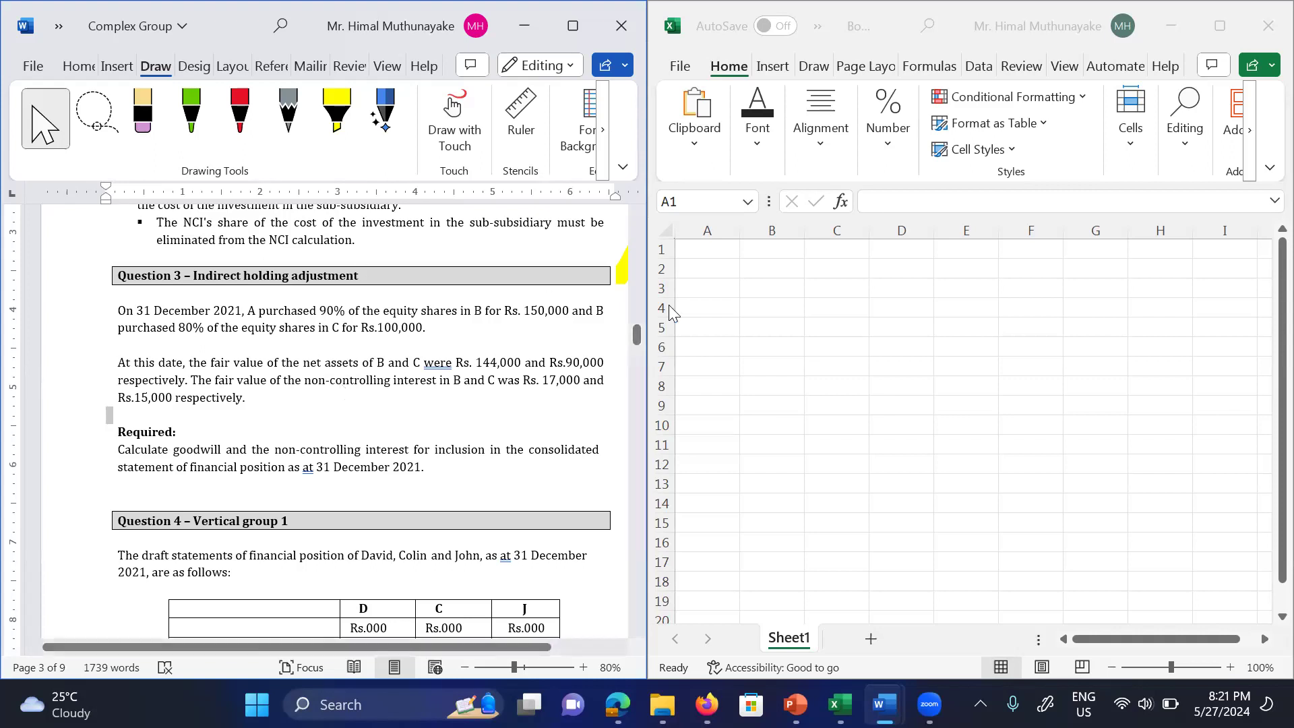
click(734, 273)
click(726, 268)
key(Up)
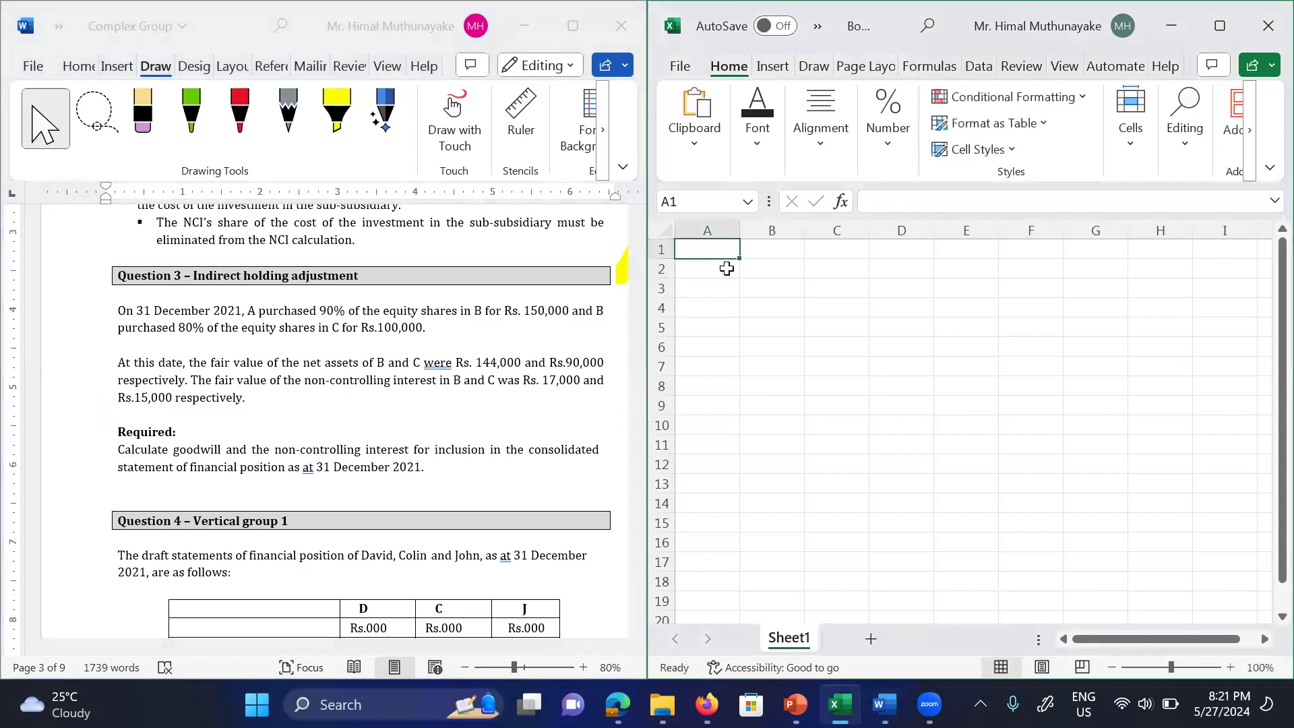
text(Question 03)
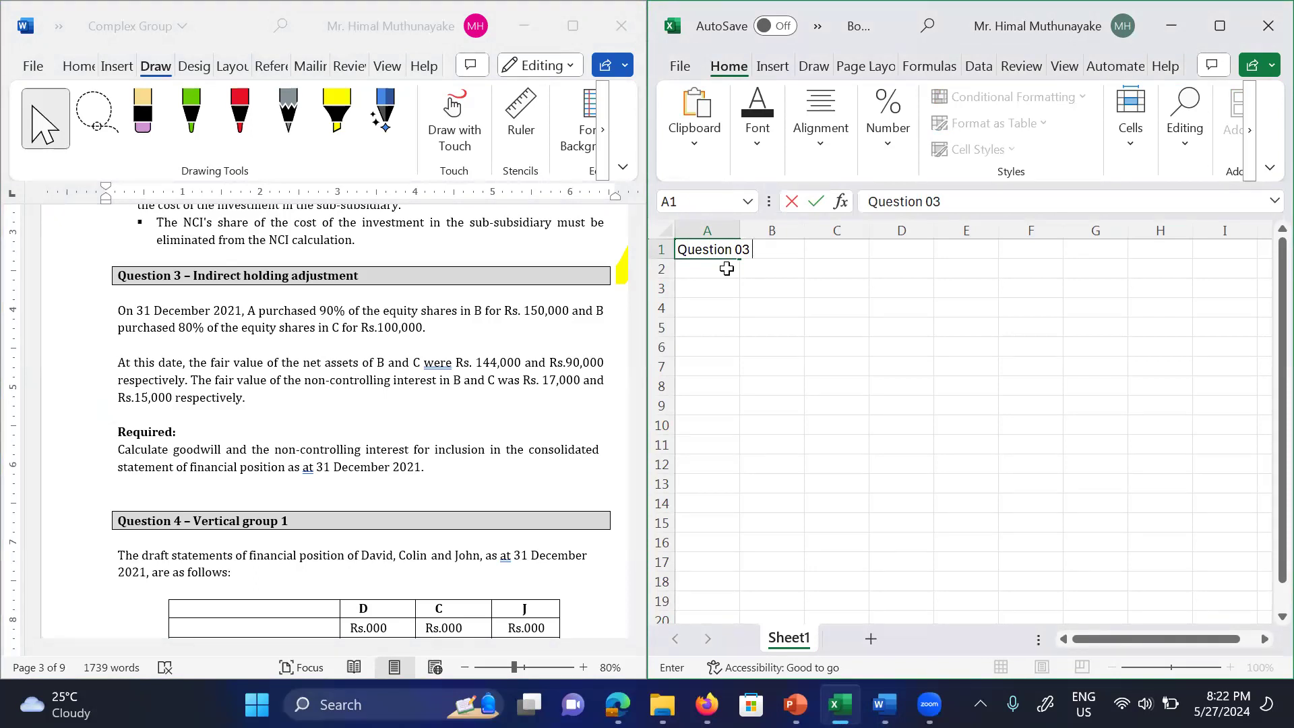
click(882, 310)
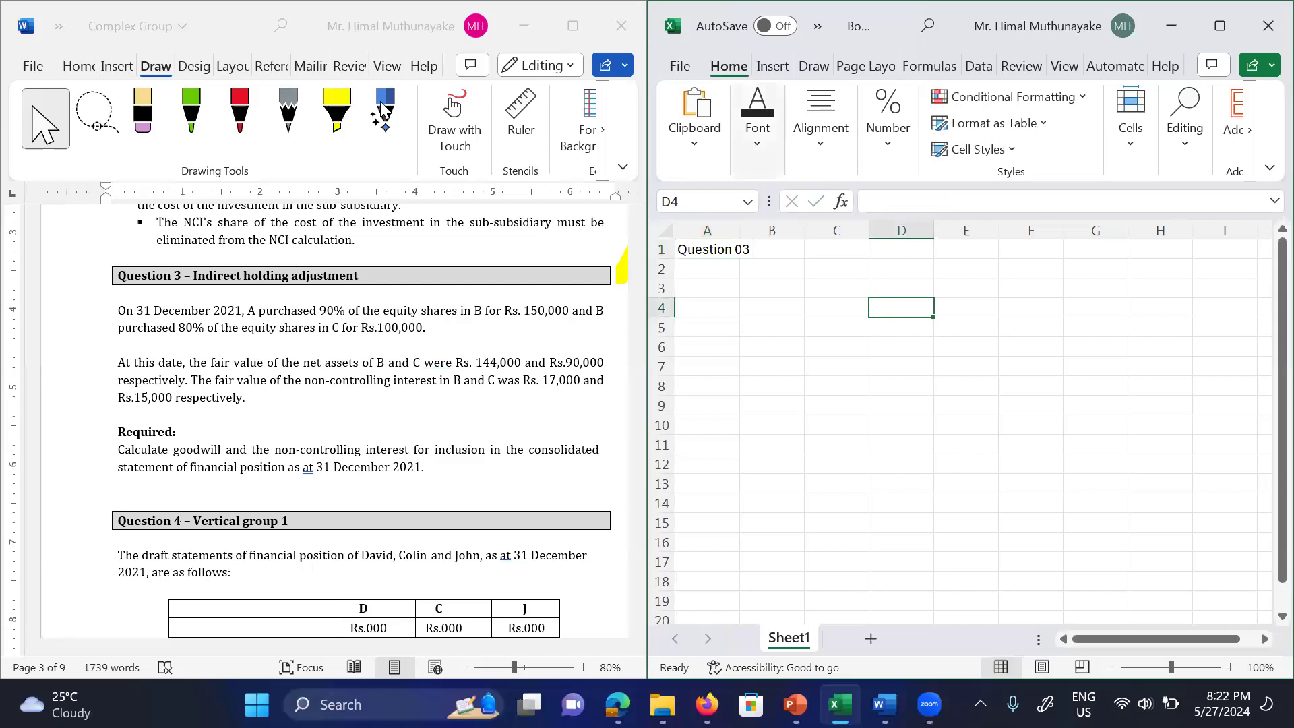
click(382, 103)
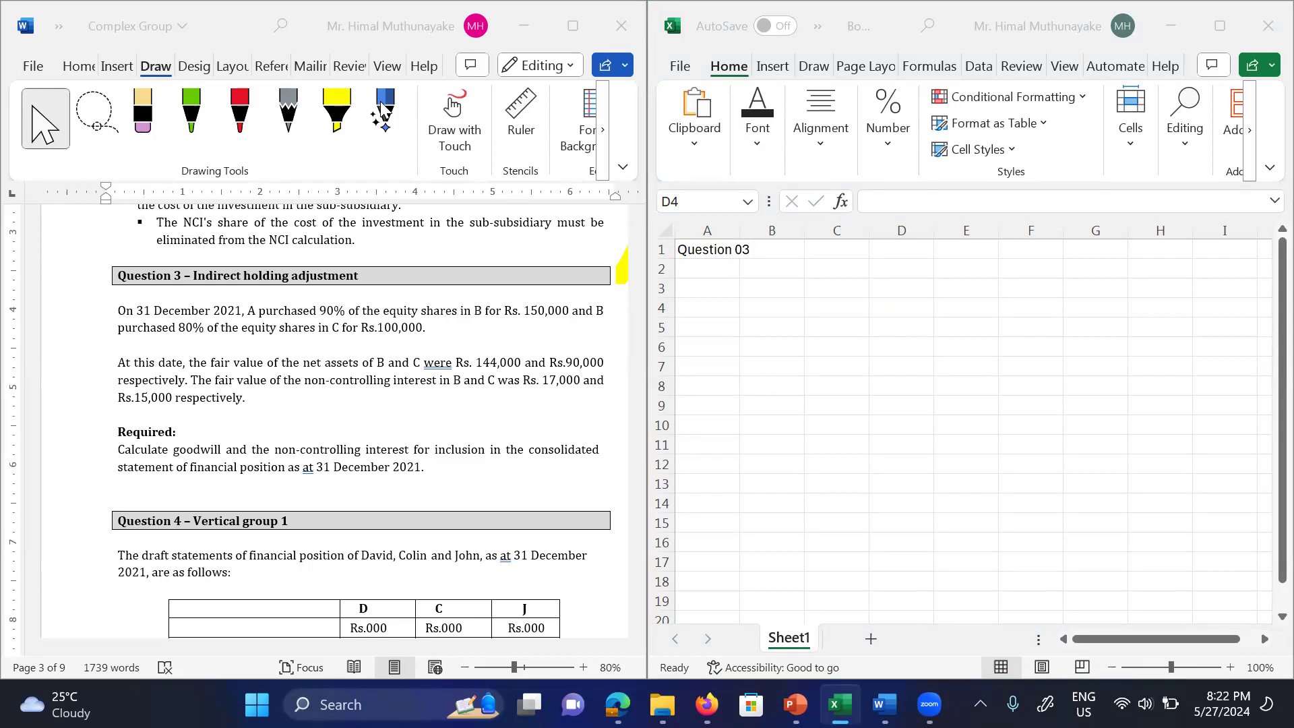
click(736, 250)
key(ctrl+b)
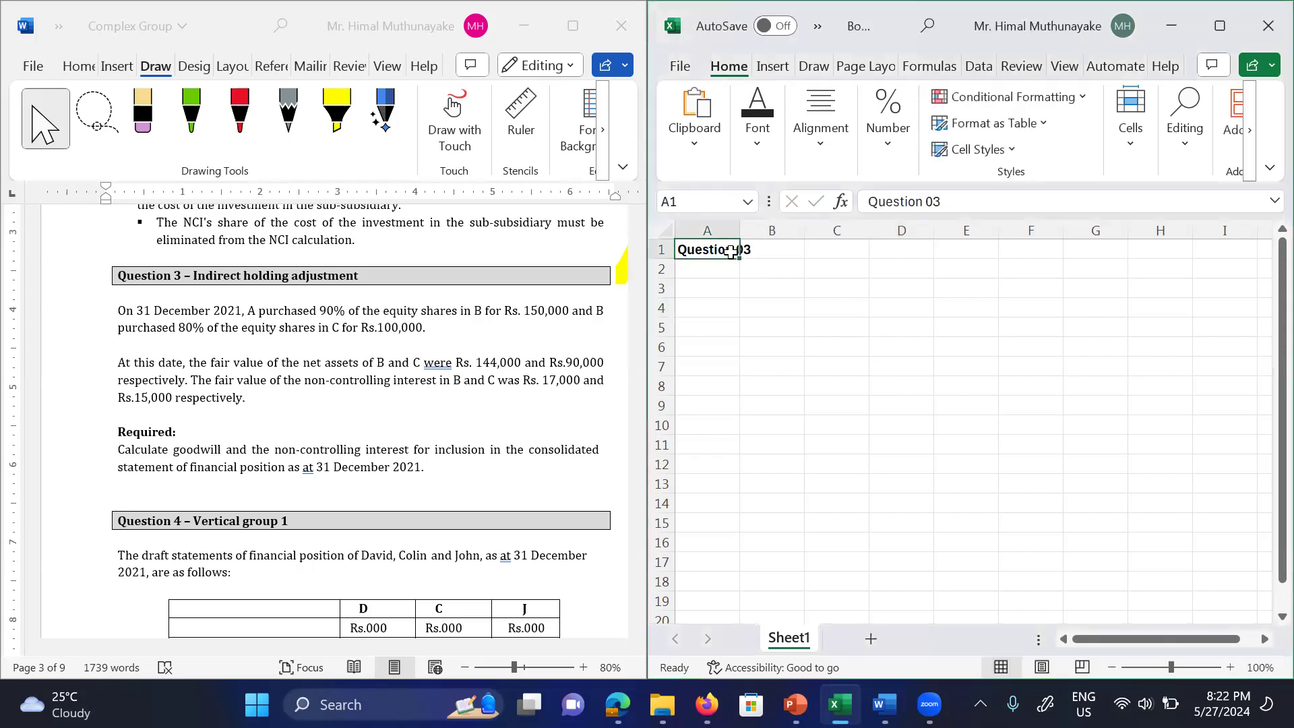
Step: Enter the label "Working 01" in cell A3, two rows below the Question 03 heading
click(778, 351)
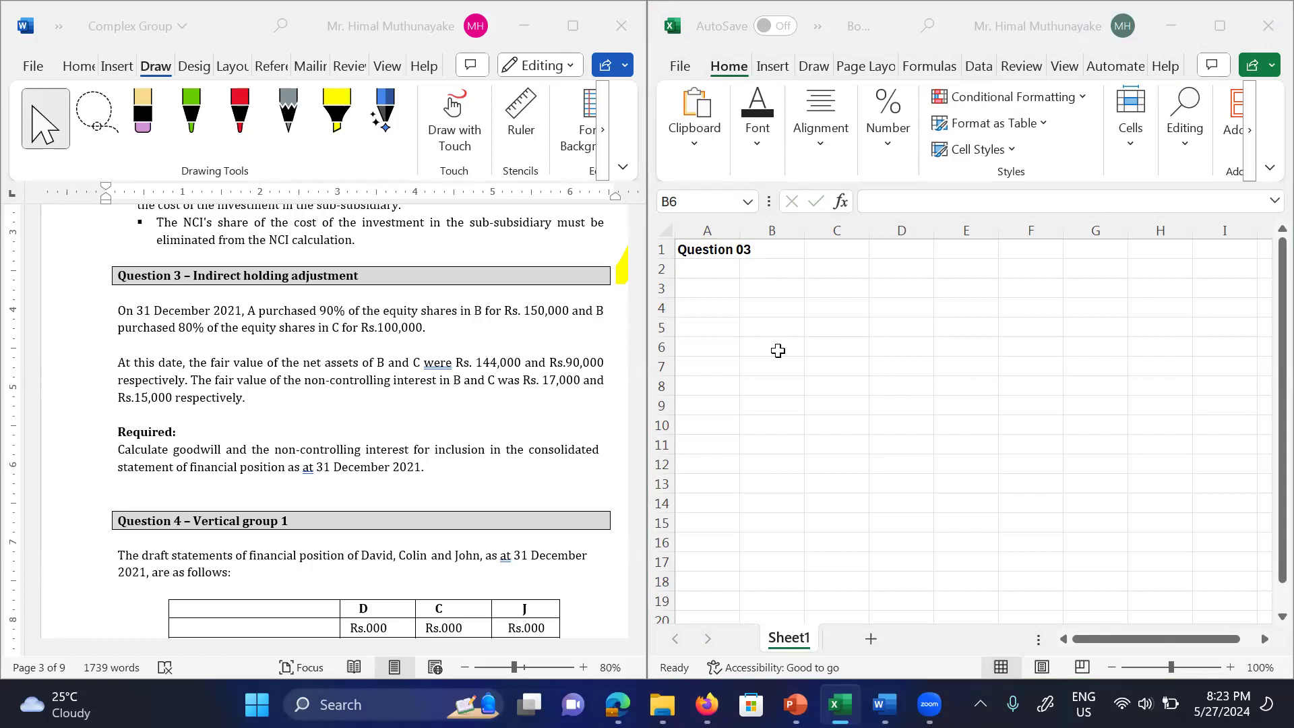
click(706, 293)
click(767, 255)
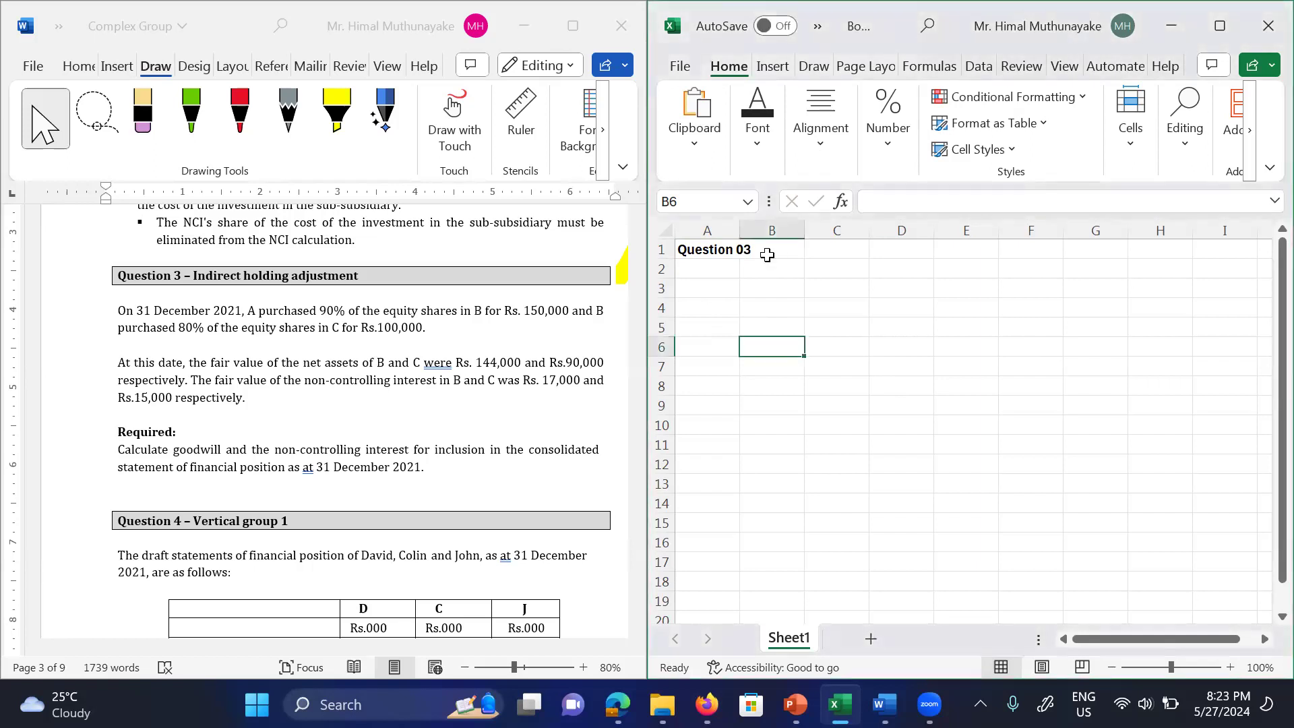
click(714, 294)
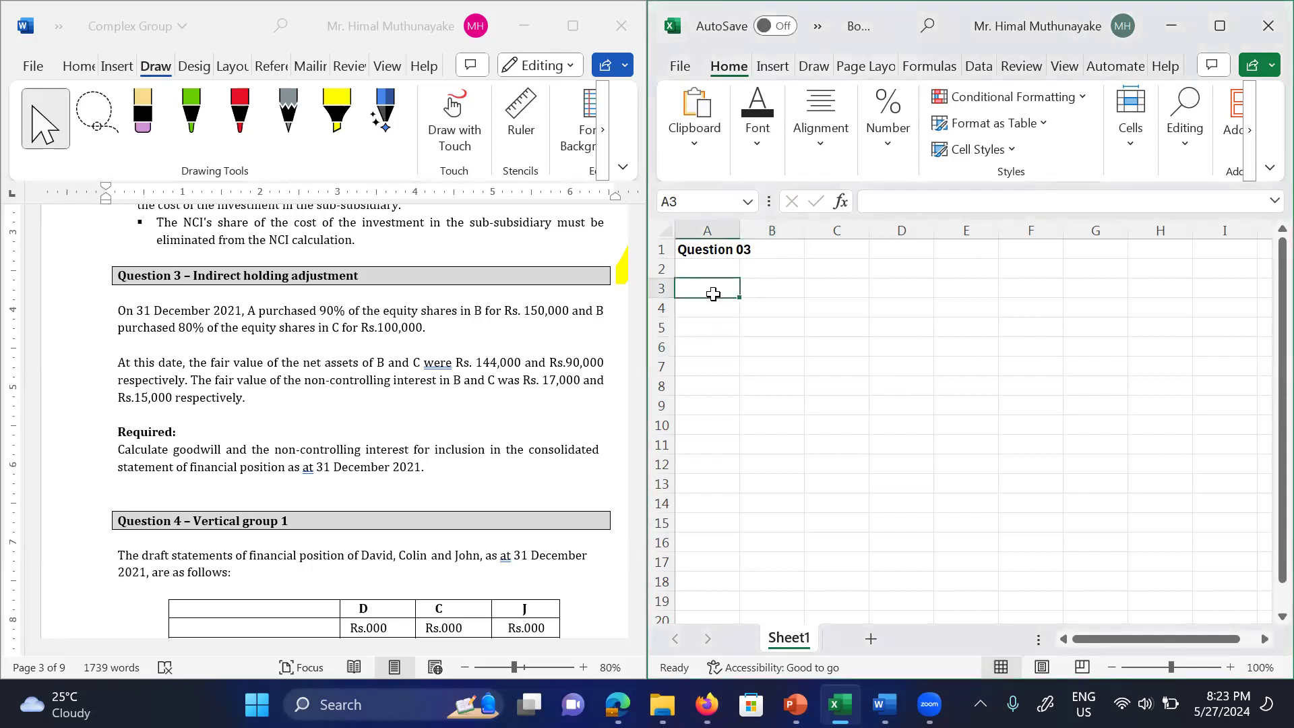
click(661, 77)
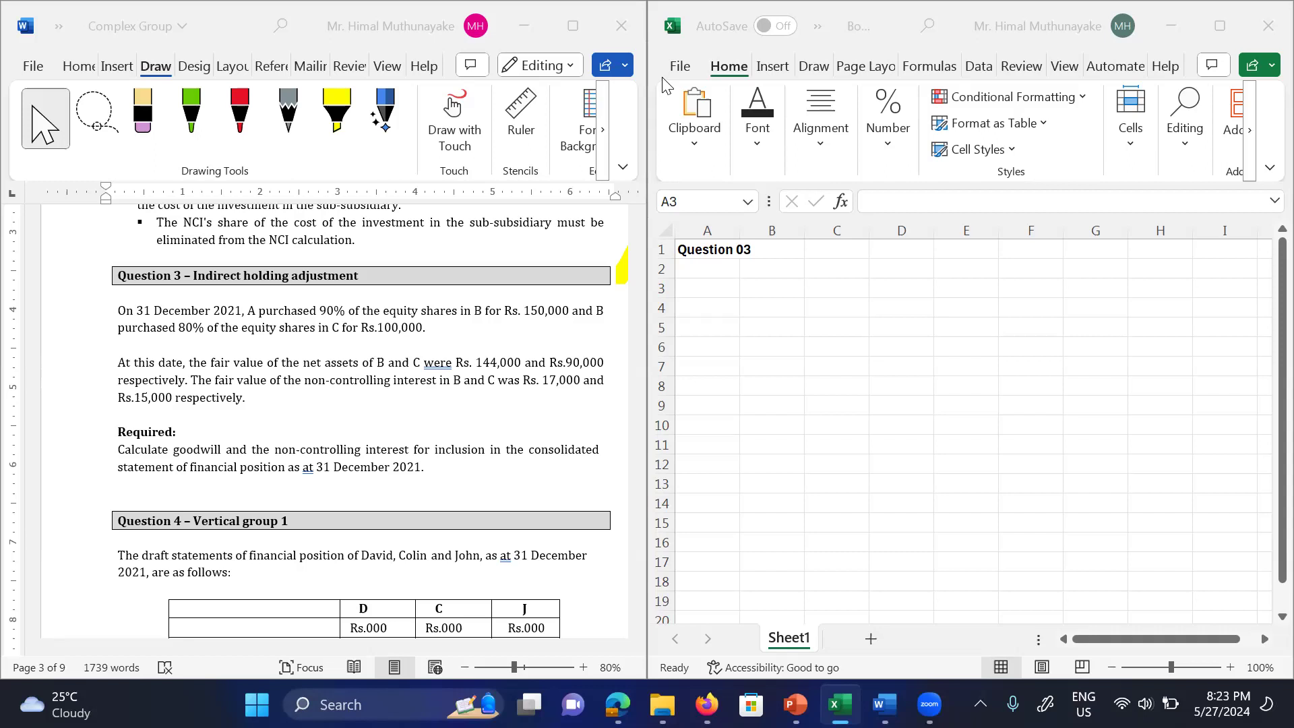
click(664, 85)
click(734, 289)
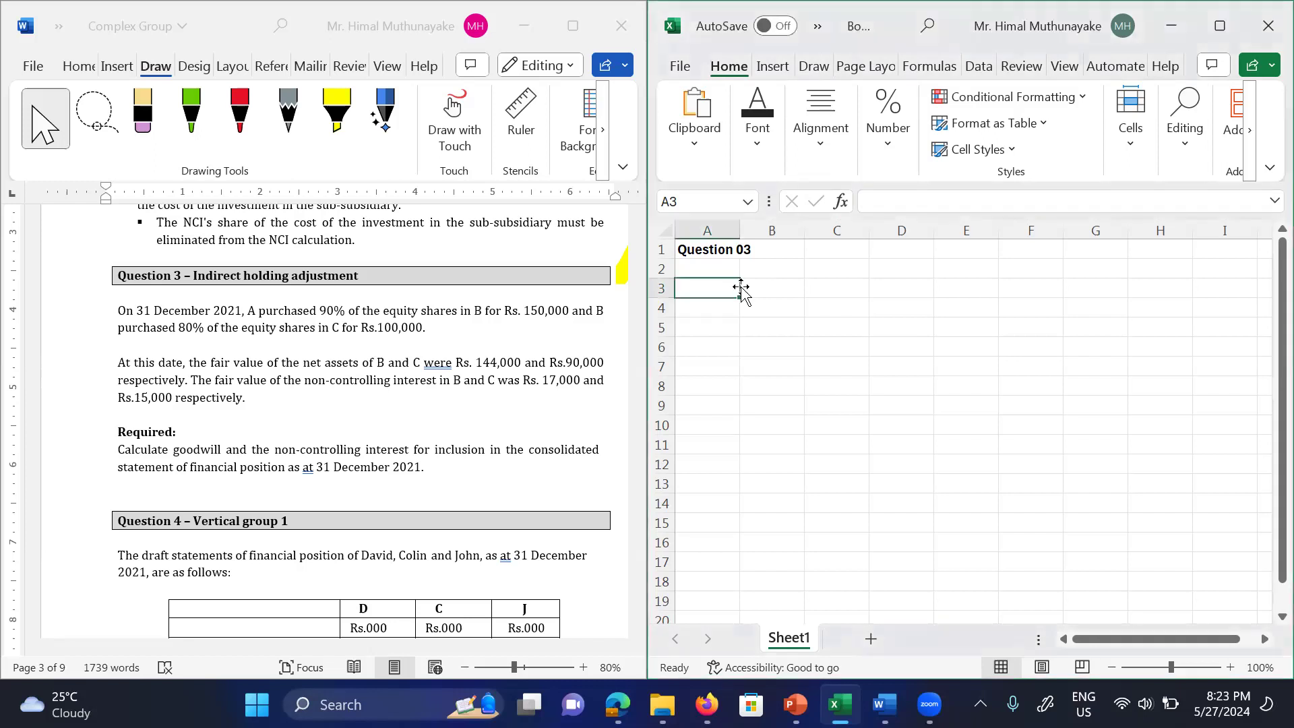
click(566, 116)
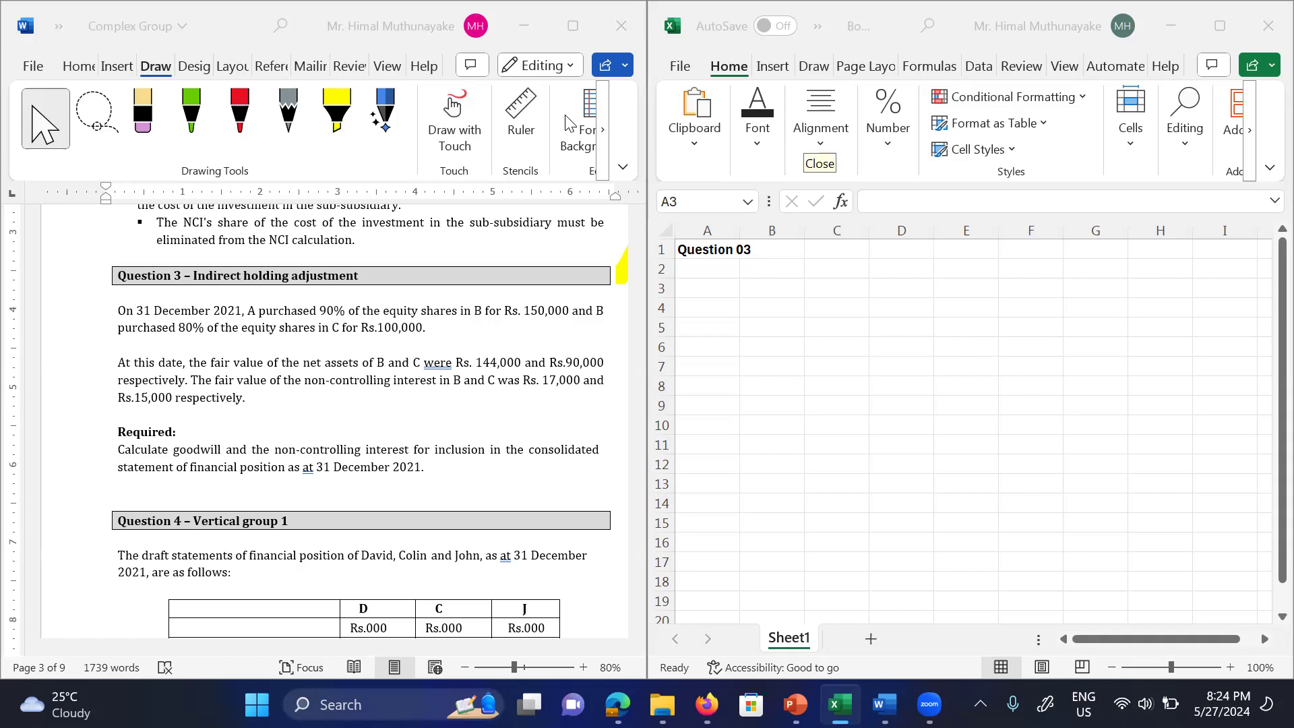
click(756, 303)
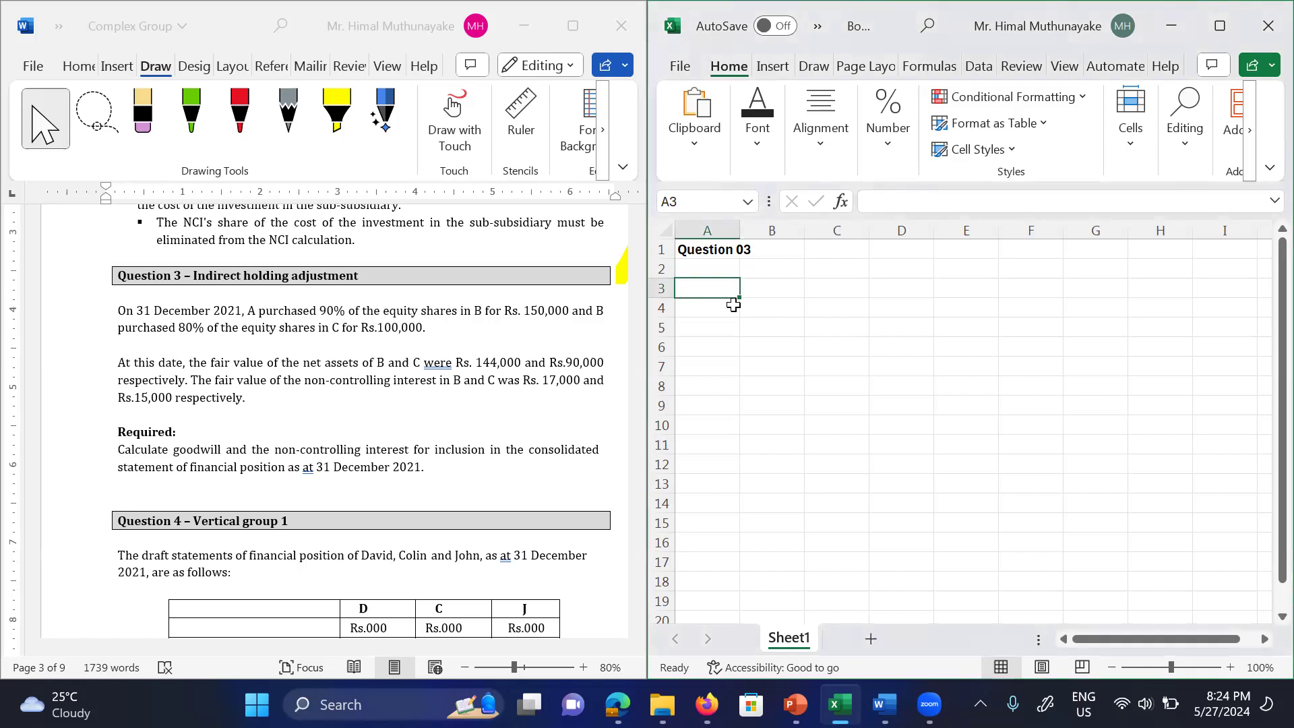
text(Working)
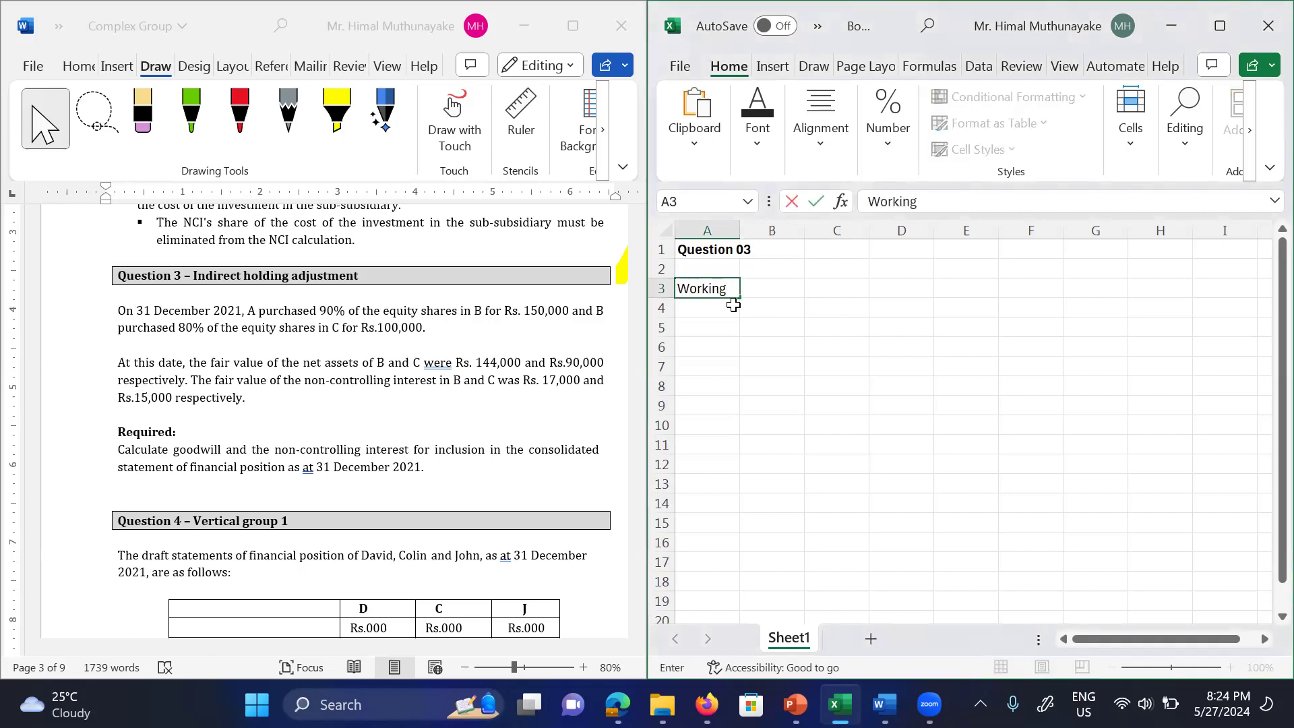
text(=)
key(BackSpace)
text(01)
key(Tab)
key(Tab)
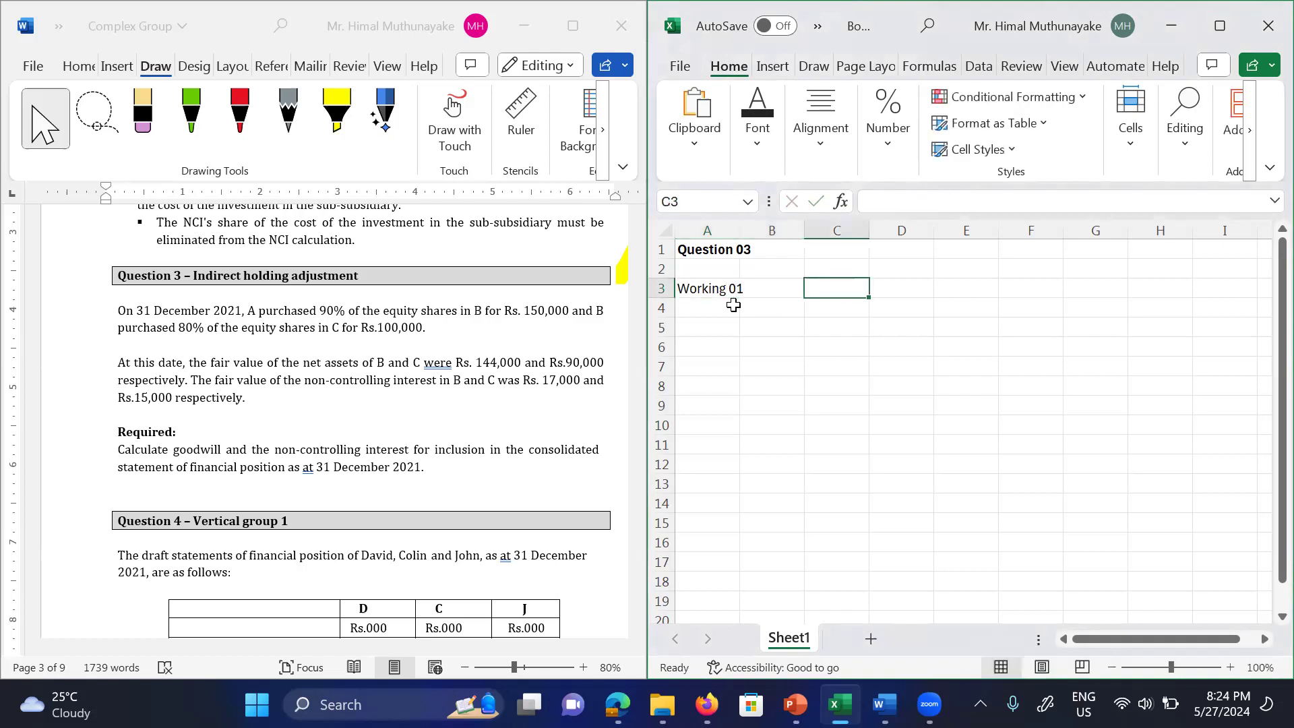
Step: Undo the stray paste of a meeting link with its password in cell A3 and make the Working 01 label bold
key(Home)
key(Down)
key(Up)
key(ctrl+v)
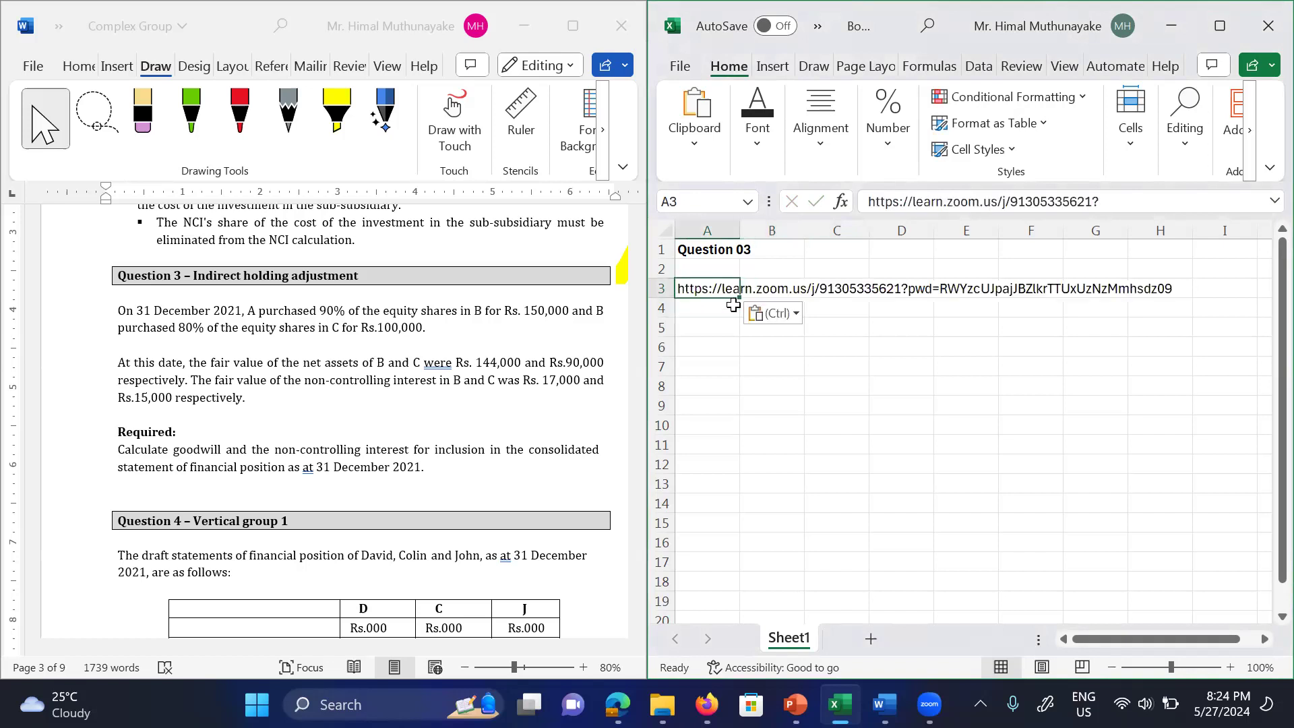
key(ctrl+z)
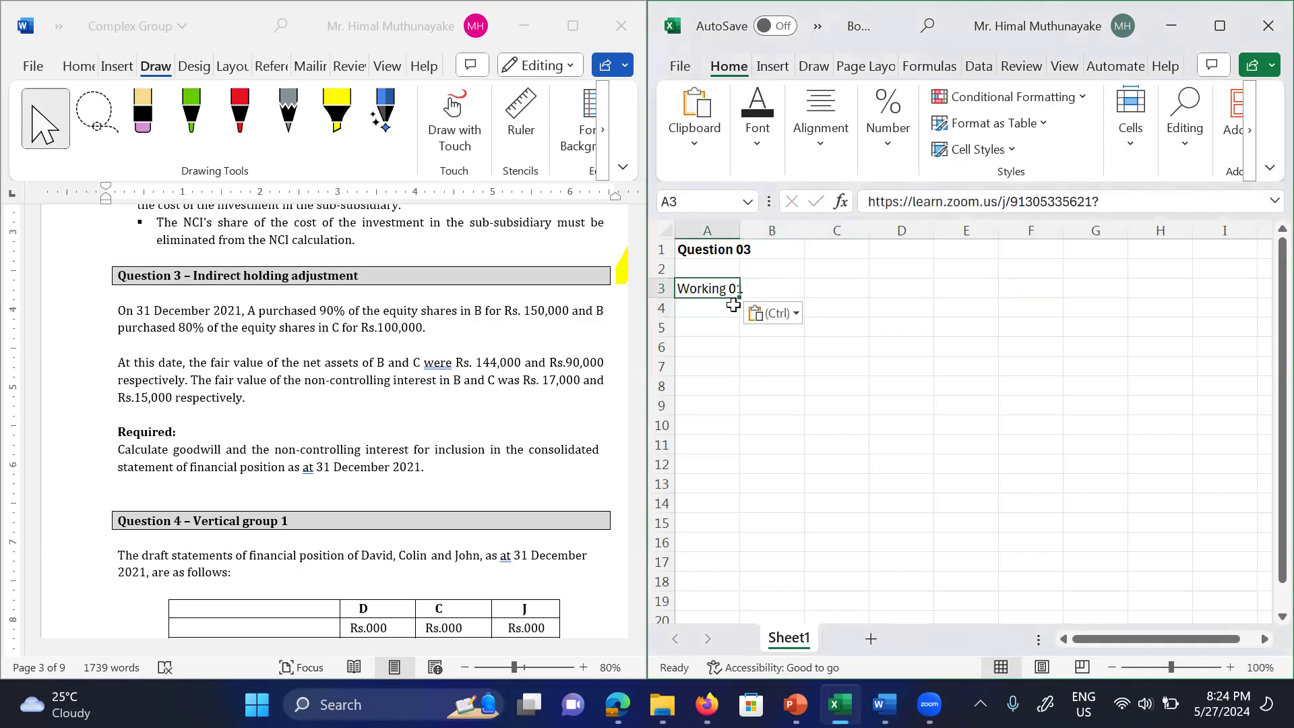
key(ctrl+b)
Step: Select the range B4:H22 below the Working 01 label
key(Down)
key(Down)
key(Down)
key(Up)
key(Up)
key(Right)
key(Left)
key(Right)
key(shift+Right)
key(shift+Right)
key(shift+Right)
key(shift+Right)
key(shift+Right)
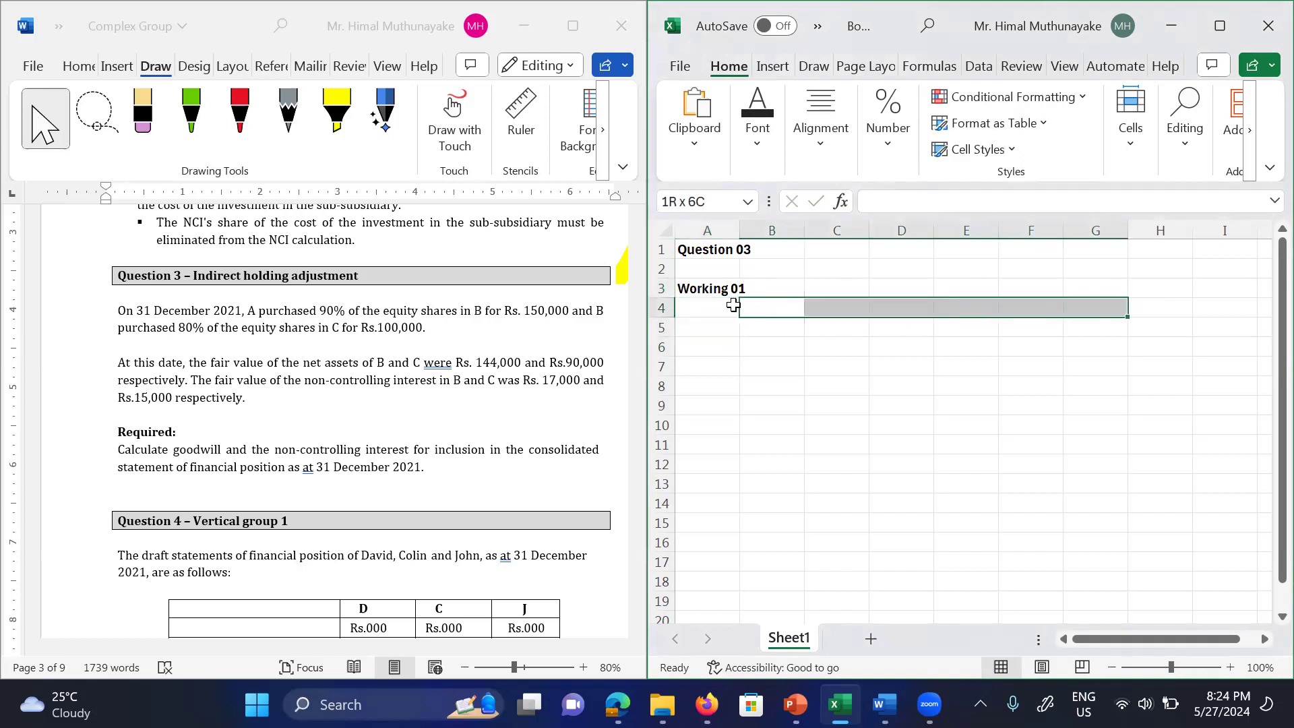
key(shift+Right)
key(shift+Down)
key(shift+Down)
key(shift+Down)
key(shift+Down)
key(shift+Down)
key(shift+Down)
key(shift+Down)
key(shift+Down)
key(shift+Down)
key(shift+Down)
key(shift+Down)
key(shift+Down)
key(shift+Down)
key(shift+Down)
key(shift+Down)
key(shift+Down)
key(shift+Down)
key(shift+Down)
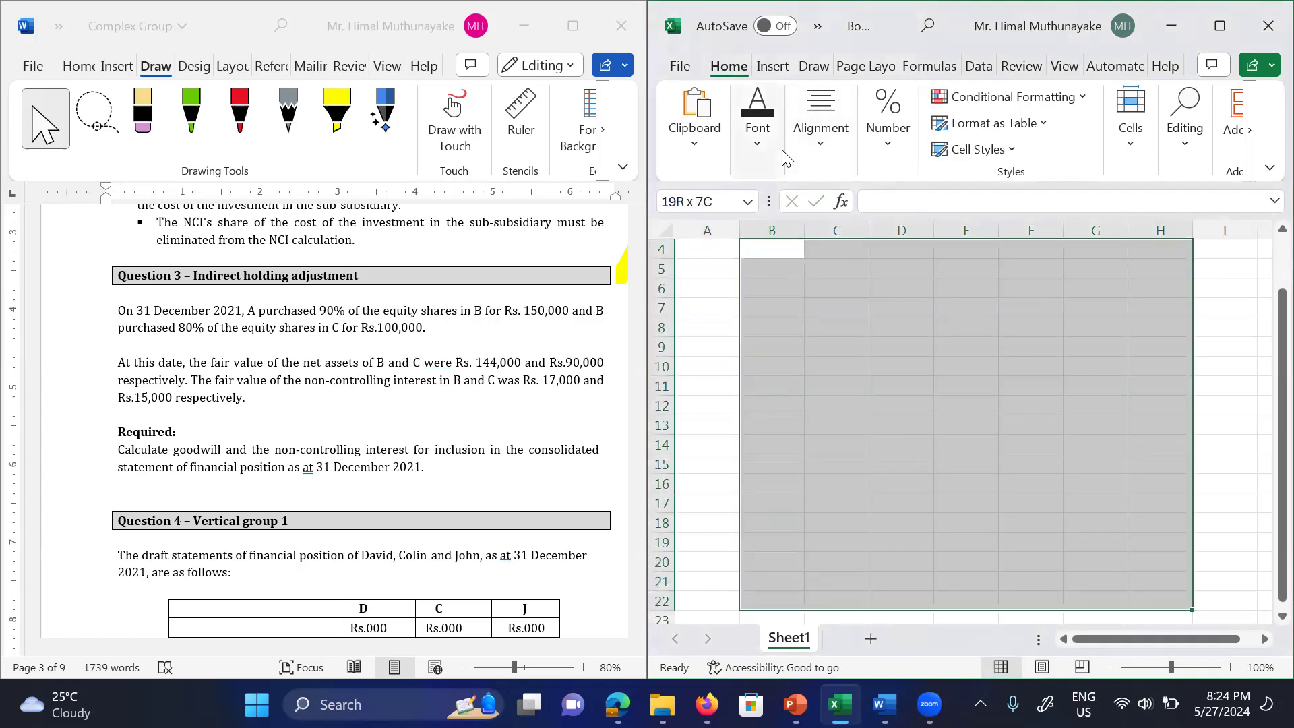
click(815, 138)
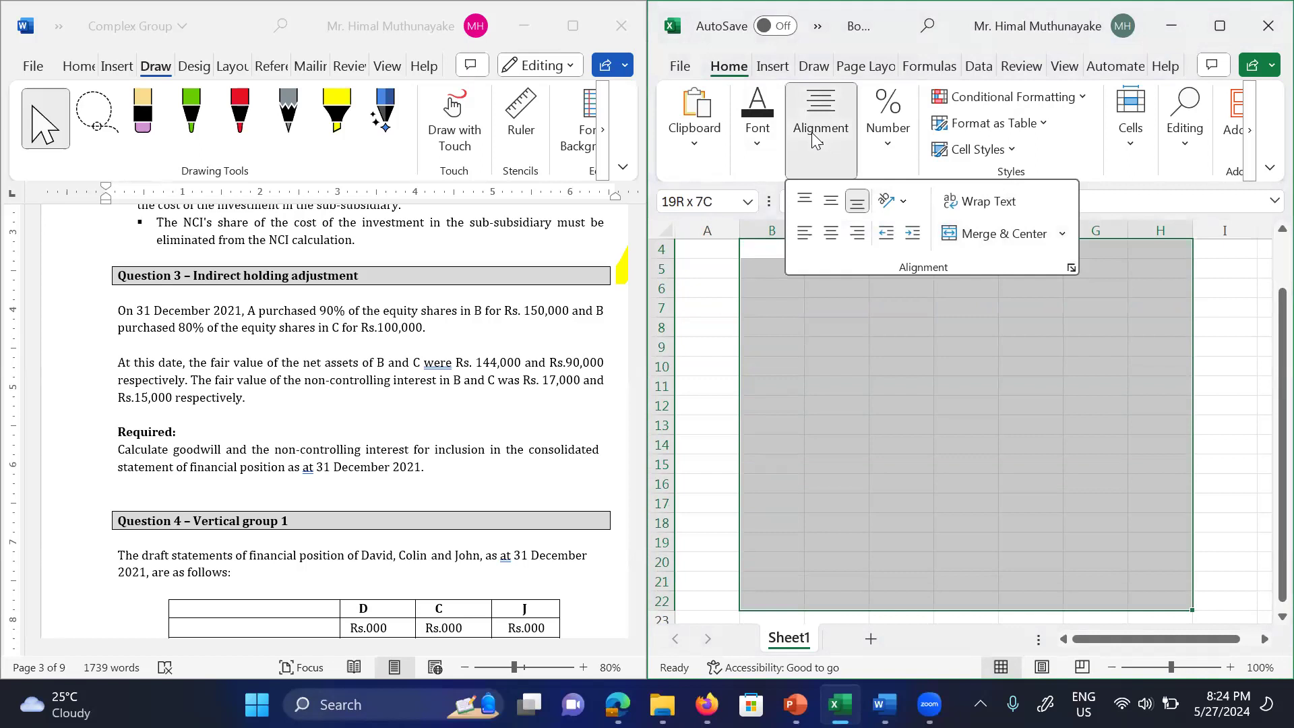
click(773, 66)
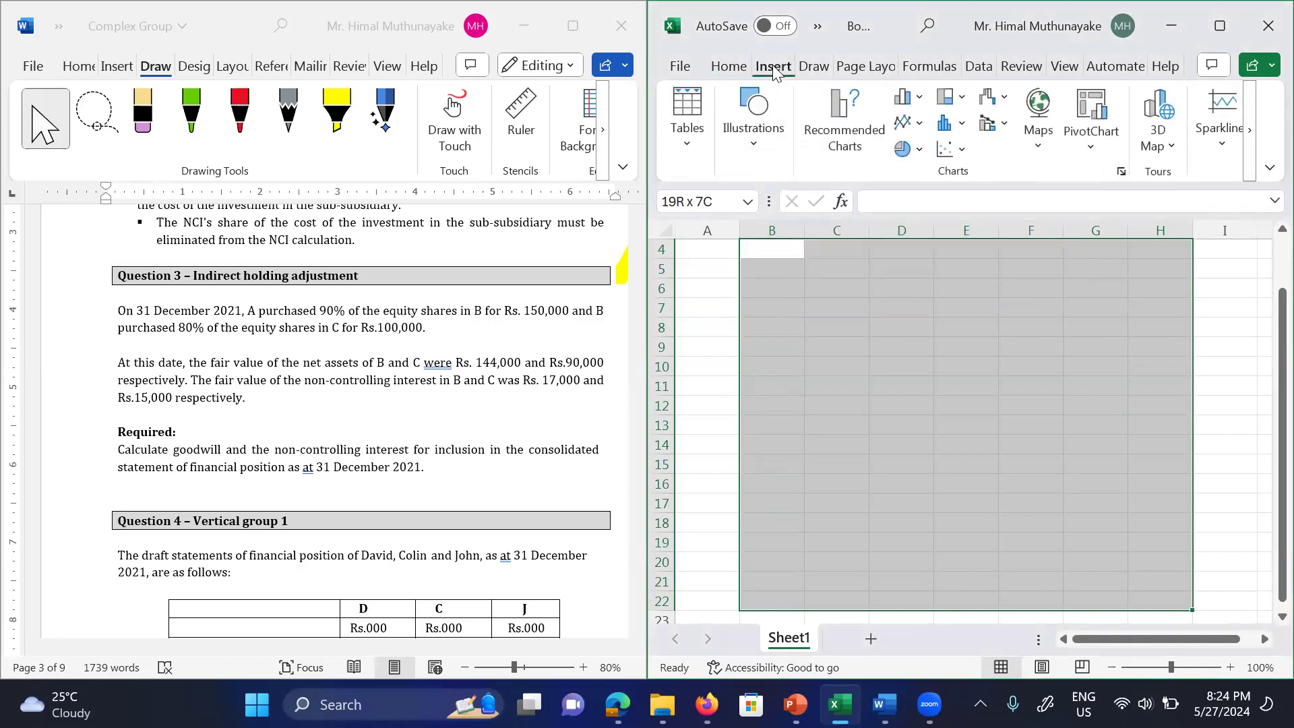
click(804, 65)
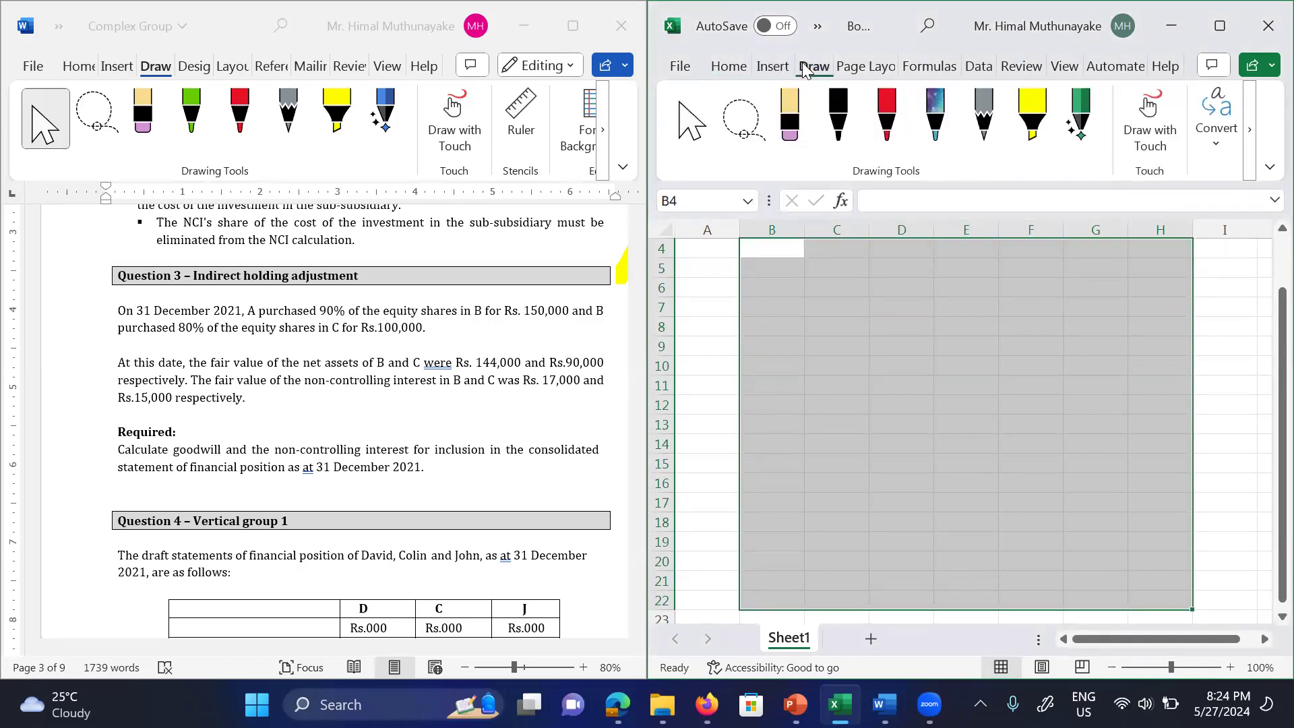
click(720, 70)
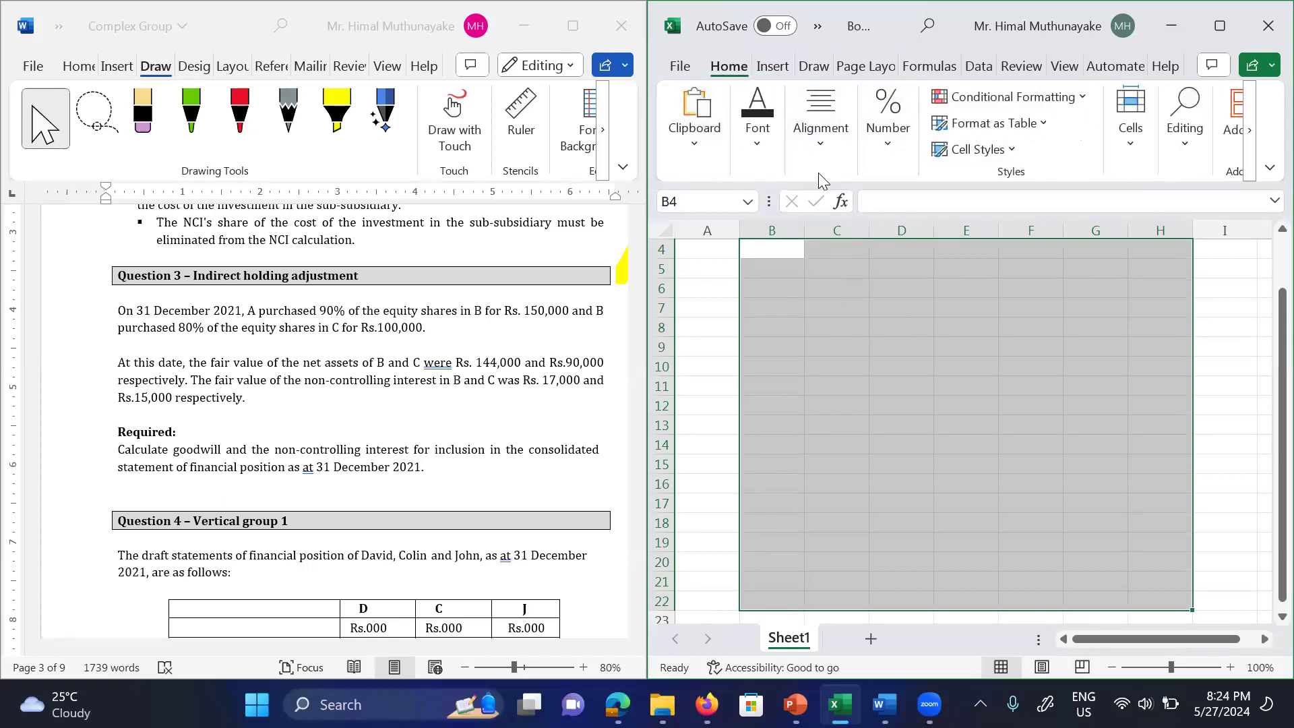
click(822, 155)
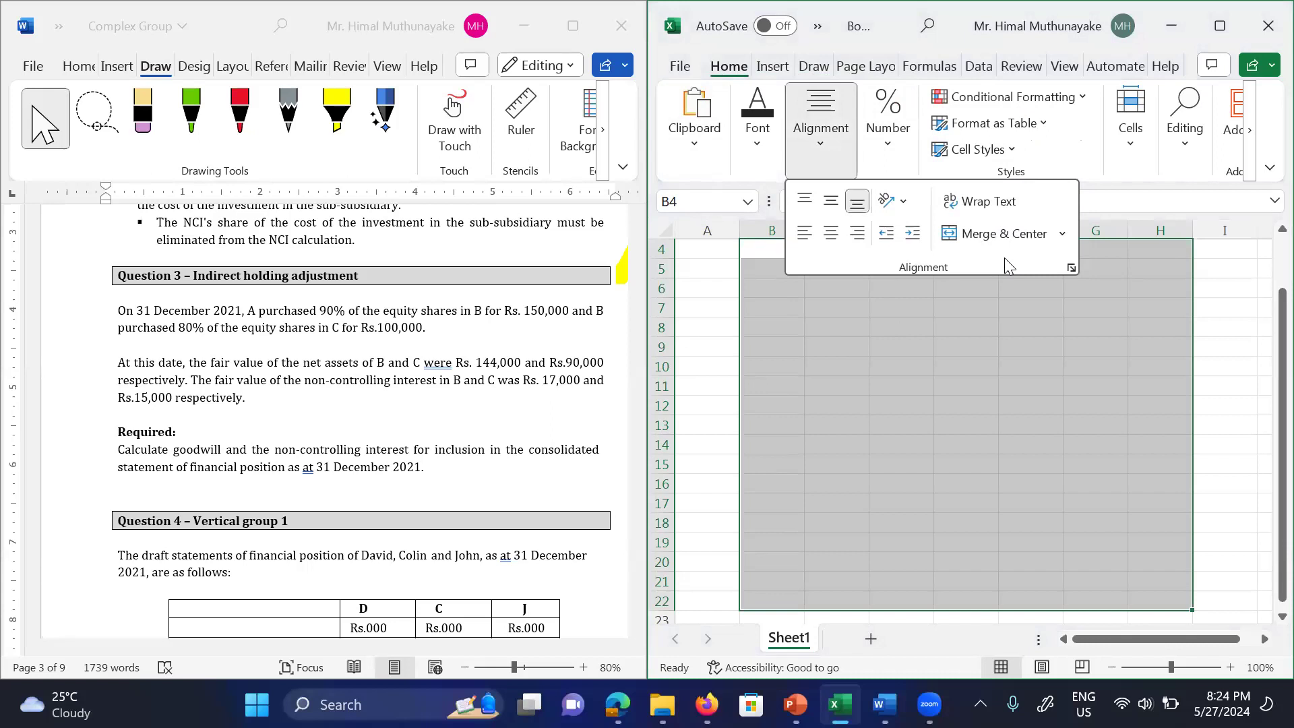
click(1064, 234)
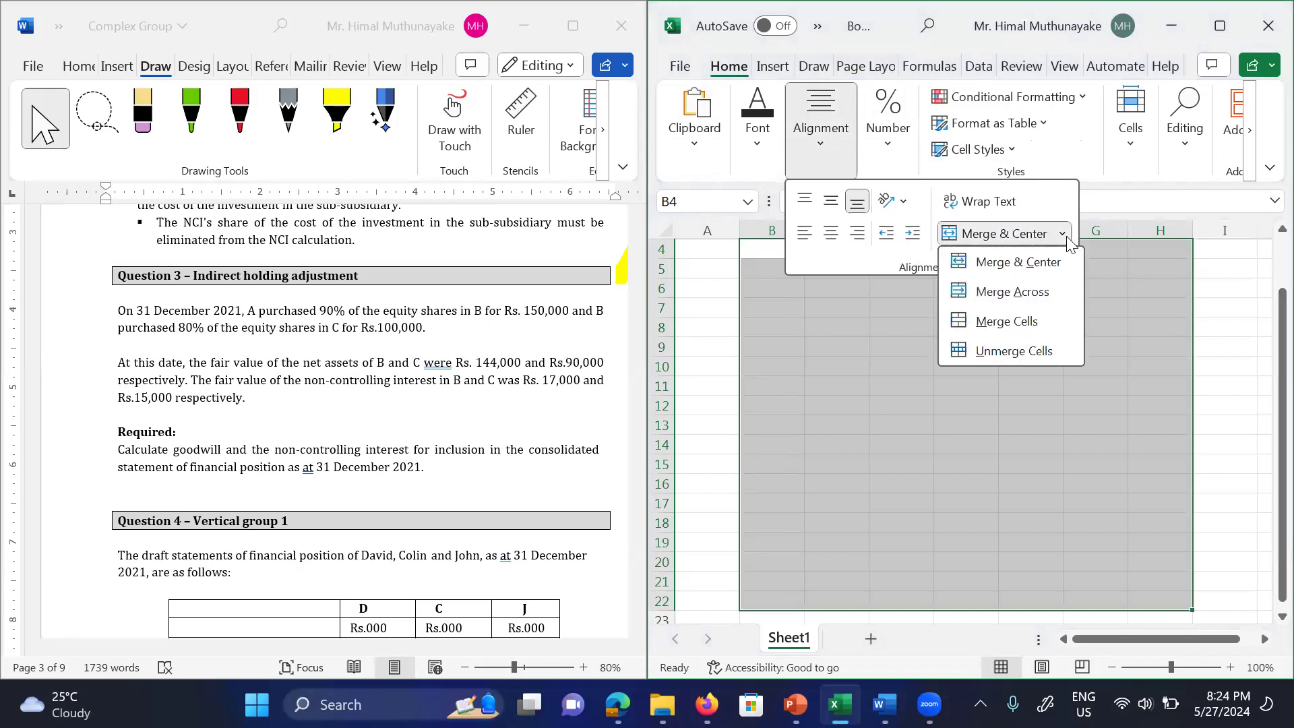
Step: Maximize the spreadsheet window and apply all borders to the selected range B4:H22
click(1193, 28)
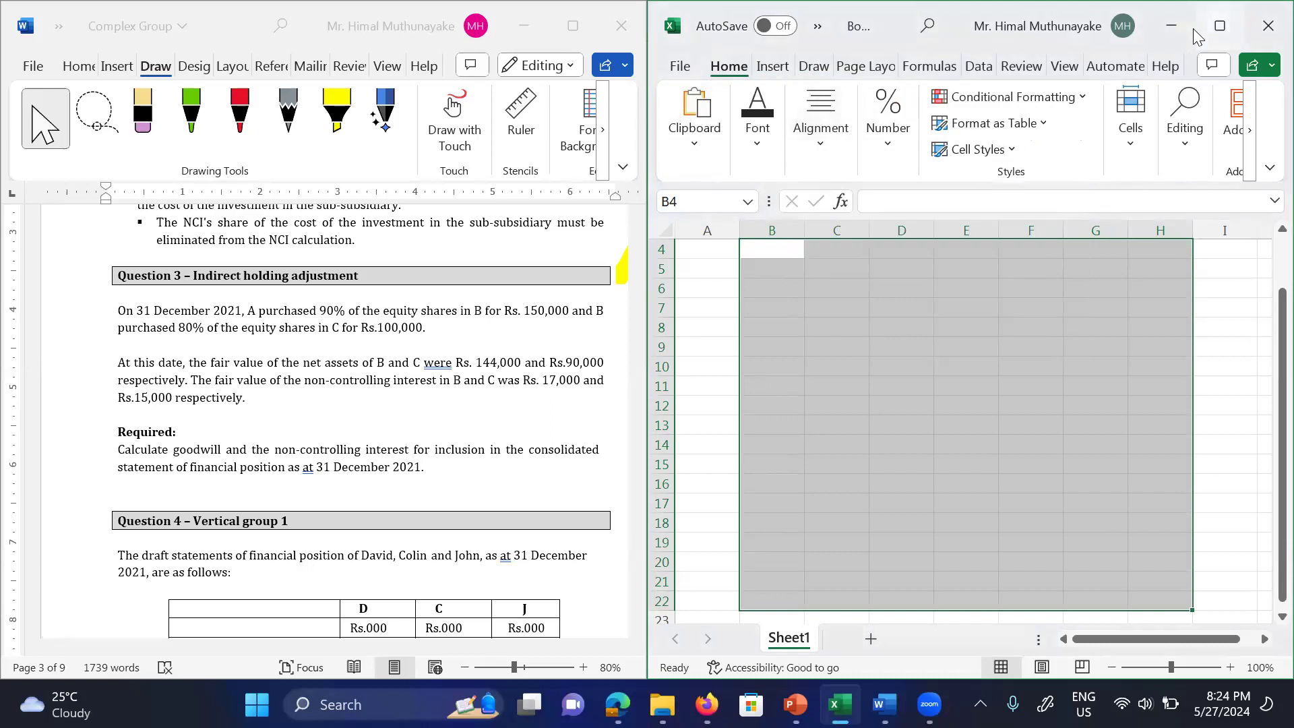
click(1193, 29)
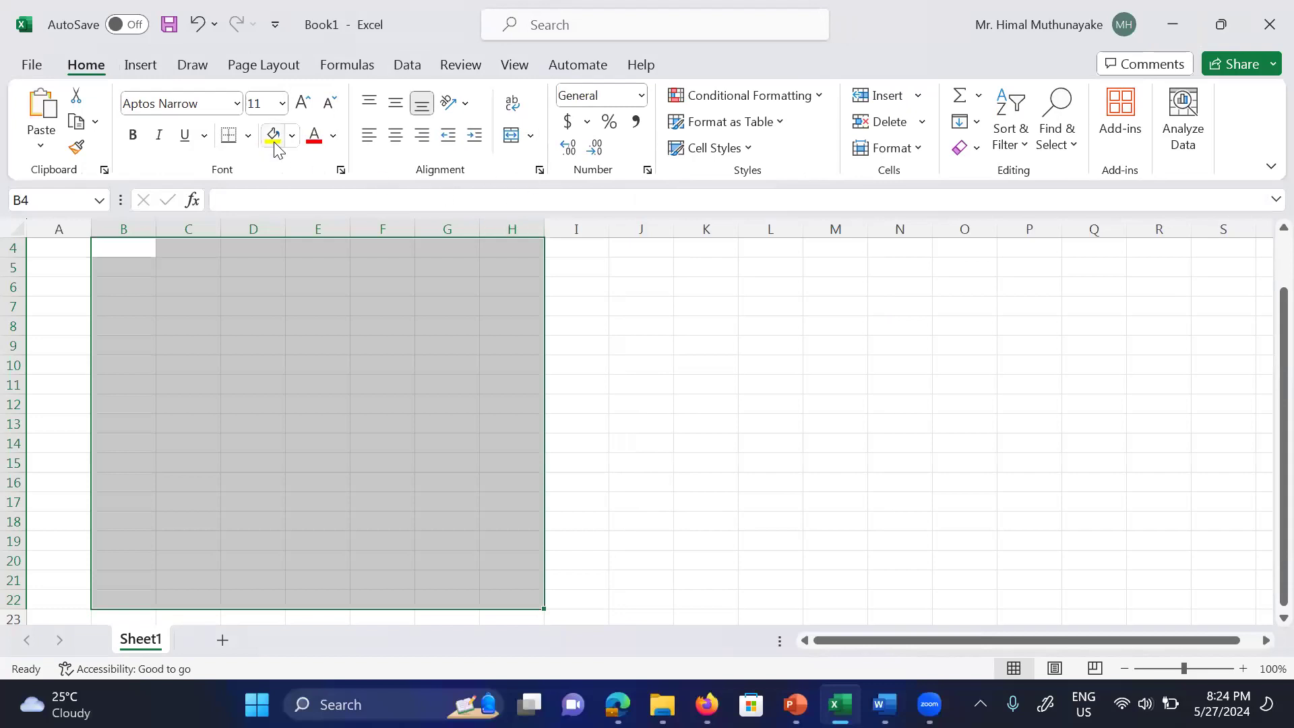
click(249, 136)
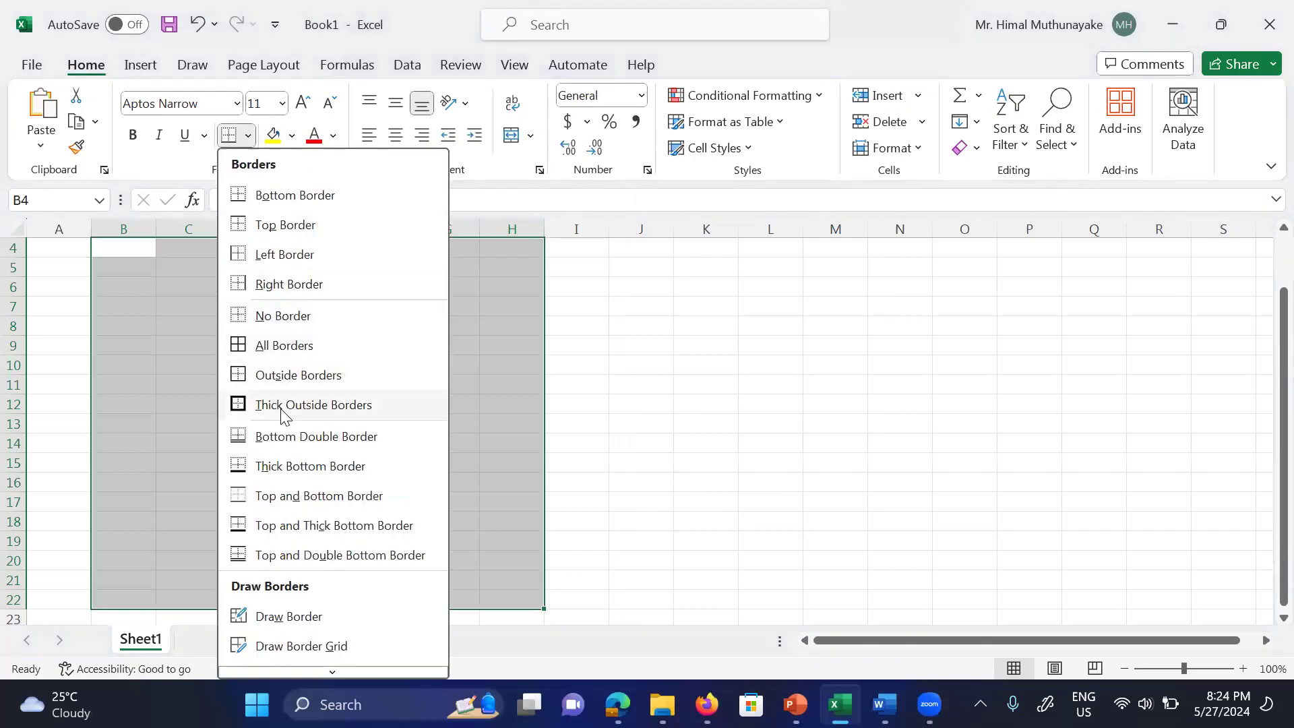
click(271, 345)
click(540, 353)
Step: Widen column A so the Question 03 and Working 01 headings fit inside it
key(Up)
key(Up)
key(Up)
key(Up)
key(Up)
key(Up)
key(Up)
key(Up)
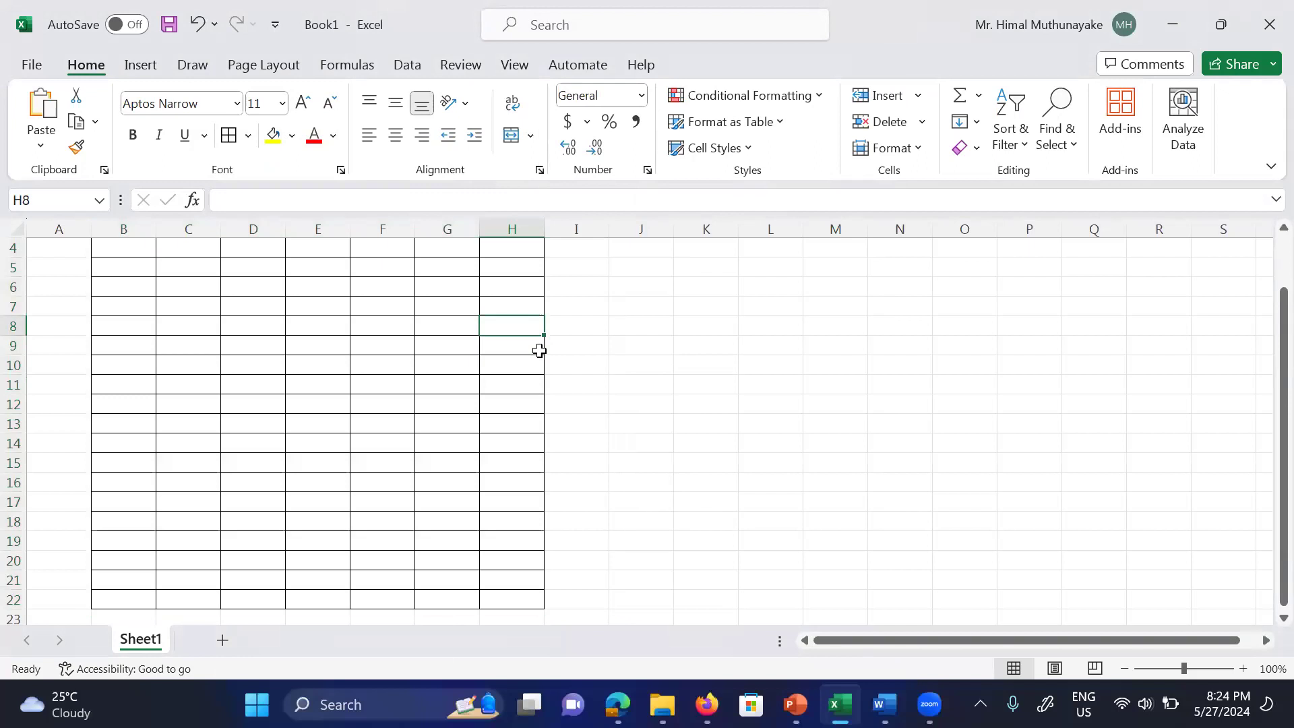
key(Left)
key(Left)
key(Left)
key(Left)
key(Left)
key(Left)
key(Left)
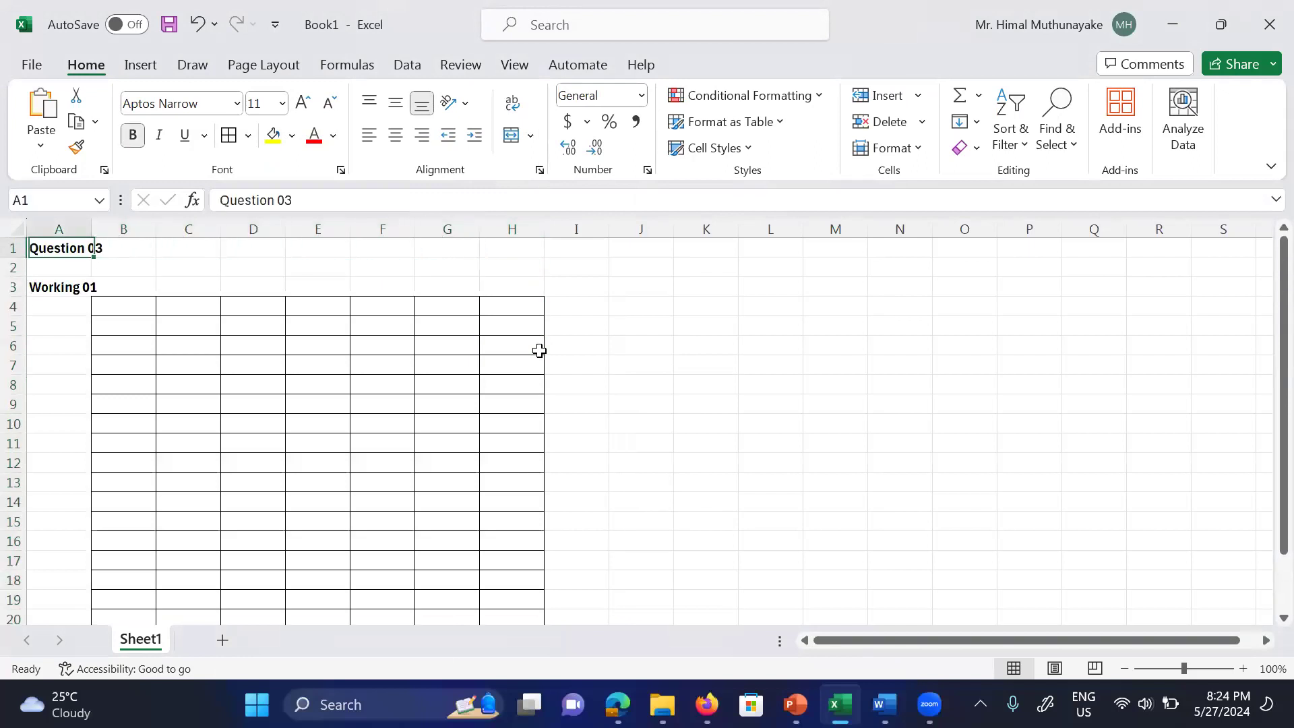
key(Down)
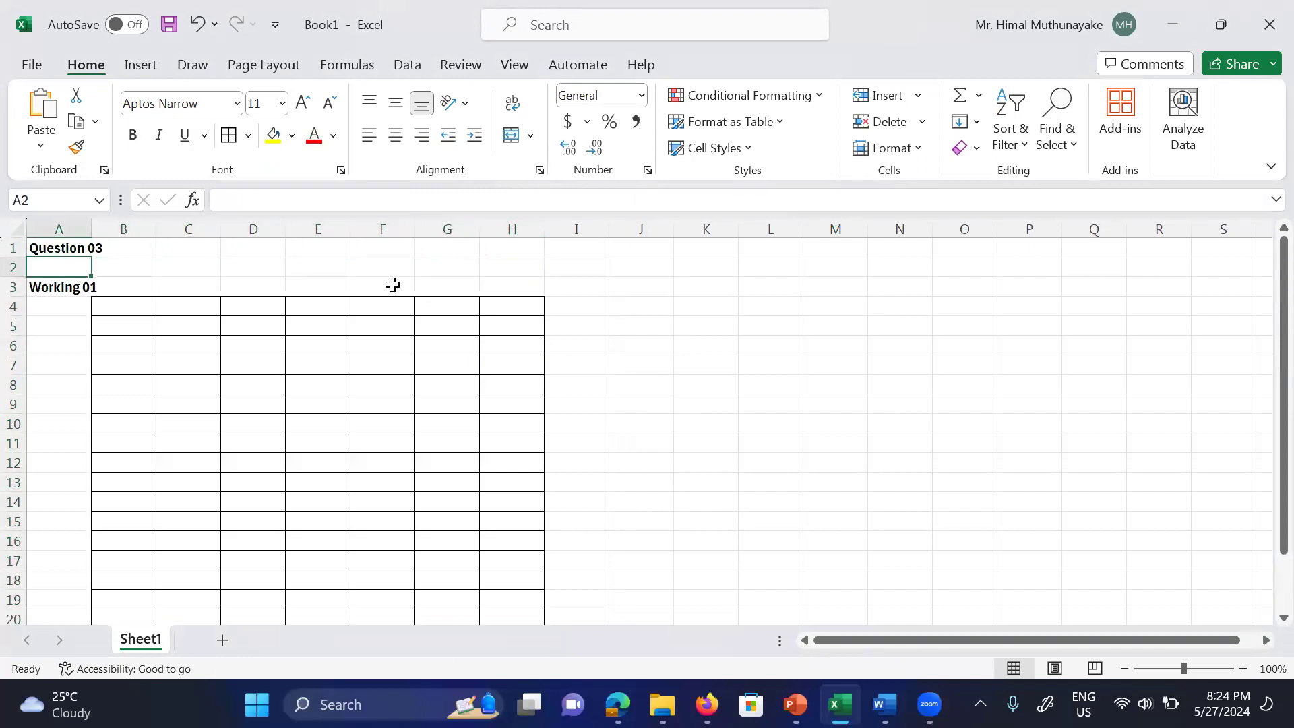
drag(89, 230, 206, 231)
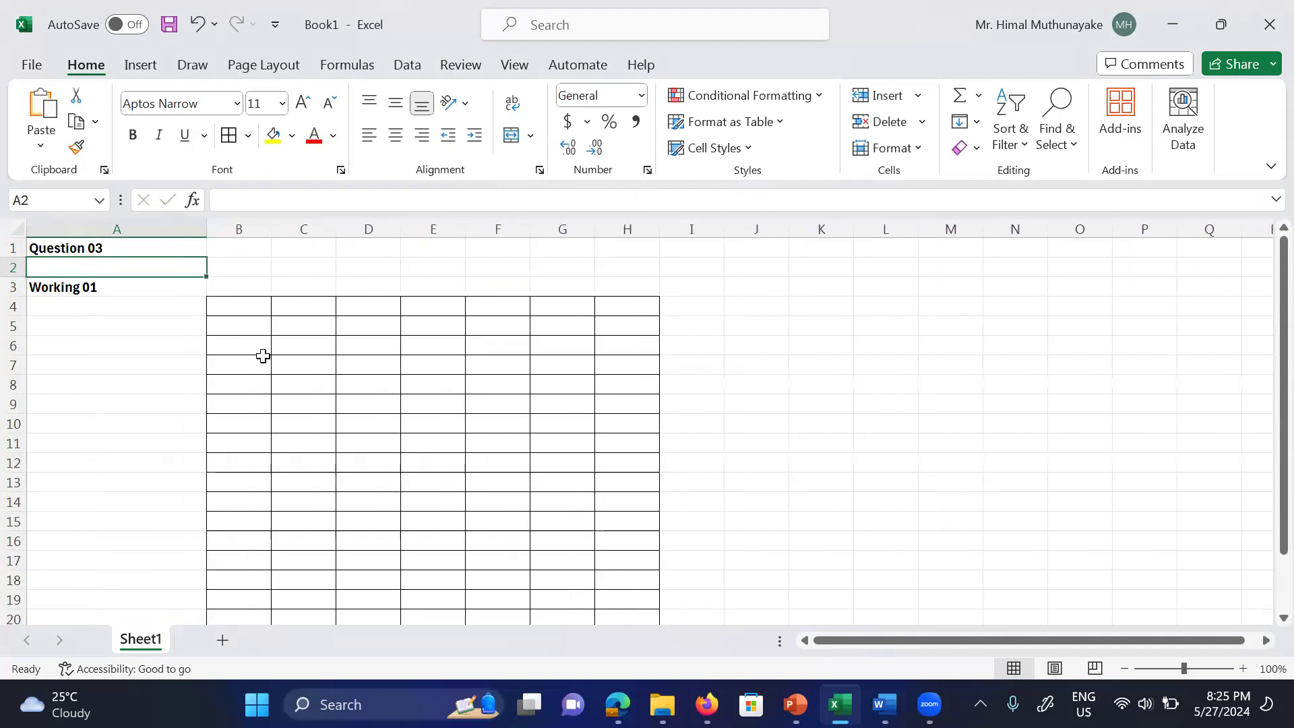
Step: Enter the heading "ACC Information" in cell K2, beside the bordered table, and make it bold
click(255, 356)
key(Right)
key(Right)
key(Right)
key(Right)
key(Right)
key(Right)
key(Up)
key(Up)
key(Up)
key(Up)
key(Right)
key(Right)
key(Up)
key(Right)
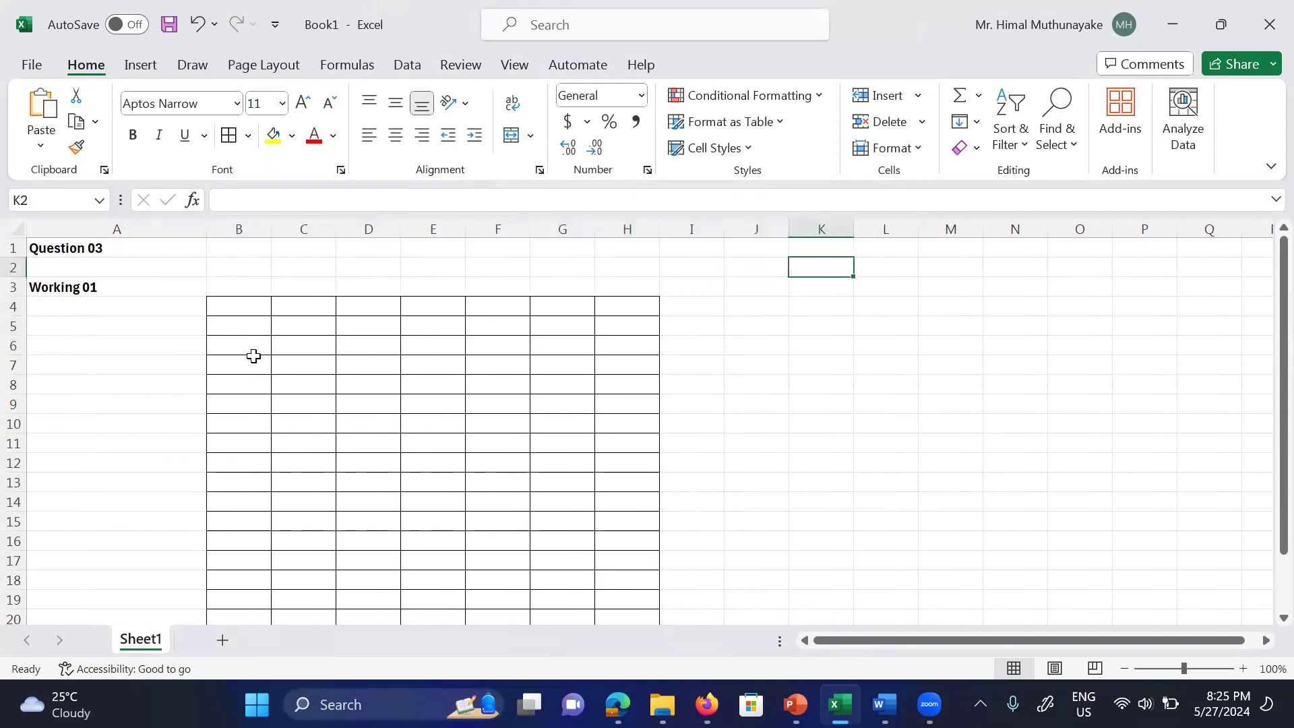
text(ACC)
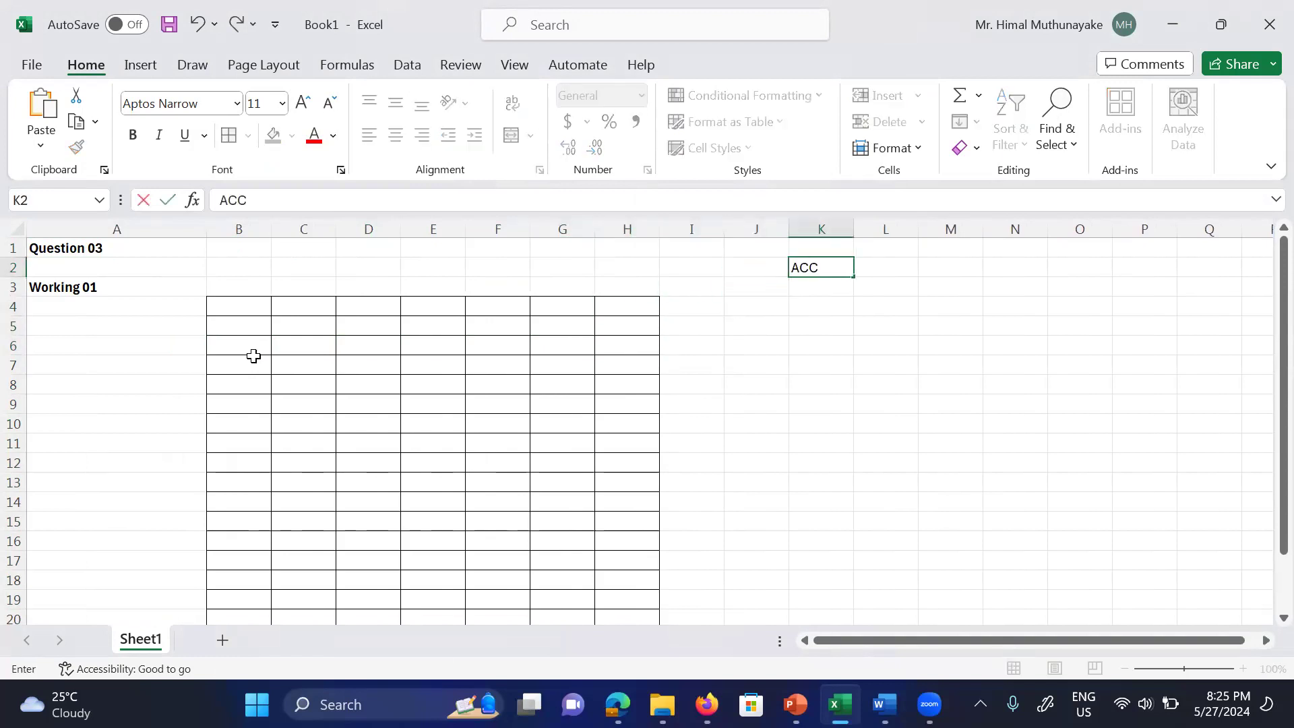
text( Information)
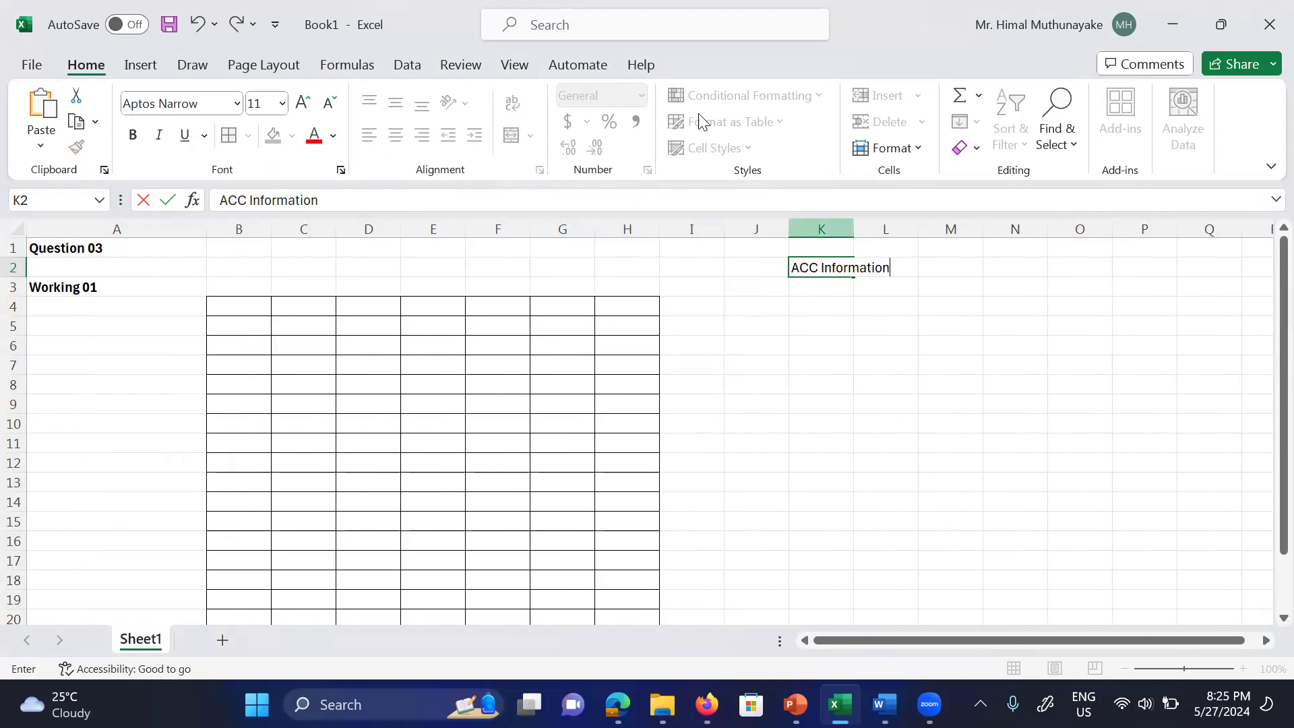
click(860, 294)
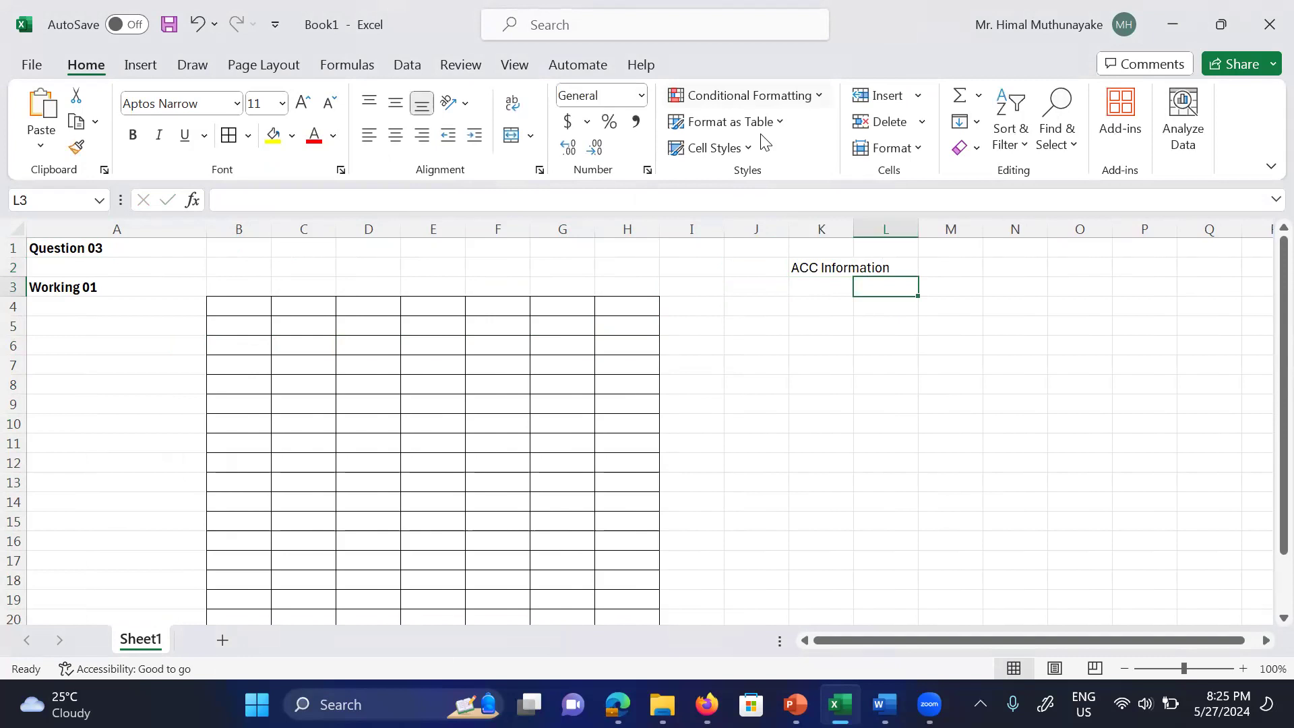
click(765, 286)
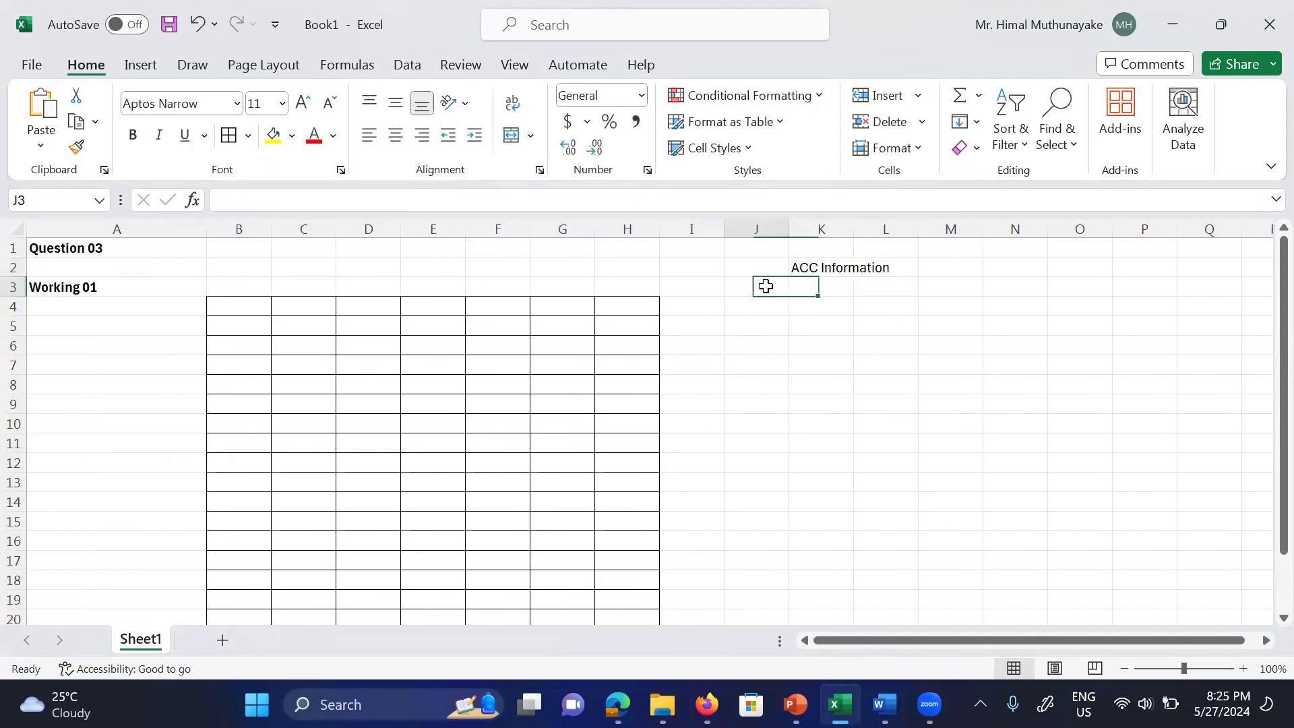
click(819, 269)
key(ctrl+b)
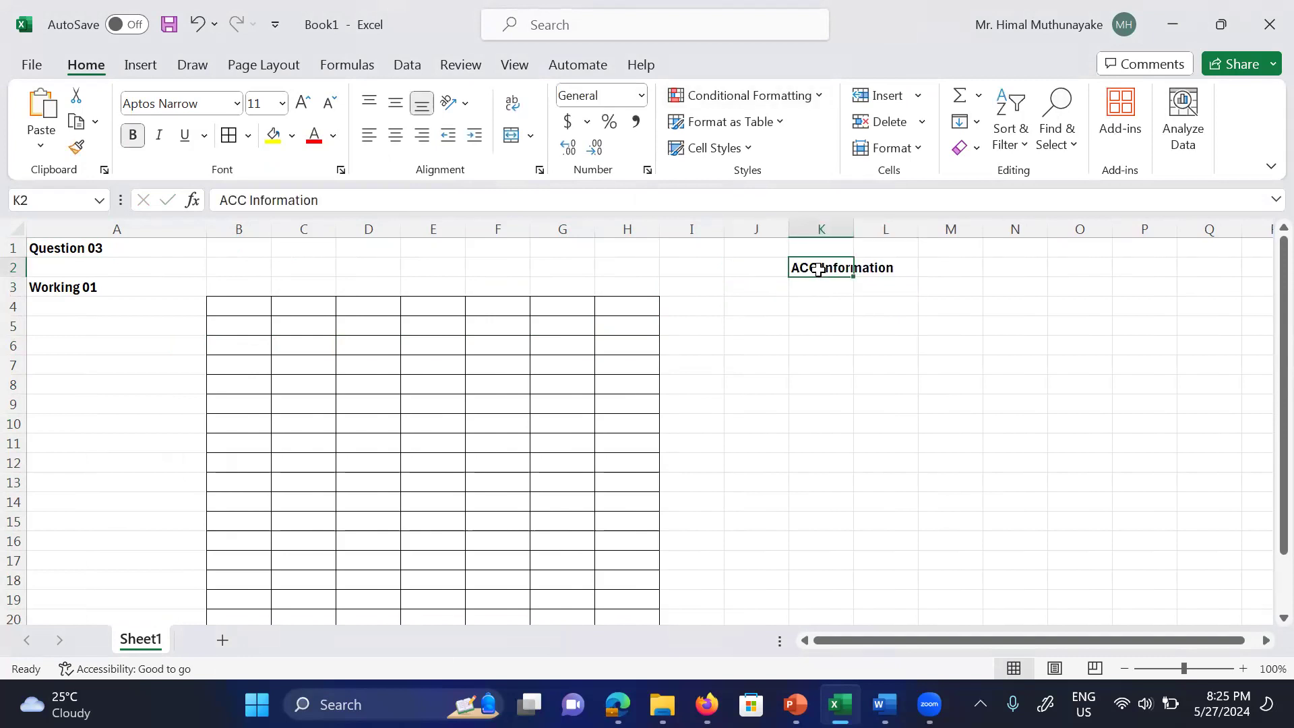
Step: Restore the spreadsheet window beside the Word document and bring cell K4 under the ACC Information heading into view
key(Down)
key(Down)
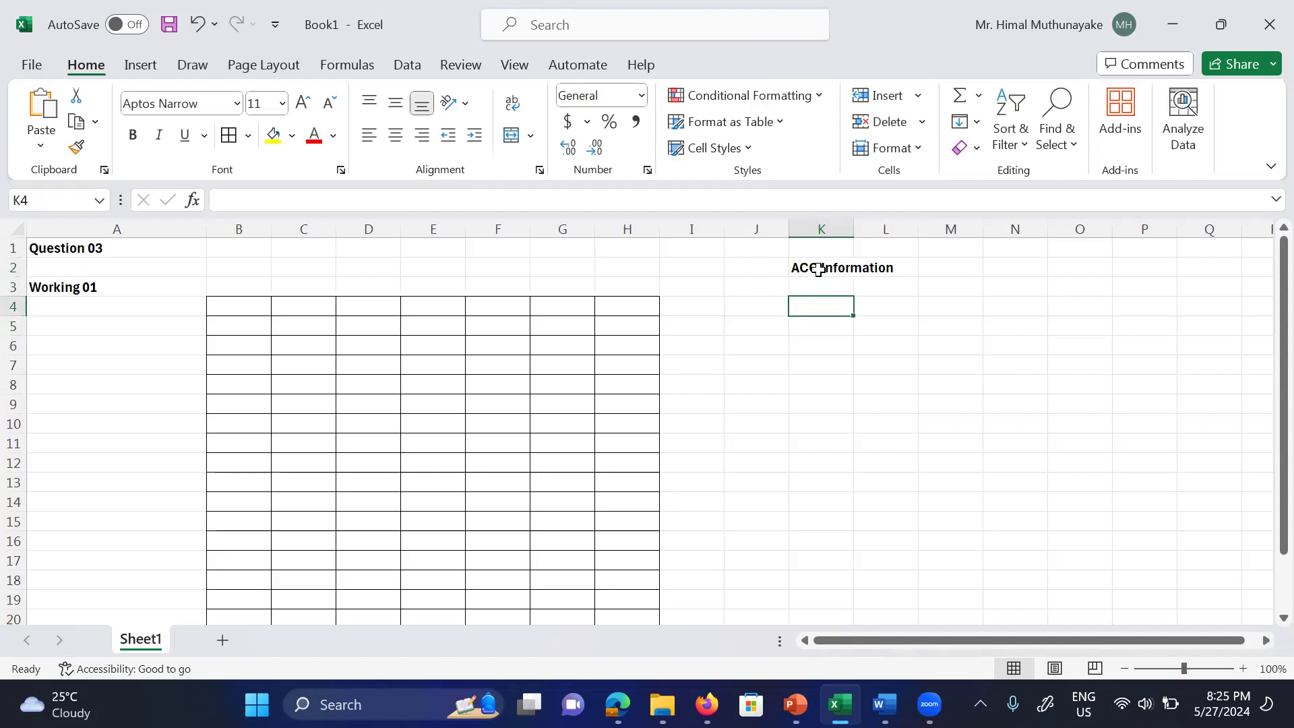
double_click(775, 58)
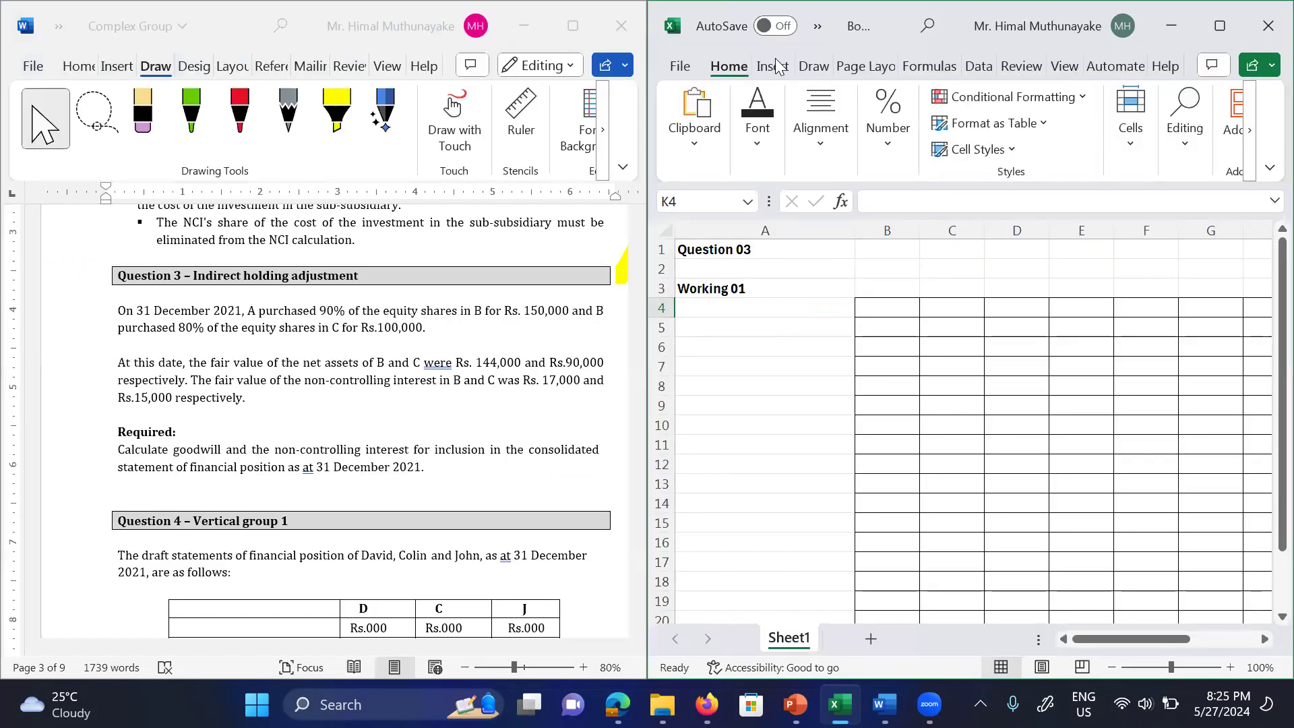
click(827, 309)
key(Right)
key(Right)
key(Right)
key(Right)
key(Right)
key(Right)
key(Right)
key(Right)
key(Right)
key(Right)
key(Right)
key(Right)
key(Right)
key(Right)
key(Right)
key(Right)
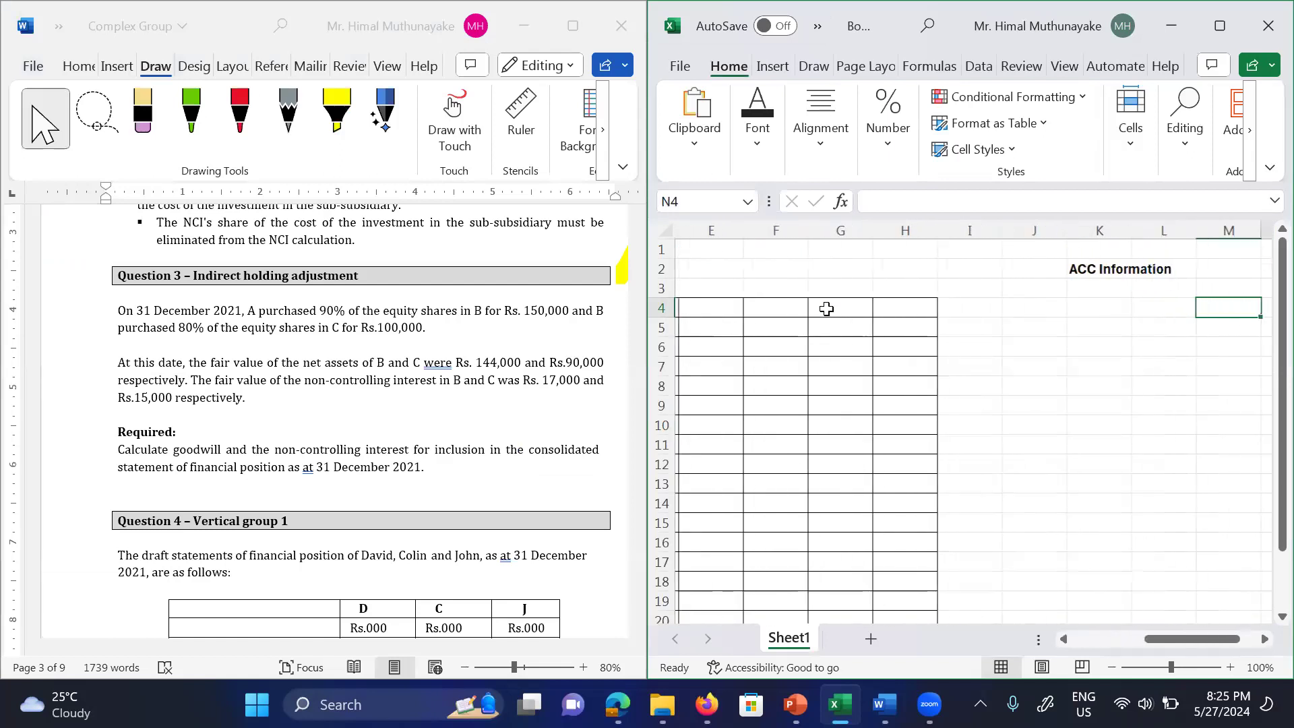
key(Left)
key(Left)
key(Left)
key(Left)
key(Left)
key(Left)
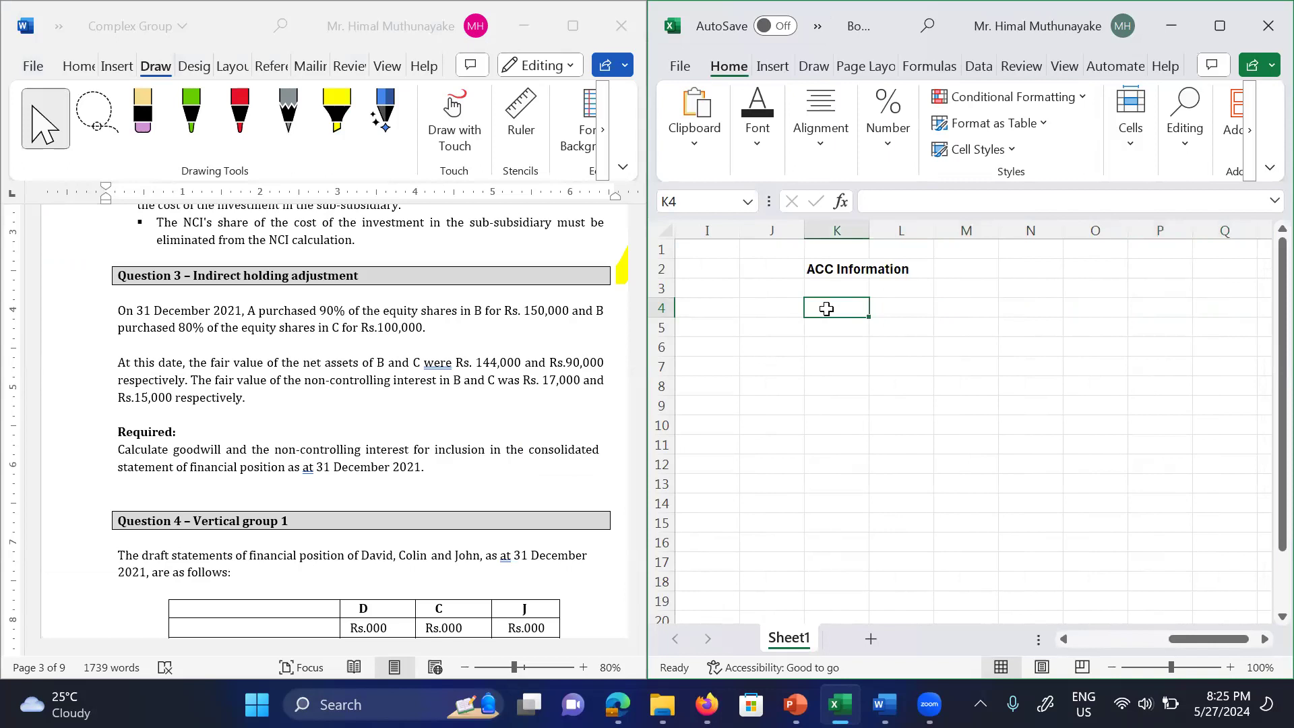
Step: Enter the acquisition date 31/12/2021 in cell K3, directly below the ACC Information heading
key(Up)
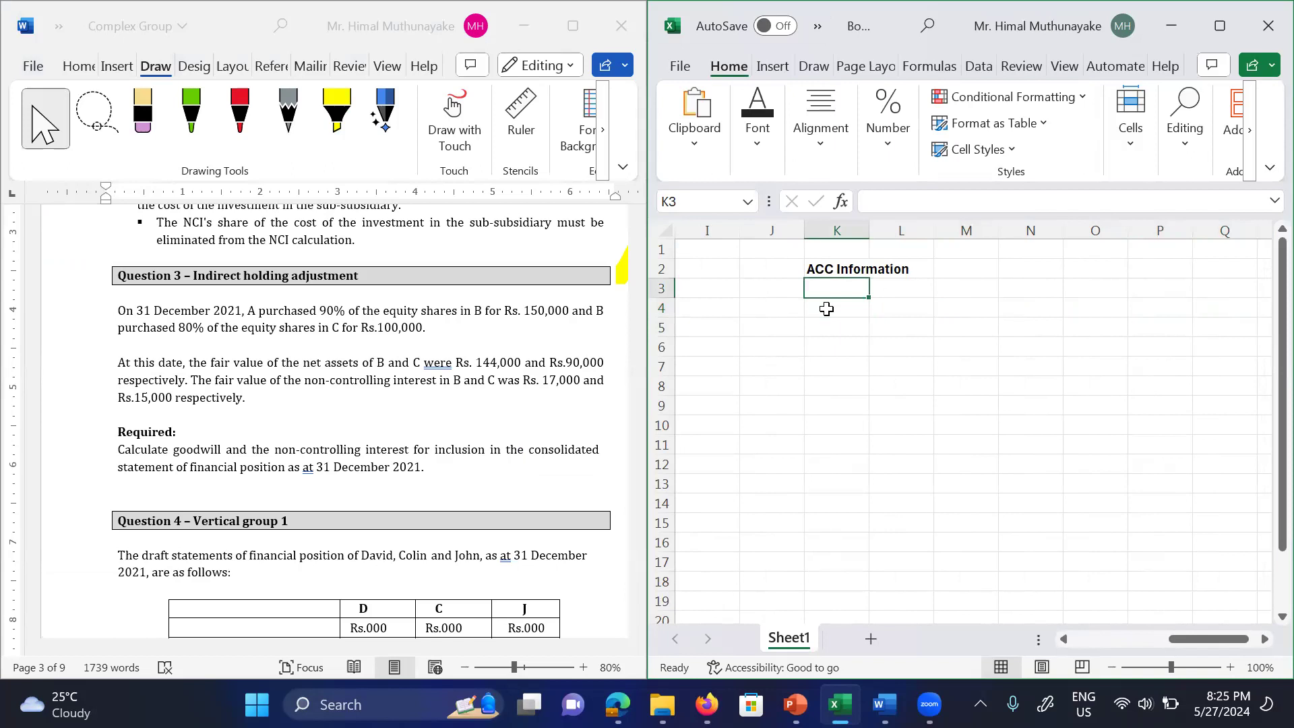
text(31/12)
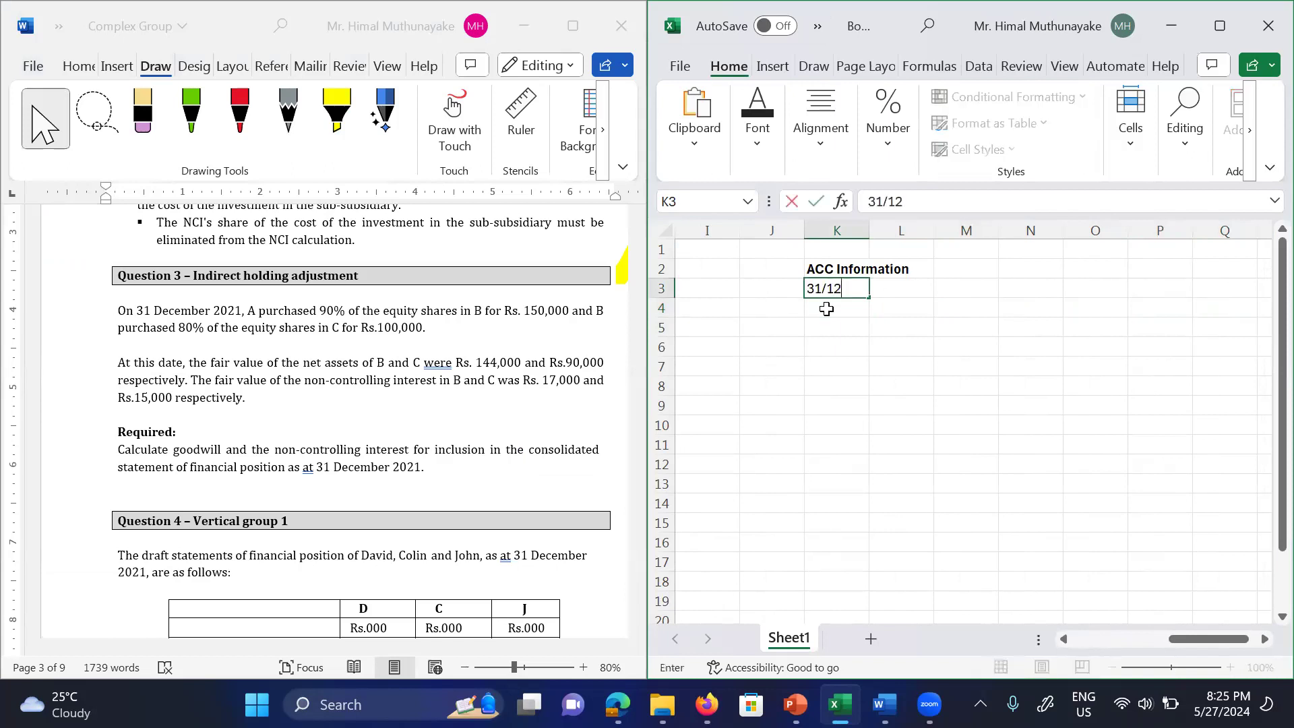
text(/2021)
key(Return)
Step: Enter the company labels A in cell K6 and B in cell N6
key(Down)
key(Down)
key(Down)
key(Down)
key(Up)
key(Up)
text(A)
key(Tab)
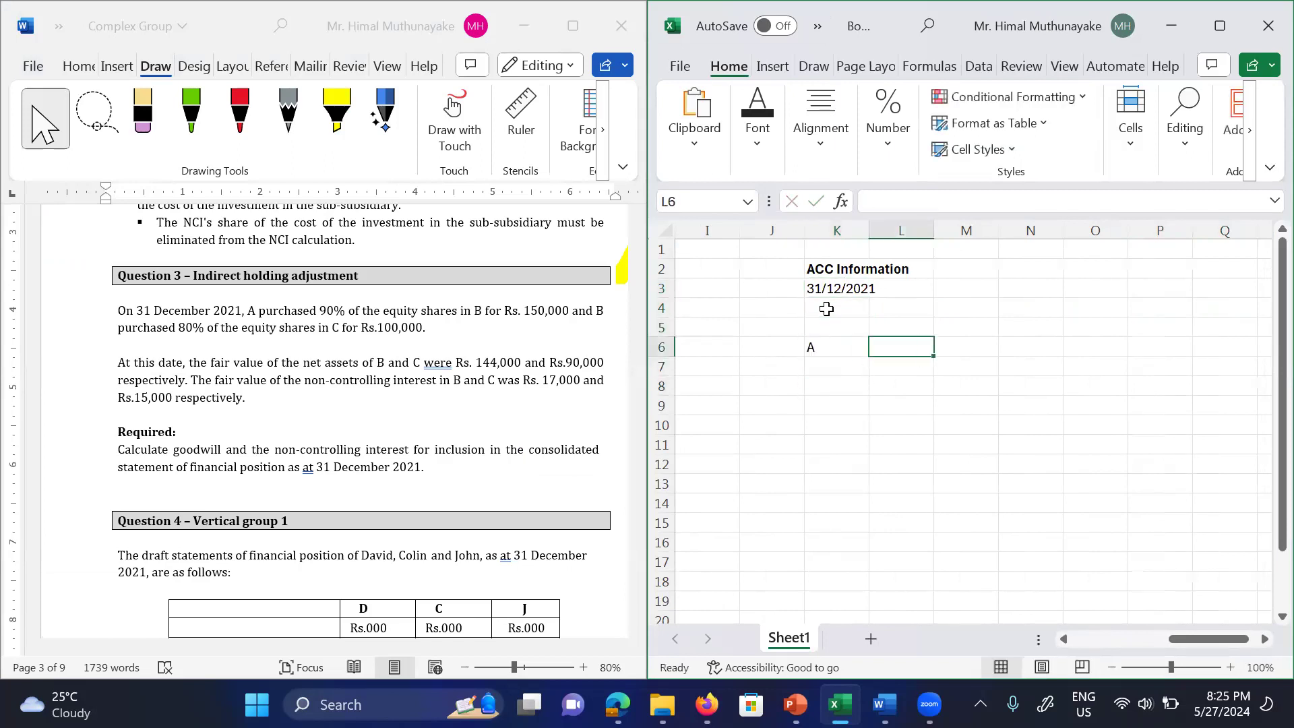
key(Right)
key(Right)
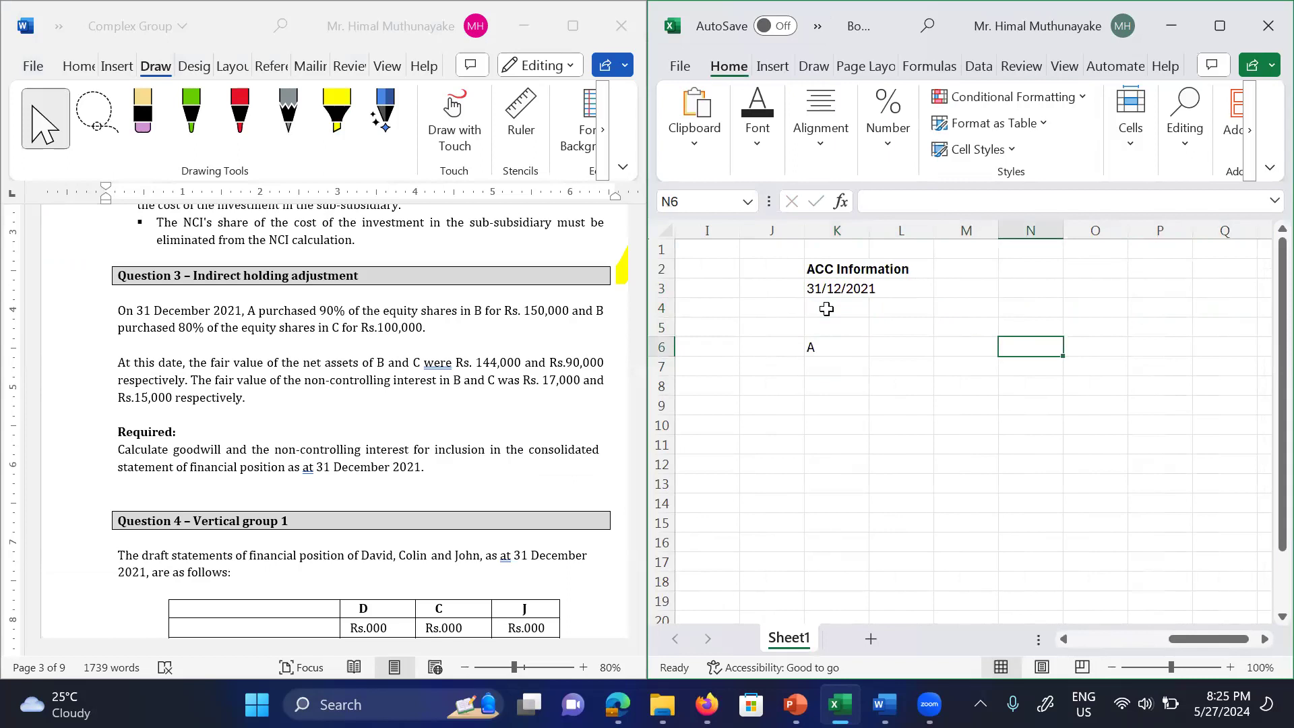
text(B)
key(BackSpace)
text(B)
key(Return)
key(Left)
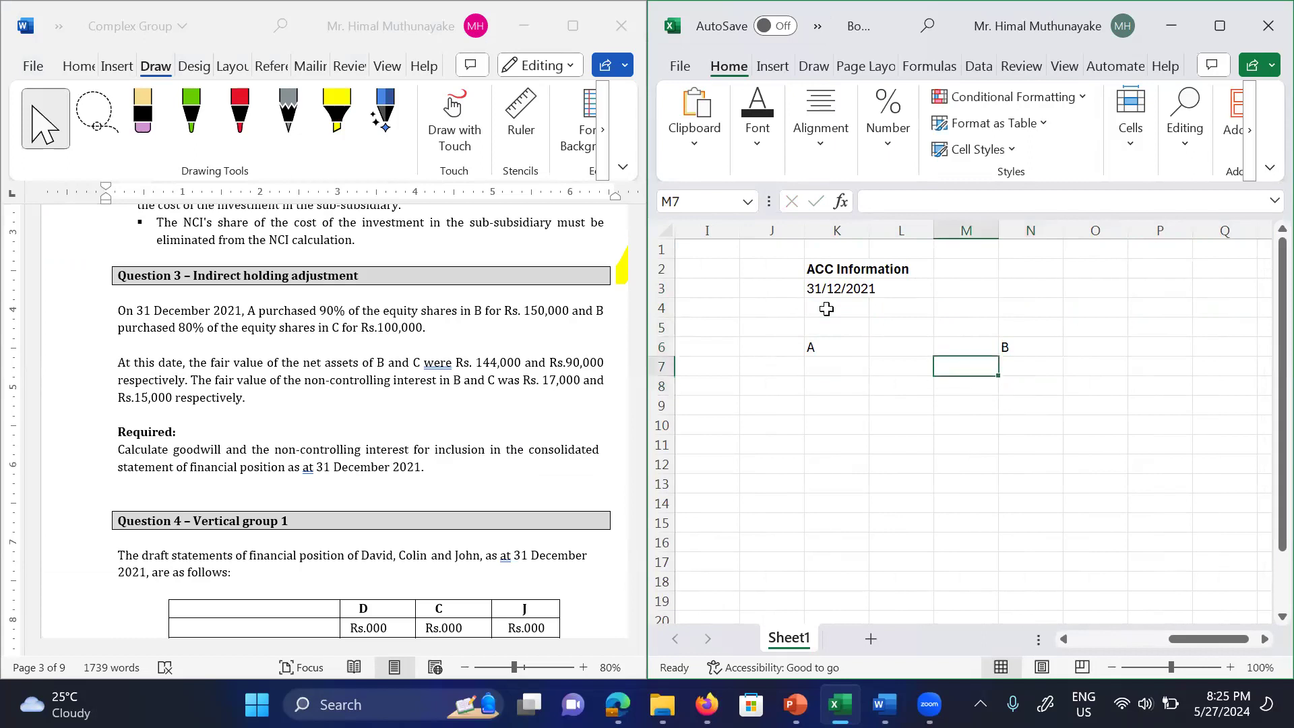
Step: Enter 90% in cell L7 and draw an ink arrow from A to B with 90% handwritten above it
key(Left)
text(90%)
mouse_move(837, 348)
mouse_down()
mouse_move(963, 343)
mouse_move(963, 367)
mouse_up()
mouse_move(902, 326)
mouse_down()
mouse_move(895, 347)
mouse_move(916, 341)
mouse_up()
drag(936, 318, 945, 340)
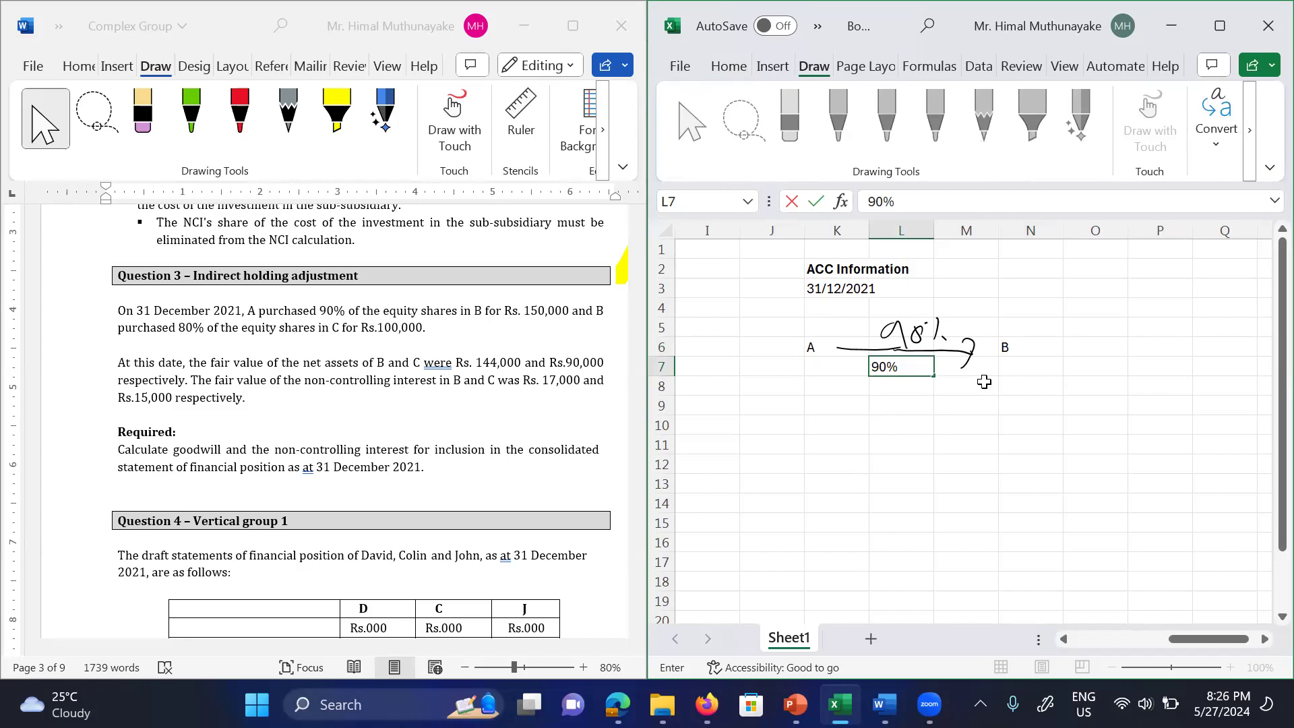
key(Return)
Step: Enter the company labels B in cell K14 and c in cell N14
click(807, 391)
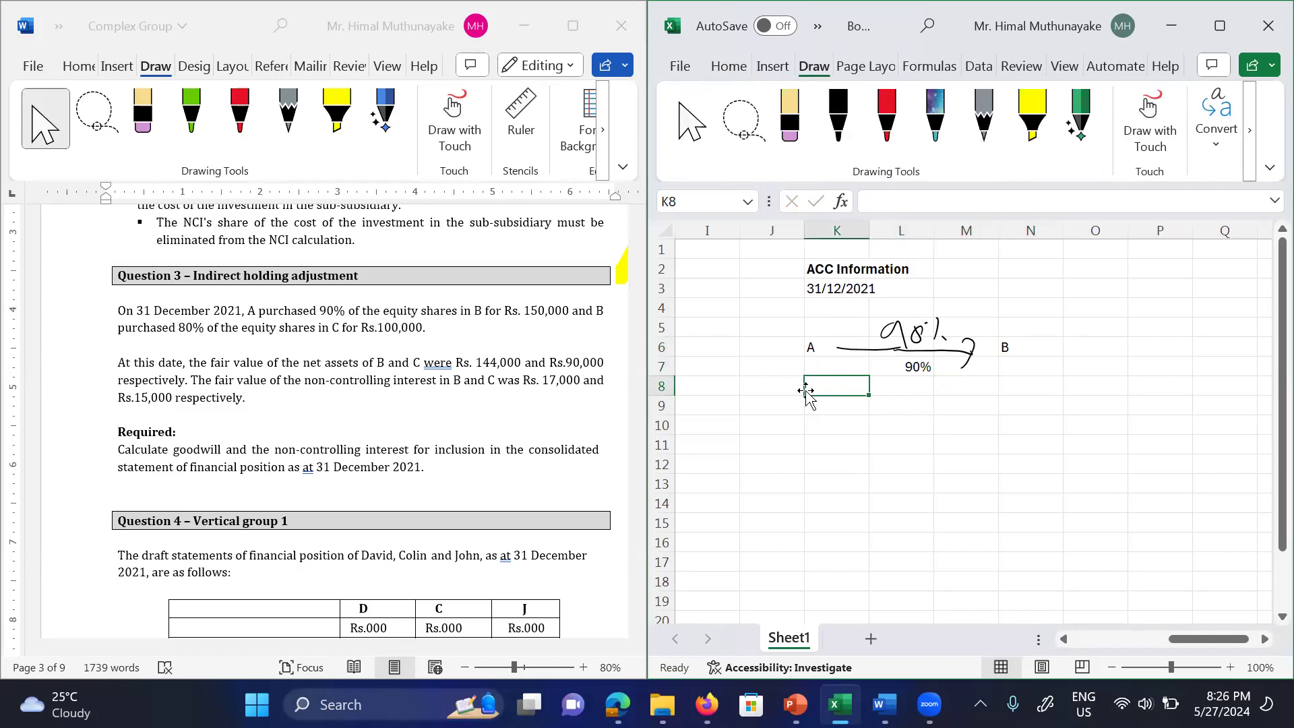
key(Down)
key(Down)
key(Down)
key(Down)
key(Down)
key(Down)
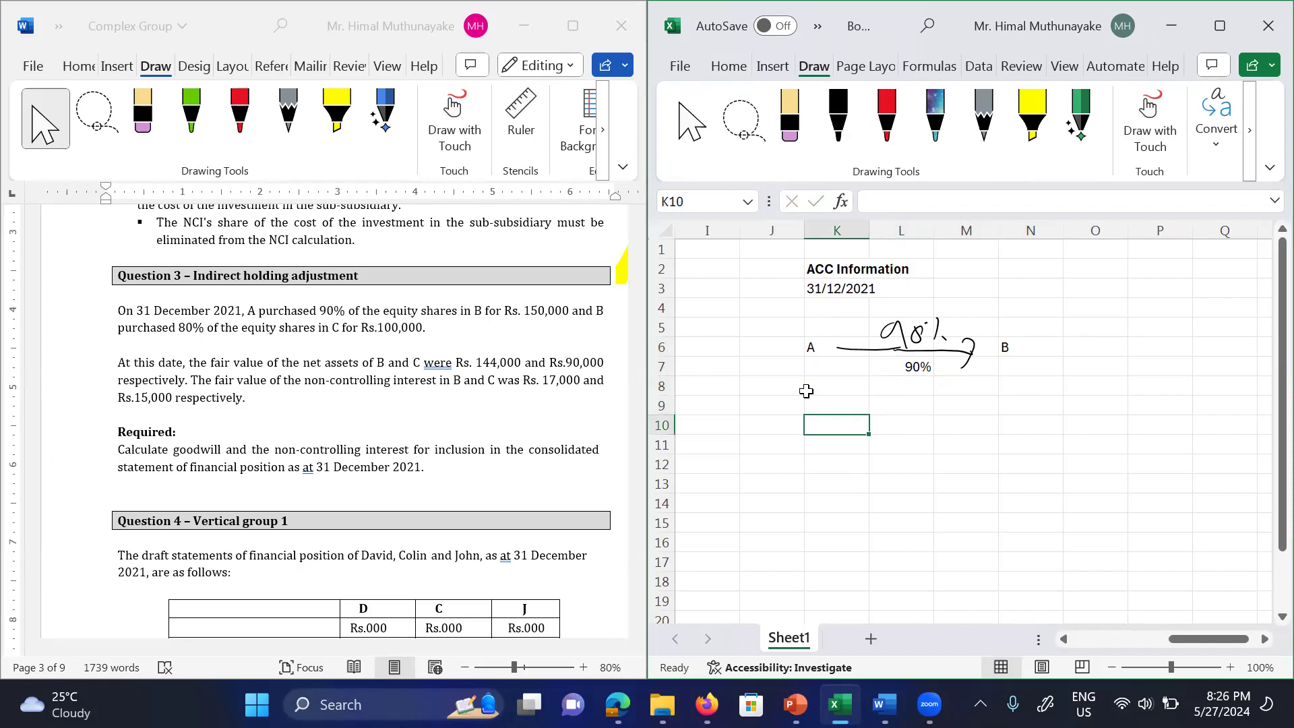
text(B)
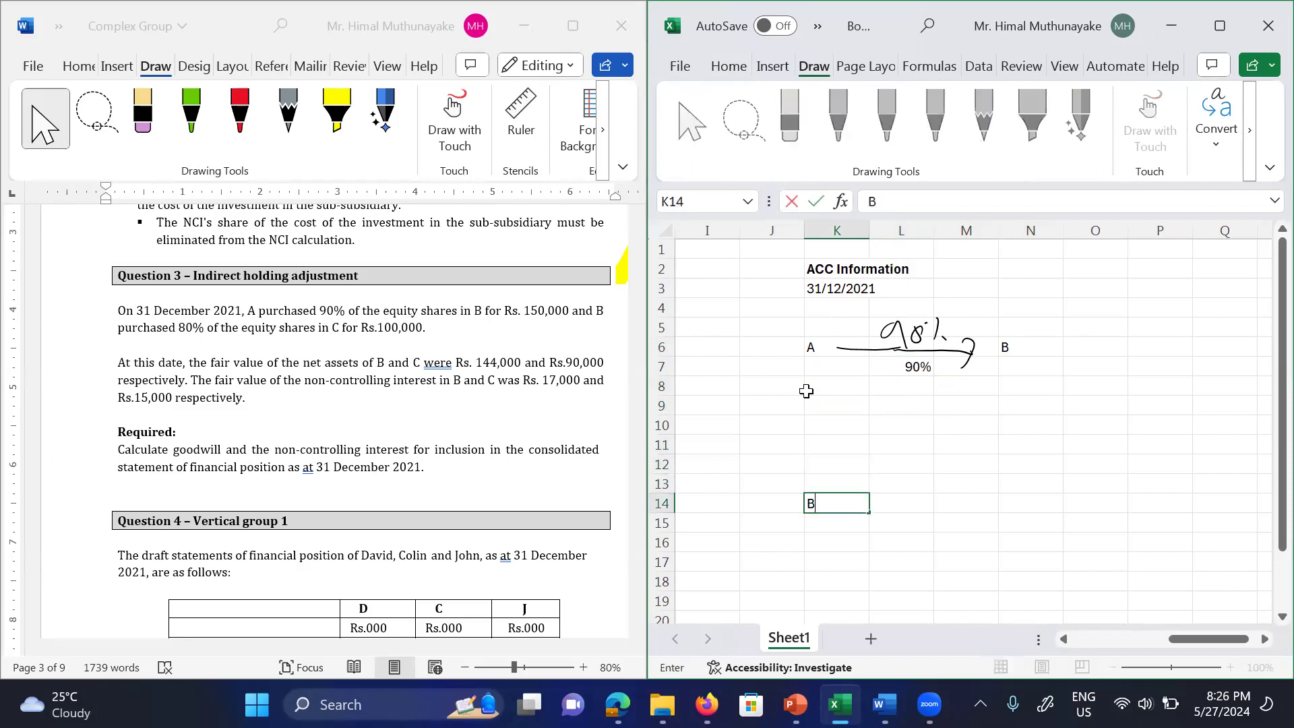
key(Right)
key(Right)
key(Right)
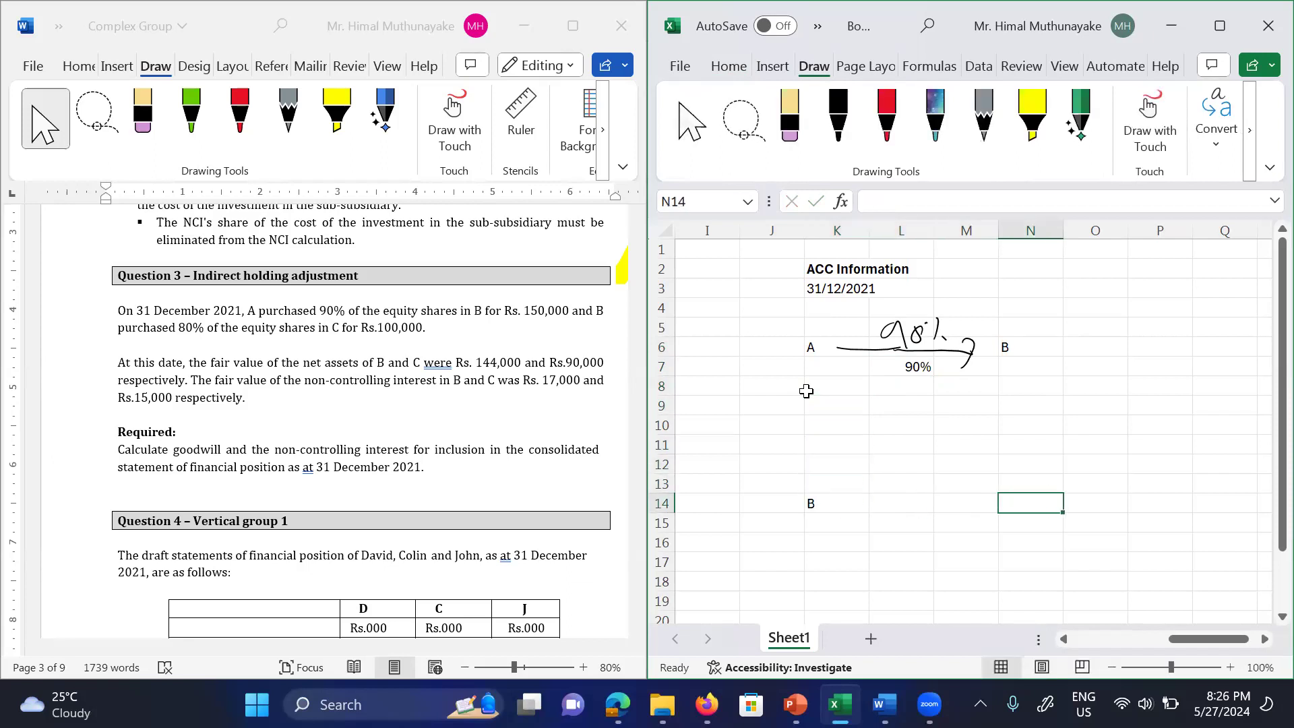
text(c)
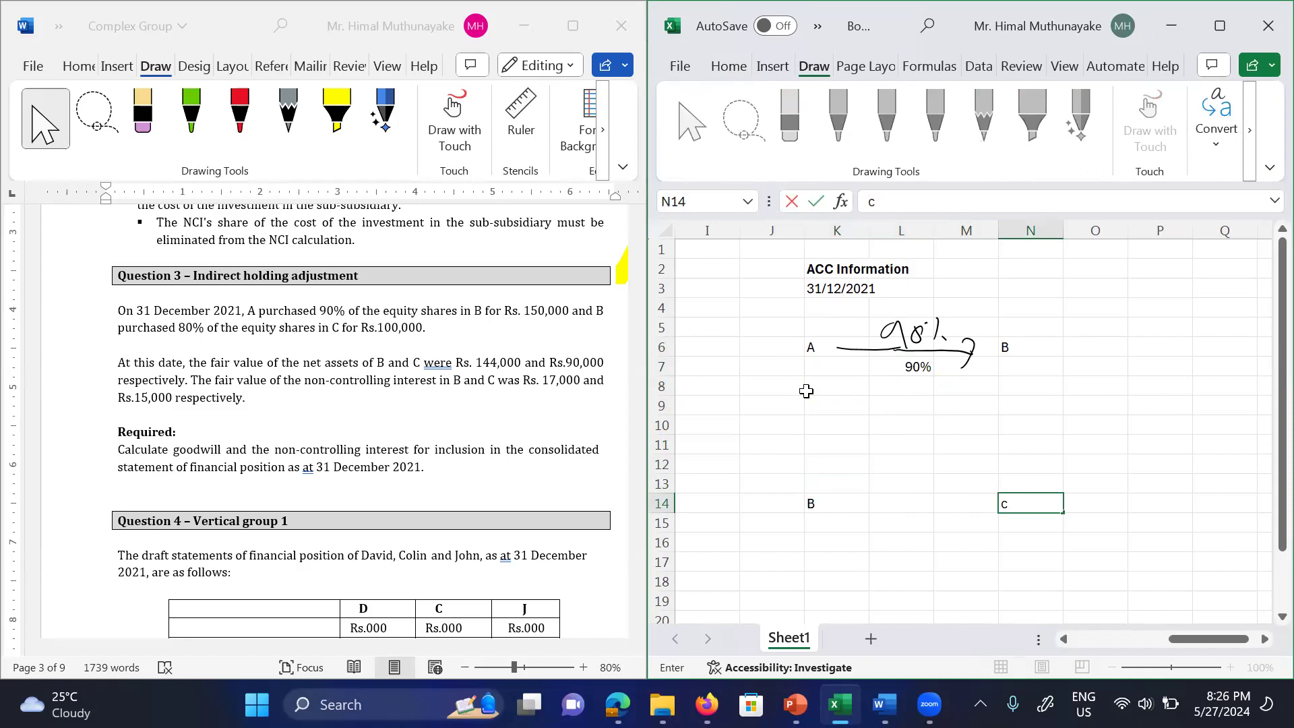
Step: Draw an ink arrow from B to c in row 14 and handwrite 80% below it
key(Left)
key(Left)
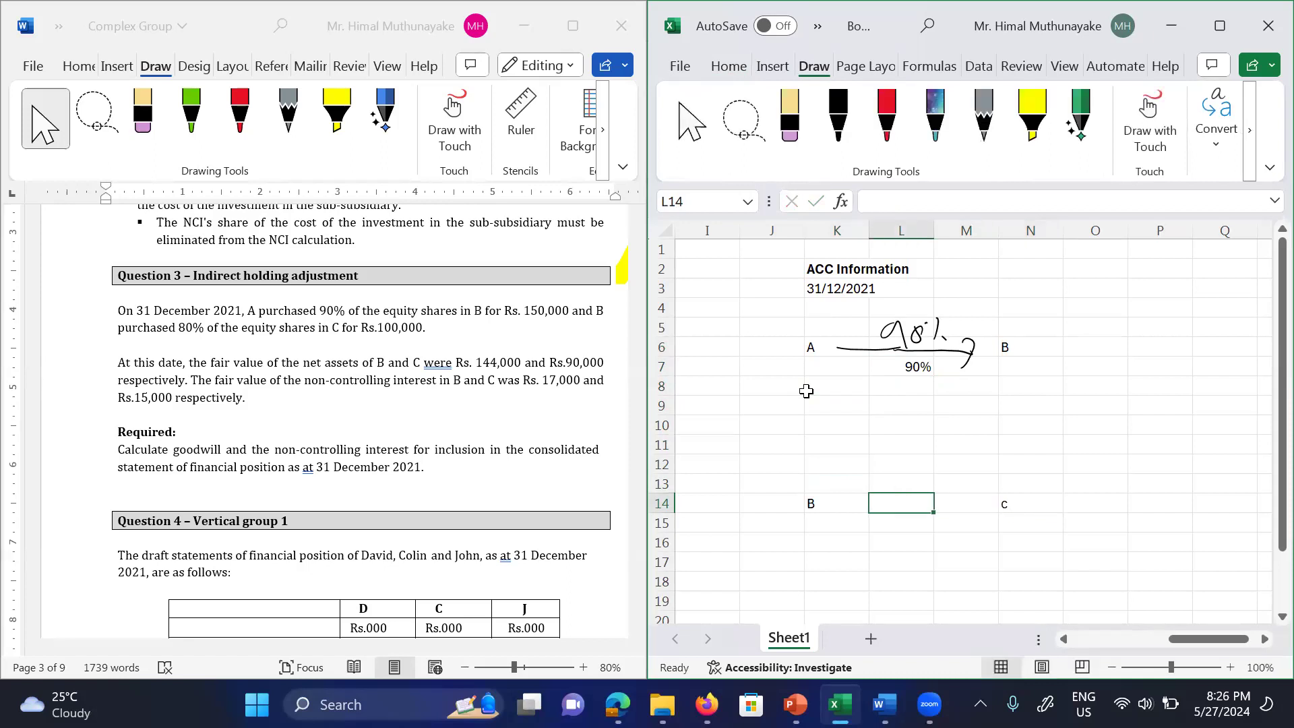
mouse_move(833, 502)
mouse_down()
mouse_move(973, 505)
mouse_move(953, 524)
mouse_move(871, 533)
mouse_move(897, 534)
mouse_up()
drag(915, 531, 914, 543)
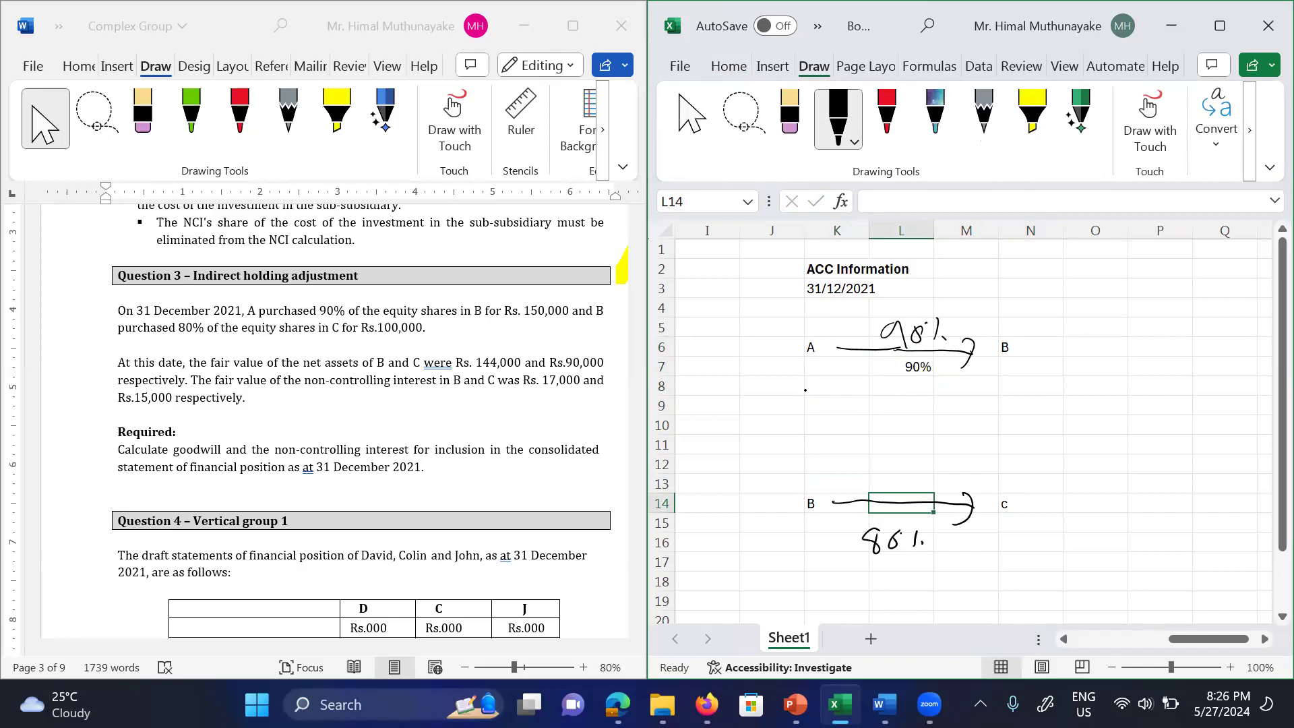
Step: Enter the label "Group Structure" in cell K20, below the B to c diagram
scroll(929, 368, down, 4)
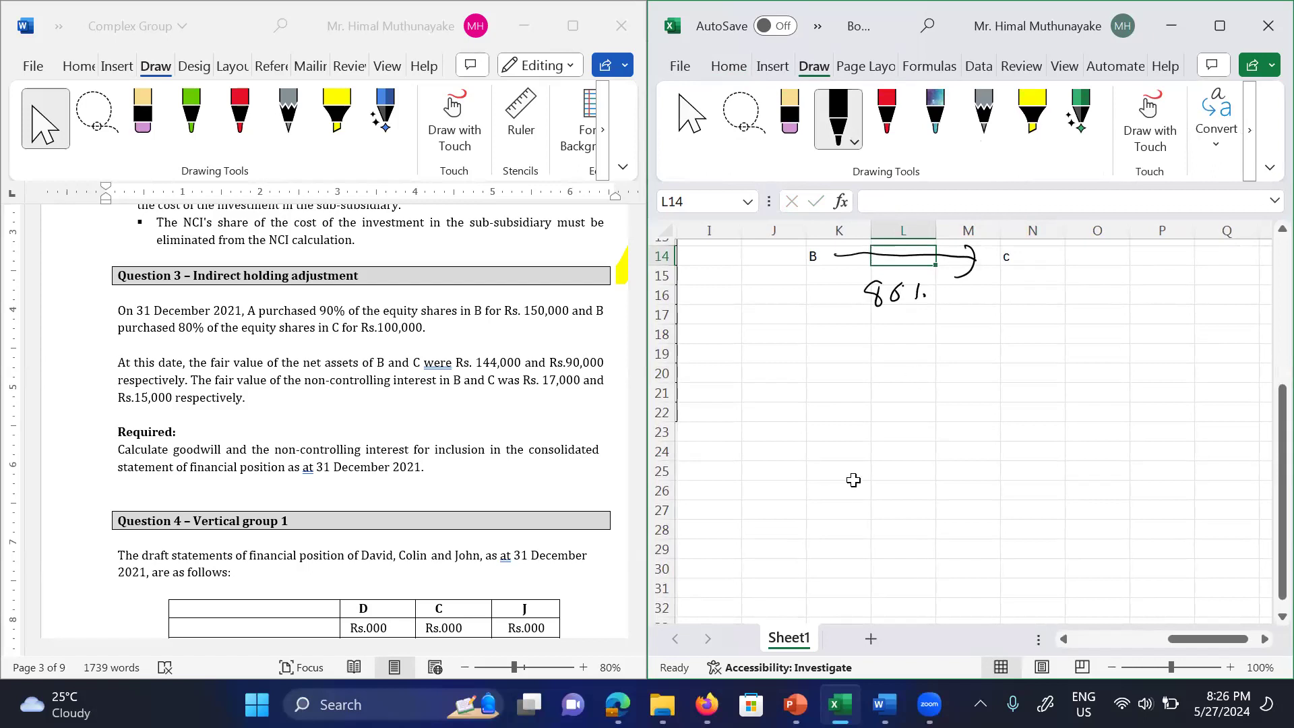
click(830, 417)
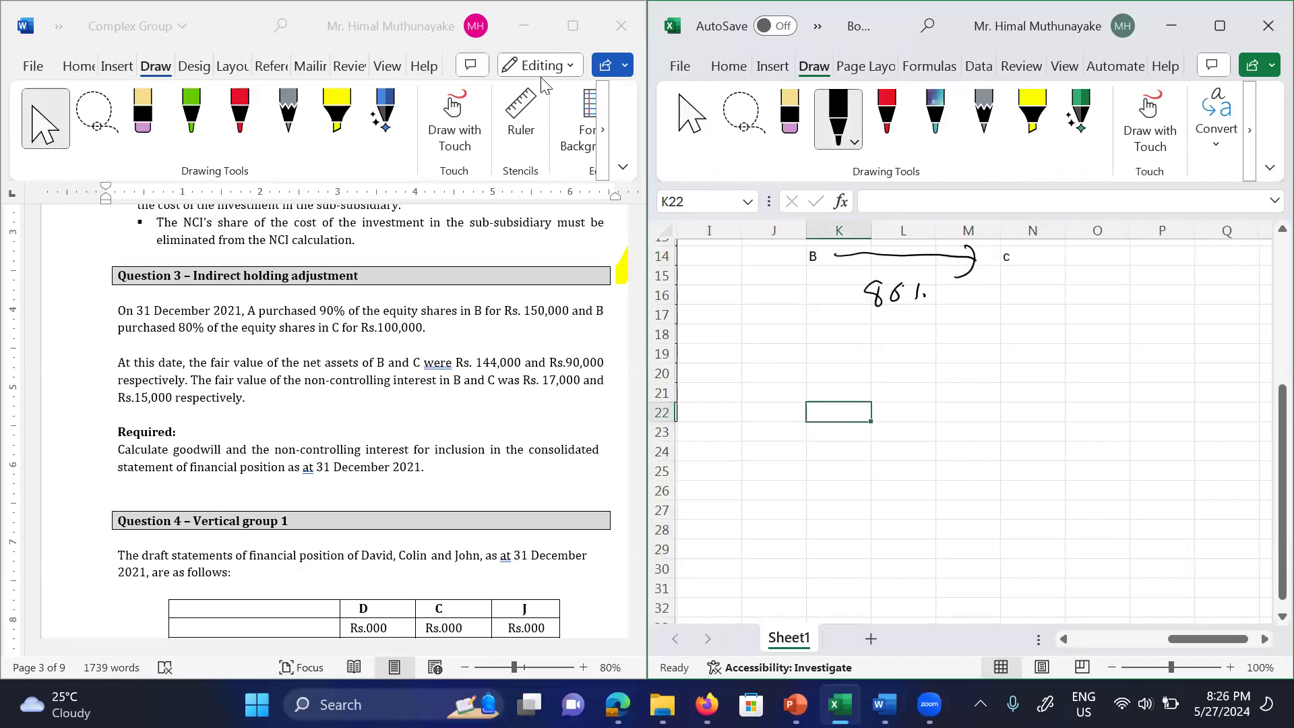
click(837, 374)
text(Group)
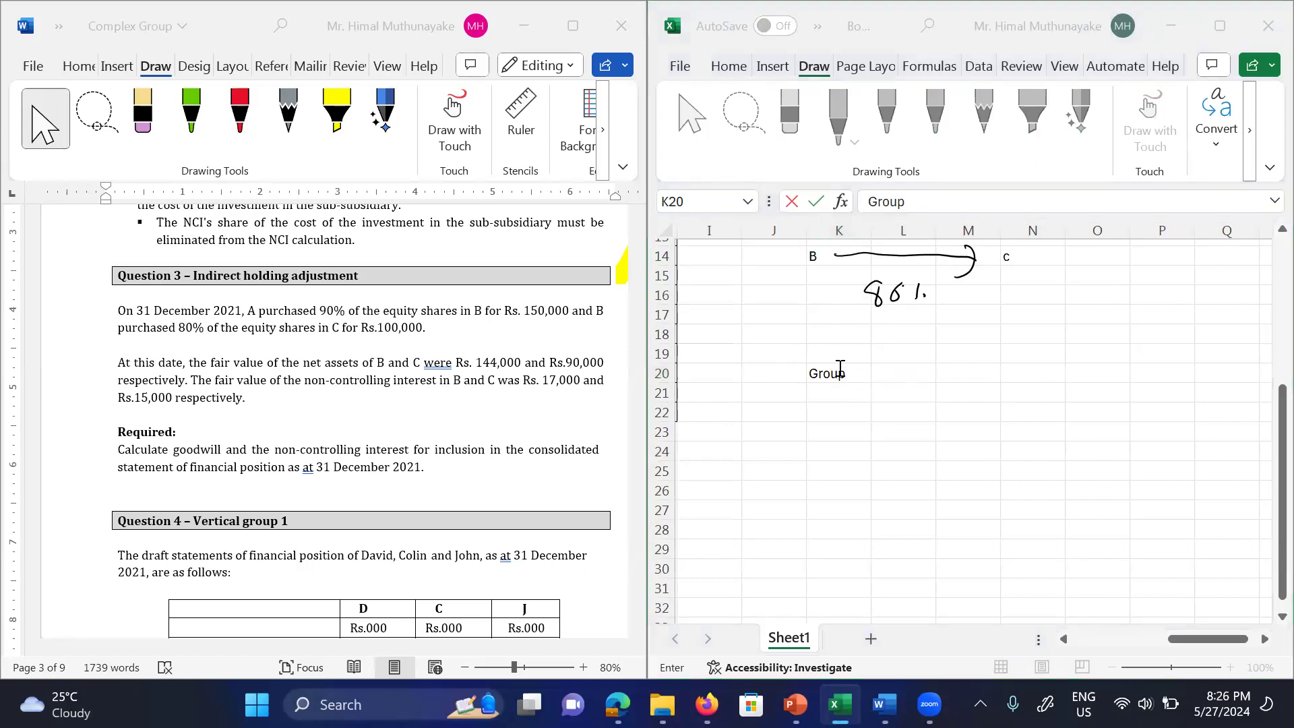
text(S)
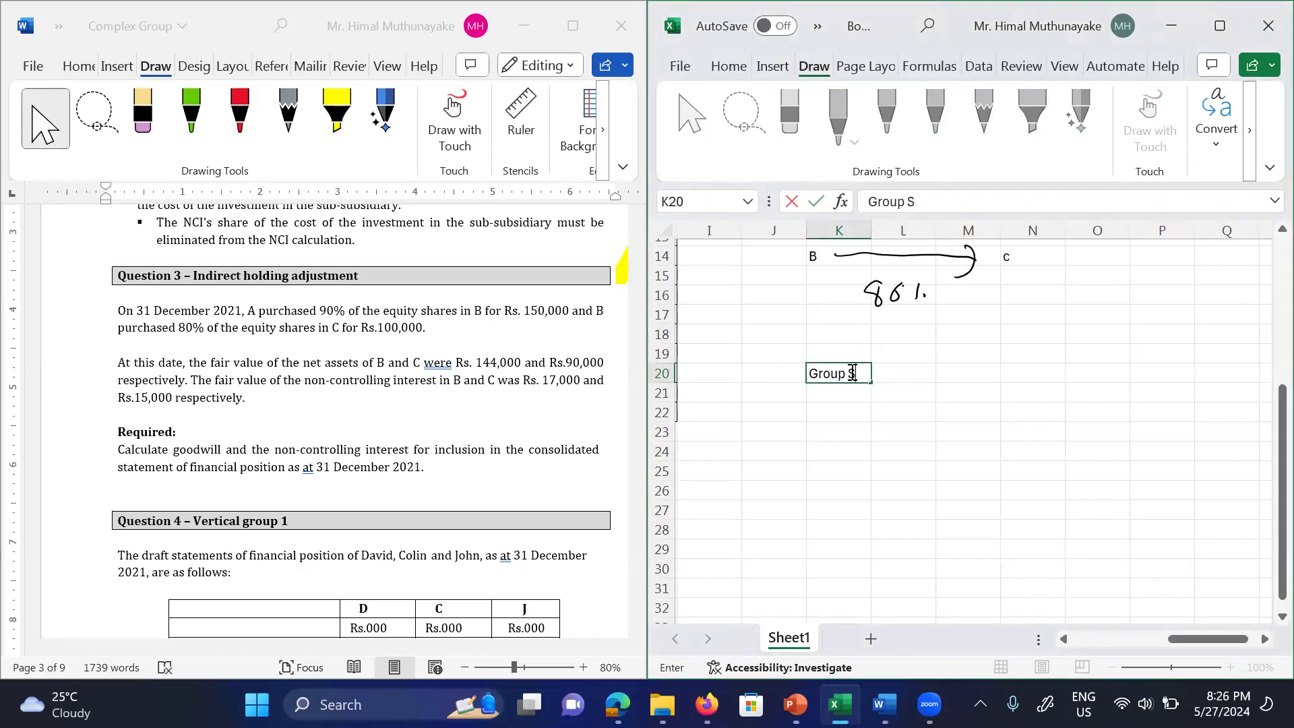
text(tructure)
click(834, 406)
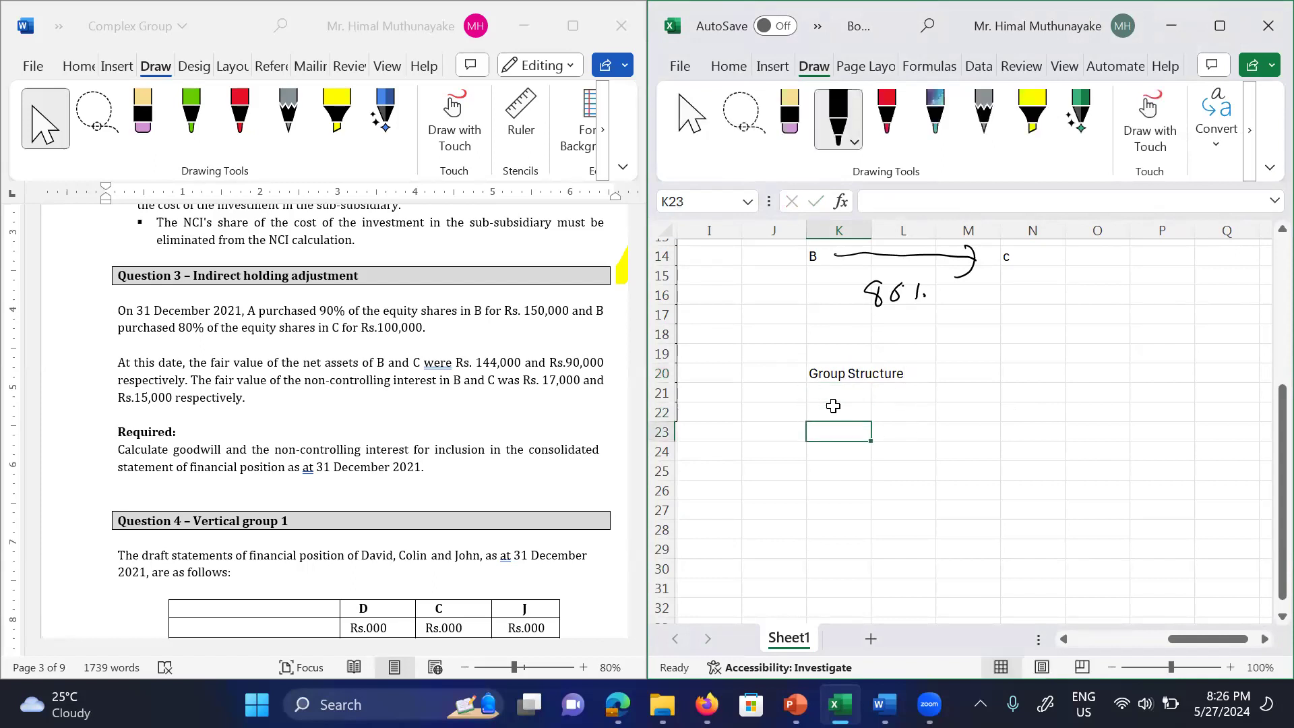
Step: Enter the company labels A in cell K22, B in M22 and C in O22 under the Group Structure heading
key(Up)
key(Down)
key(Down)
key(Up)
text(A)
key(Right)
key(Right)
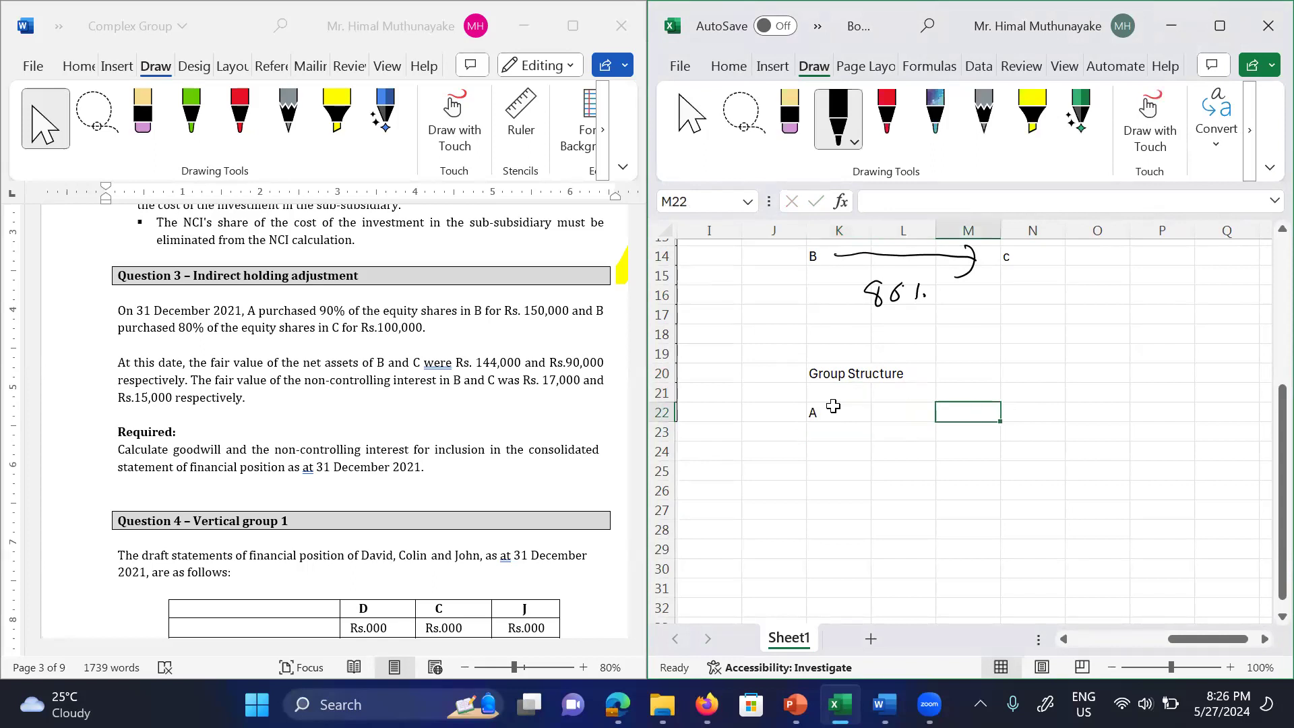
text(B)
key(Right)
key(Right)
text(C)
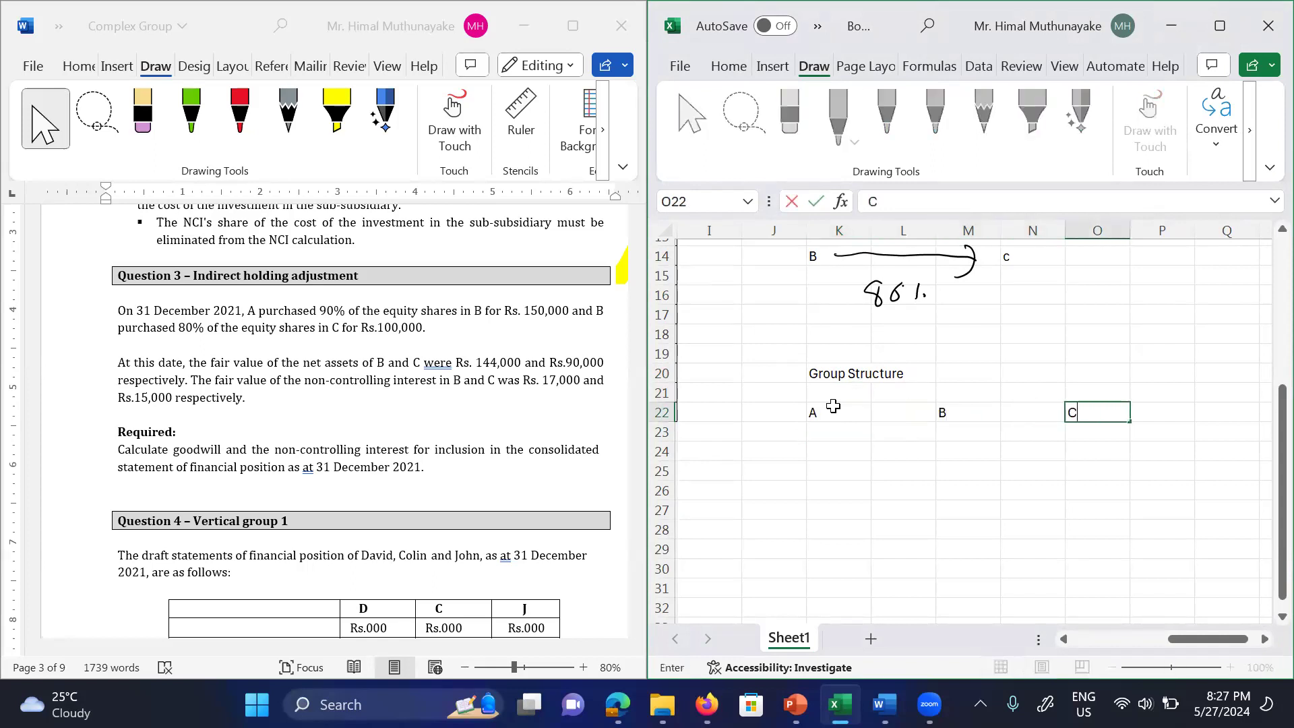
key(Left)
key(Left)
Step: Draw an ink arrow from A to B in row 22 and handwrite 90% below it
click(834, 405)
mouse_move(834, 415)
mouse_down()
mouse_move(913, 406)
mouse_move(896, 428)
mouse_up()
drag(850, 431, 856, 461)
drag(870, 435, 866, 434)
click(878, 430)
drag(889, 433, 886, 447)
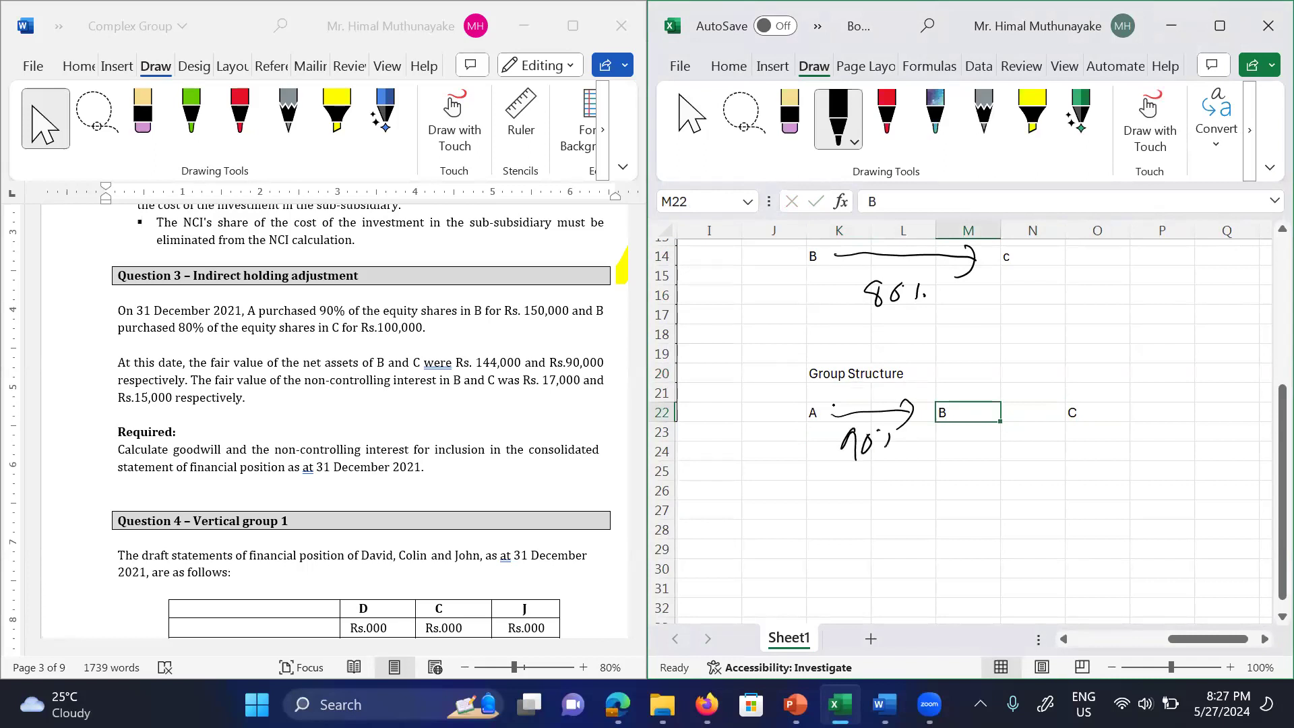
Step: Draw an ink arrow from B to C in row 22 and handwrite 80% below it
mouse_move(1000, 413)
mouse_down()
mouse_move(1046, 413)
mouse_move(1007, 436)
mouse_up()
mouse_move(1028, 434)
mouse_down()
mouse_move(1021, 453)
mouse_move(1030, 435)
mouse_up()
drag(1056, 428, 1048, 446)
click(857, 296)
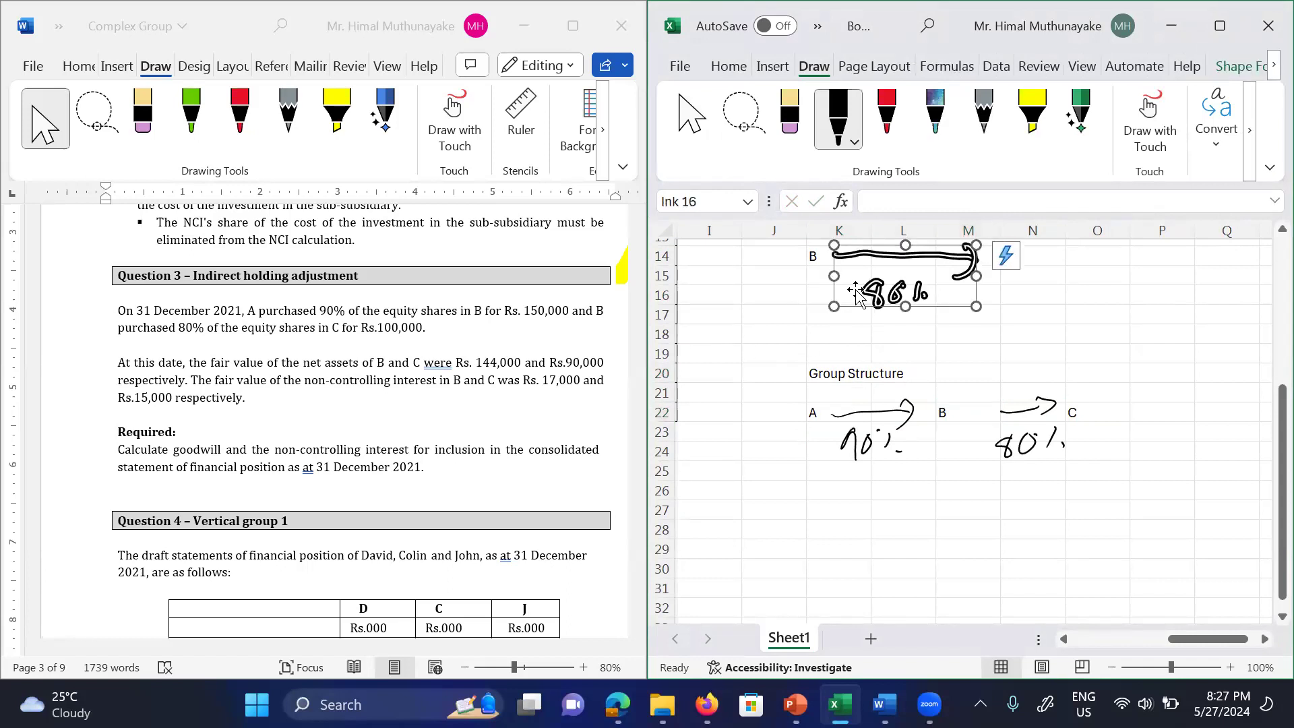
Step: Enter the label PC in cell K9 and 150,000 in L9, below the A to B acquisition diagram
click(1073, 348)
key(Up)
key(Up)
key(Up)
key(Up)
key(Up)
key(Up)
key(Up)
key(Up)
key(Up)
key(Up)
key(Up)
key(Up)
key(Up)
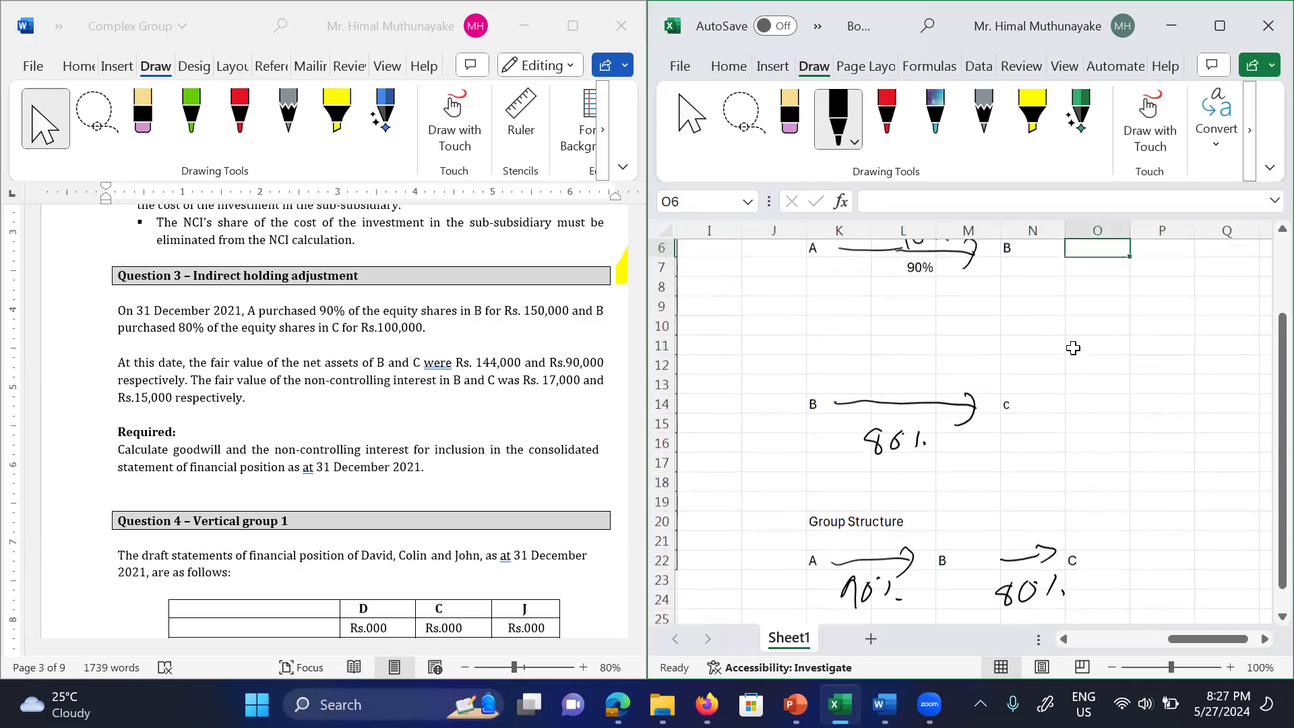
key(Up)
key(Up)
key(Left)
key(Left)
key(Left)
key(Down)
key(Down)
key(Down)
key(Down)
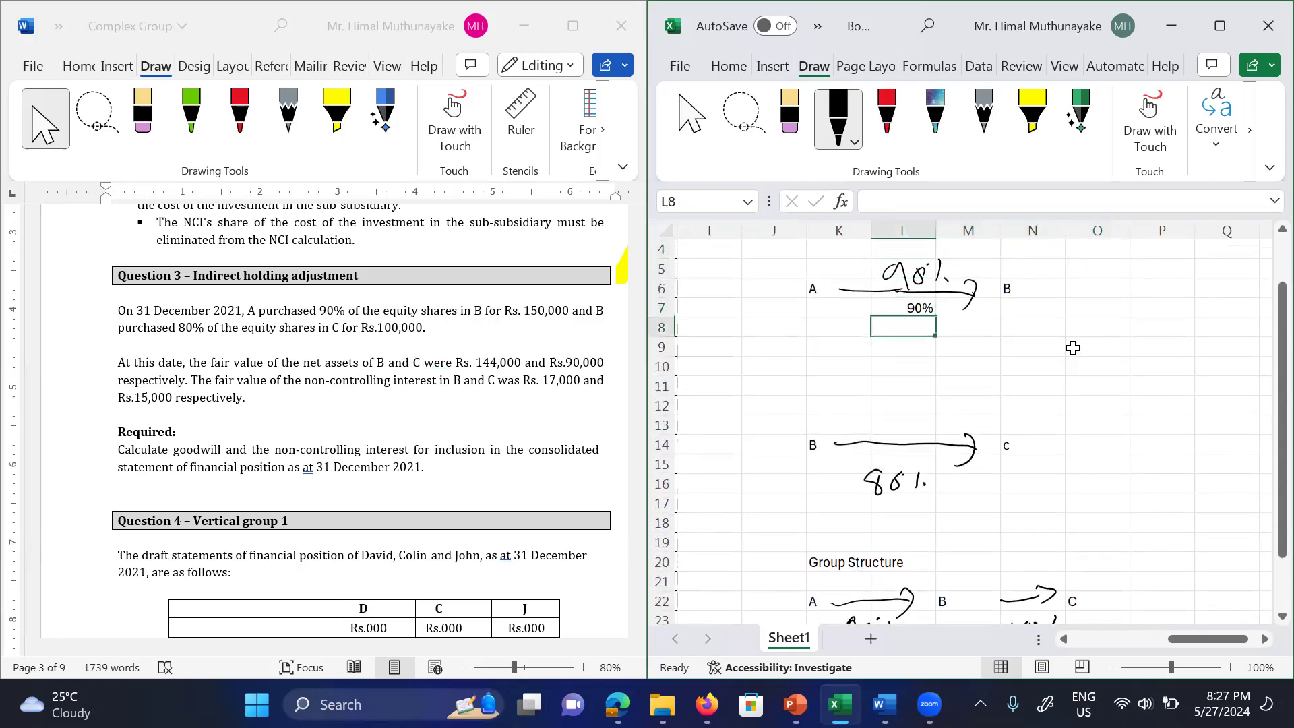
key(Down)
key(Left)
text(PC)
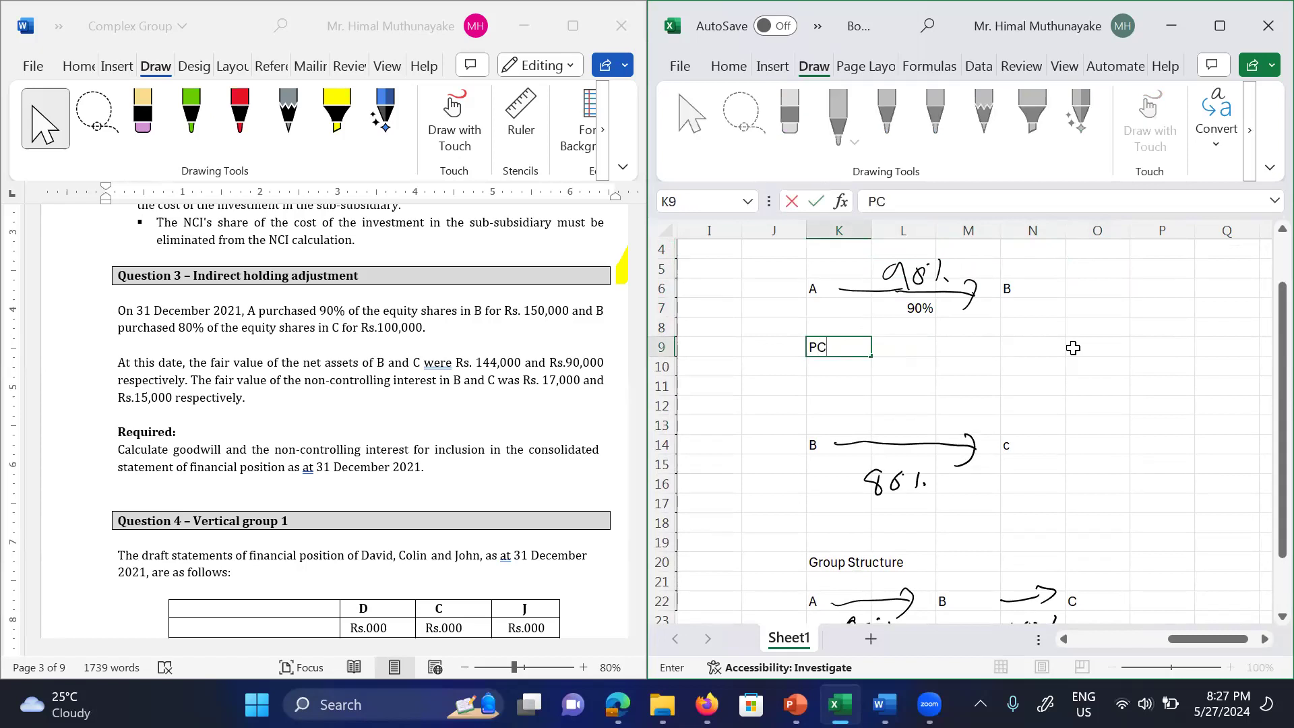
key(Tab)
text(15)
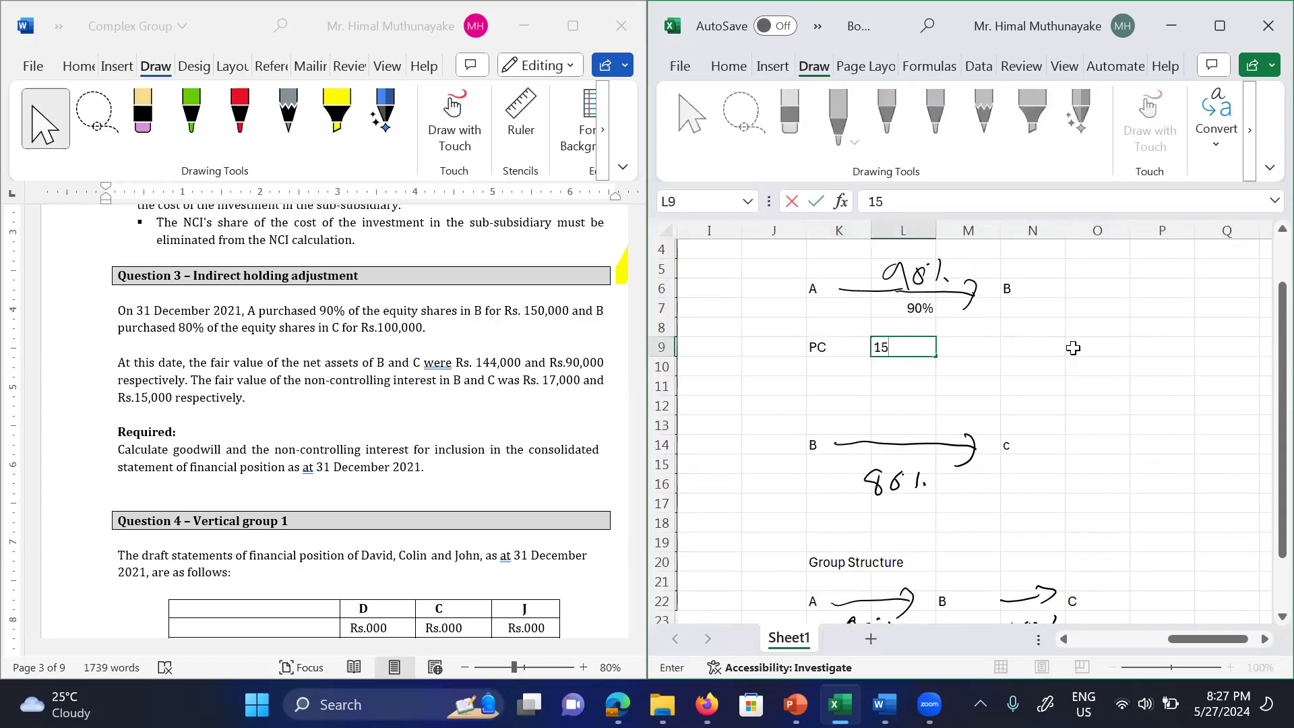
text(0,000)
key(Return)
Step: Enter the label PC in cell K18 and 100,000 in L18, below the B to c acquisition diagram
key(Down)
key(Down)
key(Down)
key(Down)
key(Down)
key(Down)
key(Down)
key(Down)
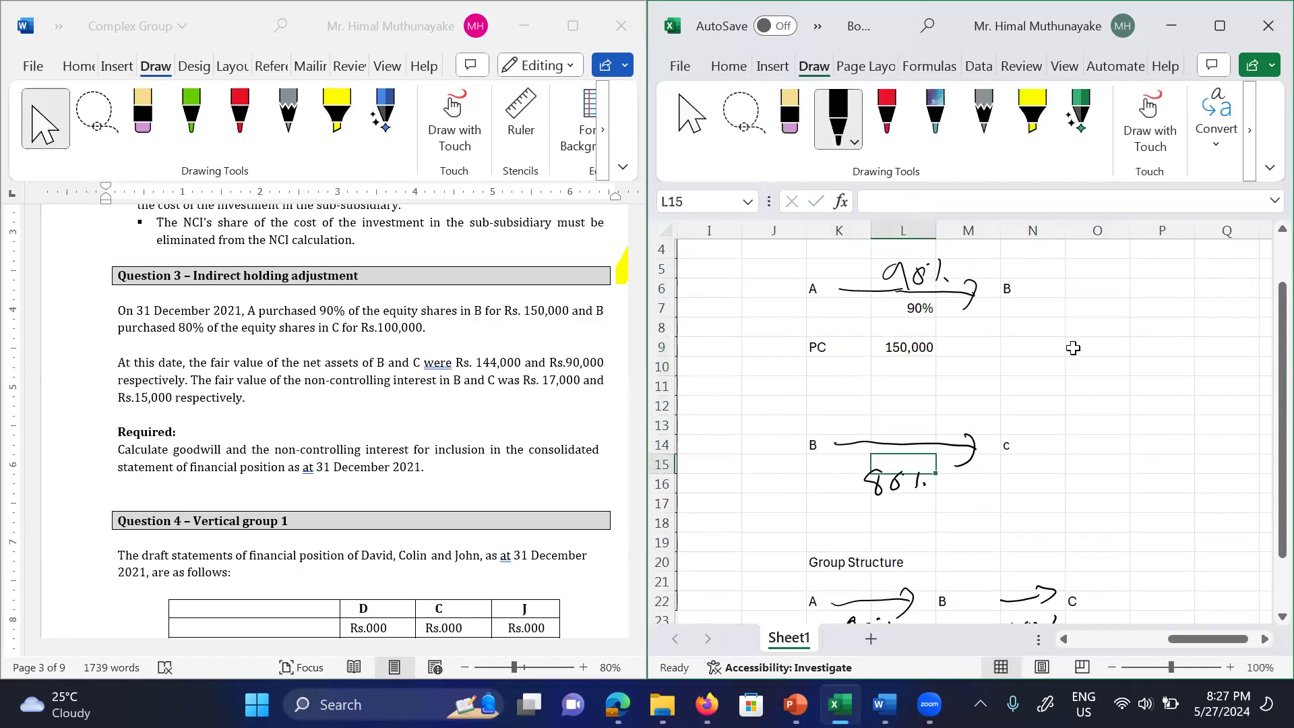
key(Left)
text(PC)
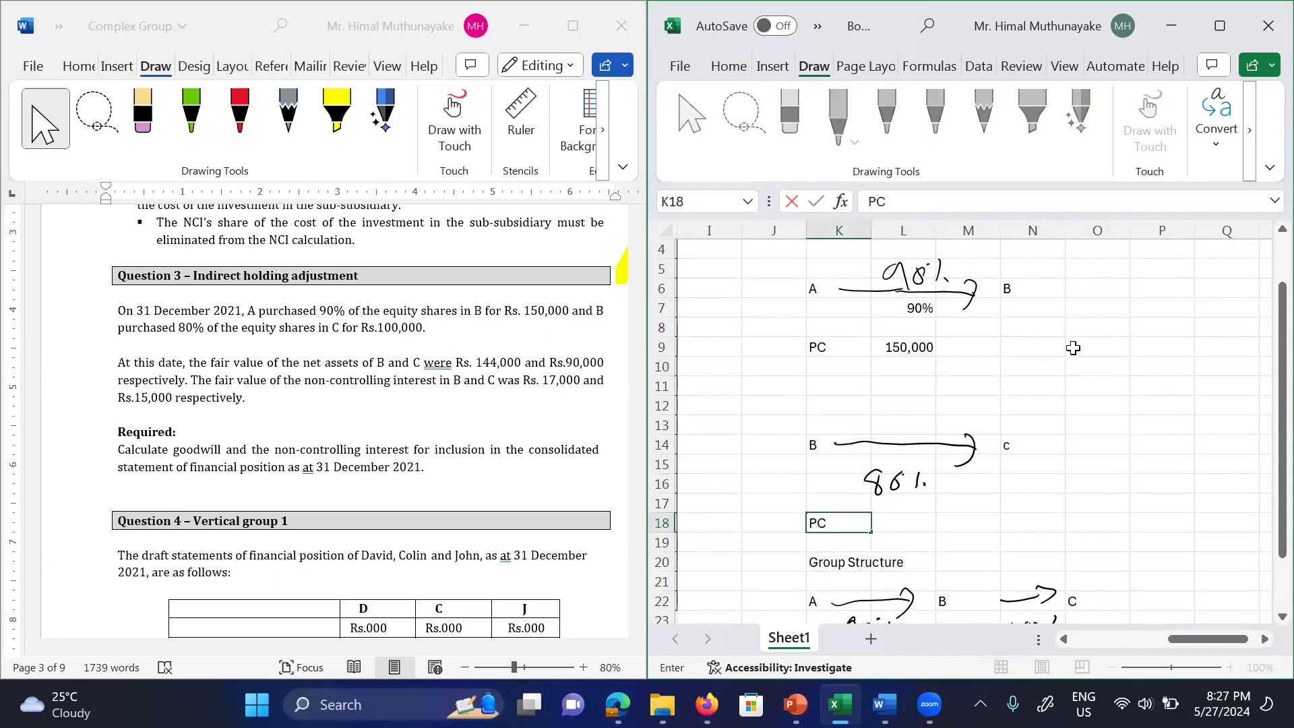
key(Tab)
key(Left)
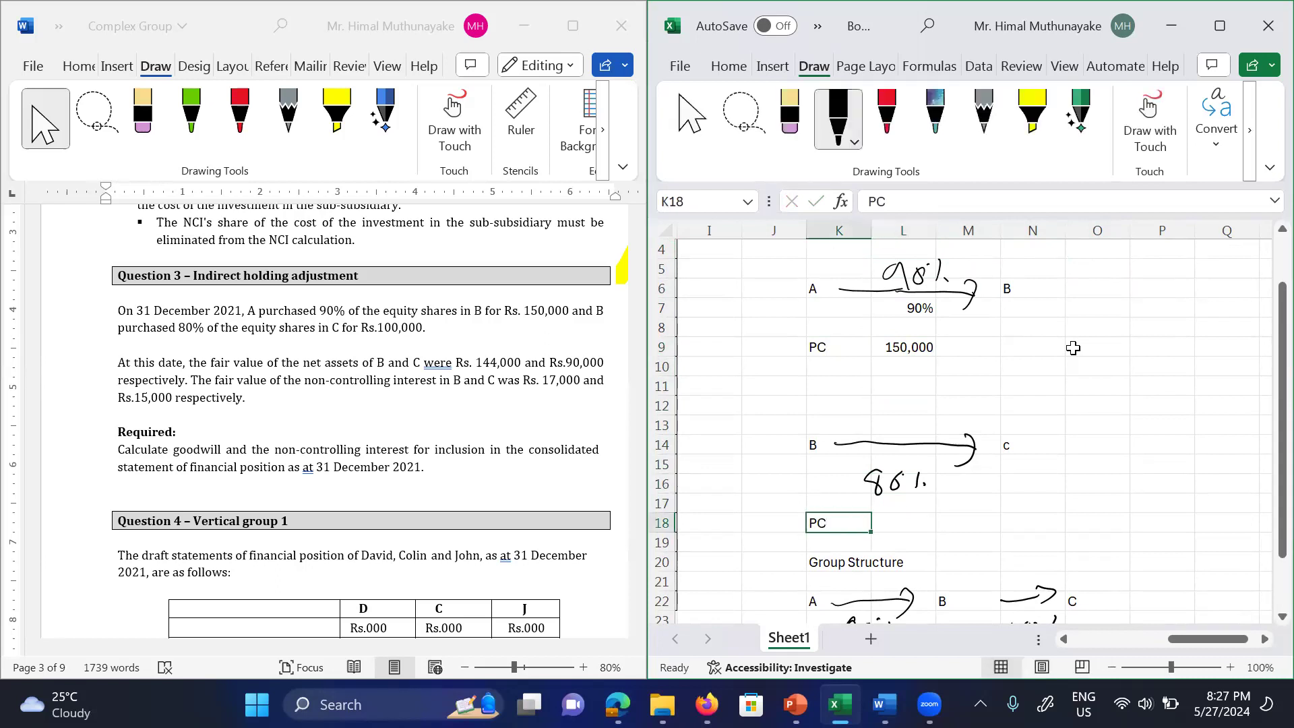
key(Right)
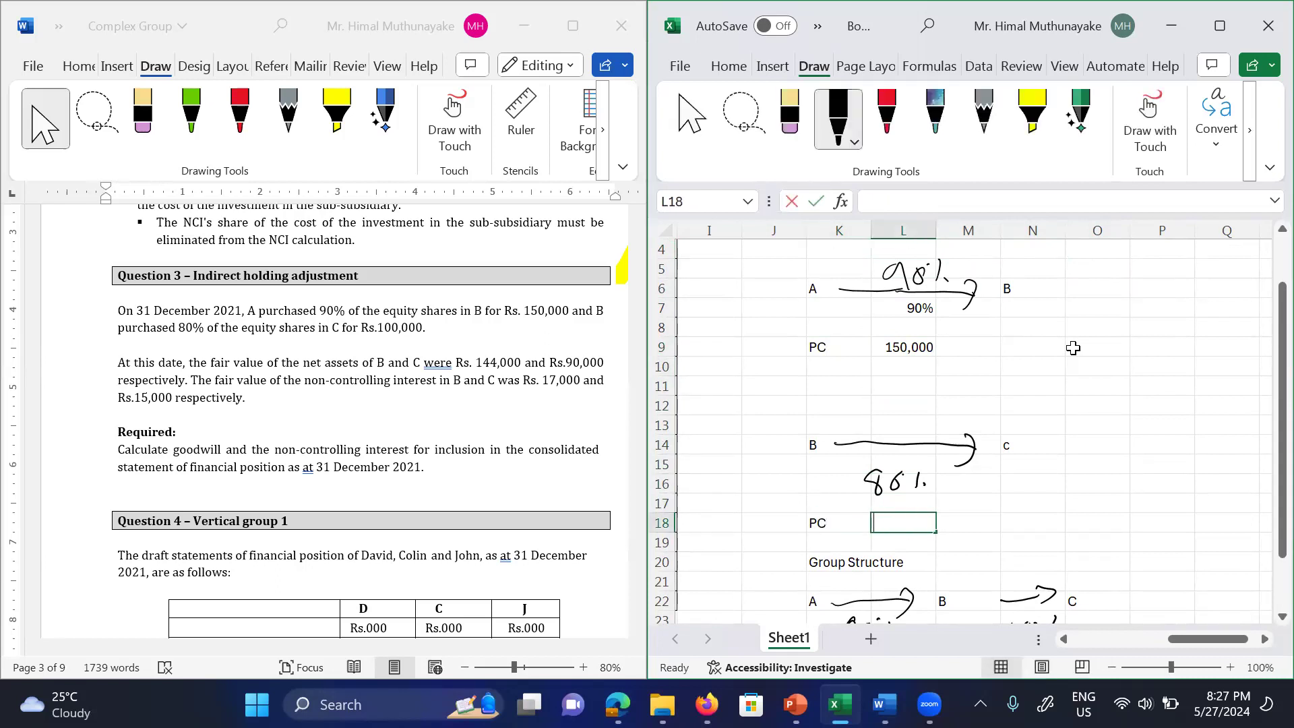
text(100.000)
key(BackSpace)
key(BackSpace)
key(BackSpace)
key(BackSpace)
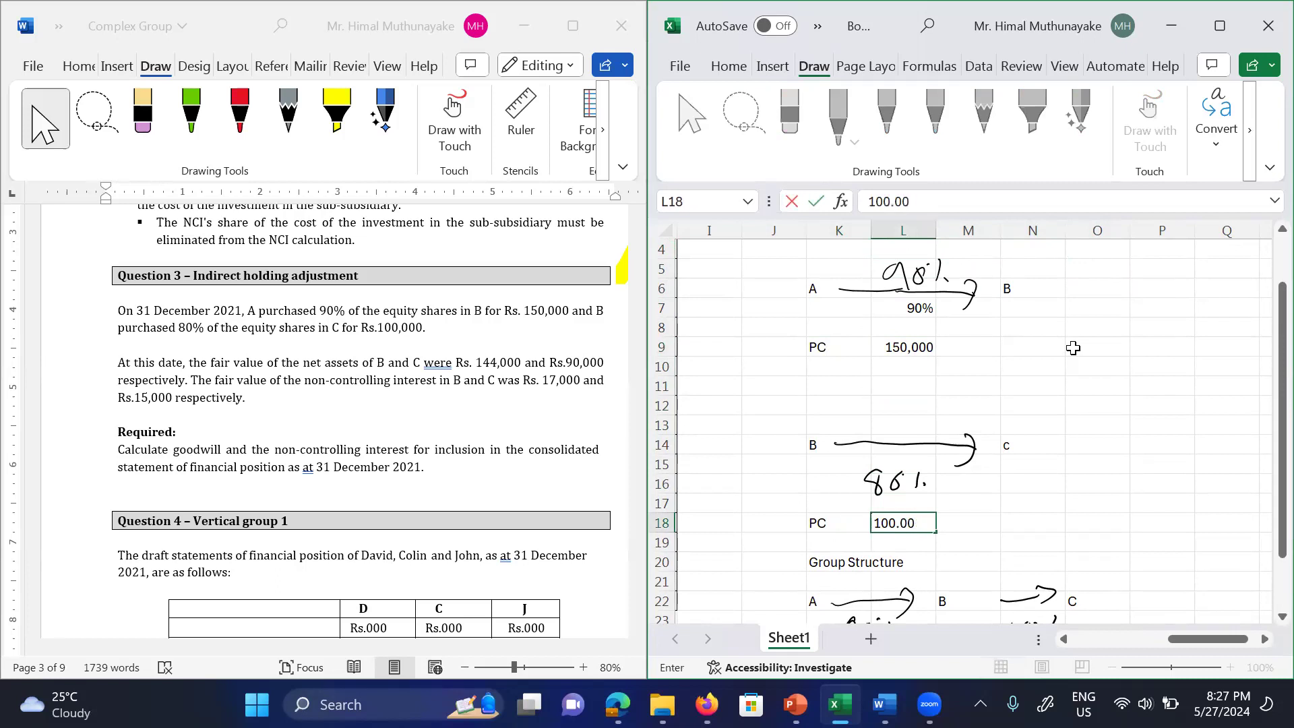
text(,000)
key(Return)
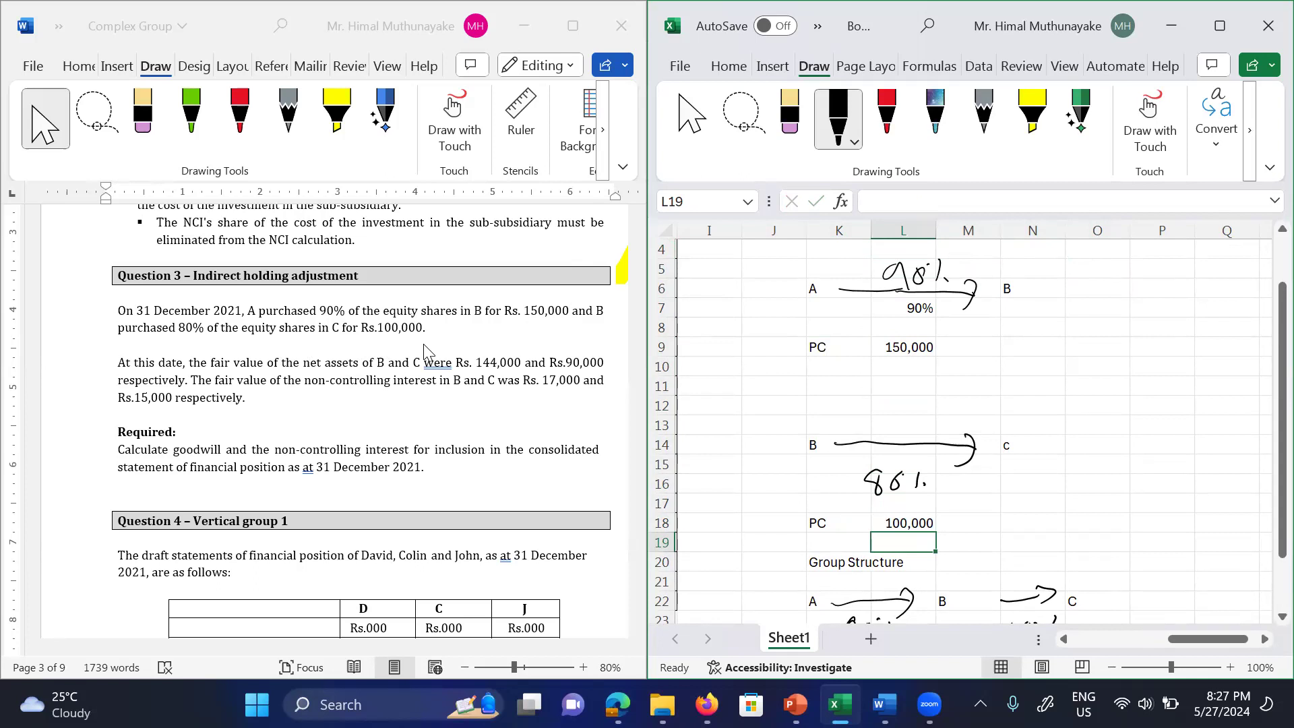
Step: Enter the label FV N/A in cell N9 and 144,000 in O9 for company B
click(1053, 345)
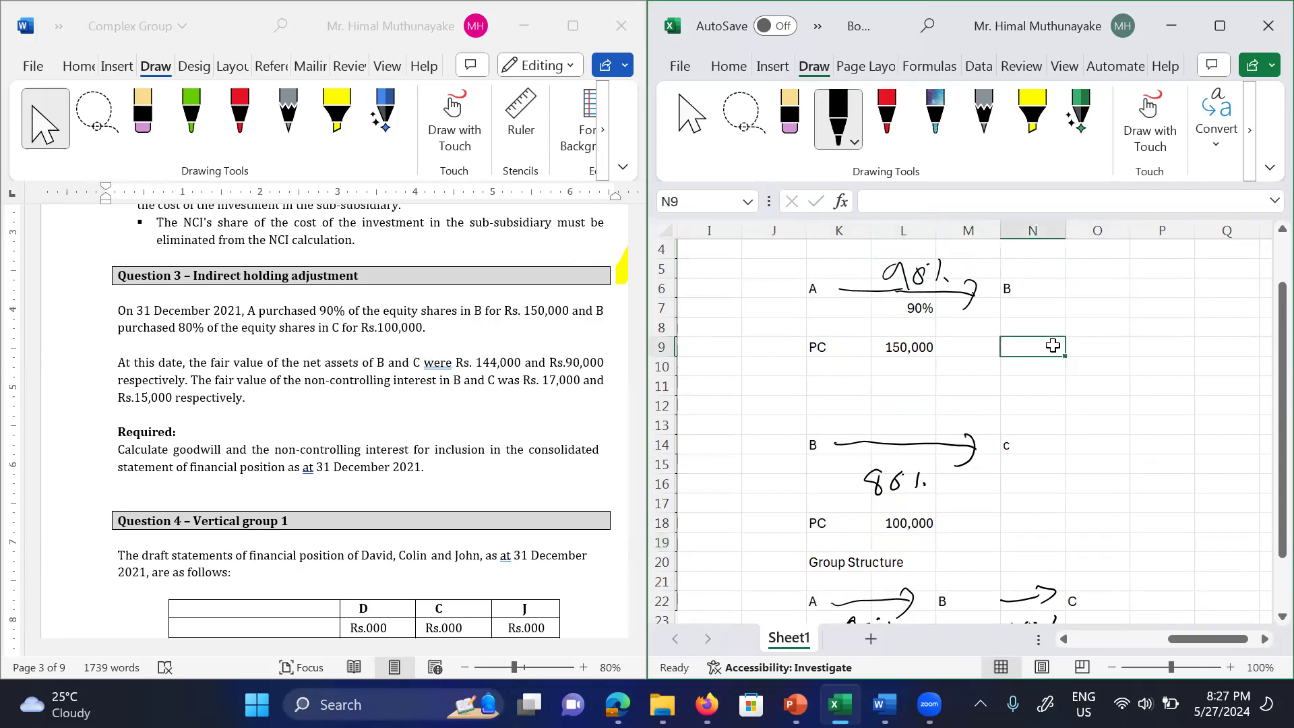
text(FV)
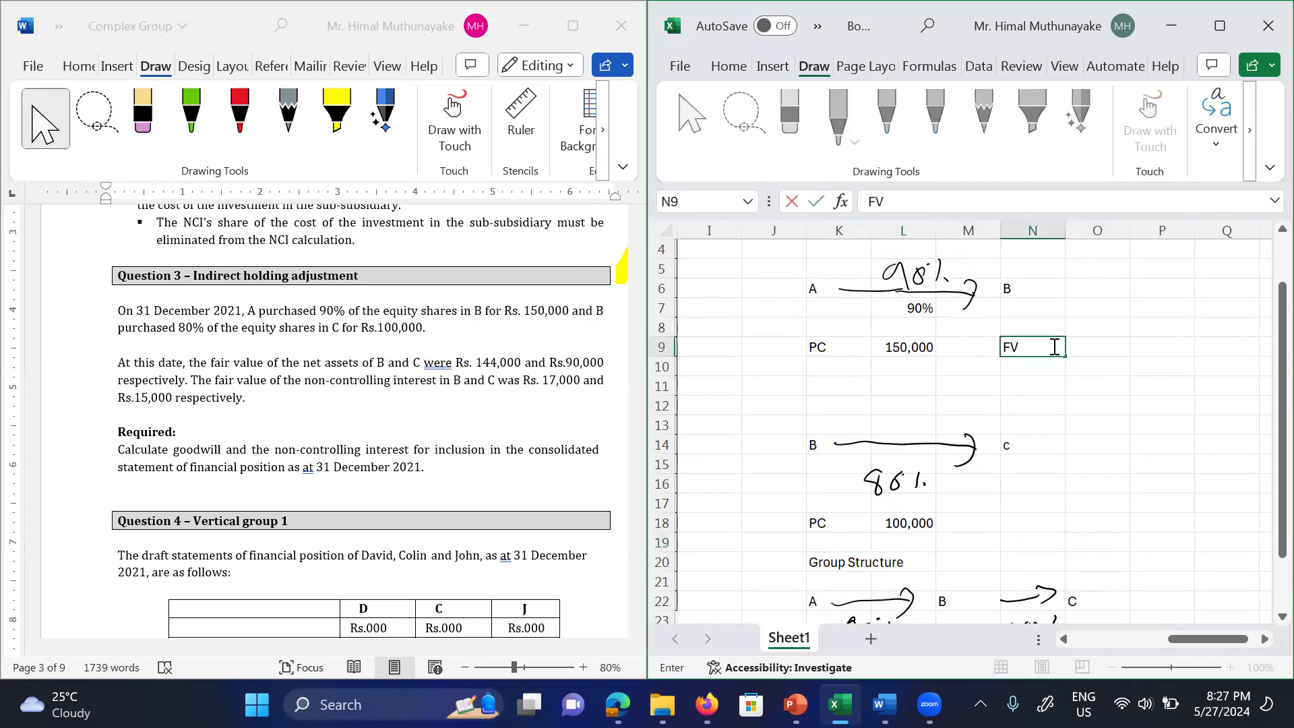
text( N/A)
key(Return)
key(Right)
key(Up)
text(144)
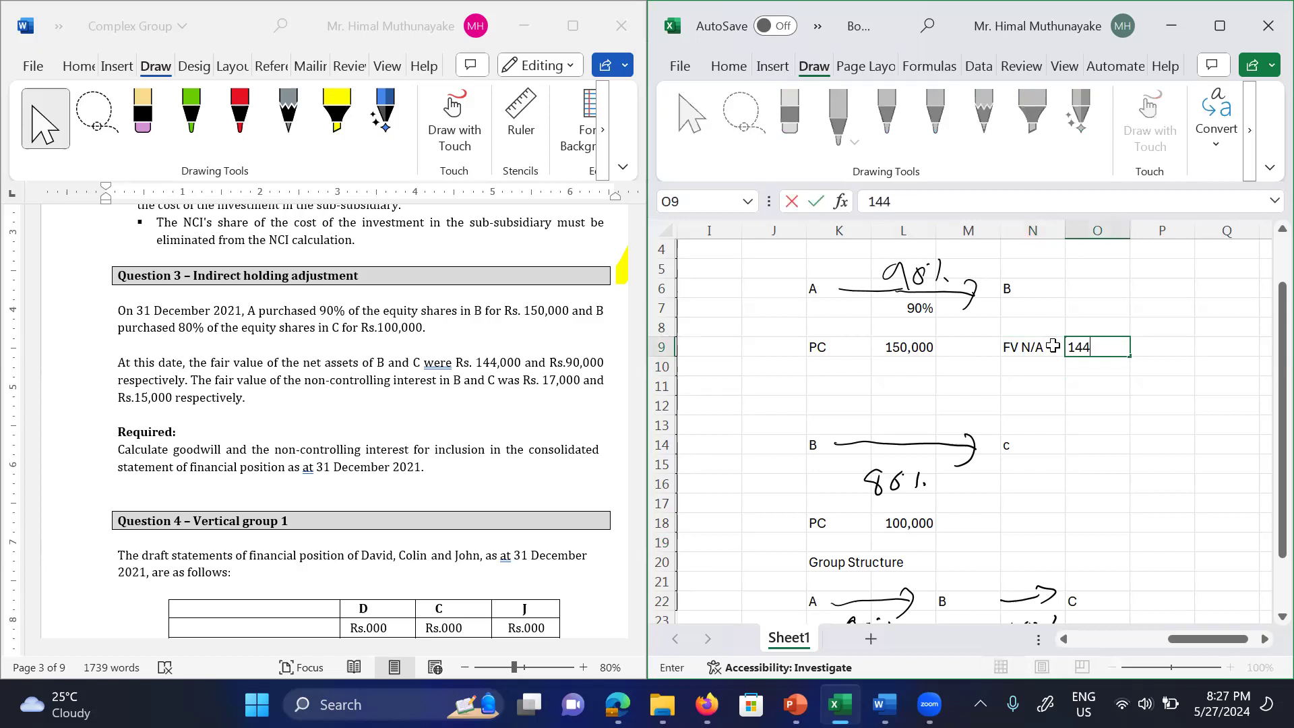
text(,000)
key(Return)
Step: Enter the label FV N/A in cell N18 and 90,000 in O18 for company C
key(Down)
key(Down)
key(Down)
key(Down)
key(Down)
key(Down)
key(Down)
key(Down)
key(Left)
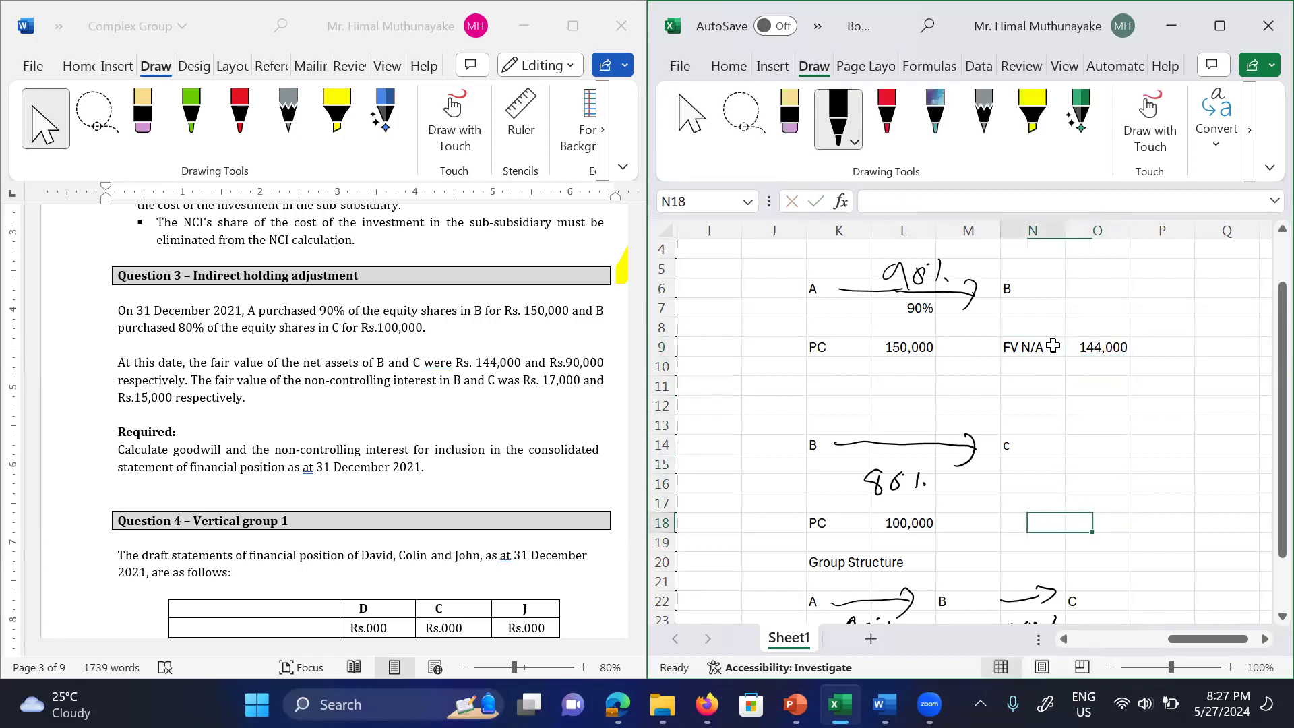
text(FV)
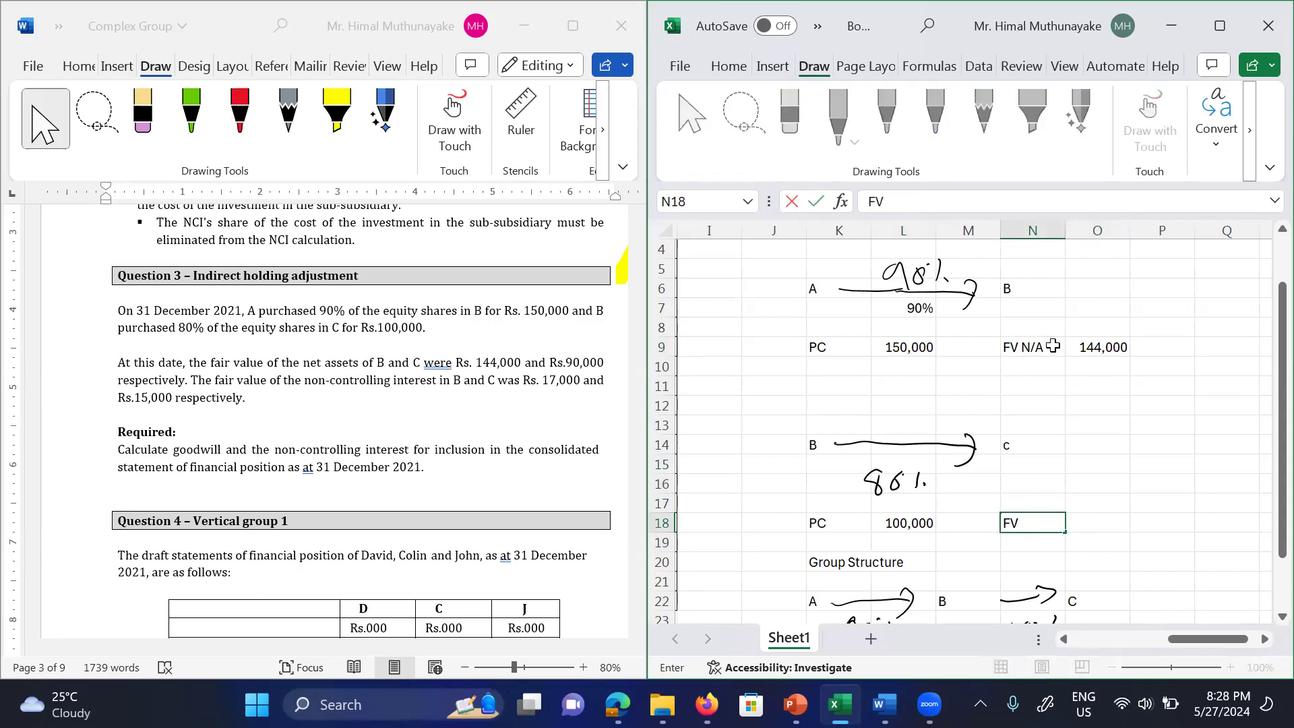
text( N?A)
key(BackSpace)
key(BackSpace)
text(/A)
key(Tab)
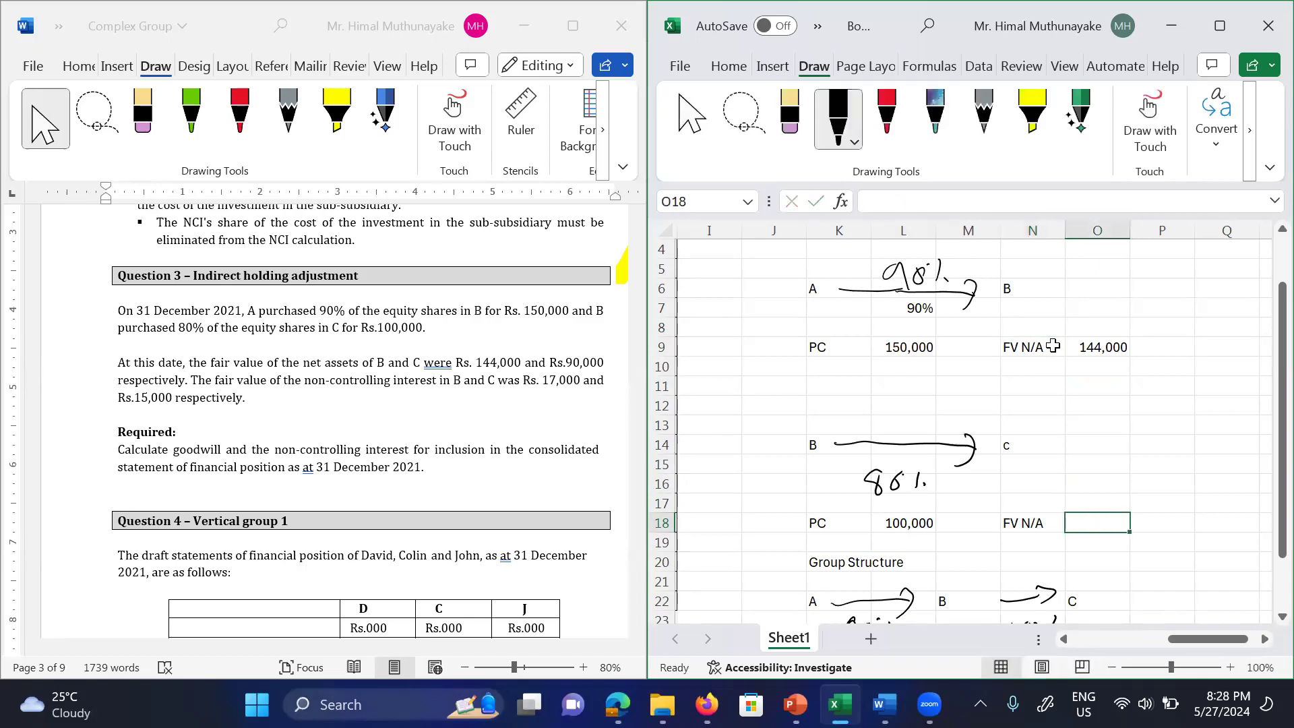
text(90,000)
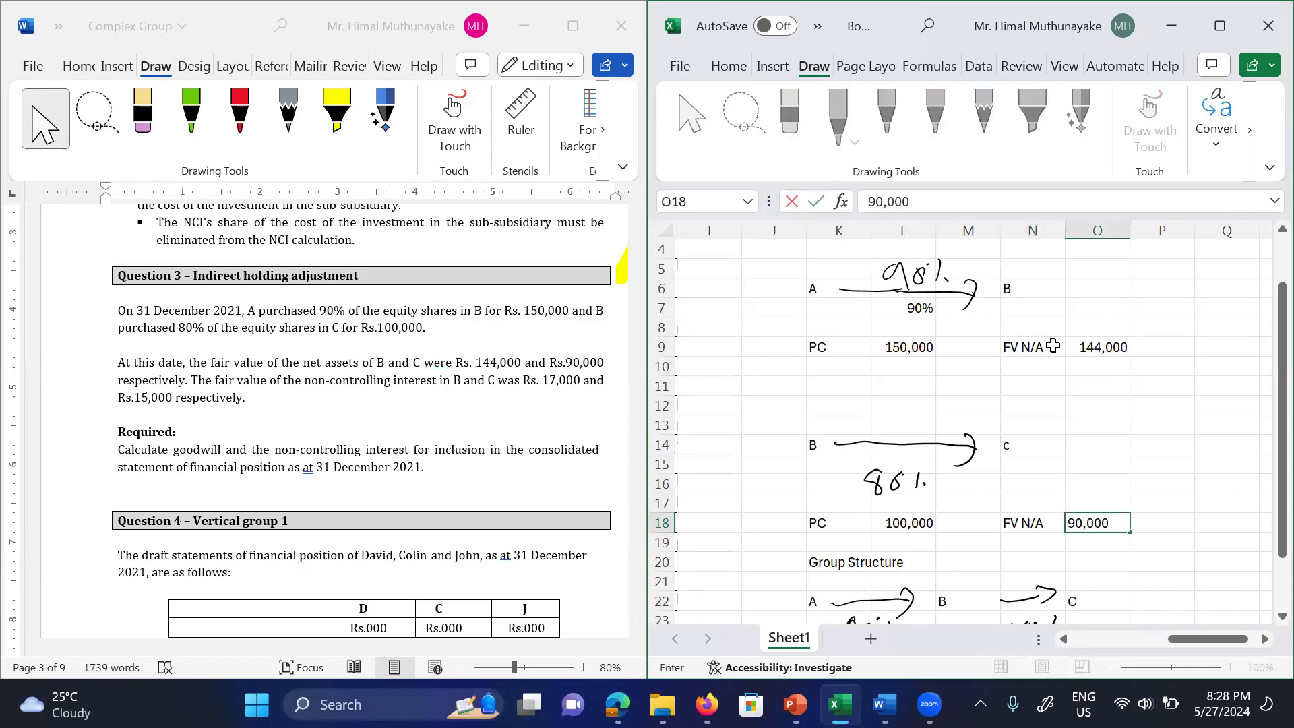
key(Return)
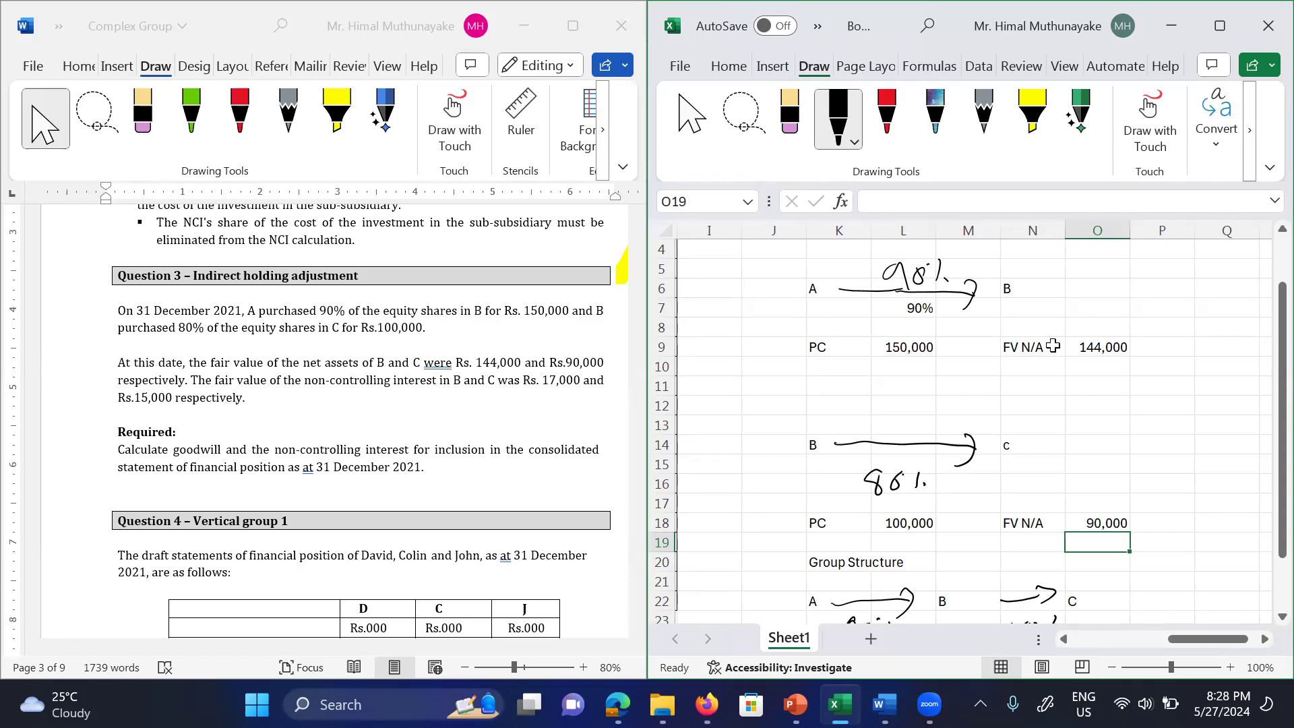
key(Up)
key(Up)
key(Up)
key(Up)
key(Up)
key(Up)
key(Up)
key(Up)
key(Up)
key(Up)
key(Up)
key(Up)
key(Up)
key(Up)
key(Up)
key(Up)
key(Up)
key(Up)
key(Left)
key(Left)
key(Left)
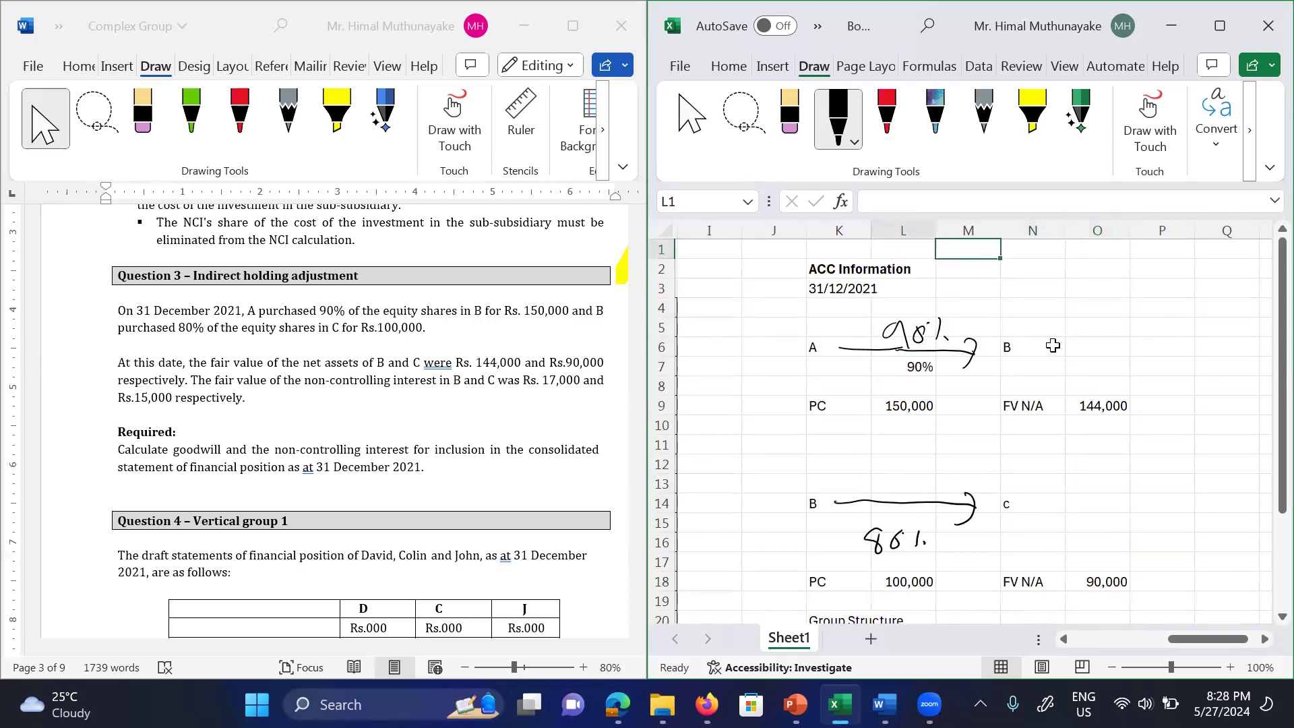
key(Left)
key(Left)
key(Left)
key(Left)
key(Left)
key(Left)
key(Left)
key(Left)
key(Right)
key(Right)
key(Right)
key(Right)
key(Right)
key(Right)
key(Right)
key(Right)
key(Right)
key(Right)
key(Right)
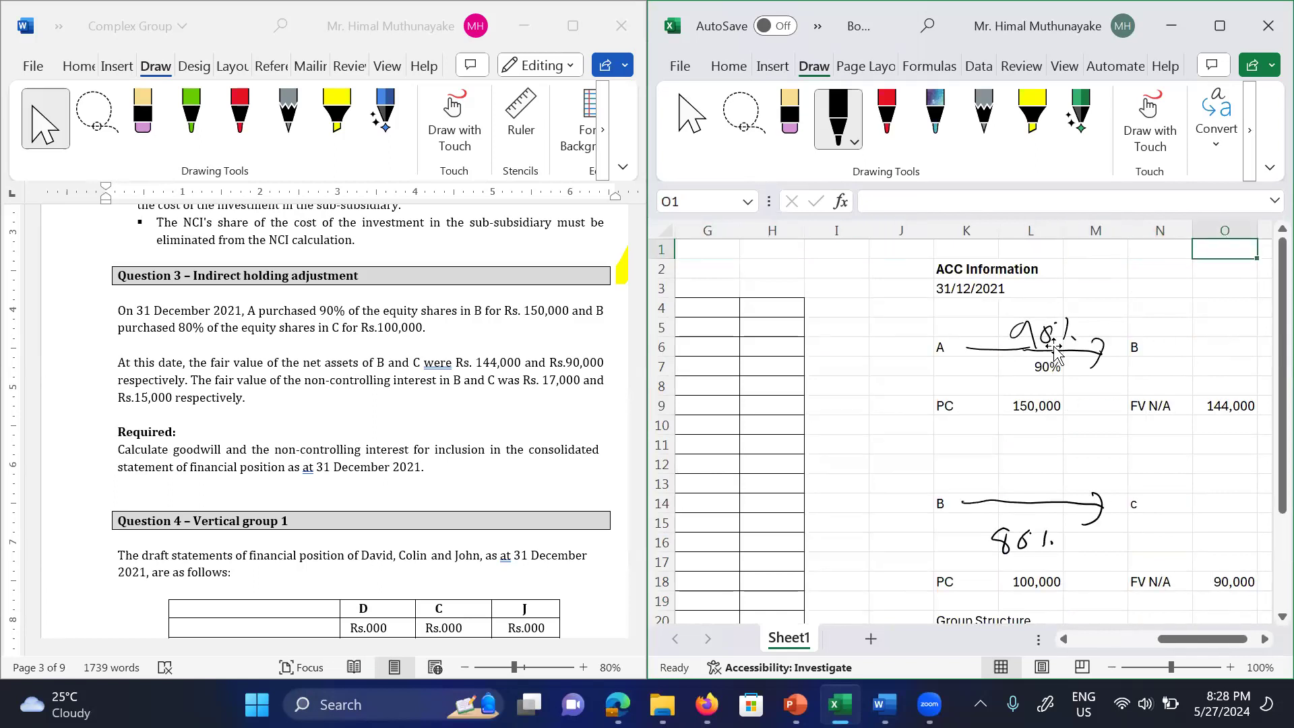
Step: Enter the label NCI in cell N11 and 17,000 in O11 for company B
key(Down)
key(Down)
key(Down)
key(Down)
key(Down)
key(Down)
key(Down)
key(Down)
key(Down)
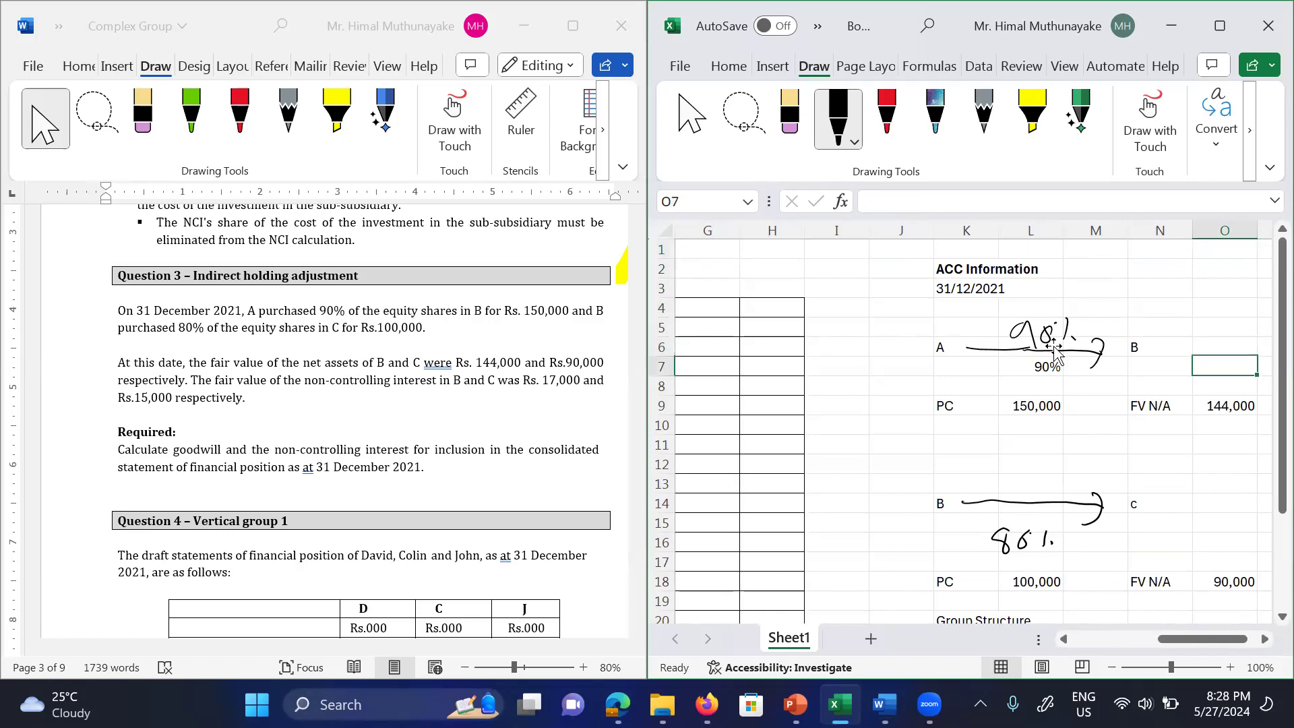
key(Down)
key(Down)
key(Up)
key(Left)
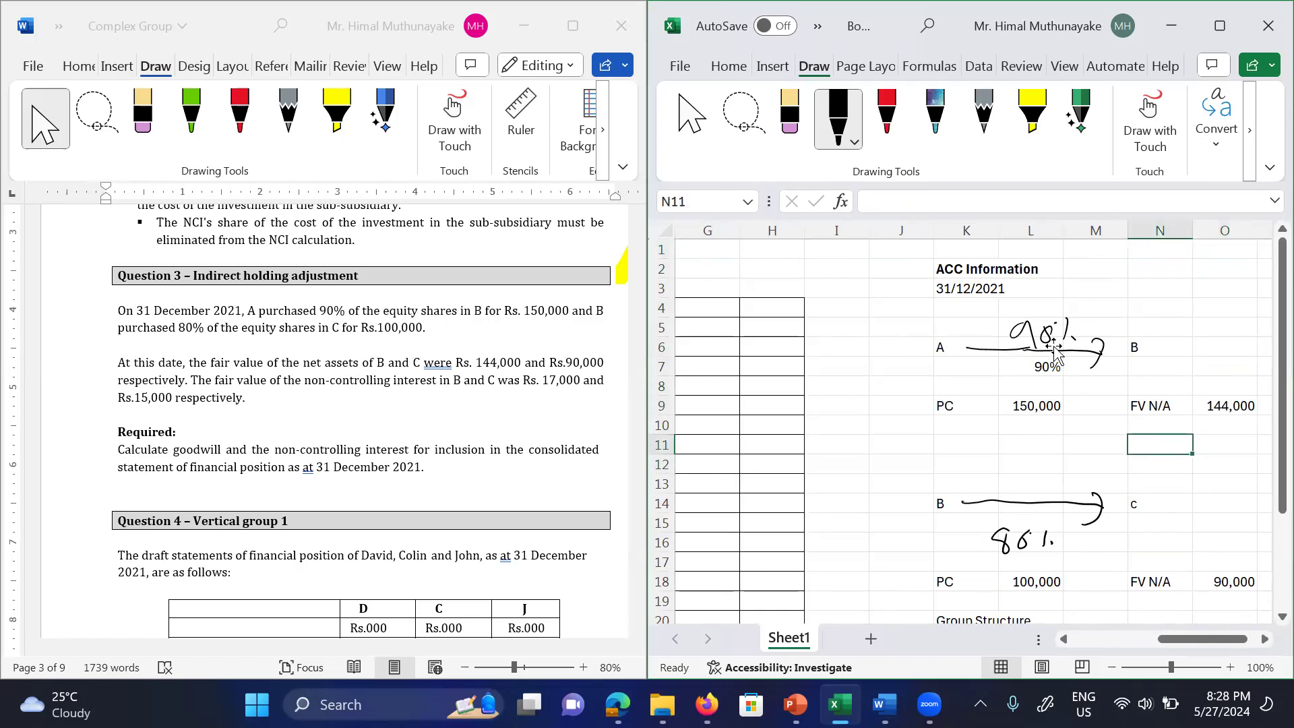
text(NCI)
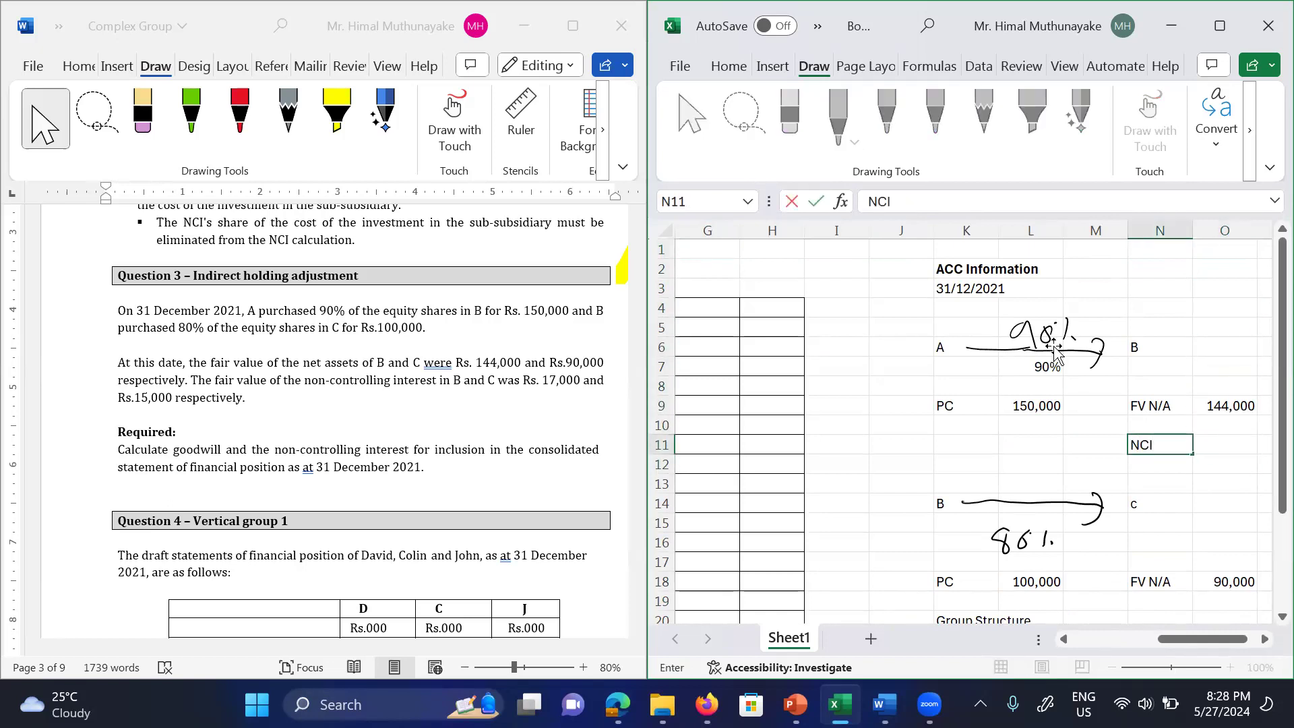
key(Tab)
text(17)
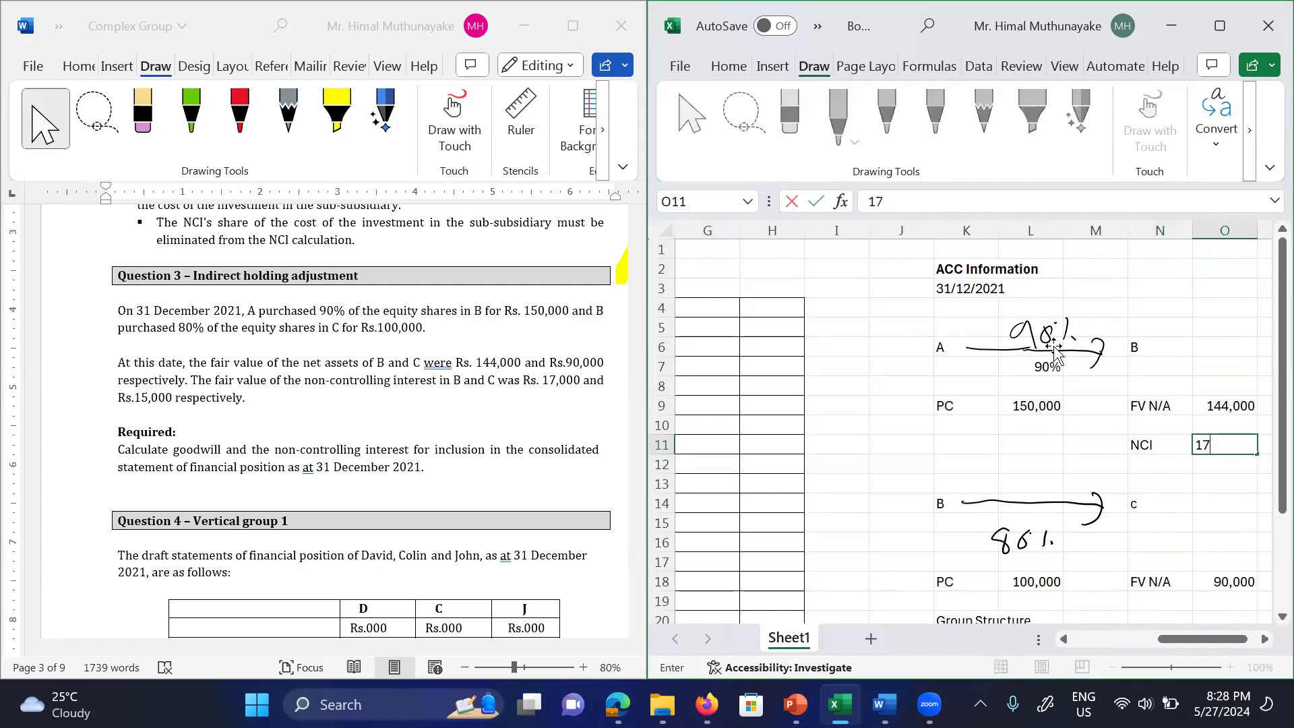
key(ctrl+Return)
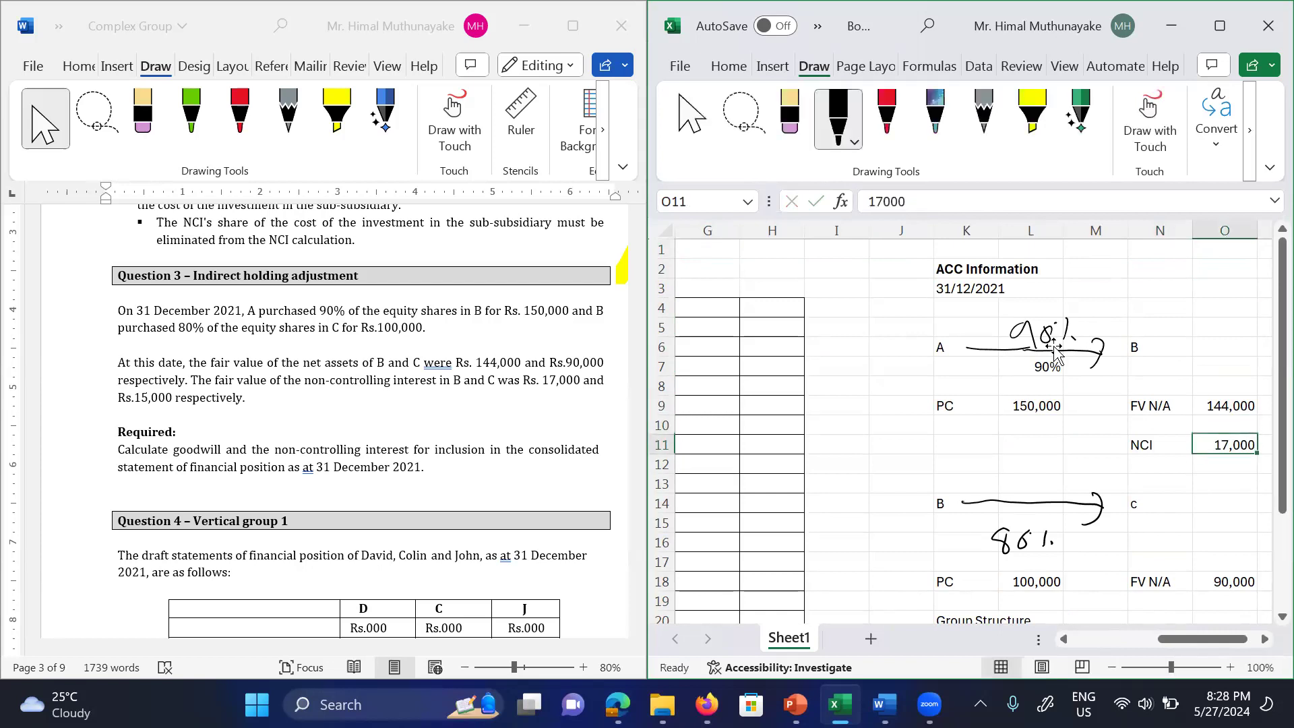
Step: Enter the label NCI in cell N19 and 15,000 in O19 for company C
key(Down)
key(Down)
key(Down)
key(Down)
key(Down)
key(Down)
key(Down)
key(Down)
key(Down)
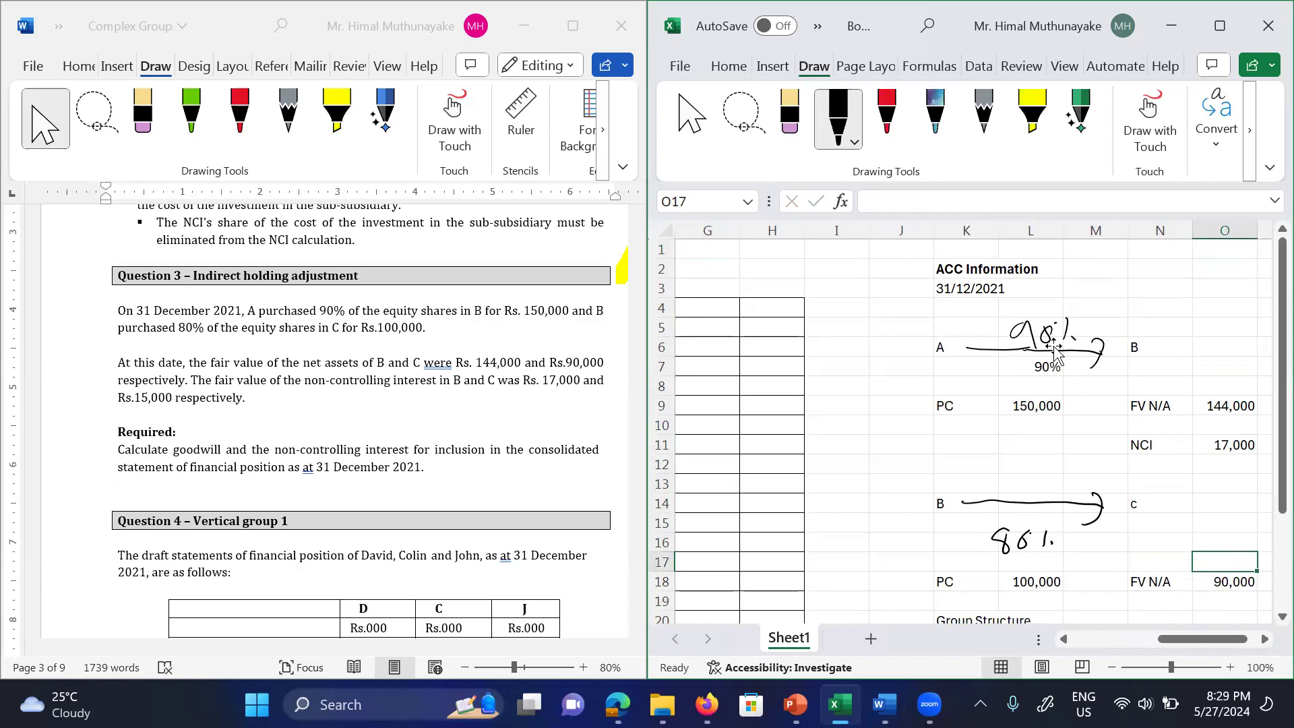
key(Left)
key(Up)
text(MC)
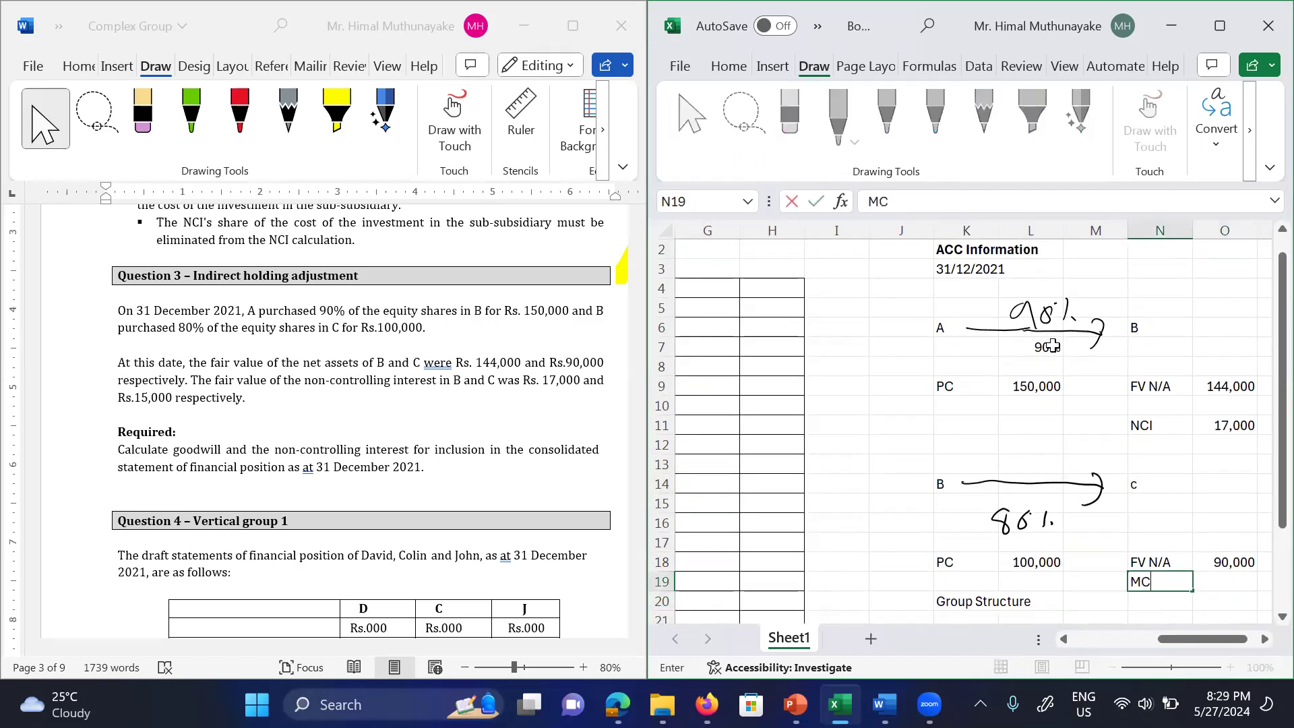
key(BackSpace)
text(NCI)
key(Tab)
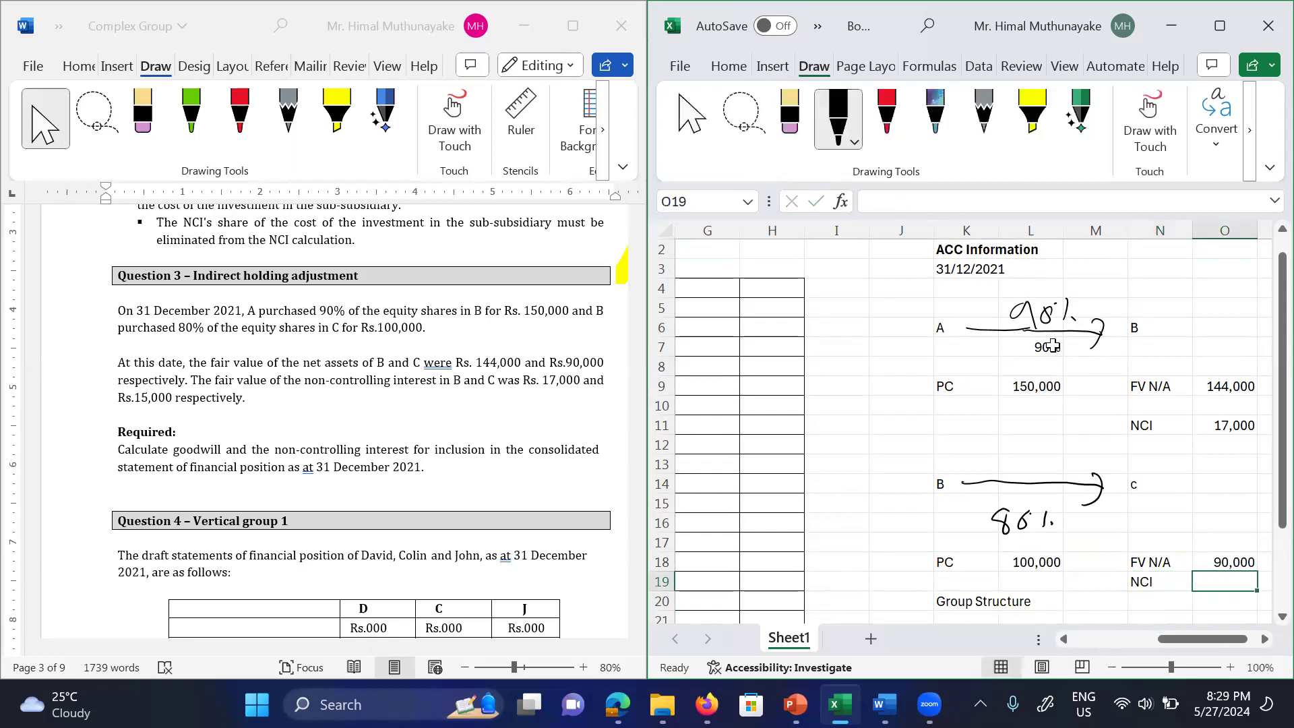
text(15,00)
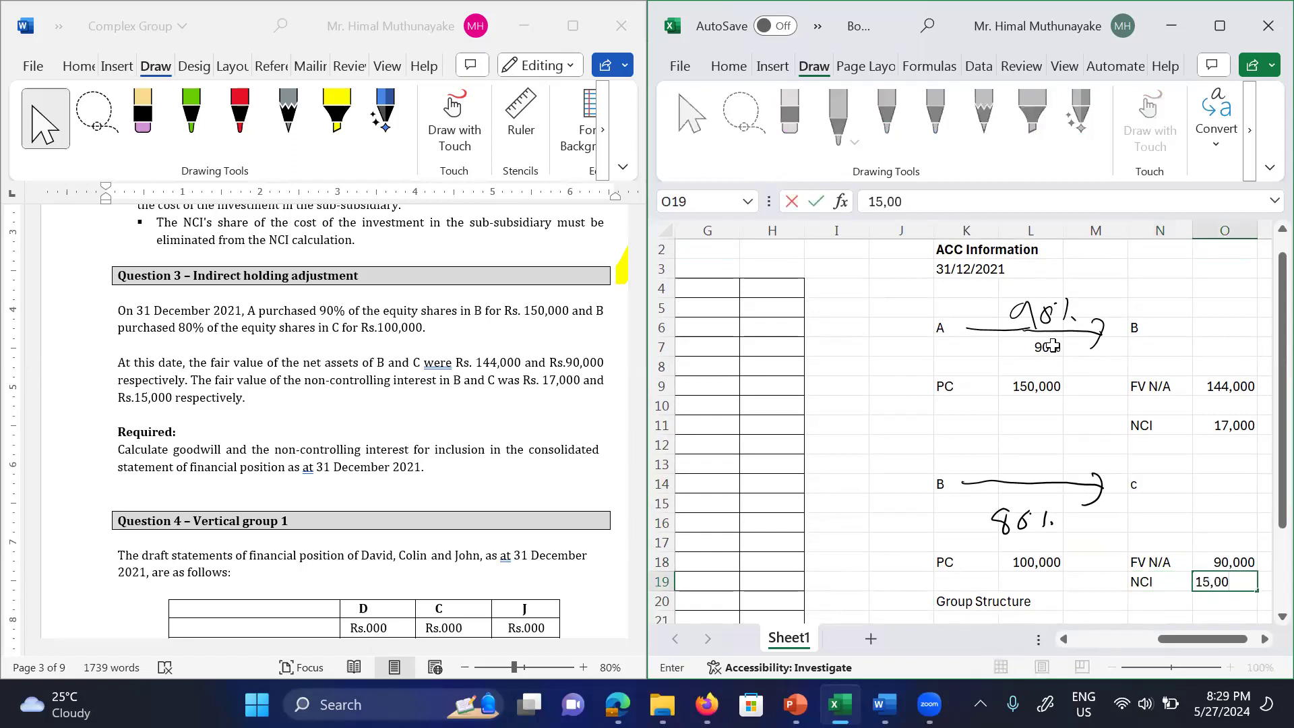
key(Return)
Step: Review the acquisition information together with the A-B-C group structure diagram below it
key(Left)
key(Left)
key(Left)
key(Left)
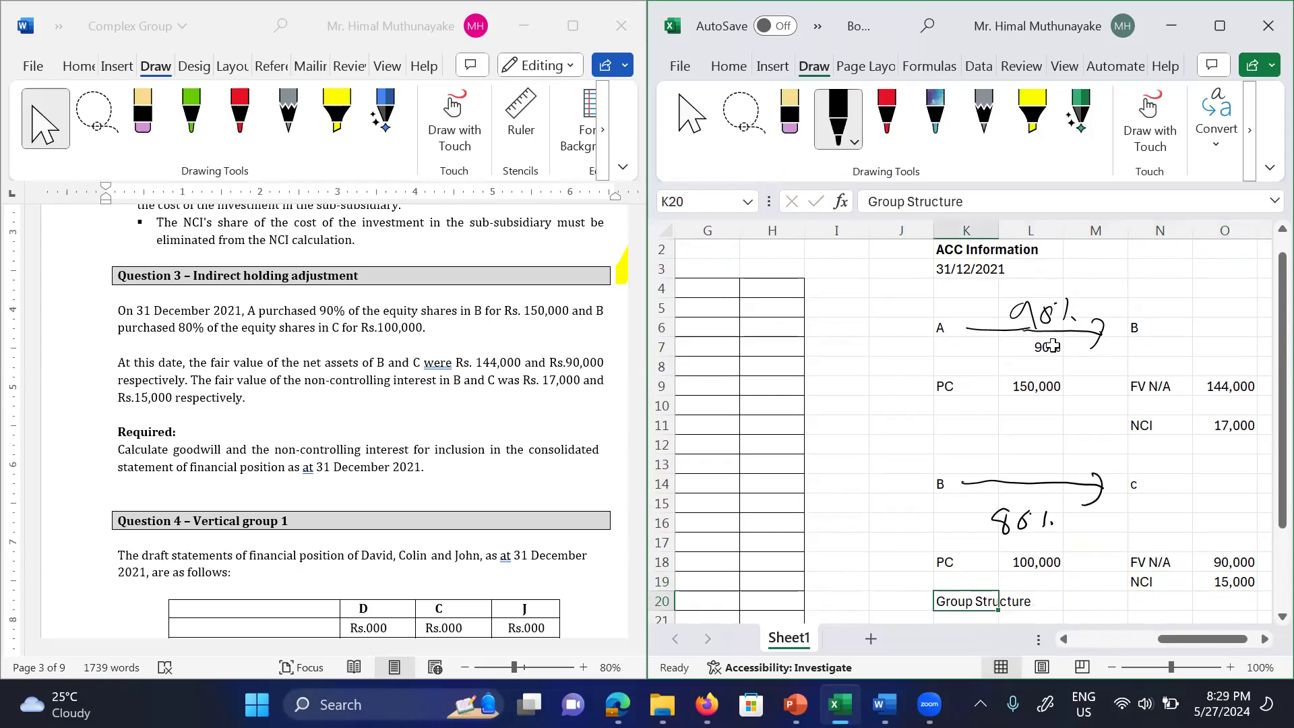
key(Home)
key(Right)
key(Right)
key(Right)
key(Right)
key(Right)
key(Right)
key(Right)
key(Right)
key(Right)
key(Right)
key(Right)
key(Right)
key(Right)
key(Right)
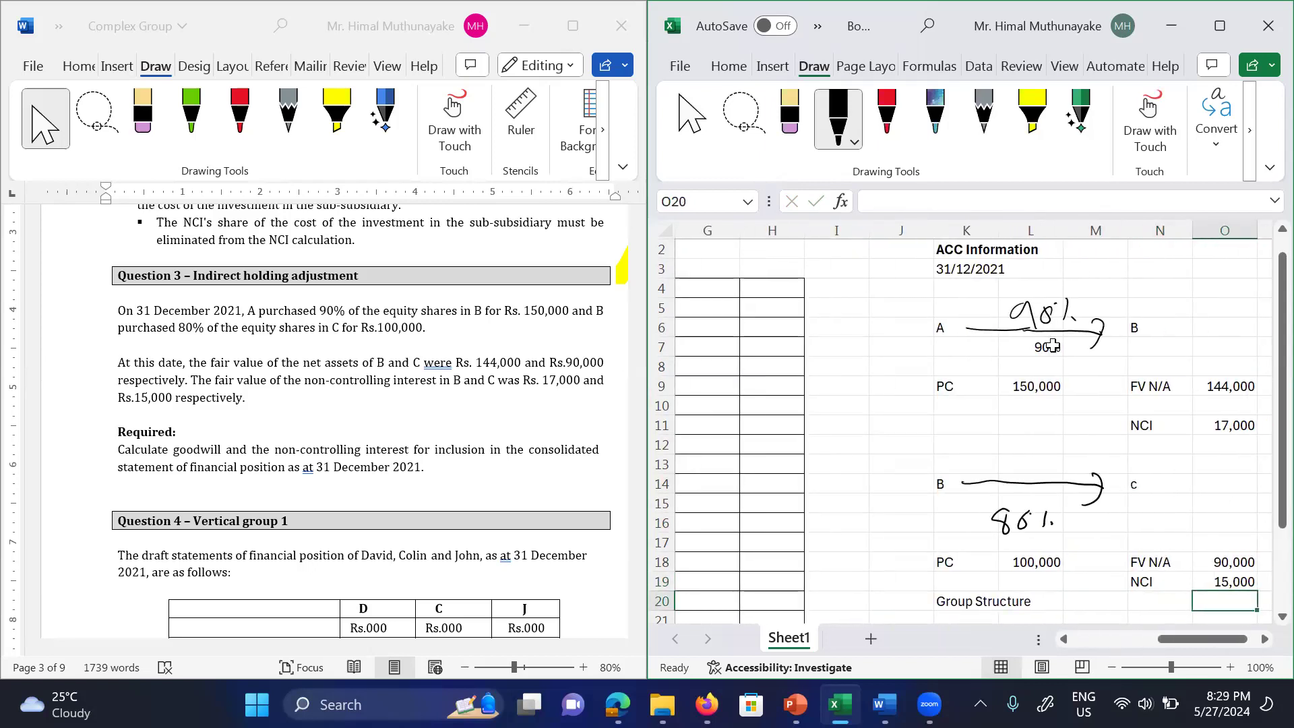
key(Up)
key(Down)
key(Down)
key(Down)
key(Down)
key(Down)
key(Down)
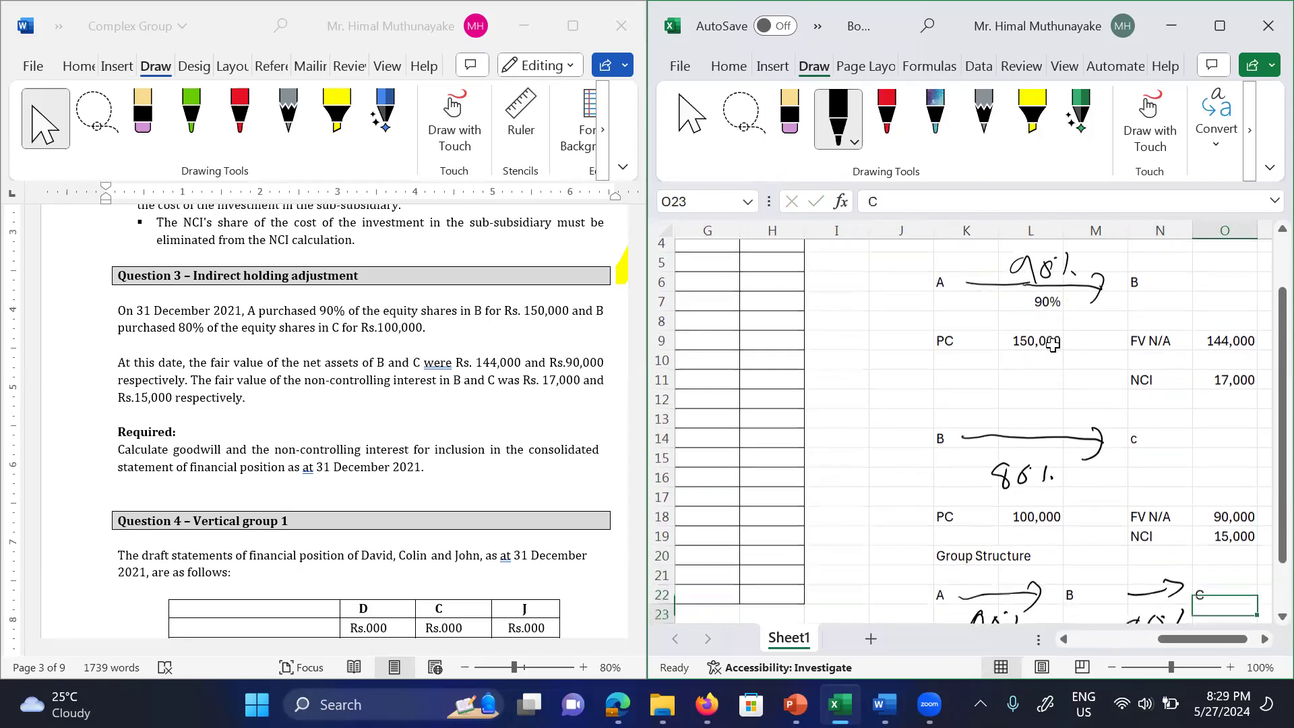
key(Up)
key(Up)
key(Up)
key(Up)
key(Up)
key(Up)
key(Up)
key(Up)
key(Up)
key(Up)
key(Up)
key(Up)
key(Up)
key(Up)
key(Up)
key(Up)
key(Up)
key(Up)
key(Up)
key(Up)
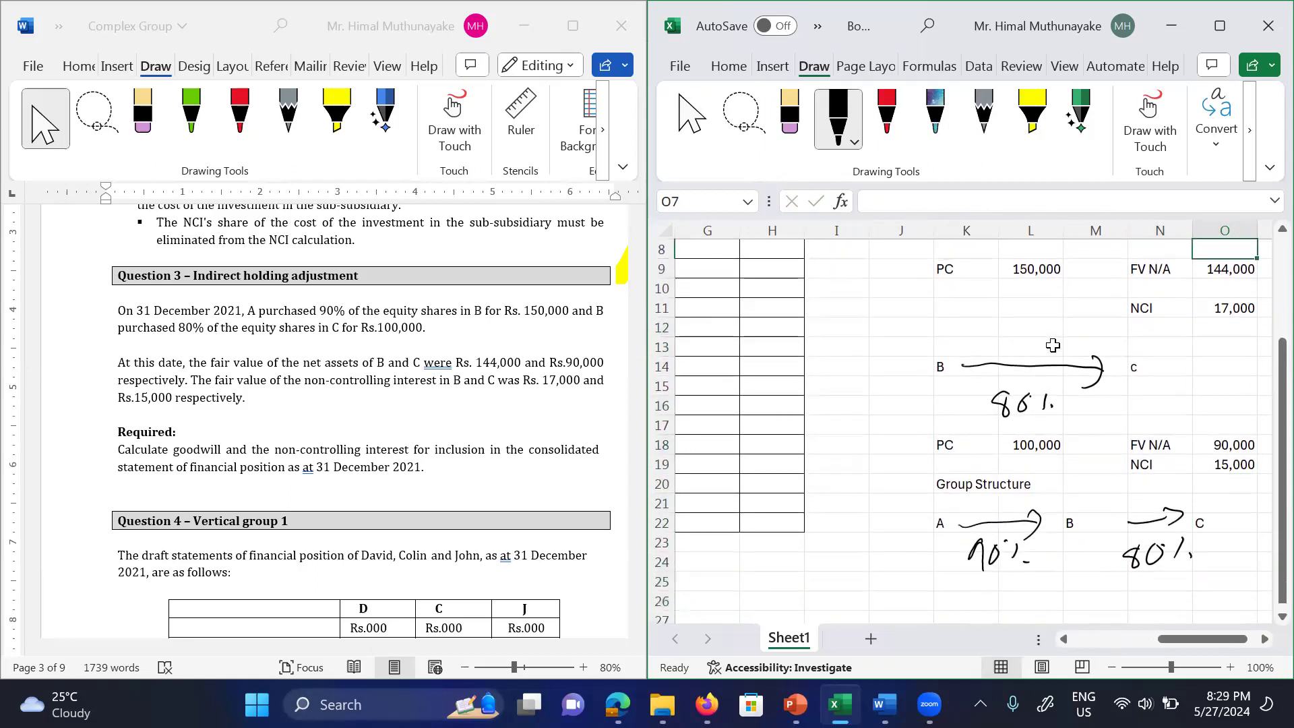
key(Up)
key(Up)
key(Up)
key(Up)
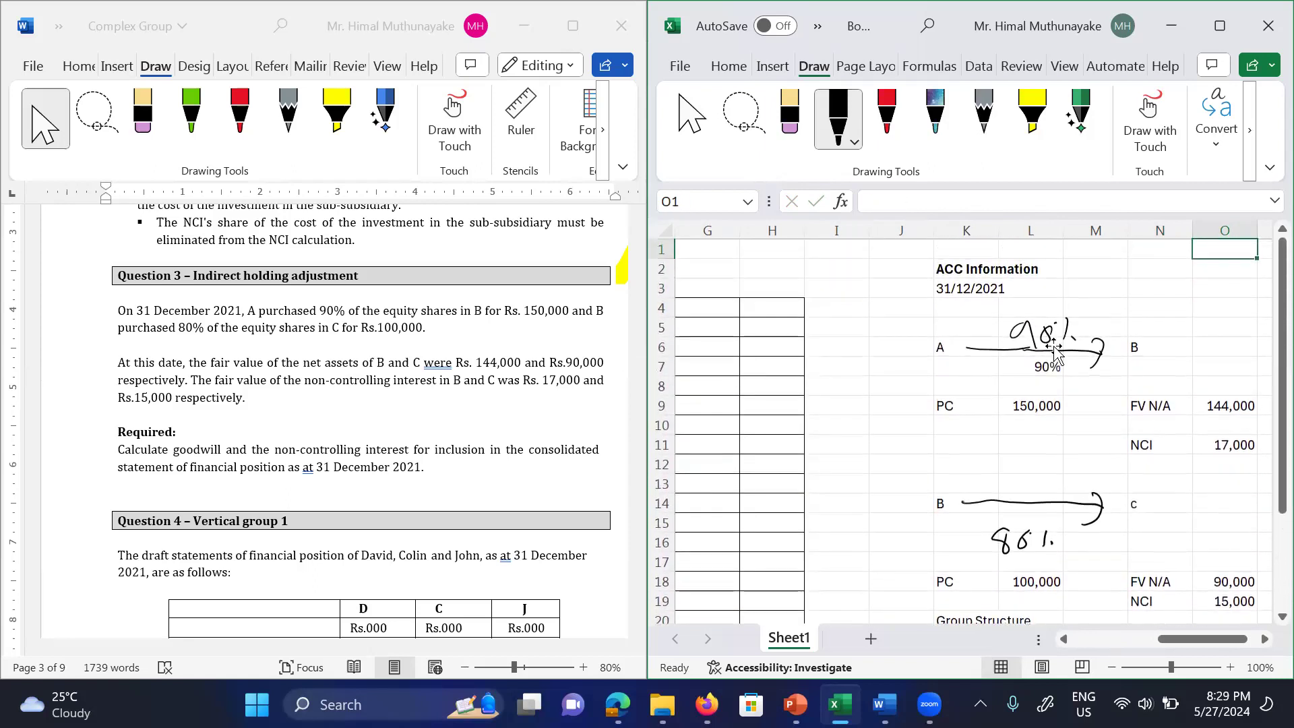
Step: Enter the Working 01 column headings GW- B in cell B4 and NCI-B in C4
key(Left)
key(Left)
key(Left)
key(Left)
key(Left)
key(Left)
key(Left)
key(Left)
key(Left)
key(Left)
key(Left)
key(Left)
key(Left)
key(Left)
key(Down)
key(Down)
key(Down)
key(Down)
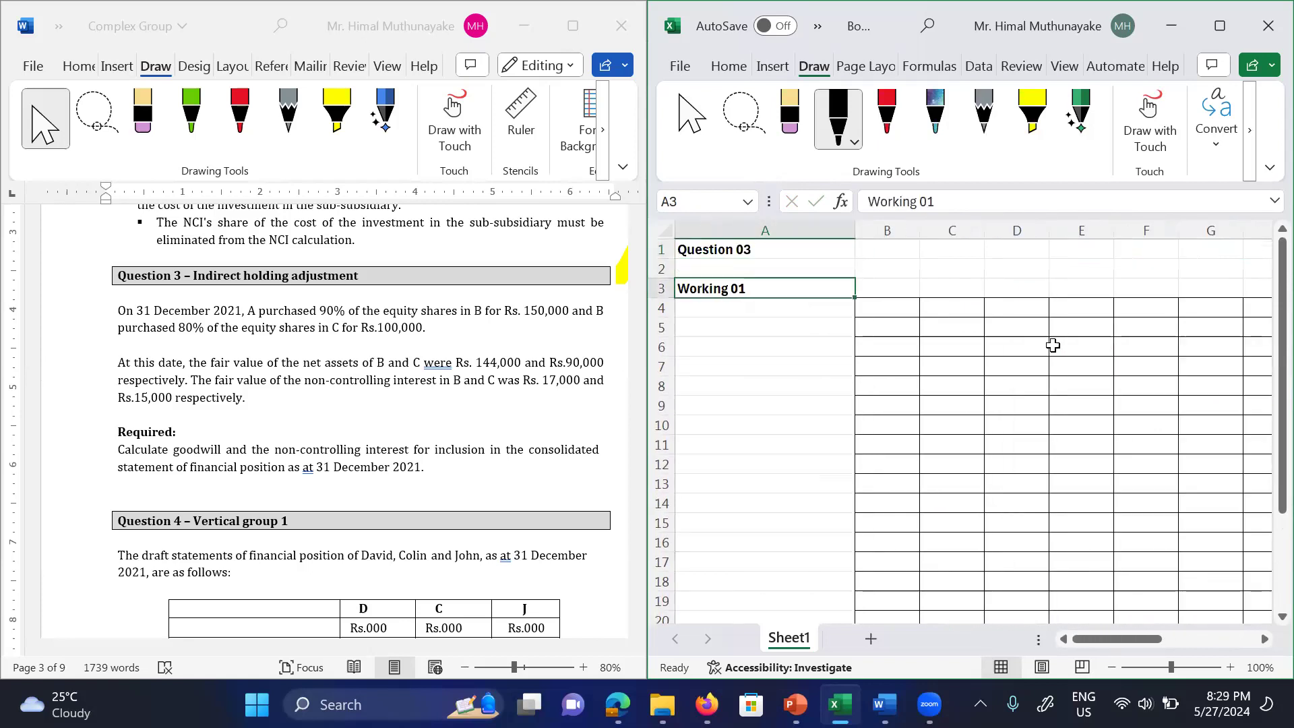
key(Up)
key(Right)
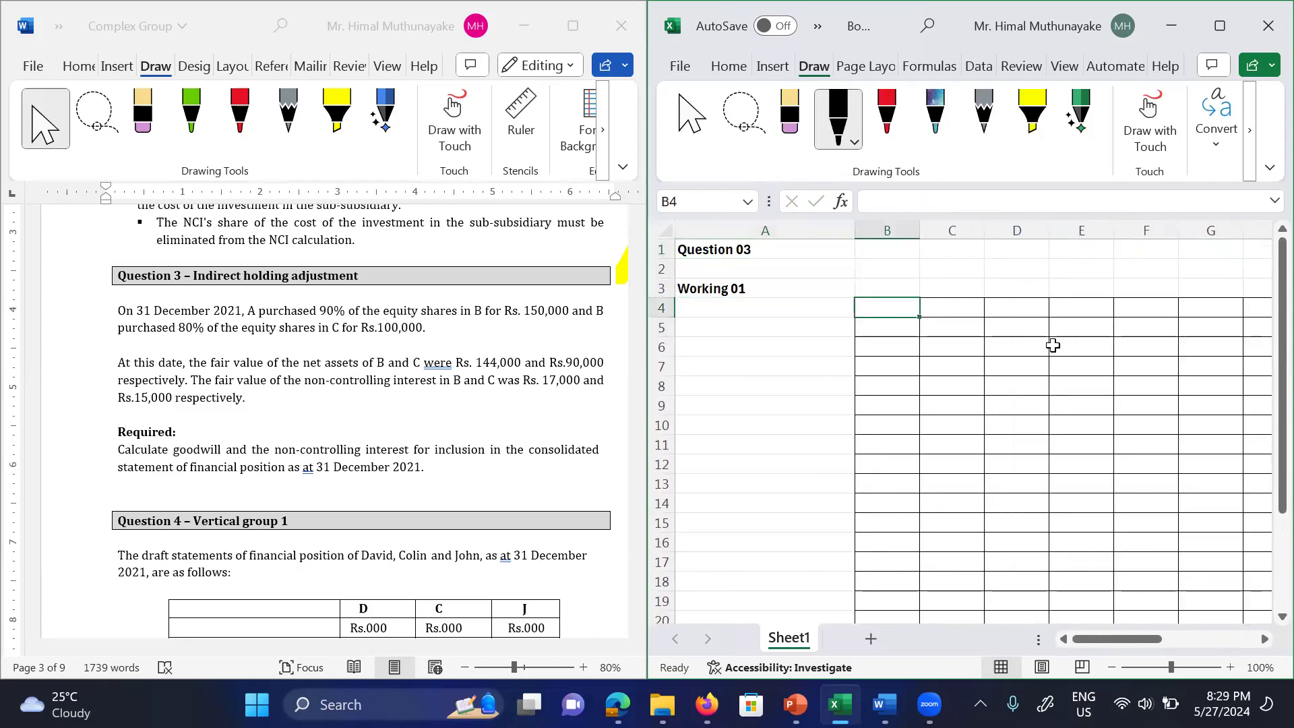
text(GW- B)
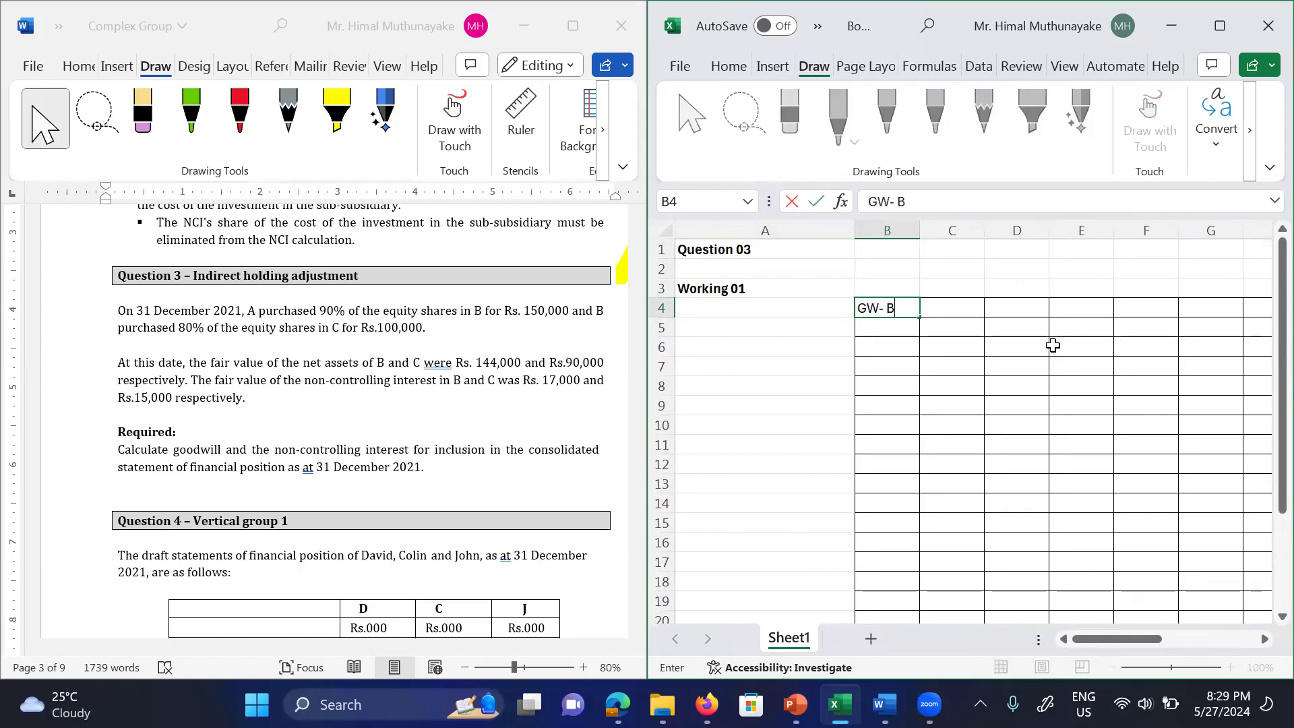
key(Right)
text(NCI)
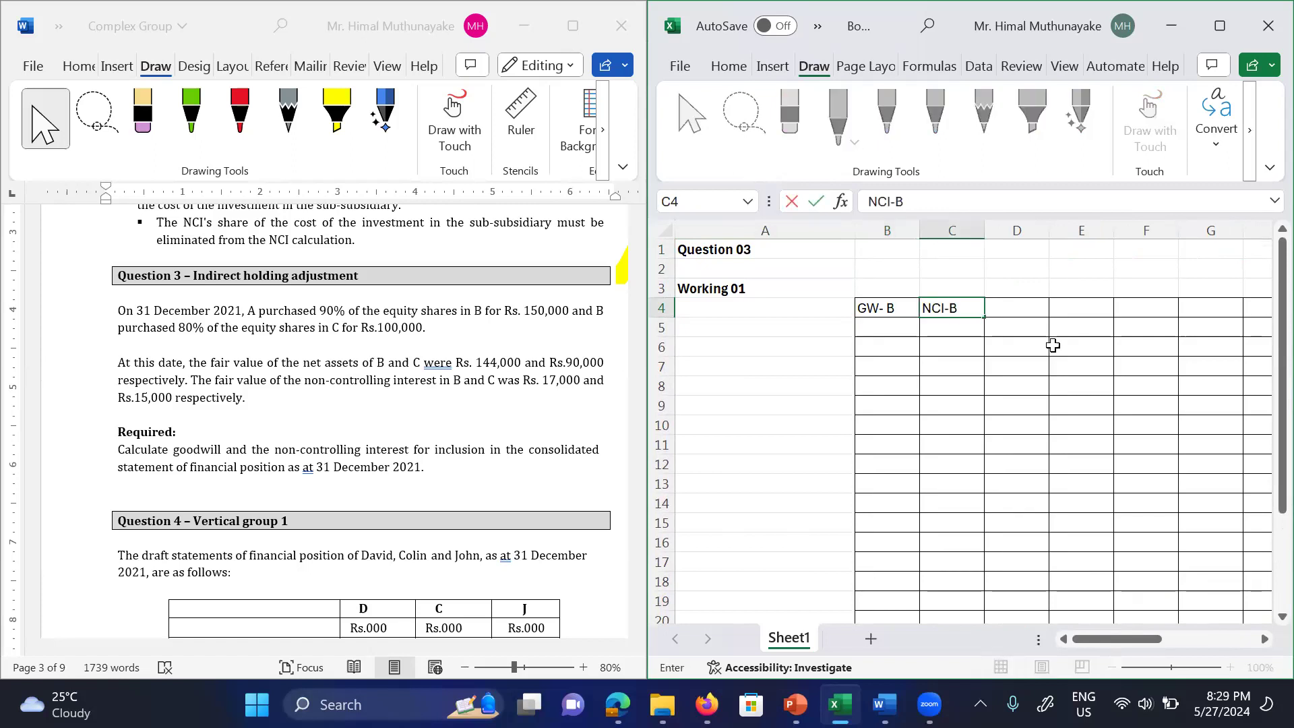
text(-B)
key(Right)
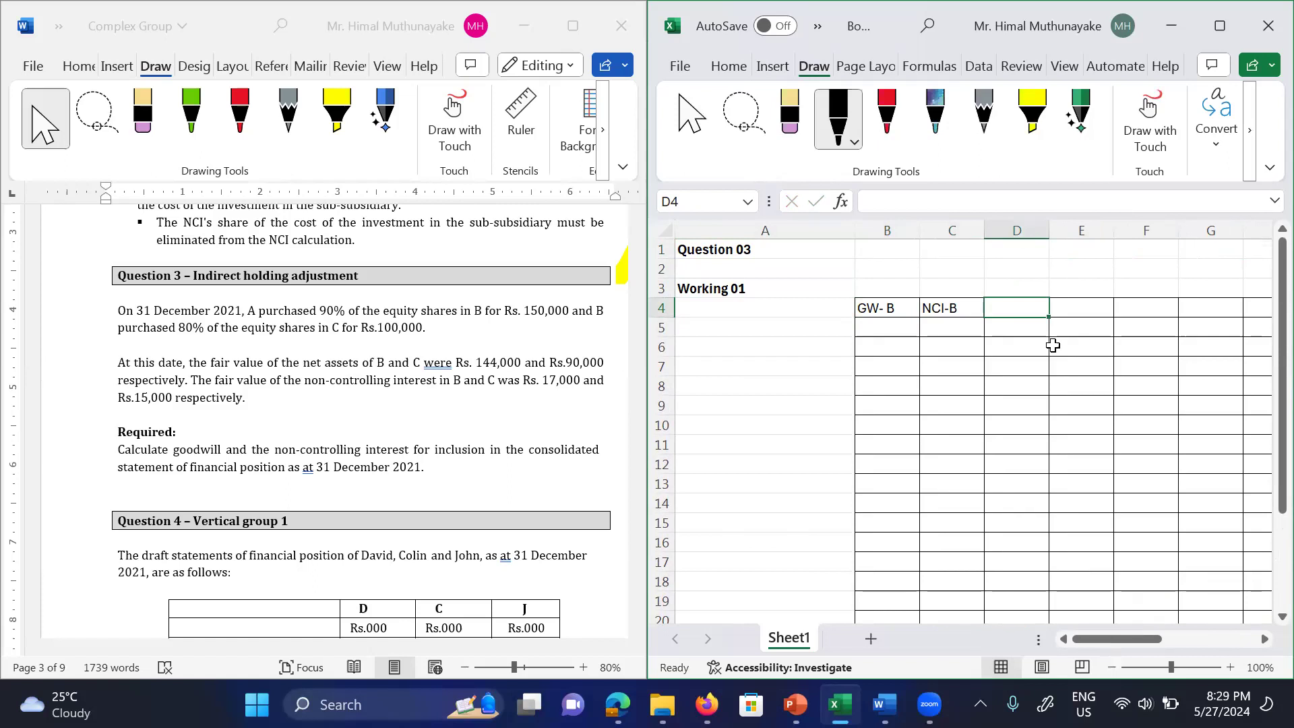
Step: Enter the column heading GW-C in cell D4 of Working 01
text(GE)
key(Home)
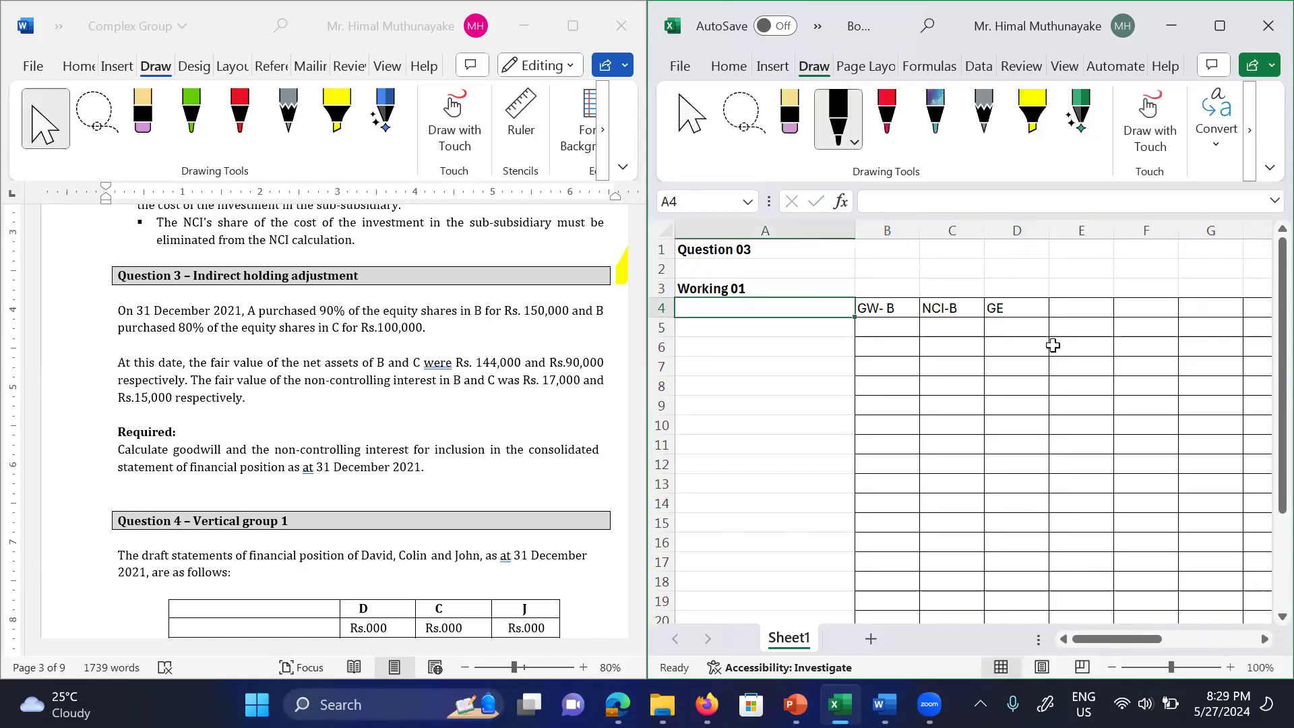
key(Right)
key(Right)
key(Right)
key(BackSpace)
text(GW-)
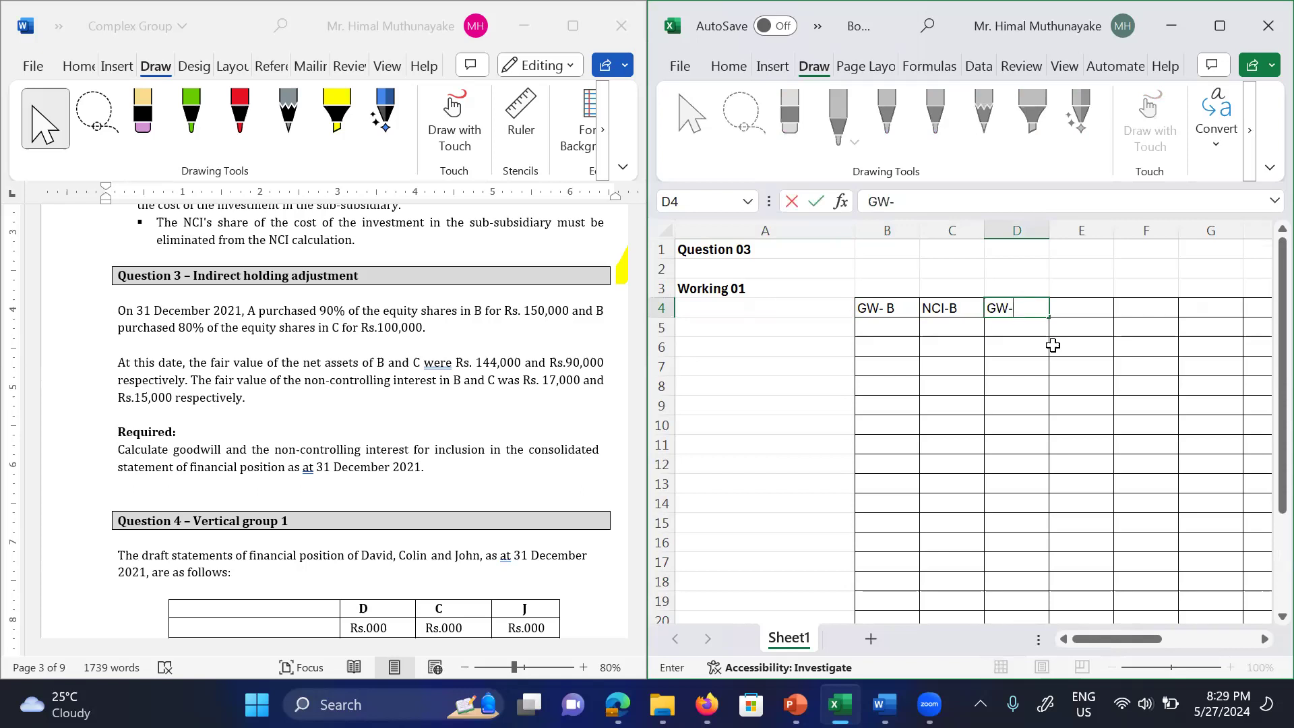
text(C)
Step: Check the acquisition details recorded for A's purchase of B and B's purchase of C
key(Right)
key(Right)
key(Right)
key(Right)
key(Right)
key(Right)
key(Right)
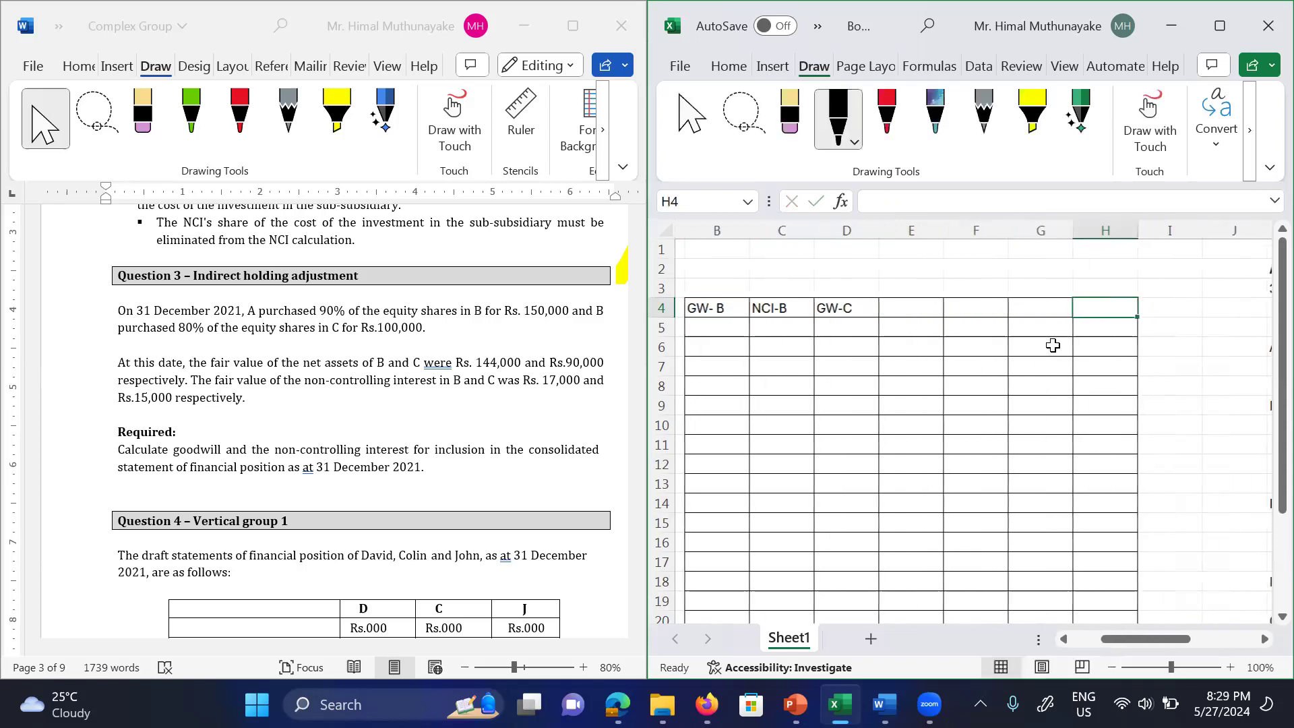
key(Right)
key(Right)
key(Left)
key(Left)
key(Up)
key(Down)
key(Down)
key(Down)
key(Down)
key(Down)
key(Down)
key(Down)
key(Down)
key(Down)
key(Down)
key(Up)
key(Up)
key(Up)
key(Up)
key(Up)
key(Up)
key(Up)
key(Up)
key(Up)
key(Up)
key(Up)
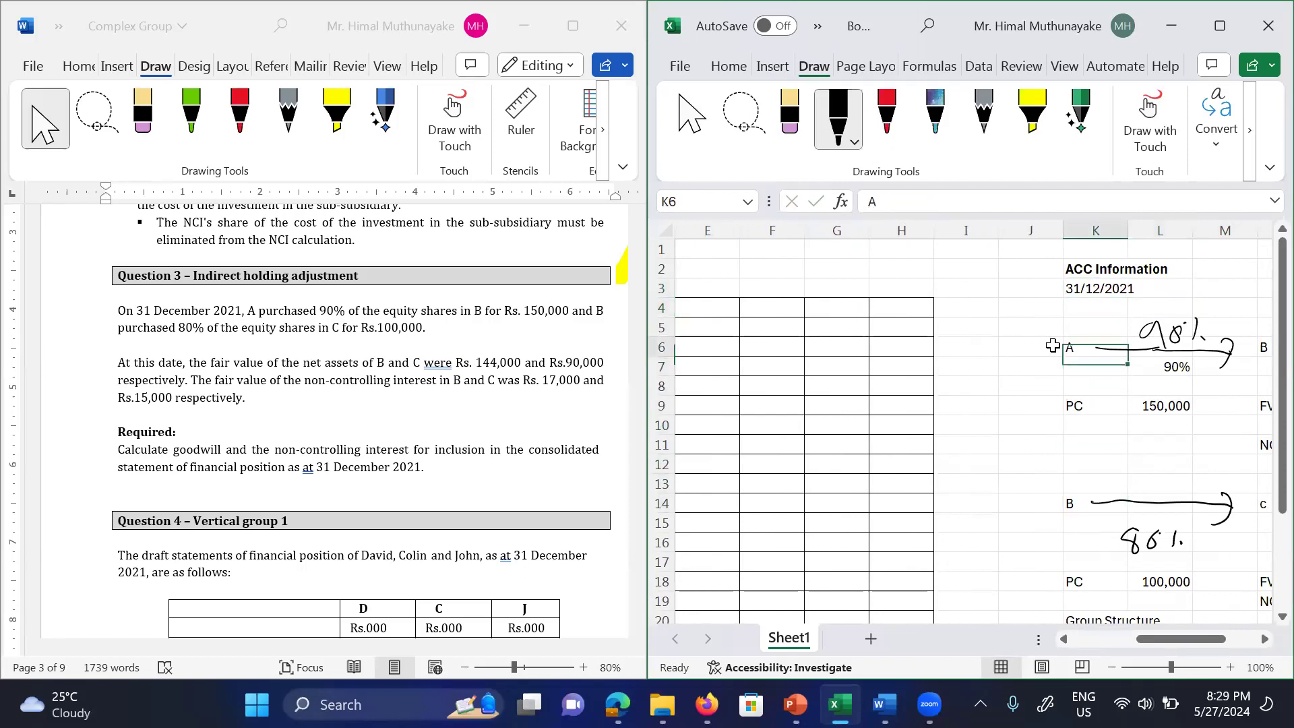
Step: Enter the column heading NCI-C in cell E4 of Working 01
key(Left)
key(Left)
key(Left)
key(Left)
key(Left)
key(Left)
key(Left)
key(Left)
key(Left)
key(Left)
key(Down)
key(Right)
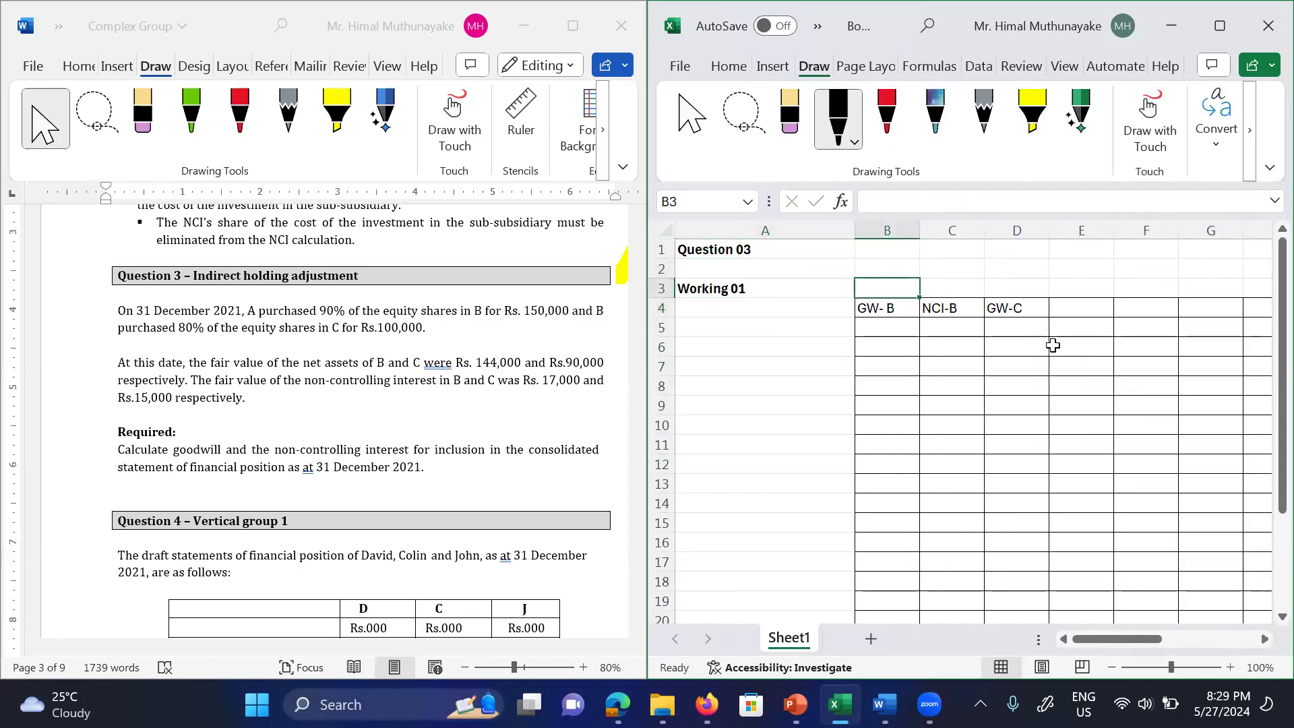
key(Right)
key(Down)
key(Down)
key(Up)
key(Right)
key(Right)
key(Right)
key(Left)
text(NC)
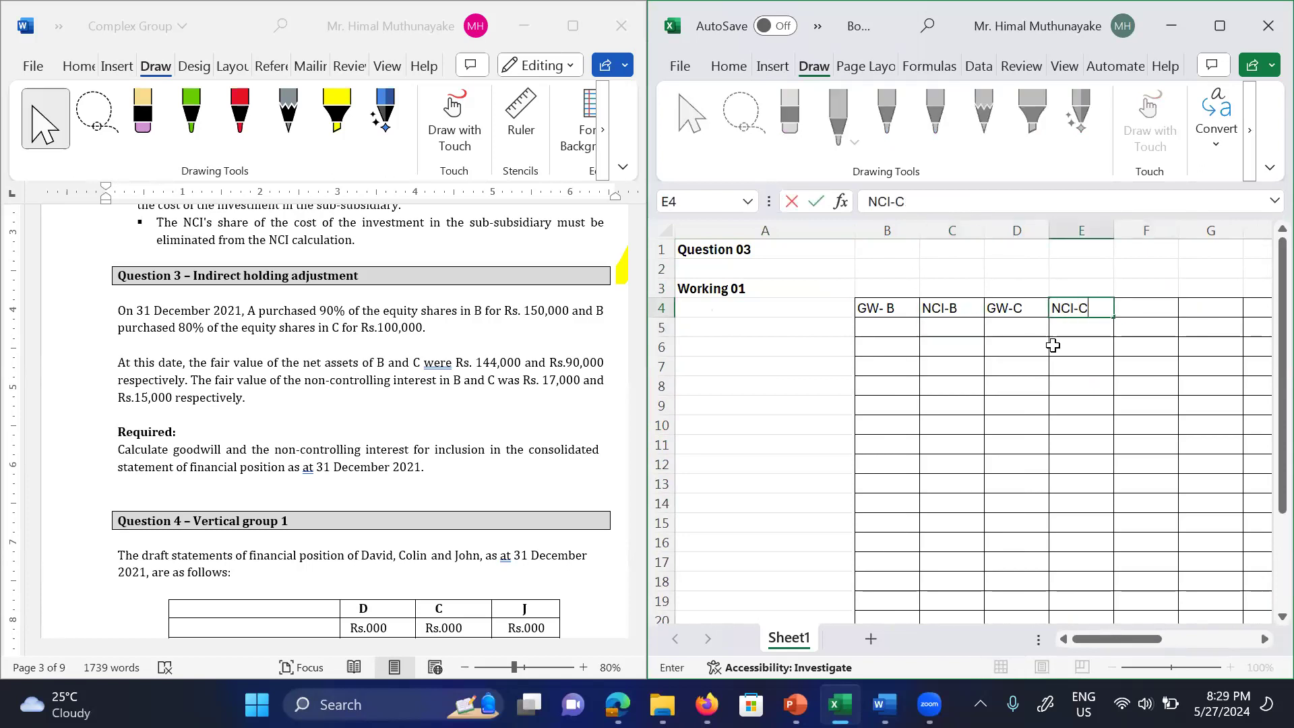
key(Right)
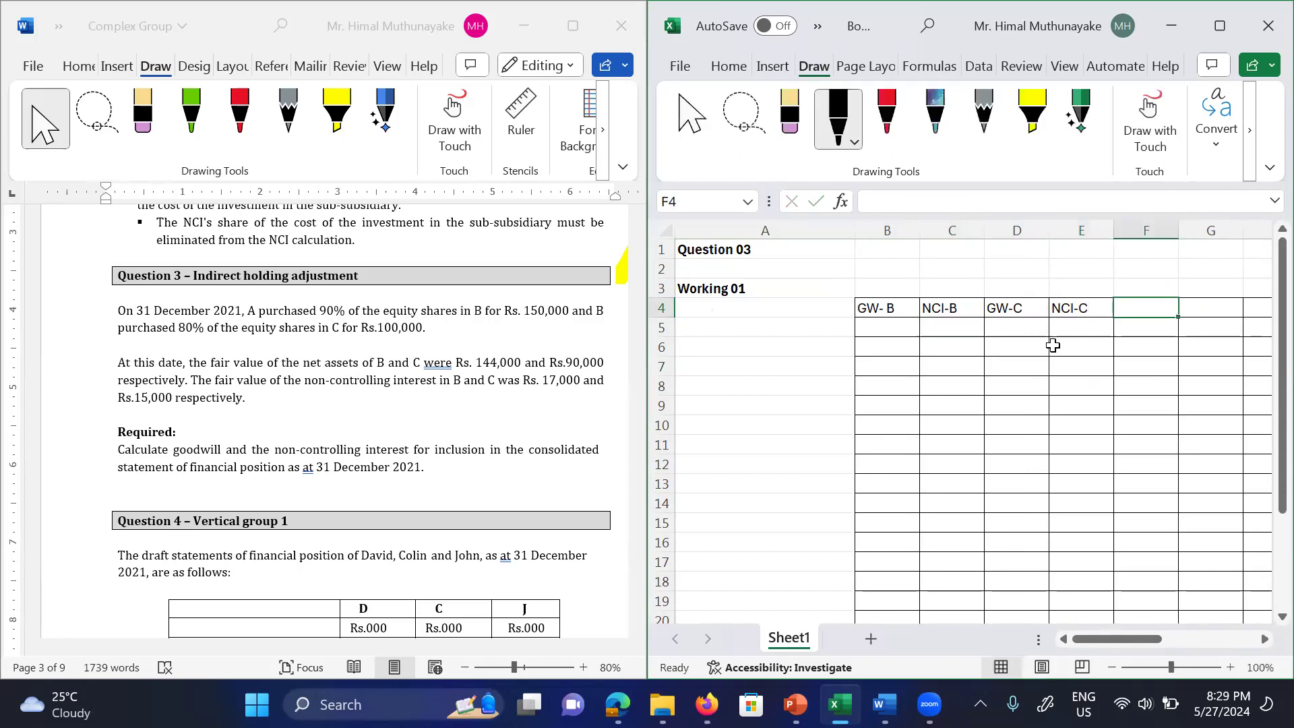
Step: Enter the column heading Group R/E in cell F4
text(Group R/)
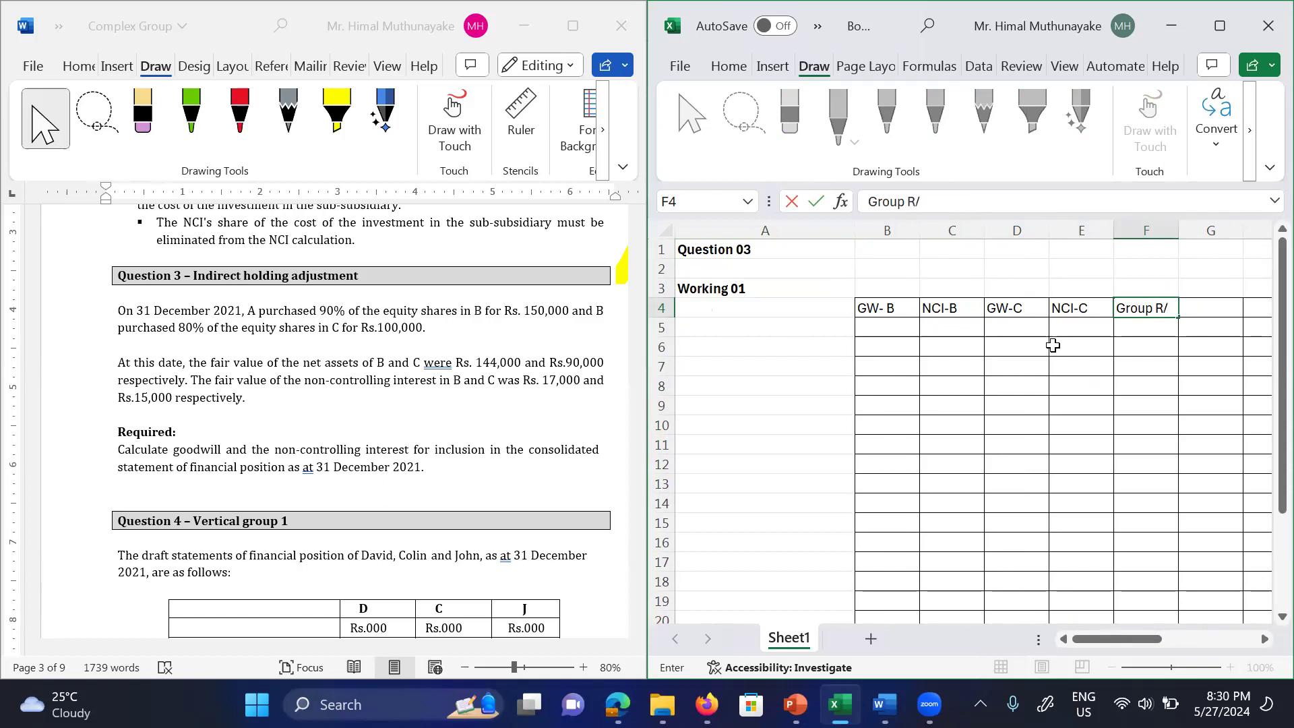
key(Left)
key(Left)
key(Left)
key(Left)
key(Left)
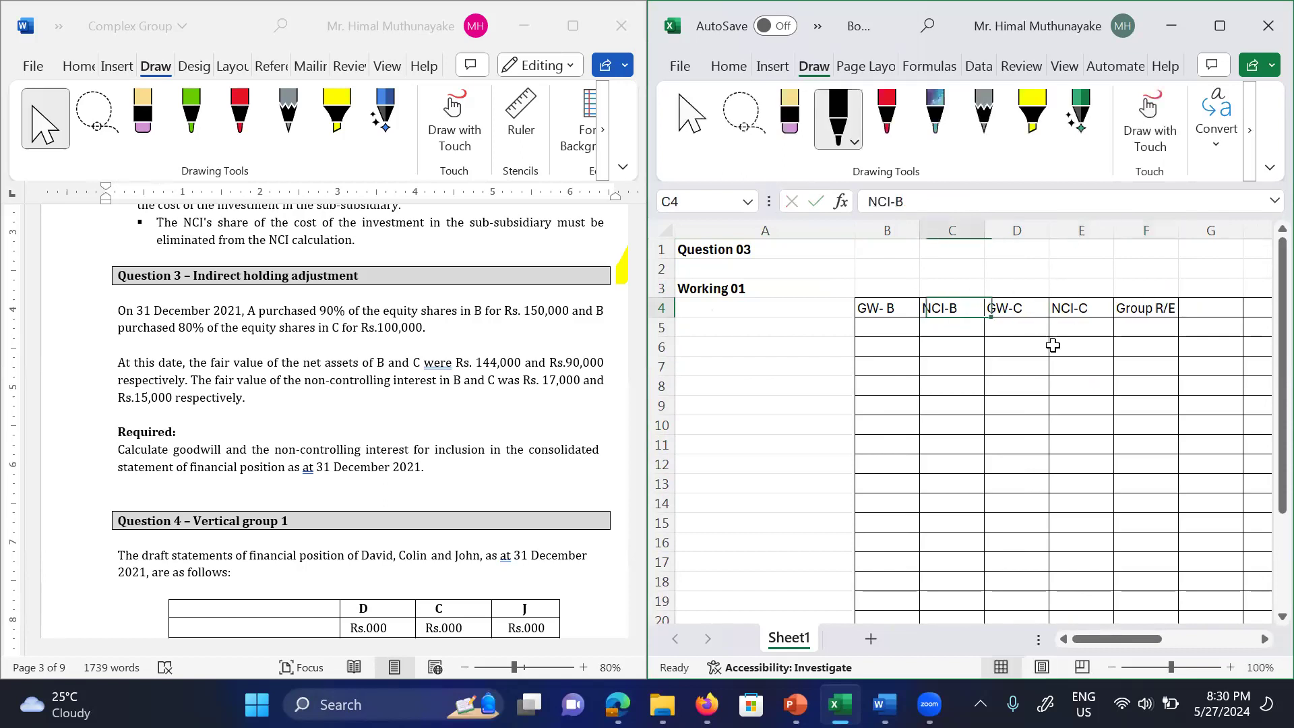
key(Down)
key(Down)
key(Down)
key(Up)
key(Up)
key(Up)
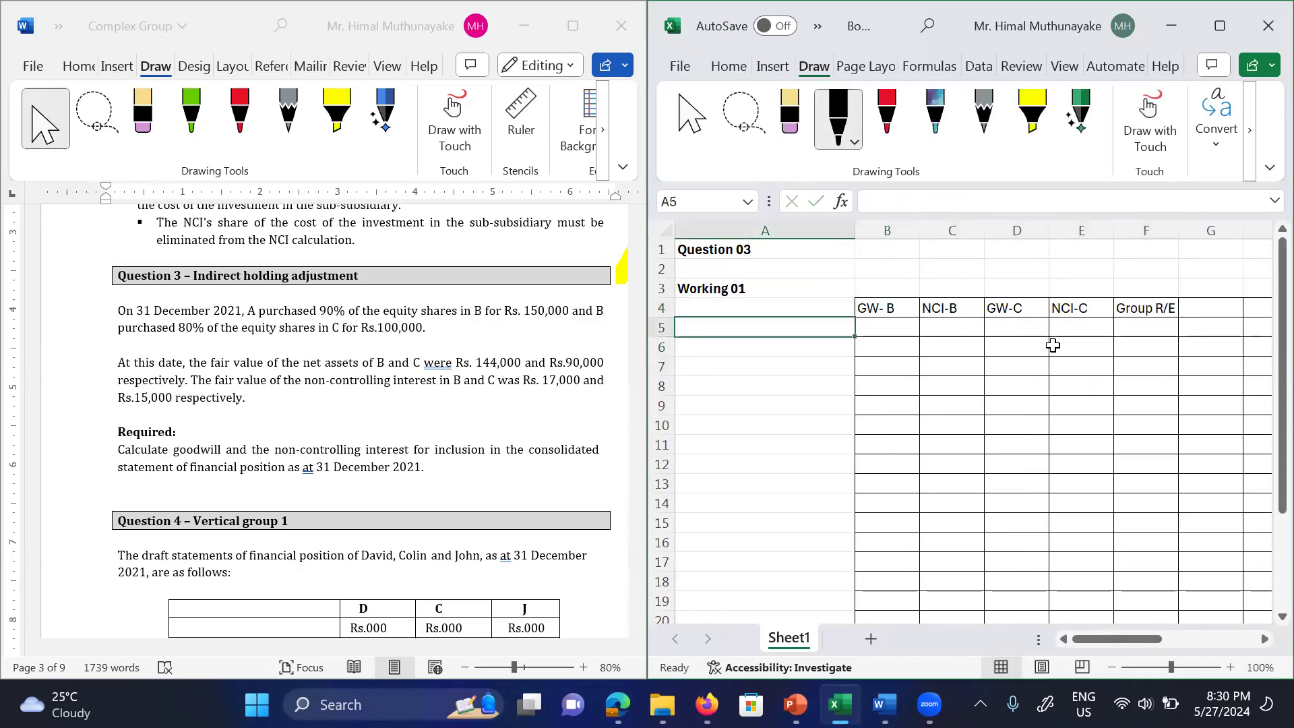
key(Right)
key(Left)
key(Right)
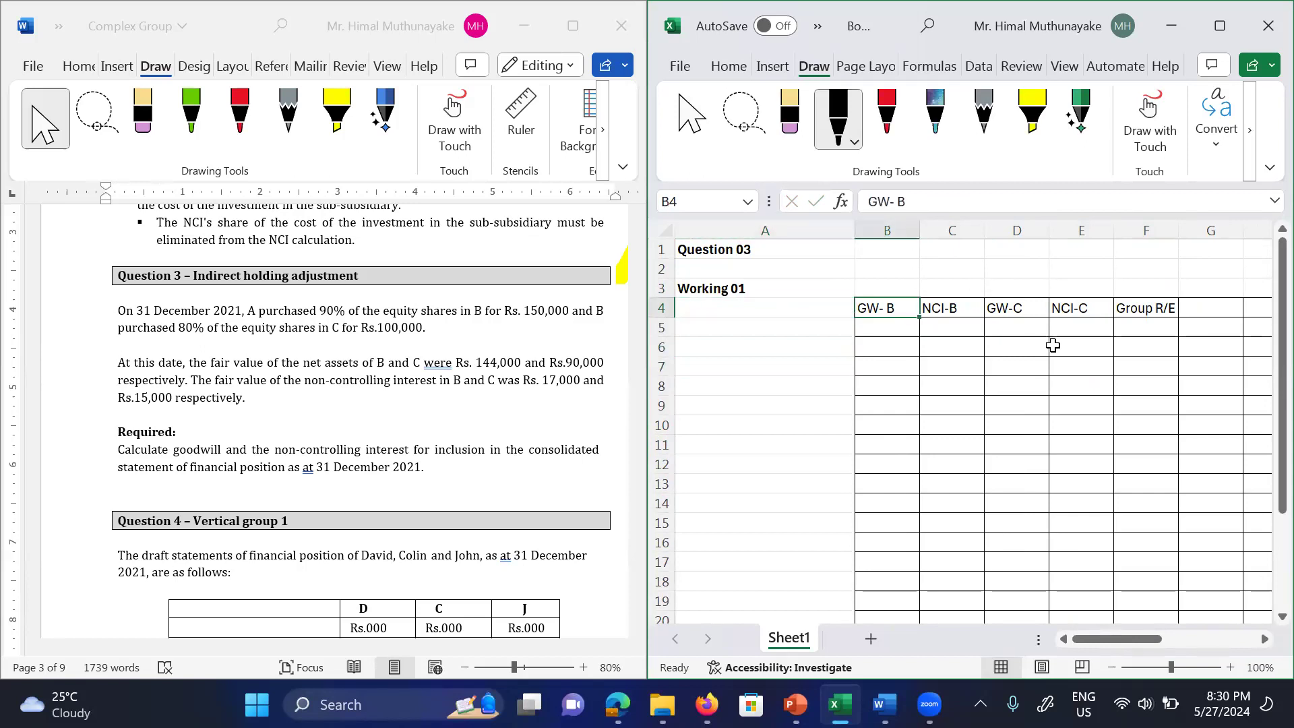
key(Down)
key(Down)
key(Left)
key(Right)
key(Right)
key(Right)
key(Right)
key(Right)
key(Right)
key(Right)
key(Right)
key(Right)
key(Right)
key(Right)
key(Right)
key(Right)
key(Right)
key(Right)
key(Right)
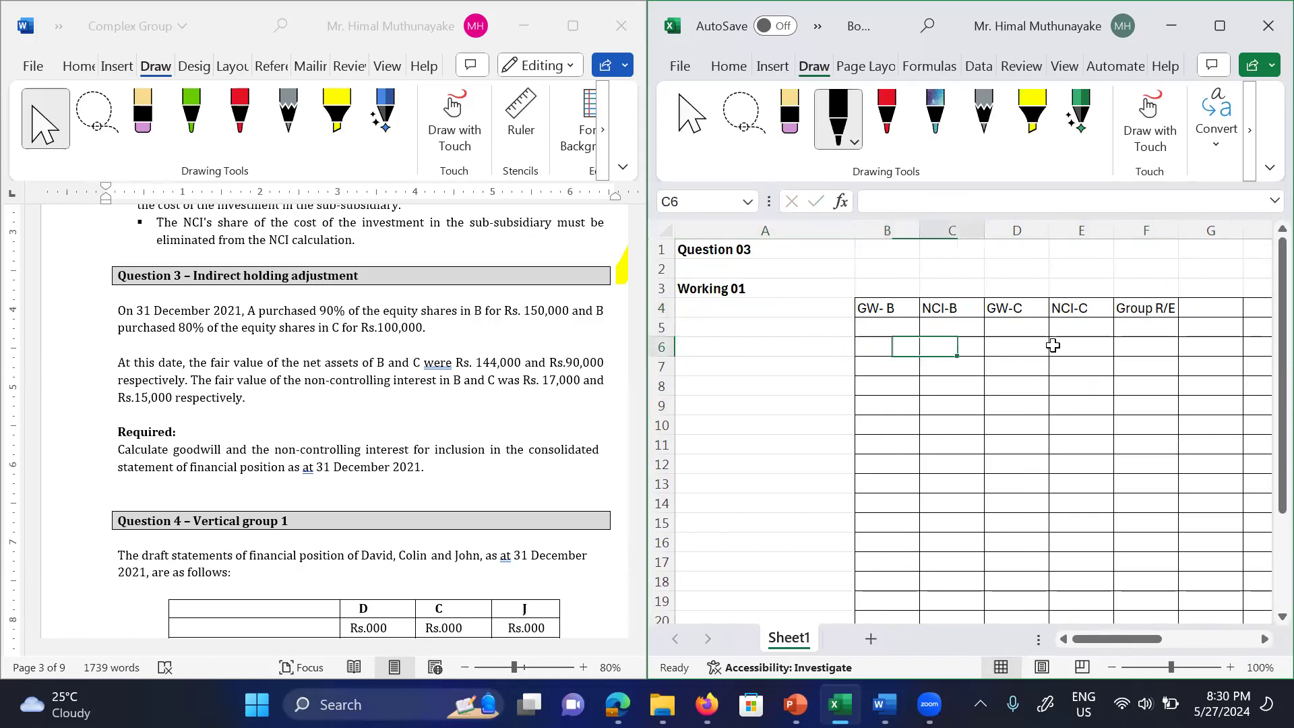
key(Left)
key(Left)
key(Left)
key(Left)
key(Left)
key(Left)
key(Left)
key(Right)
key(Right)
key(Right)
Step: Label row 6 PC= in A6 and link B6 to A's purchase consideration for B in cell L9
key(Left)
key(Left)
key(Left)
key(Left)
key(Left)
key(Left)
key(Left)
key(Left)
key(Left)
key(Left)
key(Left)
key(Left)
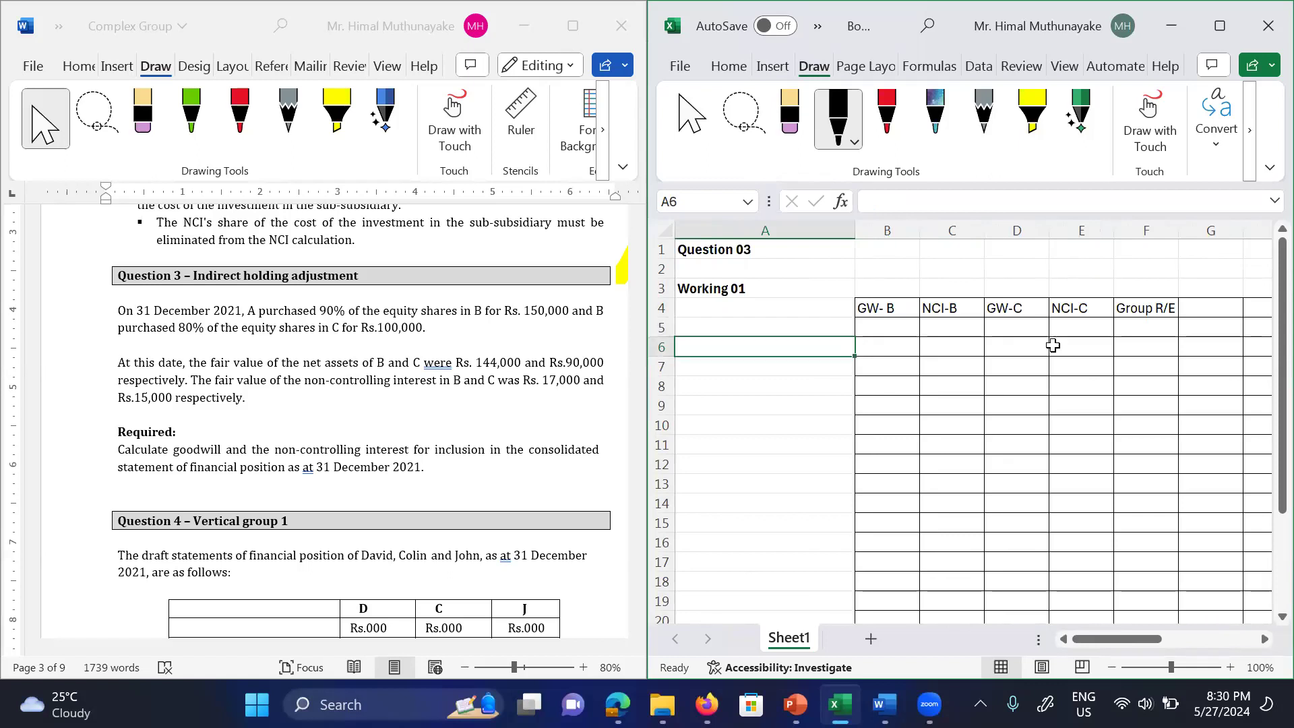
text(PC=)
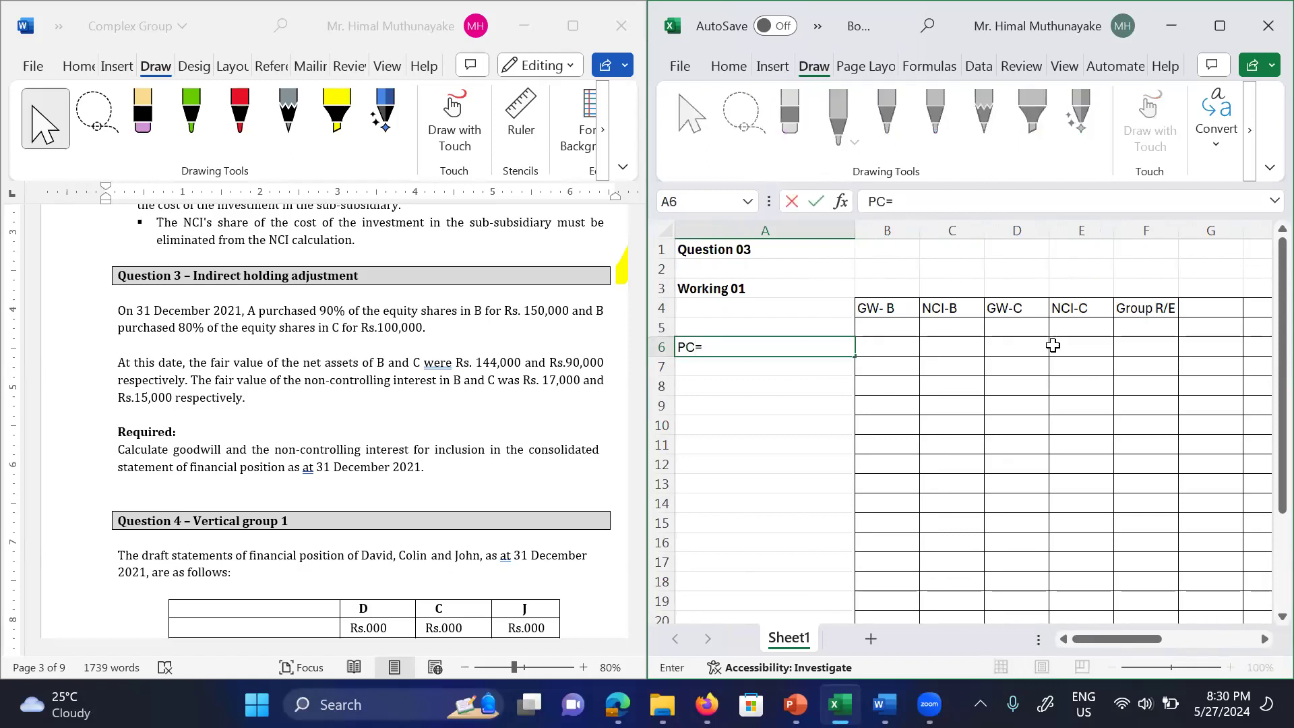
key(Right)
text(=)
key(Right)
key(Right)
key(Right)
key(Right)
key(Right)
key(Right)
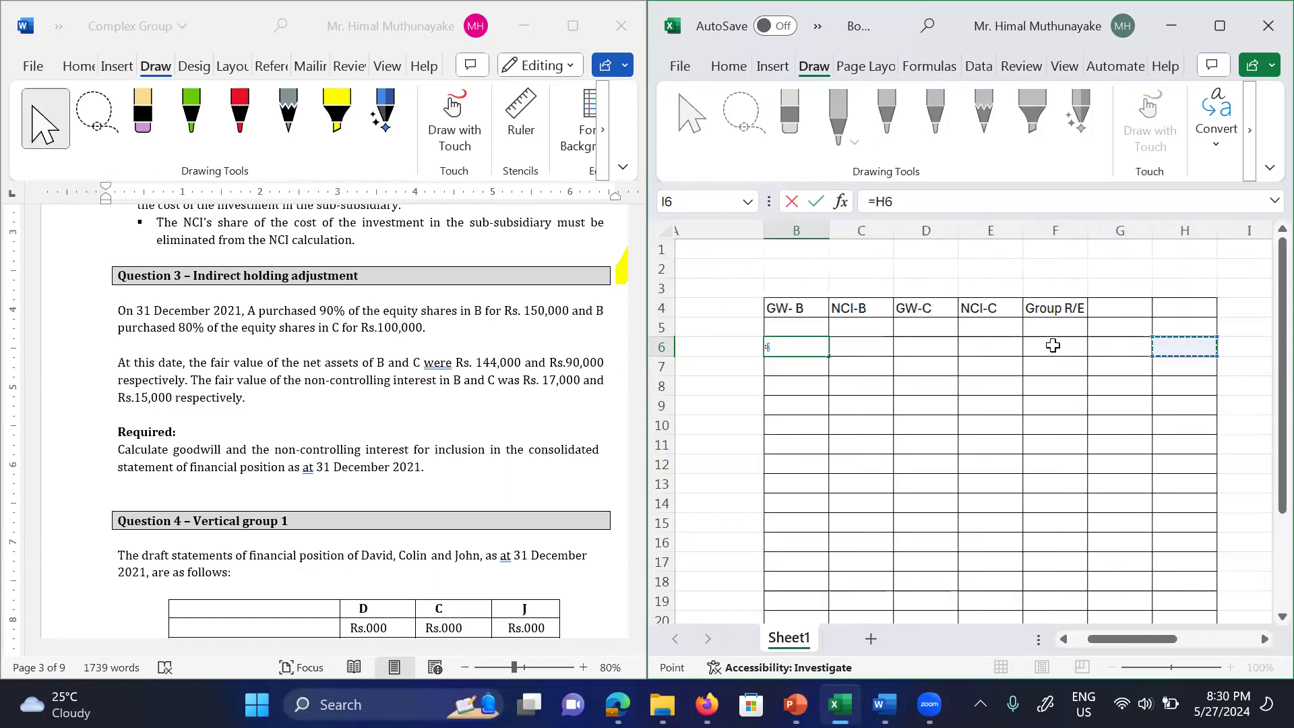
key(Right)
key(Right)
key(Right)
key(Right)
key(Down)
key(Down)
key(Down)
key(Return)
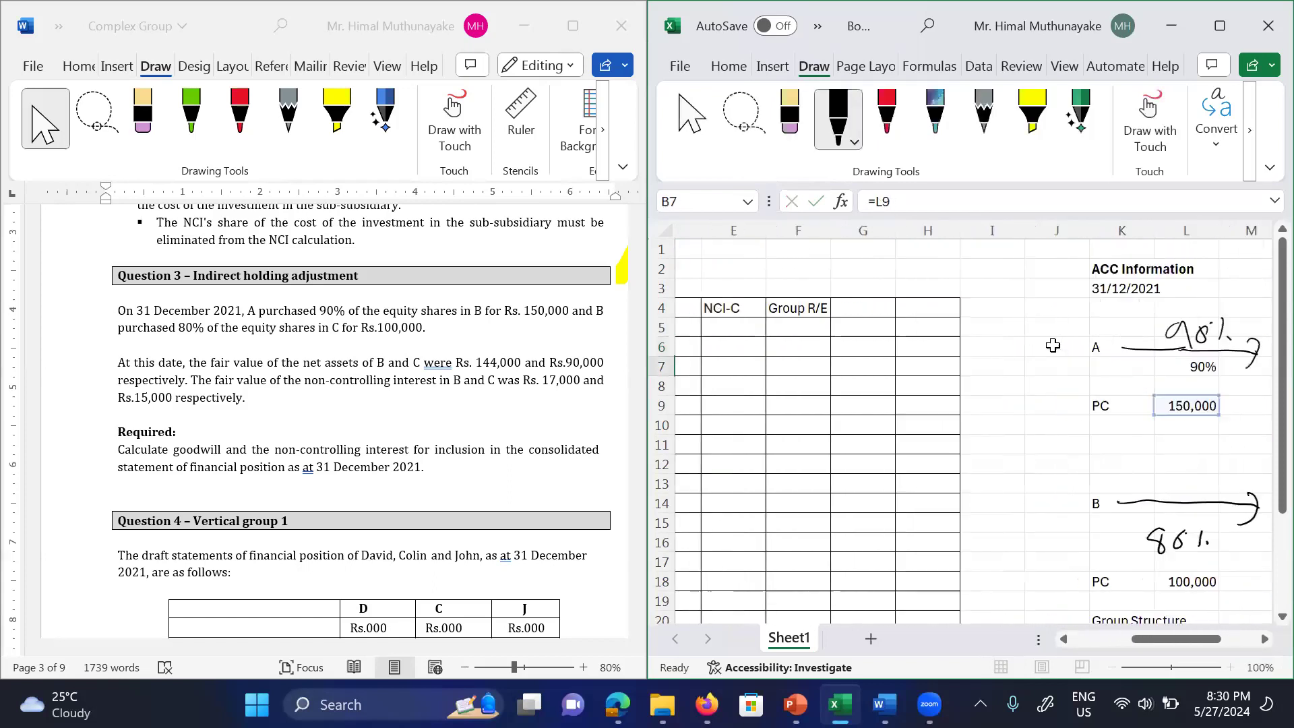
Step: Label row 7 NCI in A7 and link B7 to the fair value of B's NCI in cell O11
key(Left)
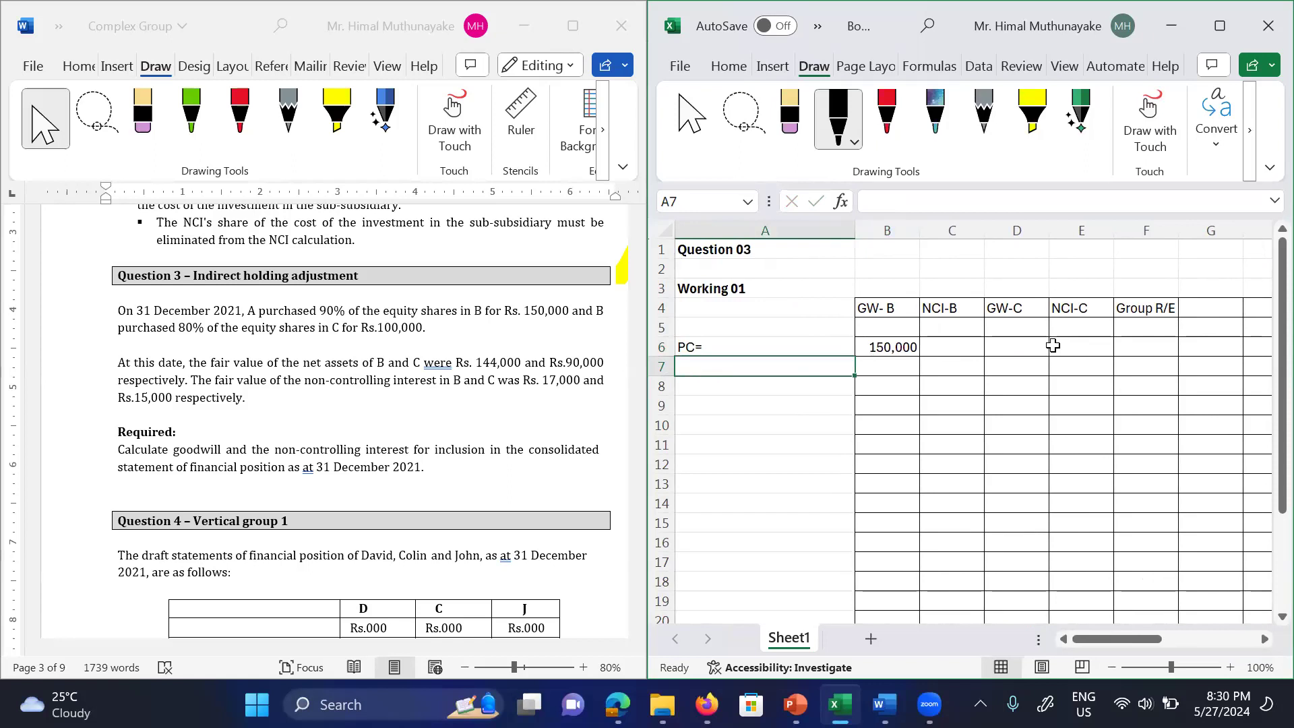
text(NCI)
key(Right)
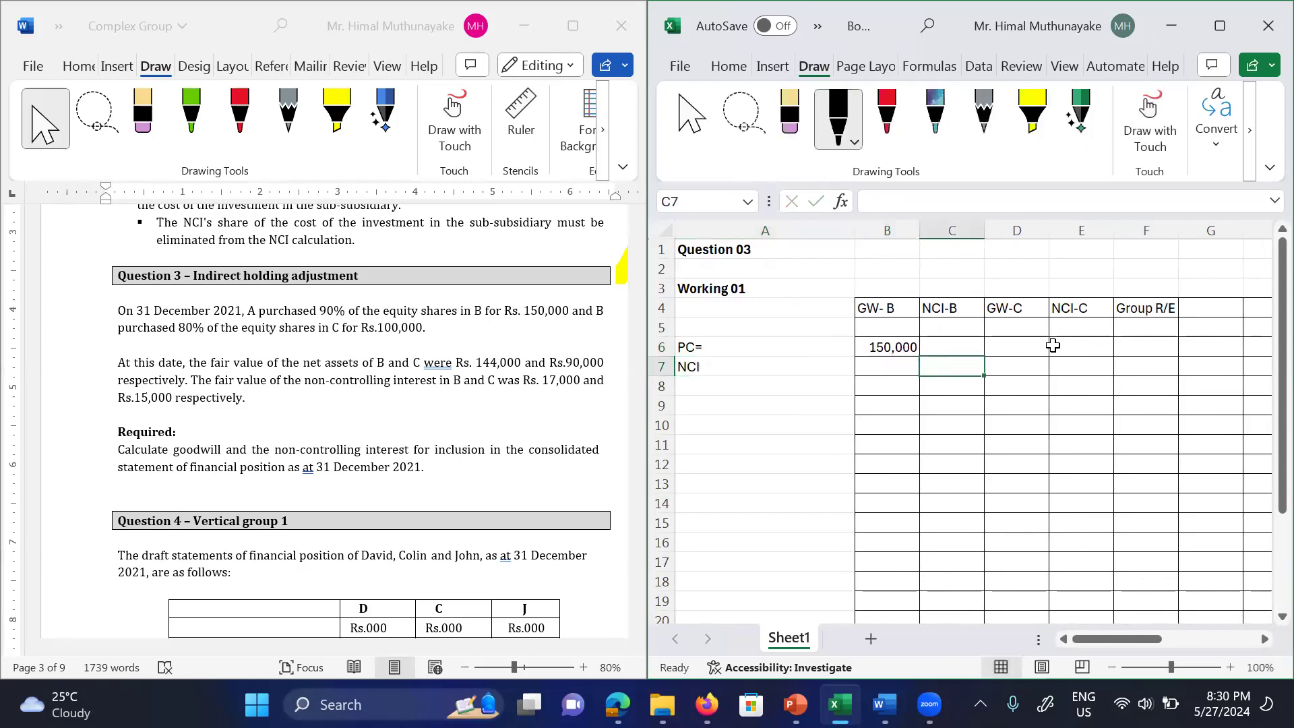
text(=)
key(Right)
key(Right)
key(Right)
key(Right)
key(Right)
key(Right)
key(Right)
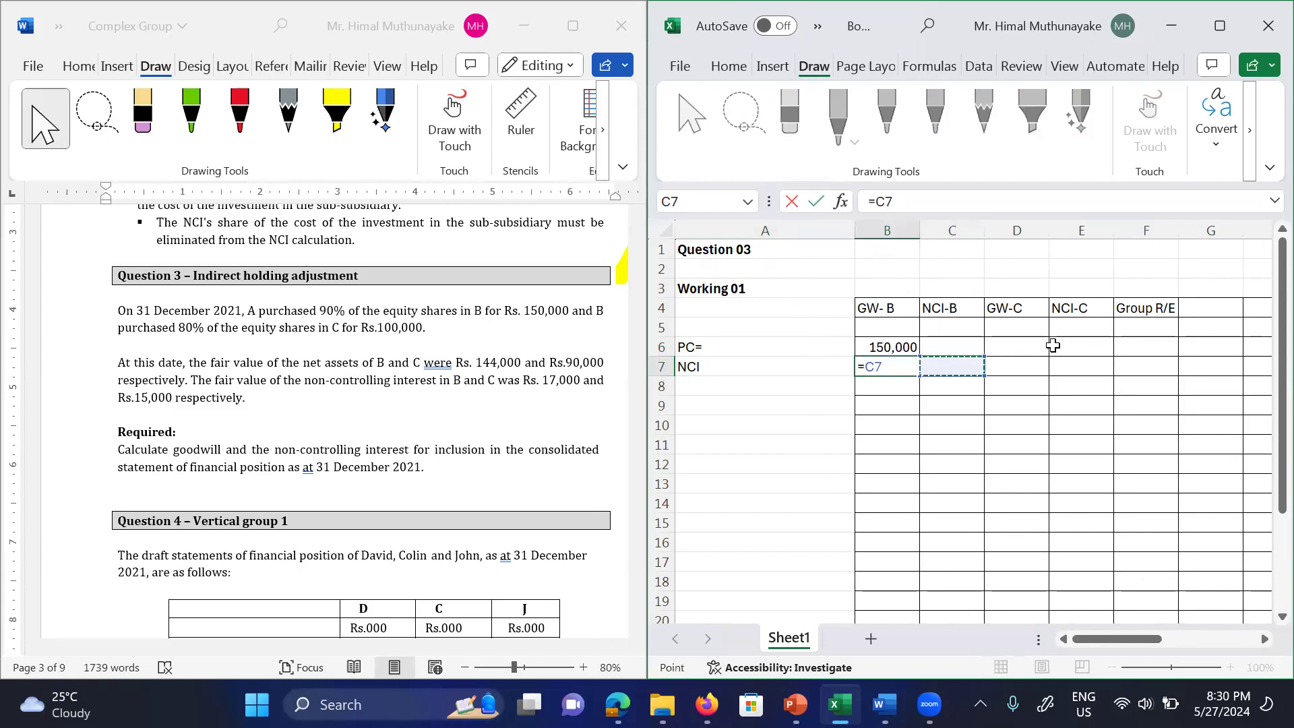
key(Right)
key(Right)
key(Right)
key(Right)
key(Right)
key(Right)
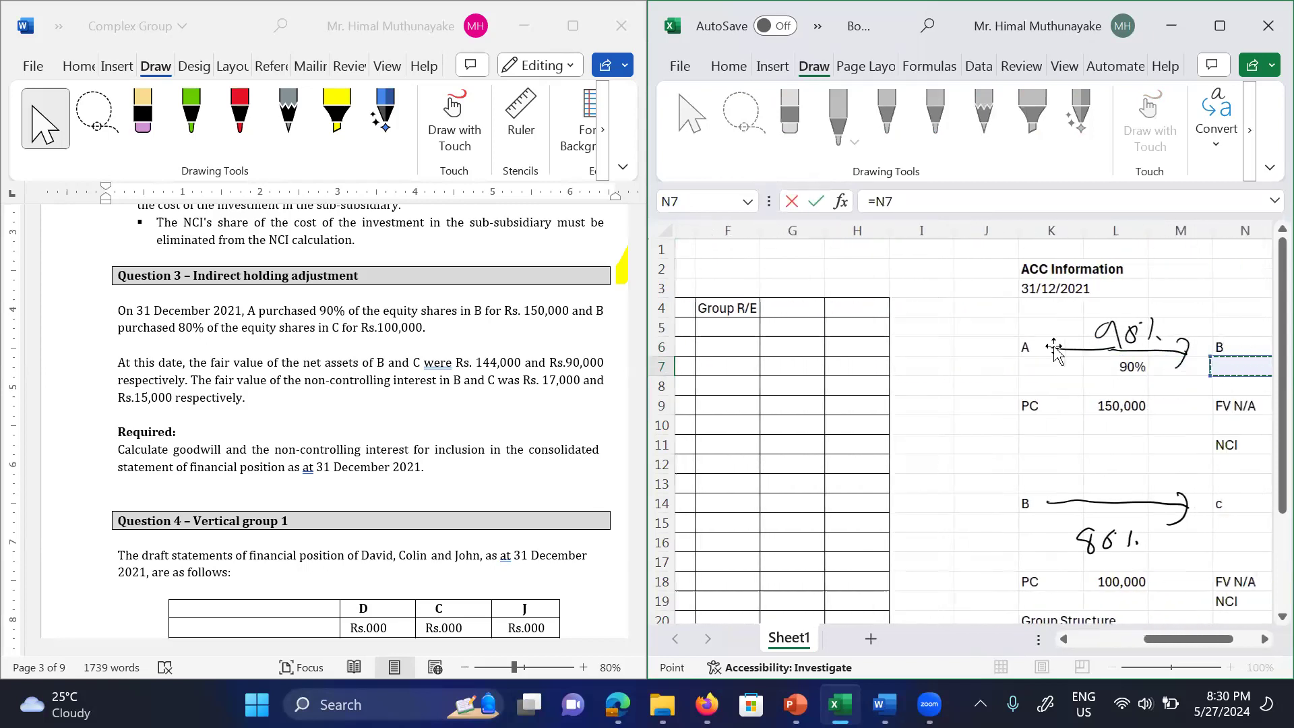
key(Down)
key(Down)
key(Down)
key(Down)
key(Return)
Step: Carry the NCI amount into the NCI-B column with the formula =B7 in cell C7
key(Left)
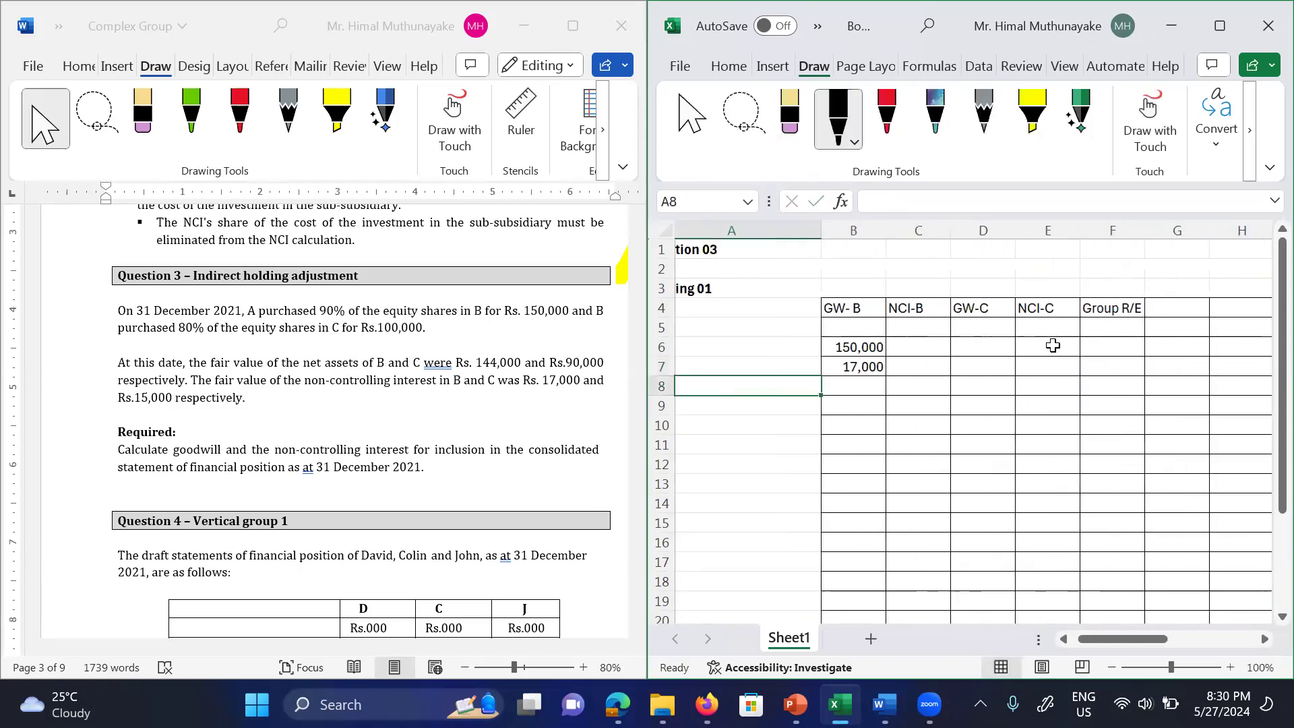
key(Up)
key(Right)
key(Right)
text(=)
key(Left)
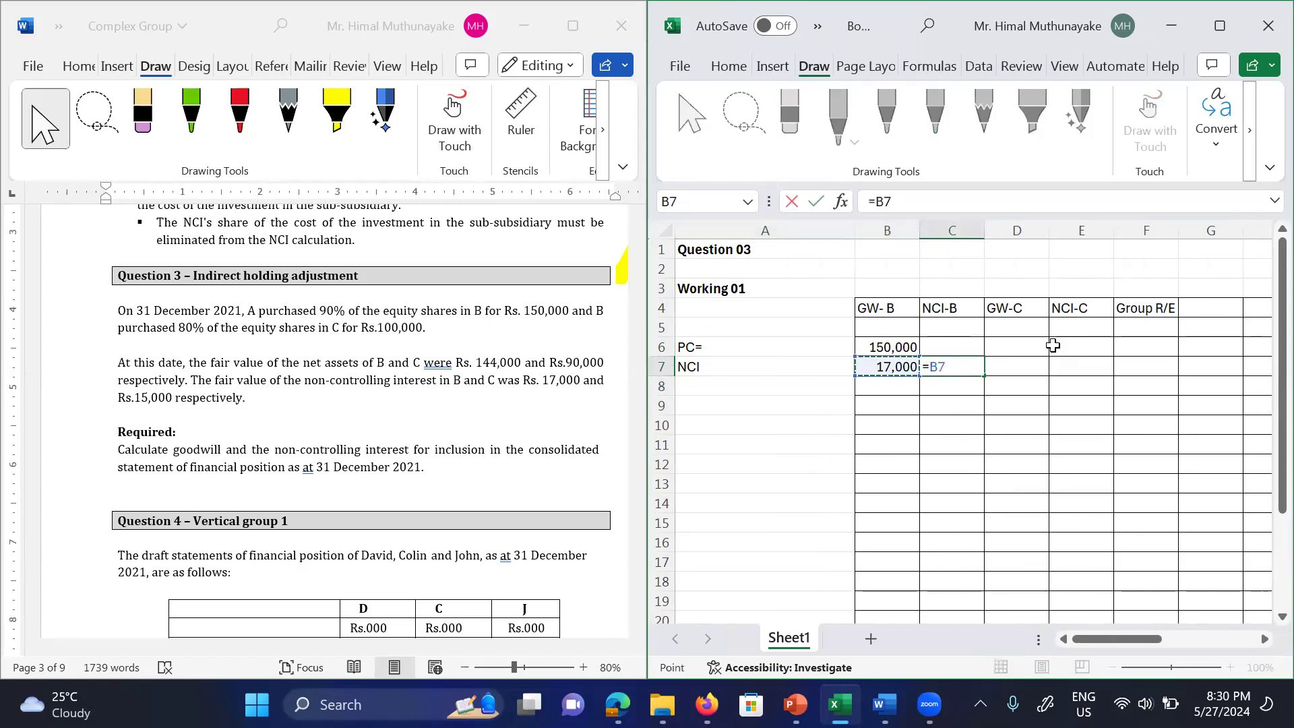
key(Return)
Step: Label row 8 FV/NA in A8 and deduct B's net assets in B8 with the formula =-O9
key(Left)
key(Left)
key(Up)
key(Down)
text(F)
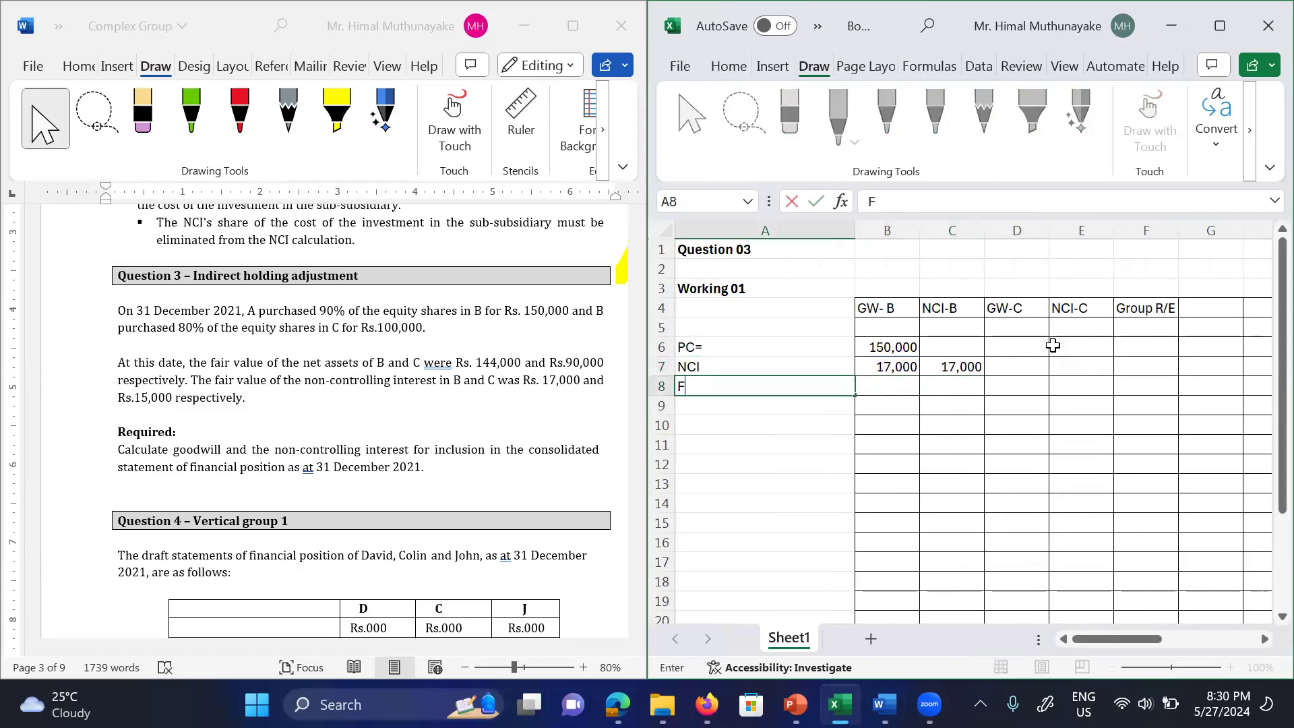
text(V/NA)
key(Tab)
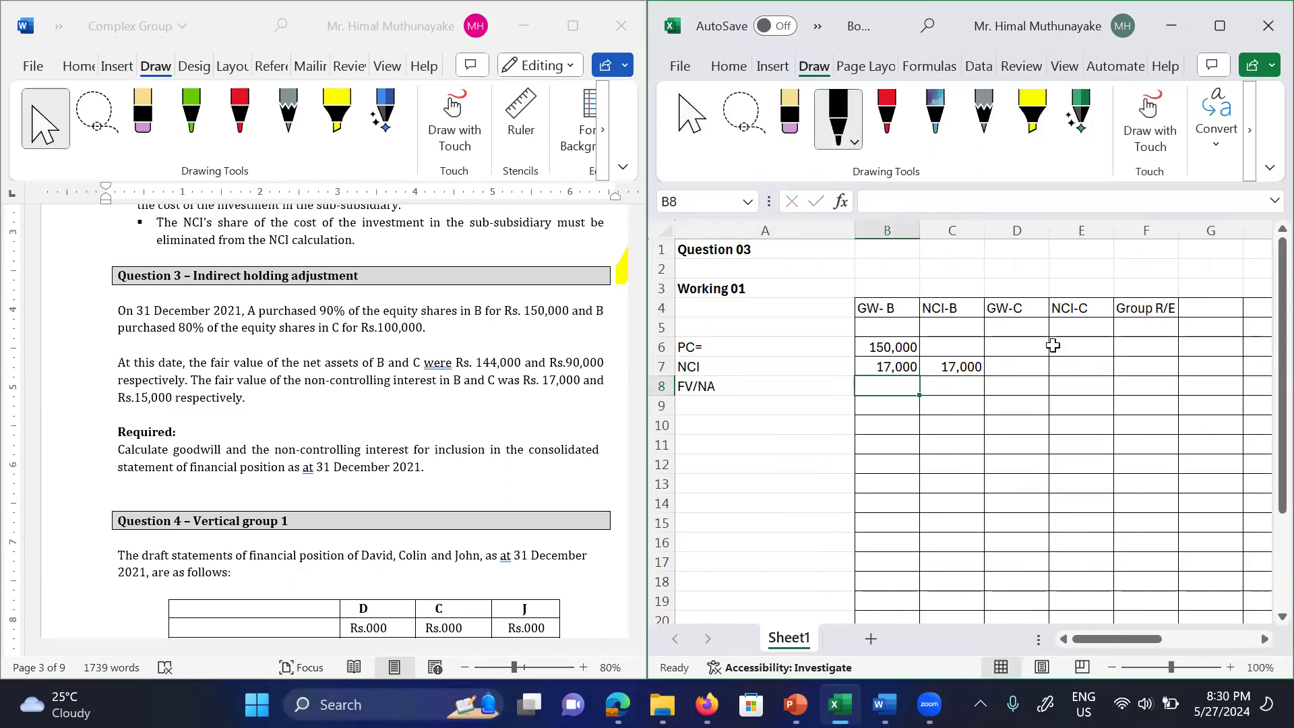
text(=-)
key(Right)
key(Right)
key(Right)
key(Right)
key(Right)
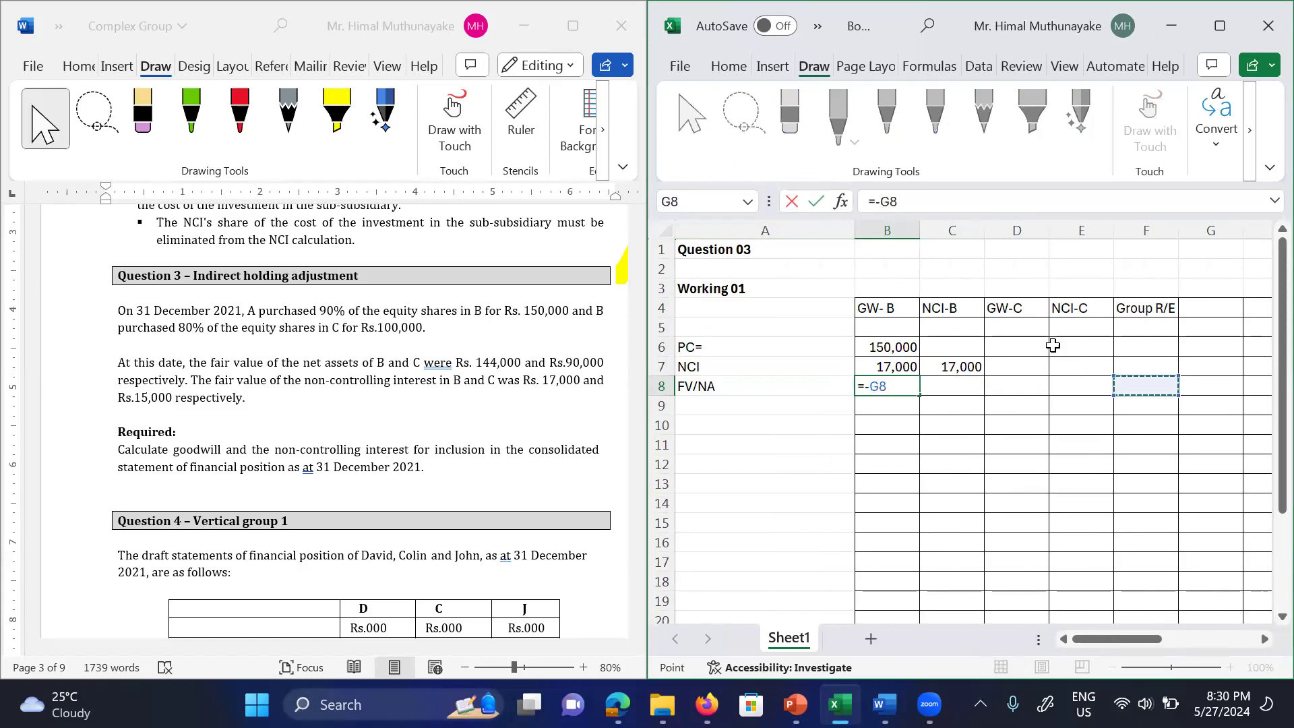
key(Right)
key(Right)
key(Right)
key(Right)
key(Right)
key(Right)
key(Right)
key(Right)
key(Down)
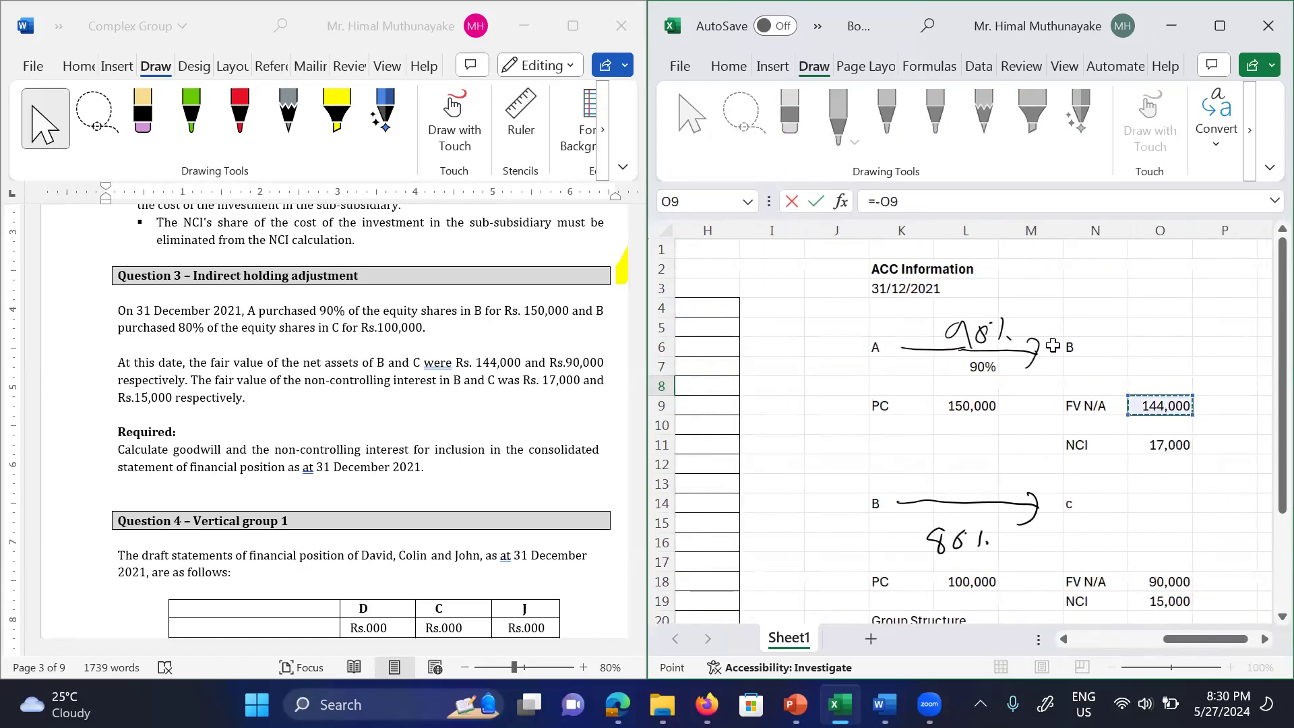
key(Return)
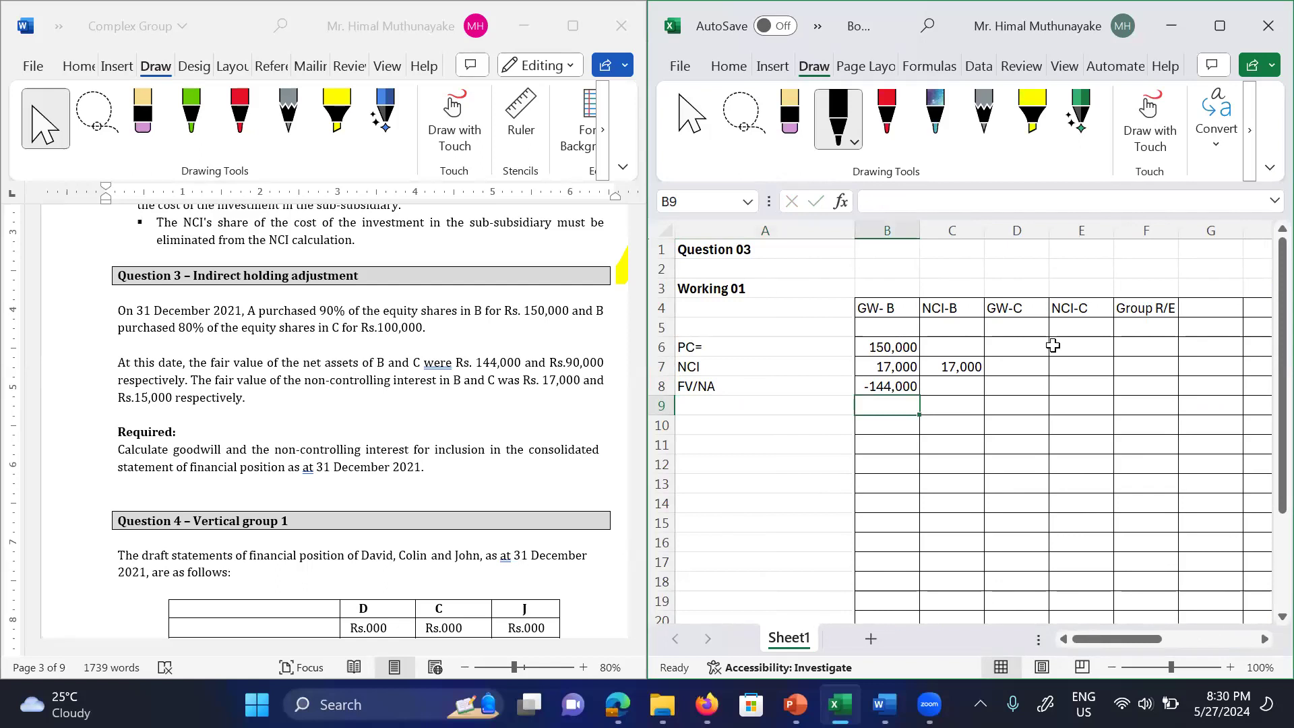
Step: Total the GW- B column in cell B9 with =SUM(B6:B8)
text(=sum()
key(Up)
key(Up)
key(Up)
key(shift+Down)
key(shift+Down)
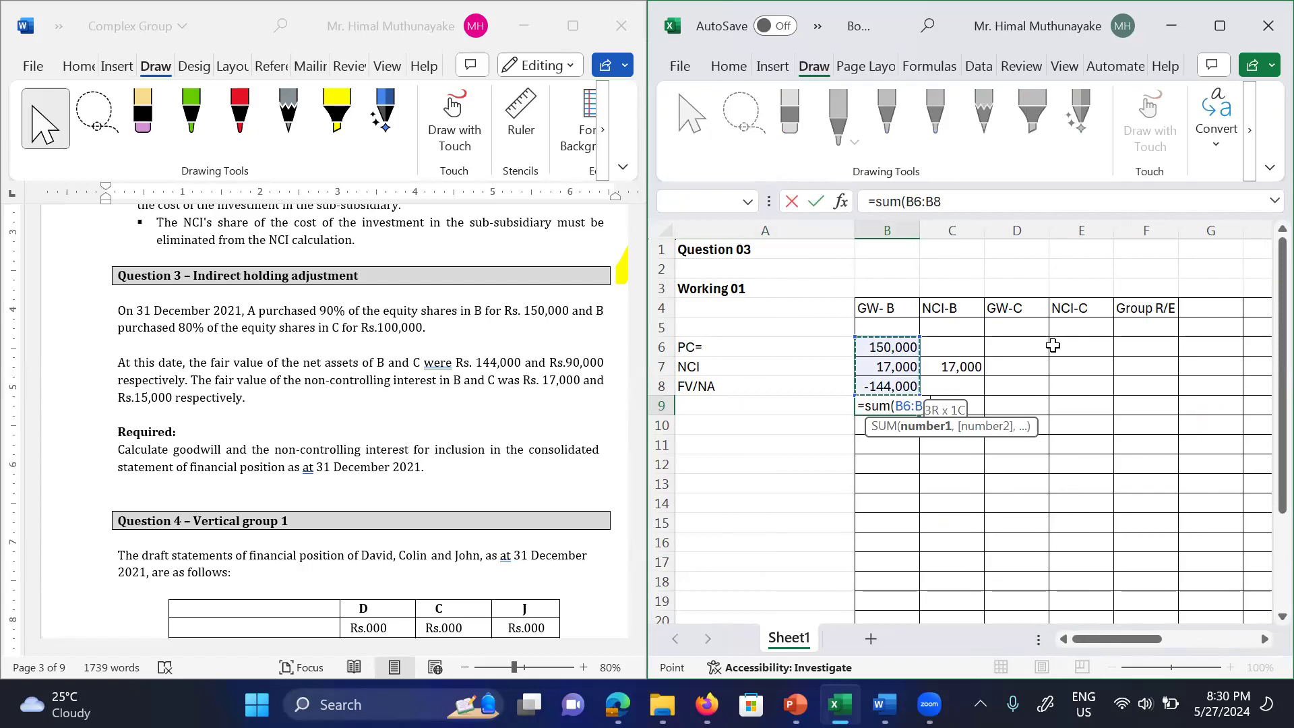
text())
key(Return)
Step: Highlight the goodwill total in B9 with a yellow fill
key(Up)
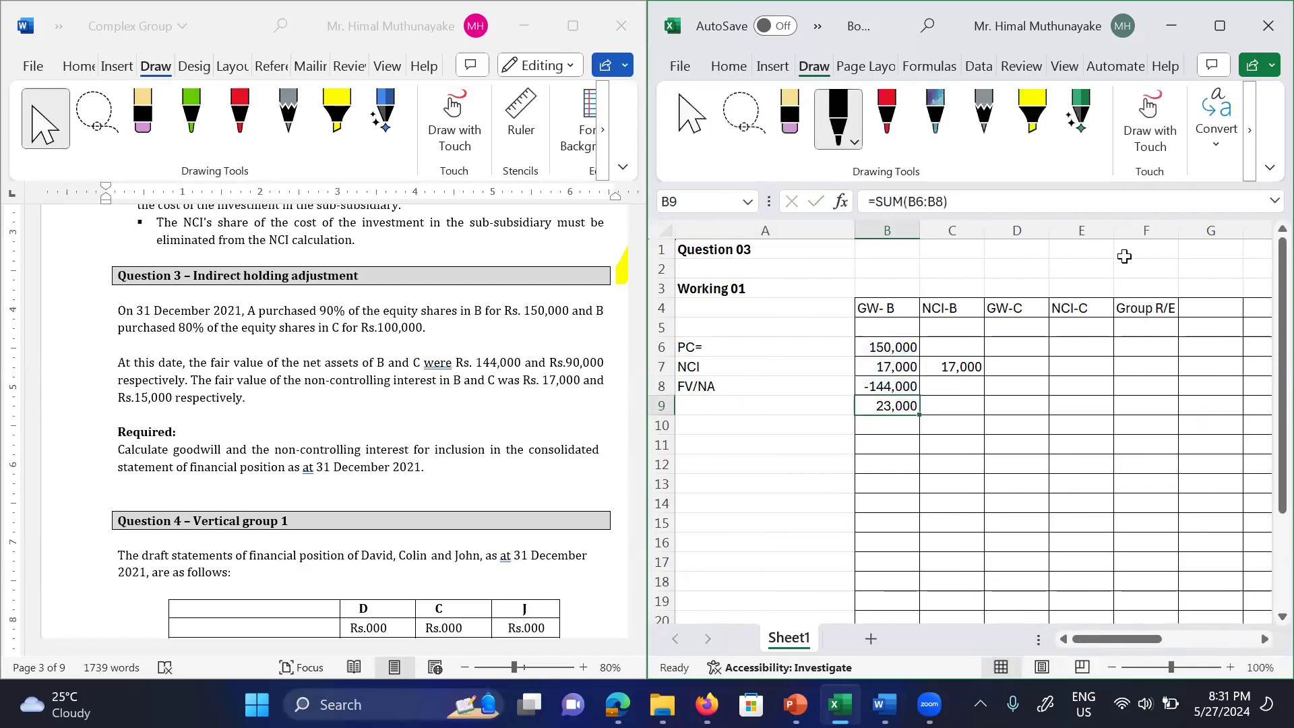
click(729, 65)
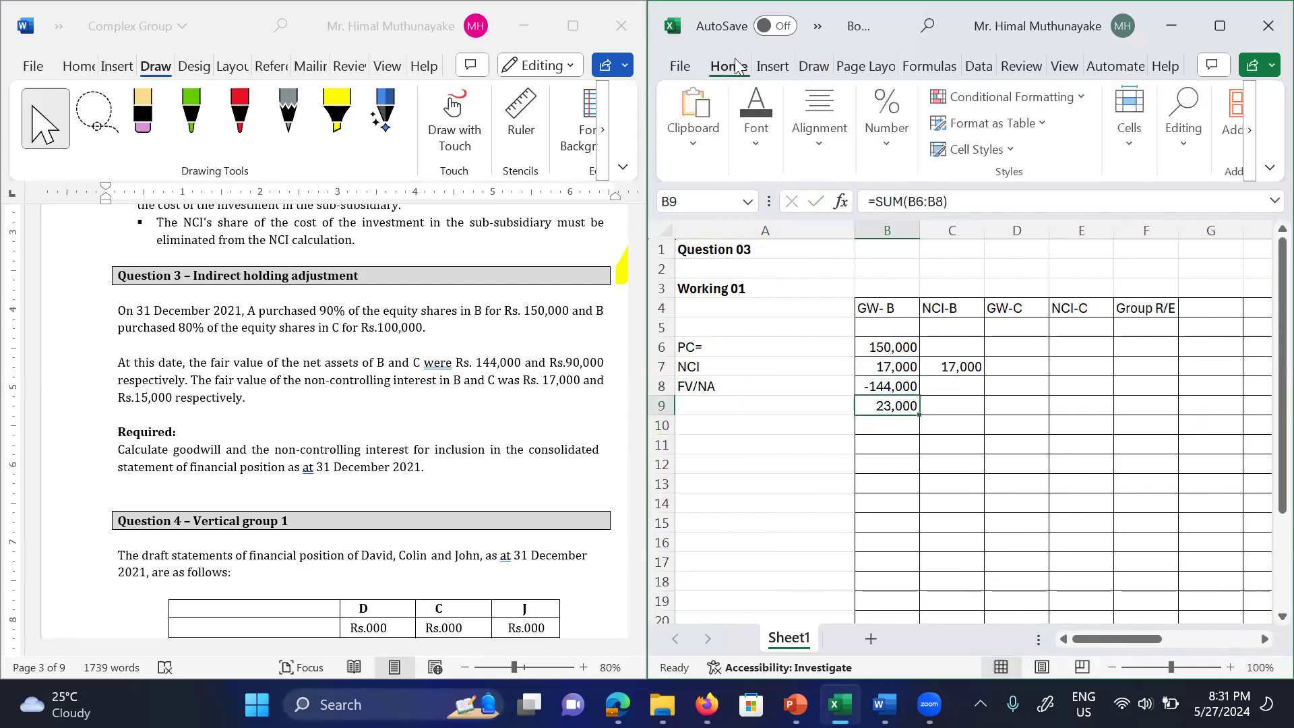
click(763, 146)
click(889, 232)
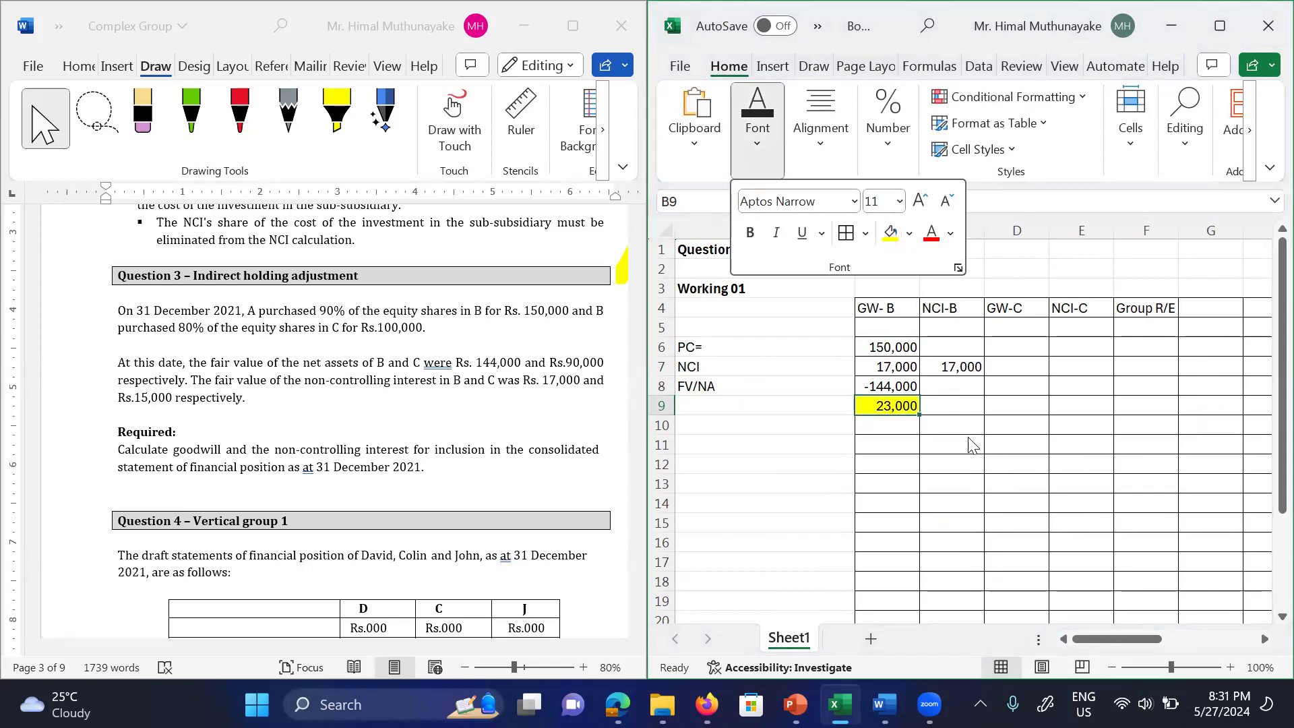
click(982, 451)
click(901, 441)
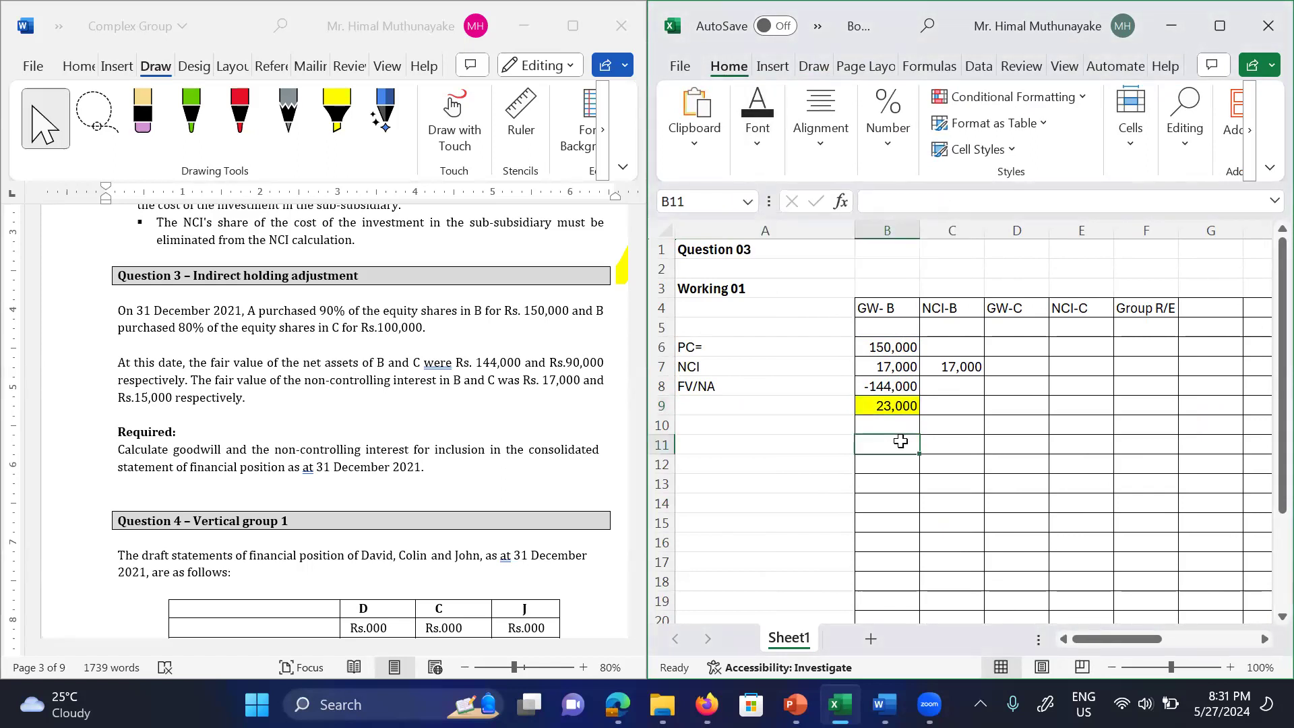
key(Down)
key(Down)
key(Up)
key(Up)
key(Right)
key(Right)
key(Up)
key(Up)
key(Up)
key(Up)
key(Up)
key(Up)
key(Up)
key(Down)
key(Down)
key(Down)
key(Down)
key(Down)
key(Down)
key(Down)
key(Down)
key(Down)
key(Down)
key(Up)
key(Up)
key(Up)
key(Up)
key(Right)
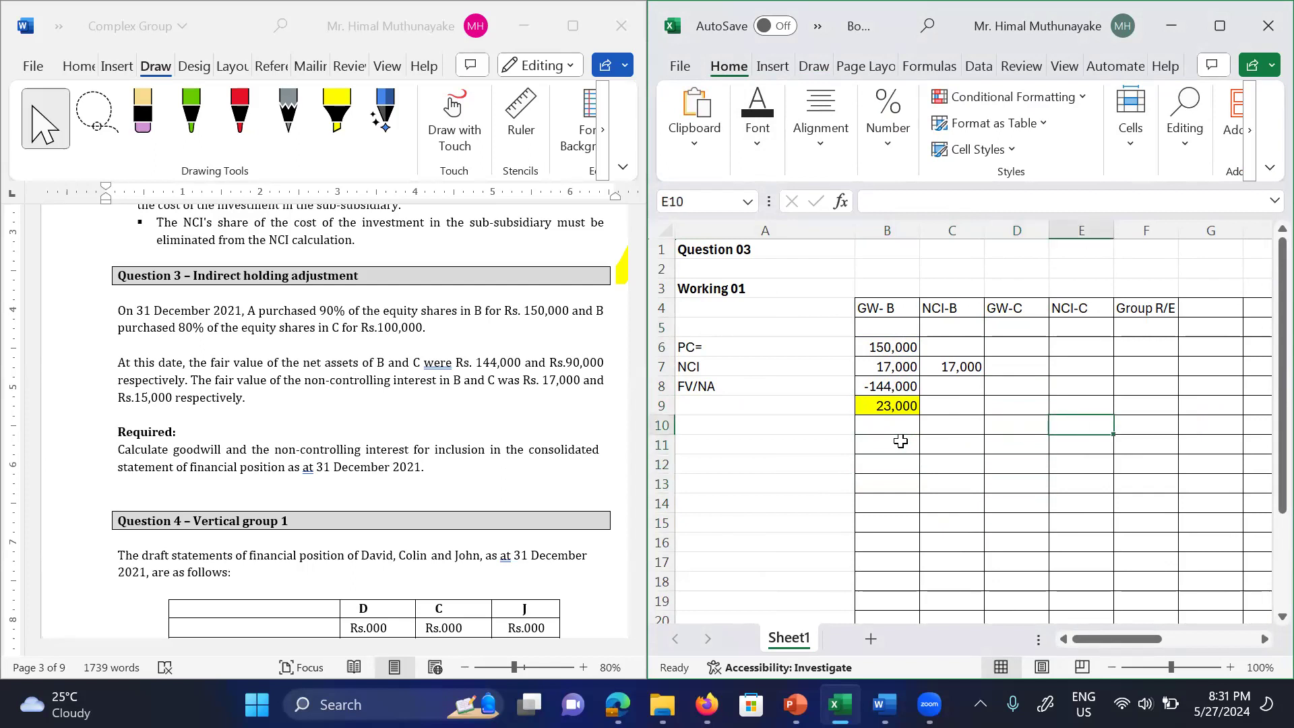
Step: Examine the investment figures for B and C and the holdings sketched in the Group Structure diagram
key(Right)
key(Right)
key(Right)
key(Right)
key(Right)
key(Right)
key(Down)
key(Down)
key(Down)
key(Down)
key(Down)
key(Down)
key(Down)
key(Down)
key(Down)
key(Down)
key(Down)
key(Down)
key(Right)
key(Right)
key(Right)
key(Down)
key(Down)
key(Down)
key(Down)
key(Down)
key(Left)
key(Left)
key(Up)
key(Up)
key(Up)
key(Up)
key(Up)
key(Right)
key(Right)
key(Right)
key(Right)
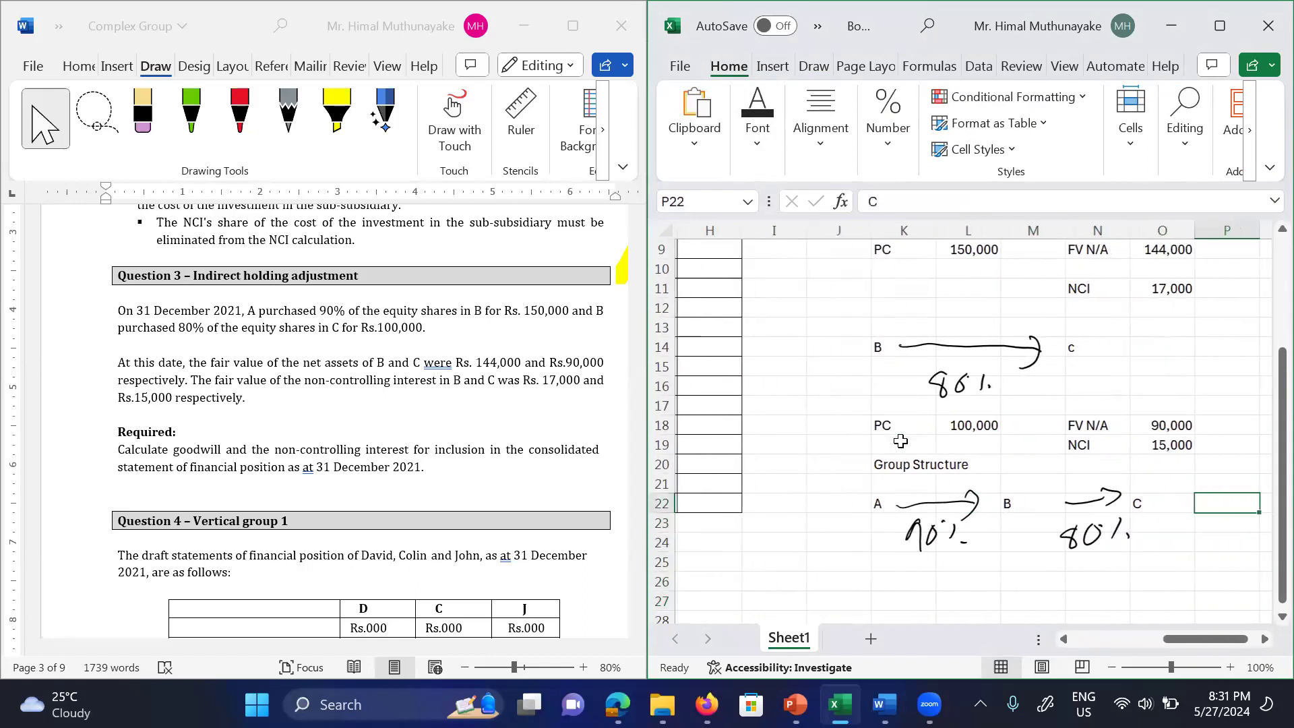
key(Left)
key(Left)
key(Right)
key(Left)
key(Left)
key(Left)
key(Left)
key(Right)
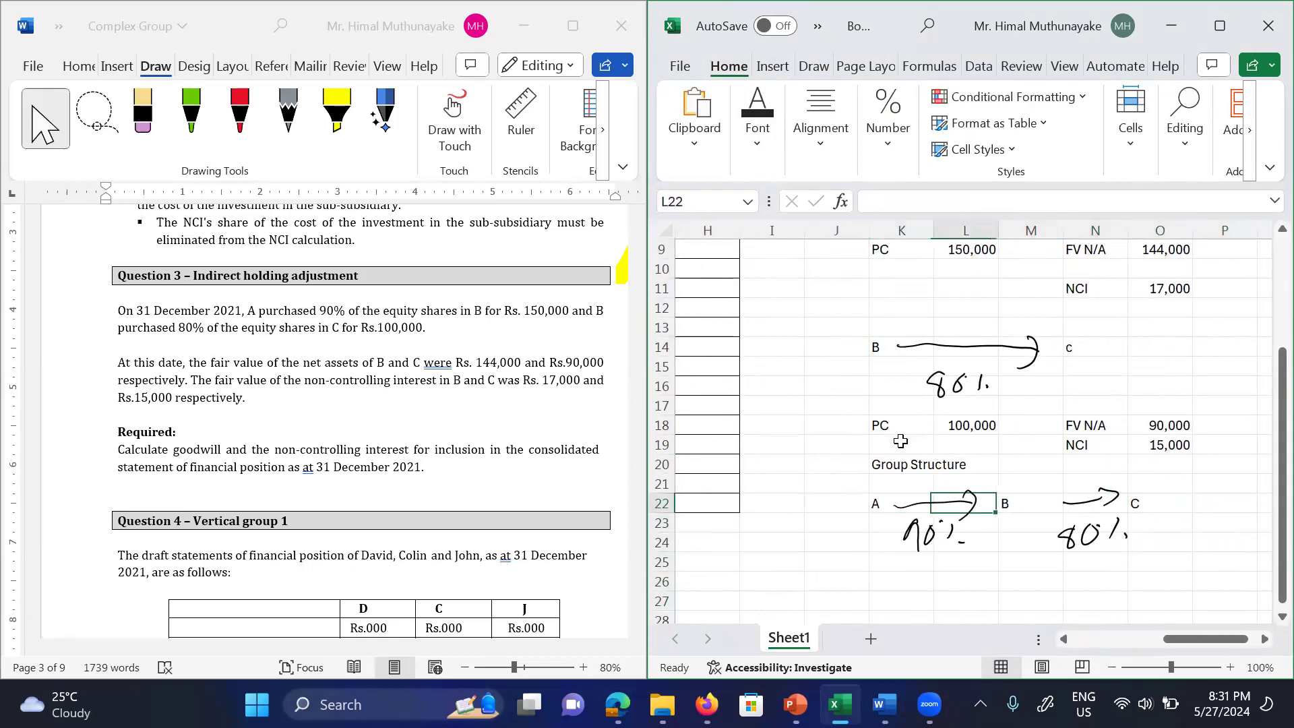
key(Right)
key(Right)
key(Right)
Step: Start a holdings table below the Group Structure diagram with the headings EH in O26 and NCI in P26
key(Down)
key(Down)
key(Down)
key(Down)
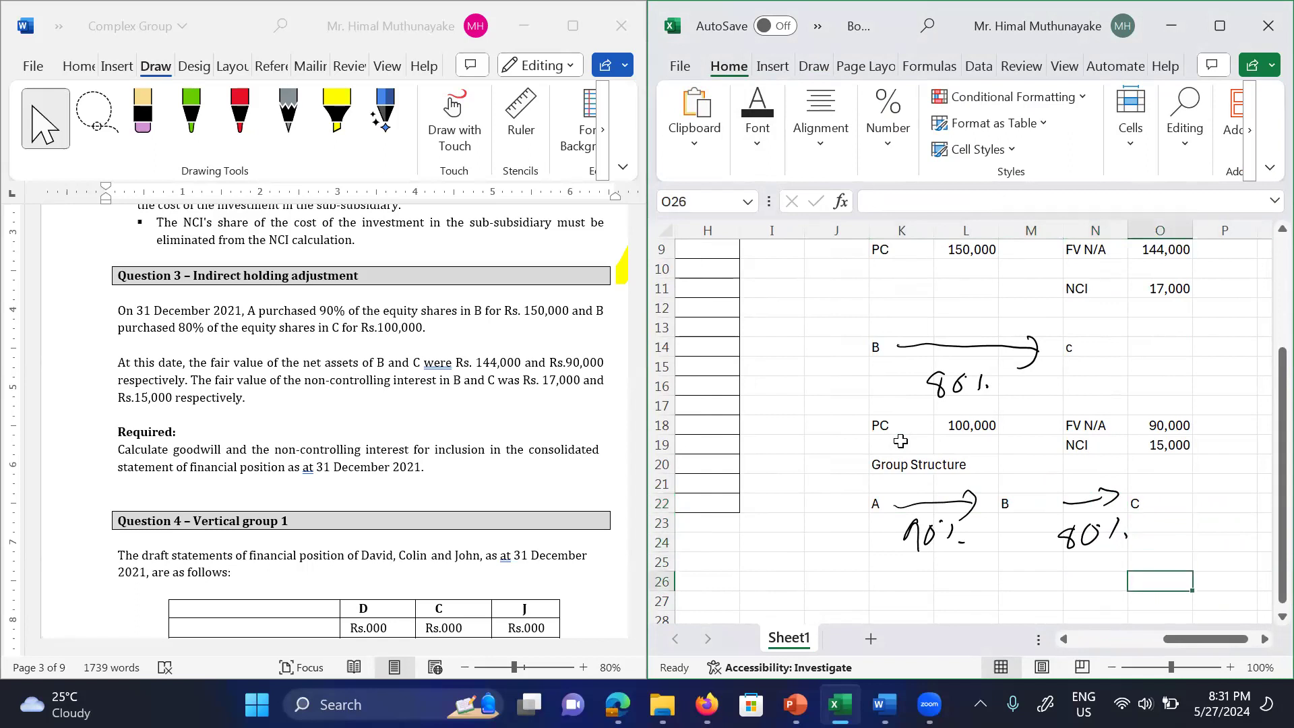
key(Down)
scroll(901, 442, down, 1)
key(Down)
key(Up)
key(Up)
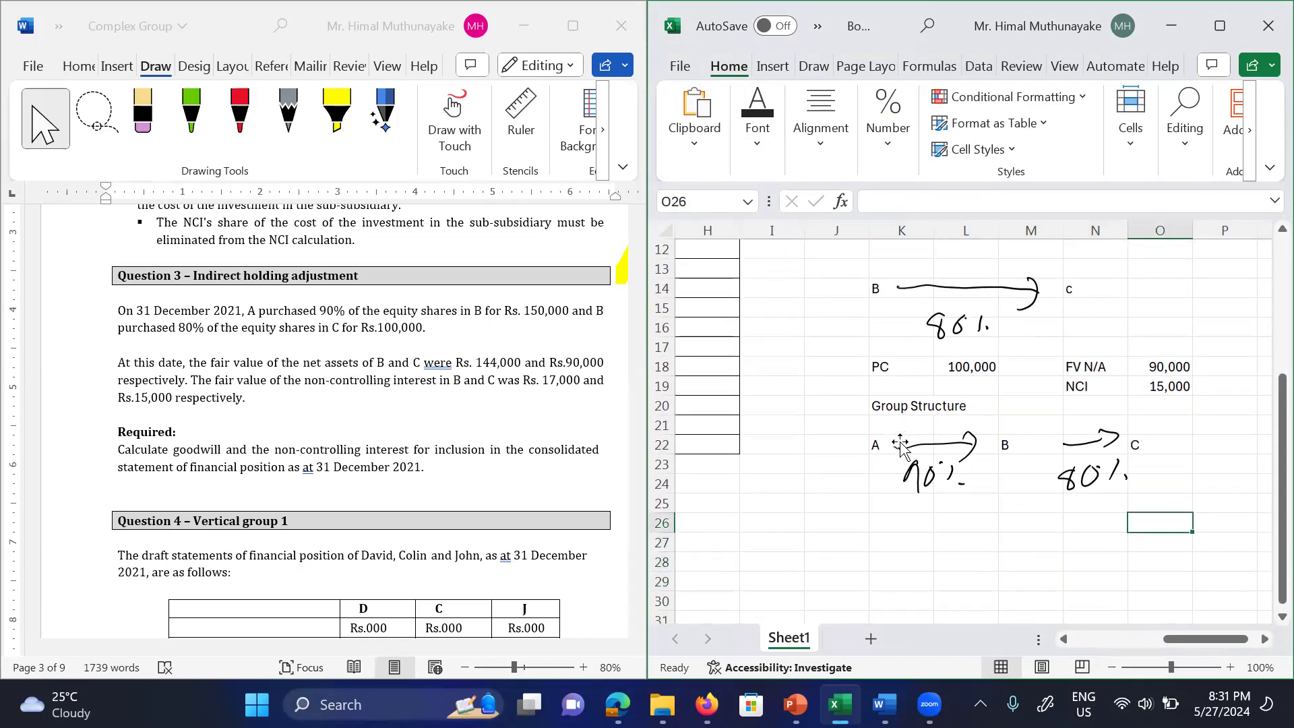
text(E)
key(Right)
key(Right)
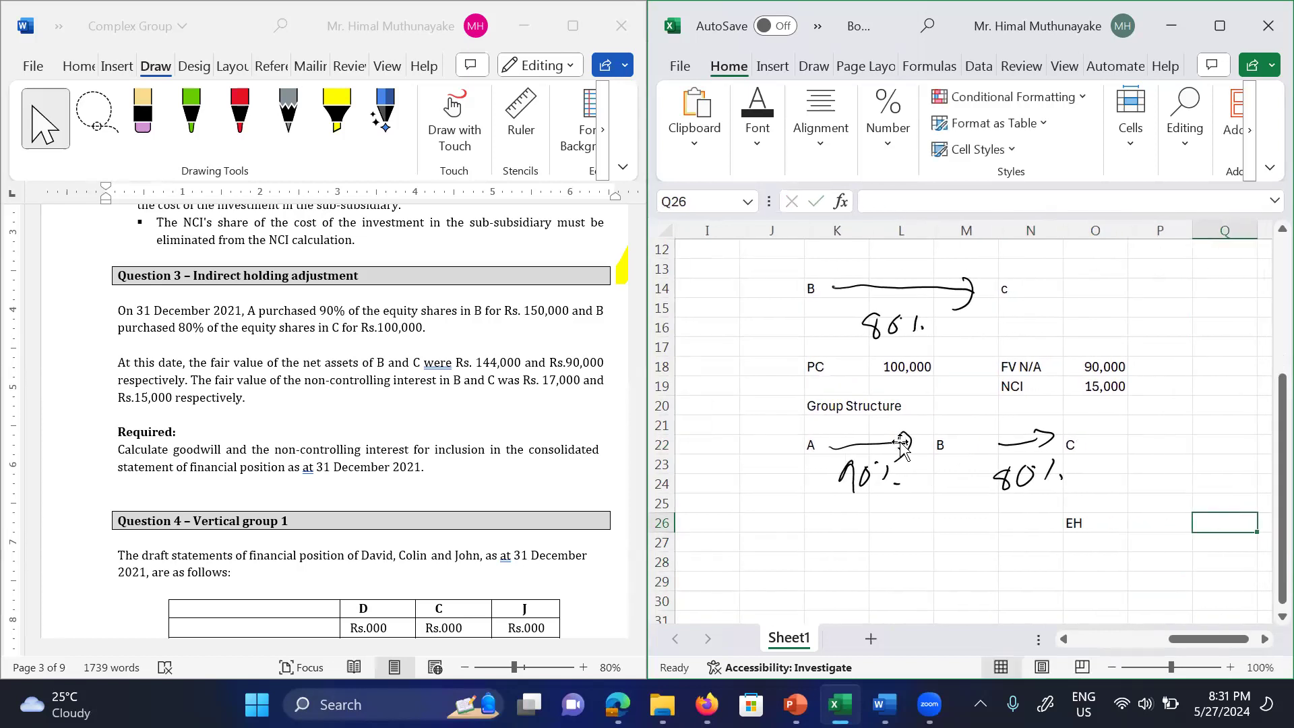
key(Left)
text(NC)
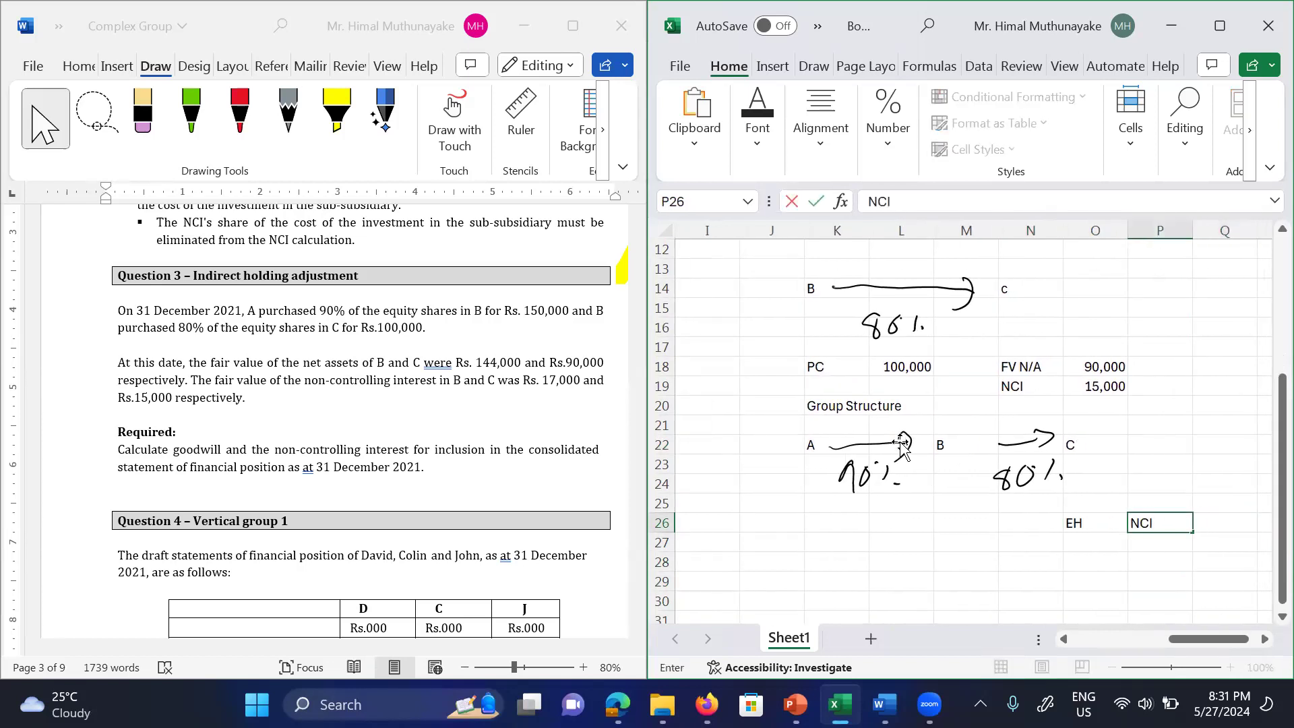
Step: Add a row for B in N27 with 90% under EH and 10% under NCI
key(Left)
key(Left)
key(Down)
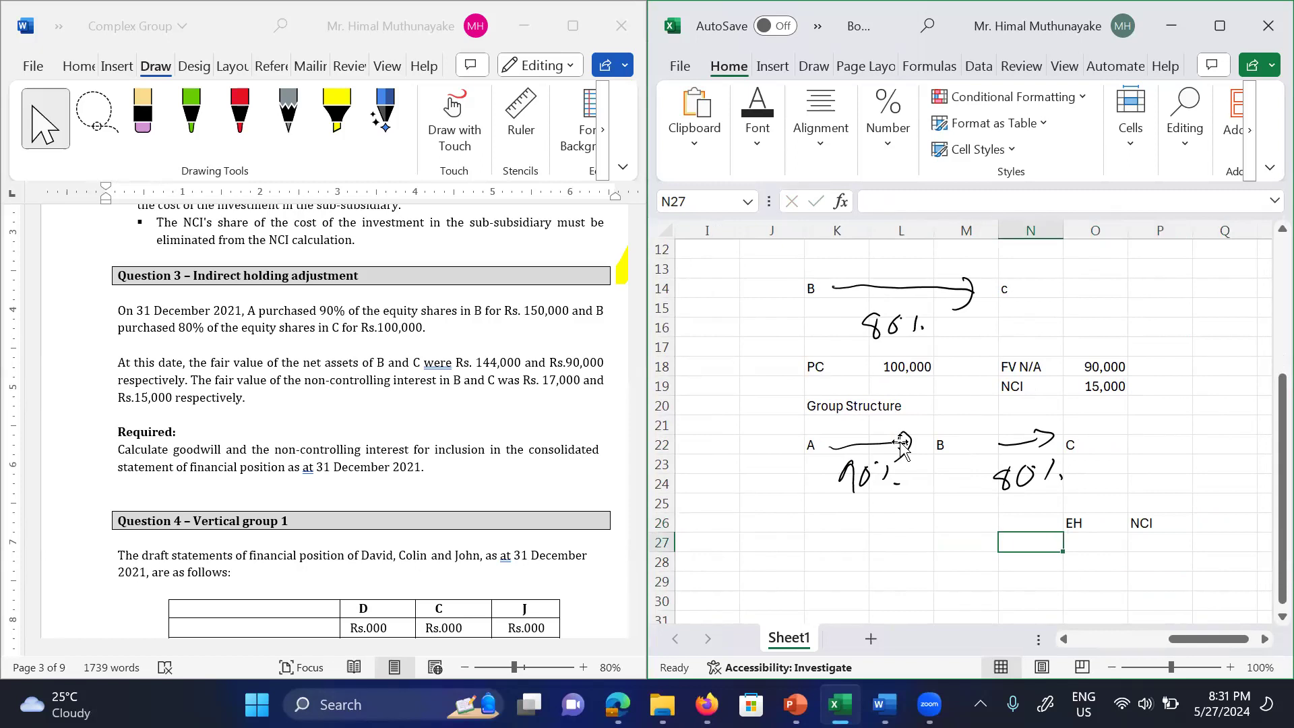
text(B)
key(Right)
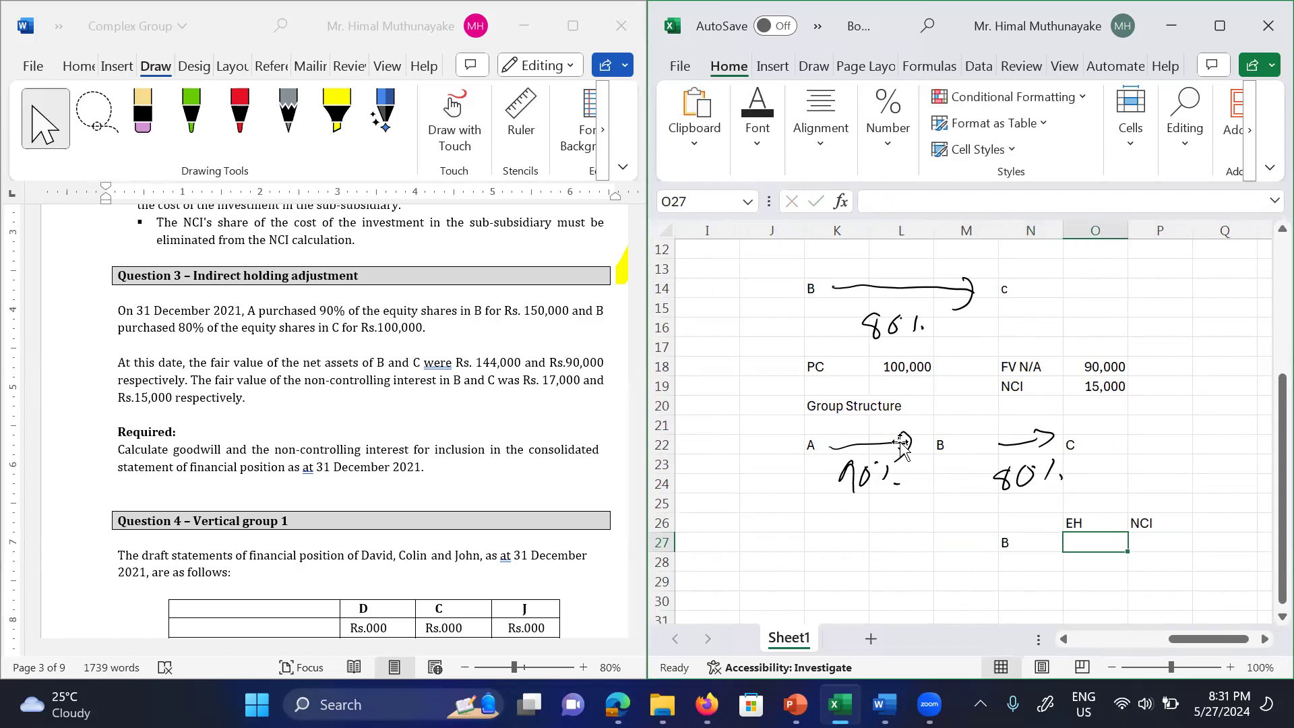
text(90%)
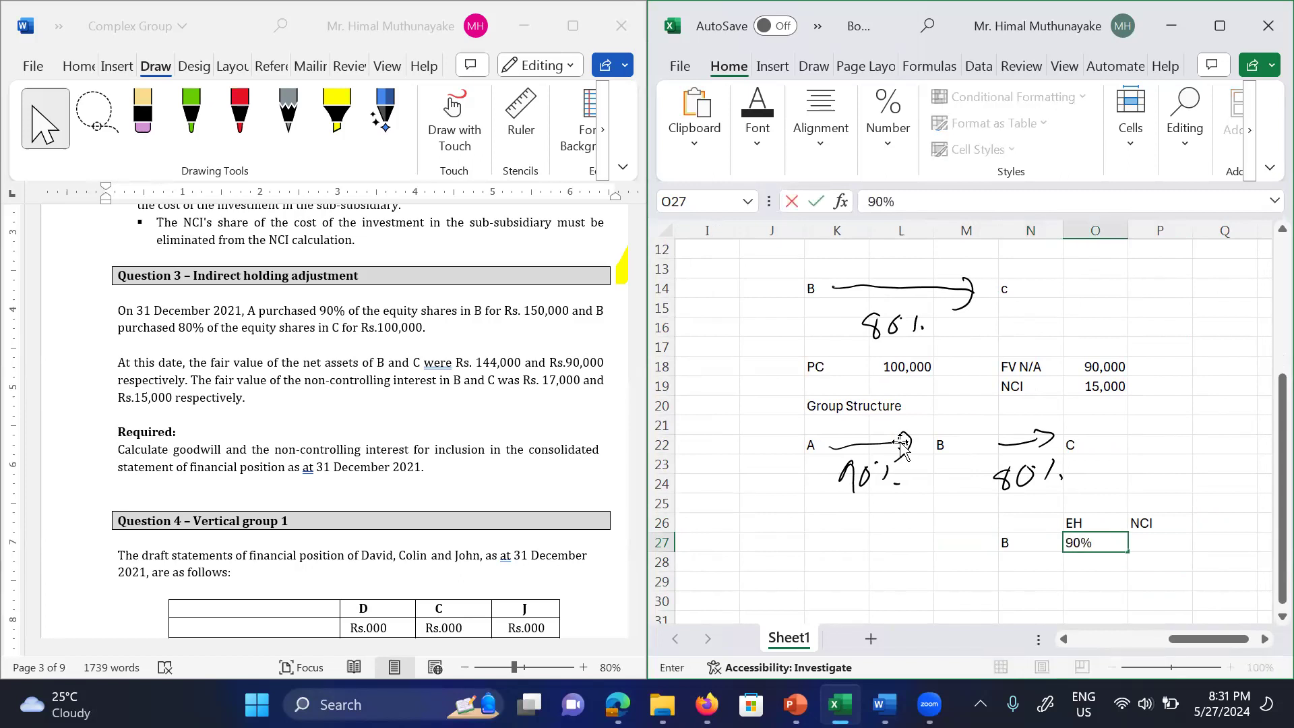
key(Right)
text(10%)
Step: Label N28 as C and calculate its effective holding in O28 with =0.9*0.8, formatted as a percentage
key(Left)
key(Left)
key(Down)
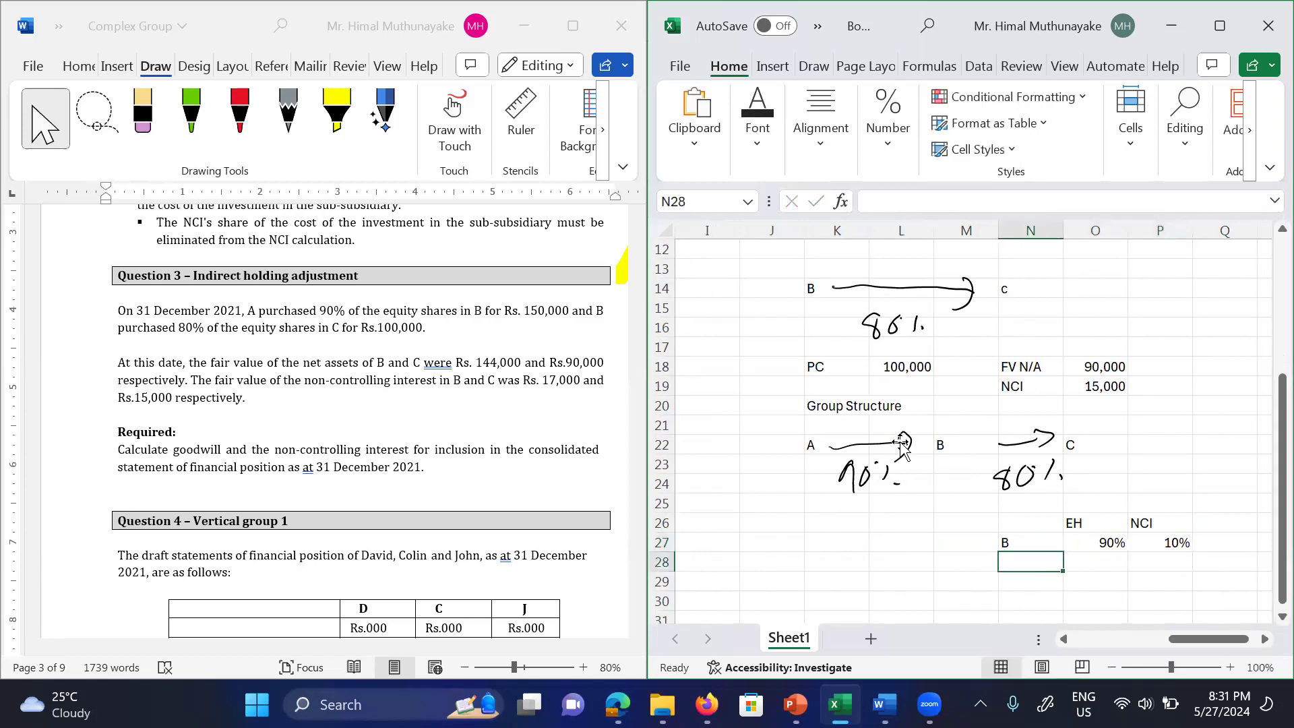
text(C)
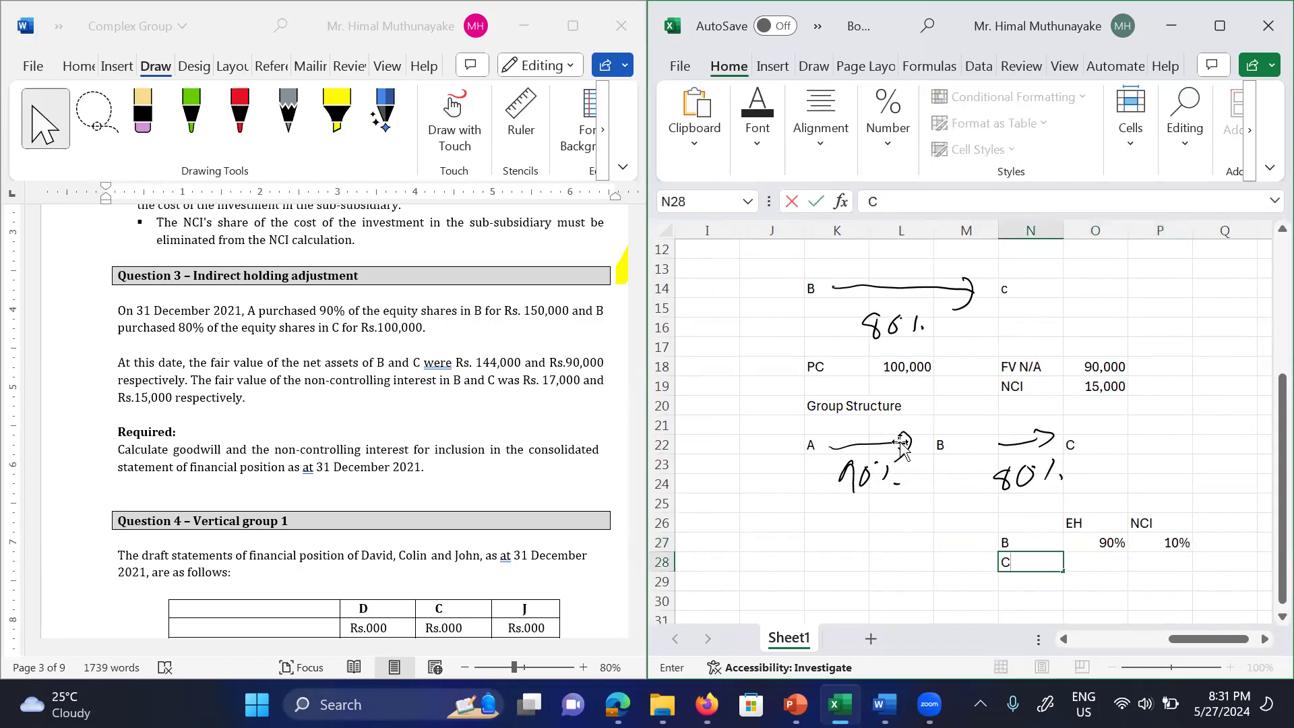
key(Return)
key(Up)
key(Right)
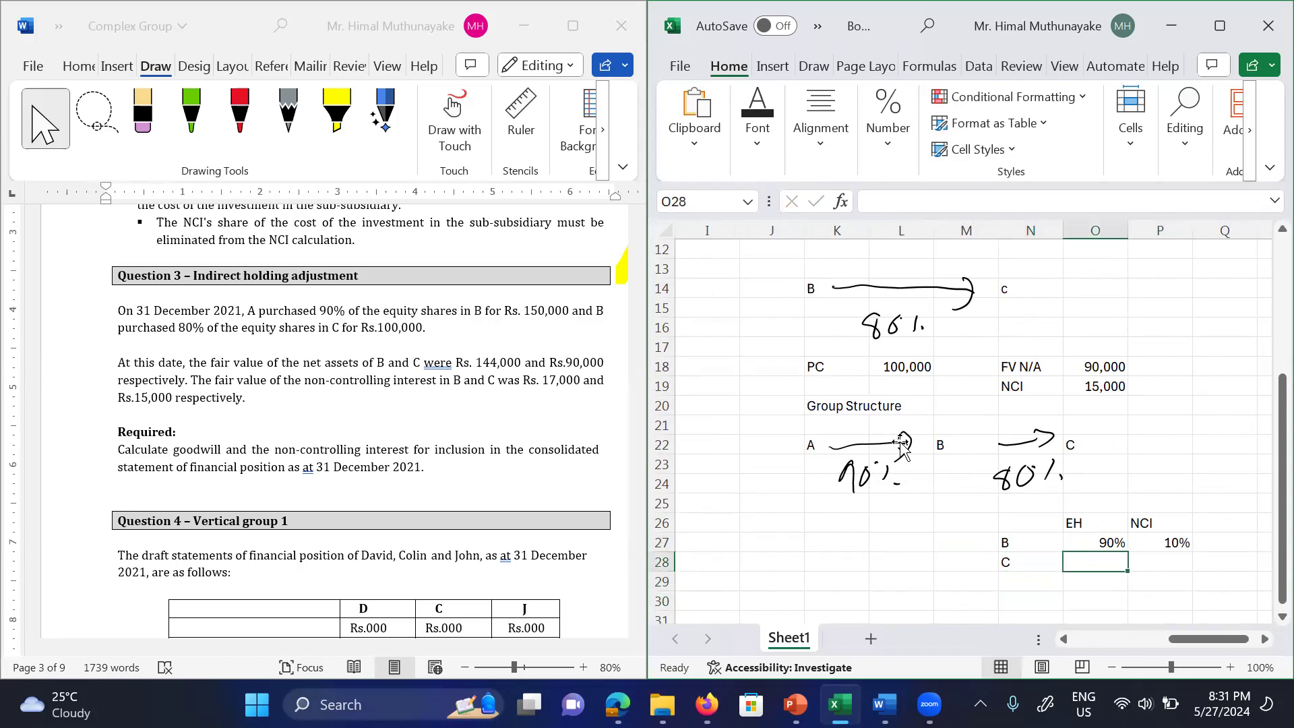
text(=0)
text(.9)
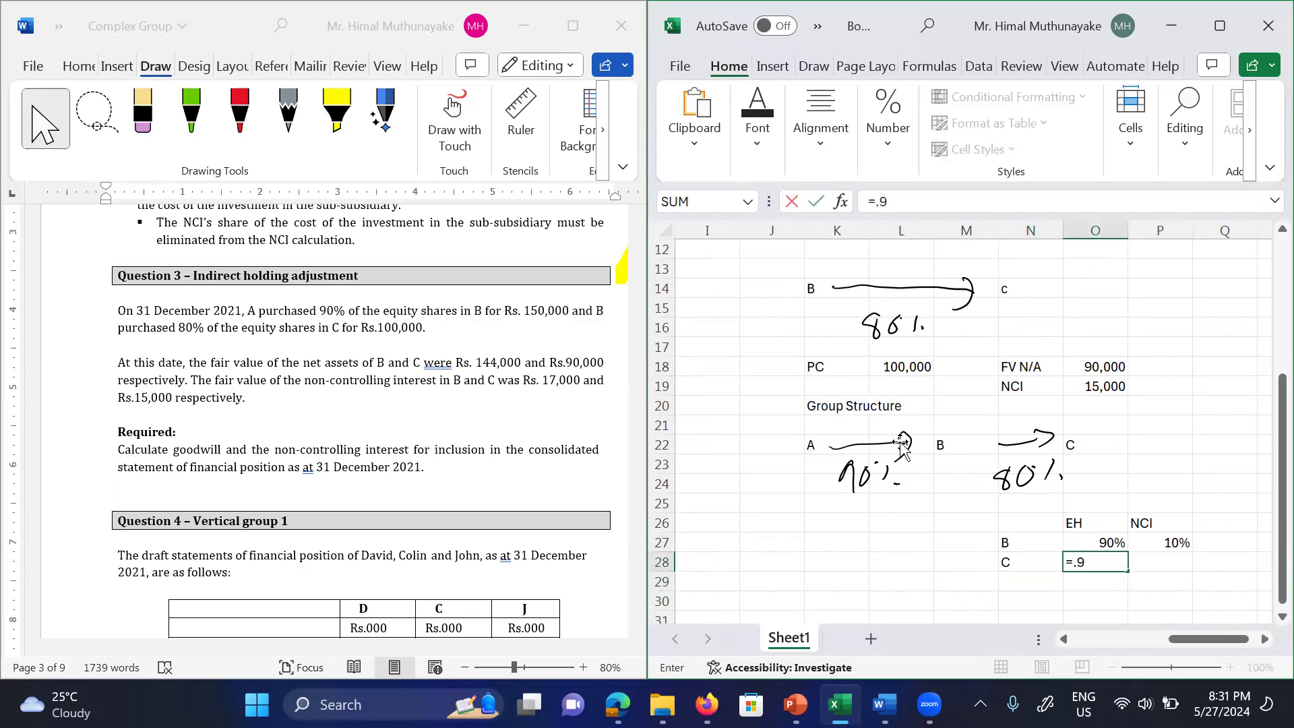
text(*0.8)
key(Return)
key(Up)
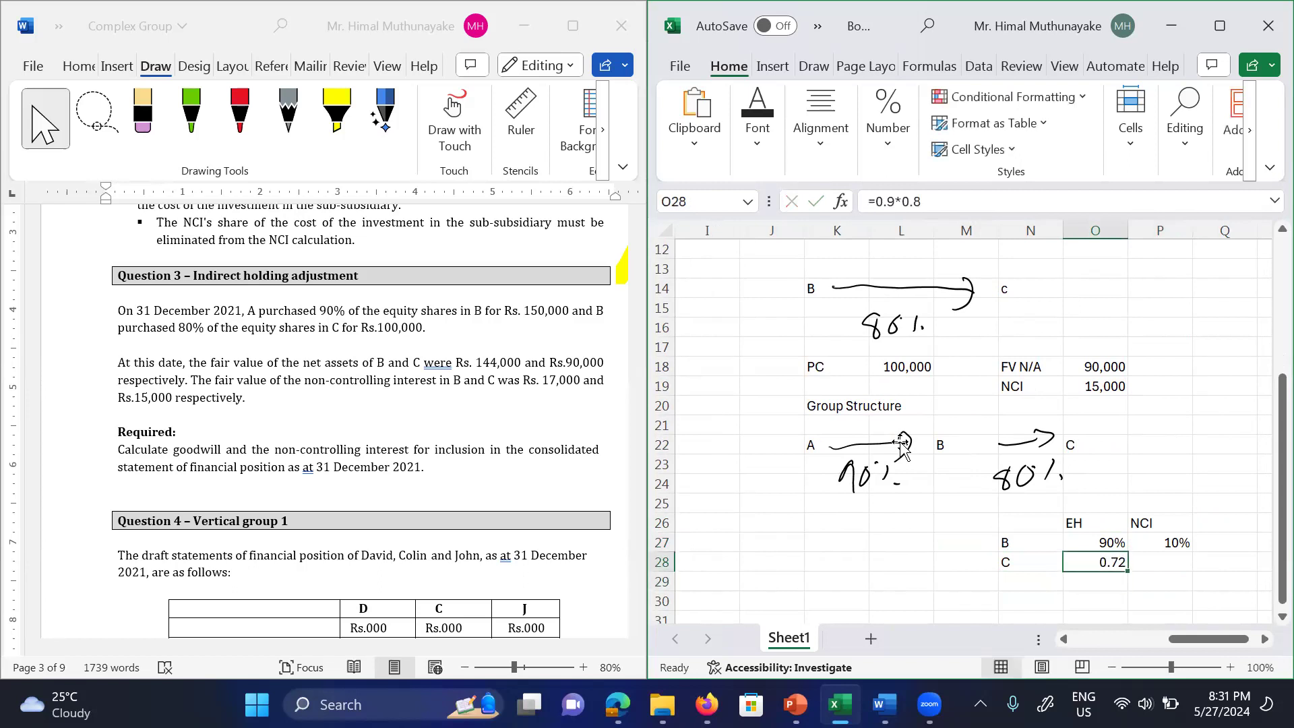
click(903, 140)
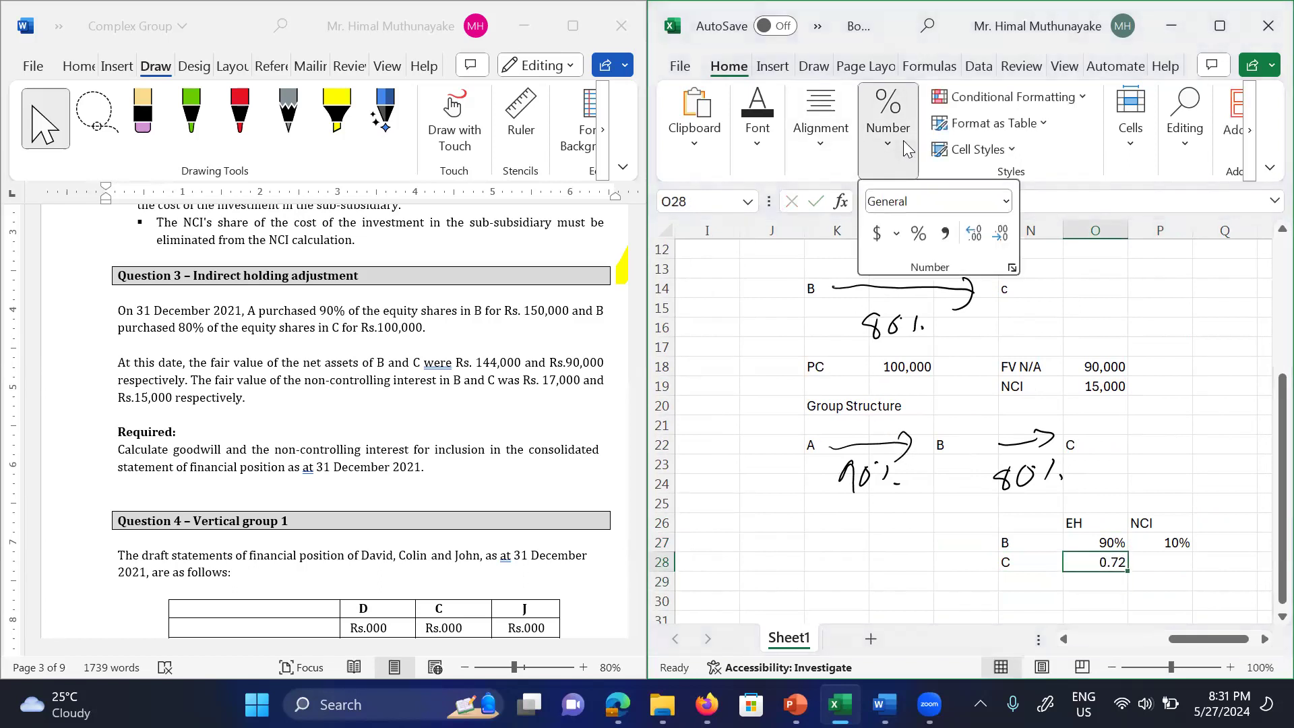
click(920, 236)
Step: Enter 38% as C's NCI share in P28
click(1169, 559)
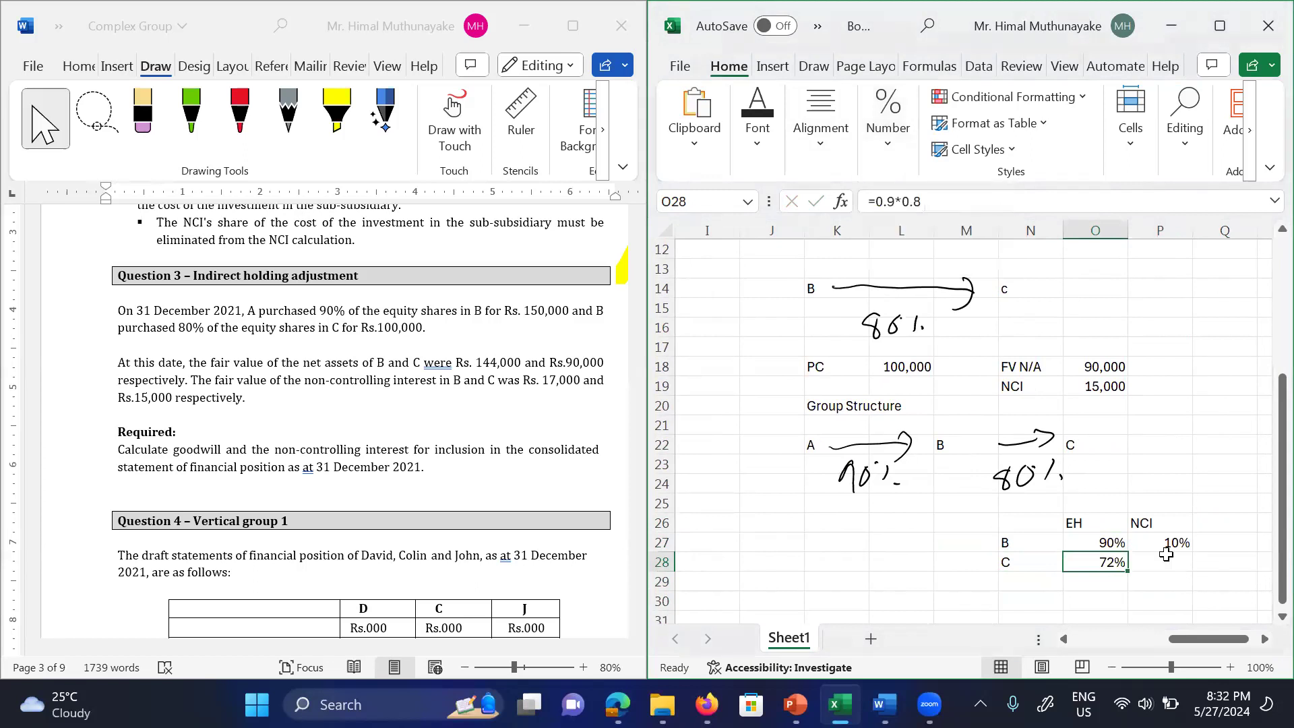
click(1167, 555)
text(38%)
key(Return)
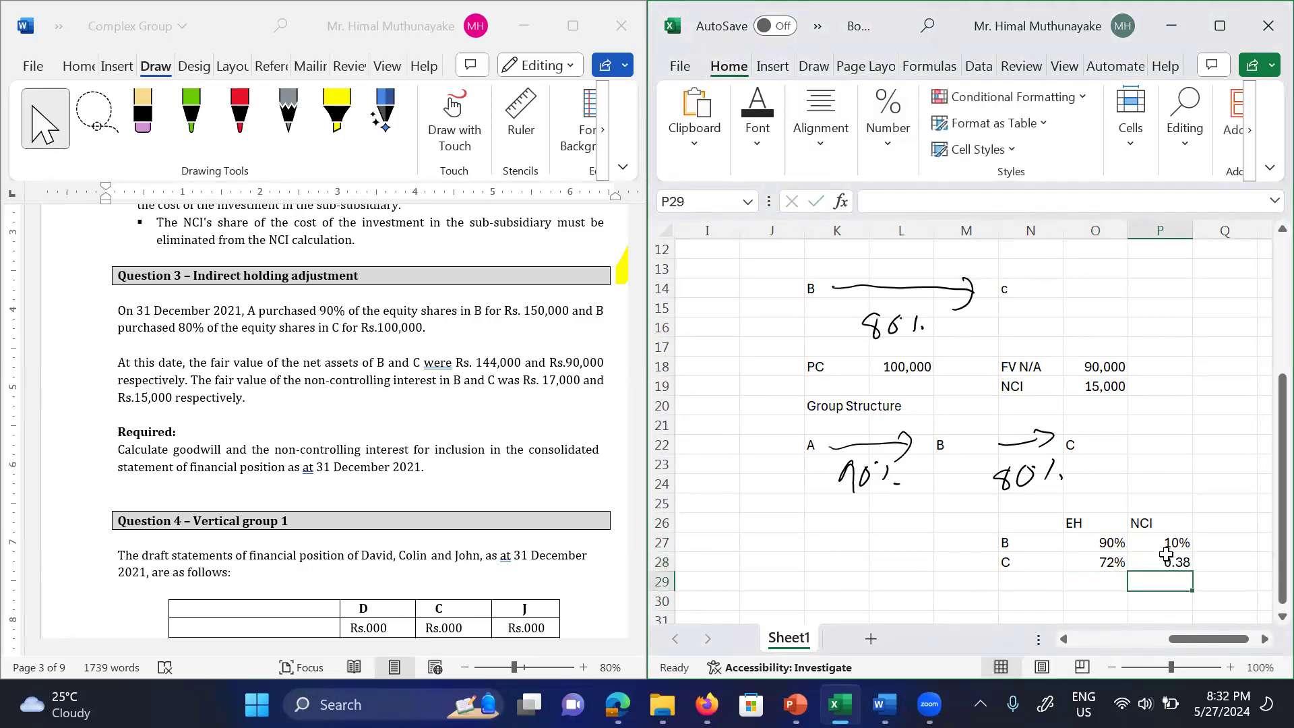
key(Left)
key(Right)
key(Up)
key(Right)
key(Left)
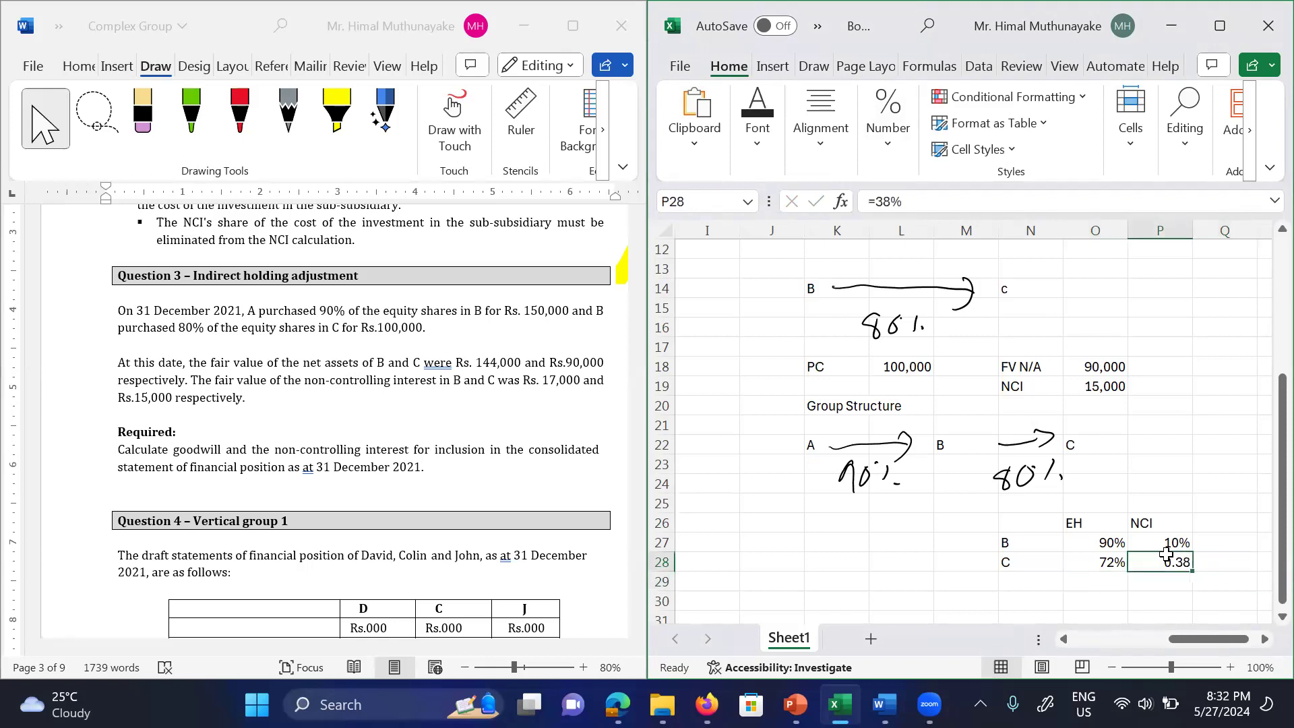
text(38%)
key(Return)
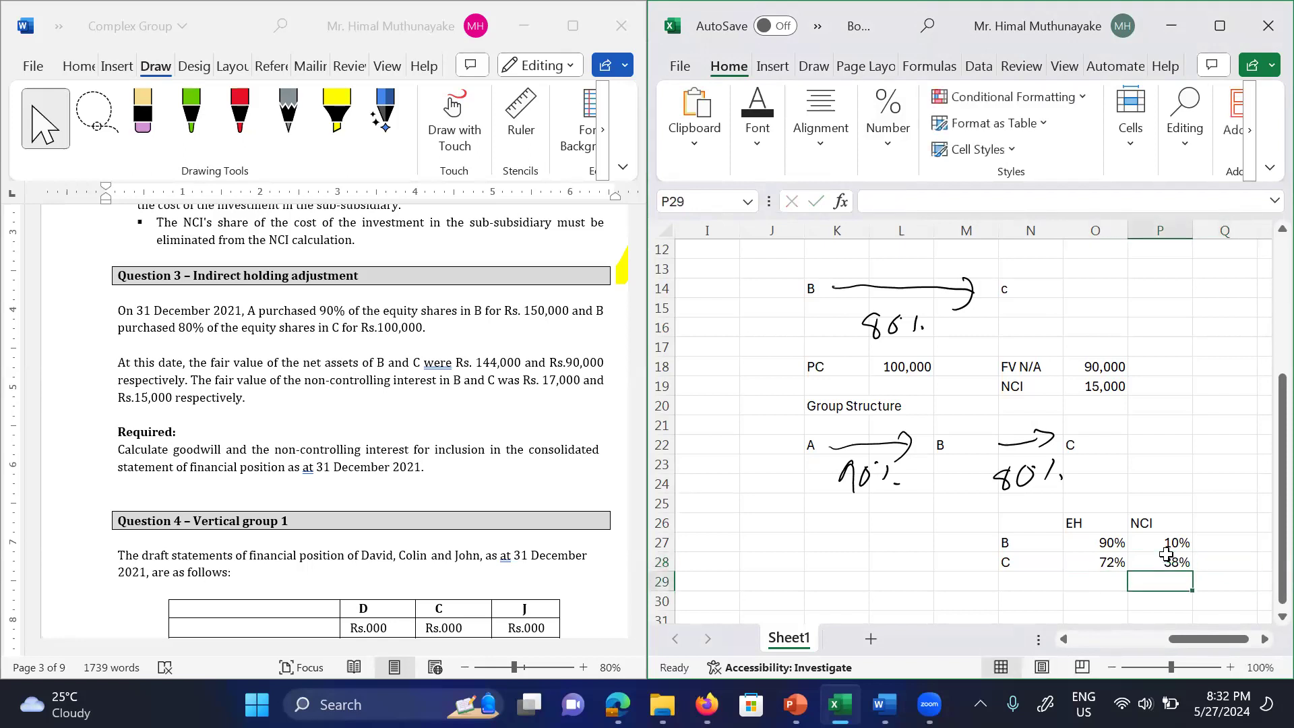
Step: Correct C's NCI share in P28 to 28%
key(Left)
key(Left)
key(Left)
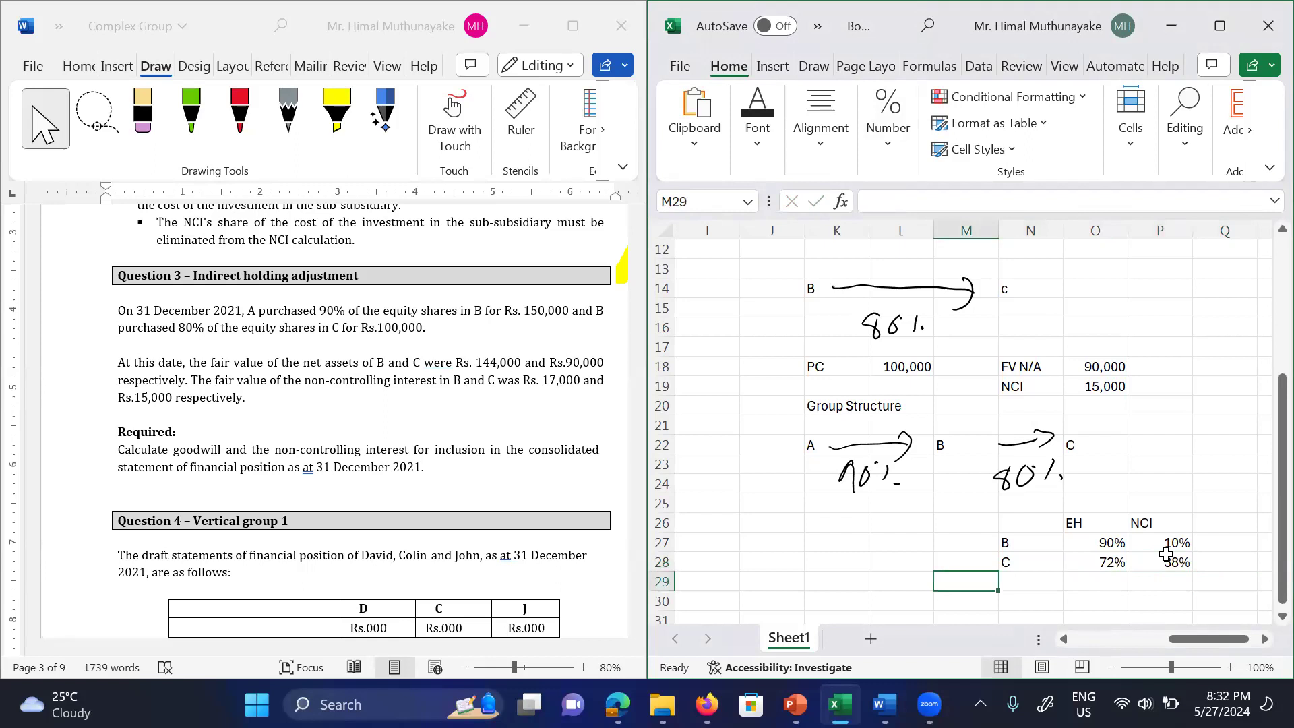
key(Right)
key(Up)
key(Right)
key(Right)
text(28%)
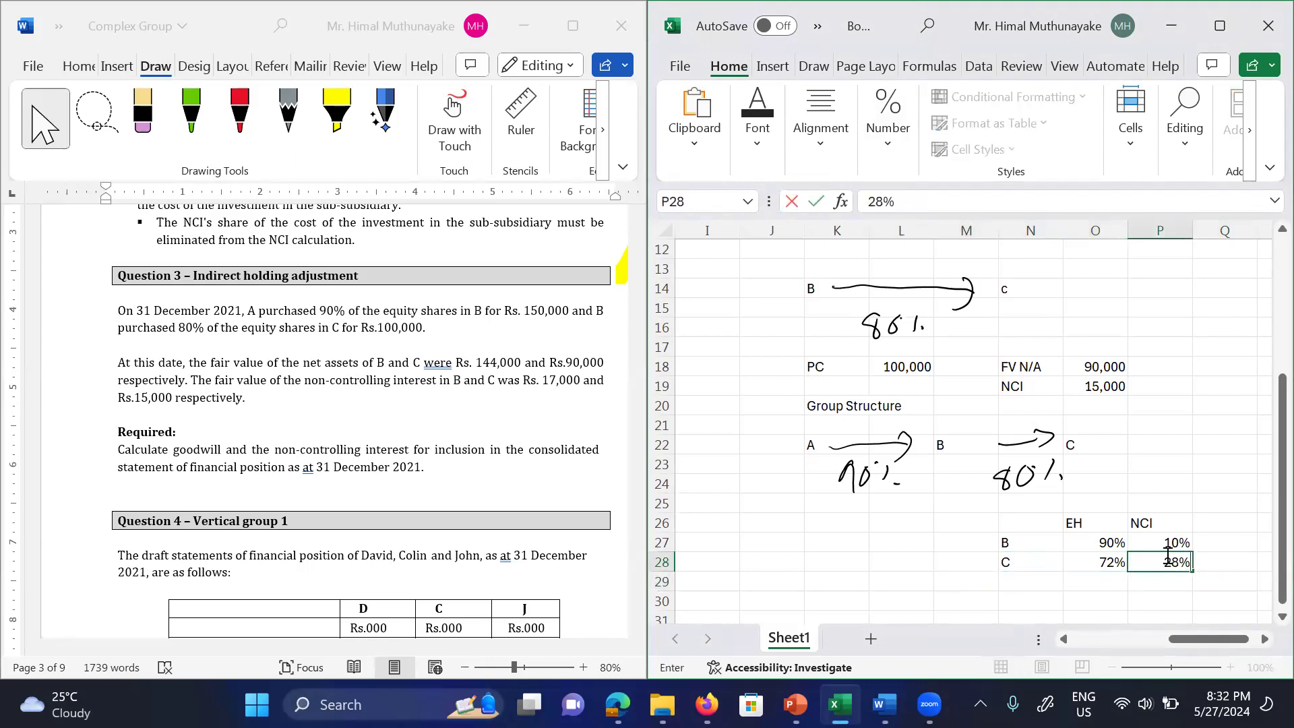
key(Return)
Step: Return to the Working 01 table and select A11, below the goodwill calculation for B
key(Up)
key(Left)
key(Left)
key(Left)
key(Left)
key(Left)
key(Left)
key(Left)
key(Left)
key(Left)
key(Left)
key(Left)
key(Left)
key(Left)
key(Up)
key(Up)
key(Up)
key(Up)
key(Up)
key(Up)
key(Up)
key(Up)
key(Up)
key(Up)
key(Up)
key(Up)
key(Up)
key(Up)
key(Up)
key(Up)
key(Up)
key(Up)
key(Up)
key(Up)
key(Left)
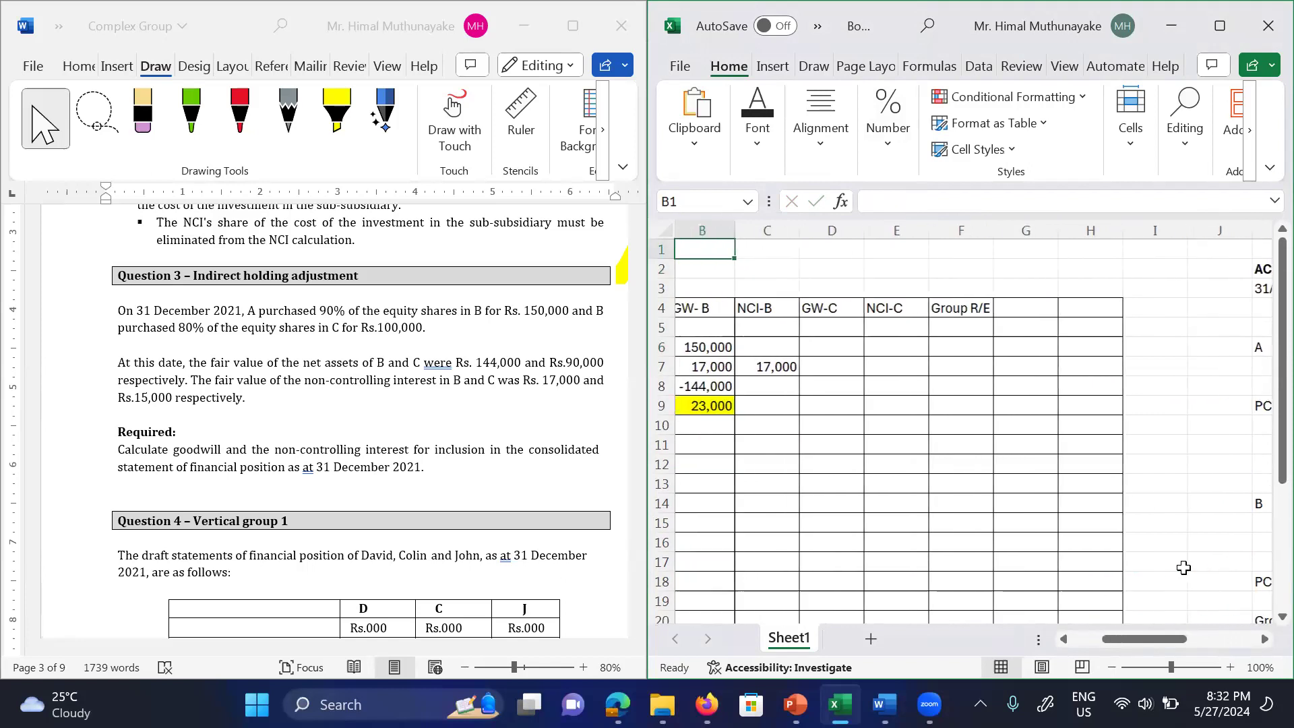
key(Left)
key(Down)
key(Down)
key(Down)
key(Down)
key(Down)
key(Down)
key(Down)
key(Down)
key(Up)
key(Down)
key(Down)
key(Down)
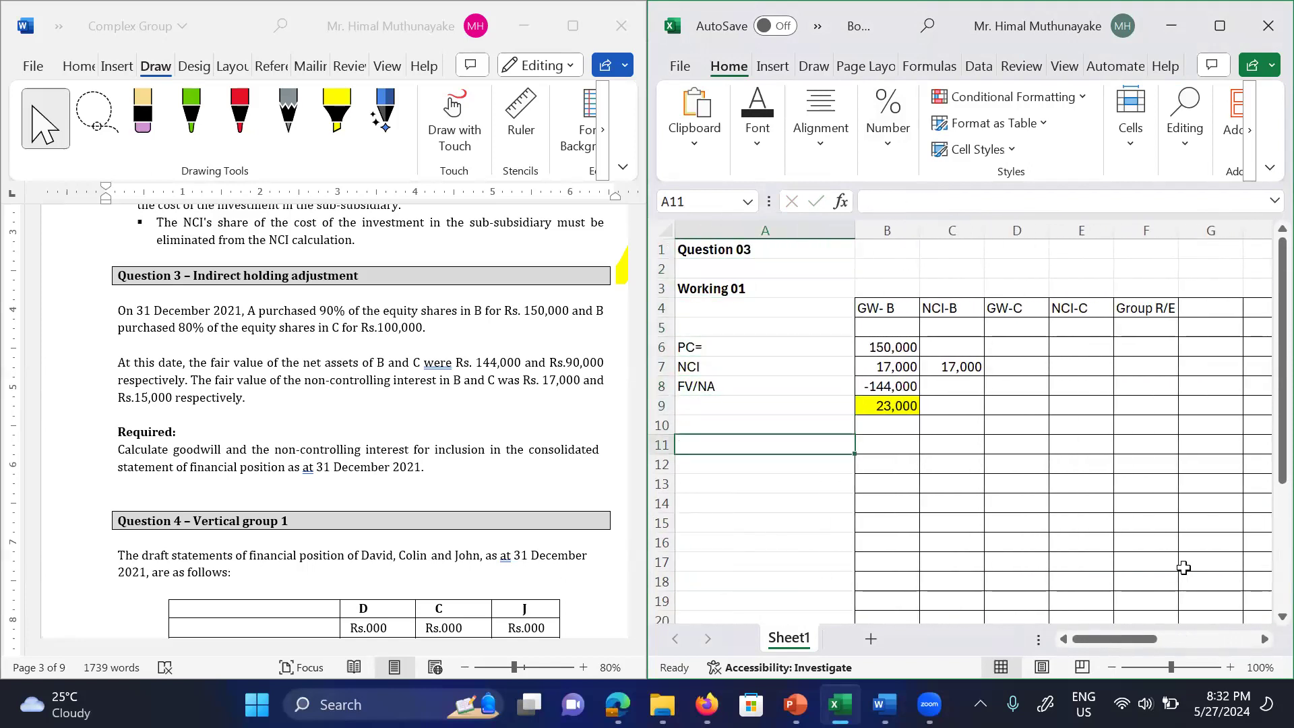
click(1184, 568)
text(PC)
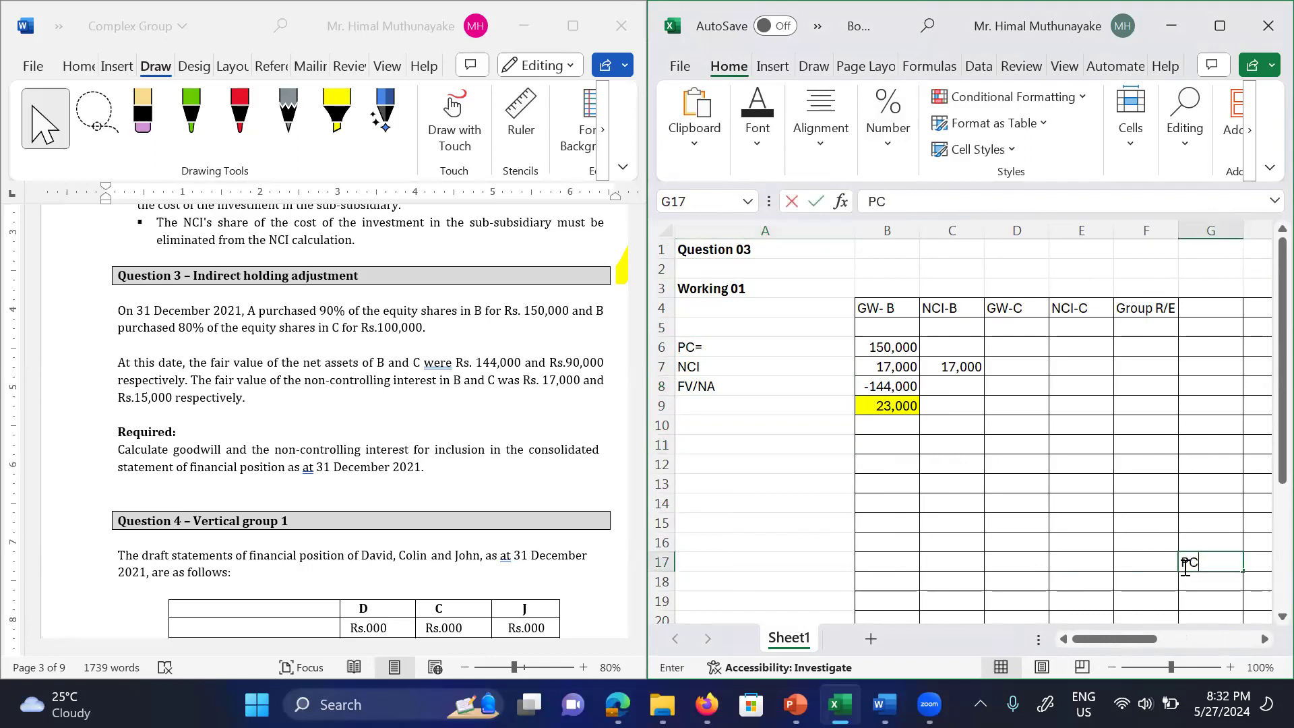
click(880, 427)
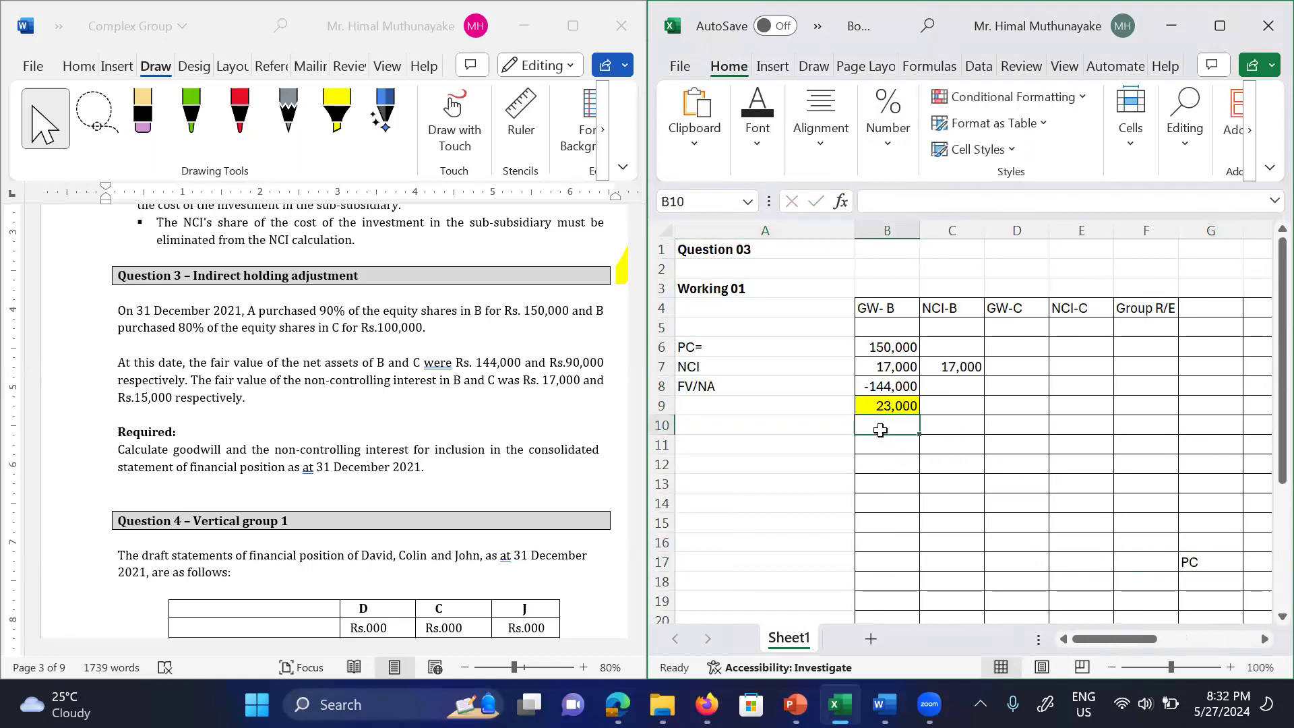
click(1208, 568)
key(Delete)
Step: Label A11 as PC and link D11 under GW-C to the purchase consideration for C in L18
click(728, 450)
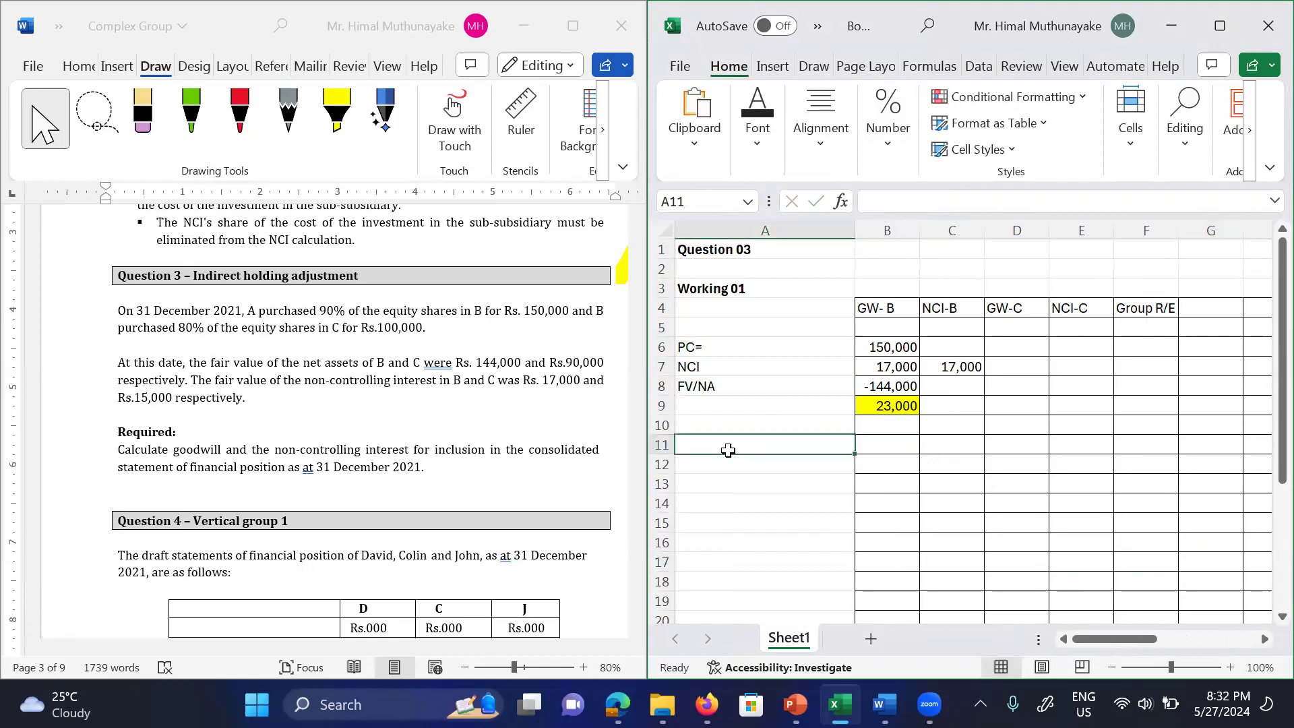
text(PC)
key(Tab)
key(Tab)
key(Tab)
key(Tab)
key(Tab)
key(Left)
key(Left)
key(Right)
key(Right)
key(Left)
key(Left)
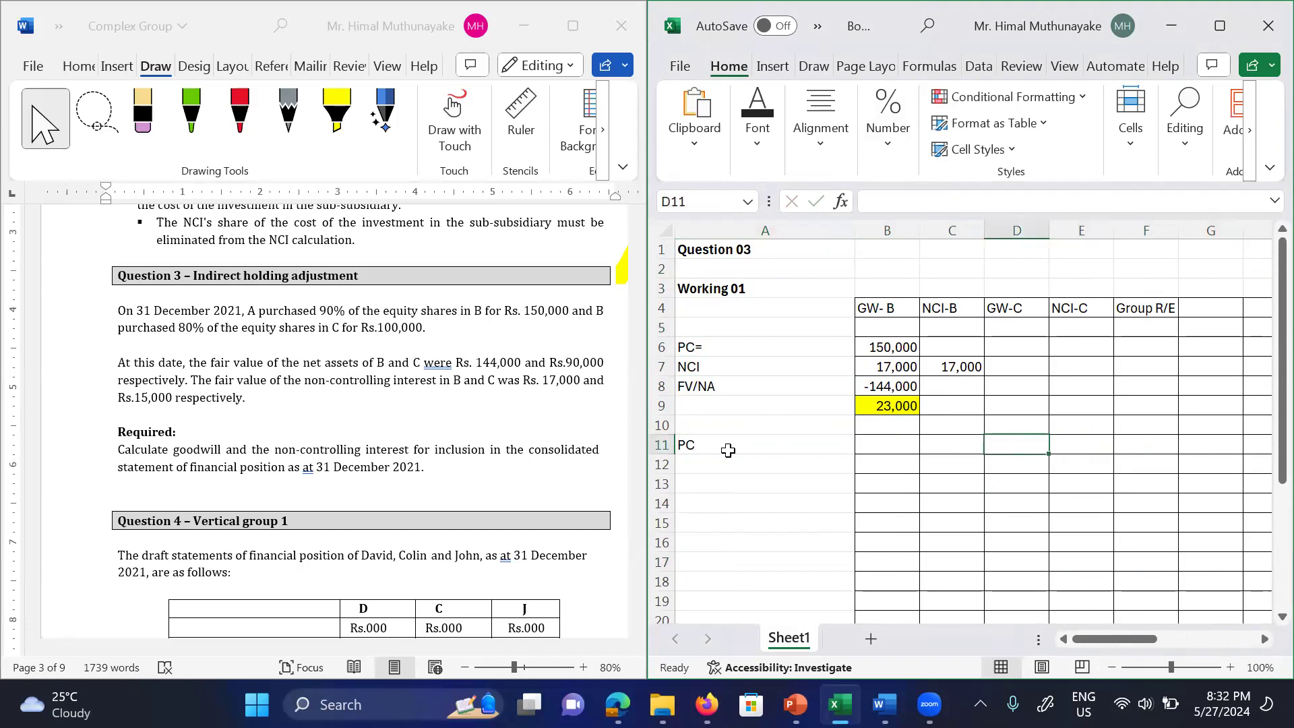
text(=)
key(Right)
key(Right)
key(Right)
key(Right)
key(Right)
key(Right)
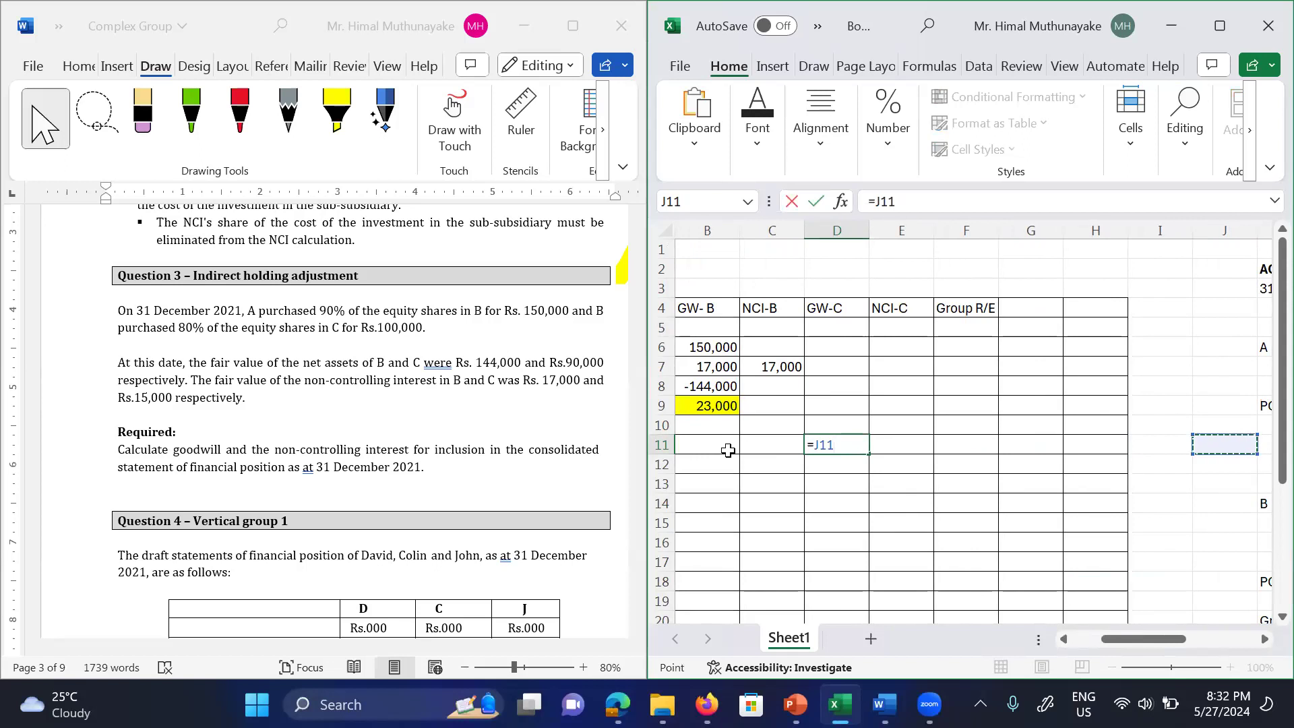
key(Right)
key(Right)
key(Right)
key(Down)
key(Down)
key(Down)
key(Down)
key(Down)
key(Down)
key(Down)
key(Left)
key(Return)
key(Home)
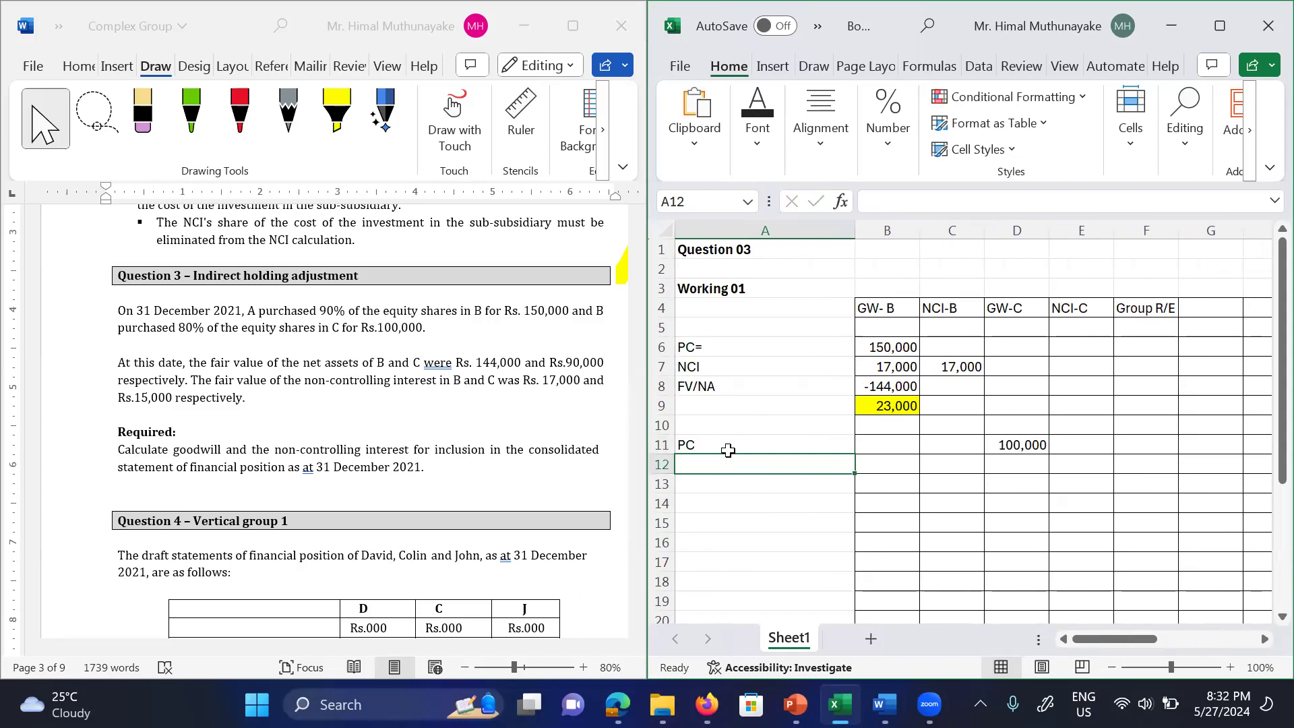
Step: Examine B's purchase consideration for C in the ACC Information section
key(Right)
key(Right)
key(Up)
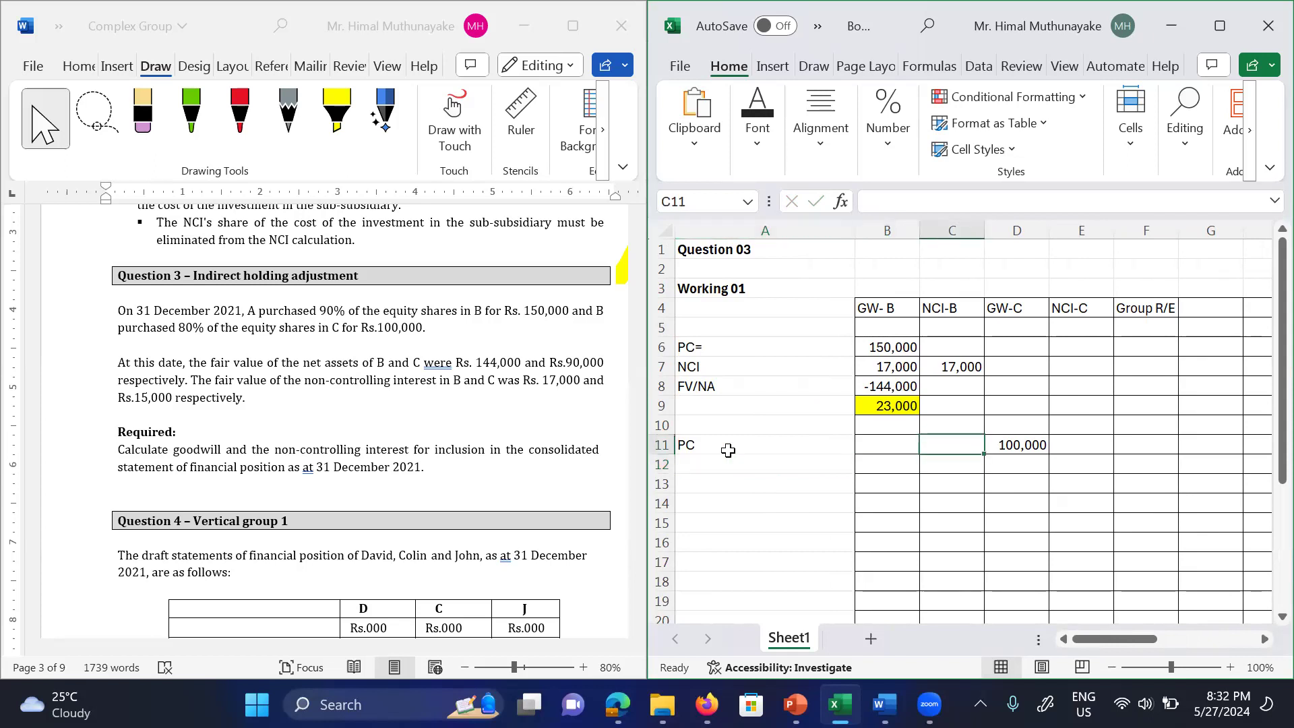
key(Home)
key(Right)
key(Right)
key(Right)
key(Right)
key(Right)
key(Right)
key(Right)
key(Right)
key(Right)
key(Right)
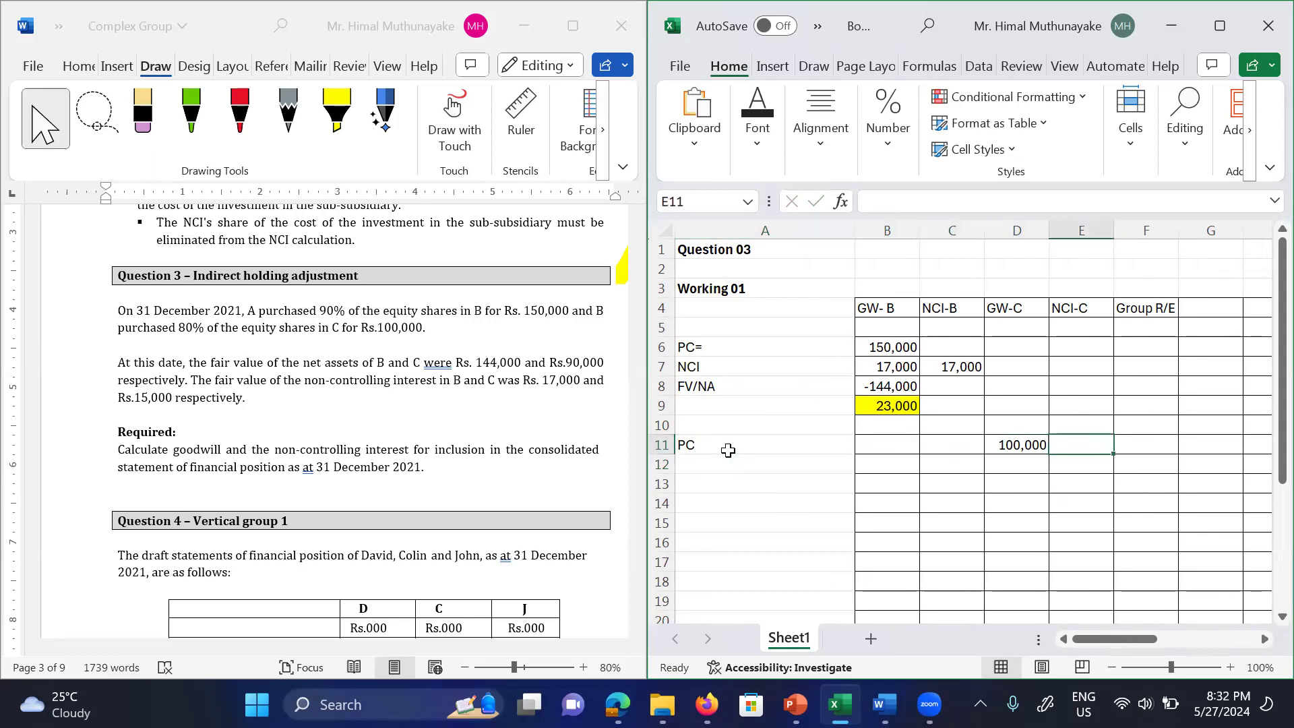
key(Right)
key(Right)
key(Down)
key(Down)
key(Down)
key(Down)
key(Down)
key(Down)
key(Down)
key(Down)
key(Down)
key(Down)
key(Down)
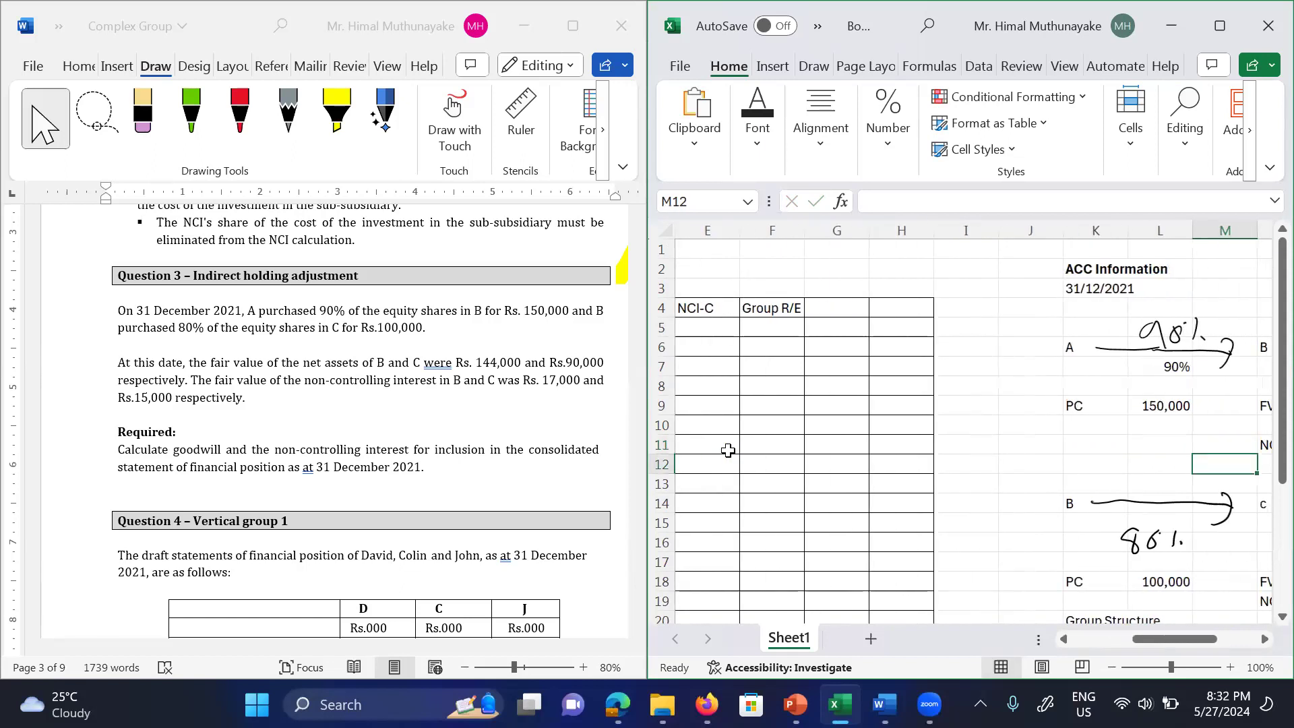
key(Up)
key(Up)
key(Up)
key(Up)
key(Up)
key(Left)
key(Left)
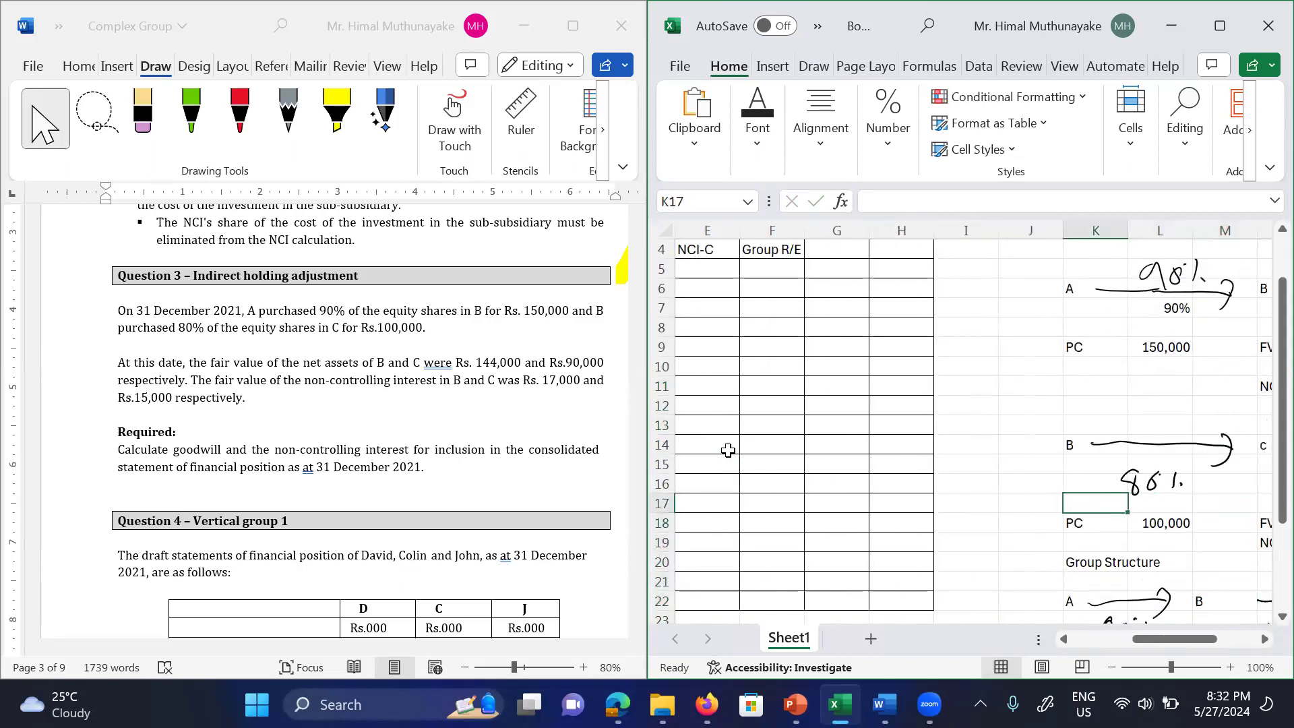
key(Down)
key(Right)
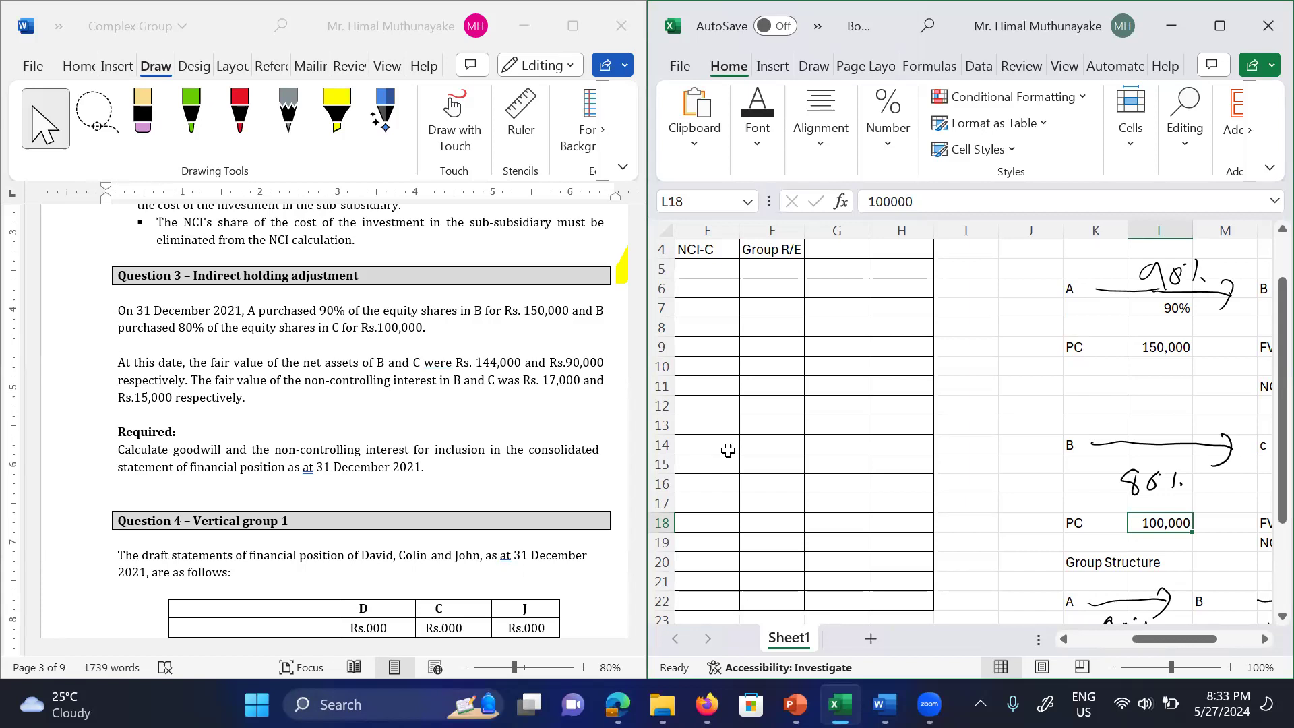
Step: Enter -10,000 in D12 under GW-C, directly below C's purchase consideration
key(Left)
key(Left)
key(Left)
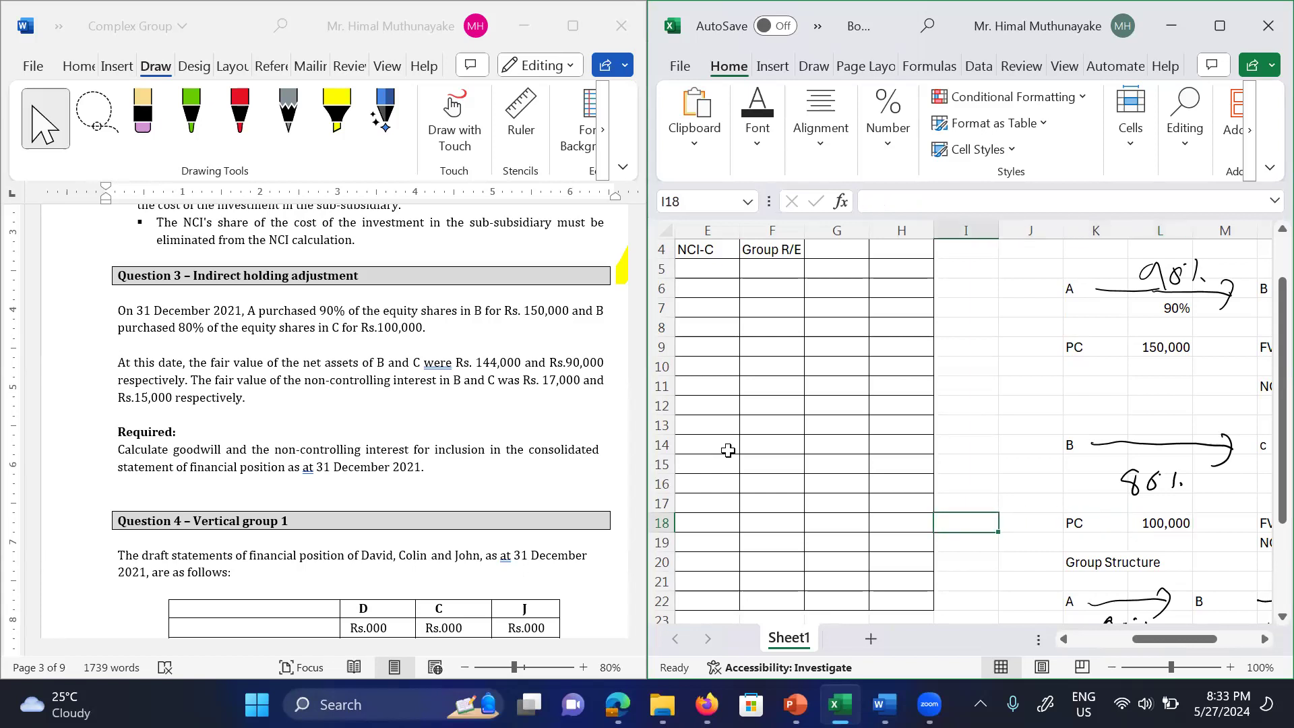
key(Left)
key(Left)
key(Left)
key(Left)
key(Left)
key(Left)
key(Left)
key(Left)
key(Up)
key(Up)
key(Up)
key(Up)
key(Up)
key(Up)
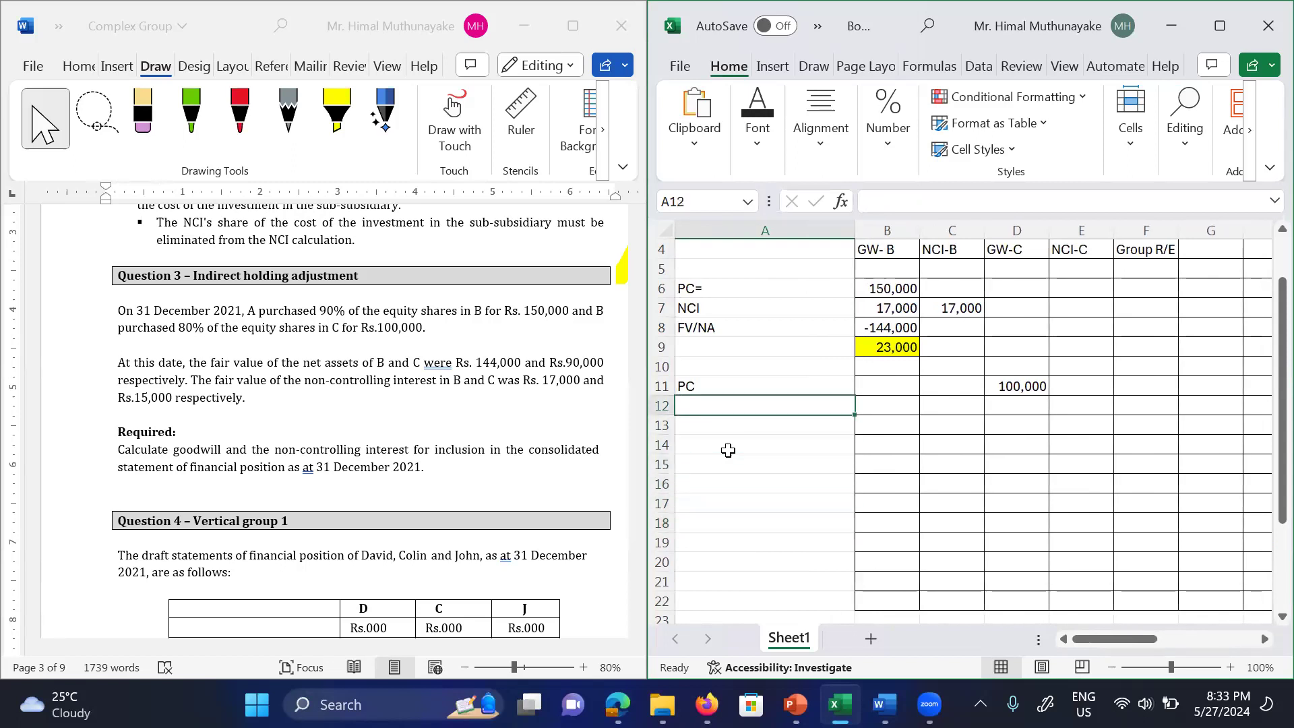
key(Right)
key(Right)
key(Right)
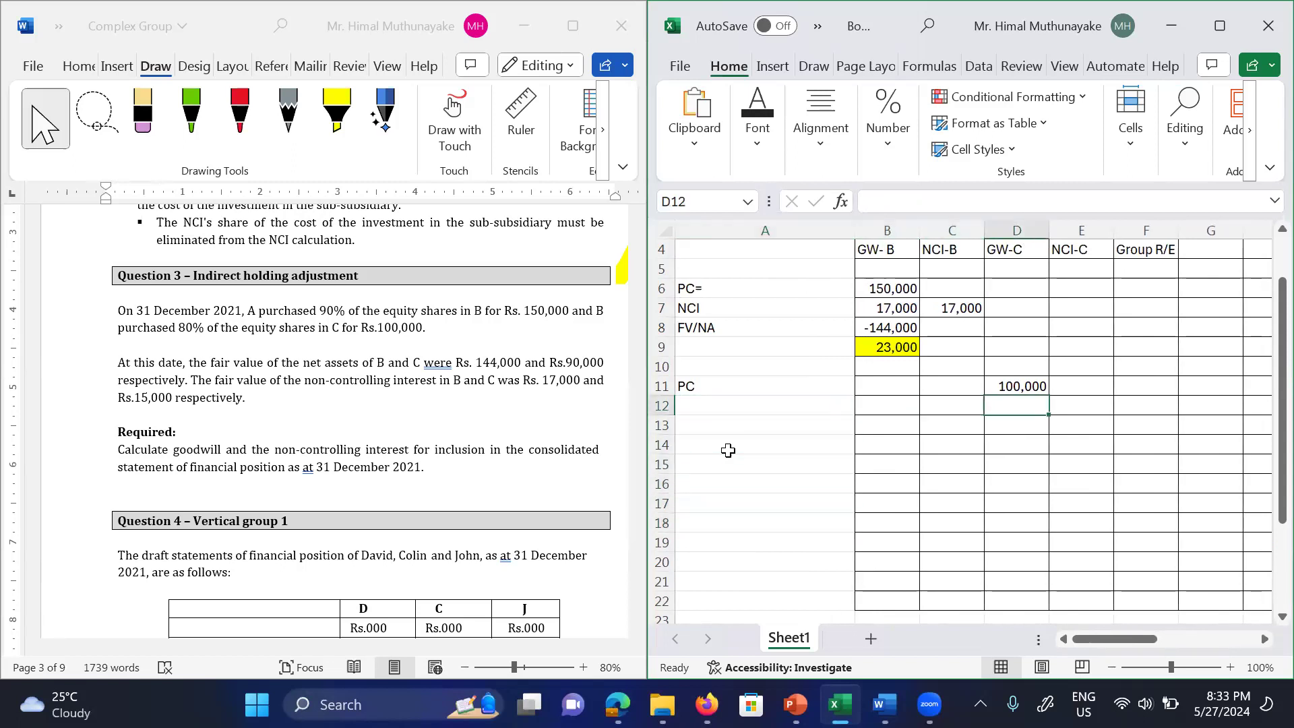
text(-1)
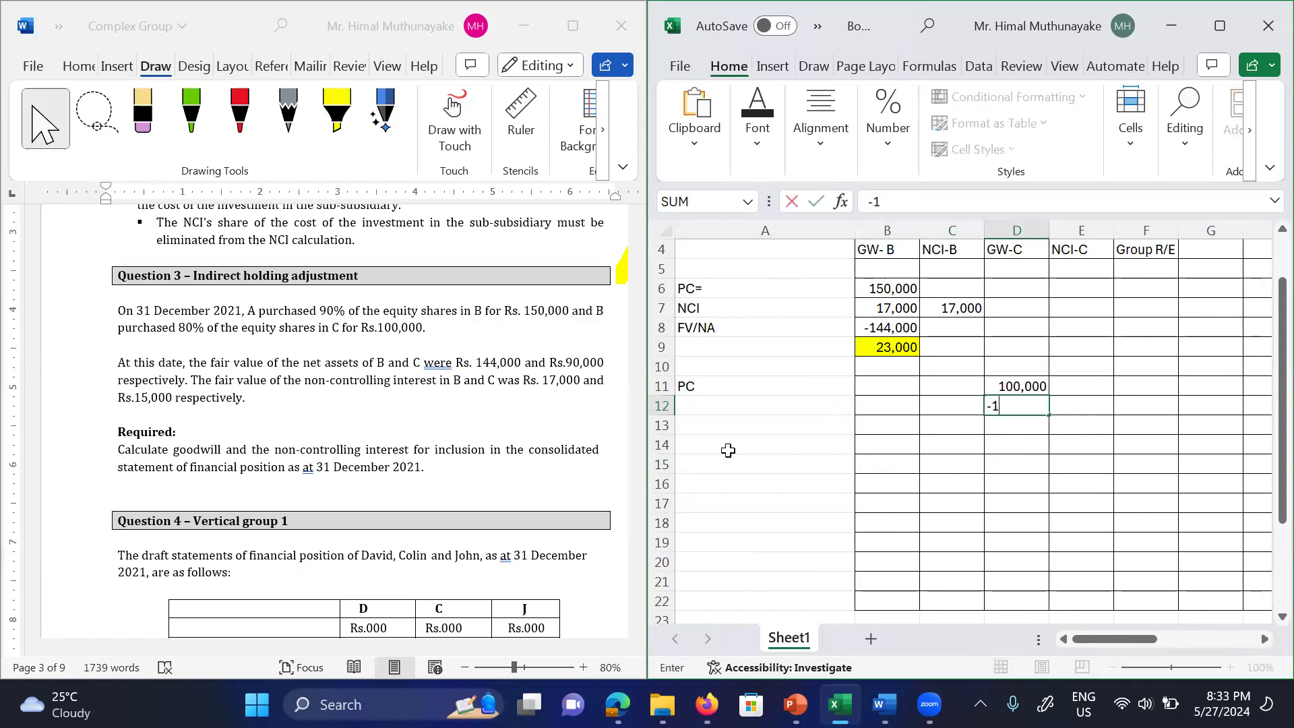
text(0,000)
key(ctrl+Return)
Step: Label A12 as Indirect adjustment, below the PC row for C
key(Left)
key(Left)
key(Left)
text(Indirect a)
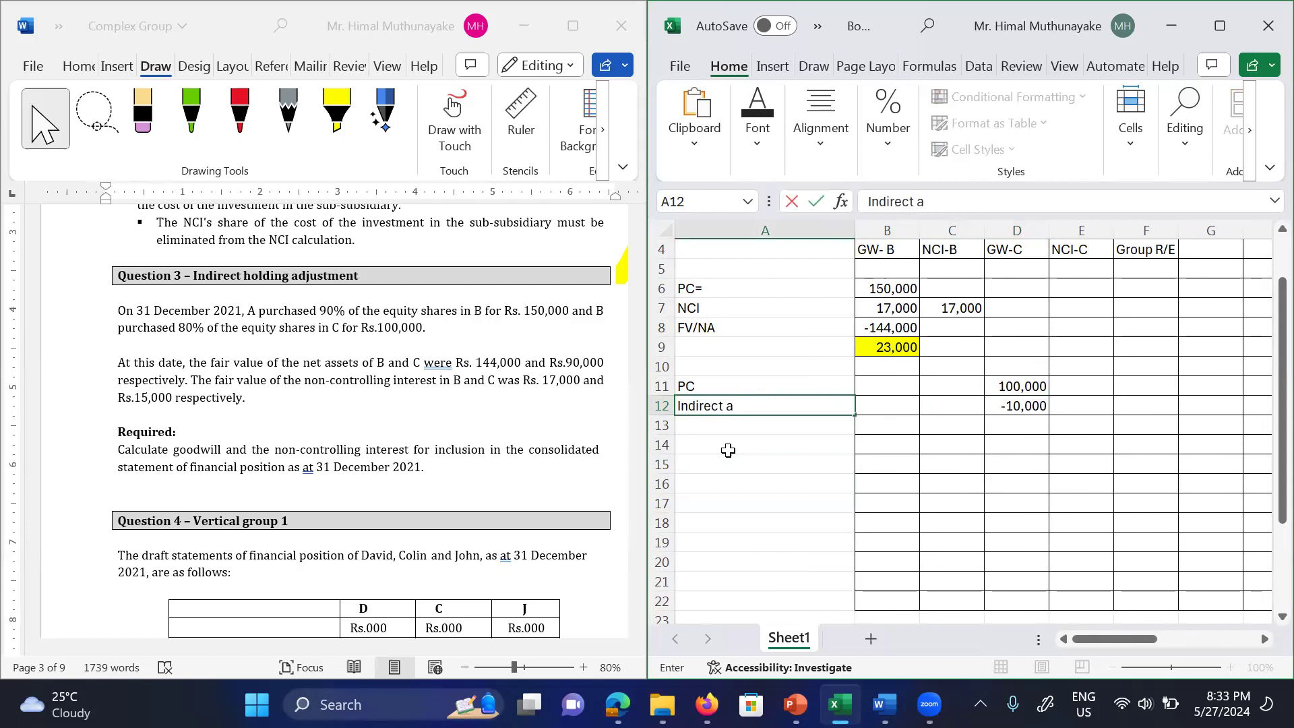
text(djustment)
Step: Enter -10,000 in C12 under NCI-B for the indirect adjustment
key(Right)
key(Right)
key(Right)
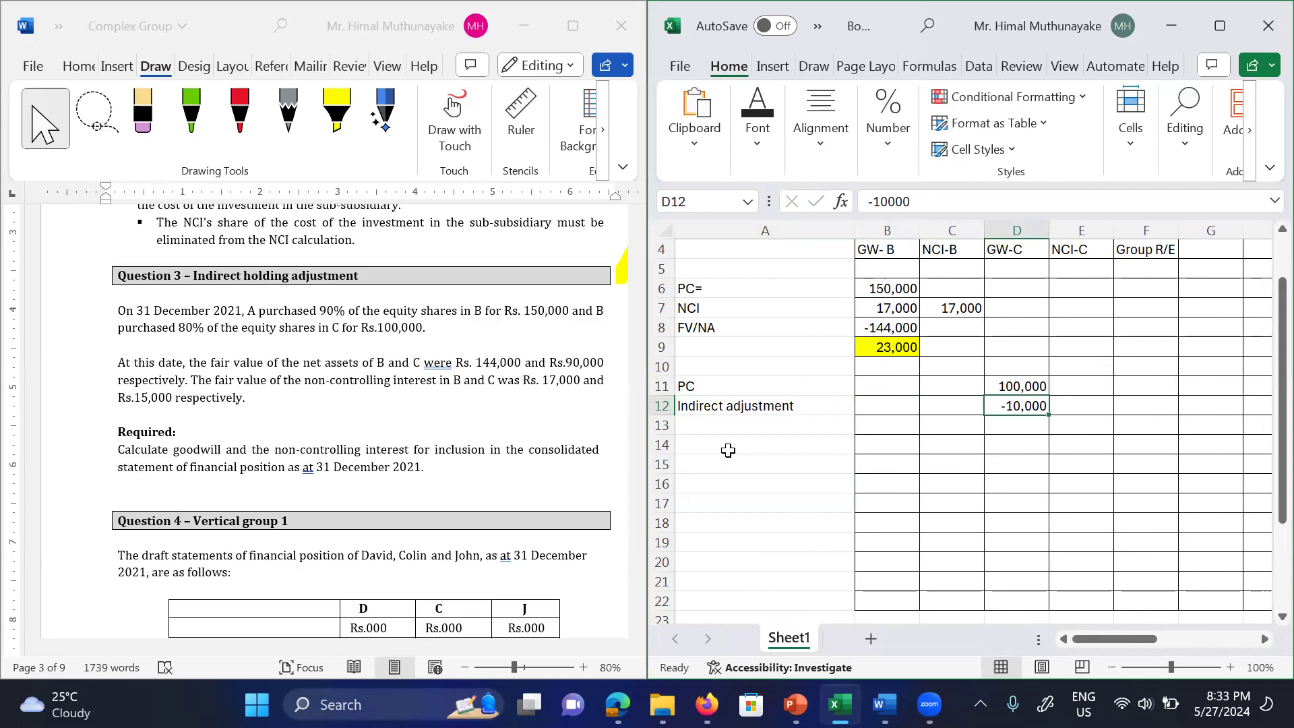
key(Left)
text(-1)
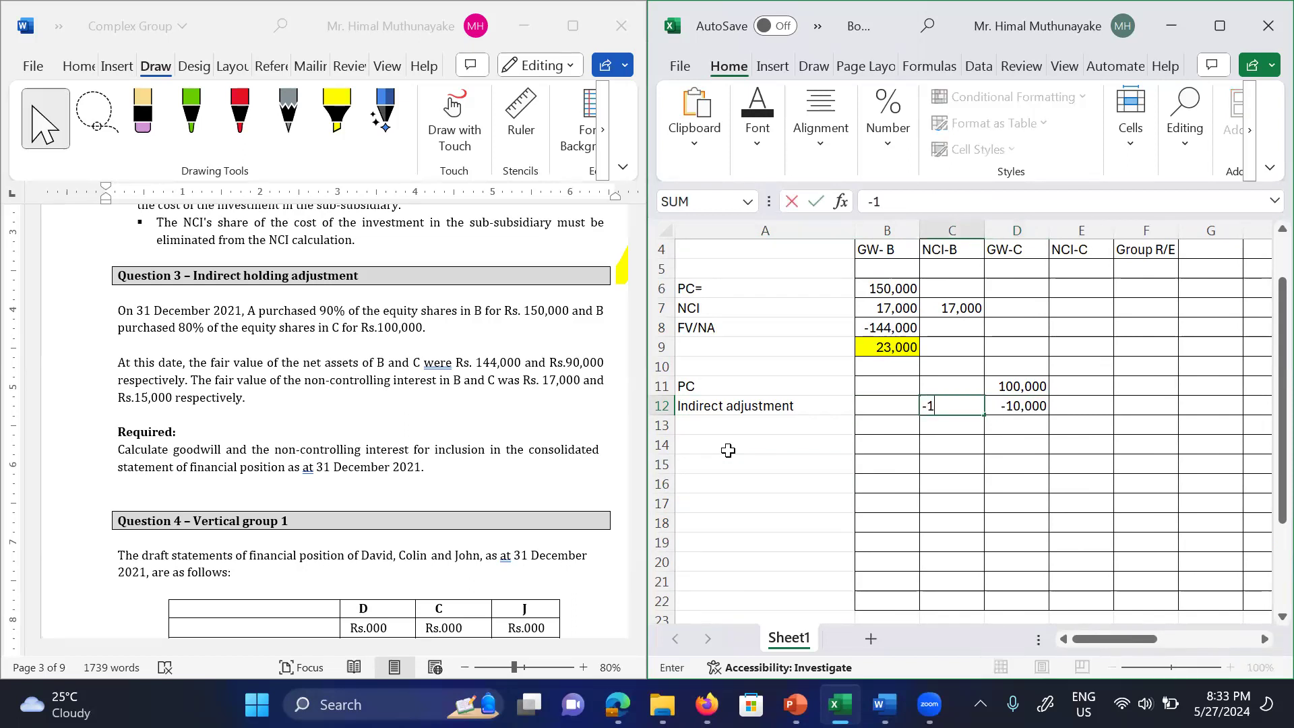
text(0,000)
key(Return)
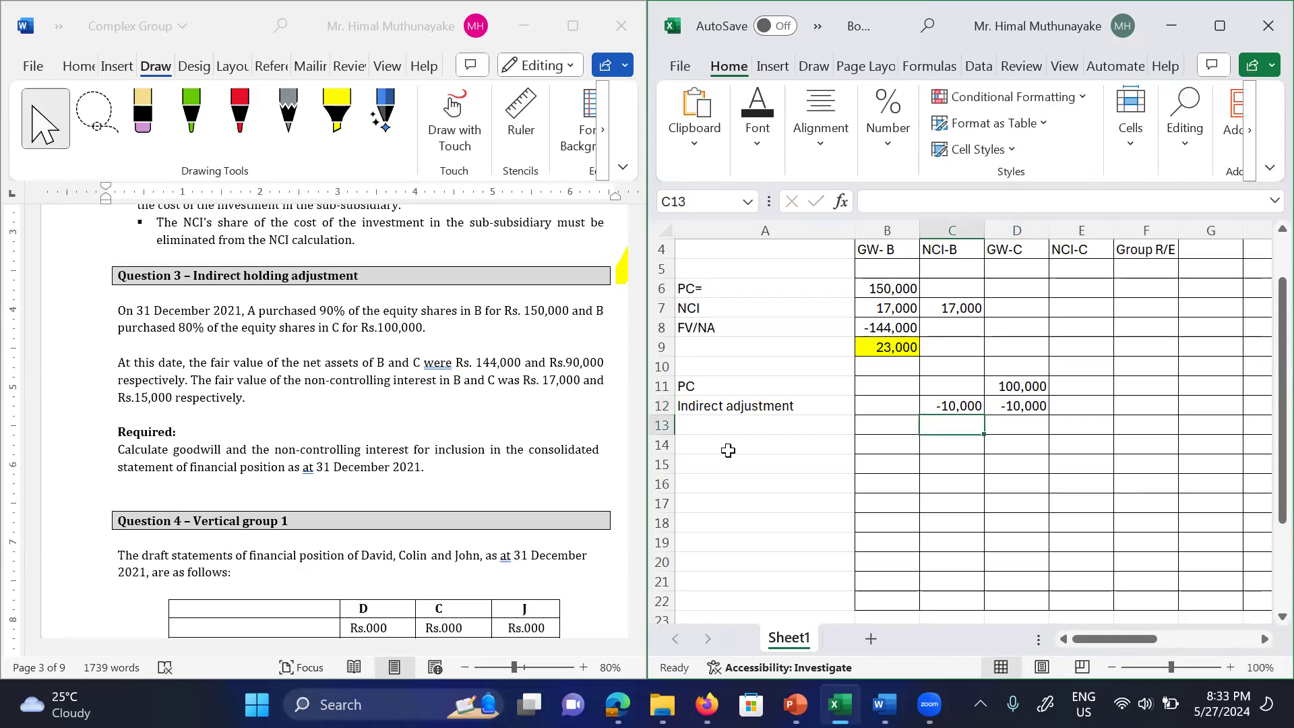
Step: Highlight the indirect adjustment row from A12 to D12 with yellow fill
key(Up)
key(Down)
key(Up)
key(Up)
key(Down)
key(Down)
key(Up)
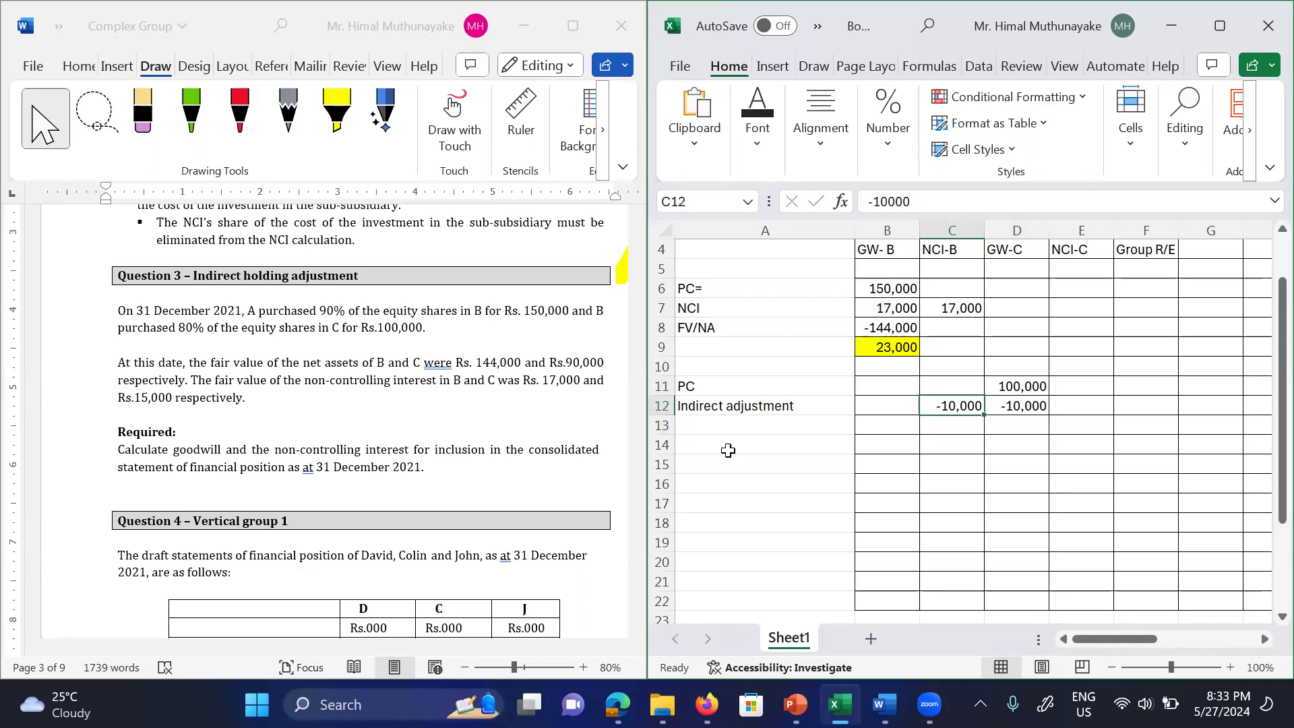
key(Left)
key(Left)
key(shift+Right)
key(shift+Right)
key(shift+Right)
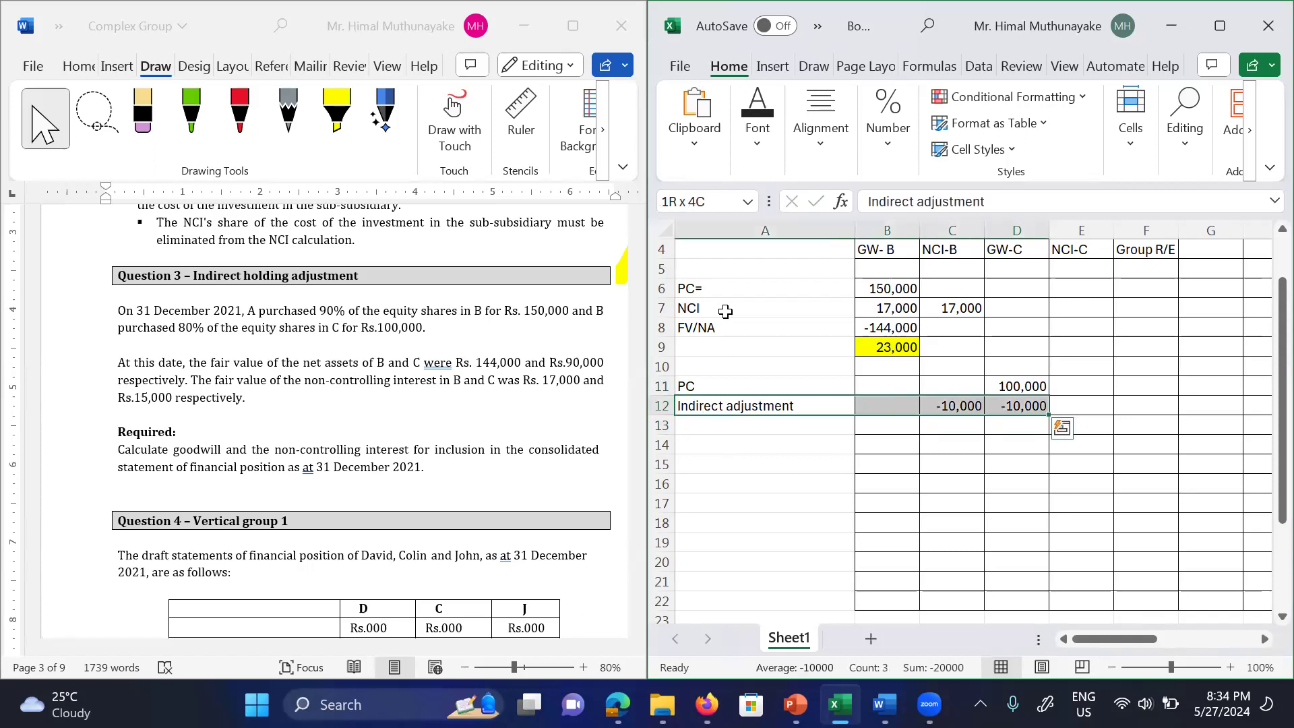
click(758, 140)
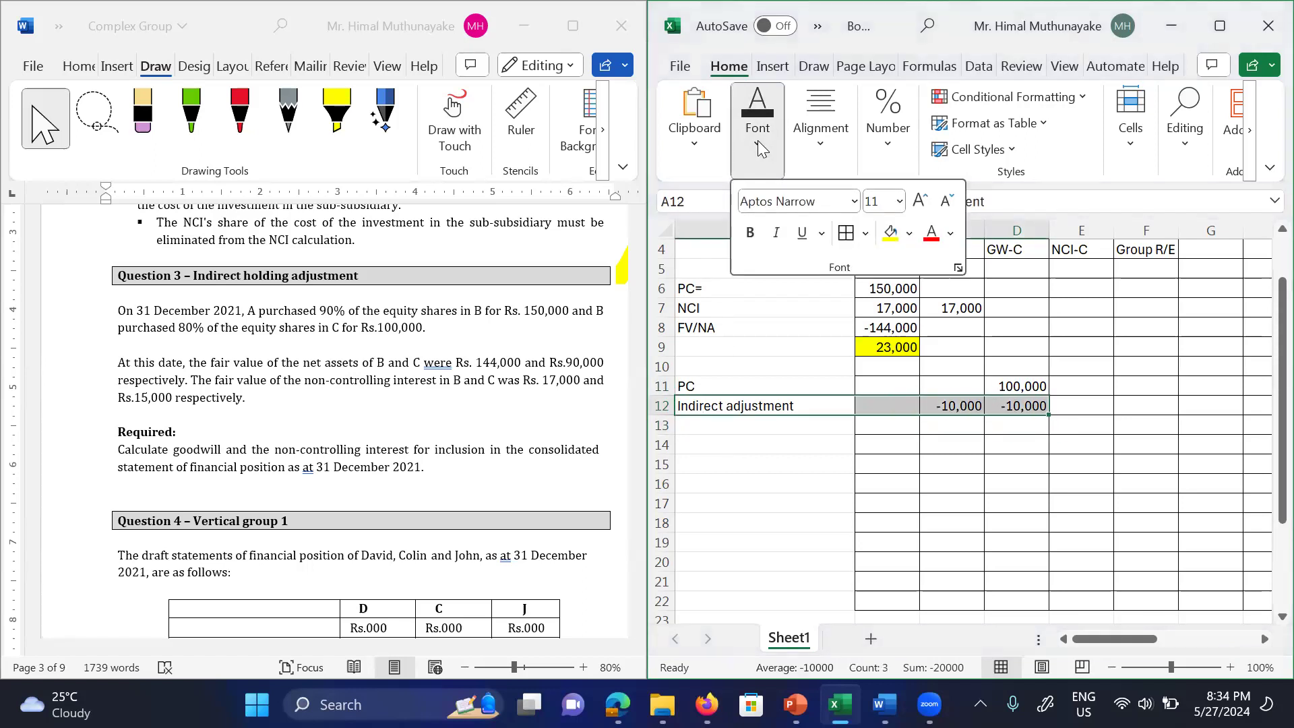
click(897, 237)
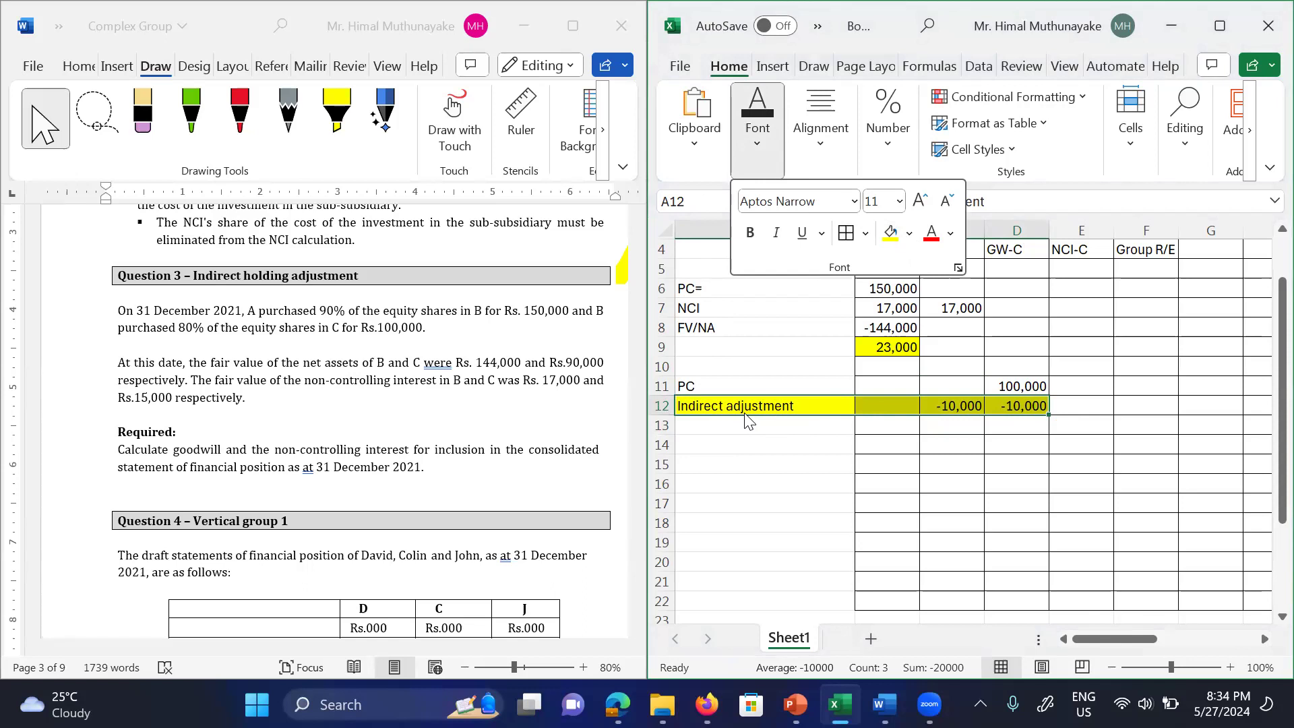
Step: Change the label in A12 to Indirect Holding adjustment
double_click(725, 406)
text(Holding)
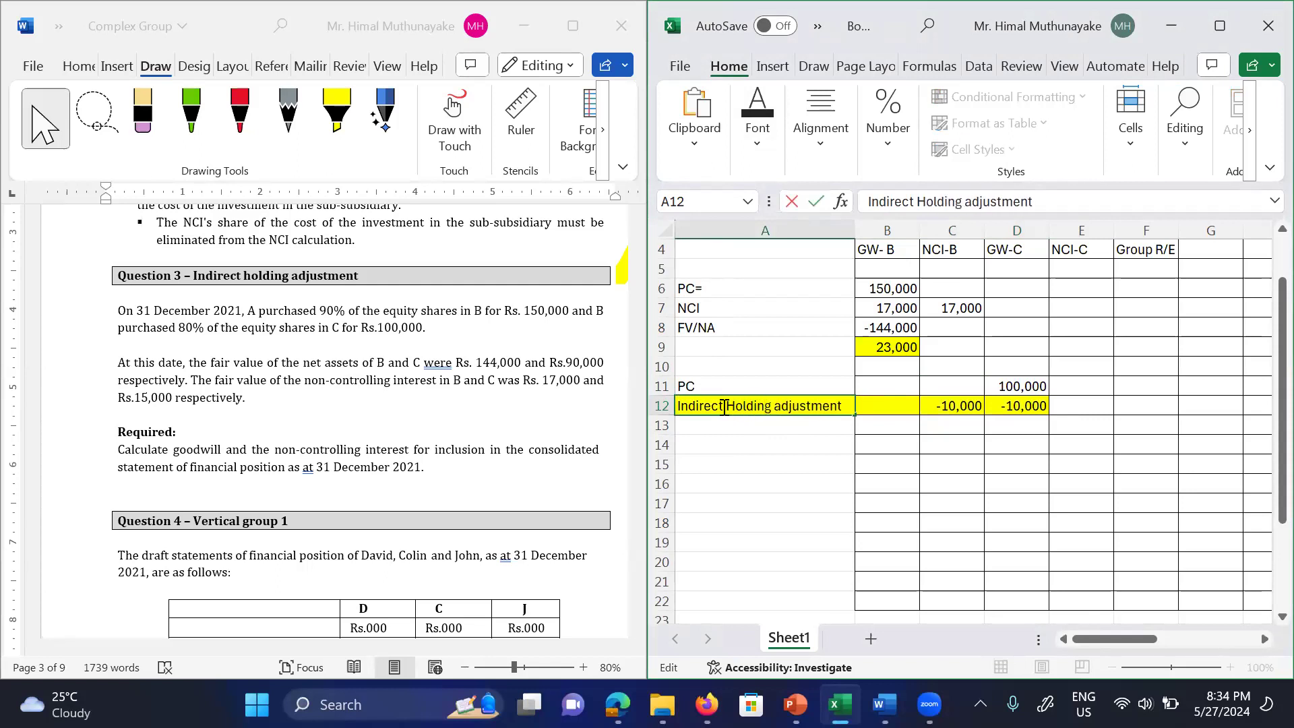
key(Return)
key(Down)
key(Up)
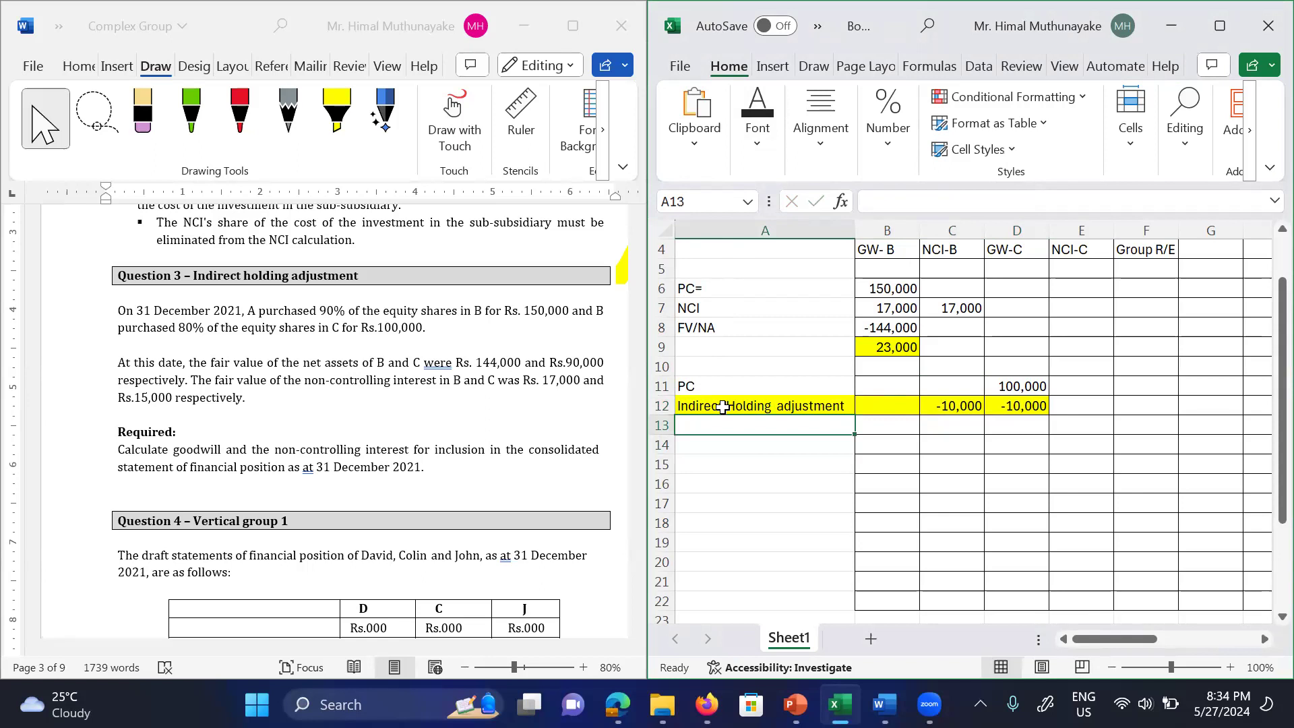
Step: Label A13 as NCI and link D13 under GW-C to C's non-controlling interest in O19
text(NCI)
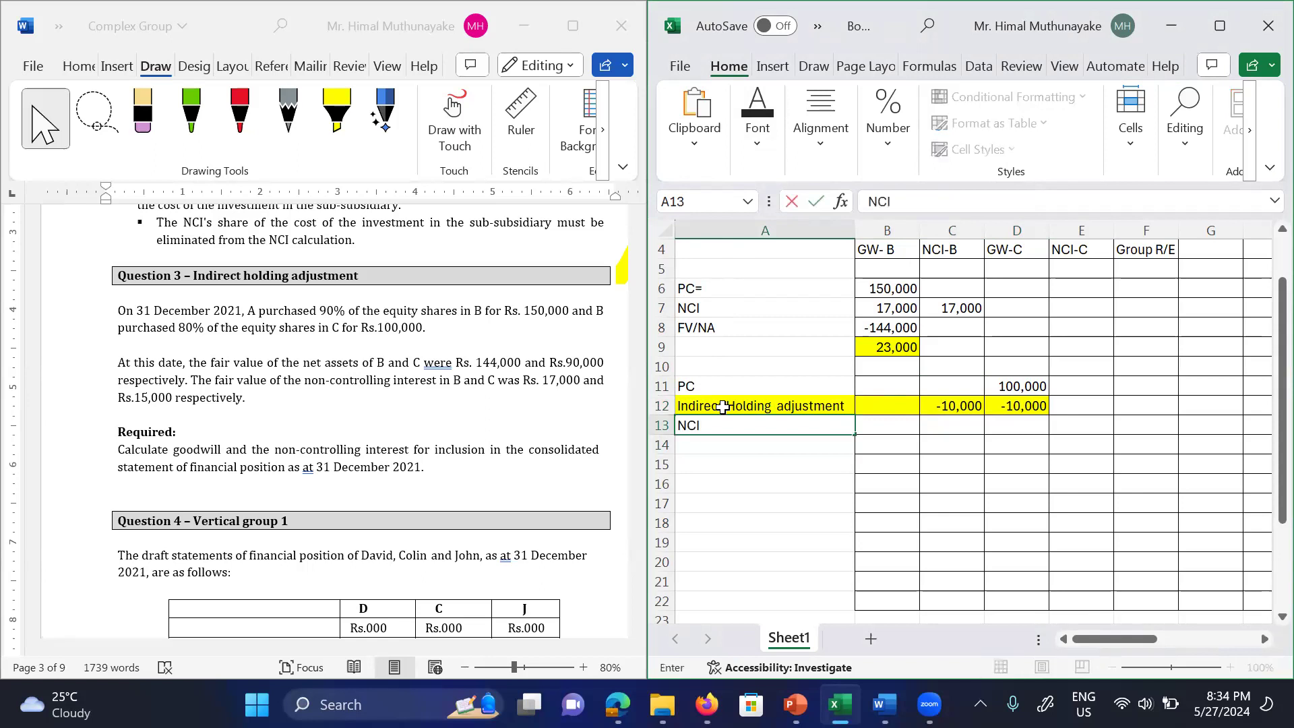
key(Tab)
key(Tab)
key(Tab)
text(=)
key(Right)
key(Right)
key(Right)
key(Right)
key(Right)
key(Right)
key(Right)
key(Right)
key(Right)
key(Right)
key(Down)
key(Down)
key(Down)
key(Down)
key(Down)
key(Down)
key(Down)
key(Down)
key(Down)
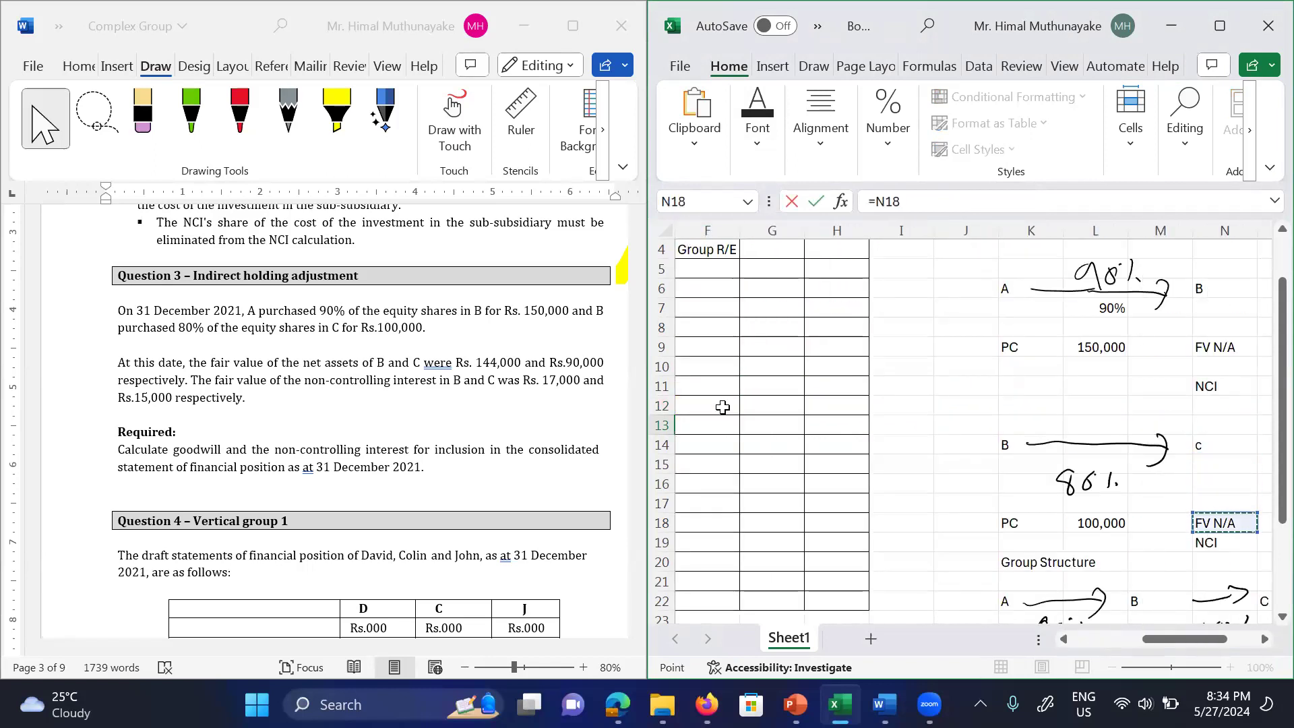
key(Down)
key(Down)
key(Down)
key(Down)
key(Down)
key(Up)
key(Right)
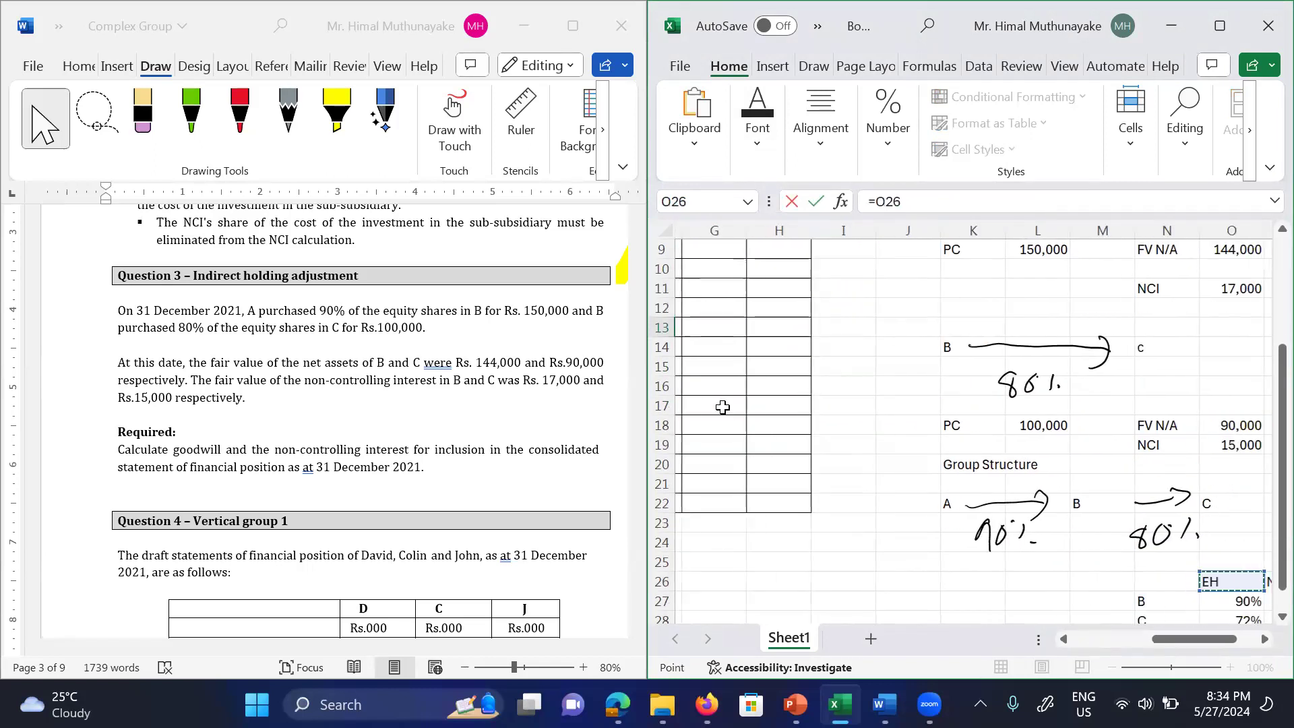
key(Right)
key(Up)
key(Up)
key(Up)
key(Up)
key(Up)
key(Up)
key(Up)
key(Left)
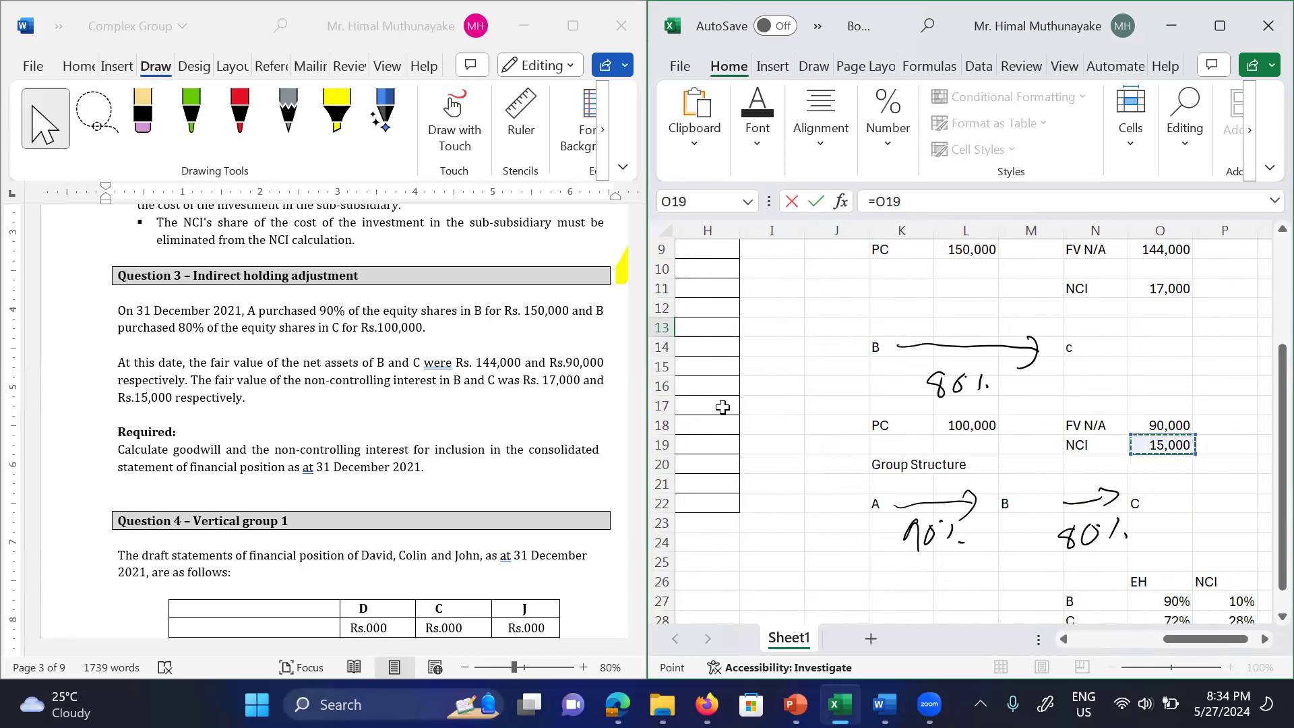
key(Return)
Step: Label A14 as FV N/A and link D14 to the negative of C's net asset fair value in O18
key(Left)
key(Left)
key(Left)
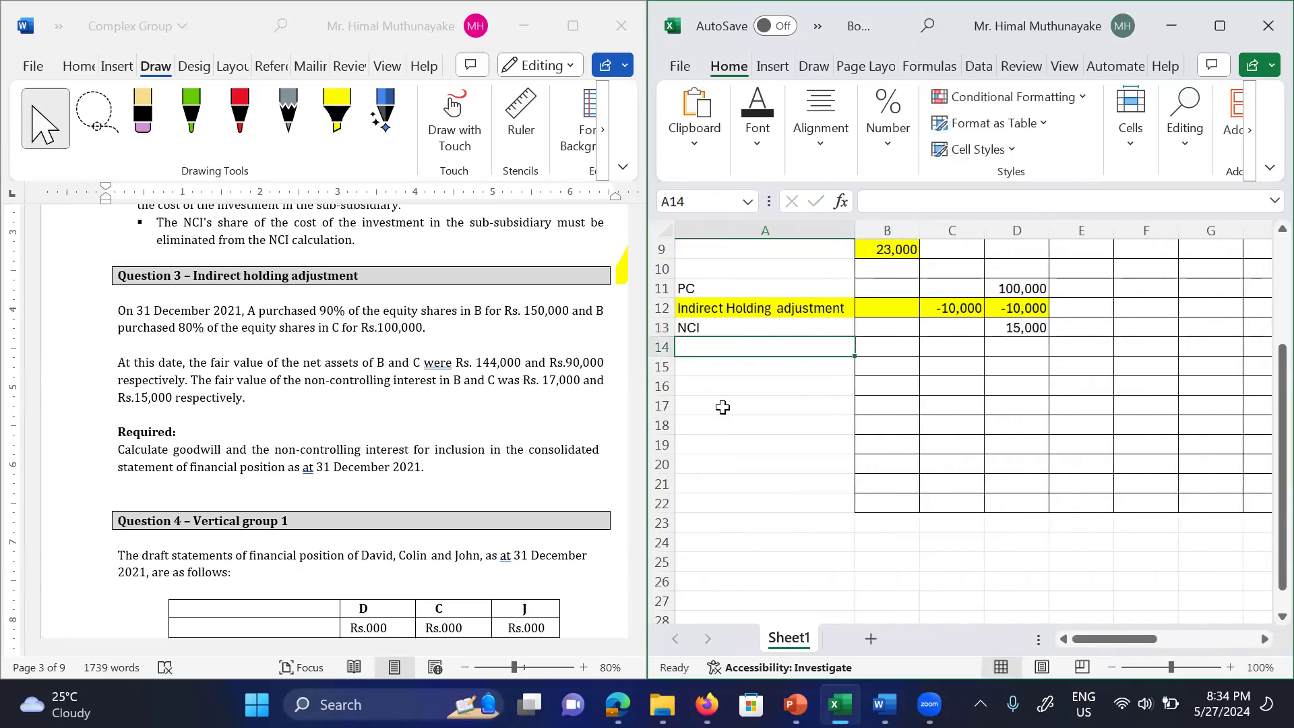
text(F)
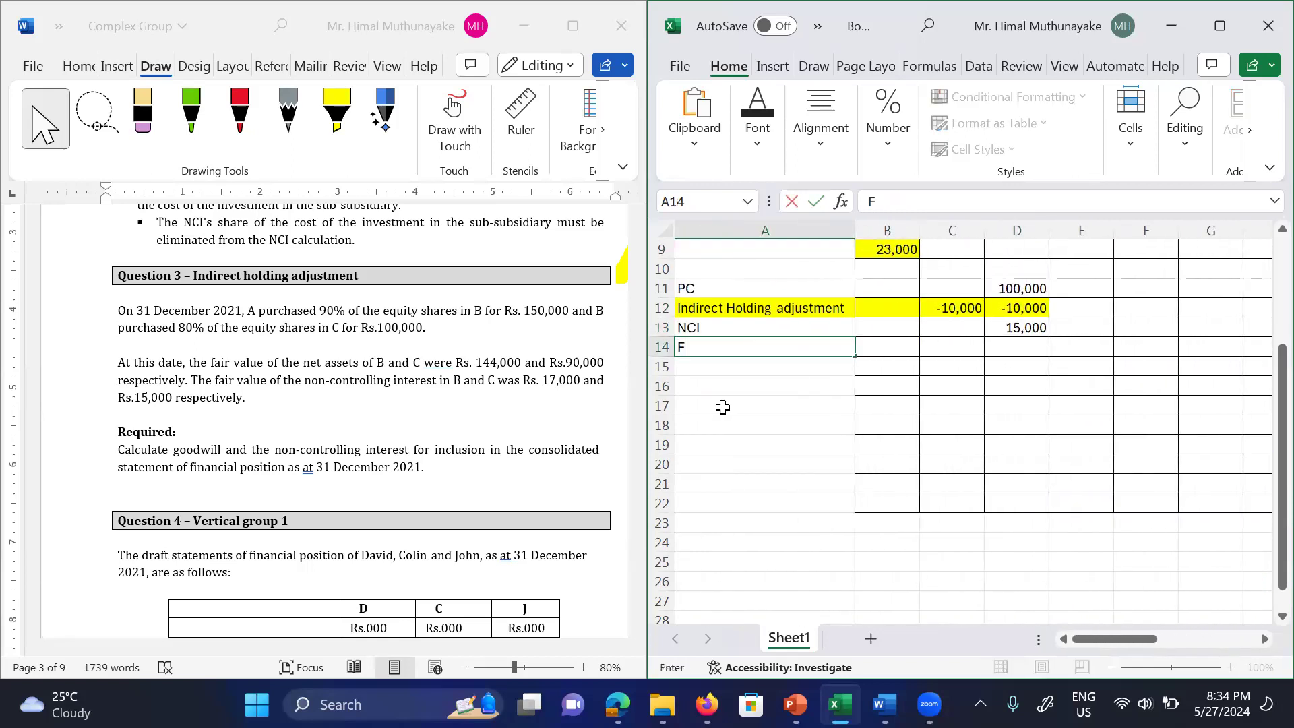
text(V N)
text(?)
text(/A)
key(Right)
key(Right)
key(Right)
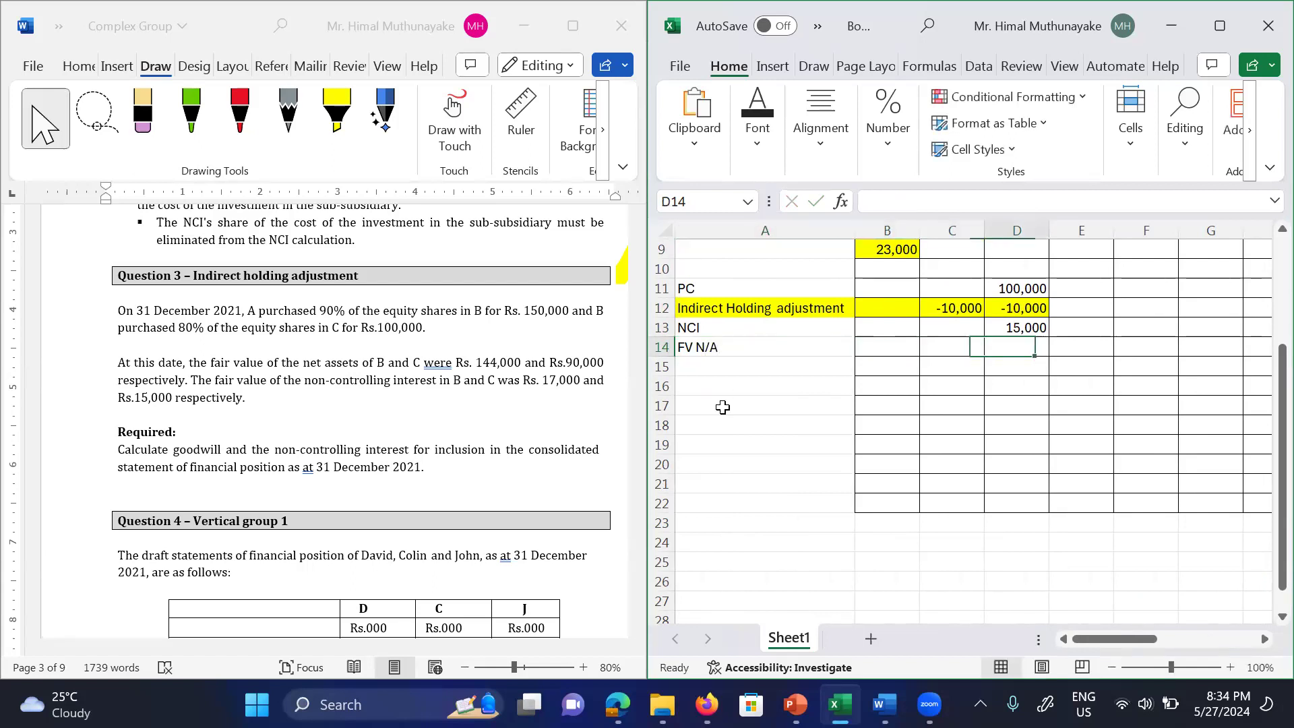
text(=-)
key(Right)
key(Right)
key(Right)
key(Right)
key(Right)
key(Right)
key(Right)
key(Right)
key(Right)
key(Right)
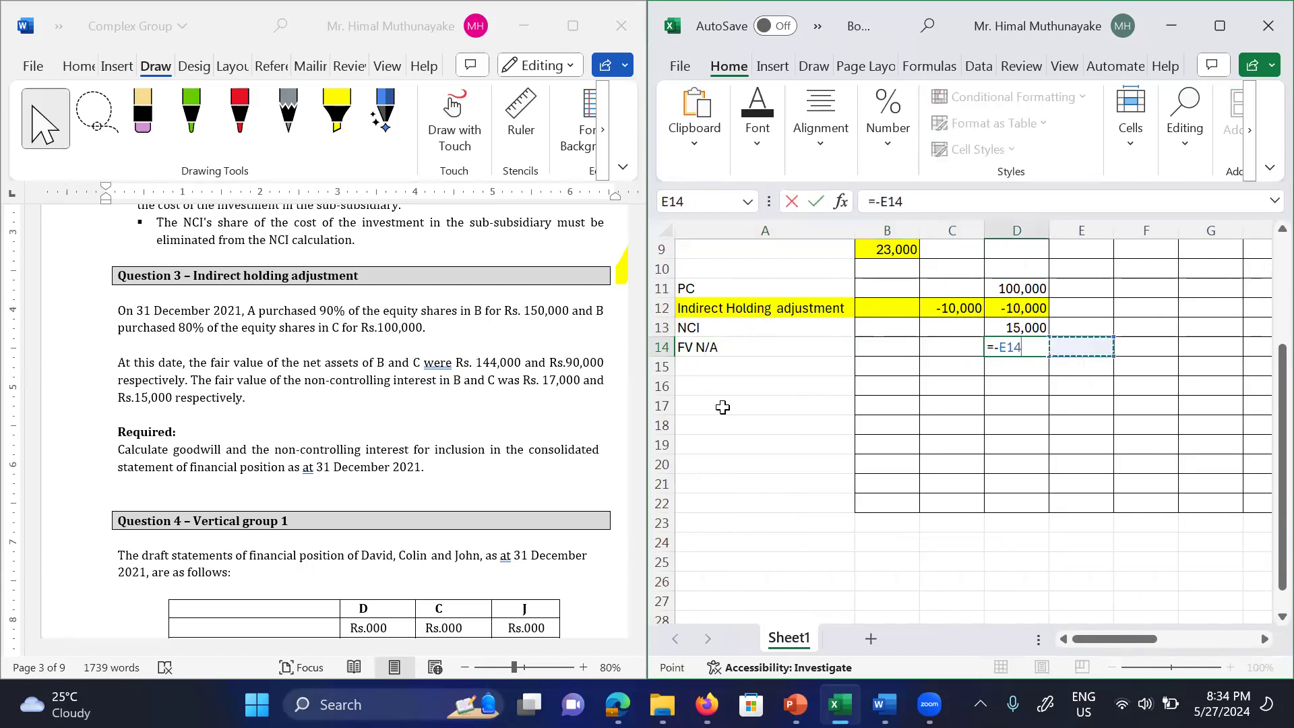
key(Right)
key(Right)
key(Down)
key(Down)
key(Down)
key(Down)
key(Left)
key(Return)
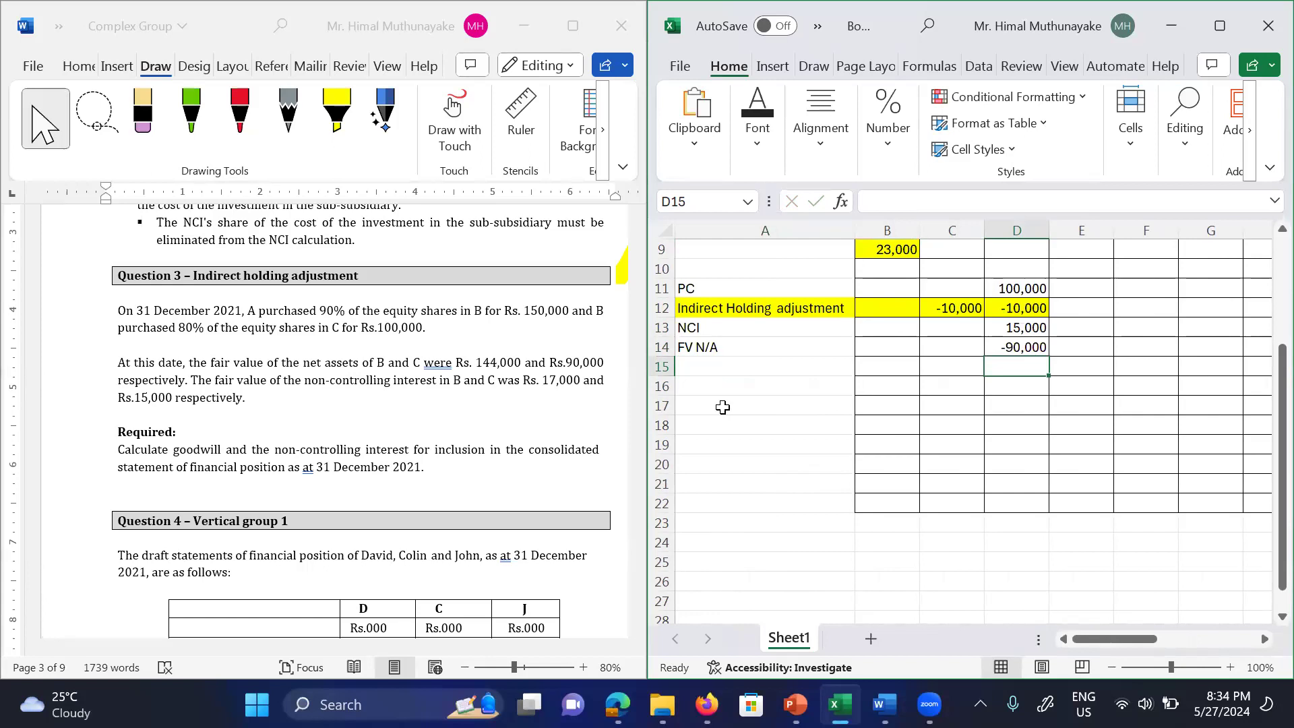
Step: Calculate C's goodwill in D15 as the sum of D11:D14 and highlight the cell with yellow fill
text(=sum()
key(Up)
key(shift+Up)
key(shift+Up)
key(shift+Up)
text())
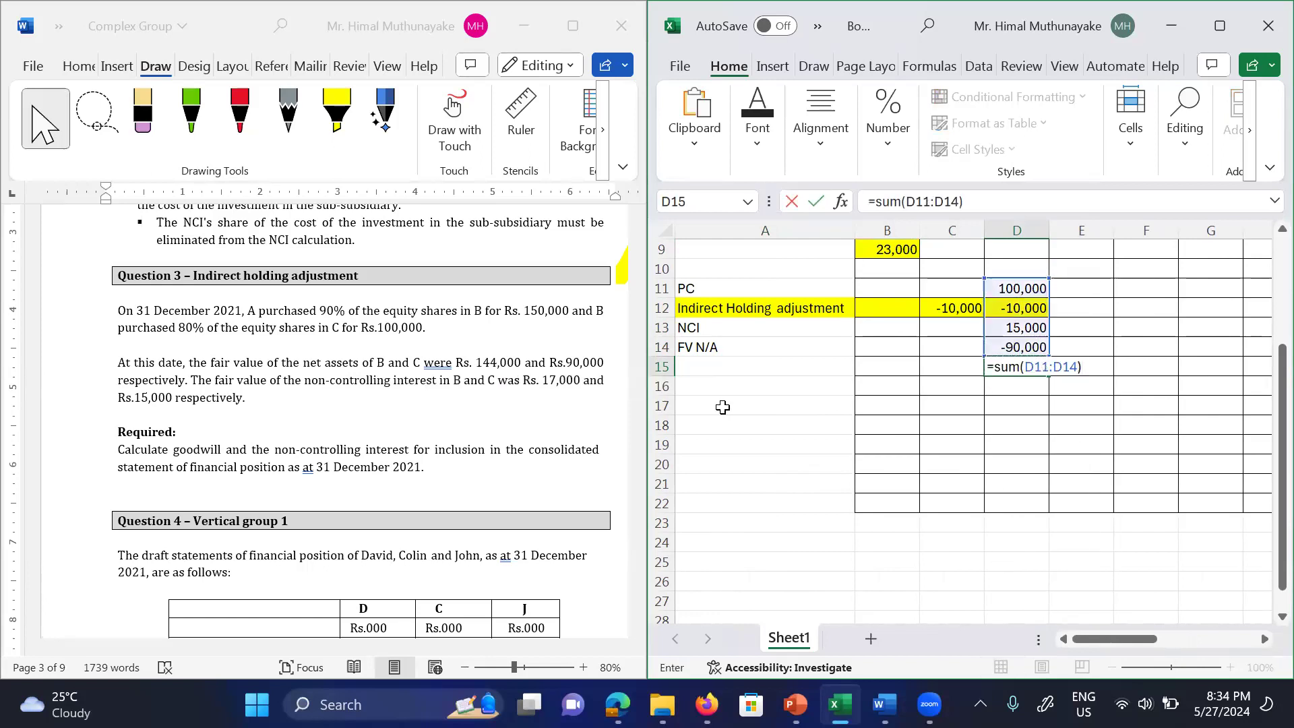
key(ctrl+Return)
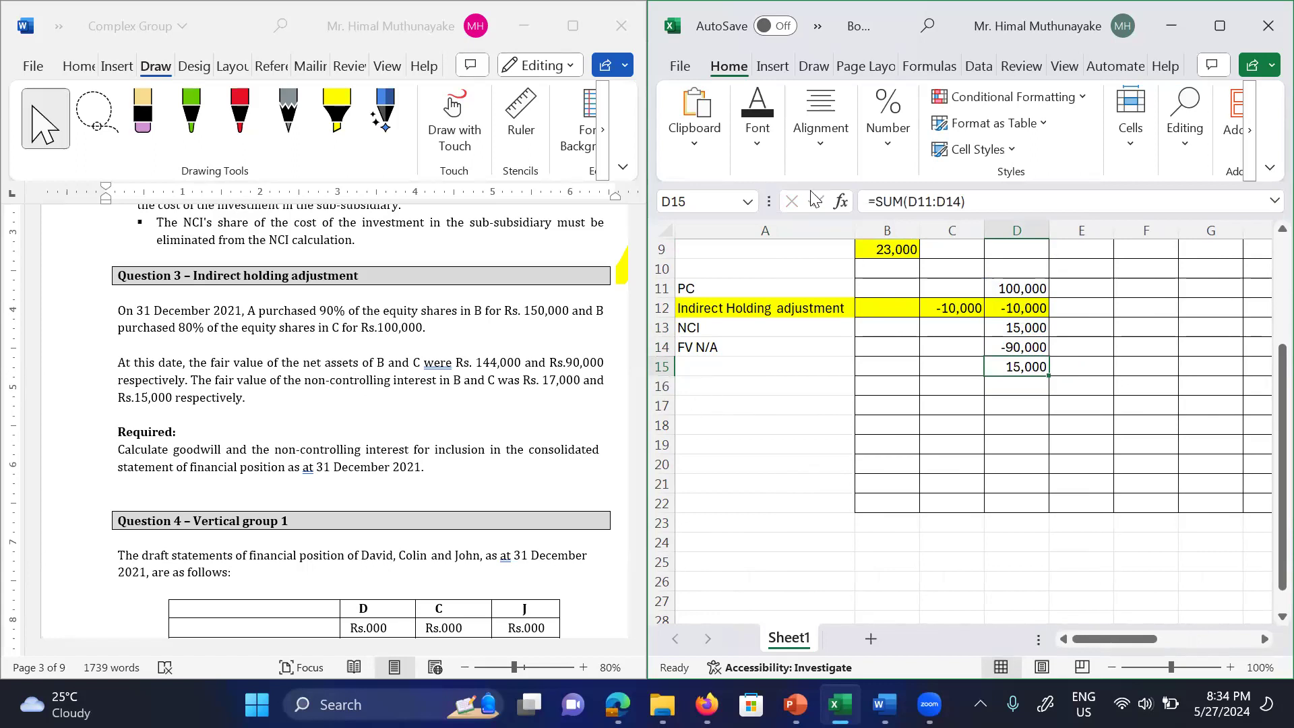
click(753, 136)
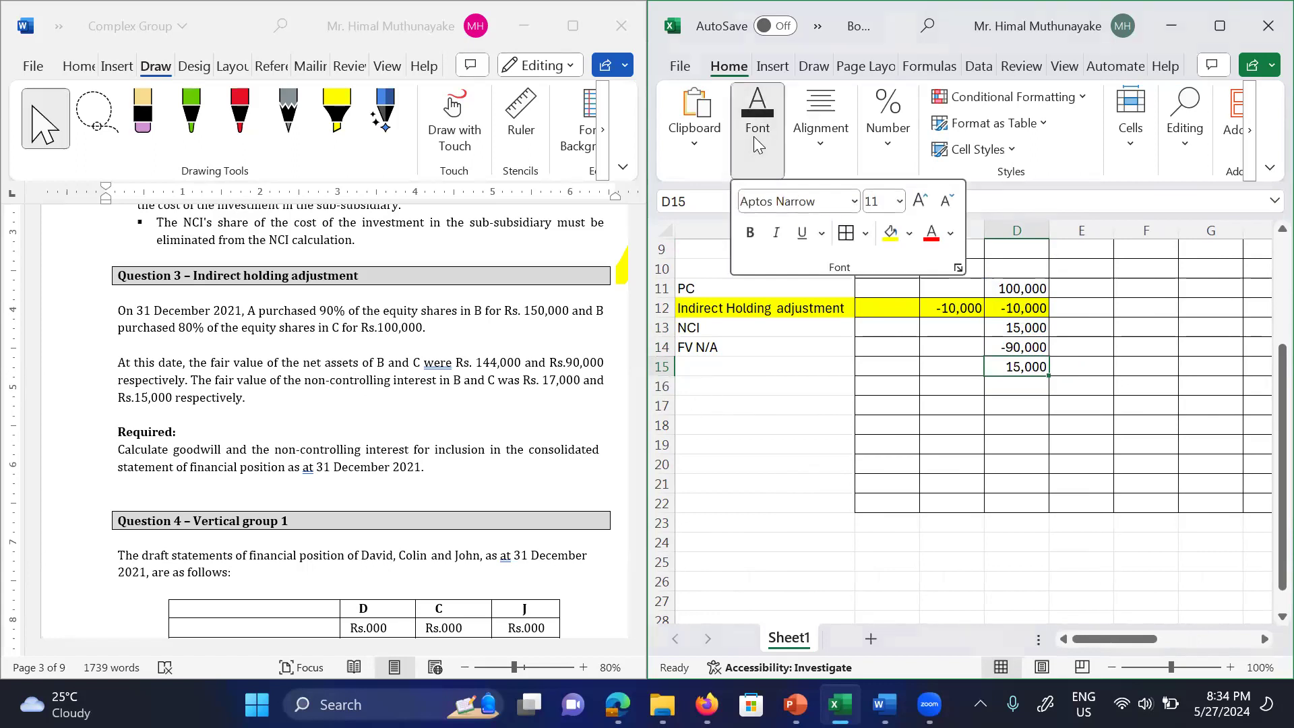
click(891, 235)
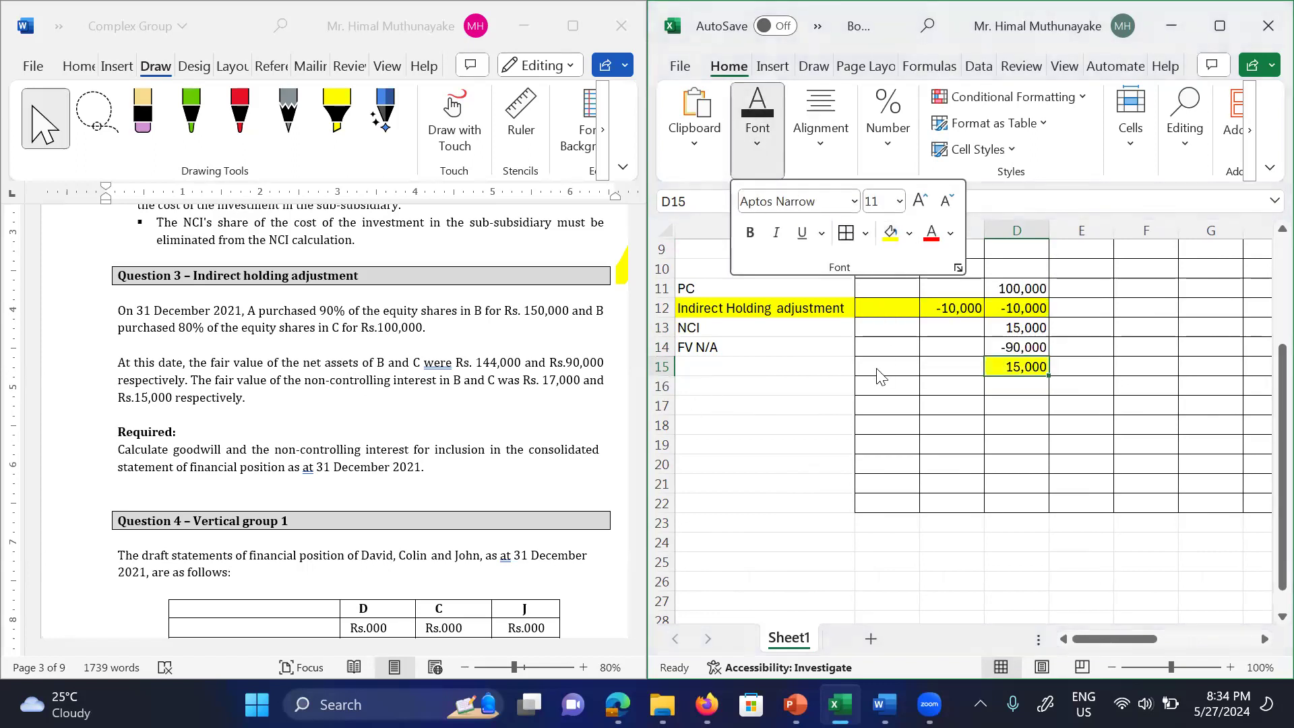
Step: Link E13 under NCI-C to the NCI amount for C in D13
key(Up)
key(Down)
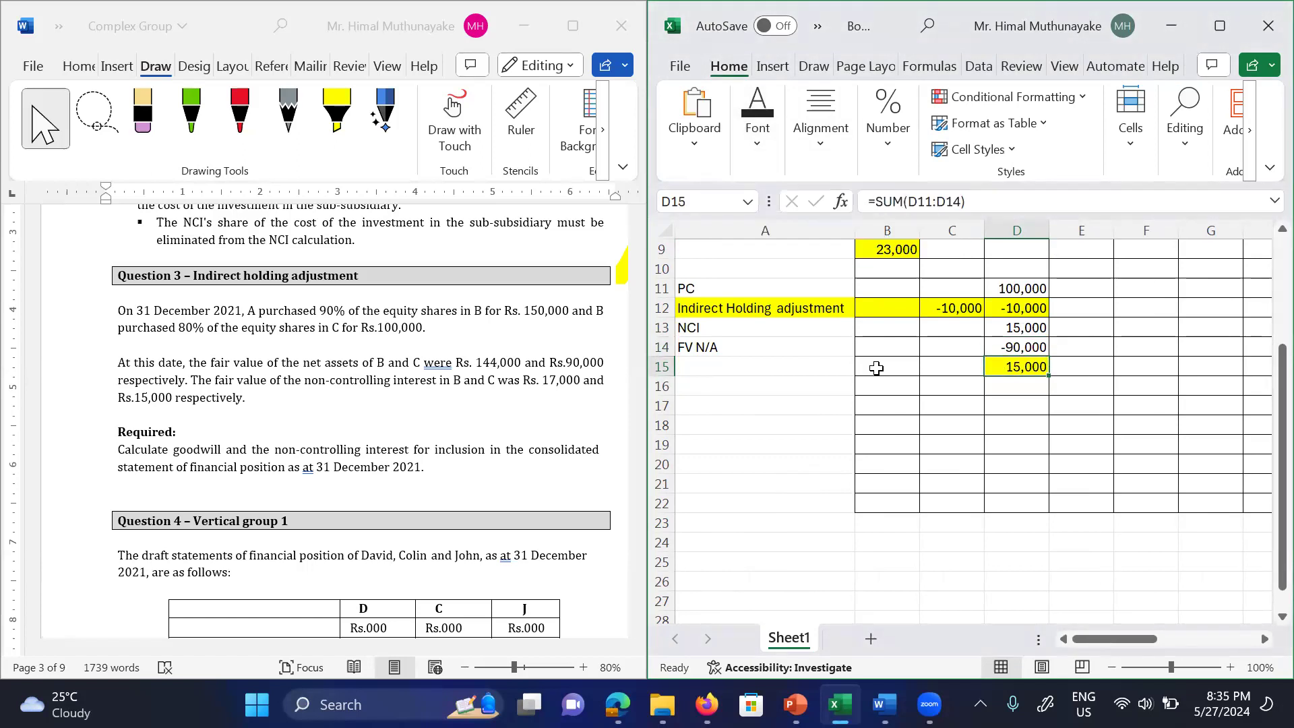
key(Up)
key(Up)
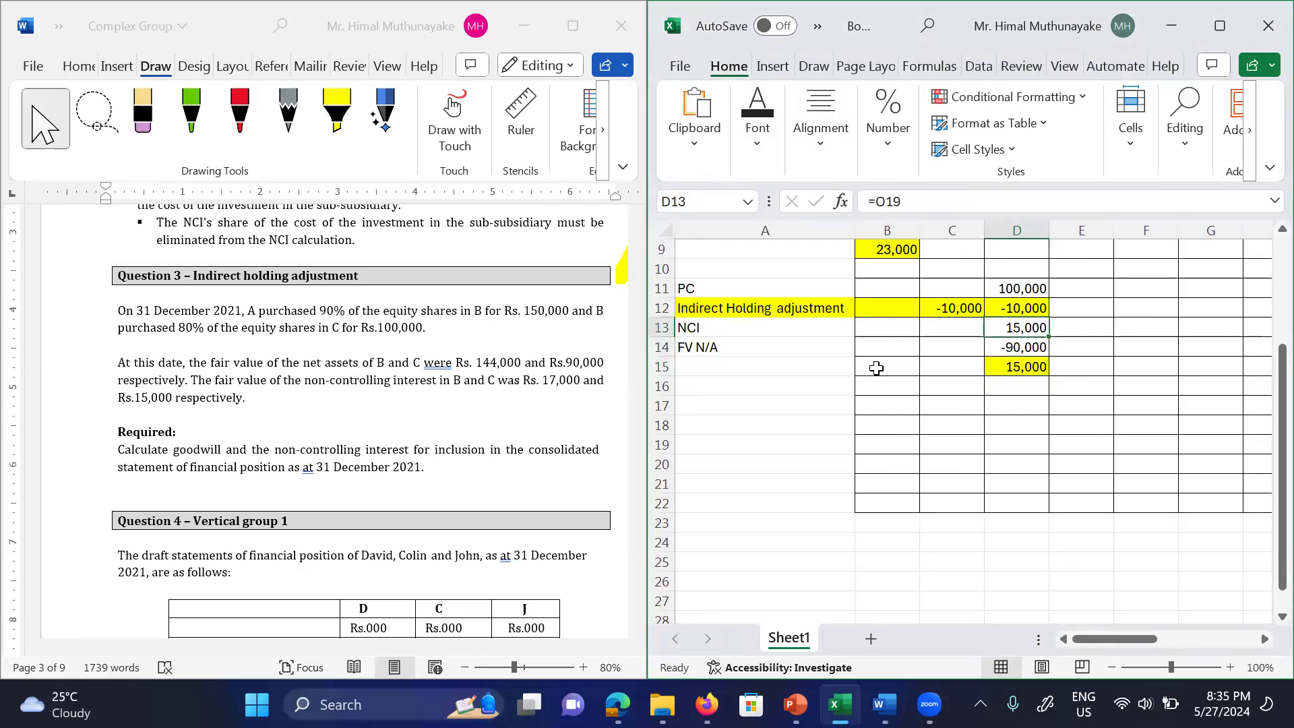
key(ctrl+c)
key(Right)
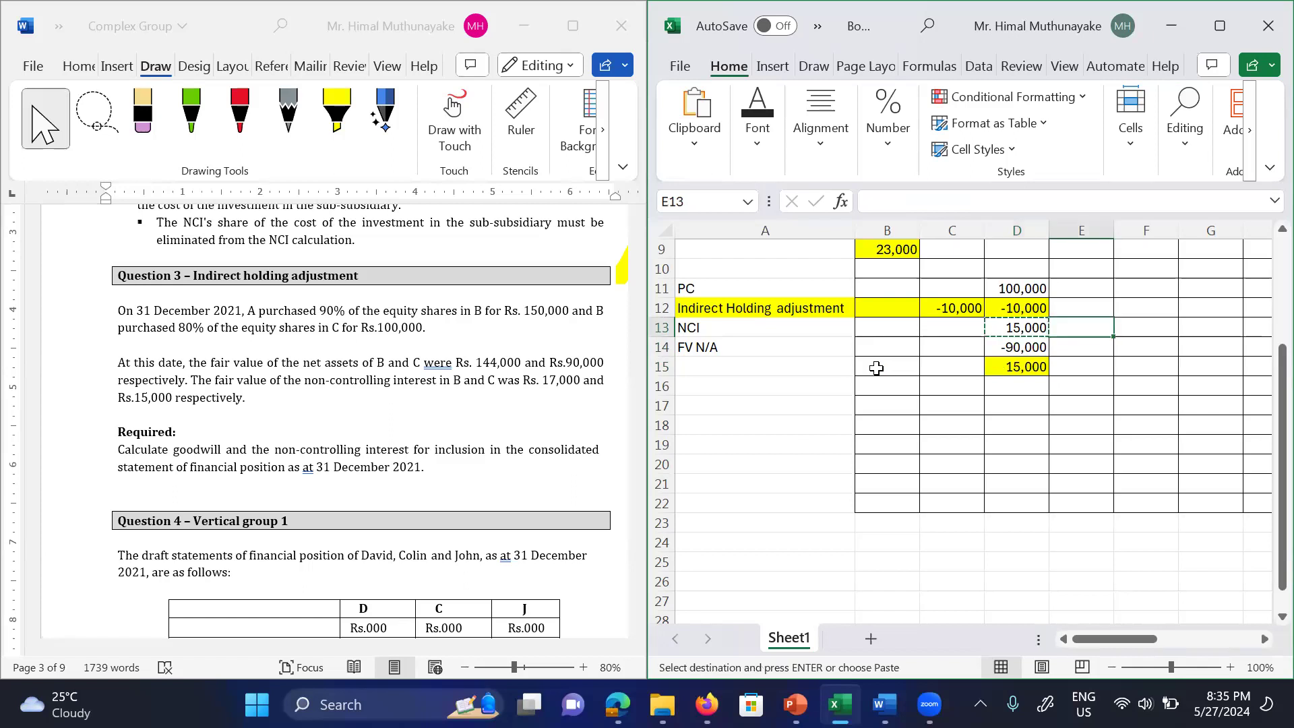
key(ctrl+v)
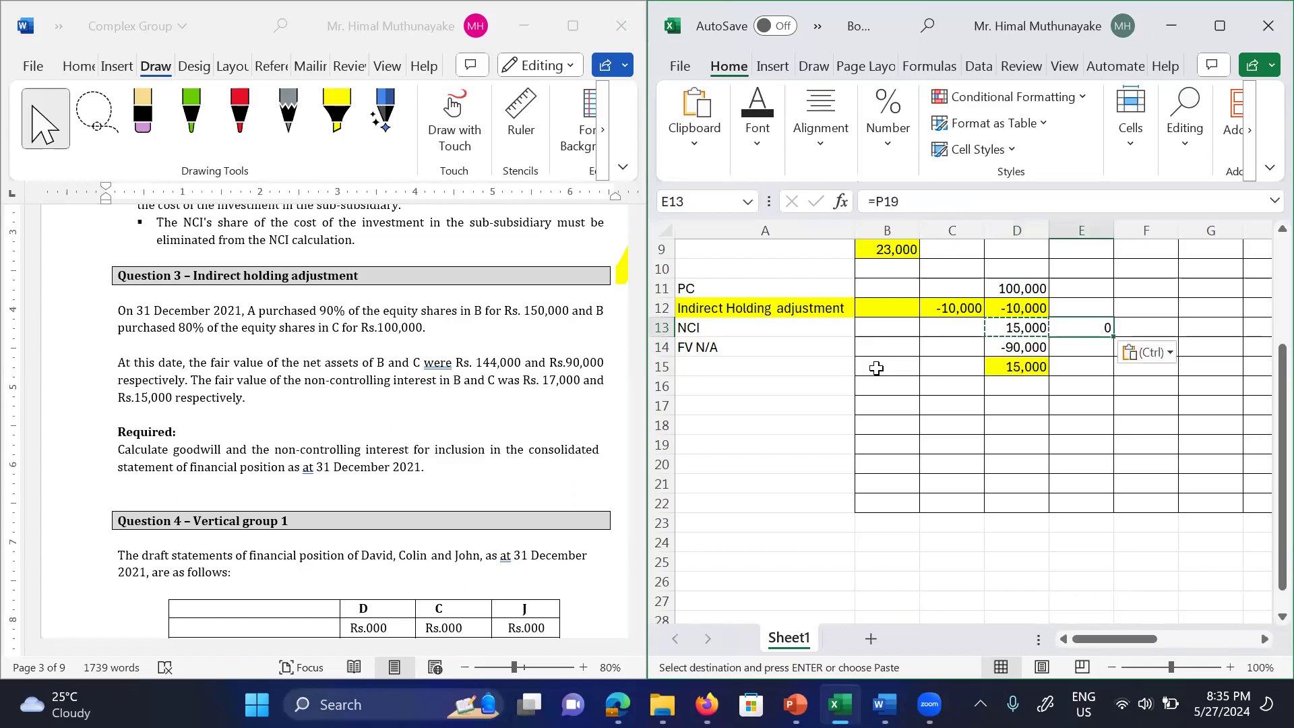
text(=)
key(Left)
key(Return)
Step: Review the goodwill and NCI entries for B and C throughout the Working 01 table
key(Down)
key(Up)
key(Up)
key(Up)
key(Up)
key(Up)
key(Up)
key(Up)
key(Up)
key(Up)
key(Up)
key(Up)
key(Up)
key(Up)
key(Down)
key(Down)
key(Down)
key(Down)
key(Down)
key(Down)
key(Down)
key(Down)
key(Down)
key(Down)
key(Down)
key(Down)
key(Down)
key(Down)
key(Down)
key(Down)
key(Down)
key(Down)
key(Down)
key(Down)
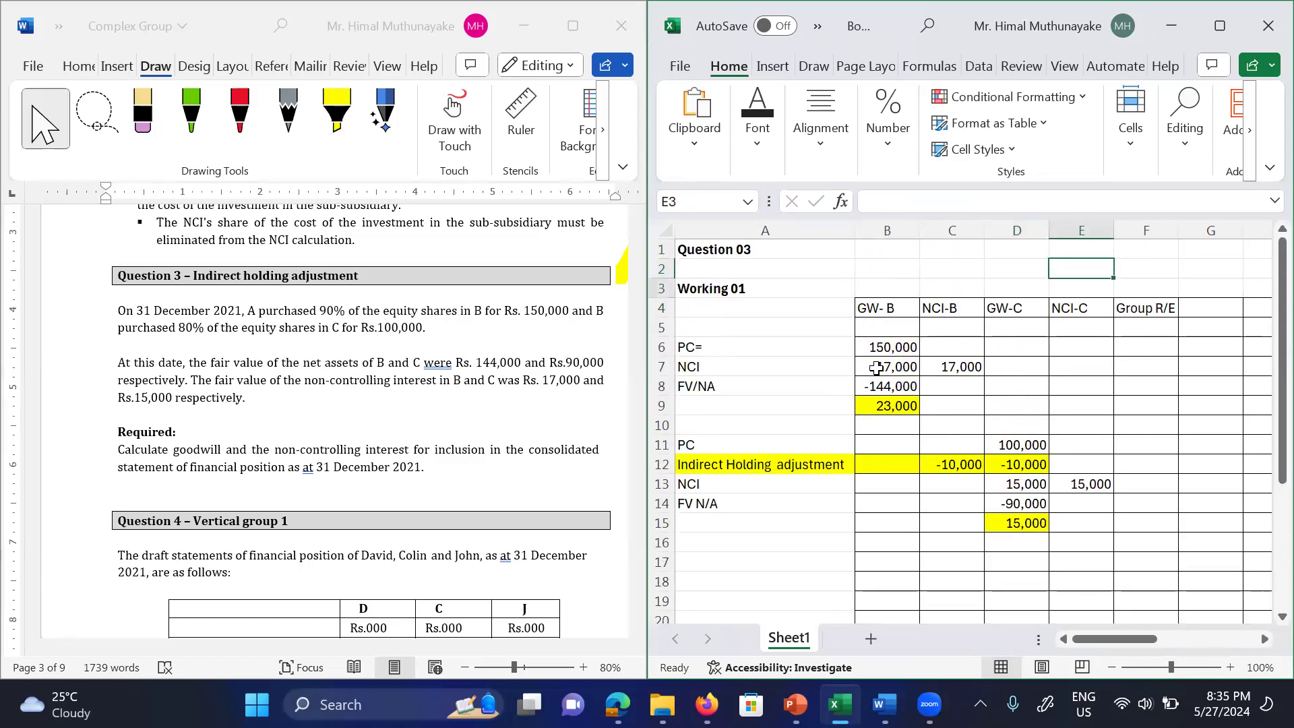
key(Up)
key(Up)
key(Up)
key(Up)
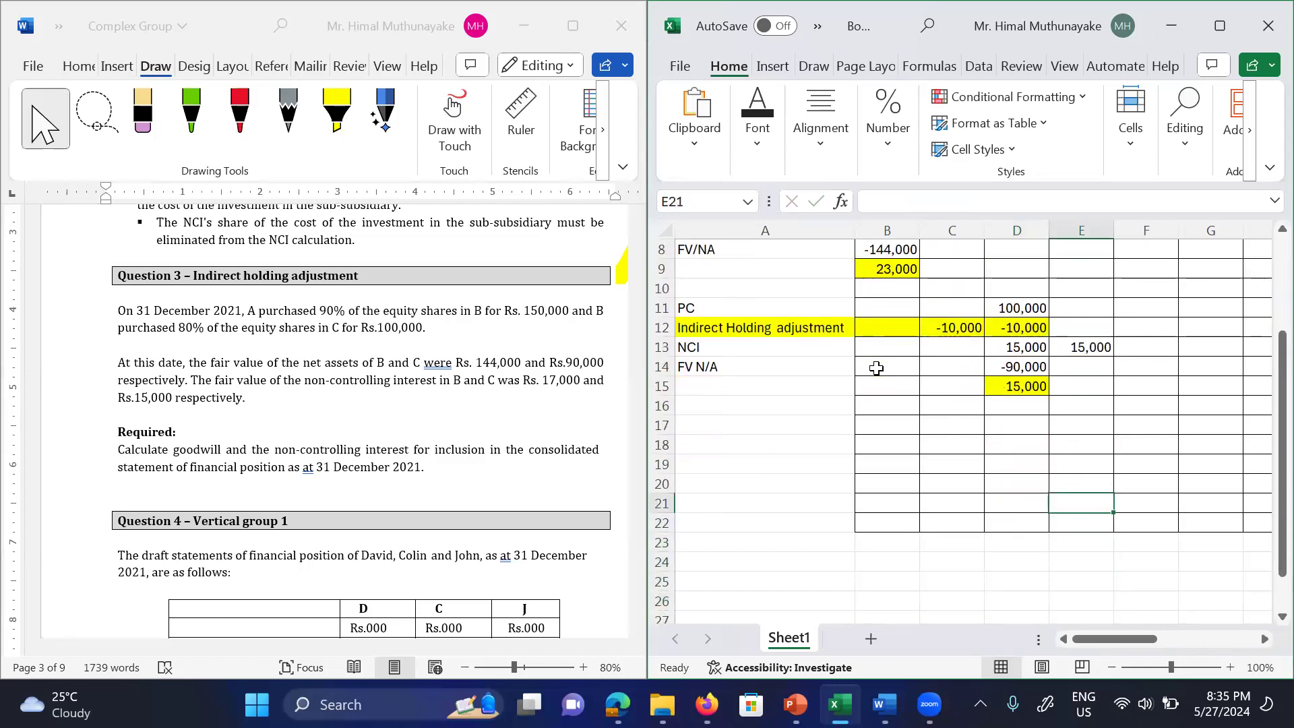
Step: Link B20 in the summary row to B's goodwill in B9
key(Left)
key(Left)
key(Up)
key(Left)
text(=)
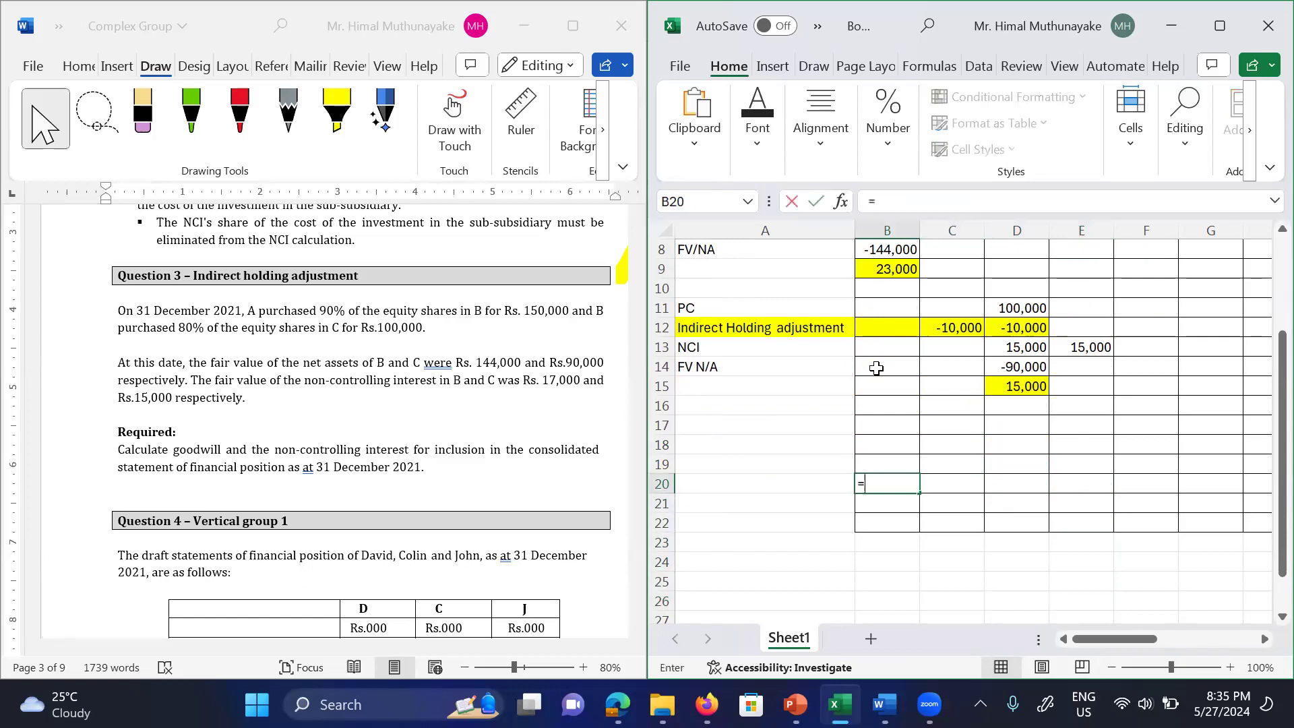
key(Up)
key(Up)
key(Up)
key(Up)
key(Up)
key(Up)
key(Up)
key(Up)
key(Up)
key(Up)
key(Up)
key(Up)
key(Down)
key(Return)
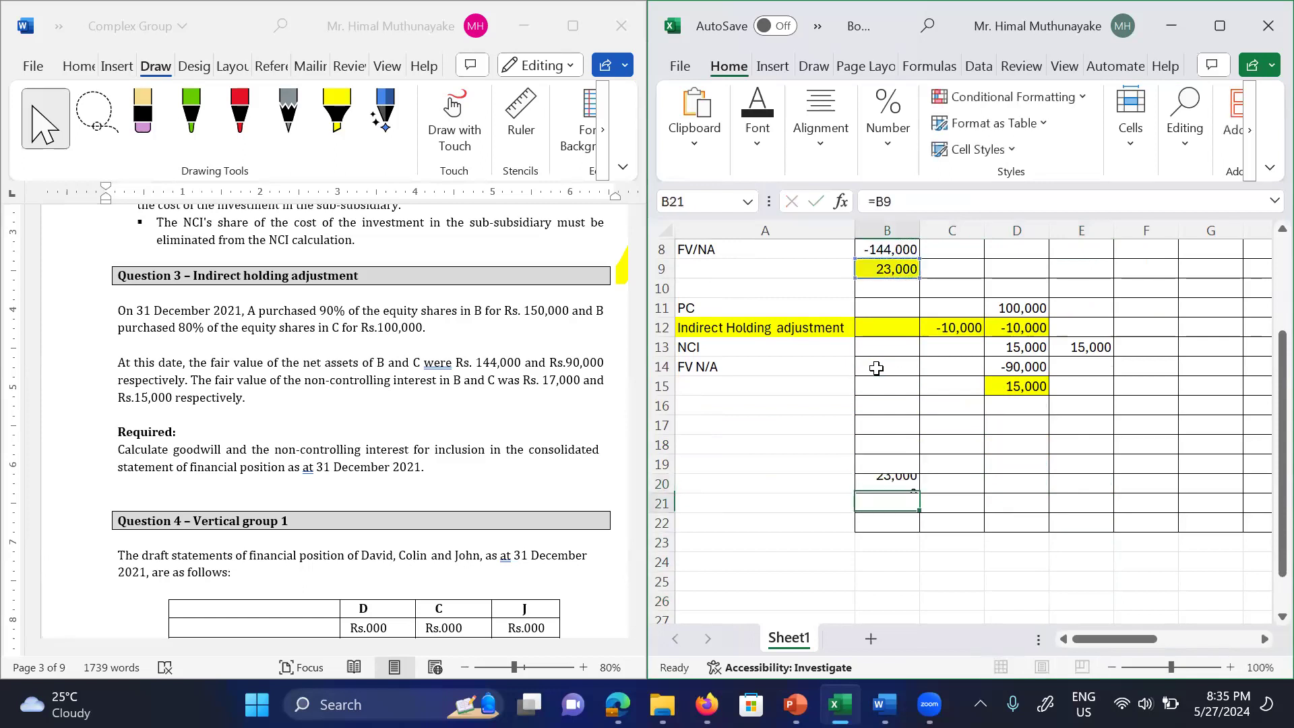
Step: Link D20 in the summary row to C's goodwill in D15
key(Right)
key(Right)
key(Up)
text(=)
key(Up)
key(Up)
key(Up)
key(Up)
key(Up)
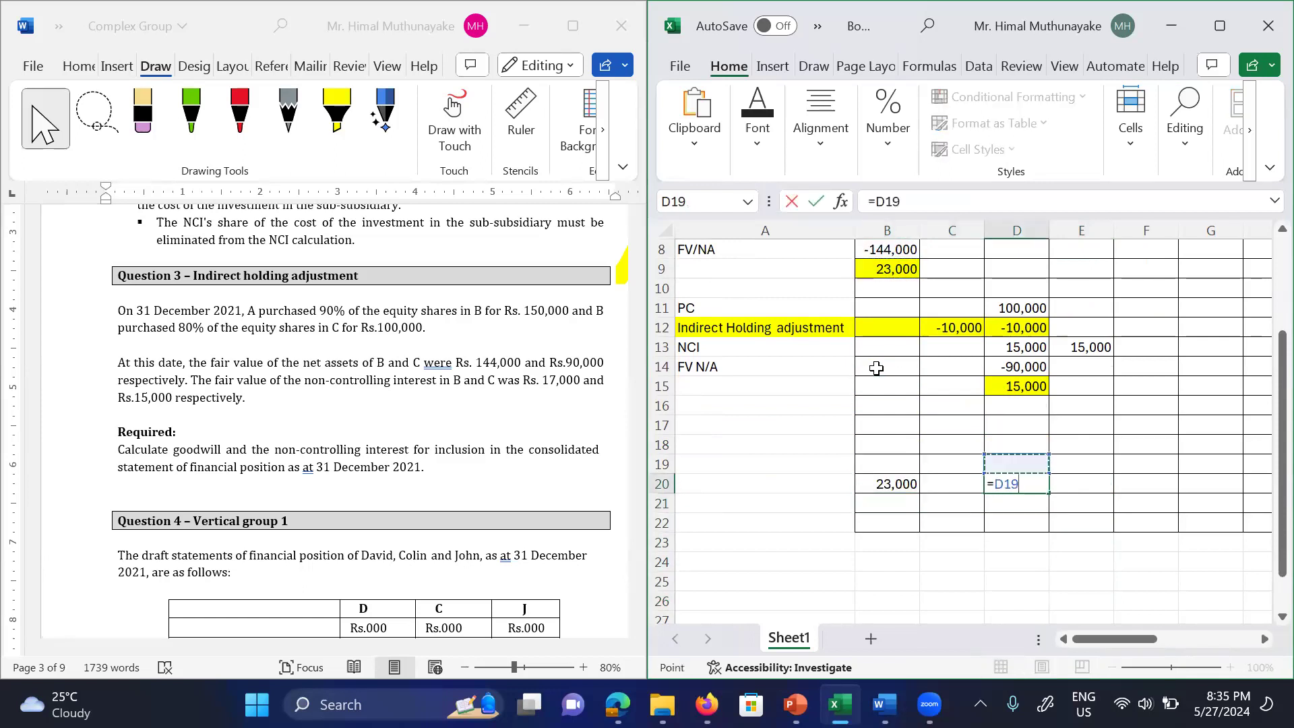
key(Return)
Step: Total the NCI-B column in C20 with a SUM of the cells above it, down to C19
key(Left)
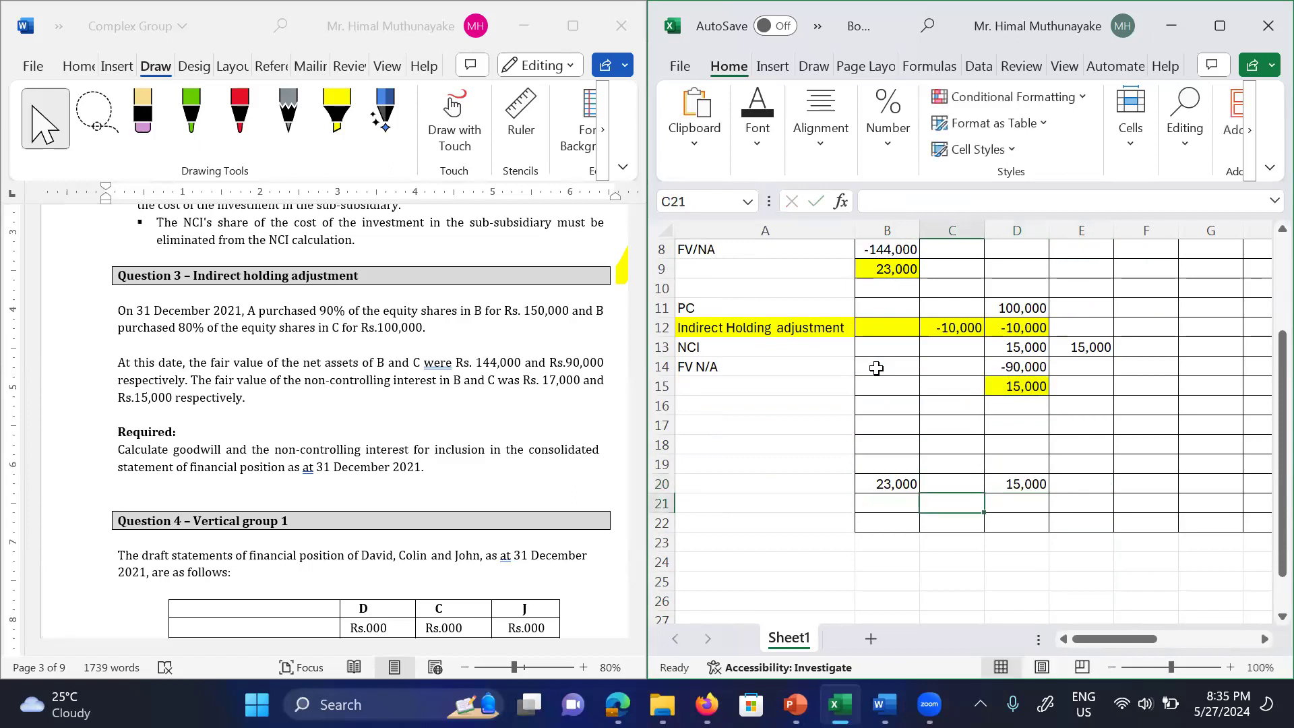
key(Up)
text(sum()
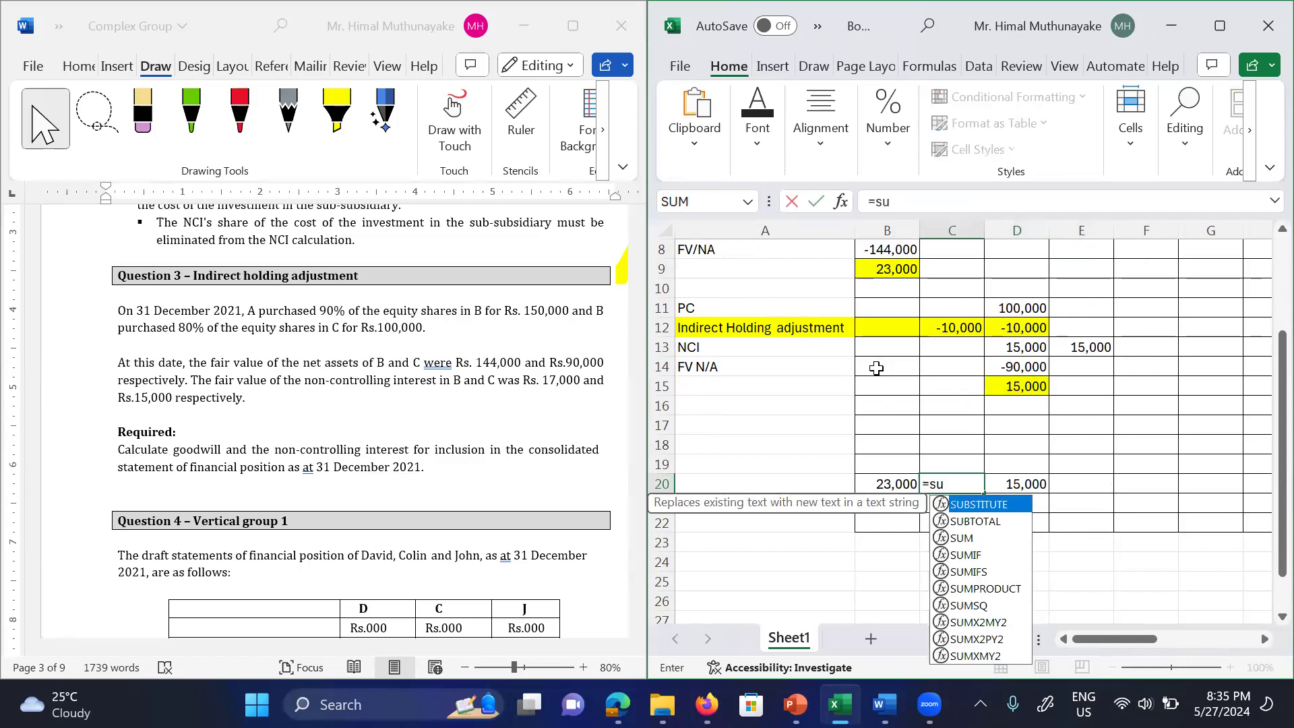
key(Up)
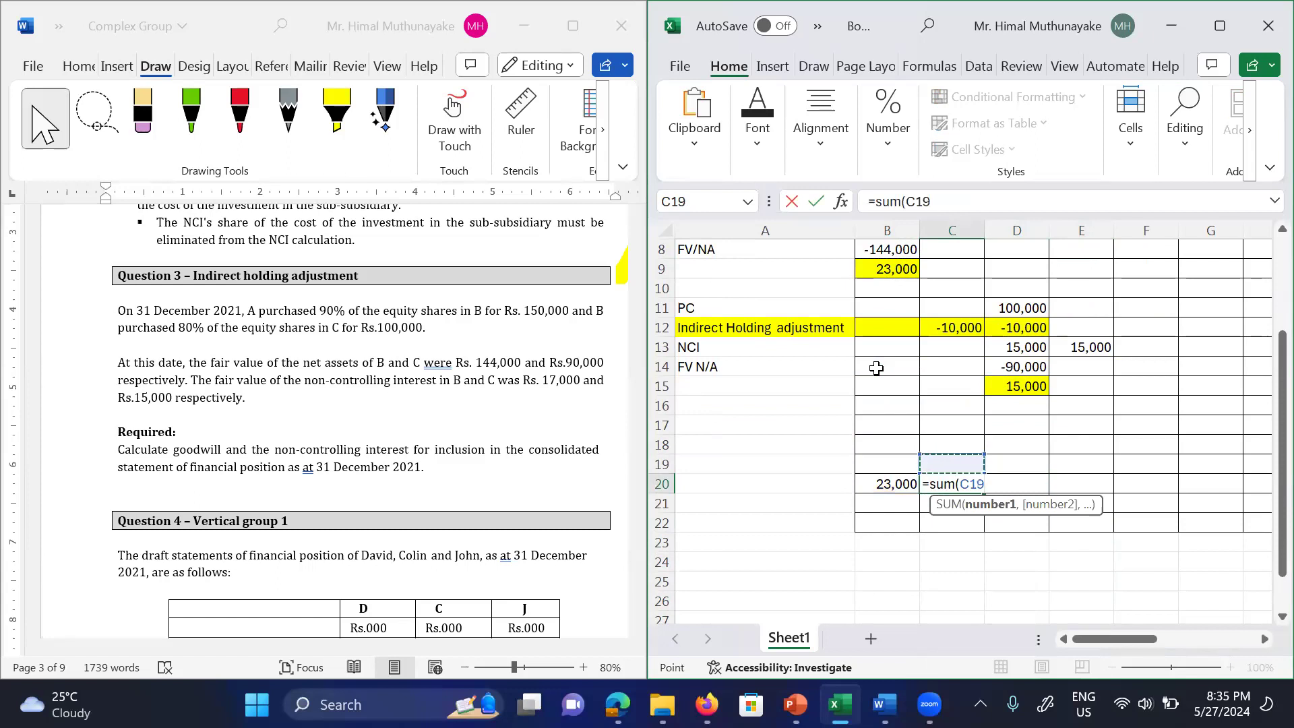
key(shift+Up)
key(shift+Up)
key(shift+Up)
key(shift+Up)
key(shift+Up)
key(shift+Up)
key(shift+Up)
key(shift+Up)
key(shift+Up)
key(shift+Up)
key(shift+Up)
key(shift+Up)
key(shift+Up)
key(shift+Up)
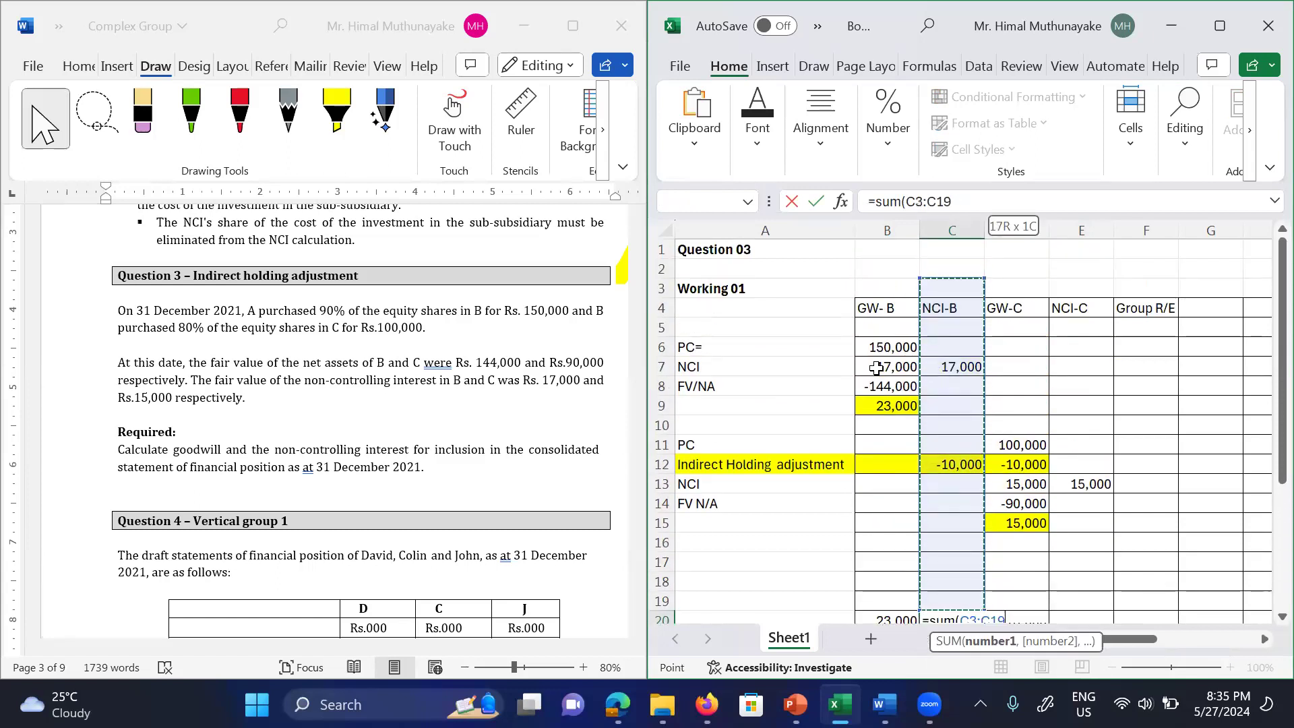
key(Return)
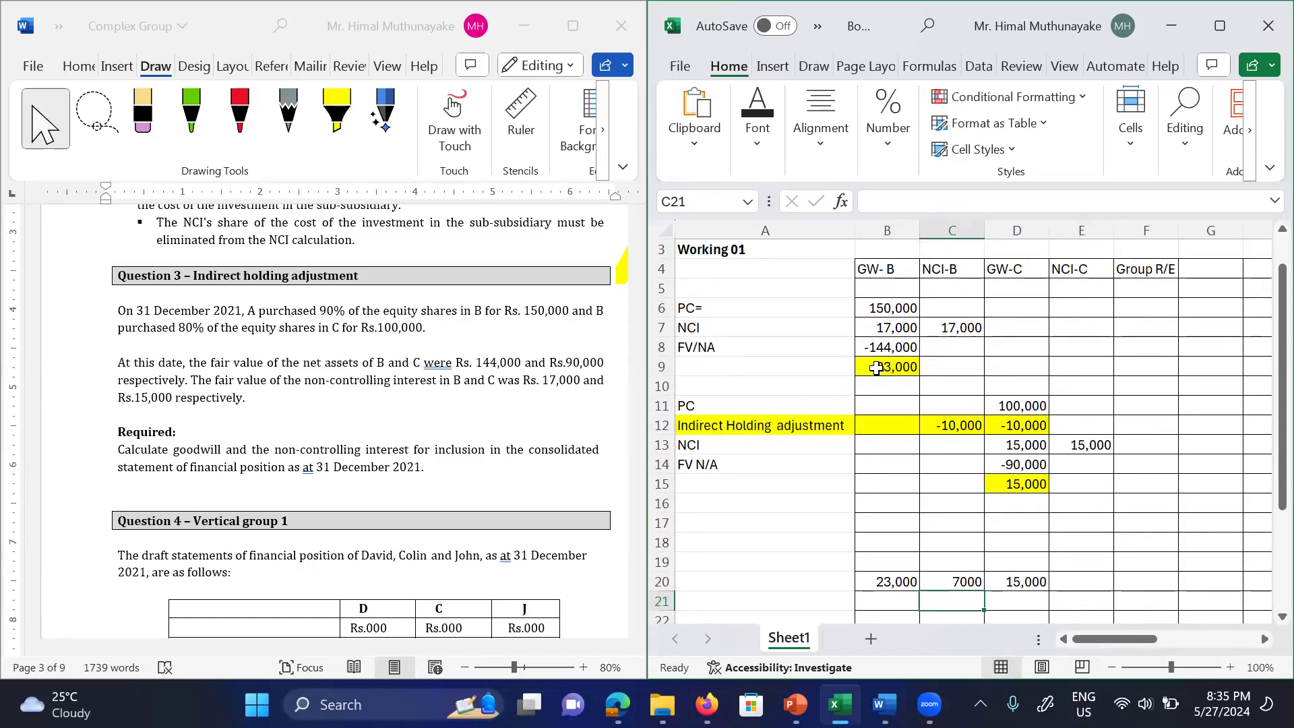
Step: Link E20 in the summary row to the NCI-C amount in E13
key(Up)
key(Right)
key(Right)
text(=)
key(Up)
key(Up)
key(Up)
key(Up)
key(Up)
key(Up)
key(Up)
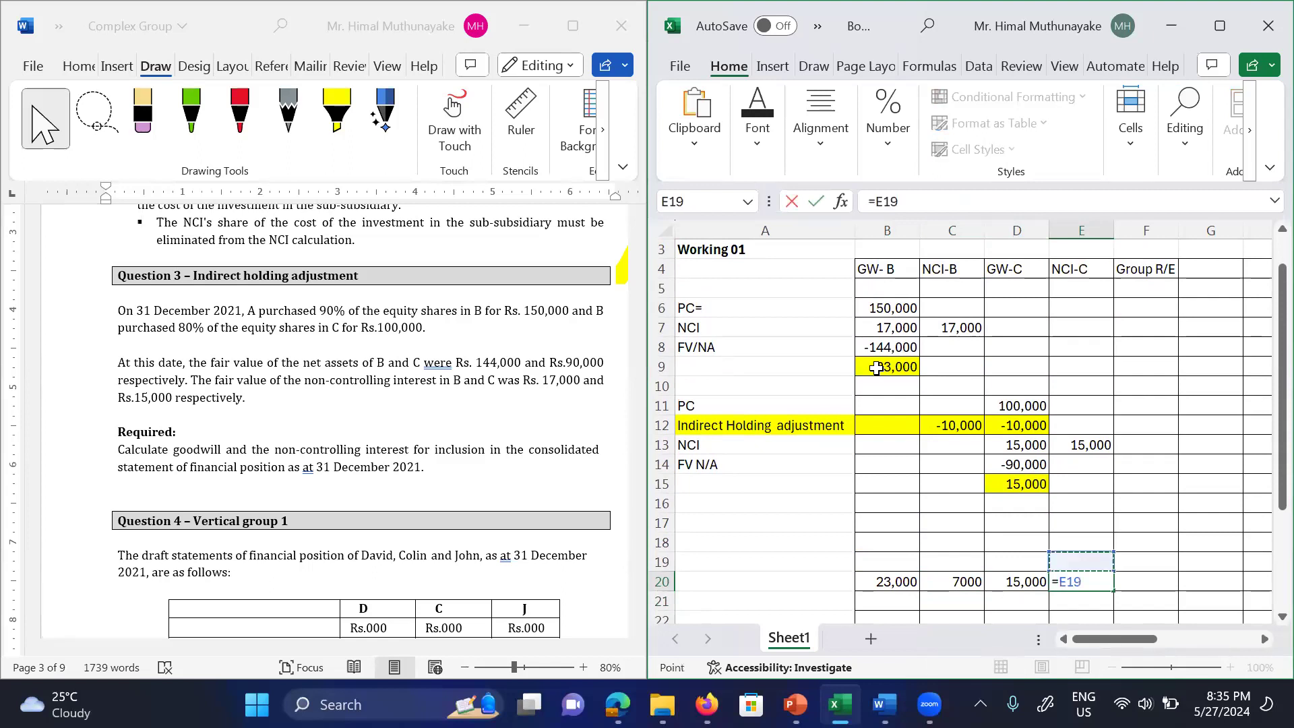
key(Return)
Step: Label A25, below the Working 01 table, as GW
key(Down)
key(Down)
key(Down)
key(Down)
key(Down)
key(Down)
key(Down)
key(Down)
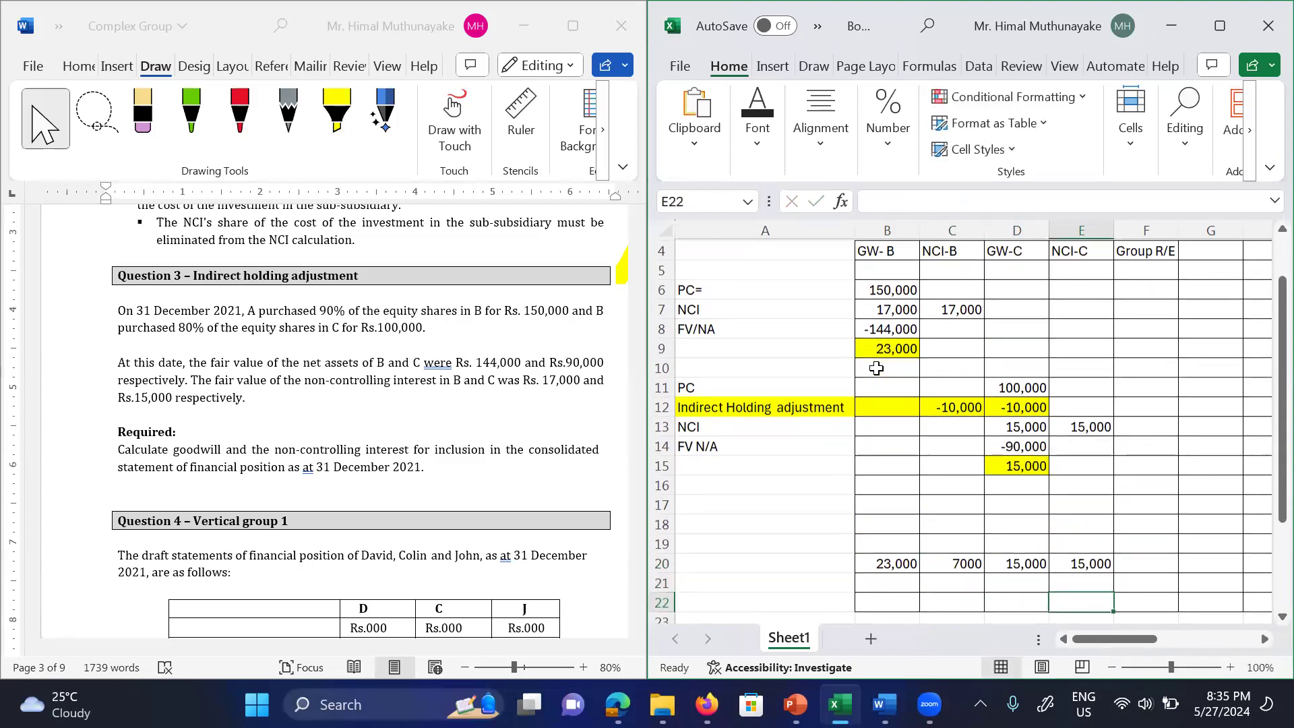
key(Left)
key(Left)
key(Left)
key(Left)
key(Up)
key(Up)
key(Up)
key(Up)
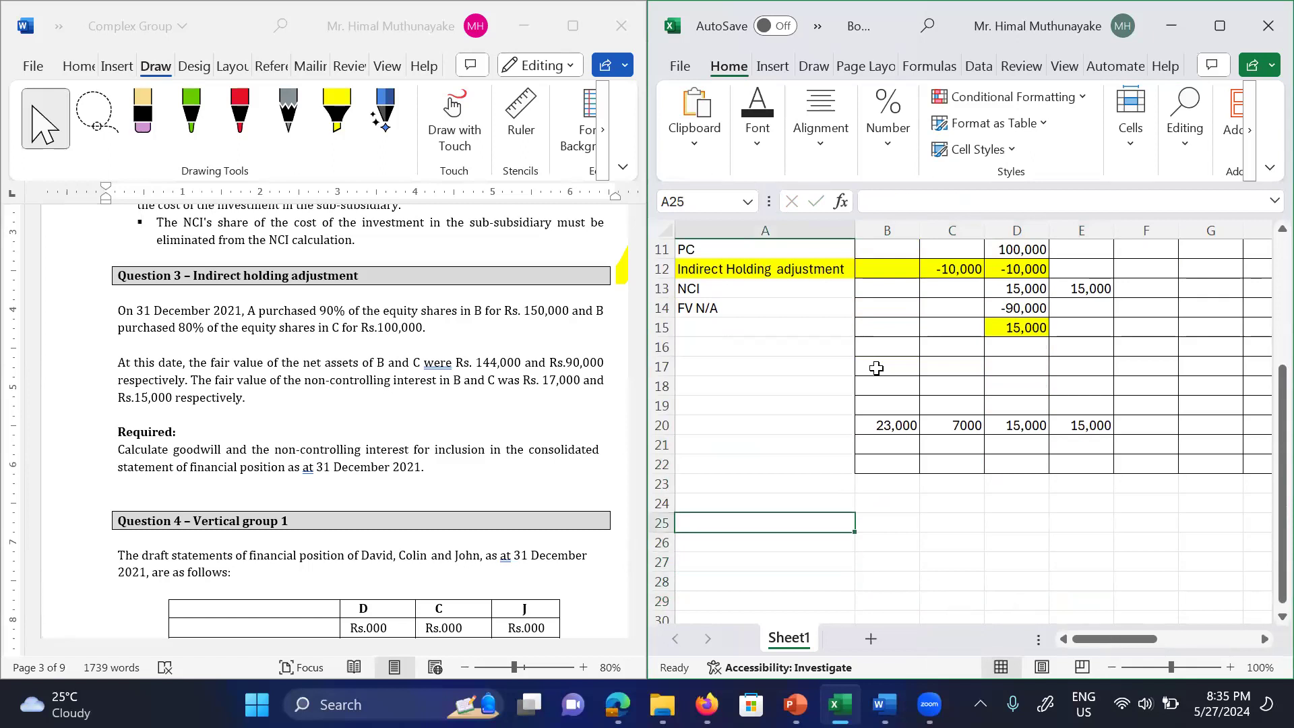
text(GW)
key(Tab)
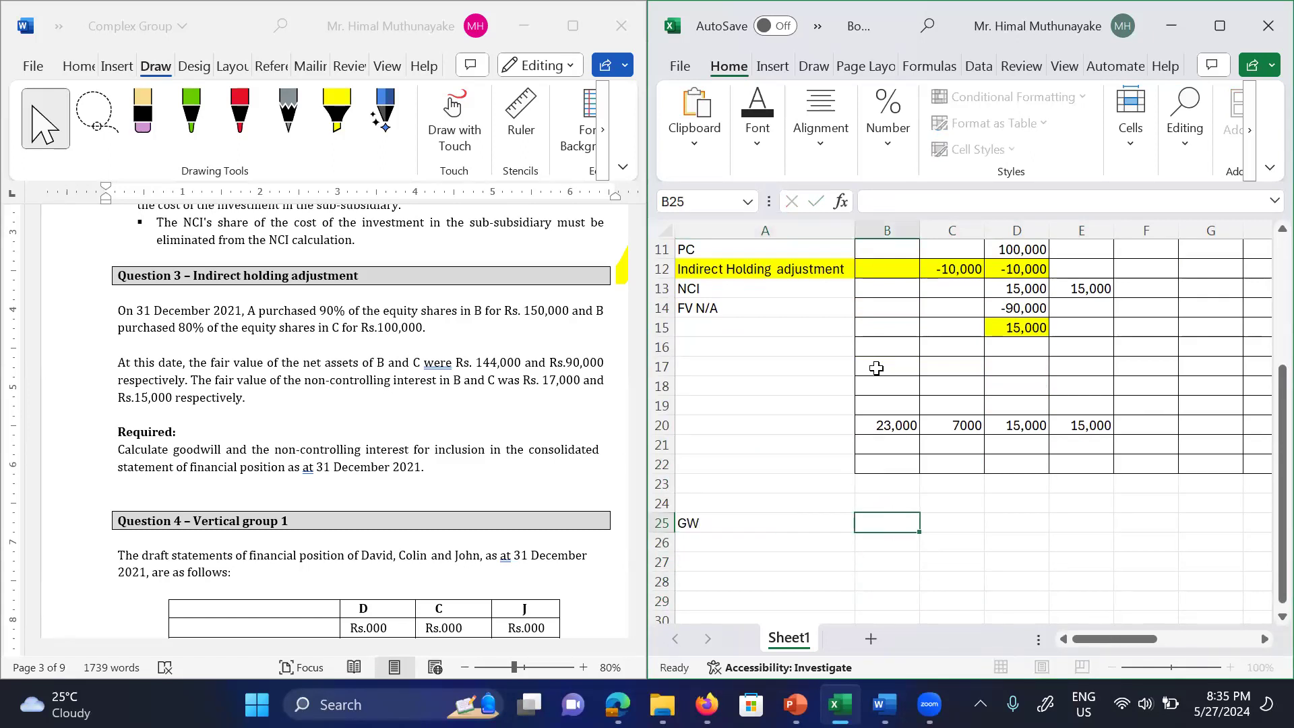
Step: Calculate total goodwill in B25 by adding the goodwill of B and C with =B20+D20
text(=)
key(Up)
key(Up)
key(Up)
key(Up)
key(Up)
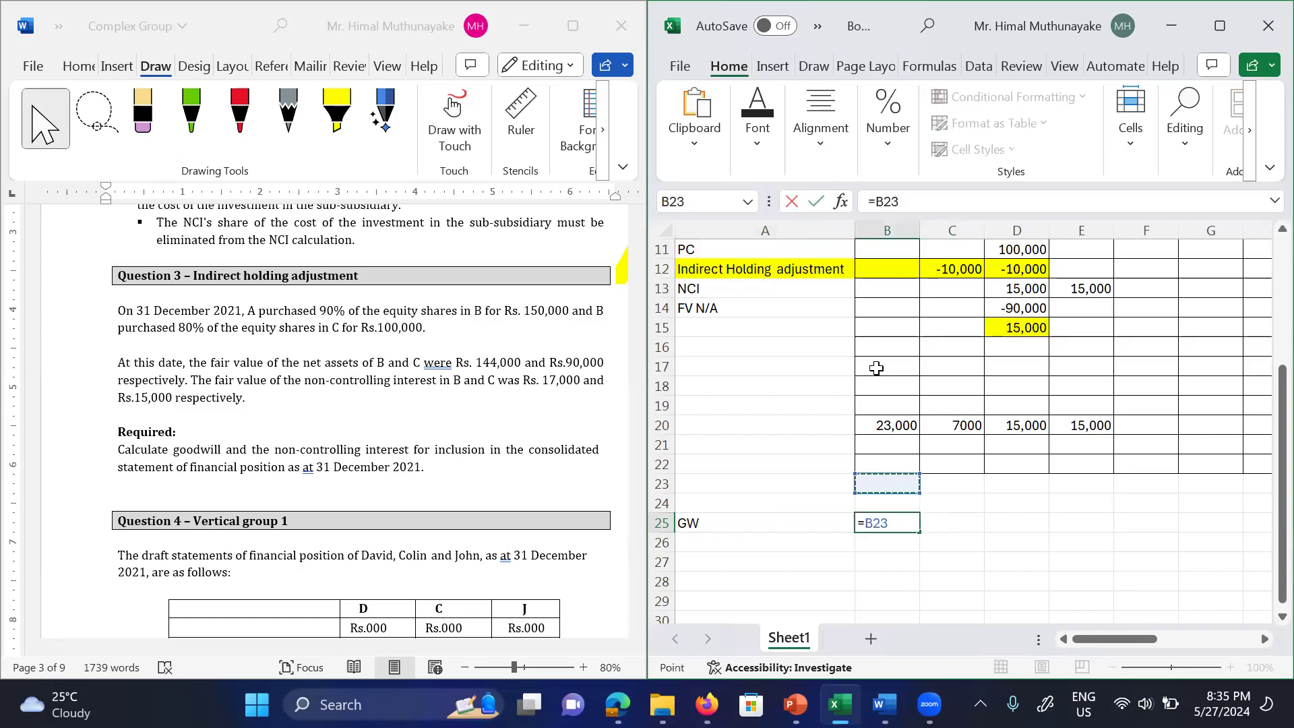
text(+)
key(Up)
key(Up)
key(Up)
key(Up)
key(Right)
key(Right)
key(Up)
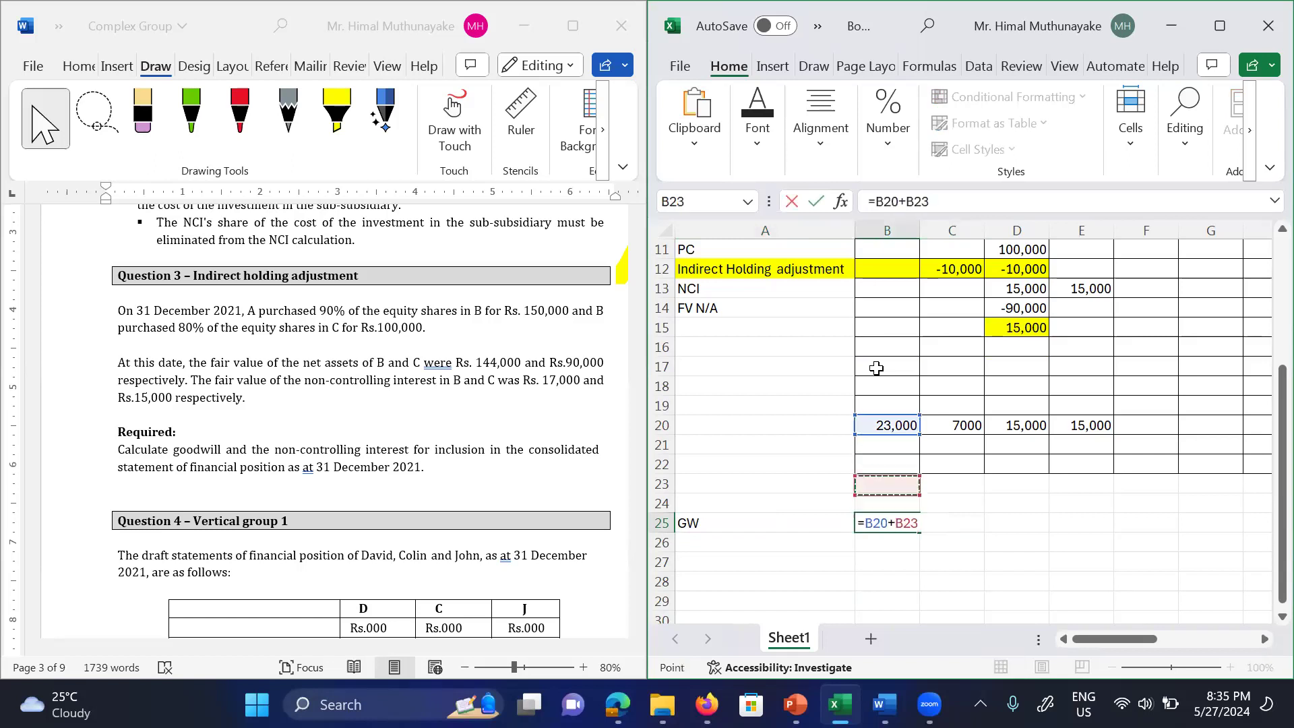
key(Return)
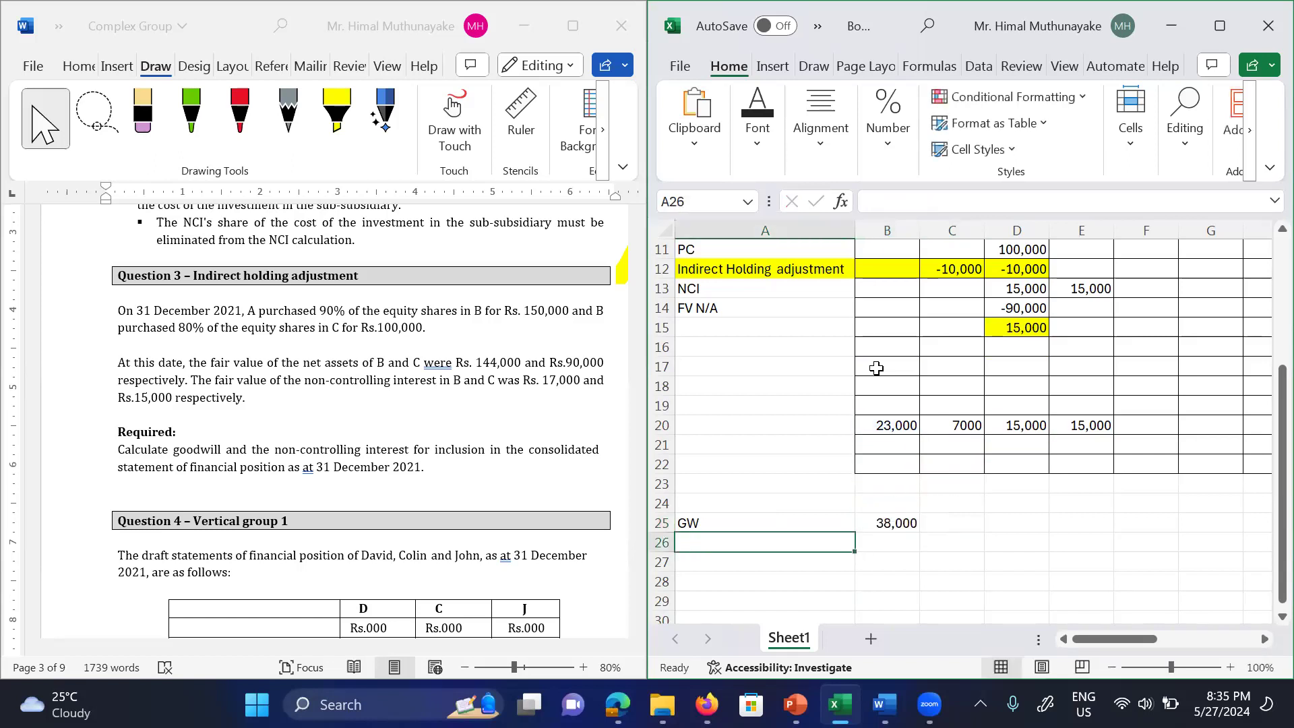
Step: Label A26 as NCI and calculate total NCI in B26 as C20 plus E20
text(NCI)
key(Tab)
text(=)
key(Up)
key(Up)
key(Up)
key(Up)
key(Right)
key(Up)
key(Up)
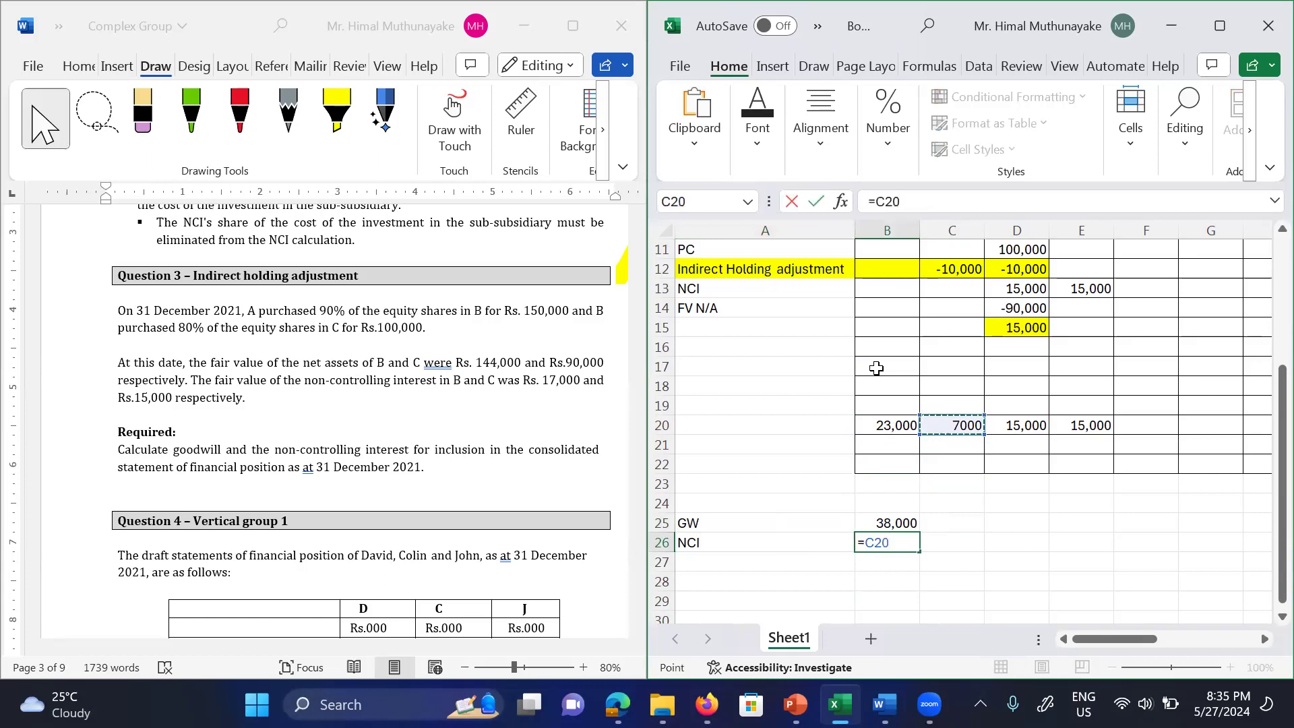
text(+)
key(Right)
key(Right)
key(Up)
key(Up)
key(Up)
key(Up)
key(Right)
key(Up)
key(Up)
key(Return)
Step: Highlight the GW and NCI totals in A25:B26 with yellow fill
key(Up)
key(Up)
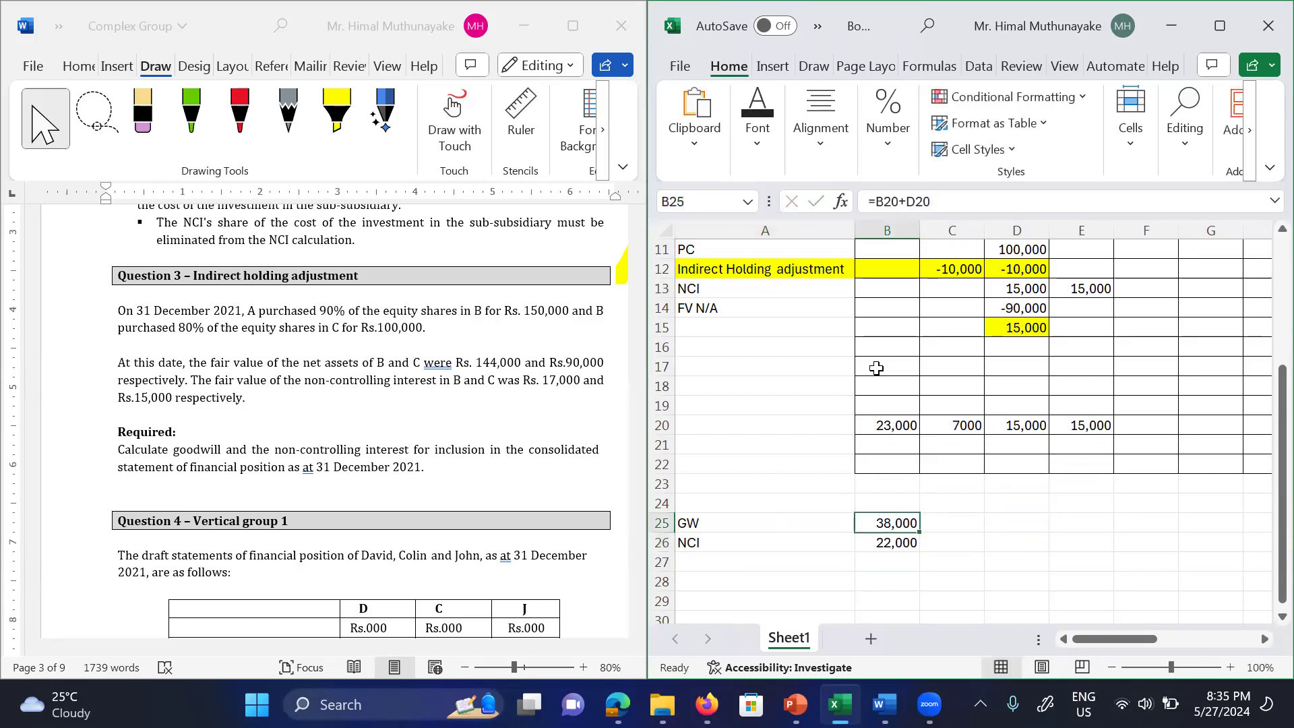
key(Left)
key(shift+Down)
key(shift+Right)
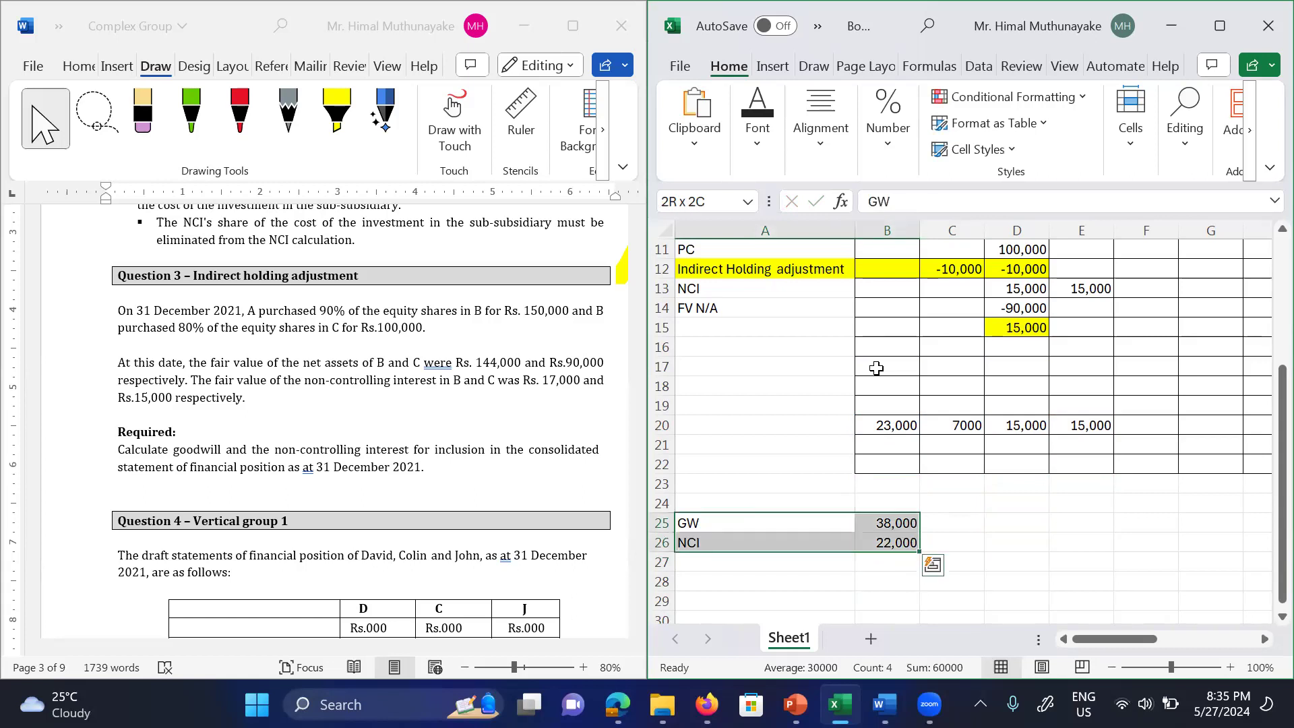
click(757, 128)
click(890, 233)
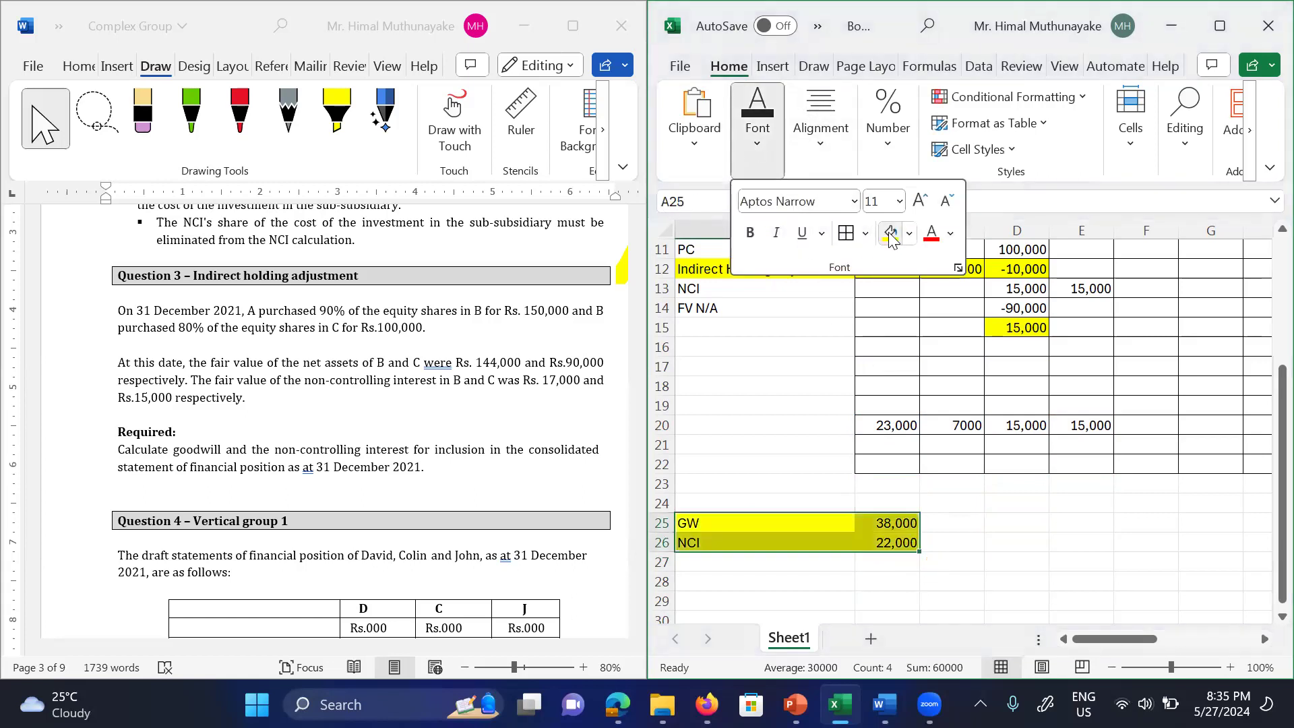
click(987, 497)
Step: Maximize the workbook window to give the worksheet the full screen
scroll(987, 498, down, 5)
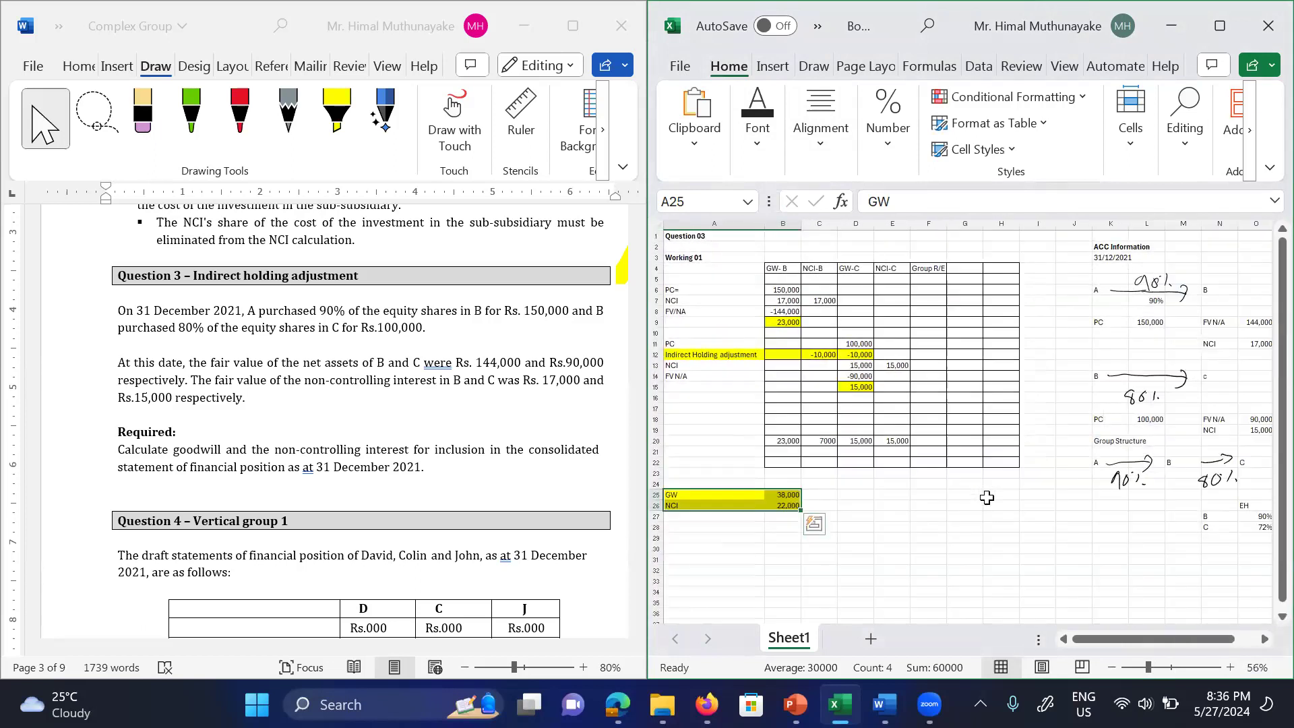
scroll(963, 488, down, 1)
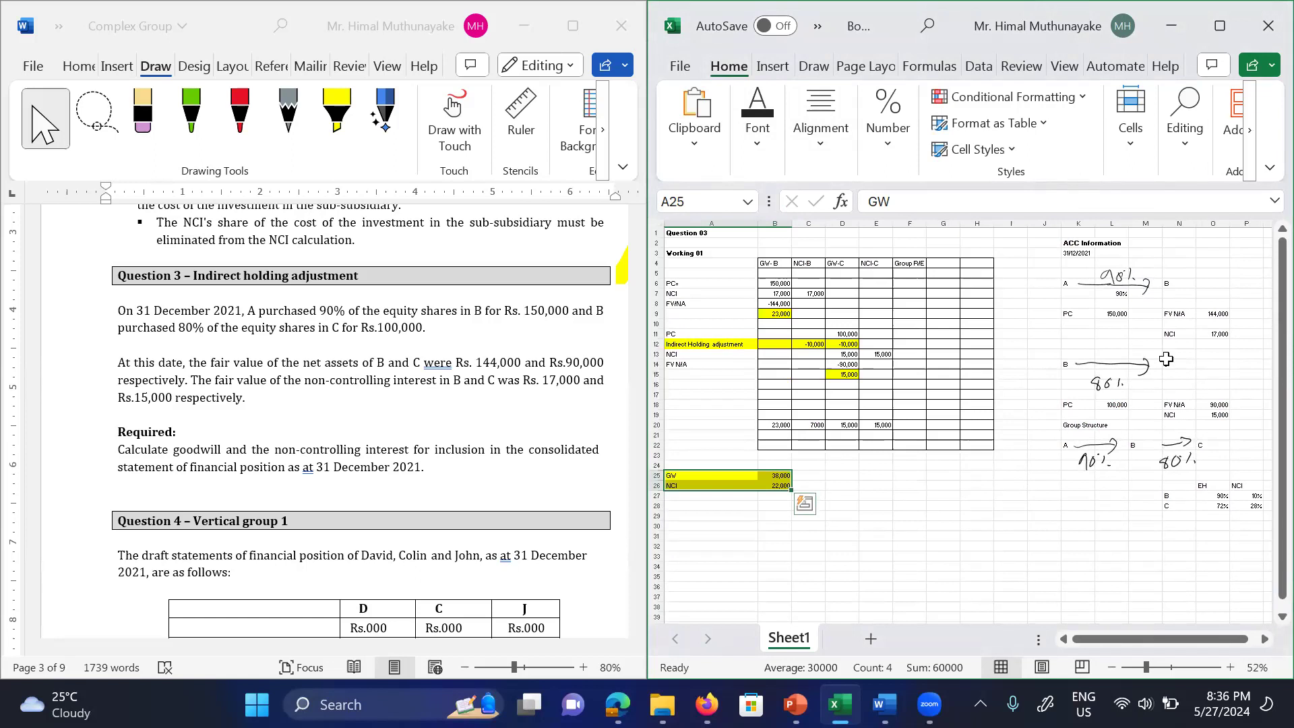
click(1263, 35)
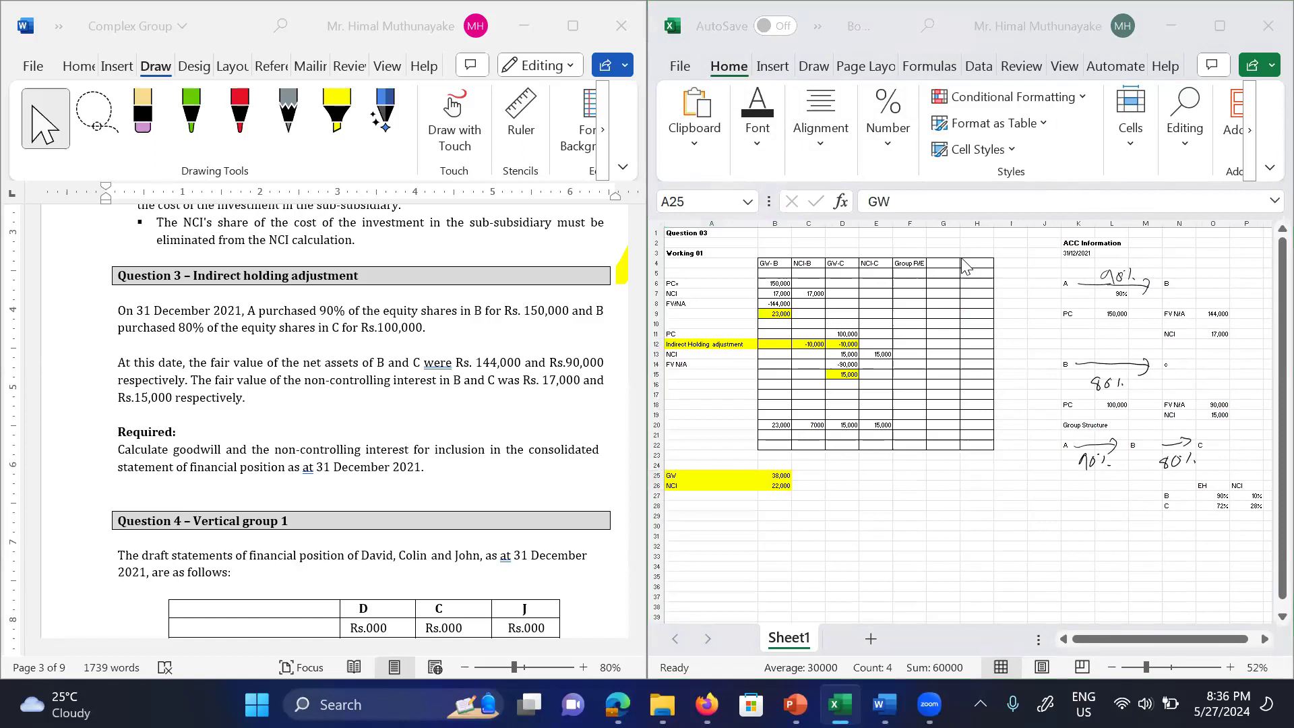
click(1225, 31)
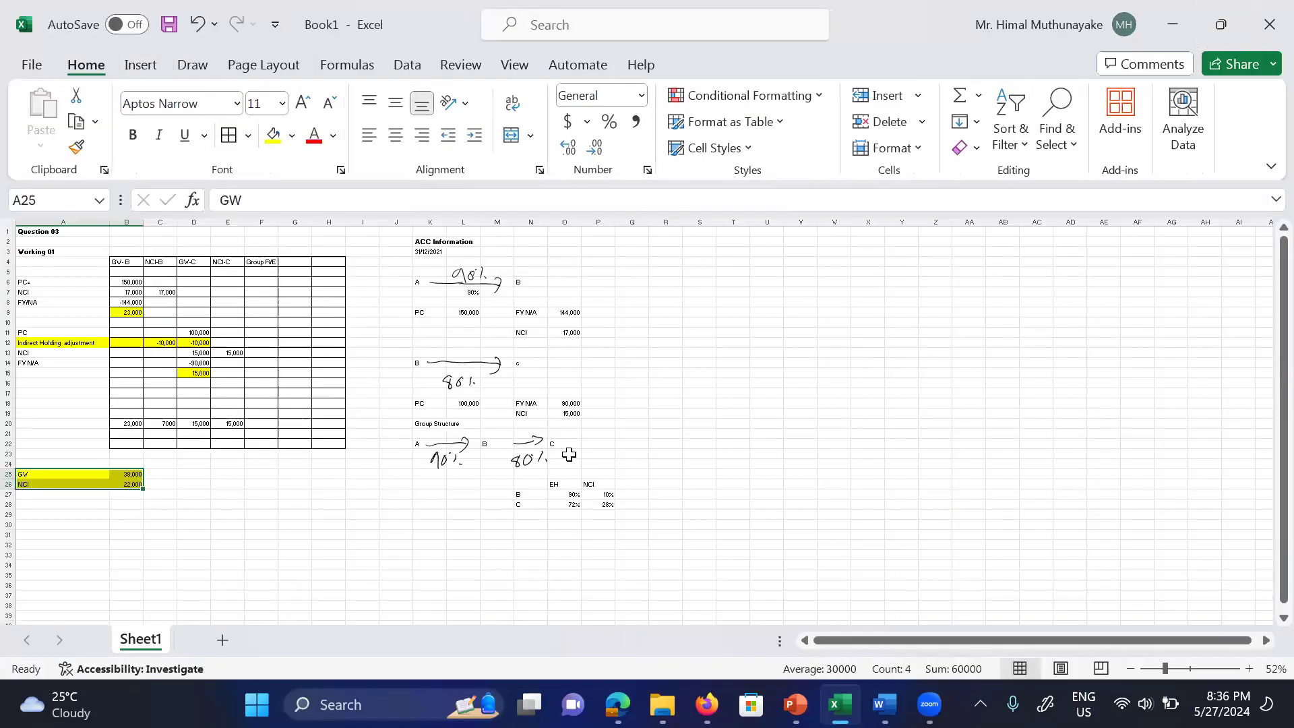
Step: Review the completed Question 03 sheet, covering the Working 01 table, the GW and NCI totals, and the acquisition and group structure information
ctrl+scroll(694, 484, up, 3)
ctrl+scroll(694, 484, up, 2)
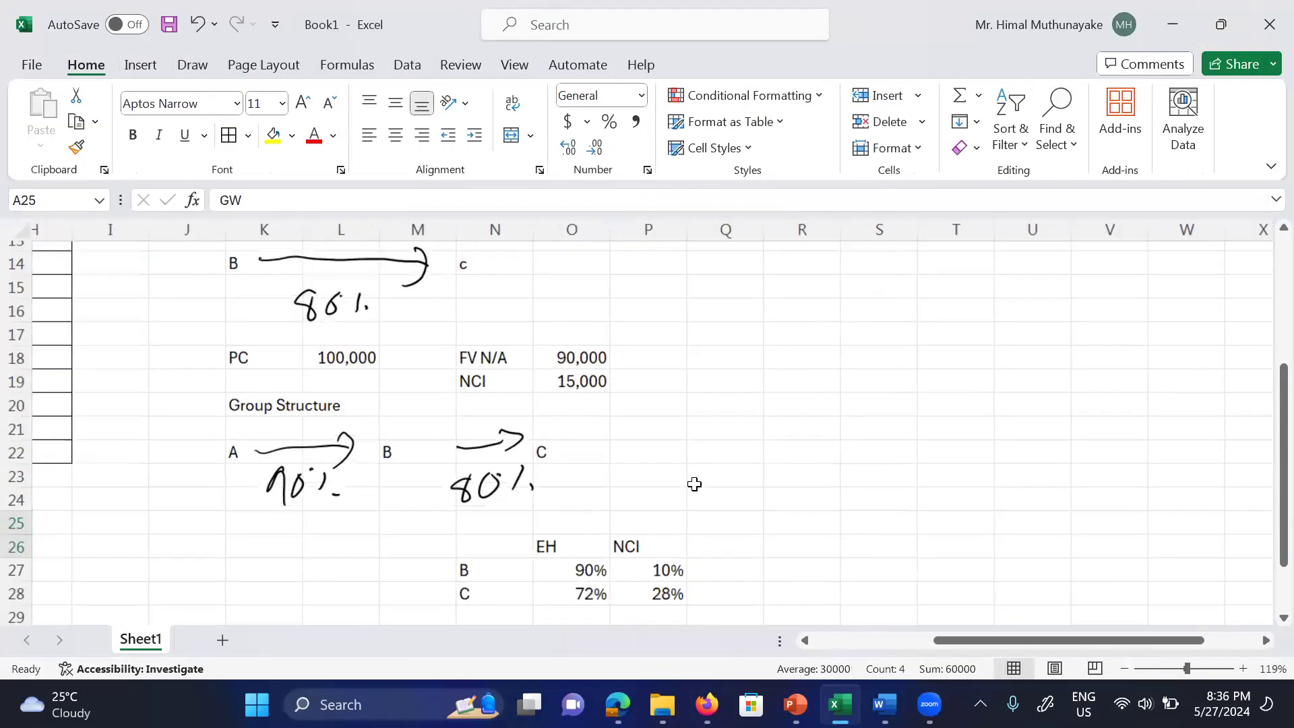
click(836, 641)
click(723, 547)
key(Up)
key(Up)
key(Up)
key(Up)
key(Up)
key(Up)
key(Up)
key(Up)
key(Up)
key(Up)
key(Up)
key(Up)
key(Up)
key(Up)
key(Up)
key(Up)
key(Up)
key(Up)
key(Up)
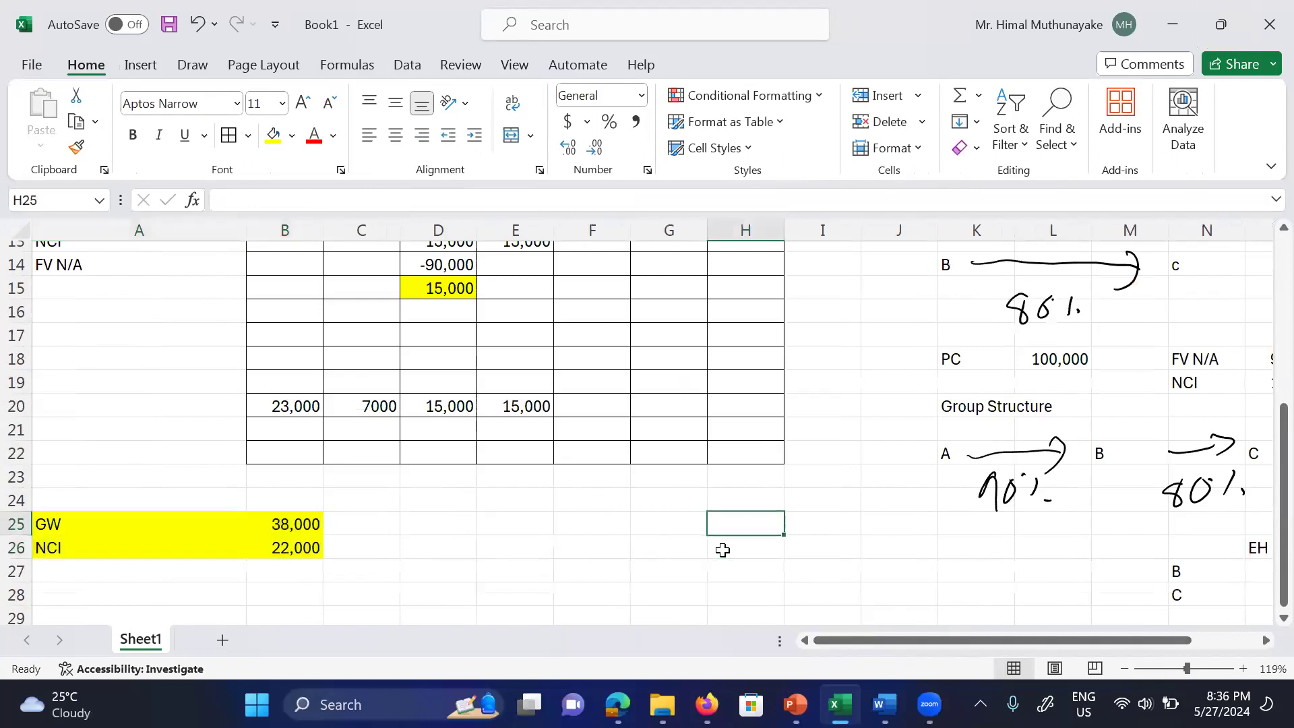
key(Up)
key(Up)
key(Up)
key(Up)
key(Up)
key(Up)
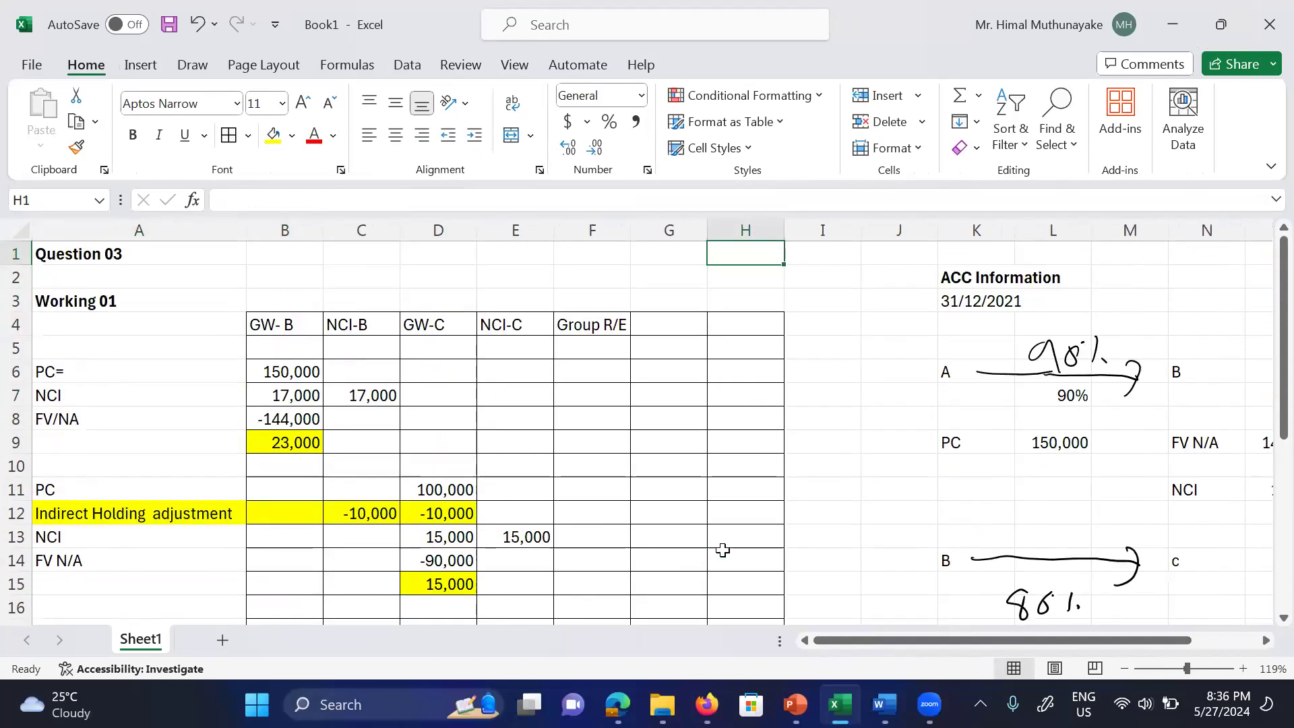
ctrl+scroll(723, 550, down, 3)
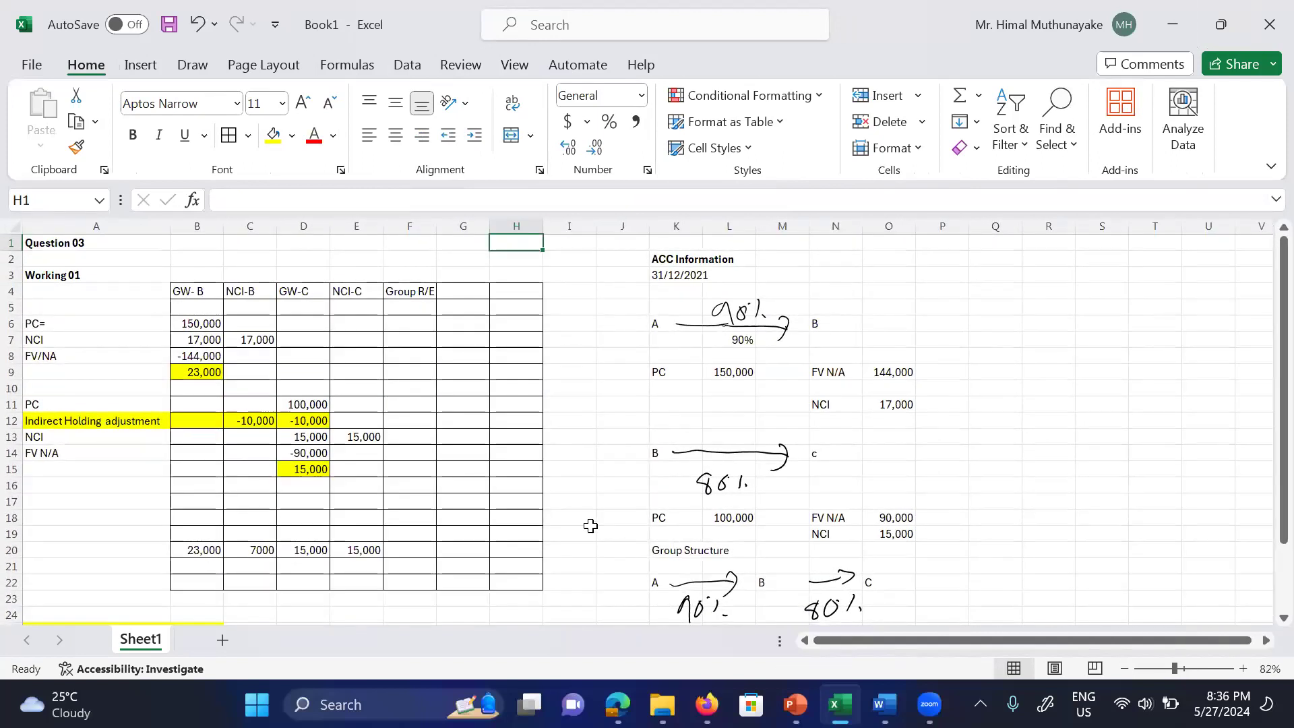
ctrl+scroll(591, 527, down, 4)
click(656, 496)
key(Left)
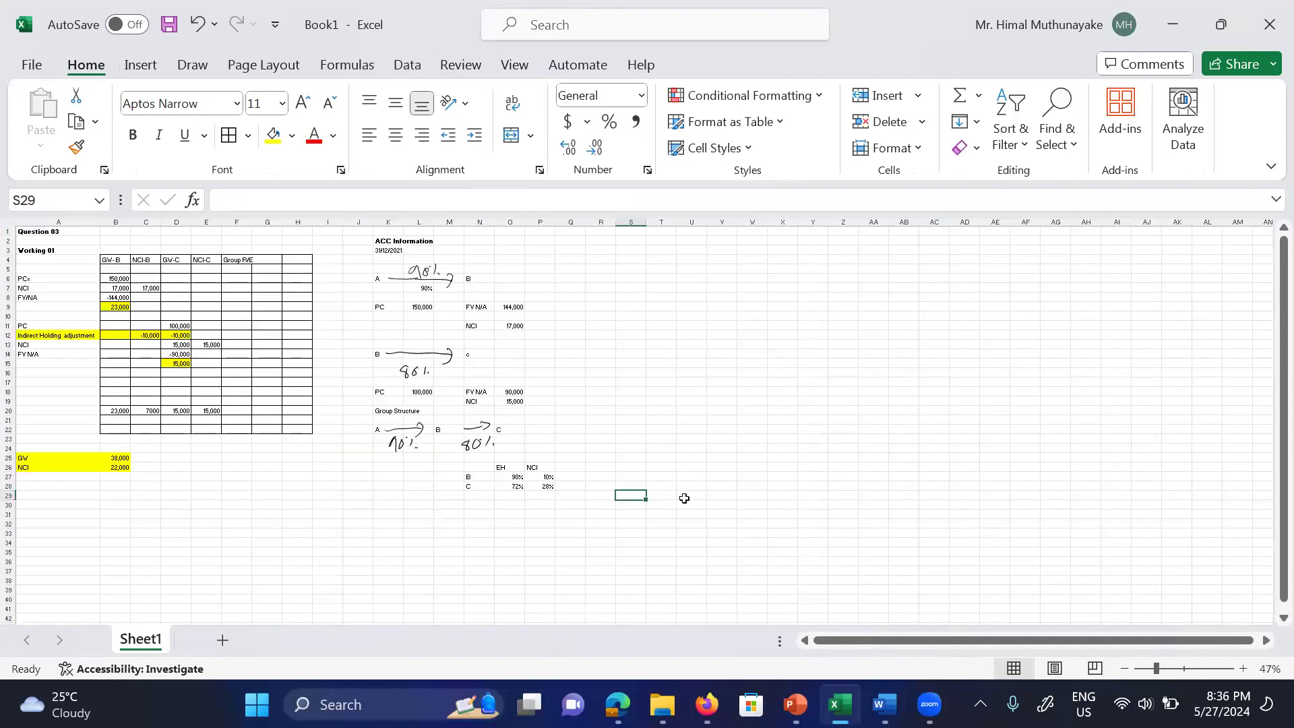
Step: Examine the Working 01 table and its GW and NCI totals alongside the ACC Information and group structure at 77% zoom
ctrl+scroll(685, 497, up, 1)
click(561, 415)
scroll(557, 414, left, 6)
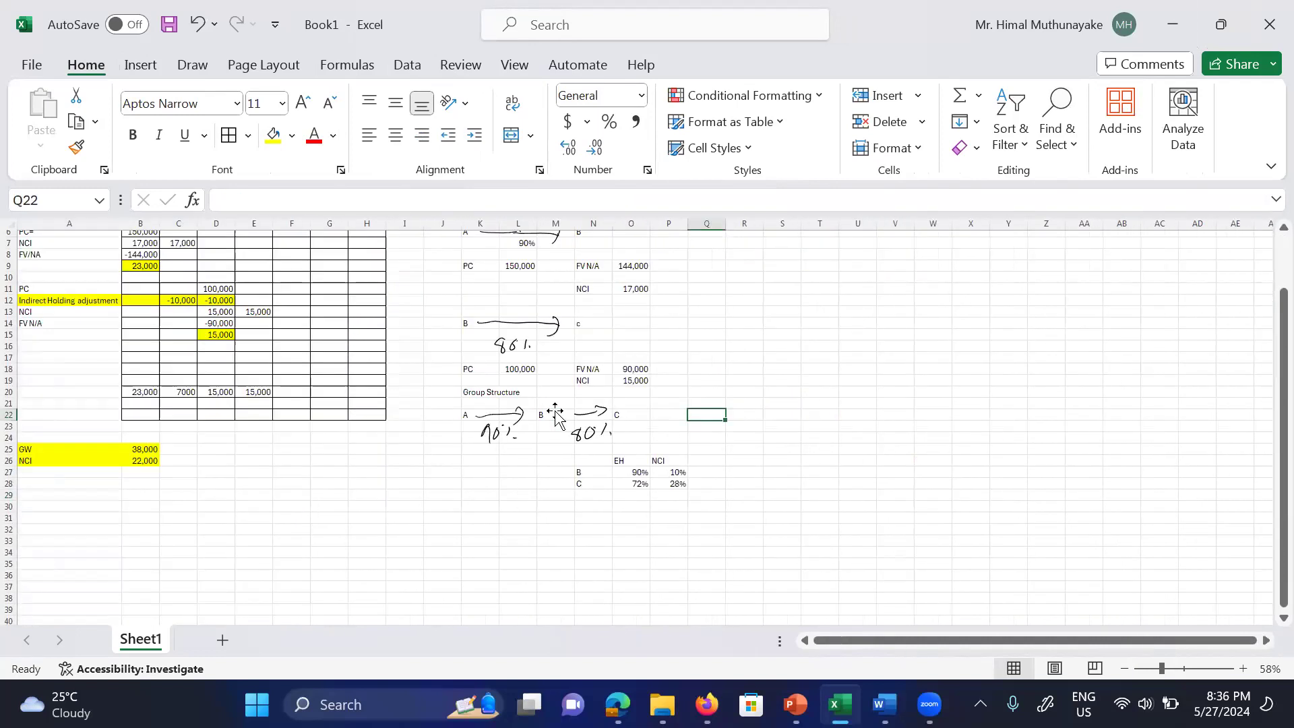
ctrl+scroll(557, 416, up, 2)
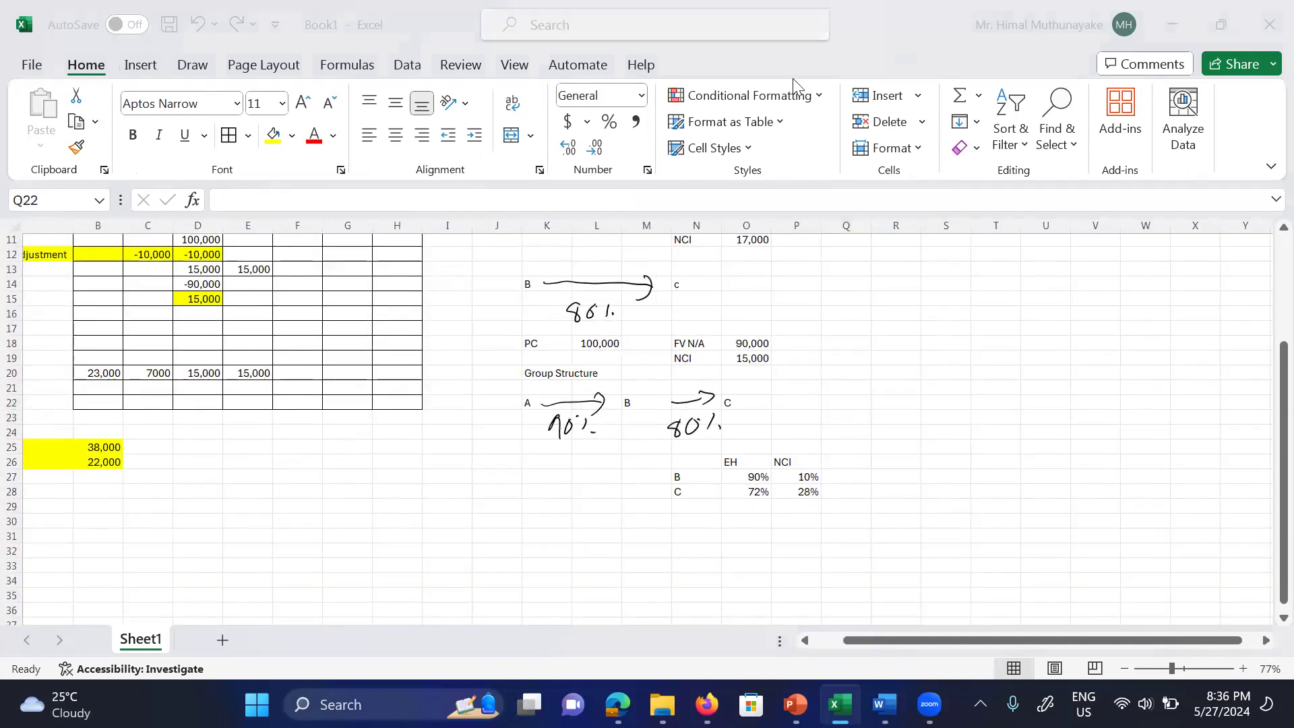
scroll(647, 428, up, 3)
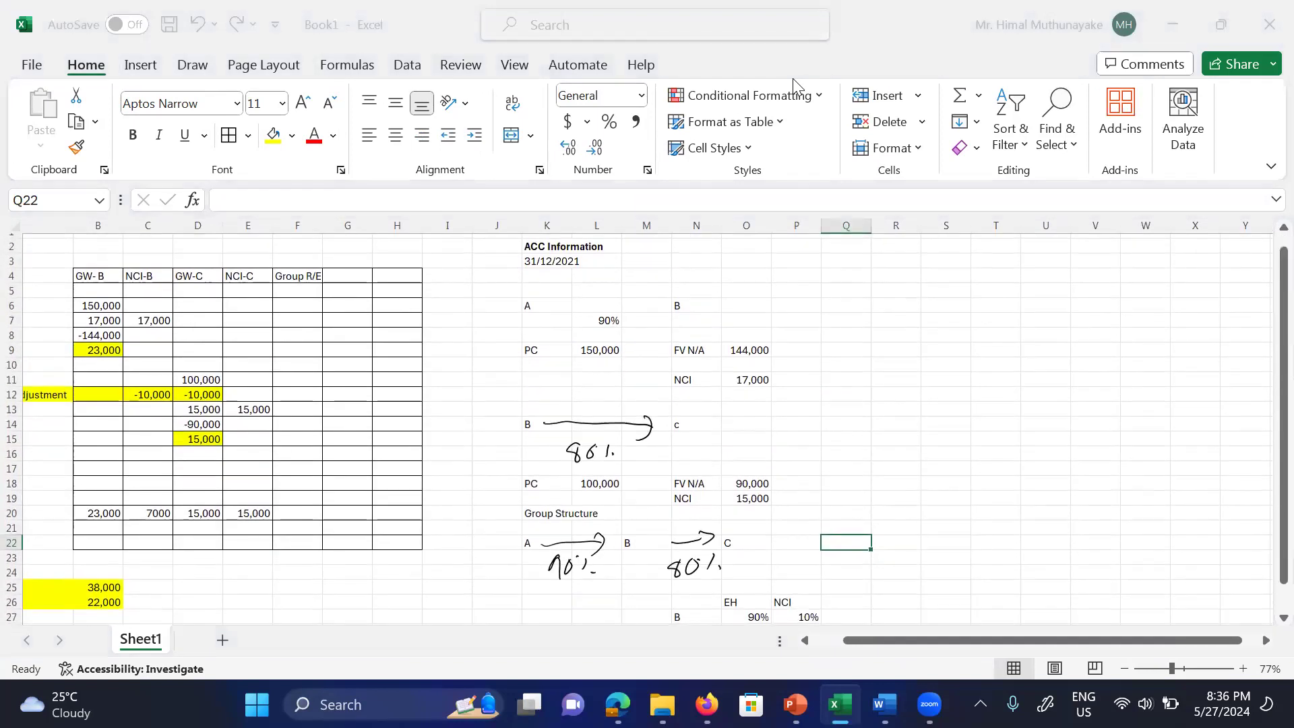
scroll(647, 429, left, 2)
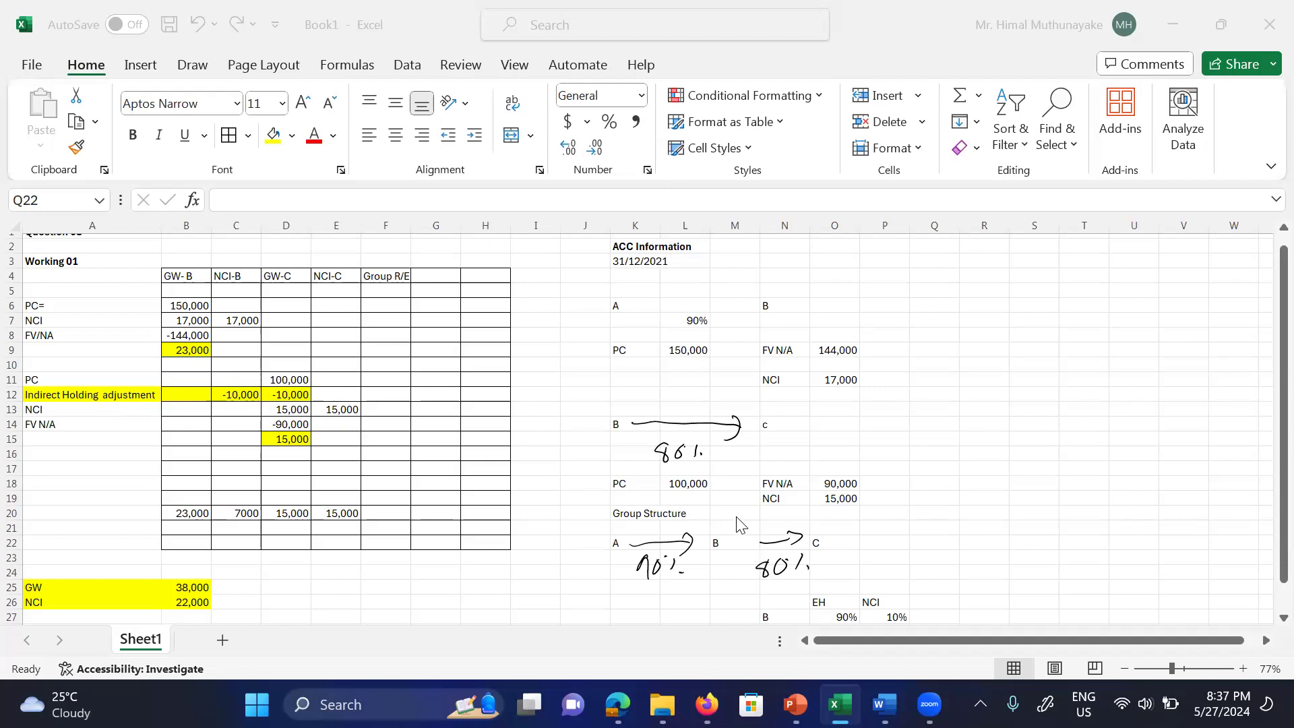
Step: Sketch a circled B in ink beside the account information, with 100,000 beneath it and a 90% arrow from P
click(679, 472)
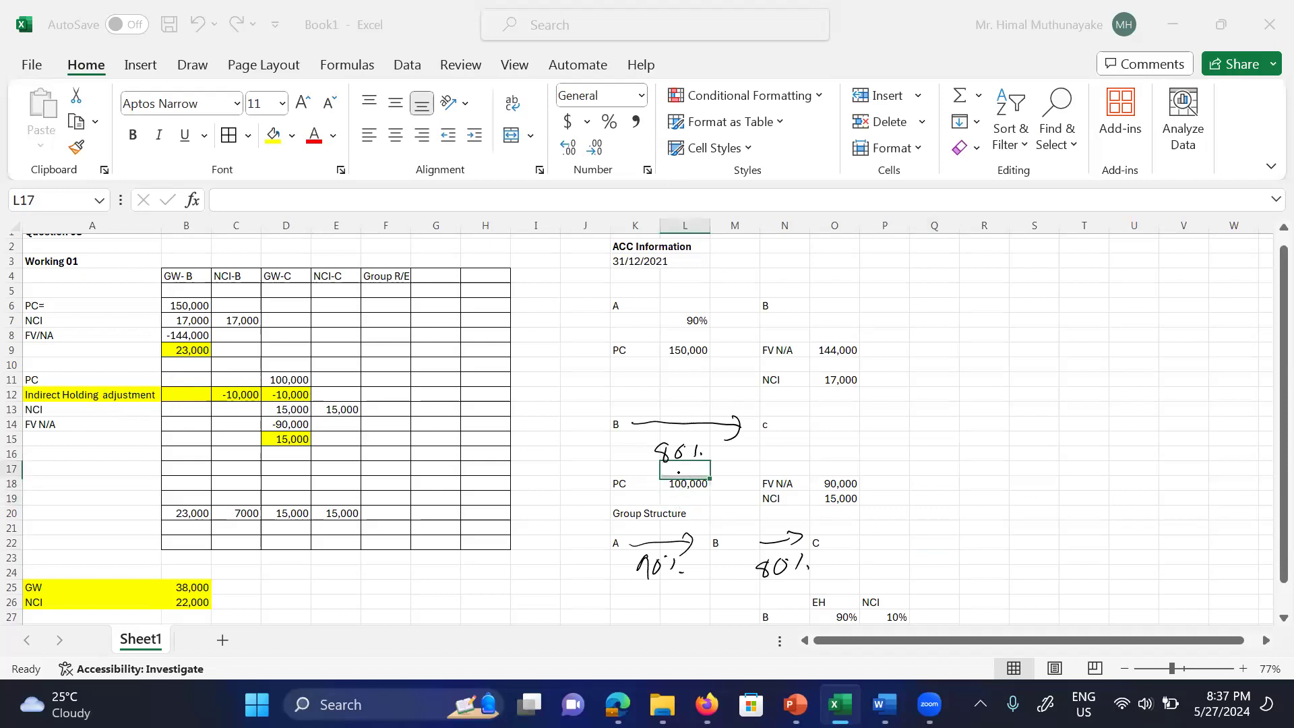
mouse_move(956, 398)
mouse_down()
mouse_move(951, 445)
mouse_move(1106, 357)
mouse_move(974, 364)
mouse_up()
drag(974, 310, 988, 357)
mouse_move(978, 286)
mouse_down()
mouse_move(1073, 260)
mouse_move(1068, 304)
mouse_up()
mouse_move(1105, 257)
mouse_down()
mouse_move(1108, 276)
mouse_move(1112, 266)
mouse_up()
mouse_move(1036, 251)
mouse_down()
mouse_move(1026, 272)
mouse_move(1046, 277)
mouse_move(1053, 252)
mouse_move(1068, 265)
mouse_up()
click(1084, 225)
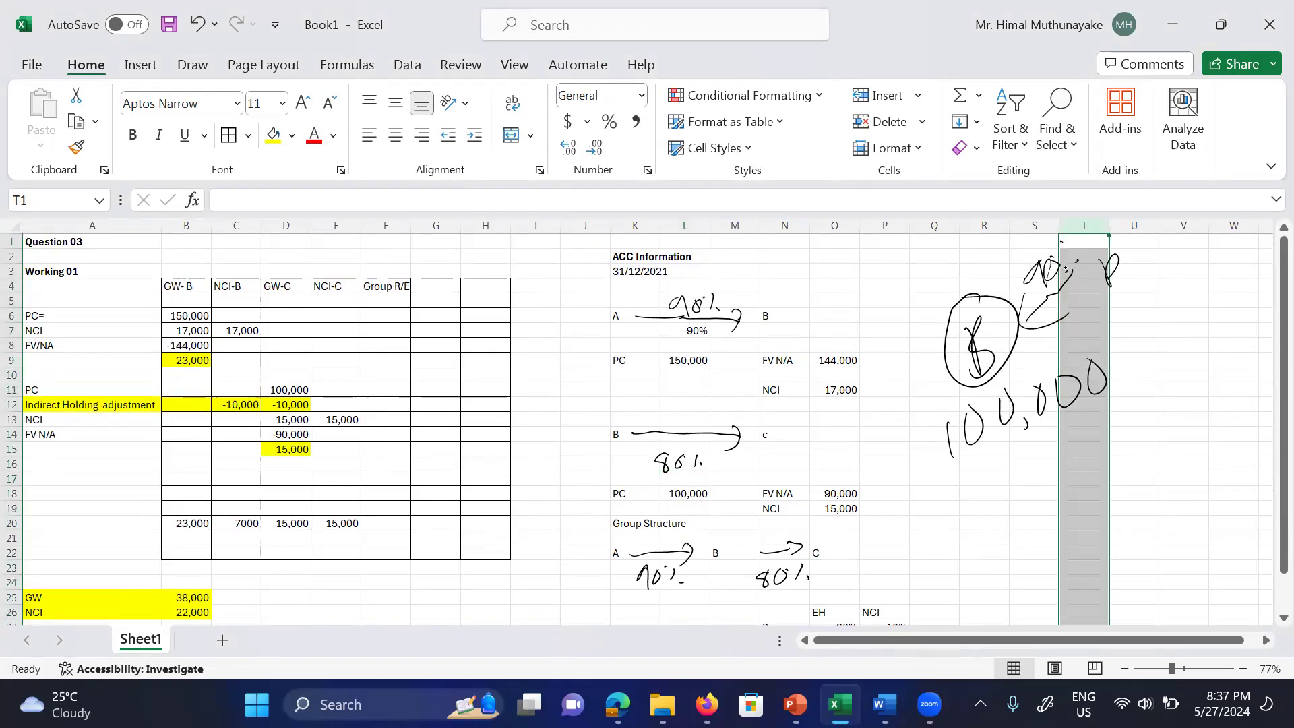
Step: Add a circled 10 and an arrow from S to the ink sketch, and circle the -10,000 indirect holding adjustment under NCI-B
mouse_move(1140, 331)
mouse_down()
mouse_move(1047, 334)
mouse_move(1108, 379)
mouse_up()
mouse_move(1121, 351)
mouse_down()
mouse_move(1122, 365)
mouse_move(1121, 350)
mouse_up()
mouse_move(1142, 344)
mouse_down()
mouse_move(1144, 363)
mouse_move(1129, 344)
mouse_move(1159, 335)
mouse_move(1096, 378)
mouse_move(1146, 357)
mouse_move(1119, 403)
mouse_up()
click(1151, 365)
mouse_move(1015, 303)
mouse_down()
mouse_move(964, 289)
mouse_move(934, 368)
mouse_move(1019, 324)
mouse_up()
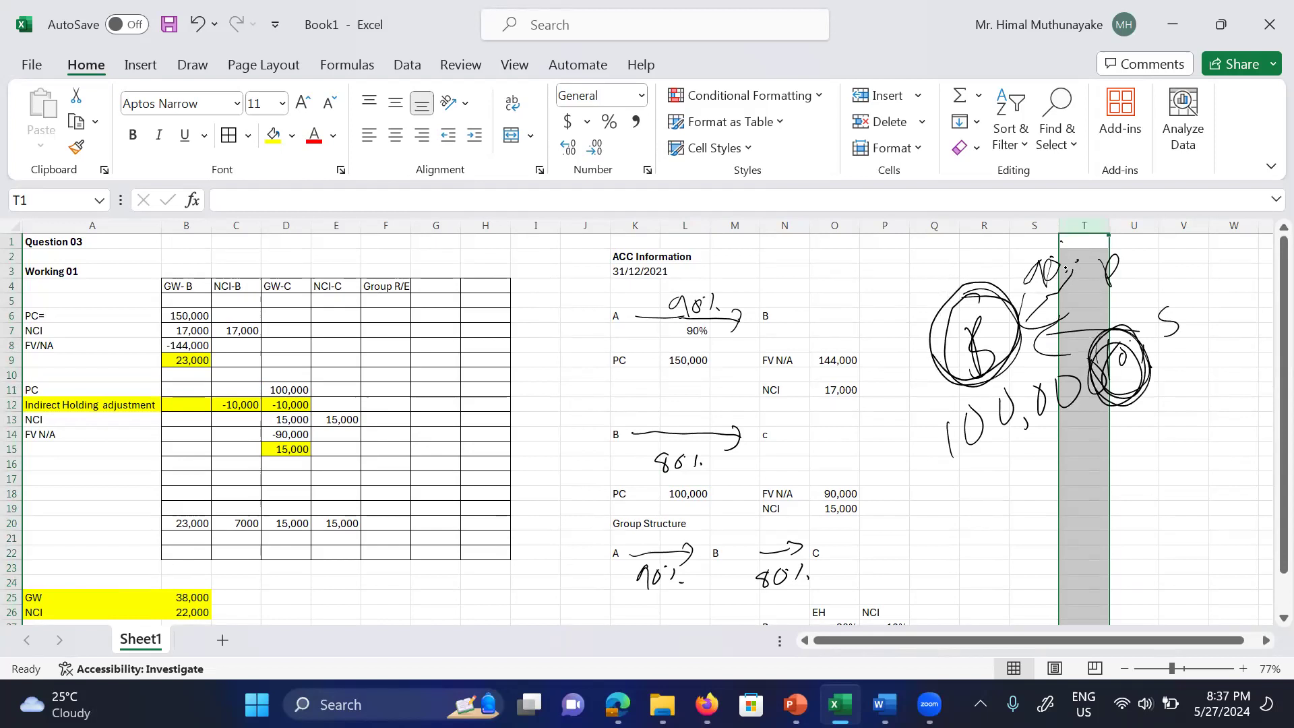
mouse_move(246, 396)
mouse_down()
mouse_move(236, 423)
mouse_move(224, 401)
mouse_up()
click(750, 1)
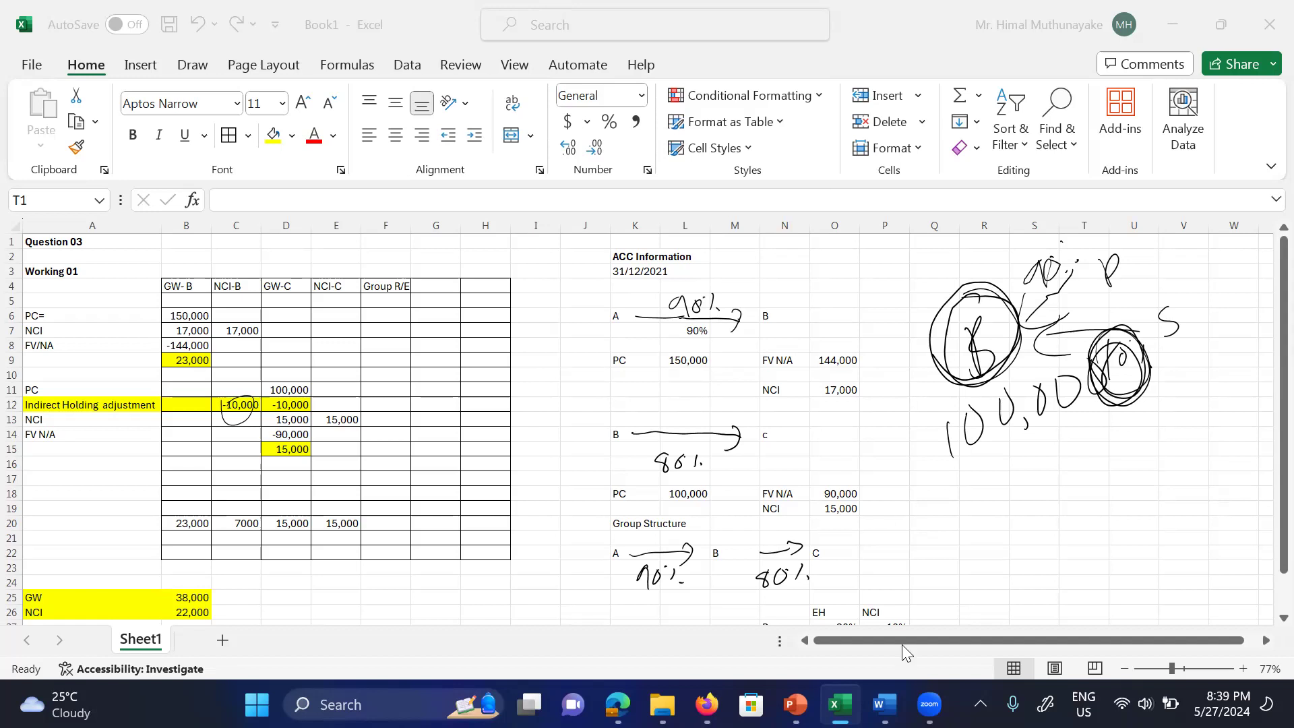
Step: Switch to the Complex Group document in Word, maximize its window, and enlarge the Question 4 – Vertical group 1 table
mouse_move(891, 695)
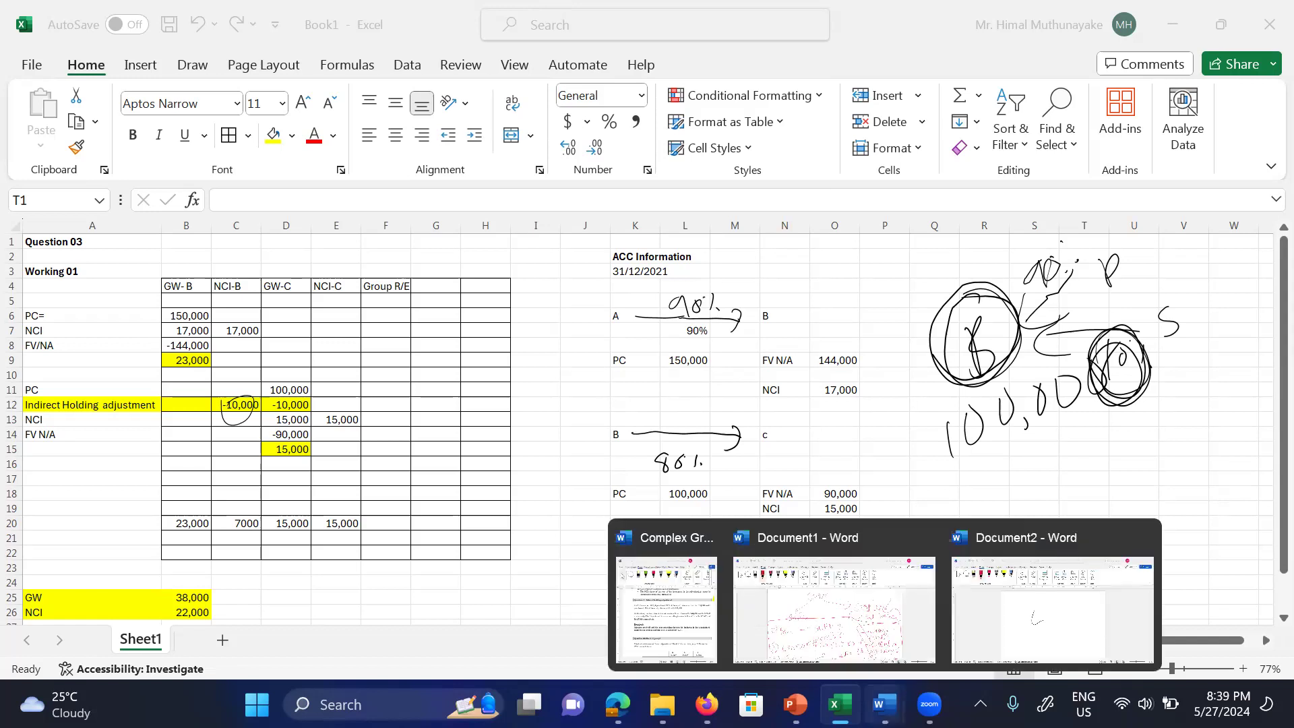
click(677, 610)
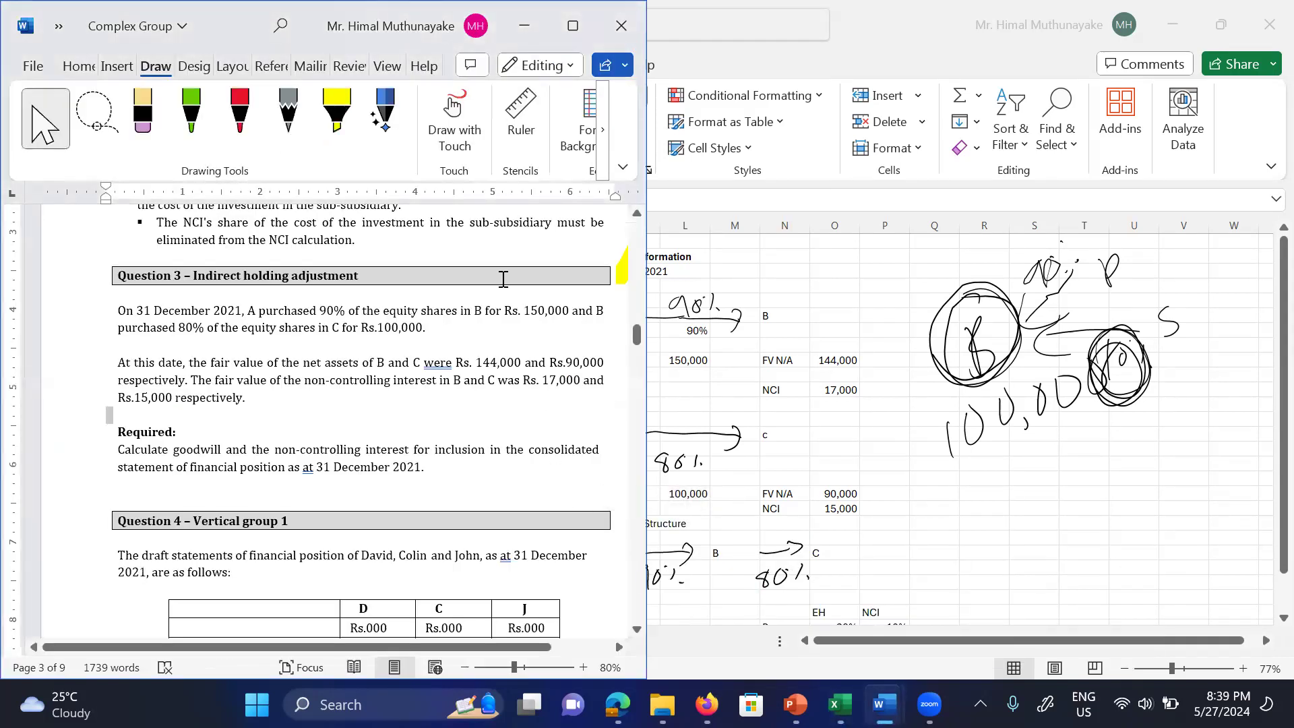
click(575, 24)
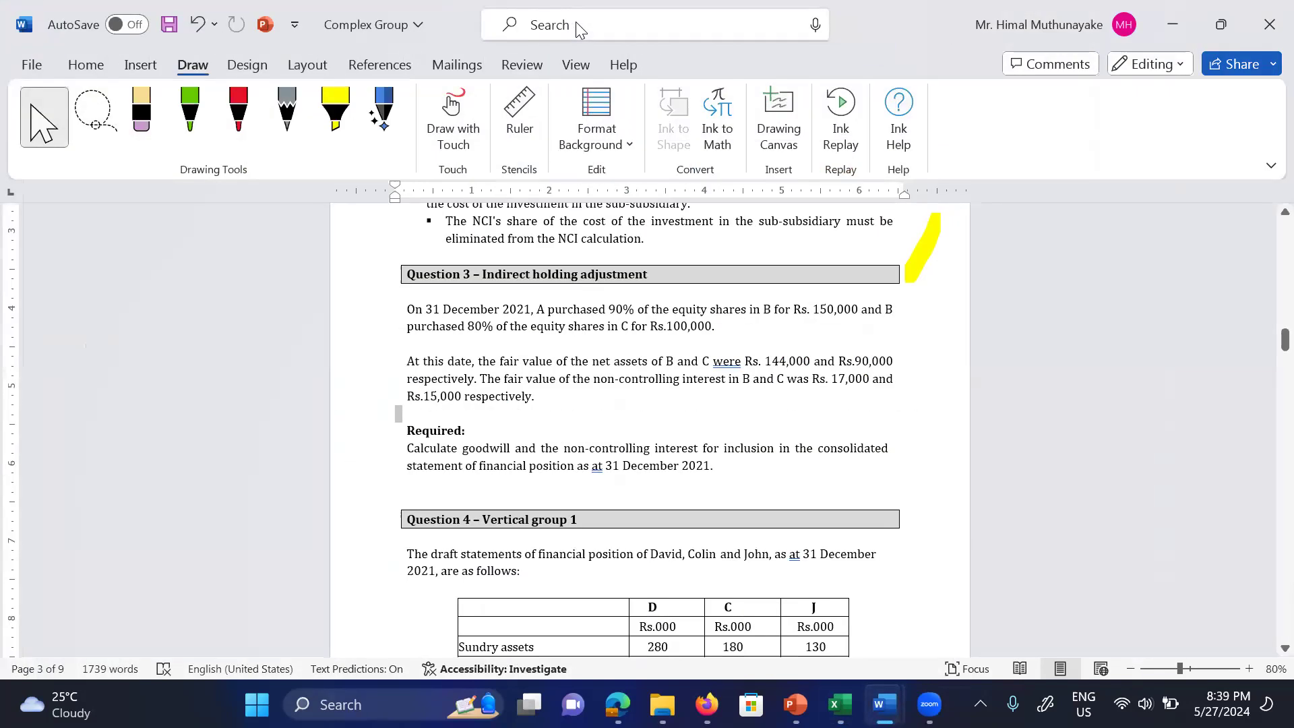
scroll(589, 318, down, 5)
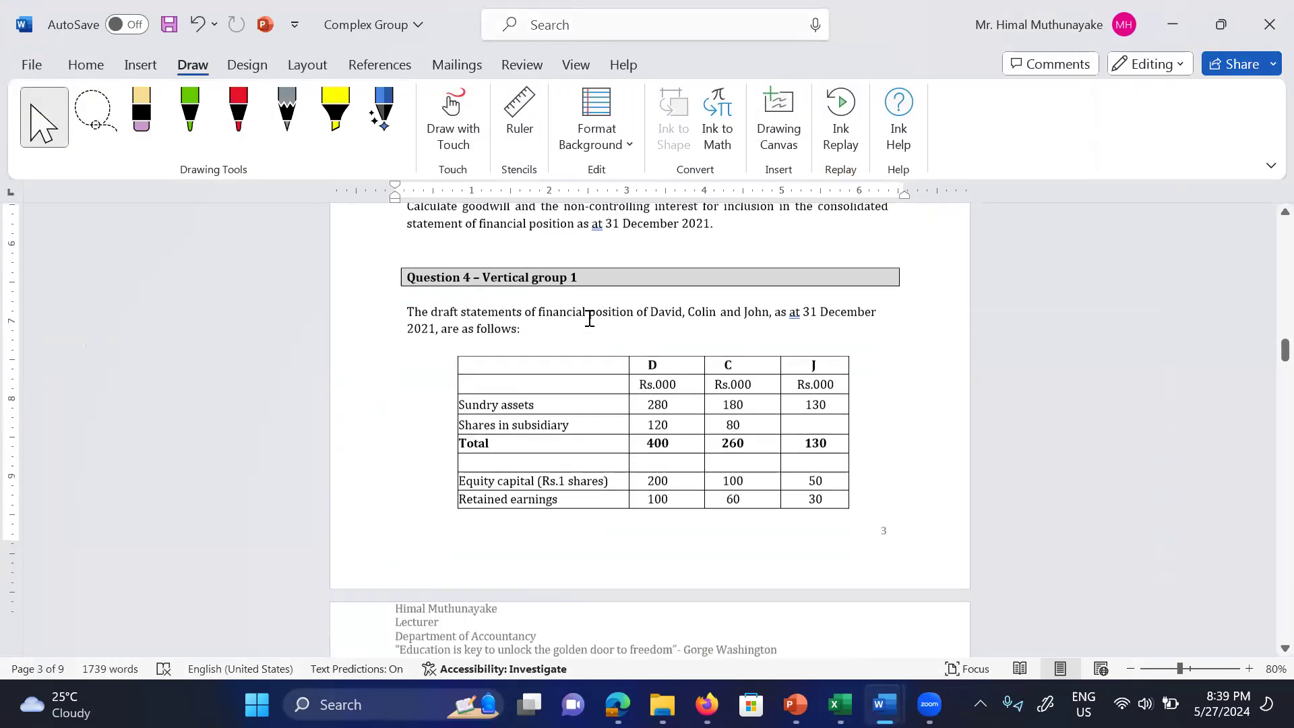
scroll(589, 318, up, 1)
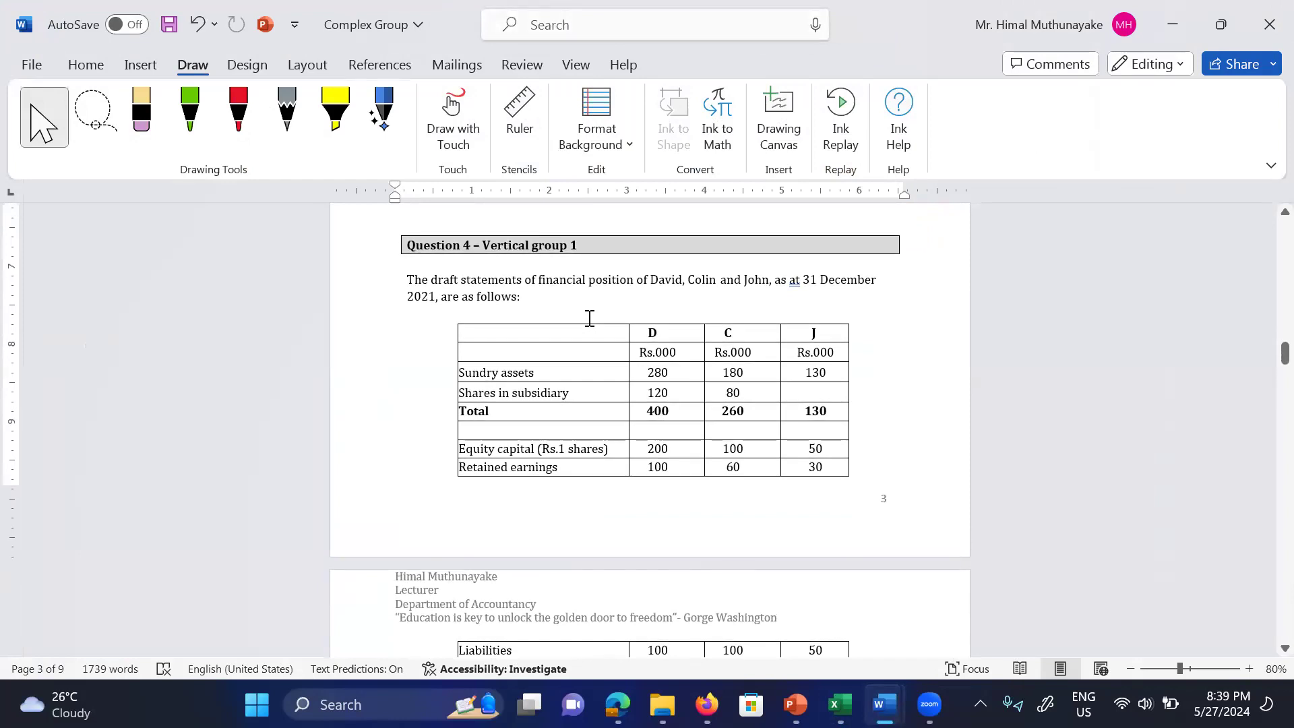
double_click(477, 449)
scroll(589, 319, up, 1)
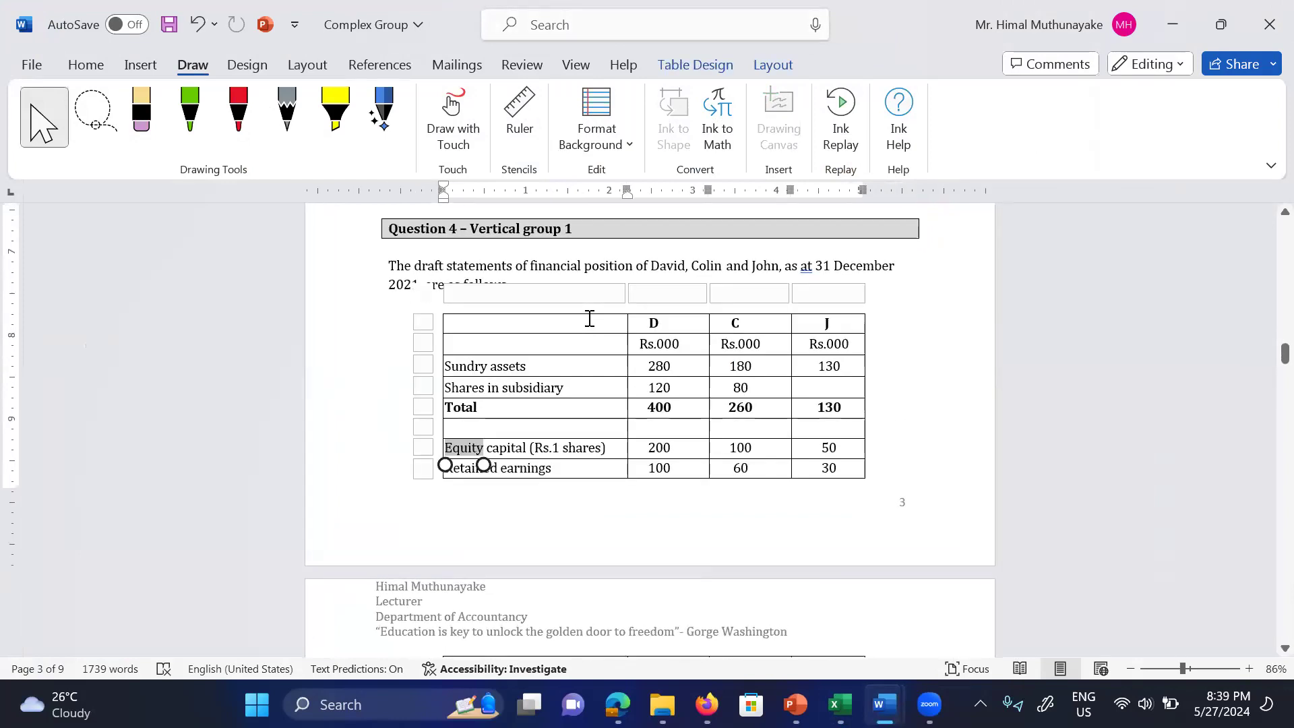
scroll(589, 319, up, 1)
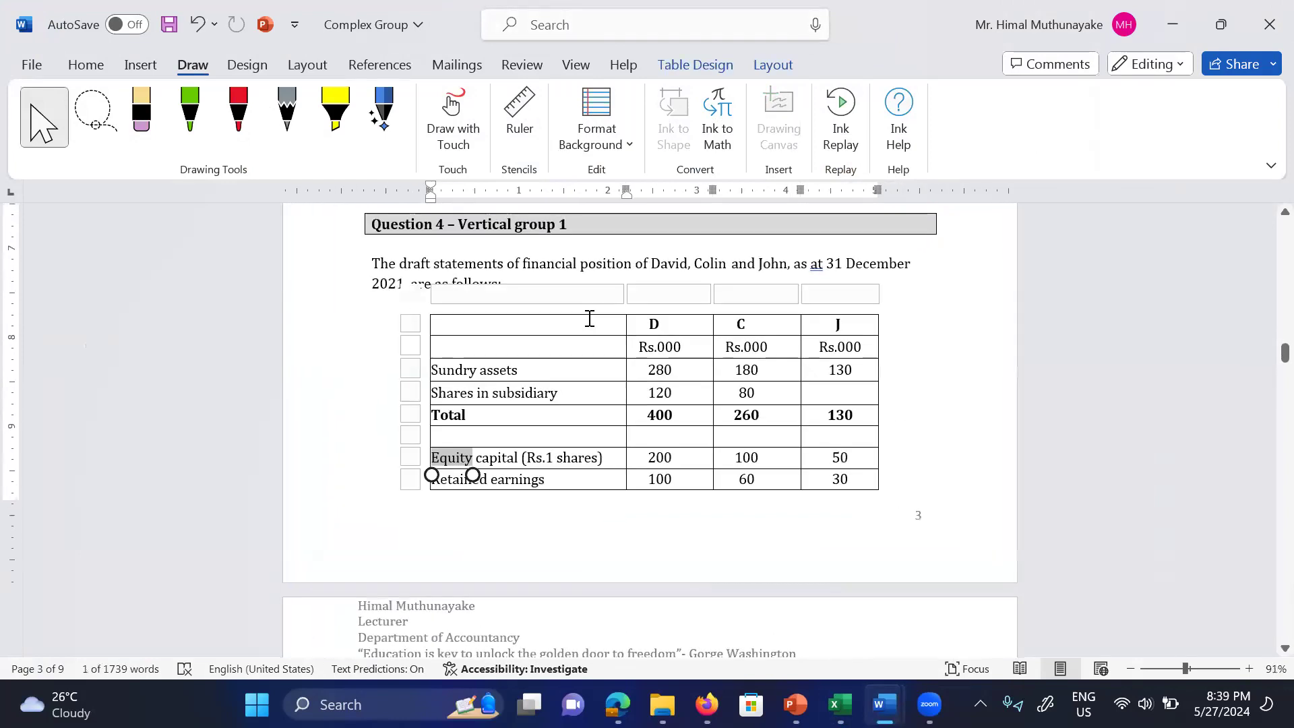
scroll(589, 318, up, 2)
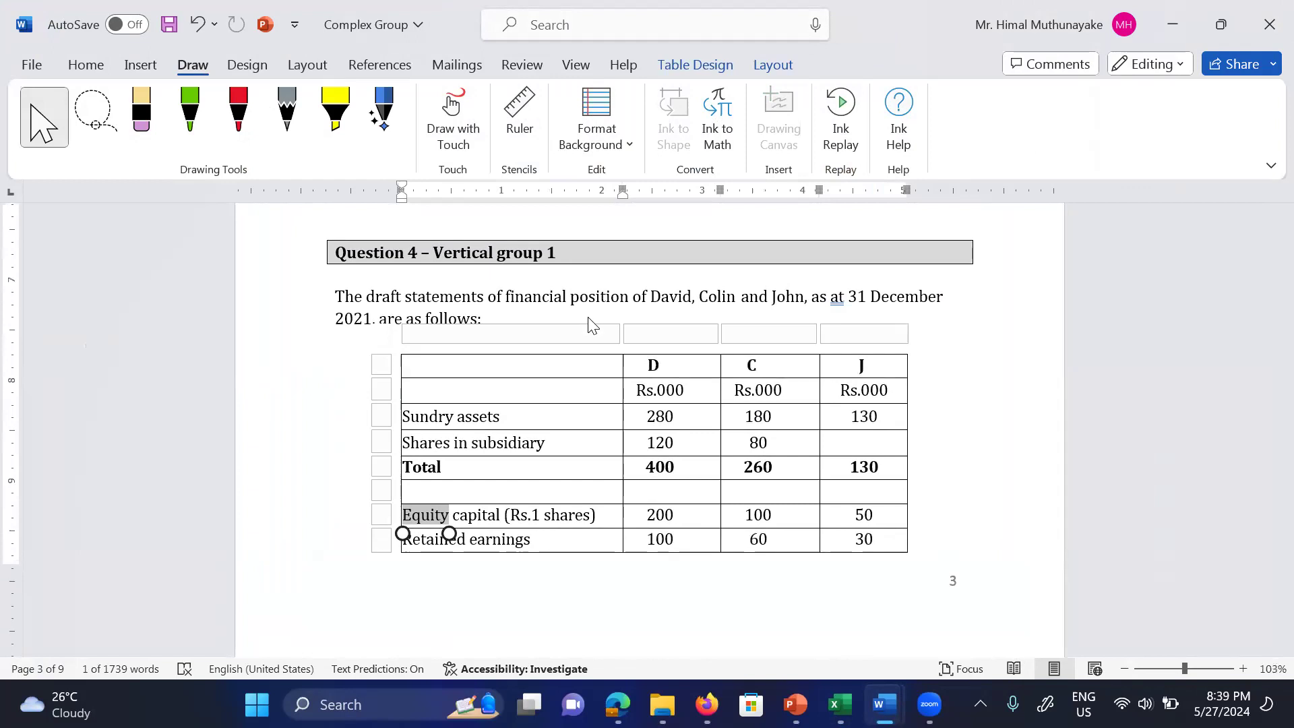
Step: Look through the pages from Question 4 to the Grape group question, and return to the Question 4 table
scroll(592, 325, down, 5)
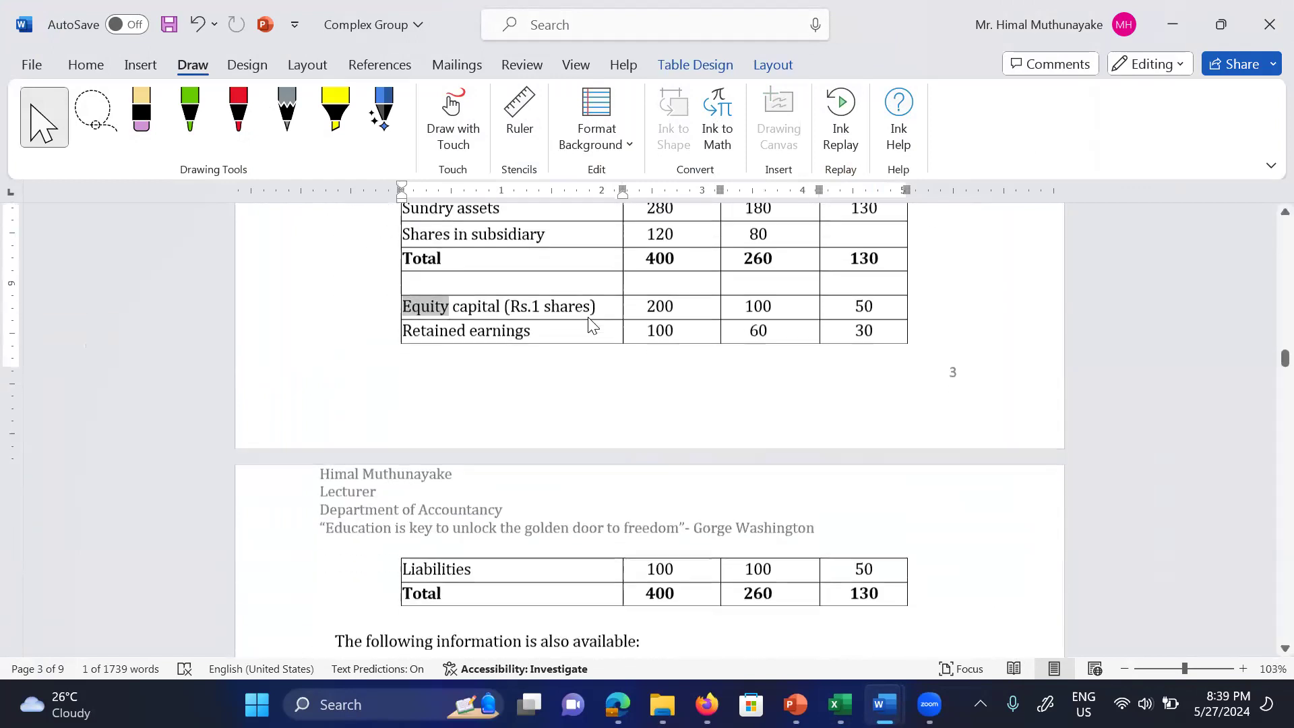
scroll(592, 326, down, 8)
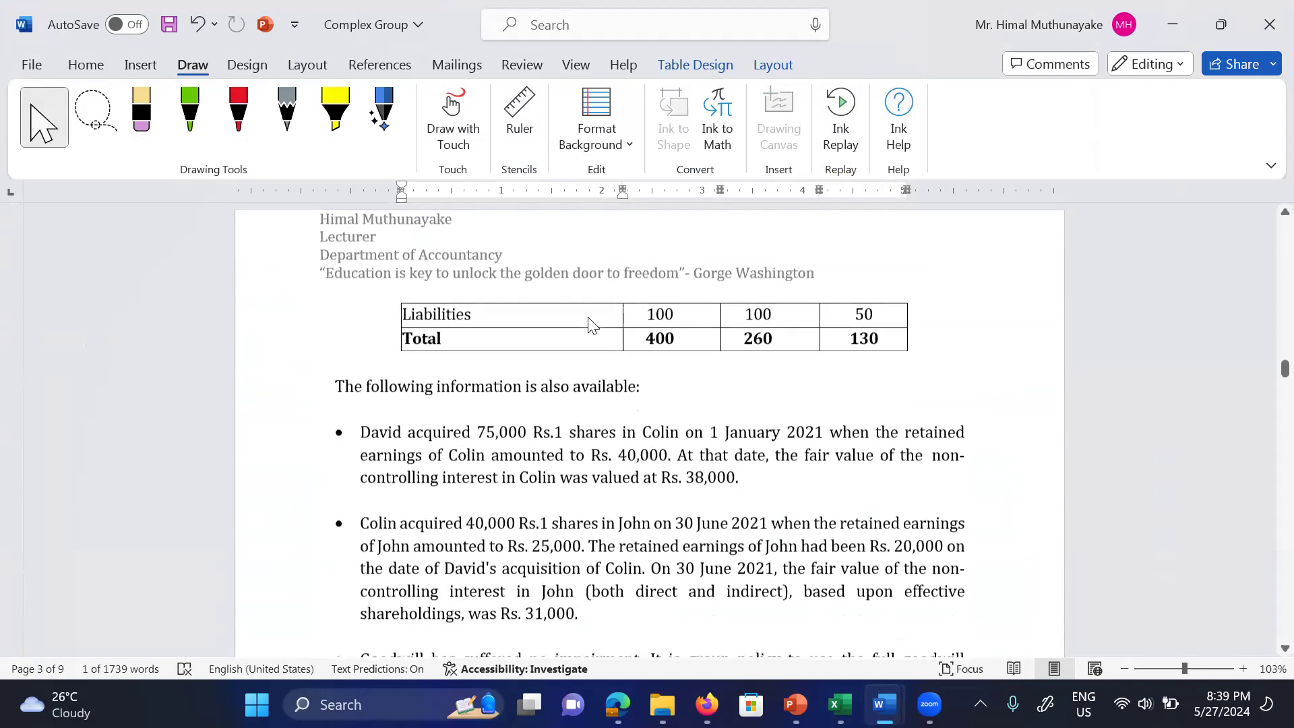
scroll(589, 318, down, 7)
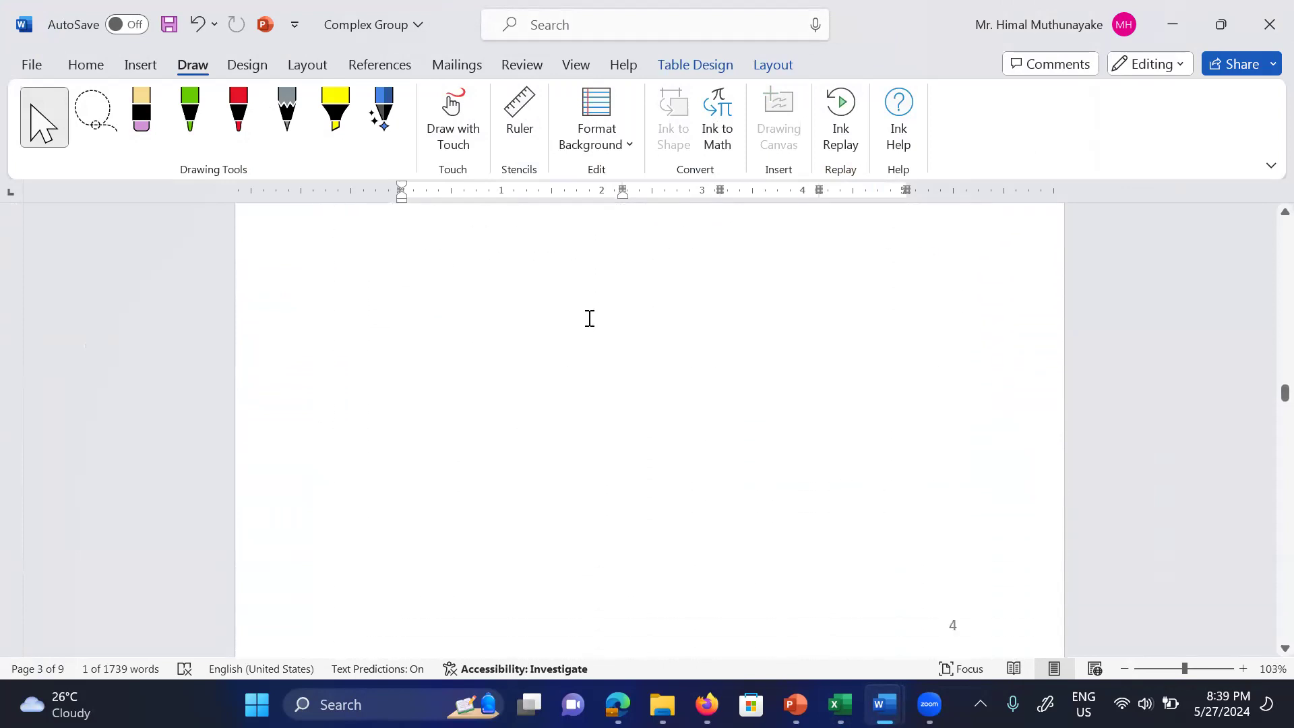
scroll(590, 318, down, 12)
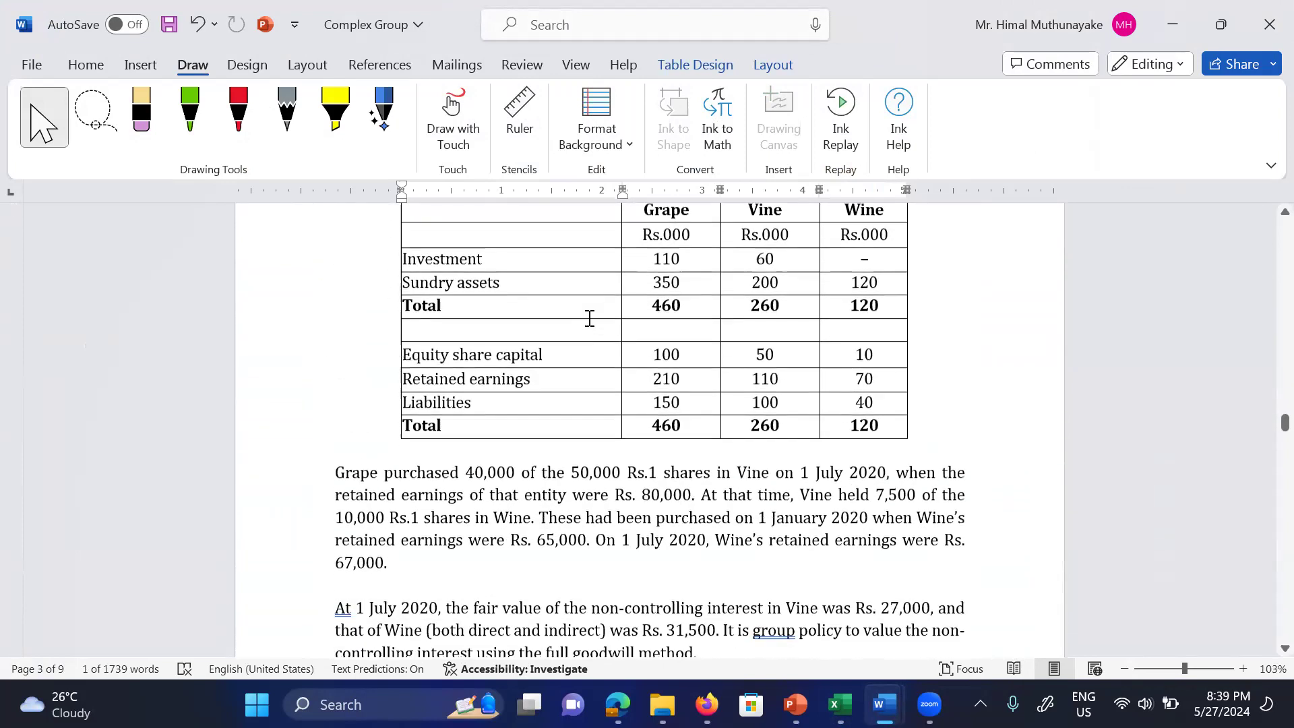
scroll(590, 318, up, 14)
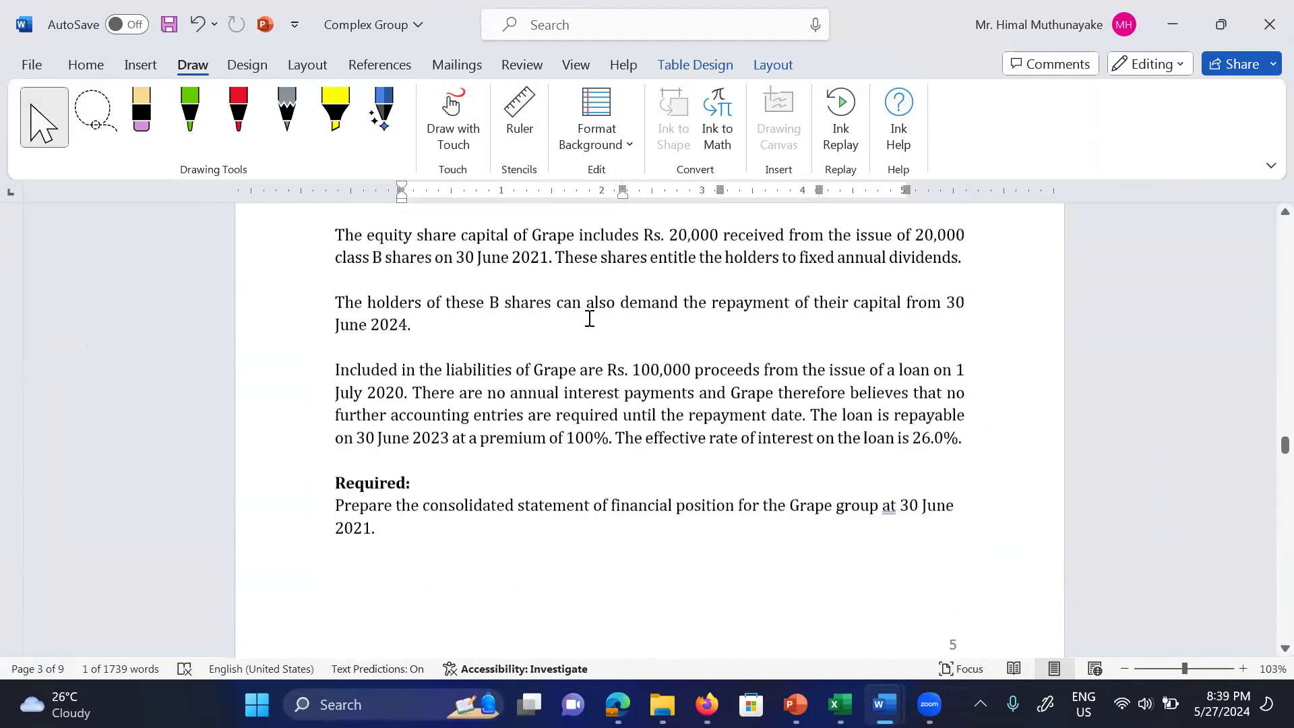
scroll(589, 318, up, 12)
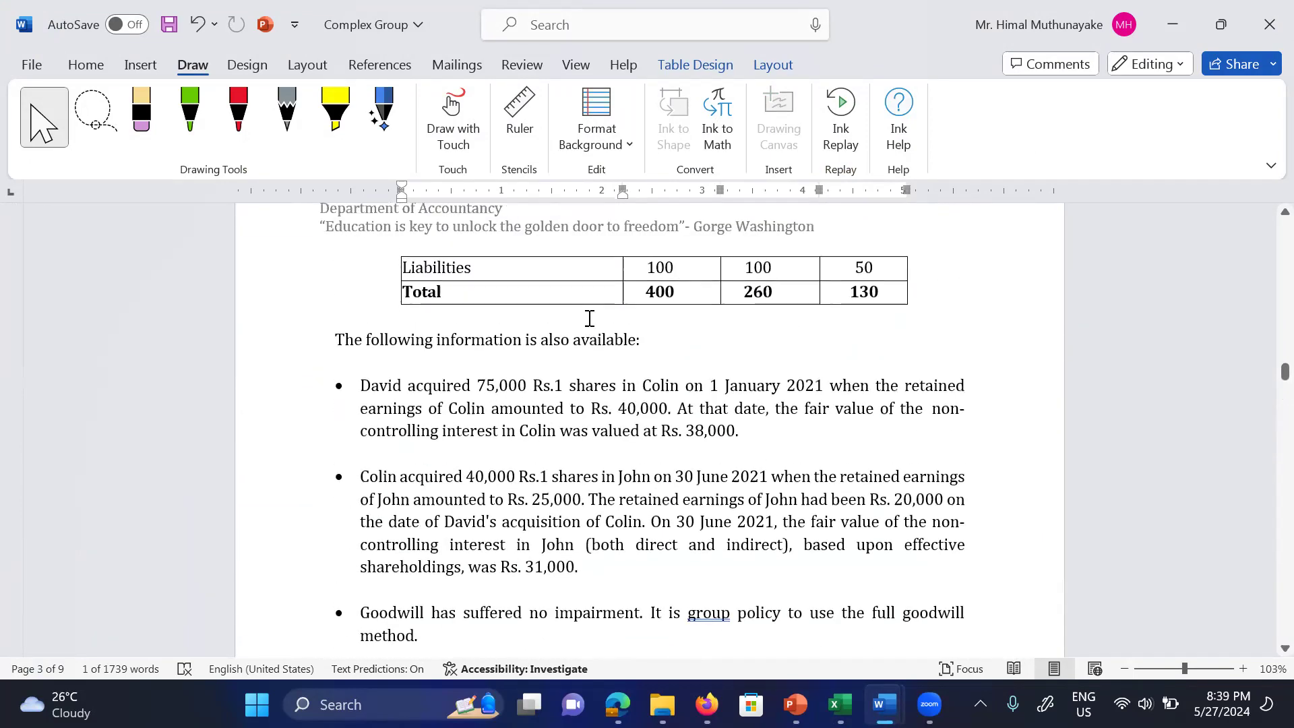
scroll(590, 318, up, 4)
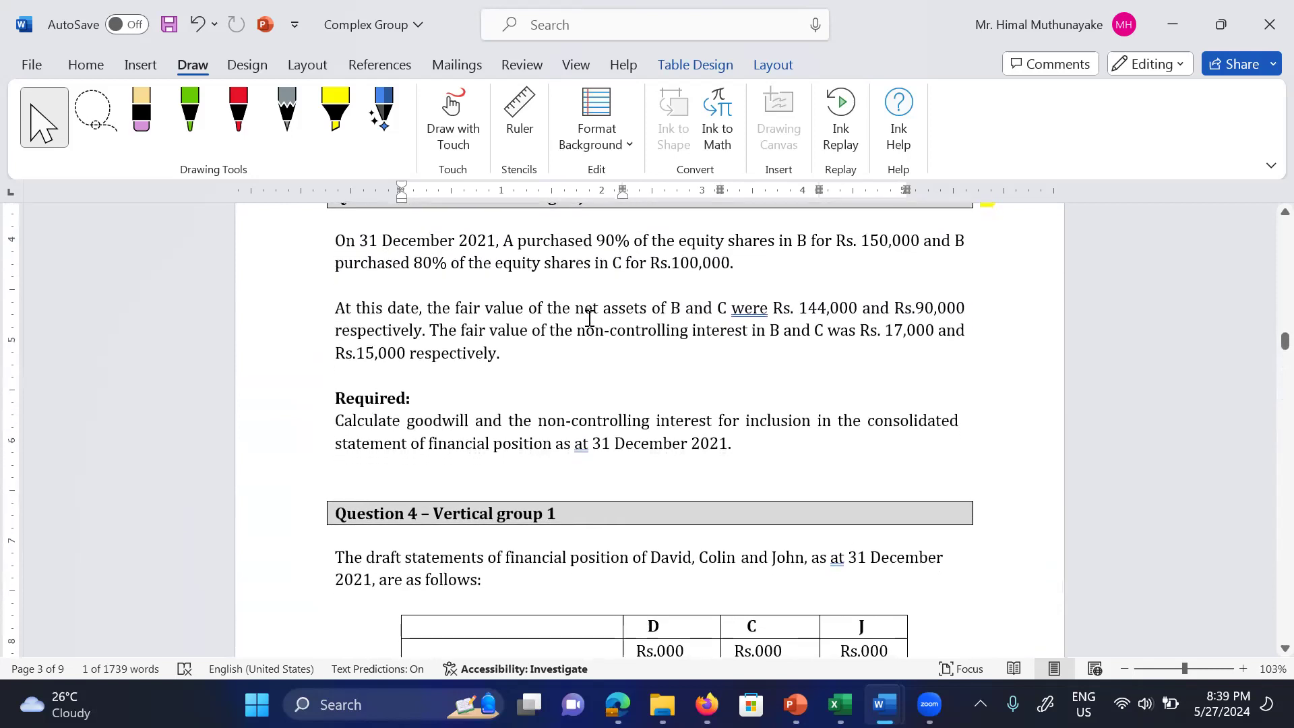
scroll(590, 318, down, 7)
scroll(590, 318, up, 4)
scroll(590, 318, down, 1)
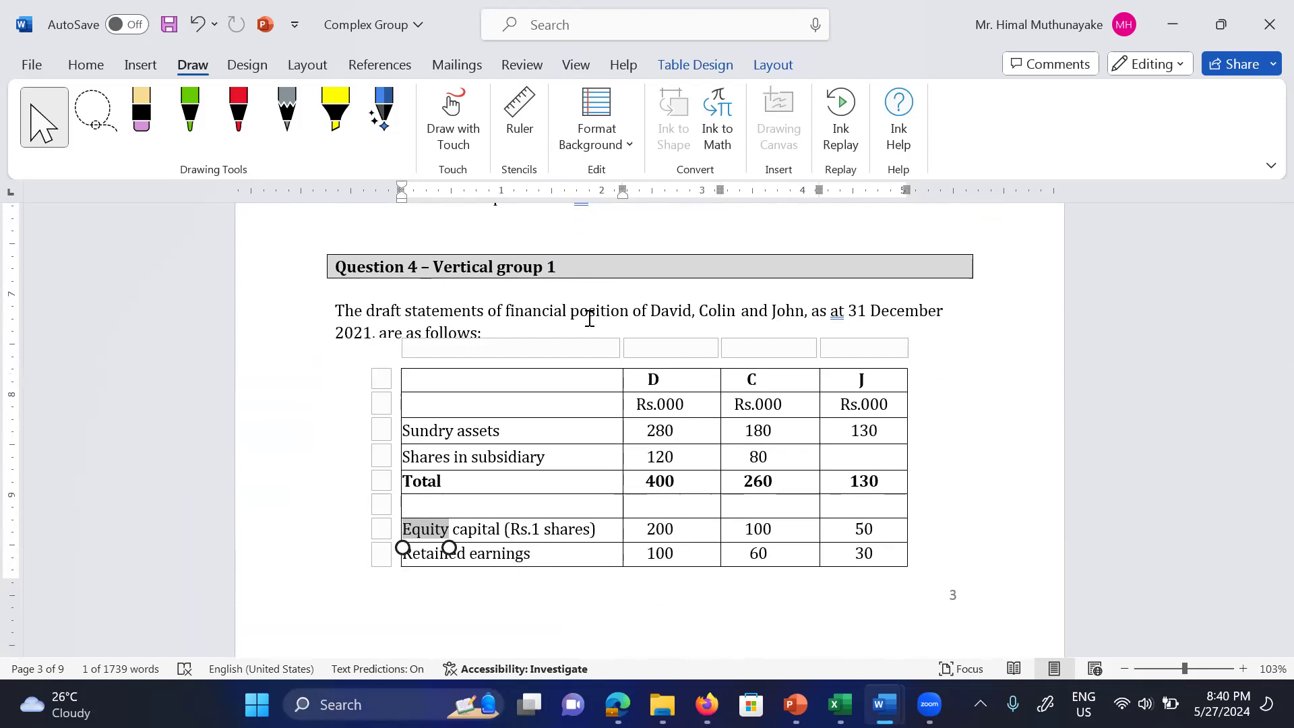
Step: Examine Question 4's draft statements of financial position, the share acquisition details, the goodwill policy and the requirement
scroll(590, 318, down, 5)
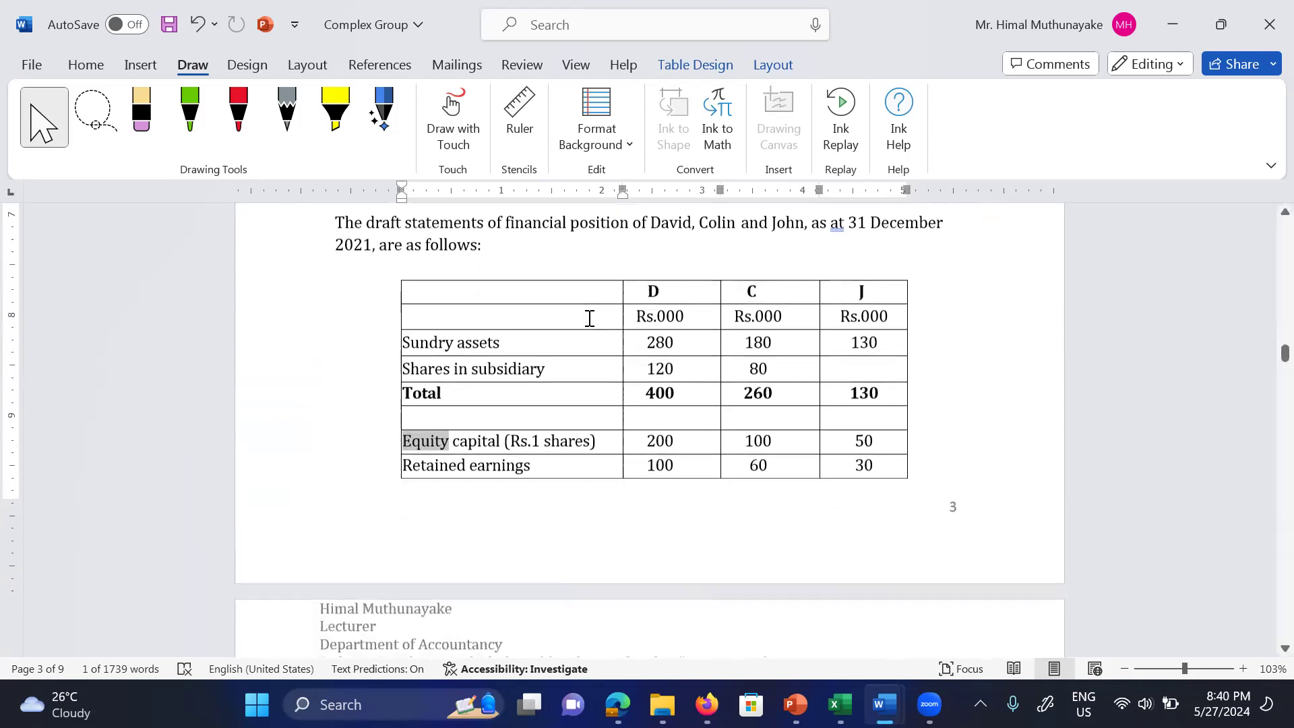
scroll(590, 318, down, 3)
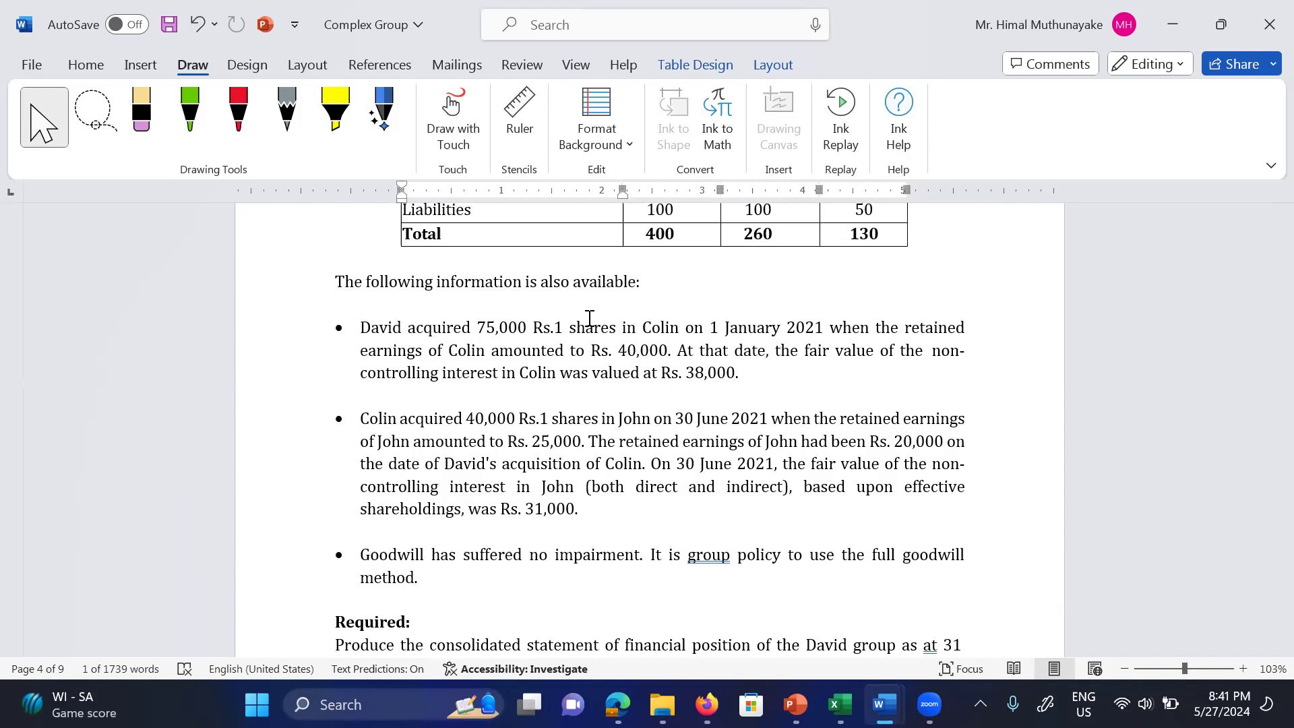
scroll(590, 318, down, 3)
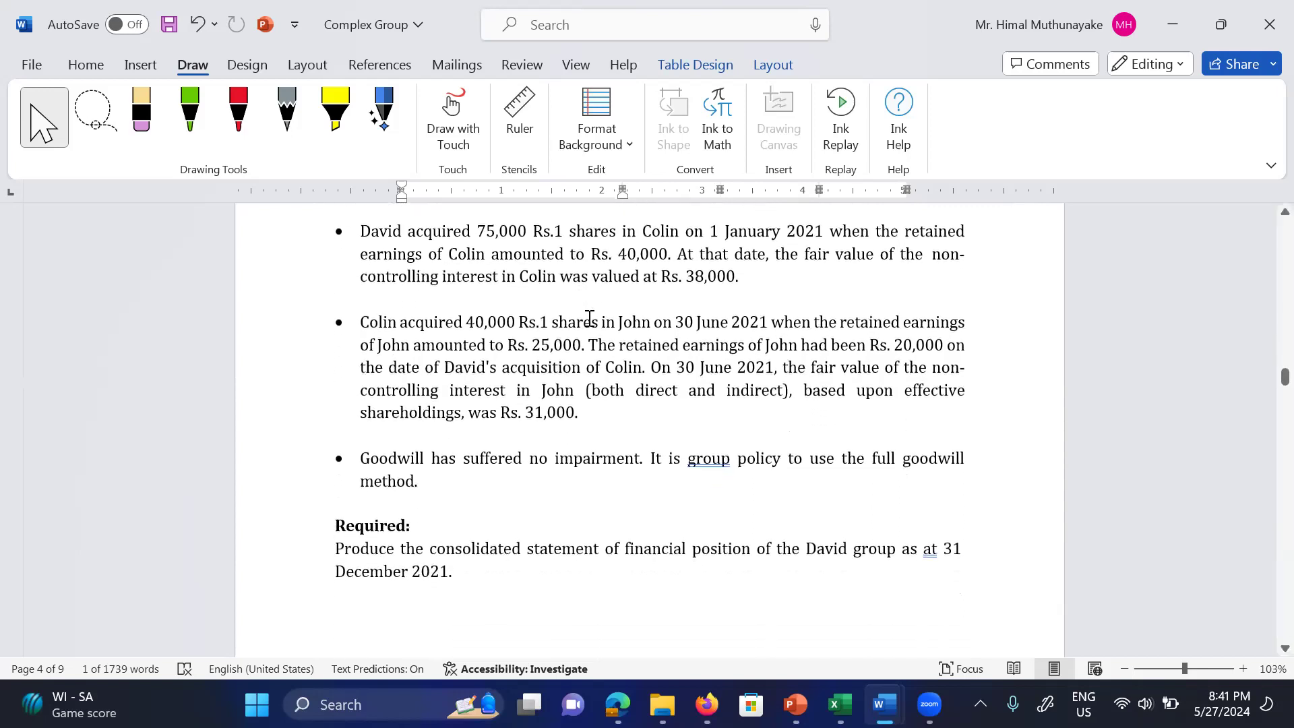
scroll(590, 318, up, 15)
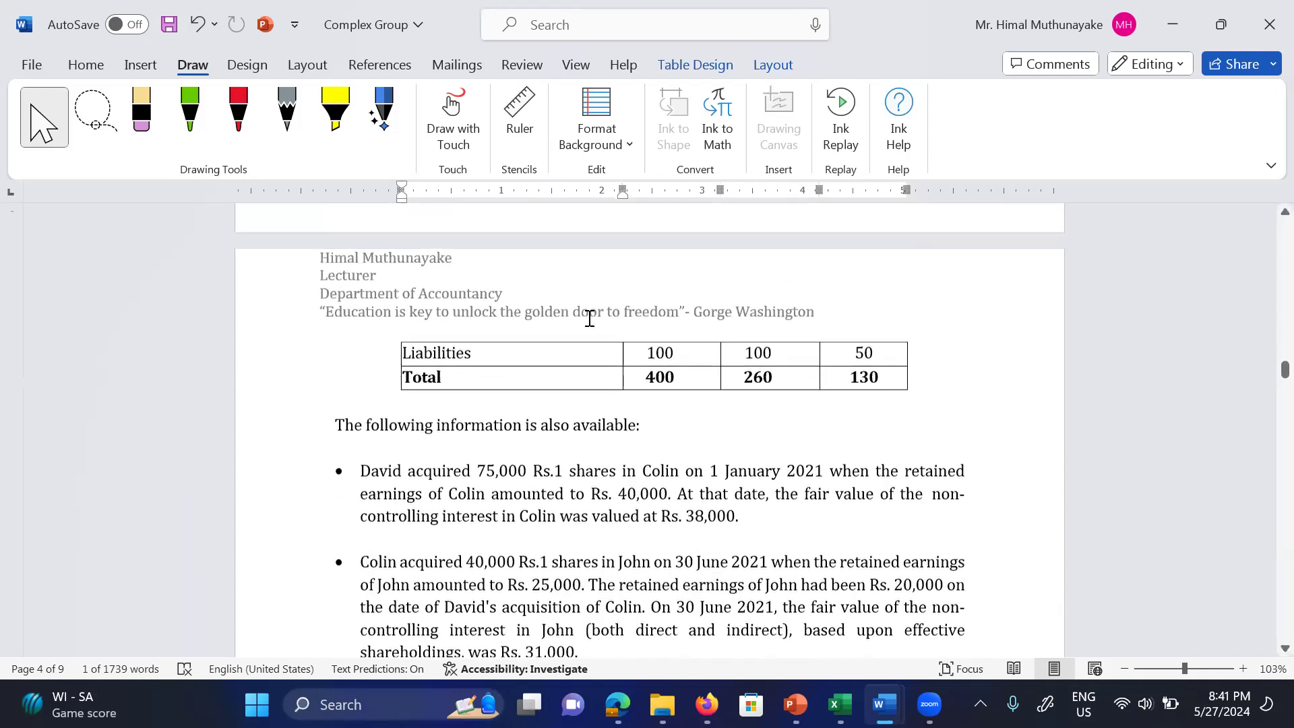
scroll(590, 318, up, 1)
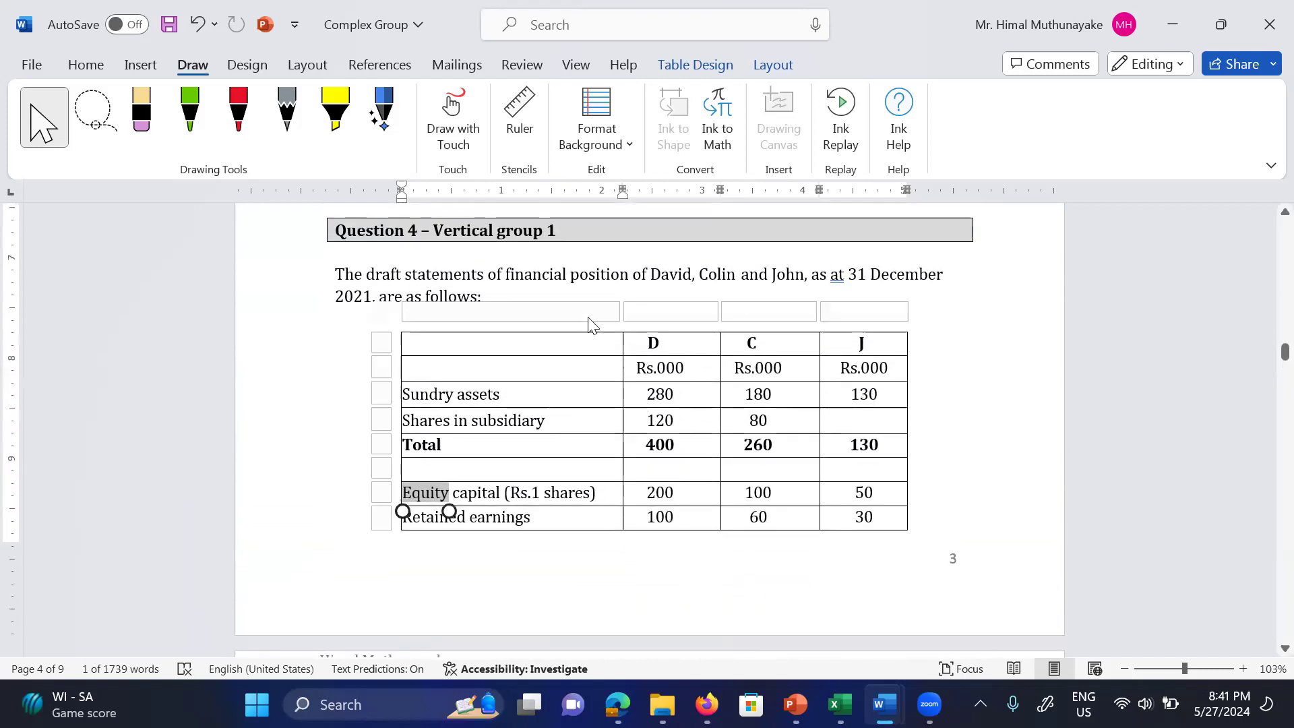
ctrl+scroll(590, 318, down, 2)
scroll(589, 319, down, 2)
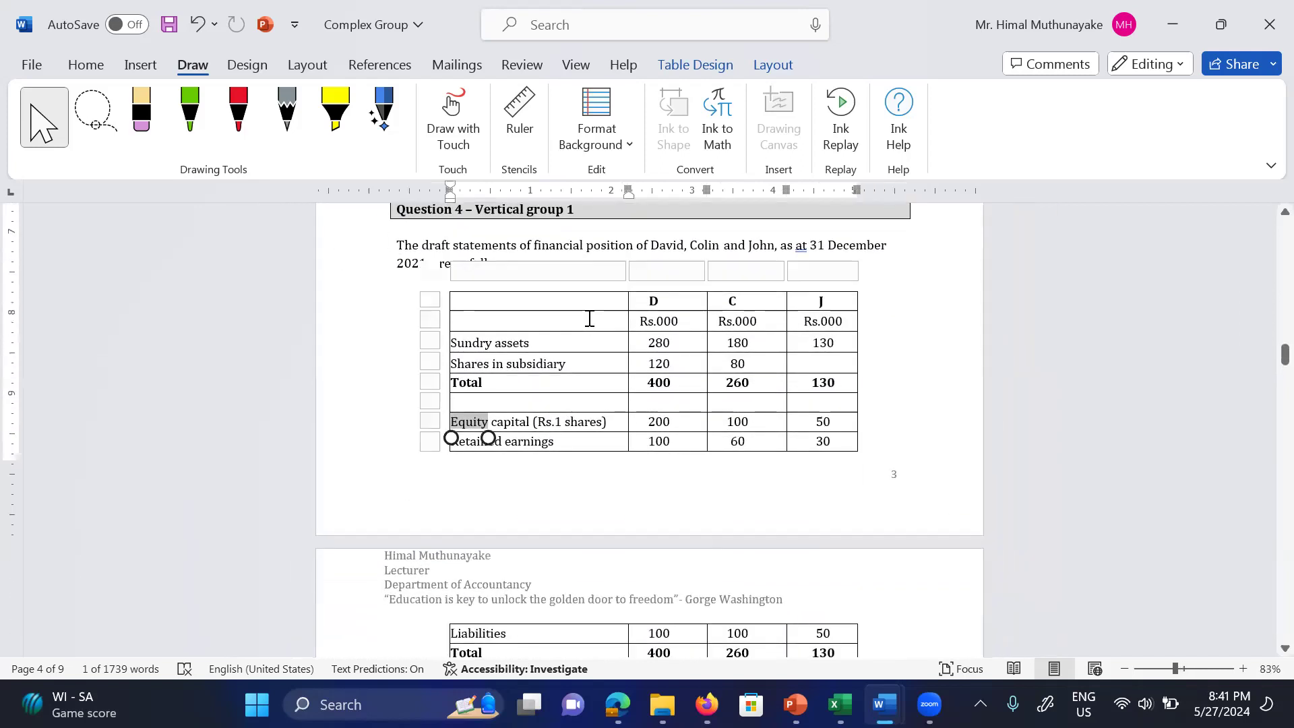
scroll(590, 318, down, 1)
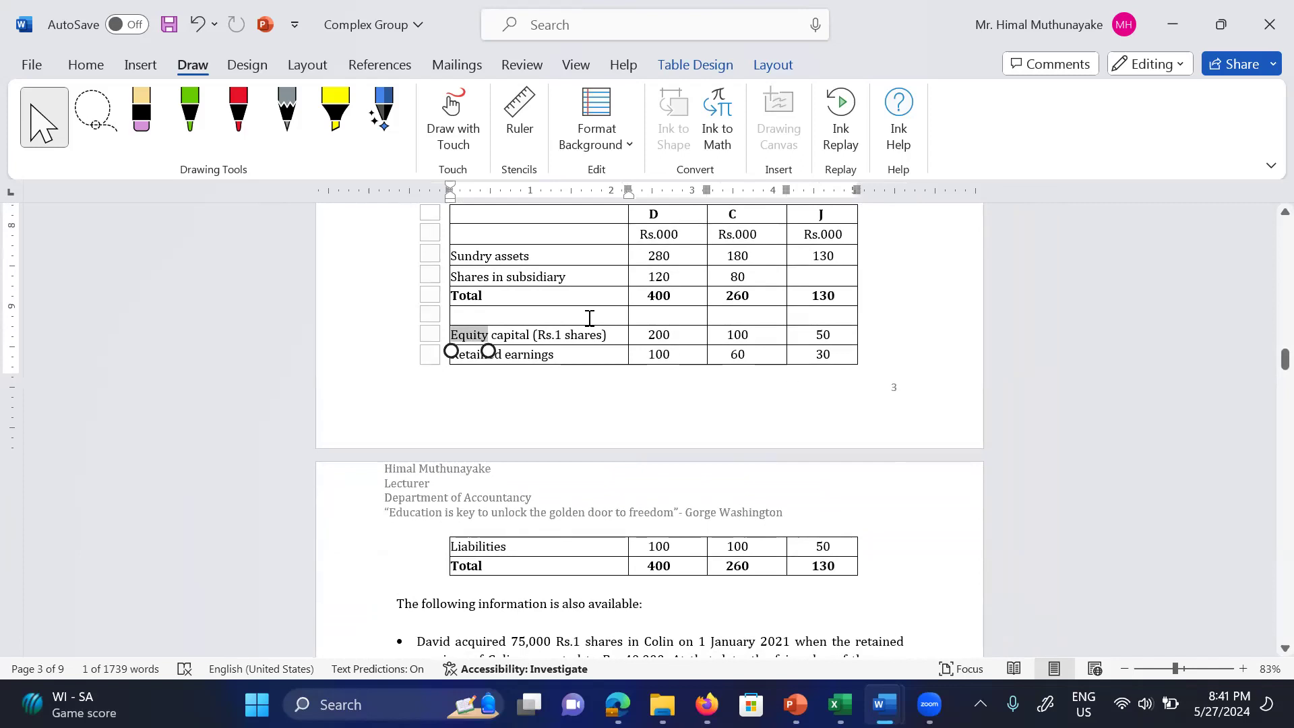
scroll(589, 318, down, 6)
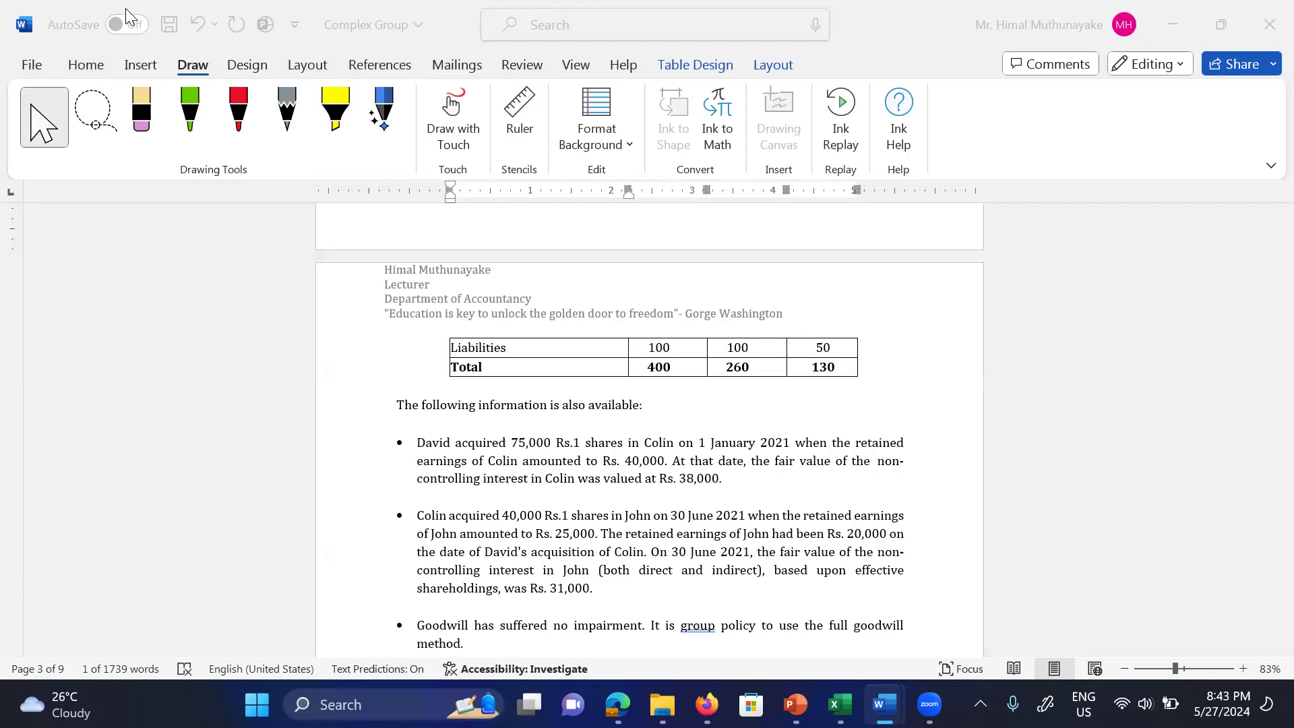
scroll(650, 429, up, 2)
scroll(649, 429, up, 4)
scroll(650, 430, down, 5)
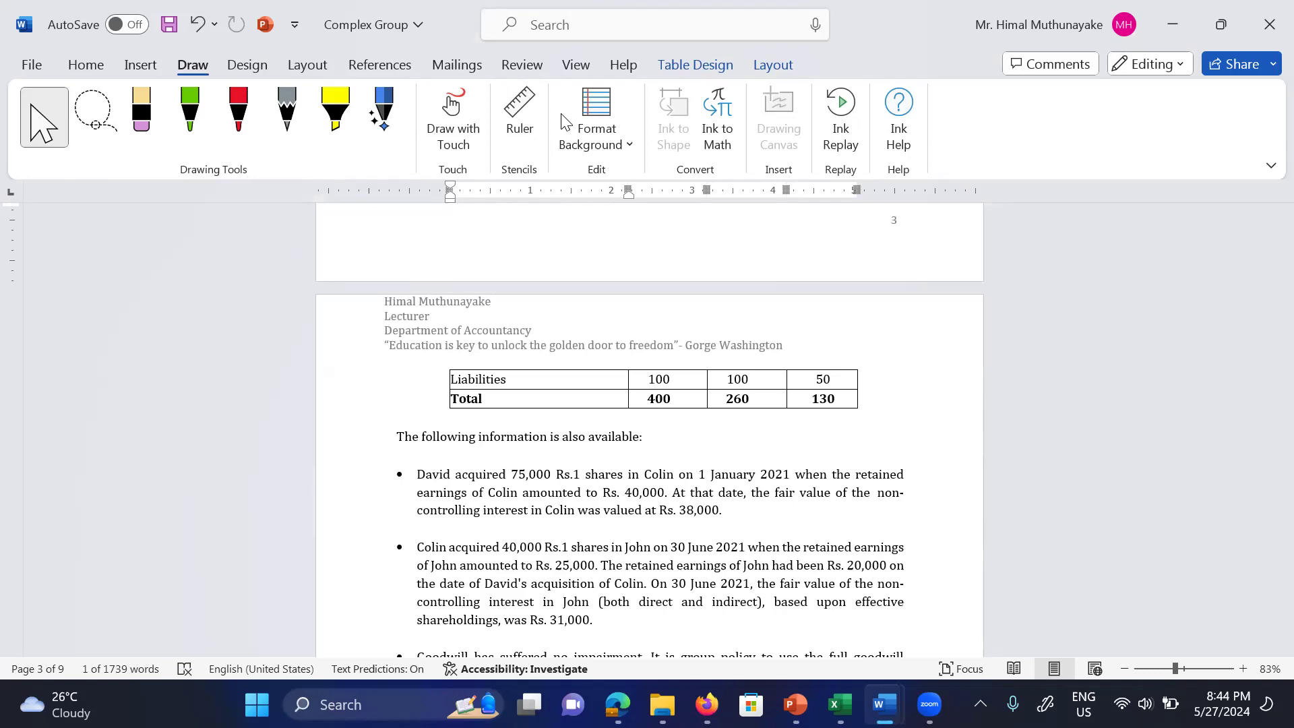
Step: Switch to the Book1 workbook in Excel and create a copy of Sheet1 placed before the original
mouse_move(843, 701)
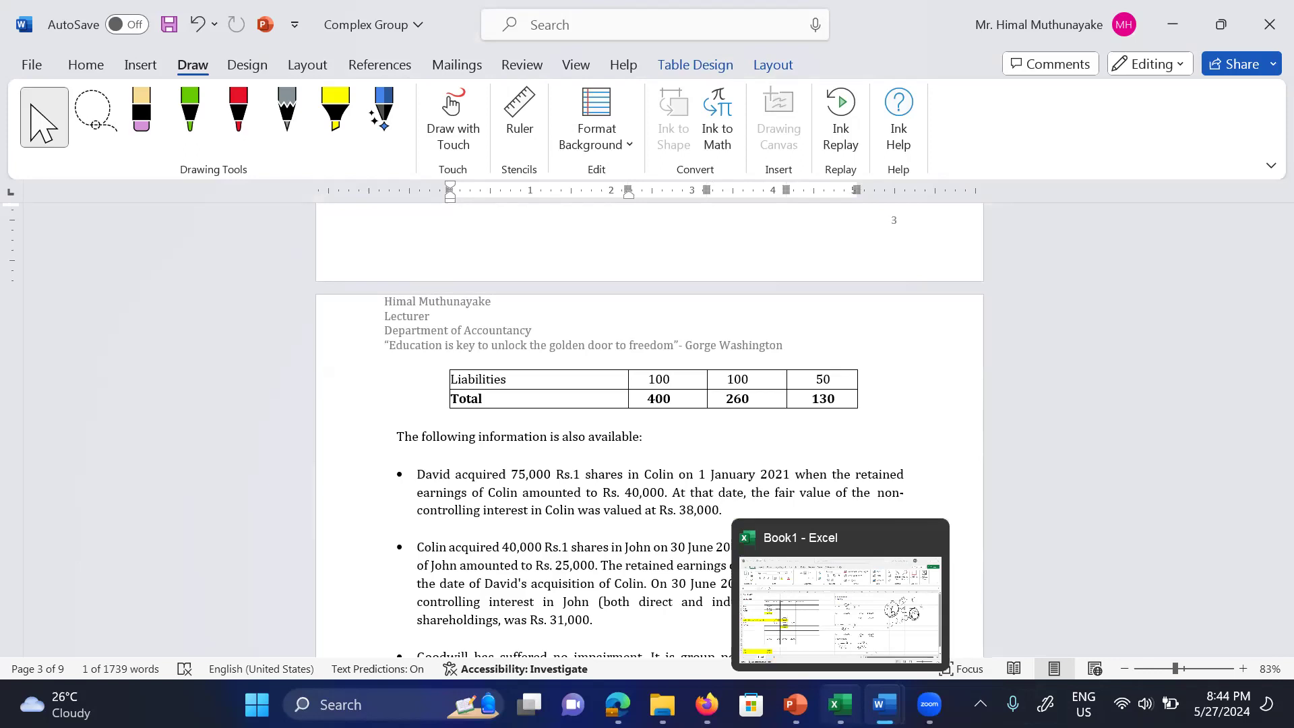
click(843, 640)
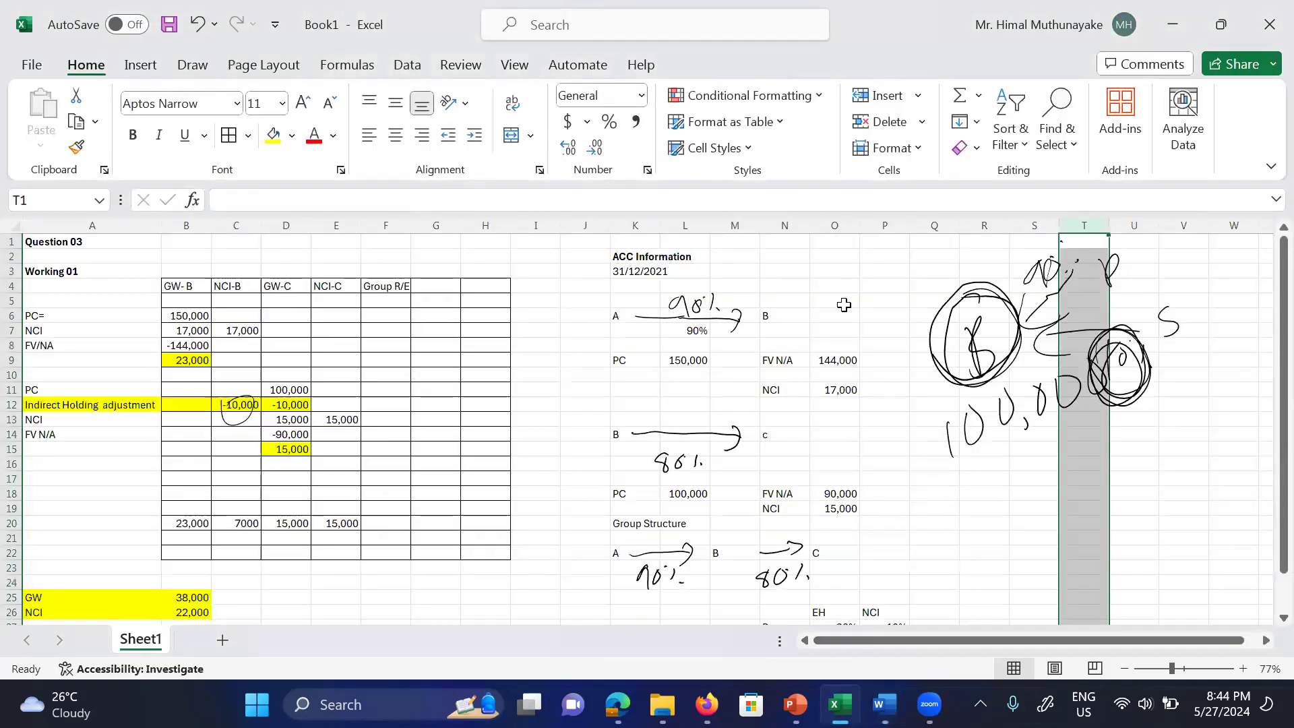
right_click(141, 646)
click(201, 412)
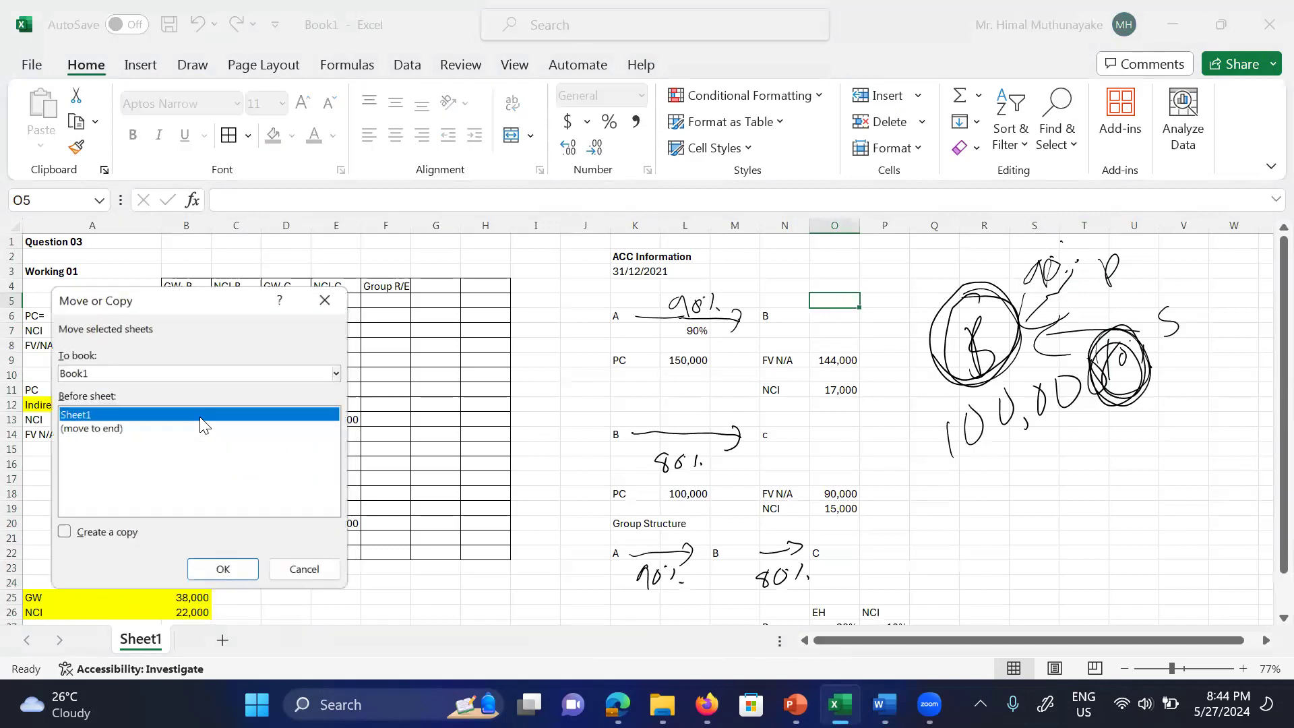
click(84, 541)
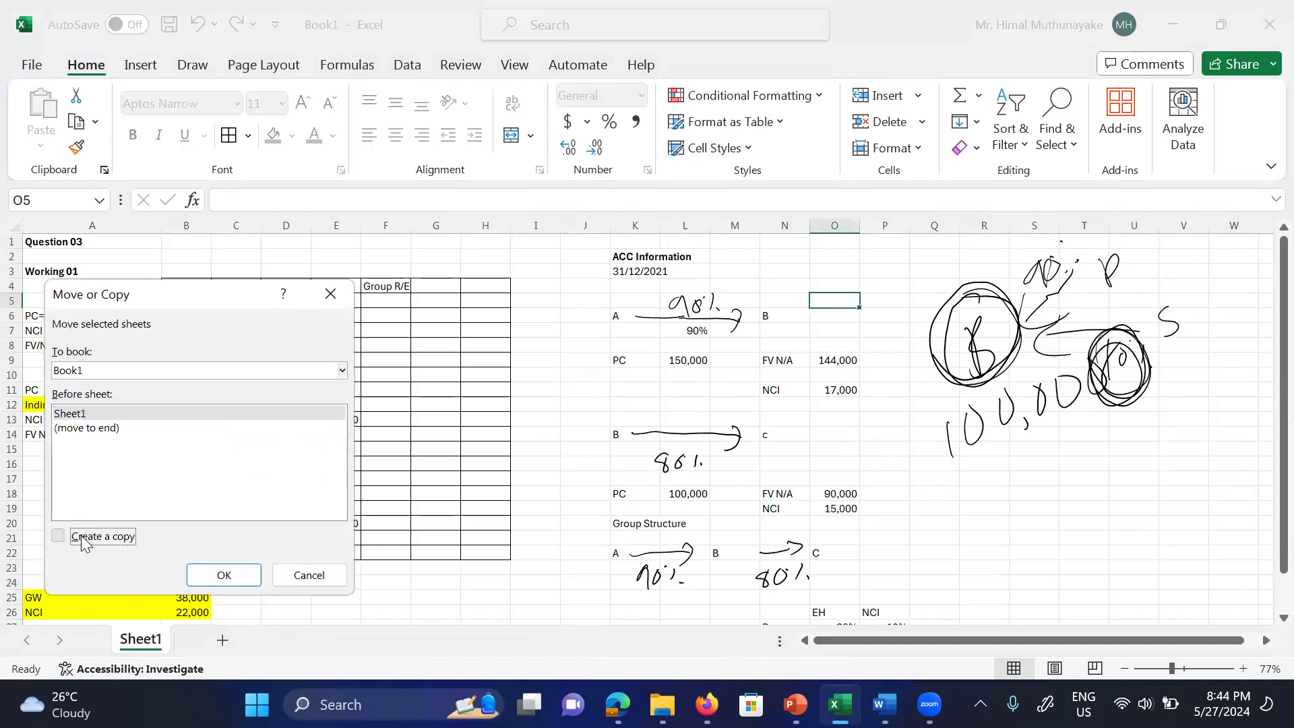
click(227, 574)
click(341, 419)
Step: Clear the old figures from B5:H22 of the Working 01 table and delete the handwritten circle over it
click(187, 302)
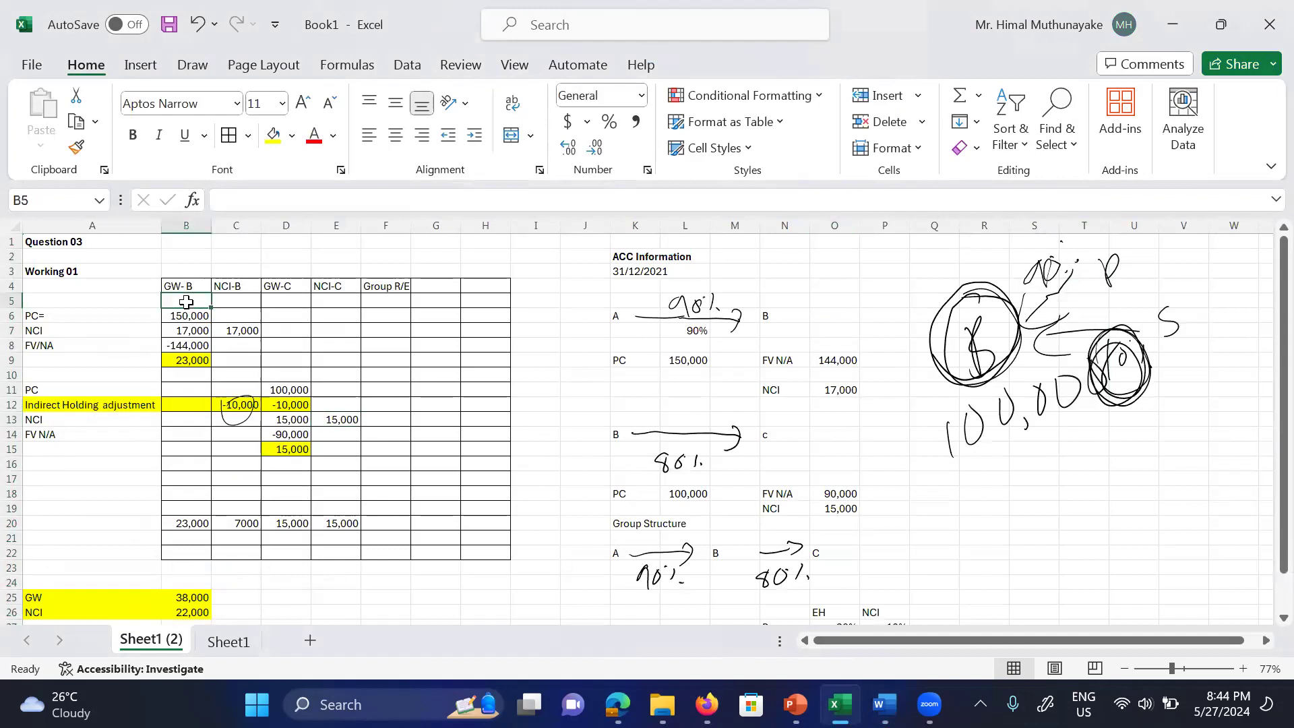
key(shift+Down)
key(shift+Down)
key(shift+Down)
key(shift+Down)
key(shift+Down)
key(shift+Down)
key(shift+Down)
key(shift+Down)
key(shift+Down)
key(shift+Down)
key(shift+Down)
key(shift+Down)
key(shift+Down)
key(shift+Down)
key(shift+Down)
key(shift+Down)
key(shift+Down)
key(shift+Right)
key(shift+Right)
key(shift+Right)
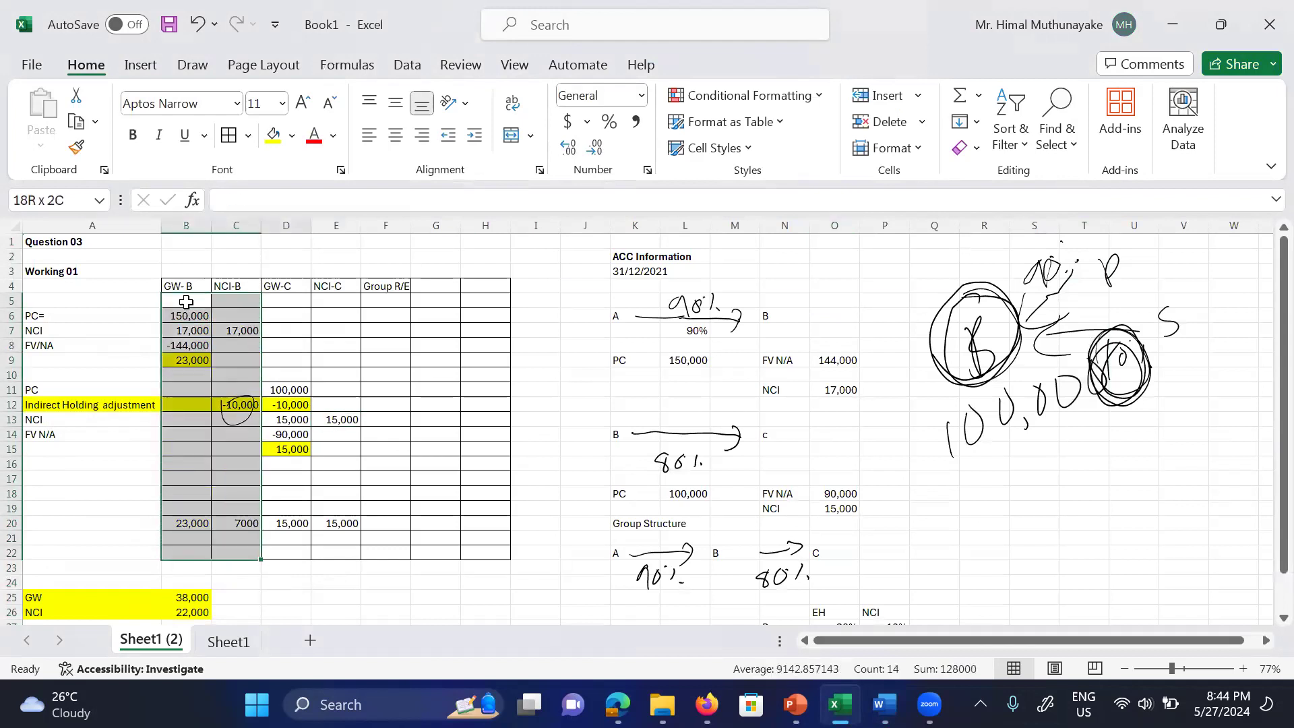
key(shift+Right)
key(shift+Right)
key(shift+Right)
key(Delete)
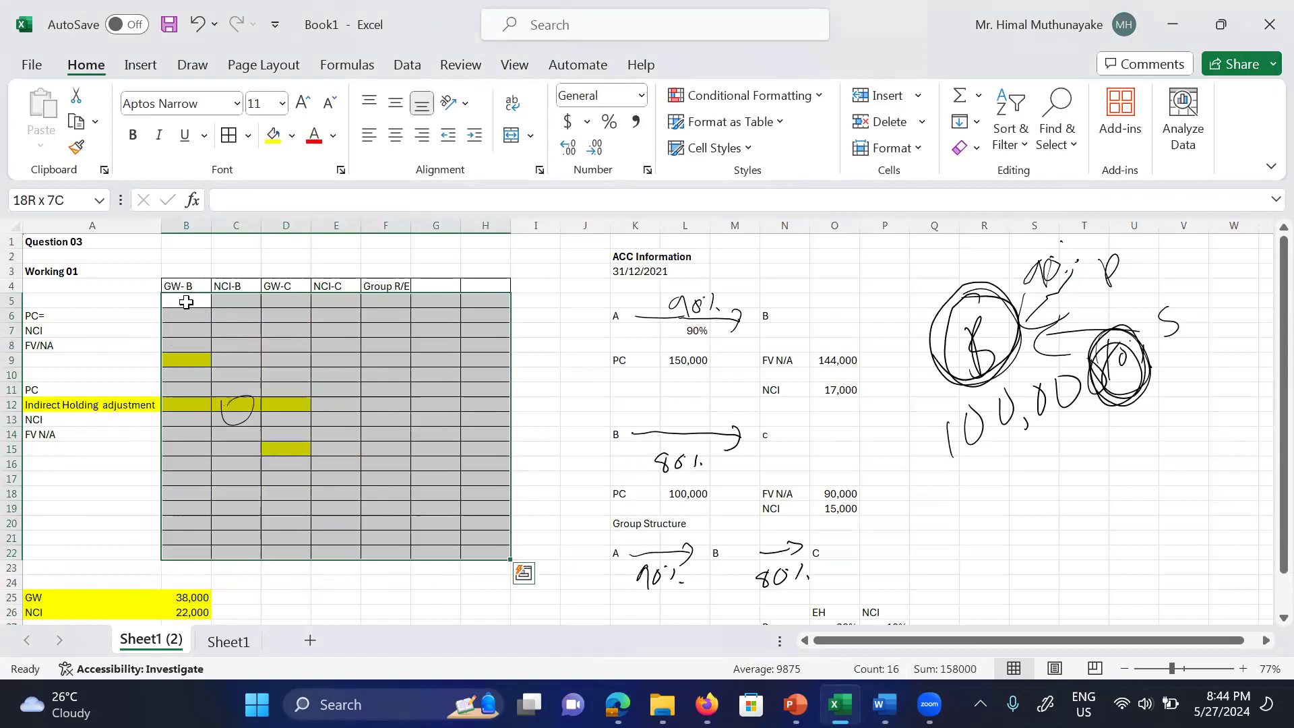
click(231, 419)
key(Delete)
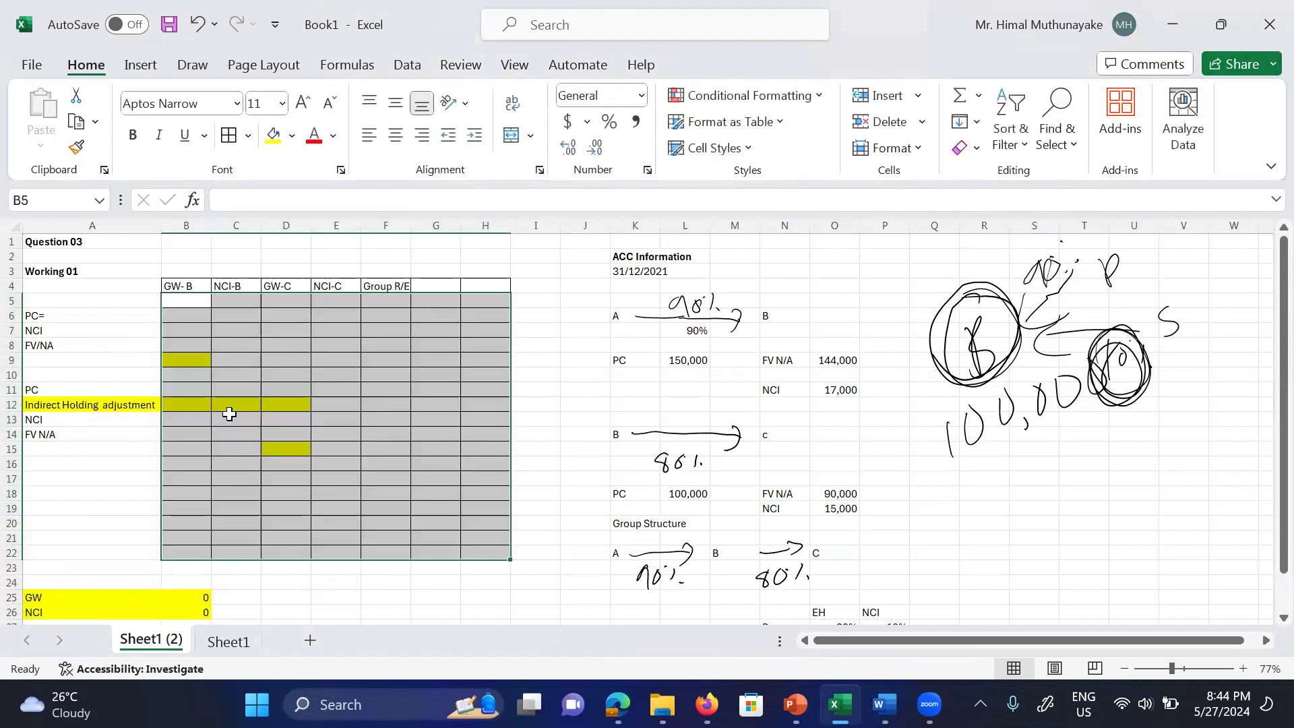
Step: Clear the GW and NCI summary labels and amounts in A25:B26
click(57, 612)
drag(57, 599, 57, 615)
key(shift+Right)
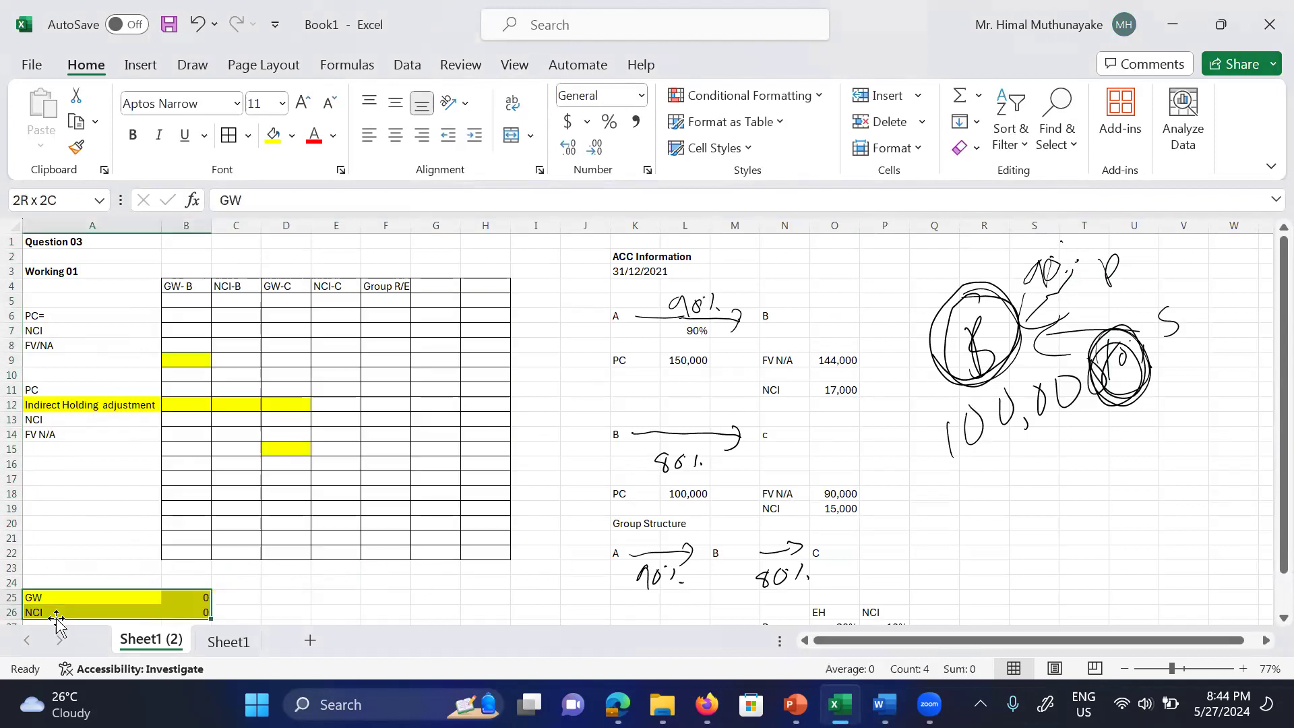
key(Delete)
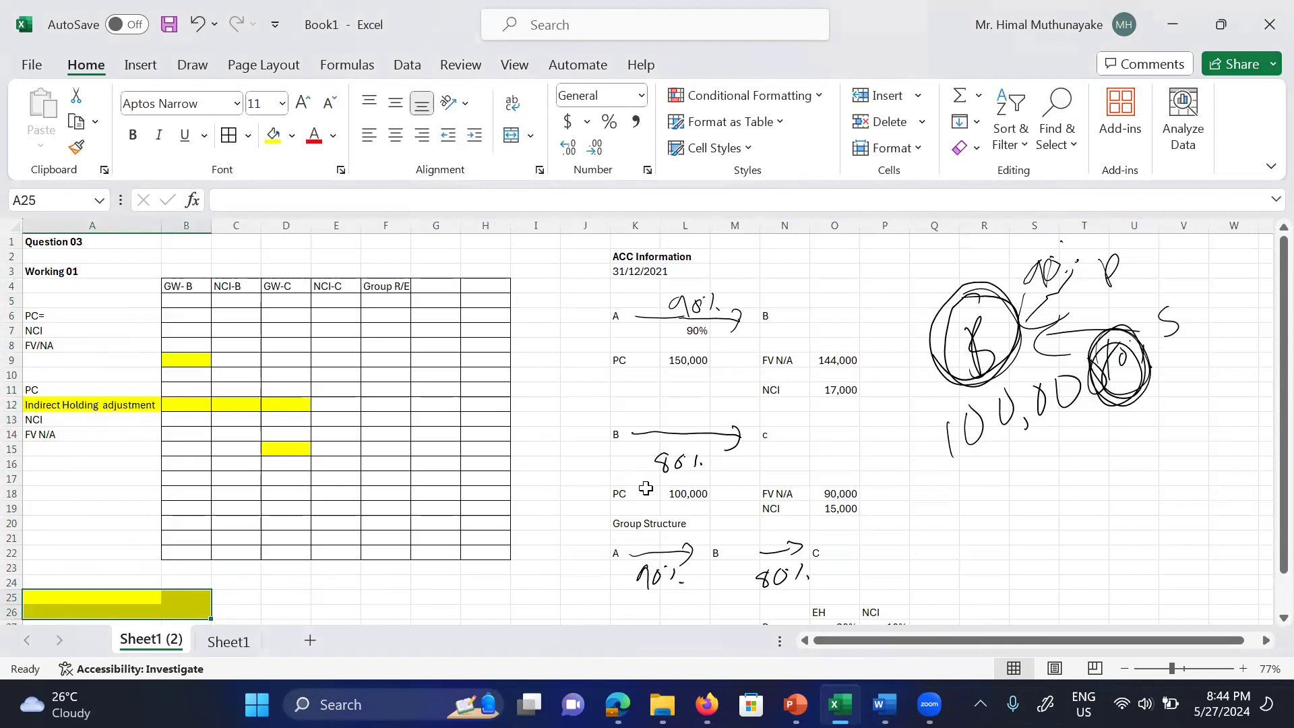
Step: Remove the yellow fill from the emptied summary cells A25:B26
click(221, 551)
key(Down)
key(Down)
key(Down)
key(Down)
key(Down)
key(Down)
key(Down)
key(Down)
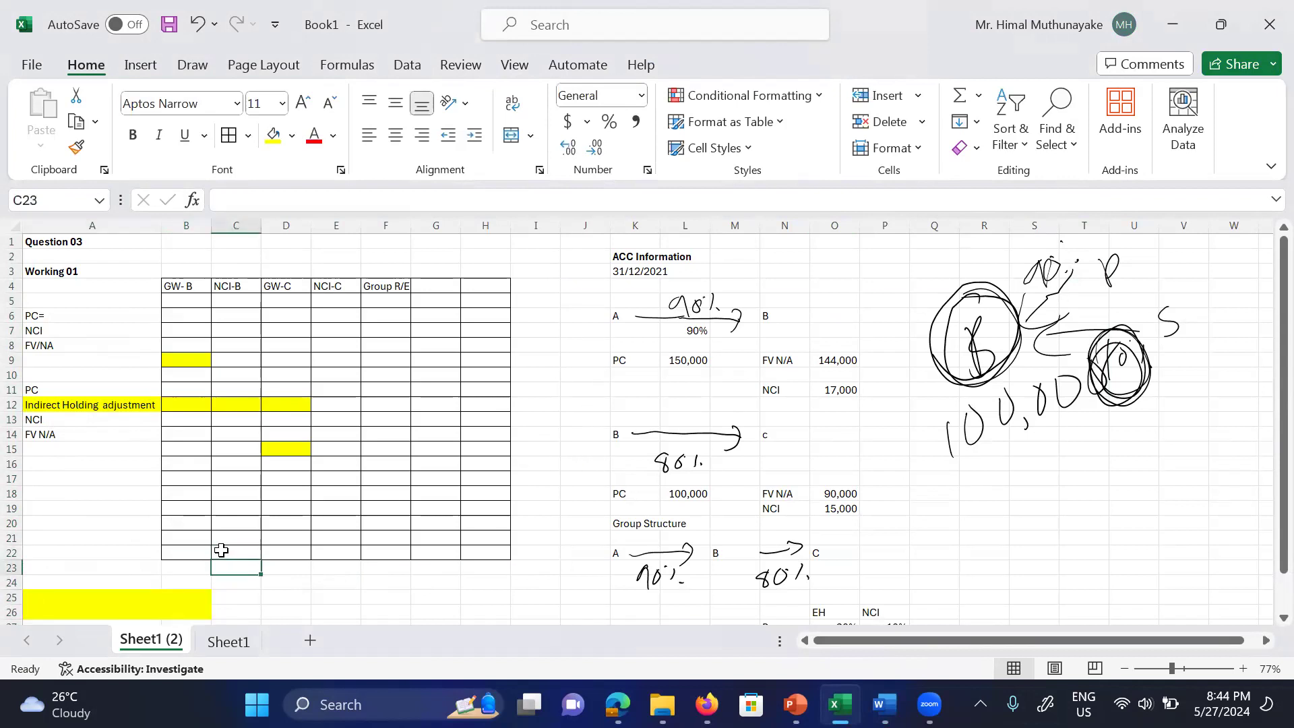
key(Left)
key(Left)
key(Up)
key(Up)
key(Up)
key(Up)
key(shift+Right)
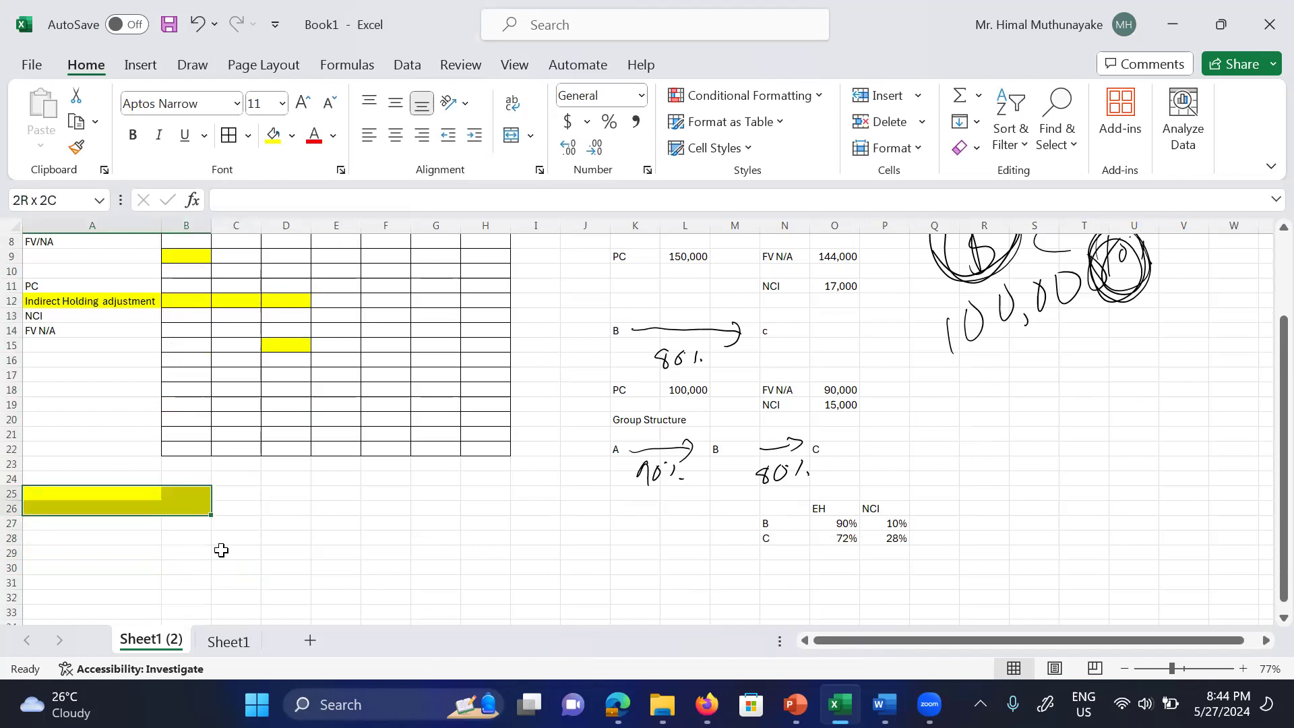
click(293, 139)
click(322, 367)
Step: Apply all borders to B25:C43 to create an empty two-column grid below the Working 01 table
click(205, 504)
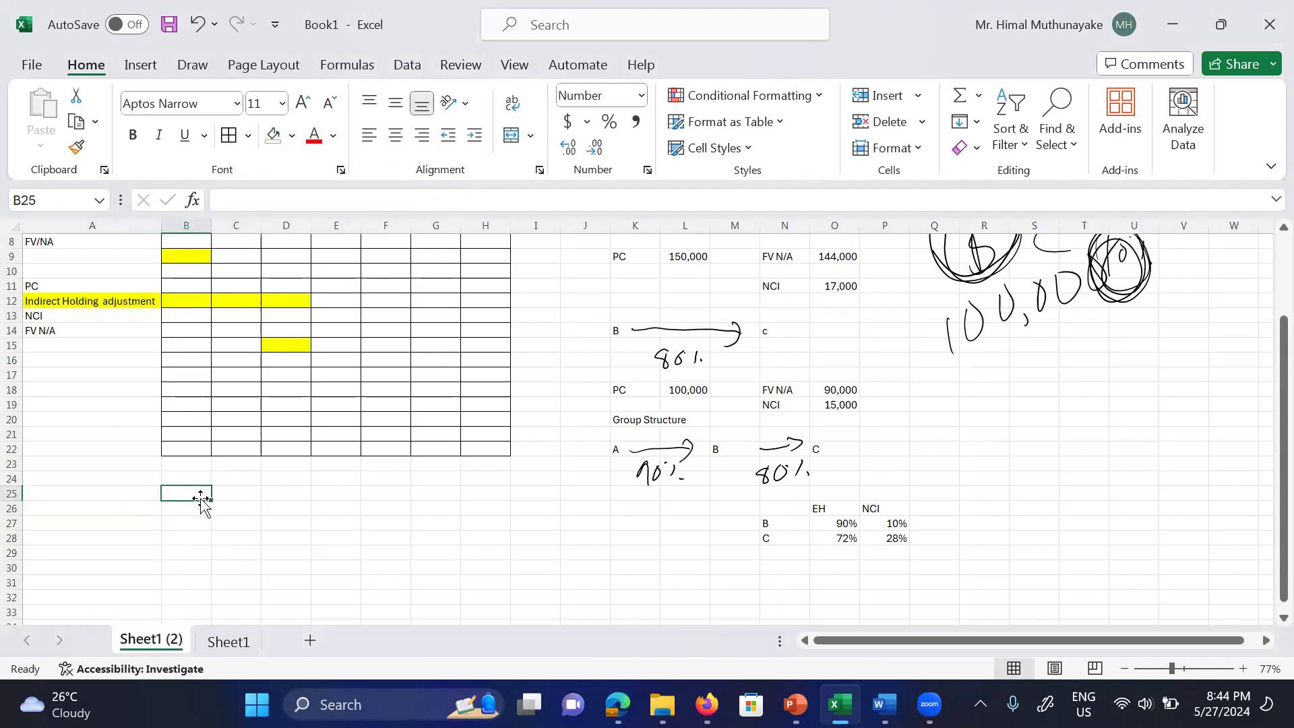
click(200, 498)
key(shift+Right)
key(shift+Down)
key(shift+Down)
key(shift+Down)
key(shift+Down)
key(shift+Down)
key(shift+Down)
key(shift+Down)
key(shift+Down)
key(shift+Down)
key(shift+Down)
key(shift+Down)
key(shift+Down)
key(shift+Down)
key(shift+Down)
key(shift+Down)
key(shift+Down)
key(shift+Down)
key(shift+Down)
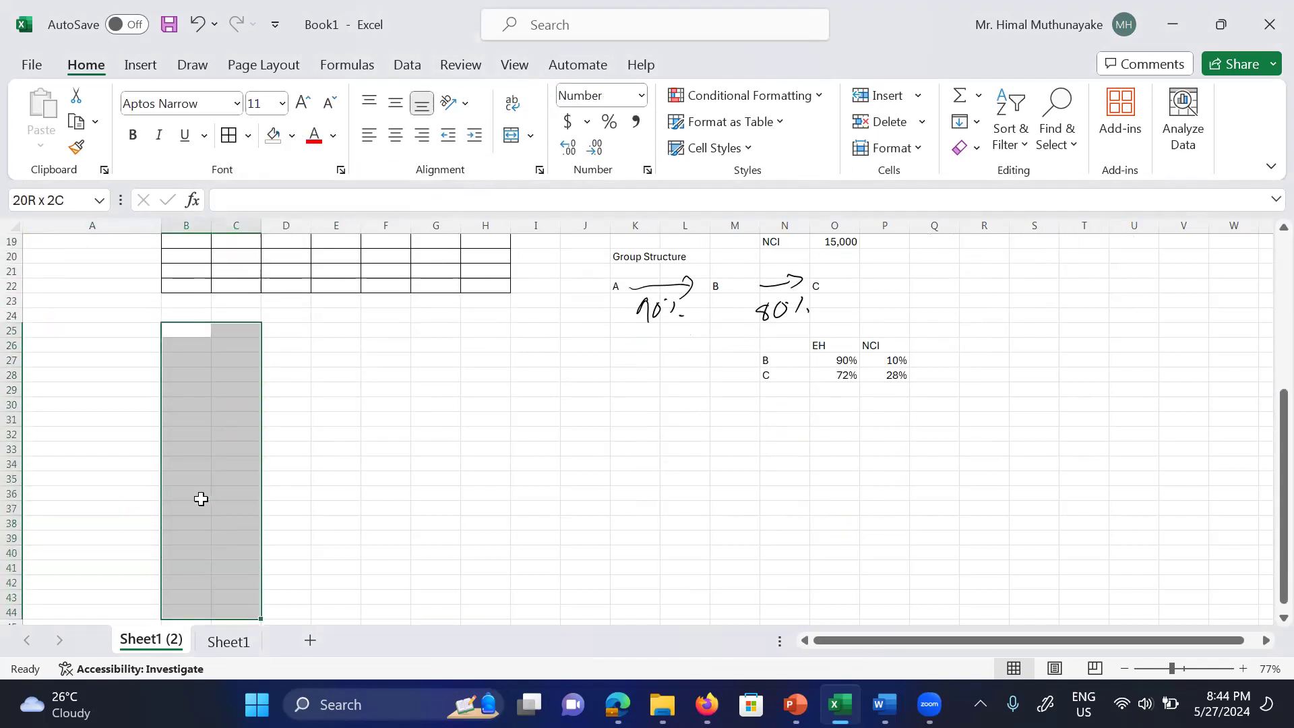
click(228, 135)
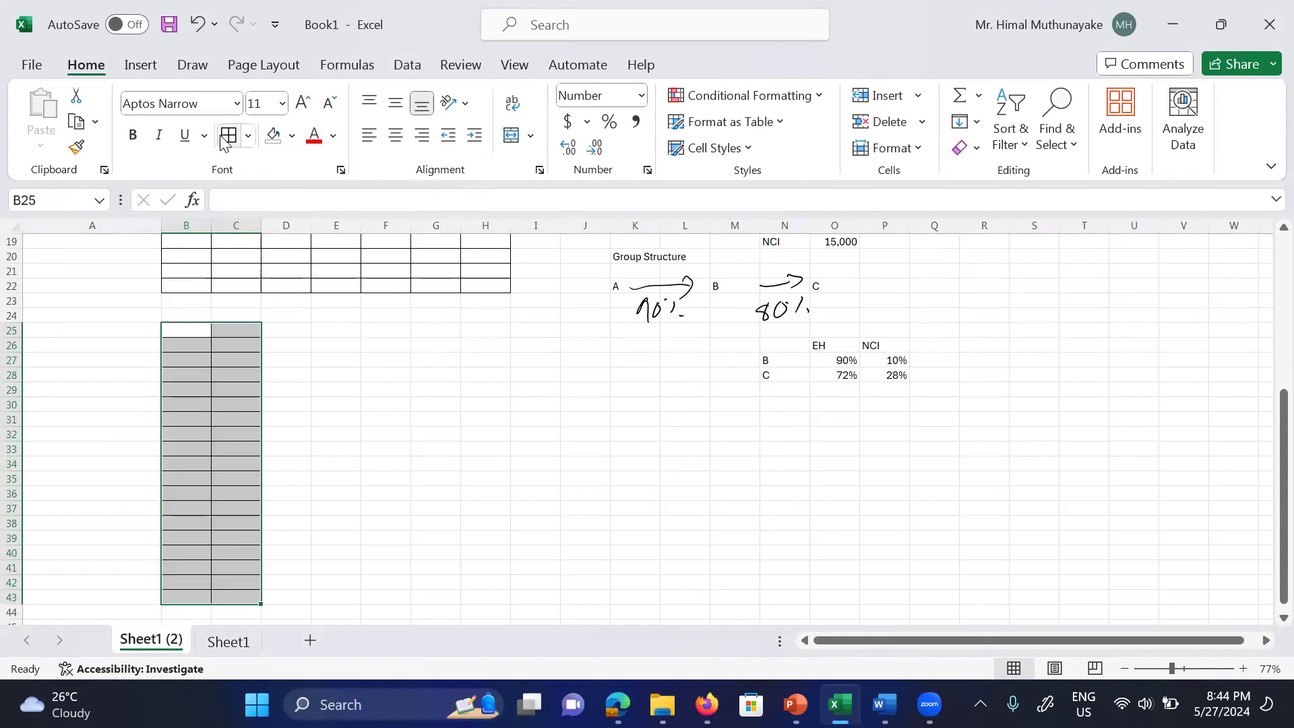
Step: Enter the heading SOFP in A24, above the new bordered grid
click(432, 541)
key(Up)
key(Up)
key(Up)
key(Up)
key(Up)
key(Up)
key(Up)
key(Up)
key(Up)
key(Up)
key(Up)
key(Up)
key(Up)
key(Up)
key(Left)
key(Left)
key(Left)
key(Left)
key(Left)
key(Left)
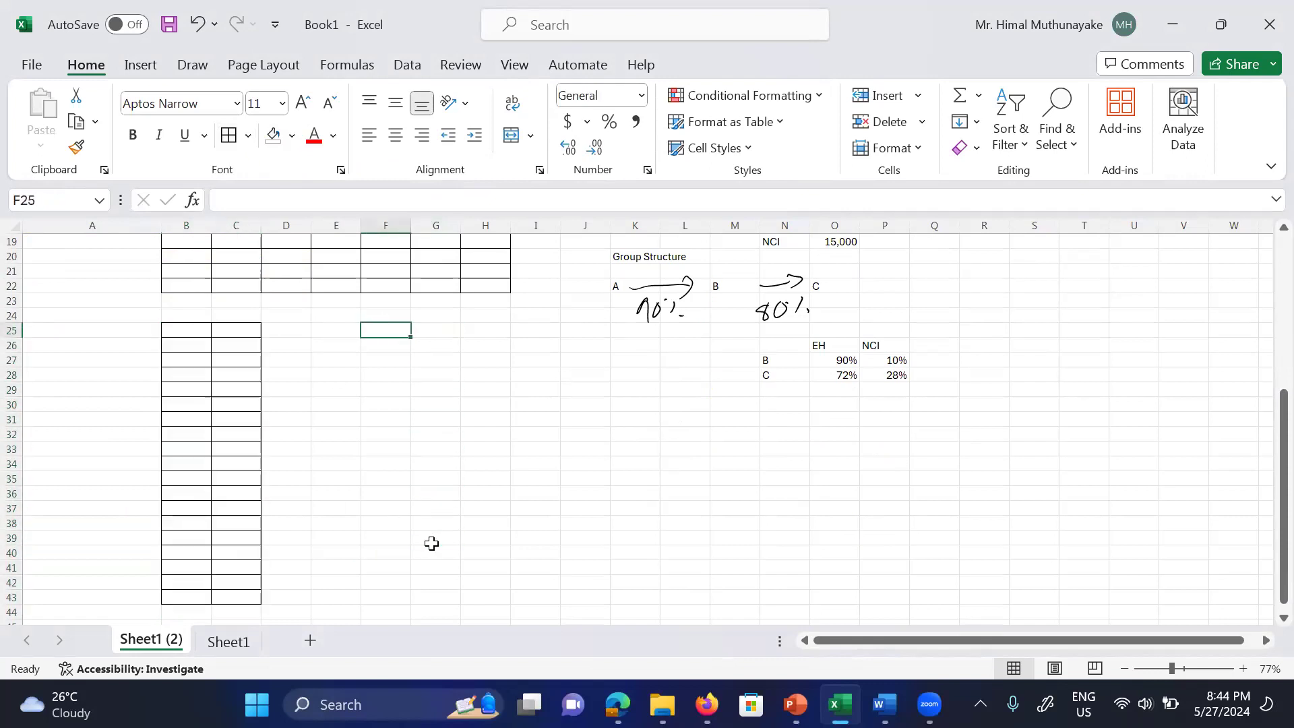
key(Up)
text(SP)
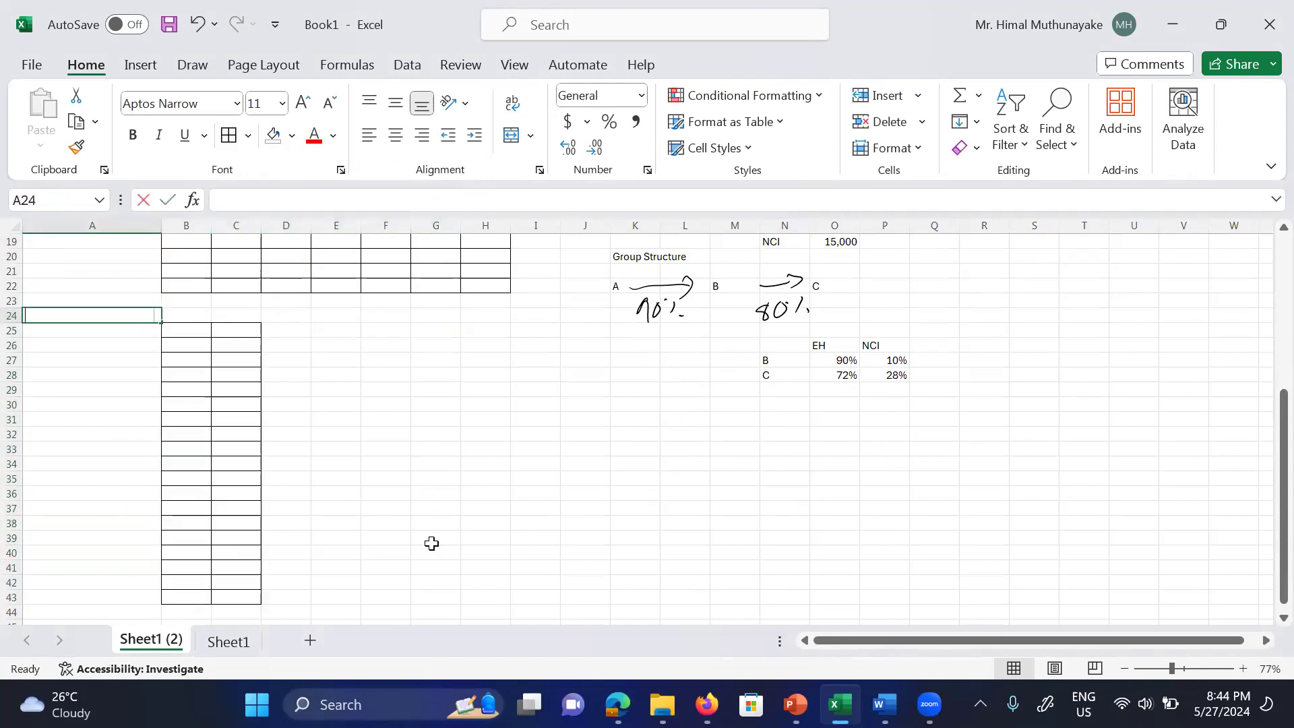
key(ctrl+Return)
text(OFP)
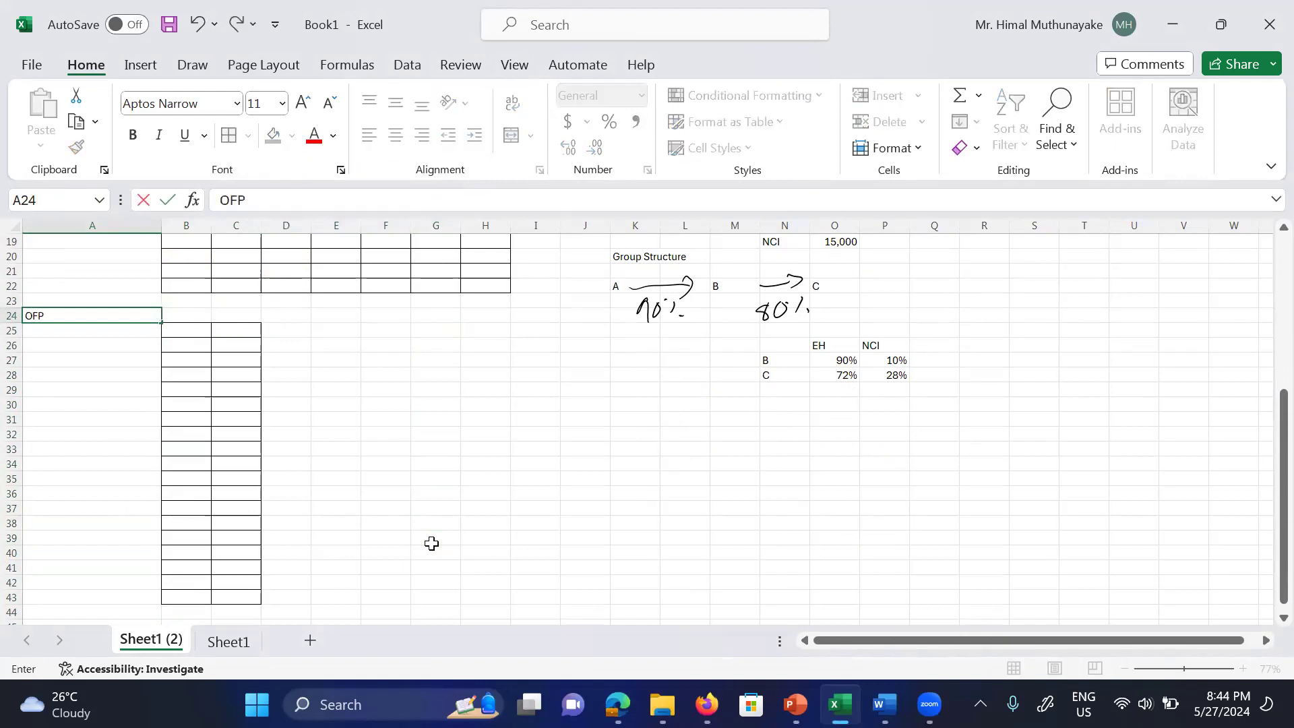
key(BackSpace)
key(BackSpace)
key(BackSpace)
text(SOFP)
Step: Delete the handwritten arrows and the 90% and 80% notes from the Group Structure diagram
key(Right)
key(Right)
key(Right)
key(Right)
key(Right)
key(Right)
key(Right)
key(Right)
key(Right)
key(Right)
key(Right)
key(Right)
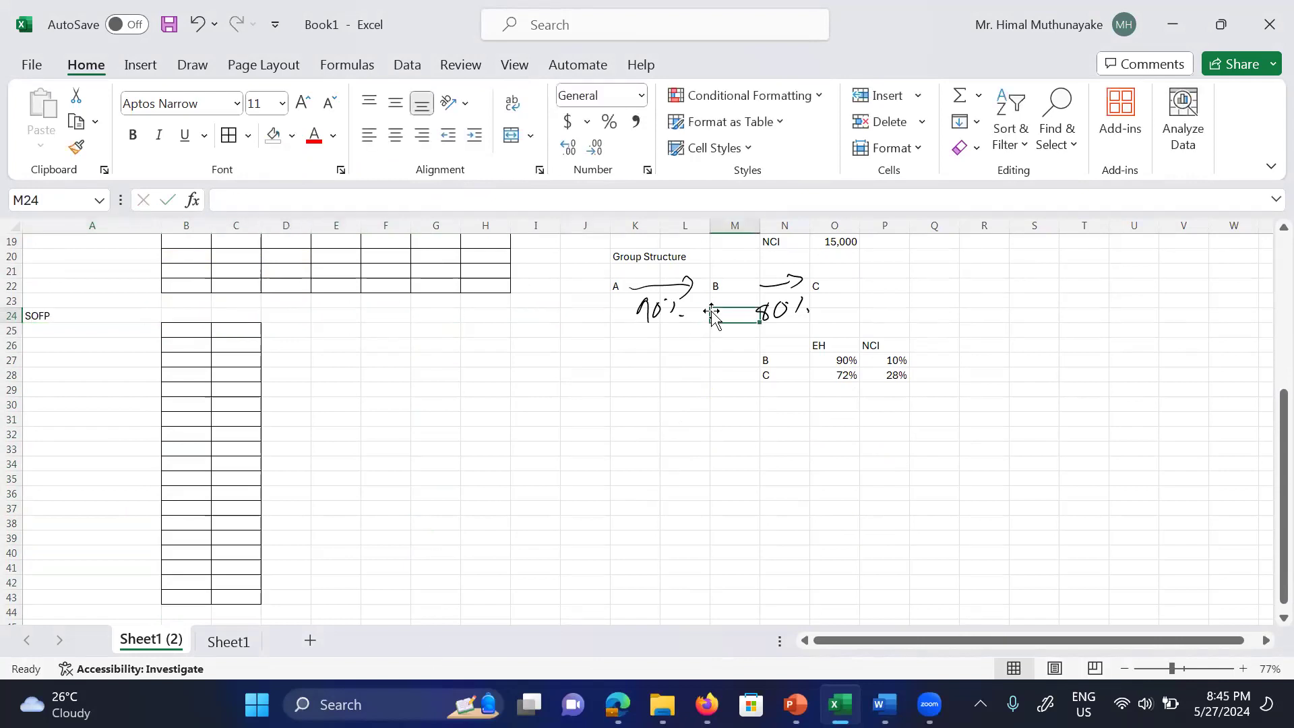
click(681, 300)
key(Delete)
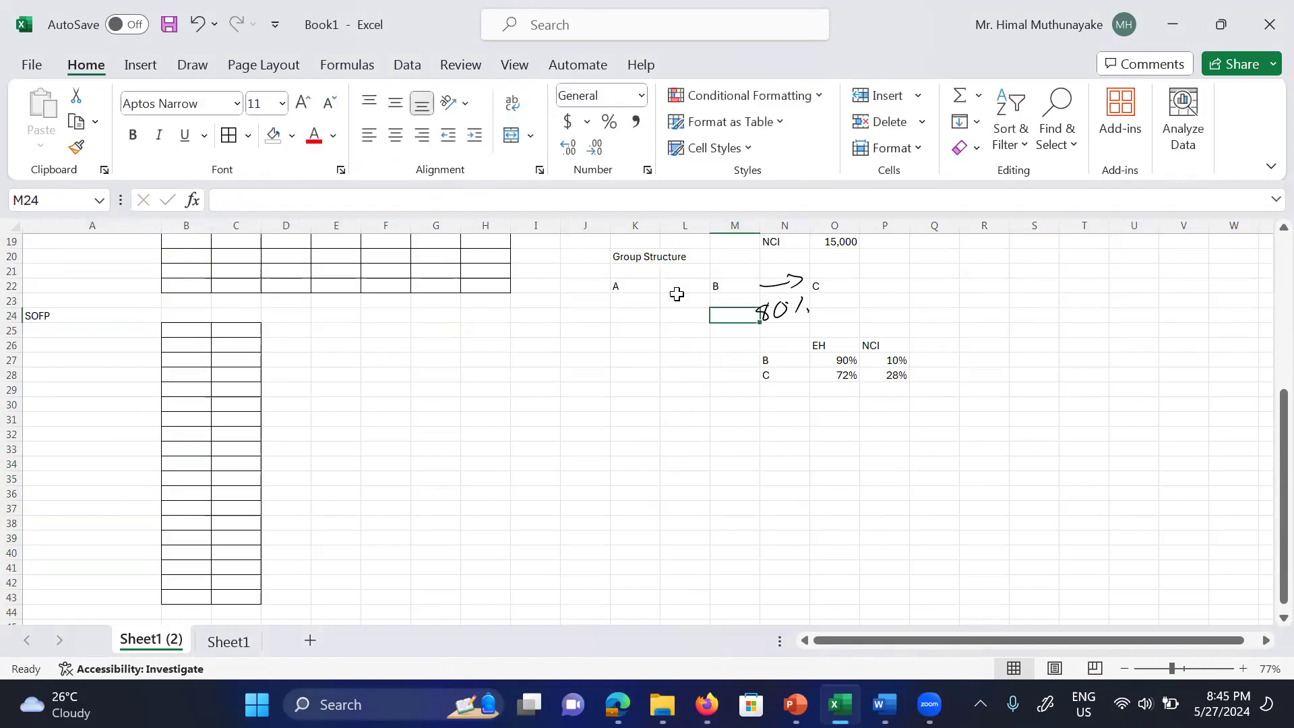
click(778, 292)
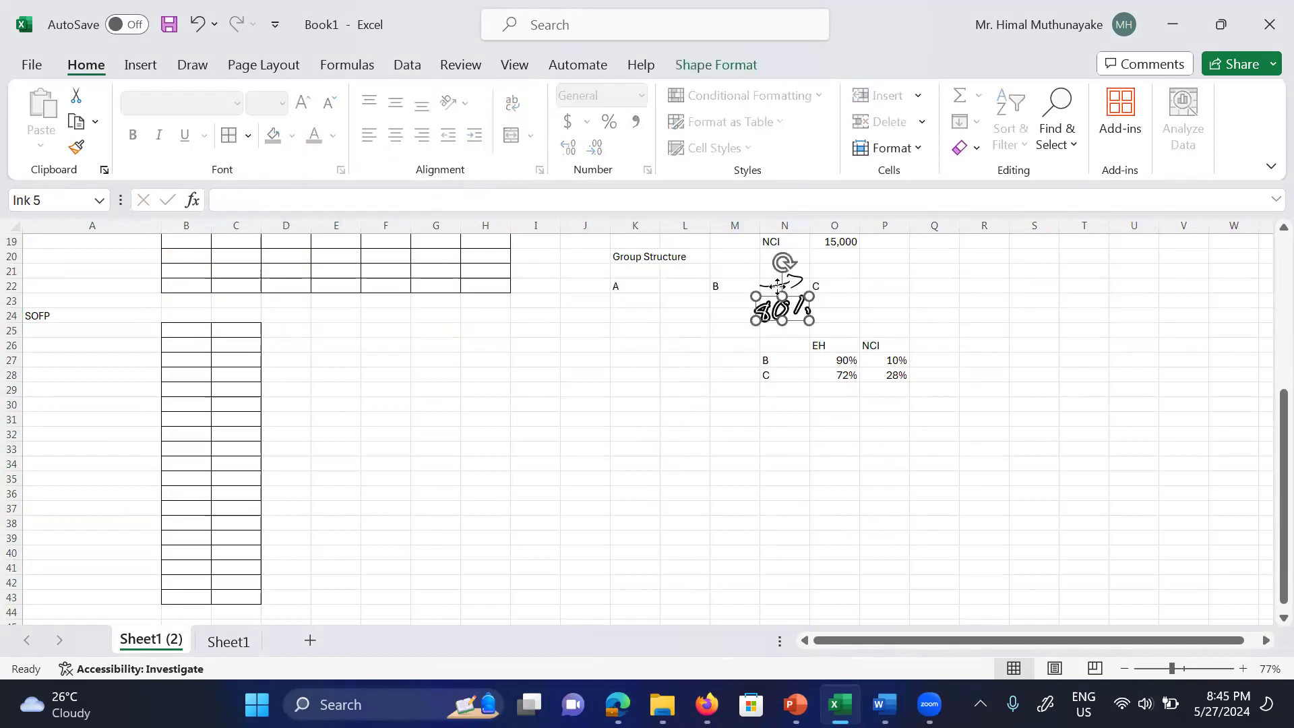
click(780, 286)
key(Delete)
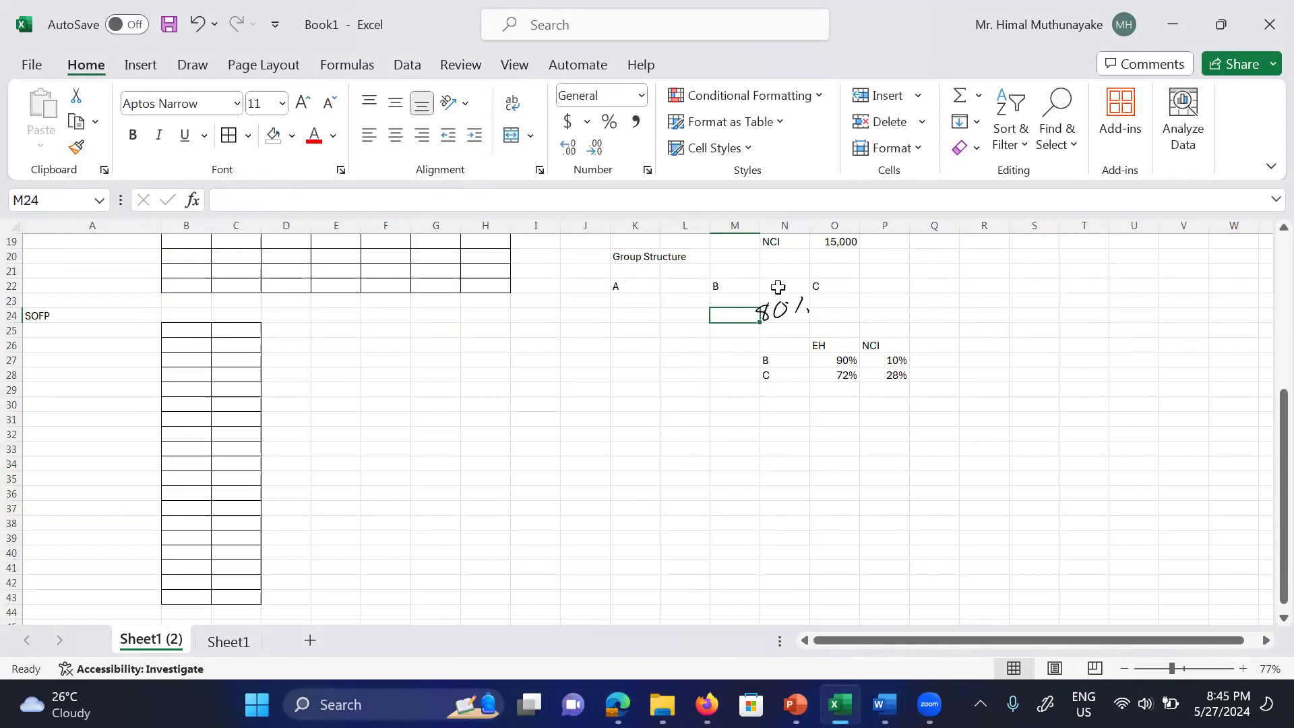
click(784, 312)
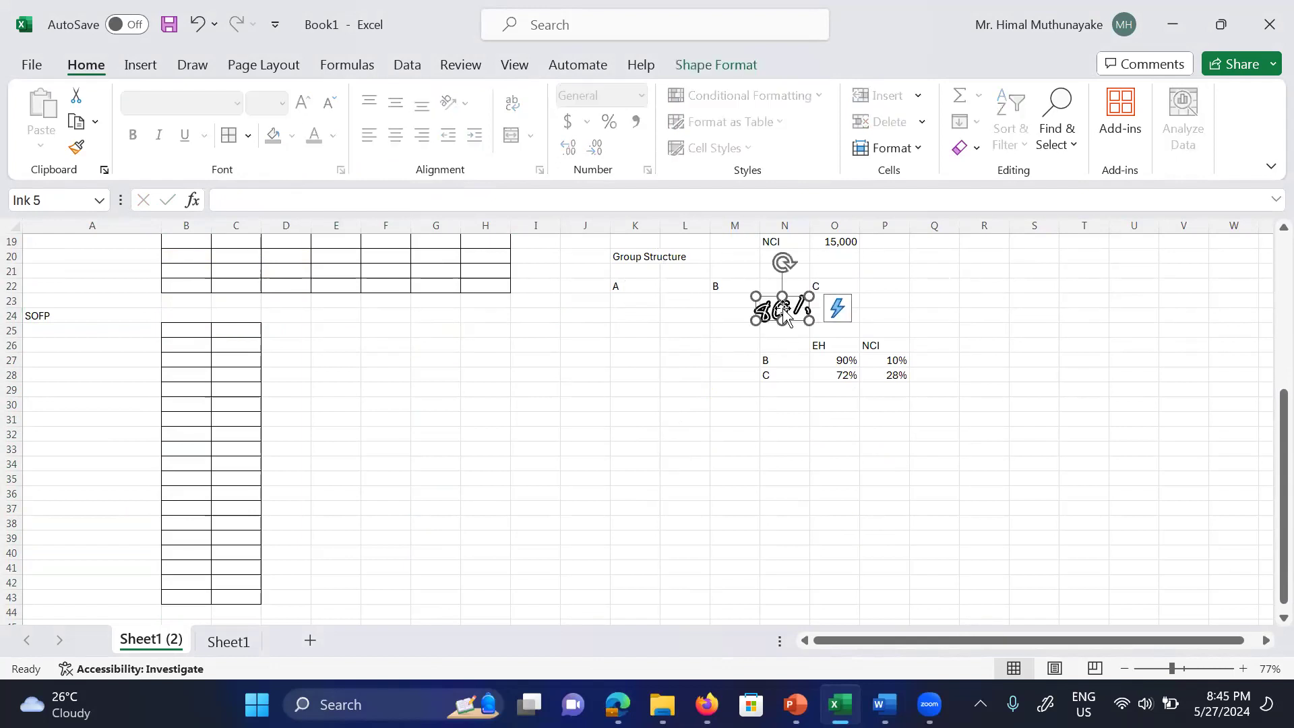
key(Delete)
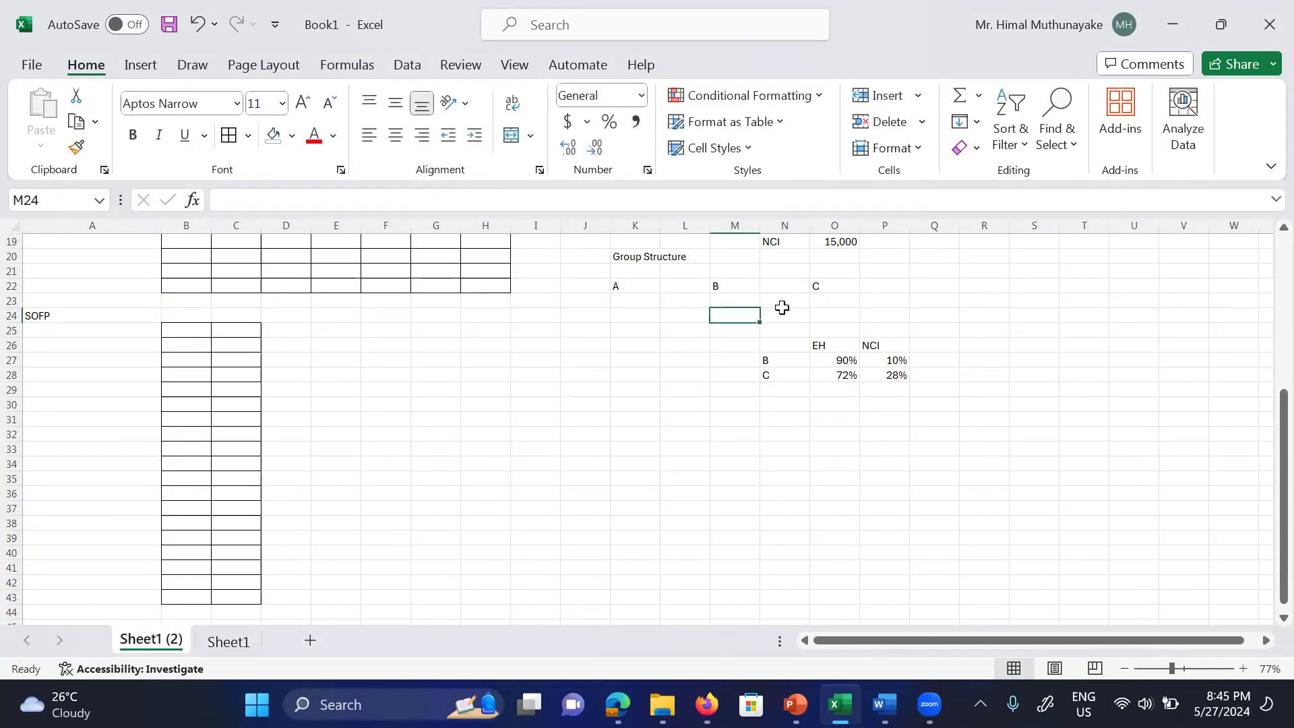
Step: Change the Group Structure company labels in K22, M22 and O22 to D, C and J
key(Up)
key(Left)
key(Left)
key(Up)
key(Down)
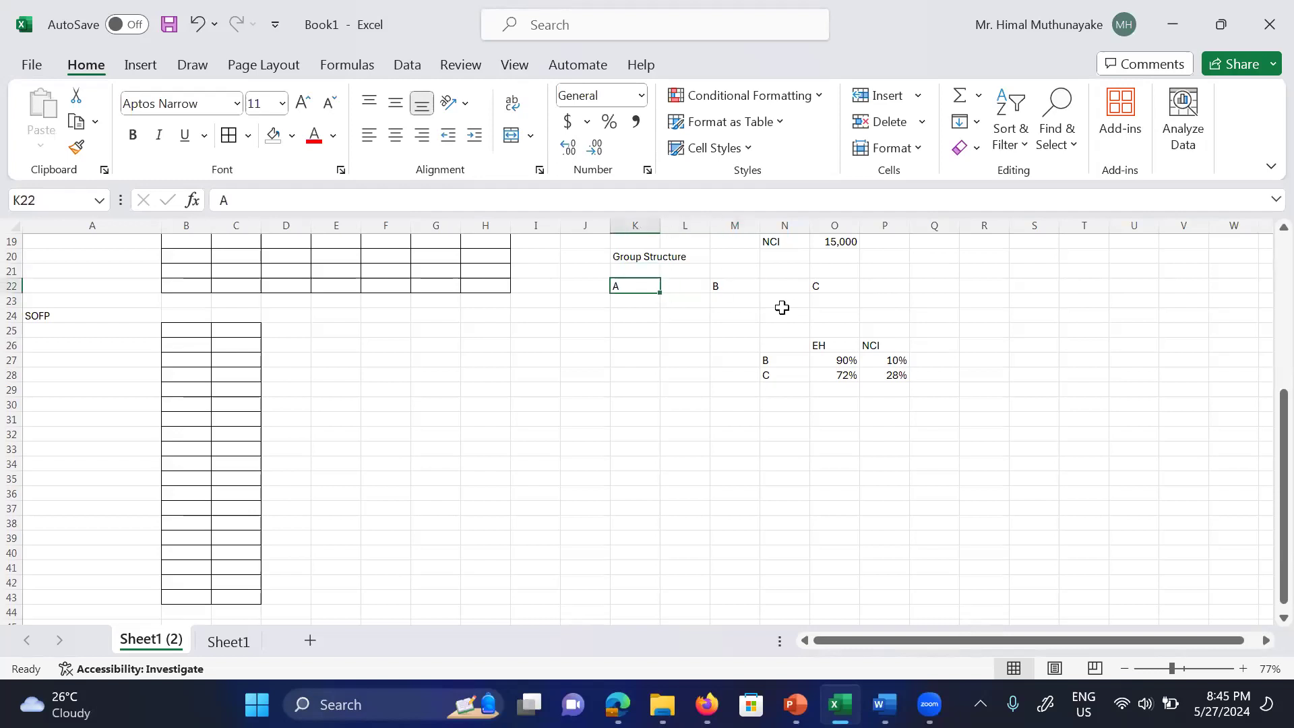
text(D)
key(Right)
key(Right)
text(C)
key(Right)
key(Right)
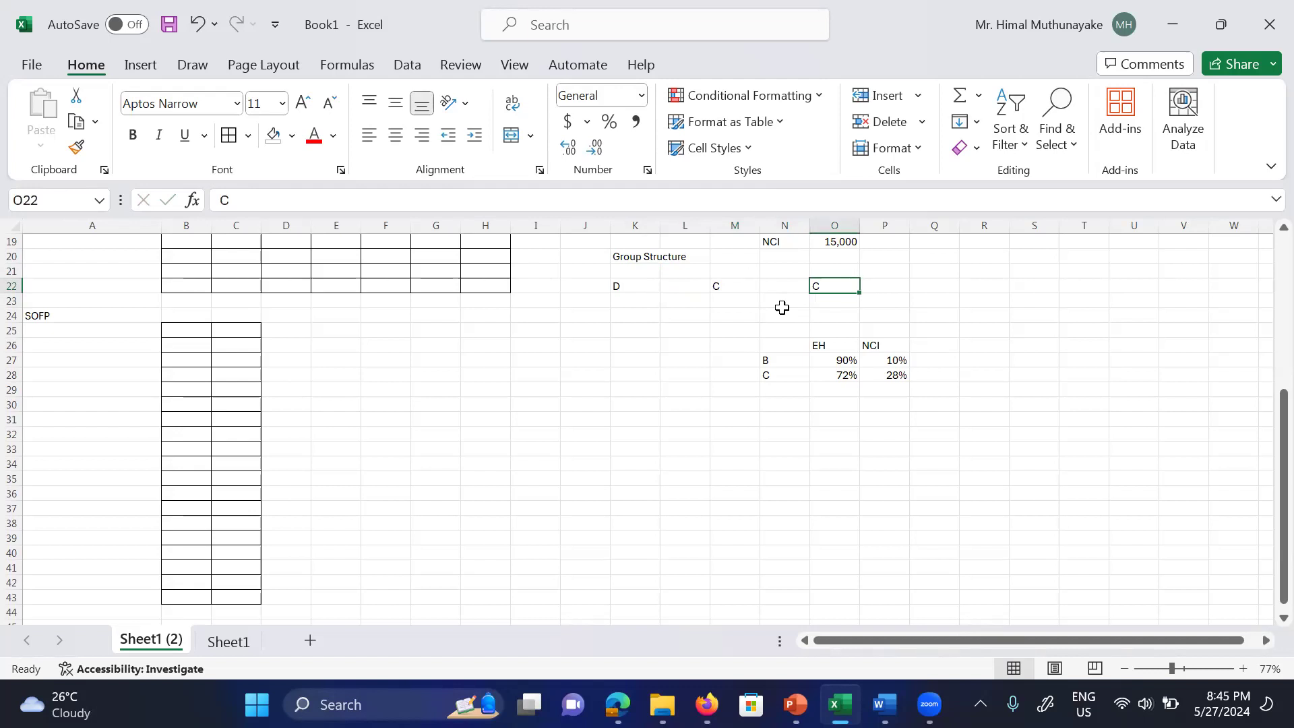
text(J)
Step: Delete the handwritten arrow and percentage between B and C in the acquisition information
key(Up)
key(Up)
key(Up)
key(Up)
key(Up)
key(Up)
key(Up)
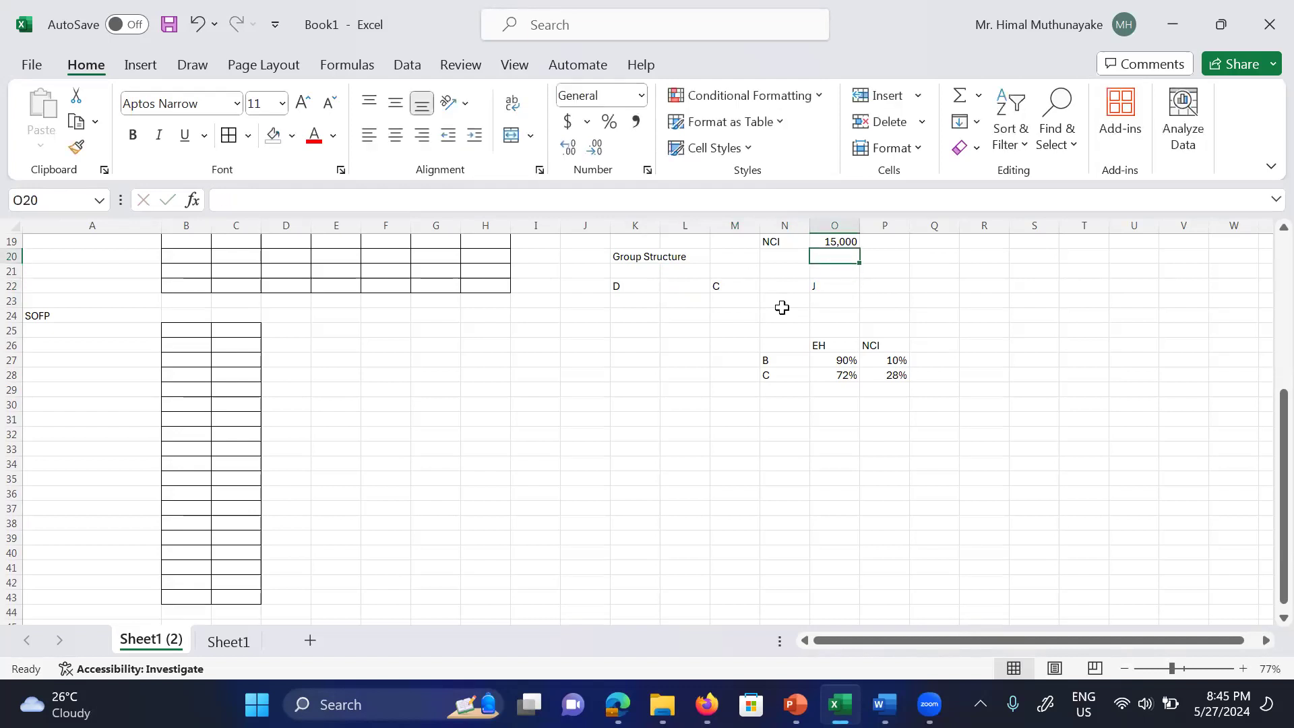
scroll(782, 307, up, 1)
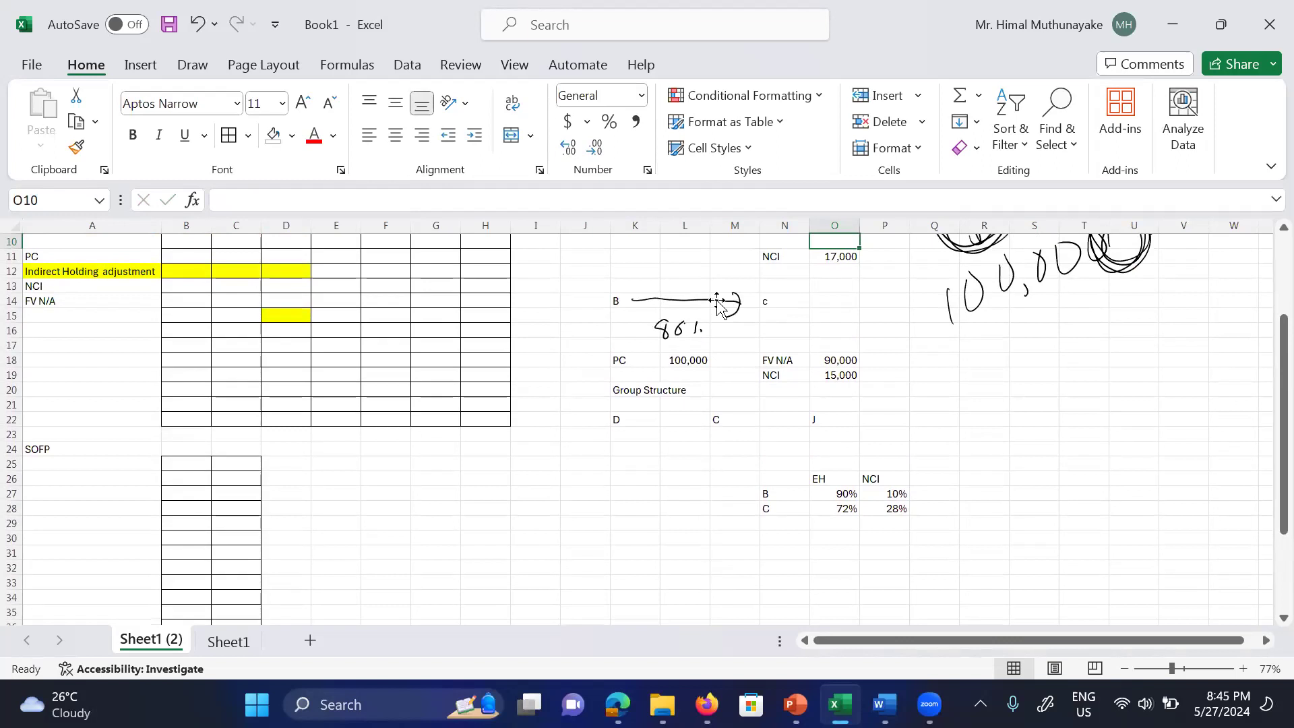
click(656, 302)
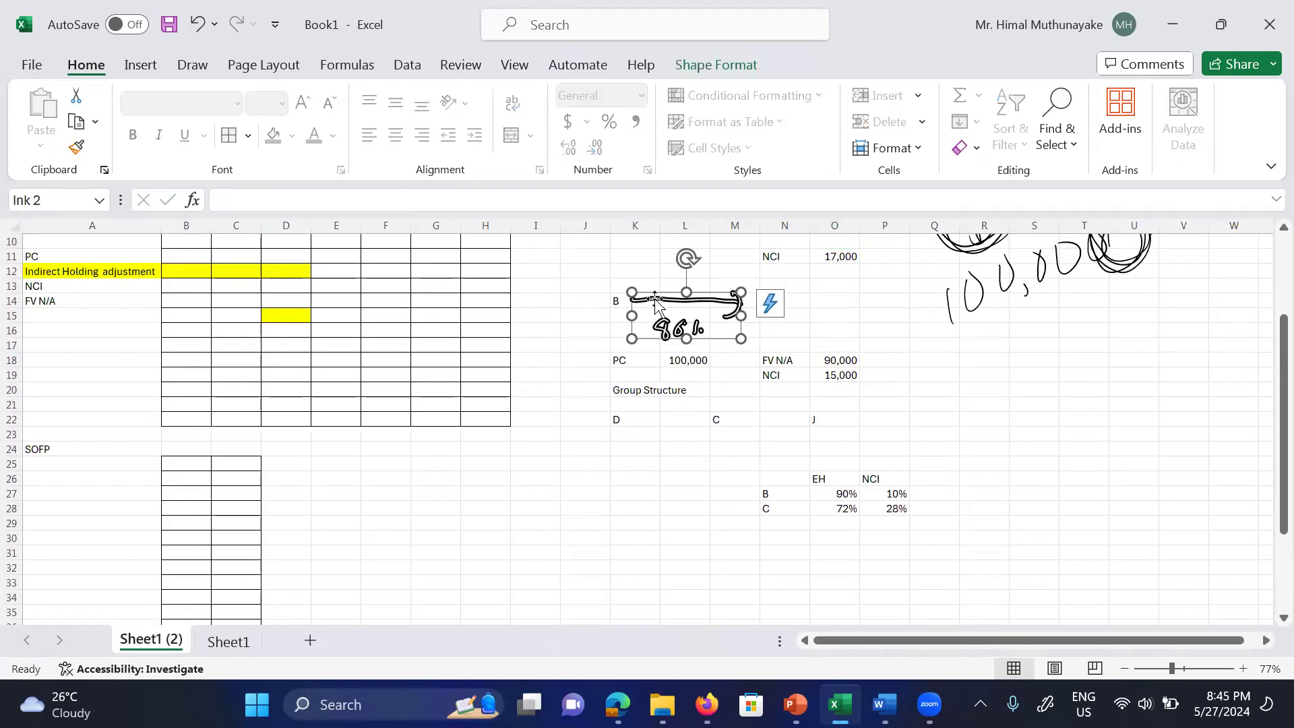
key(Delete)
Step: Delete the handwritten notes and circles beside the acquisition information in columns Q to V, and select the FV N/A amount in O9
click(984, 307)
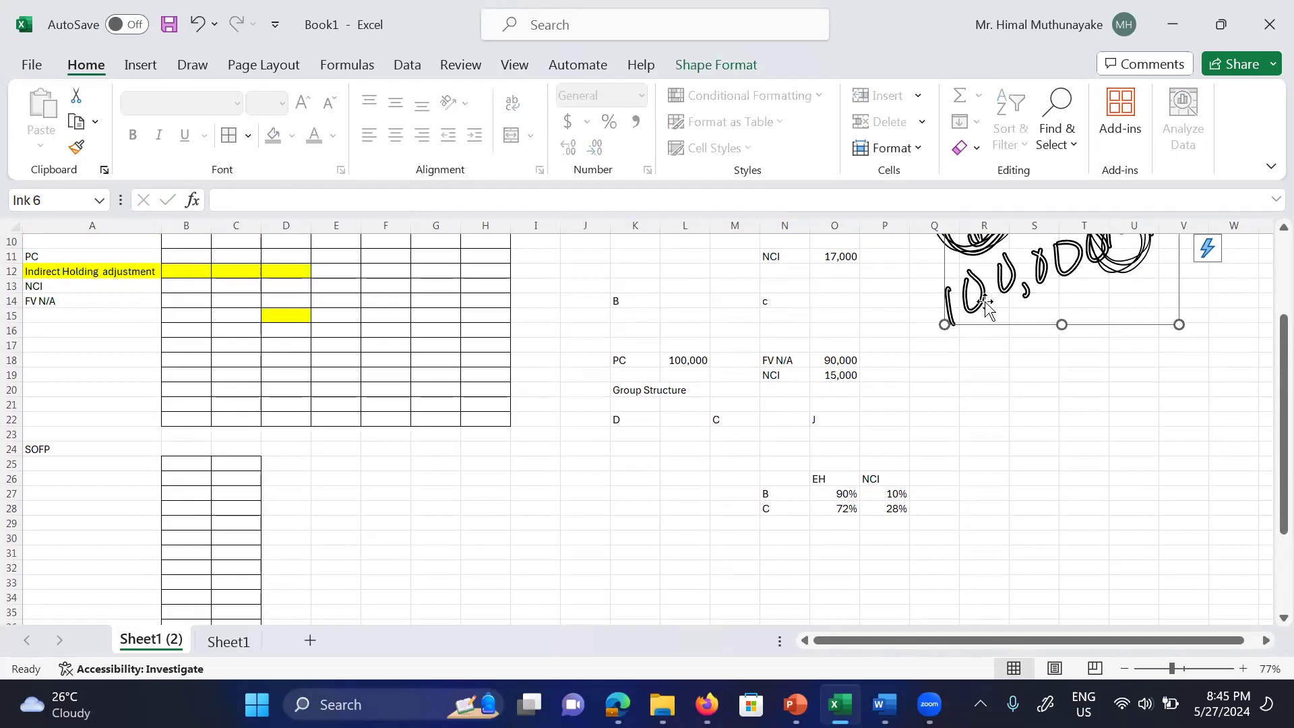
key(Delete)
key(Up)
key(Up)
key(Up)
key(Up)
key(Up)
key(Up)
click(986, 302)
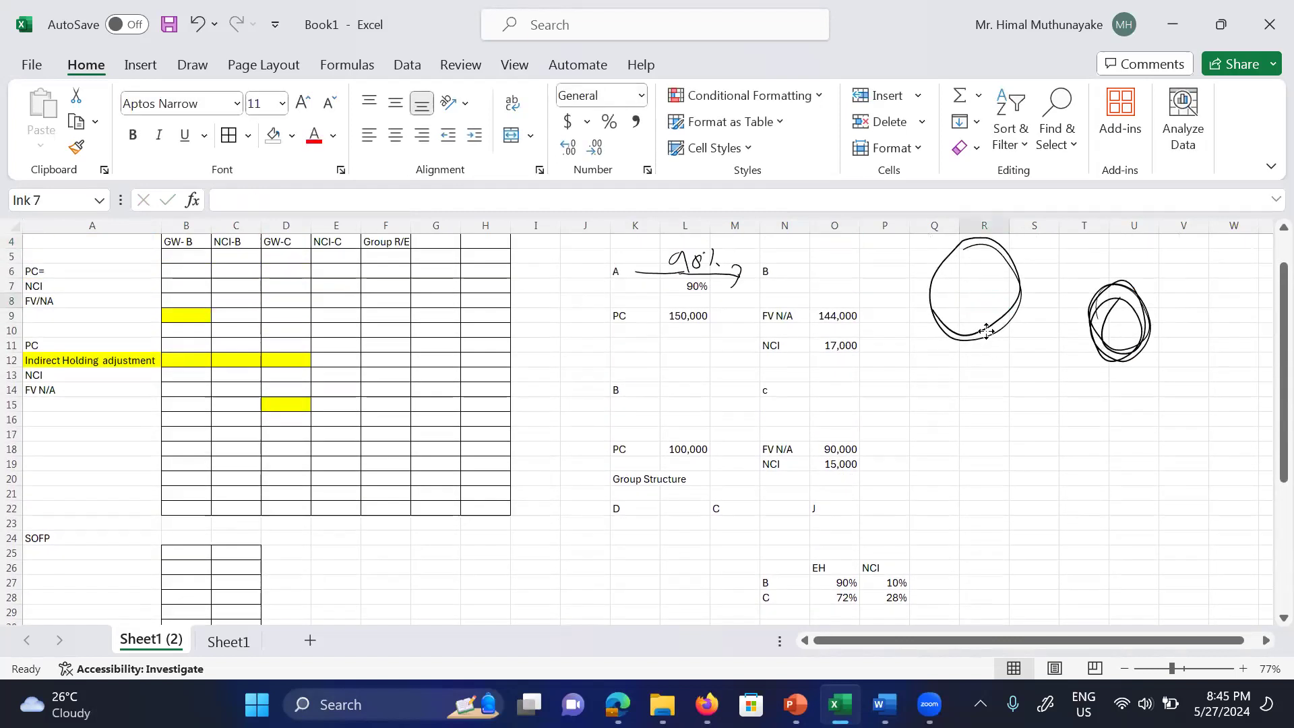
key(Delete)
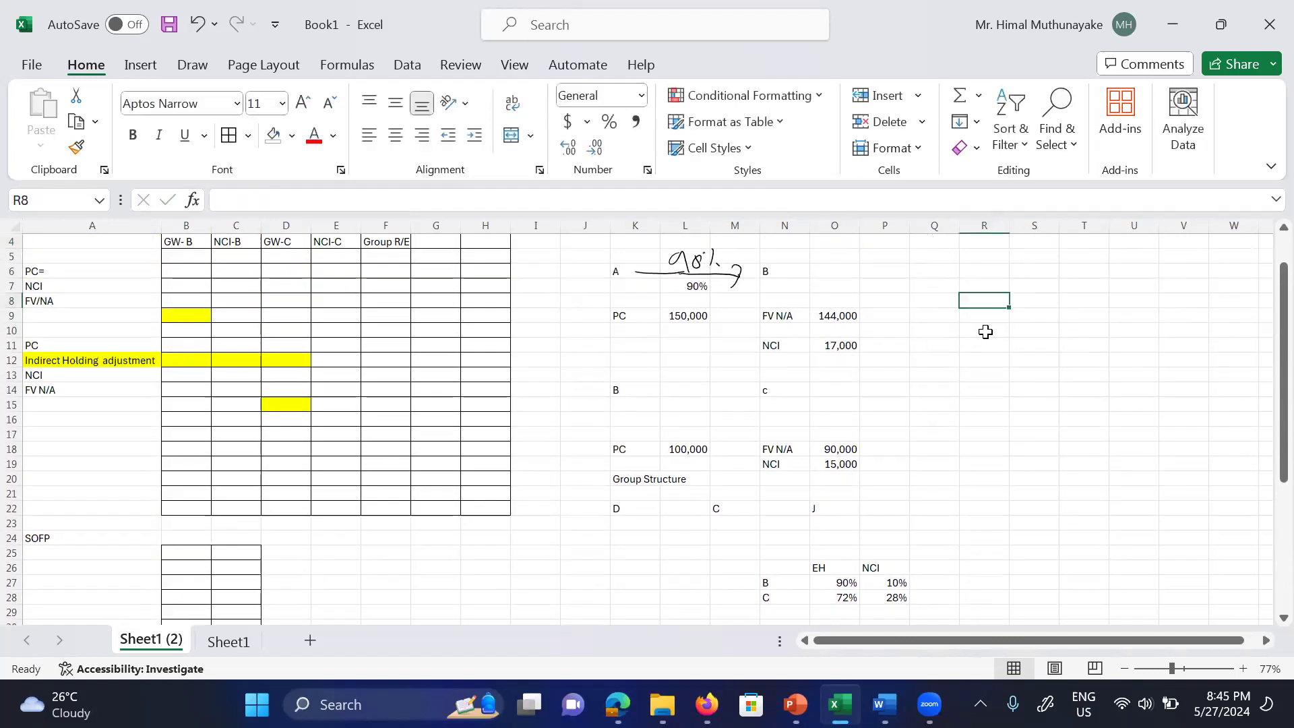
click(825, 318)
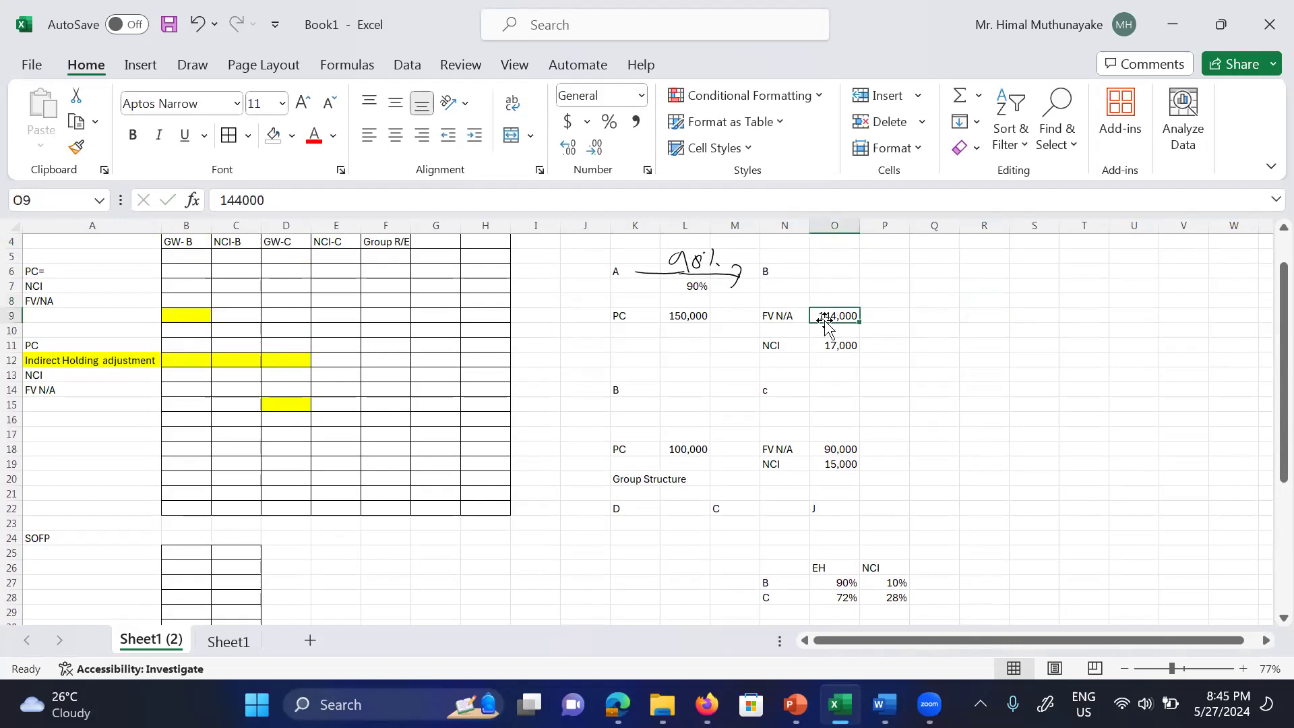
Step: Clear the FV N/A and NCI amounts for the first acquisition in O9:O11
key(shift+Down)
key(shift+Down)
key(Delete)
Step: Clear the FV N/A and NCI amounts for the second acquisition in O18:O19
key(Down)
key(Down)
key(Down)
key(Down)
key(Down)
key(Down)
key(Down)
key(Down)
key(Down)
key(shift+Down)
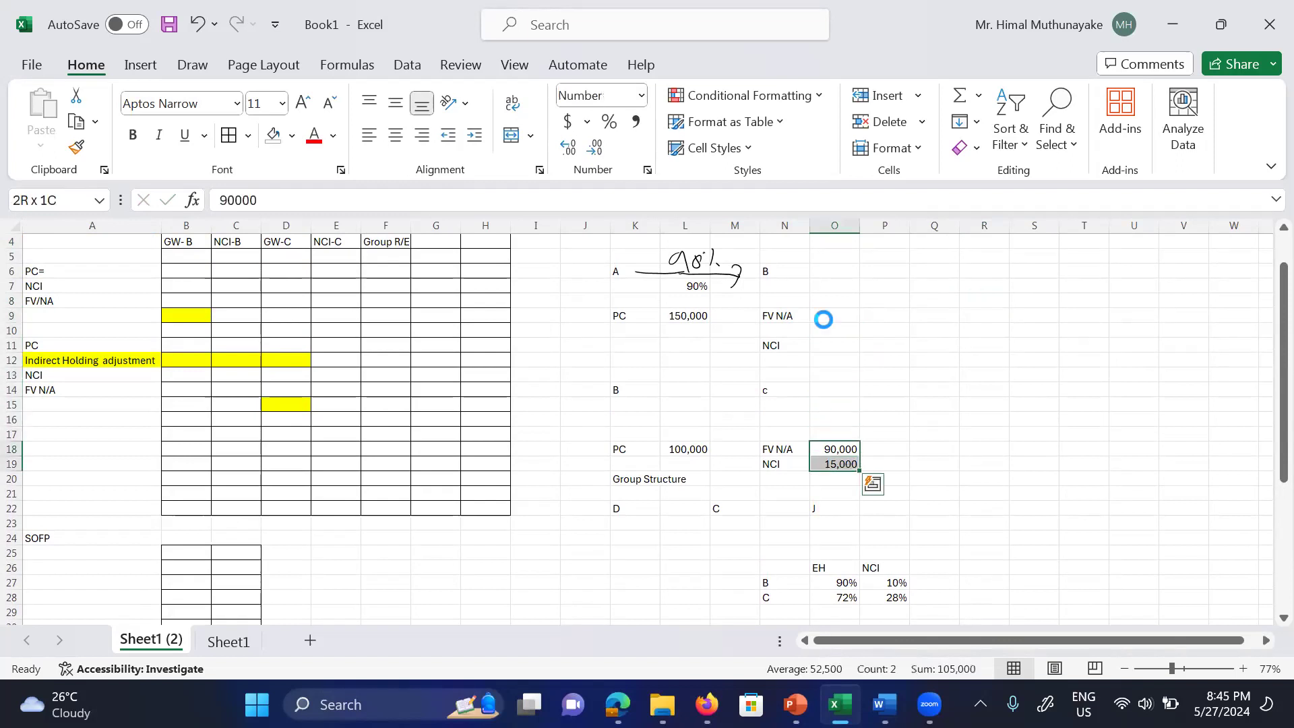
key(Delete)
Step: Clear the PC amount for the second acquisition in L18
key(Left)
key(Left)
key(Left)
key(Left)
key(Right)
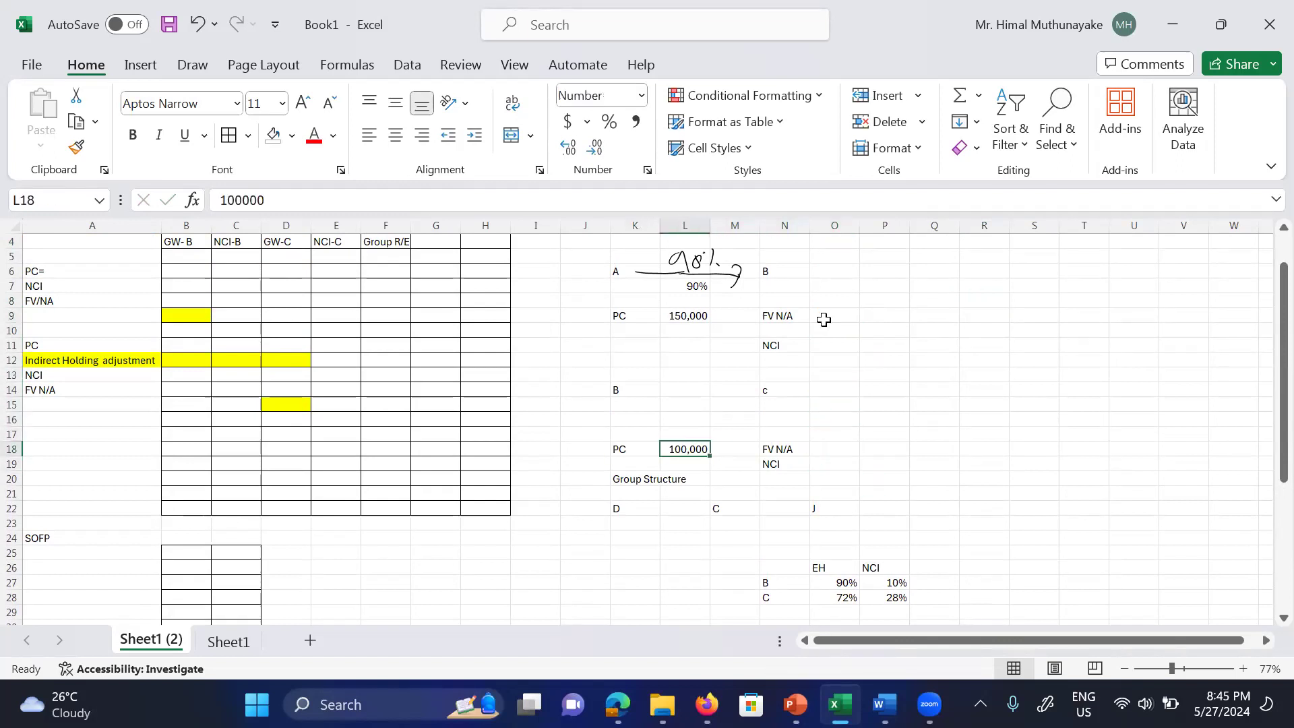
key(Delete)
Step: Clear the PC amount for the first acquisition in L9
key(Up)
key(Up)
key(Up)
key(Up)
key(Up)
key(Up)
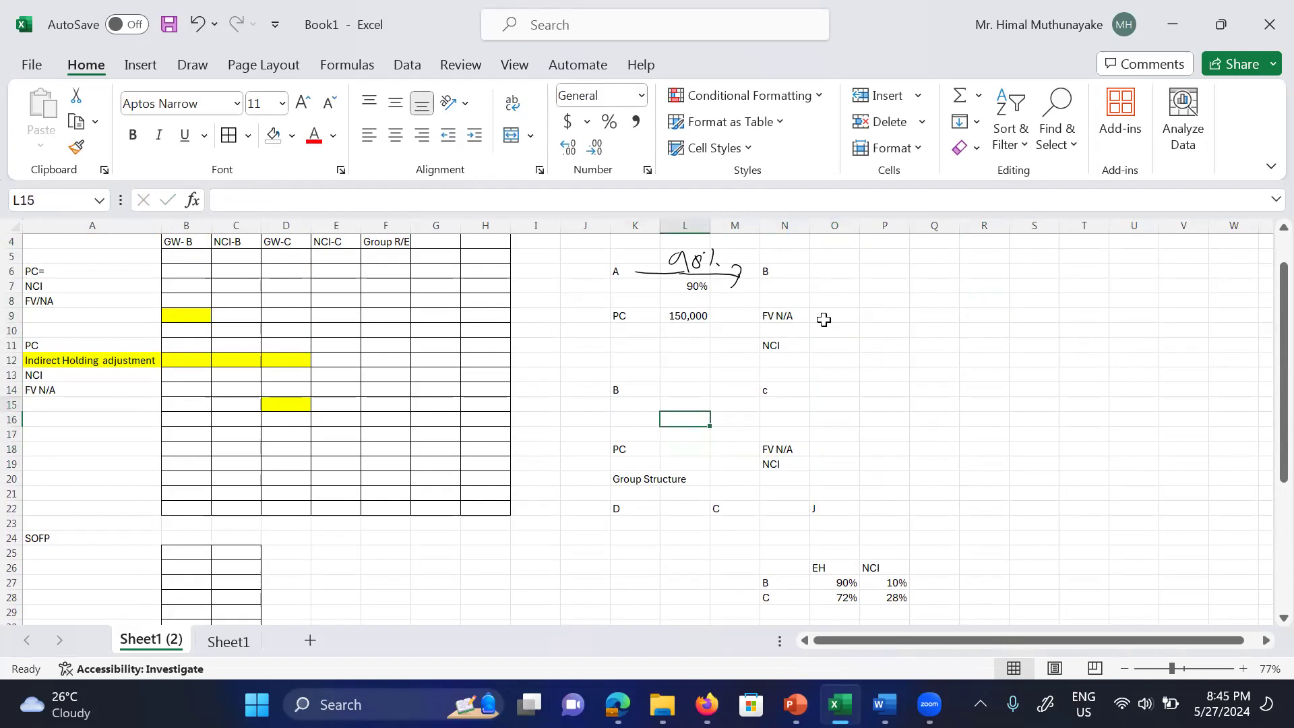
key(Up)
key(Up)
key(Up)
key(Delete)
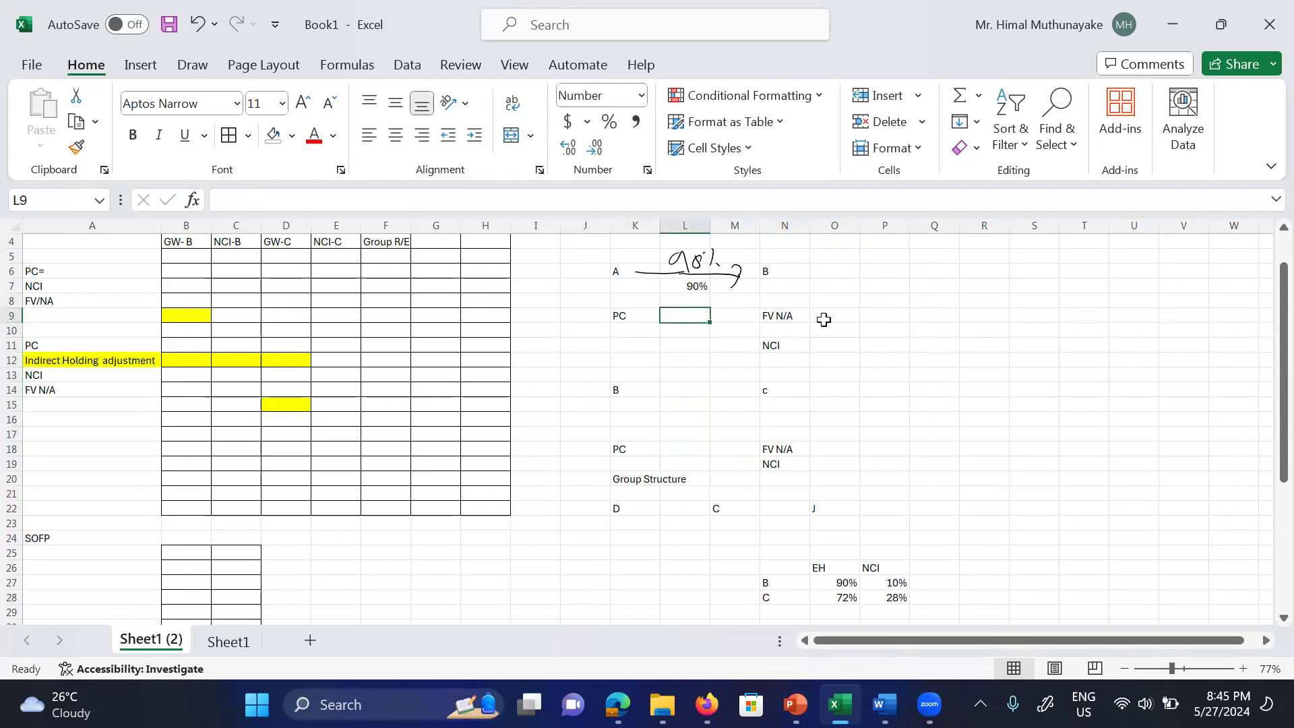
Step: Delete the handwritten 90% arrow between A and B, and clear the 90% value in L7
click(706, 276)
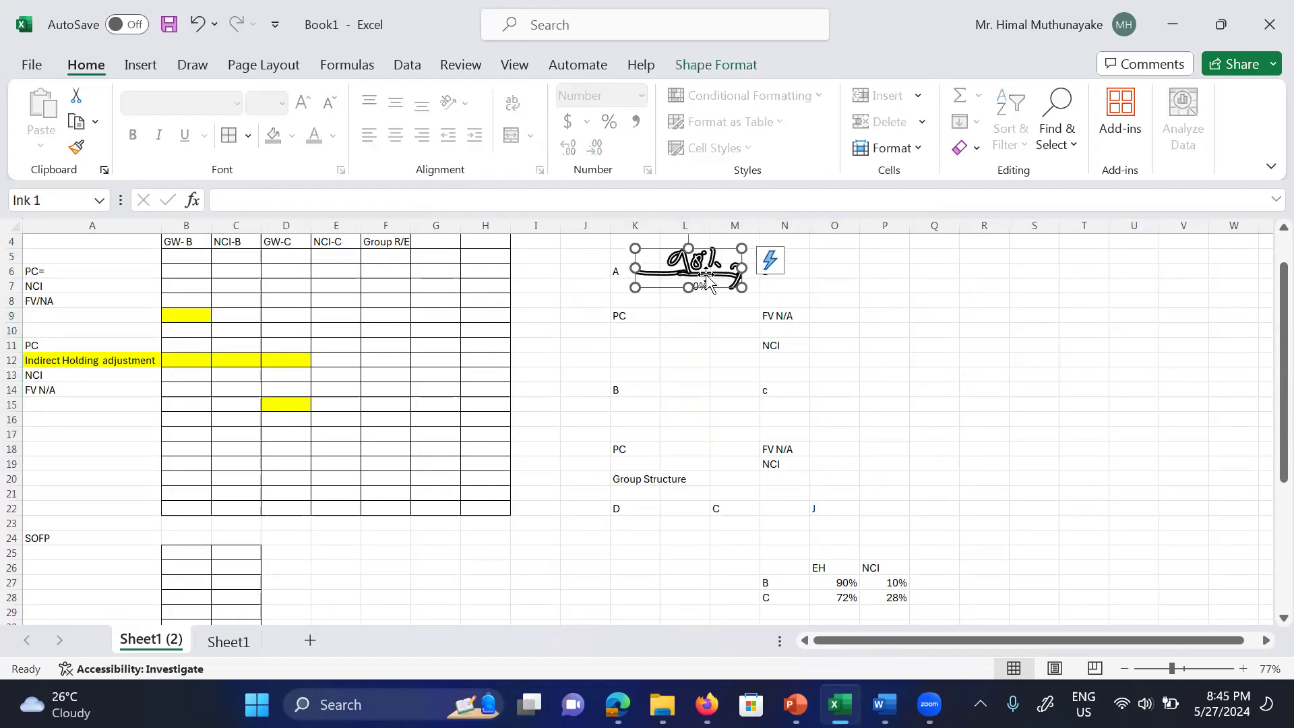
key(Delete)
click(699, 284)
key(Delete)
key(Up)
key(Up)
key(Up)
key(Up)
key(Up)
key(Up)
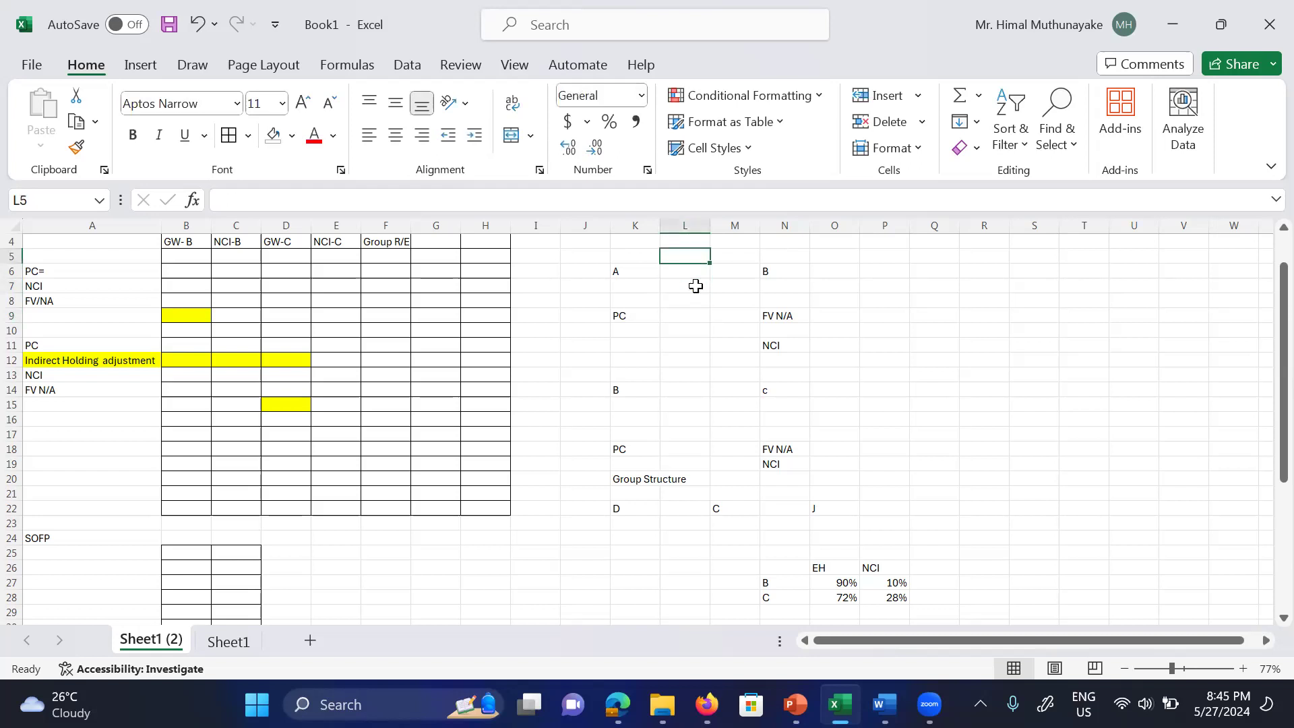
key(Down)
key(Down)
key(Down)
key(Down)
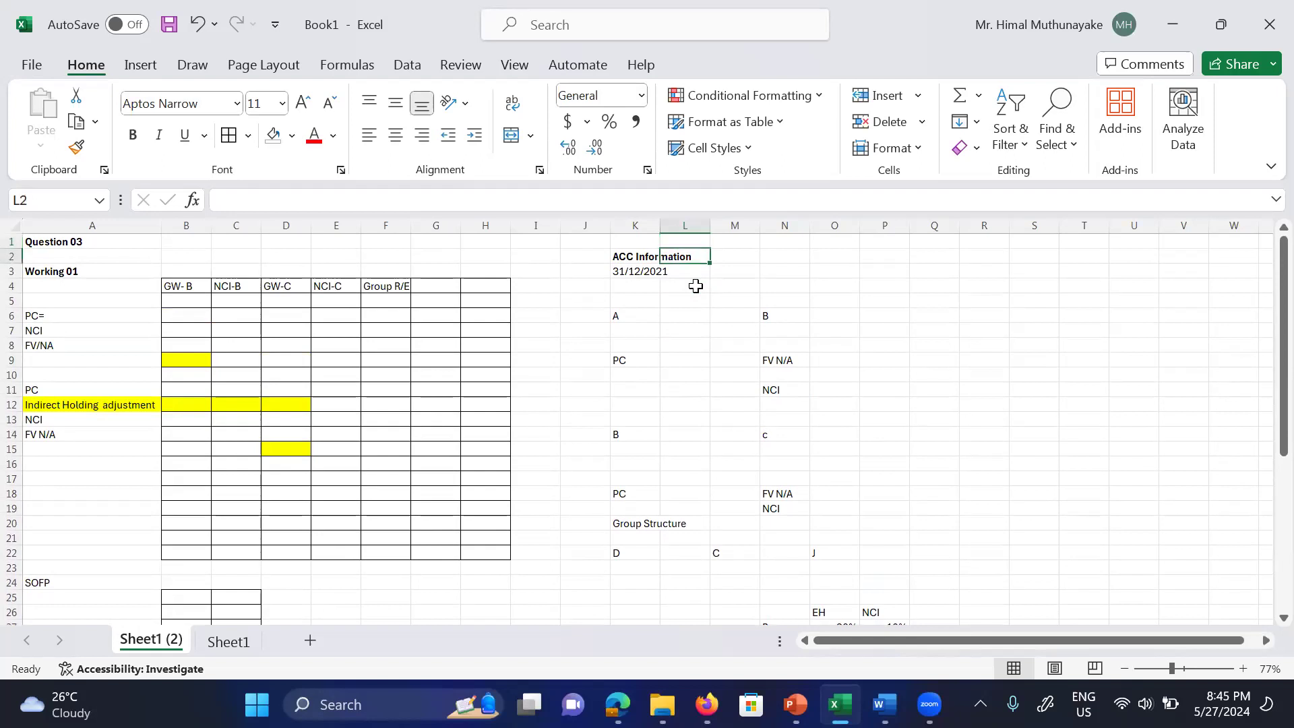
key(Up)
key(Up)
key(Up)
key(Left)
key(Down)
key(Down)
key(Up)
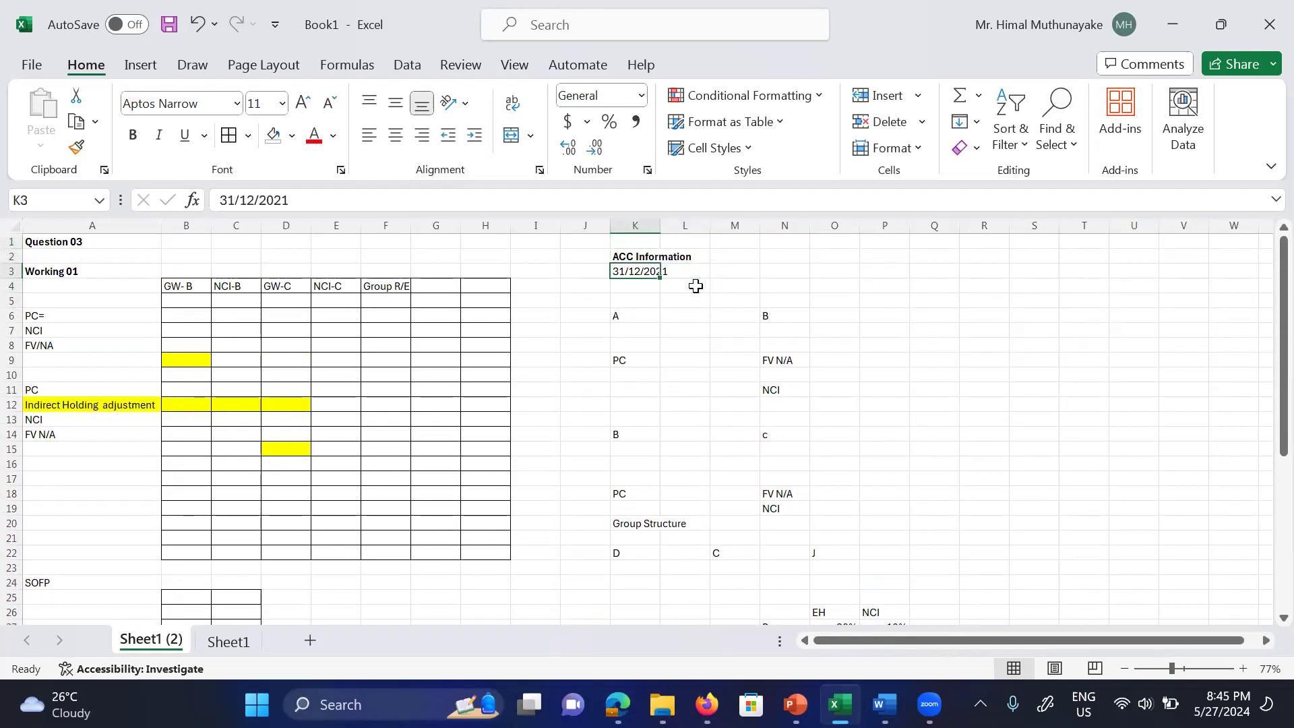
key(Down)
key(Up)
key(Up)
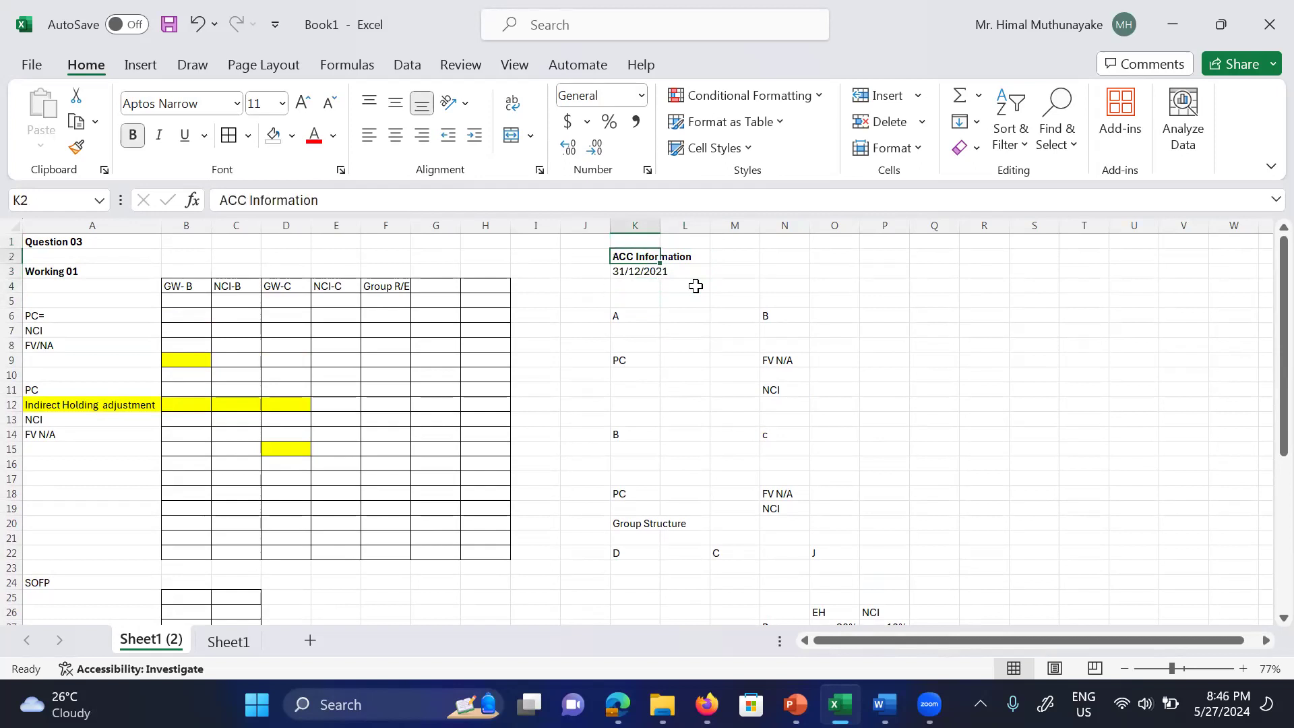
key(Up)
key(Down)
key(Down)
key(Down)
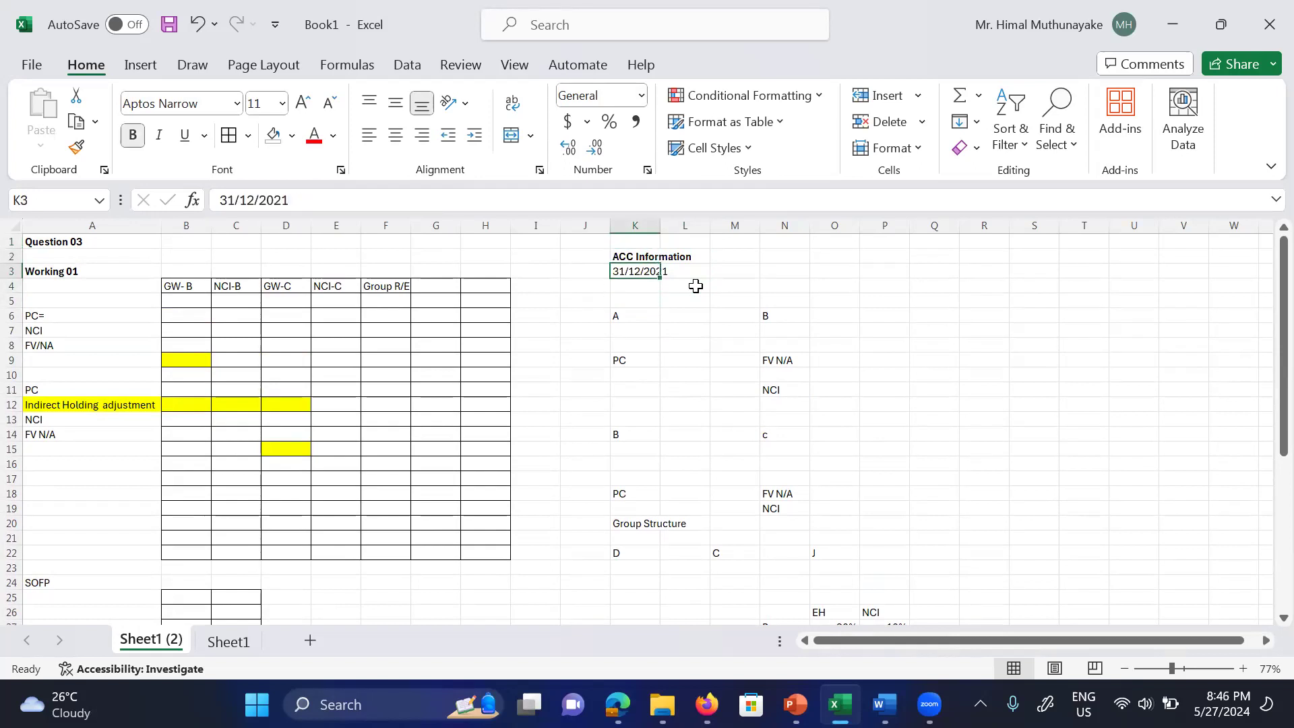
key(Up)
key(Up)
key(Up)
key(Down)
key(Down)
key(Down)
key(Down)
key(Down)
key(Down)
key(Down)
key(Down)
key(Down)
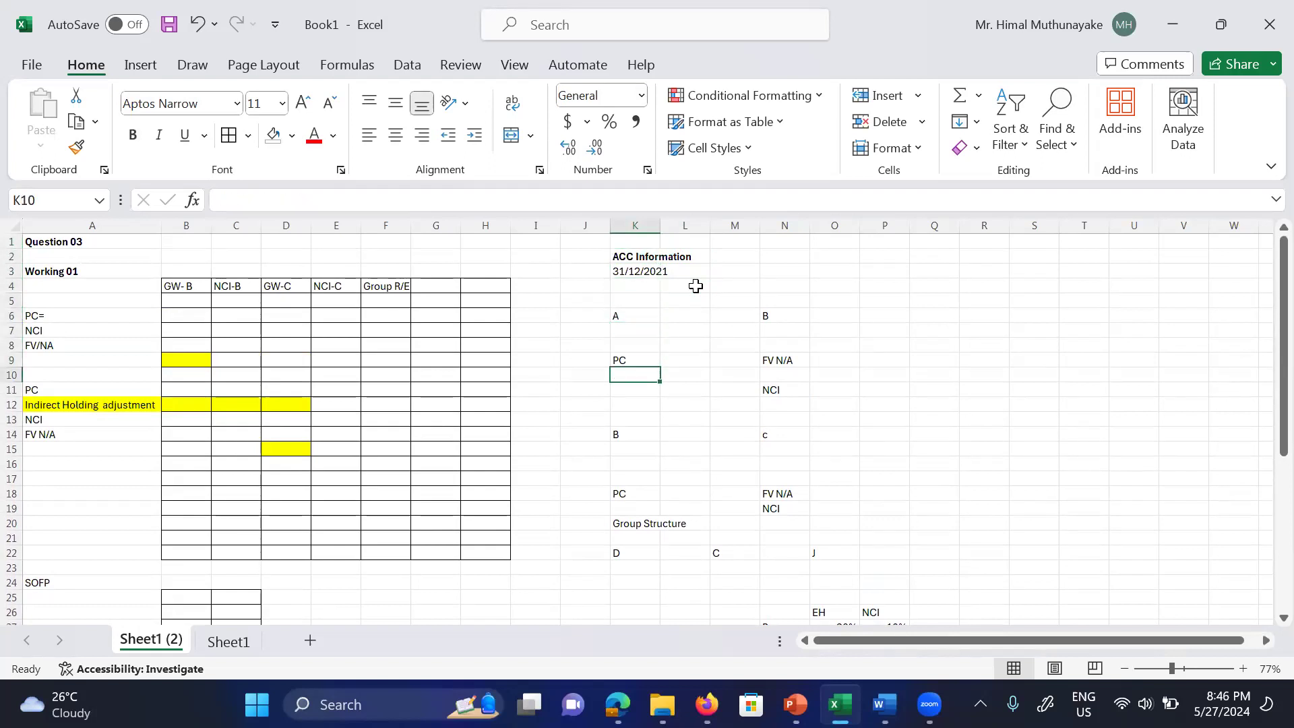
click(567, 111)
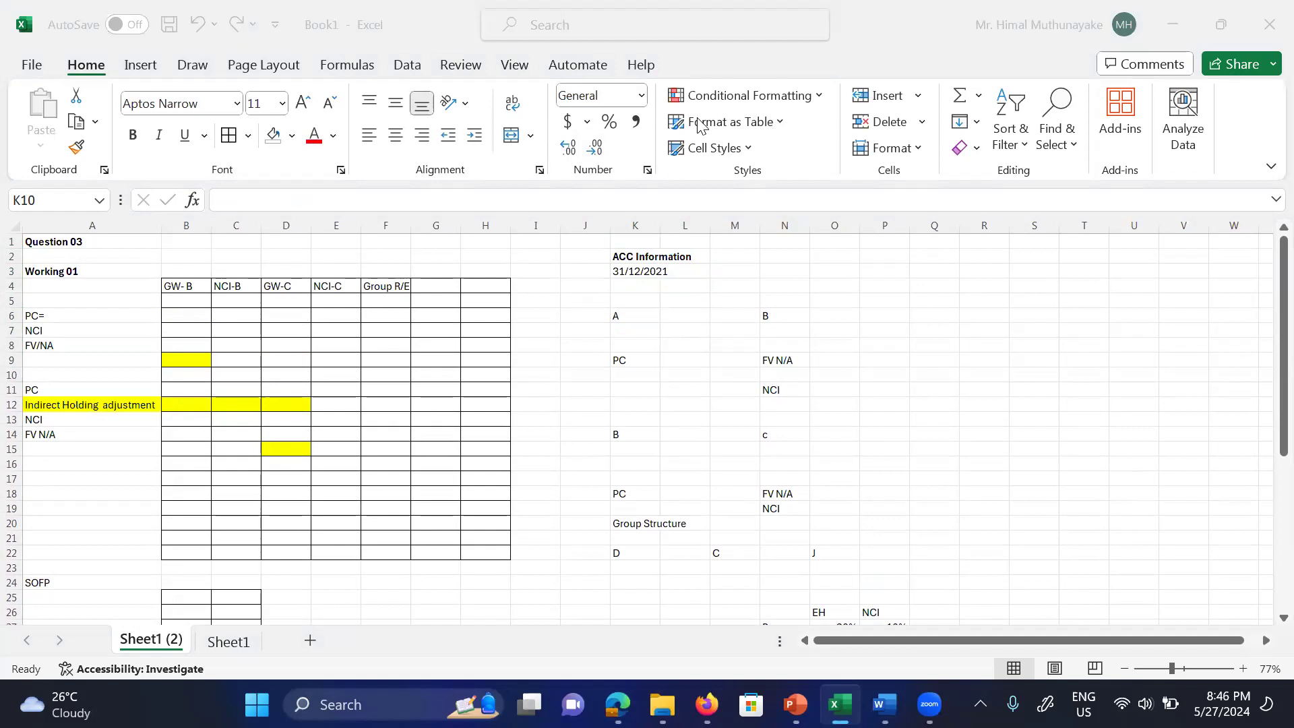
click(929, 344)
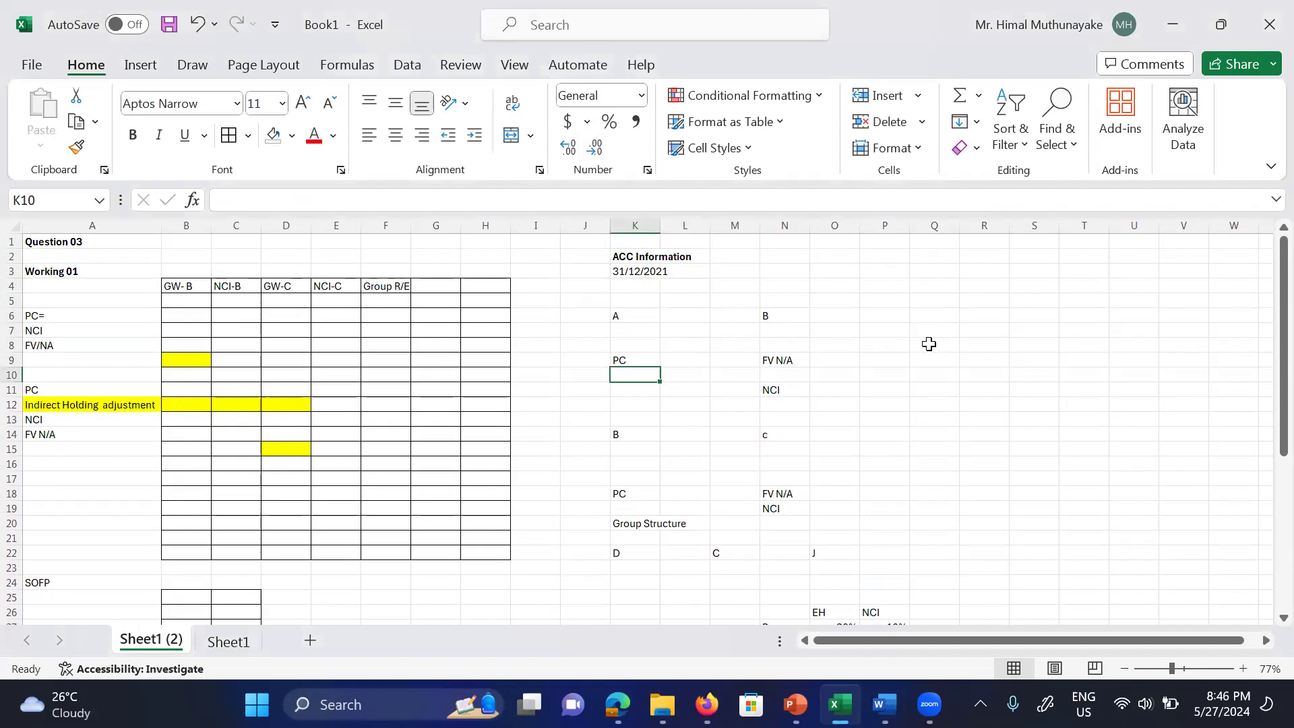
click(740, 373)
click(649, 301)
click(320, 379)
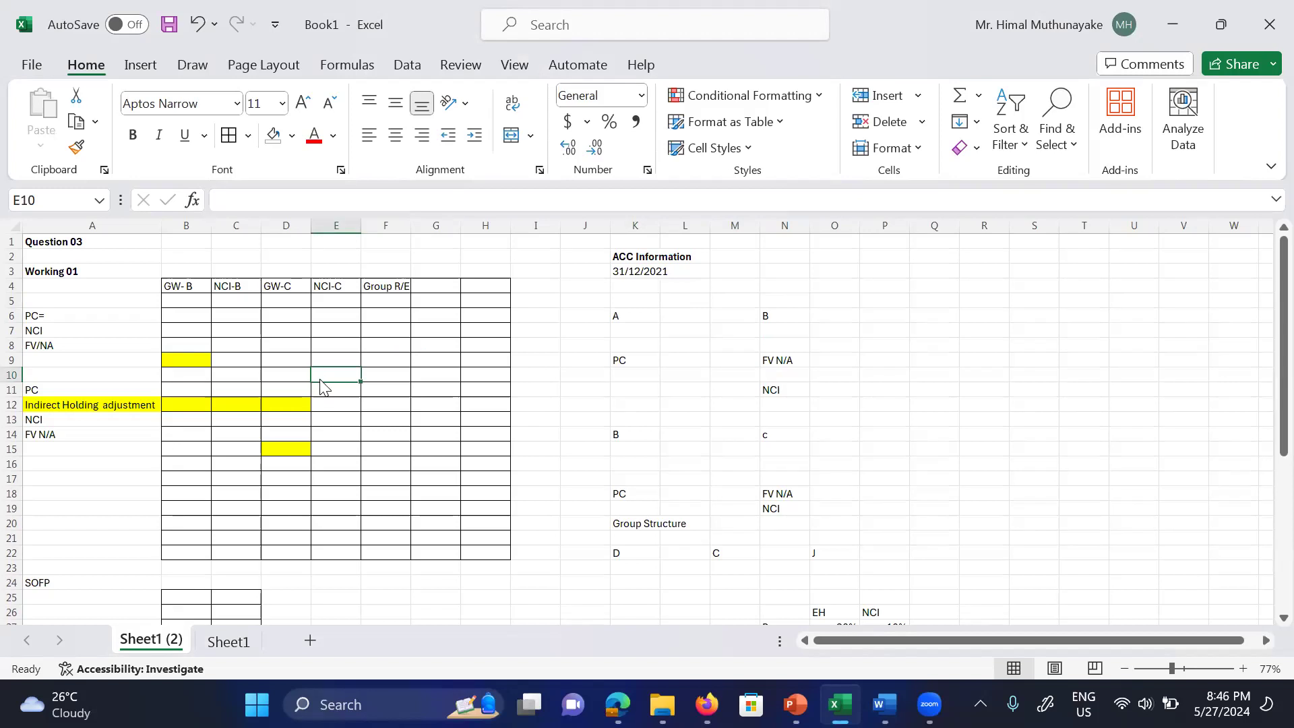
Step: Place the workbook side by side with the Complex Group Word document and show Question 4's draft statements table
key(super+Right)
click(219, 228)
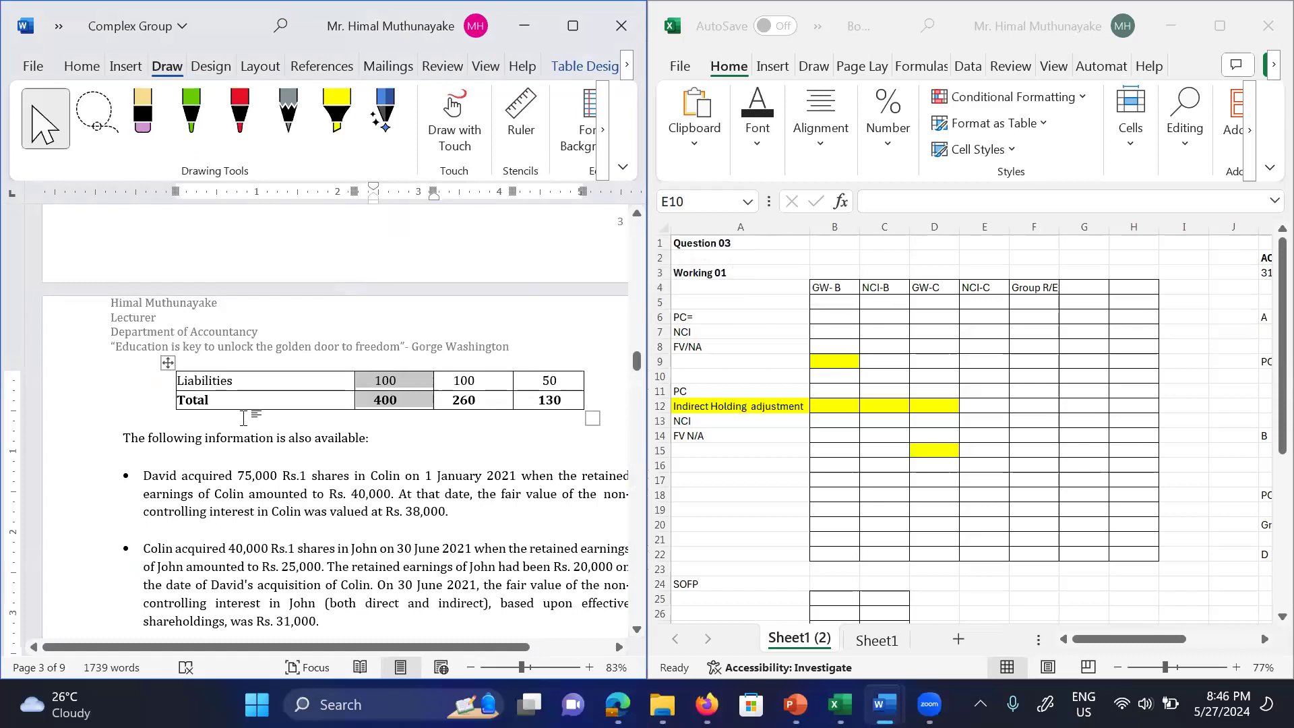
scroll(244, 418, up, 3)
scroll(243, 419, up, 5)
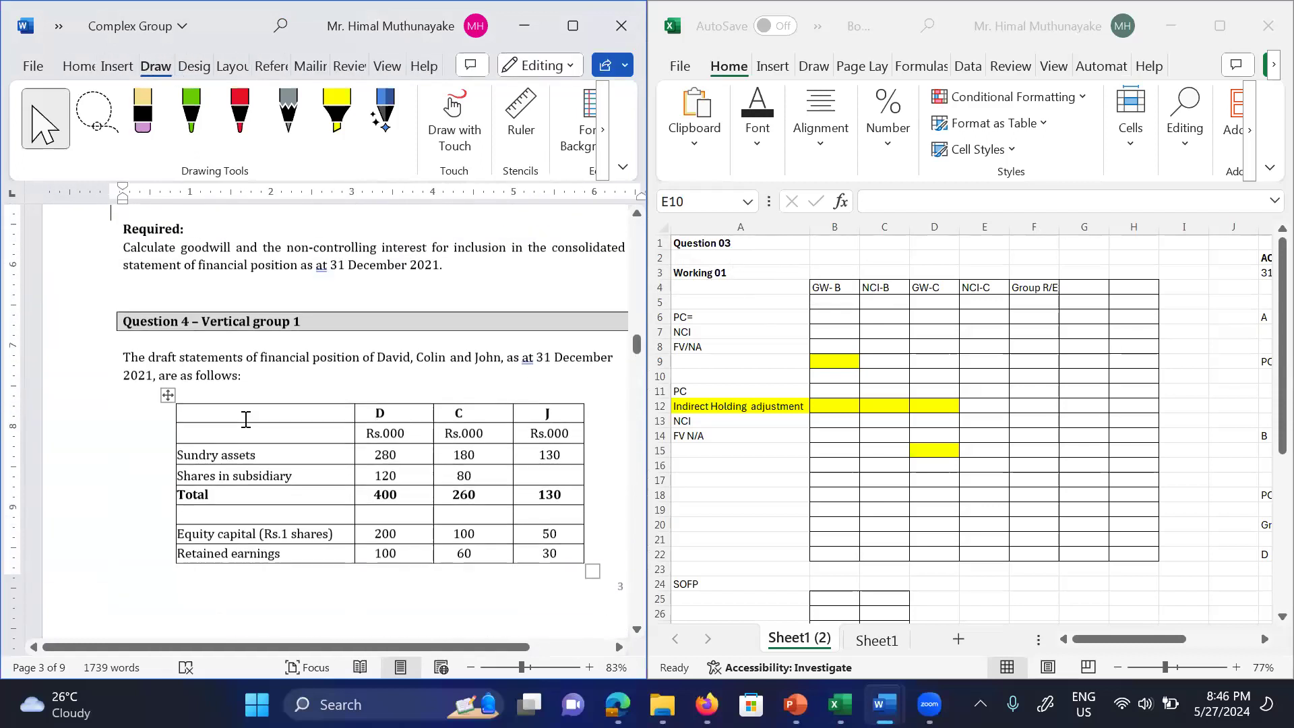
Step: Replace the date under the ACC Information heading in K3 with DOA
click(979, 371)
key(Right)
key(Right)
key(Right)
key(Right)
key(Right)
key(Right)
key(Right)
key(Right)
key(Right)
key(Right)
key(Right)
key(Right)
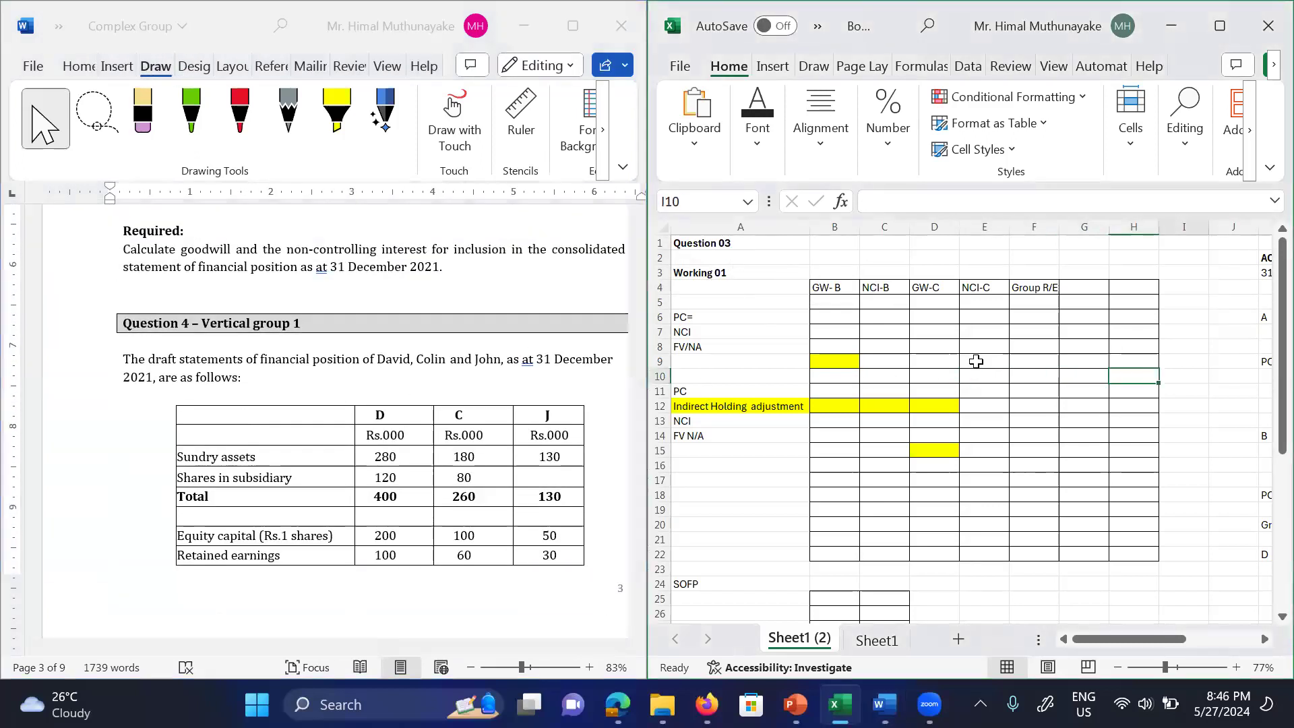
key(Right)
key(Right)
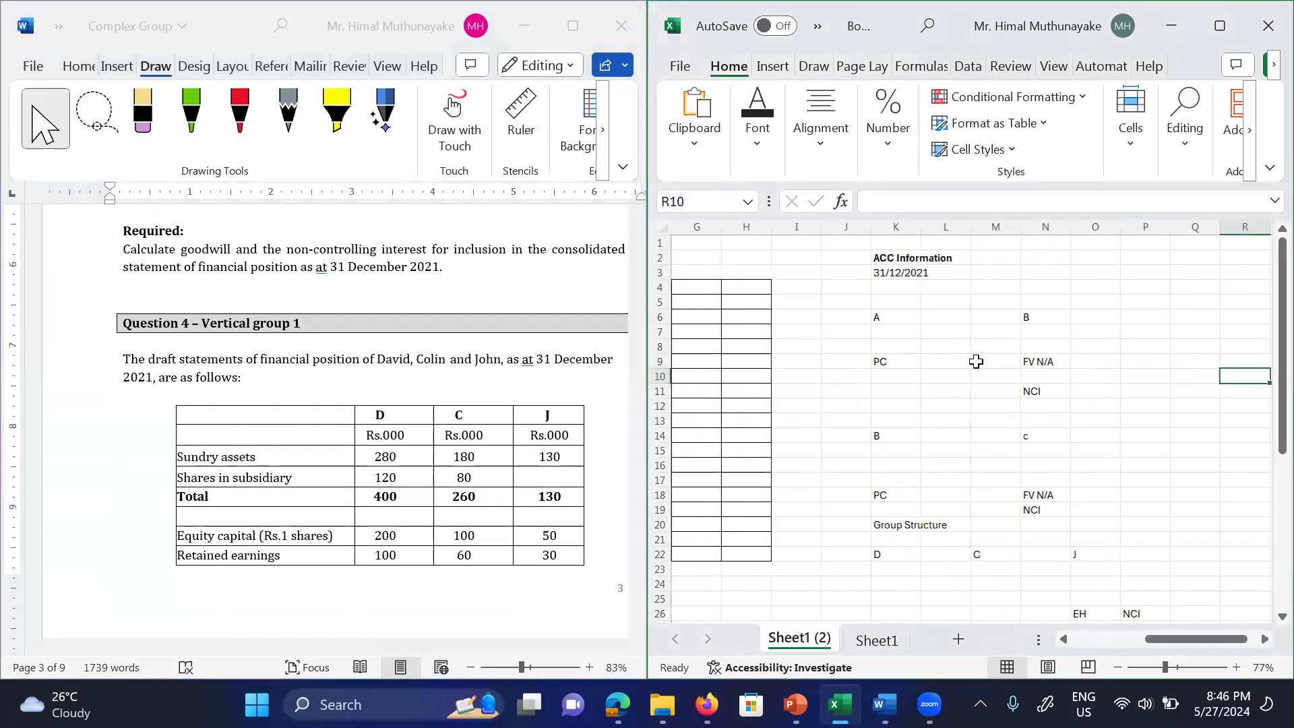
key(Left)
key(Left)
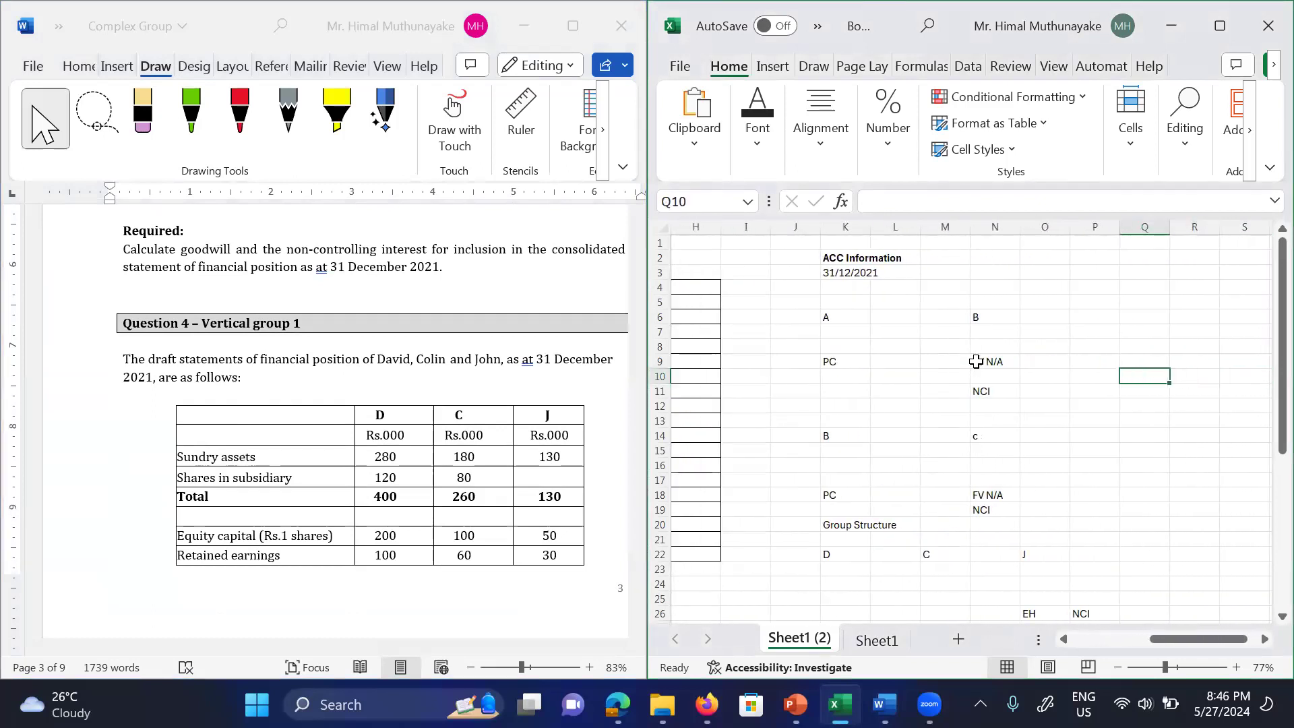
key(alt+Tab)
scroll(978, 363, down, 1)
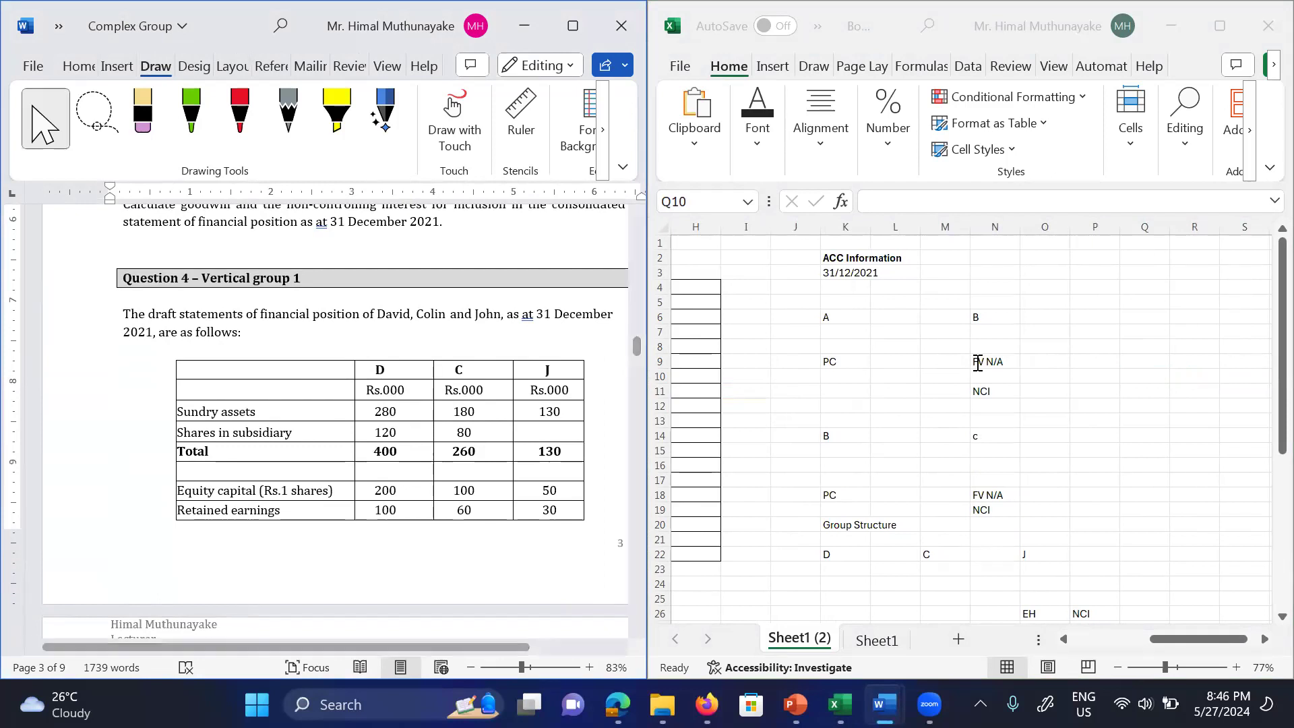
scroll(981, 369, up, 2)
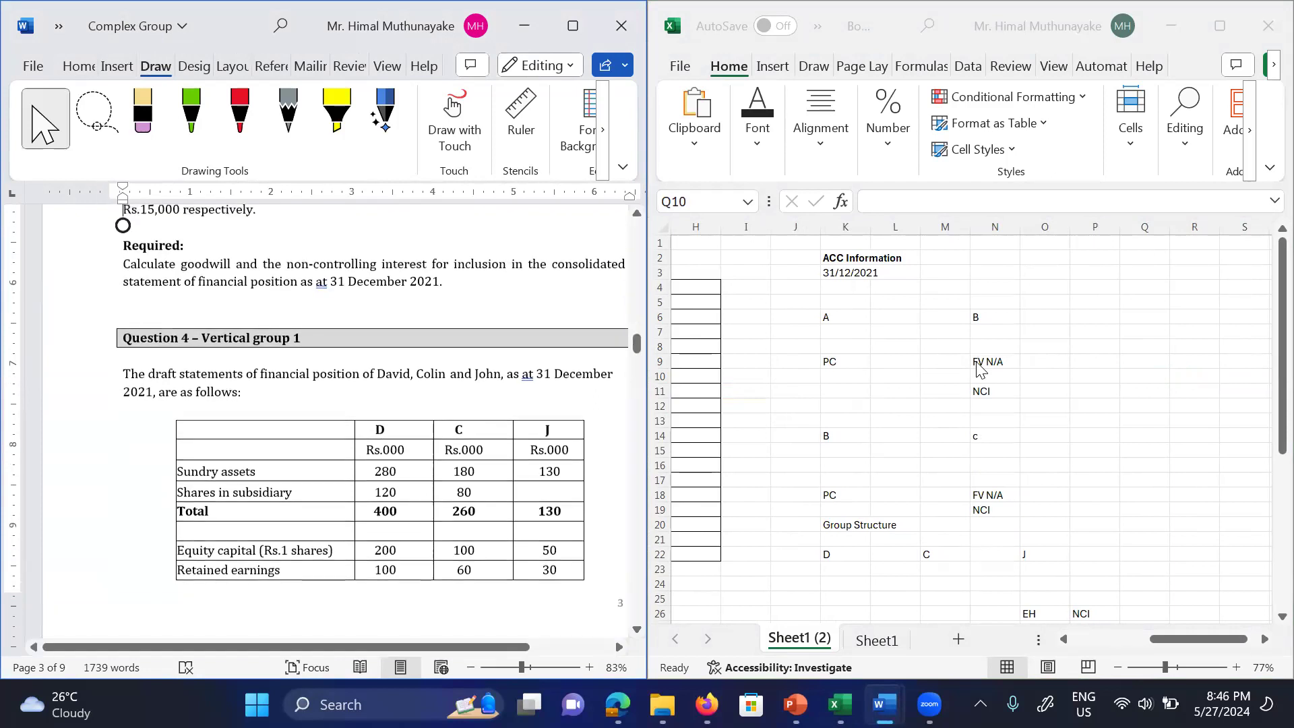
click(832, 274)
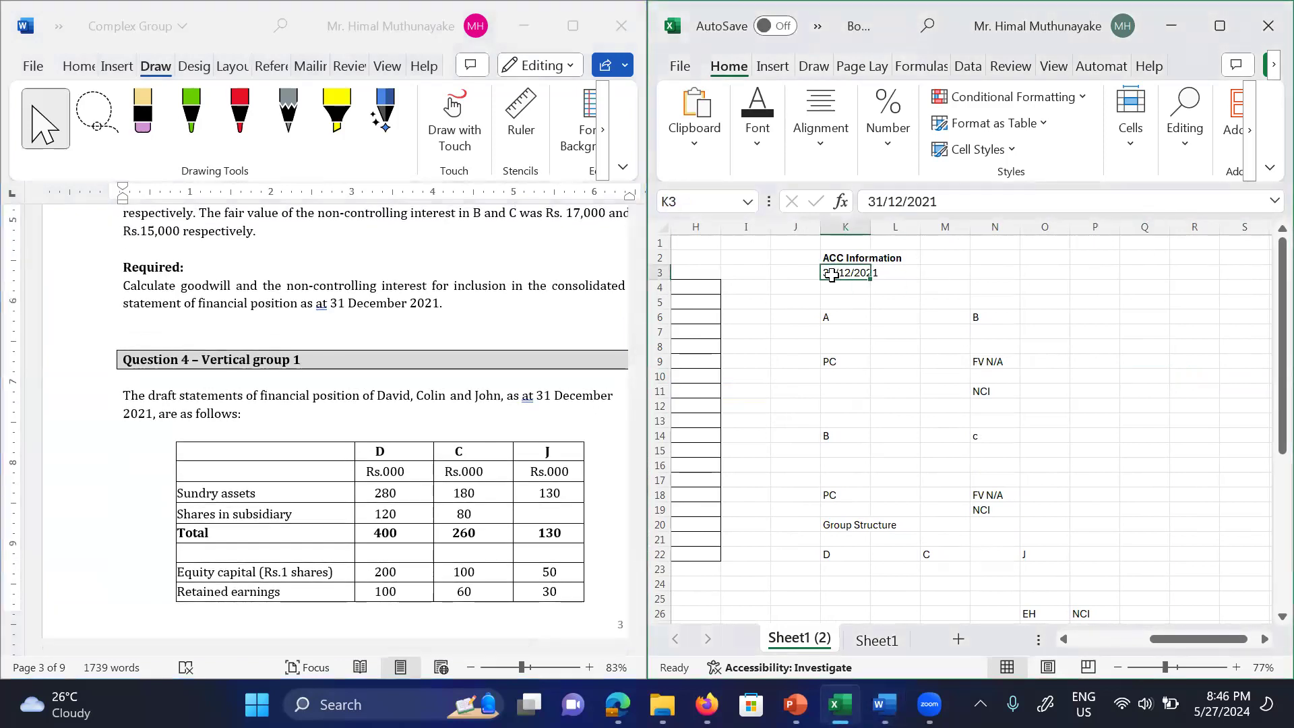
key(Delete)
text(D)
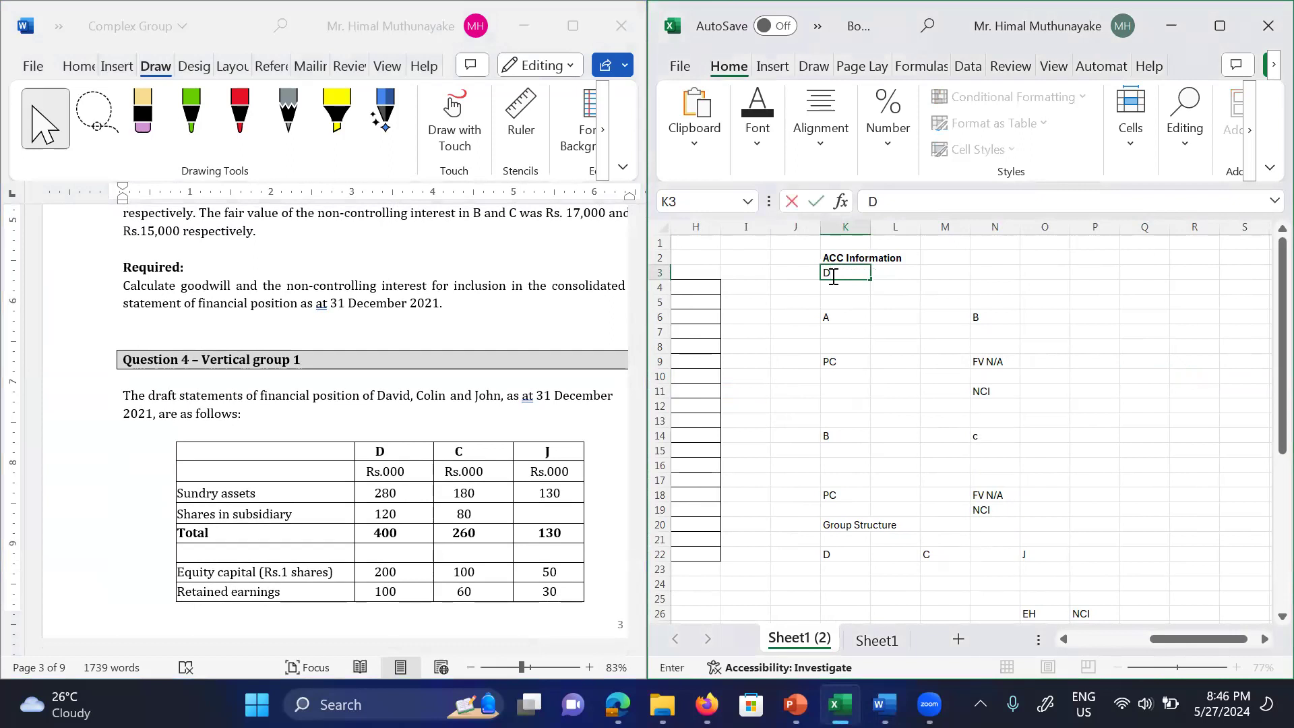
text(OA)
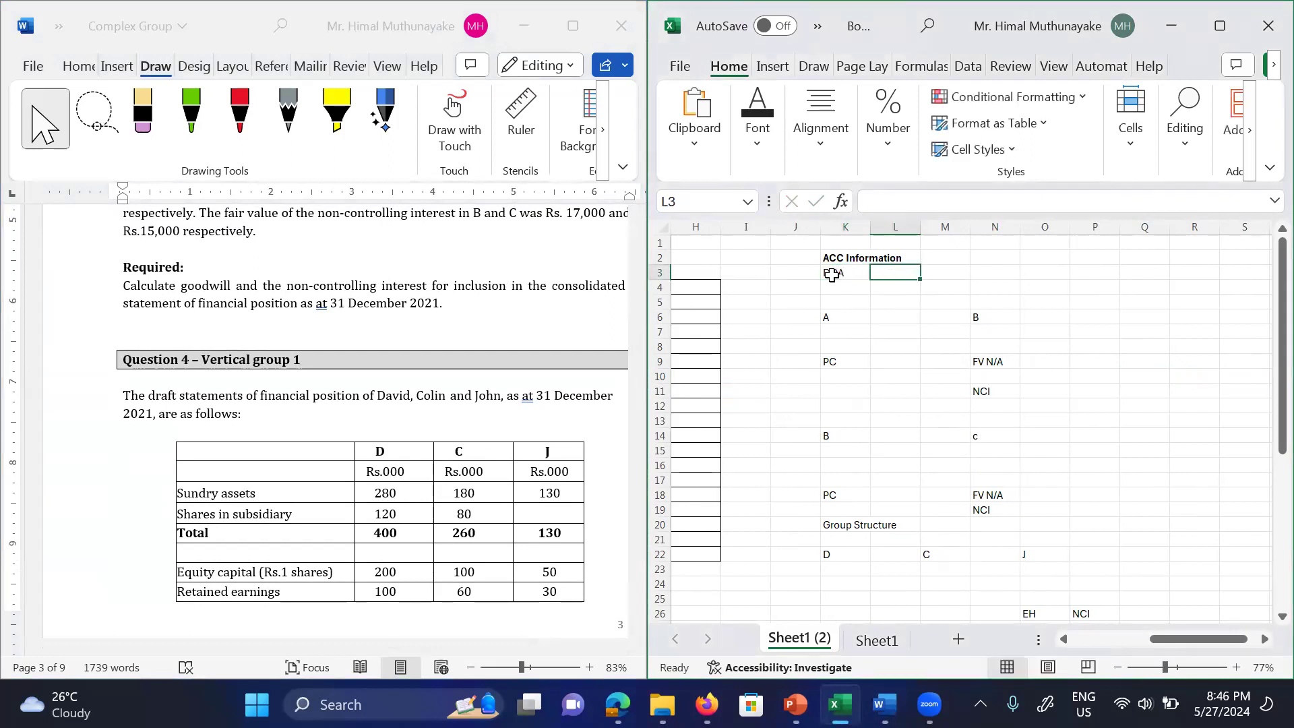
key(Return)
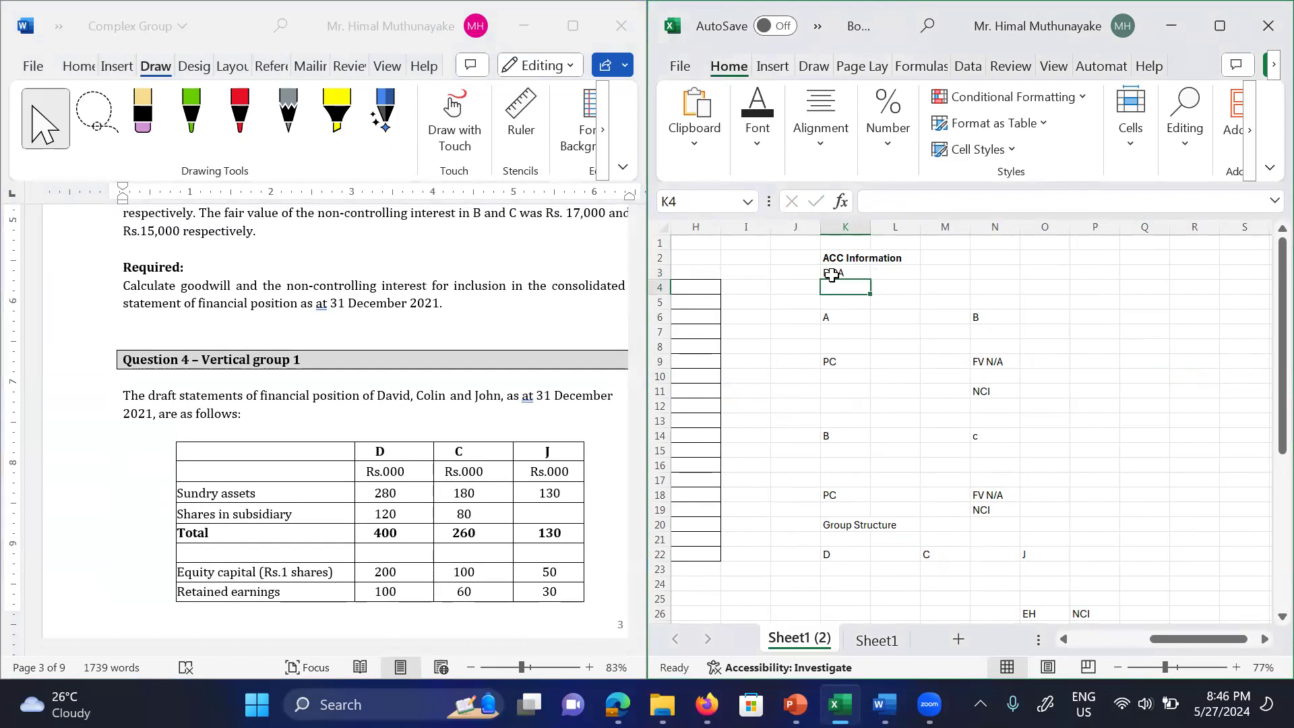
Step: Read Question 4's acquisition details, requirement and draft statements table in the Word document
scroll(335, 422, down, 7)
scroll(335, 422, up, 2)
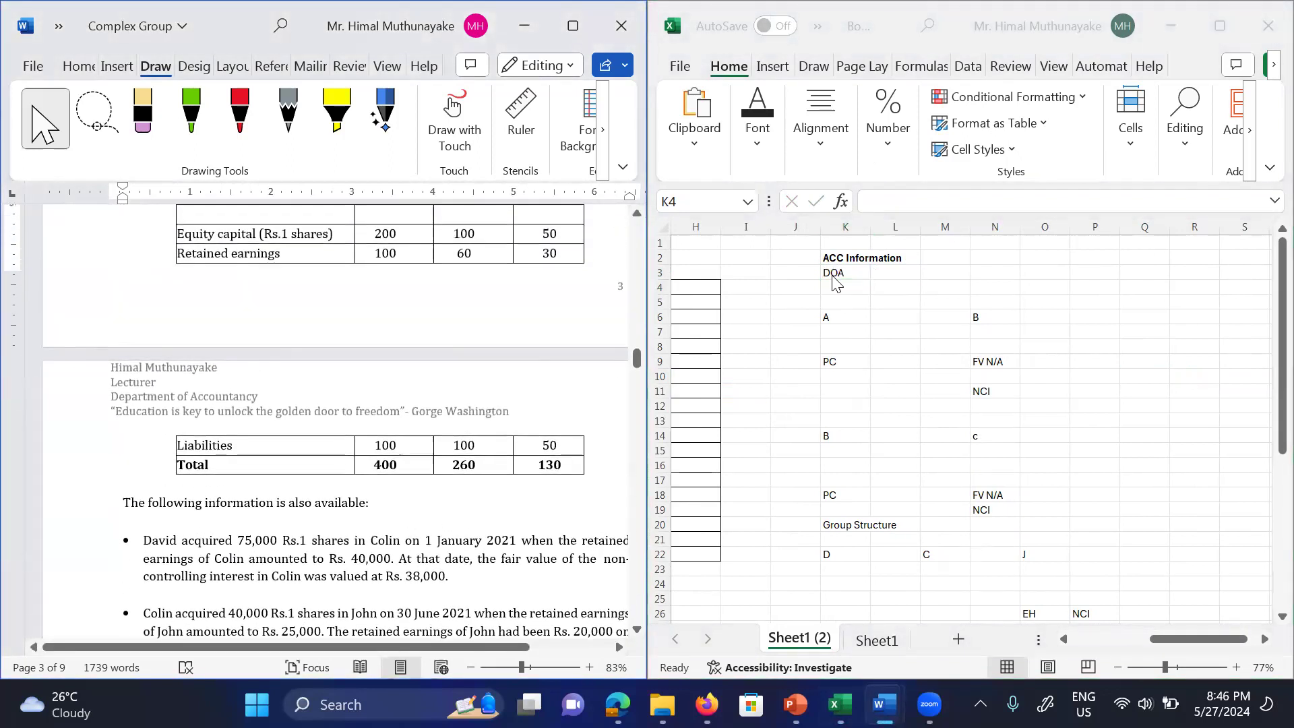
scroll(335, 422, up, 1)
scroll(335, 423, up, 1)
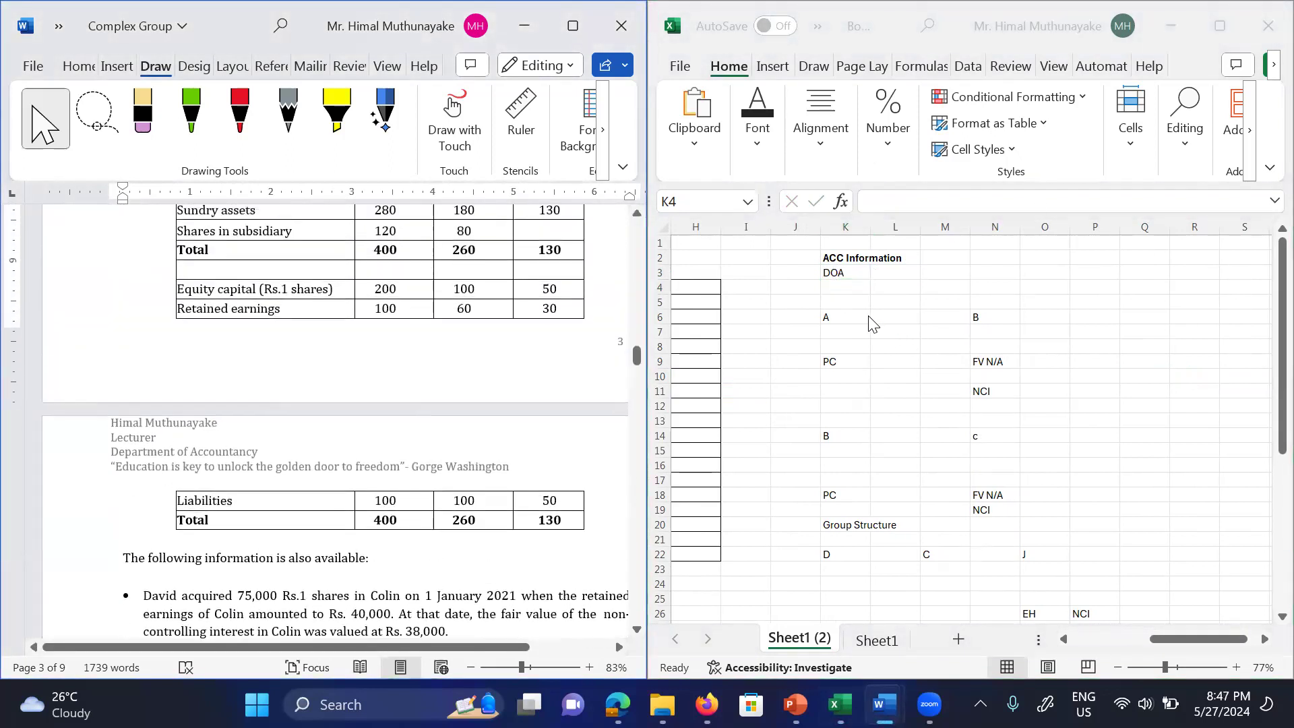
scroll(335, 422, down, 5)
scroll(335, 423, down, 3)
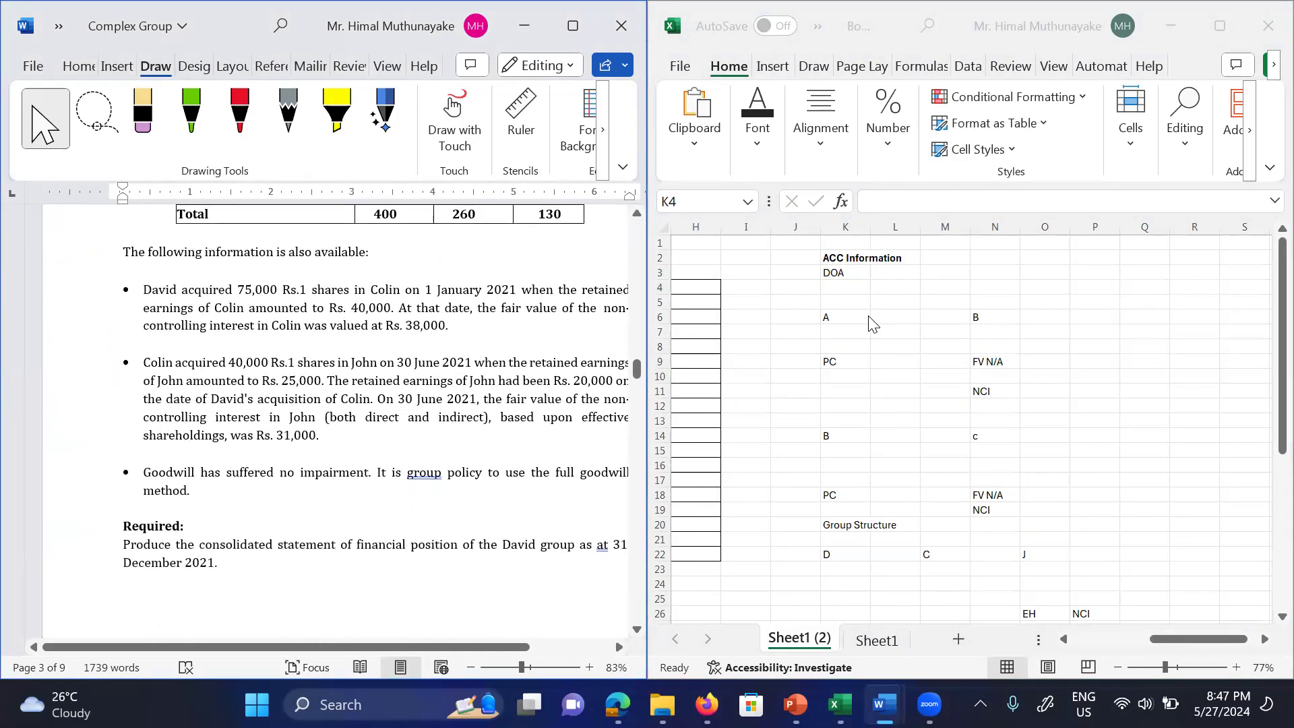
scroll(820, 345, up, 12)
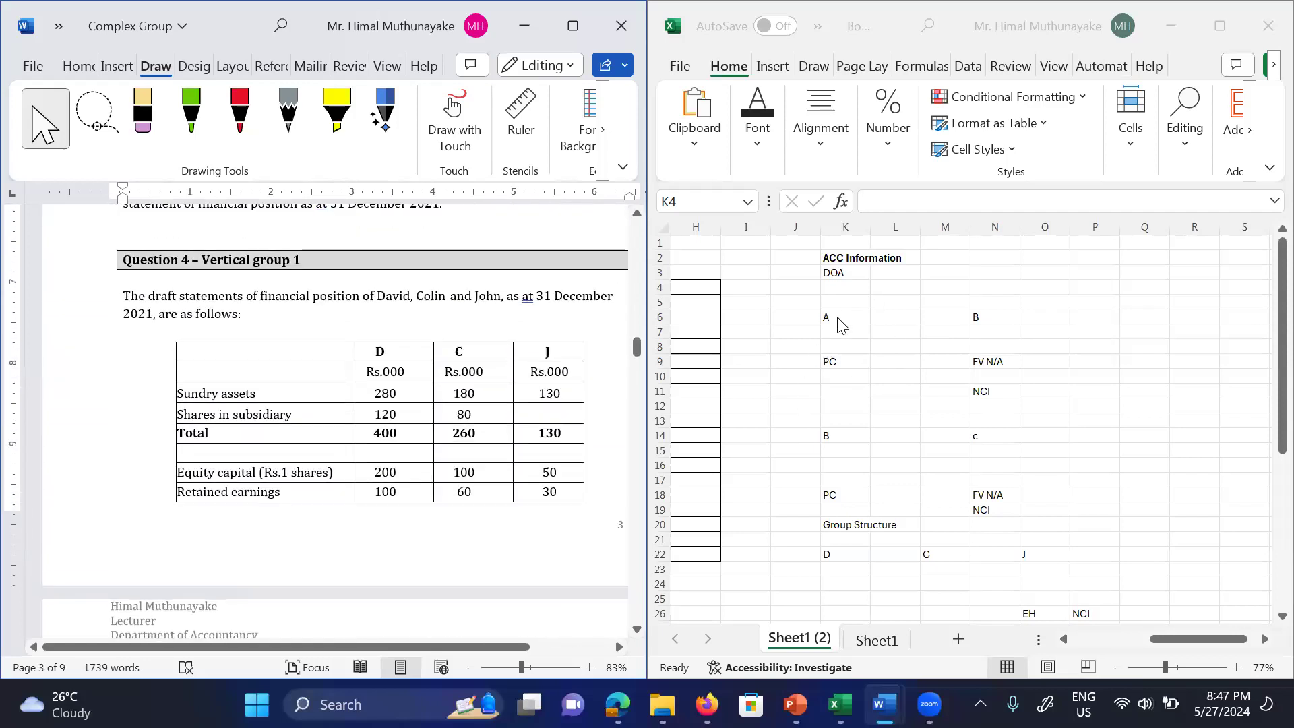
Step: Change the first acquisition's company labels in K6 and N6 to D and C
click(837, 317)
text(D)
key(Tab)
key(Tab)
key(Tab)
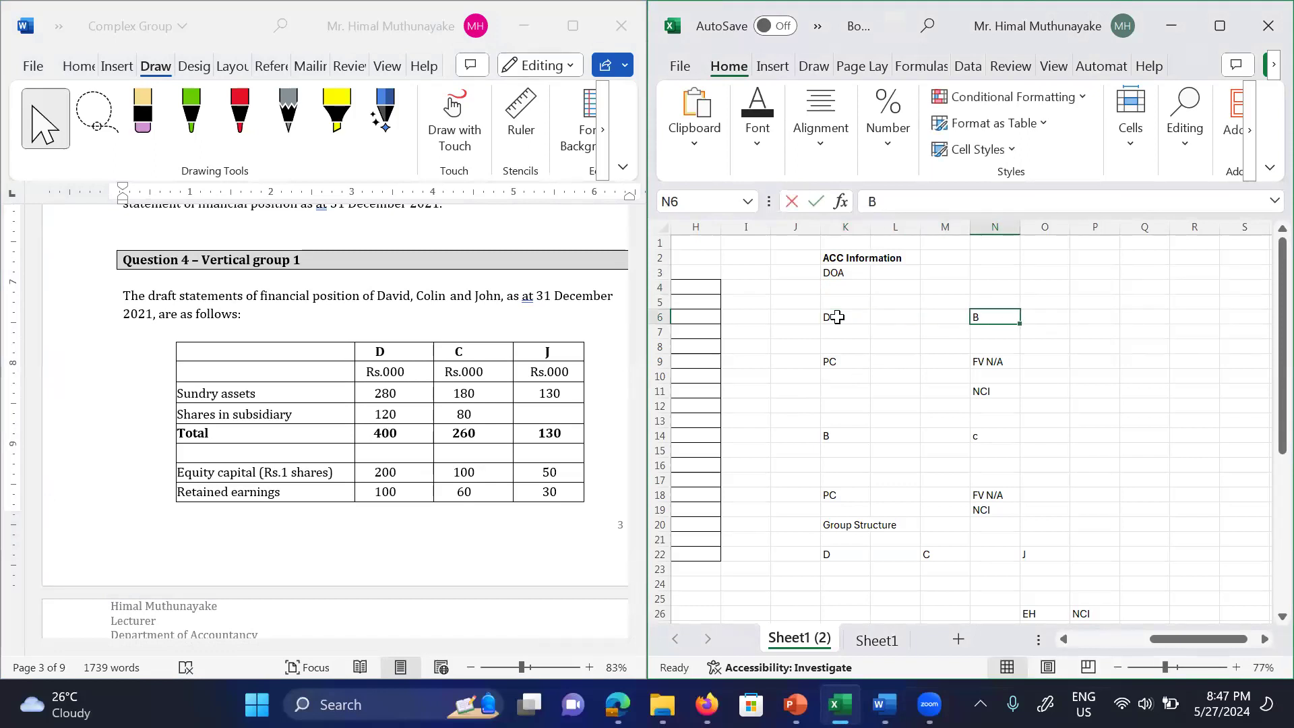
key(BackSpace)
text(C)
Step: Change the second acquisition's company labels in K14 and N14 to C and J
click(836, 438)
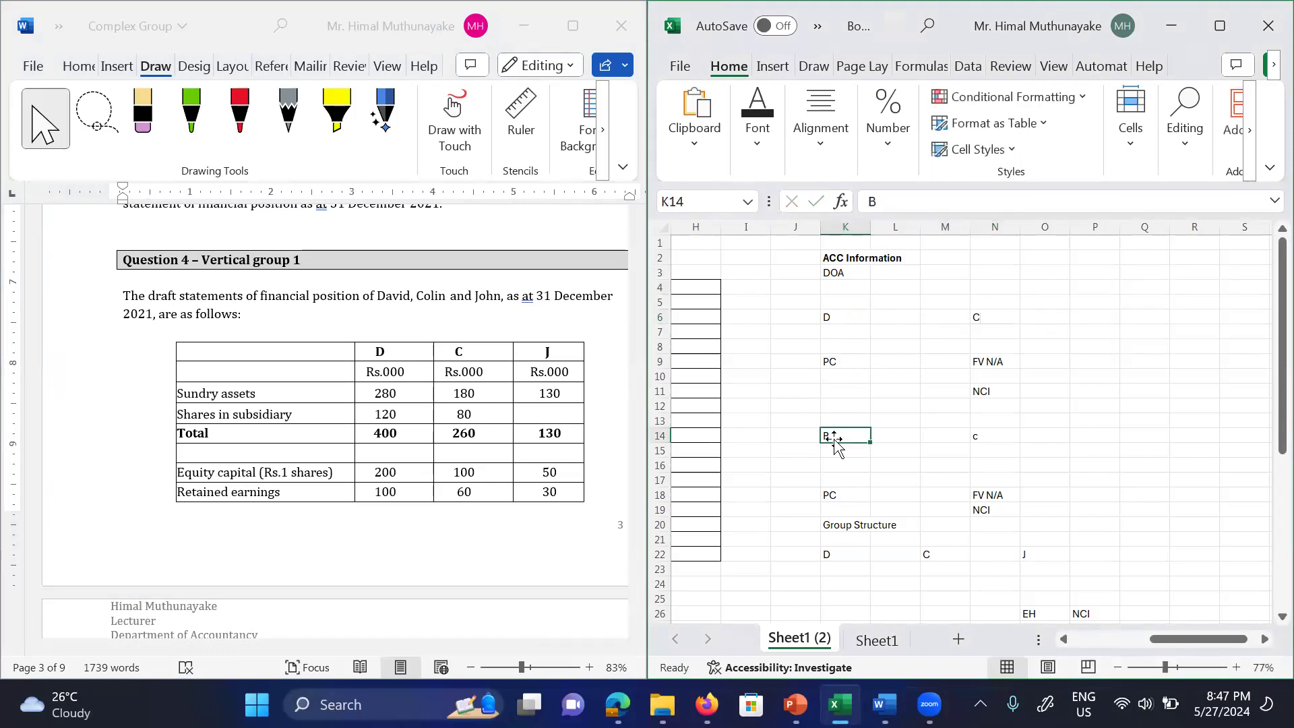
key(Tab)
key(Tab)
key(Tab)
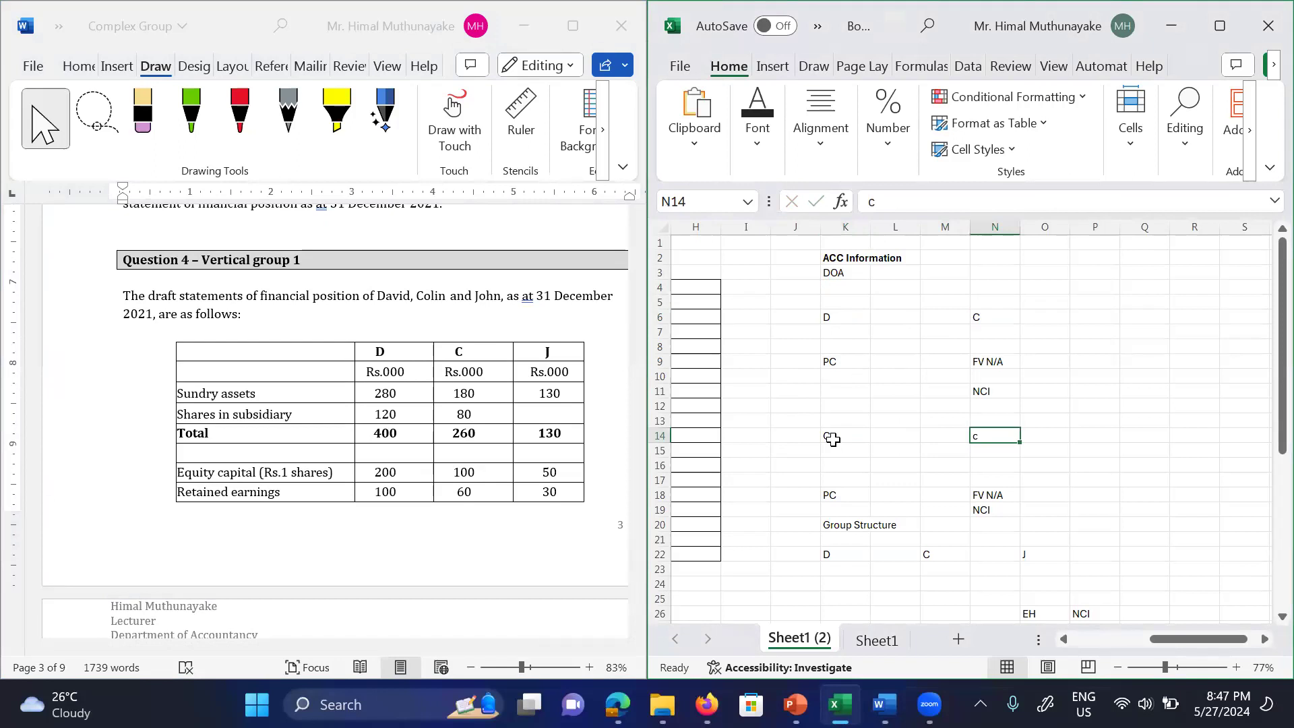
text(J)
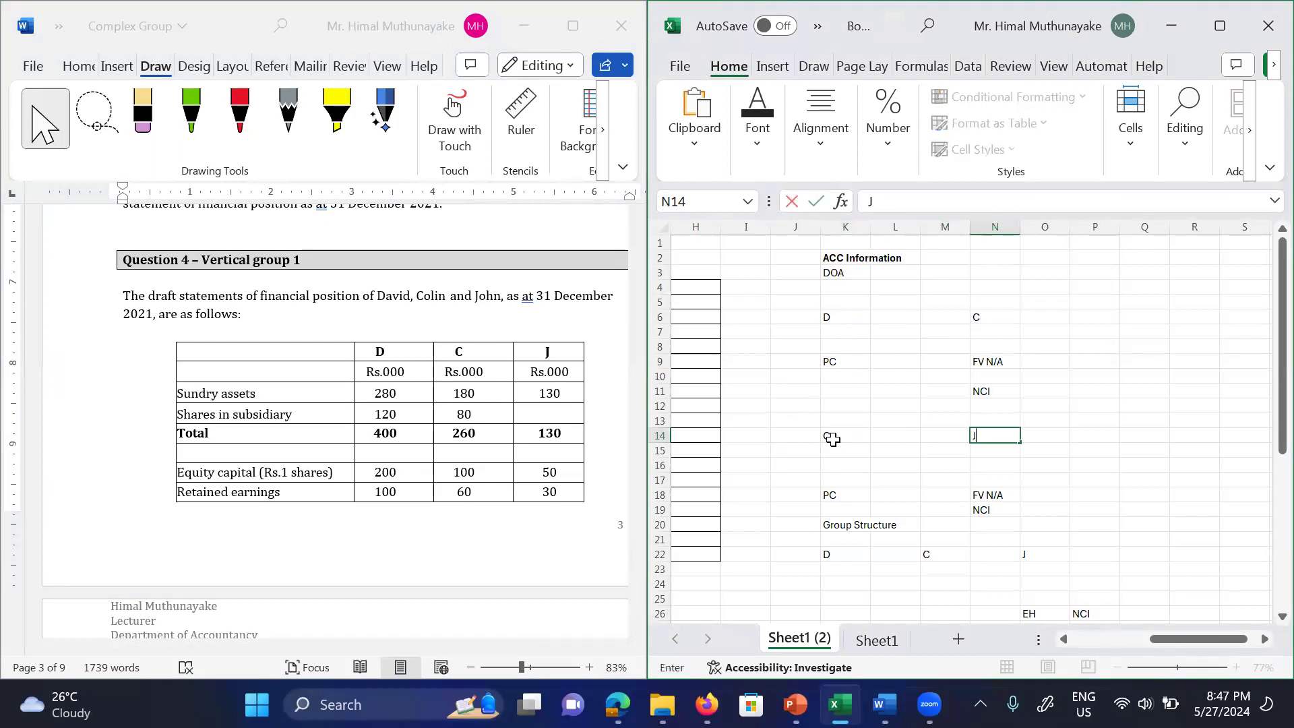
click(999, 416)
key(Left)
key(Left)
key(Left)
key(Left)
key(Left)
key(Right)
key(Down)
key(Right)
key(Up)
key(Up)
key(Up)
key(Up)
key(Up)
key(Up)
key(Up)
key(Up)
key(Up)
key(Up)
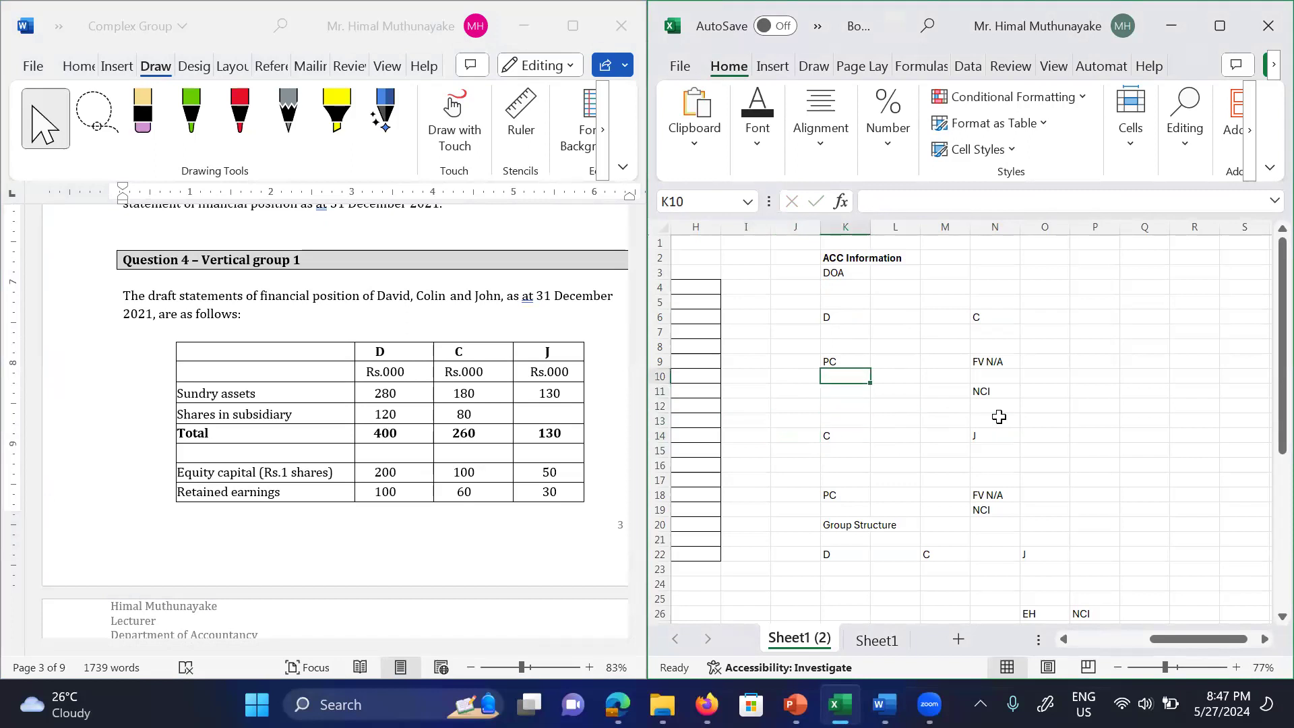
key(Down)
key(Down)
key(Up)
key(Down)
key(Right)
key(Right)
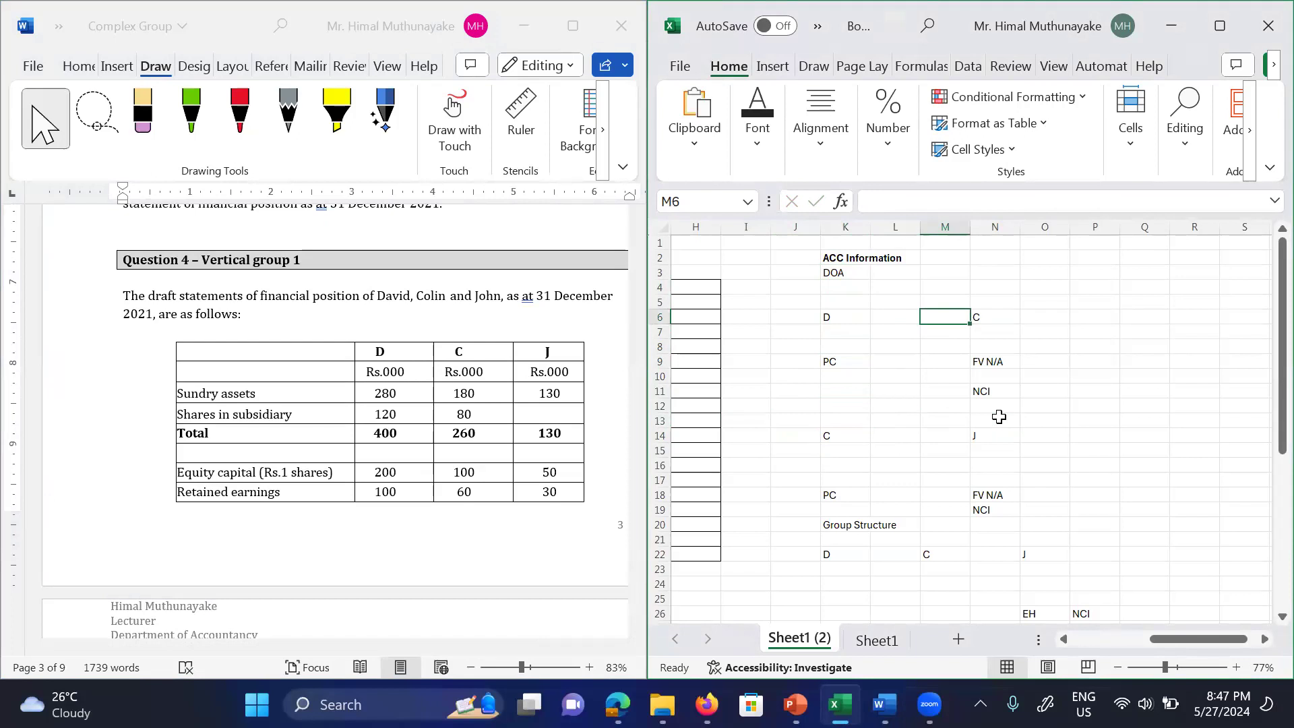
Step: Check Question 4's acquisition notes in the Word document for the date D acquired its shares in C
key(alt+Tab)
key(Page_Down)
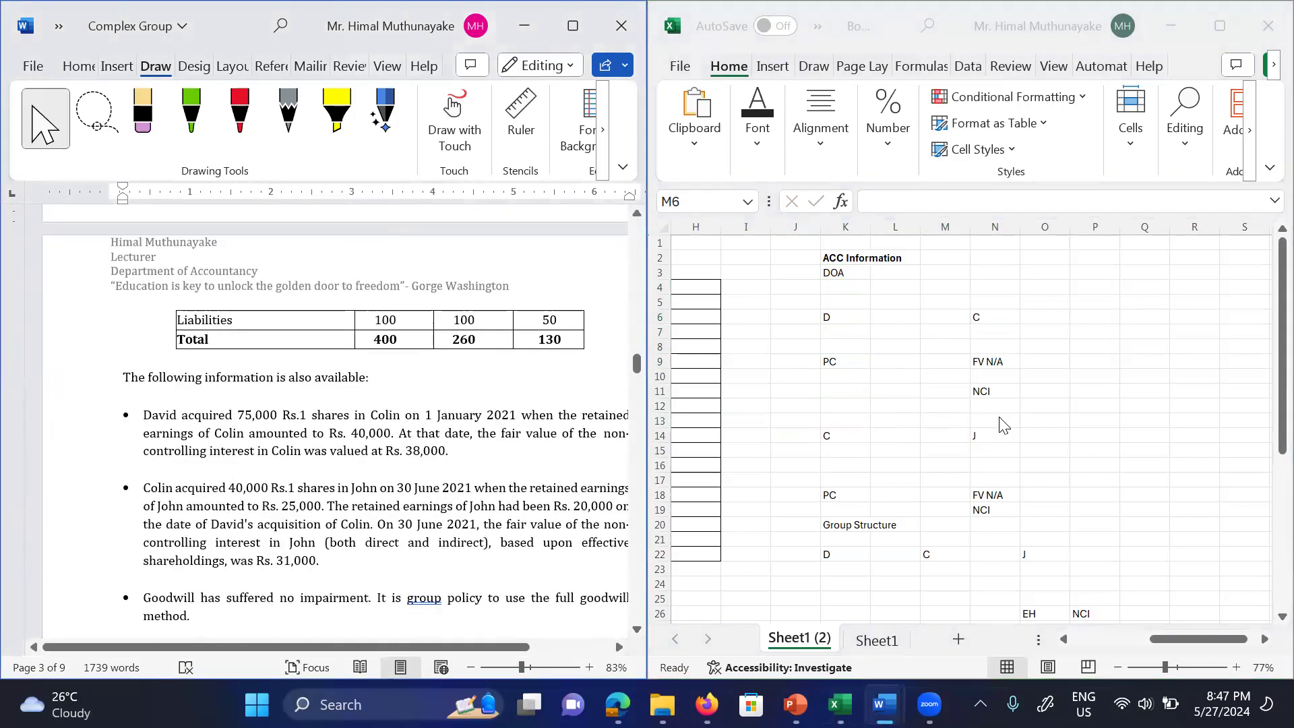
key(Page_Down)
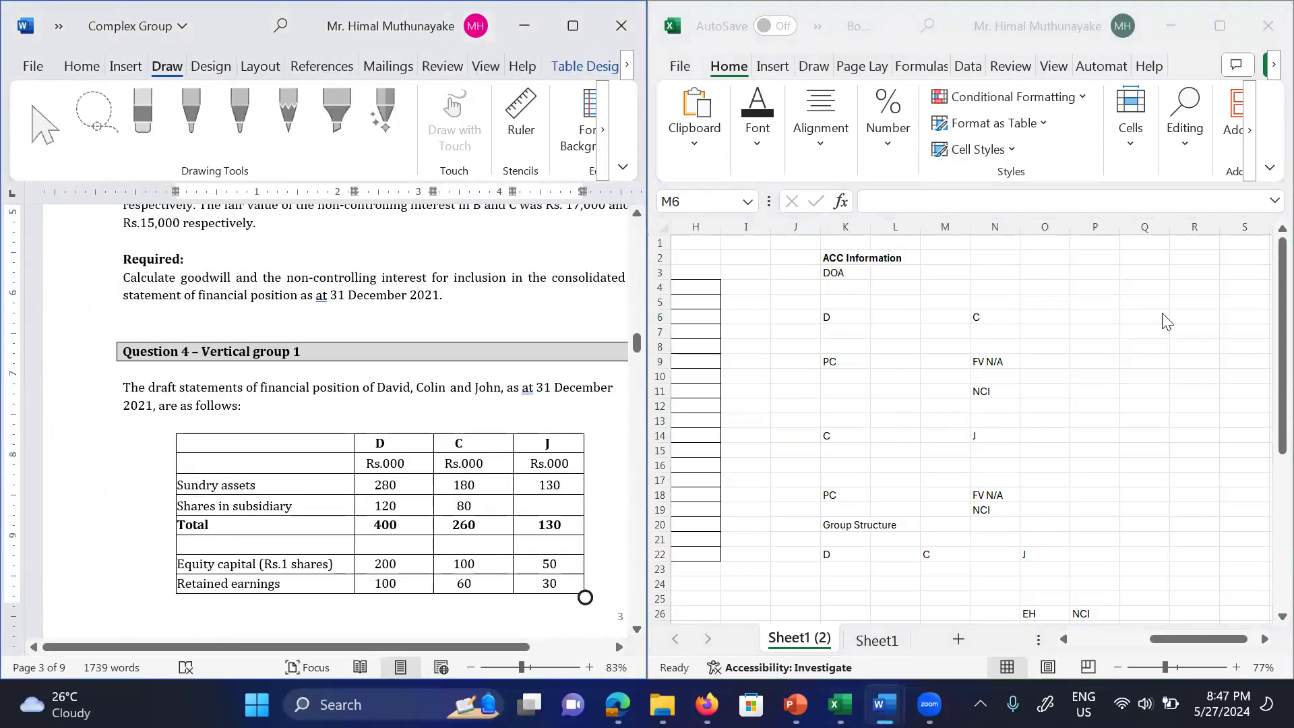
key(alt+Tab)
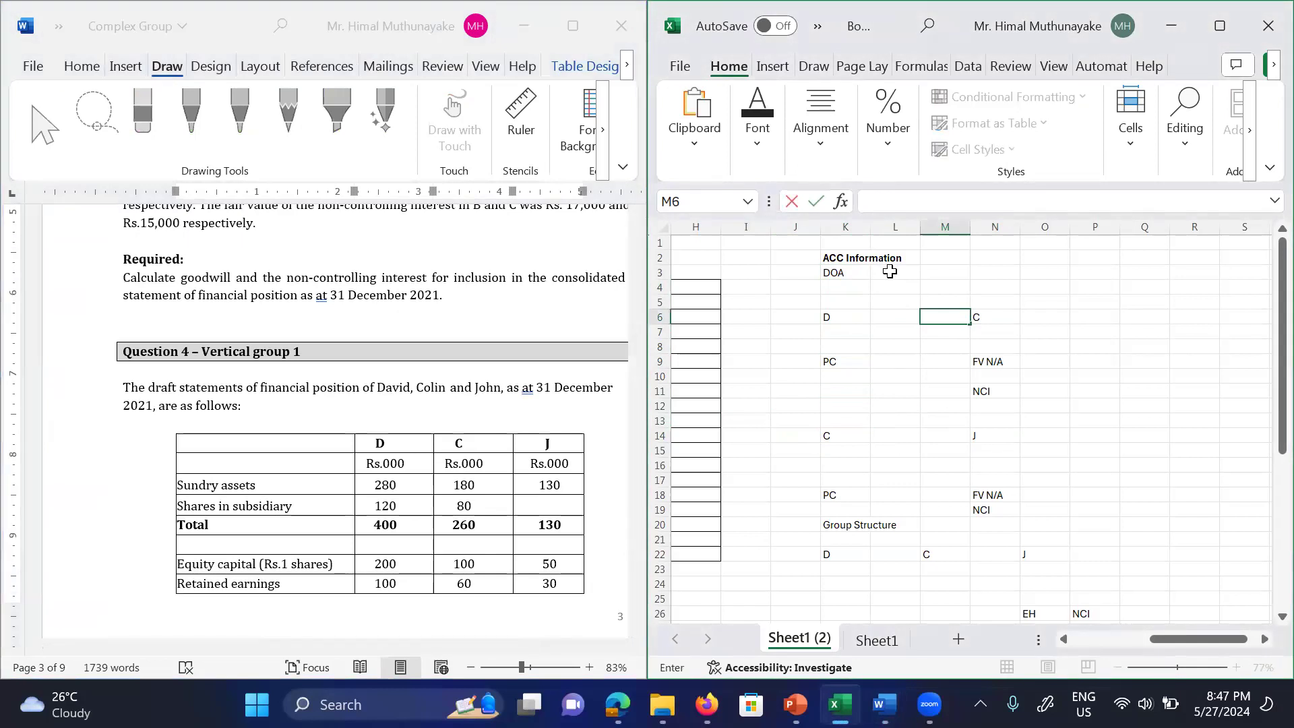
click(889, 271)
text(202)
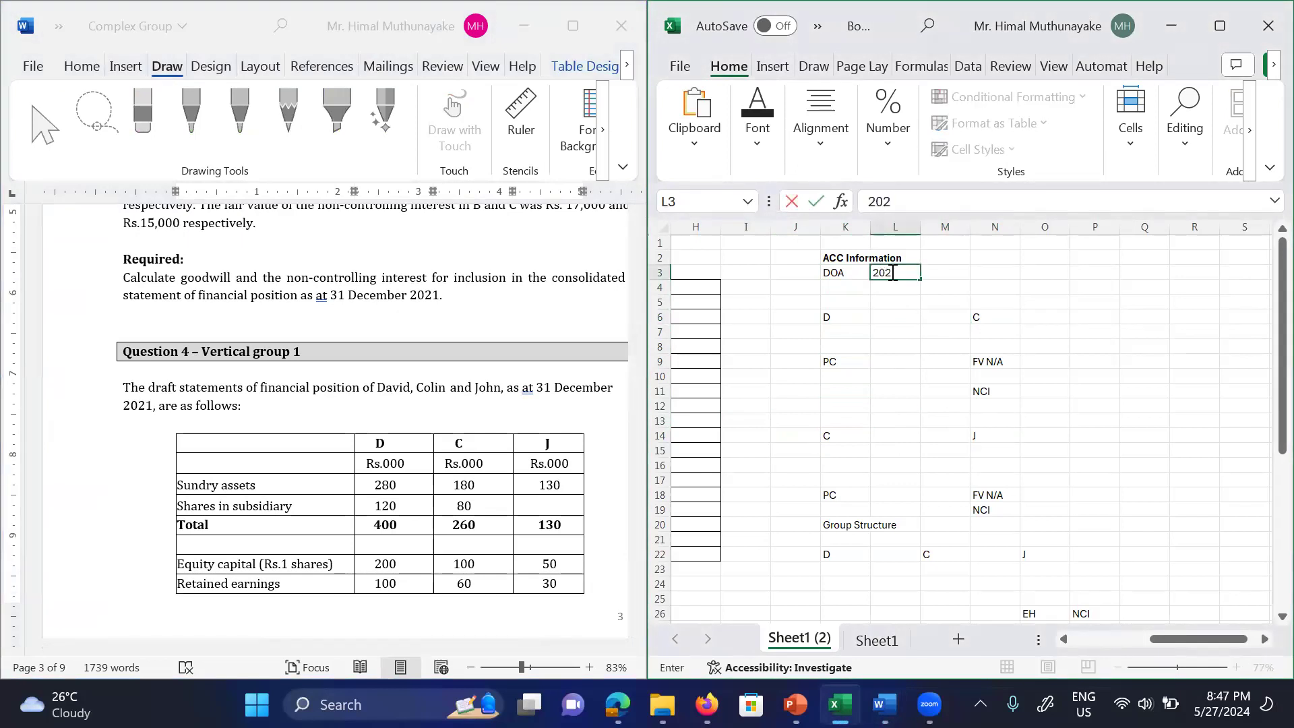
text(/1)
key(Escape)
key(Home)
key(Right)
key(Right)
key(Right)
key(Right)
key(Right)
key(Right)
key(Right)
key(Right)
key(Right)
key(Right)
key(Right)
key(Right)
key(Right)
key(Right)
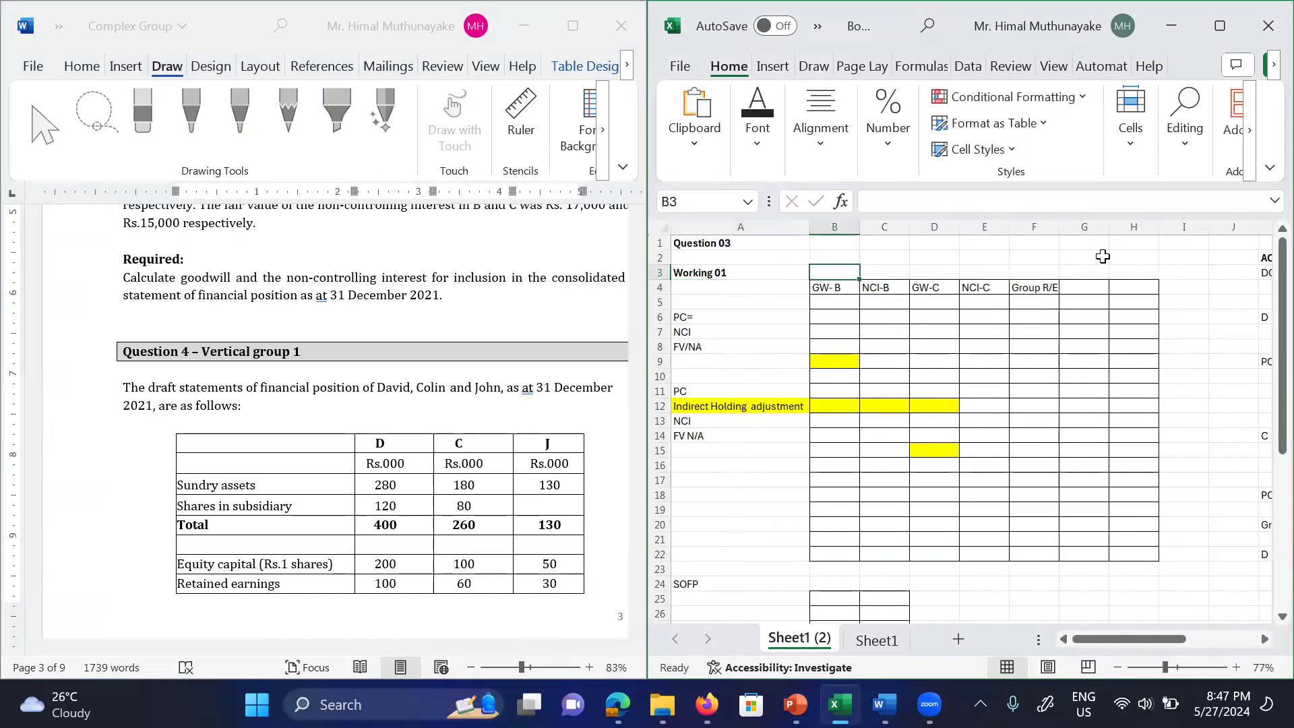
key(Right)
key(Right)
key(Right)
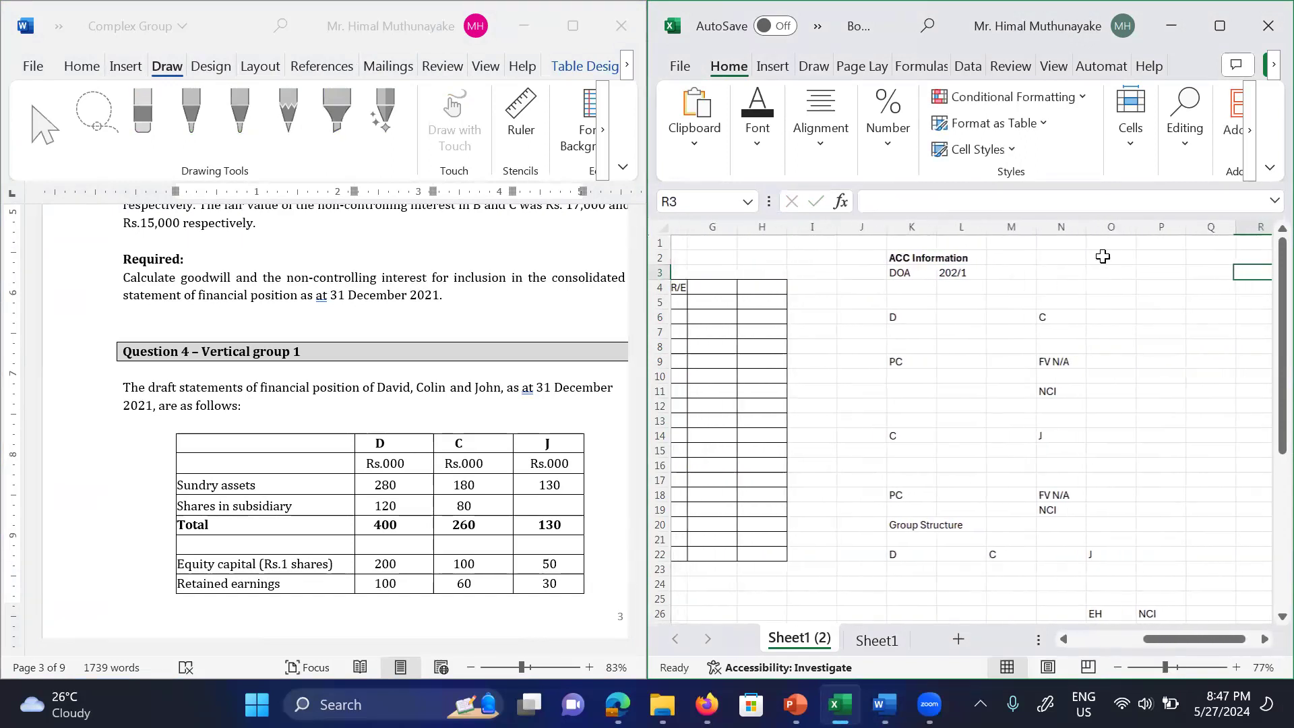
Step: Enter 2021/1/1 in L3 as the date of the first acquisition, beside the DOA label
key(Left)
key(Left)
key(Left)
key(Left)
key(Left)
key(Left)
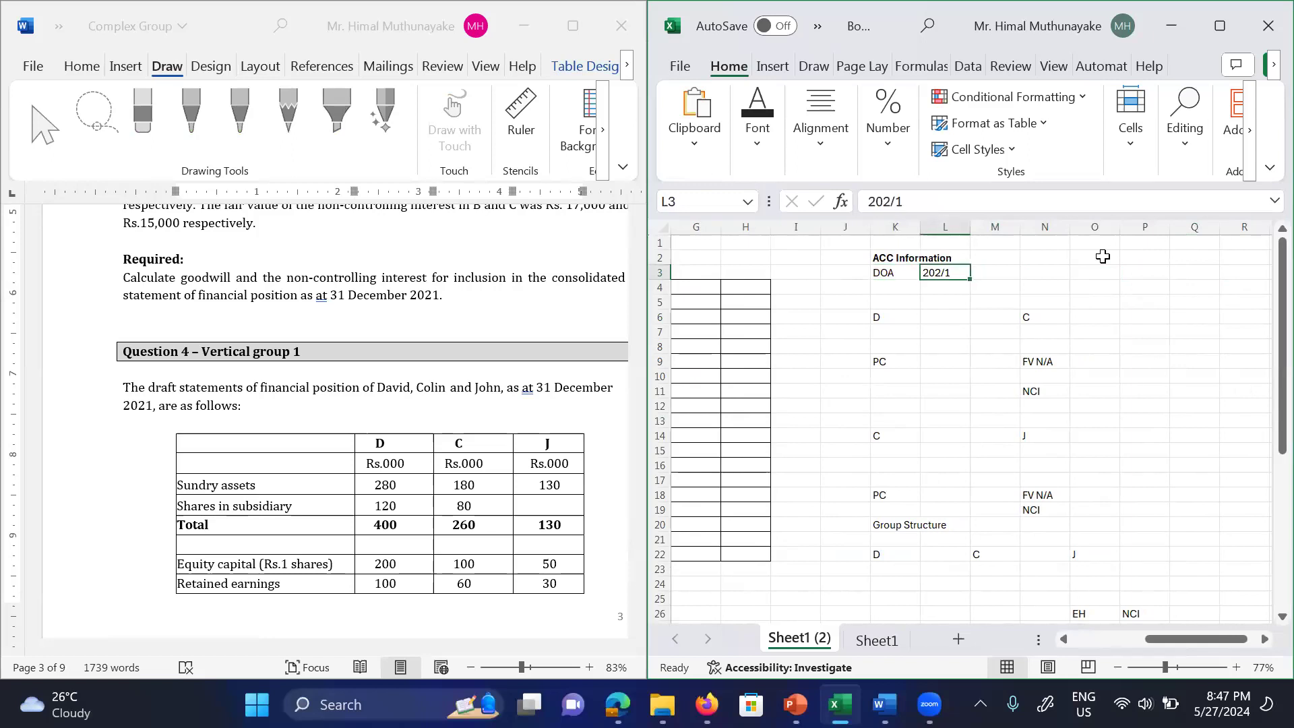
text(202)
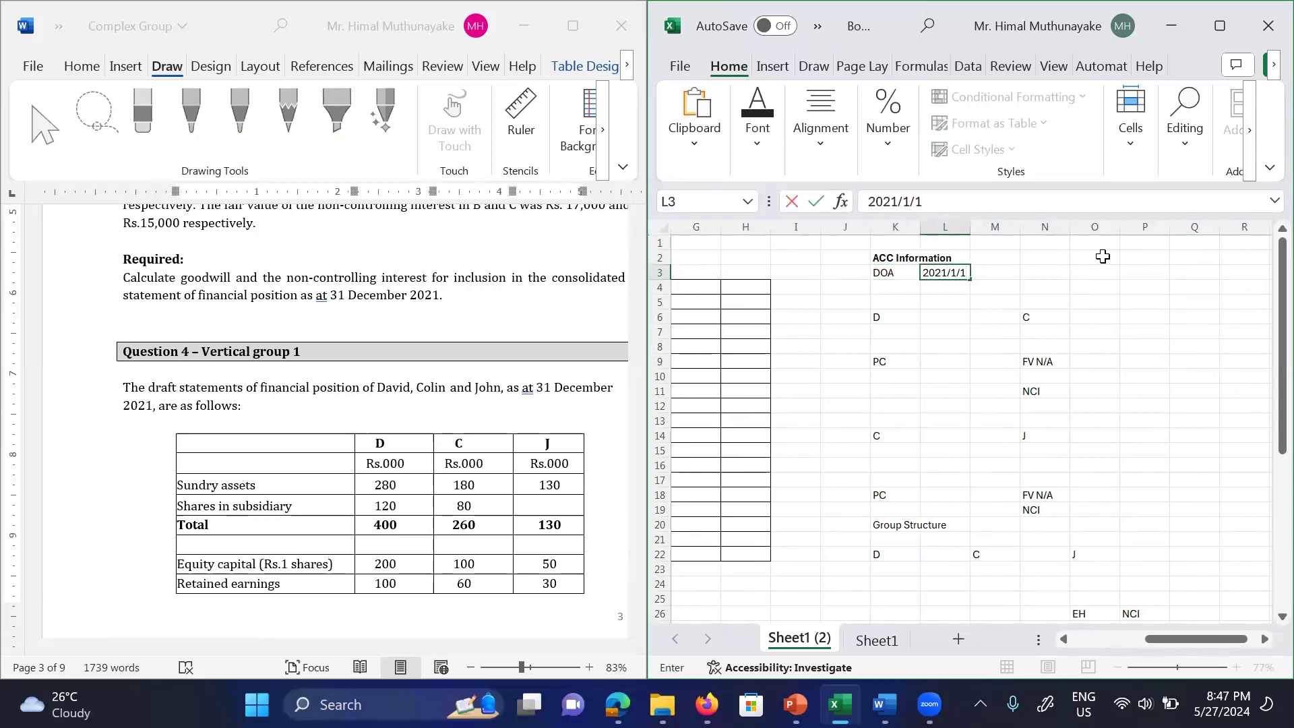
text(1/1/1)
key(Right)
key(Right)
key(Right)
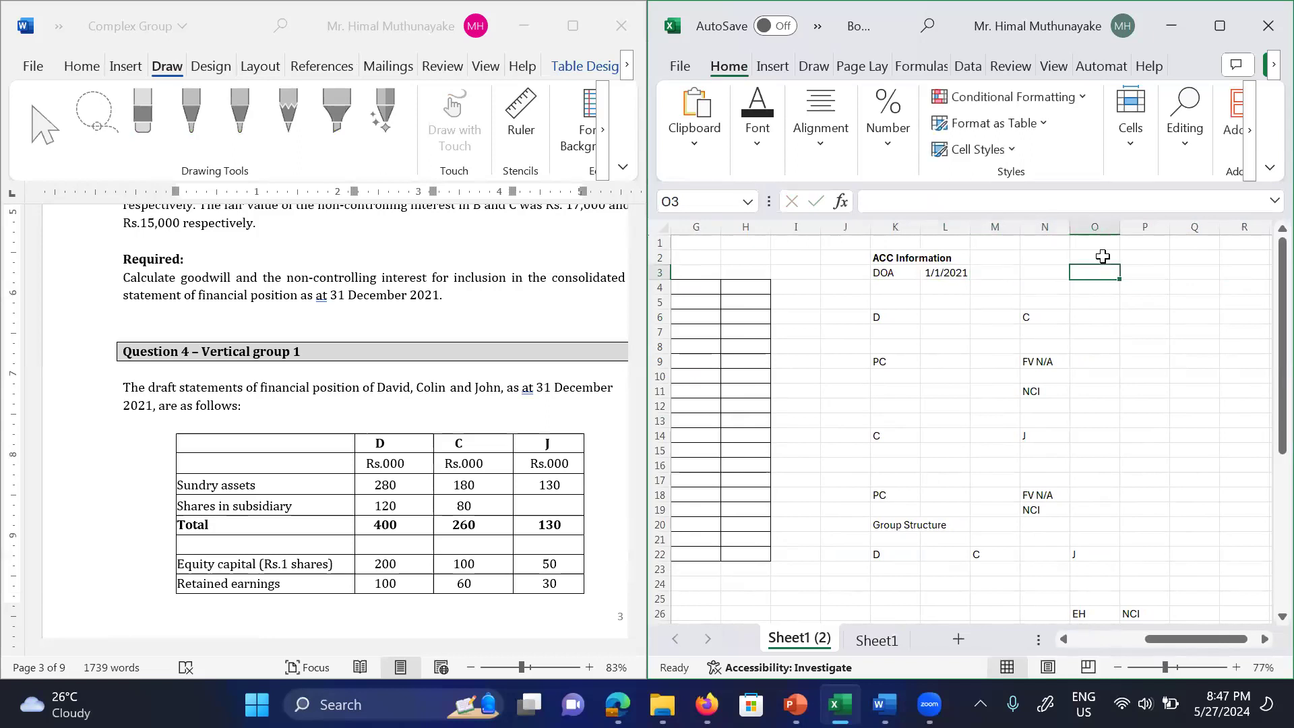
Step: Add the second acquisition's date from the Word question: label O3 DOA and enter 30/6/2021 in P3
scroll(336, 421, down, 8)
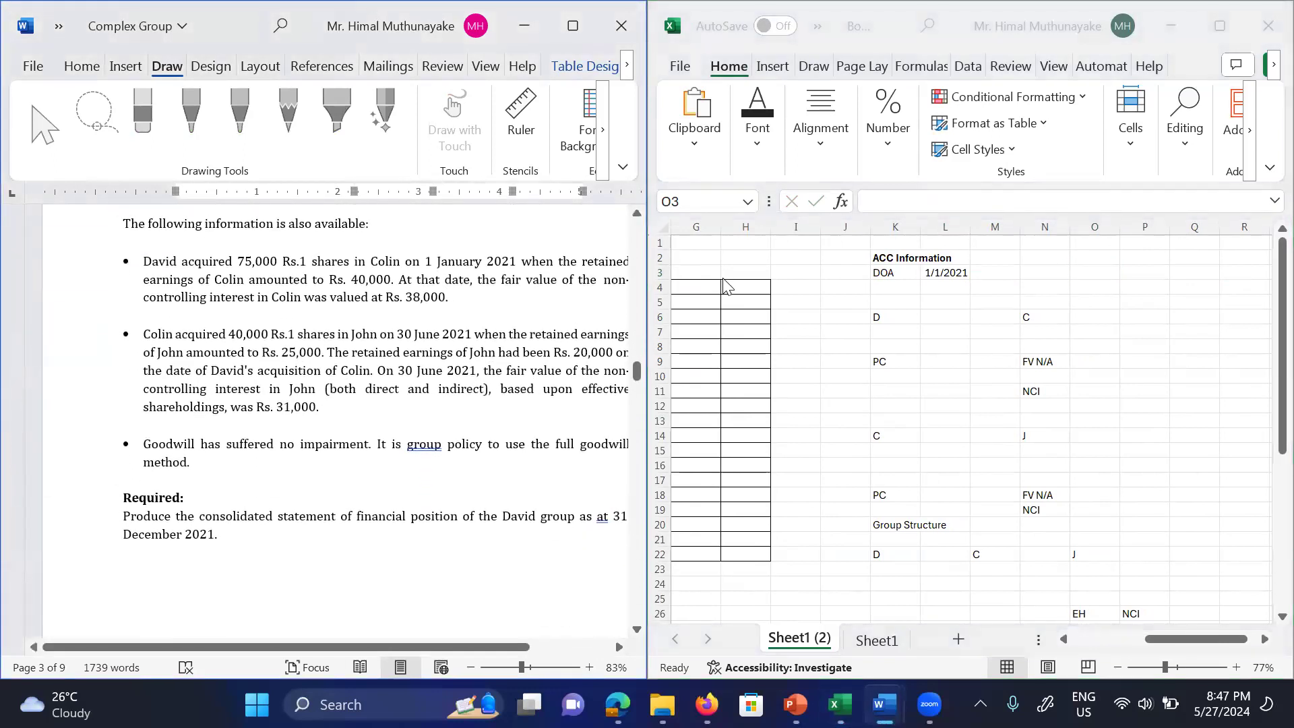
click(1090, 273)
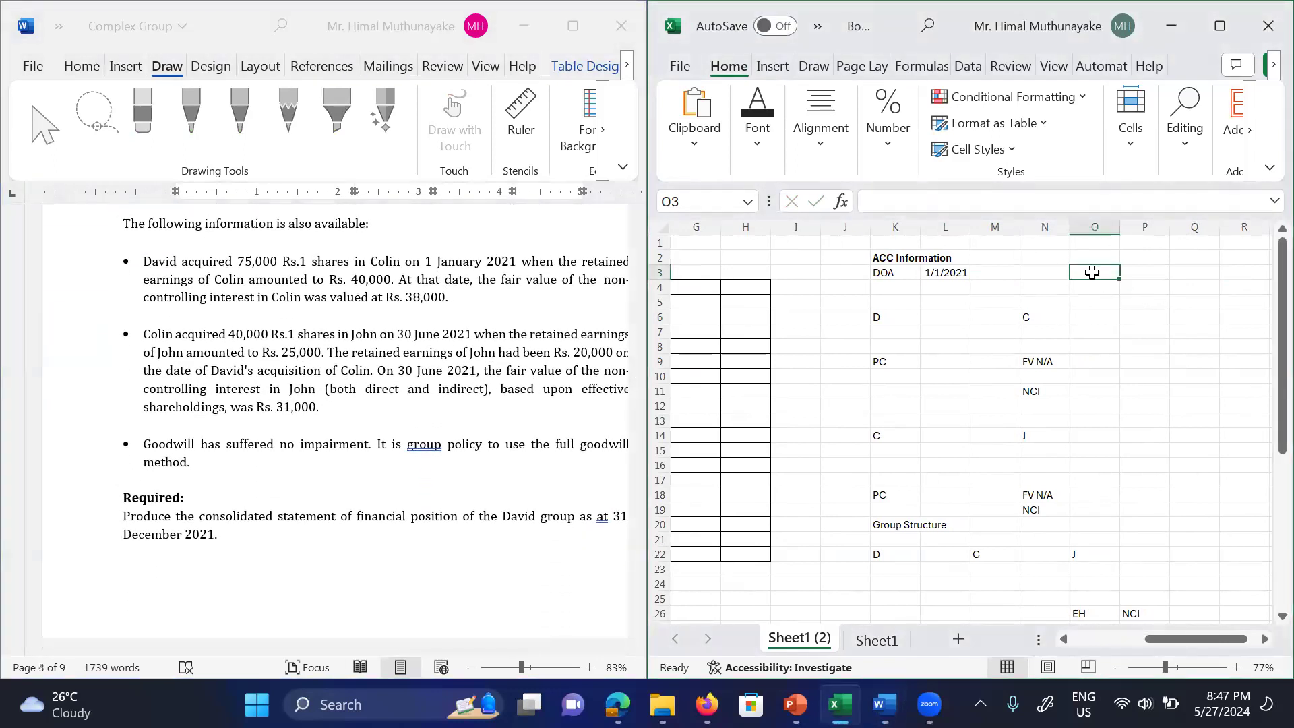
text(DOA)
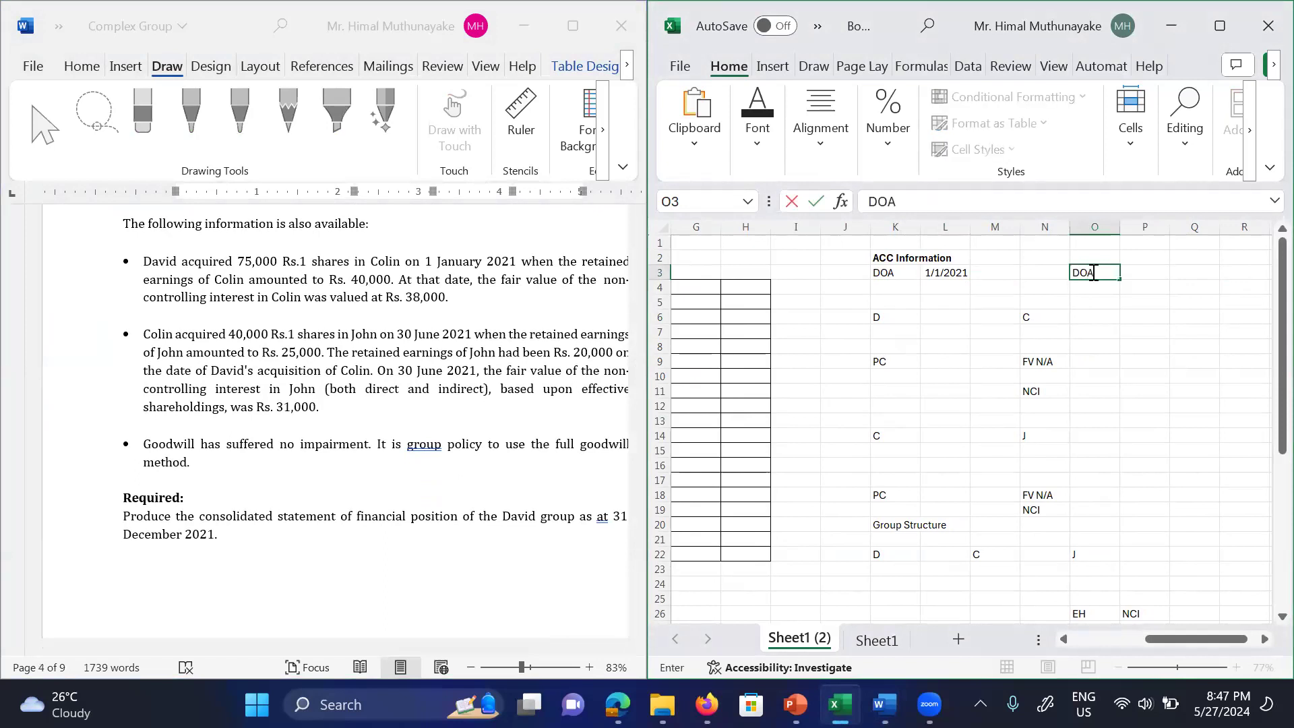
key(Up)
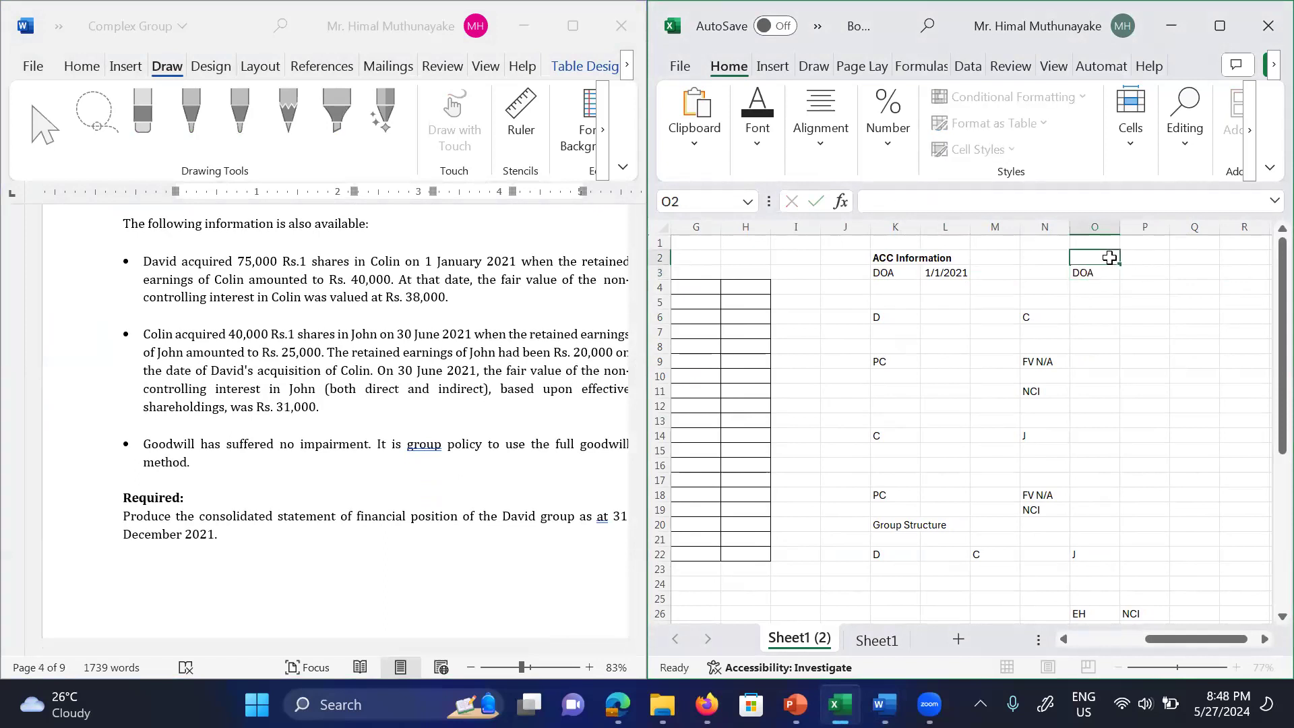
click(1144, 275)
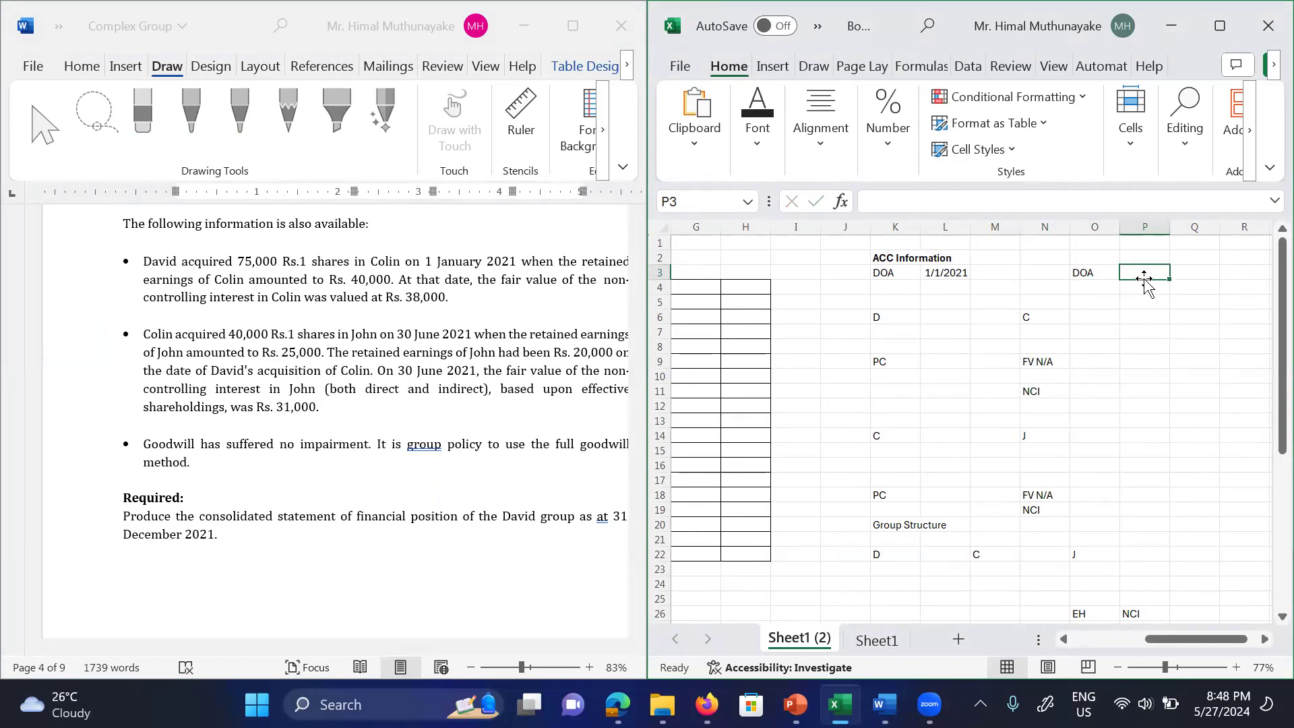
text(30/6/2021)
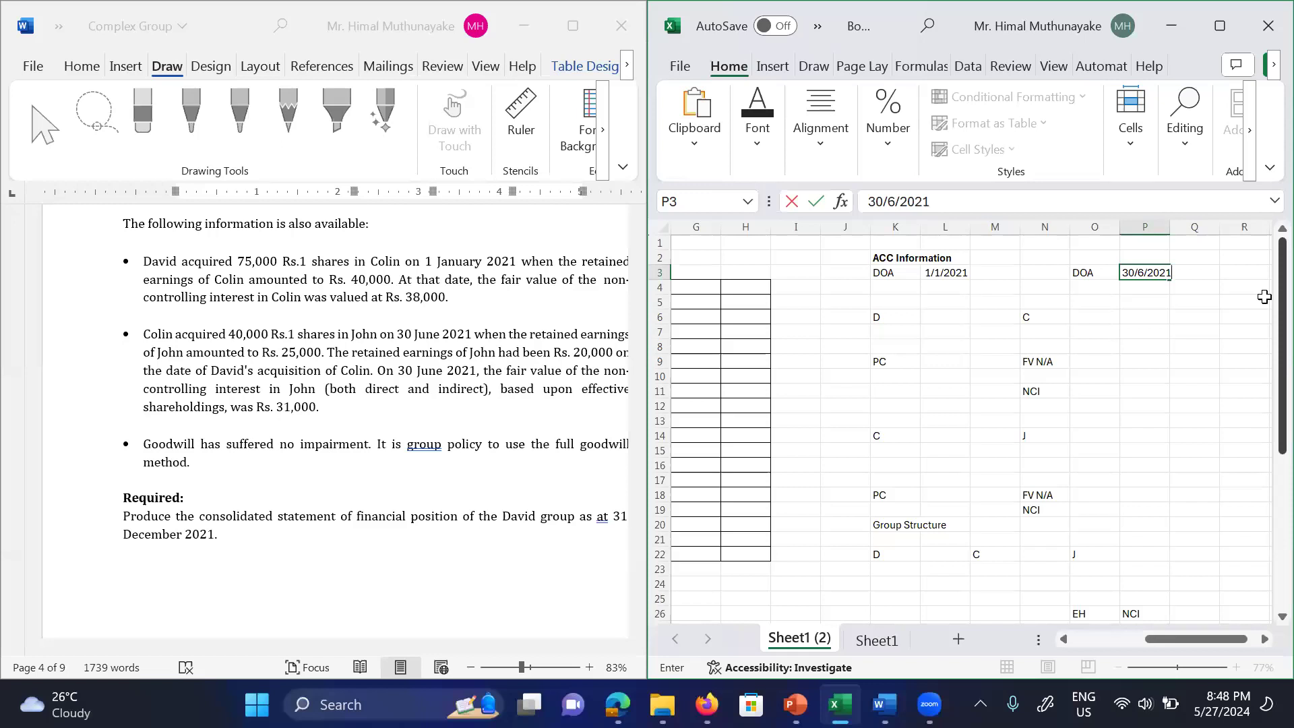
click(1131, 374)
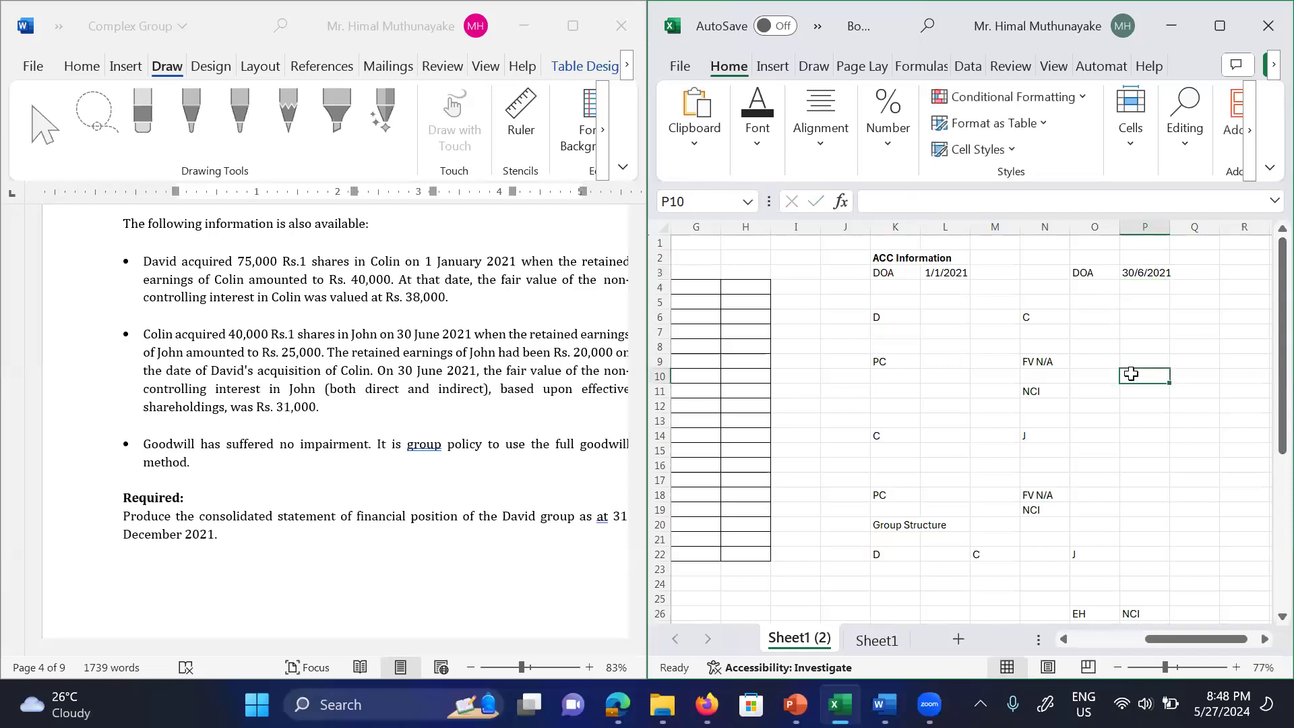
click(1119, 294)
key(Down)
key(Down)
key(Down)
key(Up)
key(Up)
key(Up)
key(Up)
key(Left)
key(Left)
key(Left)
key(Left)
key(Left)
key(Down)
key(Down)
key(Down)
key(Down)
key(Down)
key(Down)
key(Down)
key(Down)
key(Down)
key(Down)
key(Down)
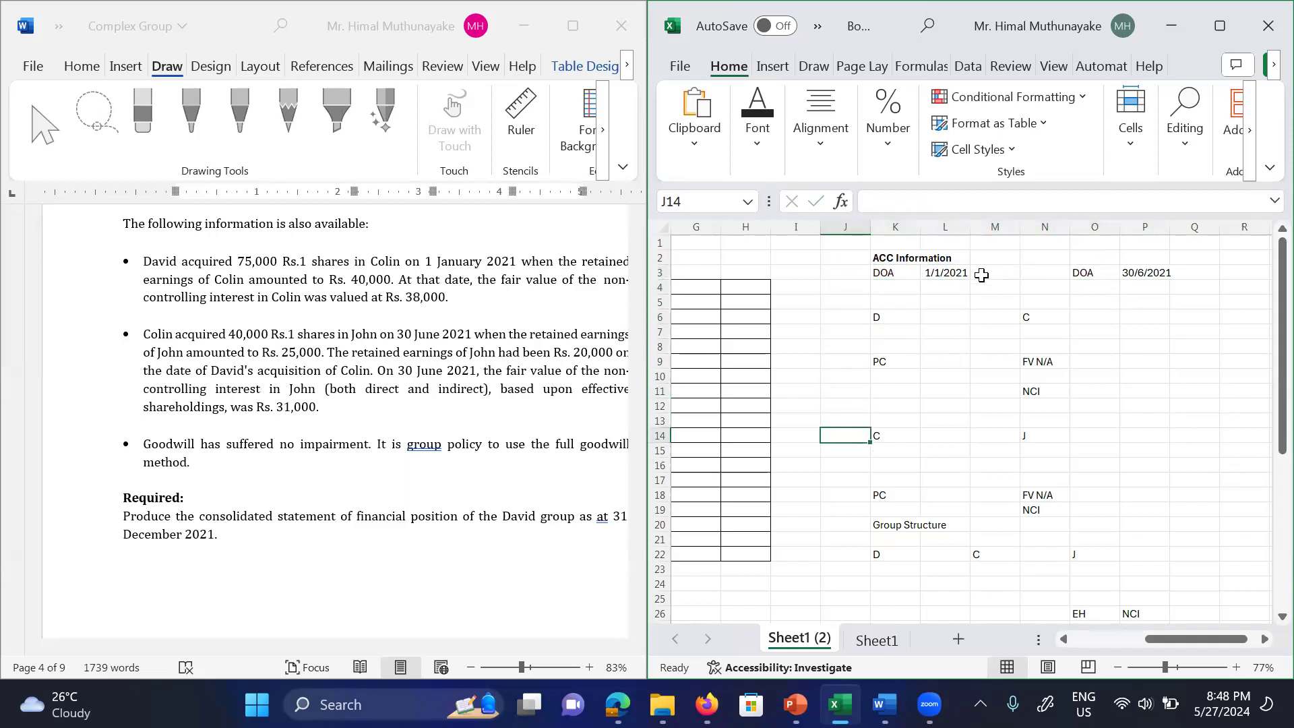
Step: Draw a freehand arrow across row 6 from D to C to show the first acquisition
click(933, 323)
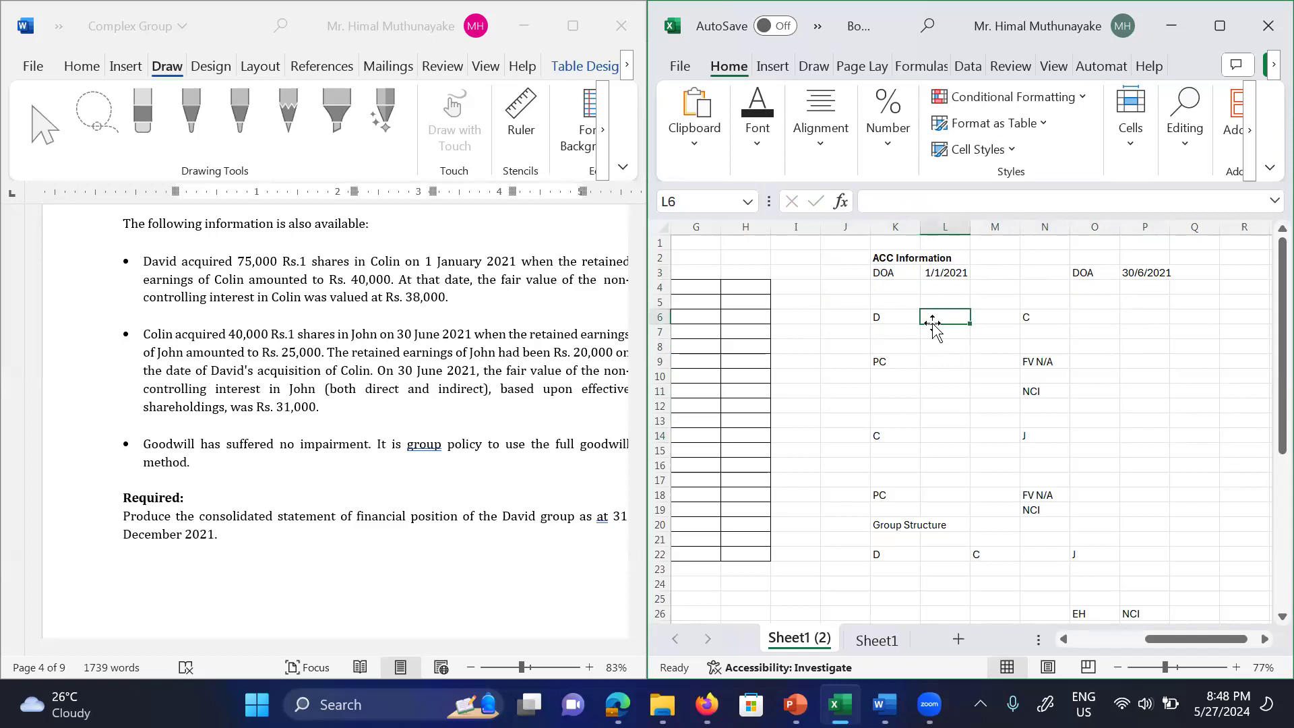
scroll(337, 418, up, 2)
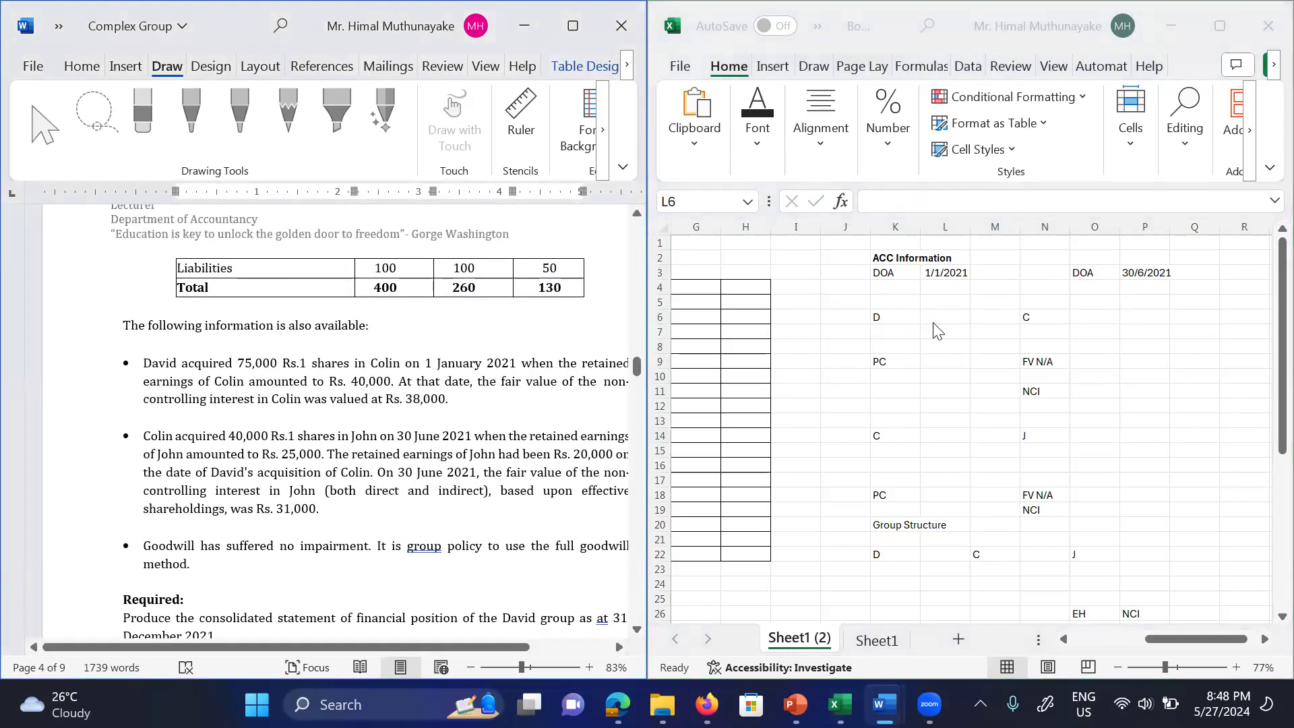
ctrl+scroll(934, 330, up, 2)
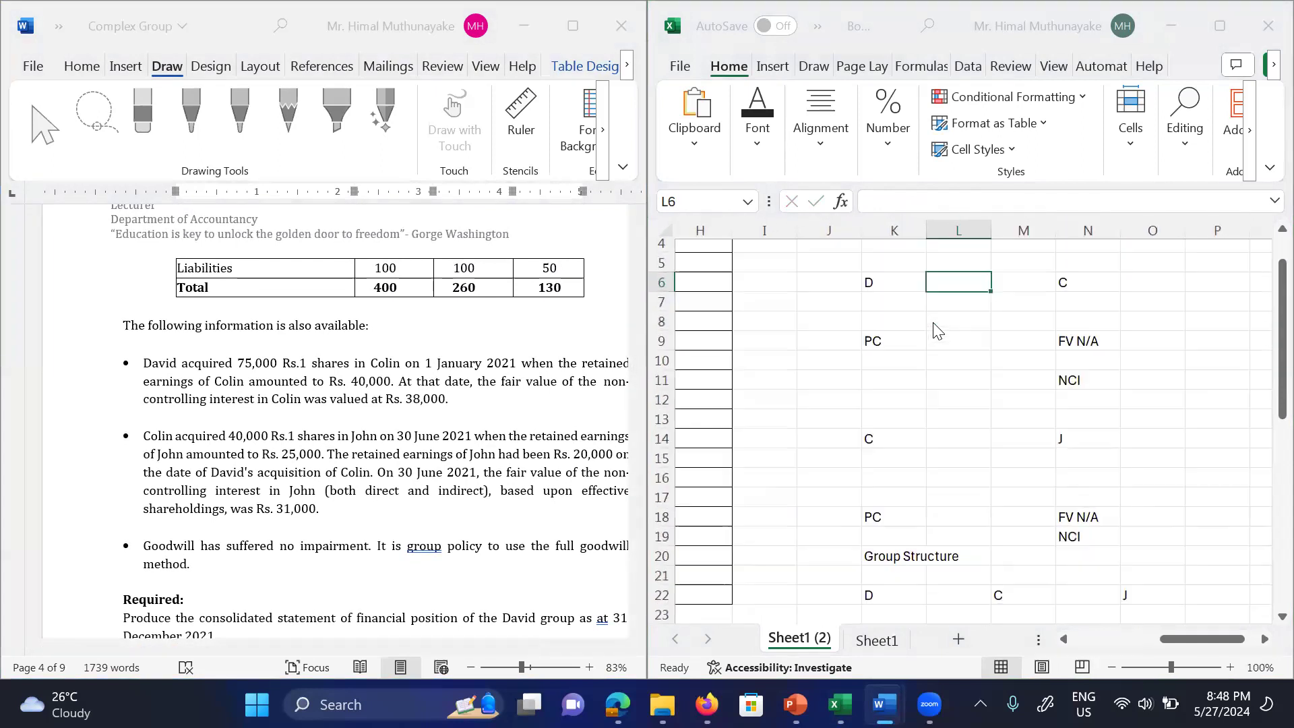
ctrl+scroll(937, 330, down, 2)
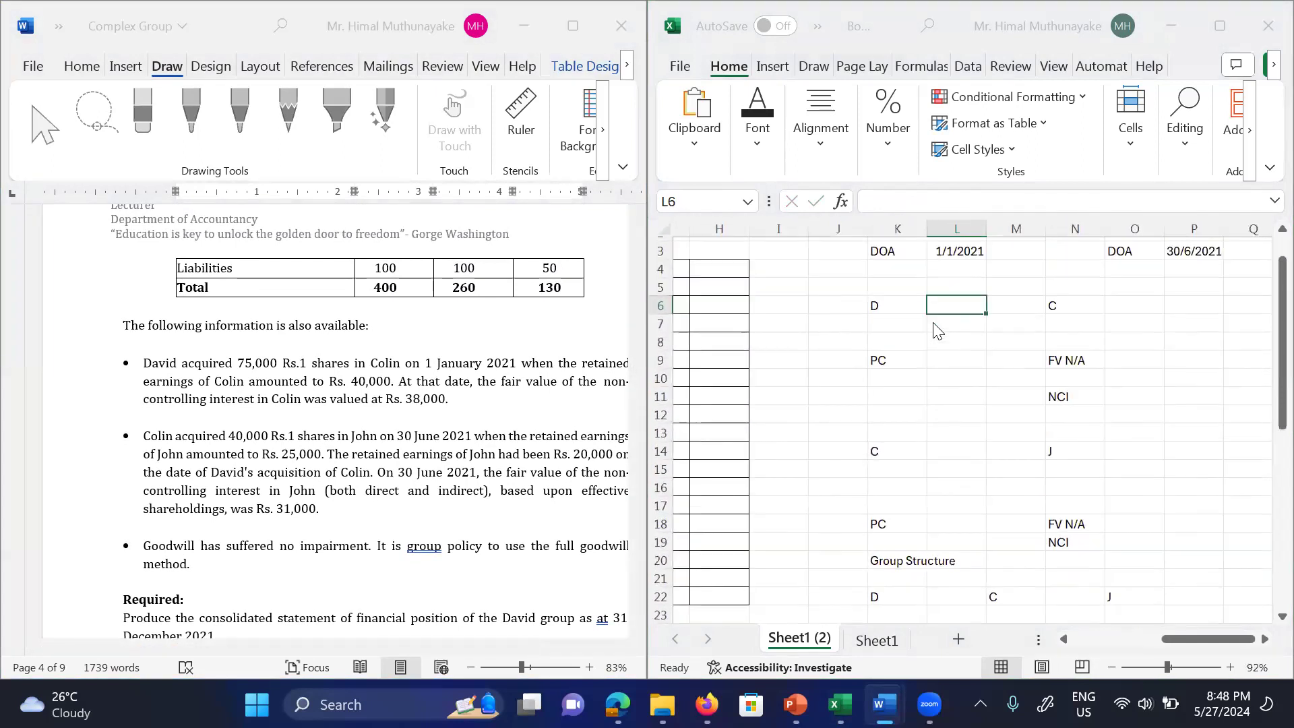
mouse_move(915, 305)
mouse_down()
mouse_move(1035, 307)
mouse_move(1023, 327)
mouse_up()
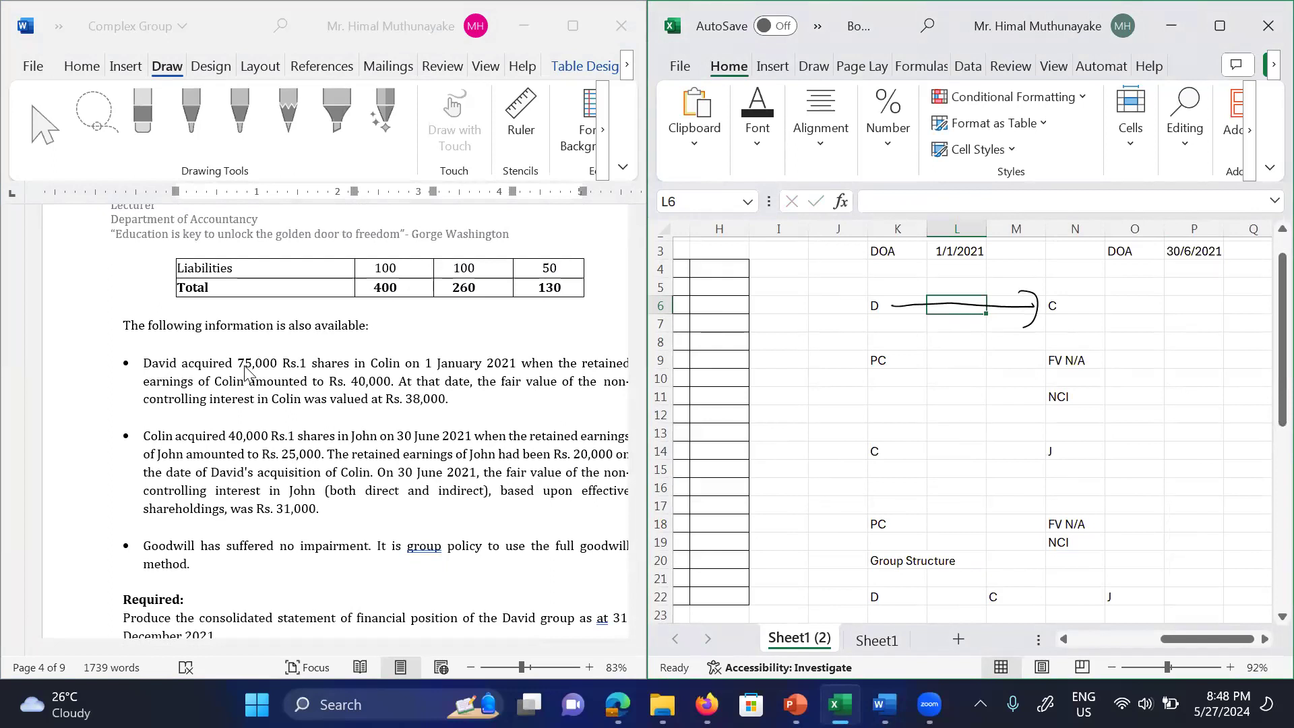
Step: Check the shares acquired against C's equity capital in the Word document and handwrite 75% beneath the D-to-C arrow
scroll(387, 378, up, 8)
click(388, 374)
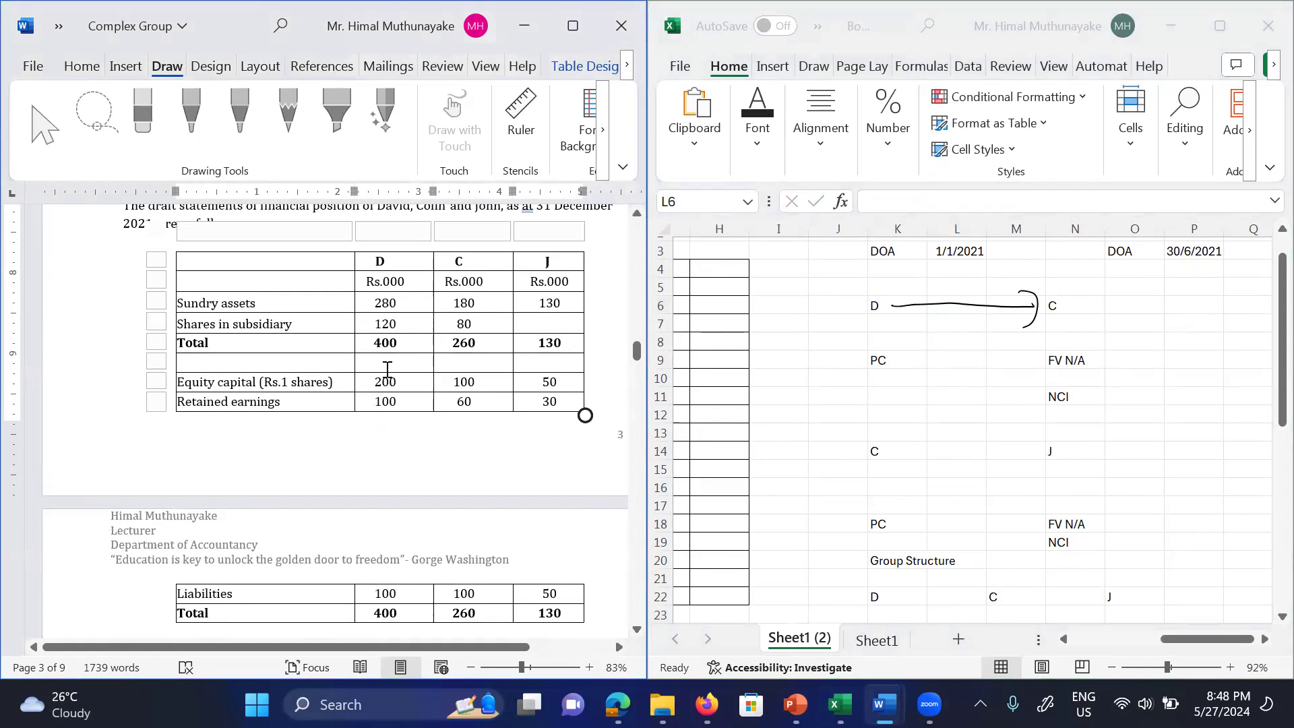
scroll(387, 369, down, 7)
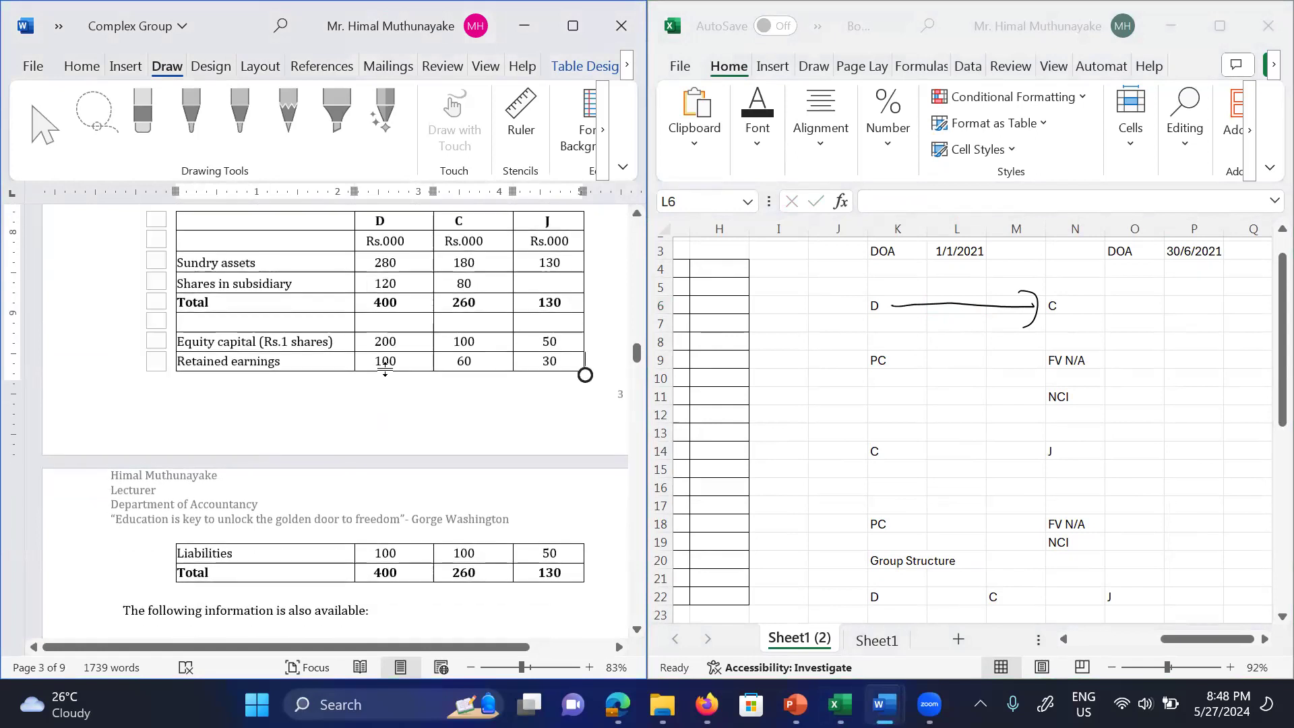
scroll(385, 370, up, 2)
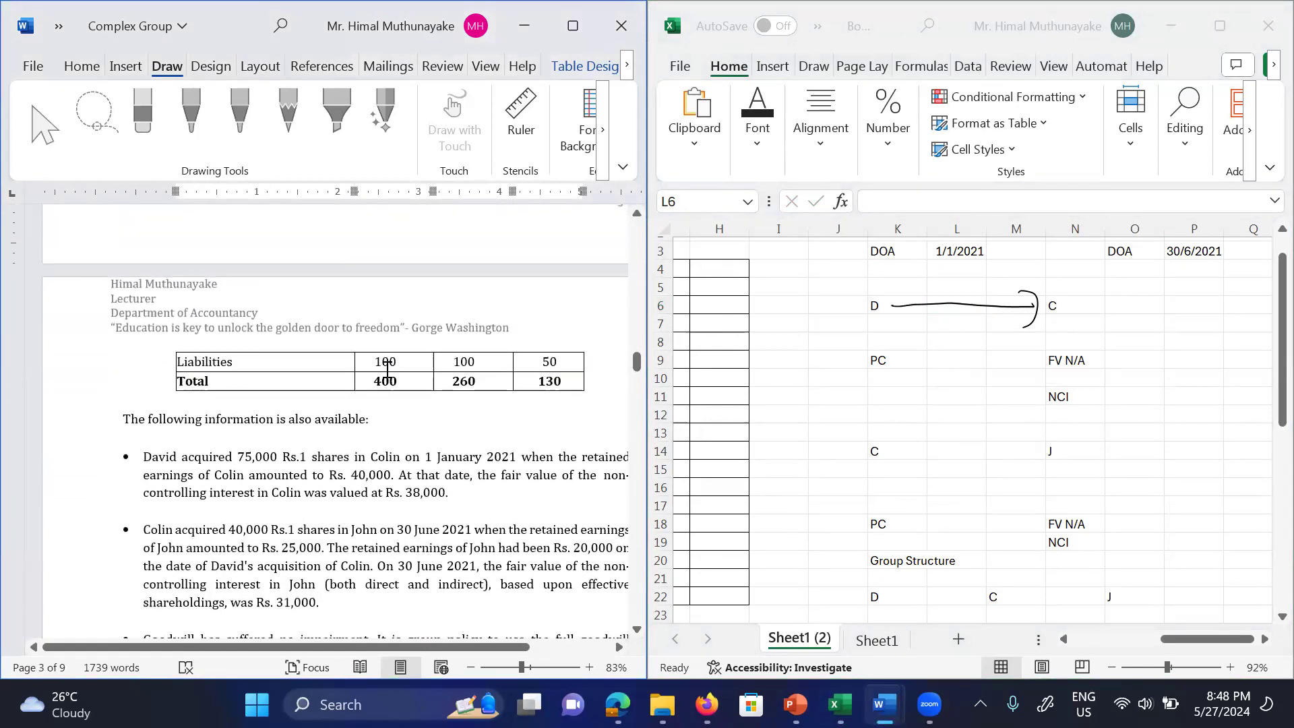
scroll(387, 369, up, 2)
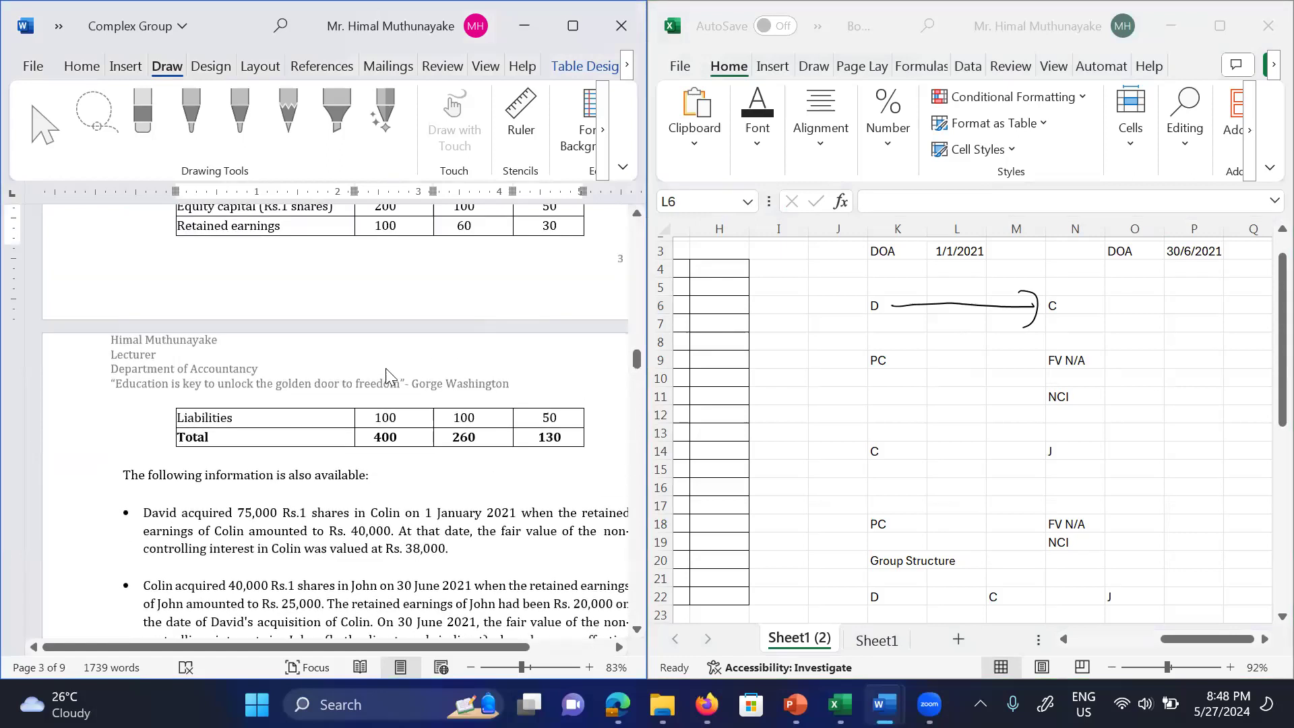
mouse_move(896, 269)
mouse_down()
mouse_move(930, 286)
mouse_move(926, 306)
mouse_move(955, 338)
mouse_move(962, 324)
mouse_move(966, 333)
mouse_up()
click(958, 343)
mouse_move(965, 313)
mouse_down()
mouse_move(975, 306)
mouse_move(970, 321)
mouse_up()
drag(989, 304, 989, 333)
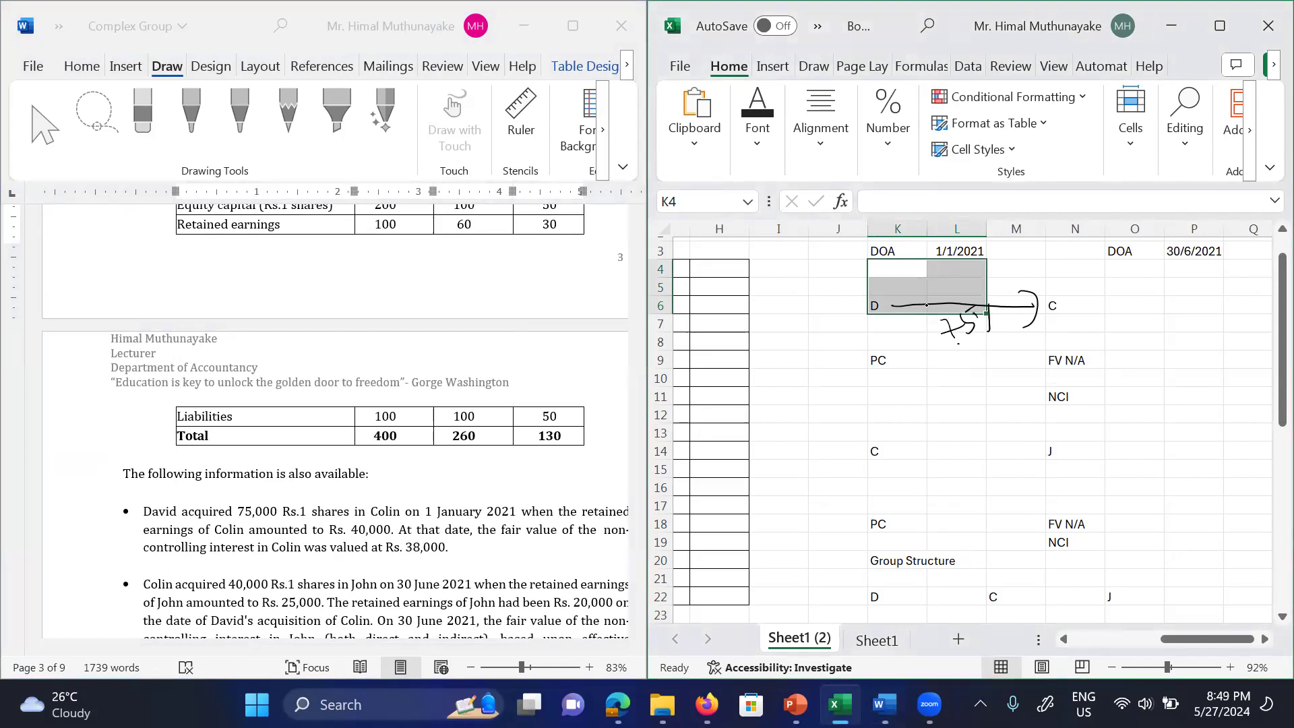
click(976, 394)
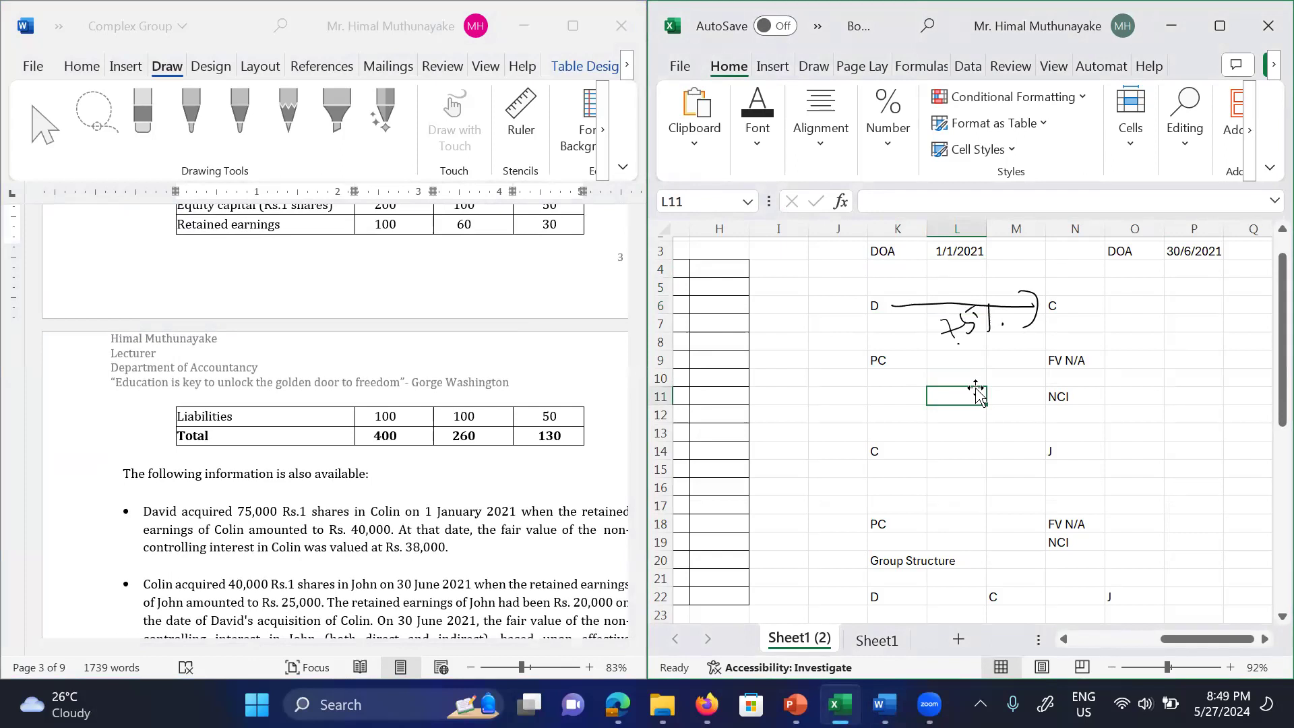
Step: Set the Word document's zoom to 80% and read Question 4's notes on the first acquisition
scroll(335, 426, down, 2)
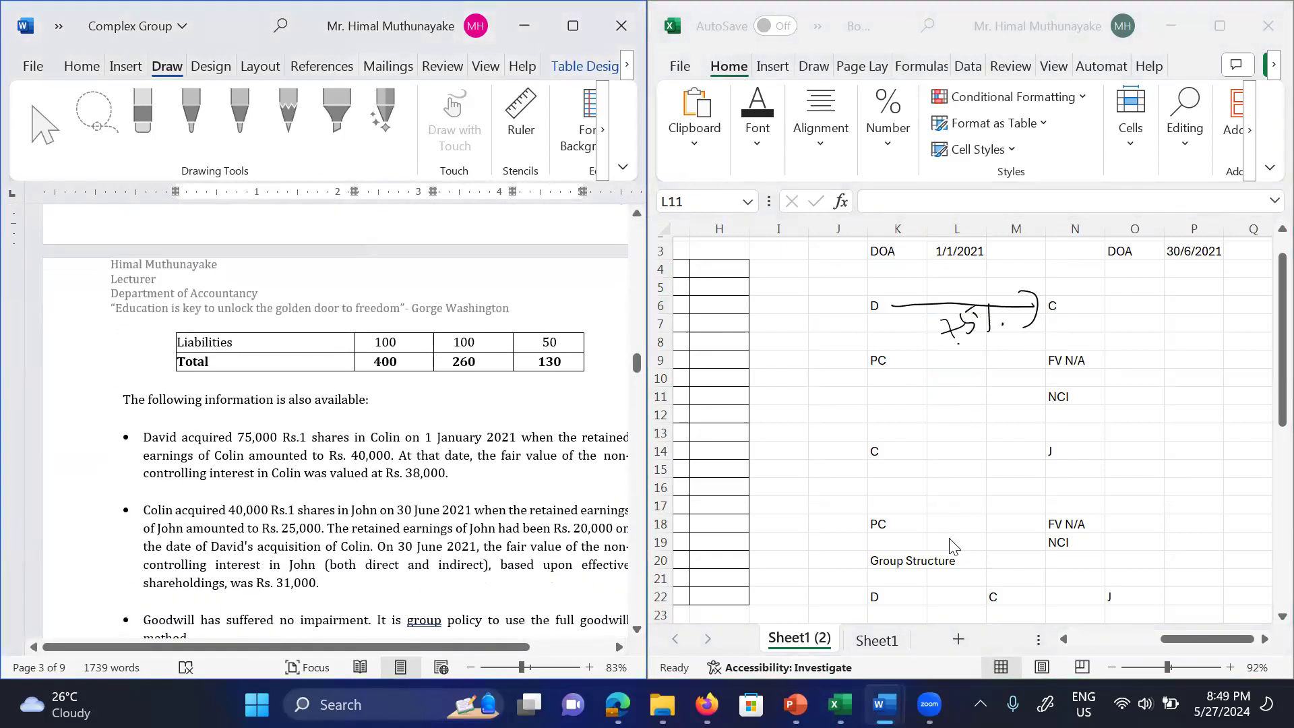
click(473, 666)
click(473, 666)
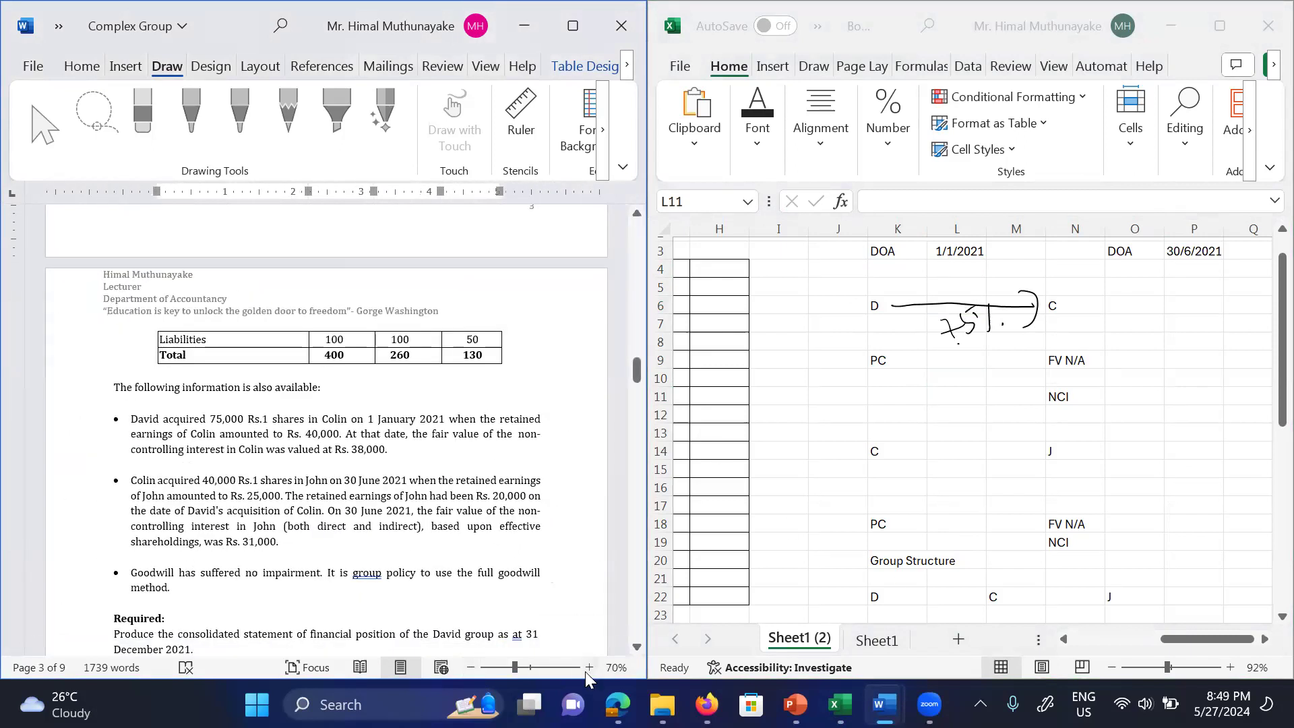
click(586, 669)
click(586, 669)
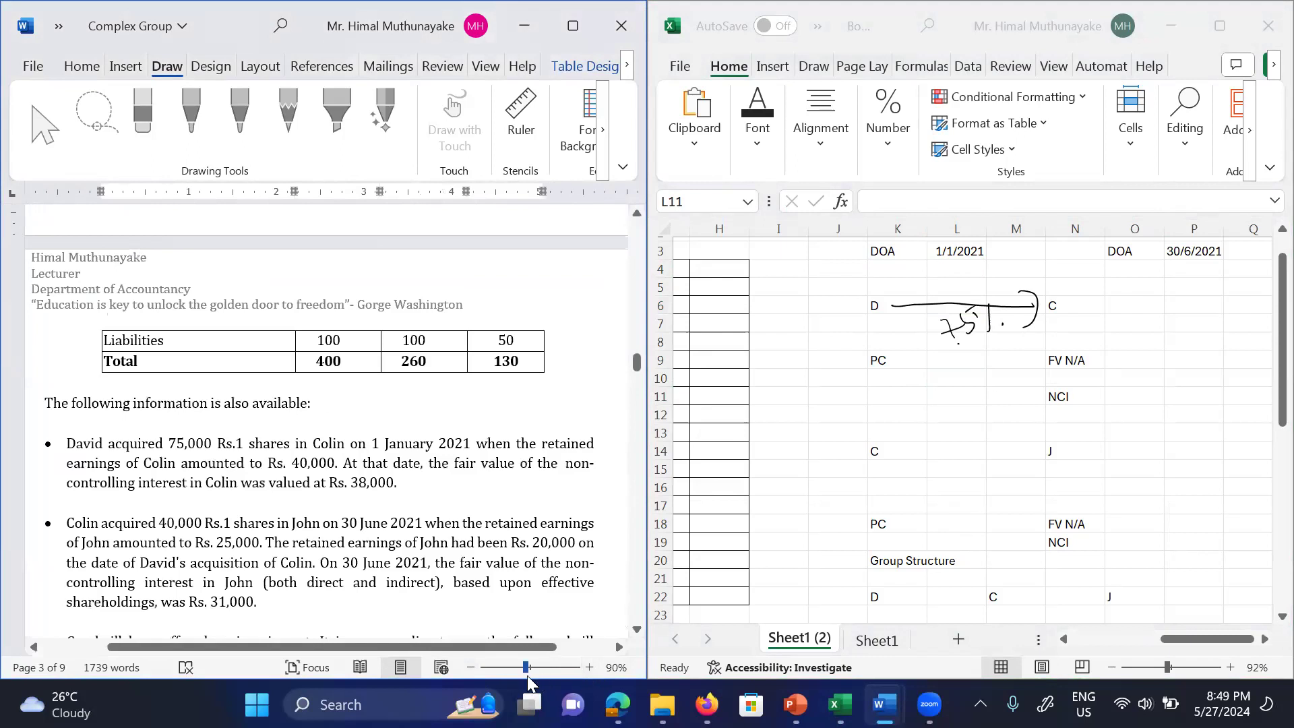
click(469, 667)
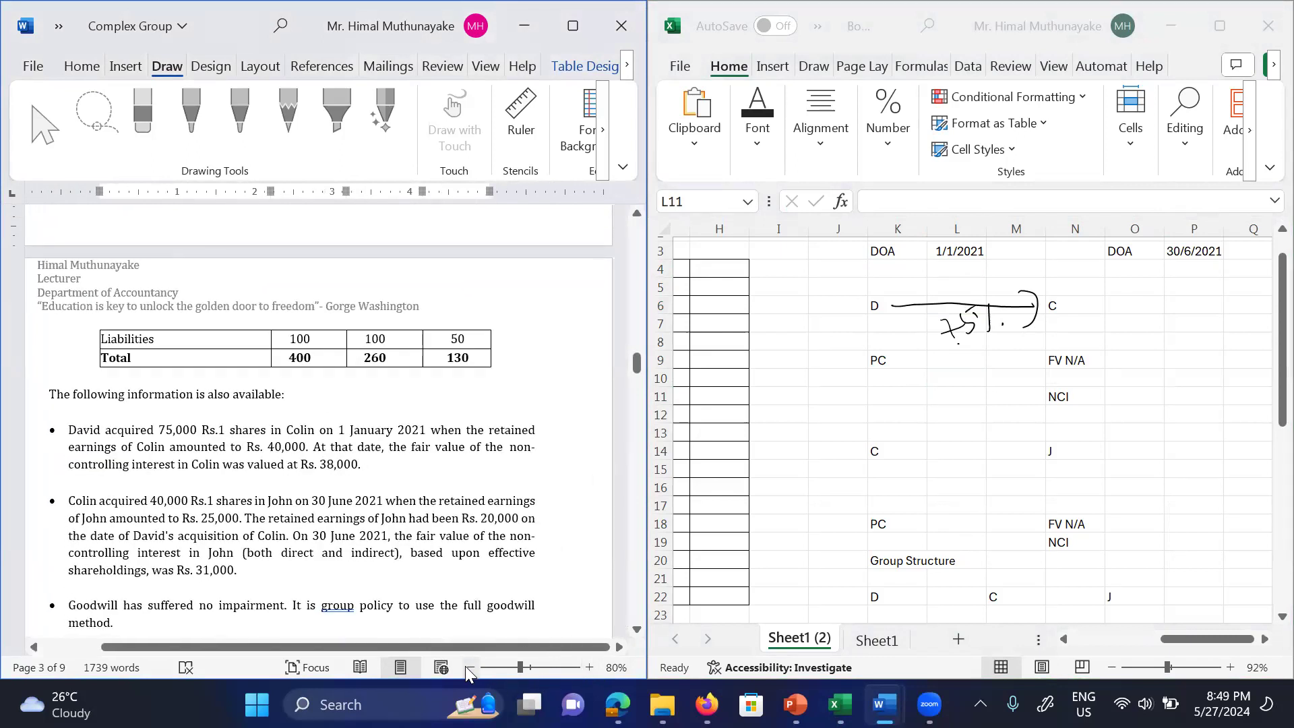
click(158, 463)
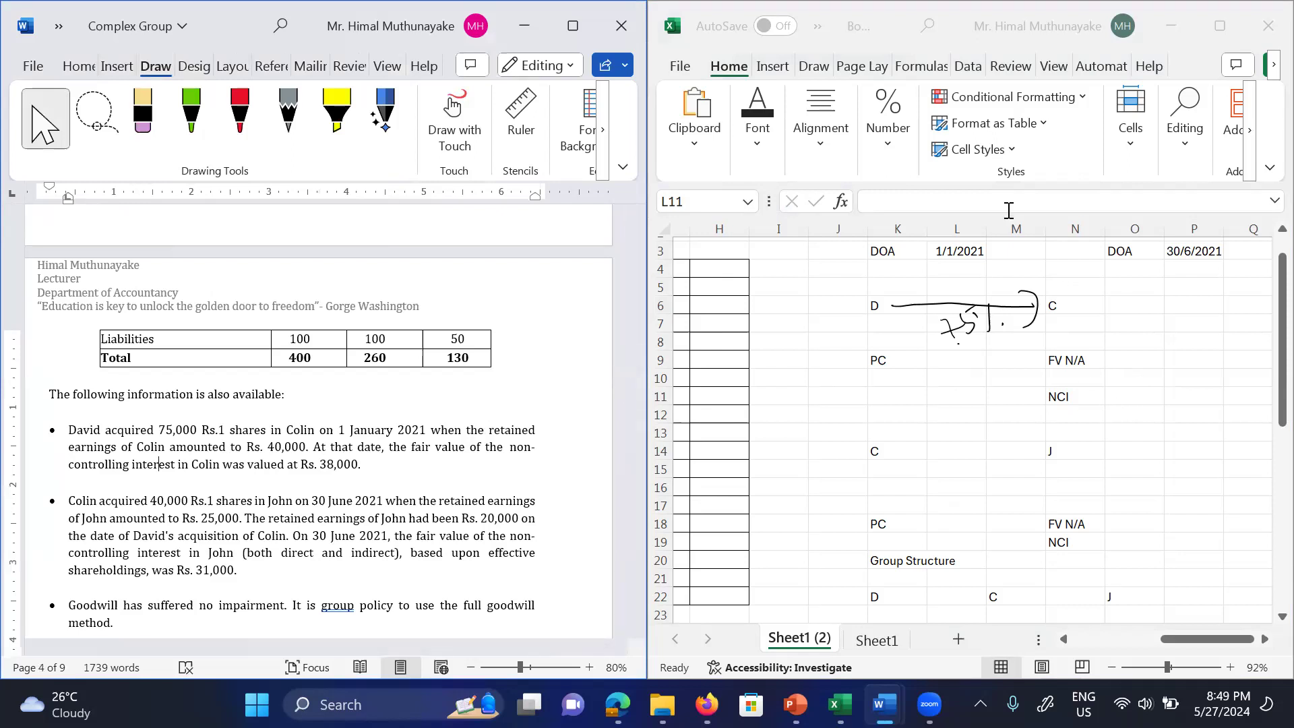
Step: Move the NCI label of the first acquisition from N11 down to N12
click(1096, 381)
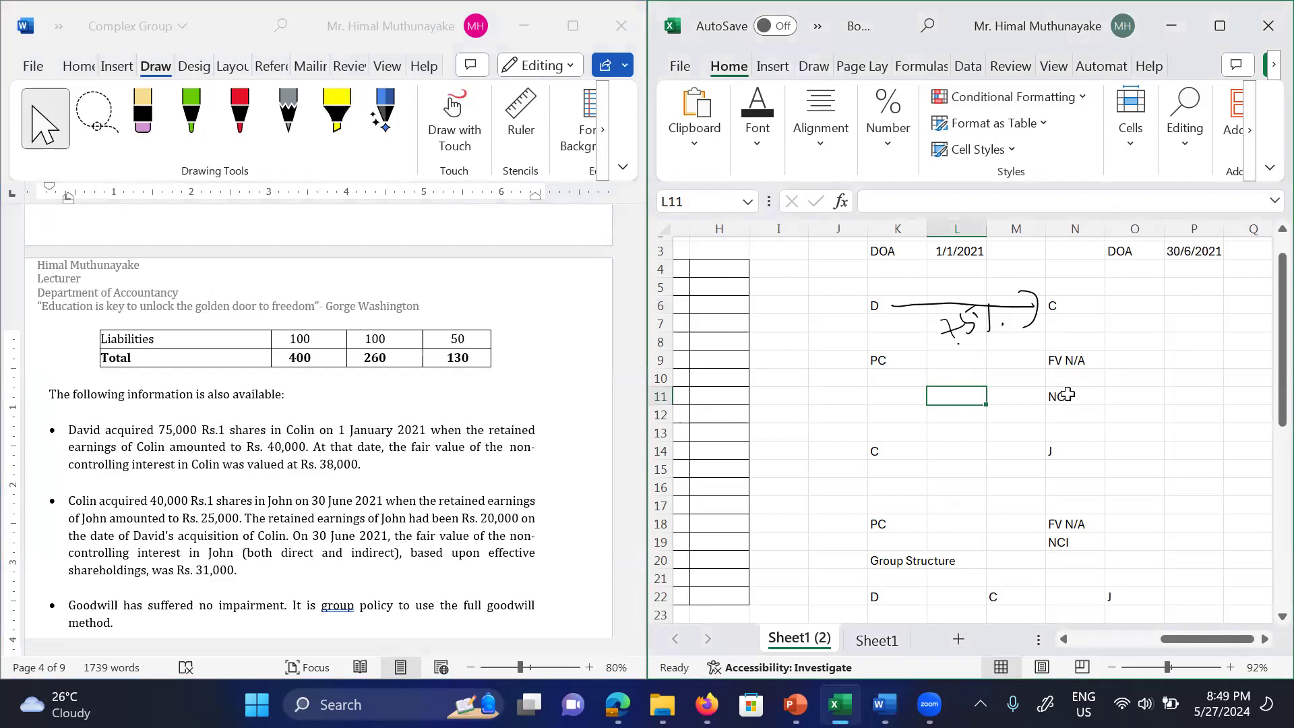
click(1068, 395)
key(ctrl+x)
key(Down)
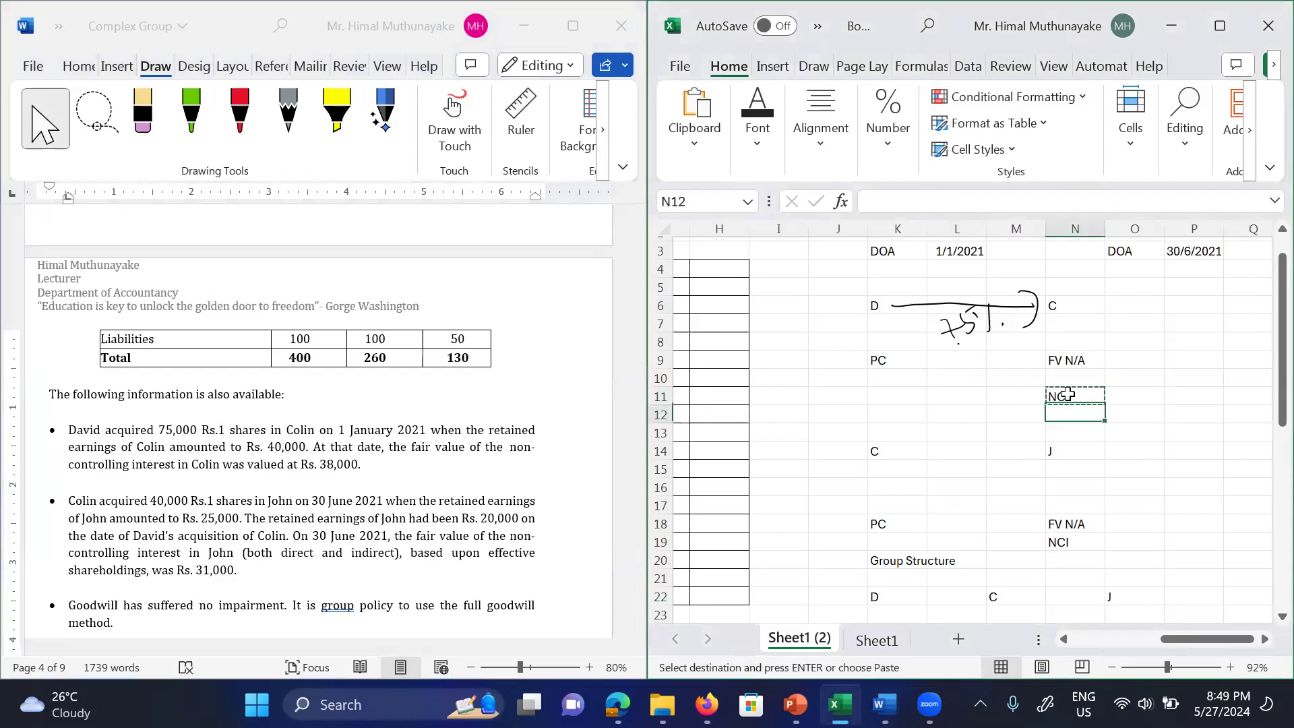
key(ctrl+v)
Step: Label N10 SC and N11 RE under the first acquisition's FV N/A heading
key(Up)
key(Up)
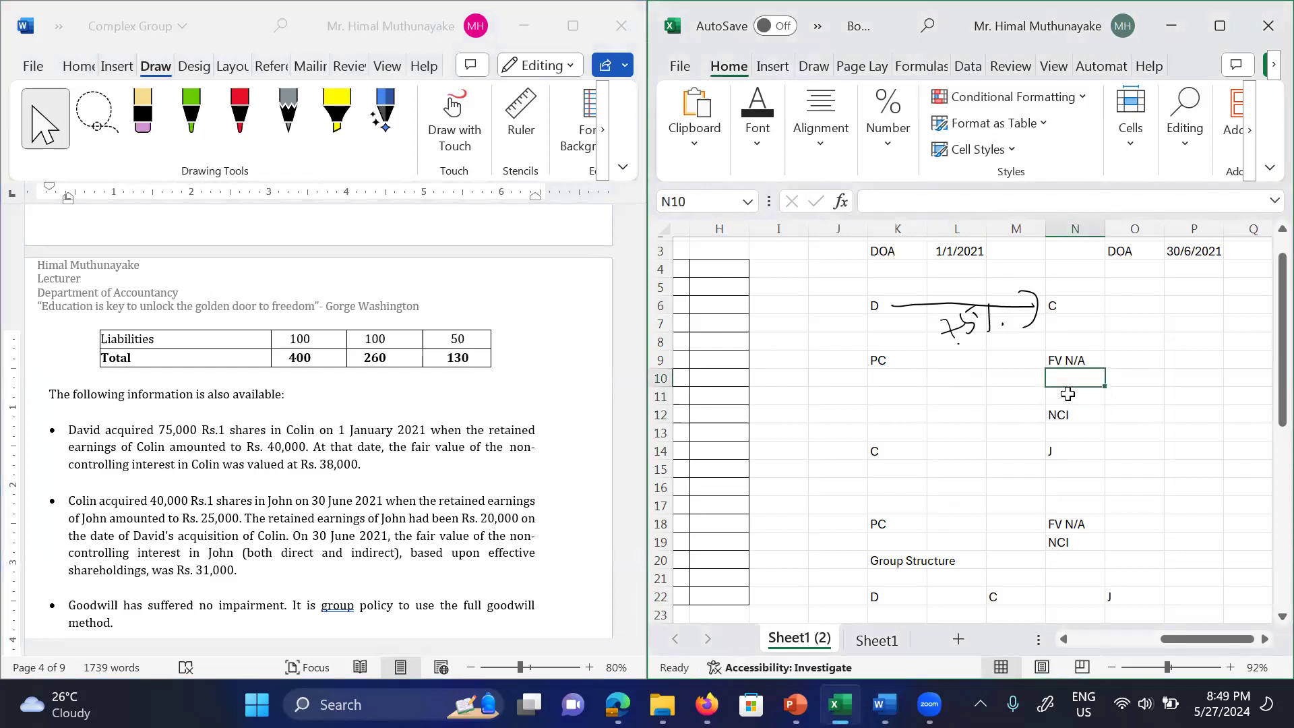
text(SC)
key(Return)
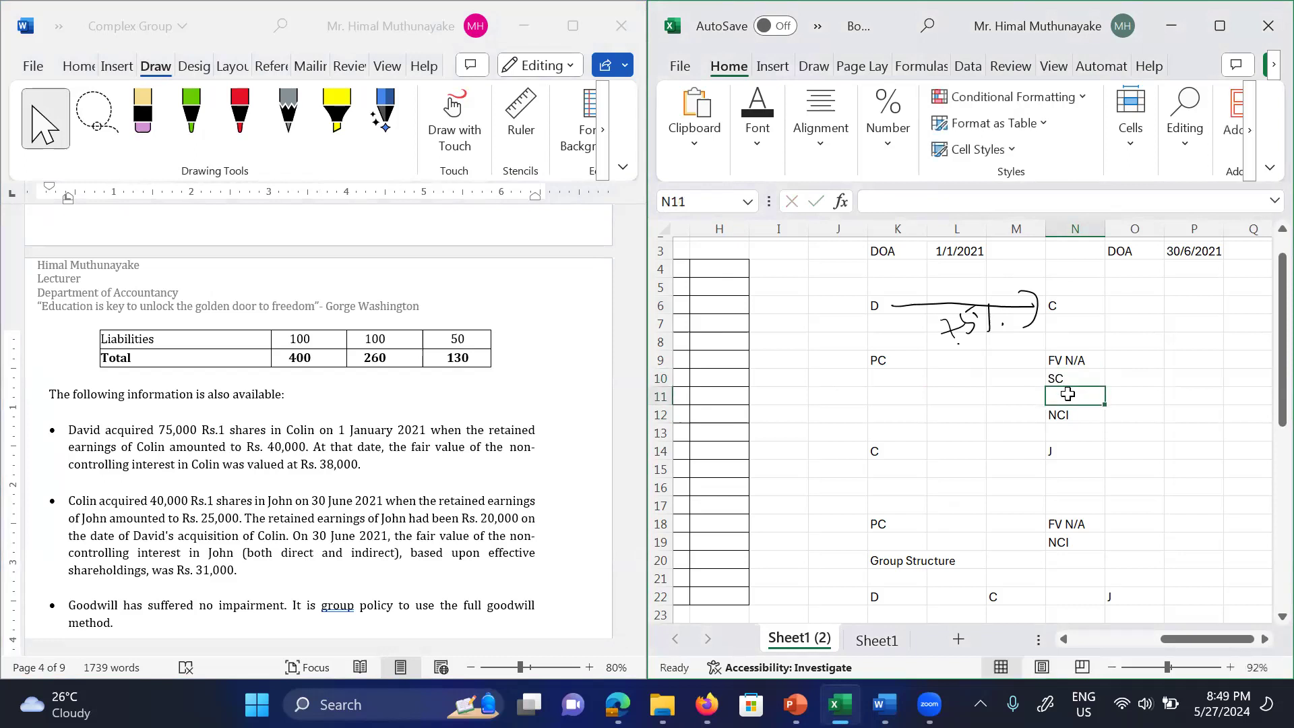
text(RE)
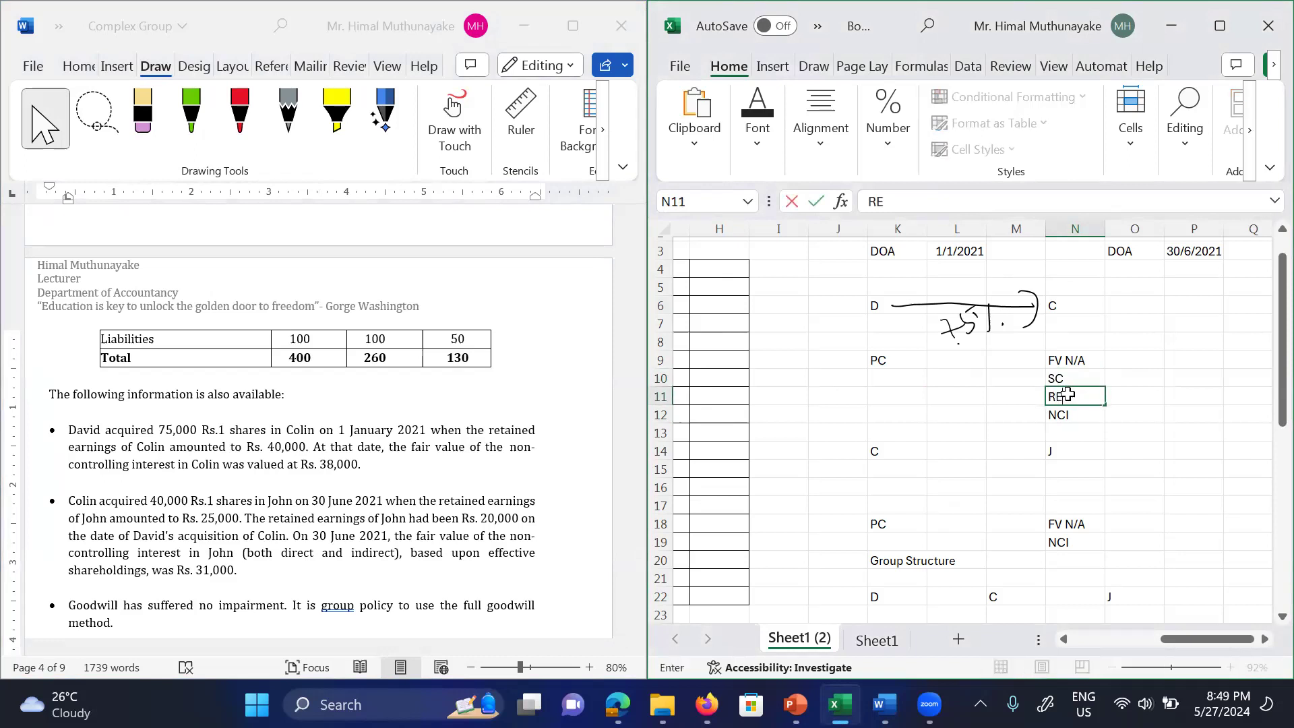
Step: Enter C's acquisition-date retained earnings of 40,000 in O11 and the NCI fair value of 38,000 in O12
key(Tab)
text(40,000)
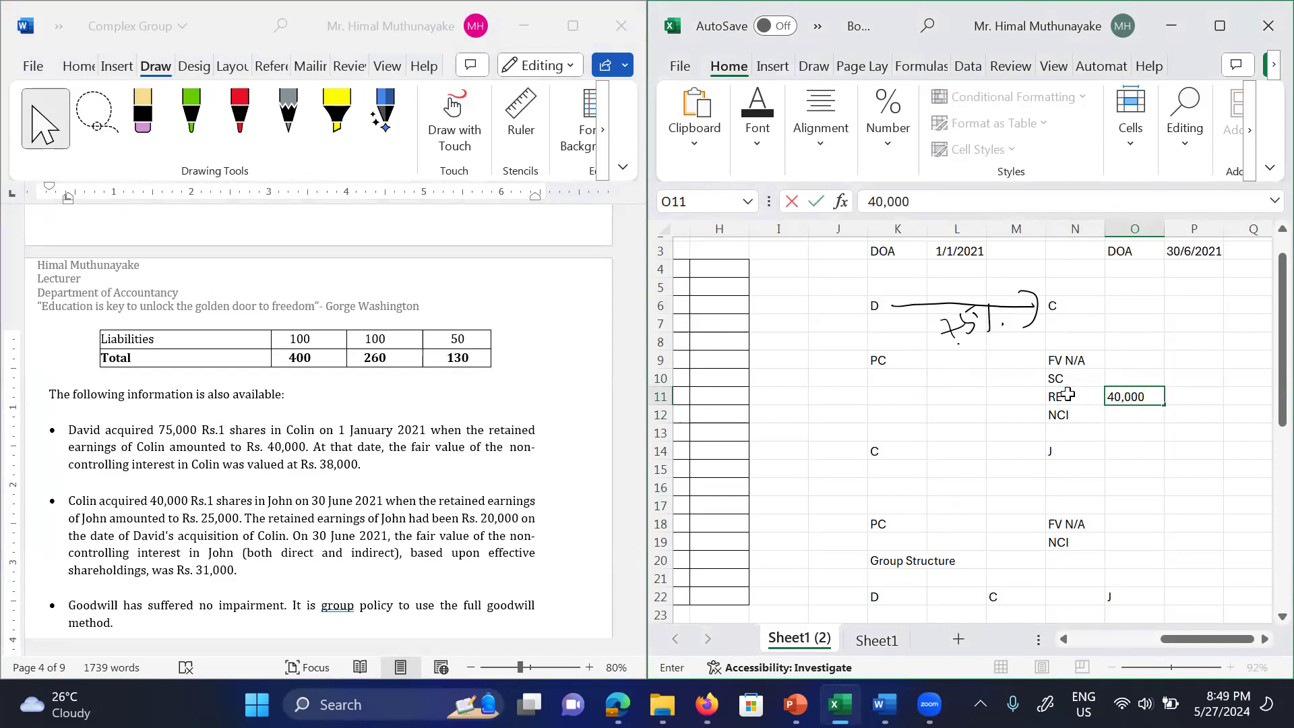
key(Return)
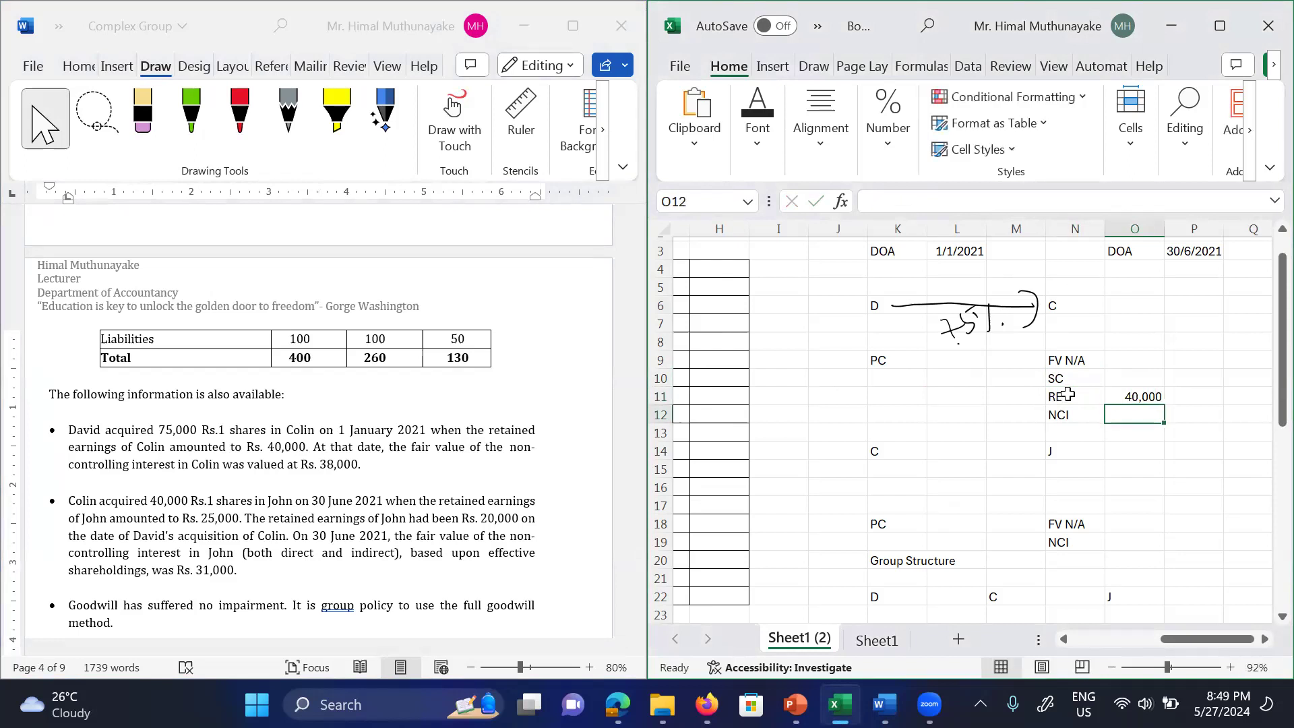
text(38,000)
key(Return)
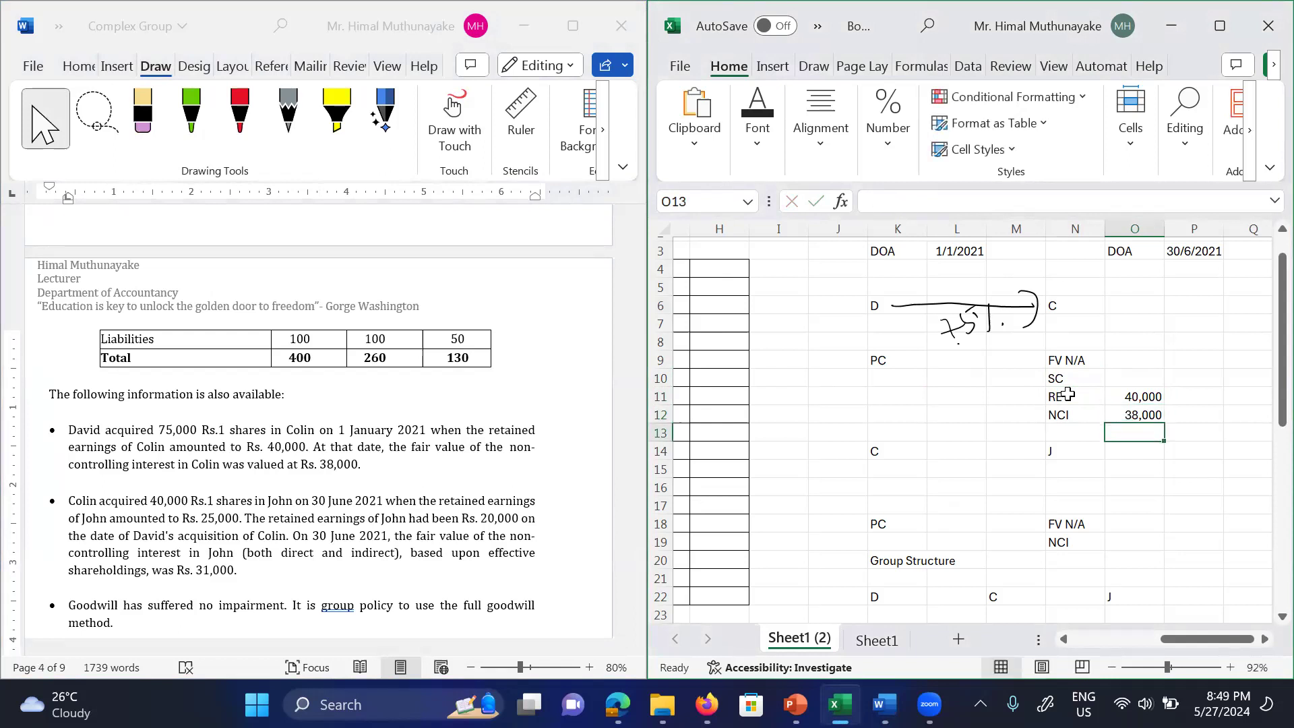
Step: Check C's shareholding in J in the Word question, draw an arrow from C to J across row 14 and handwrite 80% above it
click(126, 470)
scroll(126, 470, down, 1)
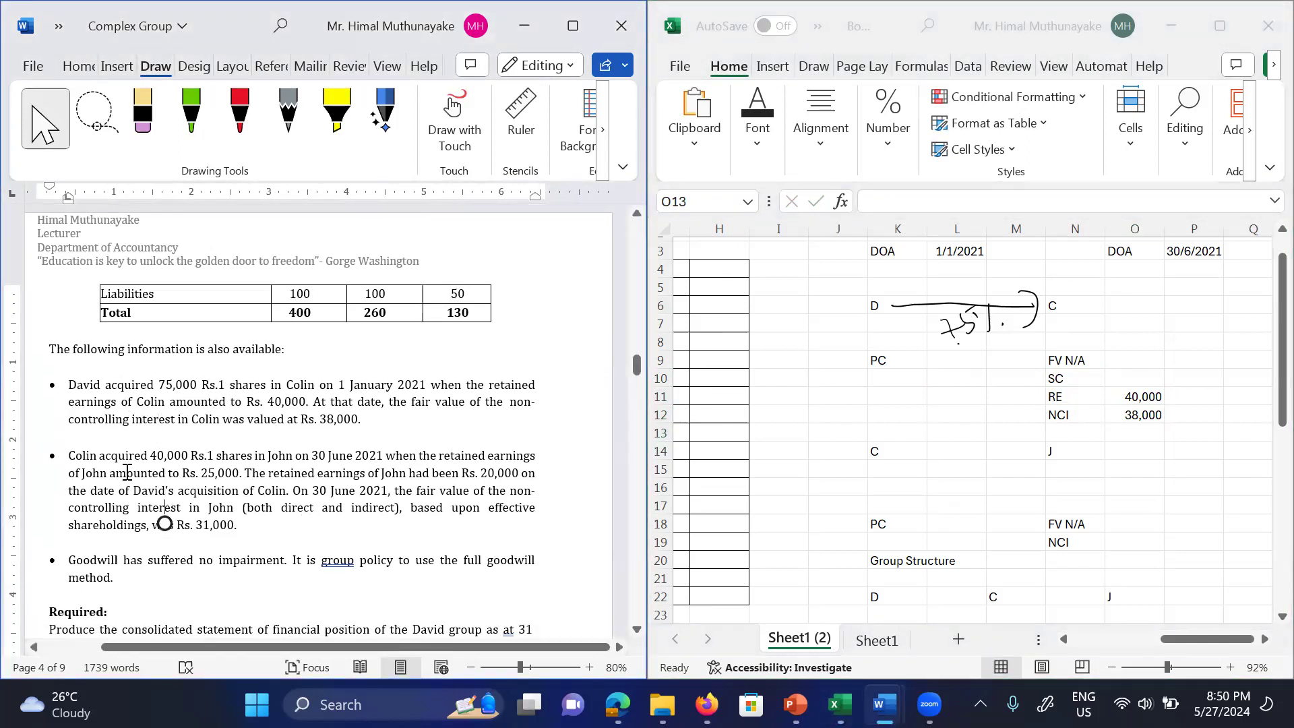
scroll(126, 471, up, 3)
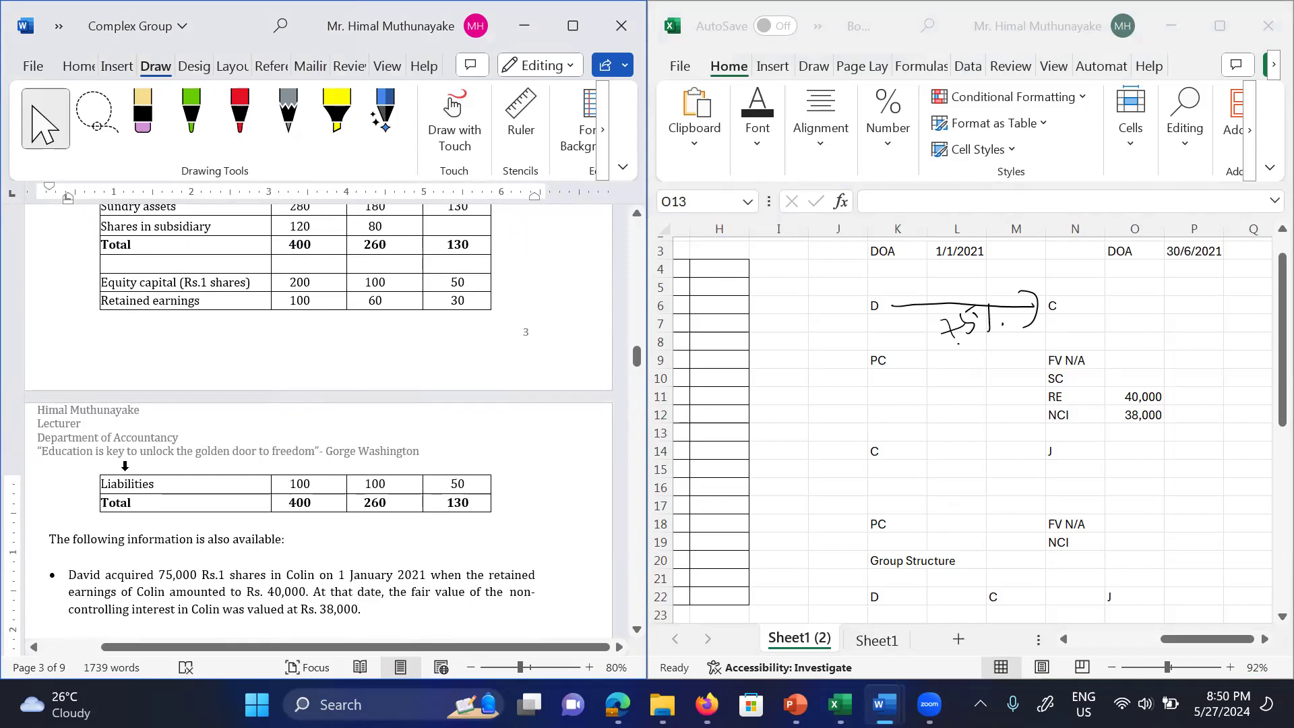
scroll(124, 466, down, 3)
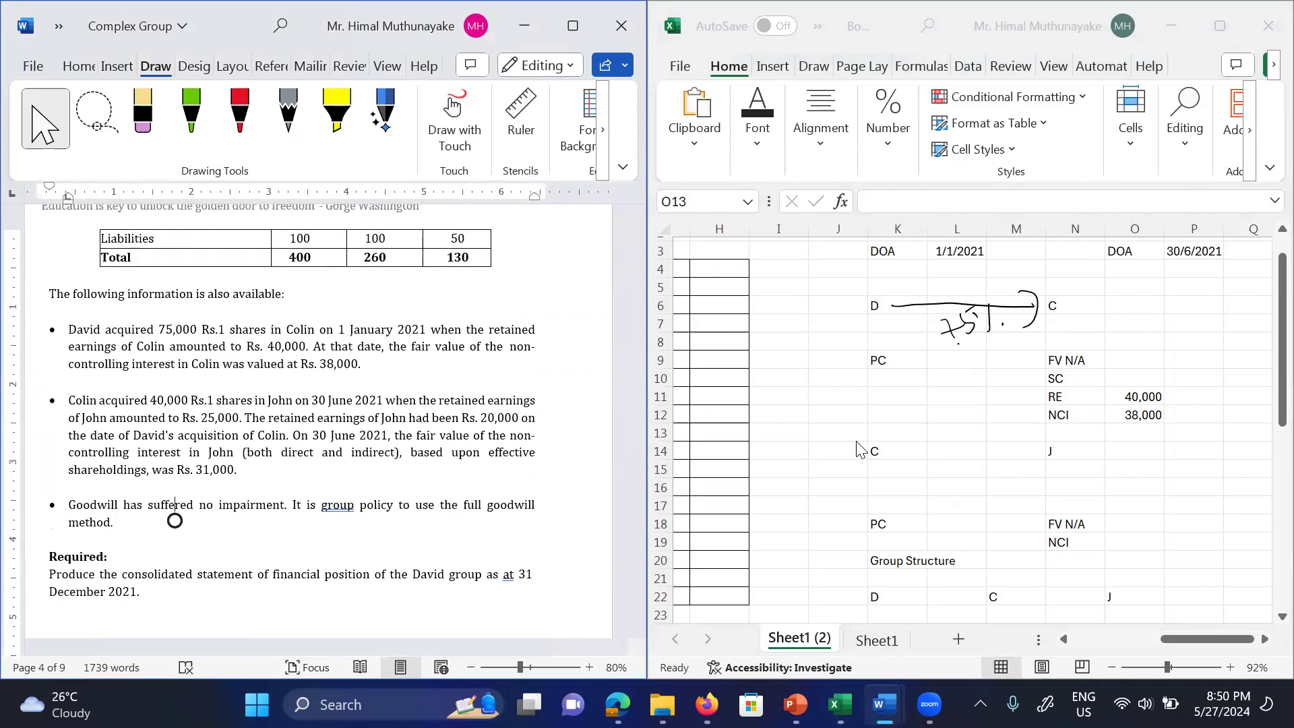
drag(875, 451, 1040, 445)
mouse_move(1019, 433)
mouse_down()
mouse_move(1030, 448)
mouse_move(1013, 472)
mouse_up()
drag(943, 408, 949, 428)
mouse_move(957, 411)
mouse_down()
mouse_move(959, 427)
mouse_move(983, 419)
mouse_up()
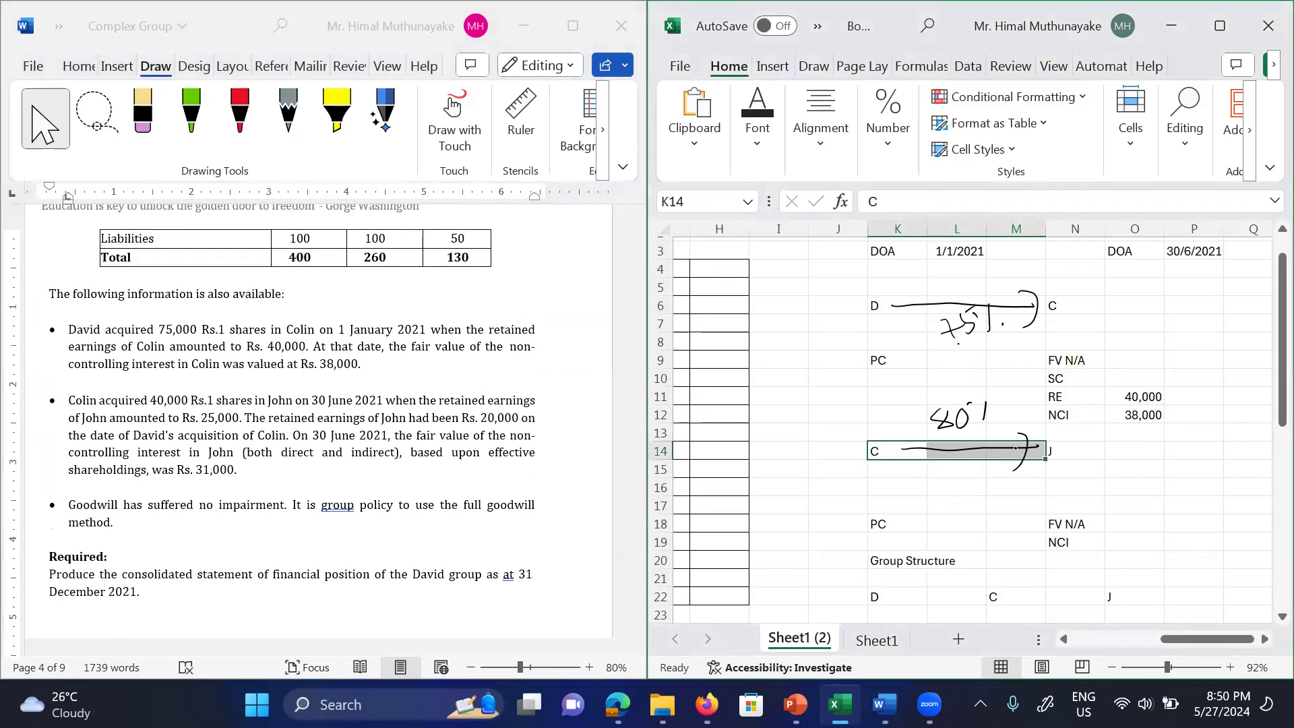
Step: Move the NCI label of the second acquisition from N19 down to N20
click(934, 504)
click(1131, 525)
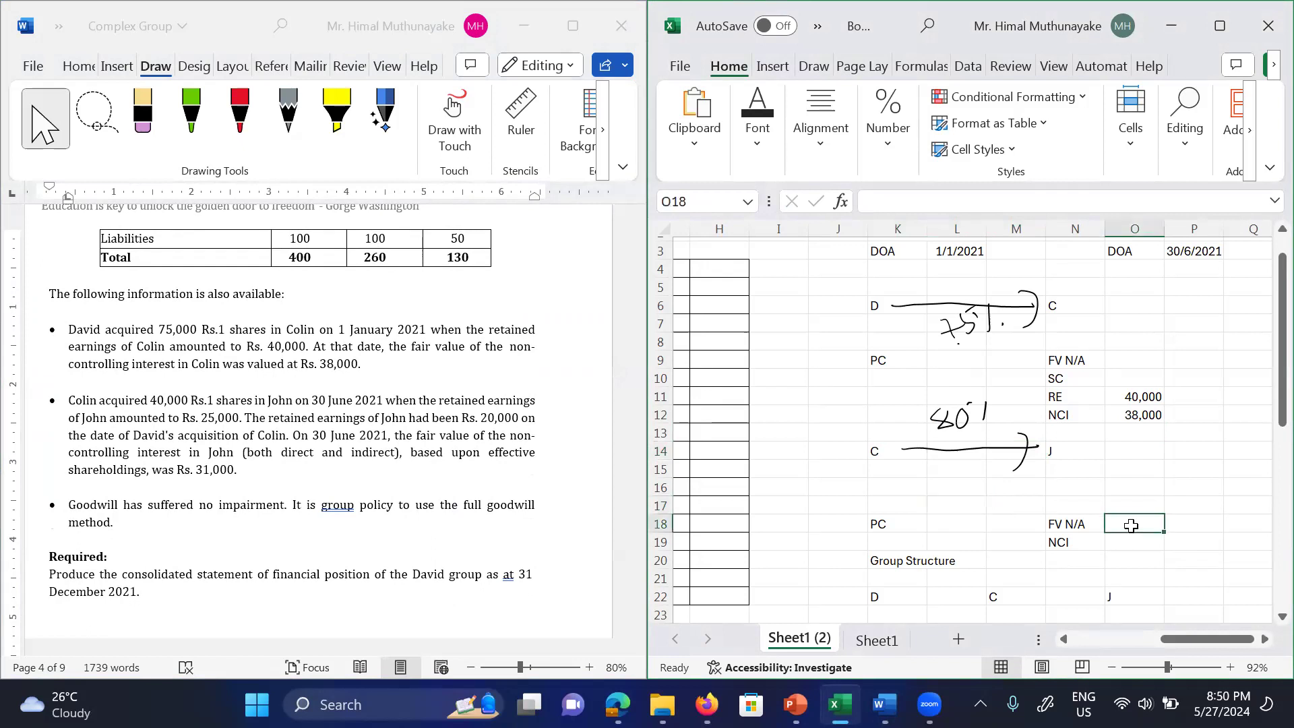
click(1082, 544)
key(ctrl+c)
key(Right)
key(Up)
key(Right)
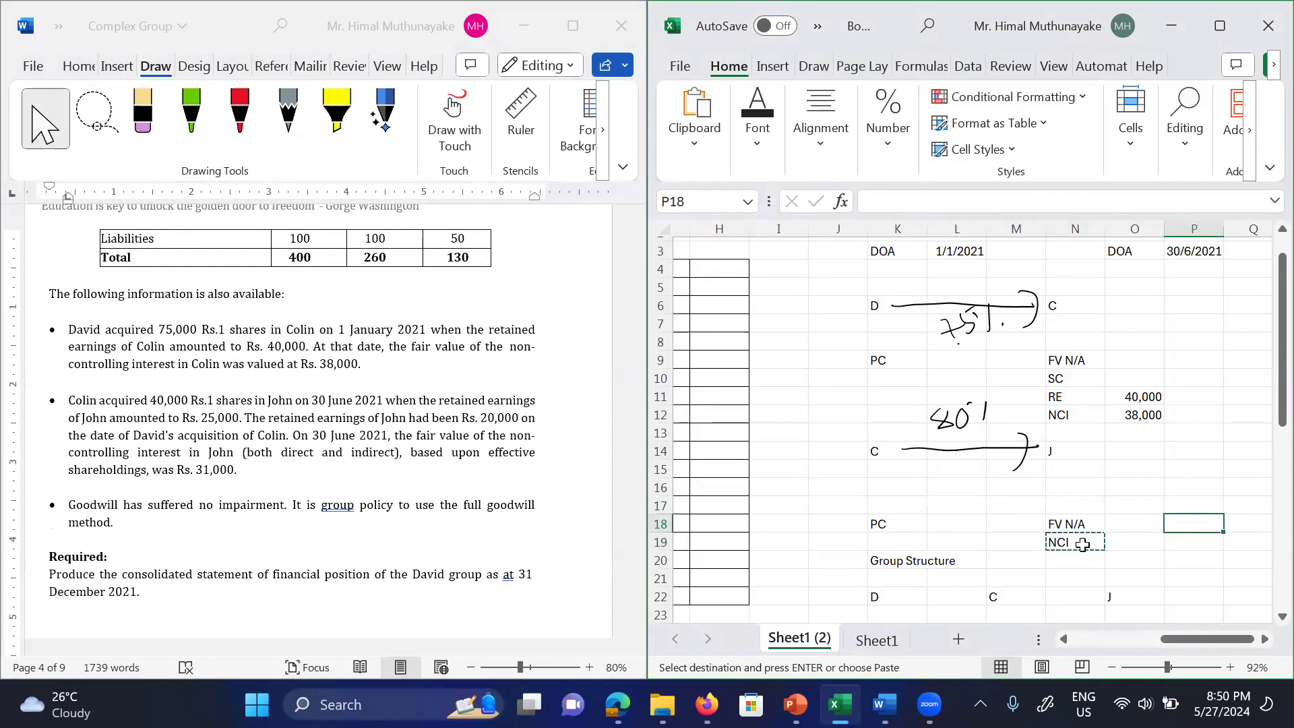
key(Left)
key(Down)
key(Down)
key(Left)
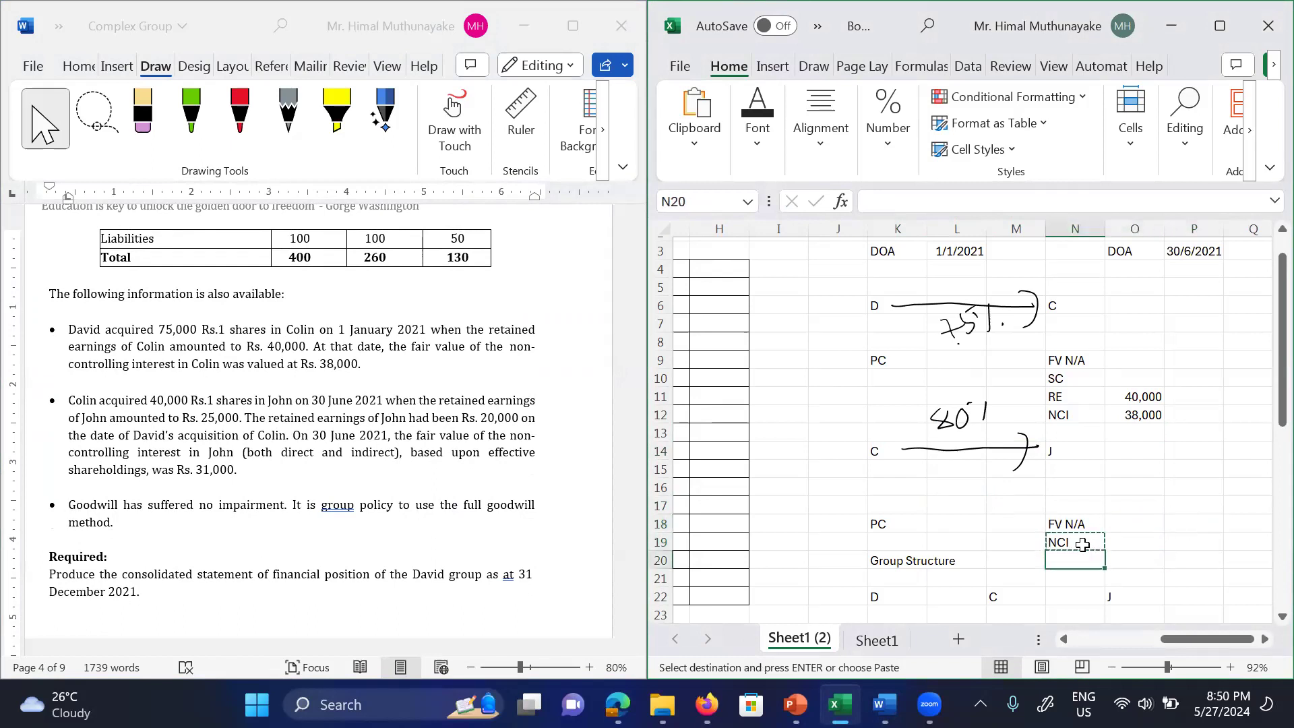
key(ctrl+v)
click(1083, 545)
key(Delete)
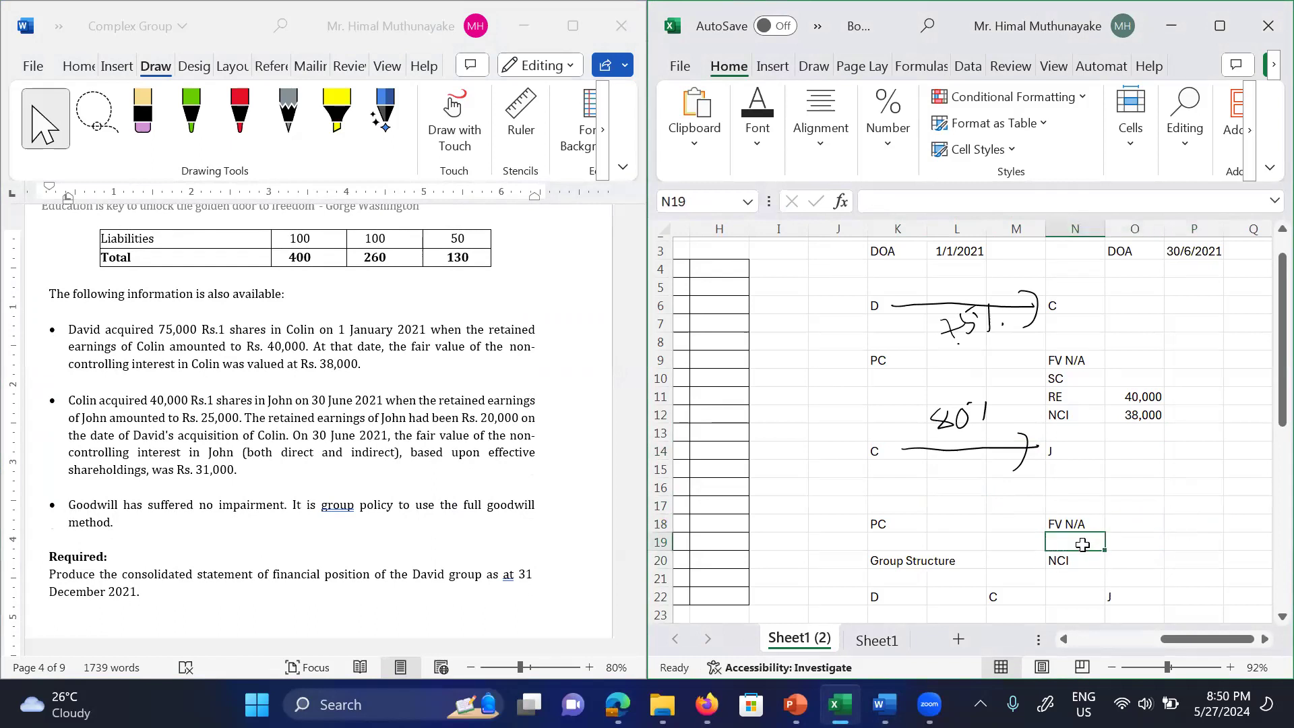
Step: Label O18 SC and O19 R/E beside the second acquisition's FV N/A heading
key(Right)
key(Up)
text(SC)
key(Return)
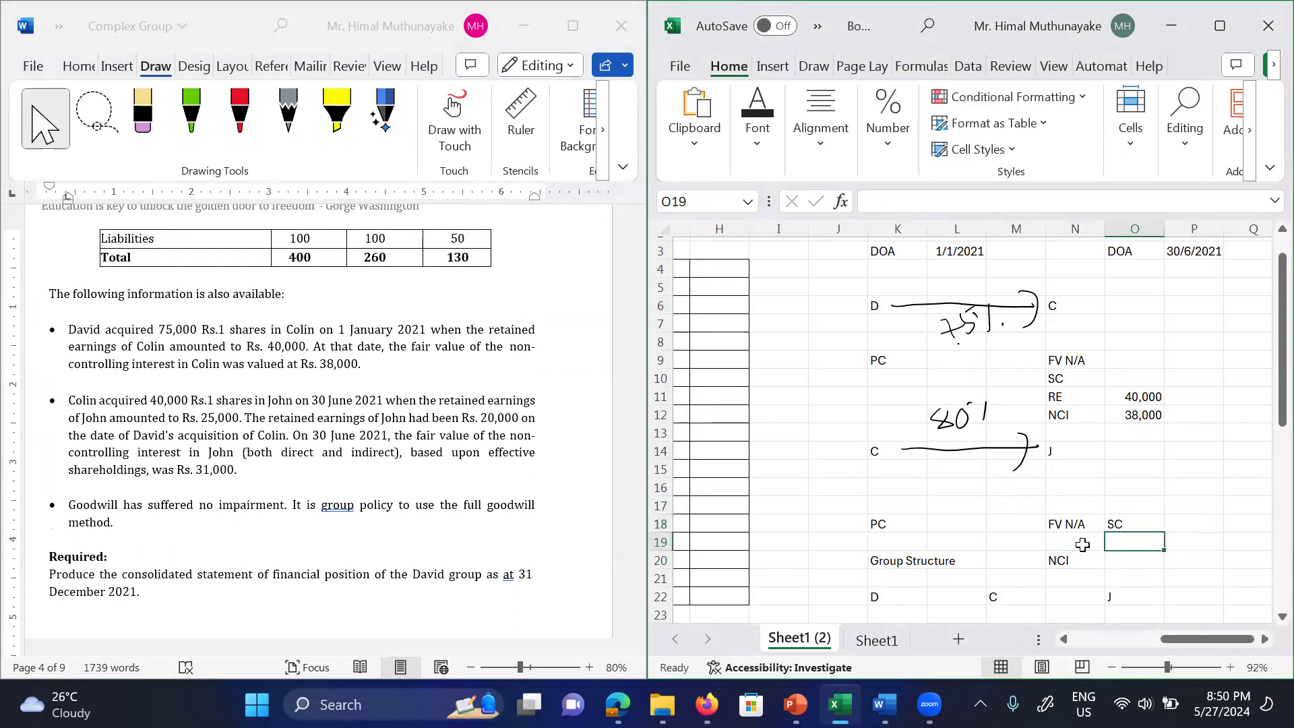
text(R?)
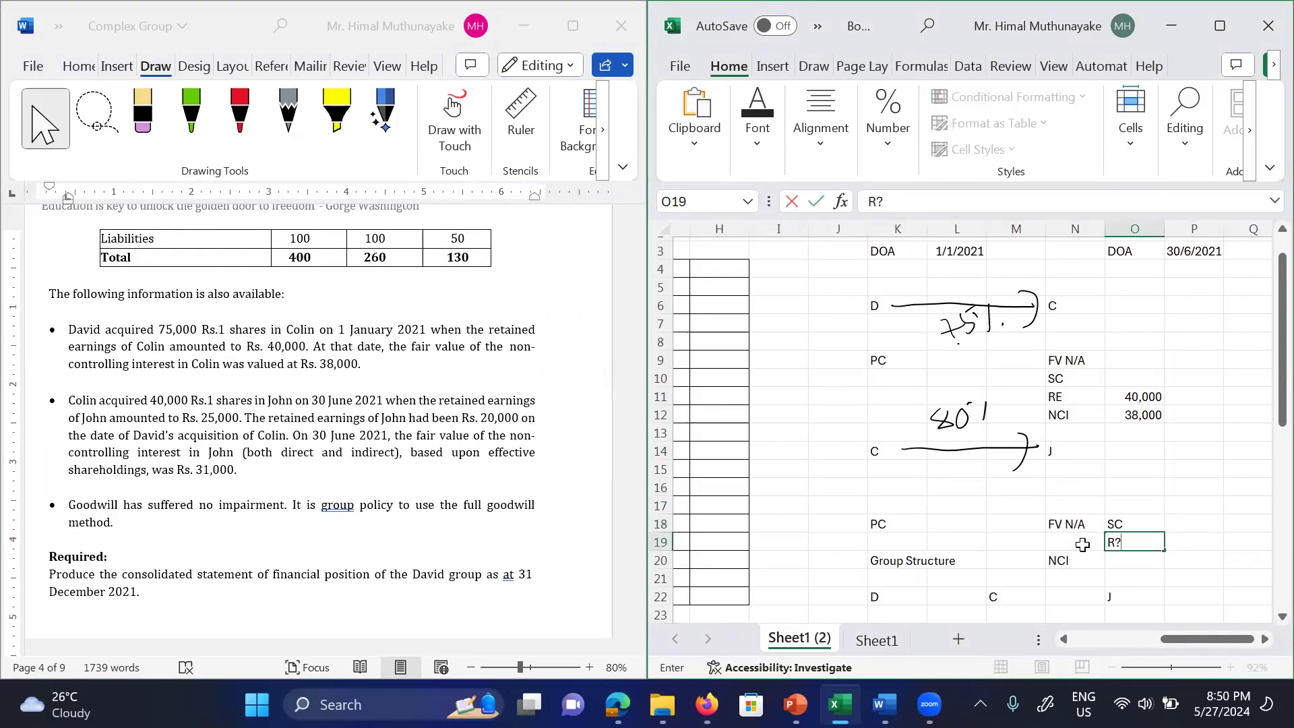
key(BackSpace)
text(/E)
Step: Enter J's acquisition-date retained earnings of 25,000 in P19 and the NCI fair value of 31,000 in P20
key(Tab)
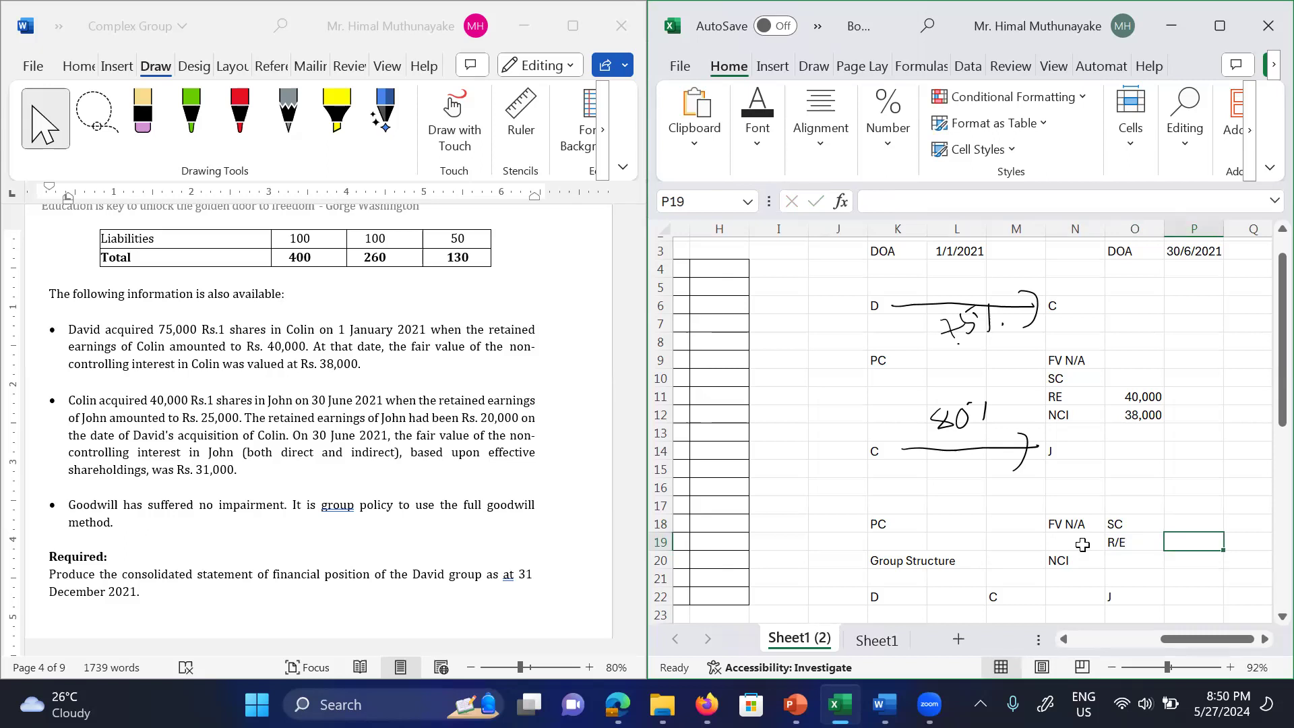
text(25,000)
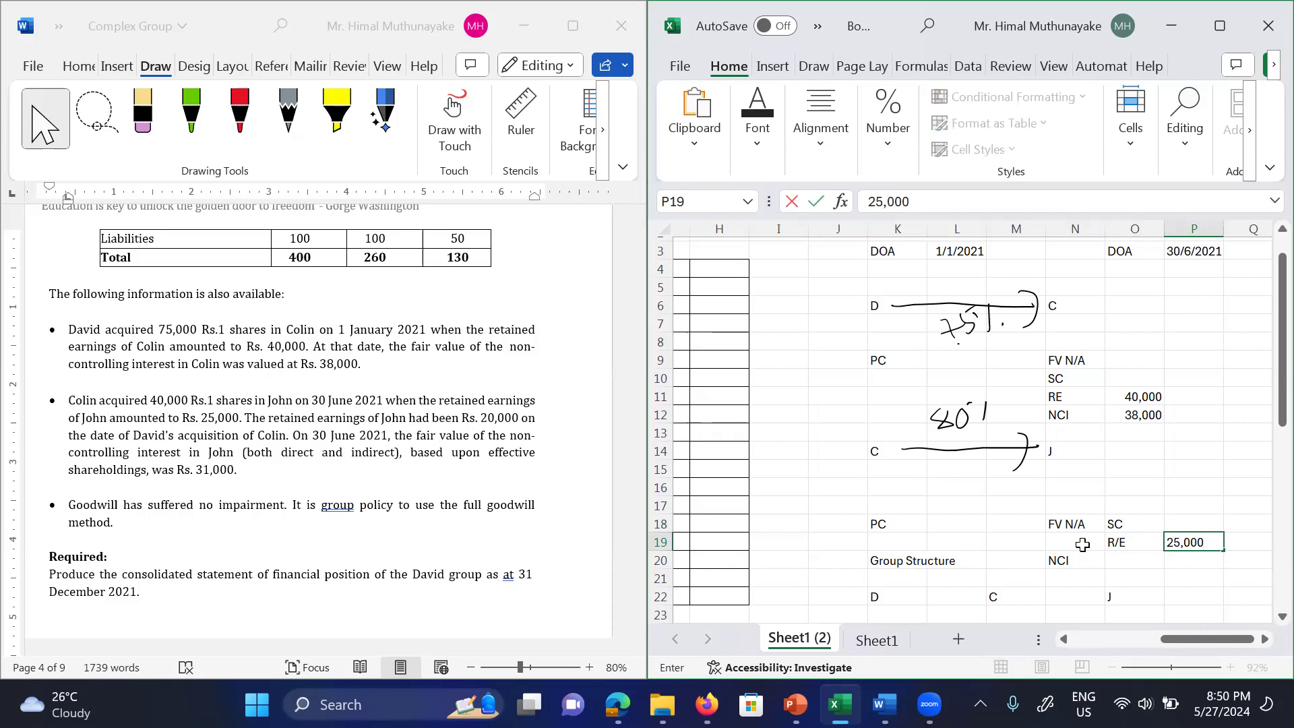
key(Return)
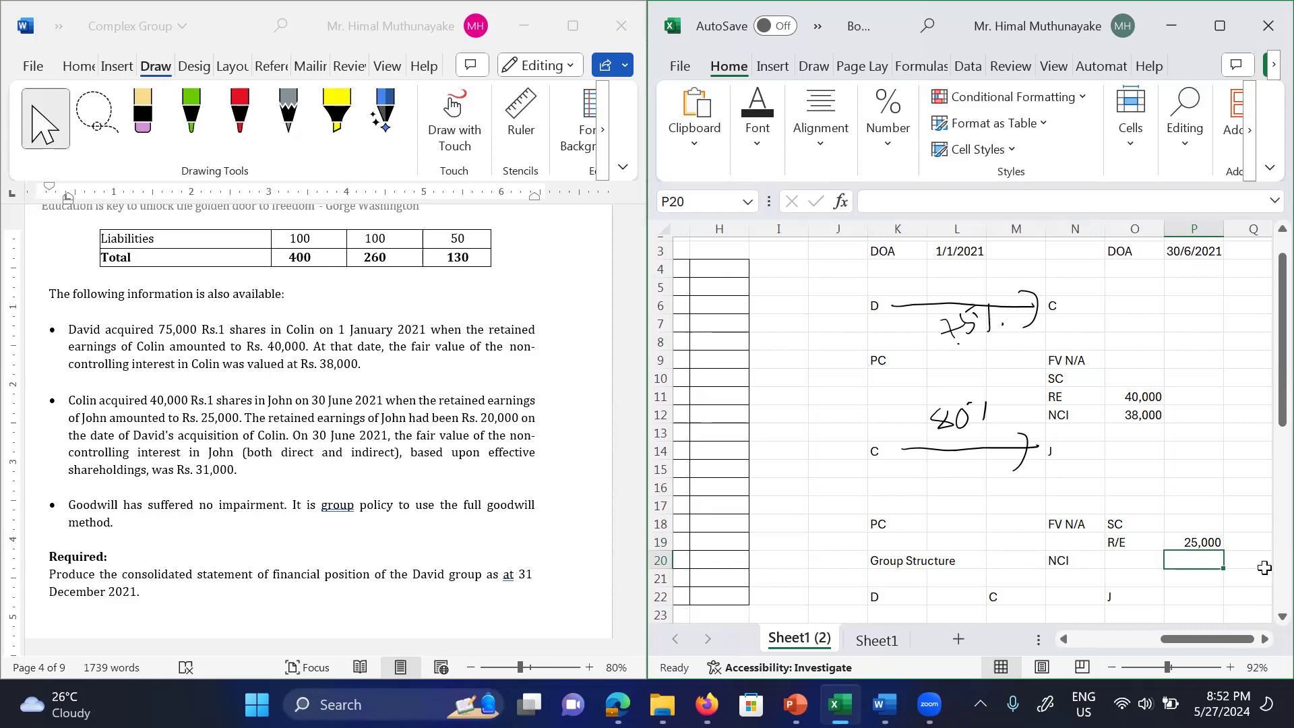
text(31,000)
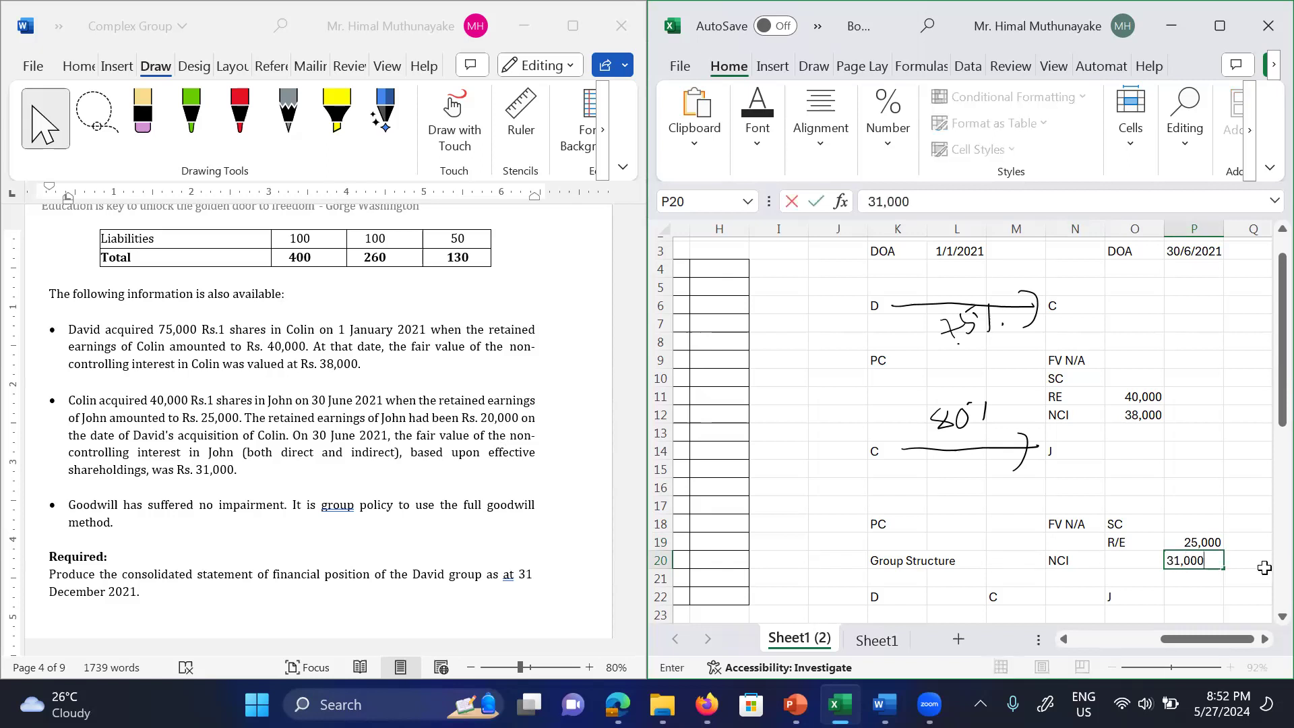
key(Return)
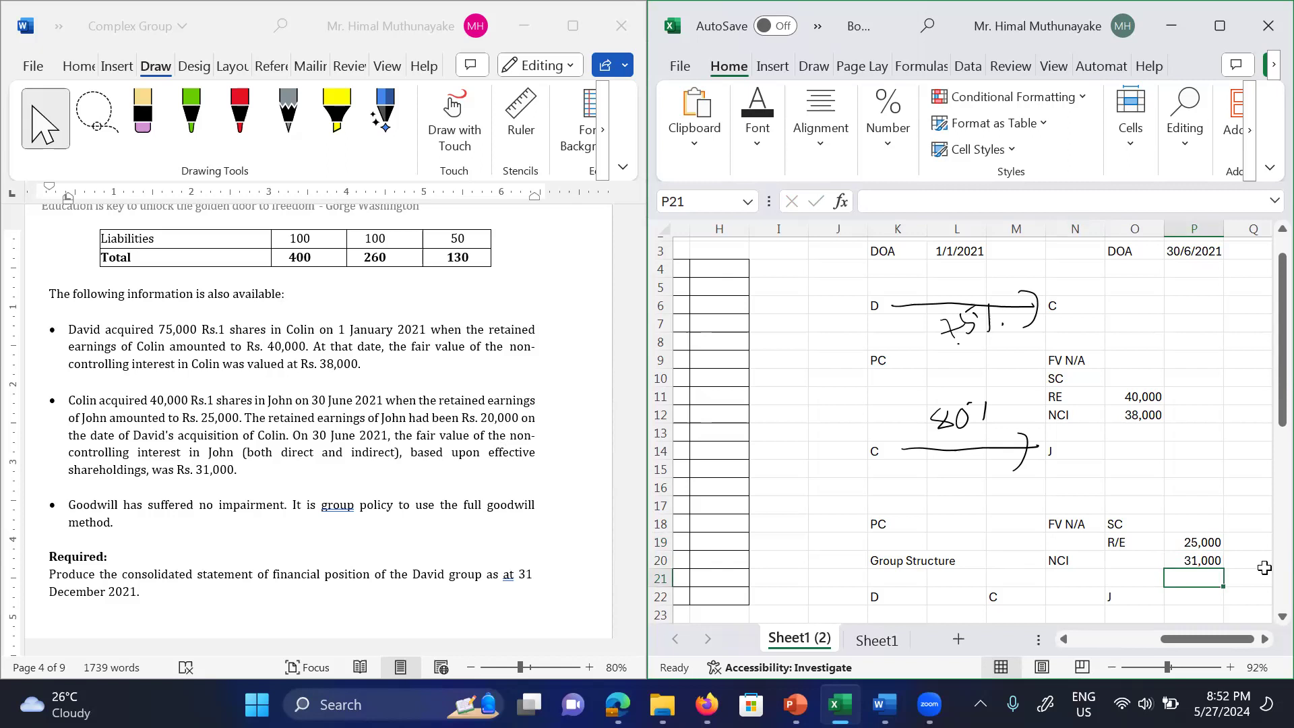
Step: Draw arrows from D to C and from C to J in row 22, and underline the Group Structure heading by hand
key(Down)
key(Down)
key(Down)
key(Down)
key(Down)
key(Down)
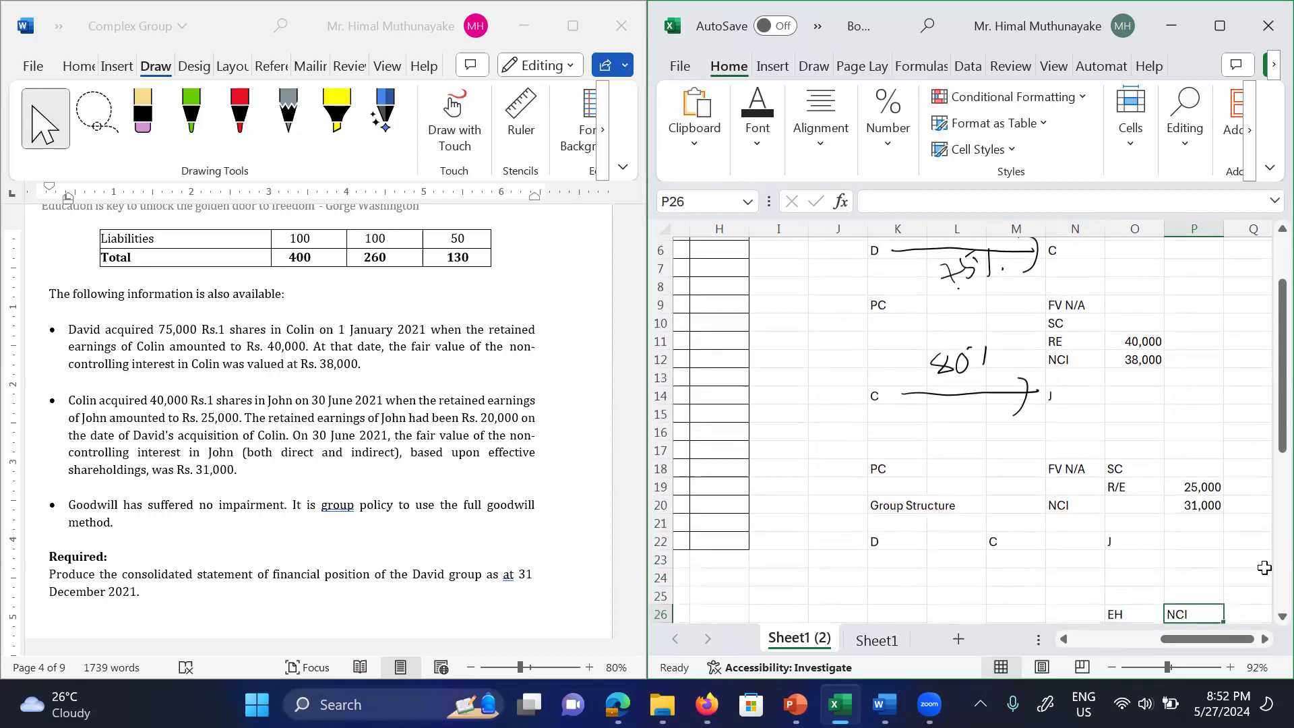
key(Down)
key(Down)
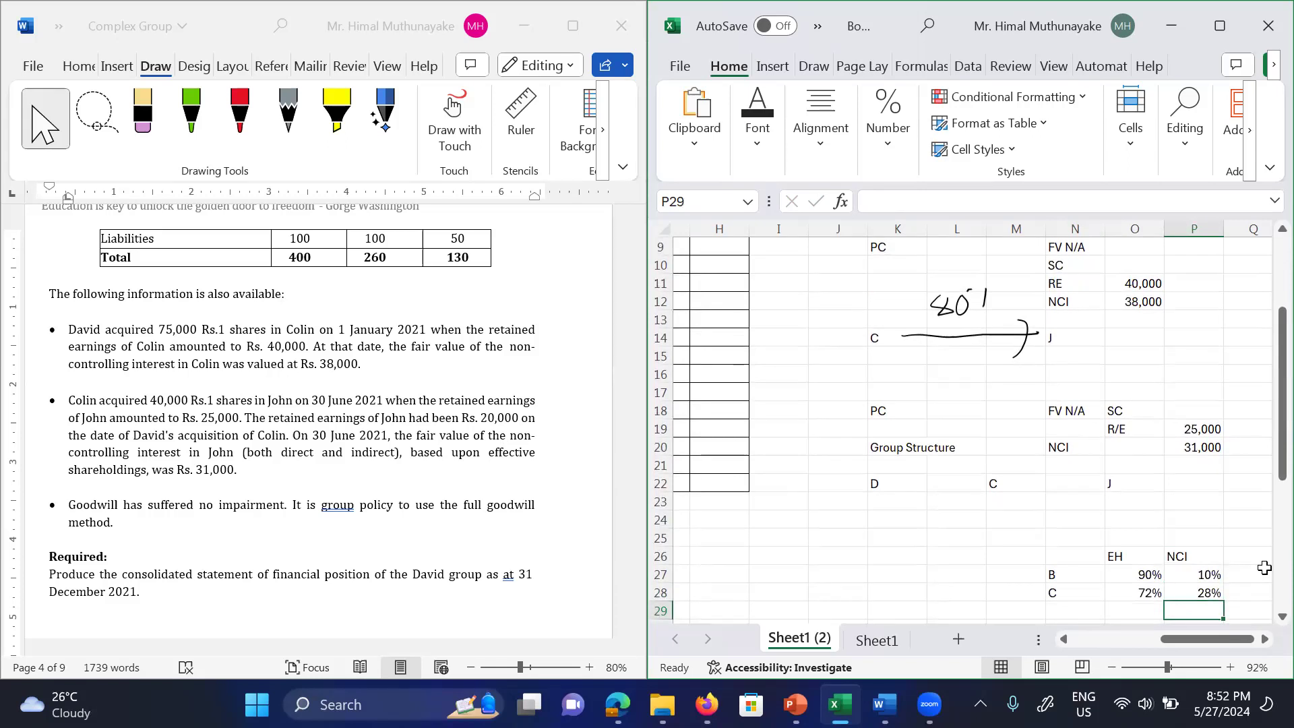
mouse_move(887, 485)
mouse_down()
mouse_move(957, 483)
mouse_move(948, 493)
mouse_up()
mouse_move(865, 455)
mouse_down()
mouse_move(1077, 478)
mouse_move(1062, 503)
mouse_up()
scroll(960, 432, up, 3)
scroll(961, 432, down, 6)
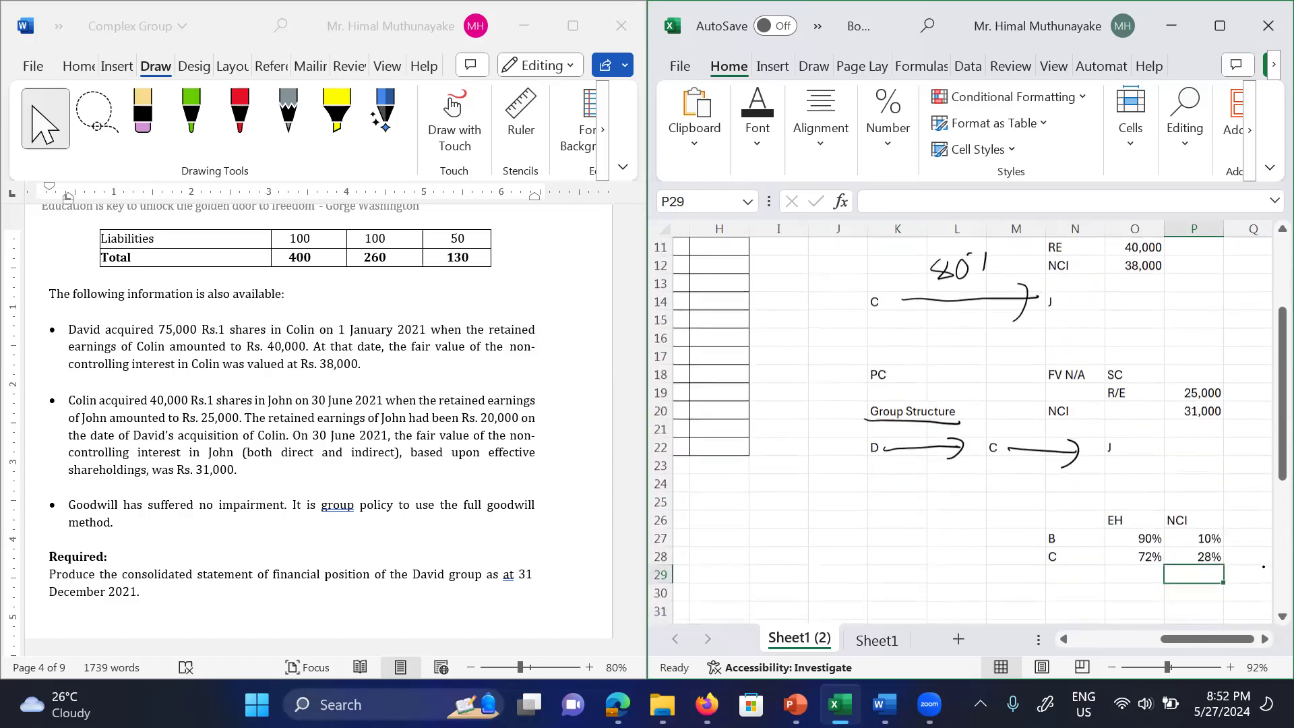
drag(894, 343, 875, 513)
drag(878, 362, 908, 352)
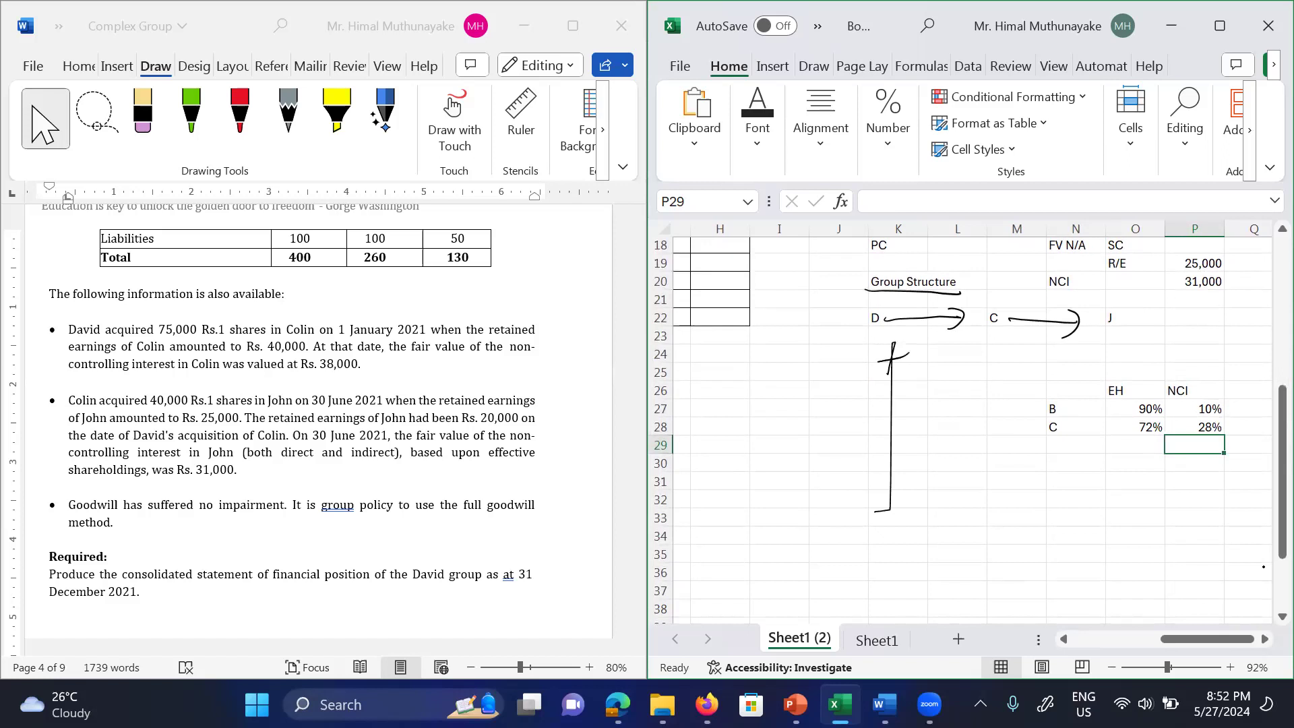
key(ctrl+z)
key(ctrl+z)
Step: Handwrite 75% beneath the D-to-C arrow and 80% beneath the C-to-J arrow in the group structure
drag(887, 338, 896, 369)
mouse_move(882, 358)
mouse_down()
mouse_move(907, 349)
mouse_move(910, 365)
mouse_up()
mouse_move(906, 339)
mouse_down()
mouse_move(927, 331)
mouse_move(937, 369)
mouse_up()
click(928, 349)
click(949, 359)
drag(1024, 333, 1047, 355)
click(1045, 337)
click(1062, 354)
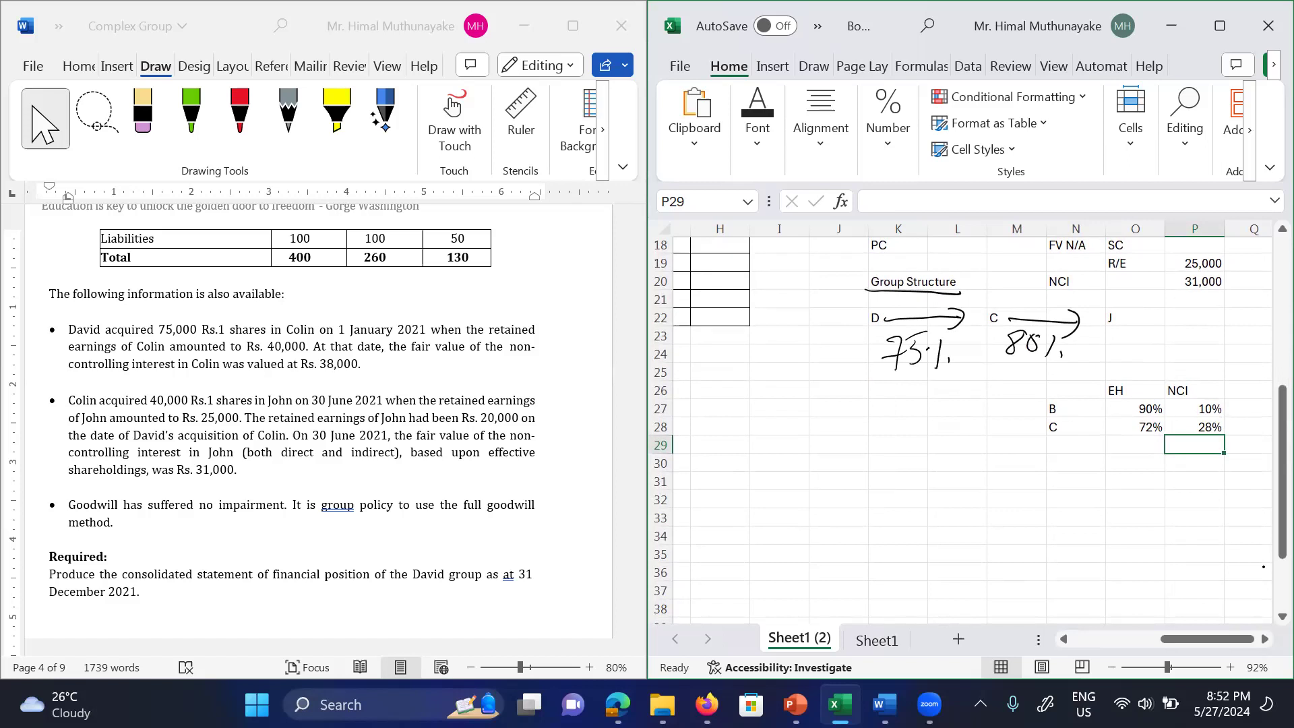
Step: Relabel the effective holdings table's rows as C in N27 and J in N28
click(1057, 412)
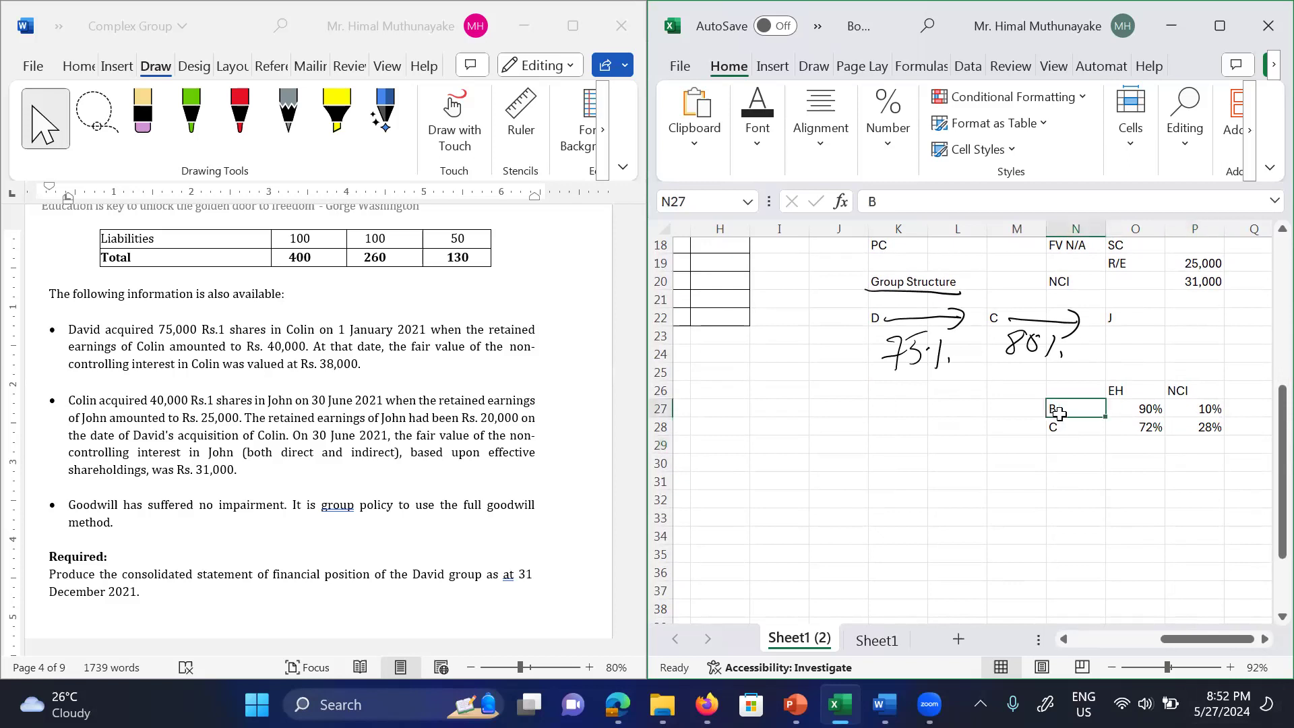
text(C)
key(Return)
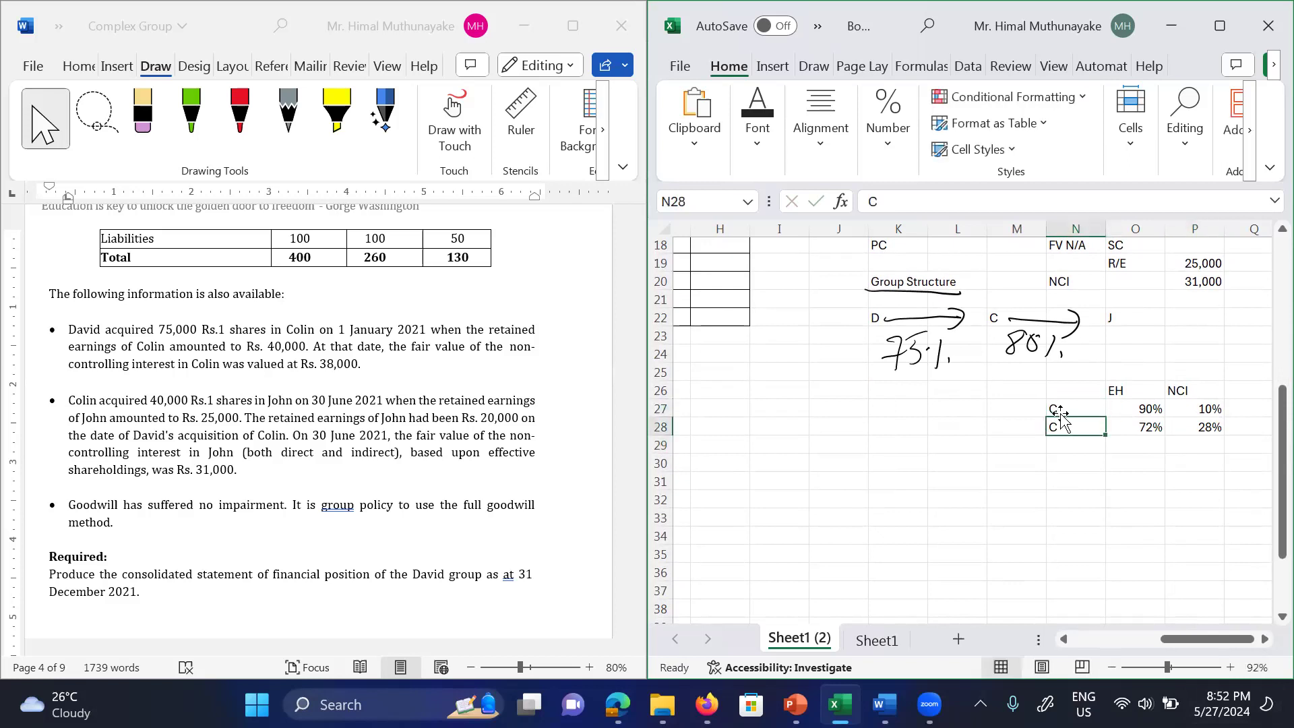
text(J)
key(Up)
Step: Set C's effective holding in O27 to 75% and its NCI share in P27 to 25%
key(Right)
key(Right)
key(Down)
key(Left)
key(Up)
text(75)
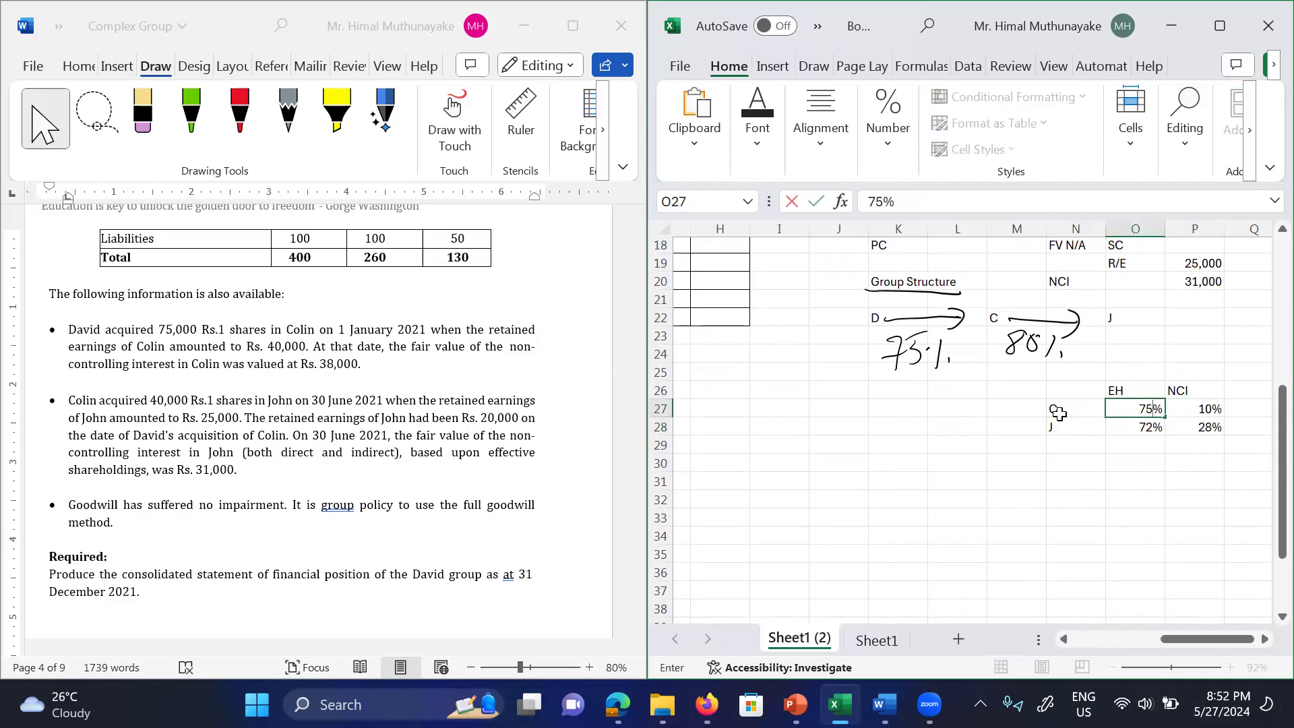
key(Return)
key(Up)
key(Right)
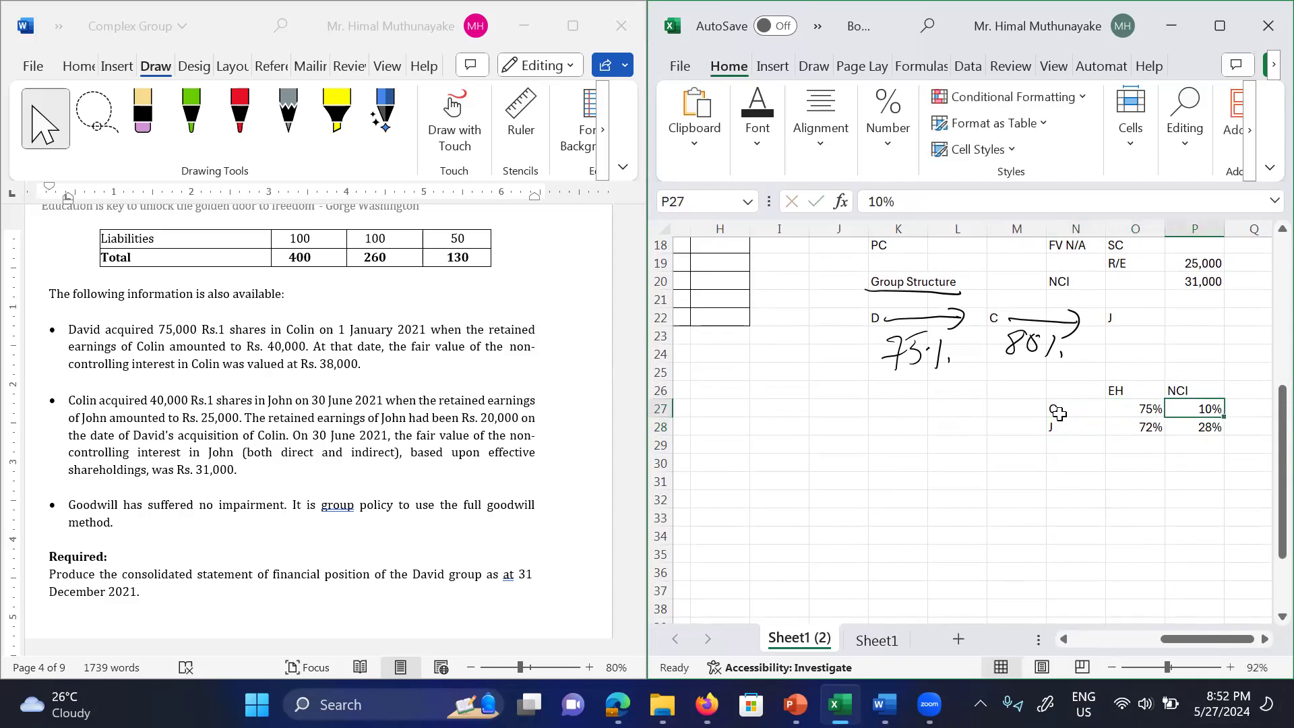
text(25)
key(Return)
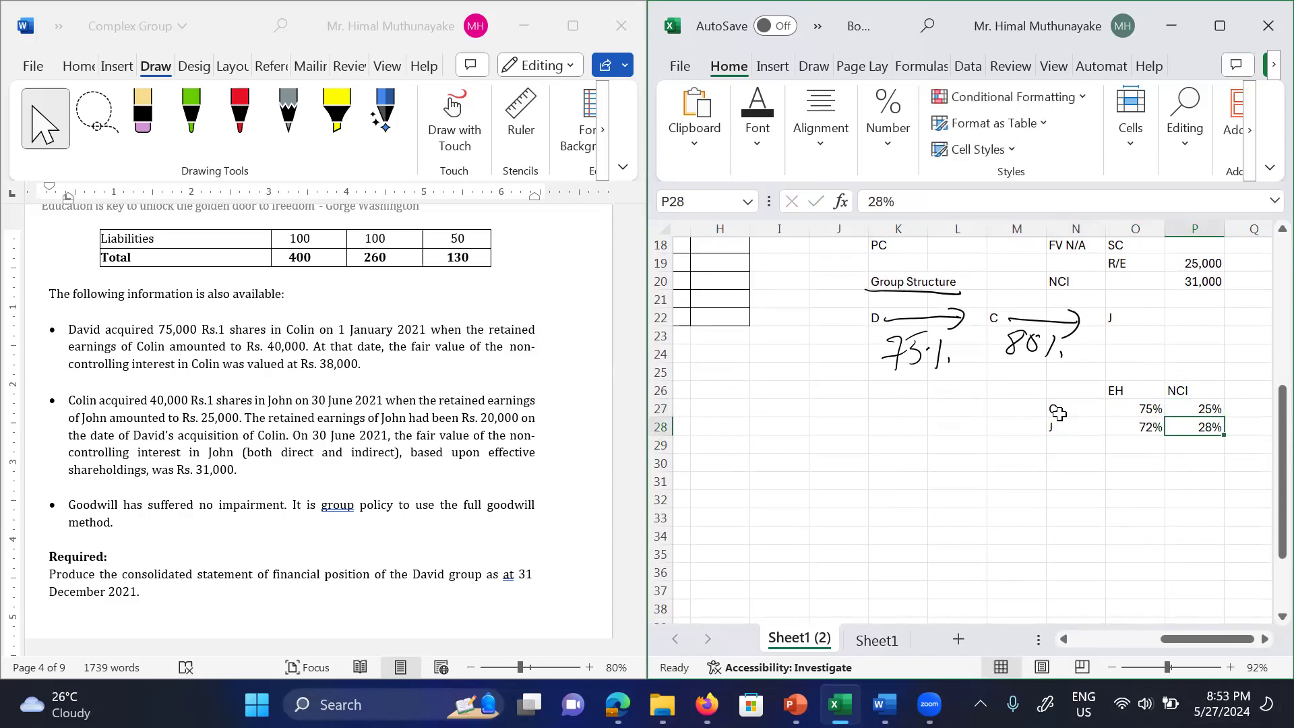
Step: Calculate J's effective holding in O28 as =.75*.8 and set its NCI share in P28 to 40%
click(1138, 421)
text(text"=.")
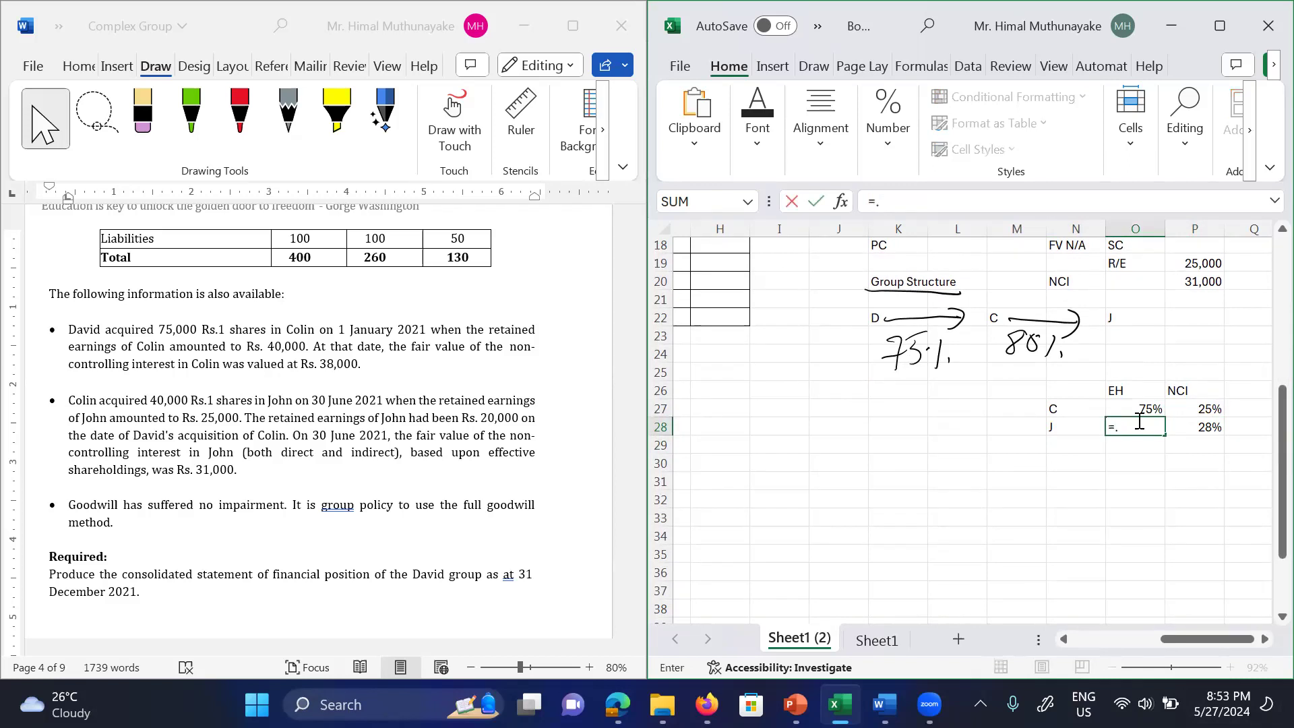
text(75*.8)
key(Return)
key(Right)
key(Up)
text(40)
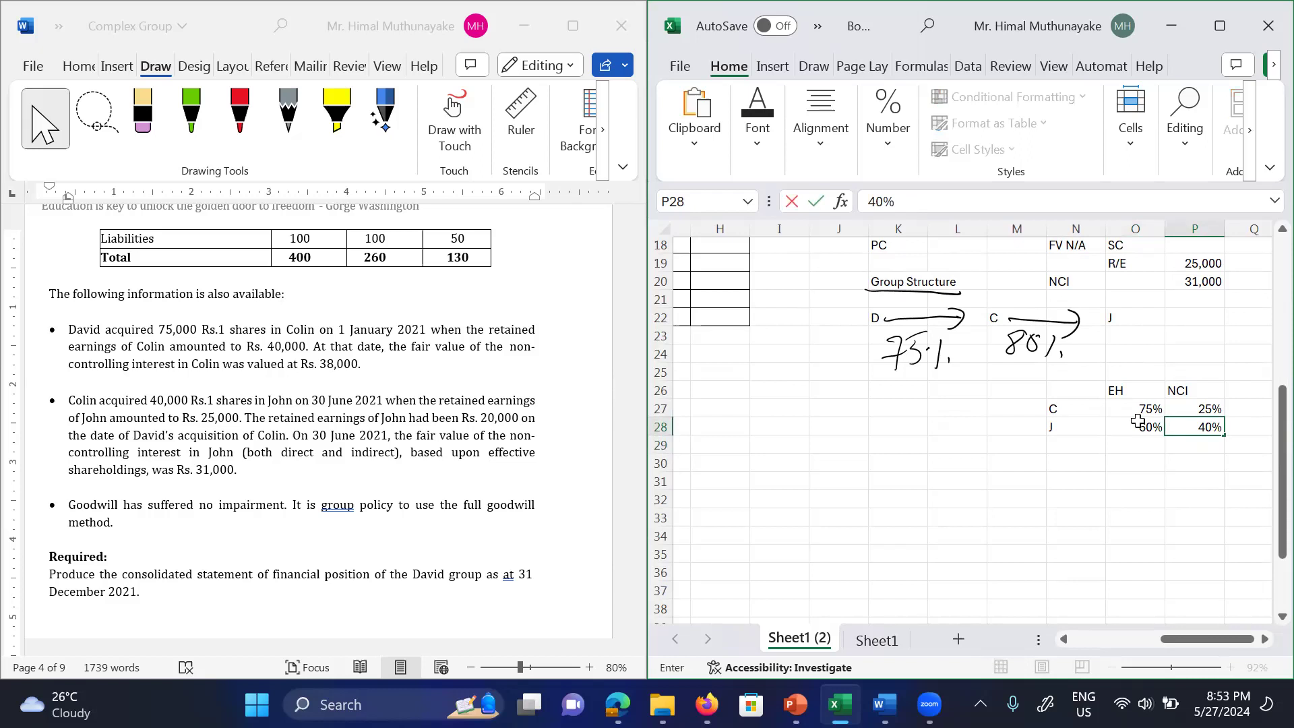
key(Return)
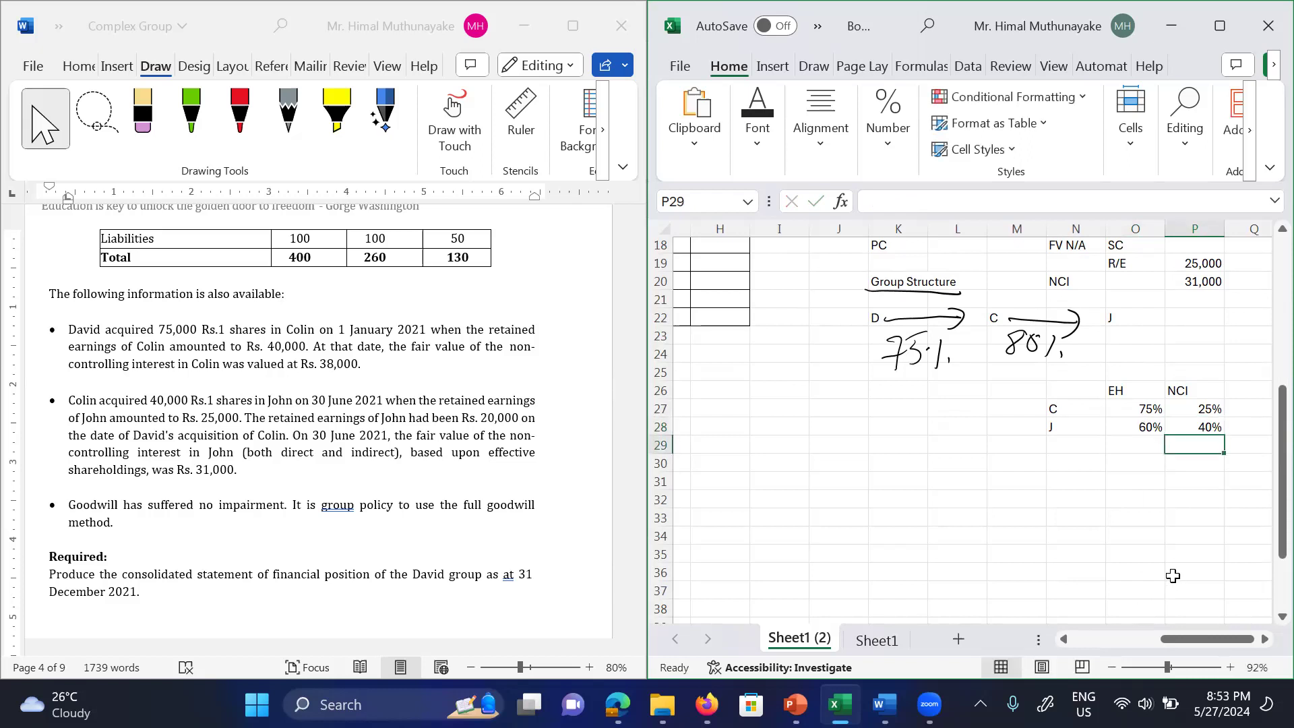
Step: Enter D's purchase consideration for C as 120,000 in L9, based on the shares in subsidiary figure in Question 4
scroll(323, 418, up, 6)
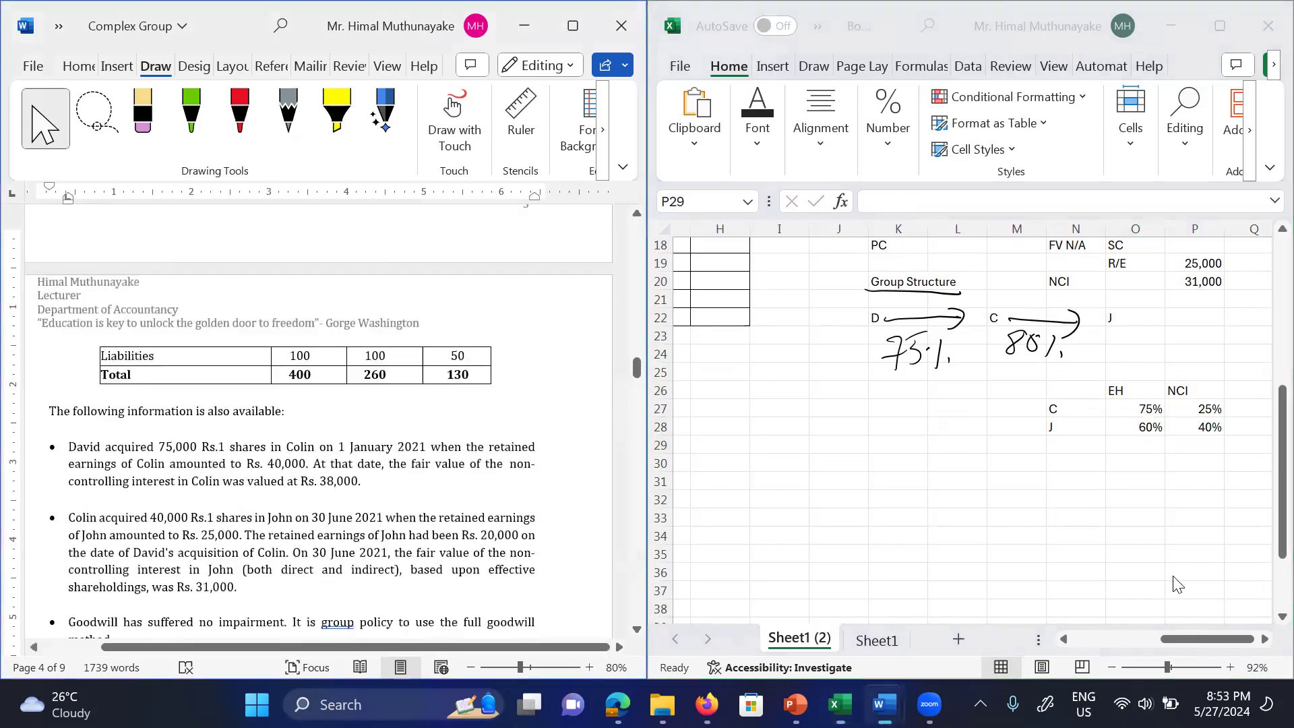
scroll(1172, 577, up, 6)
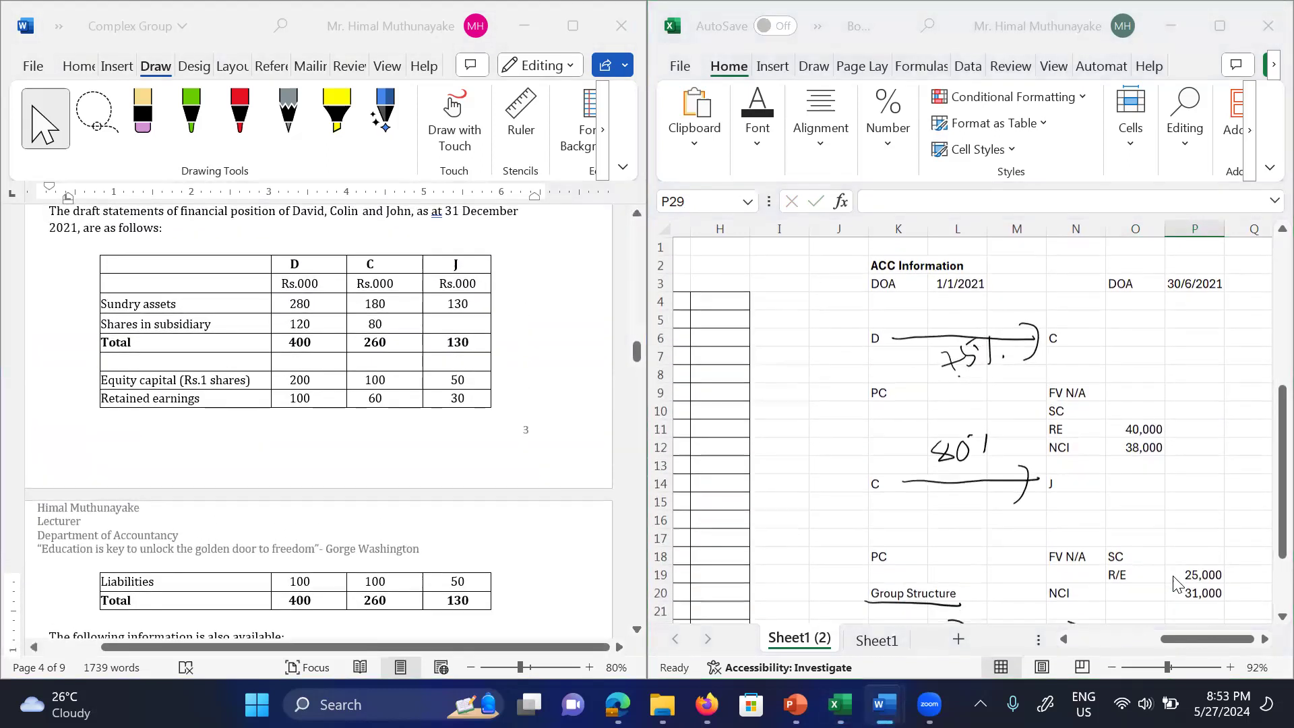
scroll(323, 418, down, 1)
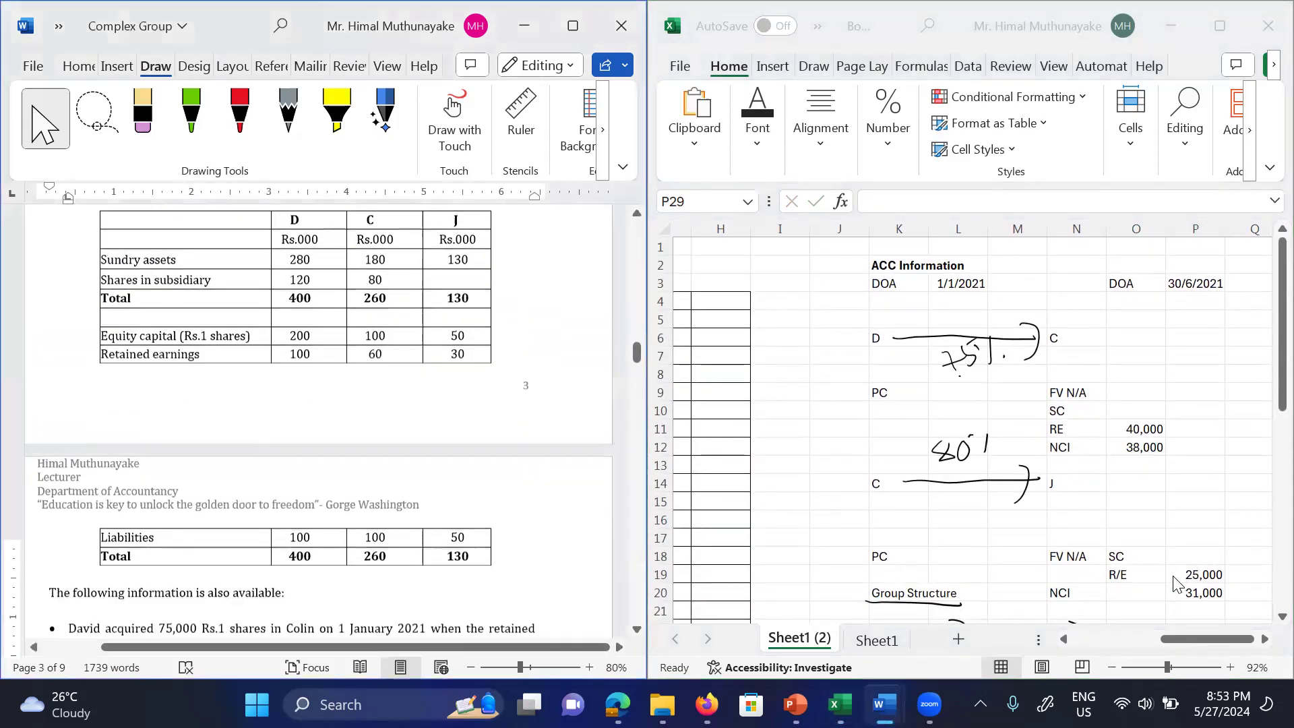
scroll(323, 418, down, 1)
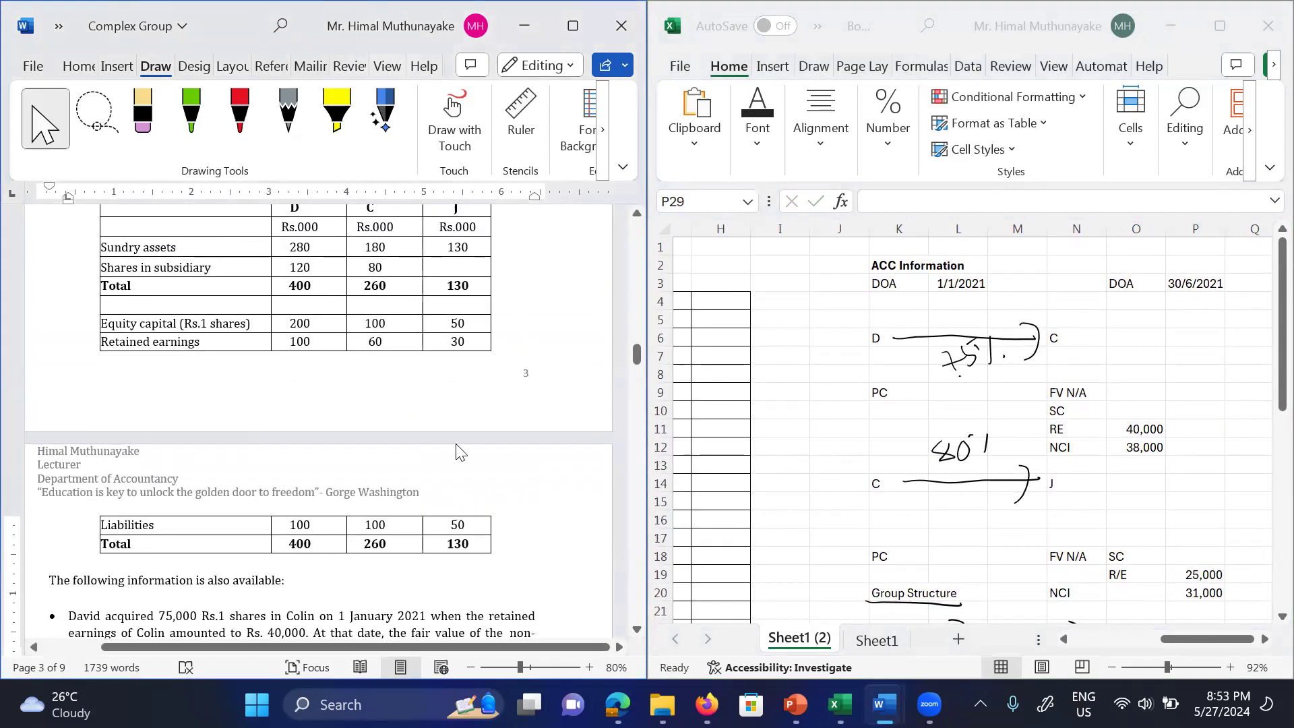
scroll(456, 446, up, 3)
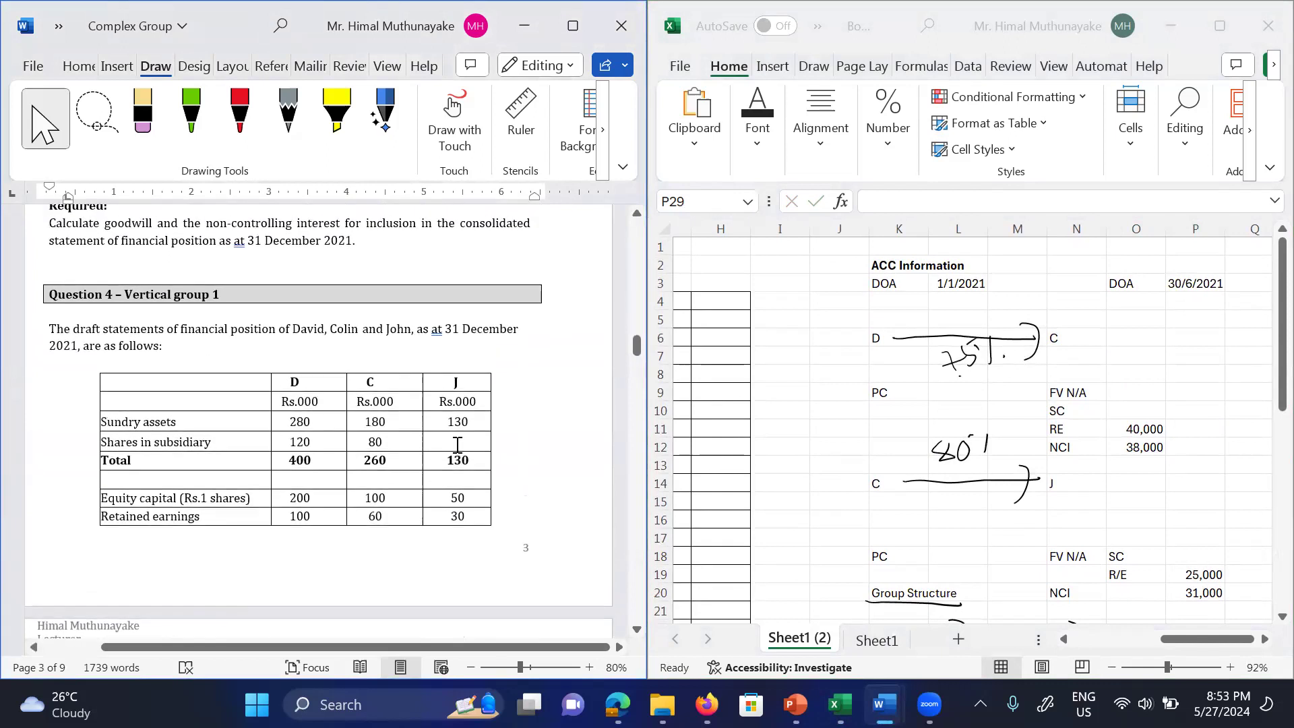
scroll(458, 445, down, 1)
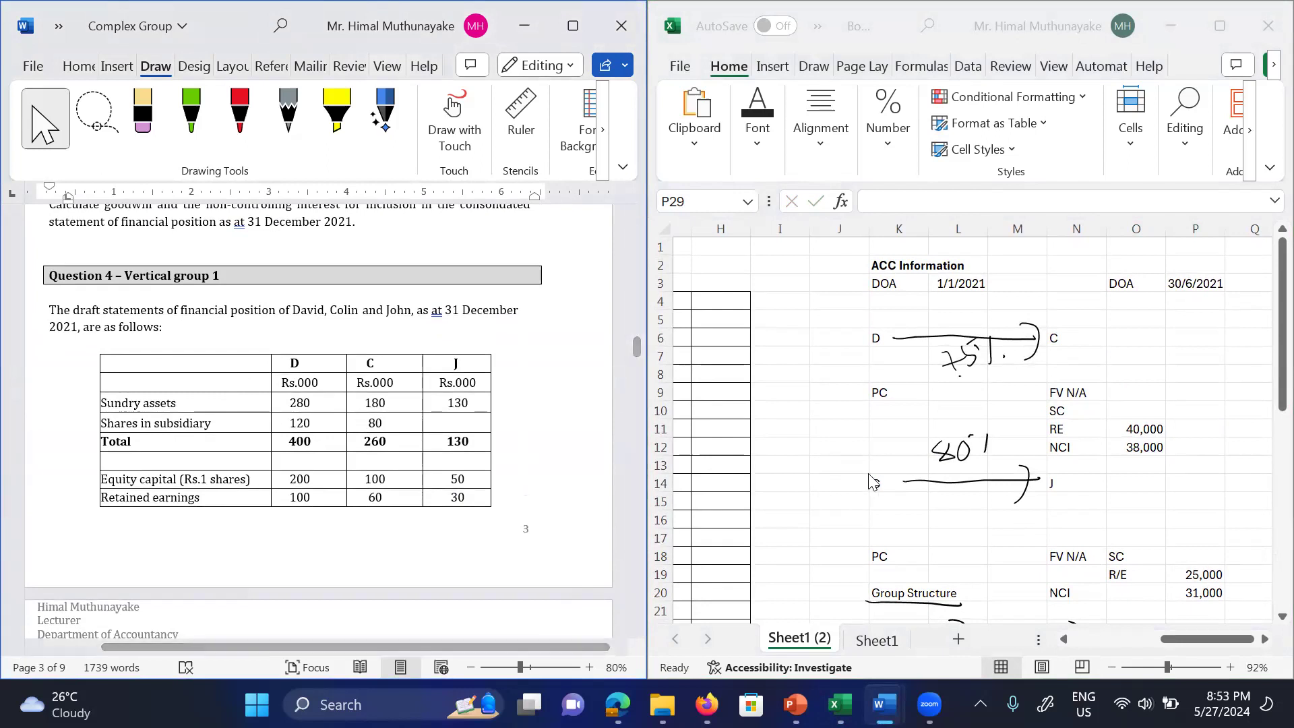
click(957, 391)
click(954, 394)
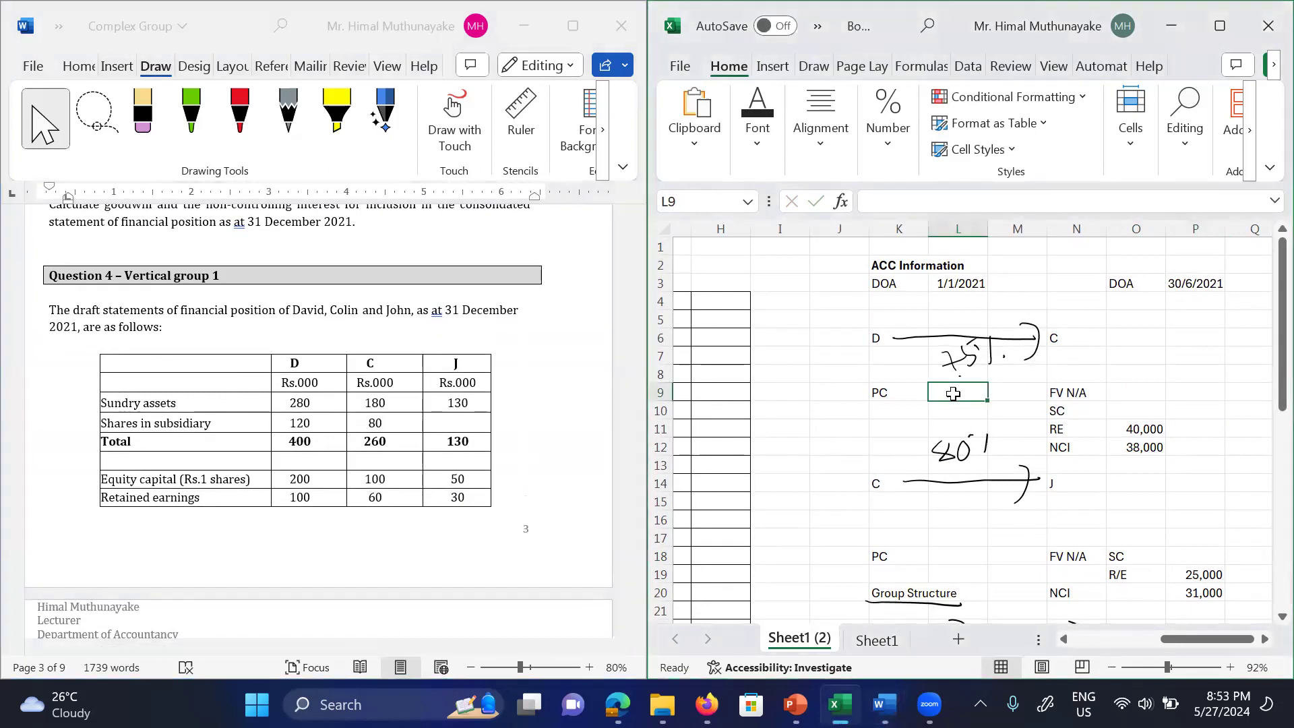
text(120,000)
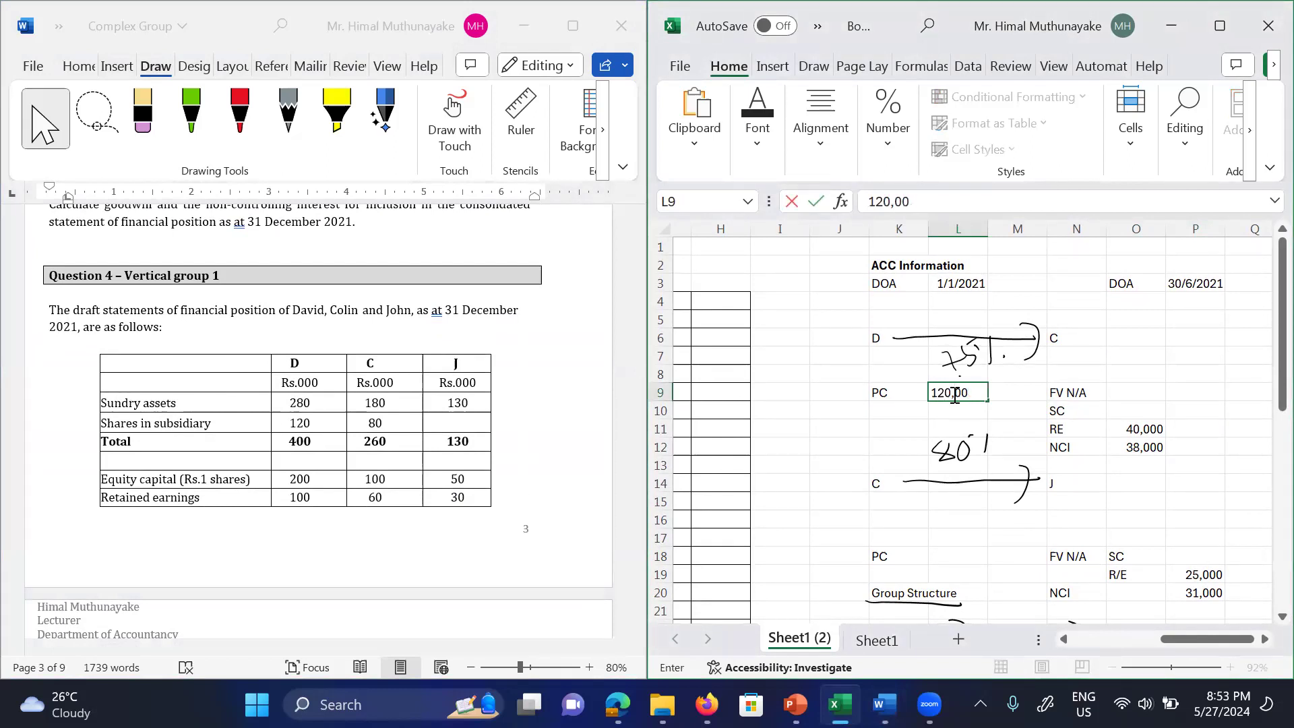
Step: Enter C's purchase consideration for J as 80,000 in L18
click(972, 558)
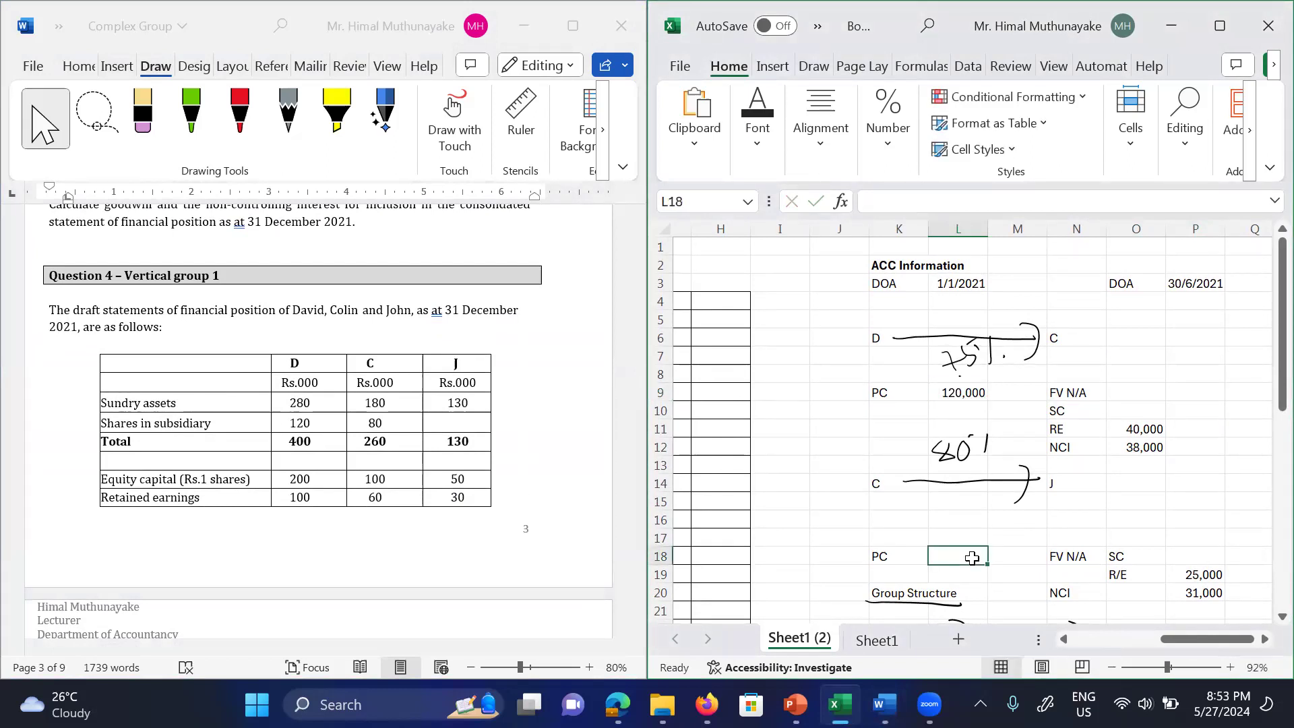
text(80,000)
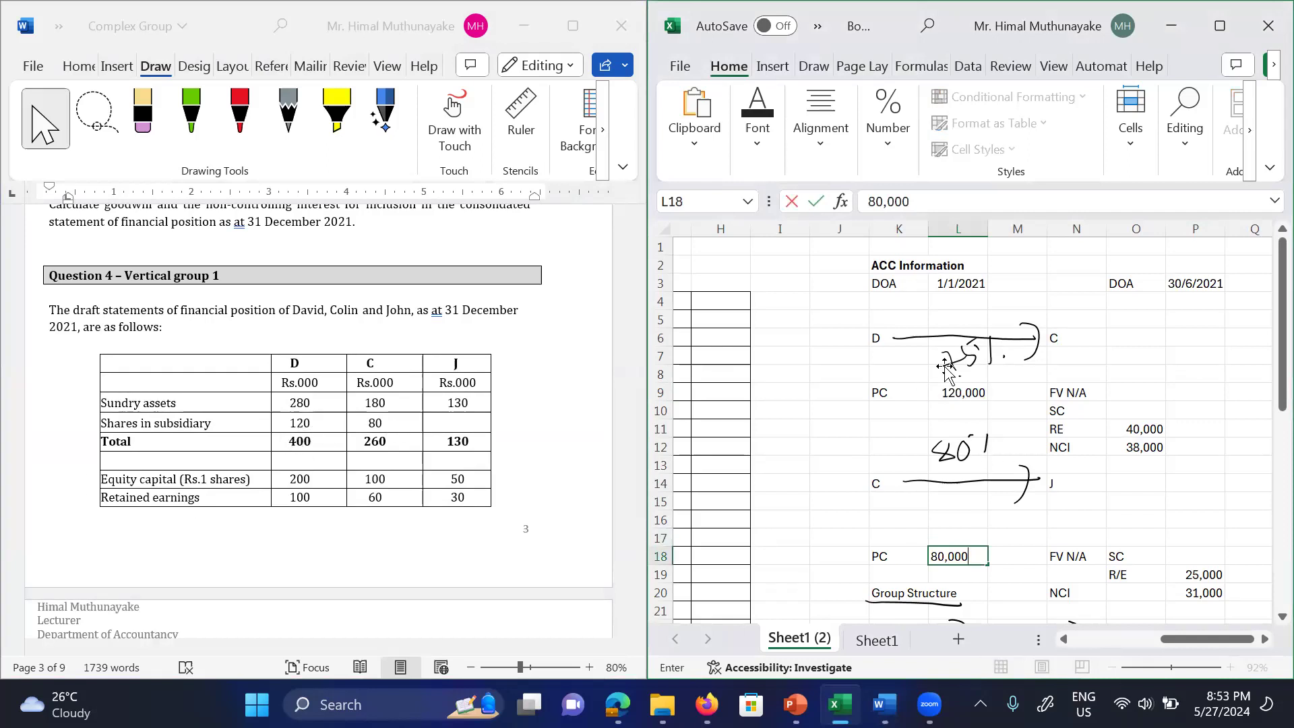
click(934, 515)
double_click(935, 516)
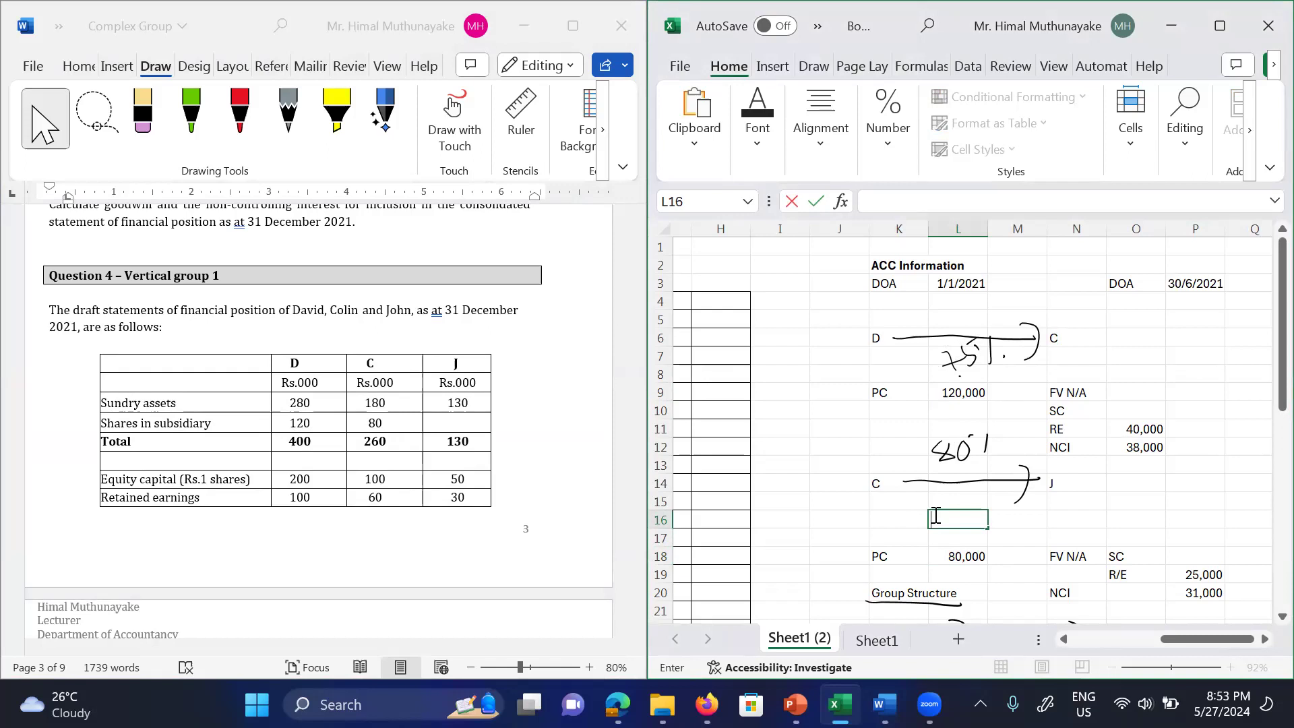
Step: Review the acquisition information, group structure and effective holdings areas of the working sheet
key(Right)
key(Down)
key(Down)
key(Down)
key(Down)
key(Down)
key(Down)
key(Down)
key(Down)
key(Down)
key(Down)
key(Down)
key(Down)
key(Down)
key(Down)
key(Down)
key(Up)
key(Up)
key(Up)
key(Up)
key(Up)
key(Up)
key(Up)
key(Up)
key(Up)
key(Up)
key(Up)
key(Up)
key(Up)
key(Up)
key(Up)
key(Up)
key(Up)
key(Up)
key(Up)
key(Up)
key(Up)
key(Up)
key(Up)
key(Up)
key(Up)
key(Up)
key(Up)
key(Up)
key(Up)
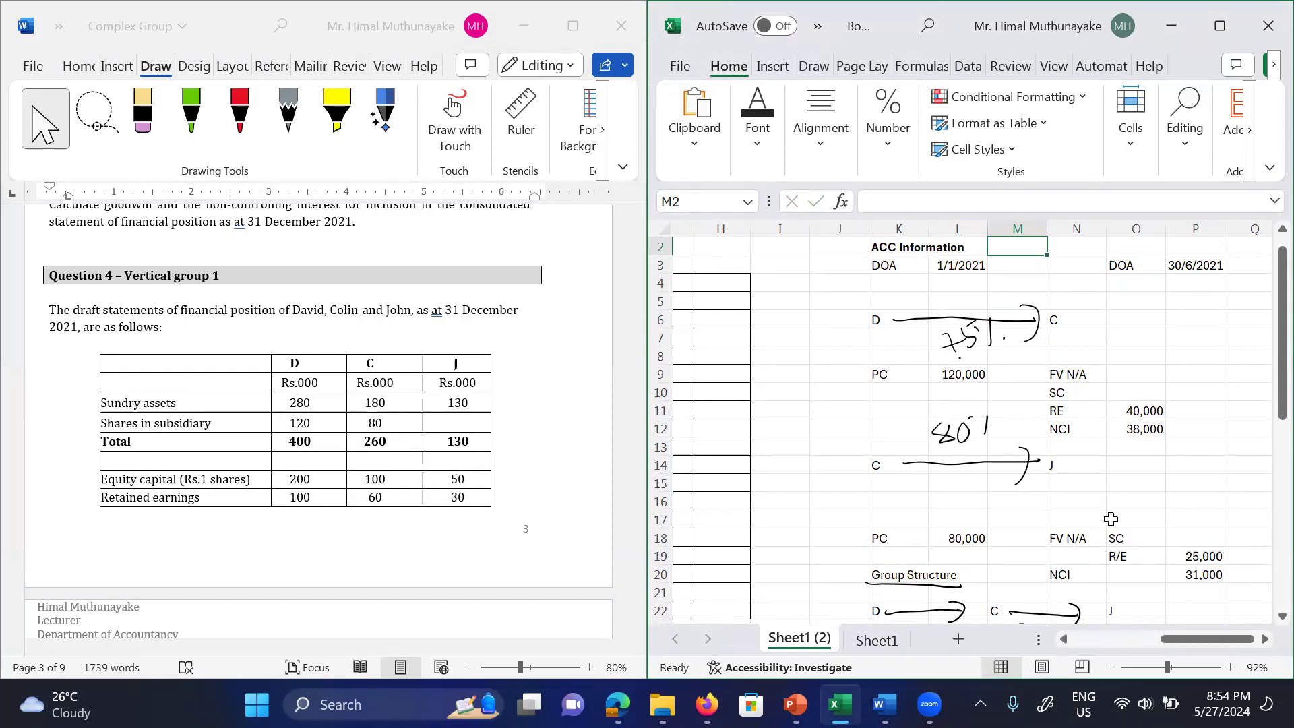
Step: Enter C's share capital of 100,000 in O10, taken from the equity capital line in Question 4
click(1131, 396)
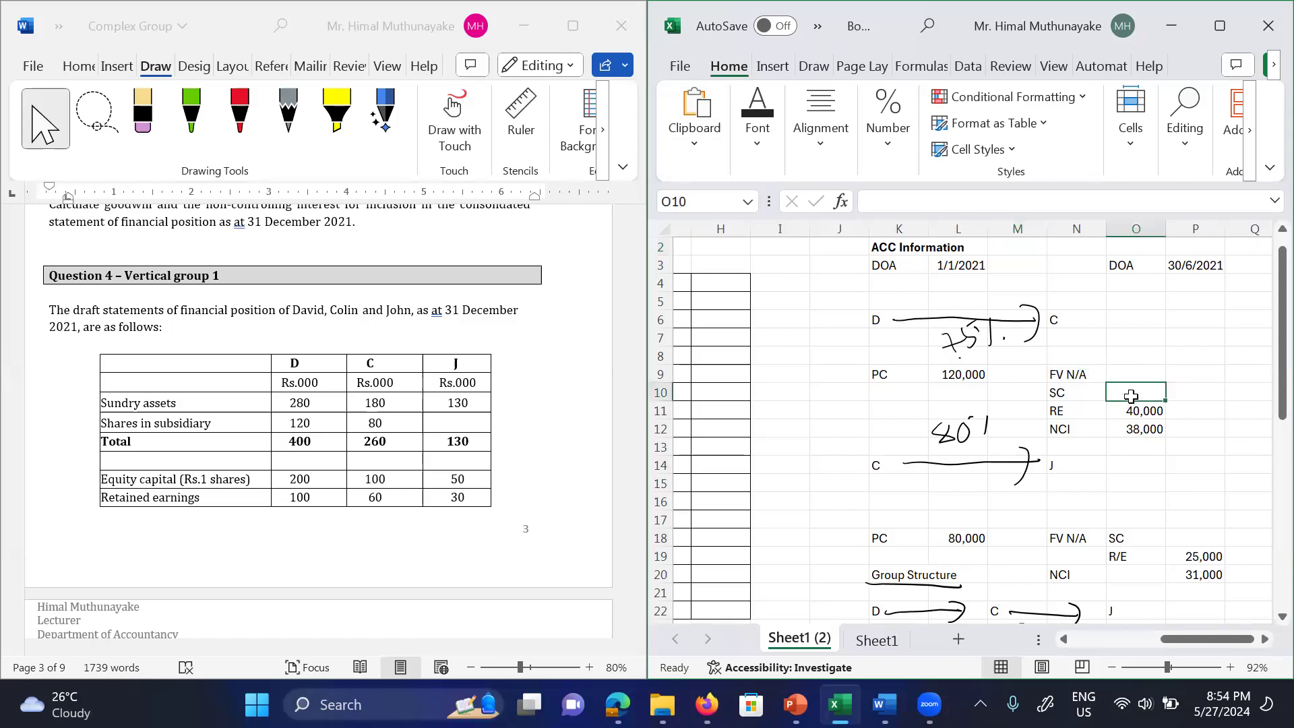
scroll(317, 404, down, 2)
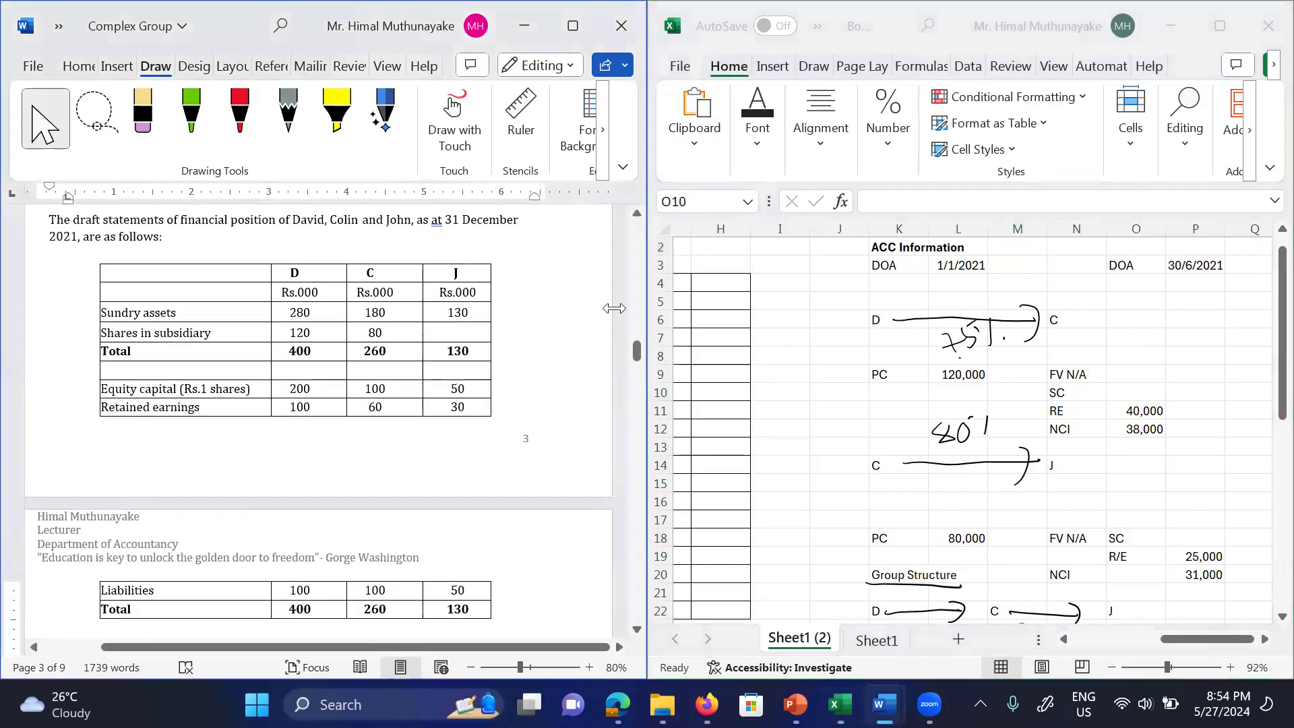
click(1148, 391)
text(10,000)
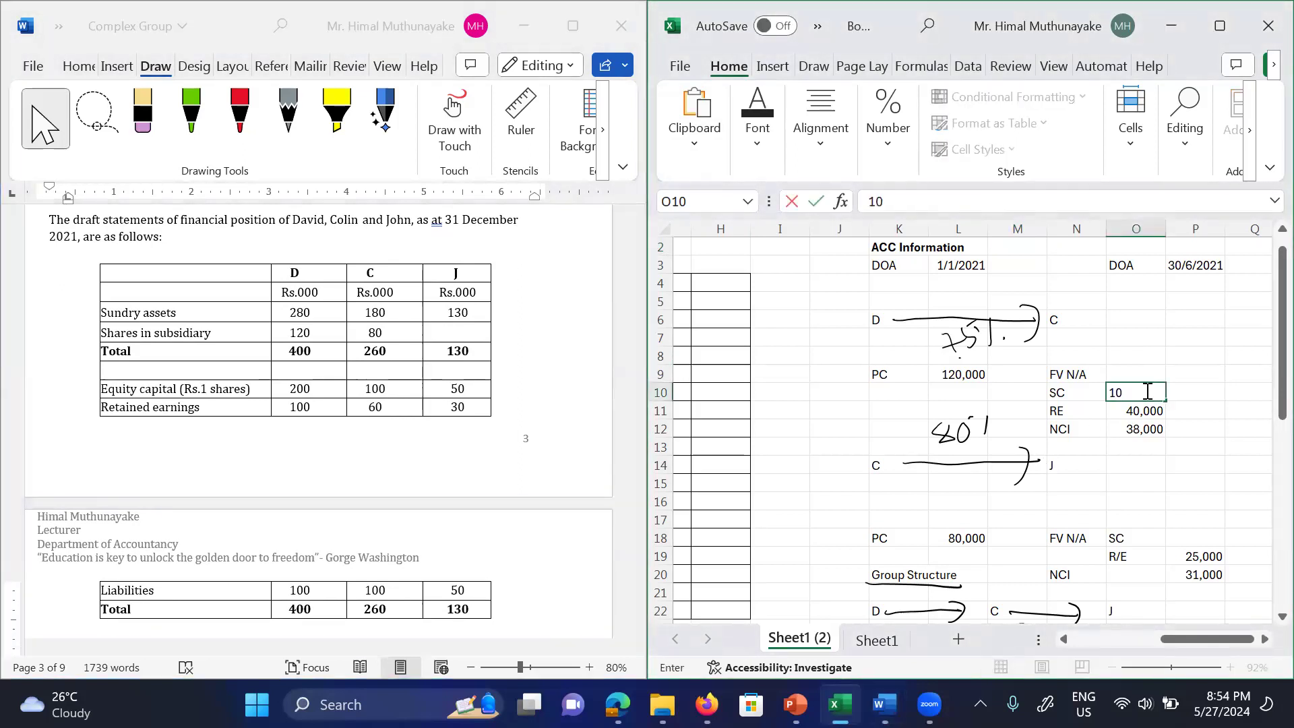
key(BackSpace)
key(BackSpace)
key(BackSpace)
text(0,000)
key(Return)
key(Return)
key(Return)
key(Return)
key(Return)
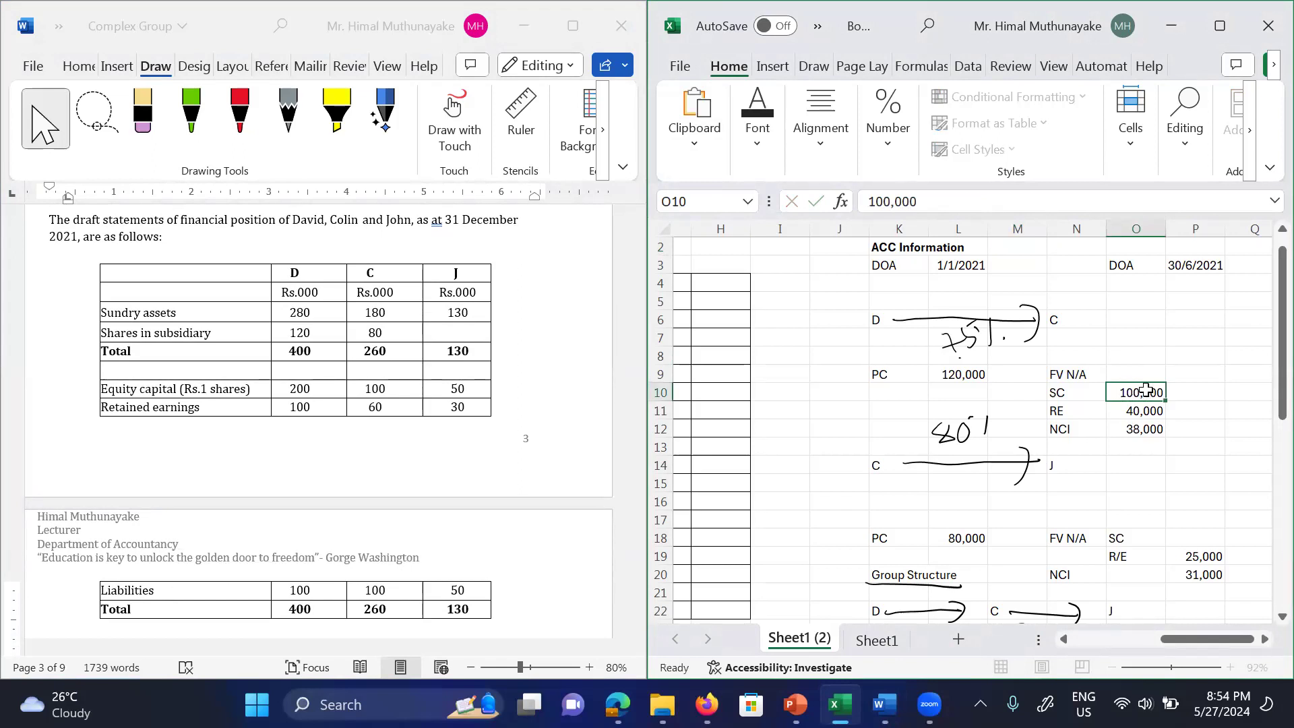
Step: Enter J's share capital of 50,000 in P18, above its retained earnings
key(Down)
key(Down)
key(Down)
key(Down)
key(Up)
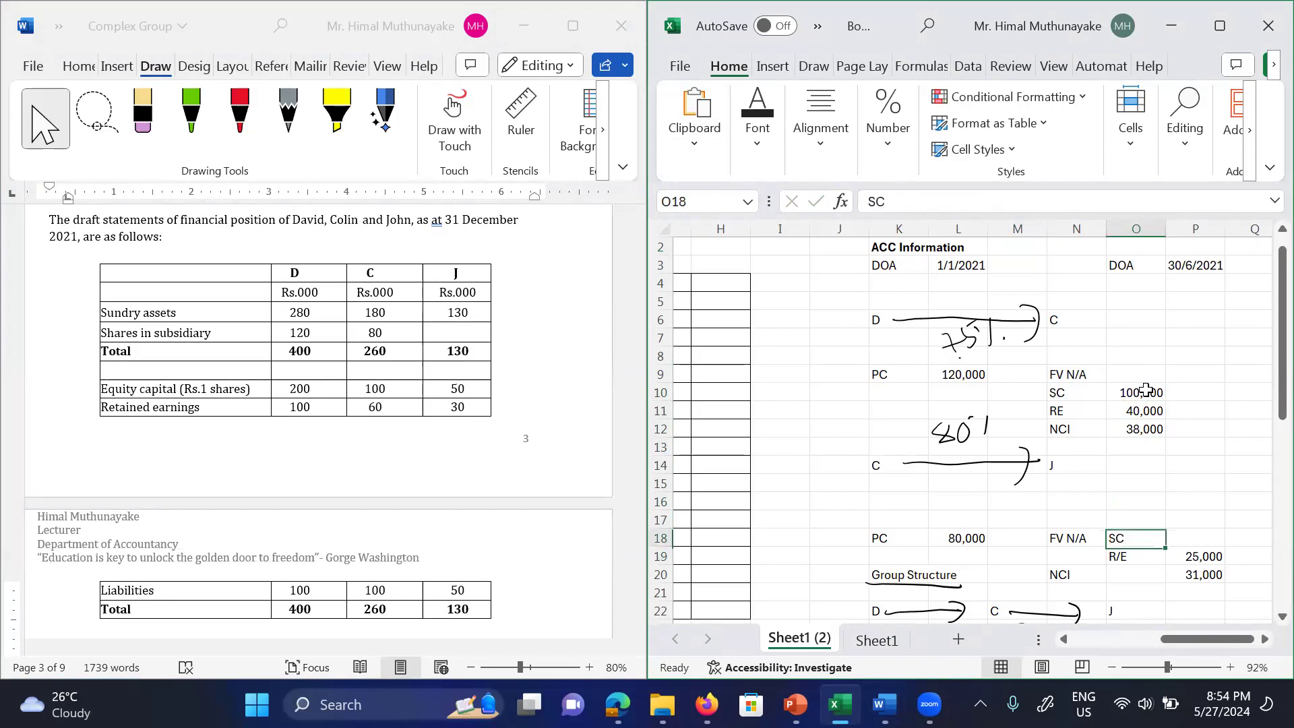
key(Up)
key(Right)
key(Down)
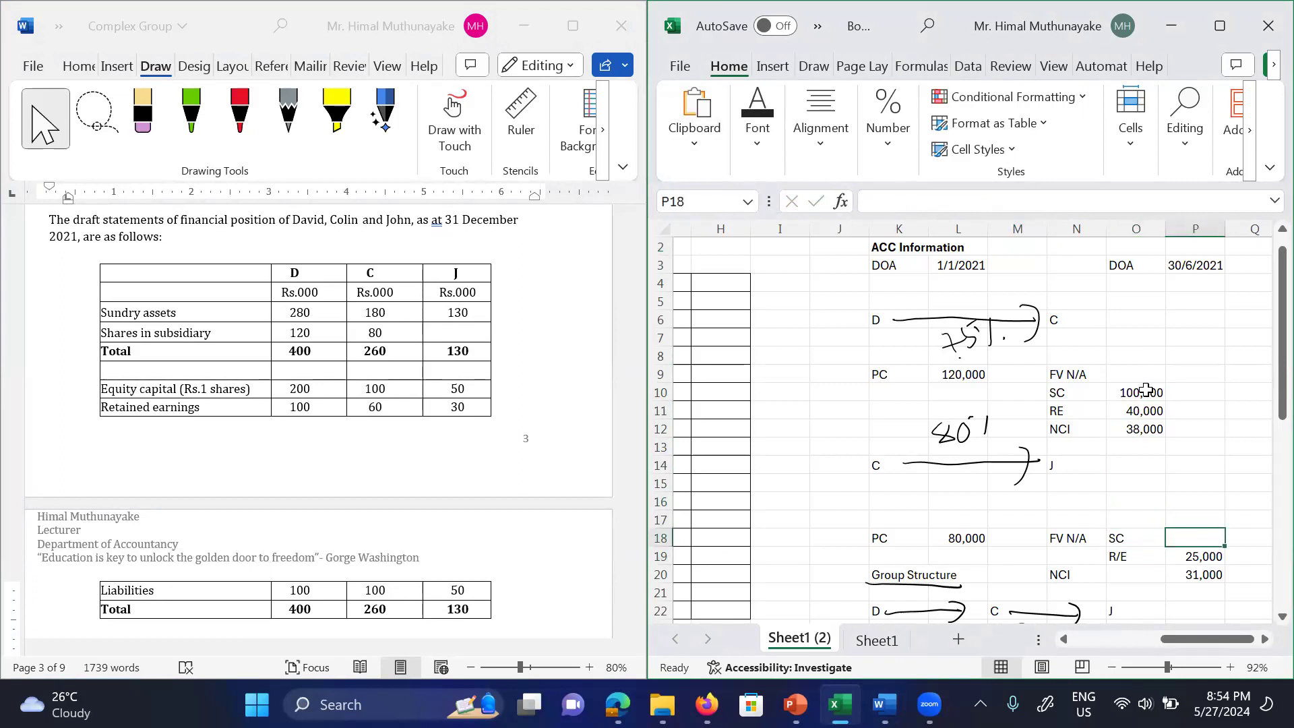
text(50)
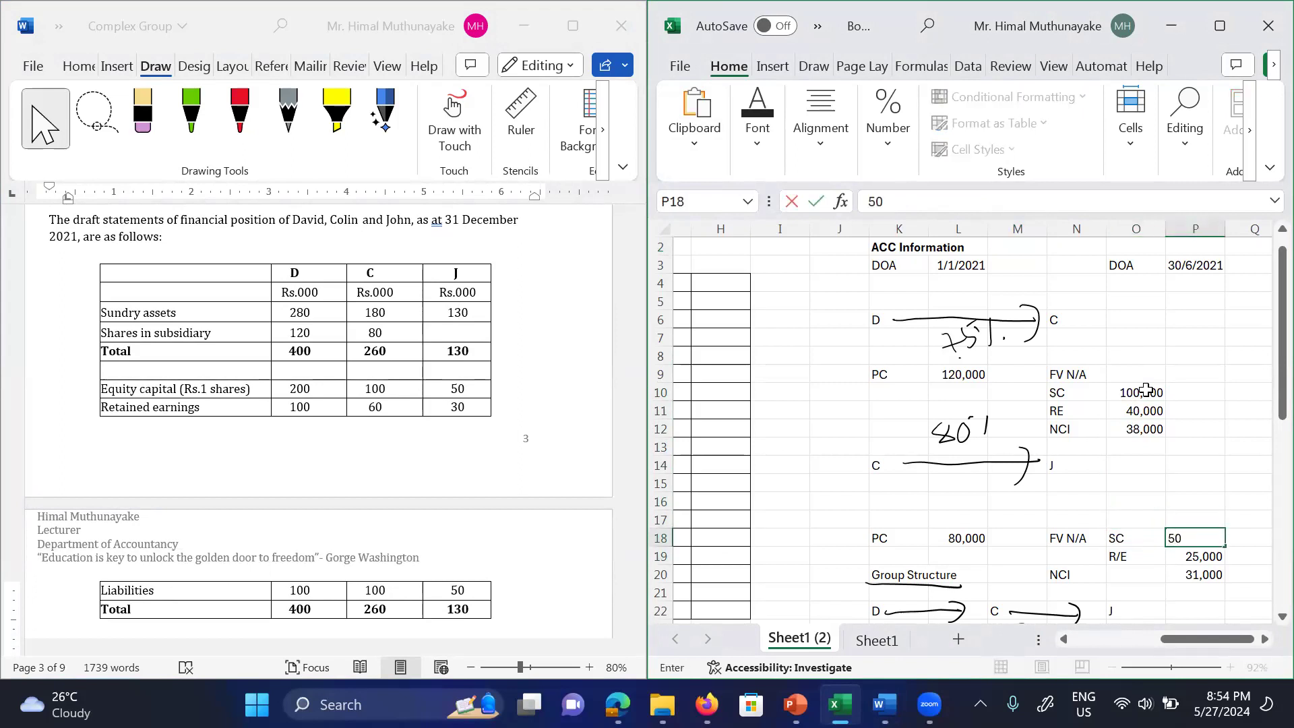
text(,000)
key(Return)
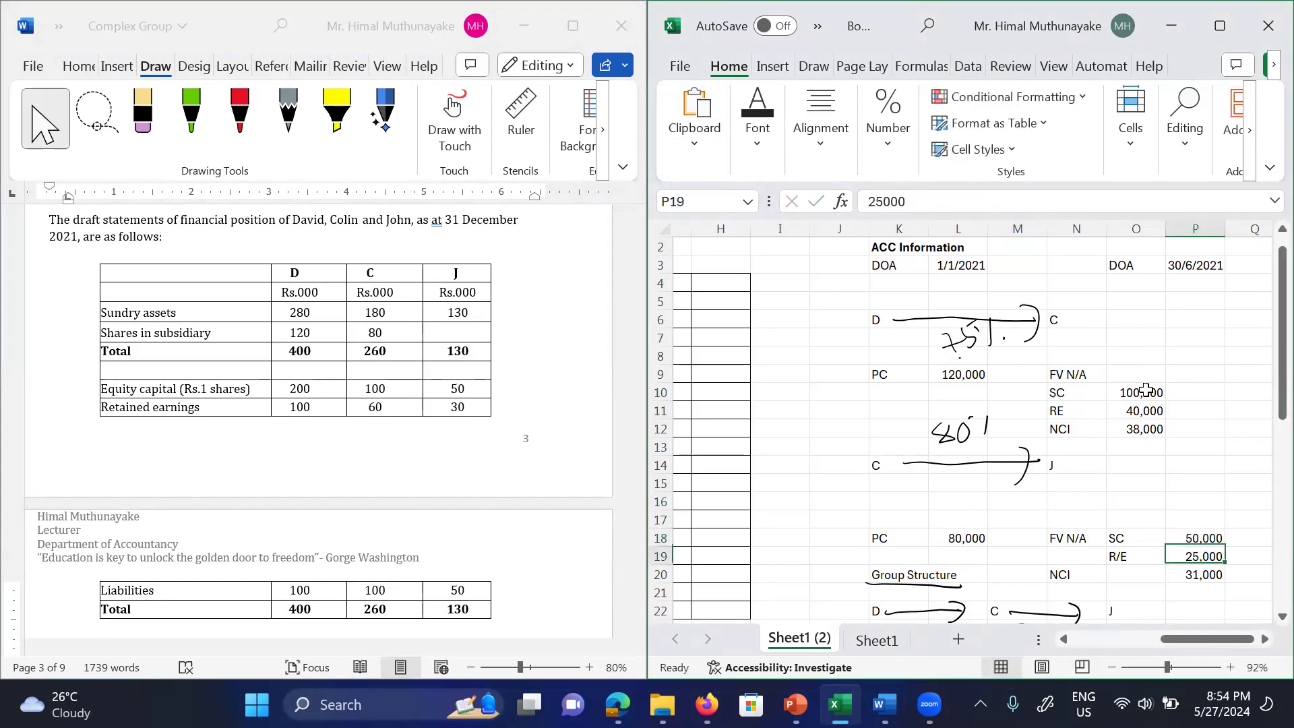
key(Down)
key(Down)
key(Up)
key(Up)
key(Up)
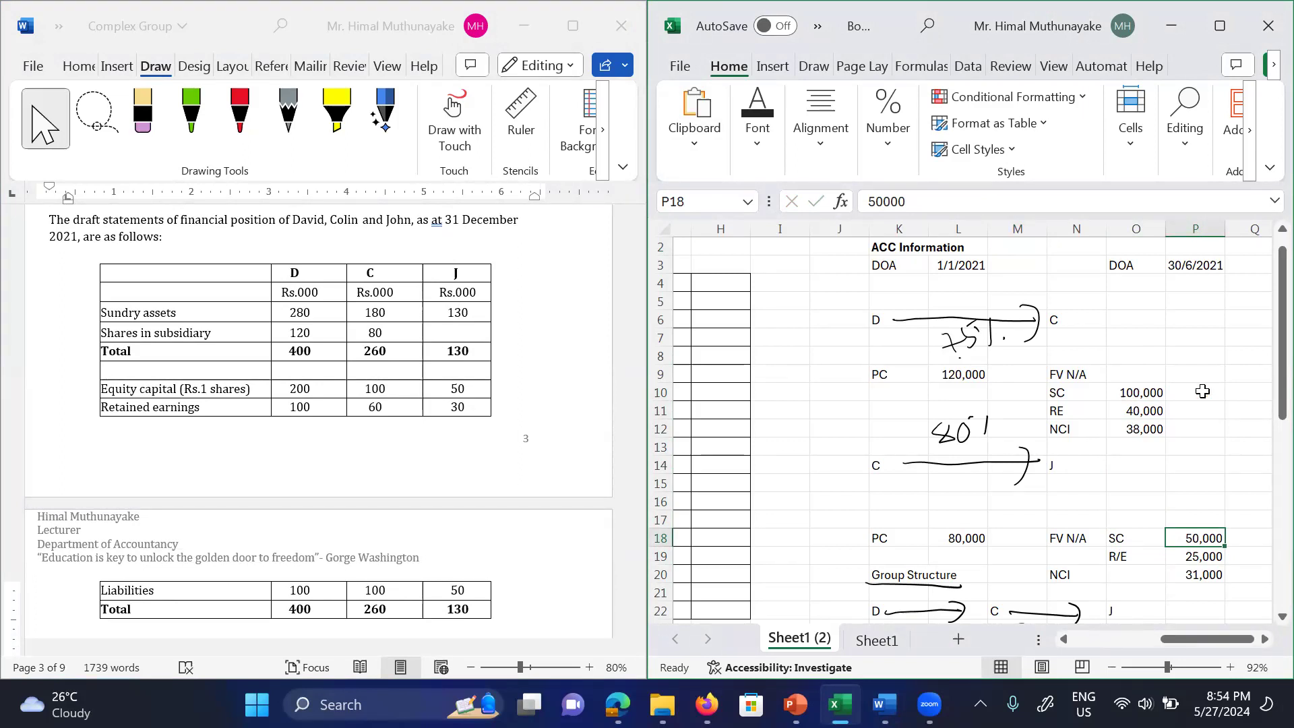
Step: Relabel the first two Working 01 column headings as GW- C in B4 and NCI-C in C4
click(803, 315)
key(Left)
key(Left)
key(Left)
key(Left)
key(Left)
key(Left)
key(Left)
key(Left)
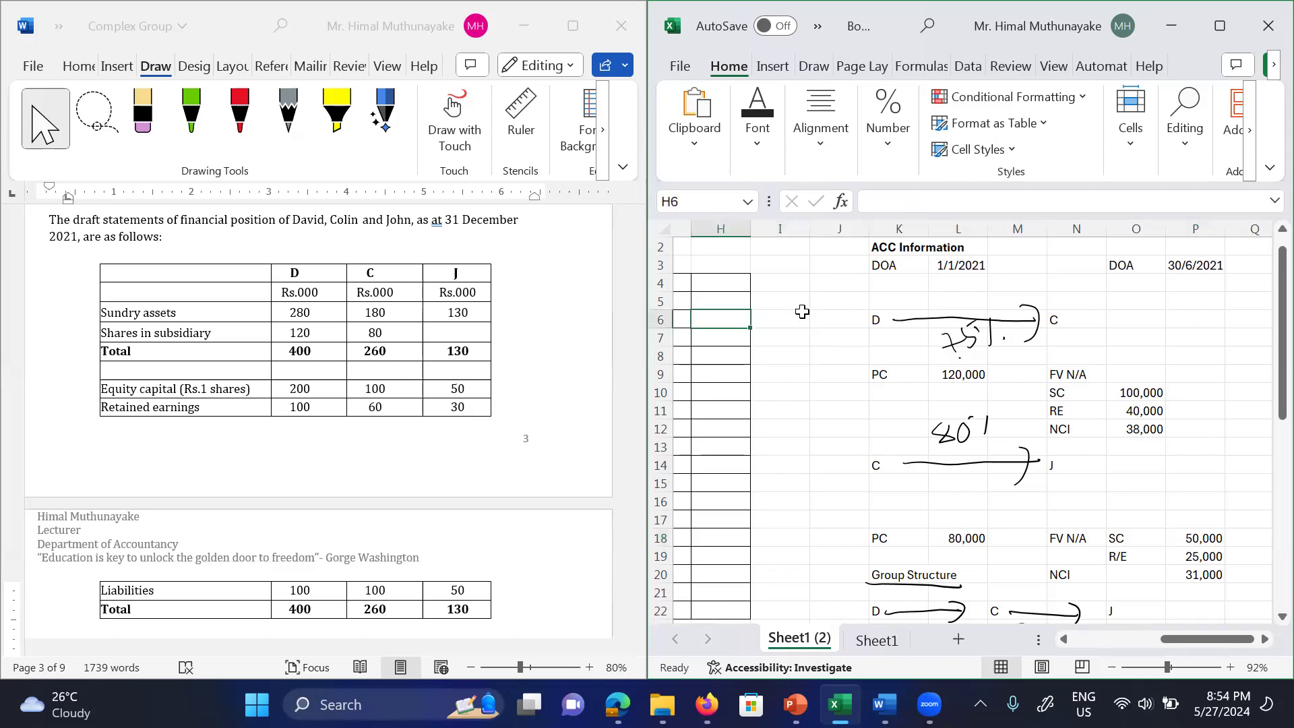
key(Up)
key(Up)
key(Right)
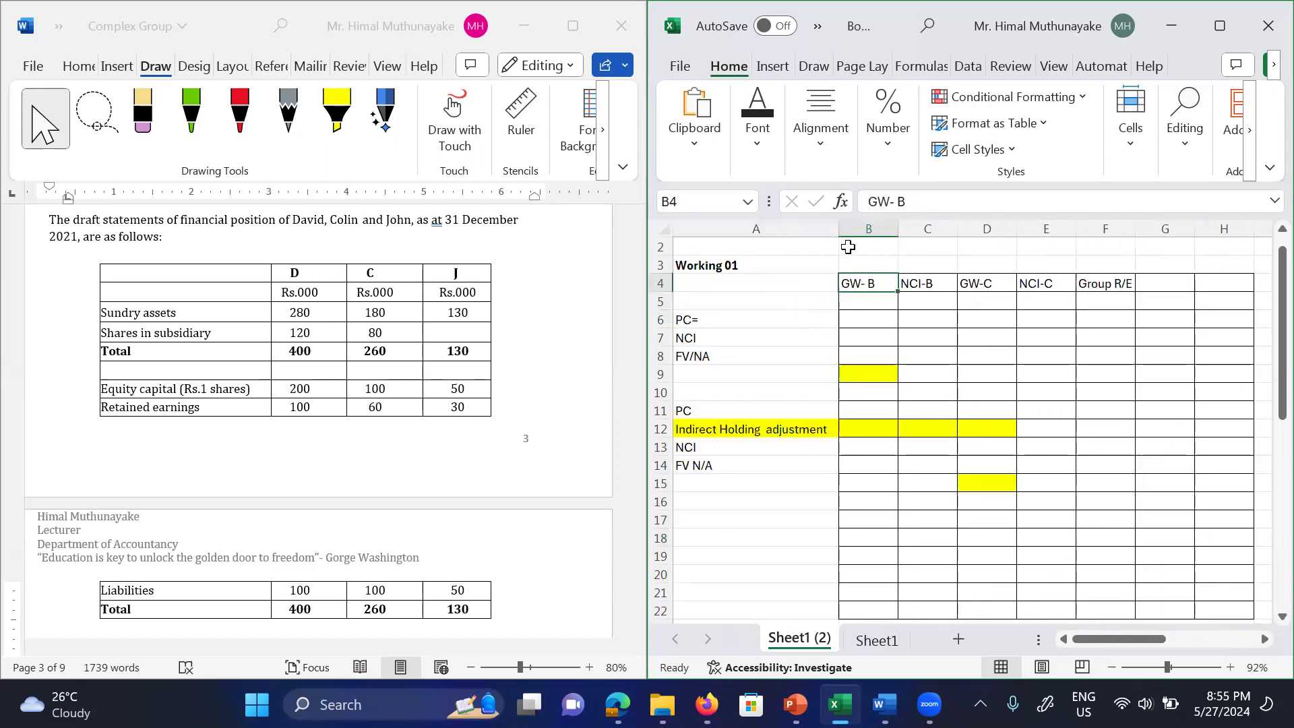
click(923, 206)
key(BackSpace)
text(C)
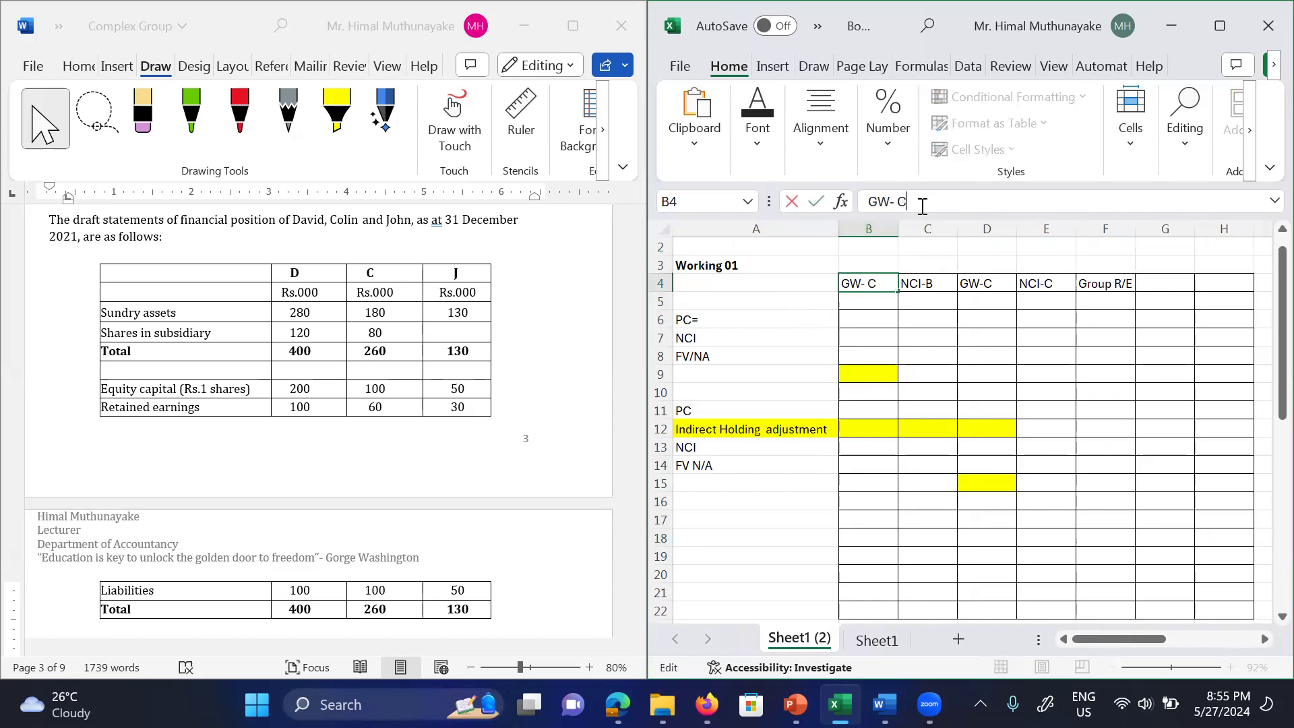
click(935, 282)
click(930, 208)
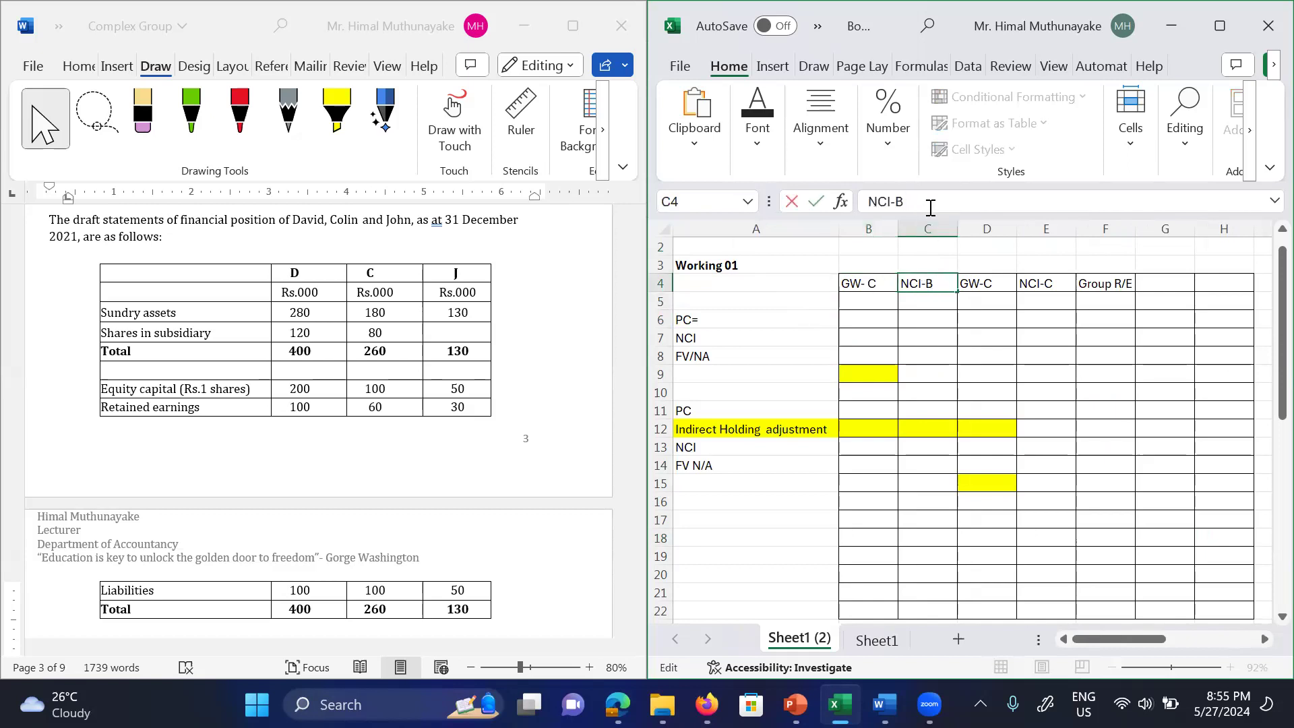
key(BackSpace)
text(V)
key(BackSpace)
text(C)
Step: Relabel the next Working 01 column headings as GW-J in D4 and NCI-J in E4
click(1016, 279)
click(974, 283)
click(915, 202)
key(BackSpace)
text(J)
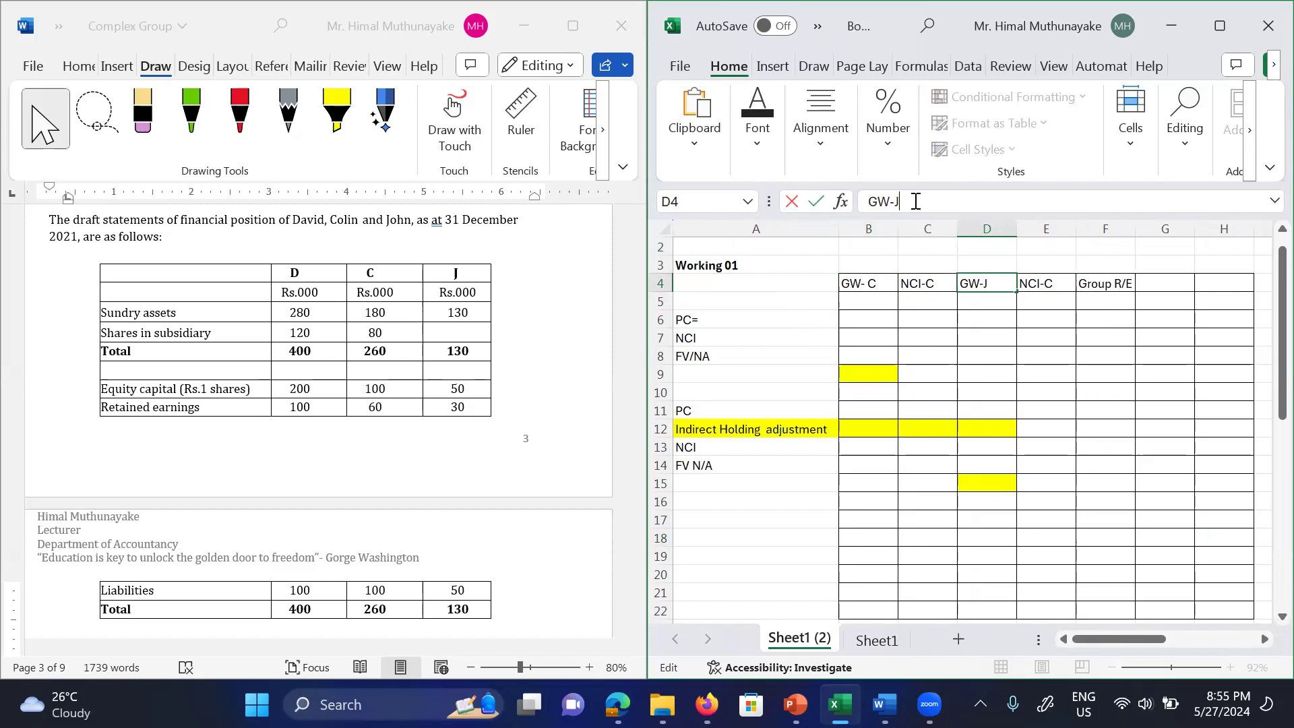
double_click(1061, 284)
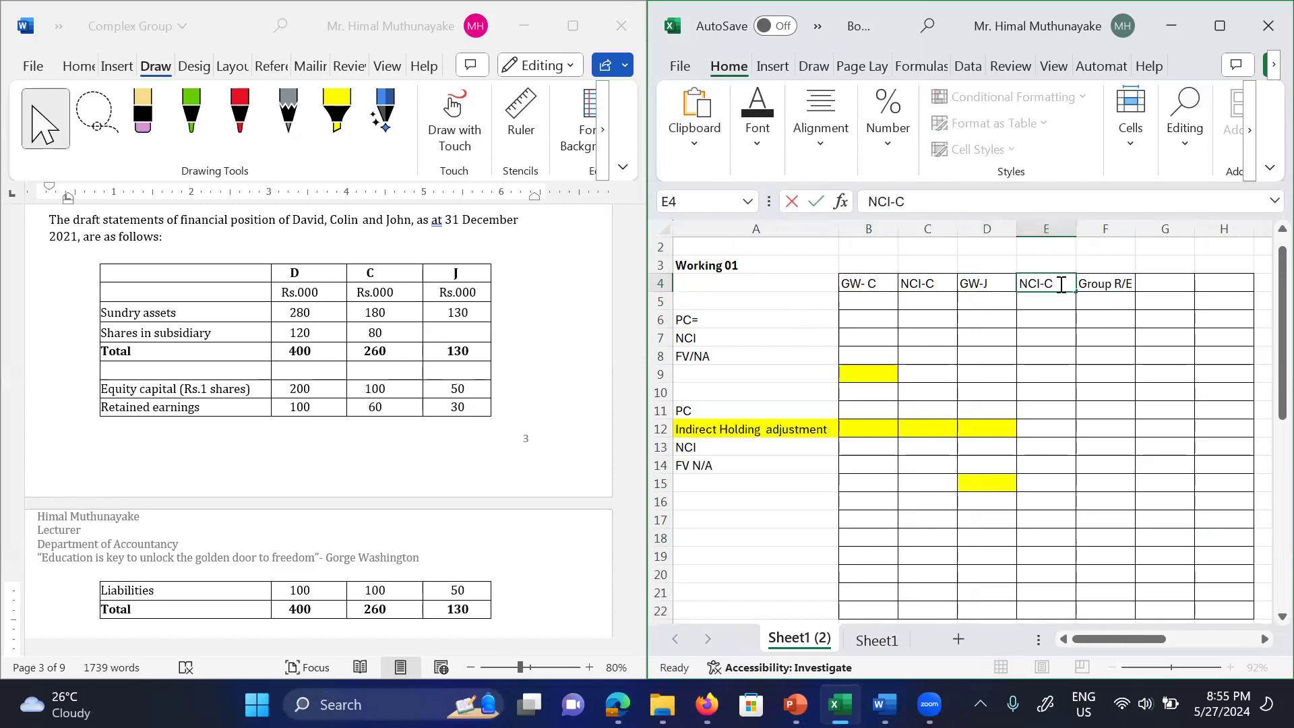
key(BackSpace)
text(J)
Step: Link the PC row of the GW- C column in B6 to C's purchase consideration with =L9
click(873, 341)
key(Up)
click(873, 341)
key(Up)
text(=)
key(Right)
key(Right)
key(Right)
key(Right)
key(Right)
key(Right)
key(Right)
key(Right)
key(Right)
key(Right)
key(Right)
key(Right)
key(Right)
key(Right)
key(Down)
key(Down)
key(Left)
key(Left)
key(Left)
key(Left)
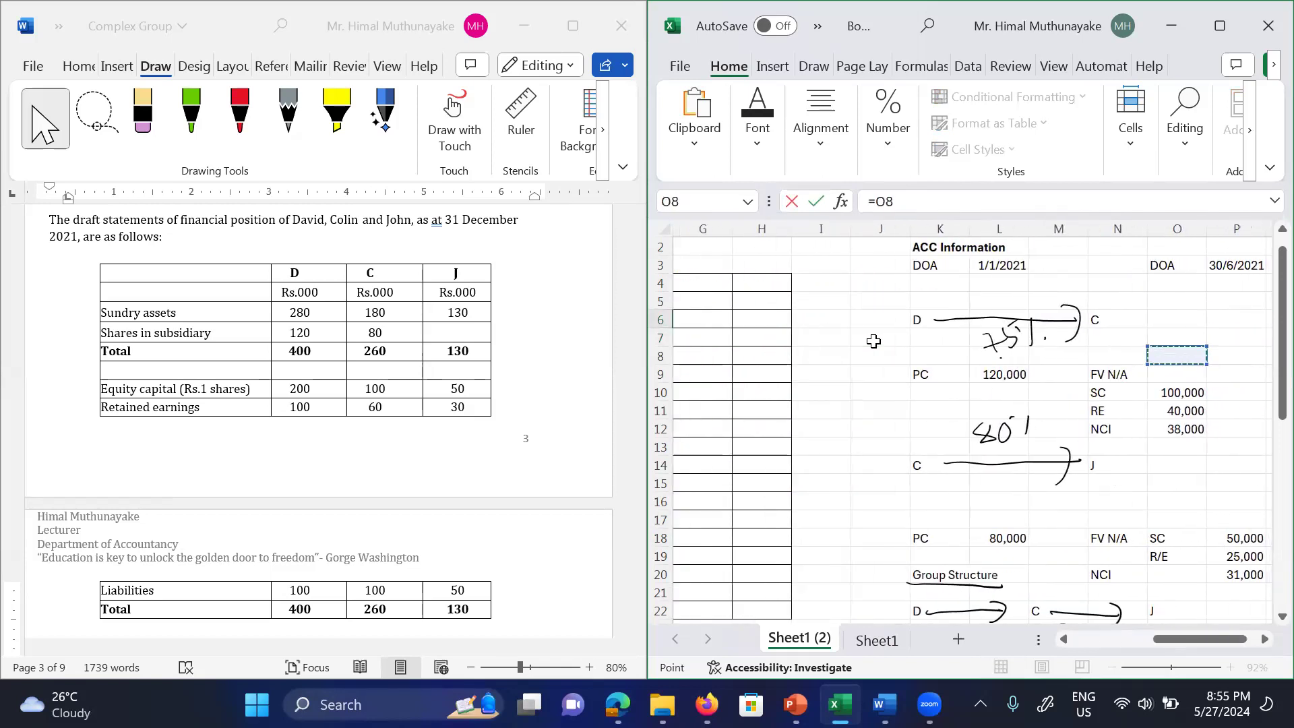
key(Down)
key(Down)
key(Up)
key(Return)
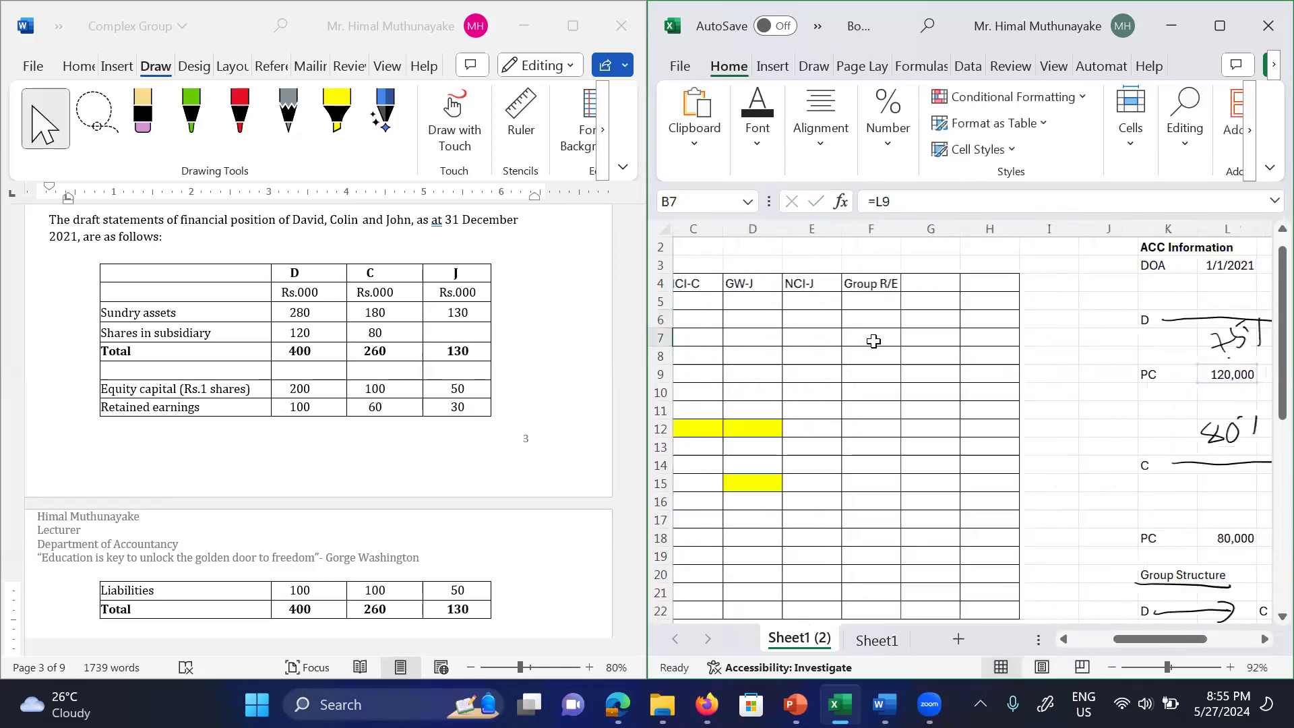
key(Left)
key(Right)
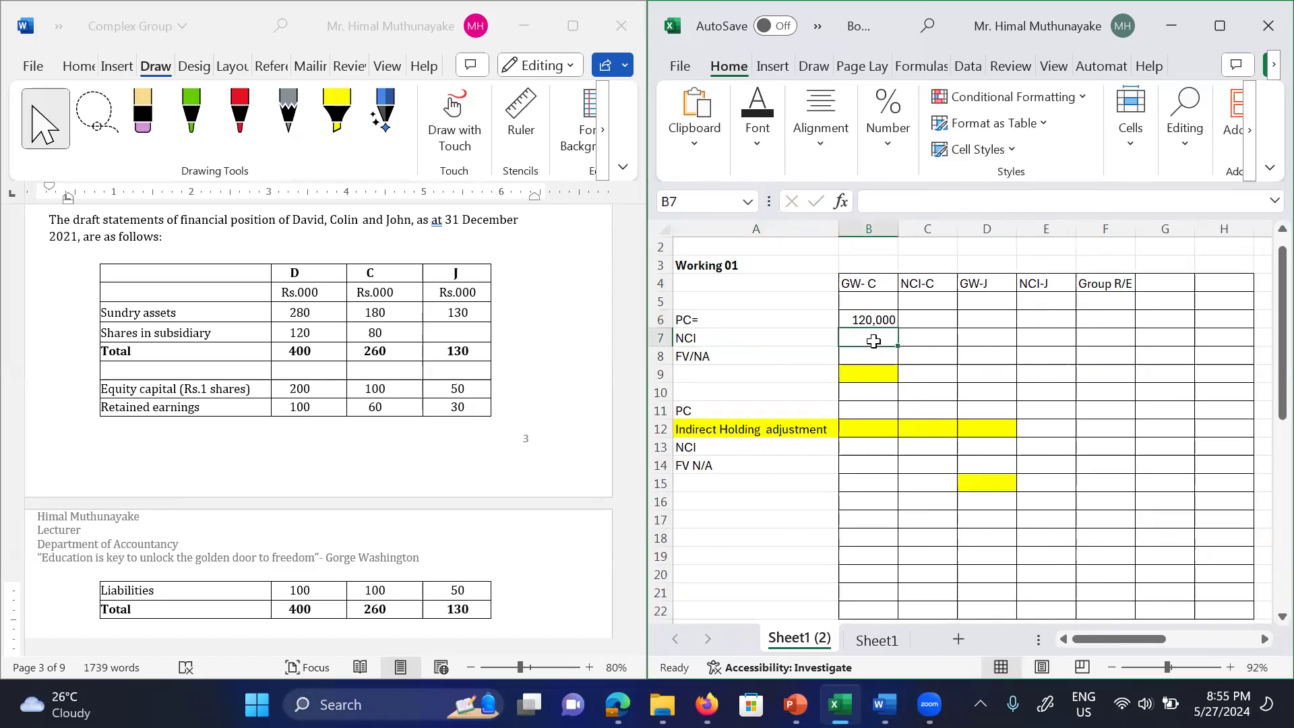
Step: Link the NCI row of the GW- C column in B7 to C's NCI figure with =O12
text(=)
key(Right)
key(Right)
key(Right)
key(Right)
key(Right)
key(Right)
key(Right)
key(Right)
key(Right)
key(Right)
key(Right)
key(Right)
key(Right)
key(Right)
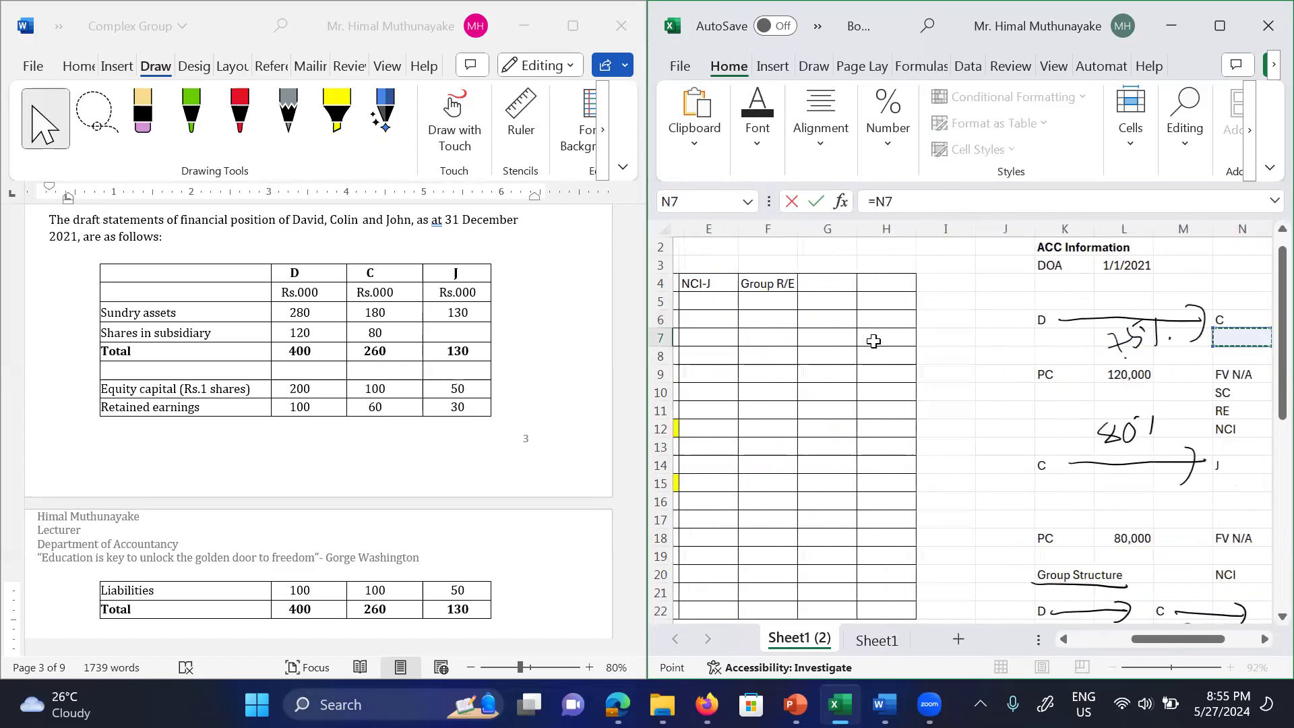
key(Down)
key(Down)
key(Down)
key(Down)
key(Down)
key(Left)
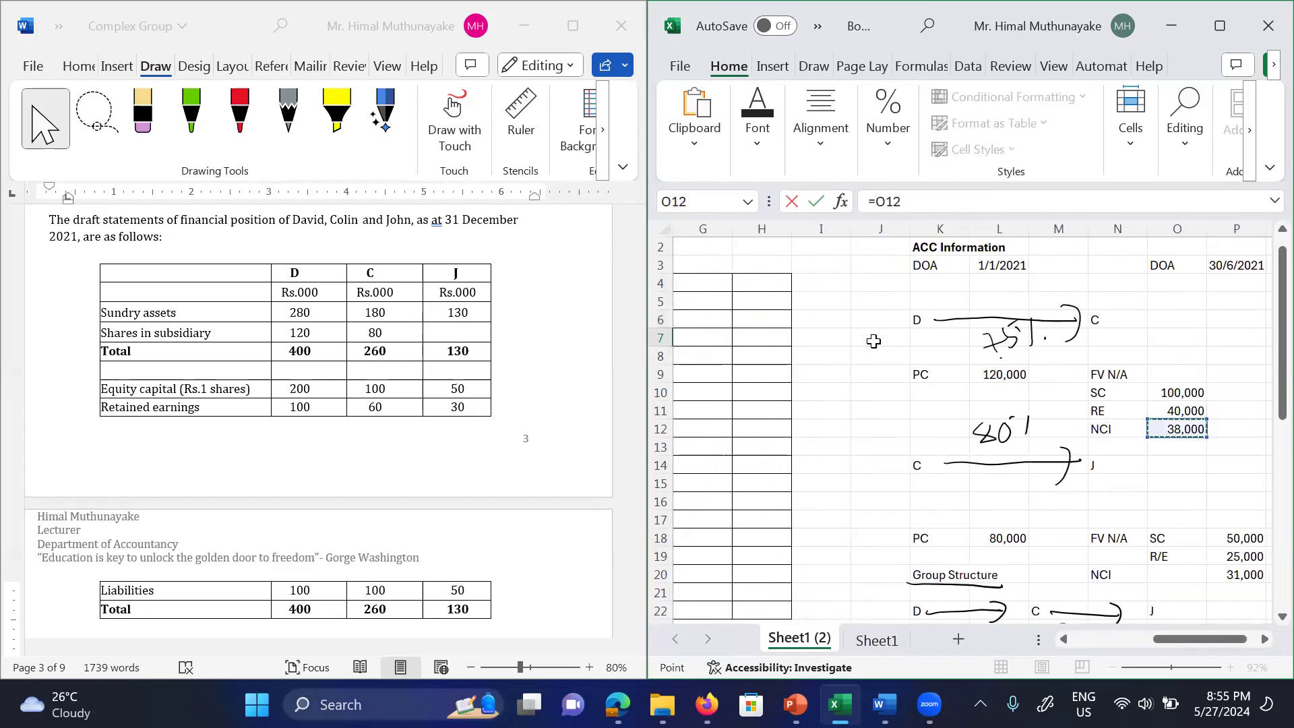
key(Return)
key(Left)
key(Up)
key(Down)
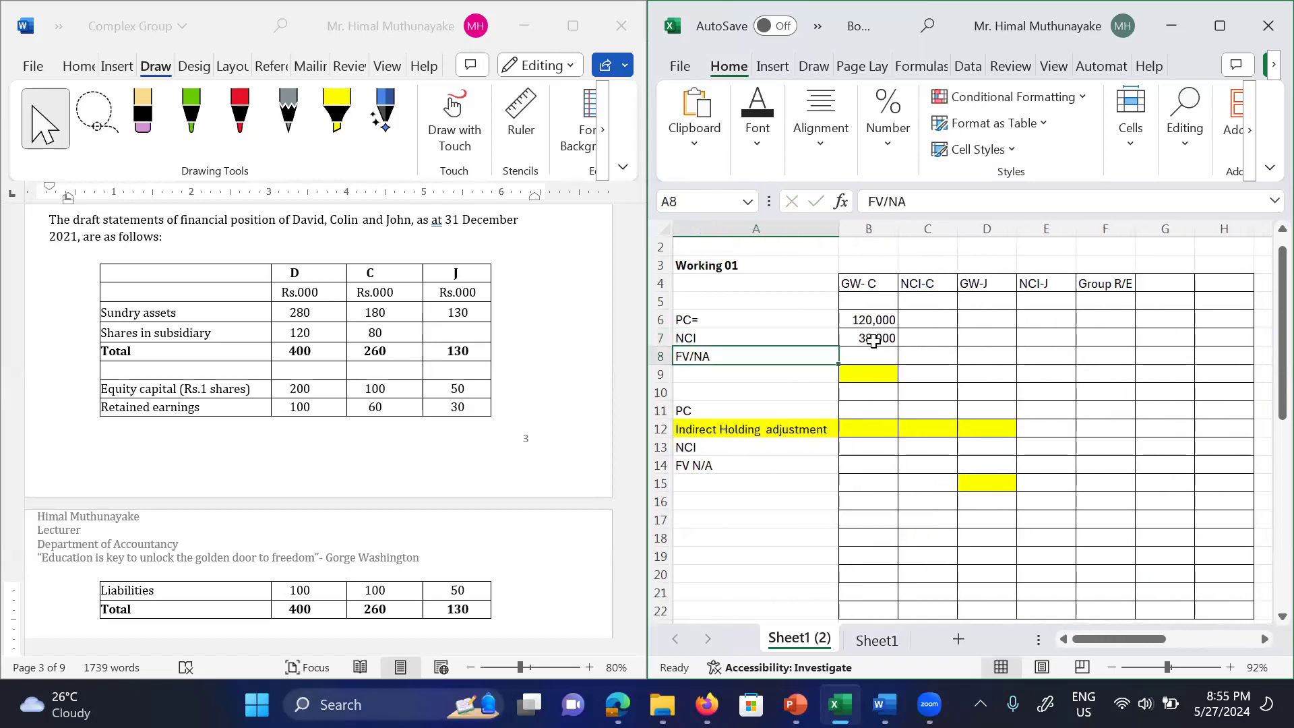
Step: Enter C's fair value of net assets in B8 as share capital plus retained earnings with =O10+O11
key(Right)
text(=)
key(Right)
key(Right)
key(Right)
key(Right)
key(Right)
key(Right)
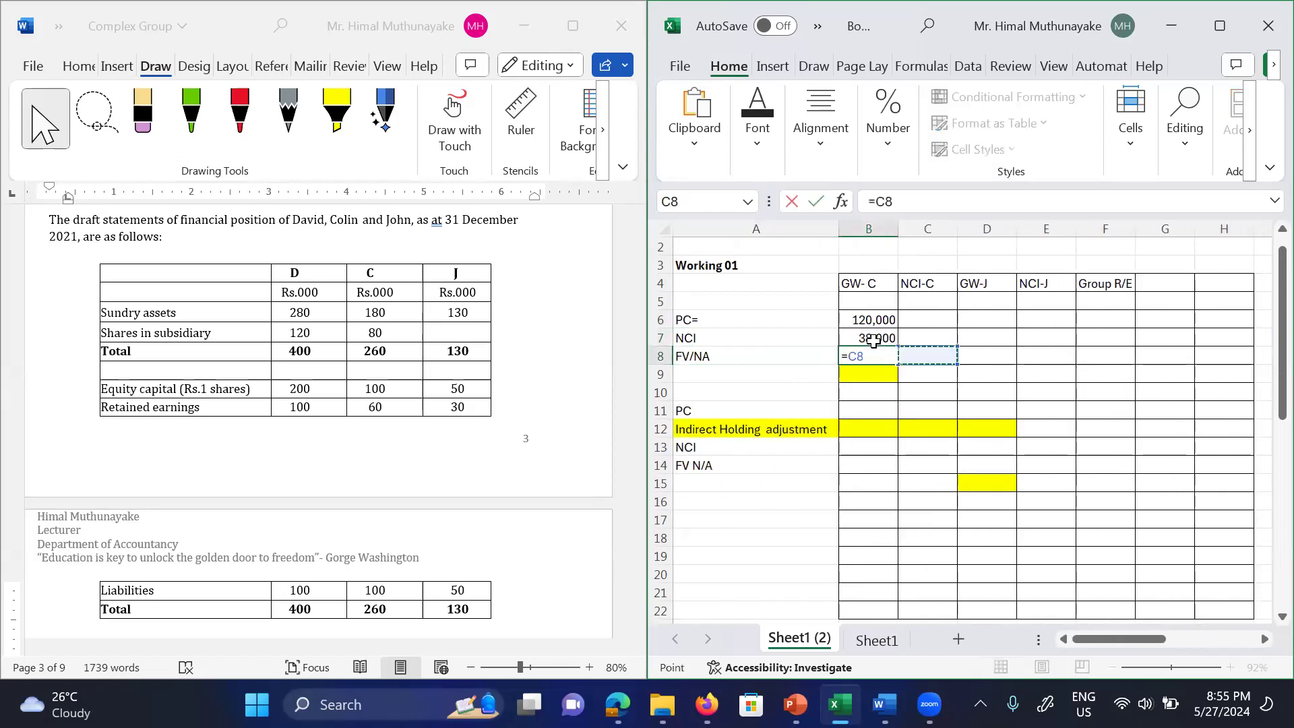
key(Right)
key(Right)
key(Right)
key(Right)
key(Right)
key(Right)
key(Right)
key(Right)
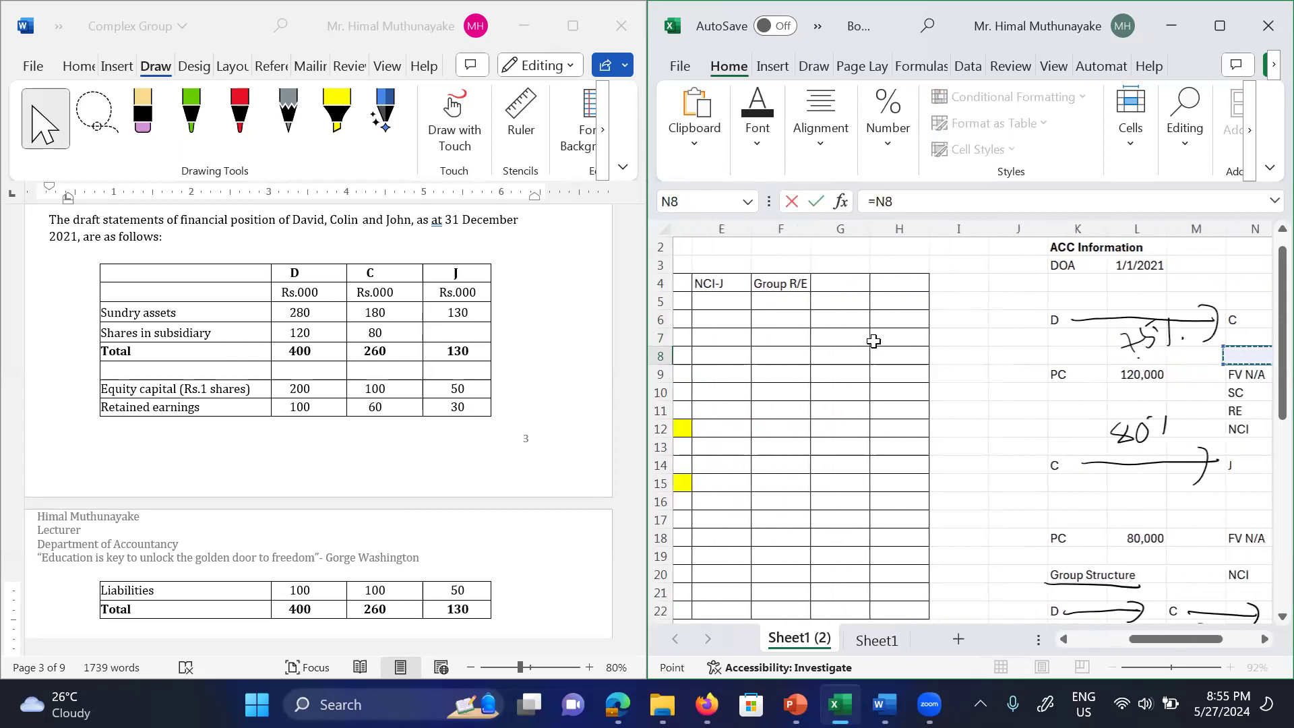
key(Down)
key(Down)
key(Down)
key(Up)
key(Left)
text(+)
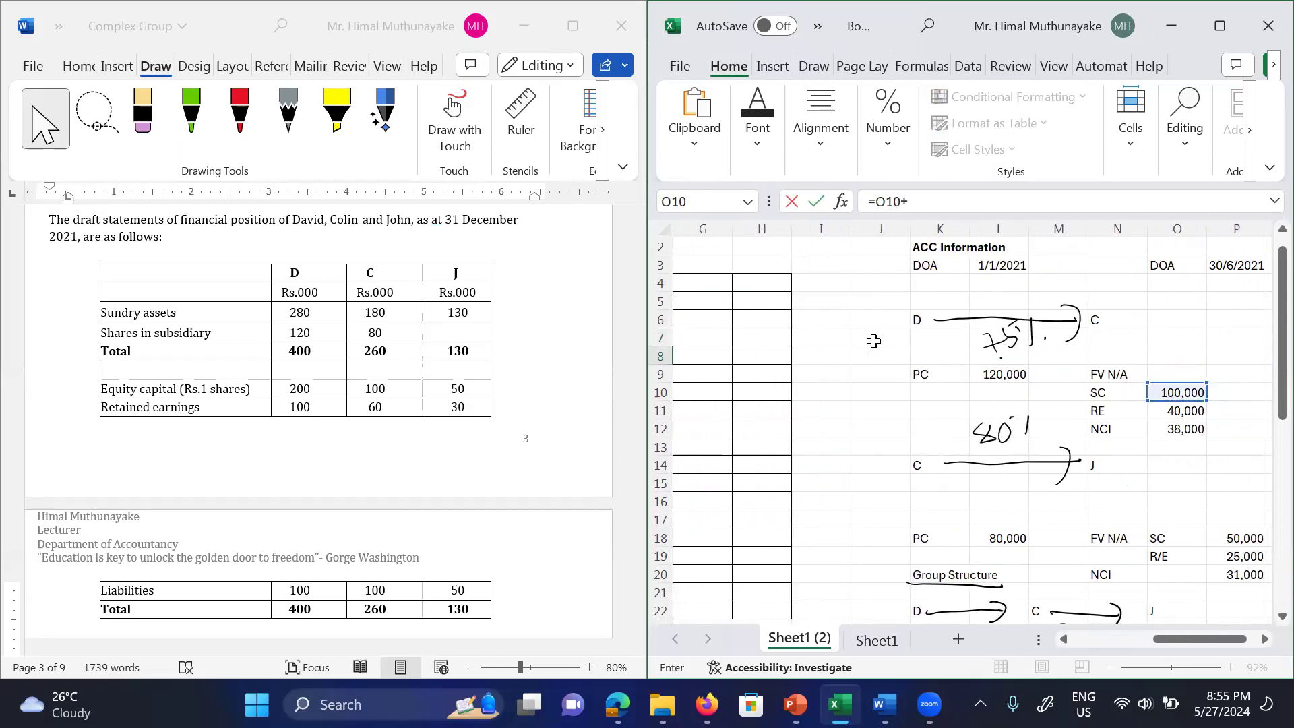
click(1188, 407)
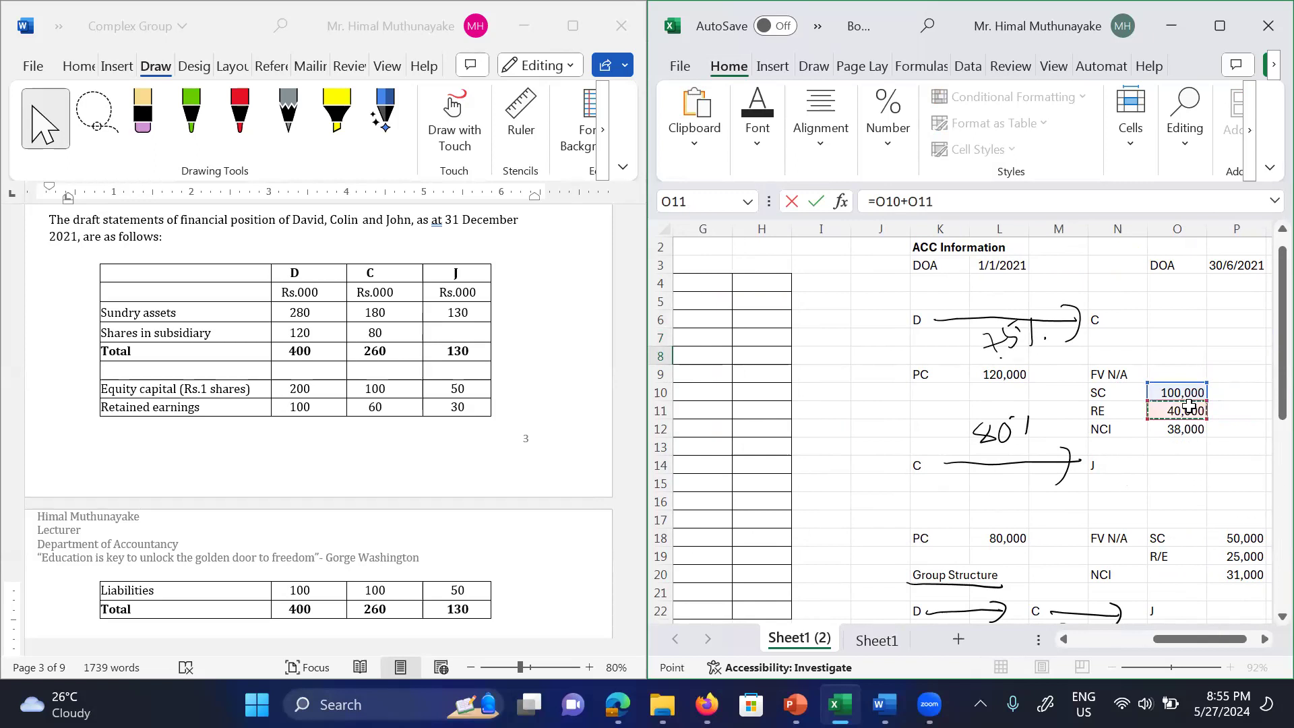
key(Return)
Step: Make the FV/NA figure in B8 a deduction by changing its formula to =-(O10+O11)
key(Up)
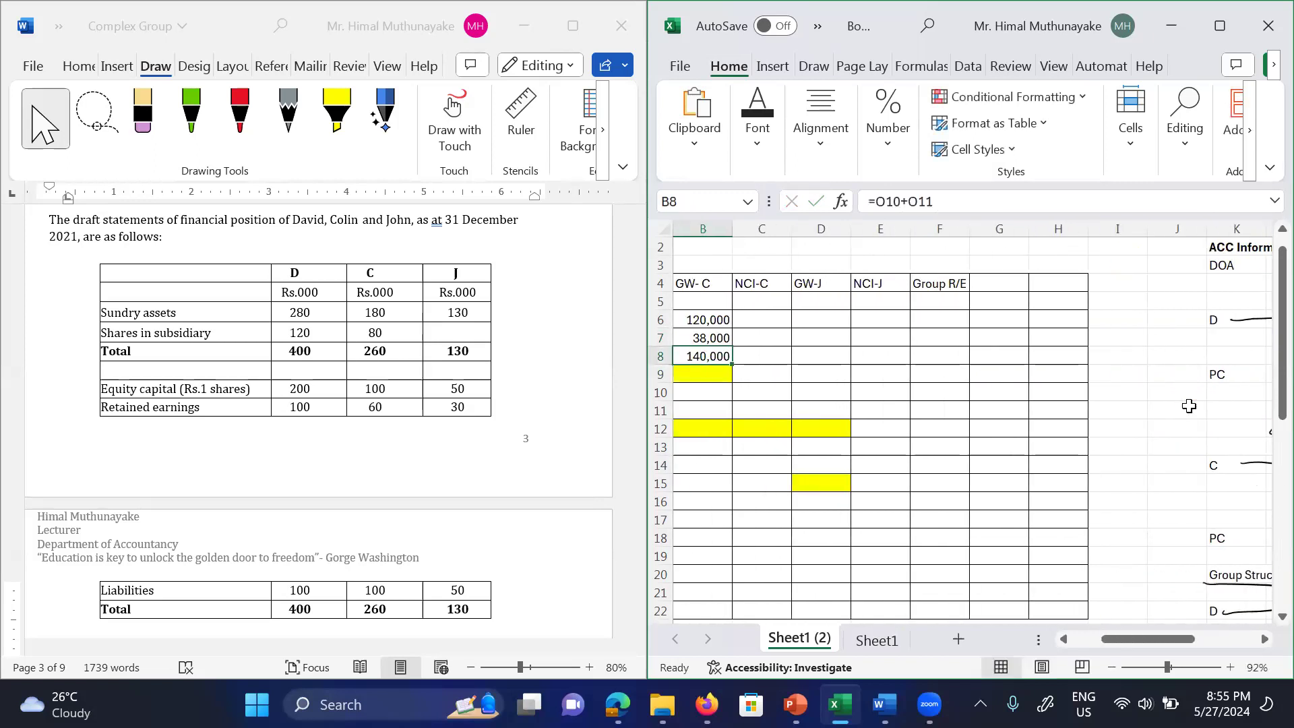
click(879, 206)
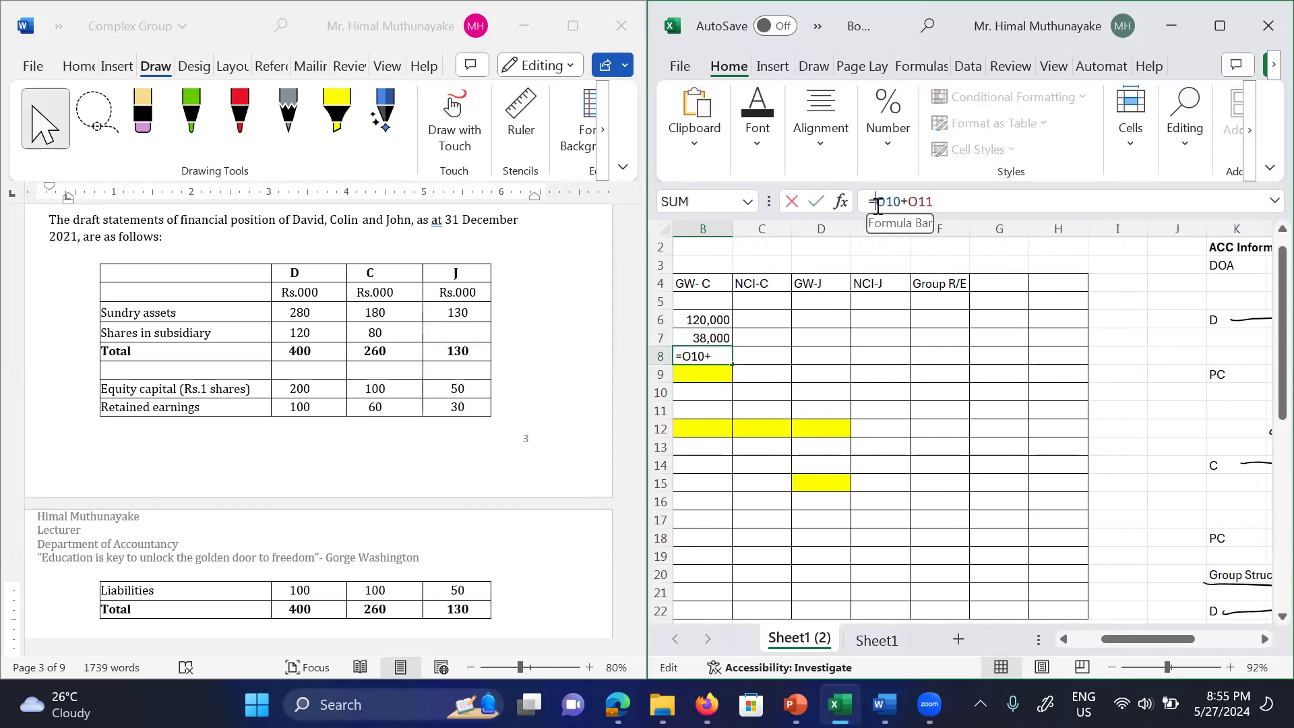
text(-()
click(954, 200)
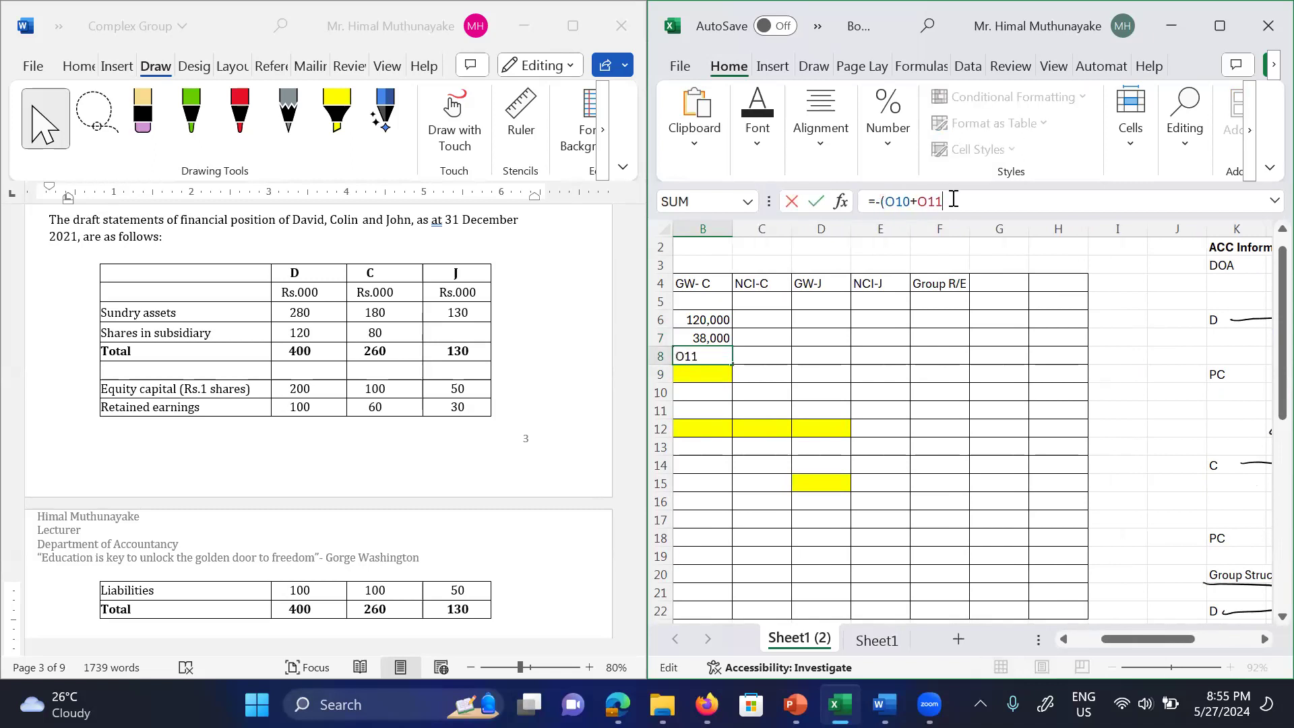
text())
key(Return)
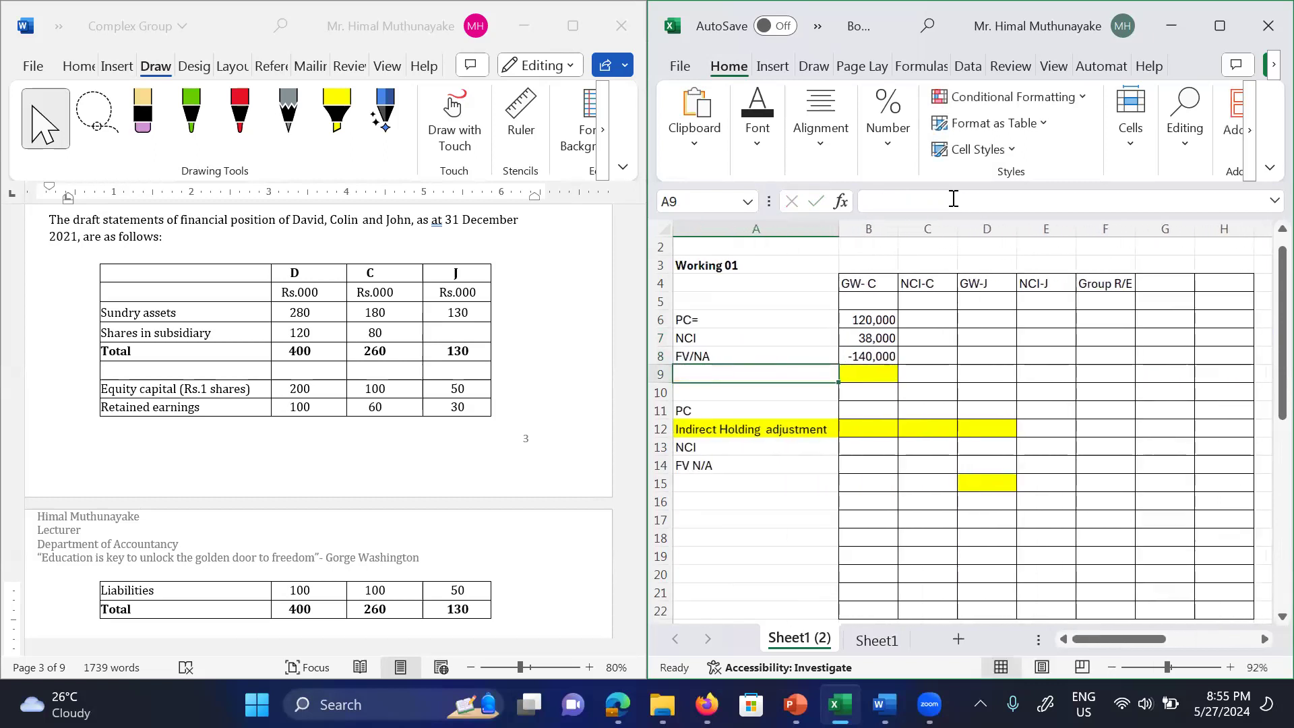
Step: Total the goodwill on C in the yellow cell B9 with =SUM(B6:B8)
text(=su)
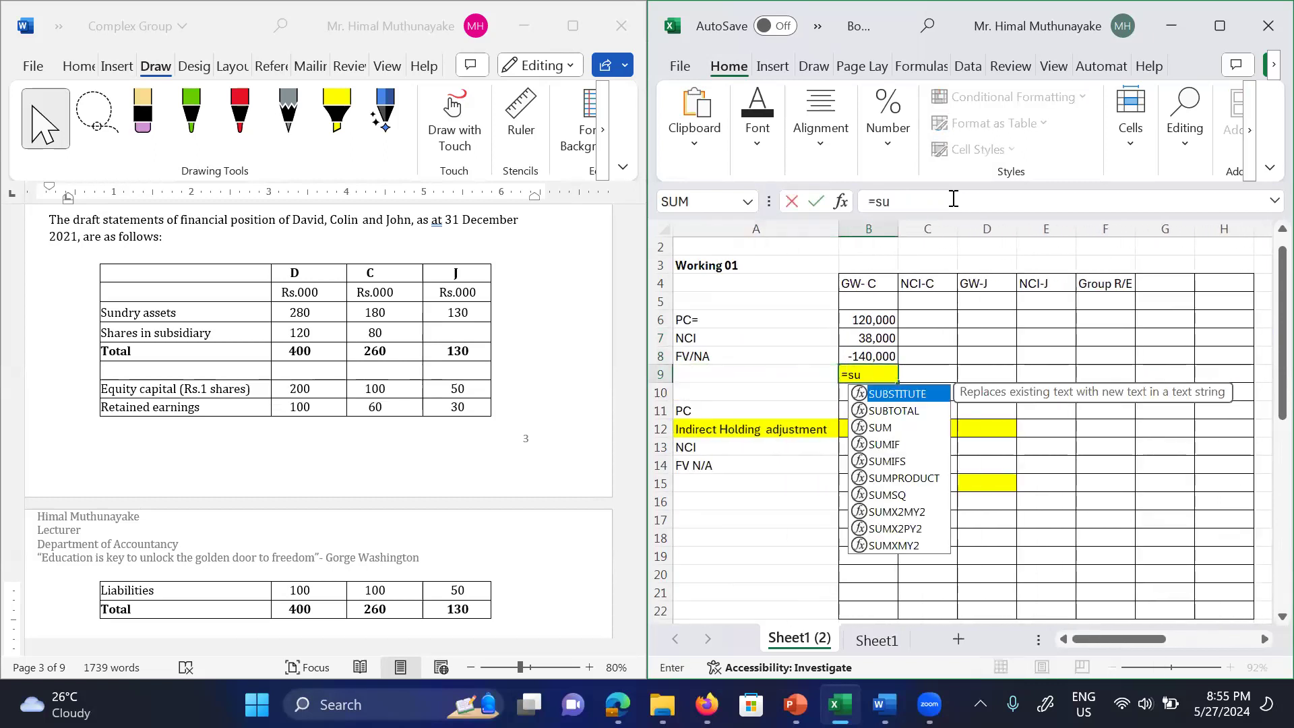
text(m()
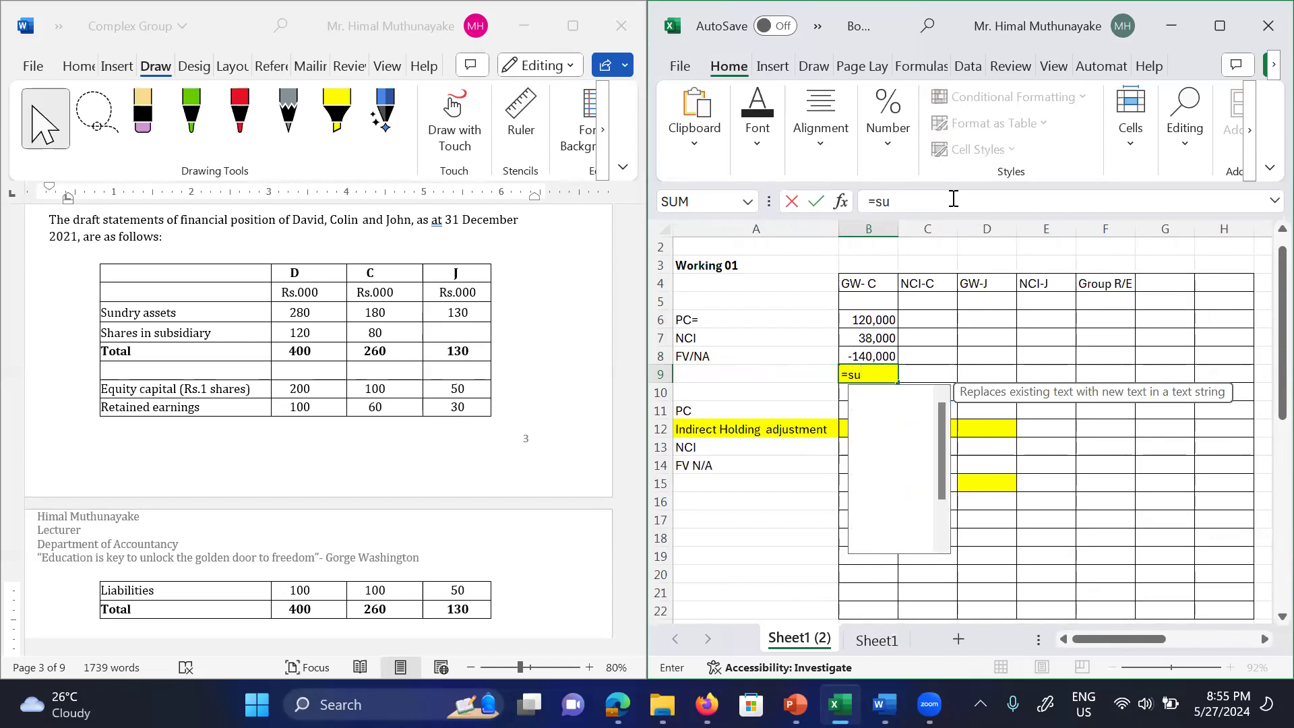
key(Up)
key(Up)
key(Up)
key(shift+Down)
key(shift+Down)
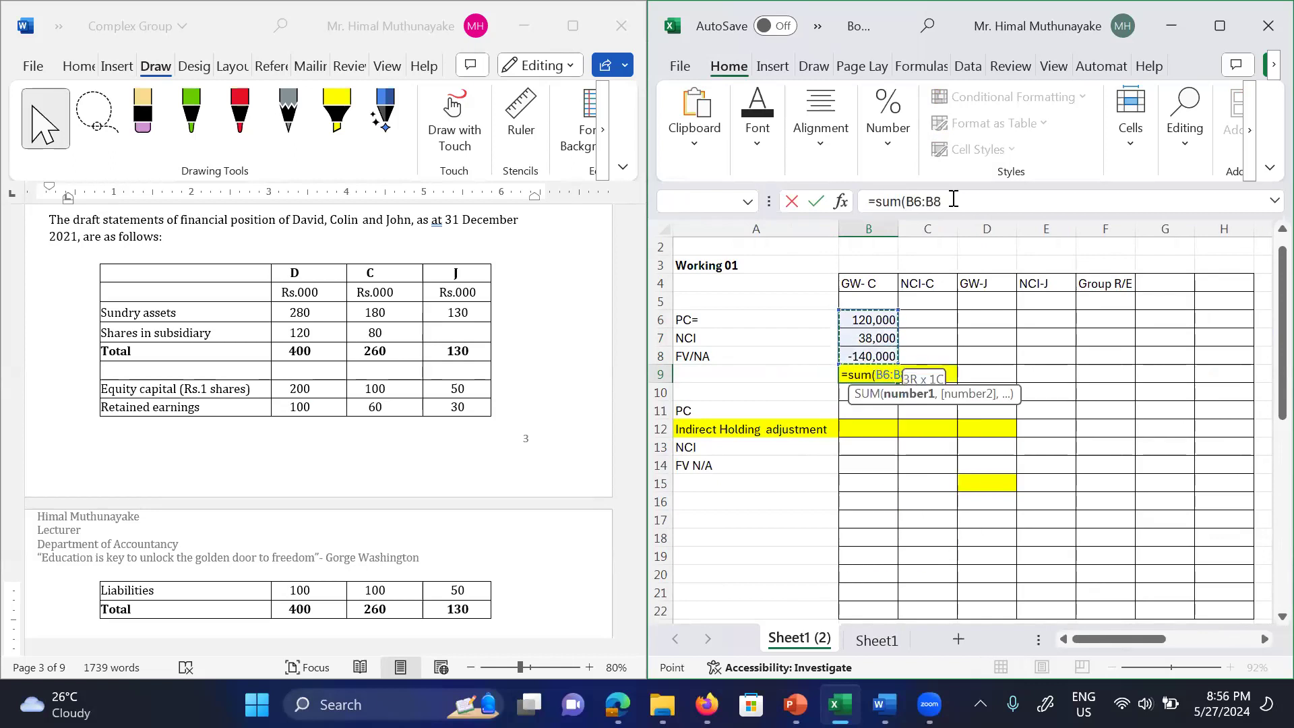
text())
key(Return)
key(Down)
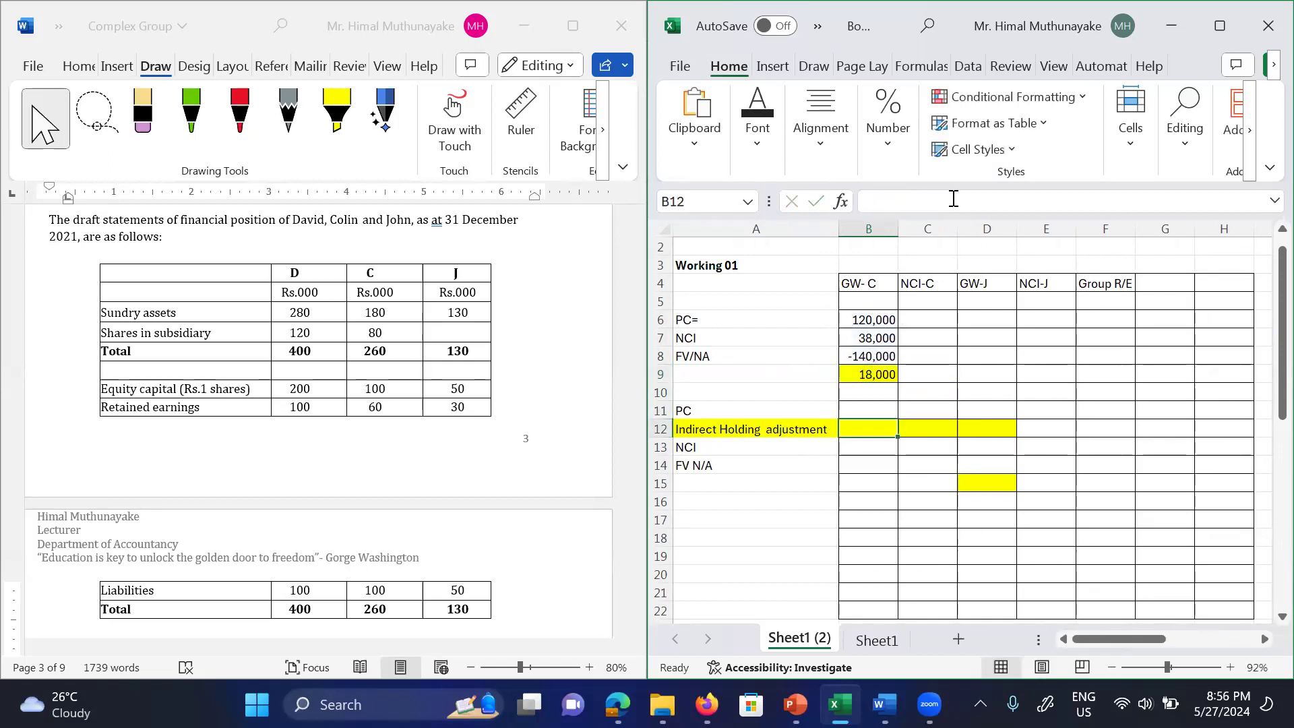
Step: Carry C's NCI amount into the NCI-C column by linking C7 to B7
key(Up)
key(Up)
key(Down)
key(Down)
key(Up)
key(Up)
key(Up)
key(Up)
key(Up)
key(Down)
key(Down)
key(Up)
key(ctrl+c)
key(Right)
key(ctrl+v)
text(=)
key(Left)
key(Return)
key(Down)
key(Down)
key(Down)
key(Up)
key(Left)
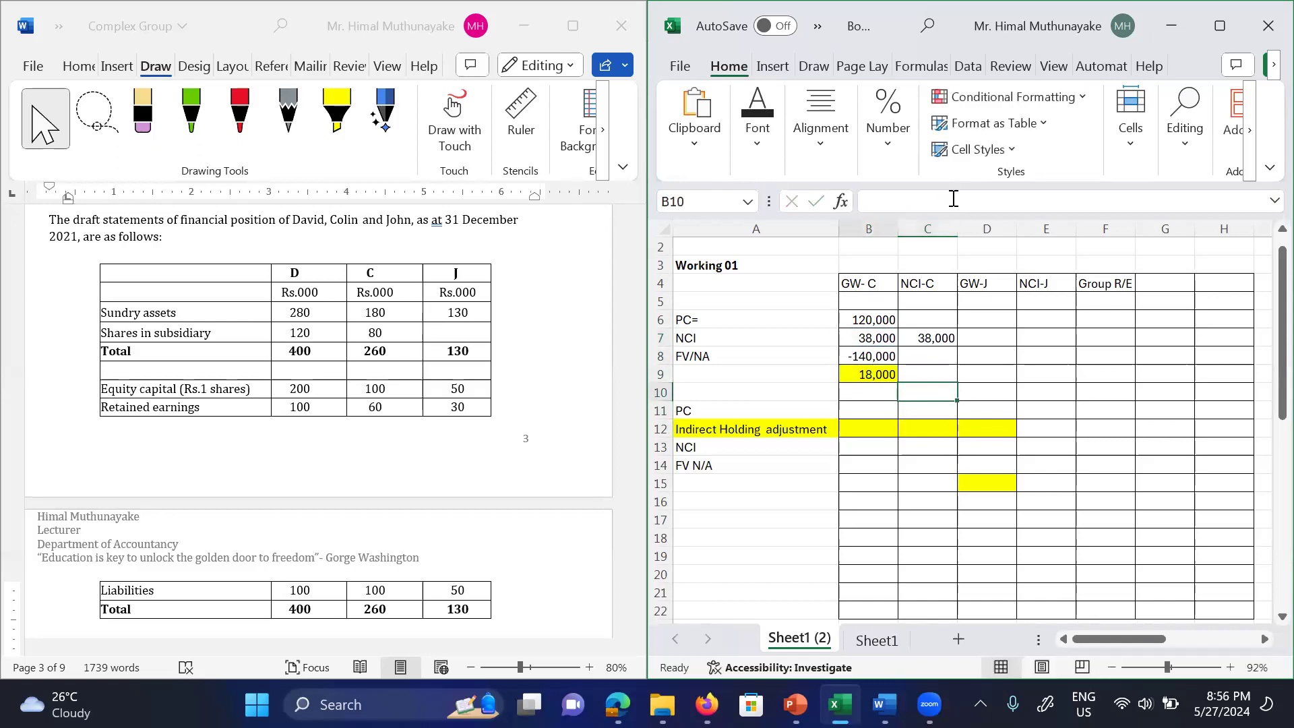
key(Left)
key(Up)
key(Up)
key(Down)
key(Right)
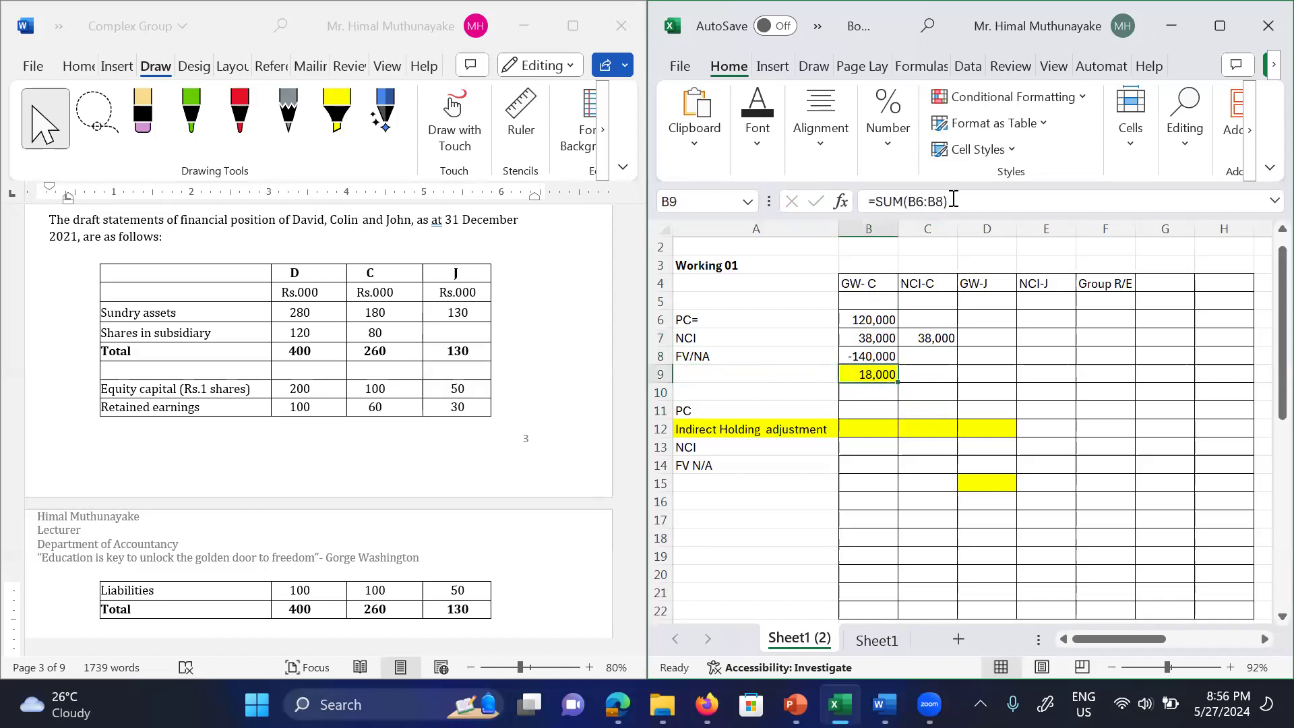
Step: Link the PC row of the GW-J column in D11 to J's purchase consideration with =L18
key(Right)
key(Right)
key(Up)
key(Up)
key(Up)
key(Up)
key(Up)
key(Up)
key(Down)
key(Down)
key(Down)
key(Down)
key(Down)
key(Down)
key(Down)
key(Down)
key(Up)
key(Down)
key(Down)
key(Up)
text(=)
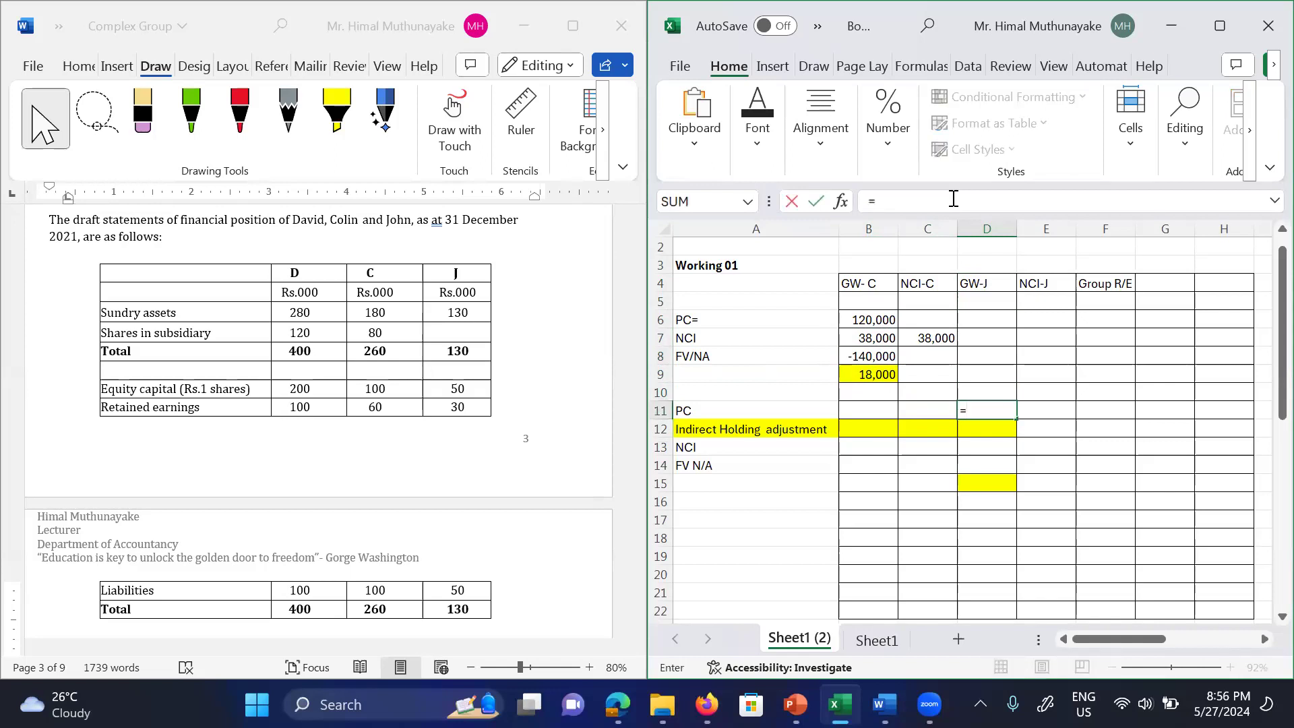
key(Right)
key(Right)
key(Right)
key(Right)
key(Right)
key(Right)
key(Right)
key(Right)
key(Right)
key(Right)
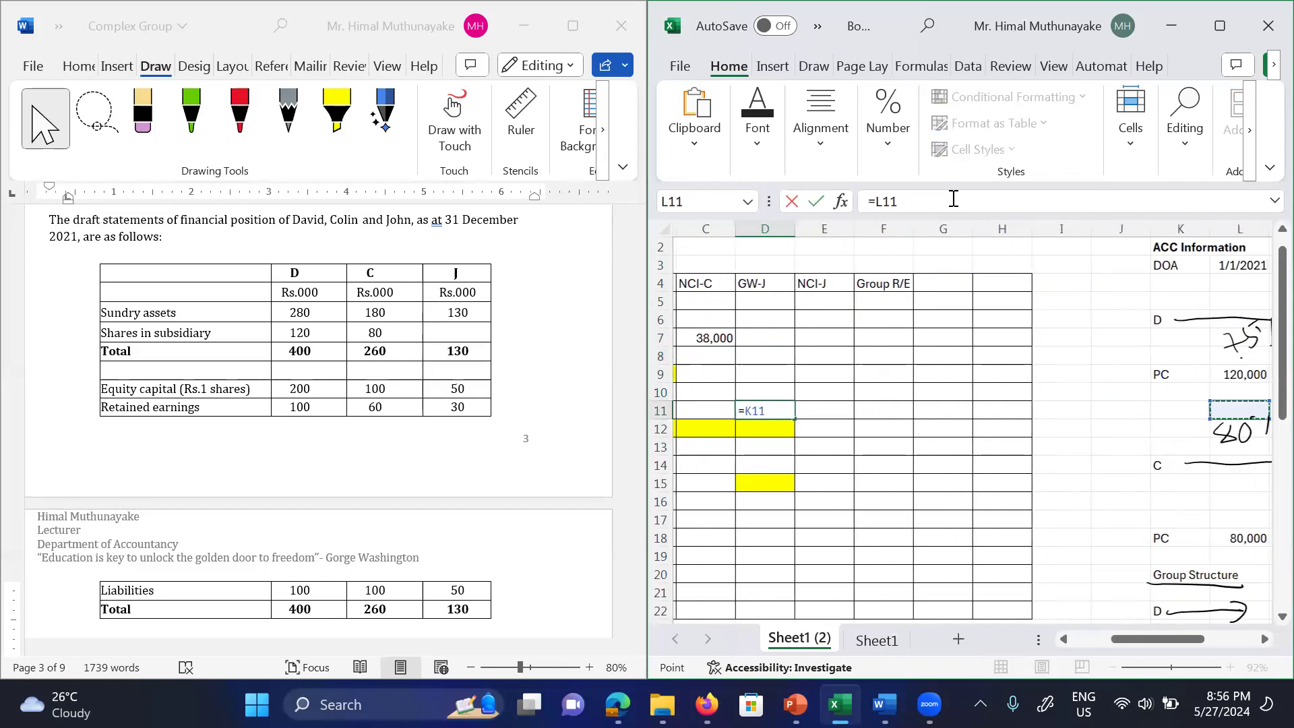
key(Down)
key(Down)
key(Down)
key(Down)
key(Down)
key(Down)
key(Down)
key(Left)
key(Left)
key(Return)
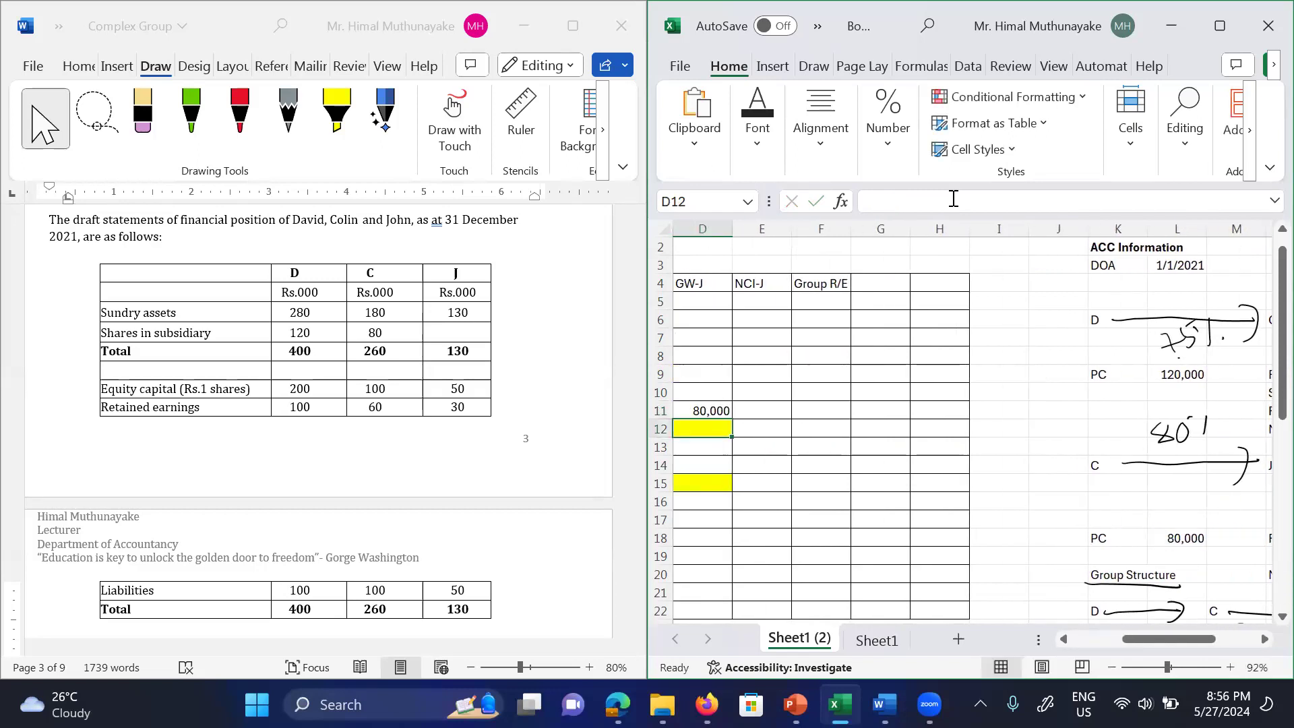
Step: Examine the Indirect Holding adjustment row and the ownership percentages drawn in the ACC Information section
key(Home)
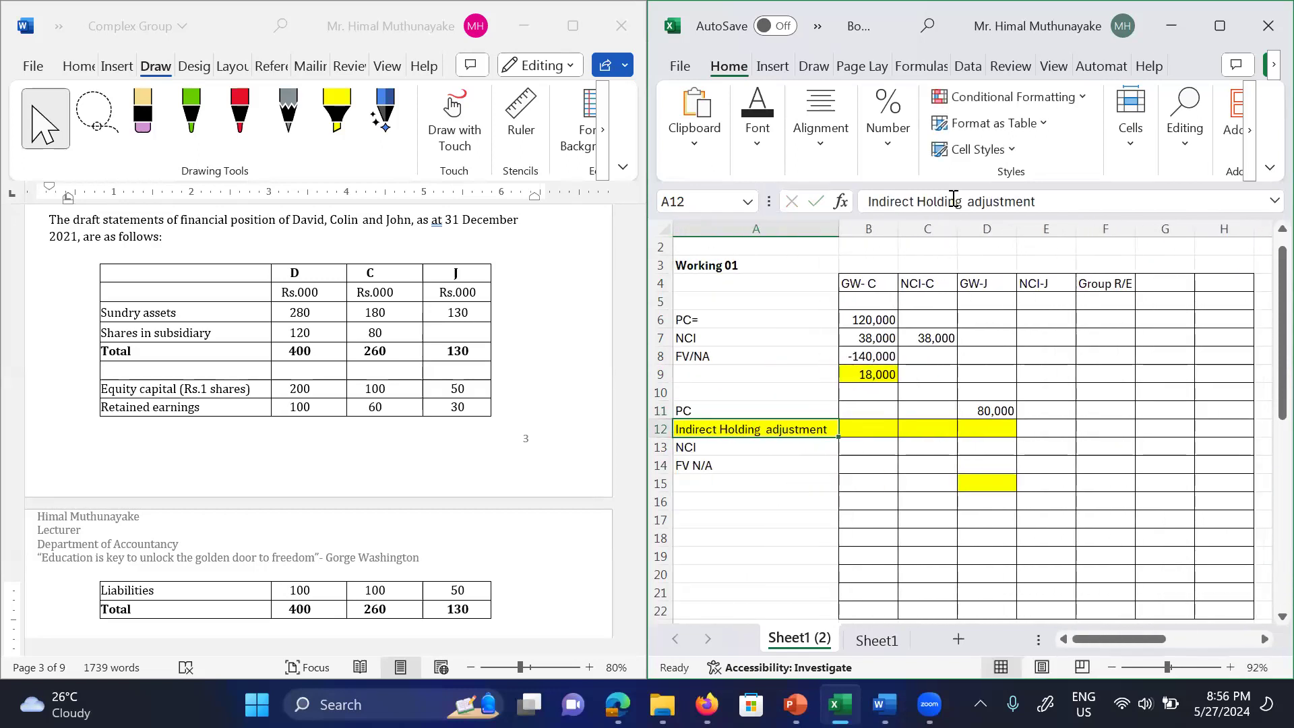
key(Right)
key(Right)
key(Right)
key(Right)
key(Right)
key(Right)
key(Right)
key(Right)
key(Right)
key(Right)
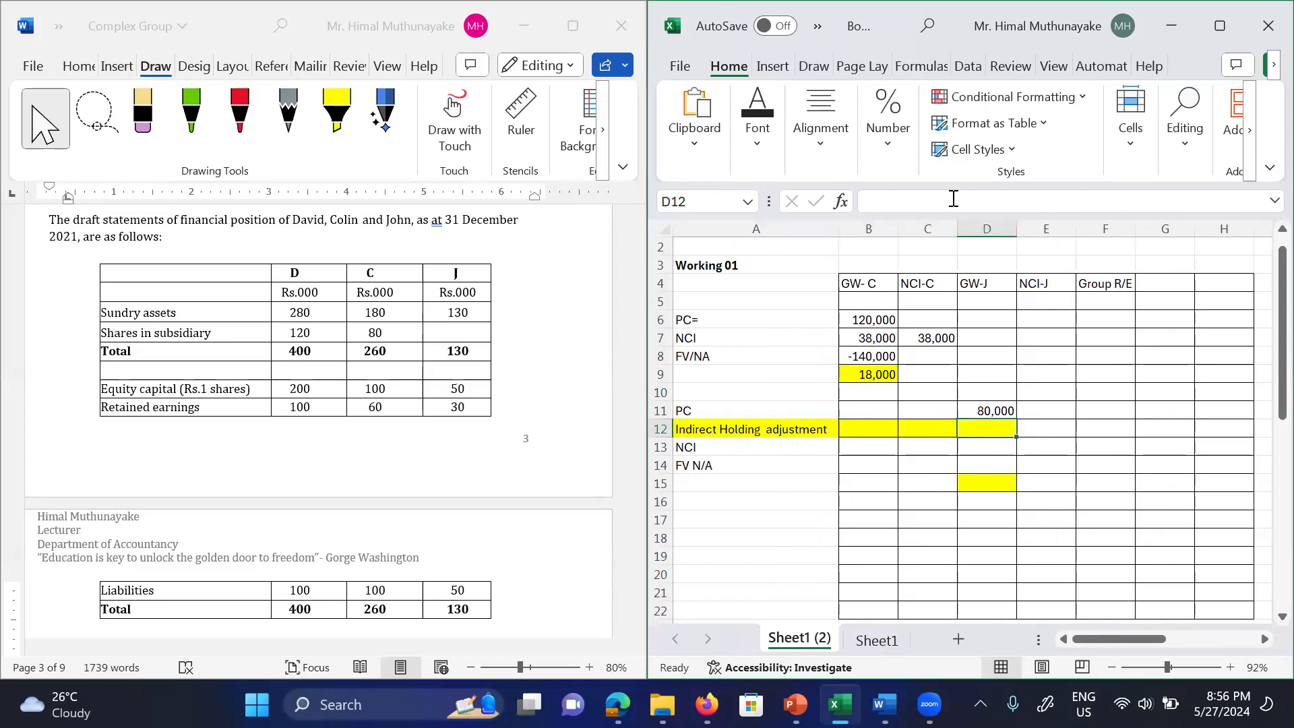
key(Right)
key(Right)
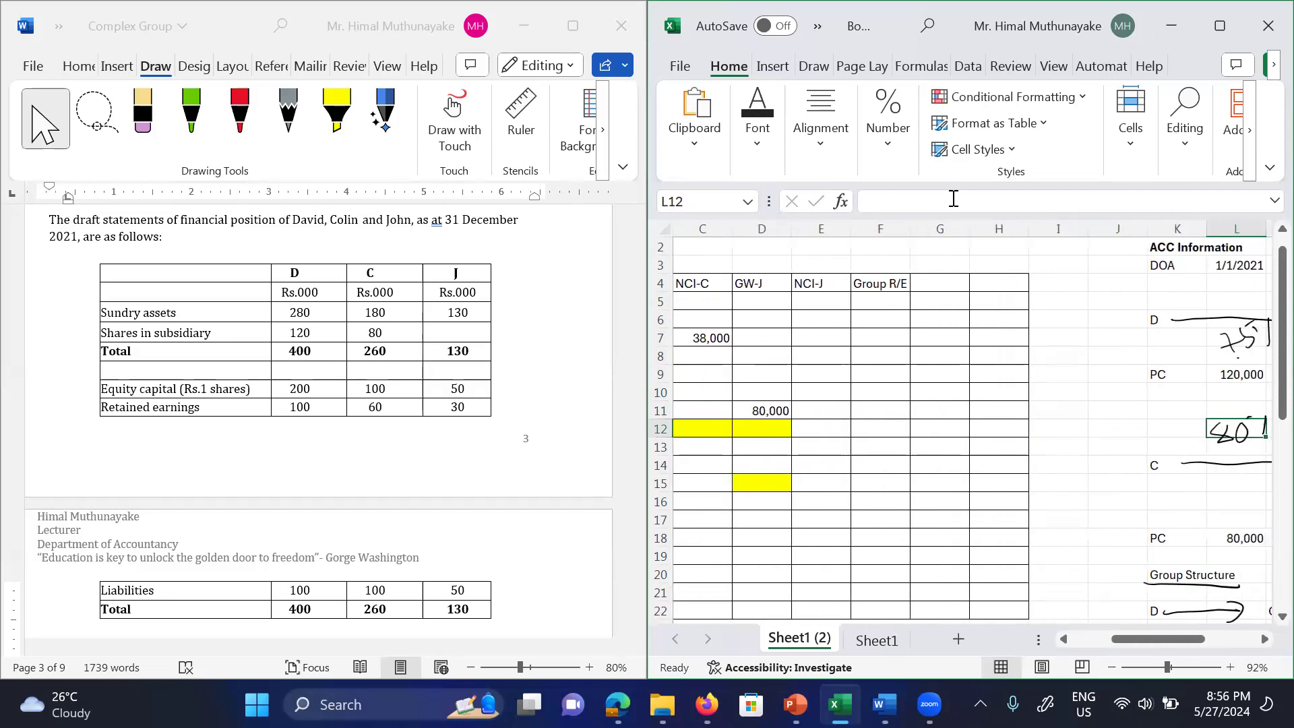
key(Up)
key(Up)
key(Up)
key(Up)
key(Up)
key(Left)
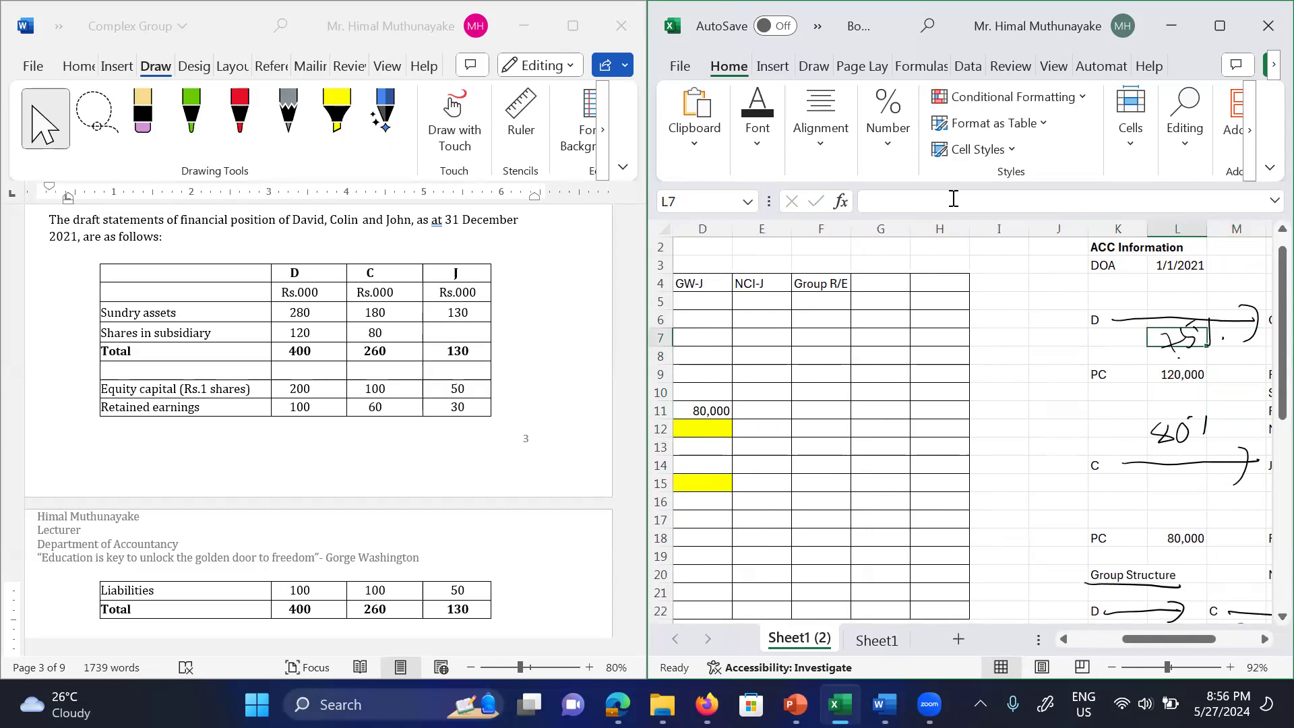
Step: Enter -20,000 as the indirect holding adjustment in the GW-J column, cell D12
key(Left)
key(Left)
key(Left)
key(Left)
key(Left)
key(Left)
key(Left)
key(Left)
key(Left)
key(Down)
key(Down)
key(Down)
key(Down)
key(Down)
key(Right)
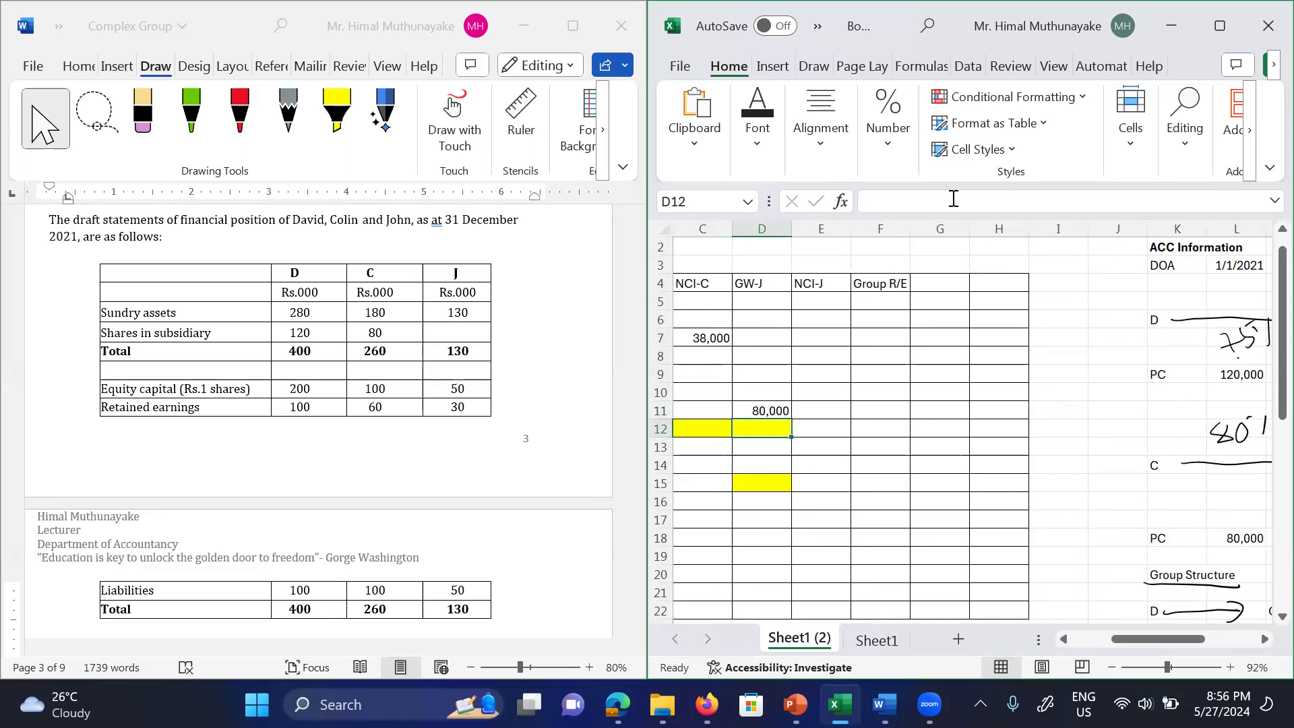
text(-2)
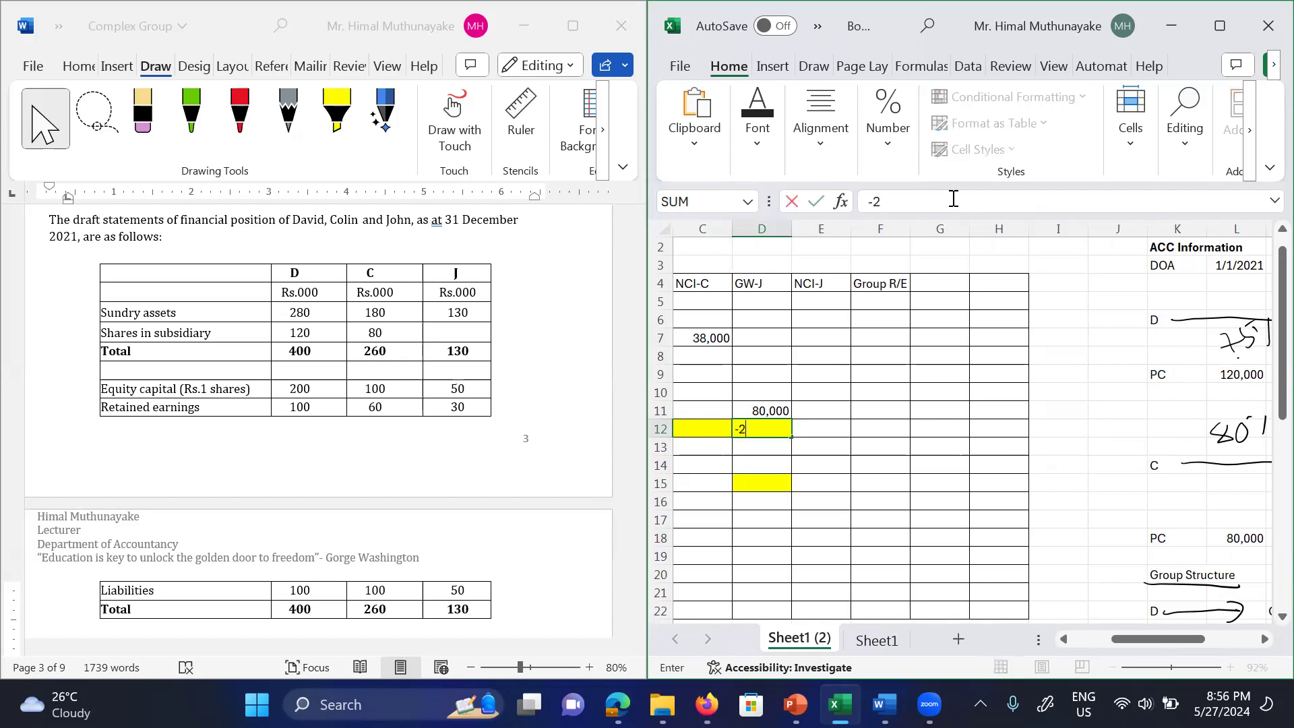
text(0,000)
key(Return)
Step: Enter -20,000 as the indirect holding adjustment in the NCI-C column, cell C12
key(Left)
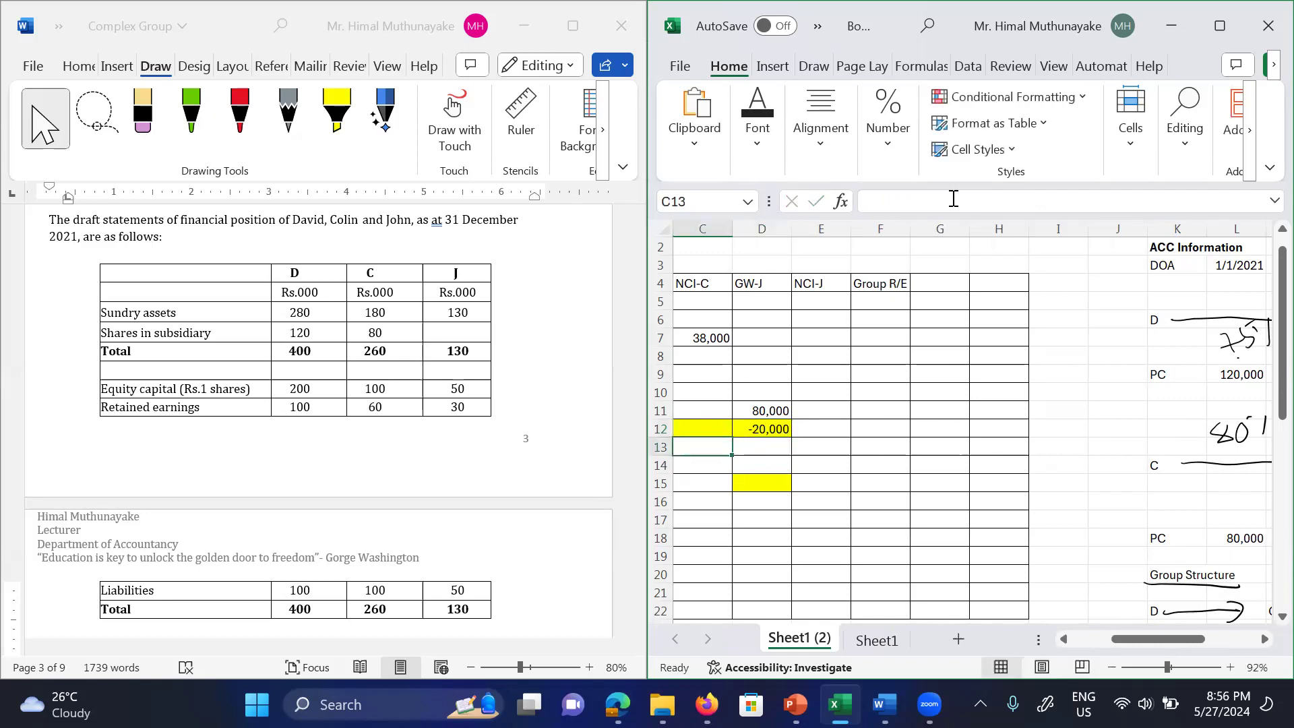
key(Left)
key(Left)
key(Up)
key(Right)
key(Right)
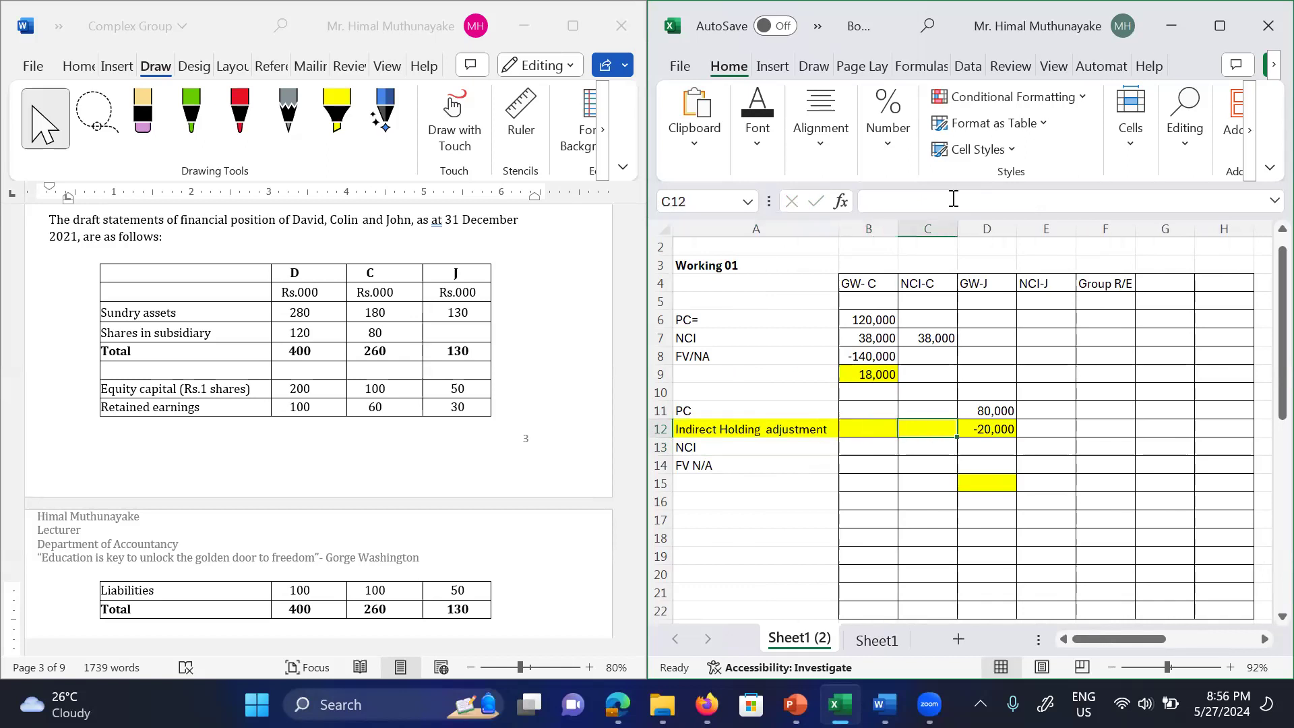
text(-20,000)
key(Return)
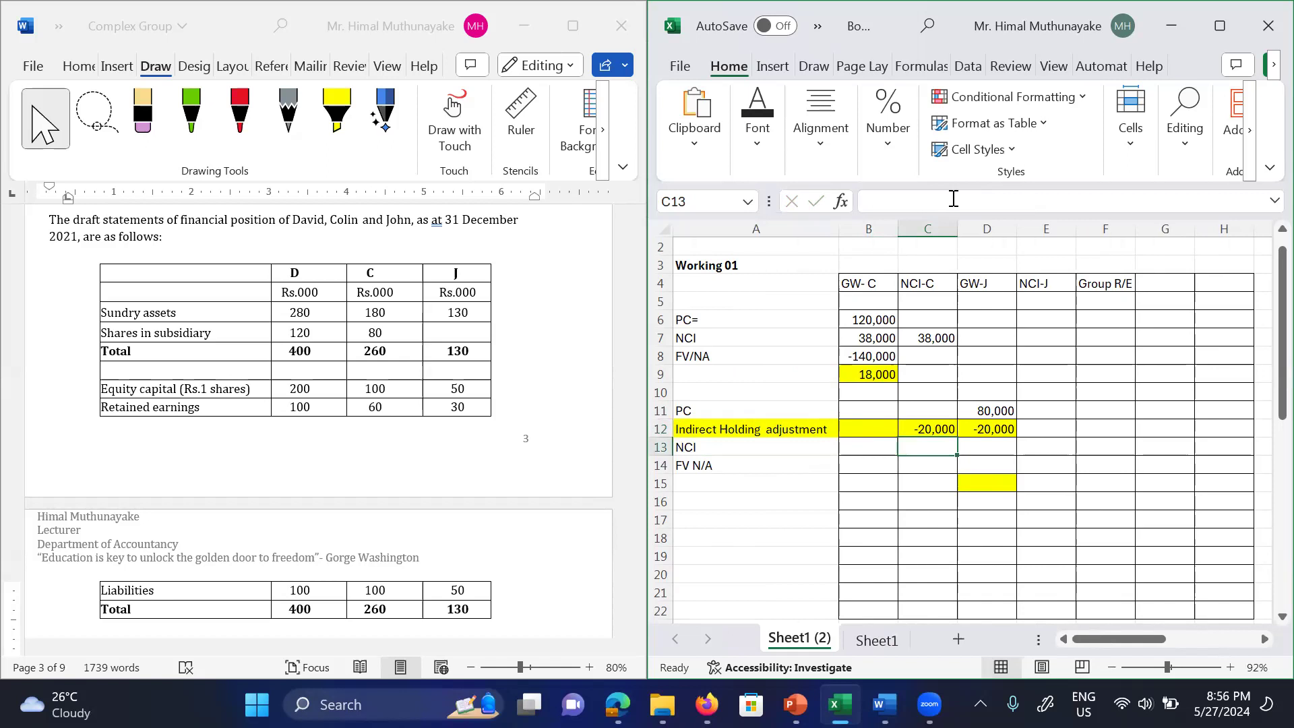
Step: Link the NCI row of the GW-J column in D13 to J's NCI in the ACC Information section with =P20
key(Right)
text(=)
key(Right)
key(Right)
key(Right)
key(Right)
key(Right)
key(Right)
key(Right)
key(Right)
key(Right)
key(Right)
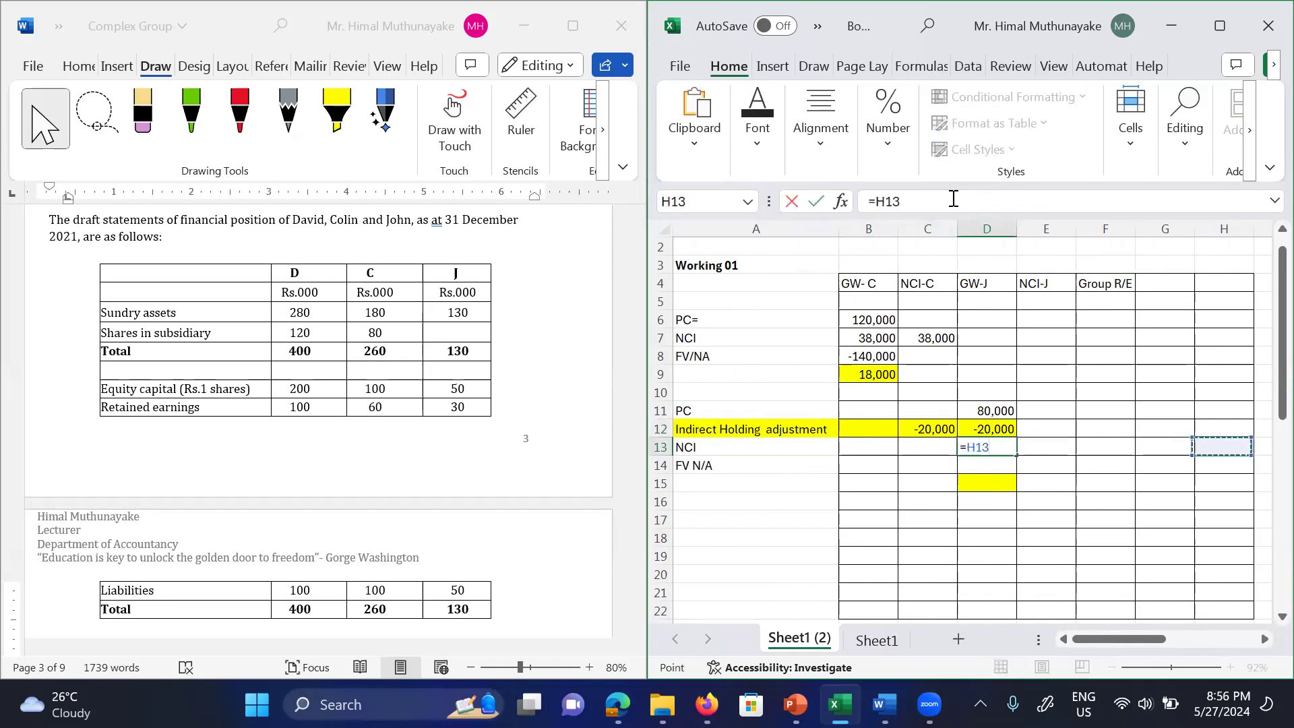
key(Right)
key(Right)
key(Right)
key(Right)
key(Down)
key(Down)
key(Down)
key(Down)
key(Down)
key(Down)
key(Down)
key(Down)
key(Left)
key(Left)
key(Up)
key(Return)
Step: Deduct J's net assets in the FV N/A row of the GW-J column, D14, with =-(P18+P19)
key(Left)
key(Left)
key(Left)
key(Up)
key(Right)
key(Right)
key(Right)
key(Down)
text(=-)
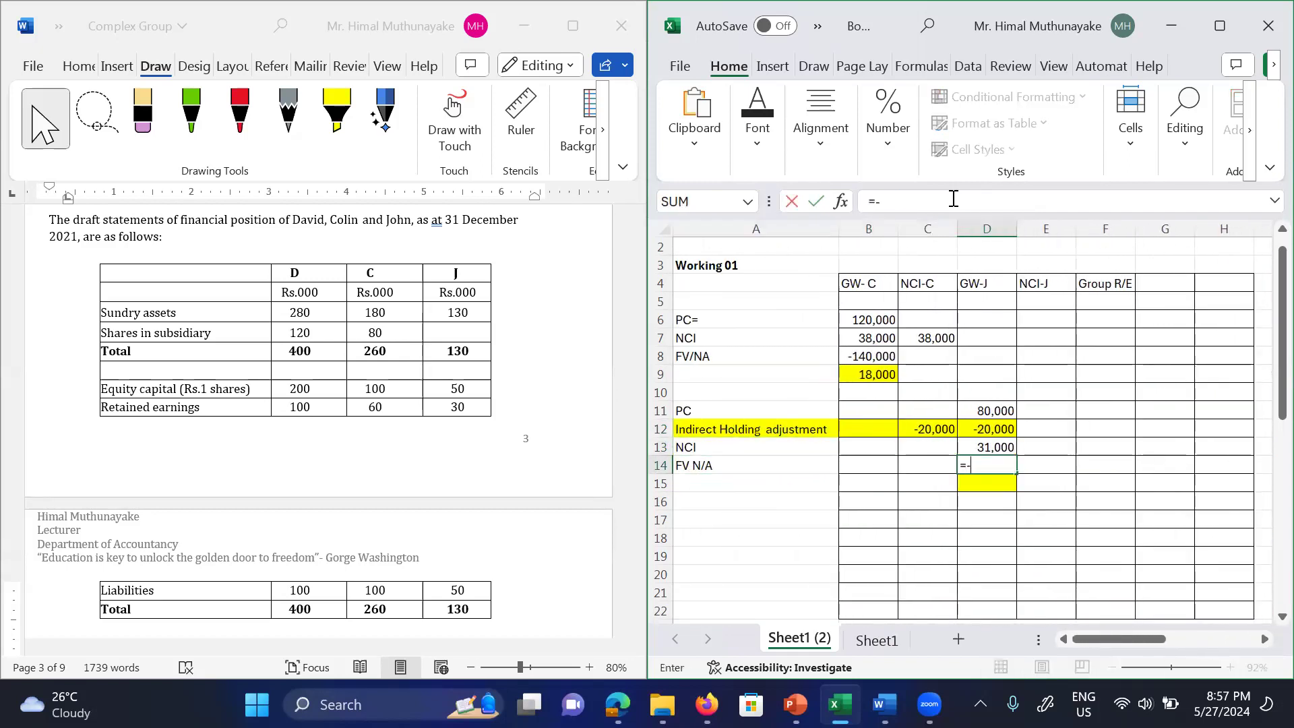
text(()
key(Right)
key(Right)
key(Right)
key(Right)
key(Right)
key(Right)
key(Right)
key(Right)
key(Right)
key(Right)
key(Right)
key(Right)
key(Right)
key(Right)
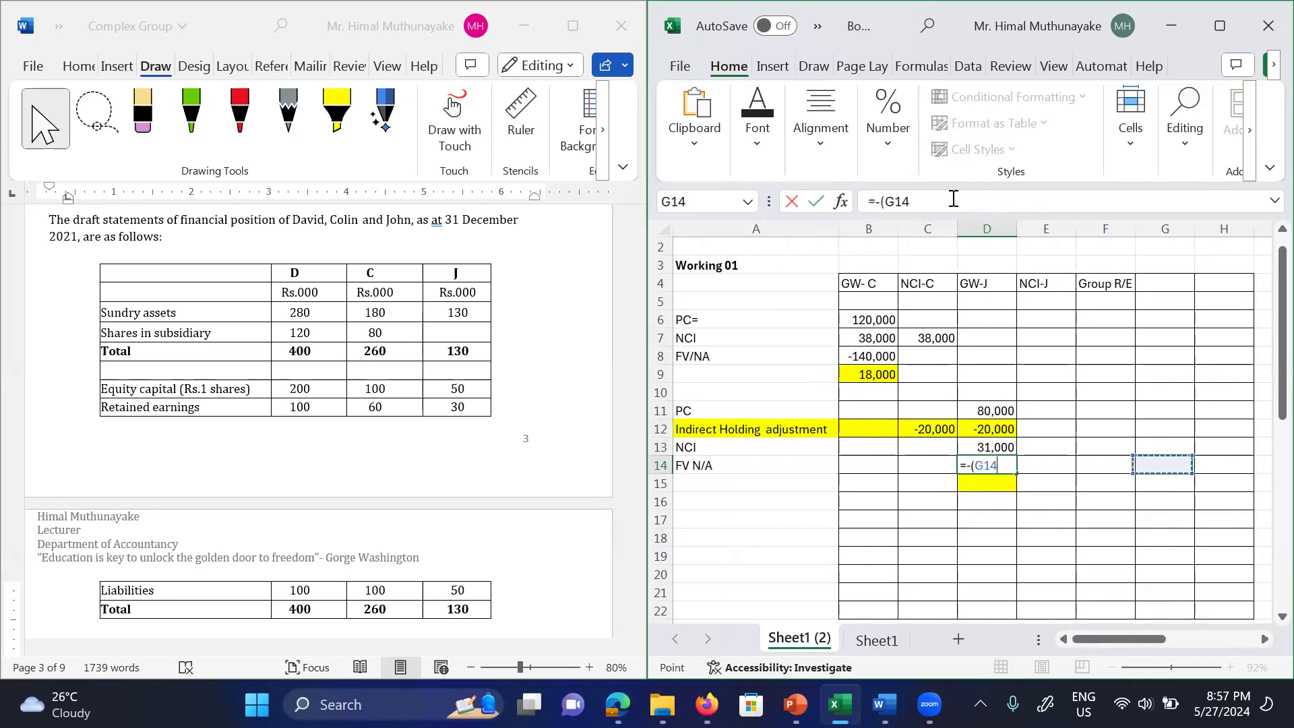
key(Down)
key(Down)
key(Down)
key(Down)
key(Left)
key(Left)
text(+)
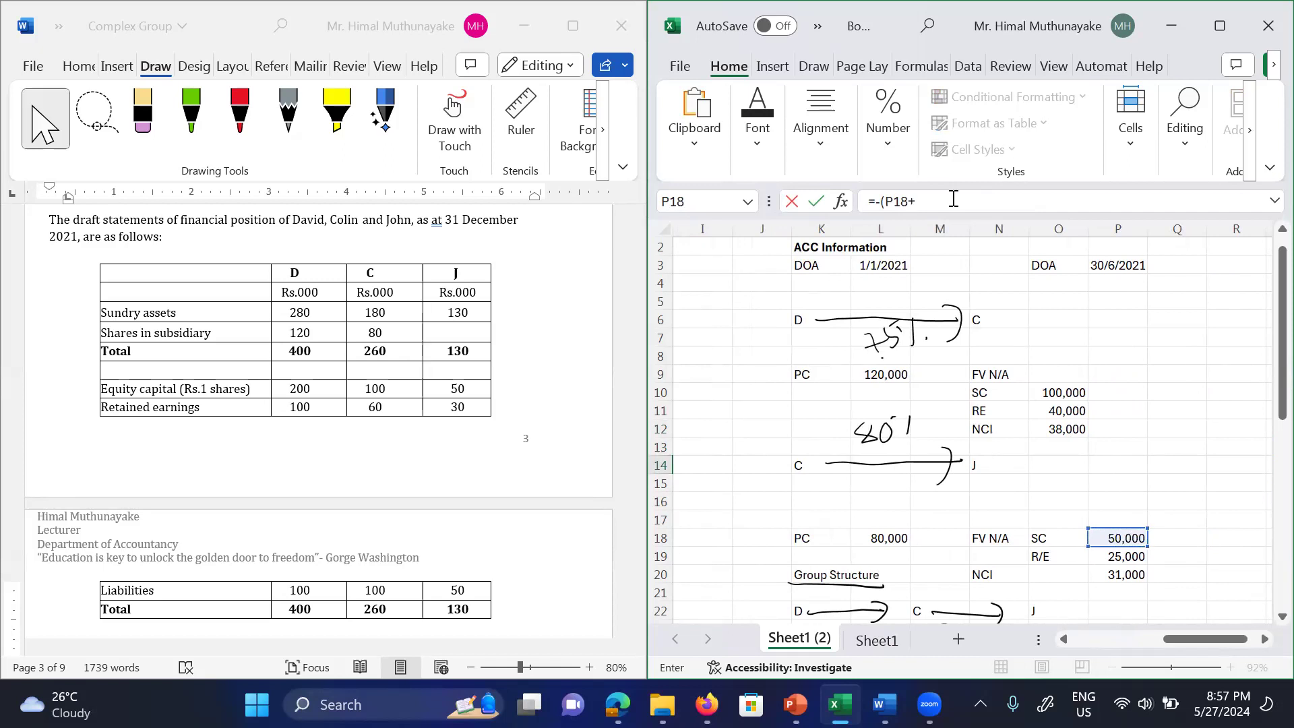
key(Down)
key(Right)
key(Right)
key(Right)
key(Right)
key(Right)
key(Right)
key(Right)
key(Right)
key(Right)
key(Right)
key(Right)
key(Right)
key(Right)
key(Right)
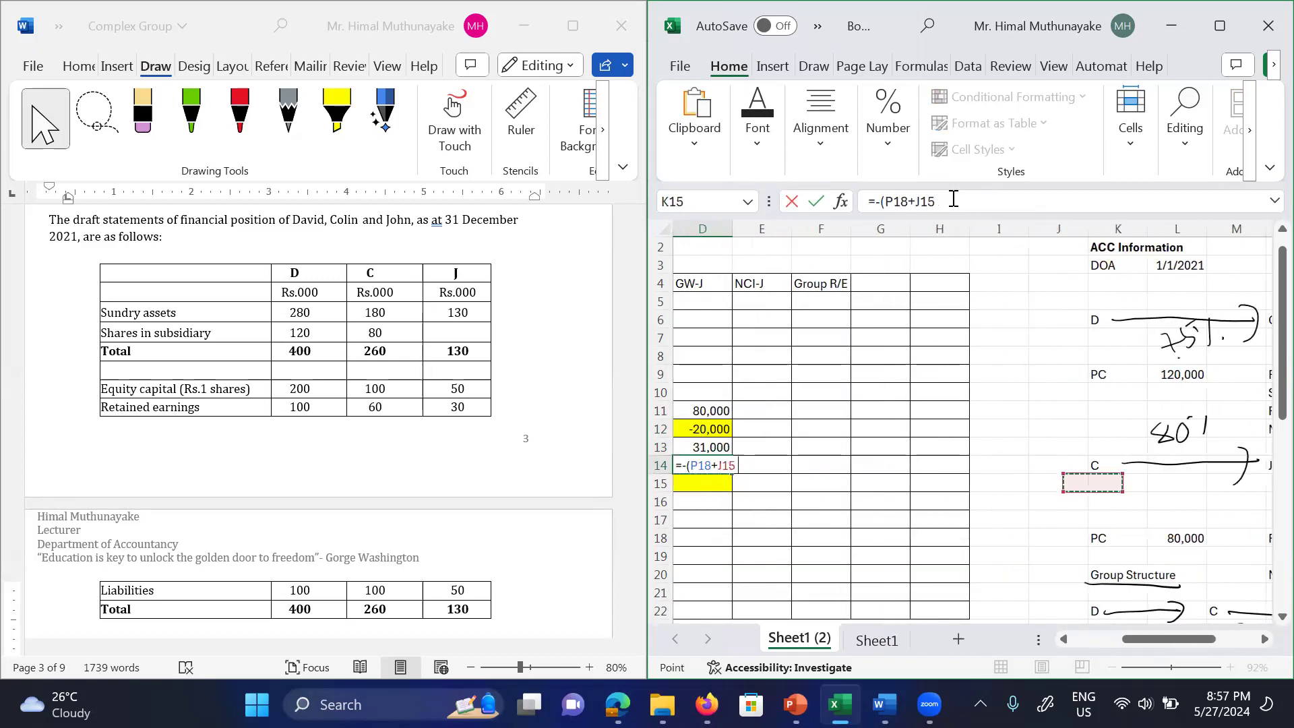
key(Down)
key(Down)
key(Down)
key(Down)
key(Left)
text())
key(Return)
Step: Total the goodwill on J in the yellow cell D15 with =SUM(D11:D14)
key(Up)
key(Left)
key(Down)
key(Left)
key(Left)
key(Right)
key(Right)
key(Right)
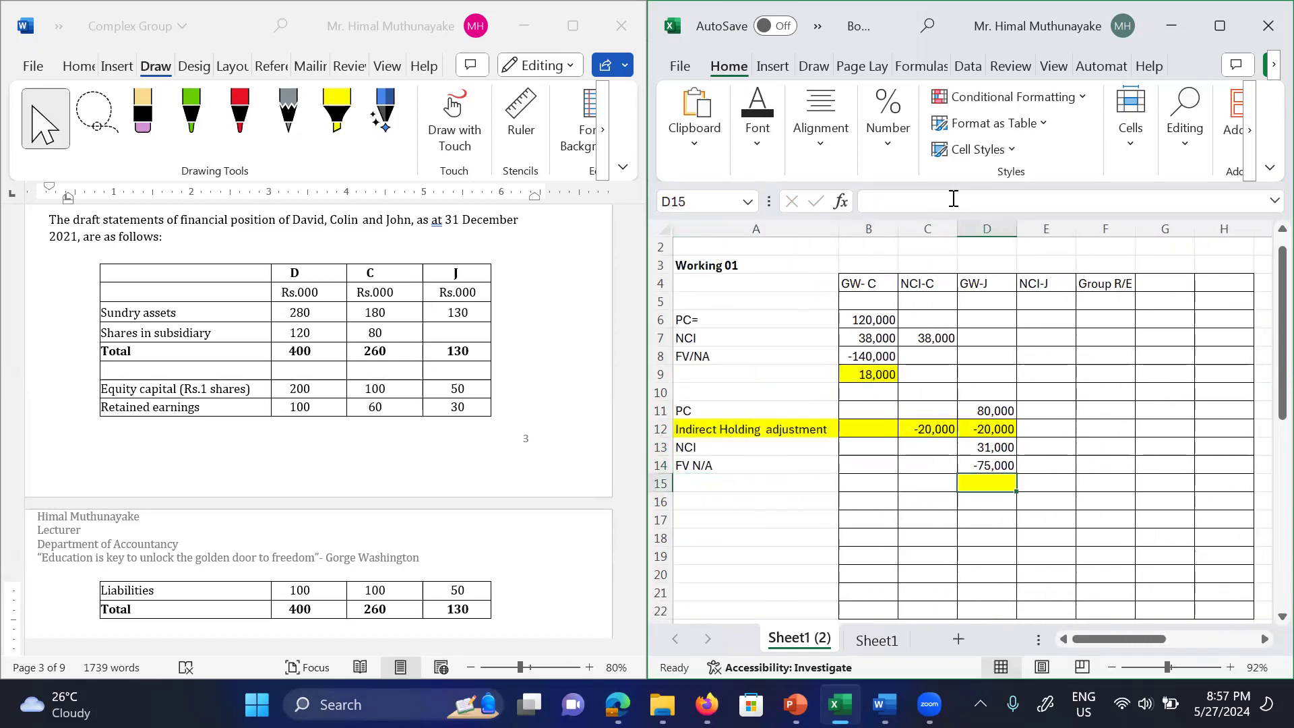
text(=sum()
key(Up)
key(shift+Up)
key(shift+Up)
key(shift+Up)
key(Return)
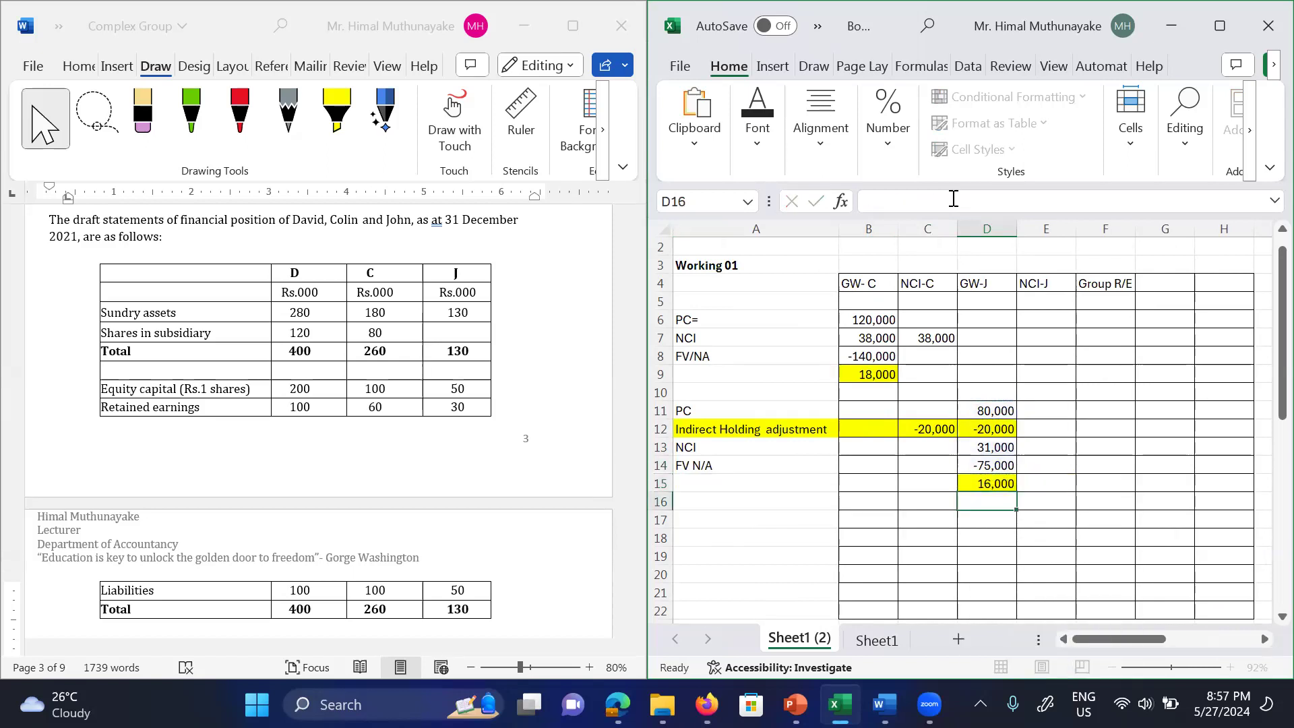
Step: Carry J's NCI amount into the NCI-J column by linking E13 to D13
key(Up)
key(Up)
key(Up)
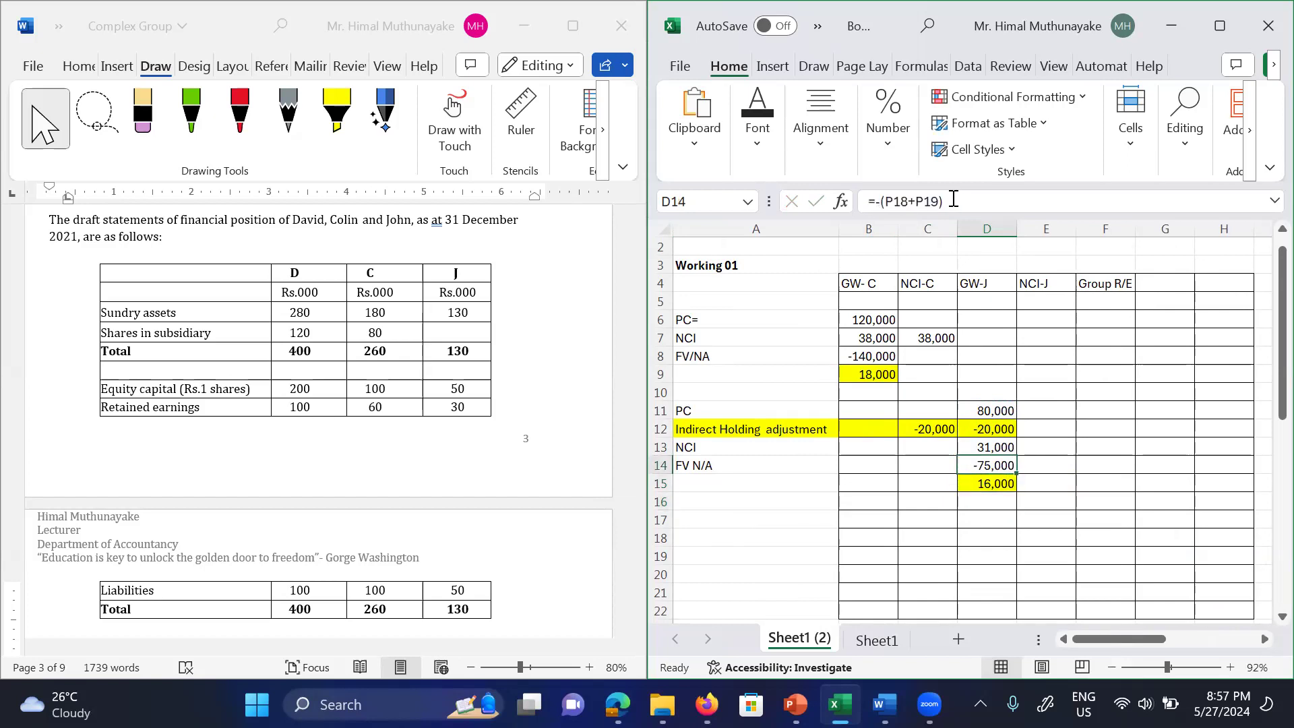
key(Right)
text(=)
key(Left)
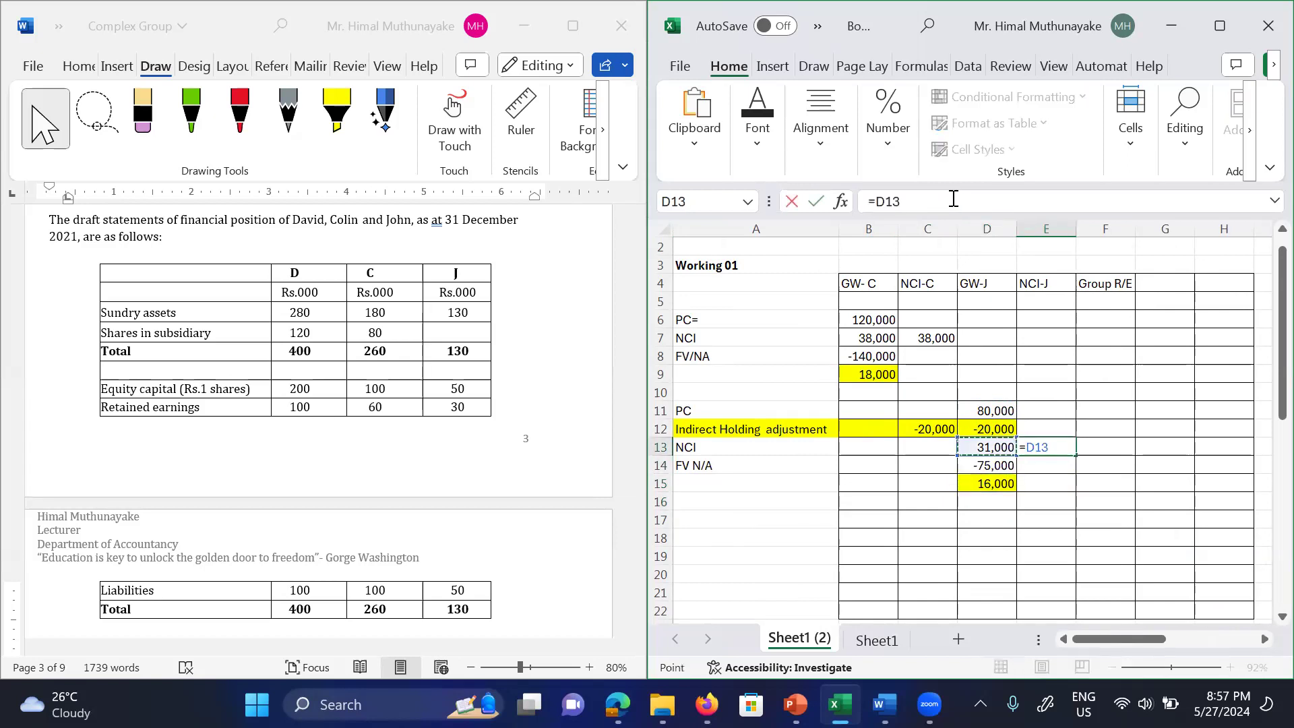
key(Return)
Step: Label cell A18, below the goodwill calculations, as Group R/E
key(Down)
key(Down)
key(Down)
key(Down)
key(Down)
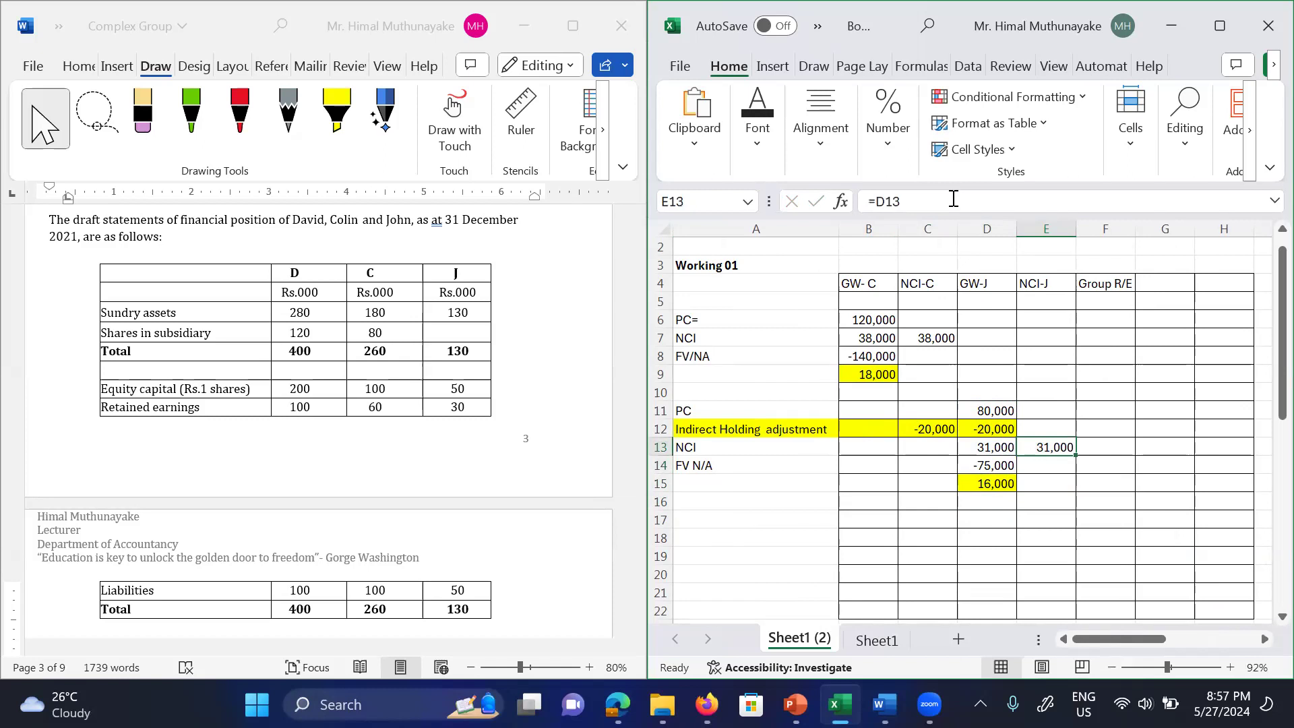
key(Left)
key(Left)
key(Left)
key(Left)
key(Up)
text(G)
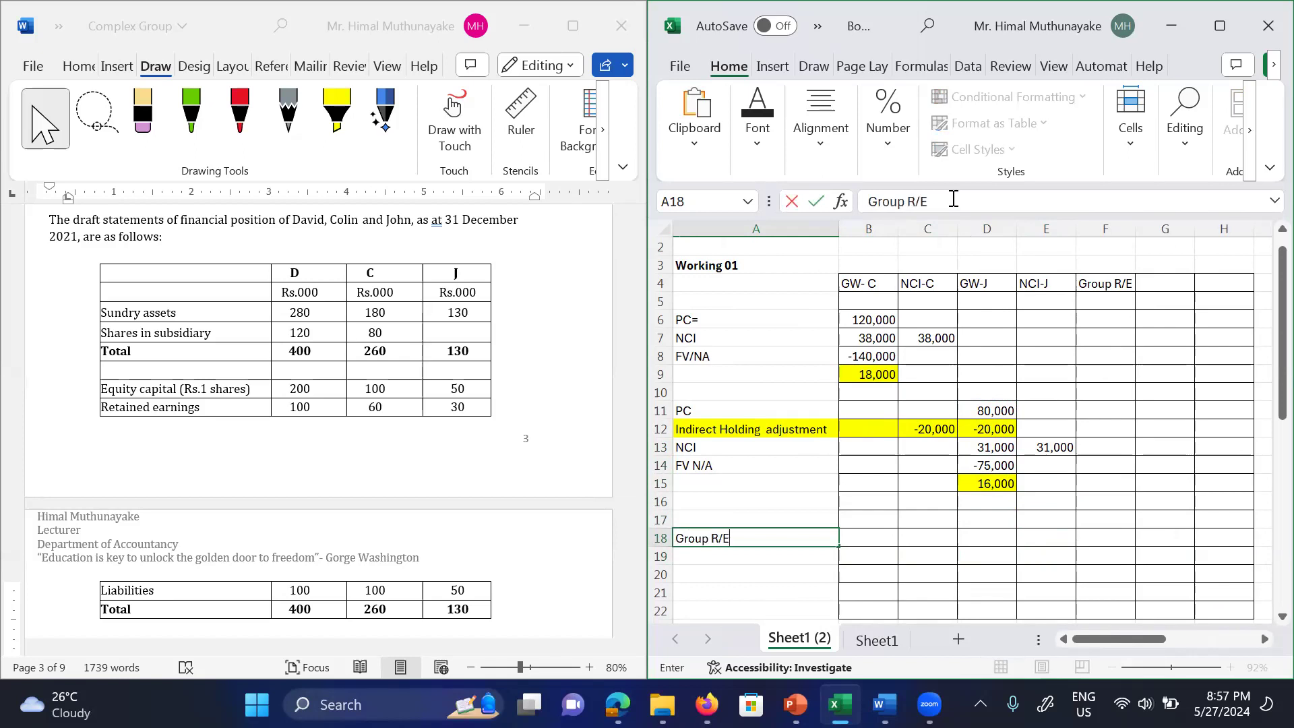
key(Return)
key(Up)
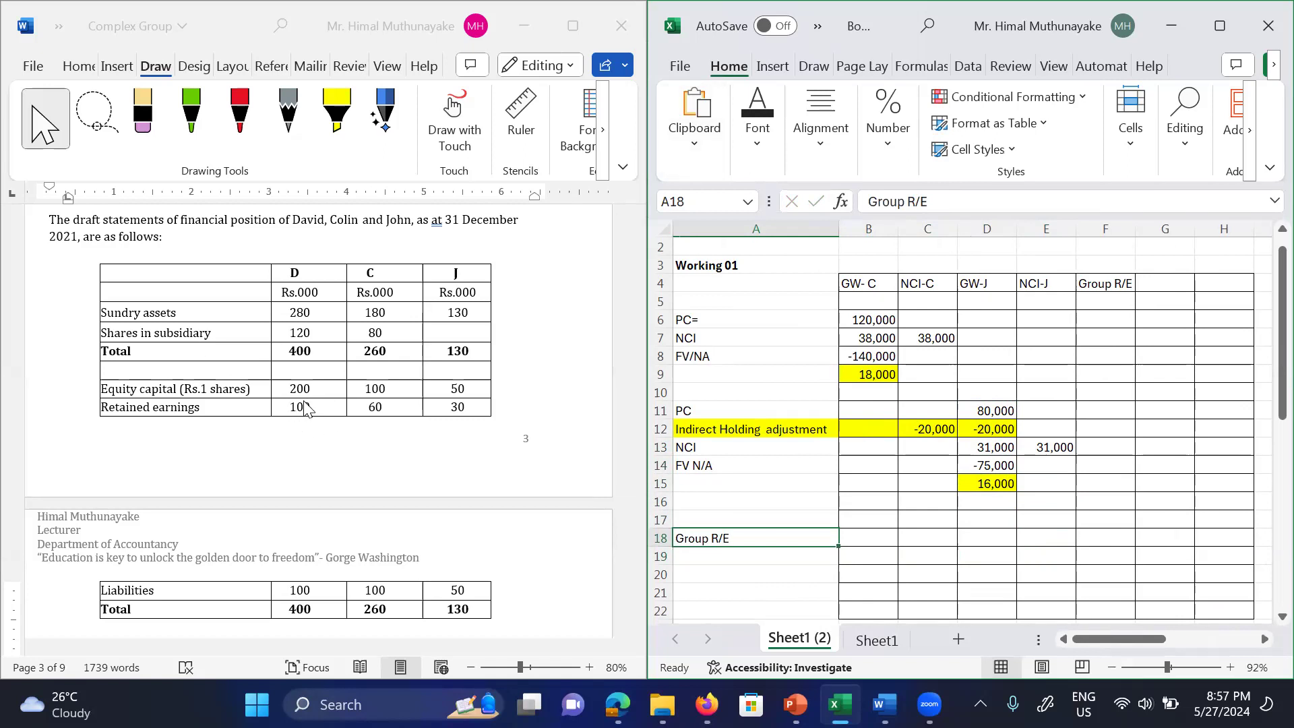
Step: Enter D's retained earnings of 100,000 in the Group R/E column, cell F18
drag(1156, 548, 1119, 534)
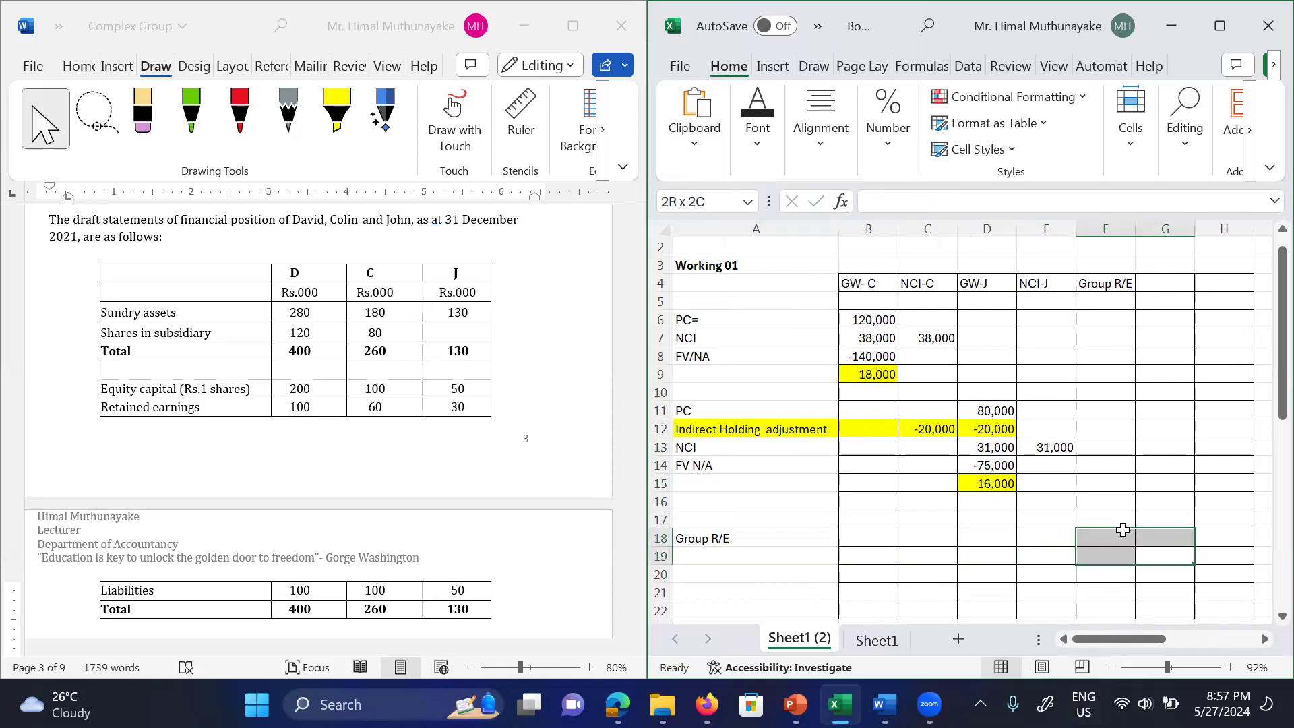
click(1117, 533)
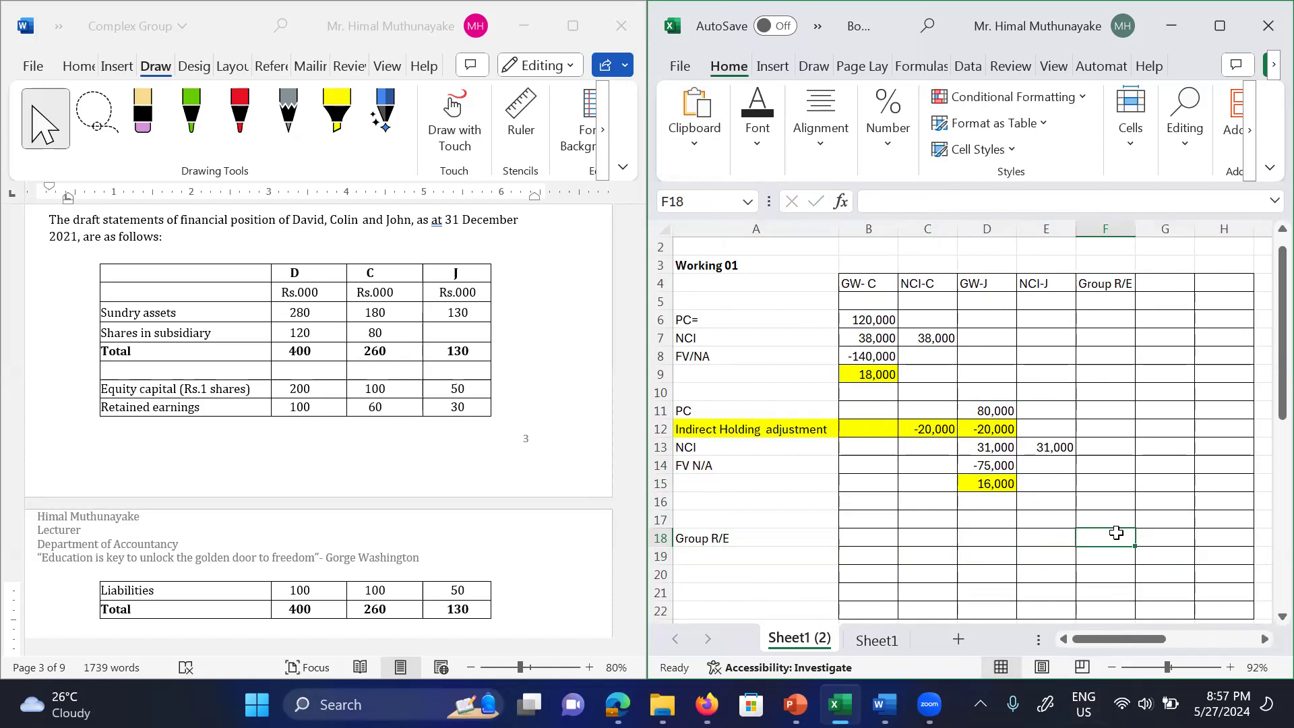
text(10)
key(ctrl+Return)
text(100,000)
key(Return)
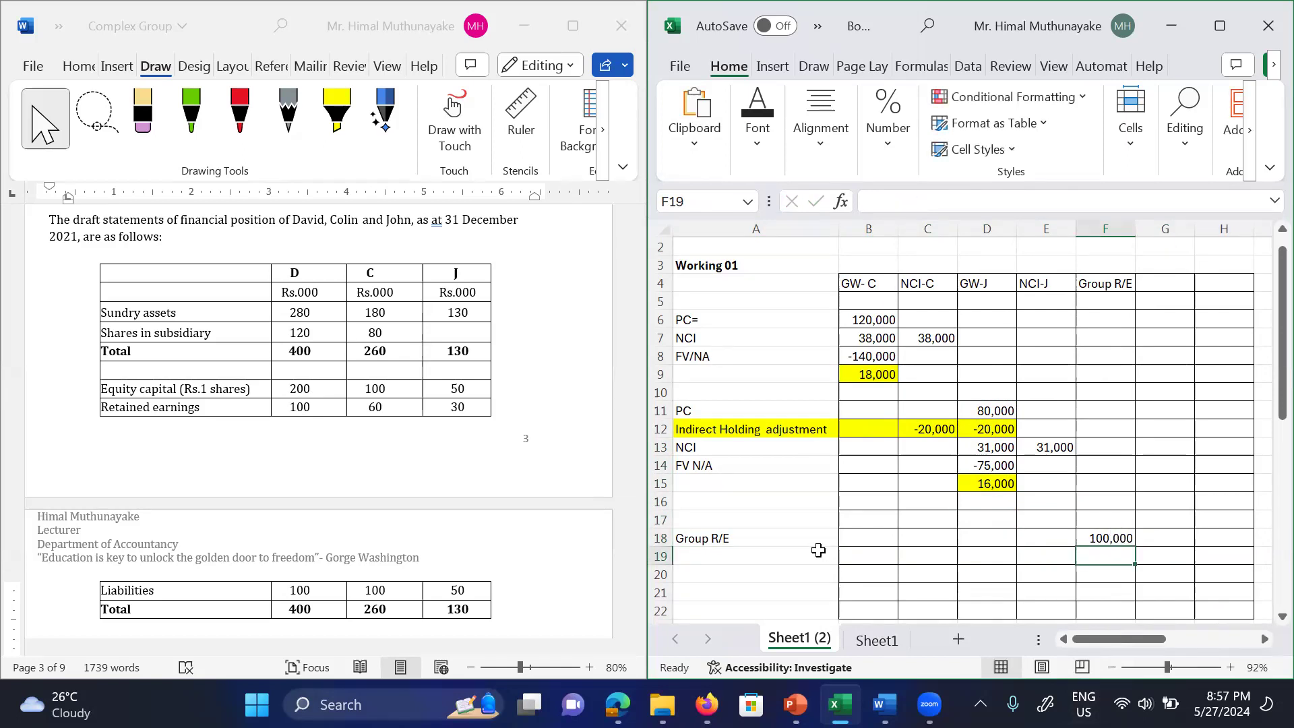
Step: Add the heading "Post Acqus" in A20 for the post-acquisition profits
click(737, 572)
text(Post Acqus)
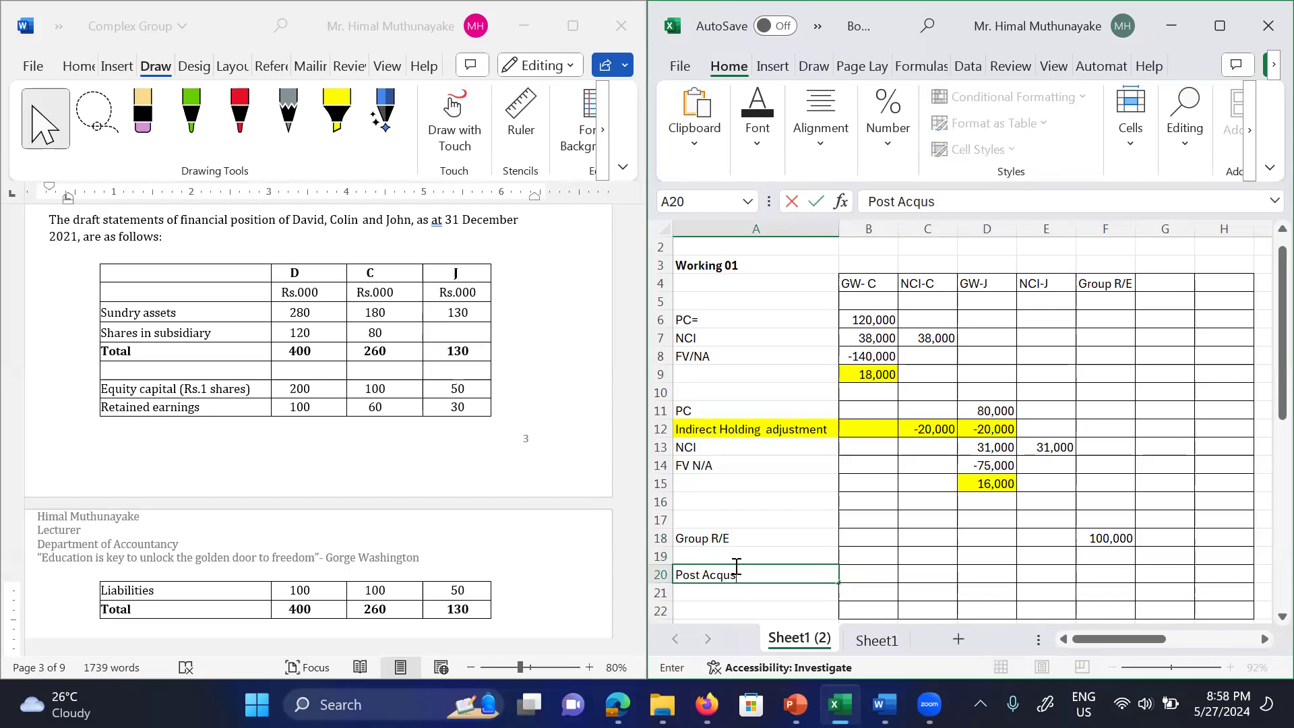
key(Return)
key(Down)
key(Up)
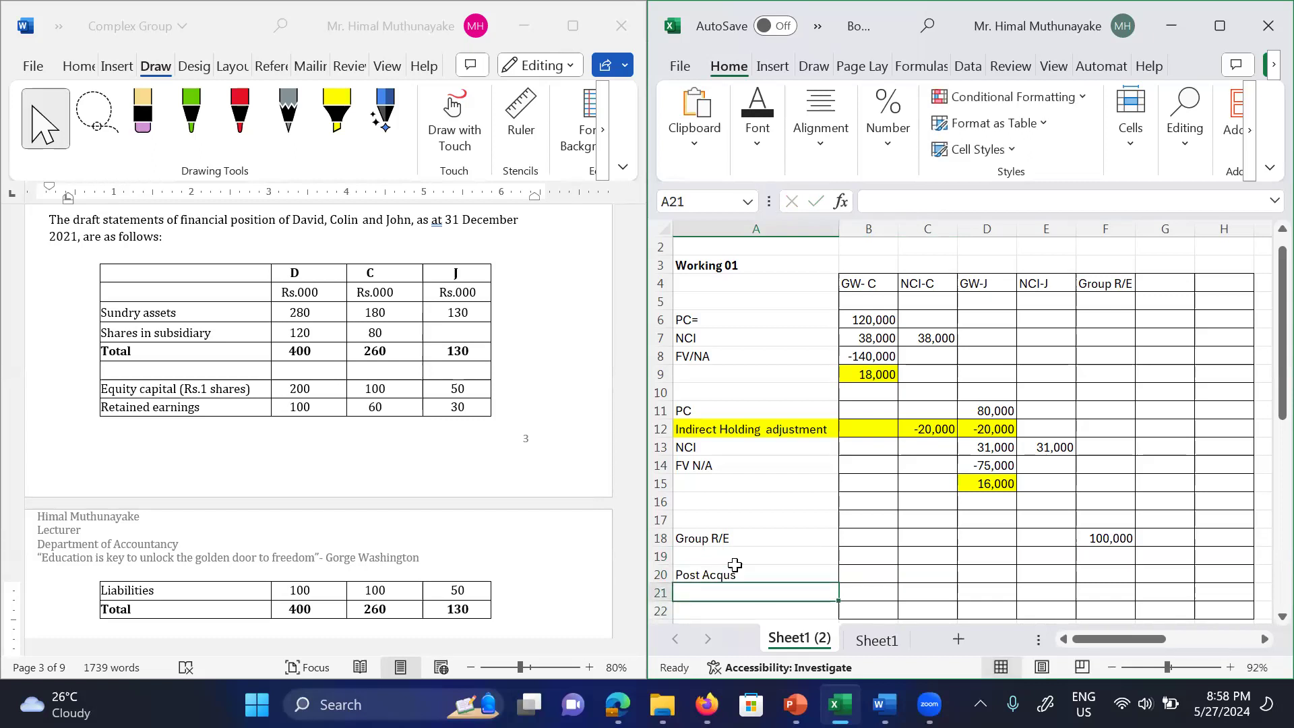
Step: Enter C's post-acquisition profit as C-20,000 in A21, checking C's retained earnings in the question document
text(C)
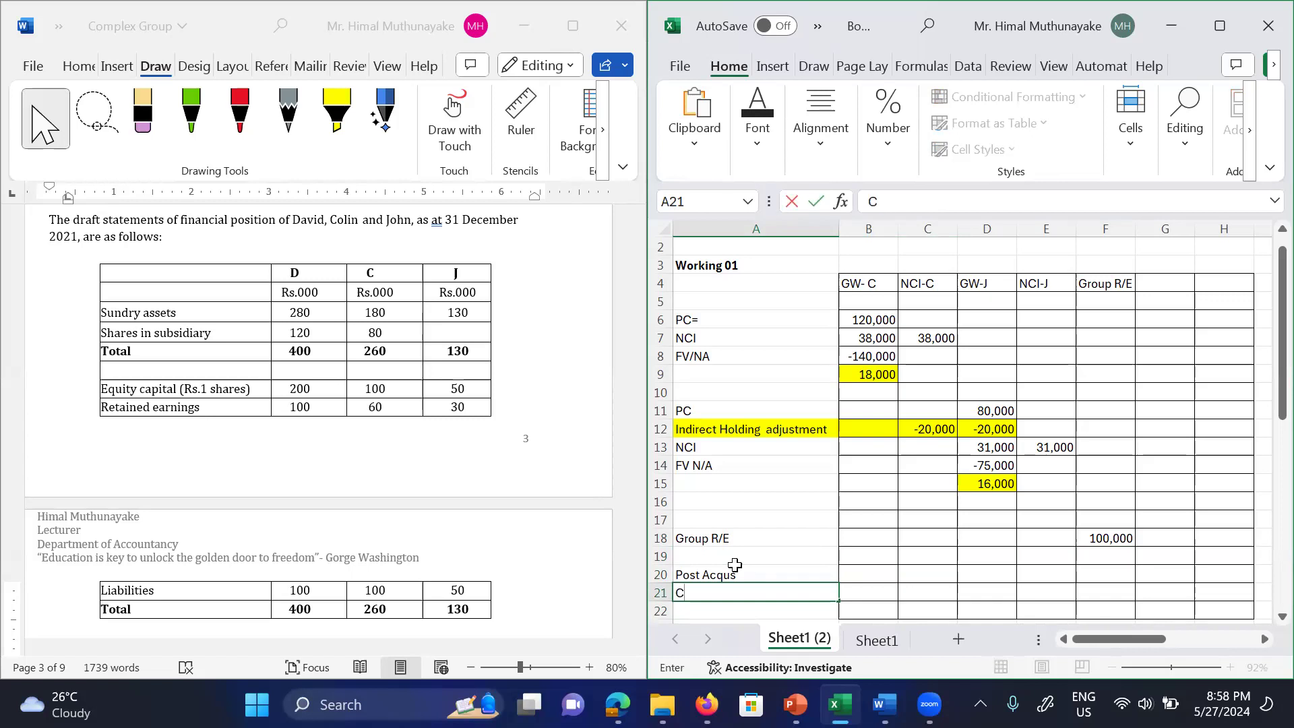
click(432, 465)
scroll(431, 465, down, 6)
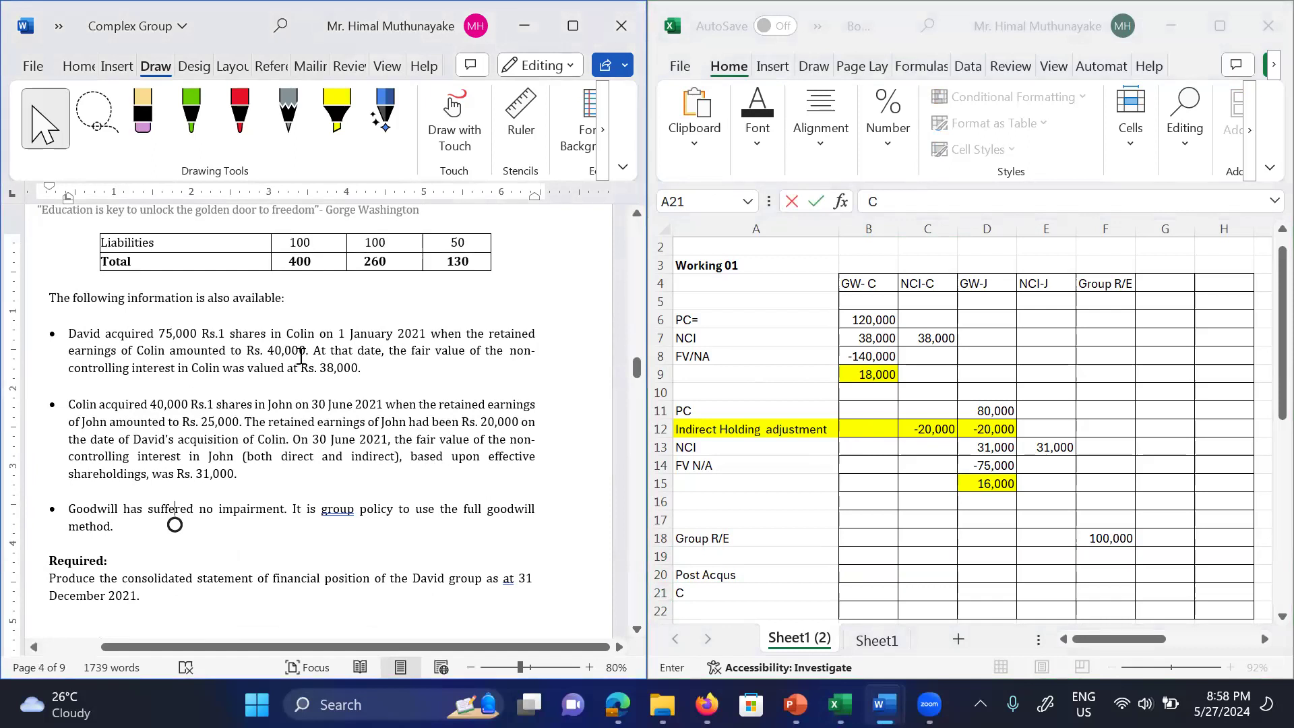
scroll(338, 310, up, 6)
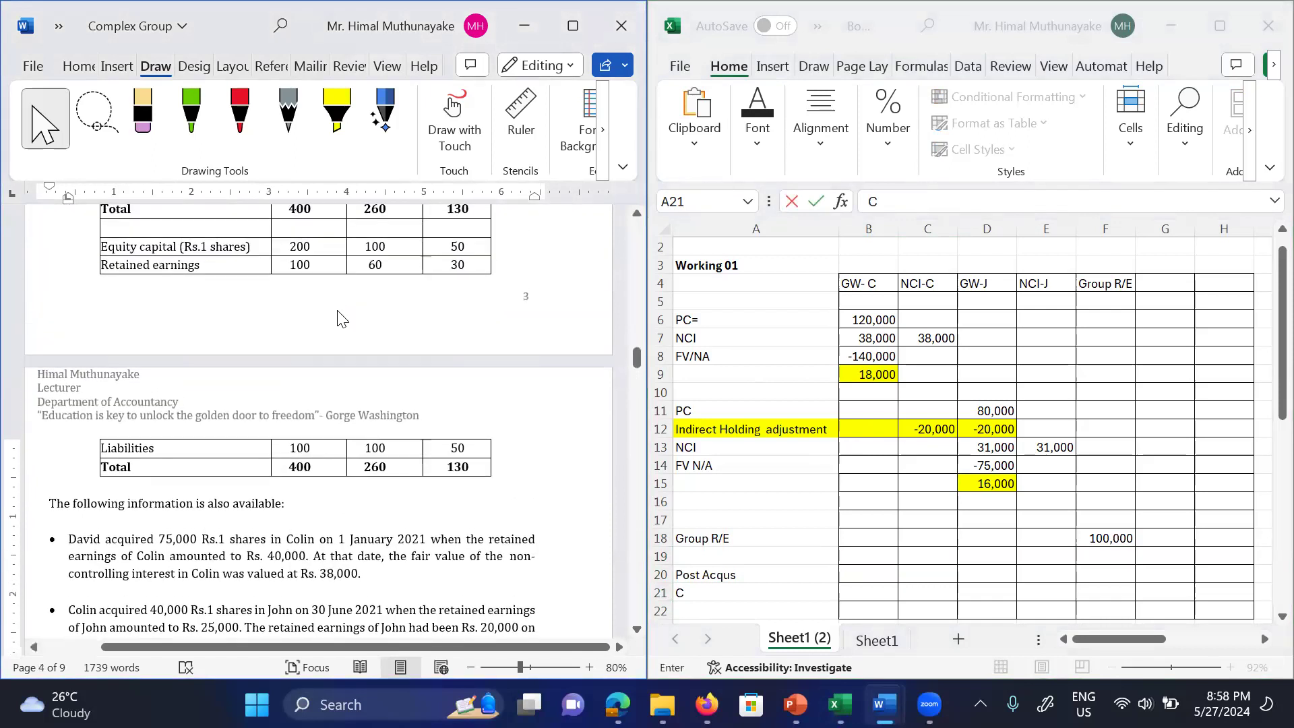
scroll(337, 318, up, 1)
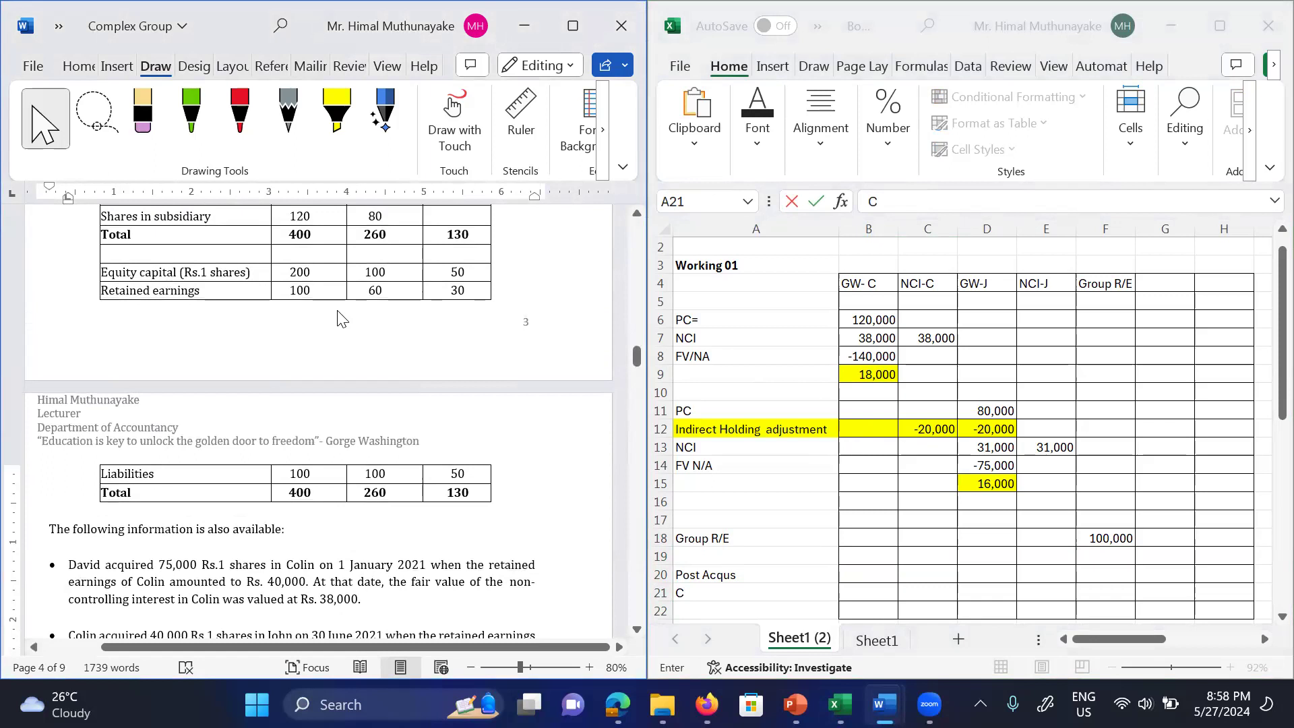
scroll(339, 310, up, 1)
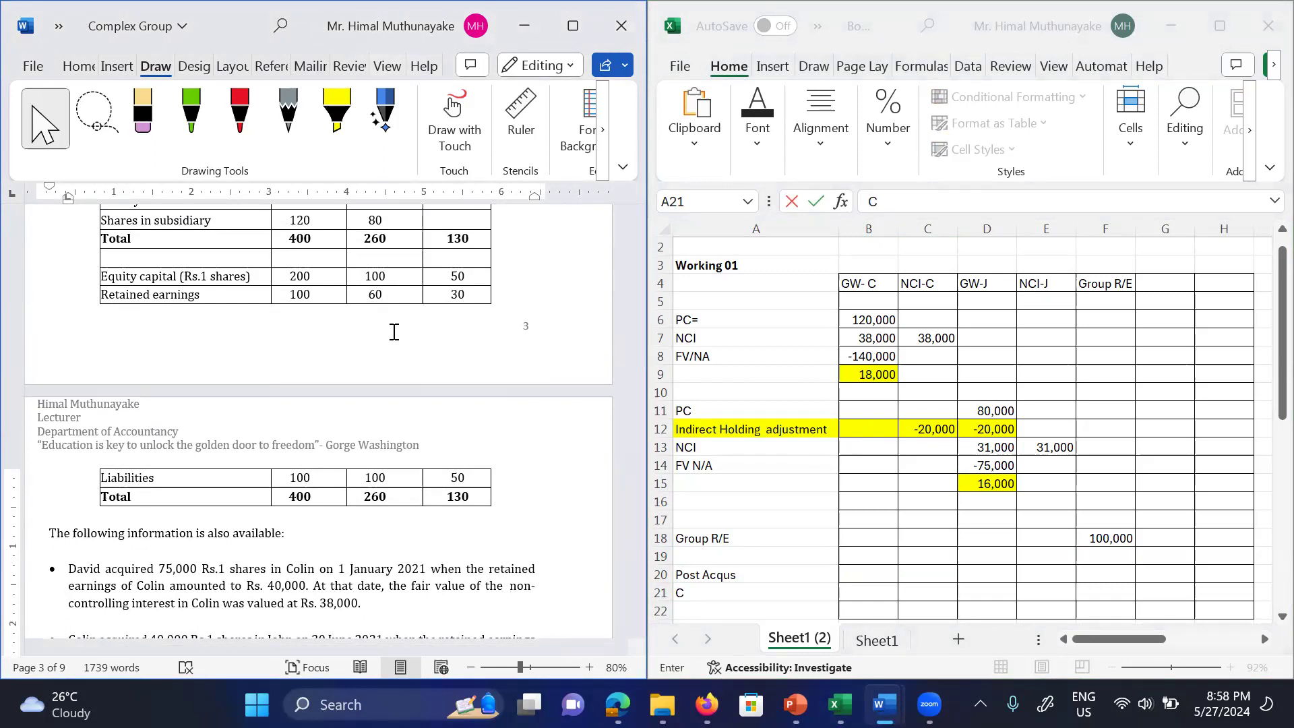
click(715, 593)
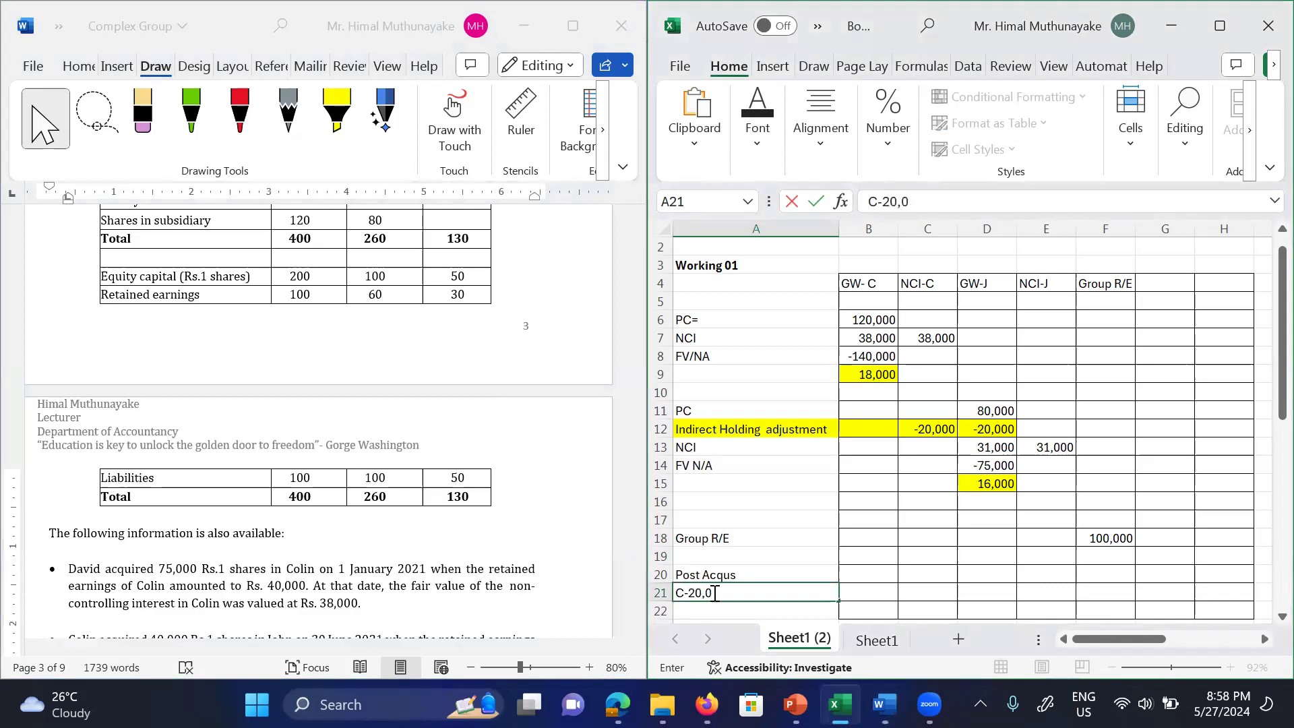
key(Return)
Step: Enter J's post-acquisition profit as J-5,000 in A22, using the retained earnings given in the question document
scroll(714, 592, down, 1)
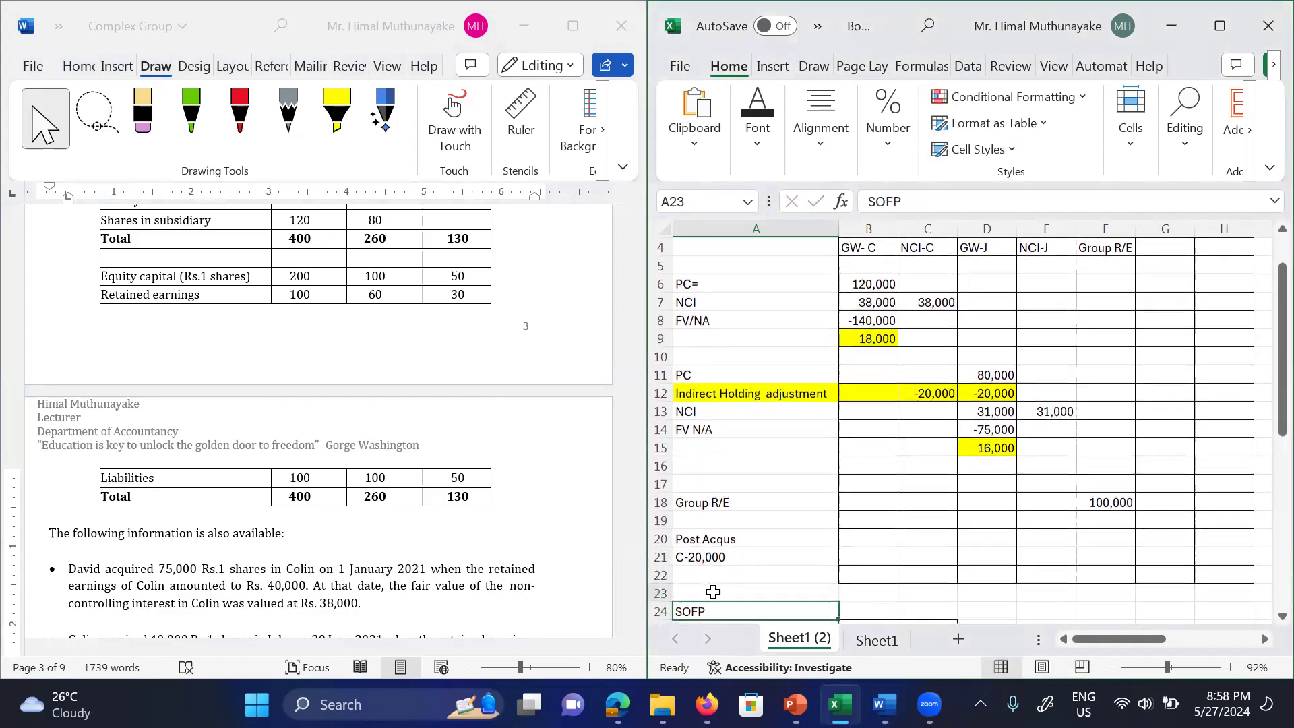
text(J-)
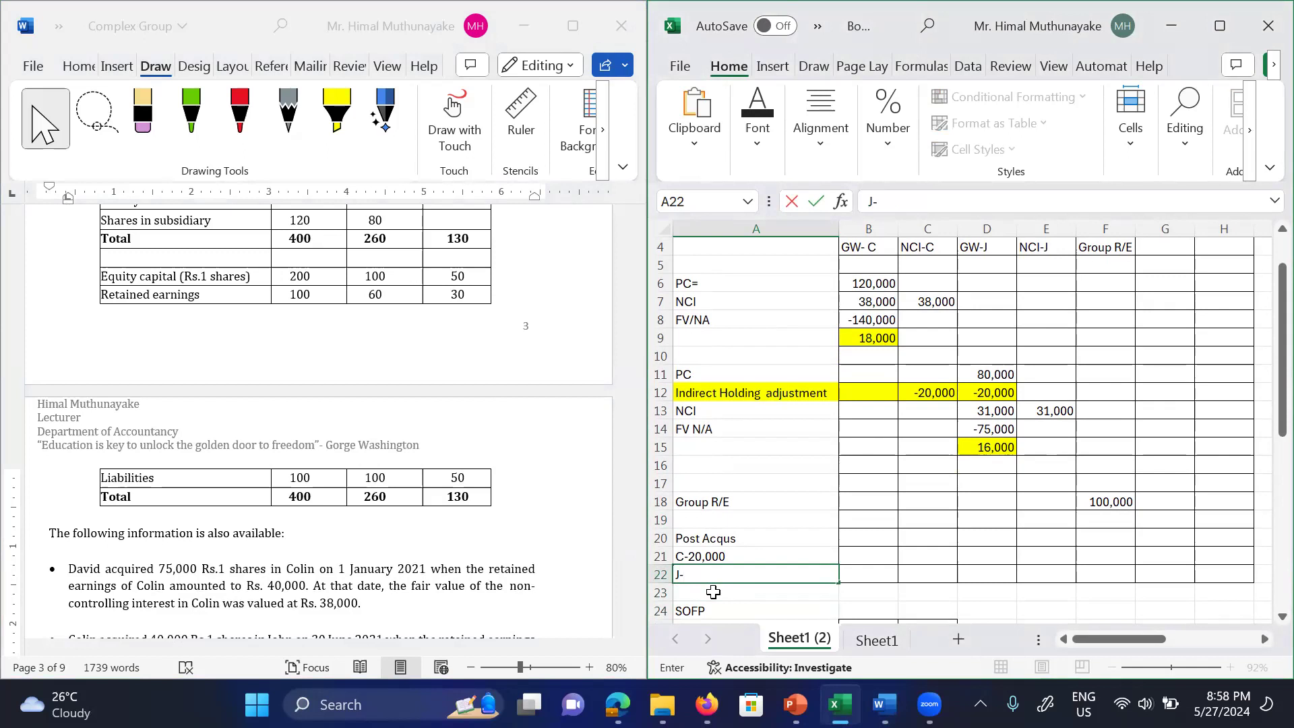
scroll(317, 431, down, 3)
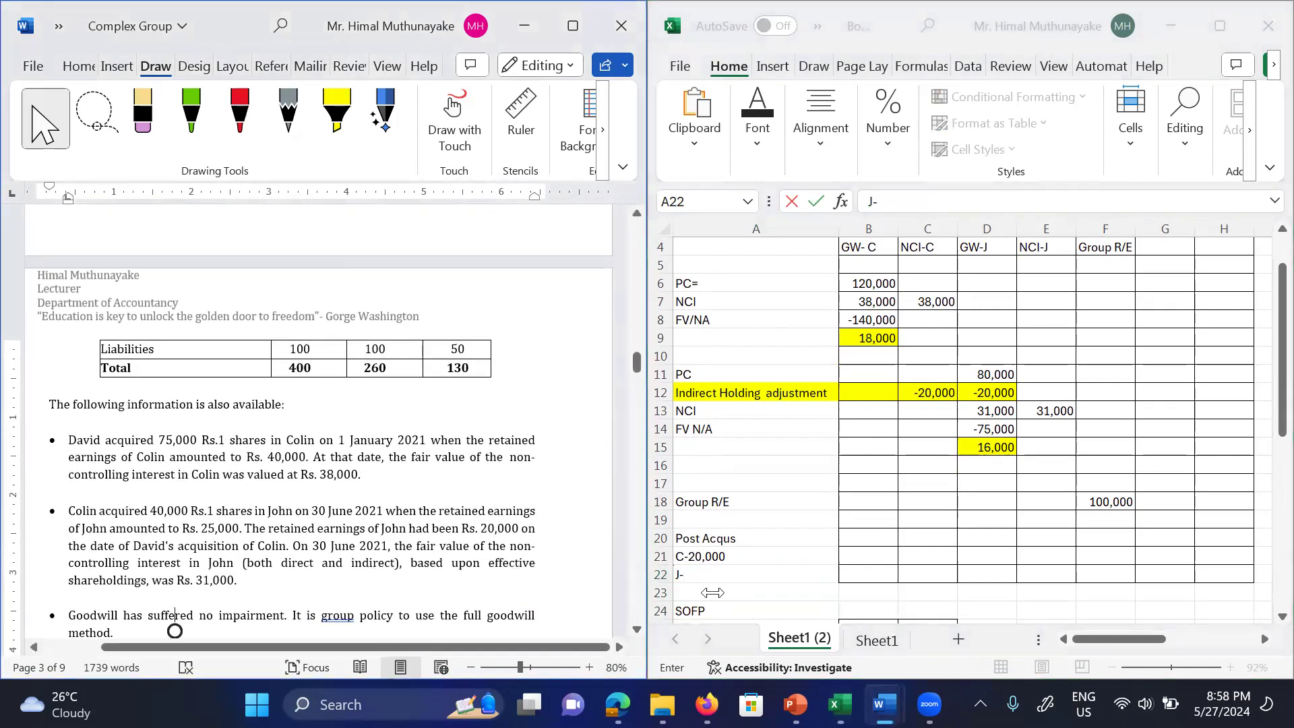
scroll(587, 323, up, 6)
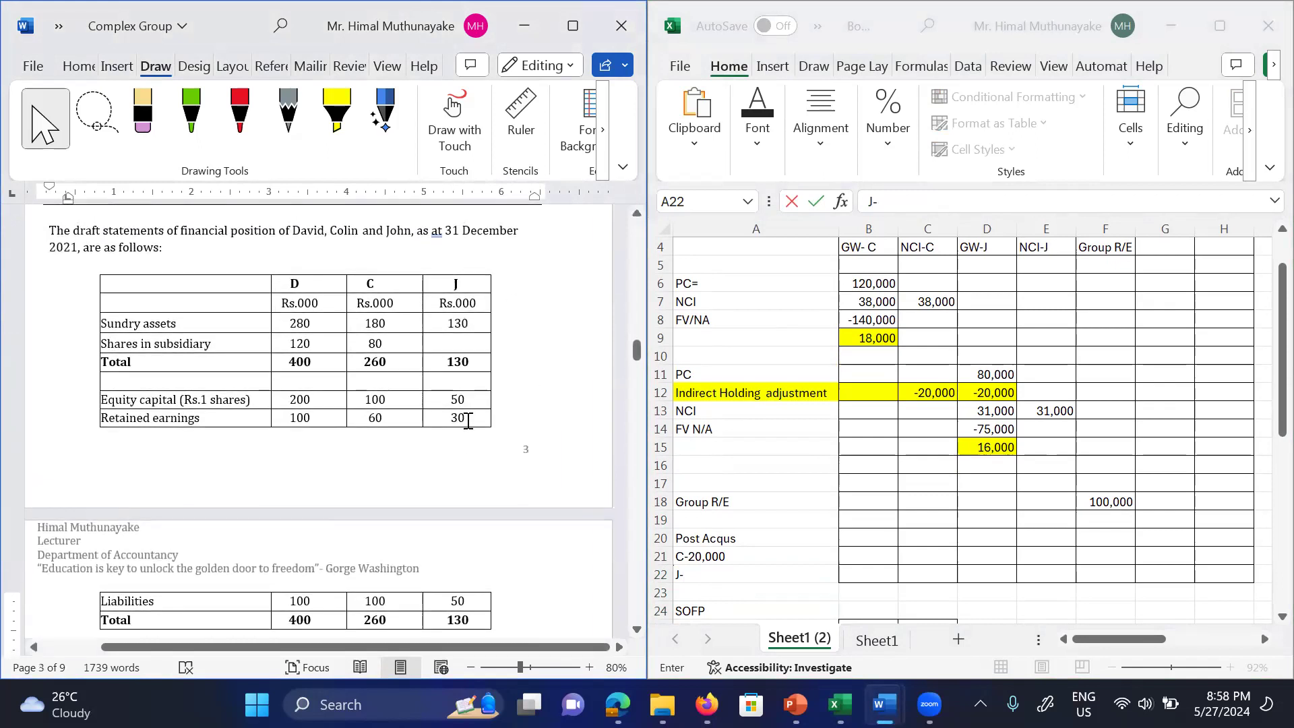
click(714, 572)
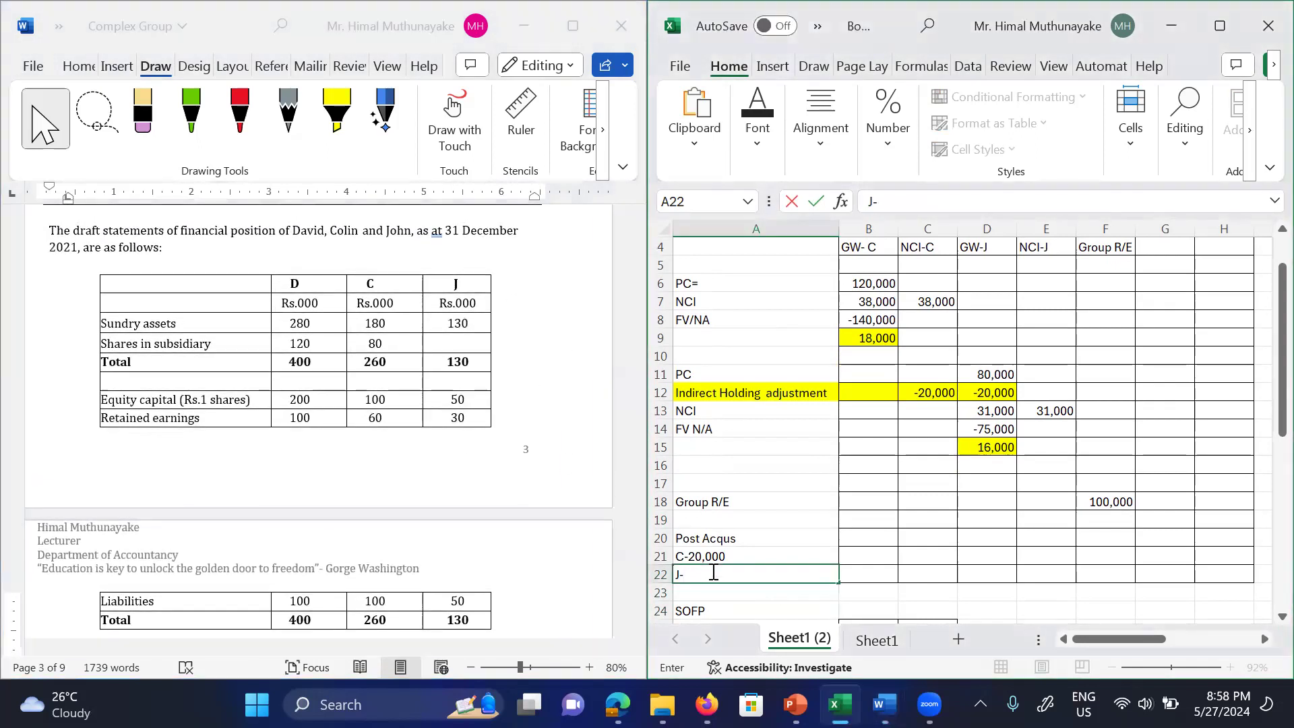
text(J-5,000)
key(Return)
Step: Check C's effective holding and NCI percentages in the EH/NCI table below the group structure
click(712, 572)
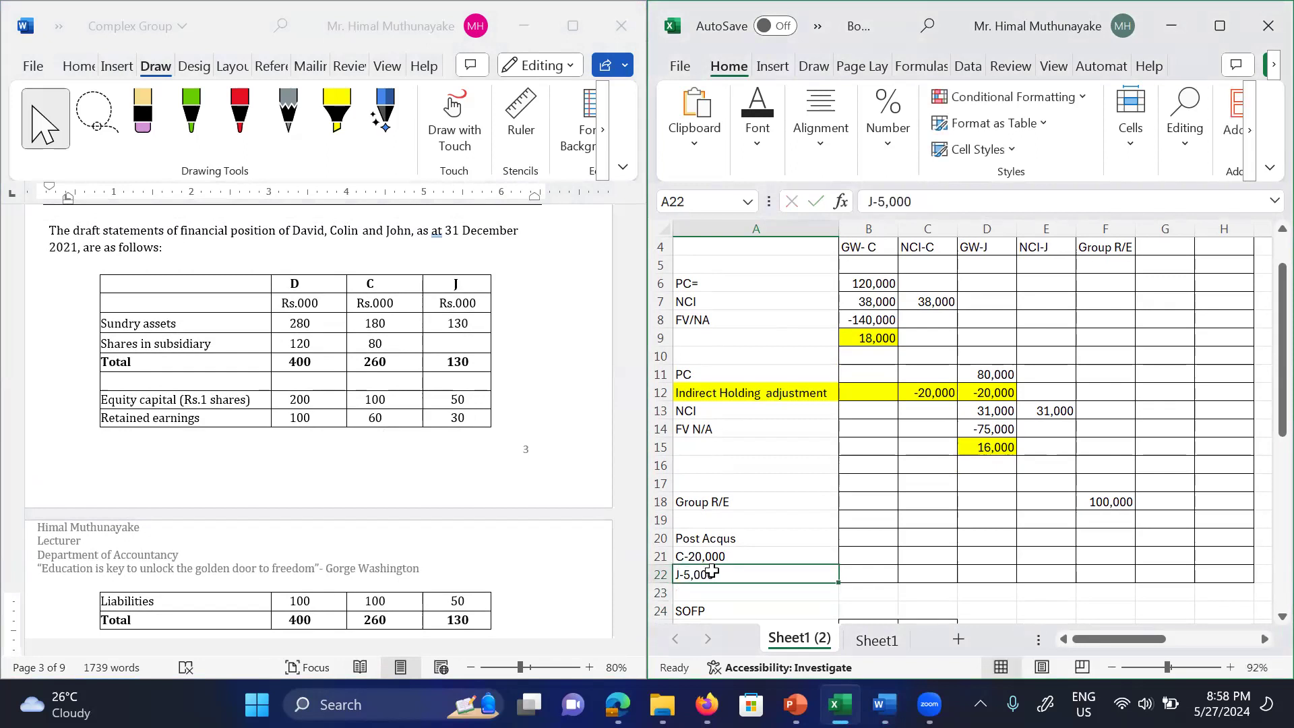
key(Right)
key(Right)
key(Right)
key(Right)
key(Right)
key(Right)
key(Right)
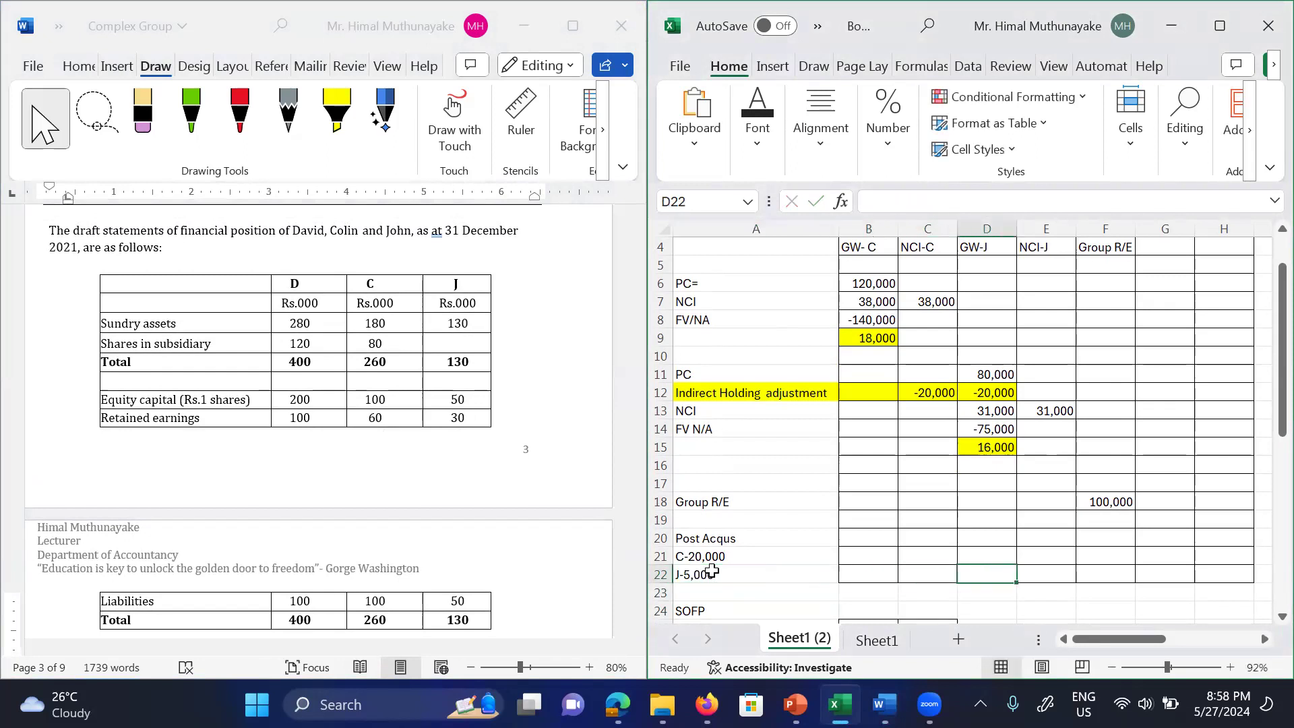
key(Up)
key(Up)
key(Down)
key(Right)
key(Down)
key(Down)
key(Down)
key(Down)
key(Down)
key(Right)
key(Right)
key(Right)
key(Right)
key(Right)
key(Right)
key(Right)
key(Right)
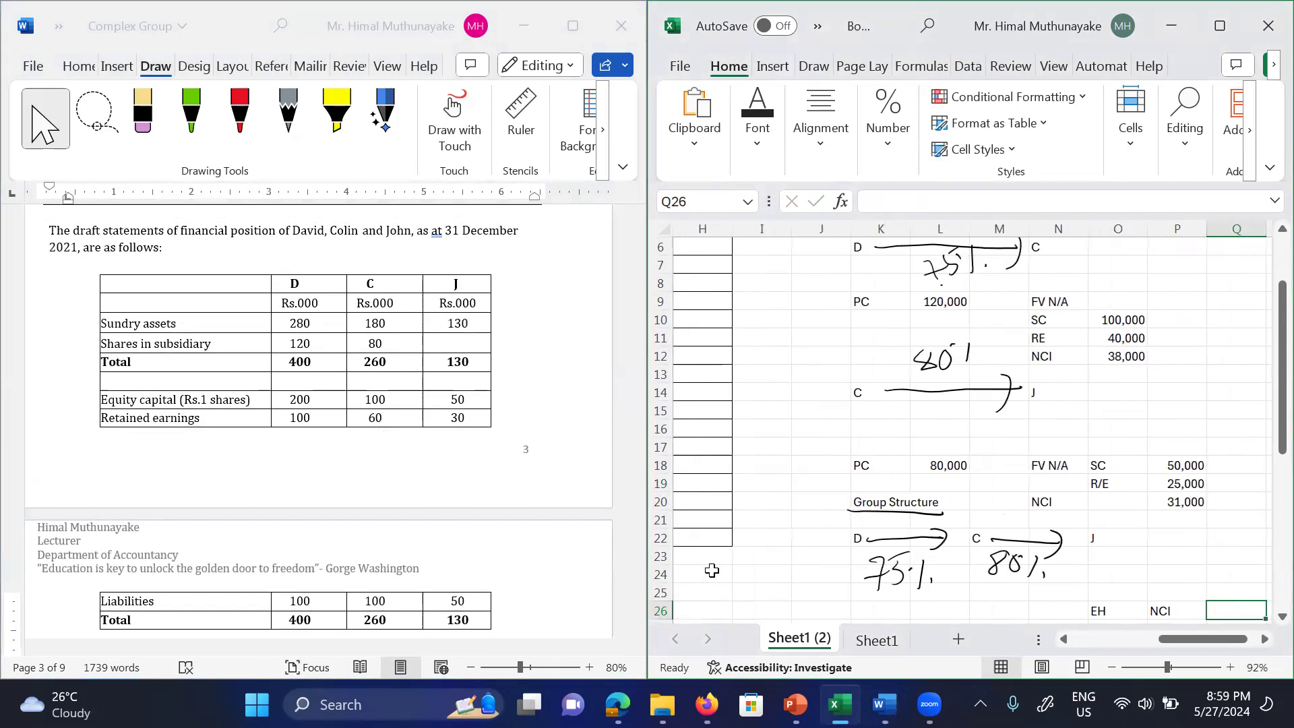
key(Left)
key(Left)
key(Down)
key(Down)
key(Up)
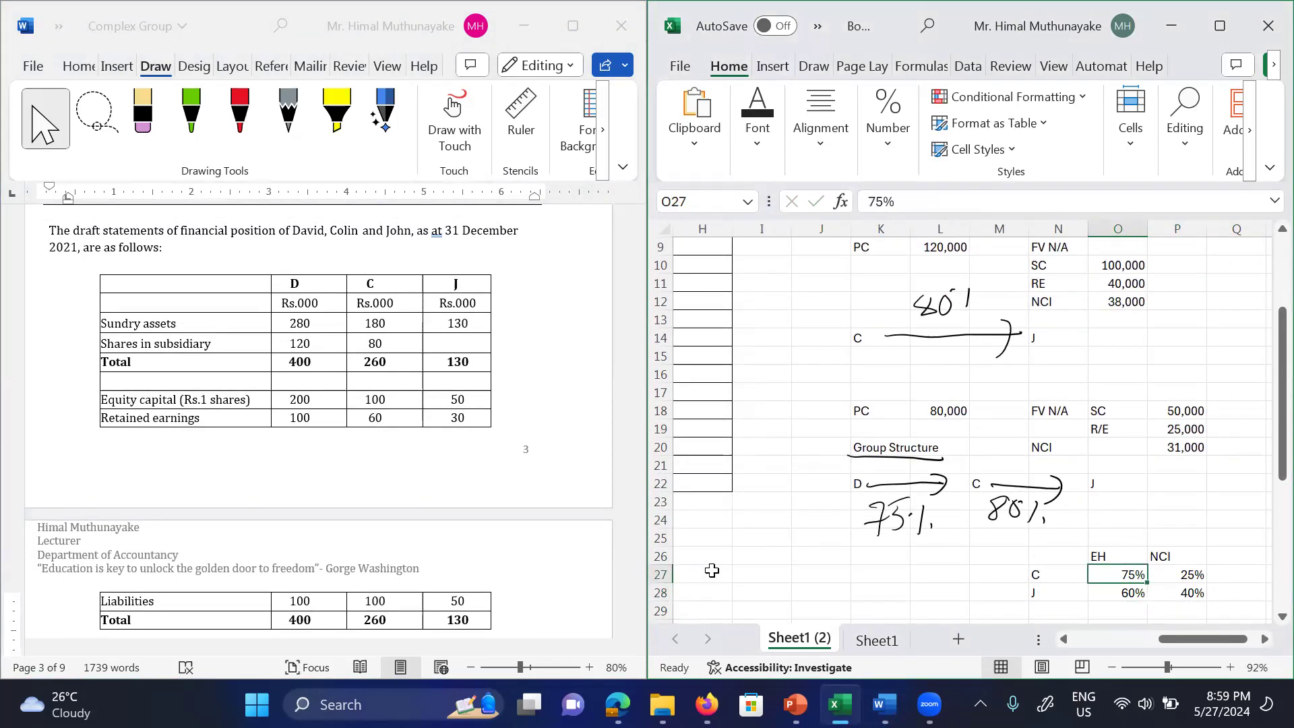
key(Left)
key(Right)
key(Right)
key(Left)
Step: Enter the group's share of C's post-acquisition profit, 15,000, in the Group R/E column, cell F21
key(Home)
key(Up)
key(Up)
key(Up)
key(Up)
key(Up)
key(Up)
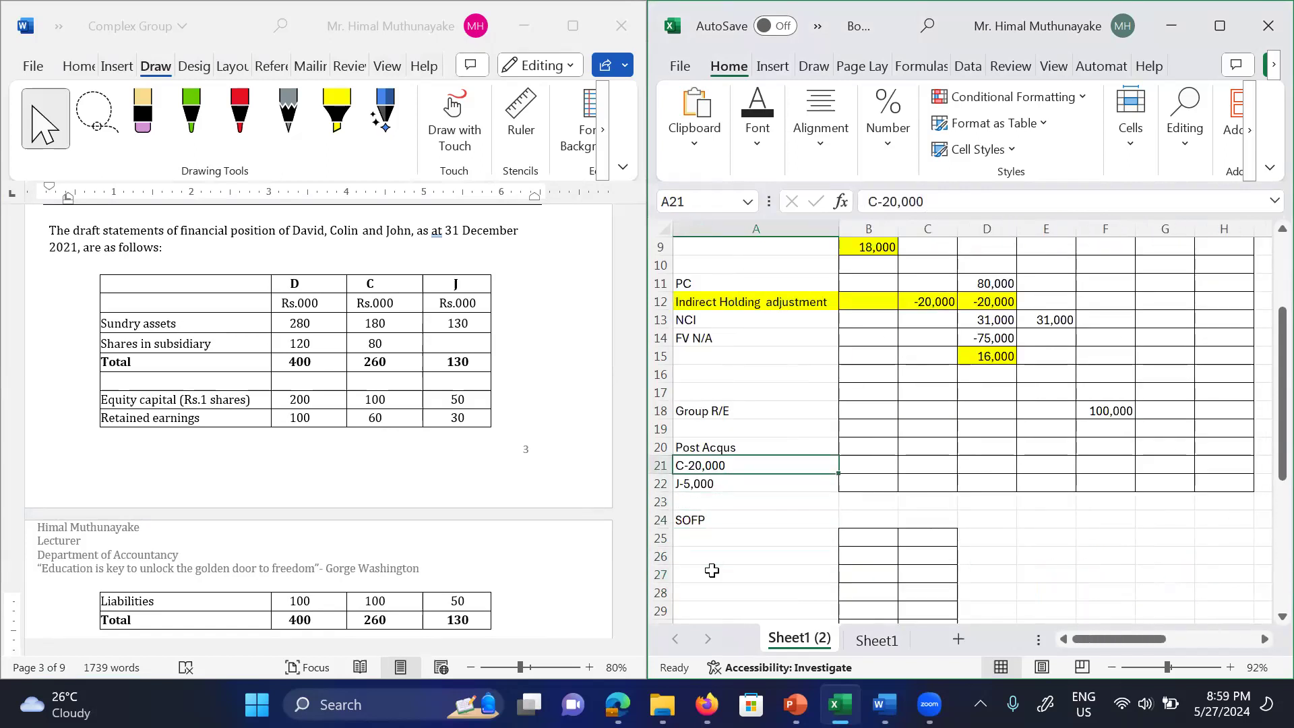
key(Right)
key(Right)
key(Right)
key(Right)
key(Right)
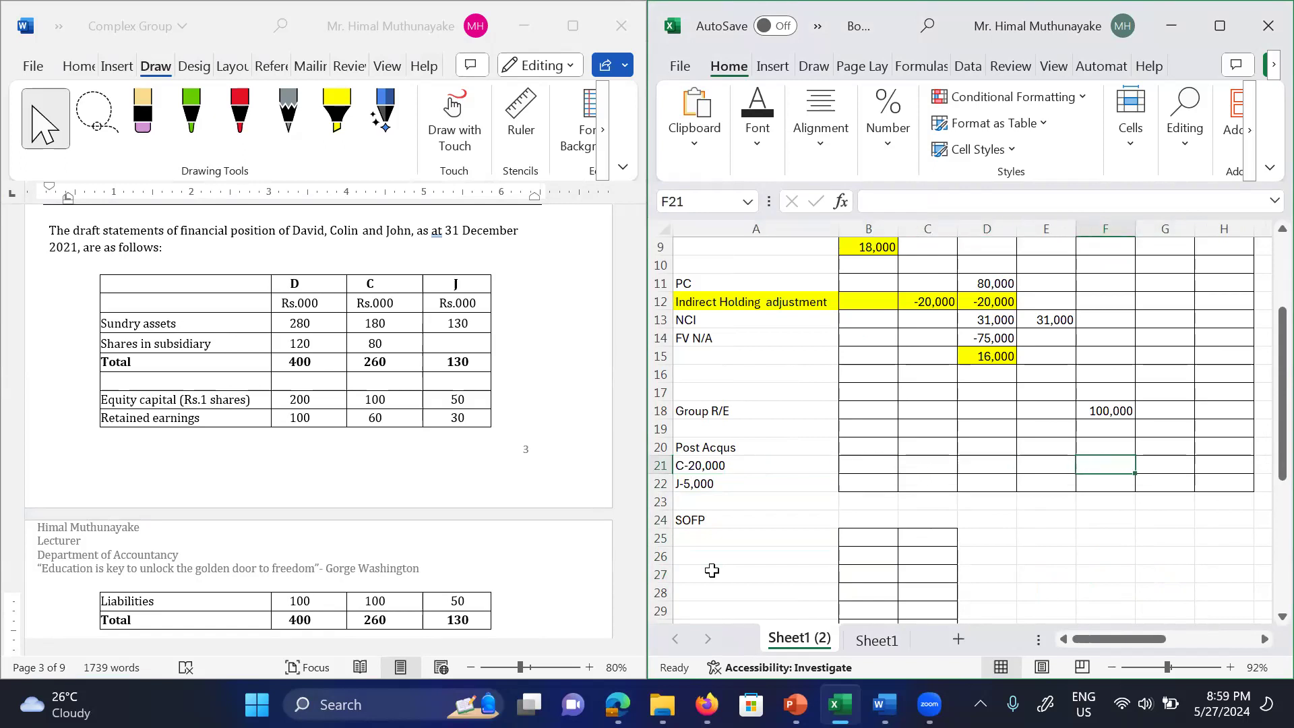
text(1)
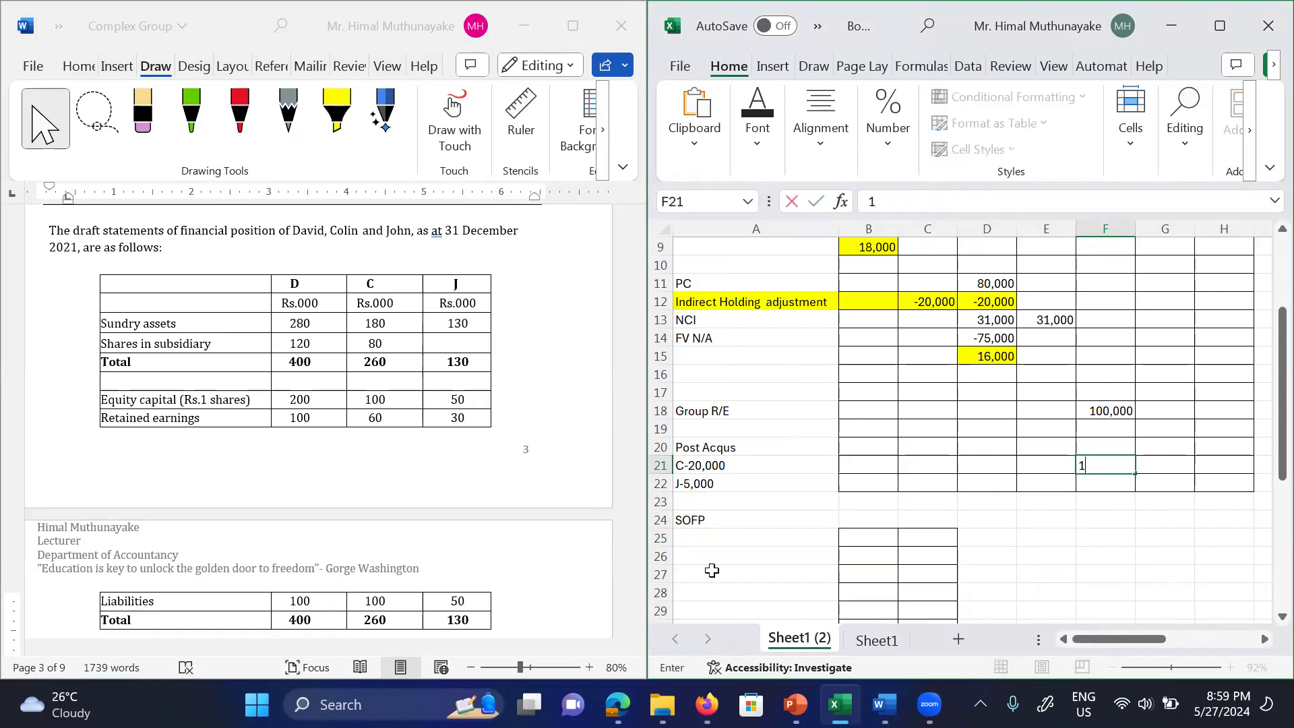
text(5,000)
key(Return)
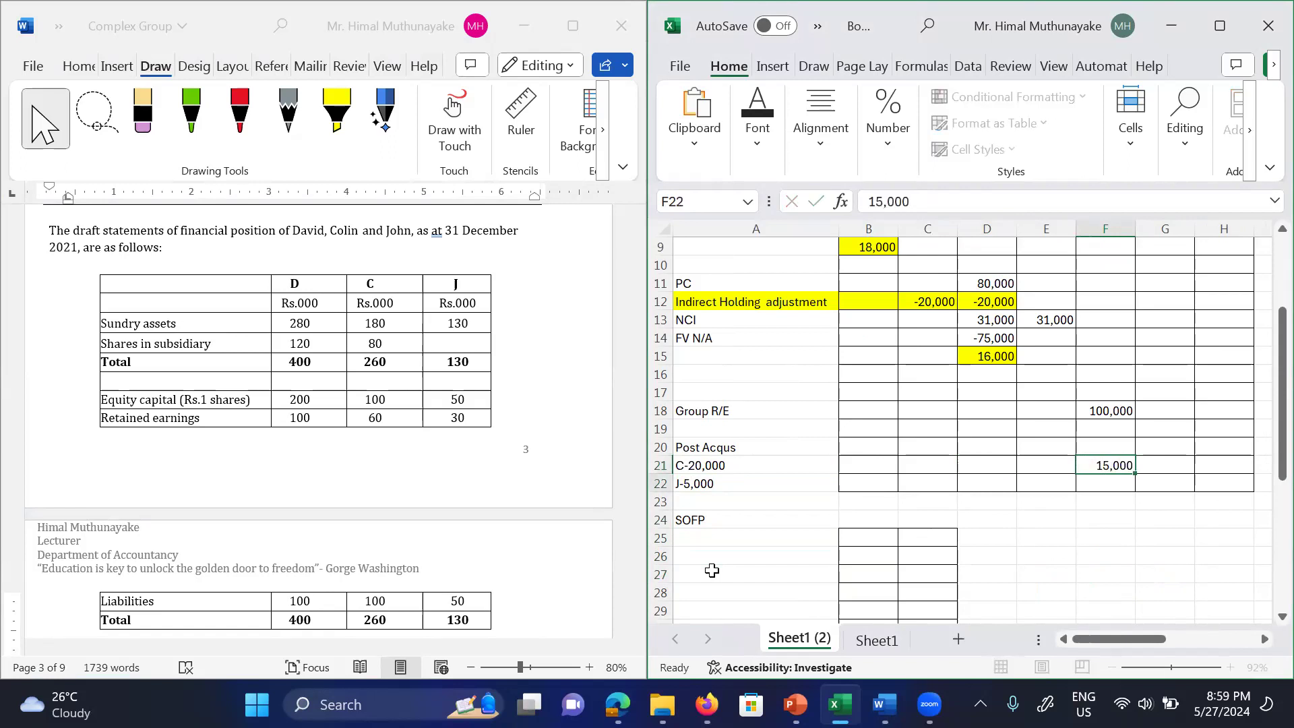
Step: Enter the NCI share of C's post-acquisition profit, 5,000, in the NCI-C column, cell C21
key(Left)
key(Left)
key(Left)
key(Up)
key(Up)
key(Down)
text(5,000)
key(Return)
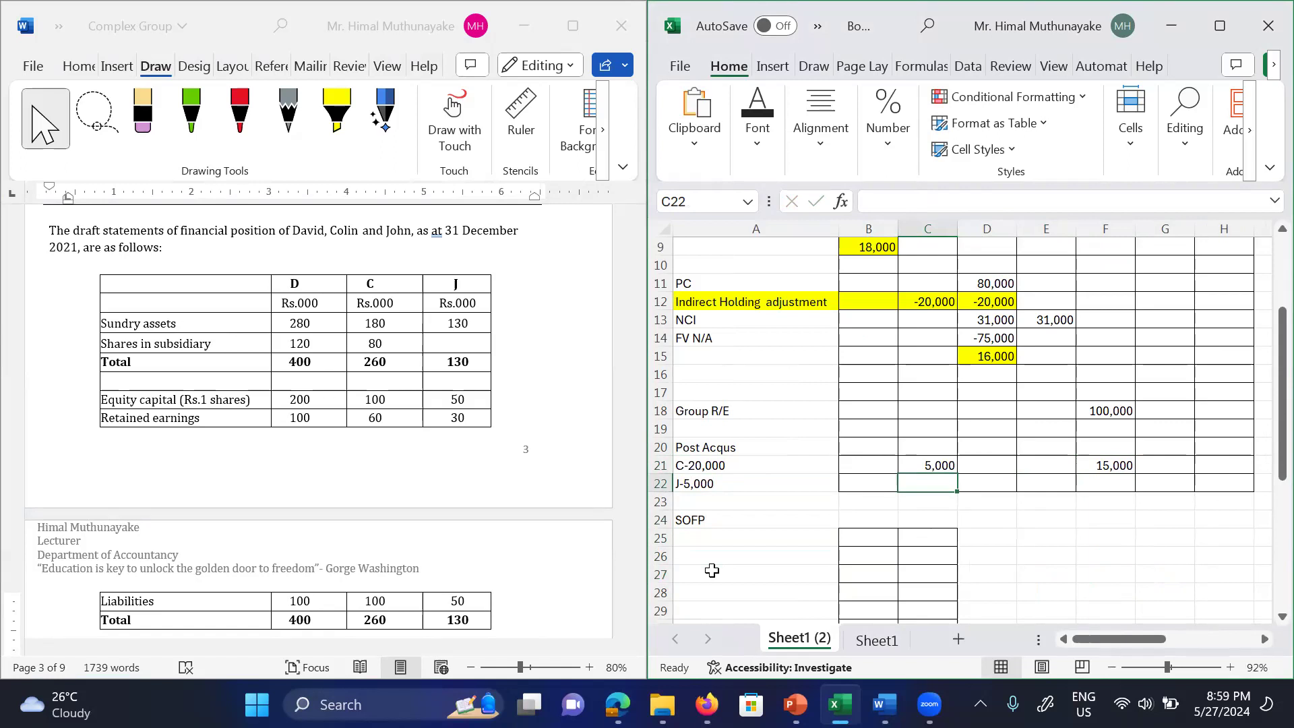
Step: Check J's effective holding and NCI percentages in the EH/NCI table below the group structure
key(Down)
key(Right)
key(Right)
key(Right)
key(Right)
key(Right)
key(Right)
key(Right)
key(Right)
key(Right)
key(Right)
key(Right)
key(Right)
key(Right)
key(Right)
key(Down)
key(Down)
key(Down)
key(Down)
key(Down)
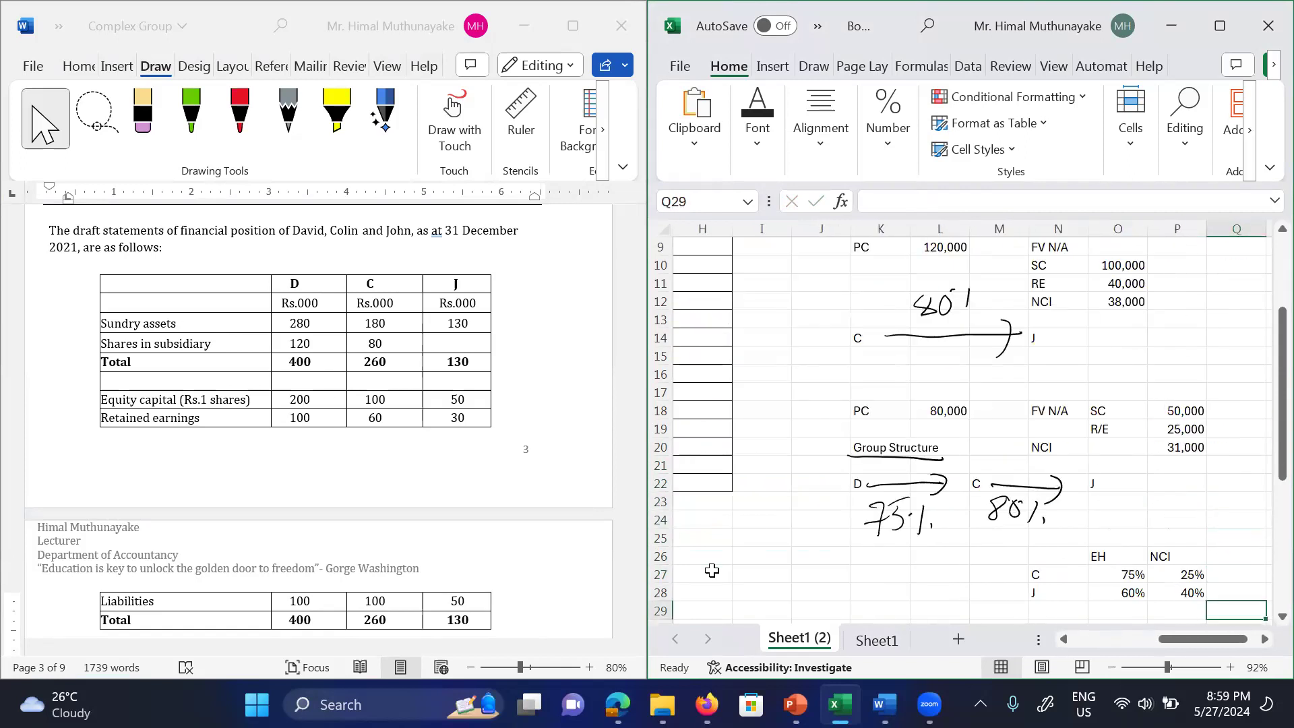
key(Left)
key(Left)
key(Left)
key(Left)
key(Left)
key(Left)
Step: Enter the group's share of J's post-acquisition profit, 3,000, in the Group R/E column, cell F22
key(Home)
key(Up)
key(Up)
key(Up)
key(Up)
key(Up)
key(Up)
key(Right)
key(Right)
key(Right)
key(Right)
key(Right)
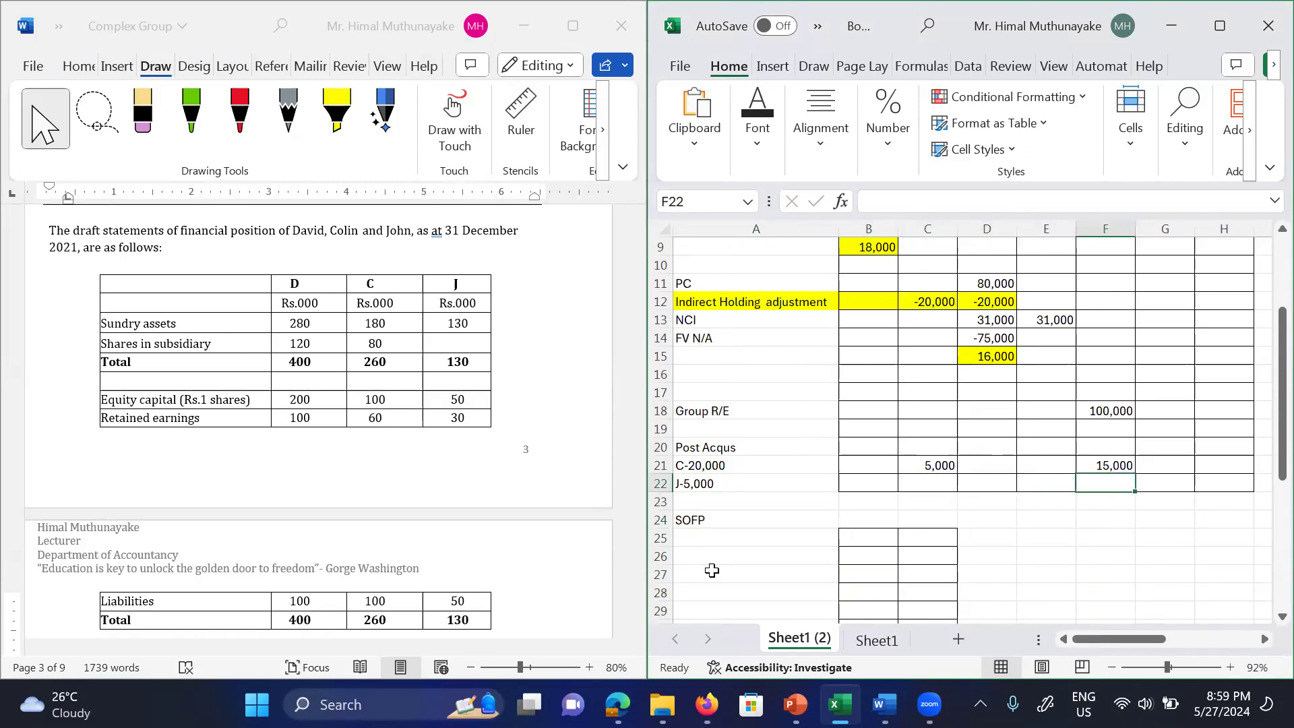
text(3,000)
key(Return)
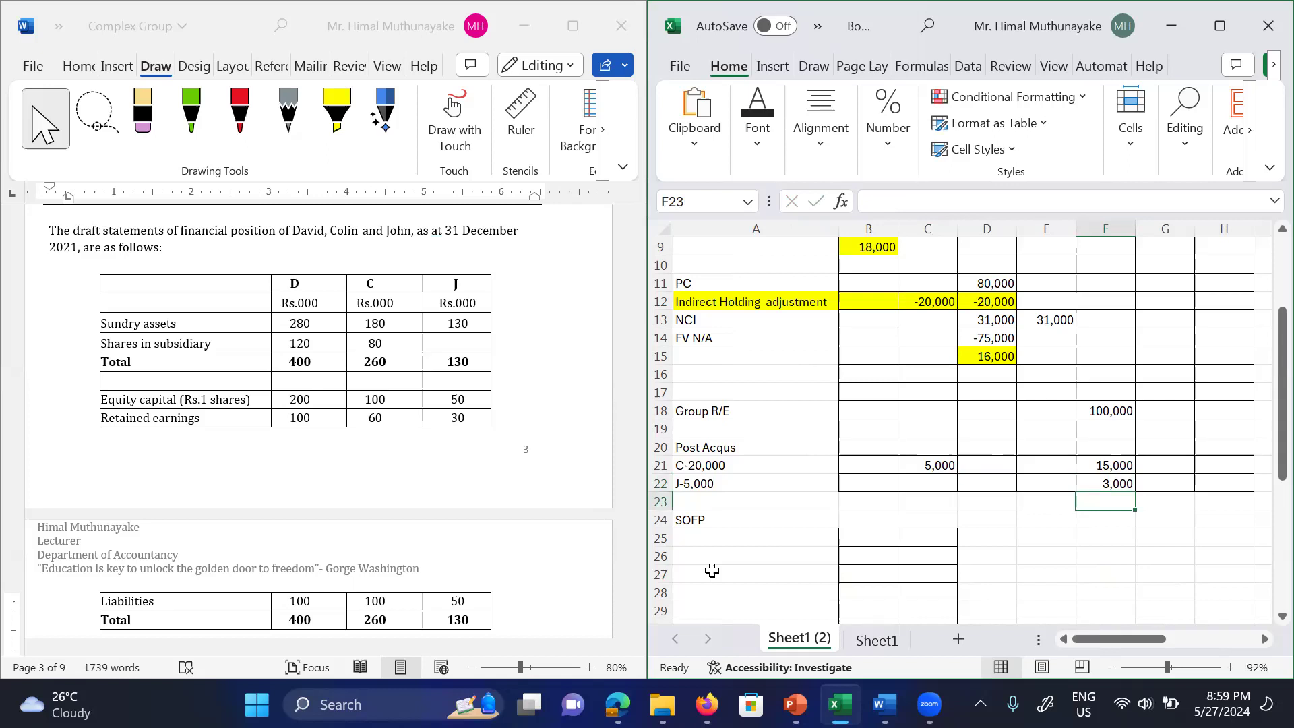
Step: Enter the NCI share of J's post-acquisition profit, 2,000, in the NCI-J column, cell E22
key(Left)
key(Left)
key(Up)
key(Right)
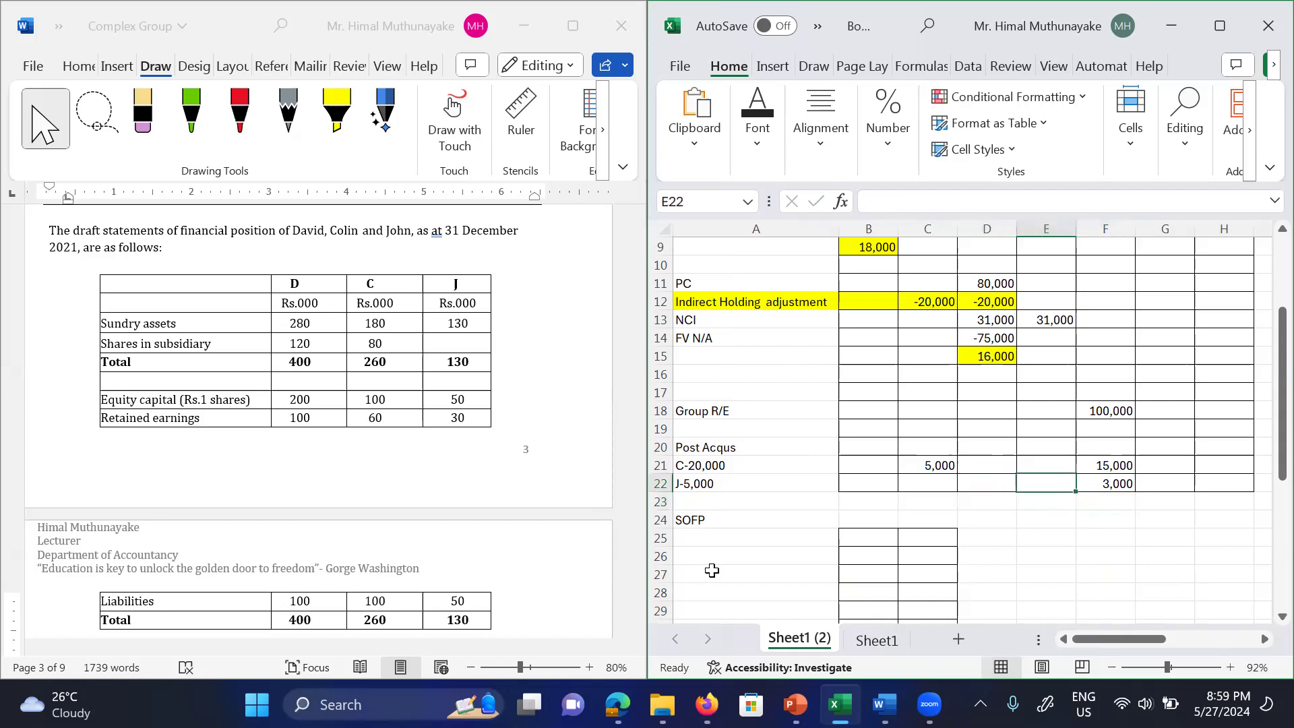
text(2,000)
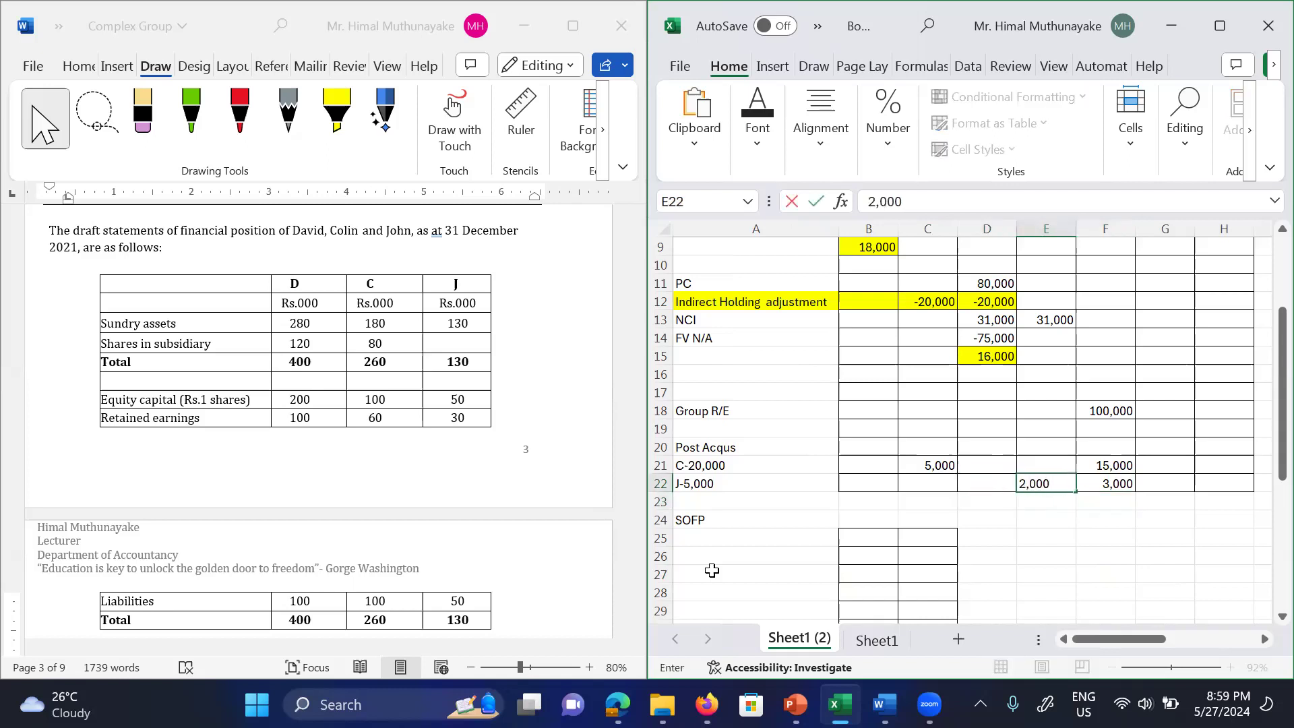
key(Return)
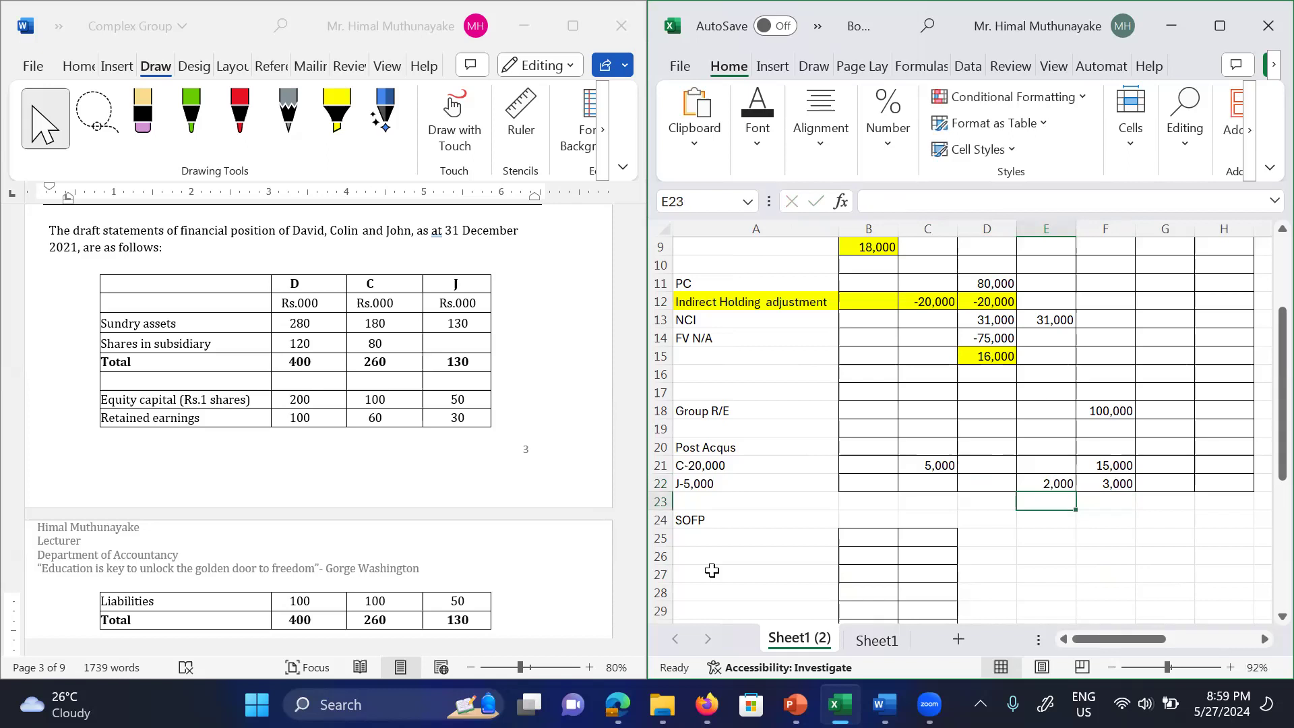
Step: Label cell A23, directly below the post-acquisition rows, as Final Balances
key(Left)
key(Left)
key(Left)
key(Left)
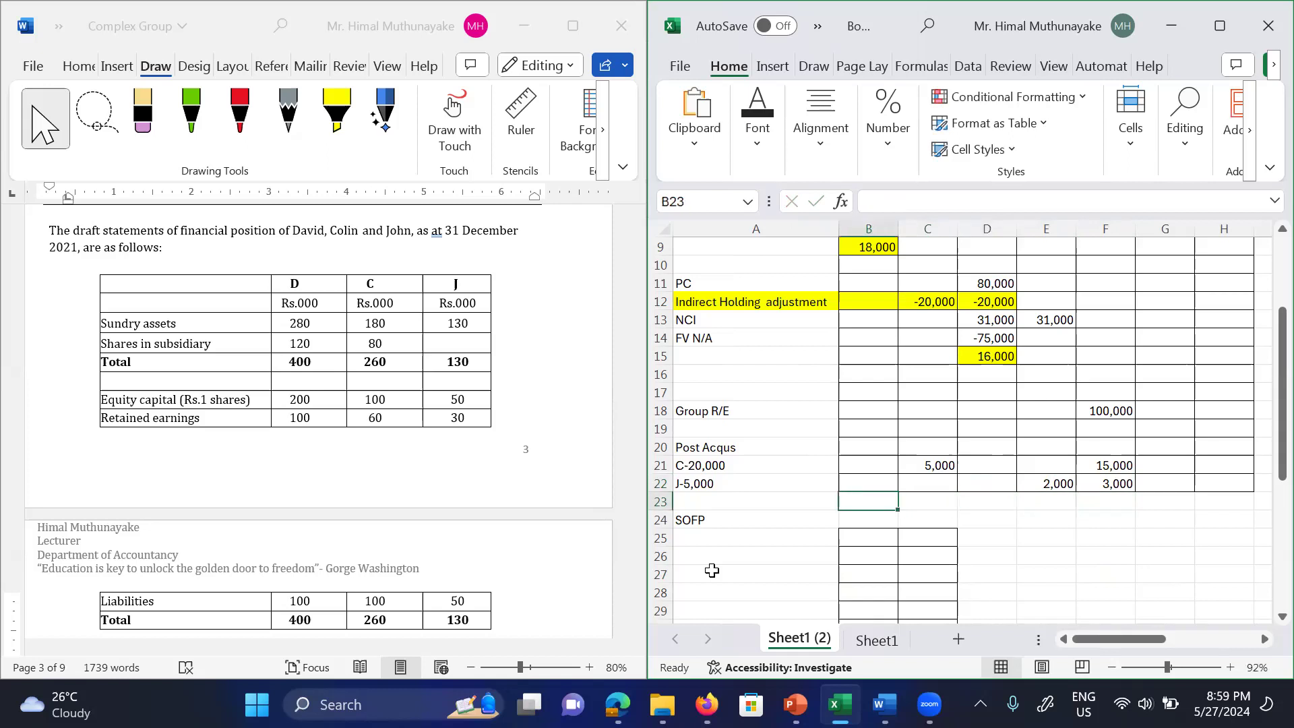
key(Right)
key(Left)
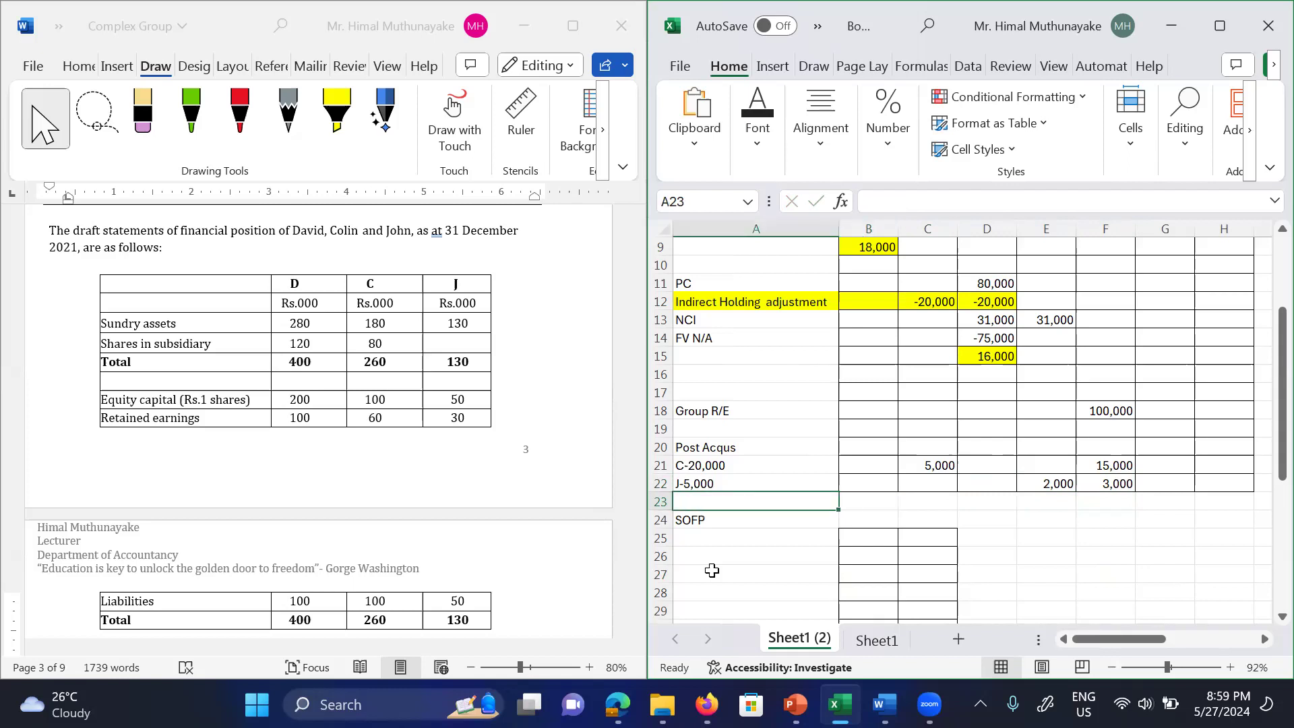
text(Final Balance)
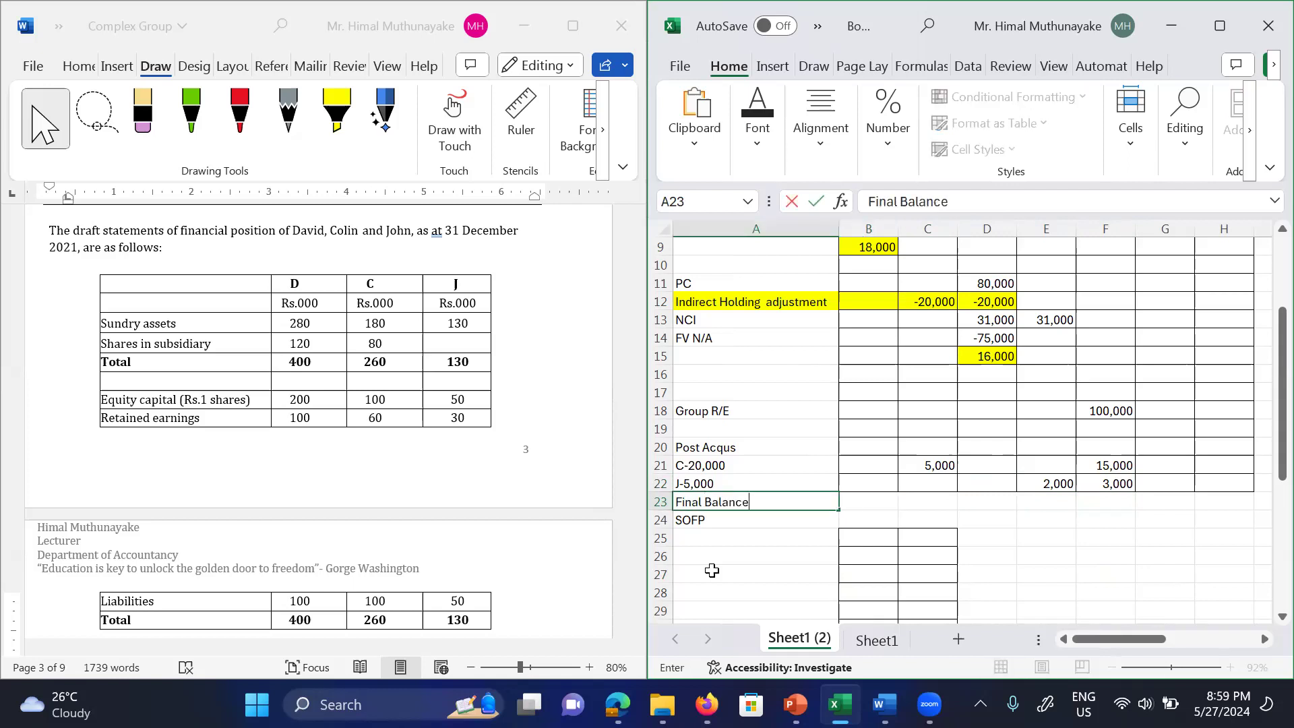
key(Tab)
Step: Carry C's goodwill into the Final Balances row by linking B23 to the goodwill result in B9
text(=)
key(Up)
key(Up)
key(Up)
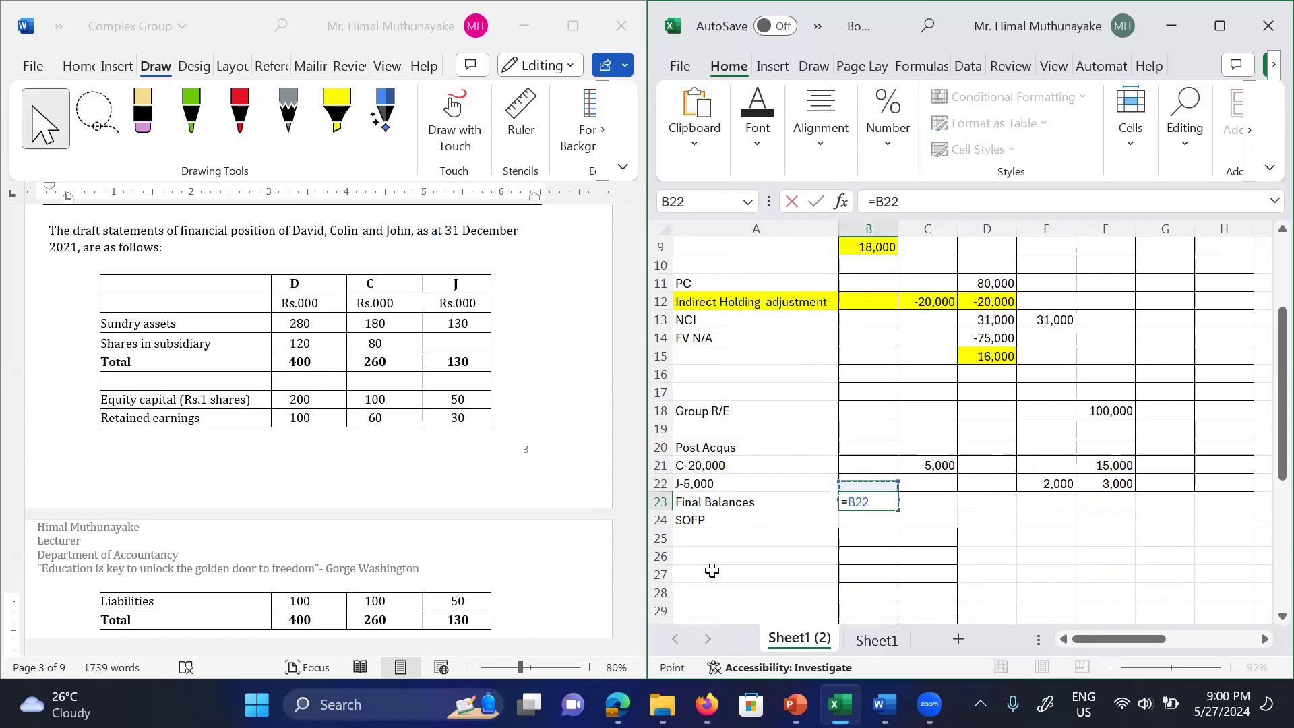
key(Up)
key(Up)
key(Up)
key(Up)
key(Up)
key(Up)
key(Up)
key(Up)
key(Up)
key(Up)
key(Up)
key(Return)
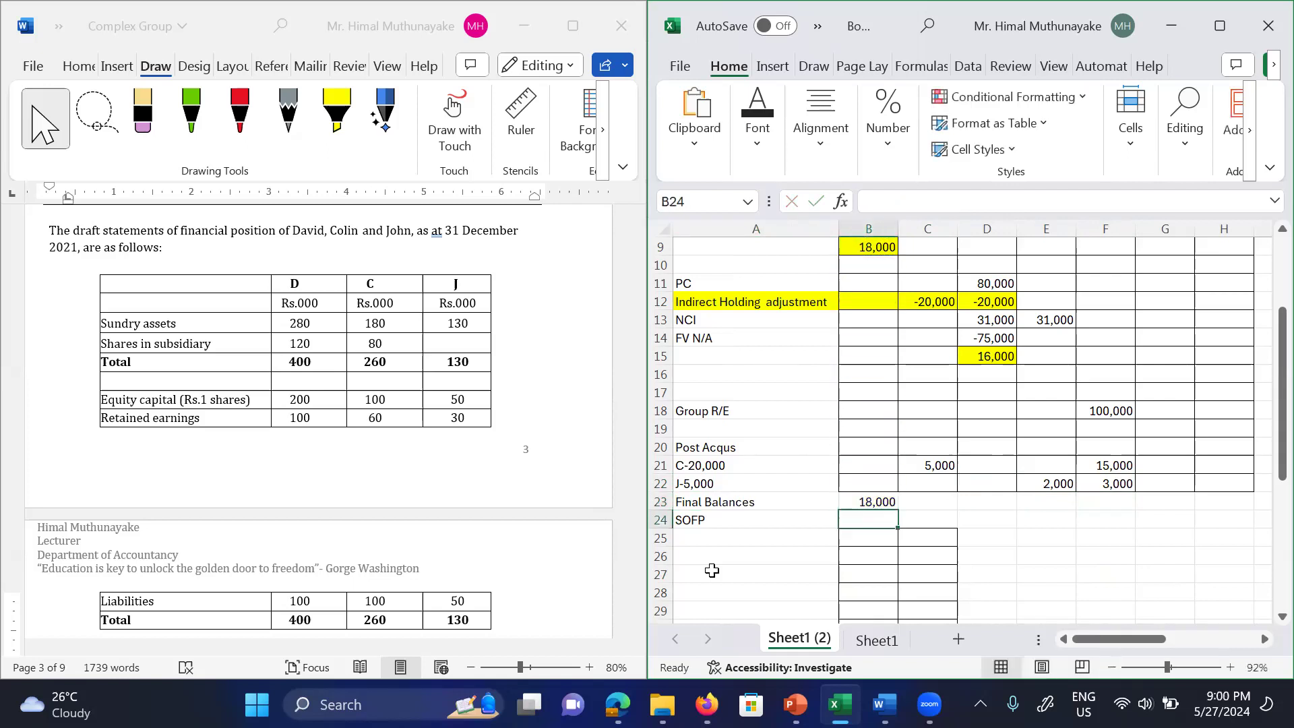
Step: Total the NCI-C column in the Final Balances row by summing C5:C22 in cell C23
key(Right)
key(Up)
text(=sum()
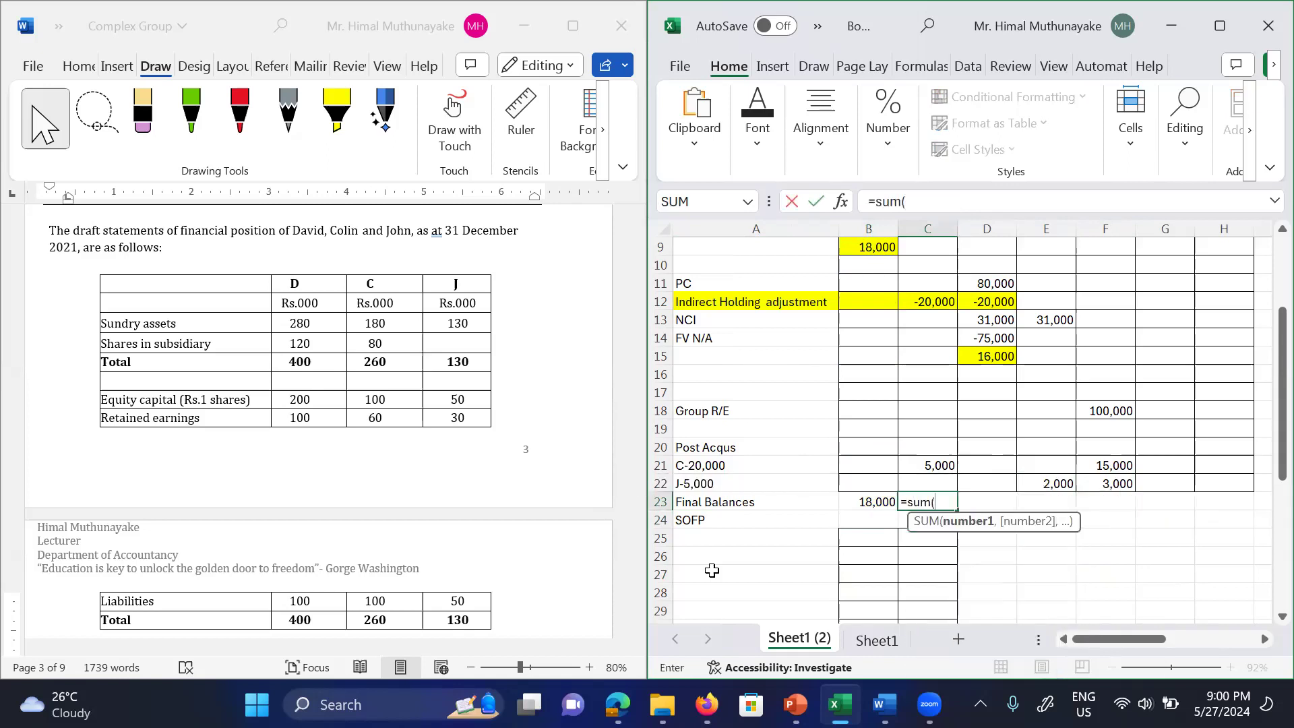
key(Up)
key(Up)
key(Down)
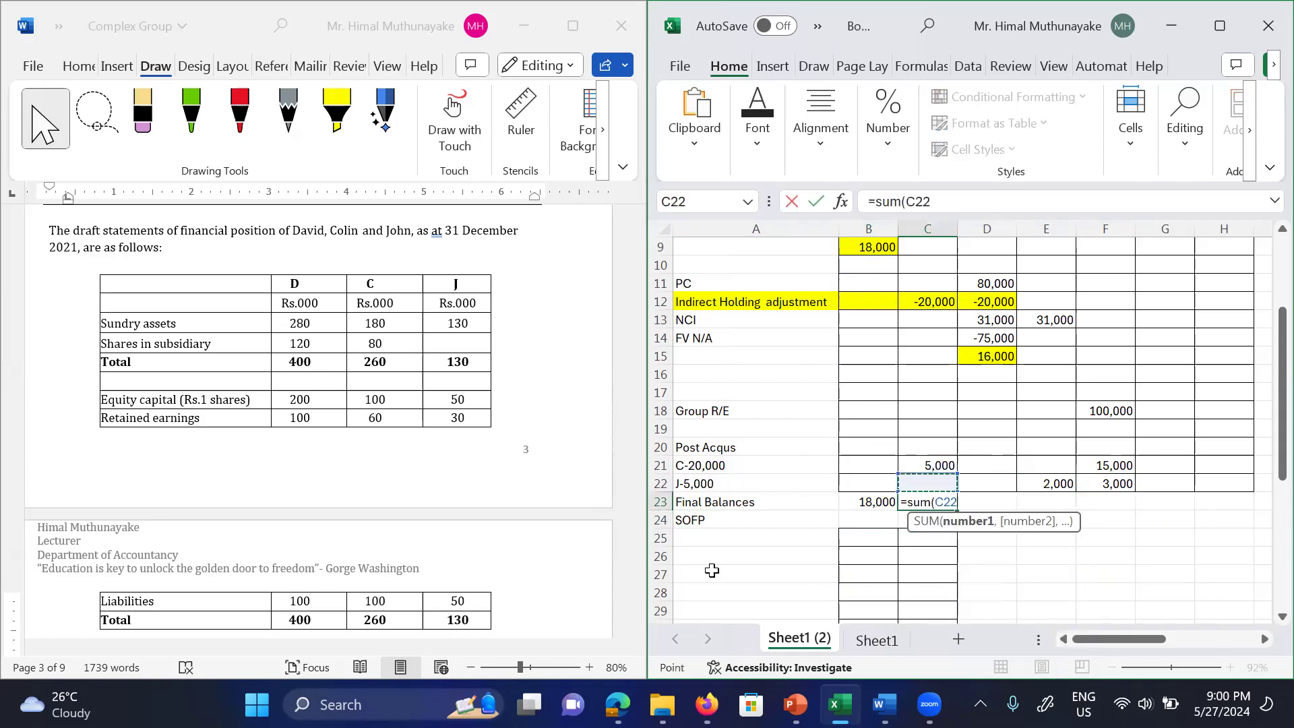
key(shift+Up)
key(shift+Up)
key(shift+Up)
key(shift+Up)
key(shift+Up)
key(shift+Up)
key(shift+Up)
key(shift+Up)
key(shift+Up)
key(shift+Up)
key(shift+Up)
key(shift+Up)
key(shift+Up)
key(shift+Up)
key(shift+Up)
key(shift+Up)
key(shift+Up)
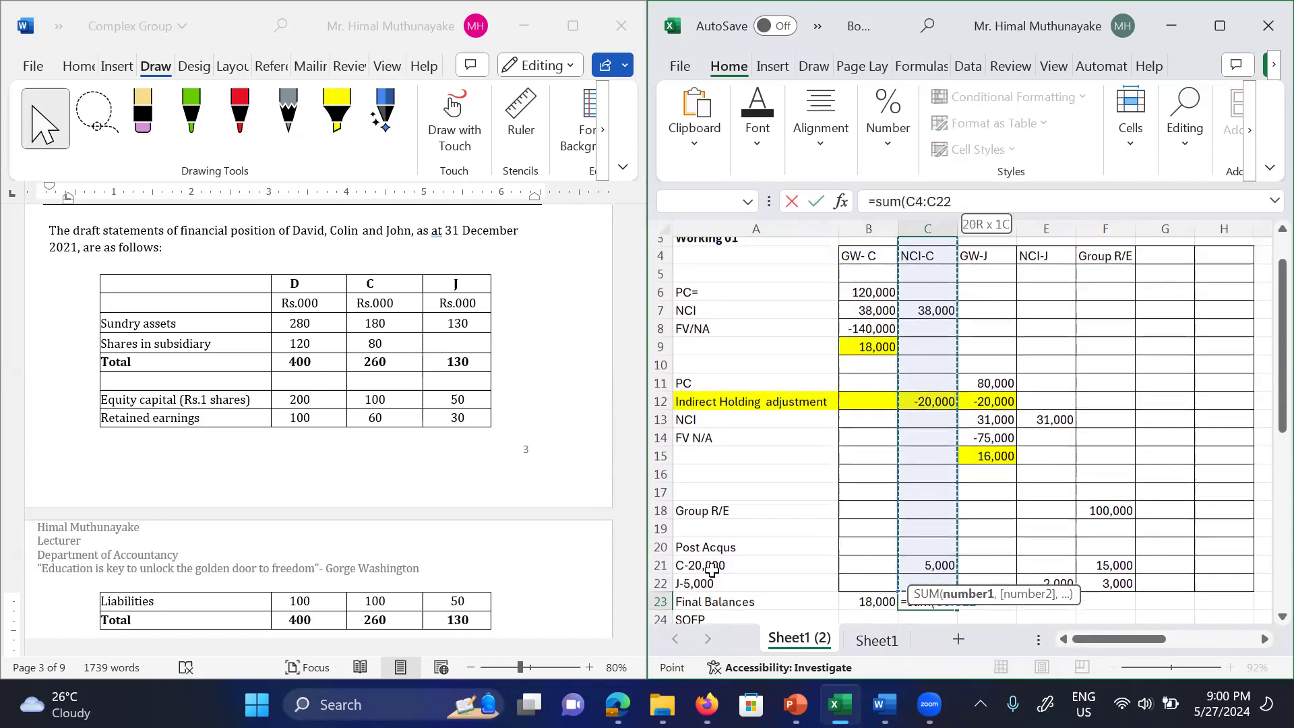
key(Return)
Step: Carry J's goodwill into the Final Balances row by linking D23 to the goodwill result in D15
key(Up)
key(Right)
text(=)
key(Up)
key(Up)
key(Up)
key(Up)
key(Up)
key(Up)
key(Up)
key(Up)
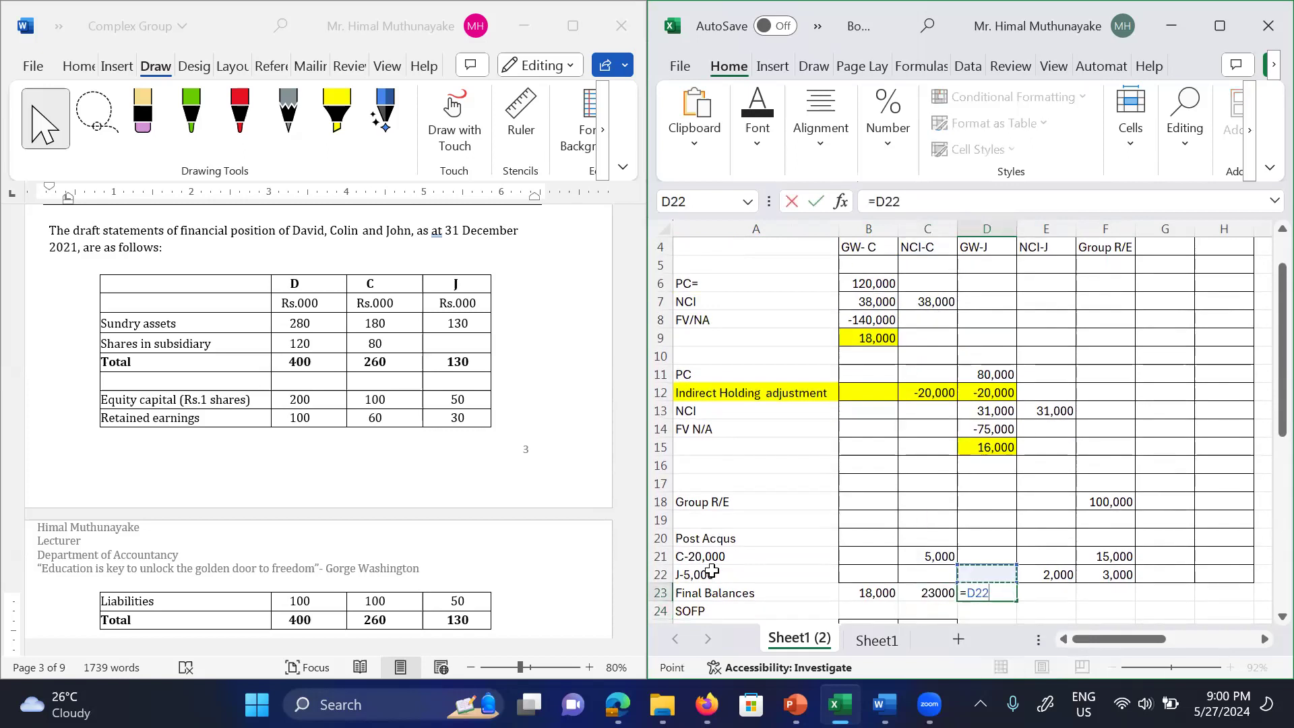
key(Return)
Step: Copy the column total formula from C23 to the NCI-J and Group R/E cells, E23 and F23
key(Up)
key(Left)
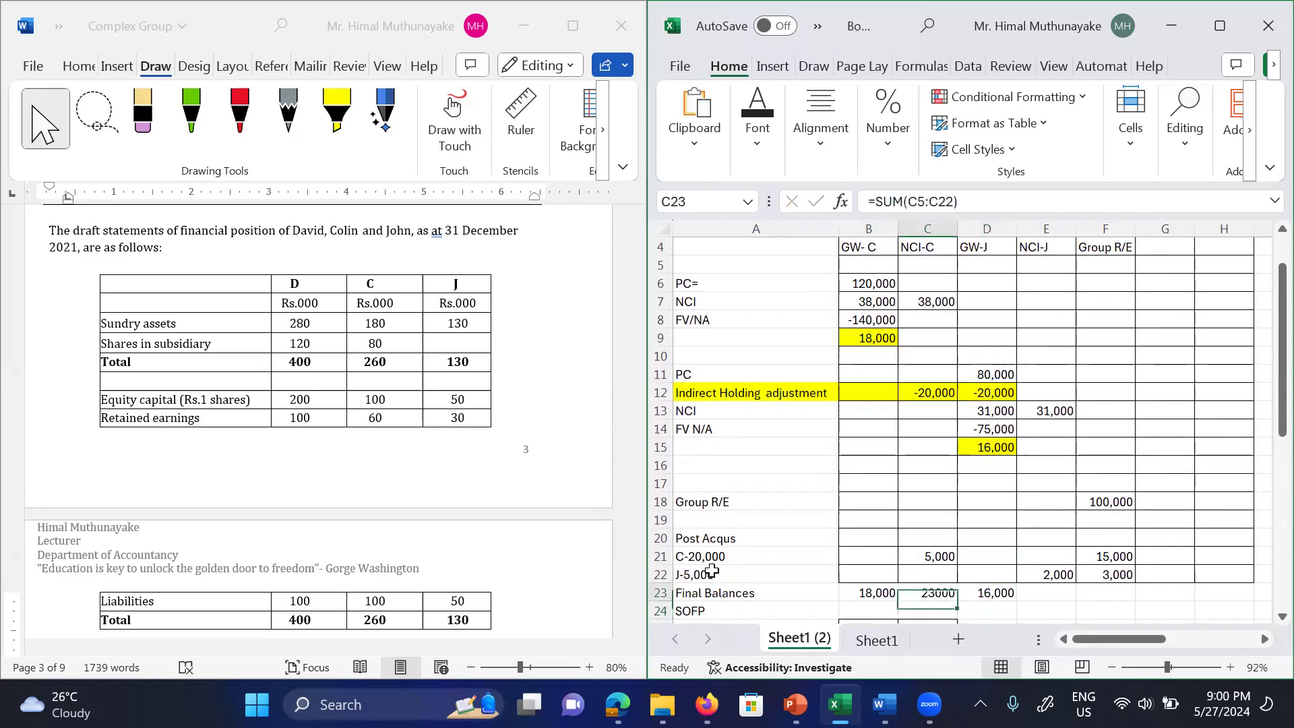
key(ctrl+c)
key(Right)
key(Right)
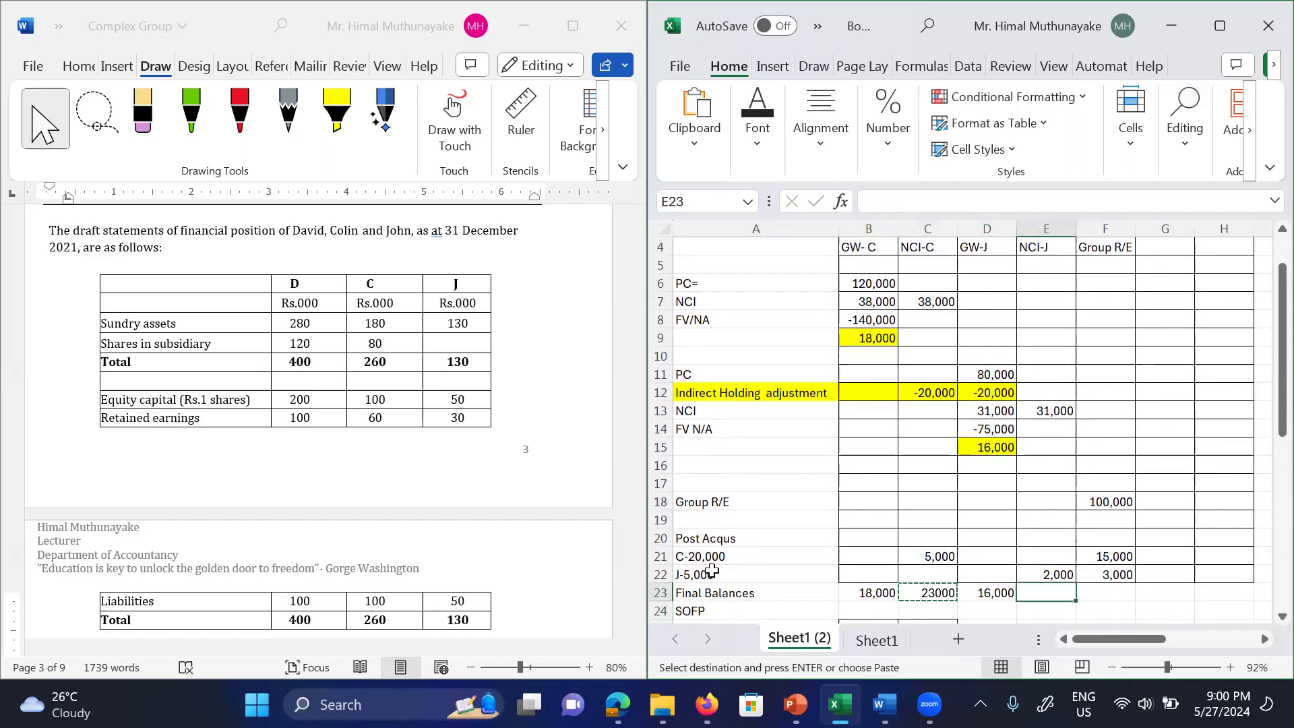
key(ctrl+v)
key(Right)
key(ctrl+v)
Step: Insert two blank rows at row 24, between the Final Balances row and the SOFP heading
key(Left)
key(Left)
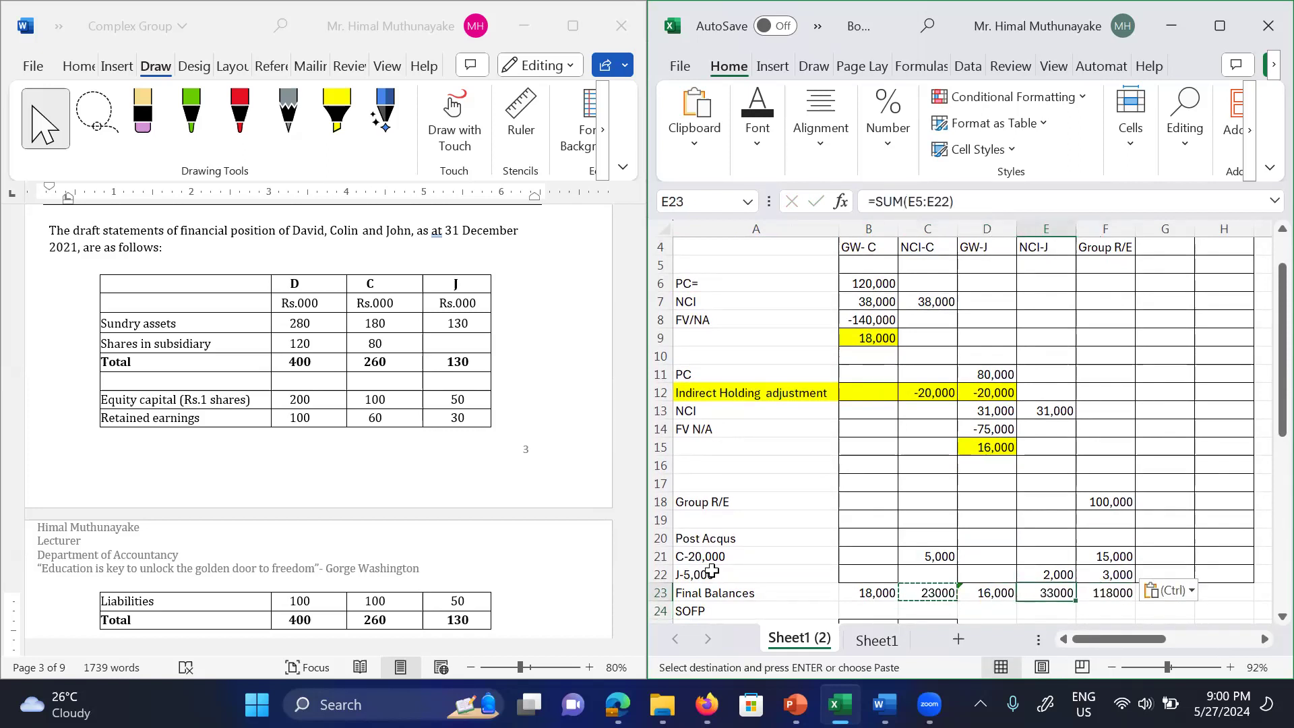
key(Left)
key(Left)
key(Left)
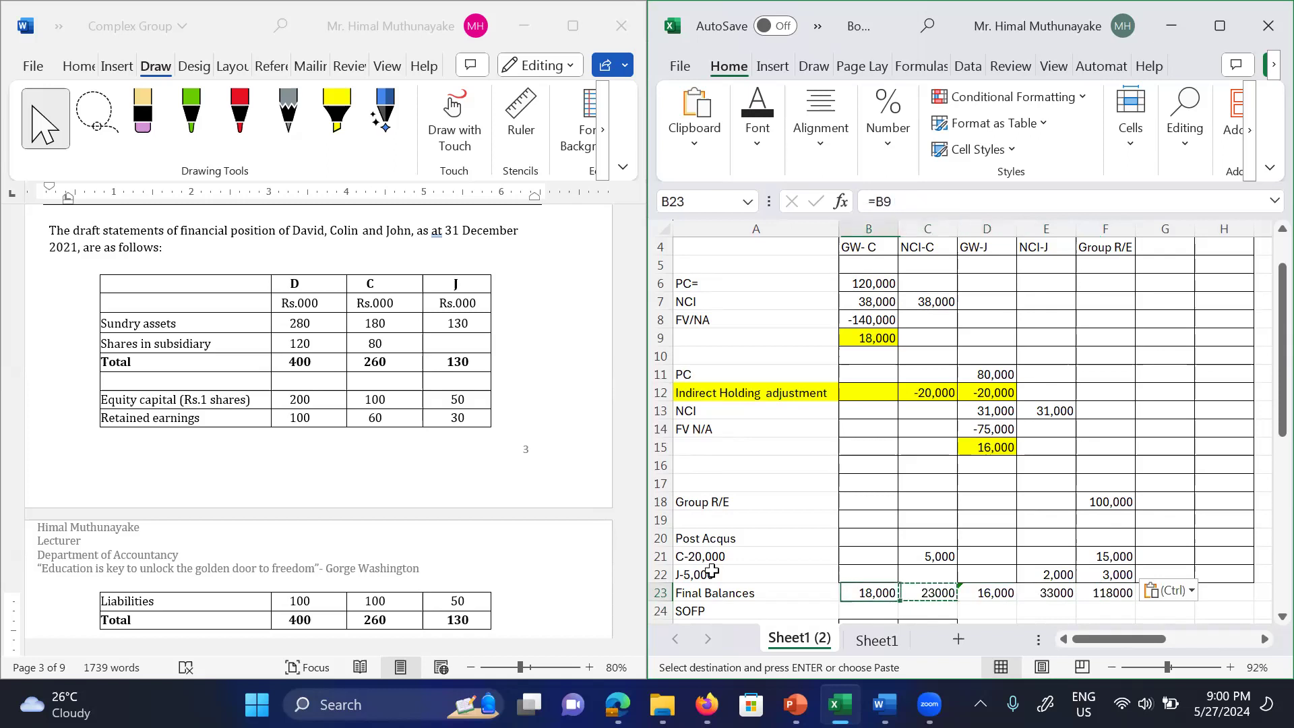
key(Down)
key(Down)
key(Down)
key(Down)
key(Up)
key(Up)
key(Up)
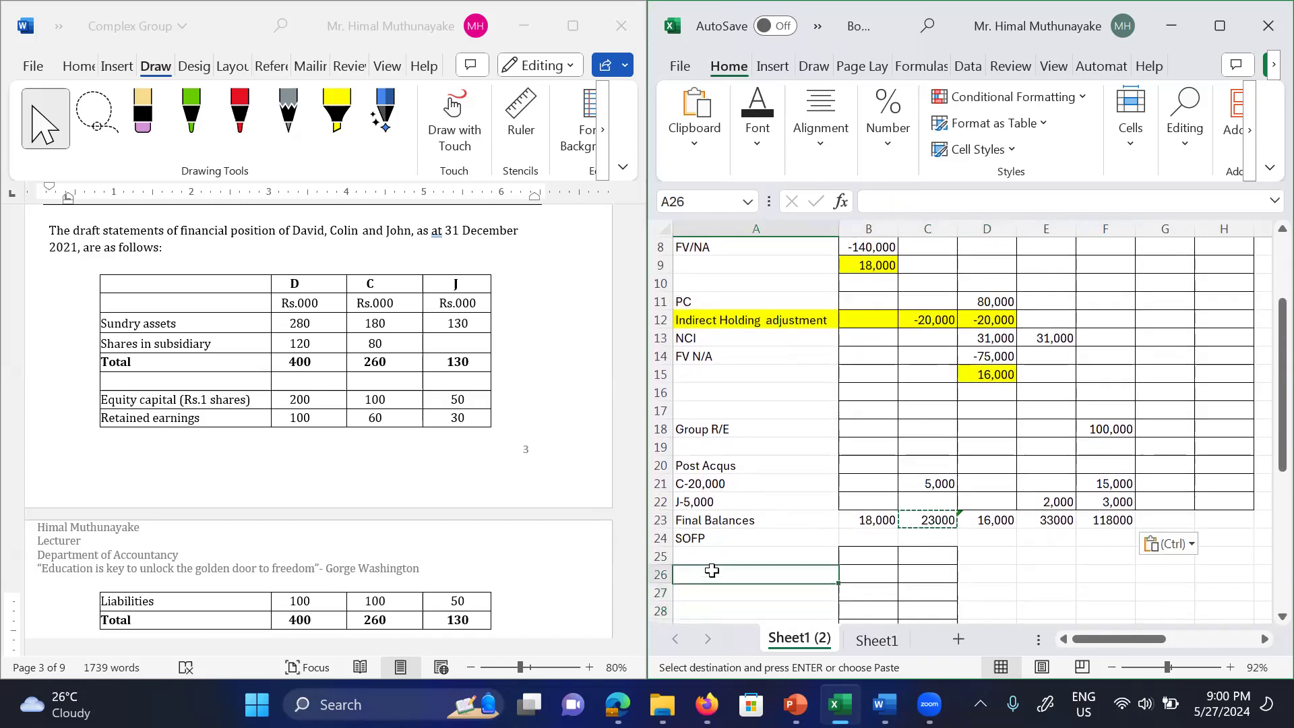
text(M)
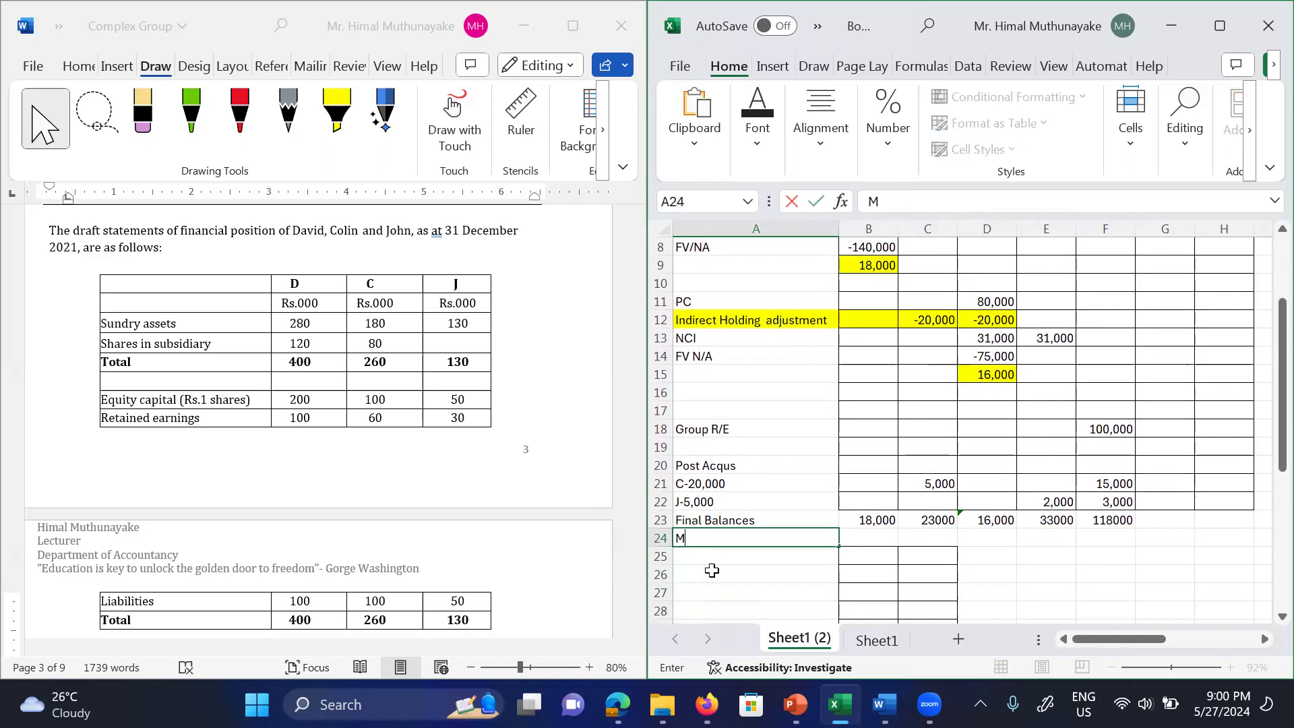
key(Escape)
key(Down)
key(Up)
key(shift+space)
key(ctrl+shift+plus)
key(ctrl+shift+plus)
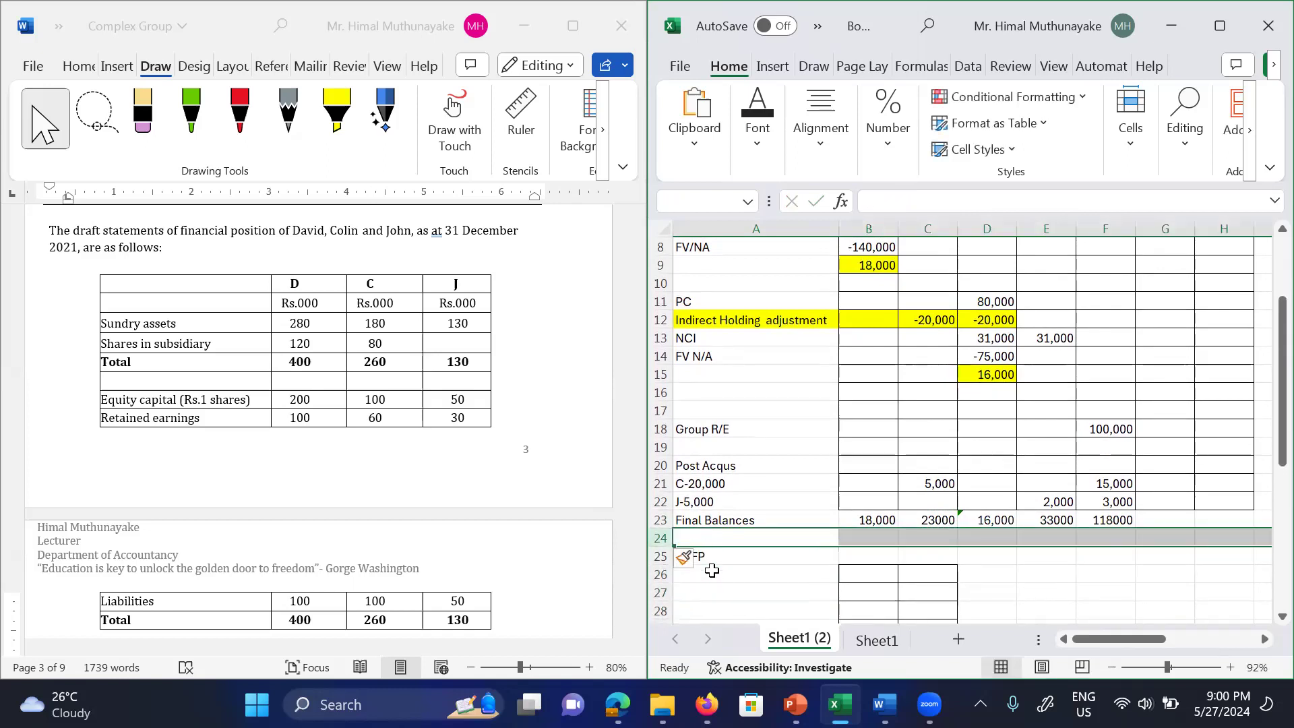
Step: Highlight the Final Balances row, A23:F23, with a yellow fill
key(Down)
key(Down)
key(Down)
key(Down)
key(Down)
key(Down)
key(Down)
key(Down)
key(Down)
key(Down)
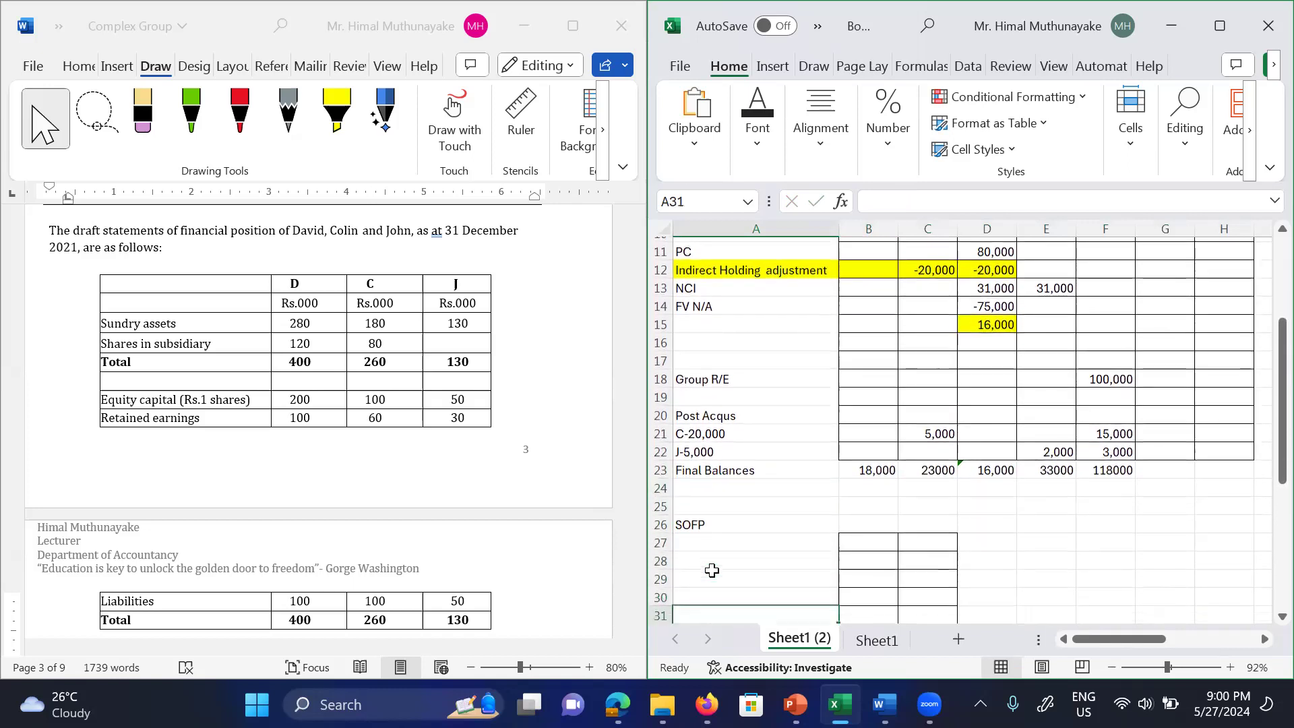
key(Up)
key(Up)
key(Up)
key(Up)
key(Up)
key(Up)
key(Up)
key(Up)
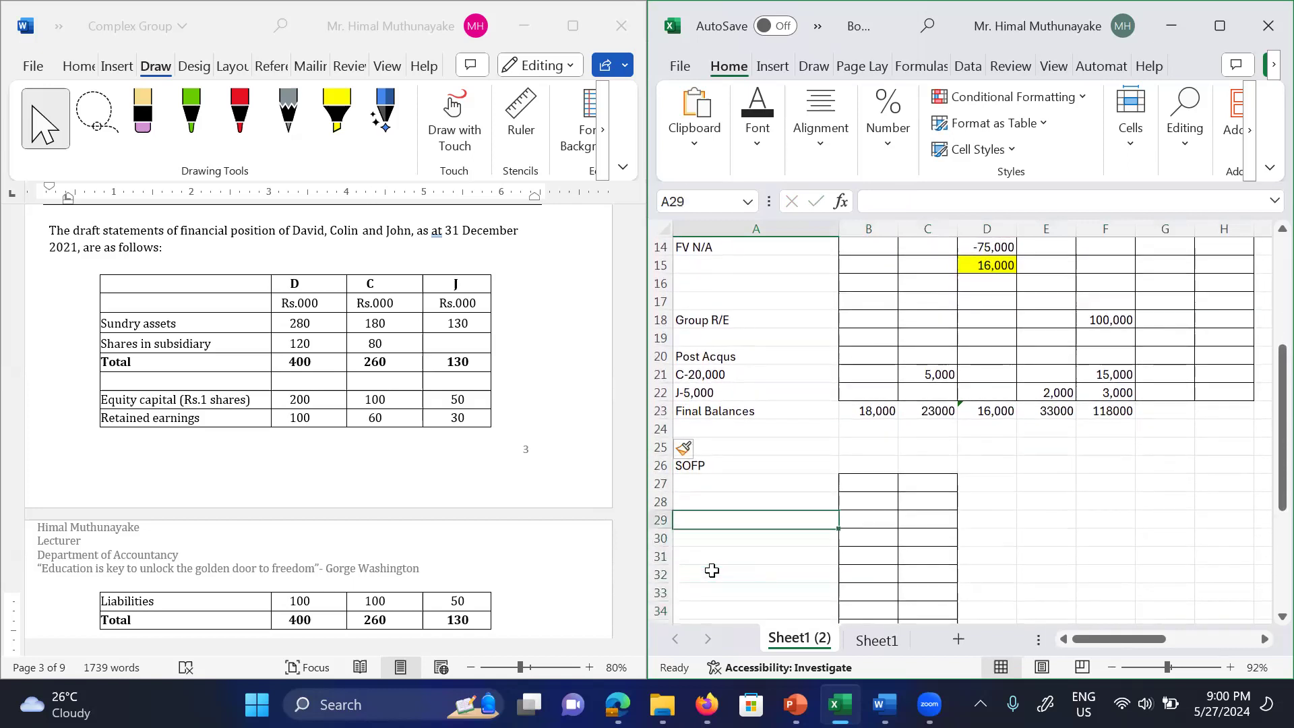
key(Up)
key(Up)
key(Up)
key(shift+Right)
key(shift+Right)
key(shift+Right)
key(shift+Right)
key(shift+Right)
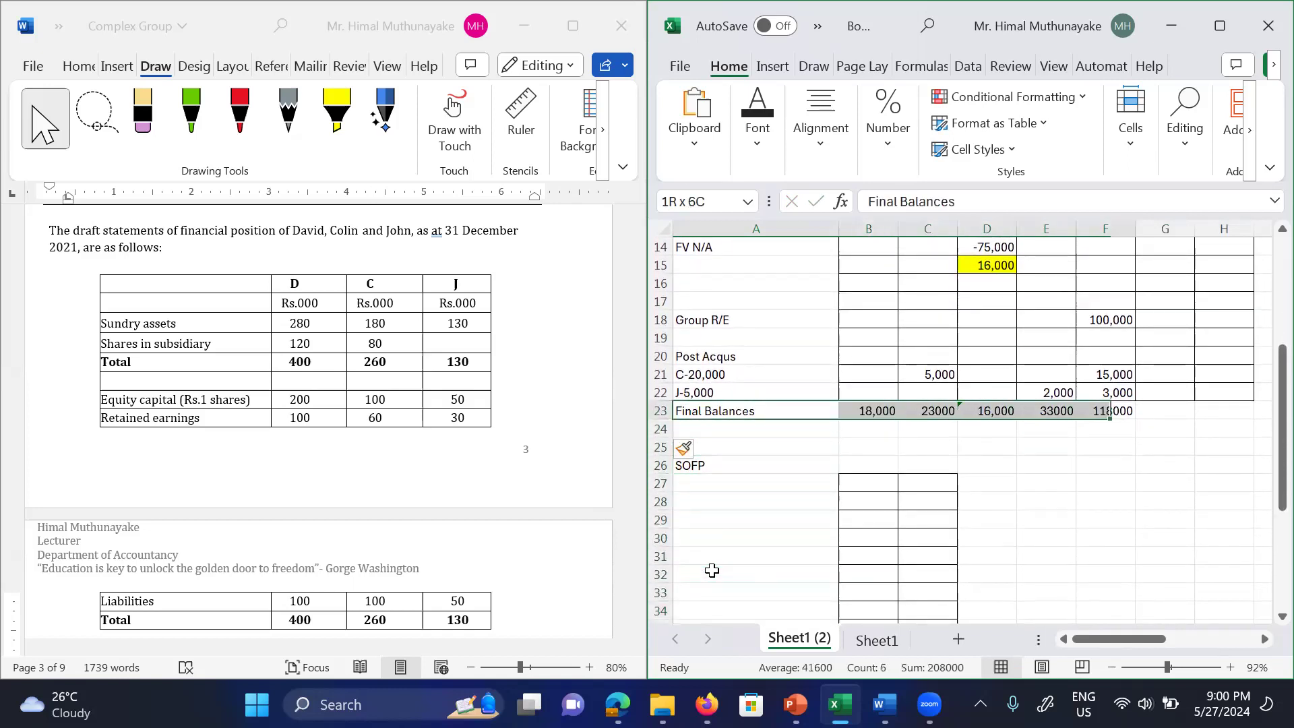
click(762, 147)
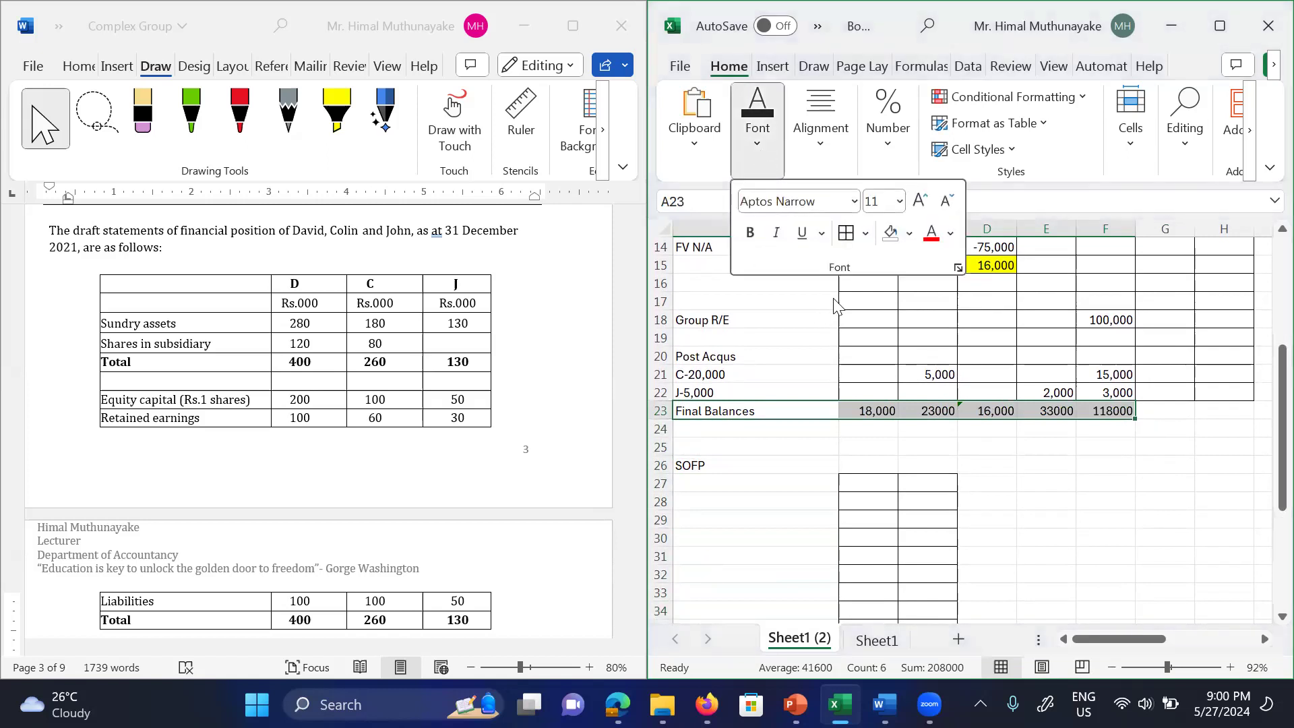
click(909, 233)
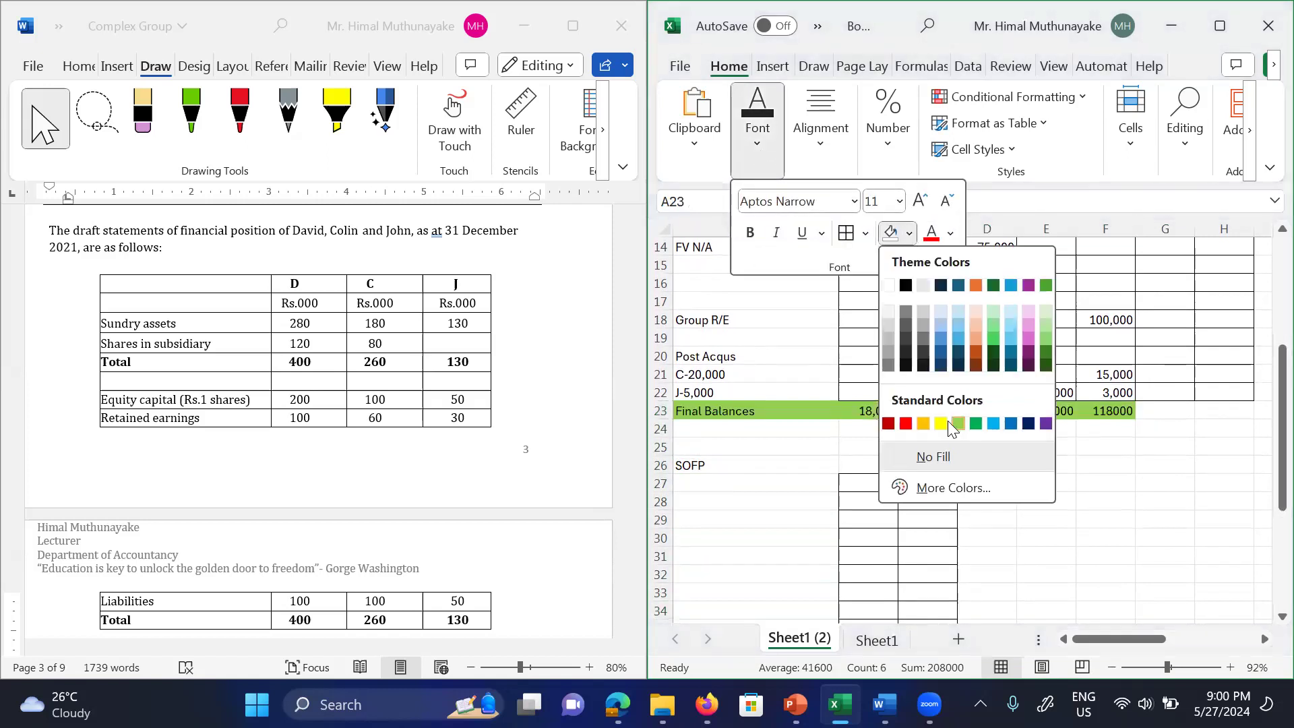
click(945, 422)
Step: Enter the heading Cons0lidation in A25, directly above the SOFP heading
key(Down)
key(Down)
key(Down)
key(Down)
key(Down)
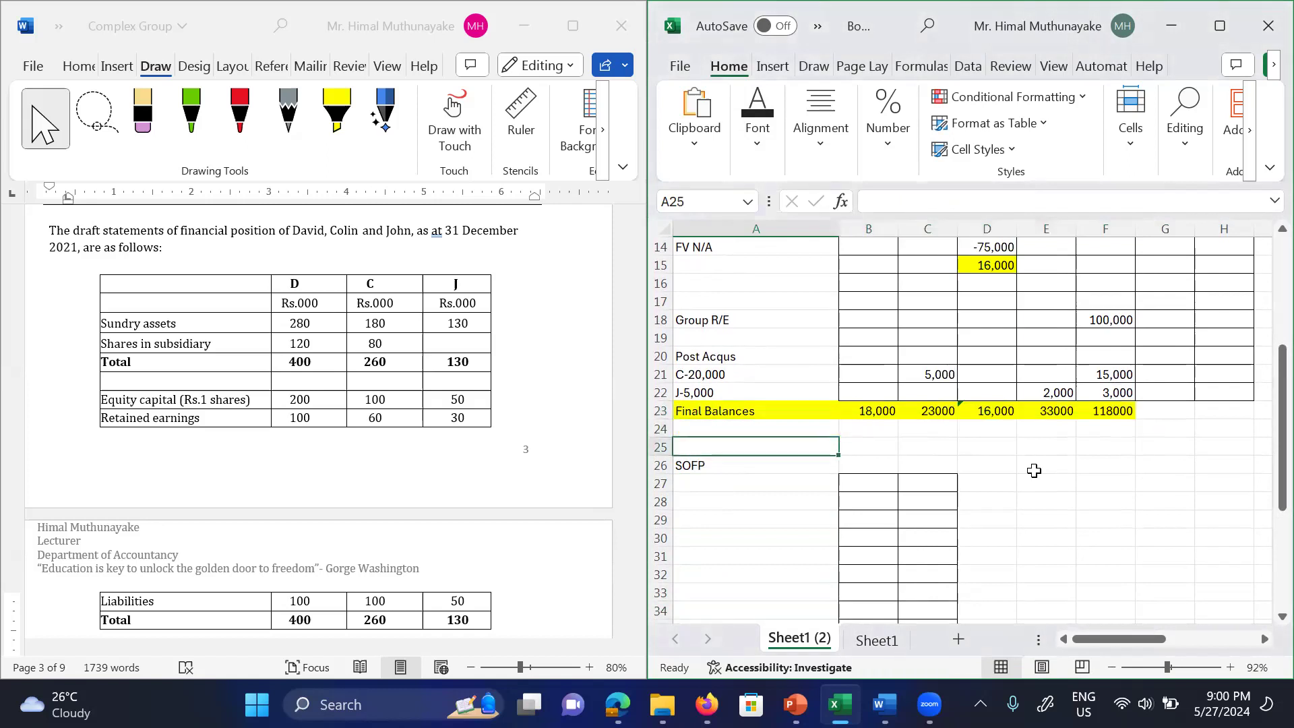
key(Down)
key(Down)
key(Down)
key(Up)
key(Up)
key(Up)
key(Up)
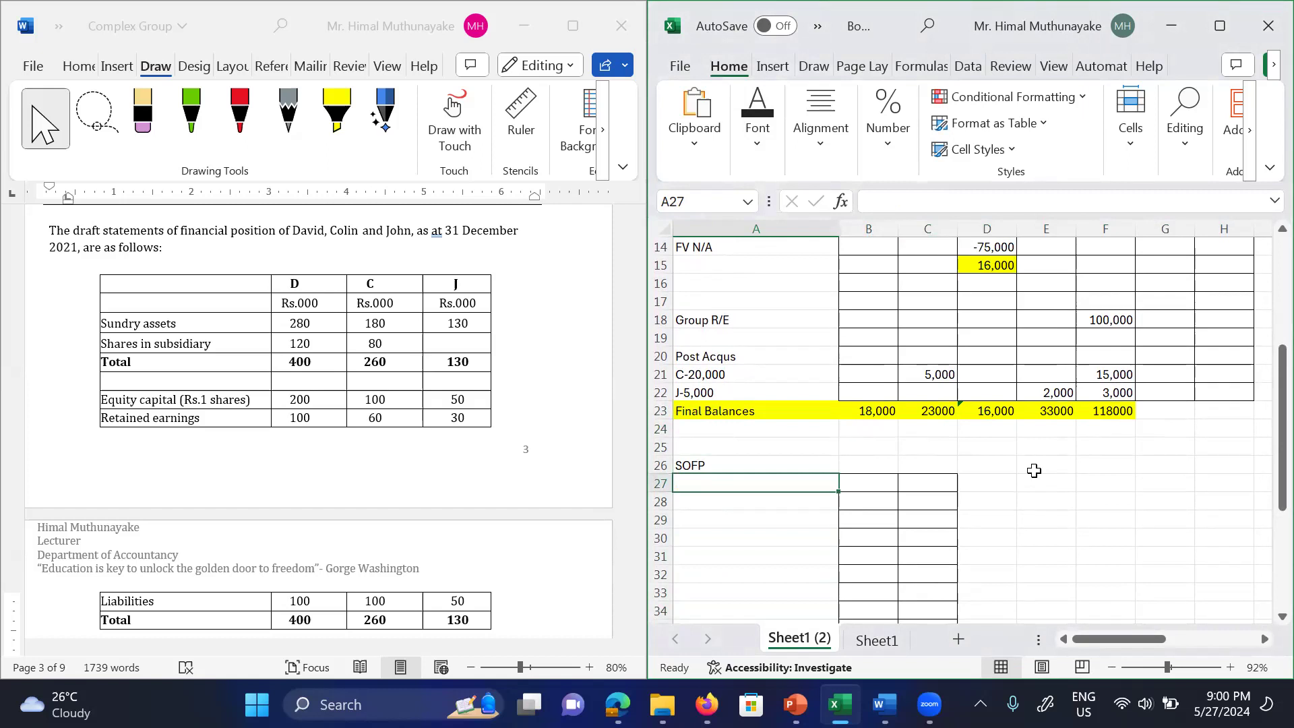
key(Up)
key(Up)
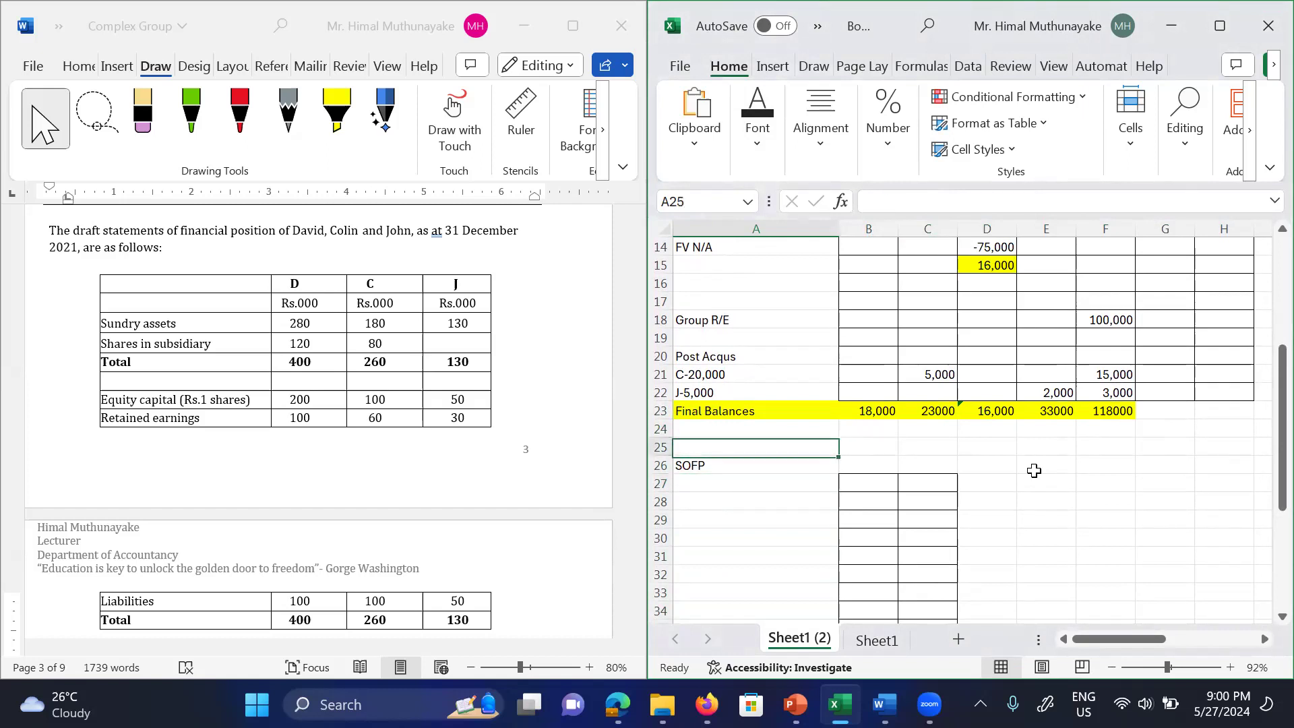
text(Con)
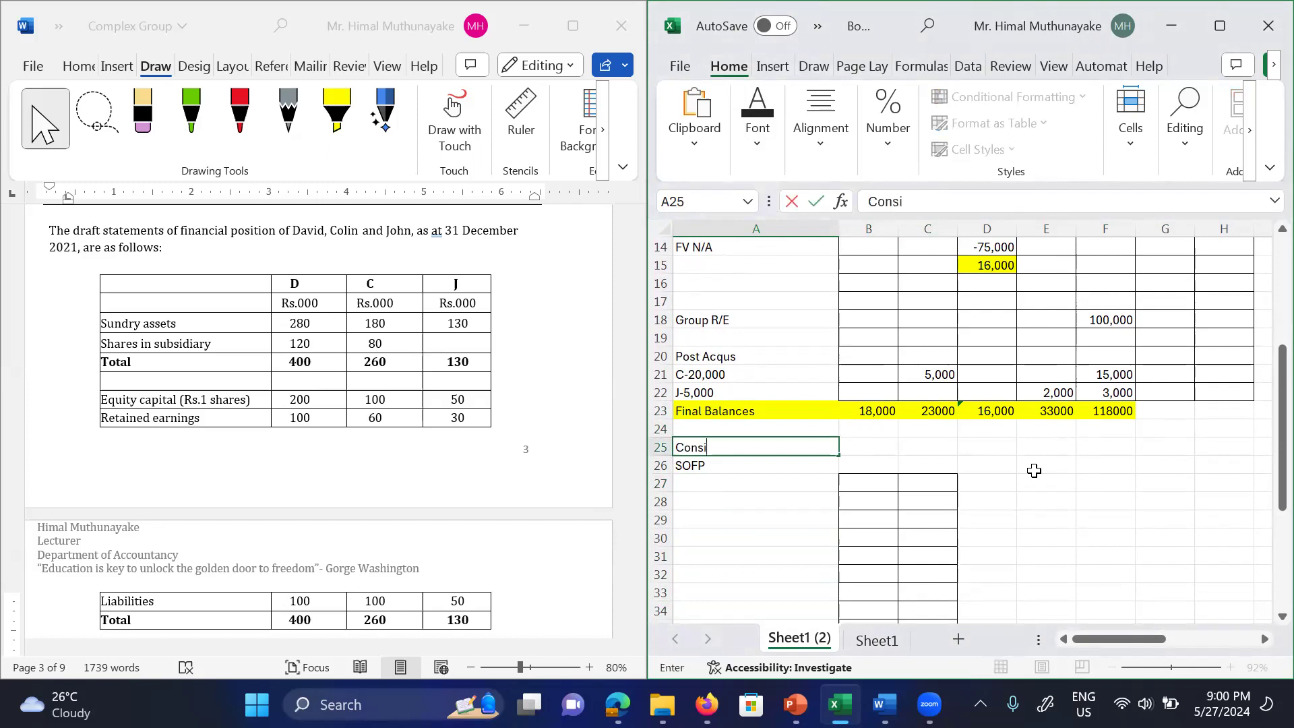
text(s0lidat)
key(Return)
Step: Label A27 as Sundry Asset and enter the three companies' breakdown, 280+180+130, below it in A28
key(Return)
key(Return)
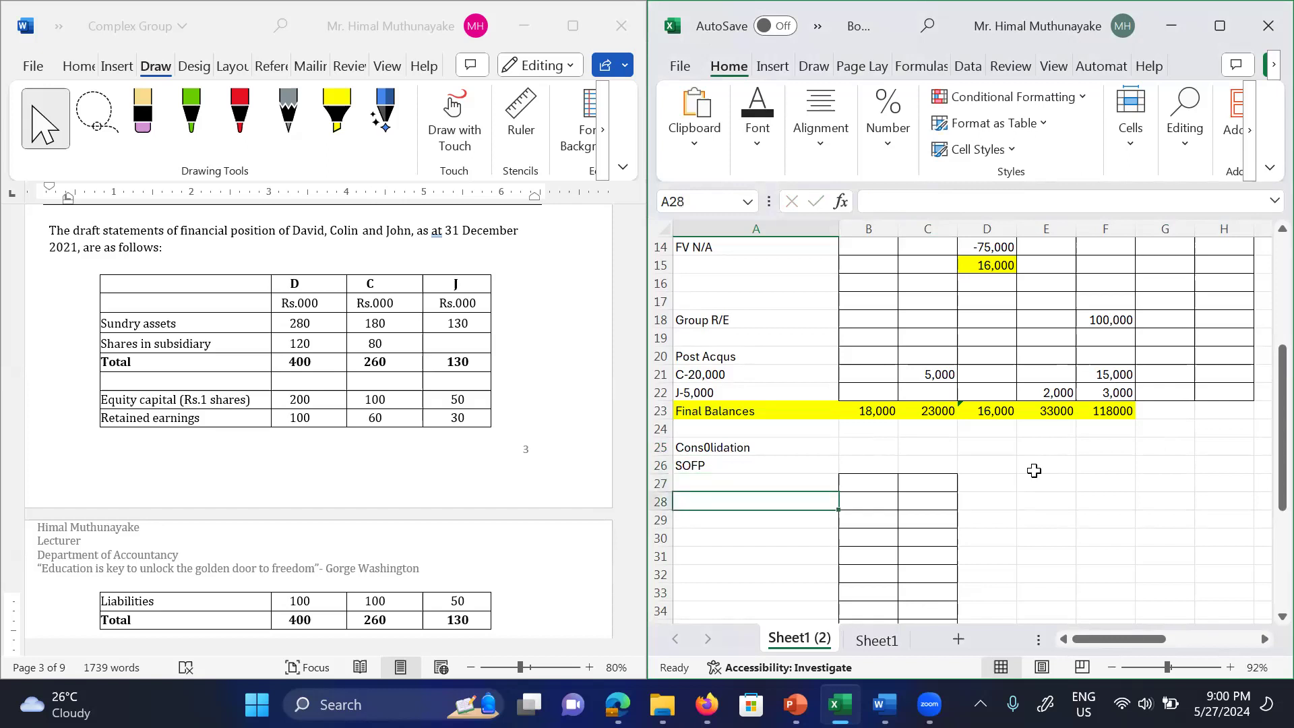
key(Down)
key(Up)
key(Up)
text(Sundry Asset)
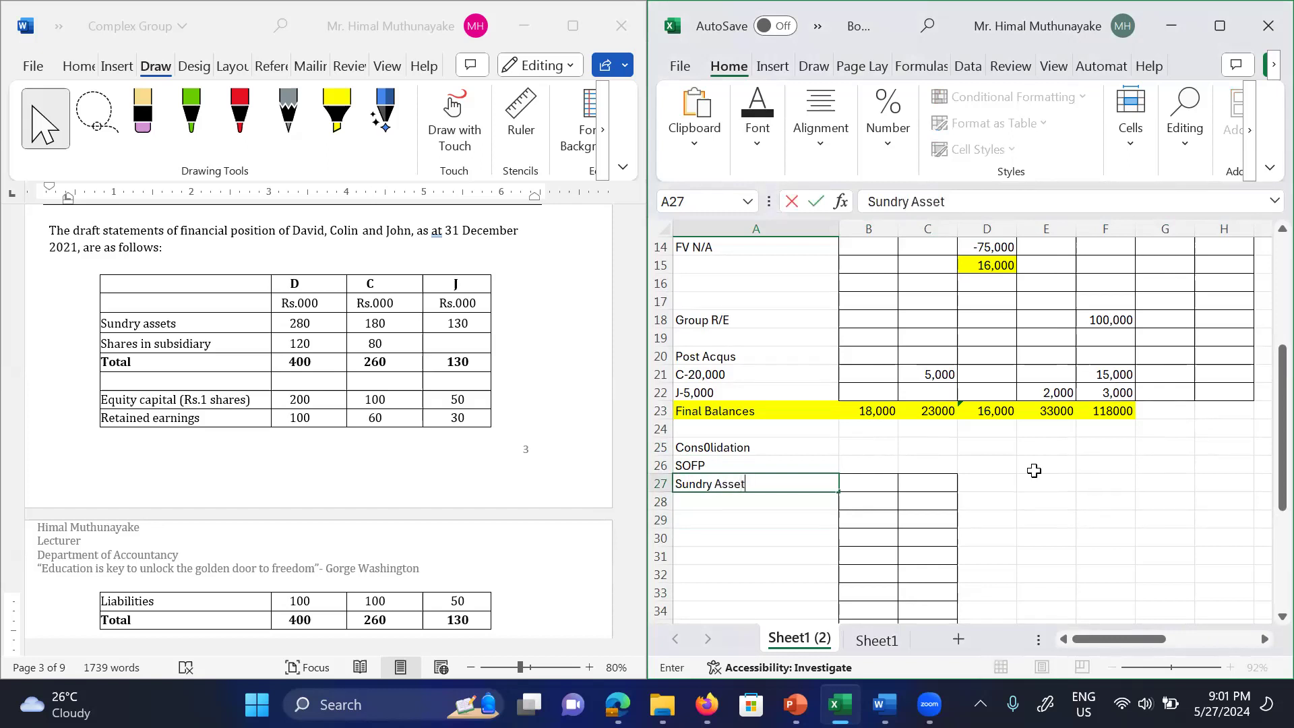
key(Return)
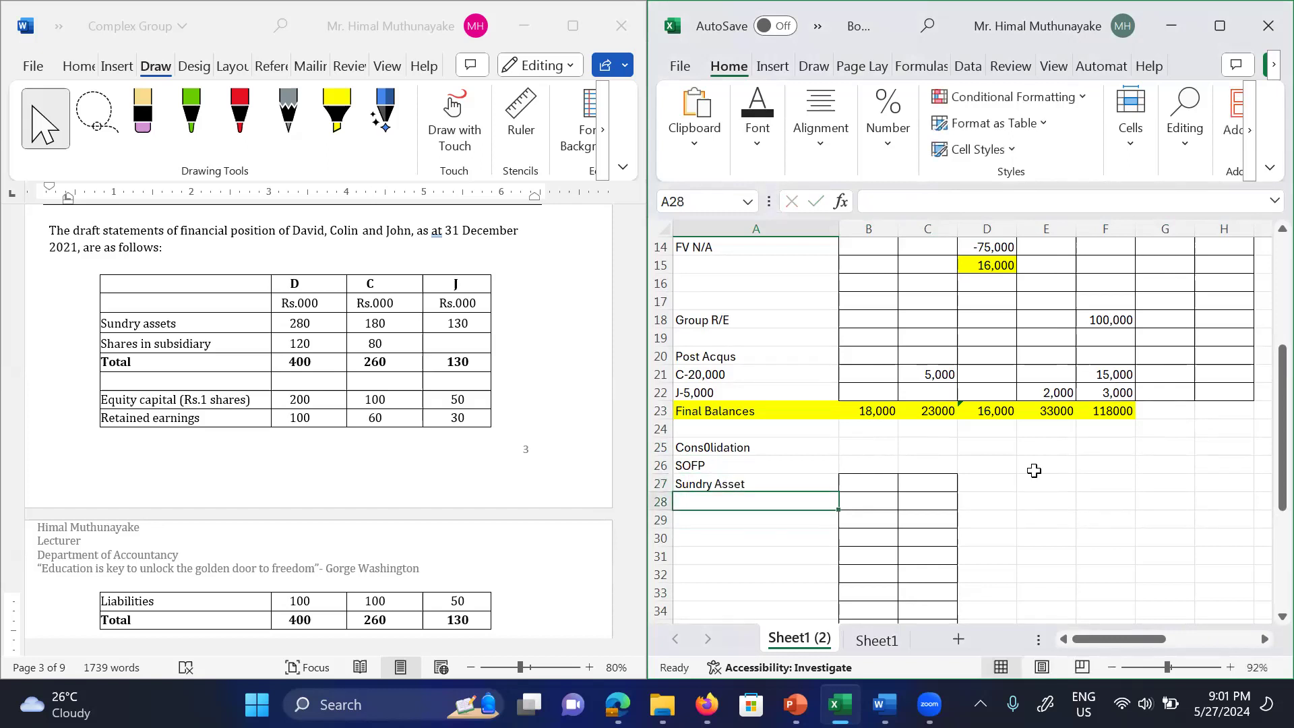
text(280)
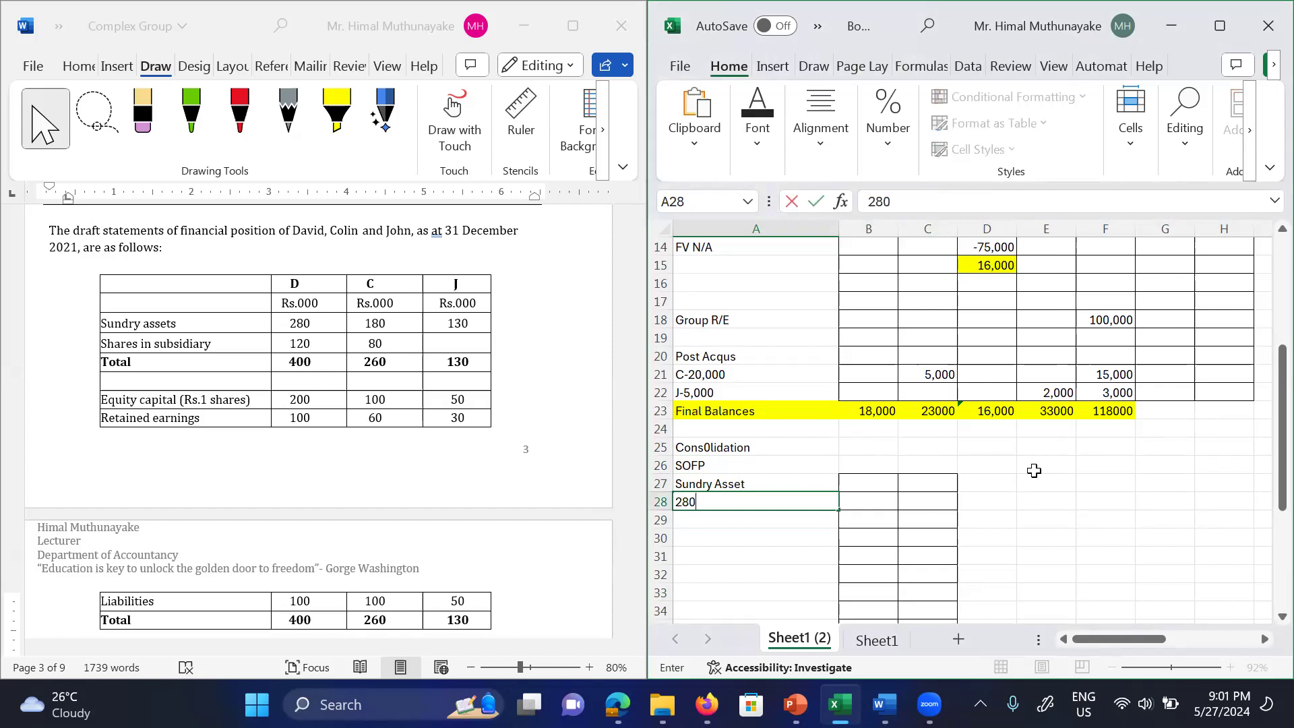
text(+180+130)
key(Tab)
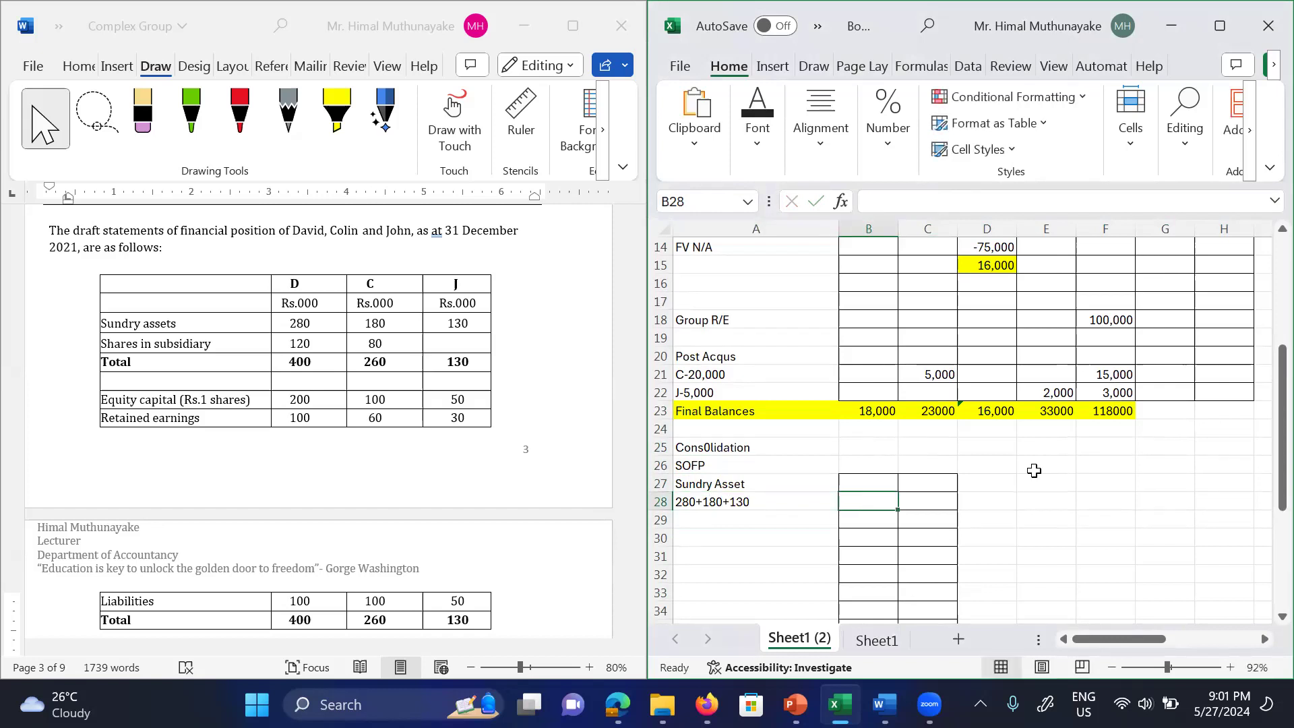
Step: Enter the combined sundry assets figure, 590, in C27
key(Tab)
key(Up)
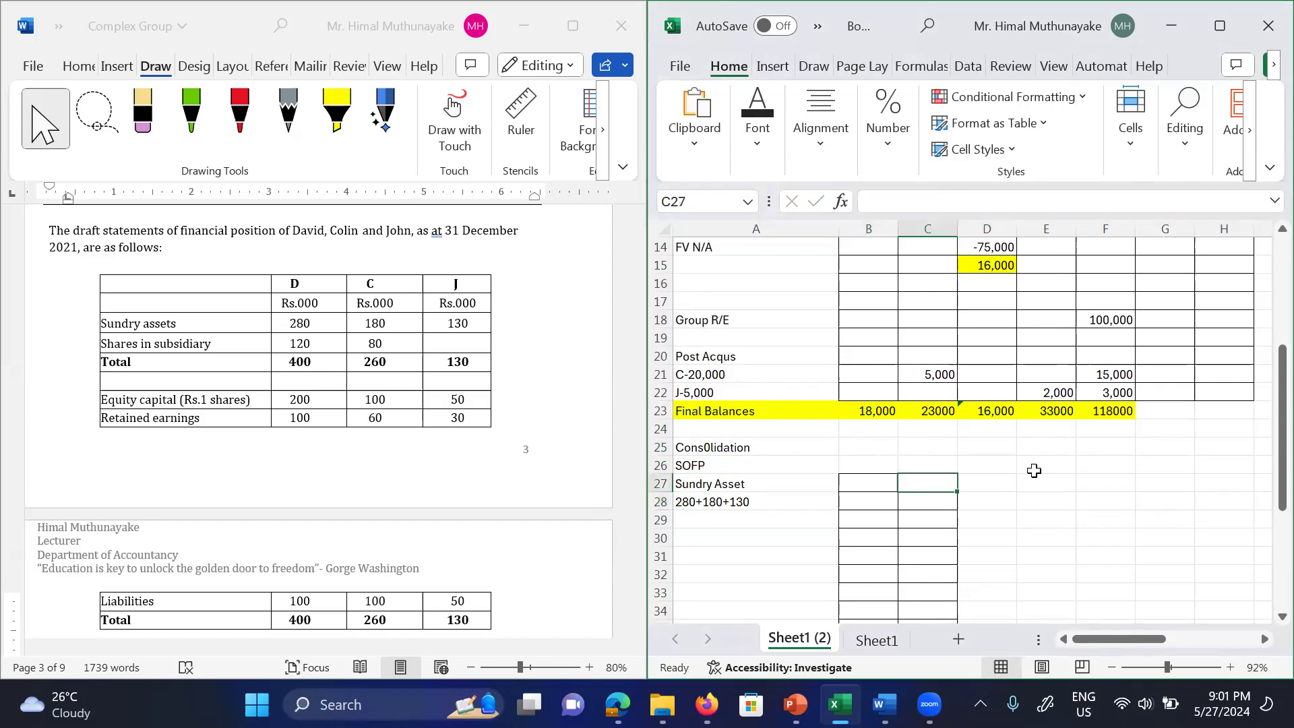
text(590)
key(Return)
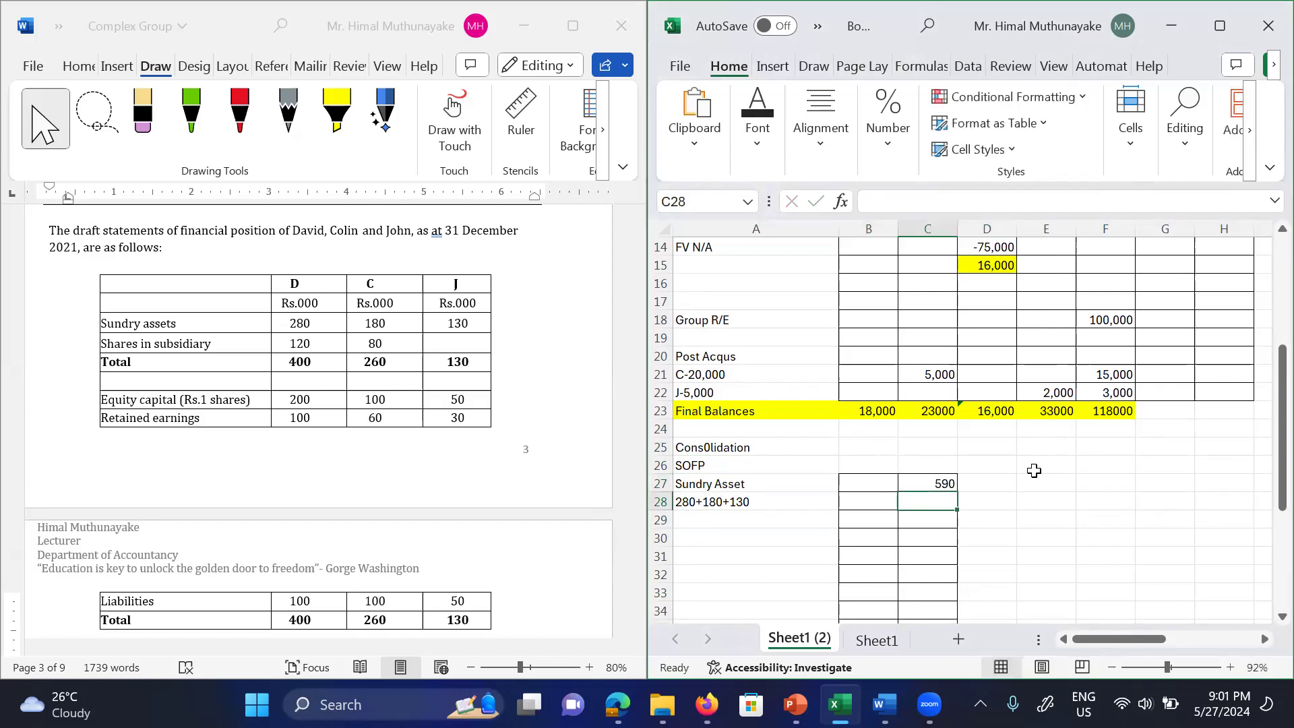
Step: Label A30 as GW and enter the goodwill breakdown, 18+16, below it in A31
key(Up)
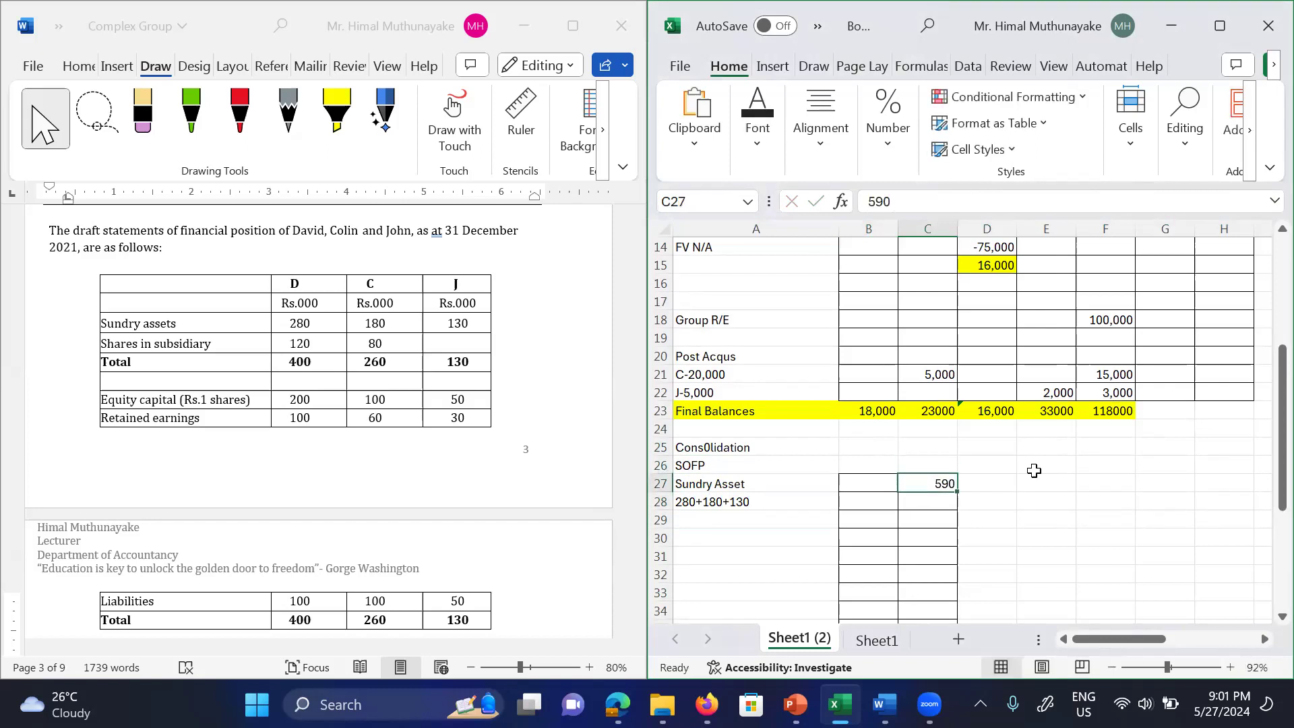
key(Left)
key(Left)
key(Down)
key(Down)
key(Down)
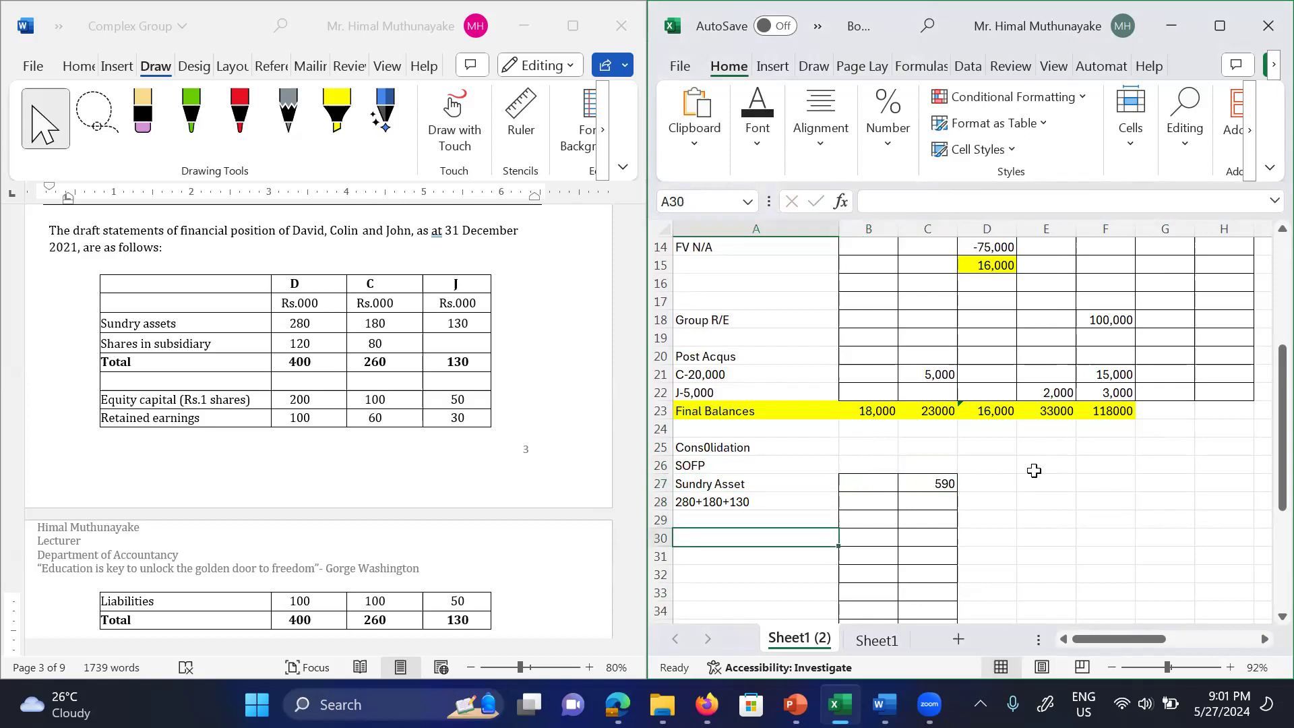
text(GW)
key(Return)
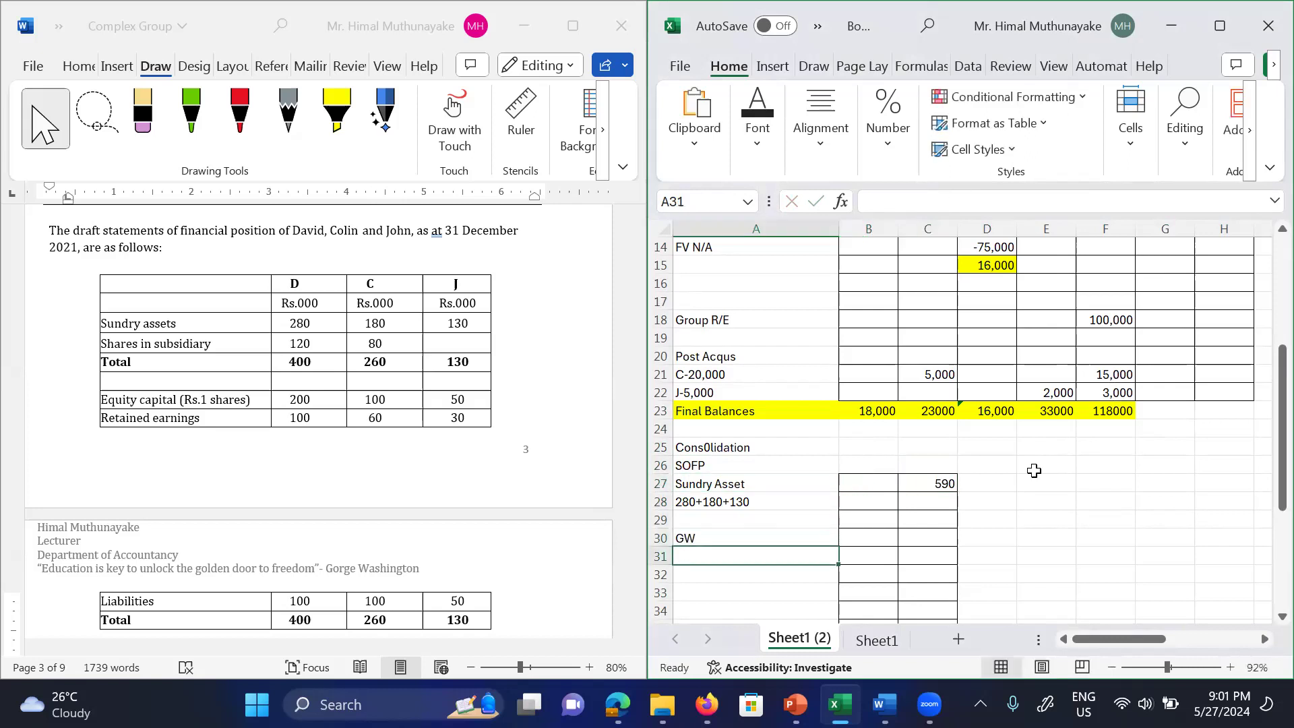
text(1)
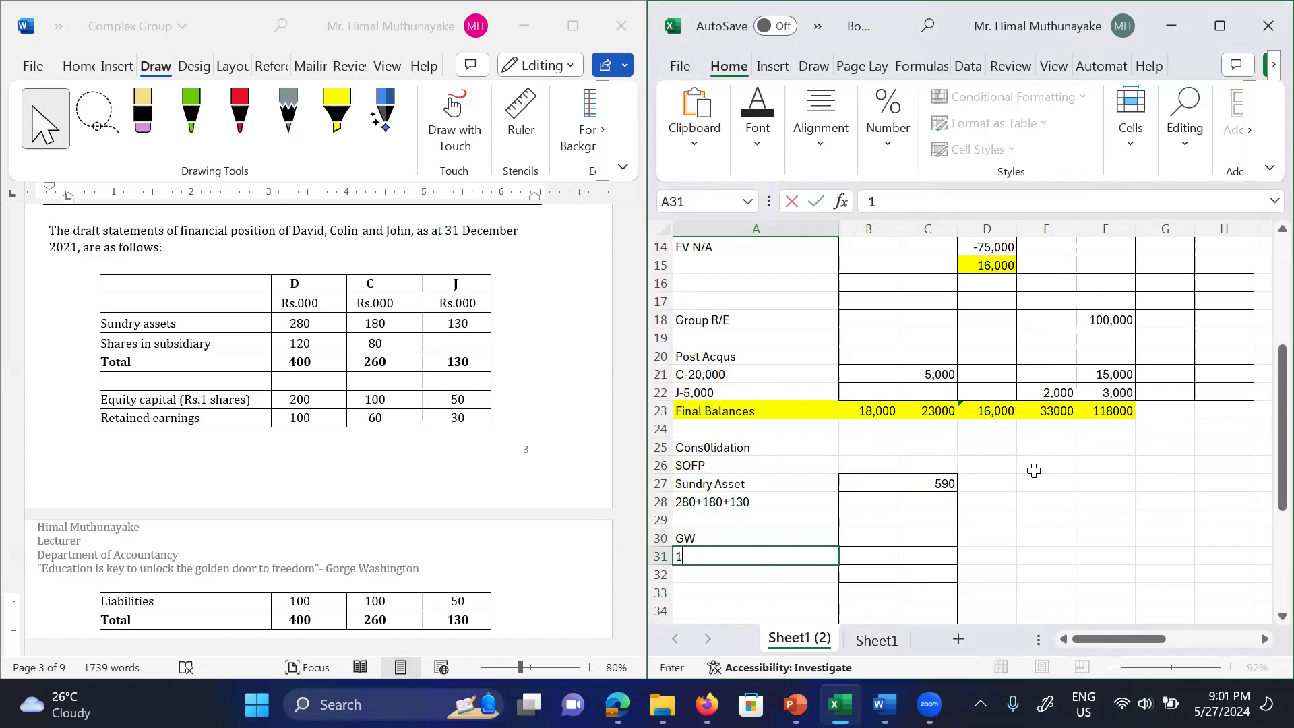
text(8+16)
Step: Enter the combined goodwill figure, 34, in C30 on the GW row
key(Right)
key(Right)
key(Up)
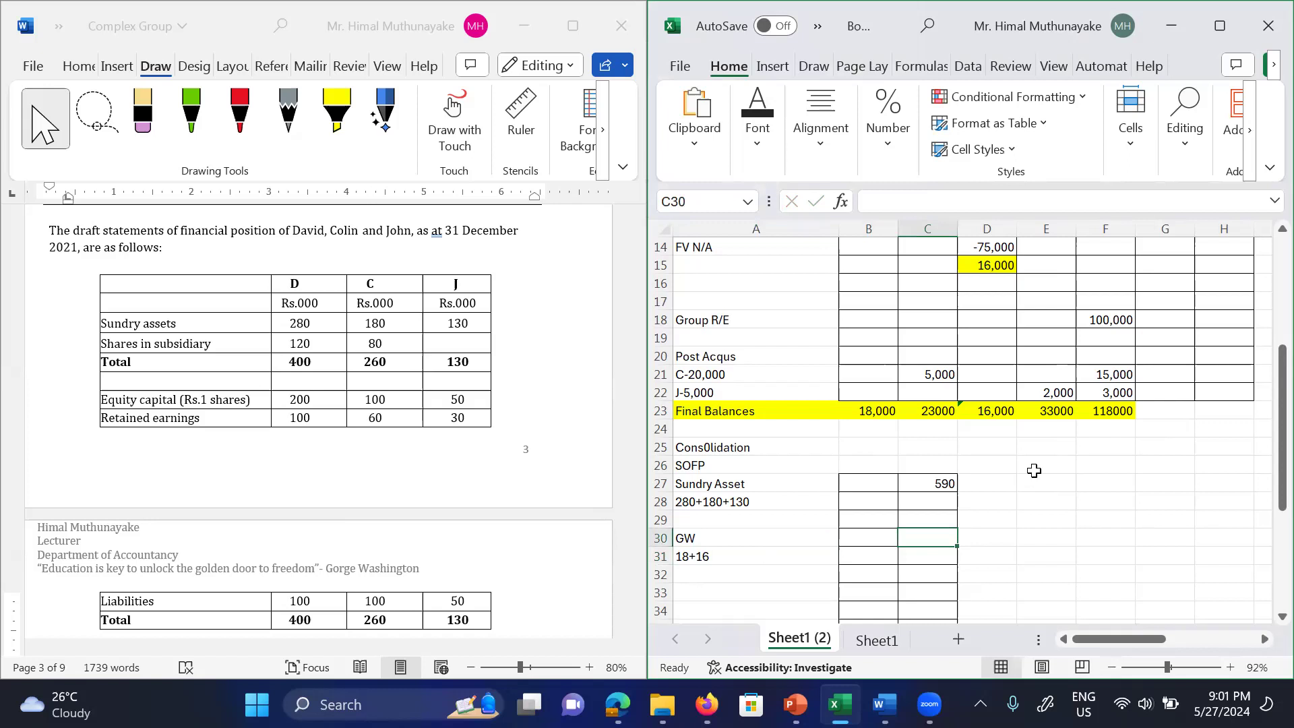
text(34)
key(Return)
Step: Total the consolidated assets in C32 by summing C27:C30 and highlight that cell in yellow
key(Down)
key(Down)
key(Down)
key(Up)
key(Up)
text(=)
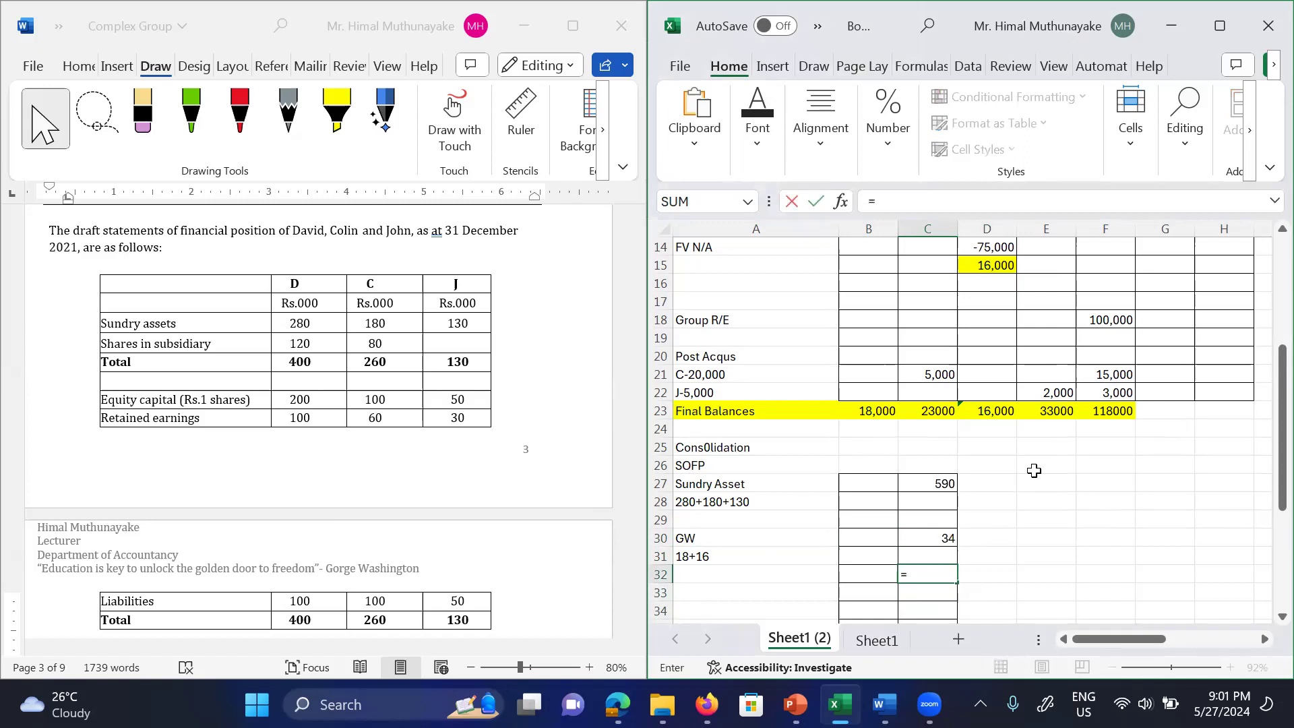
text(sum()
key(Up)
key(Up)
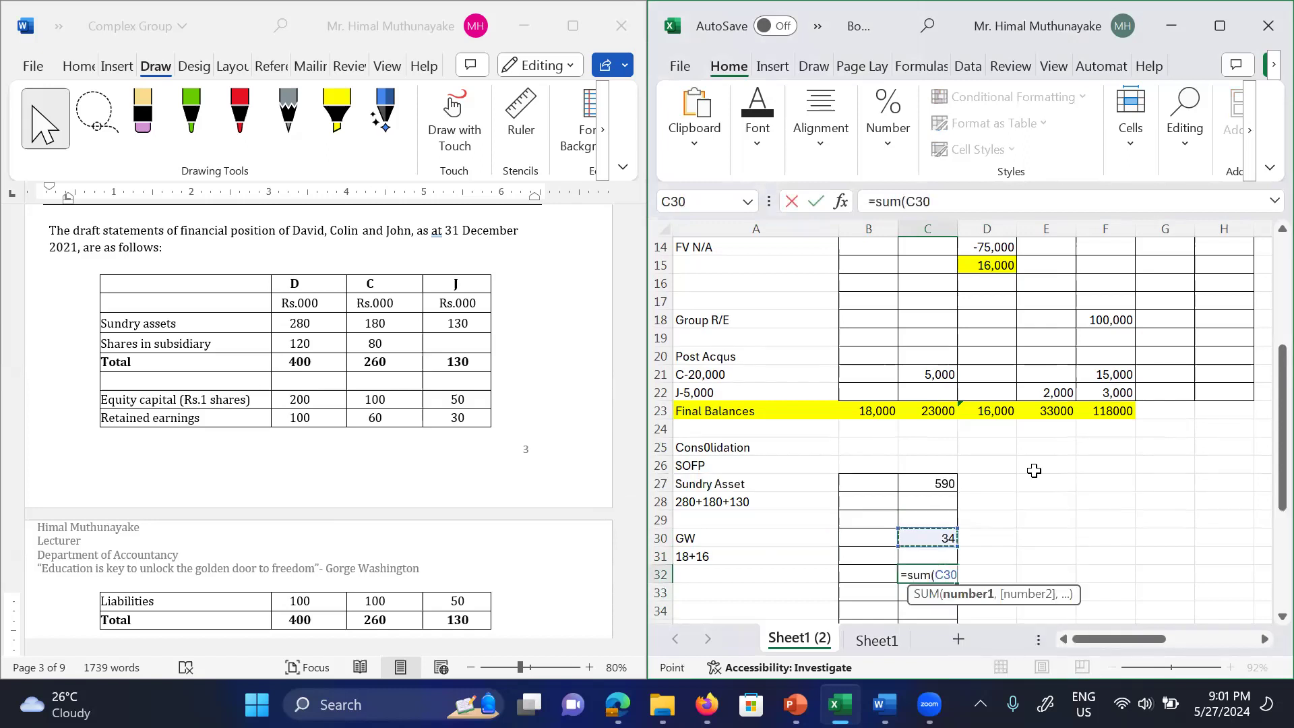
key(shift+Up)
key(shift+Up)
key(shift+Up)
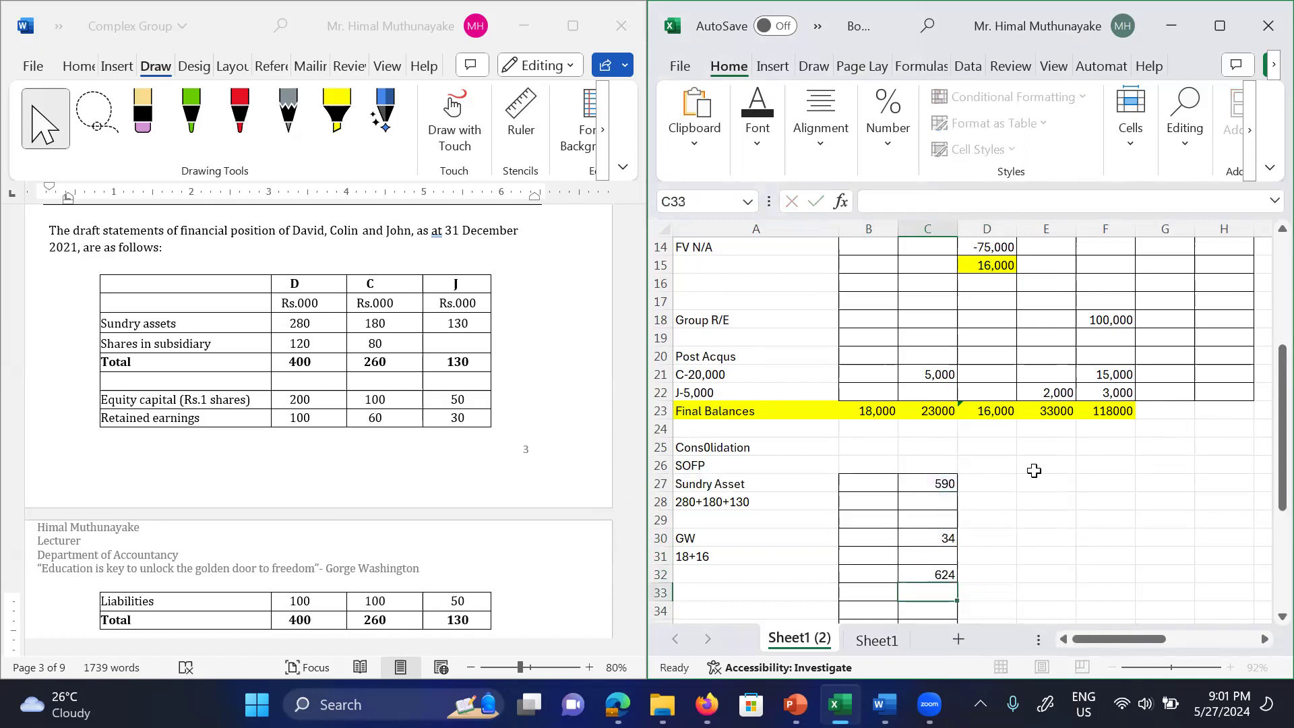
key(ctrl+Return)
click(758, 121)
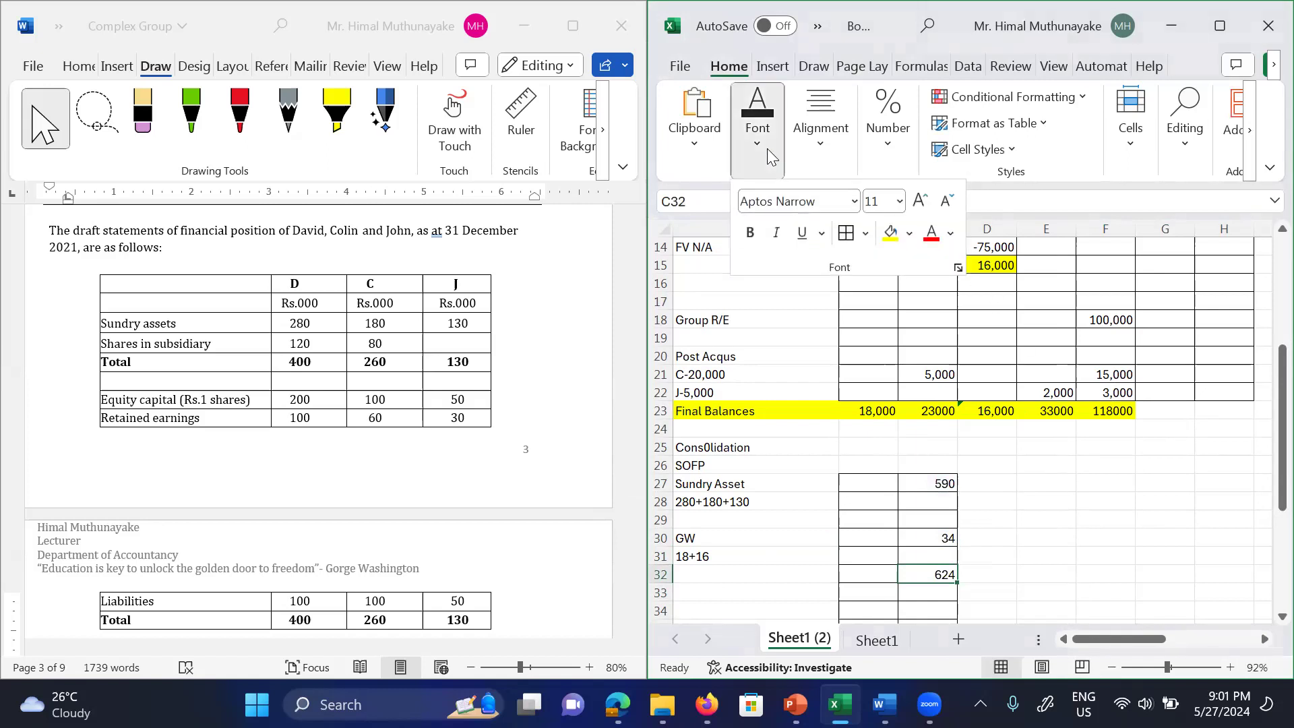
click(891, 233)
Step: Select cell A34, two rows below the consolidated asset total, in the SOFP label column
scroll(898, 230, down, 3)
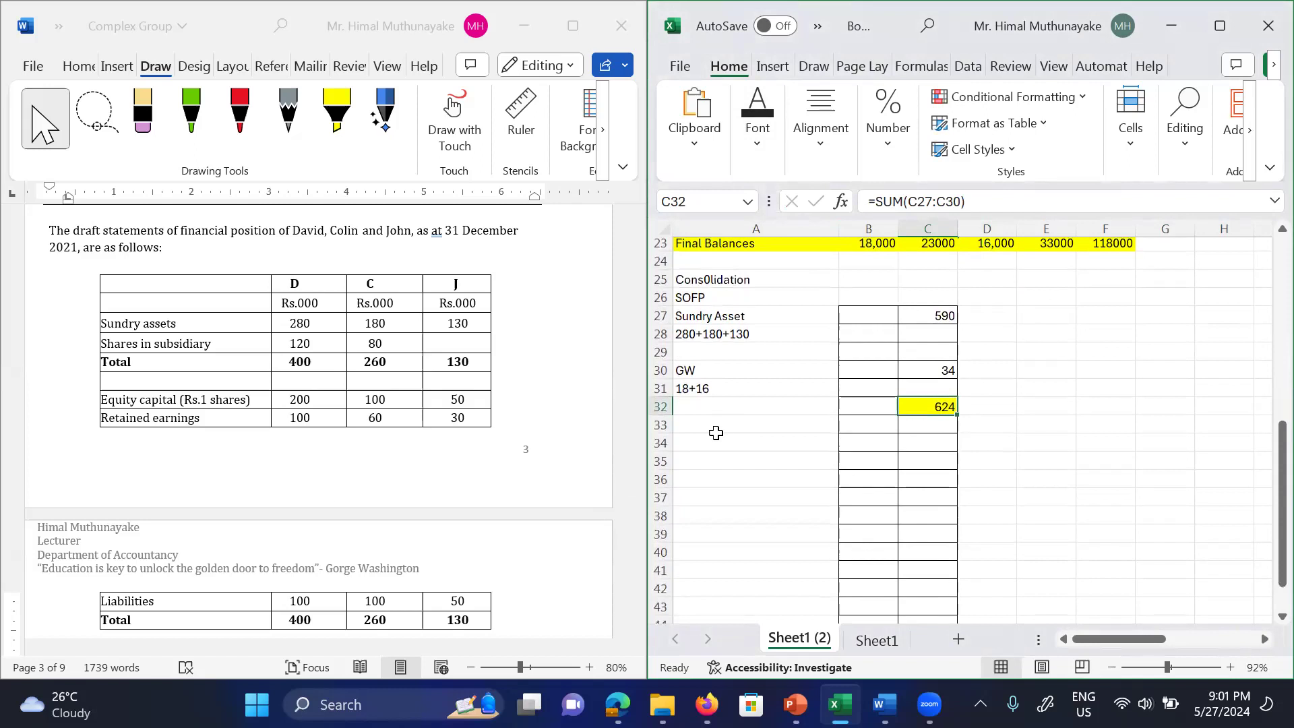
click(708, 426)
click(713, 438)
click(711, 430)
click(712, 437)
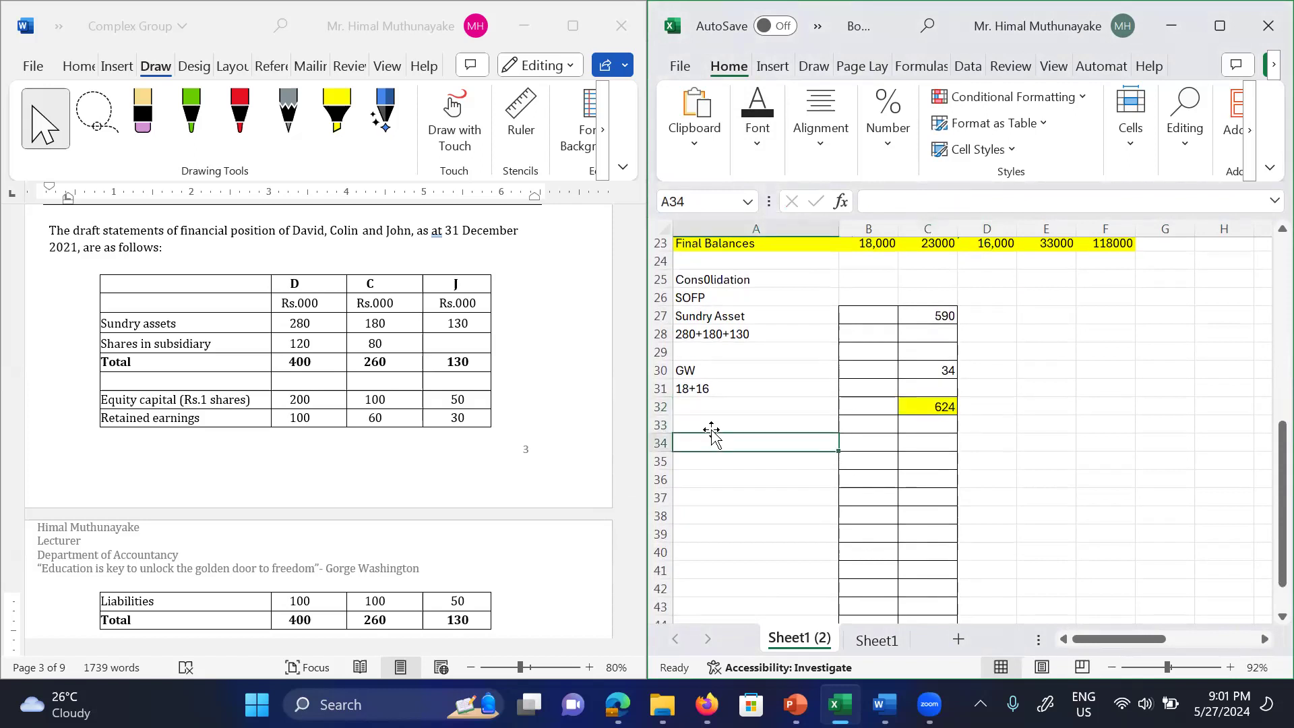
Step: Add an Equity line in row 34 of the consolidated SOFP with an amount of 200 in C34
text(Equity)
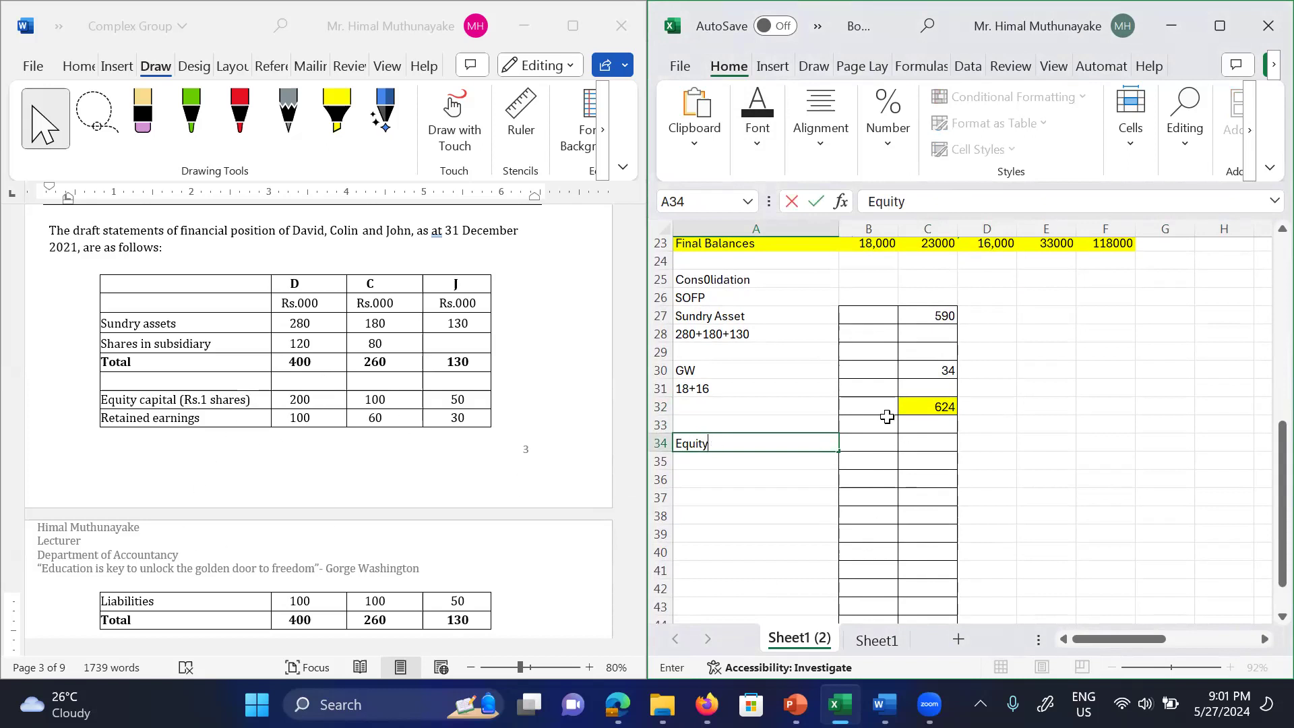
click(915, 445)
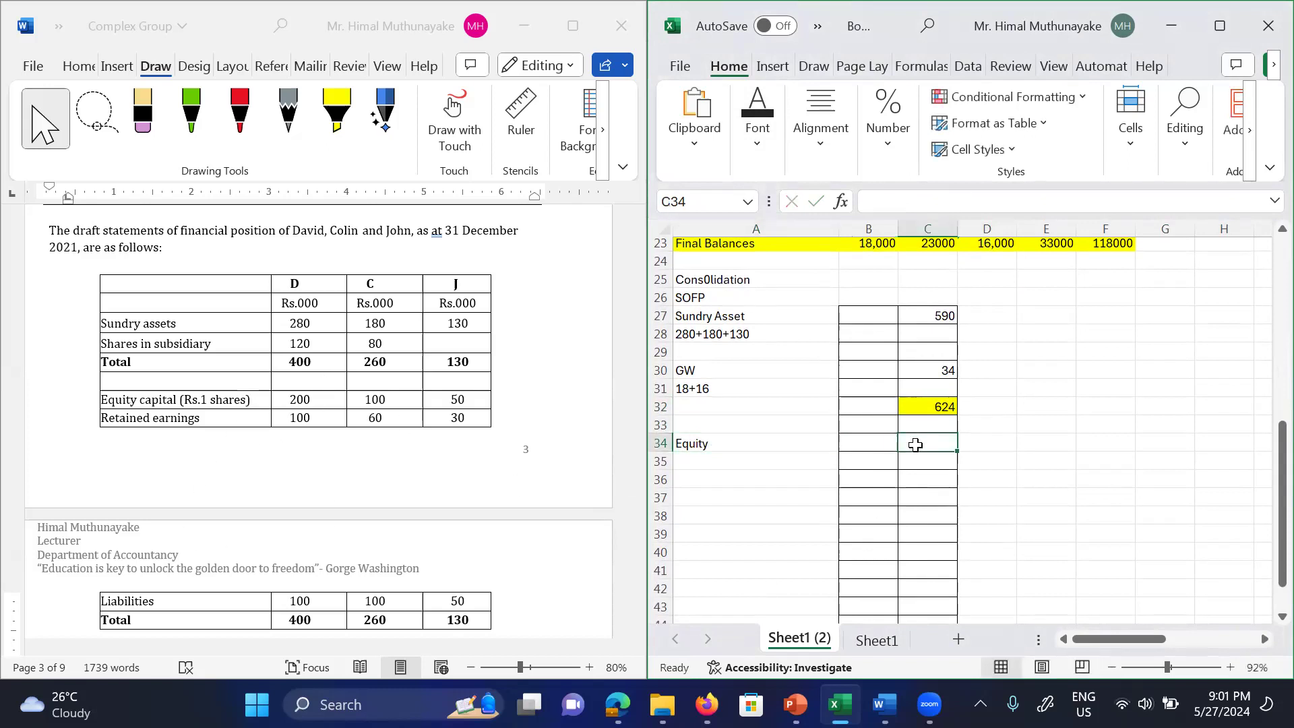
text(200)
key(Return)
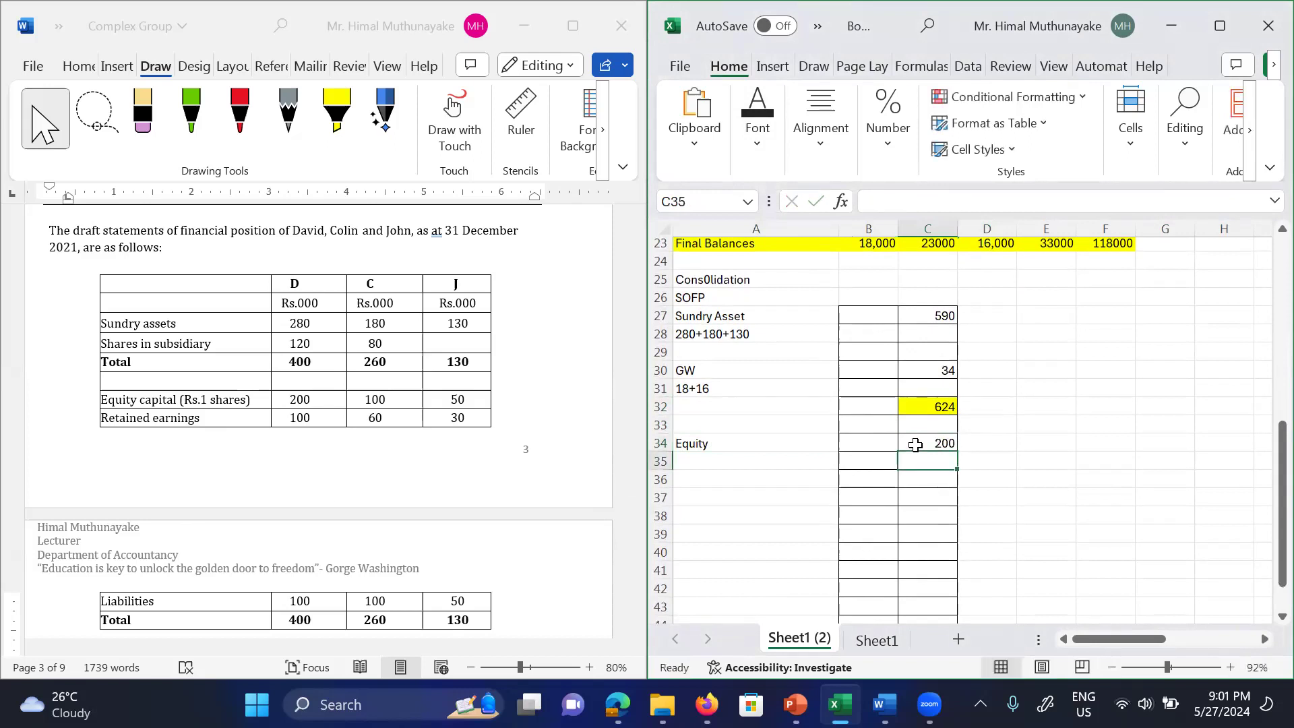
Step: Add an R/E line in row 35 and calculate C35 as the group R/E final balance in F23 divided by 1000
text(R/)
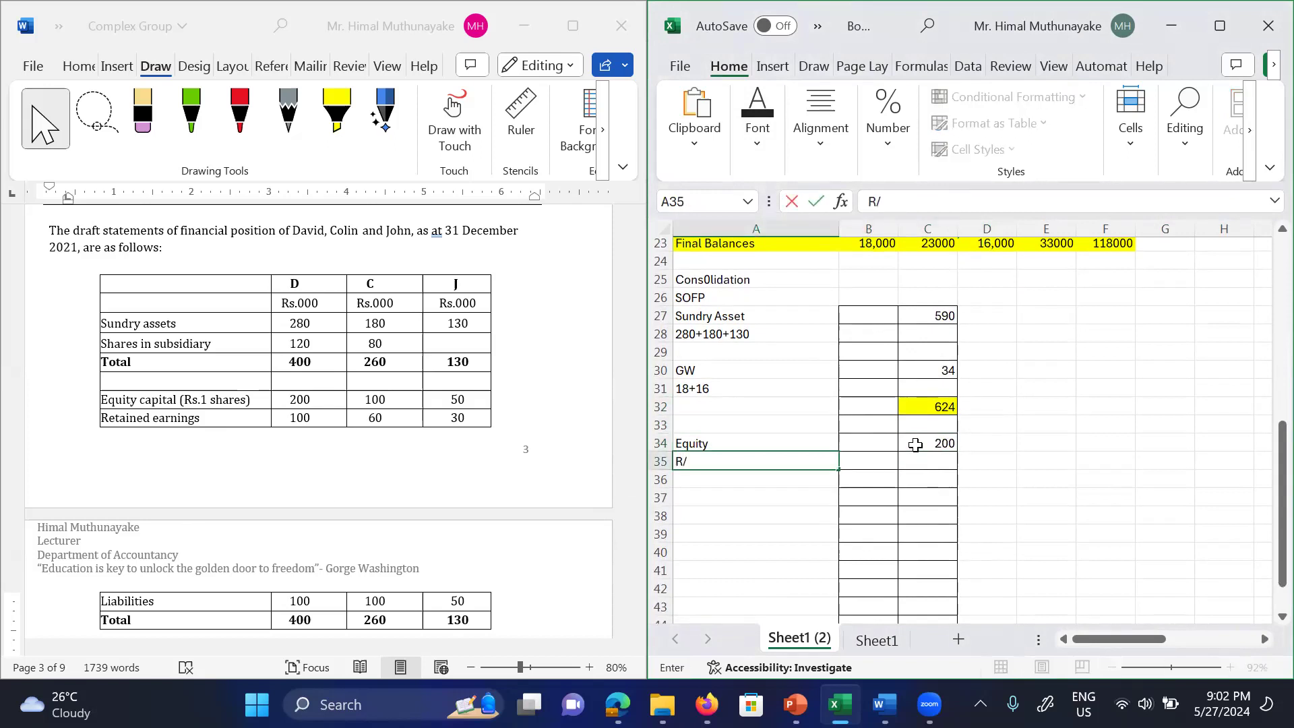
key(Tab)
key(Tab)
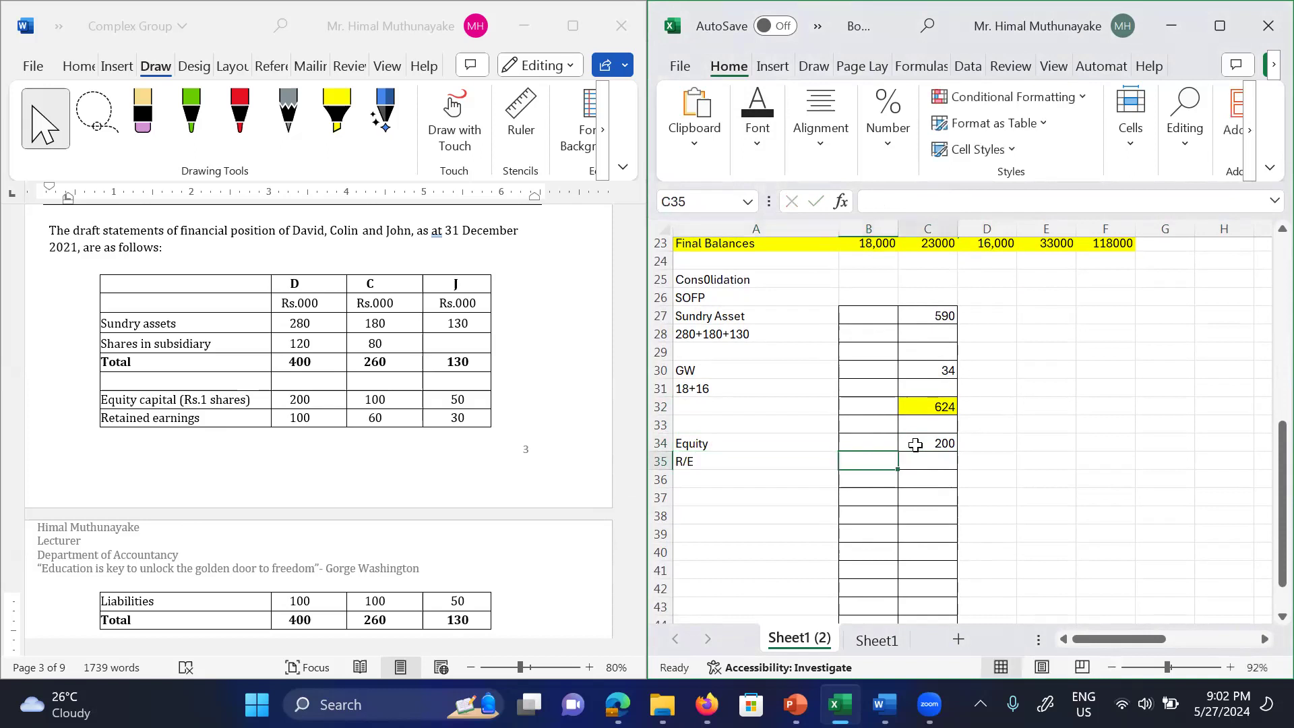
text(=)
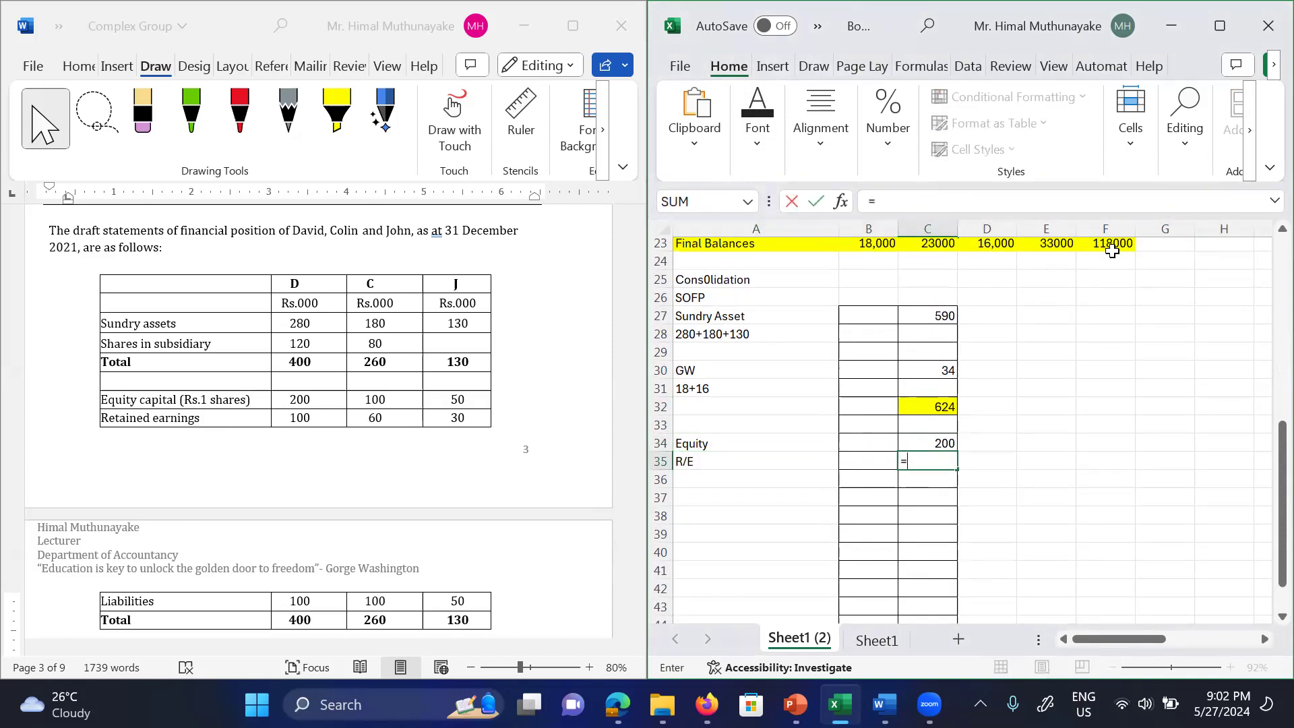
click(1112, 246)
text(/1000)
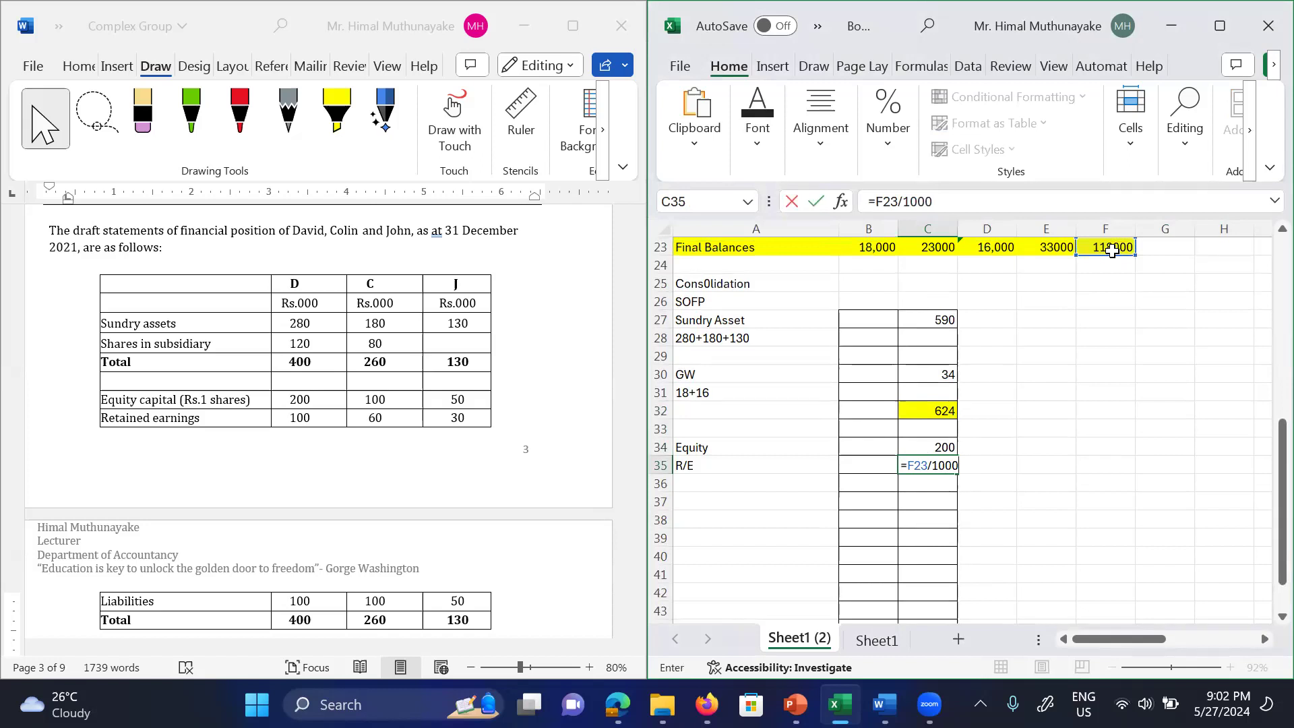
key(Return)
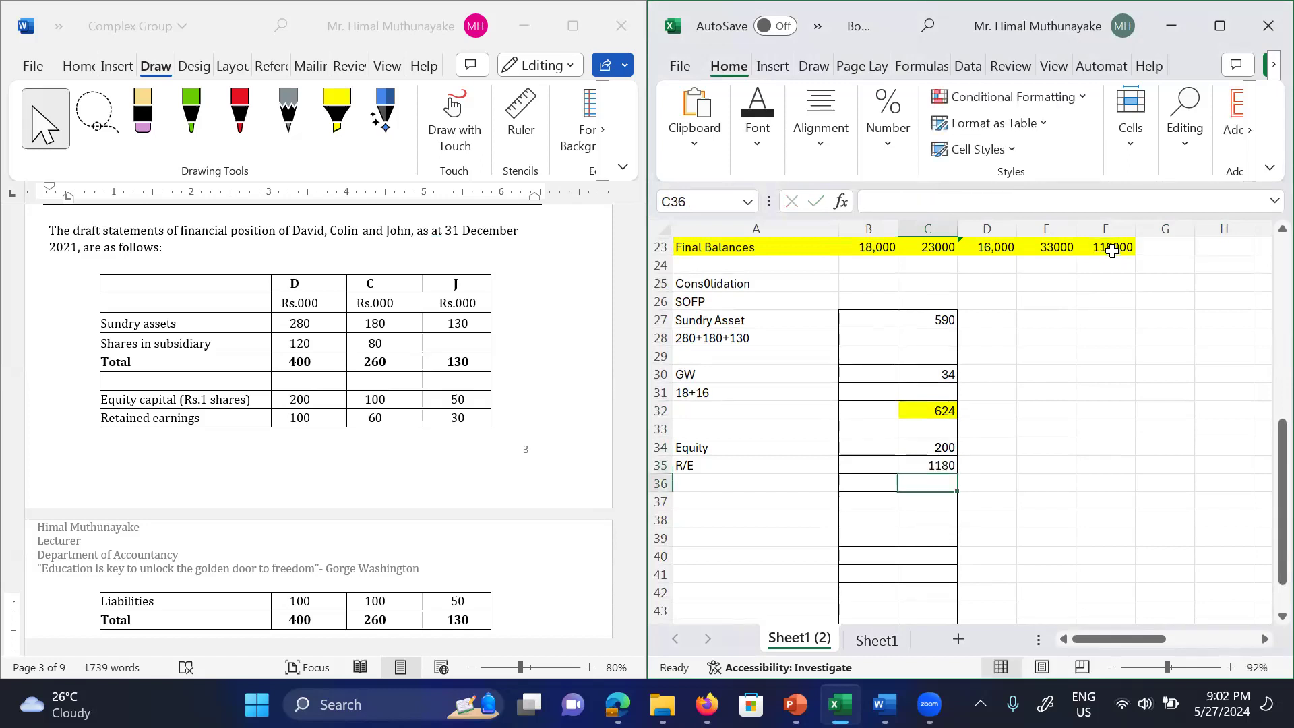
click(943, 465)
click(935, 209)
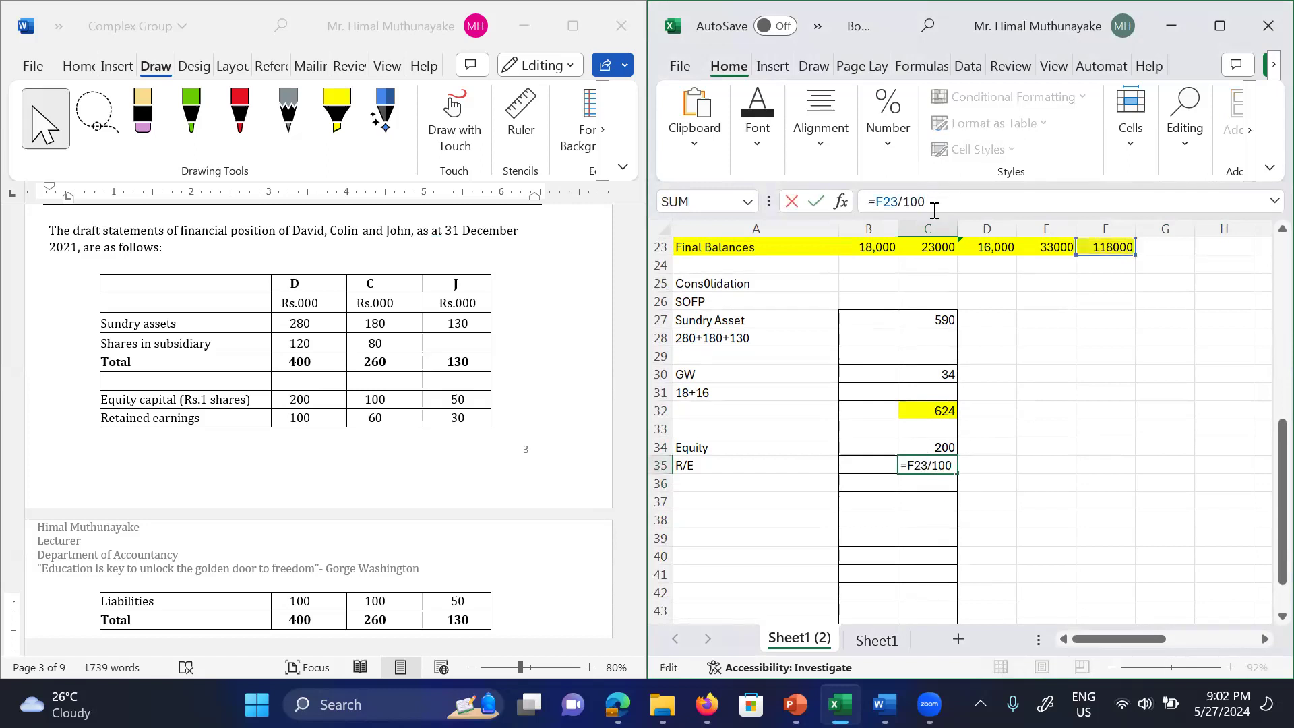
key(Return)
Step: Add an NCI line in row 37 with 56 in C37 and the working 23+33 in A38
key(Left)
key(Left)
key(Down)
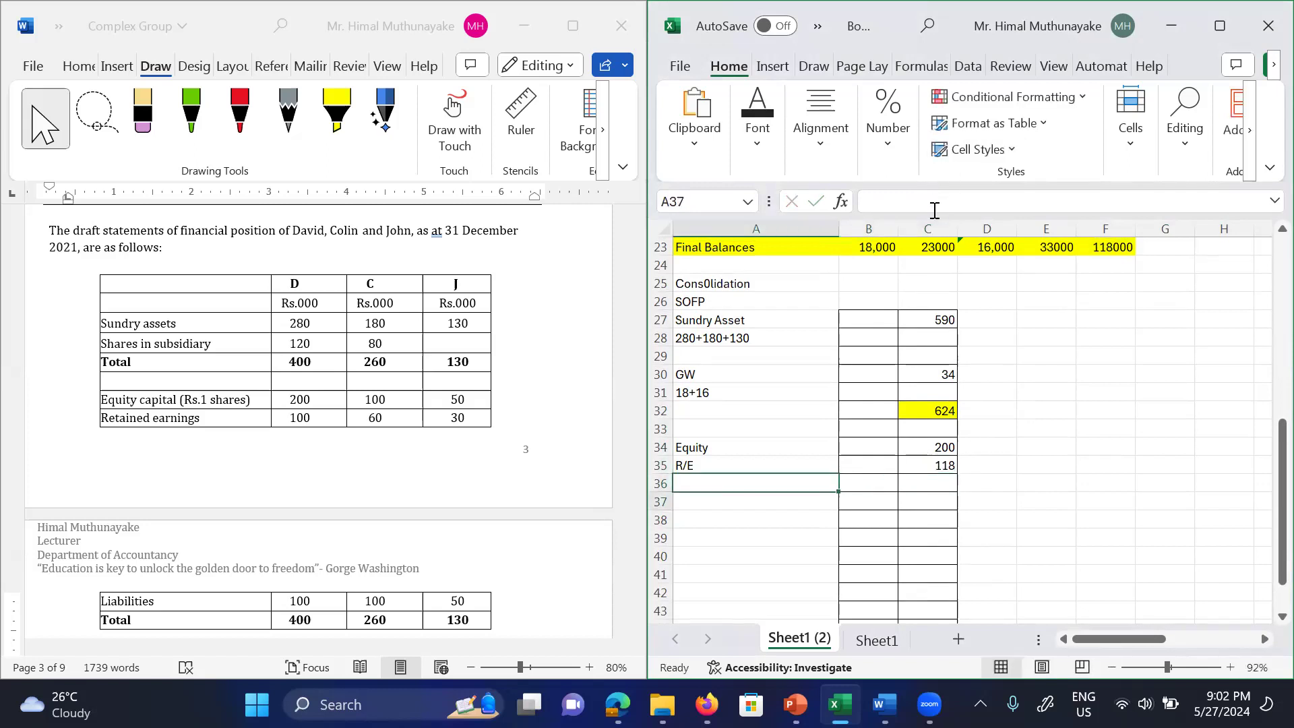
text(NCI)
key(Return)
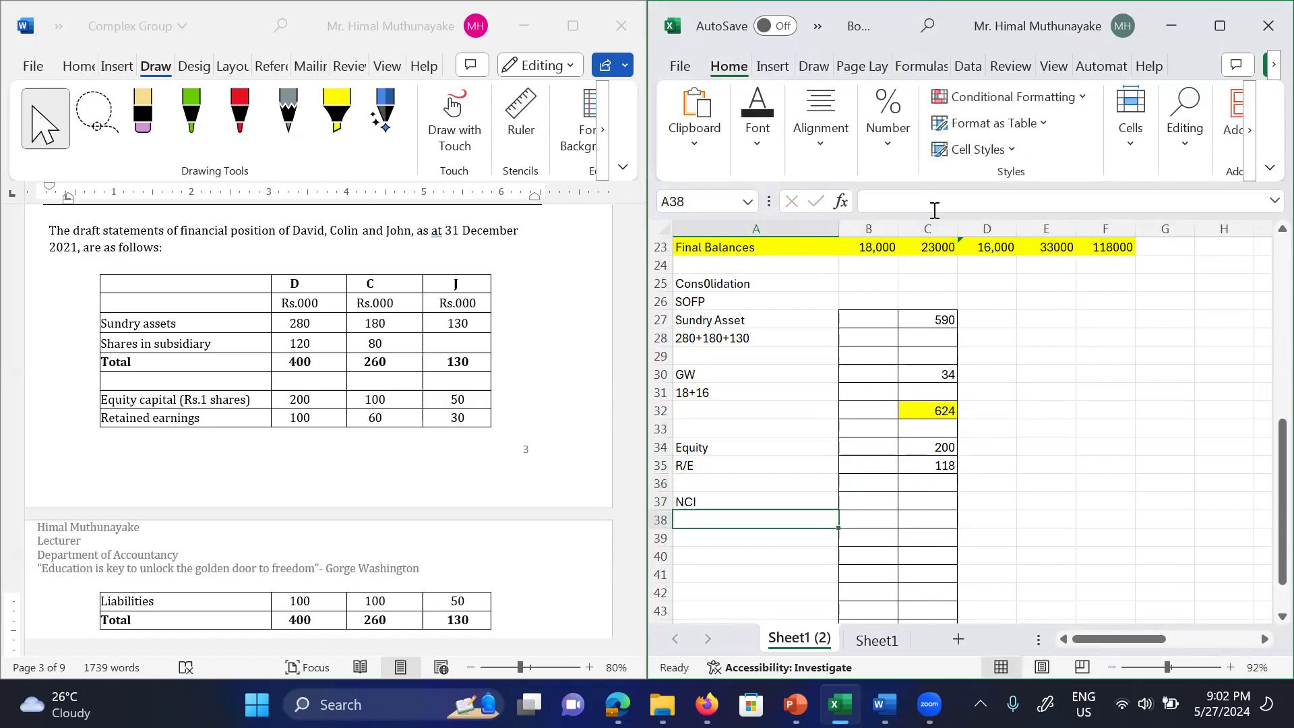
text(23)
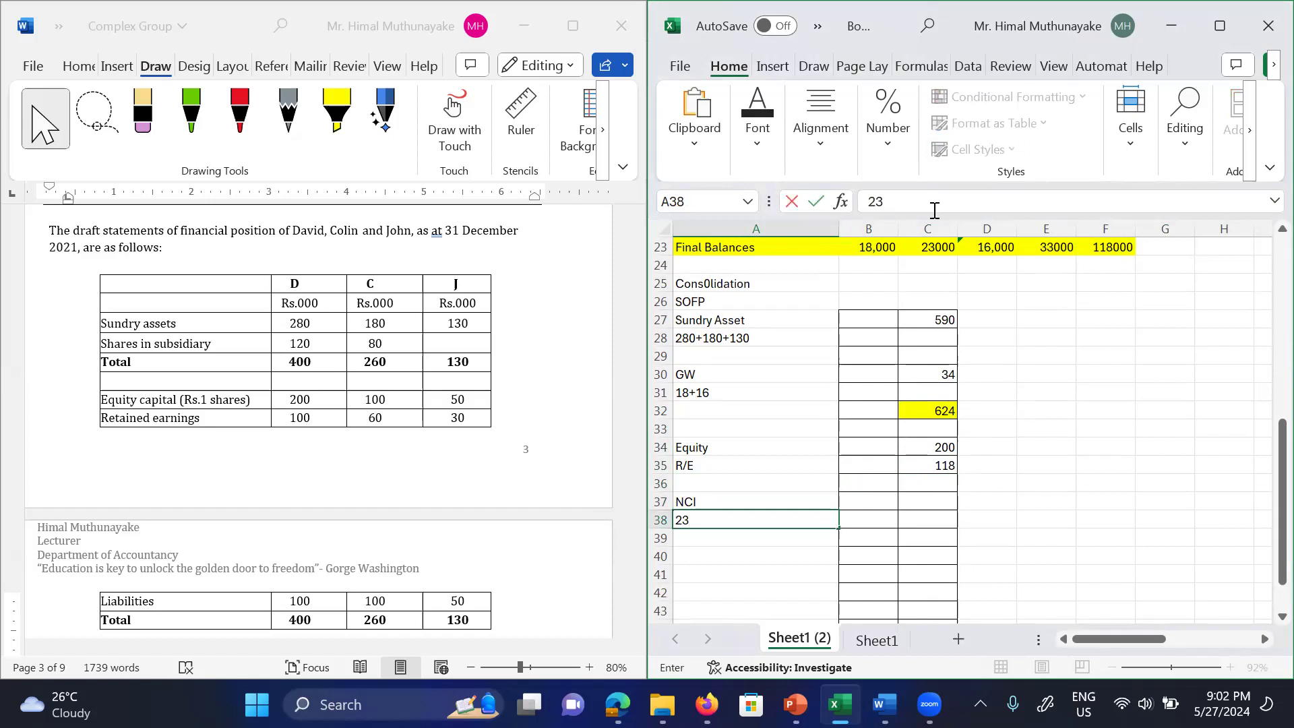
text(+33)
key(Tab)
key(Tab)
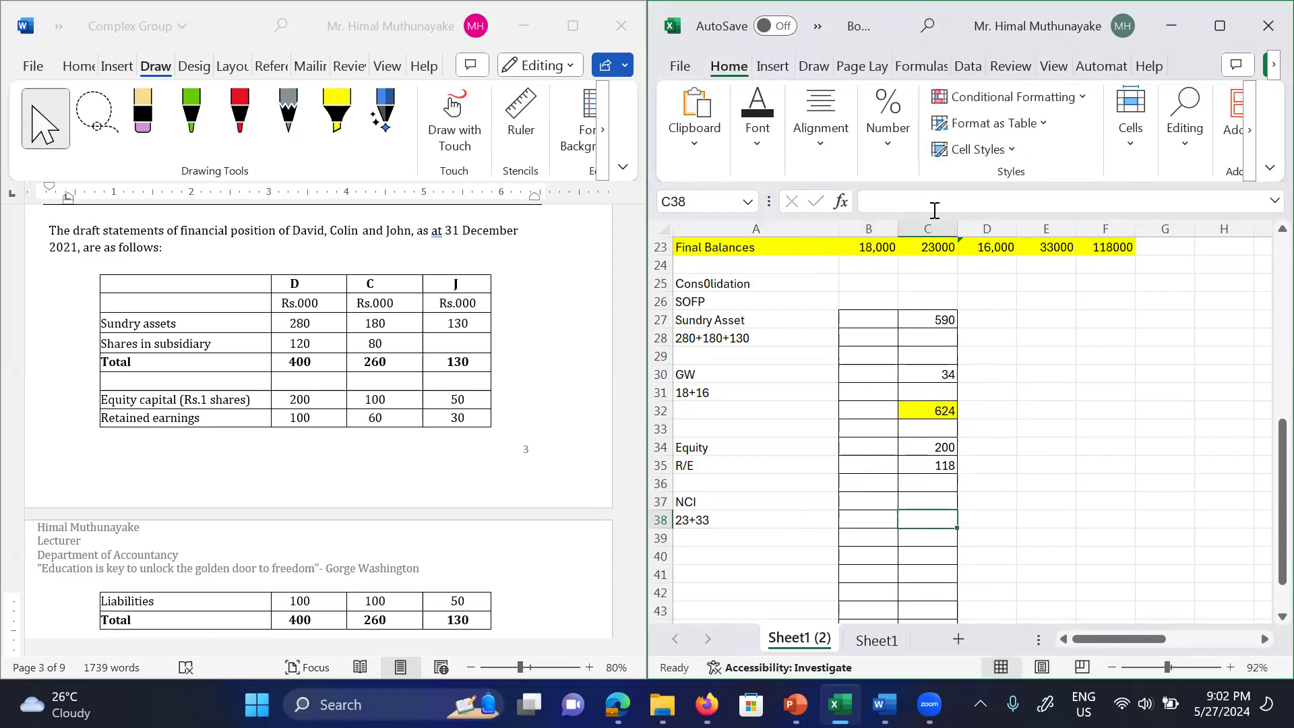
key(Up)
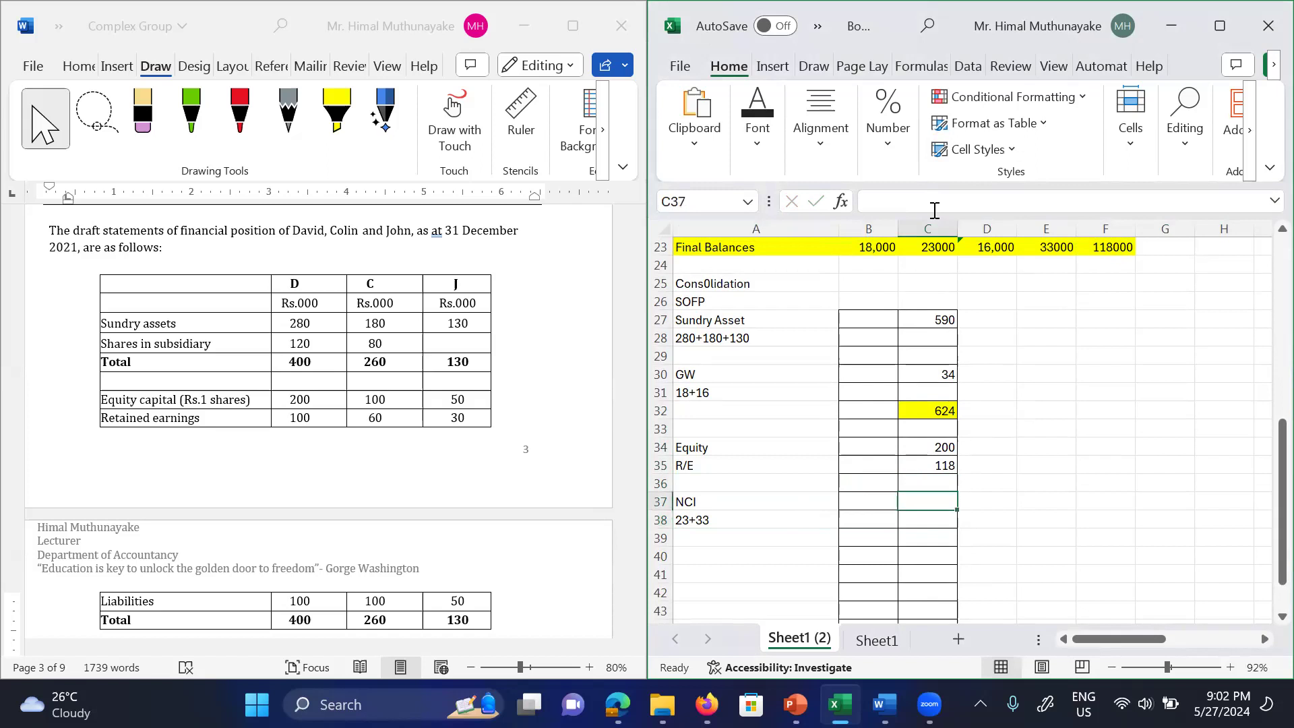
text(56)
key(Return)
Step: Label cell A40 as Liabilities, leaving one blank row below the NCI working
key(Return)
key(Return)
key(Return)
key(Return)
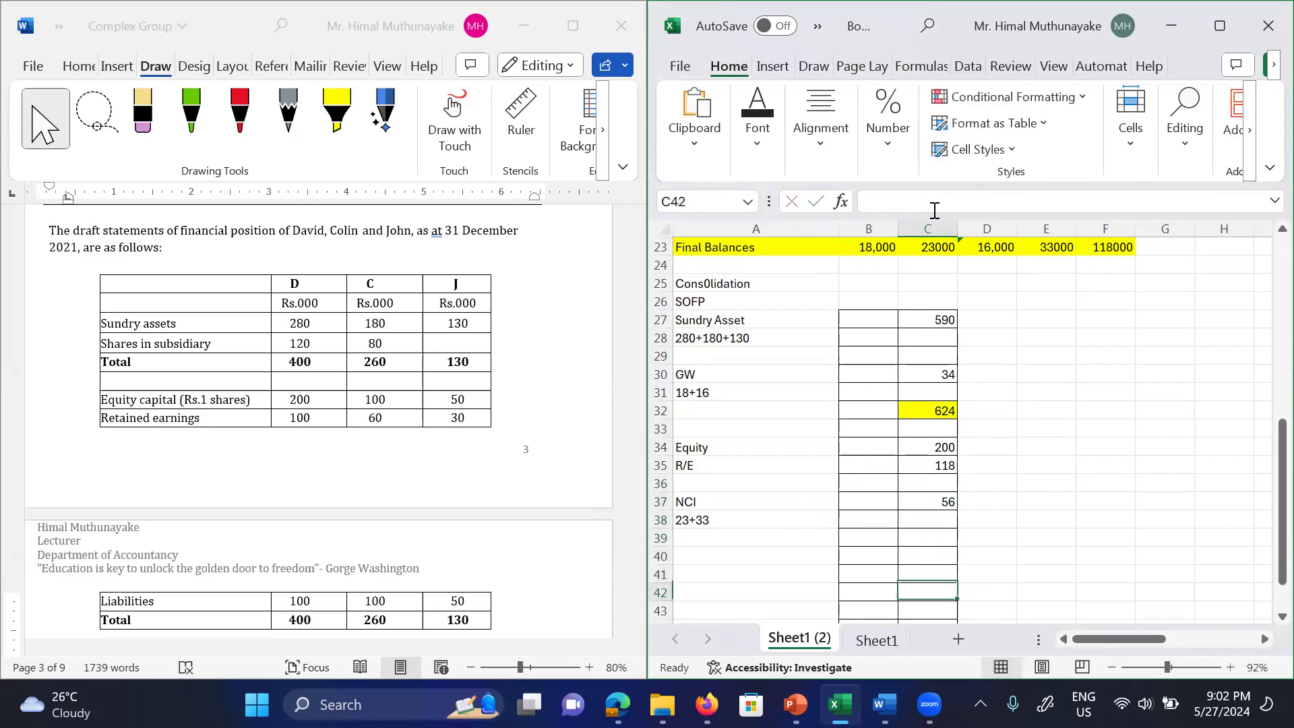
key(Left)
key(Left)
key(Up)
key(Up)
text(Liabilities)
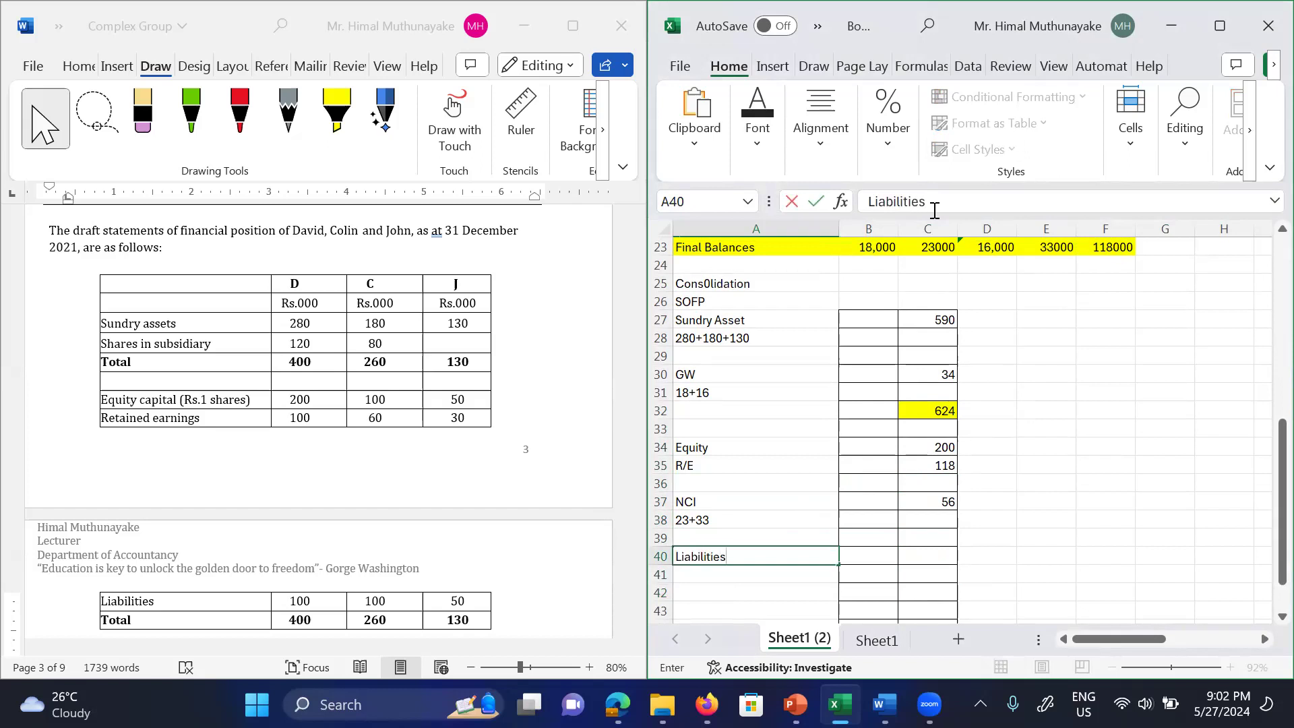
key(Return)
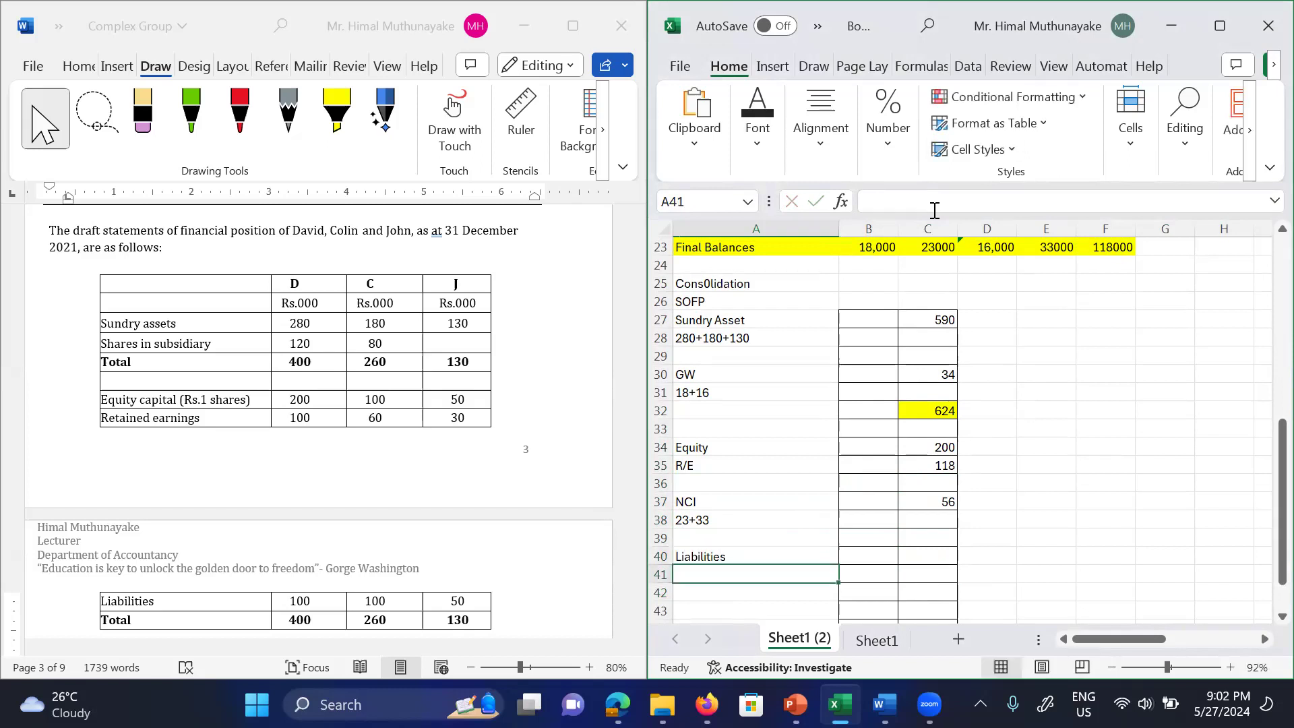
Step: Enter the liabilities working 100+100+50 in A41 and the amount 250 in C40
text(100)
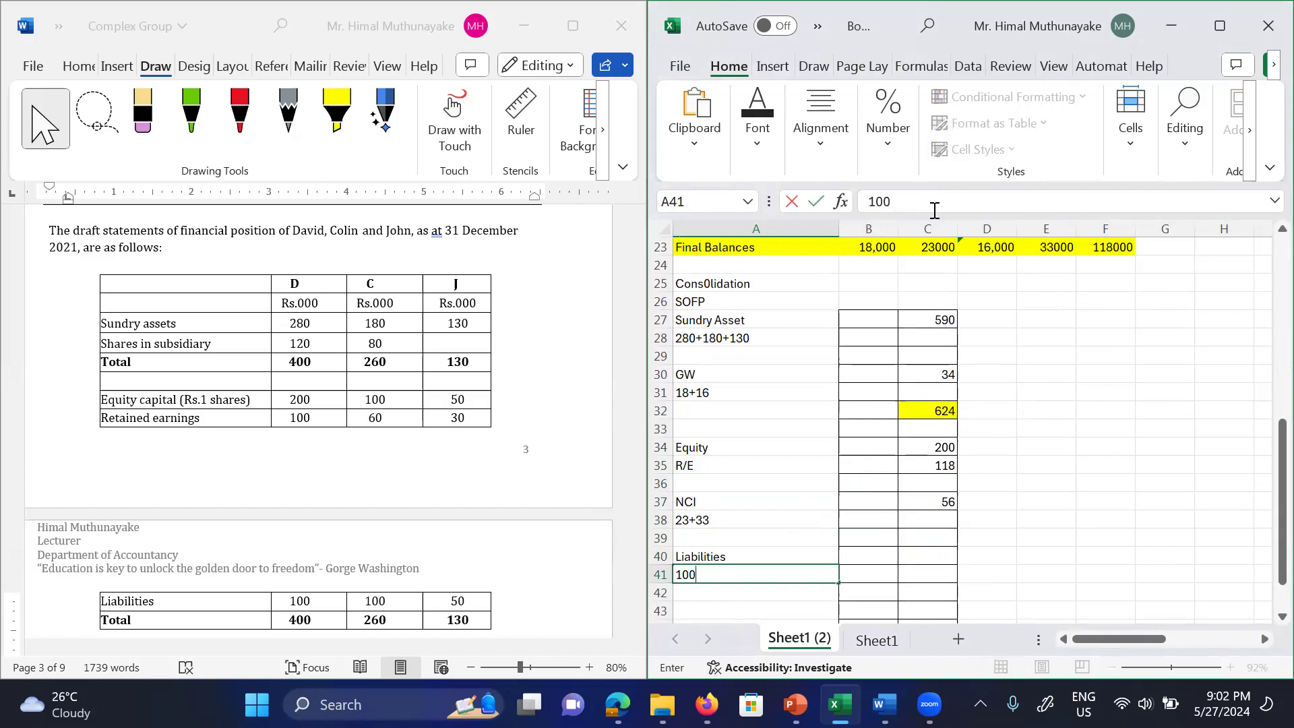
text(+100+50)
key(Tab)
key(Tab)
key(Up)
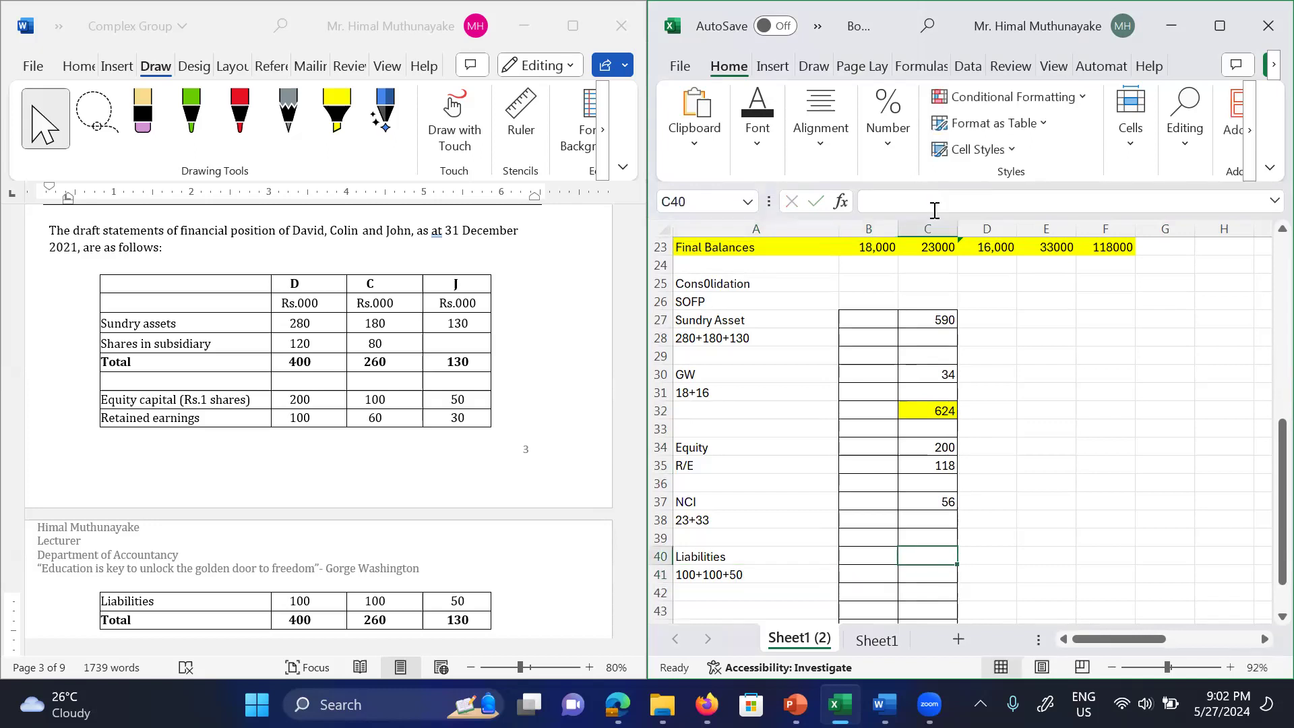
text(250)
key(Return)
Step: Total the equity, R/E, NCI and liabilities amounts in C42 with a SUM of C34:C40
key(Down)
key(Down)
key(Down)
key(Up)
key(Up)
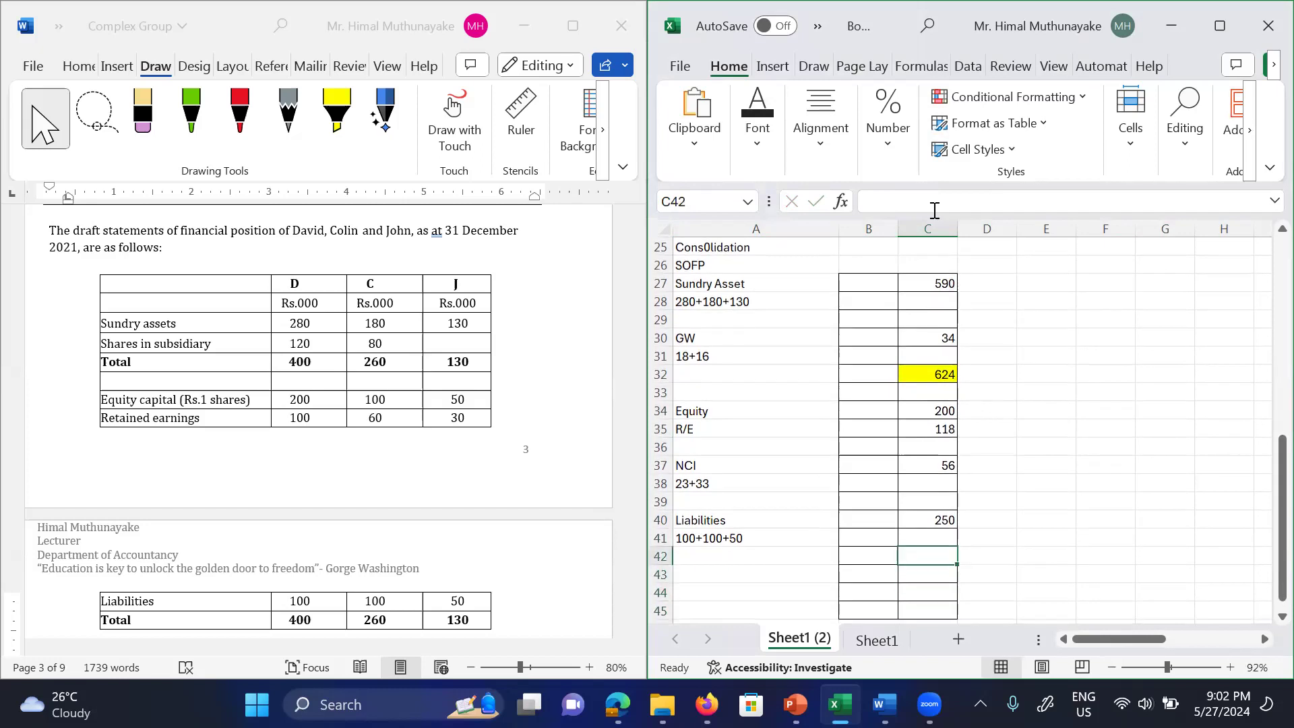
text(=sum()
key(Up)
key(Up)
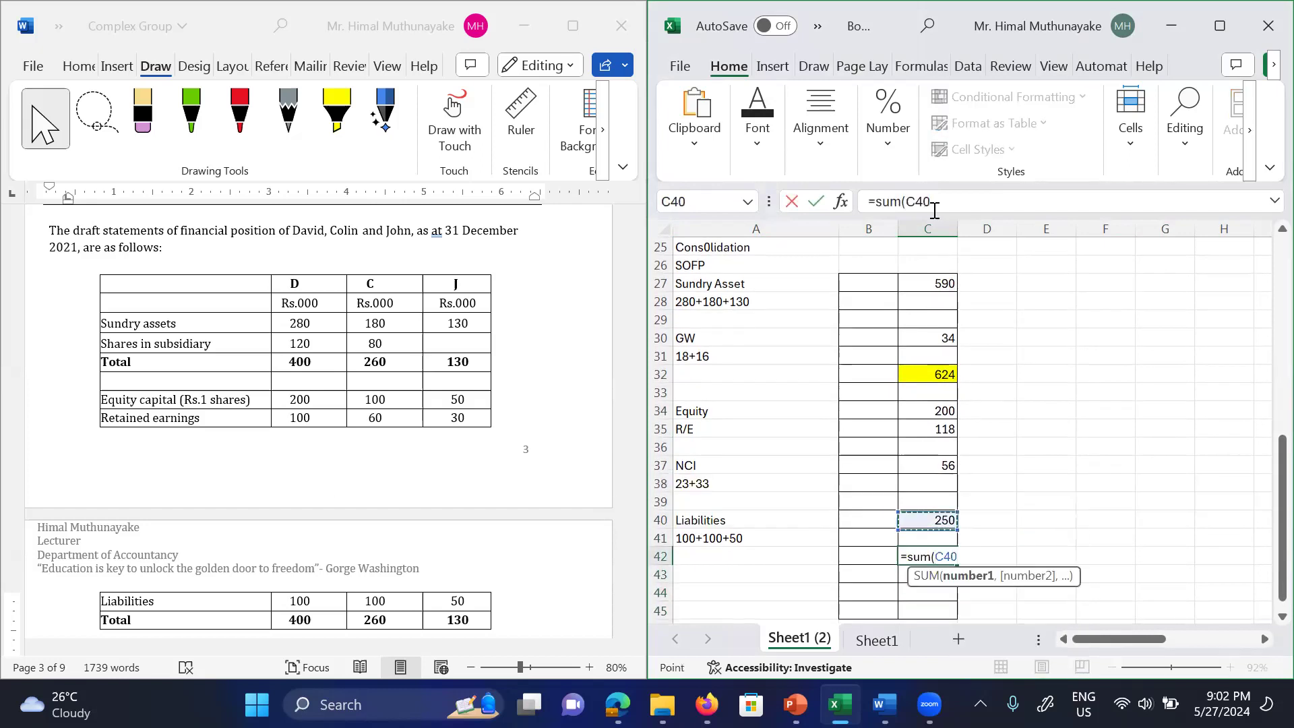
key(shift+Up)
key(shift+Up)
key(shift+Up)
key(shift+Up)
key(shift+Up)
key(shift+Up)
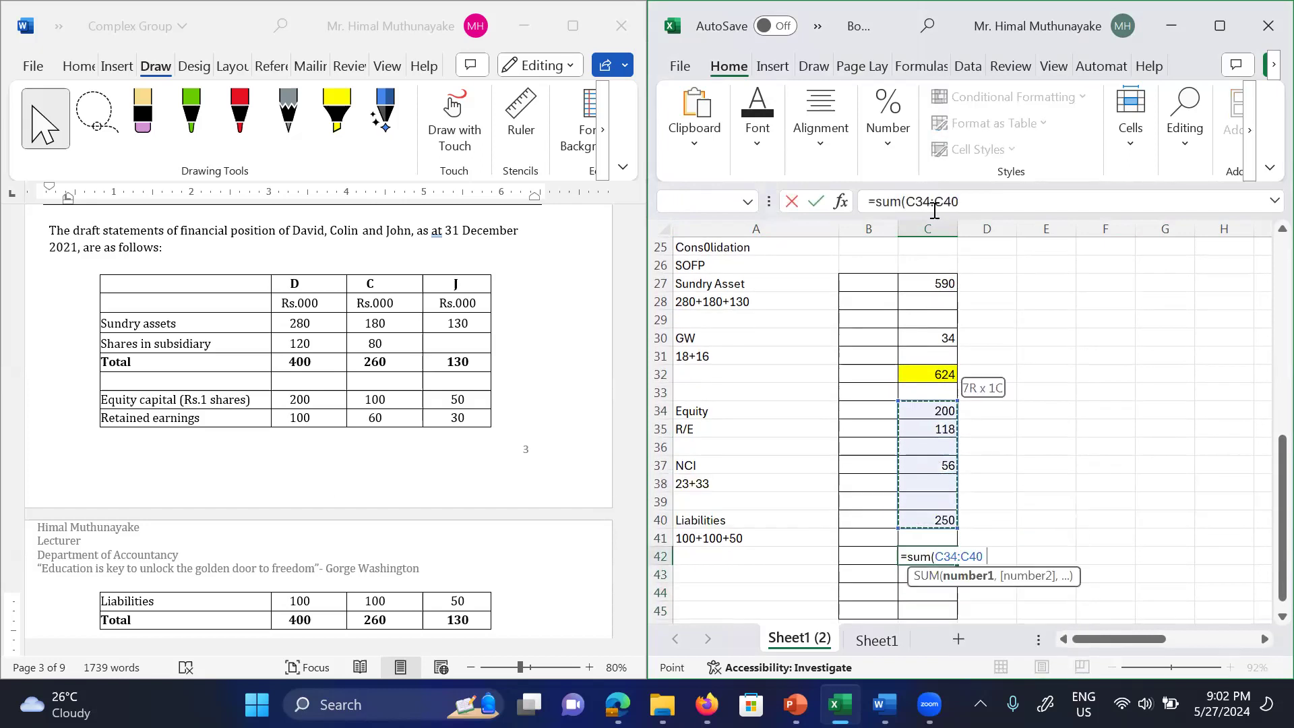
key(Return)
Step: Highlight the equity and liabilities total in C42 with a yellow fill
key(Up)
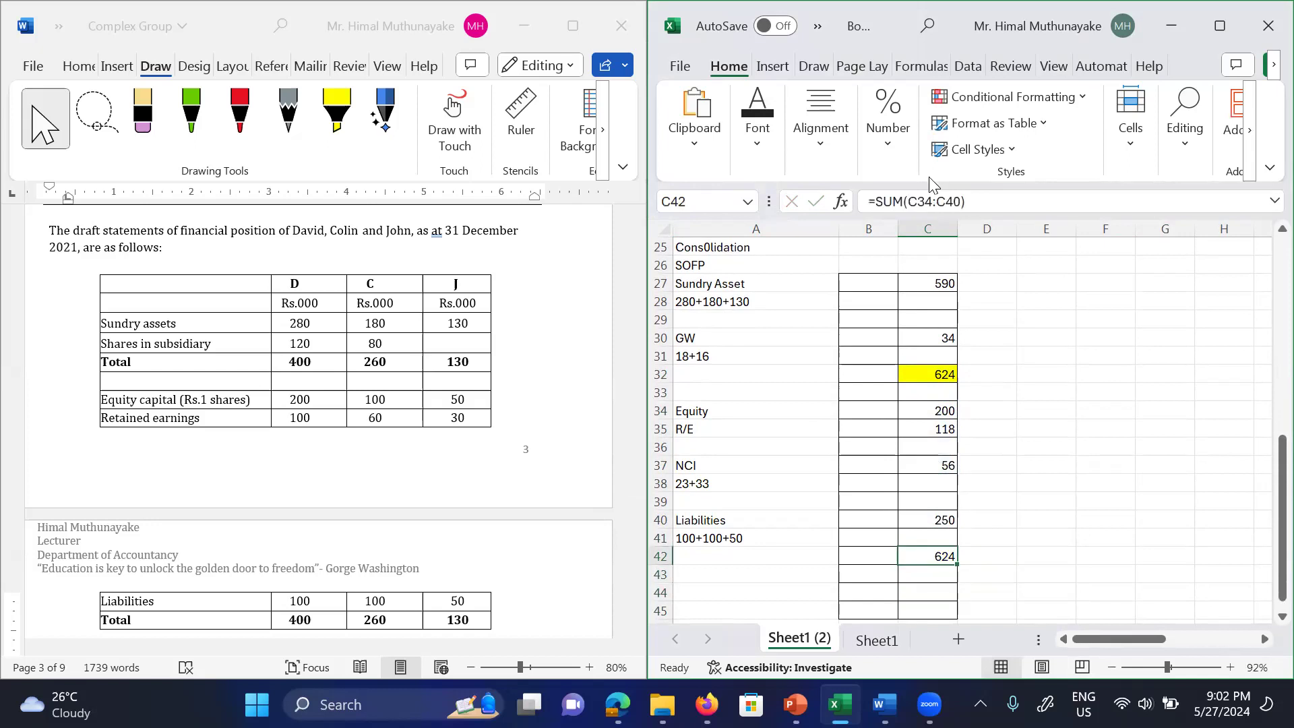
click(758, 135)
click(891, 234)
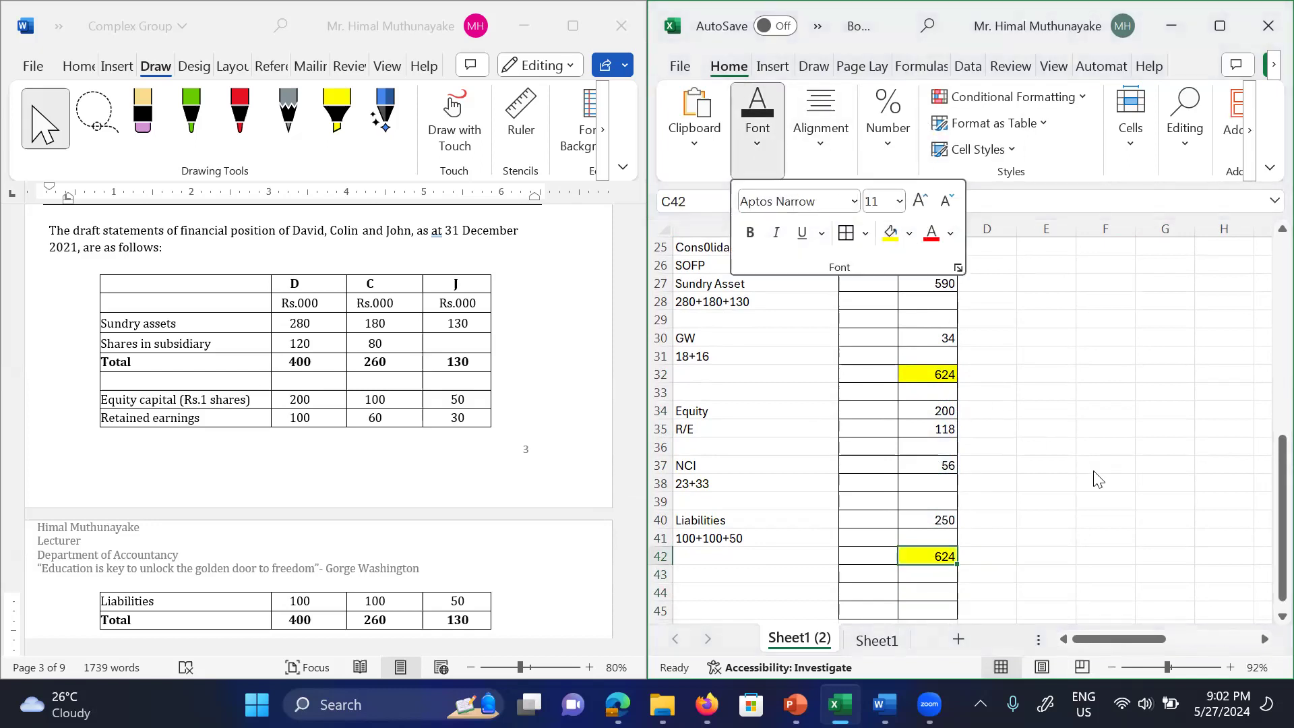
click(1093, 471)
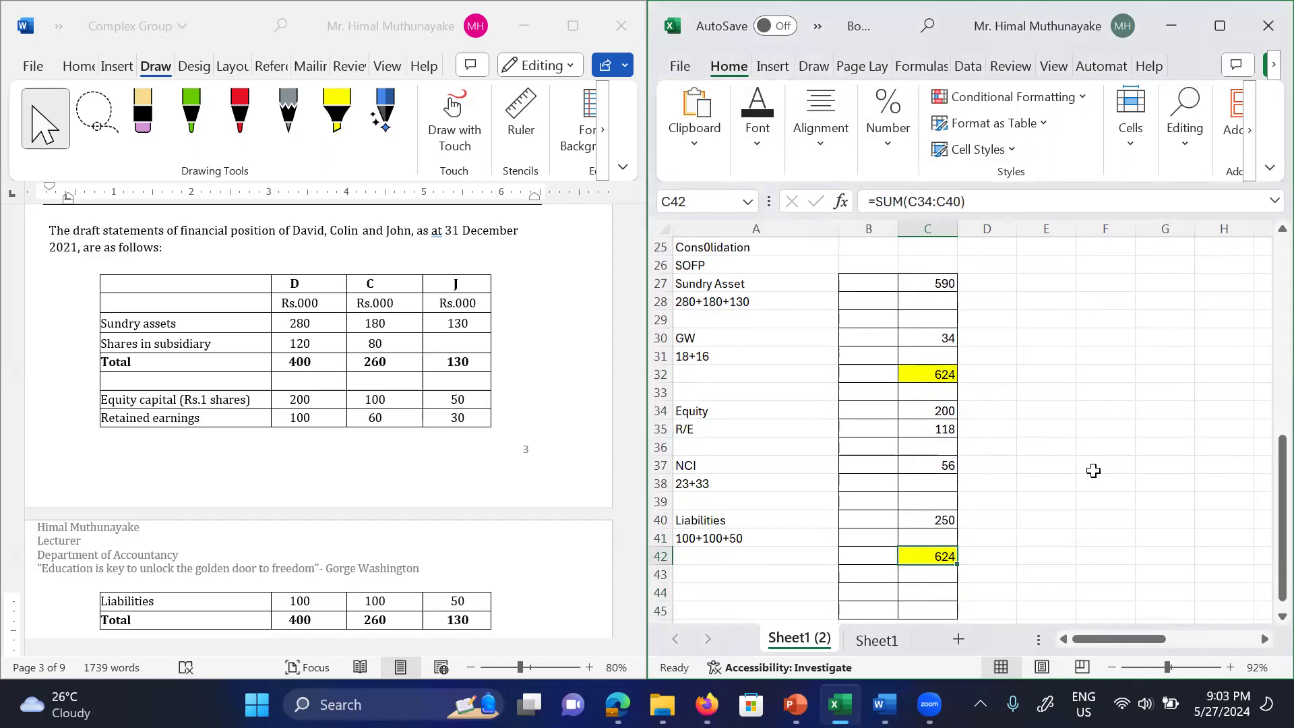
Step: Maximize the workbook window and review the solution from the consolidated SOFP up to the Working 01 table and acquisition information
ctrl+scroll(1093, 470, down, 5)
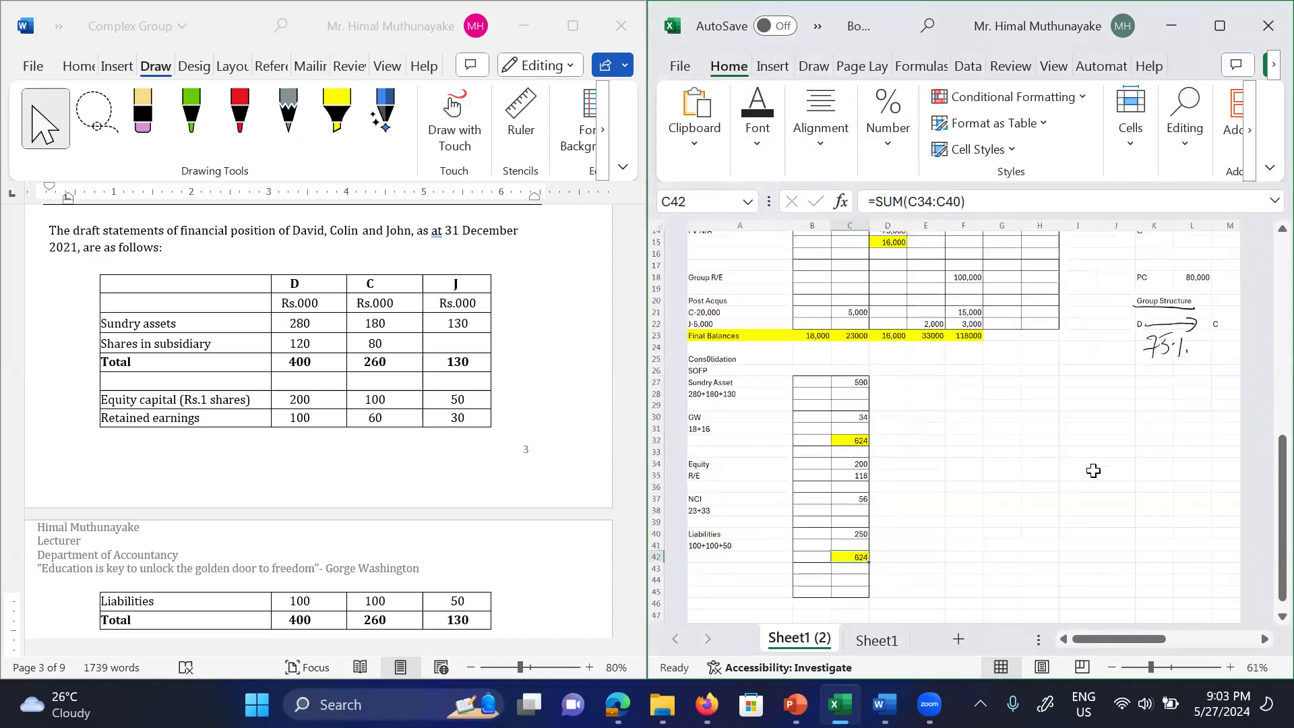
scroll(1093, 470, right, 3)
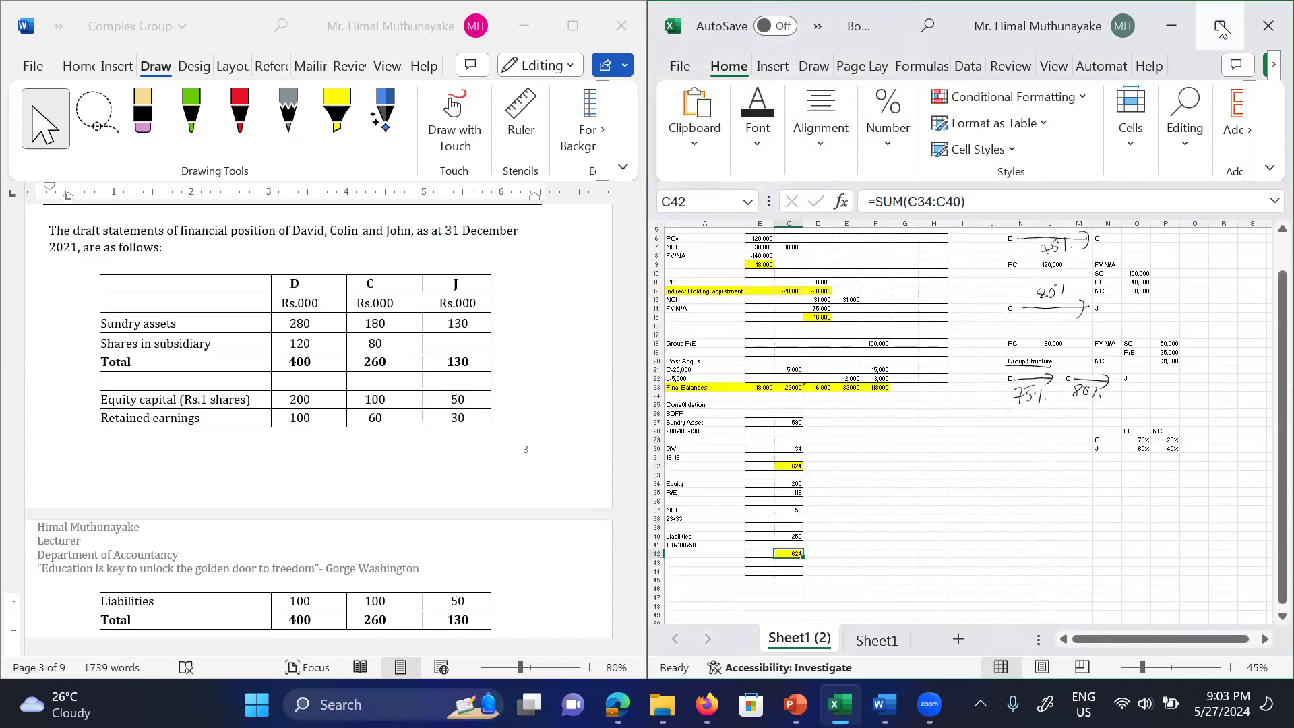
click(1220, 26)
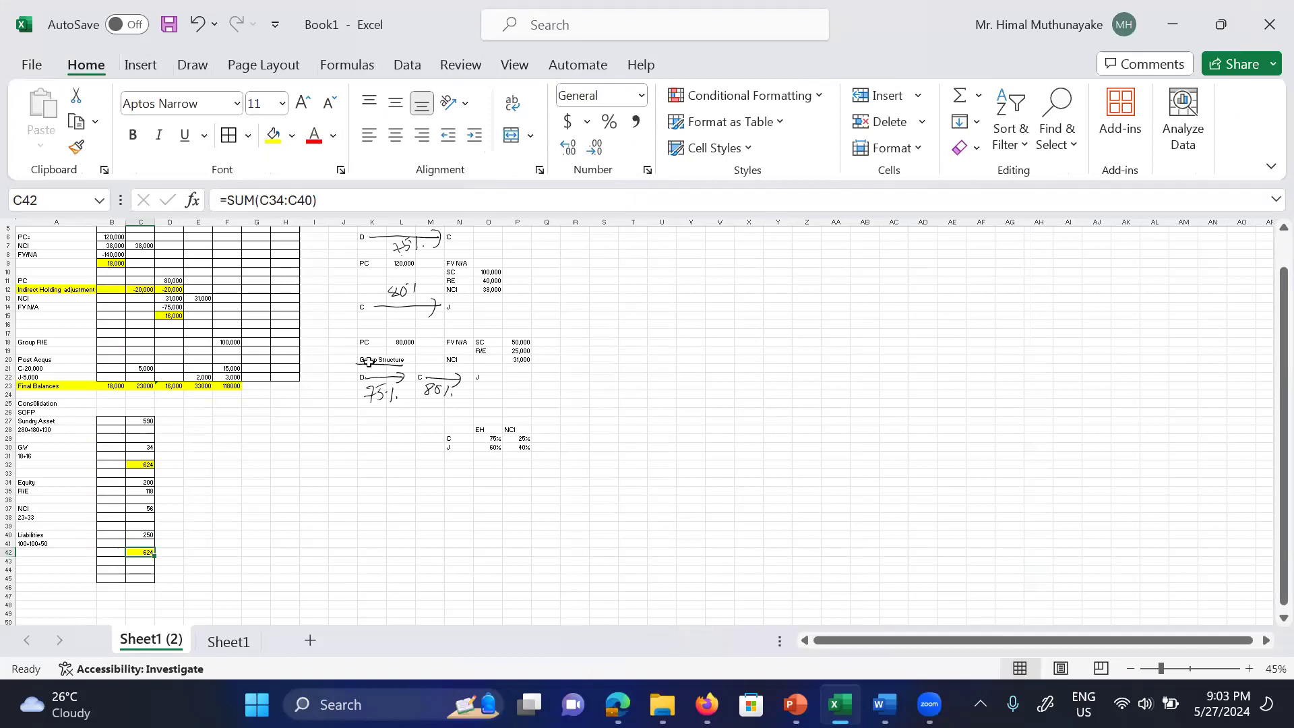
ctrl+scroll(368, 362, up, 2)
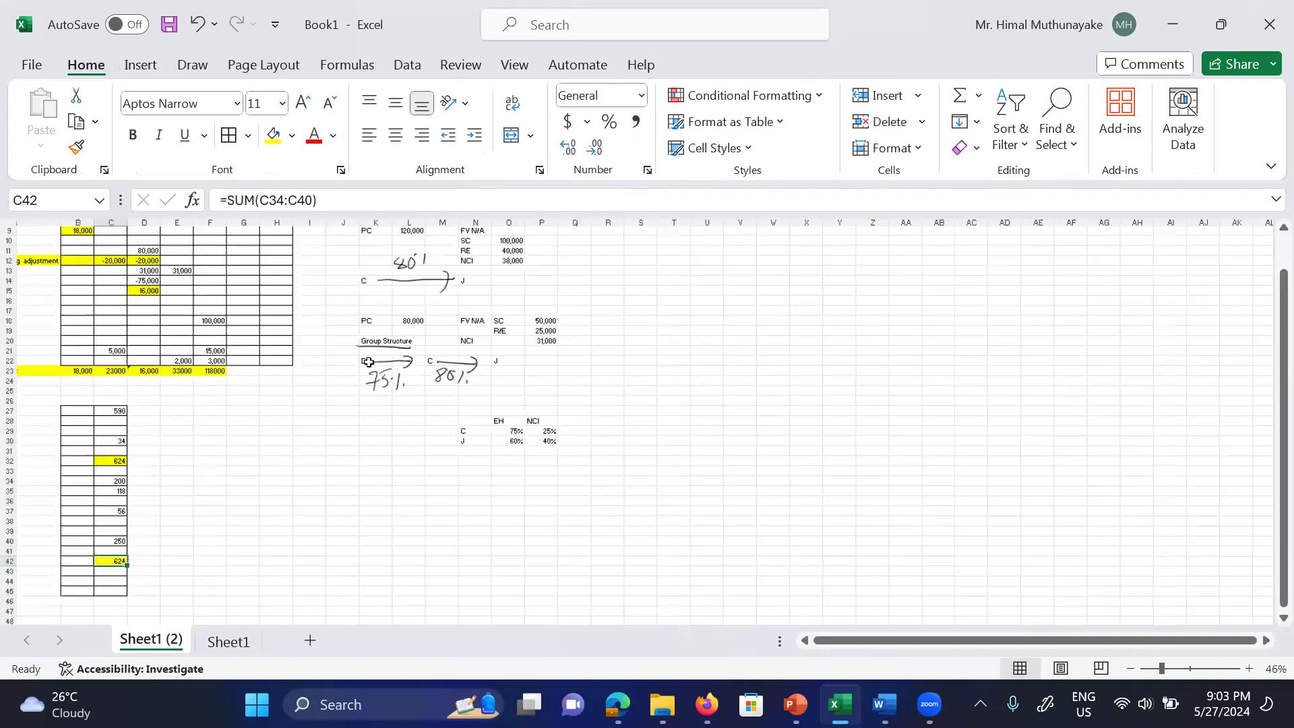
ctrl+scroll(368, 362, up, 3)
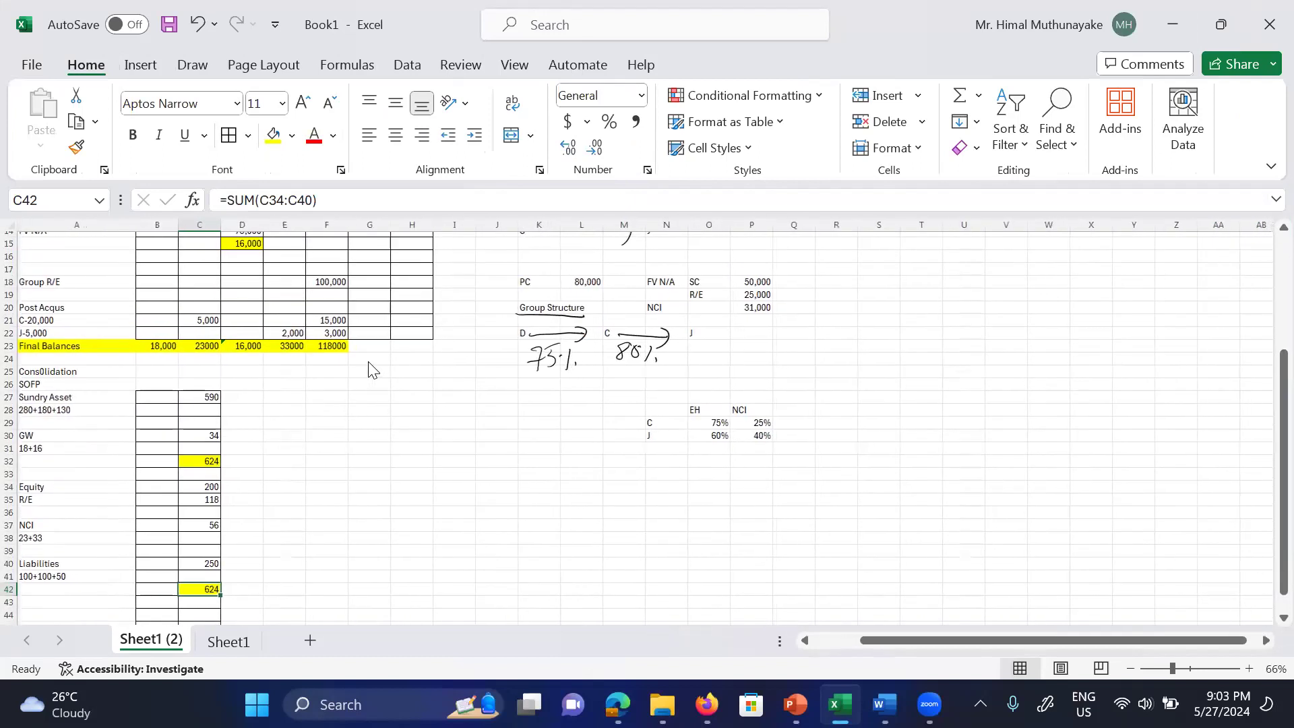
scroll(370, 369, up, 3)
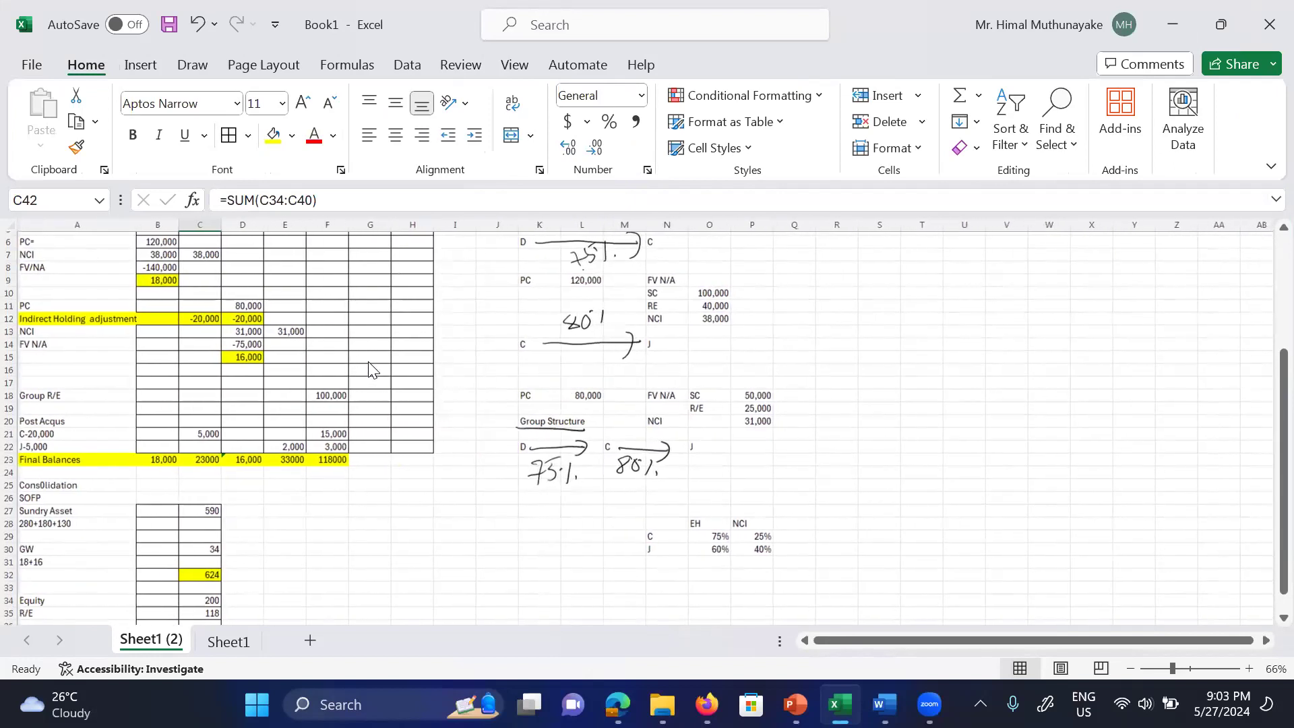
scroll(370, 369, up, 3)
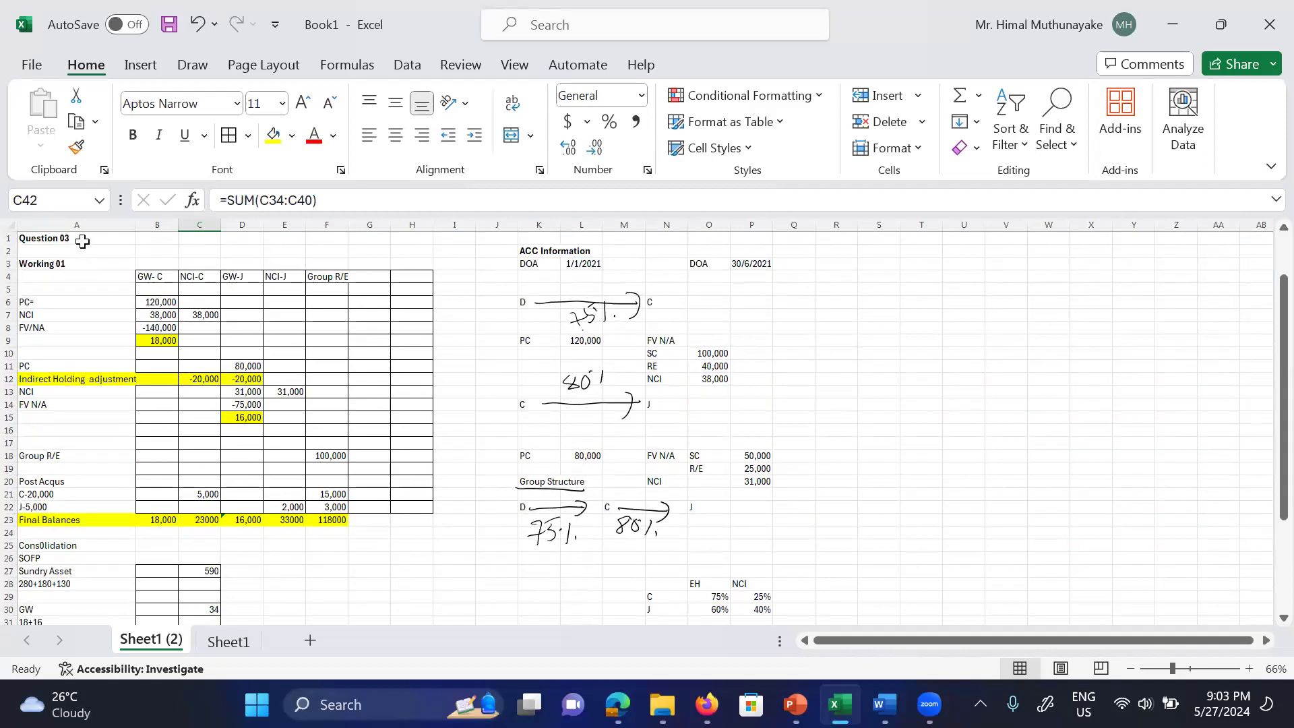
click(81, 302)
double_click(80, 242)
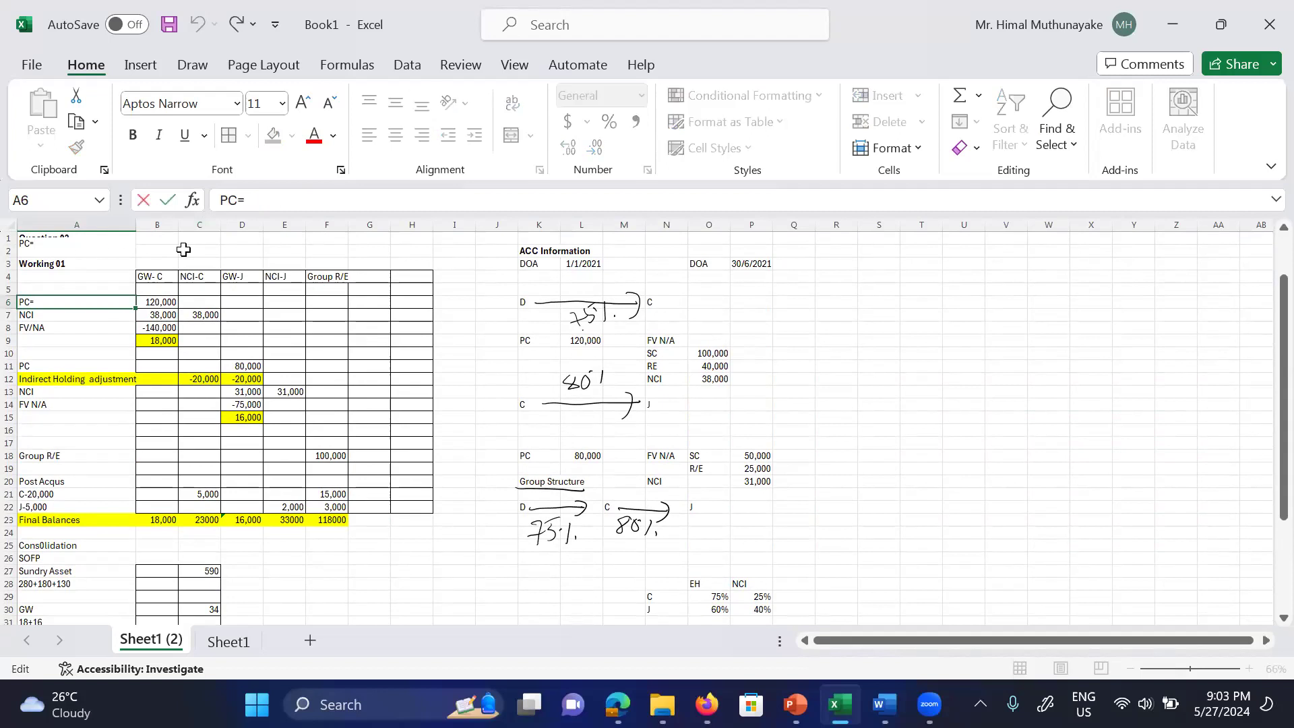
click(193, 301)
scroll(75, 238, down, 1)
click(75, 238)
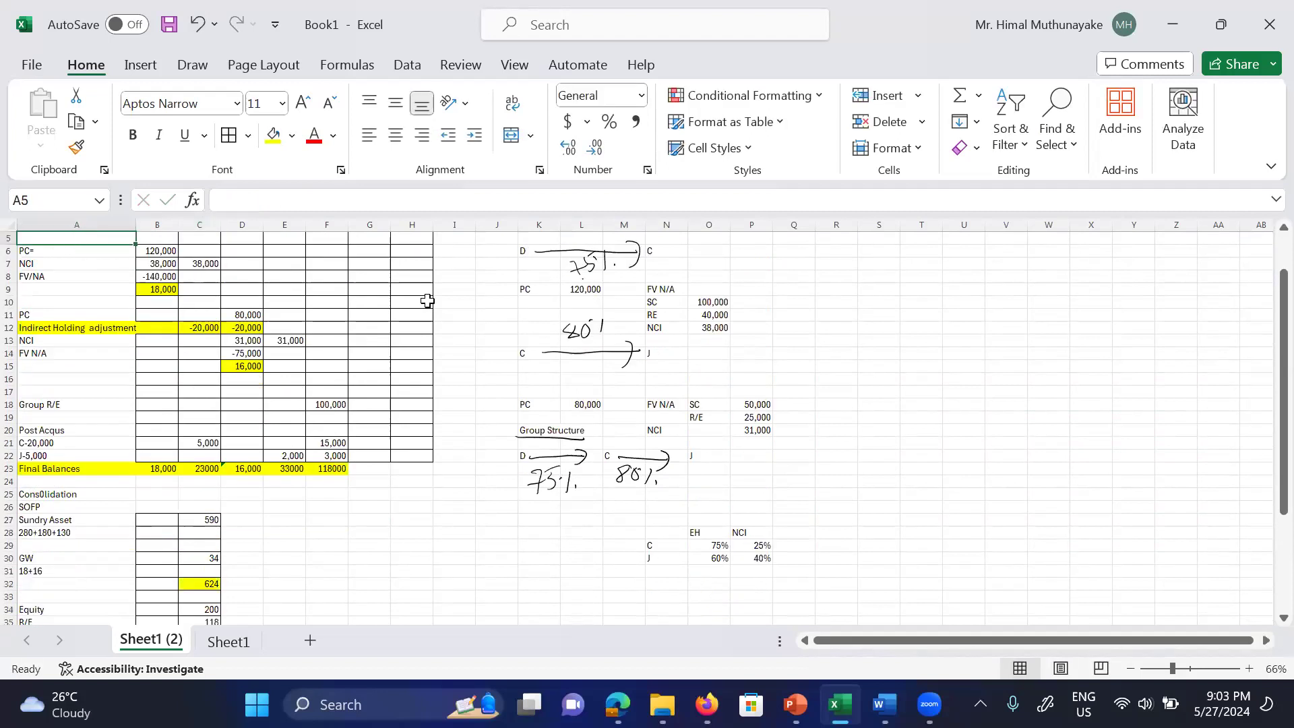
Step: Change the worksheet heading in A1 to Question 04
key(Up)
key(Up)
key(Up)
key(Up)
key(Down)
key(Up)
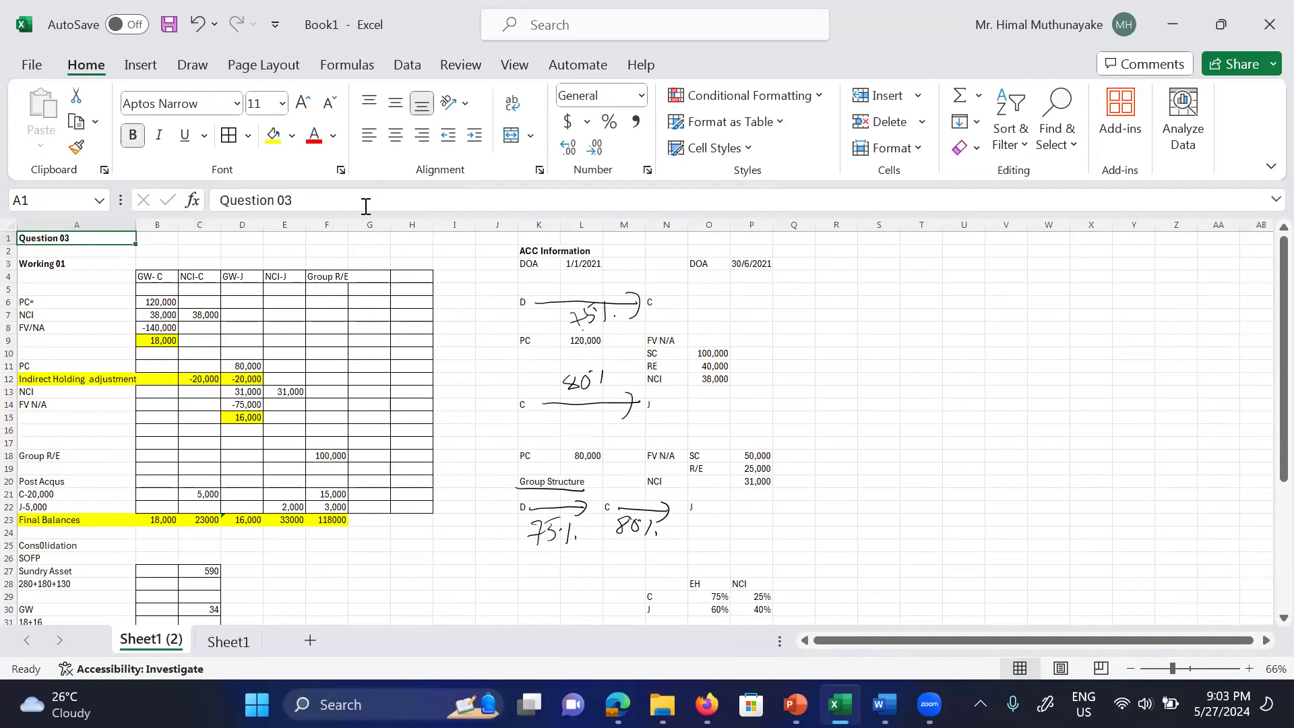
click(366, 203)
key(BackSpace)
text(4)
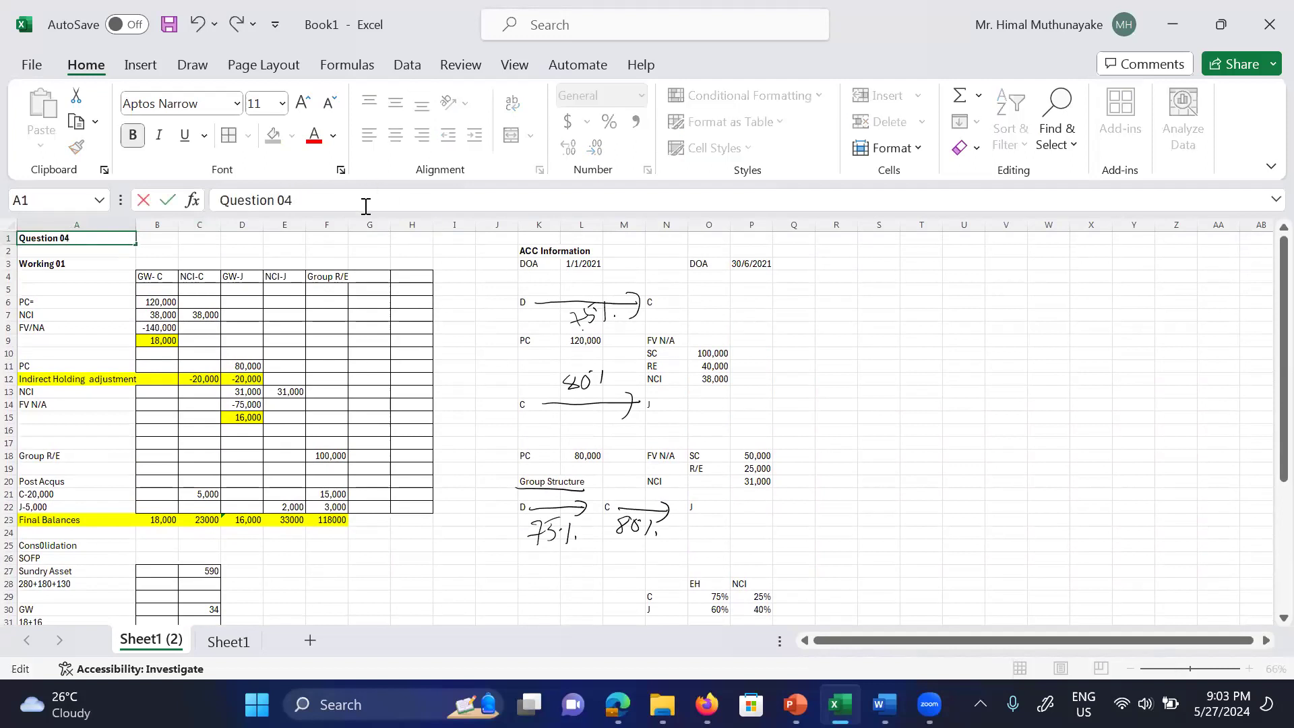
click(751, 303)
click(963, 391)
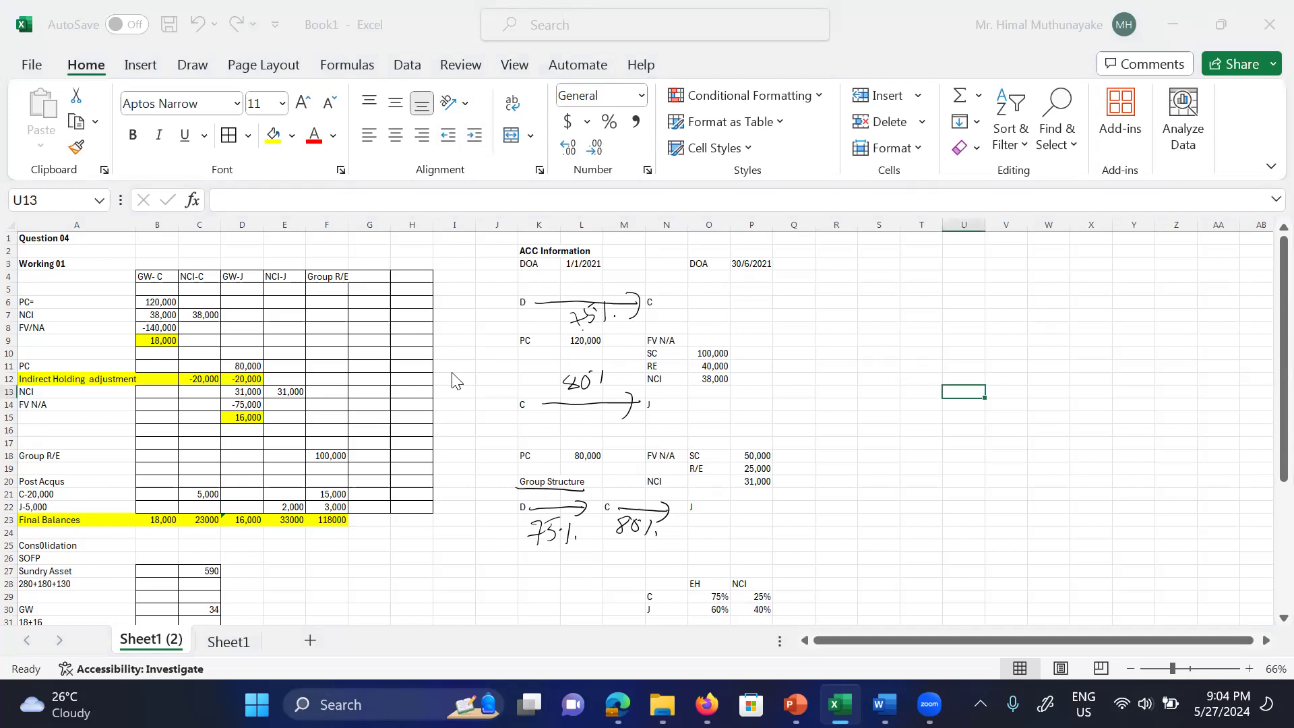
Step: Examine the Working 01 table, its post-acquisition rows and final balances, the acquisition information and the consolidated SOFP
scroll(456, 380, up, 3)
scroll(456, 380, up, 2)
scroll(456, 381, down, 1)
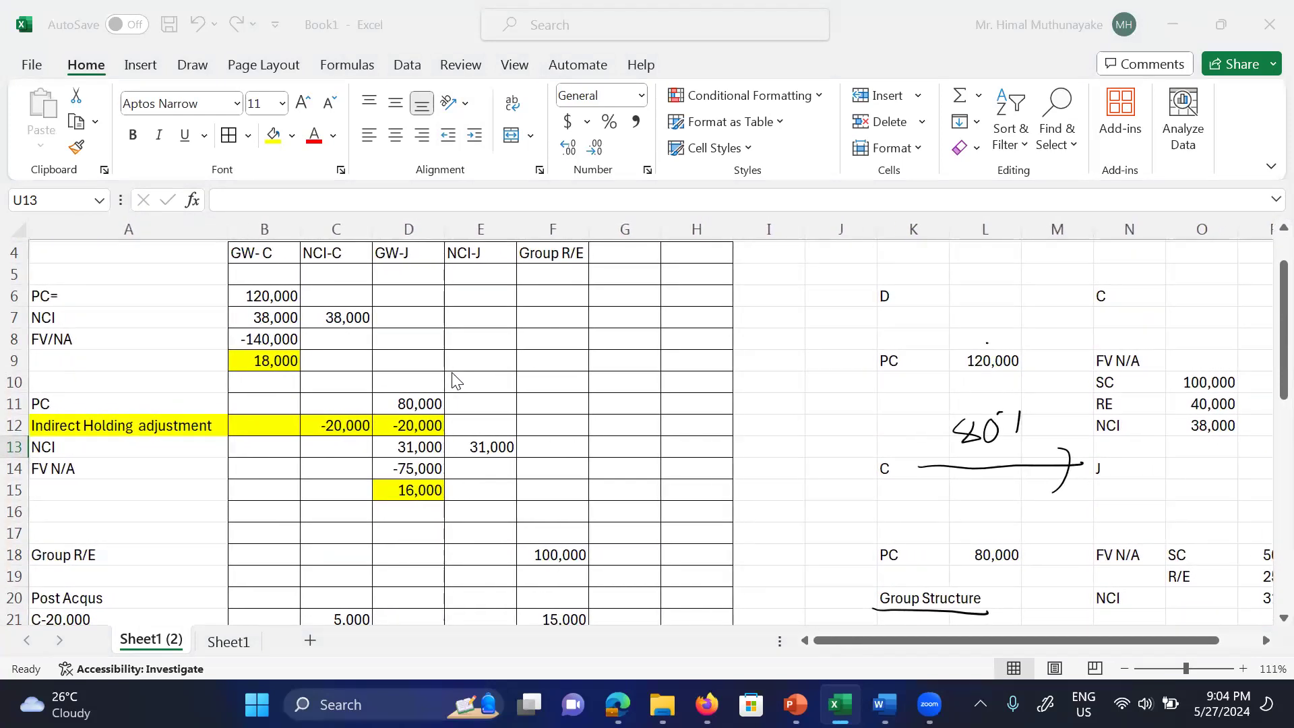
scroll(455, 381, down, 2)
scroll(455, 380, down, 2)
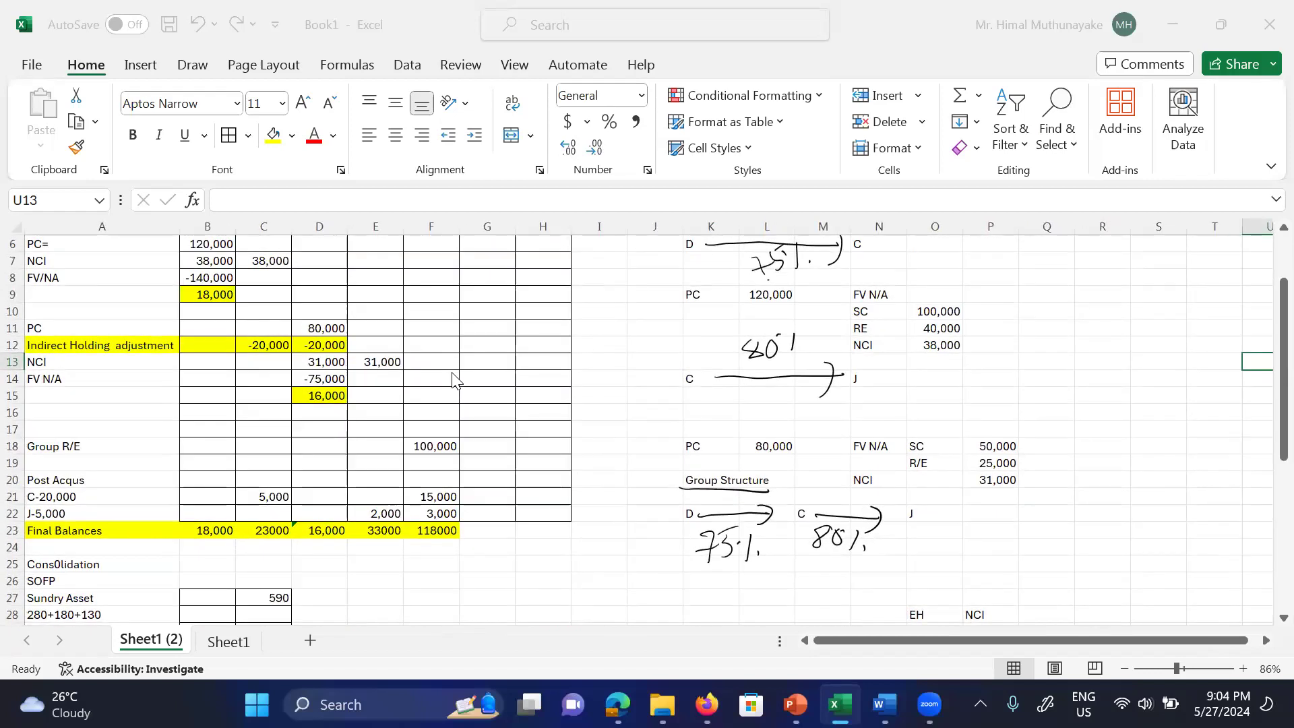
click(264, 531)
scroll(457, 382, right, 1)
scroll(457, 381, down, 2)
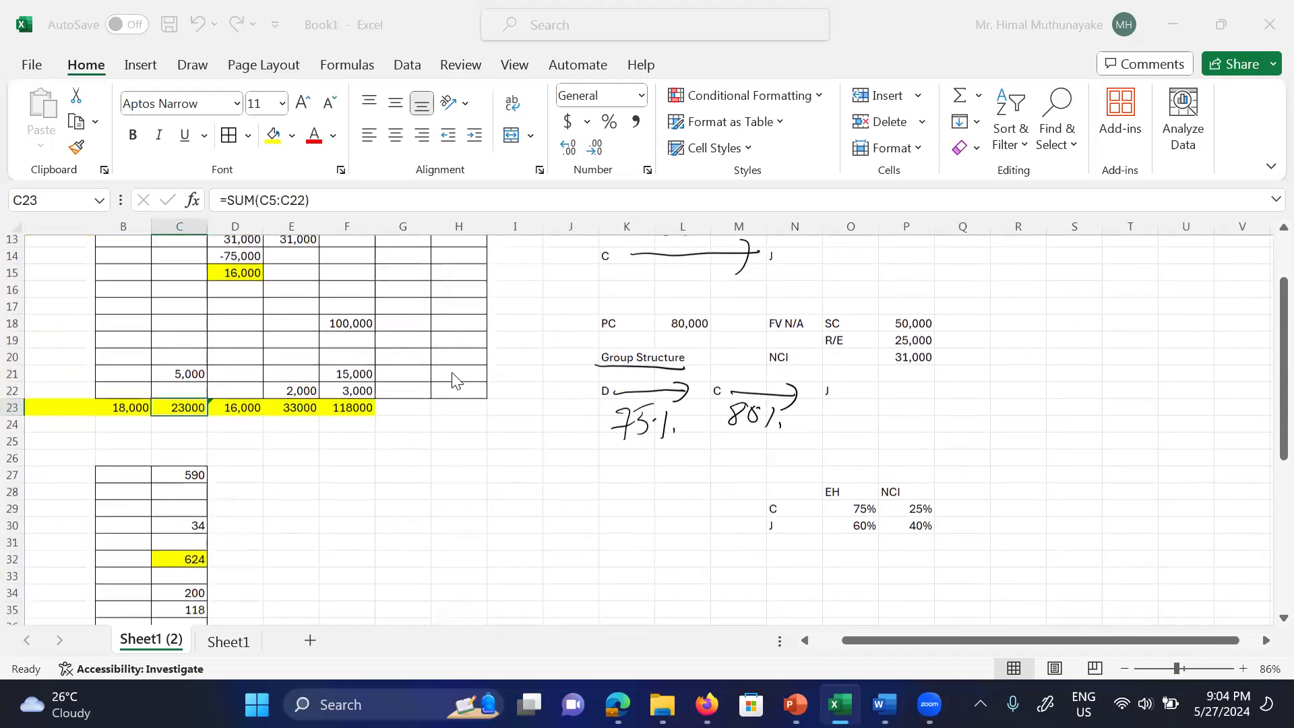
scroll(455, 381, down, 1)
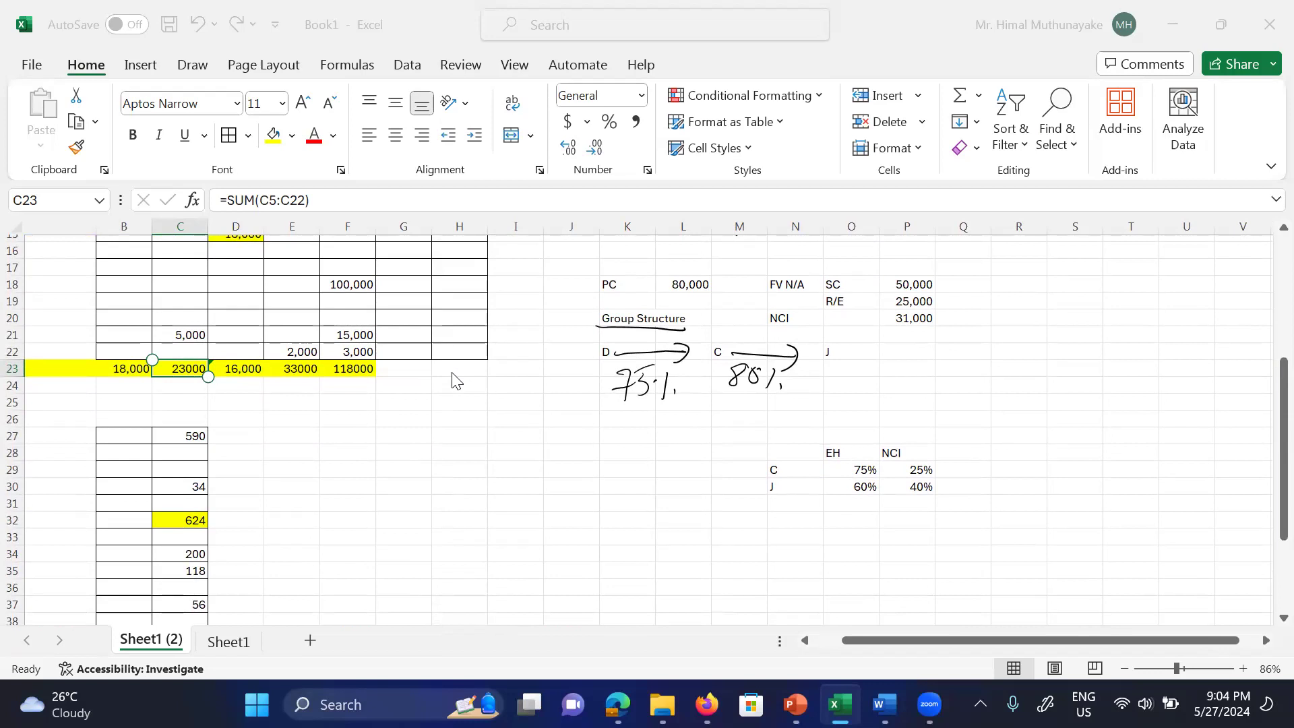
key(Left)
key(Left)
key(Up)
key(Up)
key(Up)
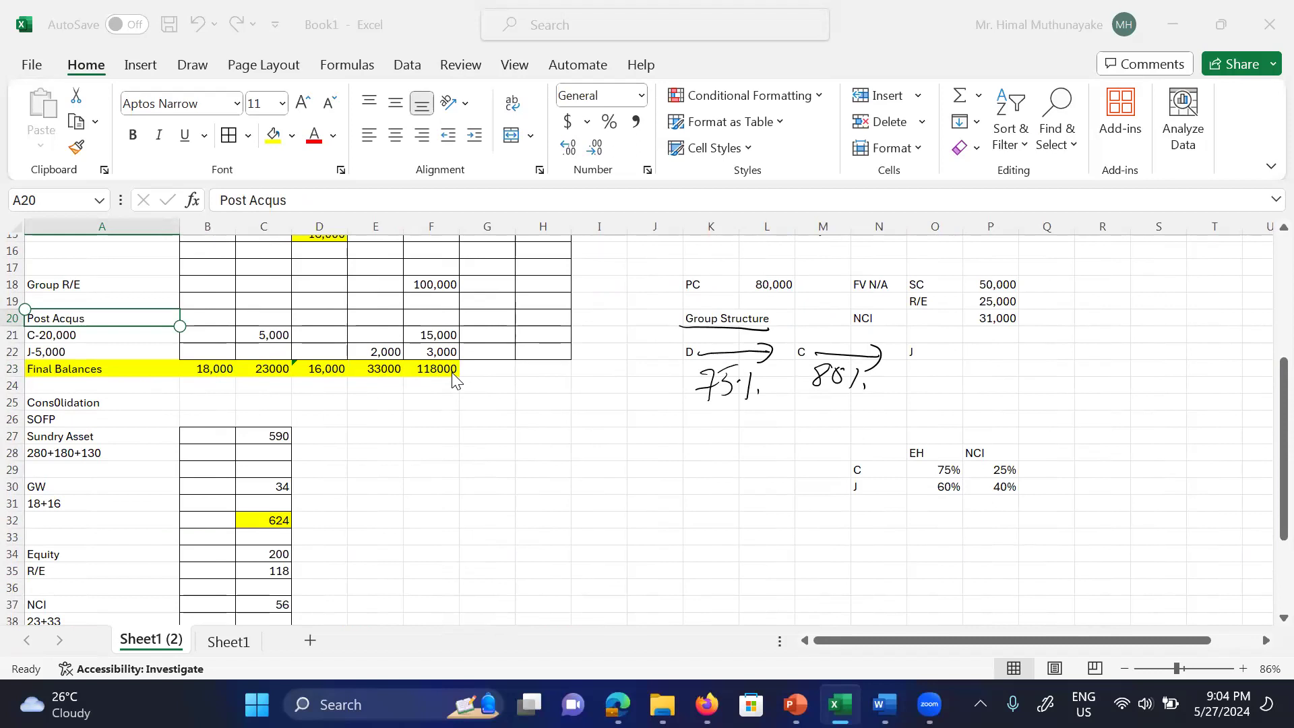
ctrl+scroll(453, 381, down, 1)
scroll(453, 381, up, 5)
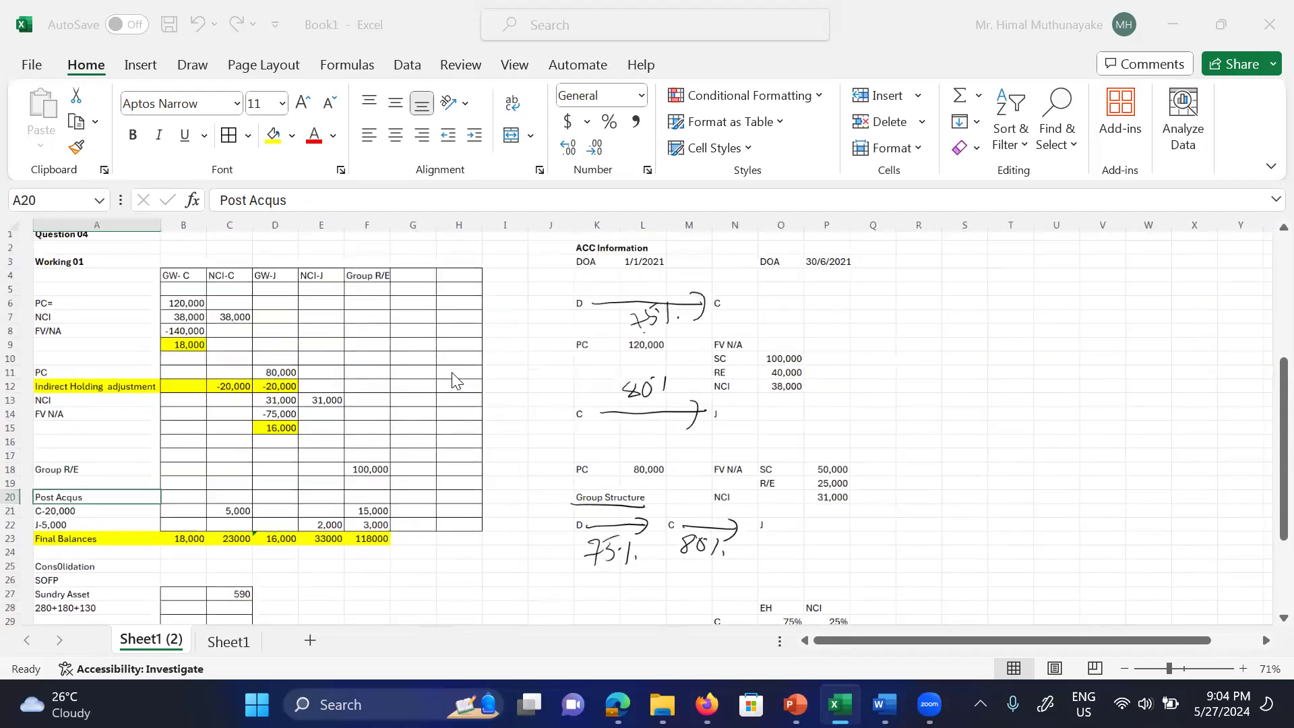
ctrl+scroll(453, 381, down, 1)
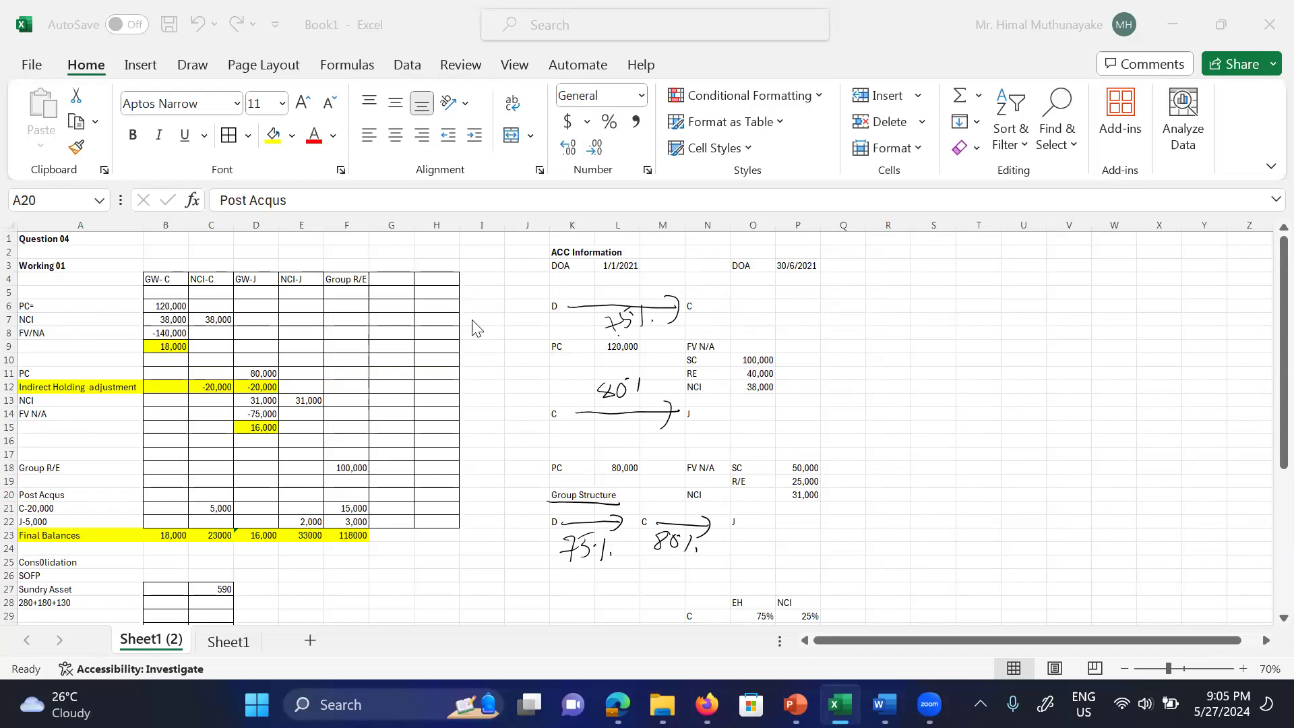
Step: Switch to the Complex Group document in Word, maximize it and renumber the Vertical group 3 (Grape, Vine and Wine) heading as Question 5
mouse_move(885, 704)
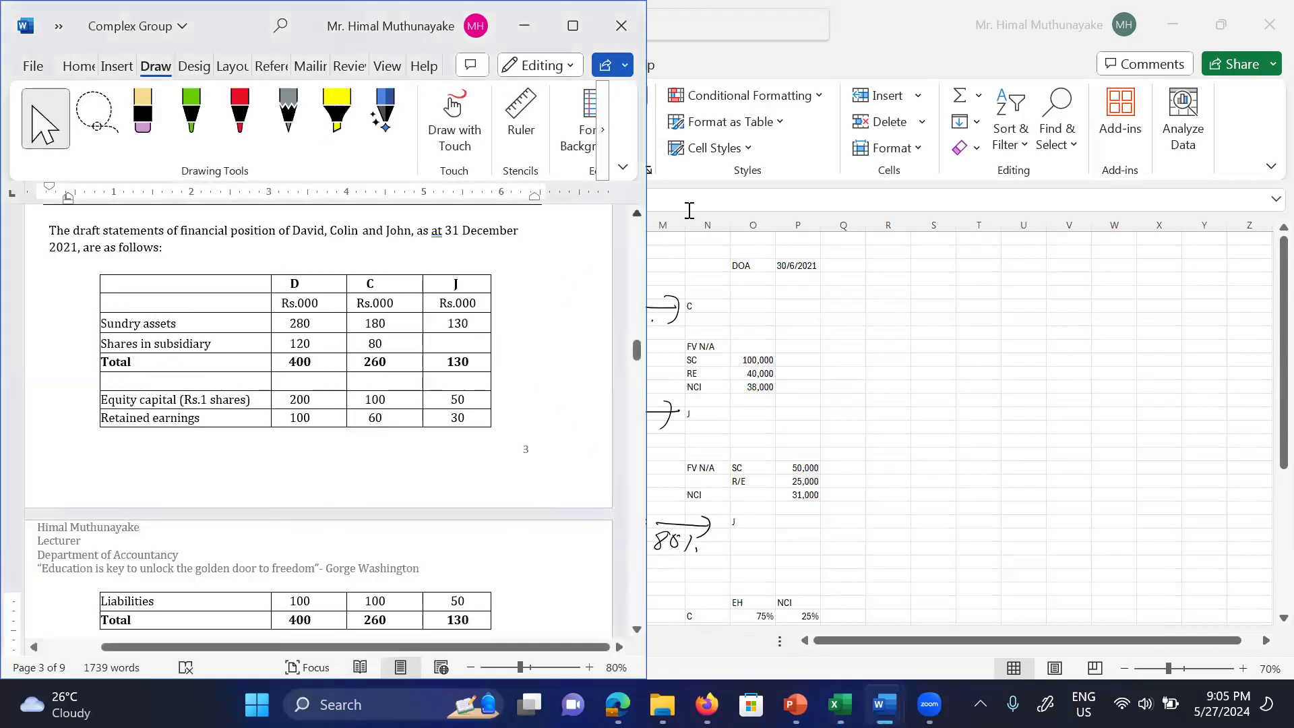
click(574, 27)
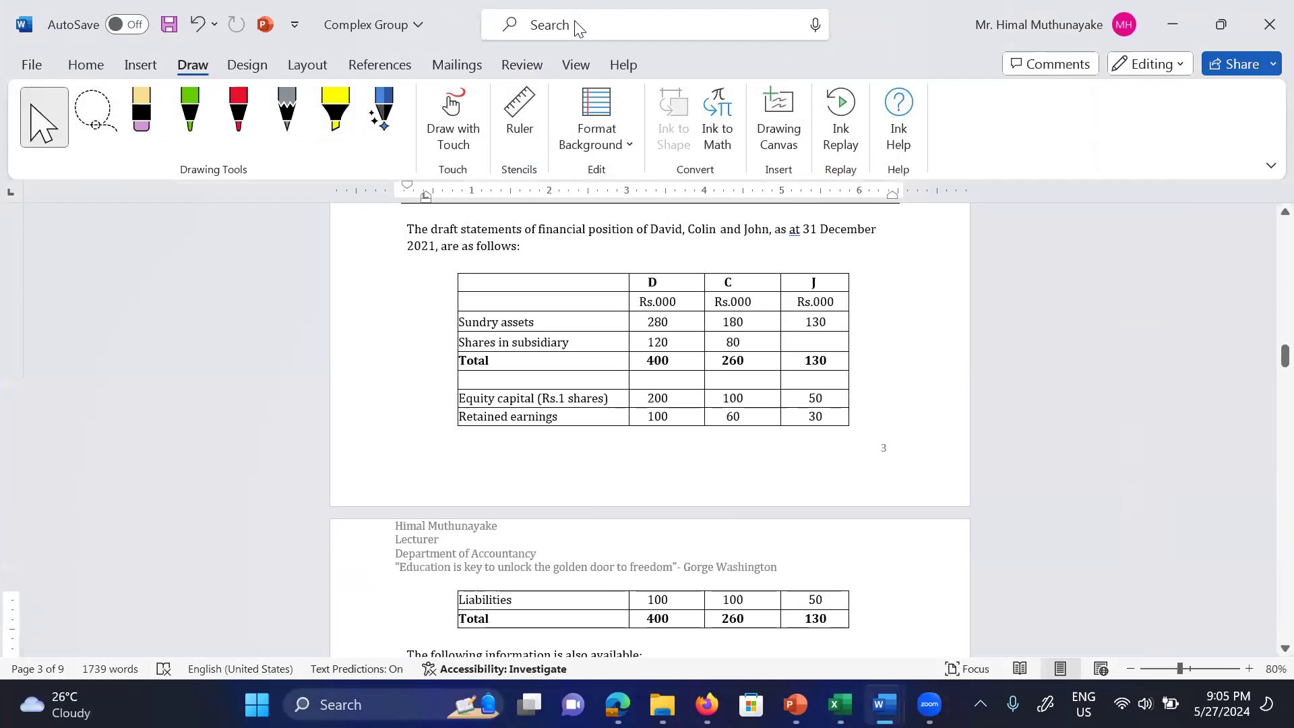
scroll(606, 357, down, 10)
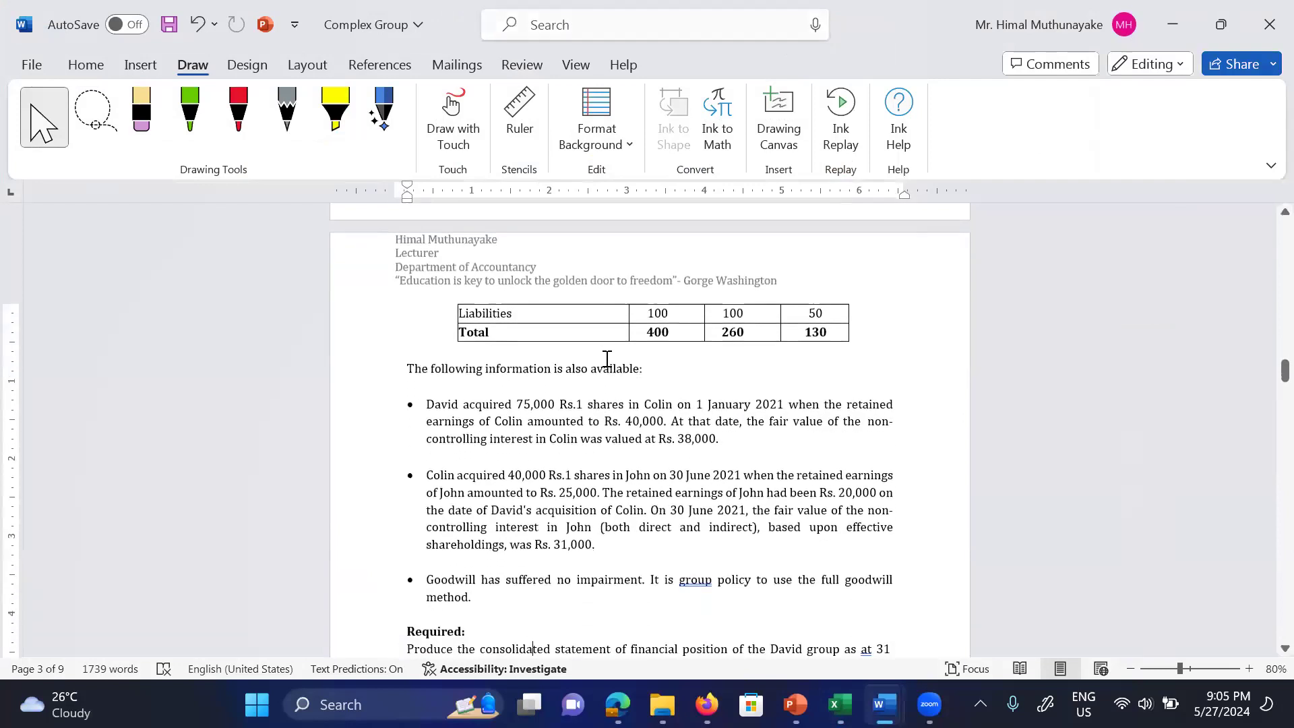
scroll(604, 359, down, 8)
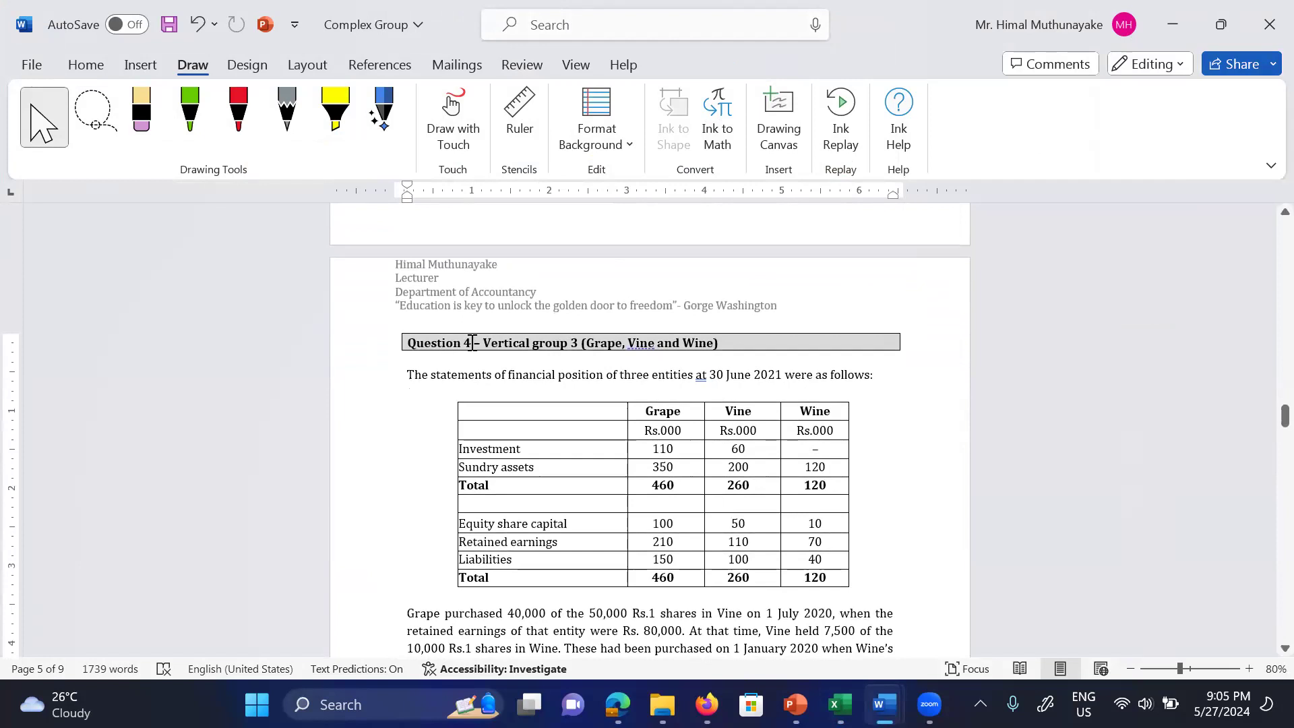
click(473, 345)
key(BackSpace)
text(5)
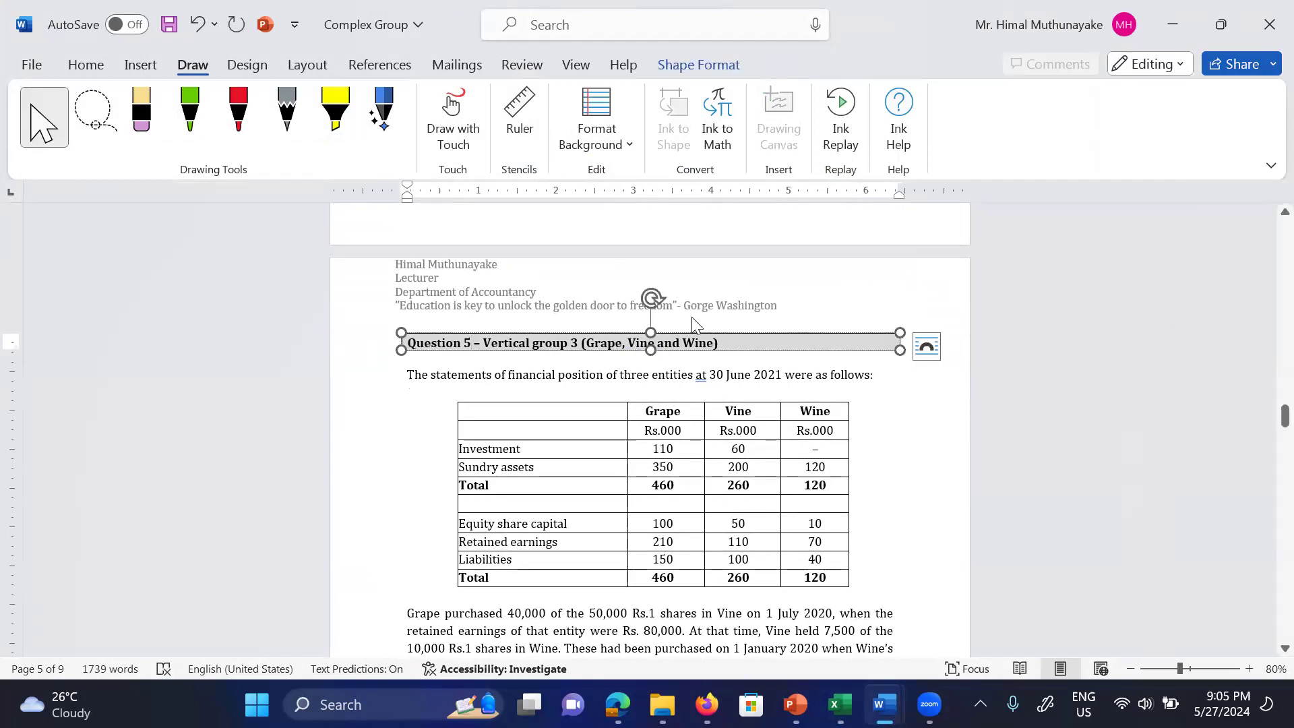
click(802, 306)
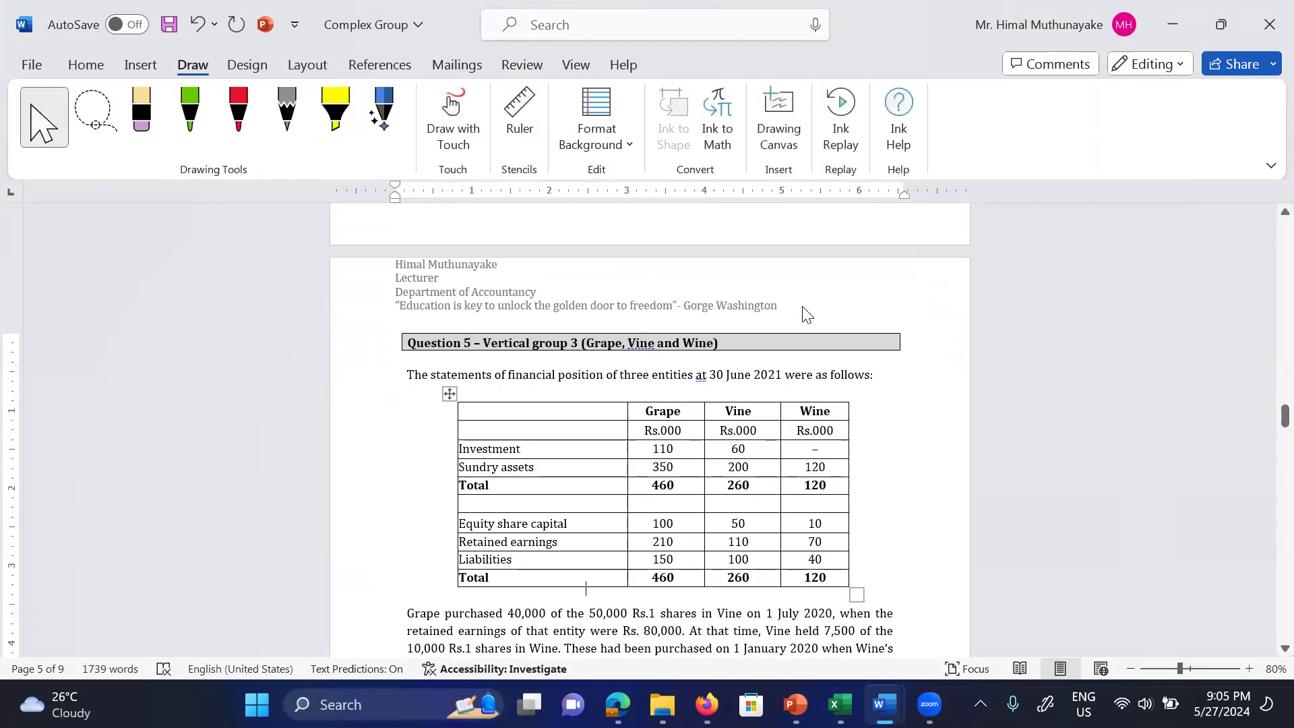
Step: Read Question 5's statements of financial position for Grape, Vine and Wine, the acquisition notes, share and loan details, and the requirement
scroll(805, 310, down, 1)
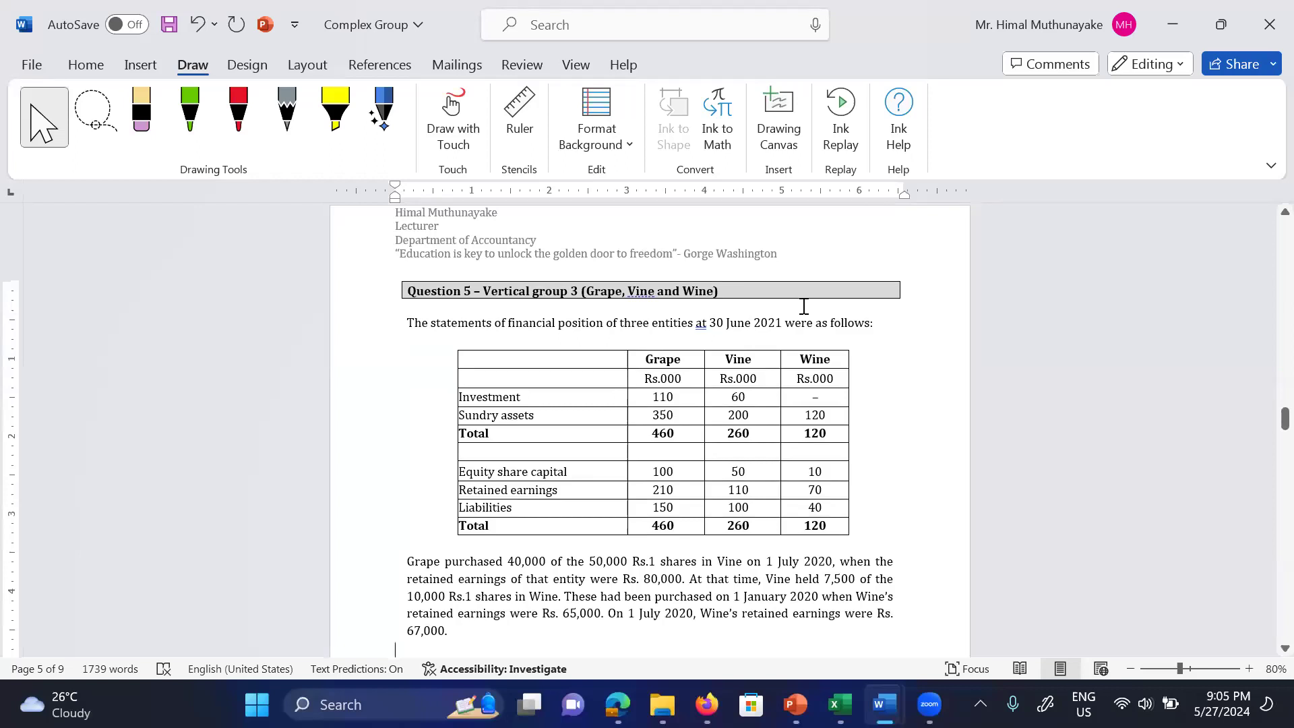
scroll(804, 307, down, 1)
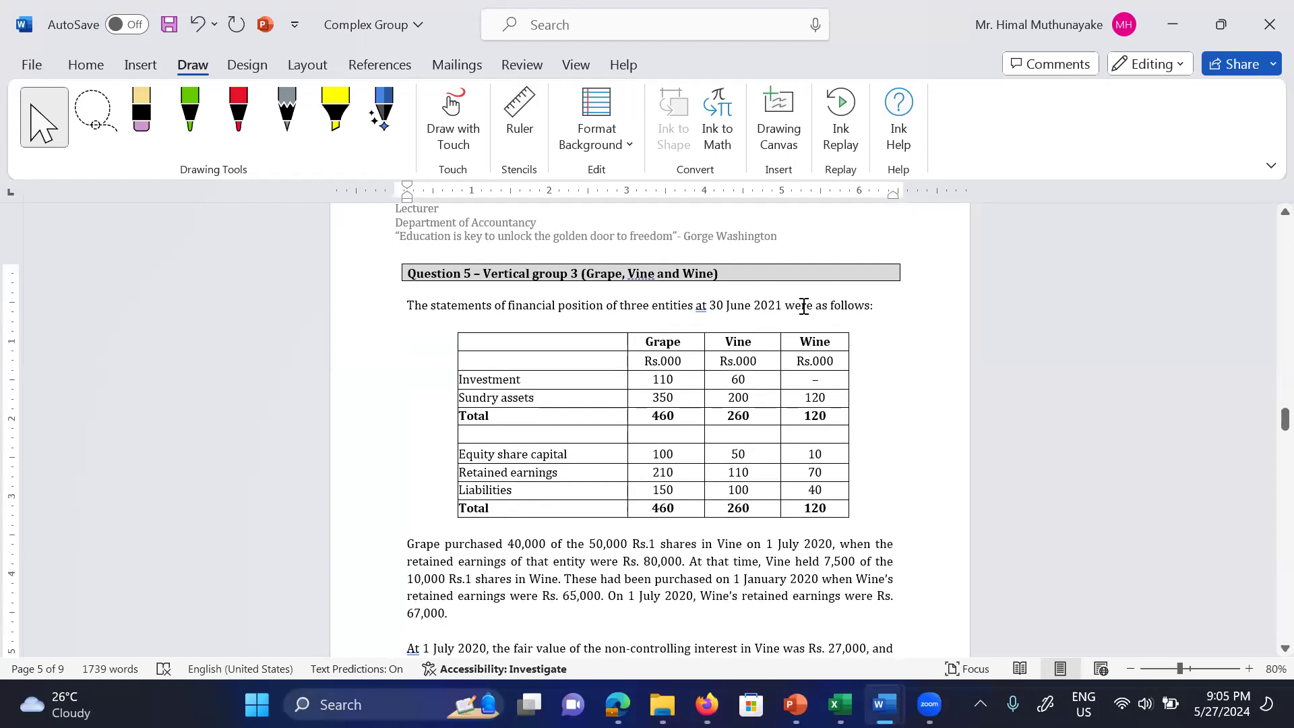
scroll(804, 307, down, 2)
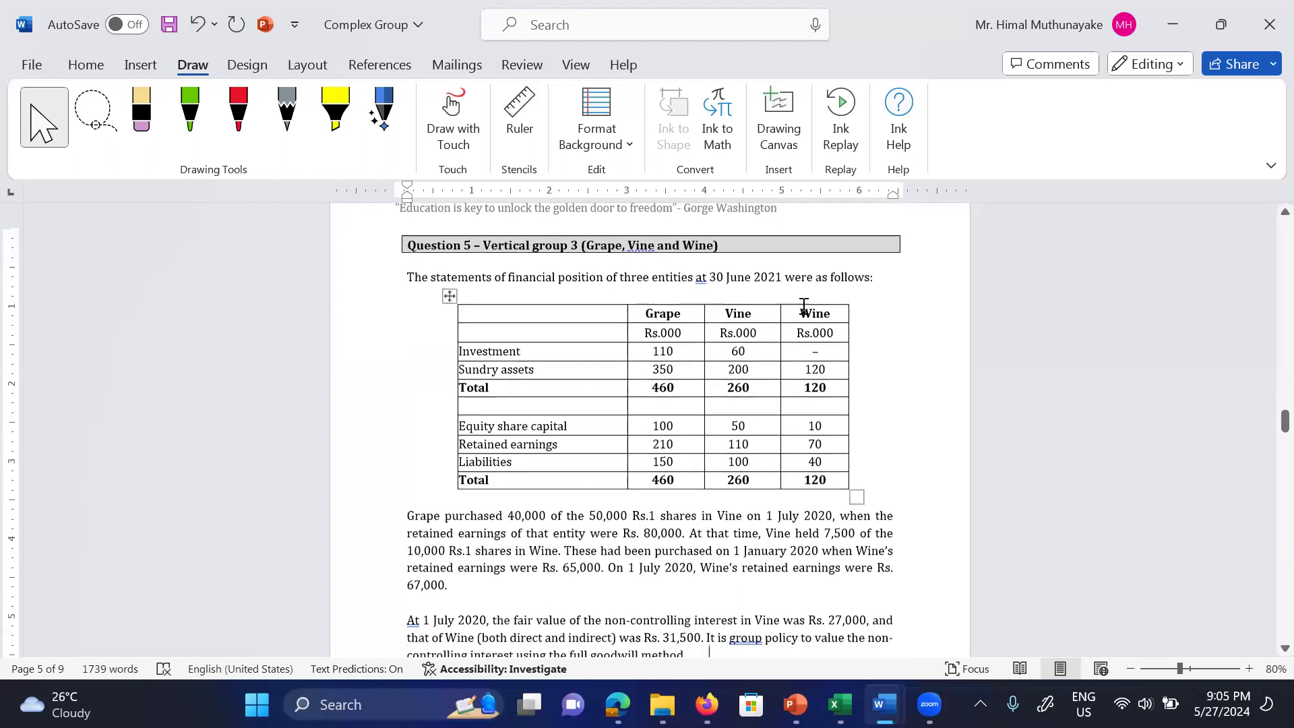
scroll(804, 307, down, 1)
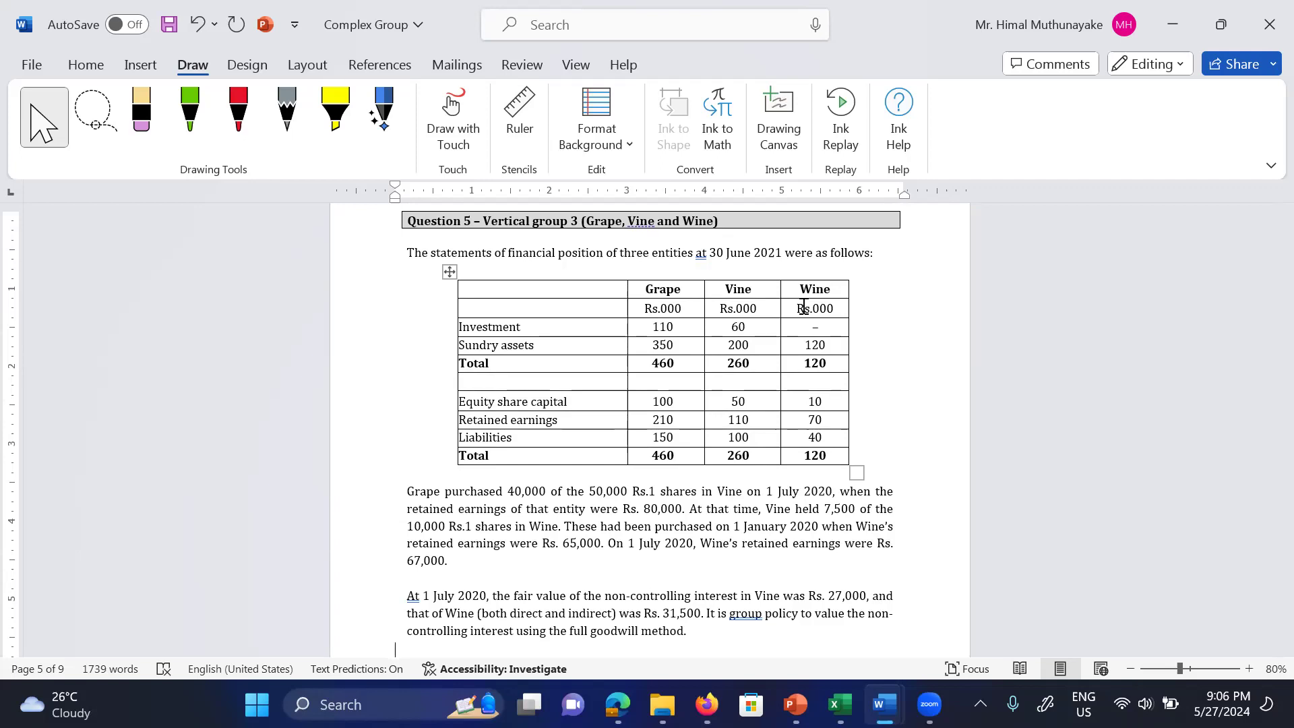
scroll(803, 307, down, 5)
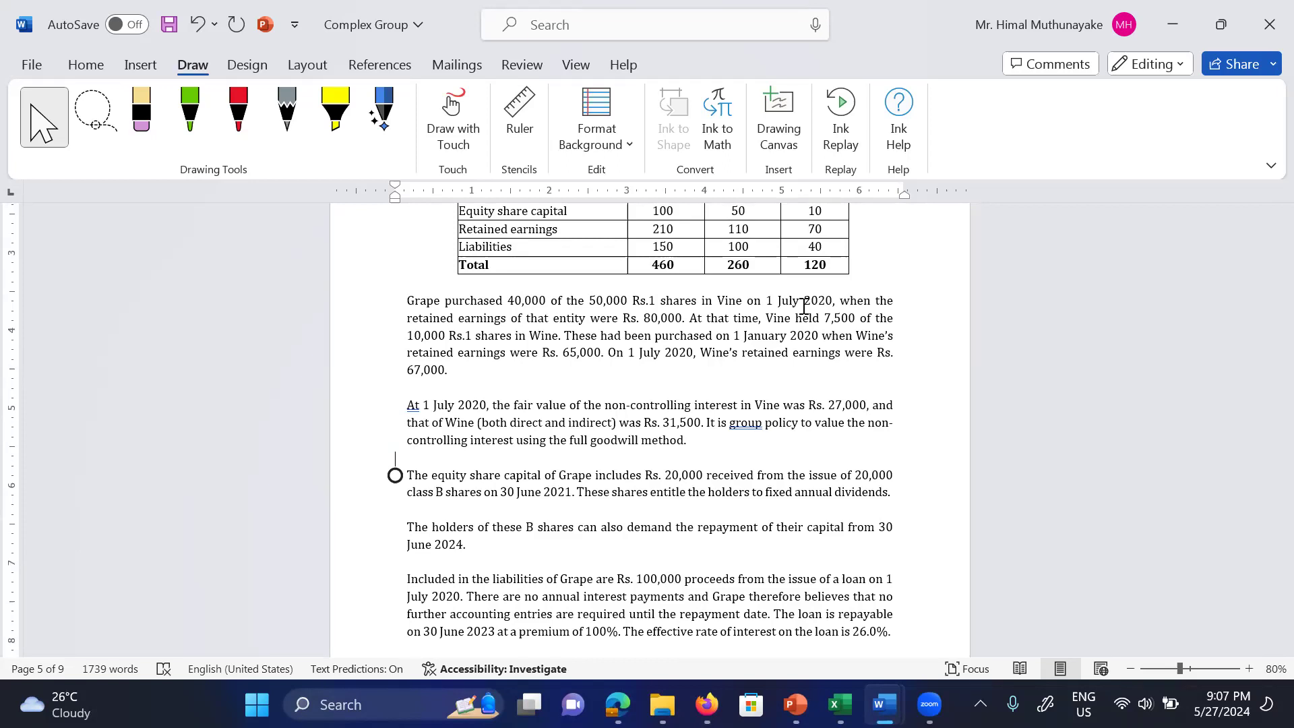
scroll(802, 306, down, 3)
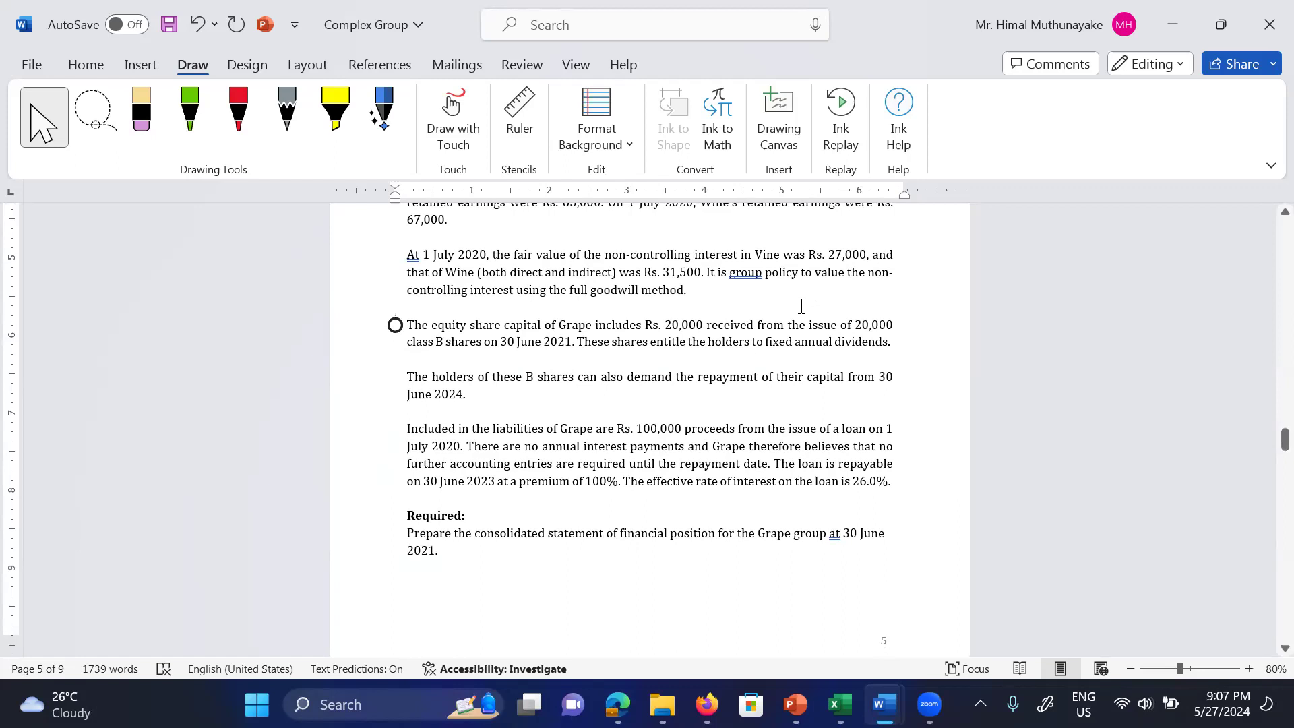
scroll(802, 307, up, 8)
scroll(801, 306, up, 2)
scroll(804, 307, down, 4)
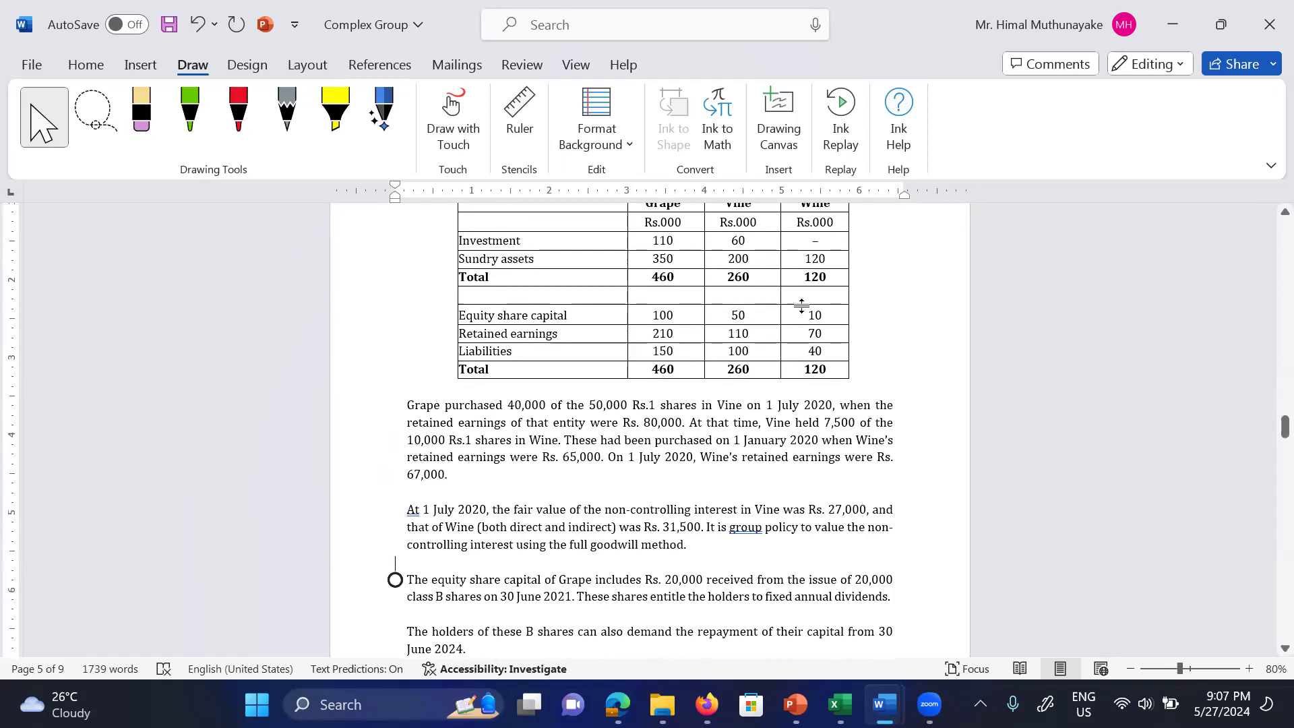
scroll(801, 307, up, 2)
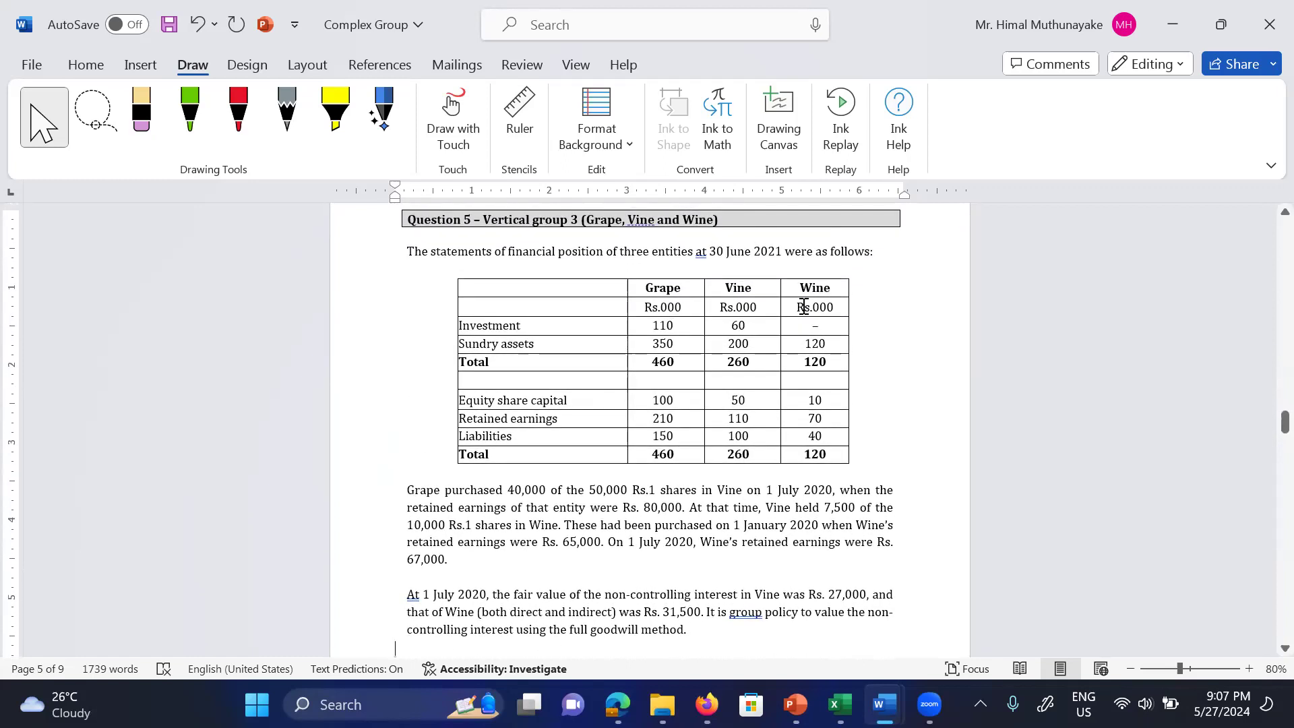
scroll(804, 307, down, 5)
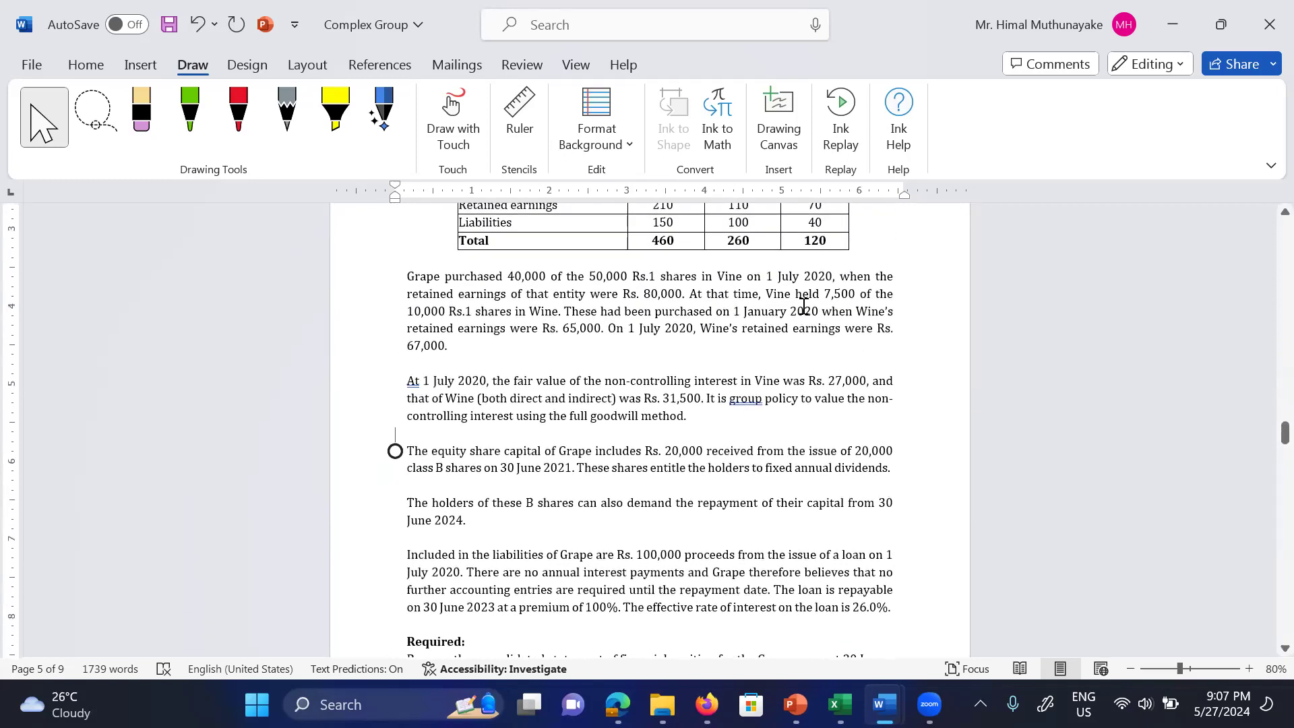
scroll(804, 306, up, 1)
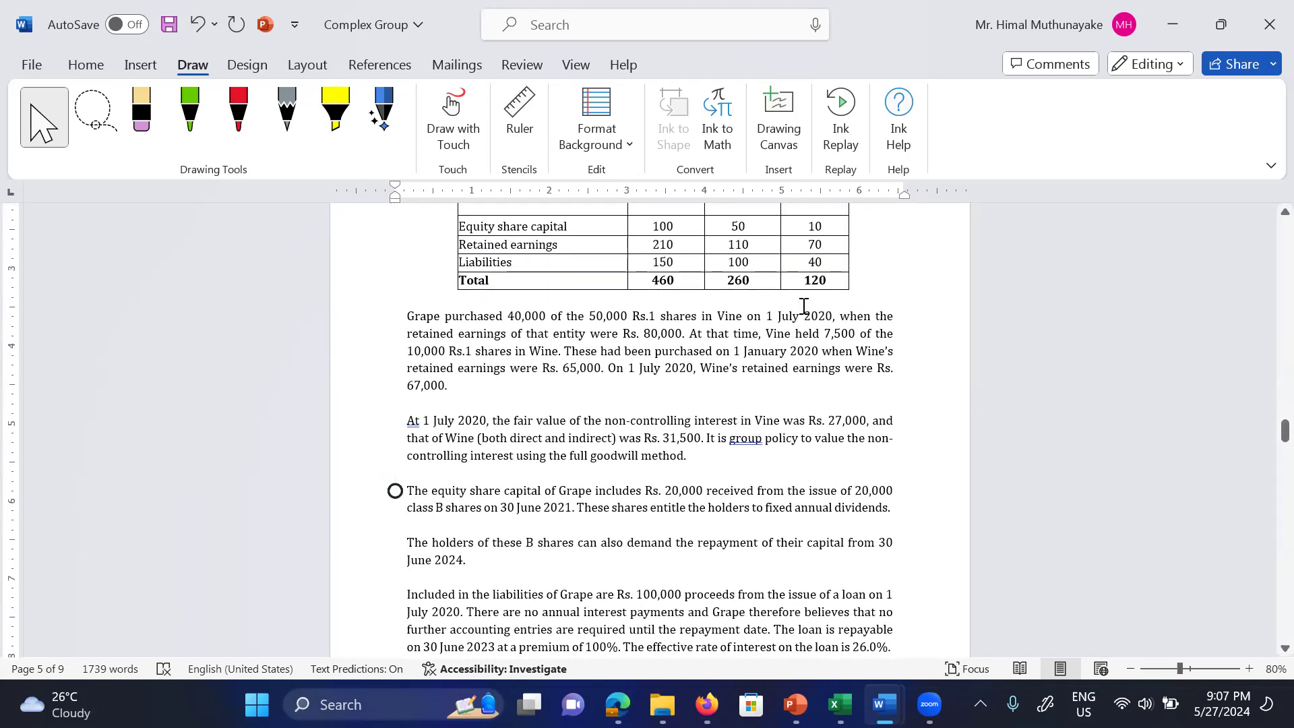
scroll(804, 307, up, 2)
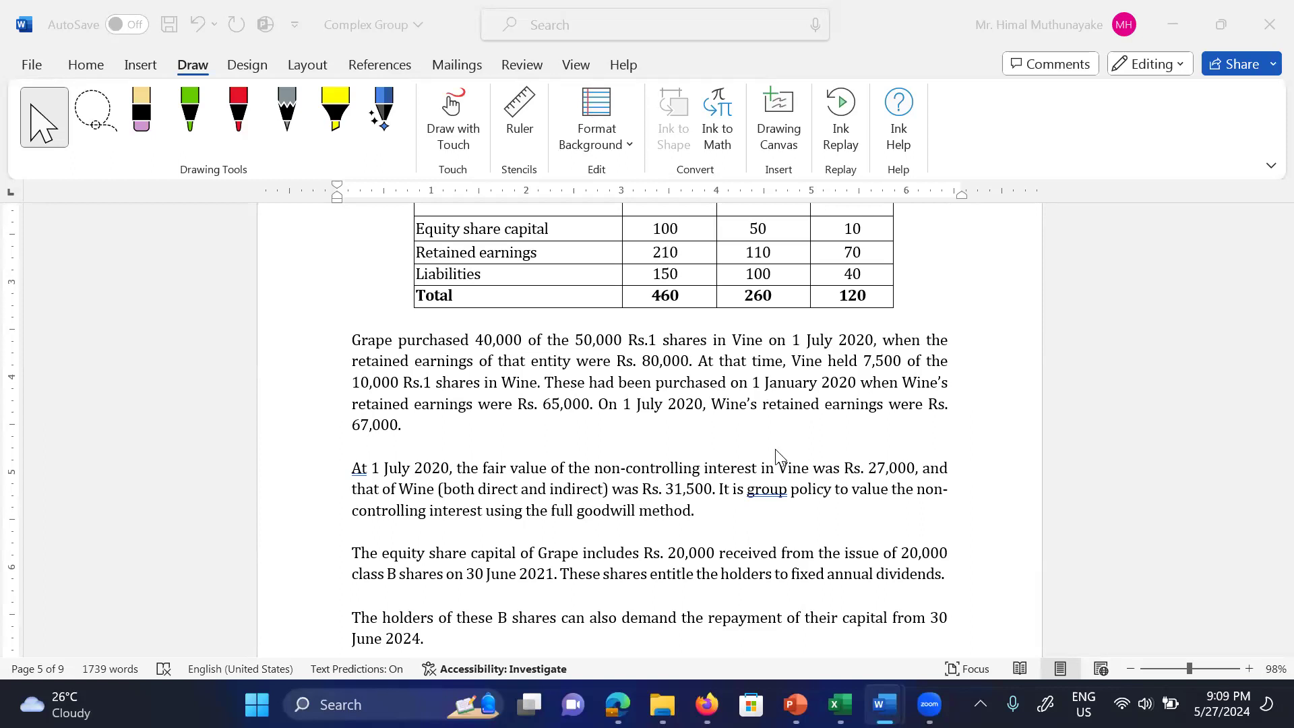
Step: Arrange the Complex Group document in Word and the Book1 workbook in Excel side by side, each filling half the screen
click(998, 282)
key(super+Down)
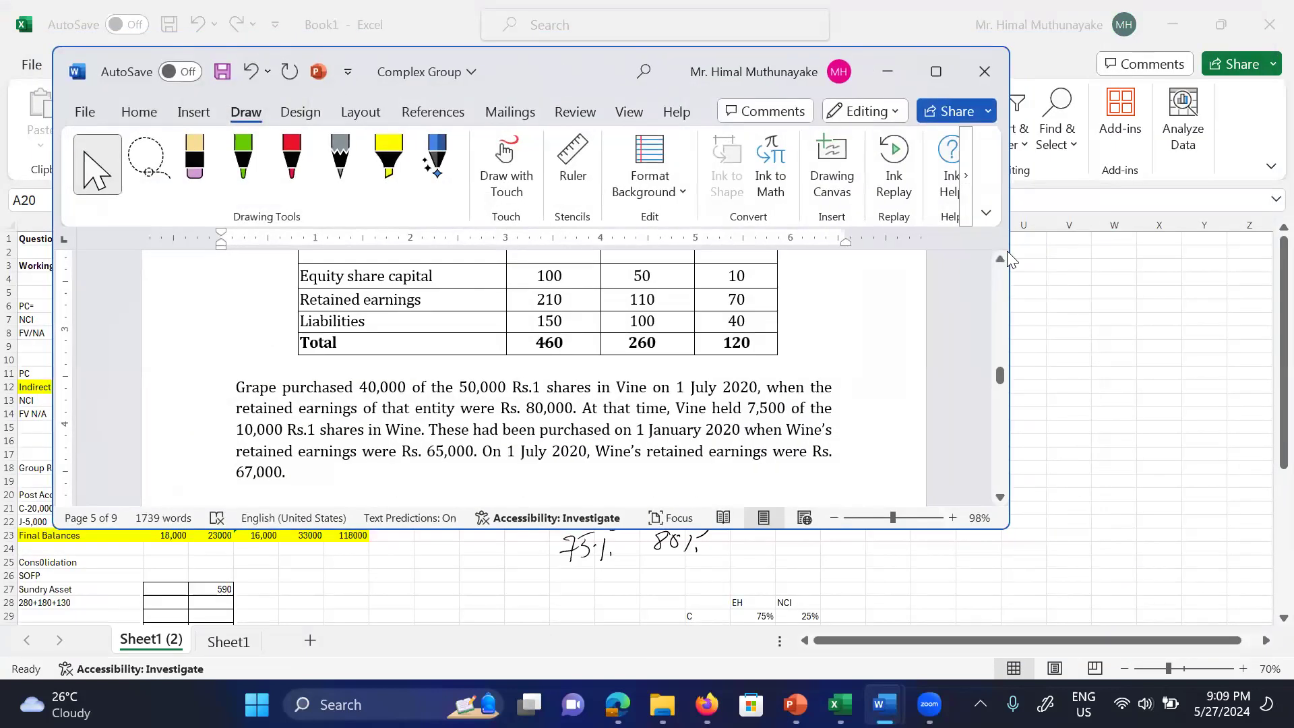
key(super+Up)
key(super+Left)
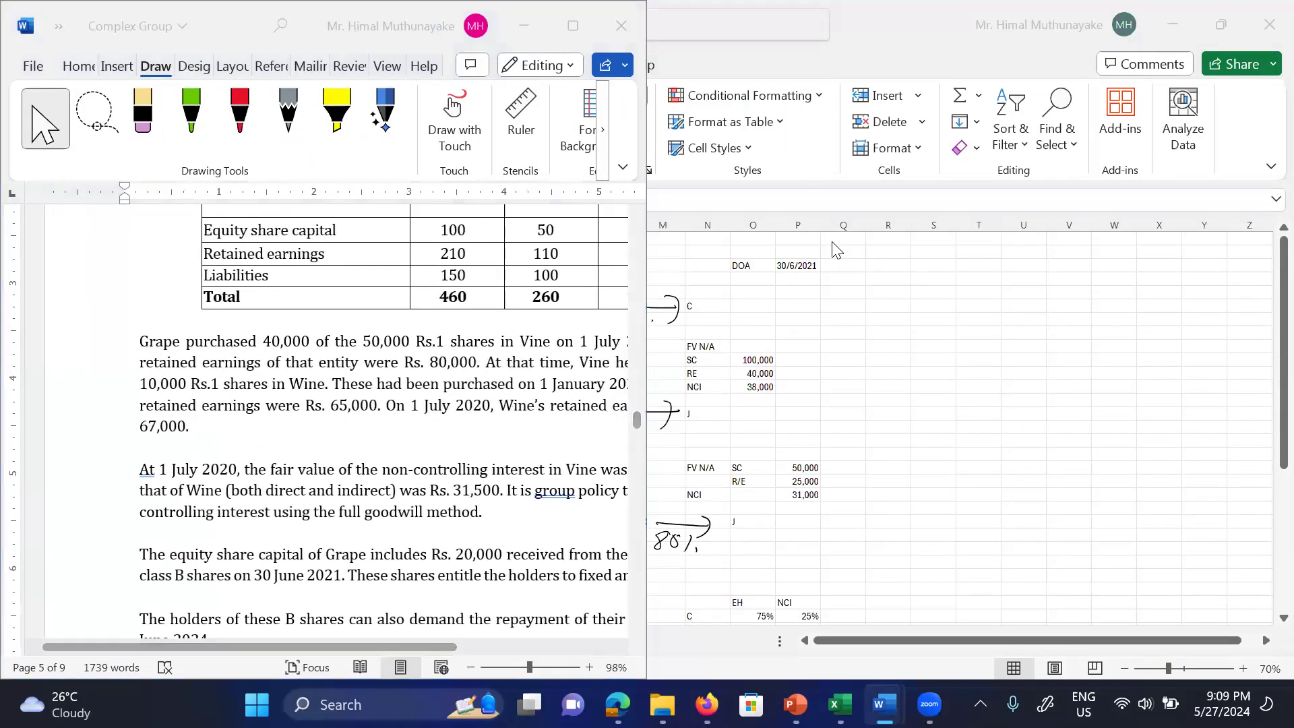
click(932, 403)
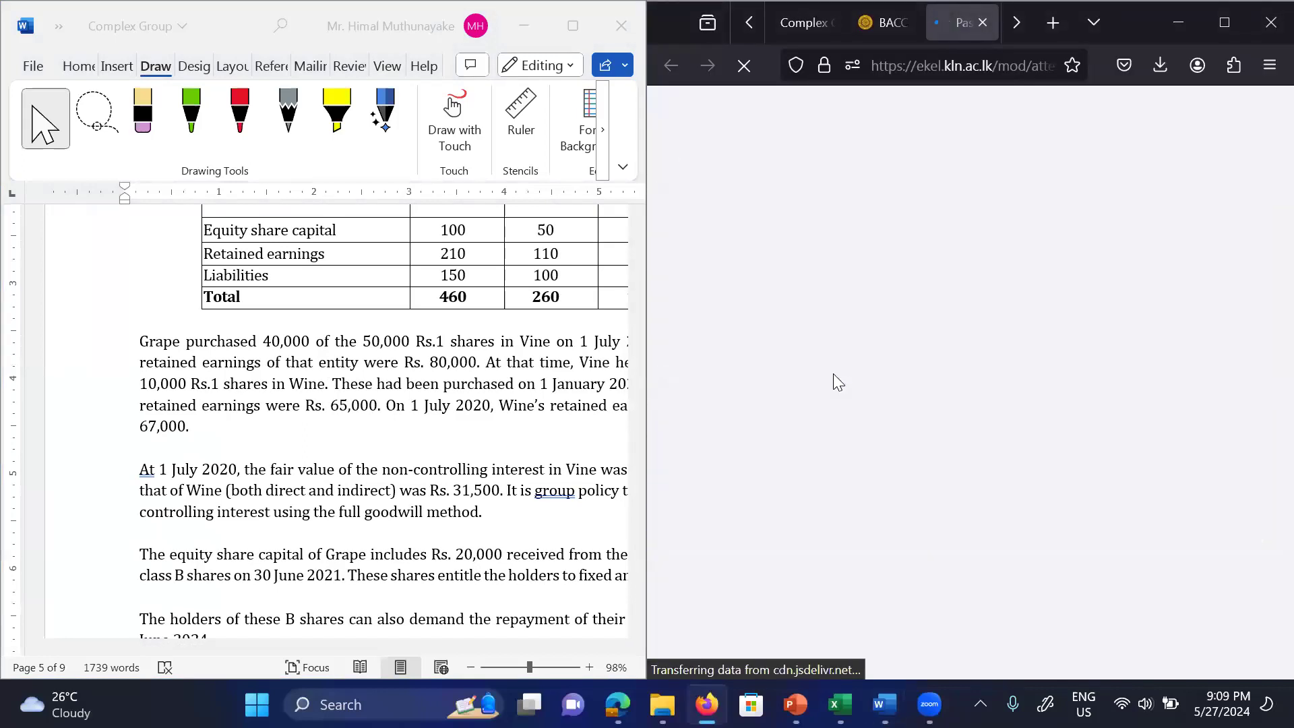
click(838, 703)
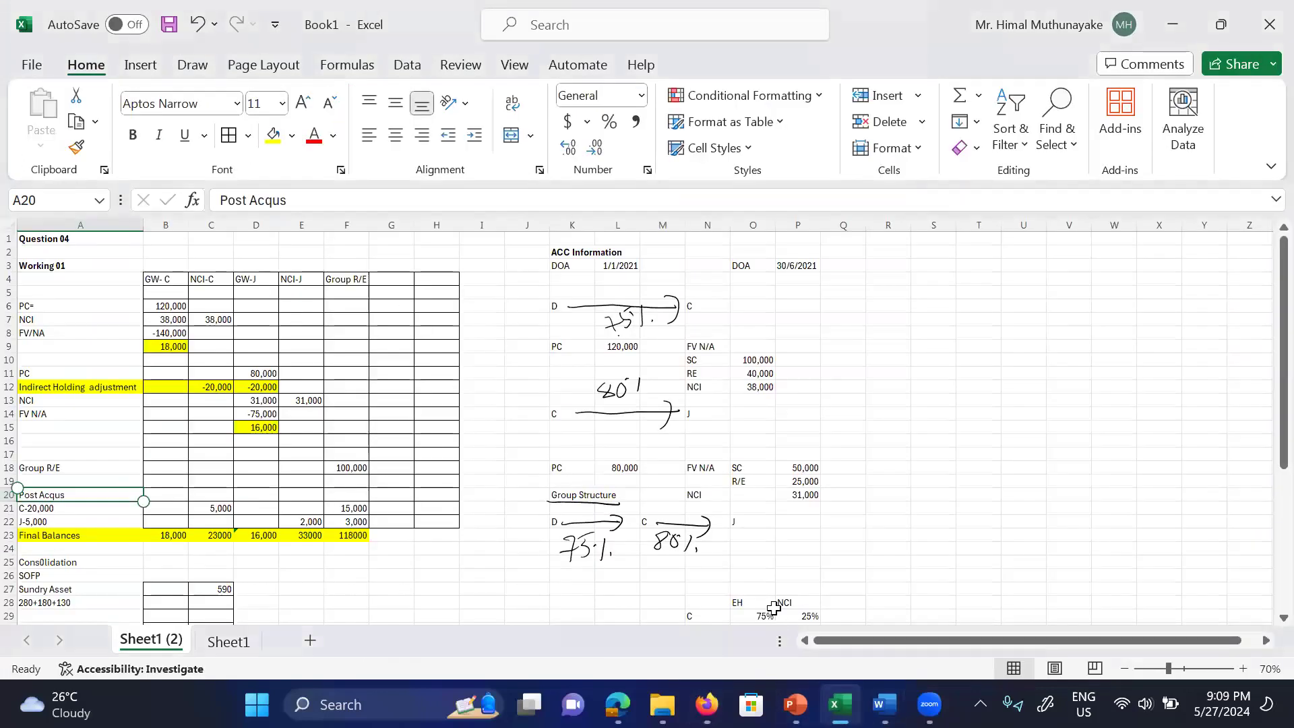
key(super+Right)
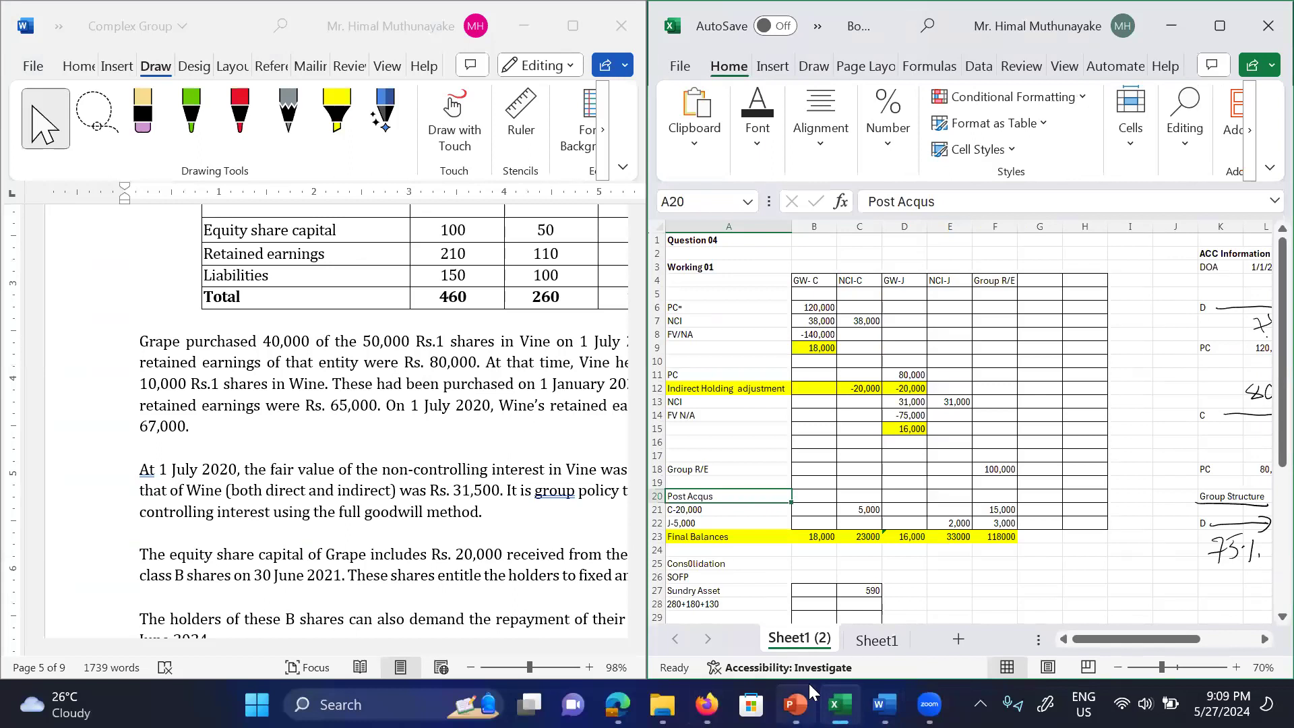
Step: Create a copy of the Sheet1 (2) worksheet at the end of Book1 and maximize the workbook window
right_click(812, 642)
click(885, 415)
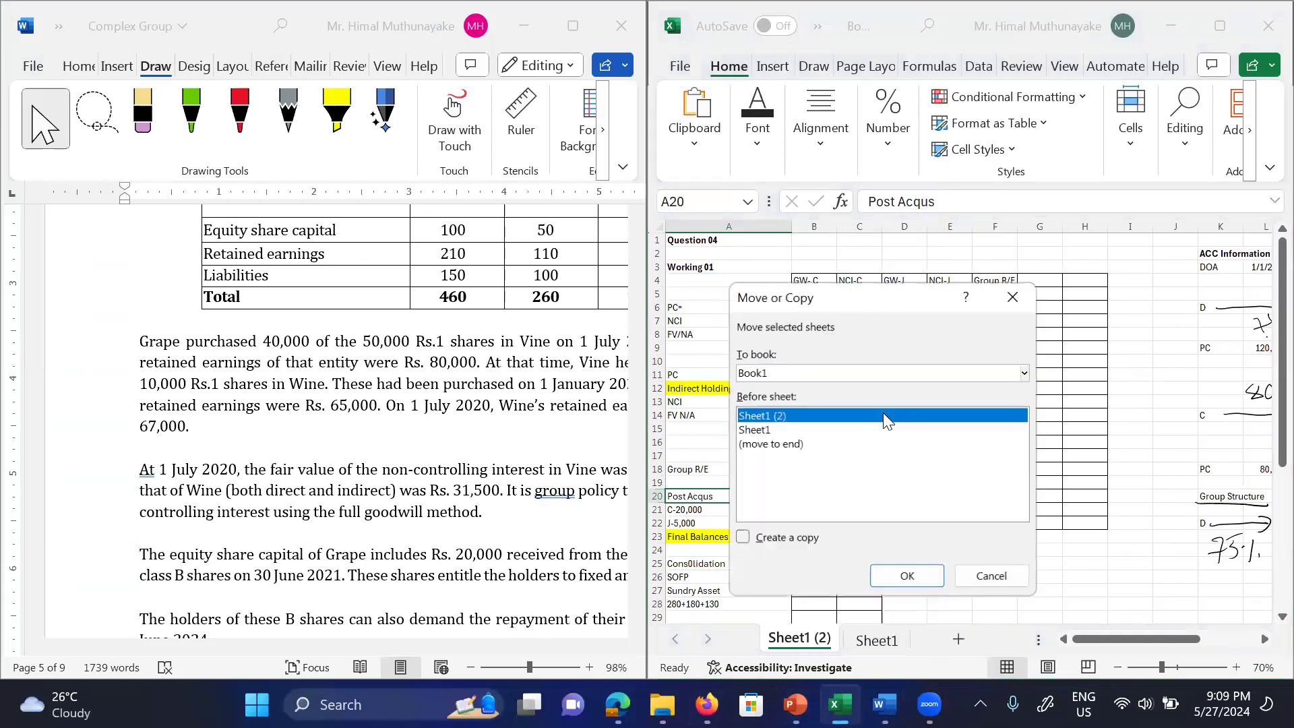
click(802, 442)
click(743, 538)
click(907, 577)
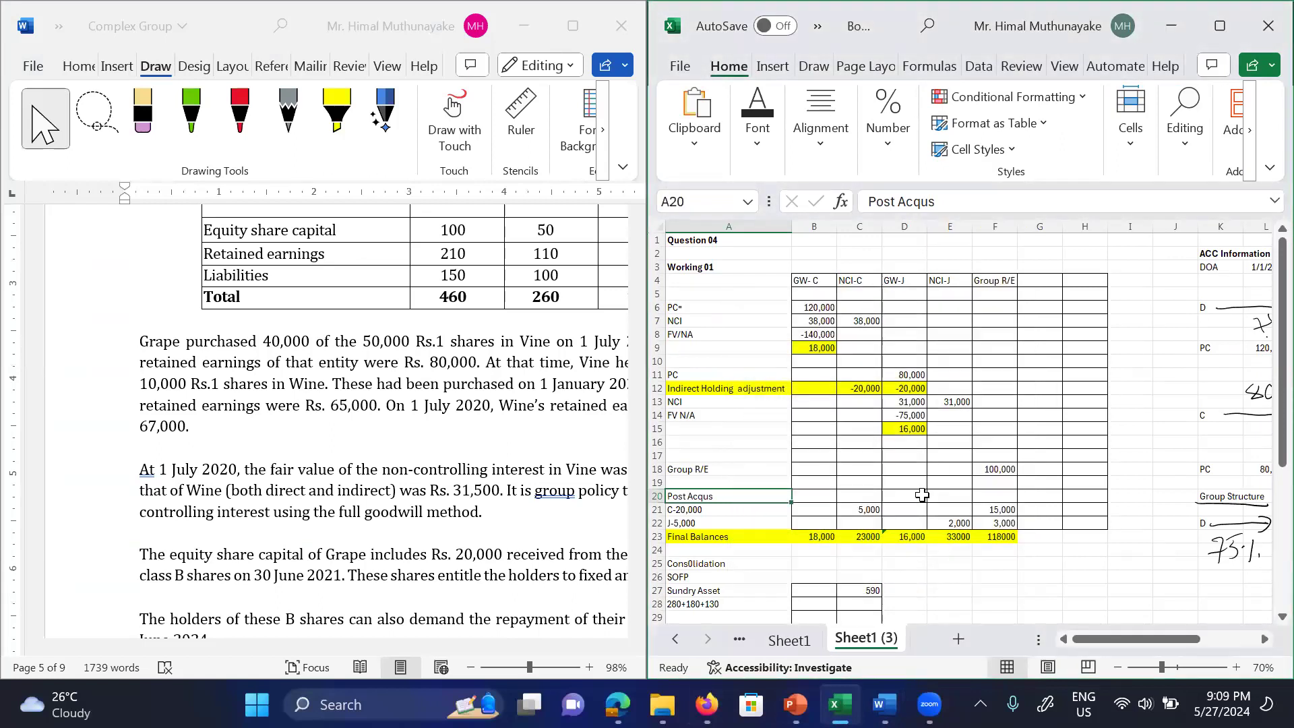
key(super+z)
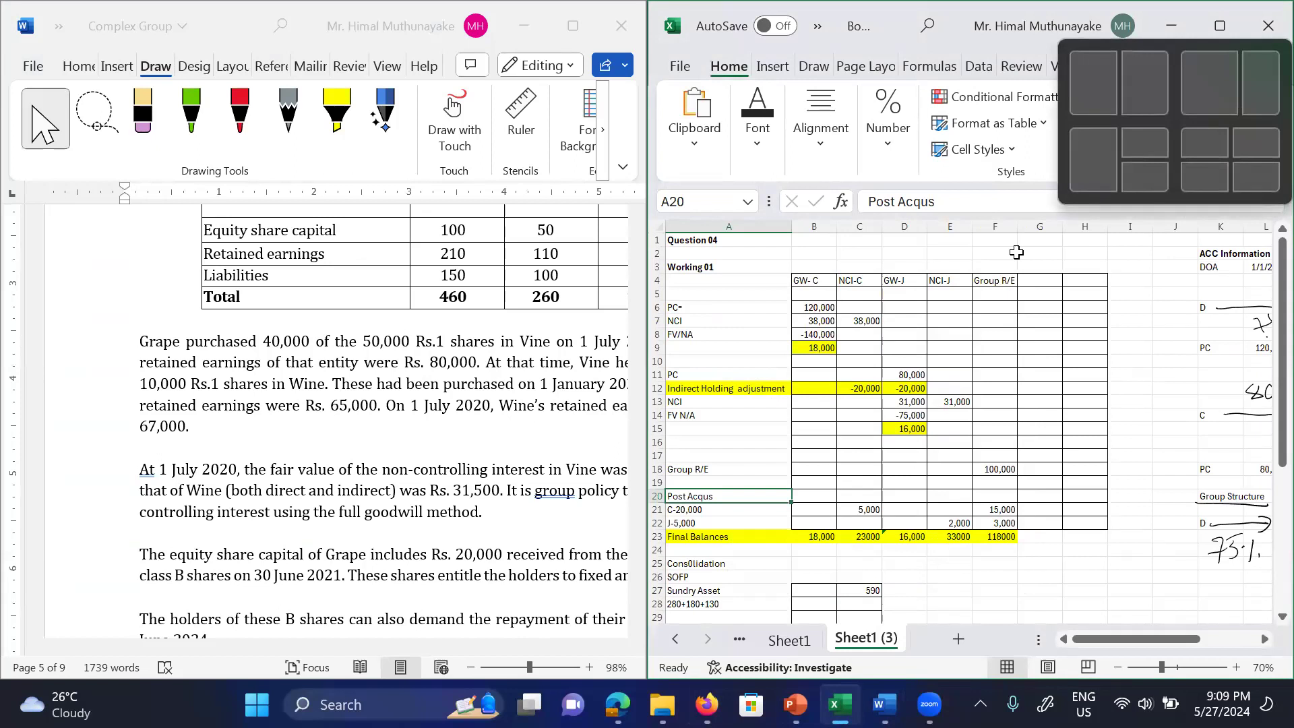
key(super+Up)
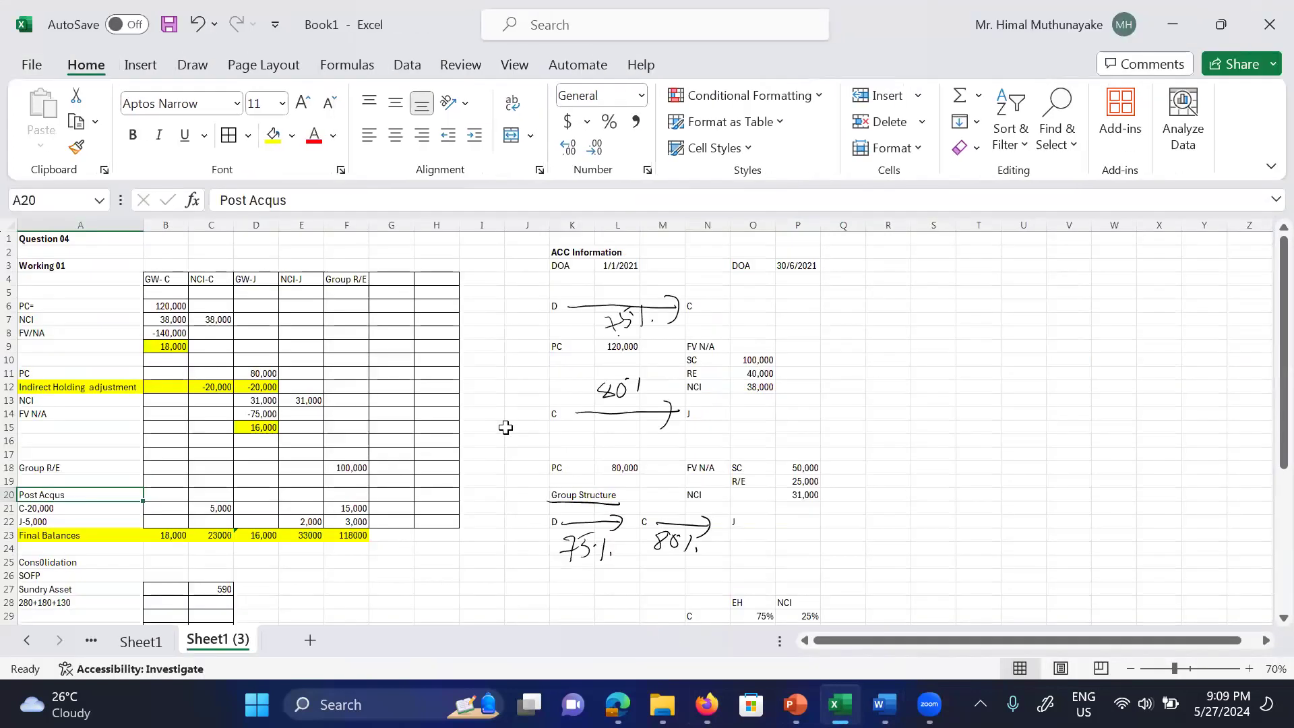
Step: Clear all Question 04 figures from the Working 01 table, from the PC row down to Final Balances (B6:F23)
click(506, 430)
click(165, 307)
key(Up)
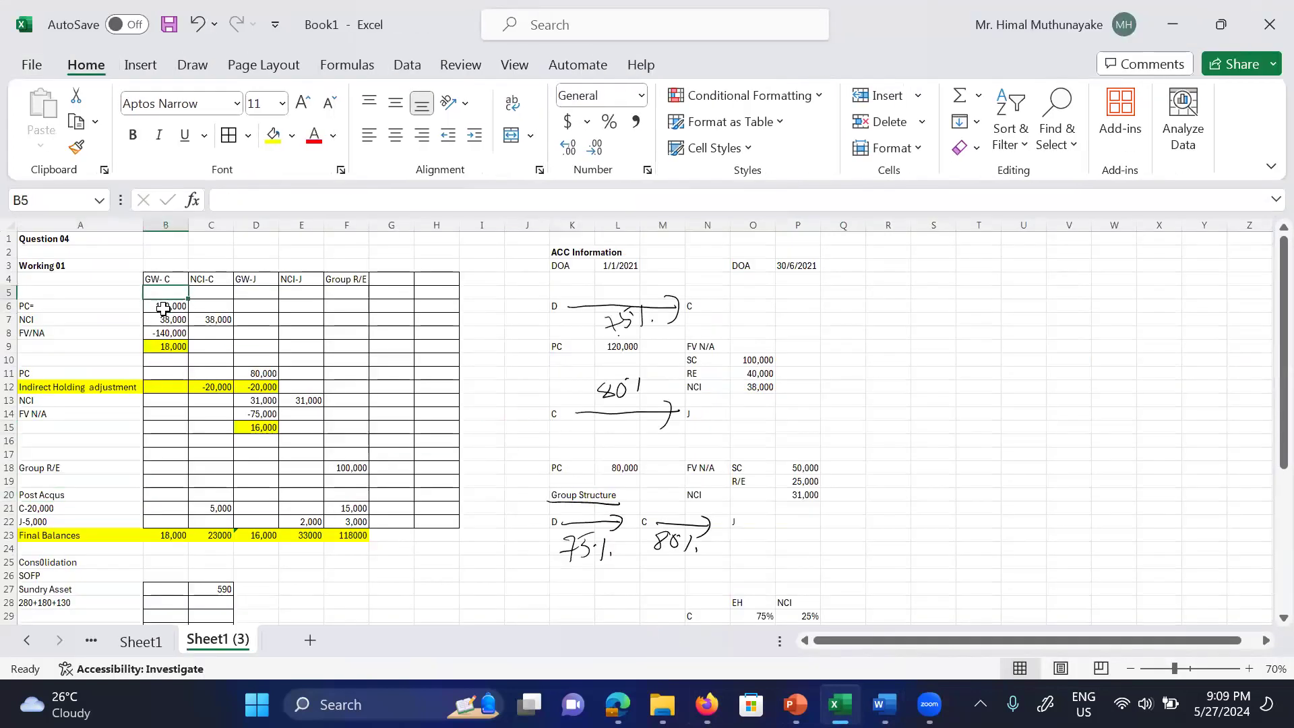
click(163, 308)
key(shift+Down)
key(shift+Right)
key(shift+Right)
key(shift+Down)
key(shift+Down)
key(shift+Down)
key(shift+Down)
key(shift+Down)
key(shift+Down)
key(shift+Down)
key(shift+Down)
key(shift+Down)
key(shift+Down)
key(shift+Down)
key(shift+Down)
key(shift+Down)
key(shift+Down)
key(shift+Down)
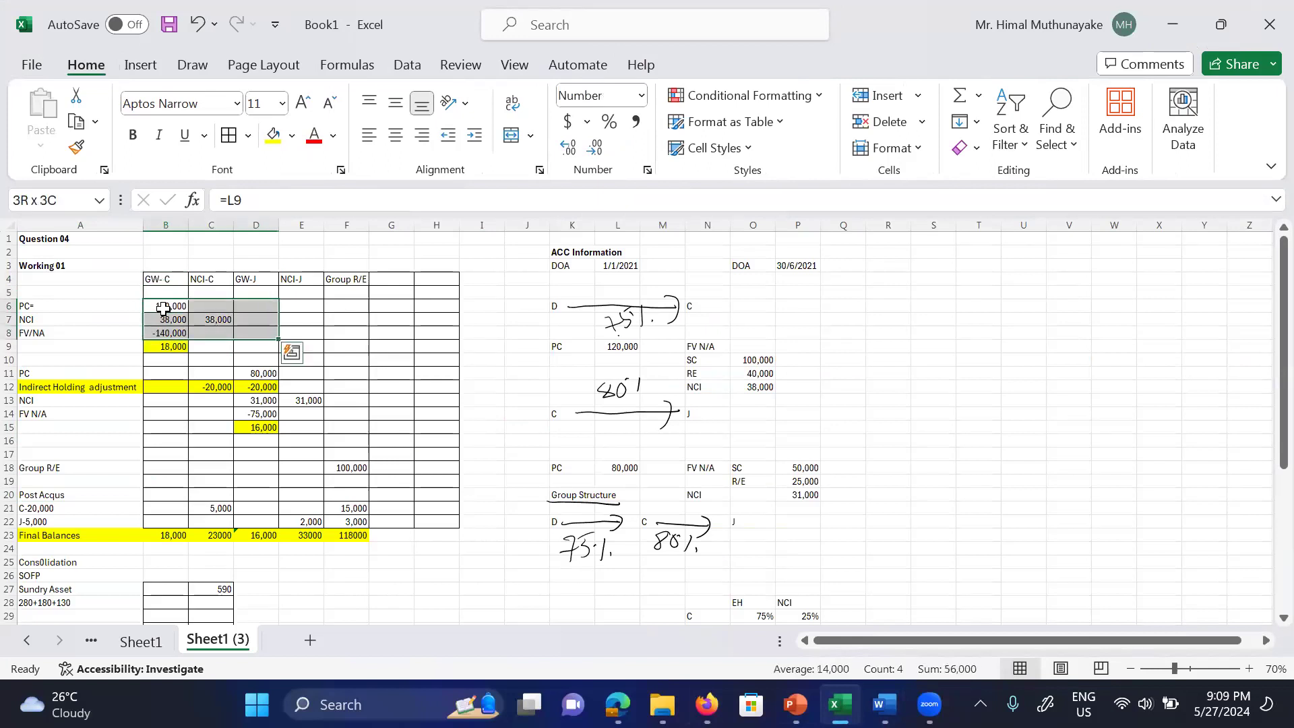
key(shift+Down)
key(shift+Right)
key(shift+Right)
key(shift+Right)
key(shift+Left)
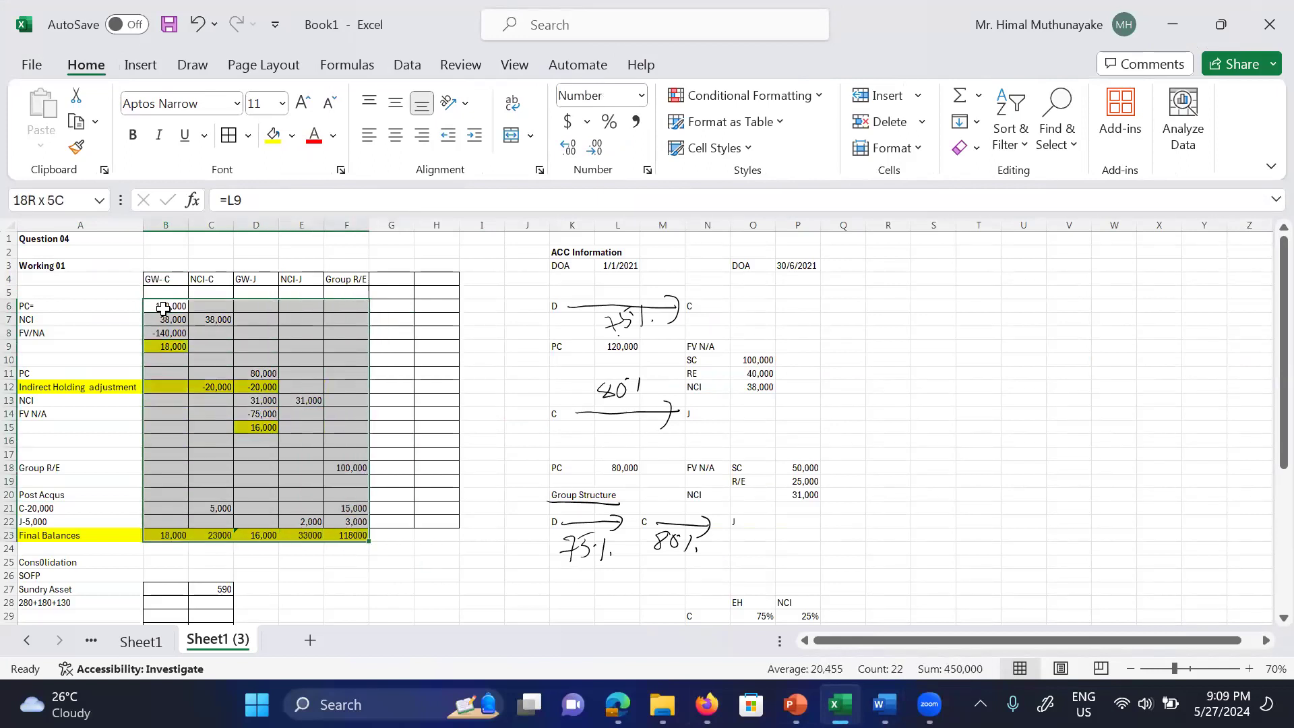
key(Delete)
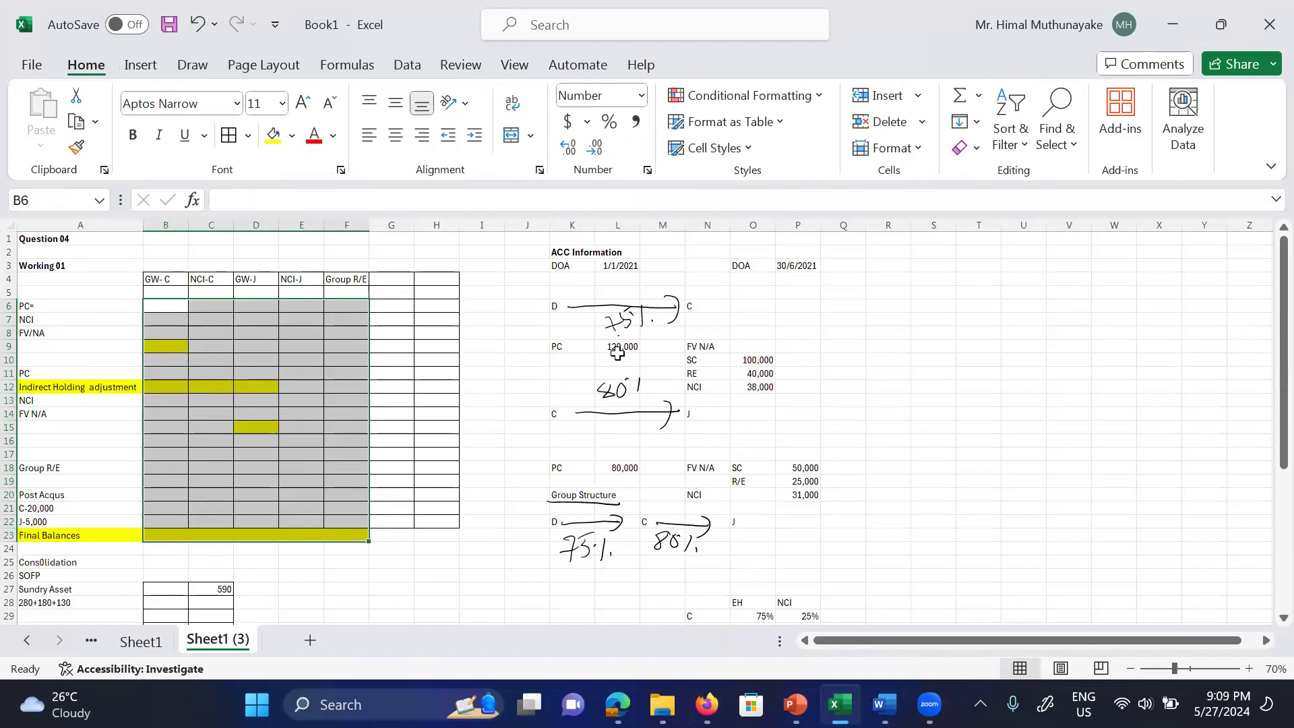
Step: Delete the handwritten 75% and the ink arrow between D and C in the ACC Information area
click(626, 327)
key(Delete)
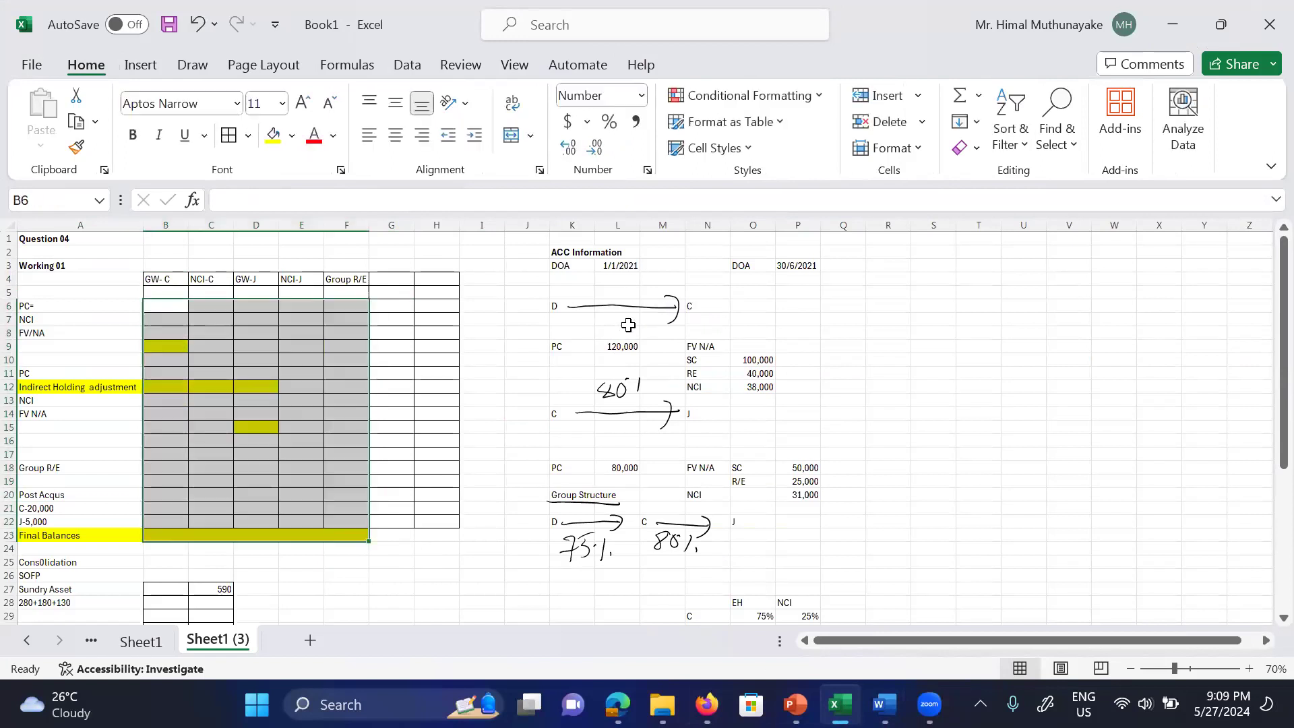
click(641, 306)
key(Delete)
Step: Clear both date-of-acquisition values beside the DOA labels in L3 and P3
click(611, 267)
key(Delete)
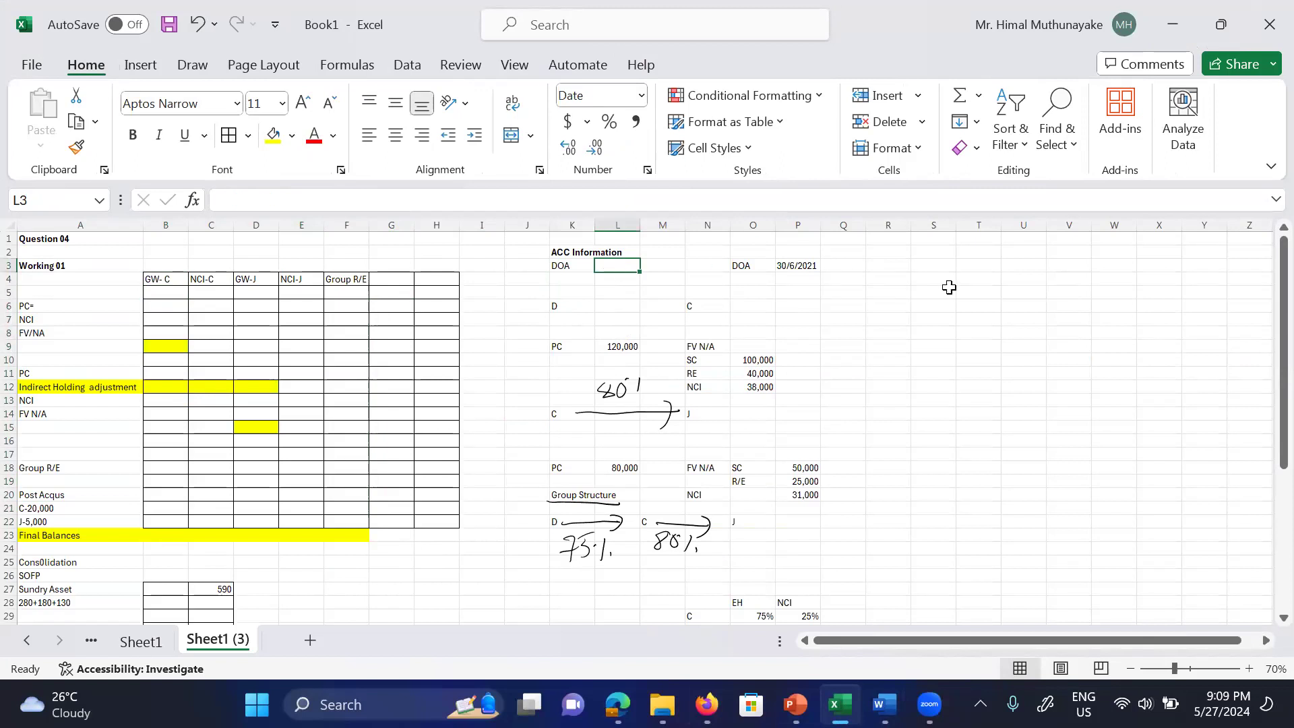
click(803, 263)
key(Delete)
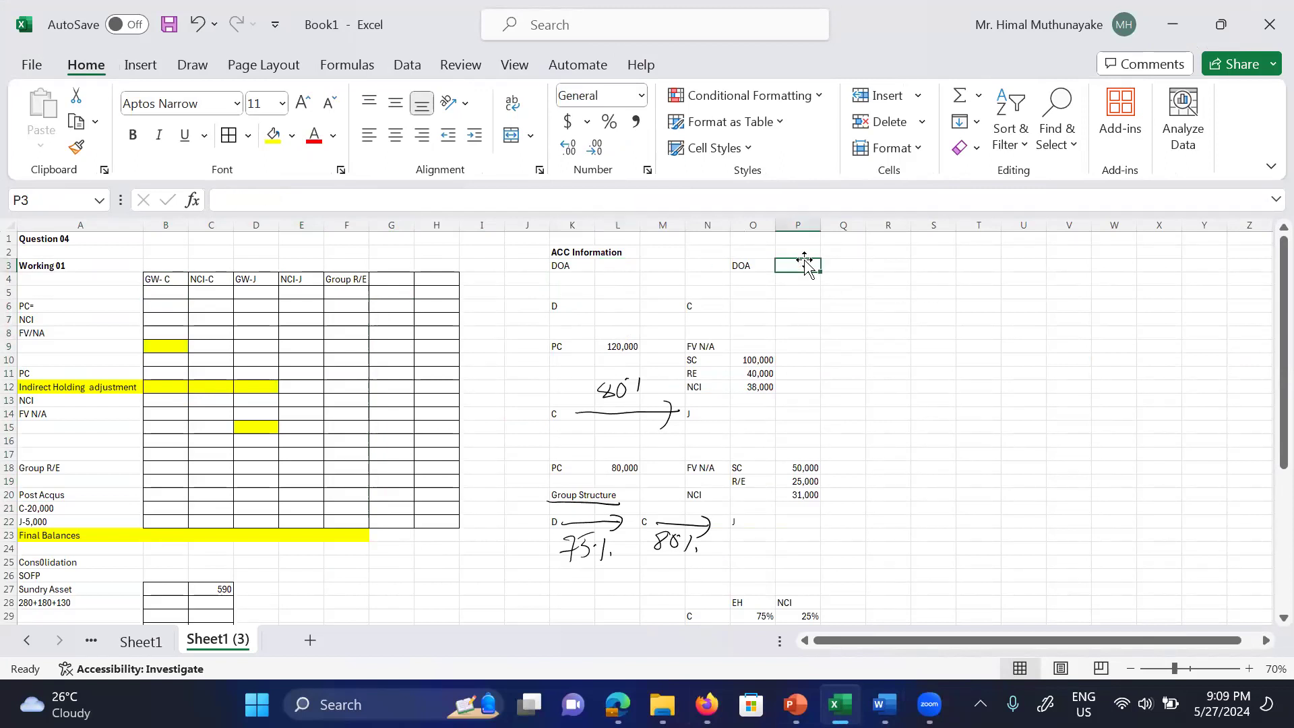
Step: Delete the ink arrow and 80% between C and J, plus all the handwritten arrows, percentages and underline around Group Structure
click(620, 398)
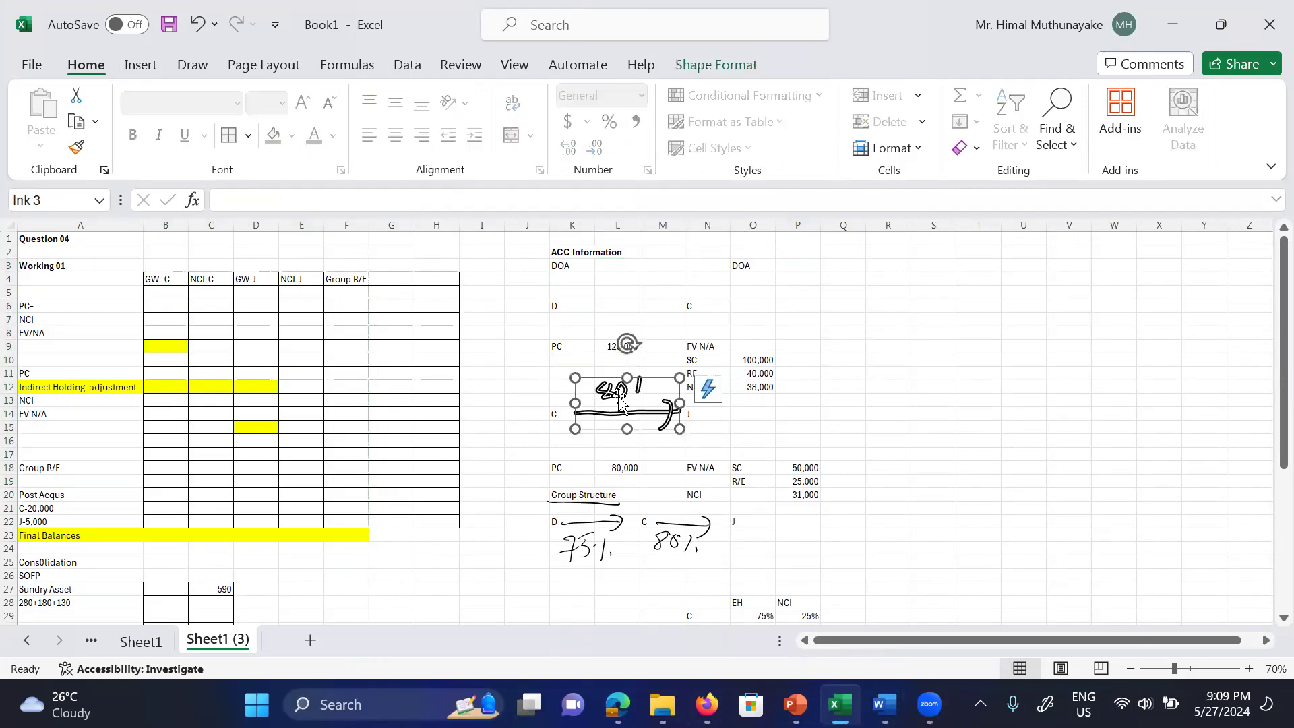
key(Delete)
click(589, 541)
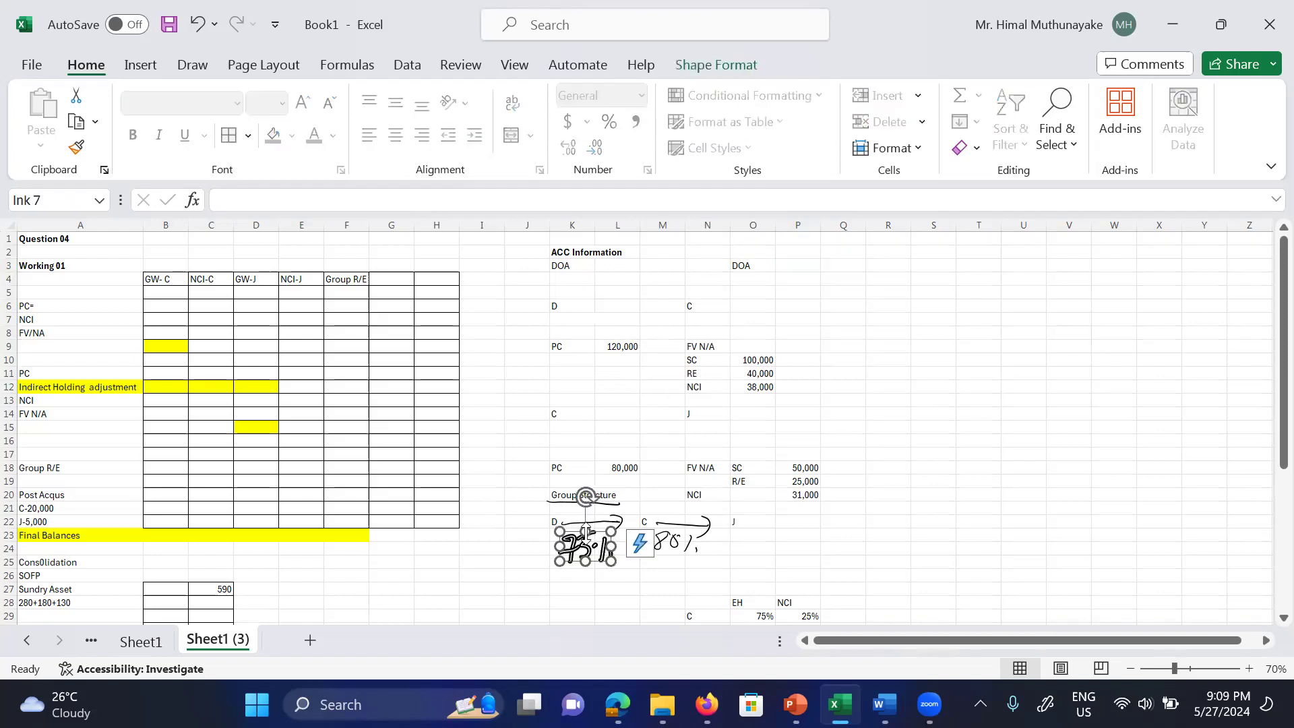
key(Delete)
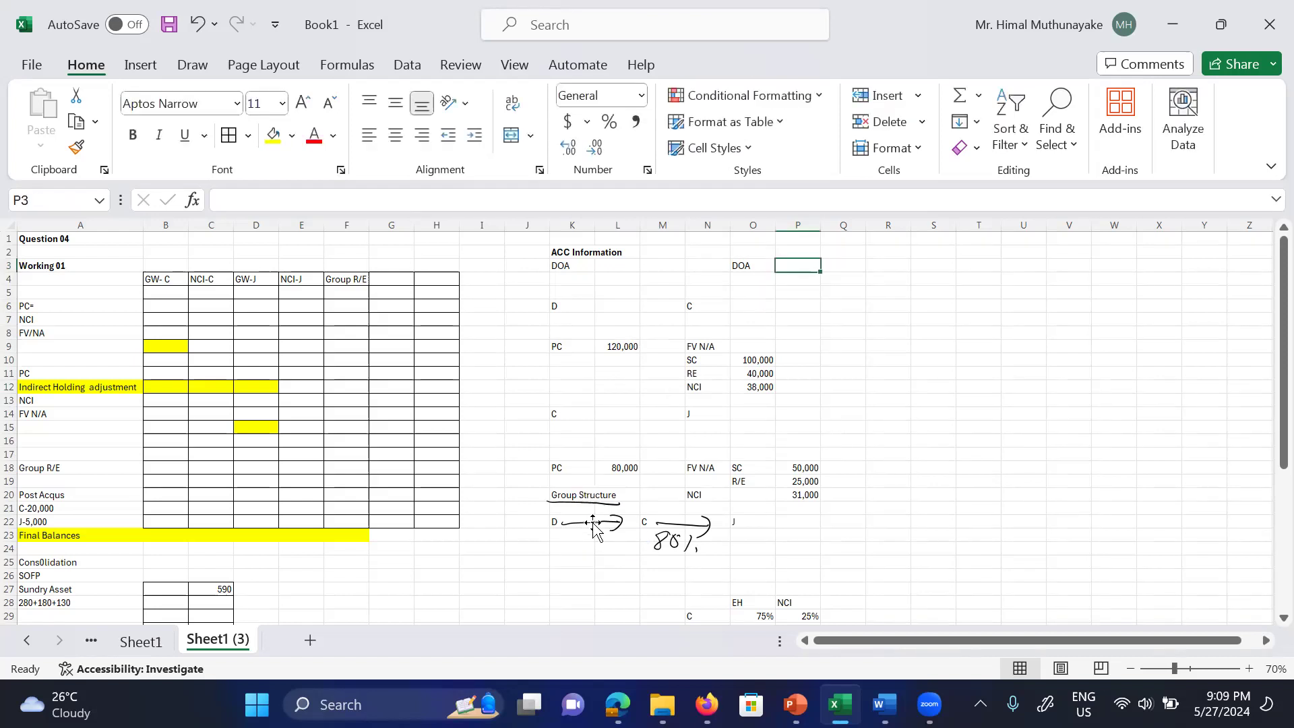
click(594, 523)
key(Delete)
click(686, 549)
key(Delete)
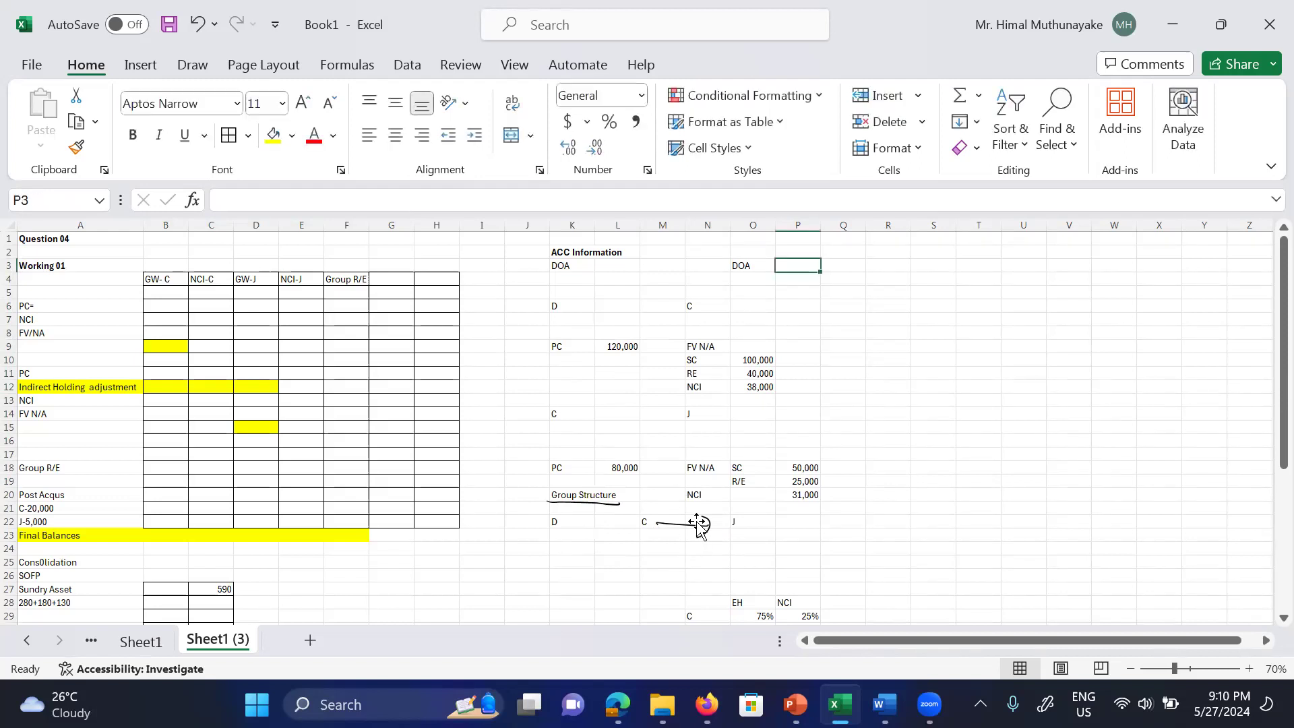
click(694, 526)
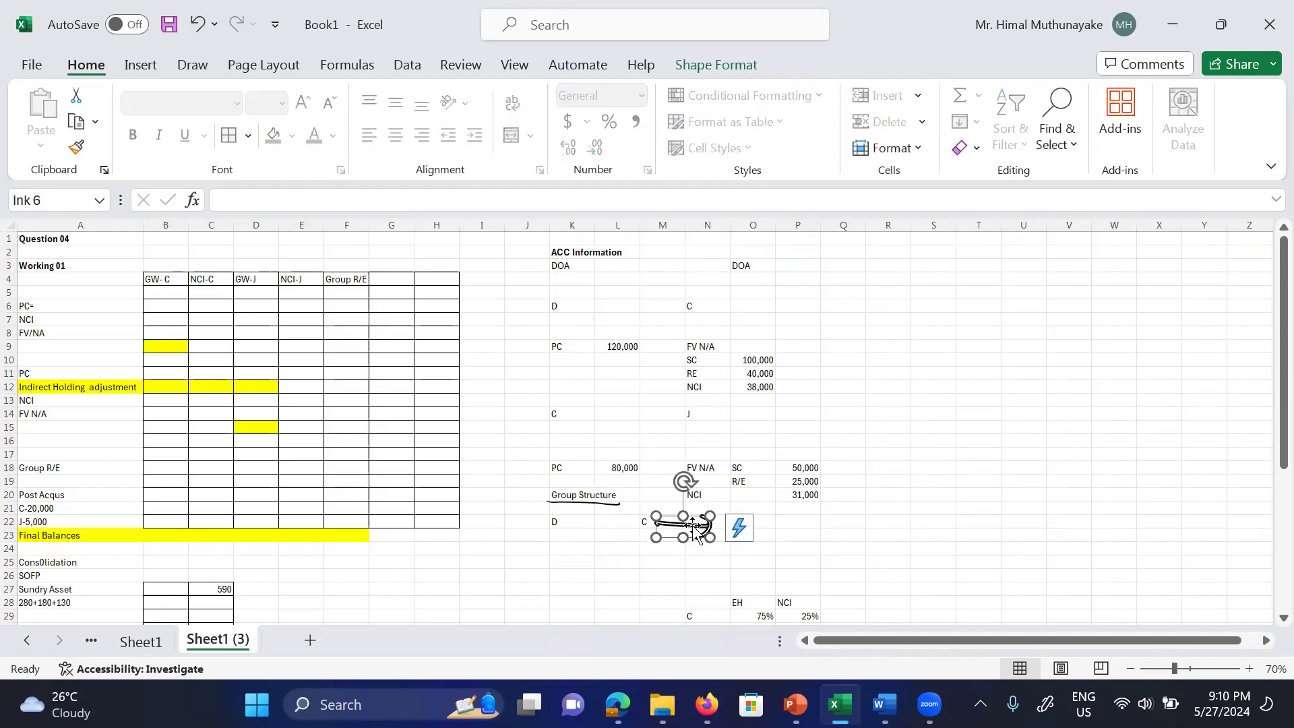
key(Delete)
click(603, 504)
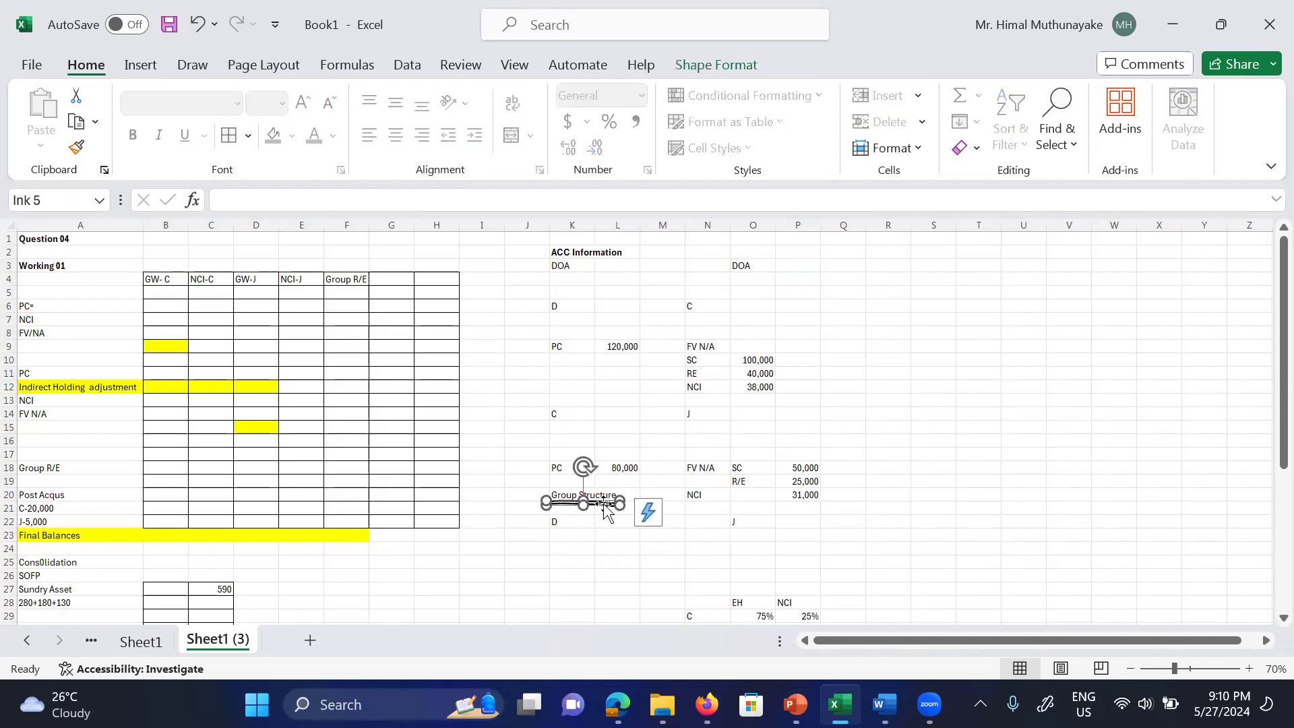
key(Delete)
Step: Clear the consolidated SOFP amounts from Sundry Asset down to the total below Liabilities (C27:C42)
key(Down)
key(Down)
key(Down)
key(Down)
key(Down)
key(Down)
key(Down)
key(Down)
key(Down)
key(Down)
key(Down)
key(Down)
key(Down)
key(Down)
key(Down)
key(Down)
key(Down)
key(Down)
key(Down)
key(Down)
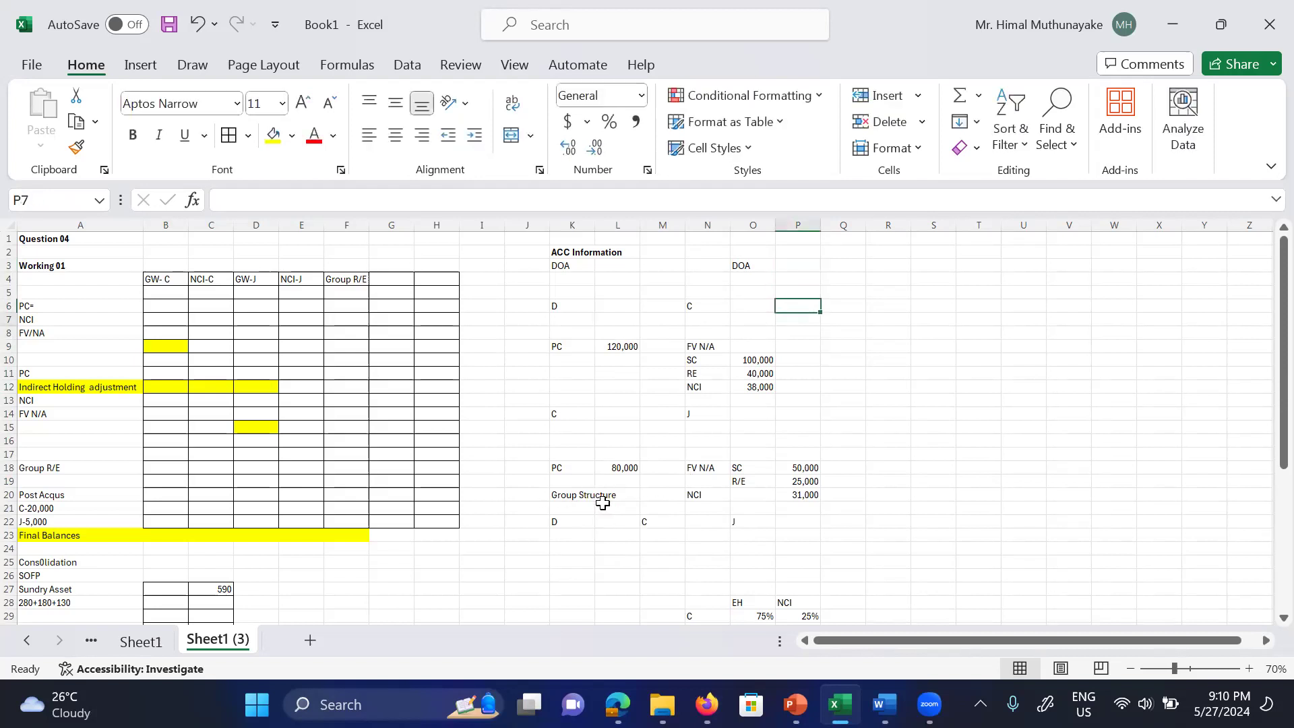
key(Down)
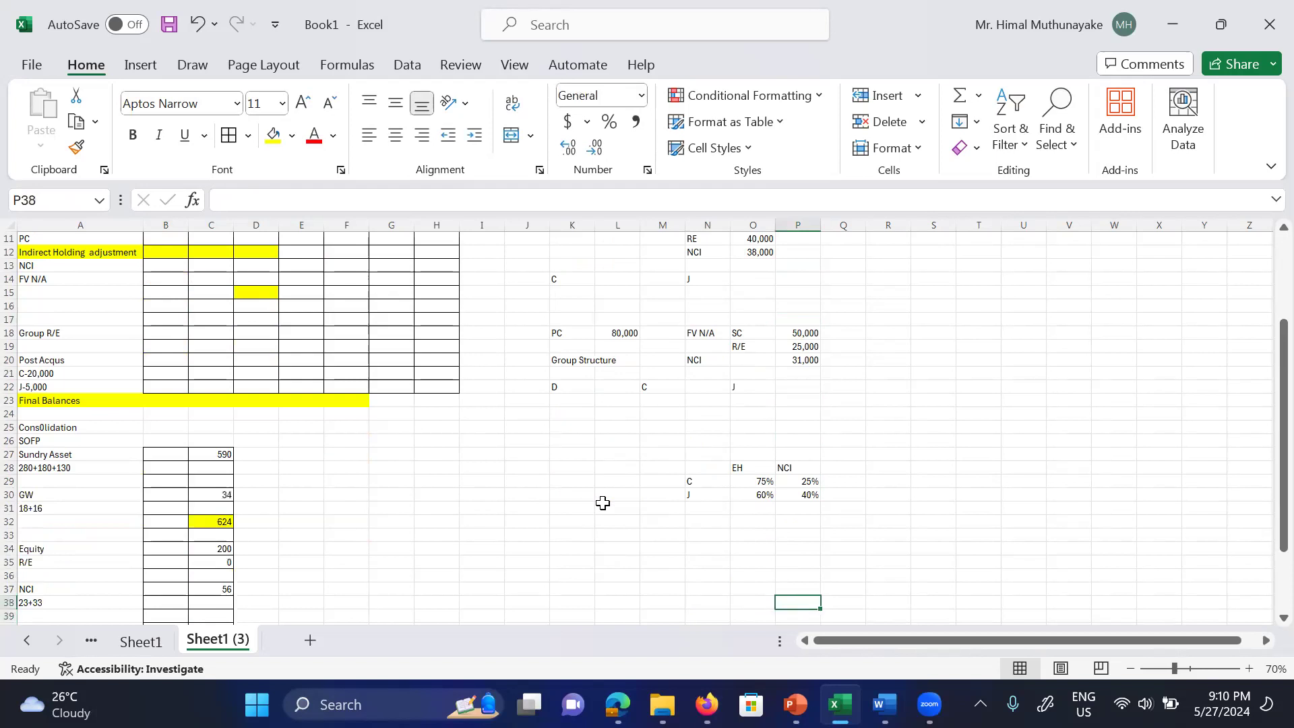
click(198, 457)
key(shift+Down)
key(shift+Down)
key(shift+Down)
key(shift+Down)
key(shift+Down)
key(shift+Down)
key(shift+Down)
key(shift+Down)
key(shift+Down)
key(shift+Down)
key(shift+Down)
key(shift+Down)
key(shift+Down)
key(shift+Down)
key(shift+Down)
key(shift+Down)
key(shift+Down)
key(shift+Down)
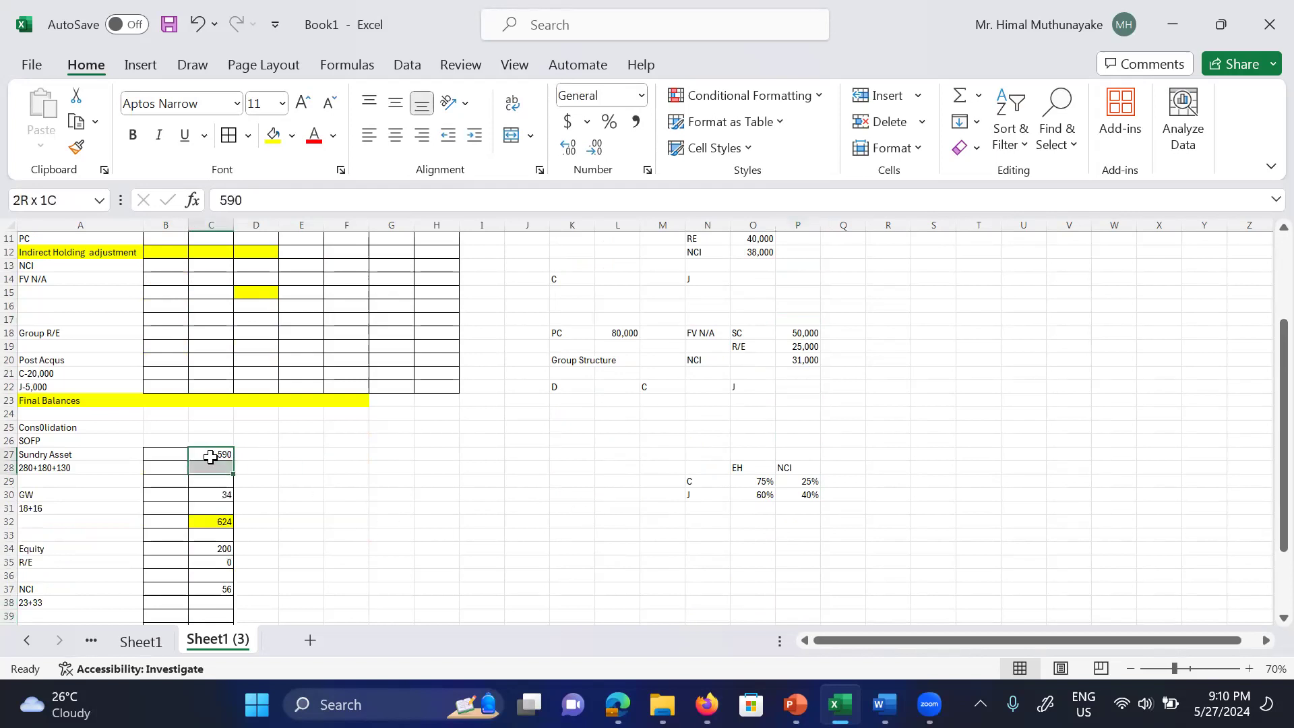
key(shift+Up)
key(shift+Up)
key(shift+Up)
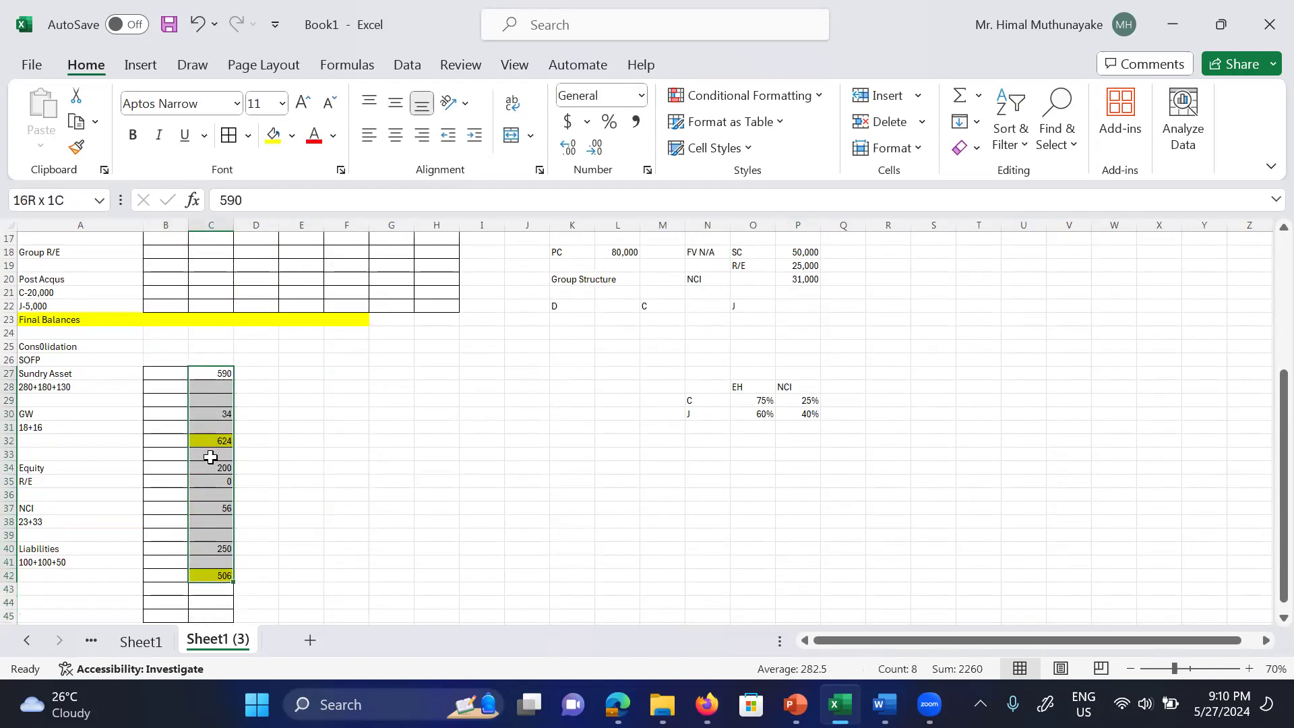
key(Delete)
Step: Clear the PC amount and the SC, RE and NCI amounts of the D and C acquisition in ACC Information
key(Right)
key(Right)
key(Right)
key(Right)
key(Up)
key(Up)
key(Up)
key(Up)
key(Up)
key(Up)
key(Up)
key(Up)
key(Up)
key(Up)
key(Up)
key(Up)
key(Up)
key(Up)
key(Up)
key(Up)
key(Up)
key(Up)
key(Up)
key(Up)
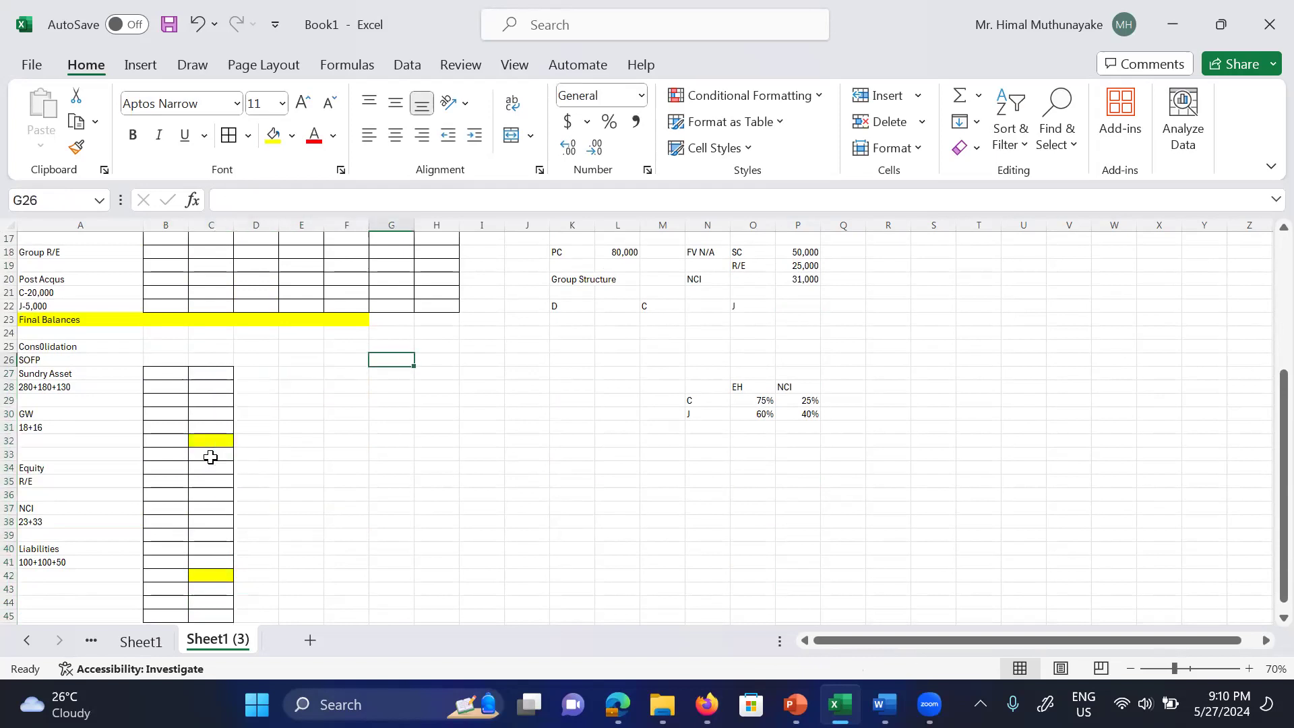
key(Up)
key(Up)
key(Up)
key(Up)
key(Up)
key(Down)
key(Right)
key(Down)
key(Right)
key(Down)
key(Right)
key(Down)
key(Right)
key(Down)
key(Down)
key(Down)
key(Right)
key(Delete)
key(Right)
key(Down)
key(Right)
key(Right)
key(shift+Down)
key(shift+Down)
key(Delete)
key(Down)
key(Down)
key(Down)
key(Down)
key(Down)
key(Down)
key(Down)
key(Down)
key(Down)
key(Down)
key(Down)
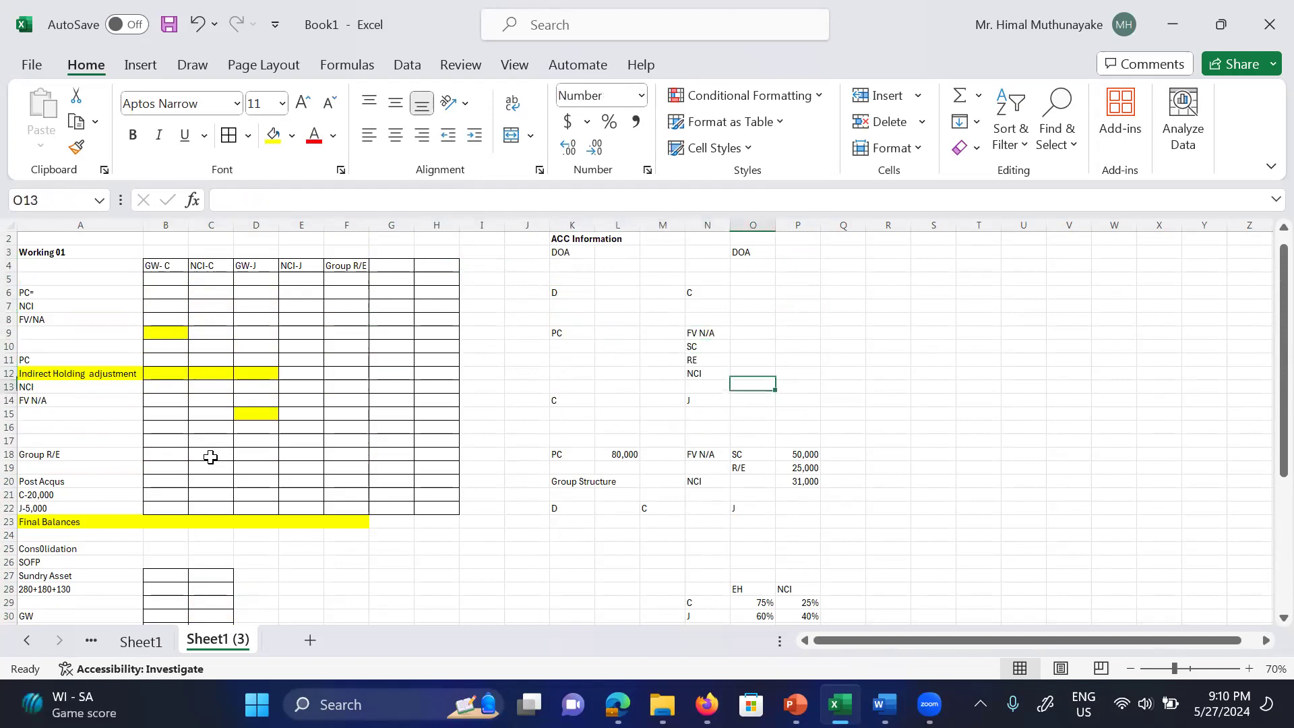
Step: Clear the SC, R/E and NCI amounts of the C and J acquisition in P18:P20
key(Right)
key(Up)
key(Up)
key(Up)
key(shift+Down)
key(shift+Down)
key(Delete)
Step: Clear the EH and NCI percentages for C and J in O29:P30
key(Down)
key(Down)
key(Down)
key(Down)
key(Down)
key(Down)
key(Down)
key(Down)
key(Down)
key(Down)
key(Down)
key(Down)
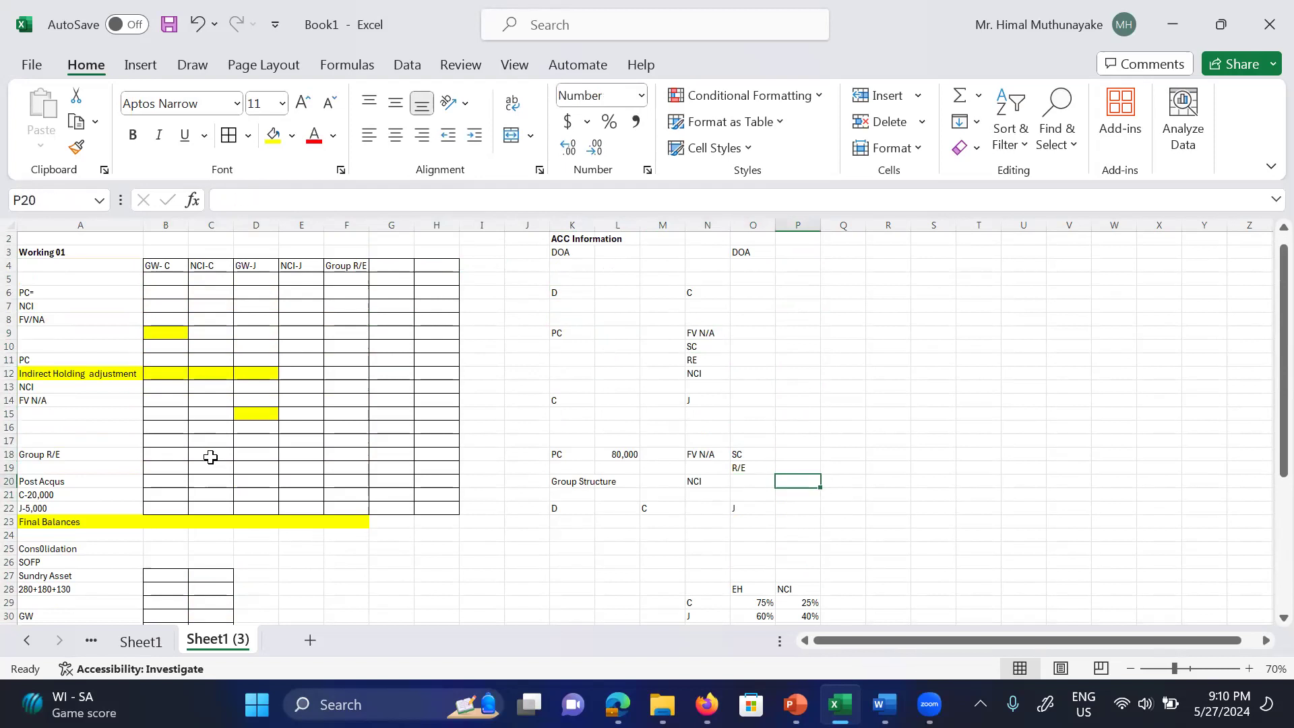
key(Left)
key(shift+Up)
key(shift+Right)
key(shift+Right)
key(shift+Left)
key(Delete)
Step: Clear the PC amount of the C and J acquisition in L18
key(Left)
key(Left)
key(Up)
key(Up)
key(Up)
key(Up)
key(Up)
key(Up)
key(Up)
key(Up)
key(Up)
key(Up)
key(Up)
key(Up)
key(Up)
key(Up)
key(Up)
key(Up)
key(Up)
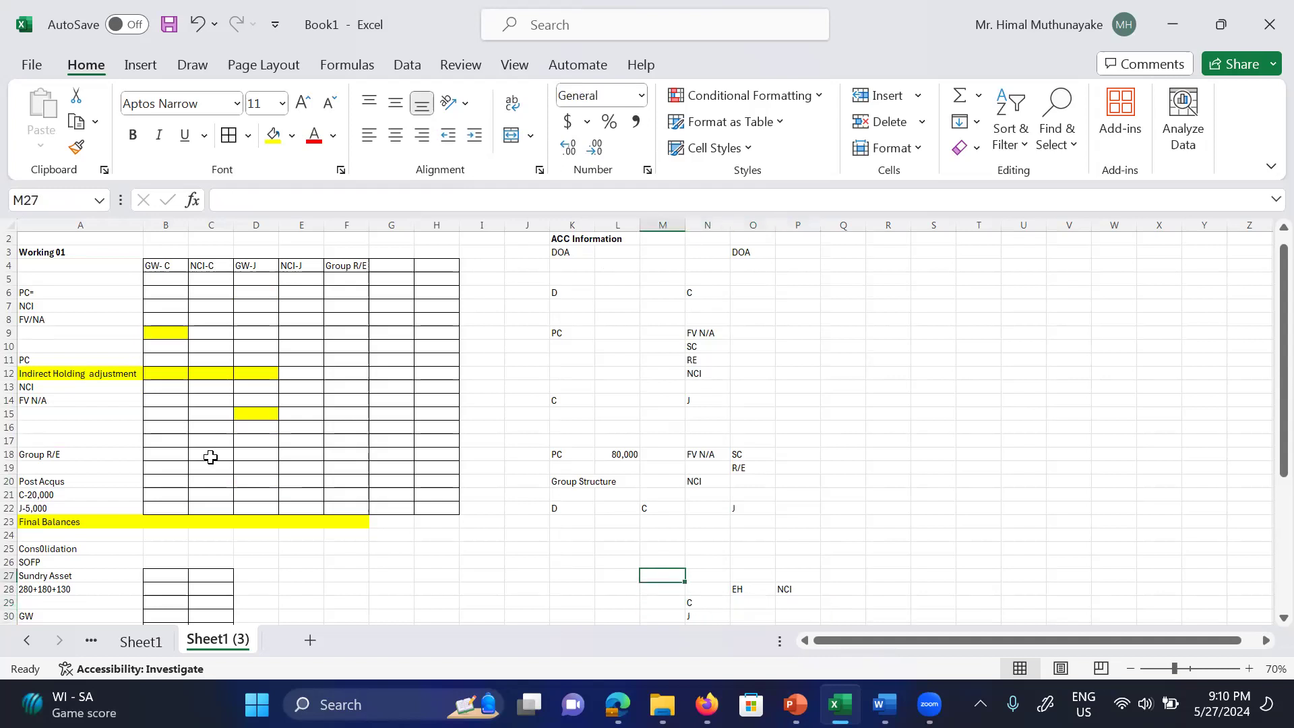
key(Left)
key(Down)
key(Down)
key(Down)
key(Down)
key(Down)
key(Delete)
Step: Remove the equals sign from the first PC label in A6 of Working 01
click(179, 268)
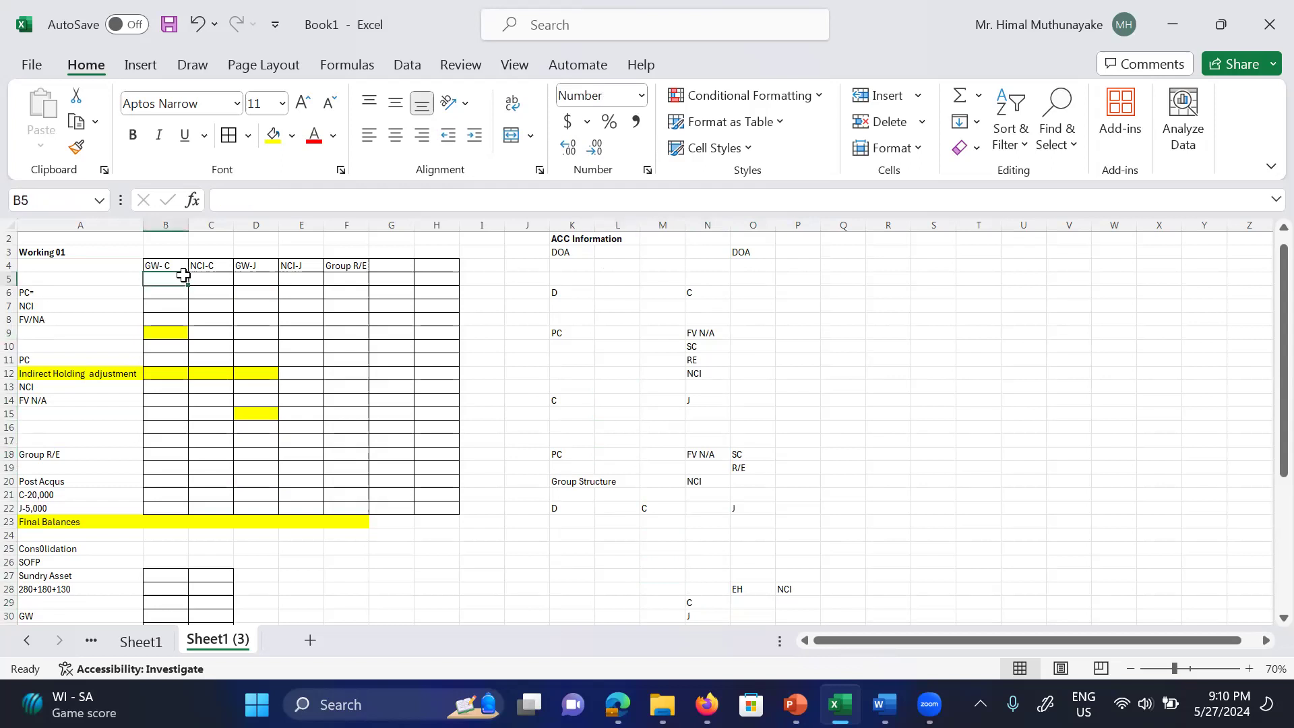
click(72, 292)
double_click(78, 292)
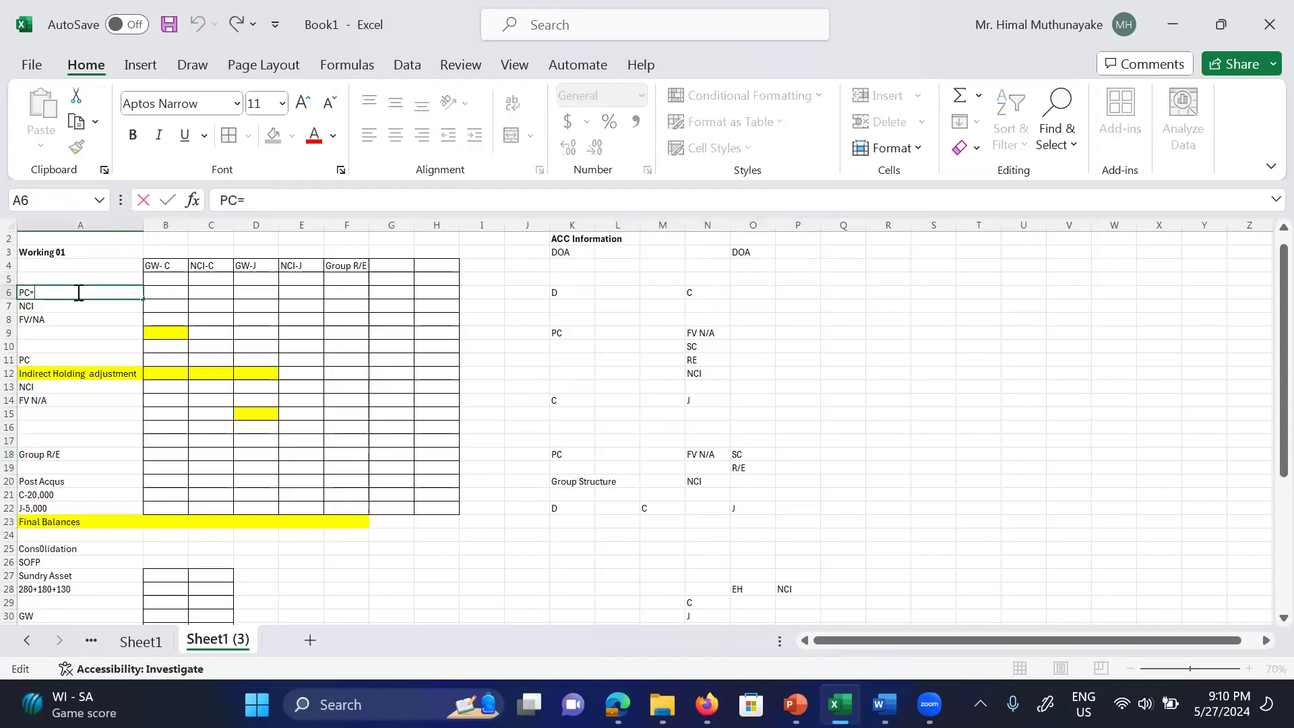
key(BackSpace)
click(662, 335)
Step: Relabel the first acquisition in ACC Information as G in K6 and V in N6
click(561, 294)
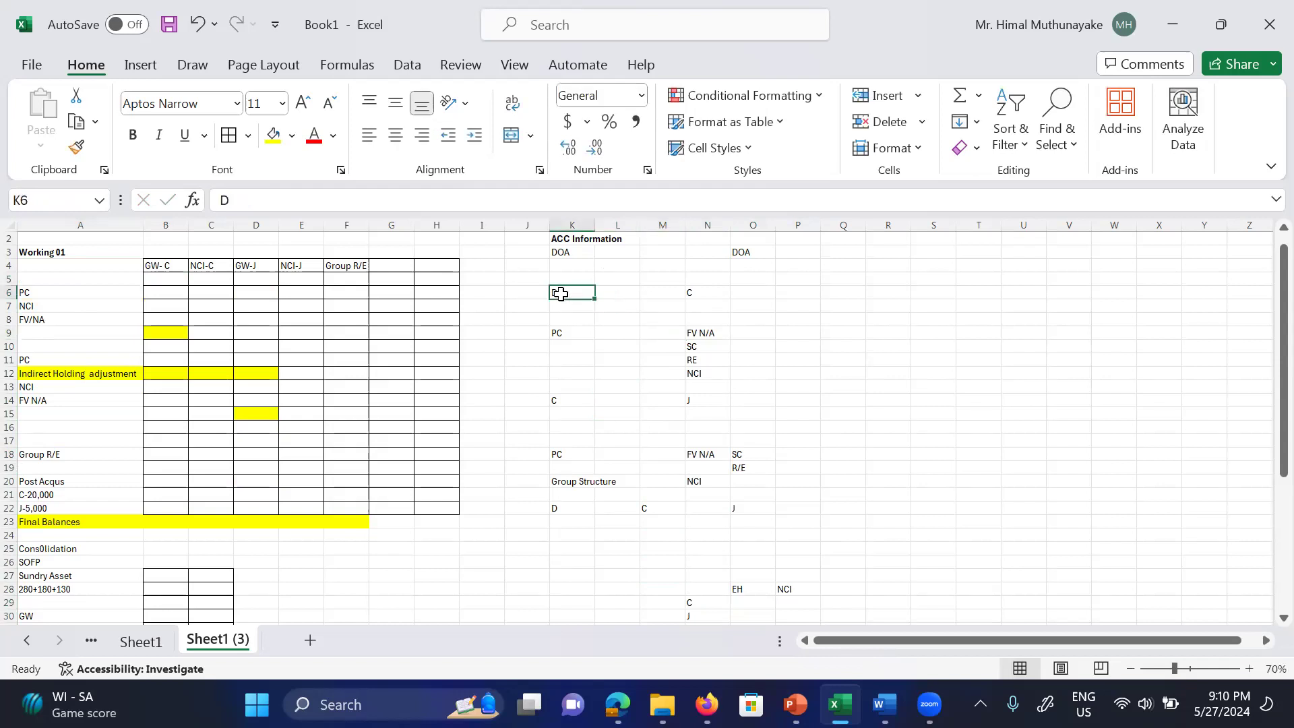
text(C)
key(Right)
key(Right)
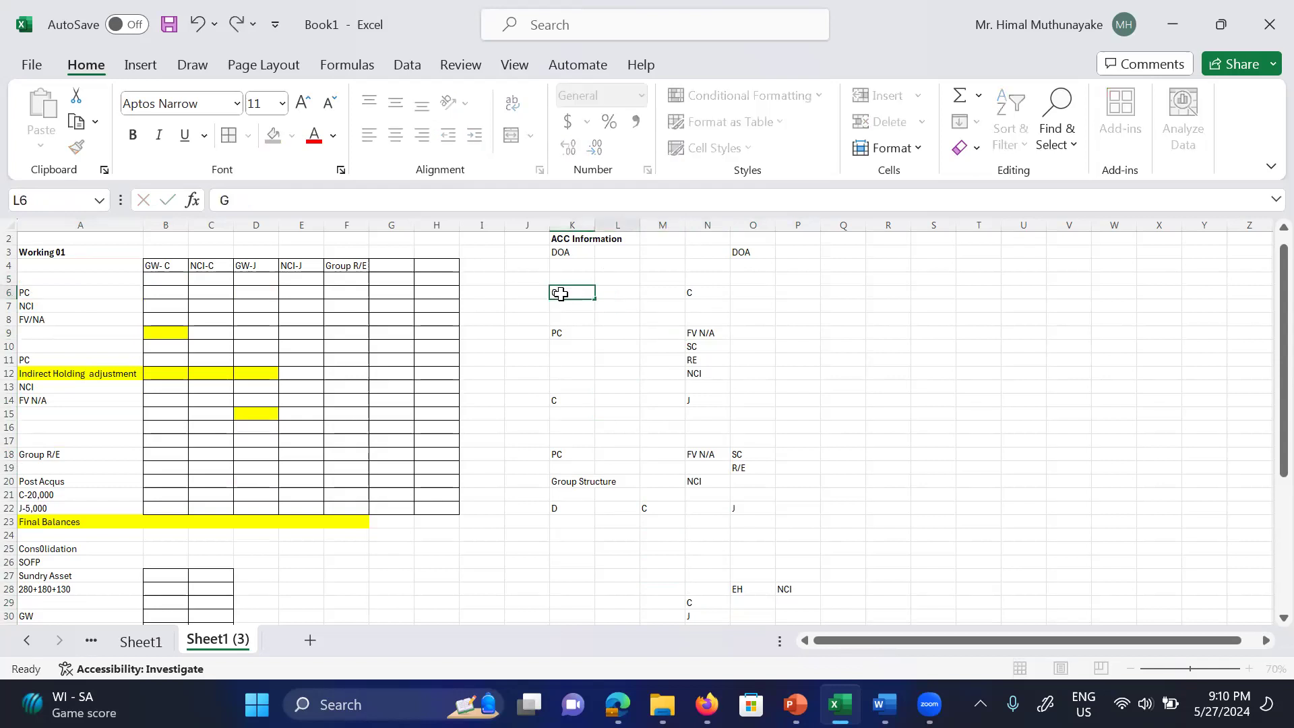
key(Right)
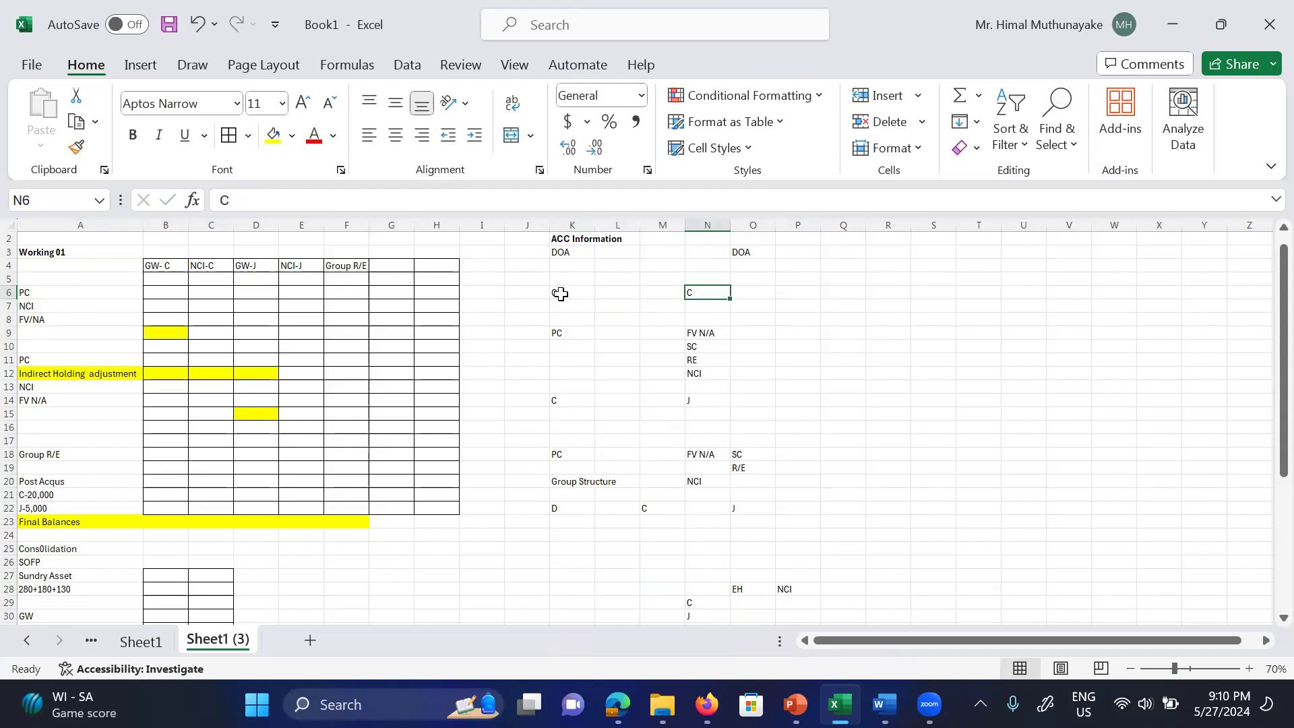
text(V)
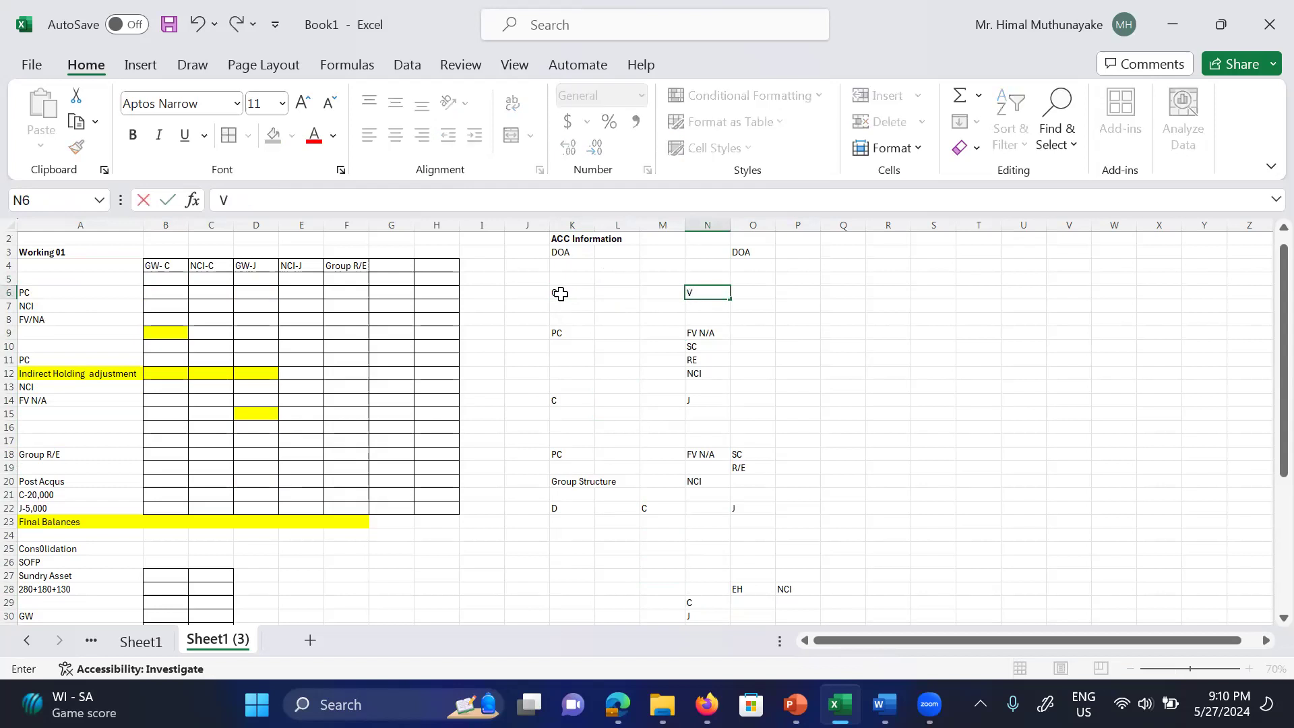
Step: Relabel the second acquisition as V in K14 and W in N14
click(556, 397)
text(V)
key(Right)
key(Right)
key(Right)
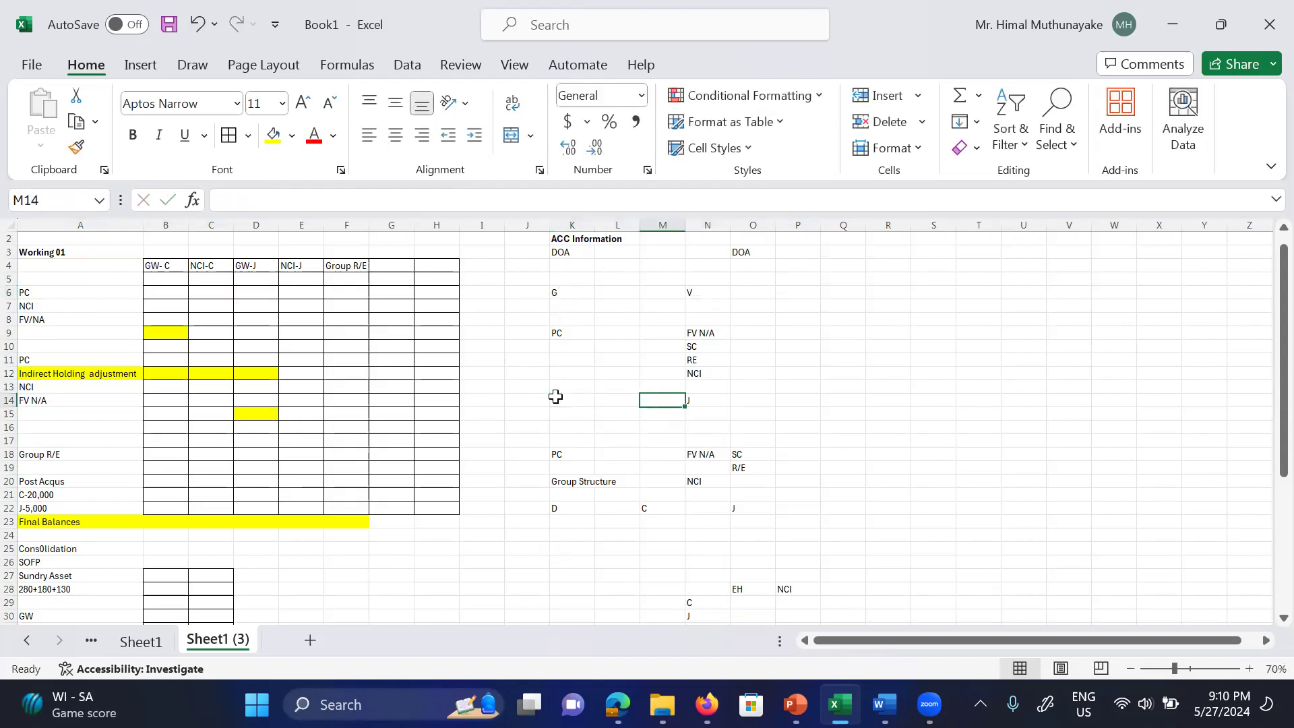
text(J)
key(BackSpace)
text(W)
Step: Rename the companies in the Group Structure row 22 to G, V and W
click(567, 509)
text(G)
key(Right)
key(Right)
text(V)
key(Right)
key(Right)
text(W)
Step: Rename the row labels of the EH and NCI table to V in N29 and W in N30
key(Down)
key(Down)
key(Down)
key(Down)
key(Down)
key(Down)
key(Down)
key(Down)
key(Down)
key(Up)
key(Up)
key(Left)
text(V)
key(Return)
text(W)
key(Up)
key(Up)
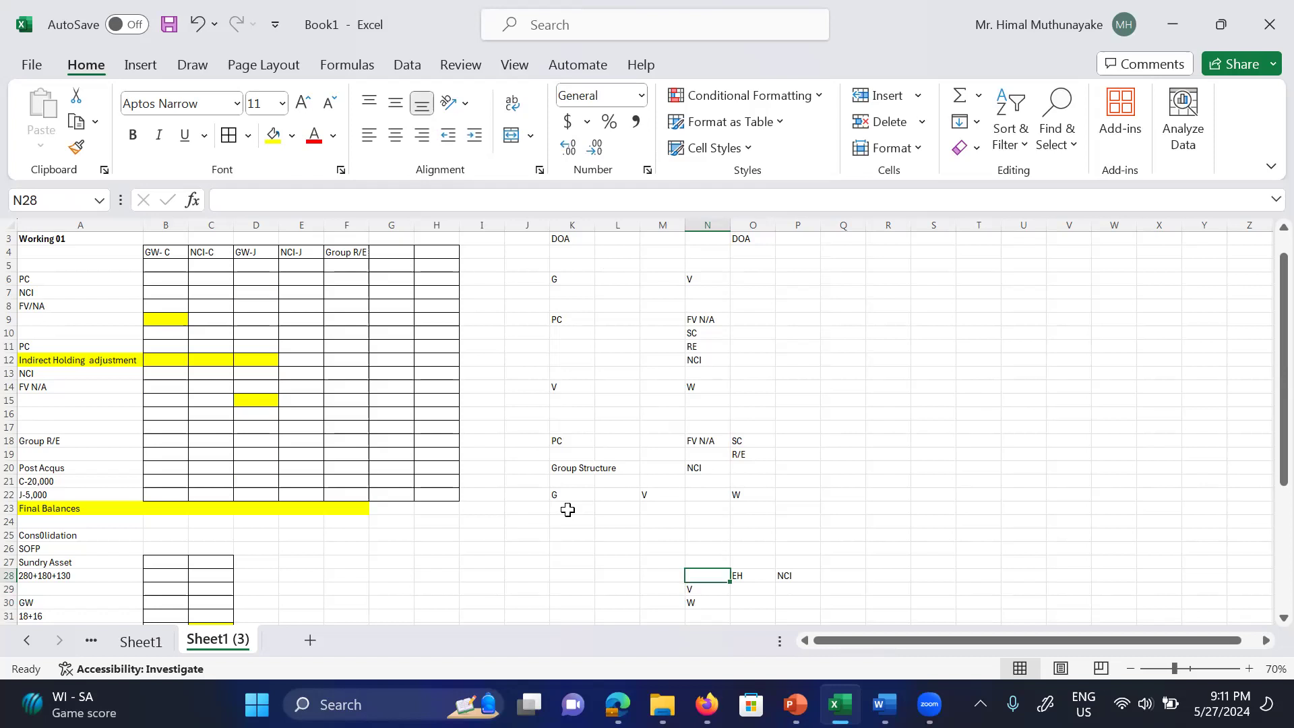
Step: Arrange the workbook side by side with the Word question and enlarge the ACC Information area to 128%
key(super+Right)
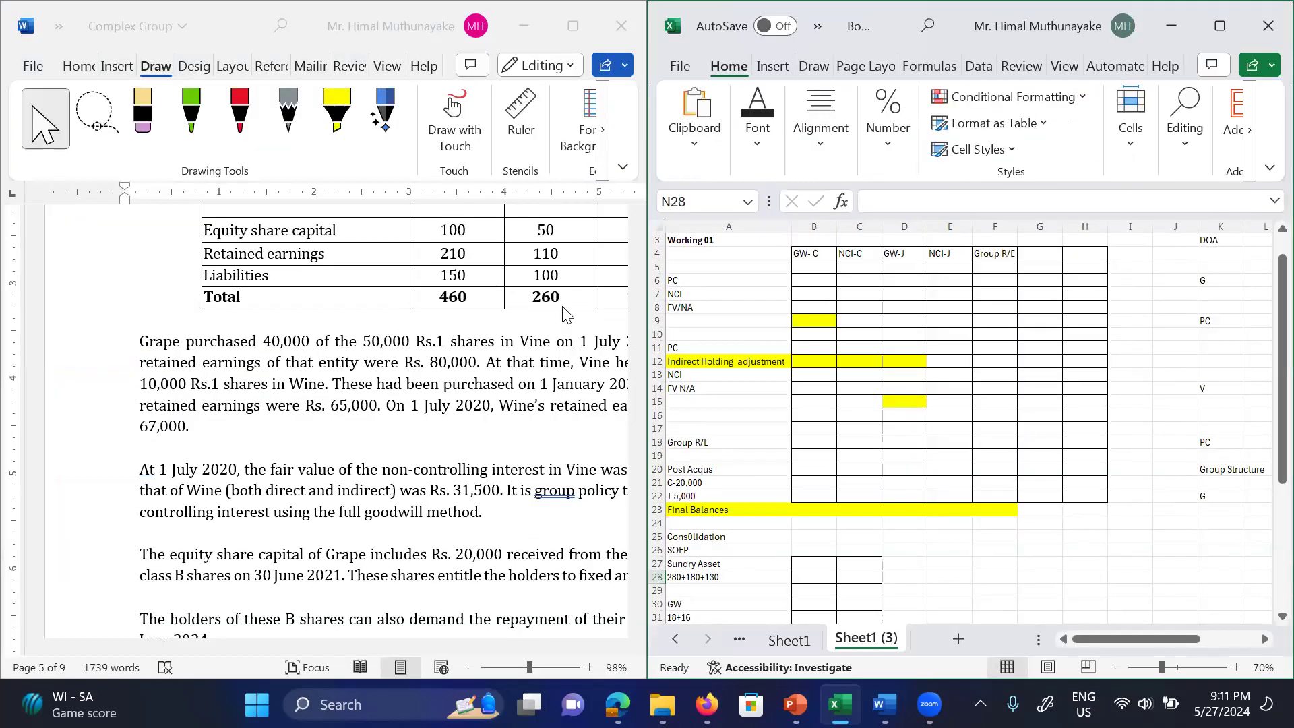
click(511, 307)
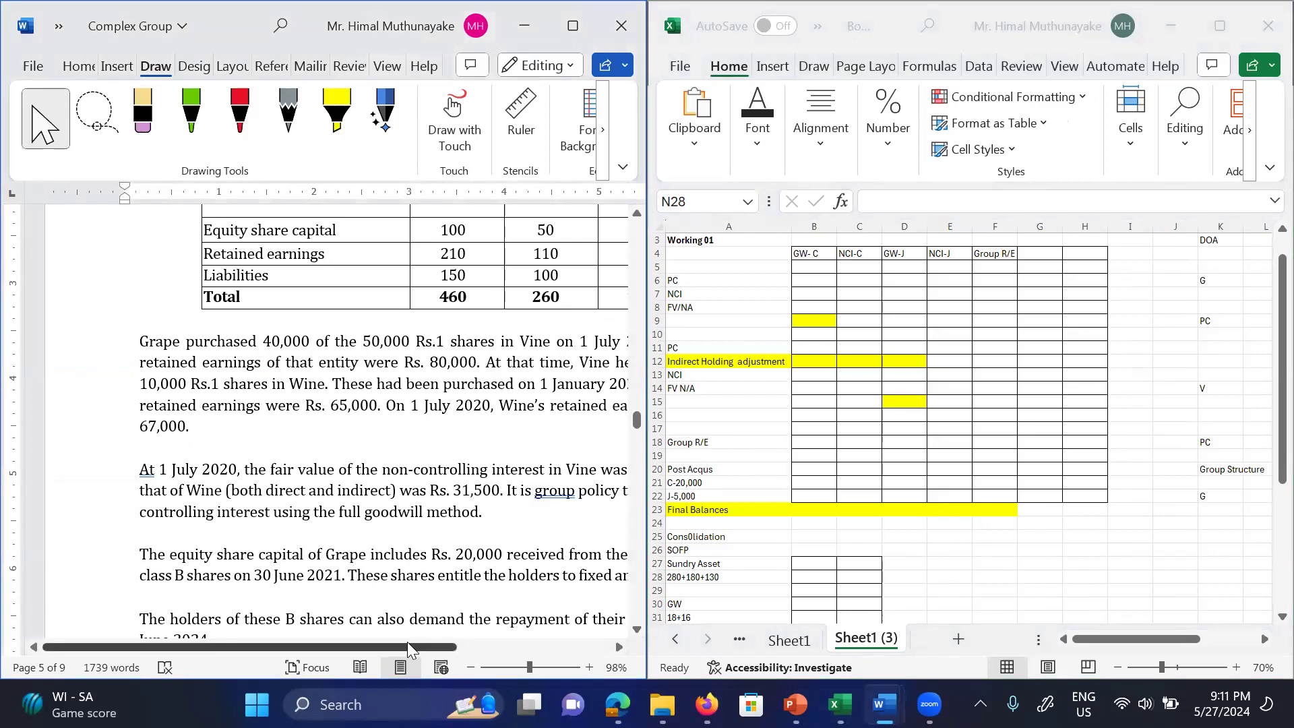
click(458, 647)
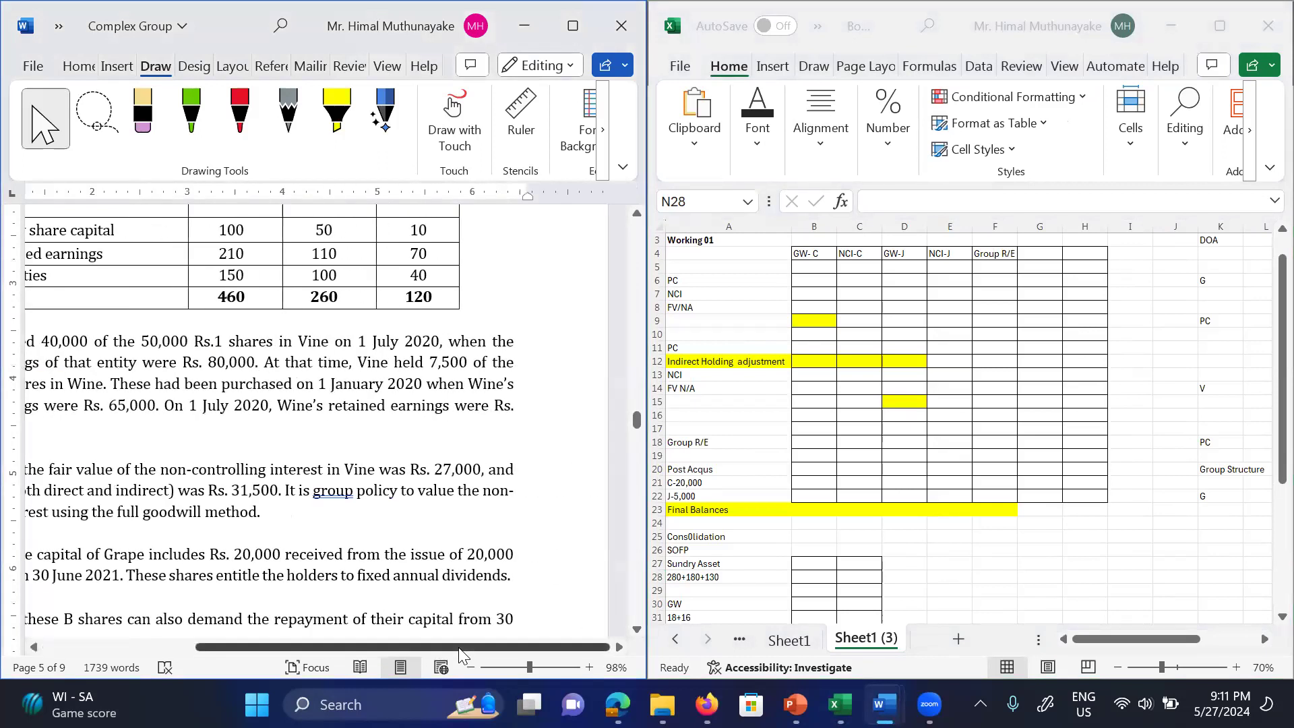
click(146, 647)
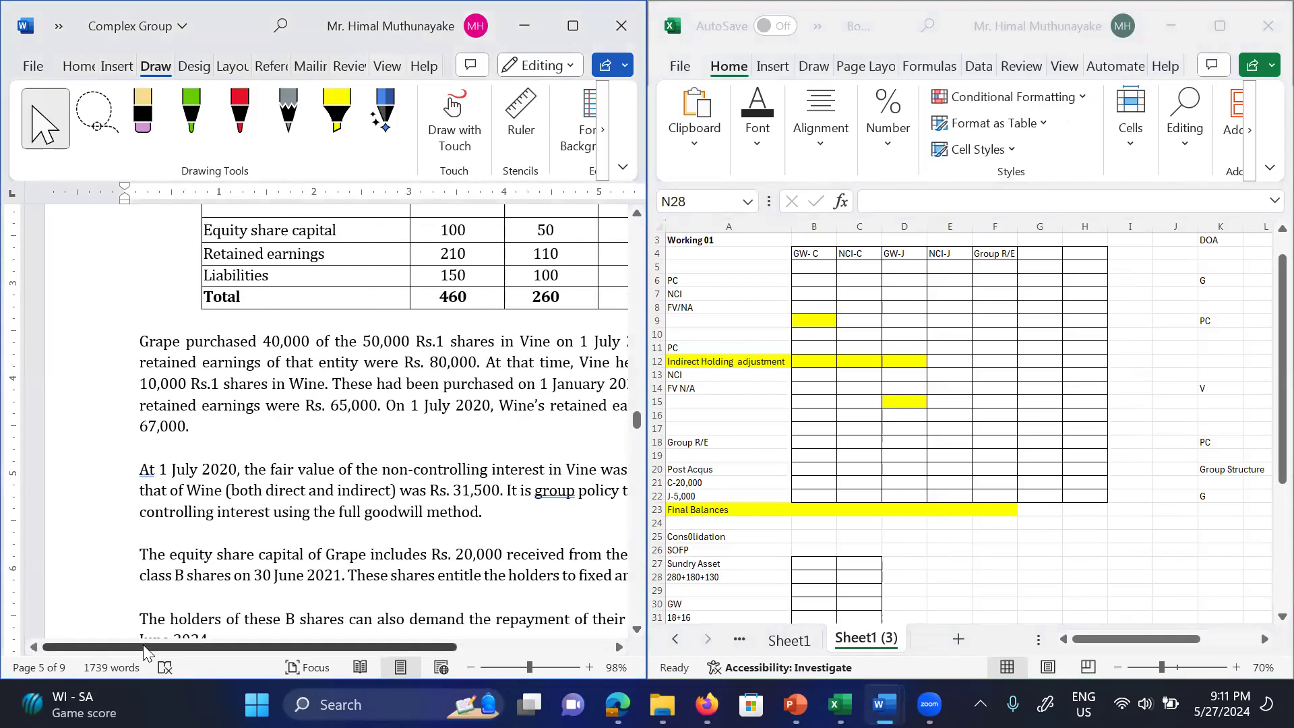
scroll(866, 457, right, 3)
scroll(866, 457, up, 1)
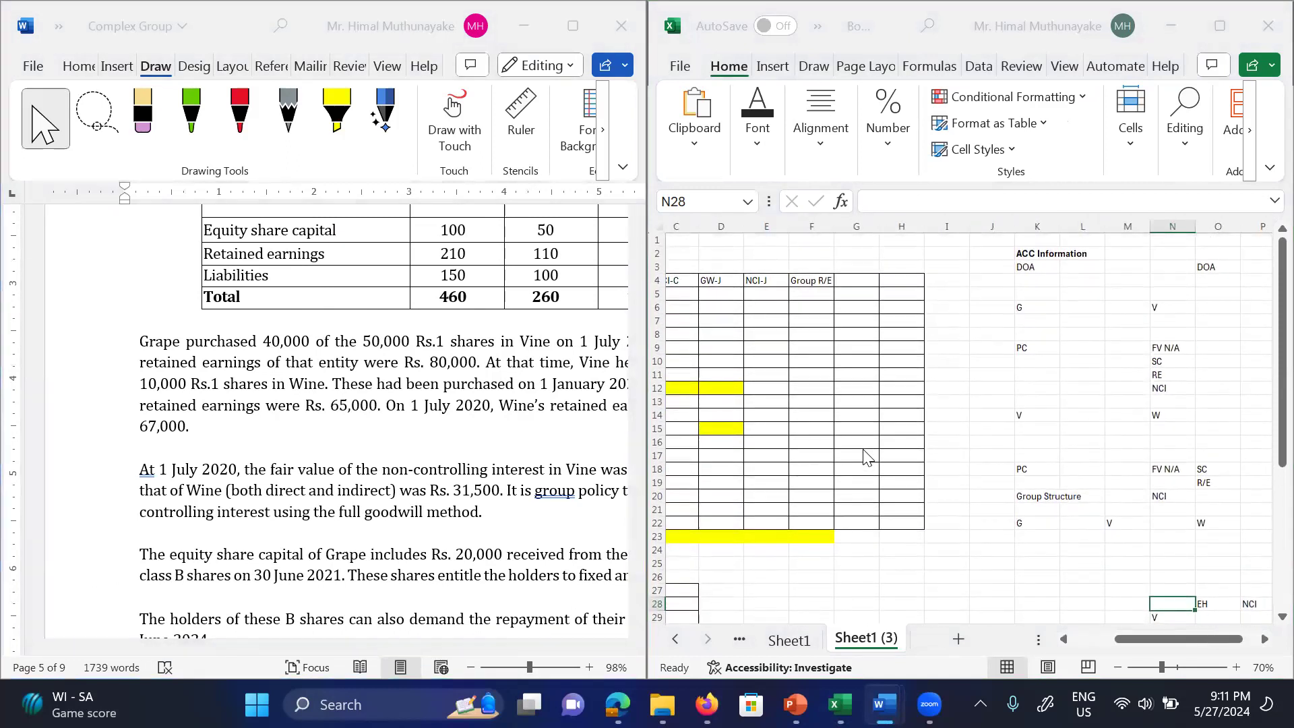
ctrl+scroll(867, 457, up, 6)
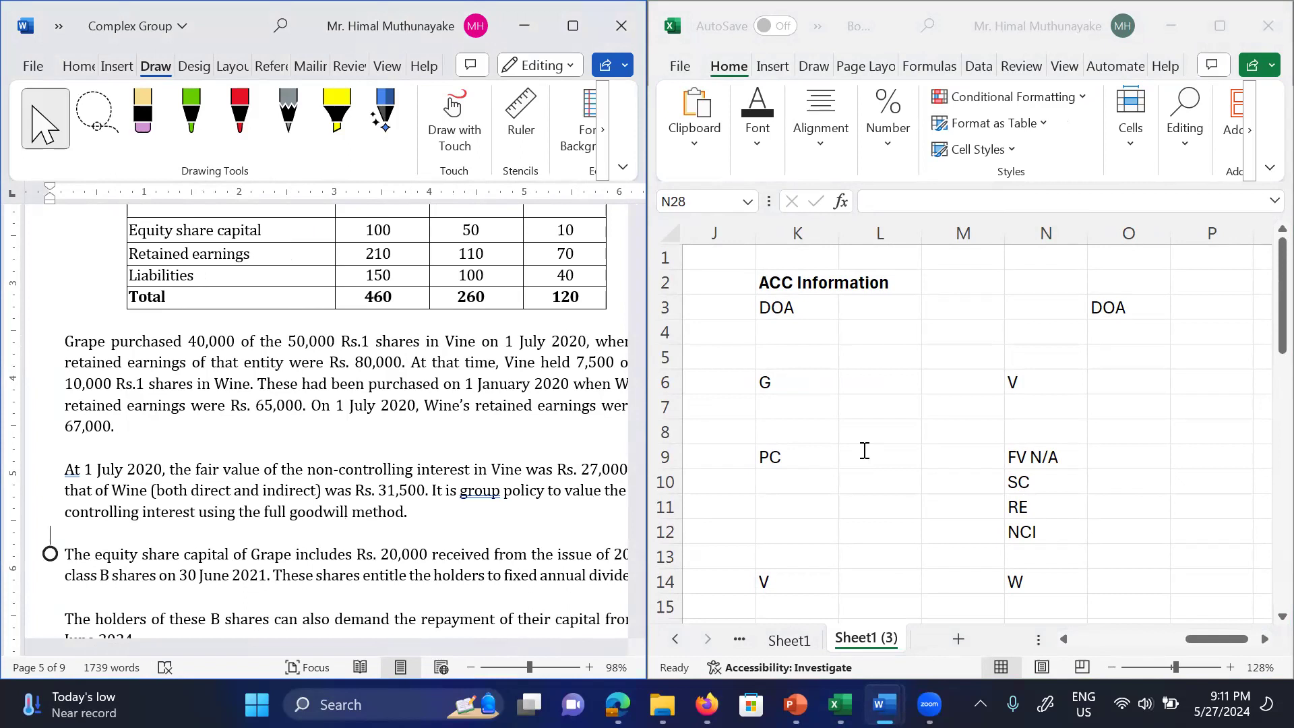
Step: Handwrite Grape's shareholding fraction, 40,000 over 50,000, in column P beside the G and V row
drag(790, 378, 913, 380)
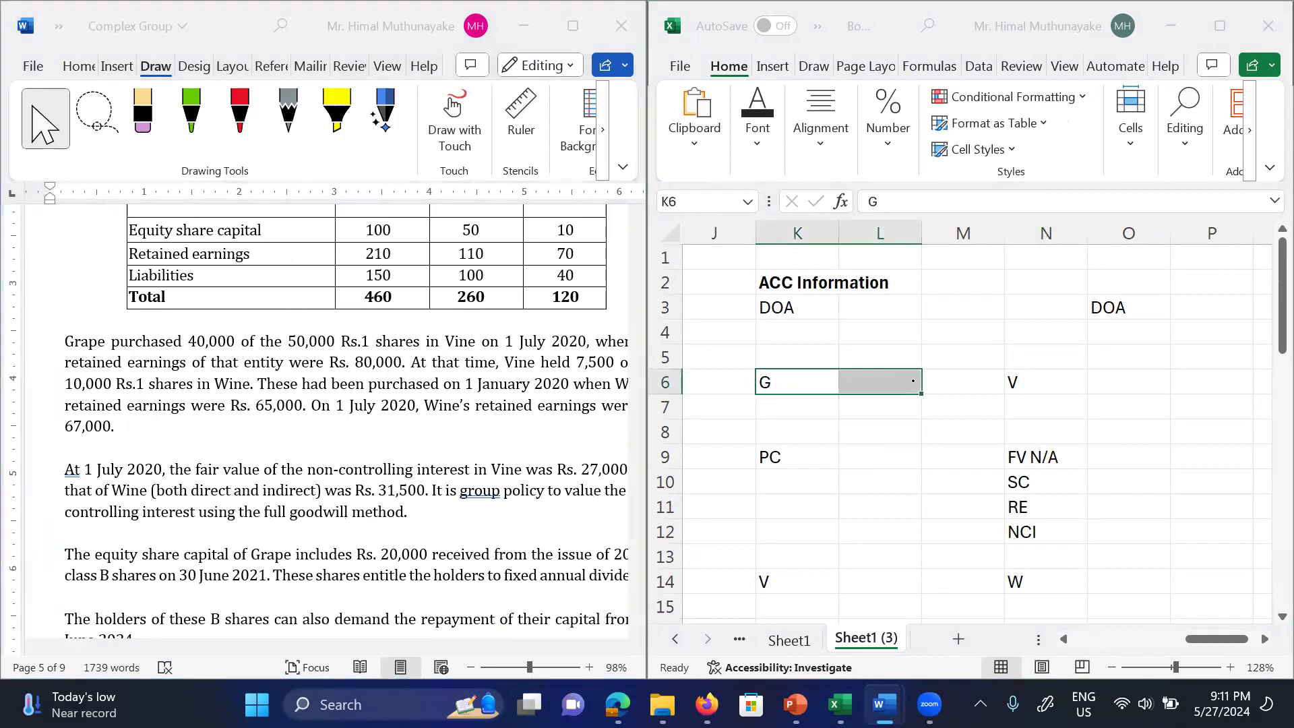
mouse_move(1196, 390)
mouse_down()
mouse_move(1189, 412)
mouse_move(1209, 388)
mouse_move(1219, 411)
mouse_up()
mouse_move(1229, 384)
mouse_down()
mouse_move(1236, 401)
mouse_move(1231, 383)
mouse_up()
drag(1242, 381, 1263, 376)
drag(1174, 382, 1219, 367)
mouse_move(1177, 344)
mouse_down()
mouse_move(1180, 366)
mouse_move(1194, 364)
mouse_up()
mouse_move(1207, 337)
mouse_down()
mouse_move(1205, 350)
mouse_move(1210, 338)
mouse_up()
drag(1215, 350, 1253, 329)
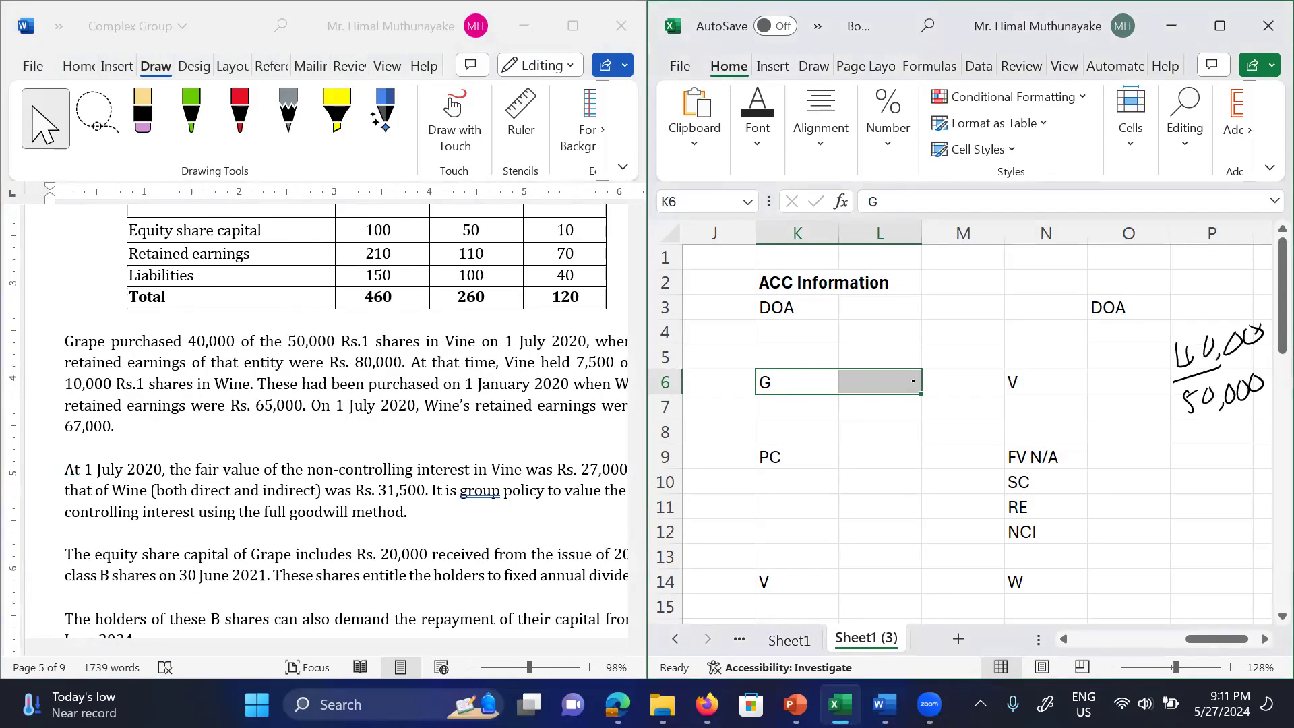
Step: Draw an ink arrow from G to V in row 6 and write 80% above it
drag(787, 382, 977, 372)
mouse_move(975, 363)
mouse_down()
mouse_move(986, 378)
mouse_move(966, 398)
mouse_up()
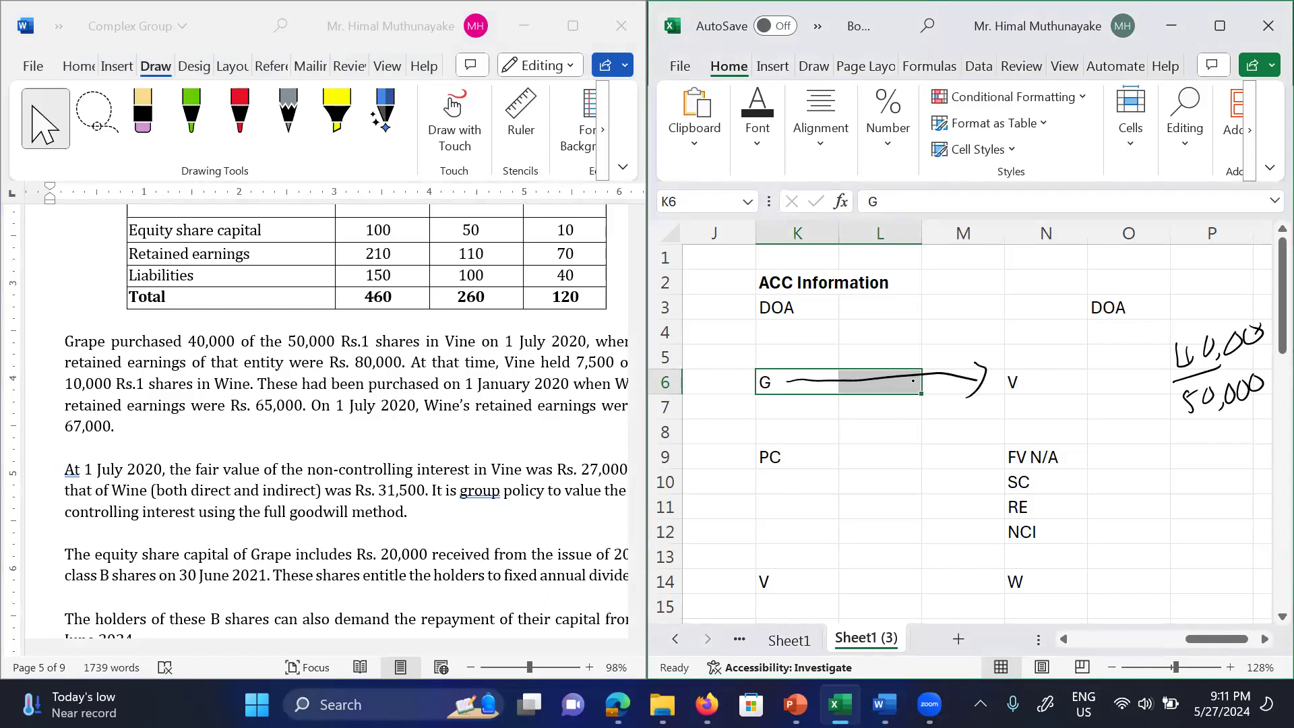
mouse_move(857, 340)
mouse_down()
mouse_move(868, 351)
mouse_move(854, 357)
mouse_move(878, 339)
mouse_up()
drag(899, 330, 897, 356)
Step: Enter 1/7/2021 as the date of acquisition beside the first DOA label in L3
key(alt+Tab)
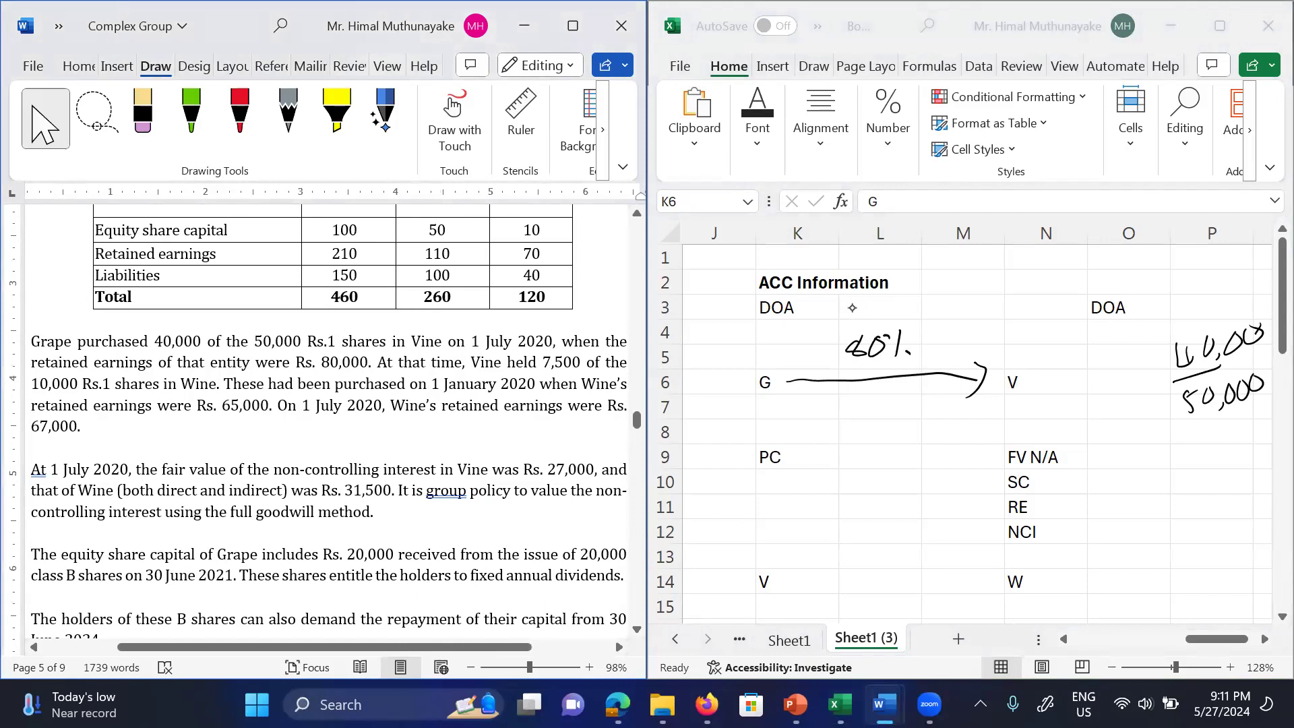
key(alt+Tab)
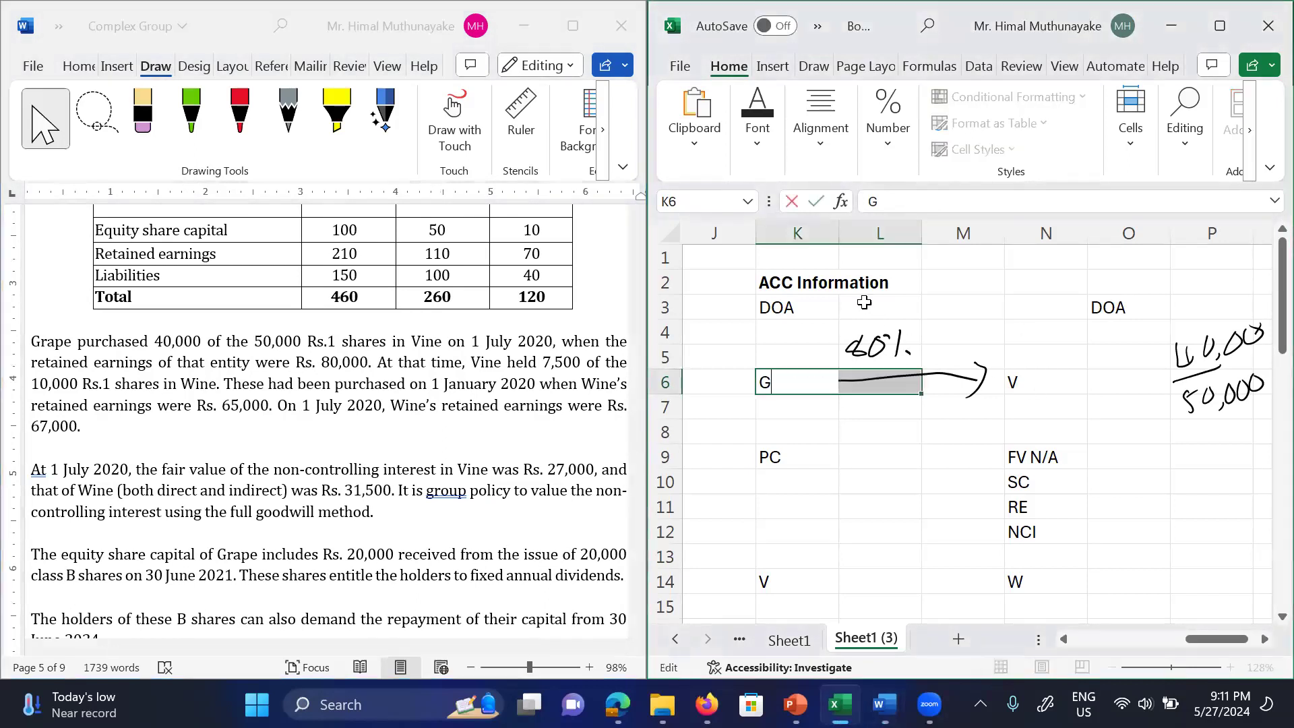
click(864, 303)
text(1/7/)
text(2021)
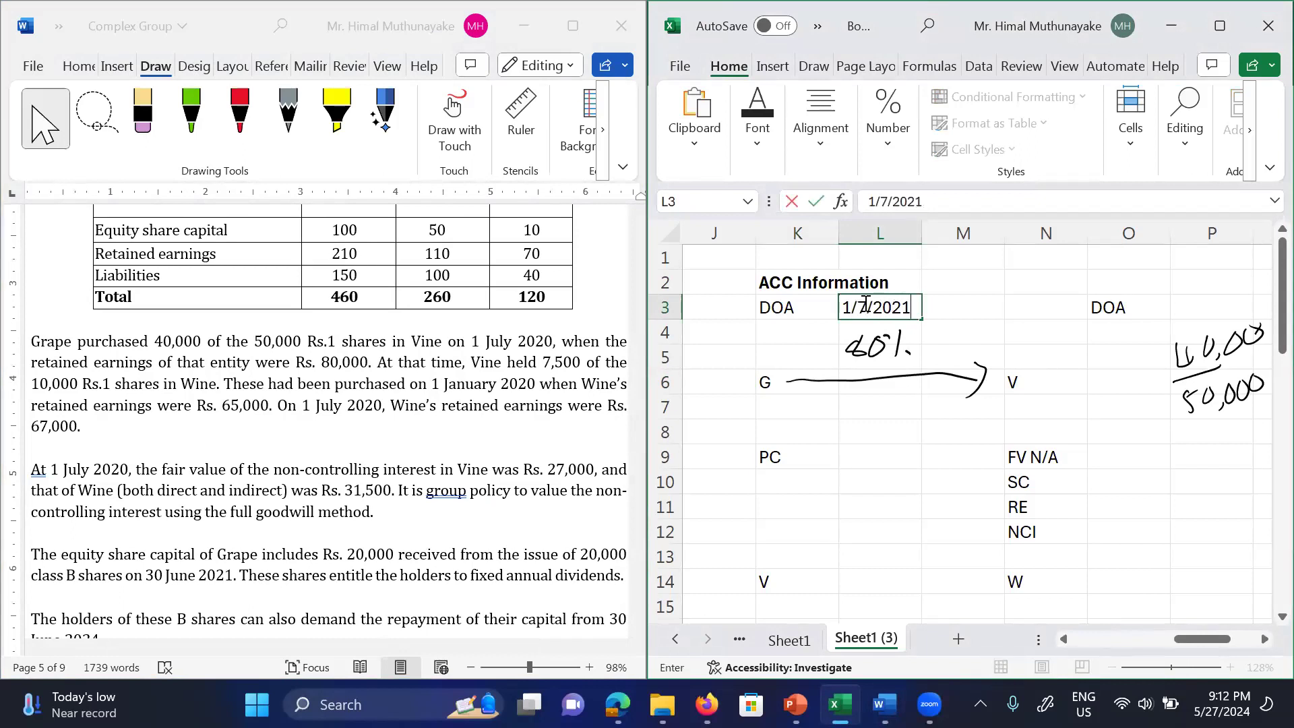
key(Return)
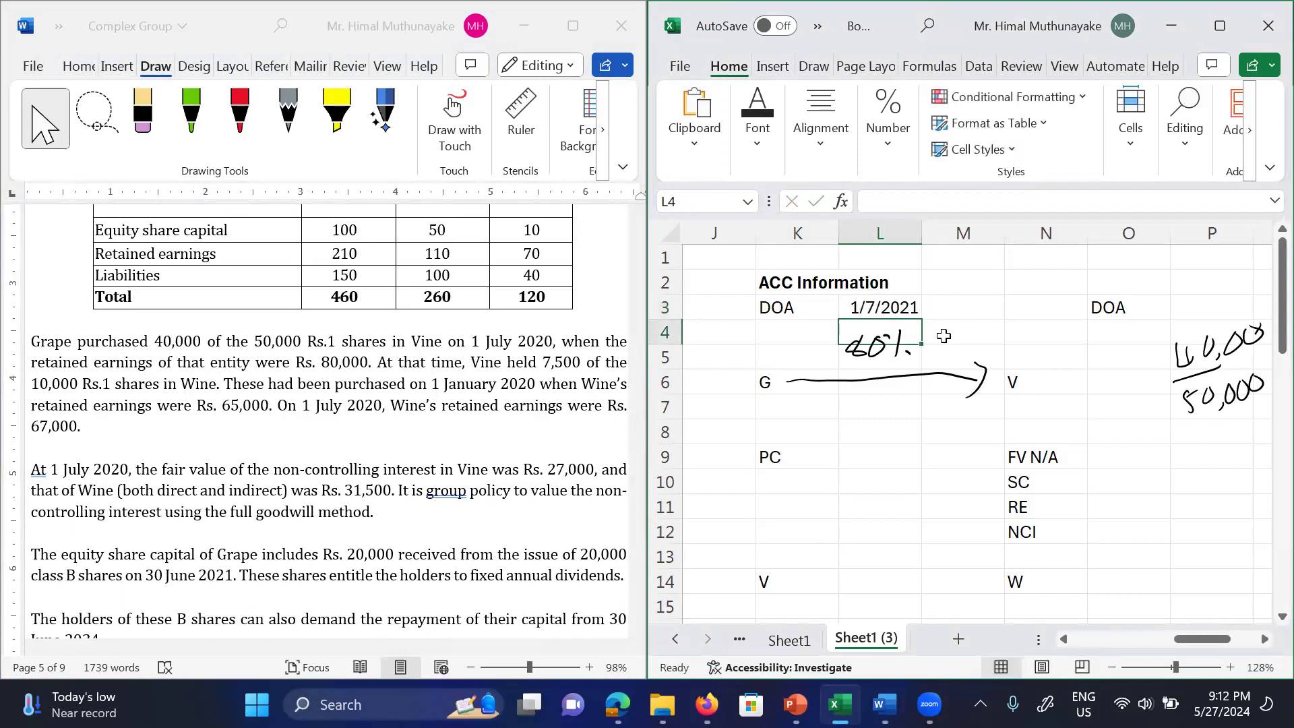
click(912, 312)
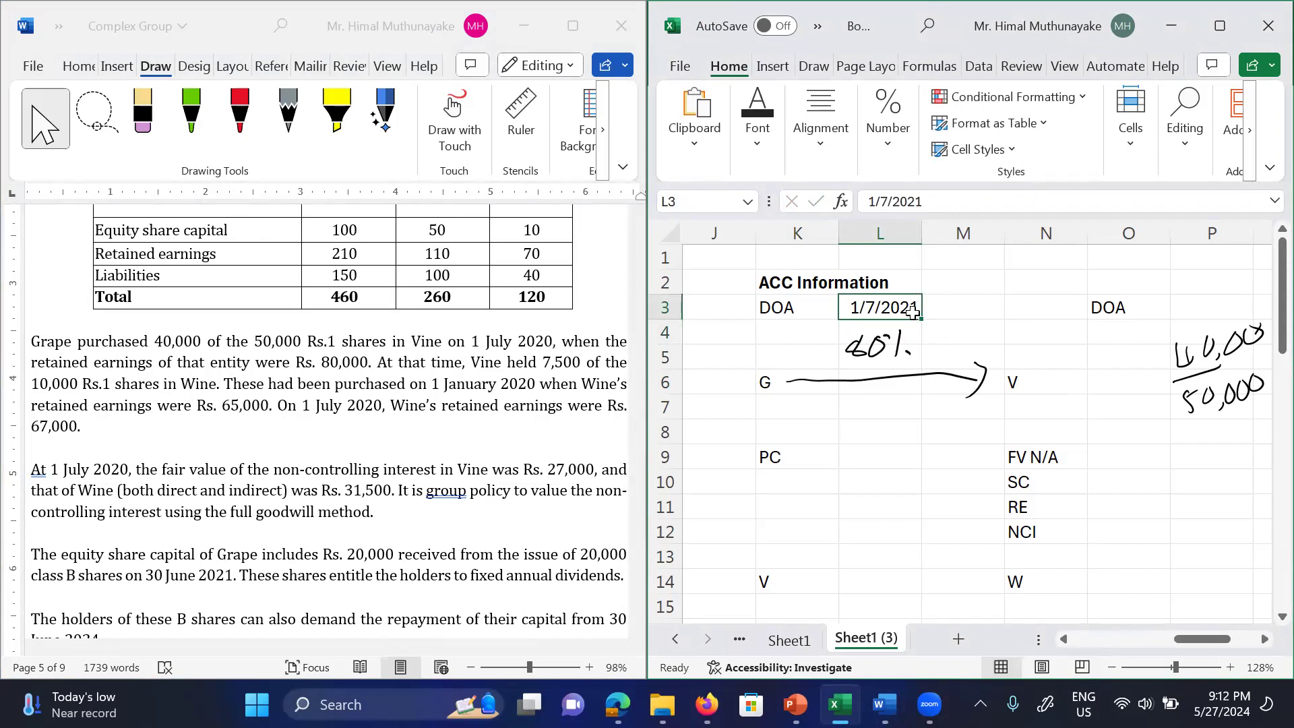
Step: Enter Vine's retained earnings at acquisition from the question, 80,000, beside RE in O11
click(524, 379)
scroll(524, 378, down, 4)
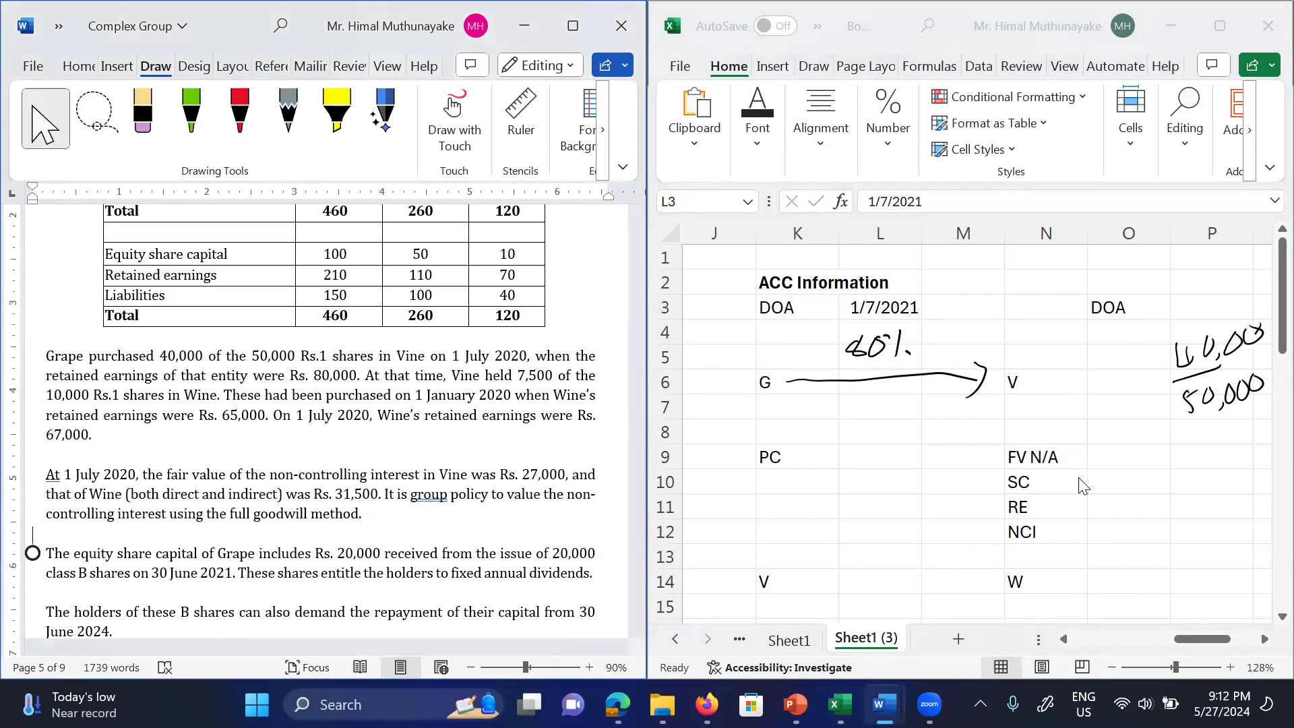
key(alt+Tab)
key(Down)
key(Down)
key(Down)
key(Down)
key(Down)
key(Down)
key(Down)
key(Down)
key(Down)
key(Right)
key(Right)
key(Up)
key(Up)
key(Right)
key(Down)
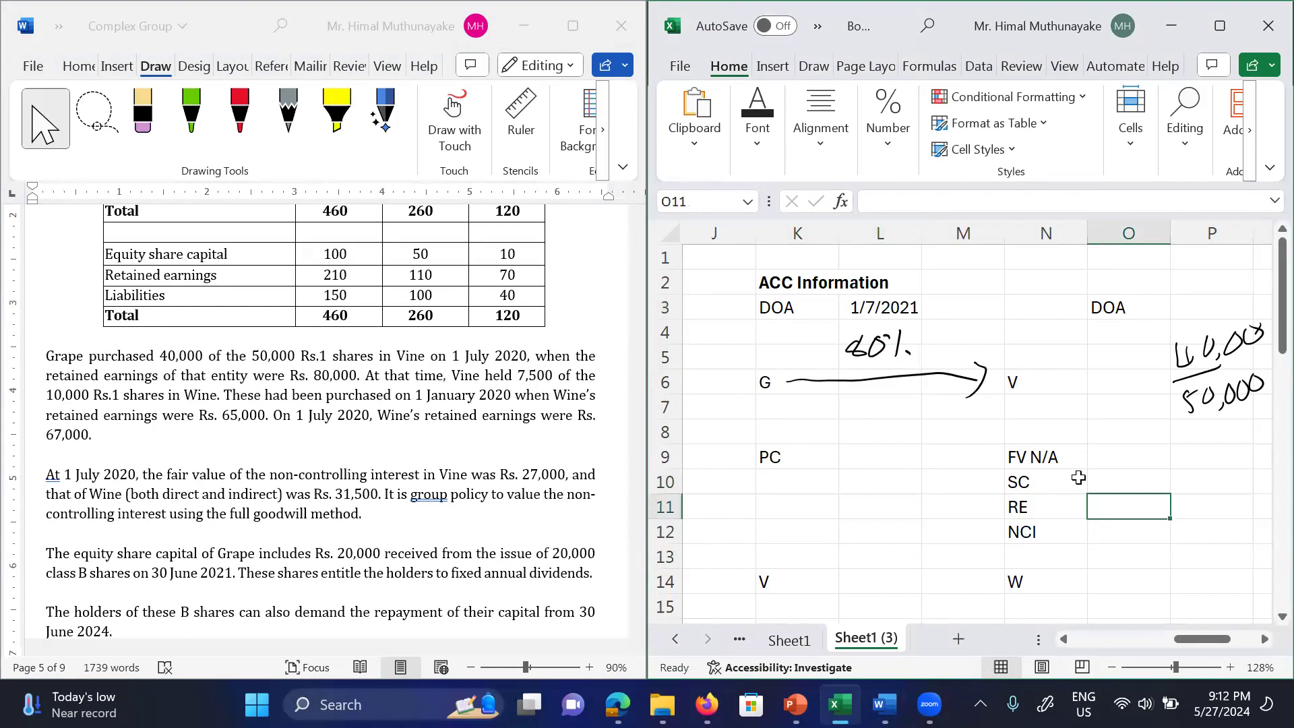
text(80,000)
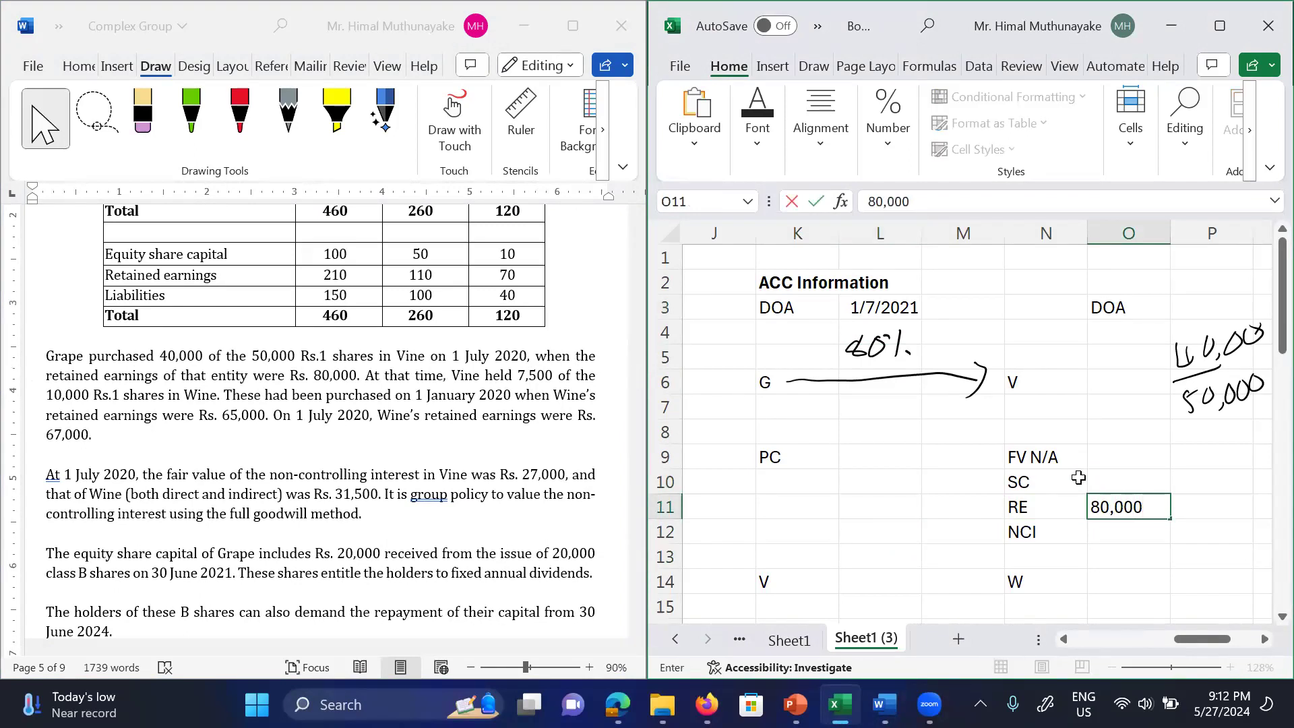
key(Return)
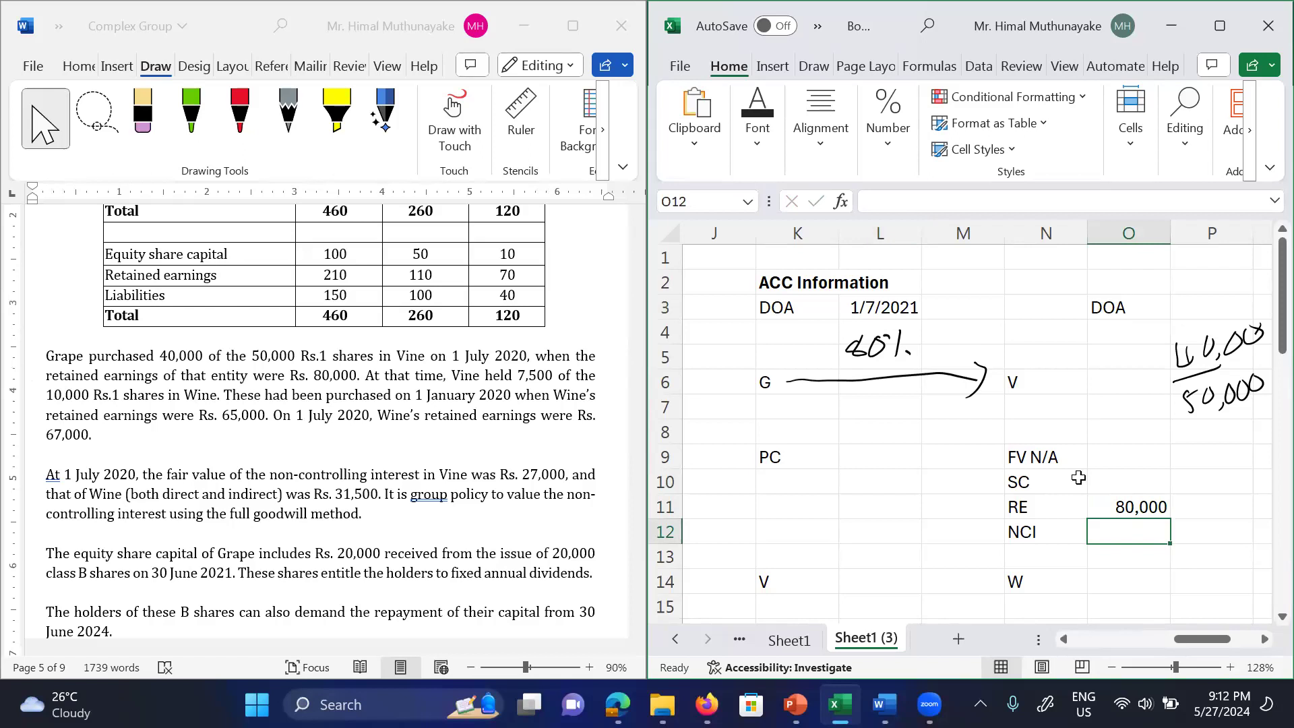
Step: Handwrite Vine's shareholding fraction, 7,500 over 10,000, in column P beside the V and W row
scroll(1078, 478, down, 1)
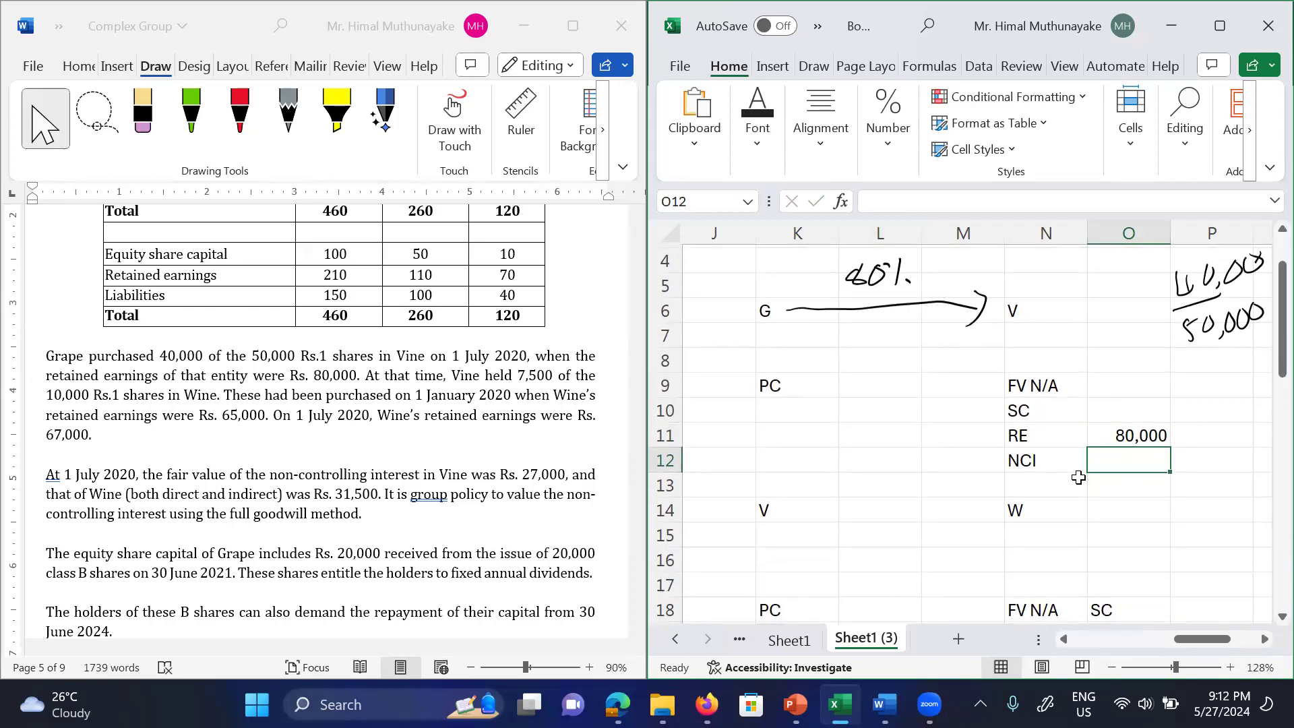
mouse_move(1192, 542)
mouse_down()
mouse_move(1207, 561)
mouse_move(1267, 533)
mouse_move(1182, 524)
mouse_up()
mouse_move(1221, 476)
mouse_down()
mouse_move(1211, 508)
mouse_move(1228, 520)
mouse_up()
mouse_move(1244, 488)
mouse_down()
mouse_move(1267, 481)
mouse_move(1242, 500)
mouse_move(1267, 483)
mouse_up()
Step: Draw an ink arrow from V to W in row 14 and write 75% above it
mouse_move(801, 513)
mouse_down()
mouse_move(964, 524)
mouse_move(942, 549)
mouse_up()
mouse_move(837, 486)
mouse_down()
mouse_move(859, 476)
mouse_move(862, 510)
mouse_up()
mouse_move(849, 491)
mouse_down()
mouse_move(875, 489)
mouse_move(870, 504)
mouse_up()
drag(875, 479, 898, 487)
drag(920, 473, 917, 503)
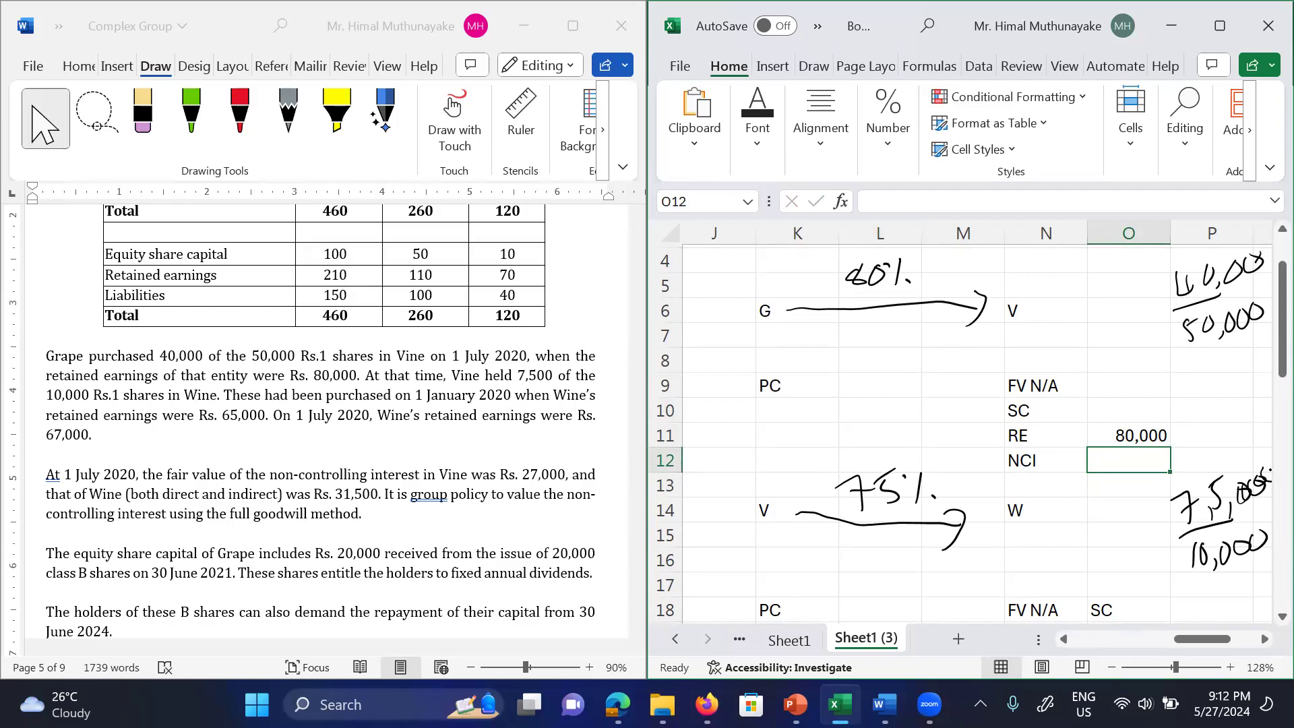
Step: Enter 1/1/2020 as the date of acquisition beside the second DOA label in P3
scroll(1272, 471, up, 1)
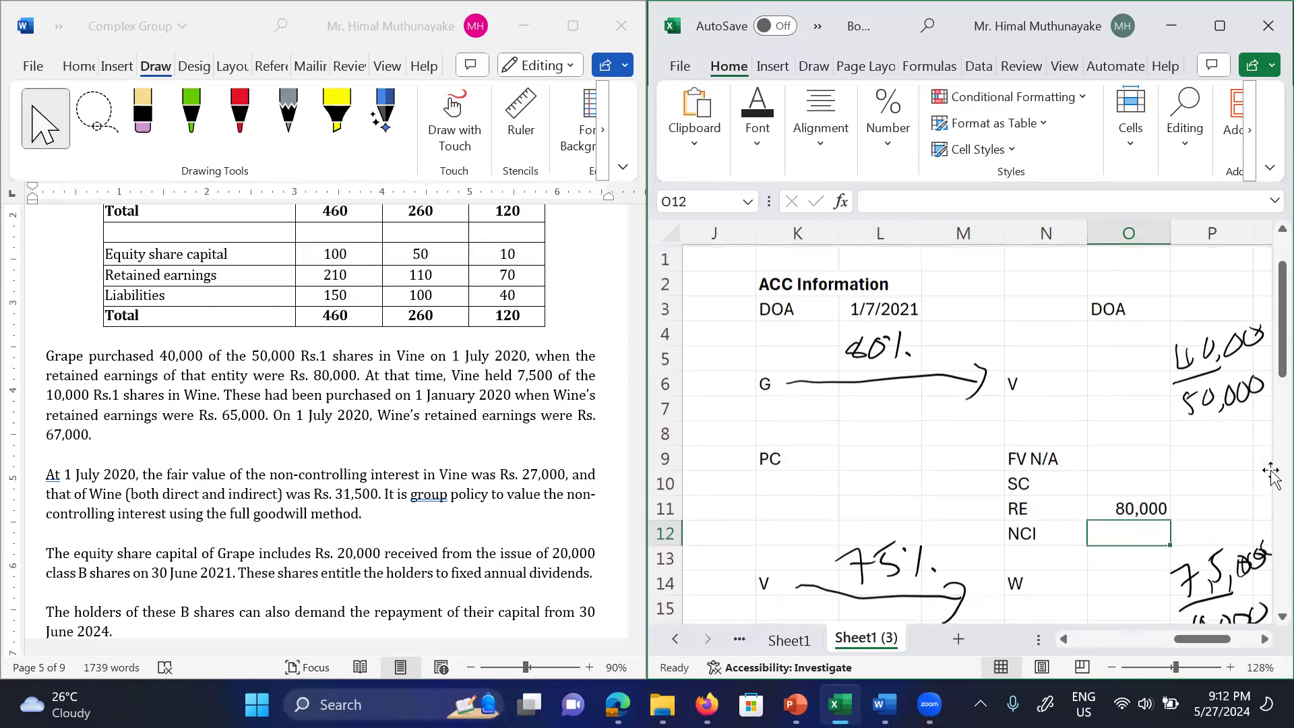
click(1185, 307)
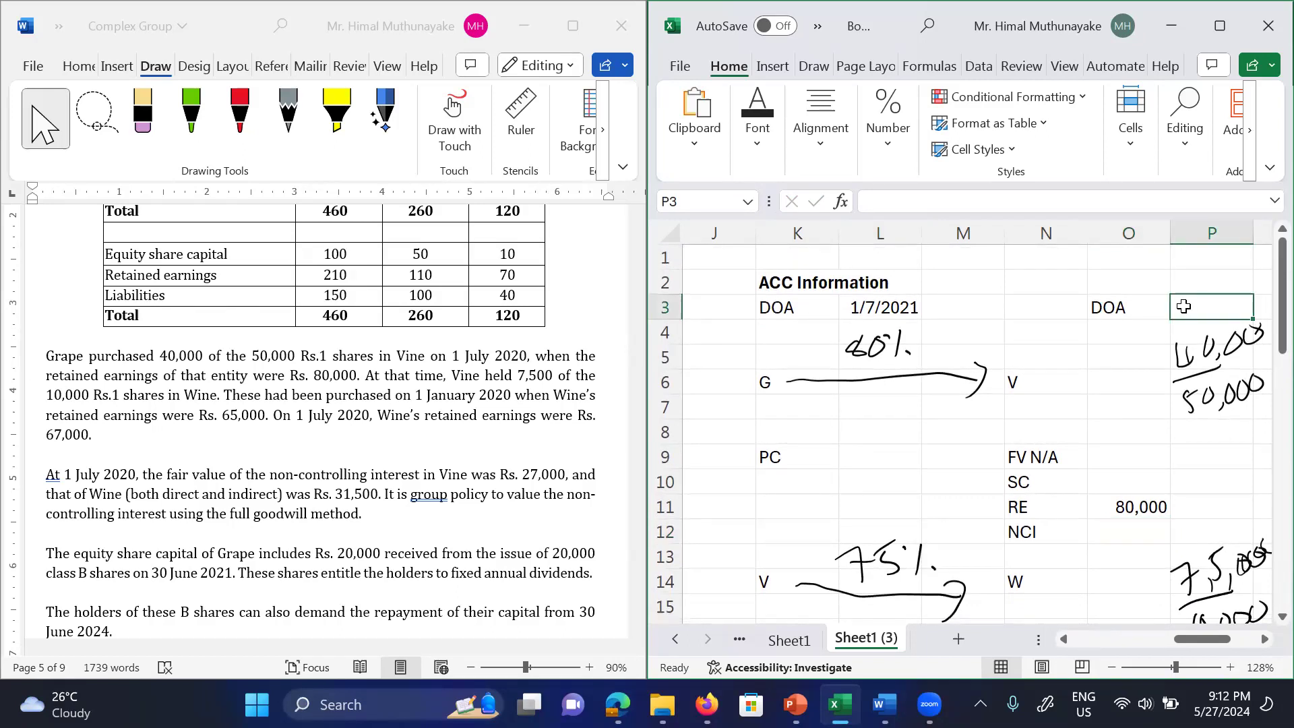
text(1/1)
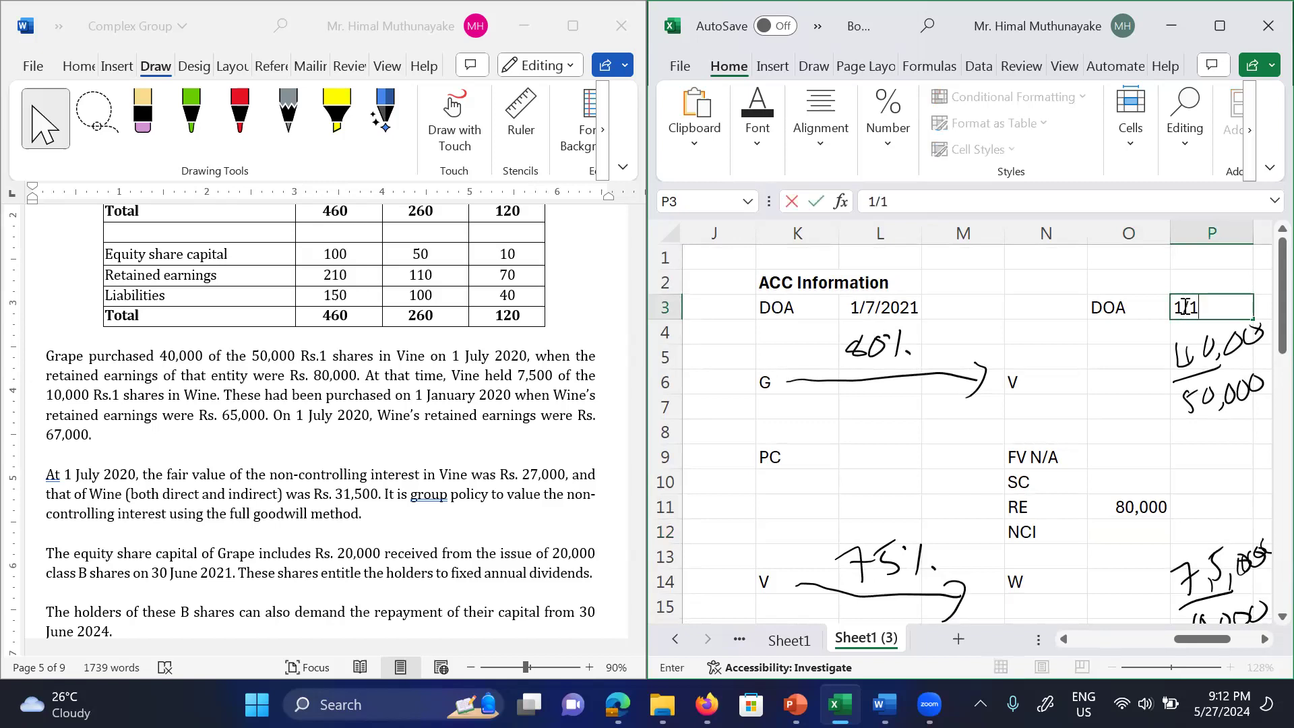
text(/2020)
key(Return)
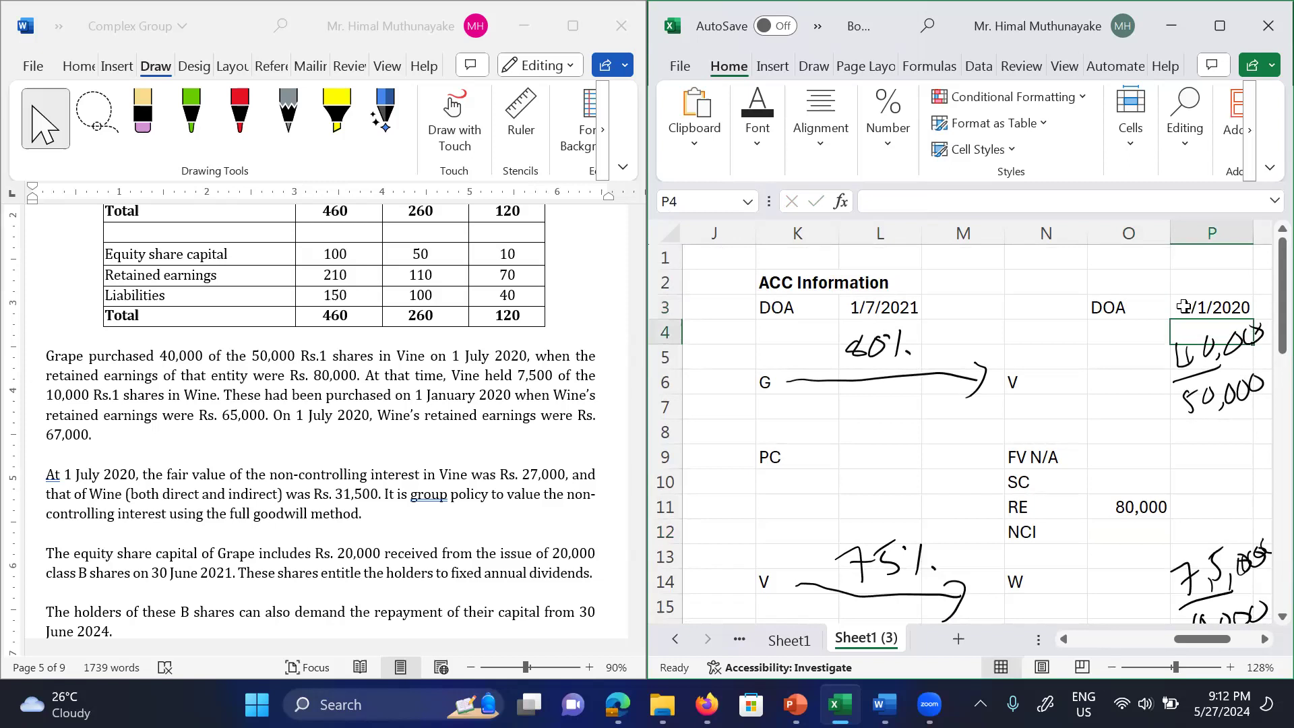
click(1043, 387)
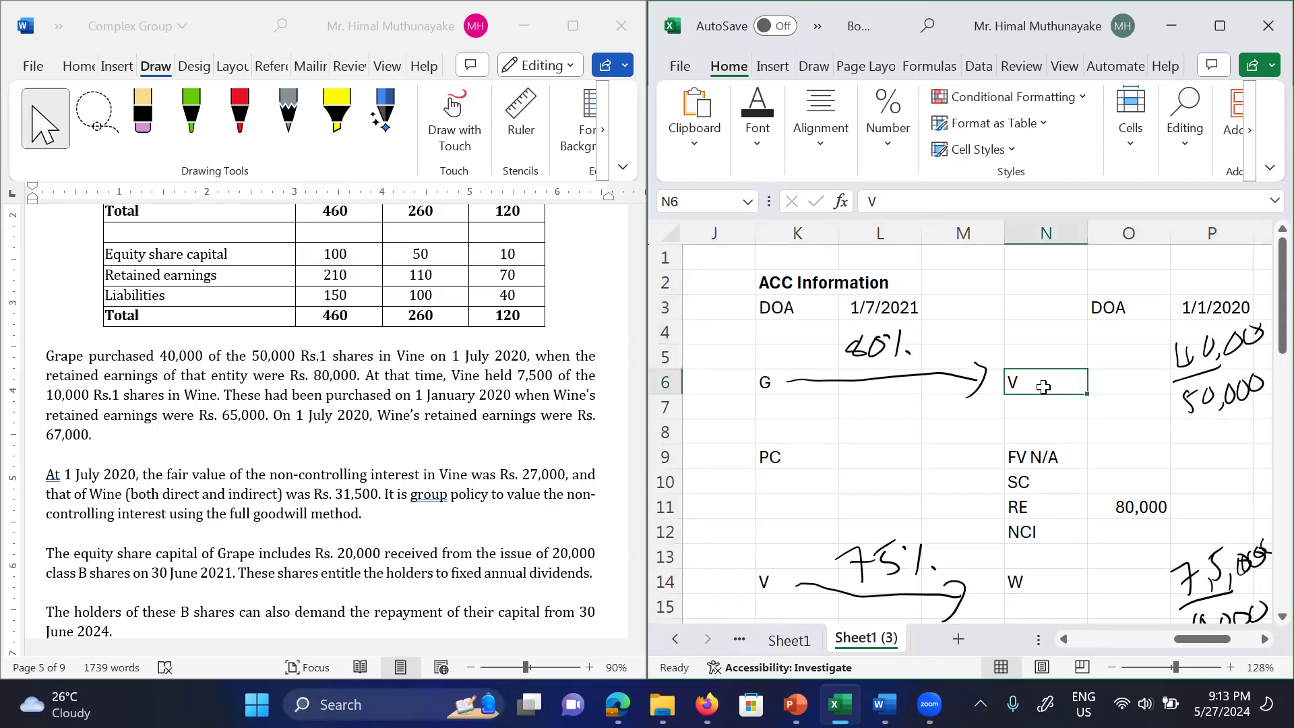
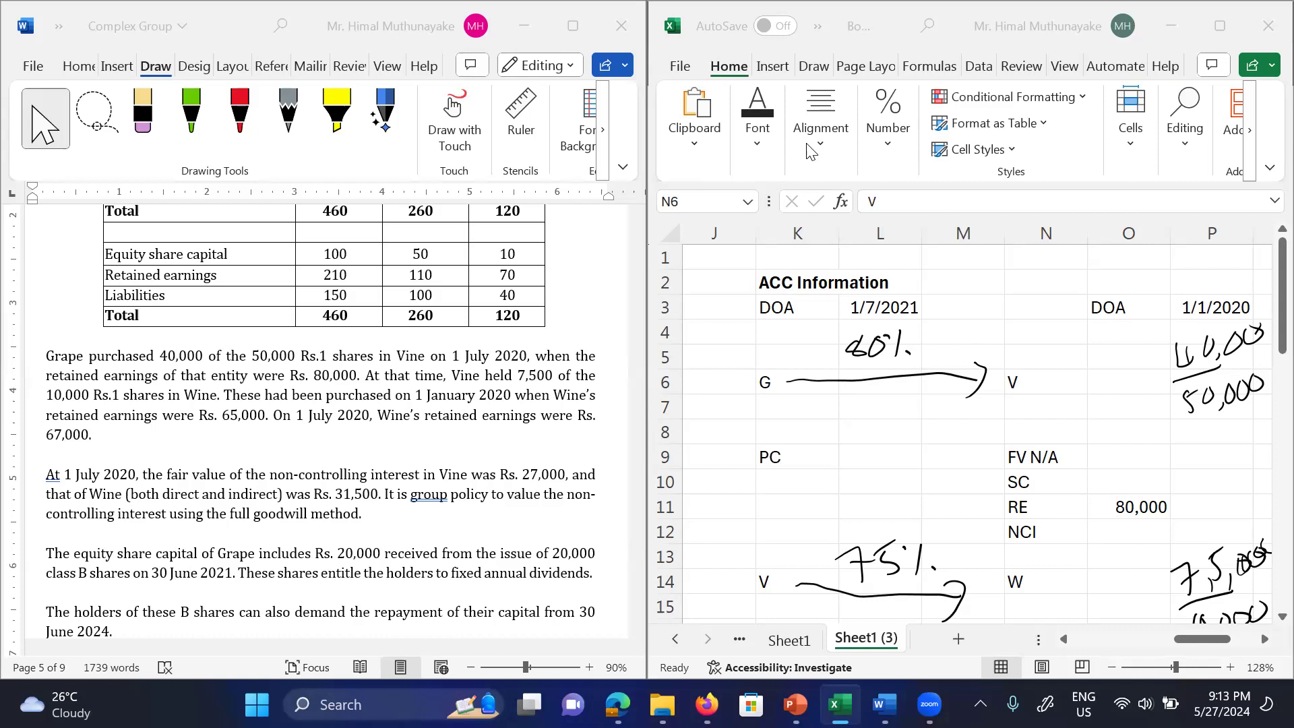
Step: Circle Vine's date of acquisition in L3 with ink and correct the date to 1/7/2020
click(901, 305)
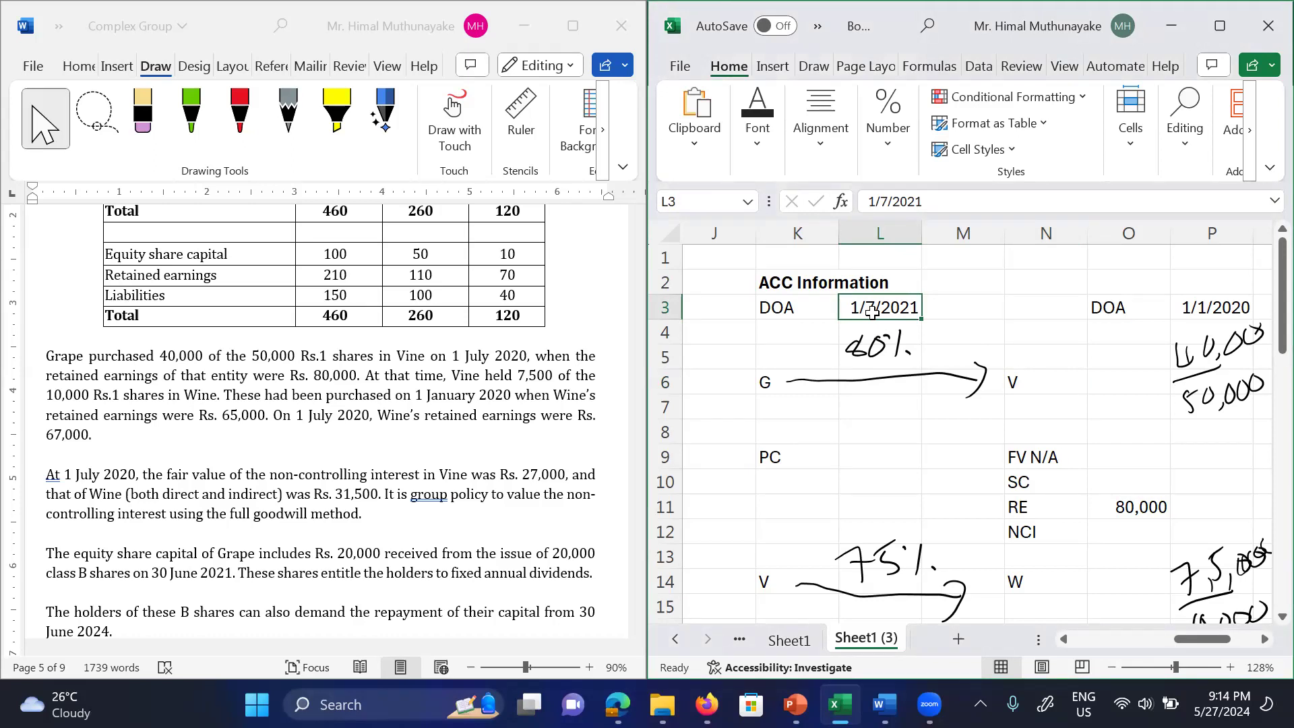
mouse_move(907, 271)
mouse_down()
mouse_move(826, 296)
mouse_move(929, 278)
mouse_move(876, 272)
mouse_up()
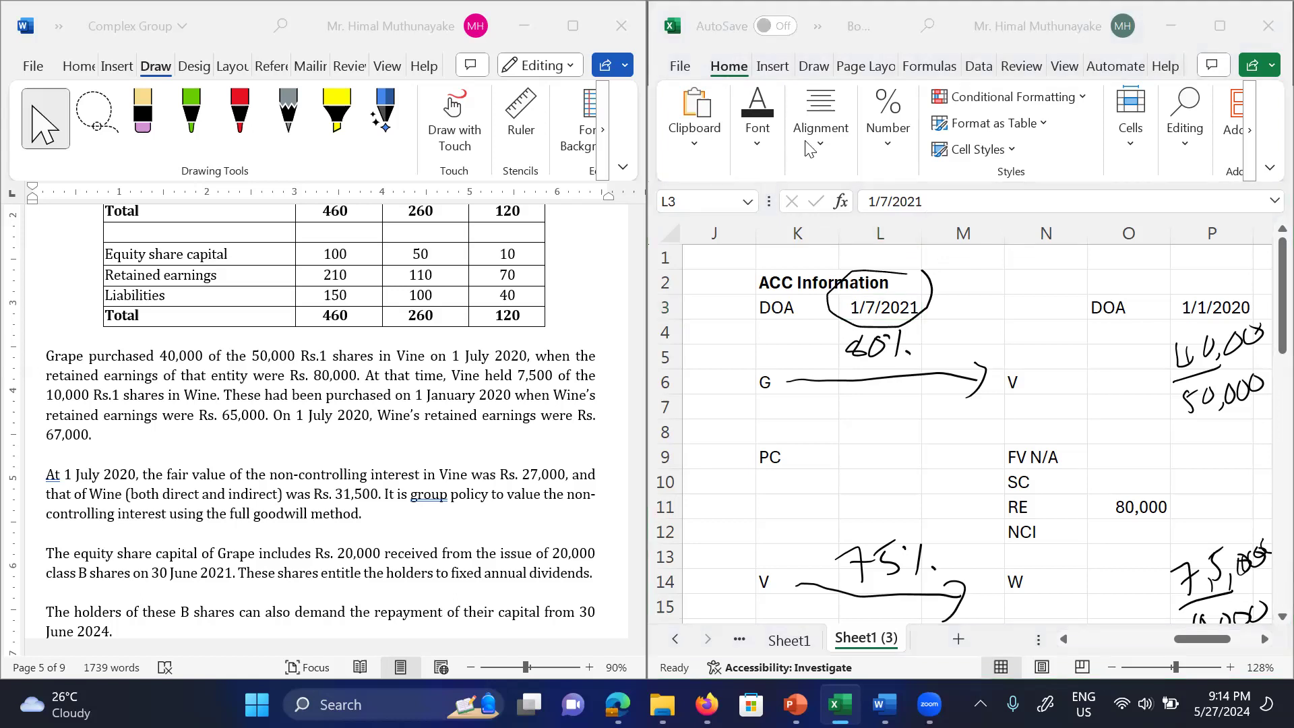
click(877, 309)
click(927, 202)
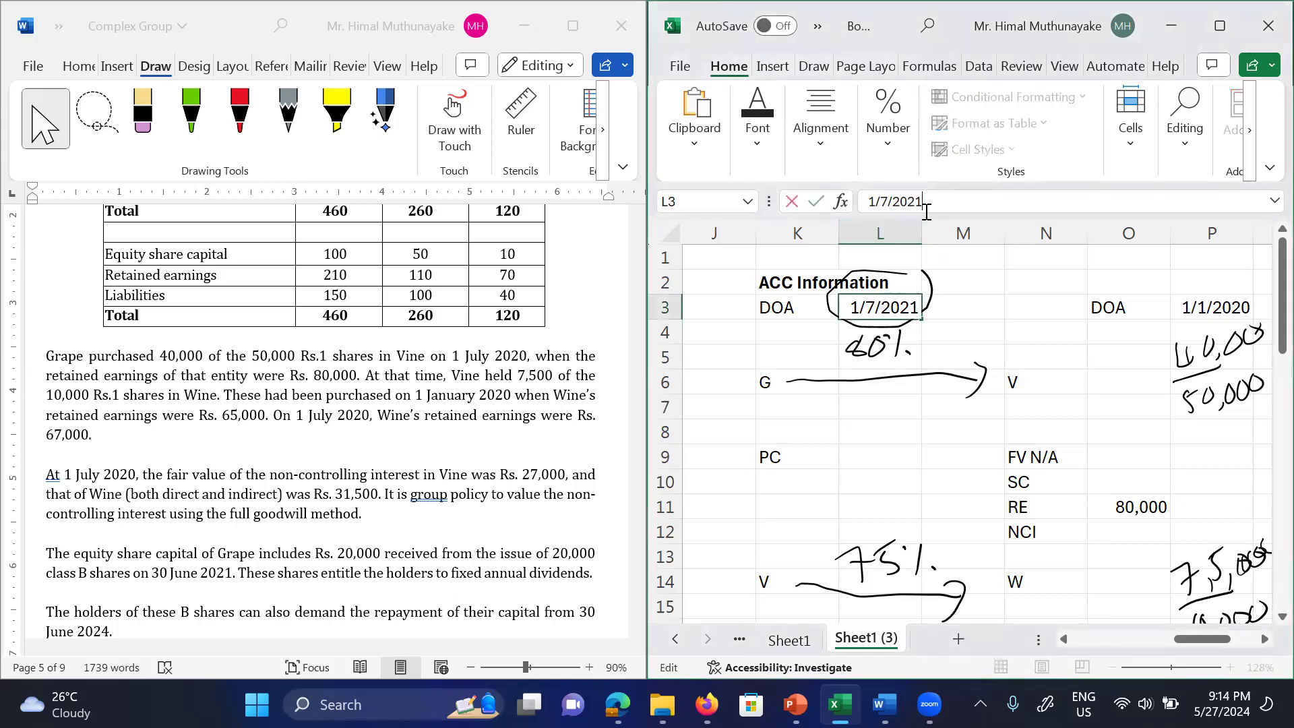
key(BackSpace)
text(0)
key(Return)
key(Up)
key(Down)
key(Down)
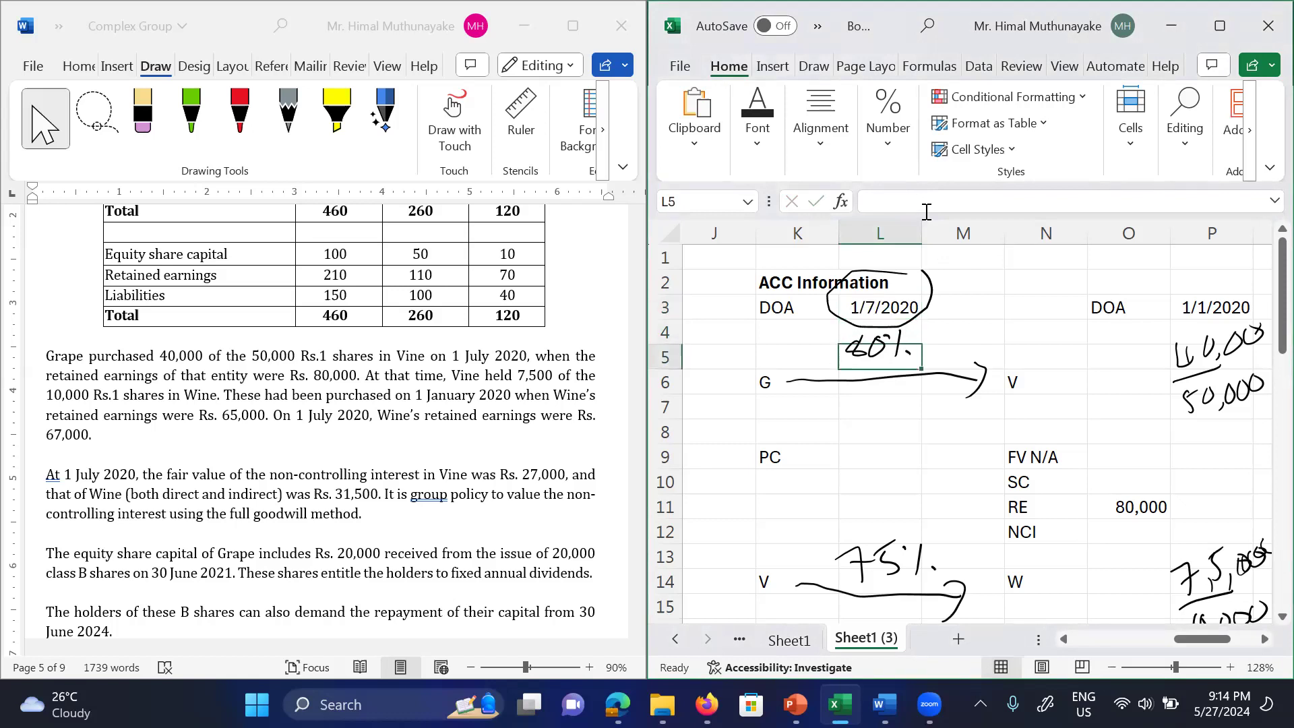
Step: Enter Wine's retained earnings at 1 January 2020 from the question, 65,000, beside R/E in P19
key(Down)
key(Down)
key(Down)
key(Down)
key(Down)
key(Down)
key(Down)
key(Down)
key(Down)
key(Down)
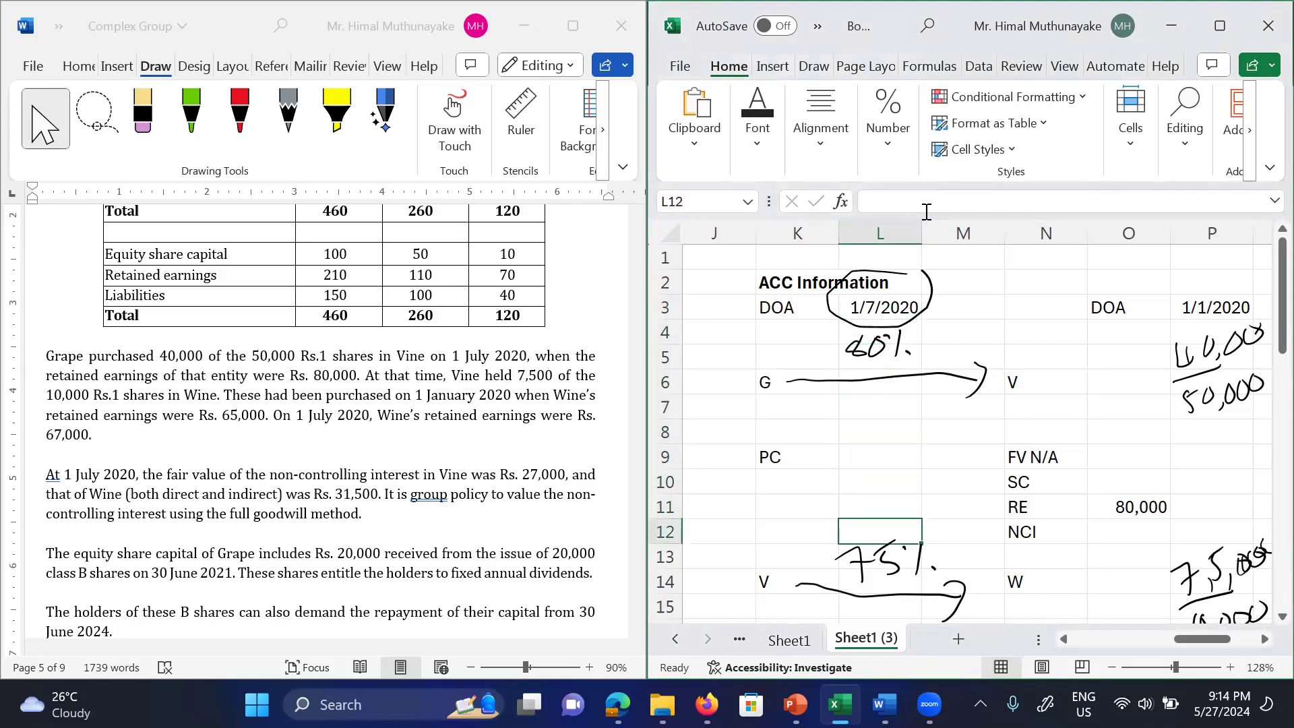
key(Down)
key(Down)
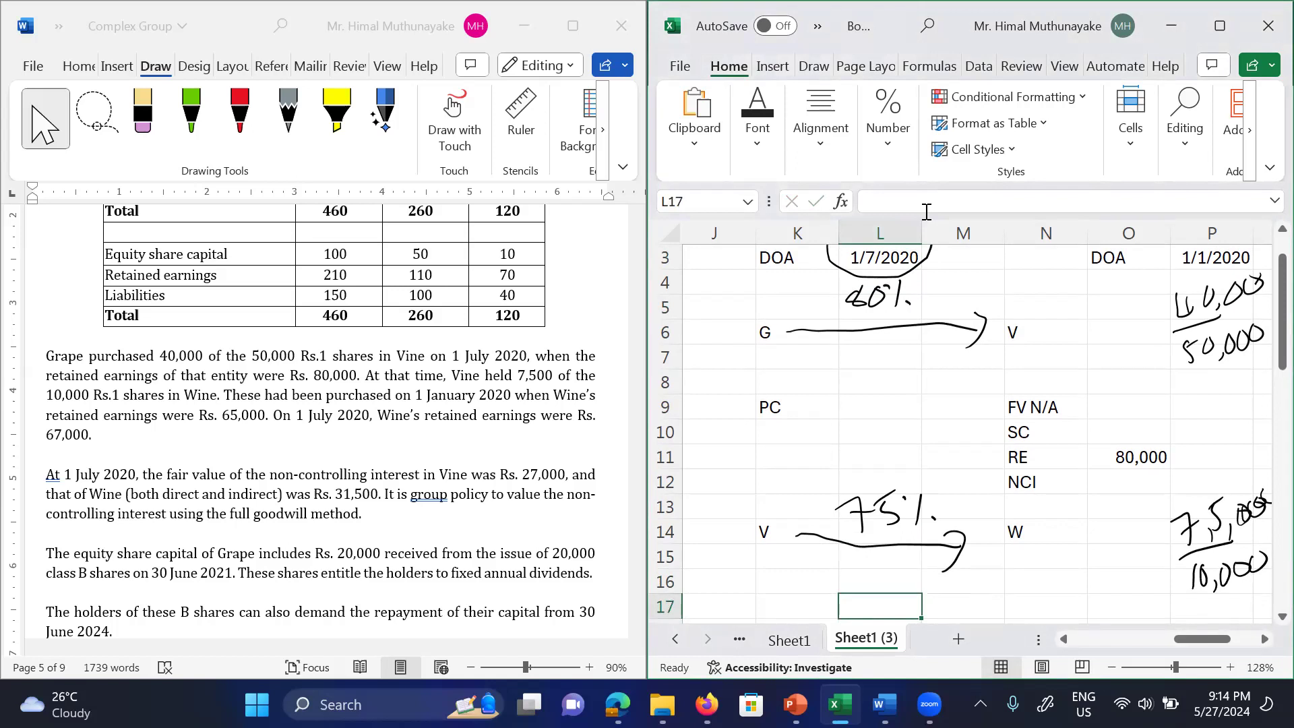
key(Up)
key(Up)
key(Up)
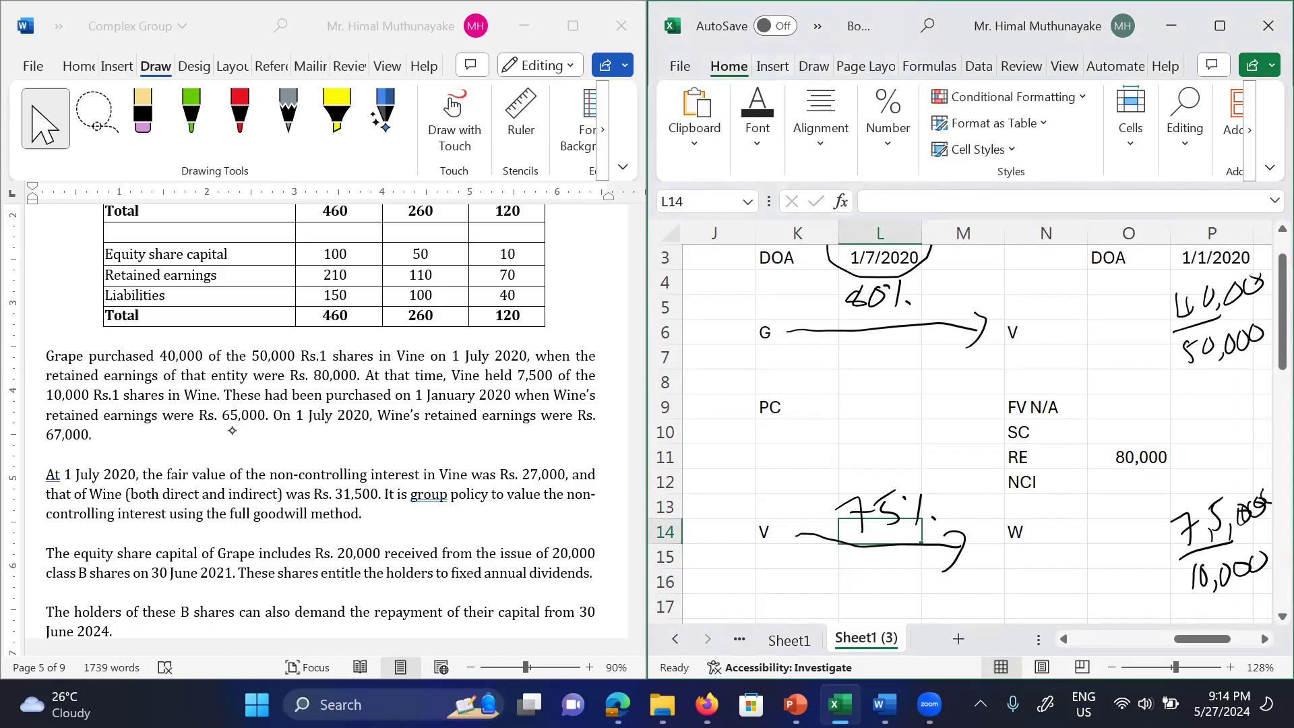
key(Down)
key(Down)
key(Down)
key(Down)
key(Down)
key(Down)
key(Down)
key(Down)
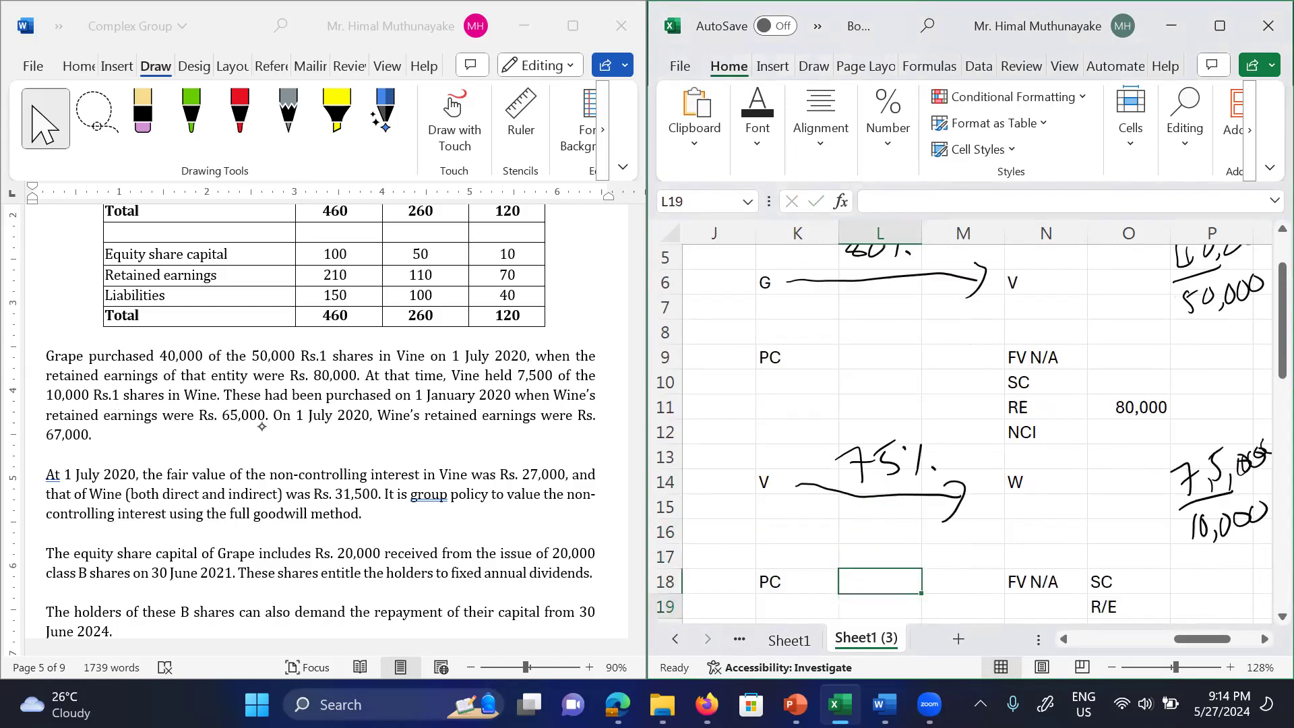
key(Right)
key(Right)
key(Up)
key(Right)
key(Right)
key(Up)
key(Up)
text(65)
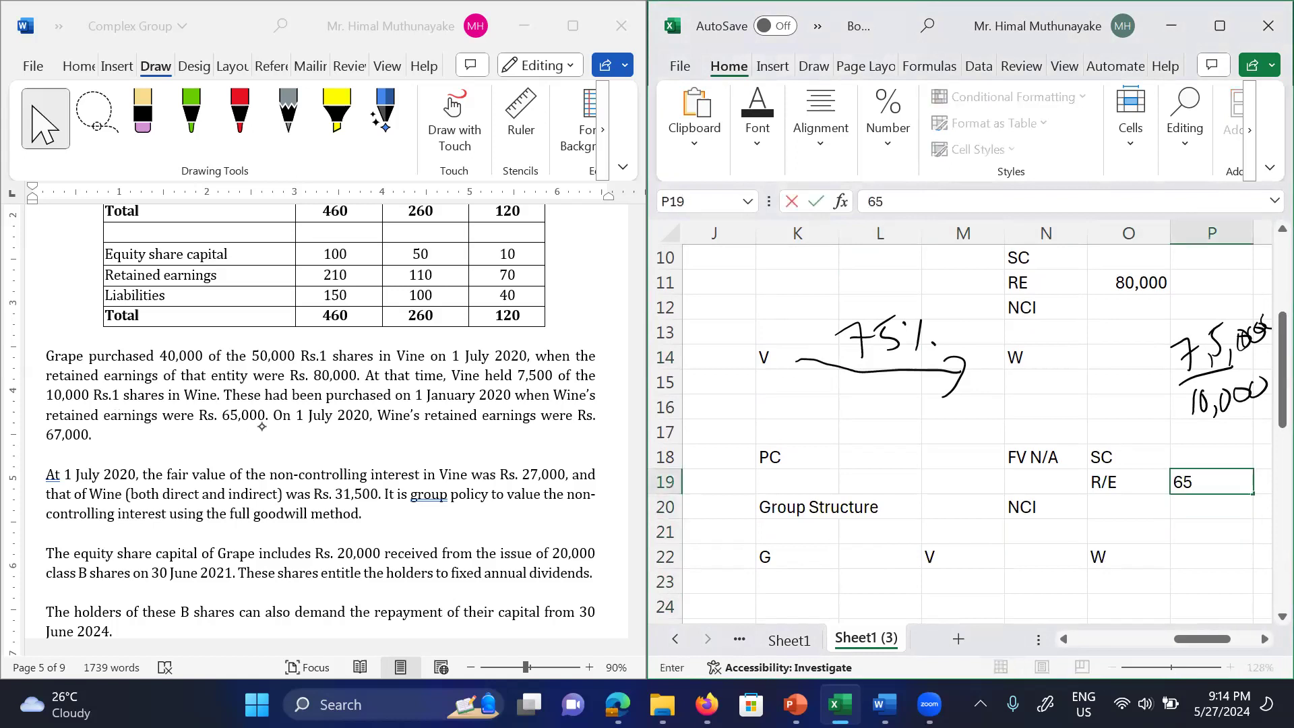
text(,000)
key(Return)
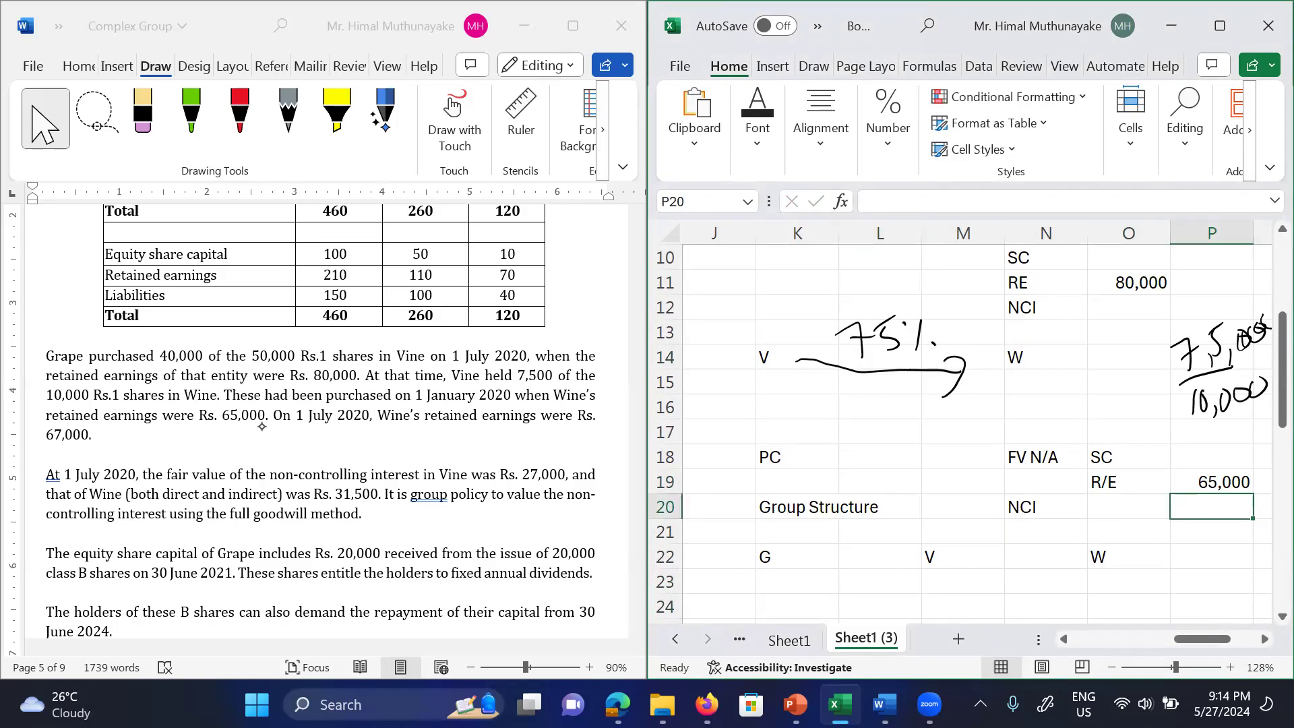
Step: Check Wine's retained earnings in P19 against the acquisition date in P3 and the rest of the acquisition information
key(Up)
key(Up)
key(Up)
key(Up)
key(Up)
key(Up)
key(Up)
key(Up)
key(Up)
key(Up)
key(Up)
key(Up)
key(Up)
key(Up)
key(Up)
key(Up)
key(Up)
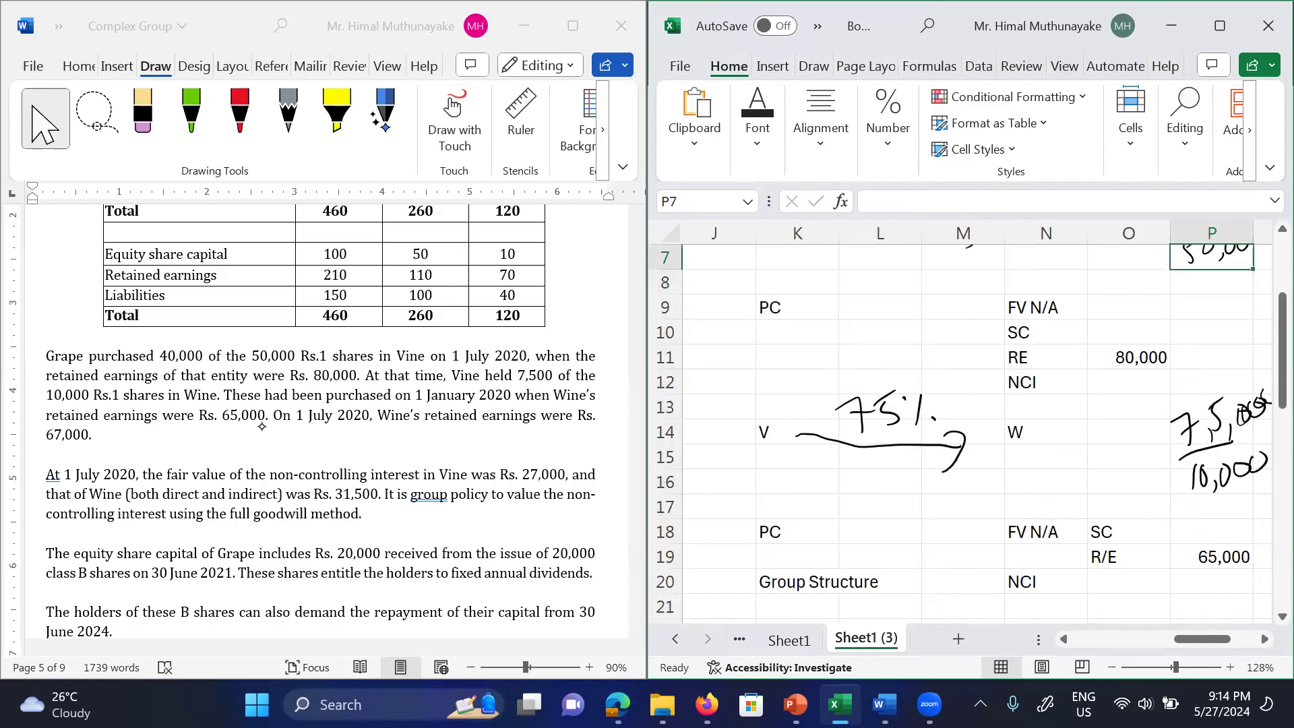
key(Down)
key(Down)
key(Down)
key(Down)
key(Down)
key(Down)
key(Down)
key(Down)
key(Down)
key(Down)
key(Down)
key(Down)
key(Down)
key(Down)
key(Down)
key(Down)
key(Down)
key(Down)
key(Down)
key(Up)
key(Up)
key(Up)
key(Up)
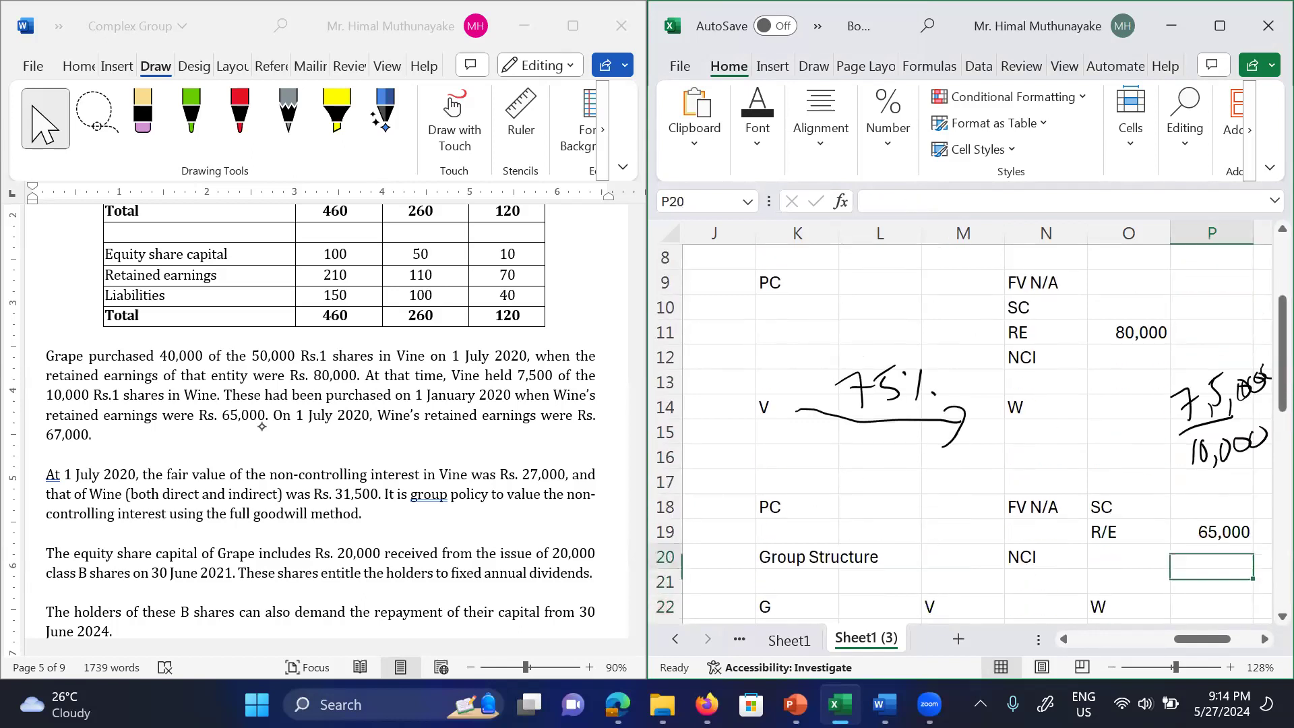
key(Down)
key(Up)
key(Up)
key(Up)
key(Up)
key(Up)
key(Up)
key(Up)
key(Up)
key(Up)
key(Up)
key(Up)
key(Up)
key(Up)
key(Up)
key(Up)
key(Up)
key(Up)
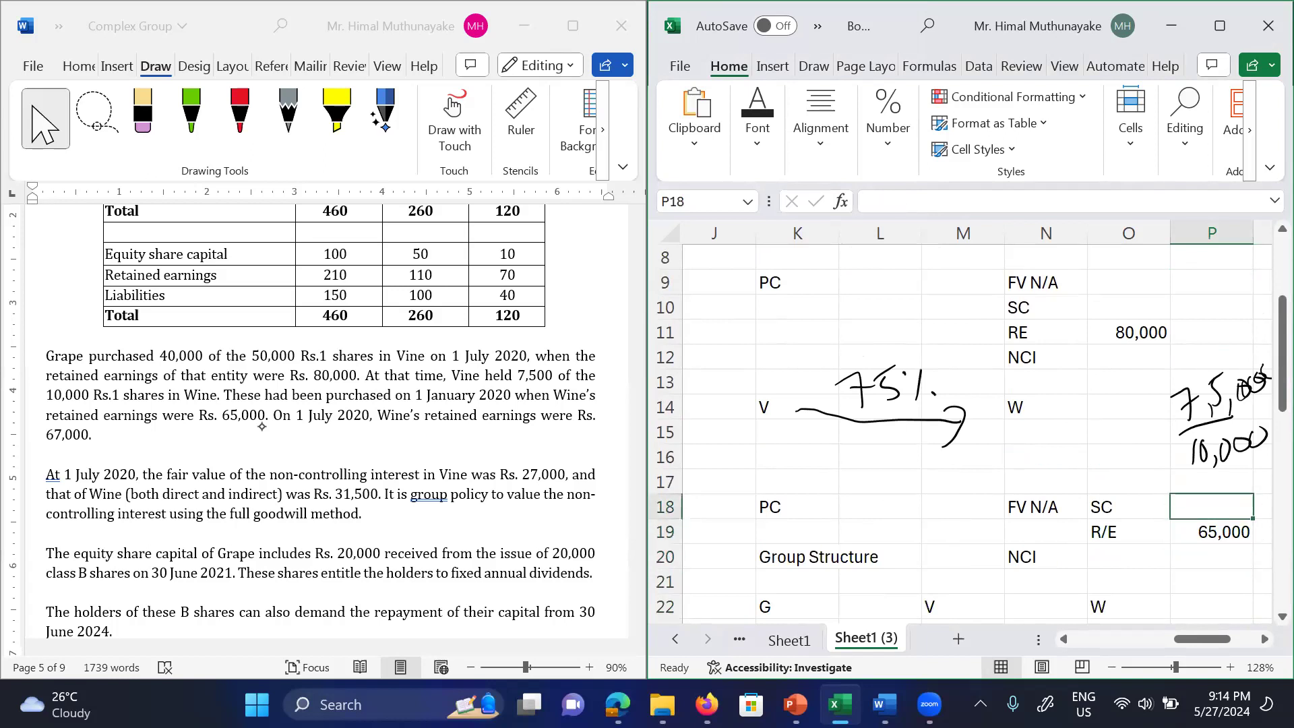
key(Down)
key(Down)
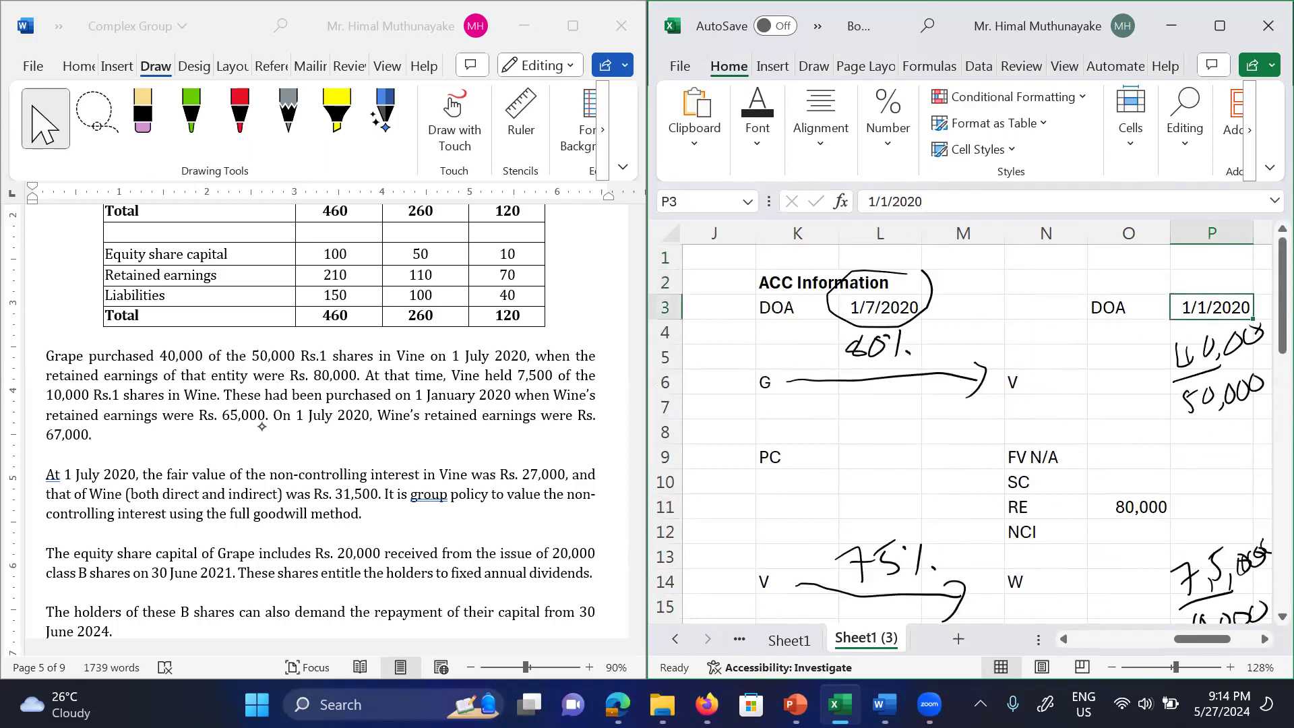
key(Down)
key(Down)
key(Down)
key(Down)
key(Down)
key(Down)
key(Down)
key(Down)
key(Down)
key(Down)
key(Down)
key(Up)
key(Up)
key(Up)
key(Up)
key(Up)
key(Up)
key(Up)
key(Up)
key(Up)
key(Up)
key(Up)
key(Up)
key(Down)
key(Down)
key(Down)
key(Down)
key(Down)
key(Down)
key(Down)
key(Down)
key(Down)
key(Down)
key(Down)
key(Down)
key(Down)
key(Down)
key(Down)
key(Down)
key(Down)
key(Down)
key(Down)
key(Down)
key(Down)
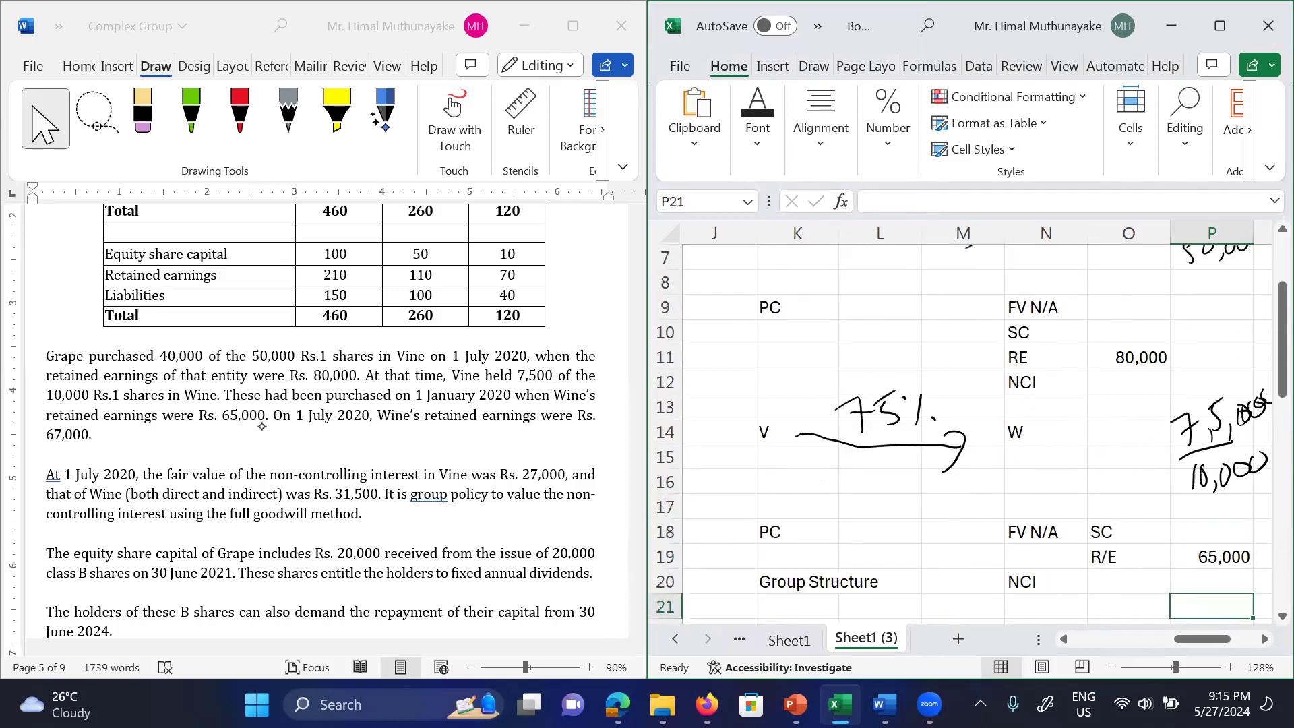
Step: Compare Wine's date of acquisition in P3 with Vine's circled date of acquisition in L3
key(Up)
key(Up)
key(Up)
key(Up)
key(Up)
key(Up)
key(Up)
key(Up)
key(Up)
key(Up)
key(Up)
key(Up)
key(Up)
key(Up)
key(Up)
key(Up)
key(Up)
key(Up)
key(Up)
key(Up)
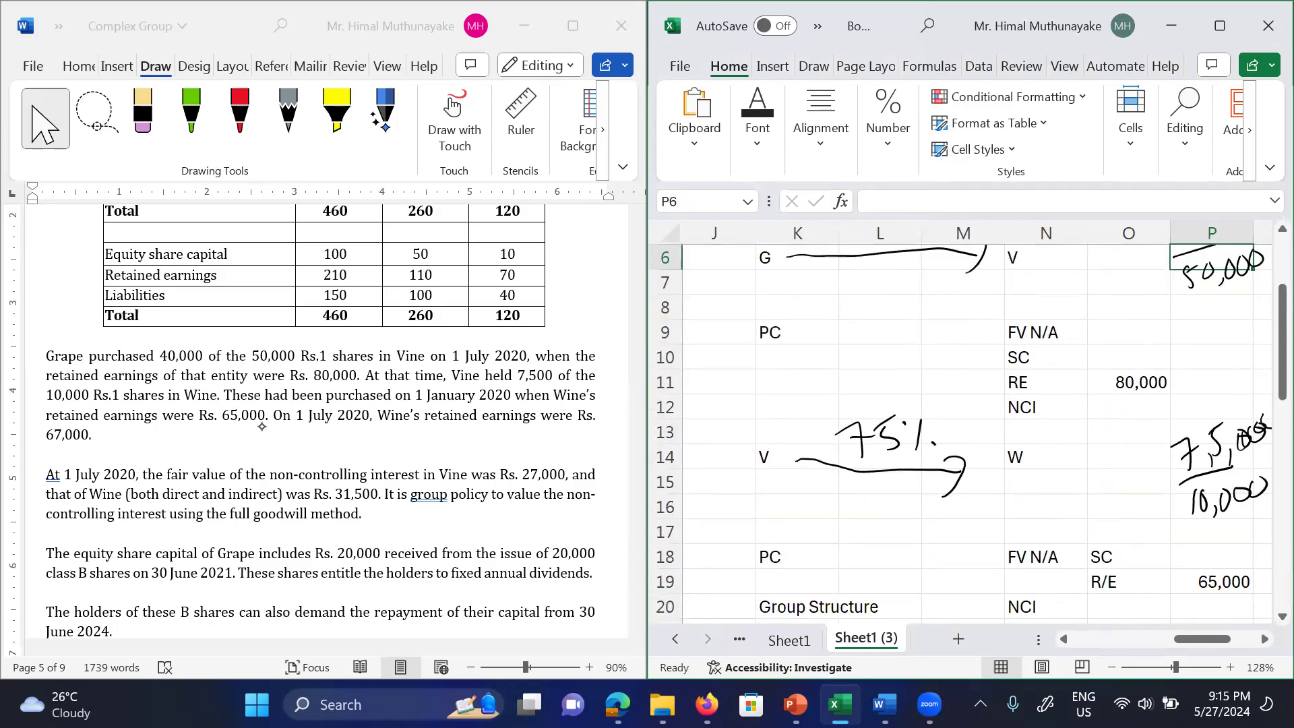
key(Left)
key(Left)
key(Left)
key(Down)
key(Left)
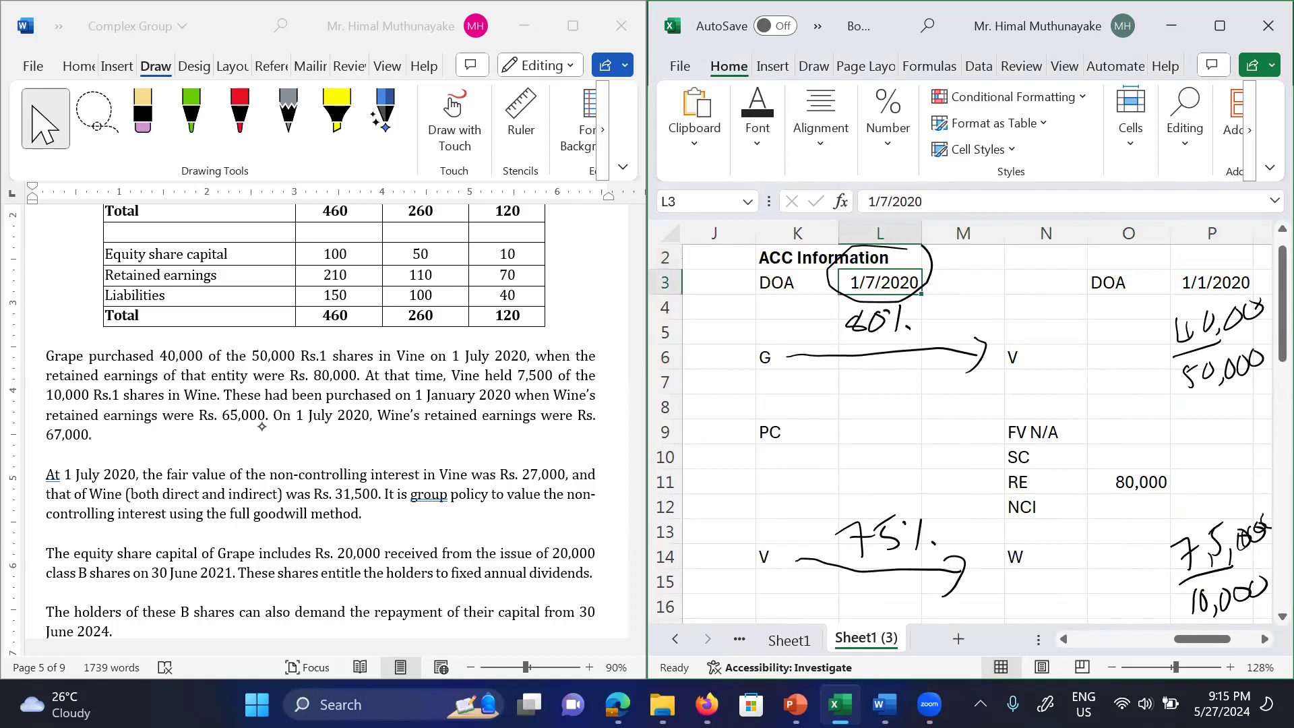
Step: Replace Wine's retained earnings in P19 with the 1 July 2020 figure, 67,000, and review it against the acquisition dates
key(Down)
key(Down)
key(Down)
key(Down)
key(Down)
key(Down)
key(Down)
key(Down)
key(Down)
key(Down)
key(Down)
key(Down)
key(Down)
key(Down)
key(Down)
key(Down)
key(Down)
key(Down)
key(Down)
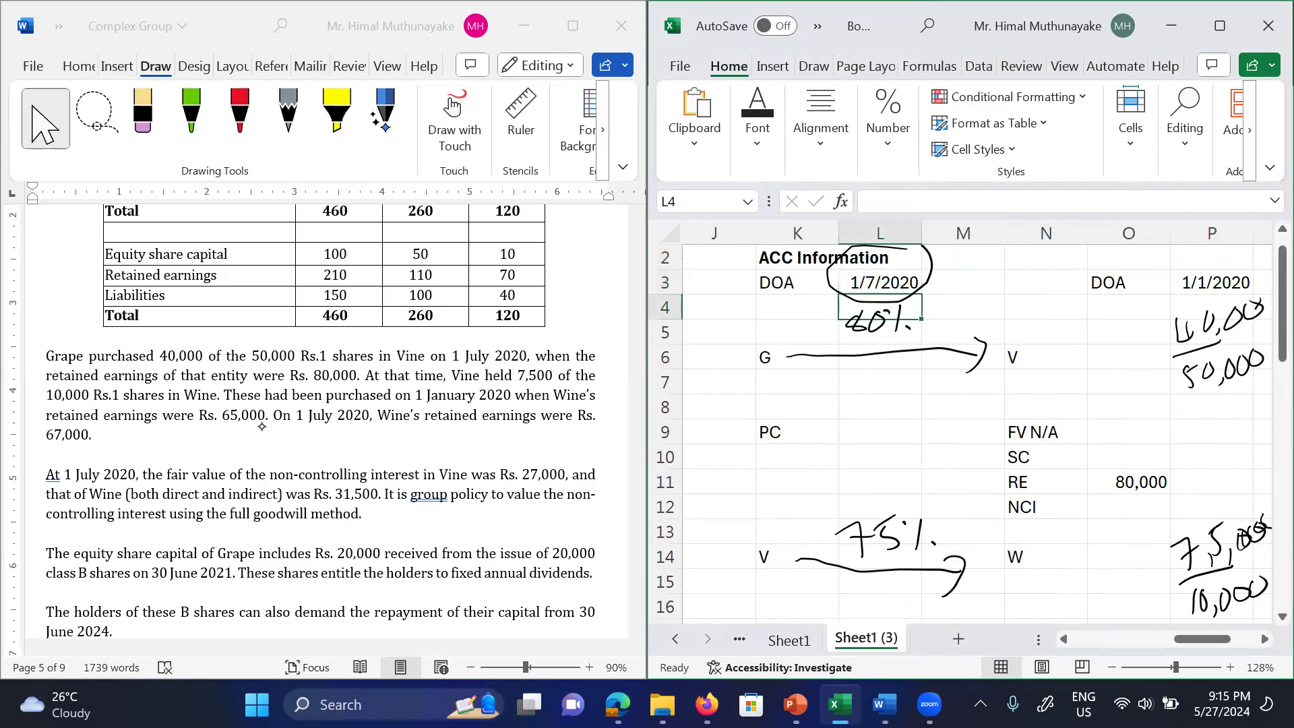
key(Up)
key(Up)
key(Up)
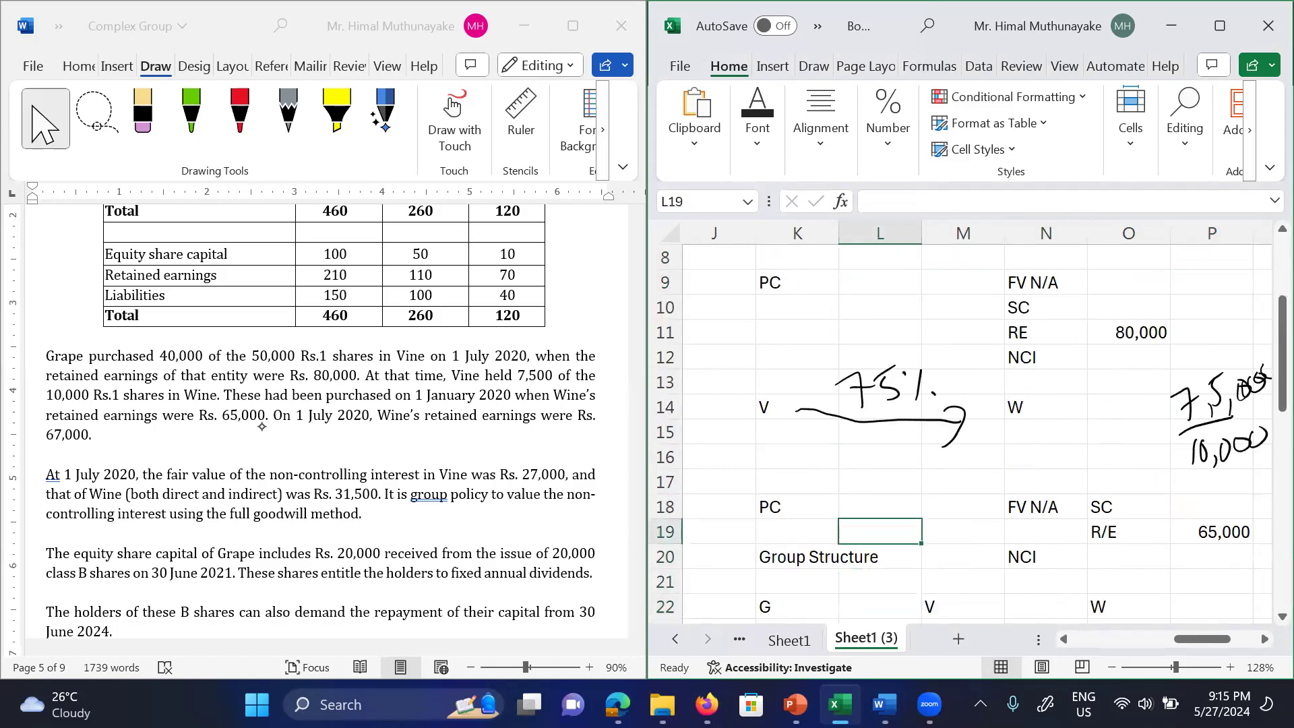
key(Right)
key(Right)
key(Right)
key(Right)
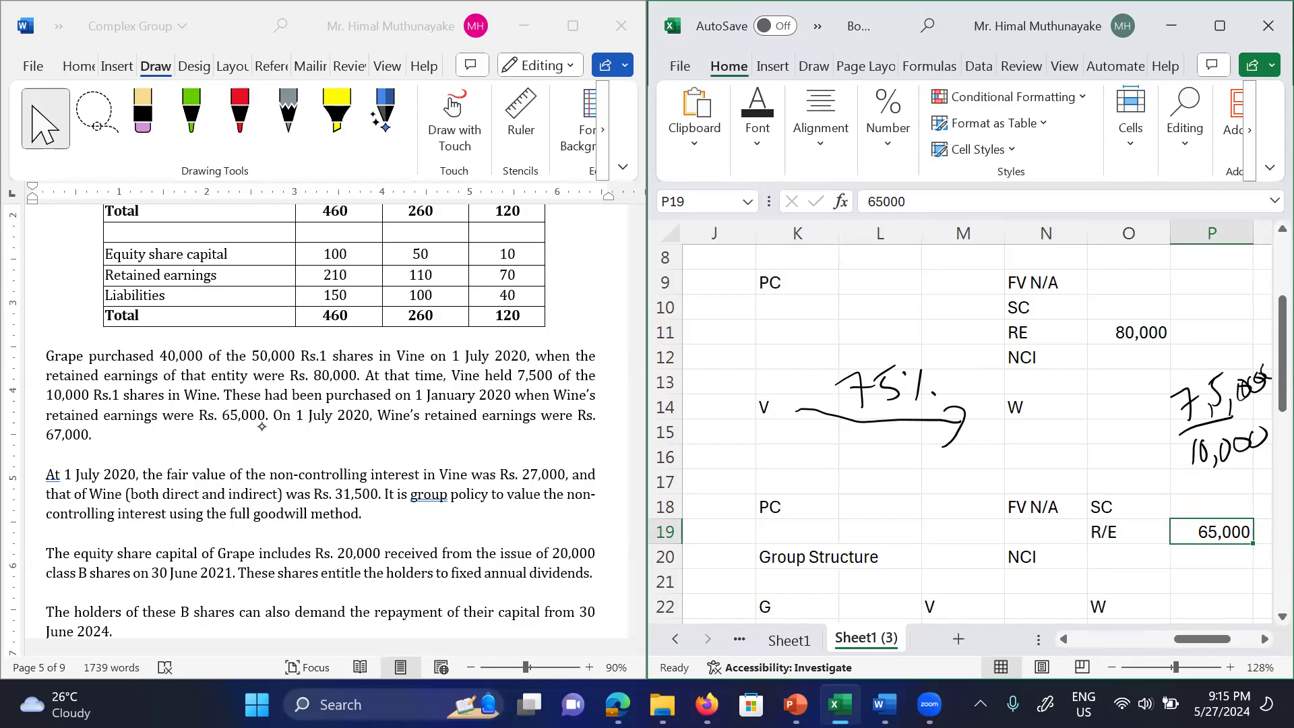
scroll(963, 431, right, 1)
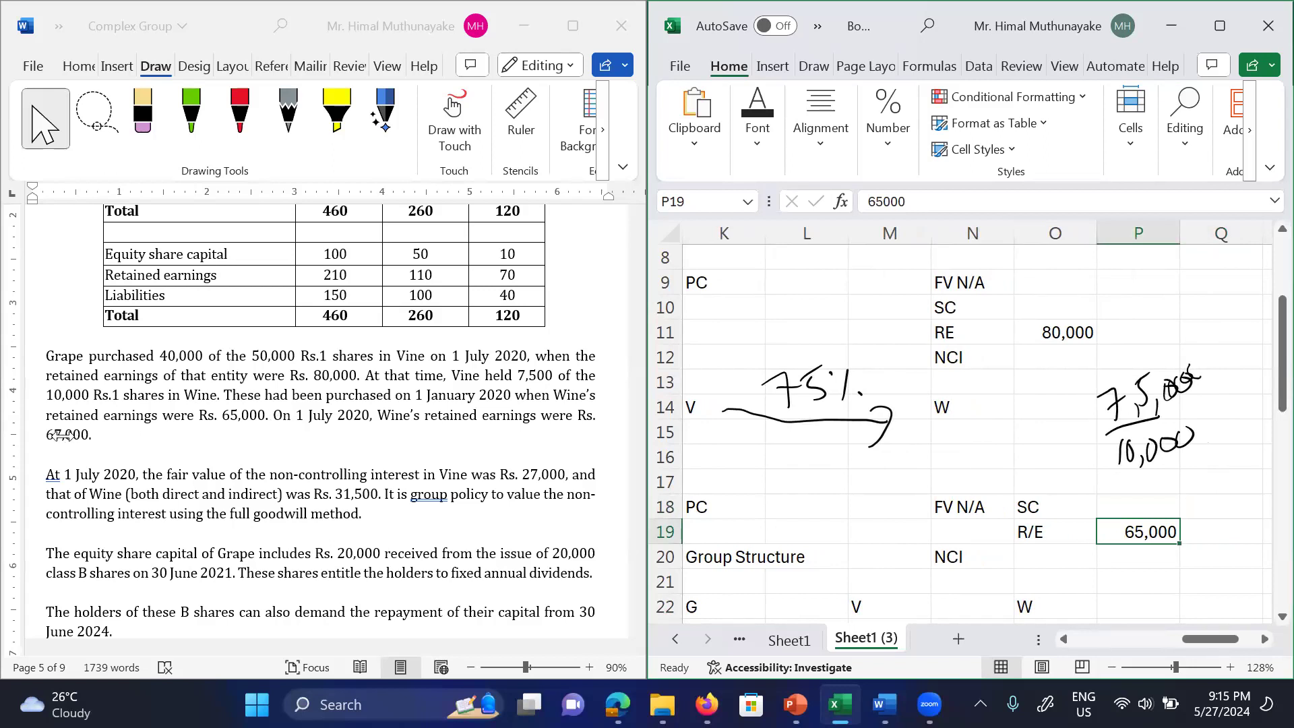
text(67,000)
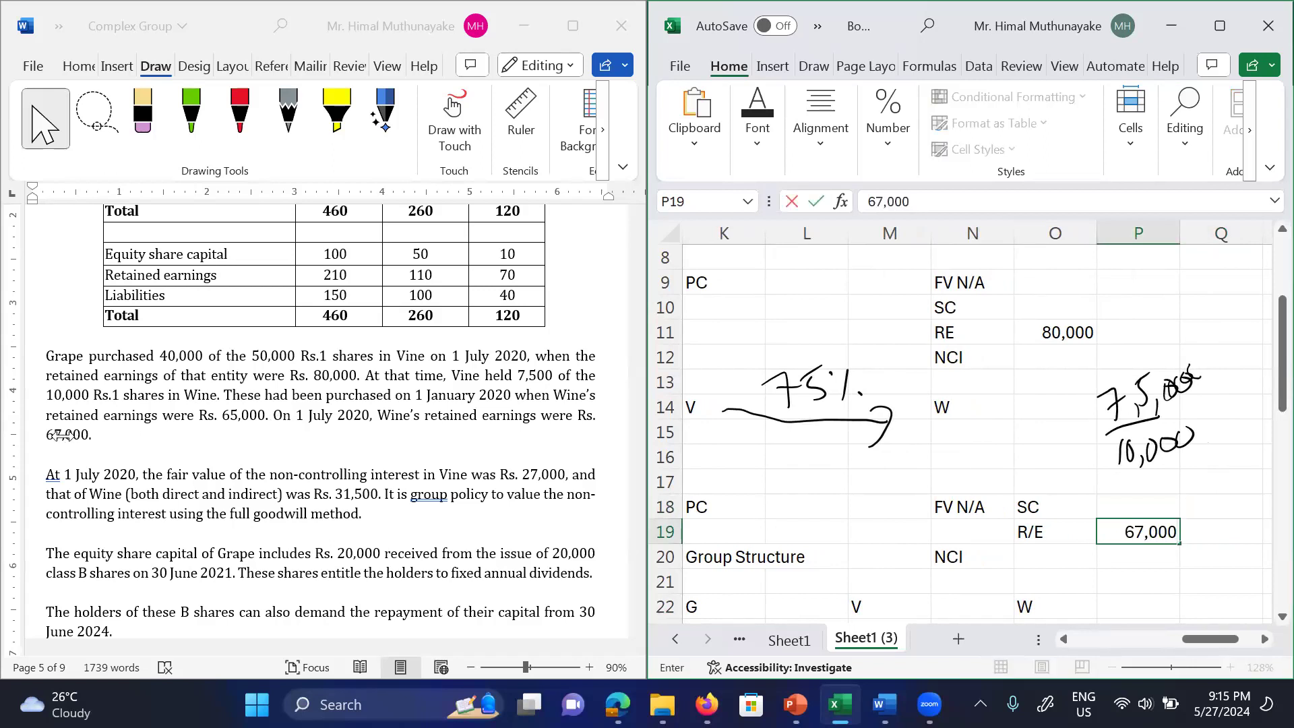
key(Return)
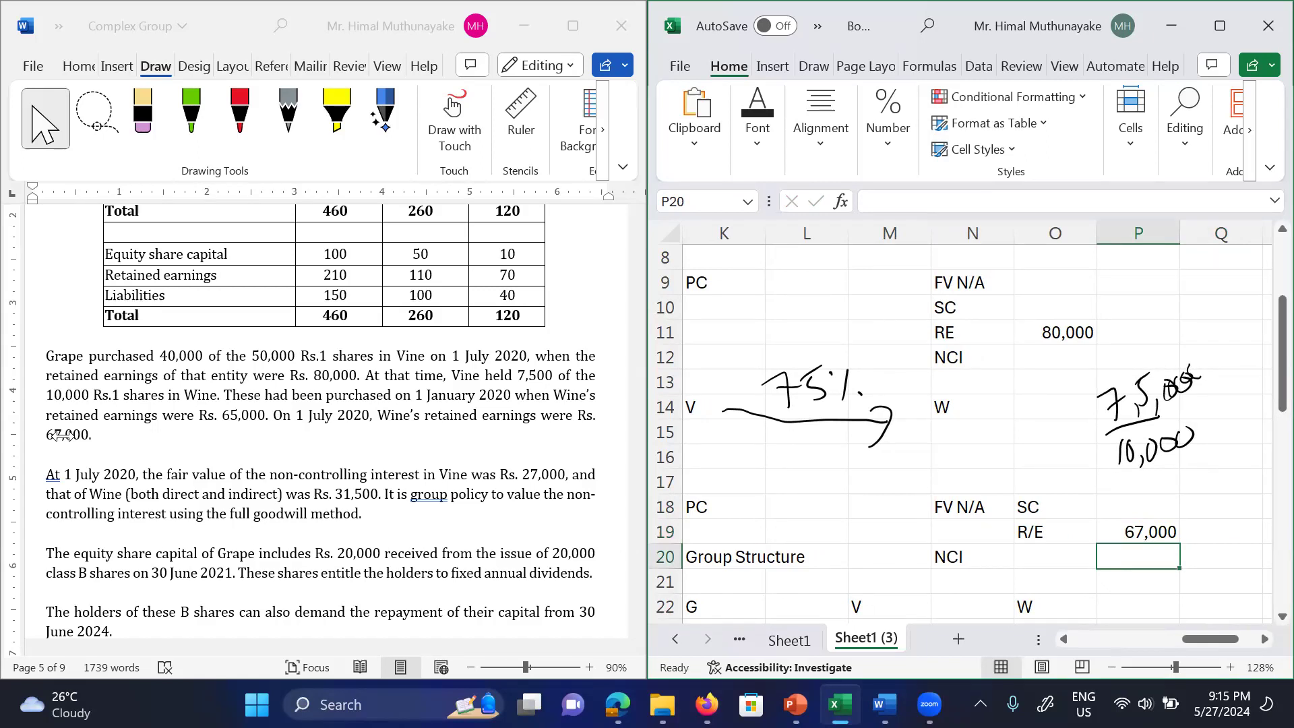
key(Up)
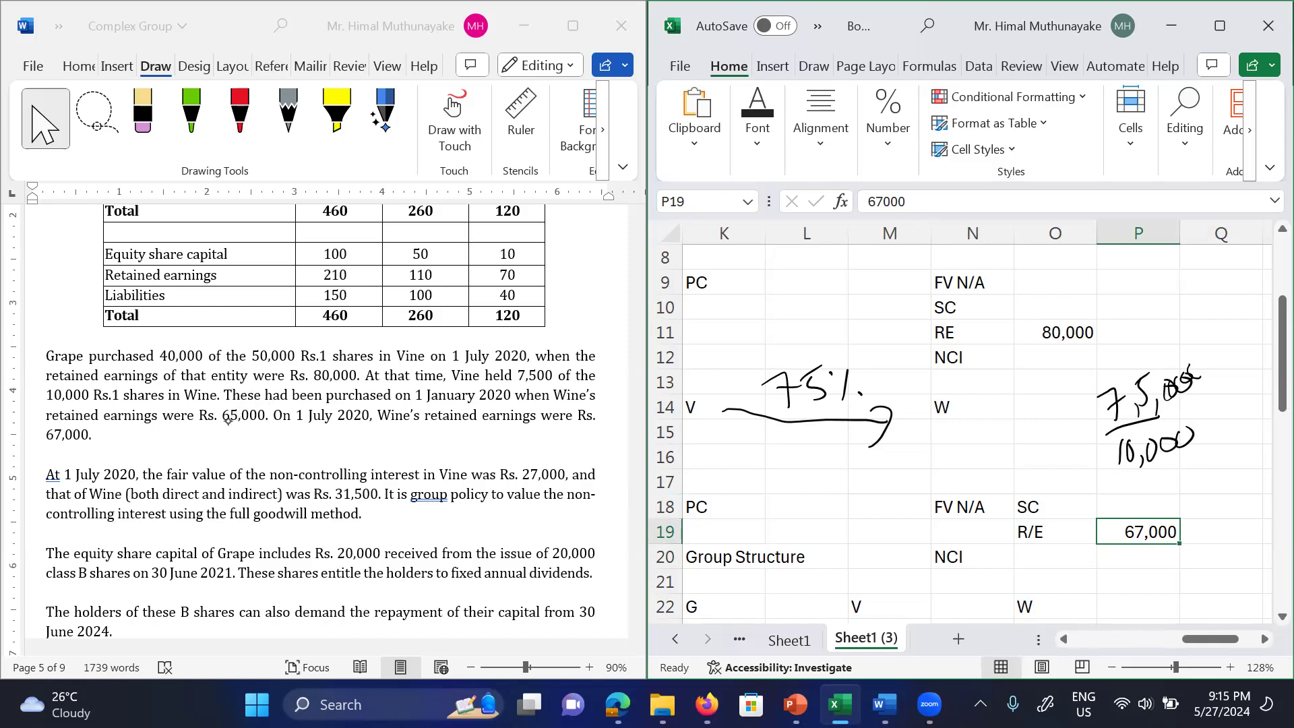
scroll(960, 431, up, 3)
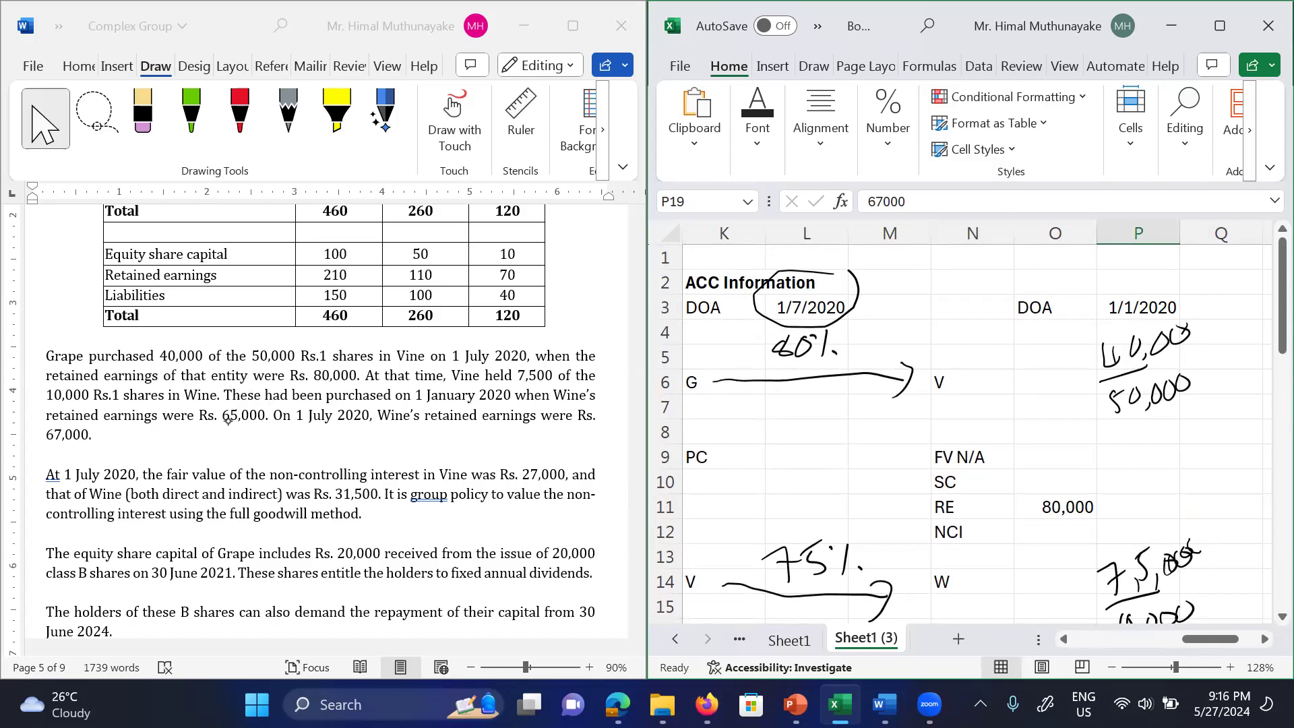
scroll(955, 434, down, 3)
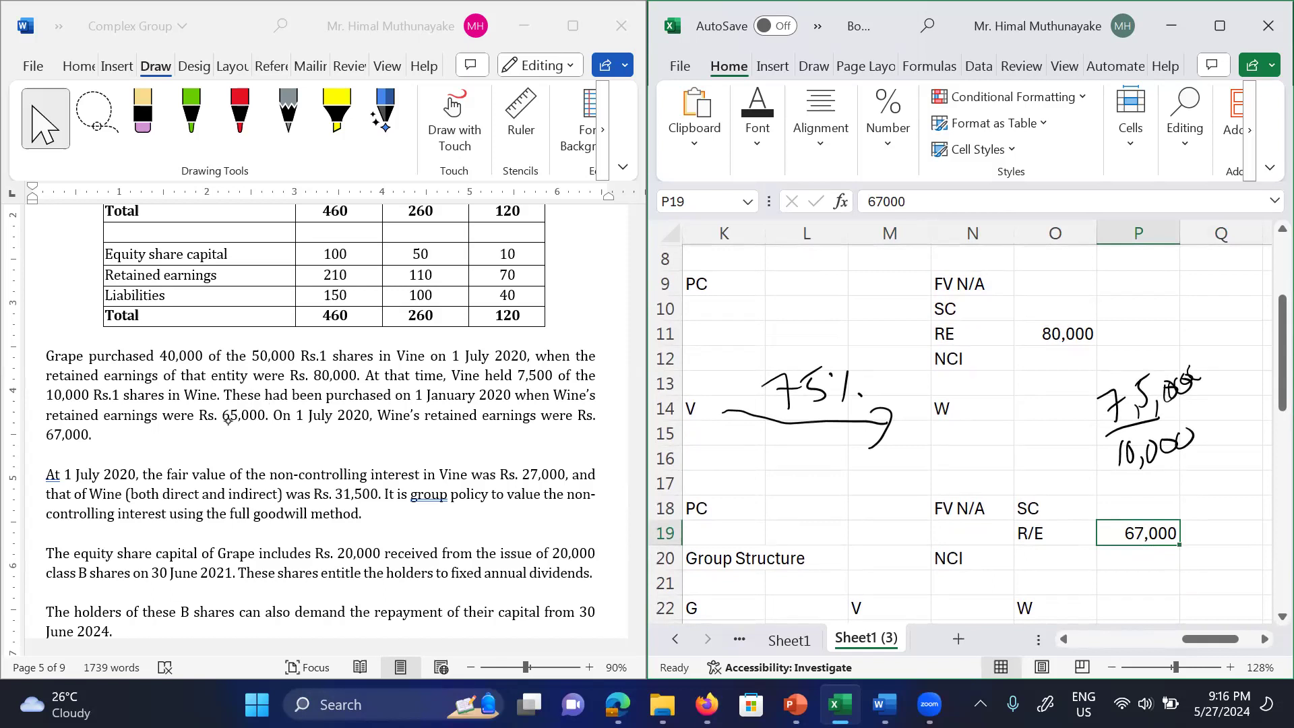
Step: Enter the fair value of Vine's non-controlling interest from the question, 27,000, beside NCI in O12
click(137, 478)
scroll(137, 478, down, 1)
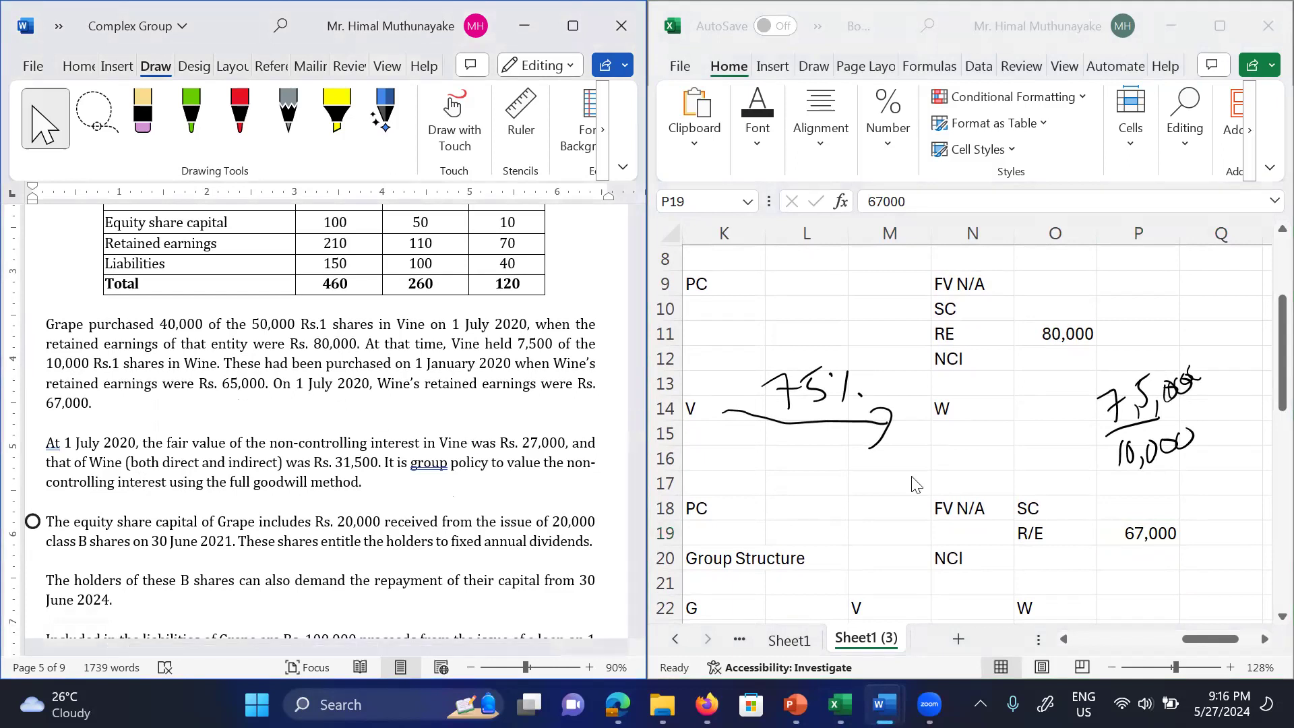
click(1038, 358)
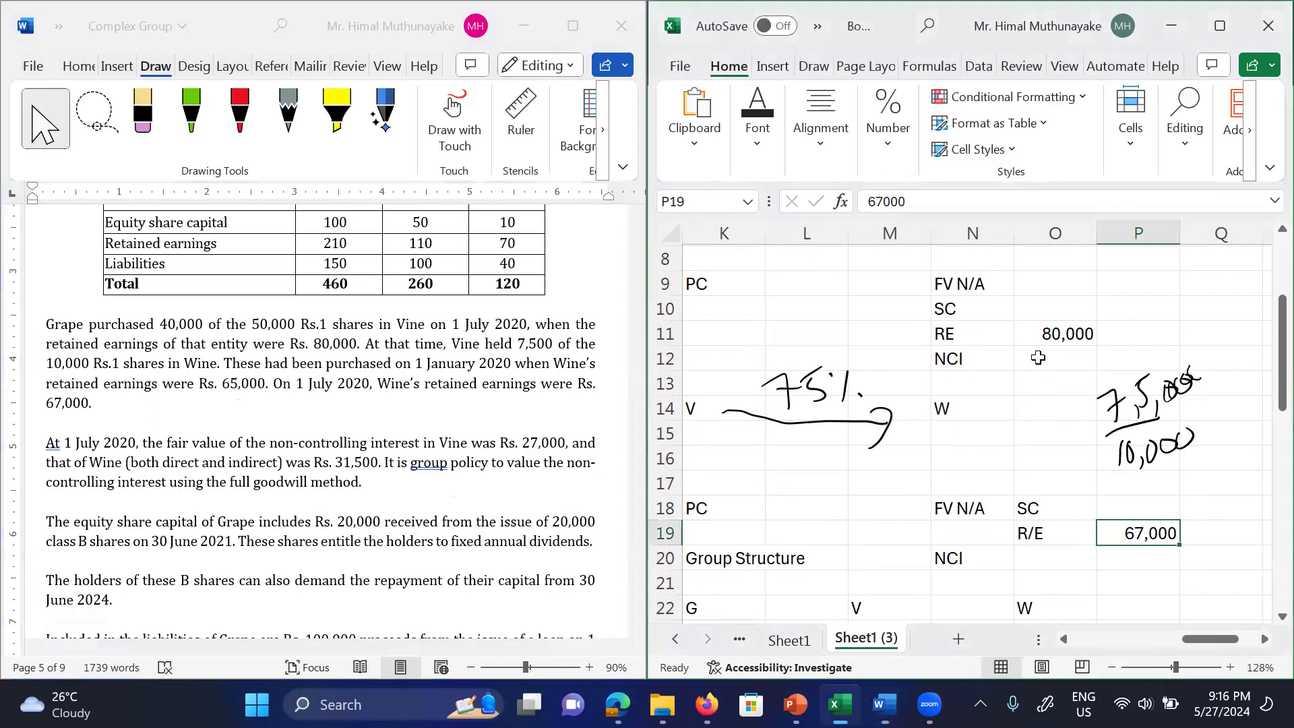
click(1038, 358)
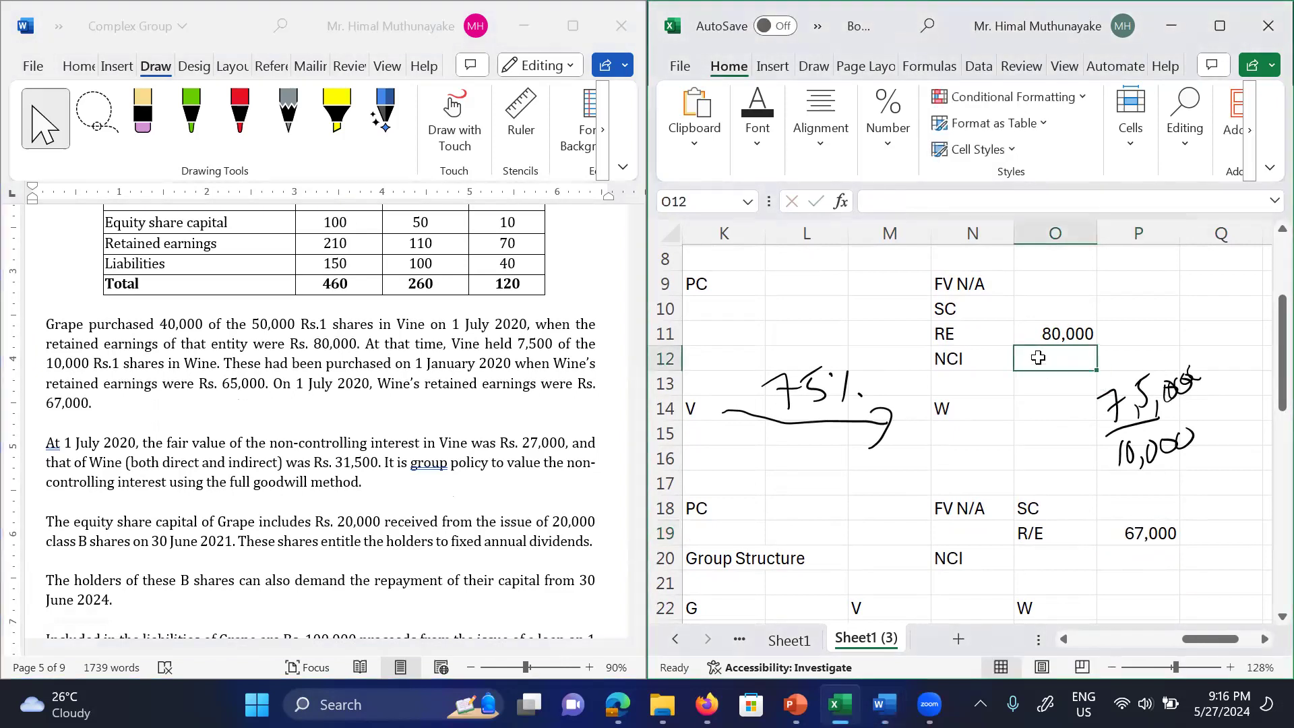
text(27,000)
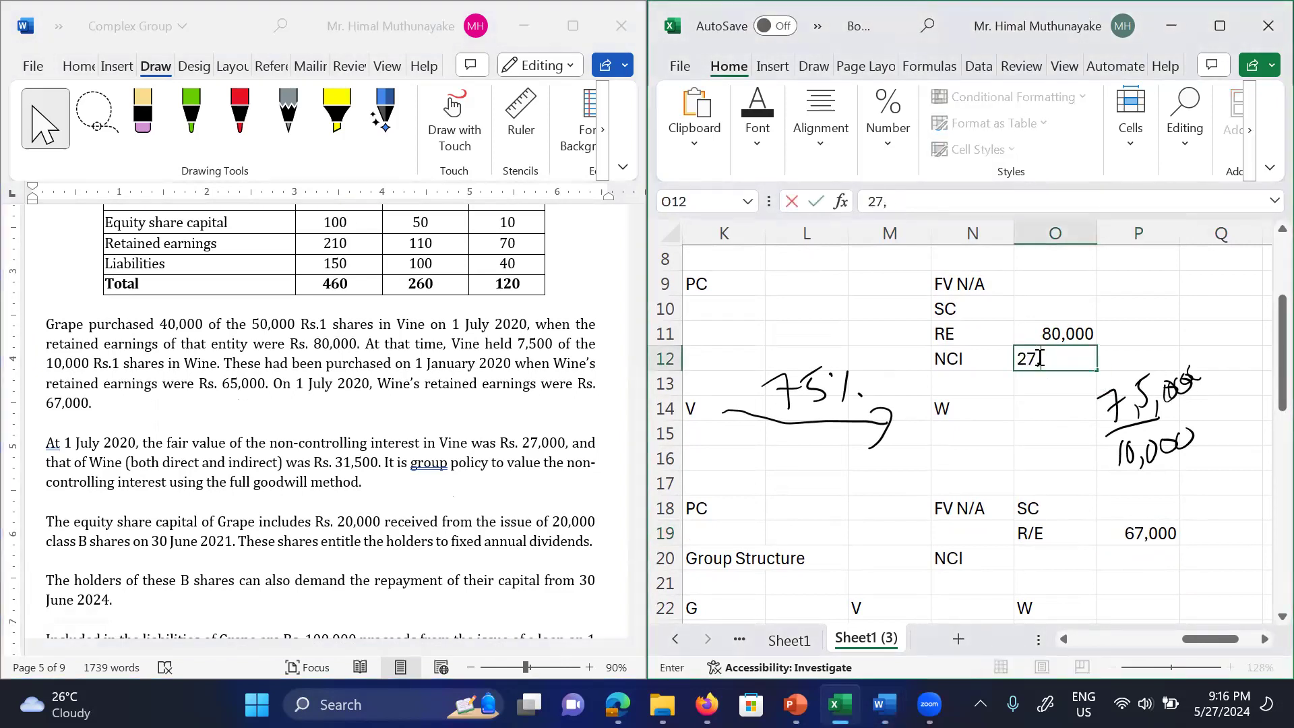
key(Return)
Step: Enter the fair value of Wine's non-controlling interest from the question, 31,500, in P20 on the NCI row
key(Return)
key(Return)
key(Down)
key(Down)
key(Down)
key(Down)
key(Down)
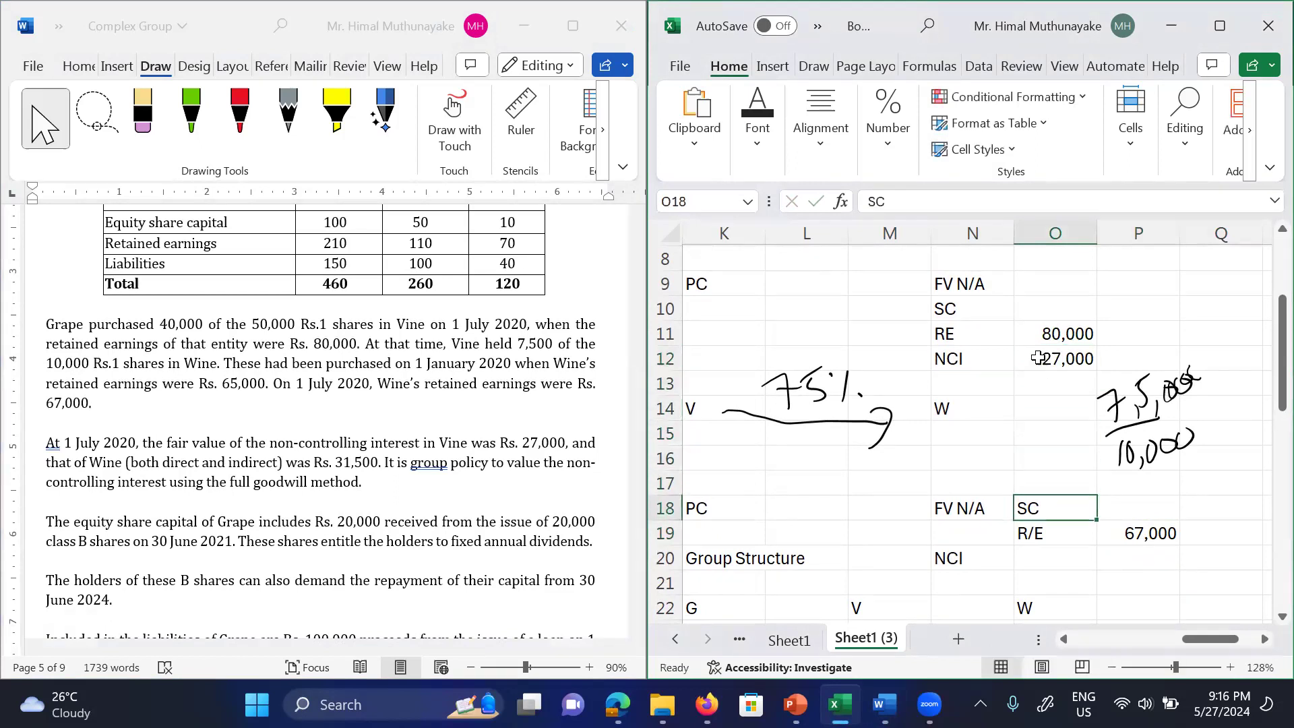
key(Up)
key(Down)
key(Right)
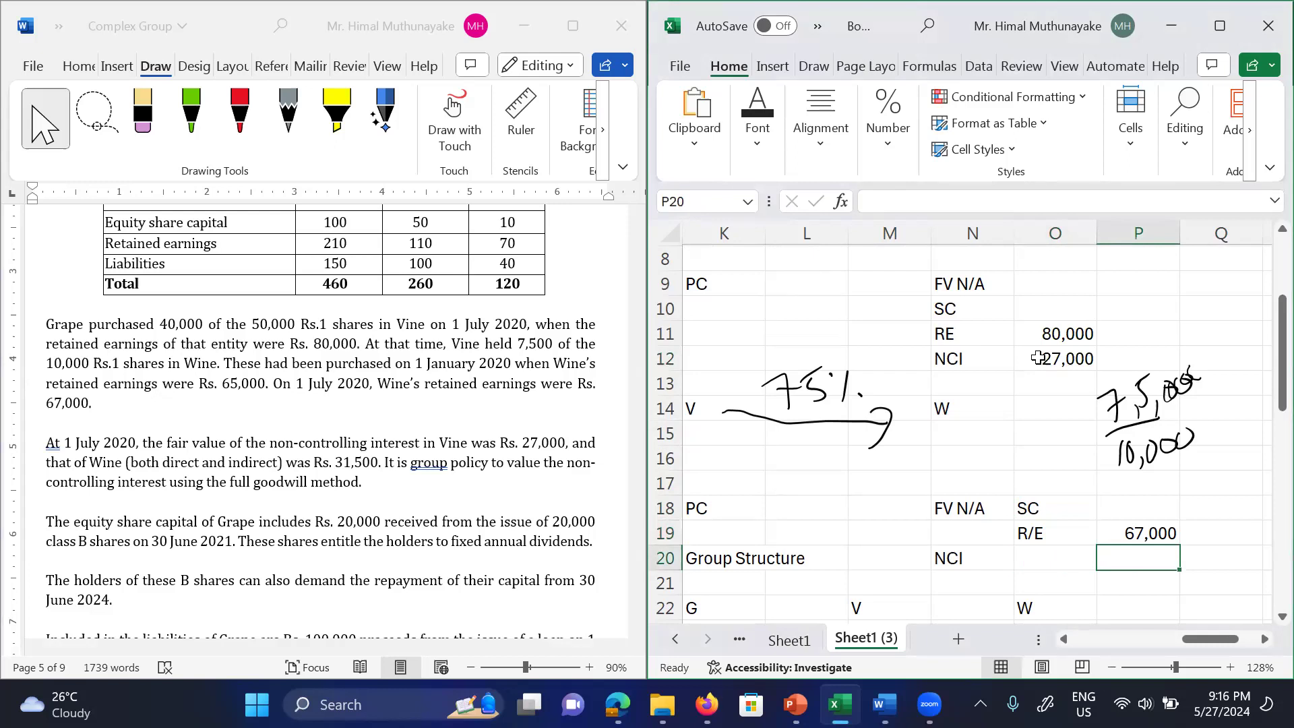
text(31500)
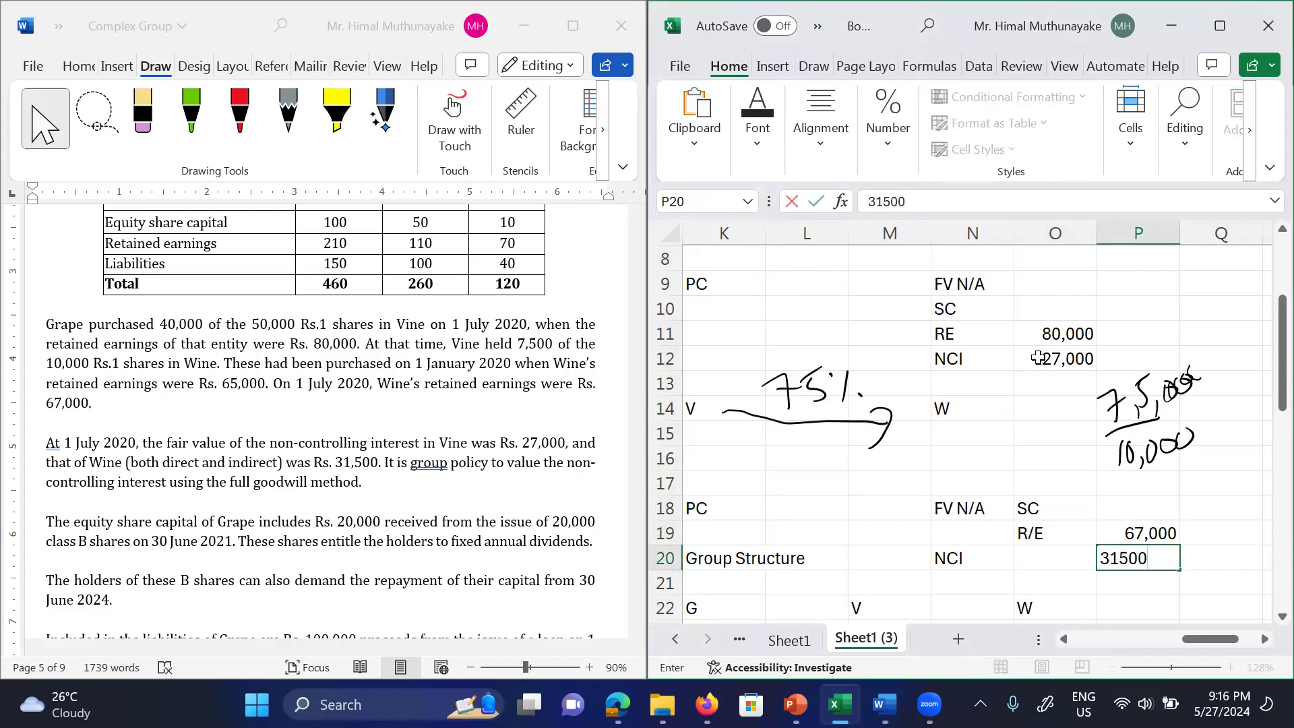
key(Return)
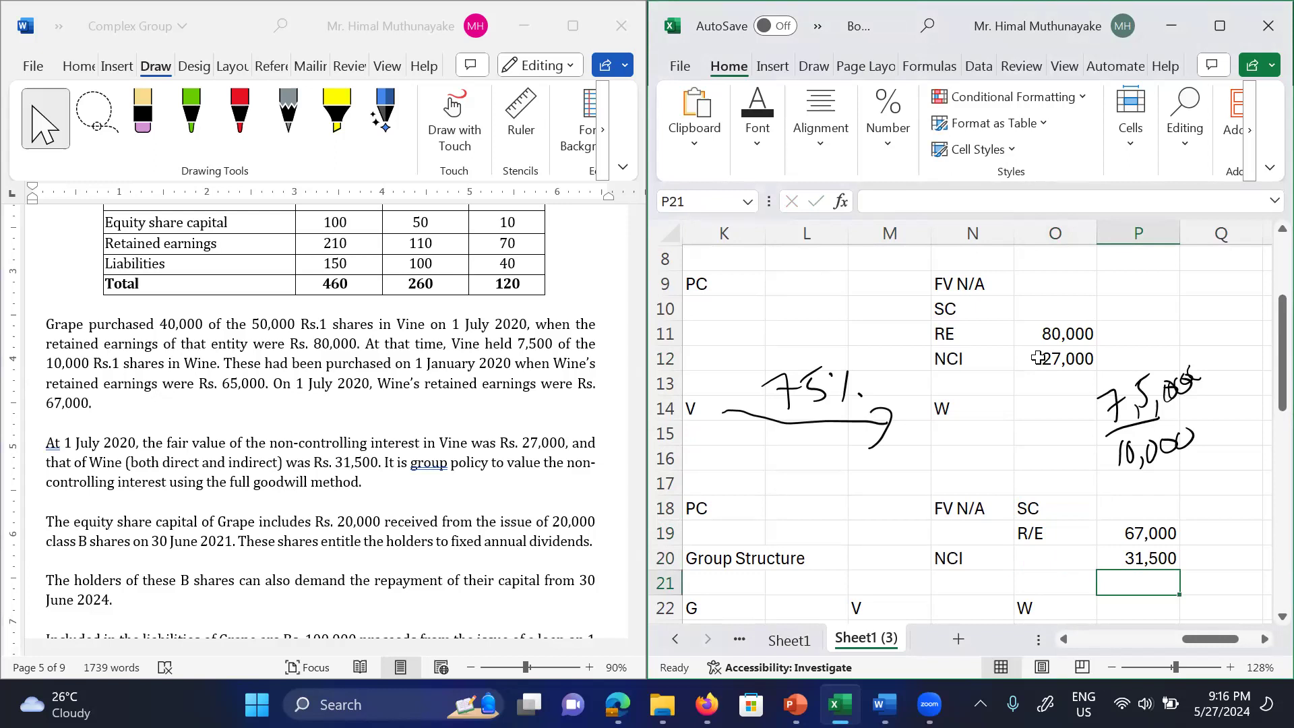
key(Up)
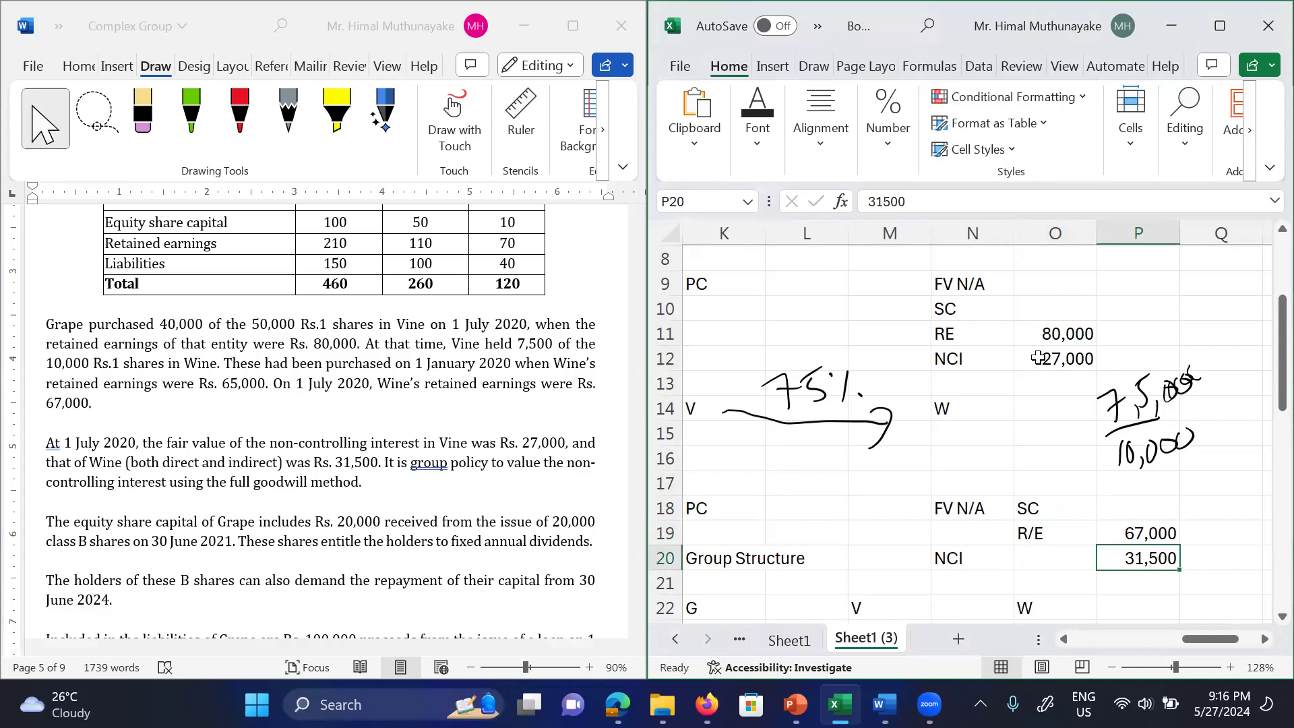
Step: Read the question's remaining notes on the full goodwill method, Grape's class B shares and the Rs. 100,000 loan in the Word document
key(Down)
key(Down)
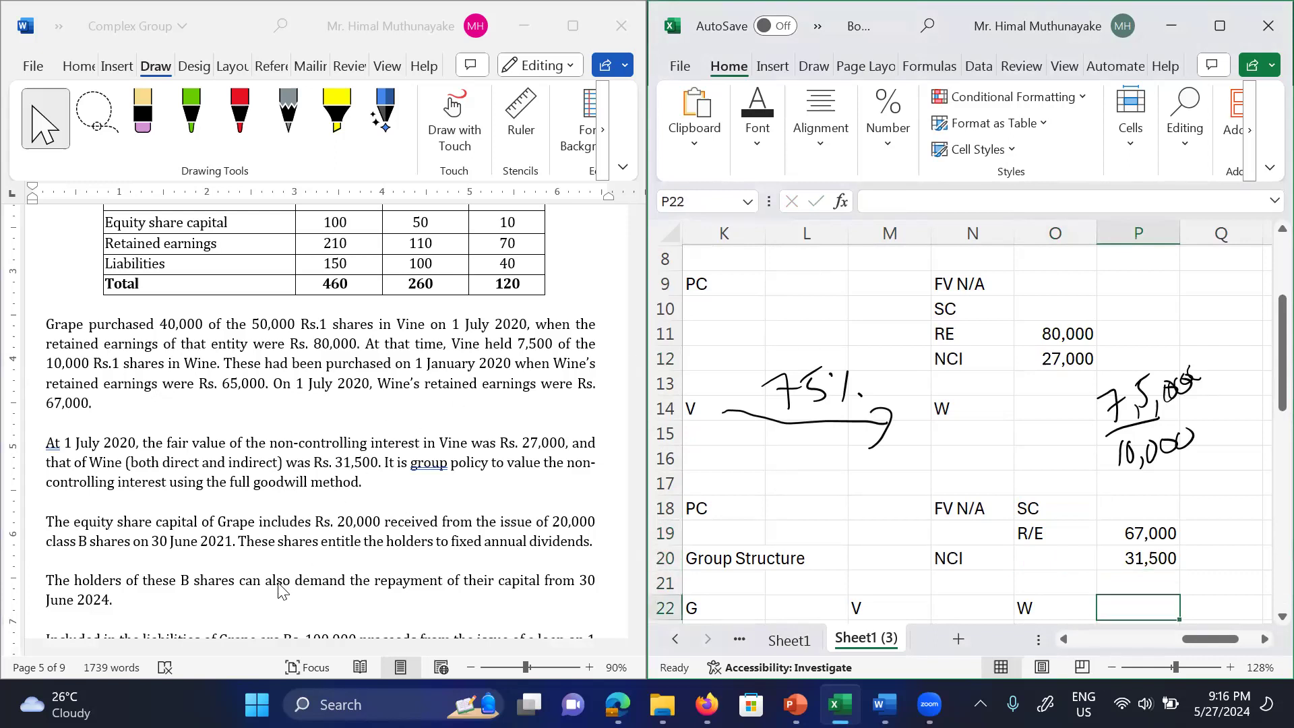
click(218, 566)
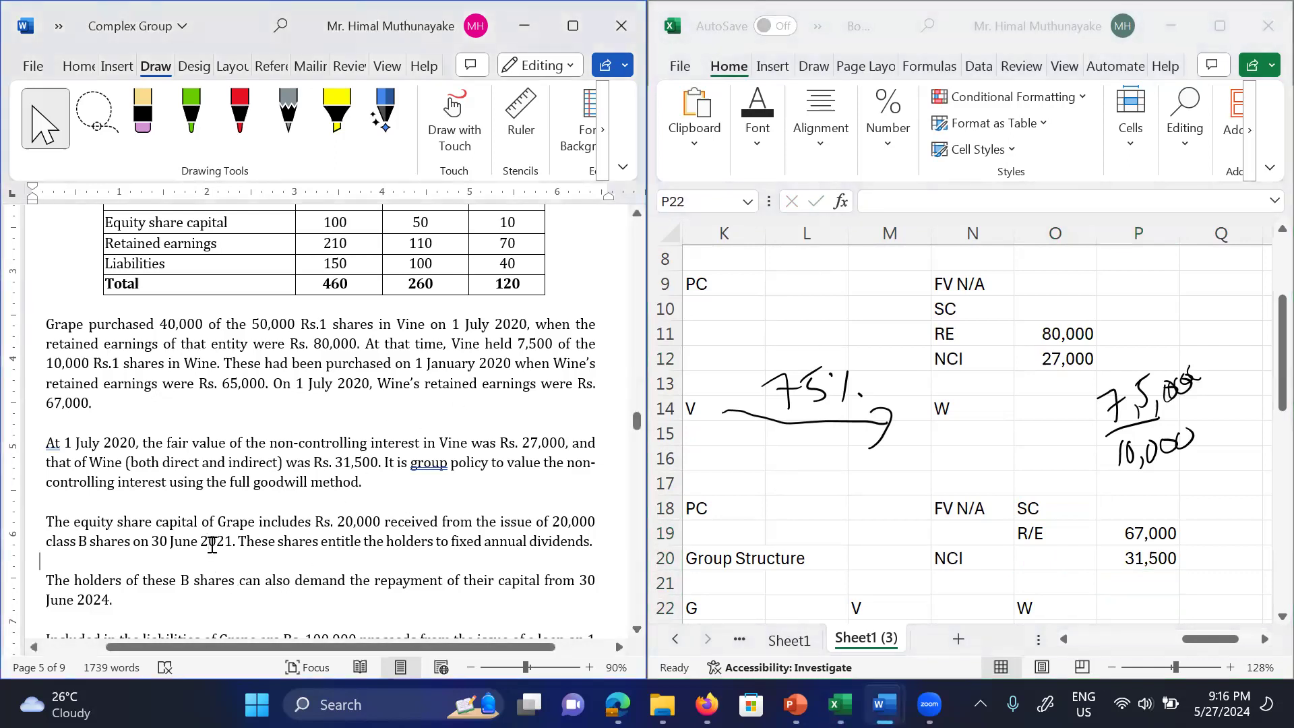
scroll(211, 544, down, 2)
scroll(212, 545, down, 2)
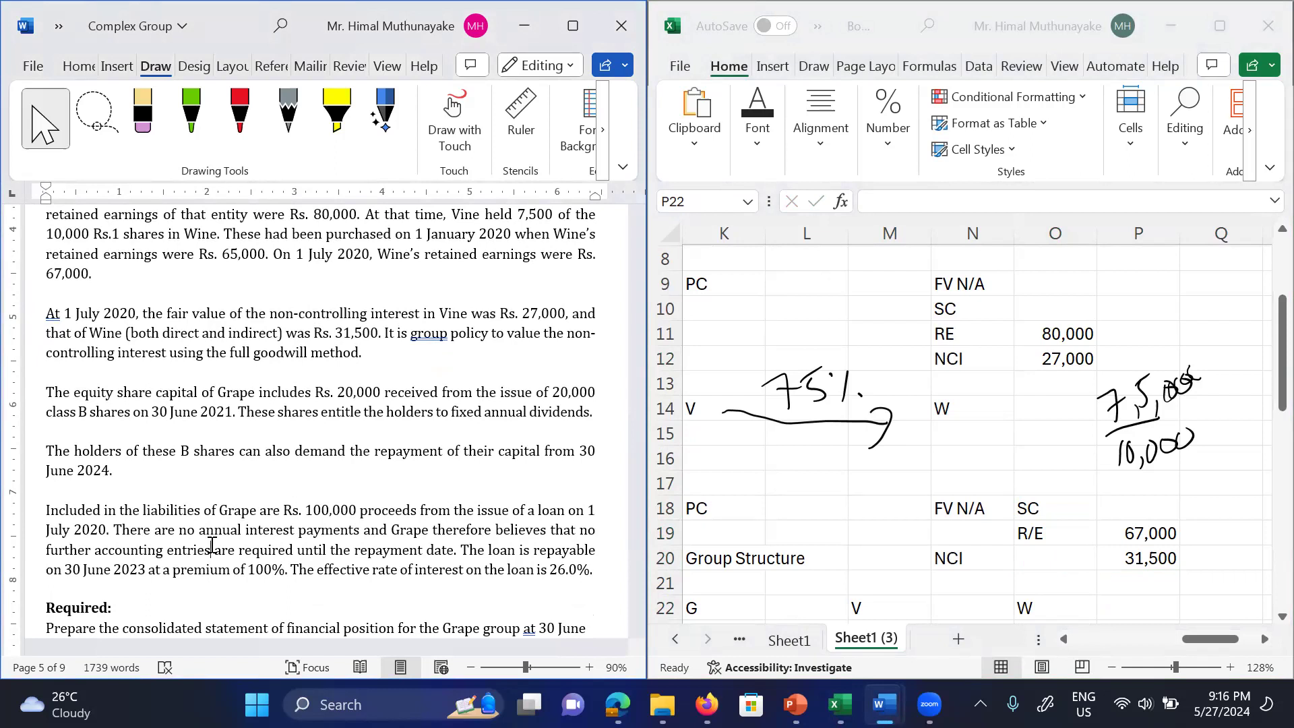
click(212, 544)
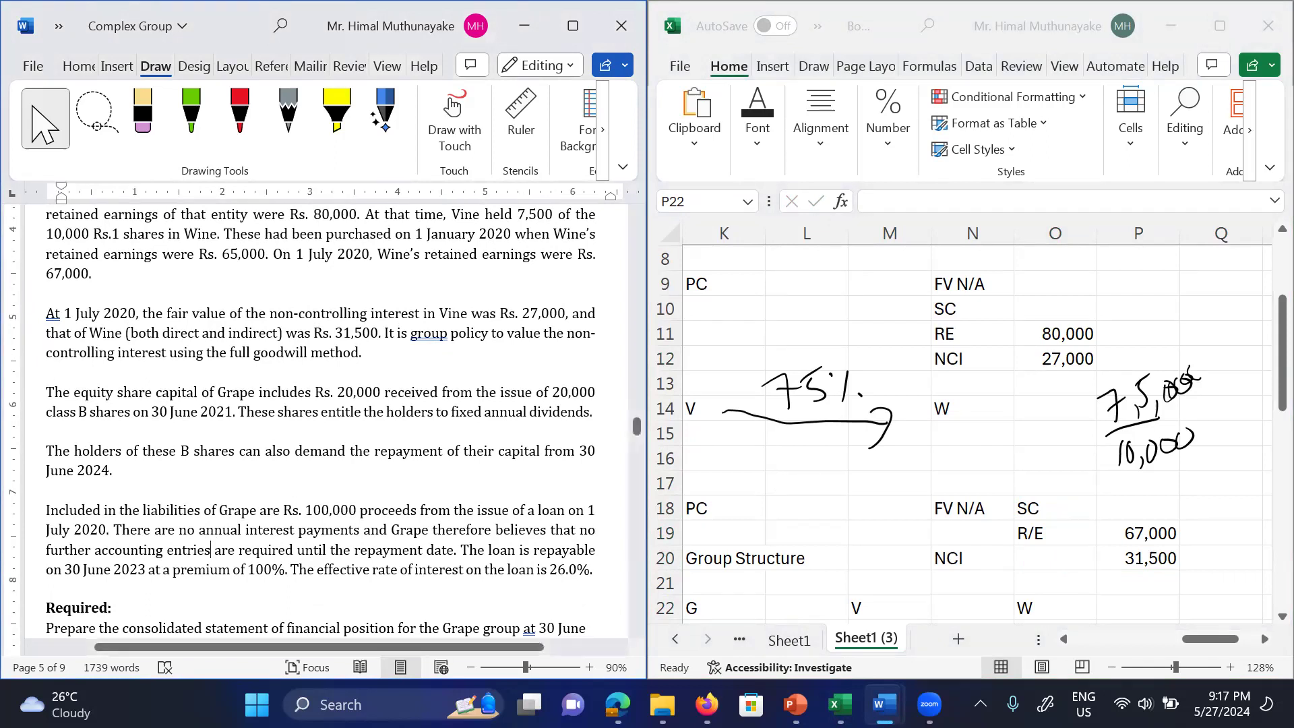
scroll(202, 438, left, 3)
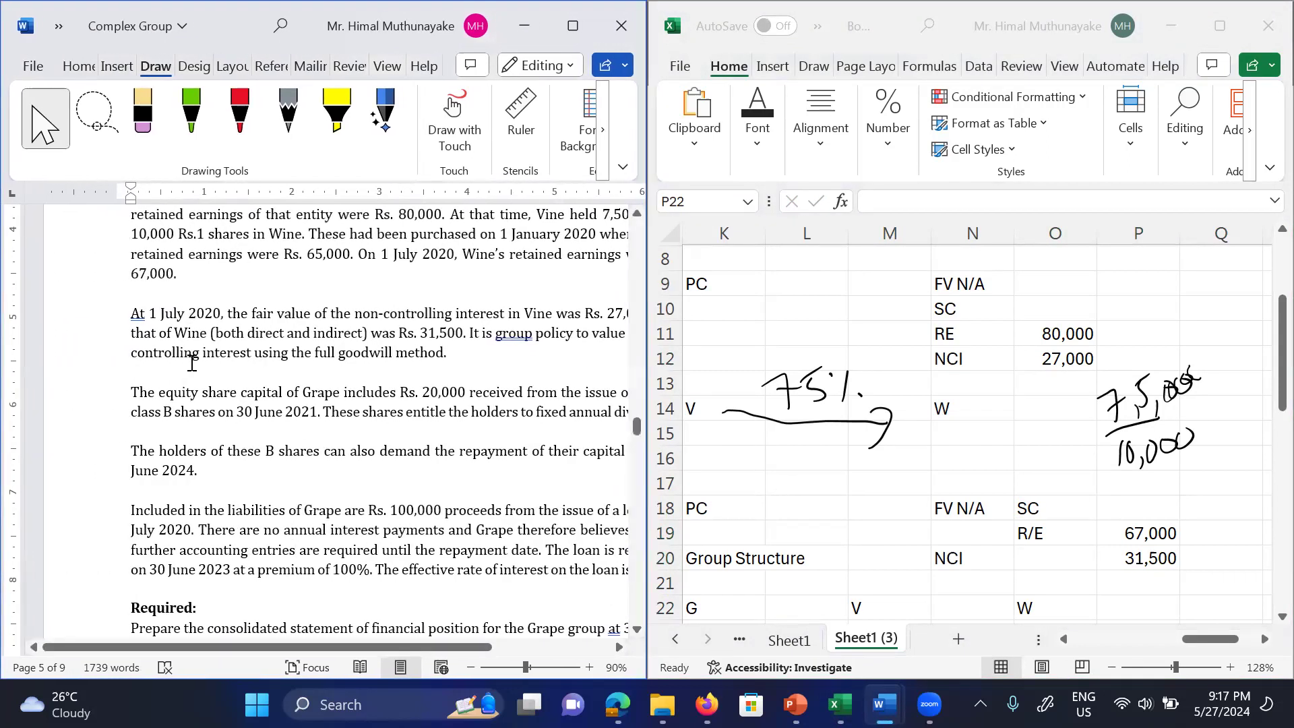
scroll(192, 363, right, 3)
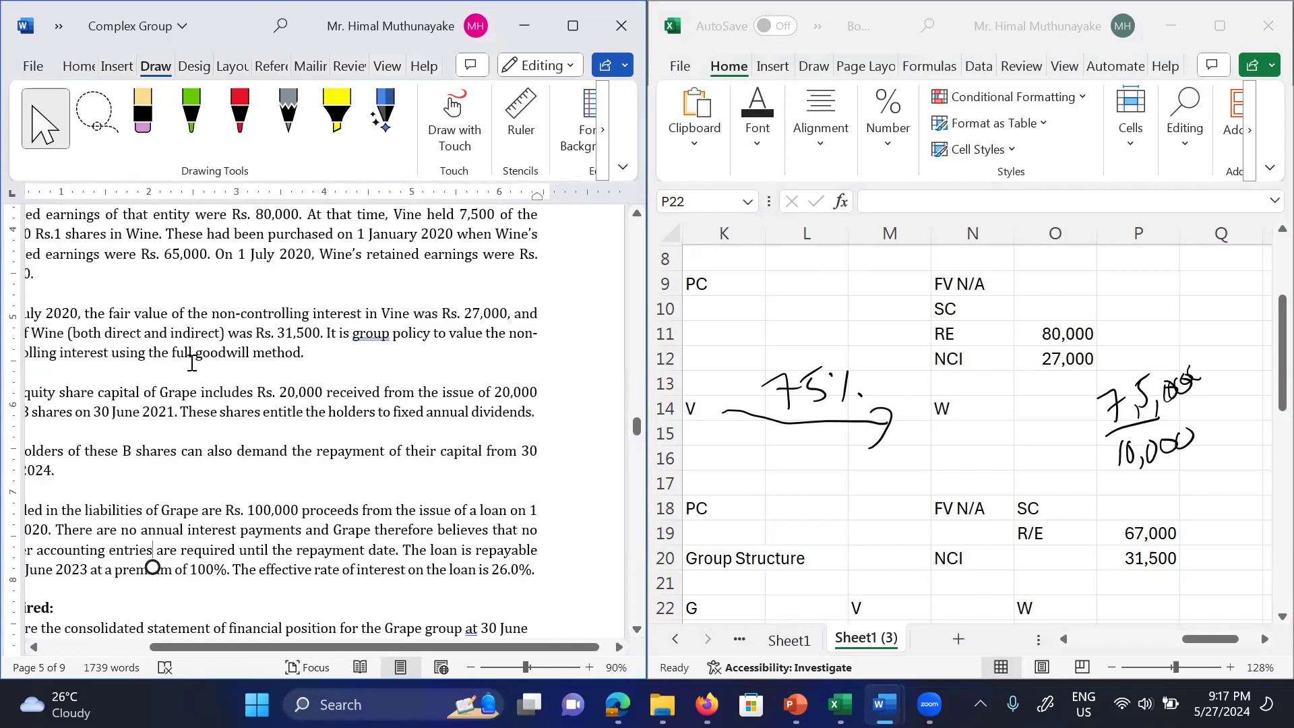
scroll(192, 363, left, 3)
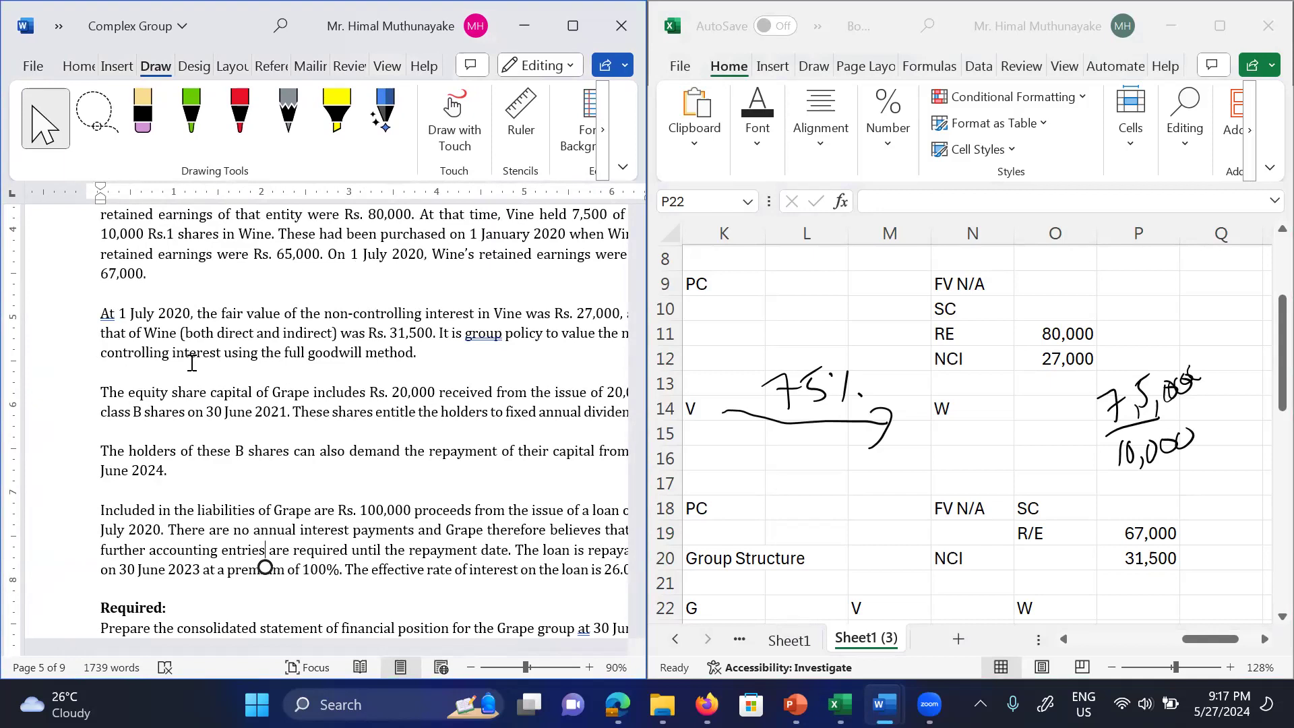
scroll(192, 363, right, 4)
scroll(810, 277, up, 1)
scroll(324, 418, down, 1)
scroll(324, 418, left, 4)
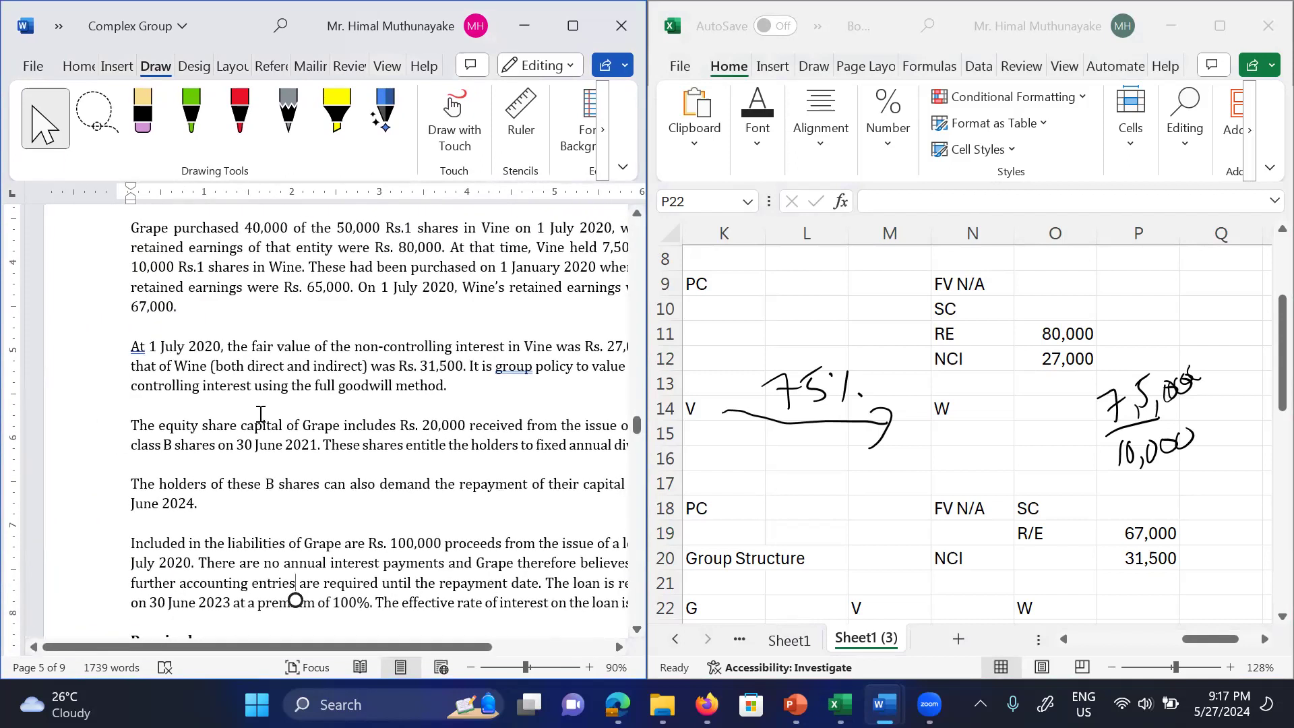
Step: Draw a green ink line below the goodwill policy paragraph and a downward arrow beside the class B share and loan notes
click(178, 118)
drag(139, 407, 322, 407)
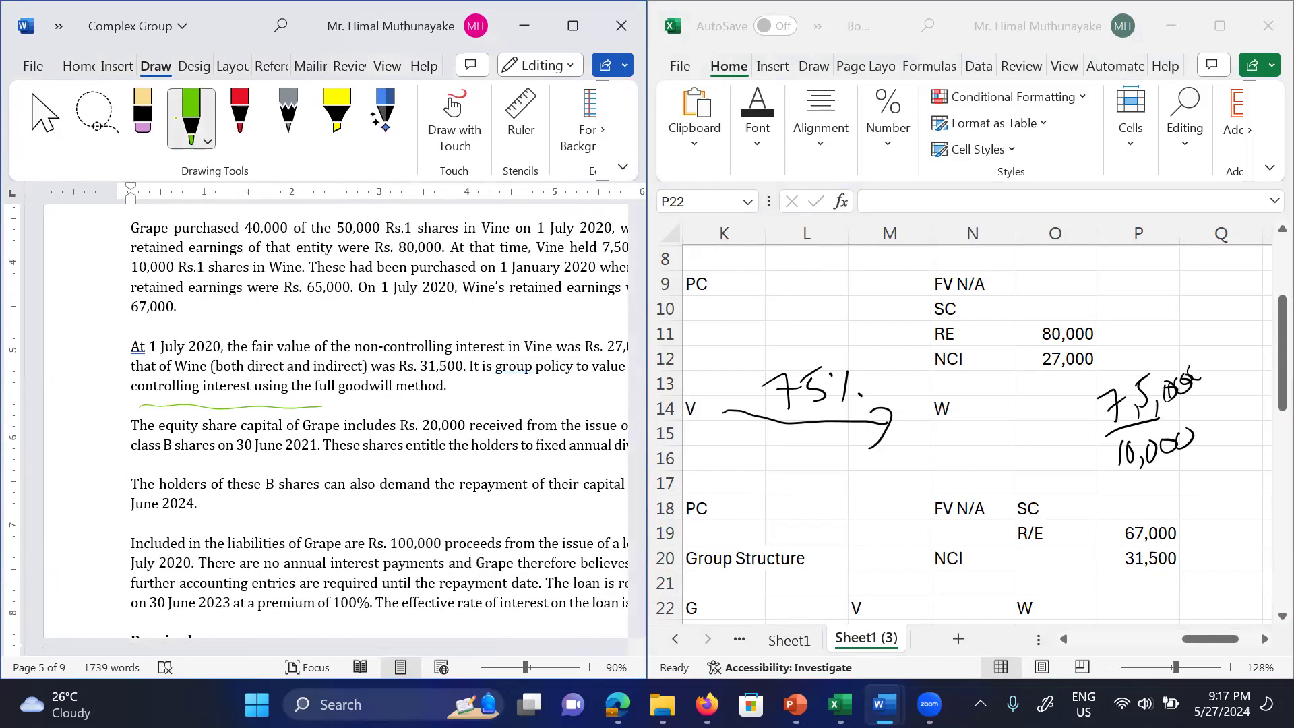
mouse_move(107, 435)
mouse_down()
mouse_move(122, 551)
mouse_move(121, 525)
mouse_up()
scroll(306, 425, up, 1)
click(305, 479)
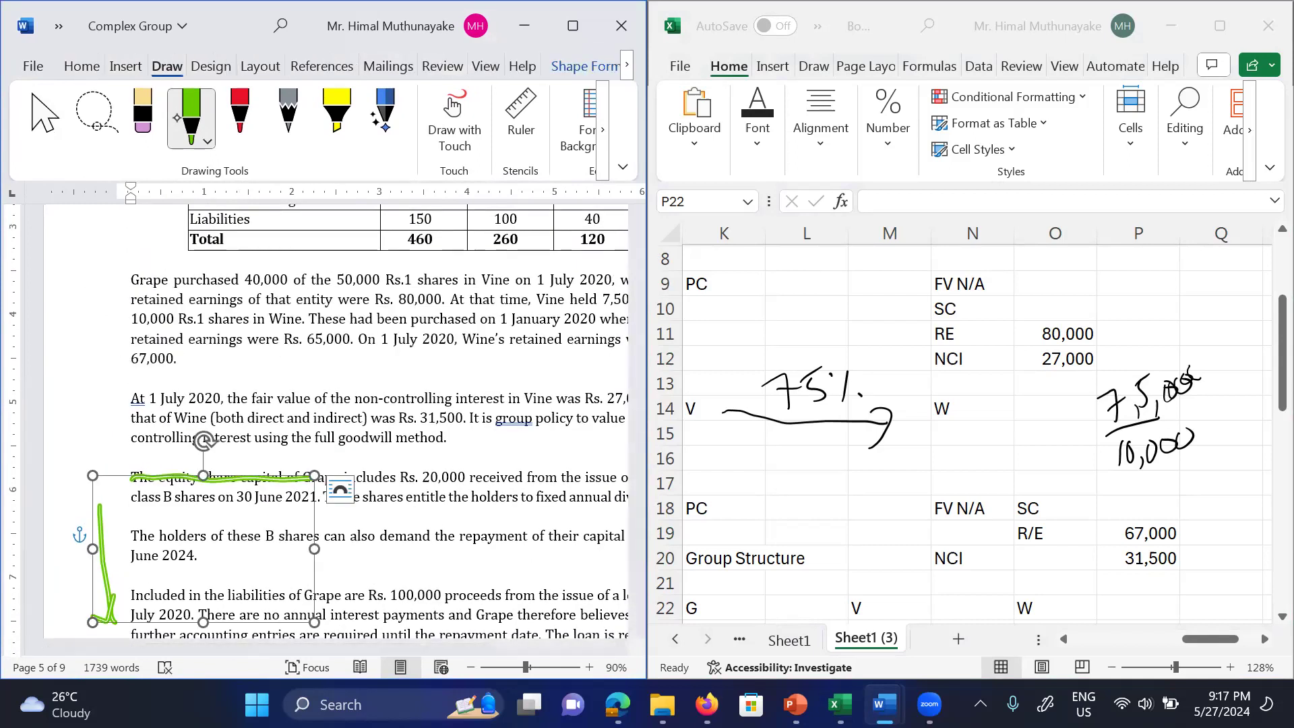
Step: Enter Vine's equity share capital from the statement of financial position, 50,000, beside SC in O10 of the worksheet
click(973, 458)
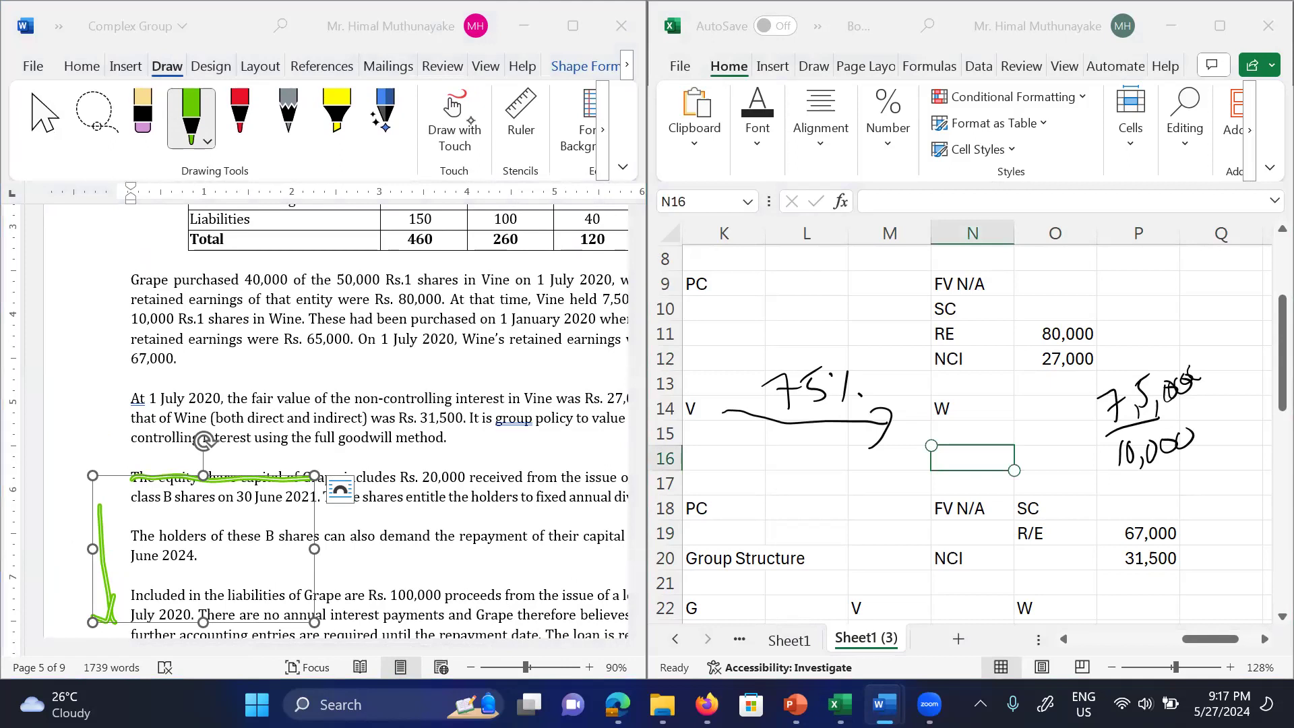
click(1032, 391)
key(Up)
key(Up)
key(Up)
key(Up)
key(Up)
key(Up)
key(Up)
key(Up)
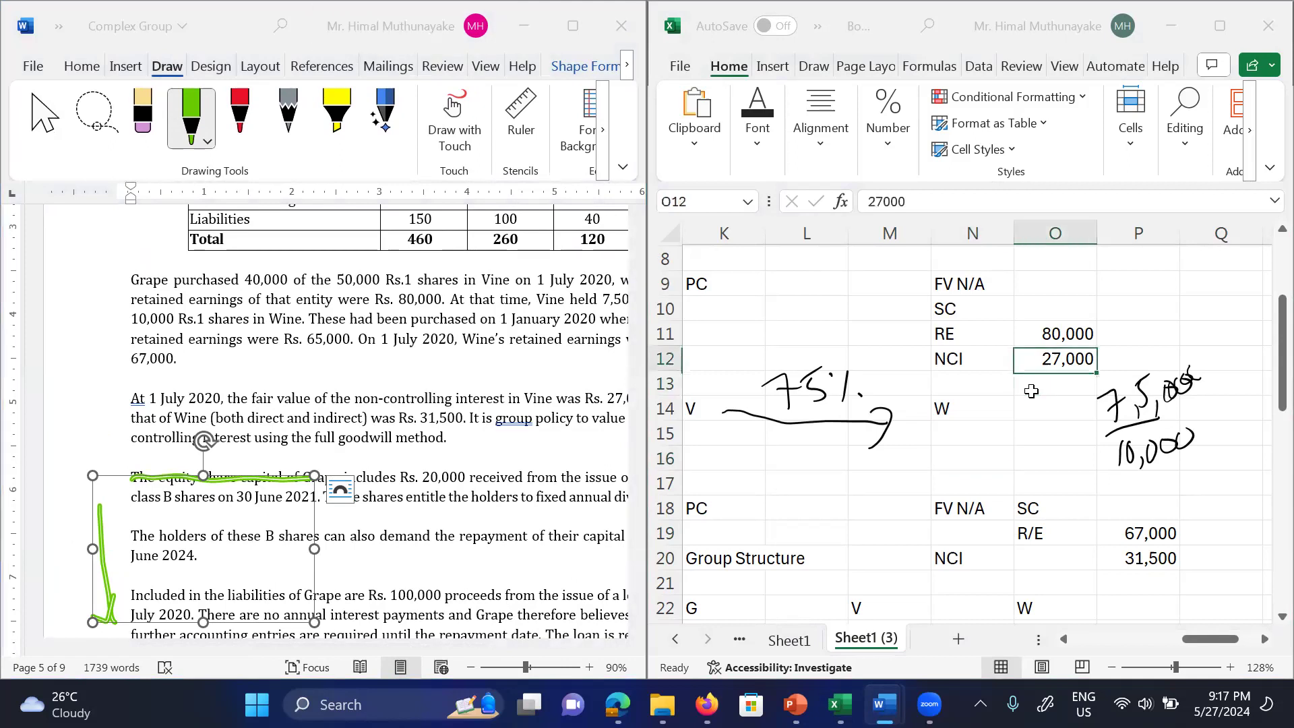
scroll(336, 421, up, 3)
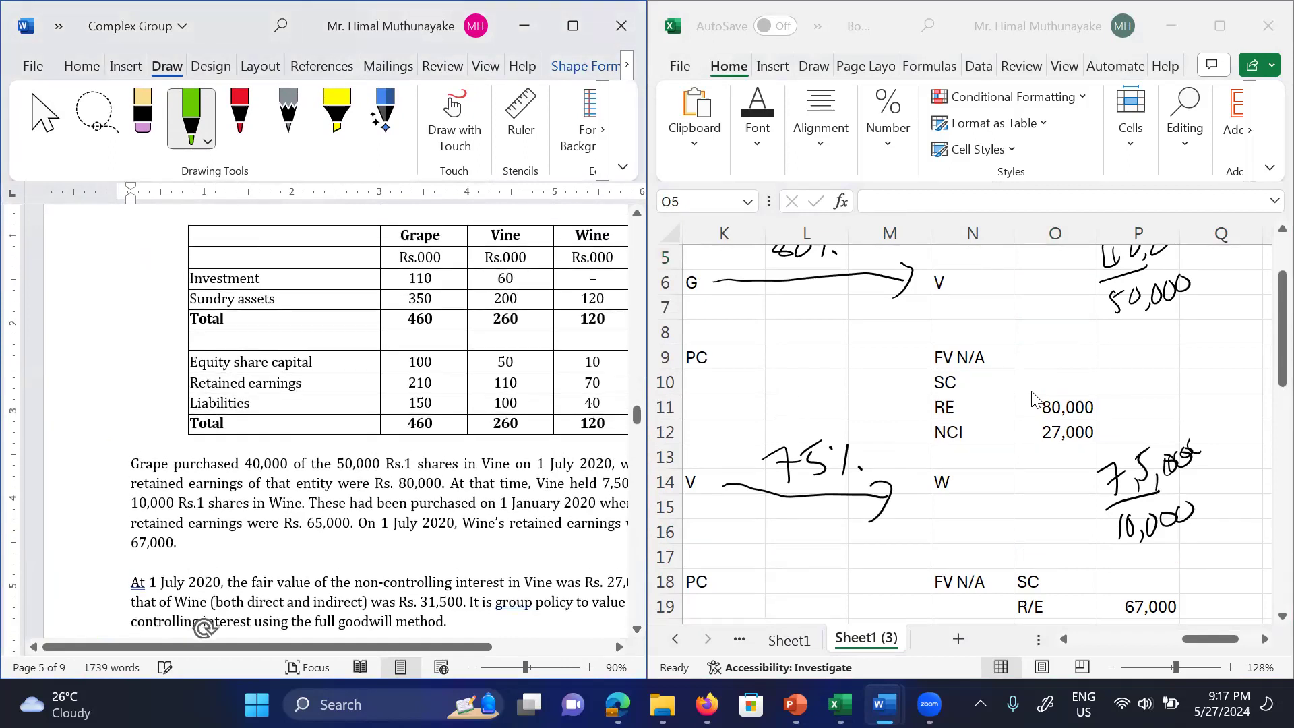
click(1088, 384)
click(1080, 381)
text(50)
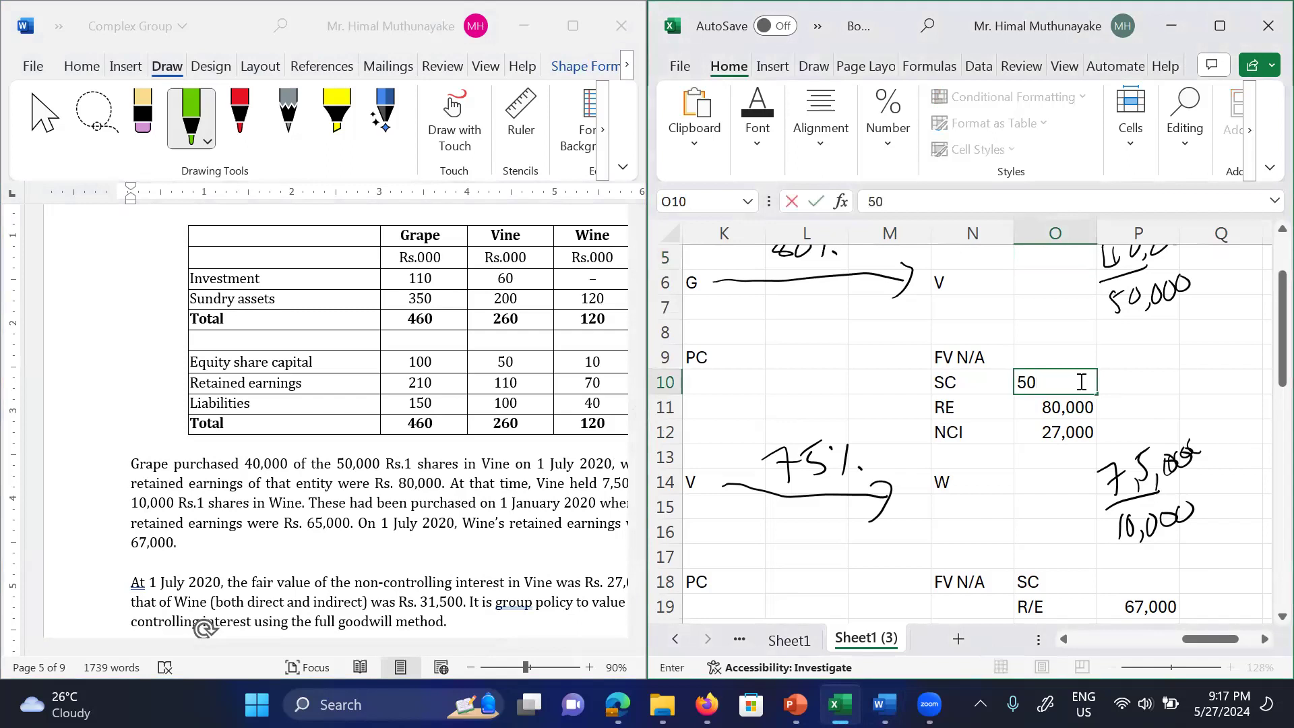
text(,000)
key(Return)
Step: Enter Wine's equity share capital from the question, 10,000, beside SC in P18 of the worksheet
key(Down)
key(Down)
key(Down)
key(Down)
key(Down)
key(Down)
key(Down)
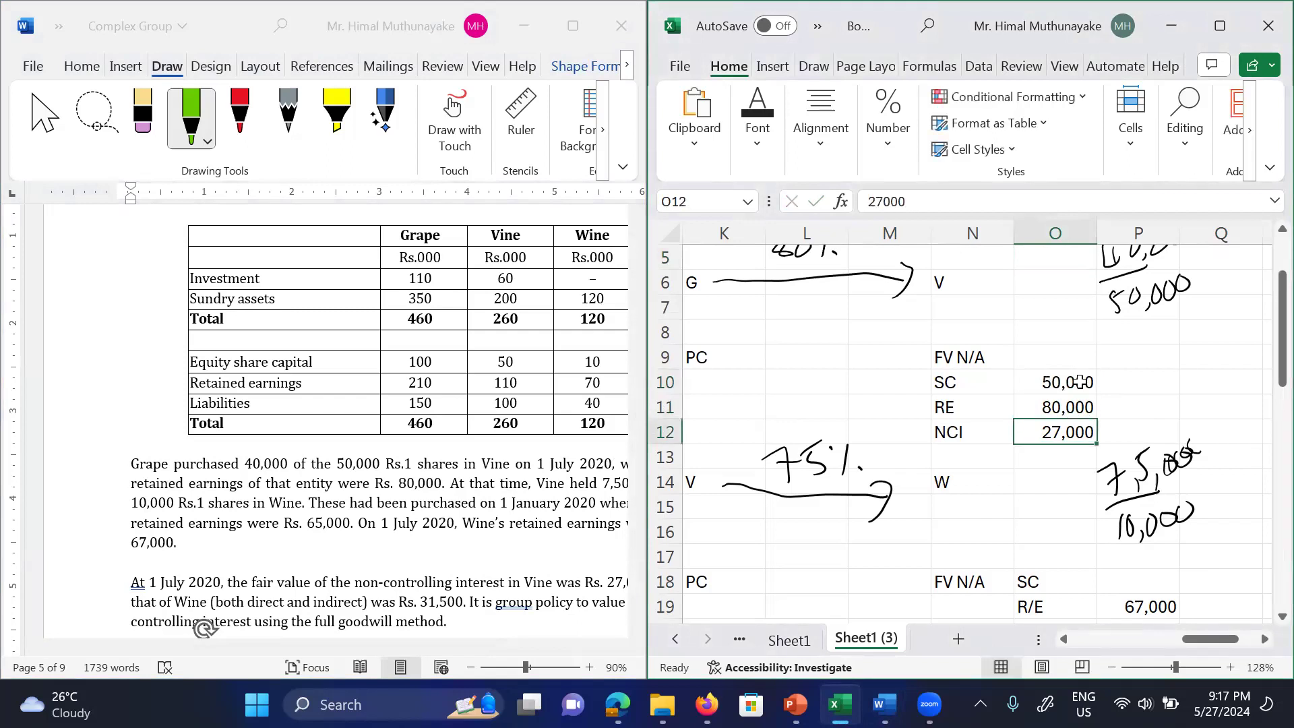
key(Down)
key(Right)
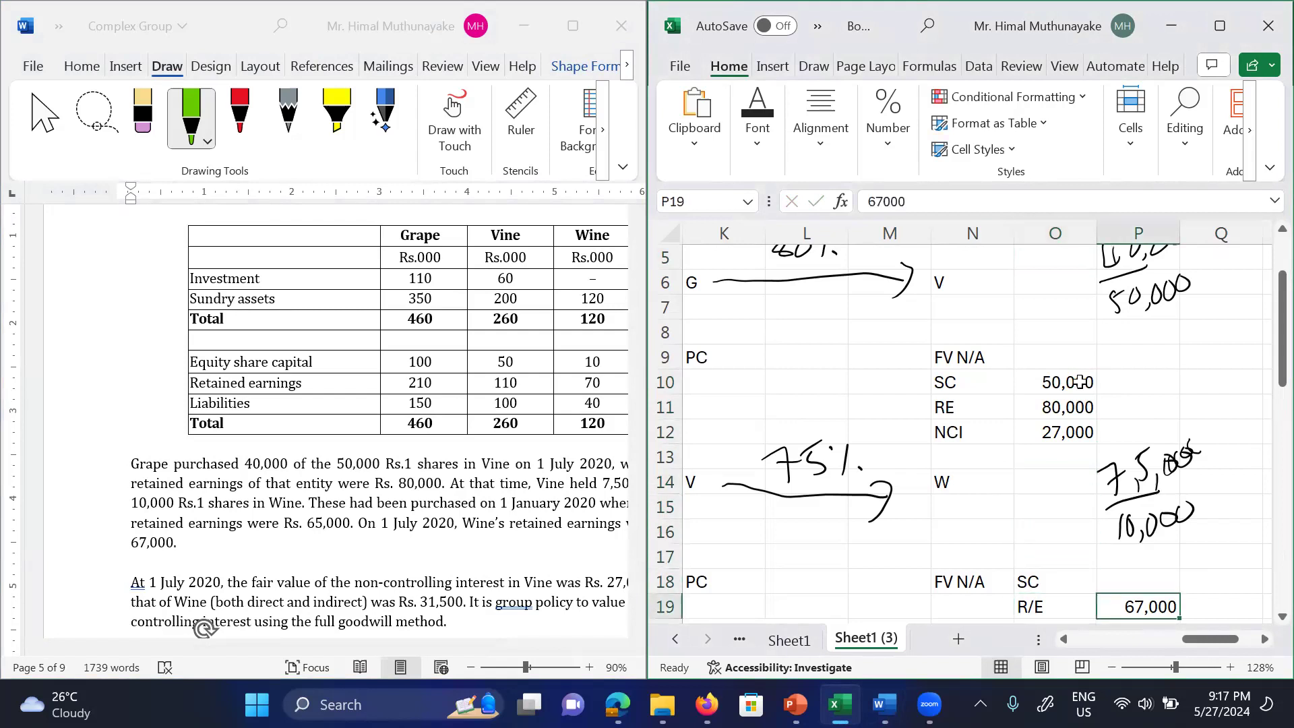
key(Up)
text(10)
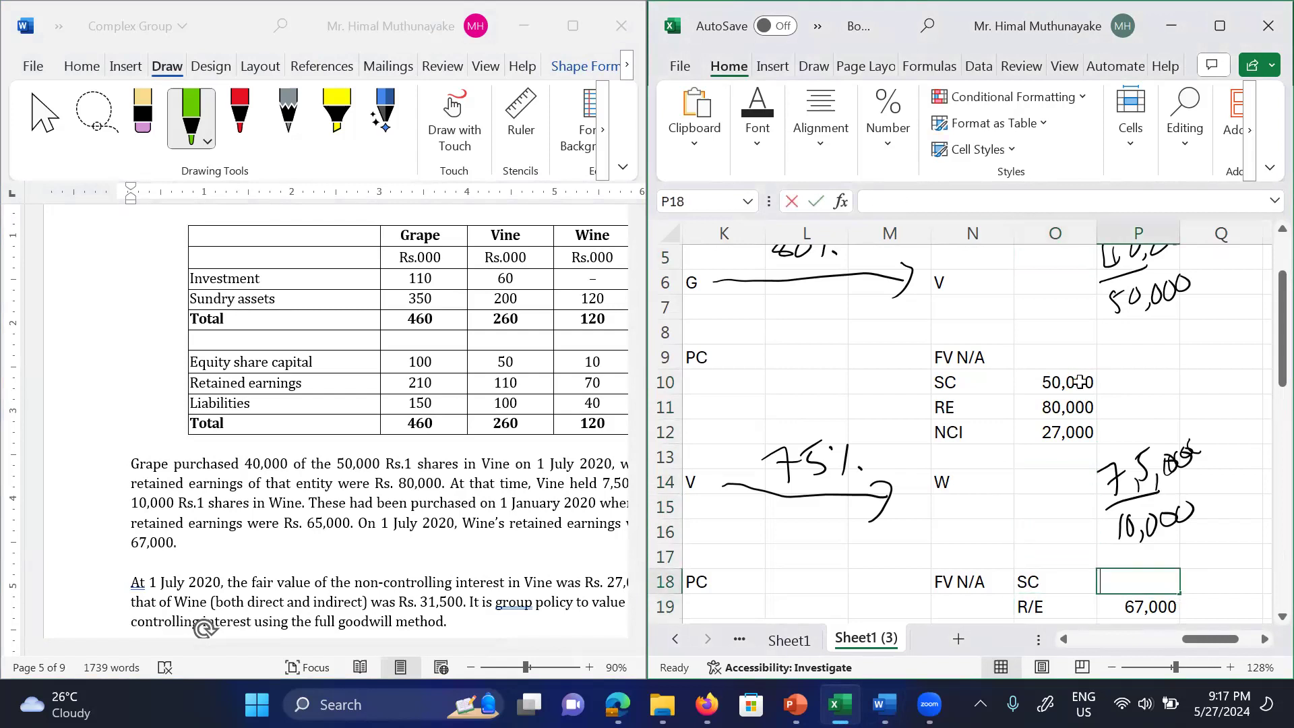
text(,000)
key(Return)
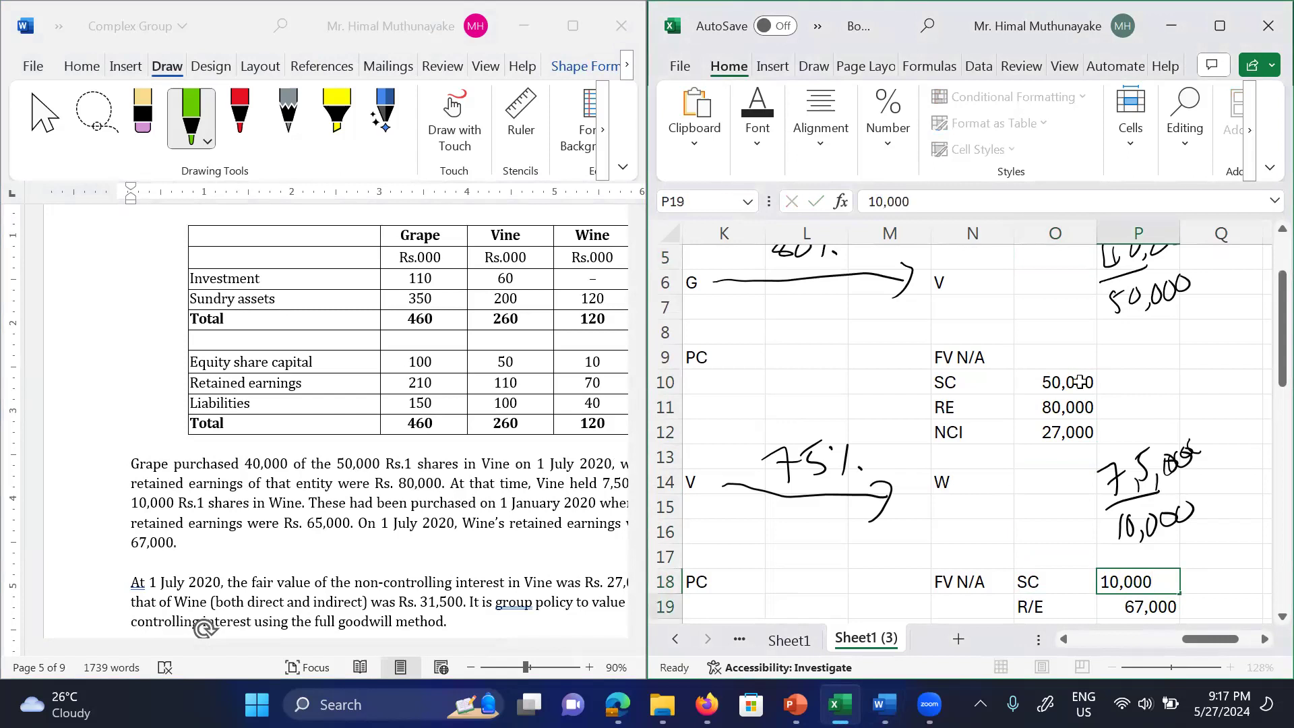
Step: Rename the first two column headings of the Working 01 table to GW- V and NCI-V for Vine
key(Left)
key(Left)
key(Left)
key(Left)
key(Left)
key(Left)
key(Left)
key(Left)
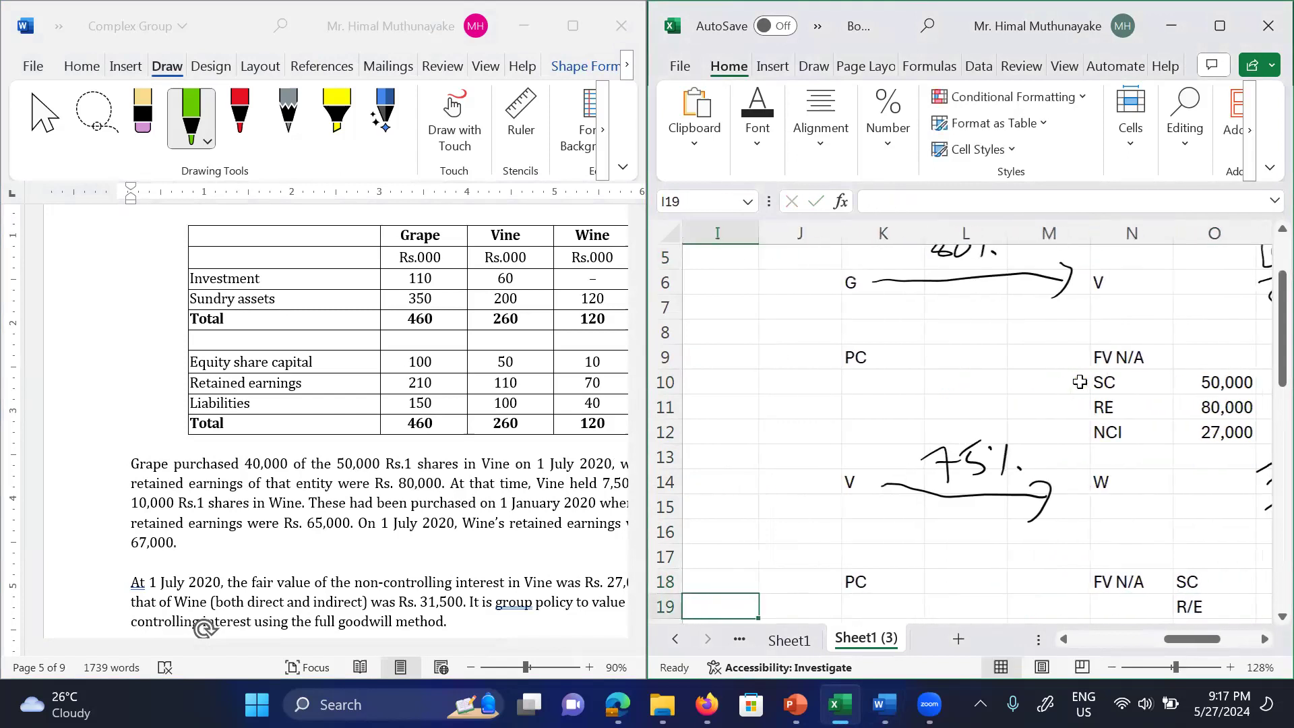
key(Home)
key(Up)
key(Up)
key(Up)
key(Up)
key(Up)
key(Up)
key(Up)
key(Up)
key(Up)
key(Up)
key(Up)
key(Up)
key(Up)
key(Up)
key(Up)
key(Up)
key(Up)
key(Up)
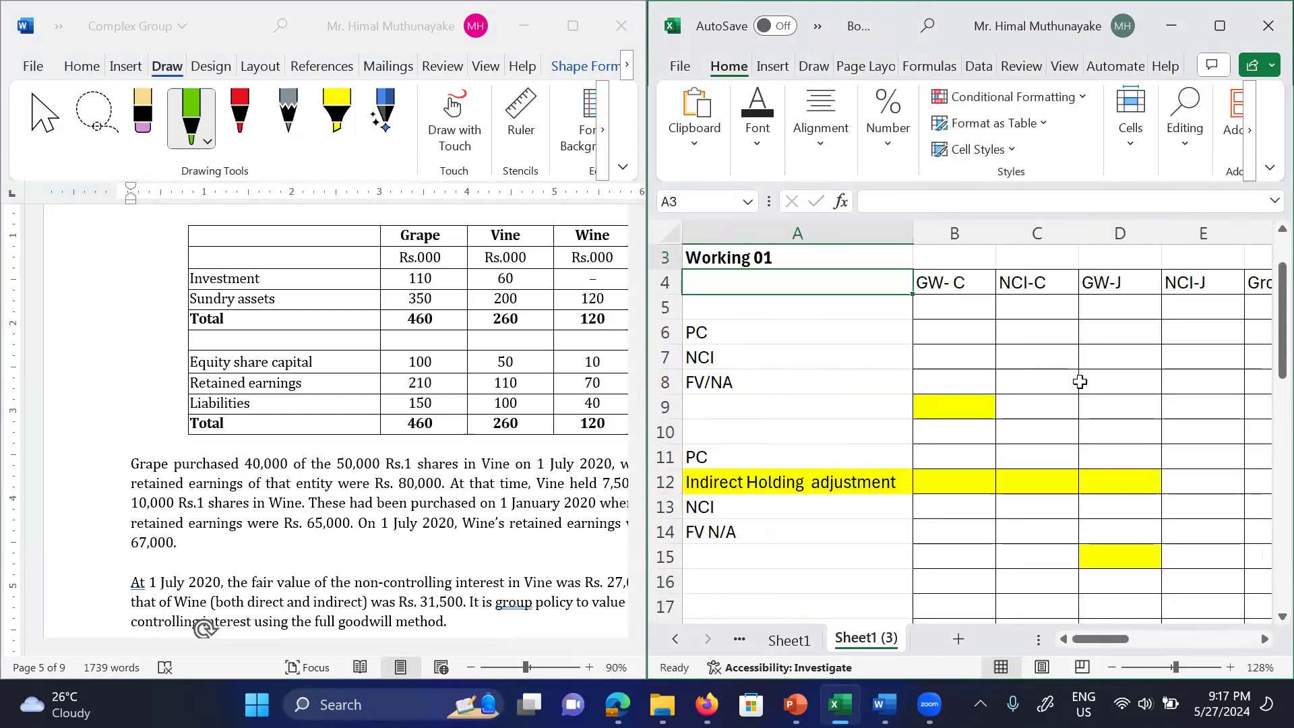
scroll(1080, 381, down, 4)
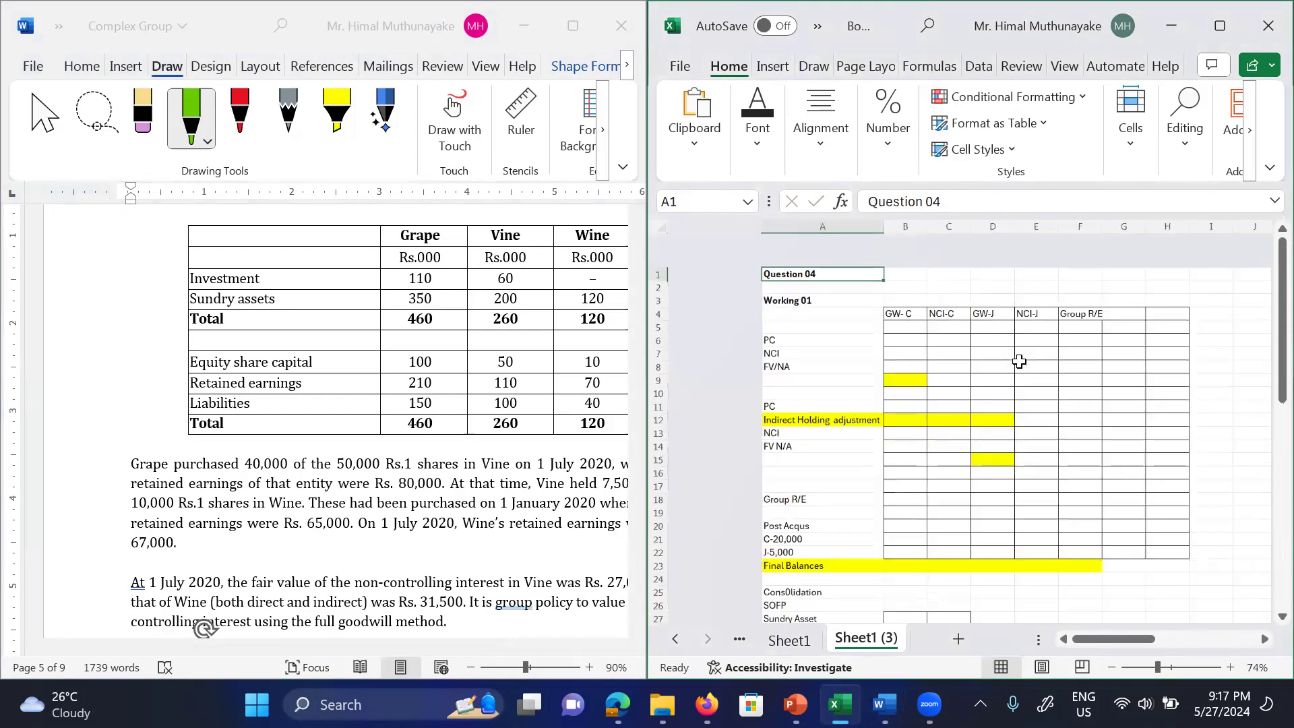
click(826, 279)
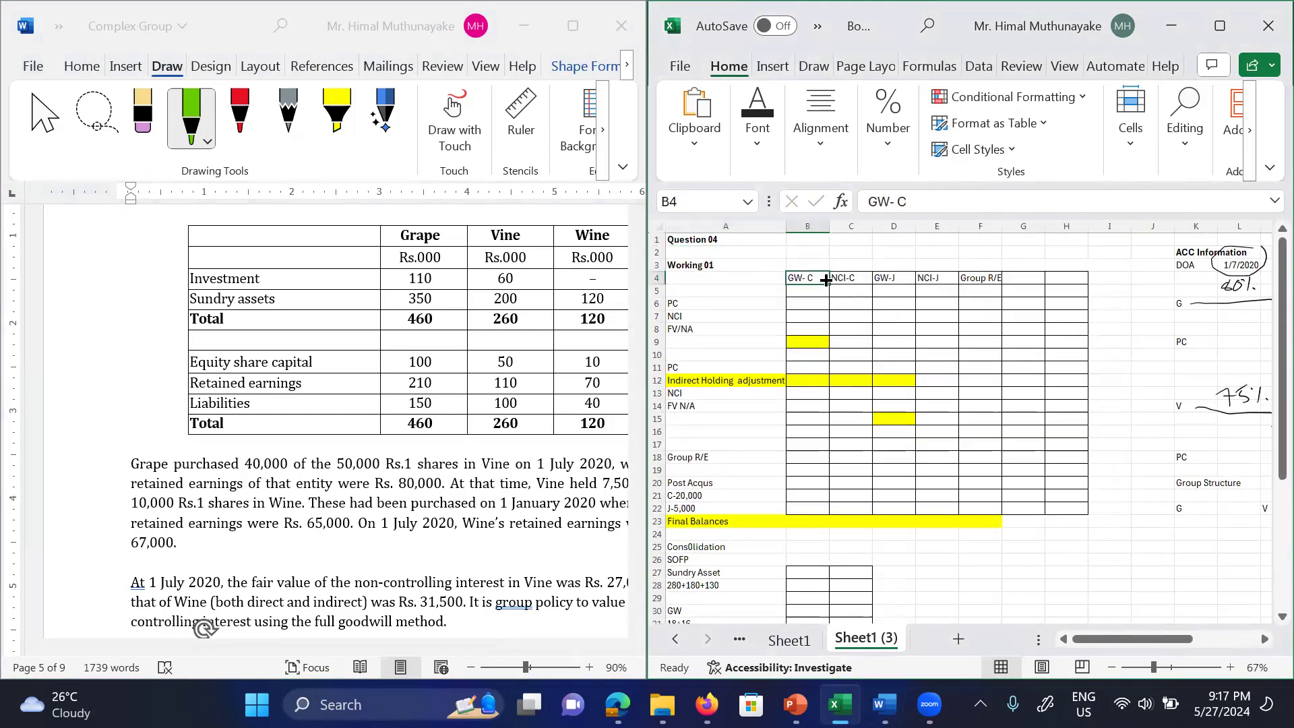
double_click(820, 277)
key(BackSpace)
key(BackSpace)
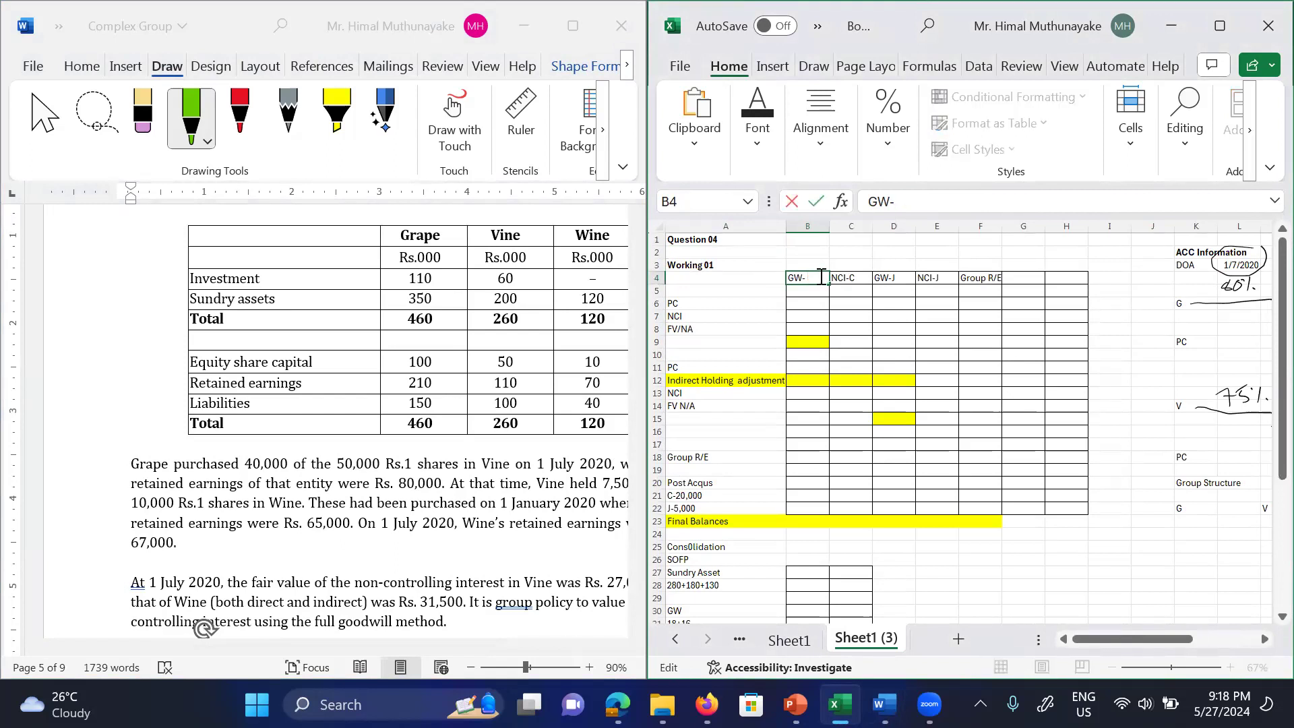
text(V)
click(855, 277)
double_click(854, 277)
key(BackSpace)
text(V)
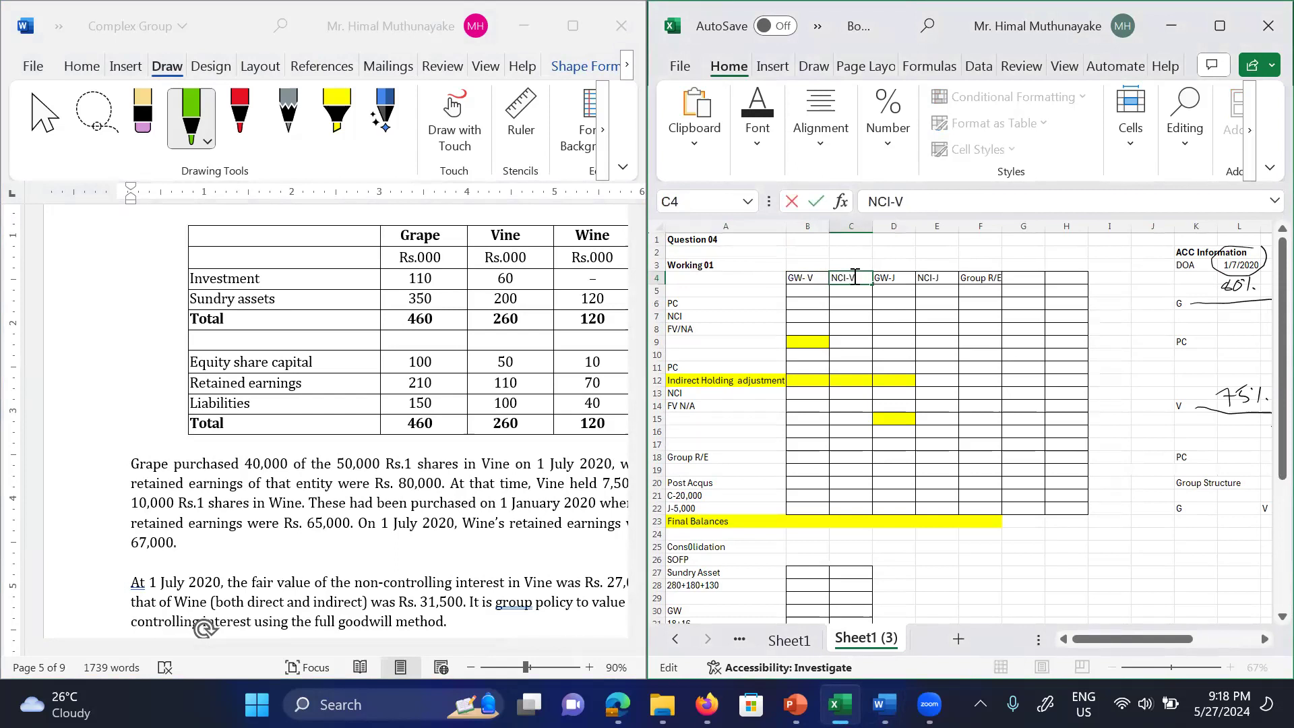
Step: Rename the next two Working 01 column headings, D4 and E4, to GW-W and NCI-W for Wine
double_click(908, 278)
text(W)
click(948, 279)
double_click(948, 279)
text(W)
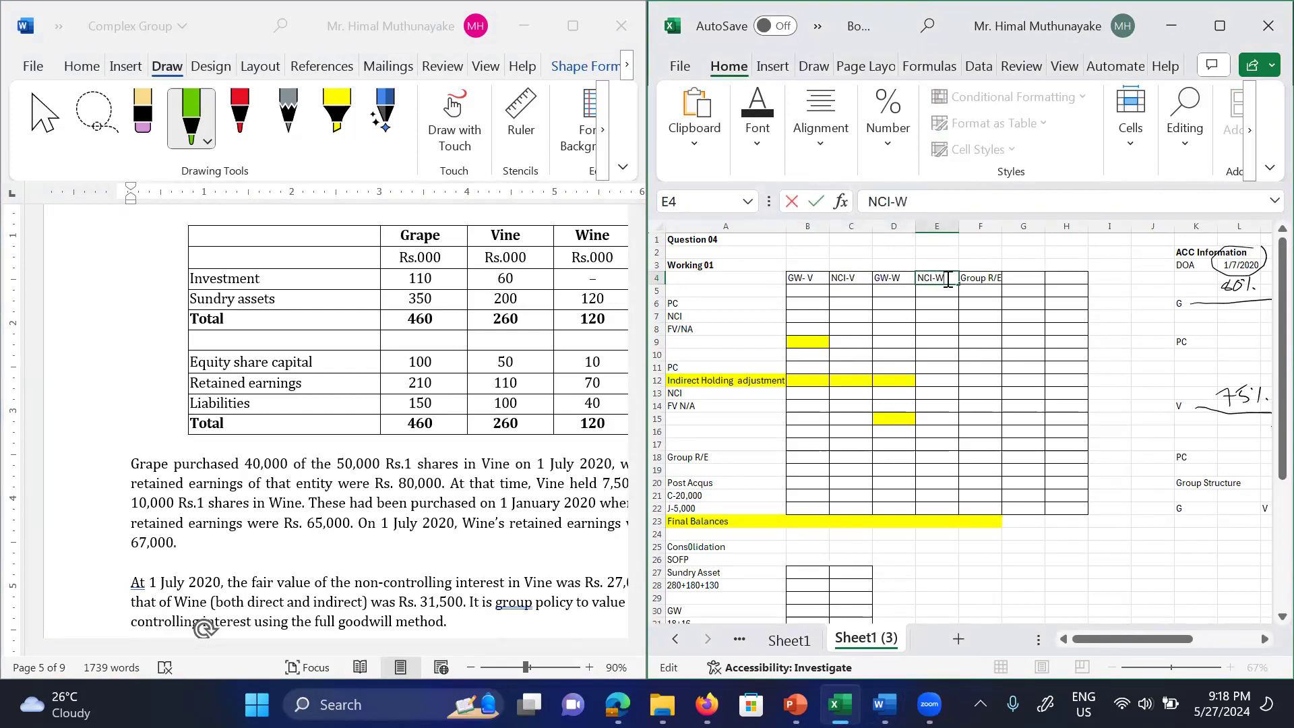
click(868, 293)
Step: Link the PC row under GW- V in B6 to Vine's purchase consideration cell L9
click(813, 303)
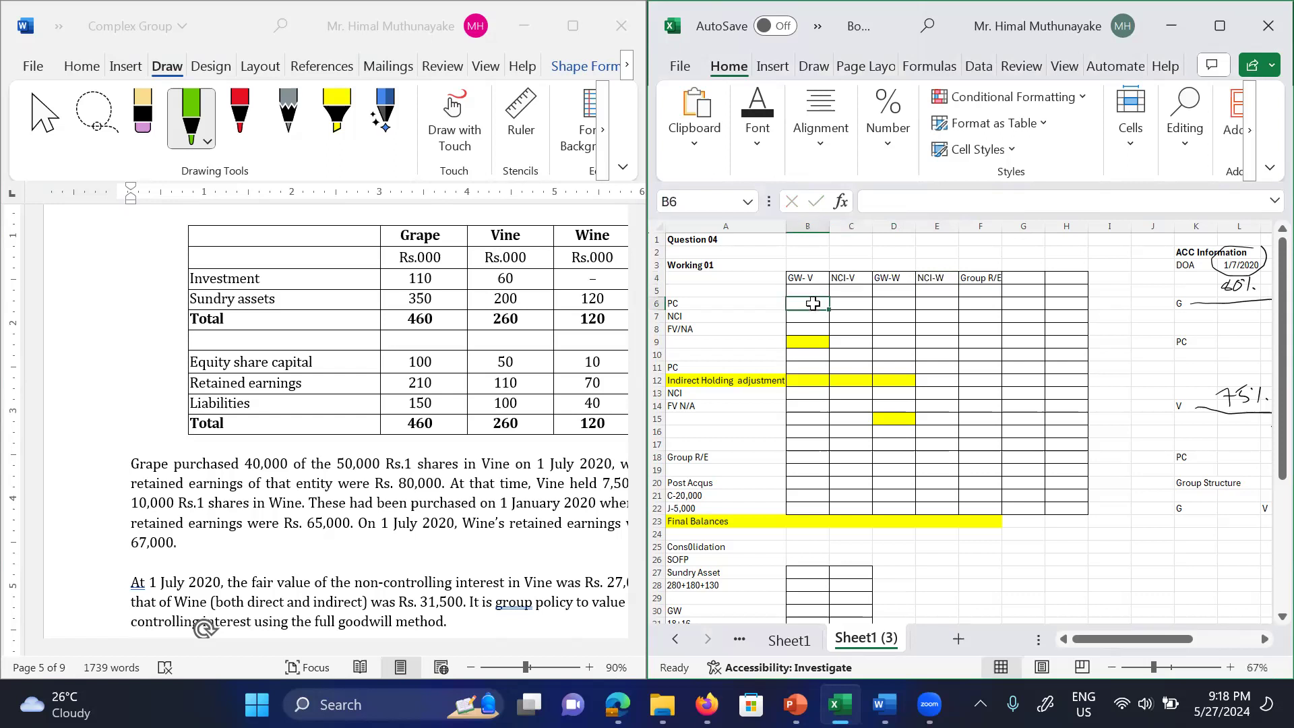
click(1221, 331)
key(Right)
key(Right)
key(Up)
key(Left)
key(Left)
key(Left)
key(Left)
key(Left)
key(Left)
key(Left)
key(Left)
key(Left)
key(Left)
key(Left)
key(Left)
key(Left)
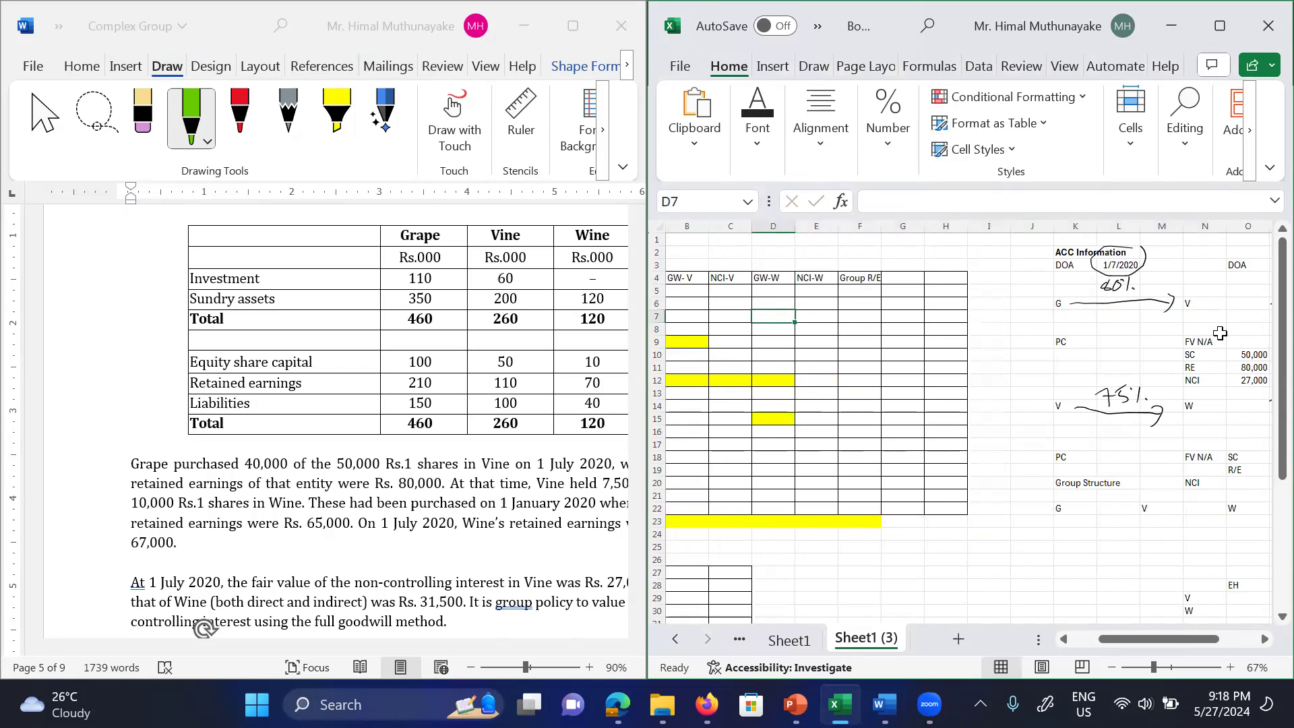
key(Right)
key(Up)
key(F2)
text(=)
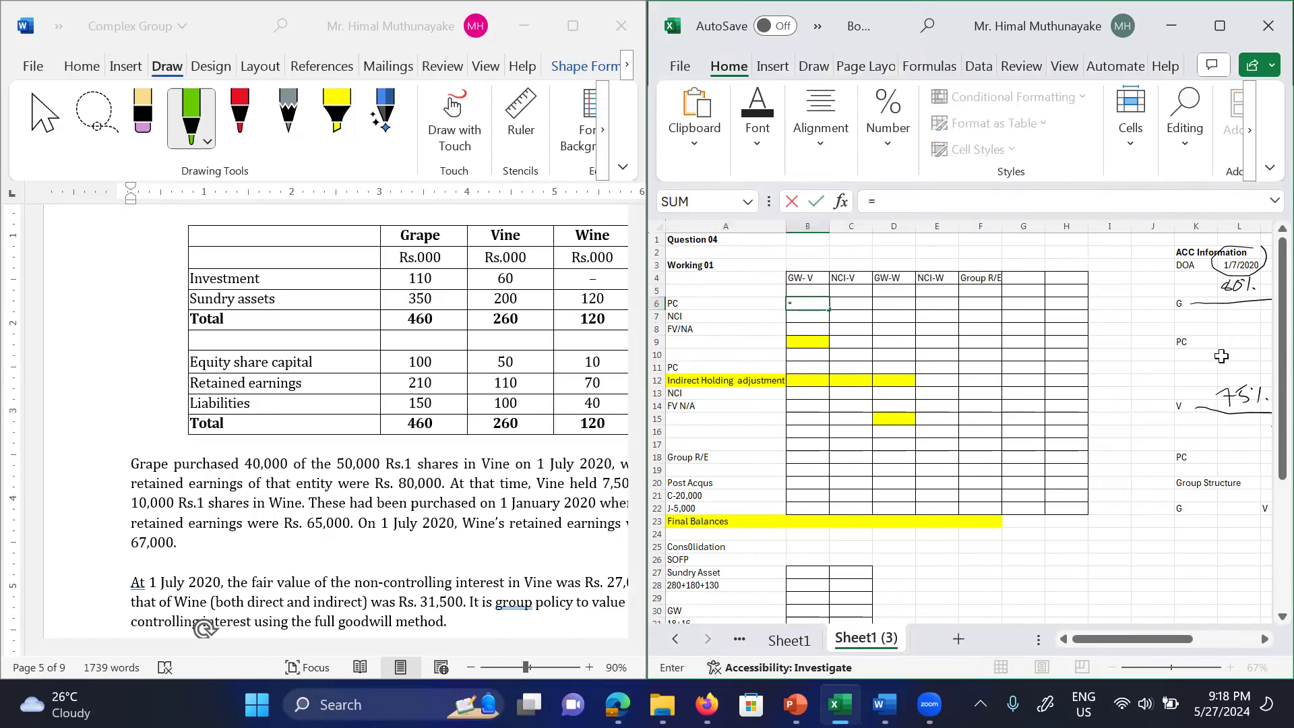
click(1239, 342)
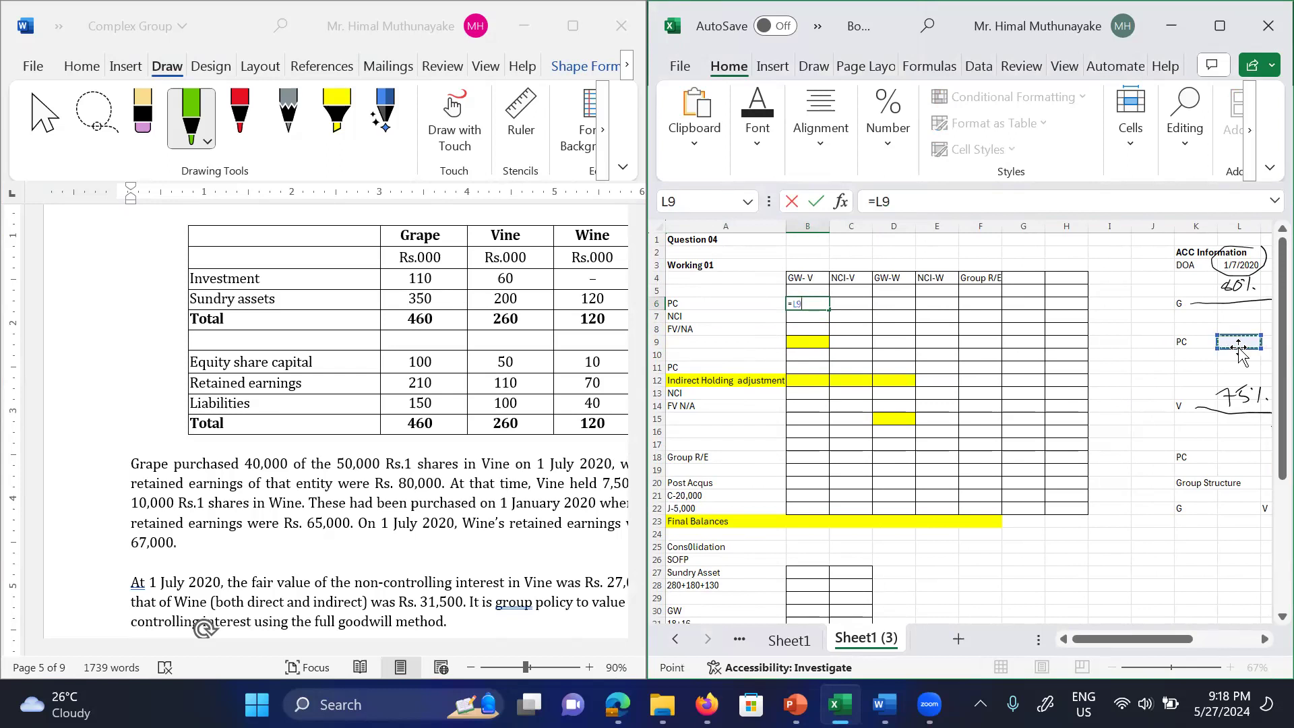
key(Return)
Step: Enter Grape's investment of 110,000 as the purchase consideration for Vine beside PC in L9
key(Right)
key(Right)
key(Right)
key(Right)
key(Right)
key(Right)
key(Right)
key(Right)
key(Right)
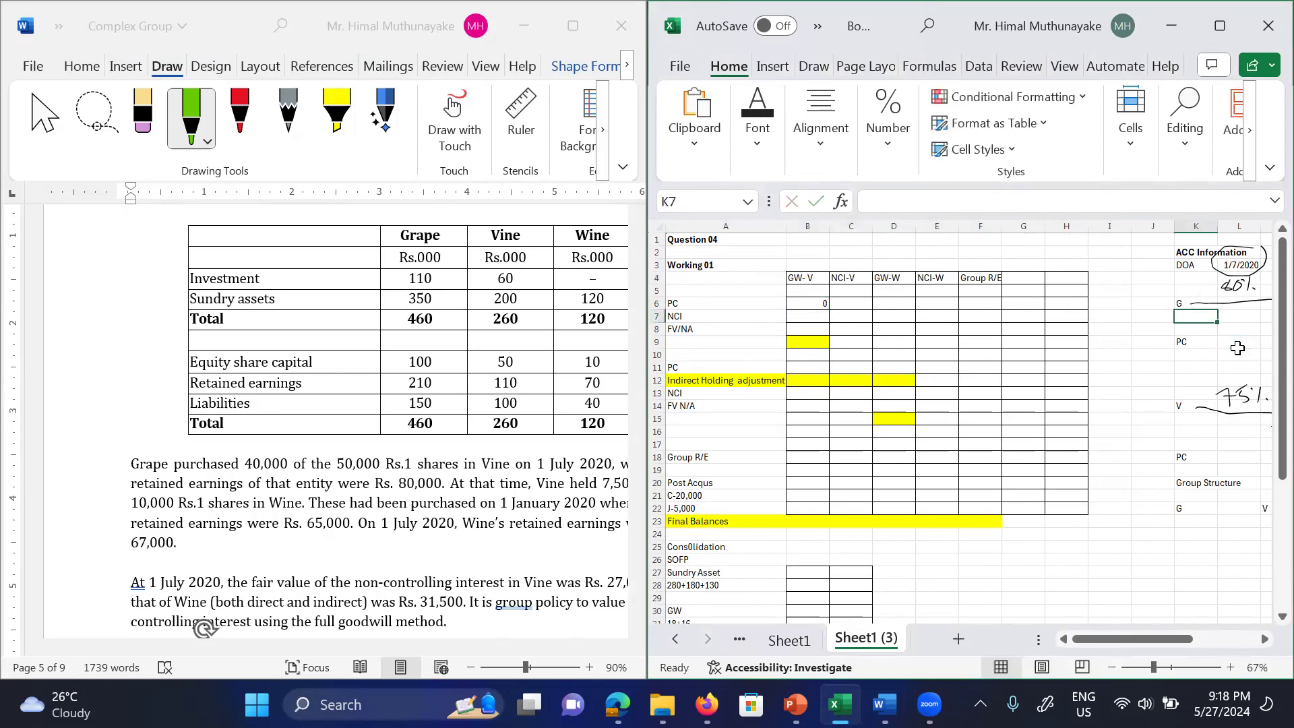
click(1239, 343)
text(110,000)
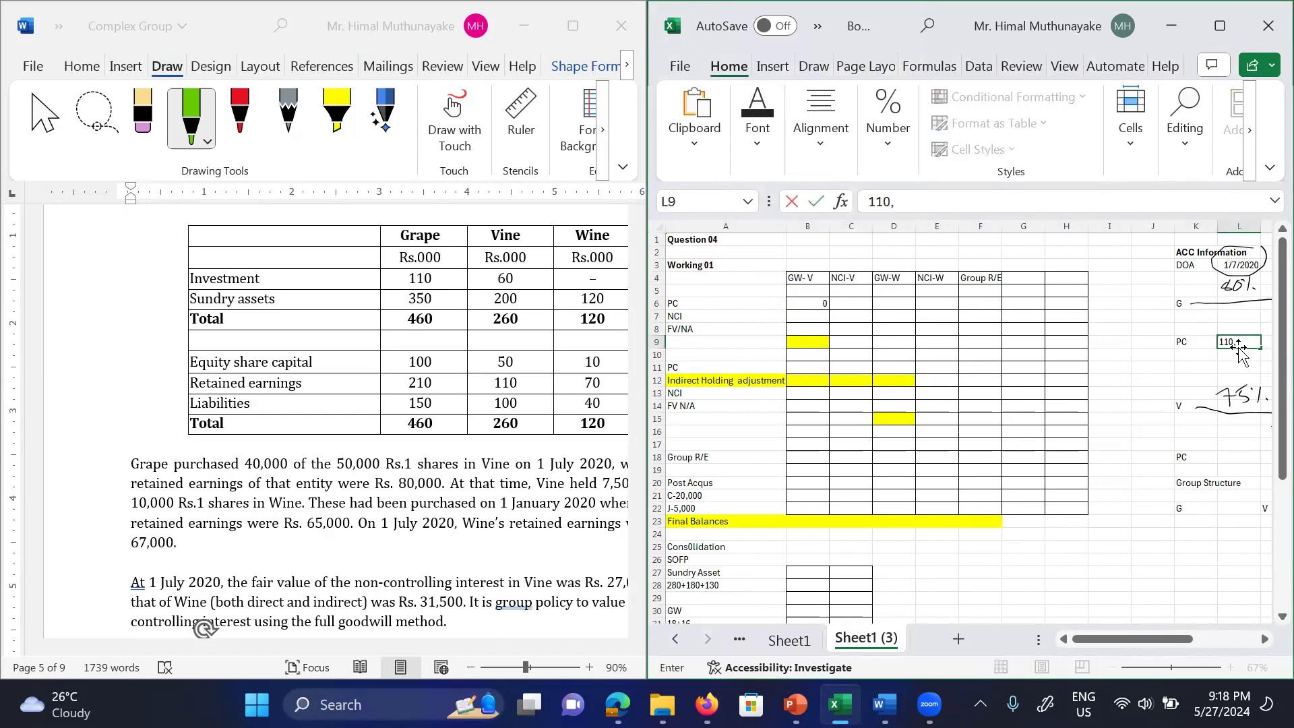
key(Down)
Step: Enter Vine's investment of 60,000 as the purchase consideration for Wine beside PC in L18
key(Down)
key(Down)
key(Down)
key(Down)
key(Down)
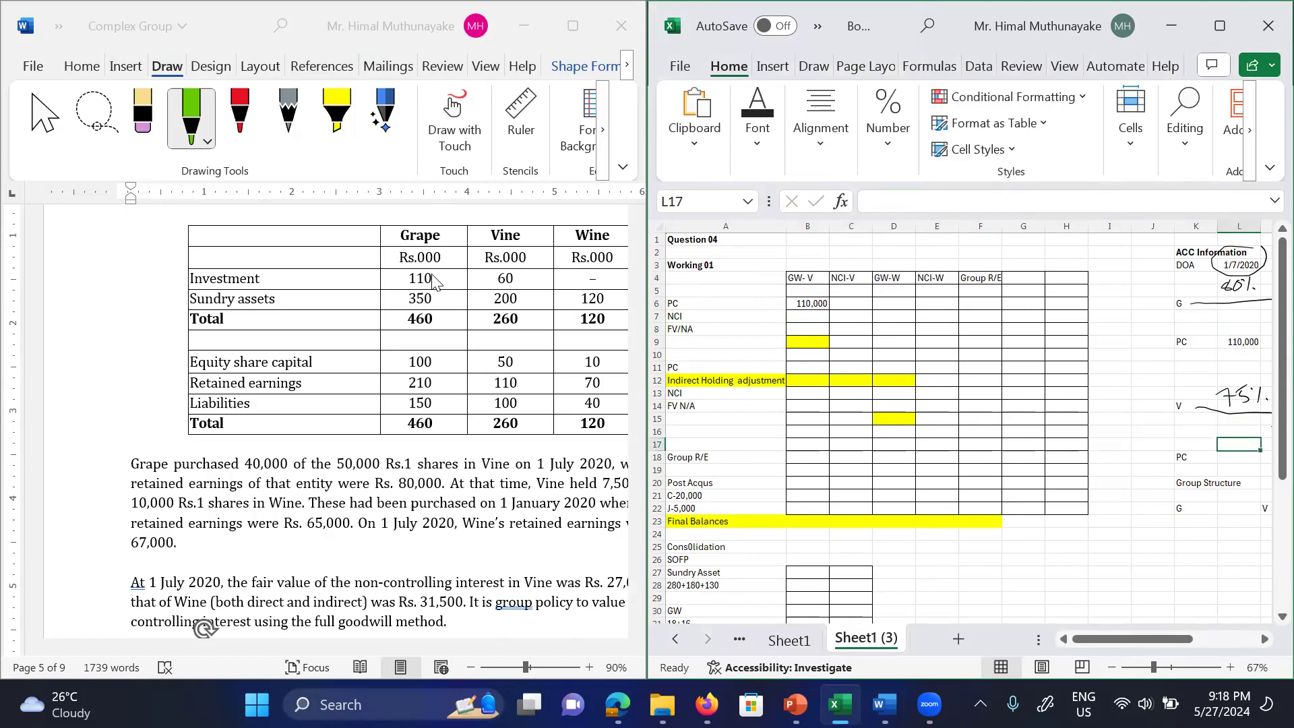
key(Down)
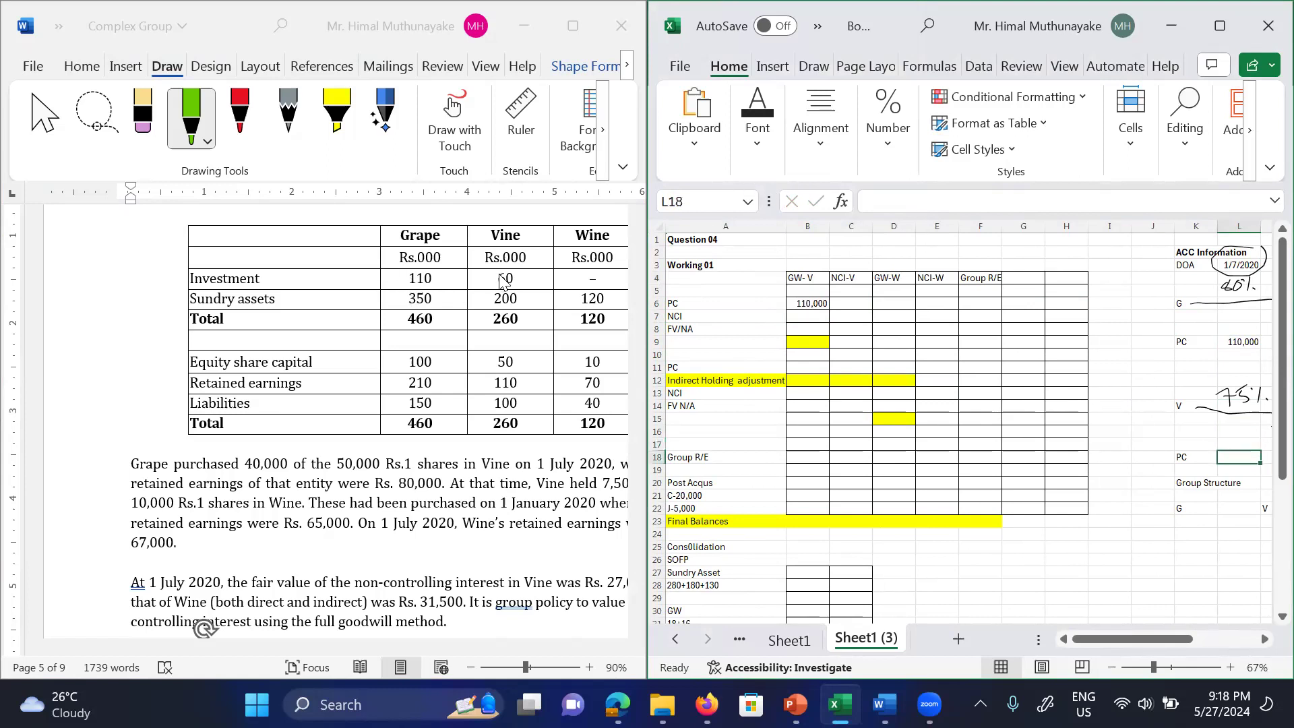
text(60,000)
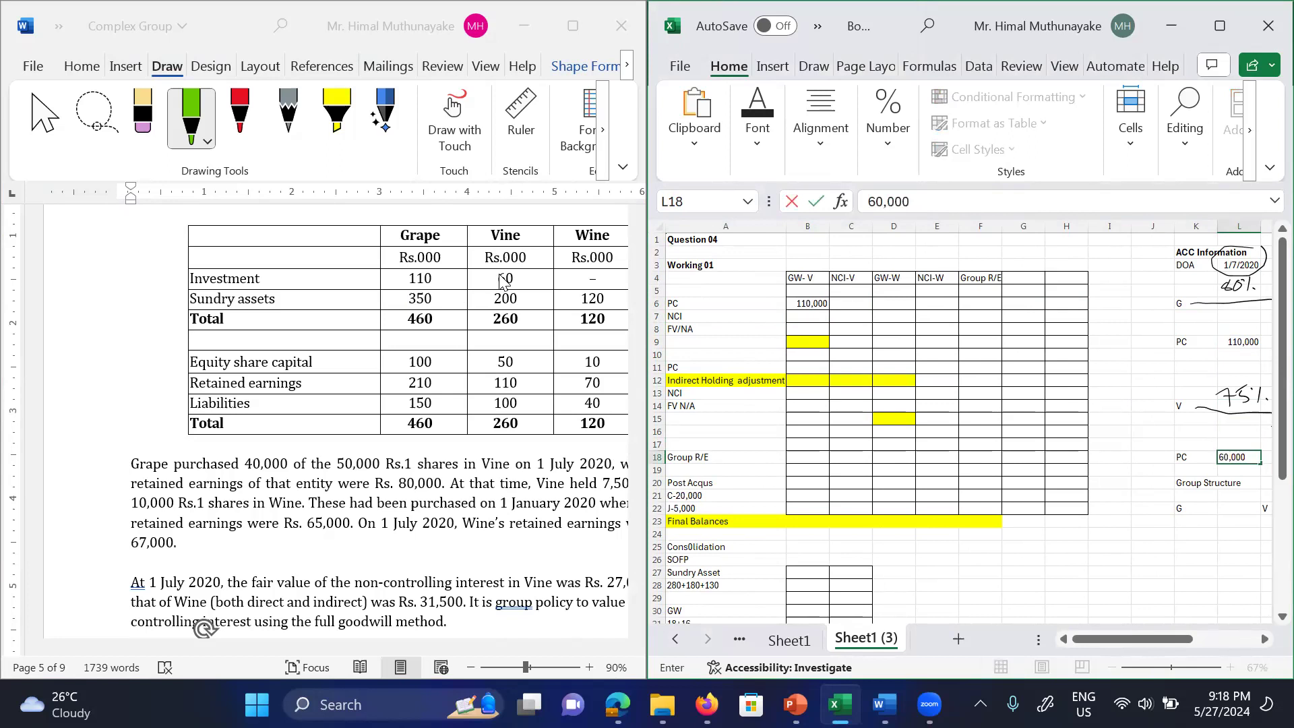
key(Return)
key(Left)
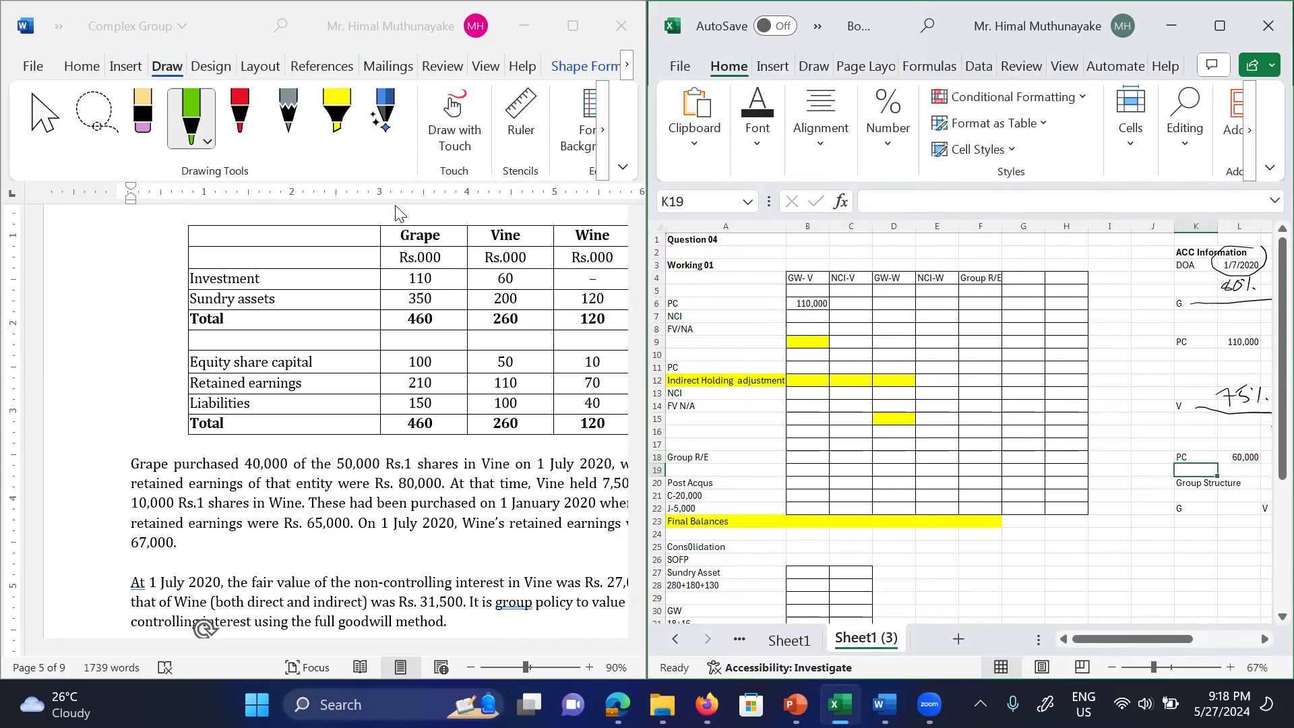
Step: Link the NCI row under GW- V in B7 to Vine's NCI fair value in O12
click(803, 316)
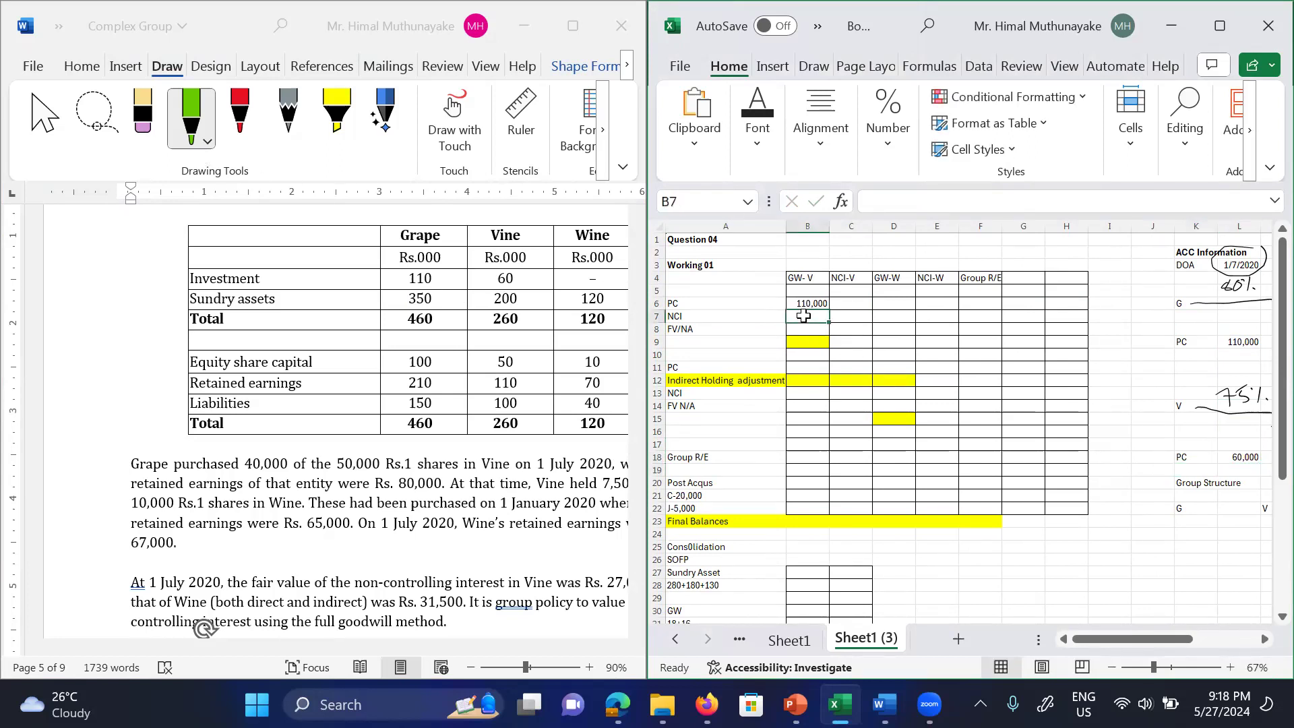
text(=)
key(Right)
key(Right)
key(Right)
key(Right)
key(Right)
key(Right)
key(Right)
key(Right)
key(Right)
key(Right)
key(Right)
key(Right)
key(Right)
key(Right)
key(Down)
key(Down)
key(Down)
key(Down)
key(Left)
key(Left)
key(Down)
key(Right)
key(Tab)
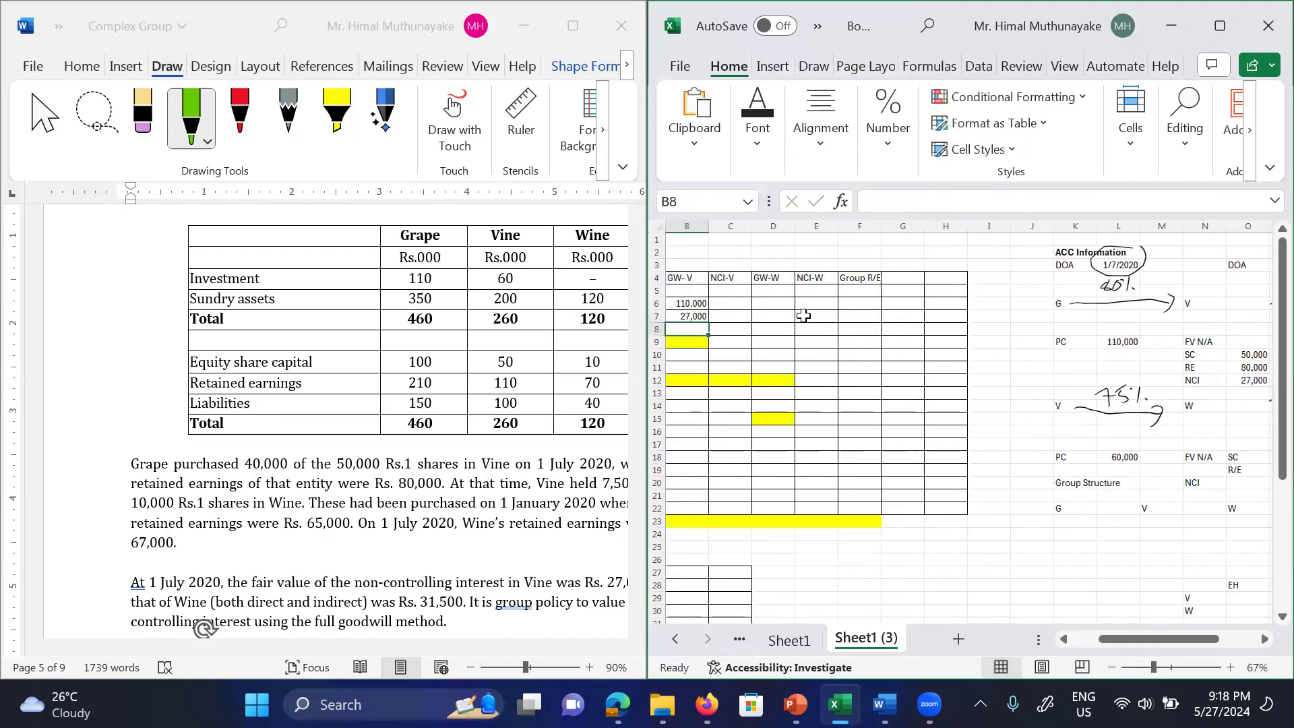
Step: Carry Vine's NCI from B7 into the NCI-V column in C7 with a cell reference
text(=)
key(Left)
key(Return)
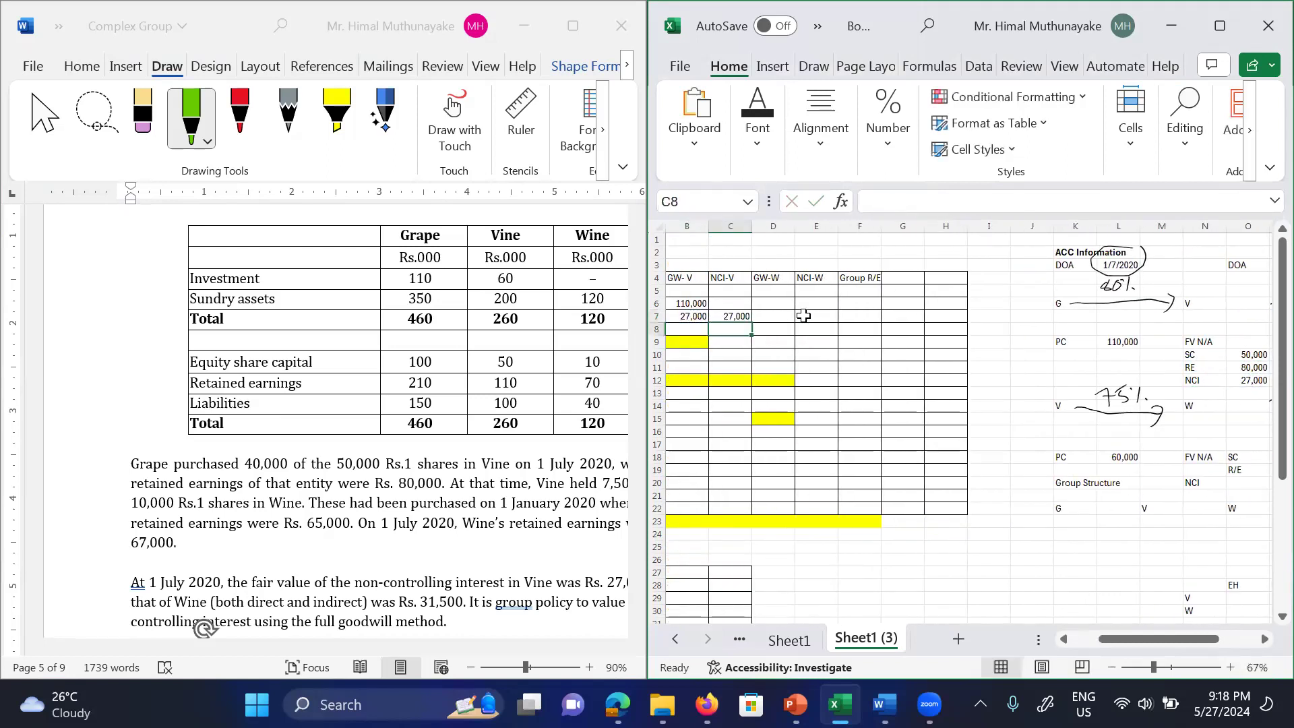
Step: Deduct Vine's net assets in the FV/NA row under GW- V by entering =-(O10+O11) in B8
key(Home)
key(Right)
text(=)
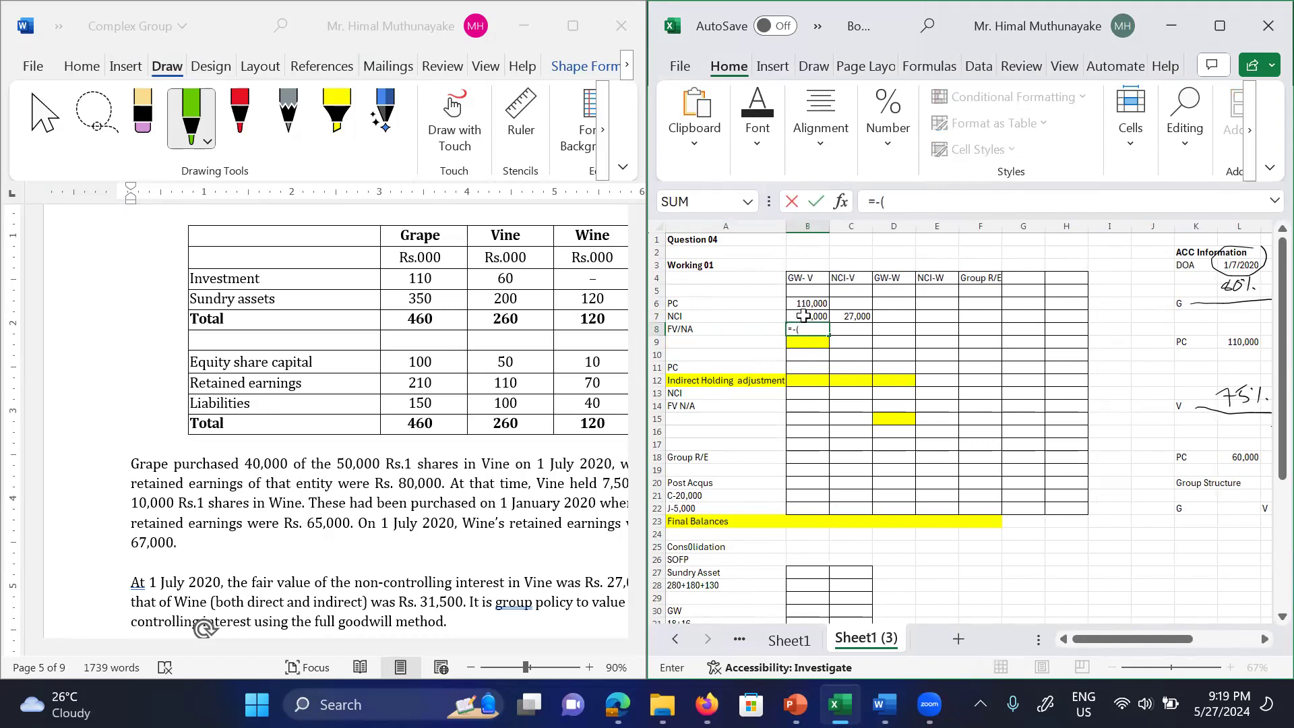
click(1205, 366)
key(Right)
key(Right)
key(Right)
key(Right)
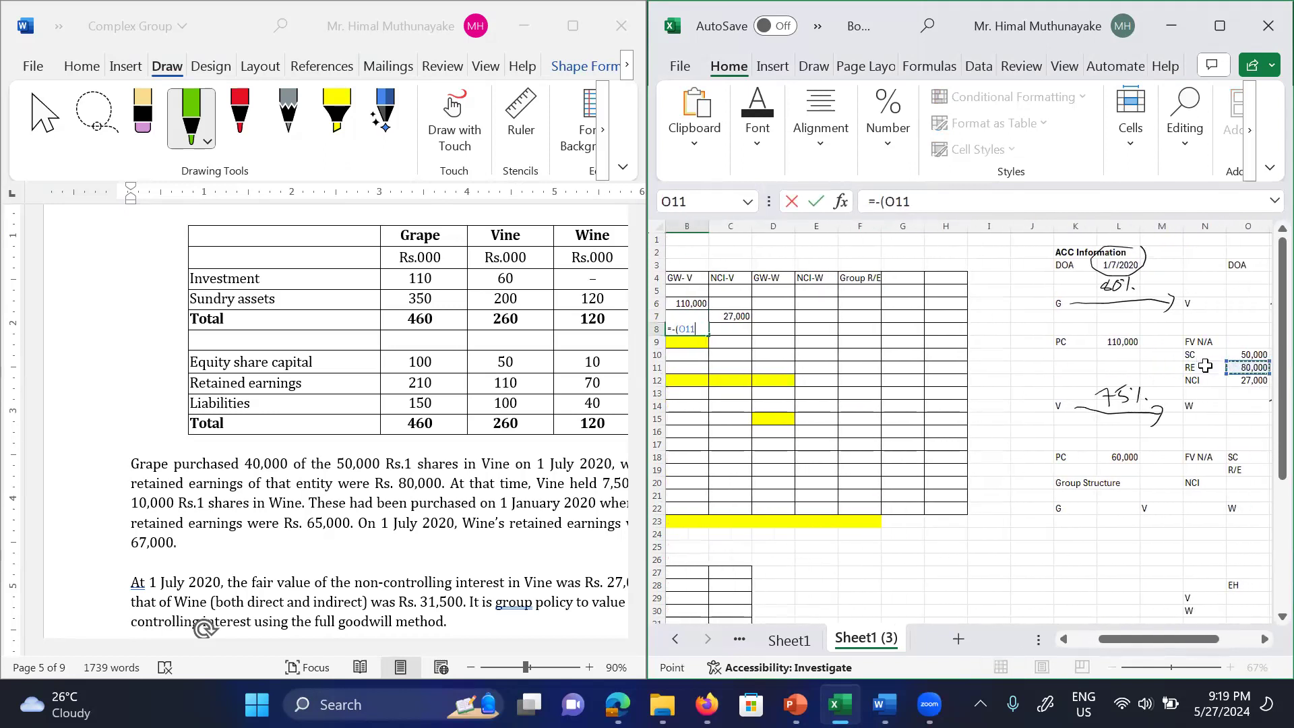
key(Right)
key(Down)
key(Down)
key(Up)
key(Up)
key(Up)
key(Left)
text(+)
key(Down)
key(Right)
key(Right)
key(Right)
key(Right)
key(Right)
key(Right)
key(Right)
key(Right)
key(Right)
key(Right)
key(Right)
key(Right)
key(Right)
key(Down)
key(Down)
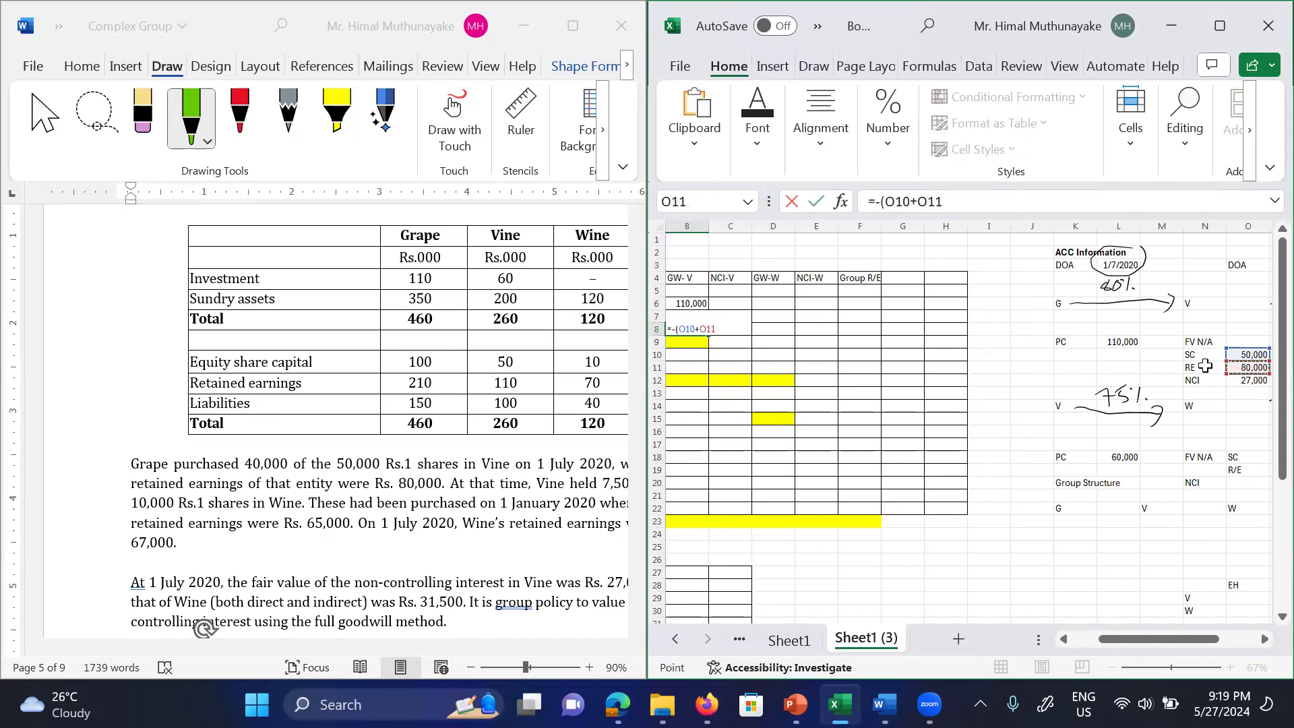
key(Return)
Step: Total Vine's goodwill in B9 by summing B6:B8
key(Left)
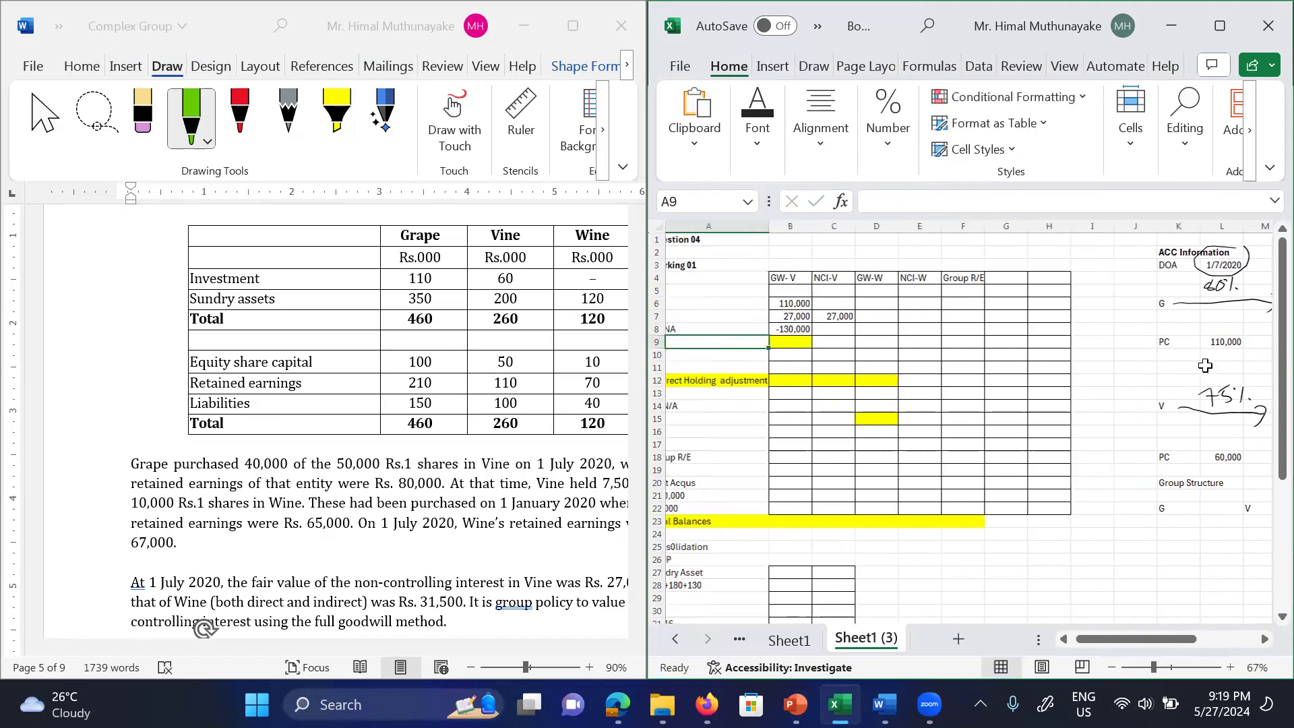
key(Right)
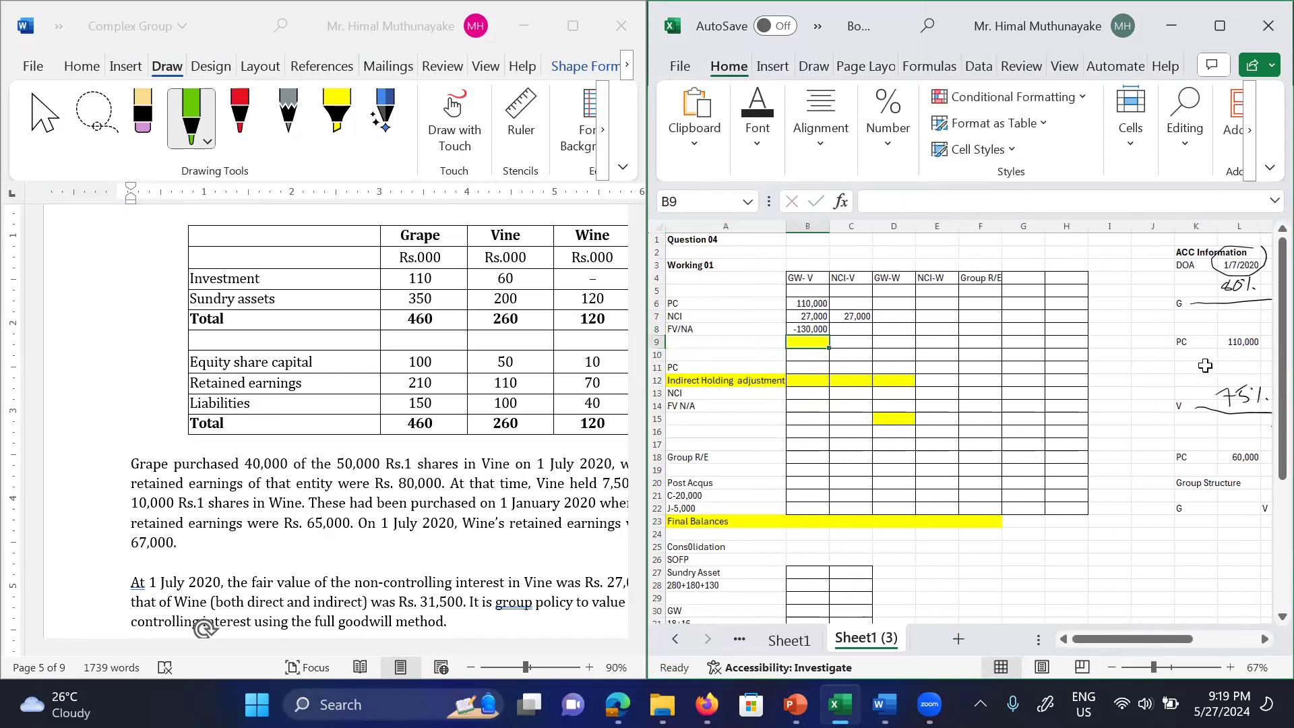
text(=sum()
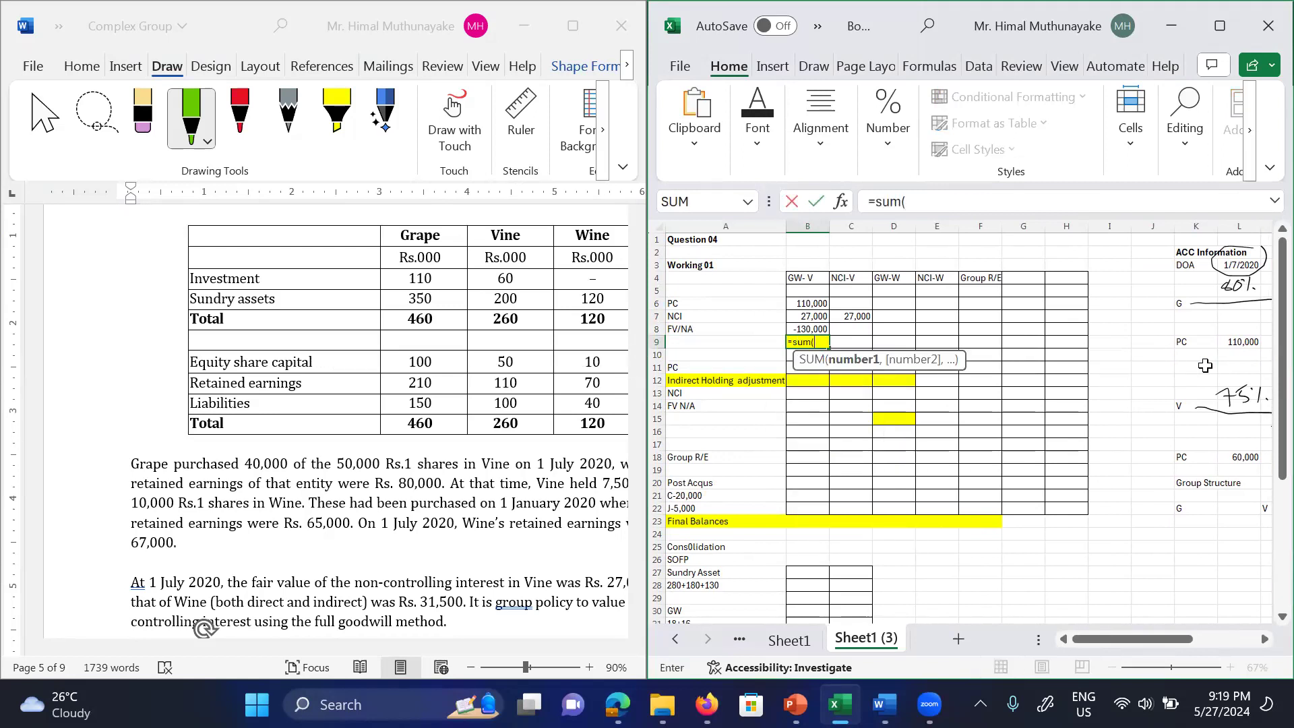
key(Up)
key(Up)
key(Up)
key(shift+Down)
key(shift+Down)
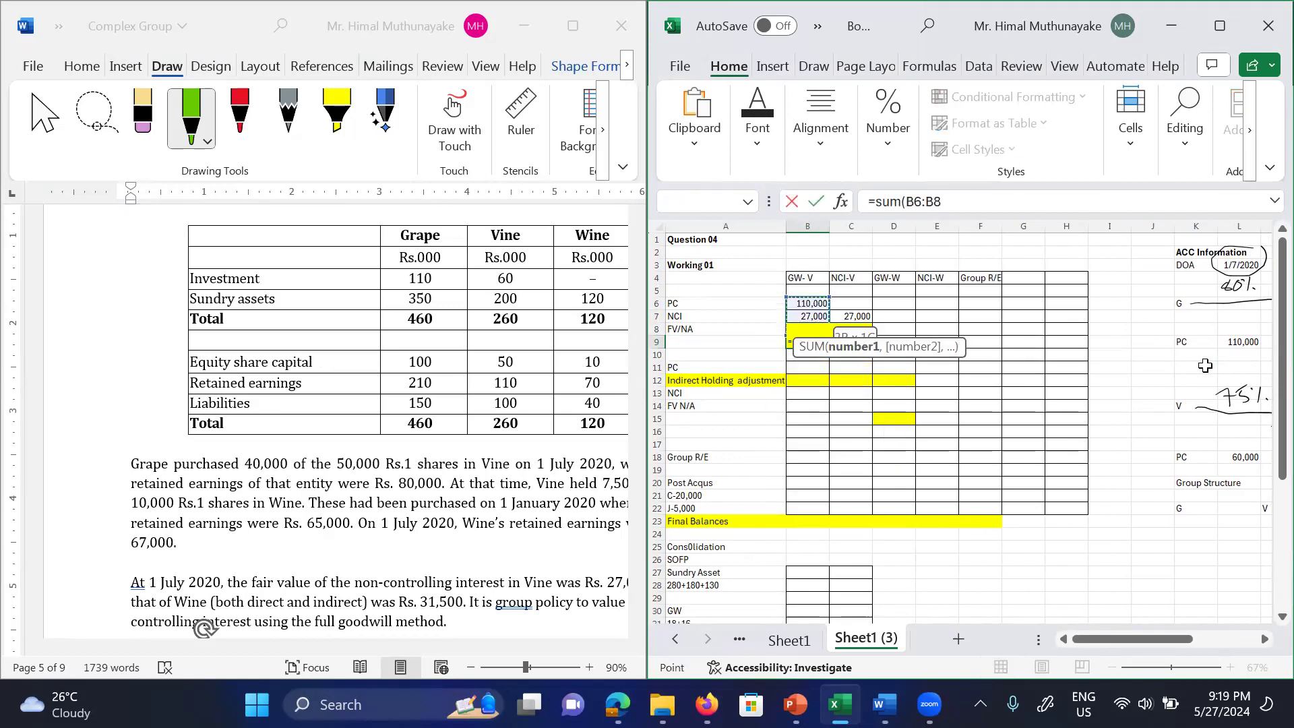
key(Return)
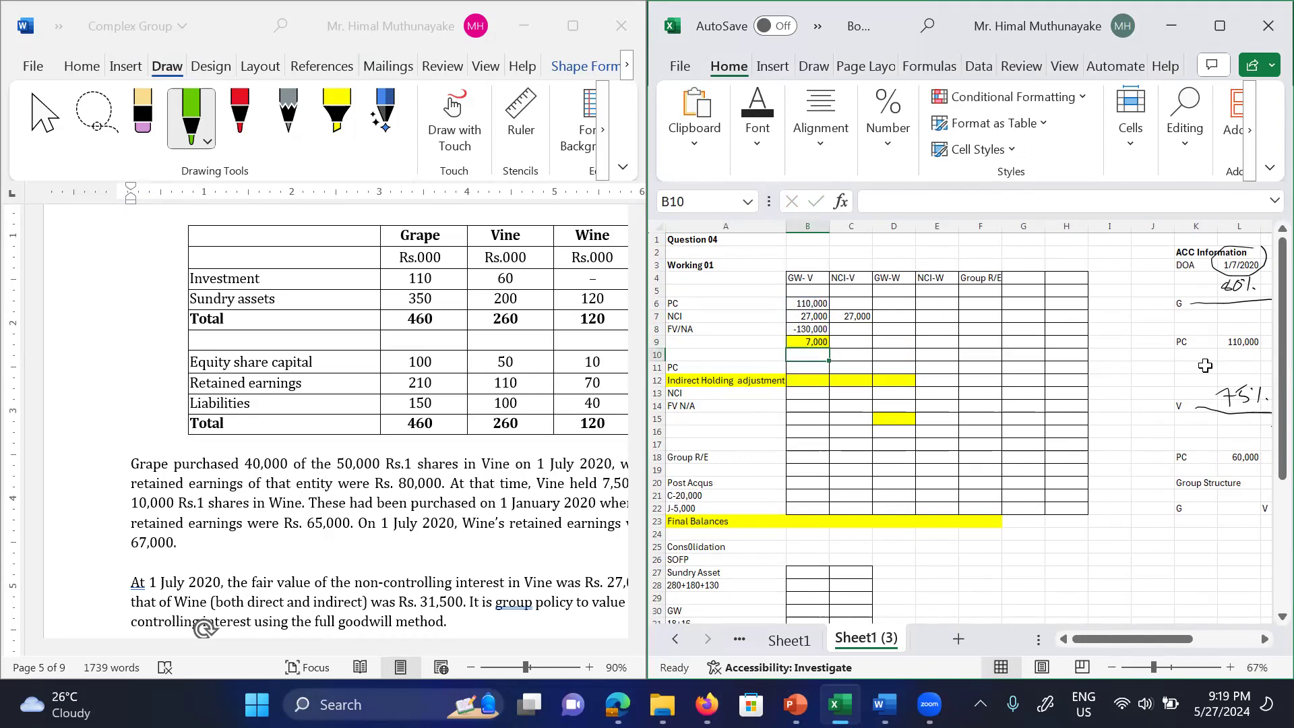
Step: Link the PC row under GW-W in D11 to Wine's purchase consideration in L18
key(Down)
key(Up)
key(Down)
key(Left)
key(Right)
key(Right)
key(Right)
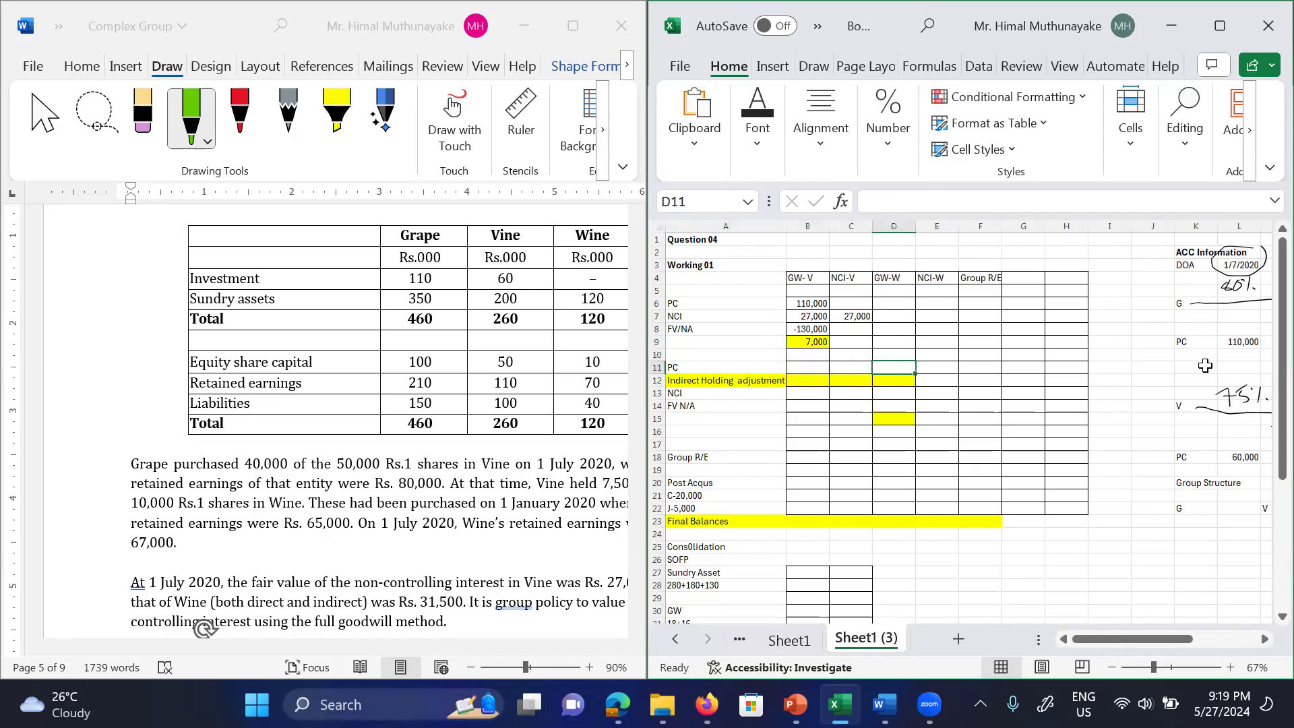
text(=)
key(Right)
key(Right)
key(Right)
key(Right)
key(Down)
key(Right)
key(Down)
key(Right)
key(Down)
key(Down)
key(Down)
key(Down)
key(Right)
key(Down)
key(Right)
key(Return)
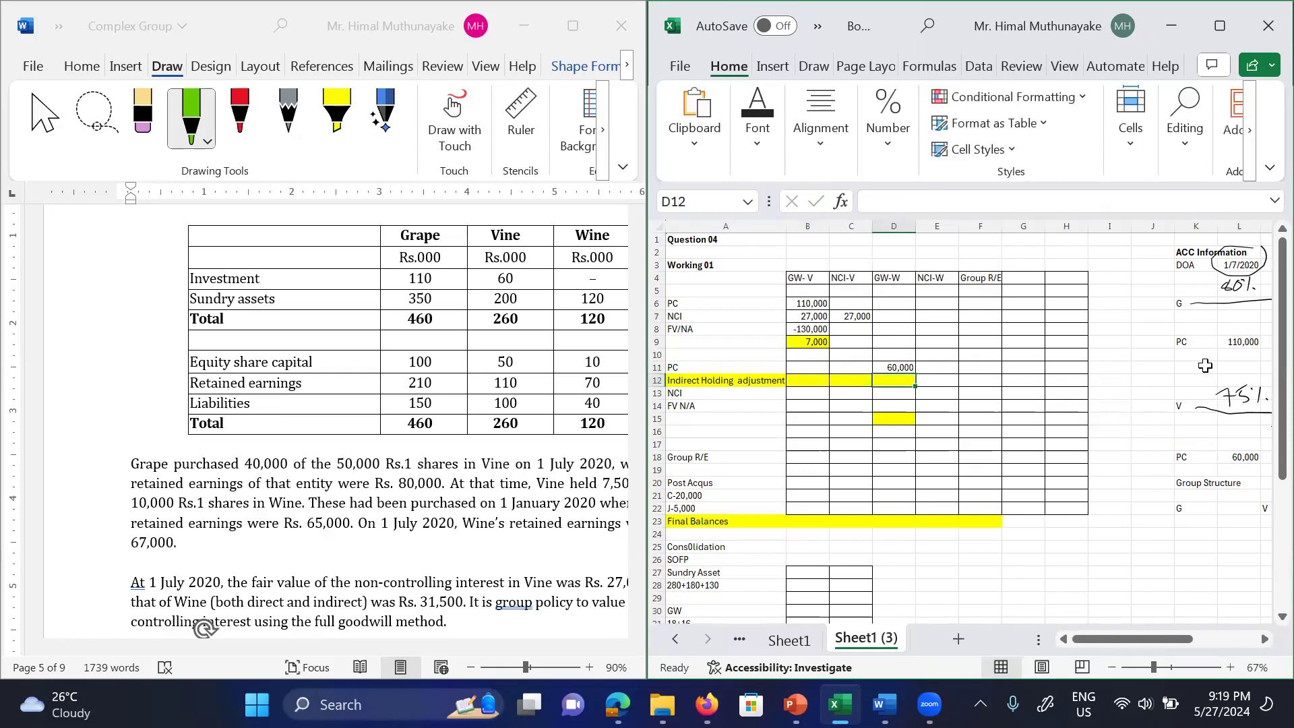
Step: Enter -12,000 as the indirect holding adjustment under GW-W in D12
key(Right)
key(Right)
key(Right)
key(Right)
key(Right)
key(Right)
key(Right)
key(Right)
key(Down)
key(Down)
key(Up)
key(Left)
key(Left)
key(Left)
key(Left)
key(Left)
key(Left)
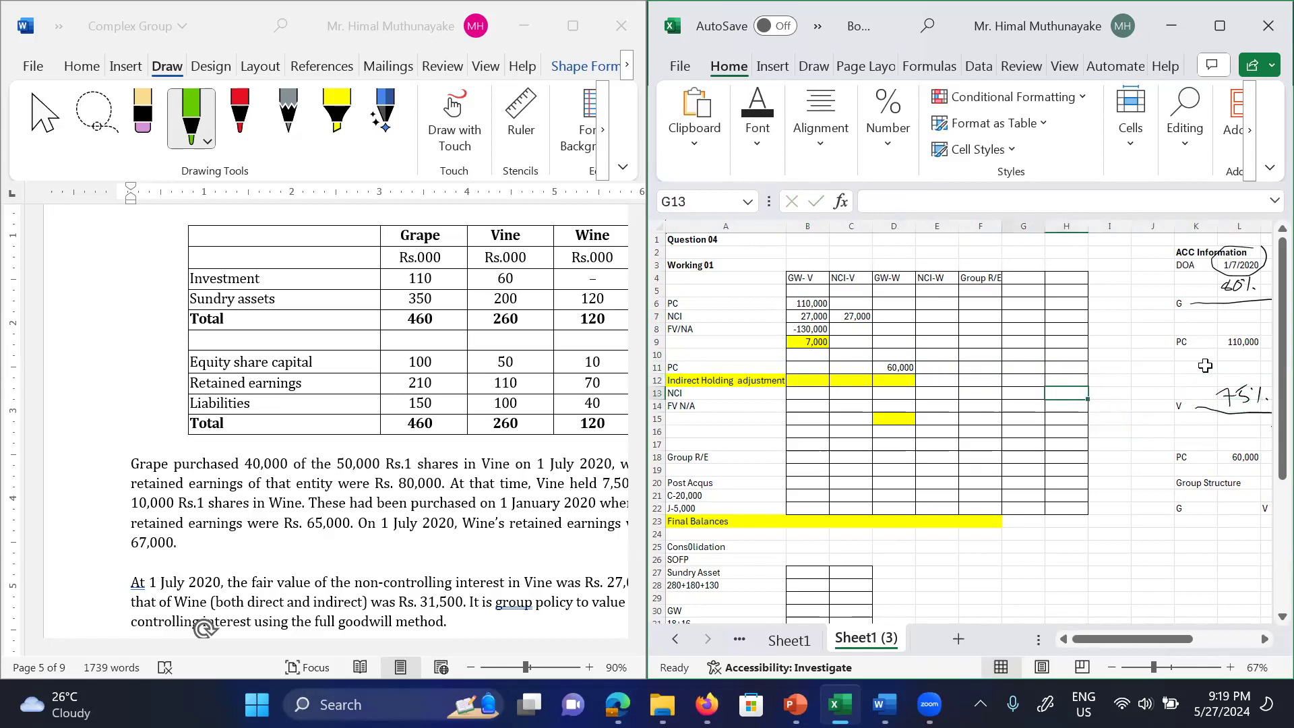
key(Left)
key(Left)
key(Up)
text(-12,000)
key(BackSpace)
key(BackSpace)
key(BackSpace)
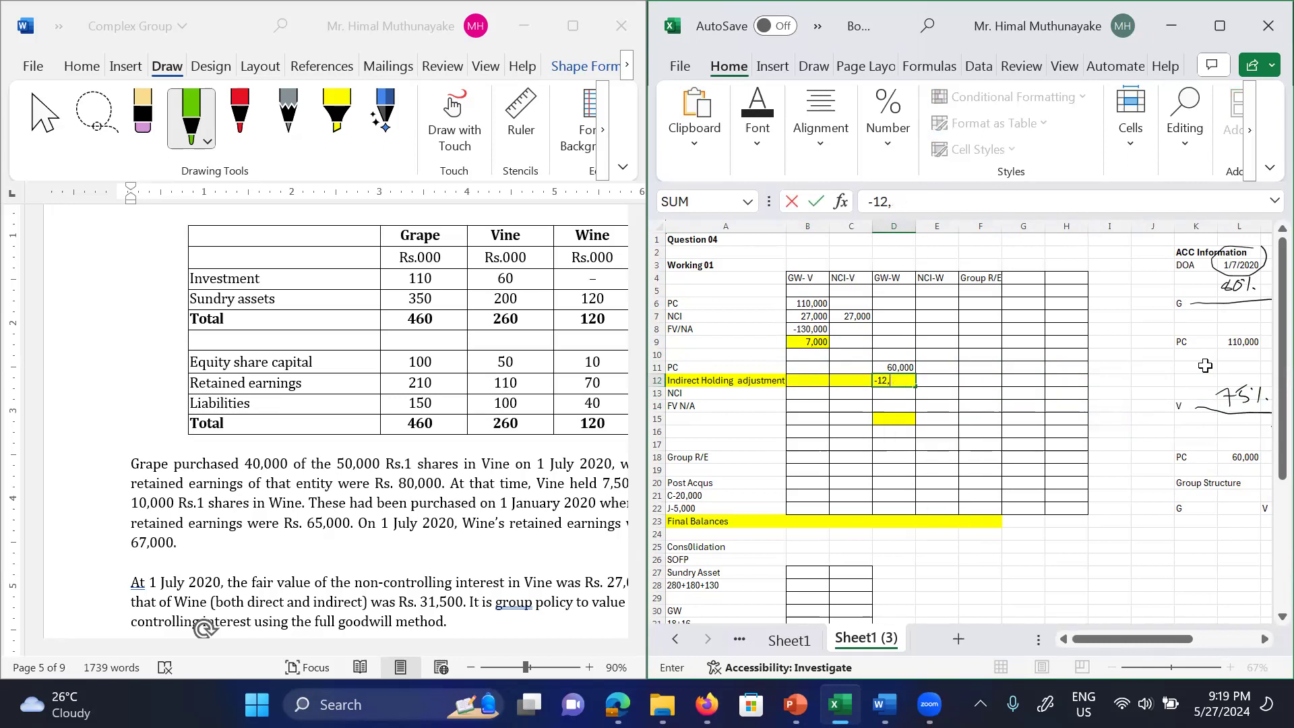
text(oo)
key(BackSpace)
key(BackSpace)
text(o)
key(BackSpace)
text(000)
key(Return)
Step: Carry the indirect holding adjustment from D12 into the NCI-V column in C12 with a cell reference
key(Left)
key(Up)
key(Right)
key(Left)
text(=)
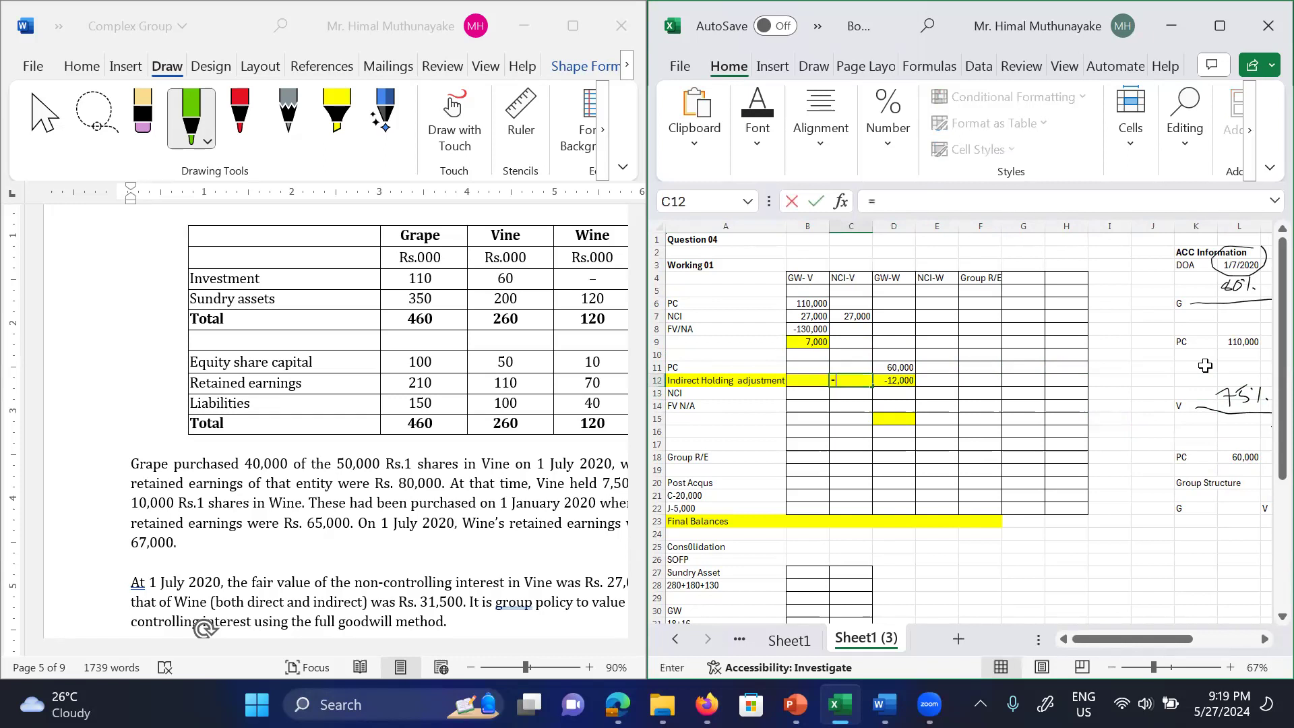
key(Right)
key(Right)
key(Return)
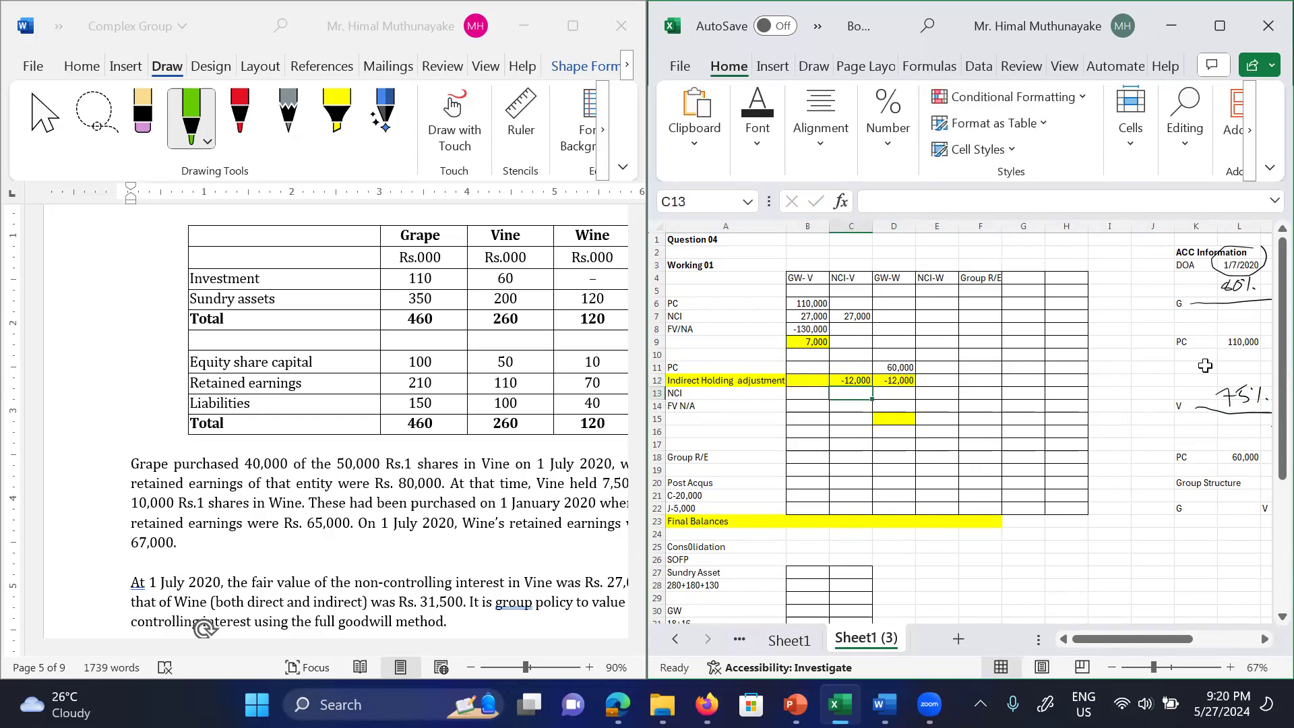
Step: Link the NCI row under GW-W in D13 to Wine's NCI fair value in P20
key(Down)
key(Up)
key(Up)
key(Right)
key(Down)
text(=)
key(Right)
key(Right)
key(Right)
key(Right)
key(Right)
key(Right)
key(Right)
key(Right)
key(Right)
key(Right)
key(Right)
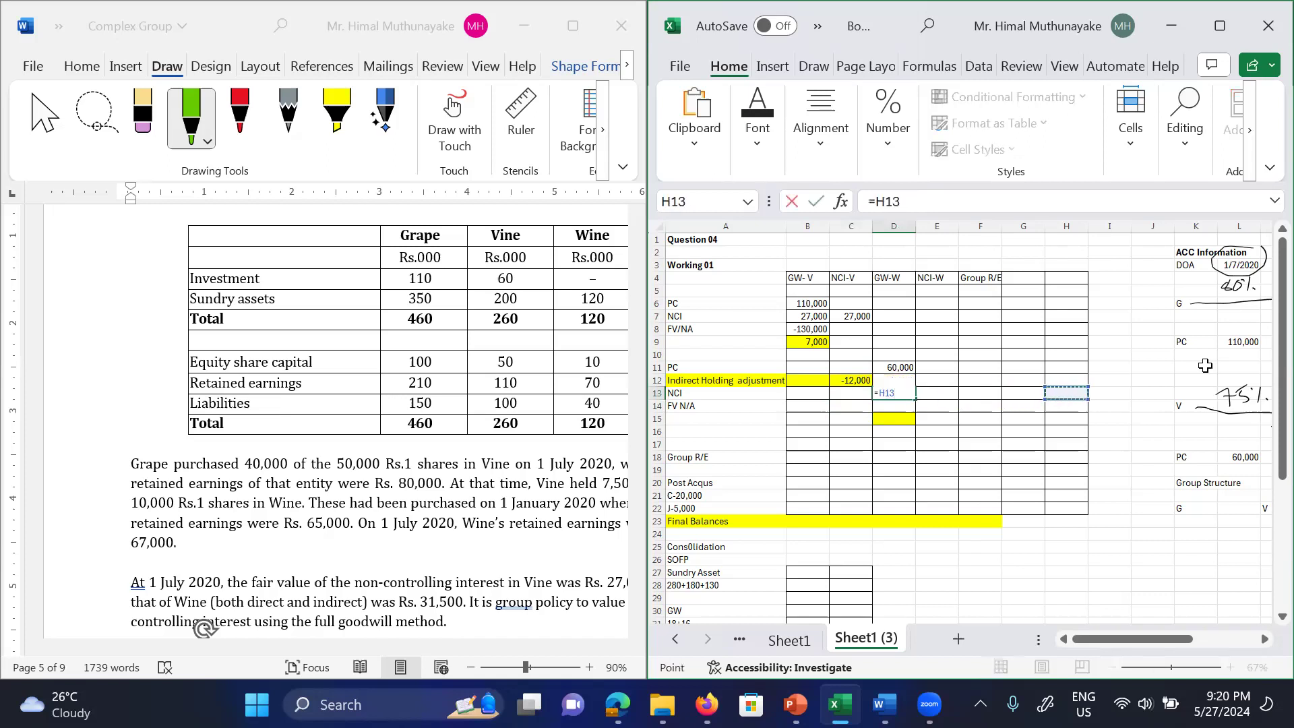
key(Down)
key(Down)
key(Down)
key(Down)
key(Right)
key(Down)
key(Down)
key(Down)
key(Return)
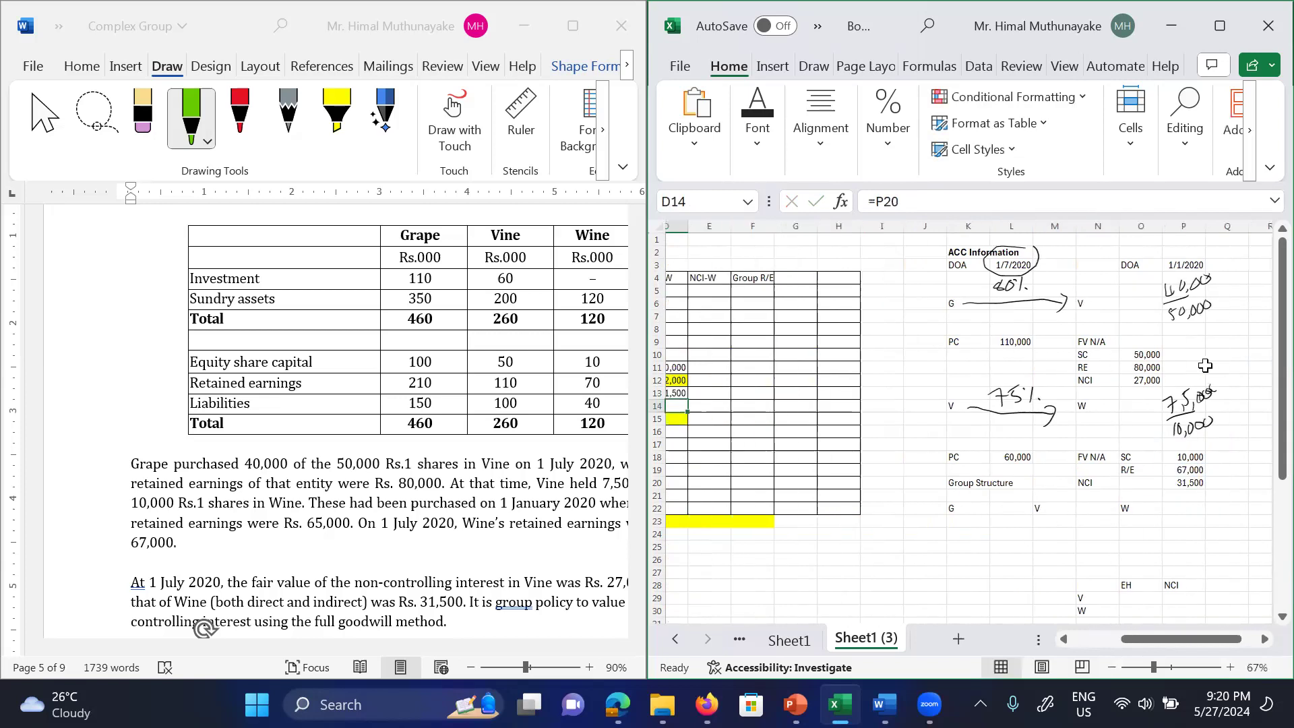
Step: Carry Wine's NCI from D13 into the NCI-W column in E13 with a cell reference
key(Up)
key(Up)
key(Down)
key(Right)
text(=)
key(Left)
key(Return)
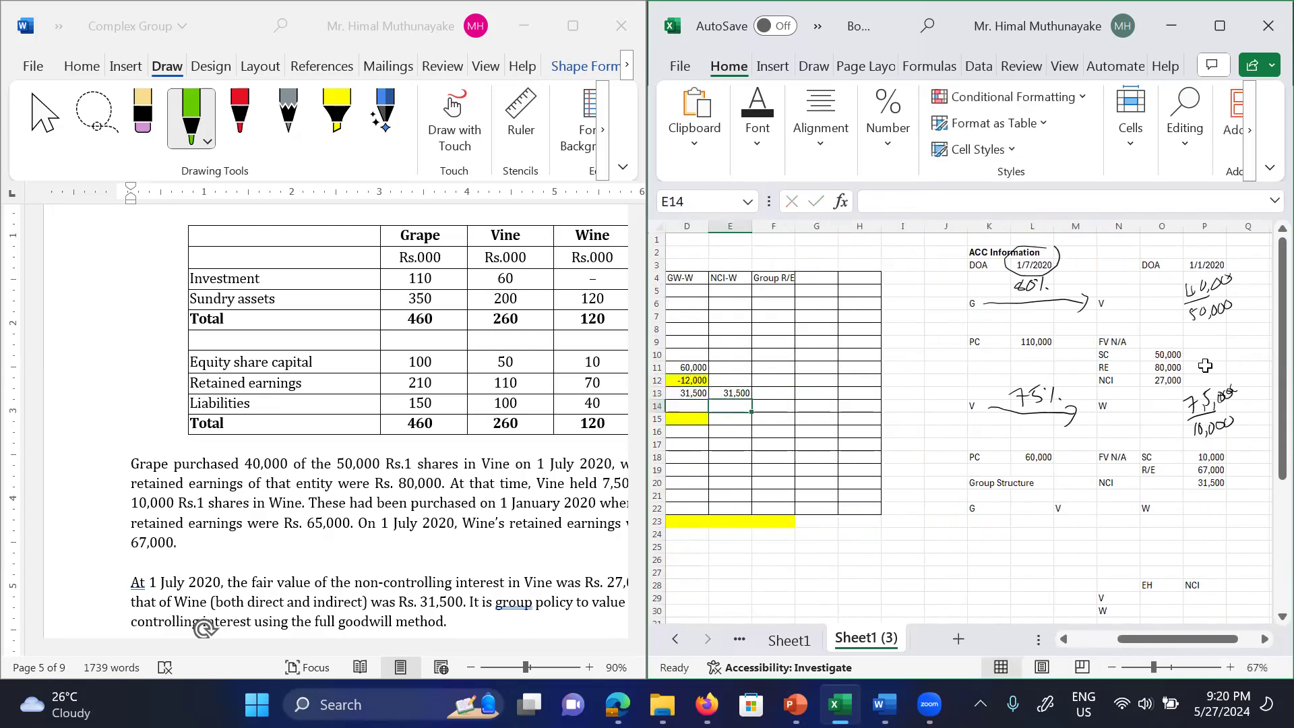
Step: Enter Wine's FV N/A under GW-W in D14 as the negative sum of share capital and retained earnings, =-(P18+P19)
key(Left)
key(Left)
key(Left)
key(Left)
key(Right)
key(Right)
key(Right)
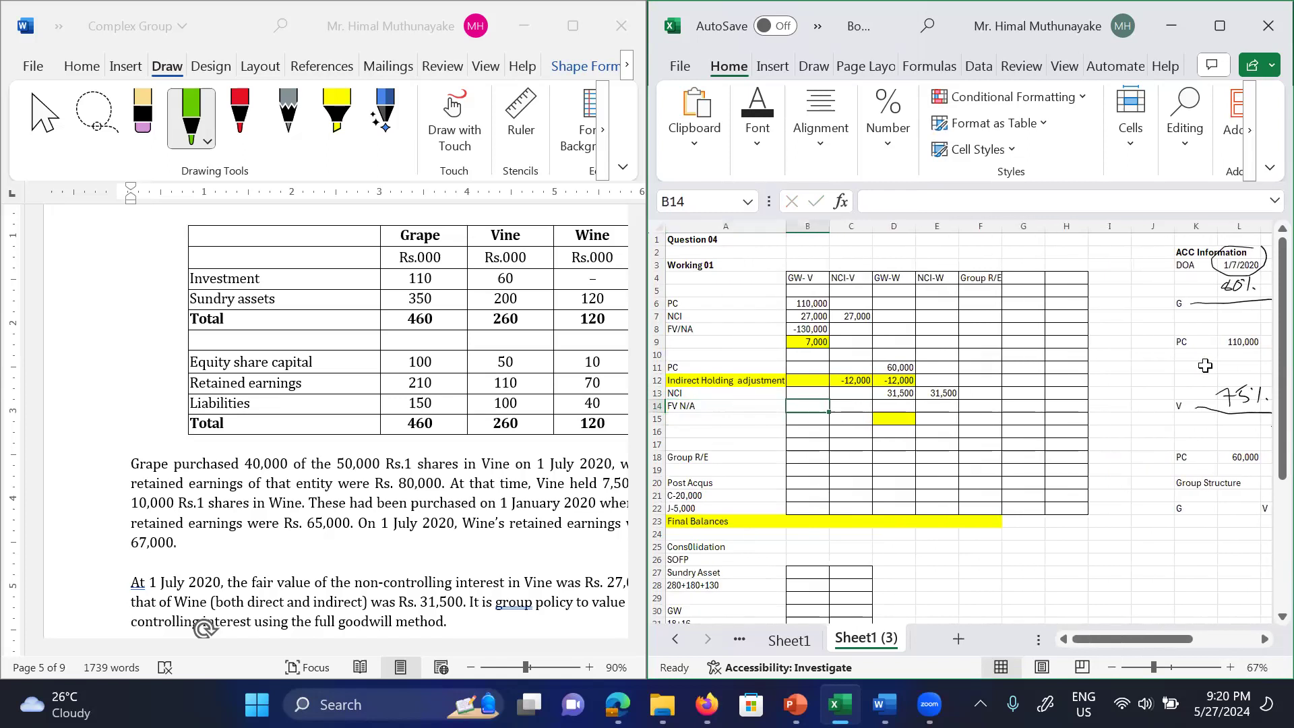
text(=-9)
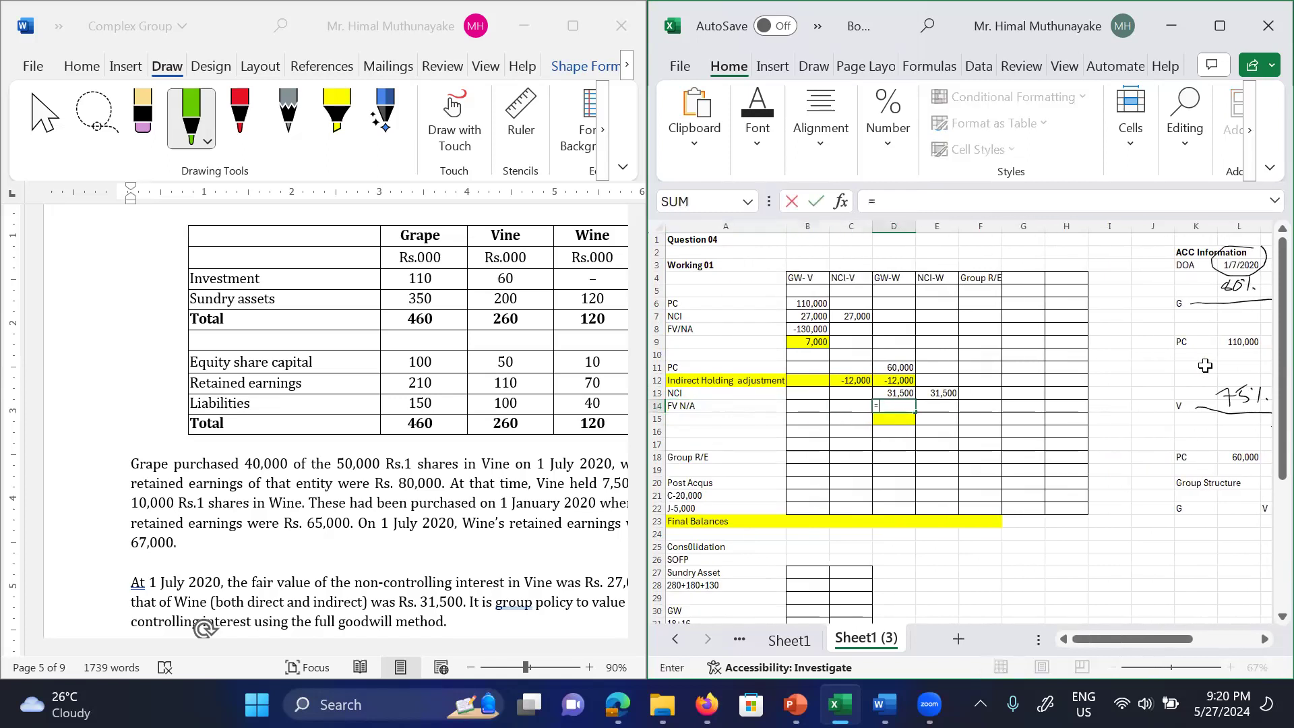
key(BackSpace)
text(()
key(Right)
key(Right)
key(Right)
key(Right)
key(Right)
key(Right)
key(Right)
key(Right)
key(Right)
key(Right)
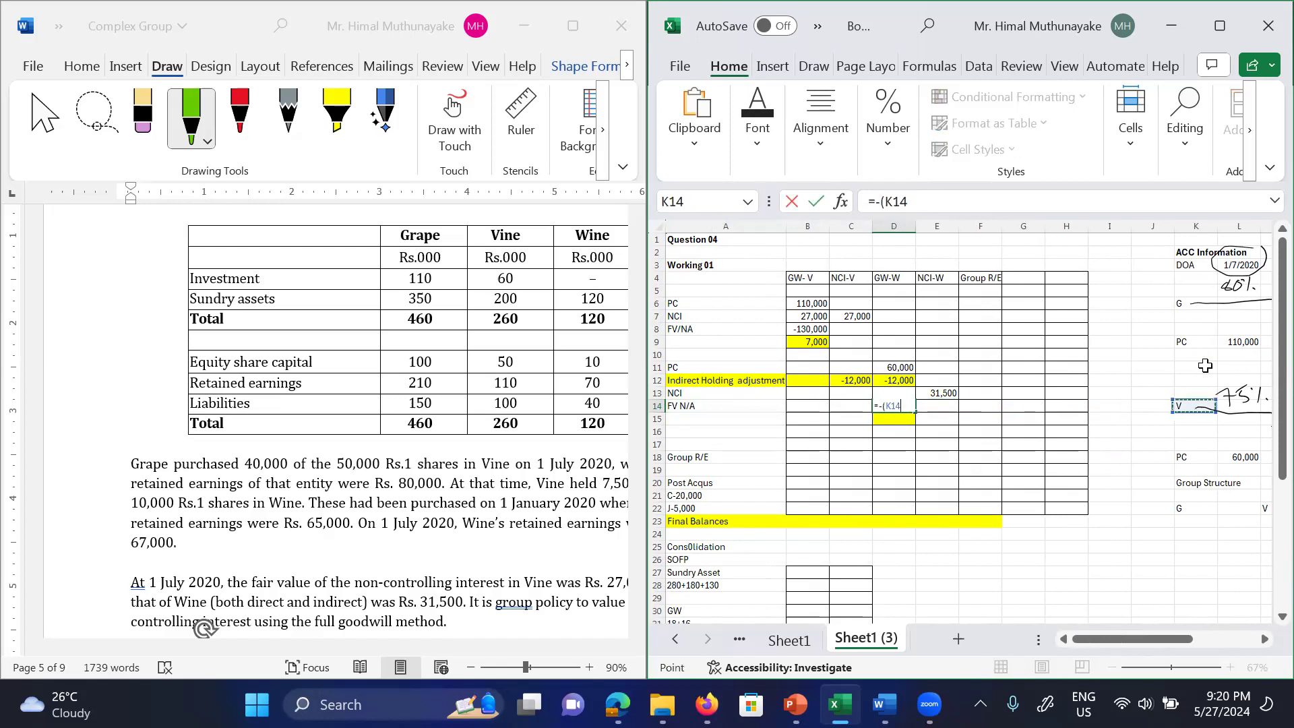
key(Right)
key(Right)
key(Right)
key(Down)
key(Down)
key(Down)
key(Down)
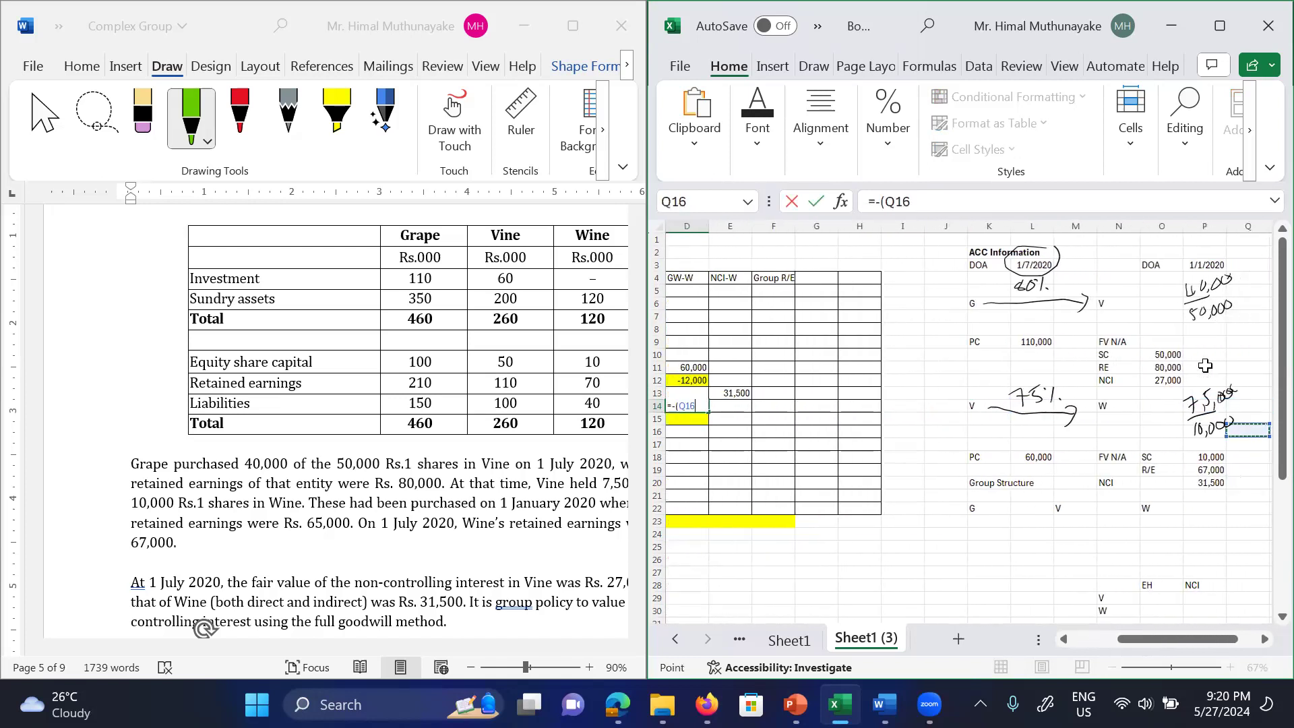
text(+)
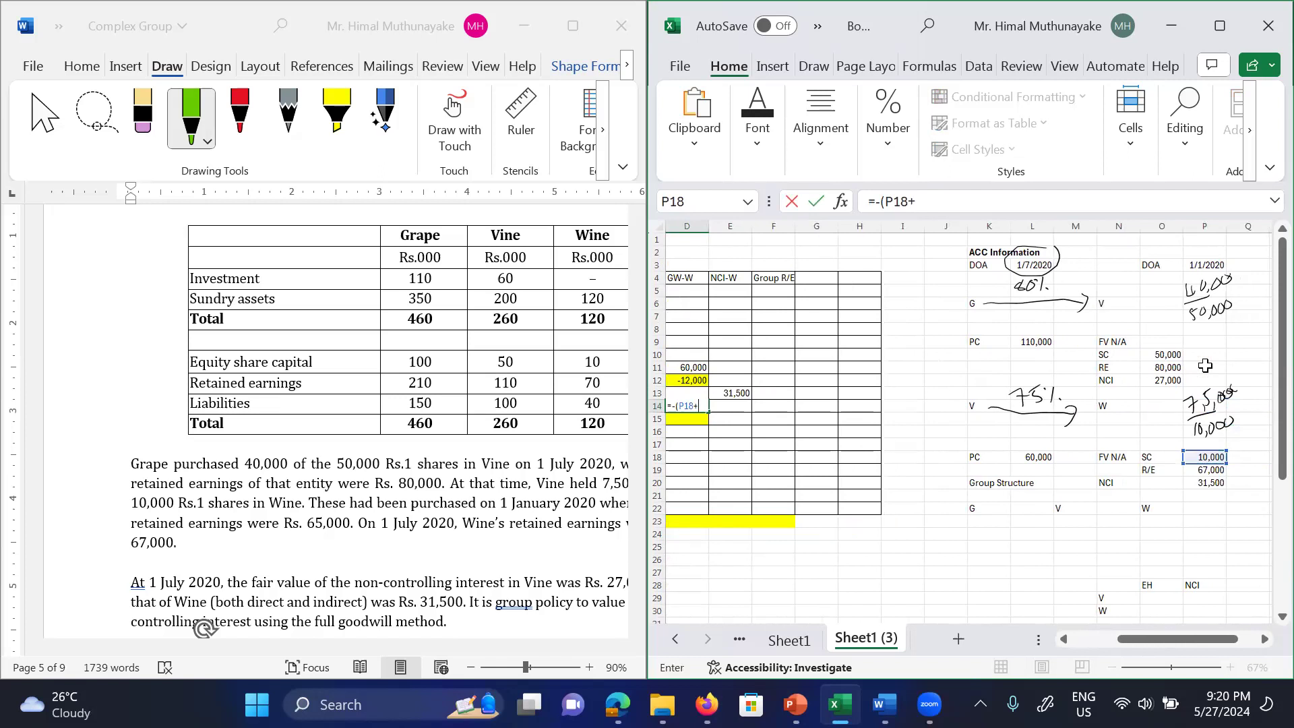
key(Down)
key(Down)
key(Right)
key(Right)
key(Right)
key(Right)
key(Right)
key(Right)
key(Right)
key(Right)
key(Right)
key(Right)
key(Right)
key(Down)
key(Down)
key(Right)
key(Down)
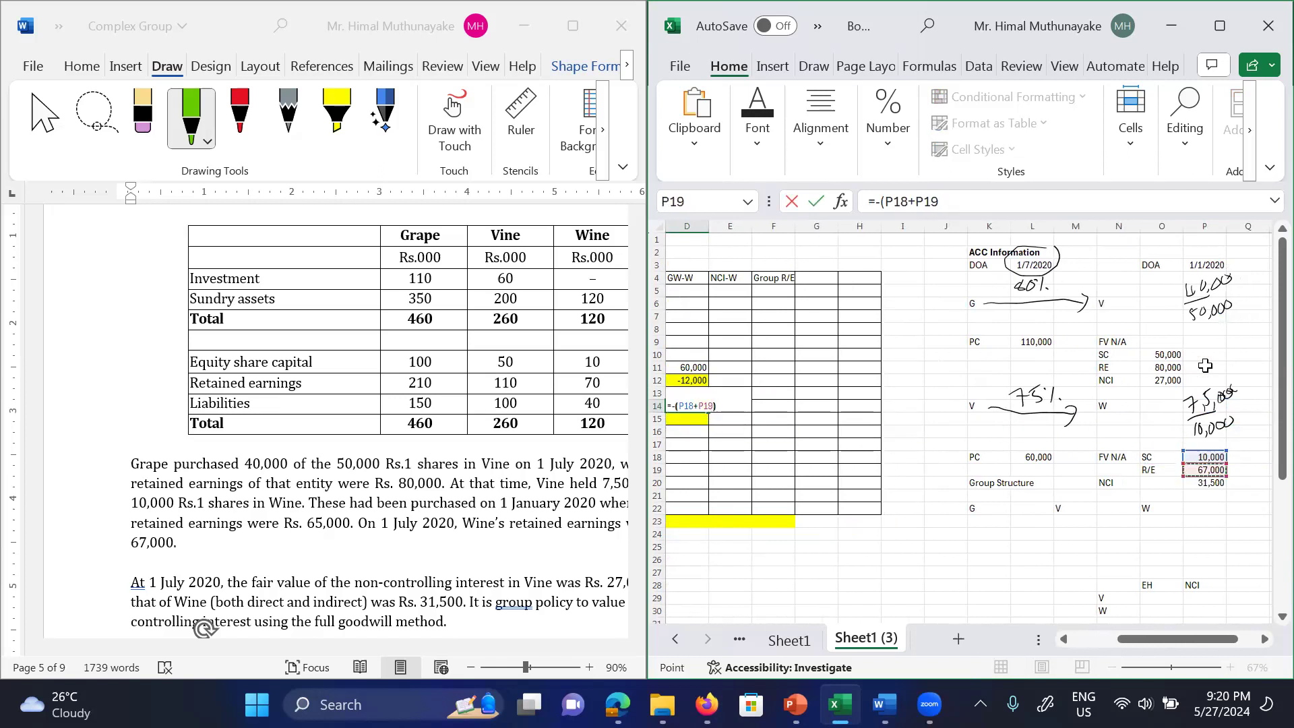
key(Return)
Step: Total Wine's goodwill in D15 by summing D11:D14
scroll(1206, 365, left, 2)
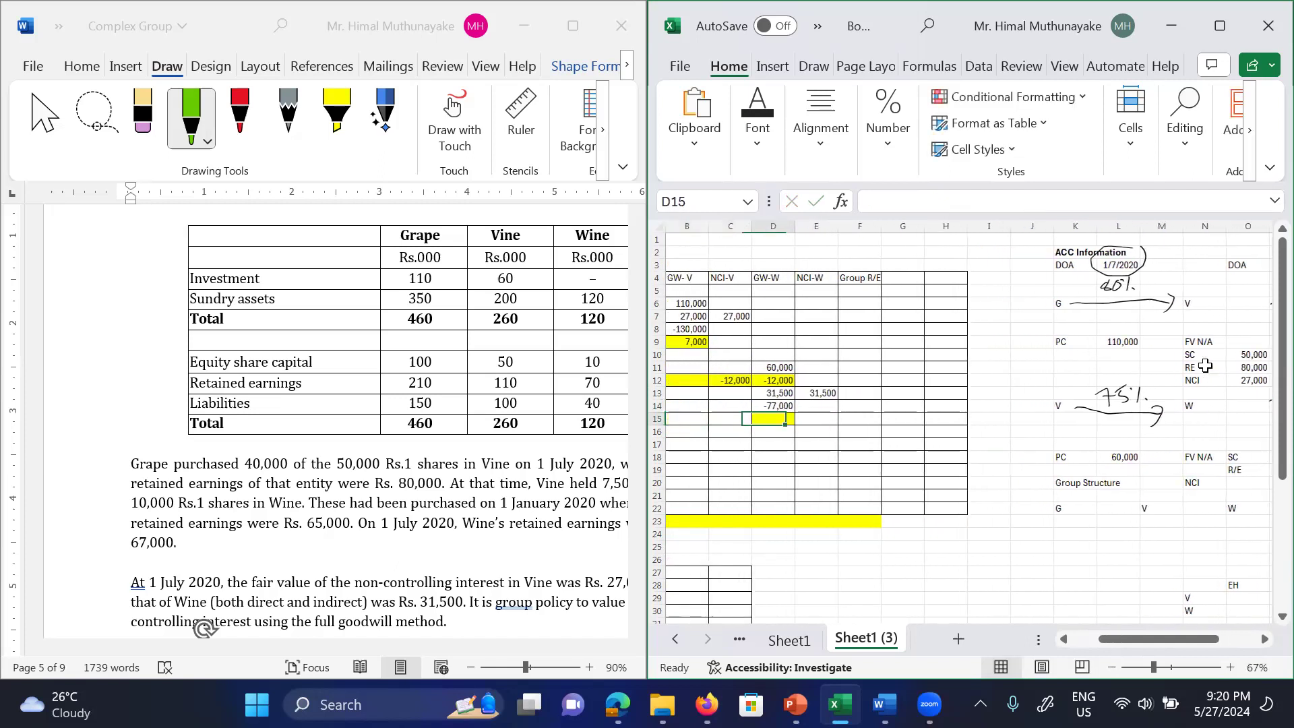
text(=SUM()
key(Up)
key(shift+Up)
key(shift+Up)
key(shift+Up)
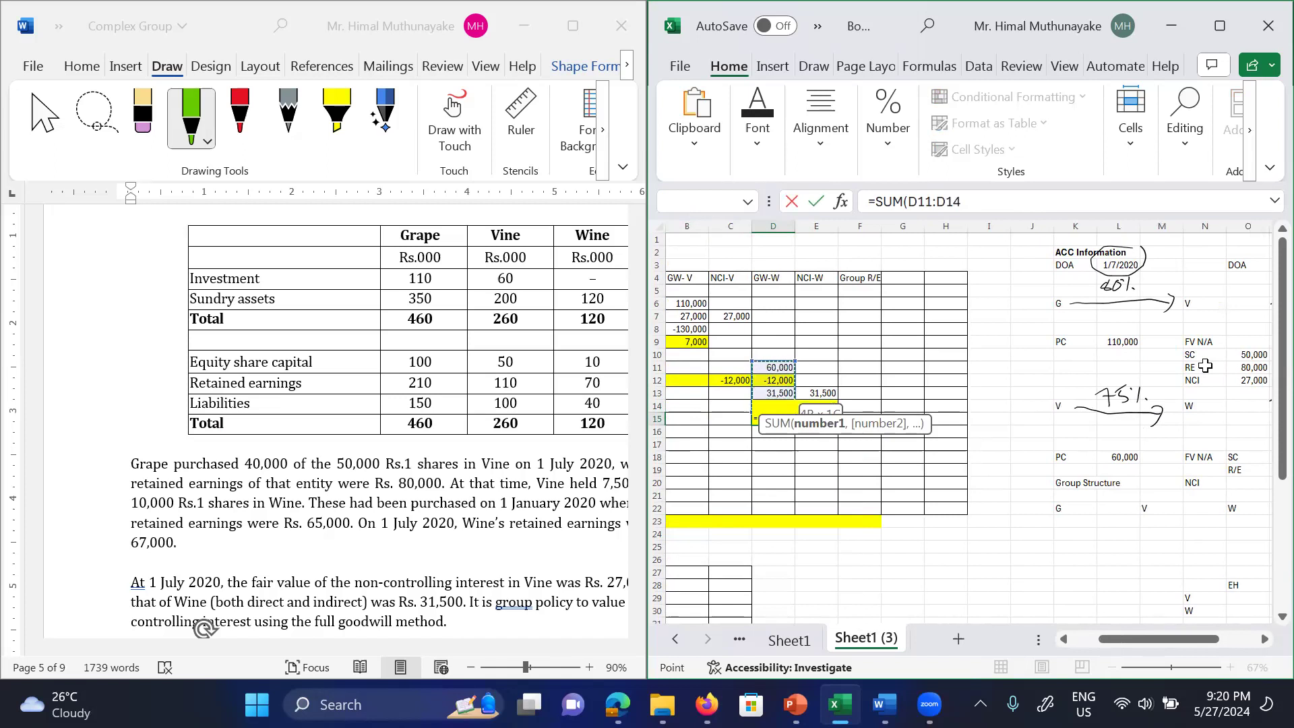
key(Return)
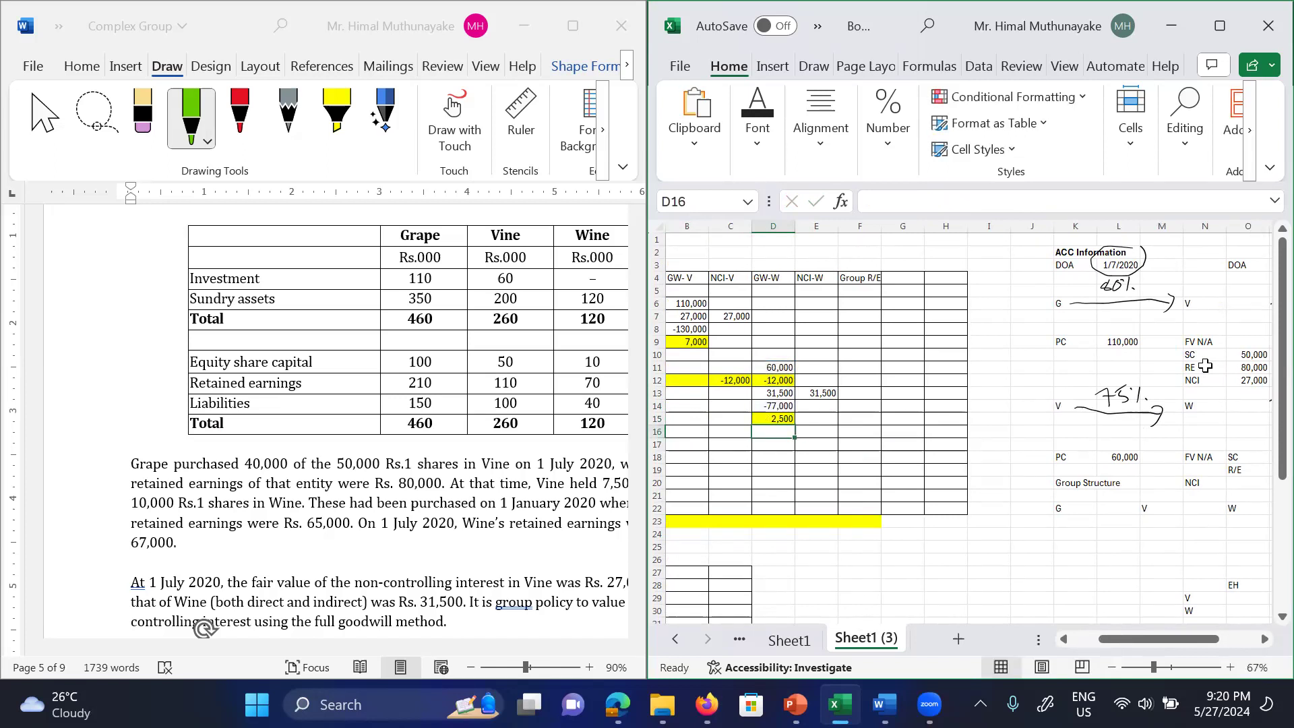
Step: Enter Grape's retained earnings of 210,000 under Group R/E in F18
key(Left)
key(Left)
key(Left)
key(Down)
key(Down)
key(Right)
key(Right)
key(Right)
key(Right)
key(Right)
key(Right)
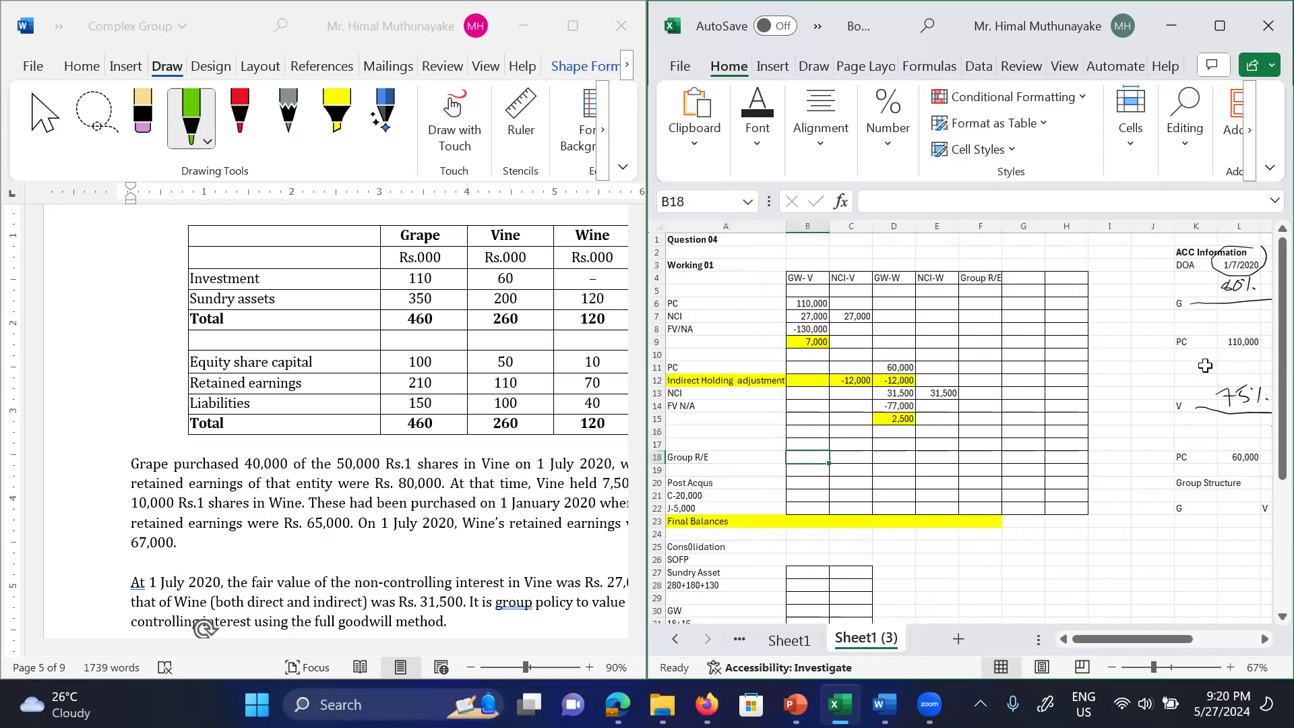
key(Left)
key(Left)
key(Right)
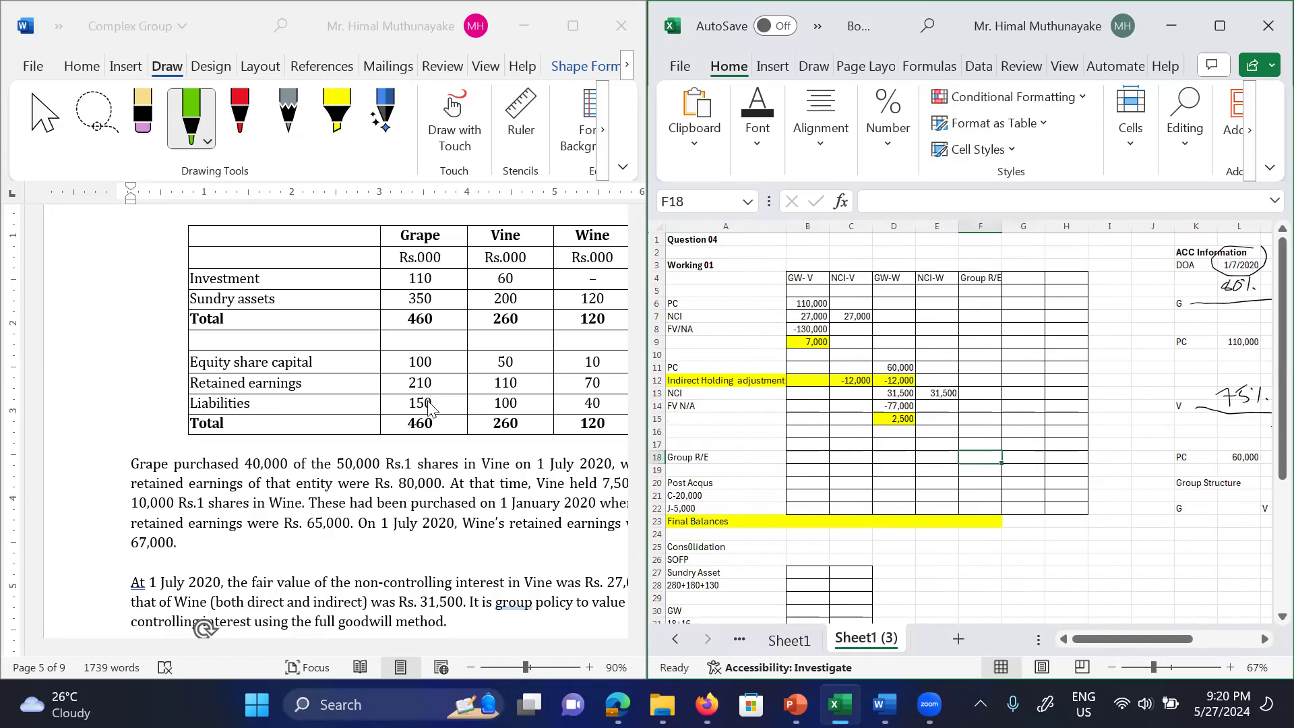
text(210,000)
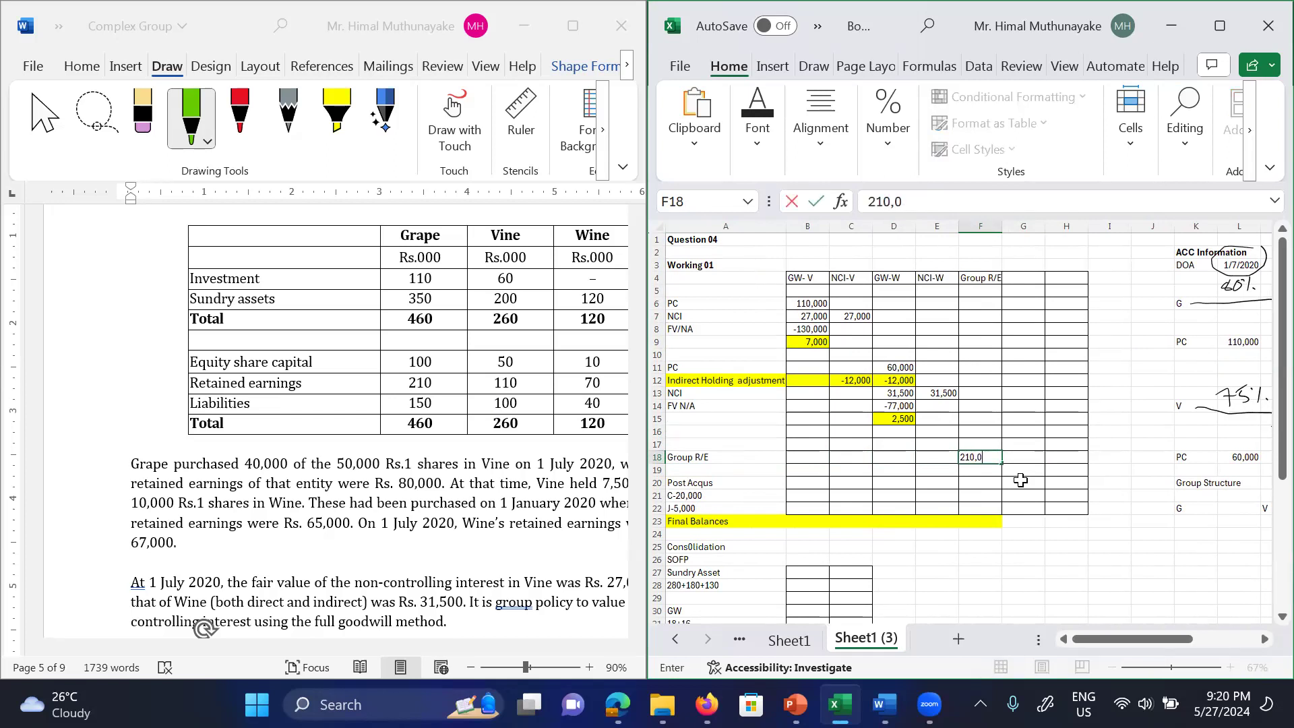
key(Return)
Step: Replace the first post-acquisition label in A21 with v-30,000
key(Left)
key(Left)
key(Left)
key(Left)
key(Left)
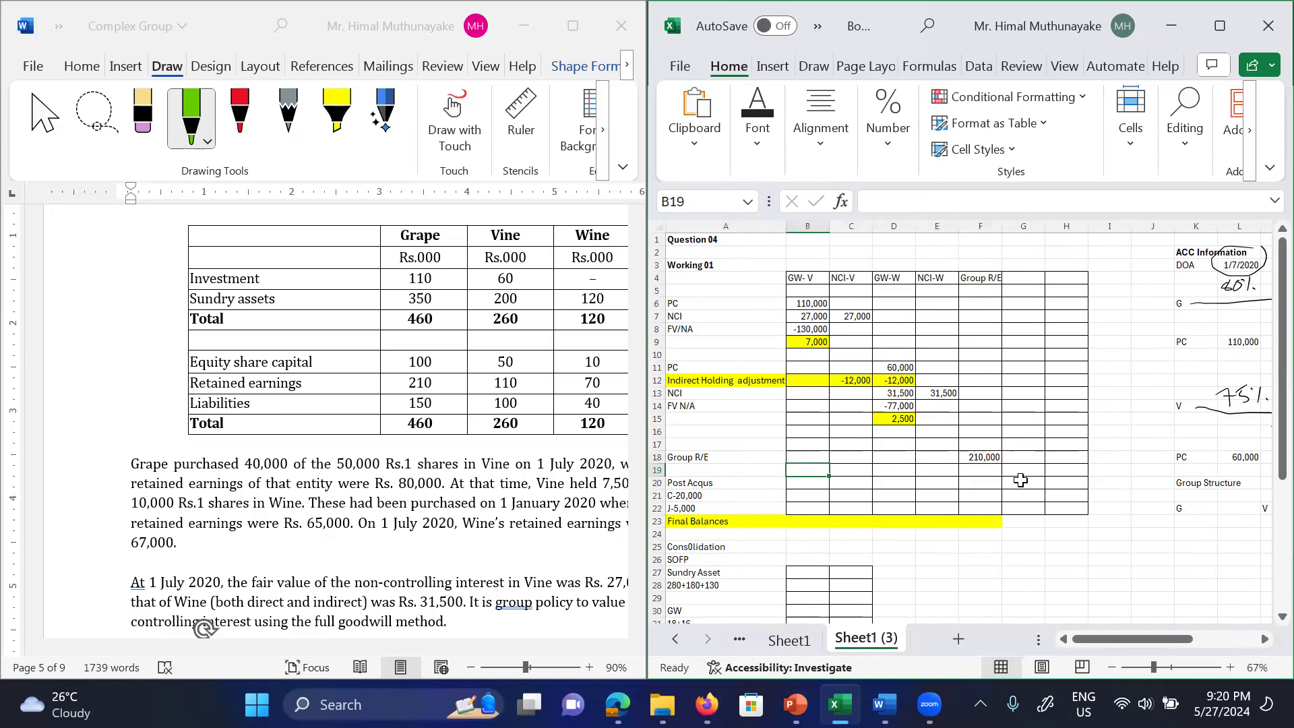
key(Down)
key(Down)
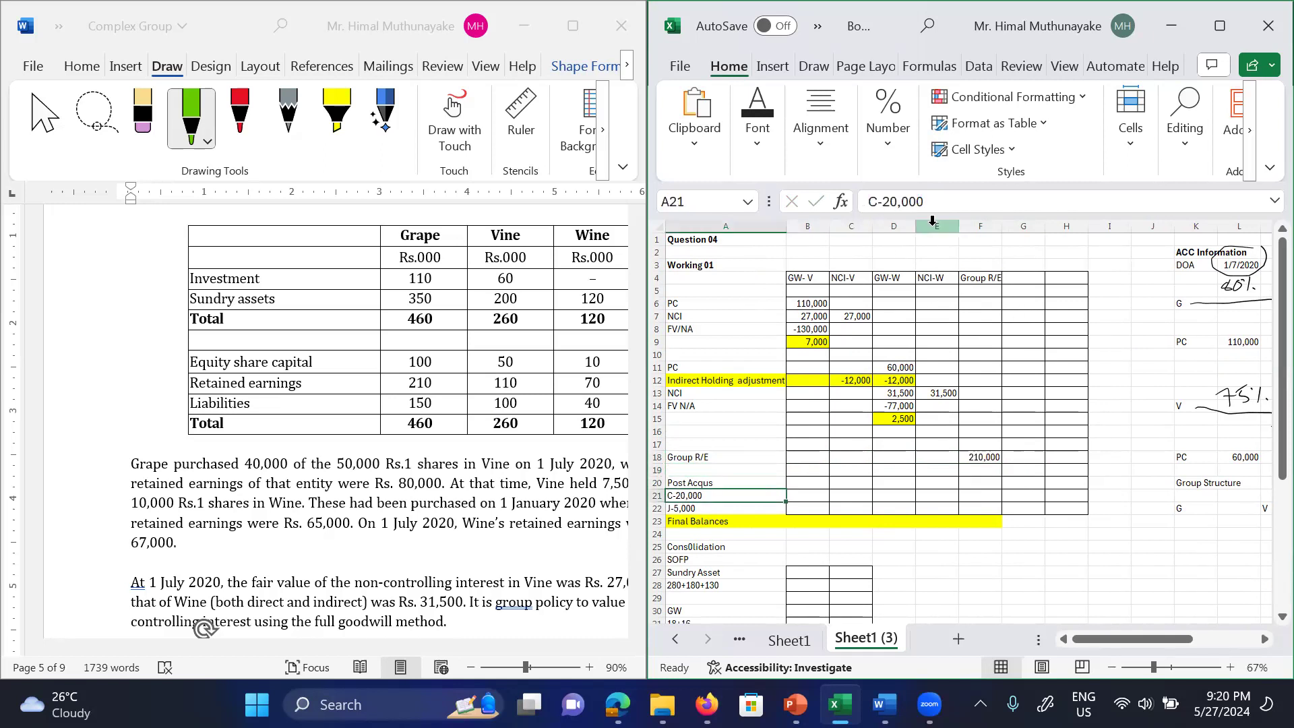
click(935, 203)
key(BackSpace)
key(BackSpace)
key(BackSpace)
key(BackSpace)
key(BackSpace)
key(BackSpace)
key(BackSpace)
key(BackSpace)
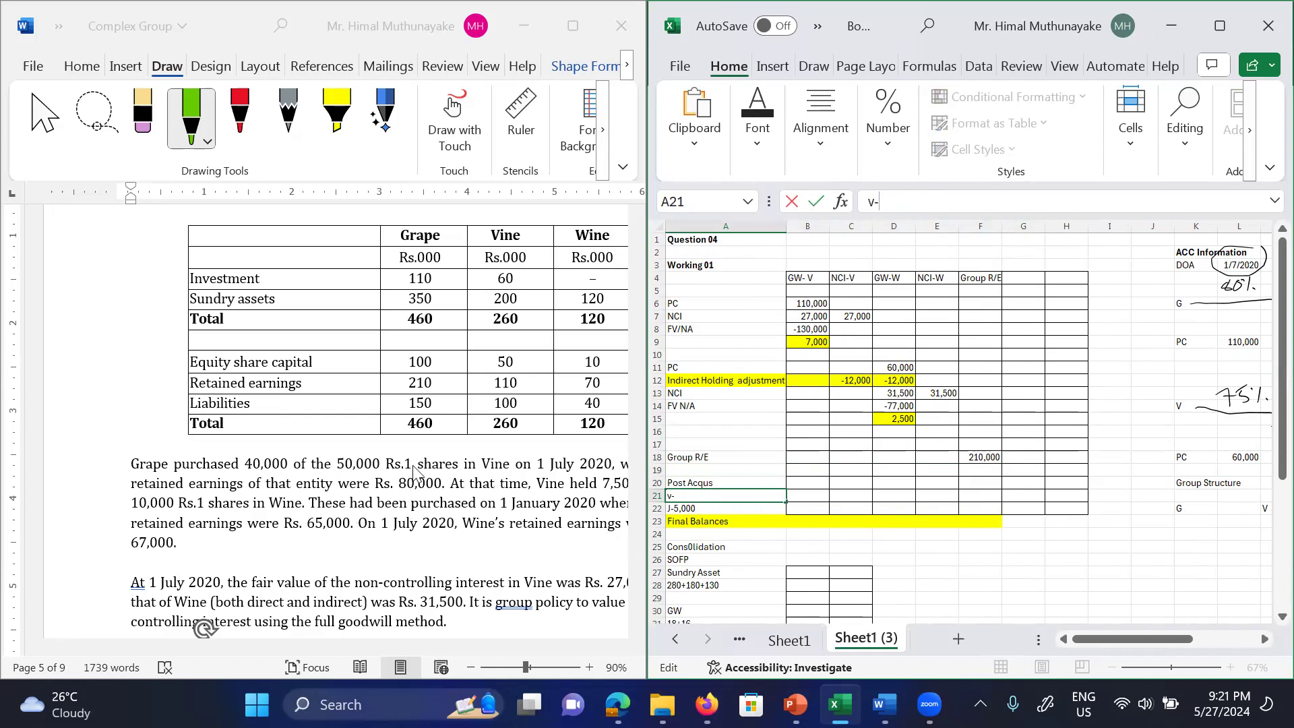
click(693, 497)
text(30,00)
key(Return)
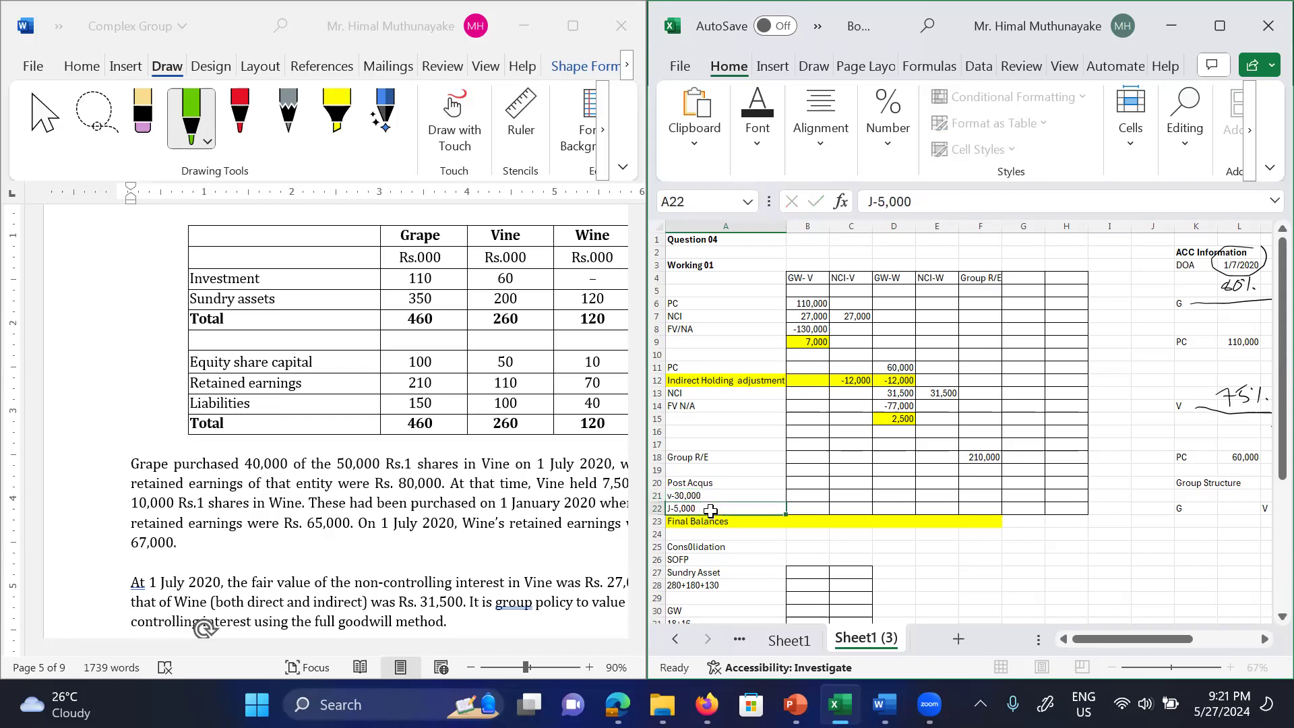
Step: Replace the second post-acquisition label in A22 with w-3,000
key(Return)
double_click(706, 509)
key(BackSpace)
key(BackSpace)
key(BackSpace)
key(BackSpace)
key(BackSpace)
key(BackSpace)
key(BackSpace)
text(w-)
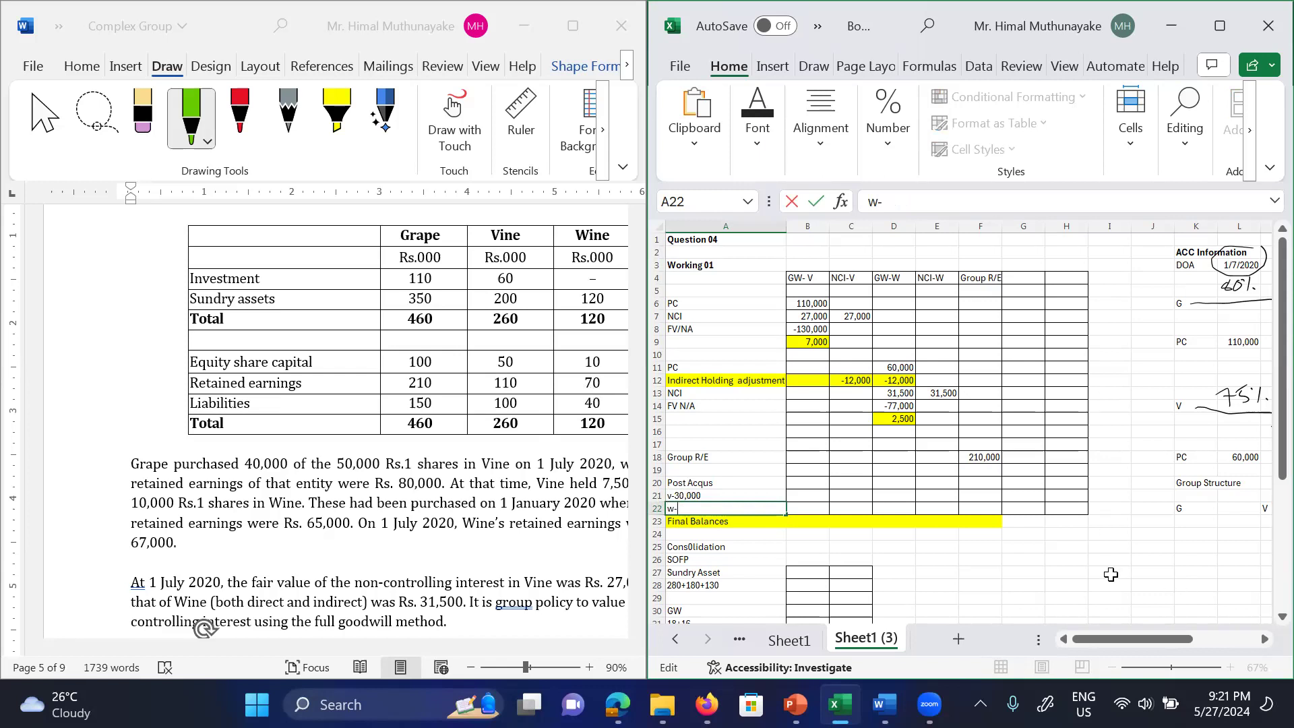
scroll(1111, 575, right, 5)
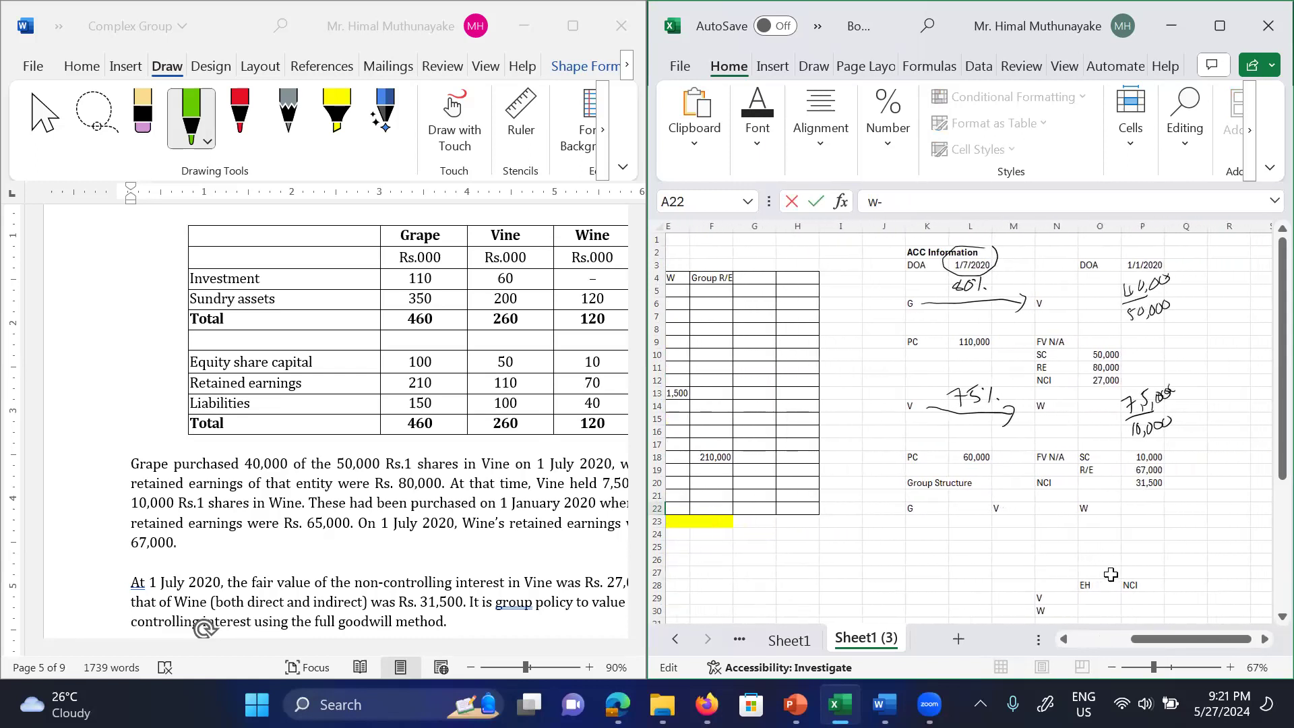
scroll(1110, 574, left, 5)
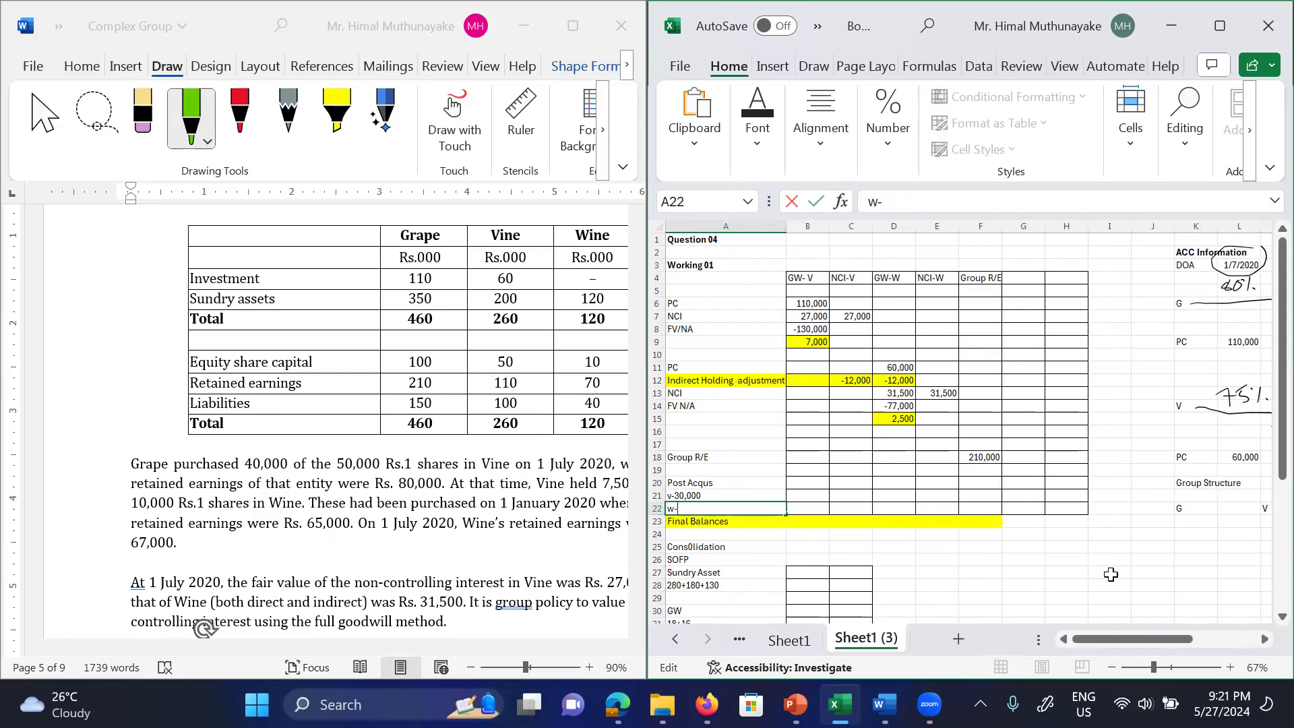
scroll(1111, 574, right, 5)
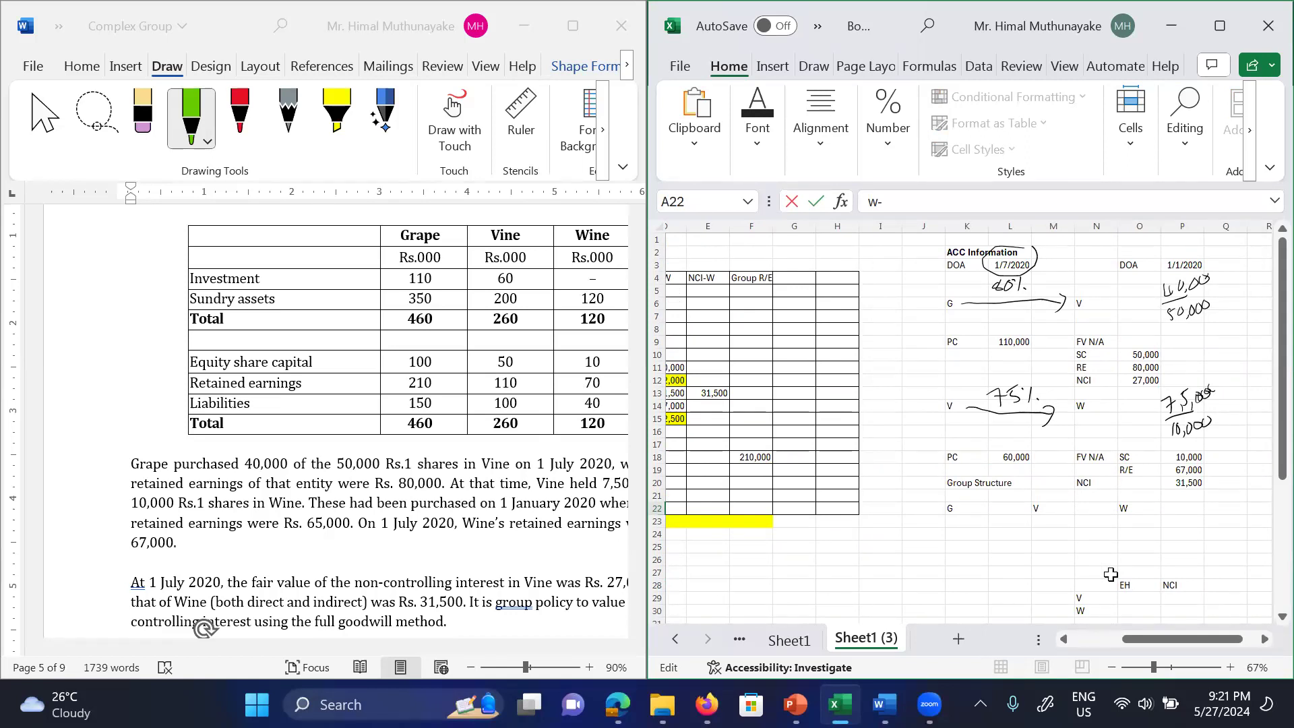
scroll(1111, 574, left, 5)
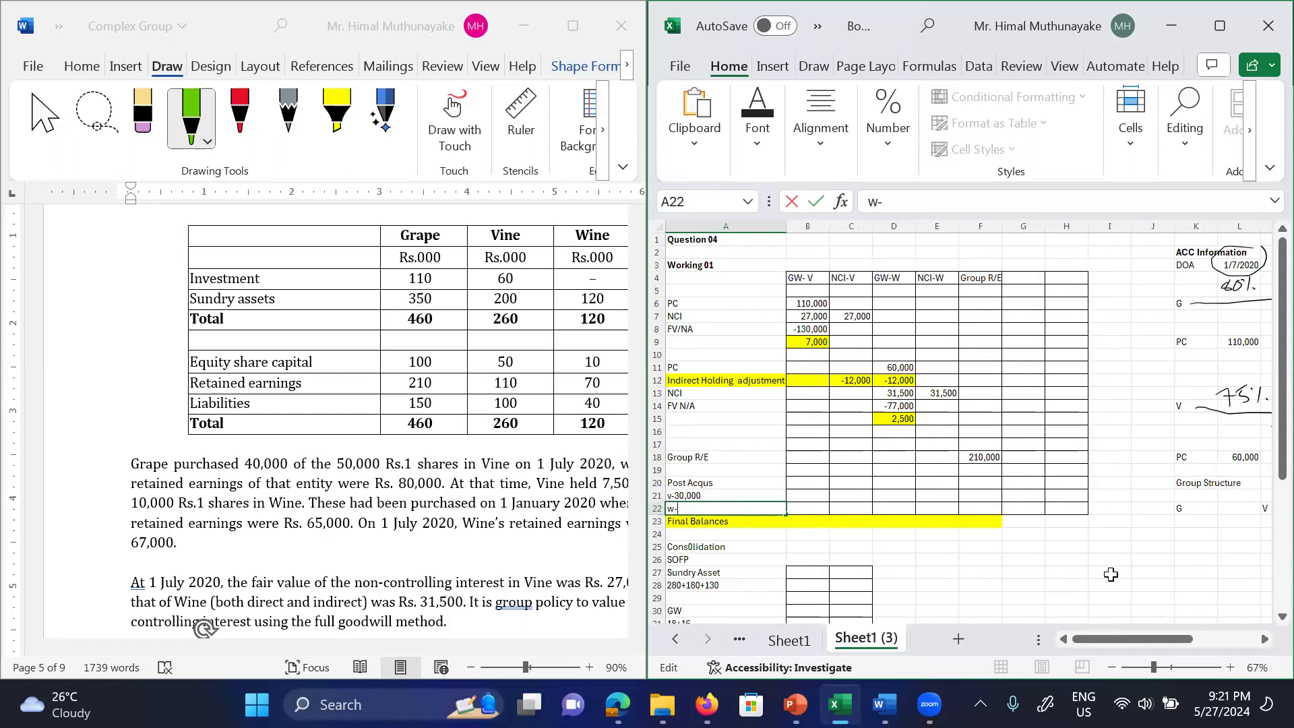
text(000)
key(Return)
Step: Handwrite arrows from G to V and from V to W in the Group Structure, marked 80% and 75%
key(Up)
key(Up)
key(Down)
key(Down)
key(Right)
key(Down)
key(Right)
key(Right)
key(Right)
key(Right)
key(Right)
key(Right)
key(Right)
key(Right)
key(Right)
key(Right)
key(Right)
key(Right)
key(Right)
key(Right)
key(Right)
key(Right)
key(Right)
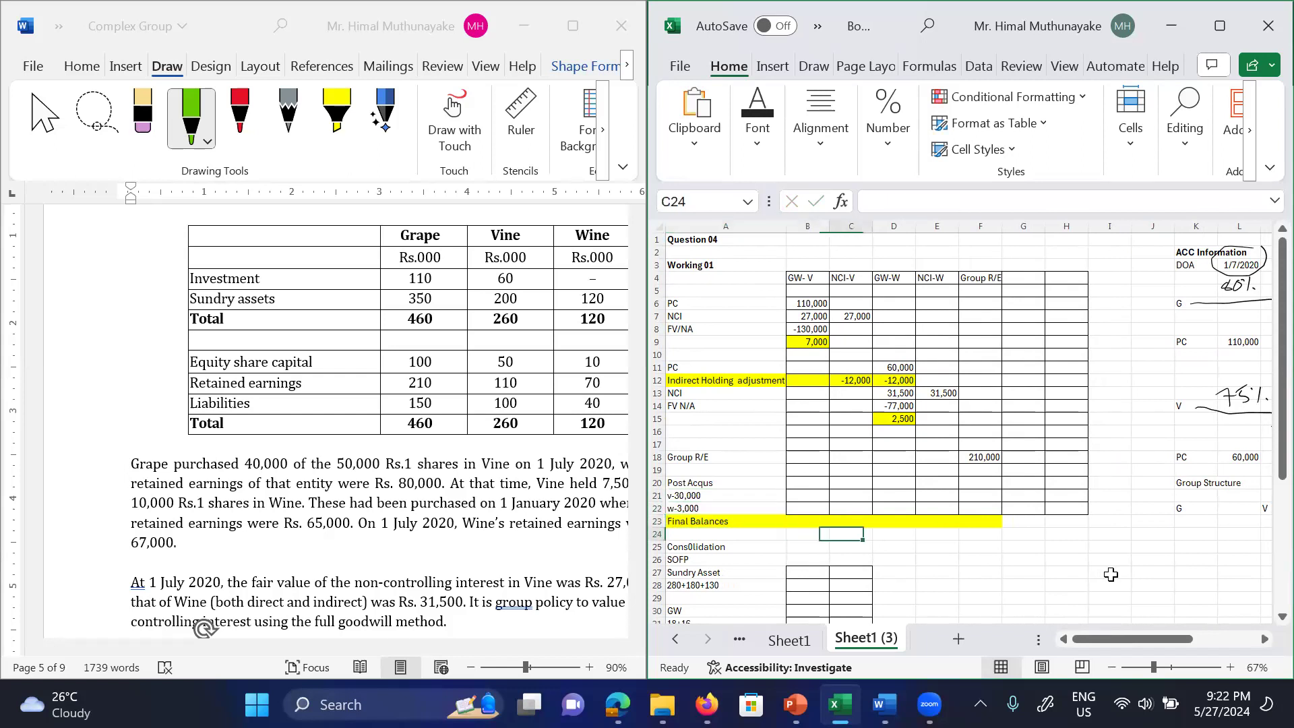
key(Left)
key(Left)
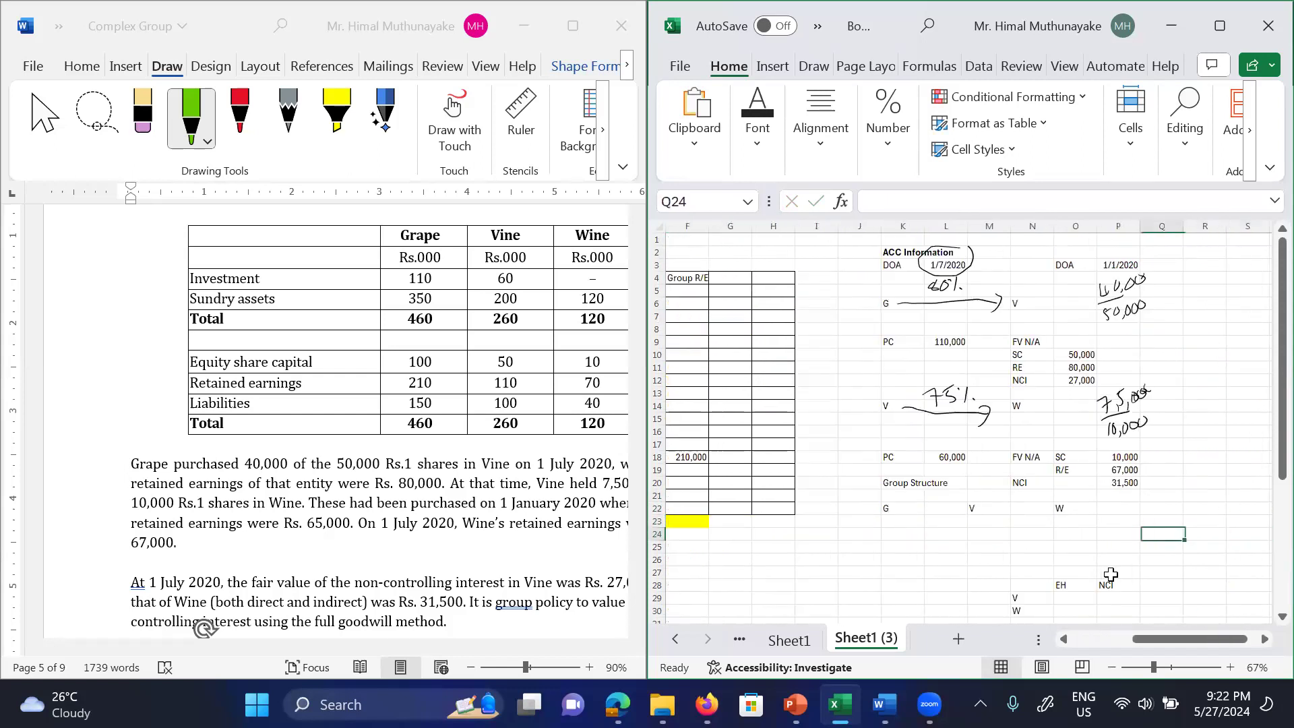
mouse_move(899, 511)
mouse_down()
mouse_move(950, 507)
mouse_move(899, 561)
mouse_move(921, 538)
mouse_up()
drag(946, 534, 942, 555)
click(953, 556)
mouse_move(986, 509)
mouse_down()
mouse_move(1015, 507)
mouse_move(1008, 551)
mouse_move(1044, 530)
mouse_up()
drag(1056, 523, 1057, 526)
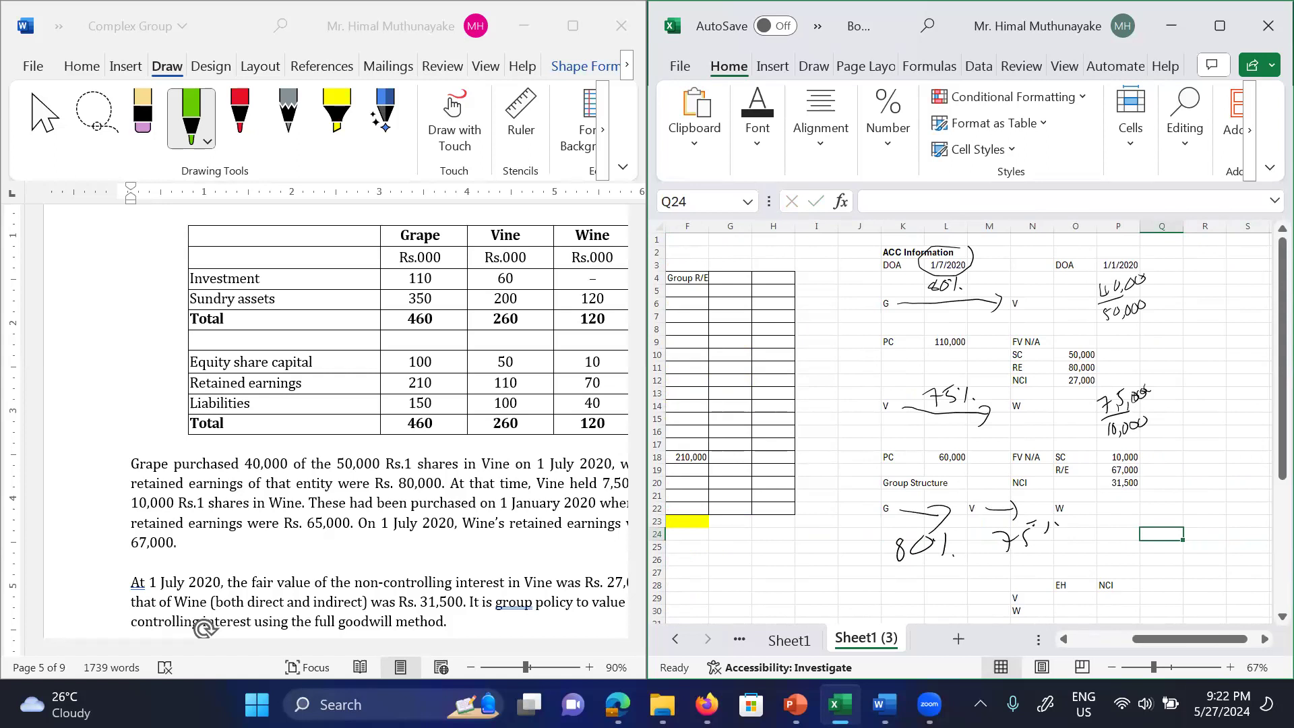
Step: Enter Vine's holdings in the V row: 80% under EH in O29 and 20% under NCI in P29
click(1060, 608)
click(1062, 599)
scroll(1062, 598, down, 1)
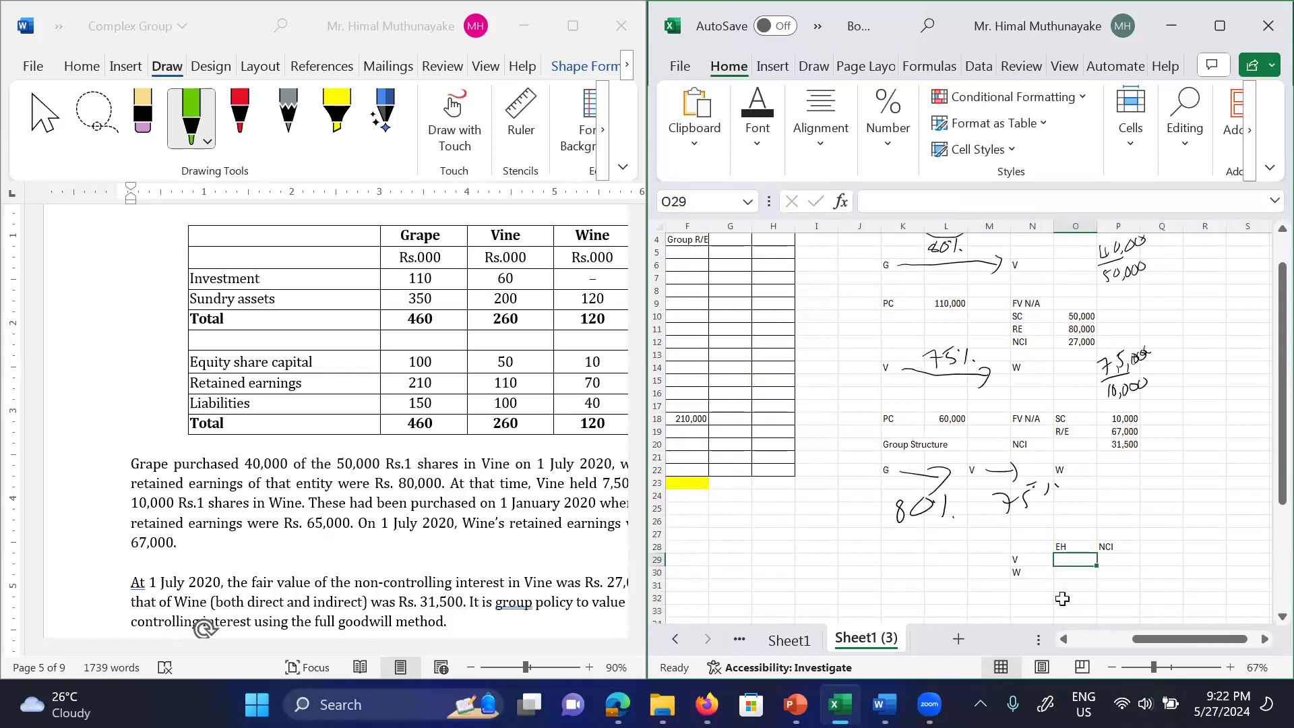
text(8)%)
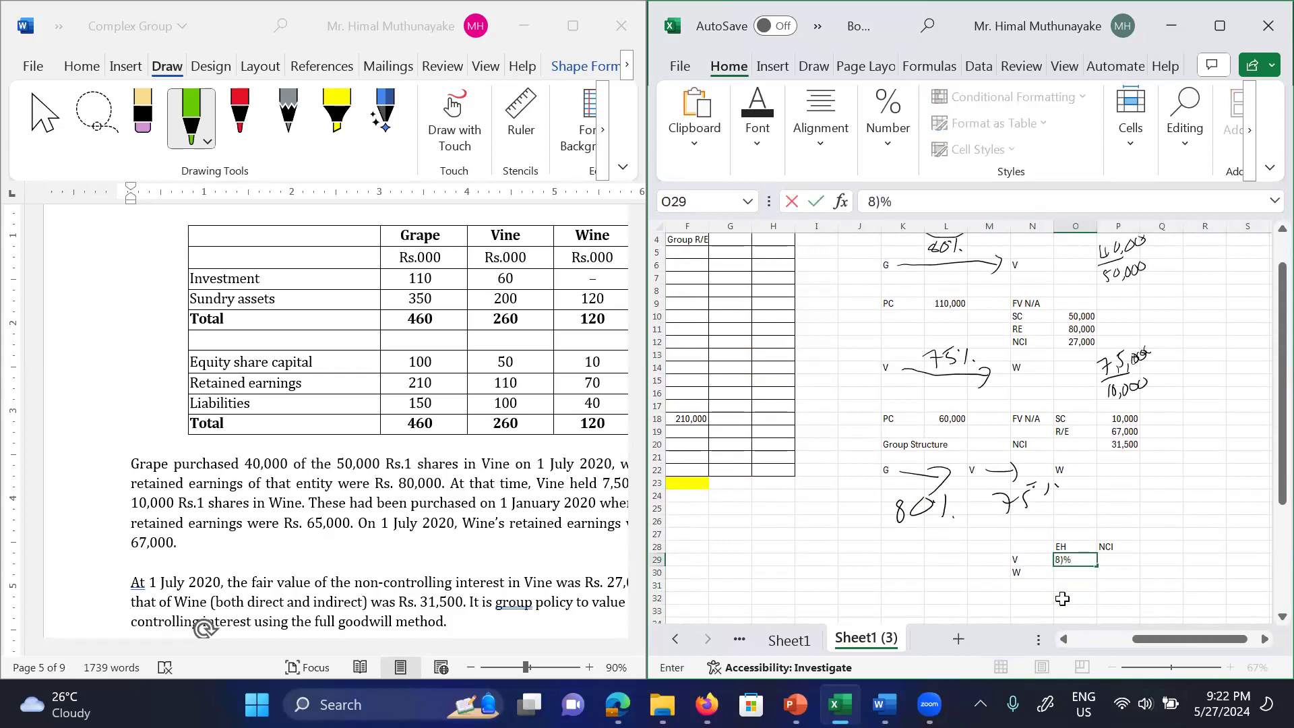
key(ctrl+Return)
key(BackSpace)
text(80%)
key(Tab)
text(20%)
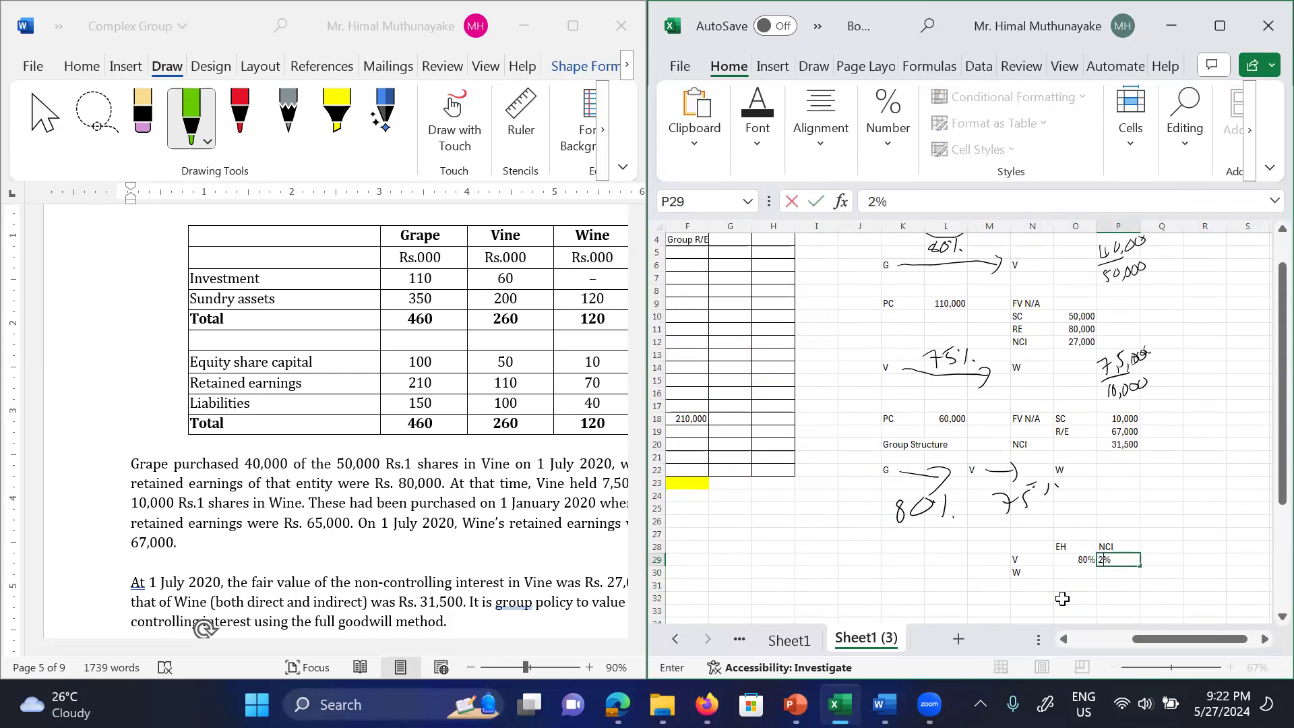
key(Down)
key(Down)
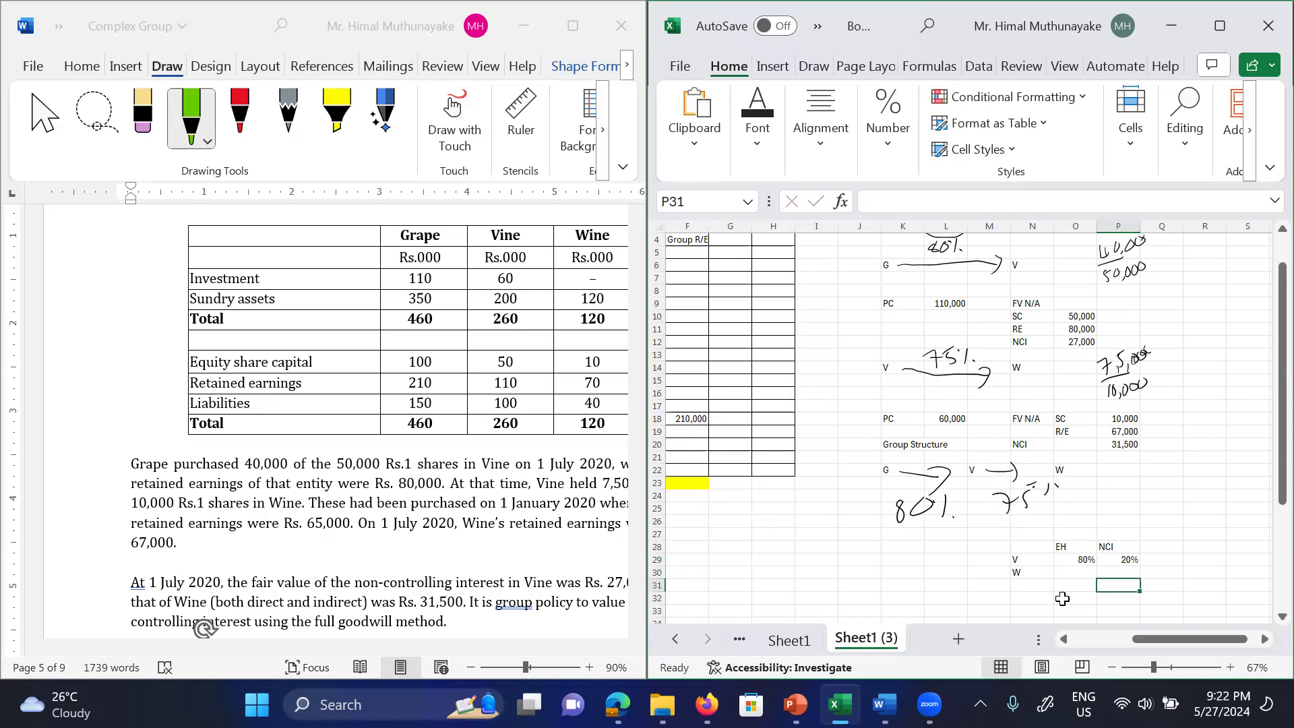
Step: Calculate Wine's effective holding in O30 as =.8*.75 and enter 40% as its NCI in P30
key(Left)
key(Up)
text(=.8)
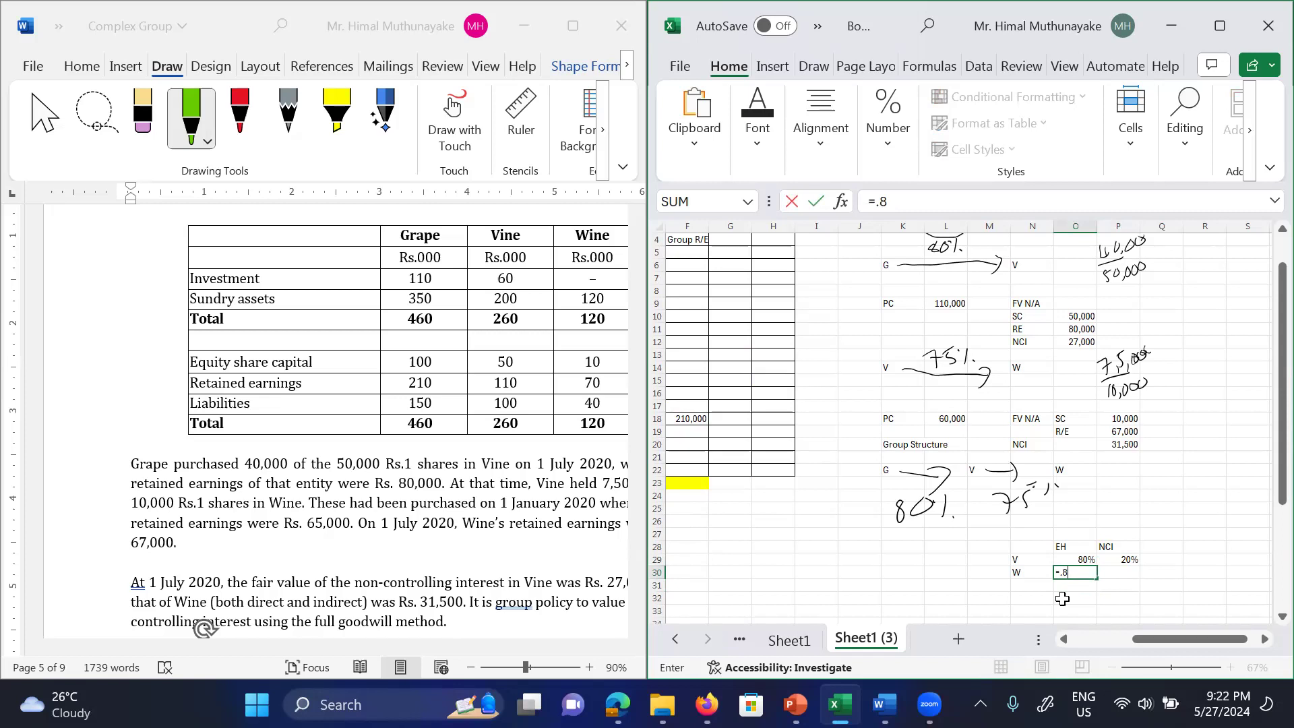
text(*.75)
key(Return)
key(Up)
key(Right)
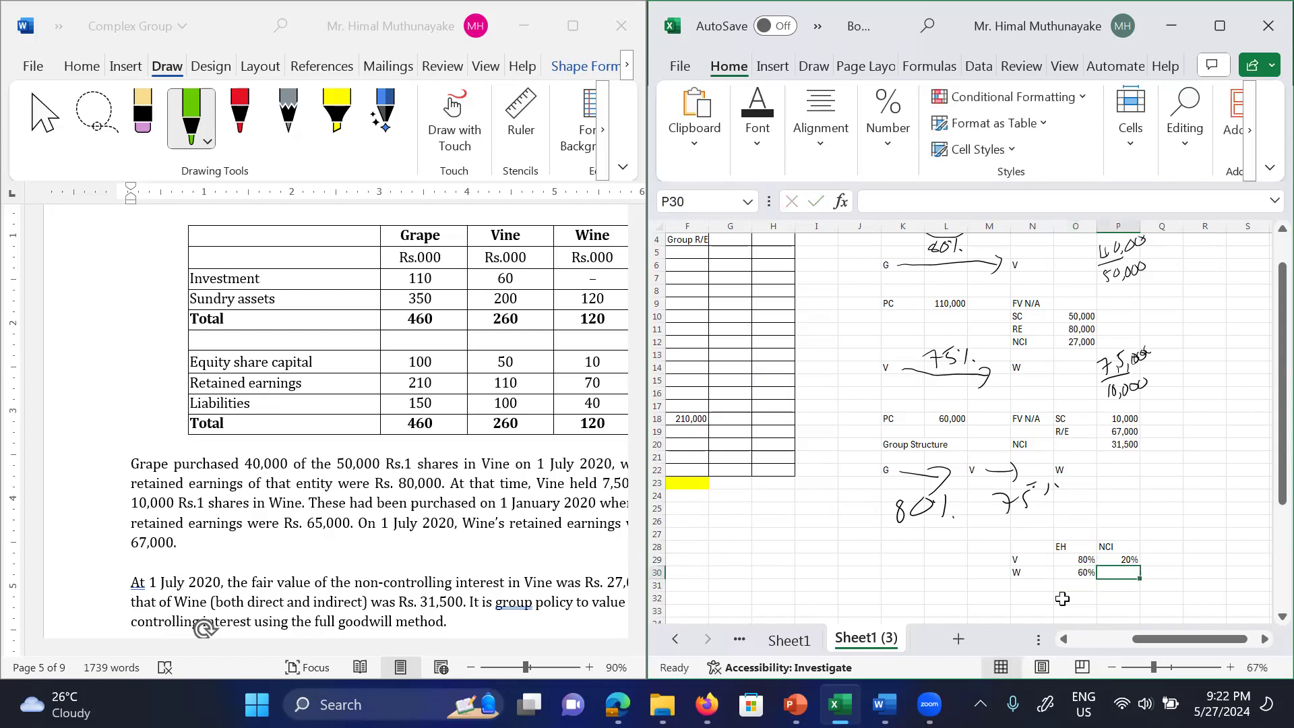
text(40)
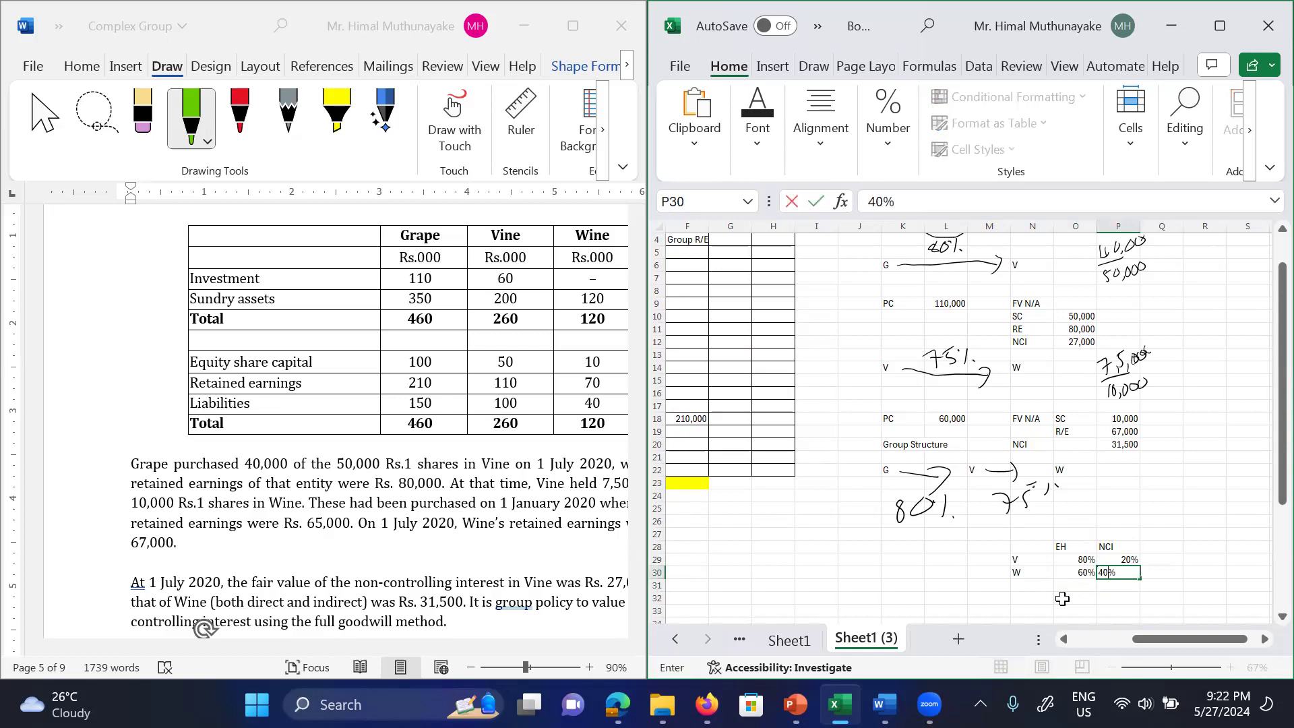
key(Return)
key(Left)
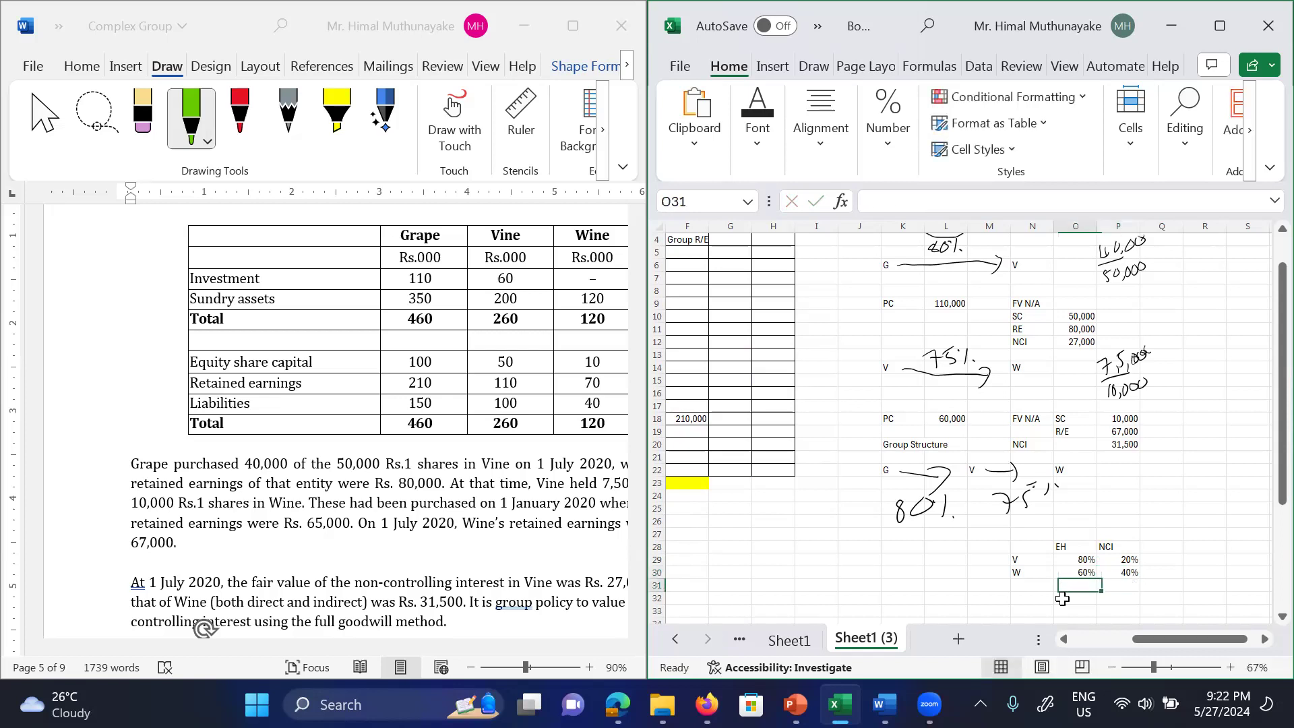
Step: Split Vine's 30,000 post-acquisition profit in row 21: 6,000 under NCI-V in C21 and 24,000 under Group R/E in F21
key(Left)
key(Left)
key(Left)
key(Left)
key(Left)
key(Left)
key(Left)
key(Left)
key(Left)
key(Left)
key(Left)
key(Left)
key(Left)
key(Left)
key(Up)
key(Up)
key(Up)
key(Up)
key(Up)
key(Up)
key(Up)
key(Up)
key(Up)
key(Up)
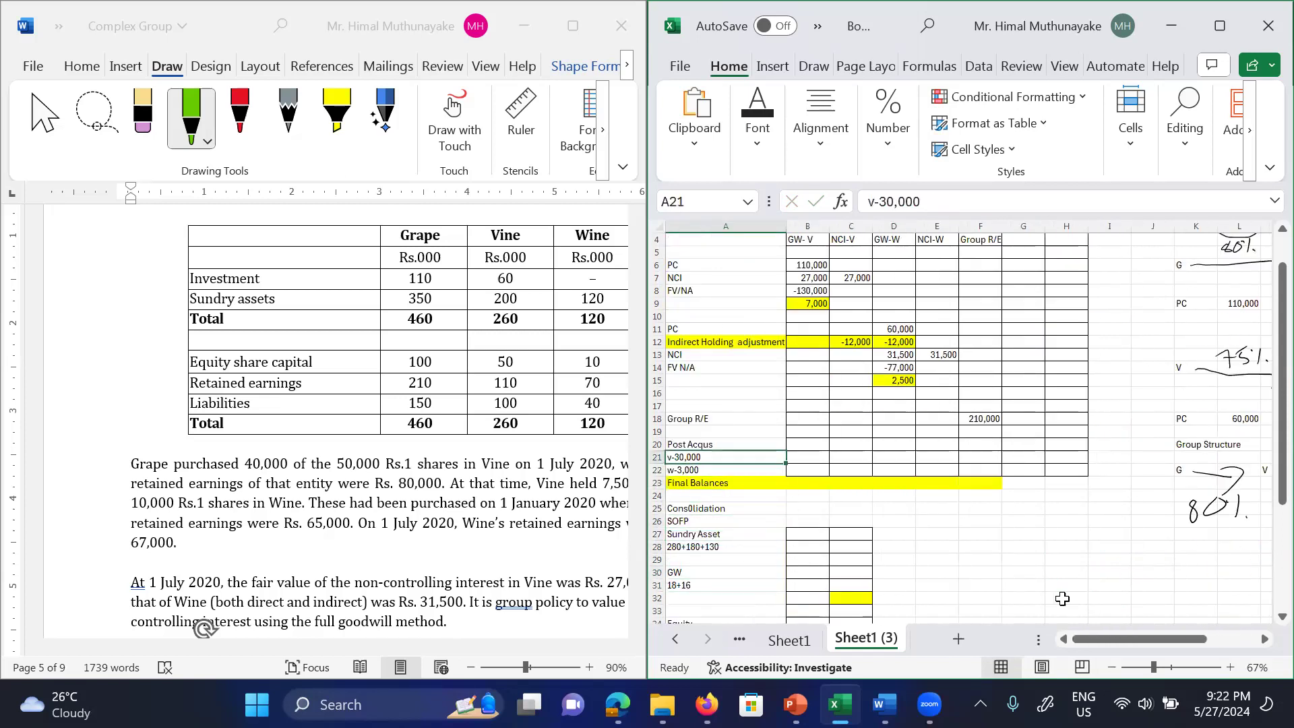
key(Right)
key(Right)
key(Right)
key(Left)
key(Left)
key(Right)
key(Right)
key(Right)
key(Right)
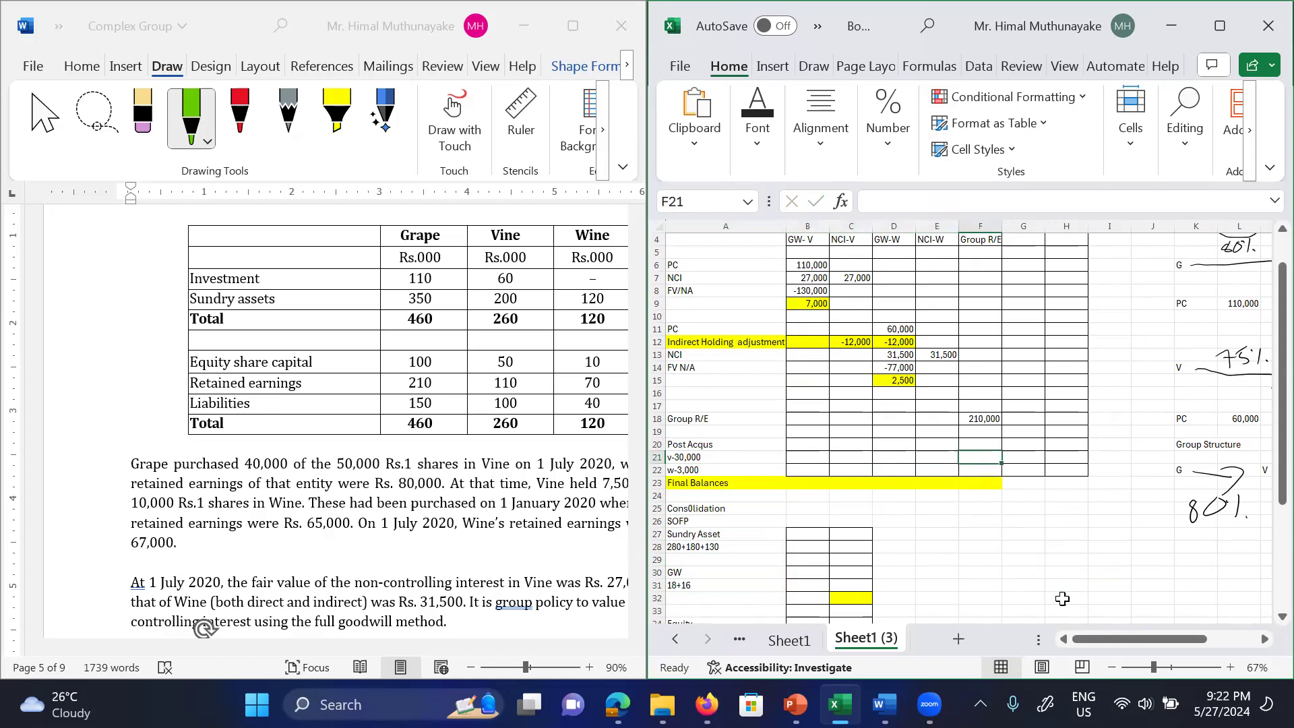
key(Left)
key(Left)
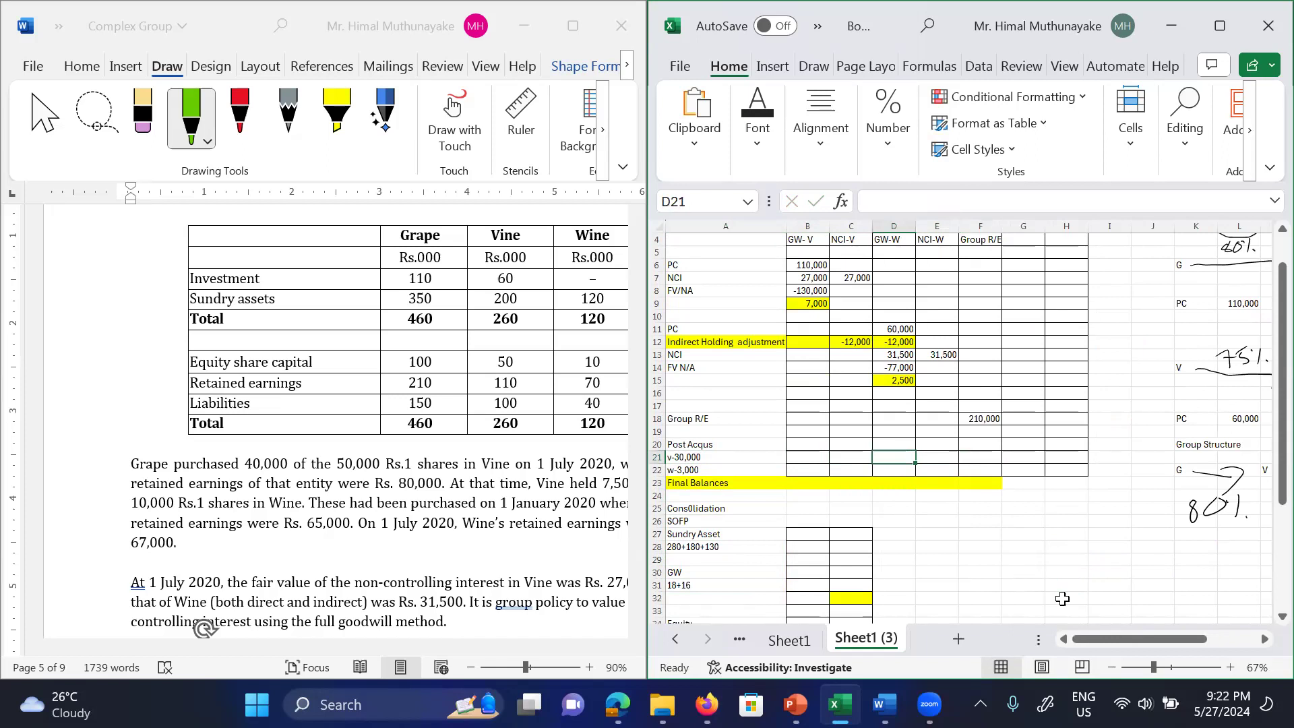
key(Left)
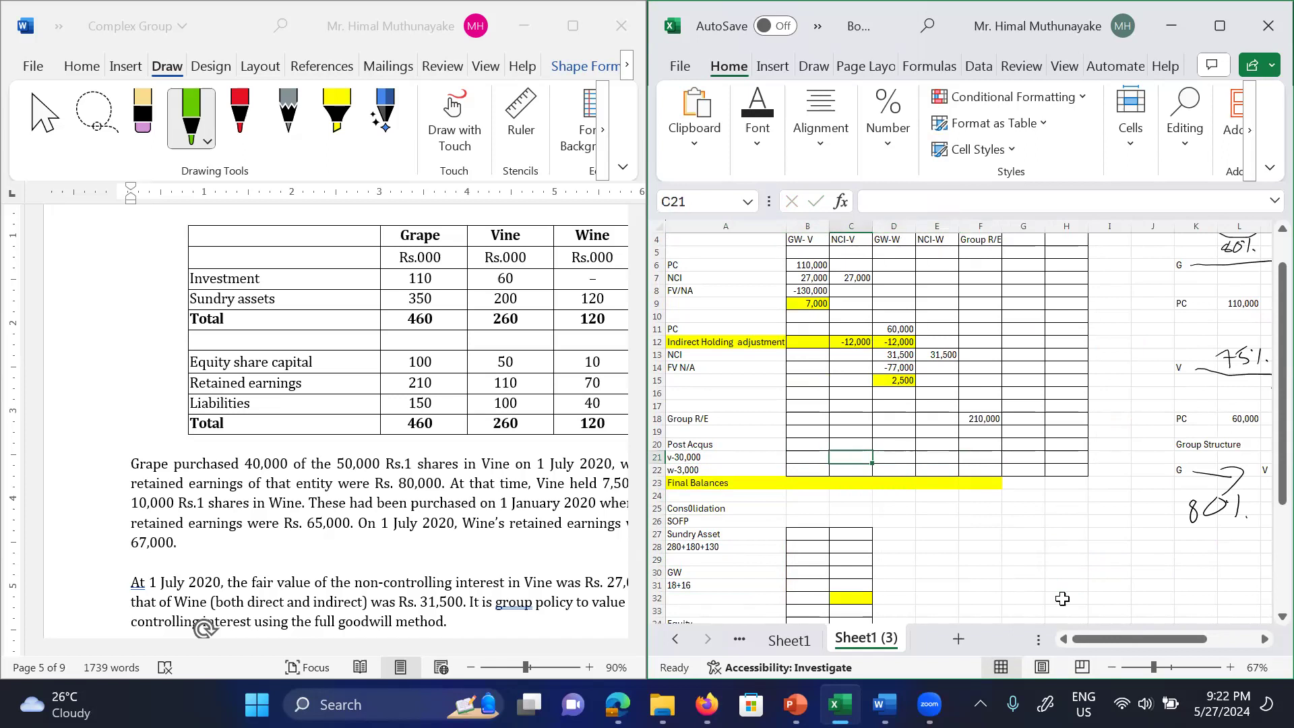
text(6)
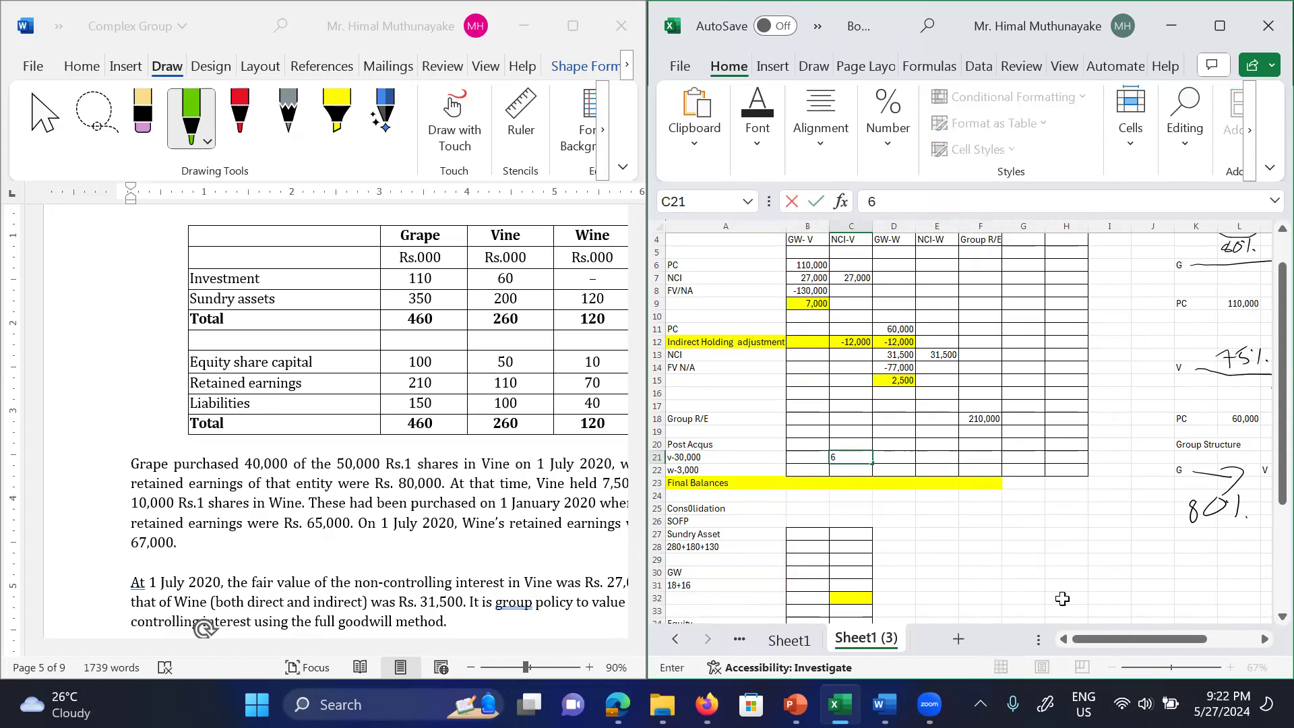
text(,000)
key(Right)
key(Right)
key(Right)
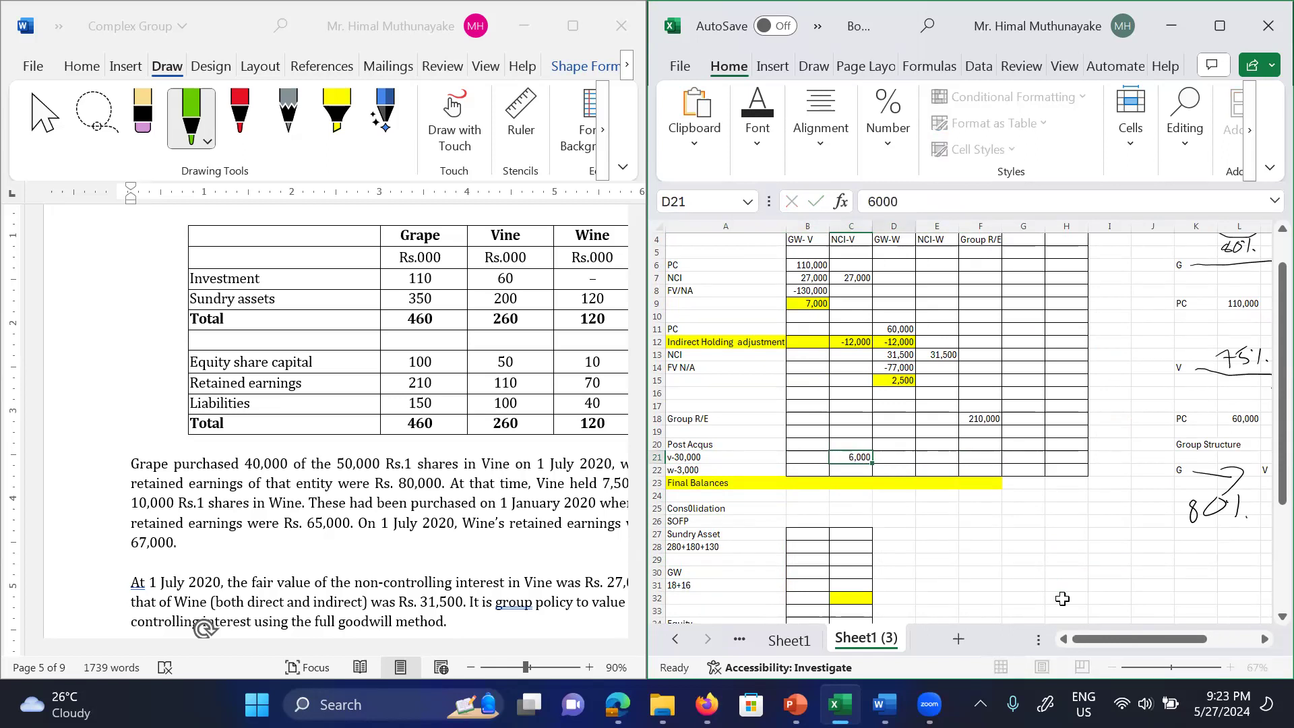
text(24,000)
key(Return)
Step: Split Wine's 3,000 post-acquisition profit by effective holdings in row 22: 1,200 under NCI-W in E22 and 1,800 under Group R/E in F22
key(Down)
key(Left)
key(Left)
key(Up)
key(Right)
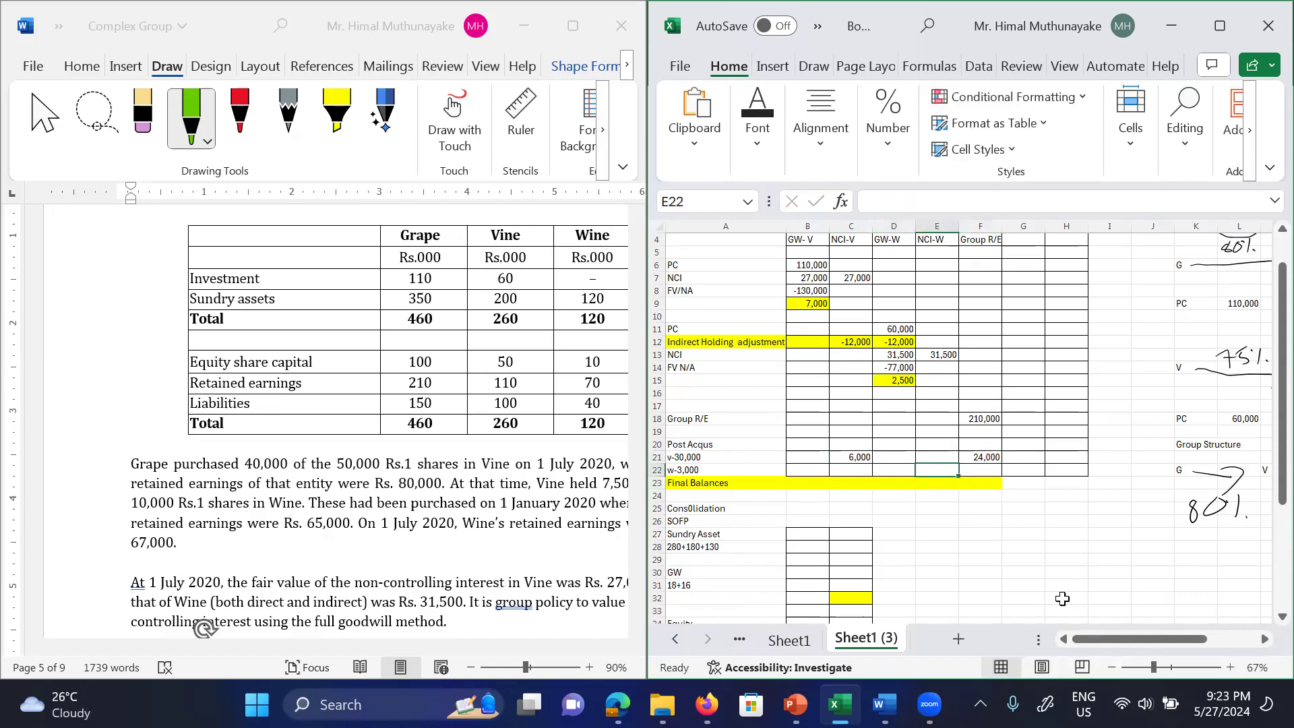
key(Right)
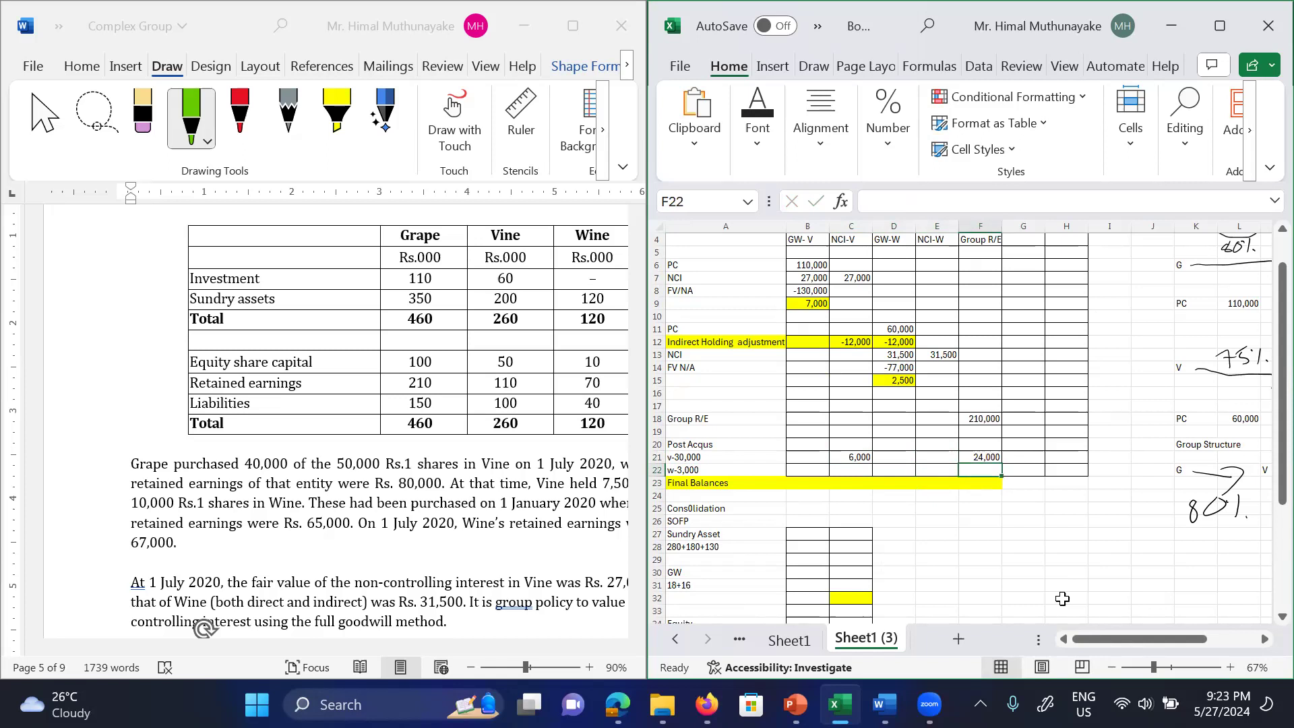
click(1202, 583)
key(Right)
key(Right)
key(Right)
key(Right)
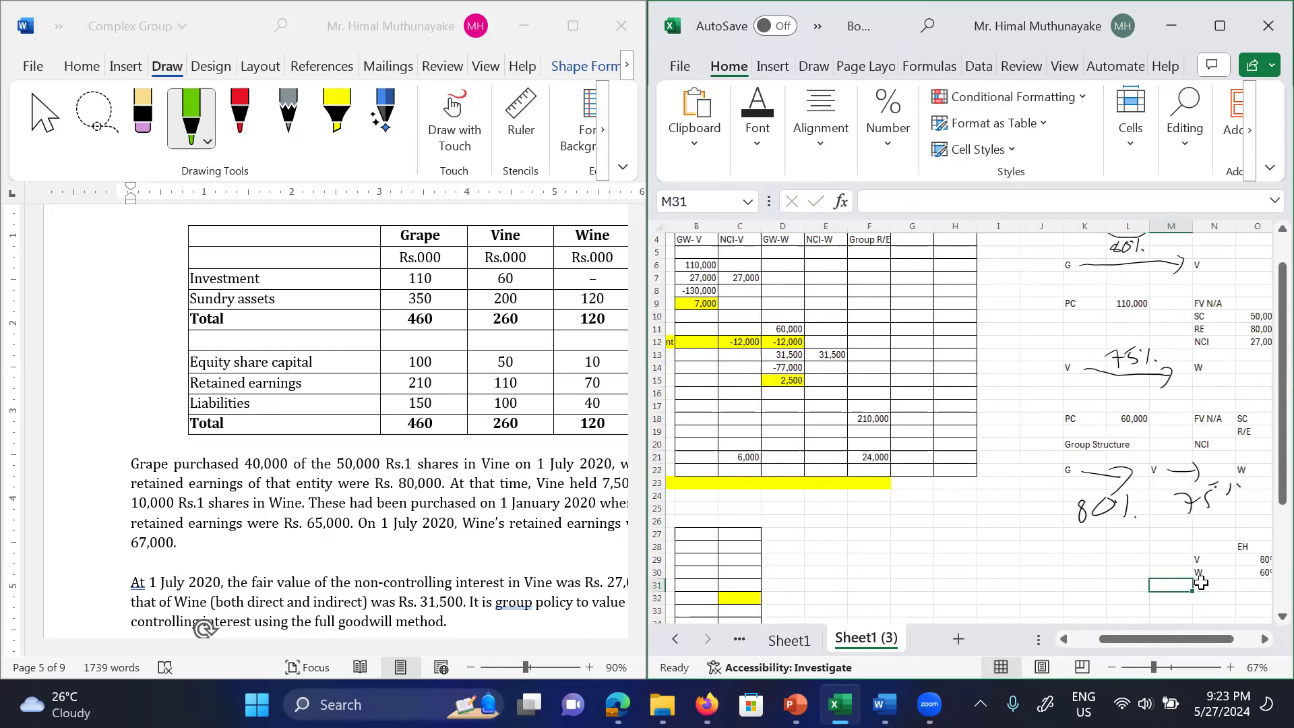
key(Up)
key(Right)
key(Left)
key(Left)
key(Left)
key(Left)
key(Left)
key(Left)
key(Left)
key(Left)
key(Left)
key(Left)
key(Left)
key(Left)
key(Left)
key(Left)
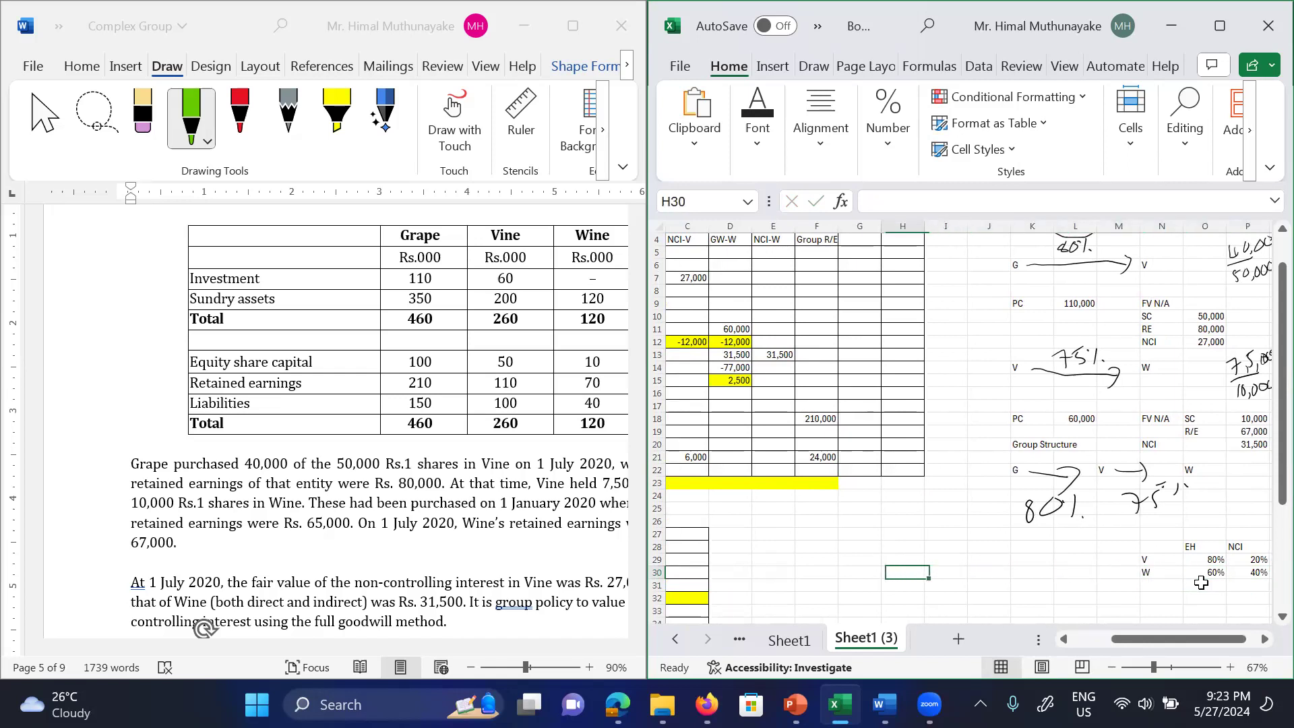
key(Left)
key(Up)
key(Up)
key(Up)
key(Up)
key(Up)
key(Up)
key(Up)
key(Up)
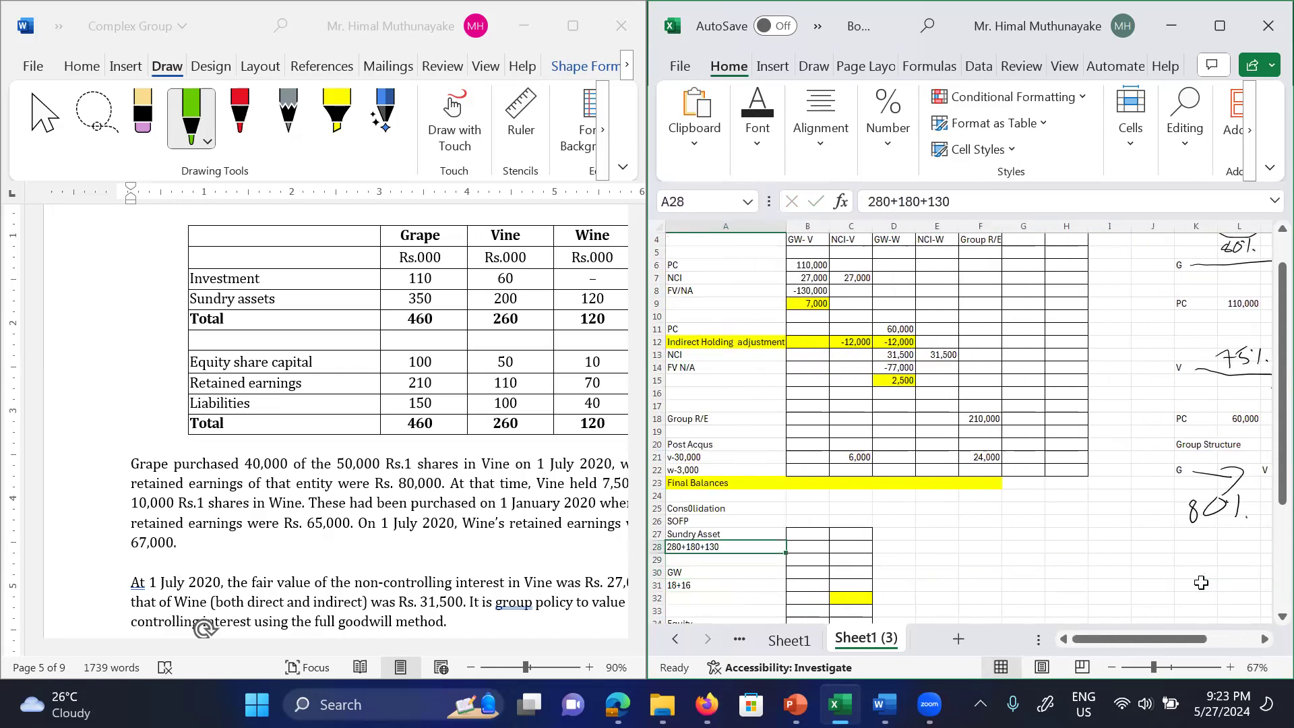
key(Right)
key(Right)
key(Right)
key(Right)
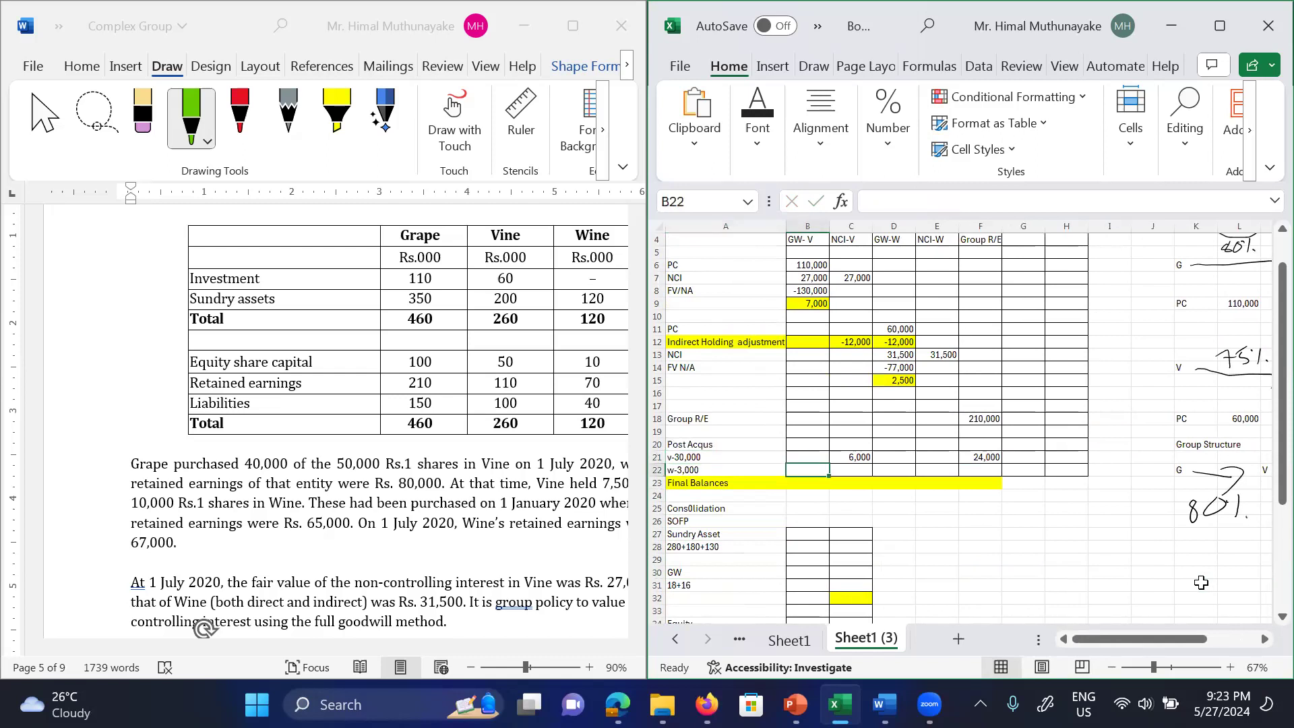
text(1200)
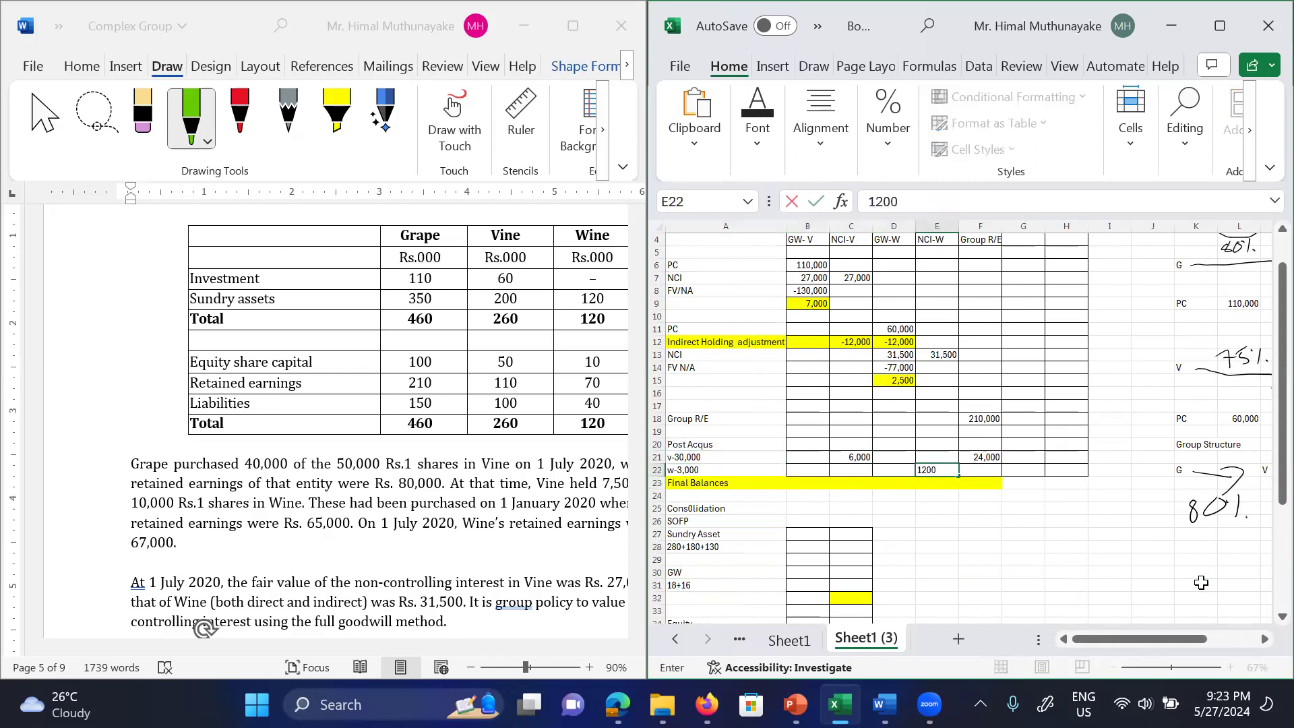
key(Tab)
text(1,800)
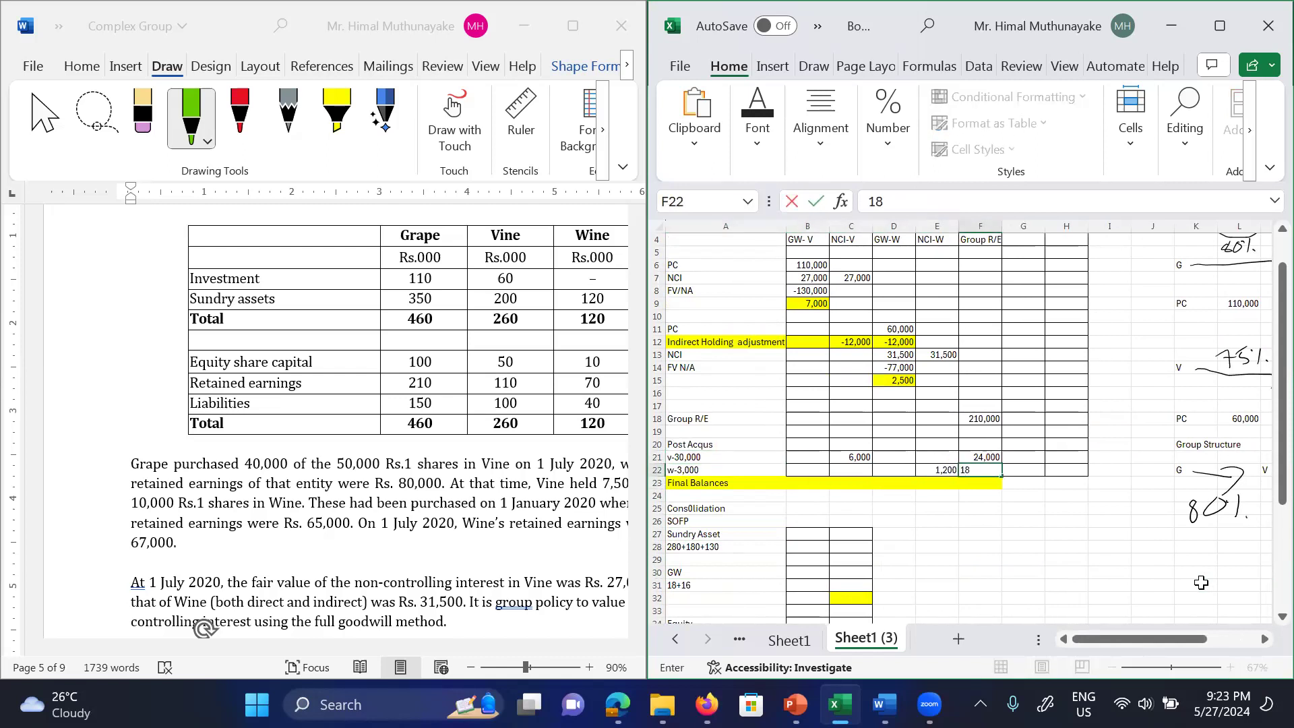
key(Return)
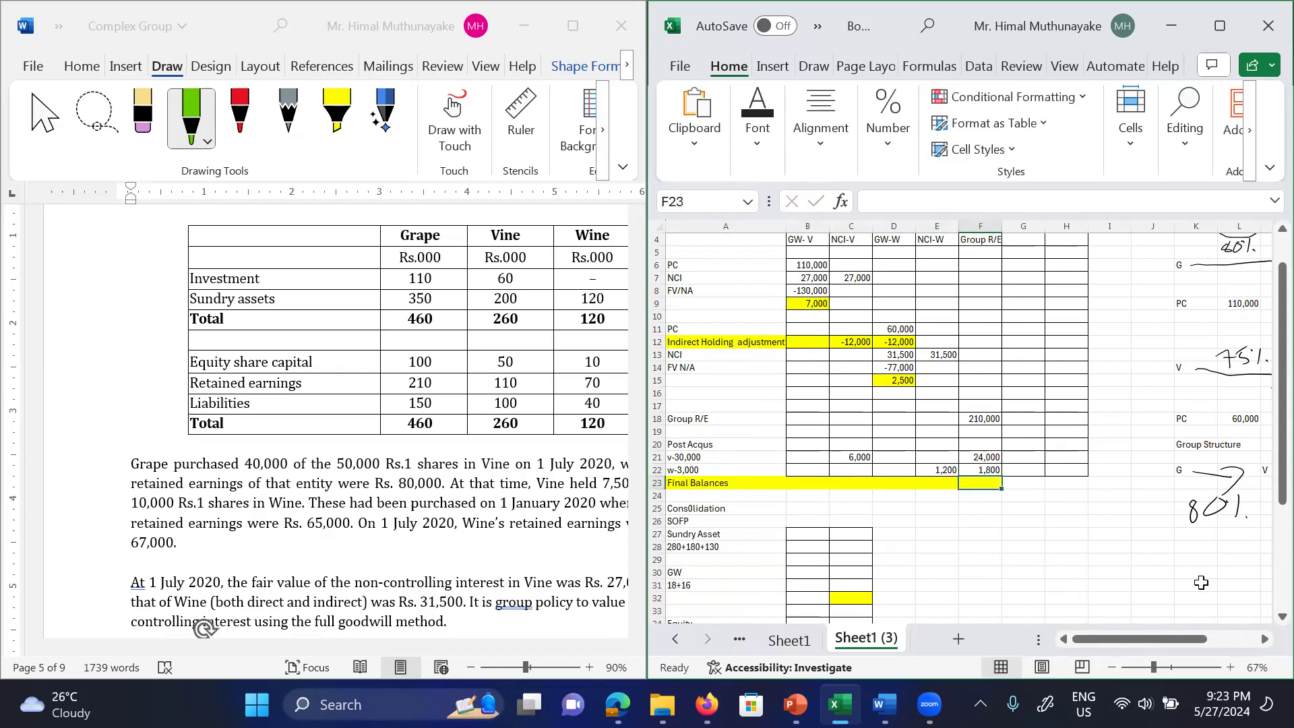
Step: Insert three blank rows above the Final Balances row
key(Left)
key(Left)
key(Left)
key(Left)
key(Left)
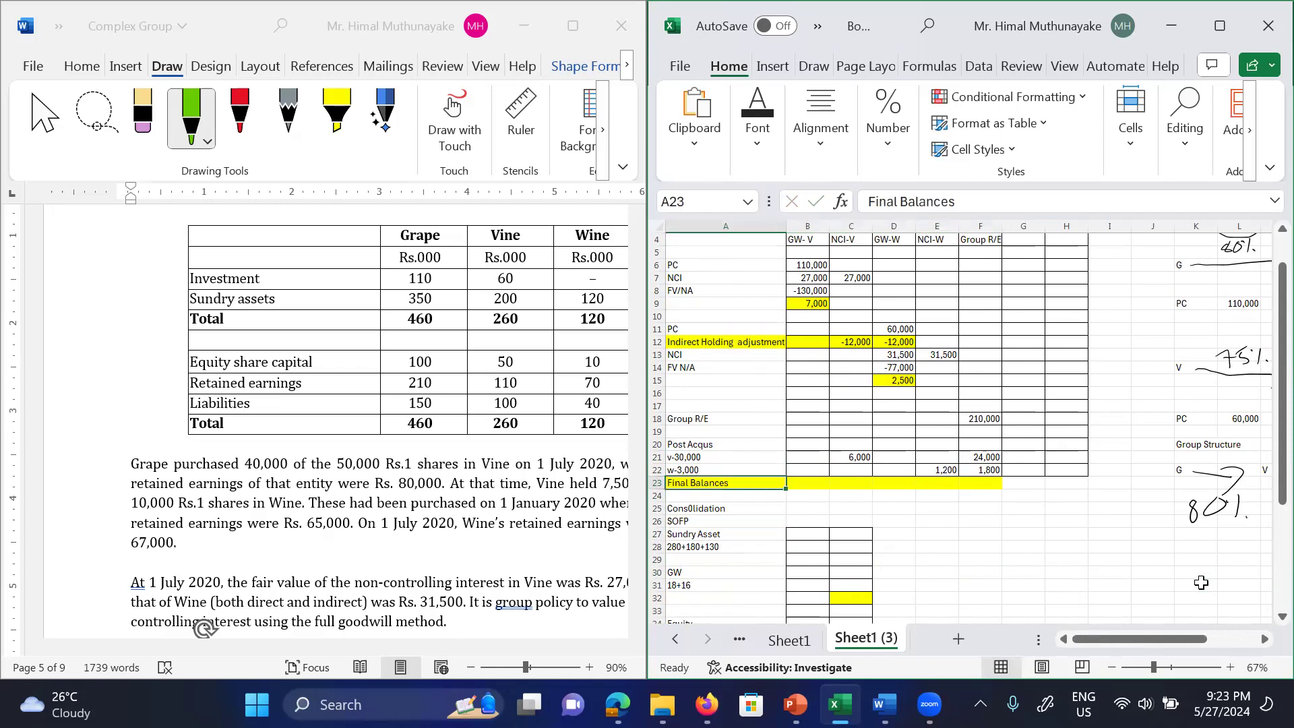
key(shift+space)
key(ctrl+plus)
key(ctrl+plus)
key(ctrl+plus)
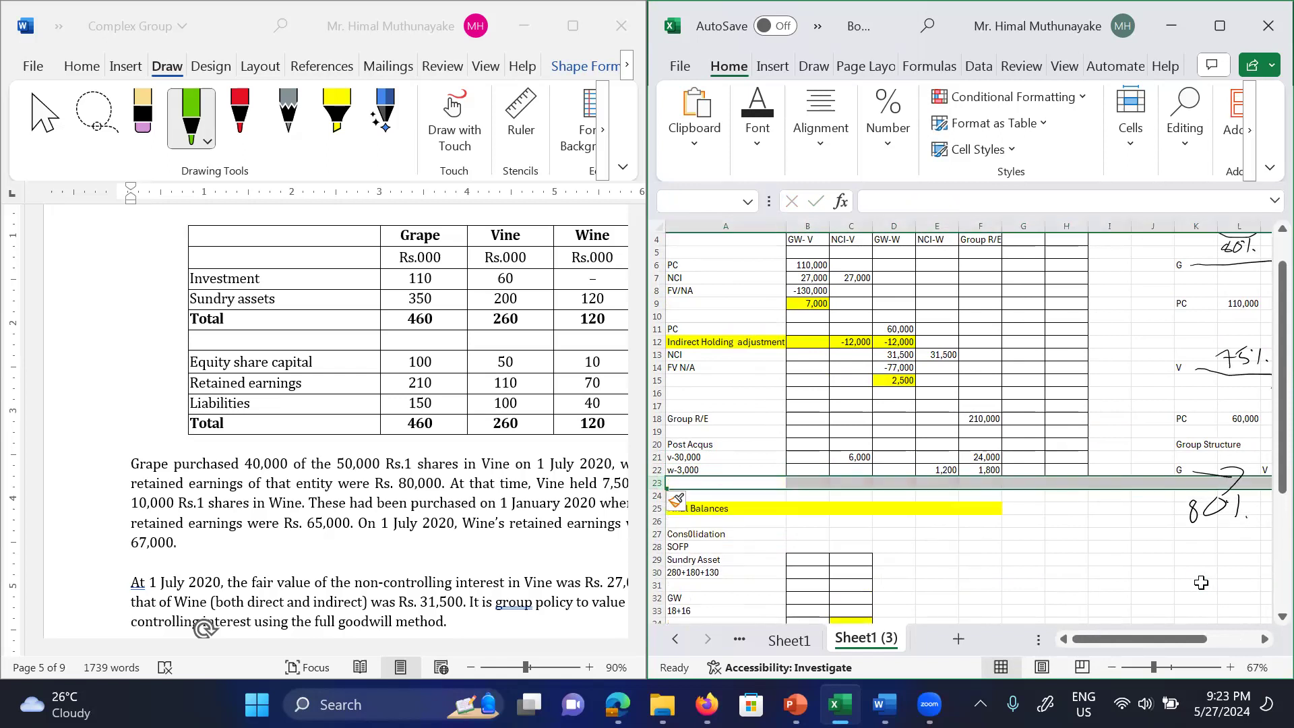
key(Down)
key(Down)
key(Down)
key(Up)
key(Up)
key(Up)
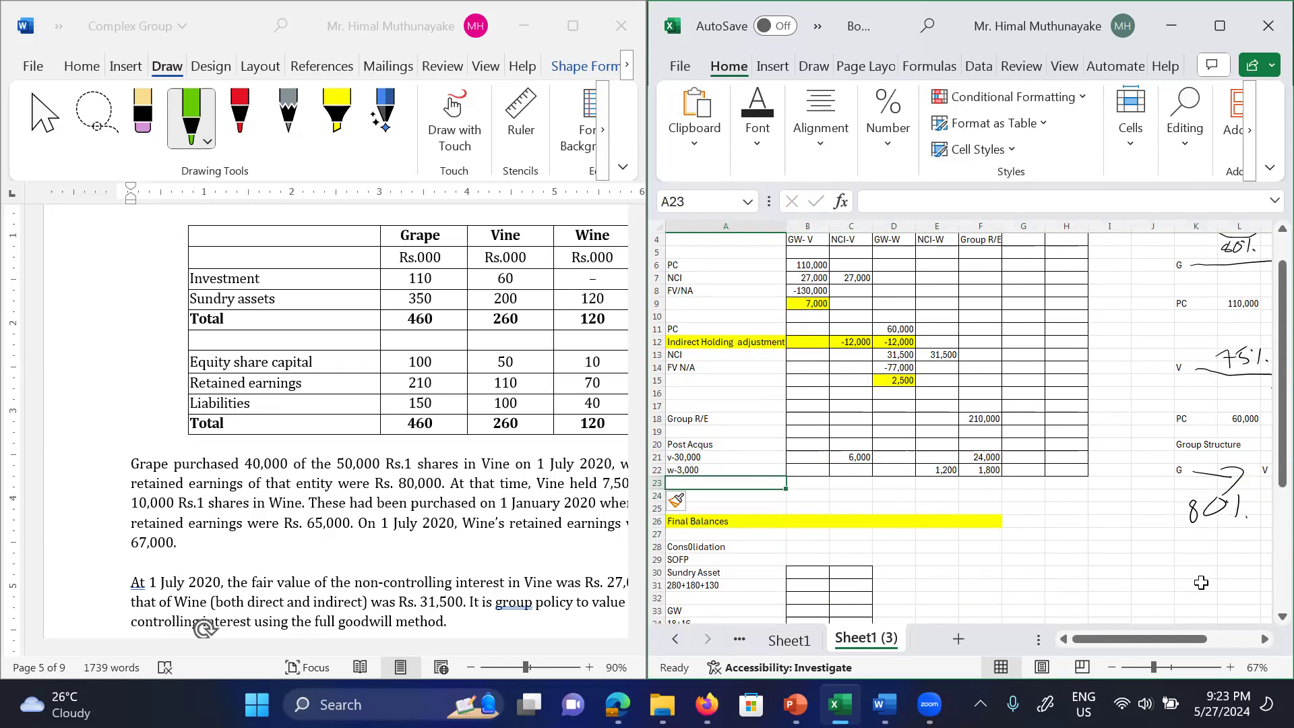
Step: Switch to the Word question and delete the green ink drawing beside the paragraph on Grape's equity share capital
key(alt+Tab)
scroll(336, 421, down, 6)
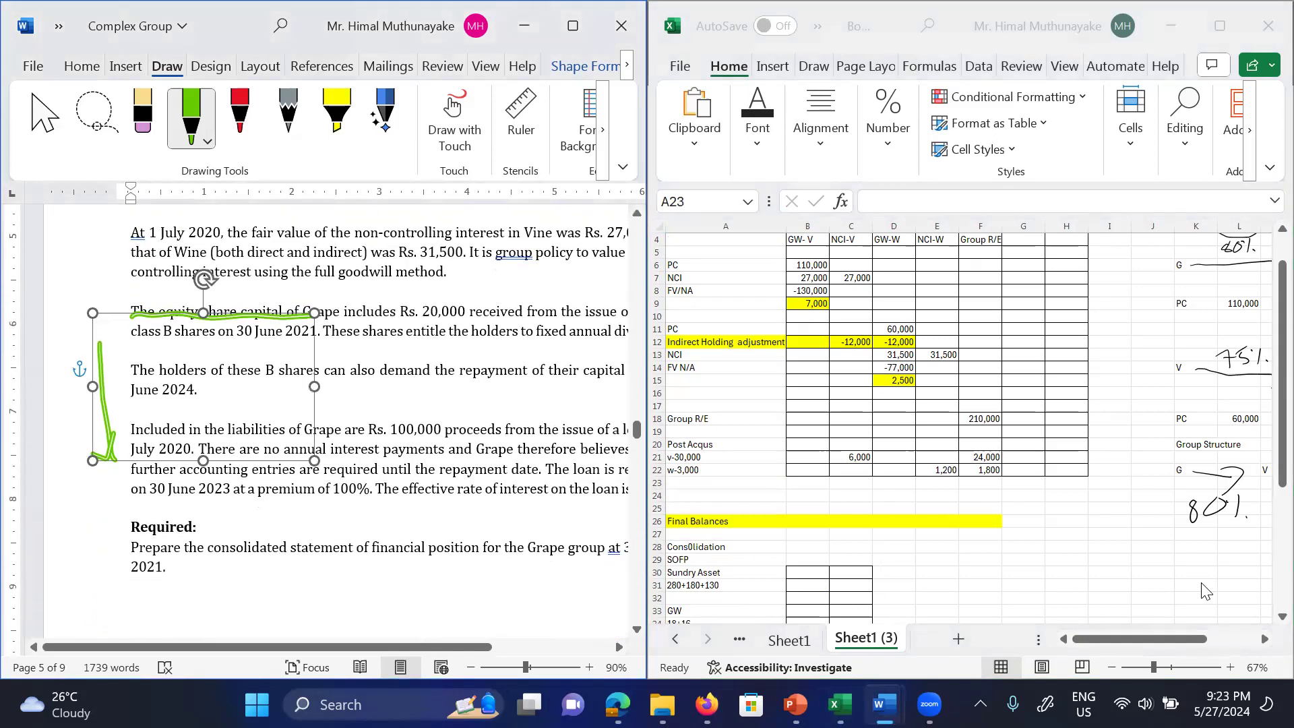
key(Delete)
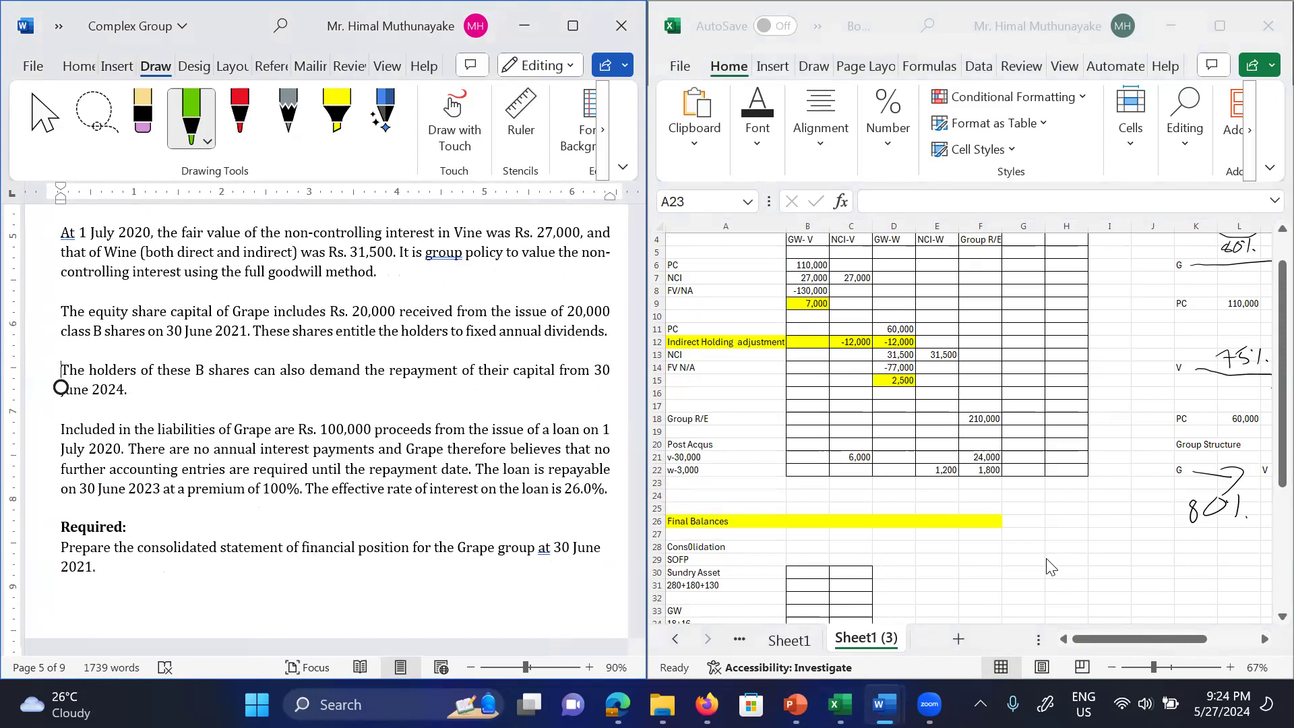
Step: Handwrite Grape's equity share capital of 100,000 in the worksheet's blank area beside the consolidated SOFP section
scroll(61, 388, up, 8)
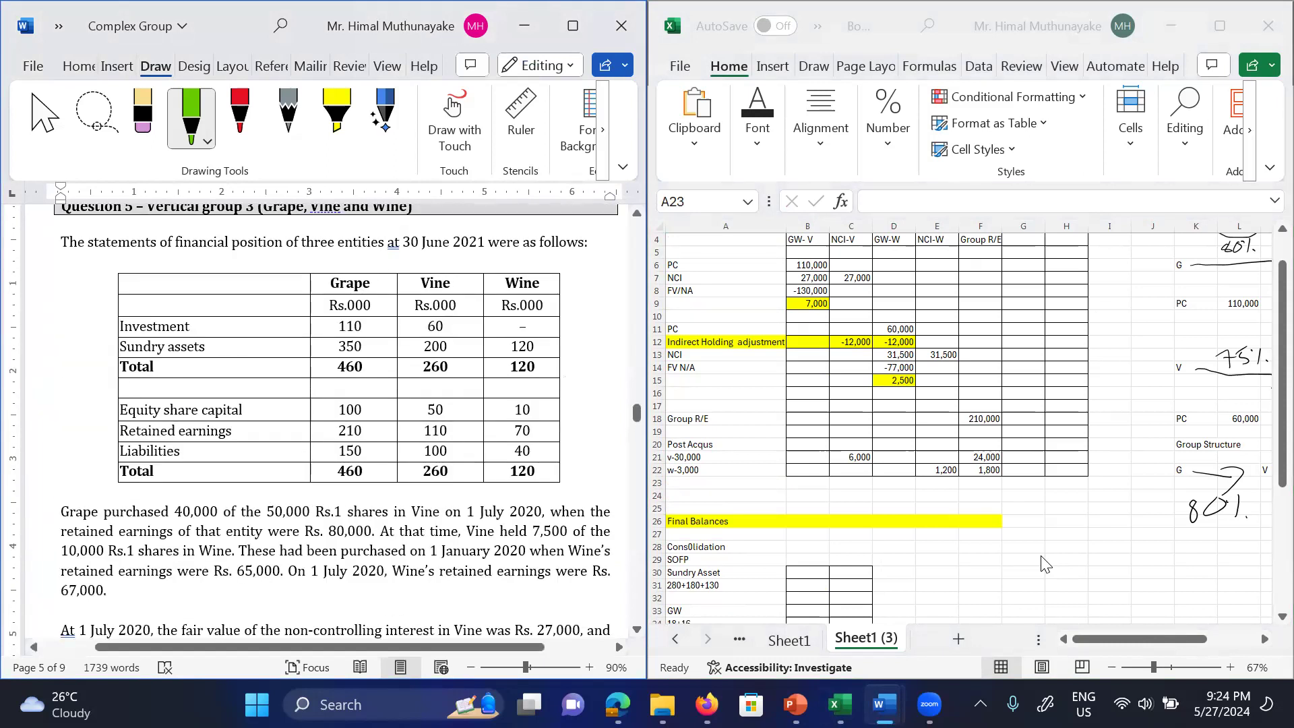
scroll(404, 404, down, 2)
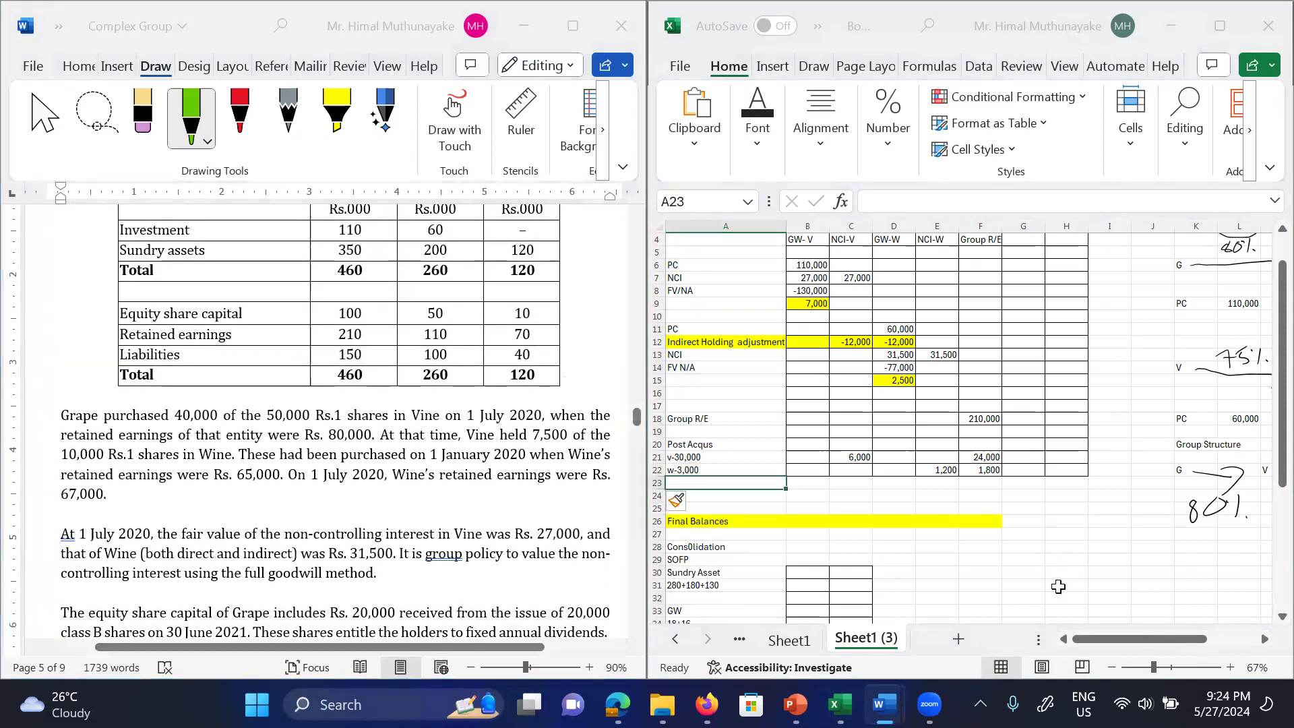
click(1065, 565)
mouse_move(1094, 564)
mouse_down()
mouse_move(1108, 557)
mouse_move(1126, 577)
mouse_up()
drag(1137, 543, 1153, 539)
drag(1181, 532, 1174, 548)
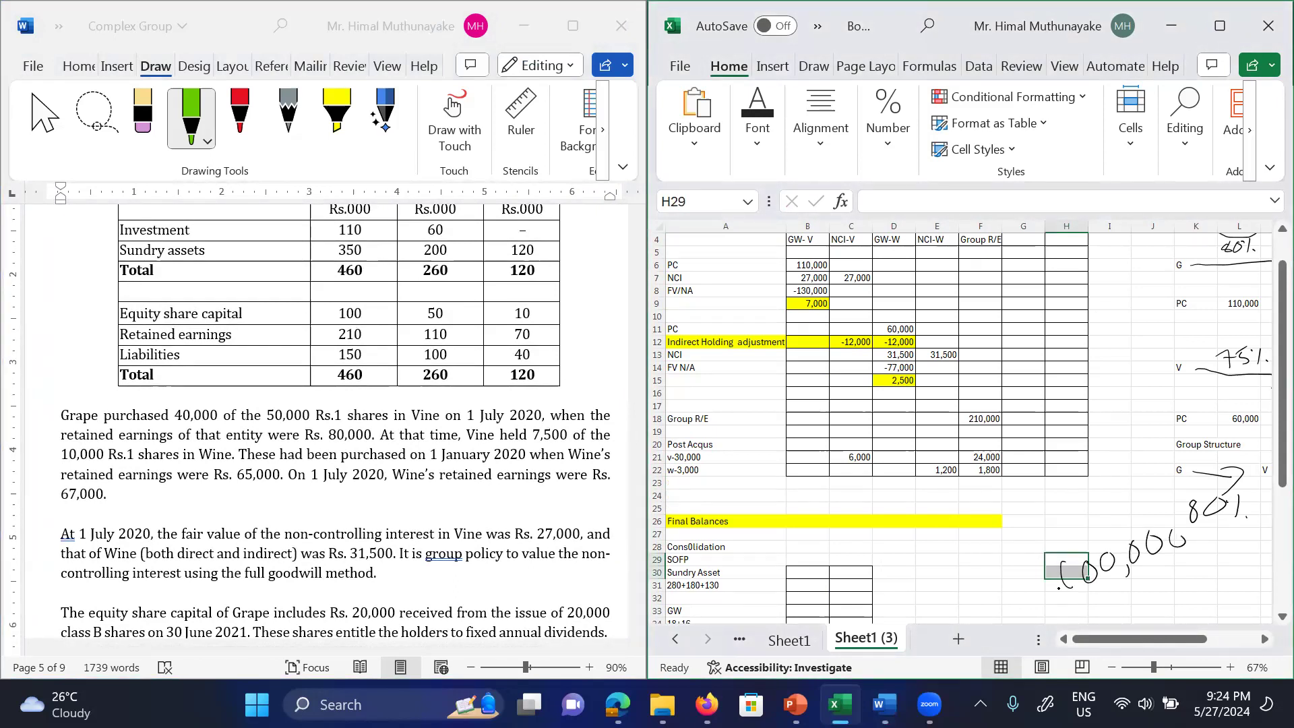
Step: Handwrite 20,000 beneath the 100,000 and draw two arrows from it, labelling the first one Fixed div
scroll(1058, 588, down, 3)
mouse_move(1094, 525)
mouse_down()
mouse_move(1121, 533)
mouse_move(1137, 557)
mouse_move(1178, 501)
mouse_up()
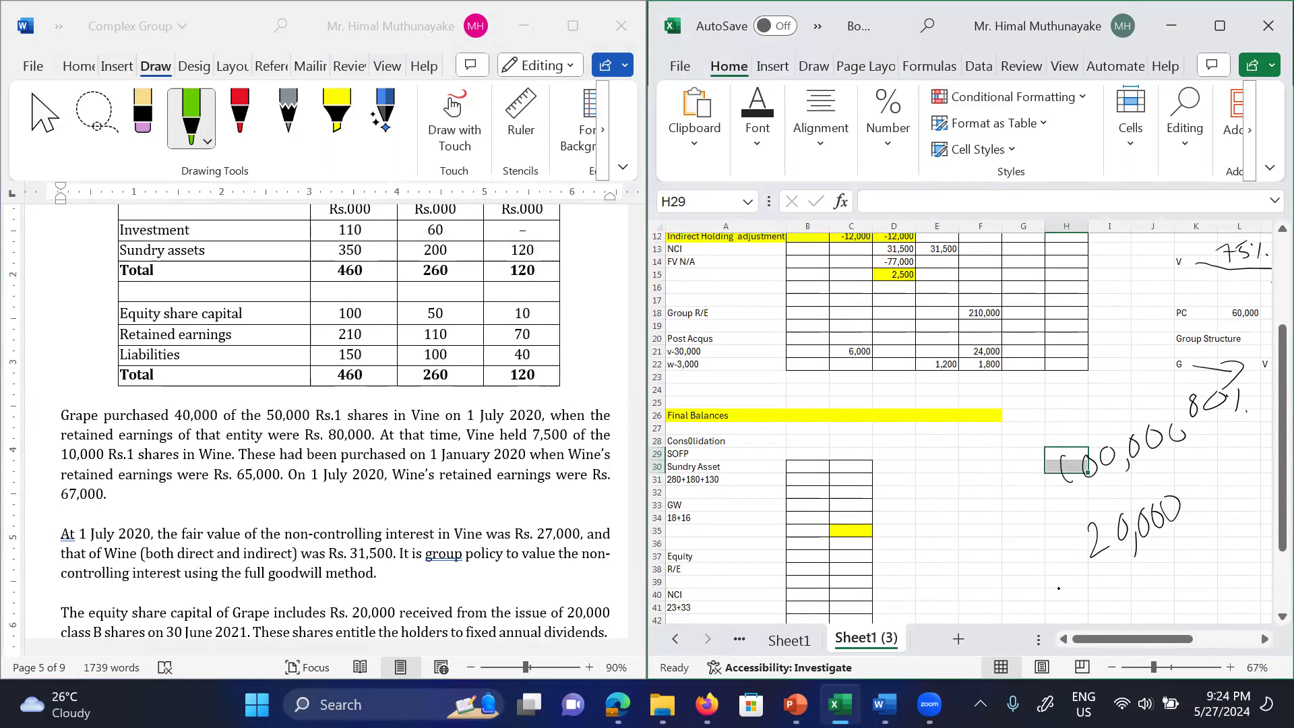
mouse_move(1109, 561)
mouse_down()
mouse_move(1104, 587)
mouse_move(1167, 572)
mouse_move(1213, 502)
mouse_move(1230, 520)
mouse_move(1256, 469)
mouse_up()
mouse_move(1119, 601)
mouse_down()
mouse_move(1135, 621)
mouse_move(1151, 607)
mouse_up()
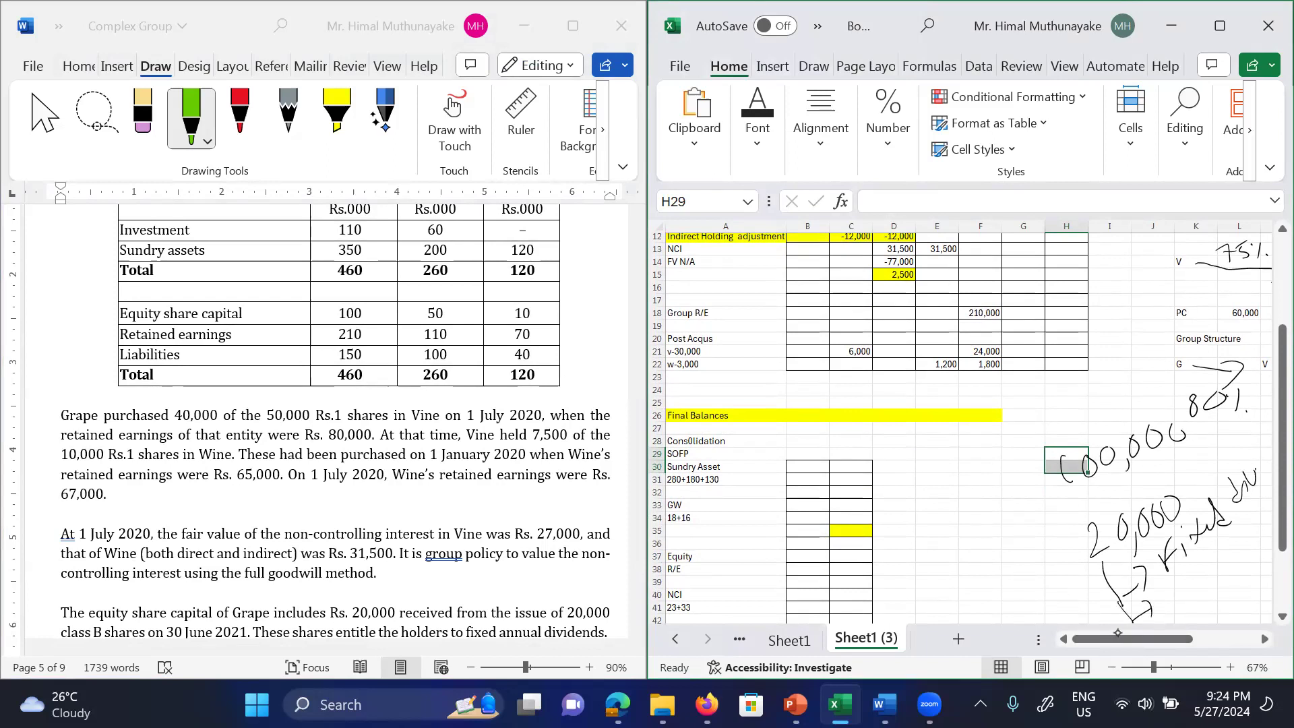
Step: Underline "the repayment" in green ink in the Word question's sentence about the holders of the B shares
scroll(61, 571, down, 3)
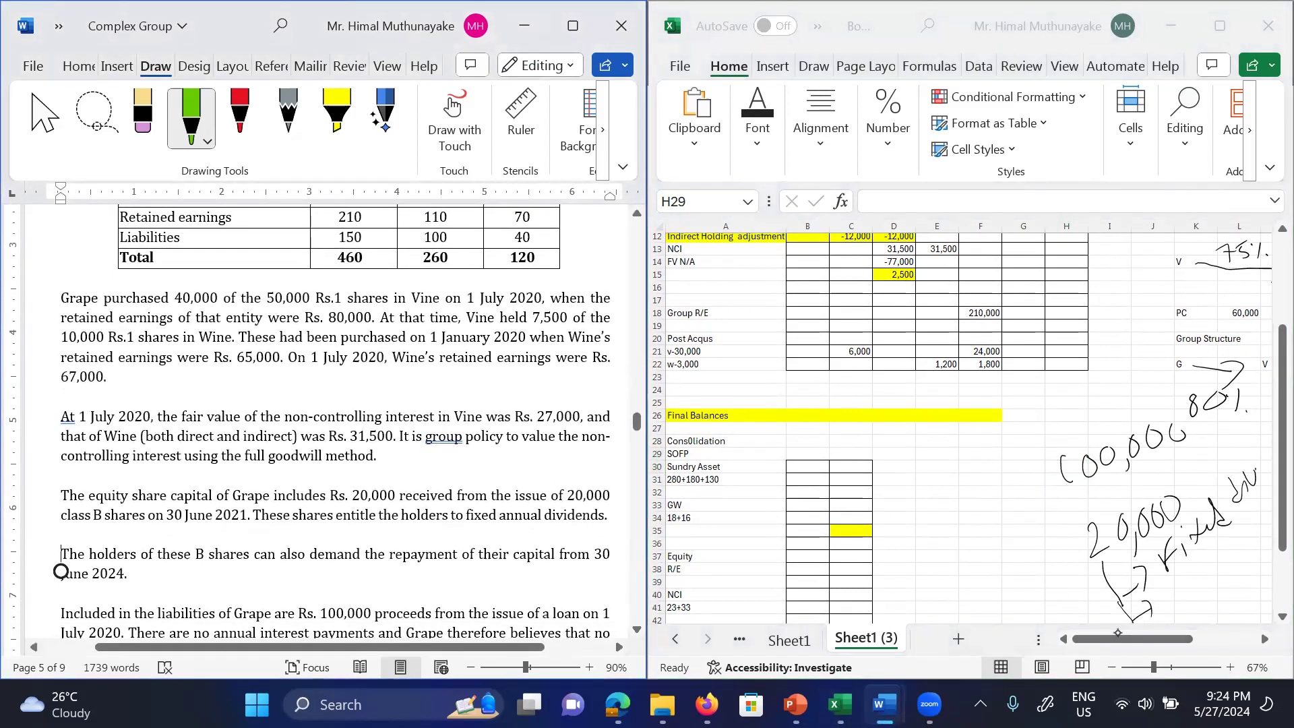
drag(472, 535, 508, 548)
drag(352, 571, 443, 563)
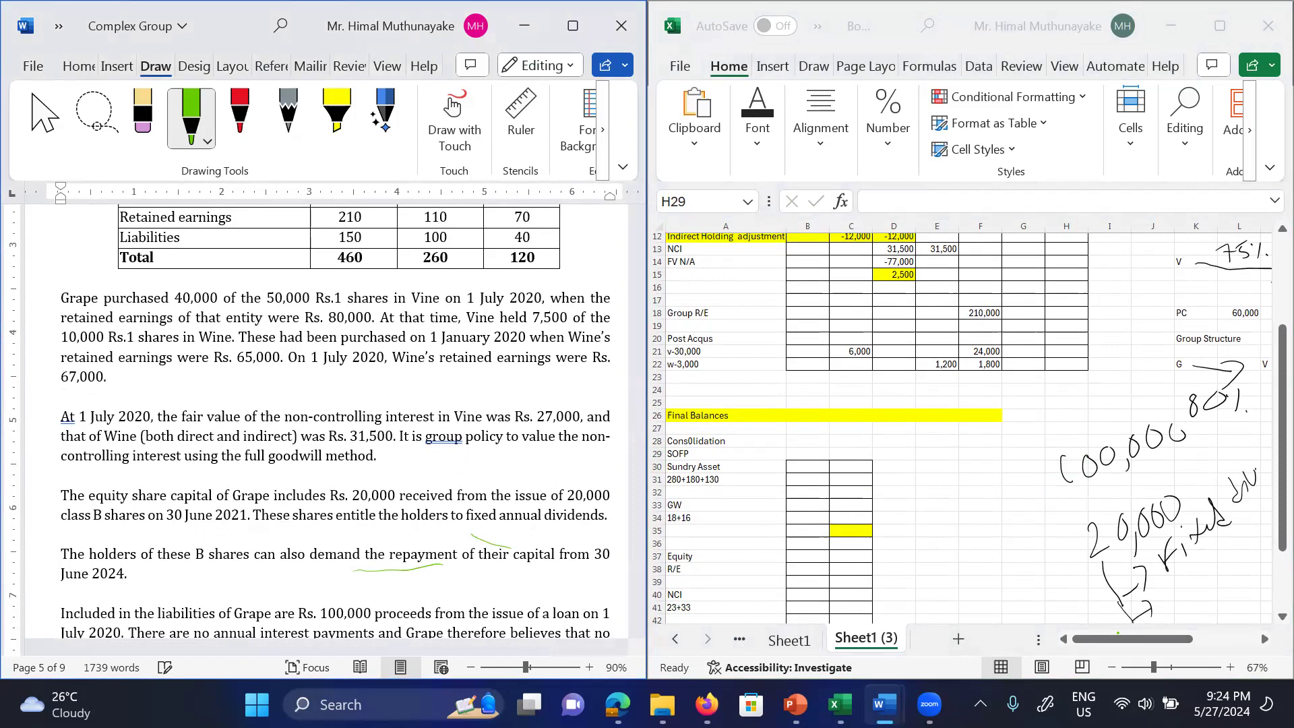
Step: Move the 20,000 ink note up close to the 100,000 and handwrite Repayment at its second arrow
click(1170, 573)
drag(1223, 625, 1189, 588)
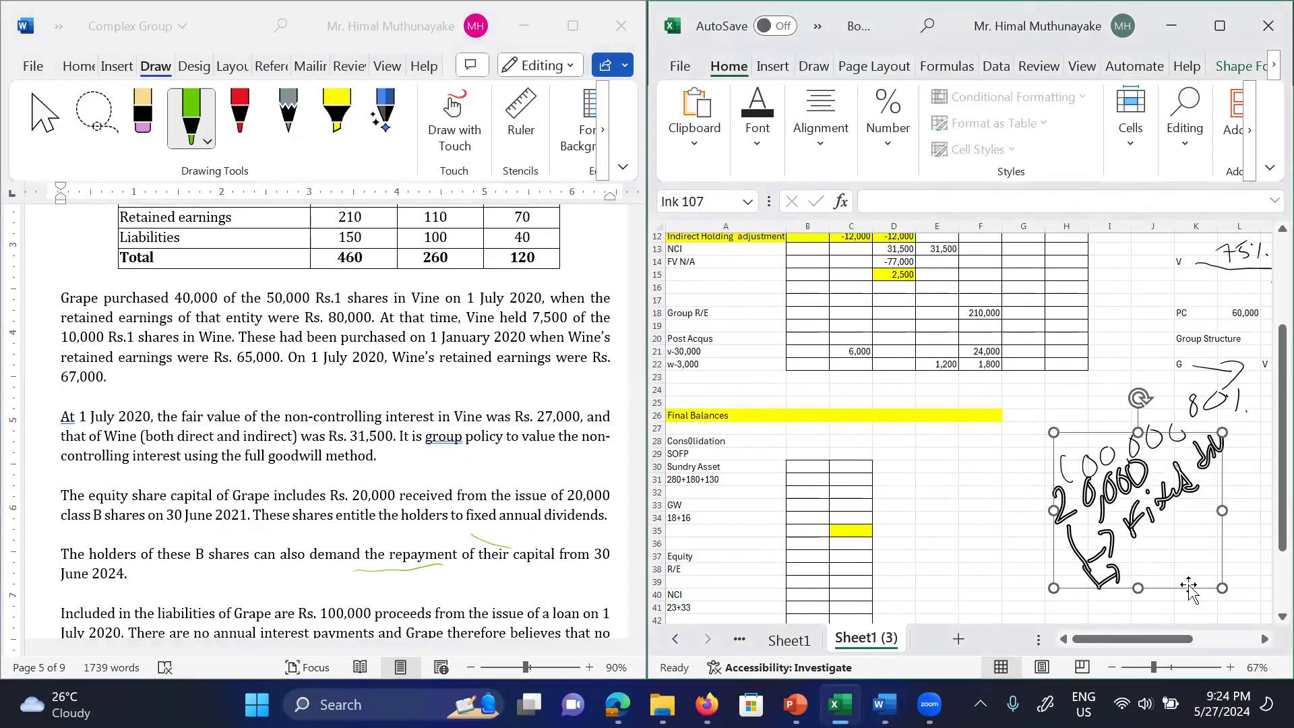
right_click(1176, 581)
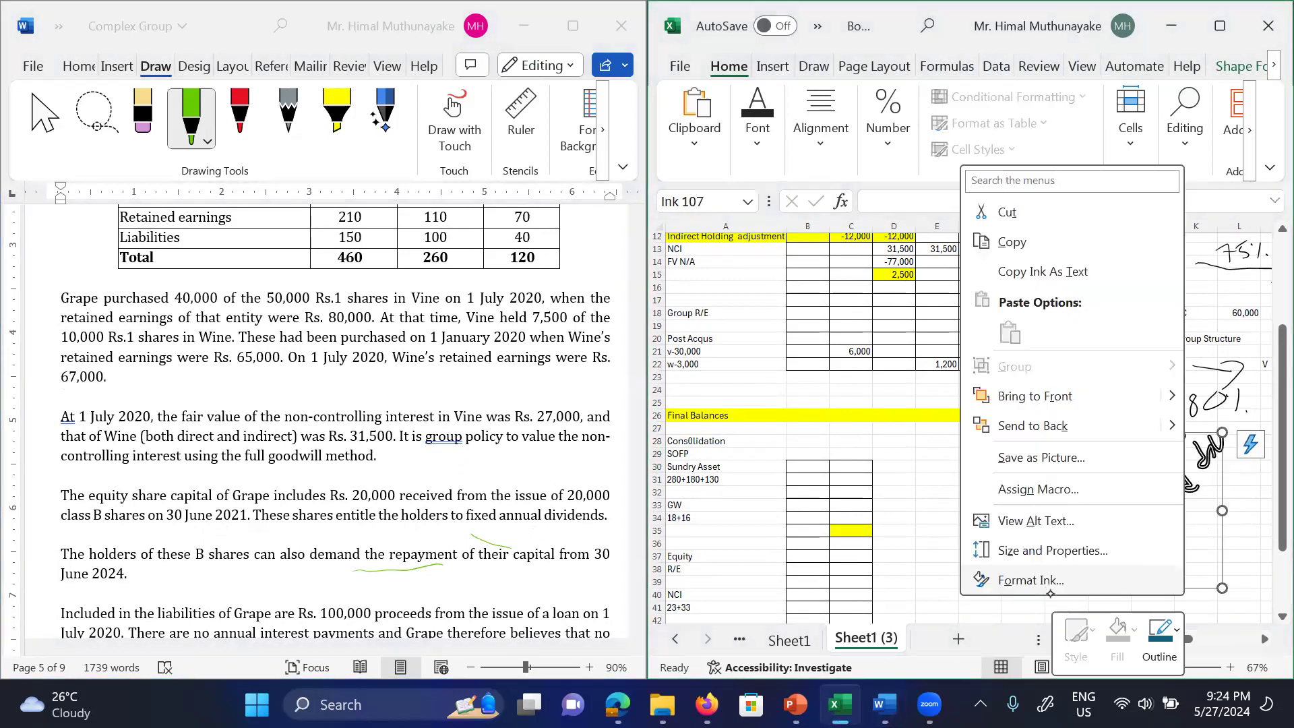
key(Escape)
key(Escape)
drag(1139, 570, 1252, 499)
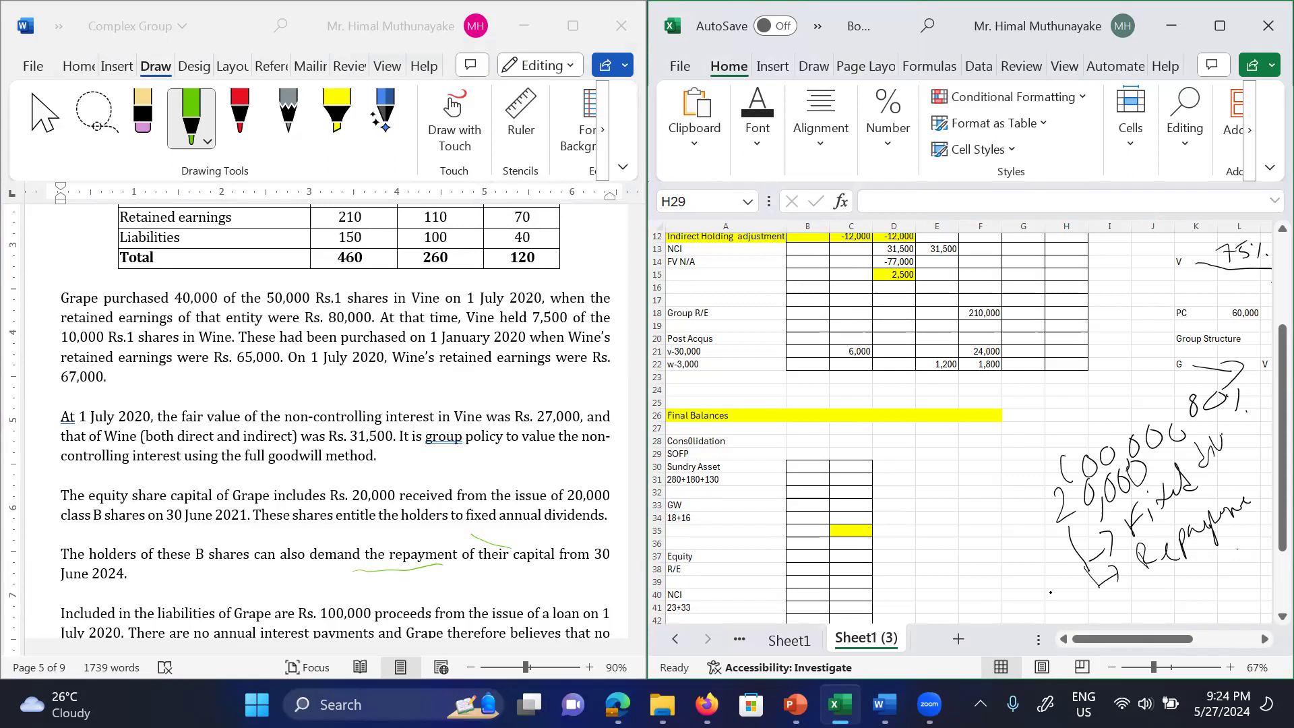
Step: Append 100-20 to the Equity label in A37
click(724, 555)
double_click(724, 556)
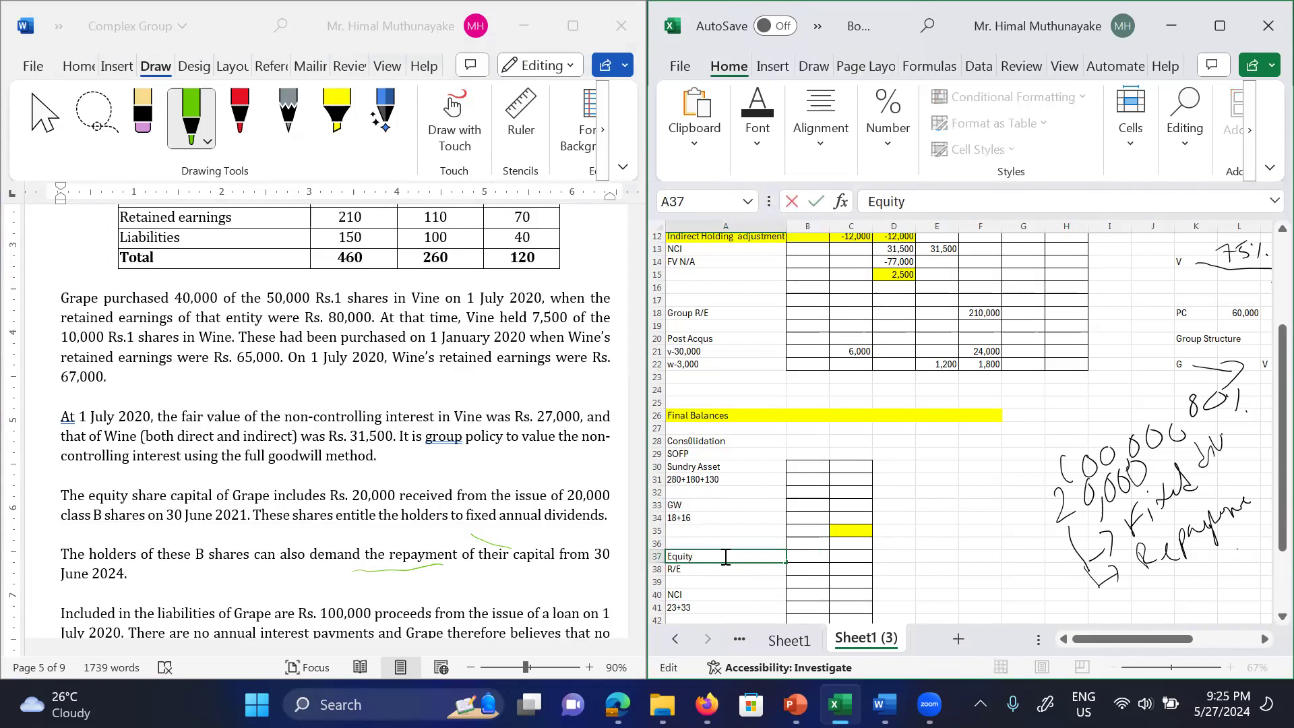
text(100-20)
Step: Replace the old working under Liabilities in A44 with 20
scroll(726, 556, down, 3)
click(676, 547)
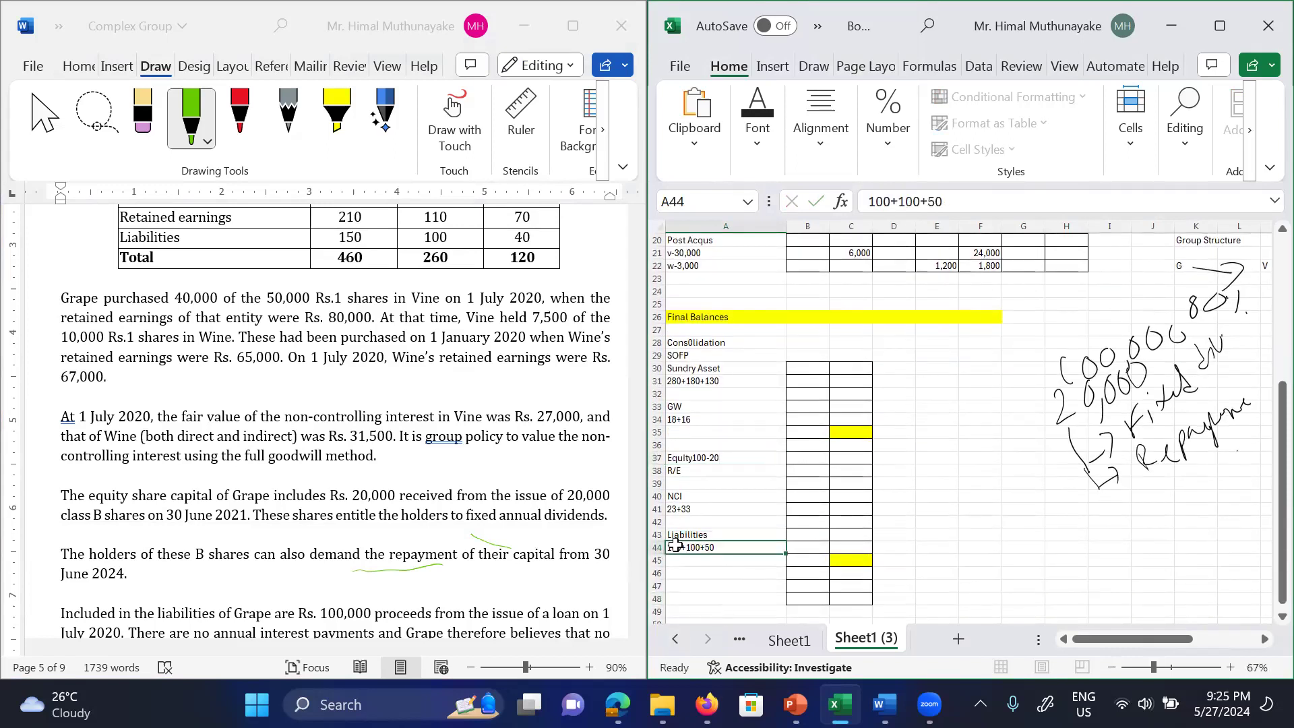
key(BackSpace)
text(20)
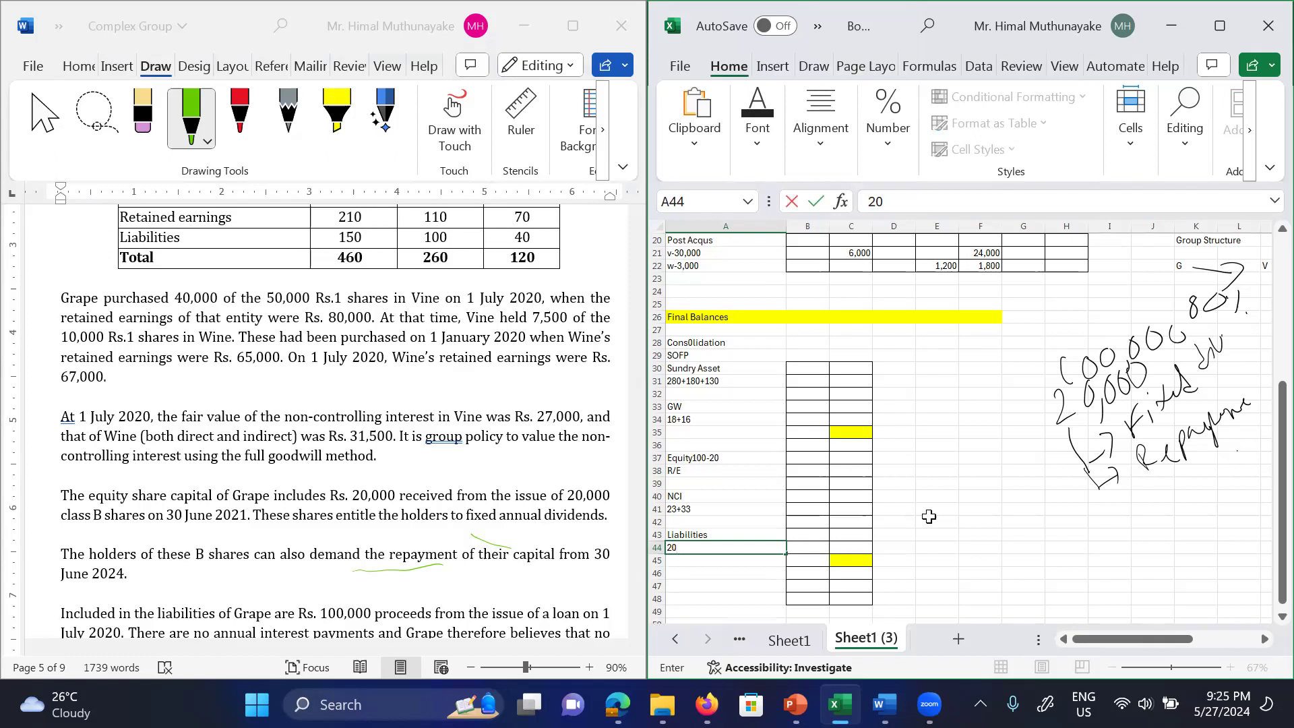
Step: Circle Grape's liabilities of 150 in green ink in the Word question's table and handwrite 100,000 beside it with an arrow
scroll(326, 431, down, 3)
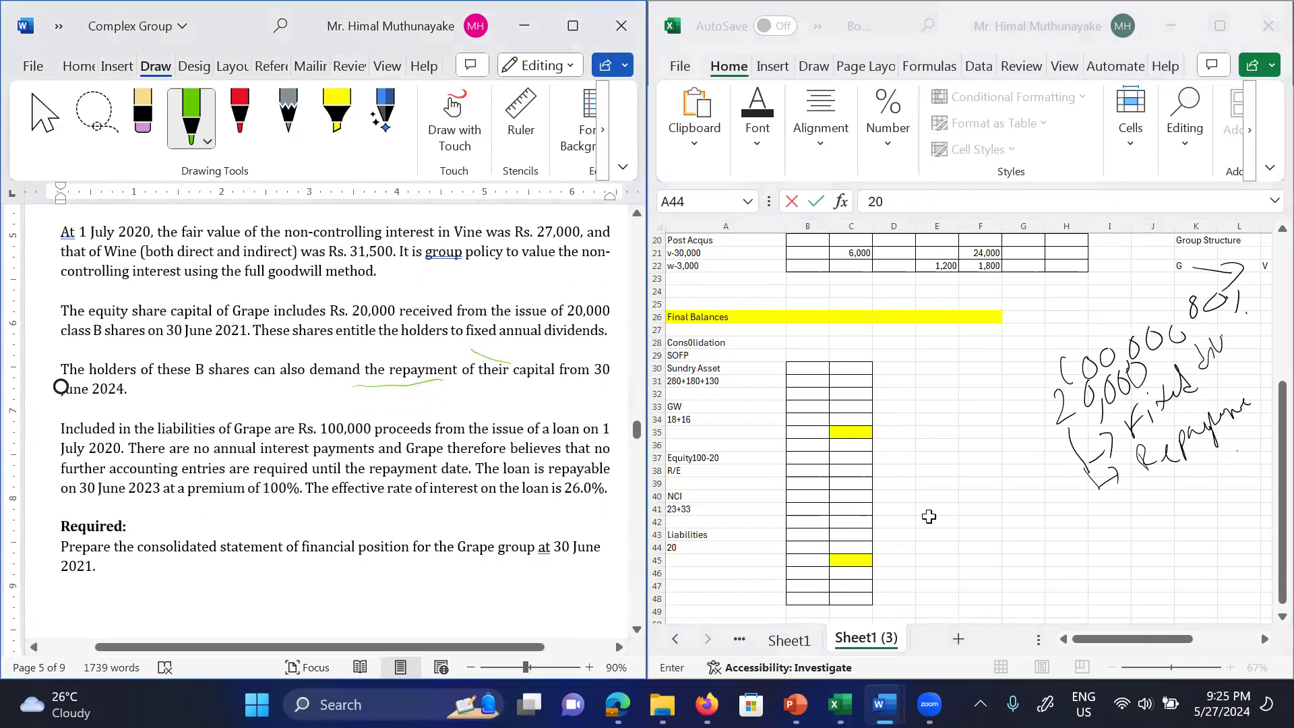
scroll(326, 431, up, 5)
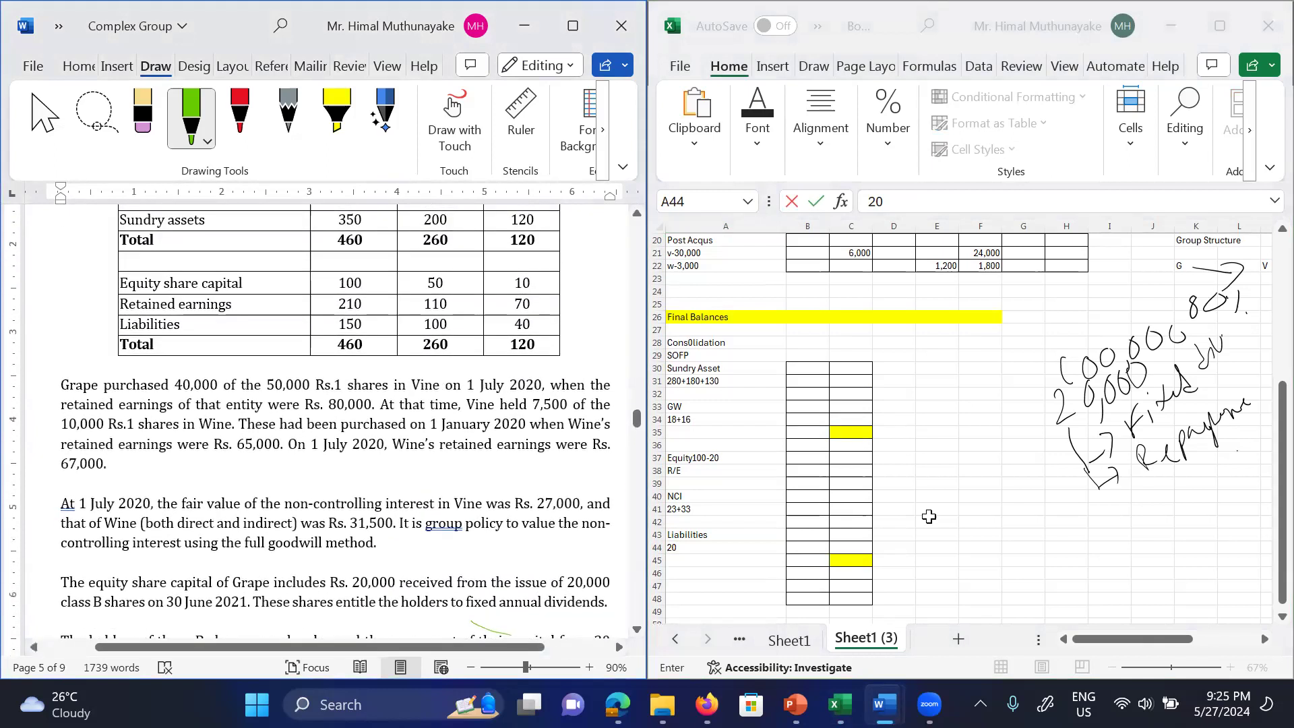
scroll(326, 431, up, 1)
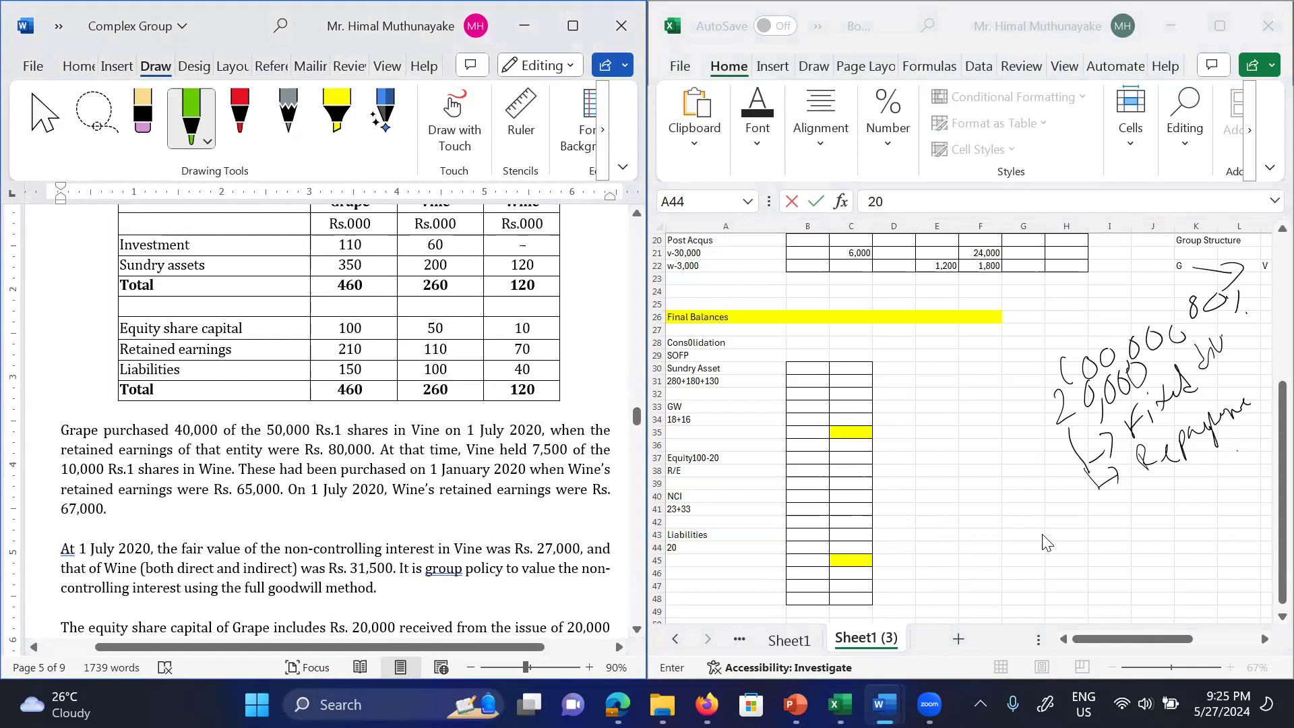
mouse_move(335, 359)
mouse_down()
mouse_move(341, 389)
mouse_move(331, 350)
mouse_up()
drag(278, 425, 314, 393)
drag(309, 379, 322, 413)
mouse_move(239, 408)
mouse_down()
mouse_move(228, 433)
mouse_move(256, 383)
mouse_up()
drag(266, 391, 261, 415)
mouse_move(275, 366)
mouse_down()
mouse_move(309, 328)
mouse_move(314, 341)
mouse_up()
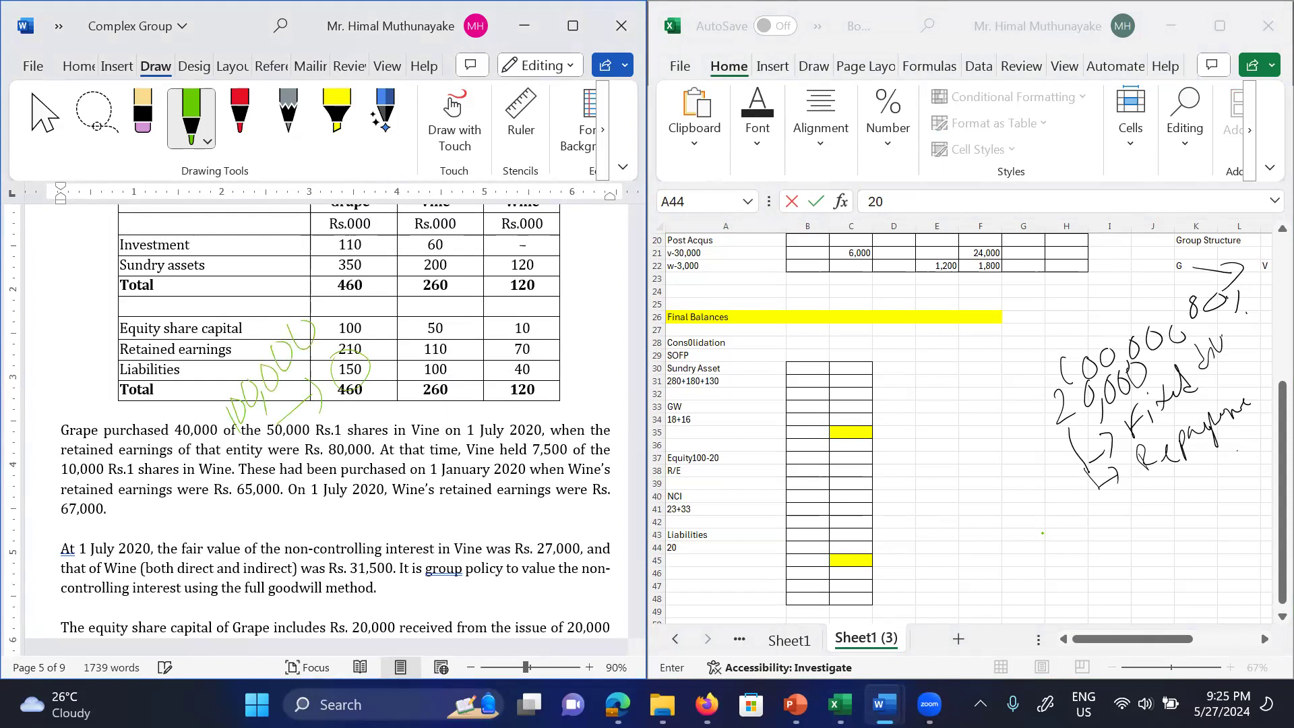
scroll(323, 418, down, 5)
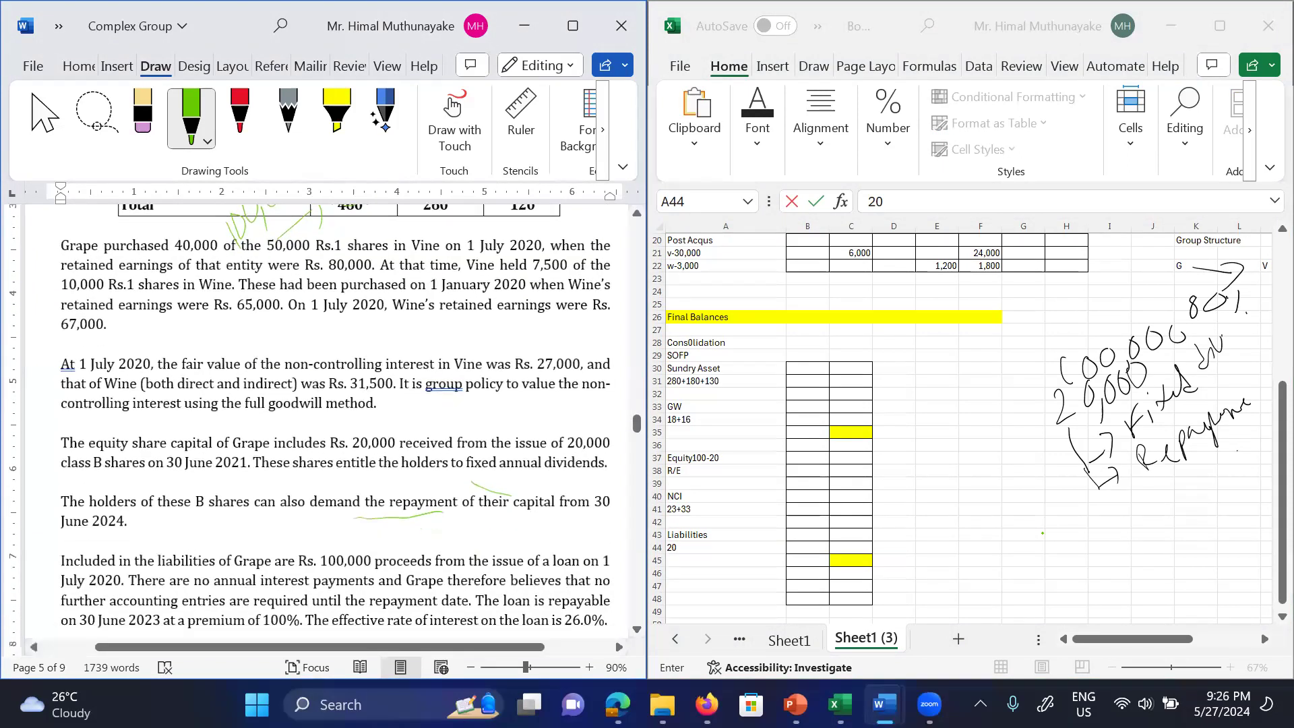
drag(352, 446, 443, 440)
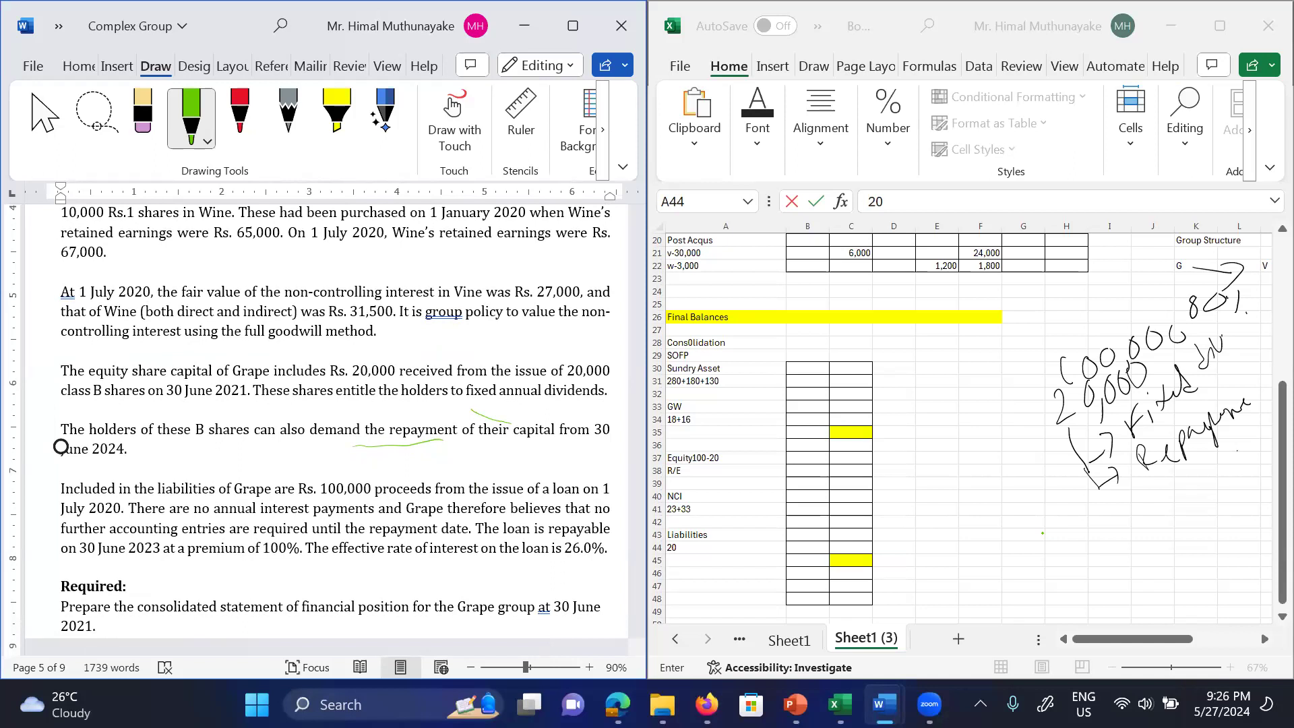
Step: Handwrite SLFRS 09 on the sheet beneath the Repayment note
drag(977, 545, 971, 583)
mouse_move(1048, 526)
mouse_down()
mouse_move(1071, 553)
mouse_move(1089, 547)
mouse_up()
mouse_move(1081, 520)
mouse_down()
mouse_move(1101, 502)
mouse_move(1095, 526)
mouse_up()
mouse_move(1106, 508)
mouse_down()
mouse_move(1113, 532)
mouse_move(1126, 528)
mouse_up()
drag(1135, 503, 1130, 526)
mouse_move(1181, 478)
mouse_down()
mouse_move(1173, 489)
mouse_move(1181, 480)
mouse_move(1210, 502)
mouse_up()
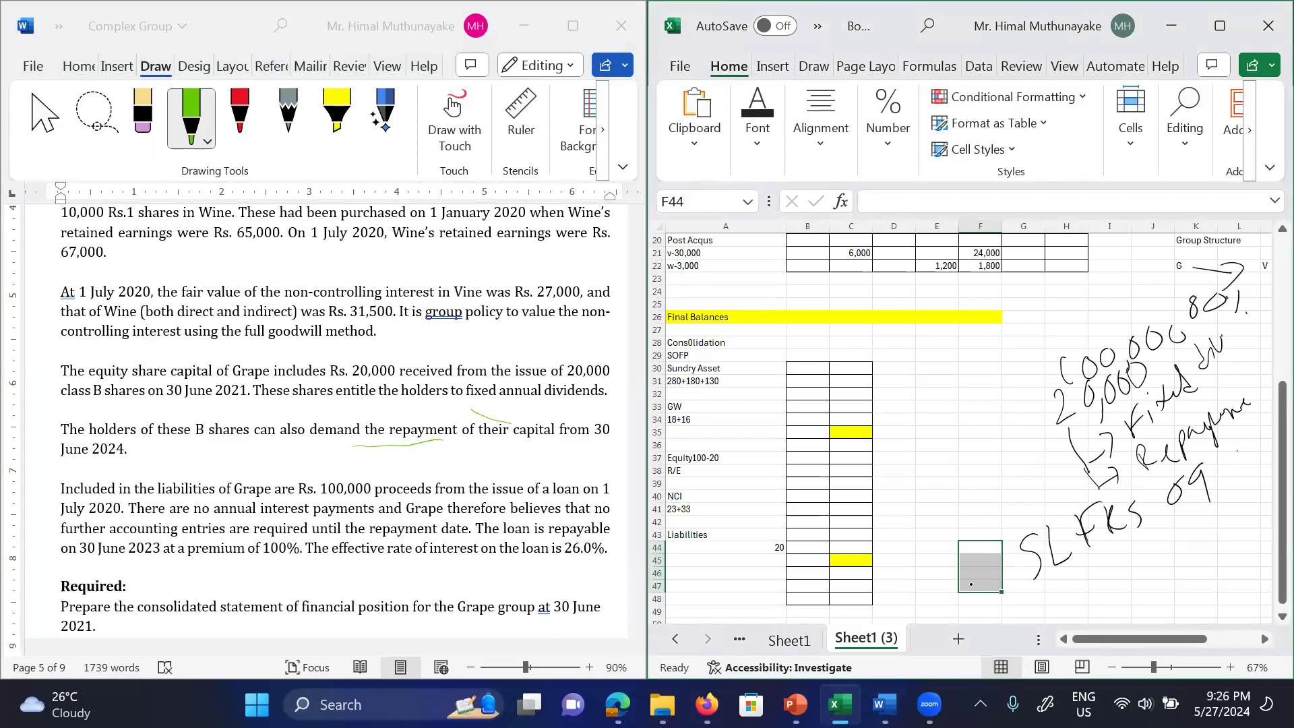
Step: Handwrite the loan interest calculation 100,000 × 26% beneath the SLFRS 09 note
scroll(970, 584, down, 2)
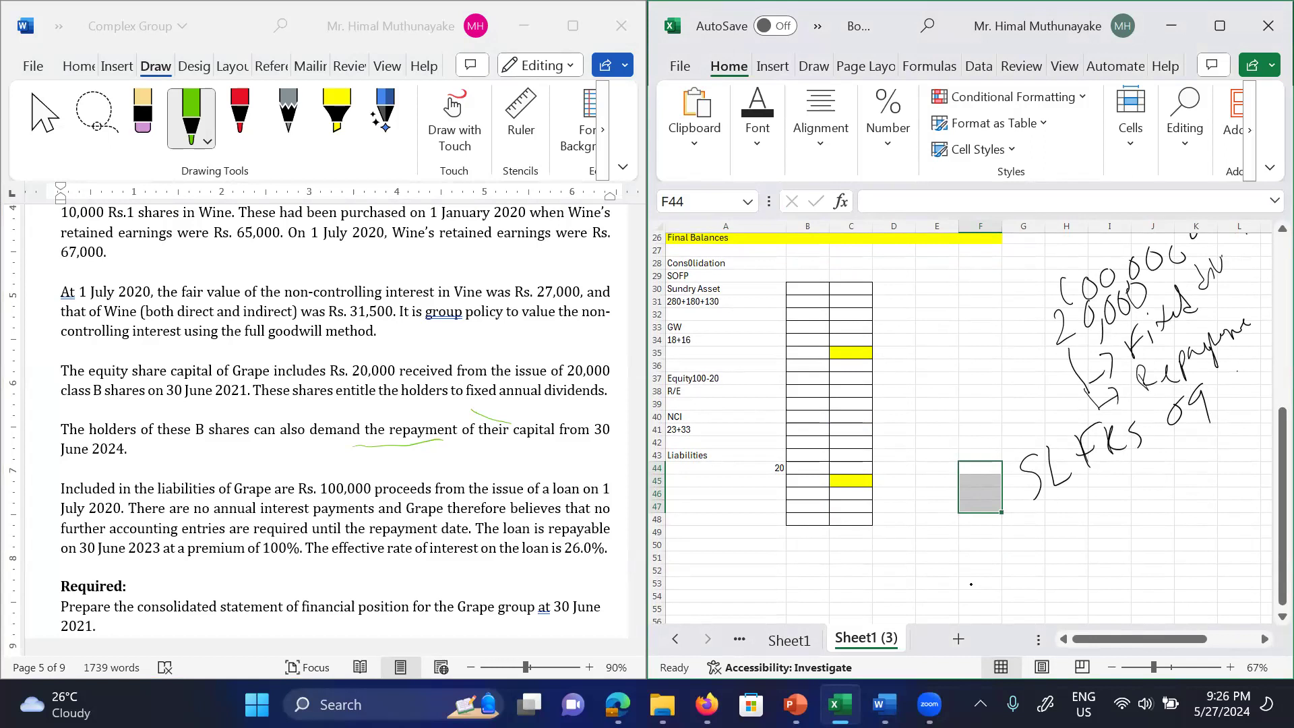
mouse_move(1032, 531)
mouse_down()
mouse_move(1035, 570)
mouse_move(1046, 539)
mouse_move(1062, 536)
mouse_up()
mouse_move(1090, 540)
mouse_down()
mouse_move(1086, 570)
mouse_move(1097, 547)
mouse_up()
mouse_move(1127, 499)
mouse_down()
mouse_move(1148, 491)
mouse_move(1167, 504)
mouse_move(1155, 499)
mouse_move(1202, 489)
mouse_up()
drag(1222, 448, 1206, 477)
drag(1237, 427, 1235, 467)
click(1247, 450)
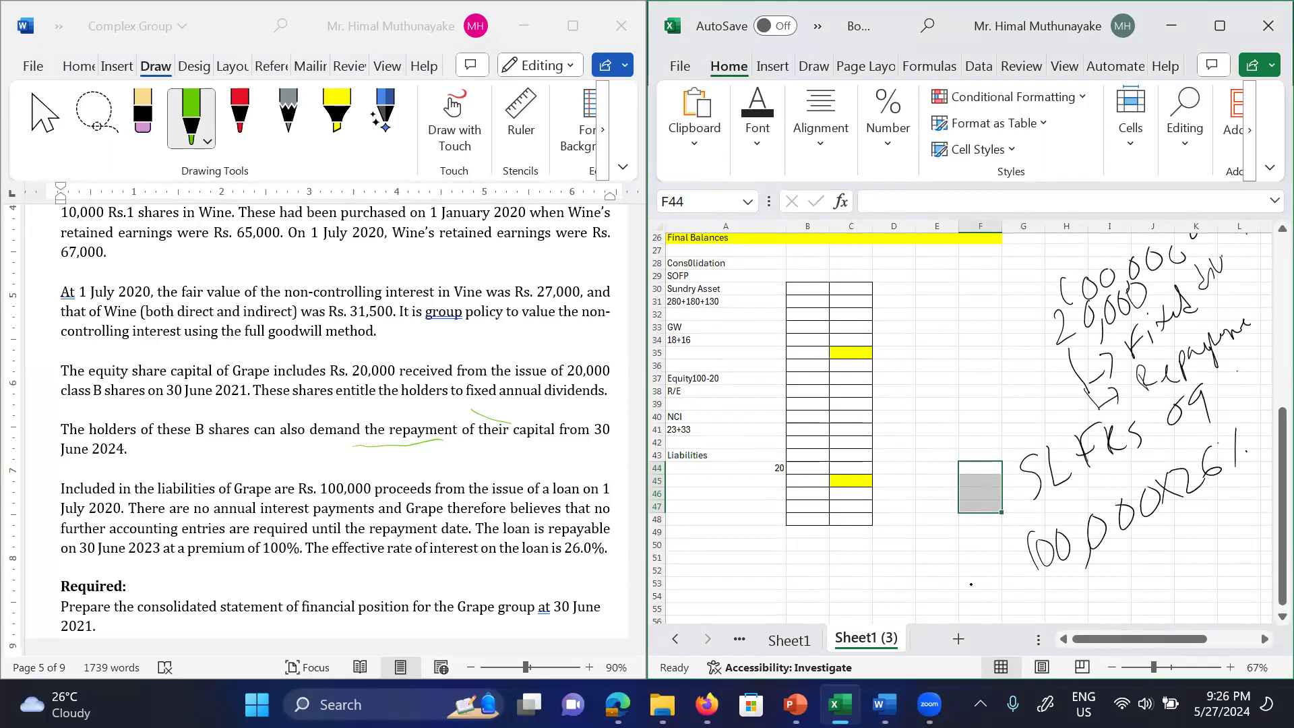
Step: Handwrite the interest result = 26,000 beneath the 100,000 × 26% calculation
drag(1113, 596, 1125, 590)
drag(1119, 603, 1172, 584)
mouse_move(1185, 549)
mouse_down()
mouse_move(1166, 574)
mouse_move(1187, 580)
mouse_up()
mouse_move(1208, 538)
mouse_down()
mouse_move(1198, 562)
mouse_move(1210, 539)
mouse_up()
mouse_move(1232, 521)
mouse_down()
mouse_move(1221, 546)
mouse_move(1235, 523)
mouse_up()
mouse_move(1247, 504)
mouse_down()
mouse_move(1240, 531)
mouse_move(1249, 507)
mouse_up()
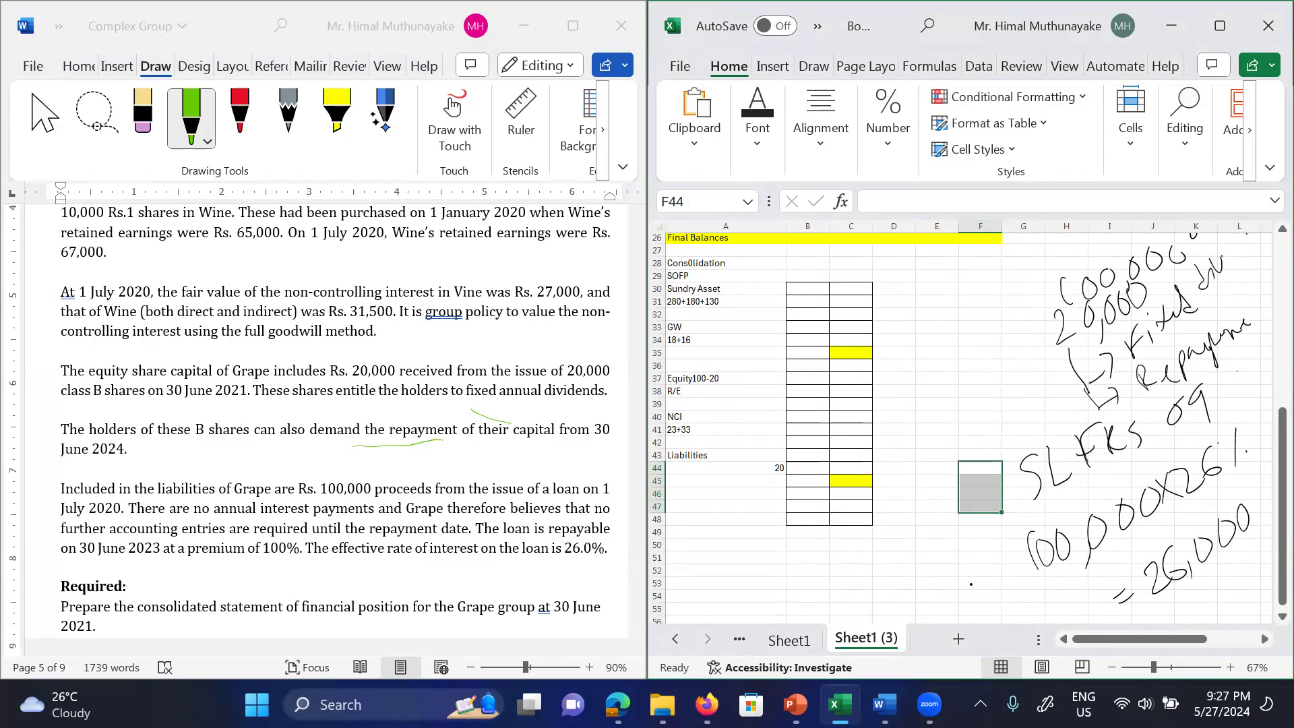
Step: Add an Interest row in row 23 below the post-acquisition lines with -26,000 in the Group R/E column
scroll(971, 585, up, 5)
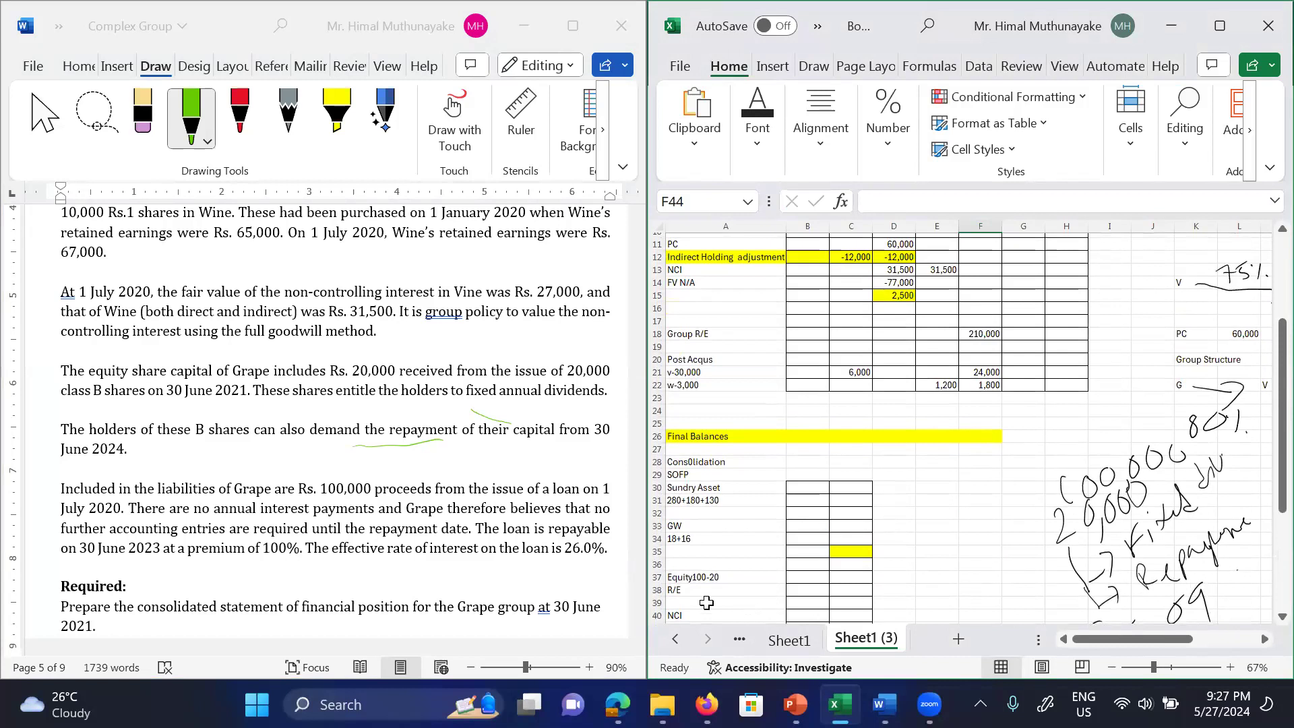
click(681, 448)
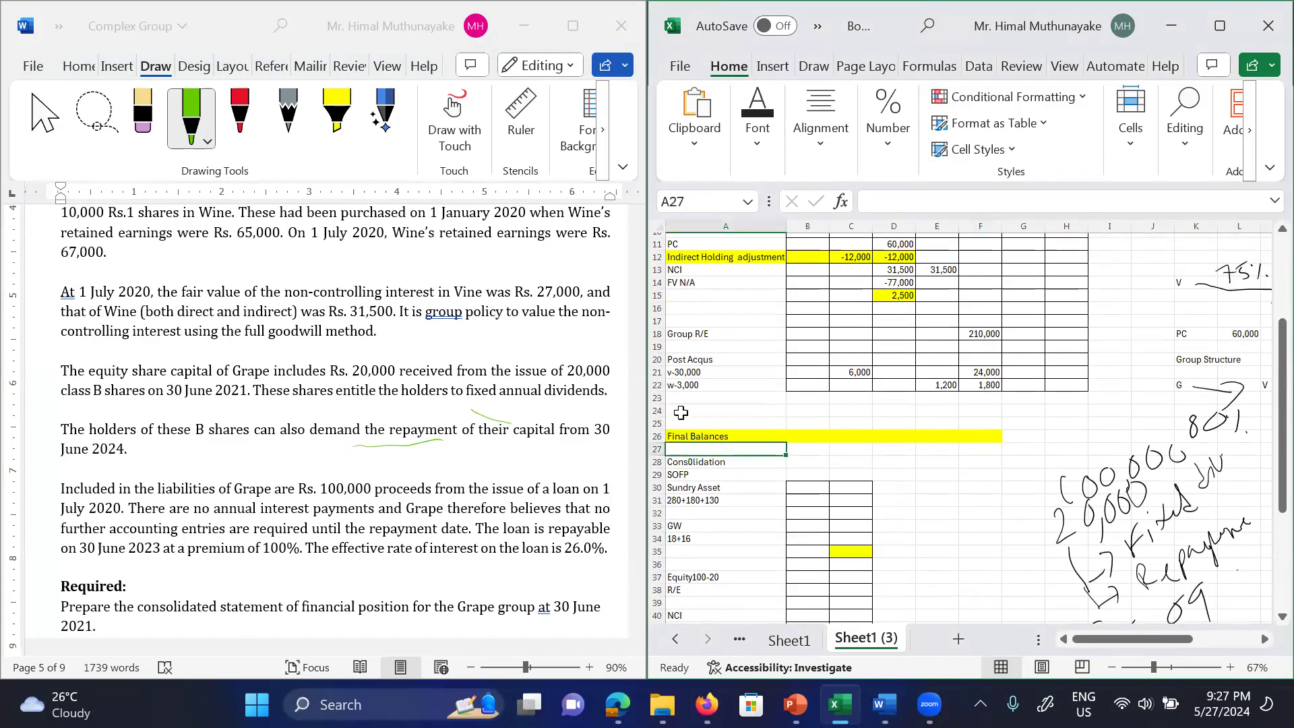
key(Up)
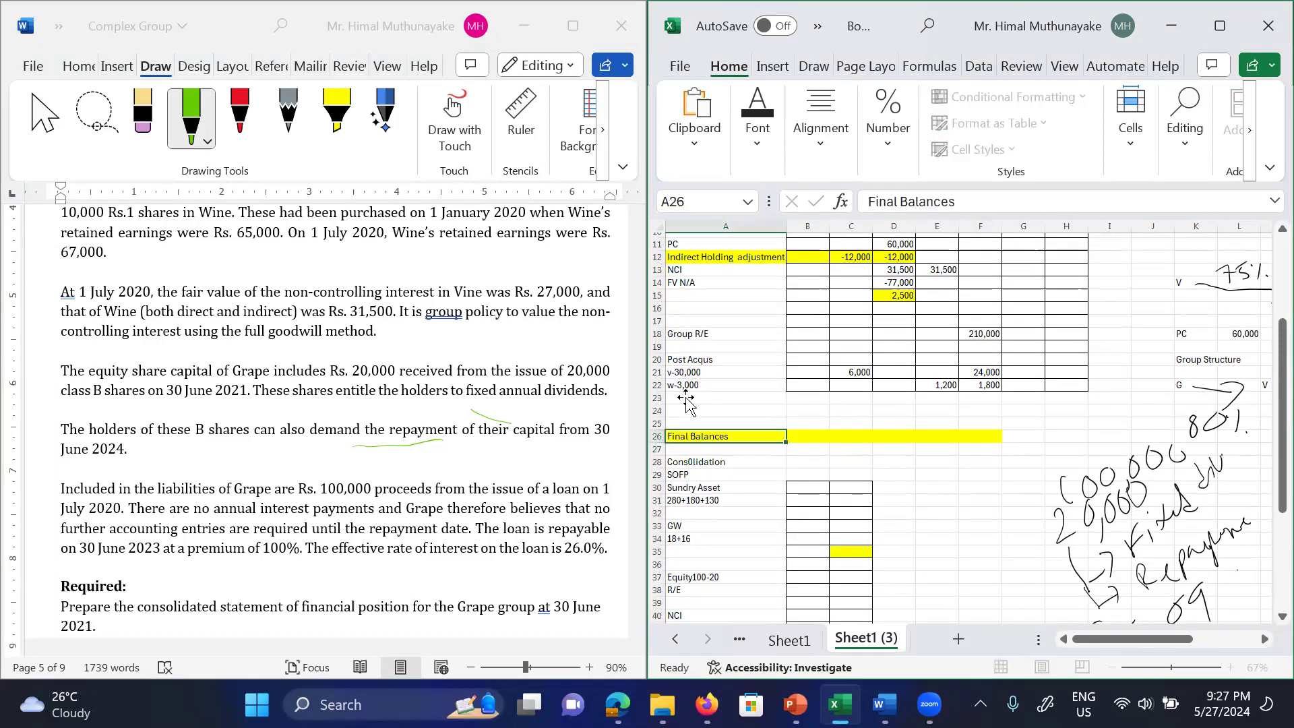
click(687, 399)
text(iNTEREST)
key(Tab)
key(Right)
key(Right)
key(Right)
key(Right)
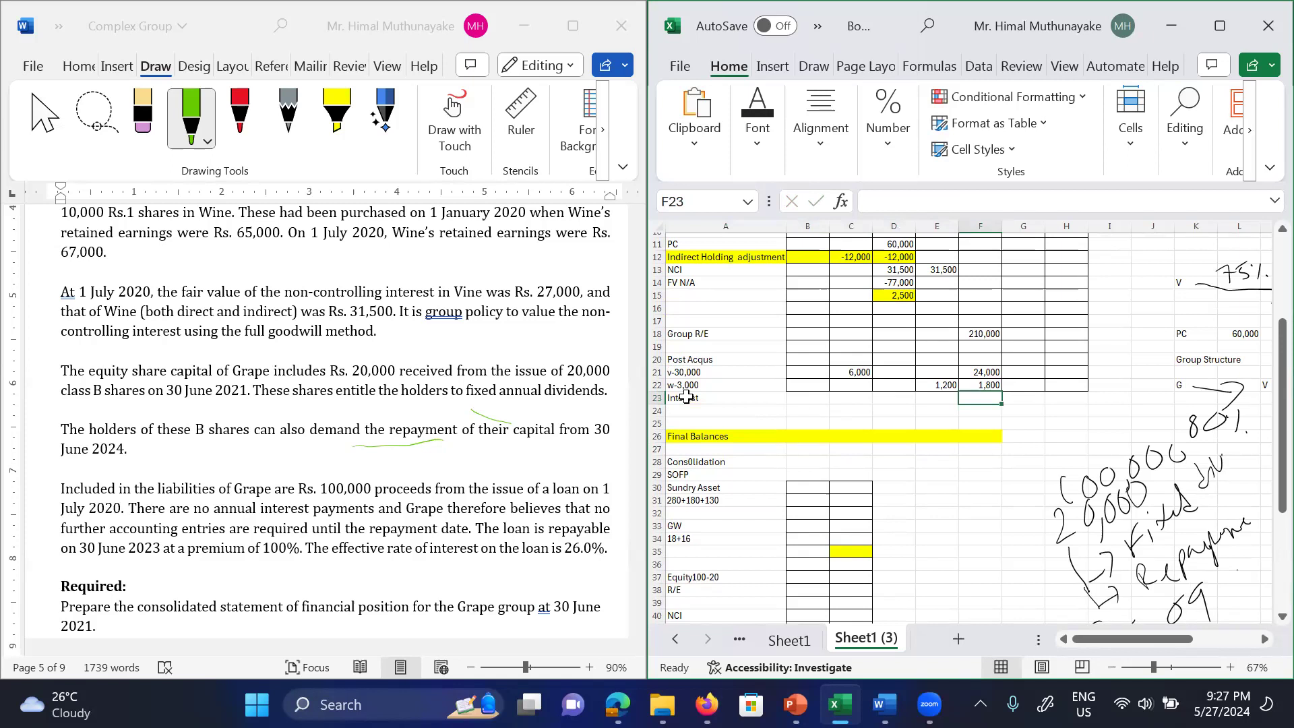
text(-26,000)
key(Return)
Step: Append +26 to the Liabilities working in A44 so that it reads 20+26
key(Down)
key(Down)
key(Down)
key(Down)
key(Down)
key(Down)
key(Down)
key(Down)
key(Down)
key(Down)
key(Down)
key(Down)
key(Down)
key(Down)
key(Down)
key(Down)
key(Down)
key(Down)
key(Down)
key(Down)
key(Left)
key(Left)
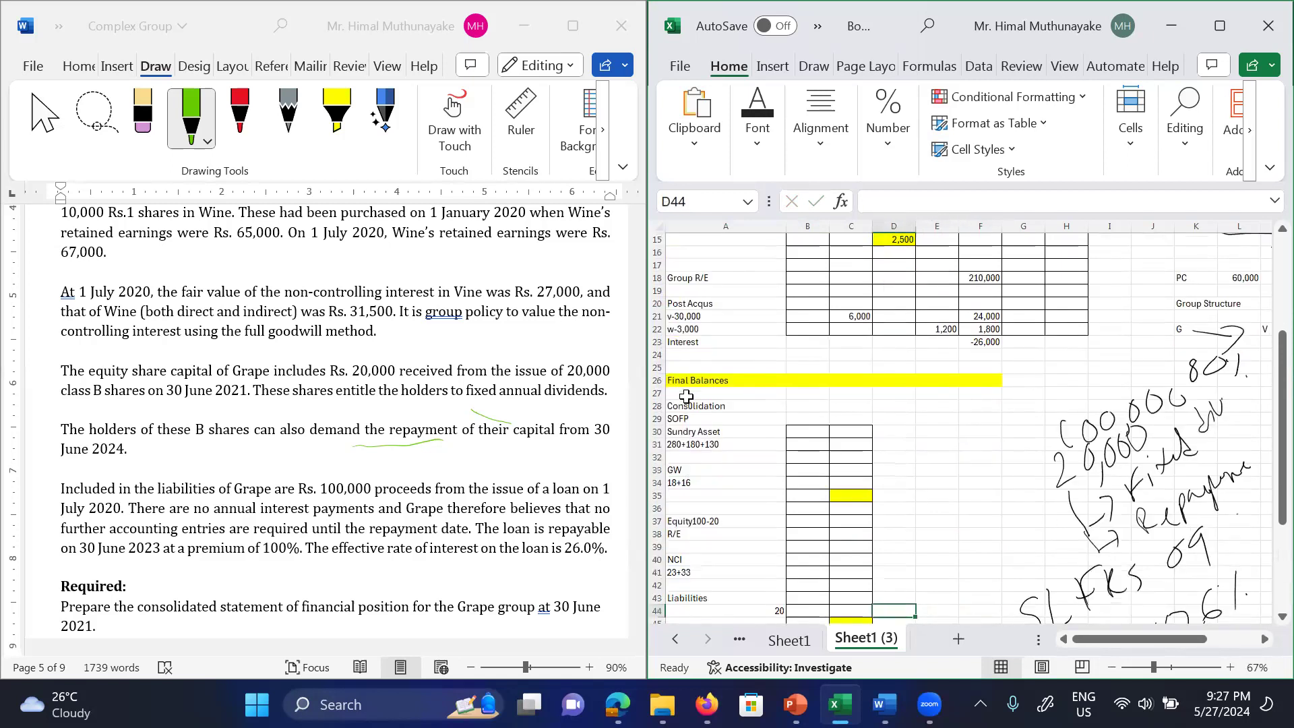
key(Left)
key(Left)
key(Left)
click(891, 198)
text(+26)
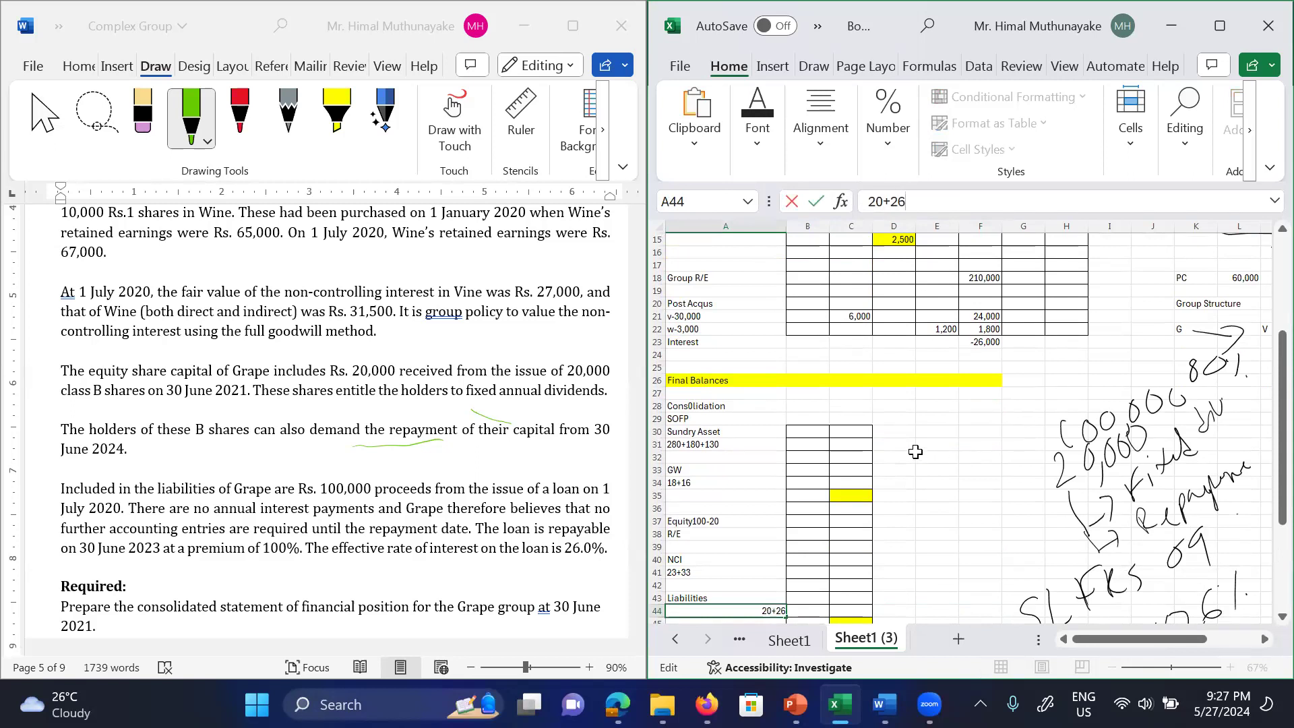
click(942, 431)
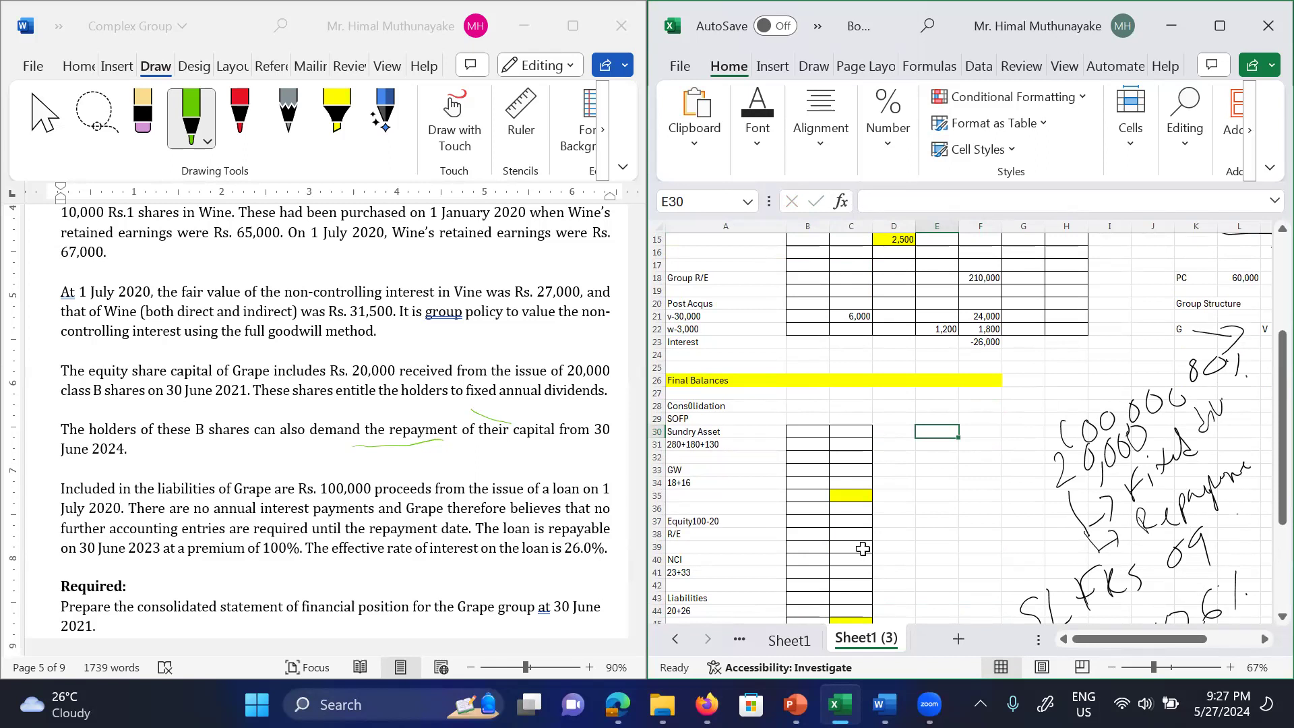
Step: Clear the leftover workings 23+33 under NCI in A41 and 280+180+130 under Sundry Asset in A31
click(684, 573)
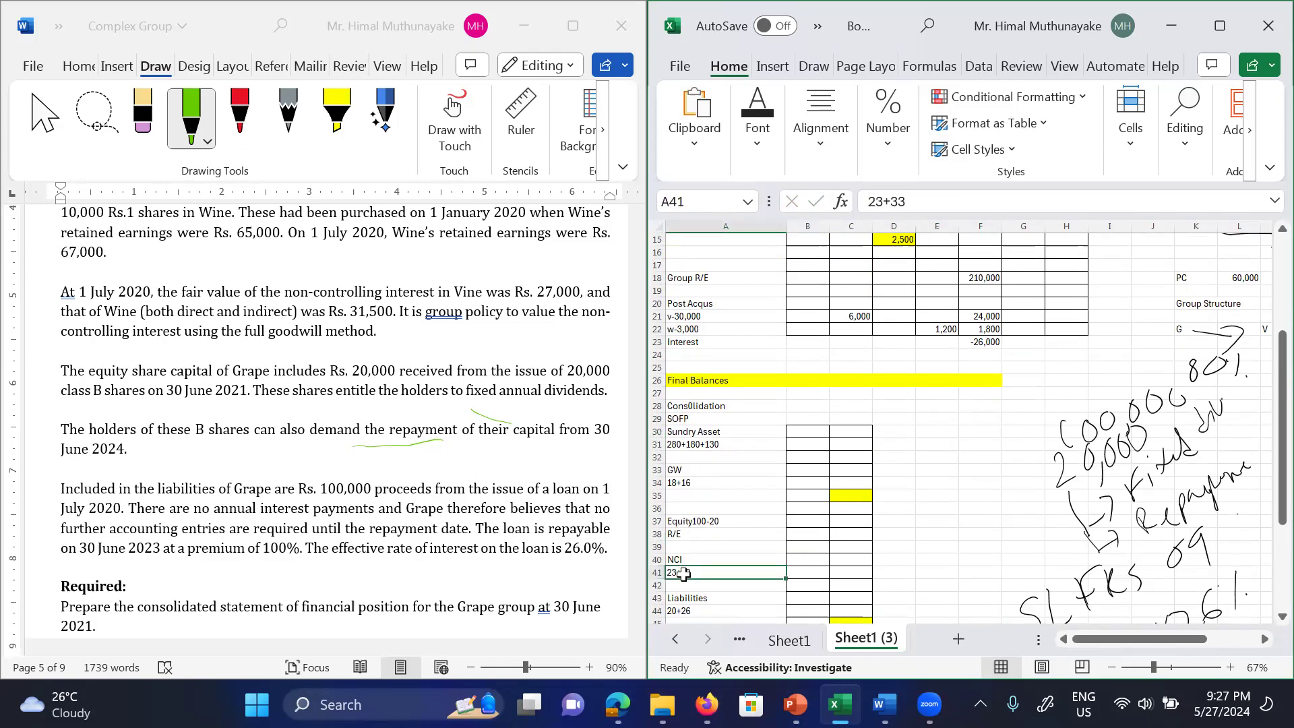
key(Delete)
click(697, 452)
click(693, 445)
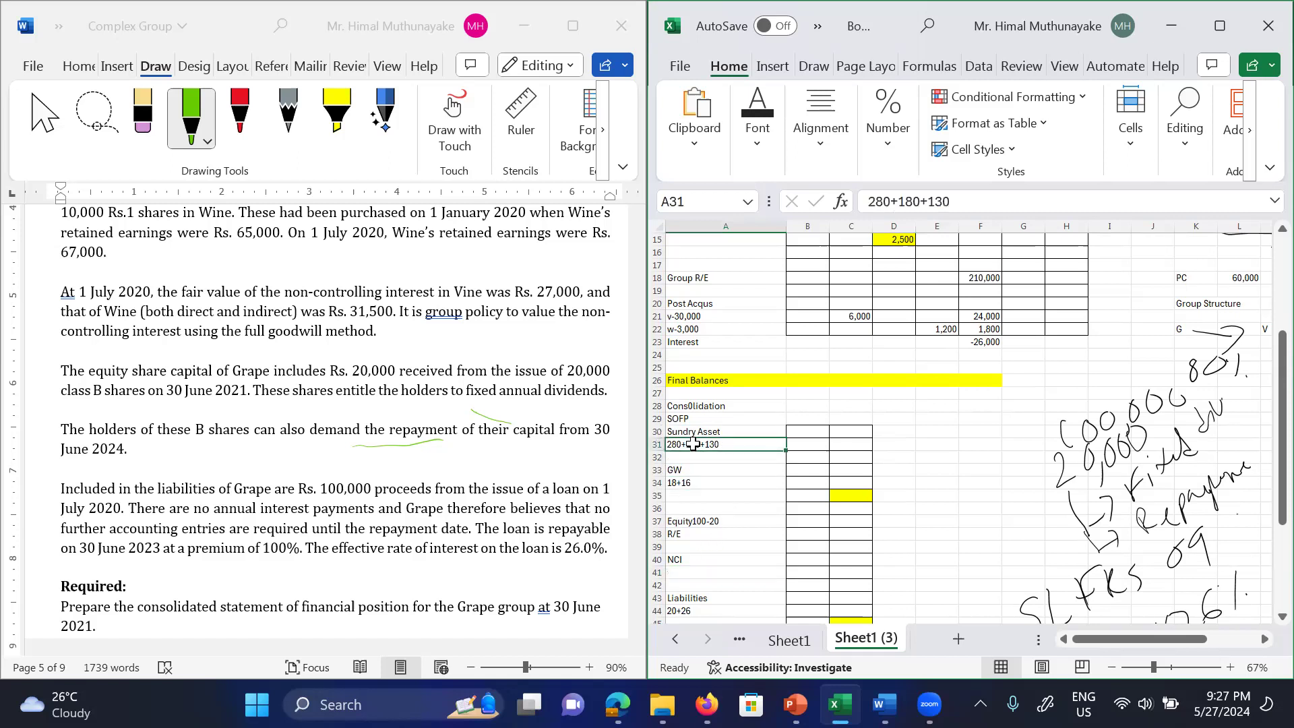
key(Delete)
Step: Bring Vine's goodwill into the Final Balances row by linking B26 to B9 with =B9
key(Up)
key(Up)
key(Up)
key(Up)
key(Up)
key(Right)
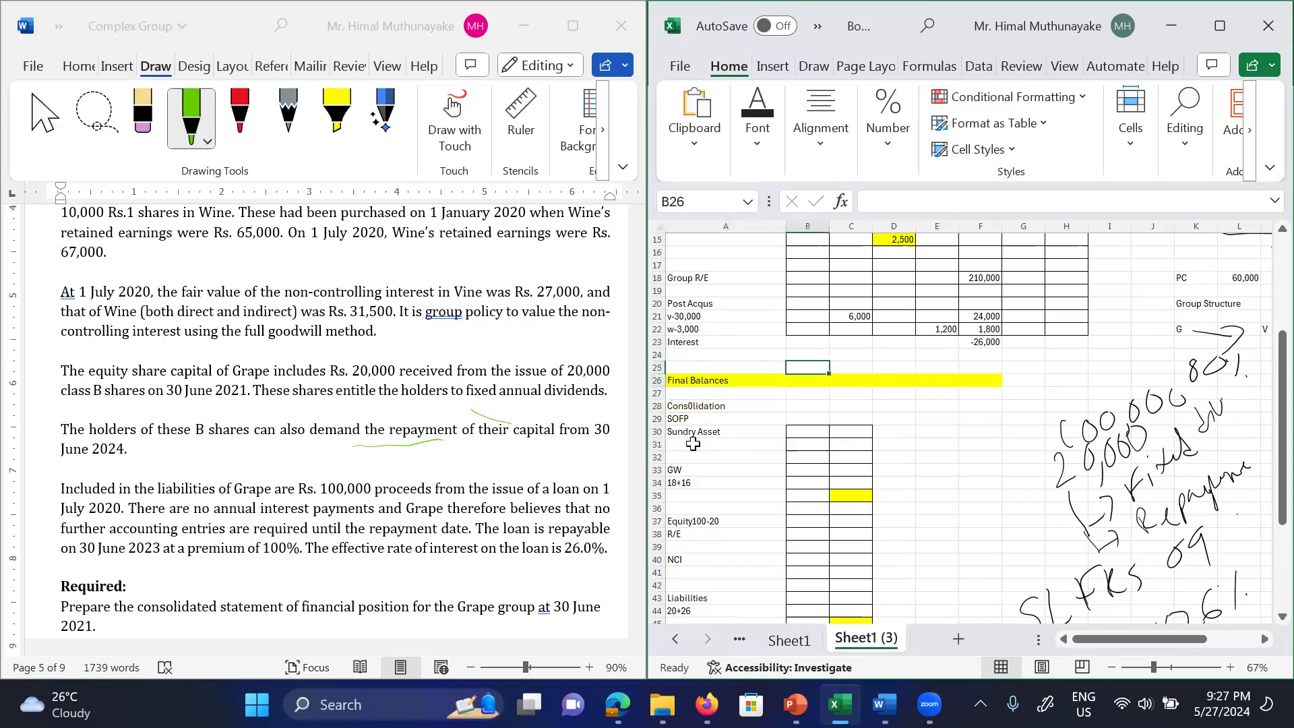
key(Up)
key(Up)
key(Up)
key(Up)
key(Up)
key(Up)
key(Up)
key(Up)
key(Up)
key(Up)
key(Up)
key(Up)
key(Up)
key(Up)
key(Up)
key(Up)
key(Up)
key(Up)
key(Up)
key(Up)
key(Down)
key(Down)
key(Down)
key(Down)
key(Down)
key(Down)
key(Down)
key(Down)
key(Down)
key(Down)
key(Down)
key(Down)
key(Down)
key(Down)
key(Down)
key(Down)
key(Down)
key(Down)
key(Down)
key(Down)
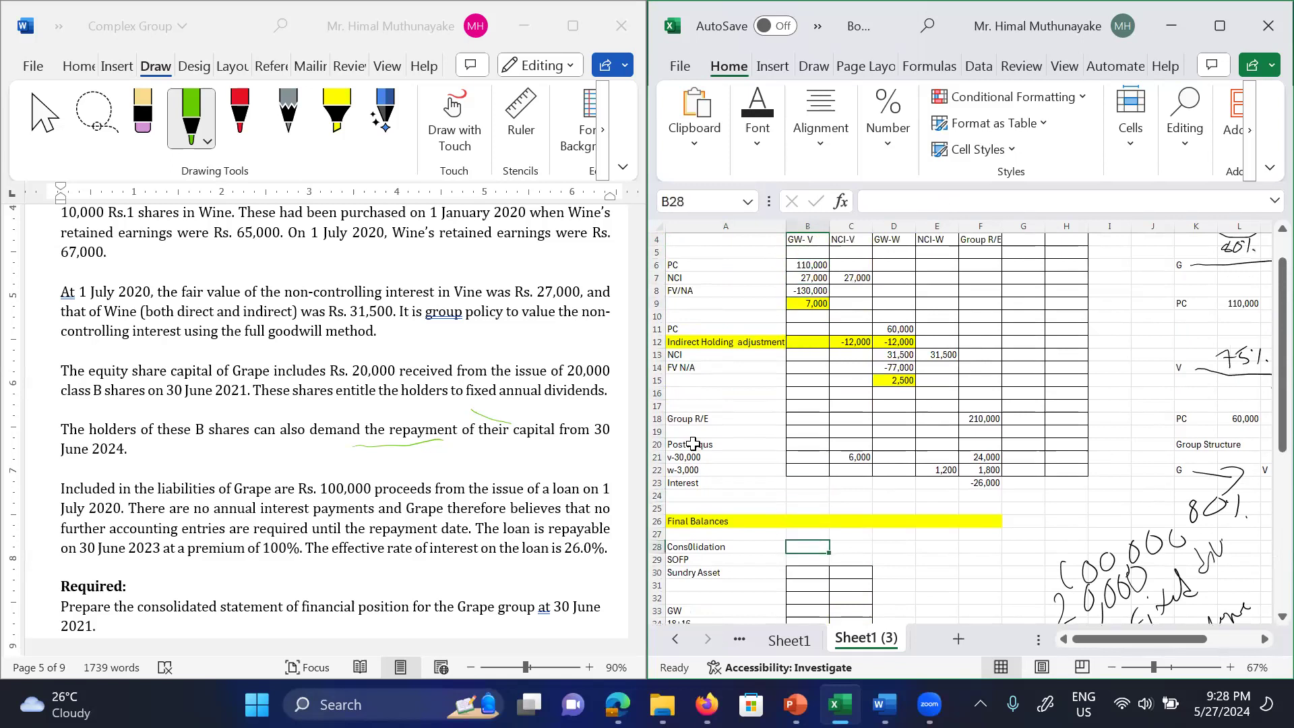
text(=)
key(Up)
key(Up)
key(Up)
key(Up)
key(Up)
key(Up)
key(Up)
key(Up)
key(Up)
key(Up)
key(Up)
key(Up)
key(Up)
key(Up)
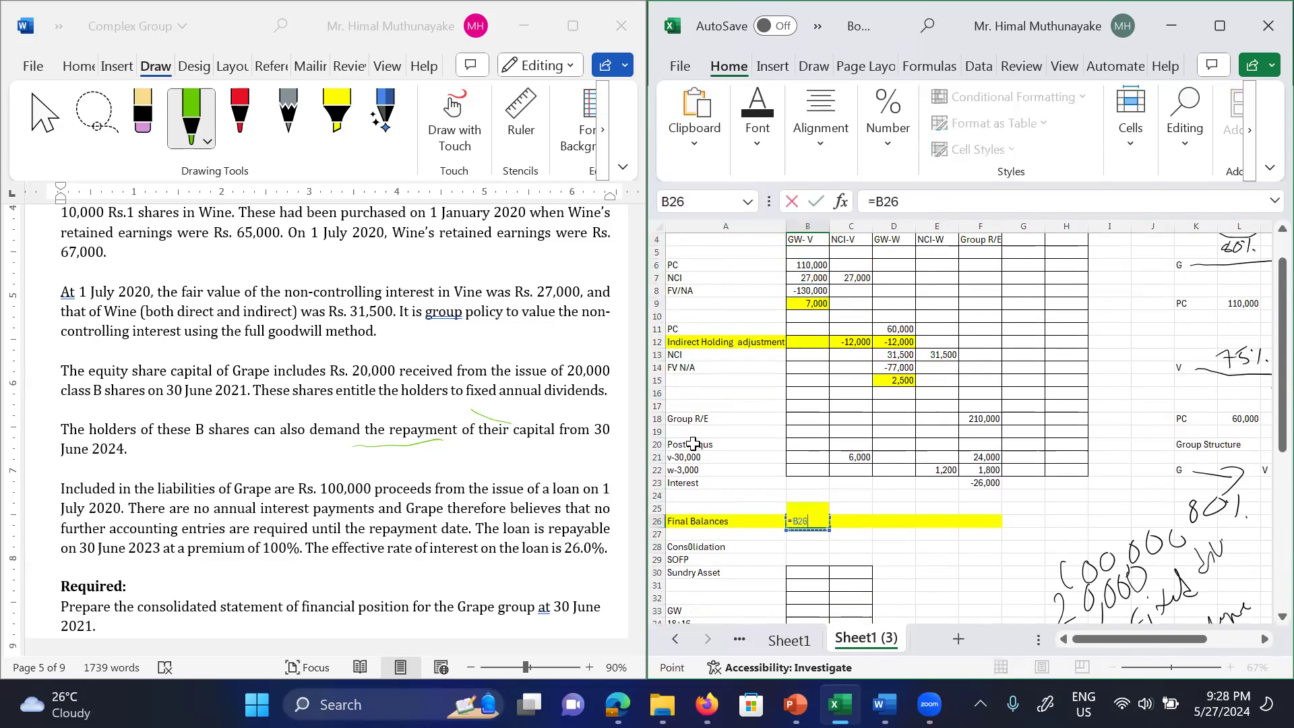
key(Up)
key(Up)
key(Up)
text(\)
key(BackSpace)
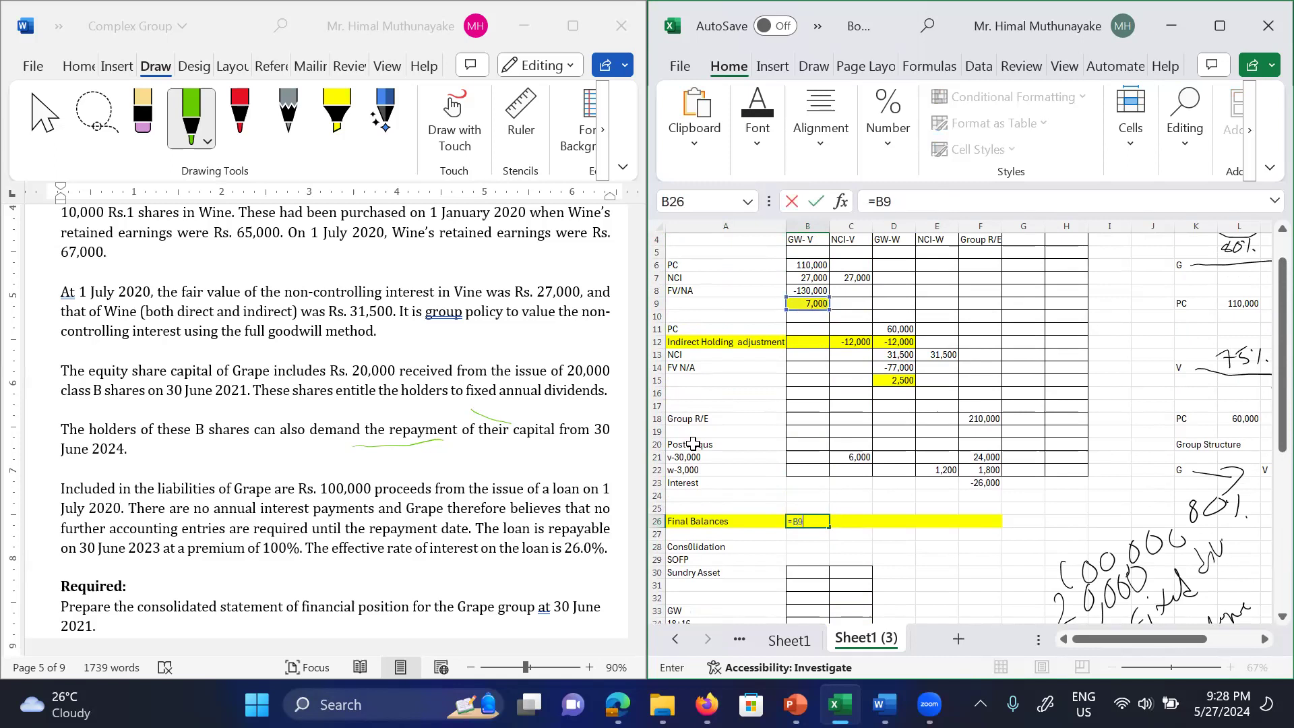
key(Return)
Step: Total the NCI-V column in the Final Balances row by entering =SUM(C7:C21) in C26
key(Right)
key(Up)
key(Right)
key(Left)
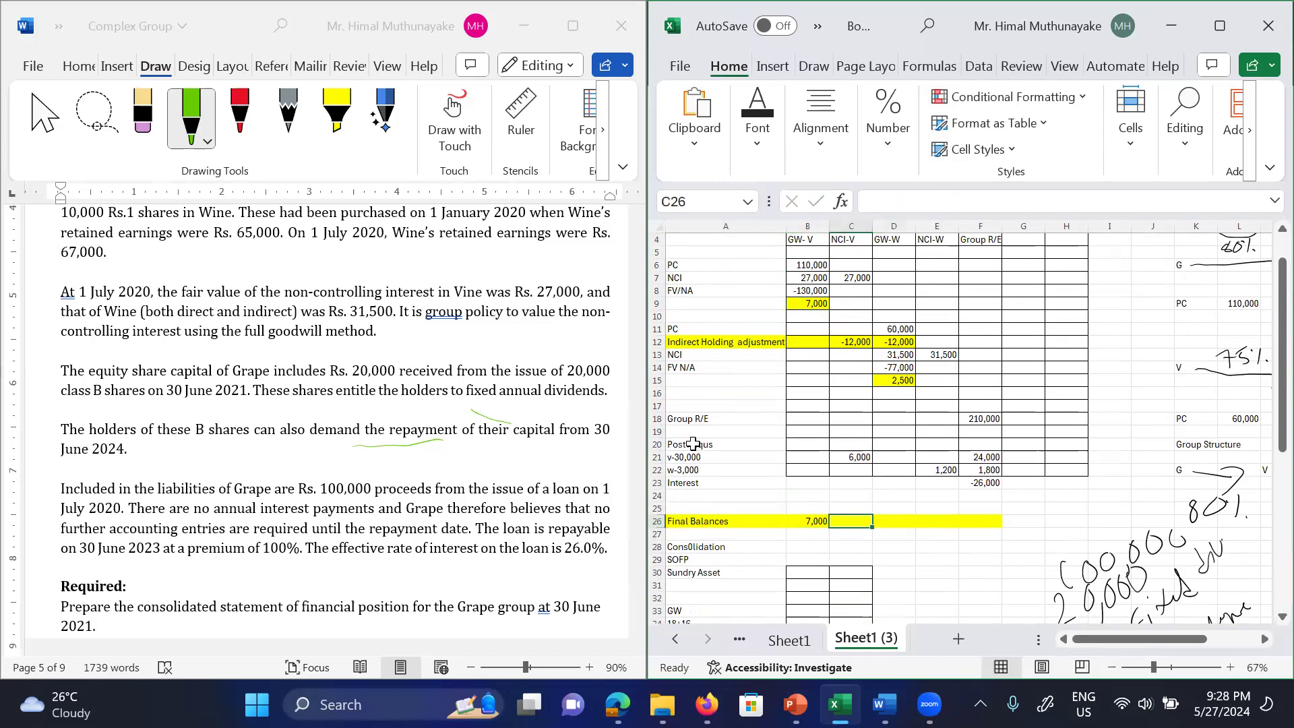
text(=sum()
key(Up)
key(Up)
key(Up)
key(Up)
key(Up)
key(shift+Up)
key(shift+Up)
key(shift+Up)
key(shift+Up)
key(shift+Up)
key(shift+Up)
key(shift+Up)
key(shift+Up)
key(shift+Up)
key(shift+Up)
key(shift+Up)
key(shift+Up)
key(shift+Up)
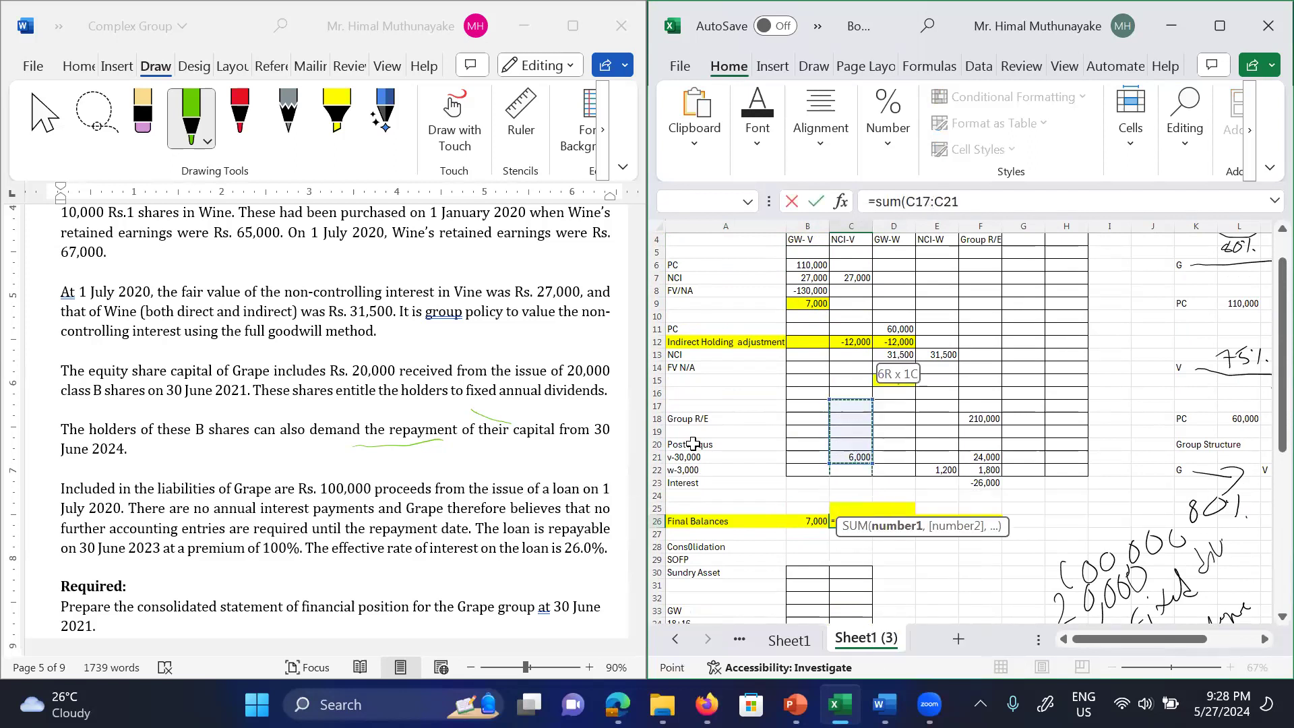
key(shift+Up)
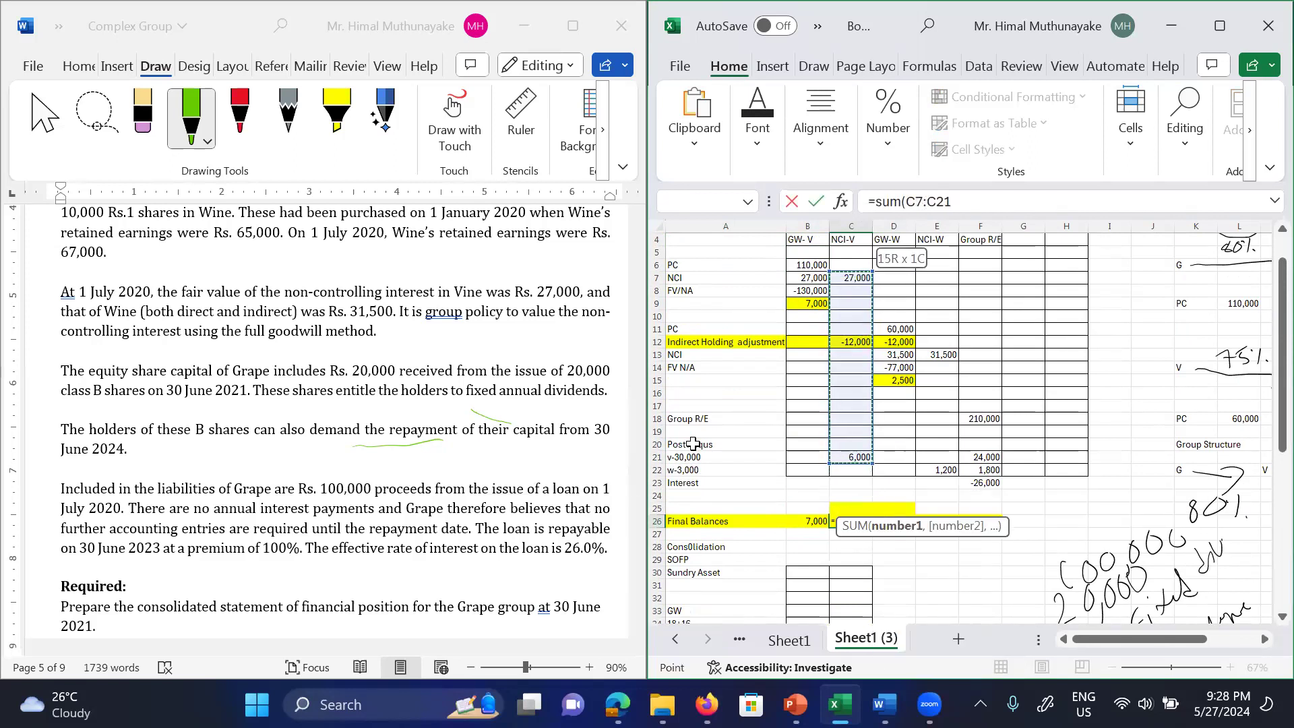
key(Return)
Step: Bring Wine's goodwill into the Final Balances row by linking D26 to D15 with =D15
key(Right)
key(Up)
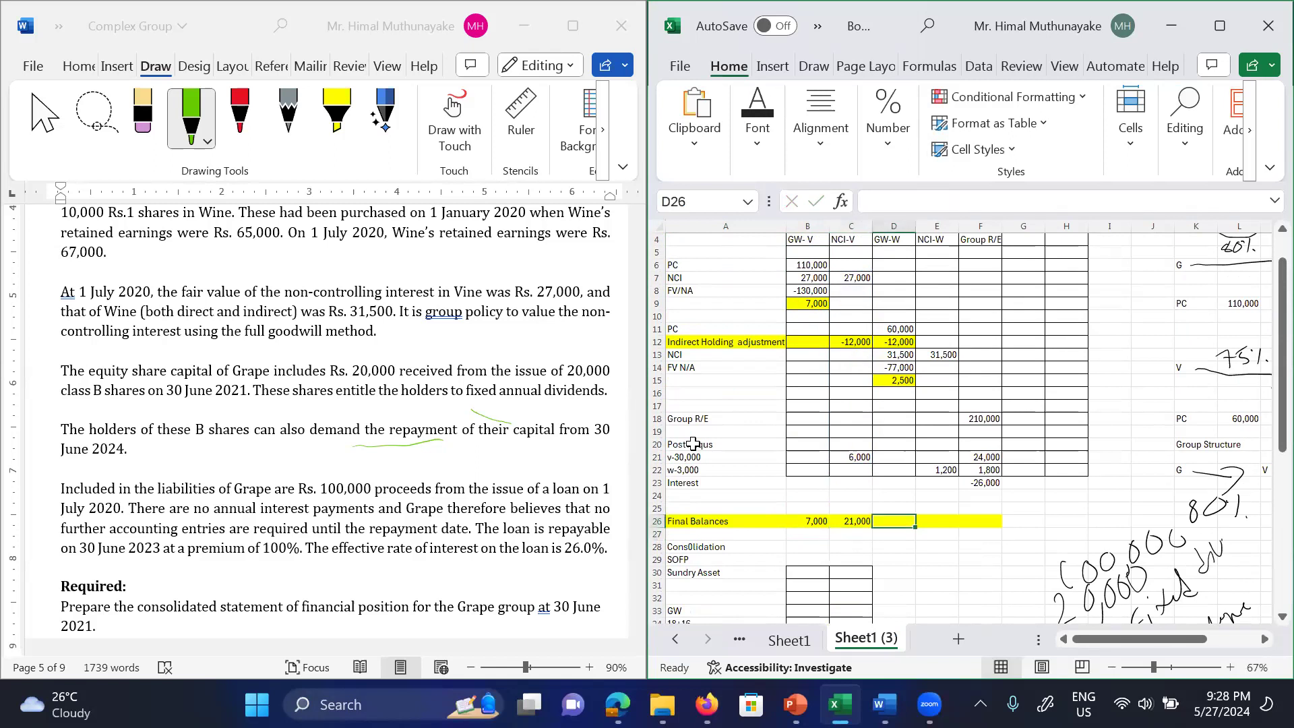
text(=)
key(Down)
key(Down)
key(Up)
key(Up)
key(Up)
key(Up)
key(Up)
key(Up)
key(Up)
key(Up)
key(Up)
key(Up)
key(Up)
key(Up)
key(Up)
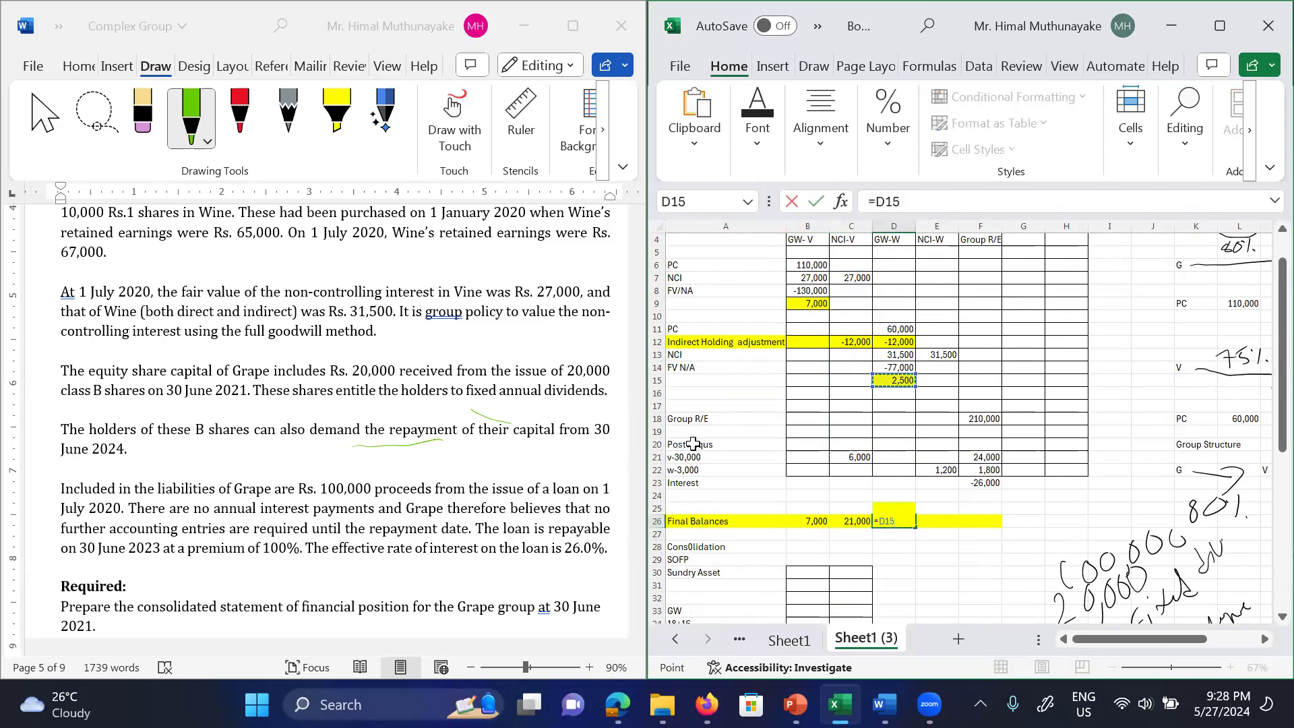
key(Return)
Step: Copy the NCI-V total formula from C26 into E26 and F26 for the NCI-W and Group R/E final balances
key(Left)
key(Up)
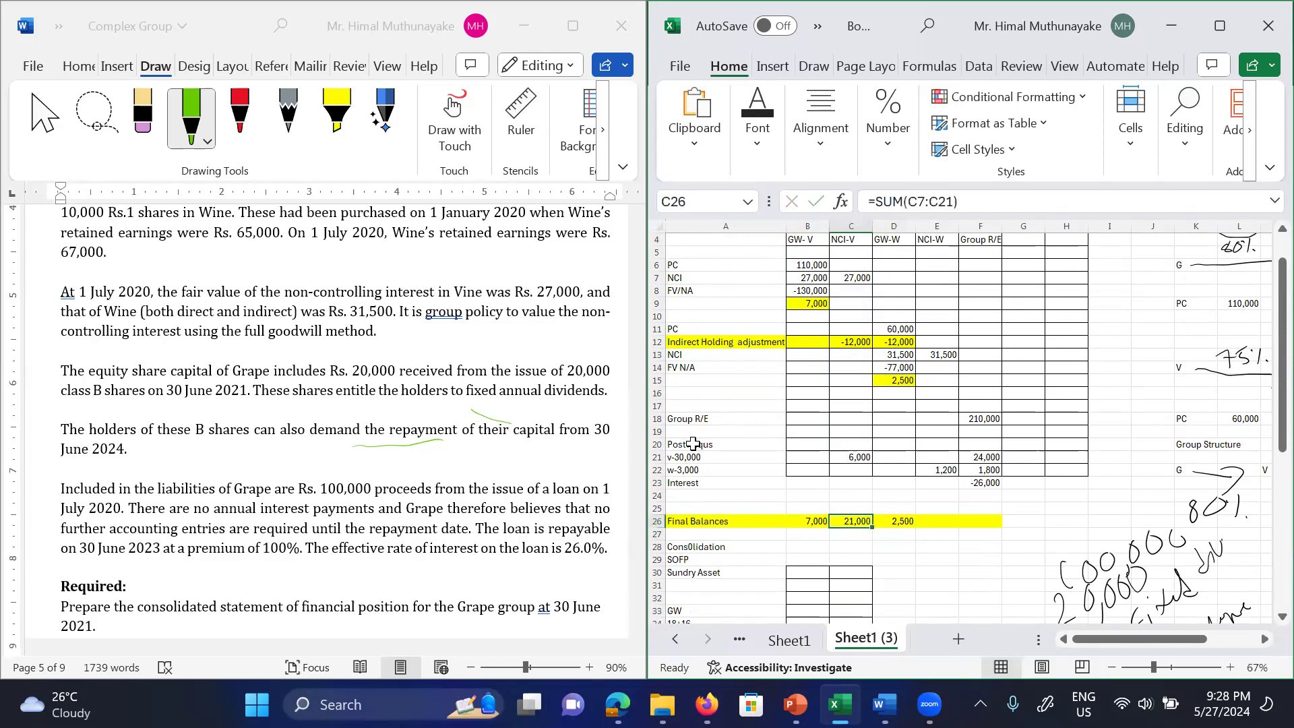
key(ctrl+c)
key(Right)
key(Right)
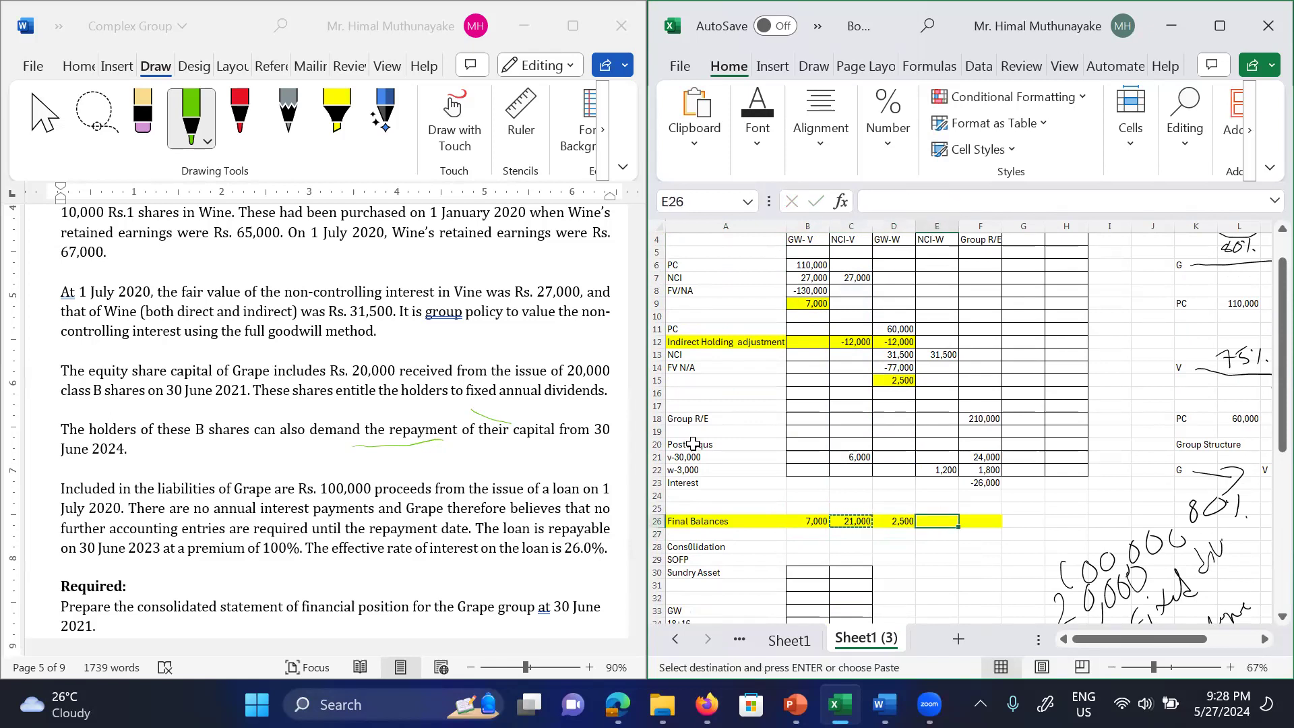
key(ctrl+v)
key(Right)
key(ctrl+v)
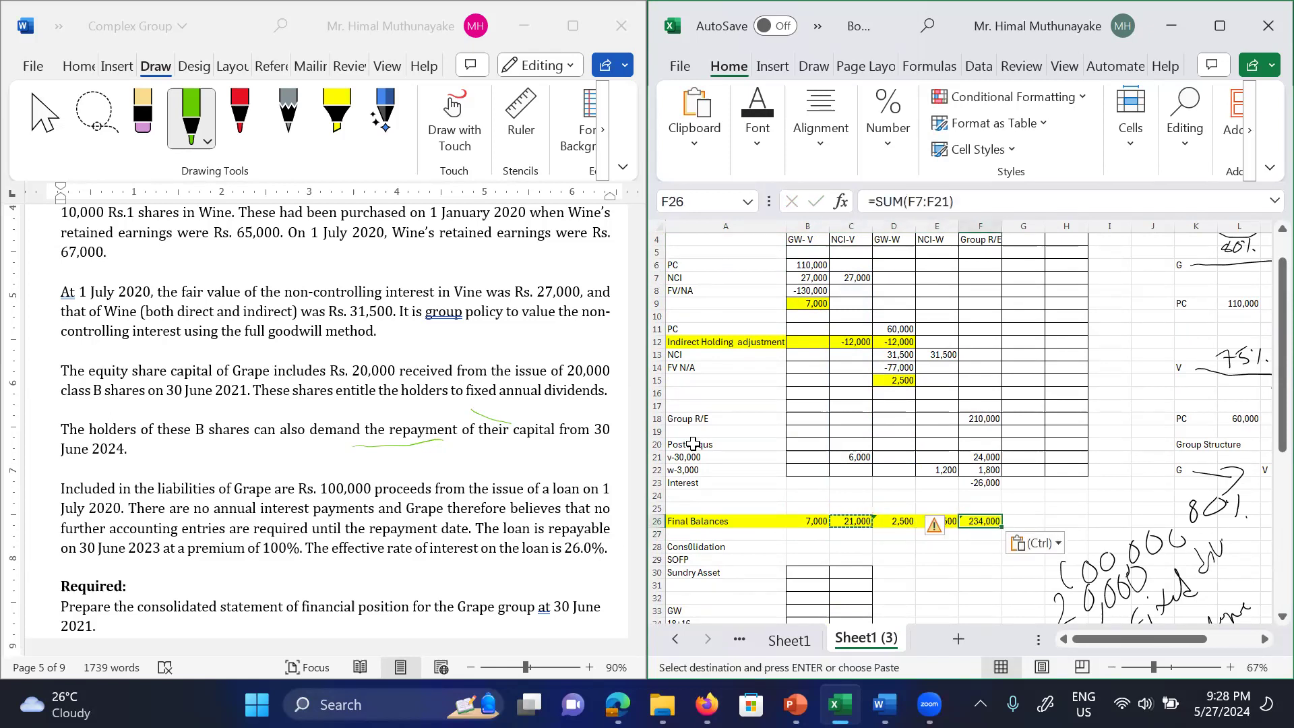
Step: Extend the Group R/E final balance formula in F26 to sum F7:F23
key(Up)
key(Up)
key(Up)
key(Down)
key(Down)
key(Down)
key(F2)
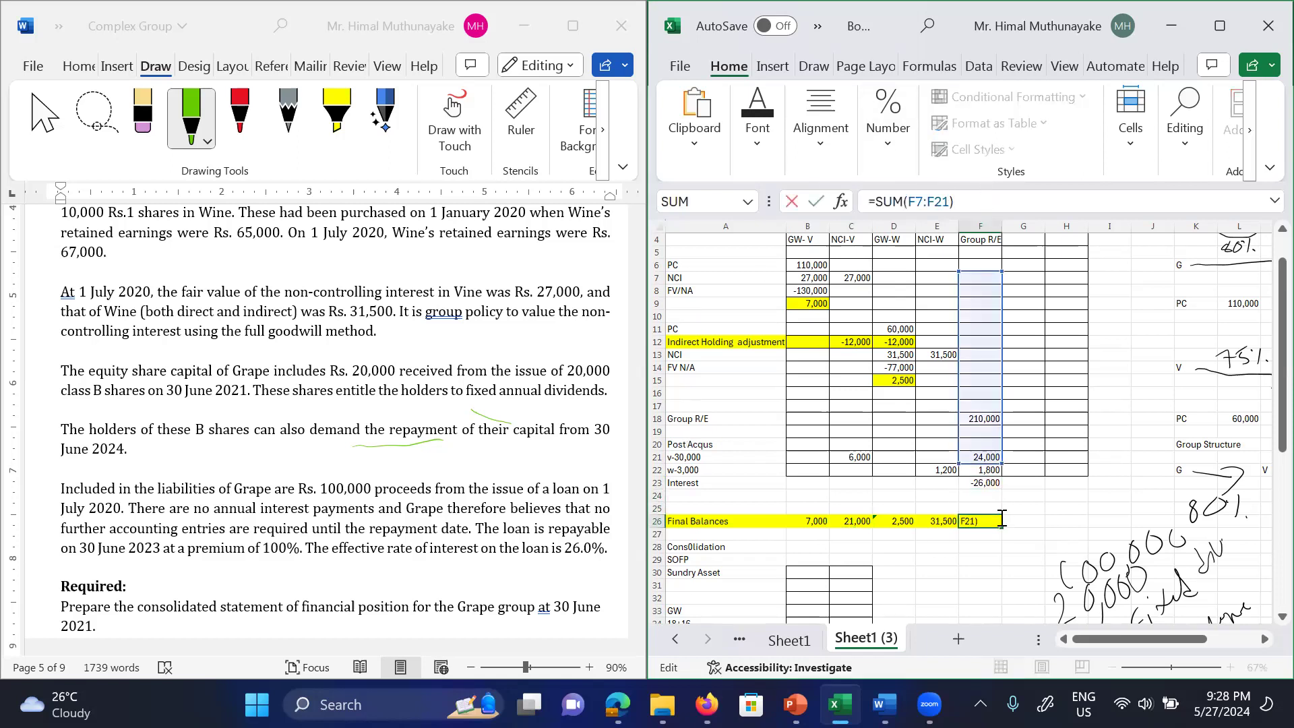
drag(1001, 464, 1000, 499)
key(Return)
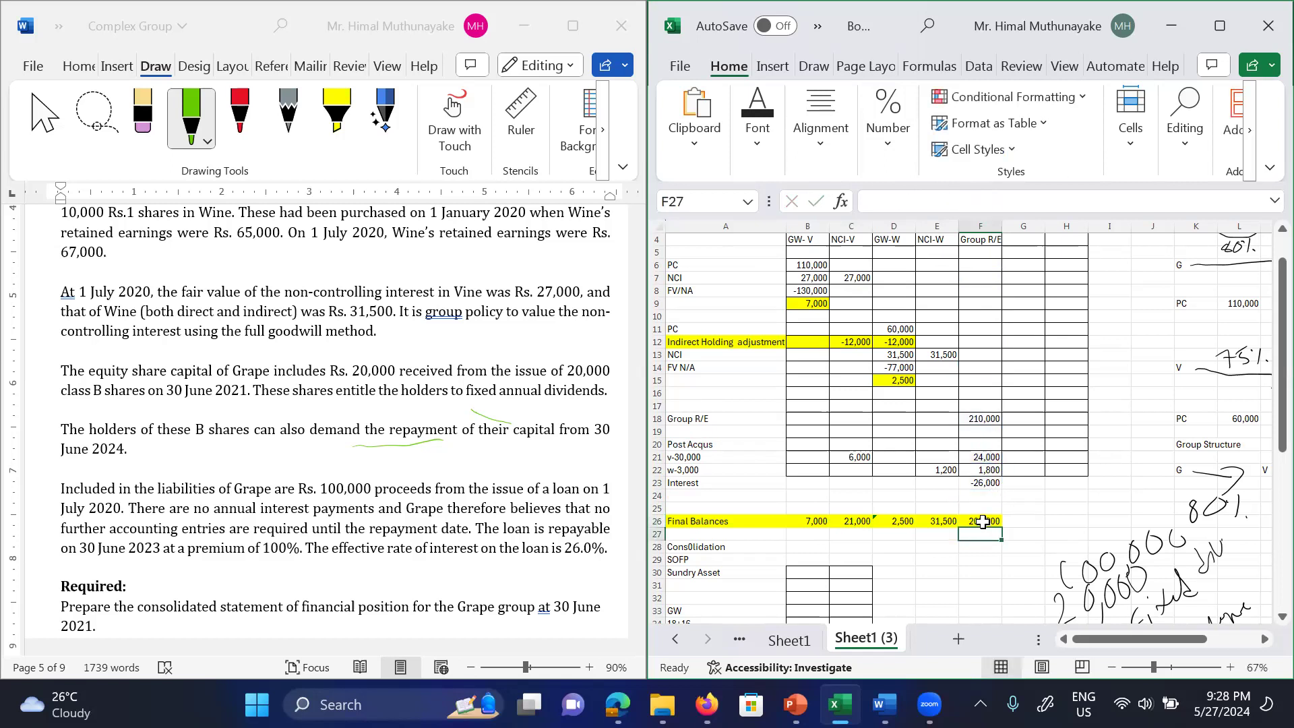
Step: Copy the Group R/E final balance formula into the NCI-W final balance in E26
click(982, 522)
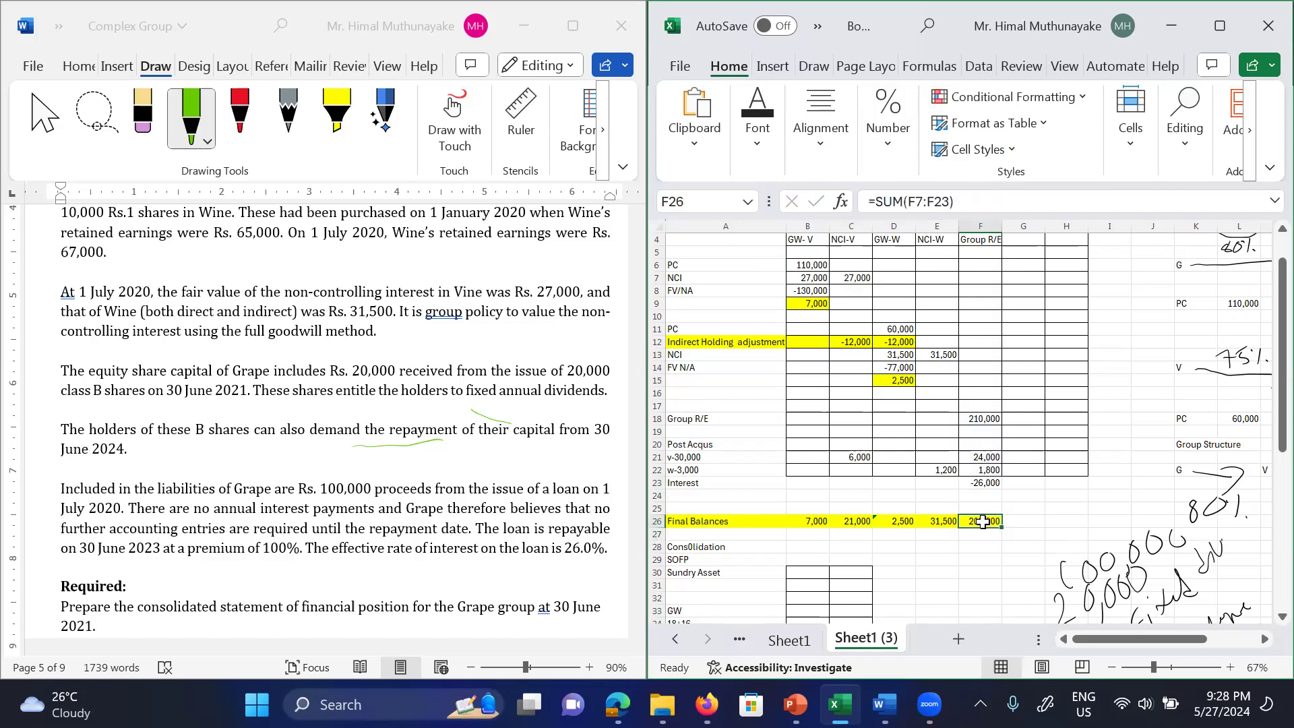
key(ctrl+c)
key(ctrl+v)
Step: Review the Final Balances row and the consolidated SOFP layout below it
click(1232, 26)
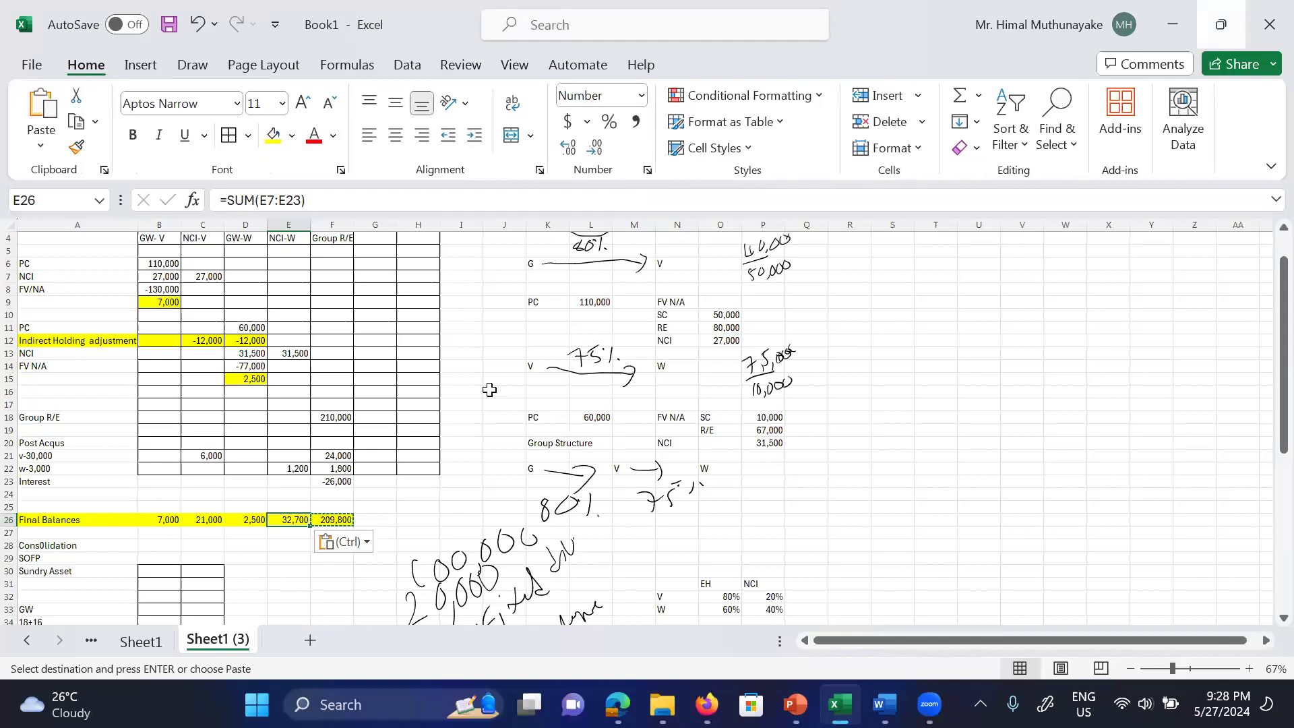
click(324, 509)
scroll(324, 510, up, 2)
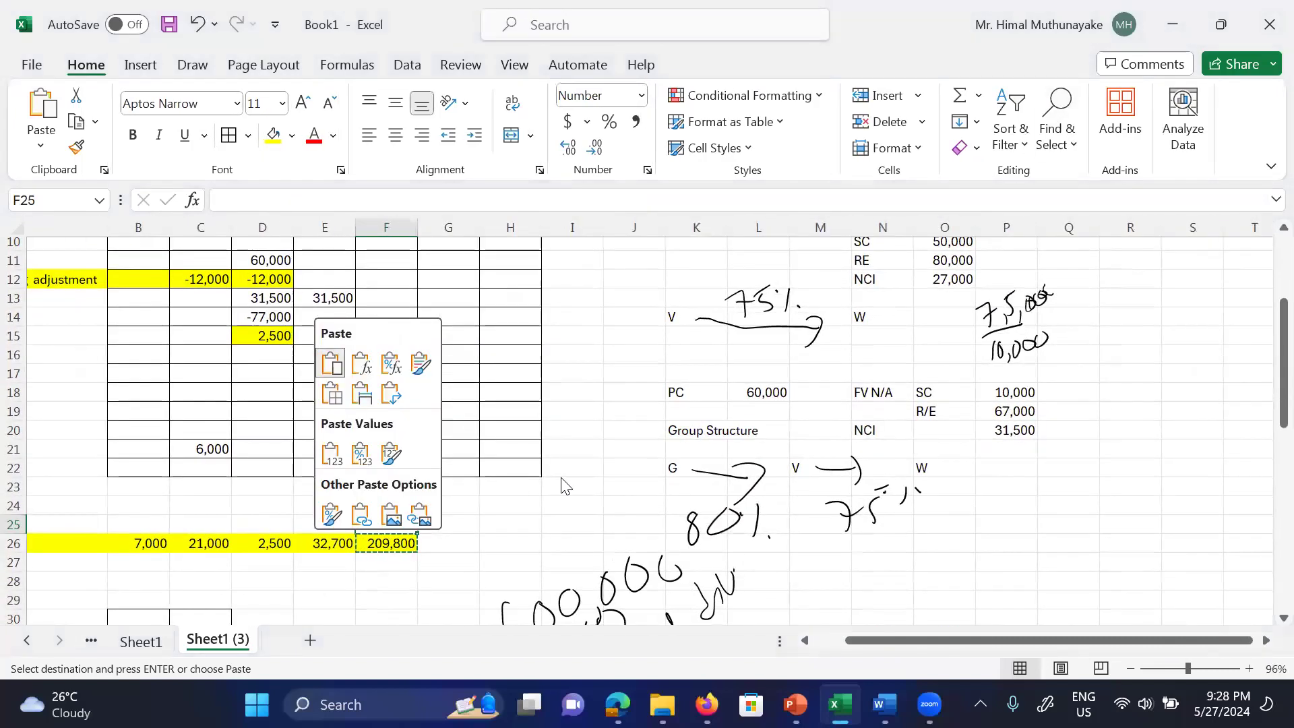
scroll(560, 480, left, 4)
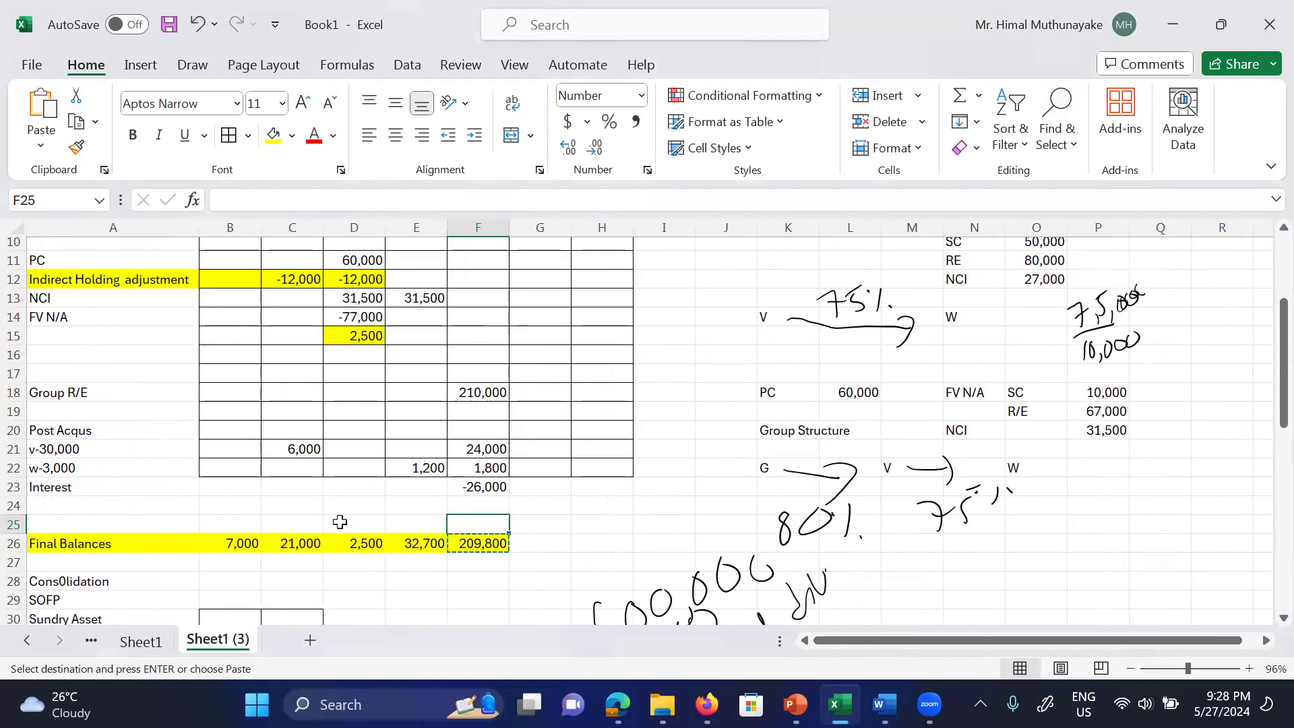
click(408, 566)
key(Down)
key(Down)
key(Down)
key(Down)
key(Down)
key(Down)
key(Down)
key(Down)
key(Down)
key(Down)
key(Down)
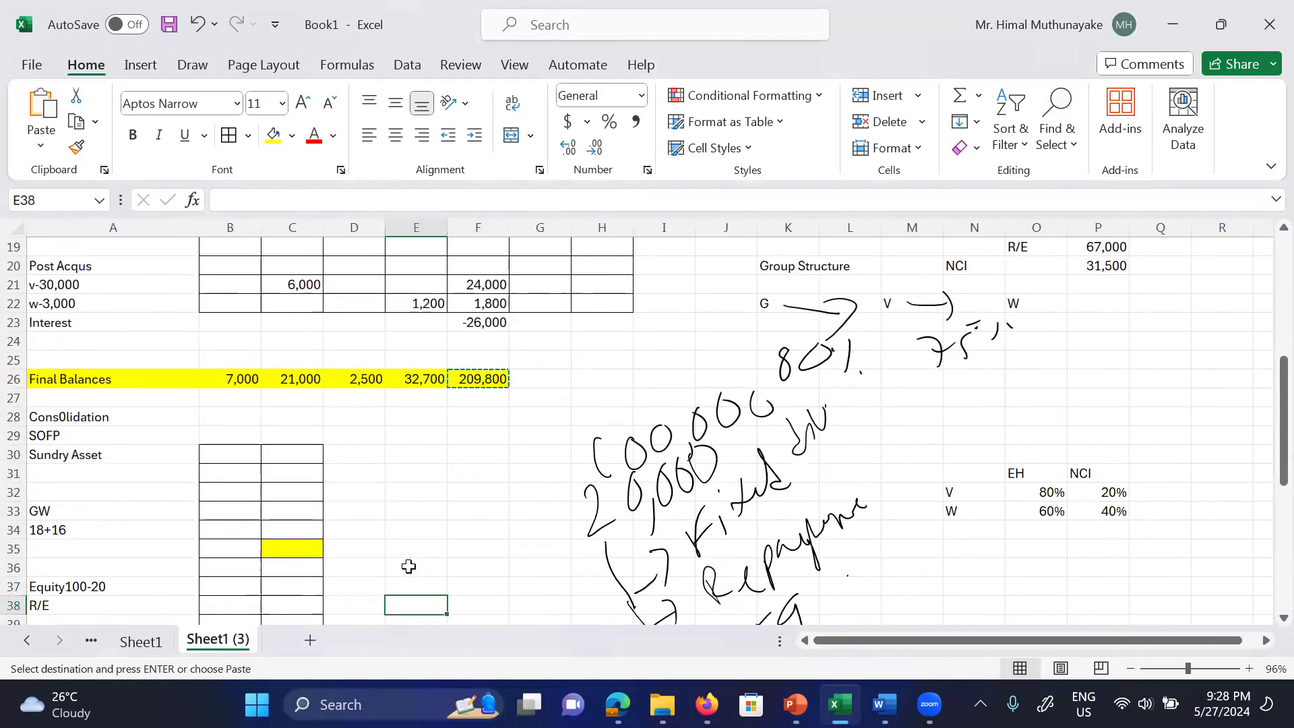
key(Left)
key(Left)
key(Left)
key(Left)
key(Up)
key(Up)
key(Up)
key(Up)
key(Up)
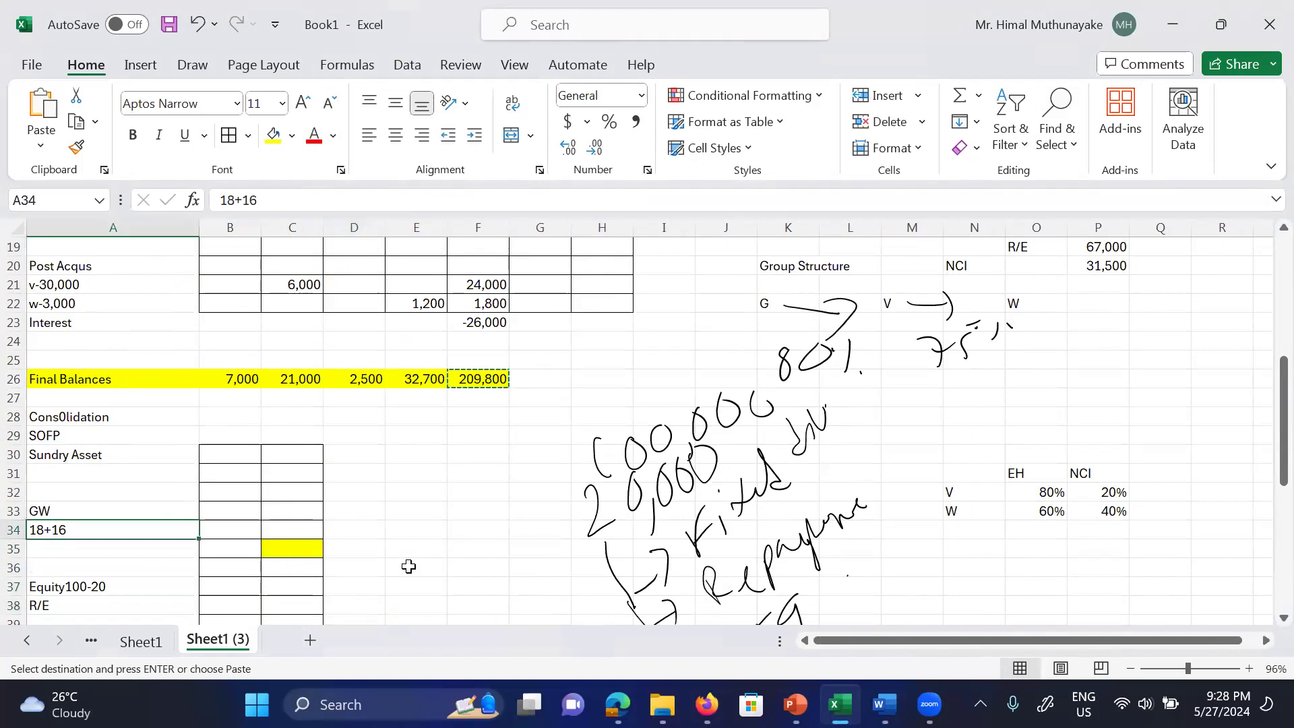
key(super+Down)
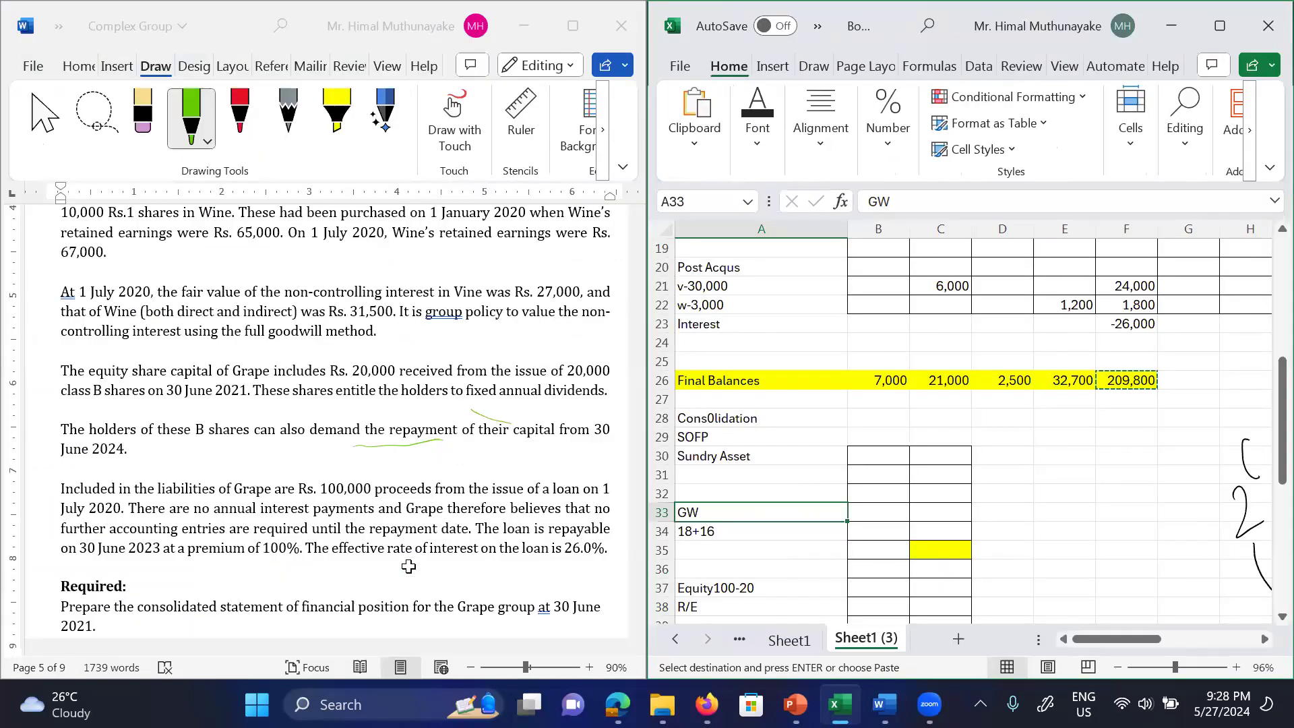
Step: Using the Question 5 statements in Word, enter the working 350+200+120 in A31 below Sundry Asset
click(140, 368)
scroll(140, 367, up, 10)
scroll(139, 367, down, 4)
scroll(140, 367, down, 1)
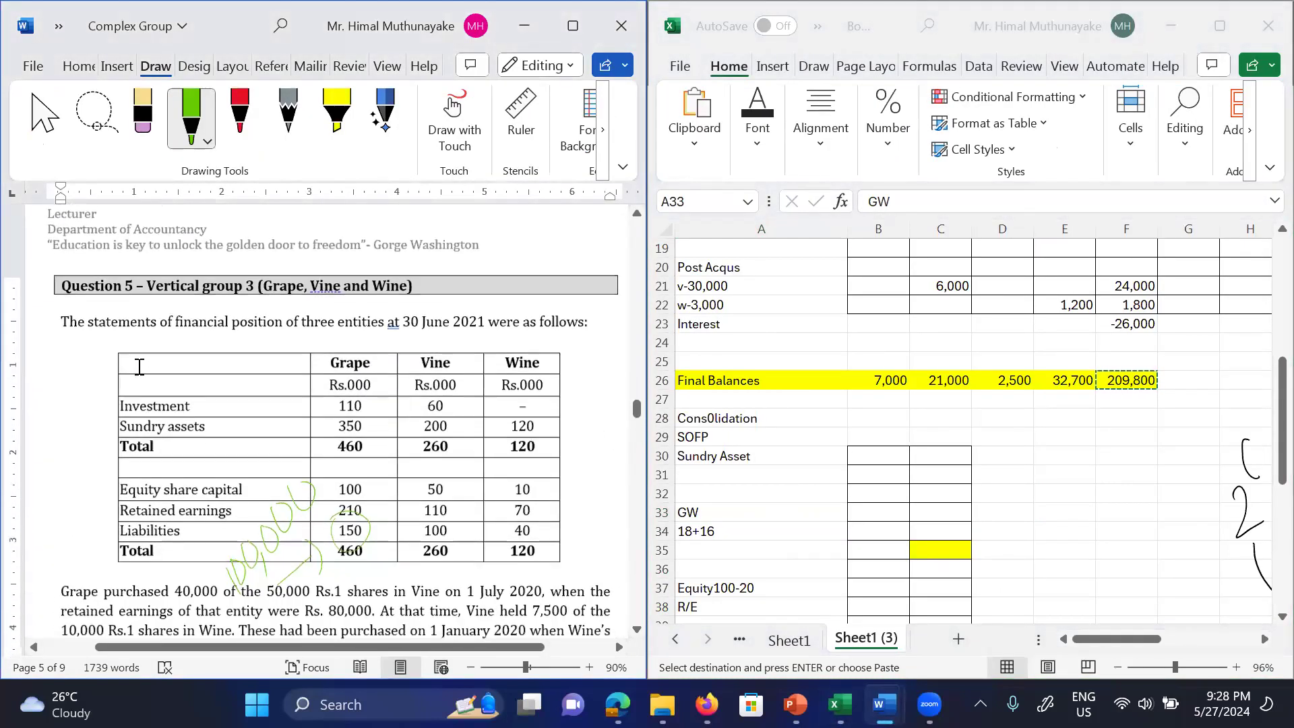
click(744, 507)
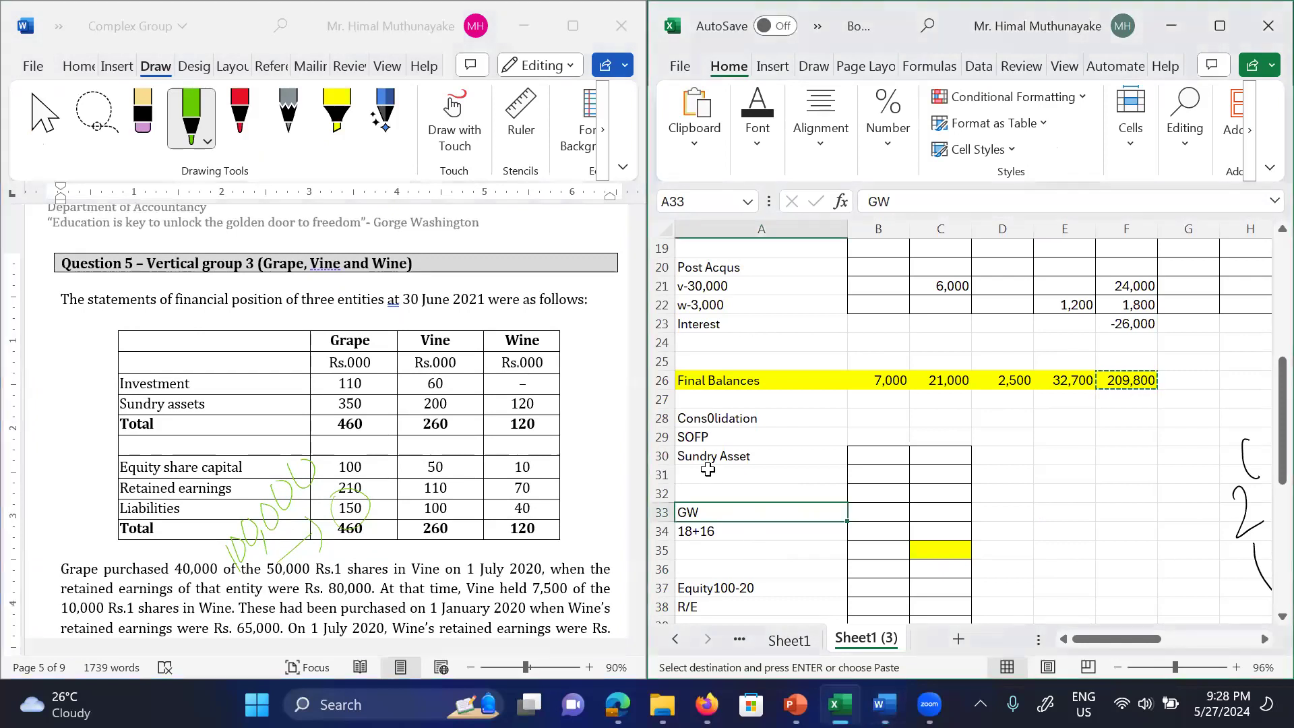
key(Escape)
click(701, 476)
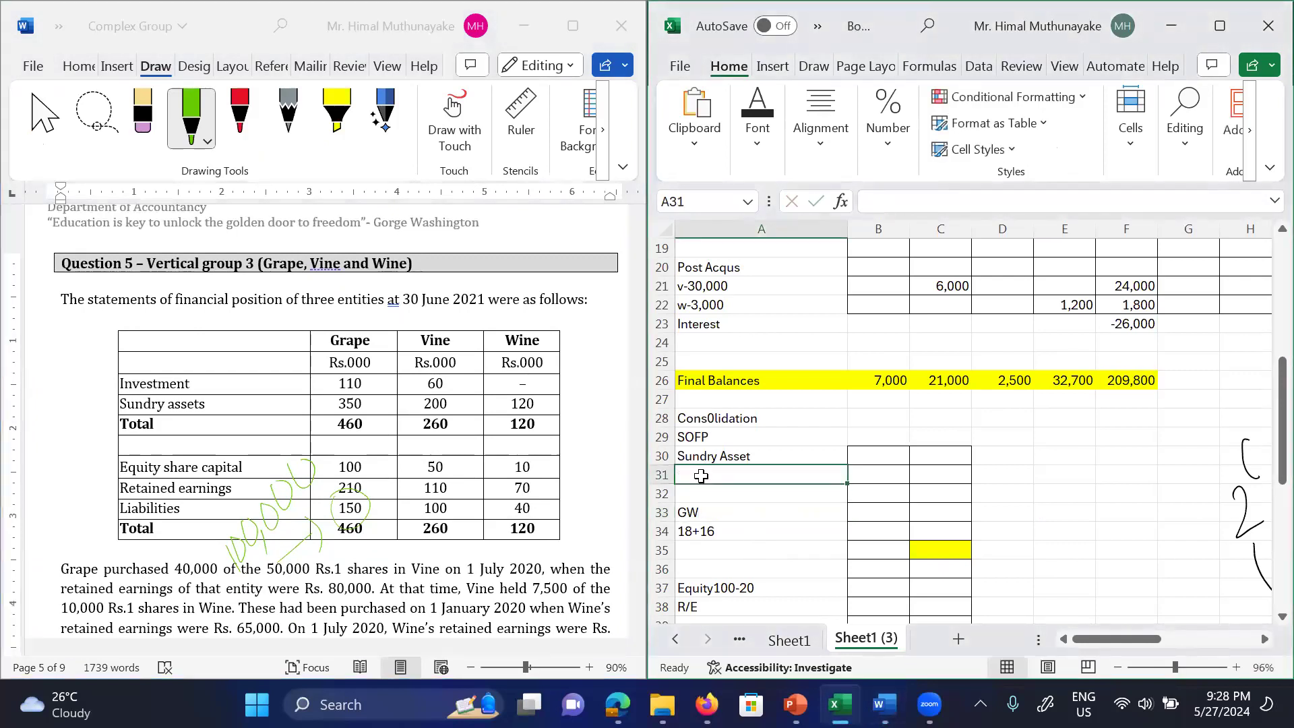
text(350+200)
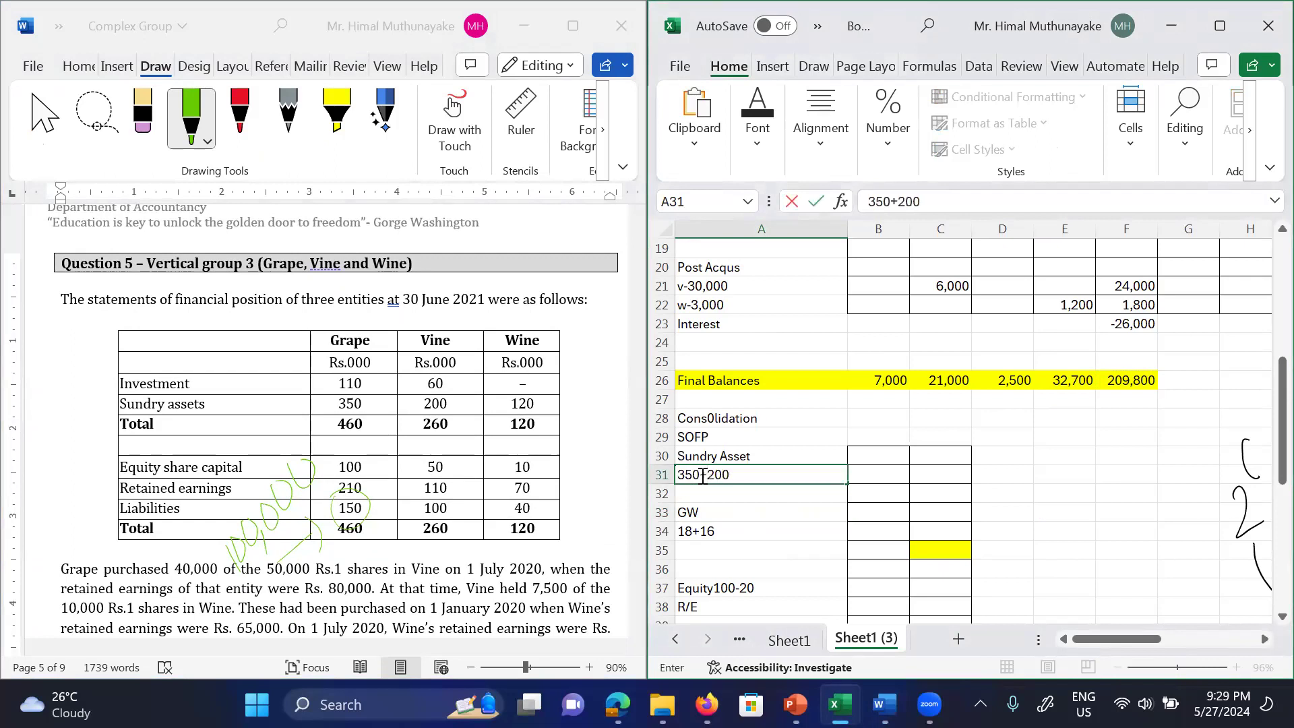
text(+120)
Step: Enter 670 as the consolidated sundry assets amount in C31
key(Tab)
key(Tab)
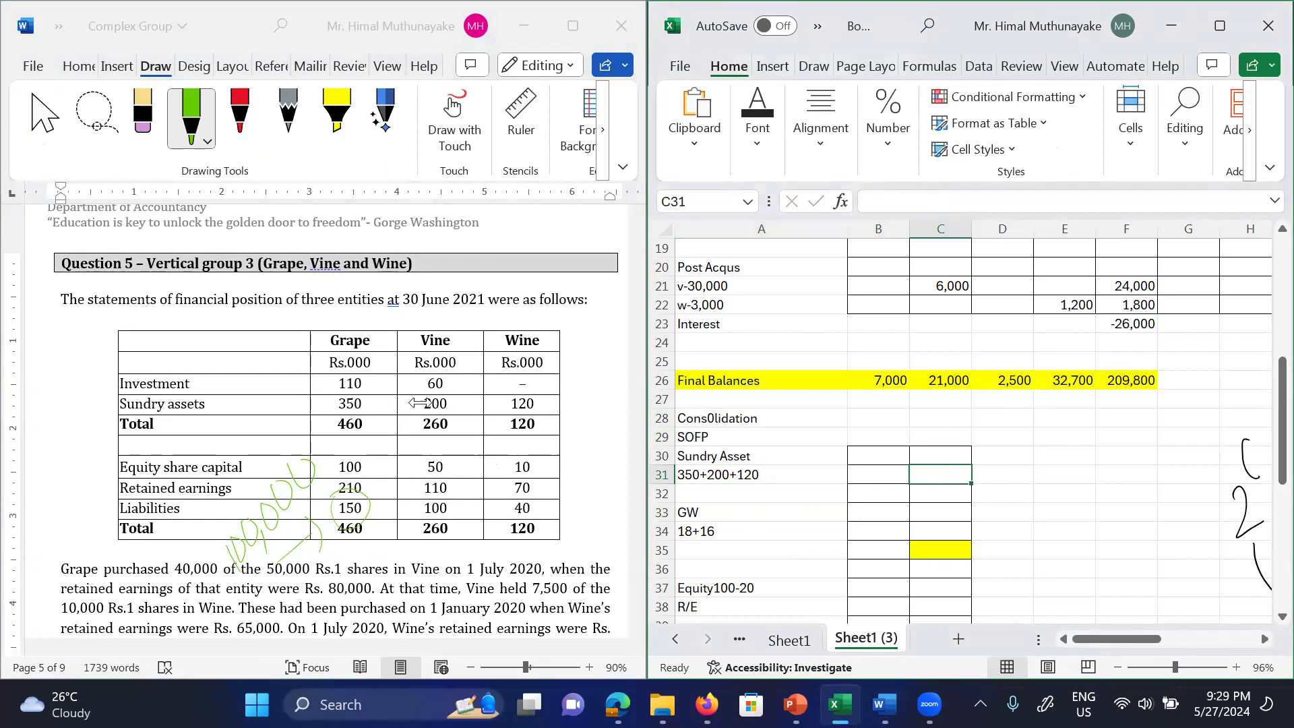
text(670)
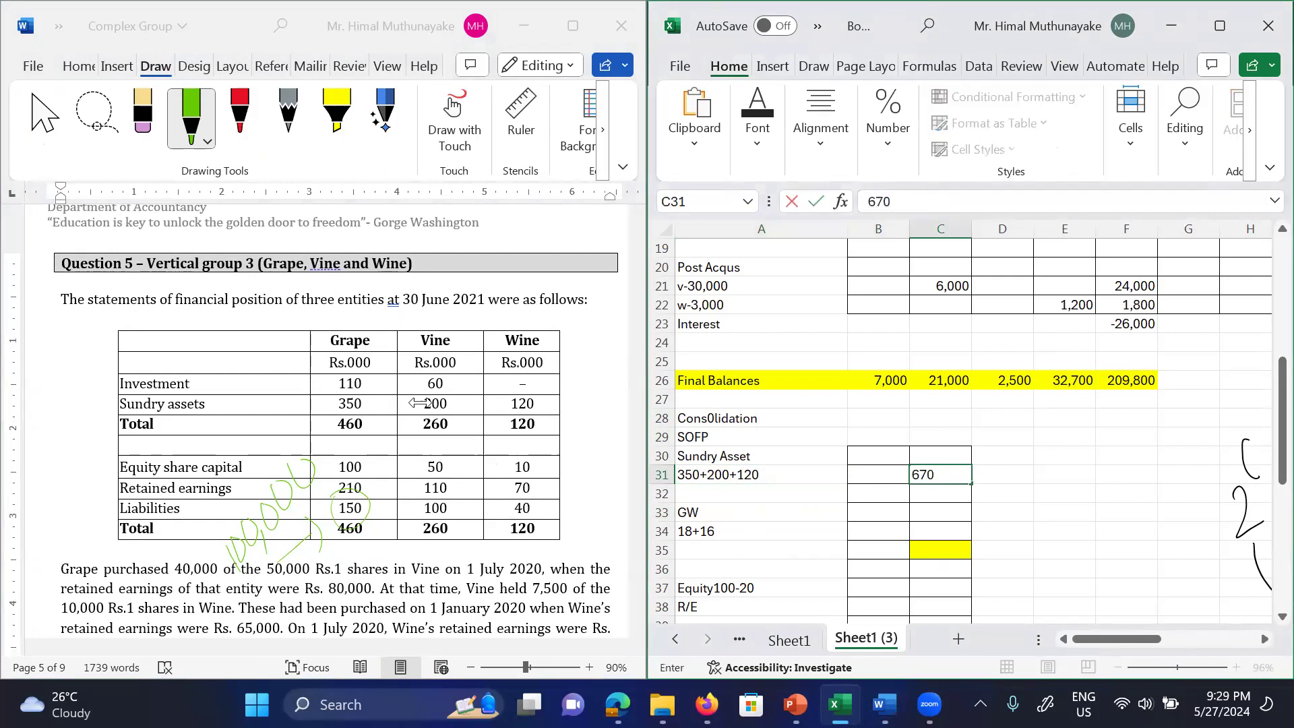
key(Up)
Step: Replace the goodwill working in A34 with 7+2.5
key(Up)
key(Up)
key(Down)
key(Down)
key(Down)
key(Down)
key(Down)
key(Down)
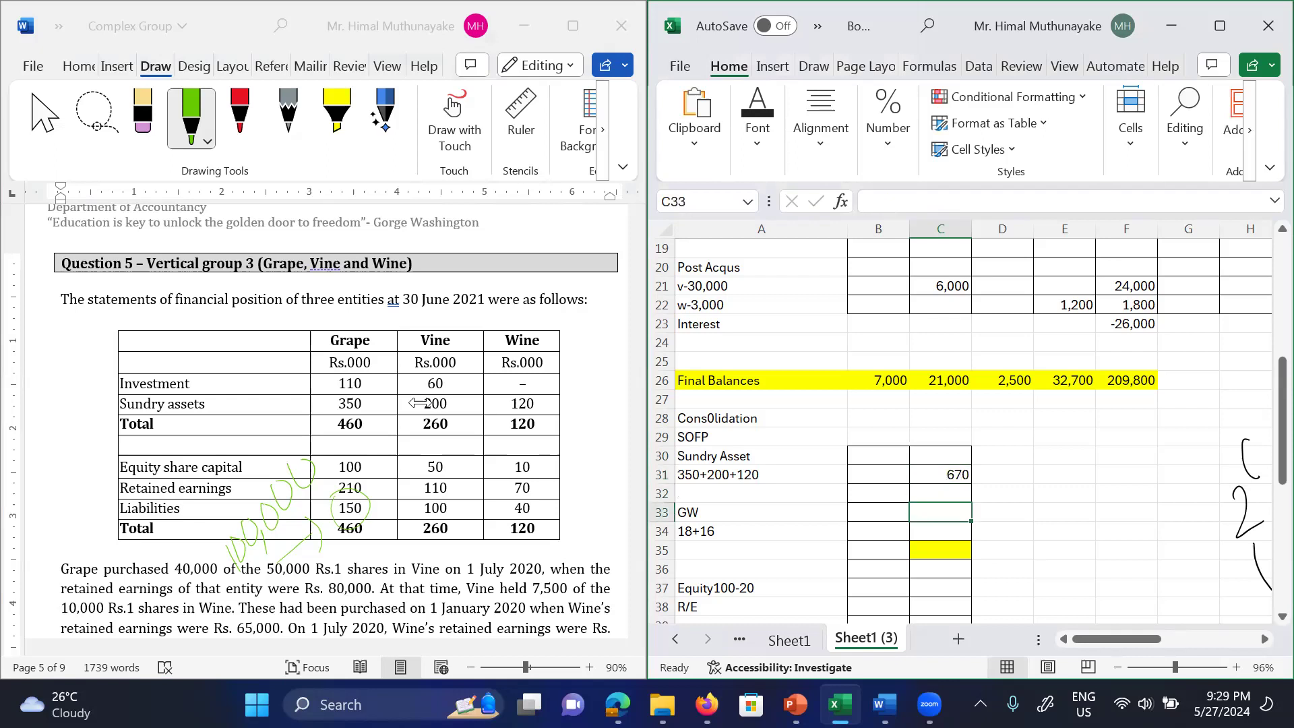
key(Left)
key(Left)
key(Delete)
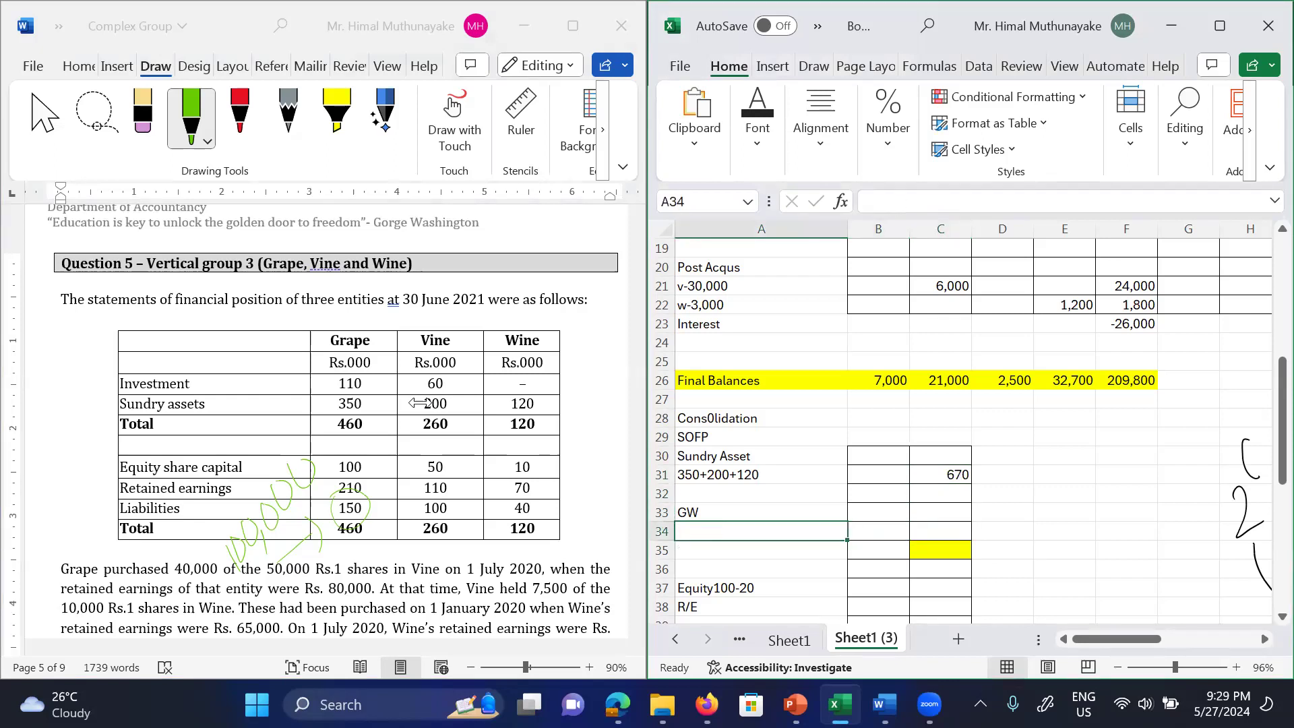
text(7+)
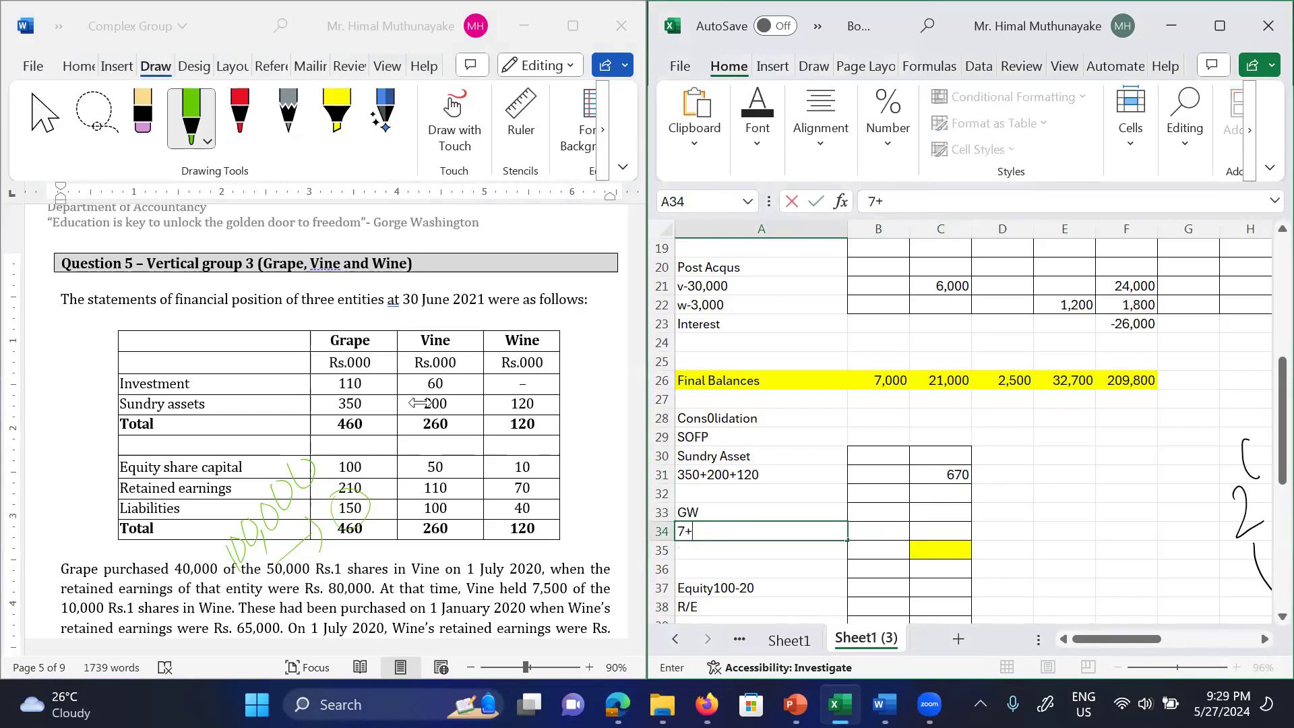
text(2.5)
Step: Enter 9.5 as the goodwill amount in C34
key(Tab)
key(Tab)
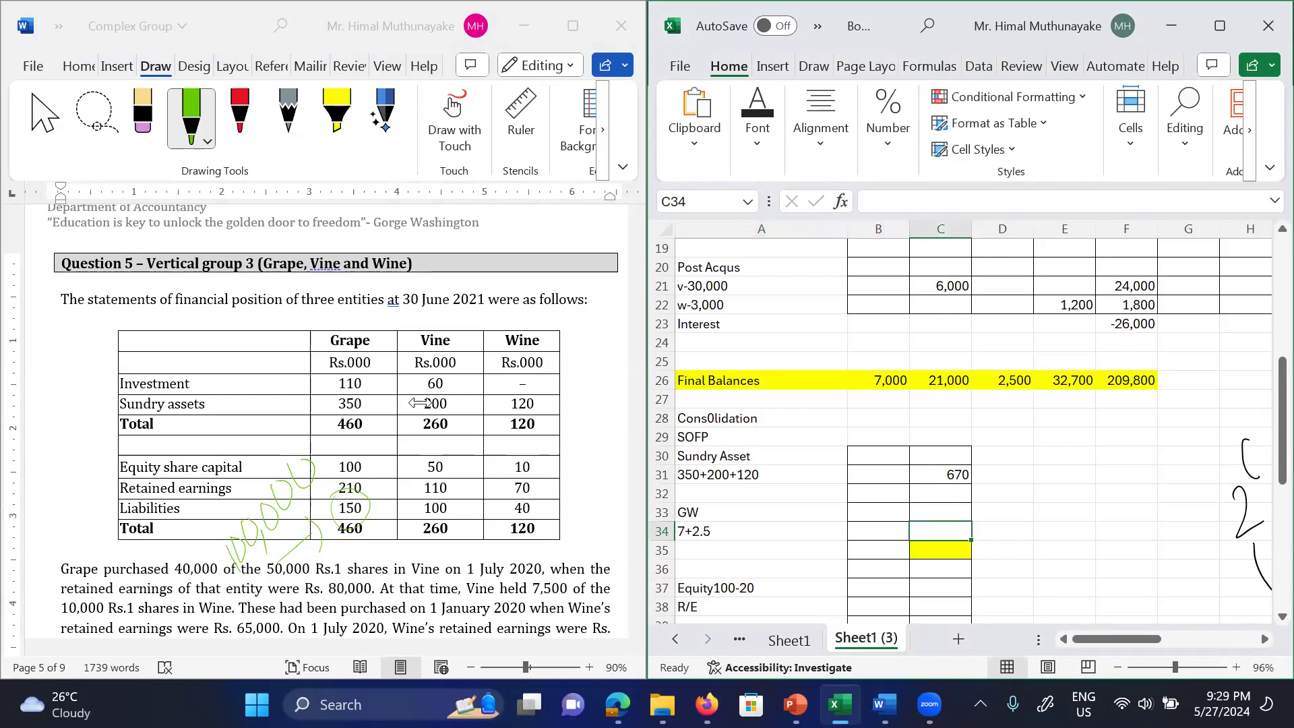
text(9)
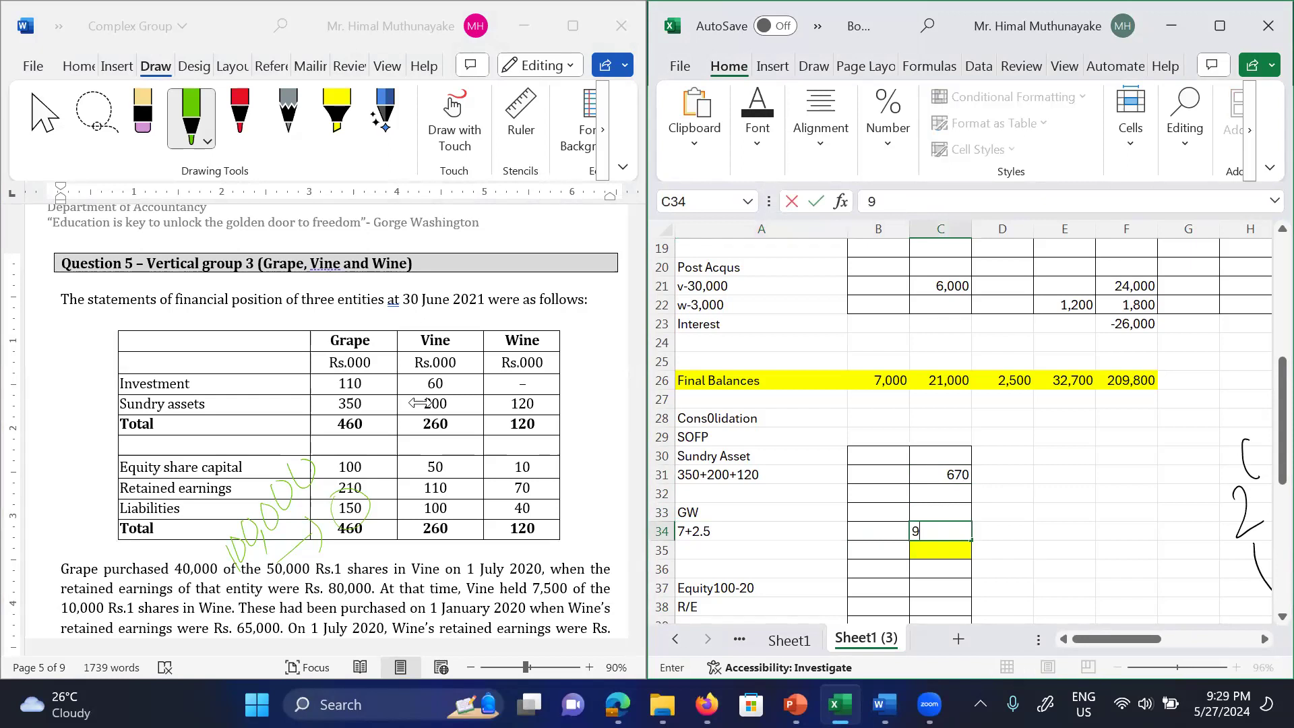
text(.5)
key(Return)
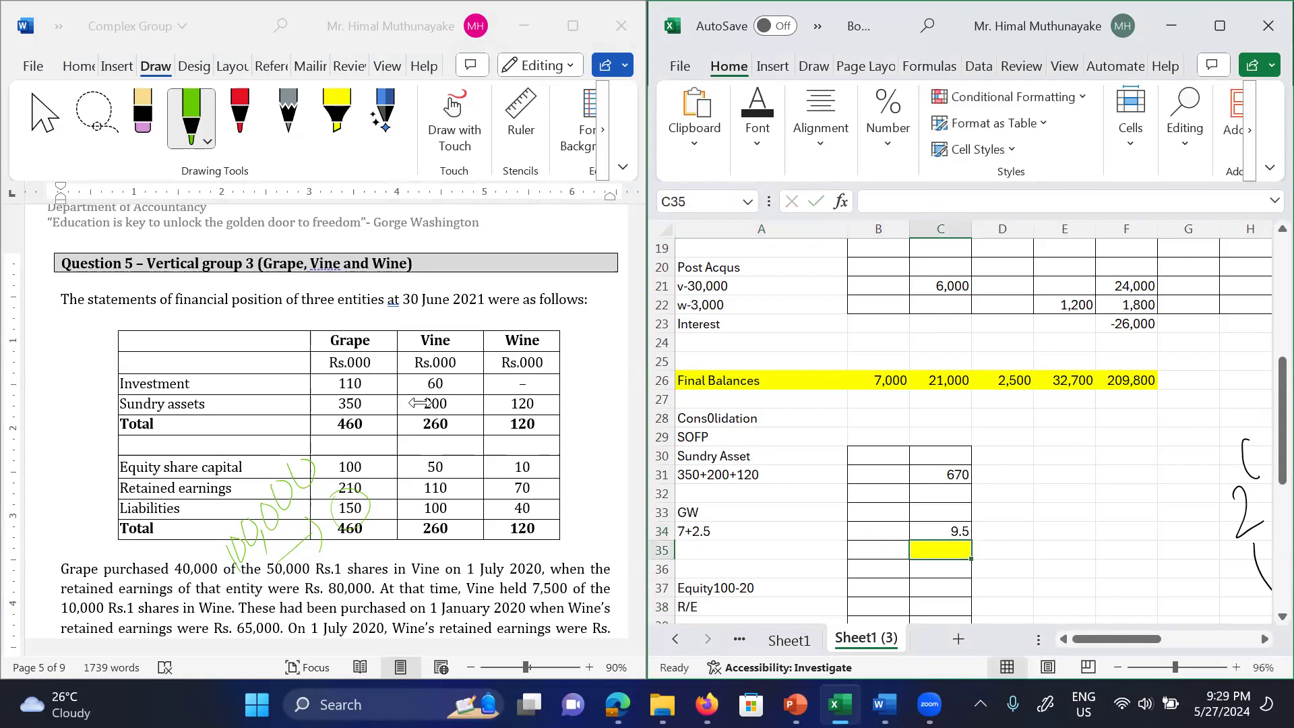
Step: Total the assets in the yellow cell C35 with a formula adding C31 and C34
text(=)
key(Up)
key(Up)
key(Up)
key(Up)
text(+)
key(Up)
key(Return)
Step: Enter 80 as the equity amount in C37 beside Equity100-20
key(Down)
key(Down)
key(Down)
key(Down)
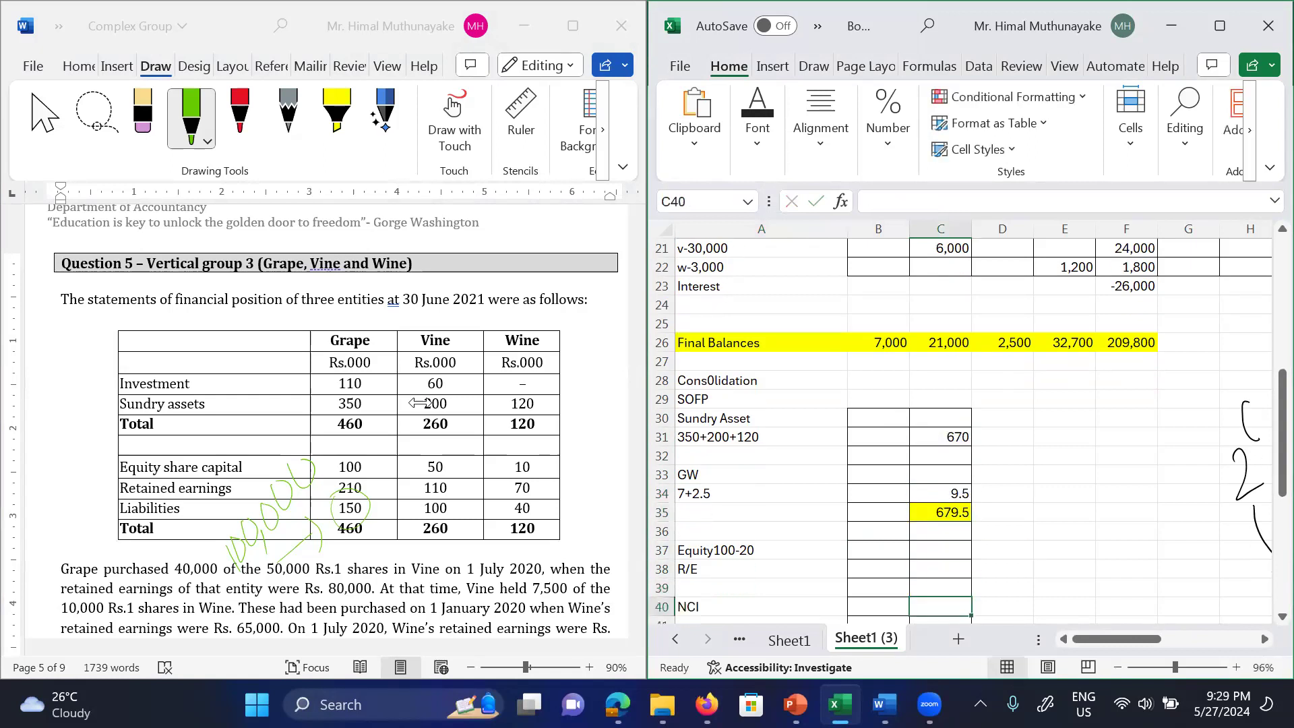
key(Up)
key(Up)
key(Up)
text(80)
key(Left)
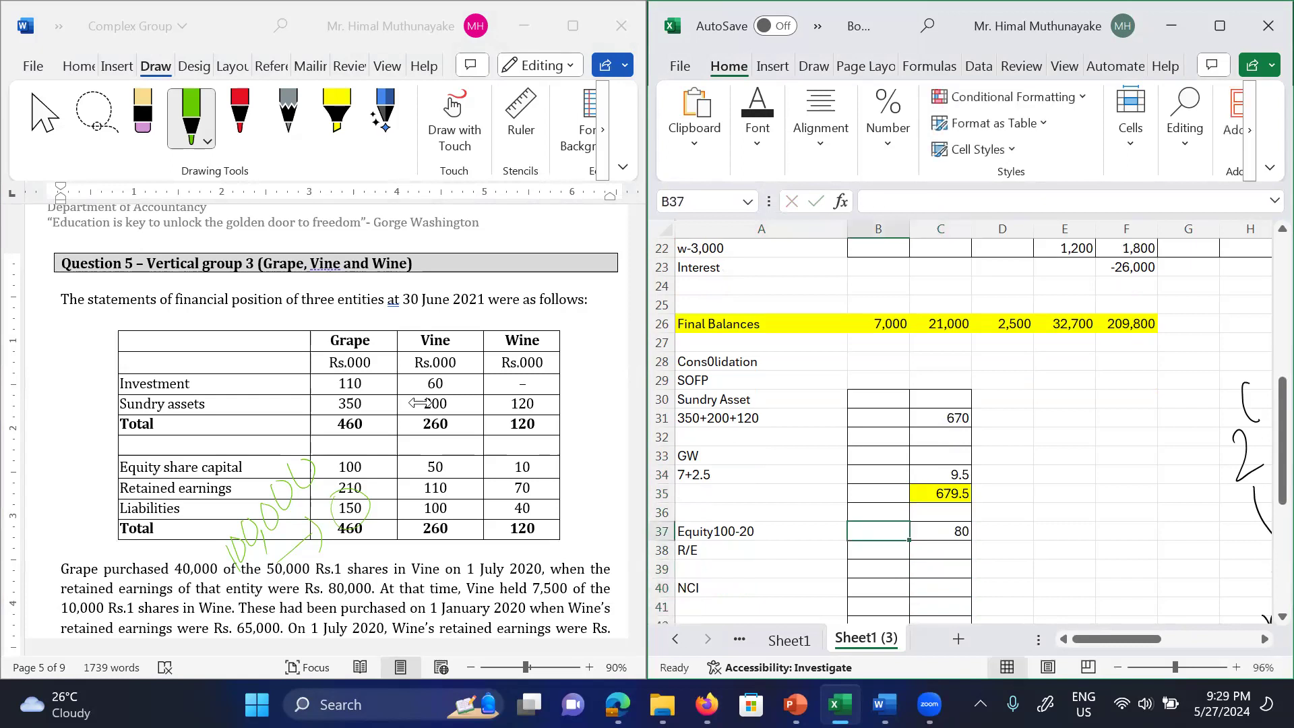
key(Left)
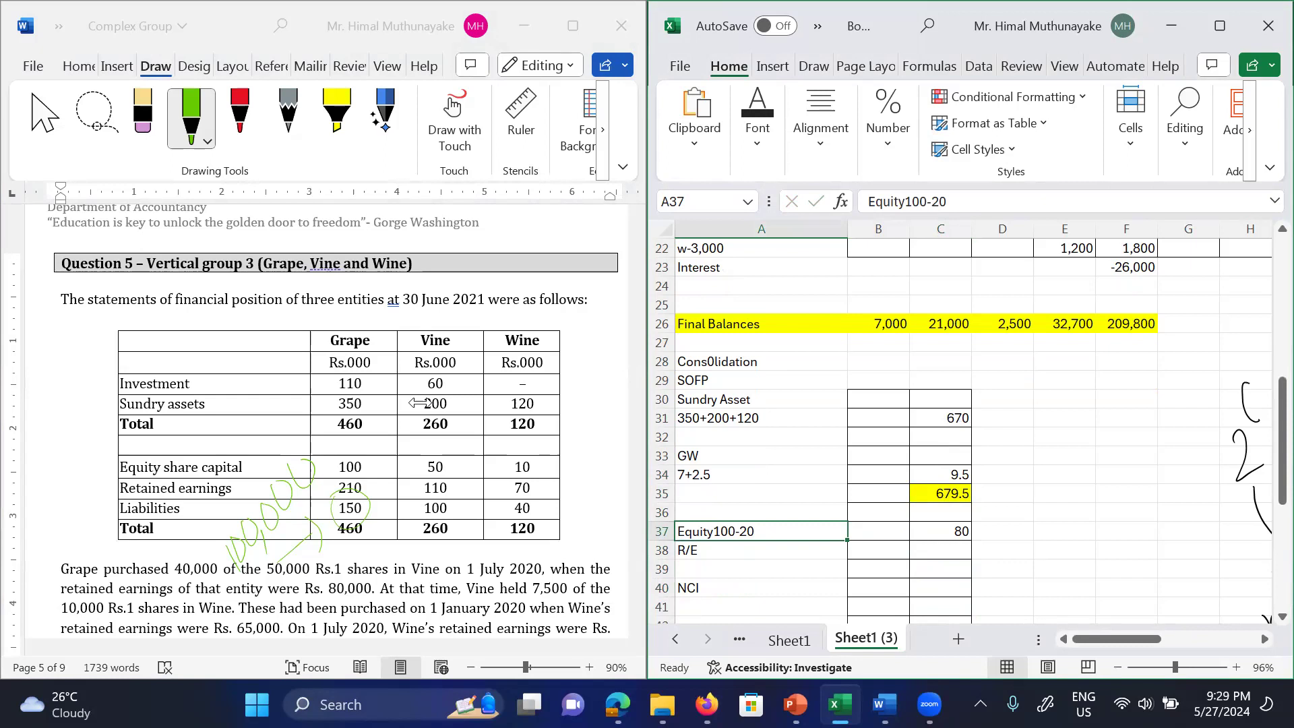
Step: Bring the Group R/E final balance into the R/E line in C38 with the formula =F26/1000
key(Down)
key(Down)
key(Down)
key(Down)
key(Up)
key(Up)
key(Up)
key(Up)
key(Down)
key(Right)
key(Right)
text(=)
key(Up)
key(Up)
key(Up)
key(Up)
key(Up)
key(Up)
key(Up)
key(Up)
key(Up)
key(Up)
key(Up)
key(Up)
key(Right)
key(Right)
key(Right)
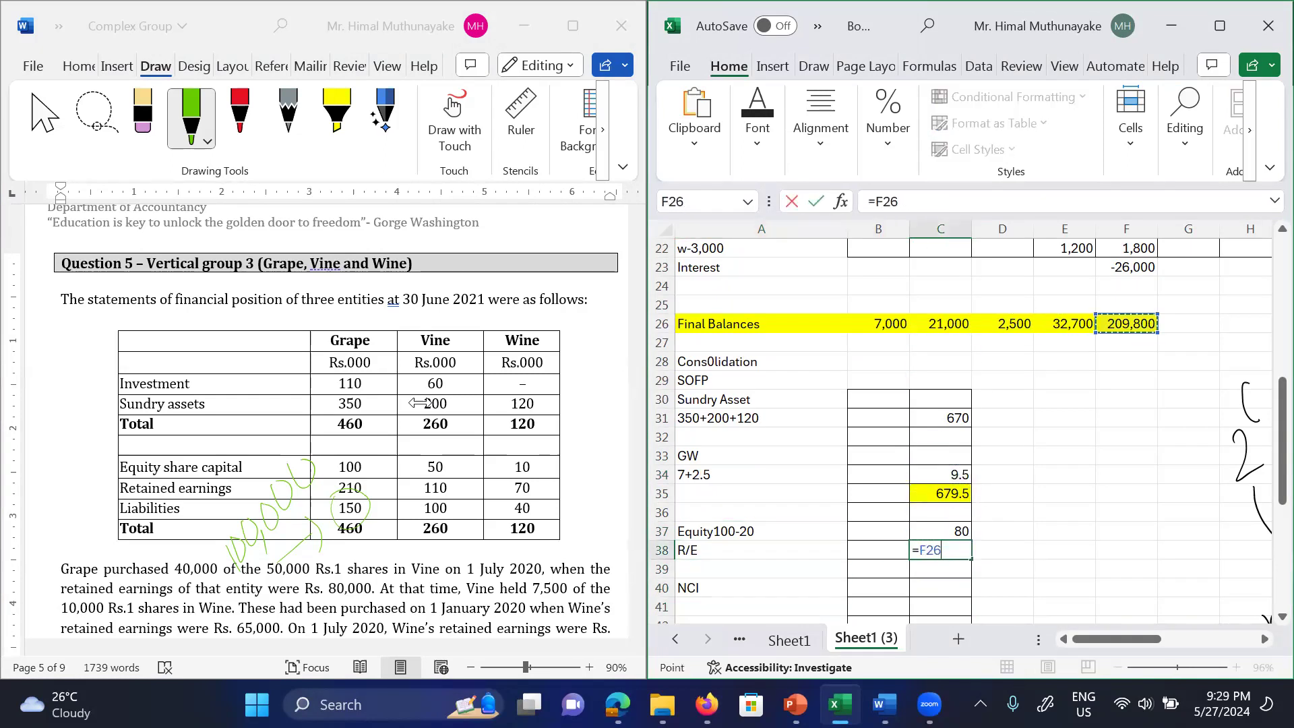
text(/1000)
key(Return)
Step: Enter the working 21+32.7 in A41 below NCI
key(Down)
key(Down)
key(Up)
text(=)
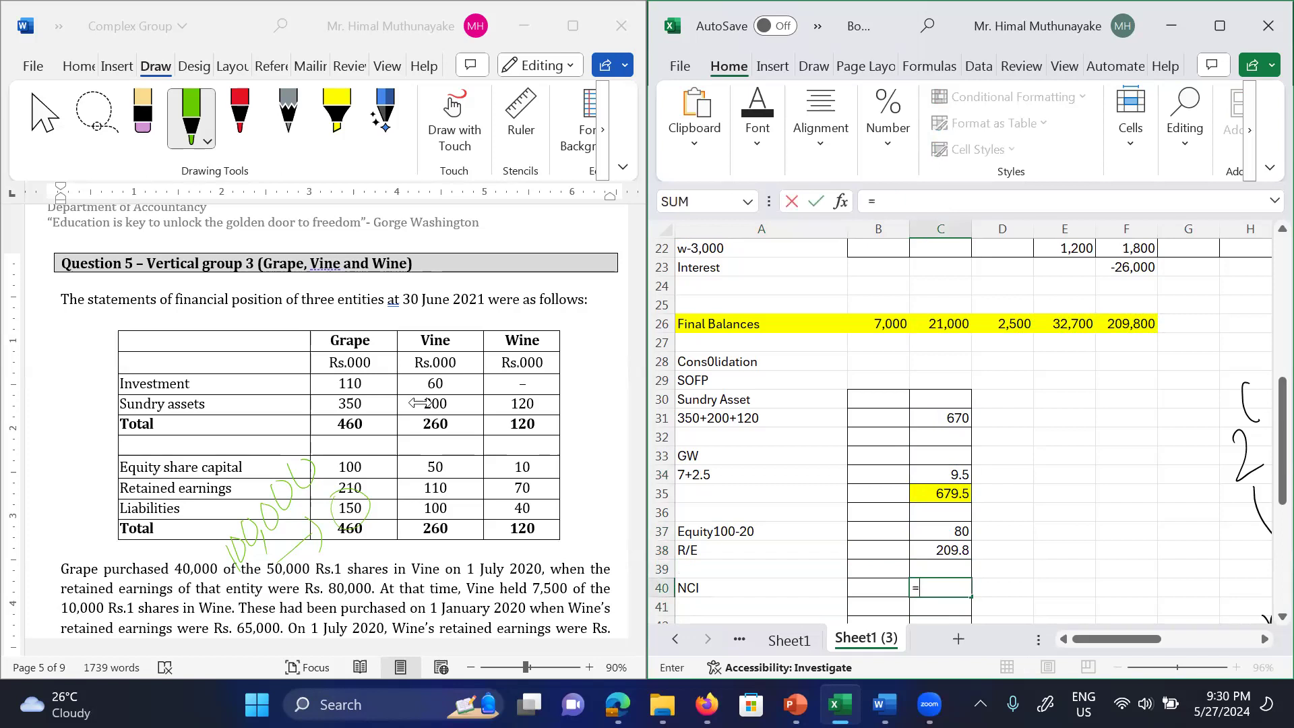
key(BackSpace)
click(698, 608)
text(21+)
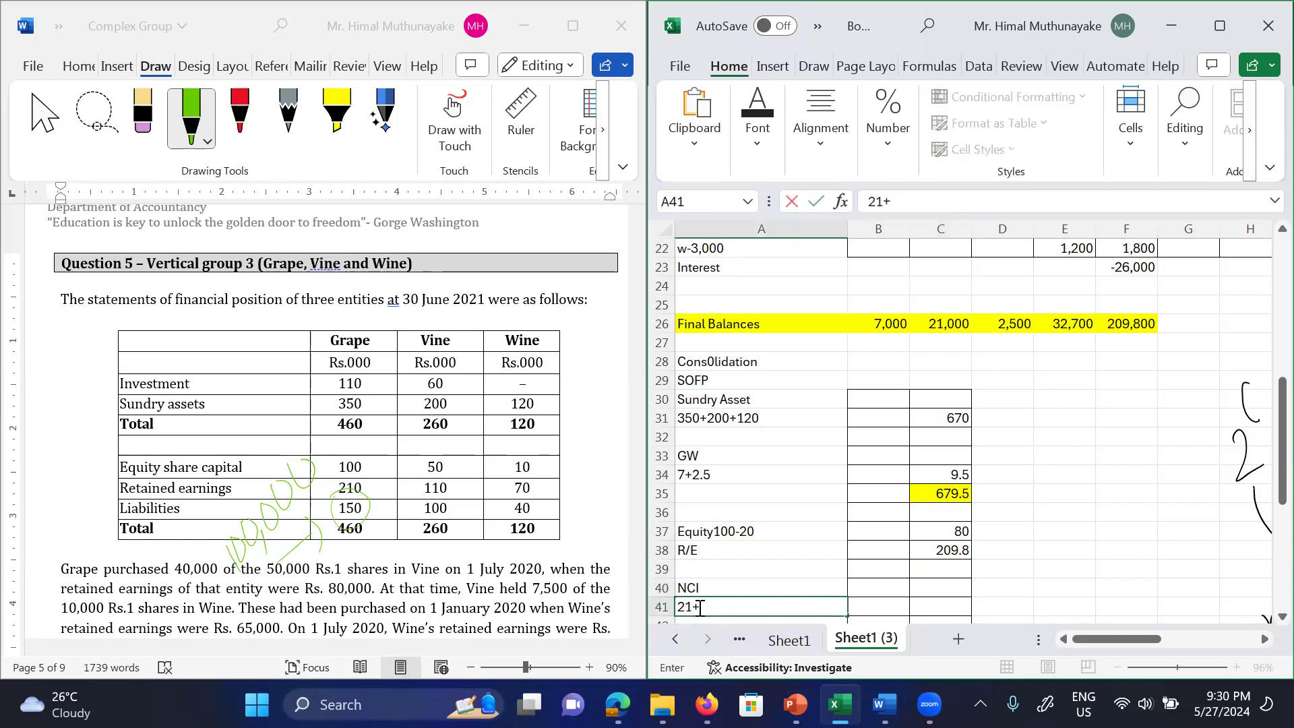
text(32.7)
key(Return)
Step: Calculate the NCI total in F41 with the formula =21+32.7
key(Right)
key(Right)
key(Right)
key(Up)
key(Right)
key(Right)
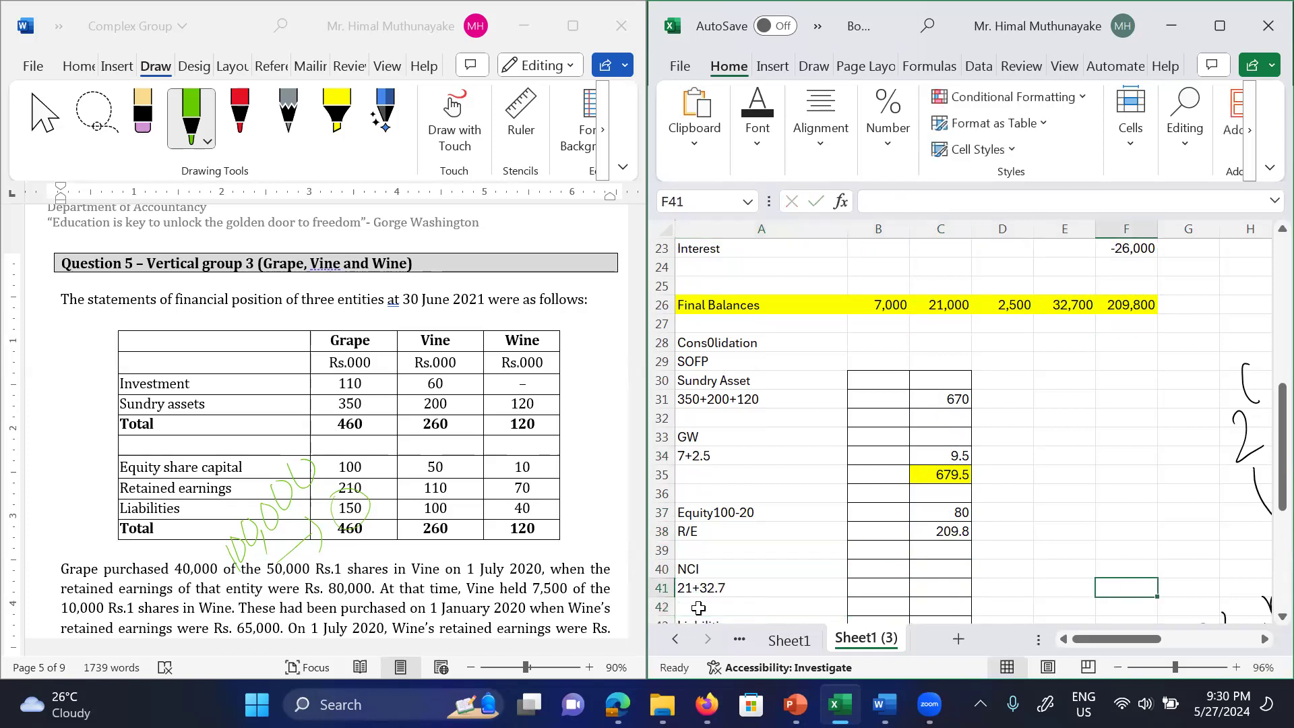
text(=21)
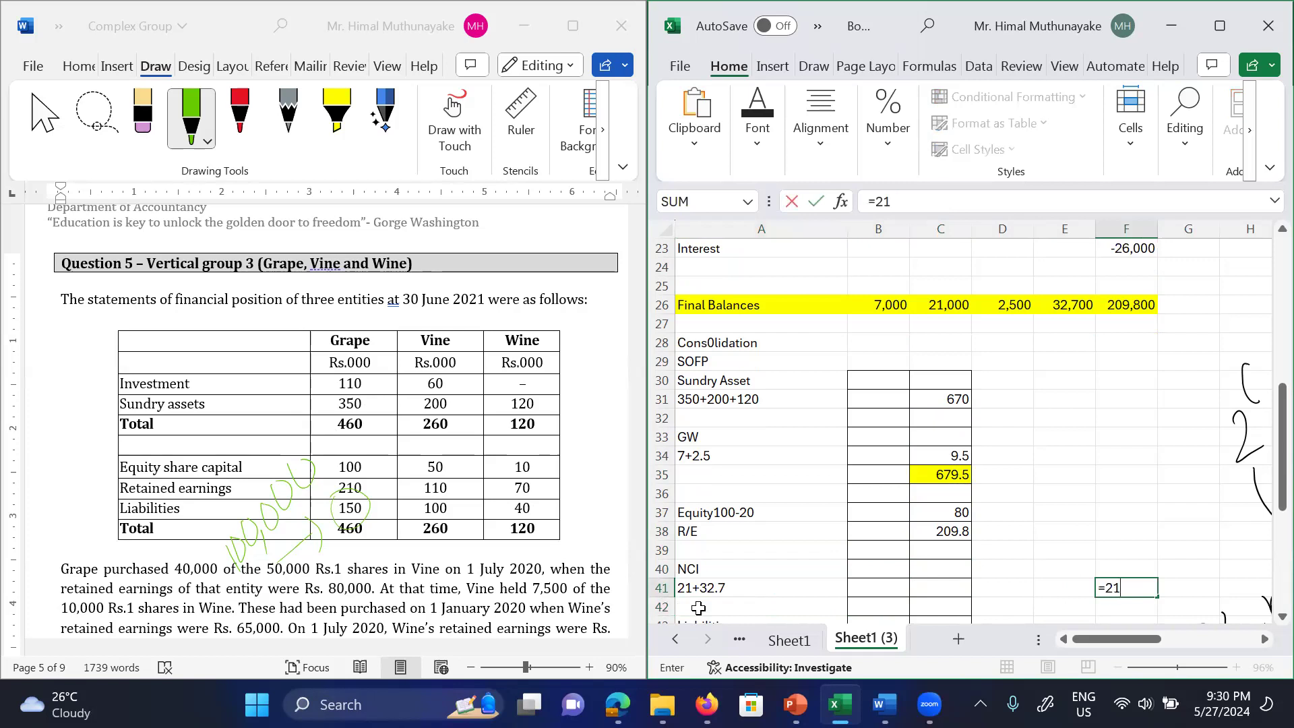
text(+32.)
text(7)
key(Return)
Step: Link the NCI amount in C40 to the calculated total in F41
key(Left)
key(Left)
key(Left)
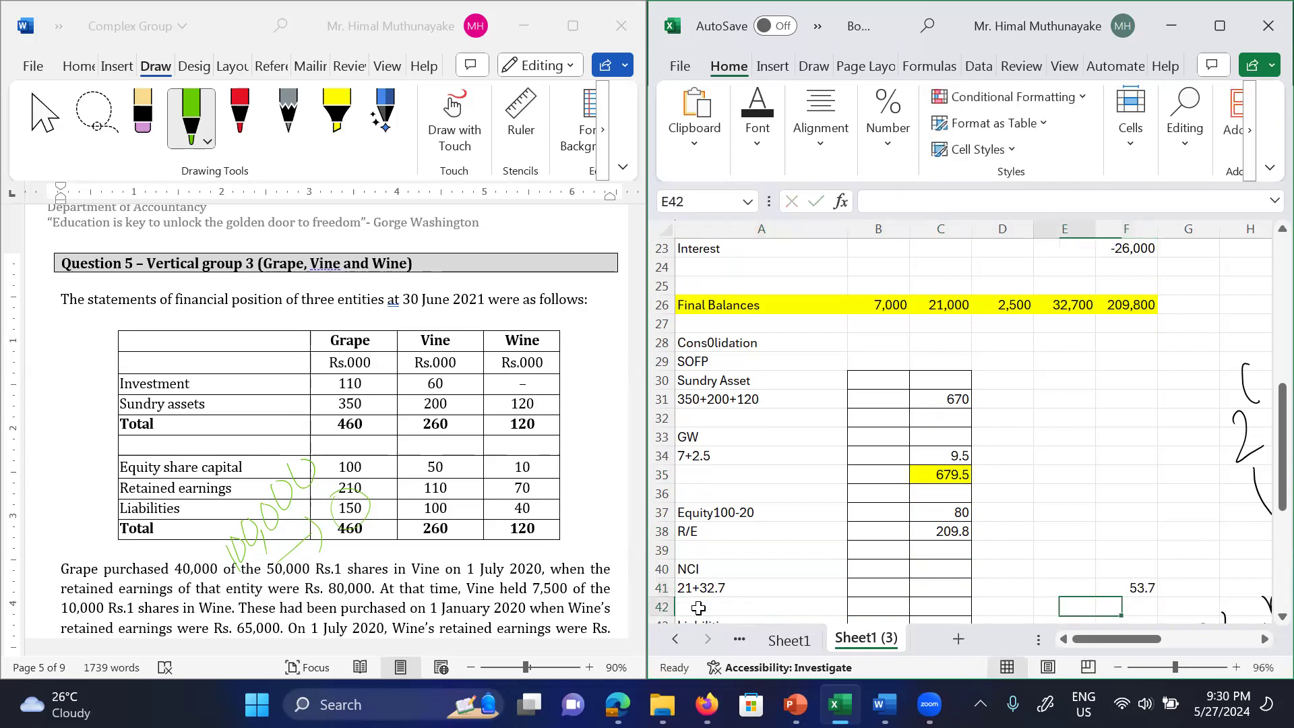
key(Up)
key(Up)
text(=)
key(Right)
key(Right)
key(Right)
key(Down)
key(Return)
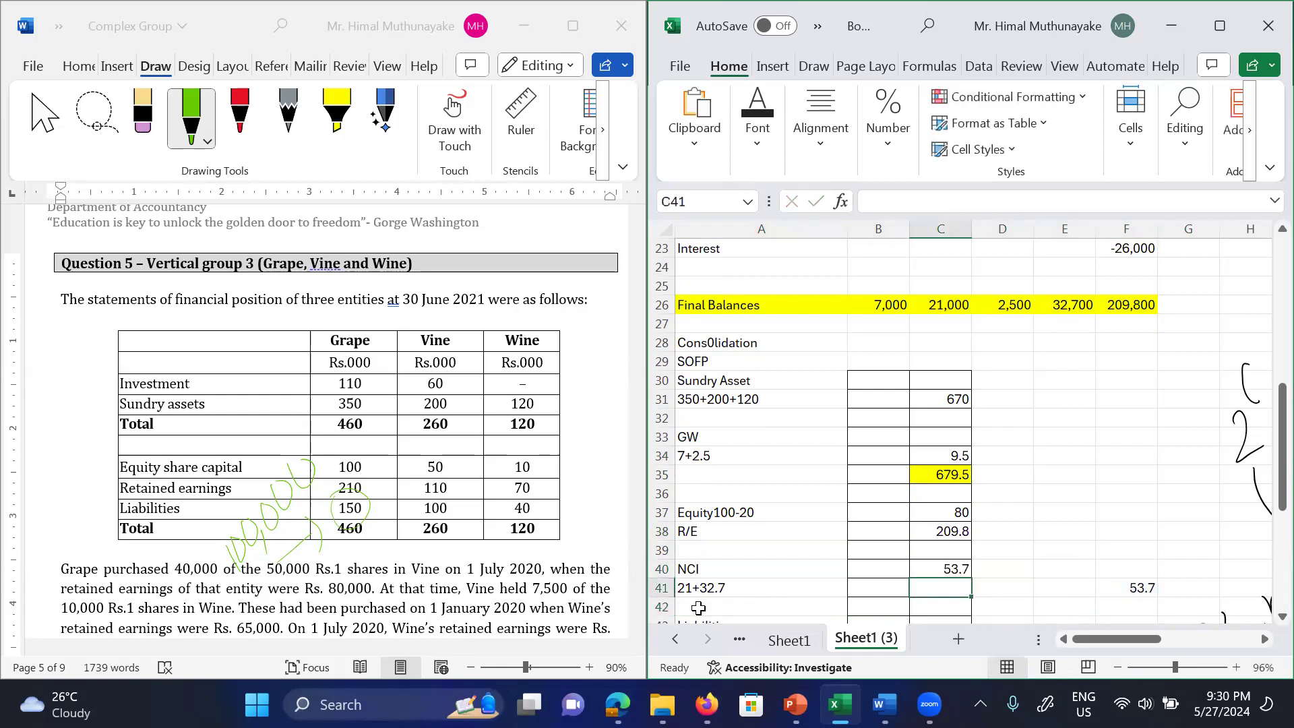
Step: Extend the liabilities working in A44 to 20+26+150+100+40
key(Down)
key(Down)
key(Down)
key(Up)
key(Up)
key(Left)
key(Left)
key(Down)
key(Down)
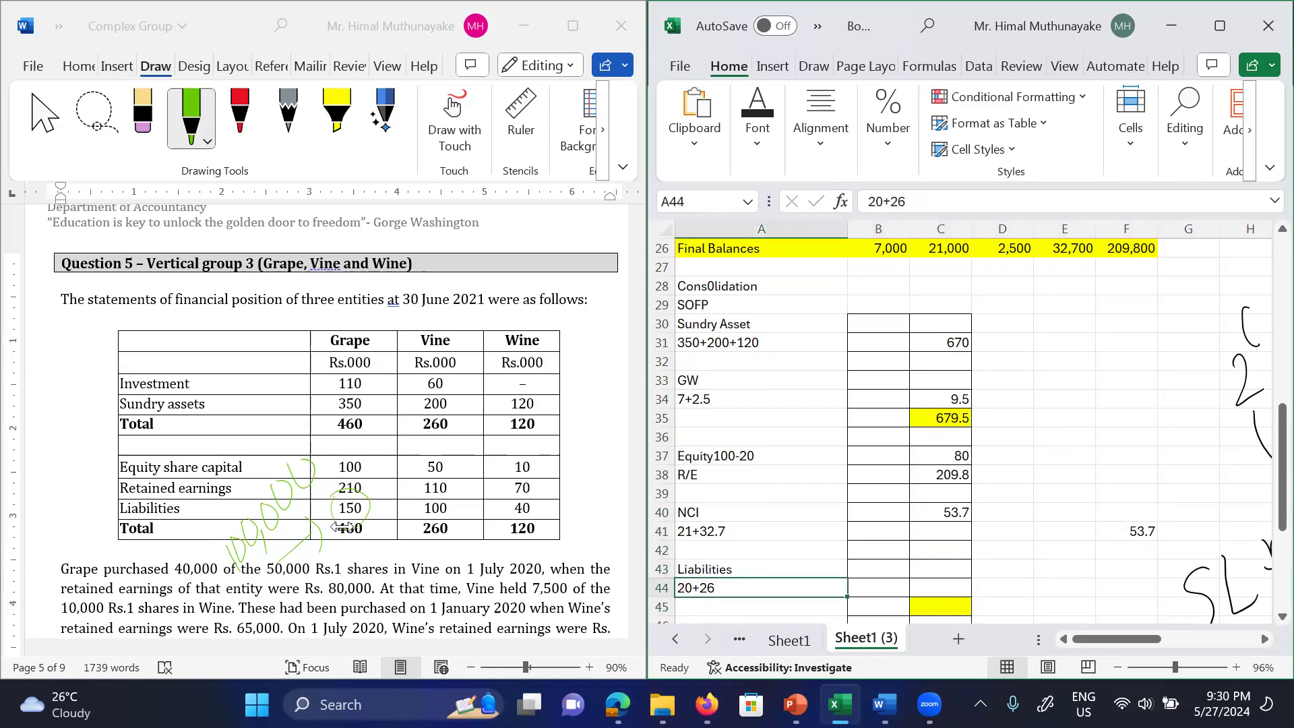
double_click(728, 589)
text(+150)
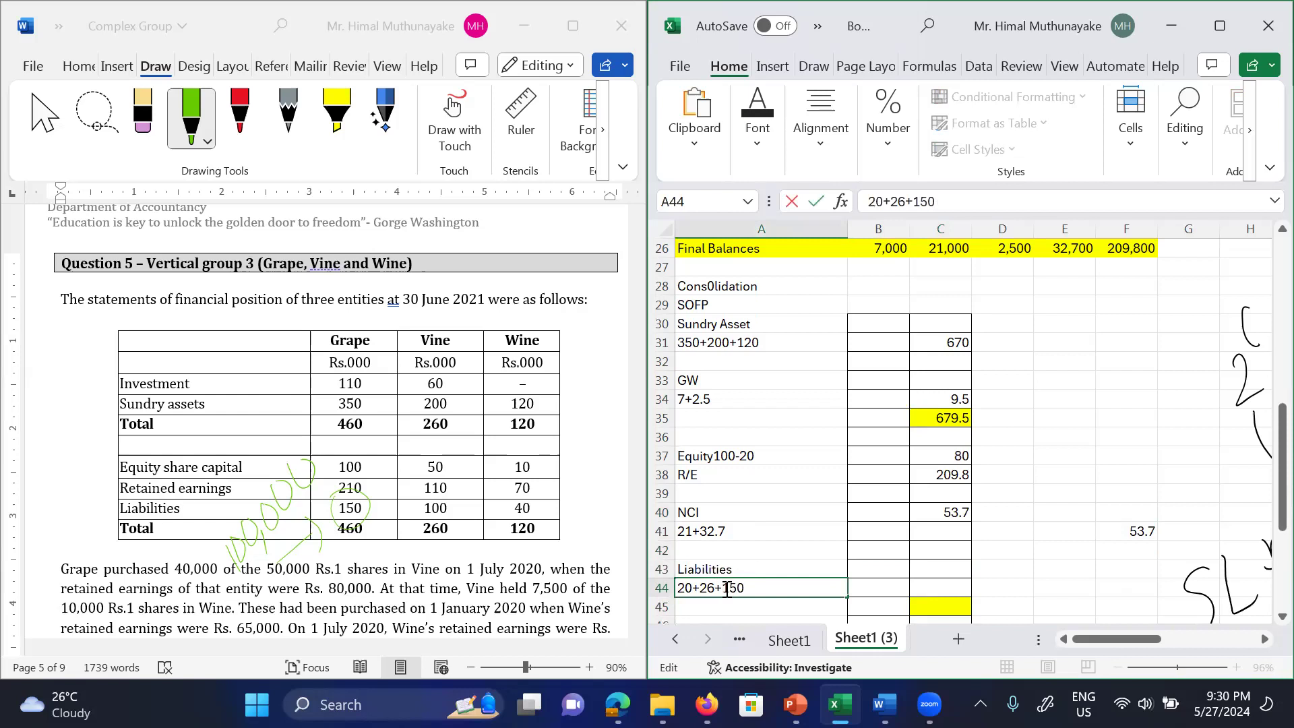
text(+100+1)
key(BackSpace)
text(40)
Step: Enter 336 as the Liabilities amount in C43
click(943, 574)
text(336)
key(Return)
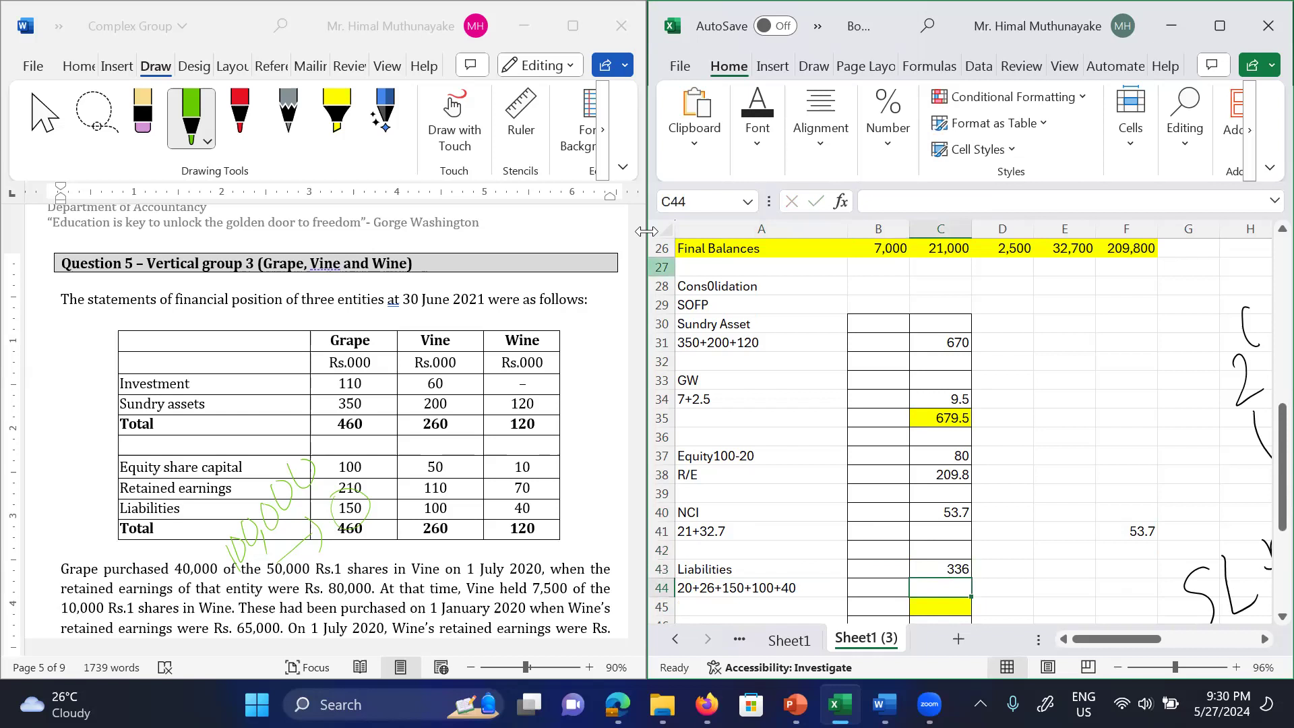
Step: Total the equity, R/E, NCI and liabilities amounts in C45 with a SUM of C37:C43
click(936, 605)
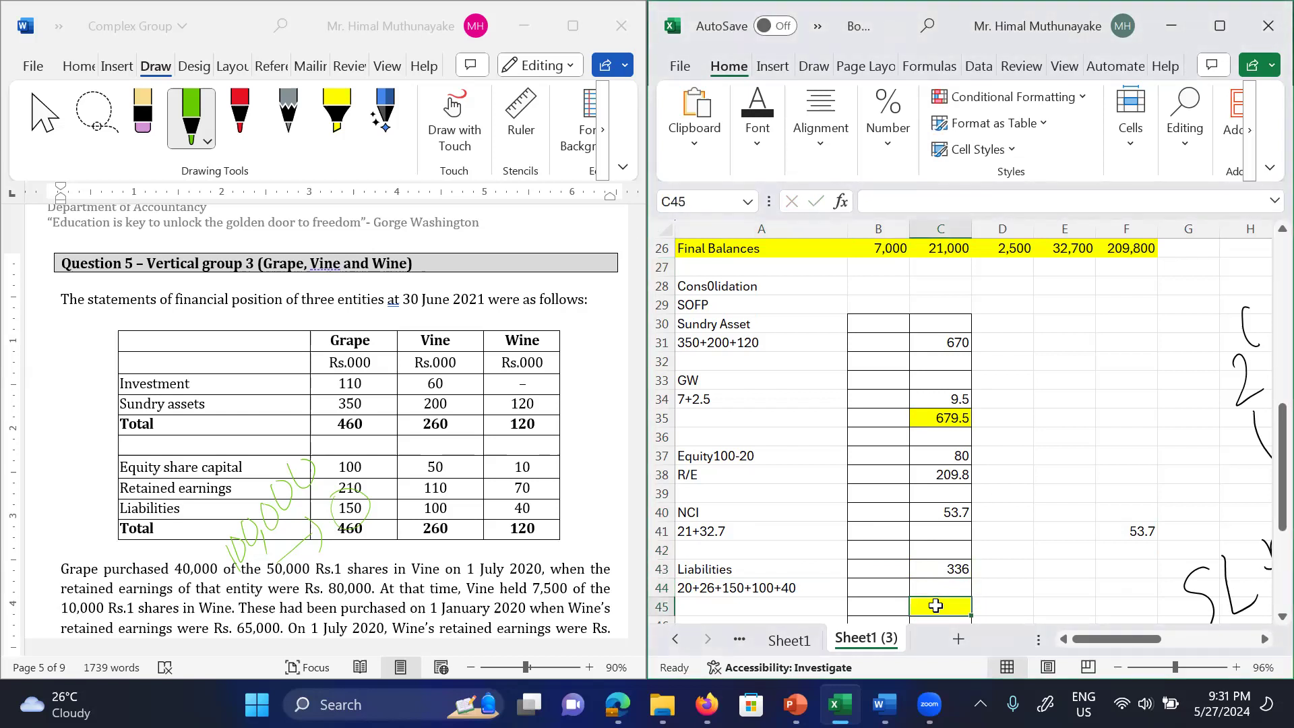
text(=sum()
key(Up)
key(Up)
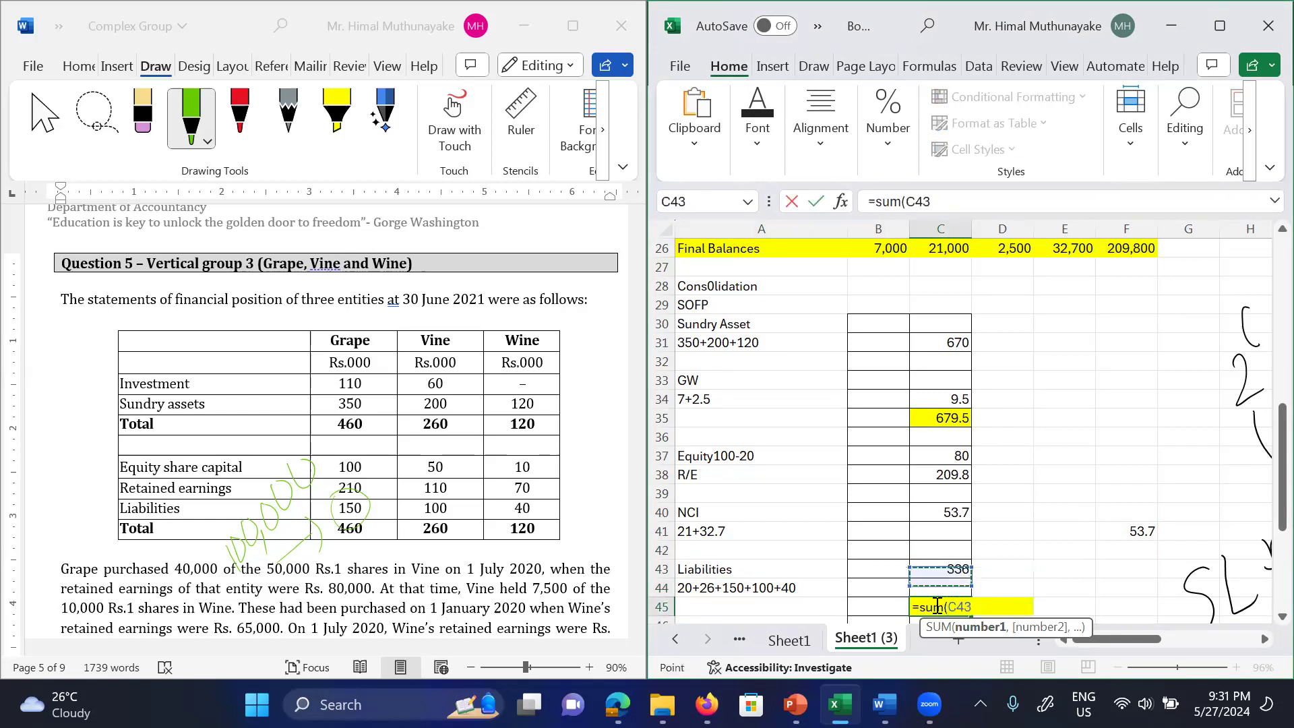
key(shift+Up)
key(shift+Up)
key(shift+Up)
key(shift+Up)
key(shift+Up)
key(shift+Up)
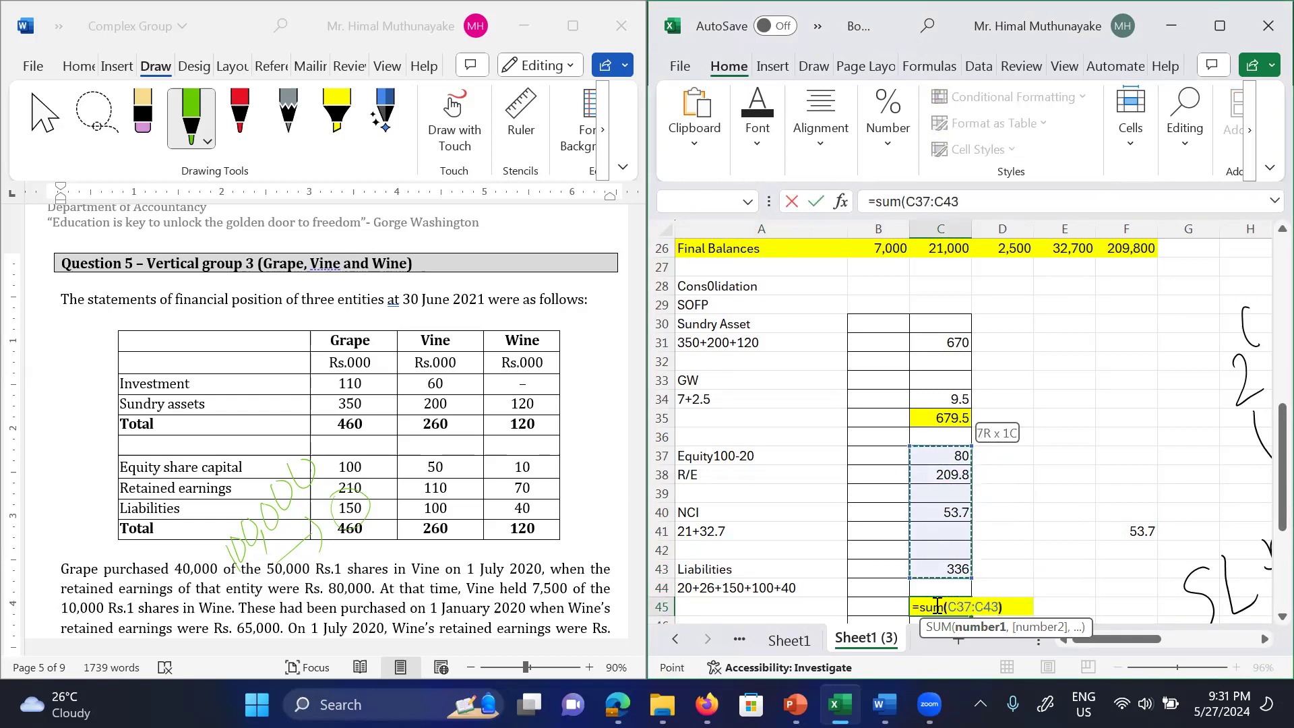
key(Return)
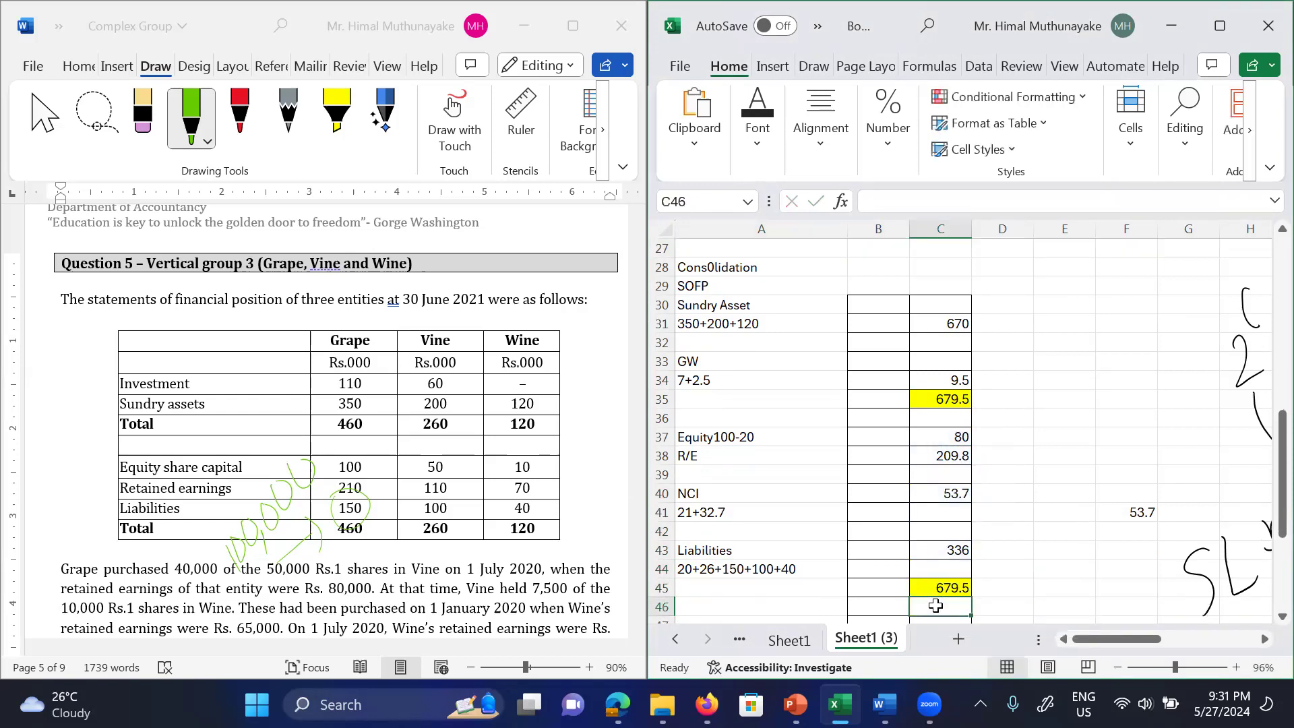
Step: Change the worksheet title in A1 to Question 05
click(1061, 492)
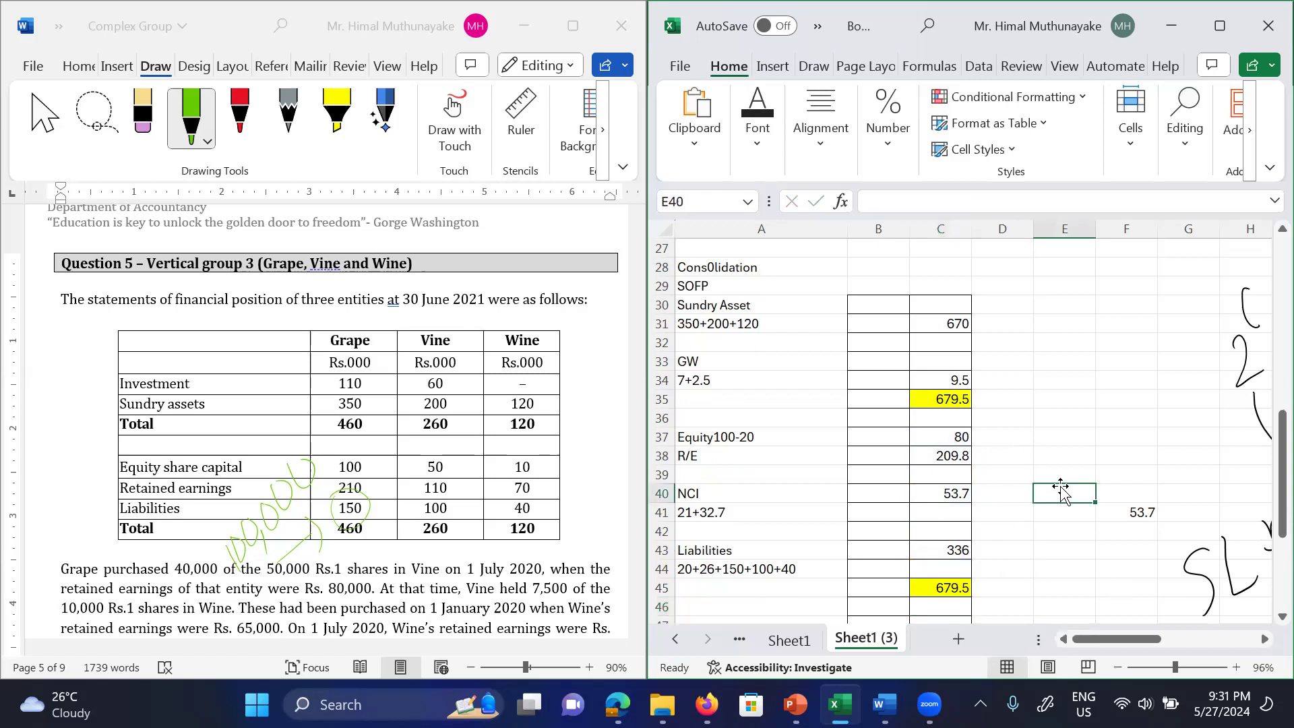
ctrl+scroll(1049, 419, down, 3)
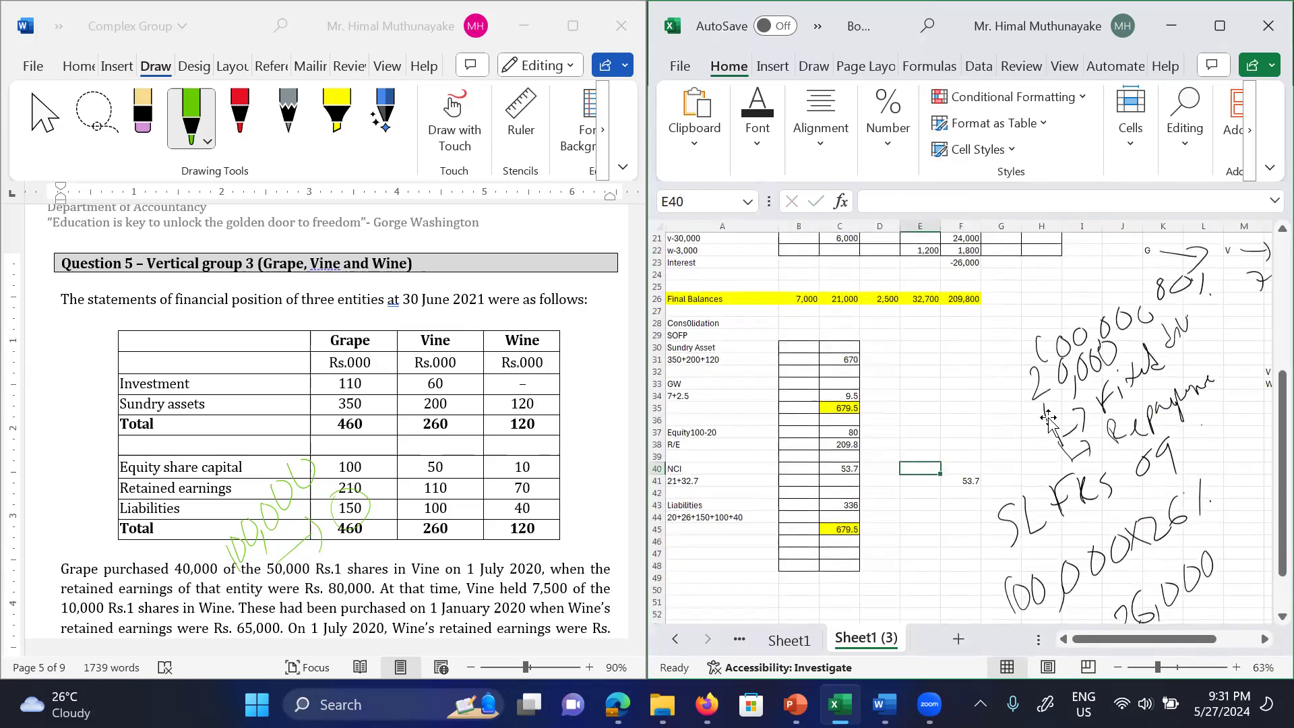
key(Up)
key(Up)
key(Up)
key(Up)
key(Up)
key(Up)
key(Up)
key(Up)
key(Up)
key(Up)
key(Up)
key(Up)
key(Up)
key(Up)
key(Up)
key(Up)
key(Up)
key(Up)
key(Up)
key(Up)
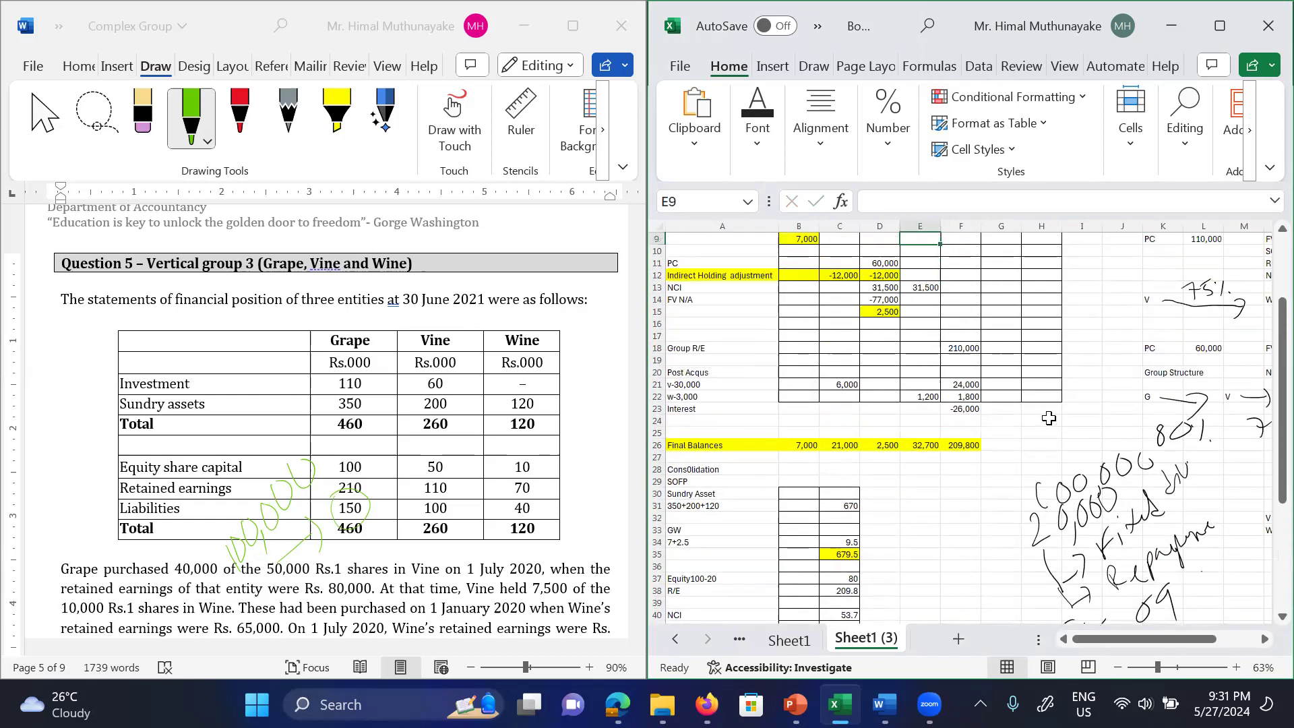
key(Left)
key(Left)
key(Left)
key(Left)
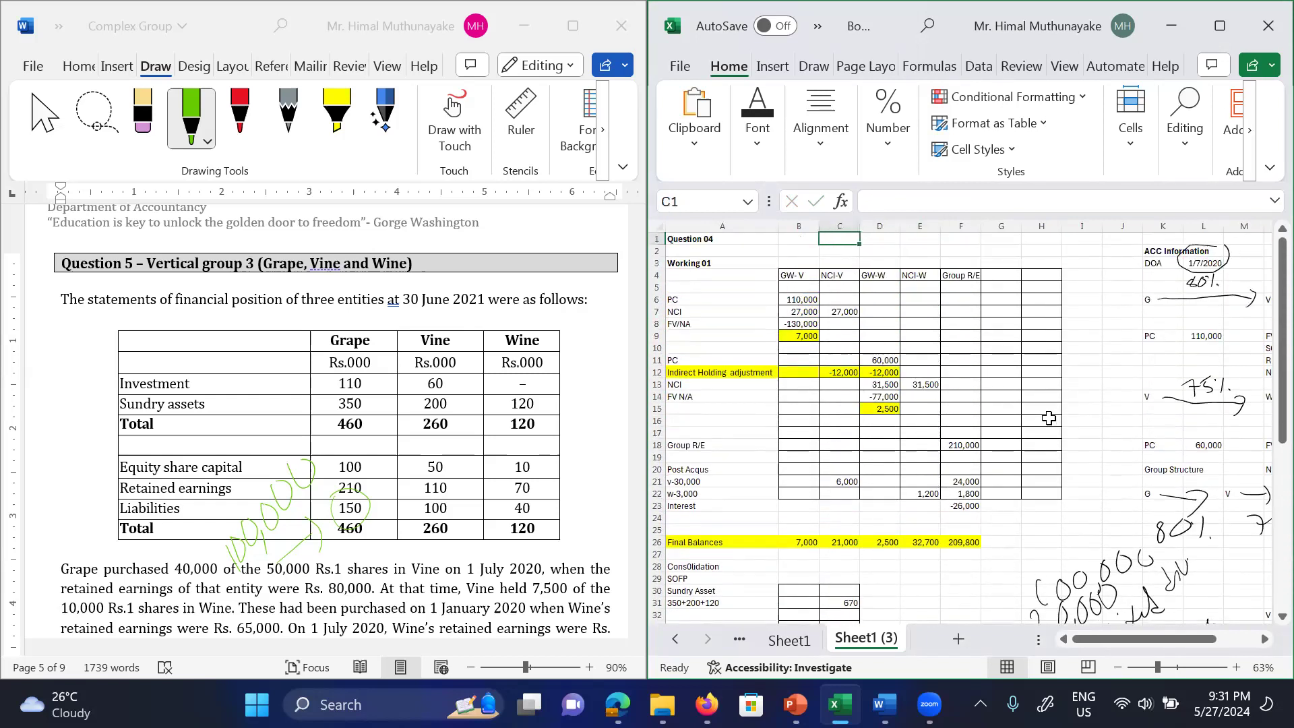
click(974, 213)
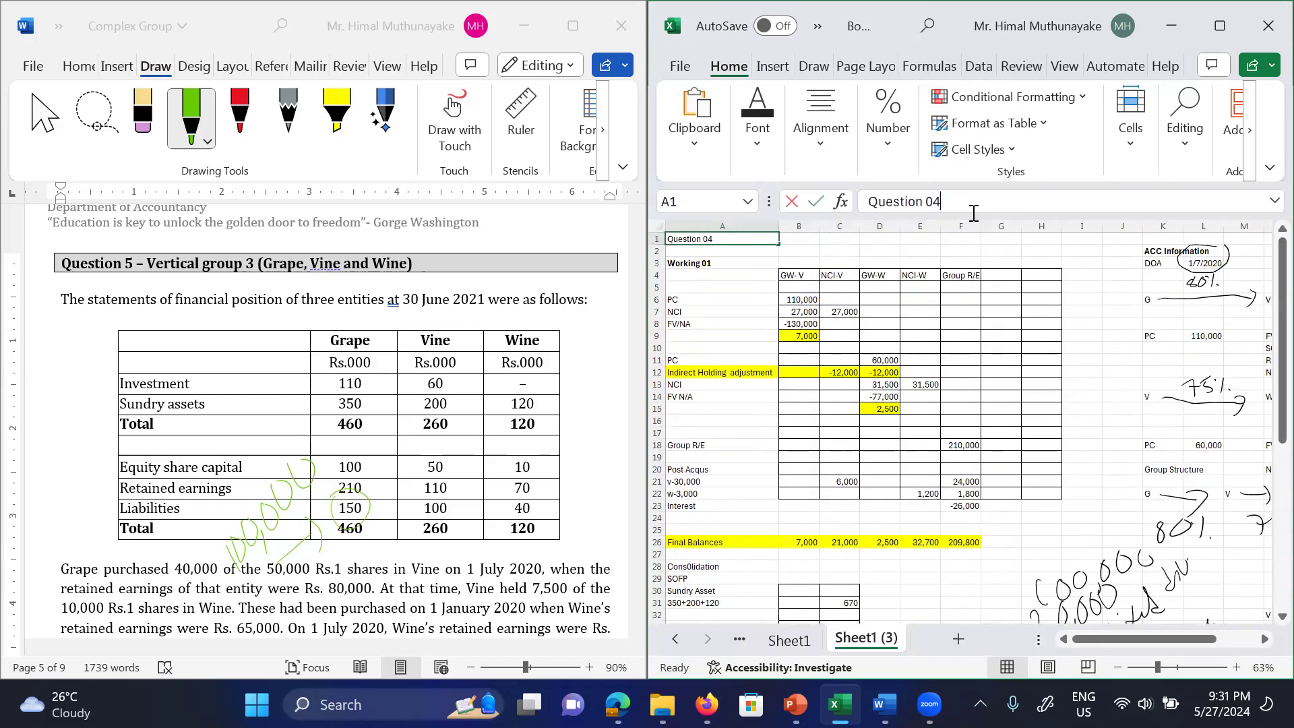
key(BackSpace)
text(5)
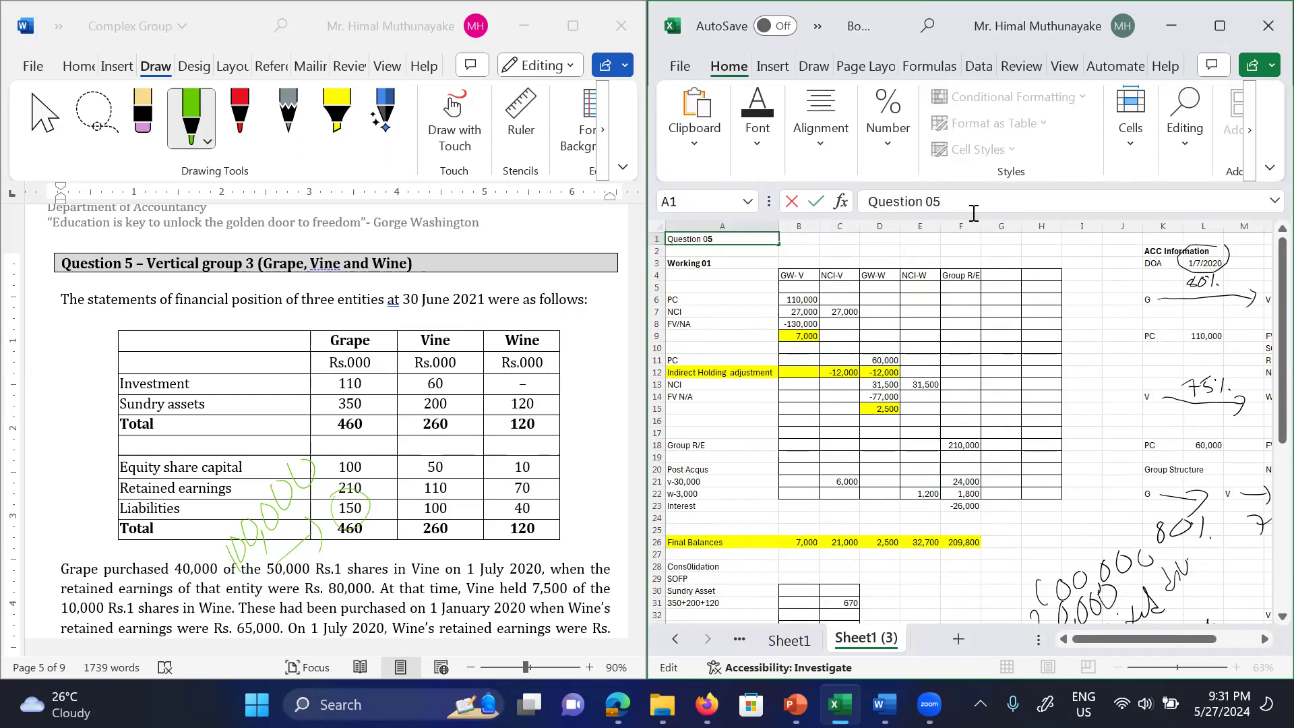
scroll(973, 213, down, 5)
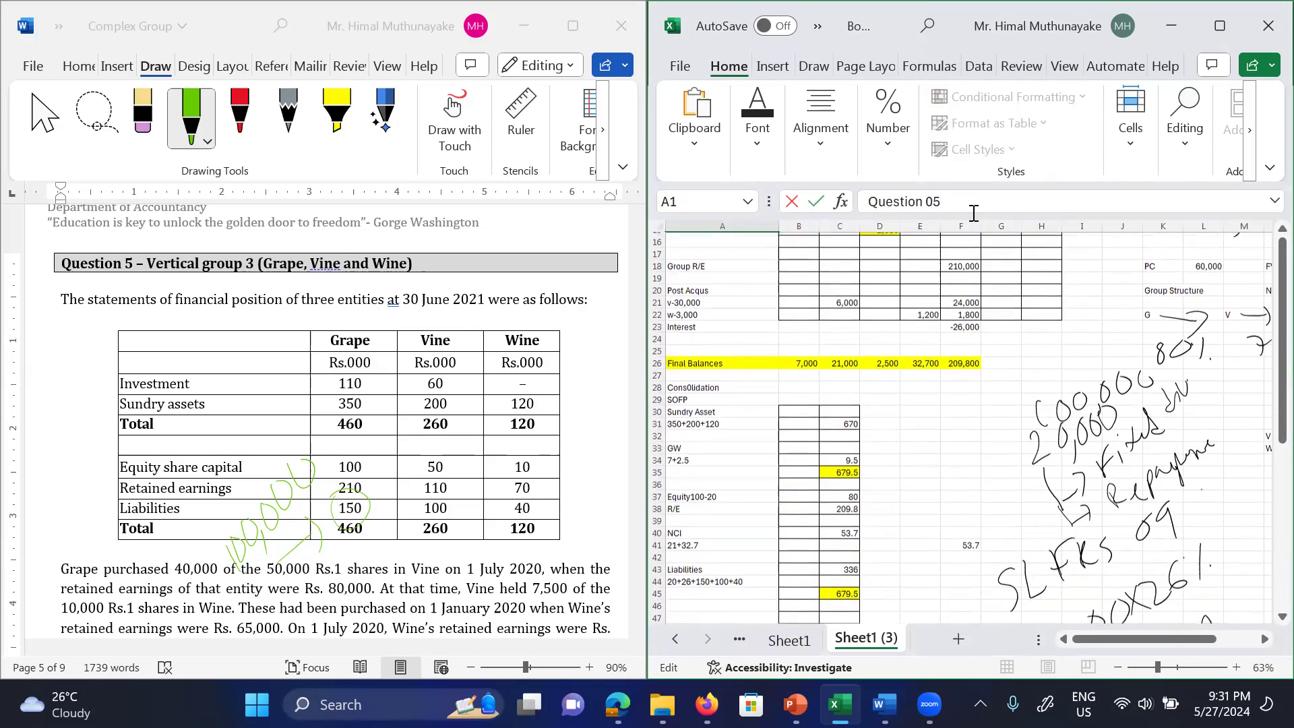
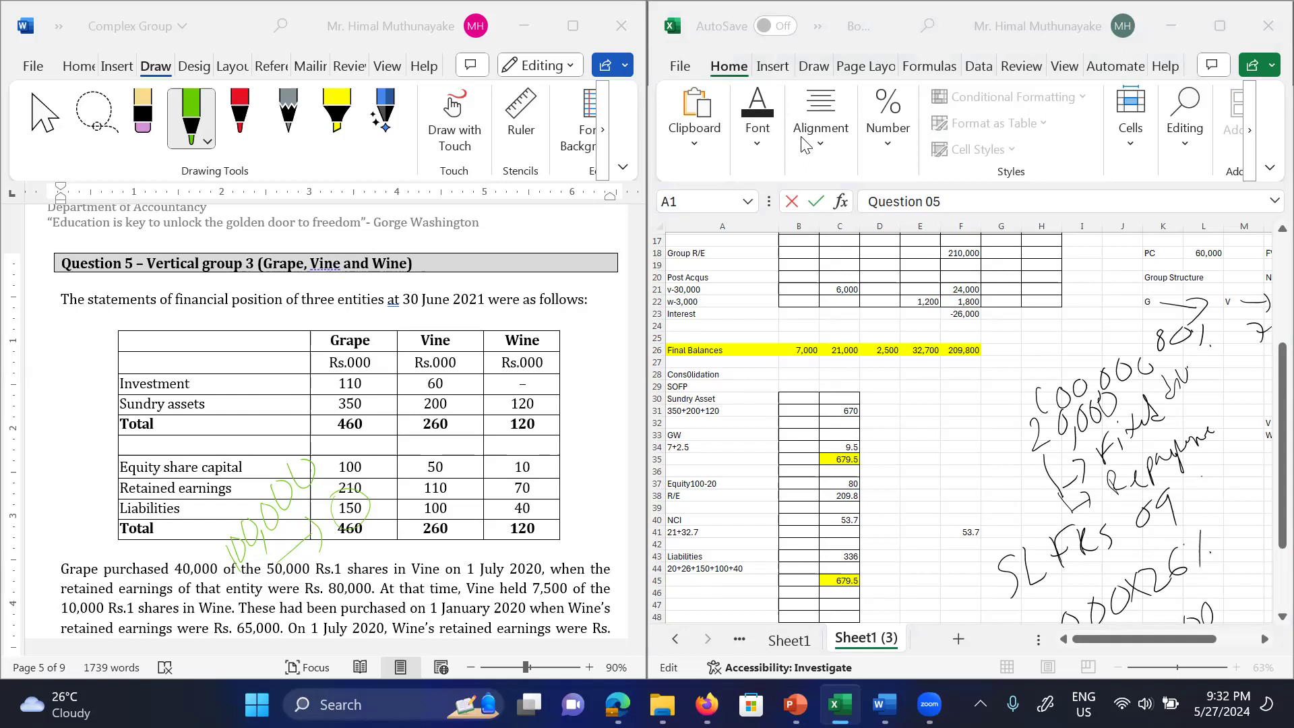
Step: Switch to the Word document and examine Question 7 – Mixed group (H, S, C), including its statements of financial position and requirement
click(529, 471)
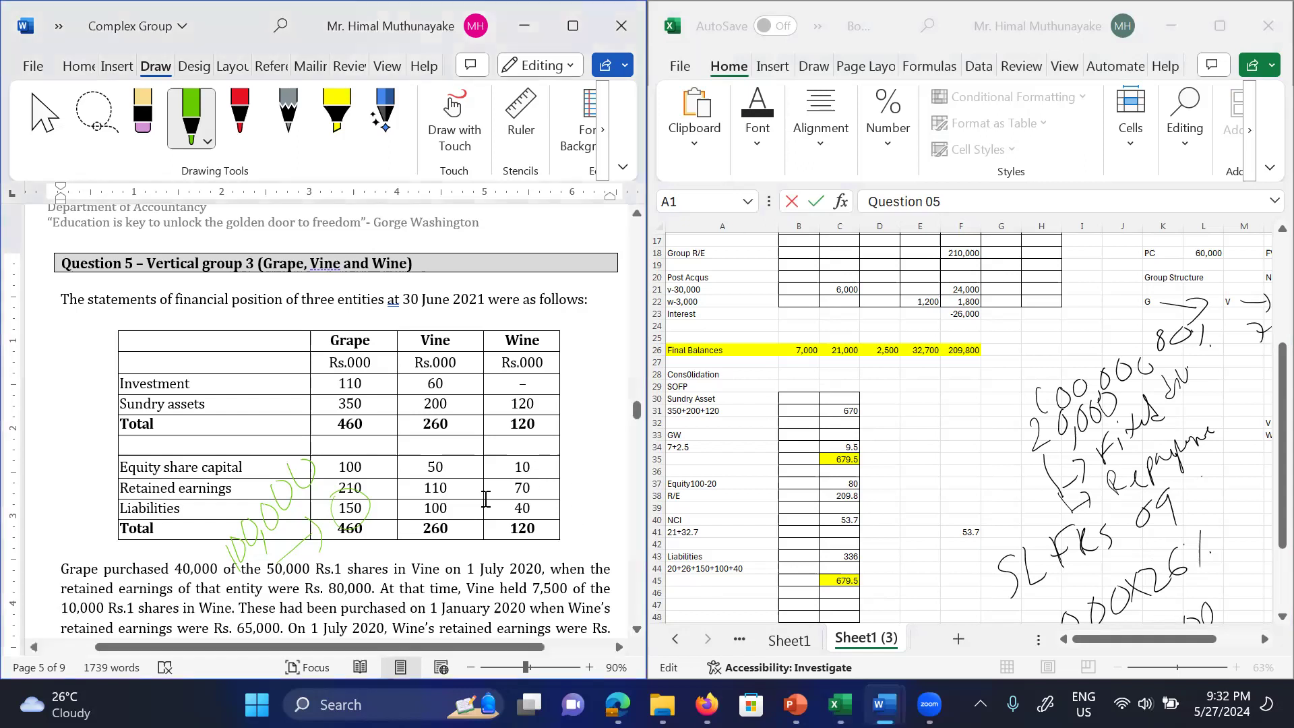
scroll(485, 499, down, 15)
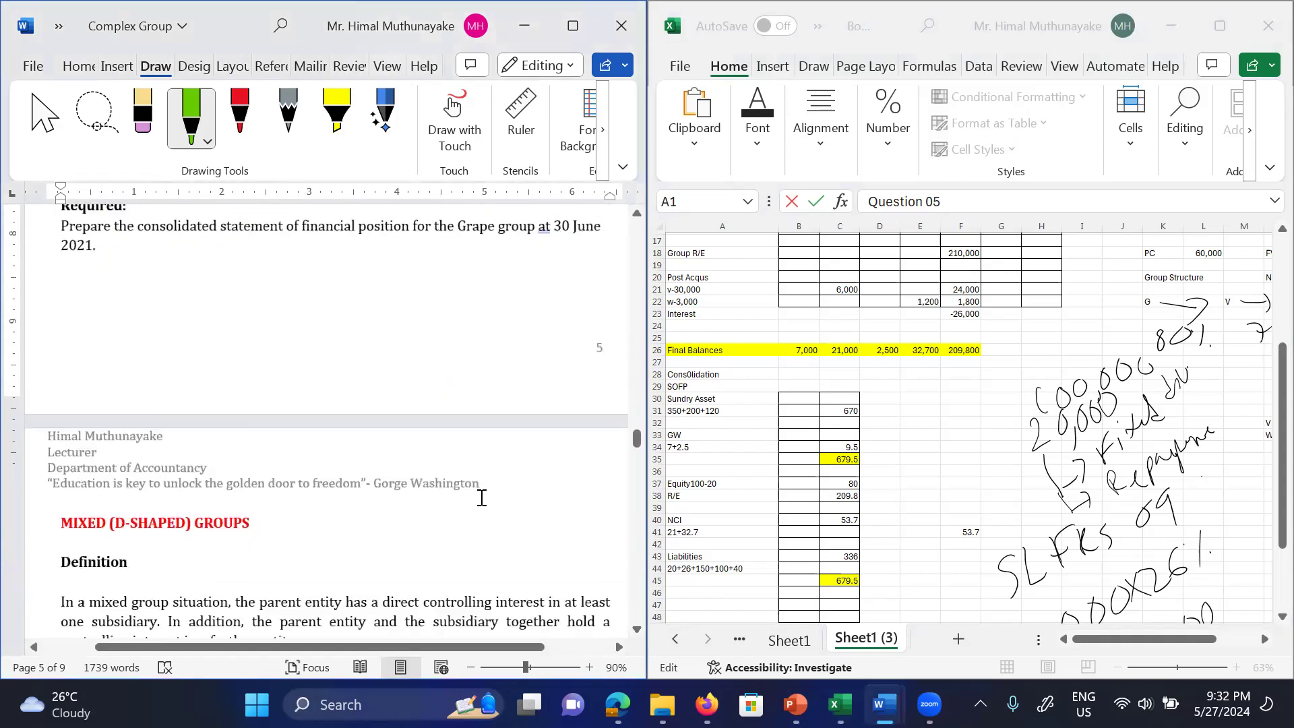
scroll(482, 498, down, 15)
scroll(482, 497, down, 15)
scroll(89, 647, down, 10)
scroll(115, 634, down, 3)
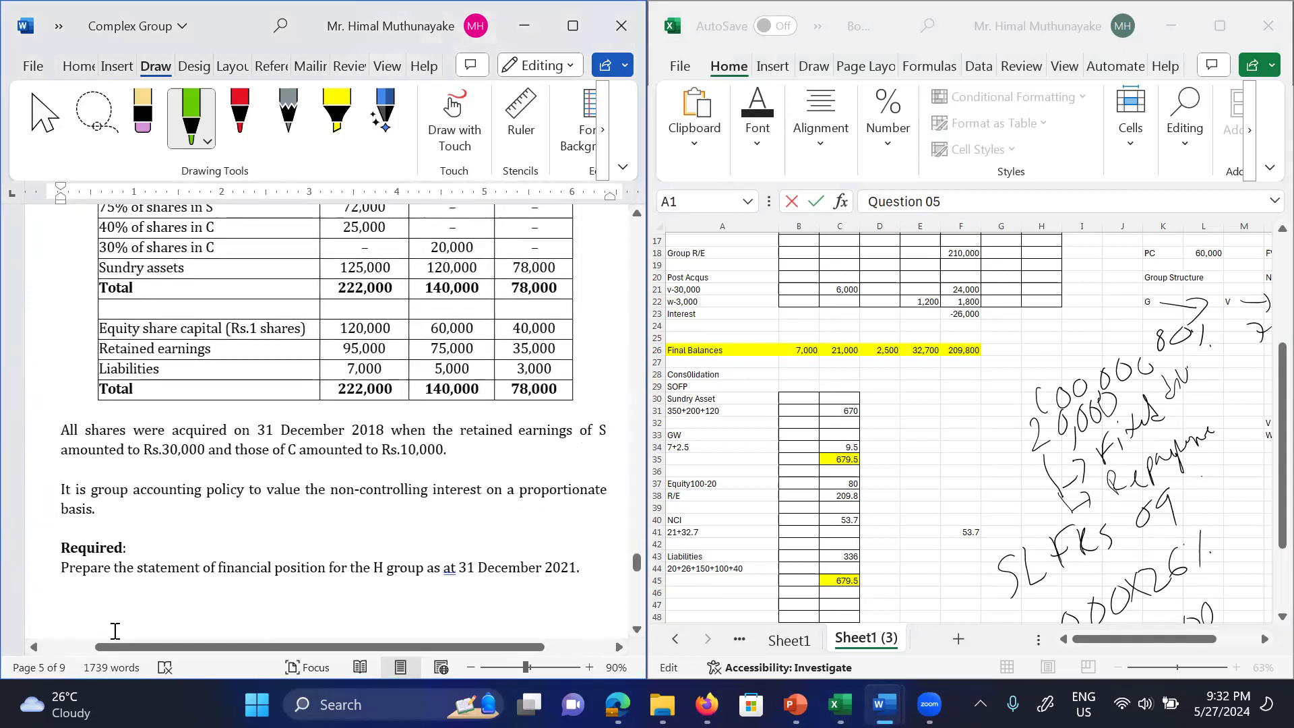
scroll(115, 630, up, 2)
scroll(553, 573, up, 4)
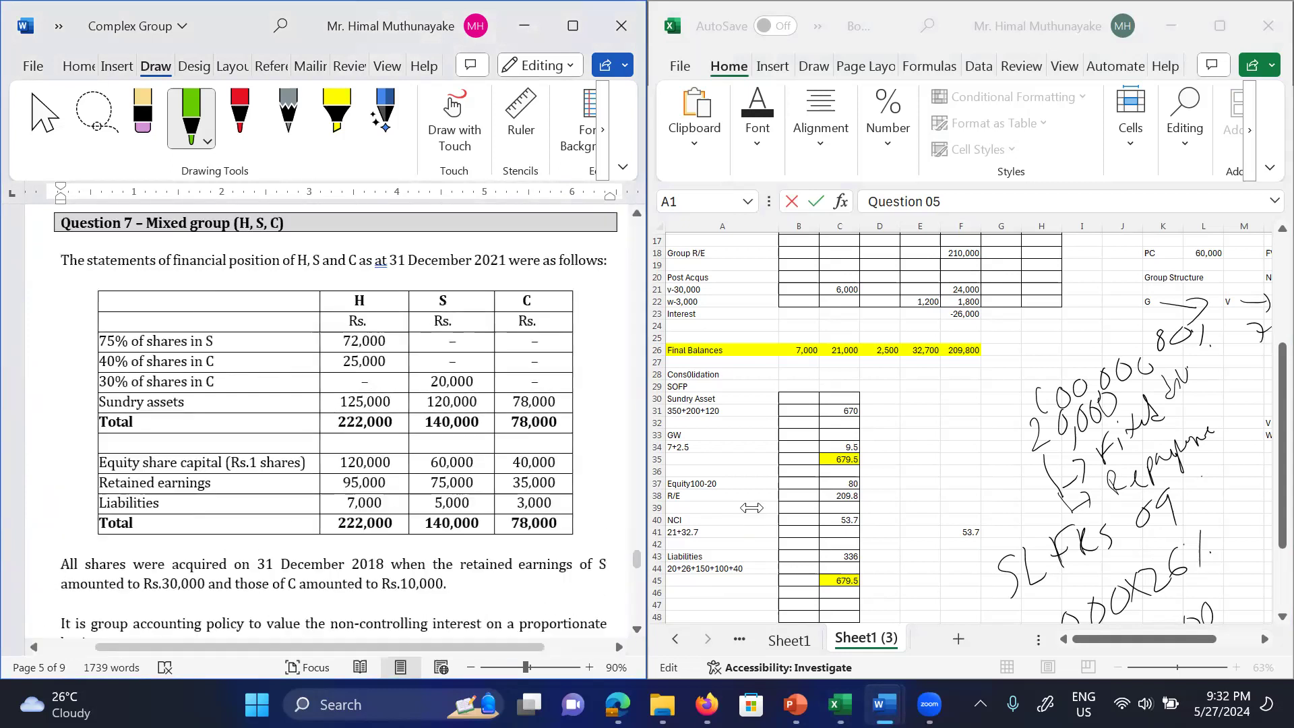
scroll(335, 422, up, 7)
scroll(335, 422, down, 4)
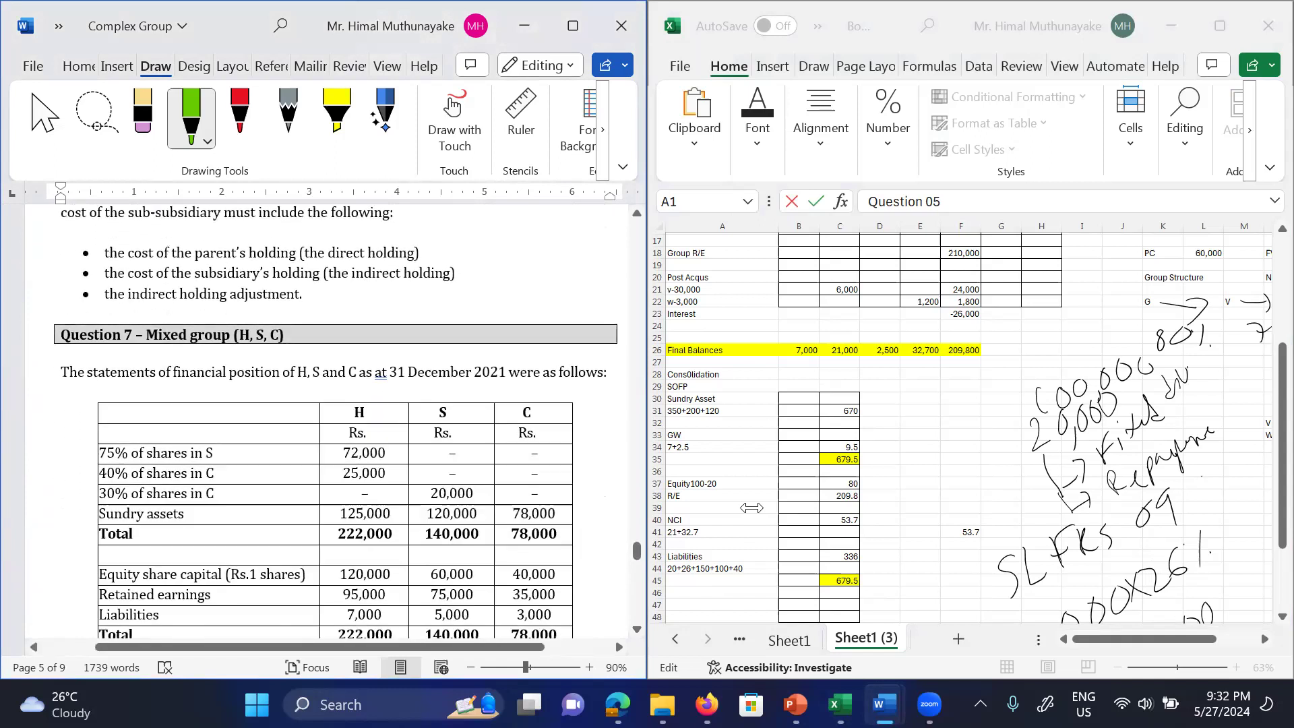
scroll(335, 421, down, 1)
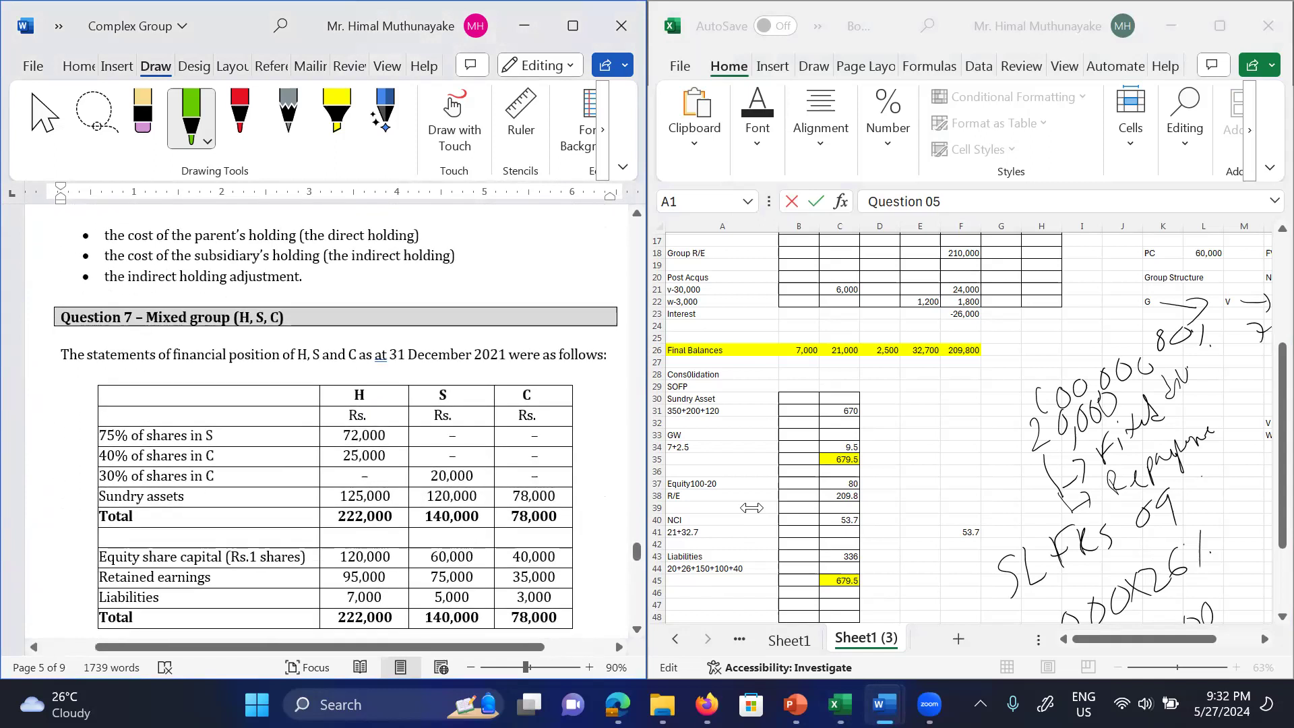
scroll(335, 421, down, 2)
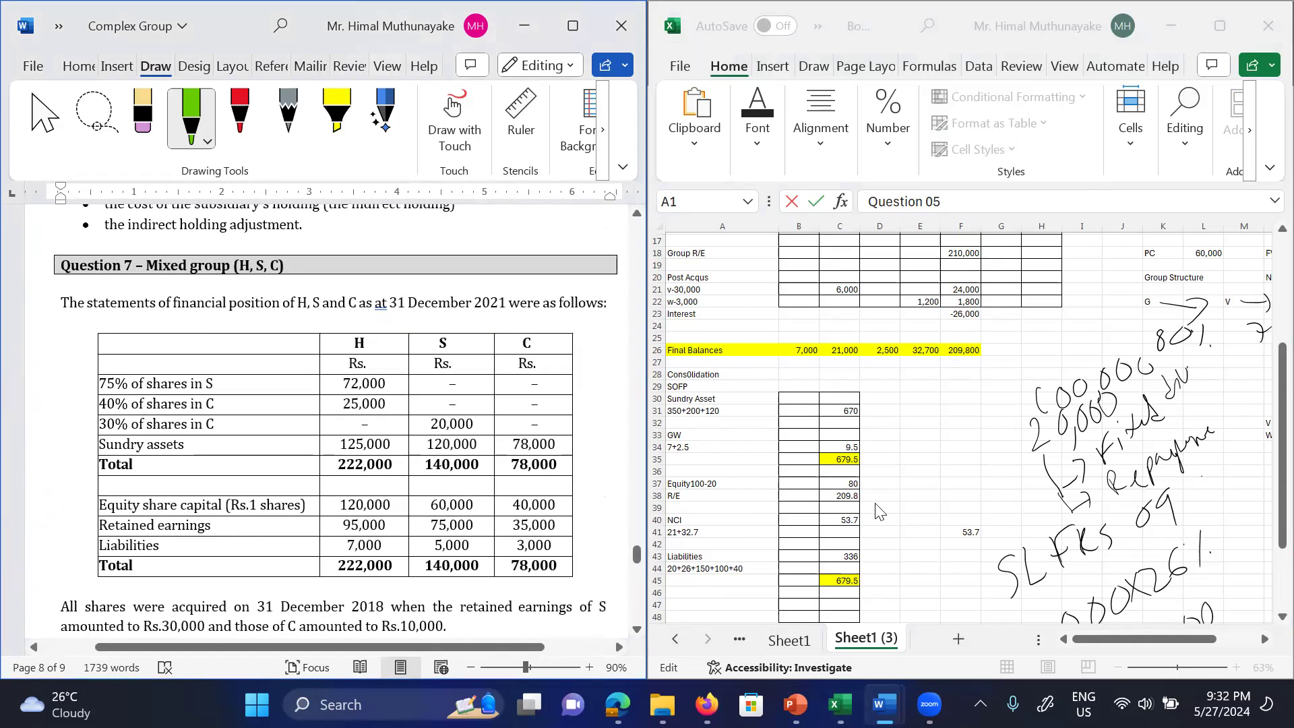
Step: Switch to Excel and create a copy of Sheet1 (3) placed before Sheet1 (2)
click(867, 645)
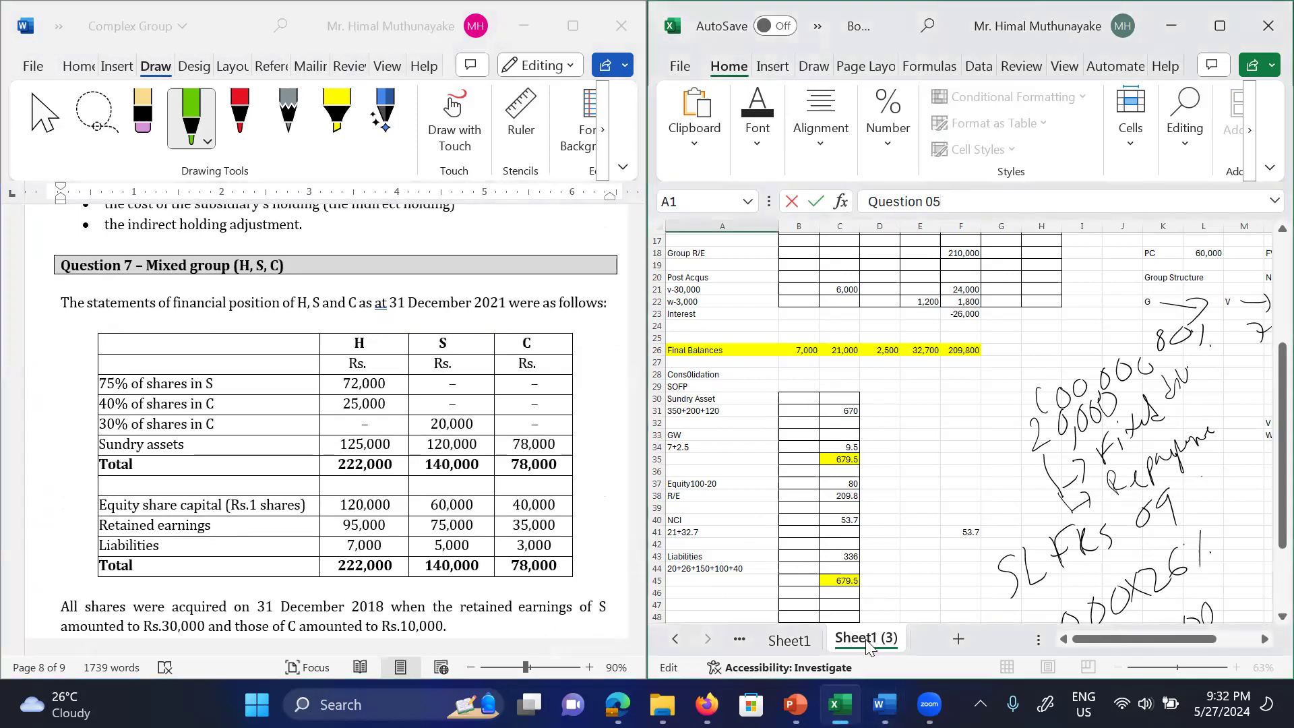
right_click(867, 642)
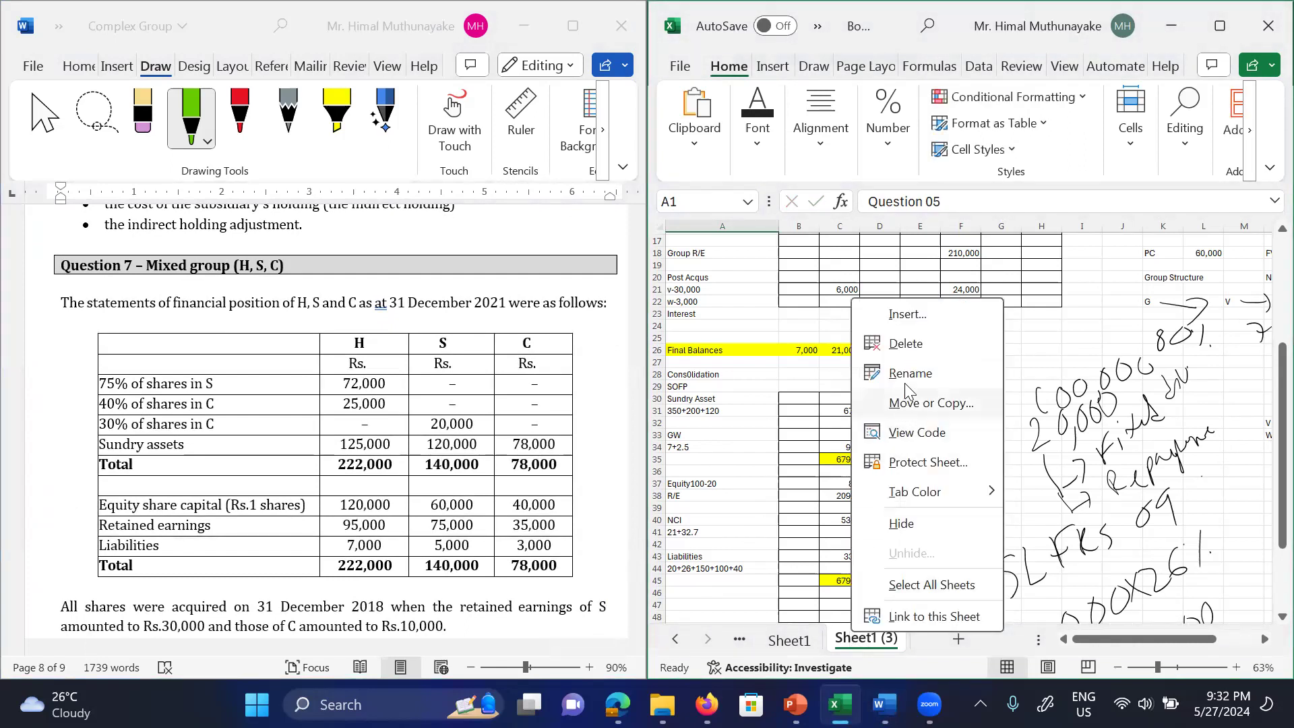
click(934, 406)
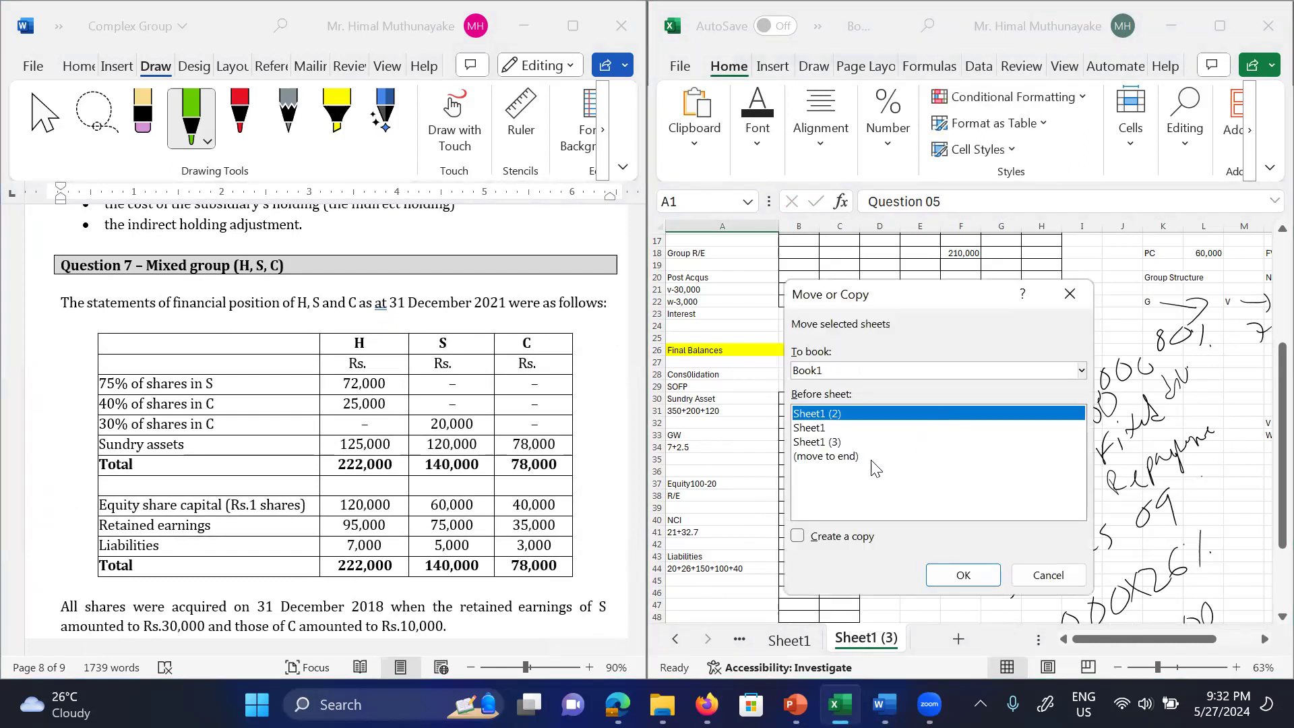
click(799, 536)
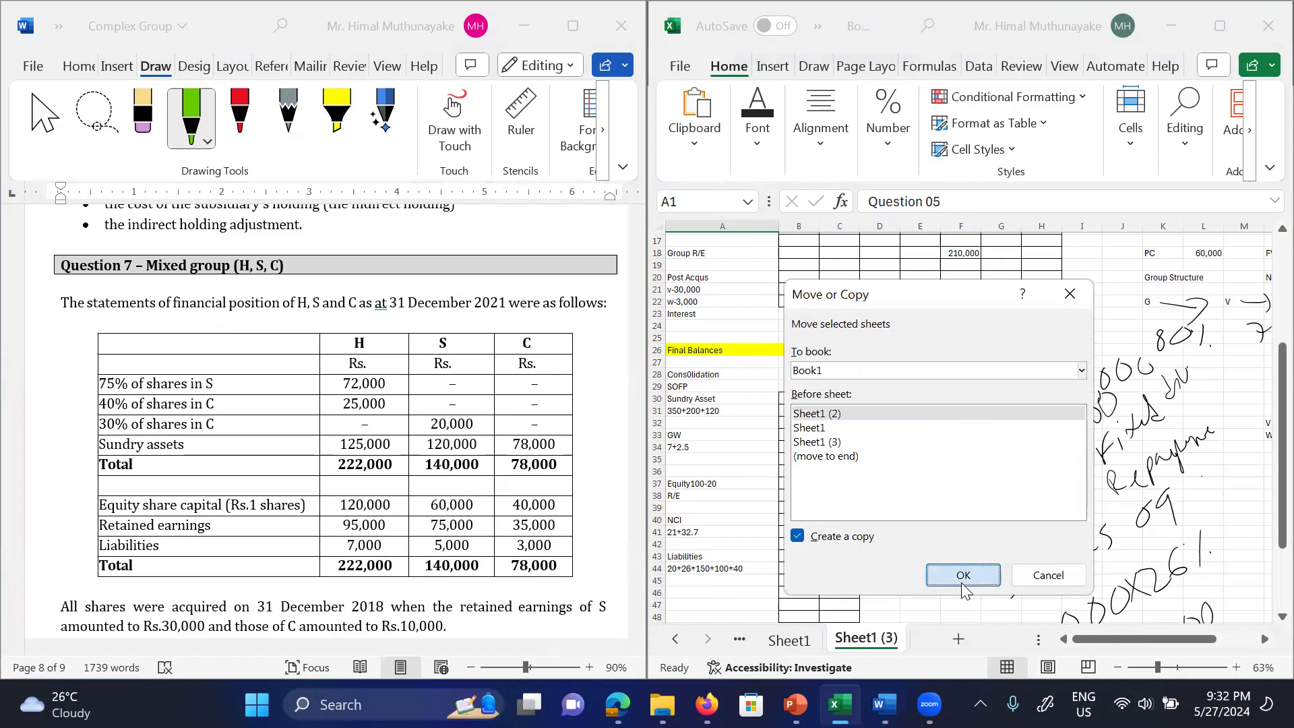
click(962, 584)
Step: Delete the handwritten ink notes beside the consolidation section on the copied sheet, from 100,000 down to the 26% interest working
click(887, 366)
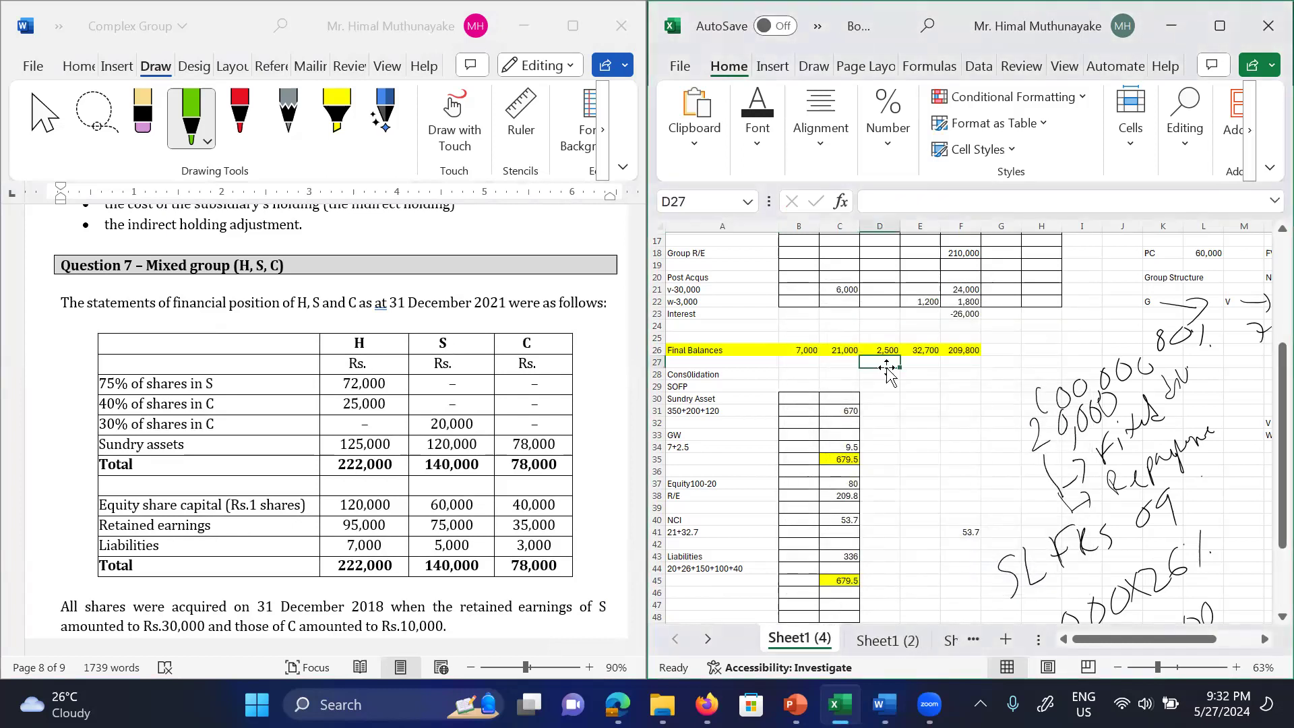
click(1042, 401)
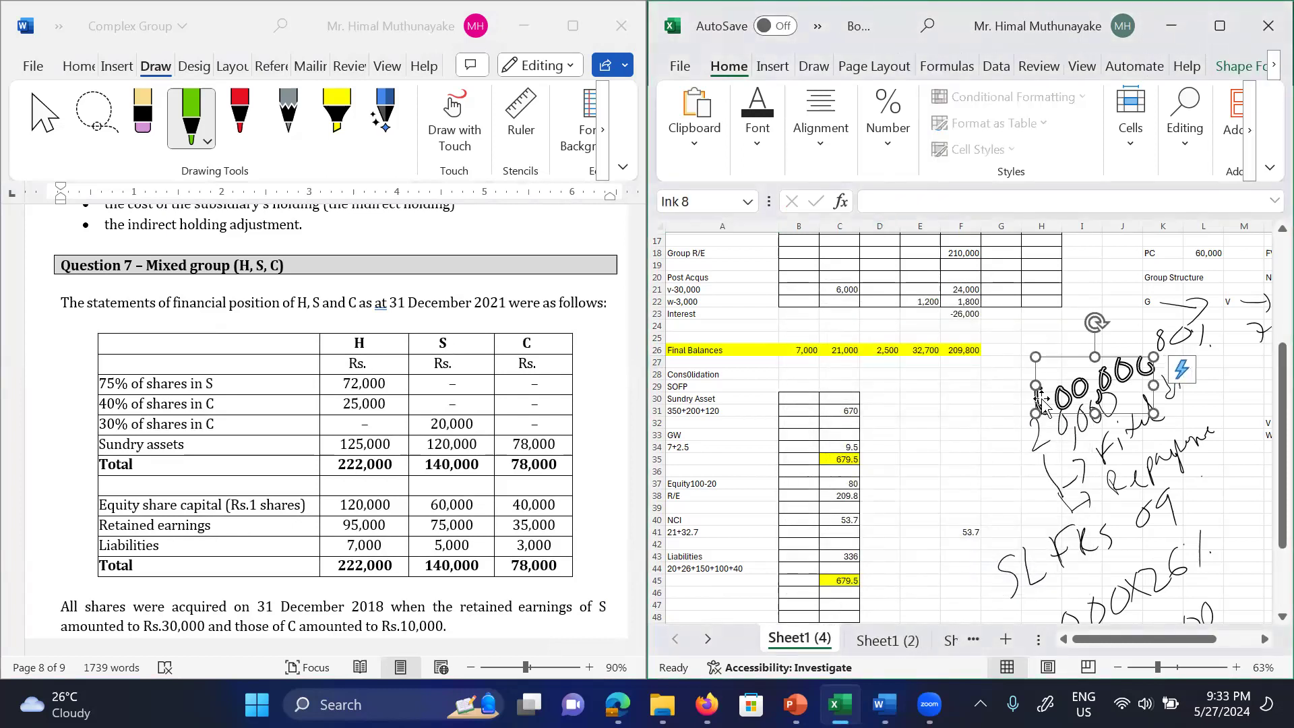
key(Delete)
click(1111, 465)
key(Delete)
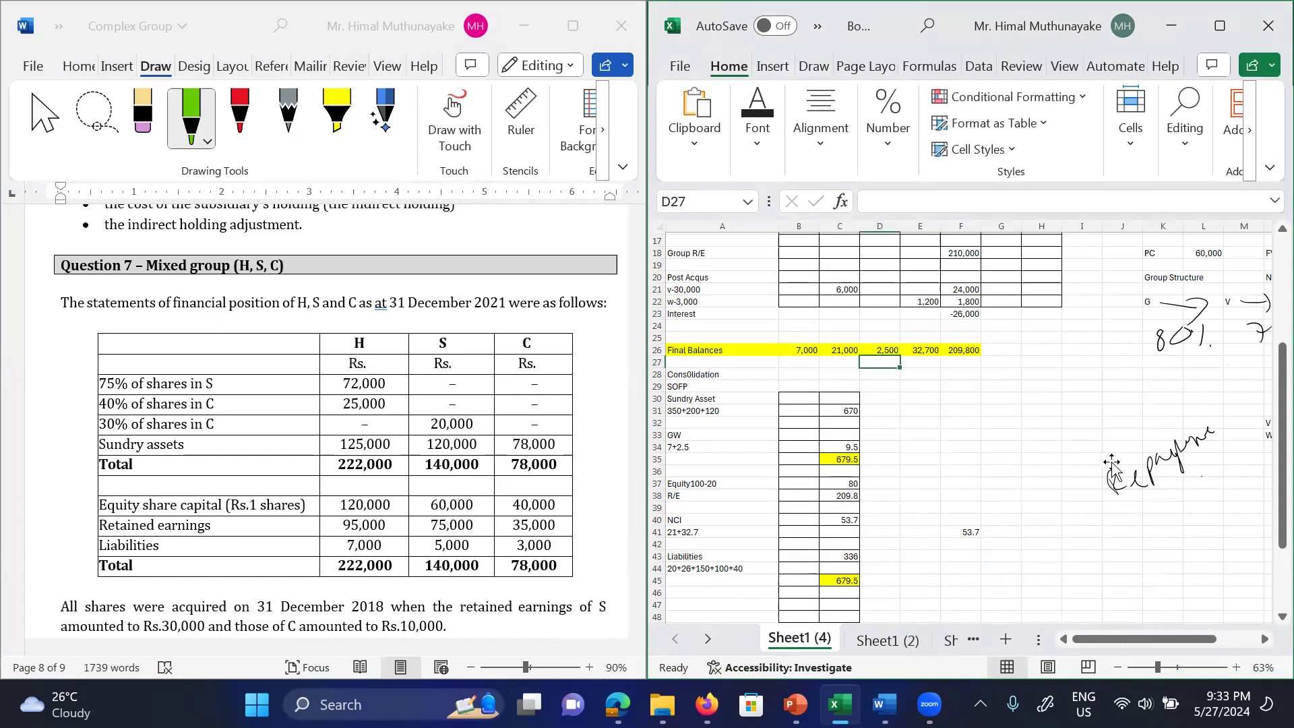
click(1112, 465)
key(Delete)
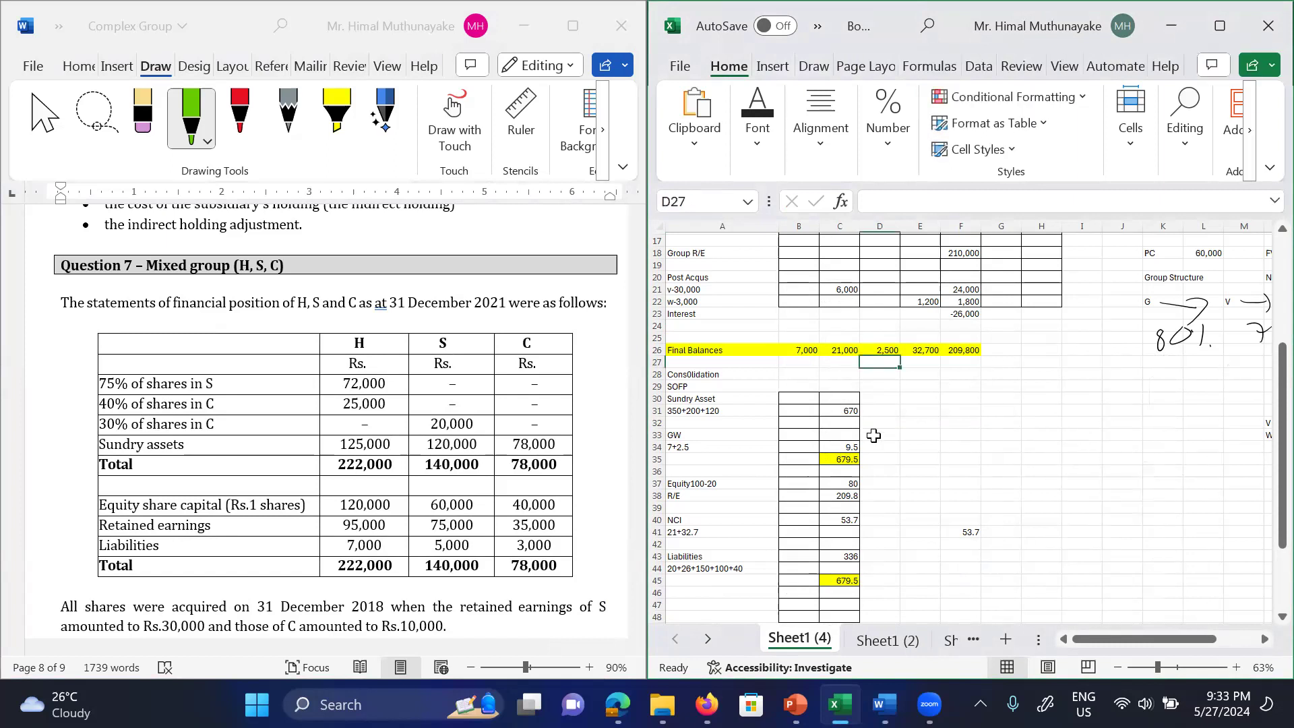
Step: Clear the statement of financial position amounts in C31:F46 of the copied sheet
click(840, 415)
key(shift+Down)
key(shift+Down)
key(shift+Down)
key(shift+Down)
key(shift+Down)
key(shift+Down)
key(shift+Down)
key(shift+Down)
key(shift+Down)
key(shift+Down)
key(shift+Down)
key(shift+Down)
key(shift+Down)
key(shift+Down)
key(shift+Down)
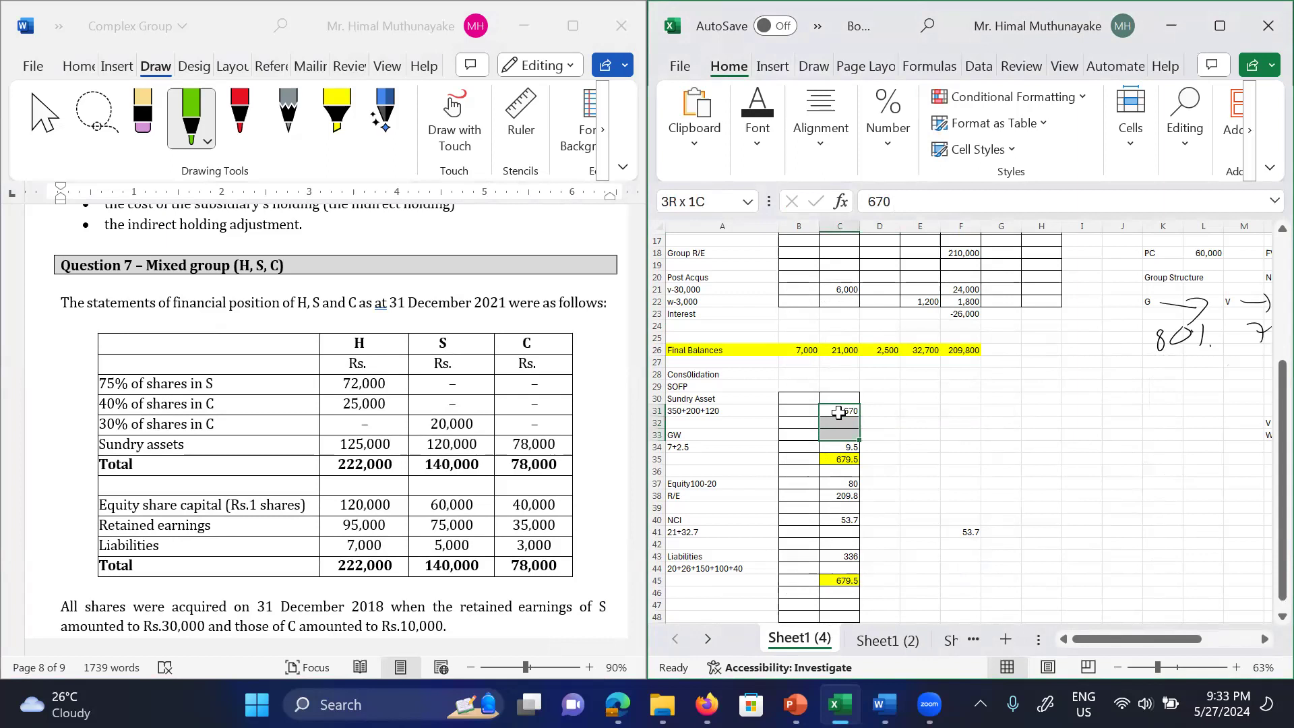
key(shift+Right)
key(shift+Right)
key(shift+Right)
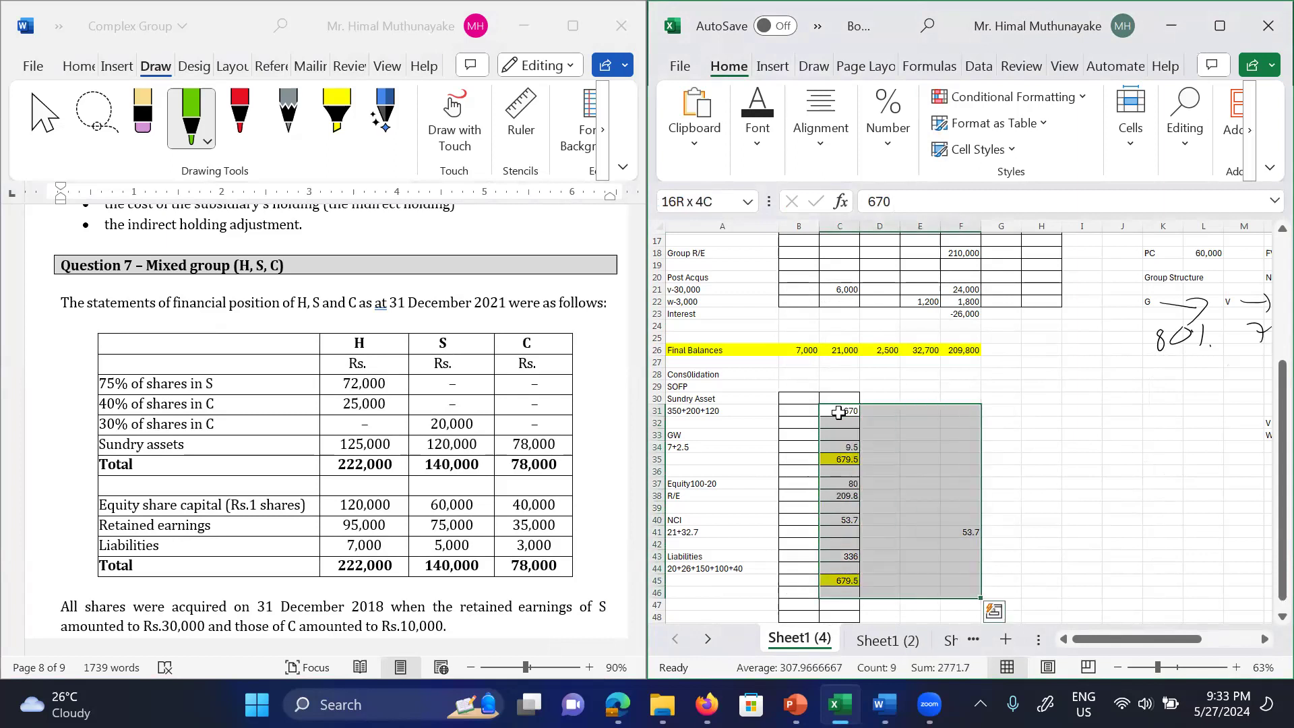
key(Delete)
Step: Clear the Working 01 figures for goodwill, NCI and group R/E in B6:F23
click(840, 415)
key(Up)
key(Up)
key(Up)
key(Up)
key(Up)
key(Up)
key(Up)
key(Up)
key(Up)
key(Up)
key(Up)
key(Up)
key(Up)
key(Up)
key(Up)
key(Up)
key(Up)
key(Up)
key(Up)
key(Up)
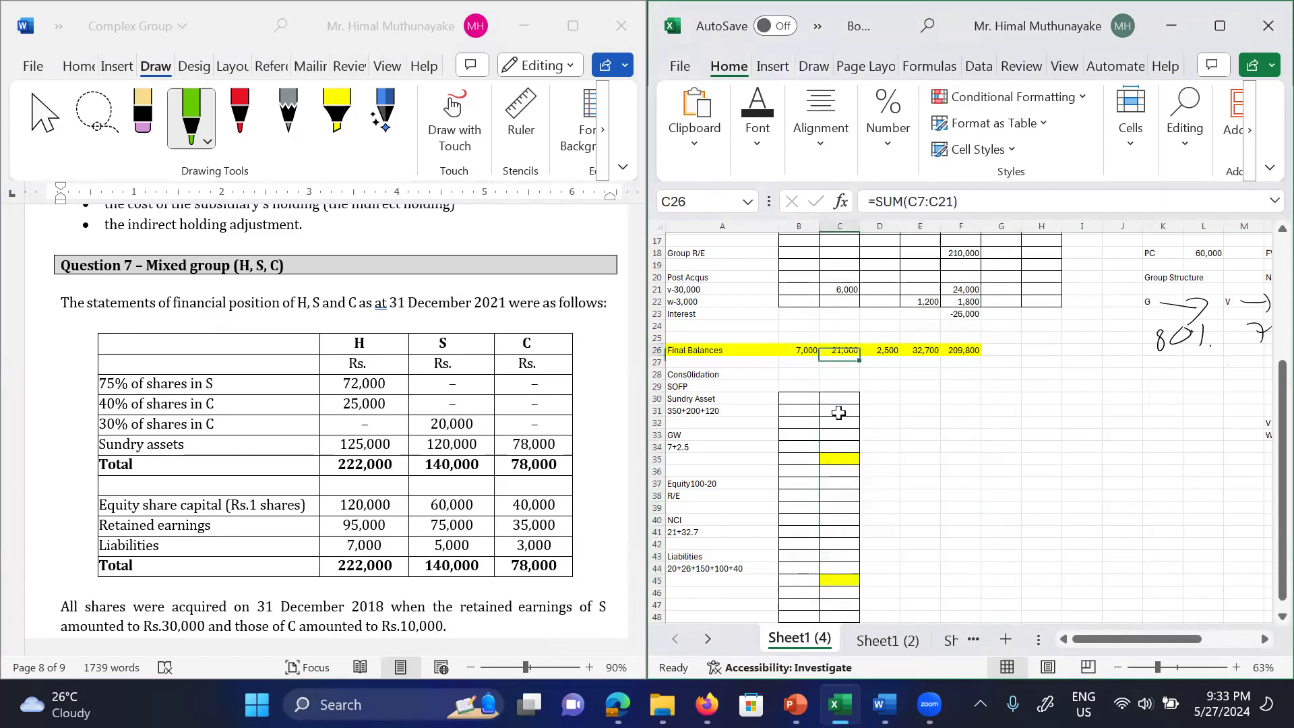
key(Down)
key(Down)
key(Down)
key(Left)
key(shift+Right)
key(shift+Down)
key(shift+Down)
key(shift+Down)
key(shift+Down)
key(shift+Down)
key(shift+Down)
key(shift+Down)
key(shift+Down)
key(shift+Down)
key(shift+Down)
key(shift+Down)
key(shift+Down)
key(shift+Down)
key(shift+Down)
key(shift+Down)
key(shift+Down)
key(shift+Down)
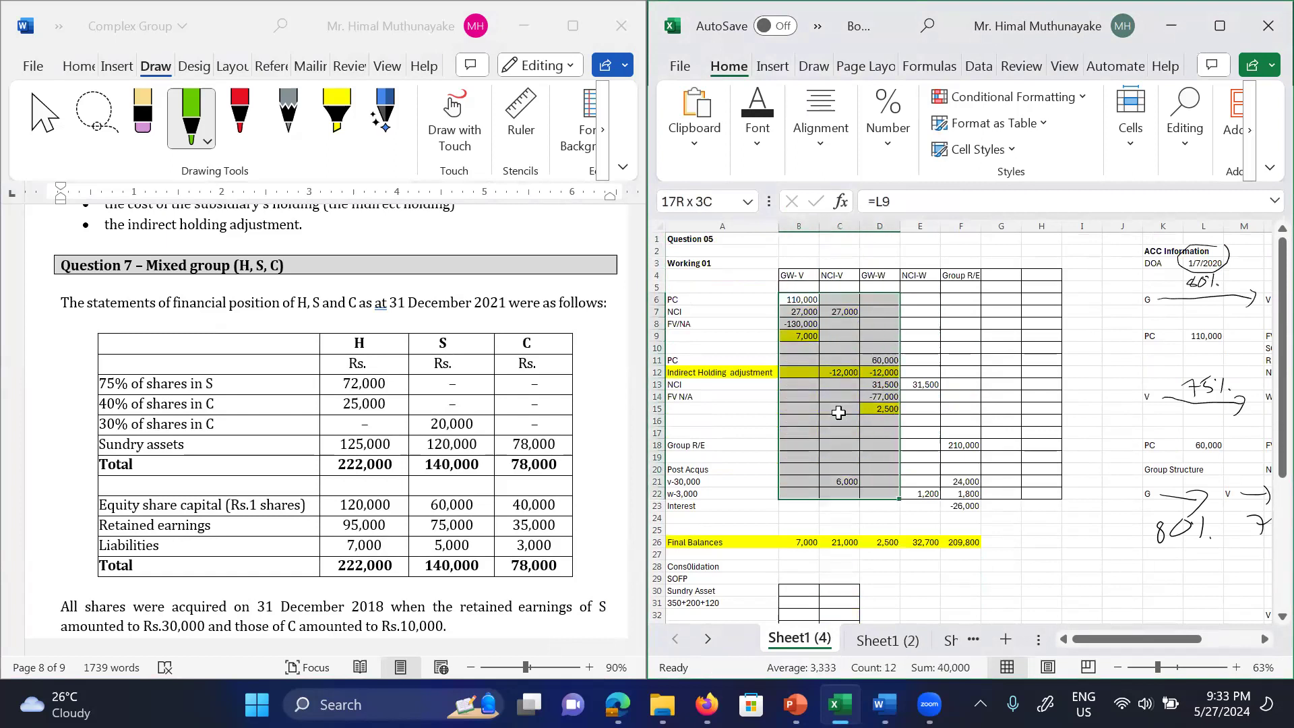
key(shift+Right)
key(shift+Right)
key(shift+Right)
key(Delete)
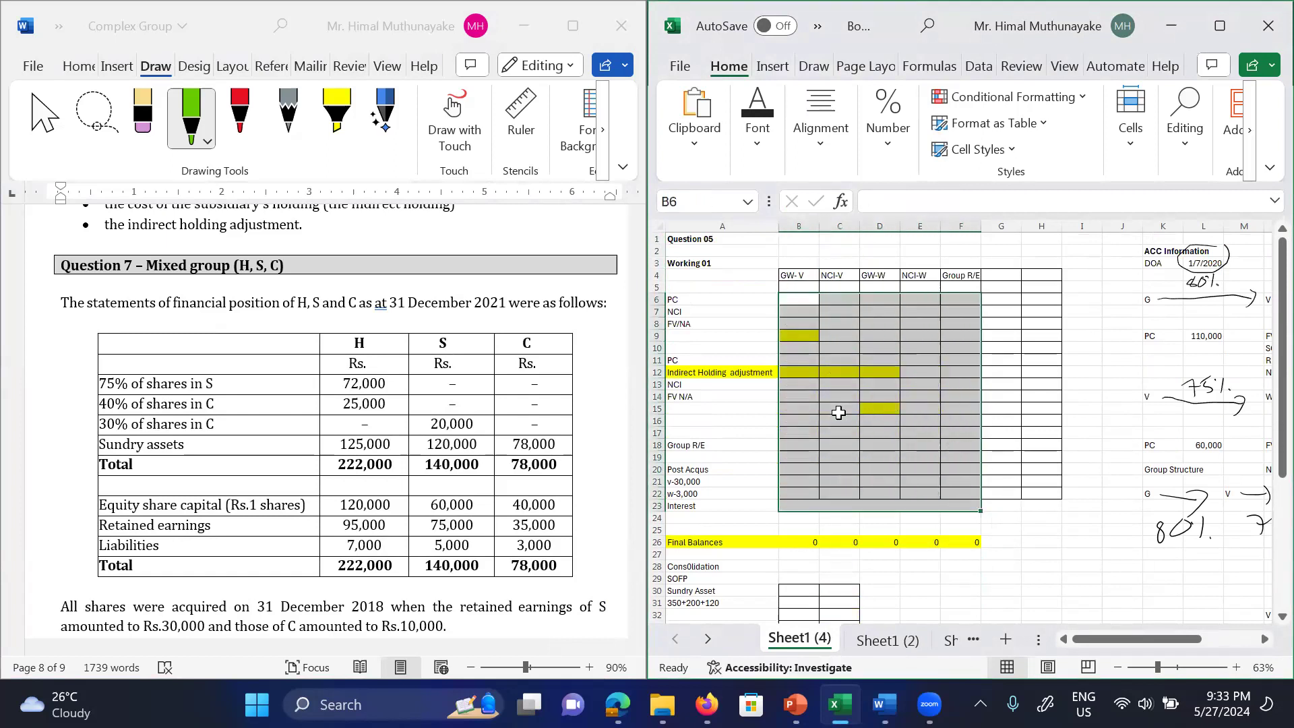
click(584, 22)
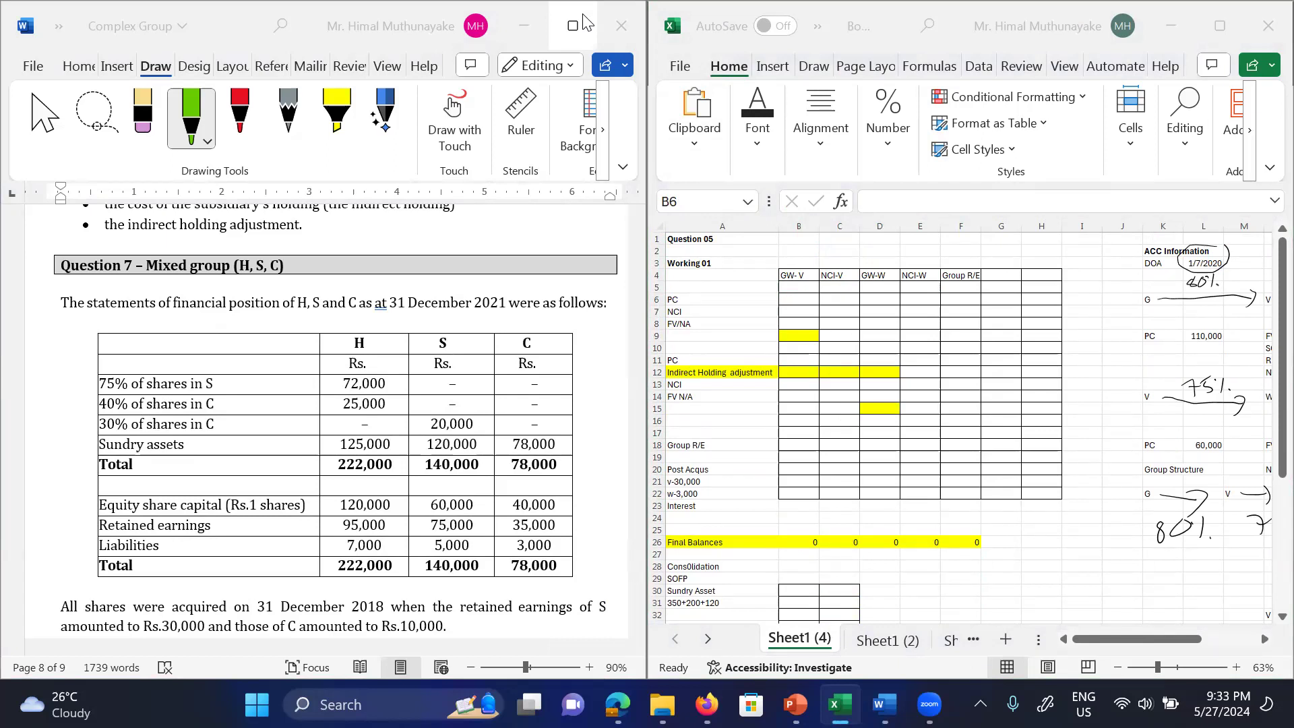
click(1176, 309)
key(Right)
key(Right)
key(Right)
key(Right)
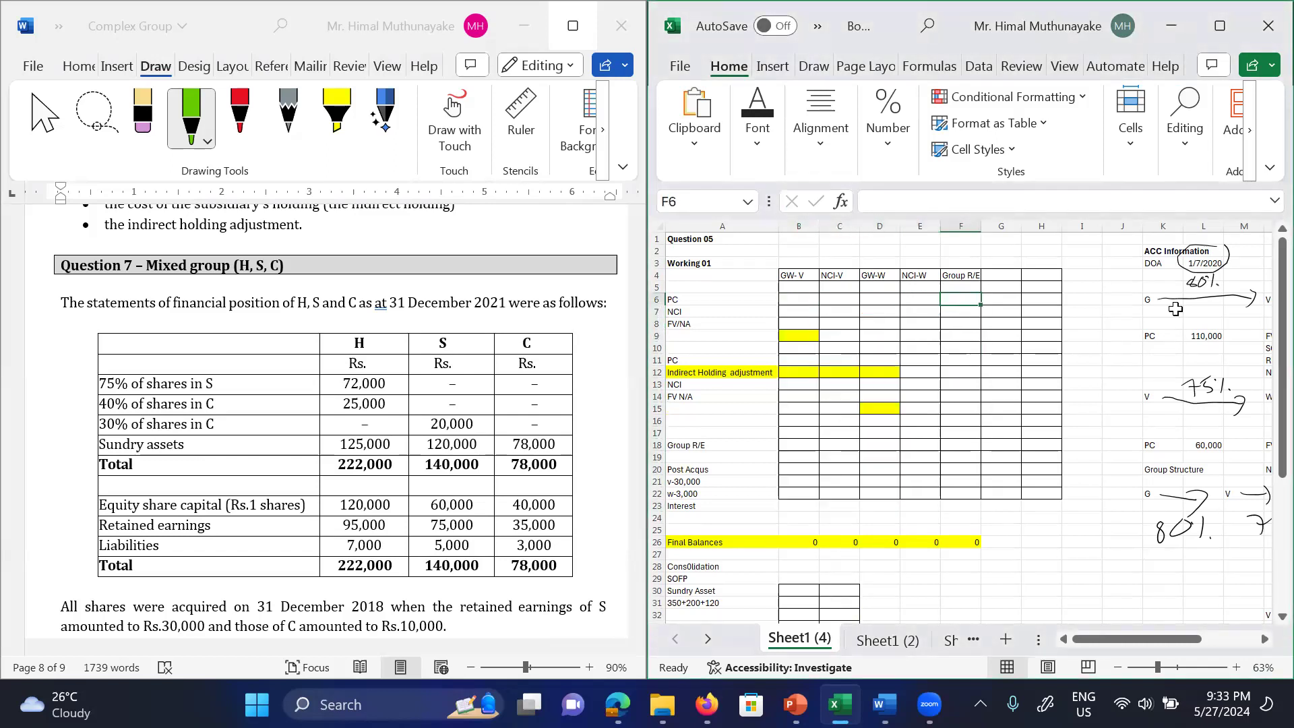
click(592, 15)
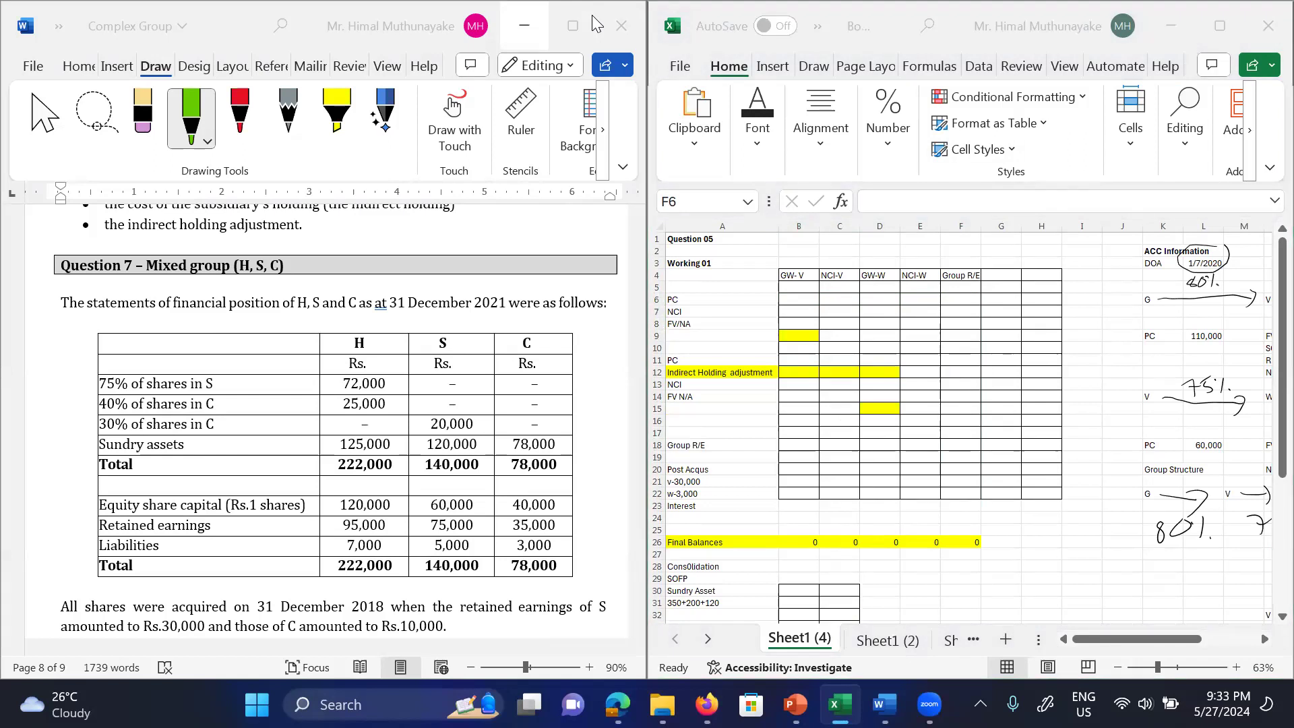
Step: Delete the handwritten circle around the 1/7/2020 acquisition date and the handwritten 80% arrow between G and V
click(1148, 279)
key(Right)
key(Right)
key(Right)
key(Right)
key(Right)
key(Up)
key(Up)
key(Up)
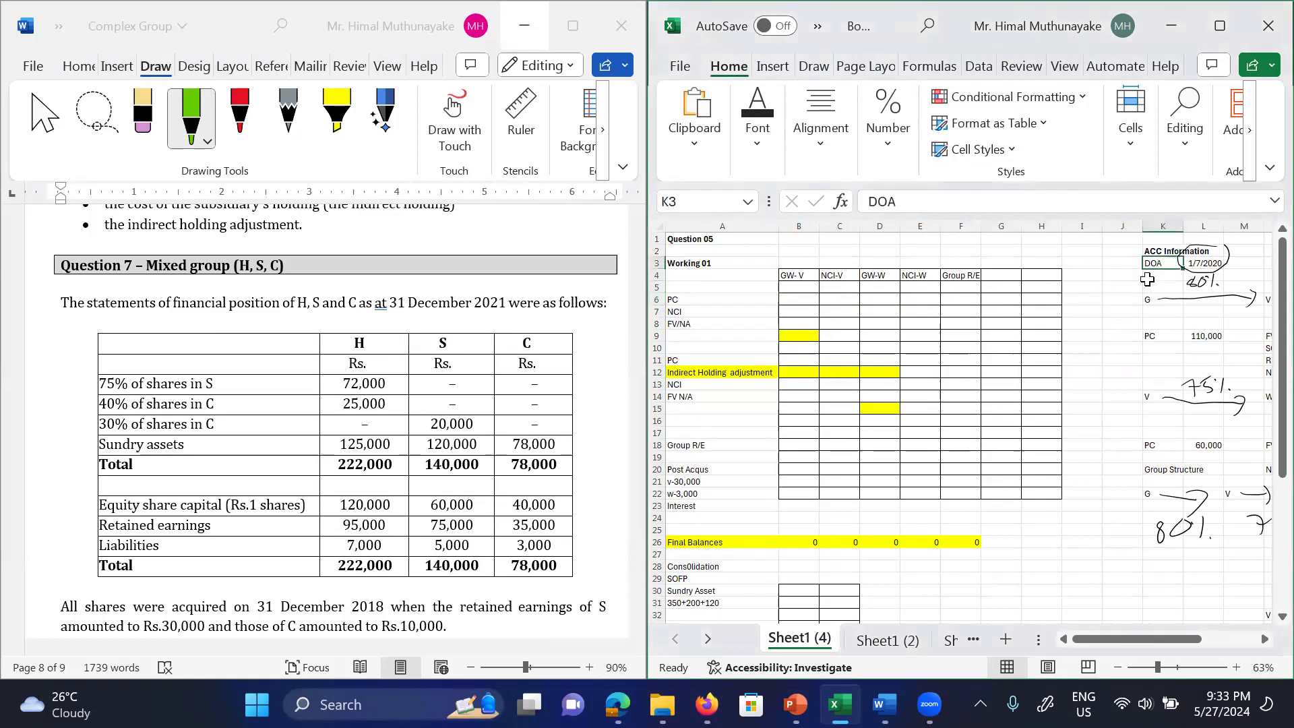
click(1224, 263)
key(Escape)
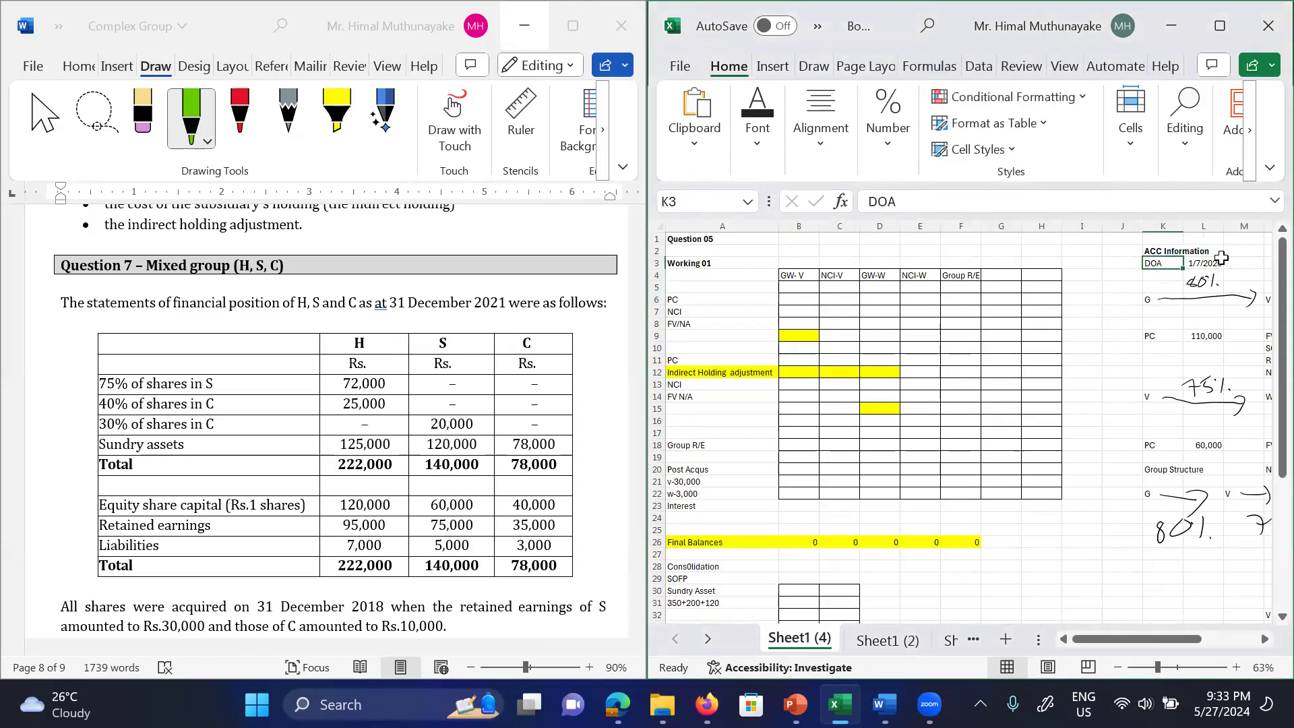
click(1191, 289)
key(Delete)
Step: Delete the handwritten 75% arrow between V and W in the acquisition information
key(Up)
key(Up)
key(Down)
key(Down)
key(Down)
key(Down)
key(Down)
key(Down)
key(Down)
key(Down)
key(Down)
key(Down)
key(Down)
key(Down)
key(Down)
key(Down)
key(Down)
key(Down)
key(Down)
key(Down)
key(Down)
key(Down)
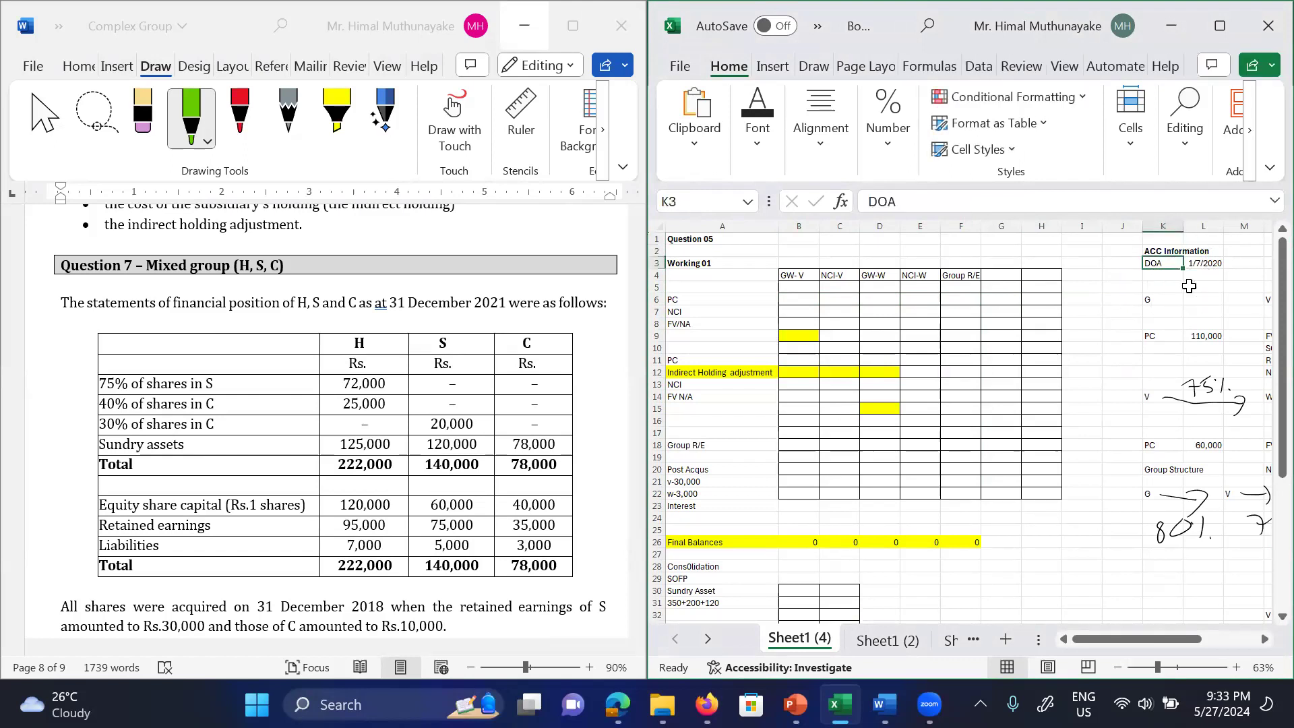
key(Up)
key(Up)
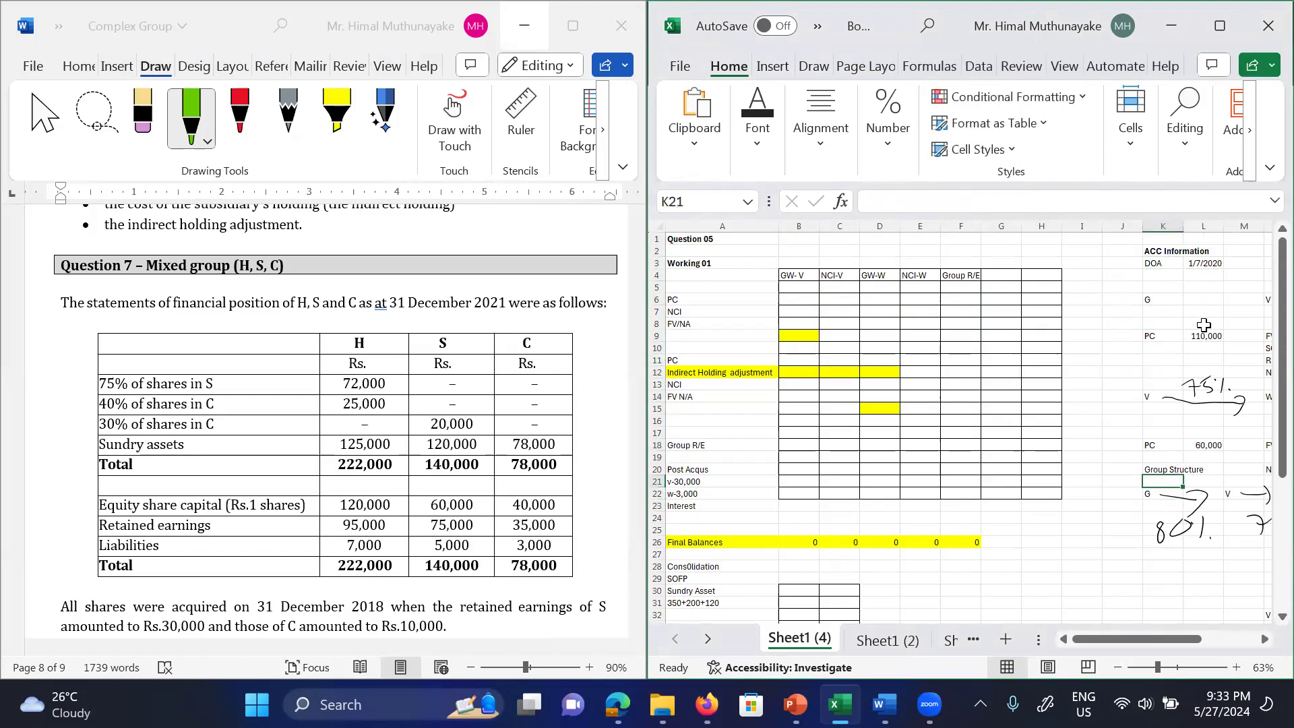
click(1184, 405)
key(Delete)
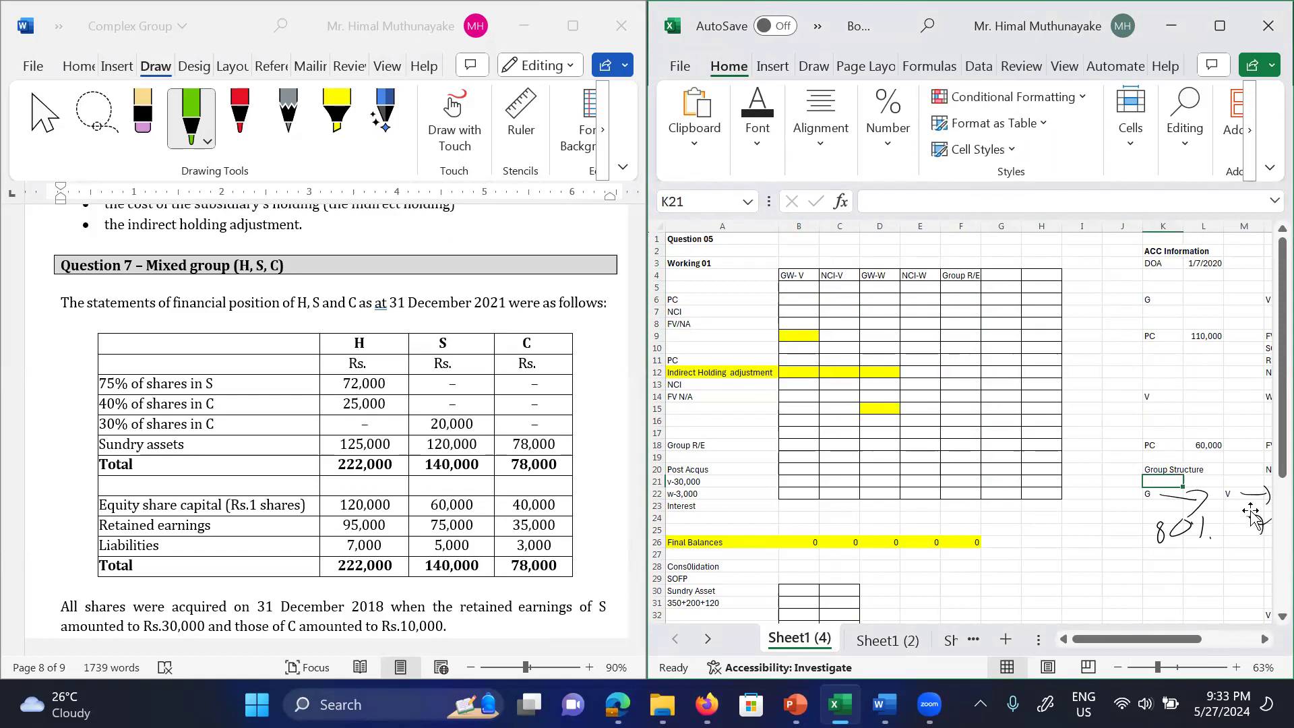
Step: Delete the handwritten 80% and 75% arrows linking G, V and W under Group Structure
click(1169, 518)
key(Delete)
key(Right)
key(Right)
key(Down)
key(Right)
key(Down)
key(Down)
key(Up)
key(Up)
key(Left)
key(Down)
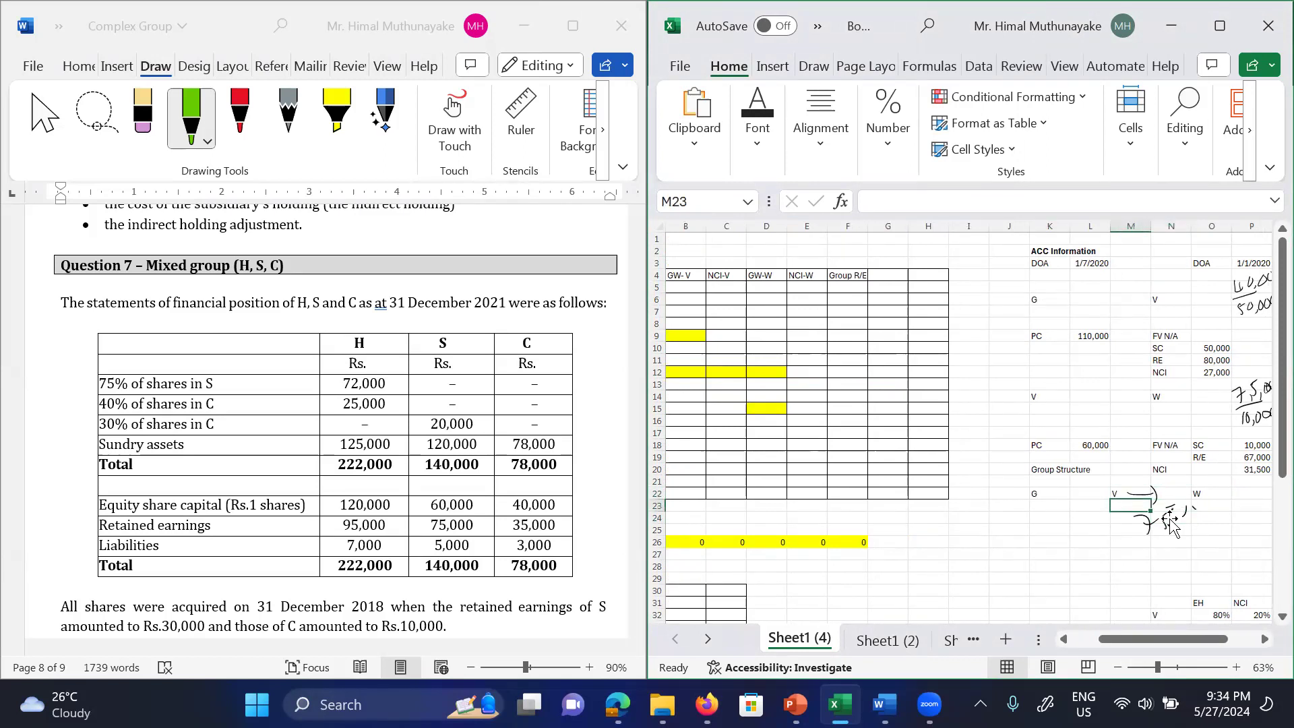
click(1156, 500)
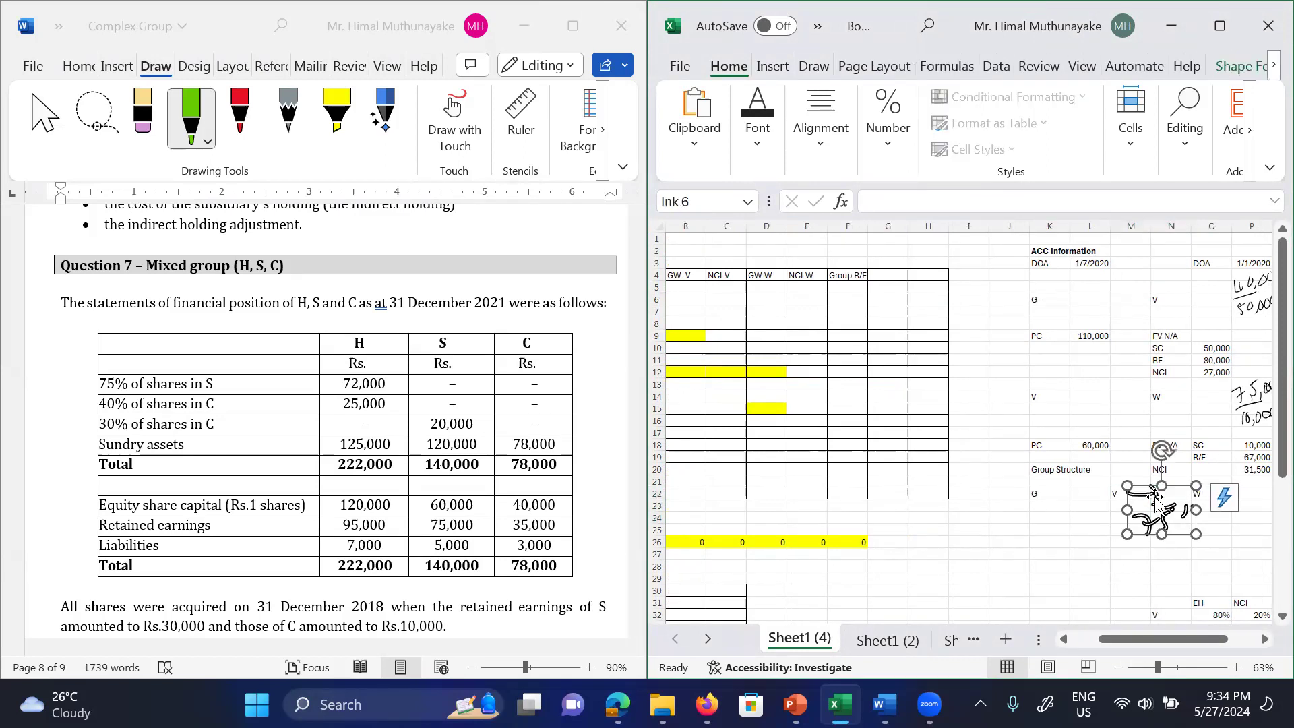
key(Delete)
Step: Delete the two handwritten share fractions in column P, the one over 10,000 and the one over 50,000
click(1250, 401)
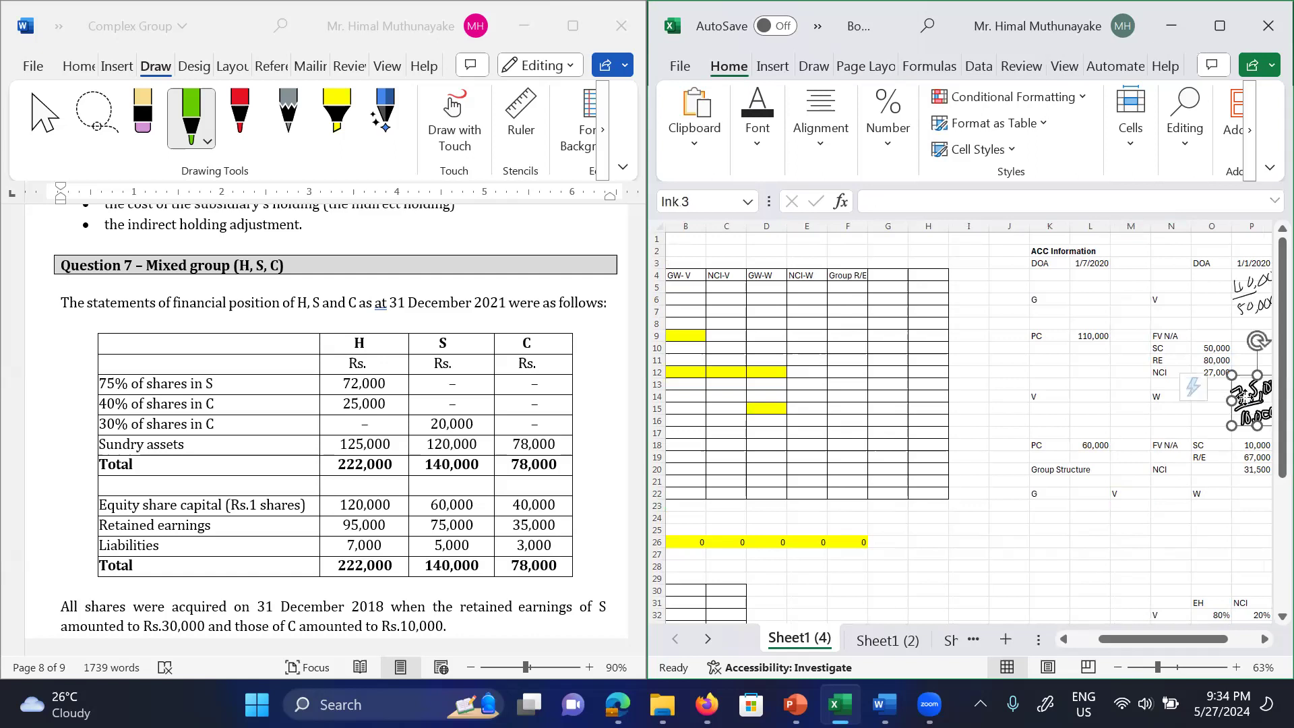
key(Delete)
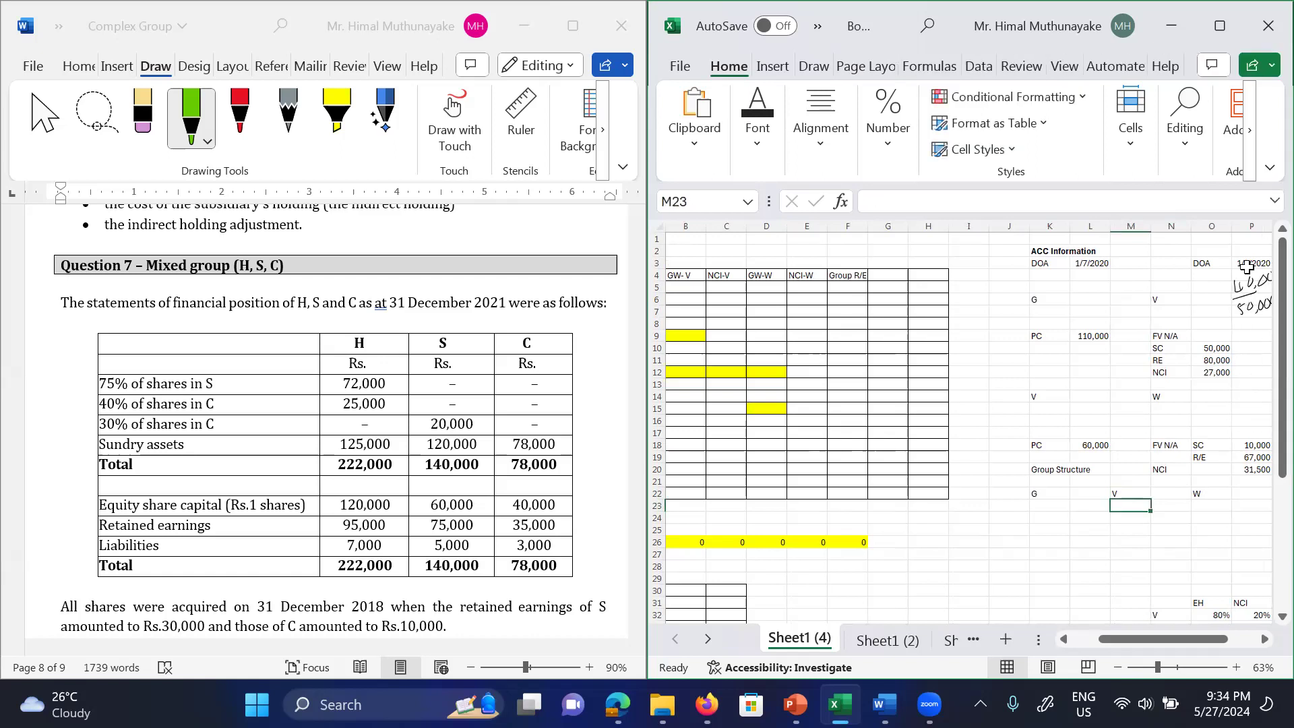
click(1249, 290)
key(Delete)
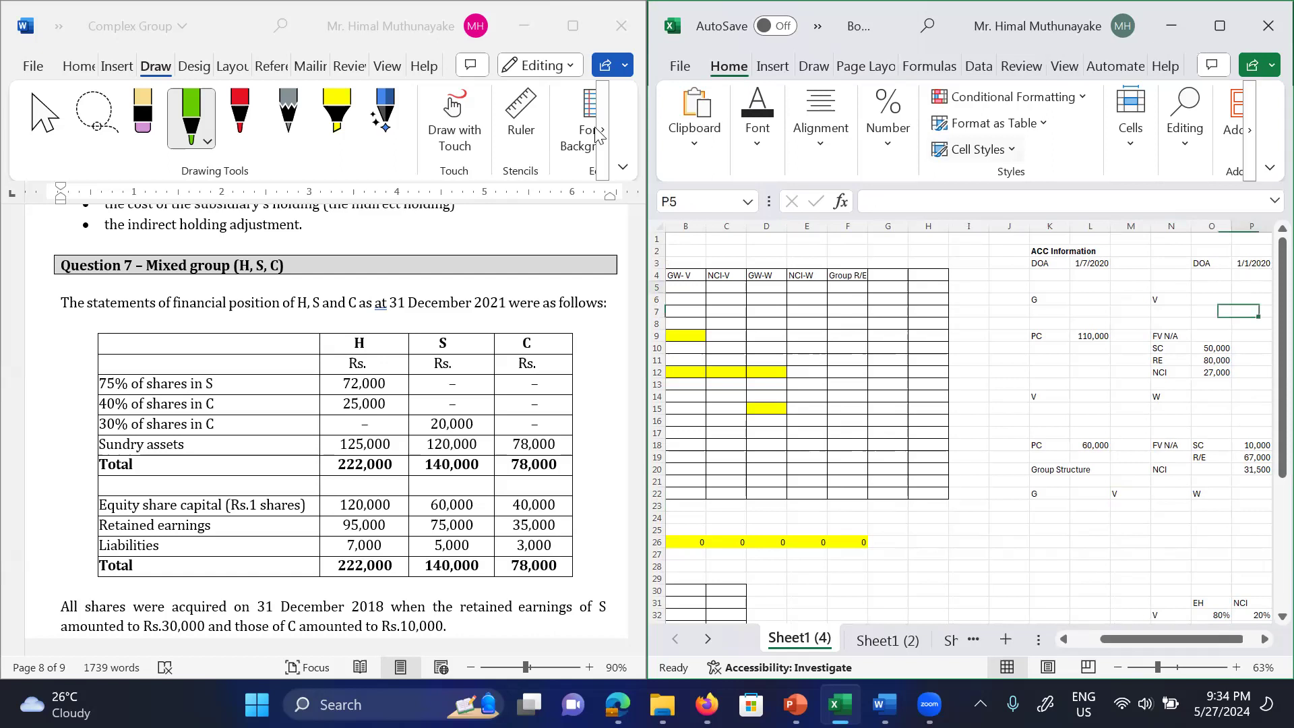
Step: Check the acquisition information, group structure and EH/NCI percentage areas of the copied sheet for remaining notes and old figures
click(1116, 406)
key(Up)
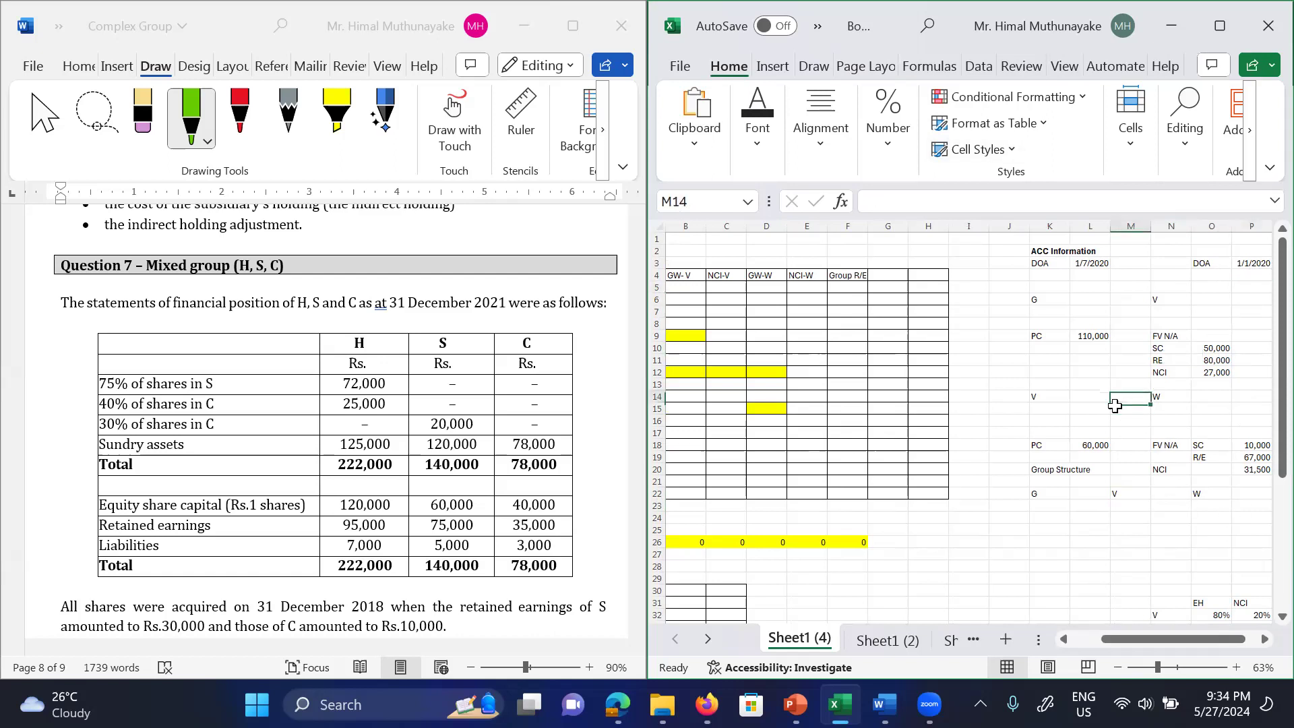
key(Up)
key(Down)
key(Down)
key(Down)
key(Down)
key(Down)
key(Down)
key(Down)
key(Down)
key(Down)
key(Down)
key(Down)
key(Down)
key(Down)
key(Down)
key(Down)
key(Down)
key(Down)
key(Down)
key(Down)
key(Down)
key(Down)
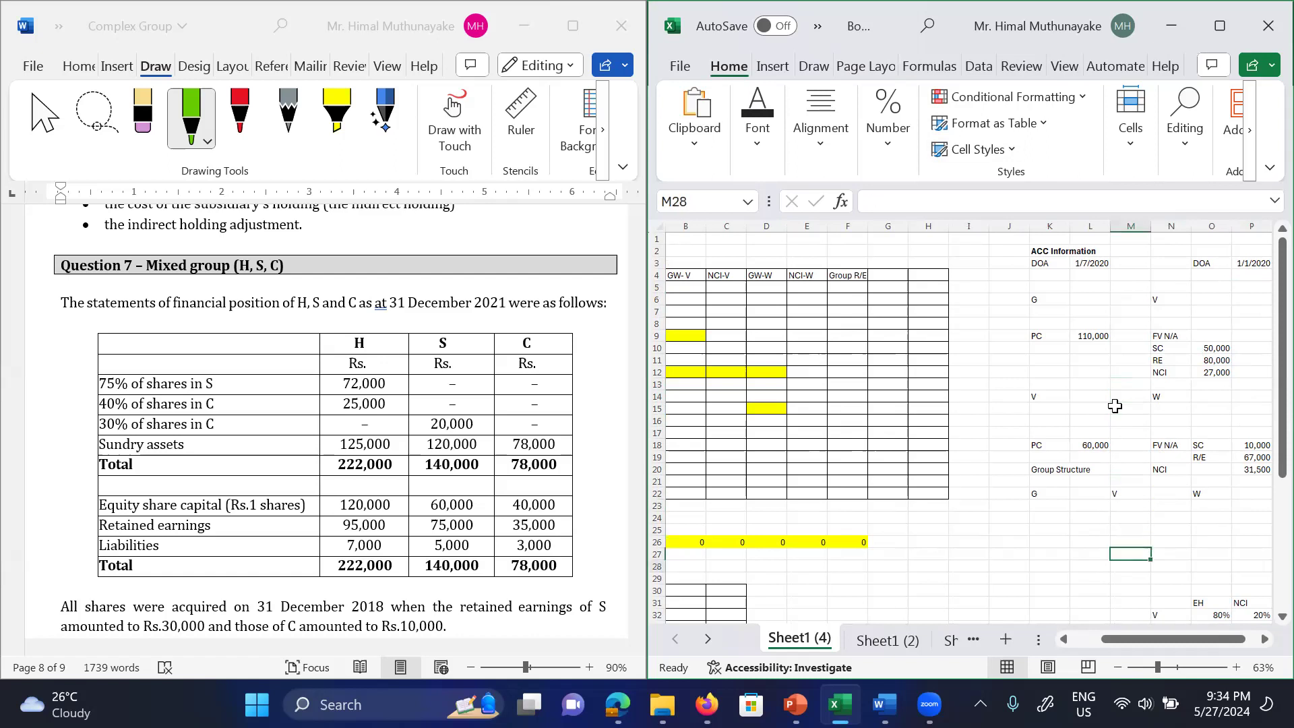
key(Up)
key(Up)
key(Up)
key(Up)
key(Up)
key(Up)
key(Up)
key(Up)
key(Up)
key(Up)
key(Up)
key(Up)
key(Up)
key(Up)
key(Up)
key(Up)
key(Up)
key(Up)
key(Up)
key(Up)
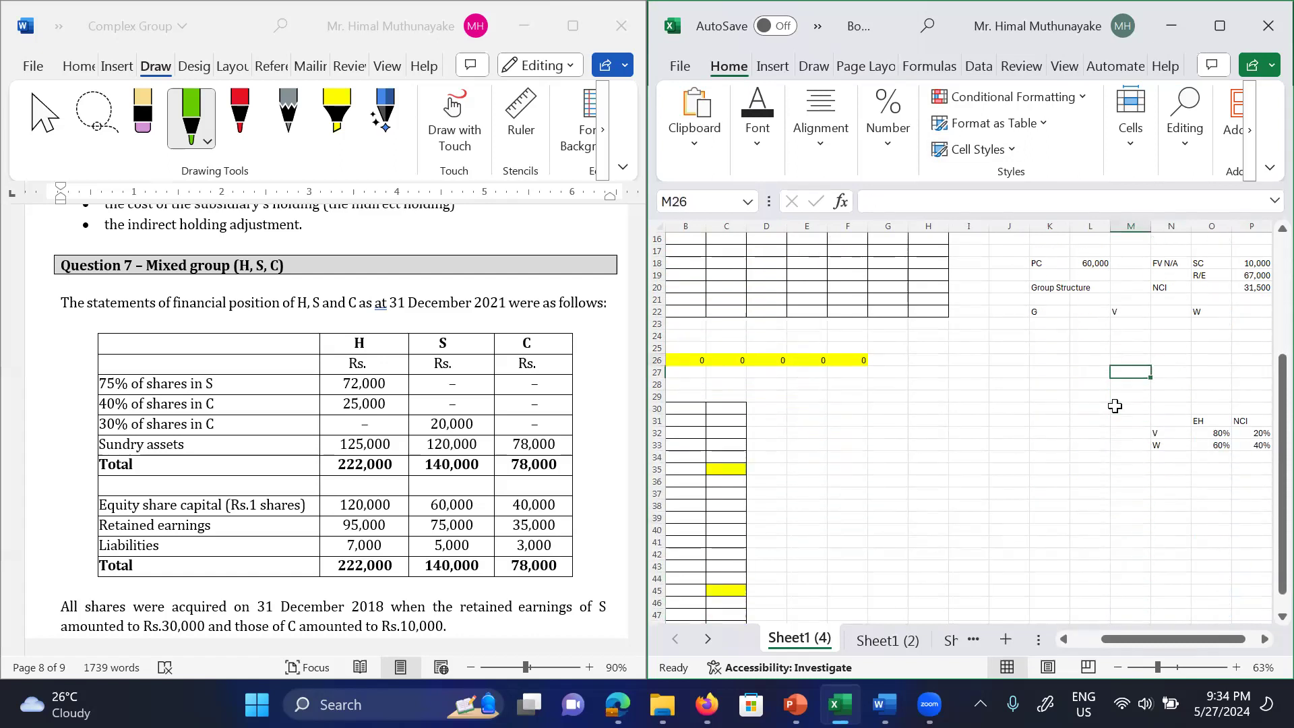
key(Down)
key(Right)
key(Right)
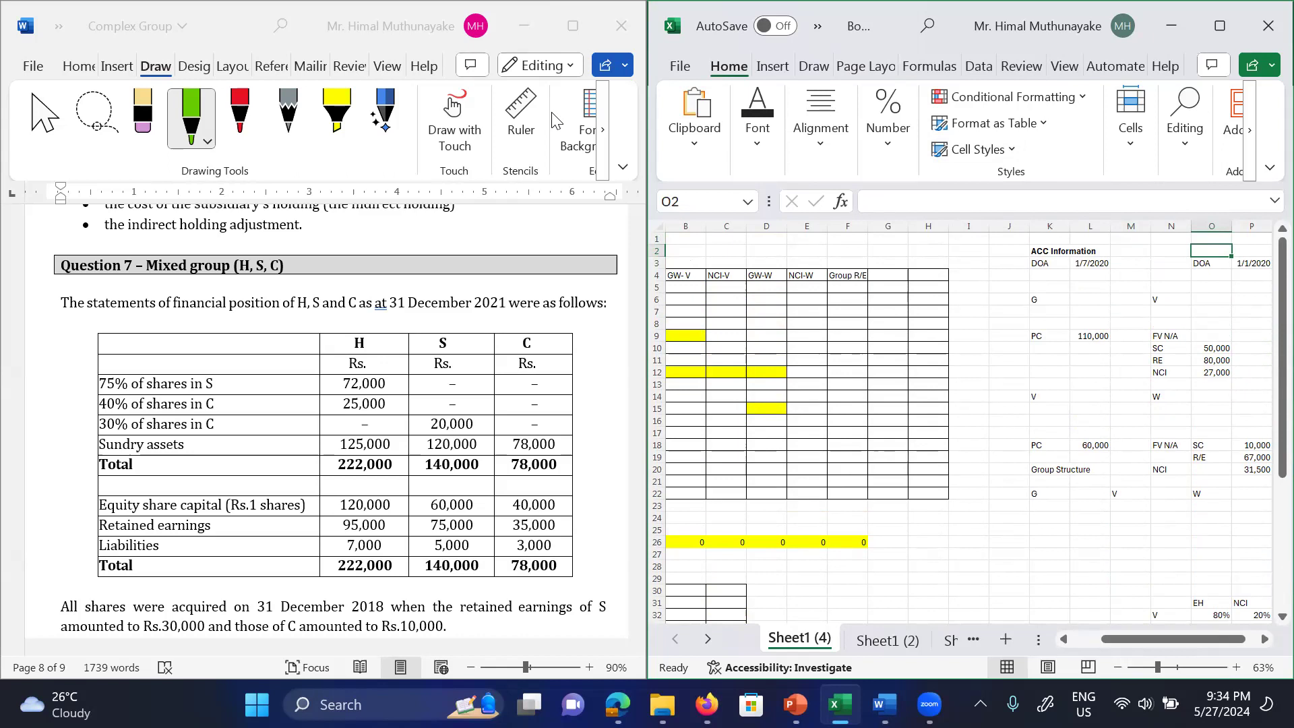
click(552, 114)
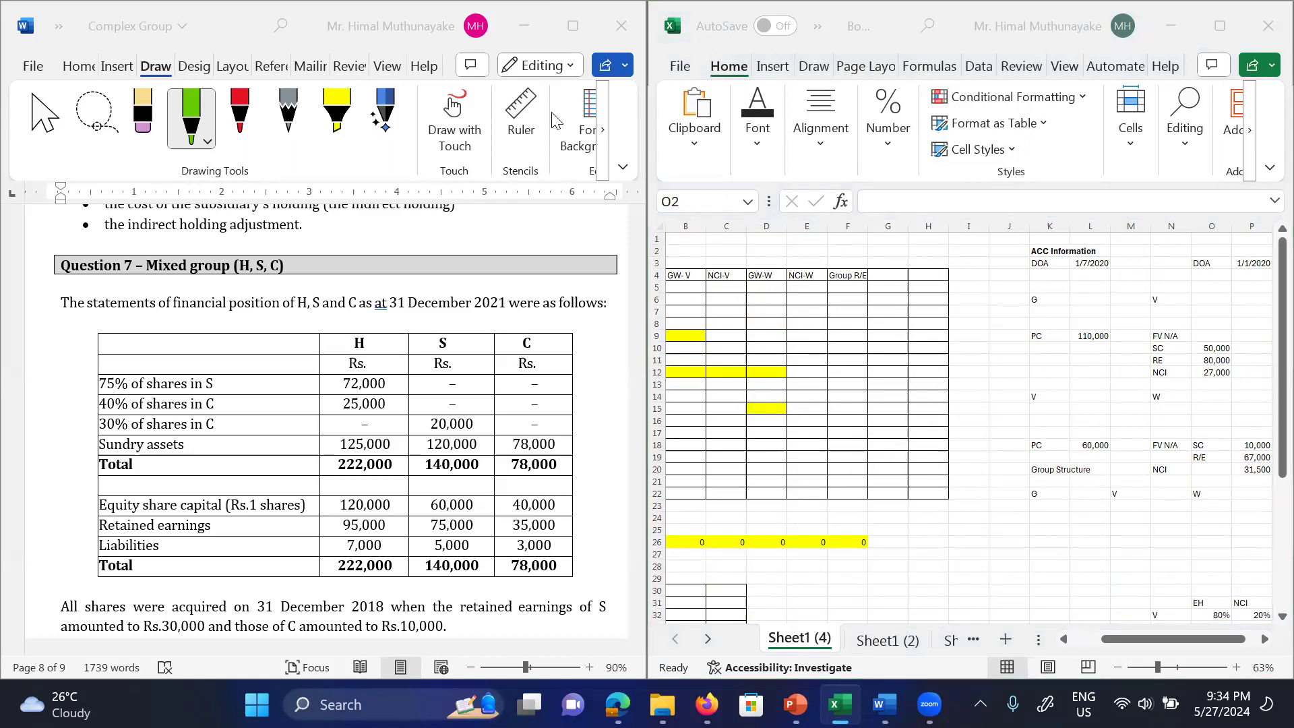
click(1025, 434)
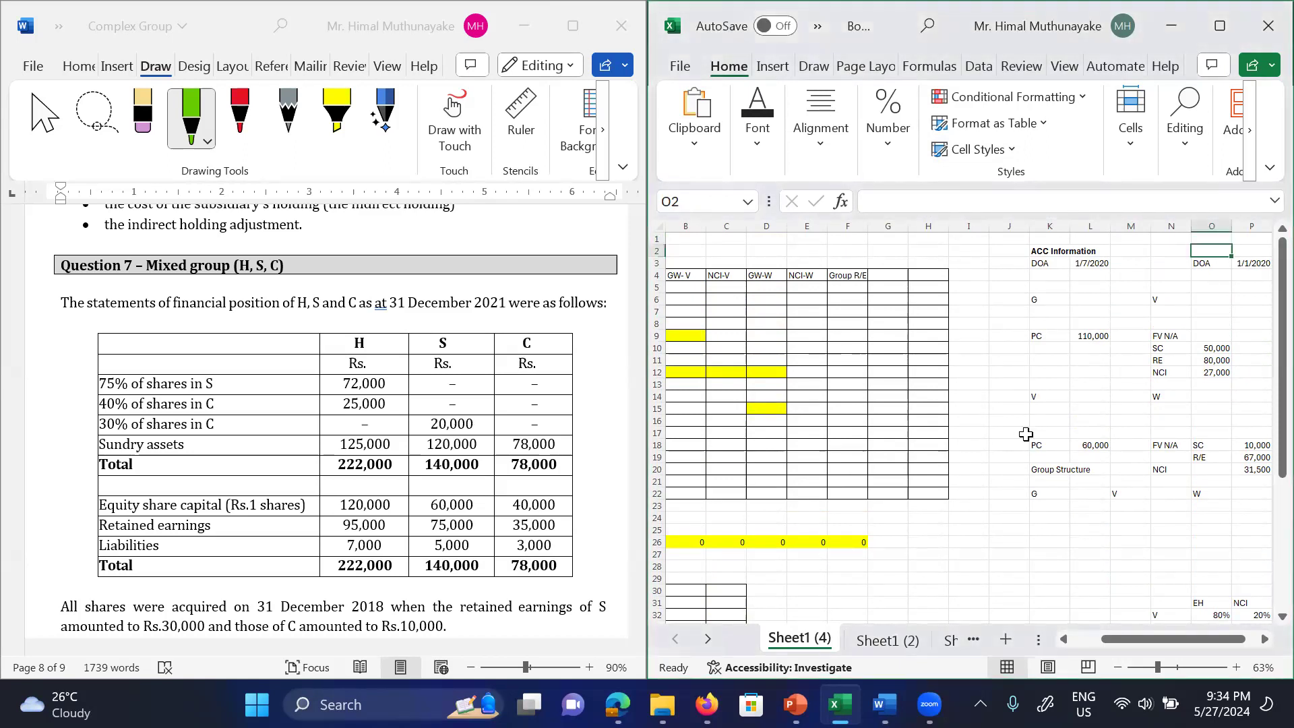
key(Up)
key(Right)
key(Right)
key(Right)
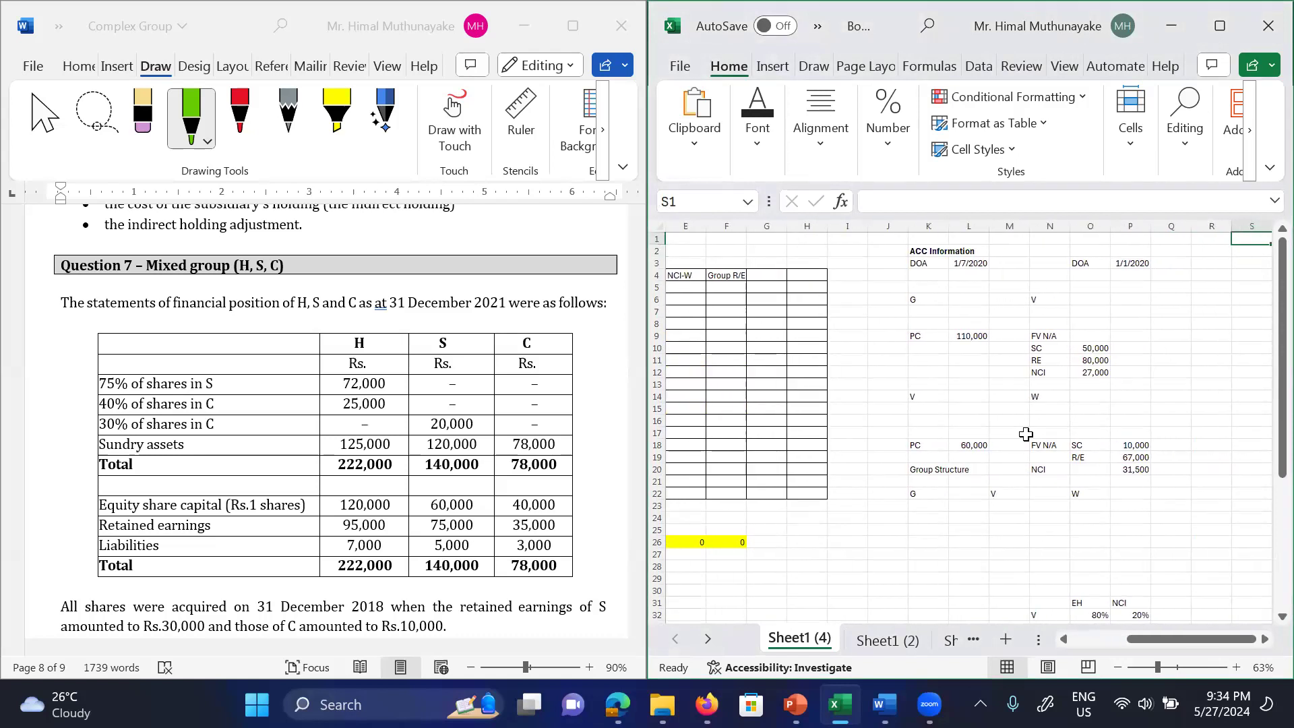
Step: Clear the purchase consideration amount for the acquisition of V in L9
key(Left)
key(Left)
key(Left)
key(Left)
key(Left)
key(Left)
key(Left)
key(Left)
key(Left)
key(Left)
key(Left)
key(Left)
key(Down)
key(Right)
key(Right)
key(Down)
key(Down)
key(Right)
key(Down)
key(Right)
key(Down)
key(Right)
key(Down)
key(Down)
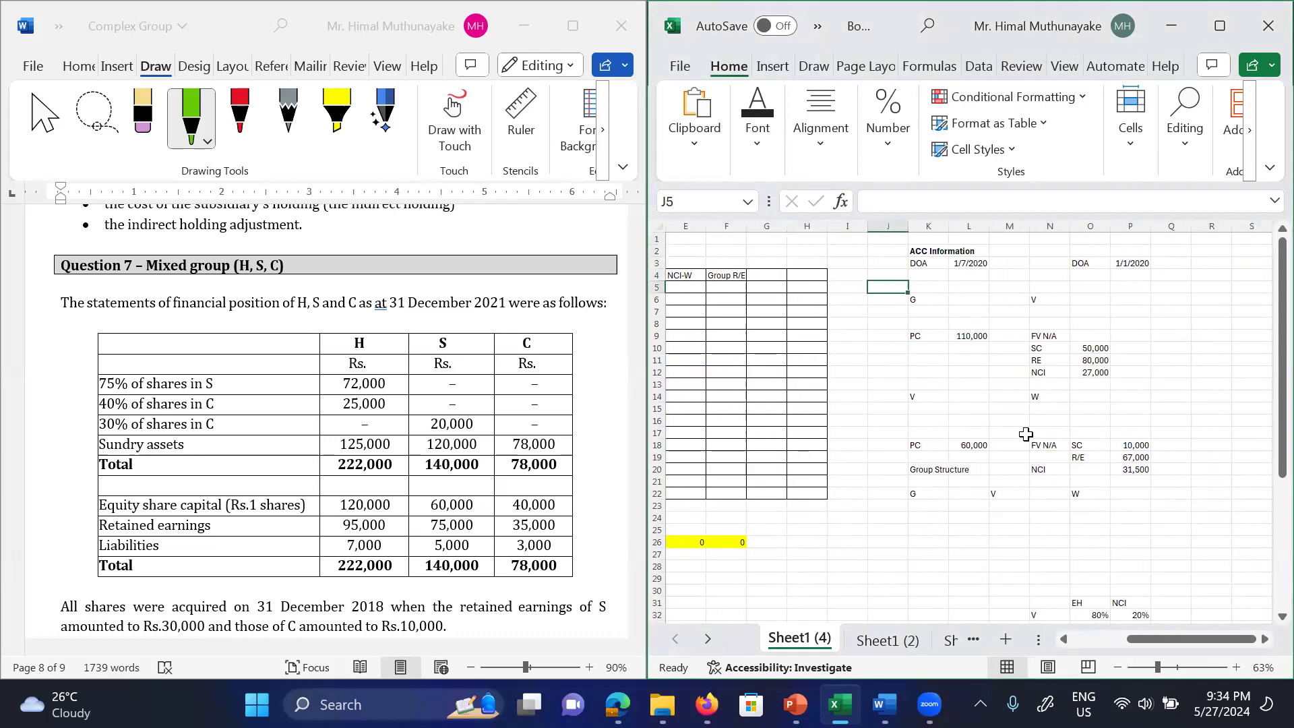
key(Right)
key(Down)
key(Delete)
Step: Clear the SC, RE and NCI amounts for the acquisition of V in O10:O12
key(Right)
key(Right)
key(Down)
key(Right)
key(shift+Down)
key(shift+Down)
key(shift+Down)
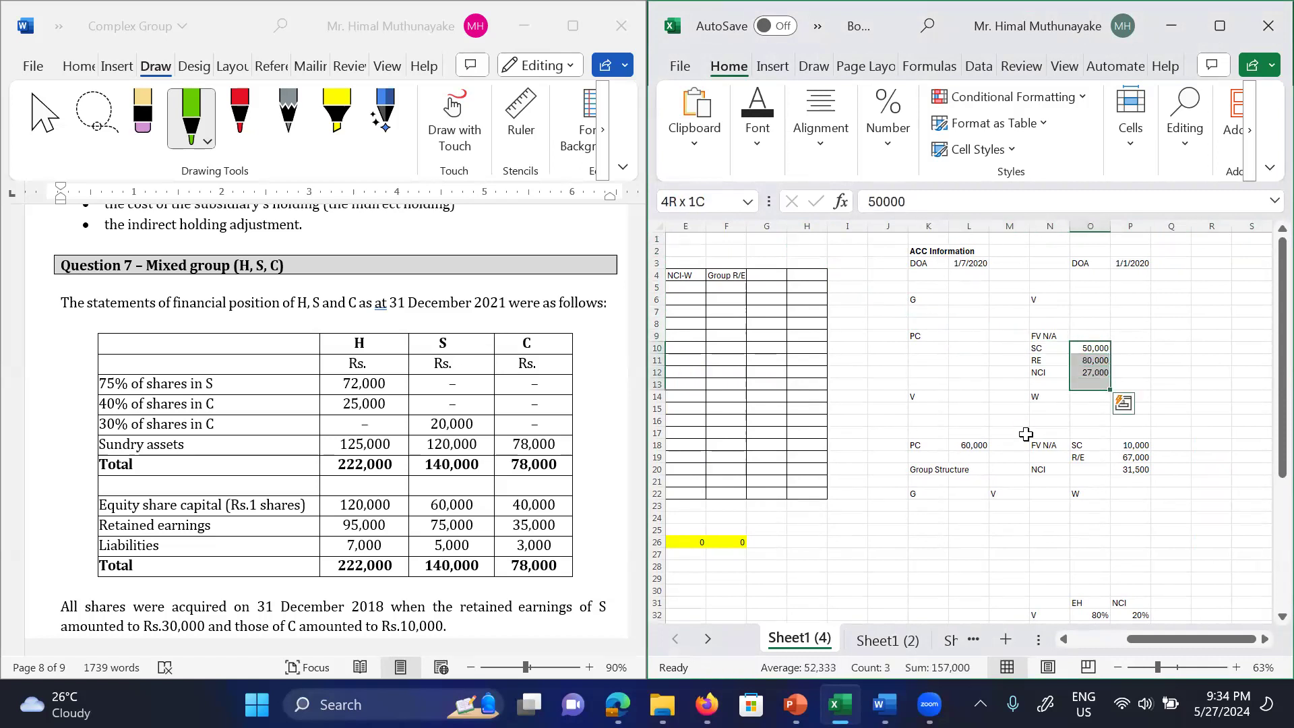
key(Delete)
Step: Clear the purchase consideration amount for the acquisition of W in L18
key(Down)
key(Down)
key(Down)
key(Down)
key(Down)
key(Down)
key(Down)
key(Down)
key(Down)
key(Down)
key(Down)
key(Down)
key(Down)
key(Left)
key(Left)
key(Up)
key(Up)
key(Up)
key(Up)
key(Up)
key(Left)
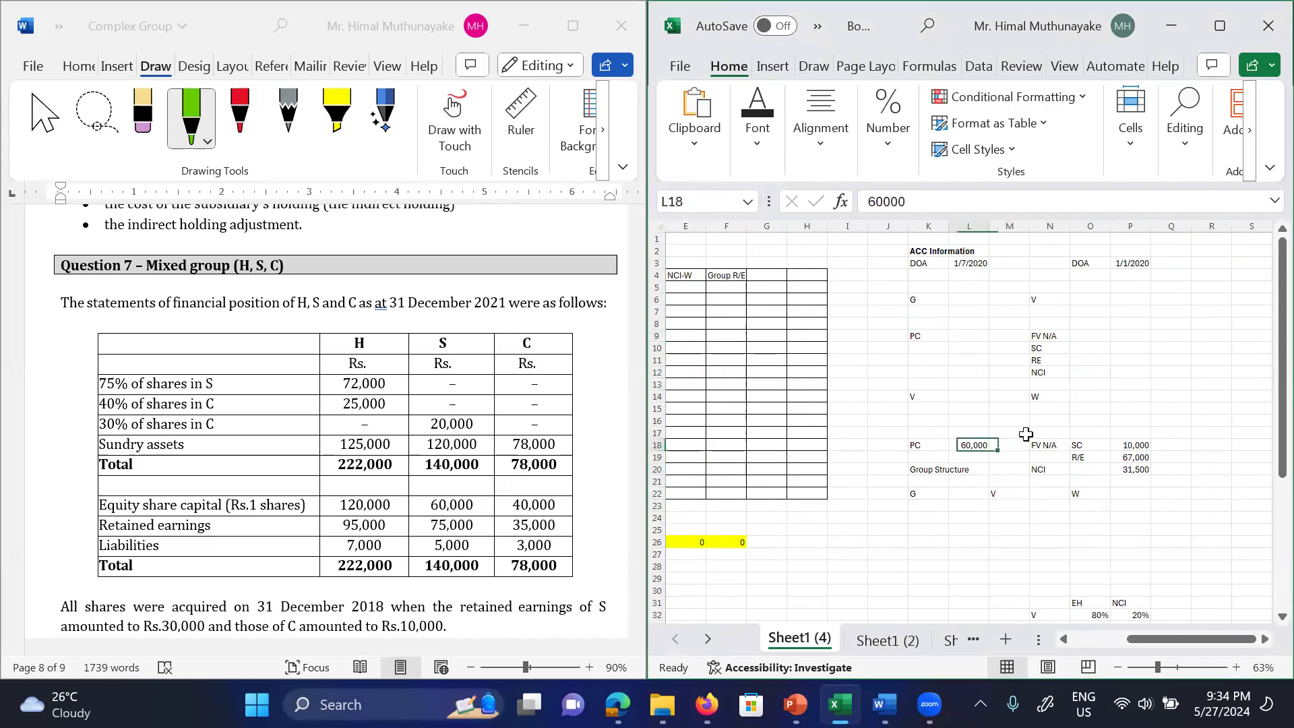
key(Home)
key(Right)
key(Right)
key(Right)
key(Right)
key(Right)
key(Right)
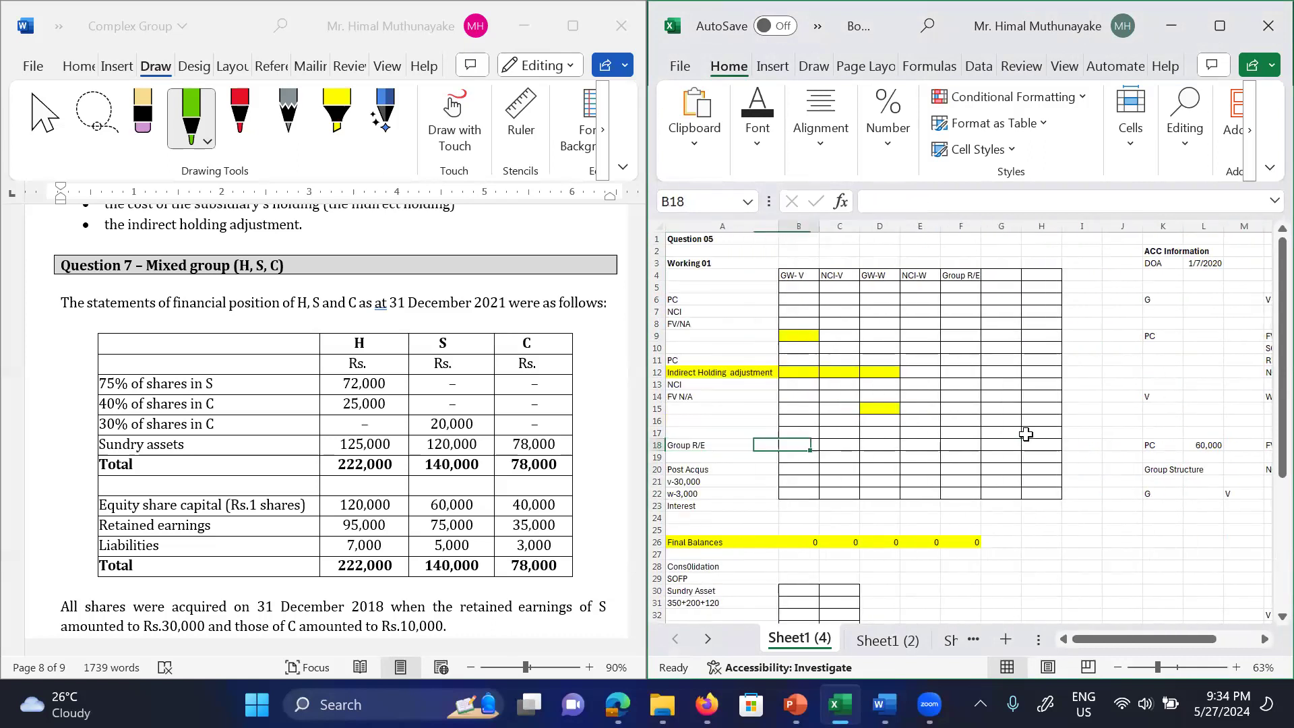
key(Right)
key(Right)
key(Right)
key(Right)
key(Right)
key(Delete)
Step: Clear the SC, R/E and NCI amounts for the acquisition of W in P18:P20
key(Right)
key(Right)
key(Right)
key(Right)
key(Right)
key(Left)
key(Down)
key(Up)
key(shift+Down)
key(shift+Down)
key(Delete)
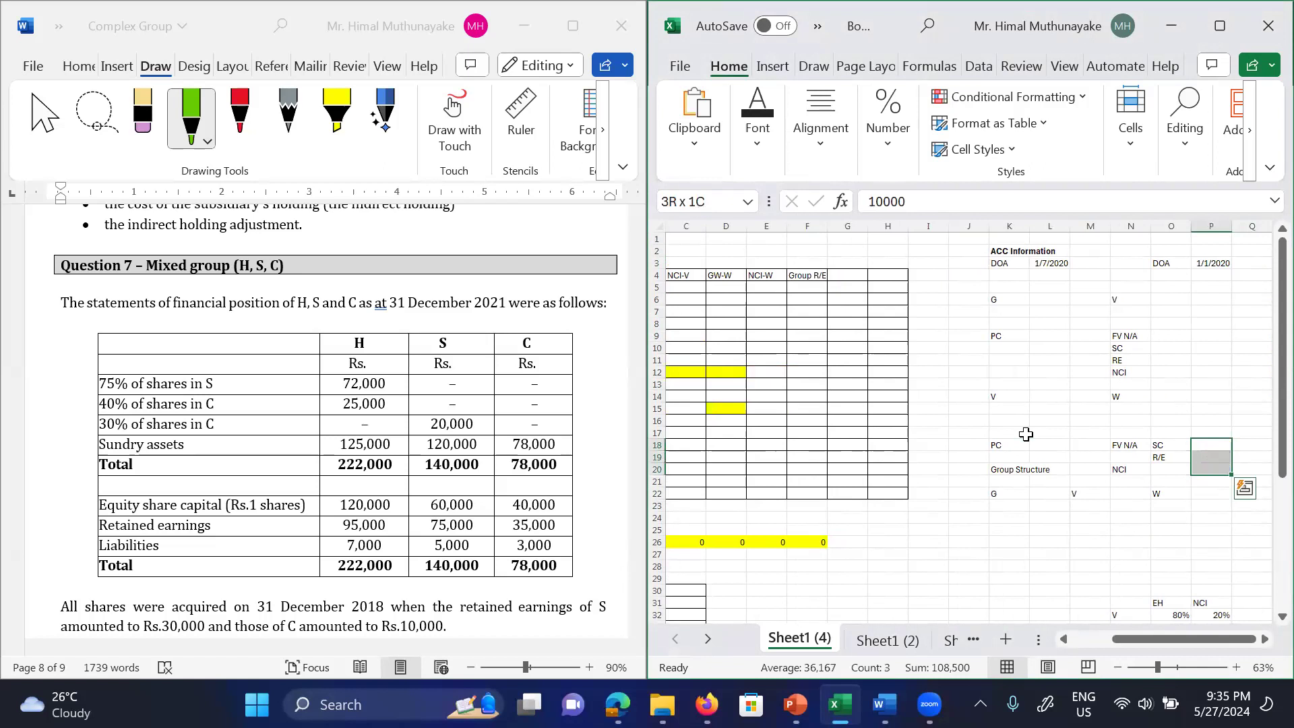
Step: Clear the EH and NCI percentages for V and W in O32:P33
key(Down)
key(Down)
key(Down)
key(Down)
key(Down)
key(Down)
key(Down)
key(Down)
key(Down)
key(Down)
key(Down)
key(Down)
key(Down)
key(Down)
key(Down)
key(Down)
key(Up)
key(Left)
key(Up)
key(shift+Down)
key(shift+Right)
key(shift+Right)
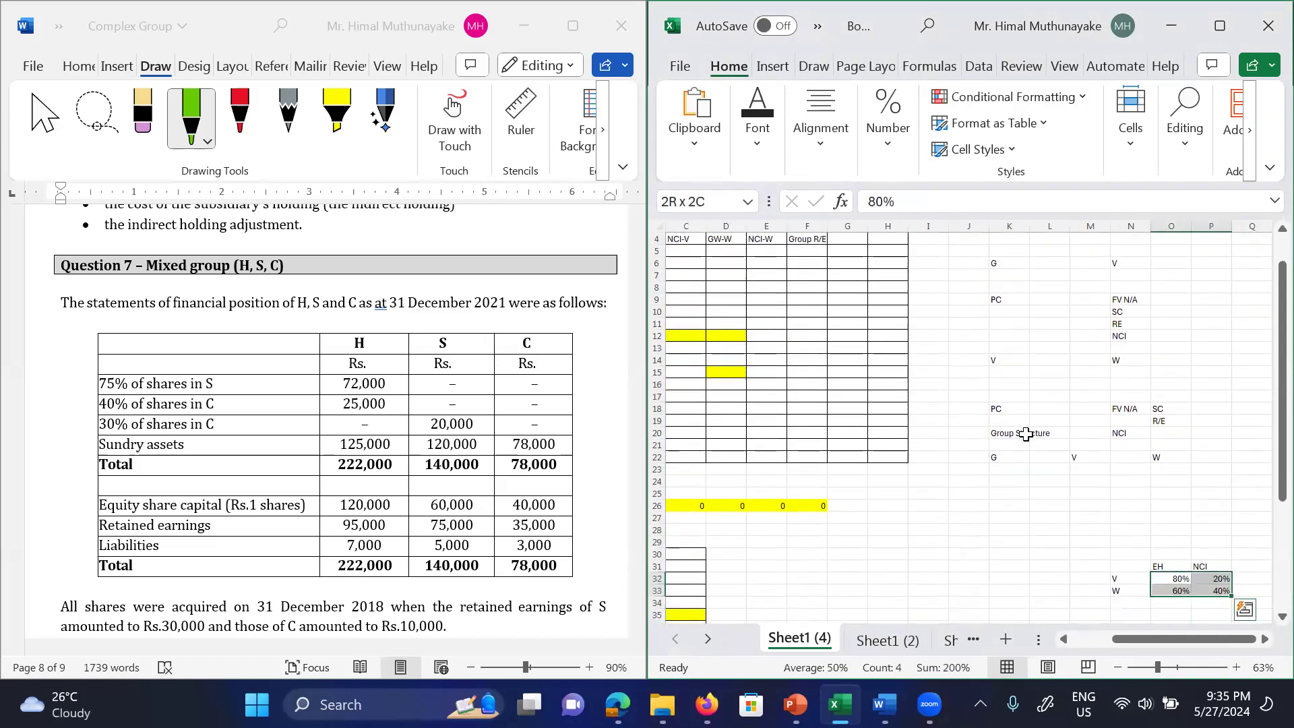
key(shift+Left)
key(Delete)
Step: Read the acquisition date, pre-acquisition retained earnings and non-controlling interest policy given in Question 7 in the Word document
key(Up)
key(Up)
key(Up)
key(Up)
key(Up)
key(Up)
key(Up)
key(Up)
key(Up)
key(Up)
key(Up)
key(Up)
key(Up)
key(Up)
key(Up)
key(Up)
key(Up)
key(Up)
key(Up)
key(Up)
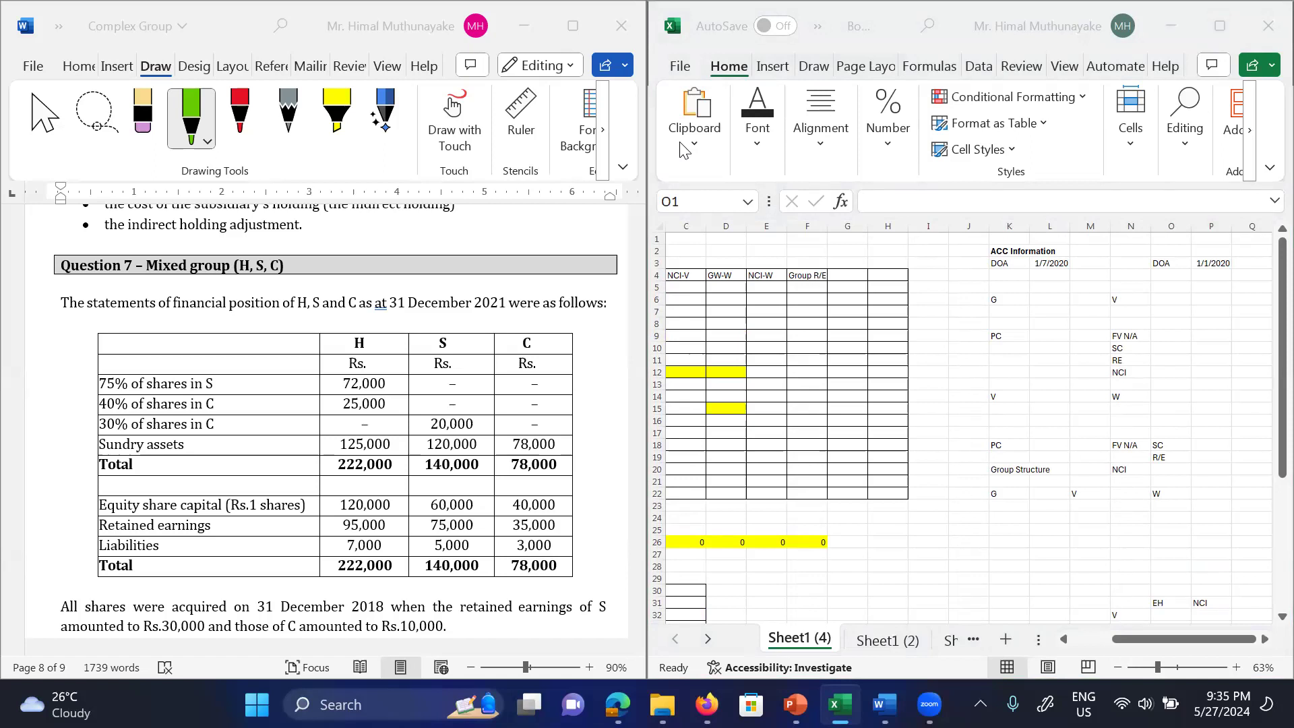
click(122, 581)
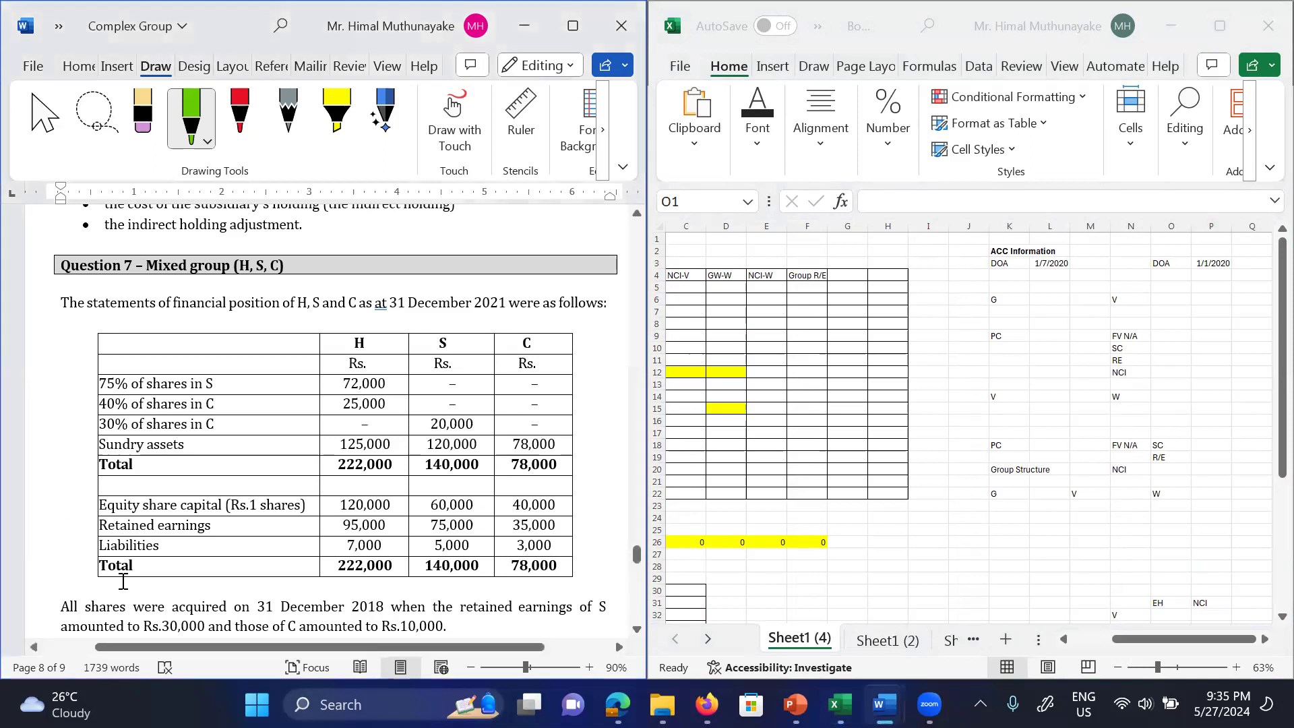
scroll(123, 581, down, 1)
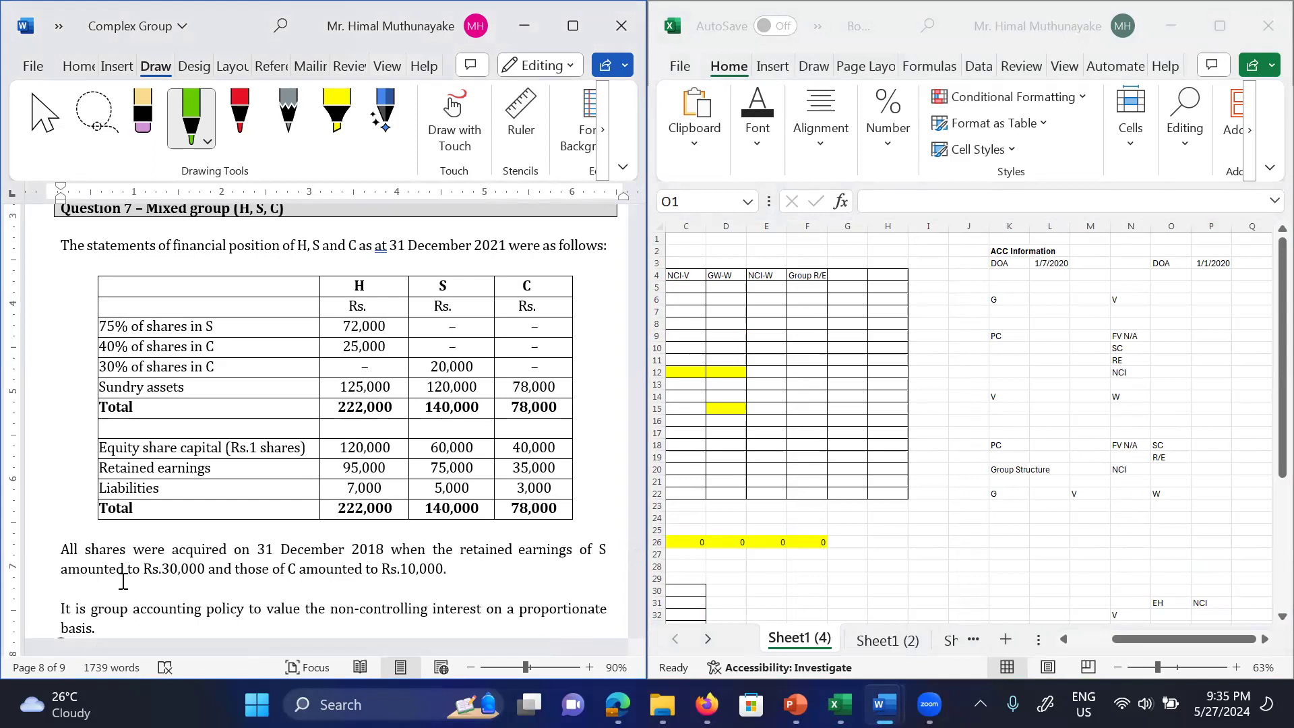
scroll(123, 581, down, 1)
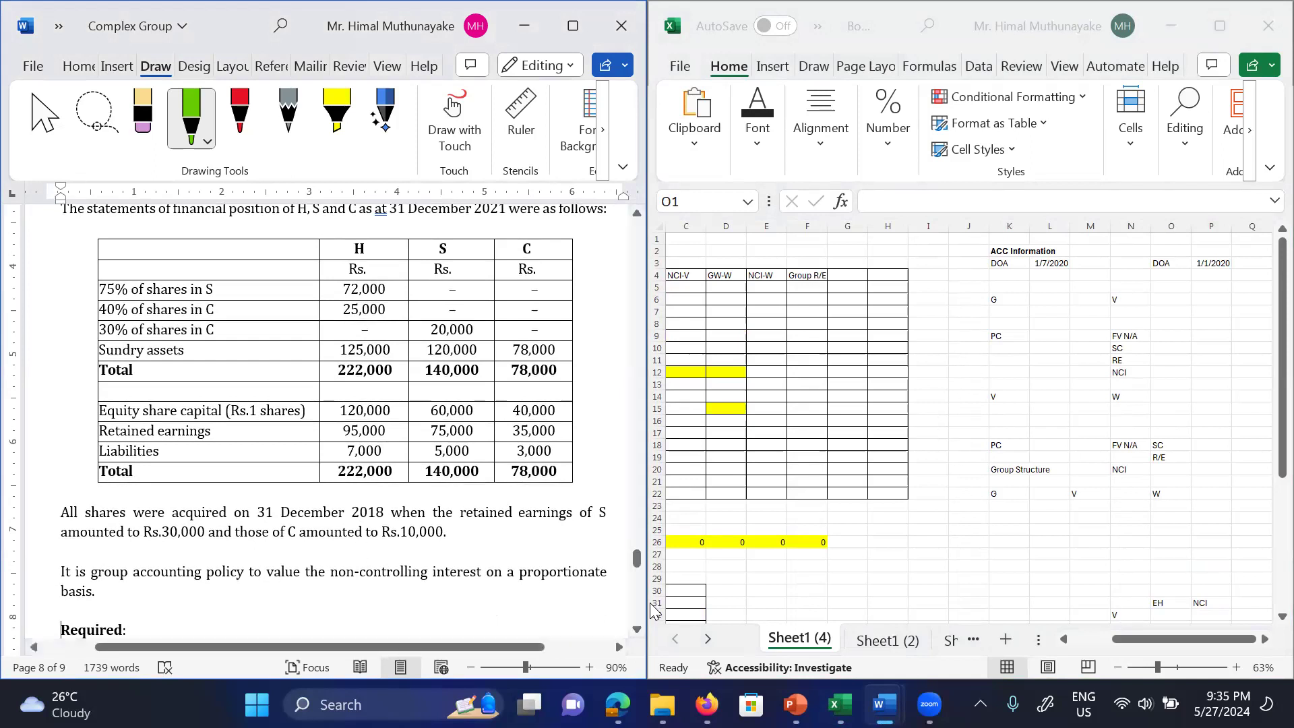
Step: Set the date of acquisition in L3 of the Excel worksheet to 31/12/2018
click(1037, 362)
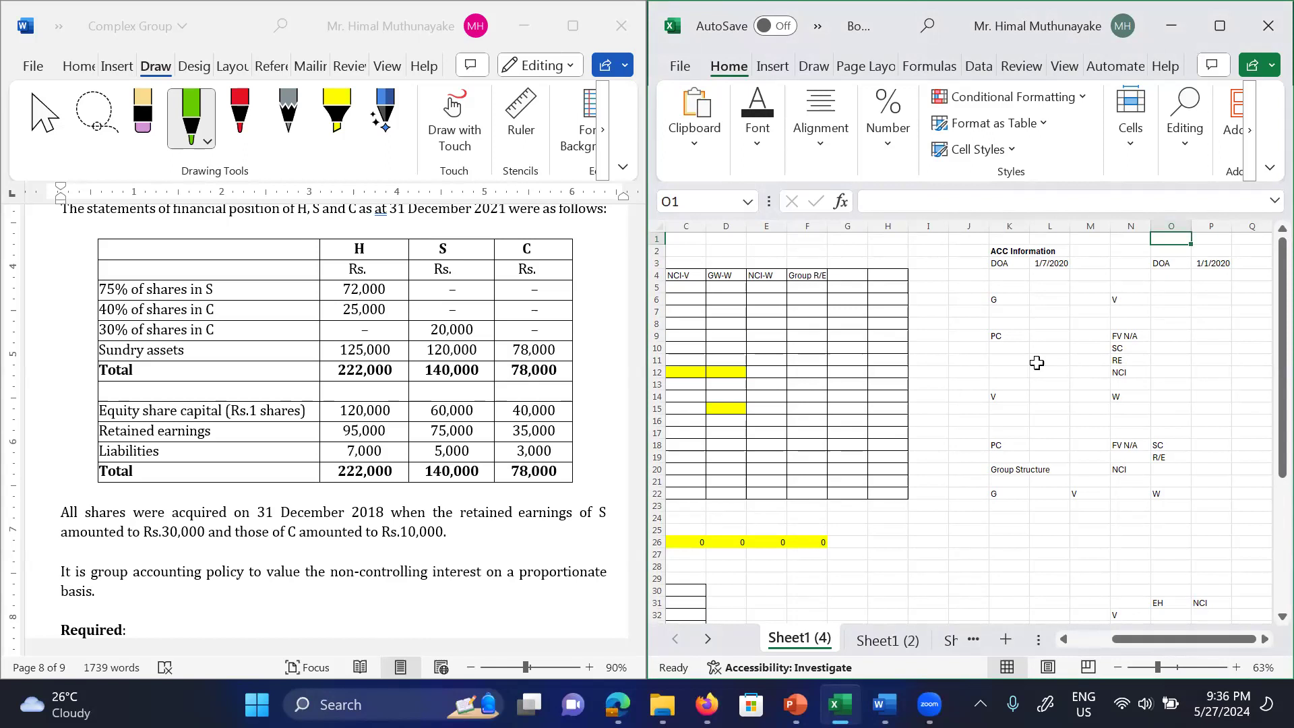
click(1049, 286)
click(1044, 260)
text(3)
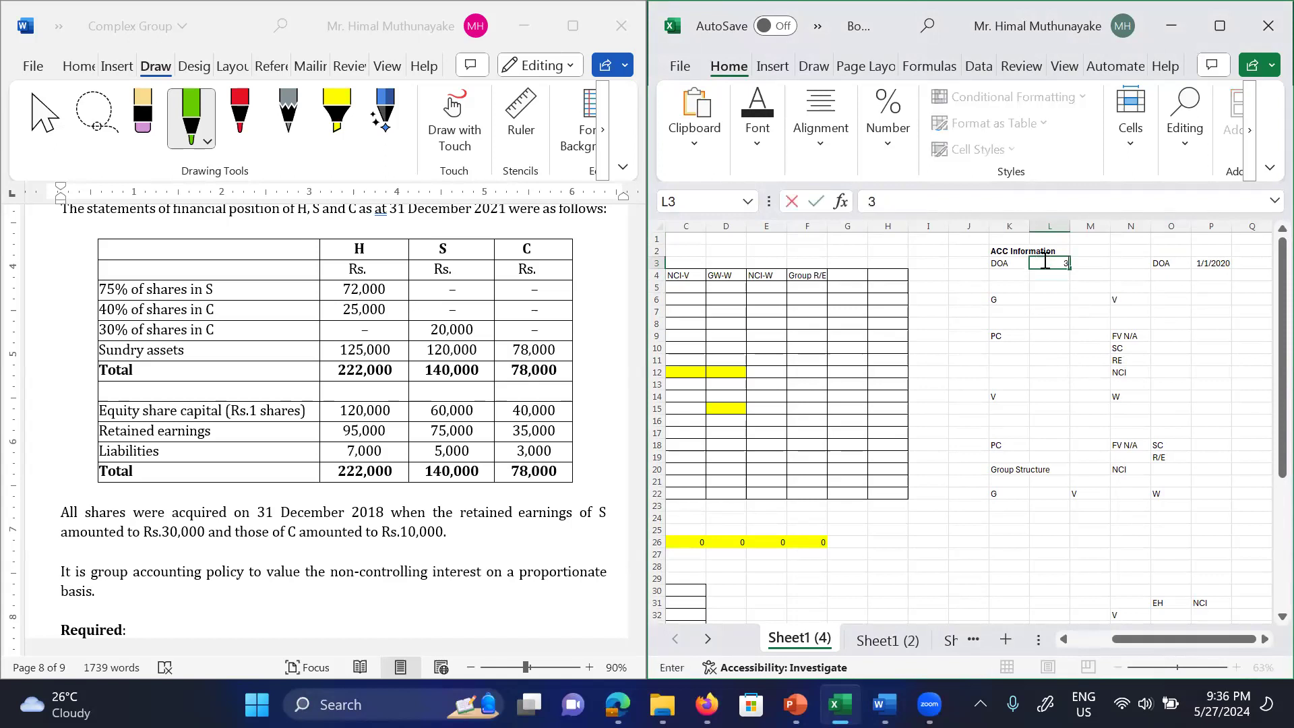
text(1/12/2018)
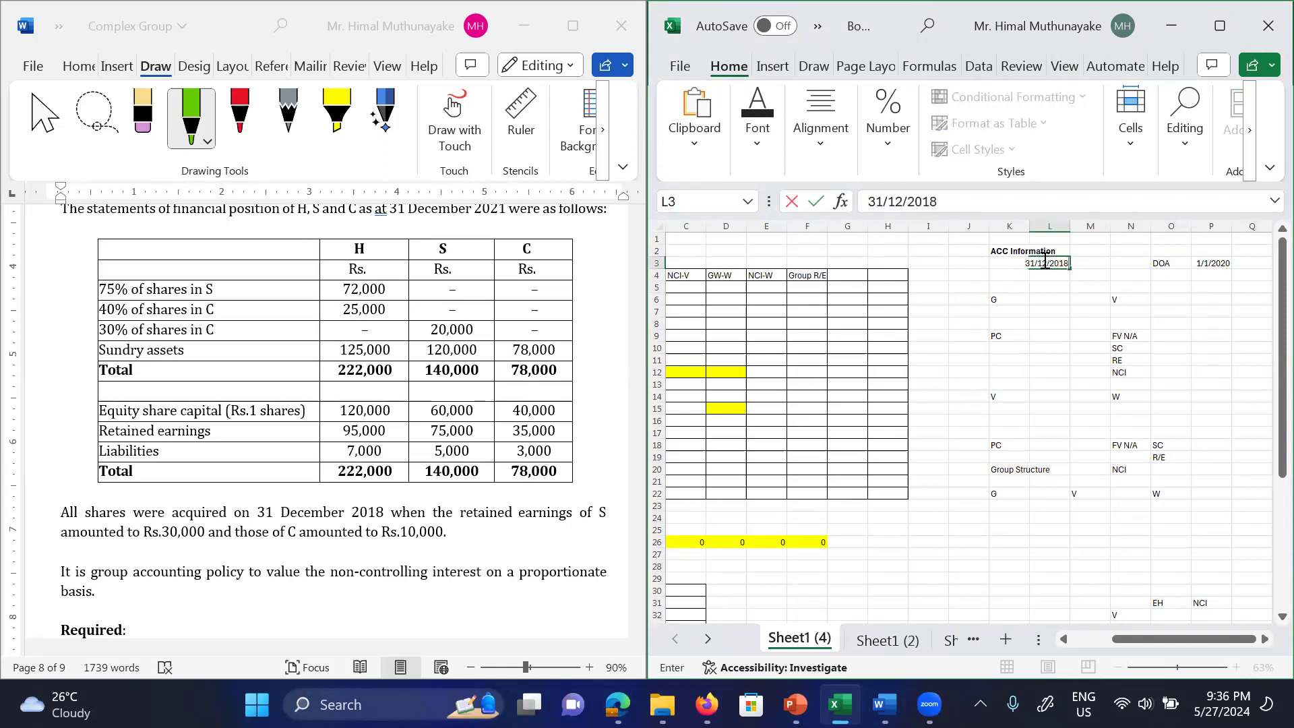
Step: Delete the second DOA label and its date in O3:P3
click(1196, 271)
key(Up)
key(Left)
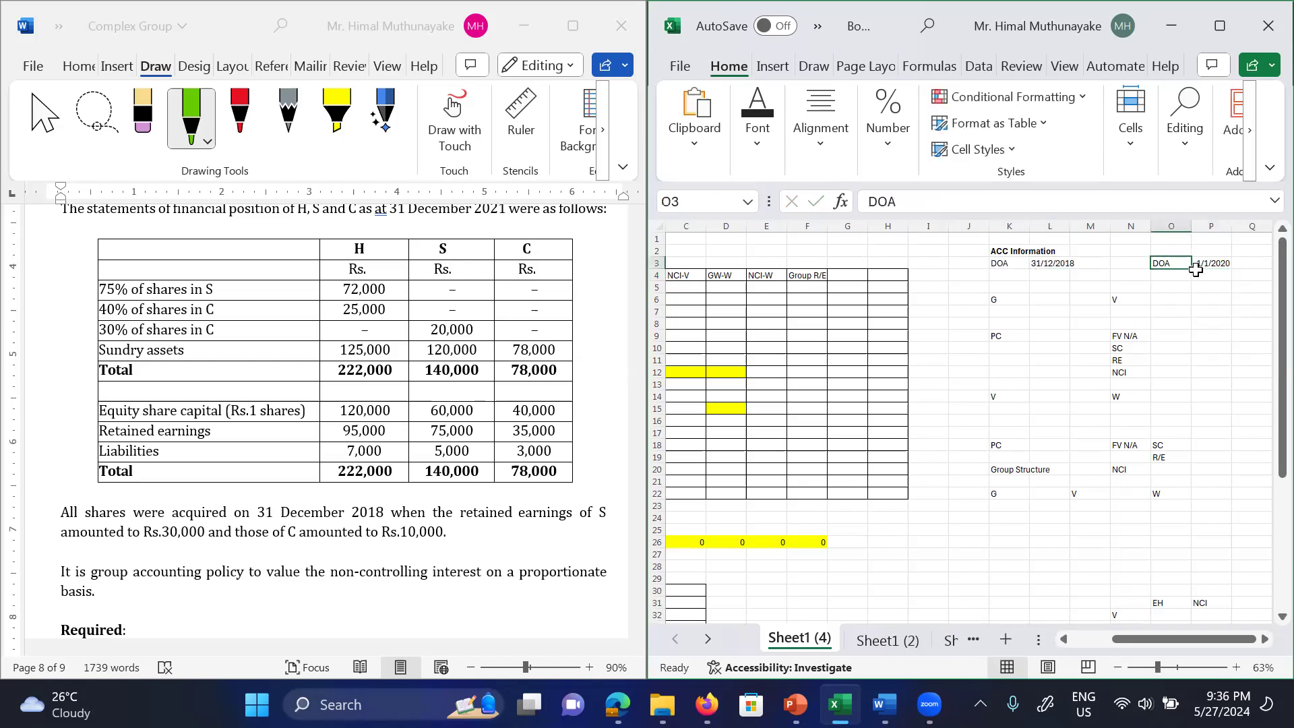
key(shift+Right)
key(Delete)
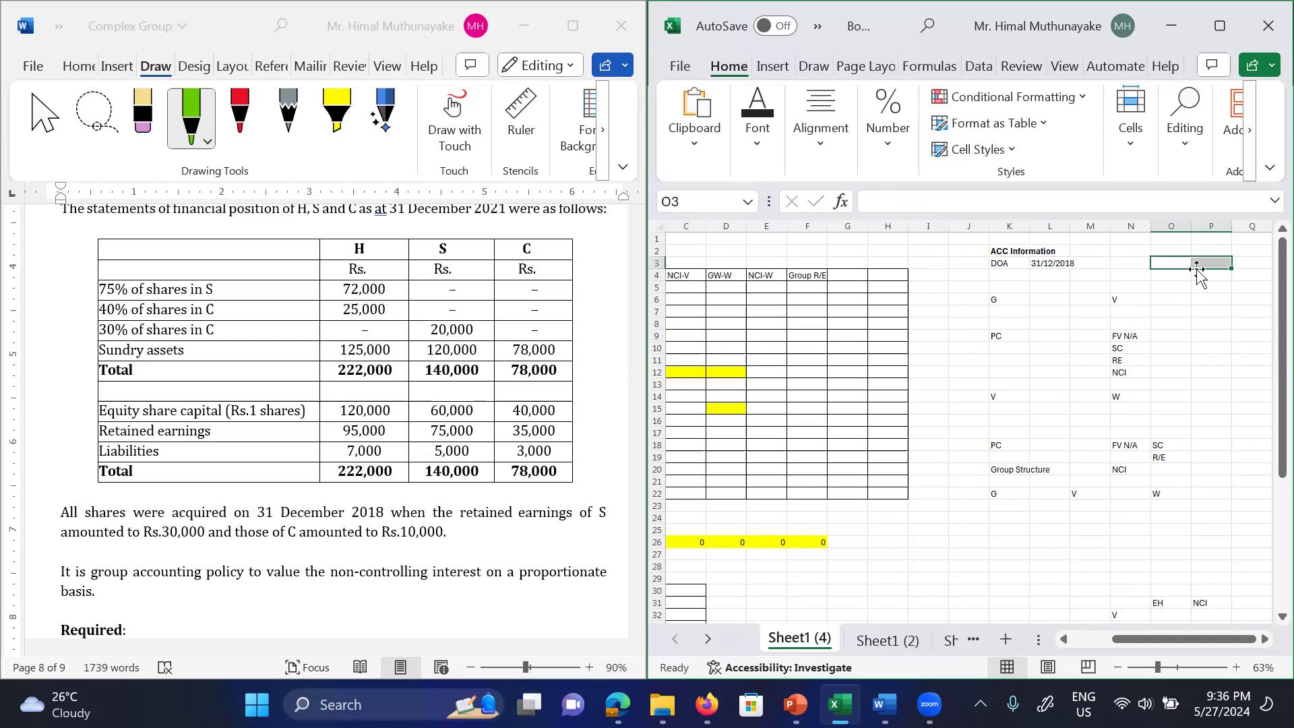
Step: Relabel the parties of the first acquisition as H in K6 and S in N6
click(995, 300)
key(Right)
key(Right)
key(Right)
text(S)
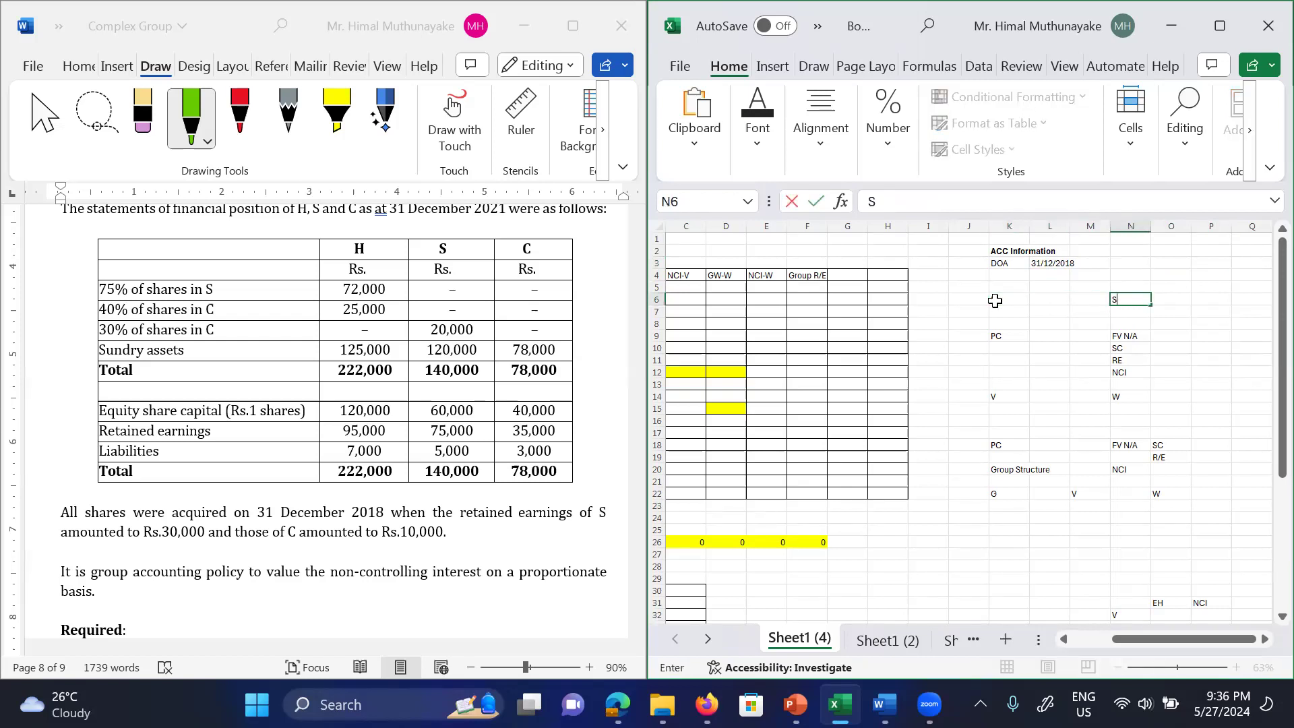
key(Left)
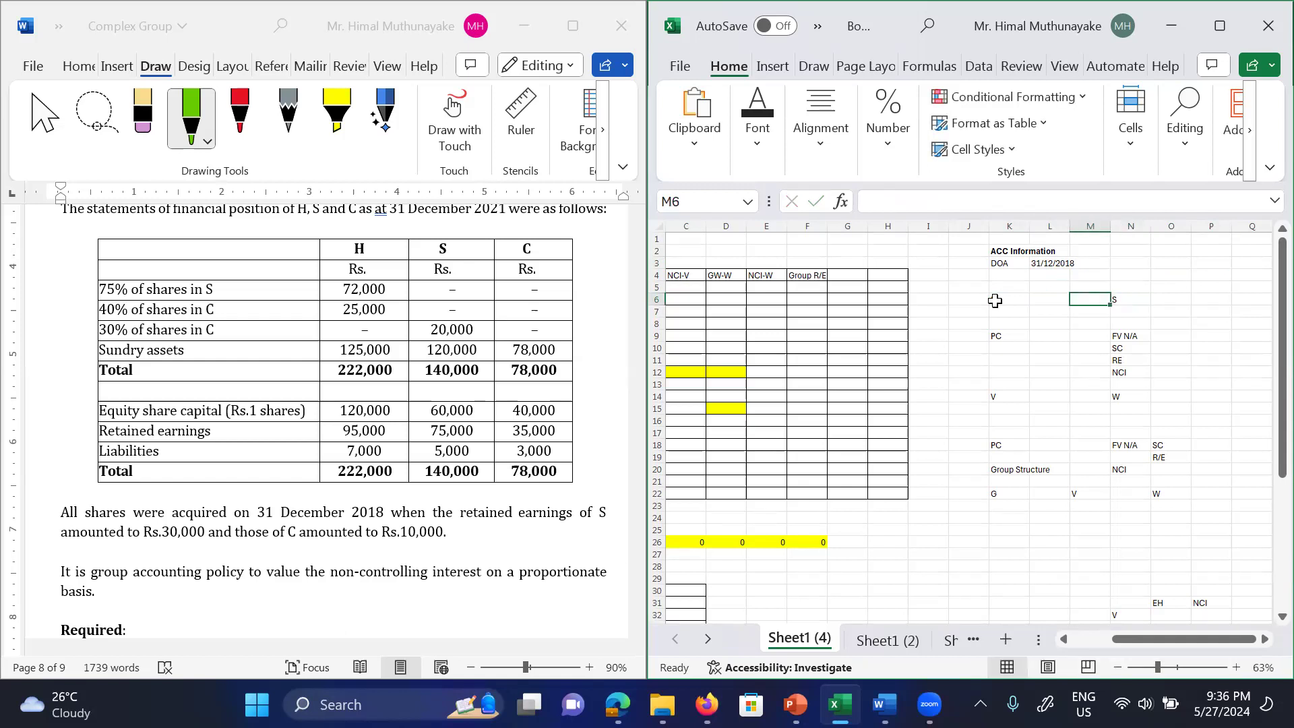
Step: Circle the 75% holding in S in the Word question and handwrite 75% with an arrow from H to S in the worksheet
scroll(335, 420, up, 2)
scroll(335, 421, down, 1)
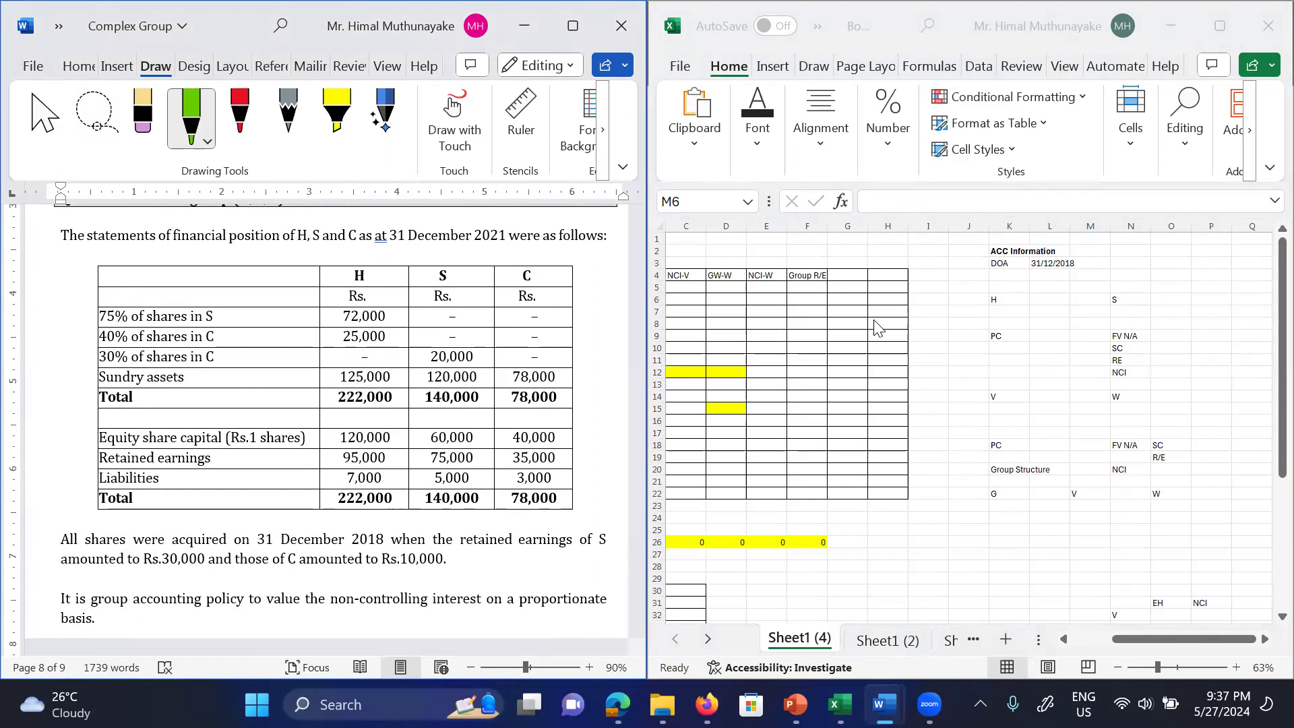
mouse_move(100, 301)
mouse_down()
mouse_move(97, 330)
mouse_move(107, 306)
mouse_up()
mouse_move(1021, 299)
mouse_down()
mouse_move(1081, 300)
mouse_move(1082, 324)
mouse_up()
mouse_move(1024, 276)
mouse_down()
mouse_move(1034, 301)
mouse_move(1052, 303)
mouse_move(1065, 269)
mouse_up()
mouse_move(1086, 271)
mouse_down()
mouse_move(1077, 300)
mouse_move(1091, 293)
mouse_up()
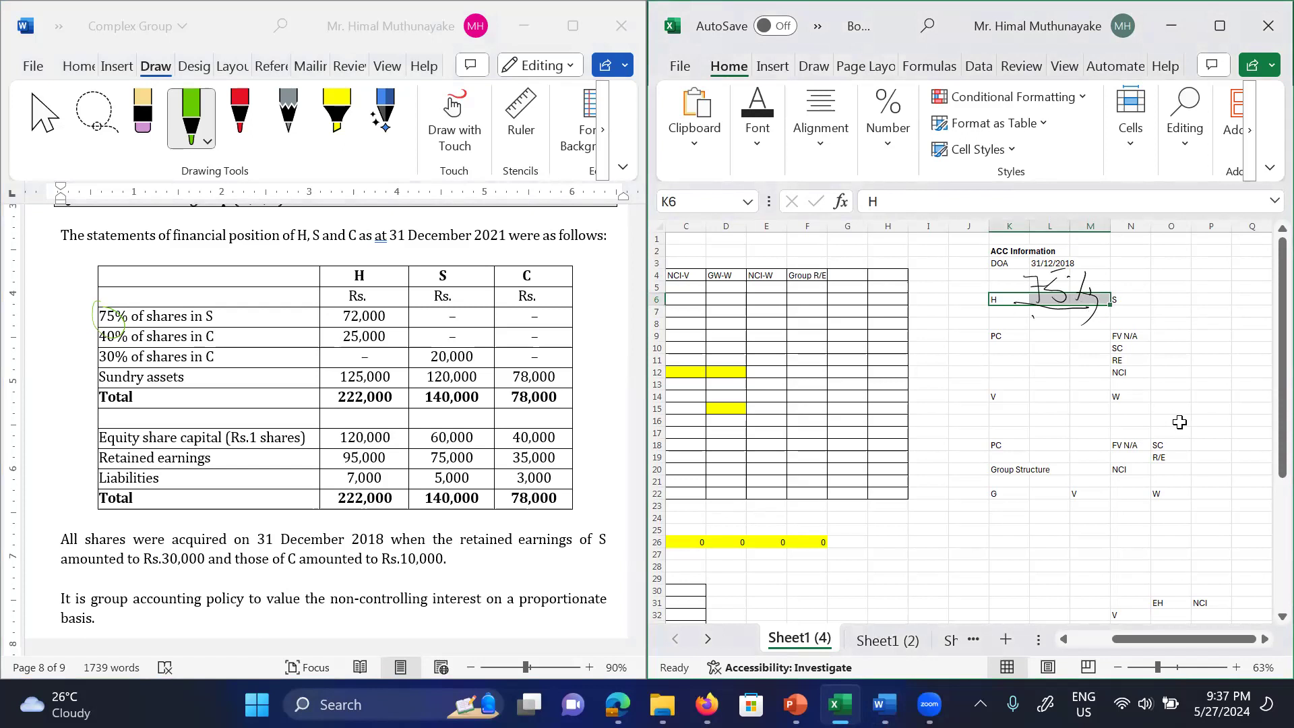
Step: Enter 72,000 as the purchase consideration for S in L9
click(1040, 368)
click(1043, 335)
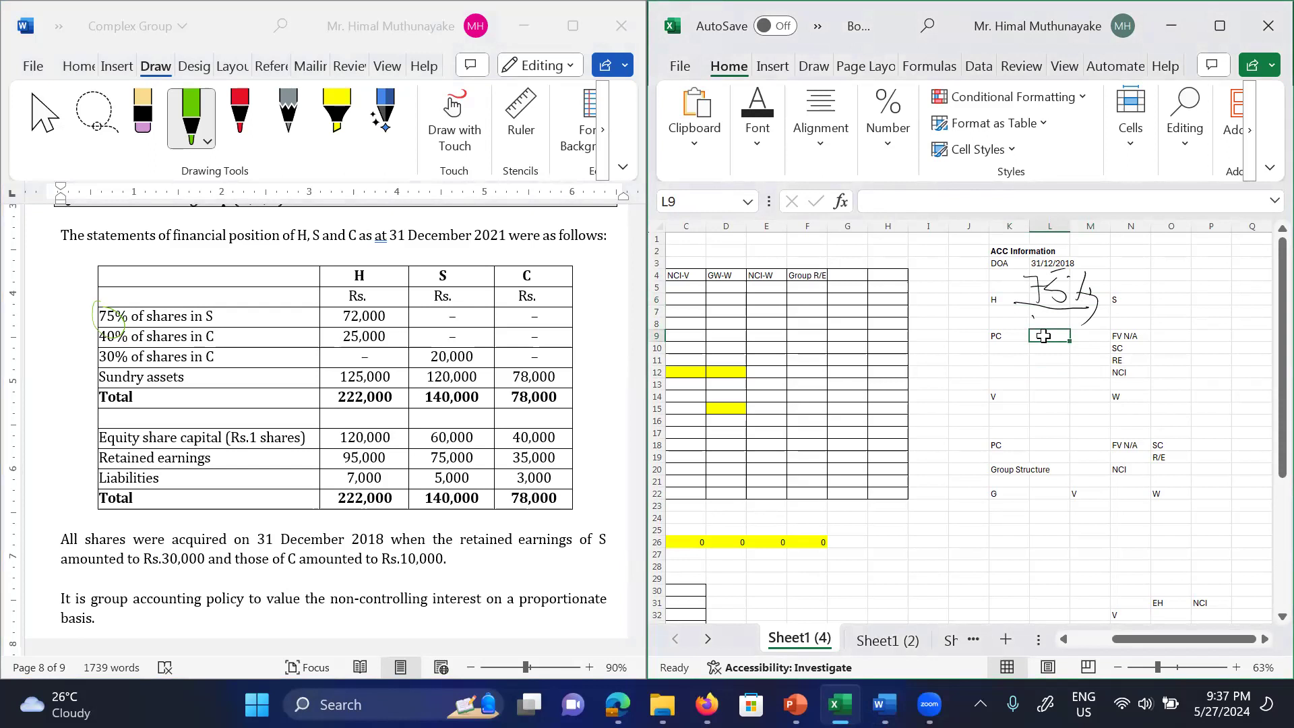
text(72,000)
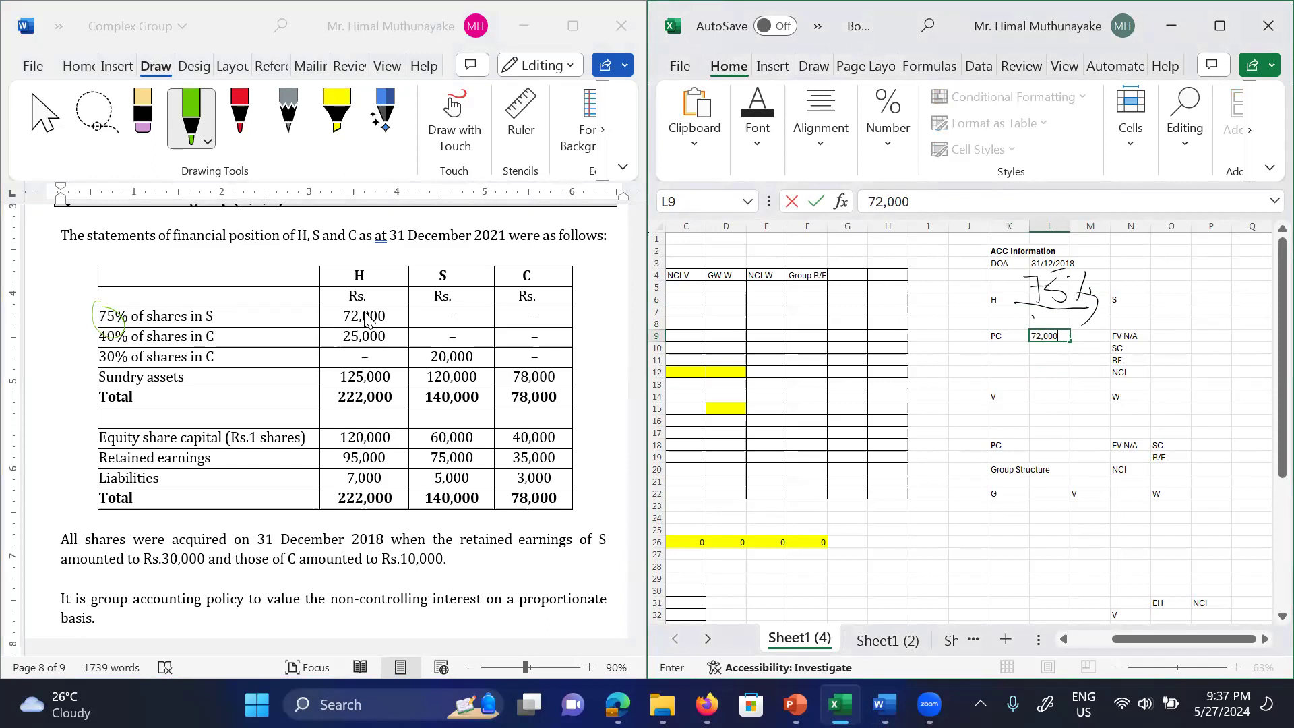
click(1083, 347)
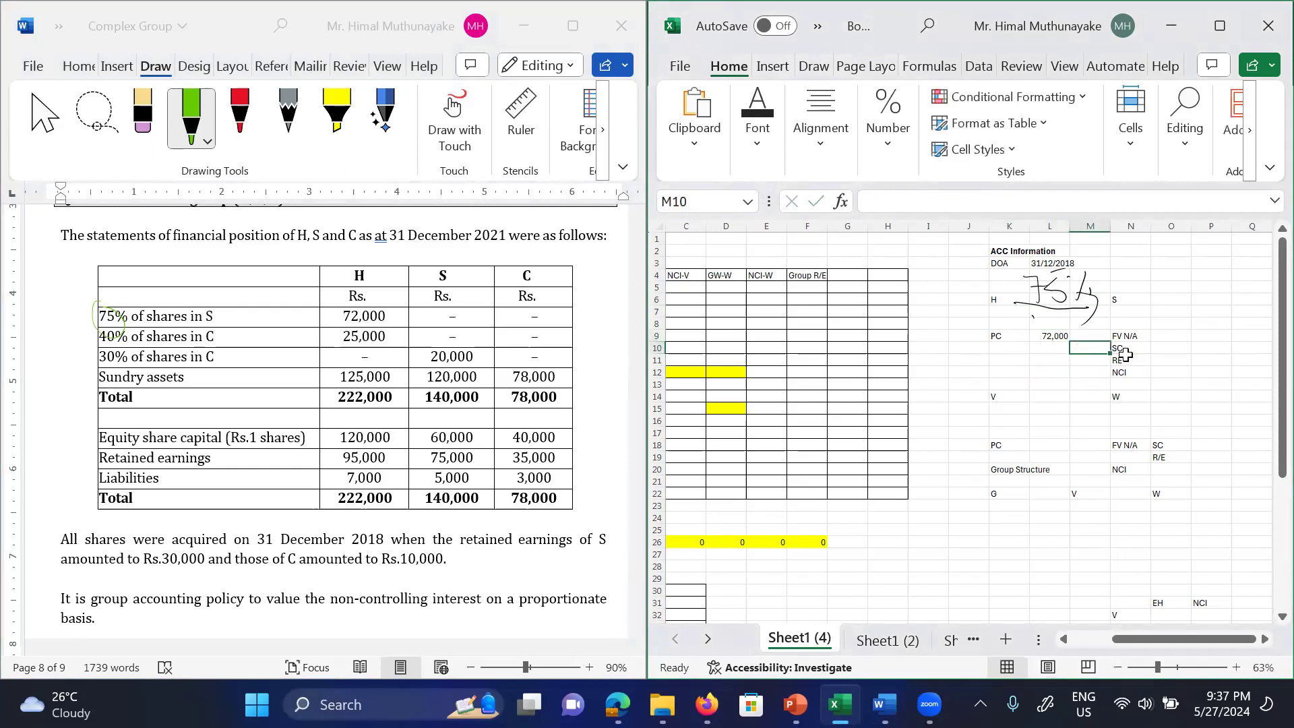
Step: Enter the fair value net assets of S: share capital 60,000 in O10 and retained earnings 30,000 in O11
click(1169, 349)
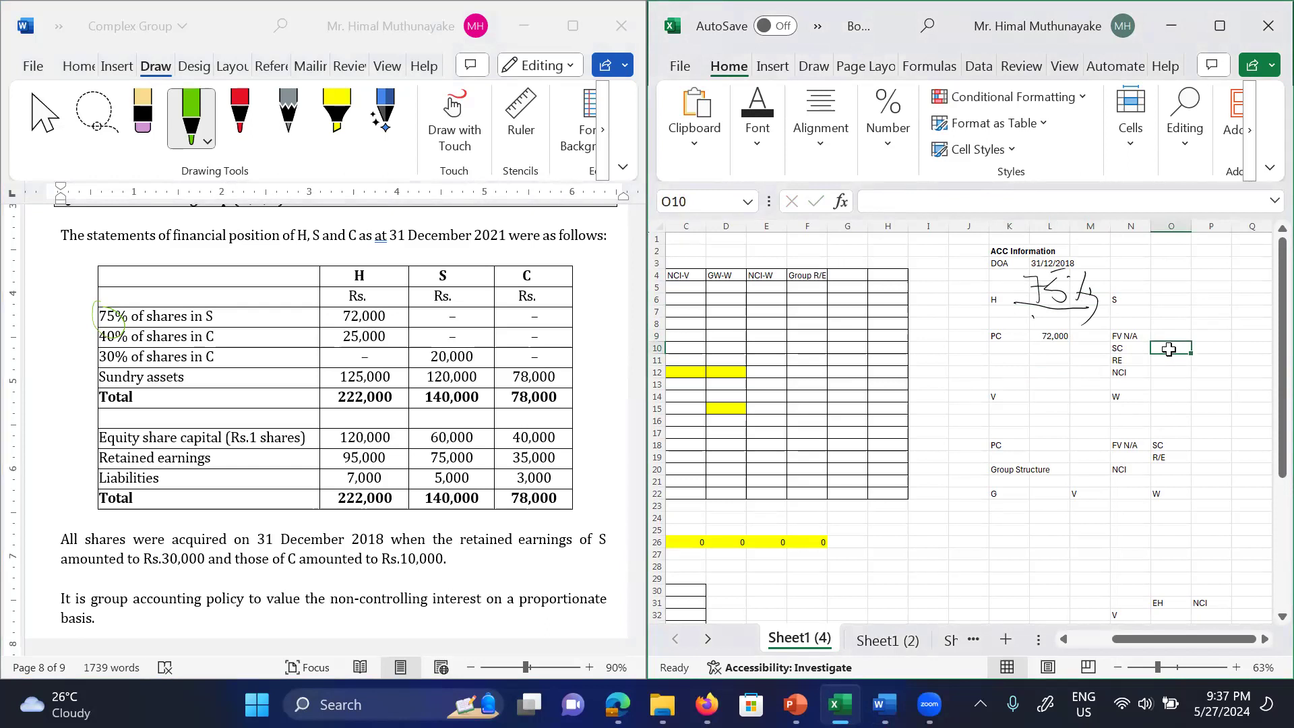
text(60,000)
key(Return)
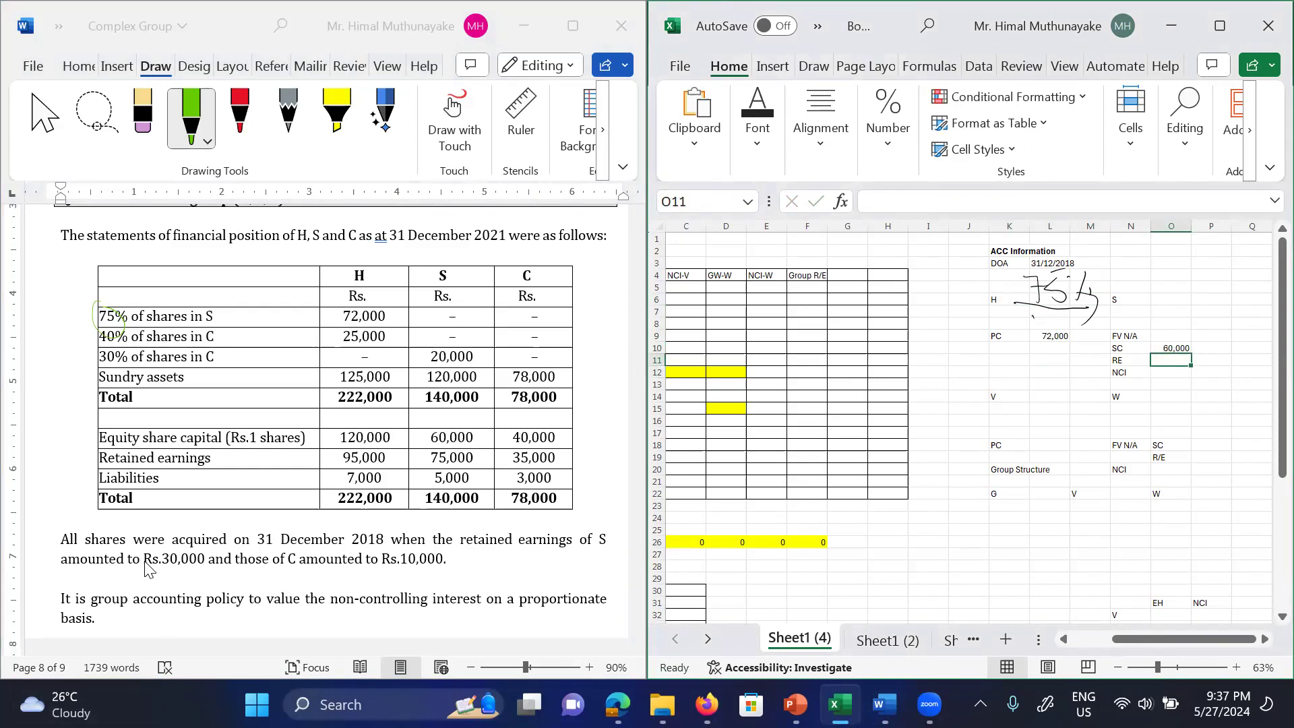
text(3)
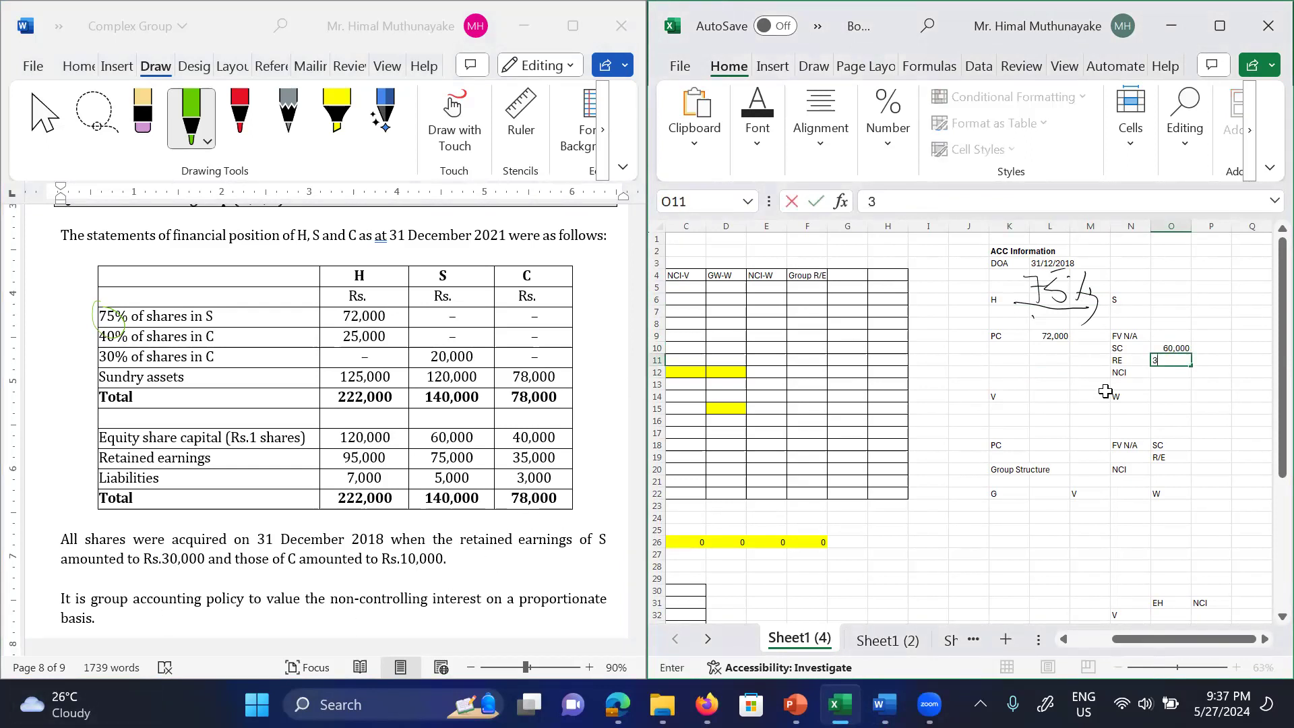
text(0,000)
key(Return)
Step: Enter 90,000 in Q10 as the total fair value net assets of S
key(Right)
key(Right)
key(Right)
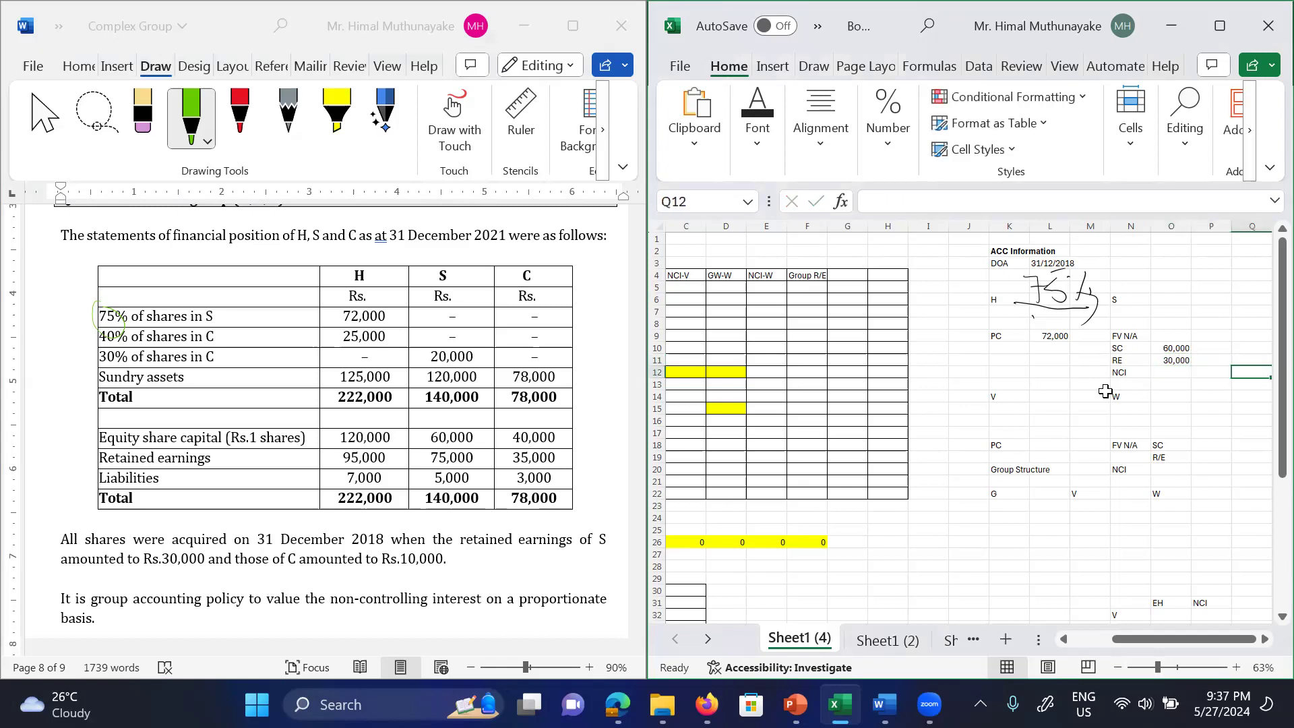
key(Left)
key(Left)
key(Left)
key(Left)
key(Right)
key(Right)
key(Up)
key(Up)
key(Up)
key(Down)
key(Down)
key(Down)
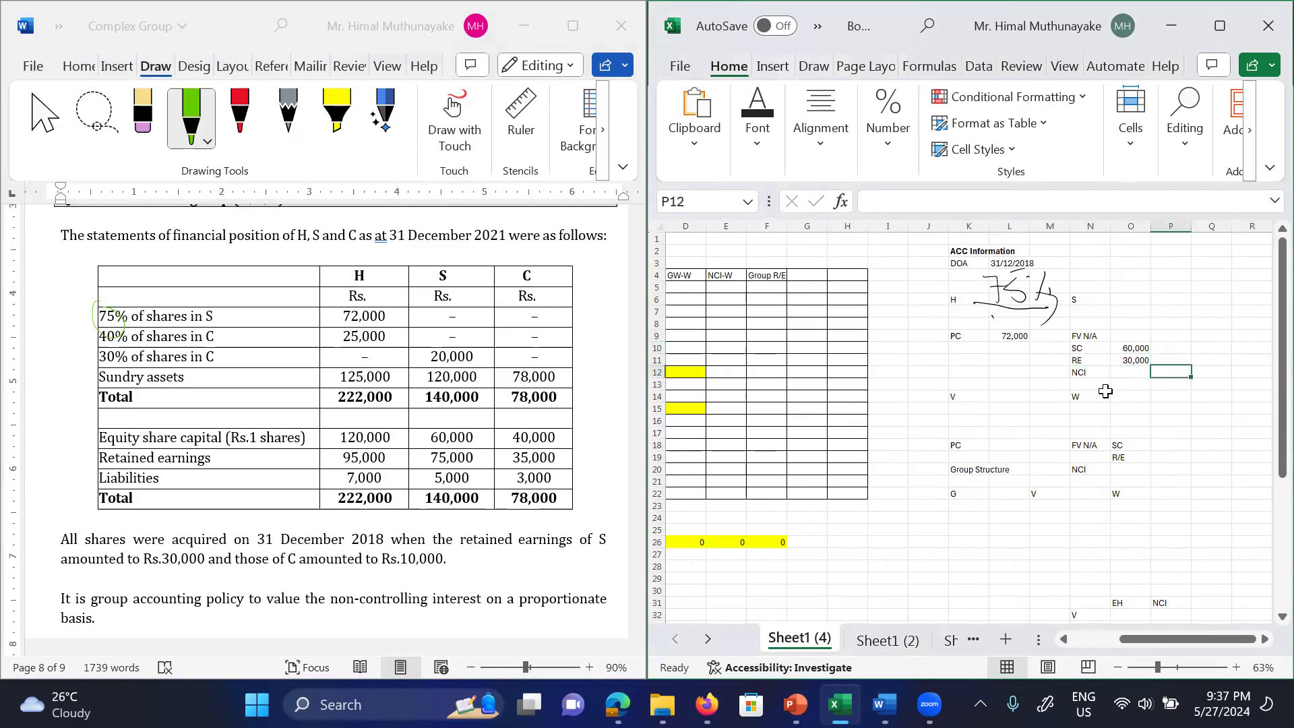
key(Down)
key(Right)
key(Up)
key(Up)
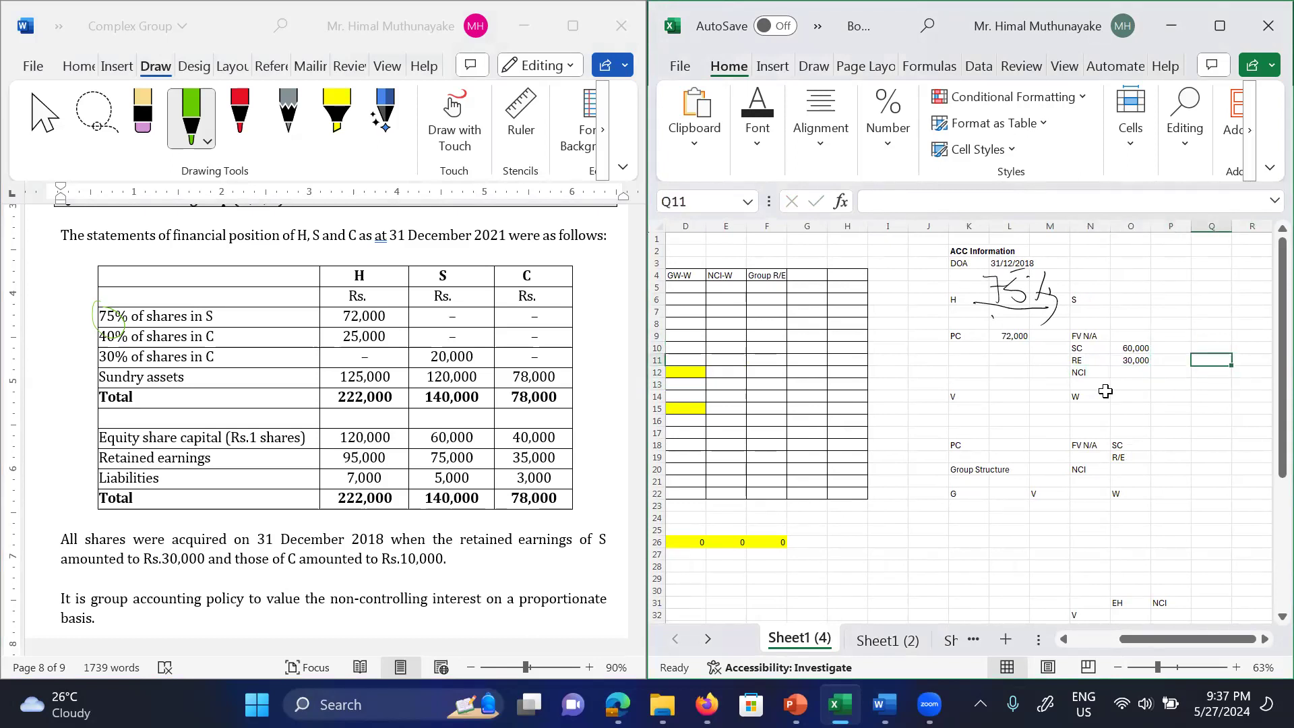
key(Up)
key(Up)
key(Down)
key(Right)
key(Left)
text(90,000)
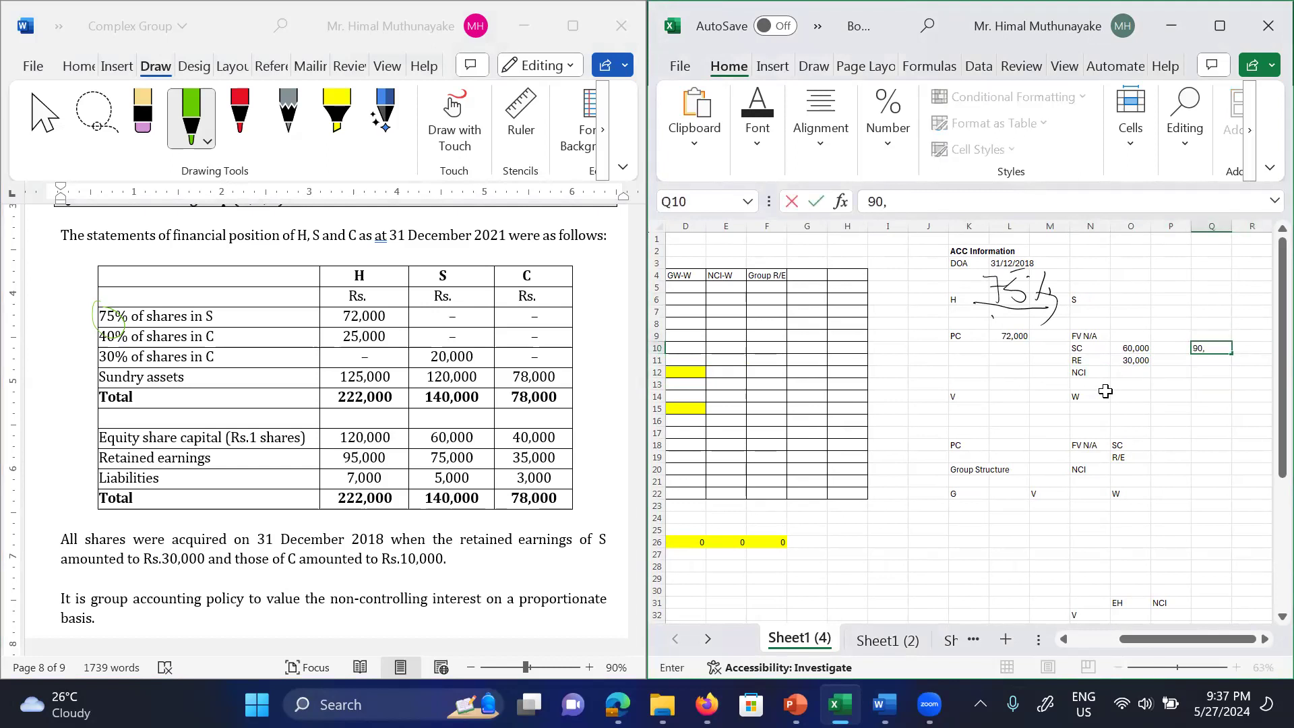
key(Right)
Step: Calculate the NCI of S in O12 as 25% of the net assets total, using =Q10*0.25
key(Left)
key(Left)
key(Left)
key(Left)
key(Down)
key(Down)
key(Right)
text(=)
key(Right)
key(Right)
key(Right)
key(Up)
key(Up)
key(Up)
key(Down)
key(Left)
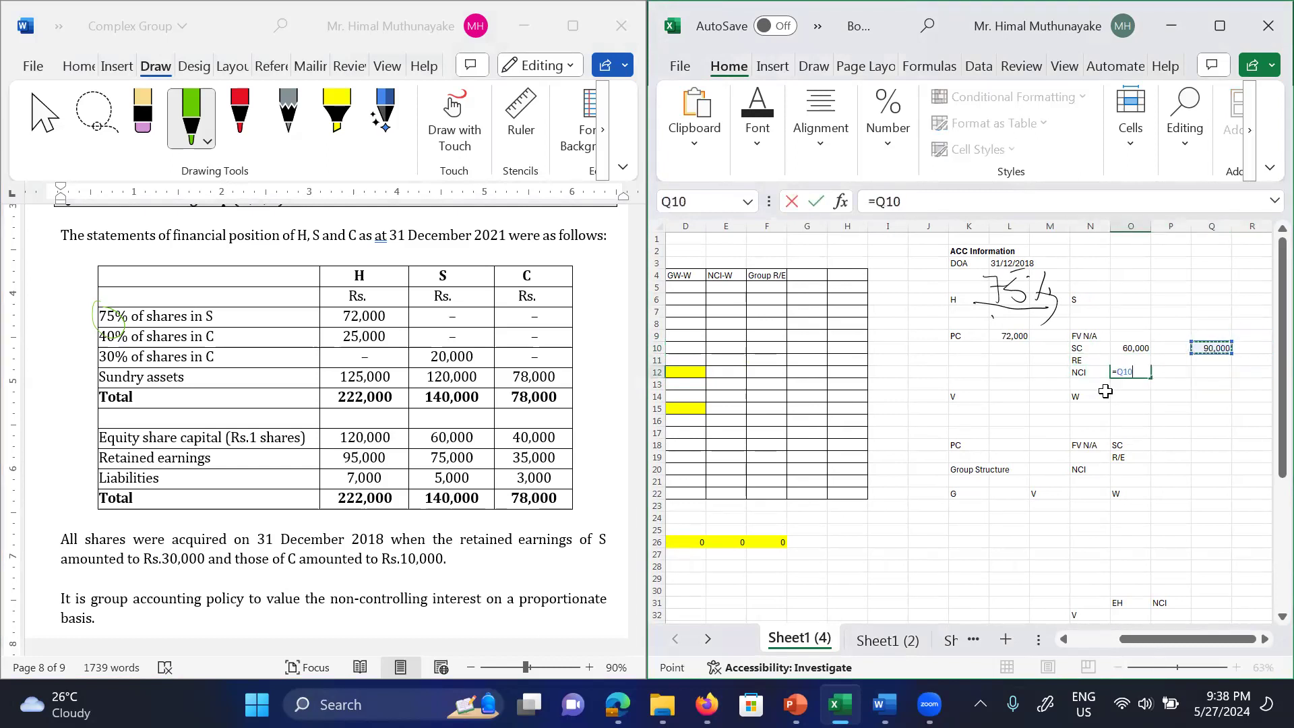
text(*.25)
key(Return)
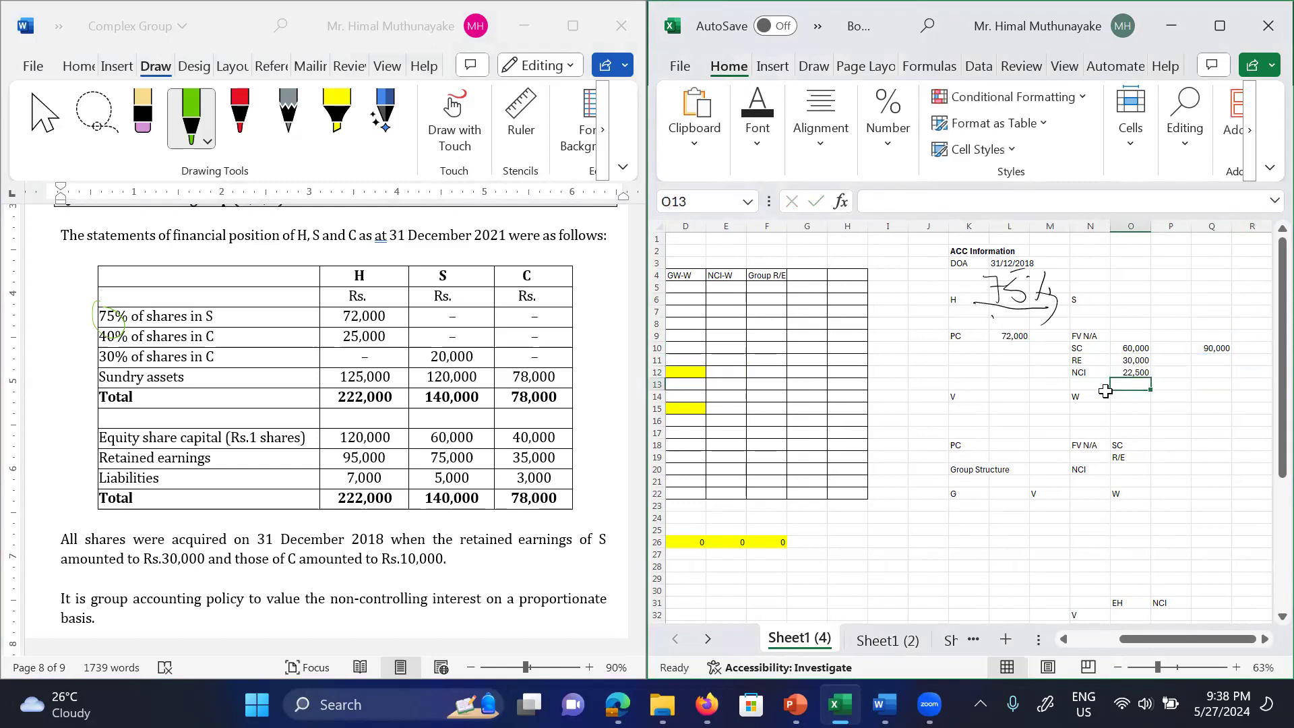
key(Up)
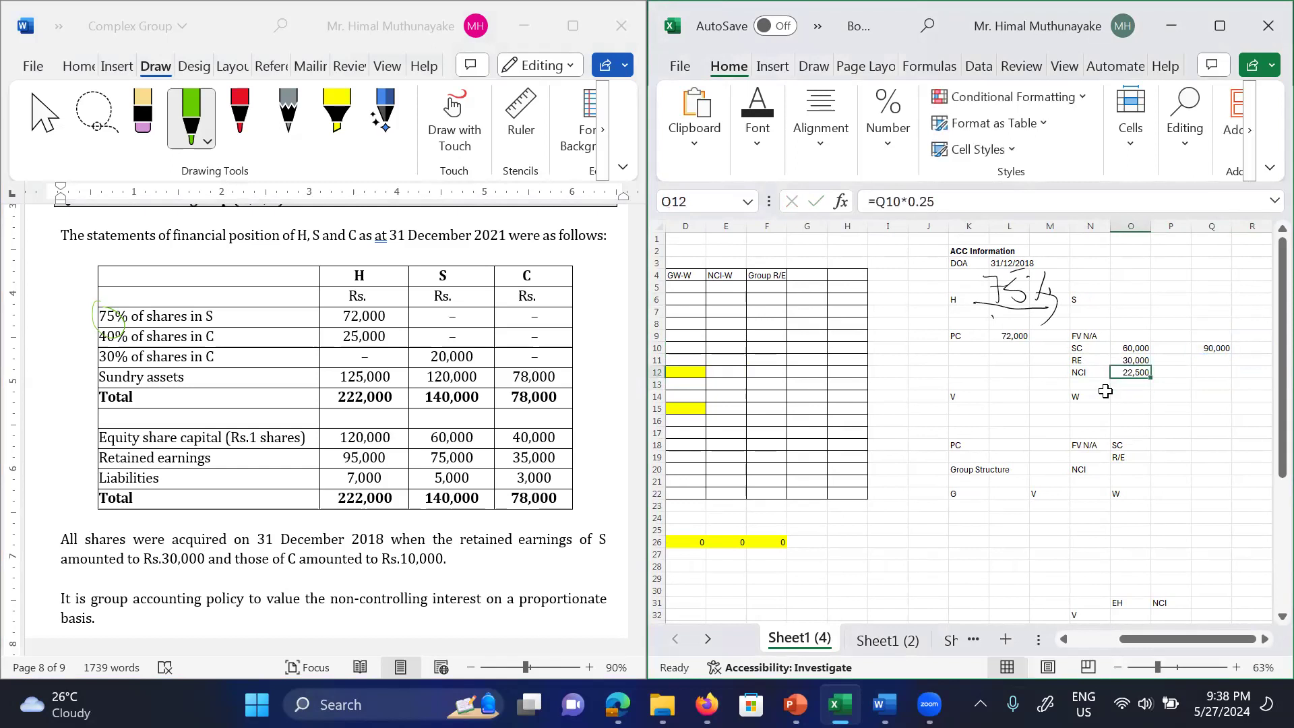
Step: Clear the old labels of the second acquisition from K14:O23
key(Left)
key(Left)
key(Left)
key(Left)
key(Down)
key(Down)
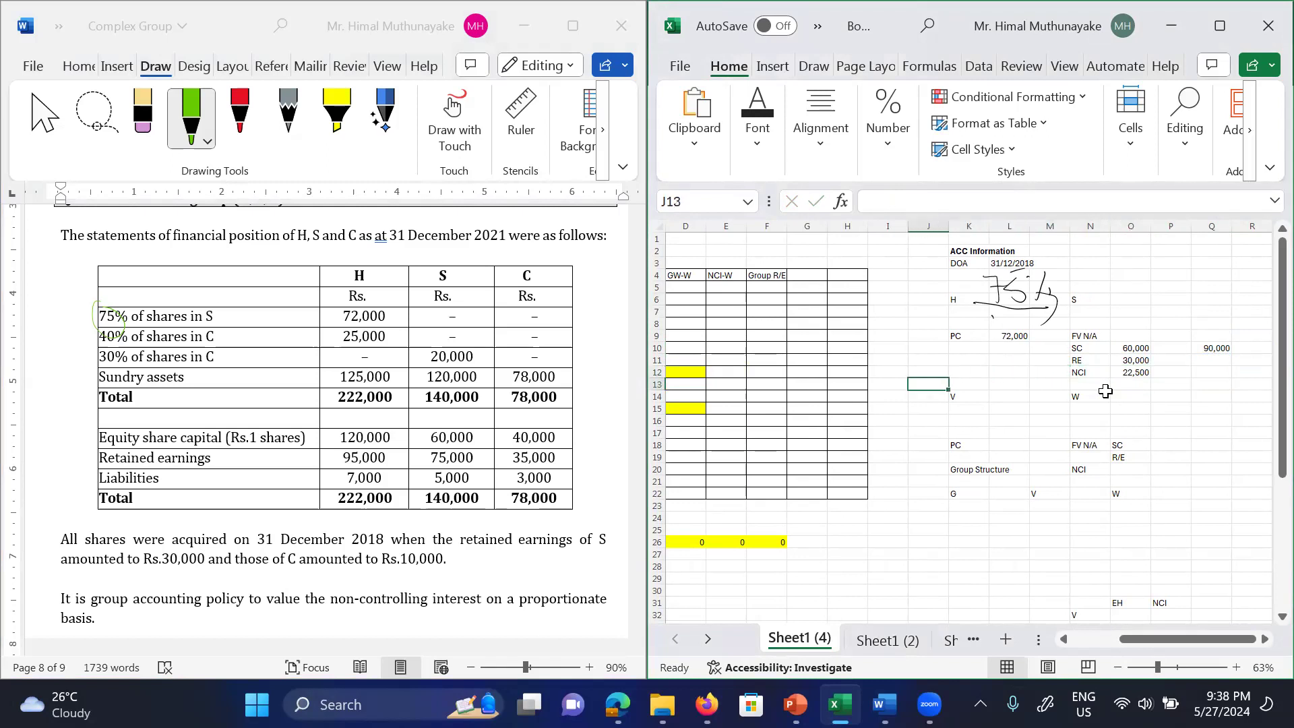
key(Down)
key(Down)
key(Down)
key(Up)
key(Up)
key(Up)
key(shift+Right)
key(shift+Right)
key(shift+Right)
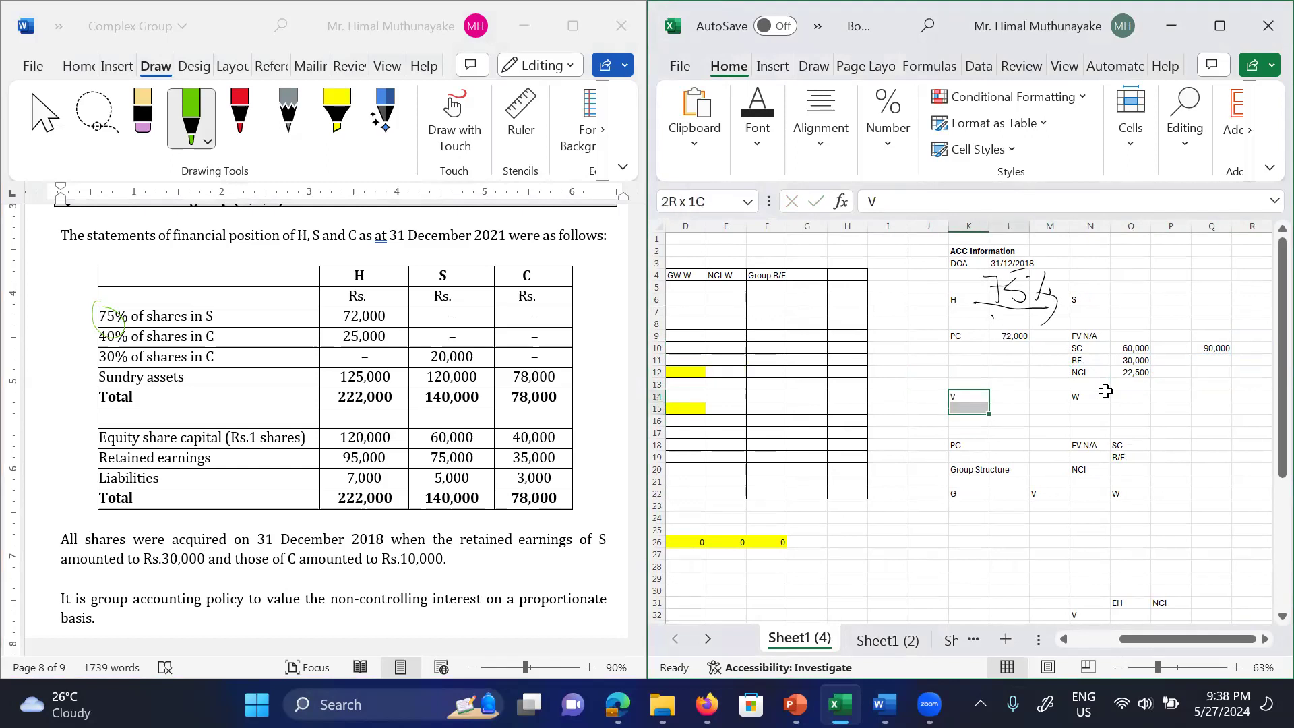
key(shift+Down)
key(shift+Down)
key(shift+Down)
key(shift+Down)
key(shift+Down)
key(shift+Down)
key(shift+Down)
key(shift+Down)
key(shift+Down)
key(shift+Down)
key(shift+Right)
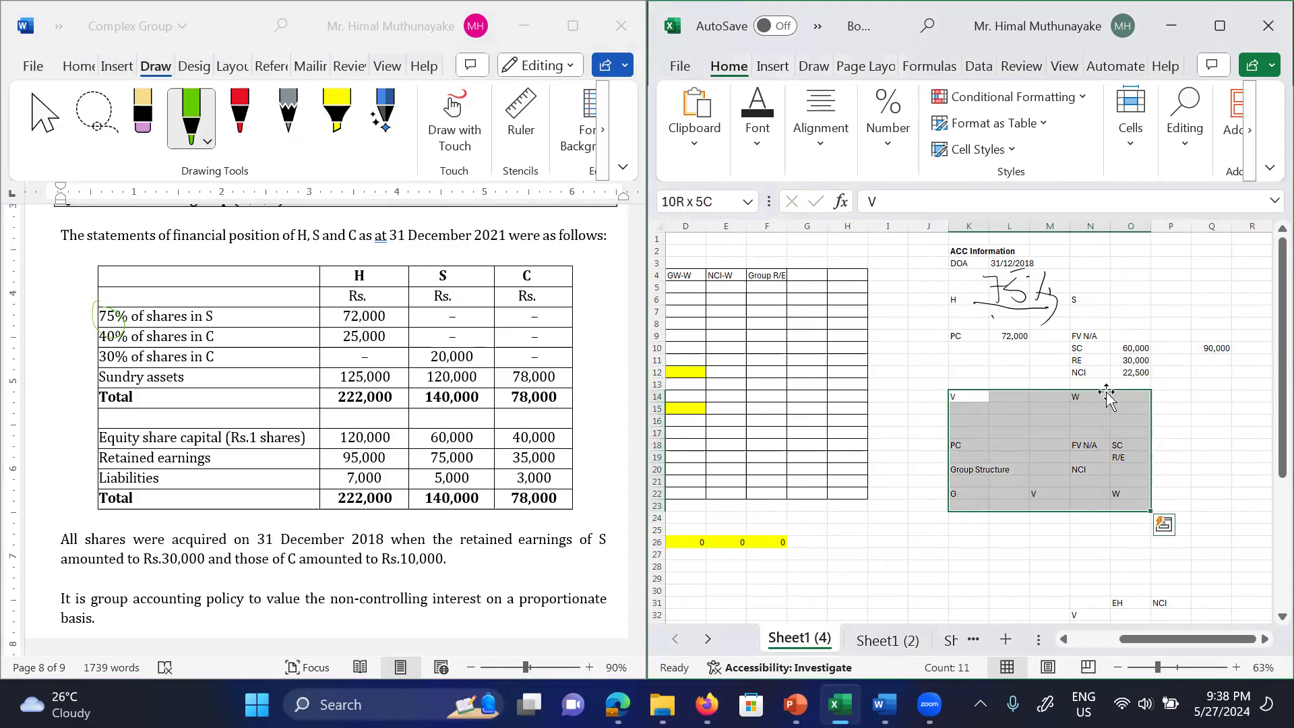
key(Delete)
key(Down)
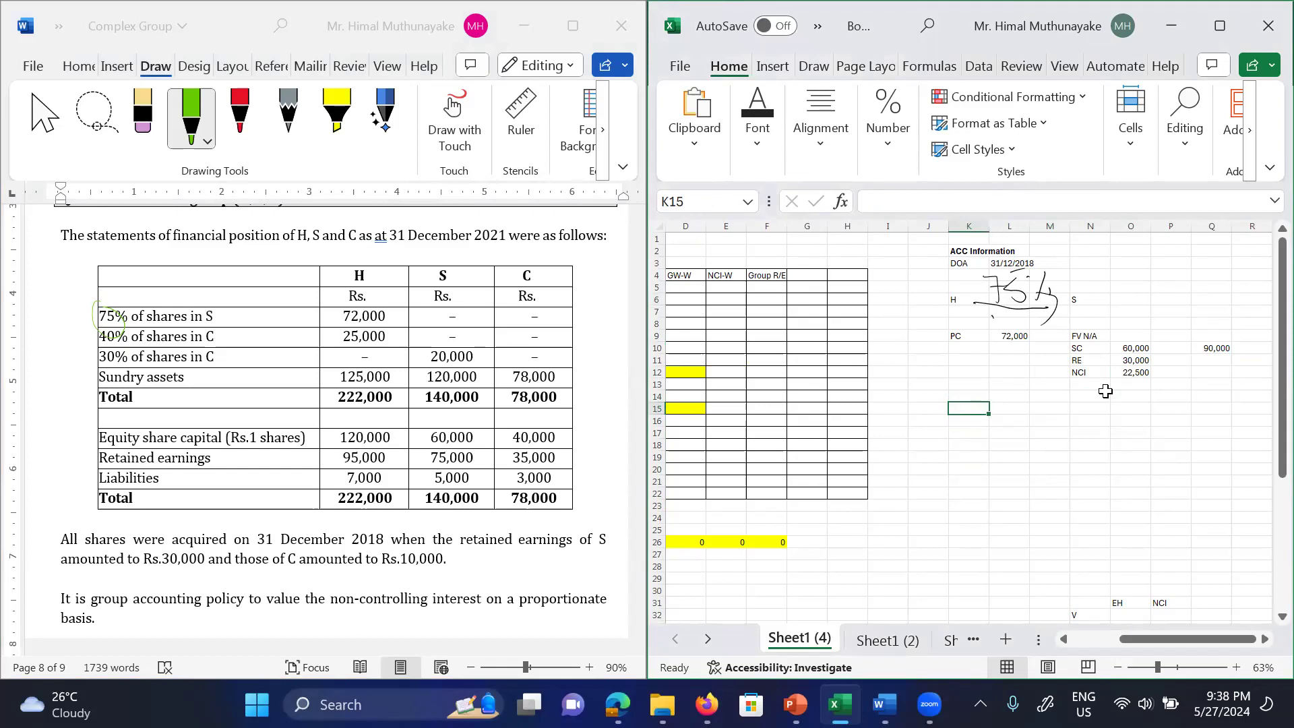
Step: Label the parties of the second acquisition: H in K15, S in K18 and C in M16
text(H)
key(Return)
key(Return)
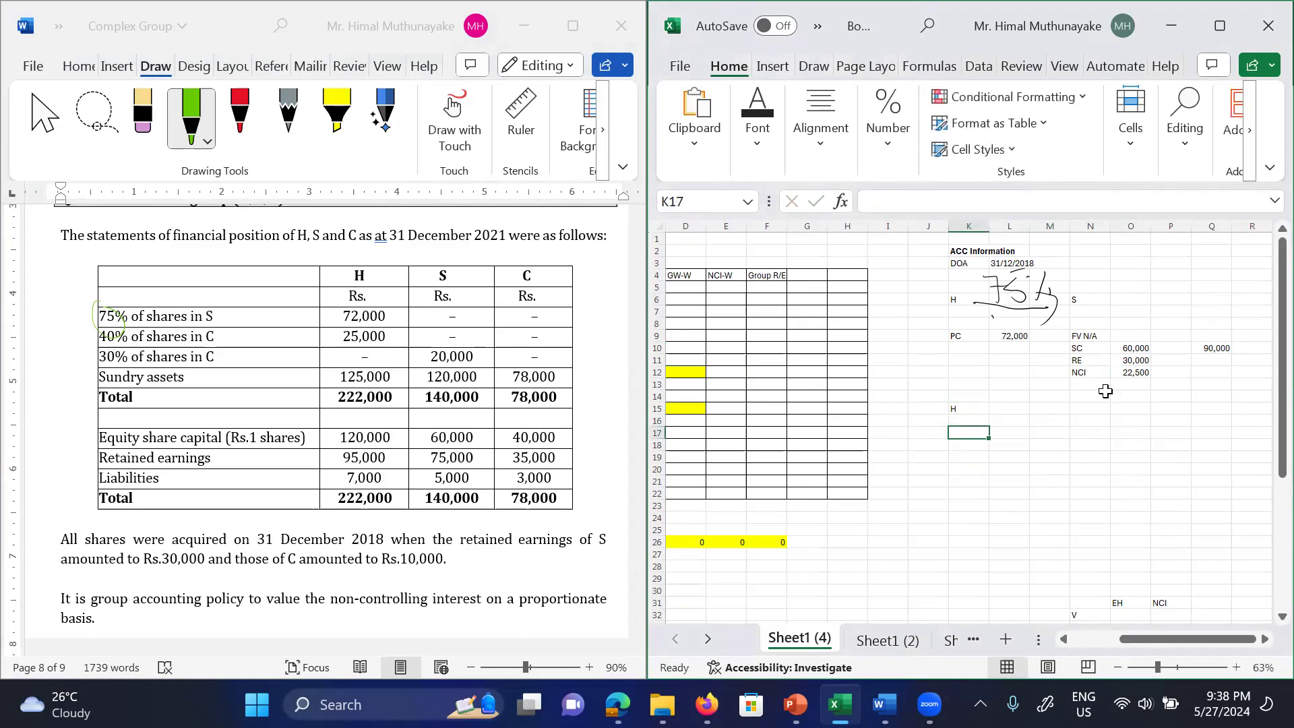
key(Down)
key(Up)
key(Down)
text(S)
key(Right)
key(Up)
key(Right)
key(Right)
key(Up)
key(Left)
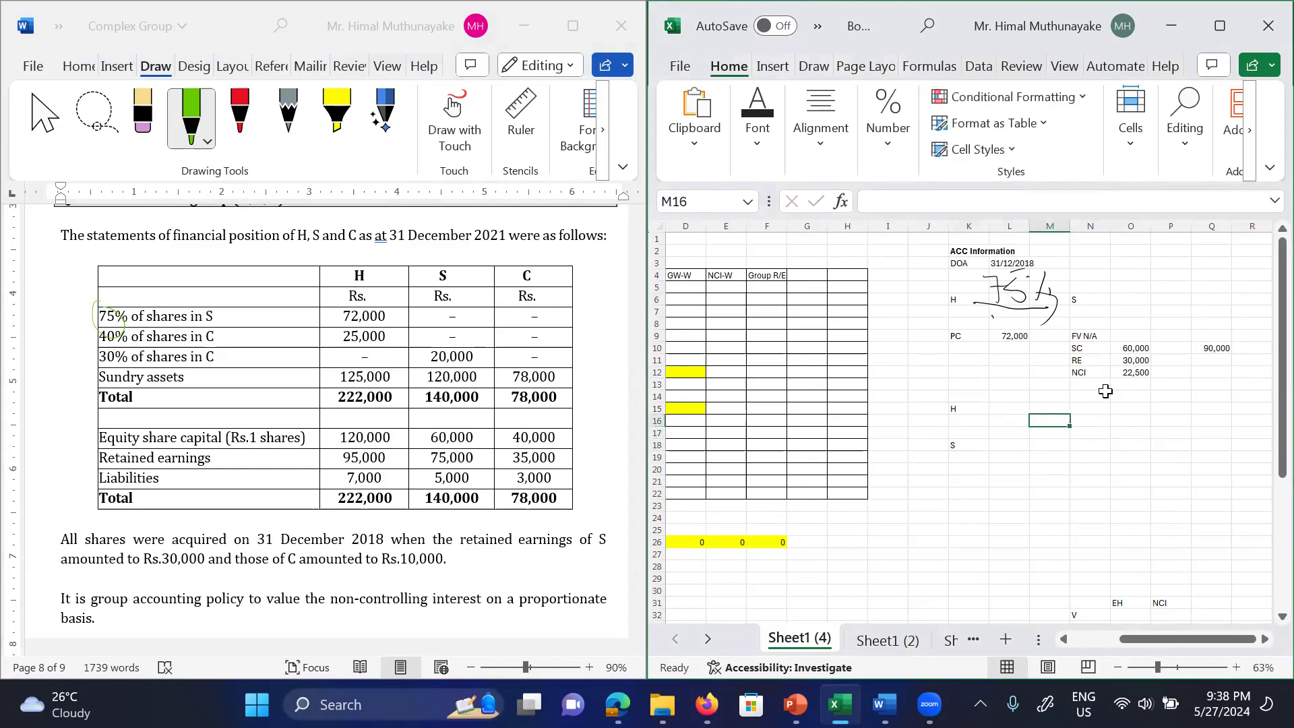
text(C)
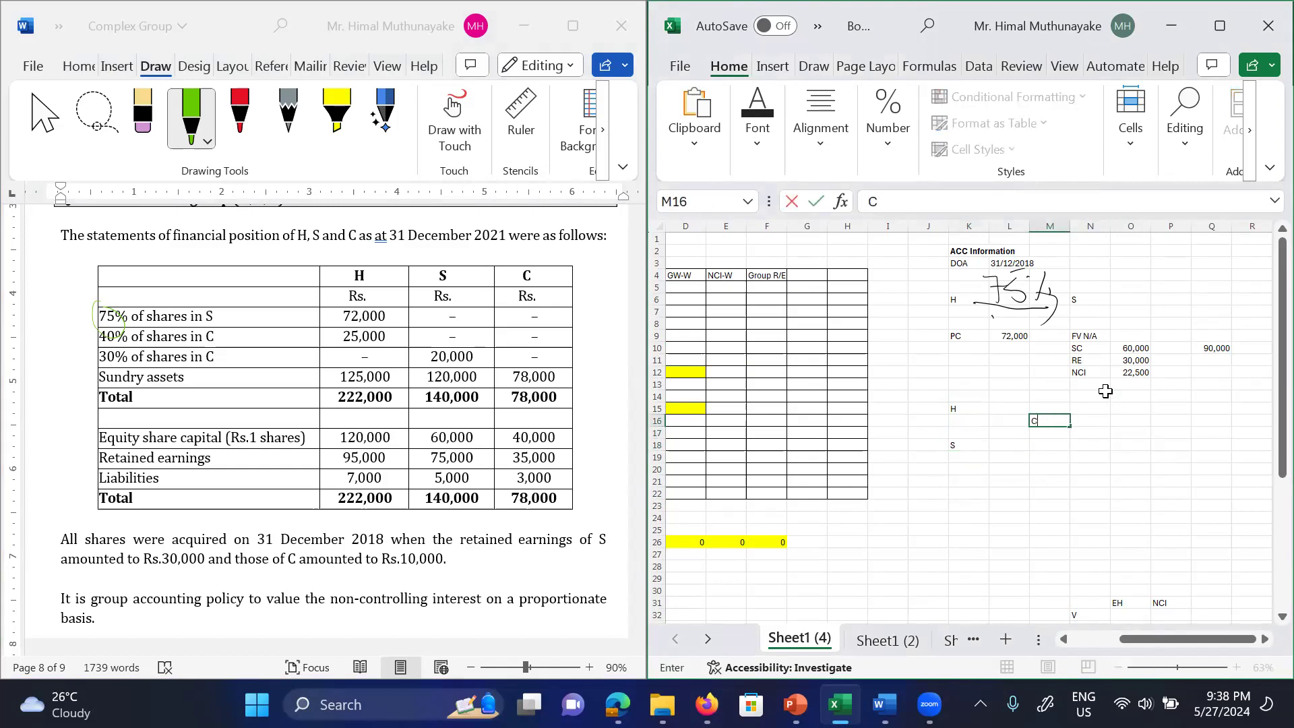
Step: Draw arrows from H and S to C in the worksheet and handwrite 40% for H and 30% for S
mouse_move(957, 404)
mouse_down()
mouse_move(1026, 418)
mouse_move(1006, 435)
mouse_up()
drag(989, 388, 990, 411)
mouse_move(1002, 389)
mouse_down()
mouse_move(1001, 404)
mouse_move(1002, 388)
mouse_up()
click(1007, 383)
mouse_move(1021, 379)
mouse_down()
mouse_move(1012, 404)
mouse_move(1023, 404)
mouse_up()
mouse_move(967, 449)
mouse_down()
mouse_move(1009, 437)
mouse_move(980, 487)
mouse_move(1001, 466)
mouse_up()
drag(1024, 456, 1020, 475)
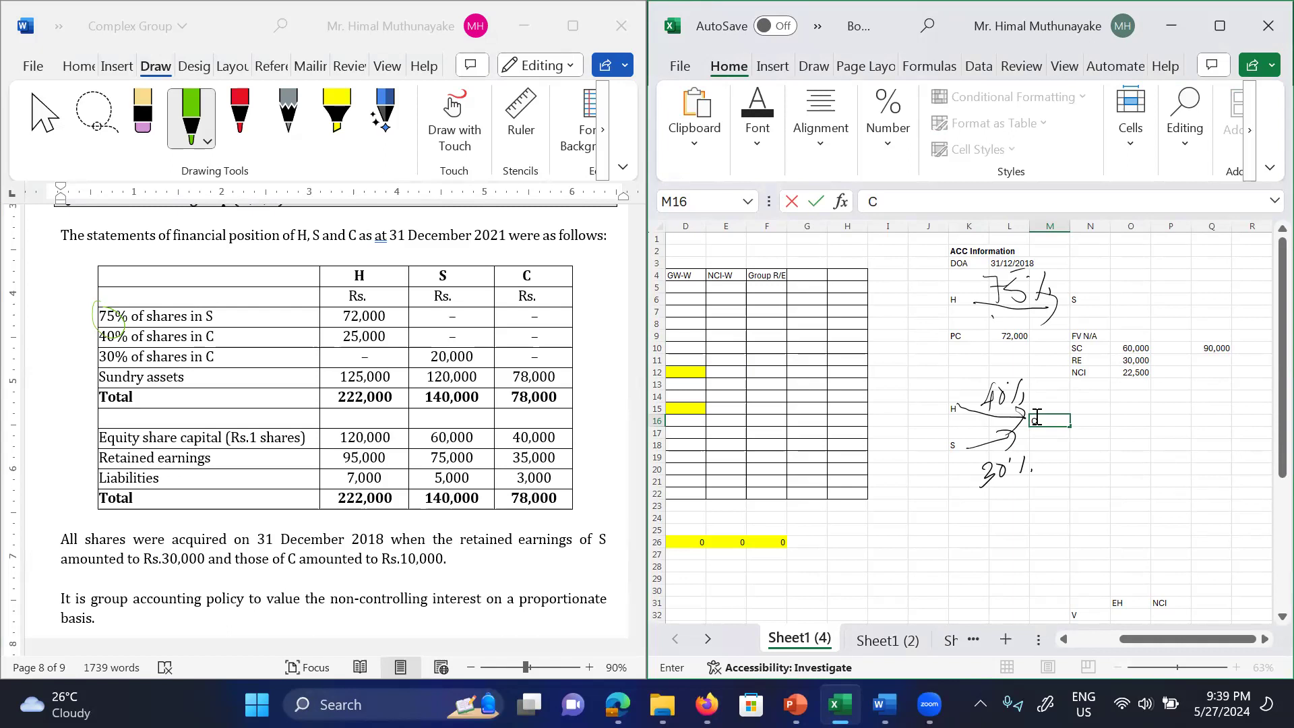
Step: Add a PC heading in K23 and enter H's consideration for C, 25,000, in row 24
click(962, 509)
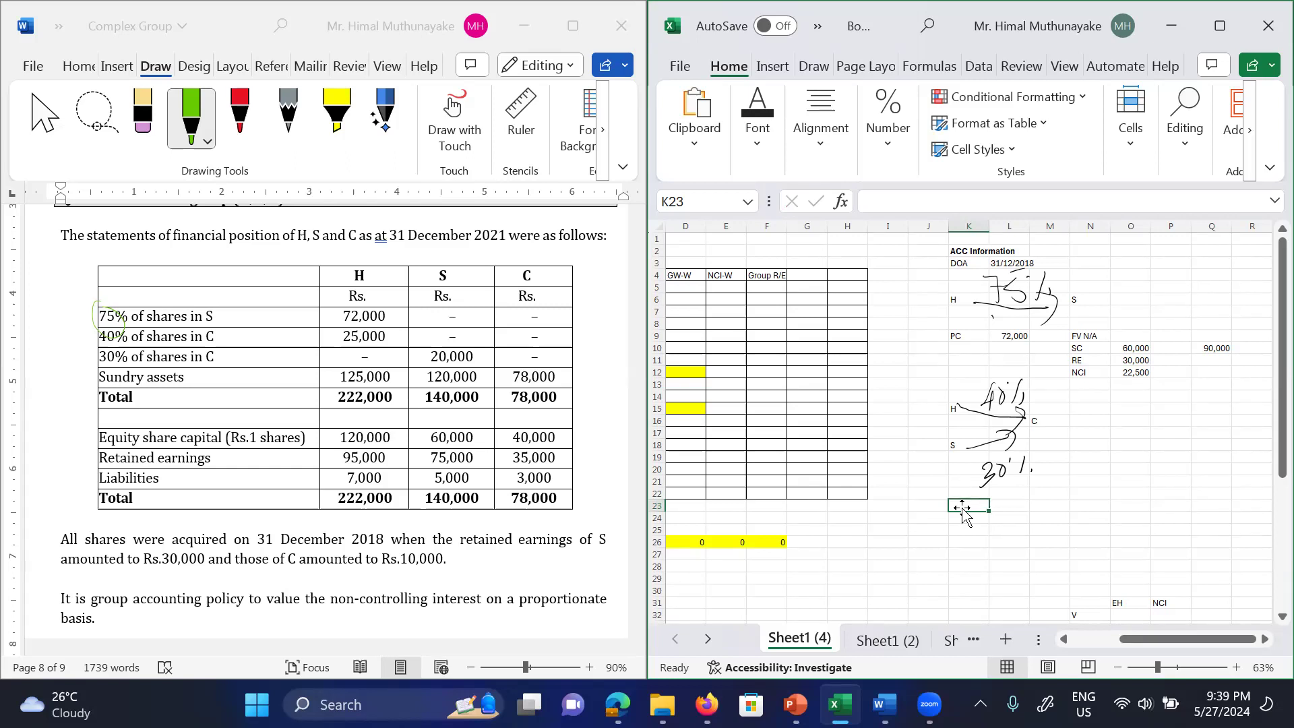
text(PC)
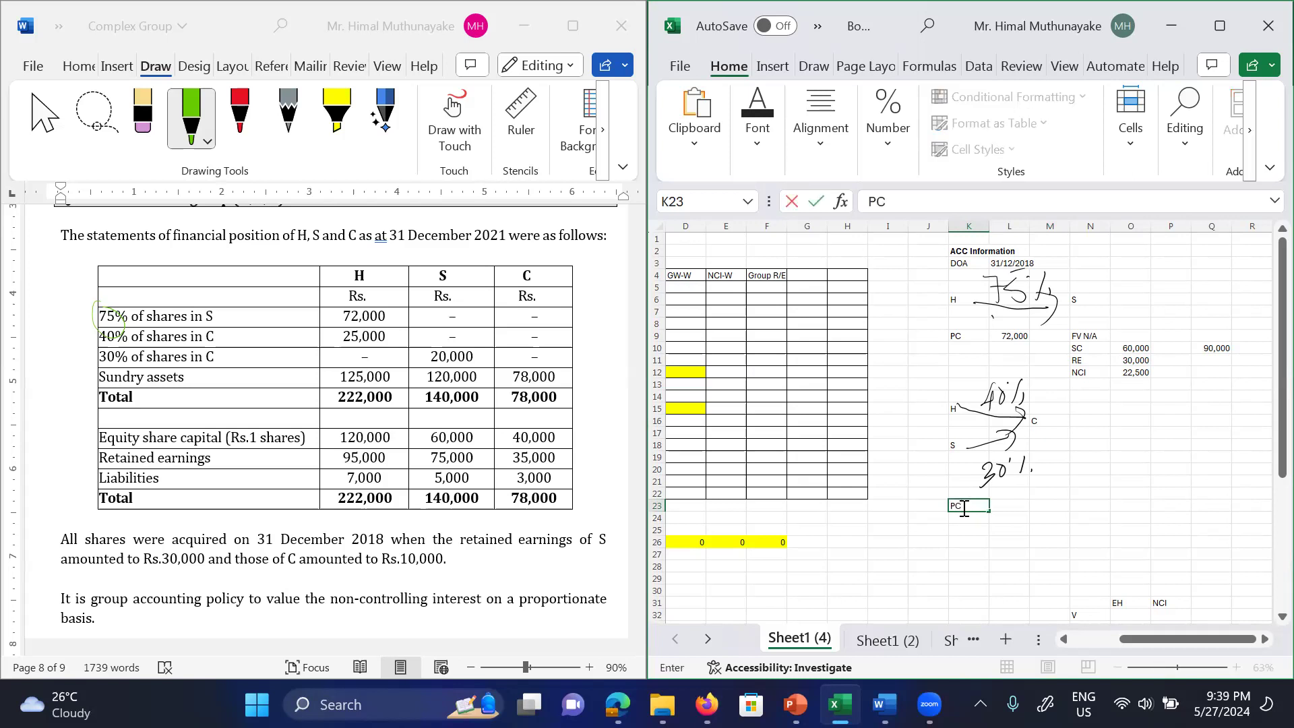
key(Tab)
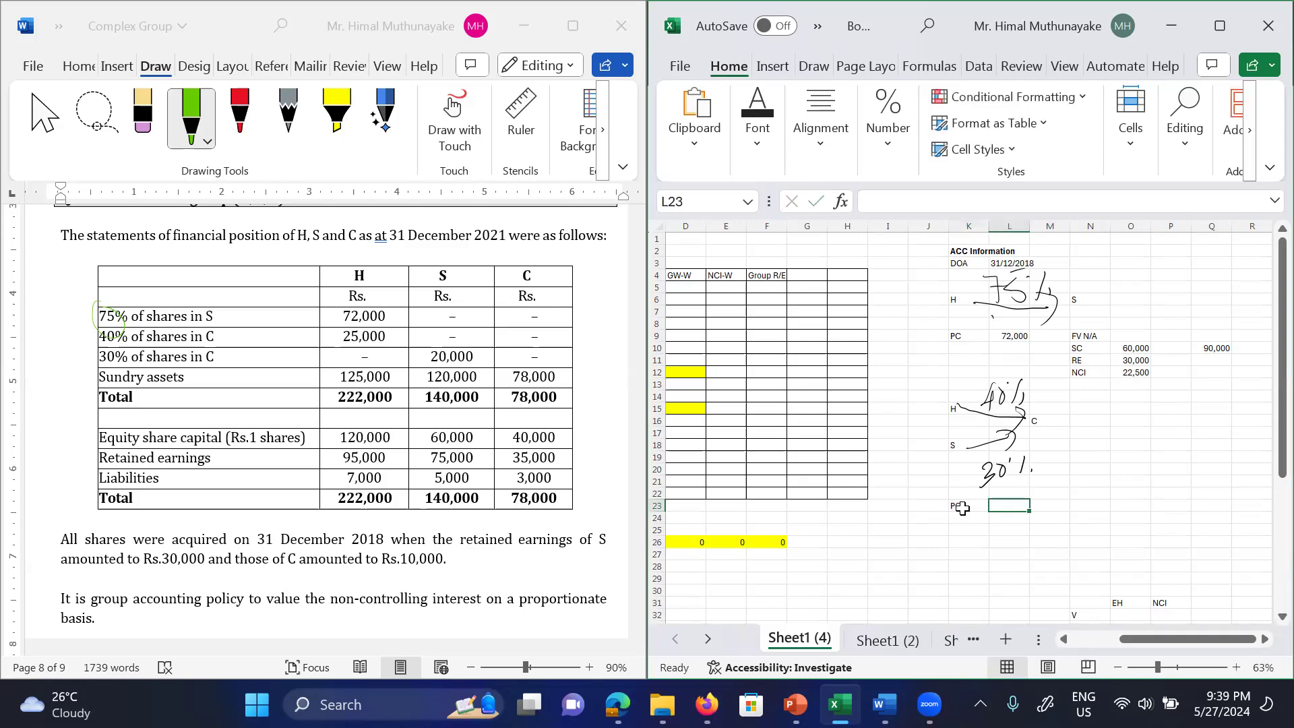
key(Down)
key(Down)
key(Left)
key(Up)
text(H)
key(Tab)
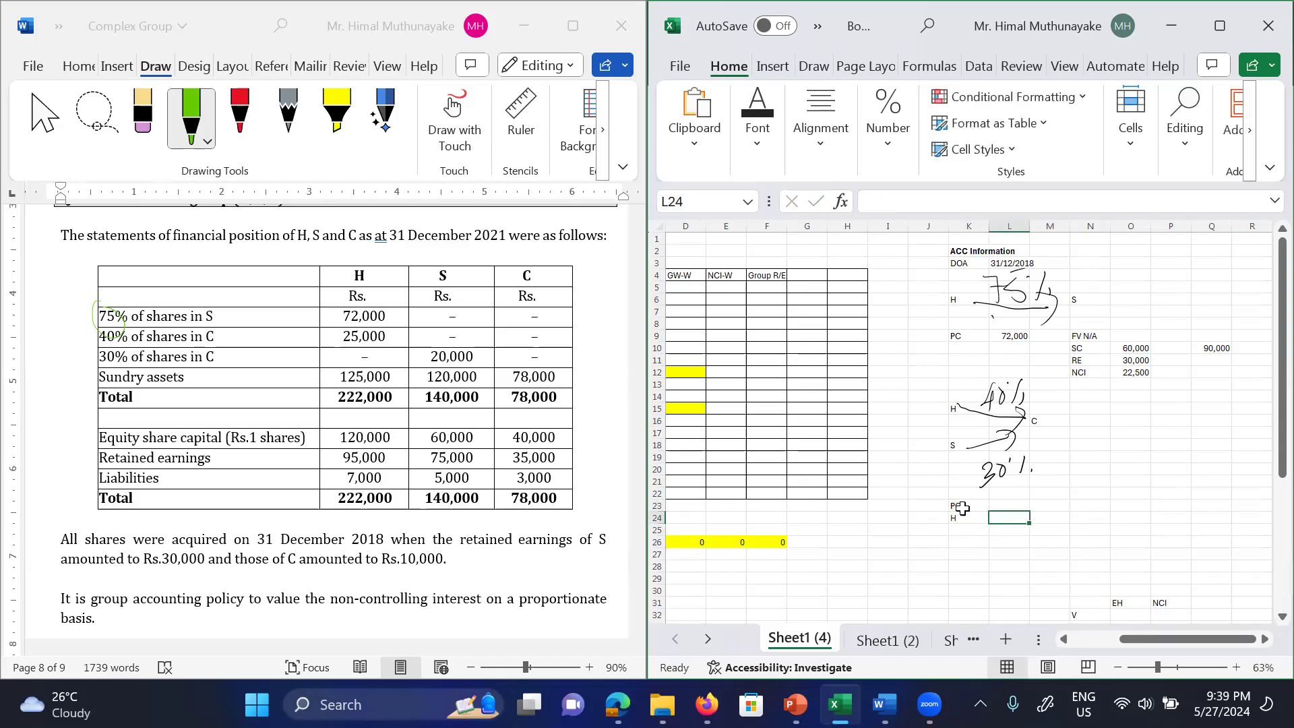
text(25,000)
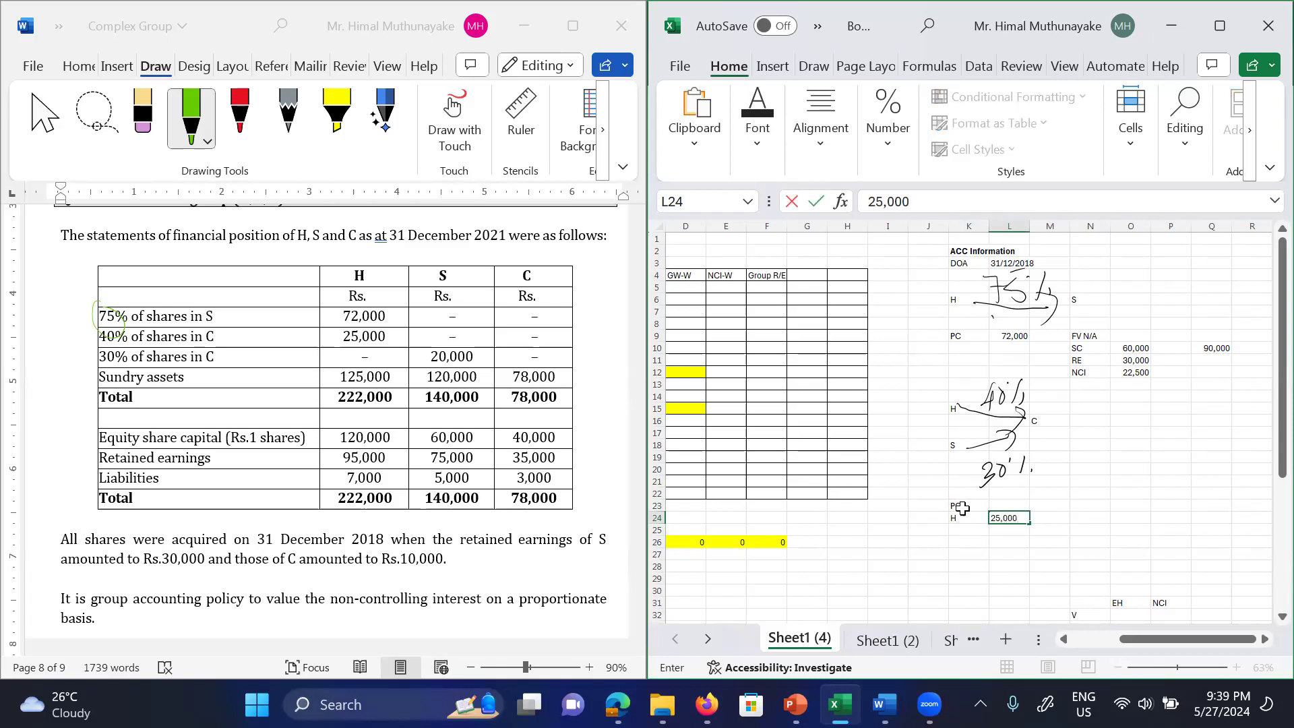
key(Return)
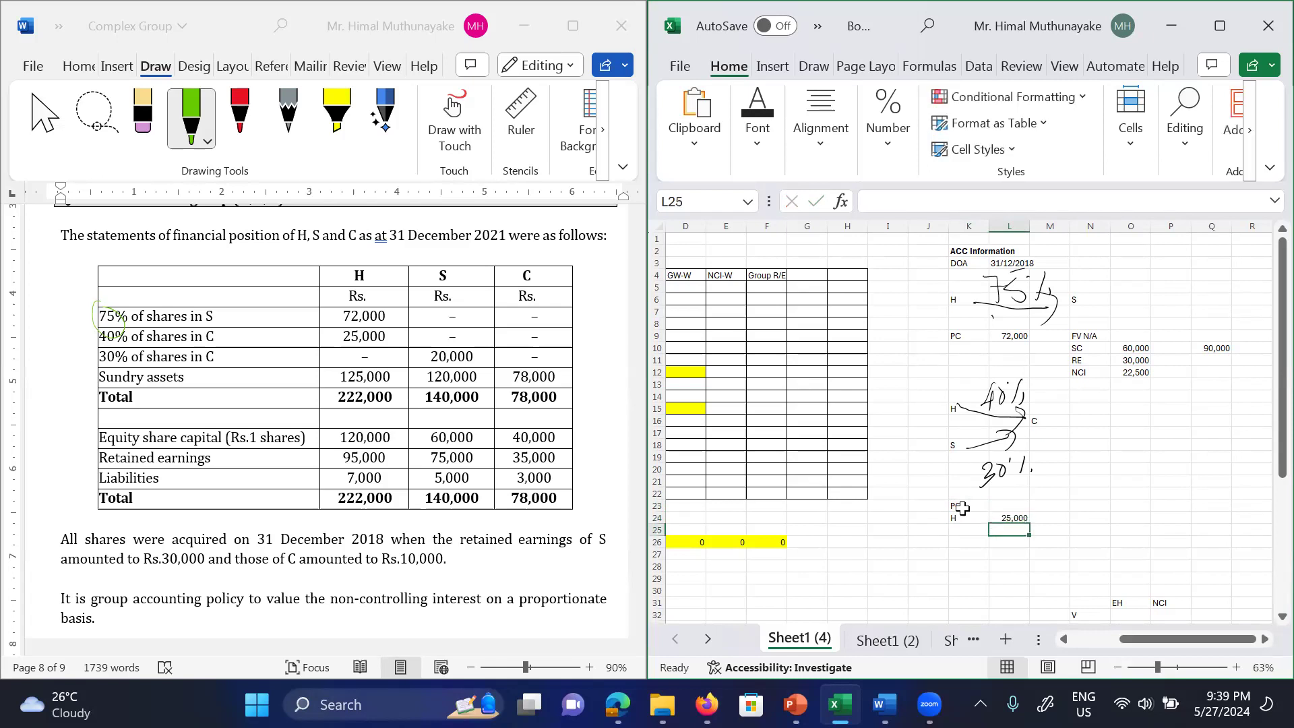
Step: Enter S's consideration for C, 20,000, in row 25 under the PC heading
key(Left)
text(S)
key(Right)
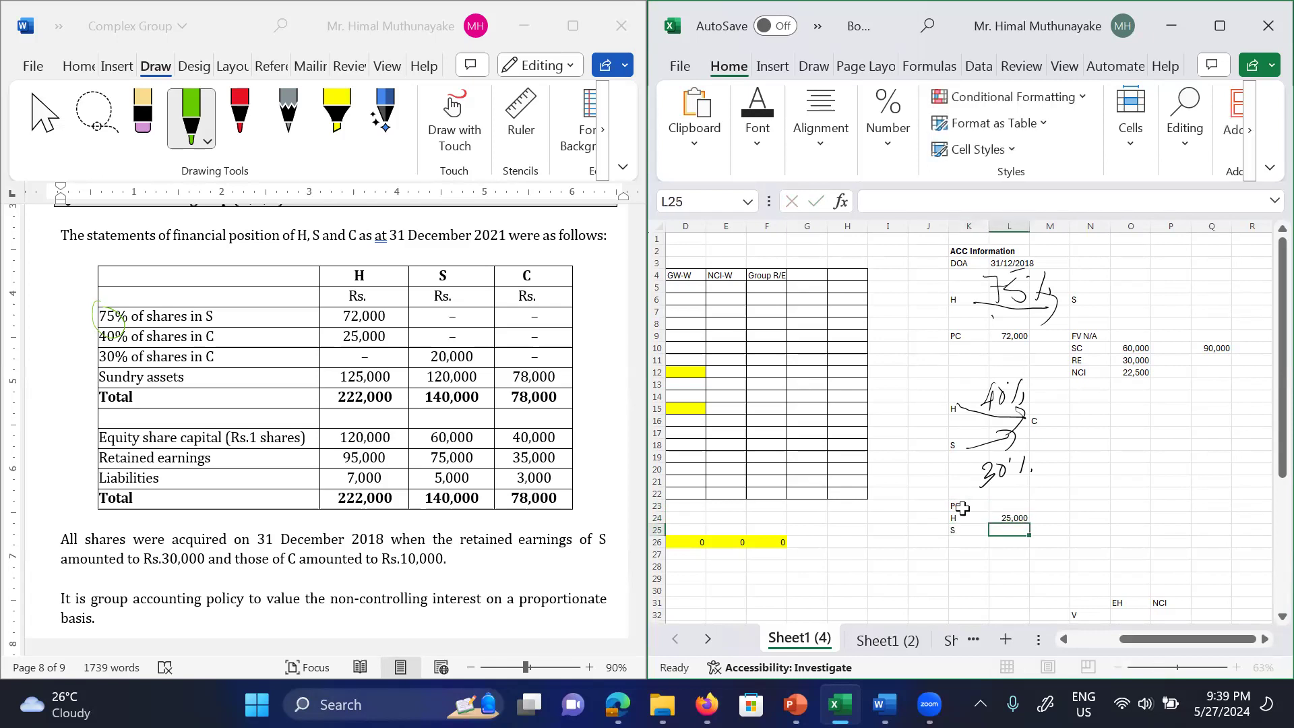
text(20,000)
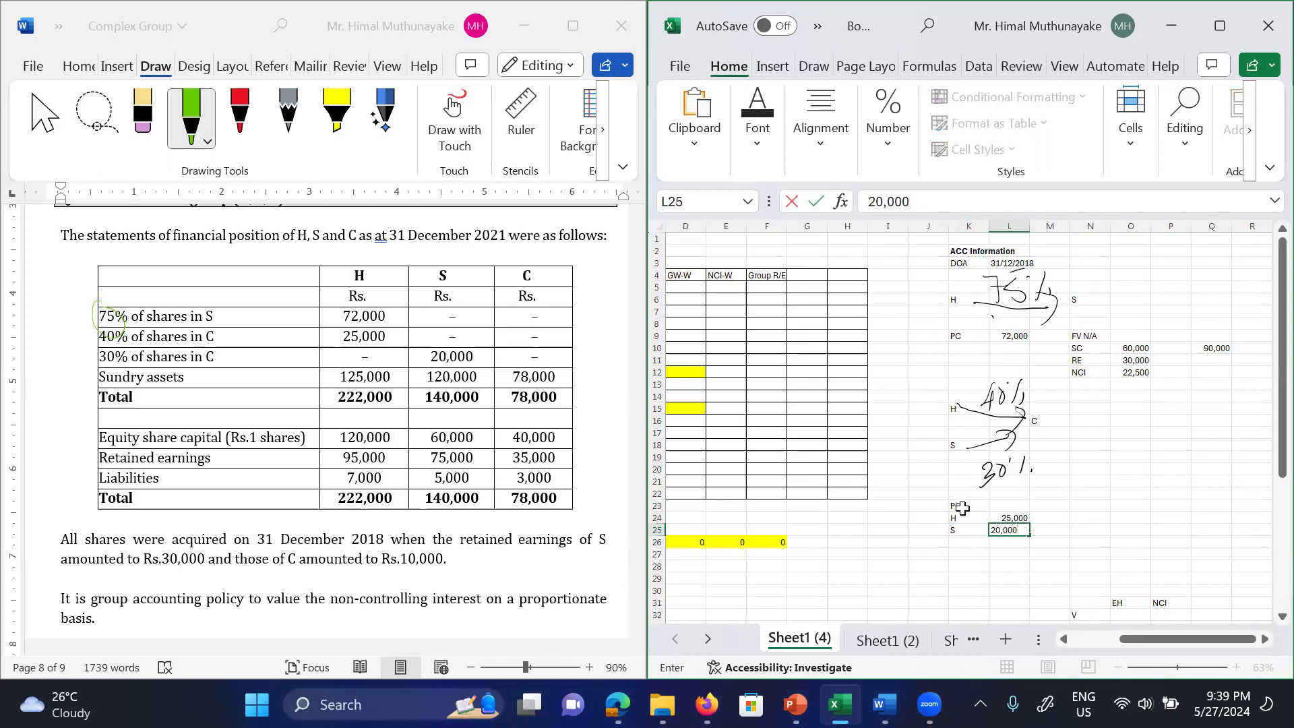
key(Return)
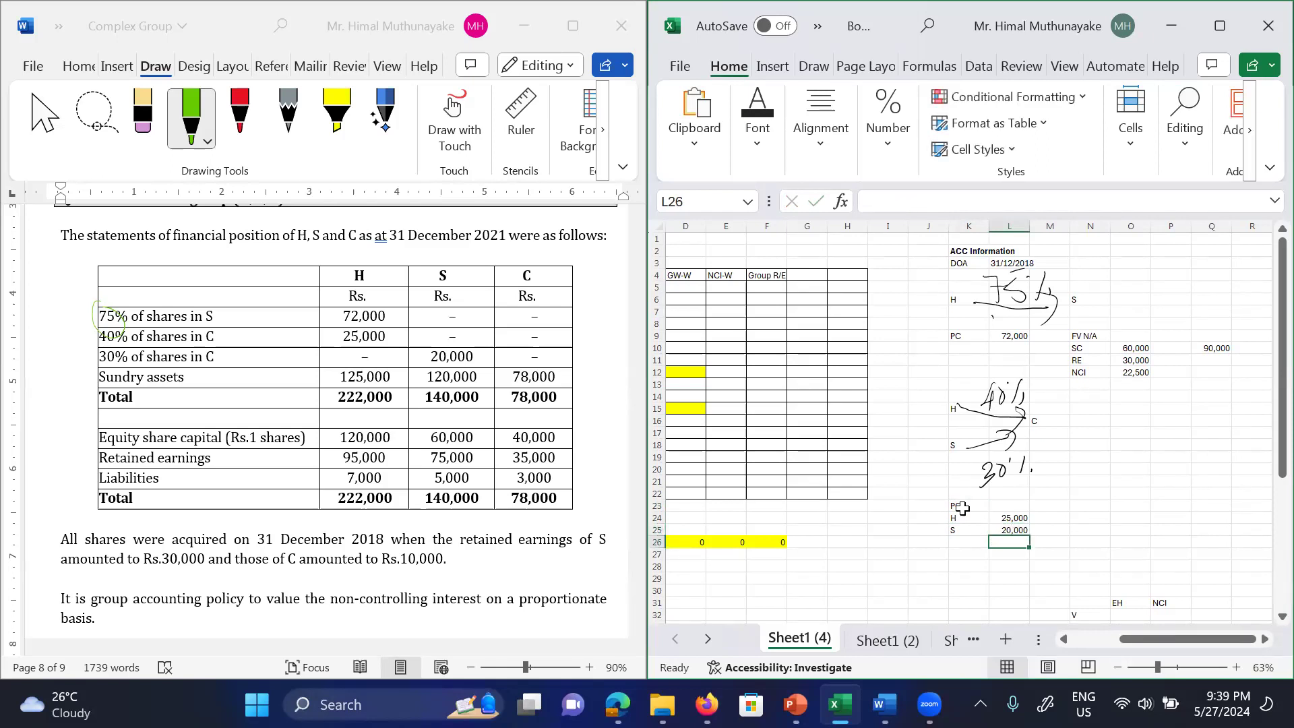
Step: Label the two considerations for C as Direct in J24 and Indirect in J25
key(Left)
key(Left)
key(Up)
key(Up)
text(D)
key(BackSpace)
key(BackSpace)
text(Direc)
key(Return)
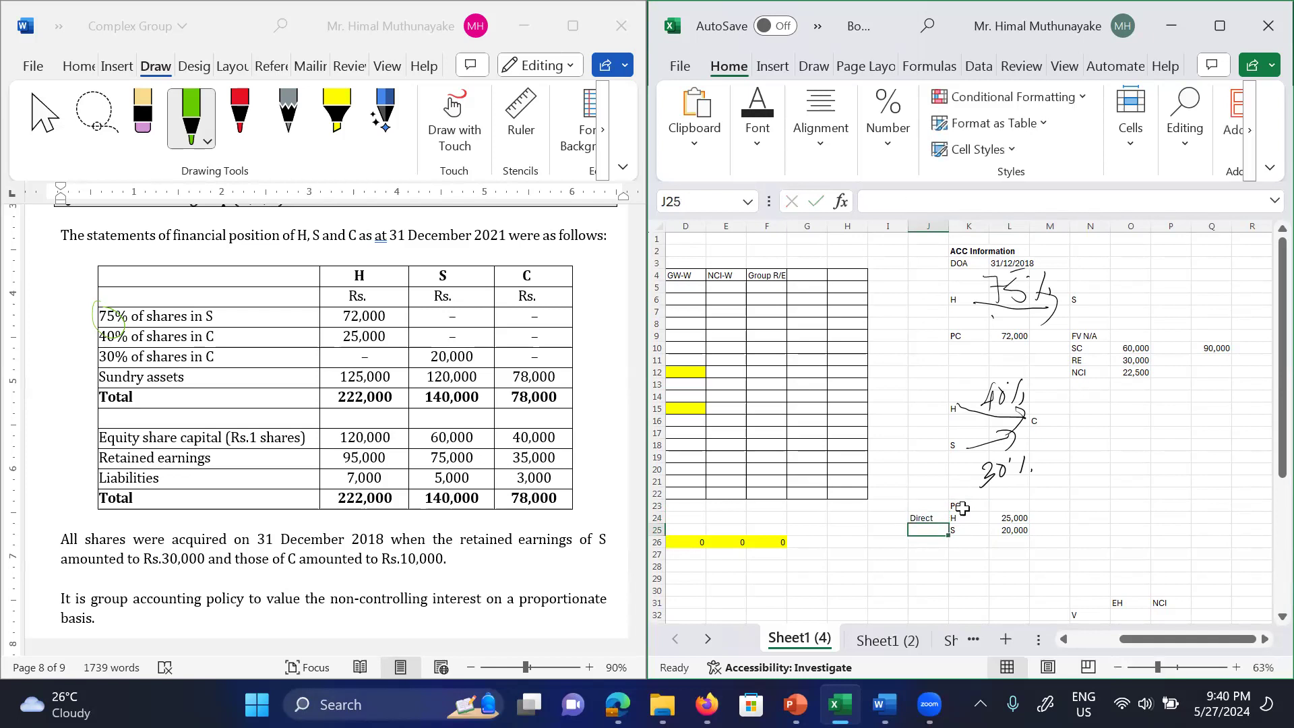
text(Indire)
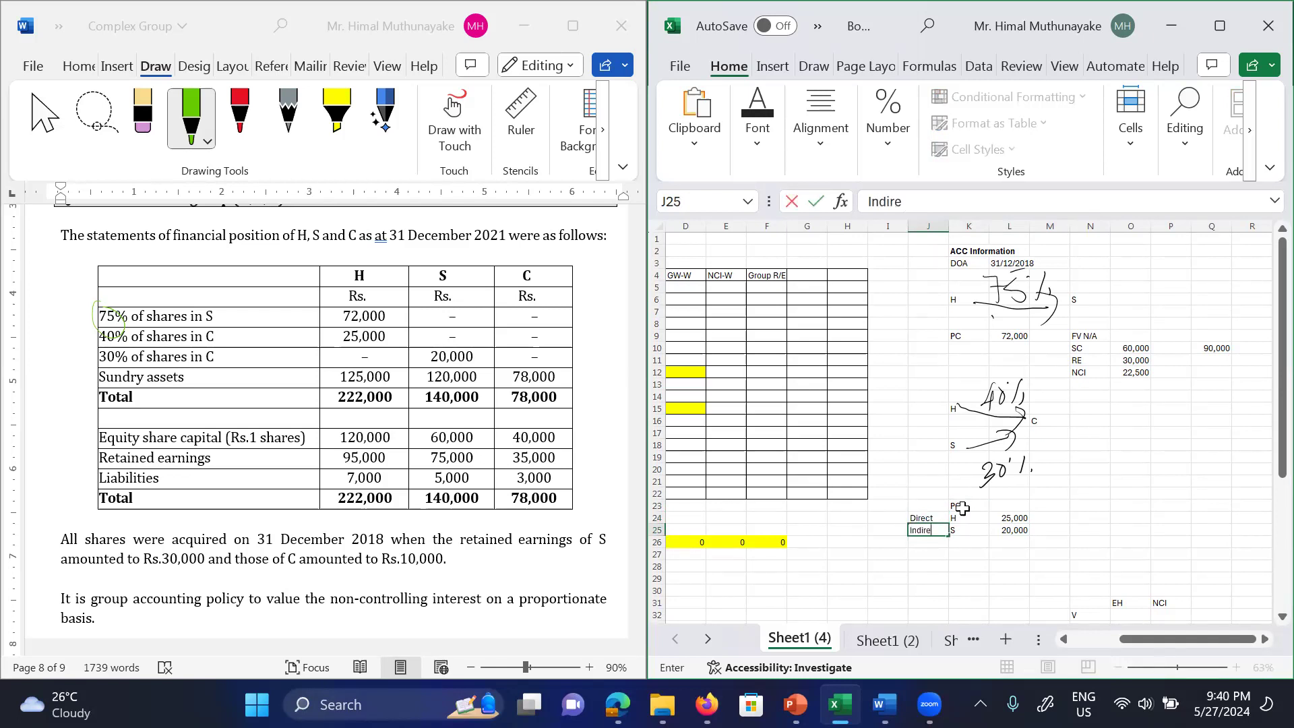
key(Right)
key(Right)
key(Right)
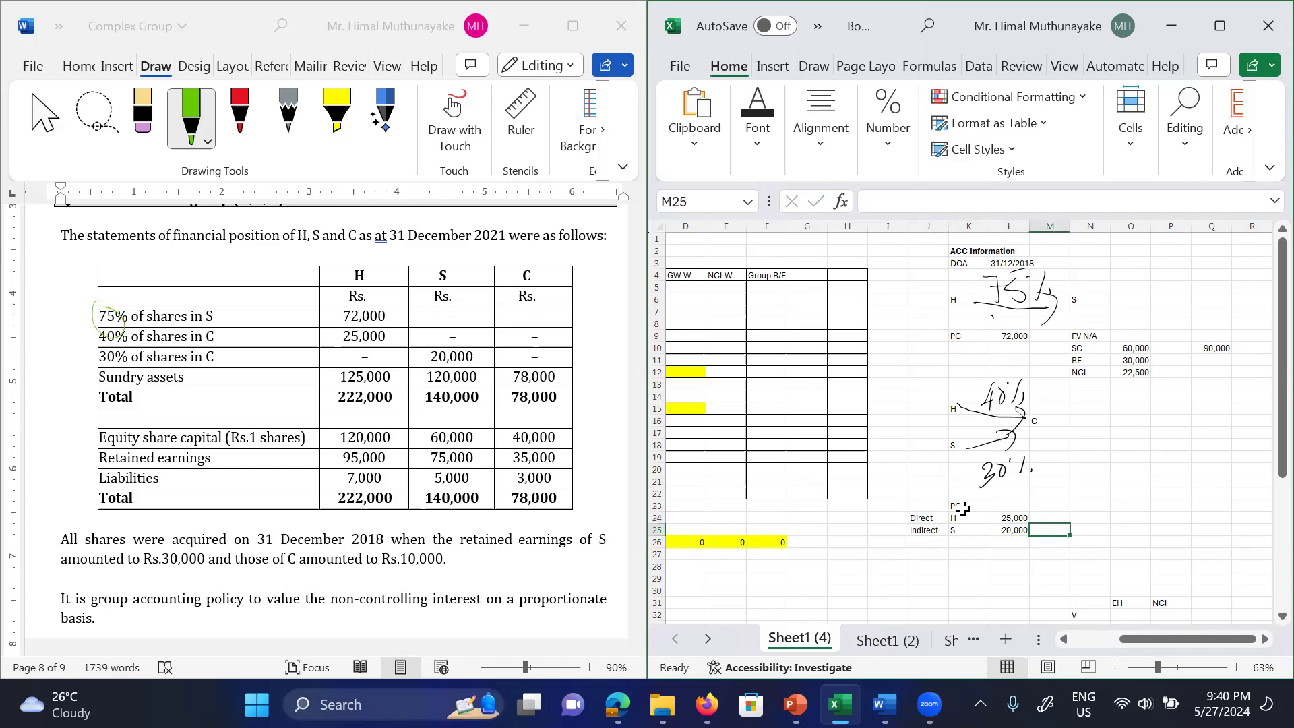
Step: Add the heading Fv N/A in N23 and enter C's share capital (SC) of 40,000 in row 24
key(Up)
key(Right)
key(Up)
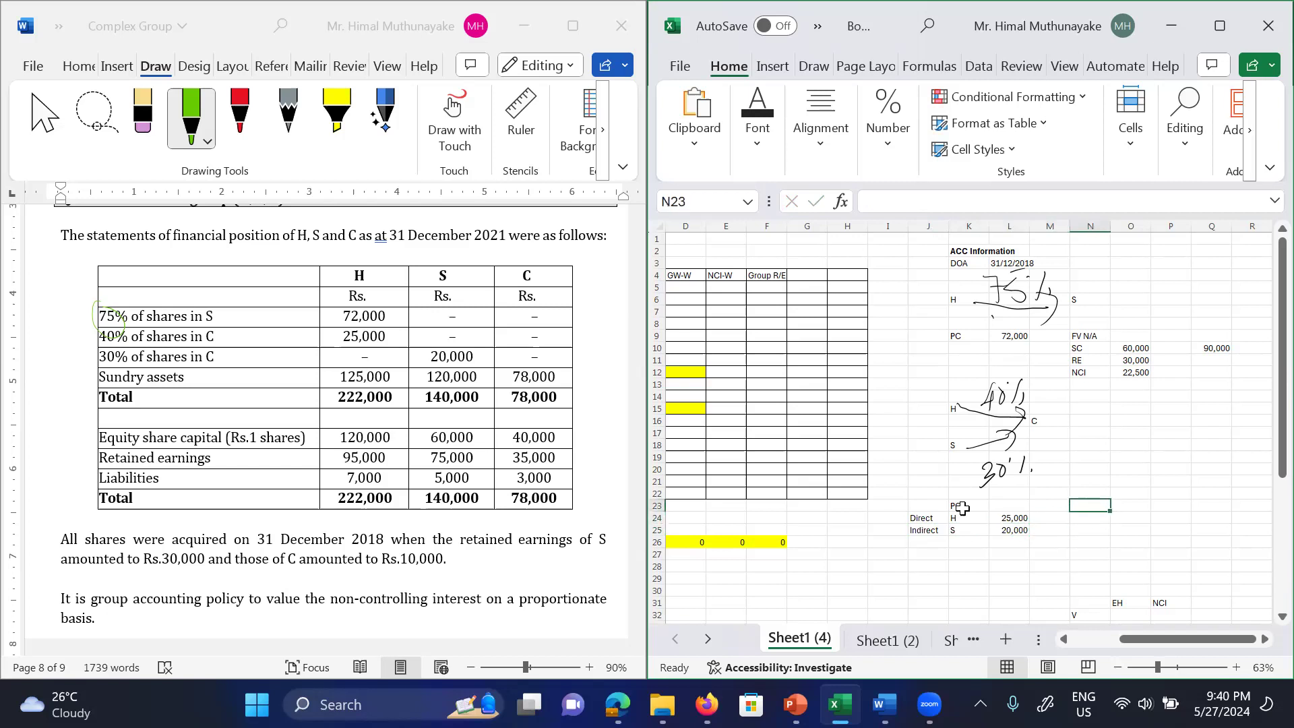
text(Fv N)
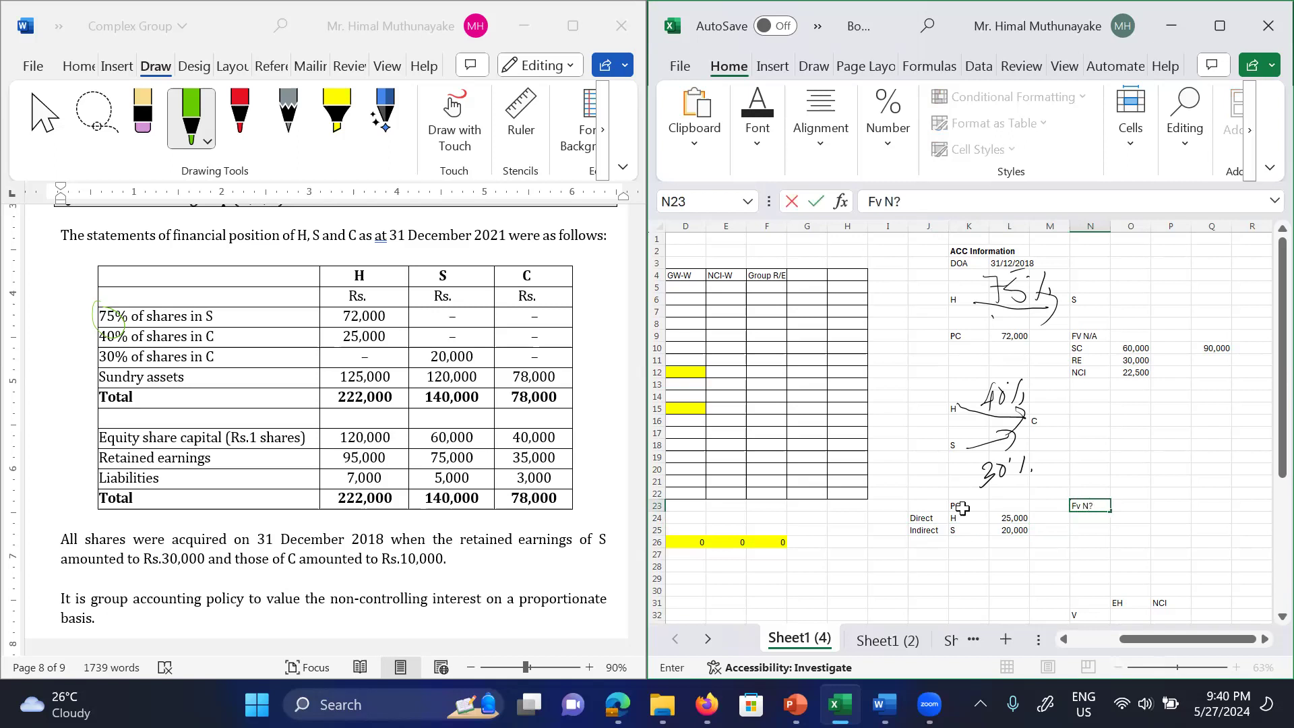
text(/A)
key(Return)
text(SC)
key(Tab)
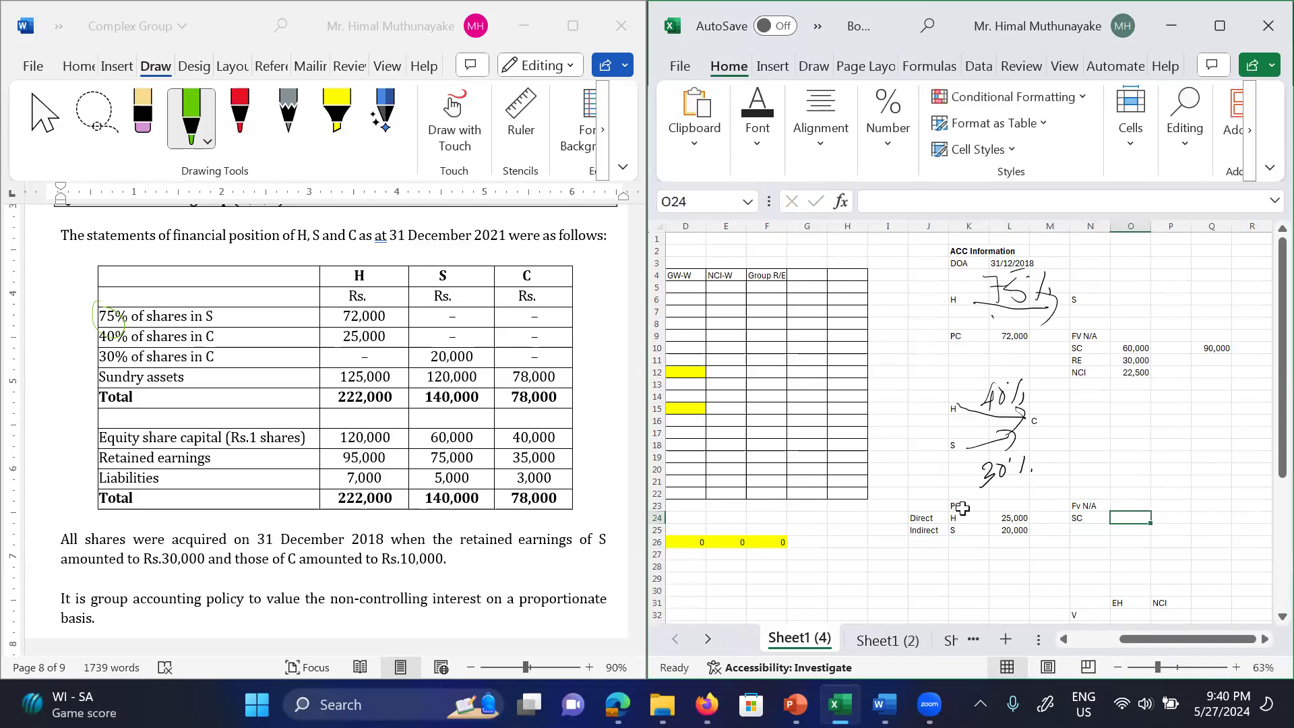
text(40,000)
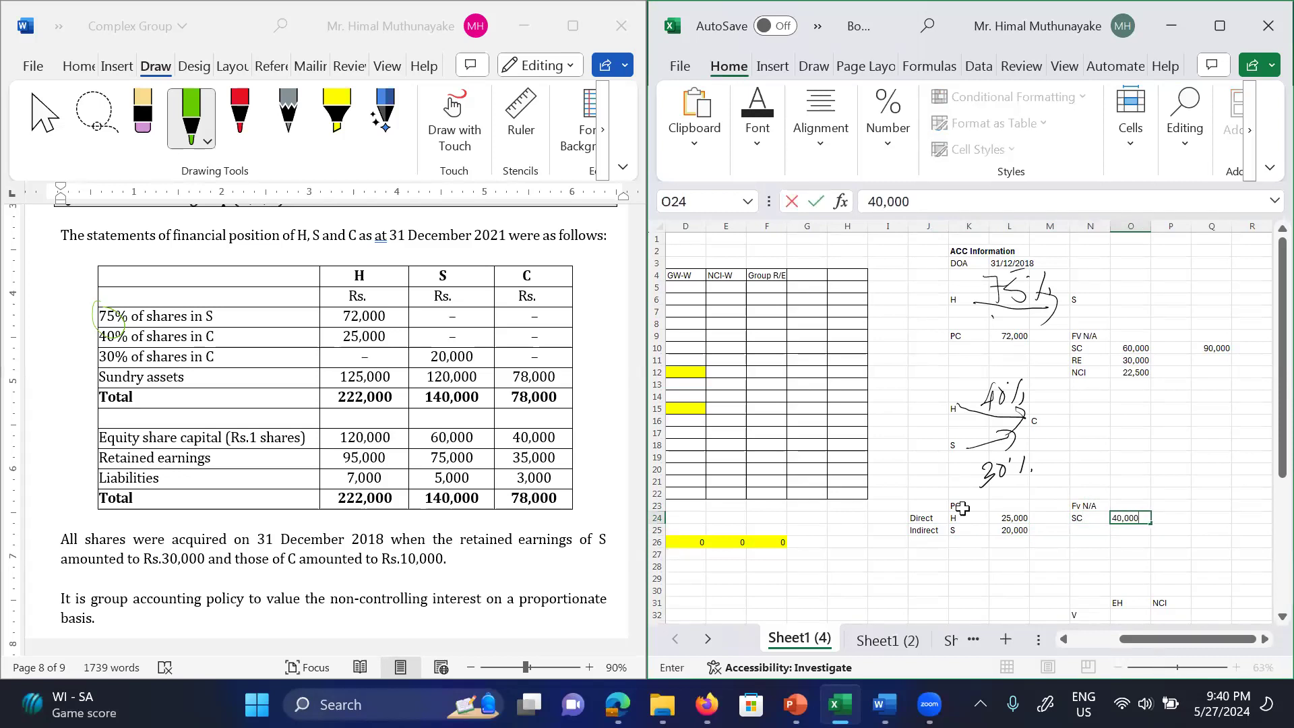
key(Return)
Step: Enter C's retained earnings at acquisition in row 25, labelled R/E, as 10,000
text(R?E)
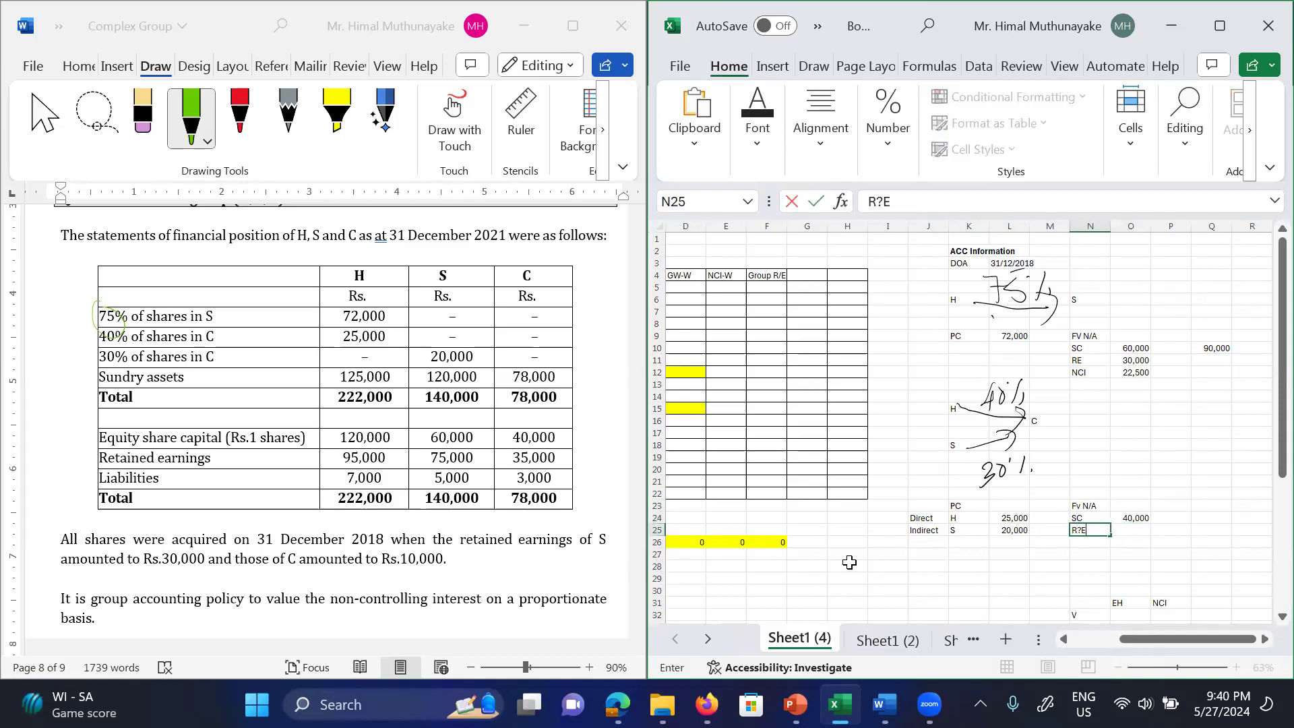
key(BackSpace)
key(BackSpace)
text(/E)
key(Tab)
text(10,000)
key(Return)
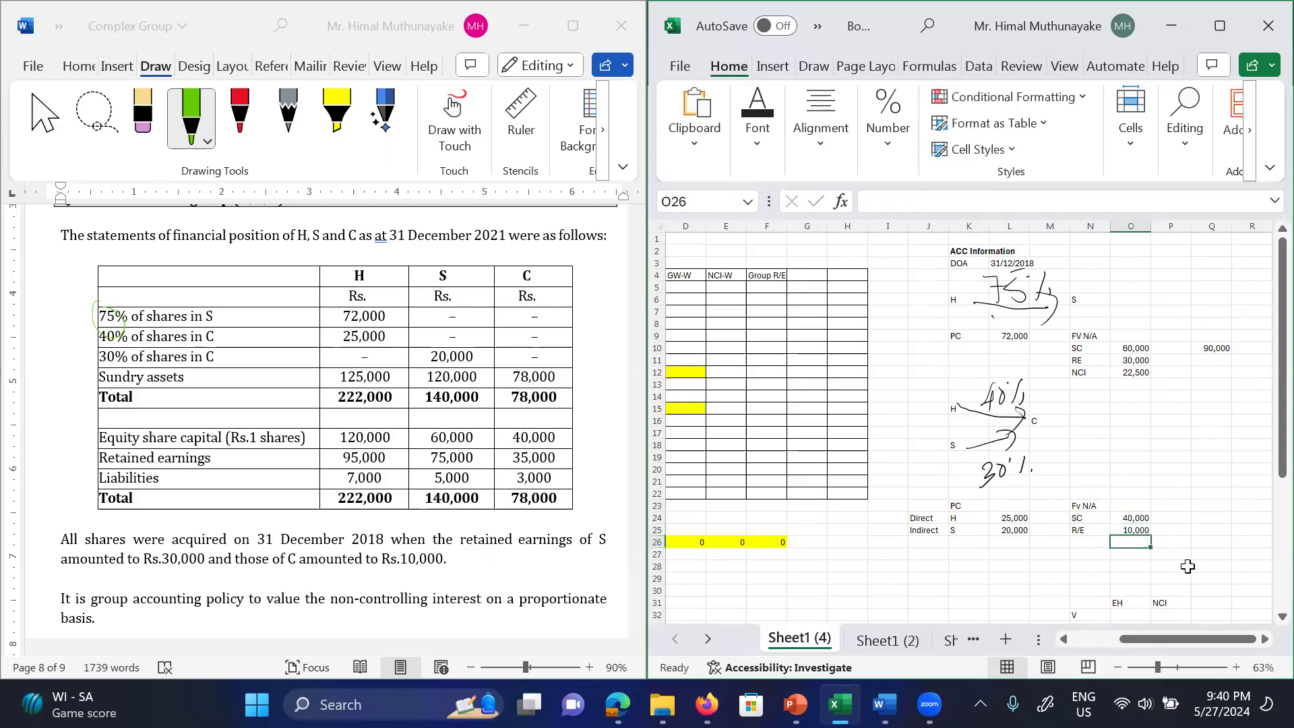
click(565, 130)
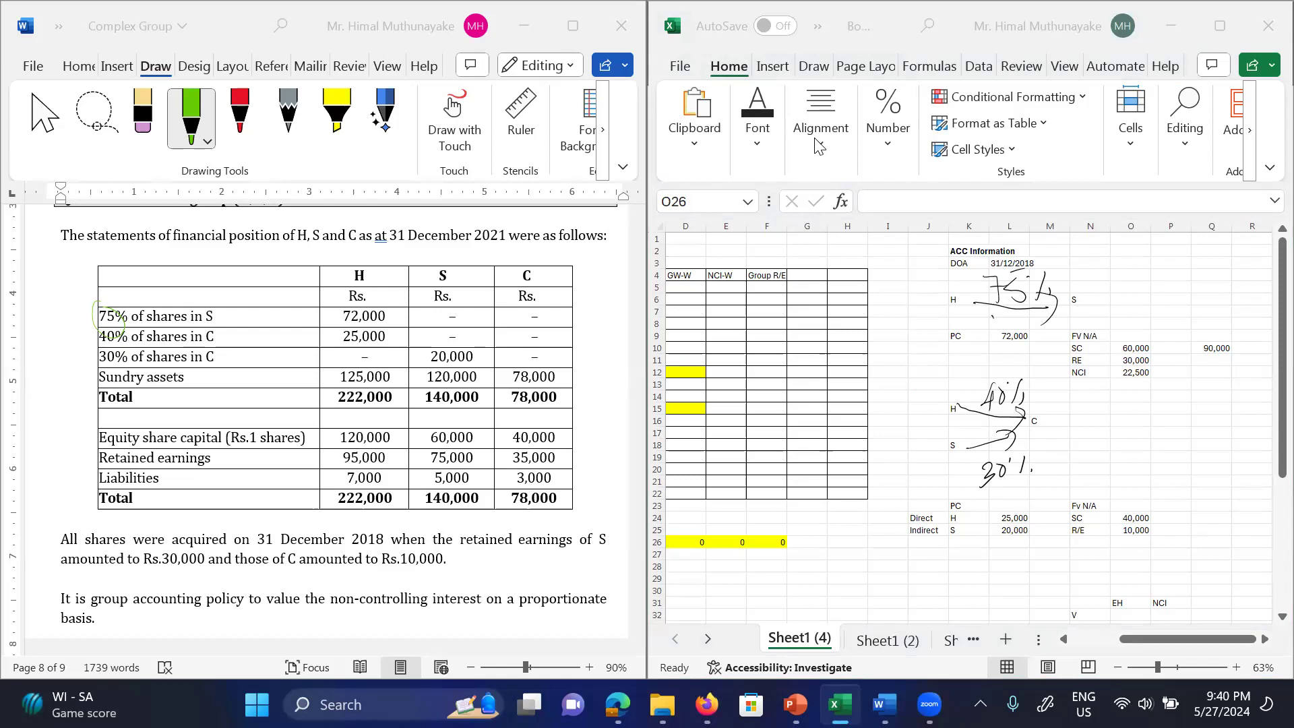
scroll(861, 222, down, 4)
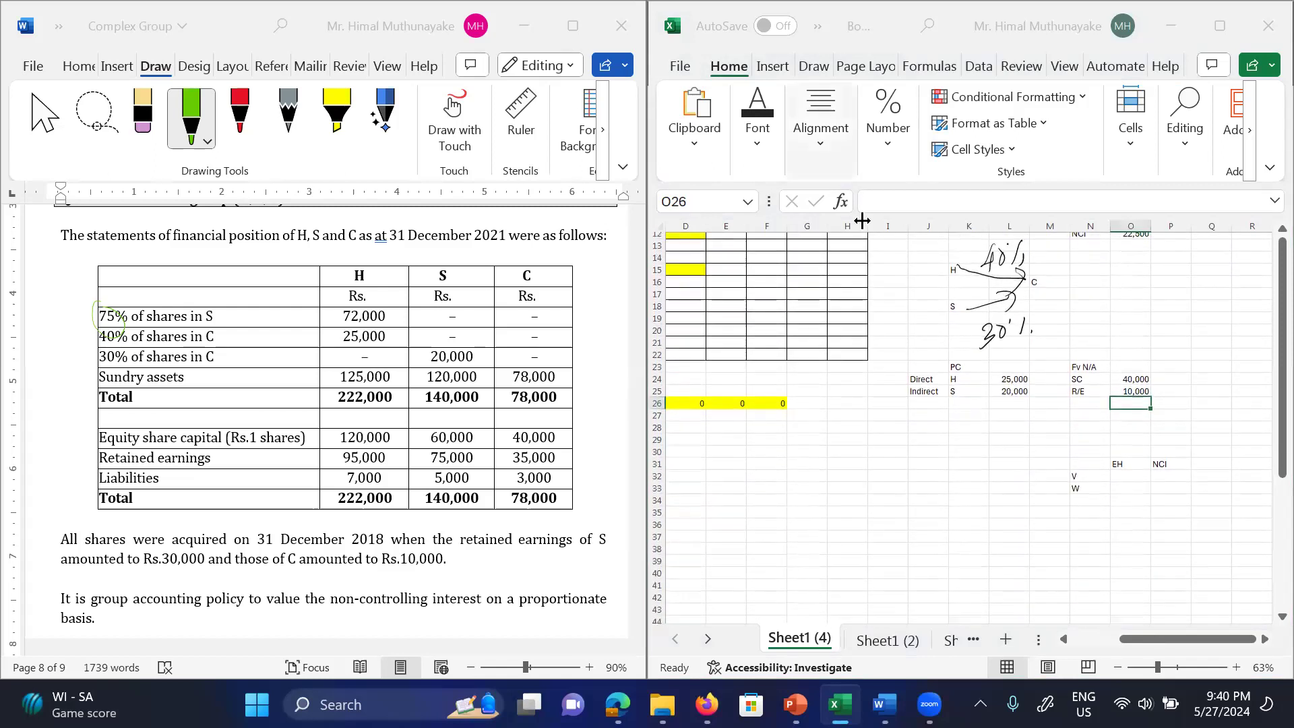
Step: Delete the leftover EH and NCI headings and the V and W row labels in N31:P33
click(1147, 476)
click(1126, 465)
key(Right)
click(1126, 465)
key(shift+Left)
key(shift+Left)
key(shift+Down)
key(shift+Right)
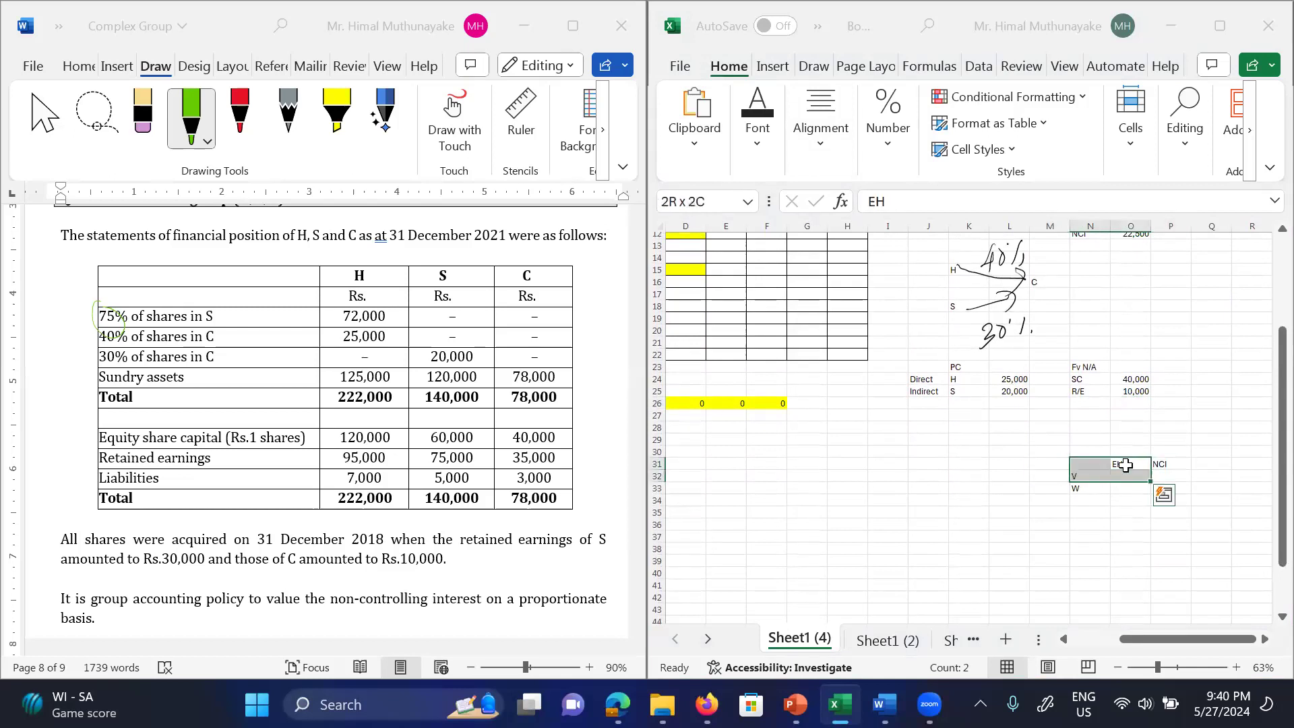
key(shift+Down)
key(shift+Right)
click(1126, 465)
key(Left)
key(shift+Down)
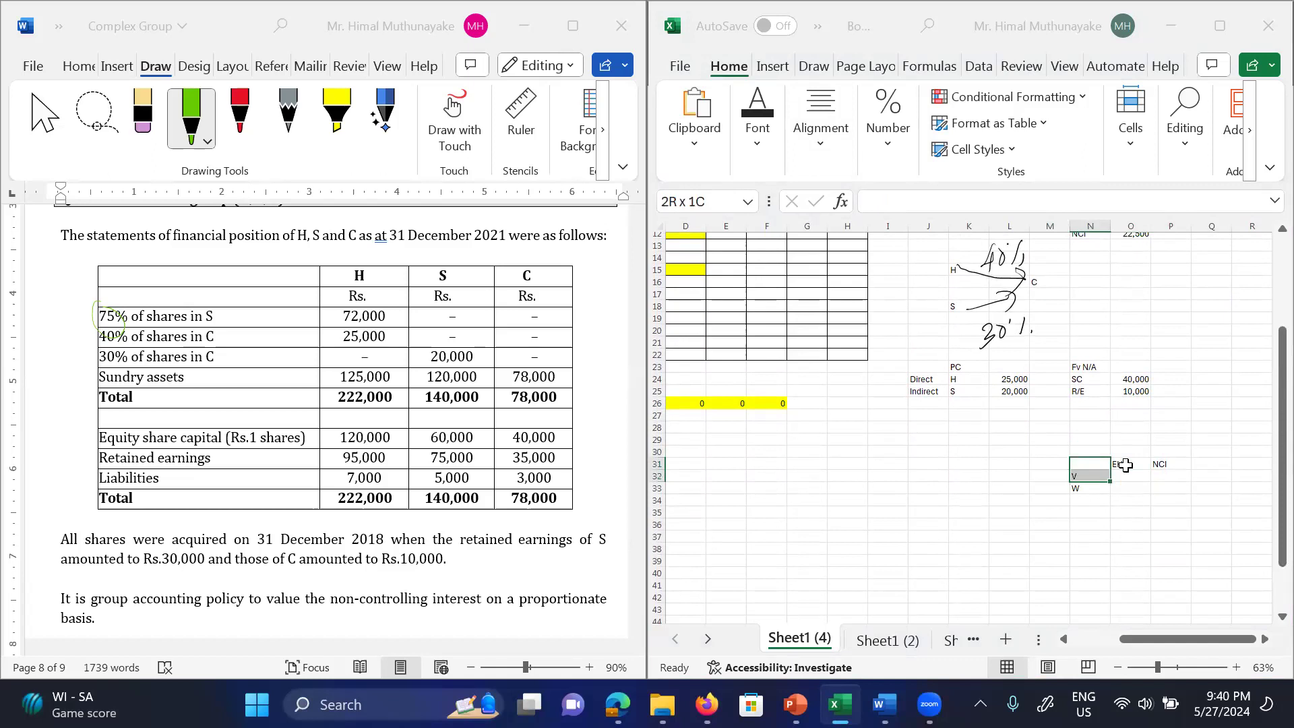
key(shift+Right)
key(shift+Right)
key(Delete)
key(Left)
key(Left)
key(Left)
key(Left)
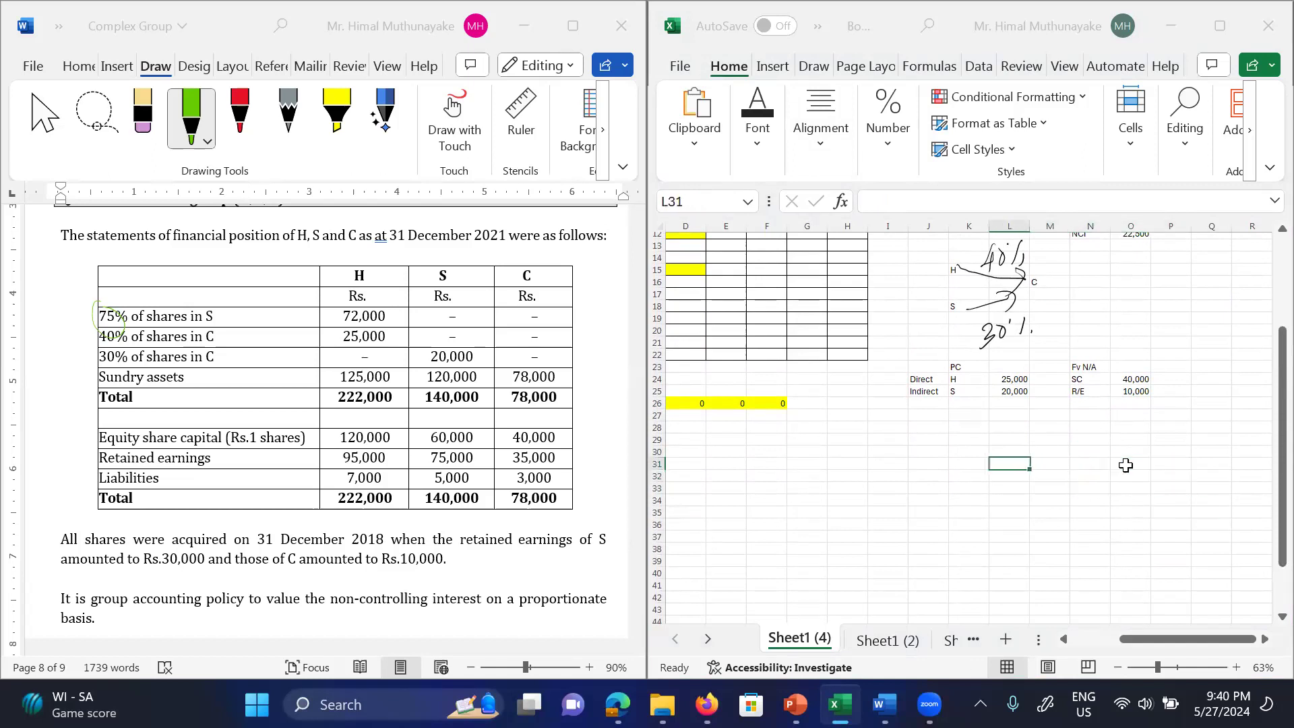
key(Left)
key(Left)
key(Right)
key(Right)
key(Left)
key(Left)
key(Up)
key(Up)
key(Right)
key(Right)
key(Right)
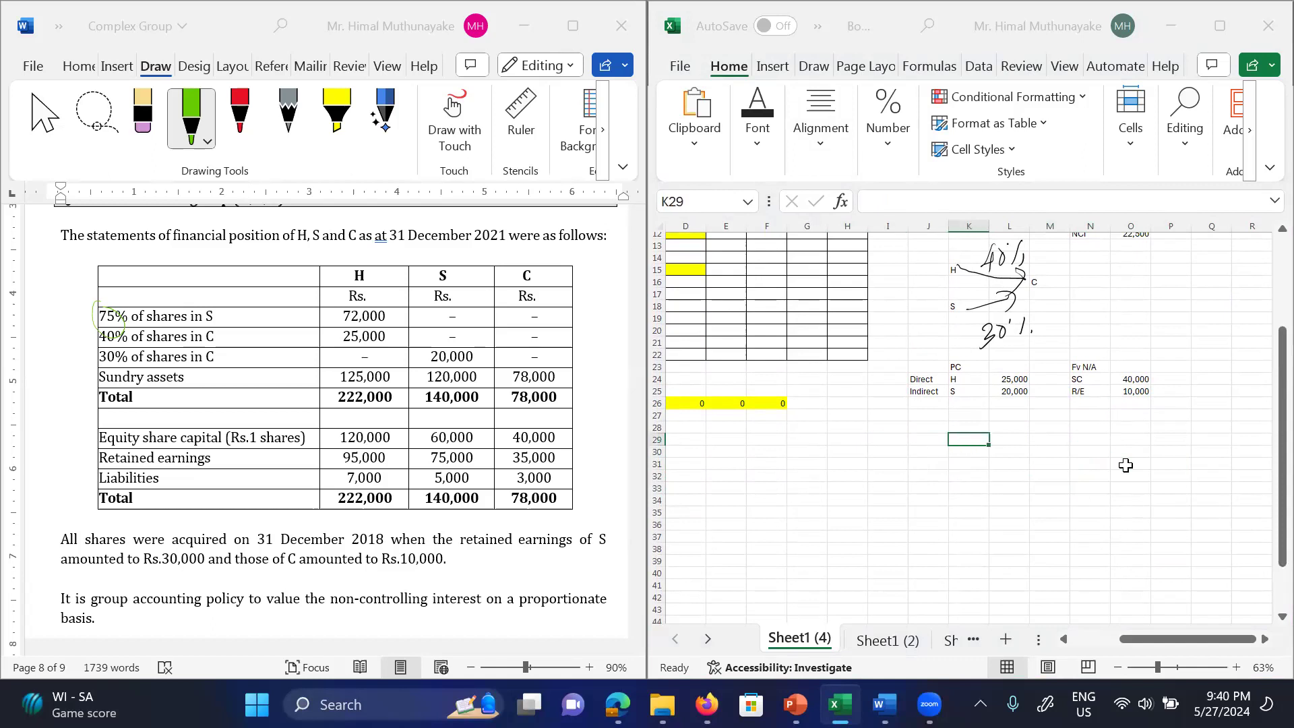
key(Left)
key(Left)
key(Right)
key(Right)
key(Left)
Step: Enter the heading Group Structure in J29
key(Left)
key(Right)
key(Down)
key(Up)
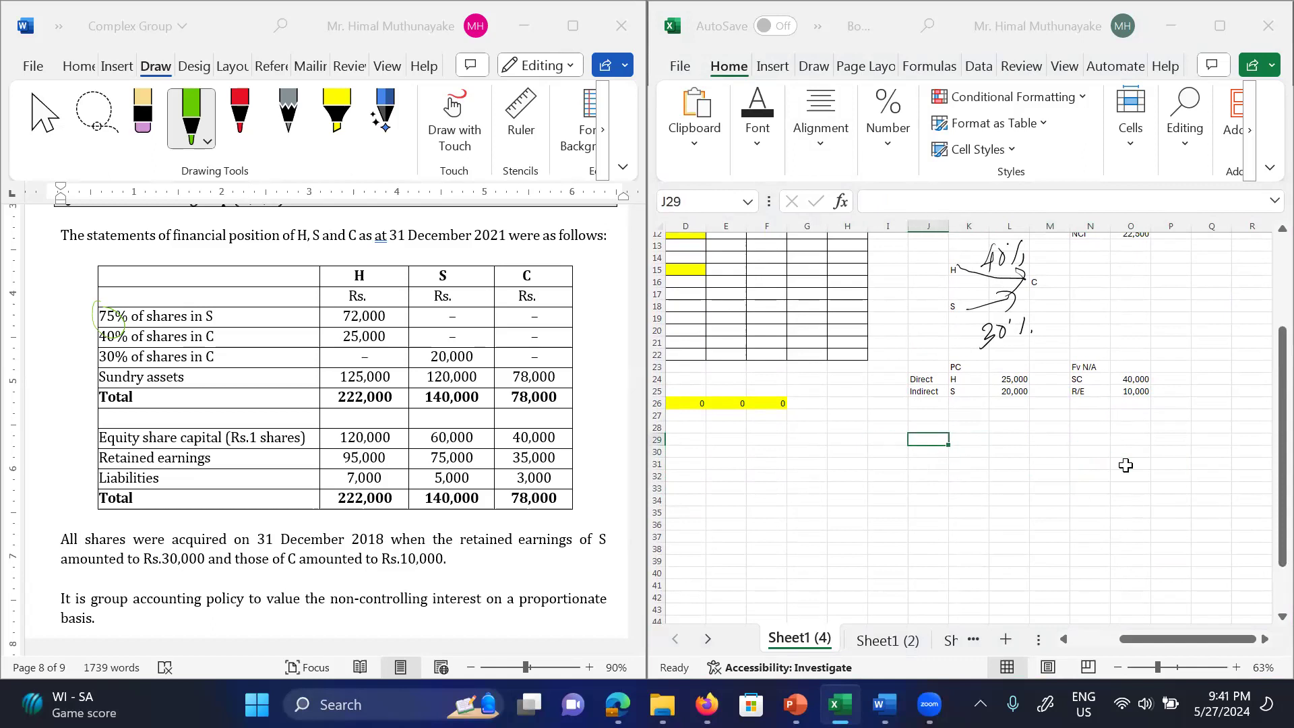
text(Gr)
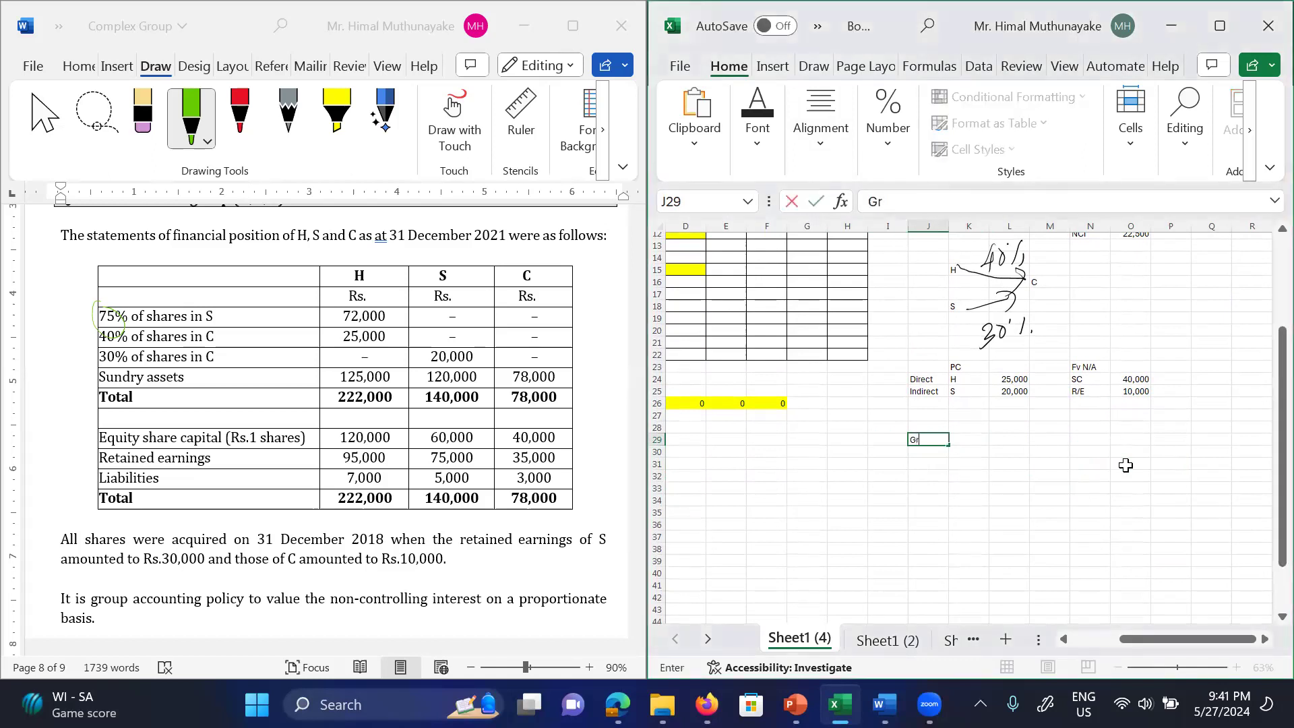
text(oup Structure)
key(Return)
key(Return)
key(Return)
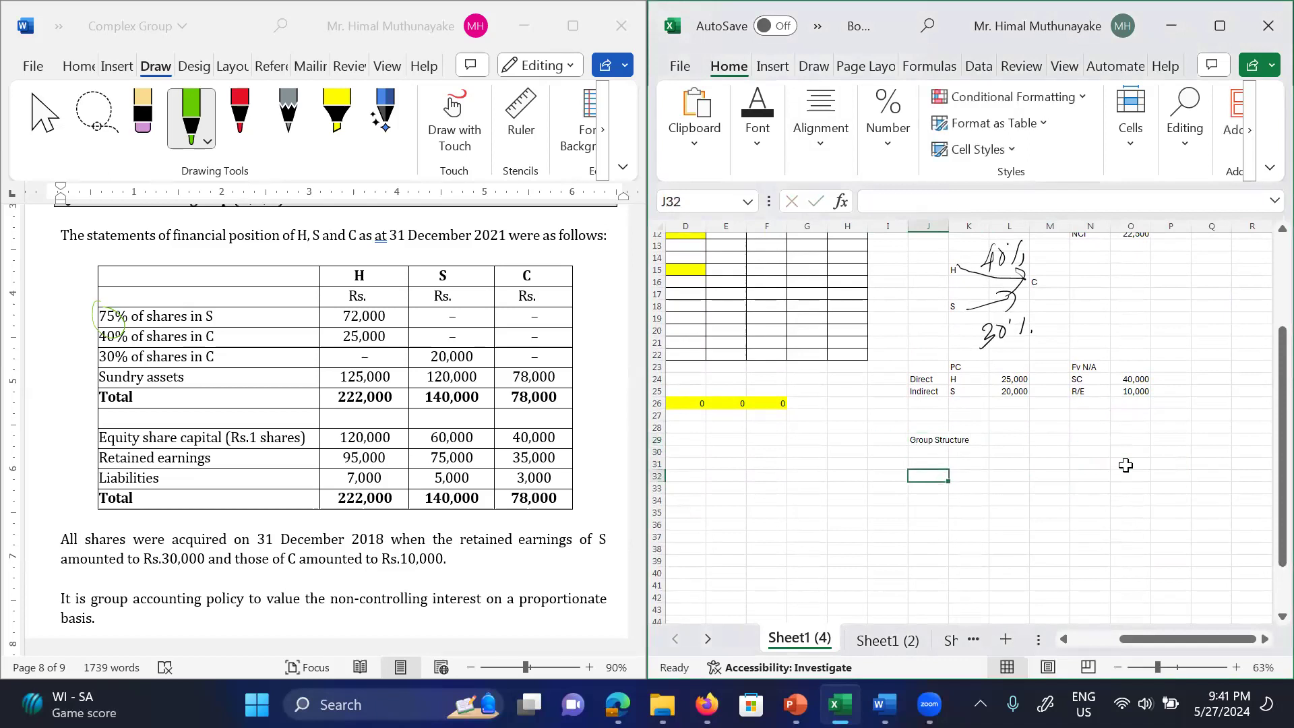
Step: Enter the company labels H in J32, S in L32 and C in N32 under the Group Structure heading
text(h)
key(Right)
key(Right)
key(Right)
key(Right)
key(Left)
key(Left)
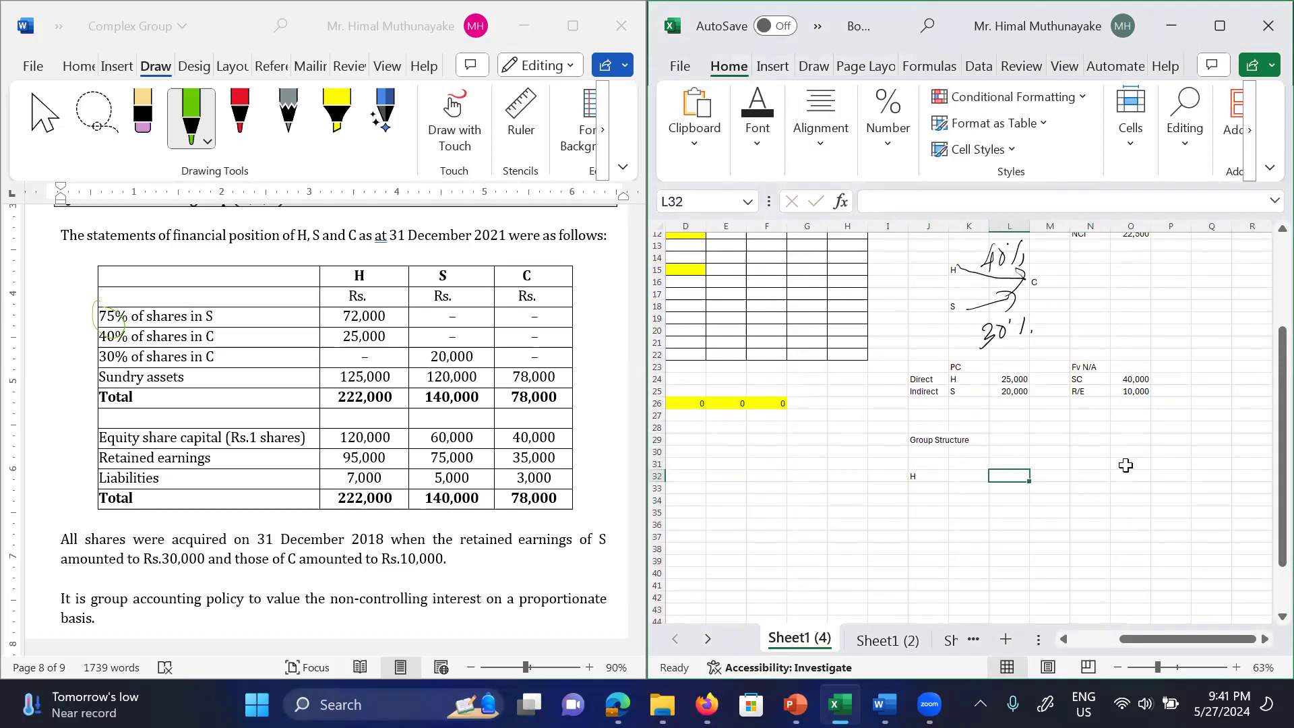
text(S)
key(Right)
key(Right)
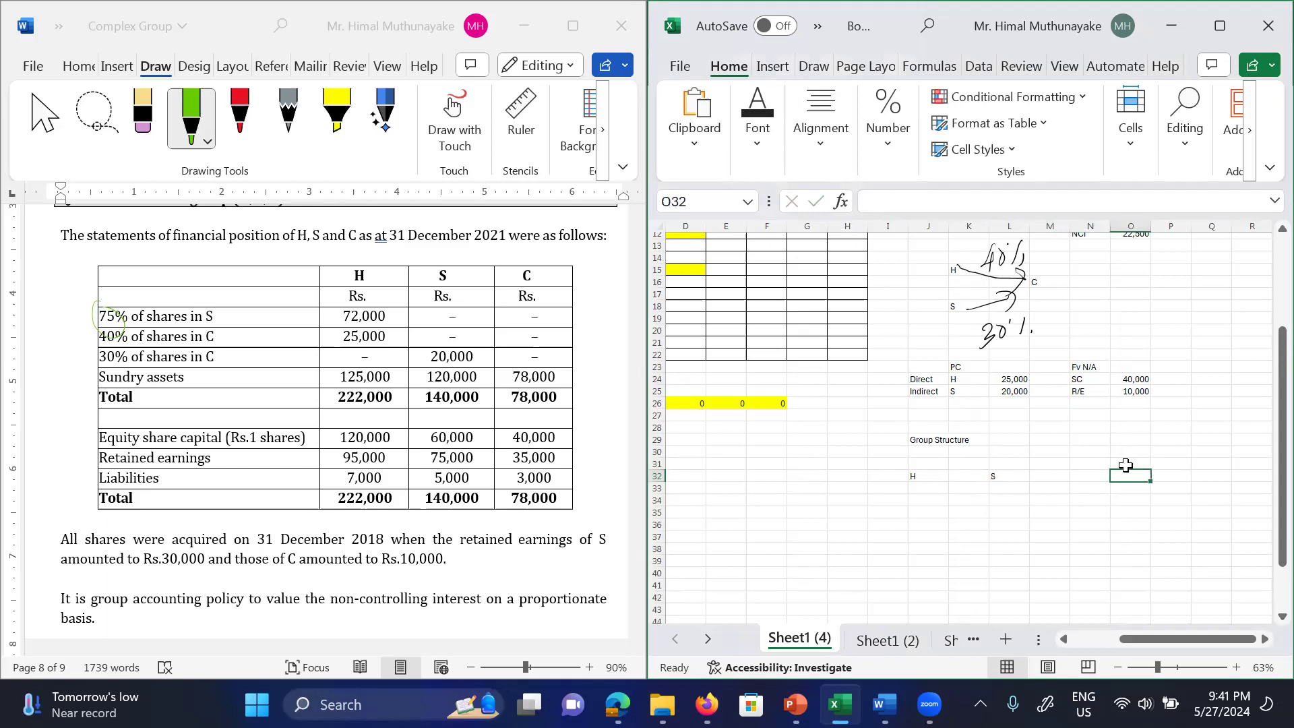
text(C)
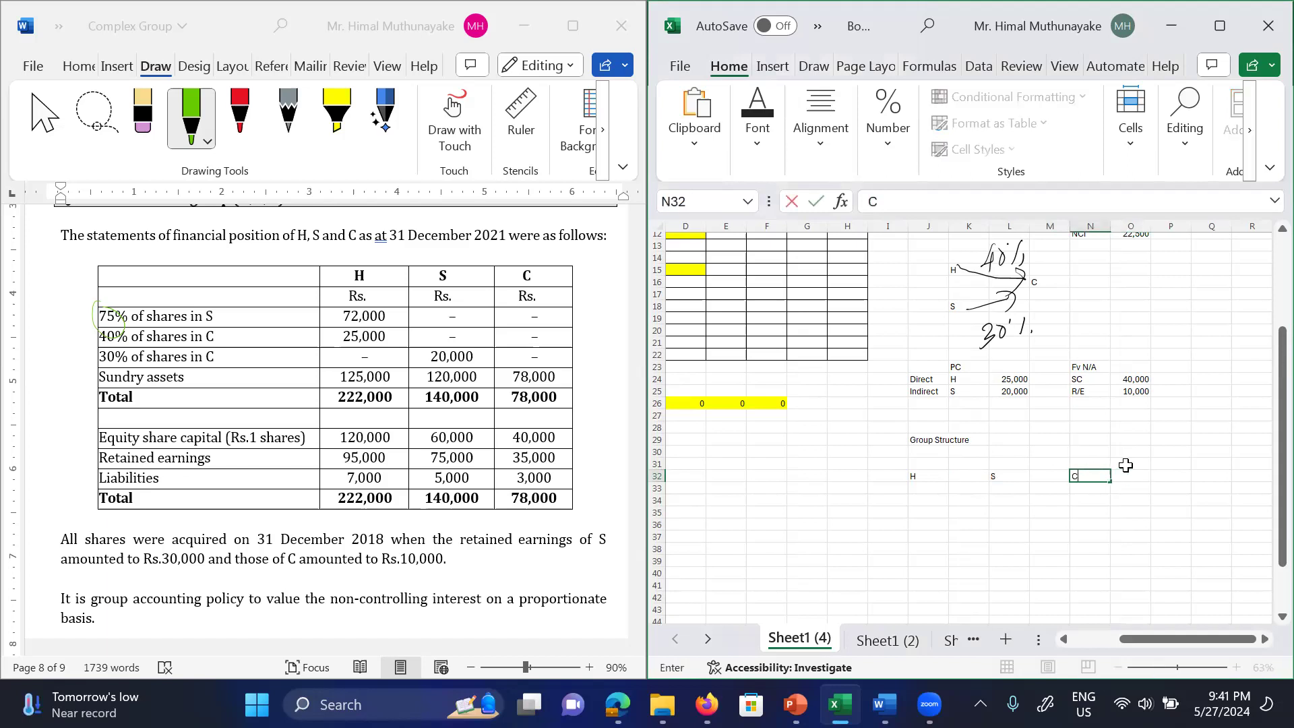
Step: Draw handwritten ownership arrows from H to S marked 75%, S to C marked 30%, and a curved one from H to C marked 40%
mouse_move(920, 480)
mouse_down()
mouse_move(964, 482)
mouse_move(966, 499)
mouse_up()
mouse_move(933, 453)
mouse_down()
mouse_move(931, 473)
mouse_move(975, 465)
mouse_move(1048, 476)
mouse_move(1047, 486)
mouse_up()
mouse_move(1009, 446)
mouse_down()
mouse_move(1009, 470)
mouse_move(1043, 448)
mouse_up()
mouse_move(912, 490)
mouse_down()
mouse_move(1073, 499)
mouse_move(1073, 483)
mouse_move(1072, 510)
mouse_up()
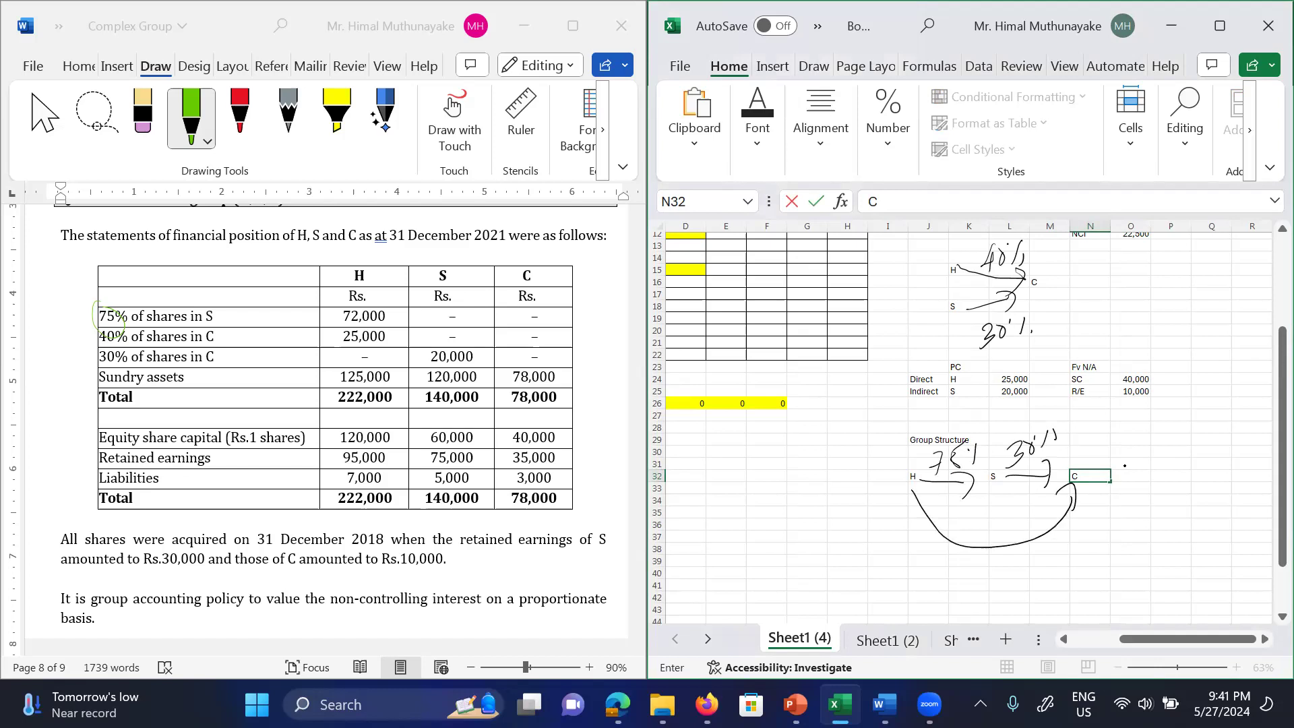
drag(965, 549, 981, 571)
mouse_move(977, 552)
mouse_down()
mouse_move(977, 581)
mouse_move(1001, 566)
mouse_up()
drag(1029, 551, 1030, 574)
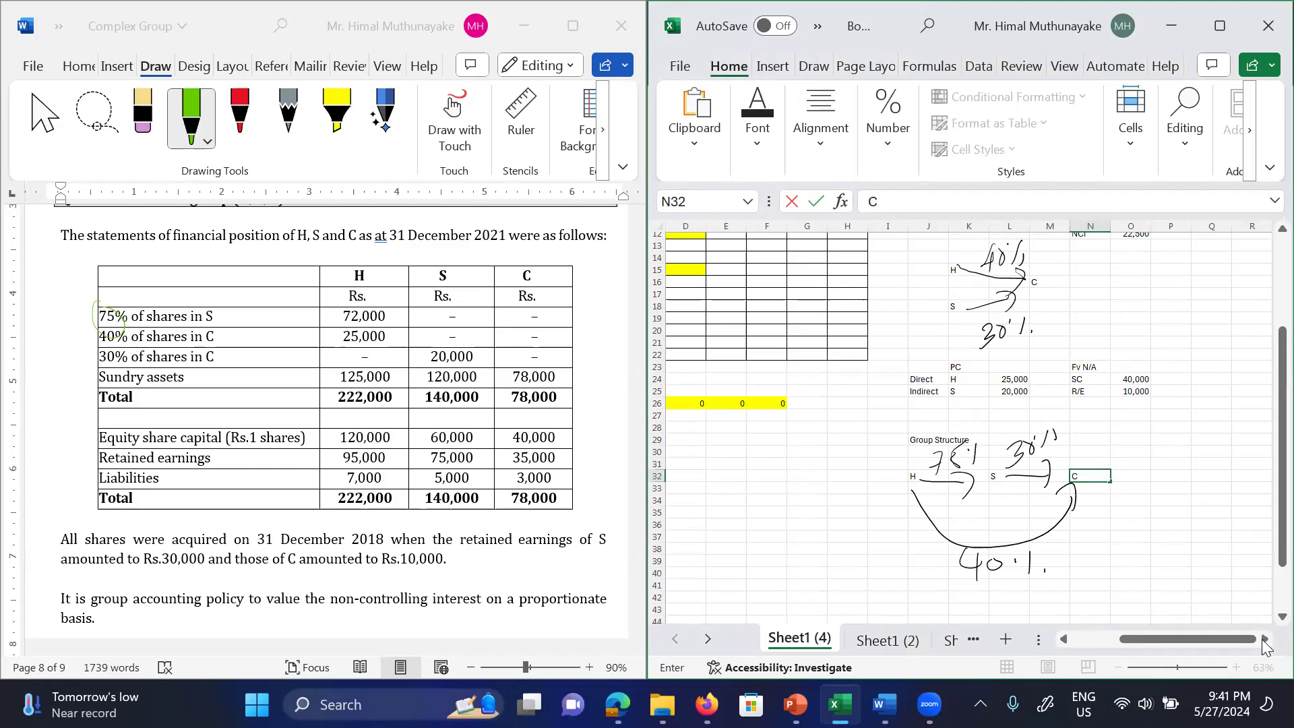
Step: Label the holdings table rows below the diagram as S in J44 and C in J45
click(957, 596)
key(Down)
key(Down)
key(Down)
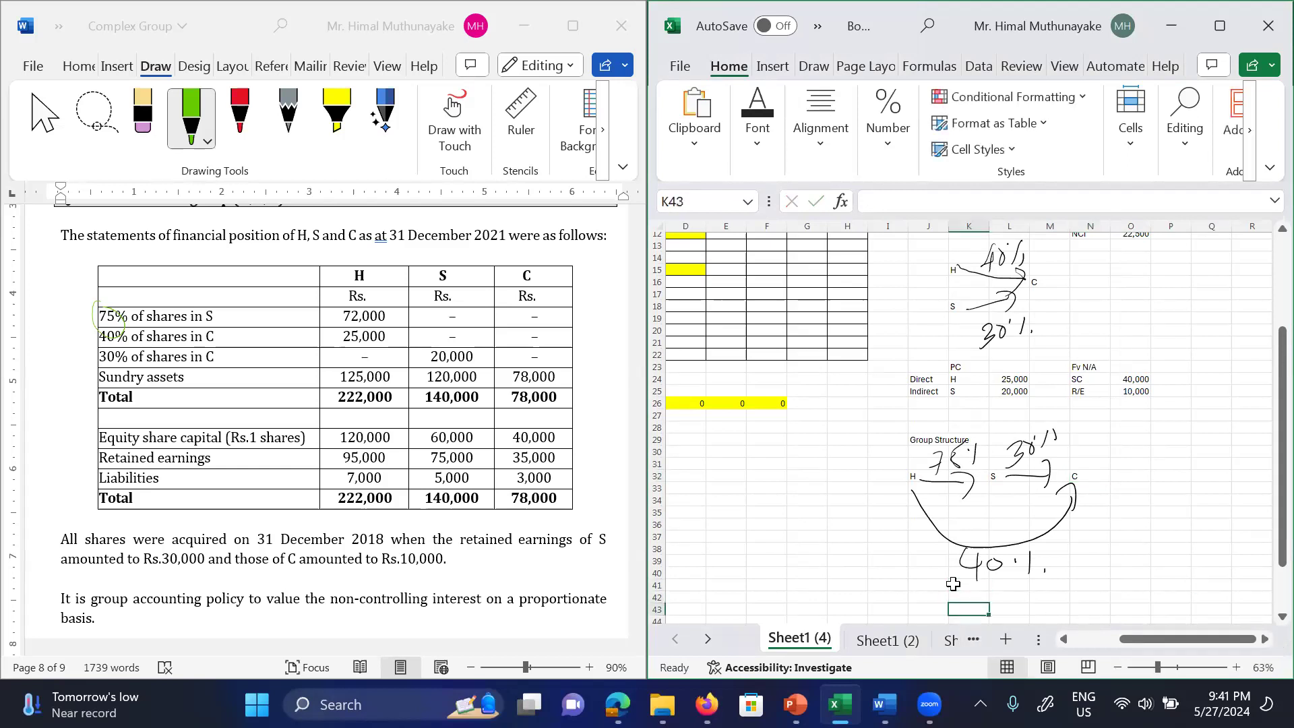
scroll(953, 584, down, 2)
key(Up)
key(Left)
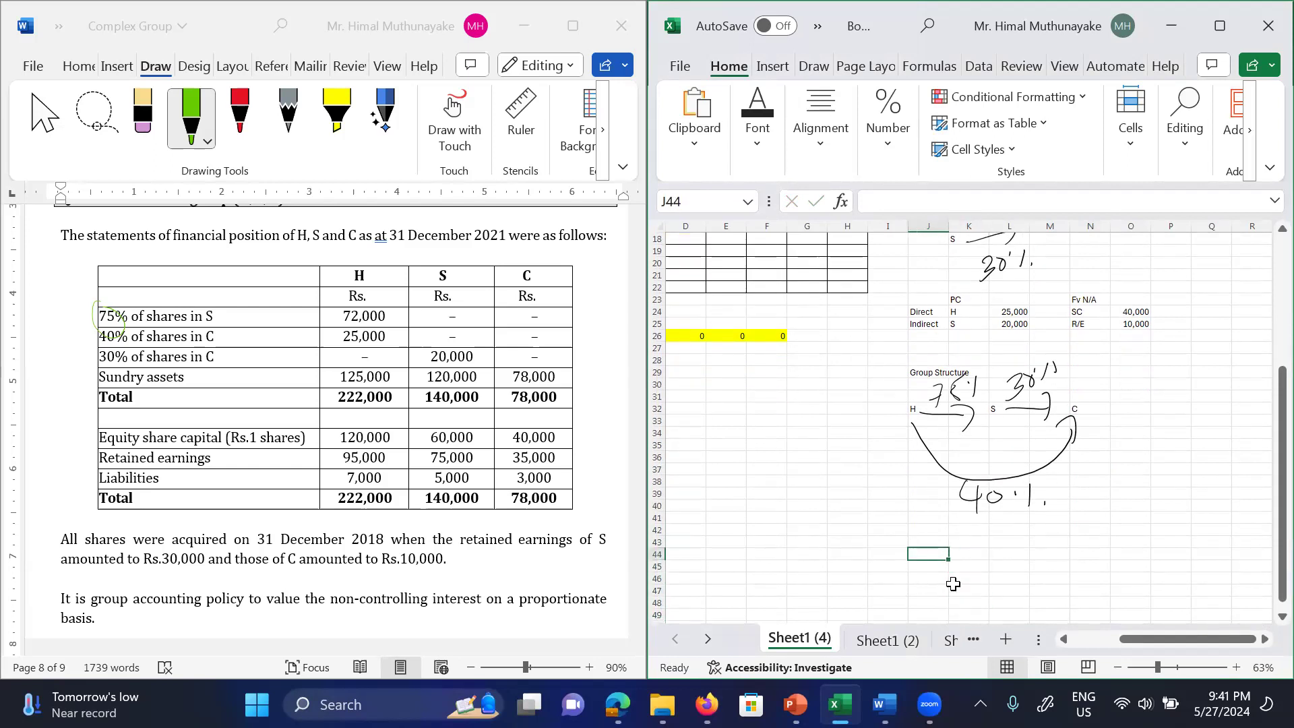
text(S)
key(Return)
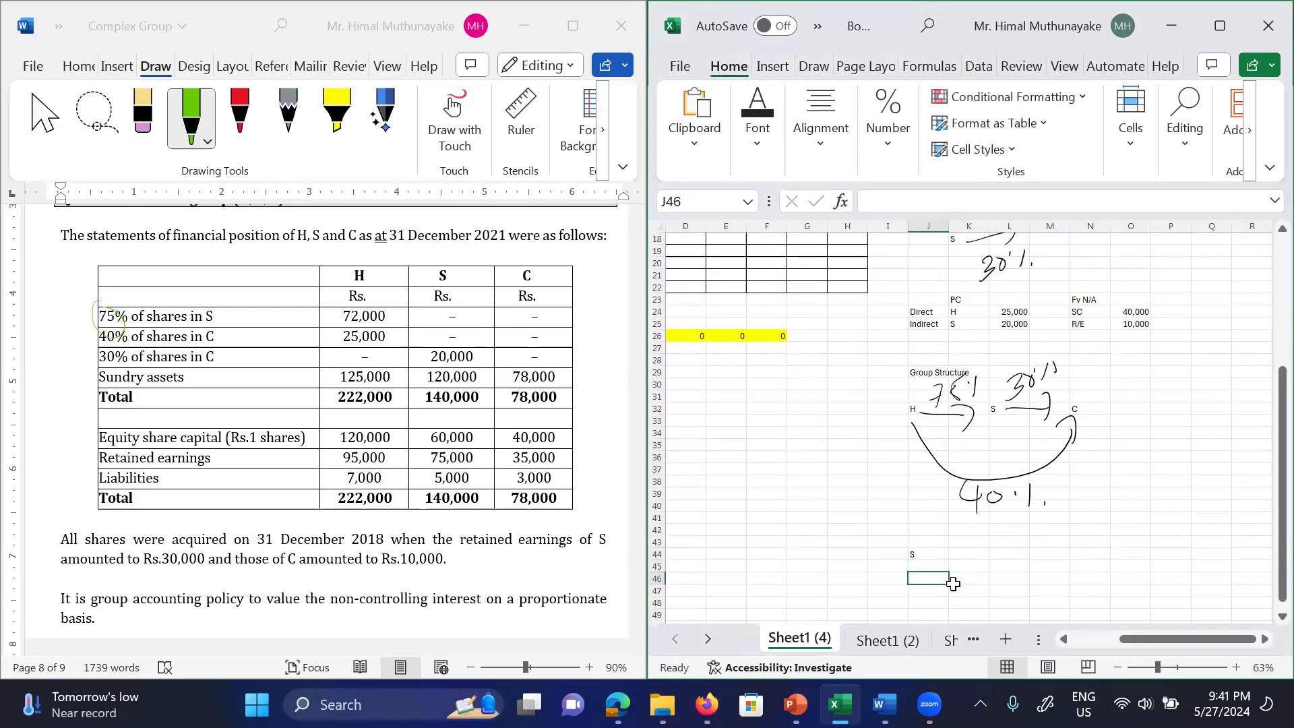
text(C)
Step: Add the column headings EH in K43 and NCI in L43 to the holdings table
key(Up)
key(Up)
key(Right)
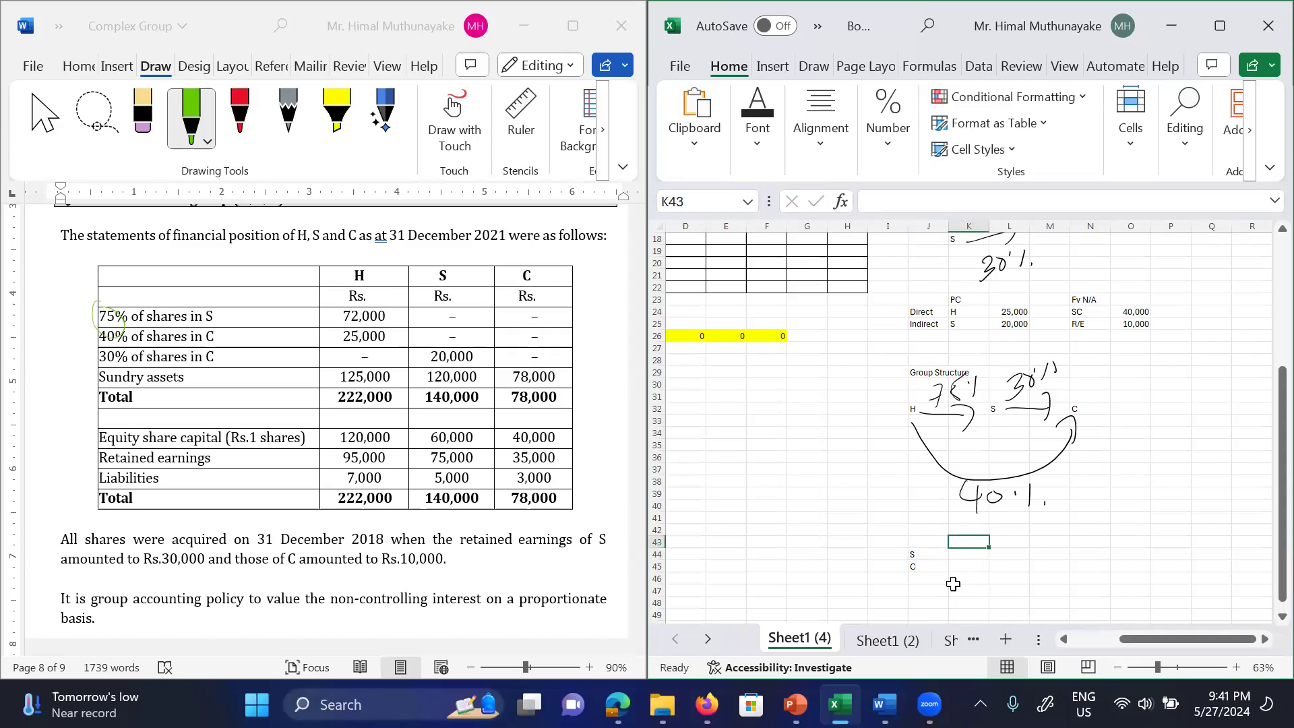
text(EH)
key(Right)
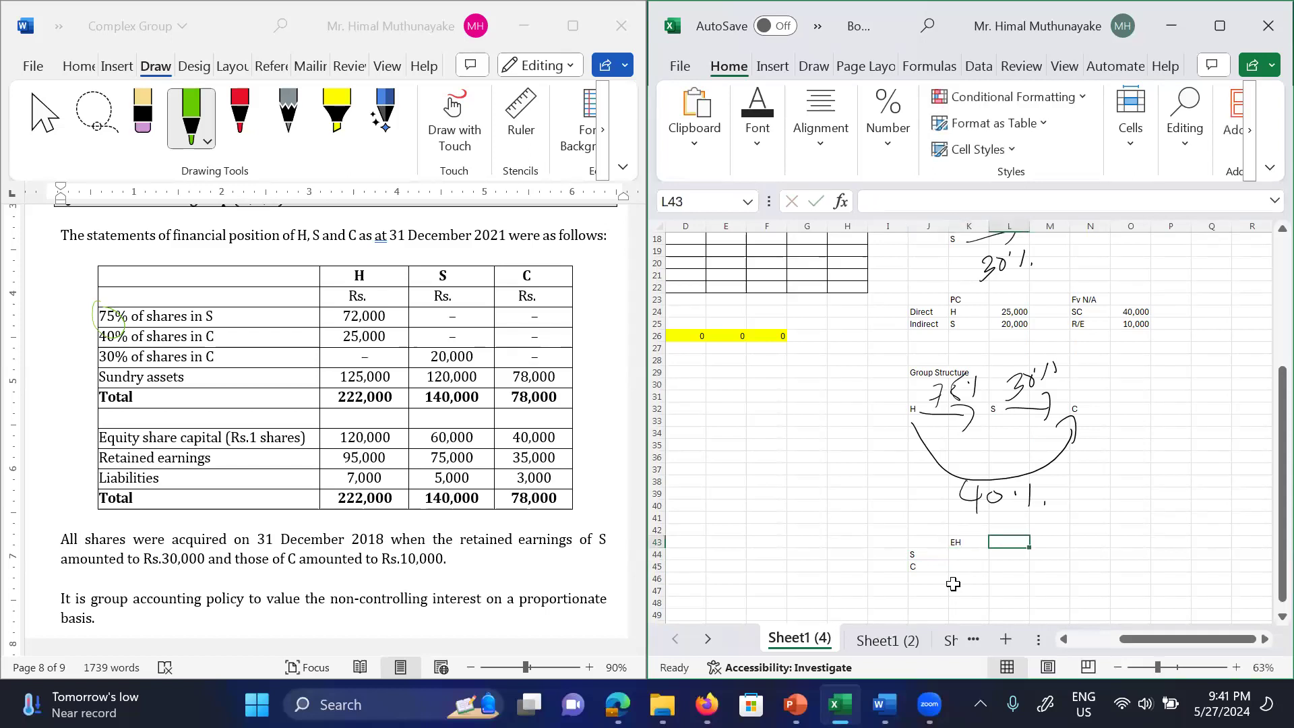
text(NCI)
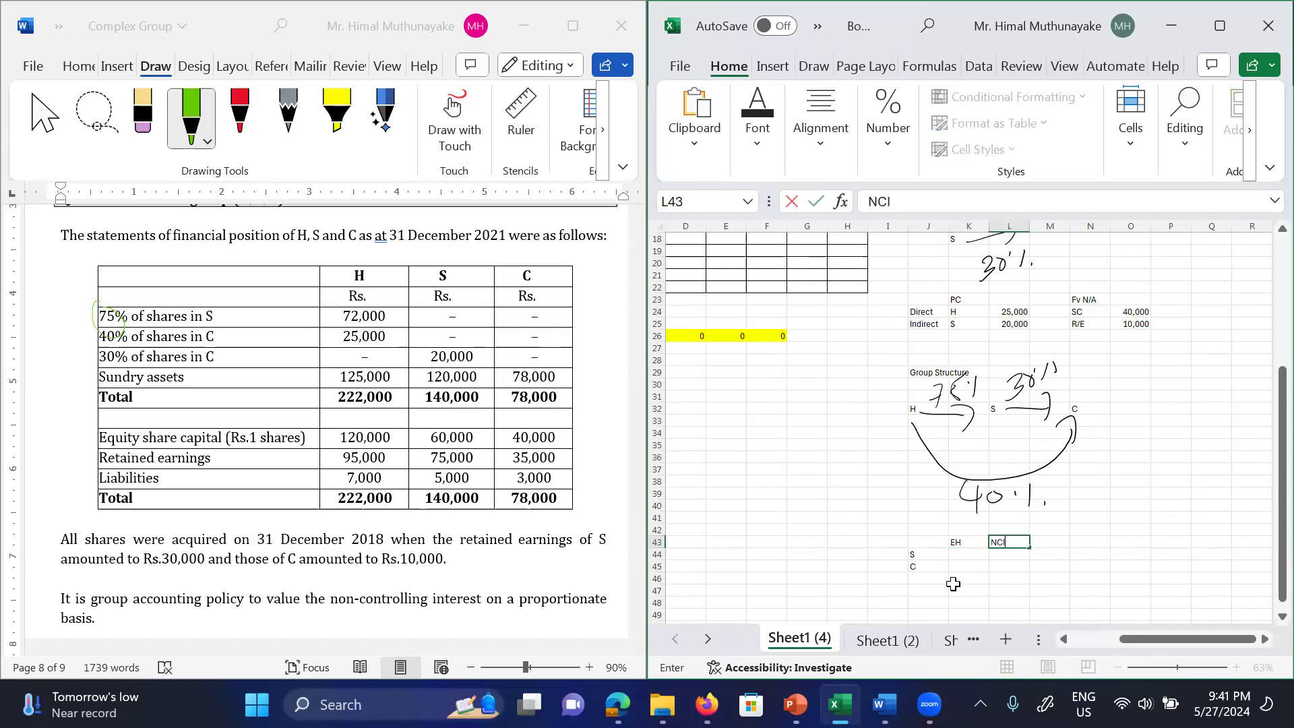
Step: Enter S's effective holding as 75% in K44 and its non-controlling interest as 25% in L44
click(968, 554)
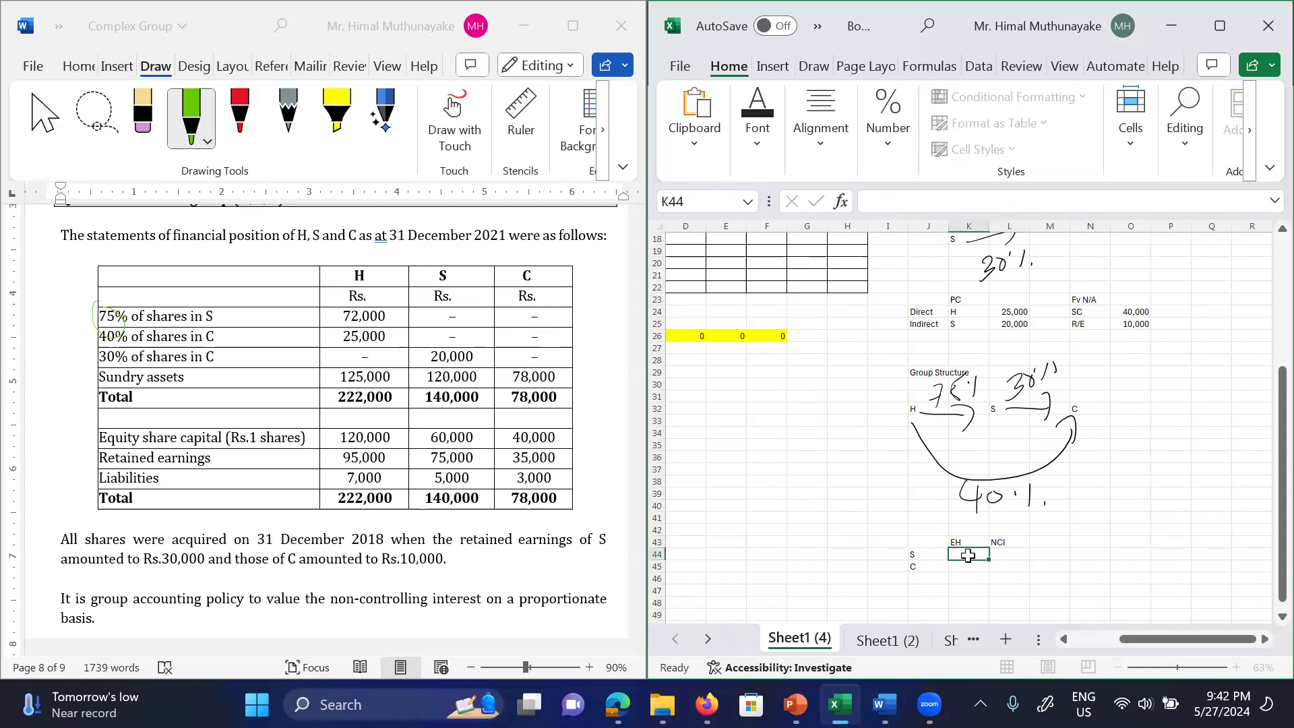
text(7%)
key(BackSpace)
key(BackSpace)
text(75%)
key(Return)
key(Right)
key(Up)
text(25%)
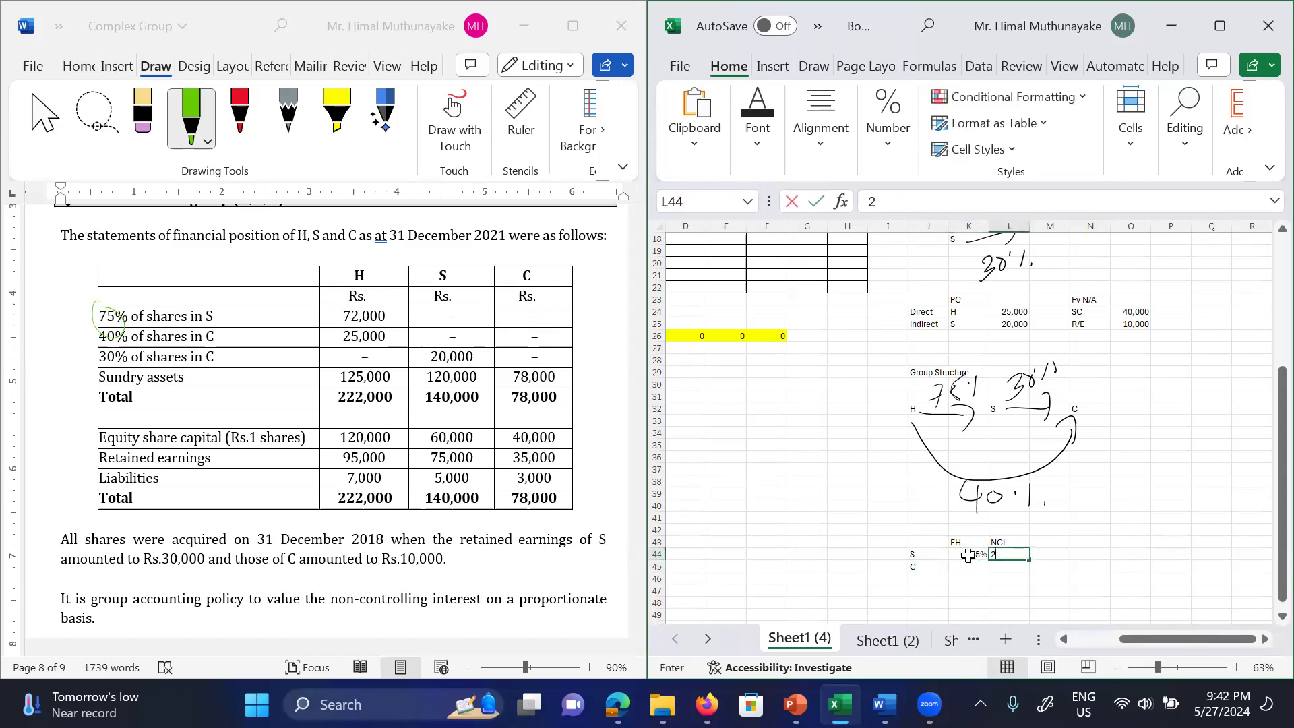
key(Return)
key(Left)
key(Left)
key(Right)
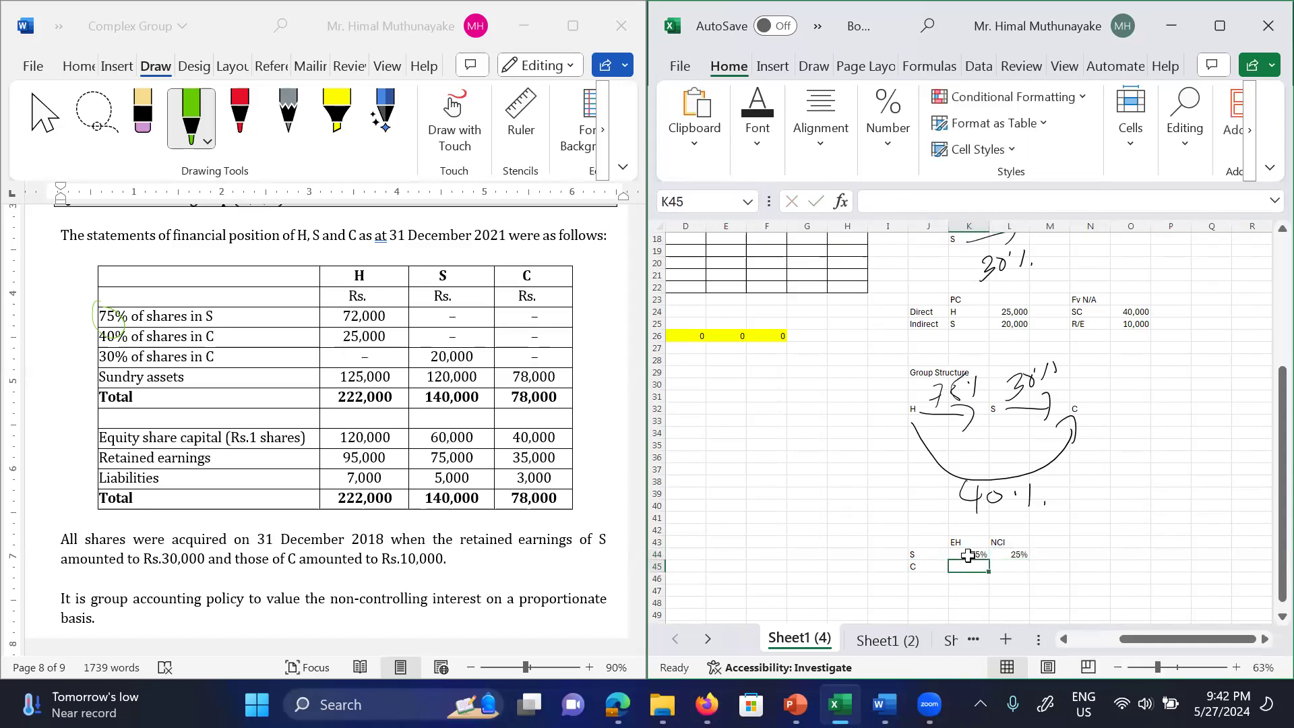
key(Down)
key(Down)
key(Down)
key(Down)
key(Down)
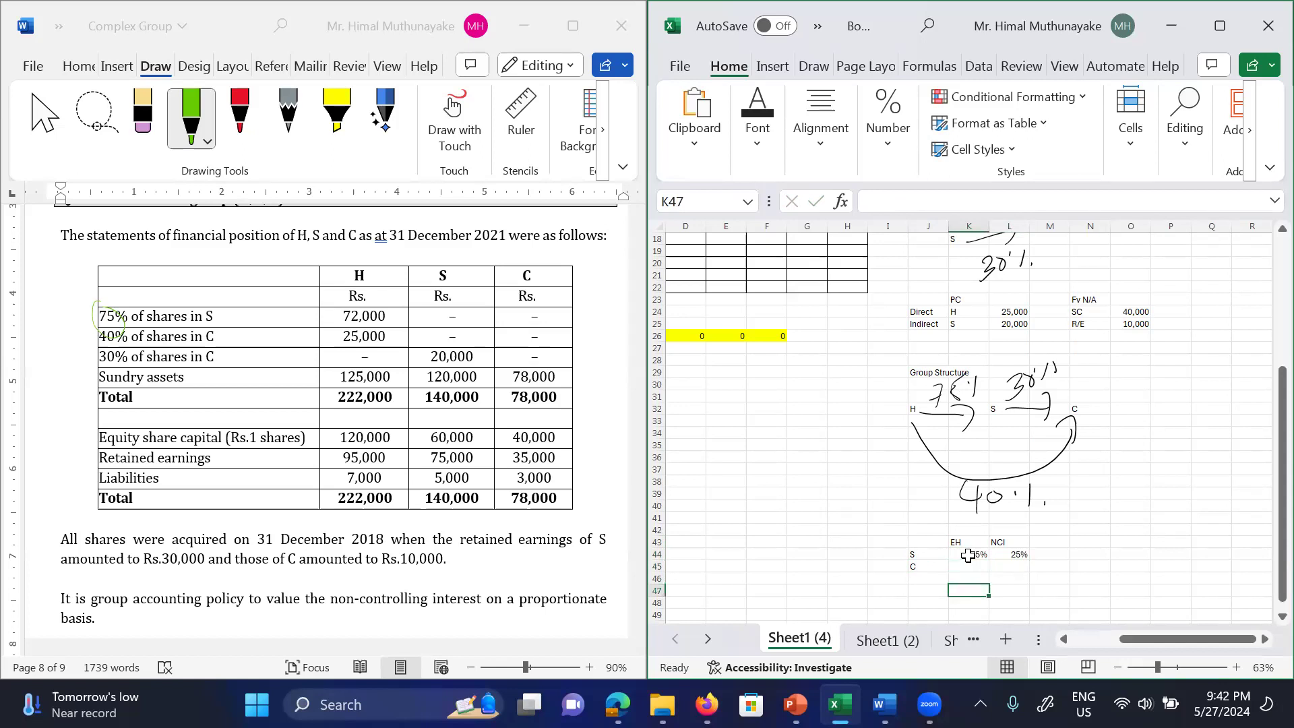
key(Up)
key(Up)
key(Left)
key(Left)
key(Right)
key(Up)
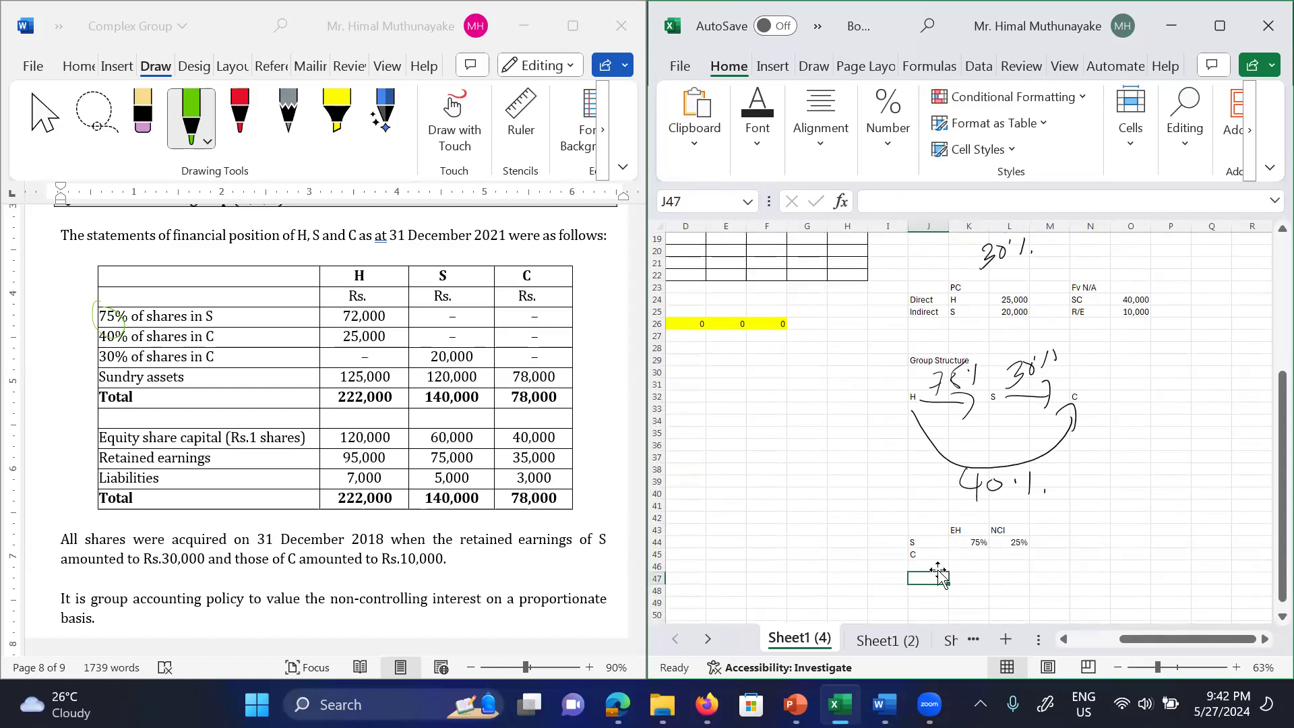
Step: Write the working for the effective holding in C, .75*.3+.4, as text in J47
scroll(991, 587, up, 1)
scroll(991, 587, up, 3)
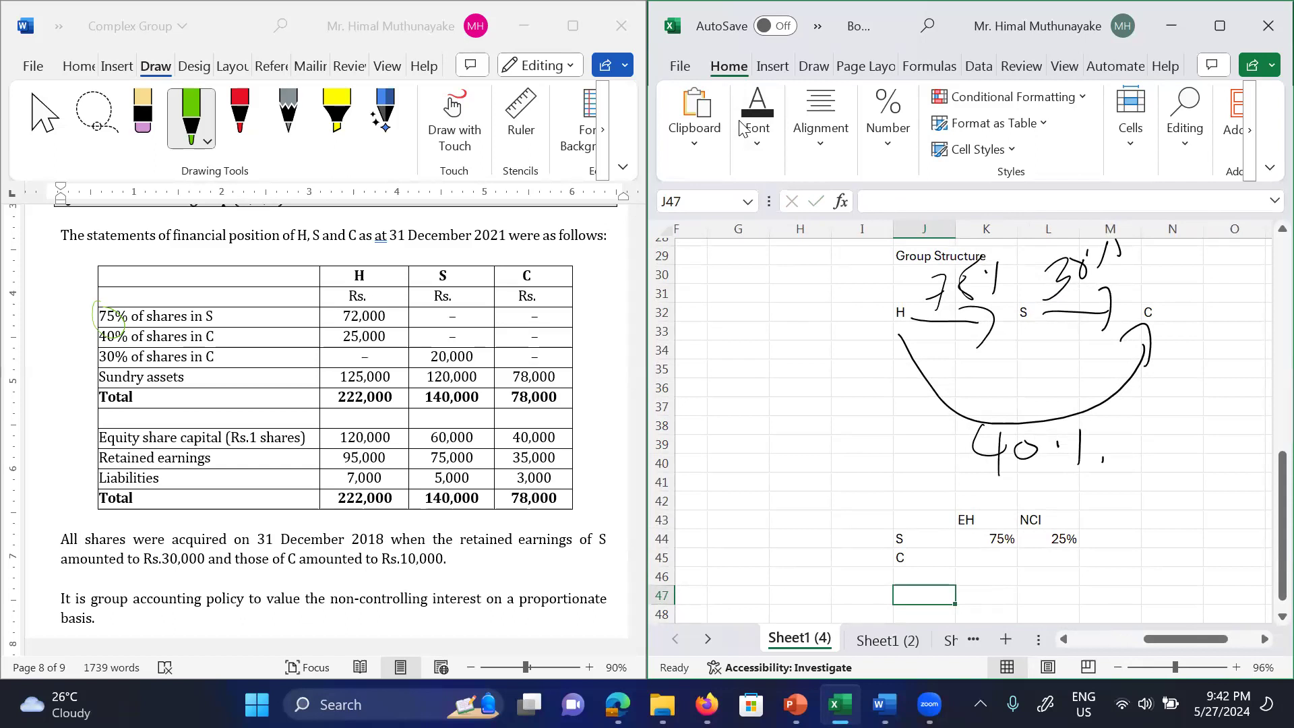
click(743, 128)
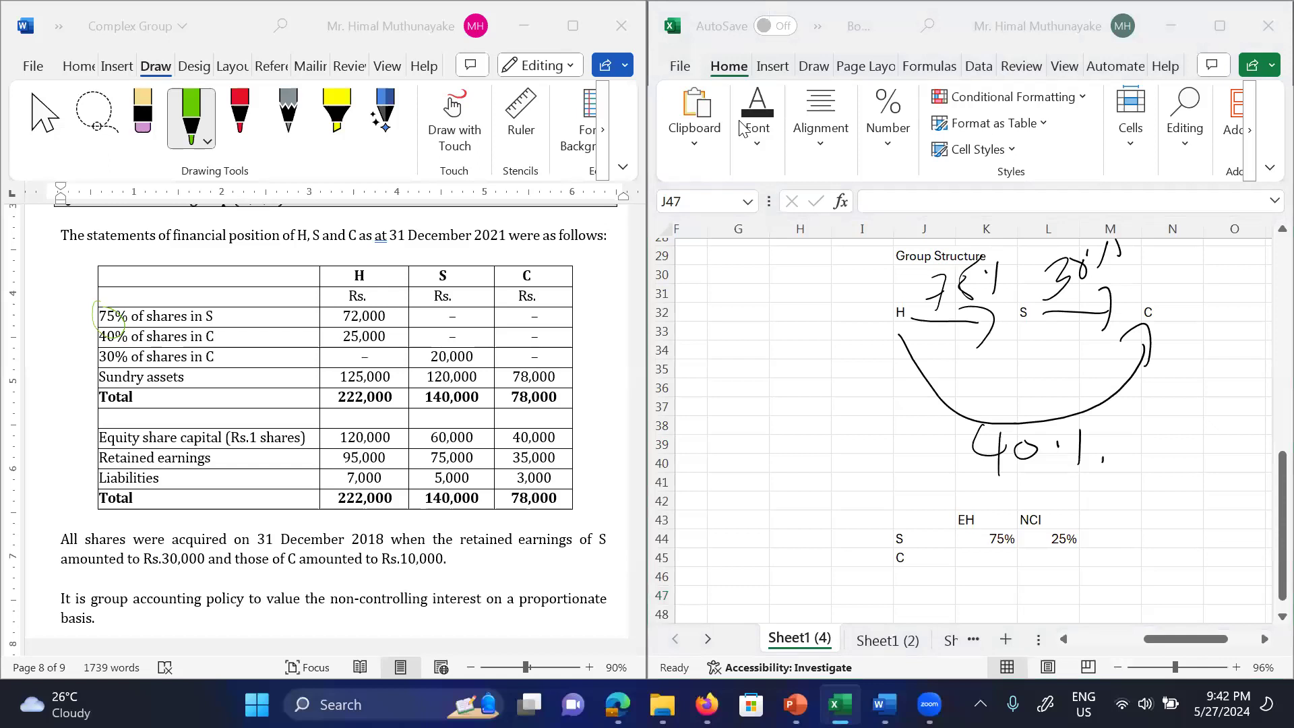
click(917, 592)
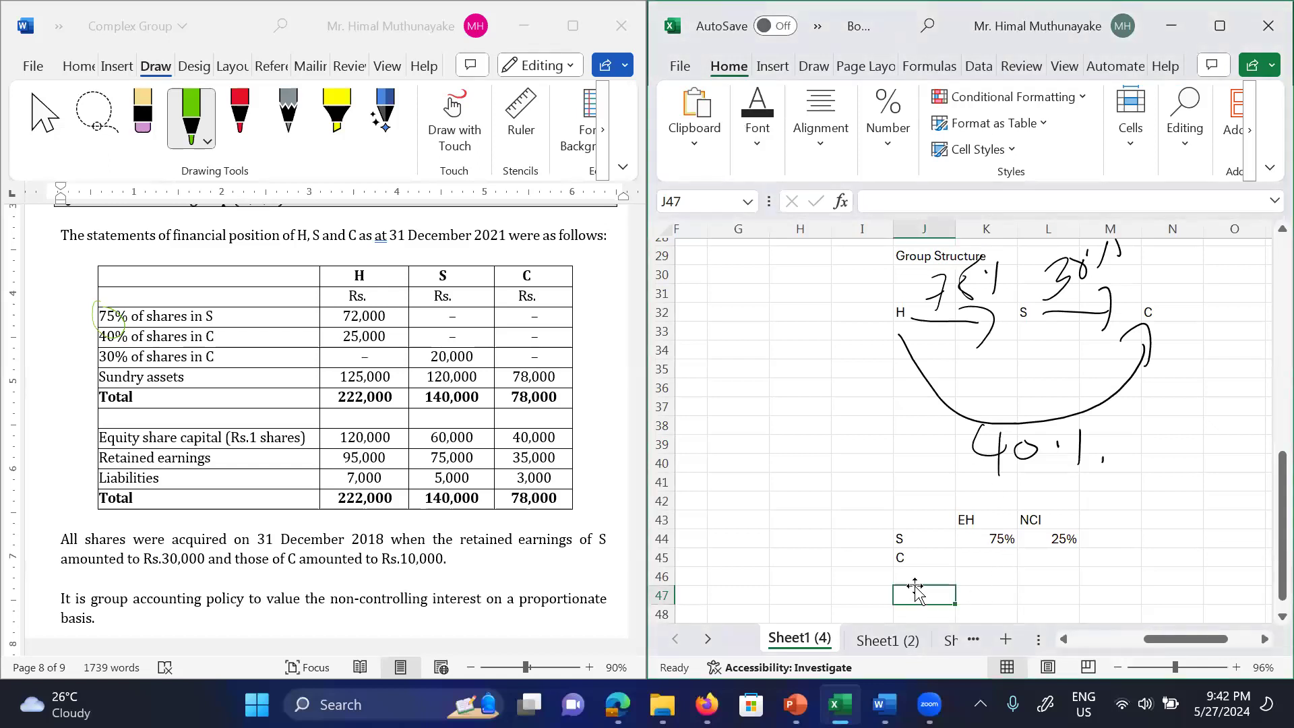
double_click(917, 592)
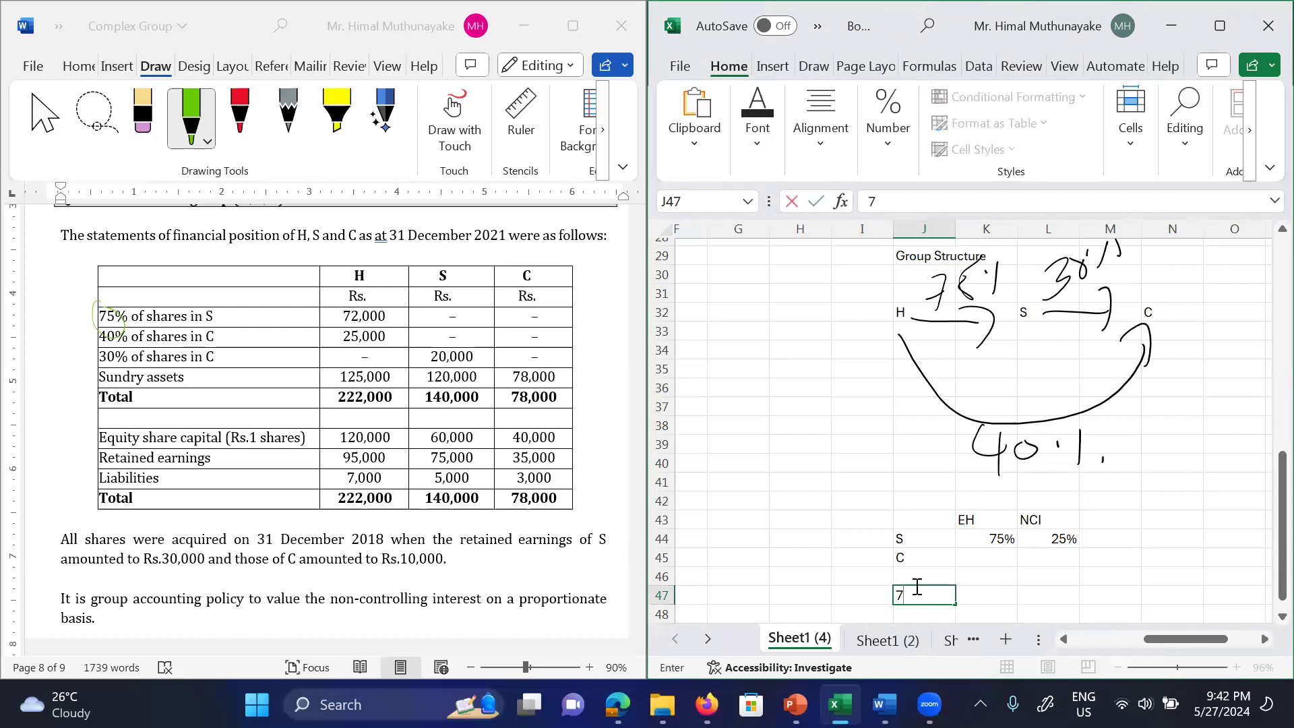
text(.57)
key(BackSpace)
key(BackSpace)
text(765)
key(BackSpace)
key(BackSpace)
text(5)
text(*)
text(.3)
text(+)
text(40)
text(%)
key(BackSpace)
key(BackSpace)
key(BackSpace)
text(.4)
Step: Calculate C's effective holding in K45 with the formula =(.75*.3)+.4
click(971, 564)
text(=.75)
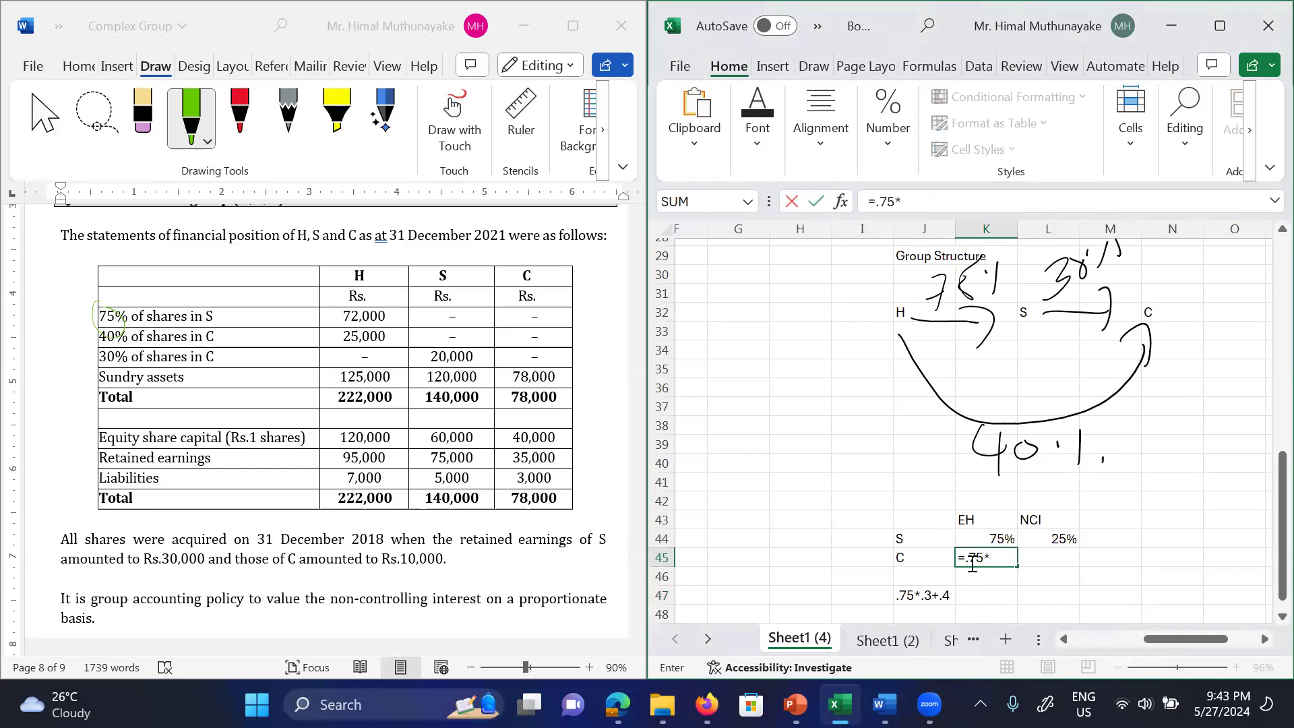
text(*.3))
click(966, 554)
text(()
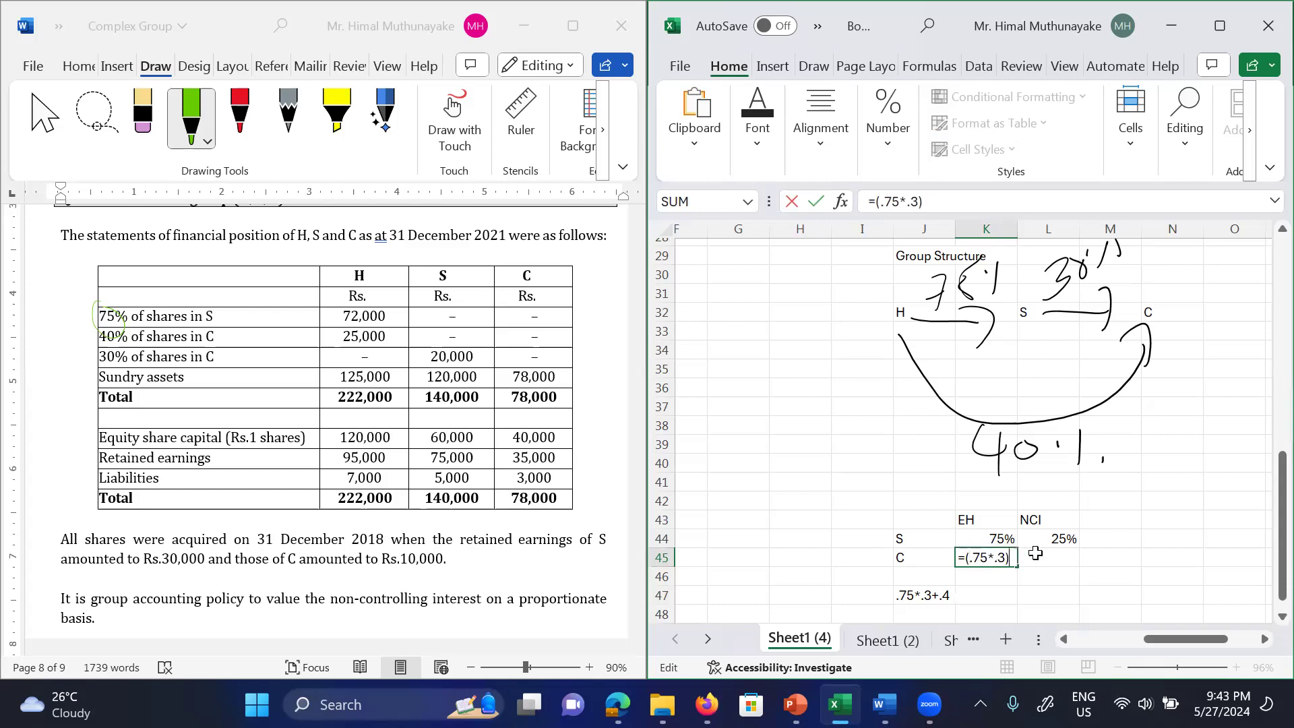
text(+.4)
key(Return)
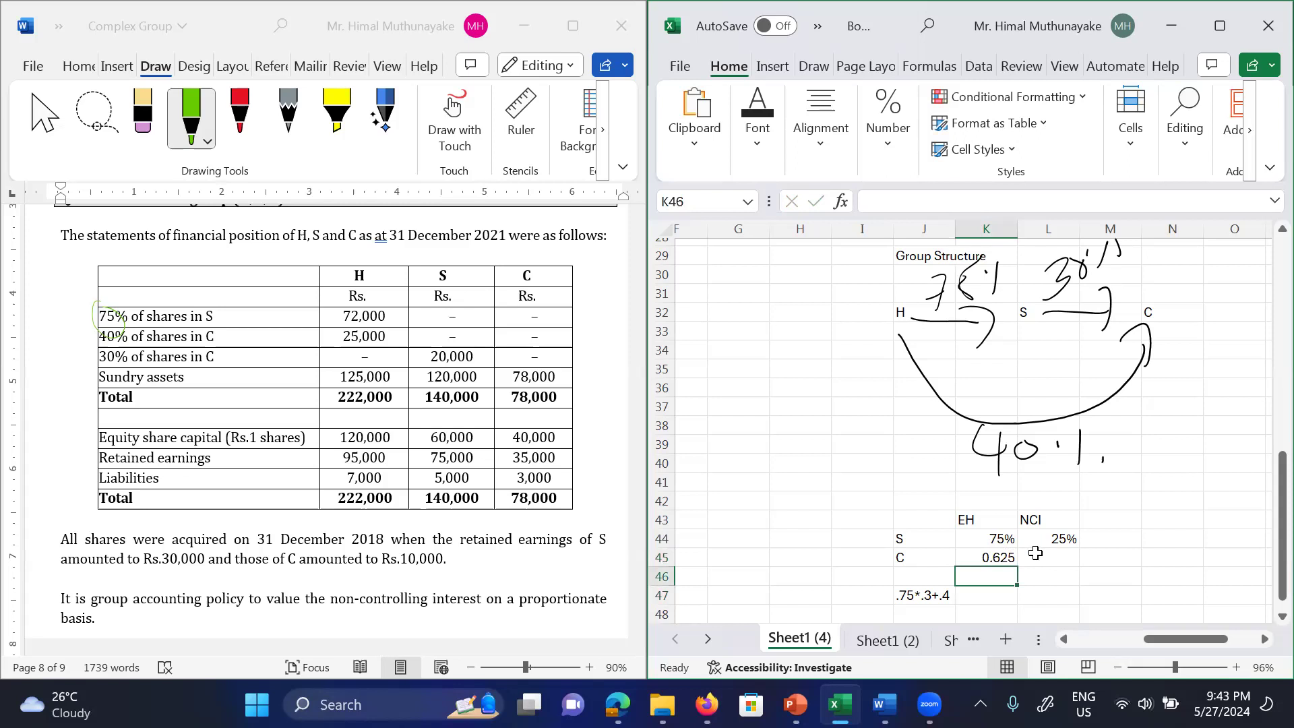
Step: Enter C's non-controlling interest as 37.50% in L45
key(Up)
click(1036, 552)
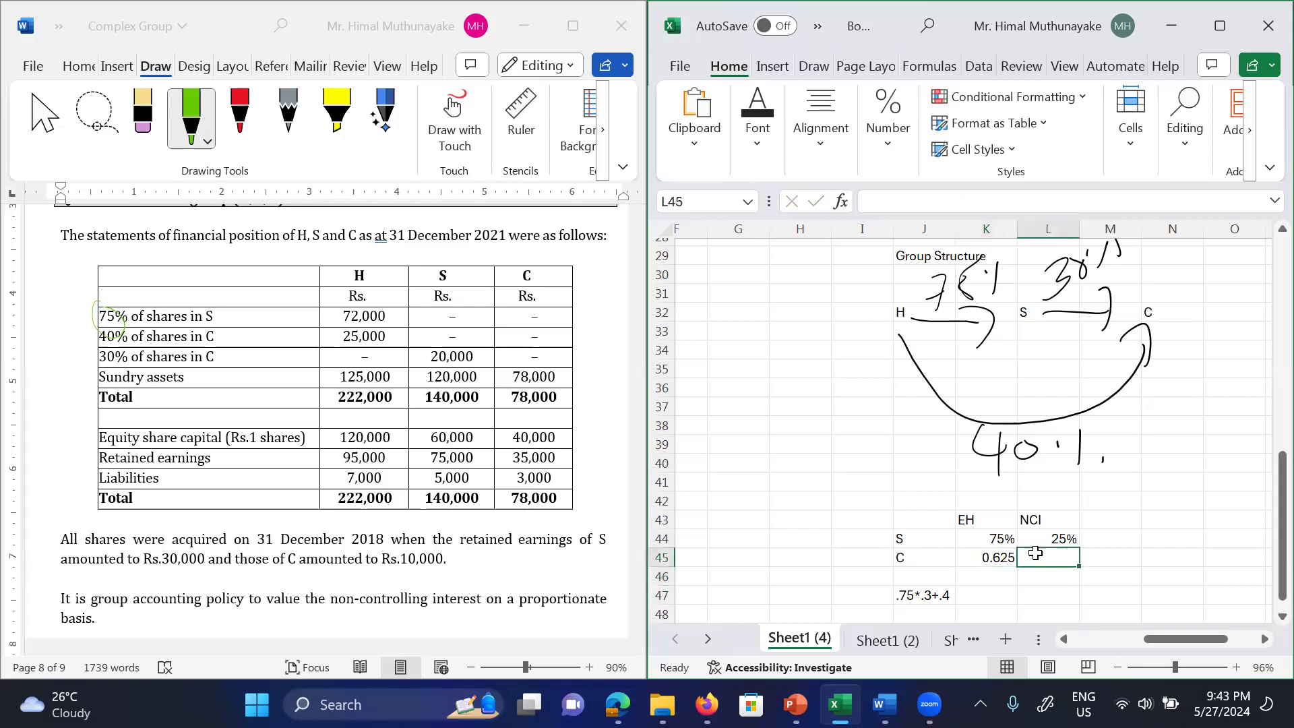
text(37)
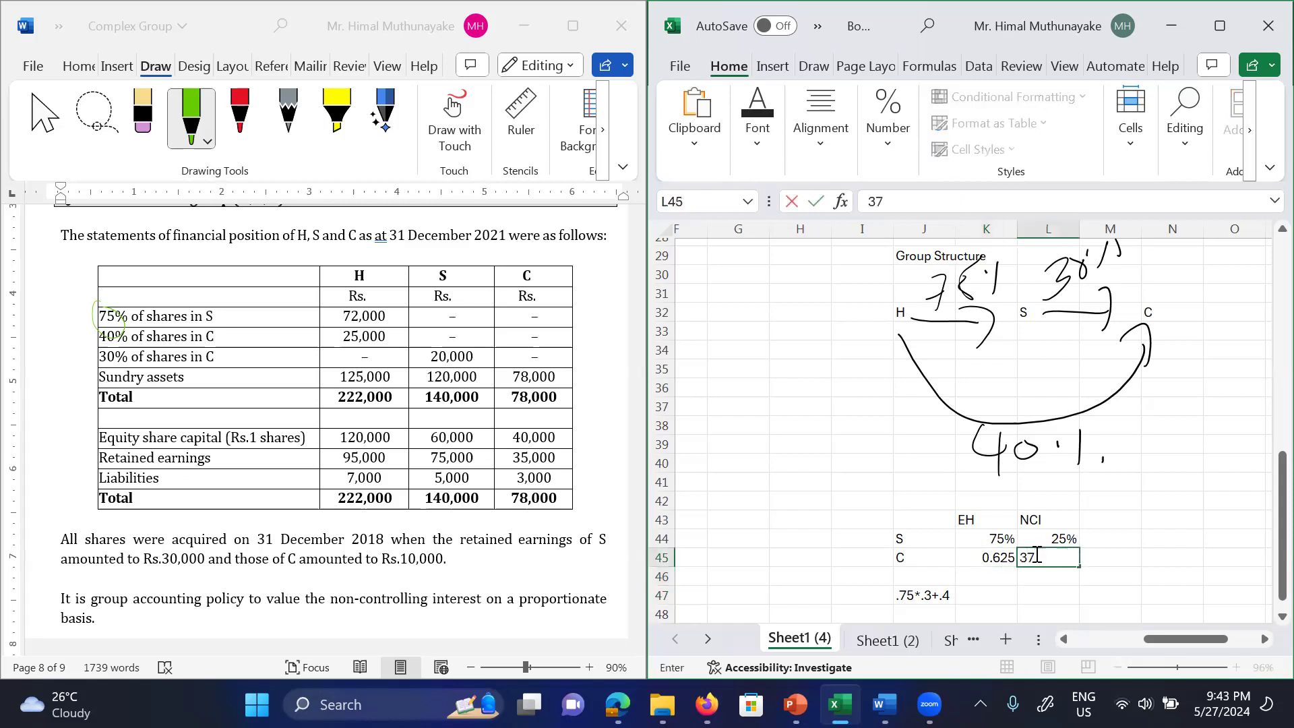
text(.)
text(50)
text(%)
key(ctrl+Return)
Step: Format C's effective holding in K45 as a percentage
key(Left)
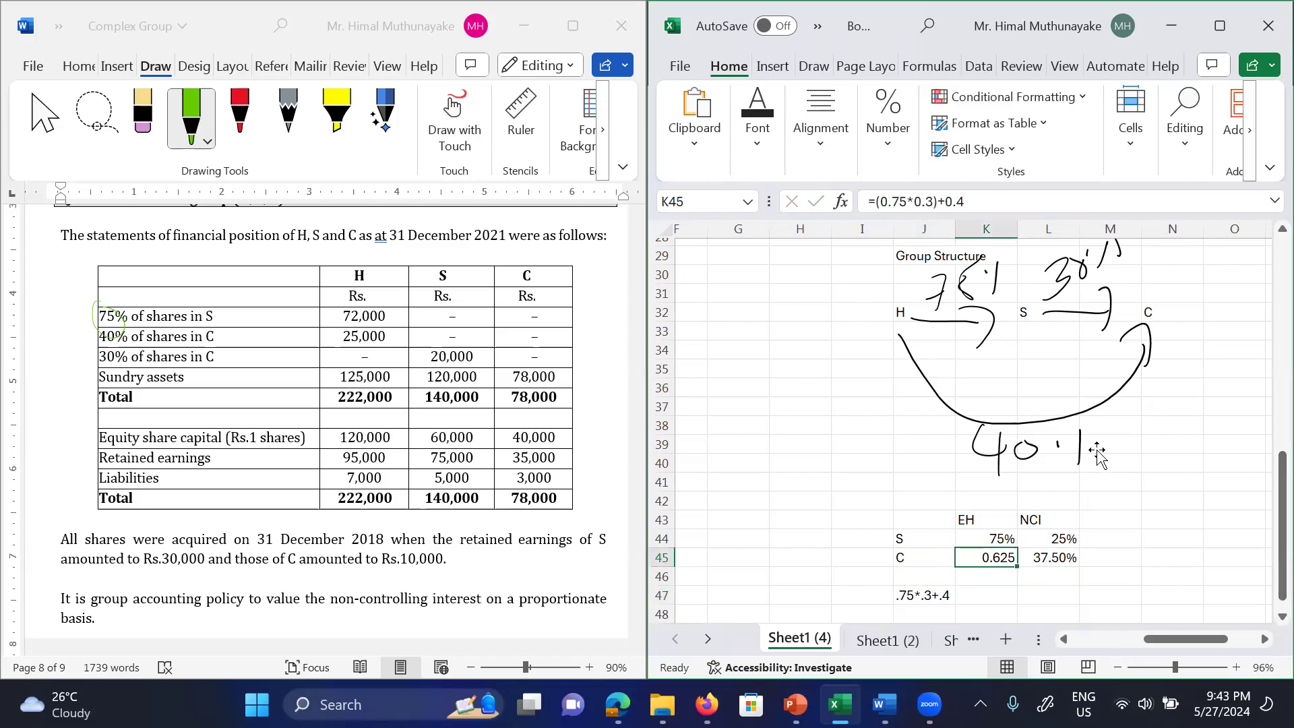
click(892, 157)
click(918, 233)
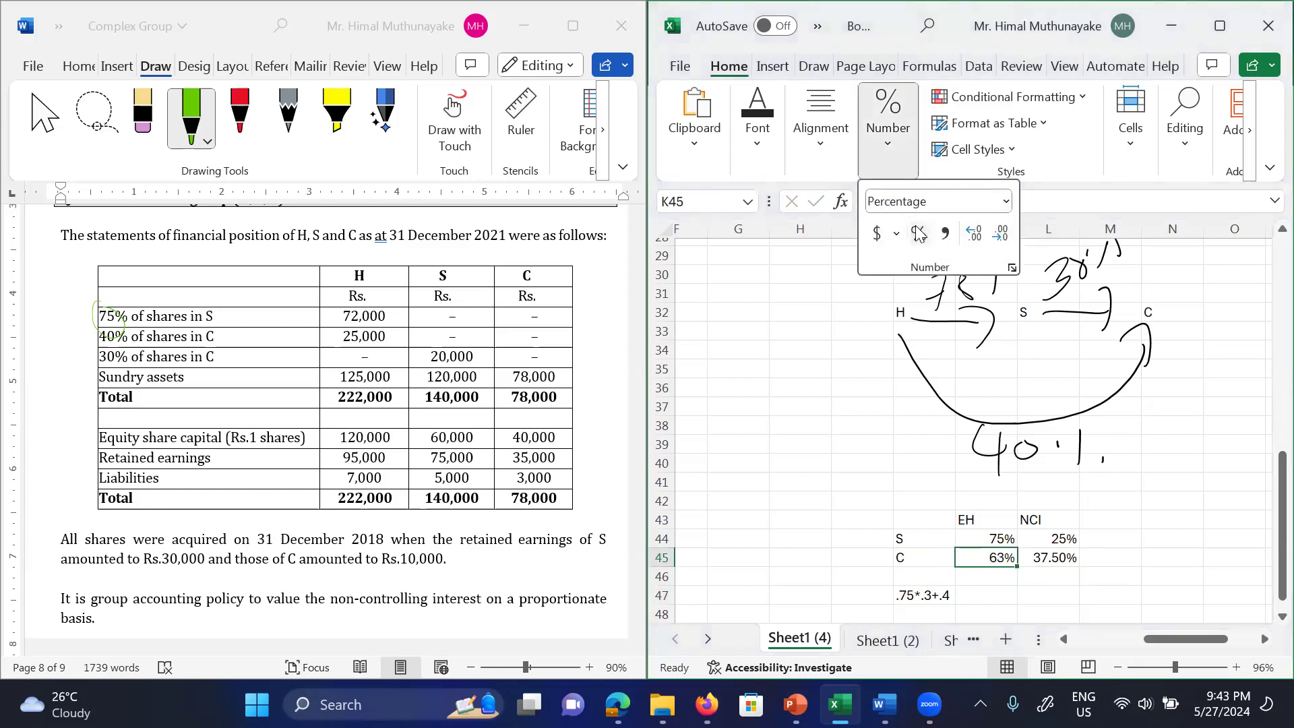
click(979, 560)
key(Right)
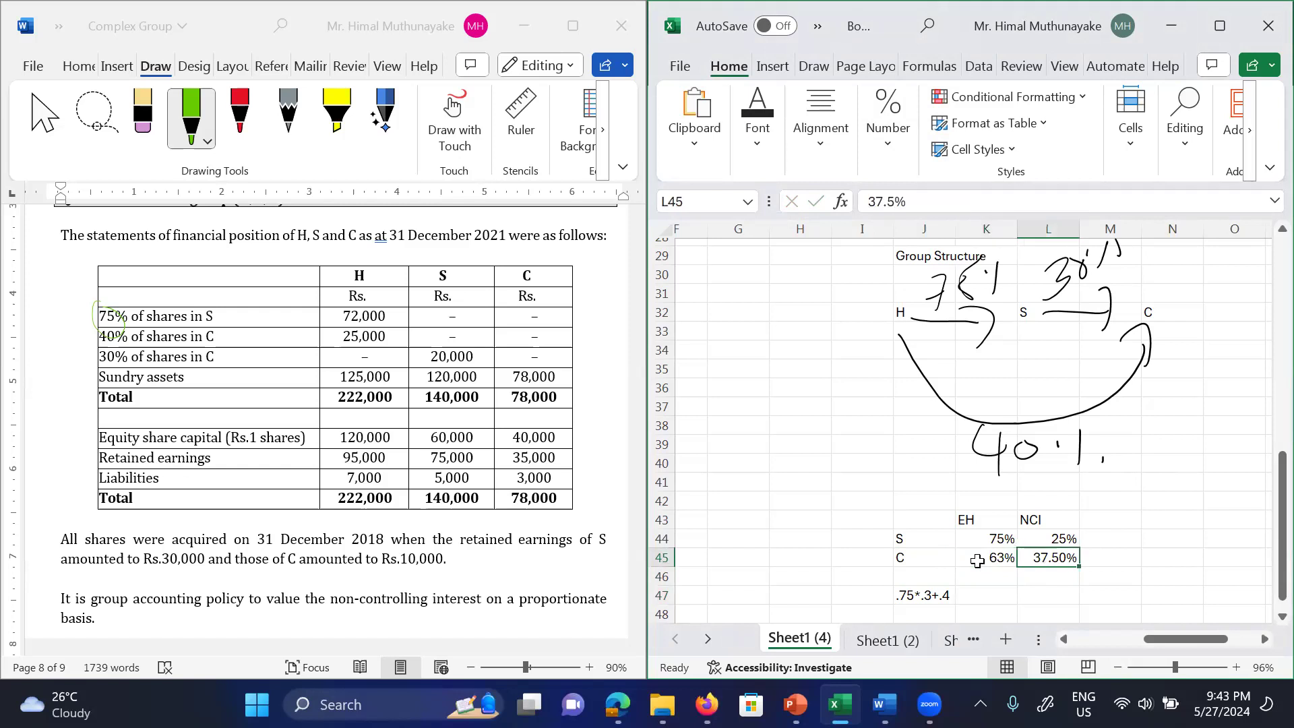
Step: Replace the formula for C's effective holding in K45 with the value 62.5%
click(977, 560)
key(Down)
key(Up)
key(Down)
key(Up)
key(Up)
key(Down)
text(62.5)
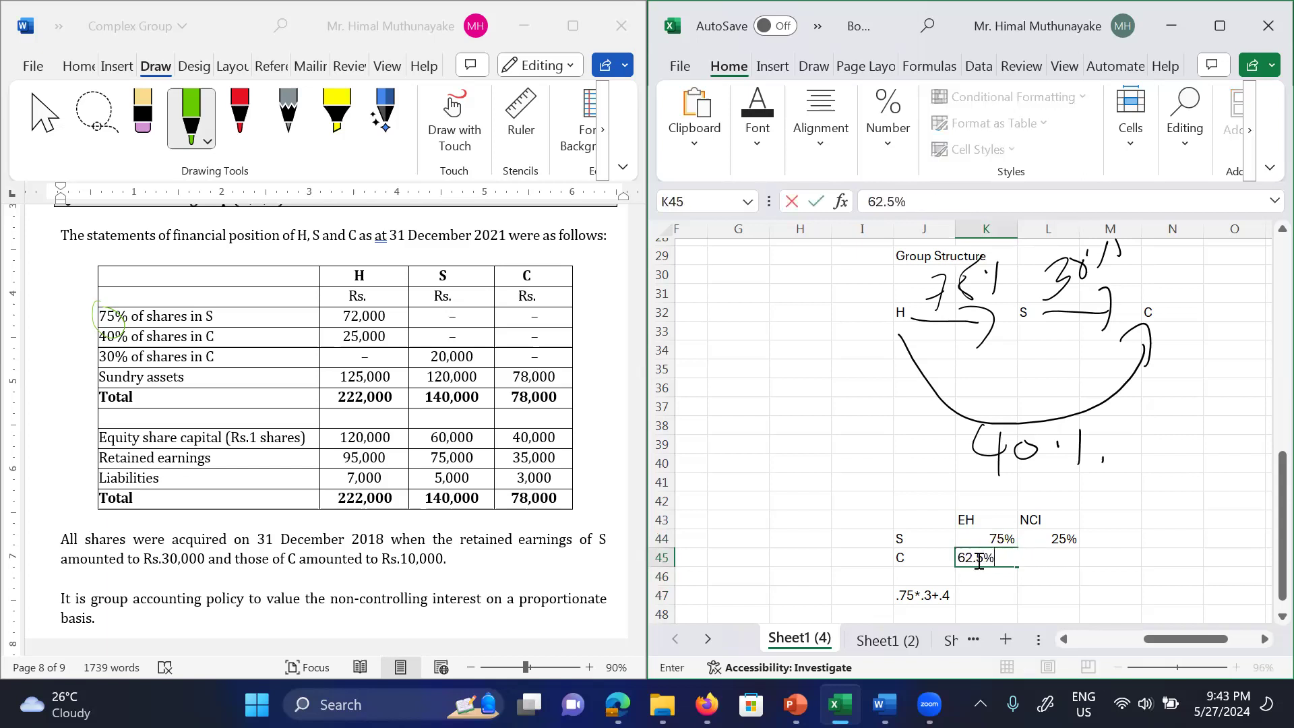
key(Return)
key(Up)
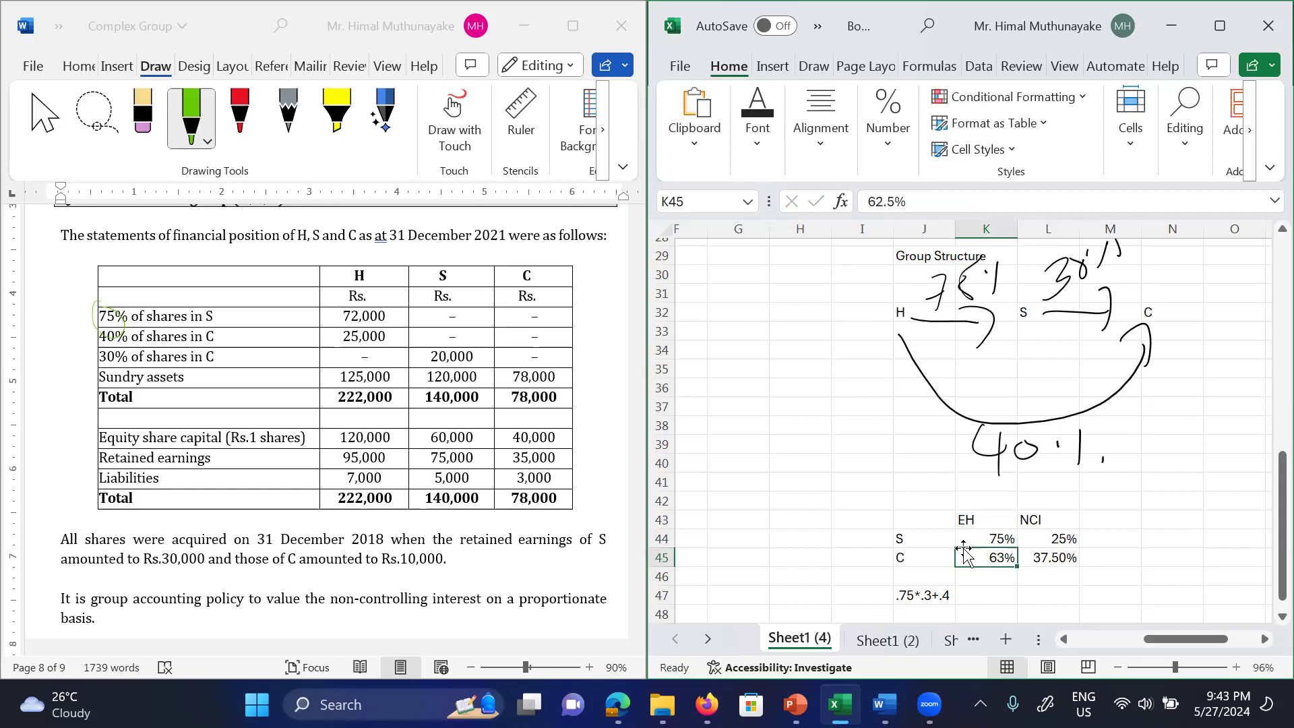
Step: Display C's effective holding in K45 with two decimal places
click(887, 147)
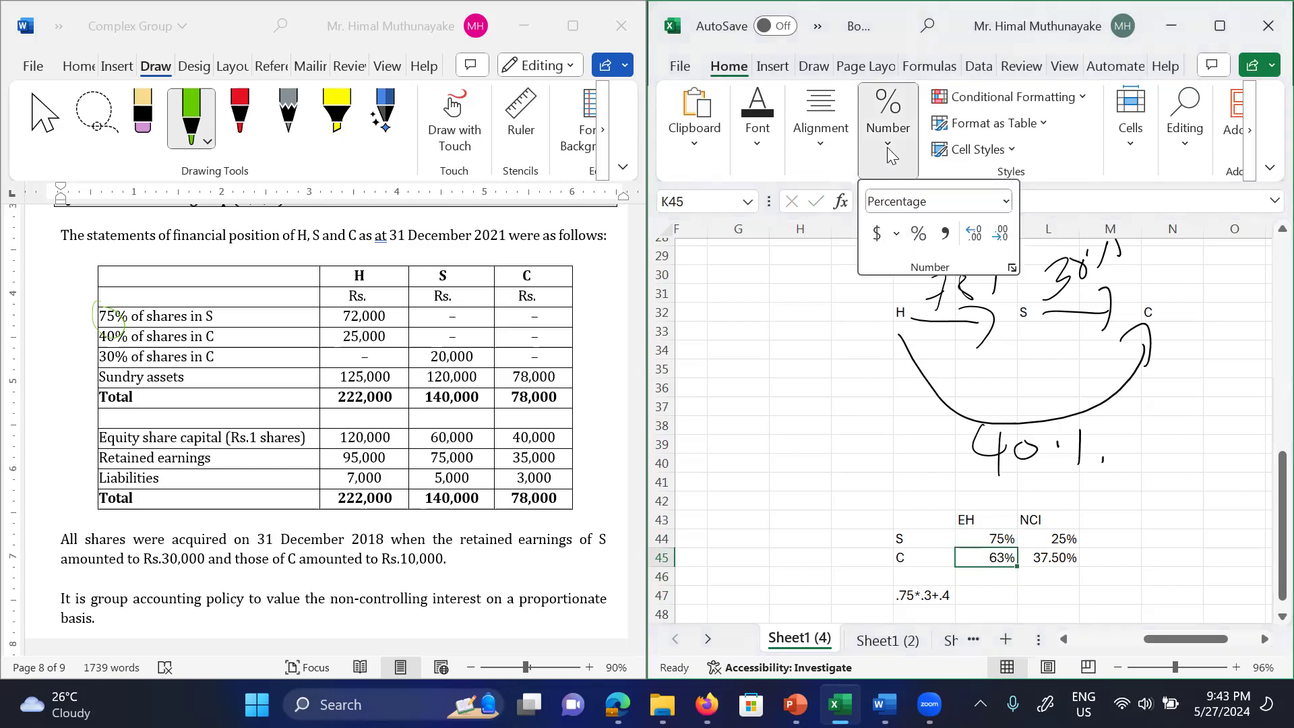
click(971, 234)
click(971, 233)
click(1124, 481)
key(Down)
key(Down)
key(Down)
key(Left)
key(Down)
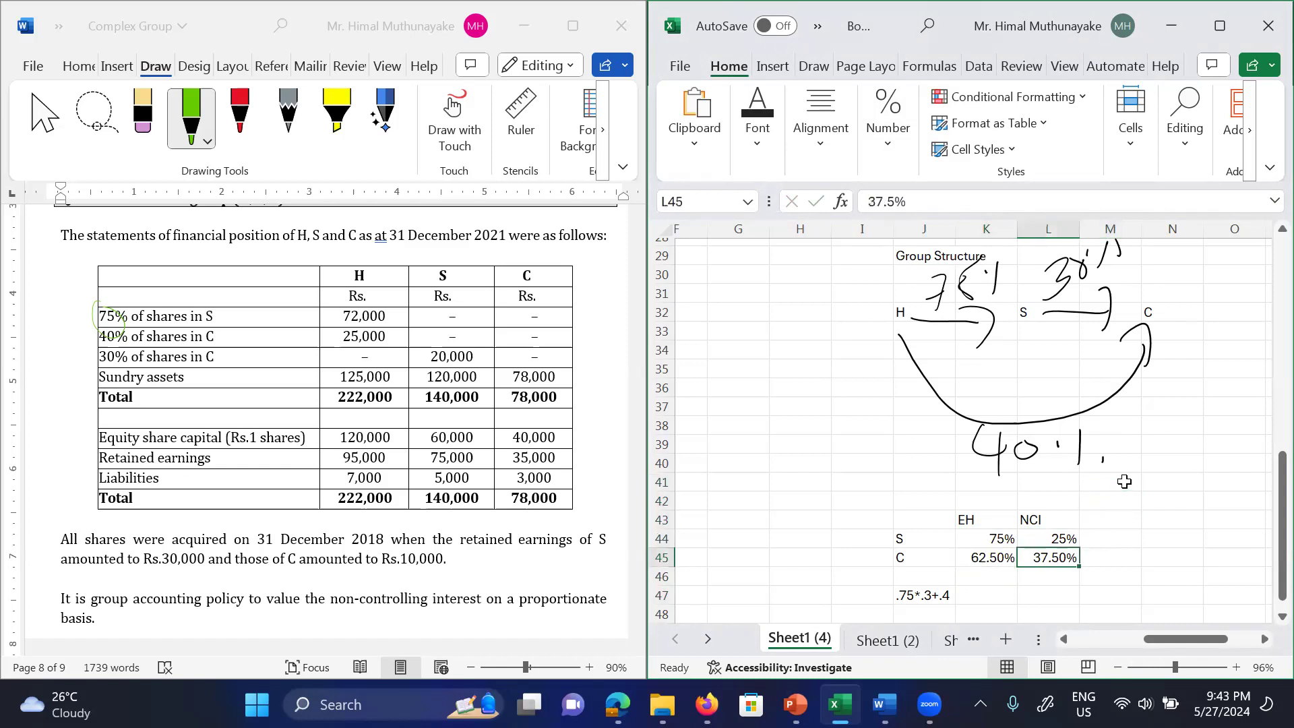
Step: Add the label NCI in N26, below the R/E line of C's net asset figures
key(Up)
key(Up)
key(Up)
key(Up)
key(Up)
key(Up)
key(Up)
key(Up)
key(Up)
key(Up)
key(Up)
key(Up)
key(Up)
key(Up)
key(Up)
key(Up)
key(Up)
key(Up)
key(Up)
key(Up)
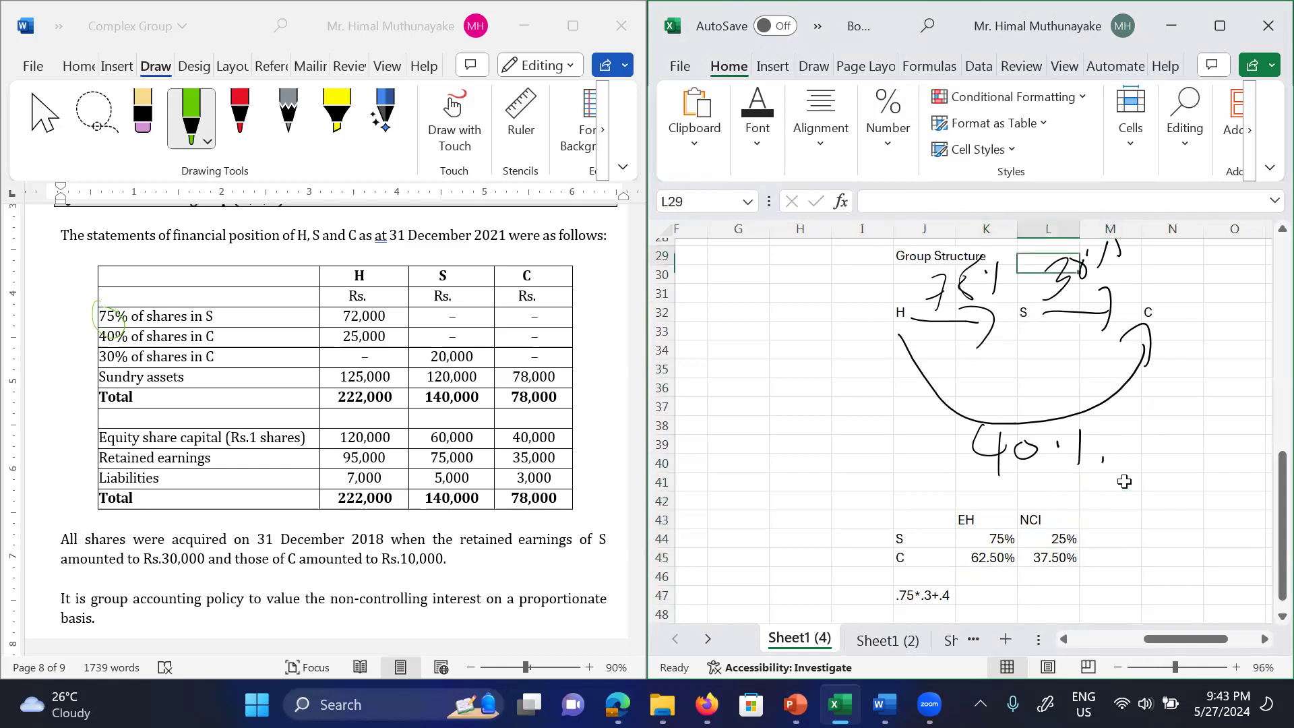
key(Down)
key(Right)
key(Down)
key(Down)
key(Right)
key(Down)
key(Right)
key(Down)
key(Right)
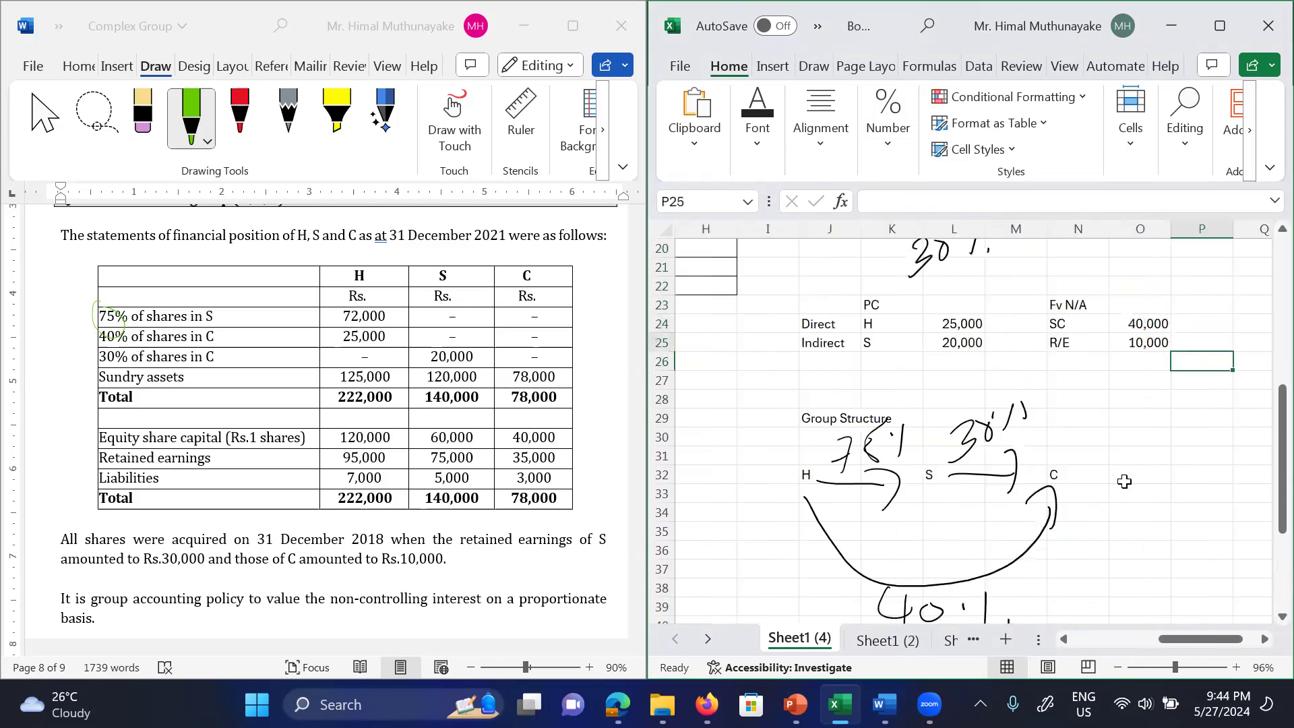
key(Left)
key(Left)
key(Up)
key(Up)
key(Down)
key(Down)
key(Down)
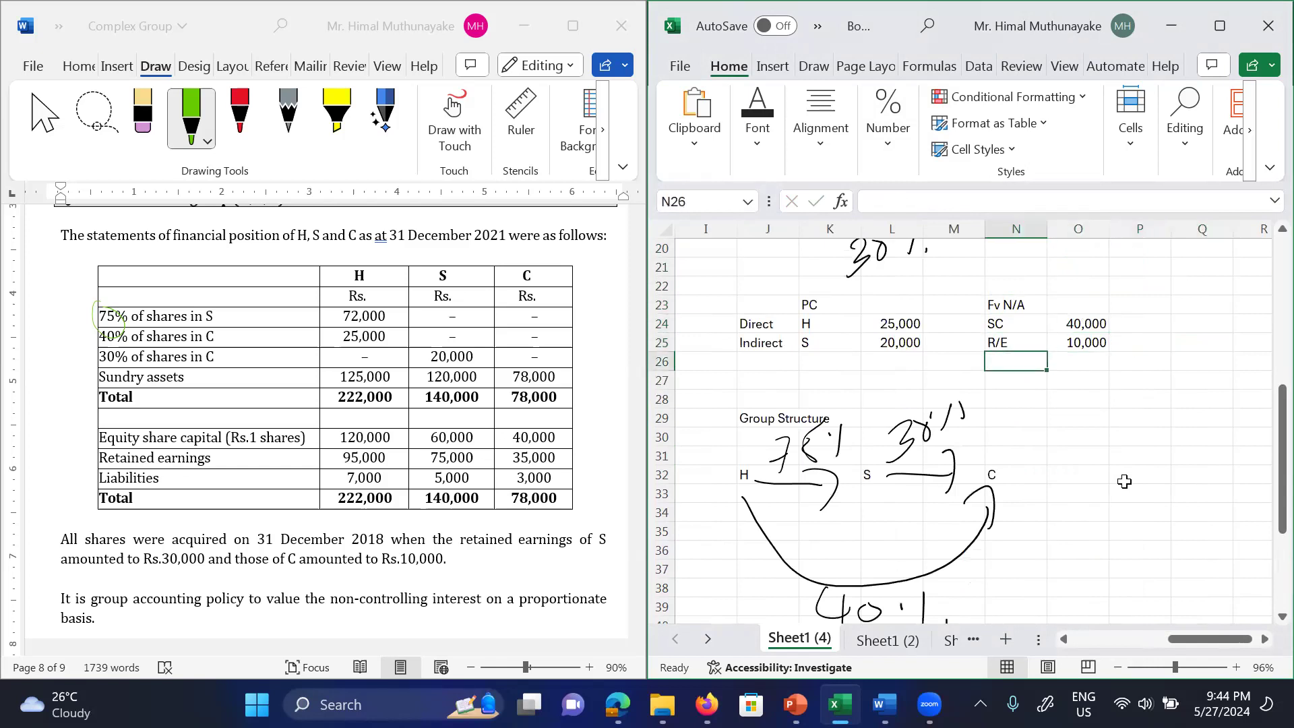
text(NCI)
key(Tab)
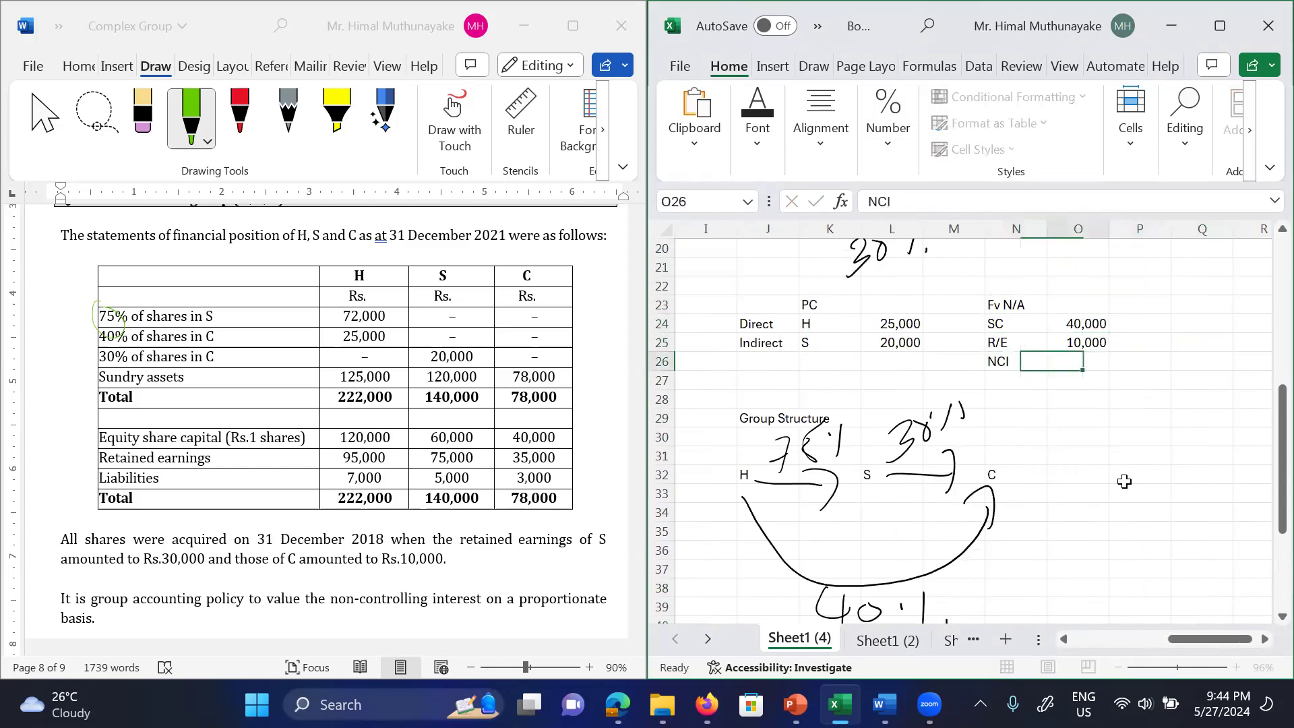
Step: Try to calculate C's non-controlling interest in O26 with the formula =(50,000*37.5%)
text(=)
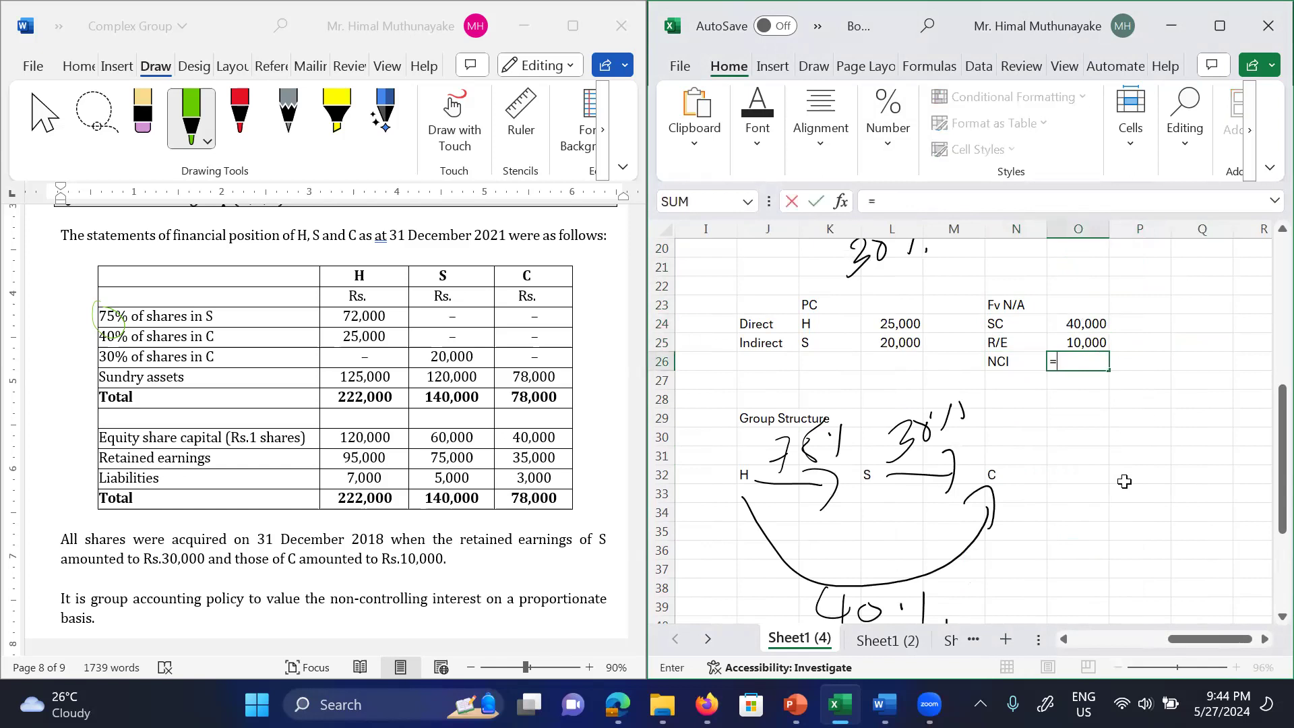
text((50,000*37.5%)
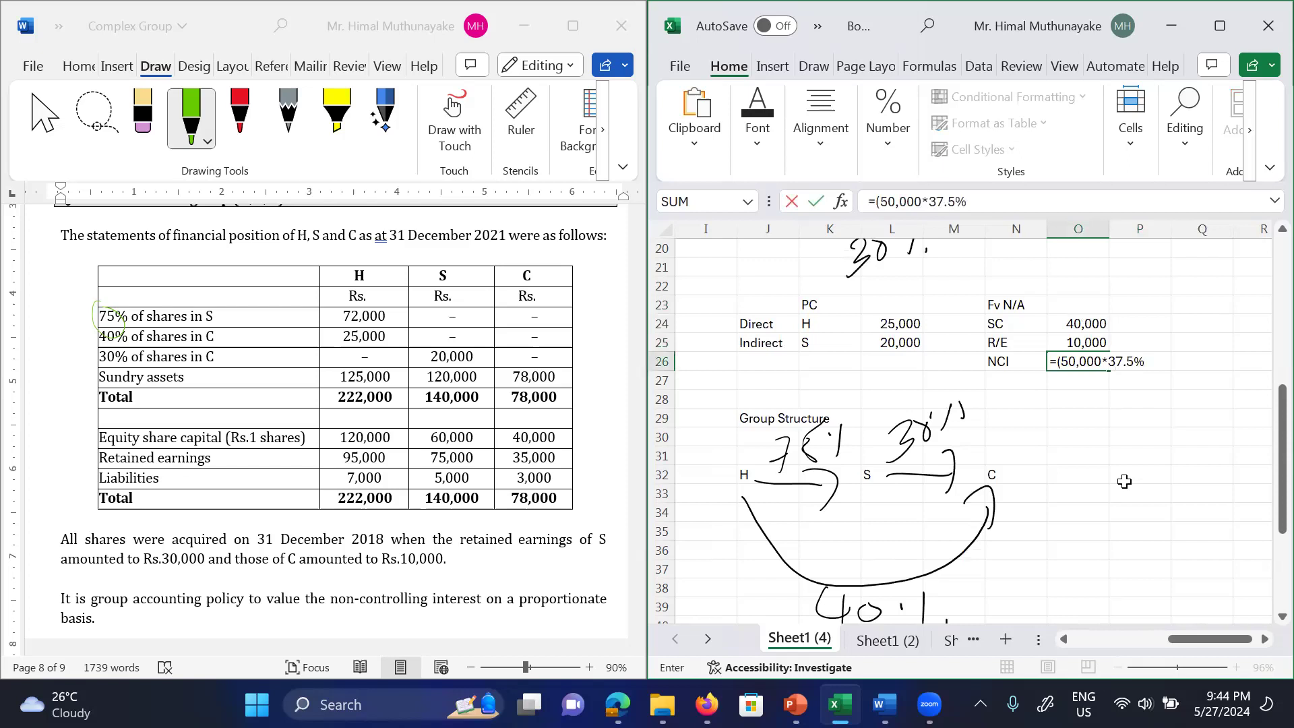
text())
key(Return)
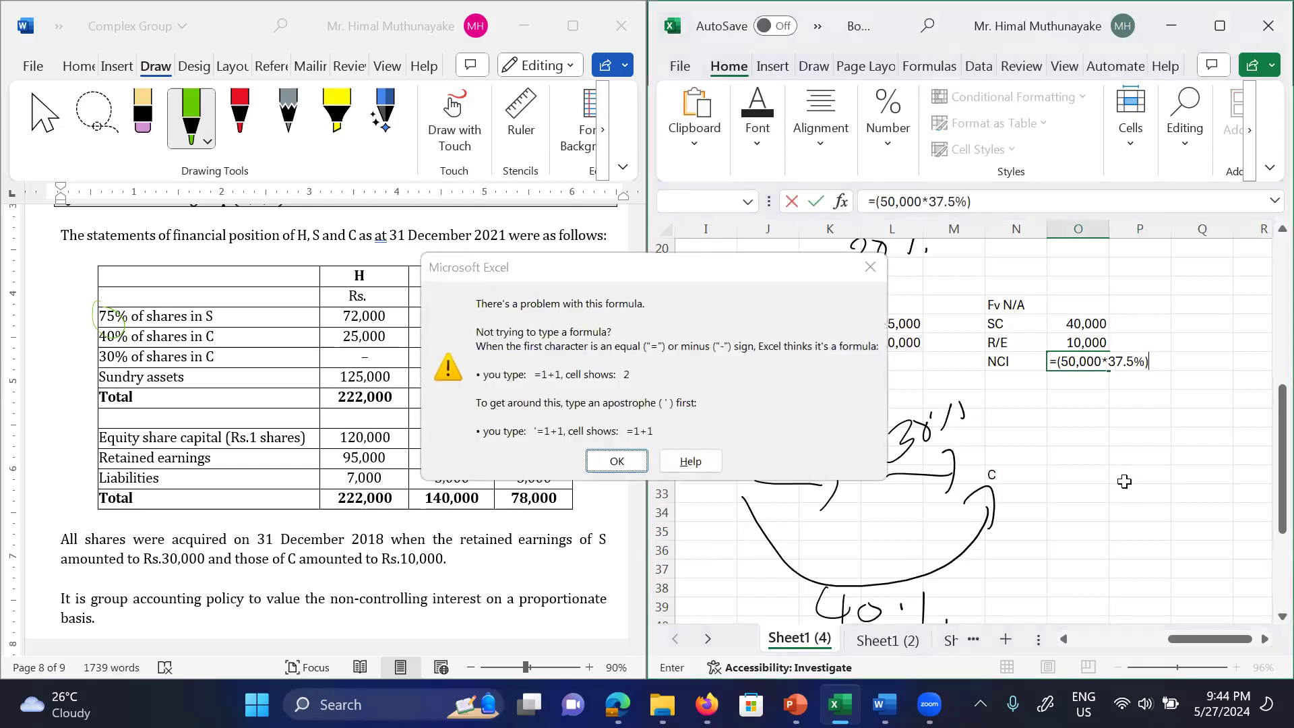
key(Return)
key(Return)
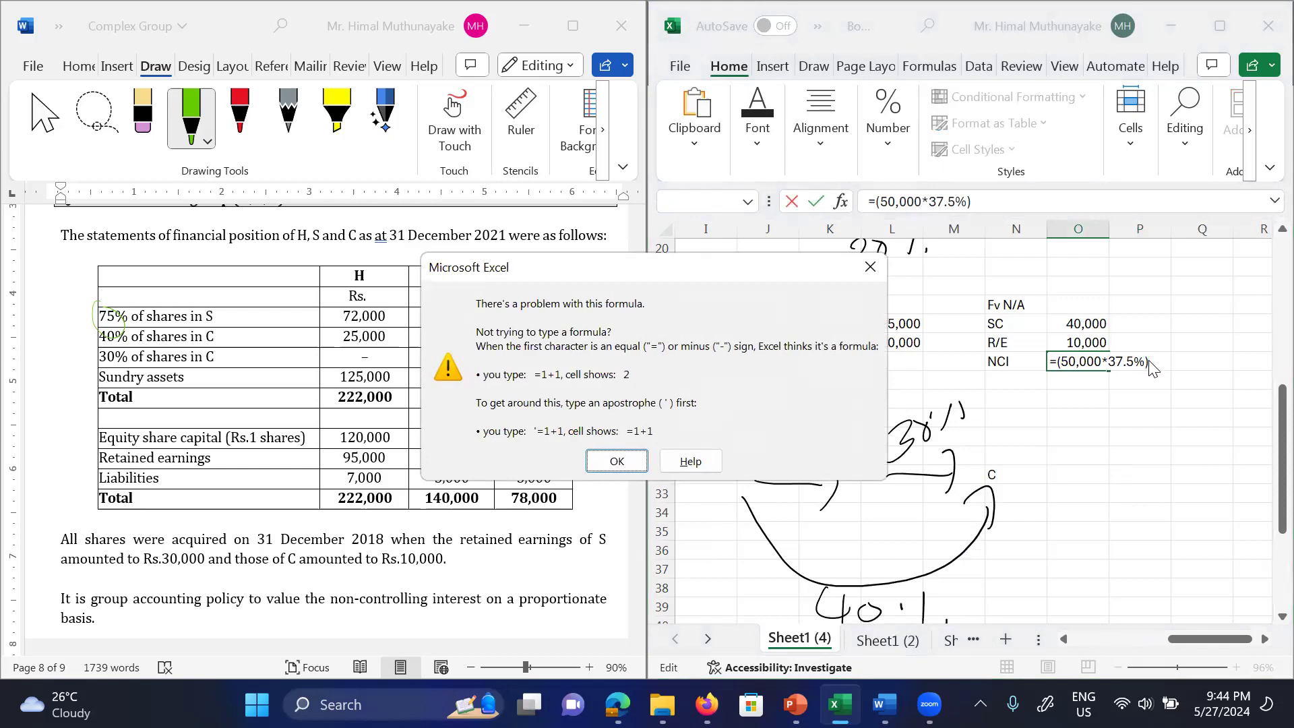
click(618, 461)
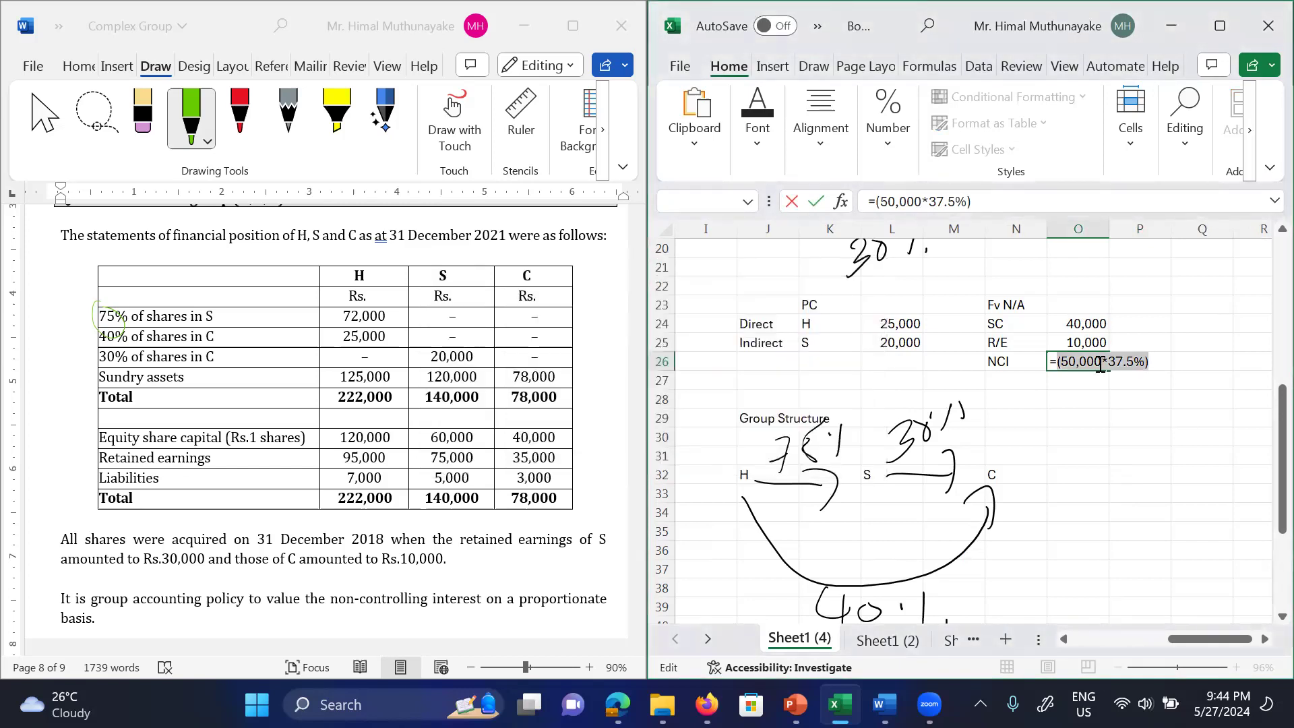
Step: Correct the non-controlling interest formula in O26 to =50,000*L45, using C's NCI percentage from the holdings table
click(1065, 364)
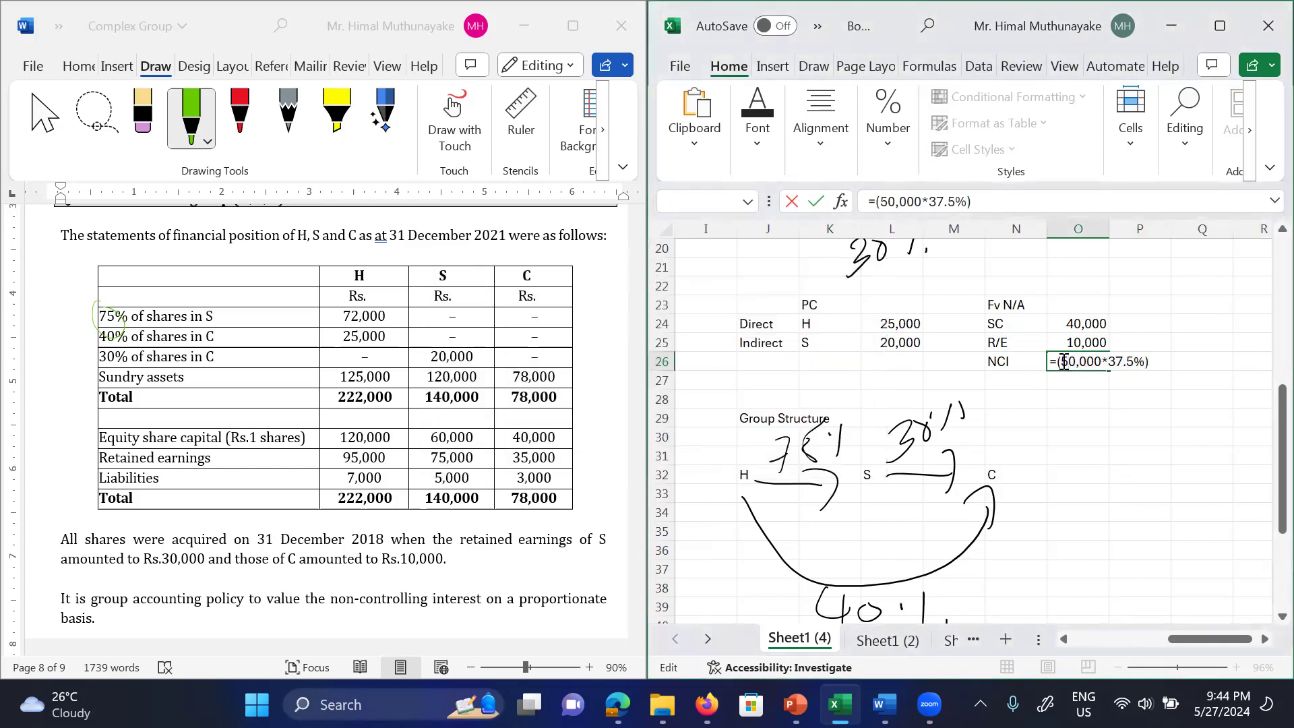
key(BackSpace)
click(1146, 364)
key(BackSpace)
key(BackSpace)
key(BackSpace)
key(BackSpace)
key(BackSpace)
key(BackSpace)
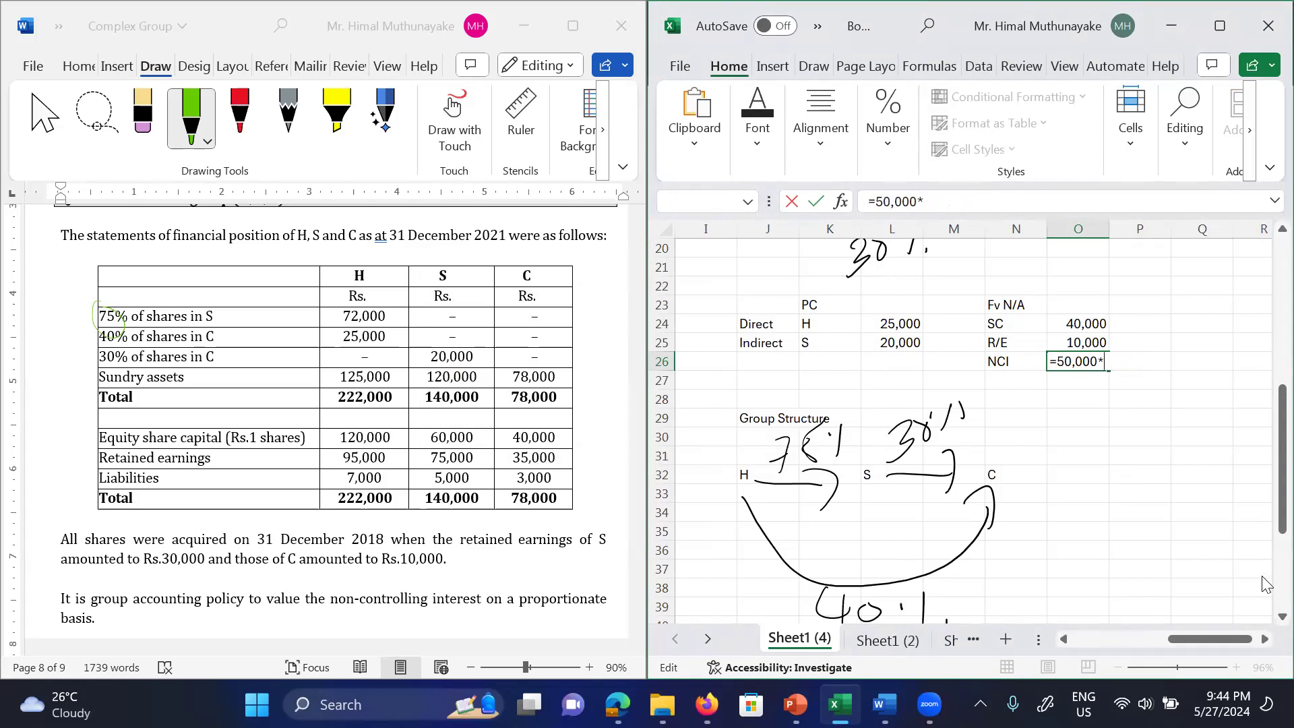
scroll(1267, 584, down, 7)
click(906, 347)
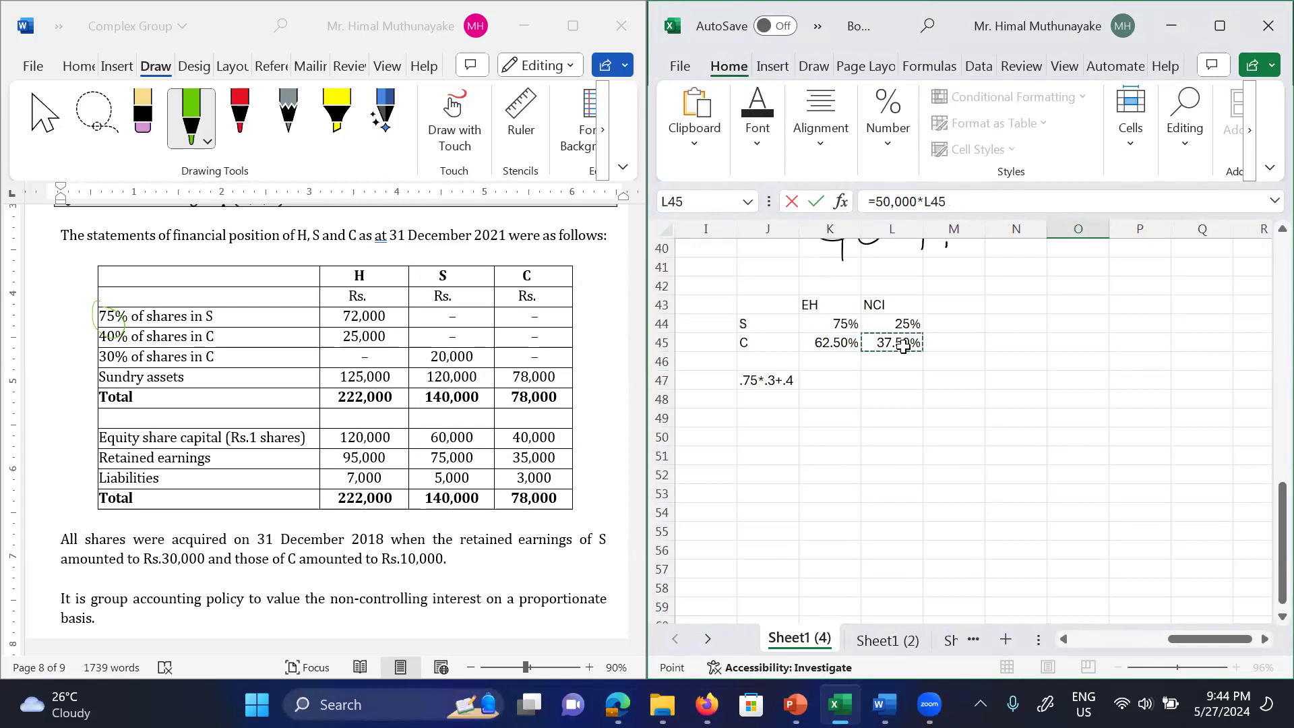
key(Return)
key(Return)
Step: Check the NCI amount in O26 against C's share capital and retained earnings at acquisition
key(Up)
key(Up)
key(Up)
key(Up)
key(Up)
key(Up)
key(Up)
key(Up)
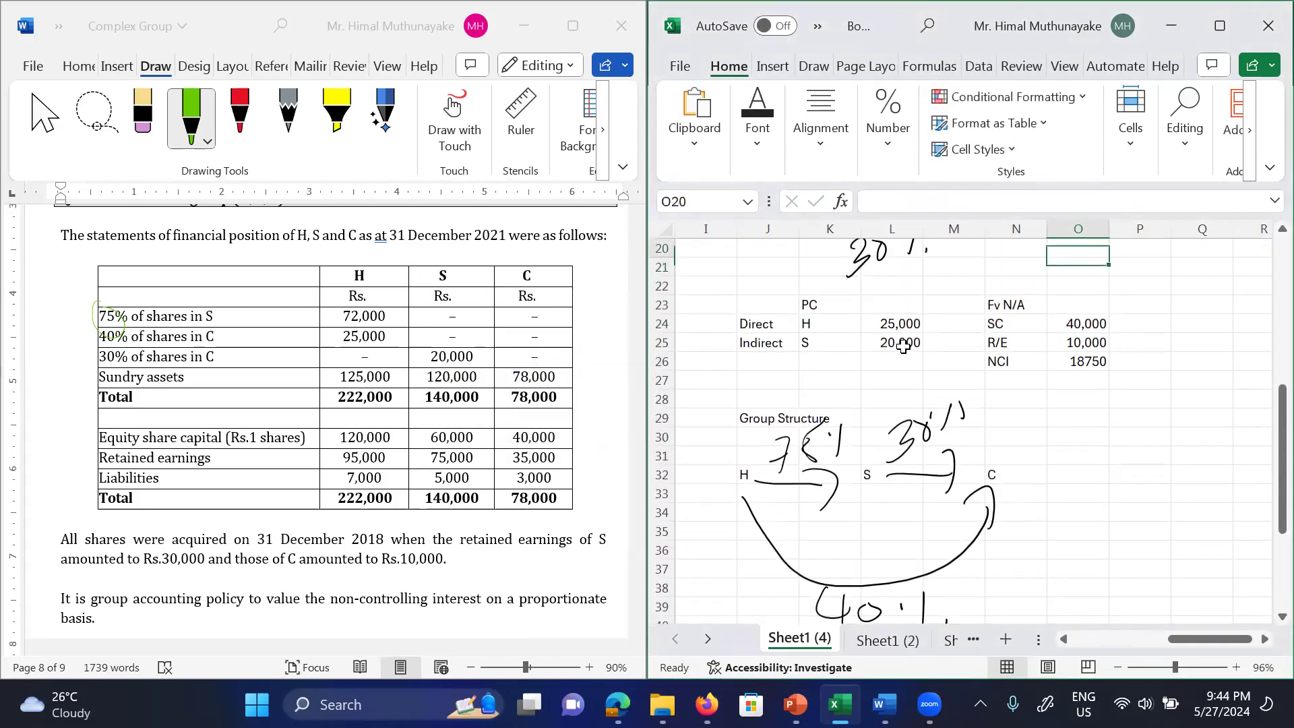
key(Down)
key(Down)
key(Down)
key(Down)
key(Down)
key(Down)
key(Down)
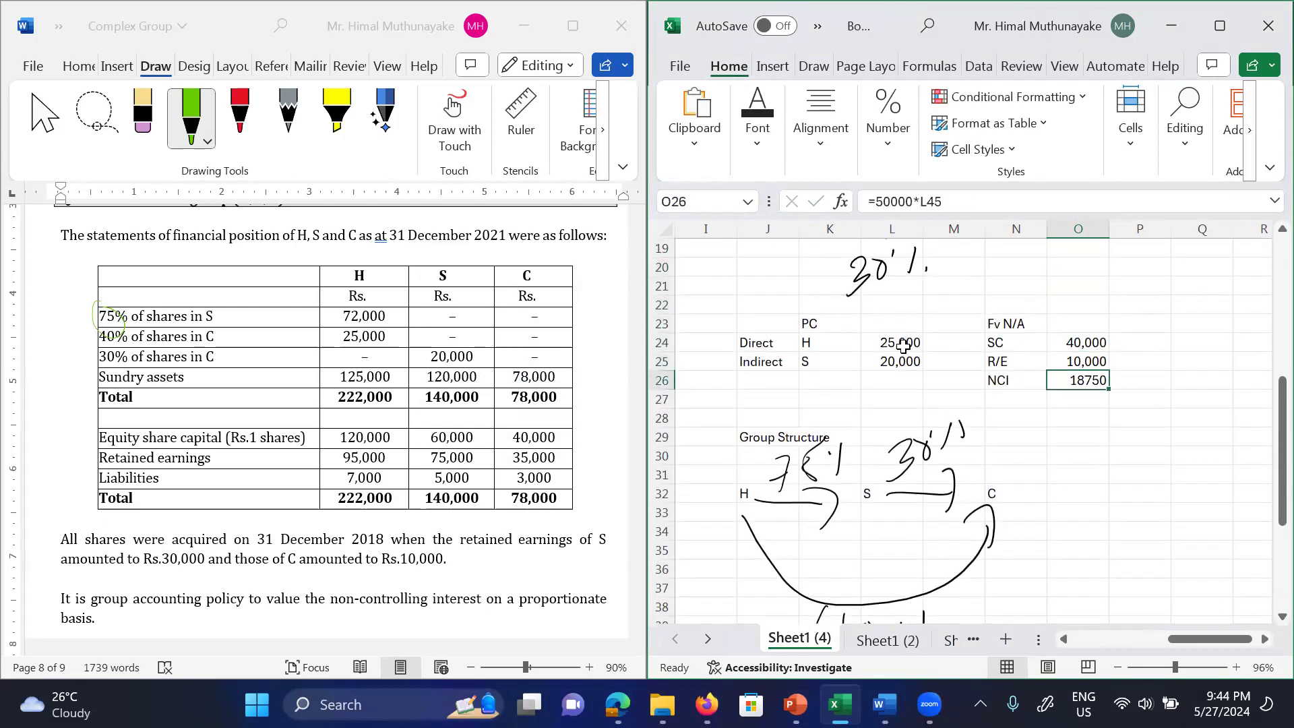
key(Left)
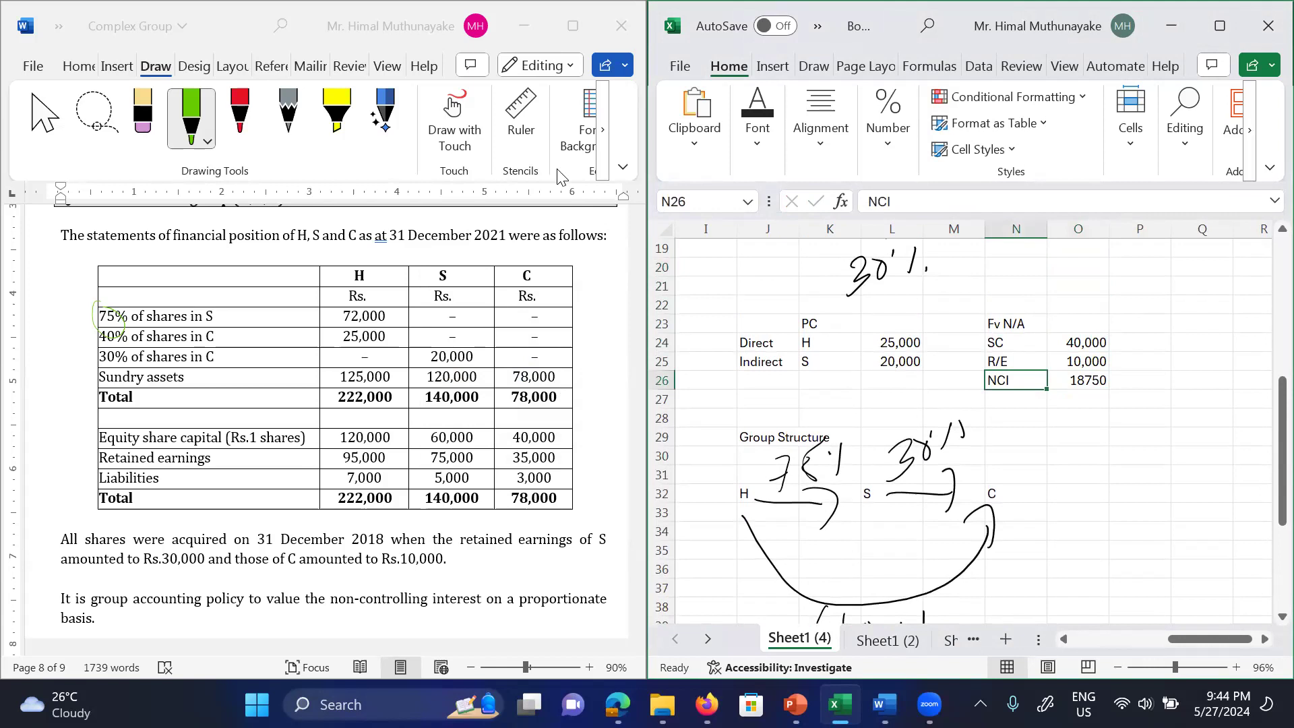
click(1090, 380)
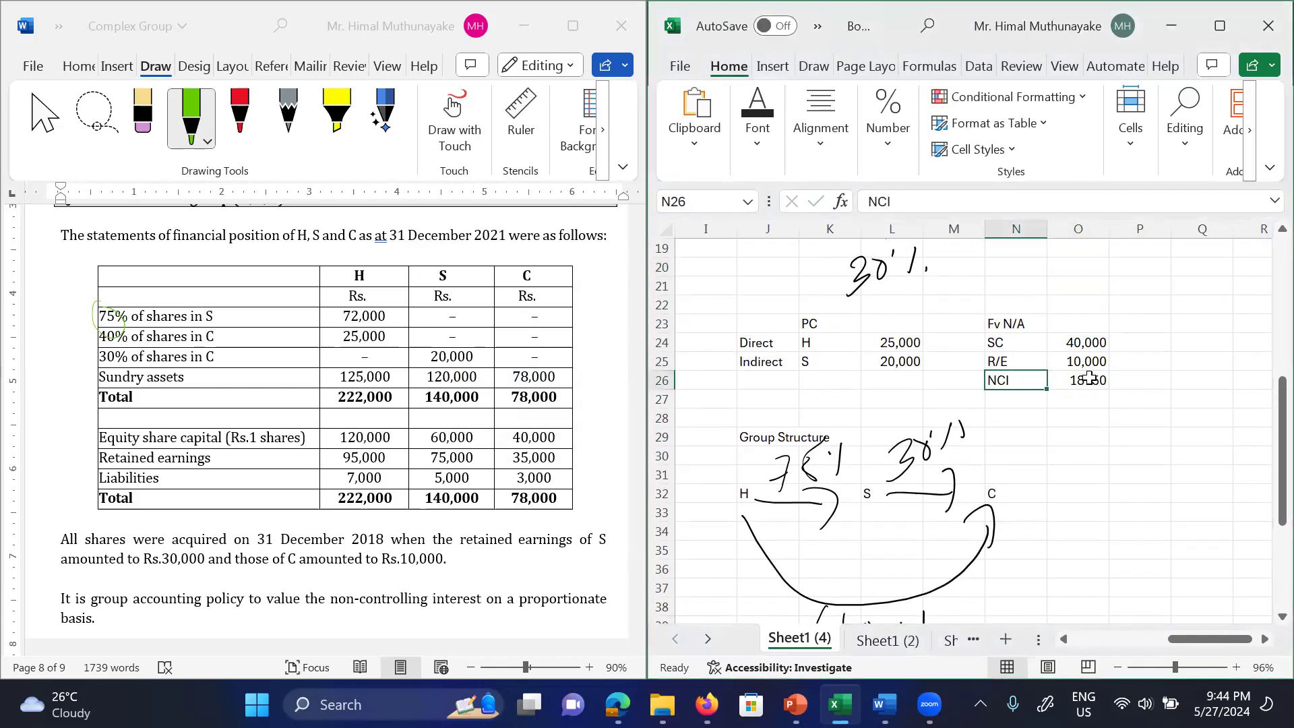
key(Up)
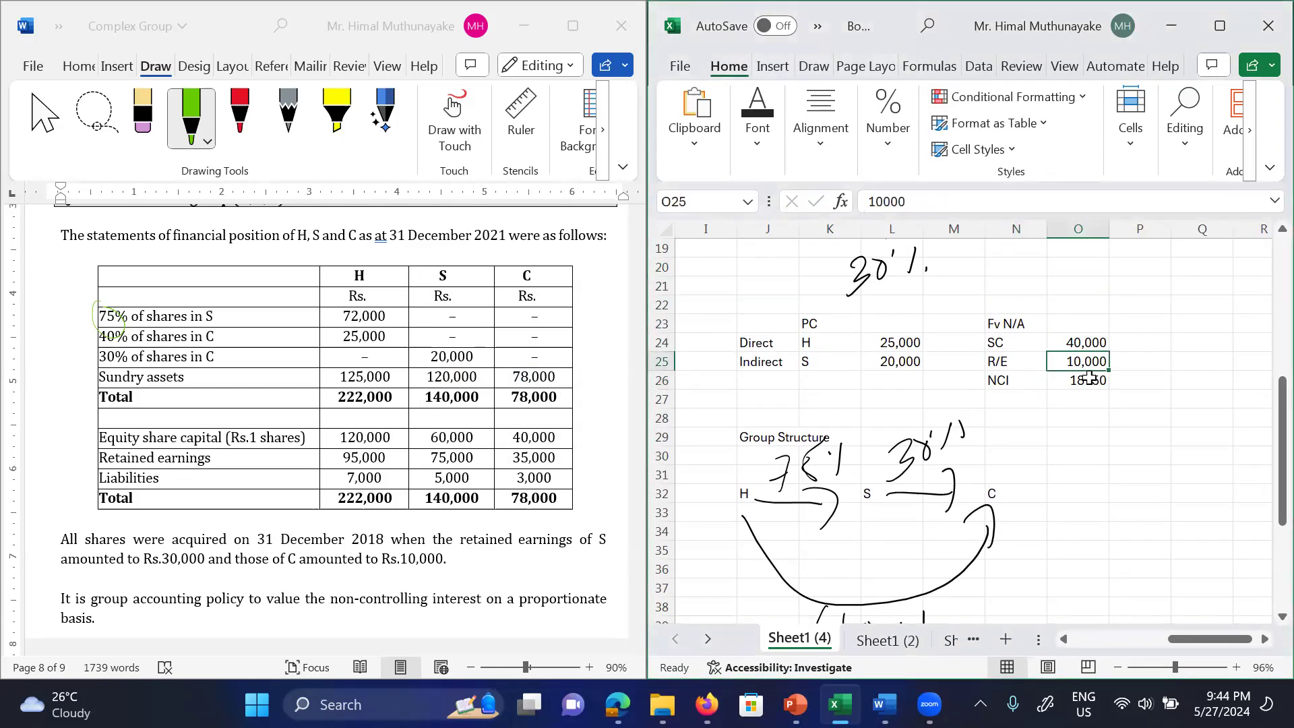
Step: Examine the group structure and the EH and NCI percentages behind the NCI amount in O26
key(Down)
key(Down)
key(Down)
key(Down)
key(Down)
key(Down)
key(Down)
key(Down)
key(Down)
key(Down)
key(Down)
key(Down)
key(Down)
key(Down)
key(Down)
key(Down)
key(Down)
key(Down)
key(Down)
key(Down)
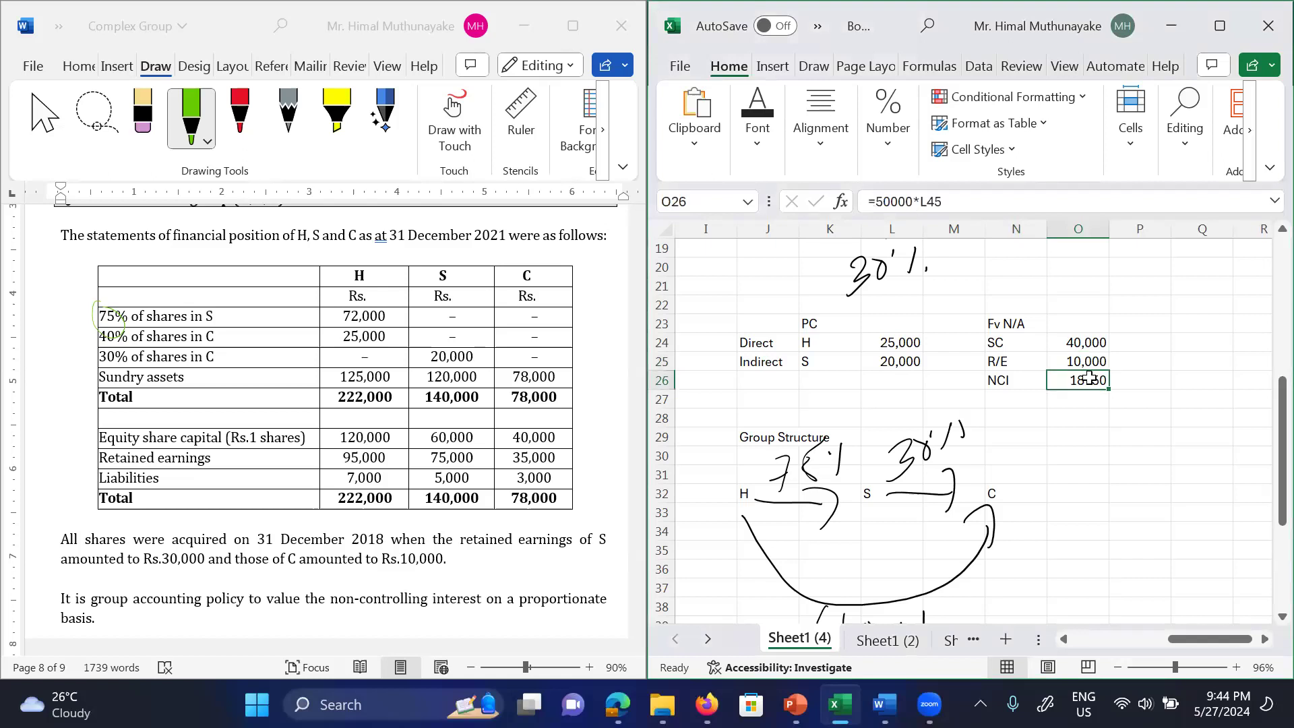
key(Left)
key(Left)
key(Left)
key(Left)
key(Up)
key(Up)
key(Right)
key(Up)
key(Up)
key(Up)
key(Up)
key(Up)
key(Up)
key(Up)
key(Up)
key(Up)
key(Up)
key(Up)
key(Up)
key(Up)
key(Up)
key(Up)
key(Up)
key(Up)
key(Up)
key(Up)
key(Up)
key(Up)
key(Up)
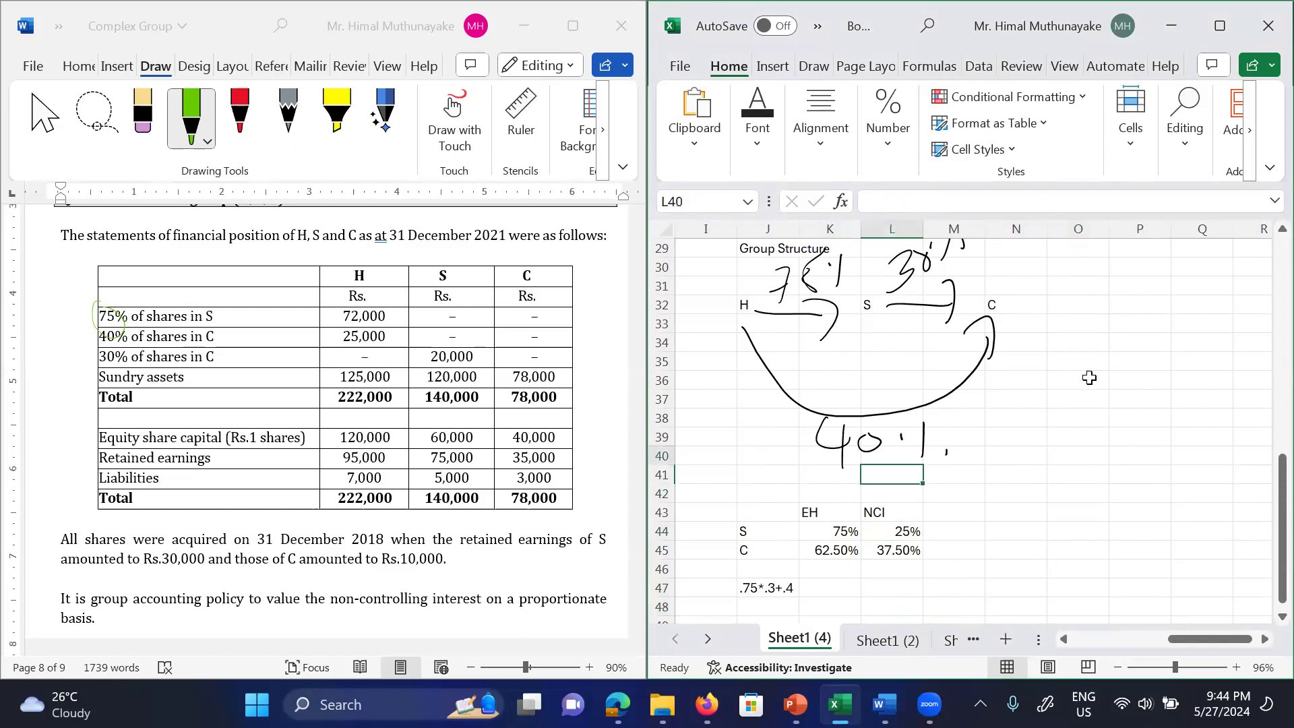
key(Right)
key(Right)
key(Down)
key(Right)
key(Down)
key(Down)
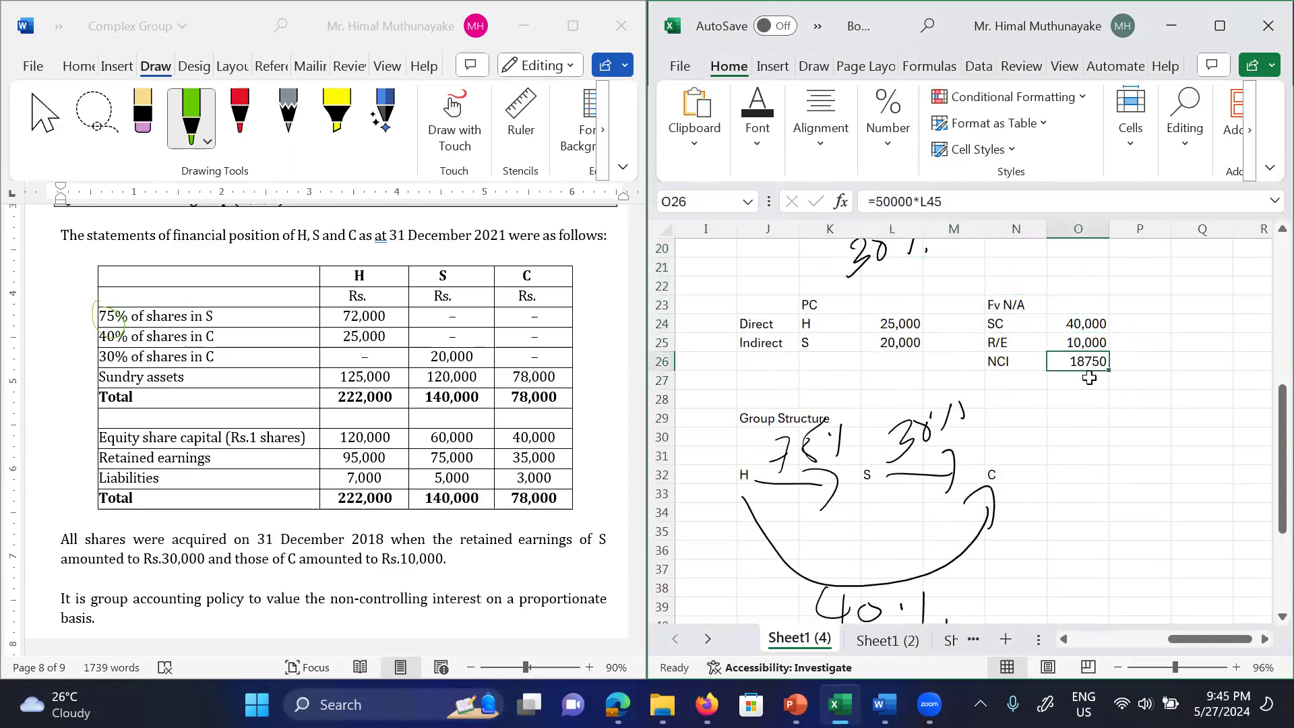
key(Left)
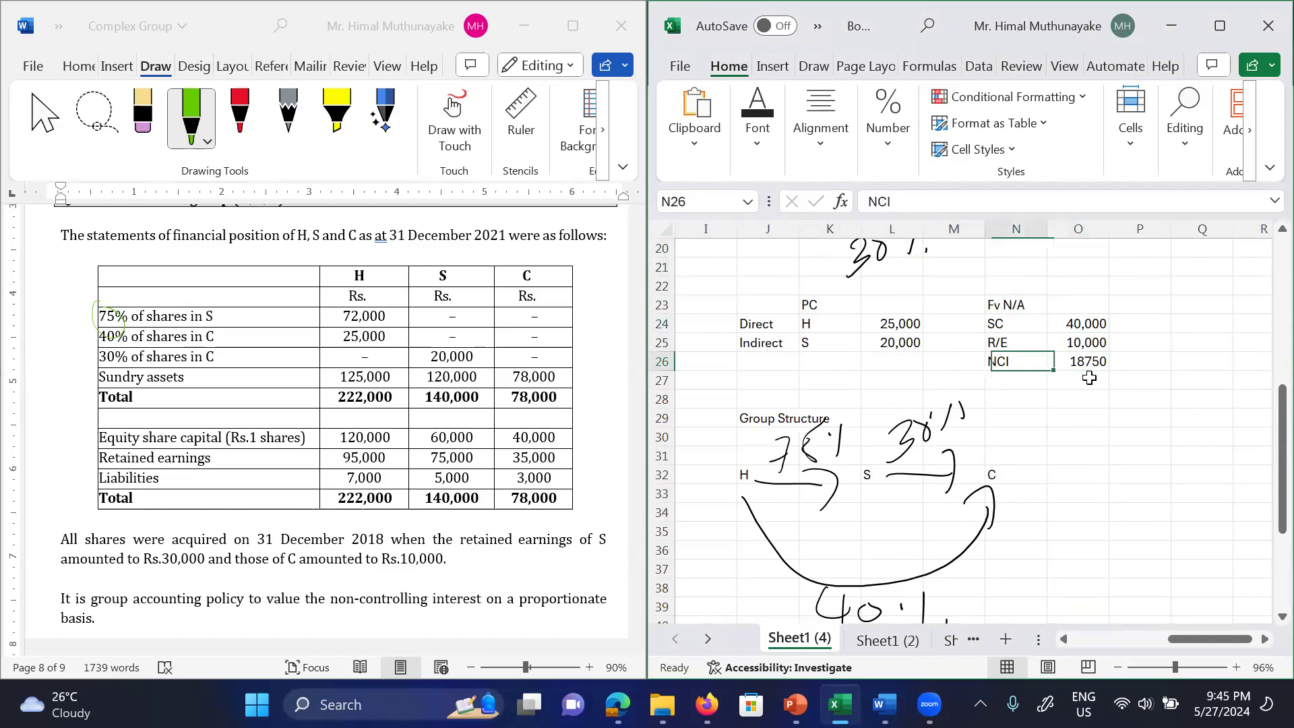
Step: Rename the Working 01 column headers in B4 and C4 to GW- S and NCI-S
key(Left)
key(Right)
key(Right)
key(Right)
key(Left)
key(Left)
key(Left)
key(Left)
key(Left)
key(Left)
key(Left)
key(Left)
key(Left)
key(Left)
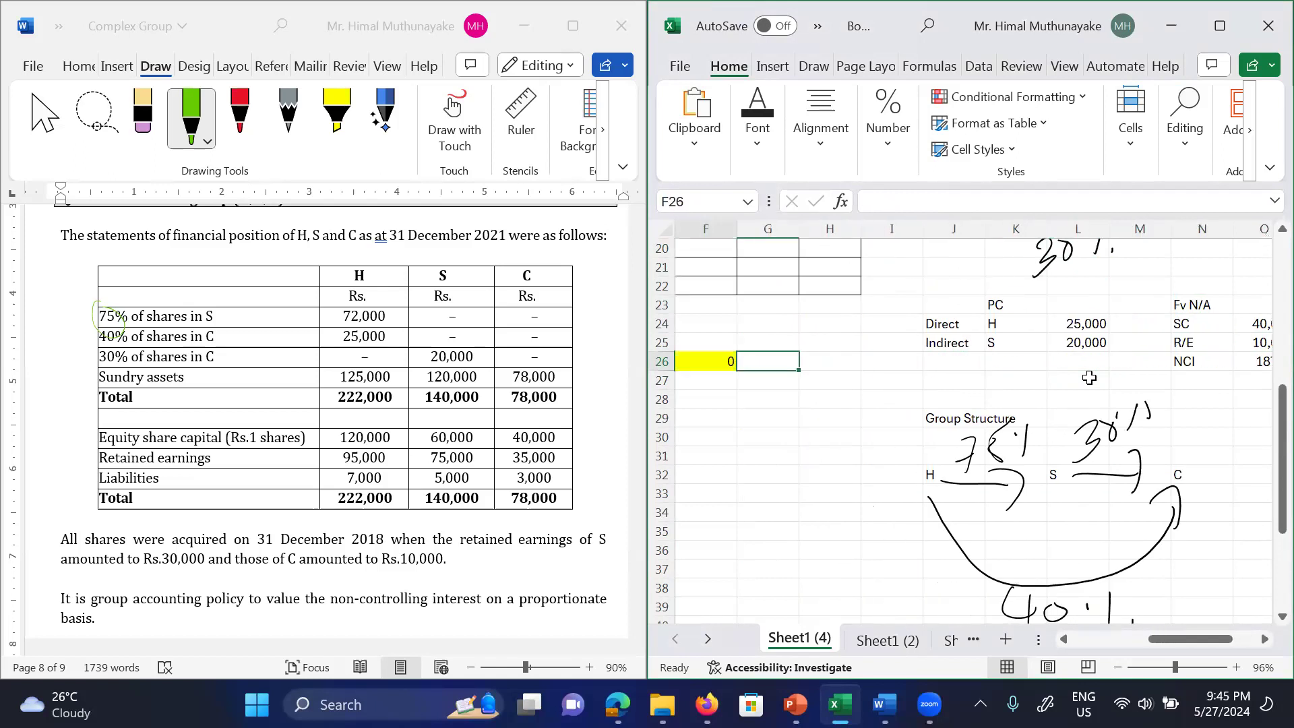
key(Left)
key(Left)
key(Up)
key(Up)
key(Up)
key(Up)
key(Up)
key(Up)
key(Up)
key(Up)
key(Up)
key(Up)
key(Up)
key(Up)
key(Up)
key(Up)
key(Up)
key(Up)
key(Up)
key(Up)
key(Up)
key(Up)
key(Left)
key(Left)
key(Left)
key(Down)
key(Down)
key(Down)
key(Down)
key(Up)
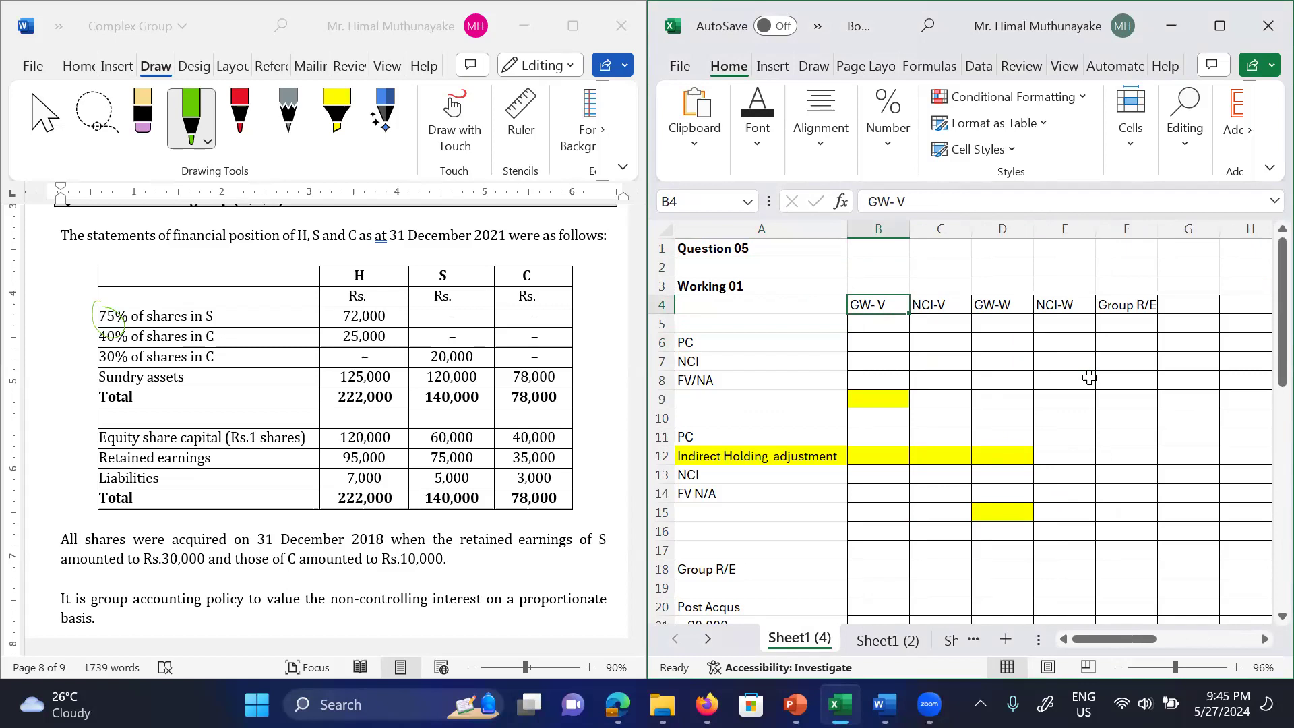
click(728, 282)
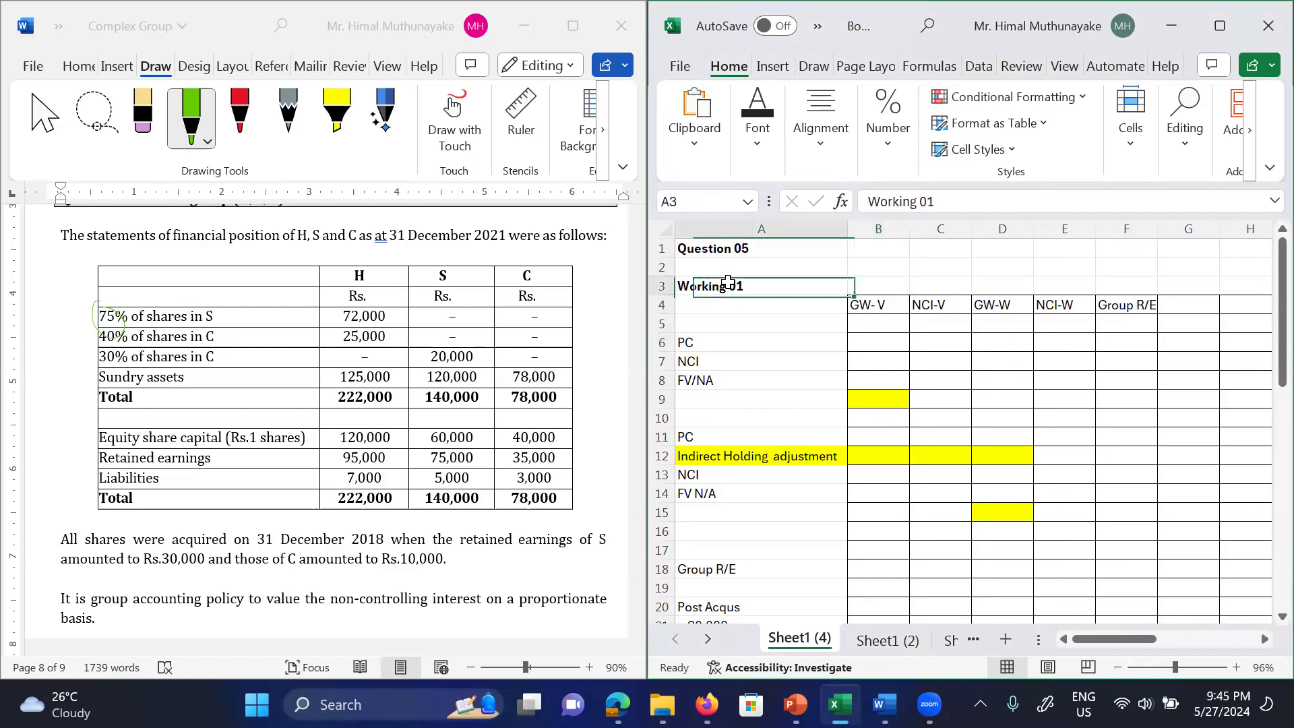
key(Down)
key(Right)
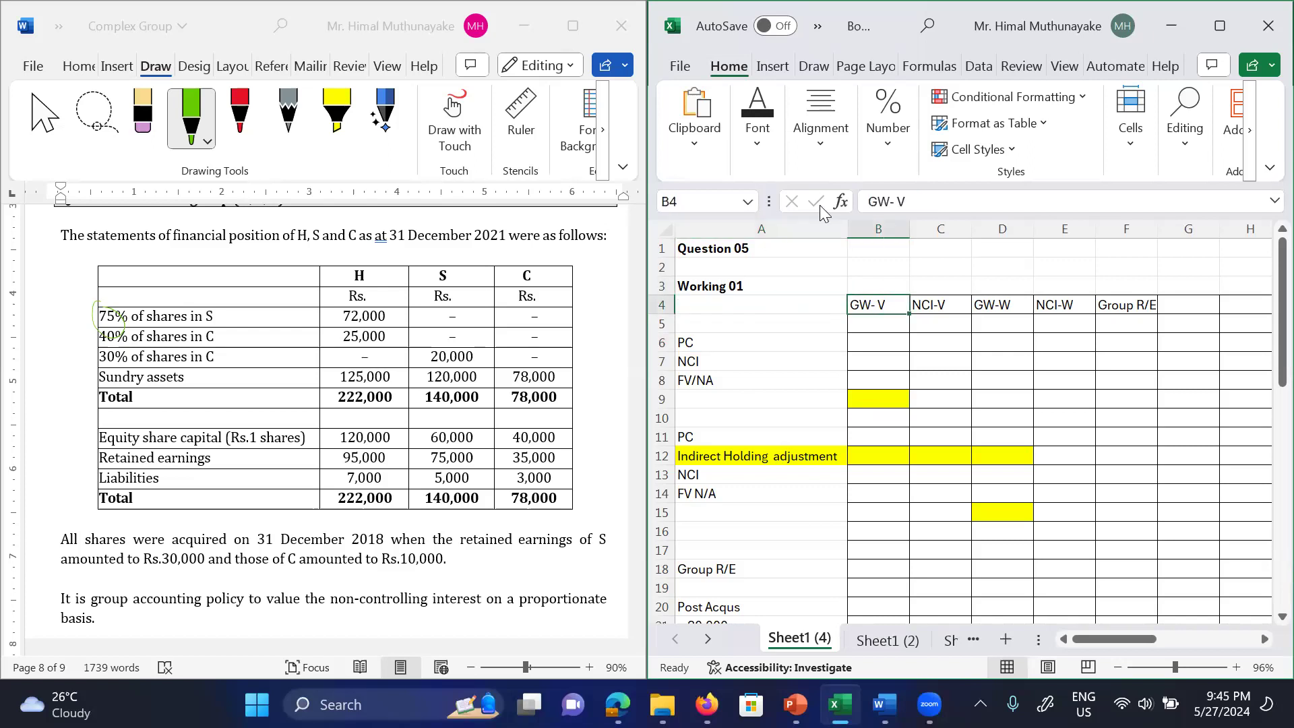
click(919, 200)
key(BackSpace)
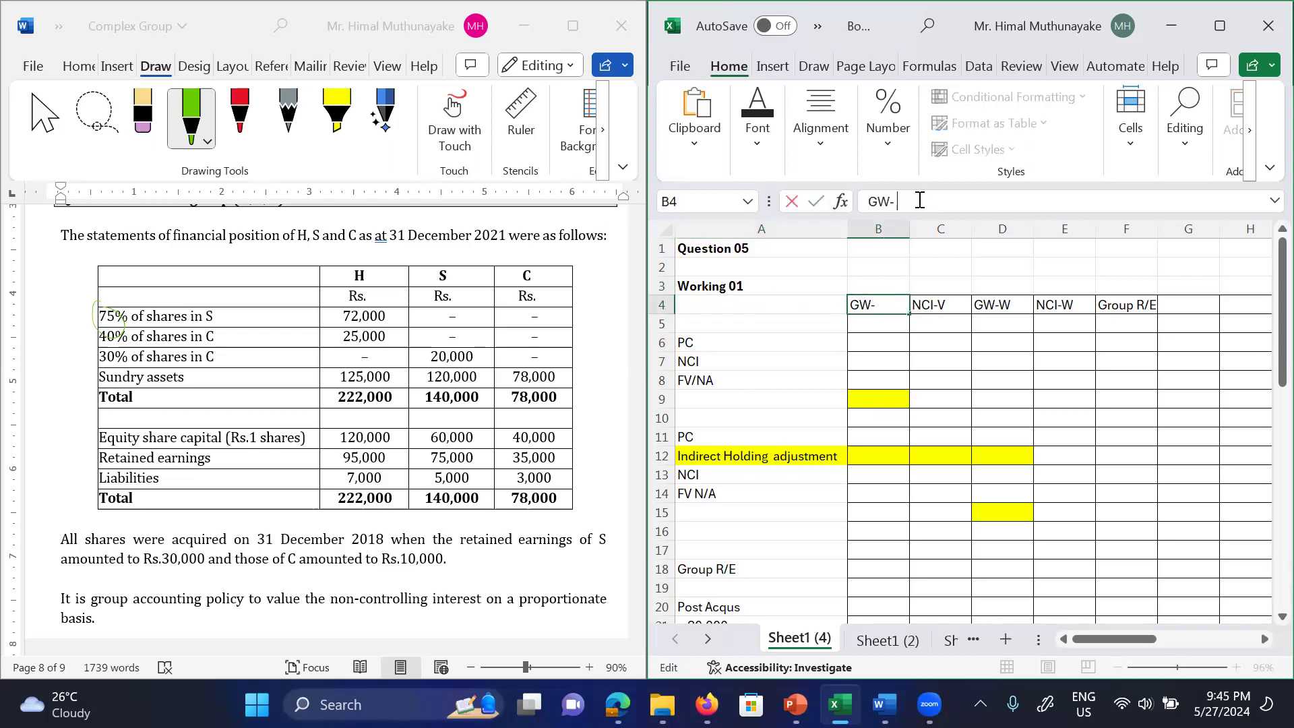
text(S)
click(950, 307)
double_click(951, 308)
text(S)
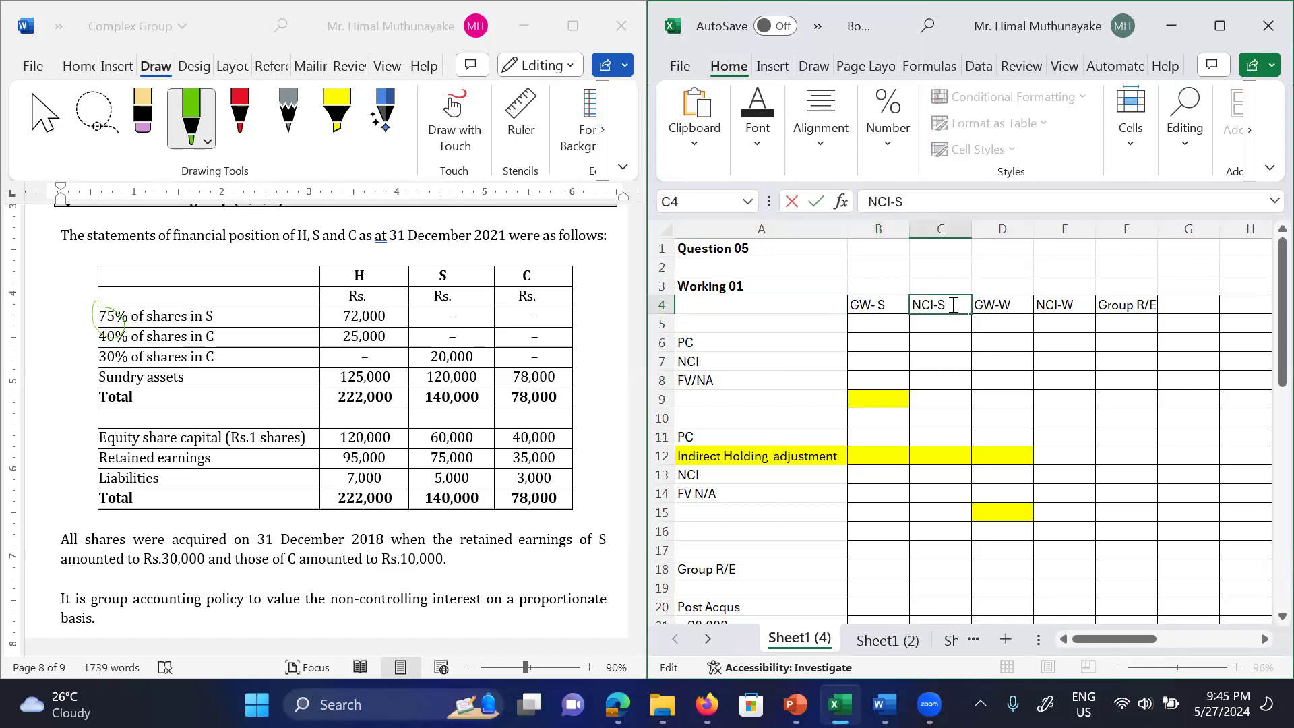
Step: Rename the Working 01 column headers in D4 and E4 to GW-C and NCI-C
click(991, 305)
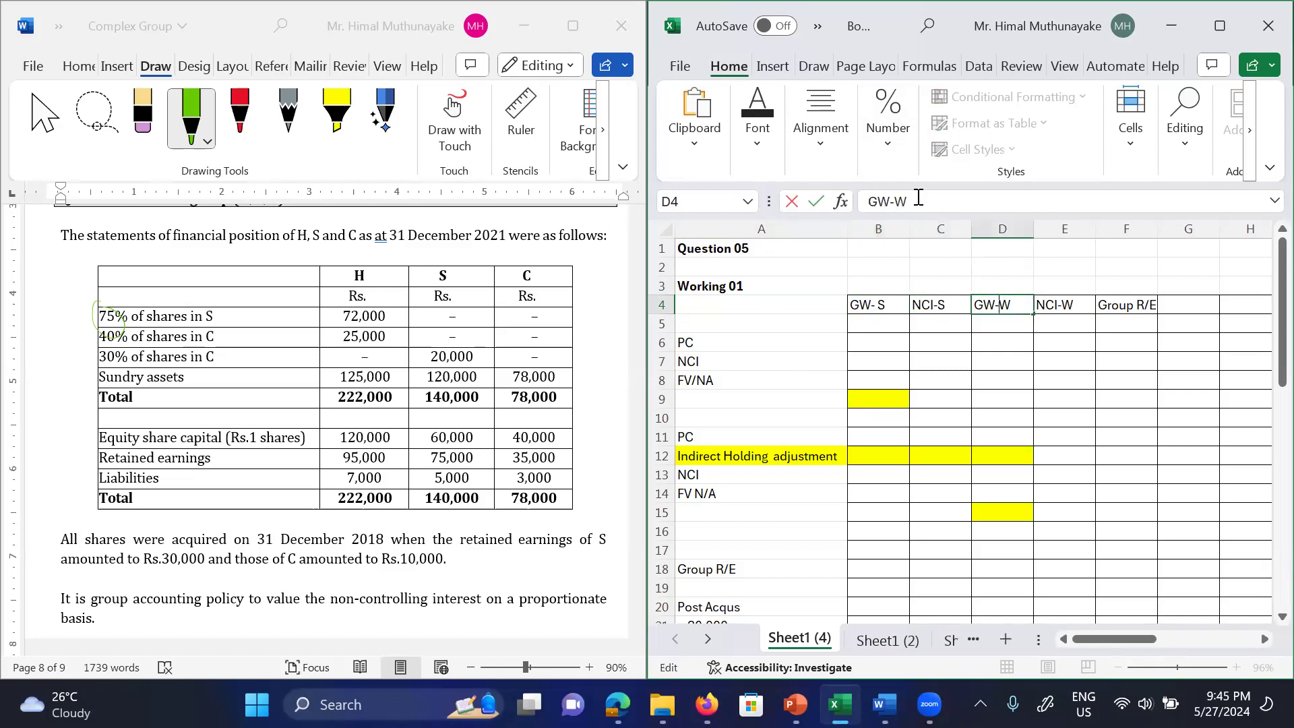
key(BackSpace)
text(C)
click(1081, 309)
click(941, 206)
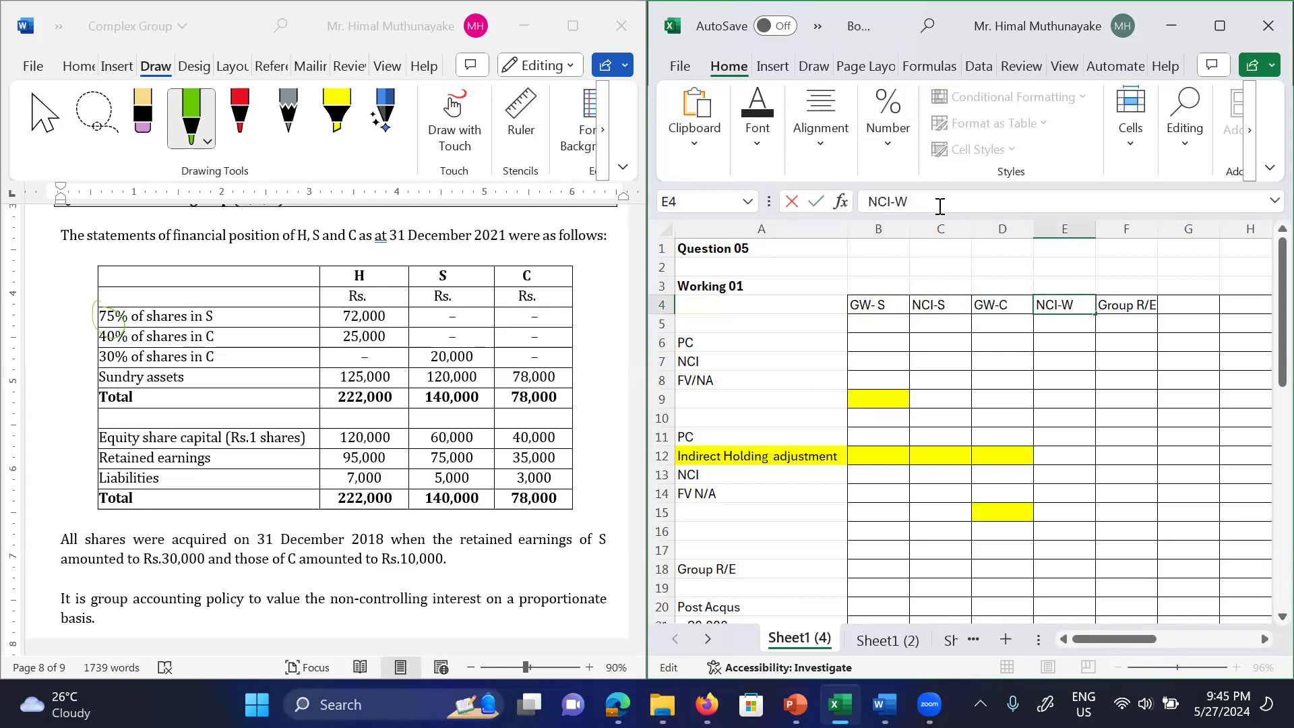
key(BackSpace)
text(C)
click(1138, 310)
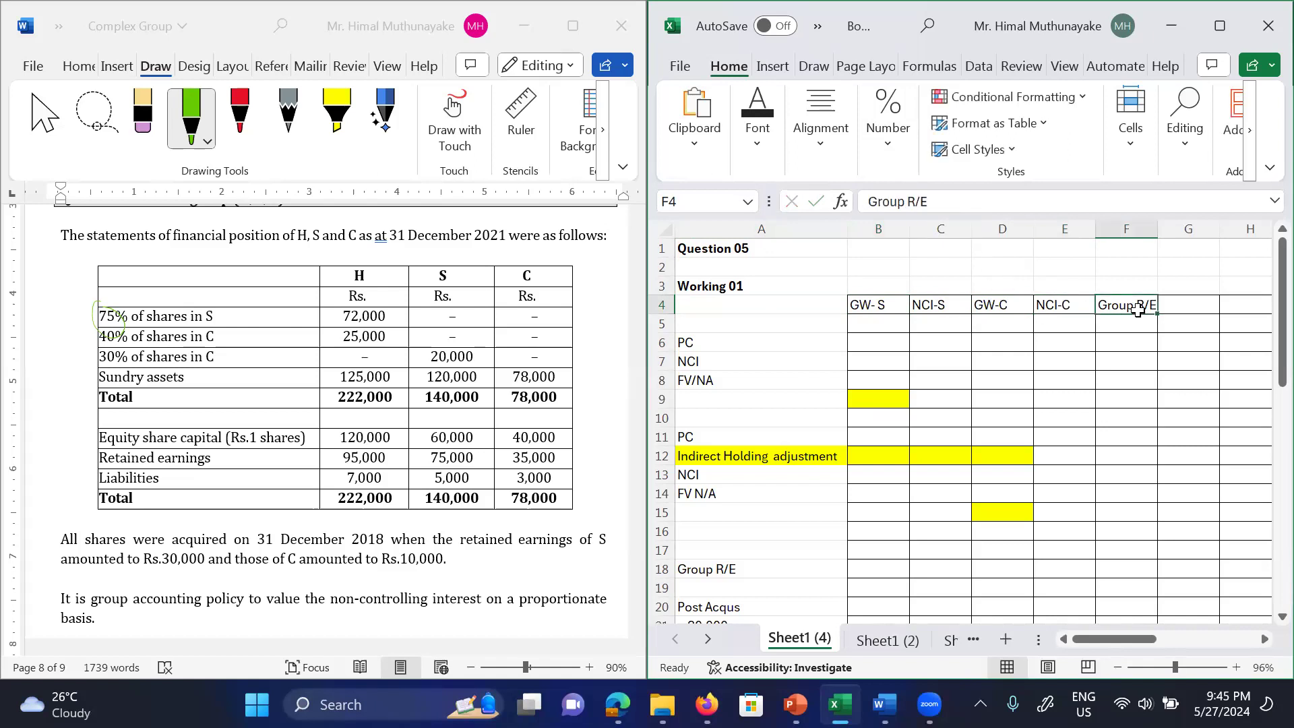
Step: Link the PC amount for S in B6 to the purchase consideration in L9 of the acquisition information
click(874, 345)
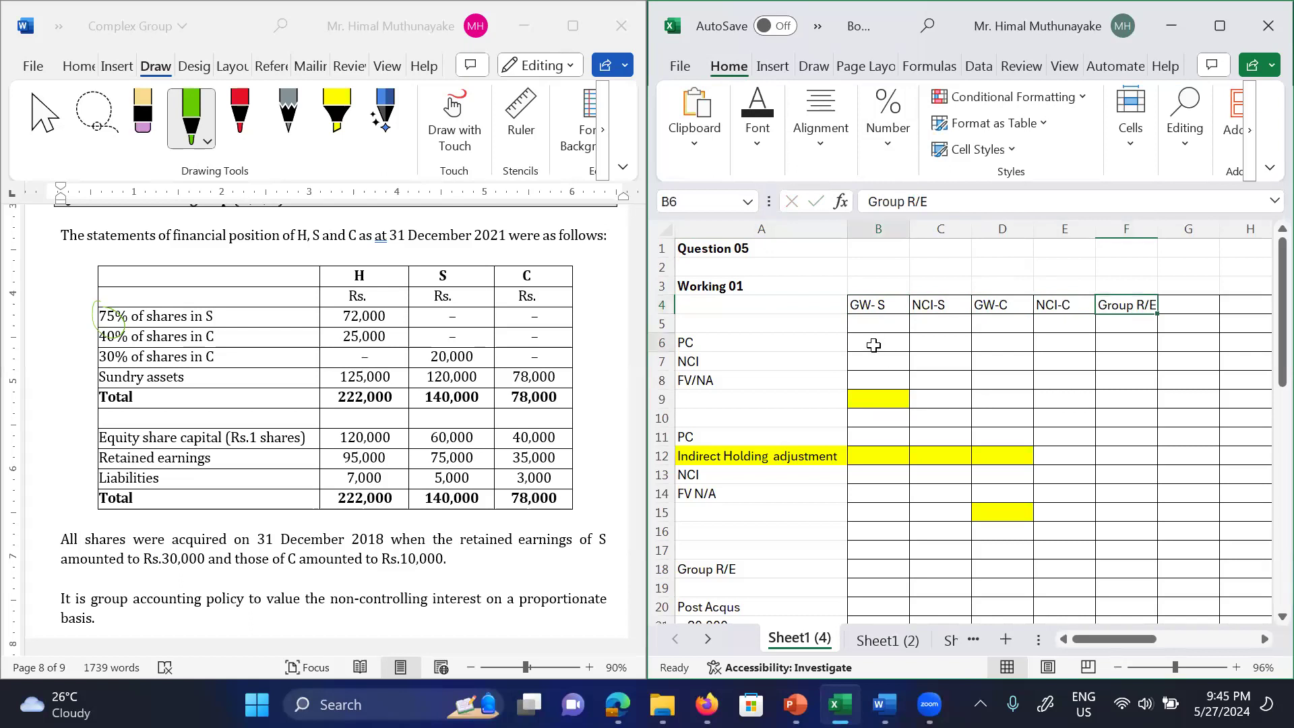
text(=)
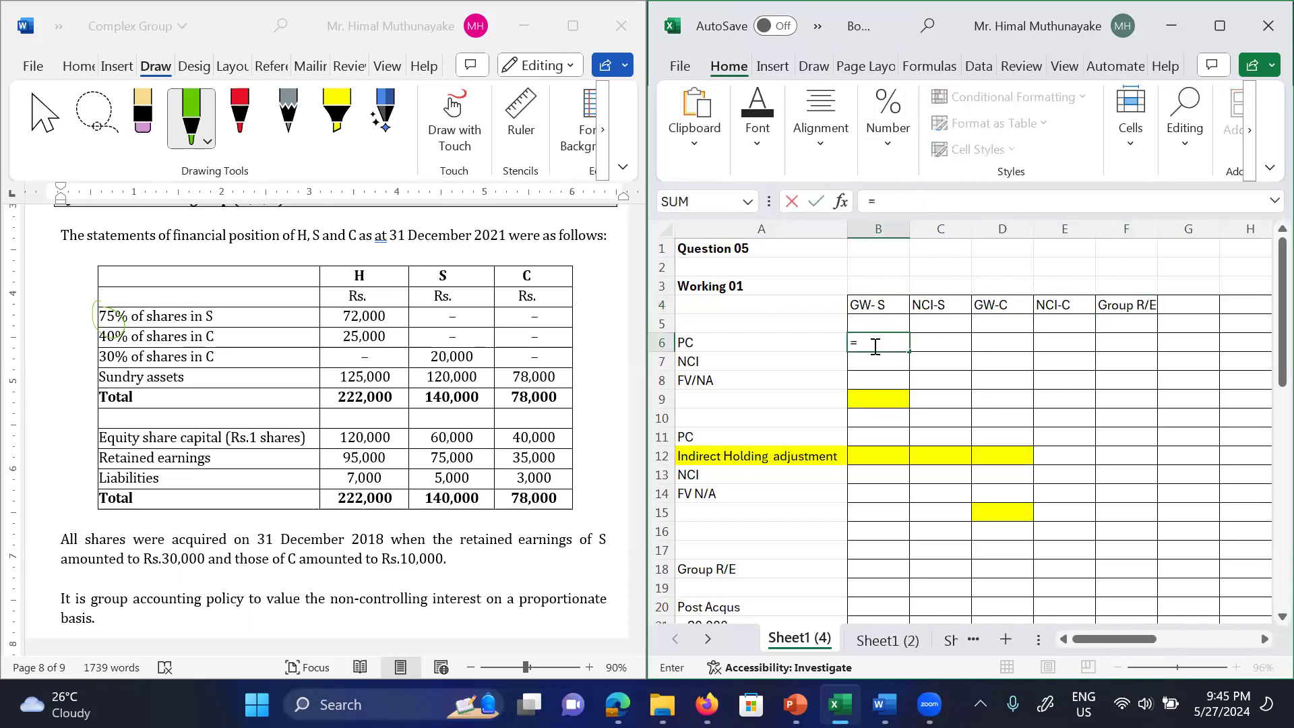
key(Down)
key(Right)
key(Right)
key(Right)
key(Right)
key(Right)
key(Right)
key(Right)
key(Right)
key(Right)
key(Right)
key(Right)
key(Right)
key(Right)
key(Right)
key(Right)
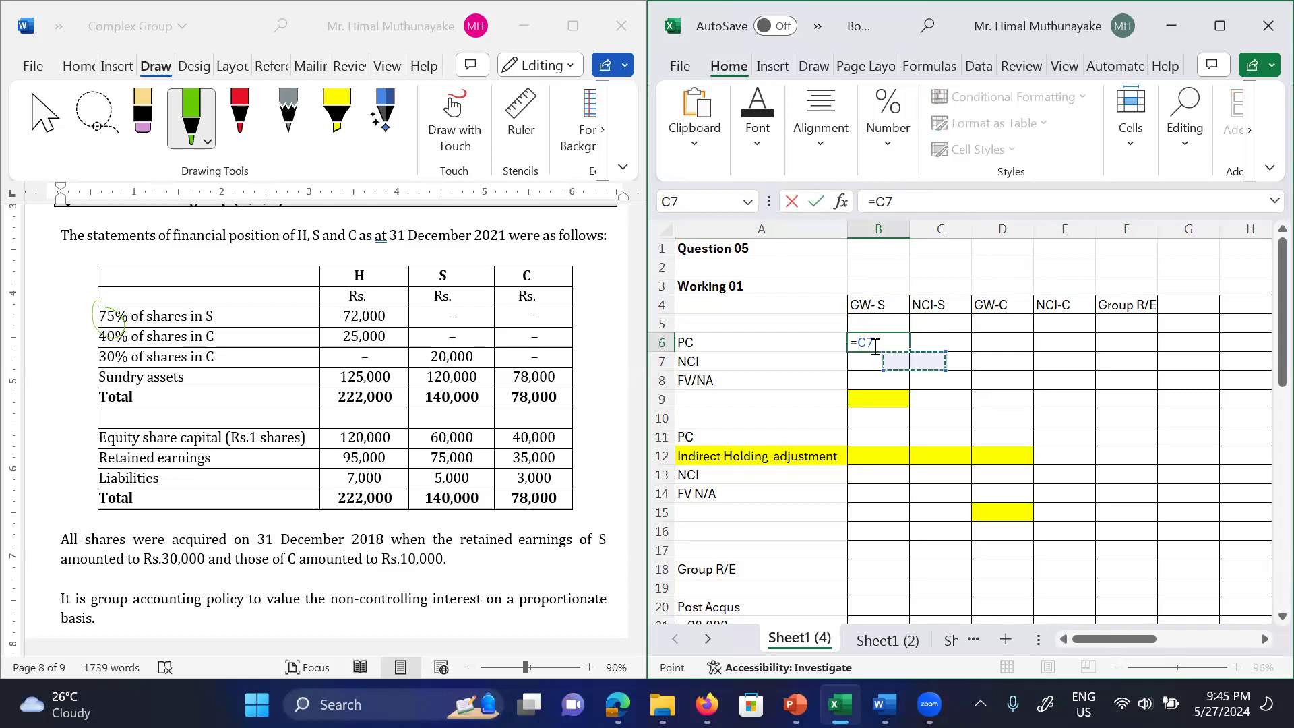
key(Left)
key(Left)
key(Left)
key(Left)
key(Left)
key(Down)
key(Down)
key(Return)
key(Left)
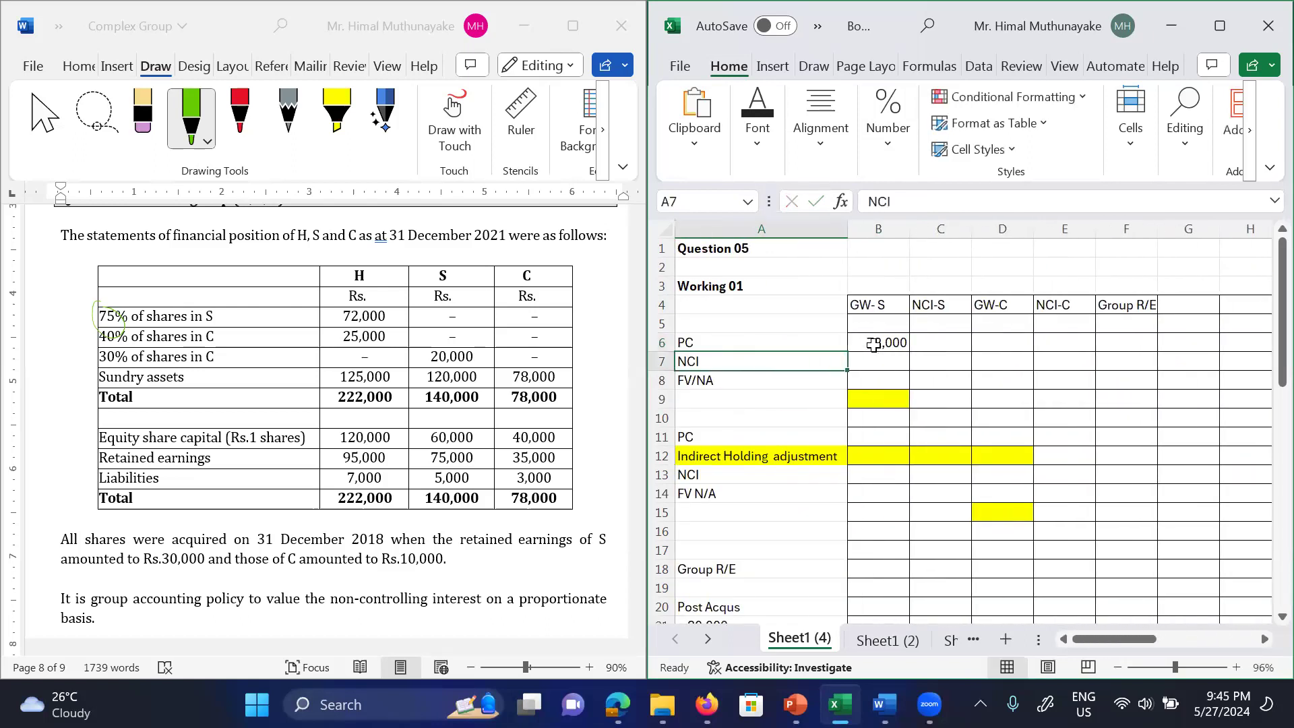
Step: Link the NCI amount for S in B7 to the NCI figure in O12 of the acquisition information
key(Right)
text(=)
key(Right)
key(Right)
key(Right)
key(Right)
key(Right)
key(Right)
key(Right)
key(Right)
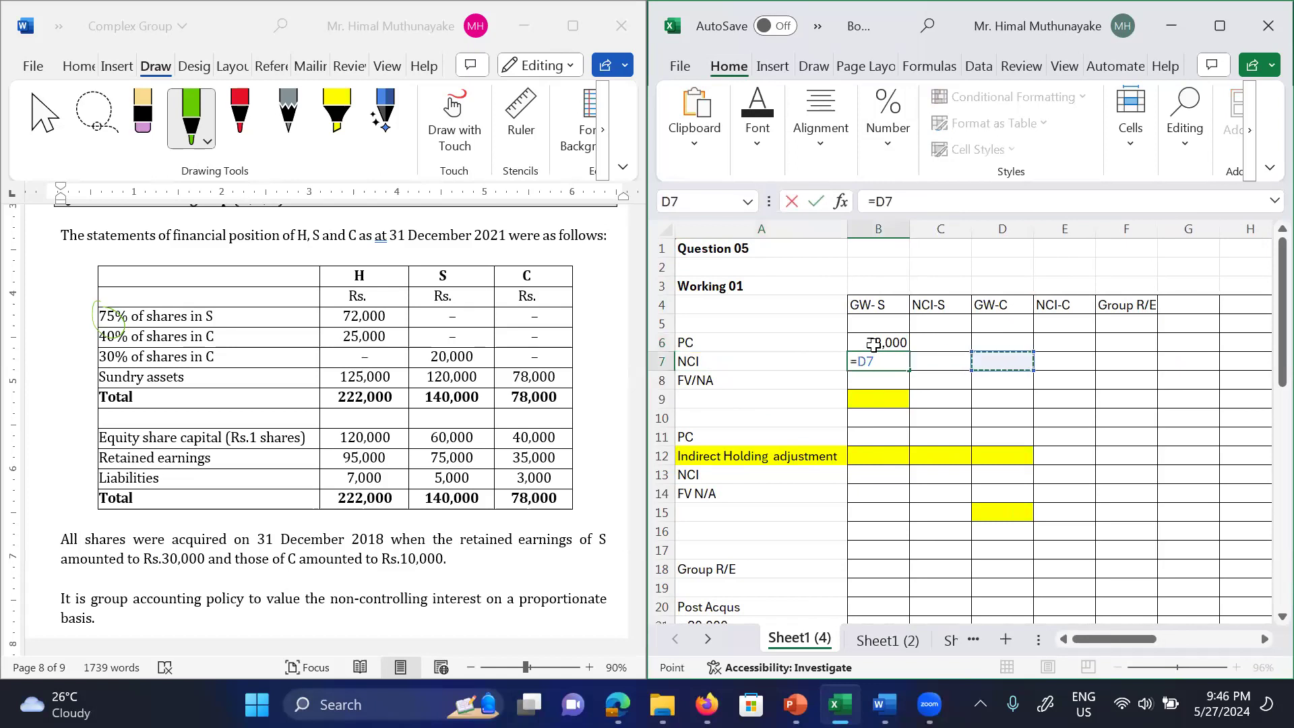
key(Right)
key(Right)
key(Right)
key(Right)
key(Right)
key(Right)
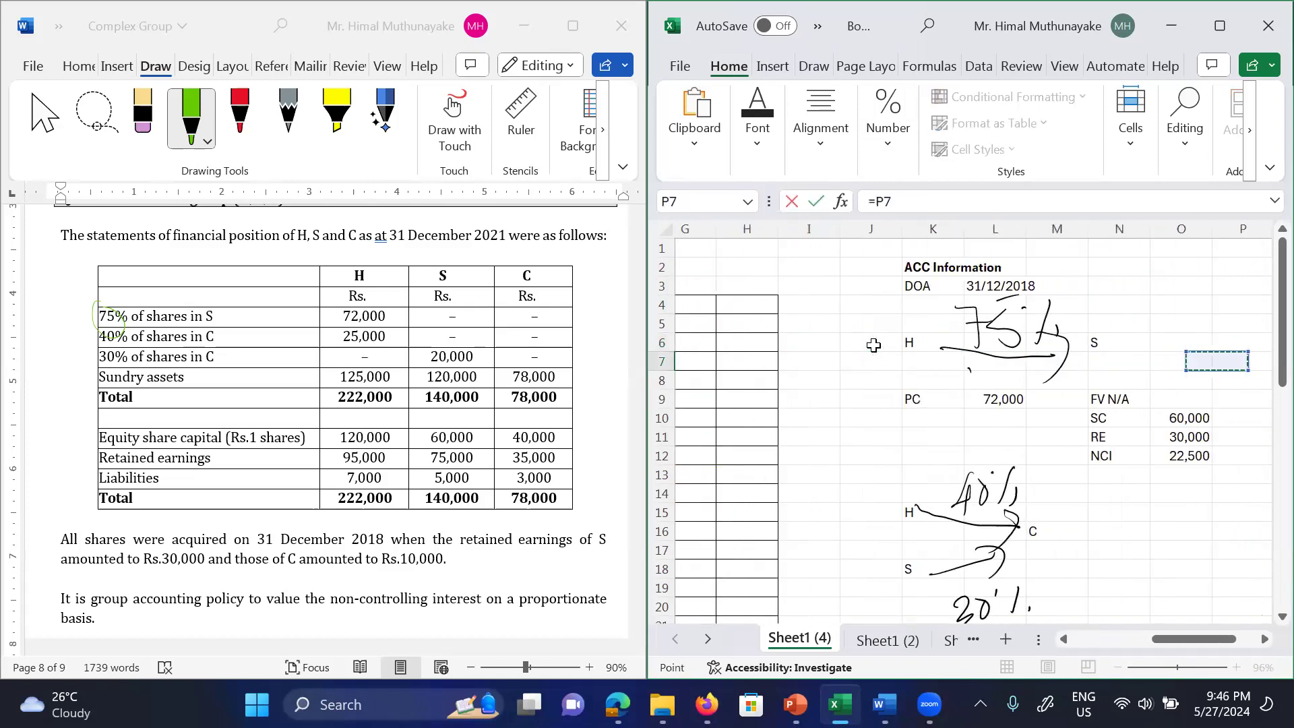
key(Down)
key(Down)
key(Down)
key(Down)
key(Down)
key(Left)
key(Return)
key(Left)
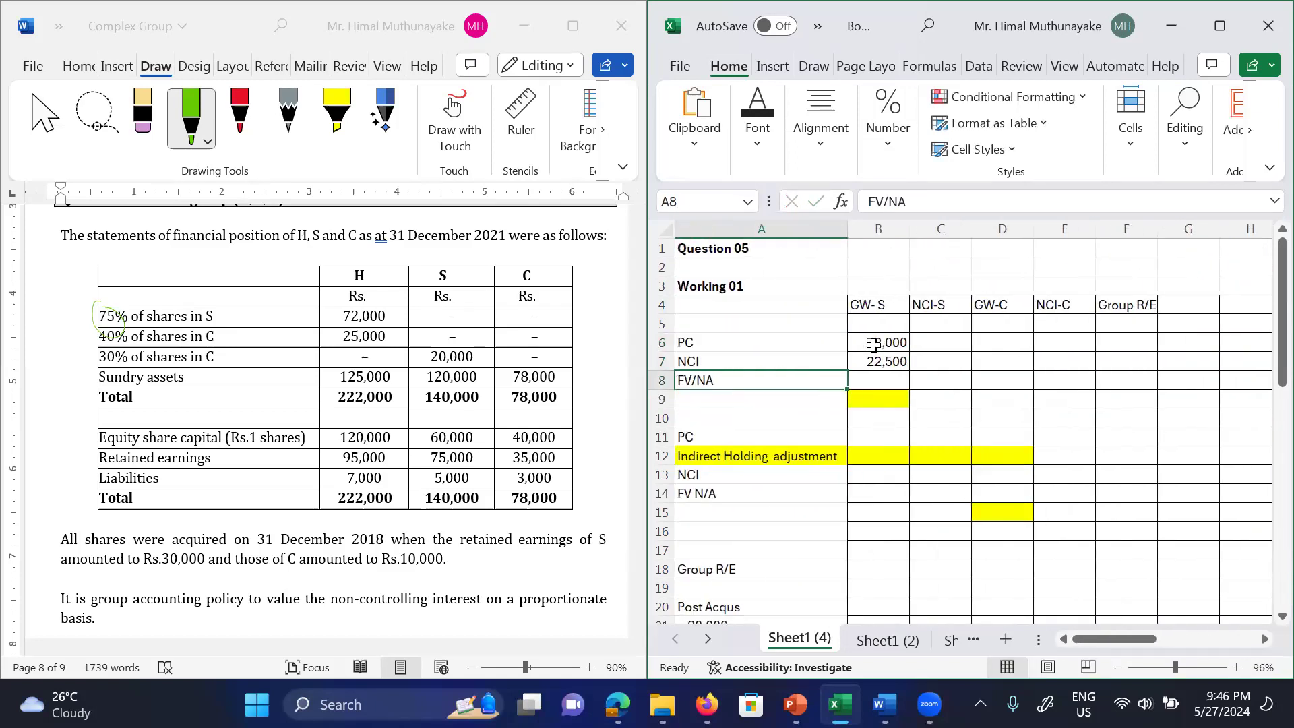
Step: Enter S's net assets at acquisition as a deduction in B8 with =-(O10+O11), combining share capital and retained earnings
key(Right)
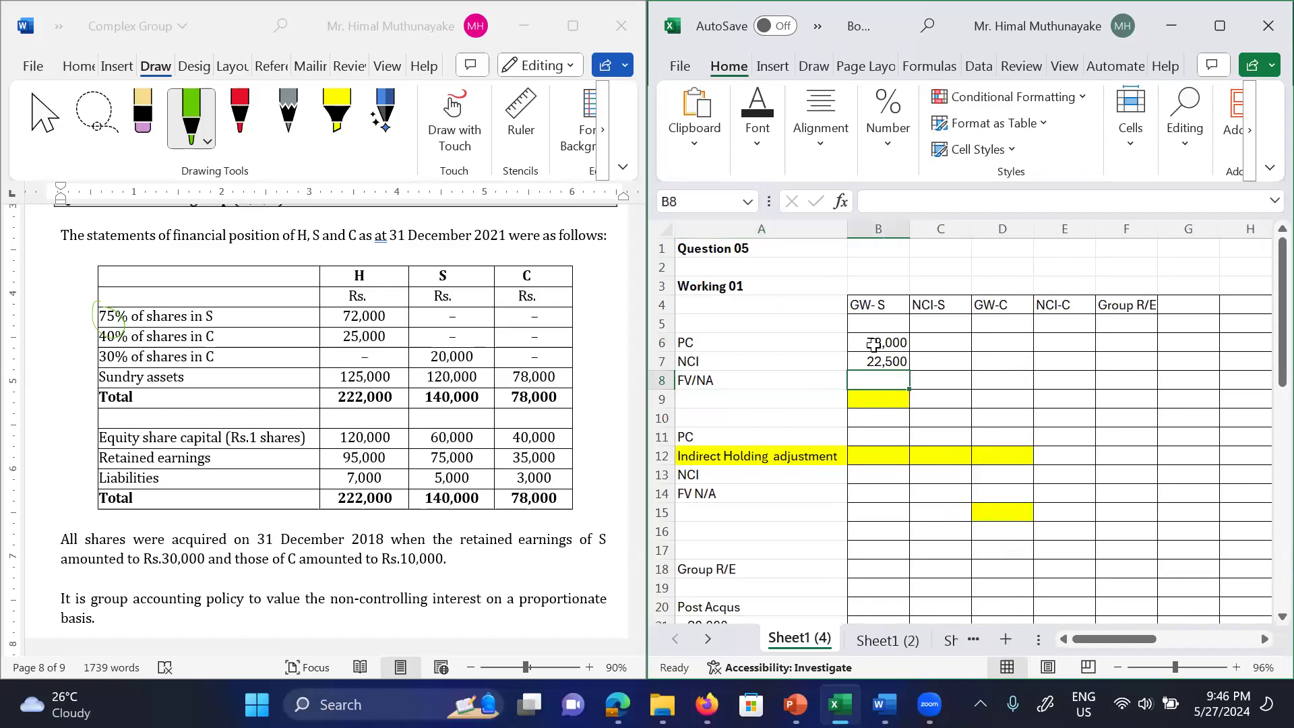
text(=-()
key(Right)
key(Right)
key(Right)
key(Right)
key(Right)
key(Right)
key(Right)
key(Right)
key(Right)
key(Right)
key(Right)
key(Right)
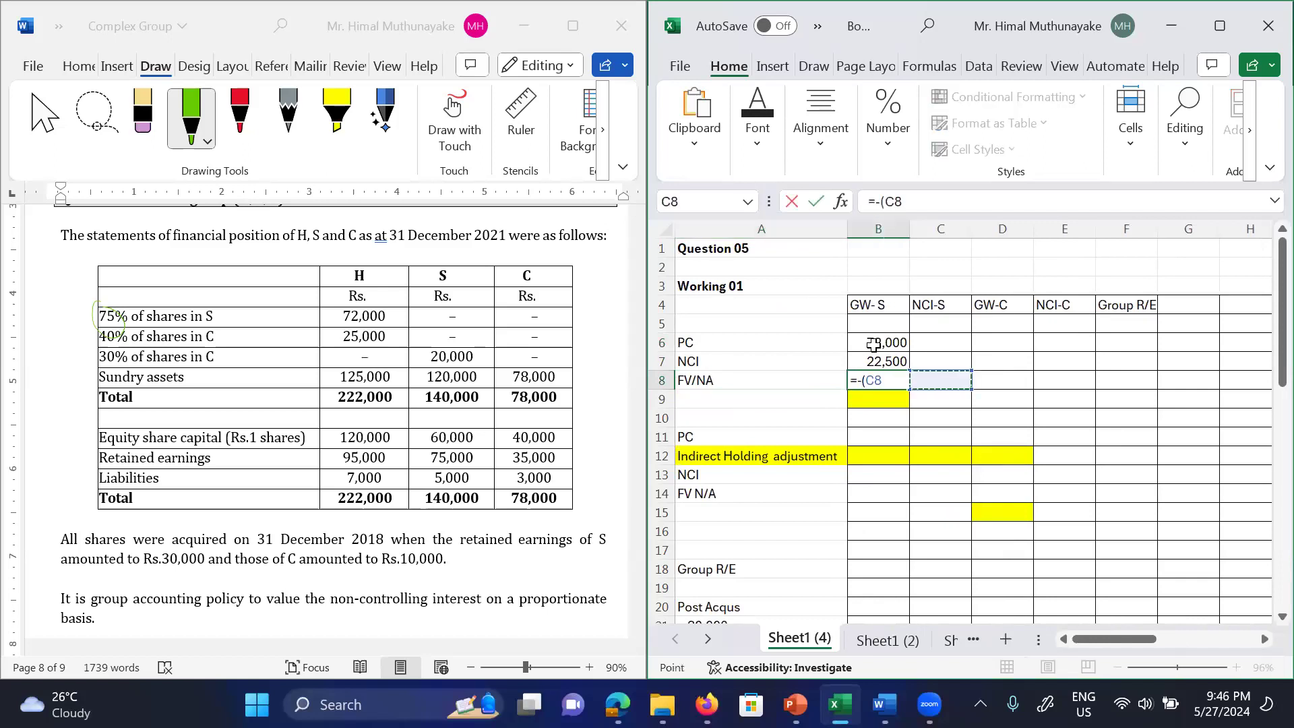
key(Down)
key(Right)
key(Down)
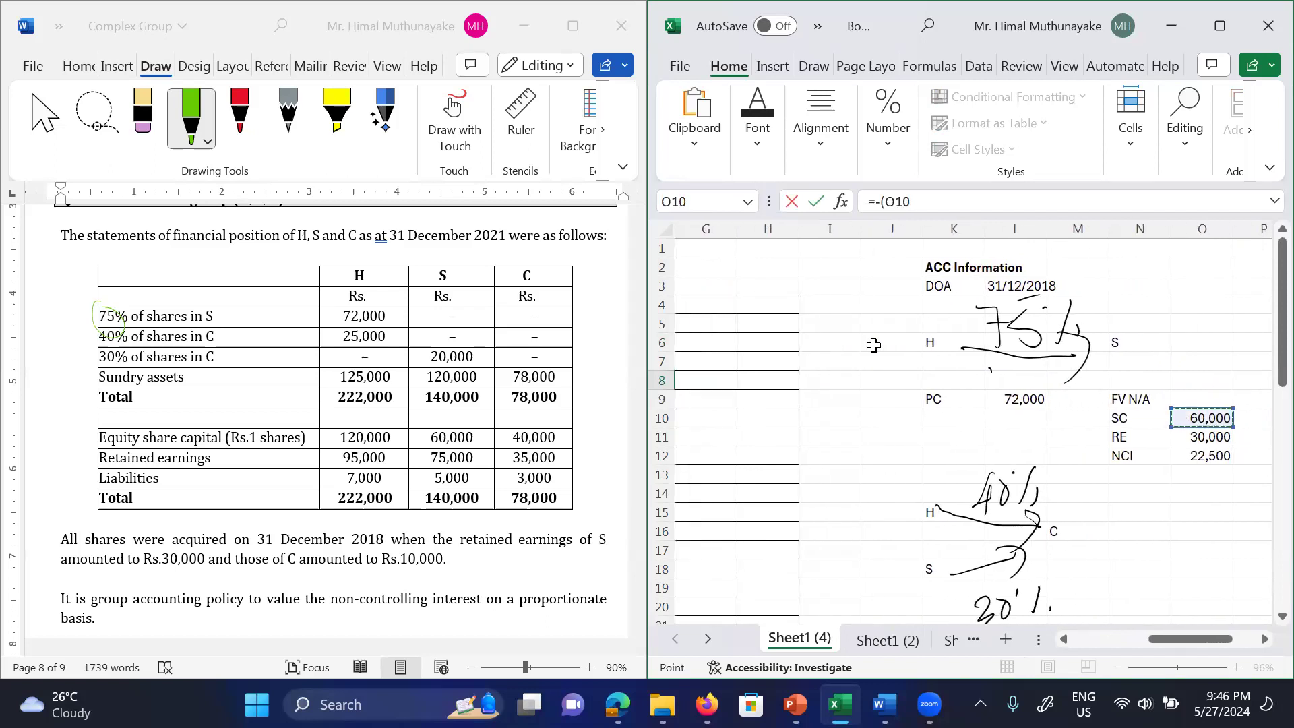
text(+)
click(1207, 437)
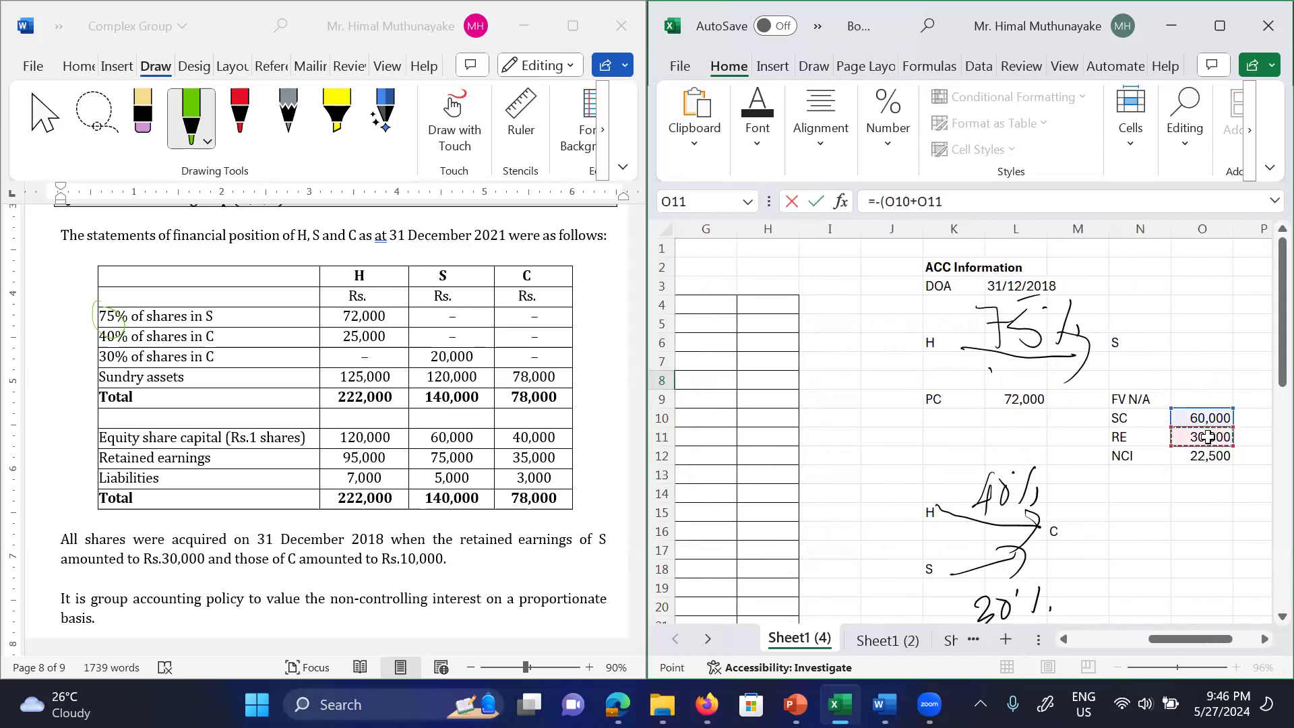
key(Return)
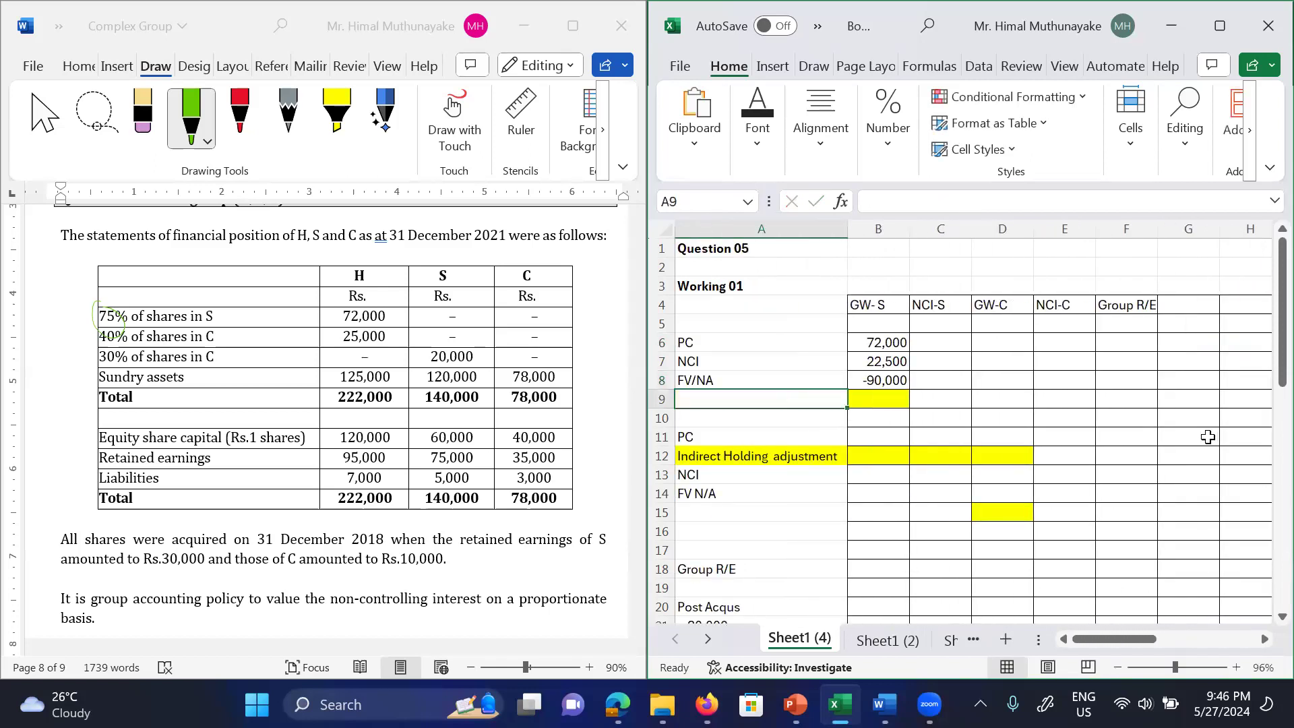
Step: Calculate the goodwill of S in B9 with =sum(B6:B8)
text(=sum()
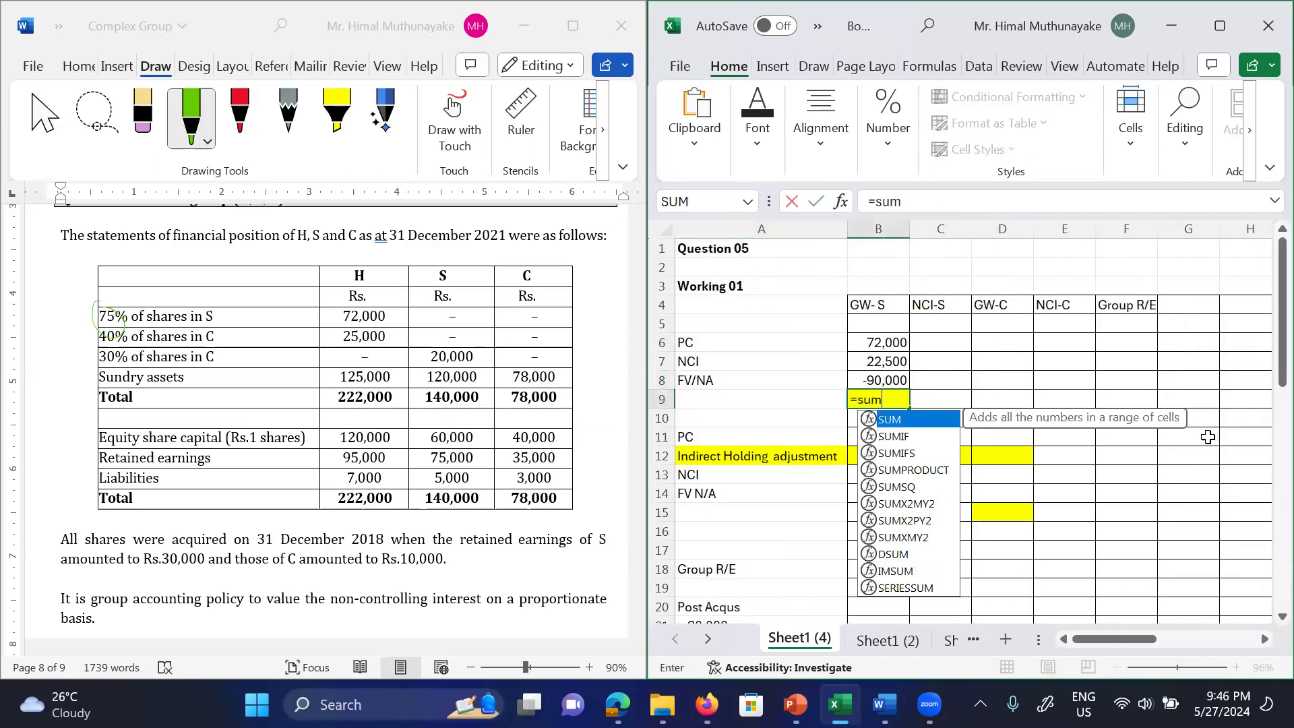
key(Up)
key(Up)
key(Up)
key(shift+Down)
key(shift+Down)
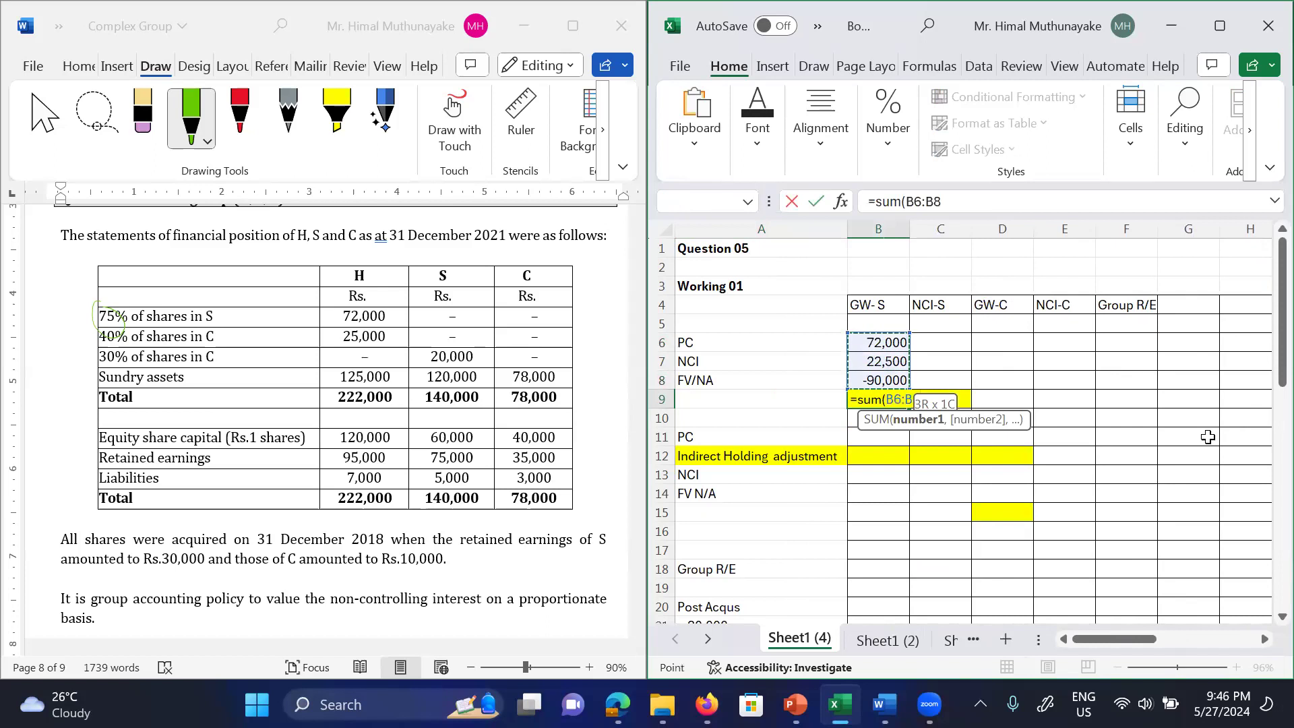
key(Return)
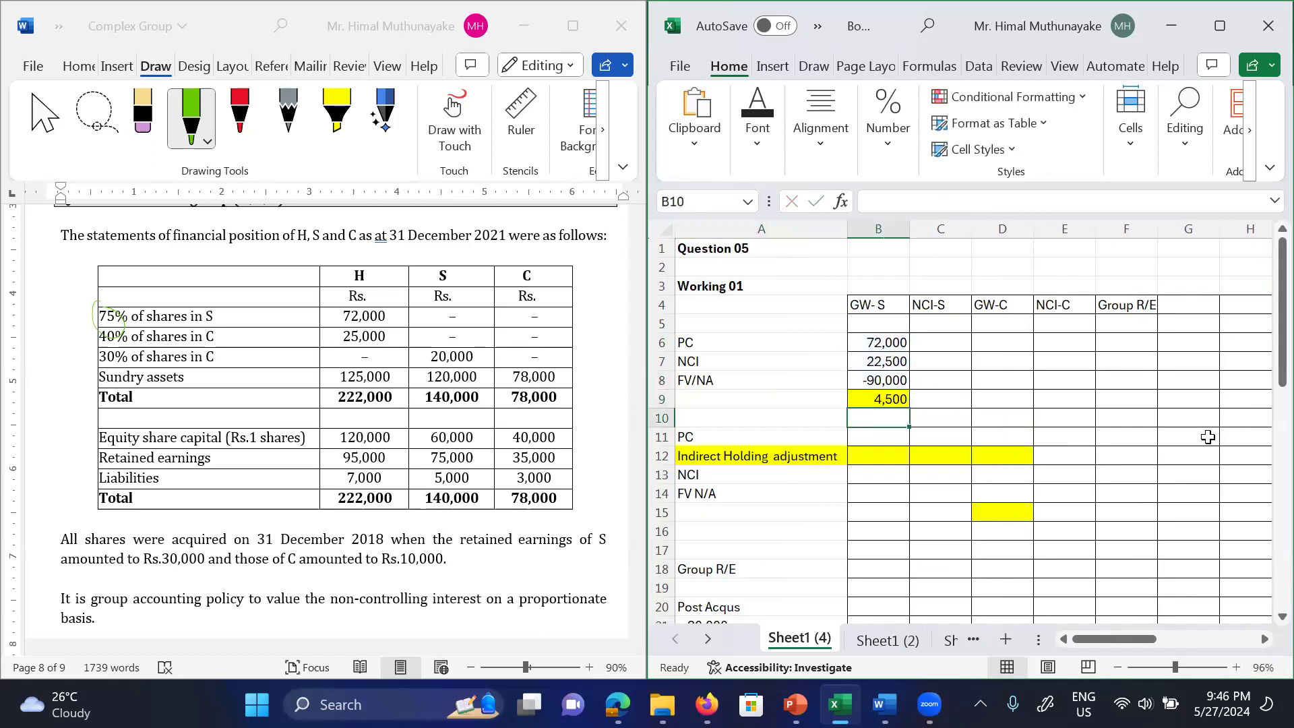
Step: Carry S's NCI at acquisition into the NCI-S column by linking C7 to B7
key(Right)
key(Up)
key(Up)
key(Up)
text(=)
key(Left)
key(Return)
key(Down)
key(Down)
key(Down)
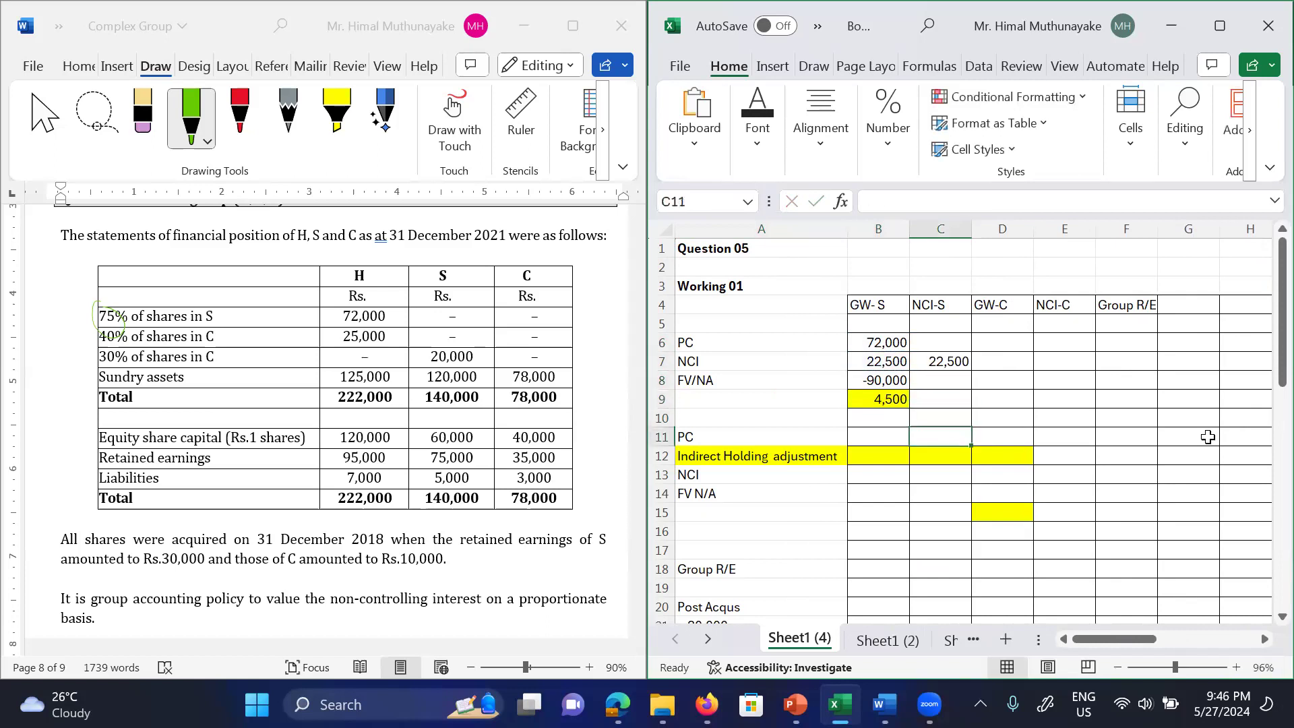
key(Down)
key(Up)
key(Right)
key(Up)
key(Down)
key(Up)
key(Up)
key(Up)
key(Up)
key(Up)
key(Up)
key(Up)
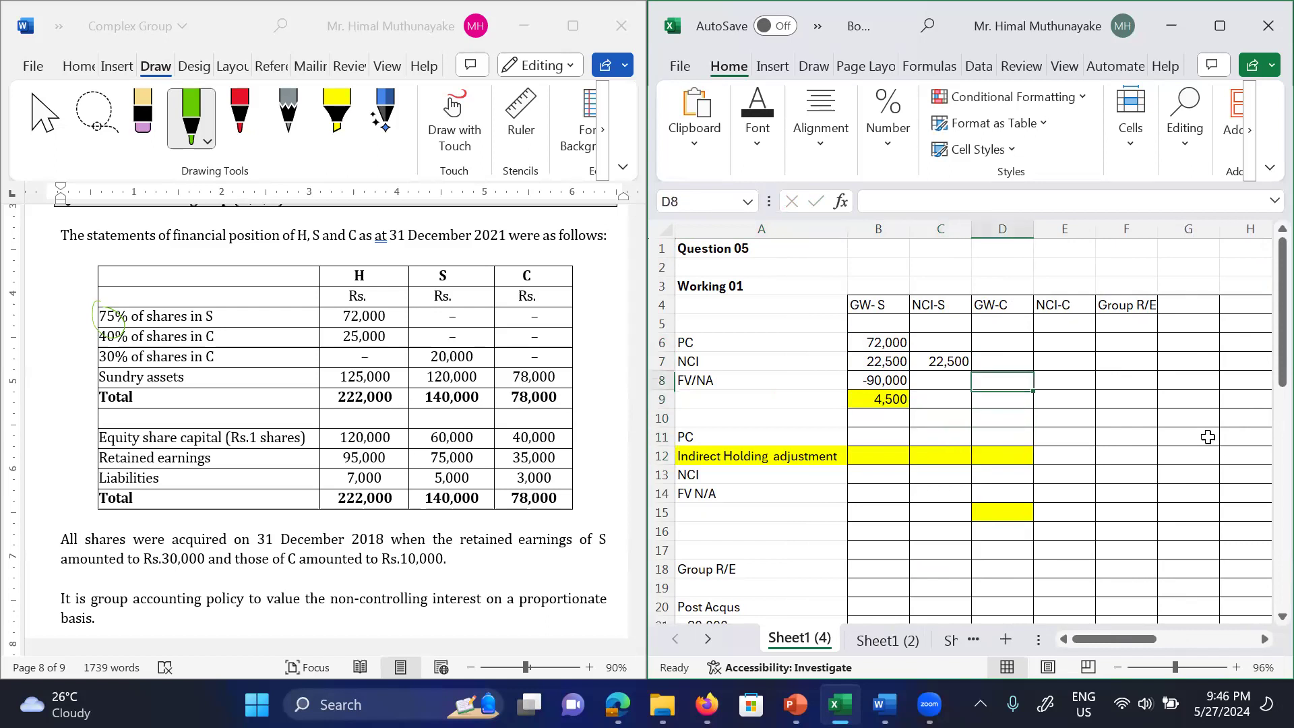
key(Down)
key(Down)
key(Down)
key(Down)
key(Down)
key(Down)
key(Down)
key(Down)
key(Down)
key(Down)
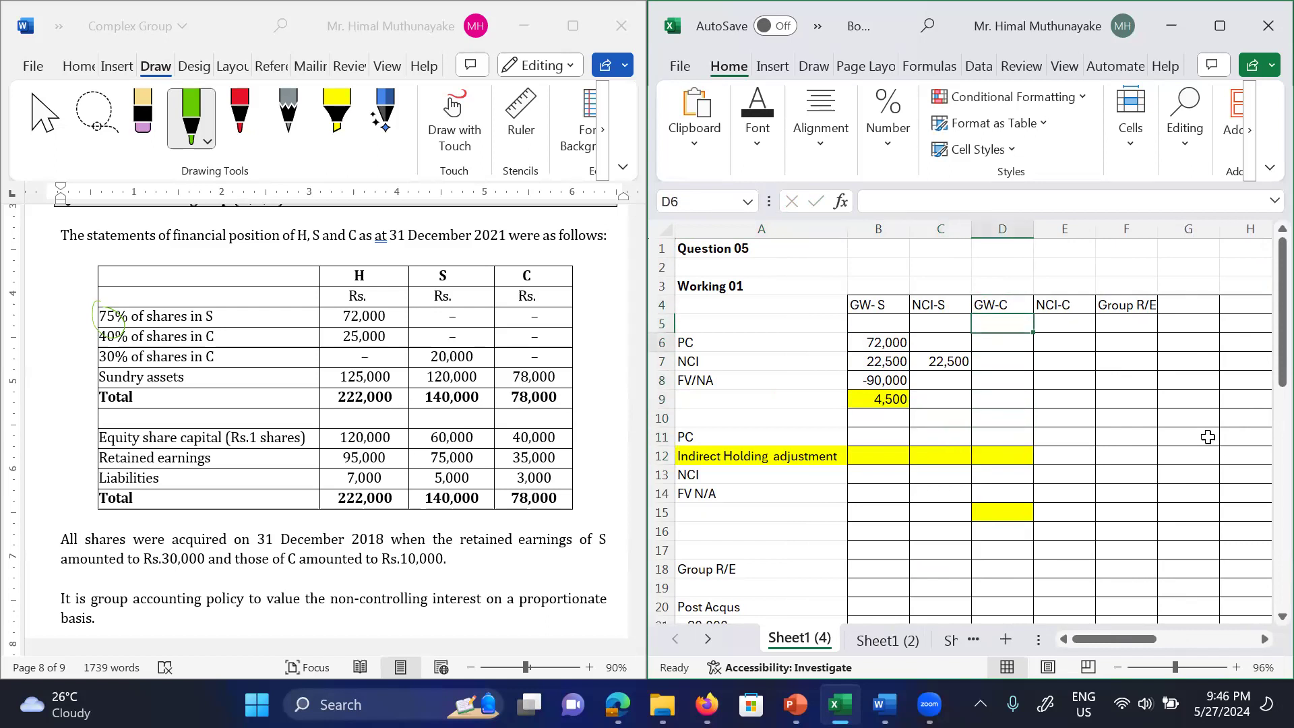
key(Up)
key(Up)
key(Up)
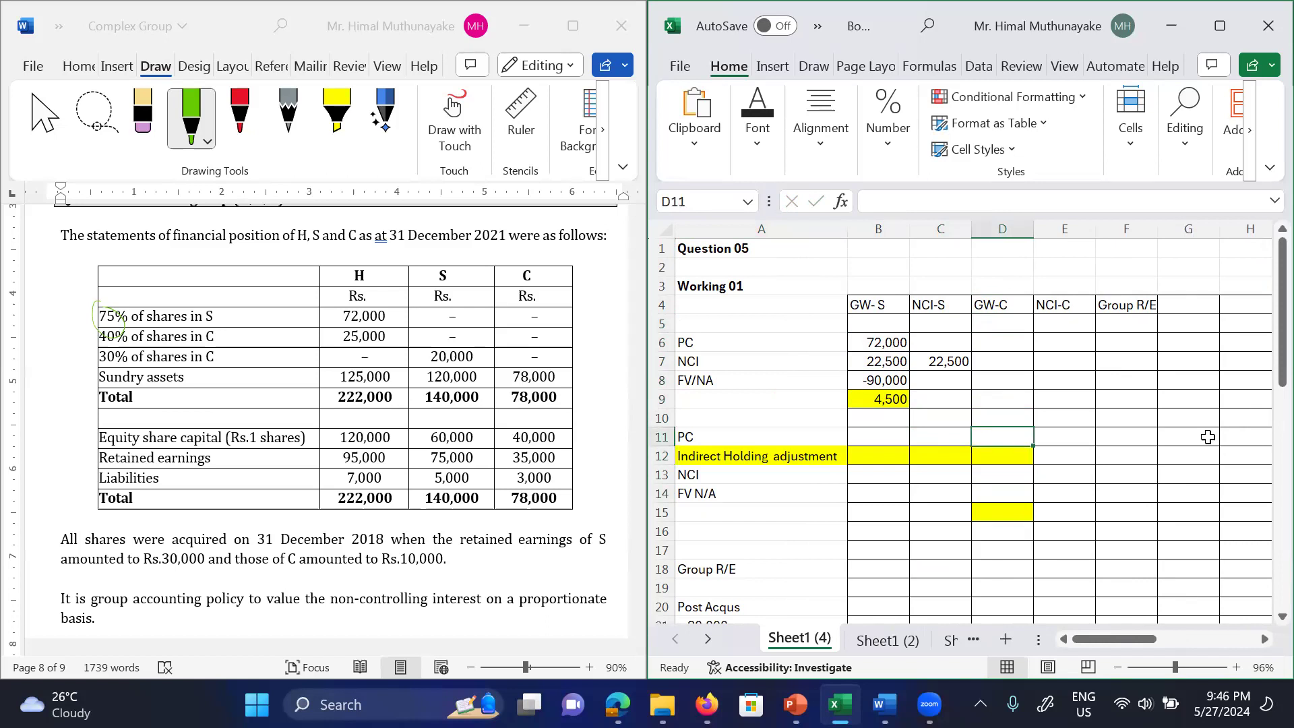
Step: Insert two blank rows above the Indirect Holding adjustment row, beneath C's PC heading
key(Left)
key(Left)
key(Left)
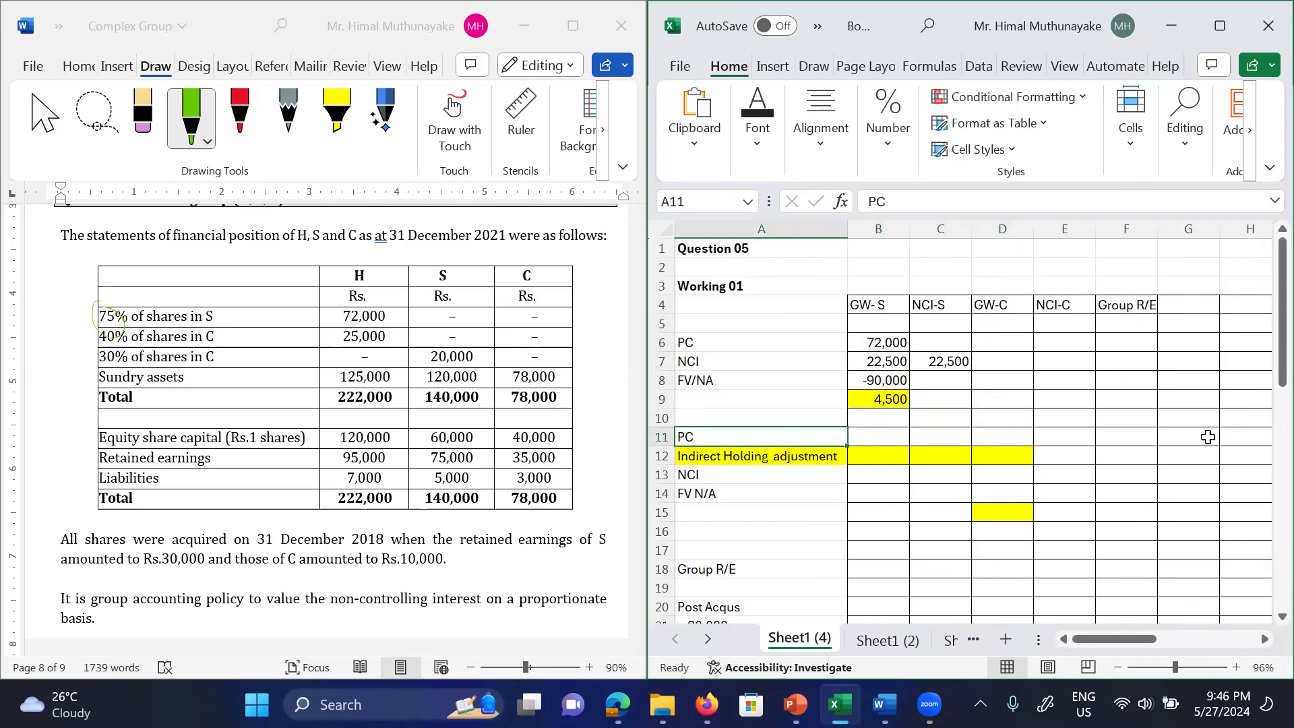
key(Down)
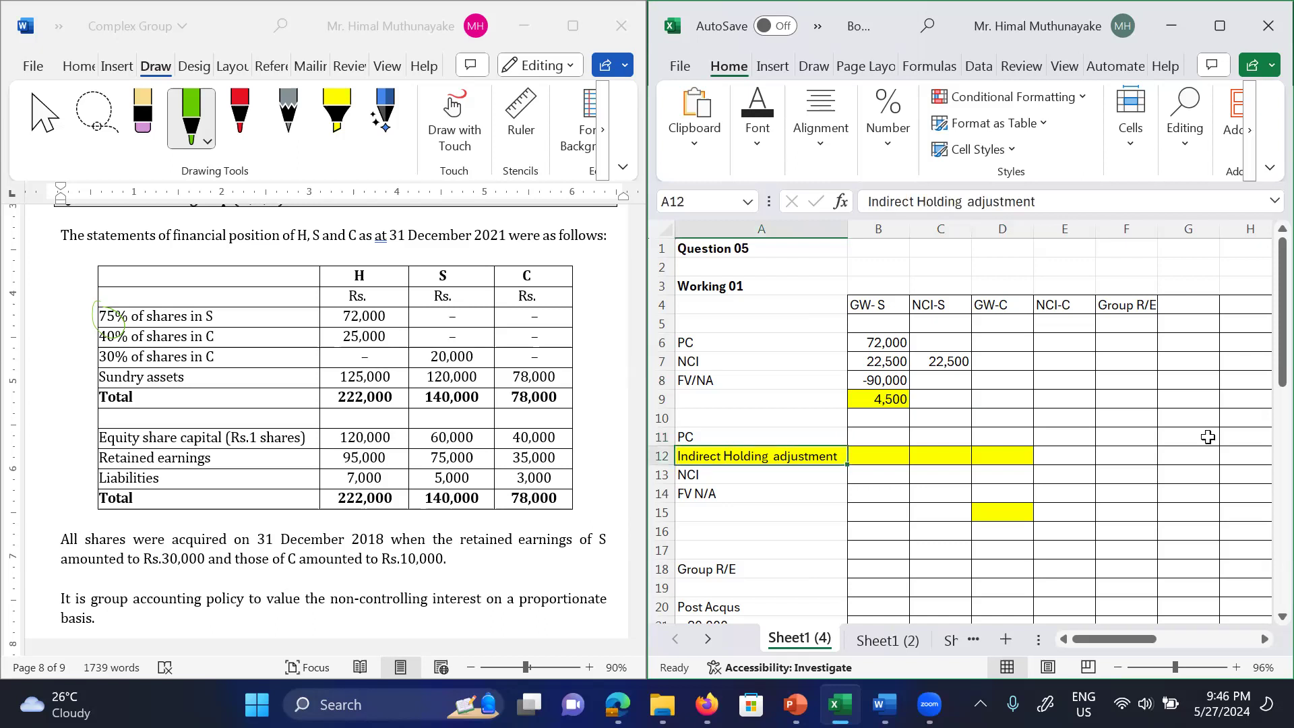
key(shift+space)
key(ctrl+plus)
key(ctrl+plus)
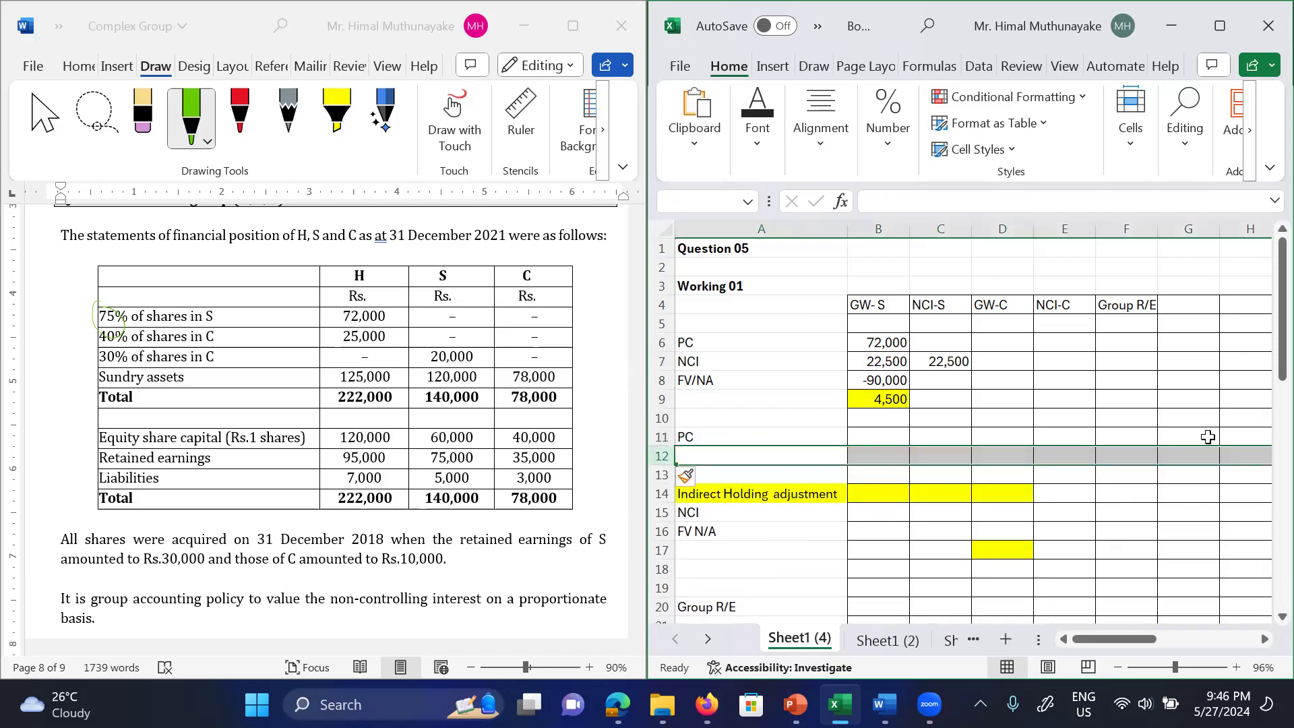
Step: Label the two new rows under PC as Direct in A12 and Indirect in A13
key(Up)
key(Down)
key(Up)
key(Down)
text(Direct)
key(Return)
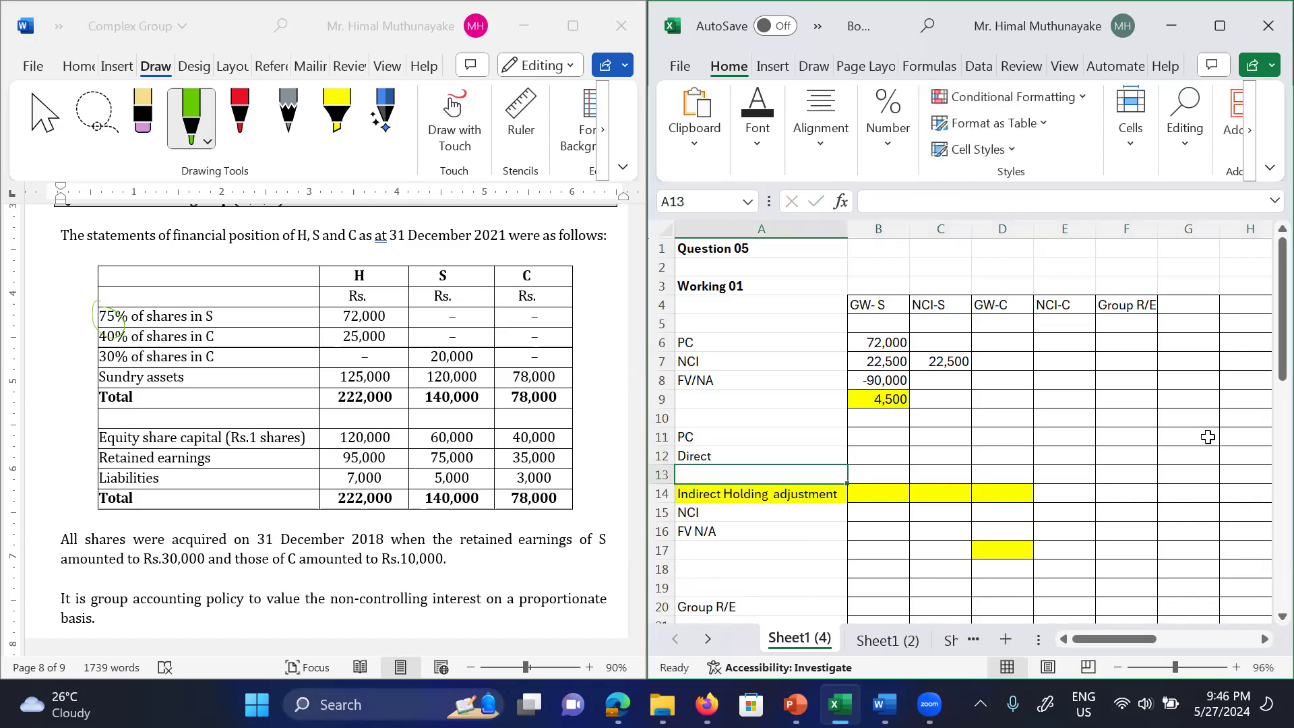
text(I)
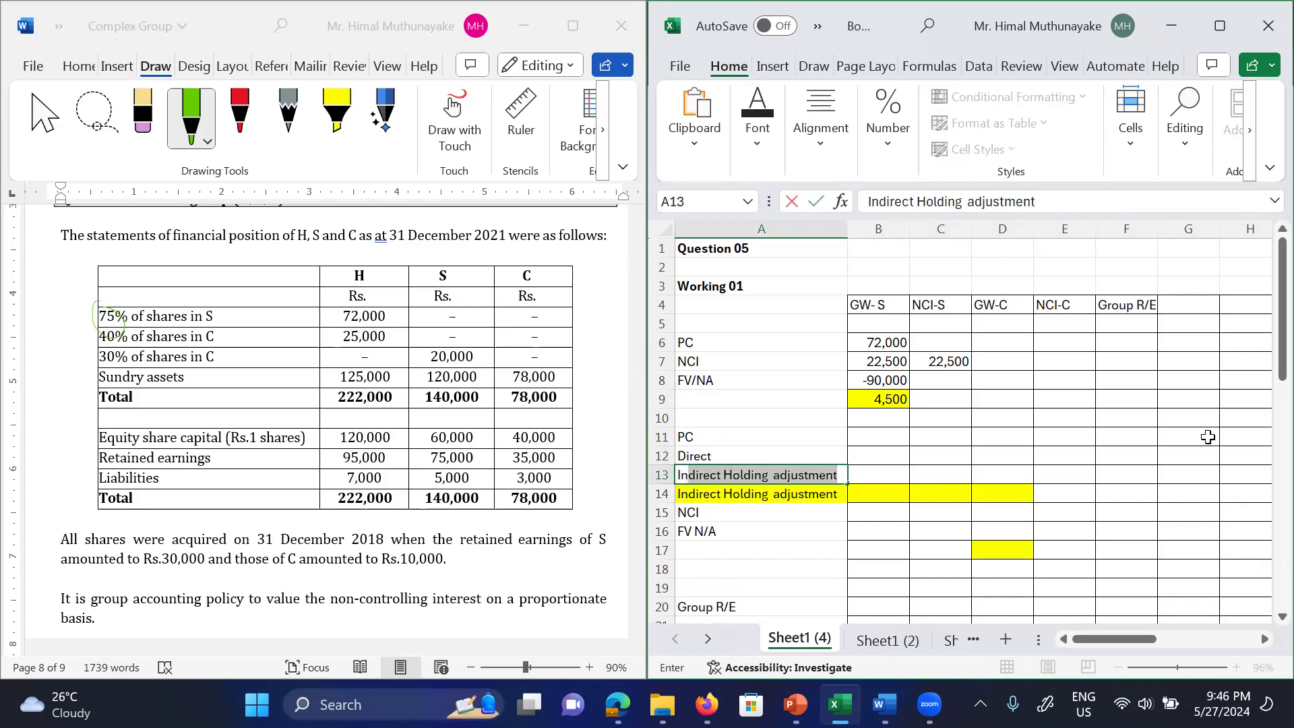
text(ndirect)
key(BackSpace)
key(Return)
Step: Link the direct purchase consideration for C in D12 to H's PC amount in L26 of the acquisition information
key(Up)
key(Up)
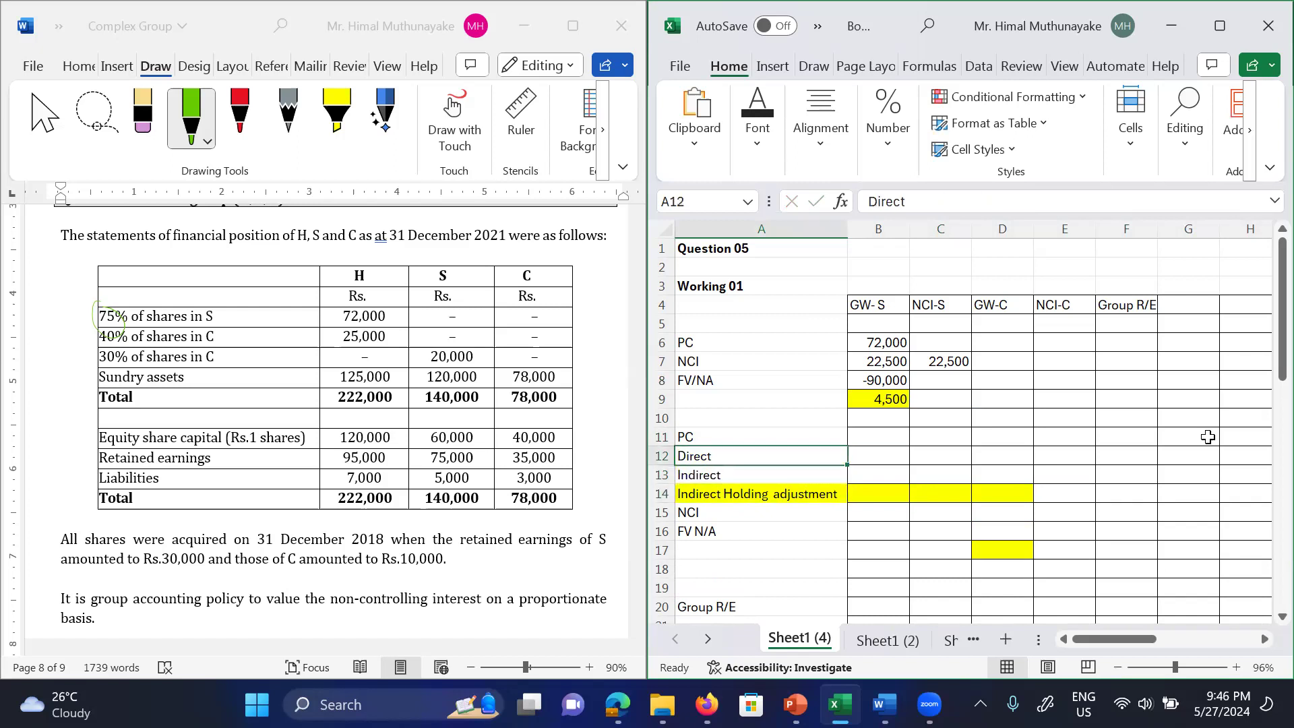
key(Right)
key(Right)
key(Right)
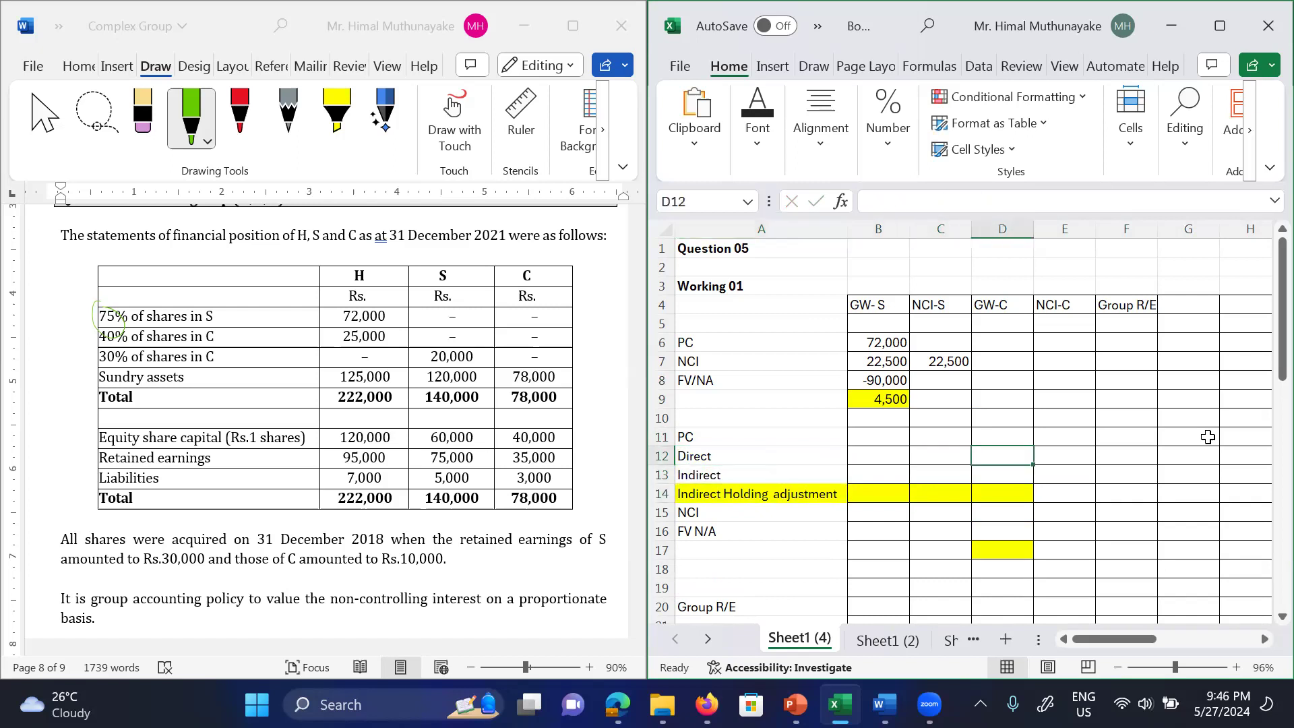
text(=)
key(Right)
key(Right)
key(Right)
key(Right)
key(Right)
key(Right)
key(Right)
key(Right)
key(Right)
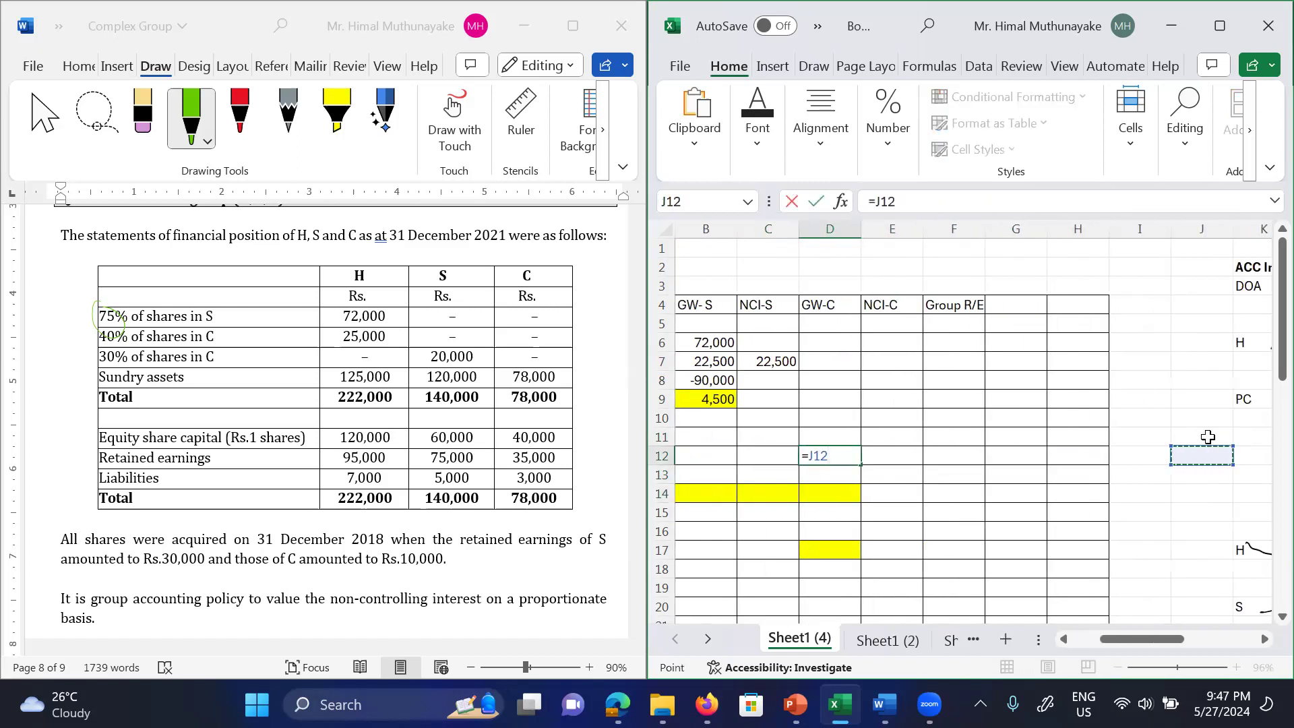
key(Down)
key(Down)
key(Down)
key(Down)
key(Down)
key(Down)
key(Down)
key(Down)
key(Down)
key(Down)
key(Down)
key(Down)
key(Down)
key(Down)
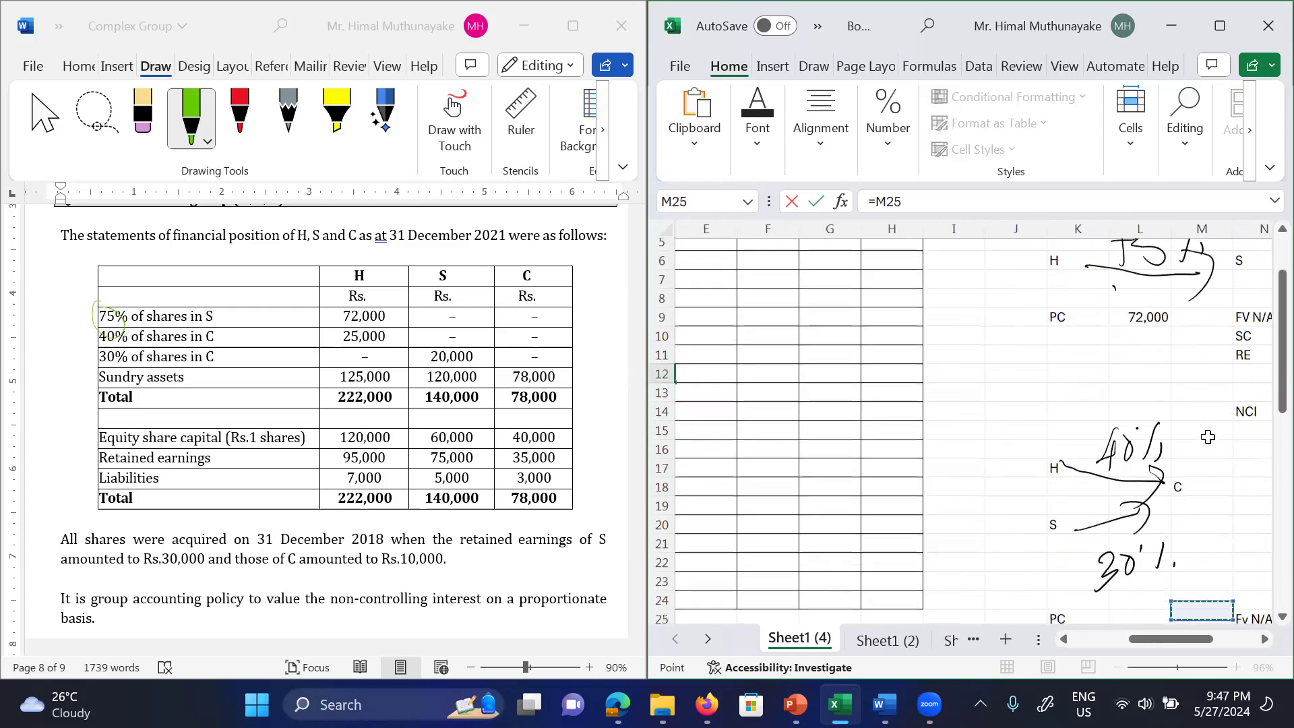
key(Down)
key(Up)
key(Left)
key(Return)
Step: Link the indirect purchase consideration for C in D13 to S's PC amount in L27 of the acquisition information
key(Left)
key(Left)
key(Left)
key(Right)
key(Right)
key(Right)
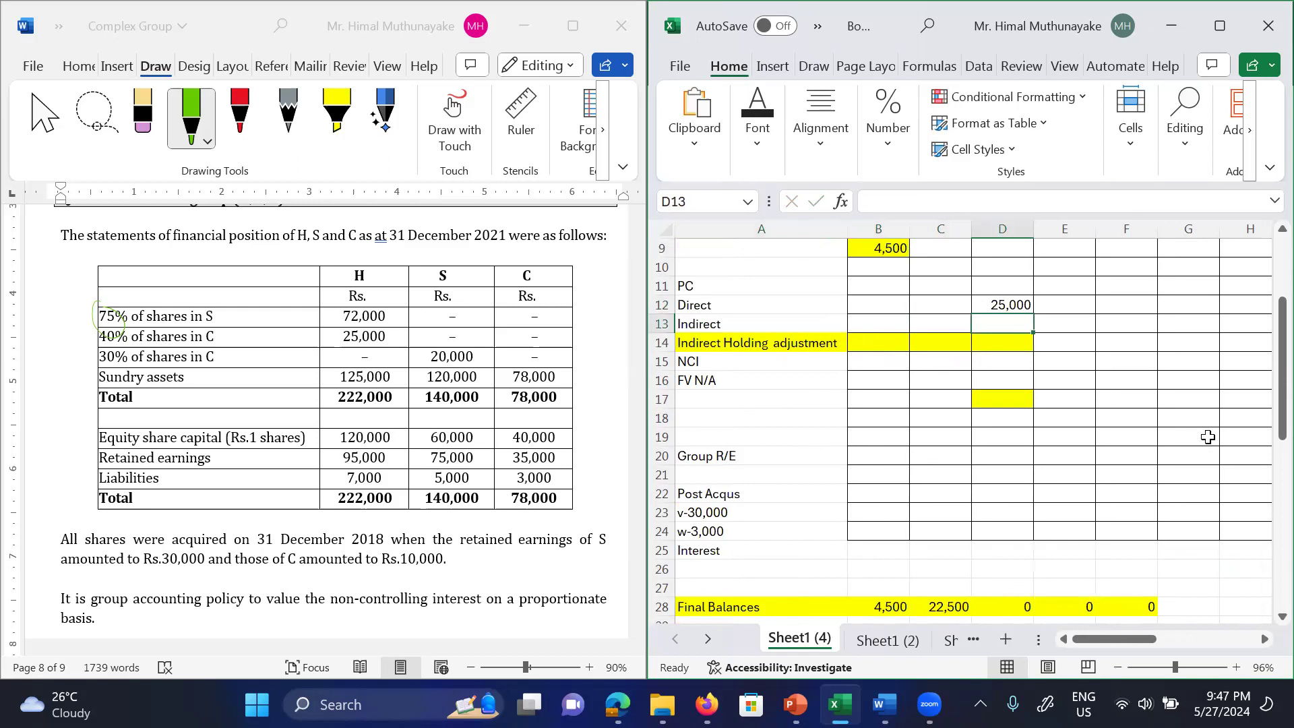
text(=)
key(Right)
key(Right)
key(Right)
key(Right)
key(Right)
key(Right)
key(Right)
key(Down)
key(Down)
key(Down)
key(Down)
key(Down)
key(Down)
key(Down)
key(Down)
key(Down)
key(Down)
key(Down)
key(Down)
key(Down)
key(Down)
key(Right)
key(Return)
Step: Examine the direct and indirect PC rows and the H, S and C shareholding diagrams relevant to the indirect holding adjustment
key(Up)
key(Up)
key(Down)
key(Left)
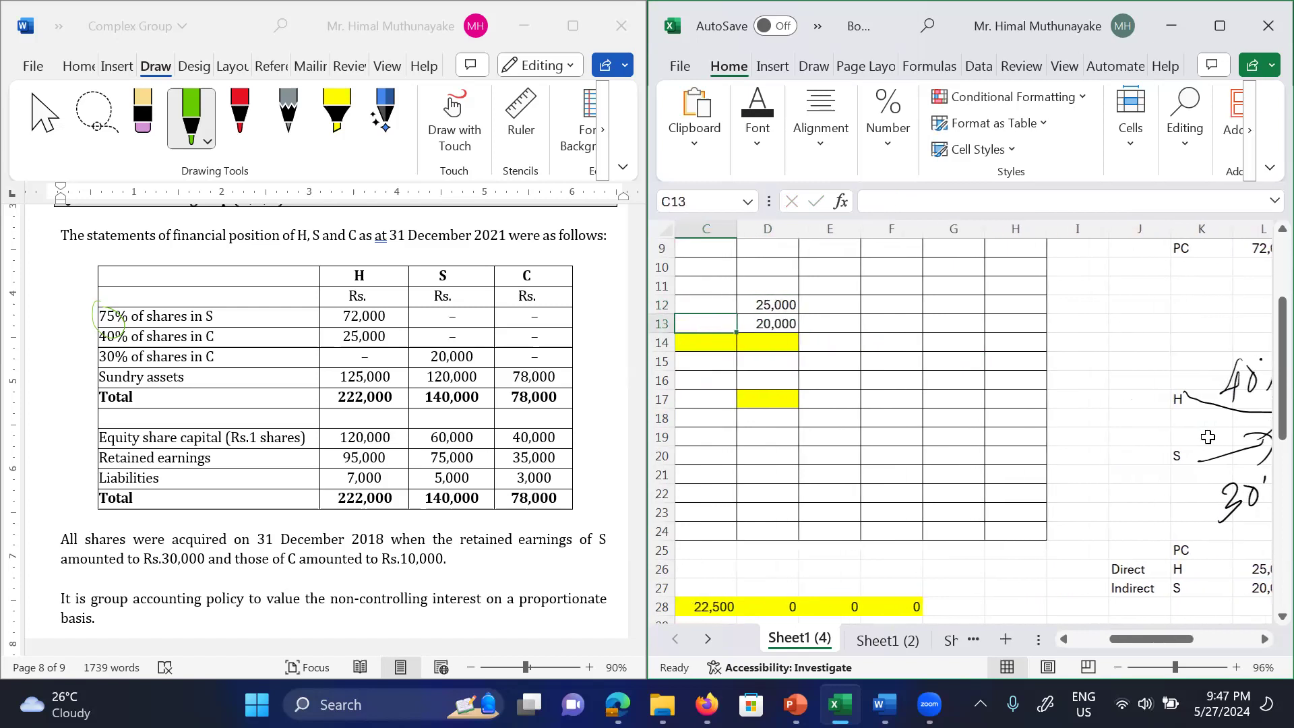
key(Left)
key(Left)
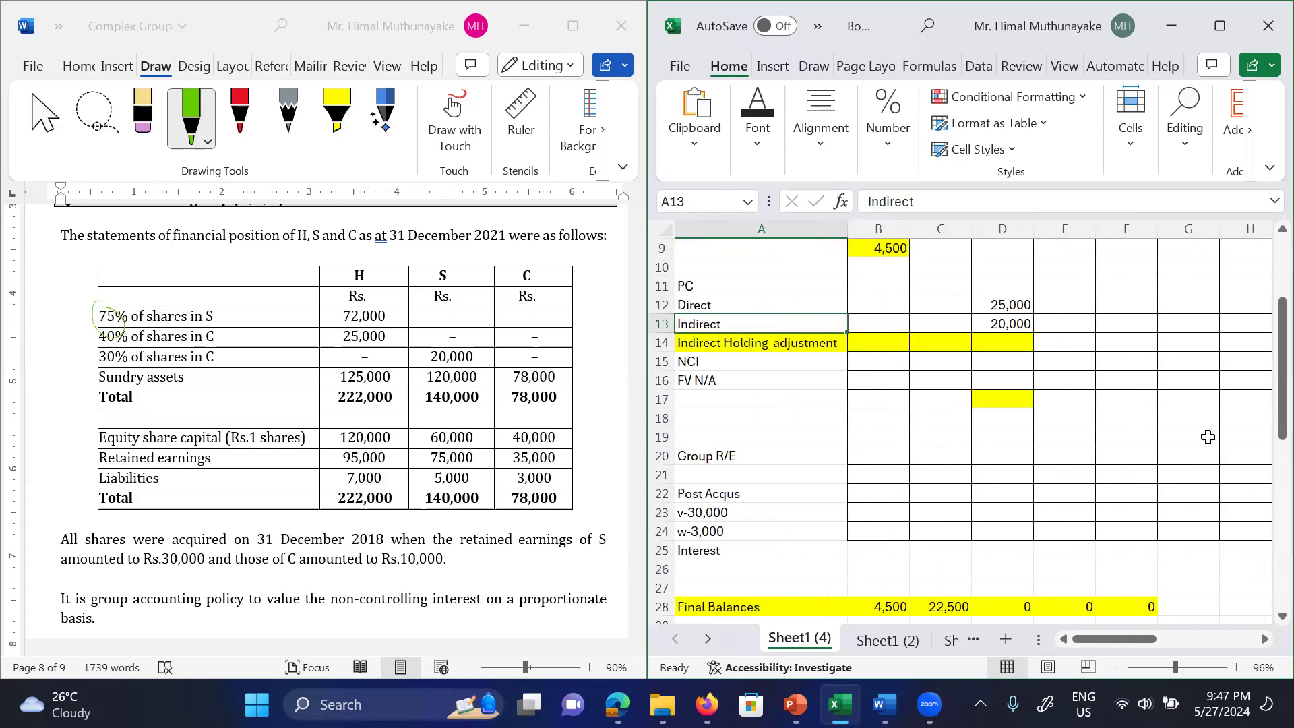
key(Right)
key(Right)
key(Right)
key(Left)
key(Left)
key(Right)
key(Right)
key(Right)
key(Right)
key(Right)
key(Right)
key(Right)
key(Right)
key(Right)
key(Right)
key(Right)
key(Up)
key(Up)
key(Up)
key(Up)
key(Up)
key(Up)
key(Up)
key(Up)
key(Down)
key(Left)
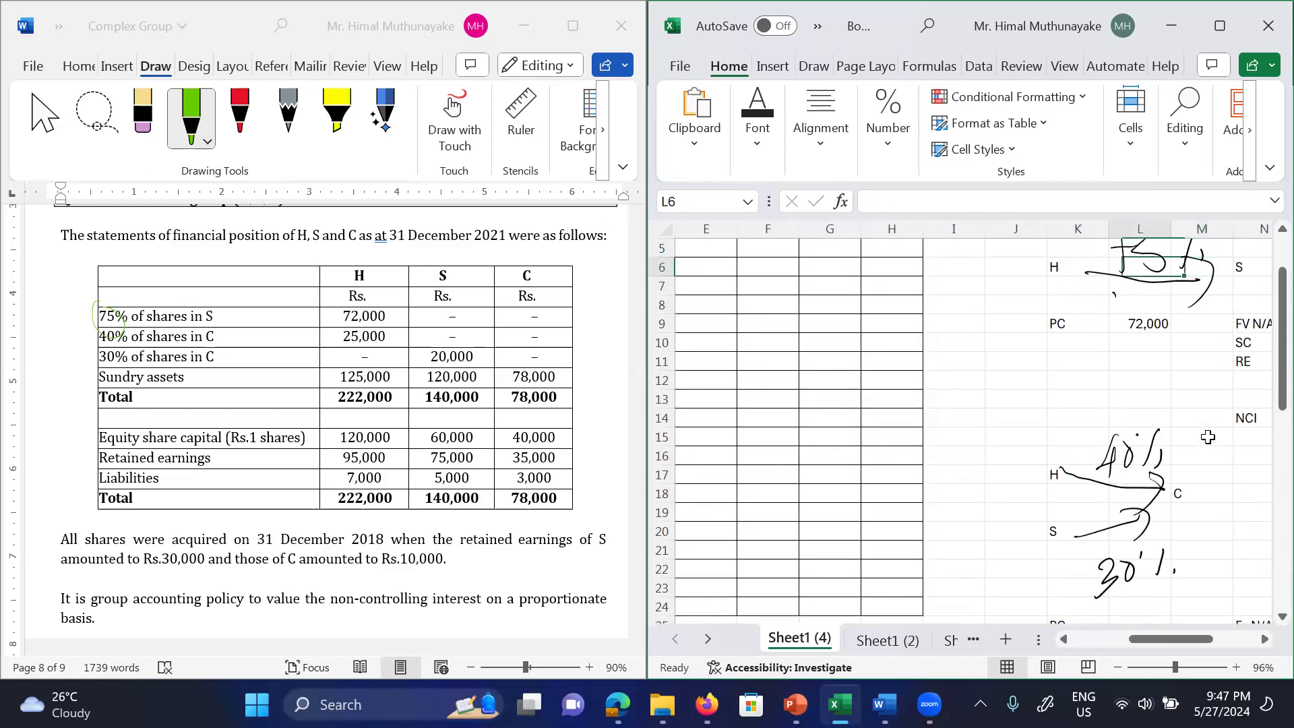
key(Down)
key(Down)
key(Down)
key(Down)
key(Down)
key(Down)
key(Left)
key(Down)
key(Down)
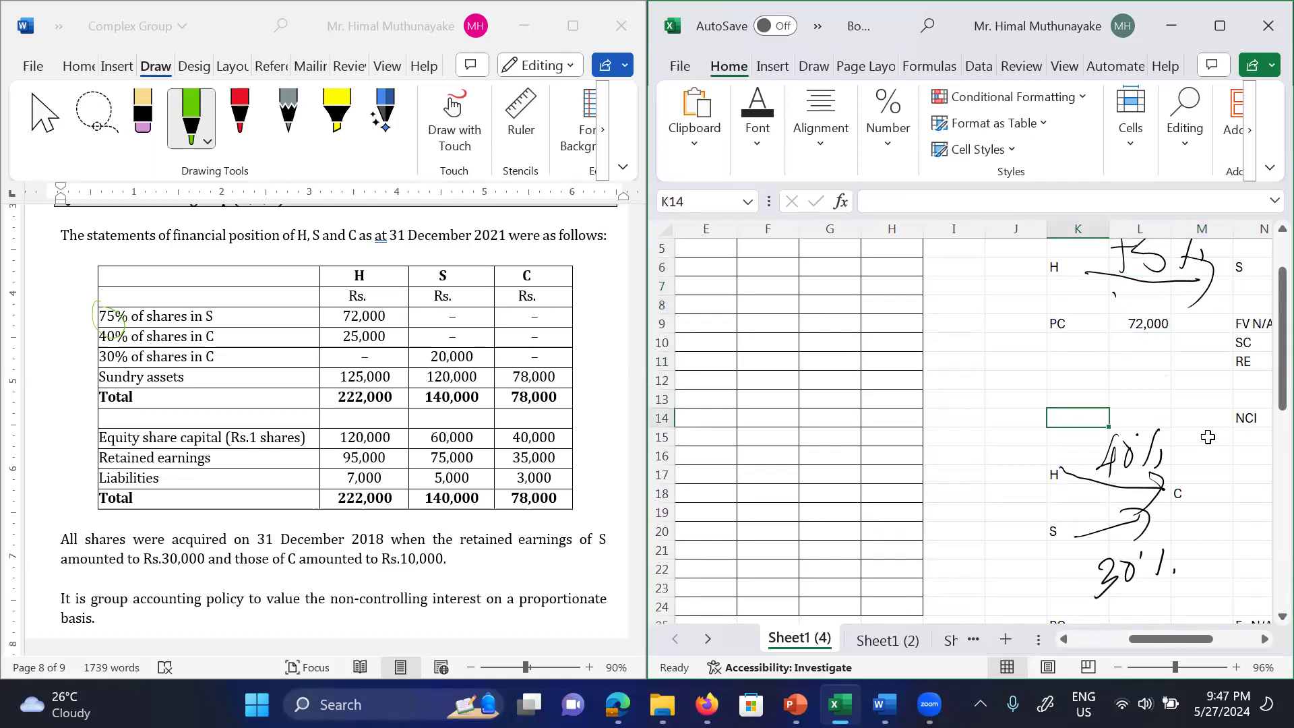
key(Left)
key(Left)
key(Left)
key(Left)
key(Left)
key(Left)
key(Left)
key(Left)
key(Left)
key(Right)
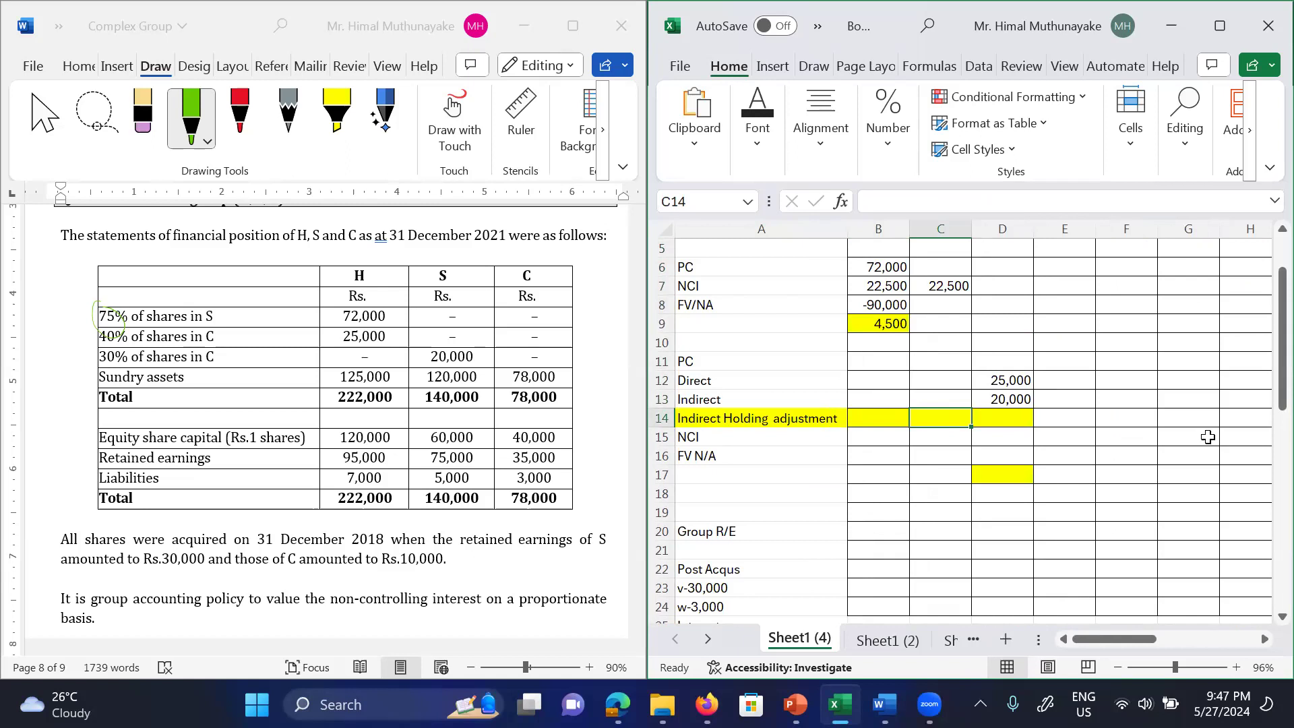
Step: Enter -5,000 as the indirect holding adjustment in C14 and link D14 to that cell
text(-5,000)
key(Return)
key(Right)
key(Up)
text(=)
key(Left)
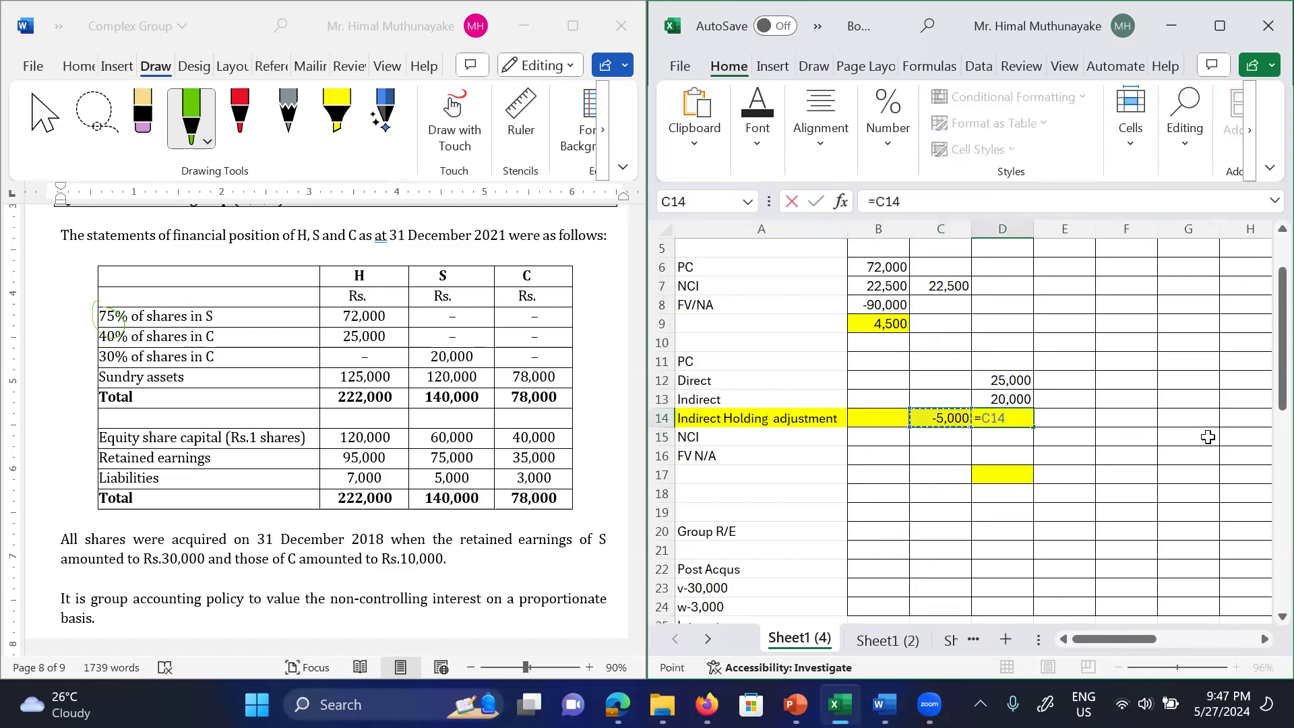
key(Return)
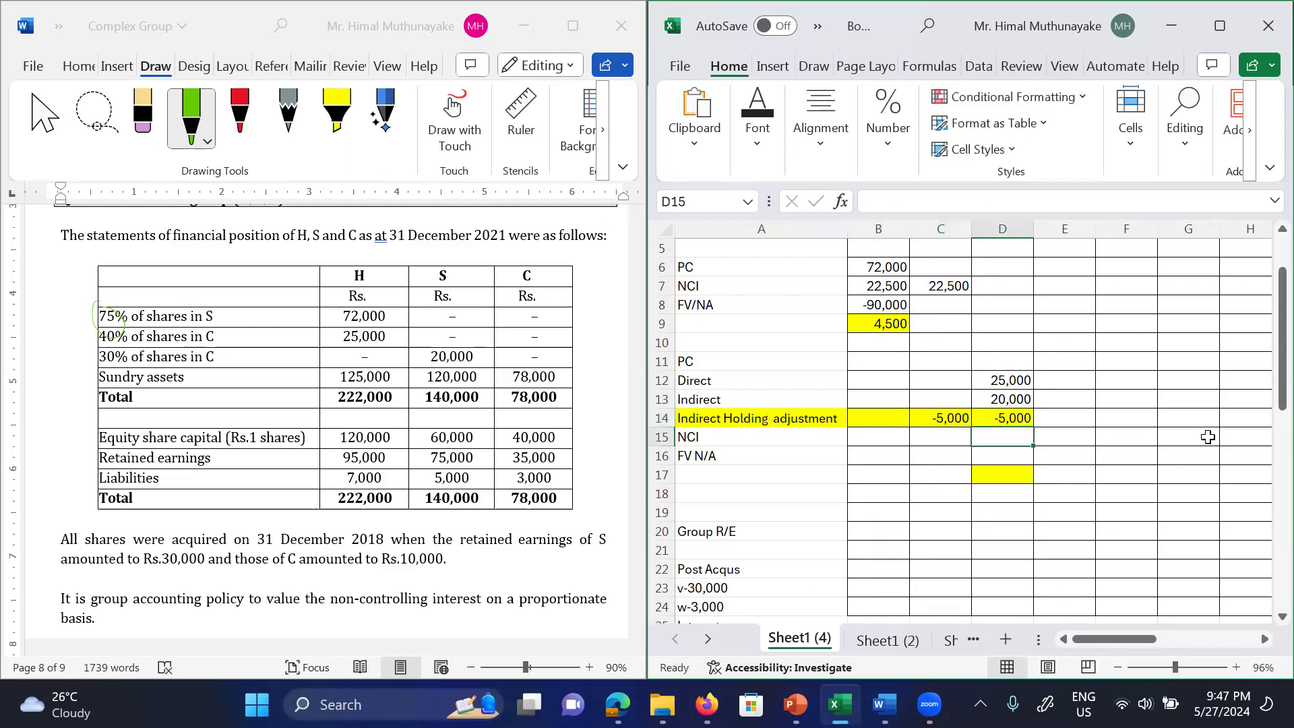
Step: Link C's NCI in D15 to the NCI amount in O28 of the acquisition information
text(=)
key(Right)
key(Right)
key(Right)
key(Right)
key(Right)
key(Right)
key(Right)
key(Right)
key(Right)
key(Right)
key(Right)
key(Right)
key(Right)
key(Down)
key(Down)
key(Down)
key(Down)
key(Down)
key(Down)
key(Down)
key(Down)
key(Down)
key(Down)
key(Down)
key(Down)
key(Down)
key(Down)
key(Down)
key(Left)
key(Left)
key(Up)
key(Up)
key(Return)
Step: Calculate C's FV N/A in D16 as the negative sum of share capital in O26 and retained earnings in O27
key(Left)
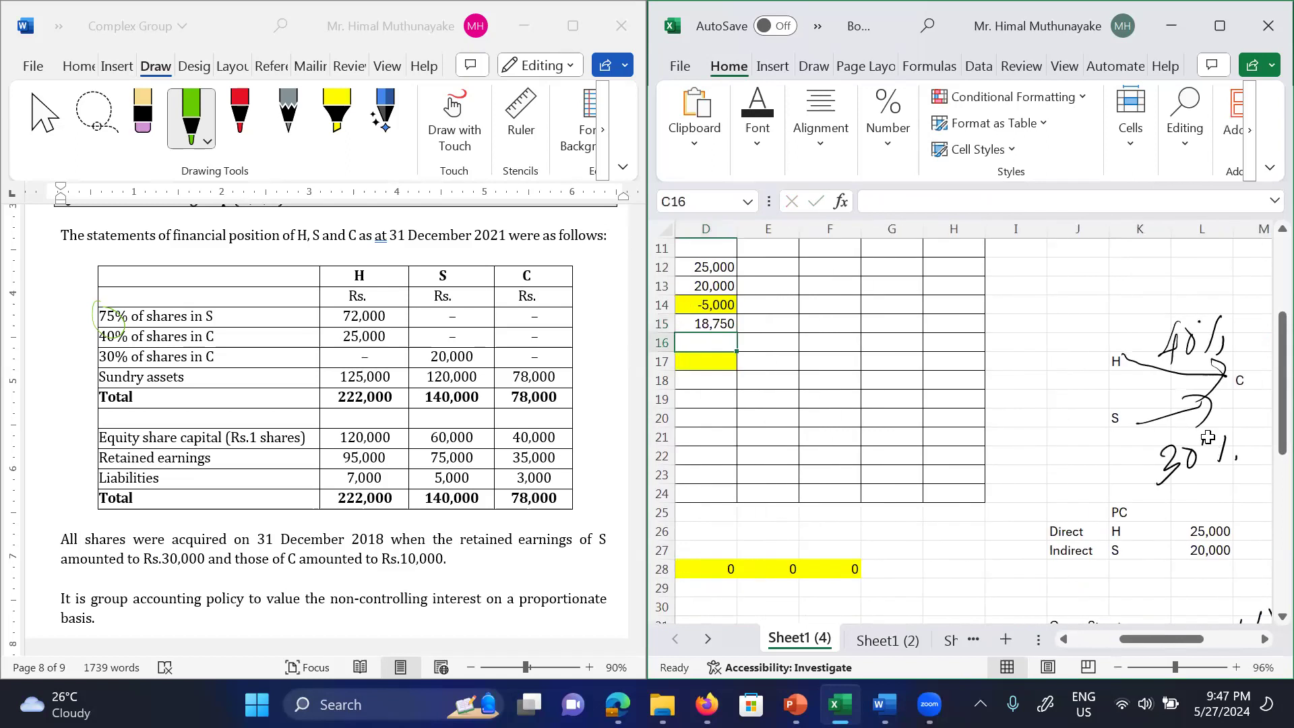
key(Up)
key(Left)
key(Left)
key(Up)
key(Down)
key(Down)
key(Right)
key(Right)
key(Right)
text(=)
key(Right)
key(Right)
key(Right)
key(Right)
key(Right)
key(Right)
key(Right)
key(Right)
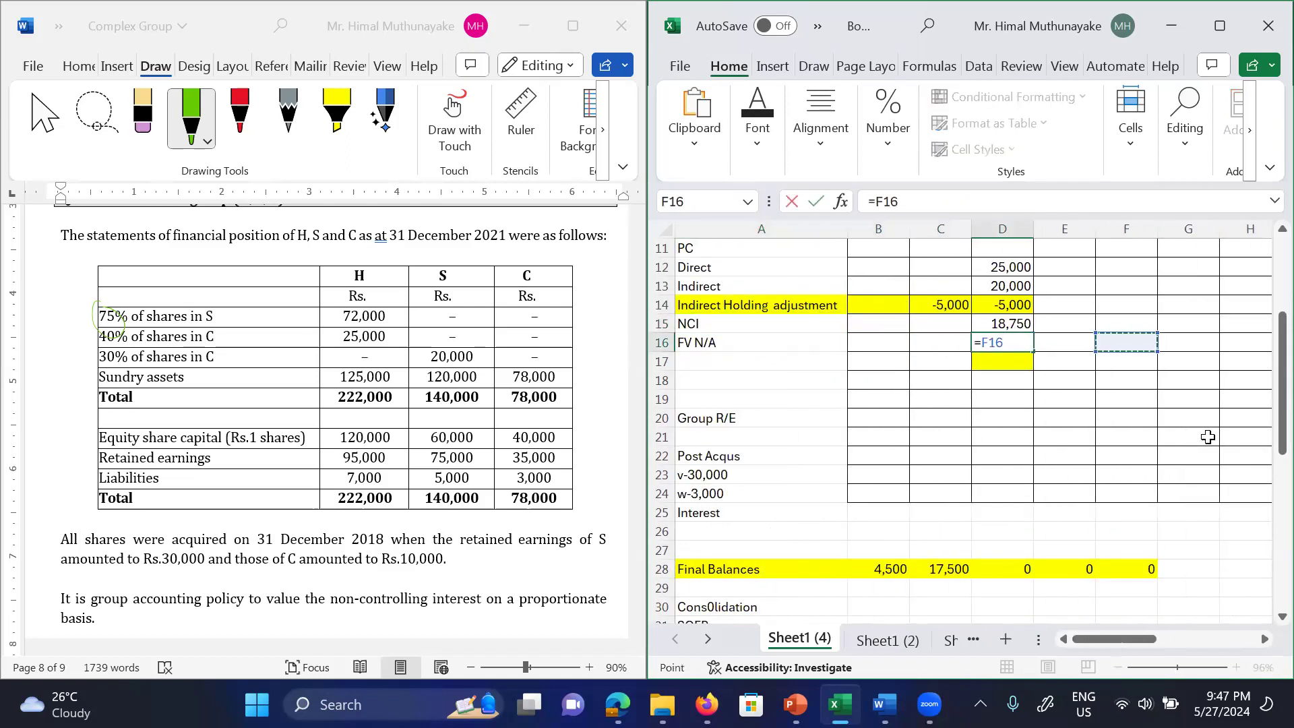
key(Right)
key(Right)
key(Right)
key(Down)
key(Down)
key(Down)
key(Down)
key(Down)
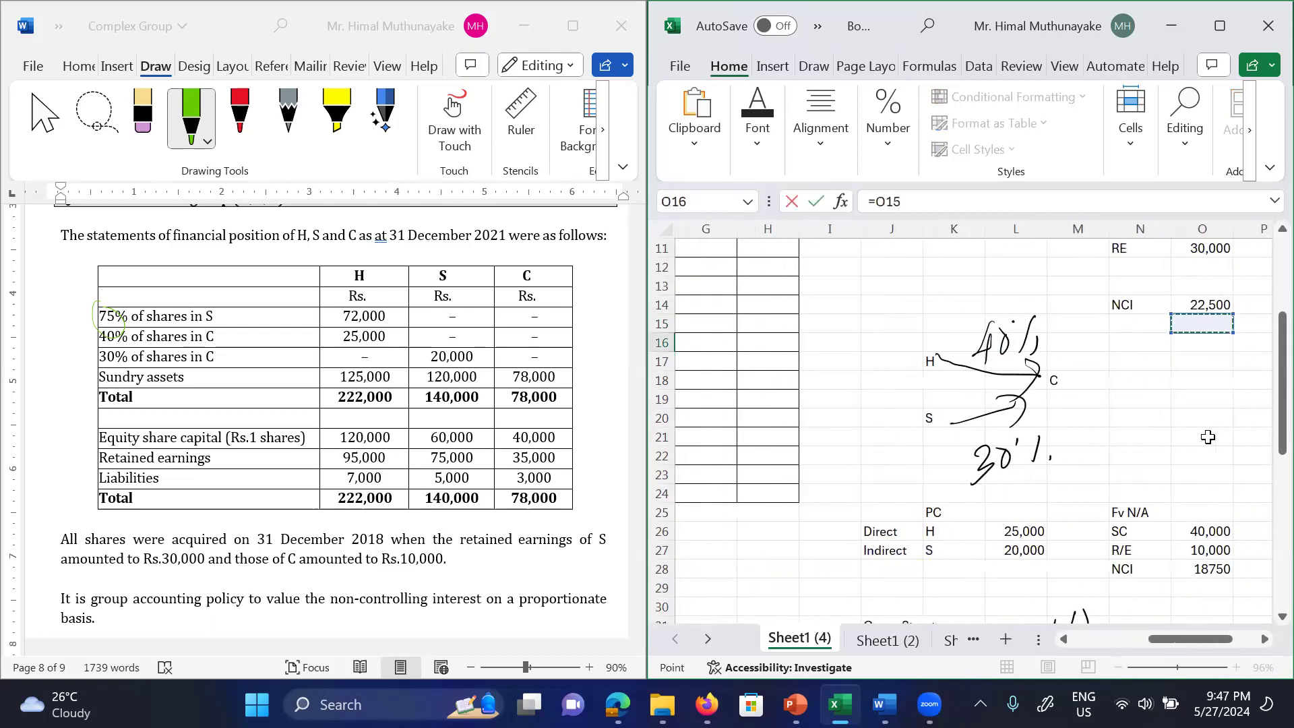
key(Down)
key(Down)
key(Down)
key(Down)
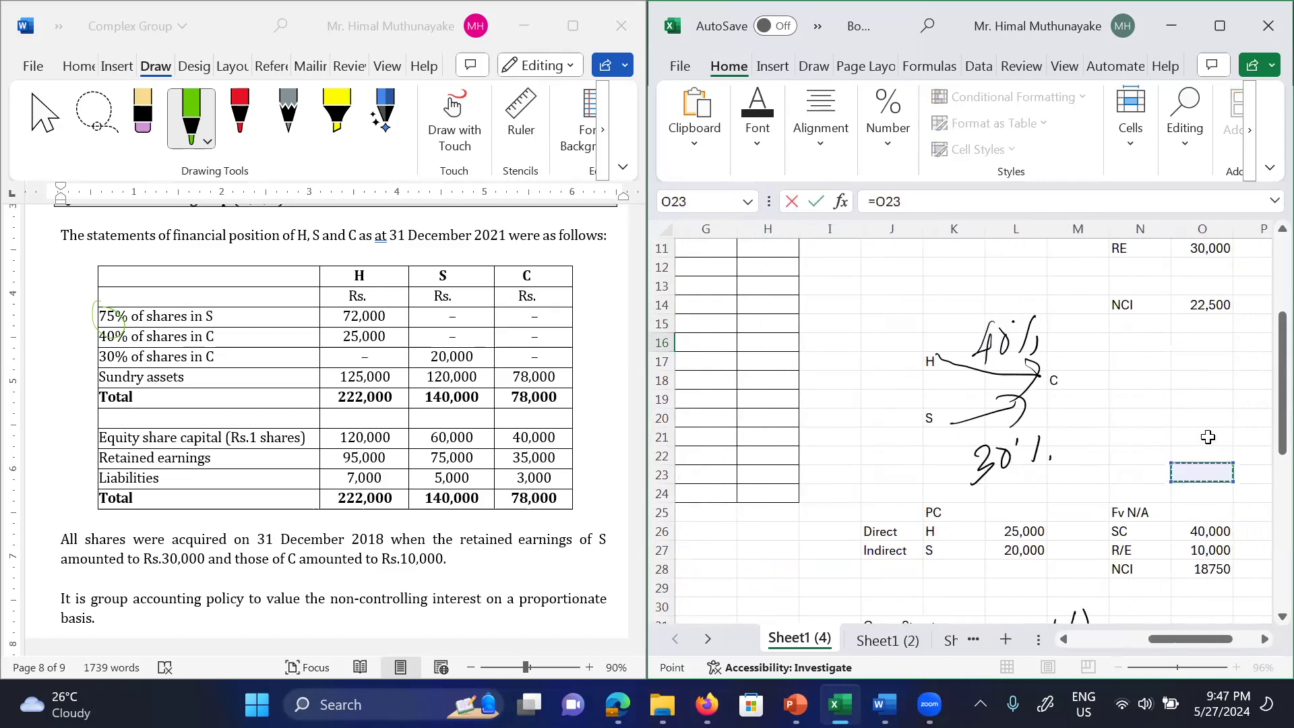
key(Down)
text(+)
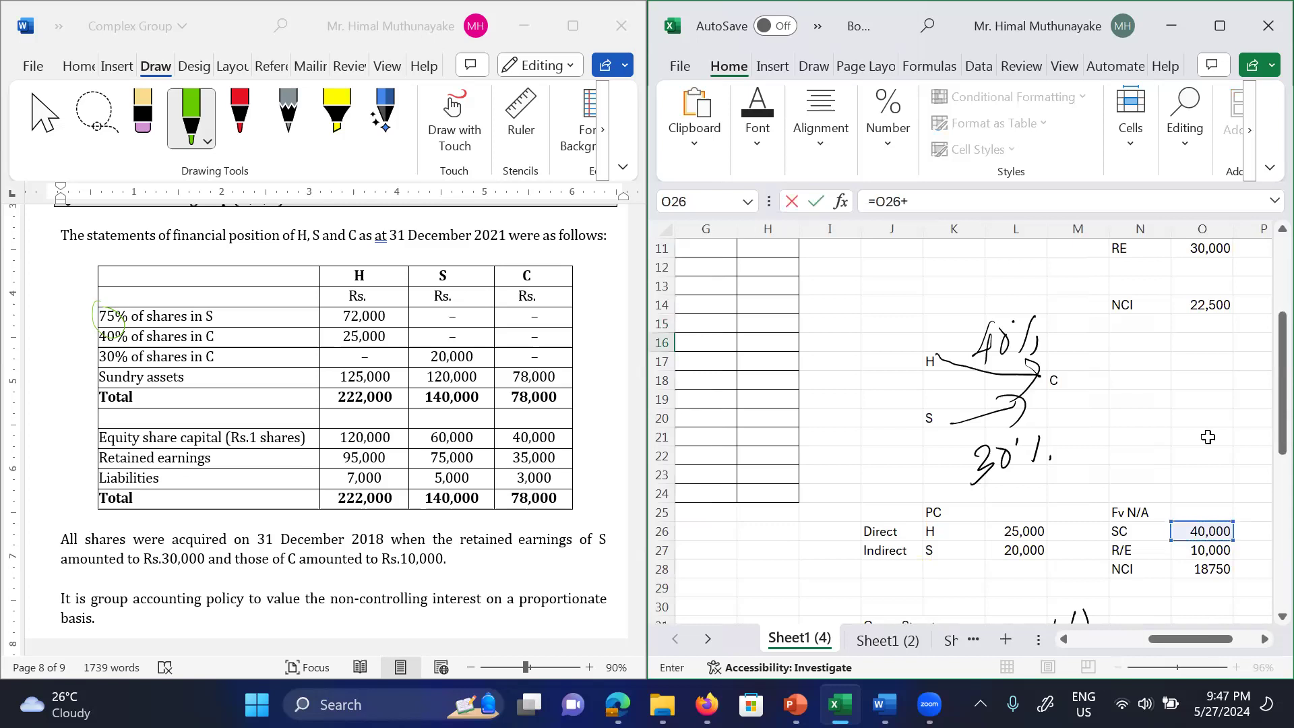
click(1216, 552)
click(881, 202)
text(()
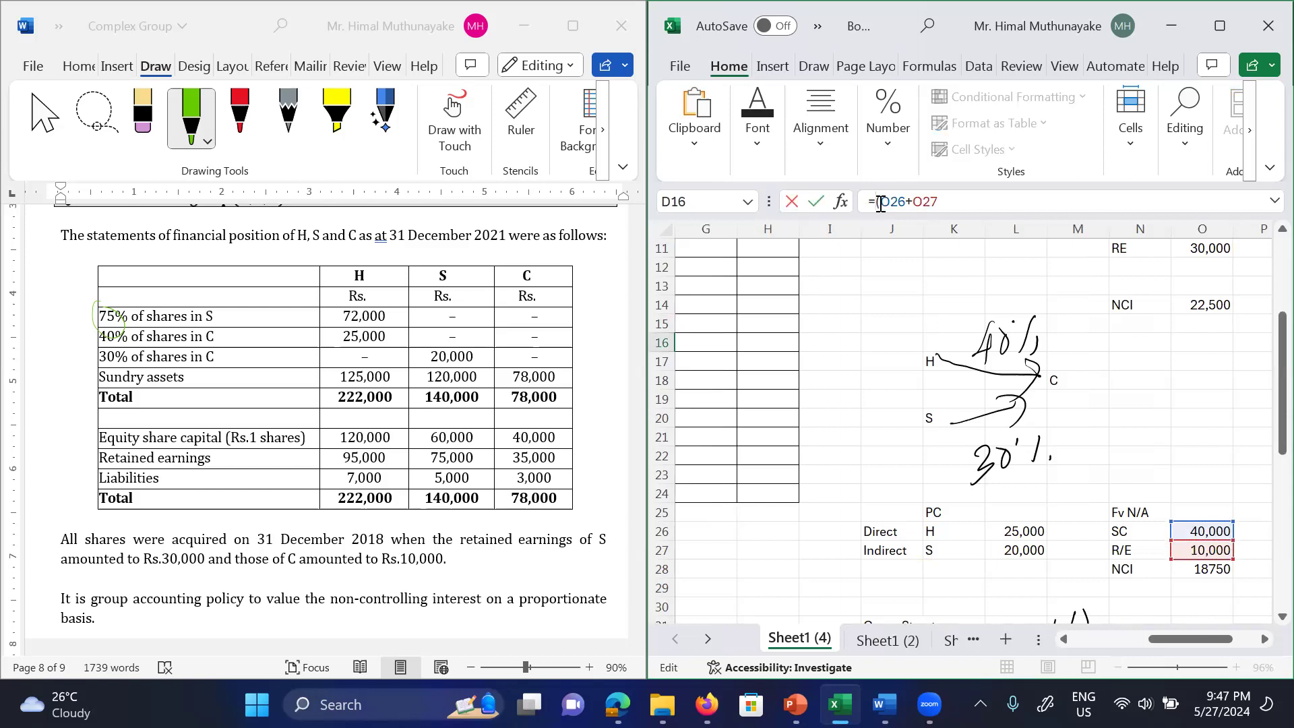
text(-)
key(Return)
key(Left)
key(Left)
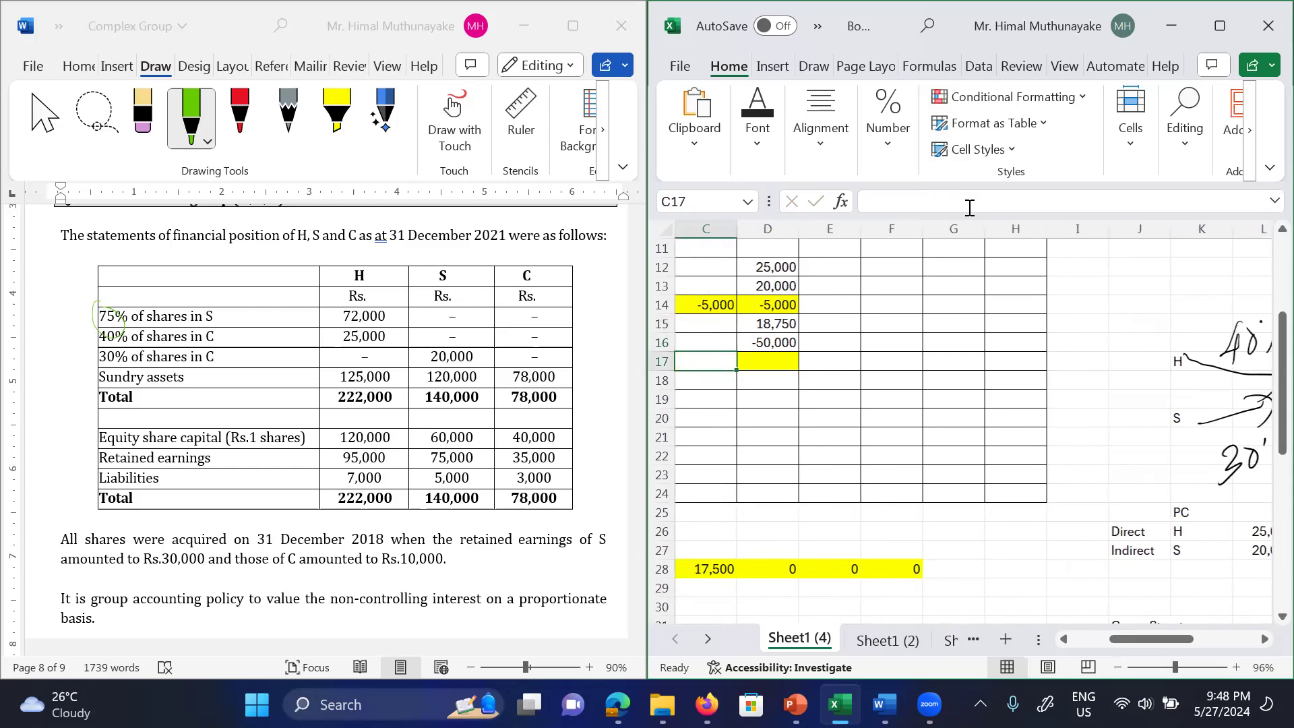
Step: Total C's goodwill in the yellow cell D17 with =SUM(D12:D16)
key(Right)
key(Right)
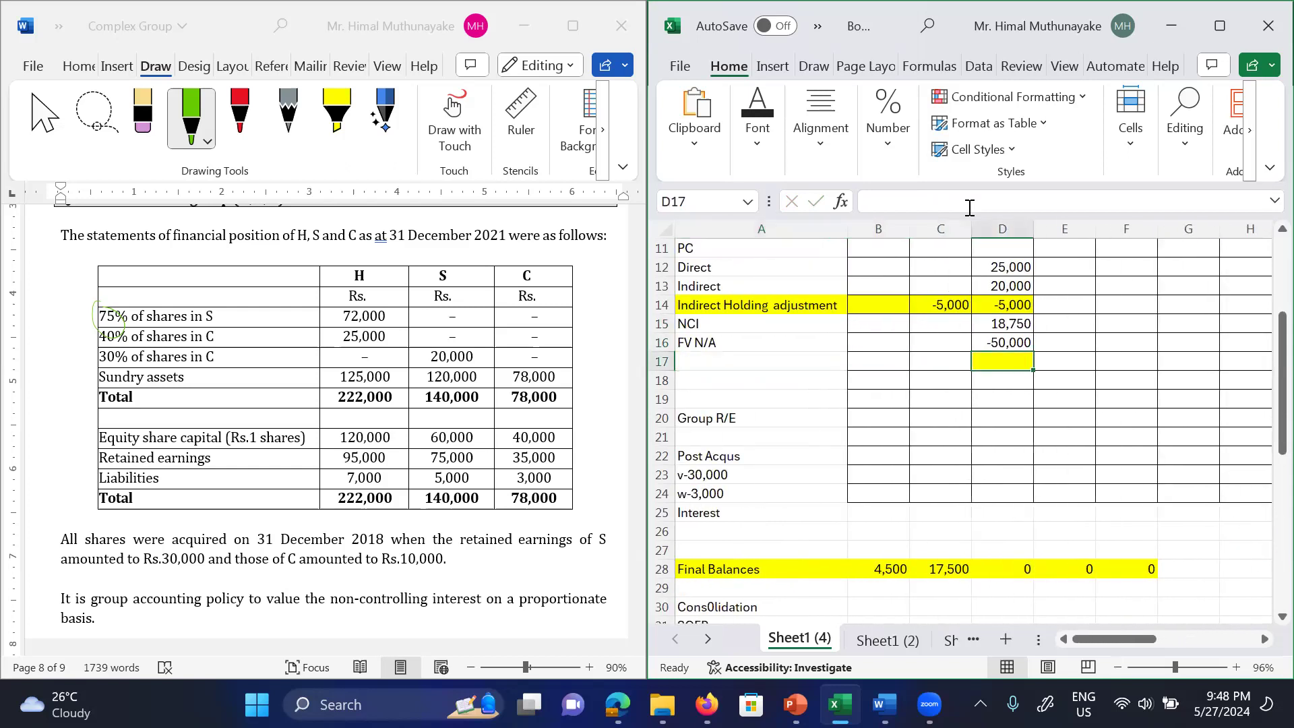
text(=sum()
key(Up)
key(Up)
key(Up)
key(Up)
key(Up)
key(Up)
key(Up)
key(Down)
key(Down)
key(shift+Down)
key(shift+Down)
key(shift+Down)
key(shift+Down)
text())
key(Return)
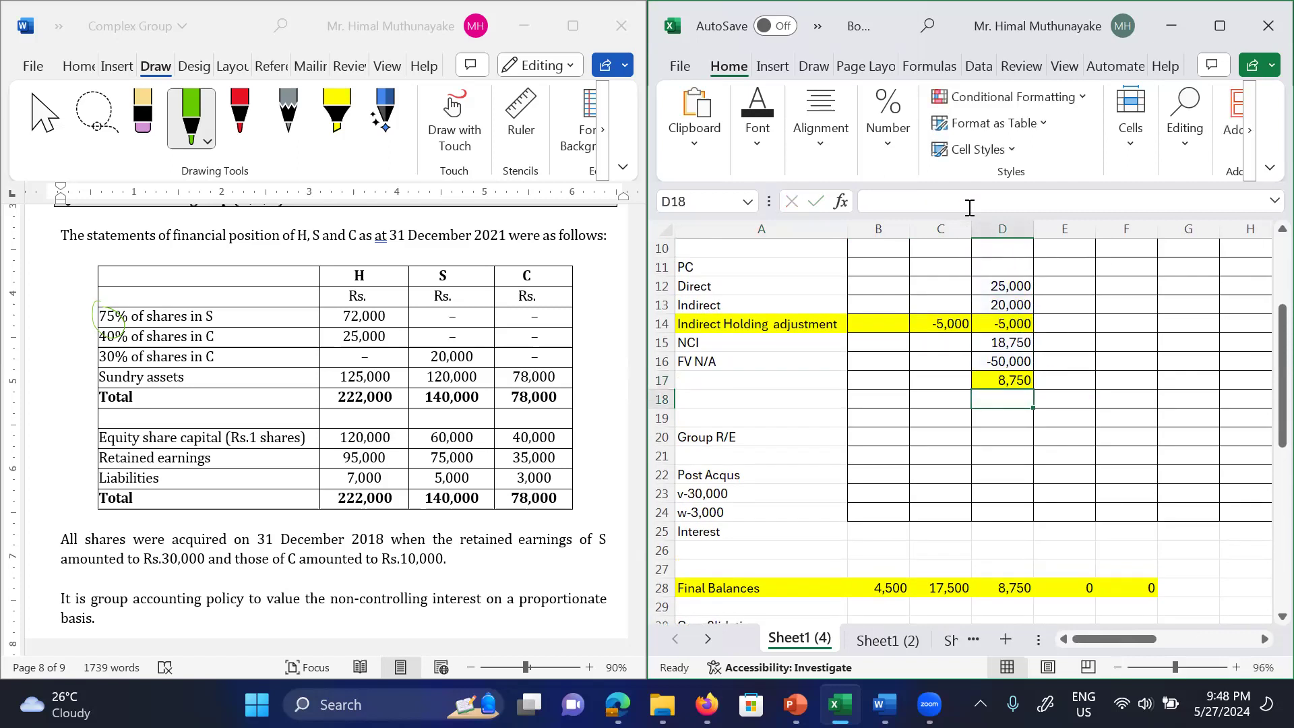
Step: Carry C's NCI across to the NCI column by entering =D15 in E15
key(Up)
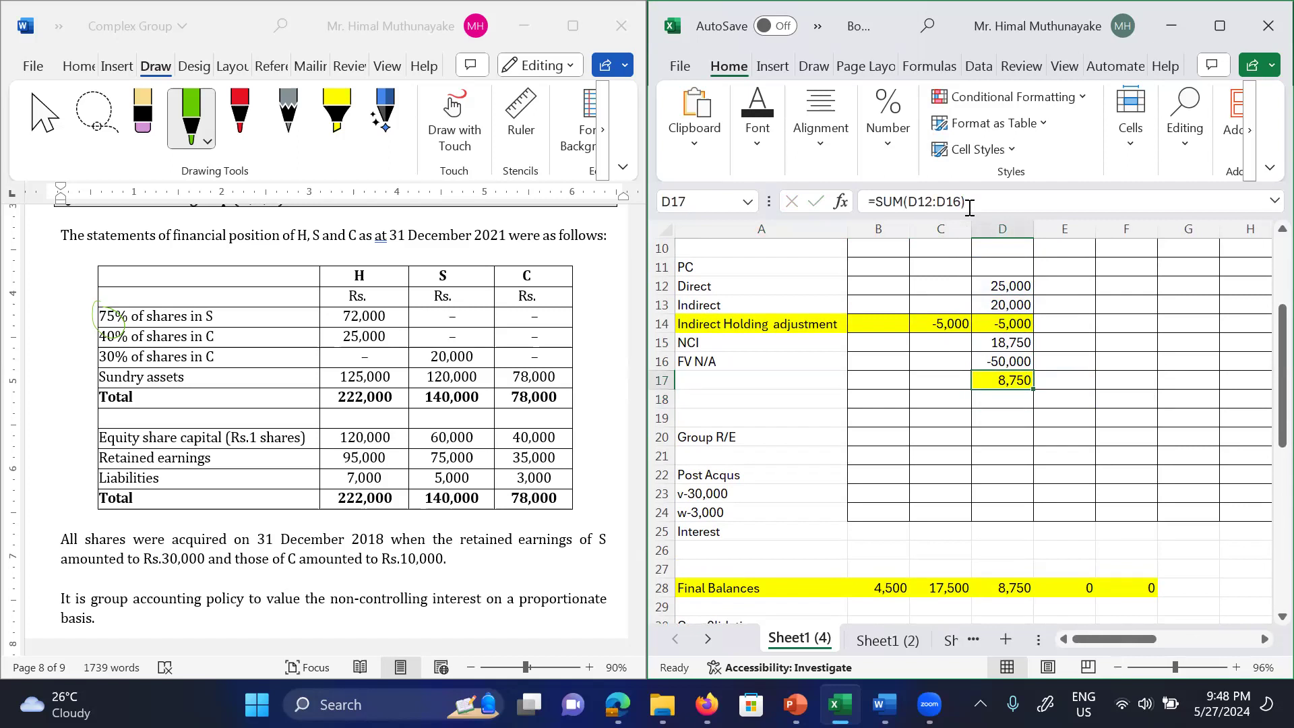
key(Up)
key(Up)
key(Up)
key(Up)
key(Up)
key(Up)
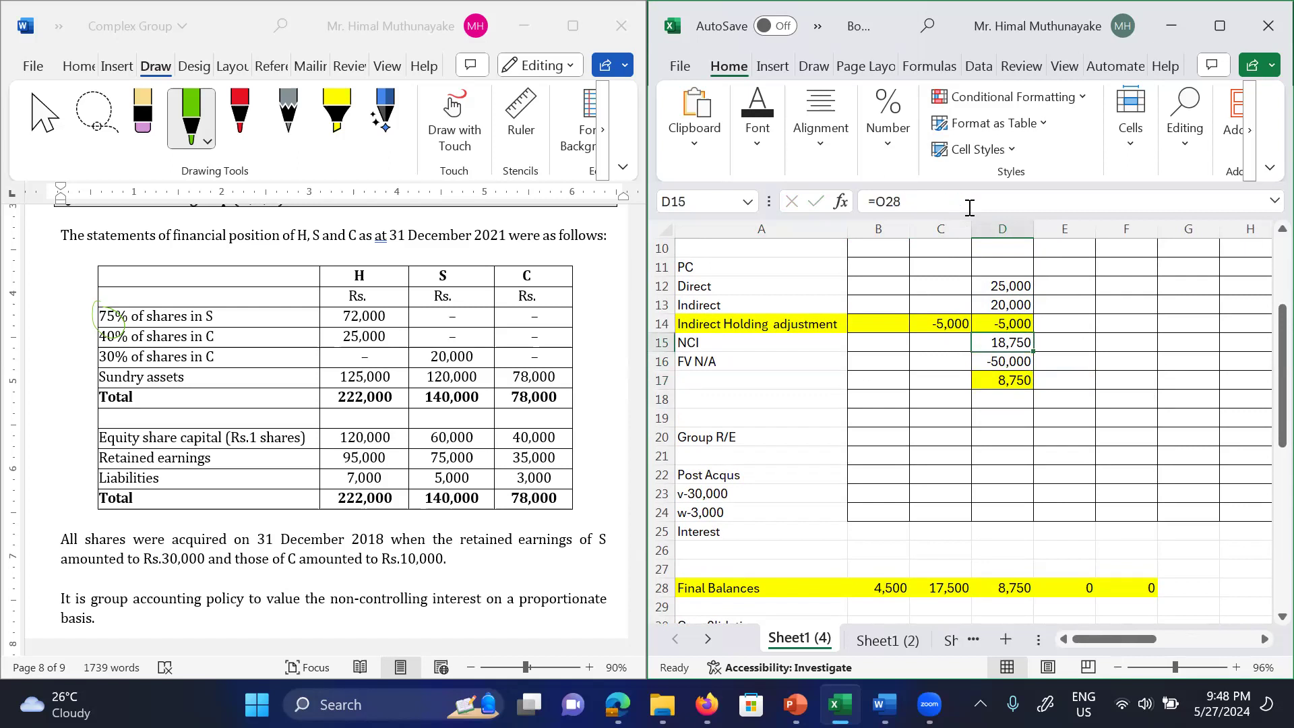
key(Down)
key(Down)
key(Up)
key(Down)
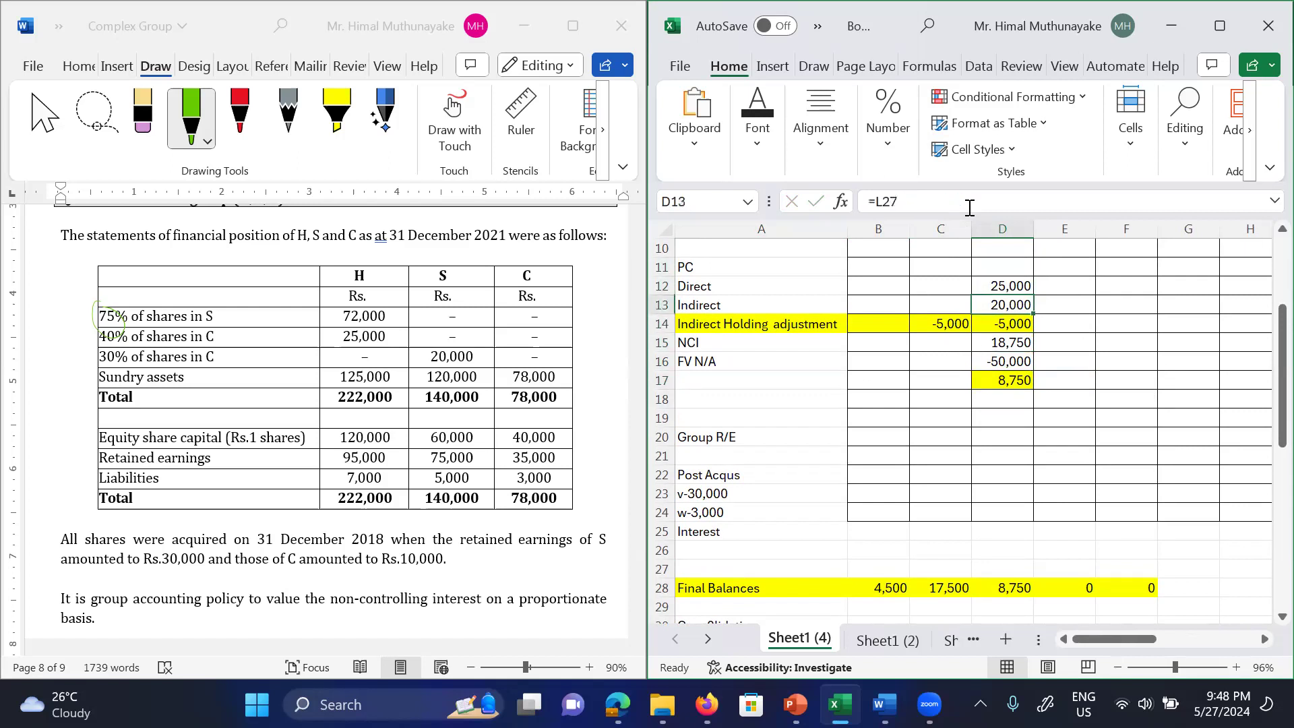
key(Right)
key(Down)
key(Down)
click(970, 208)
text(=D15)
key(Return)
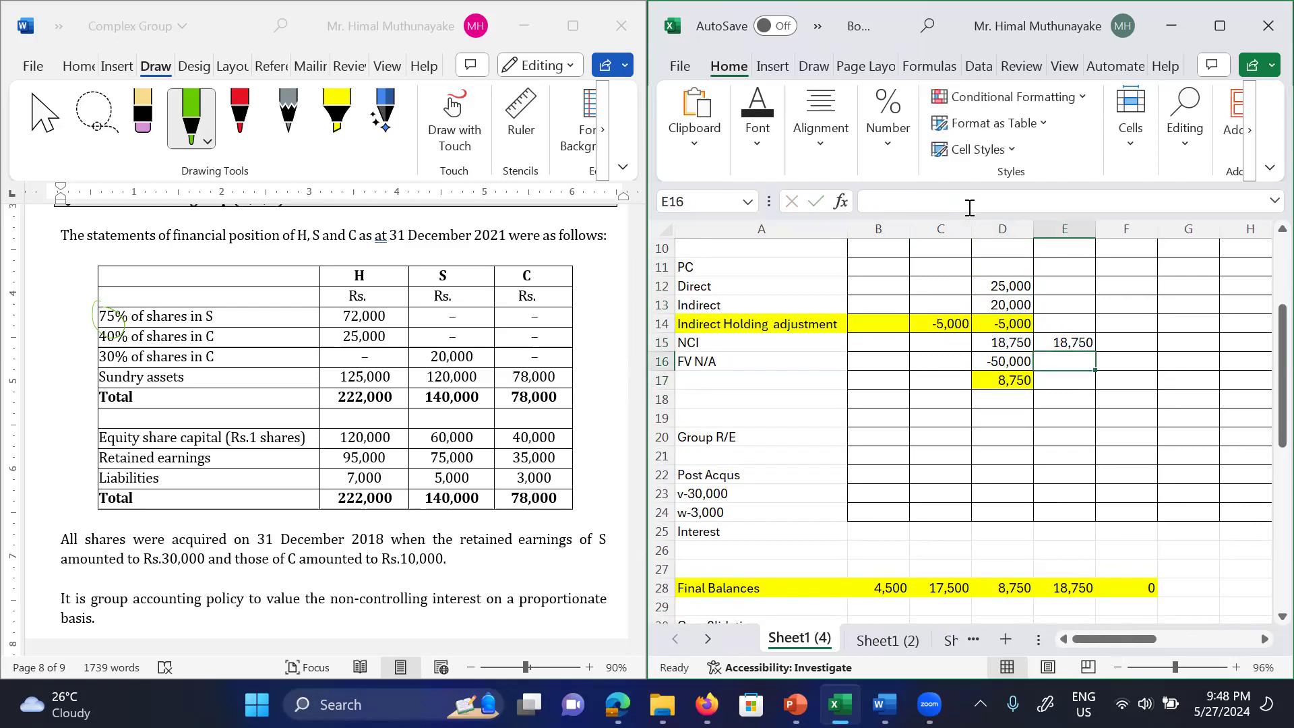
Step: Replace the two row labels under Post Acqus with S- in A23 and C- in A24
key(Down)
key(Down)
key(Down)
key(Down)
key(Down)
key(Down)
key(Down)
key(Down)
key(Down)
key(Down)
key(Down)
key(Down)
key(Down)
key(Left)
key(Left)
key(Left)
key(Left)
key(Up)
key(Up)
key(Up)
key(Up)
key(Up)
key(Up)
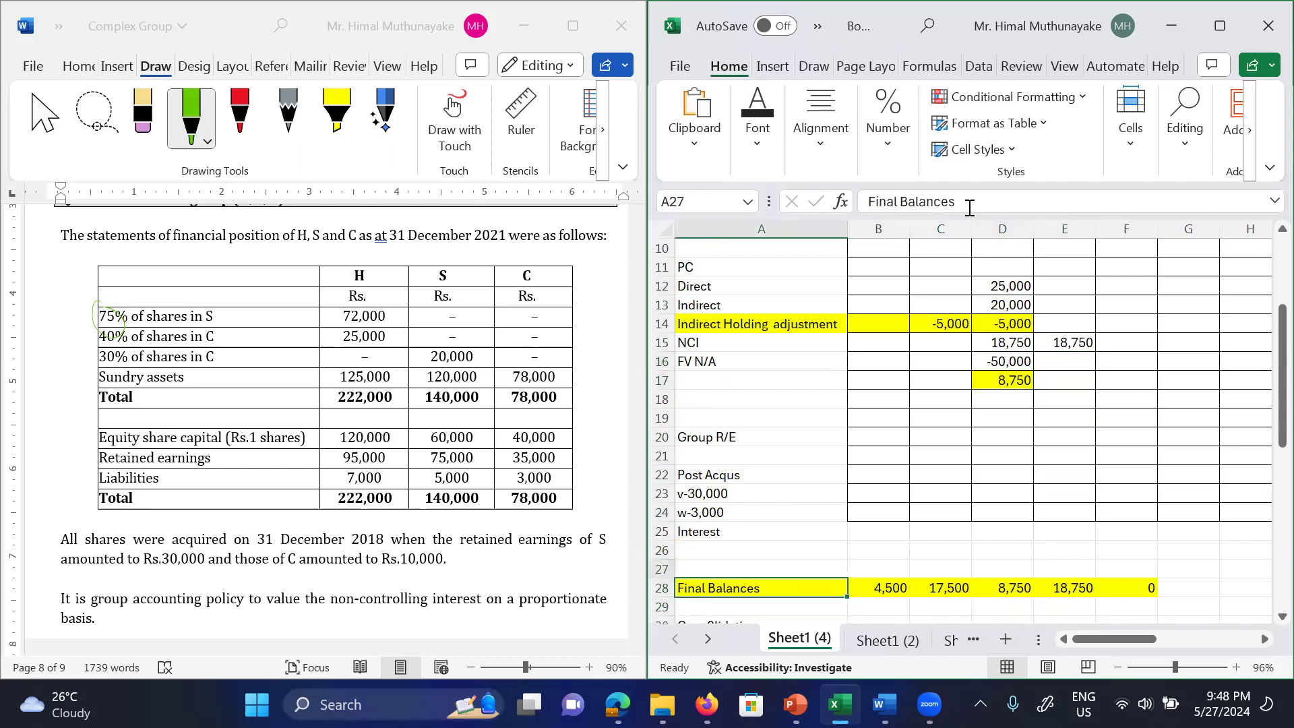
key(Delete)
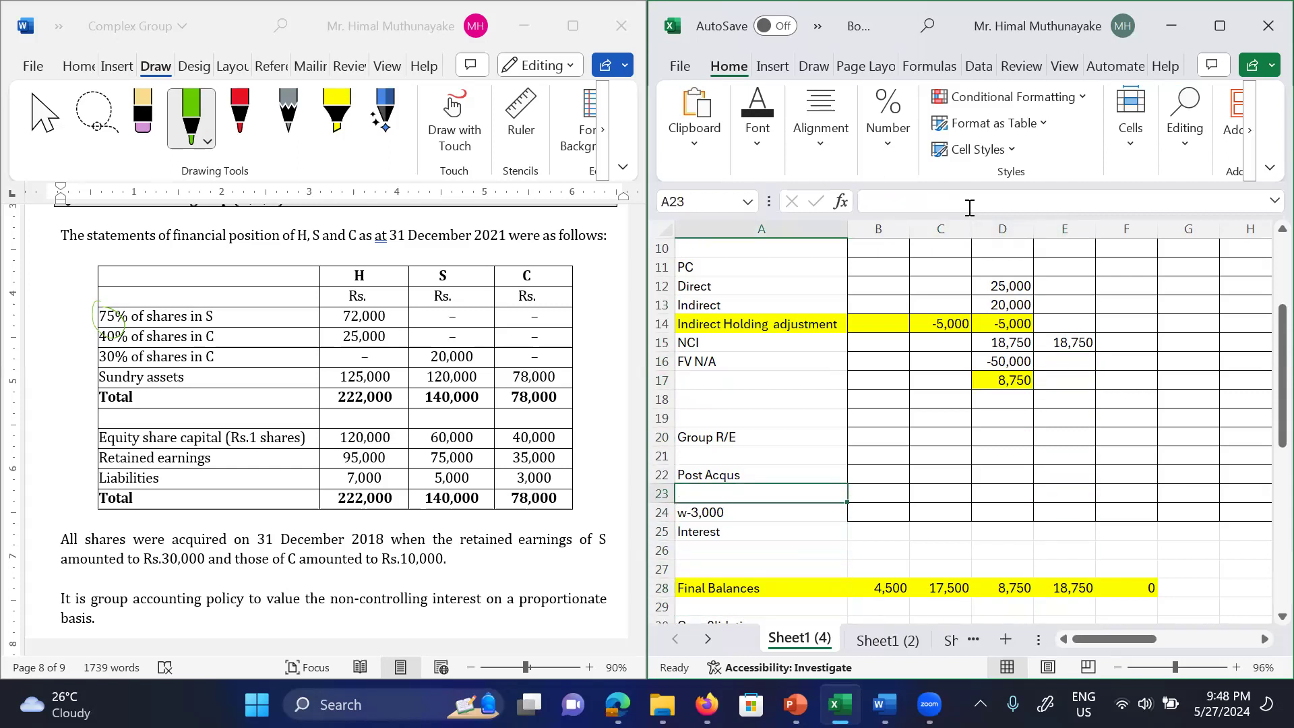
text(S-)
key(Return)
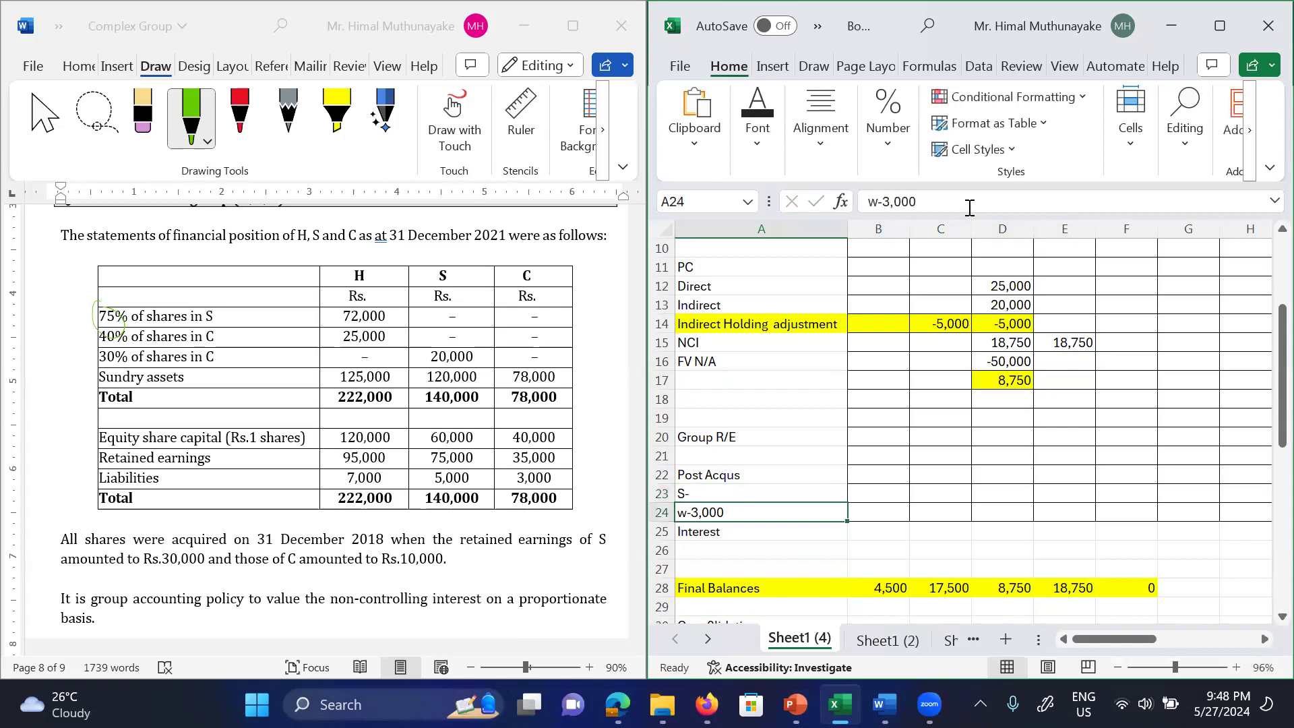
text(C-)
key(Up)
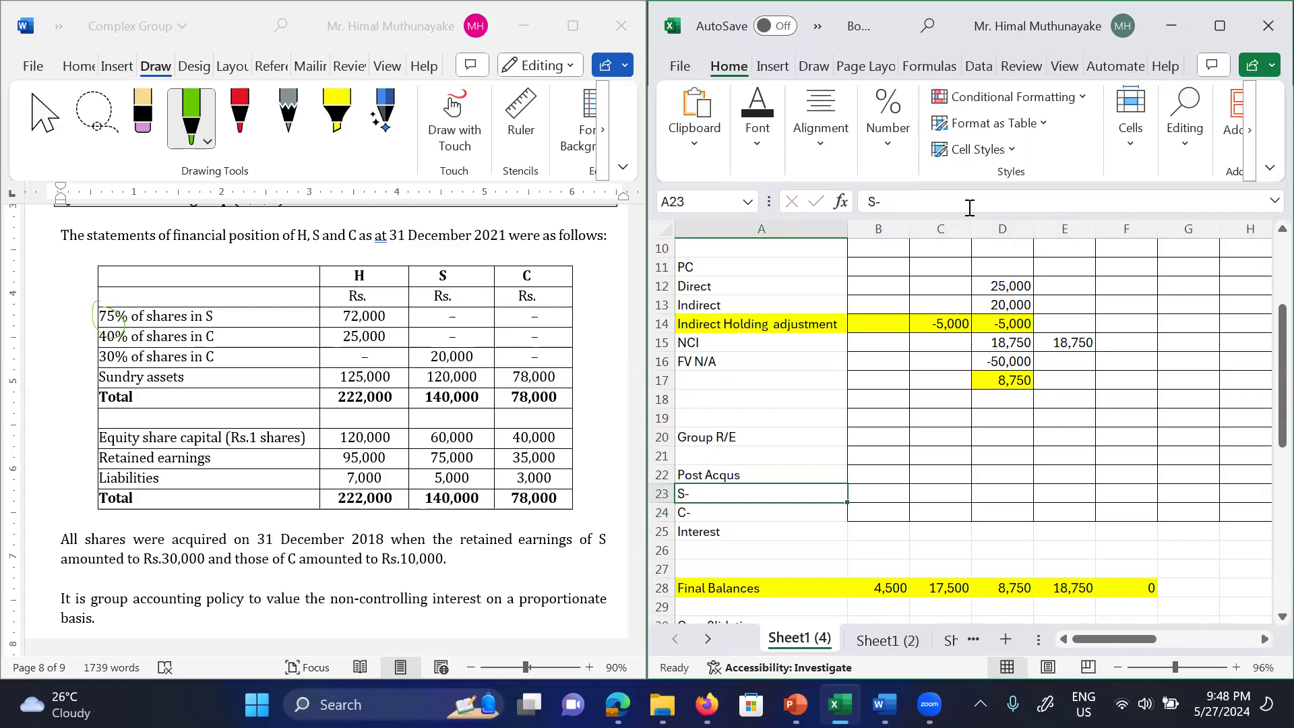
Step: Enter H's retained earnings of 95,000 in F20 on the Group R/E row
key(Up)
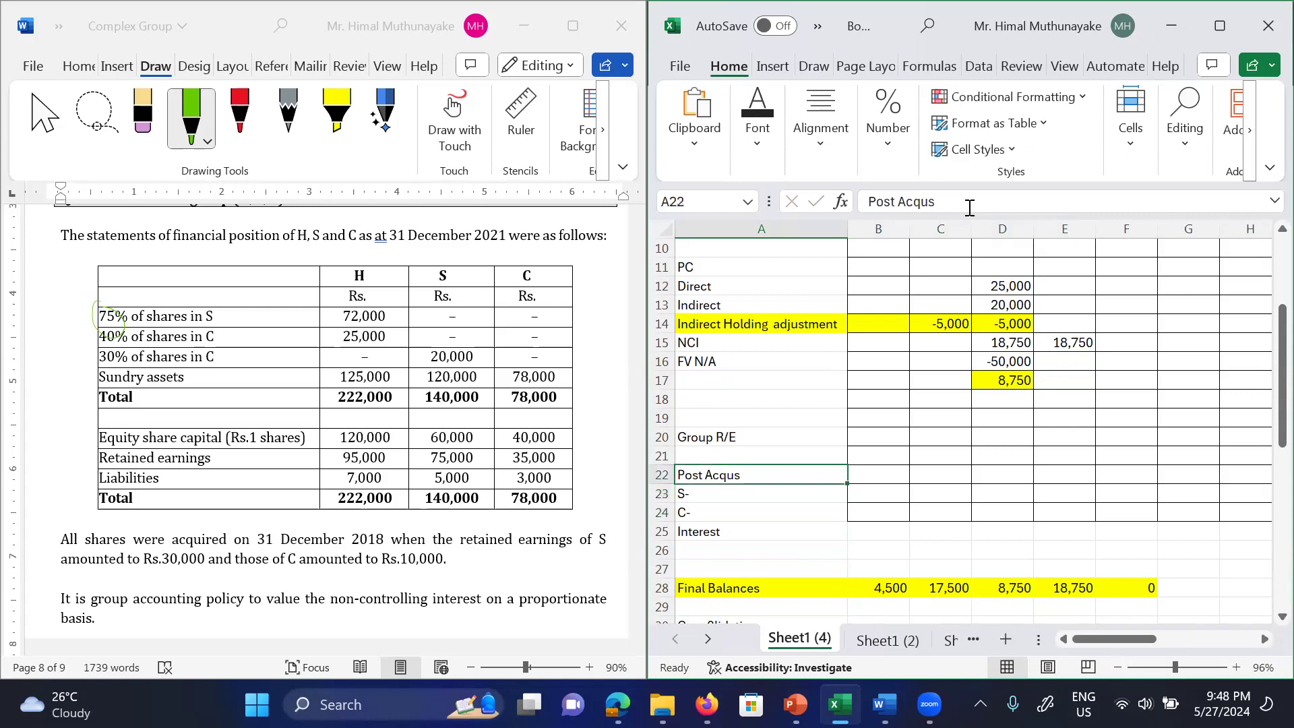
key(Right)
key(Up)
key(Up)
key(Left)
key(Right)
key(Right)
key(Right)
key(Right)
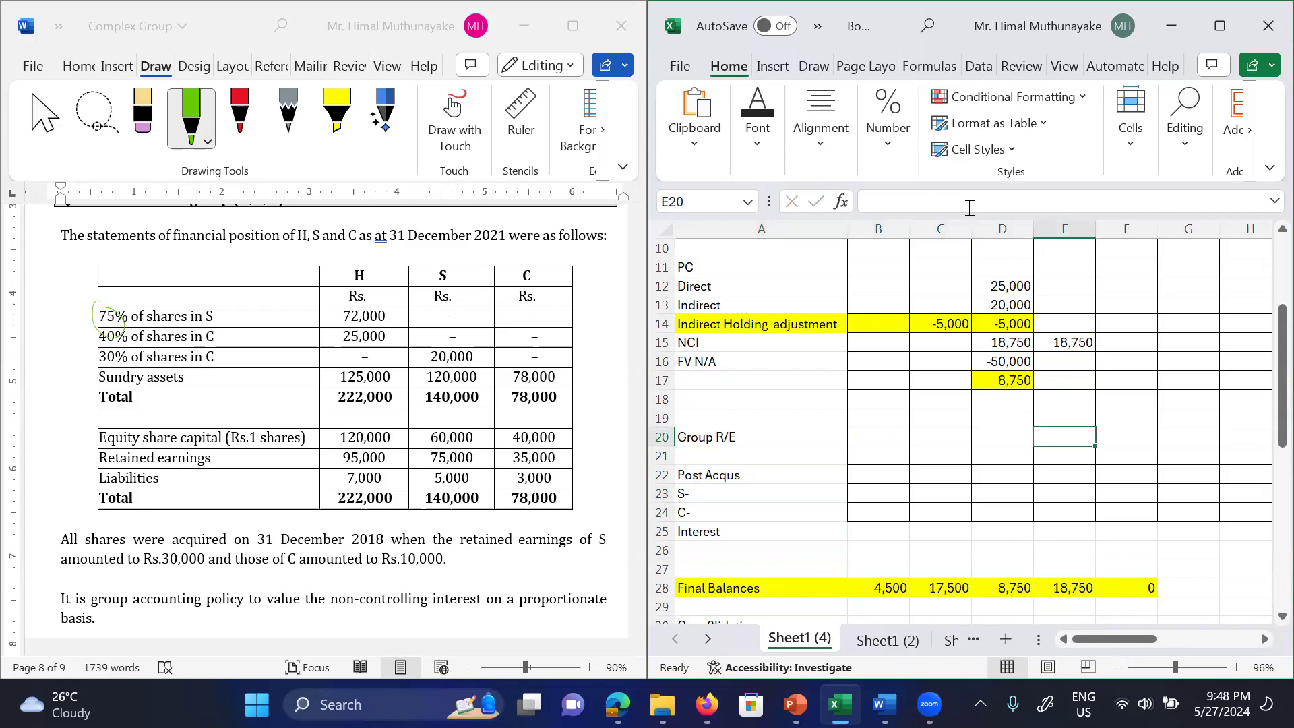
key(Right)
key(Right)
key(Right)
key(Left)
key(Left)
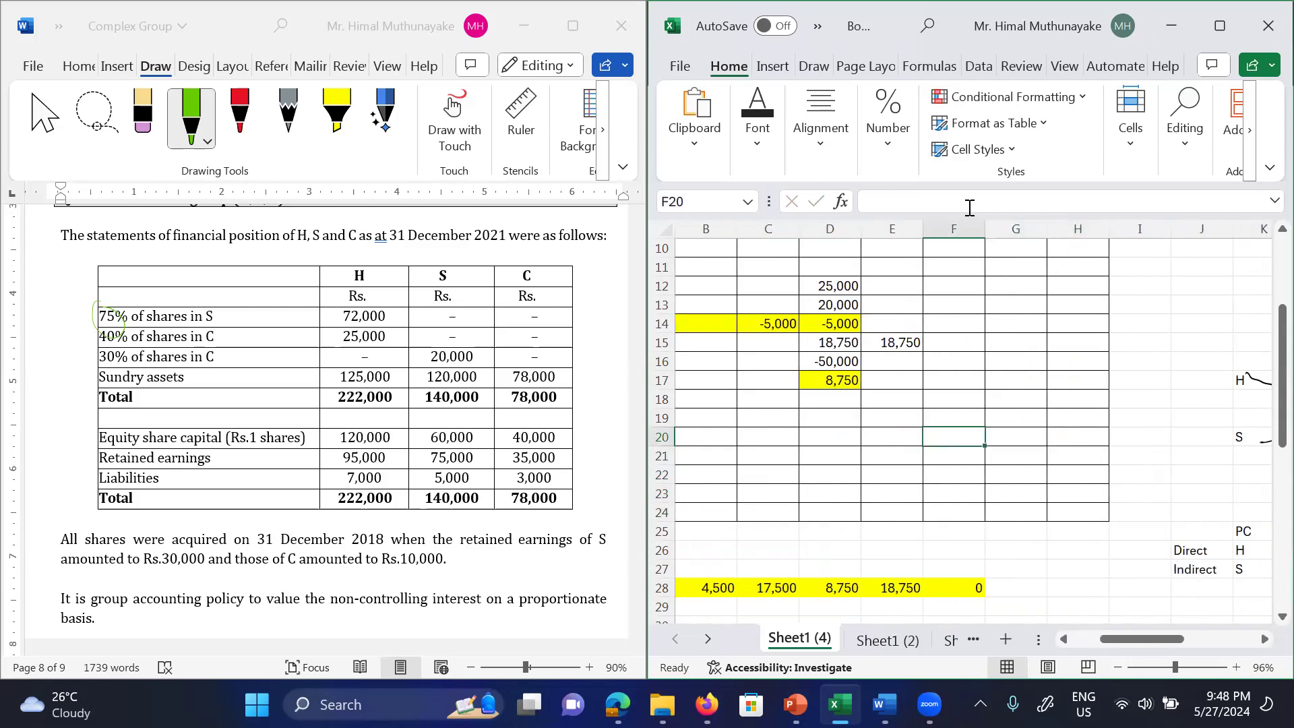
text(95,000)
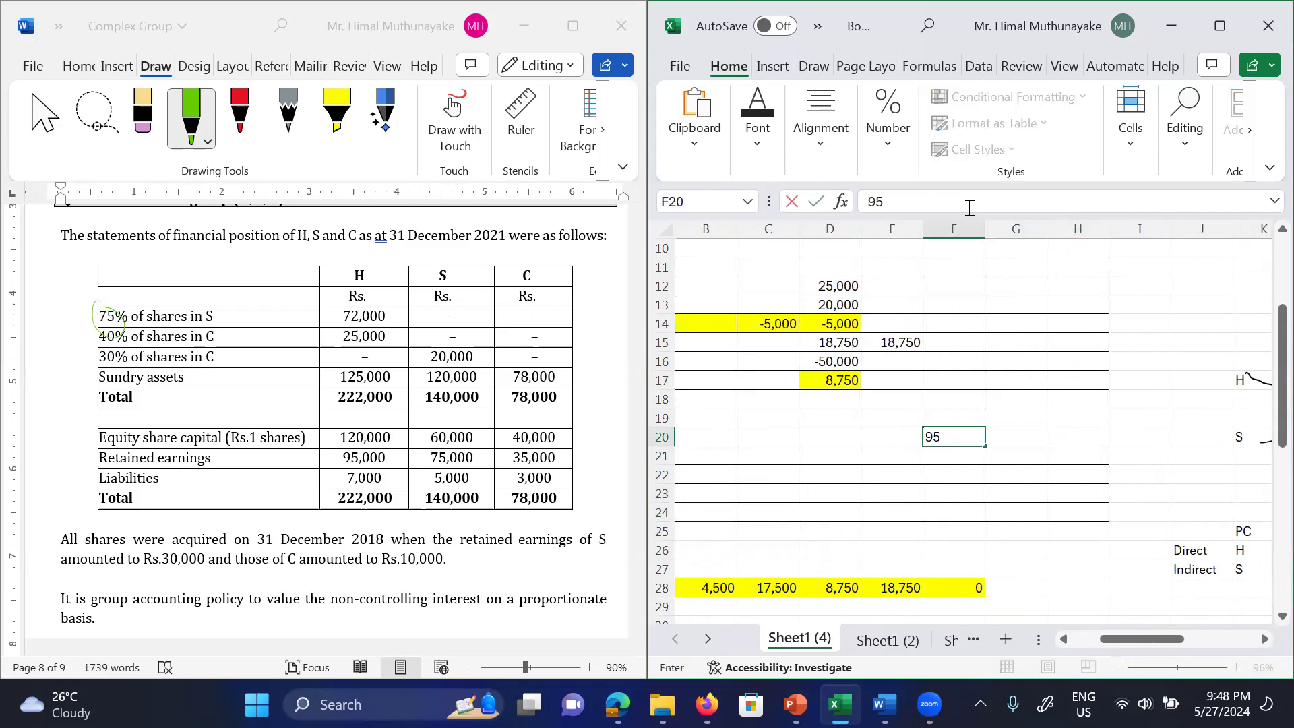
key(Return)
Step: Add the post-acquisition profits to the row labels so A23 reads S-45,000 and A24 reads C-25,000
key(Left)
key(Left)
key(Left)
key(Left)
key(Left)
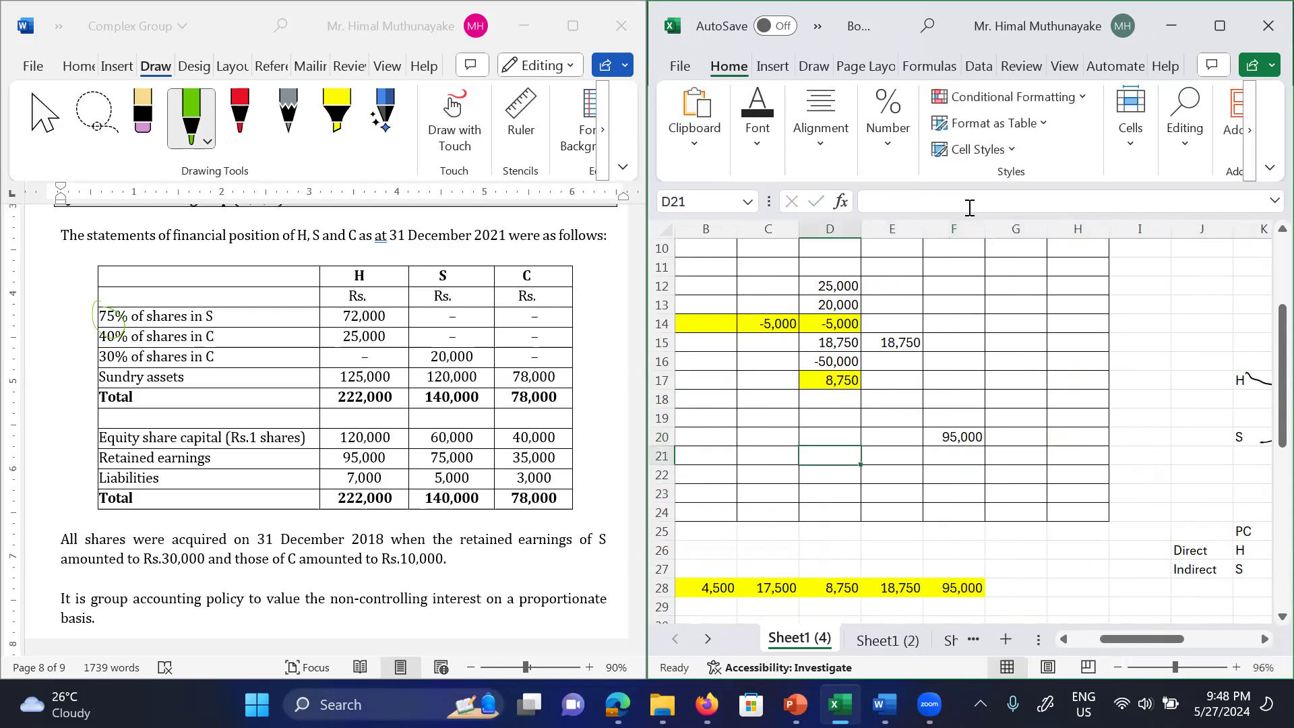
key(Down)
key(Down)
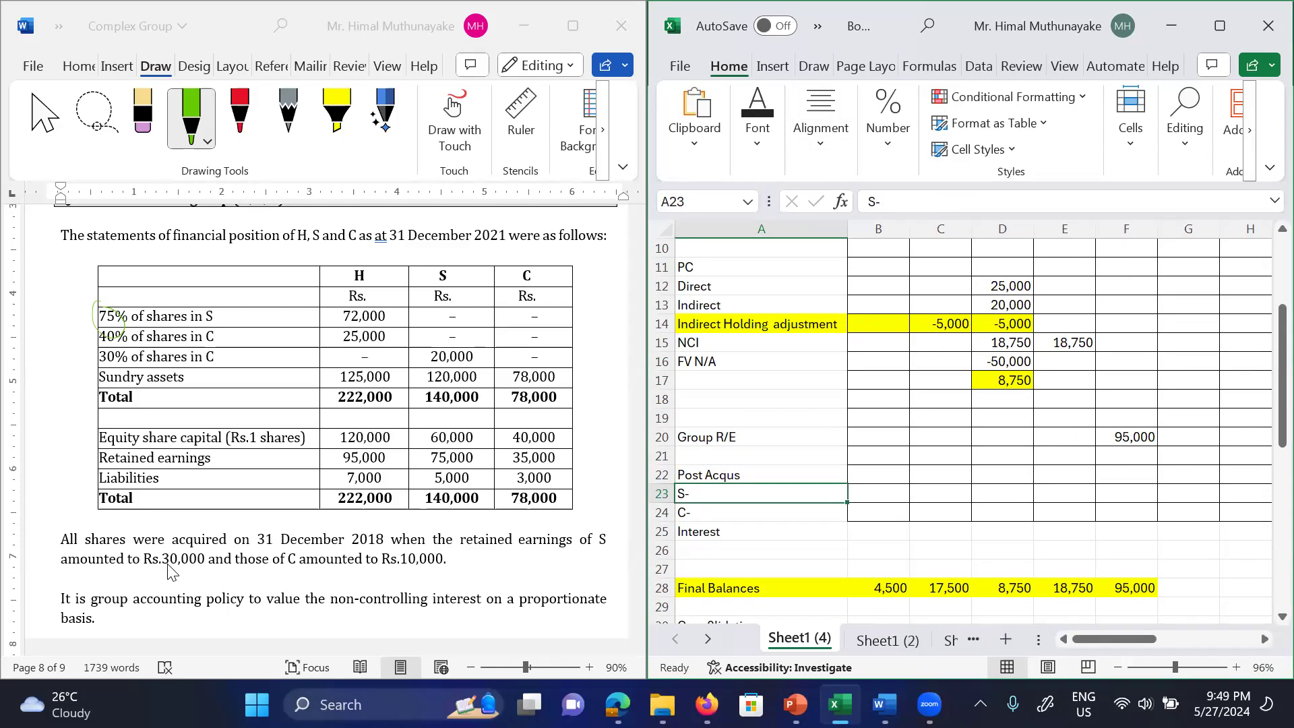
double_click(718, 492)
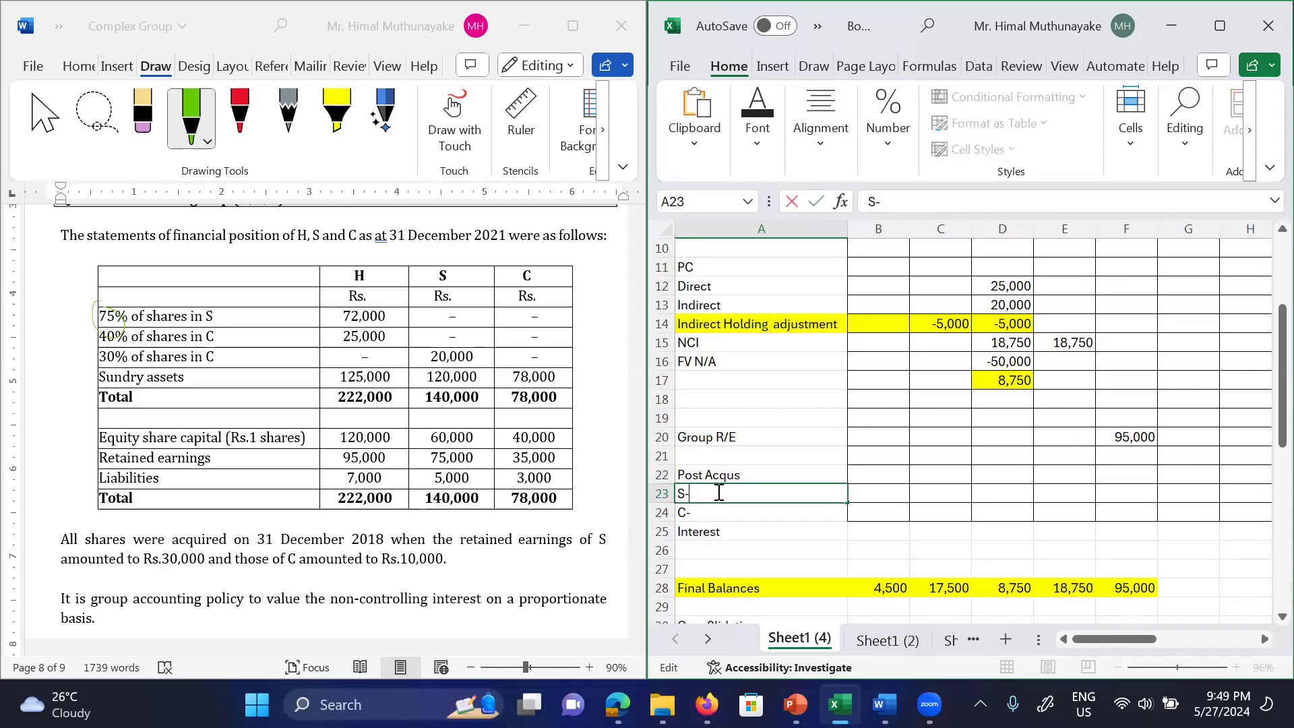
text(45,000)
key(Return)
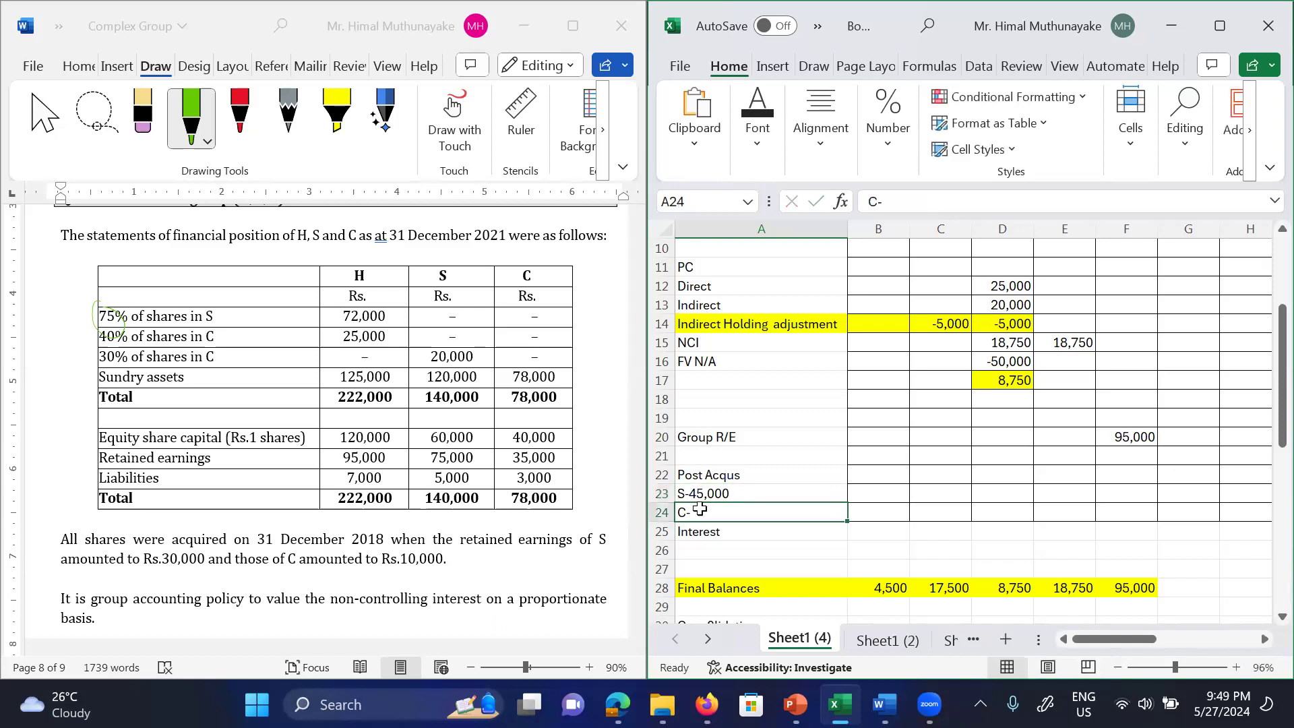
double_click(695, 511)
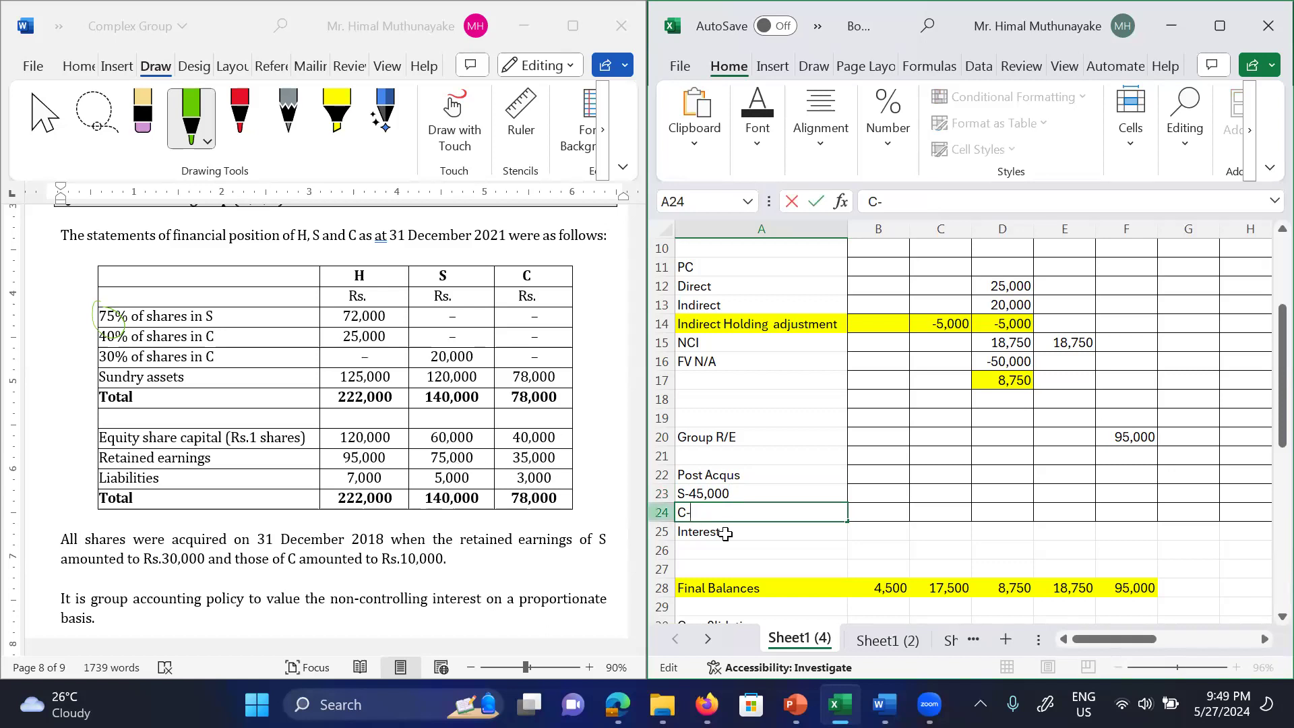
text(25,000)
key(Return)
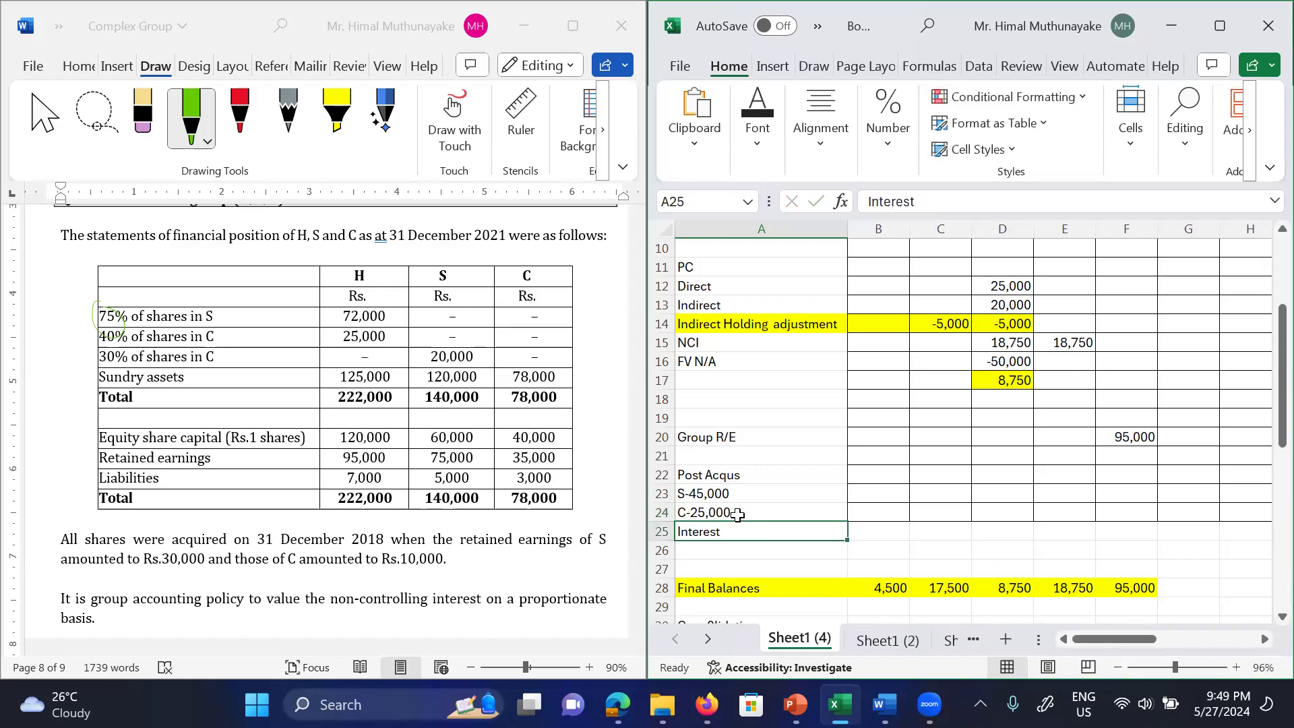
Step: Review the Group Structure diagram and the EH and NCI percentages for S and C, returning to S's post-acquisition row
key(Up)
key(Up)
key(Up)
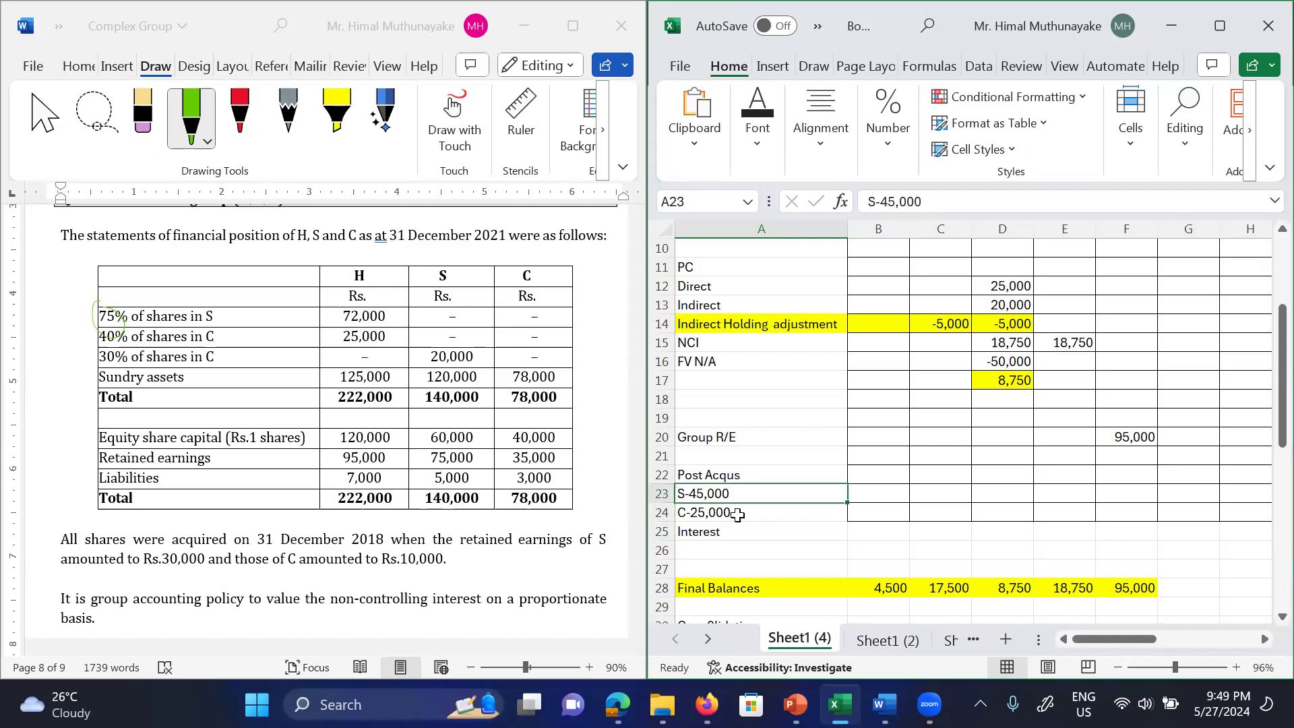
key(Down)
key(Right)
key(Right)
key(Right)
key(Right)
key(Right)
key(Down)
key(Down)
key(Down)
key(Down)
key(Down)
key(Down)
key(Down)
key(Right)
key(Right)
key(Right)
key(Right)
key(Right)
key(Right)
key(Right)
key(Down)
key(Down)
key(Down)
key(Up)
key(Up)
key(Up)
key(Up)
key(Right)
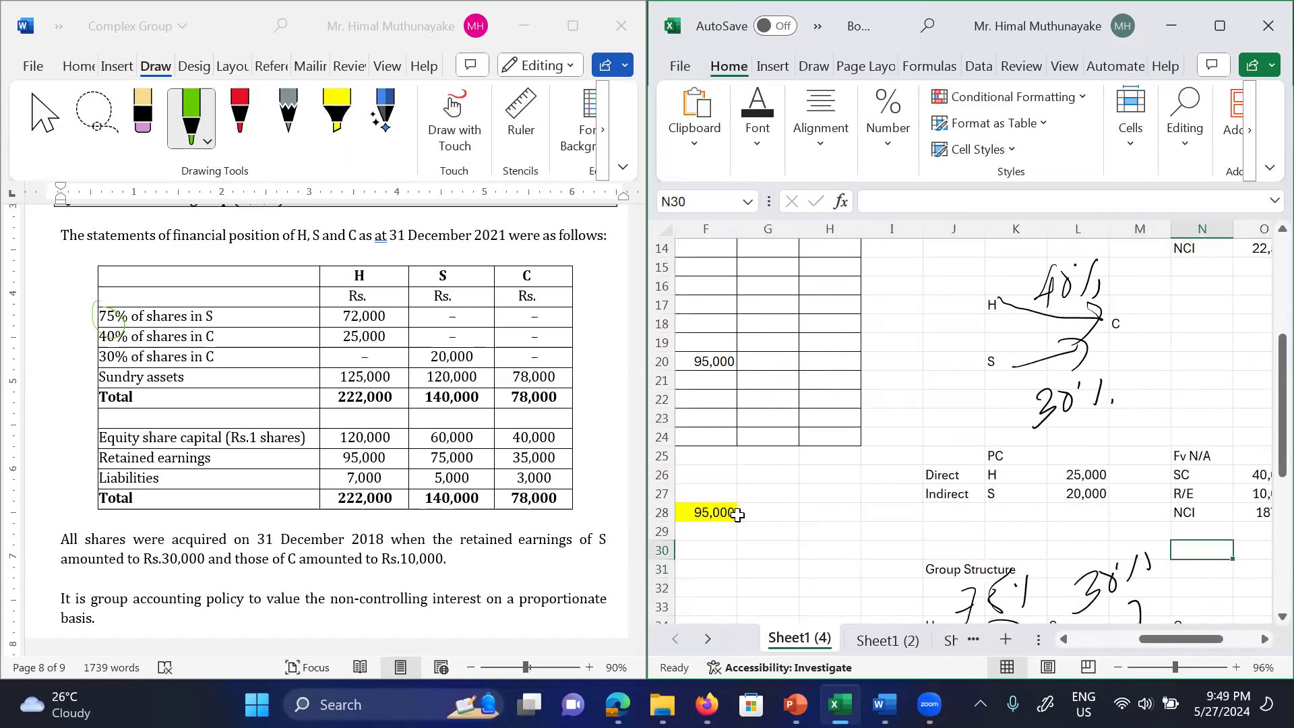
key(Down)
key(Down)
key(Down)
key(Down)
key(Down)
key(Down)
key(Down)
key(Down)
key(Down)
key(Down)
key(Down)
key(Down)
key(Down)
key(Up)
key(Up)
key(Up)
key(Up)
key(Up)
key(Up)
key(Up)
key(Up)
key(Up)
key(Up)
key(Up)
key(Up)
key(Up)
key(Up)
key(Up)
key(Up)
key(Up)
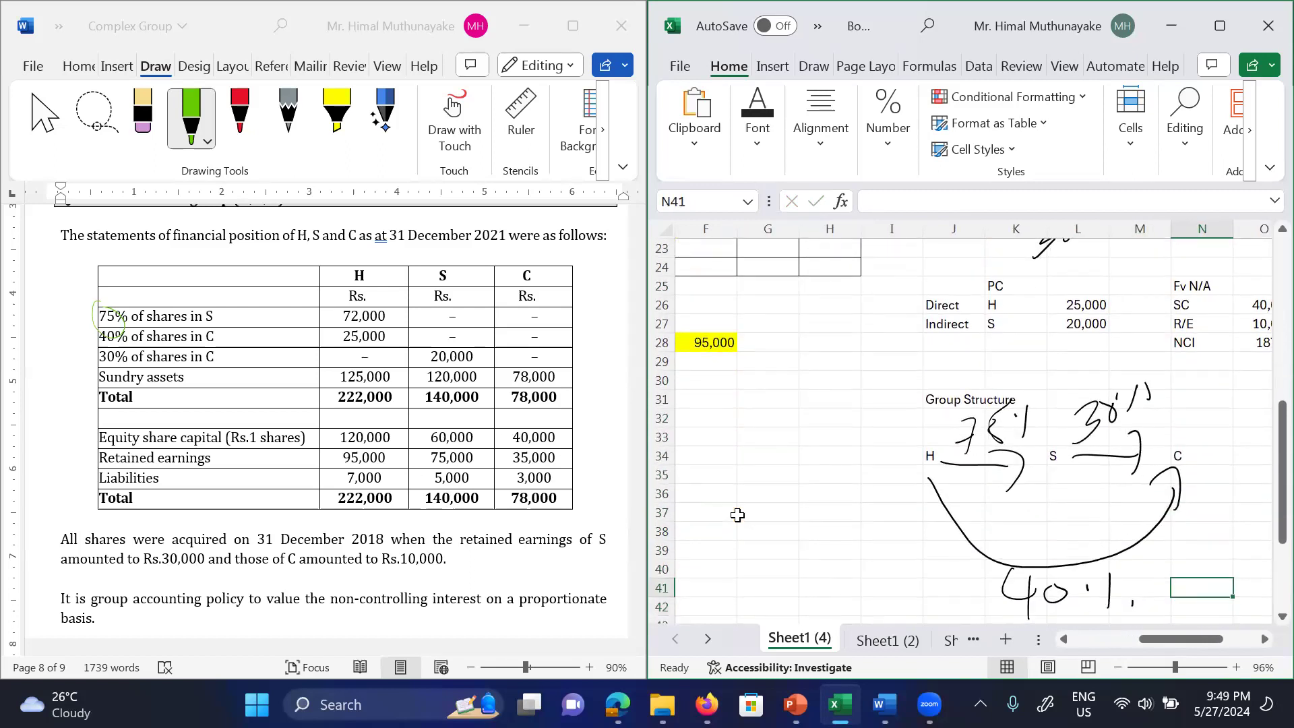
key(Left)
key(Left)
key(Left)
key(Left)
key(Down)
key(Down)
key(Down)
key(Down)
key(Down)
key(Down)
key(Down)
key(Down)
key(Down)
key(Down)
key(Down)
key(Down)
key(Down)
key(Down)
key(Down)
key(Down)
key(Down)
key(Down)
key(Down)
key(Down)
key(Right)
key(Up)
key(Up)
key(Up)
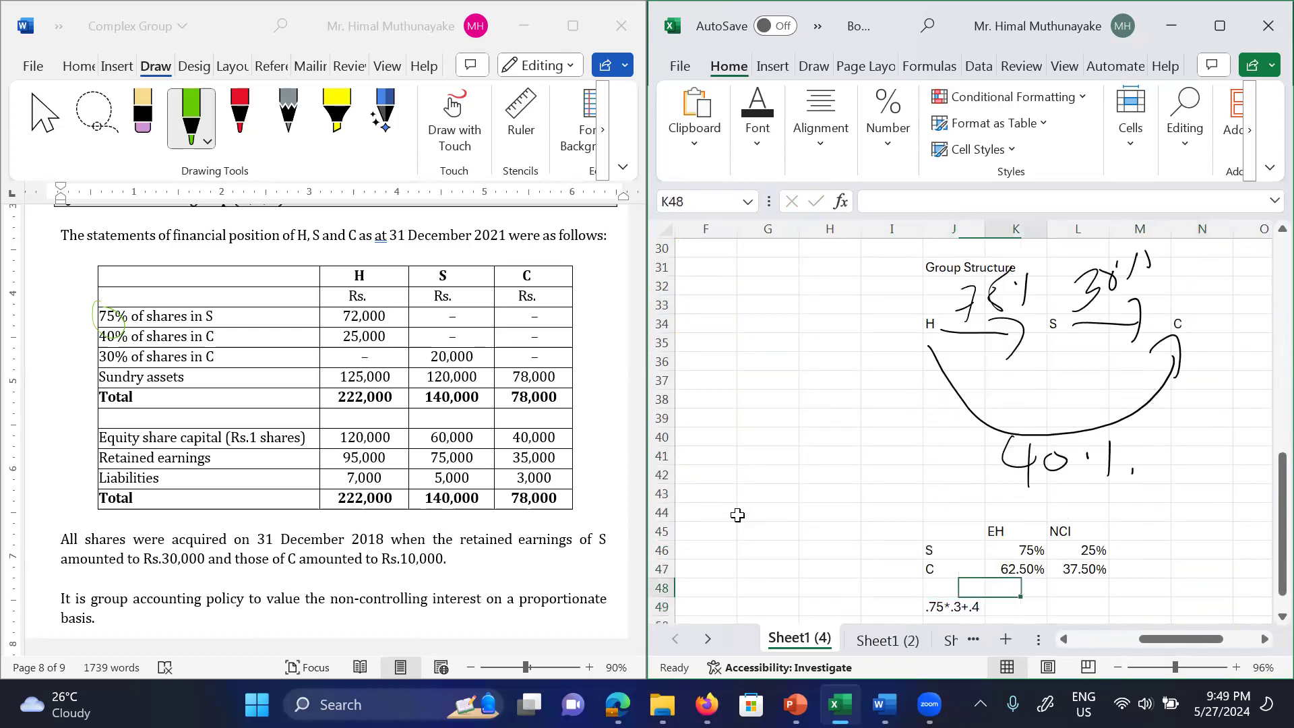
key(Left)
key(Left)
key(Left)
key(Left)
key(Left)
key(Left)
key(Left)
key(Left)
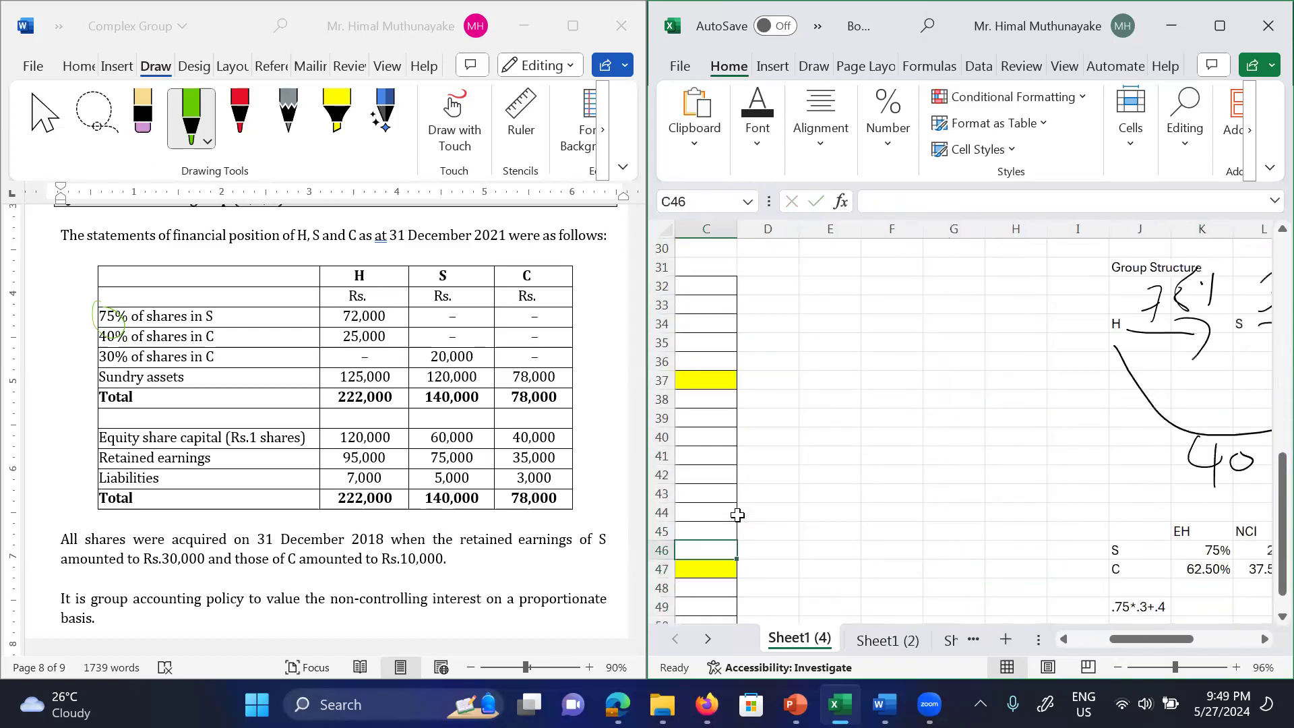
key(Up)
key(Up)
key(Up)
key(Up)
key(Up)
key(Up)
key(Up)
key(Up)
key(Up)
key(Up)
key(Up)
key(Up)
key(Up)
key(Up)
key(Up)
key(Up)
key(Up)
key(Up)
key(Up)
key(Up)
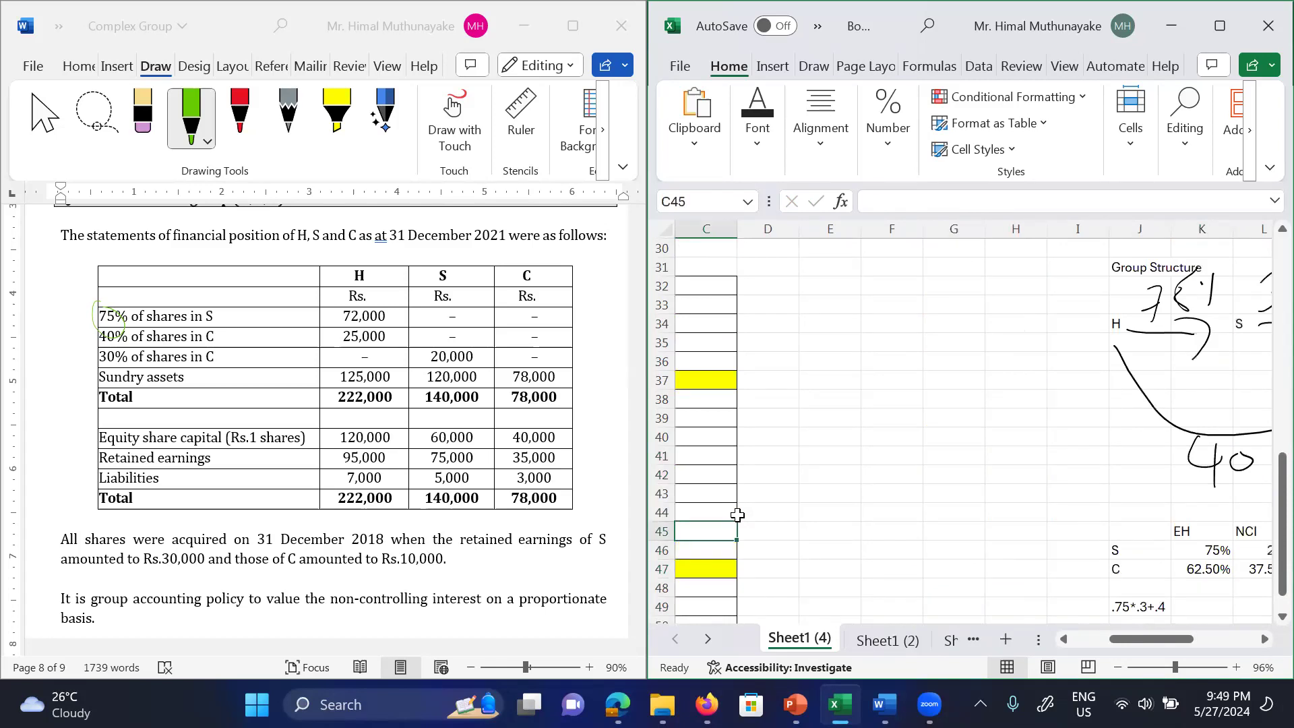
key(Left)
key(Left)
key(Down)
key(Down)
key(Down)
key(Down)
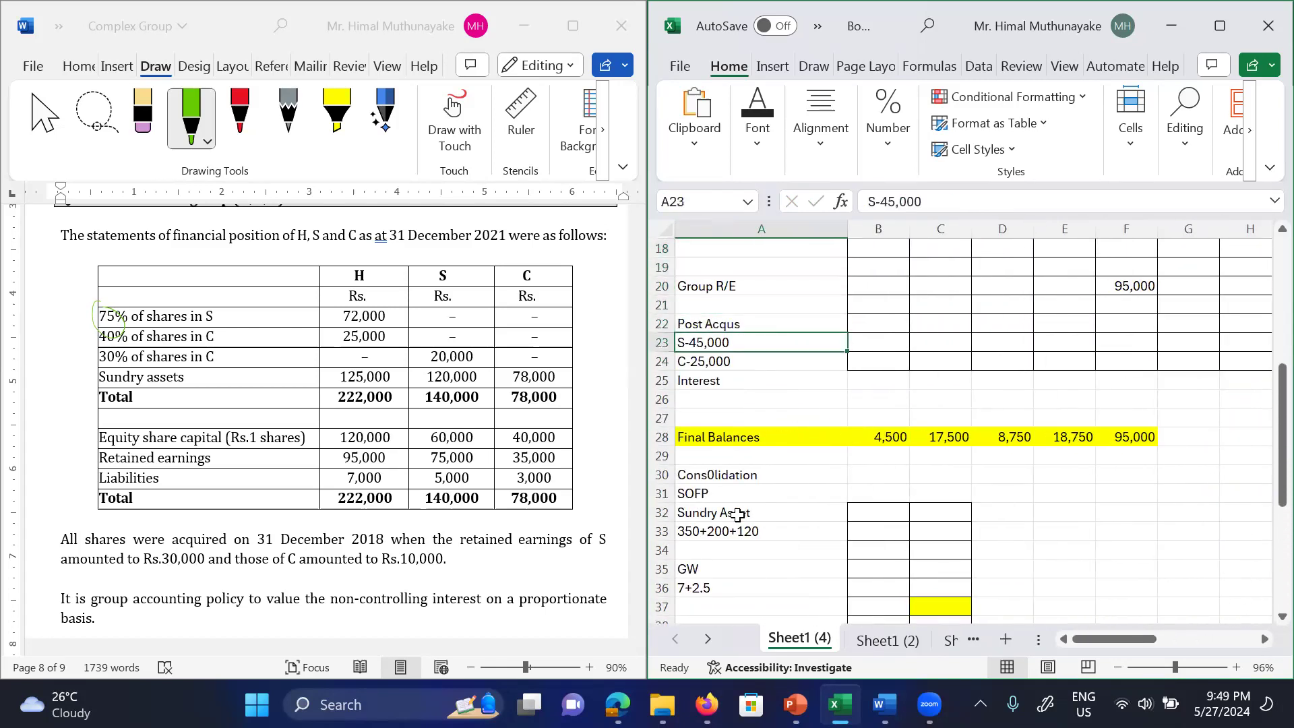
Step: Review the goodwill and NCI workings for S and C above the Group R/E row
key(Right)
key(Right)
key(Up)
key(Up)
key(Up)
key(Up)
key(Up)
key(Up)
key(Up)
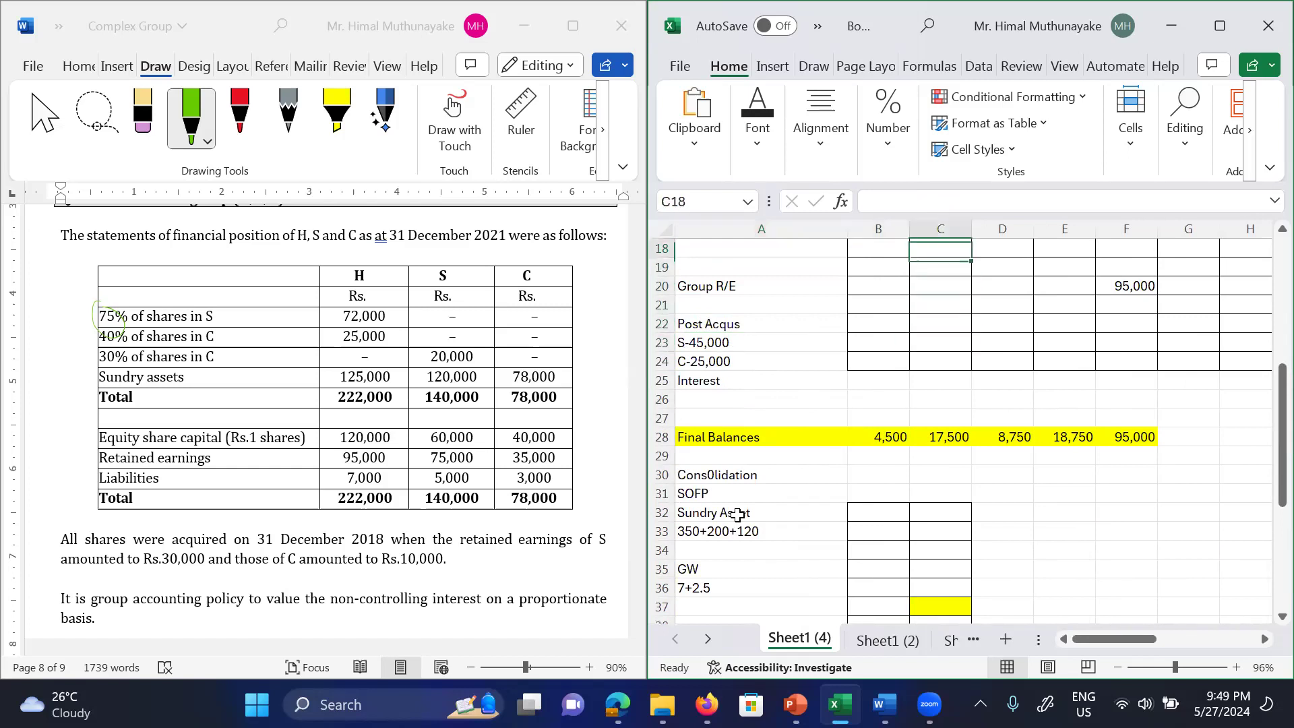
key(Up)
key(Up)
key(Up)
key(Up)
key(Up)
key(Up)
key(Up)
key(Up)
key(Up)
key(Up)
key(Up)
key(Down)
key(Down)
key(Down)
key(Down)
key(Down)
key(Down)
key(Down)
key(Down)
key(Down)
key(Down)
key(Down)
key(Down)
key(Down)
key(Down)
key(Down)
key(Down)
key(Down)
key(Down)
key(Down)
key(Down)
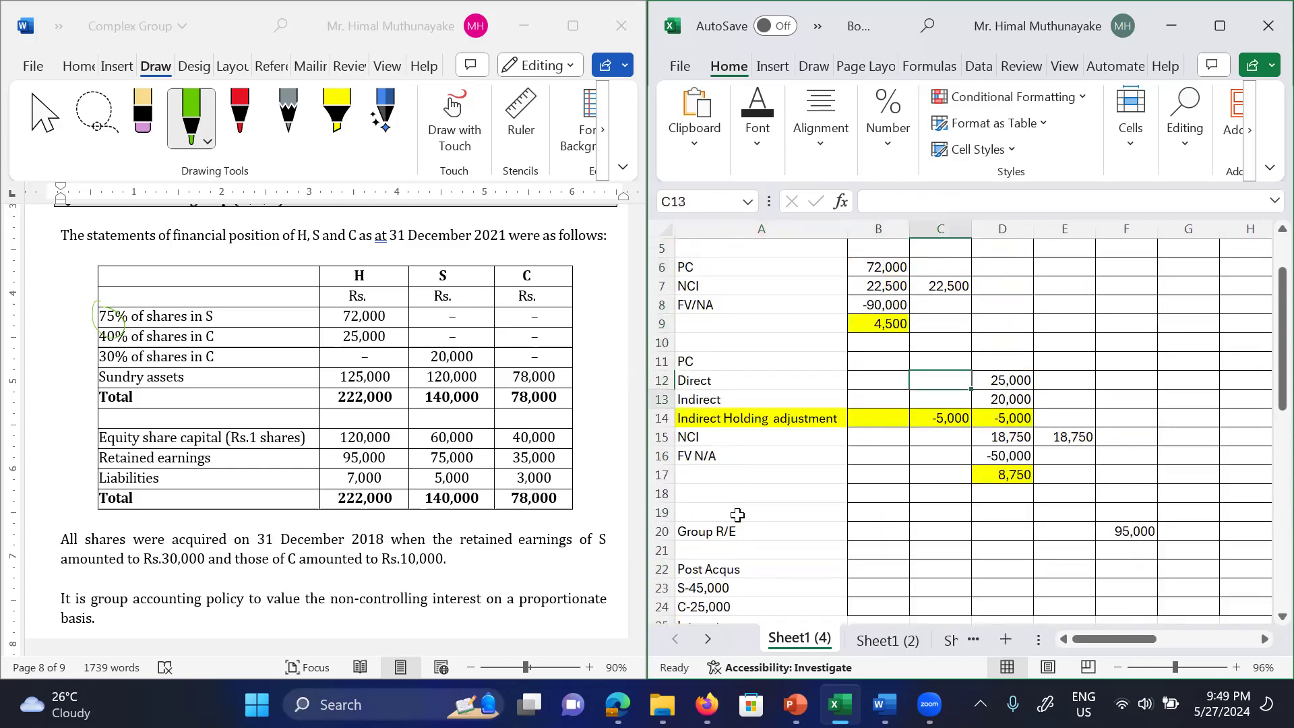
Step: Share S's post-acquisition profit in row 23, entering 11,250 for NCI in C23 and 33,750 for group retained earnings in F23
key(Down)
key(Up)
key(Up)
key(Up)
key(Up)
key(Up)
key(Up)
key(Up)
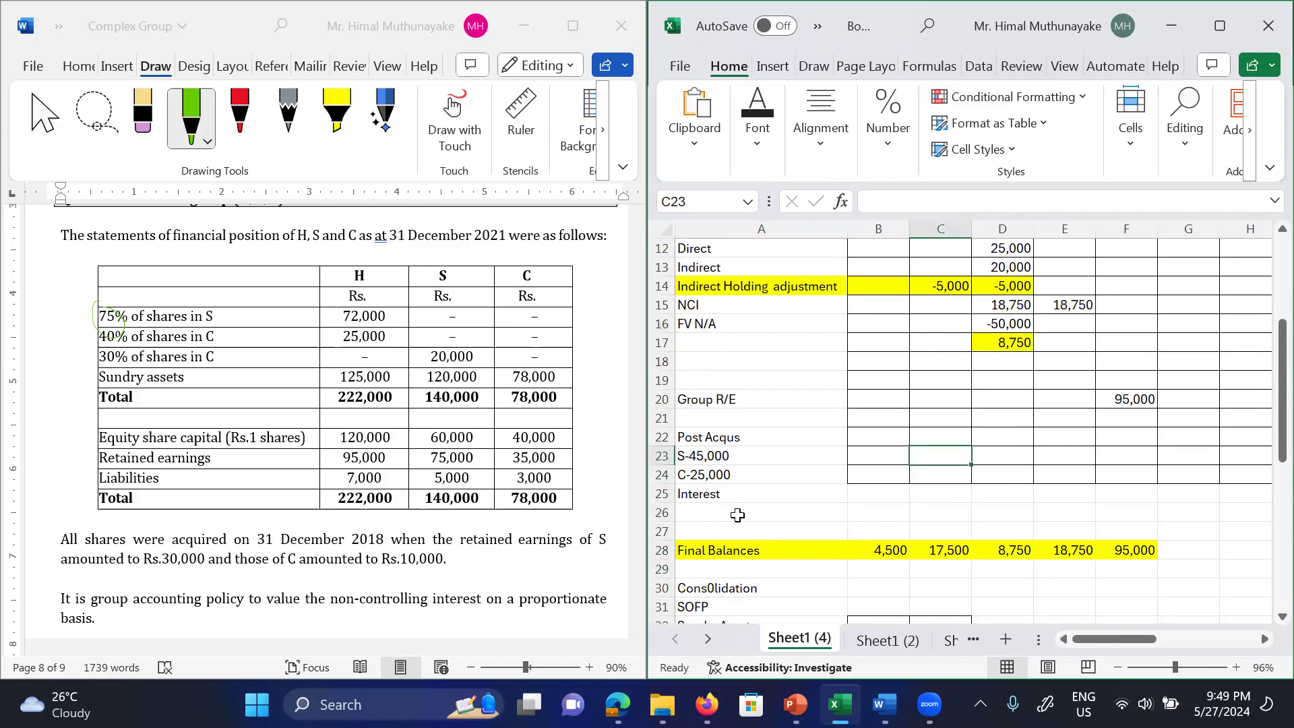
text(11250)
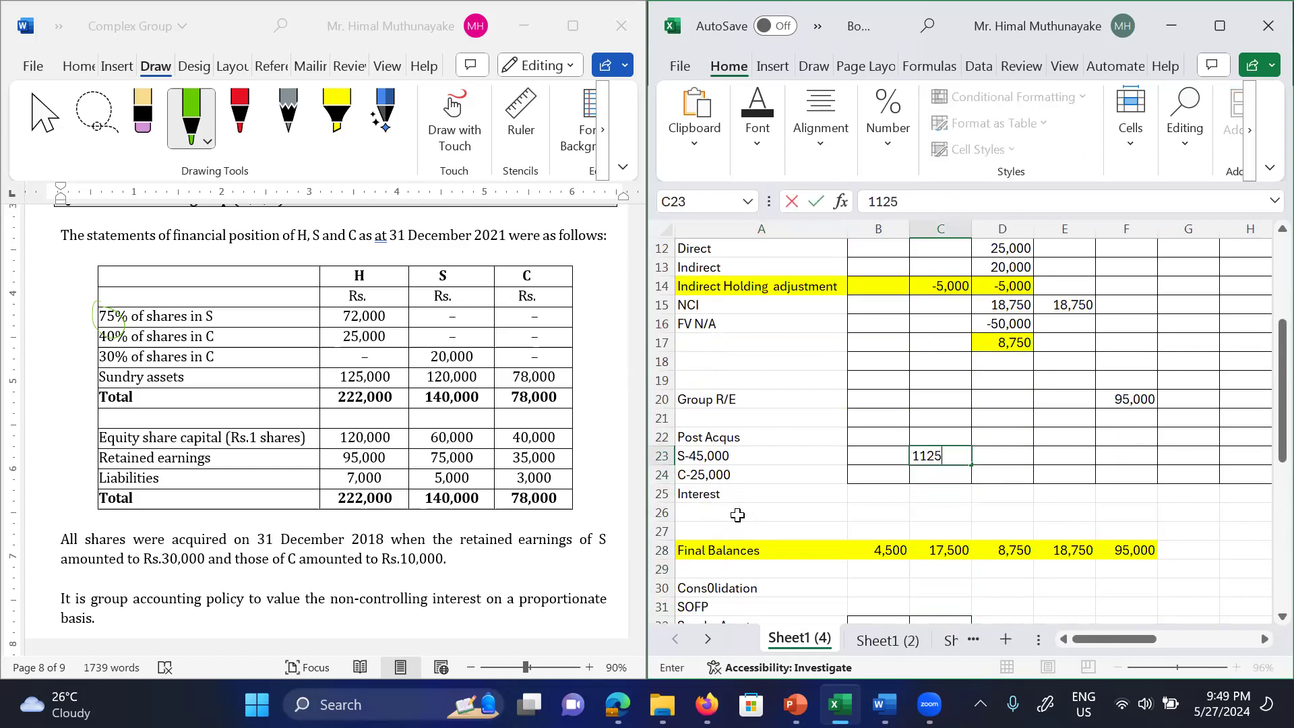
key(Right)
key(Right)
key(Right)
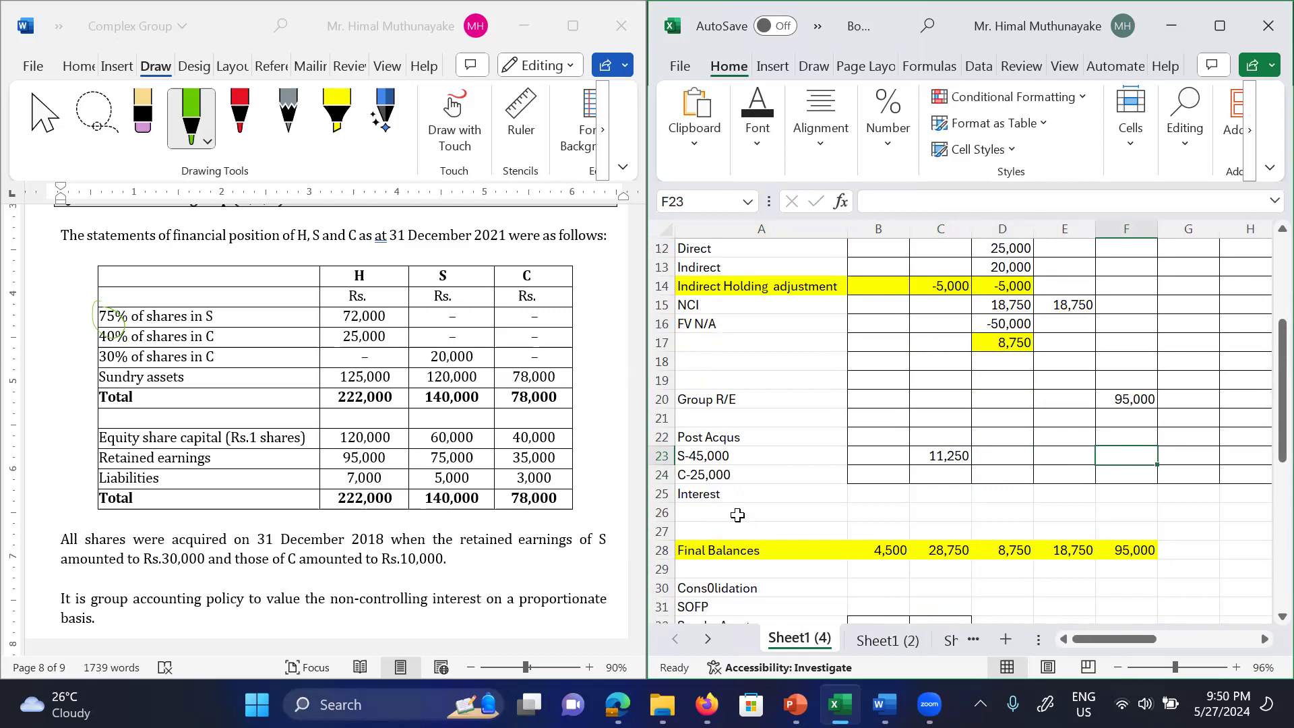
text(33750)
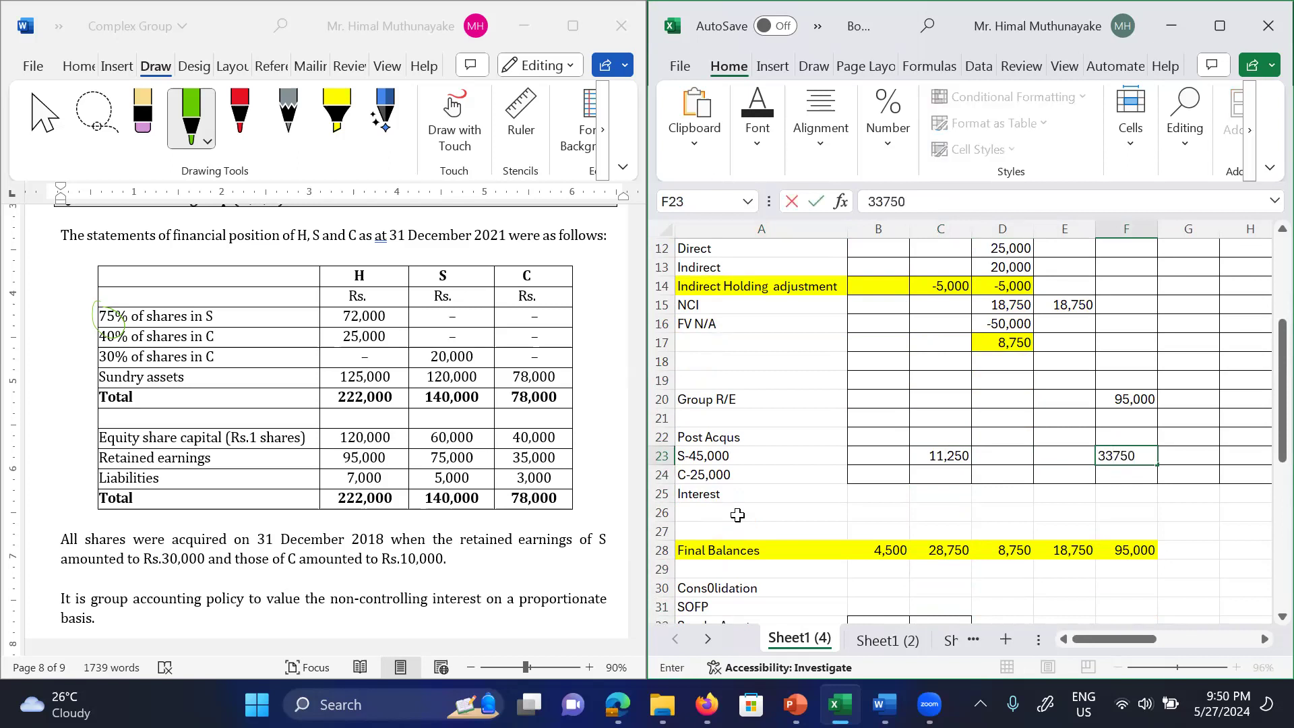
key(Return)
key(Up)
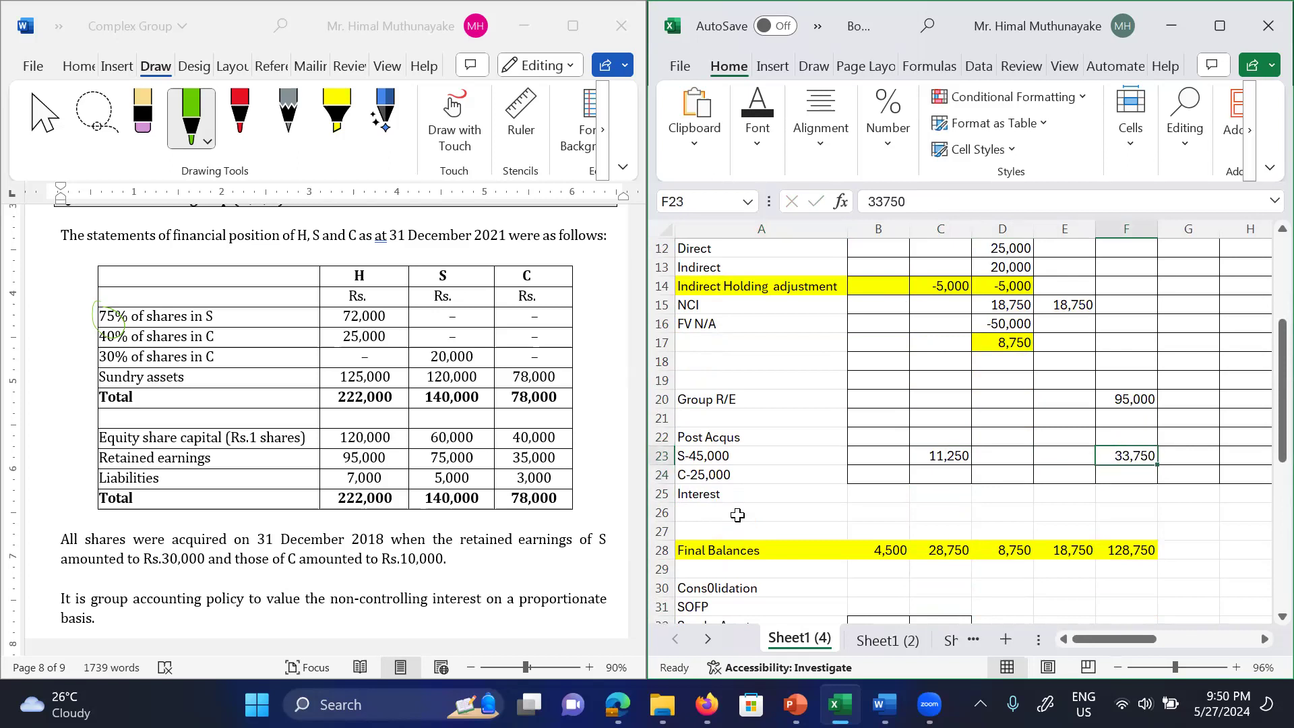
Step: Enter the NCI share of C's post-acquisition profit, 9,375, in E24
key(Left)
key(Left)
key(Left)
key(Left)
key(Left)
key(Down)
key(Right)
key(Down)
key(Up)
key(Right)
key(Right)
key(Left)
key(Right)
key(Right)
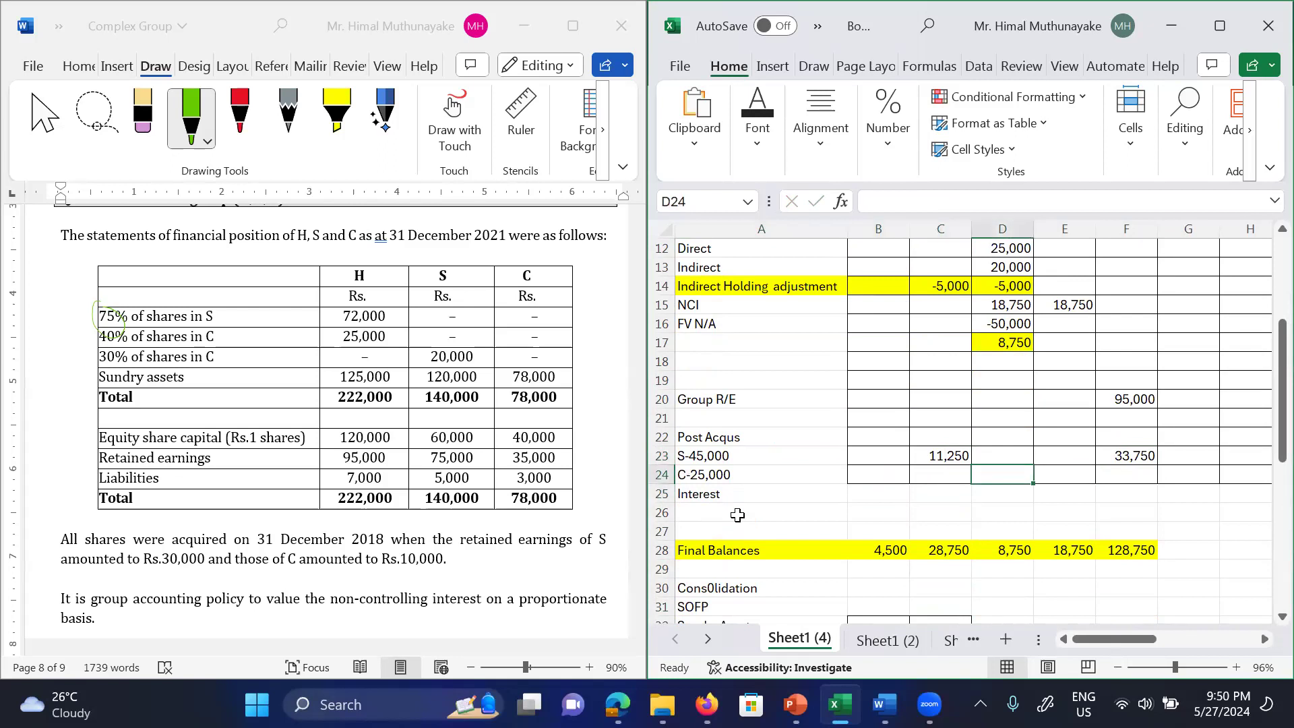
key(Right)
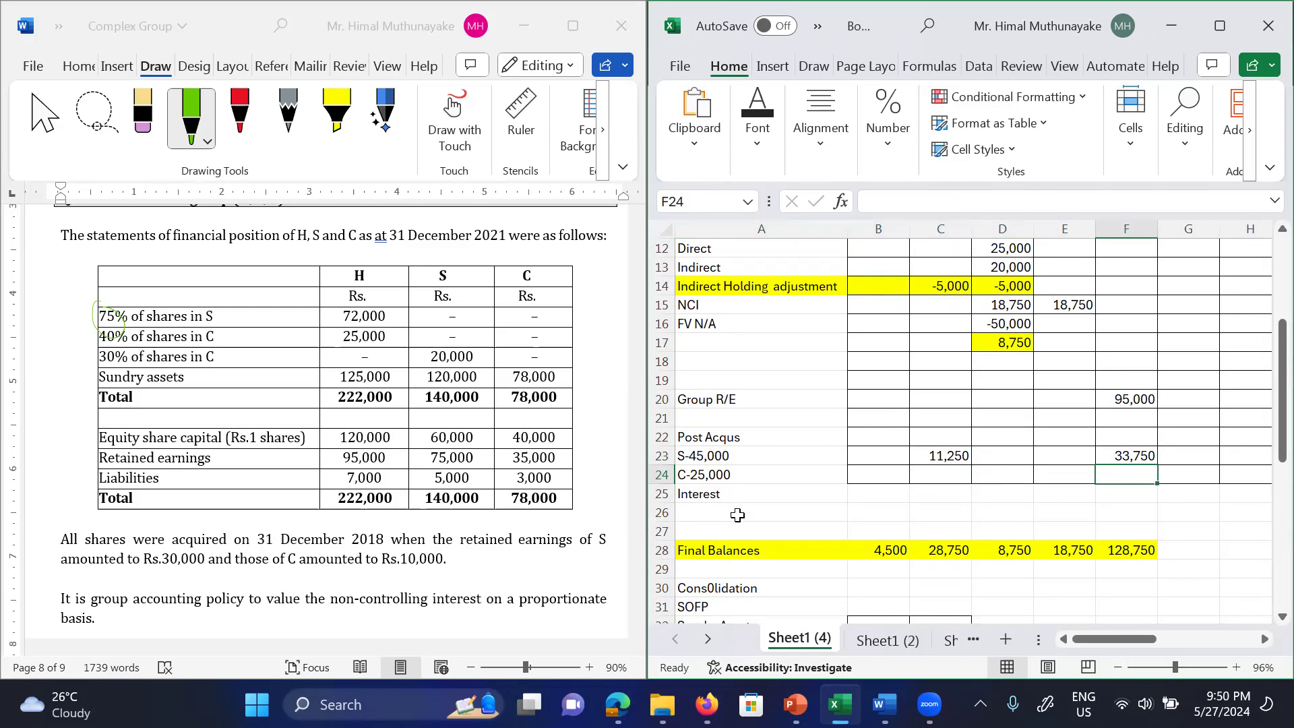
key(Left)
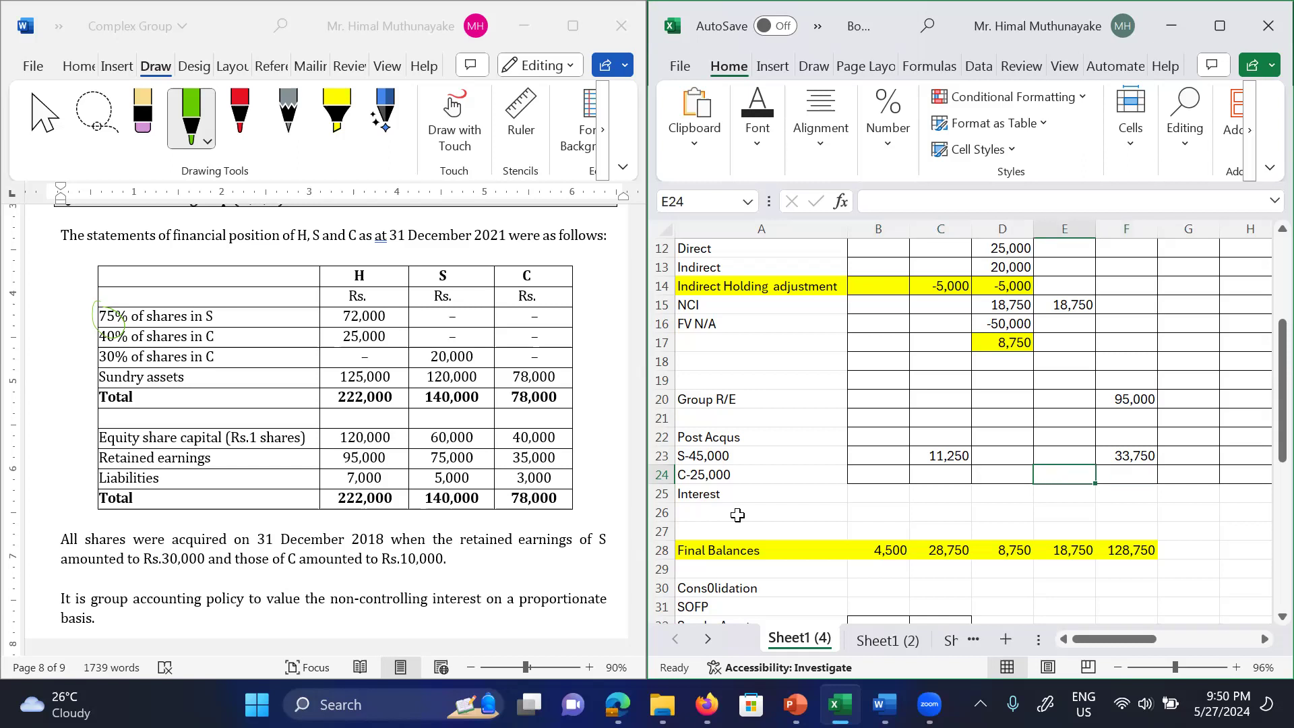
text(9375)
key(Return)
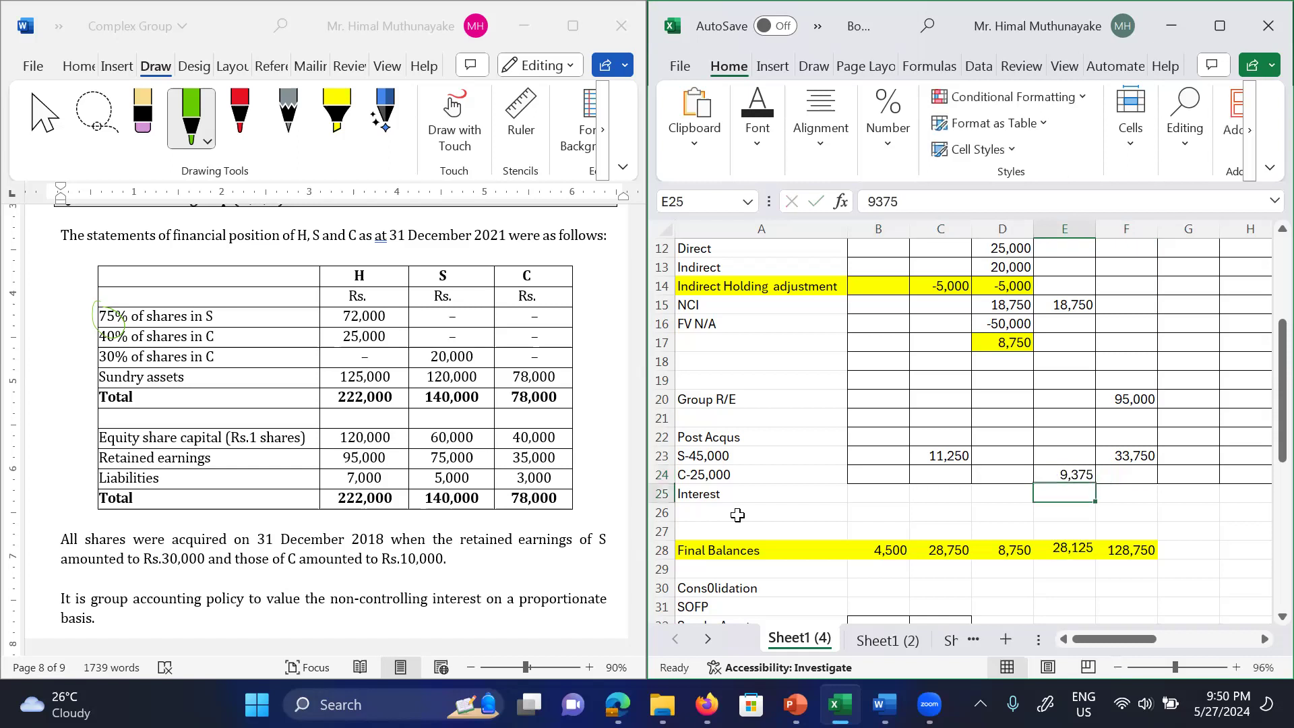
Step: Enter the group's share of C's post-acquisition profit, 15,625, in the group retained earnings column at F24
key(Up)
key(Right)
key(Up)
key(Down)
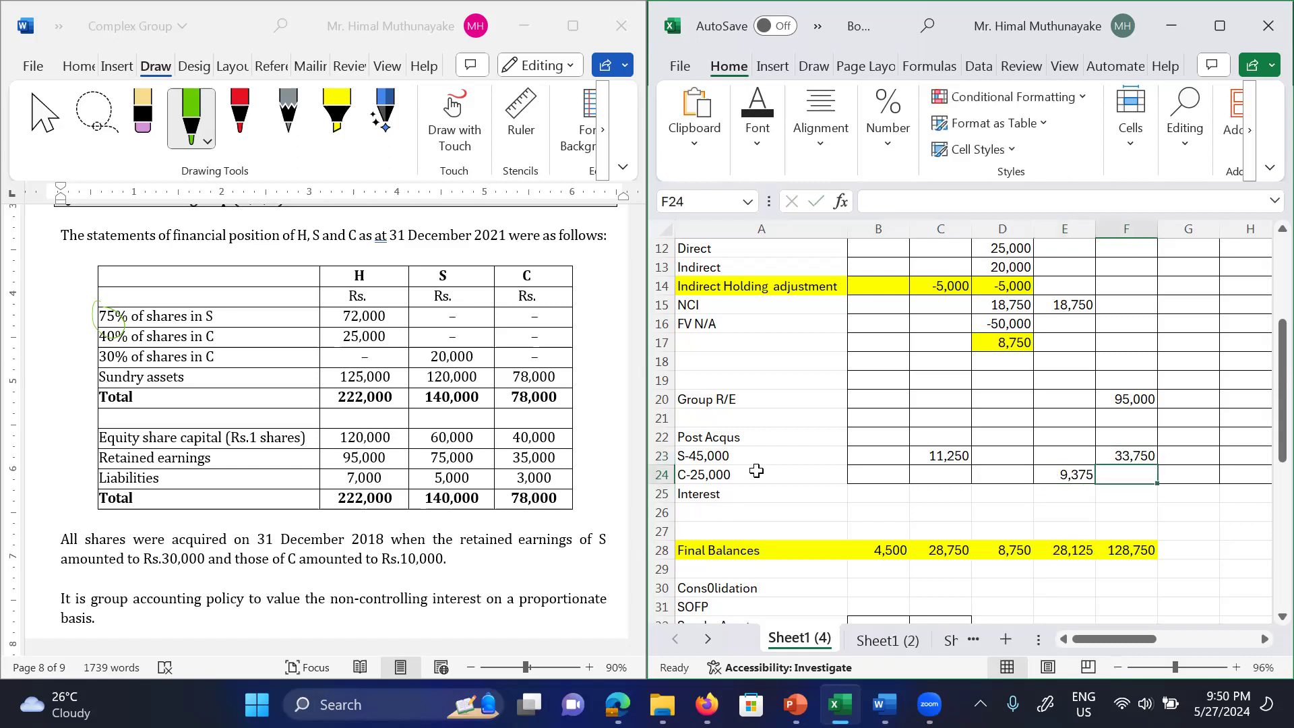
click(895, 517)
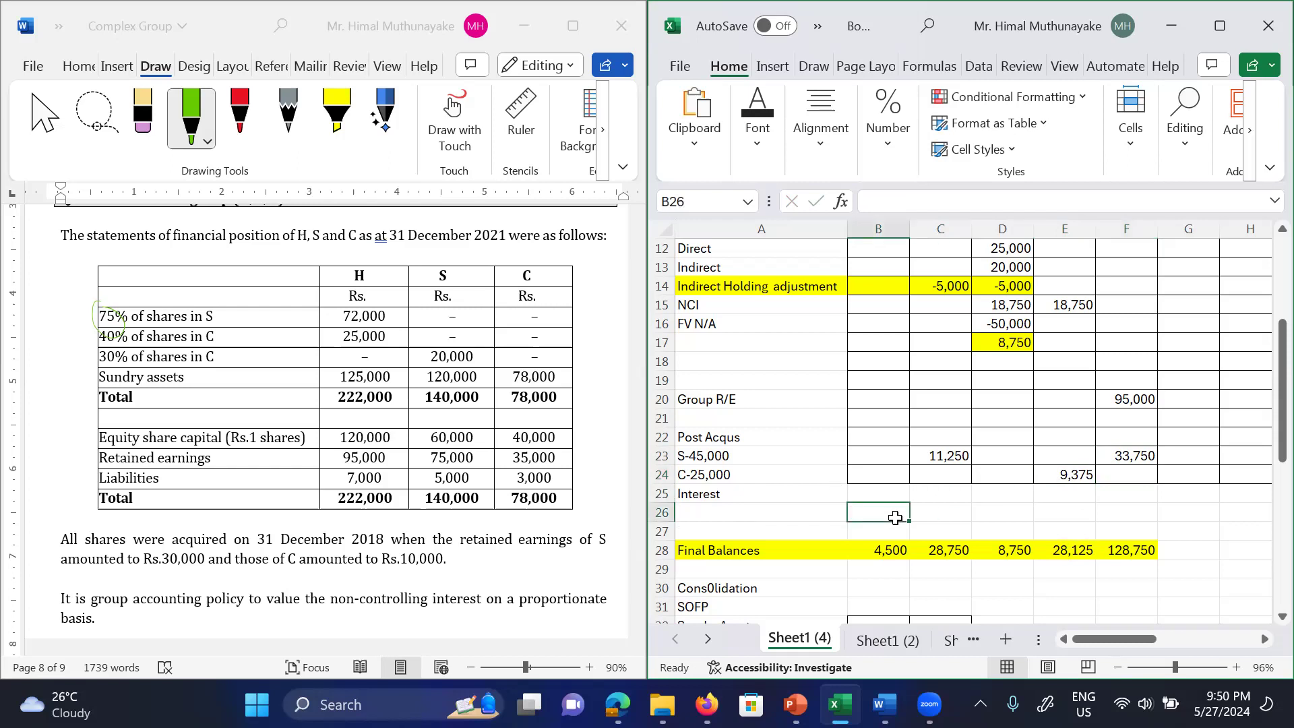
key(Up)
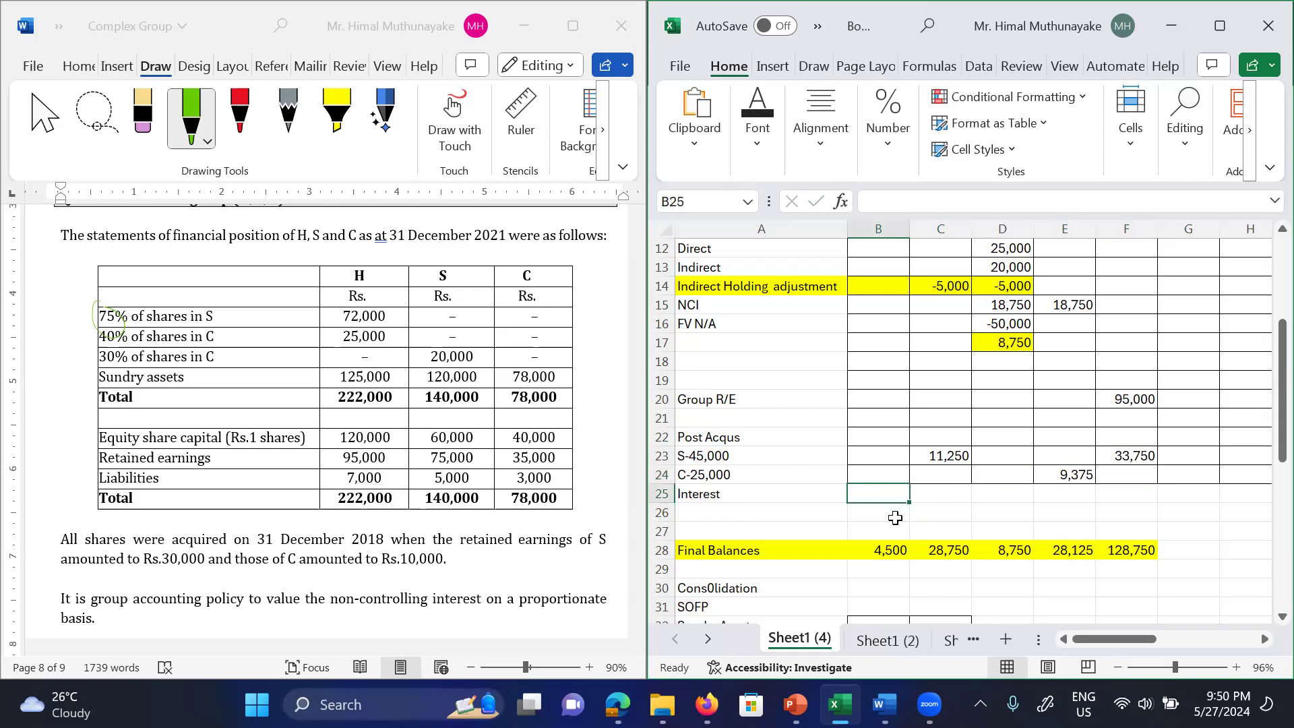
key(Right)
key(Right)
key(Up)
key(Right)
key(Right)
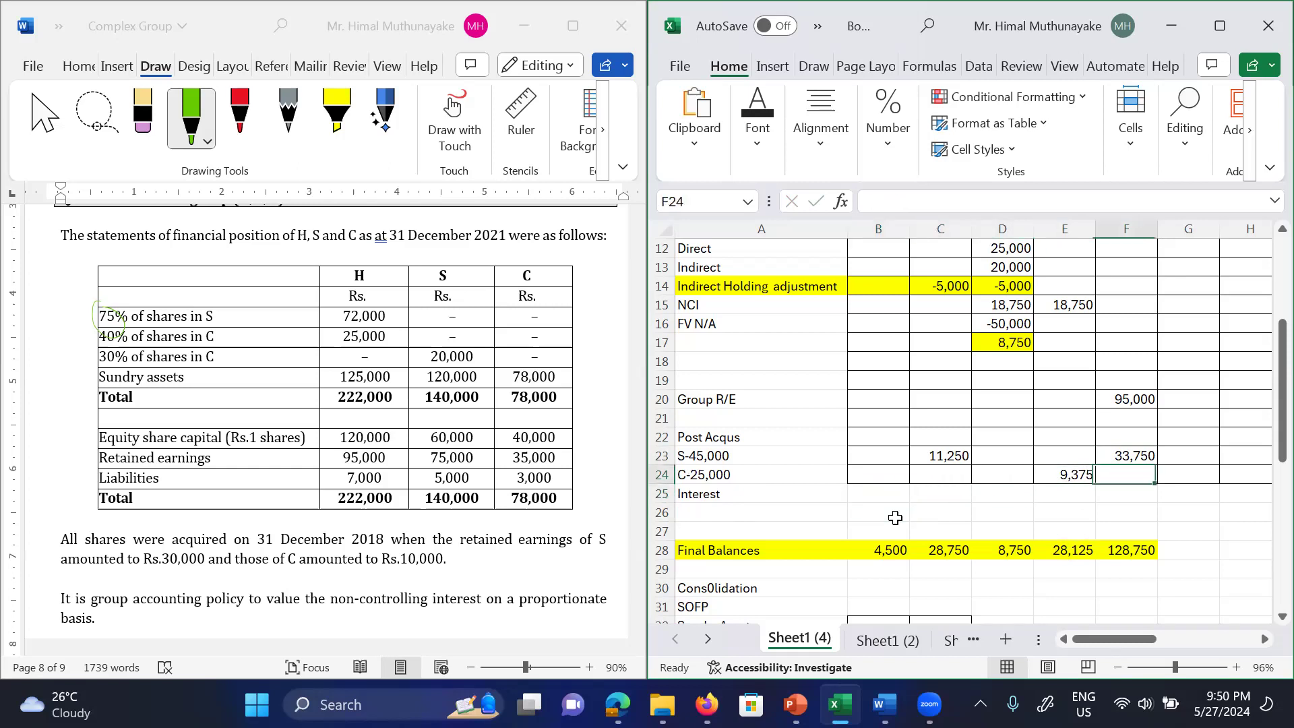
text(15,625)
key(Return)
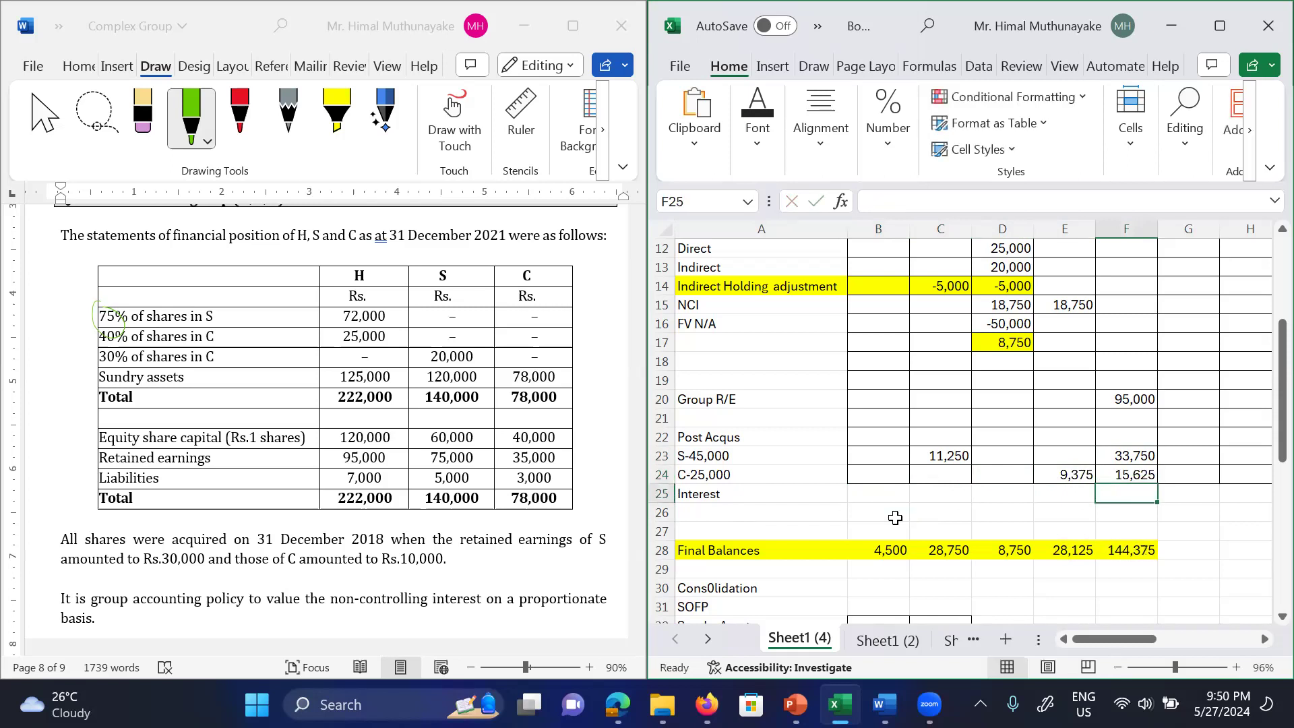
Step: Delete the Interest label in A25 below the post-acquisition rows
key(Down)
key(Down)
key(Up)
key(Up)
key(Left)
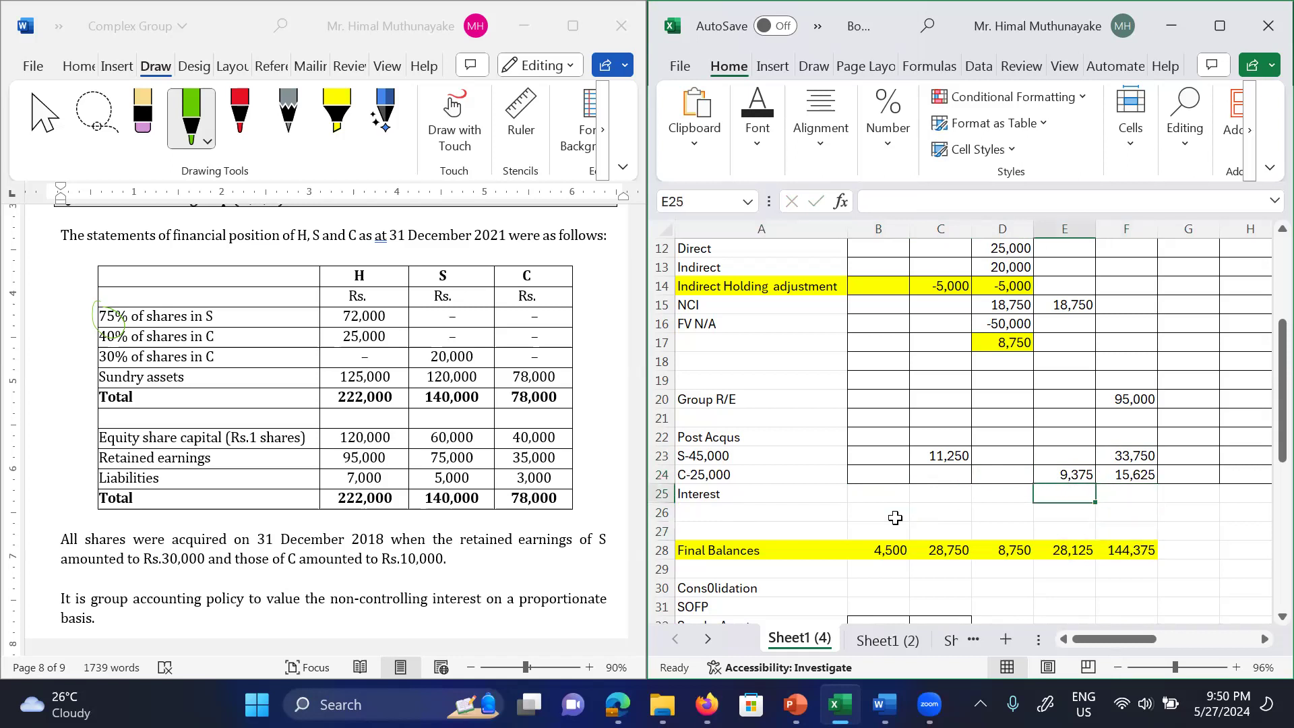
key(Left)
key(Left)
key(Left)
key(Left)
key(Delete)
Step: Look over the Final Balances row and the consolidated SOFP layout below it, returning to C's post-acquisition row
key(Down)
key(Down)
key(Down)
key(Down)
key(Down)
key(Down)
key(Down)
key(Down)
key(Down)
key(Down)
key(Down)
key(Down)
key(Down)
key(Down)
key(Down)
key(Down)
key(Down)
key(Down)
key(Up)
key(Up)
key(Up)
key(Up)
key(Up)
key(Up)
key(Up)
key(Up)
key(Up)
key(Up)
key(Up)
key(Up)
key(Up)
key(Up)
key(Down)
key(Down)
key(Down)
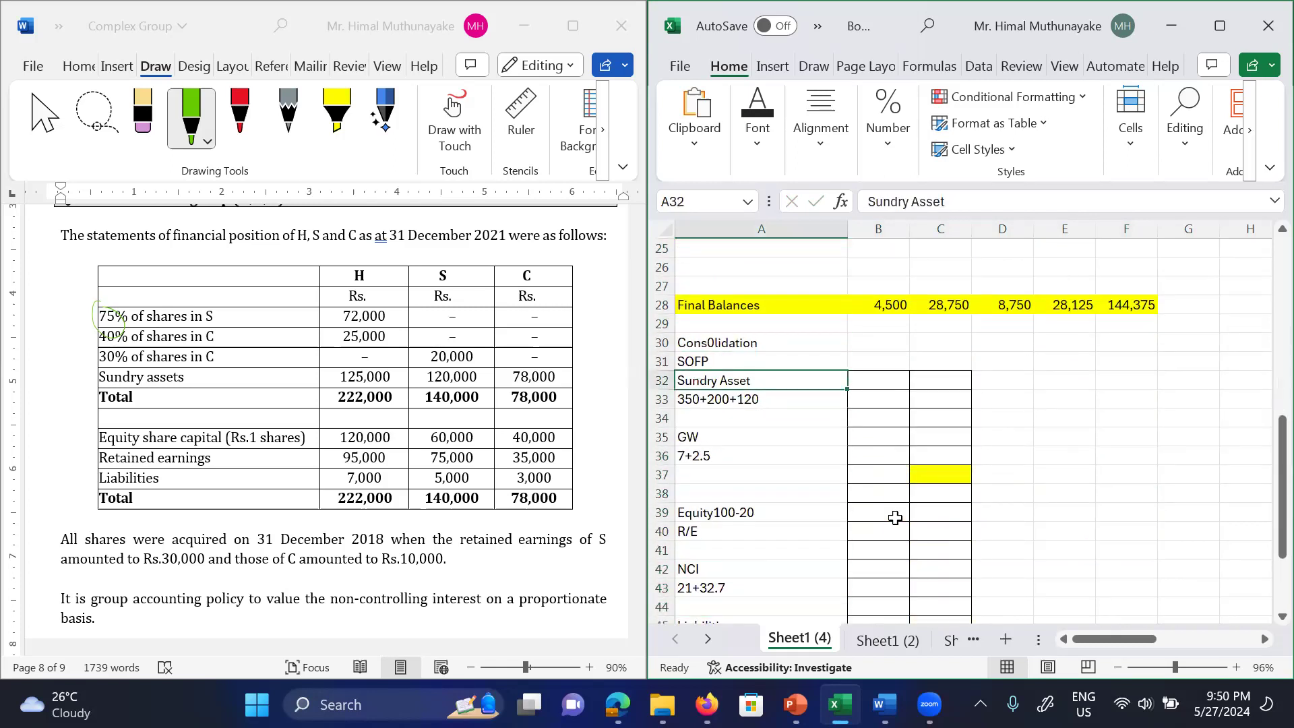
key(Up)
key(Up)
key(Down)
key(Down)
key(Down)
key(Down)
key(Down)
key(Down)
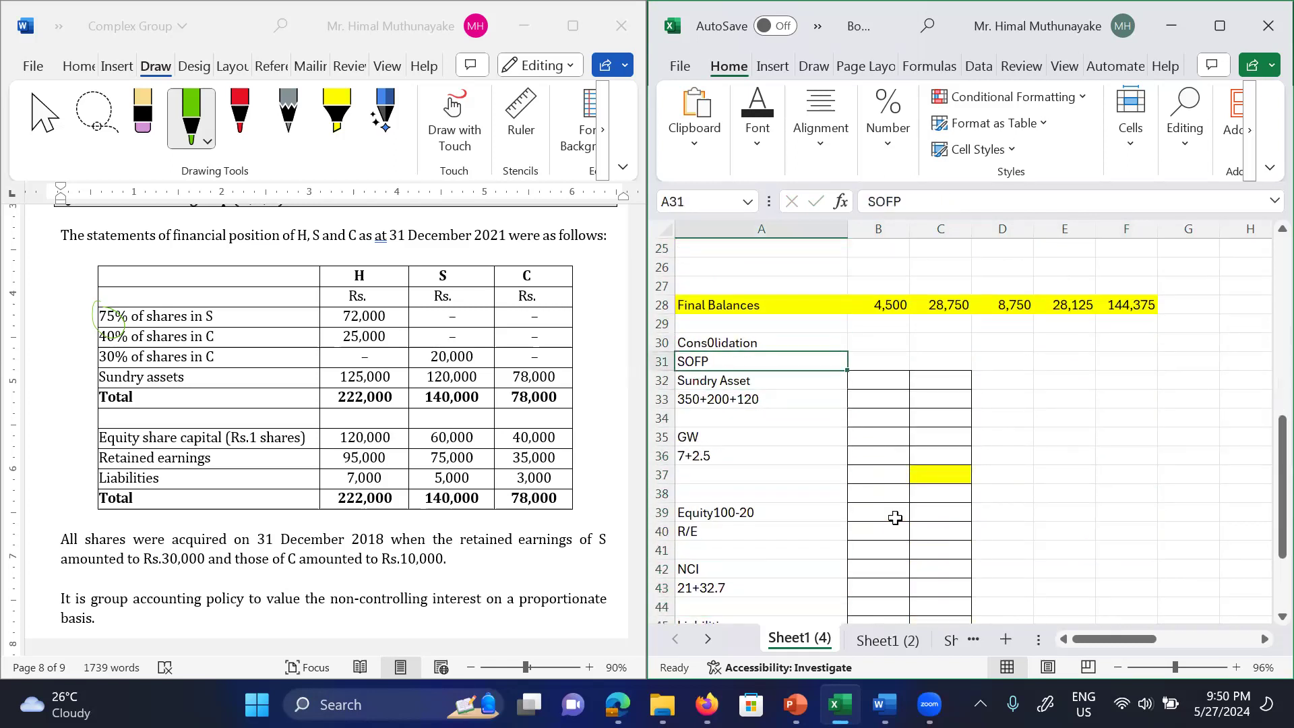
key(Up)
key(Up)
key(Up)
key(Up)
key(Up)
key(Up)
key(Up)
key(Up)
key(Up)
key(Up)
key(Up)
key(Up)
key(Up)
key(Up)
key(Up)
key(Up)
key(Up)
key(Up)
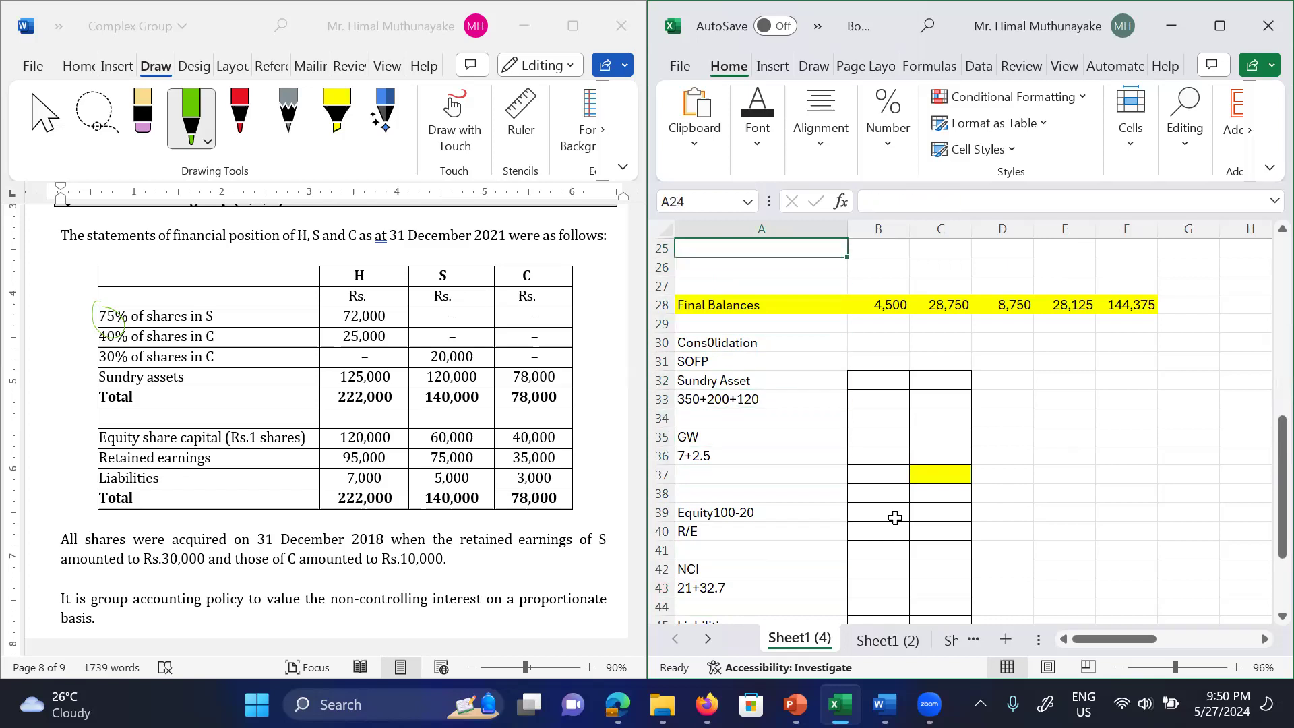
Step: Examine the Final Balances row across the goodwill, NCI and group retained earnings columns, ending at the NCI-C balance
key(Down)
key(Down)
key(Down)
key(Down)
key(Down)
key(Down)
key(Down)
key(Down)
key(Down)
key(Down)
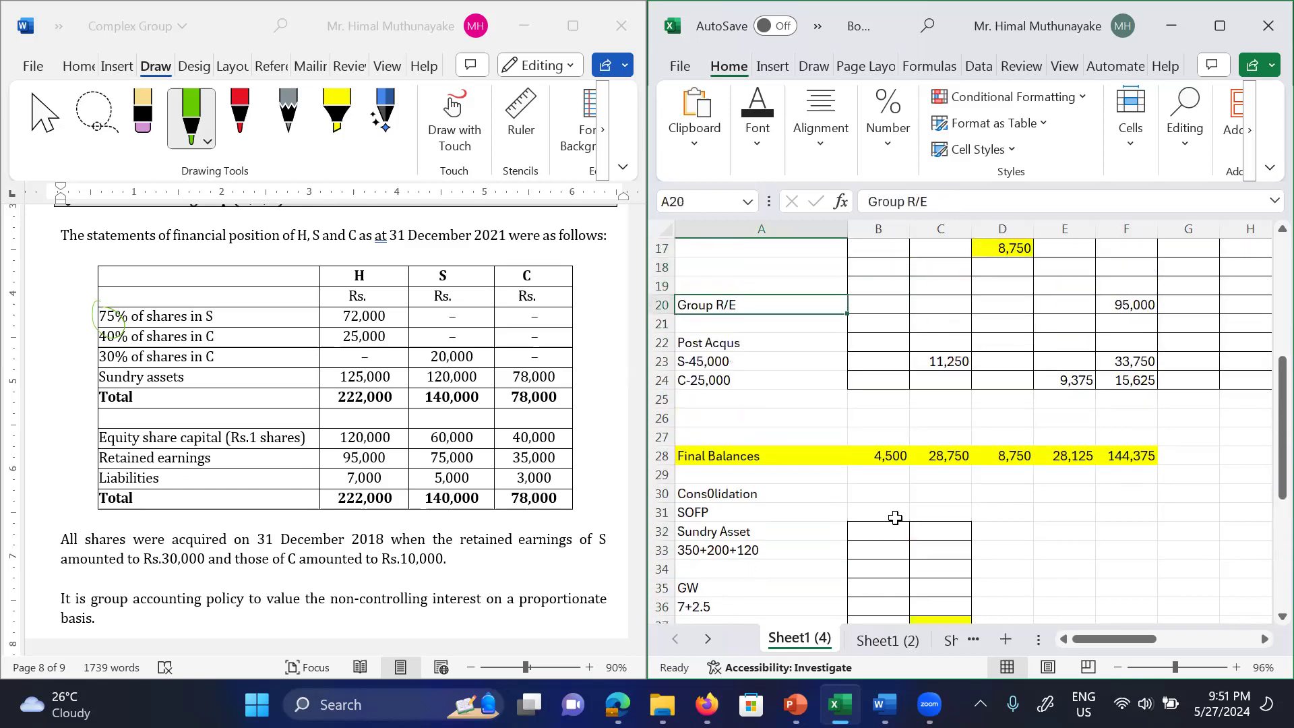
key(Right)
key(Right)
key(Right)
key(Right)
key(Right)
key(Right)
key(Left)
key(Left)
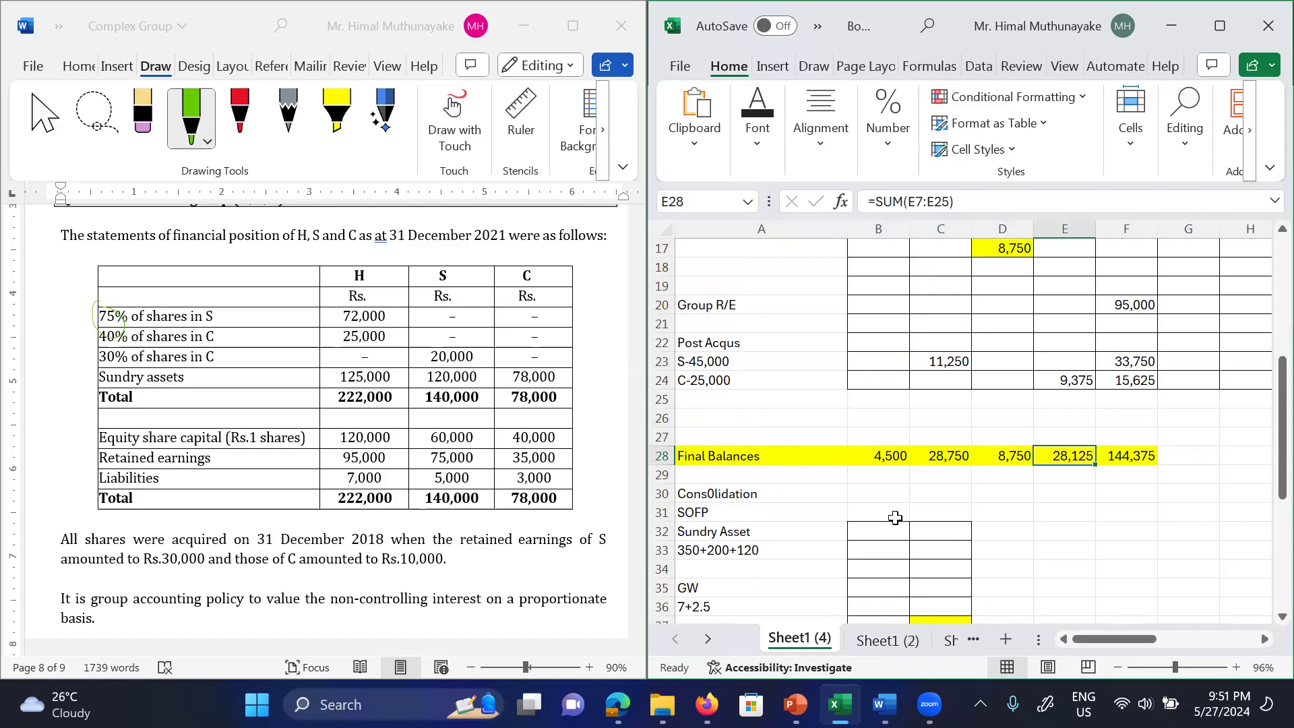
Step: Trace the NCI-C column from its final balance back up to its heading in Working 01
key(Up)
key(Up)
key(Up)
key(Up)
key(Up)
key(Up)
key(Up)
key(Up)
key(Up)
key(Up)
key(Up)
key(Up)
key(Up)
key(Up)
key(Up)
key(Up)
key(Up)
key(Up)
key(Up)
key(Up)
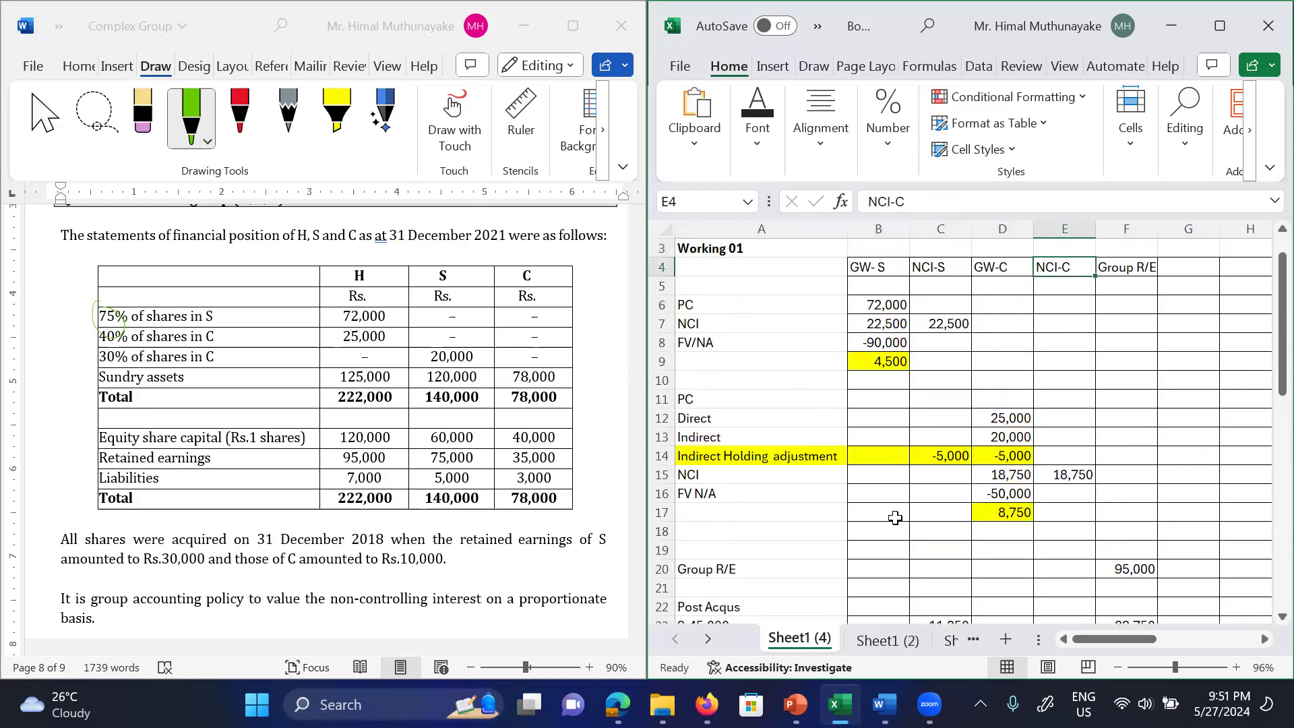
Step: Review C's goodwill working, covering the direct and indirect consideration and the Indirect Holding adjustment row
key(Down)
key(Down)
key(Down)
key(Down)
key(Down)
key(Down)
key(Down)
key(Down)
key(Down)
key(Down)
key(Down)
key(Down)
key(Down)
key(Up)
key(Up)
key(Up)
key(Left)
key(Left)
key(Up)
key(Right)
key(Down)
key(Up)
key(Left)
key(Left)
key(Left)
key(Right)
key(Right)
key(Right)
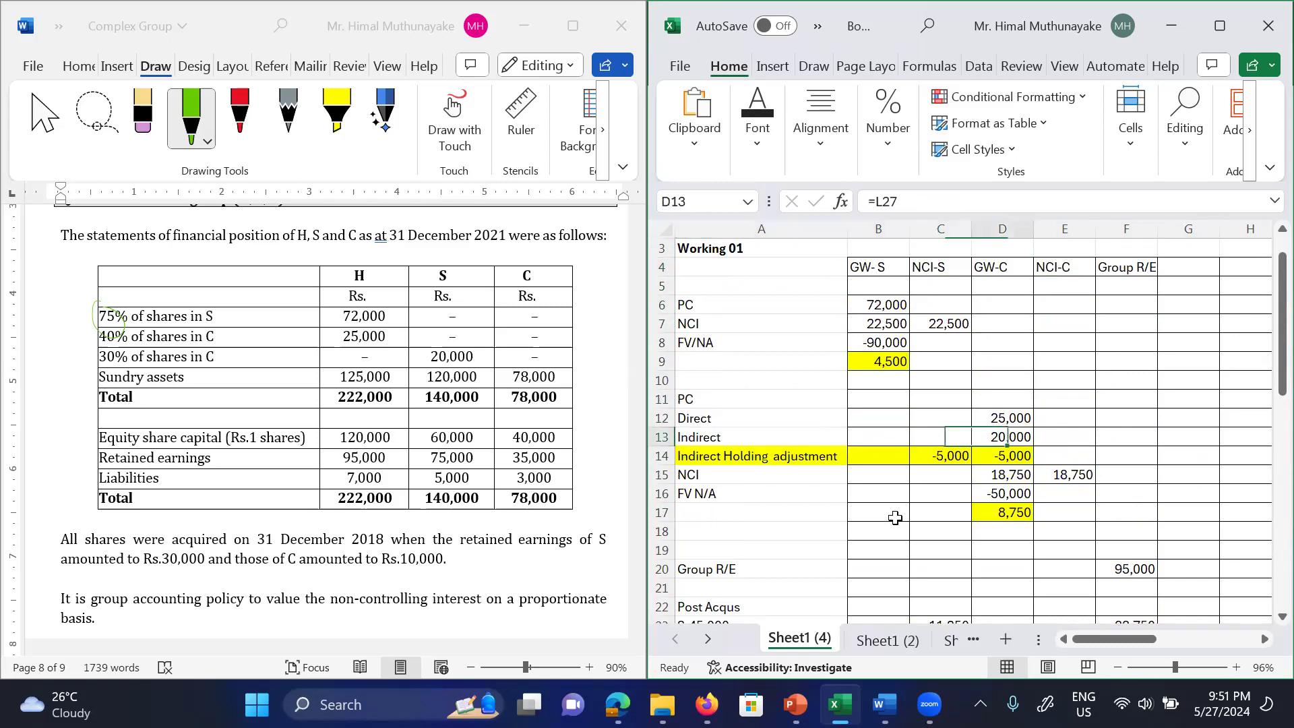
key(Up)
key(Down)
key(Up)
key(Down)
key(Left)
key(Left)
key(Left)
key(Down)
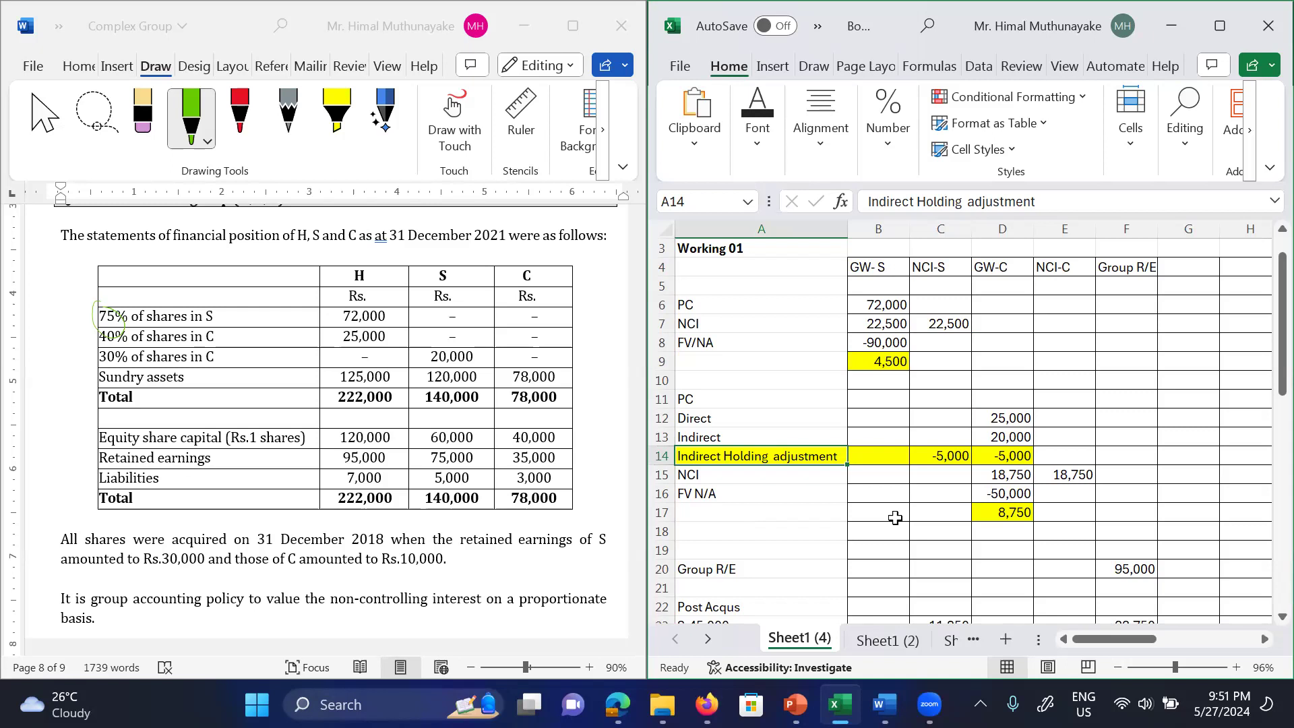
Step: Switch to Firefox and enlarge the window showing the attendance QR code page to fill the screen
click(472, 132)
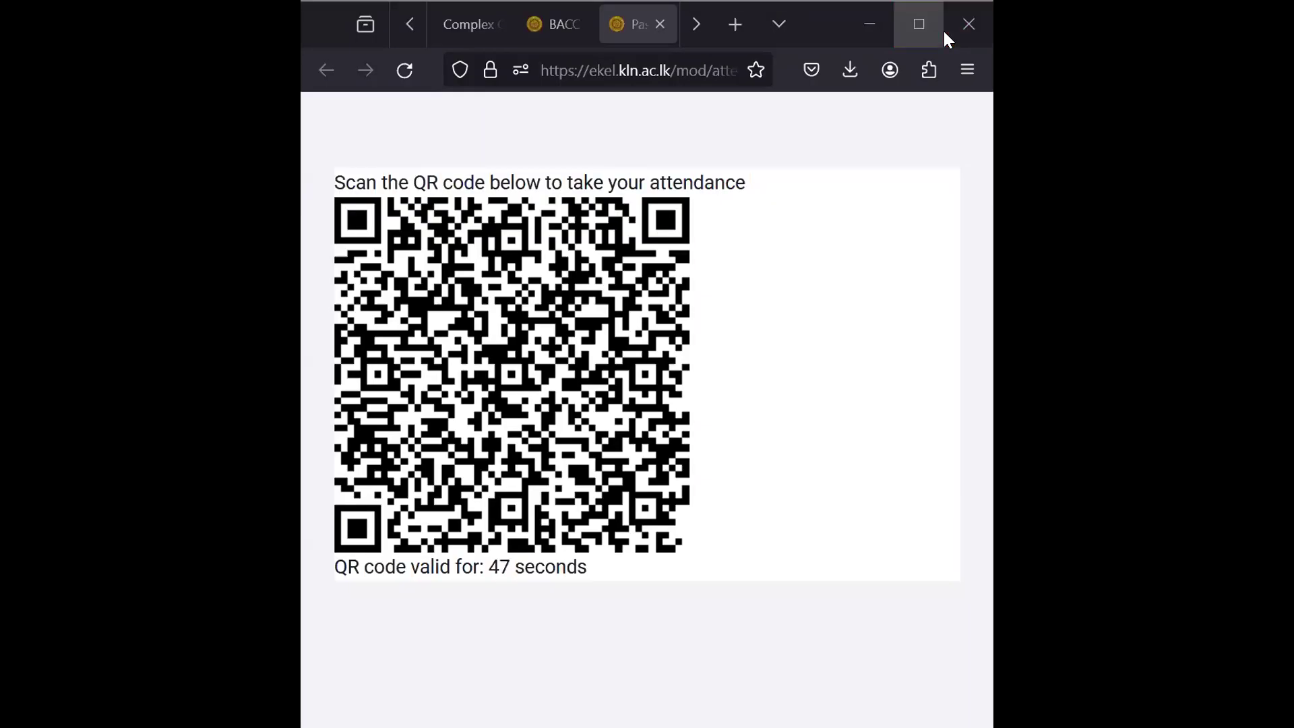
click(943, 30)
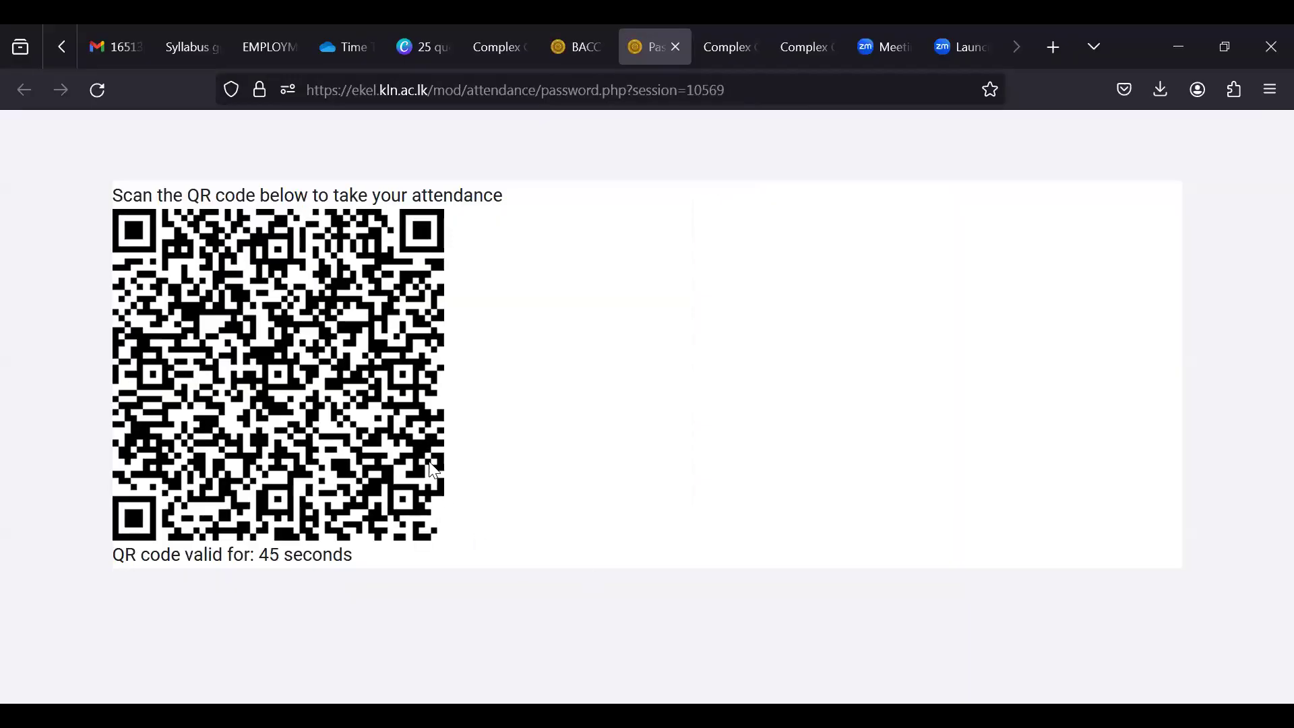